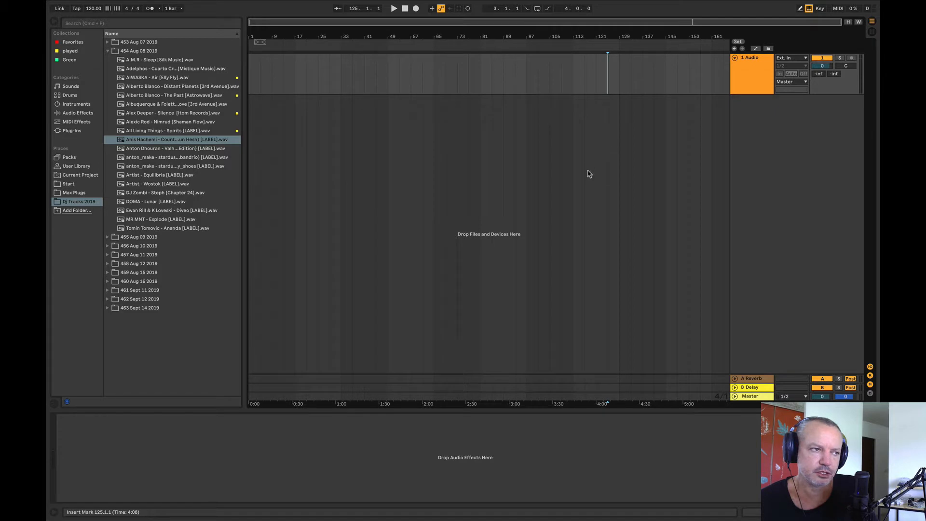
Step: Open the DJ Mix 2019.als set from the Mixes project in the Start folder
left_click(565, 159)
left_click(69, 185)
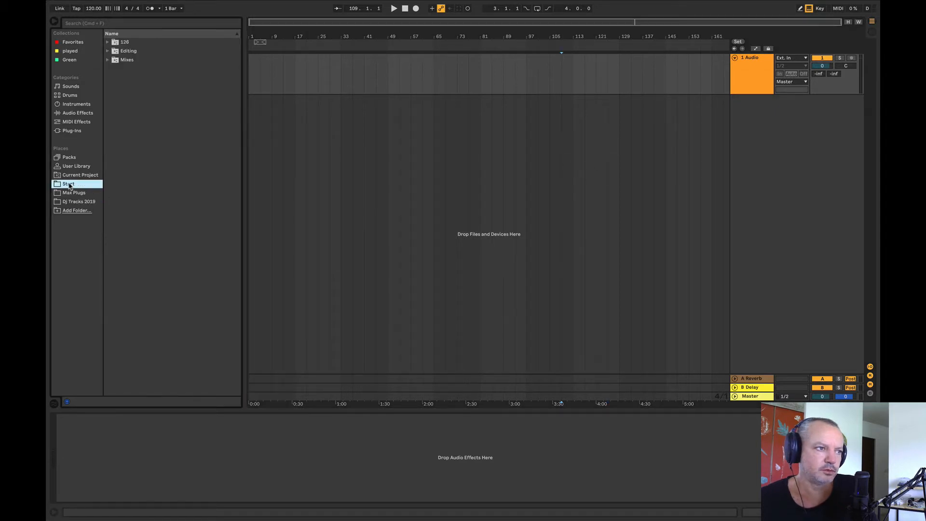
left_click(109, 59)
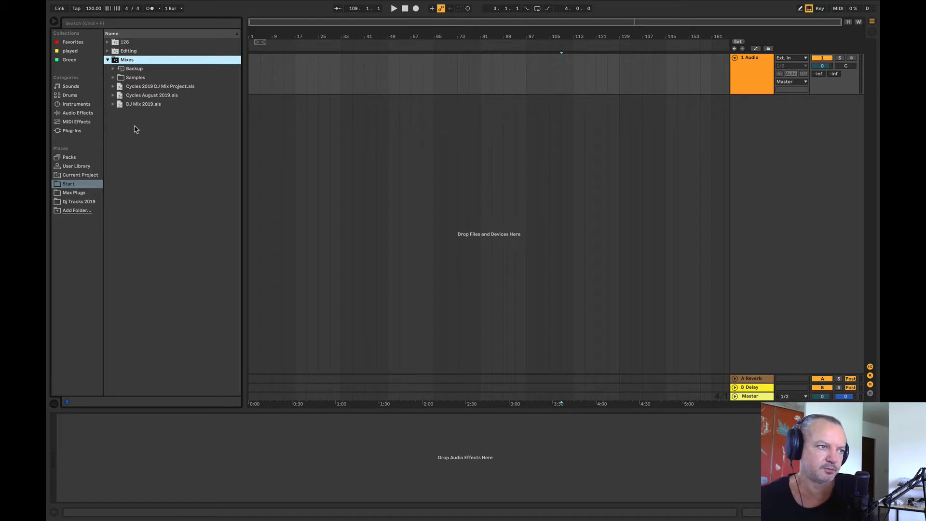
double_click(126, 105)
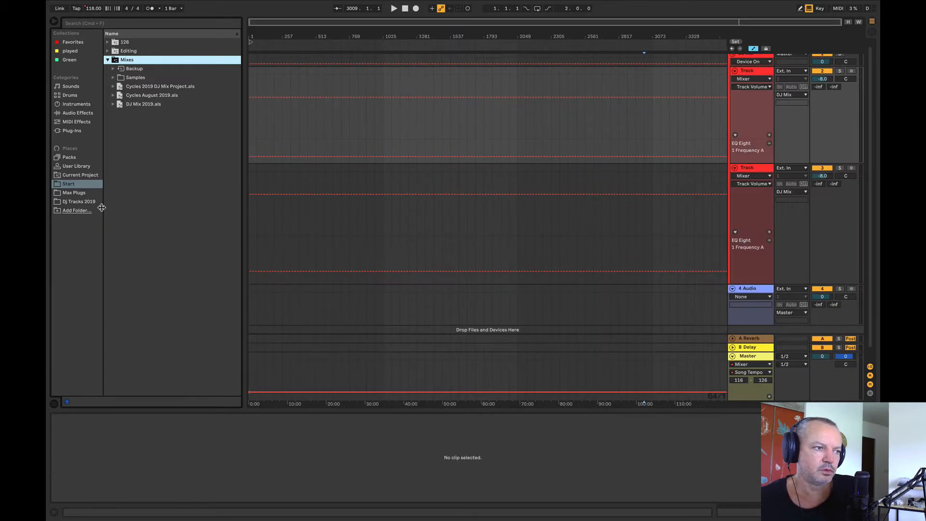
Step: Browse the Dj Tracks 2019 folder, sort it by name in descending order and expand 463 Sept 14 2019
left_click(83, 202)
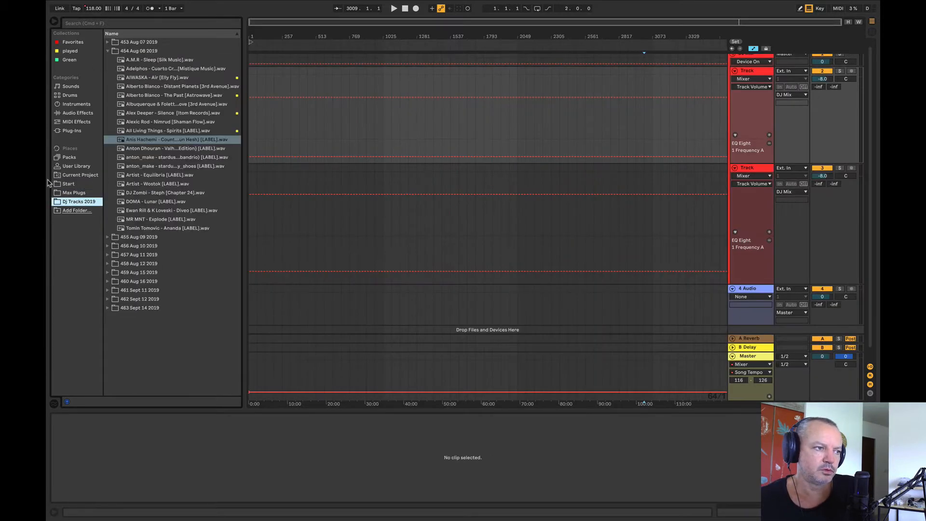
left_click(109, 51)
left_click(108, 42)
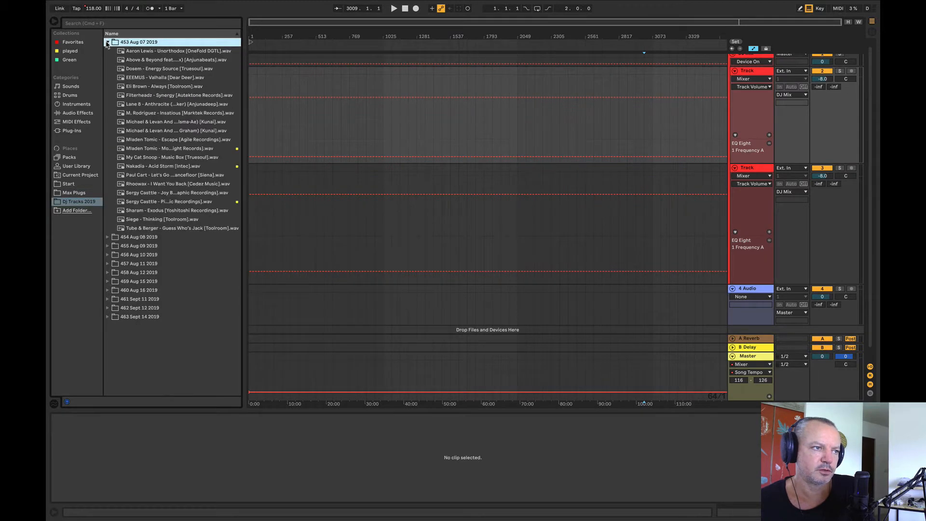
left_click(150, 34)
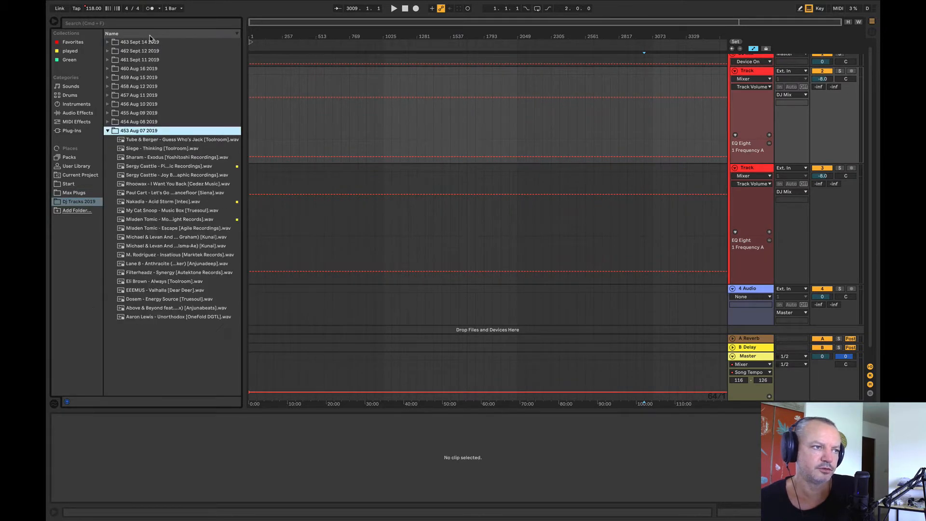
left_click(106, 43)
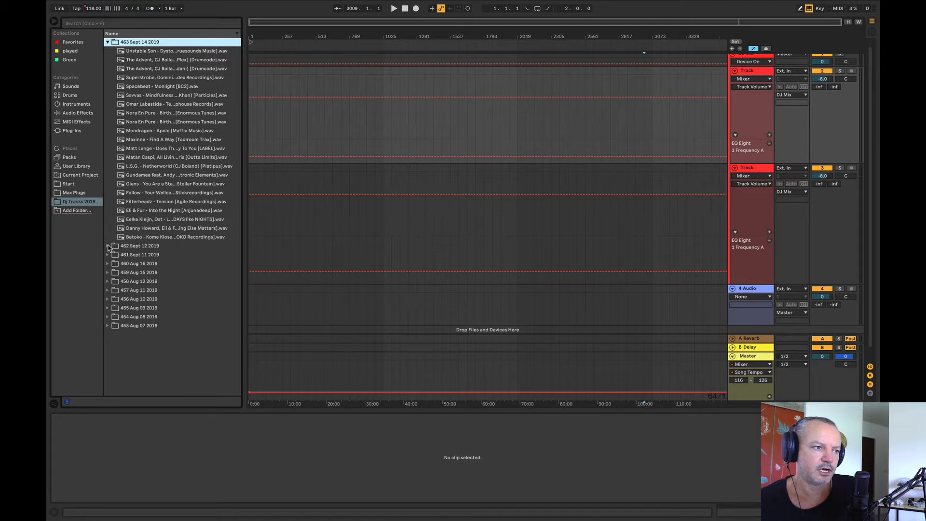
left_click(107, 238)
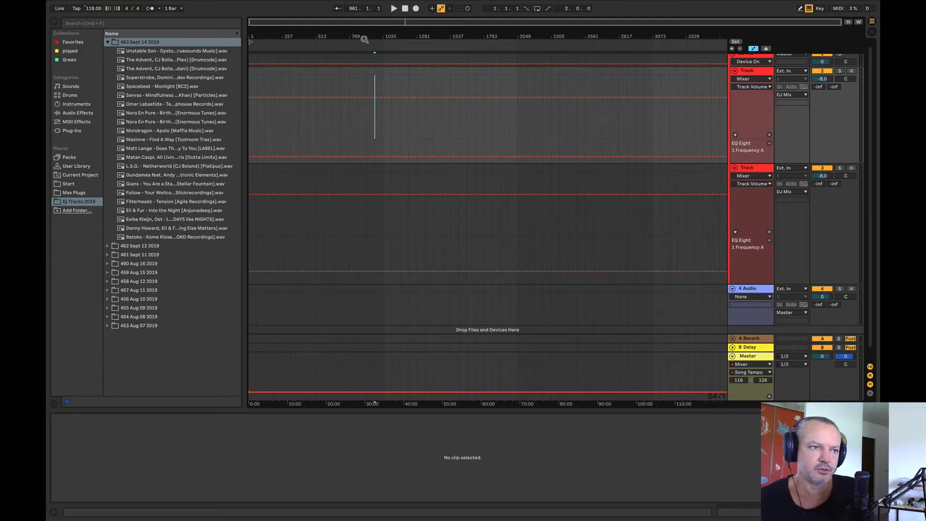
Step: Place the Unstable Son - Dystopia track on the first Track at bar 129 and audition it from bar 193
left_click_drag(162, 52, 274, 134)
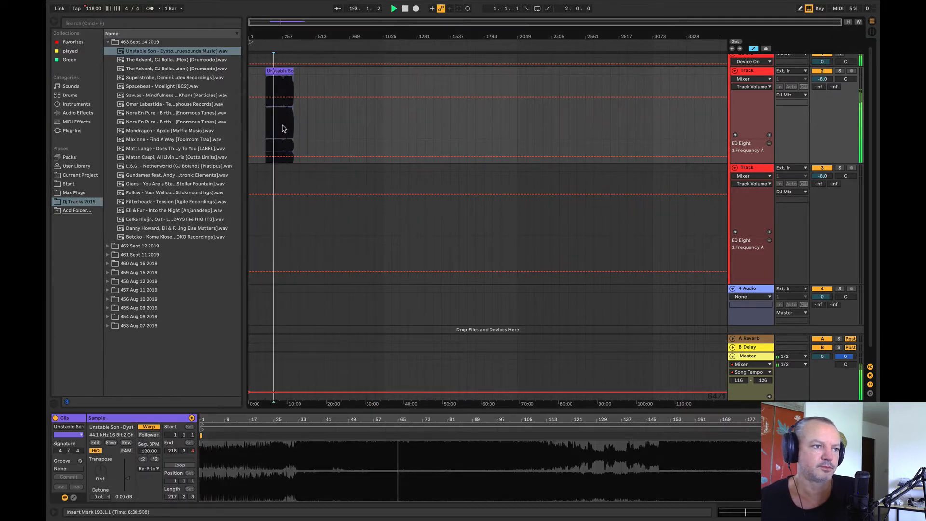
left_click(283, 52)
key("plus")
key("plus")
key("plus")
key("plus")
key("space")
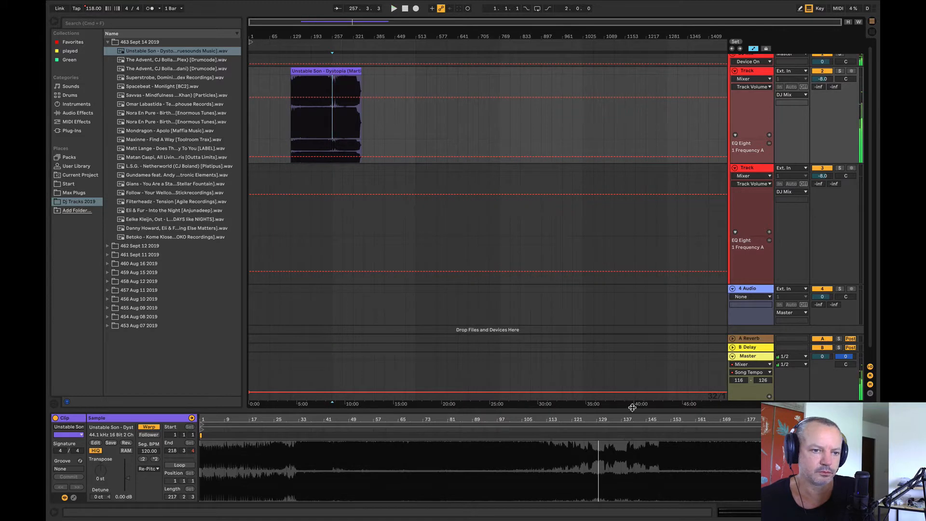
left_click(311, 115)
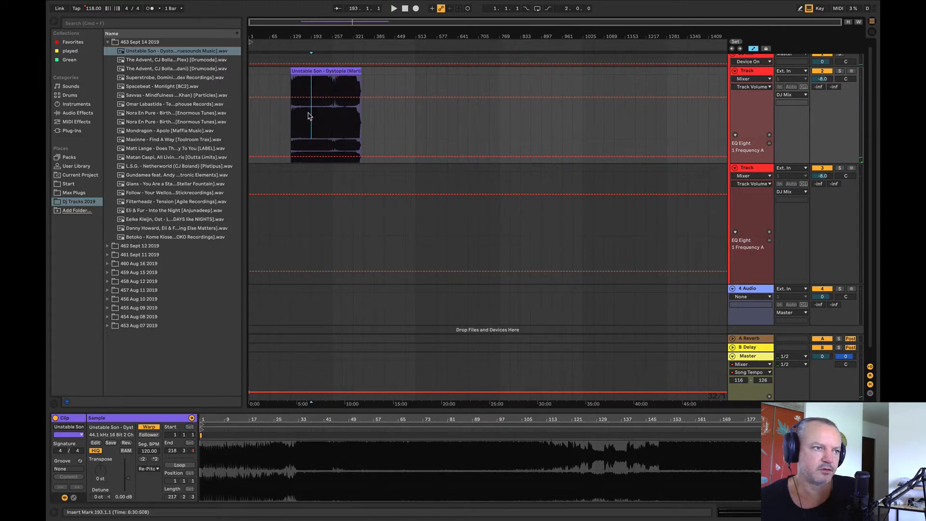
key("space")
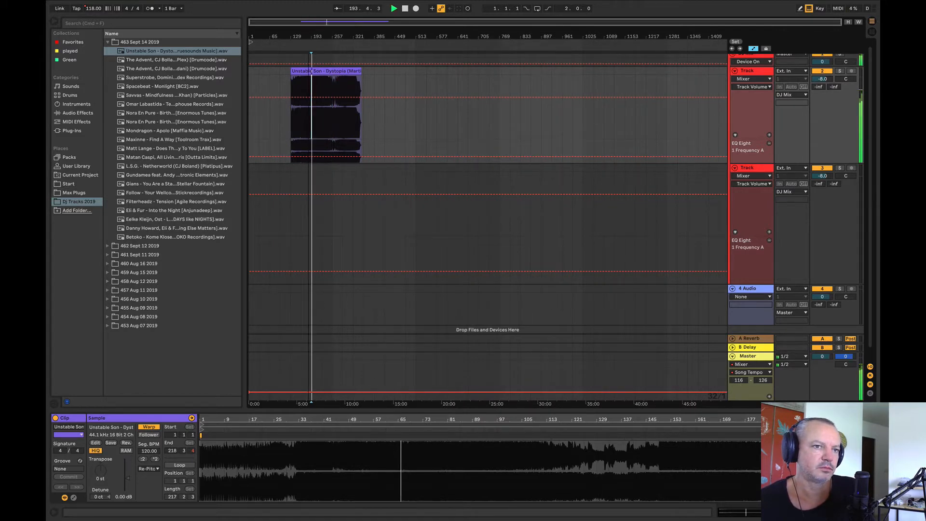
Step: Lower the first Track's EQ Eight 1 Frequency A automation to 10.0 Hz and show the track's devices
left_click_drag(288, 158, 288, 163)
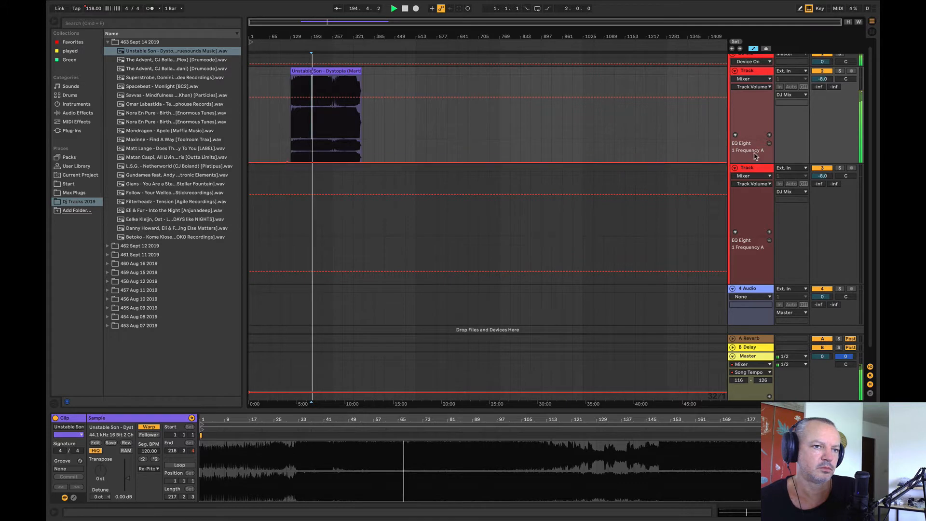
left_click(759, 73)
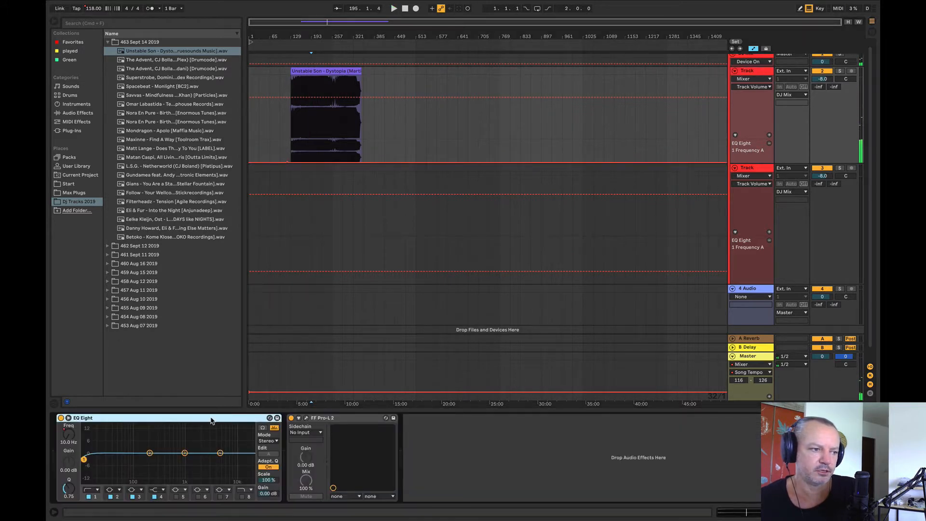
Step: Inspect the device chains of the DJ Mix group and of both Tracks inside it
left_click(751, 73)
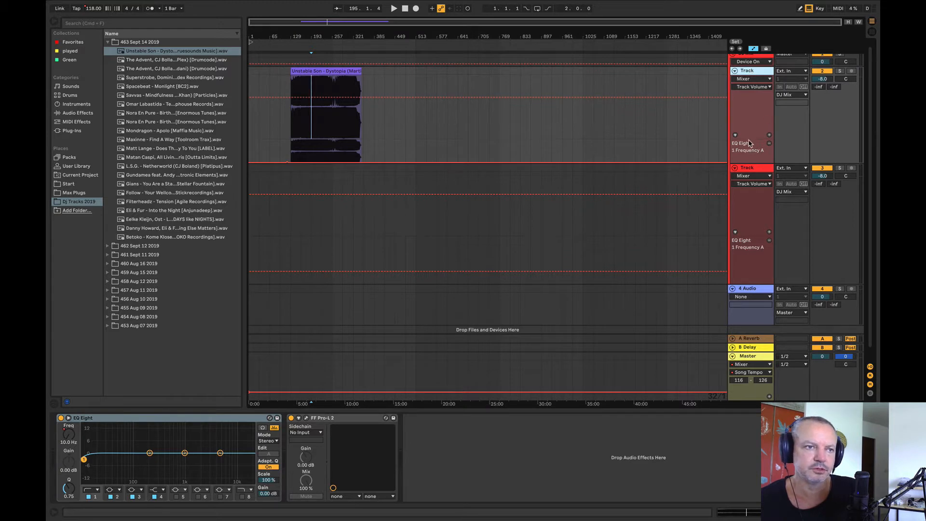
left_click(635, 147)
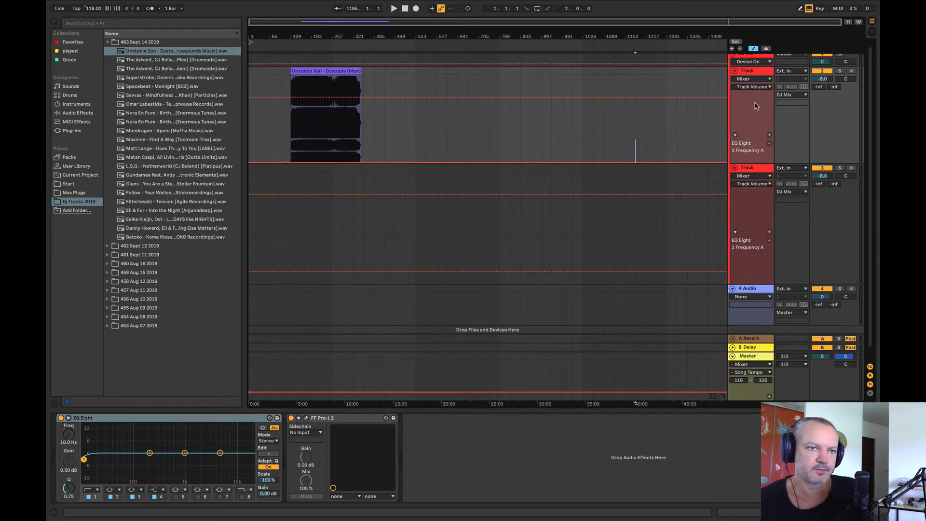
mouse_move(733, 66)
left_mouse_down()
mouse_move(731, 127)
mouse_move(731, 85)
left_mouse_up()
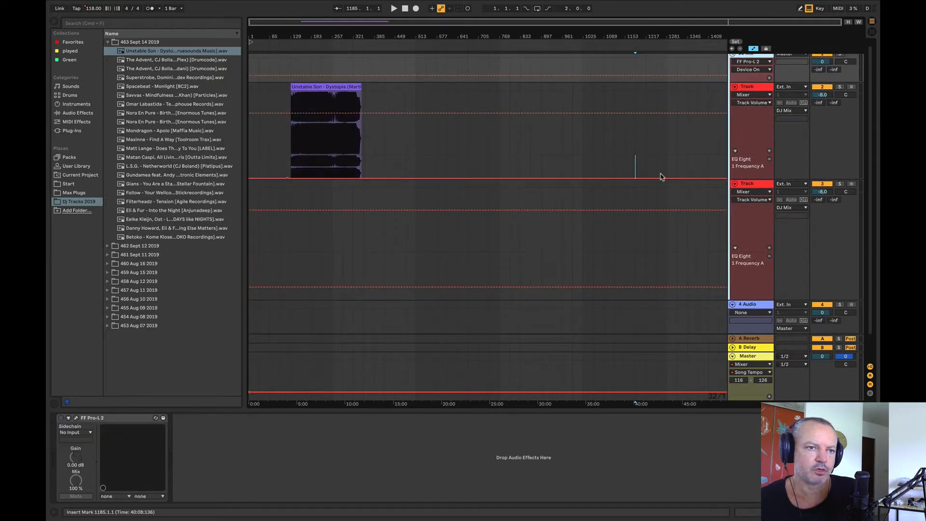
left_click(754, 192)
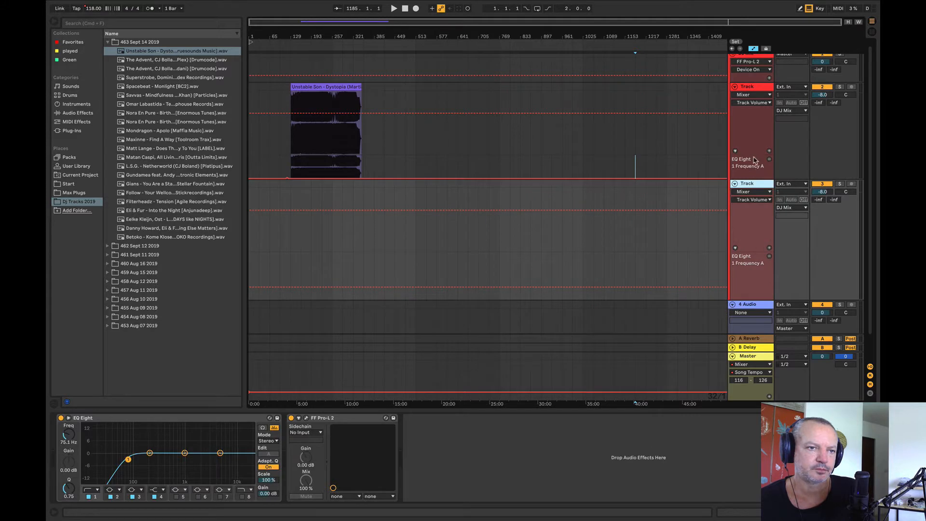
left_click(755, 129)
Step: Draw a volume fade-in on the first Track, rising from bar 97 to about bar 193 over the Unstable Son clip
key("space")
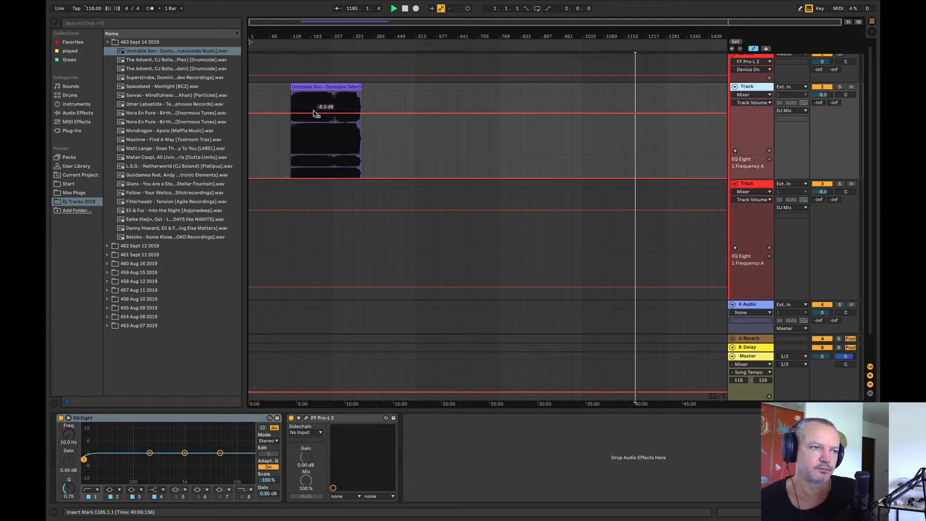
left_click(311, 114)
left_click_drag(311, 114, 280, 154)
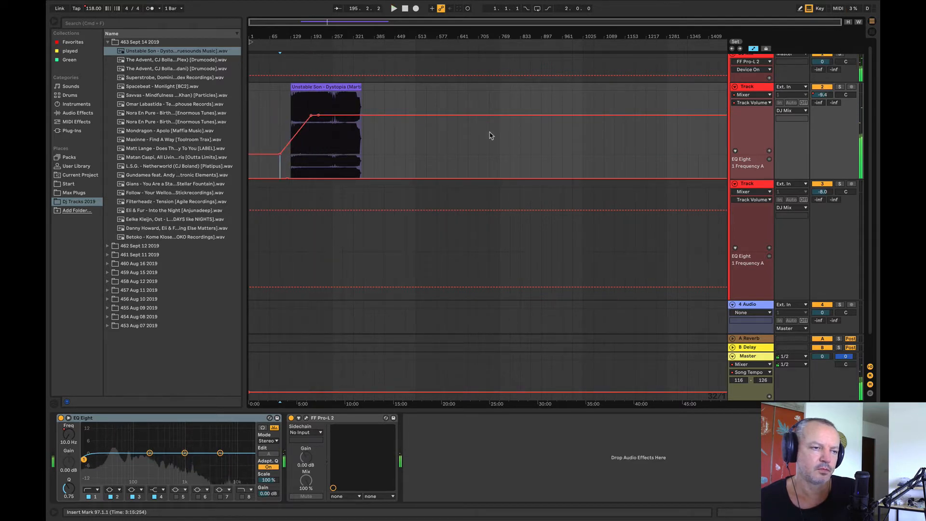
Step: Make the first Track taller and play the volume fade-in from bar 161
left_click_drag(745, 179, 743, 218)
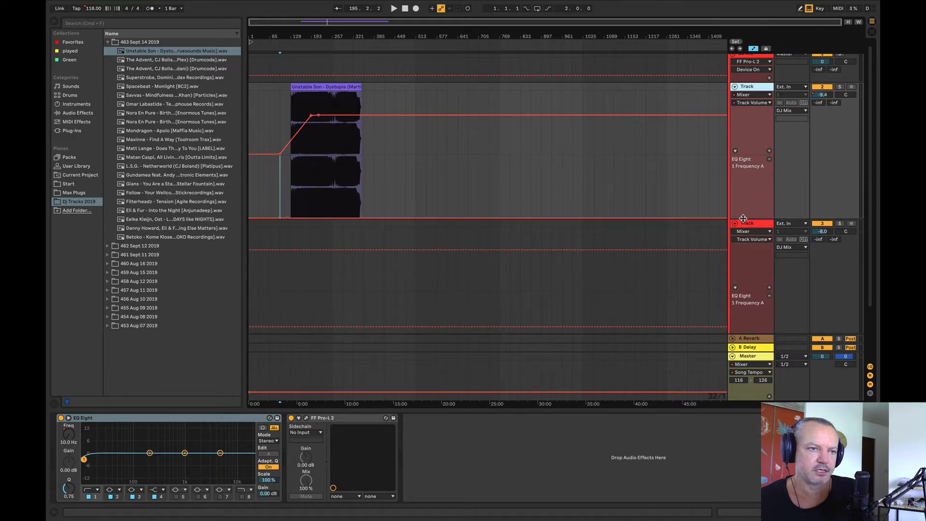
left_click(312, 199)
left_click(301, 196)
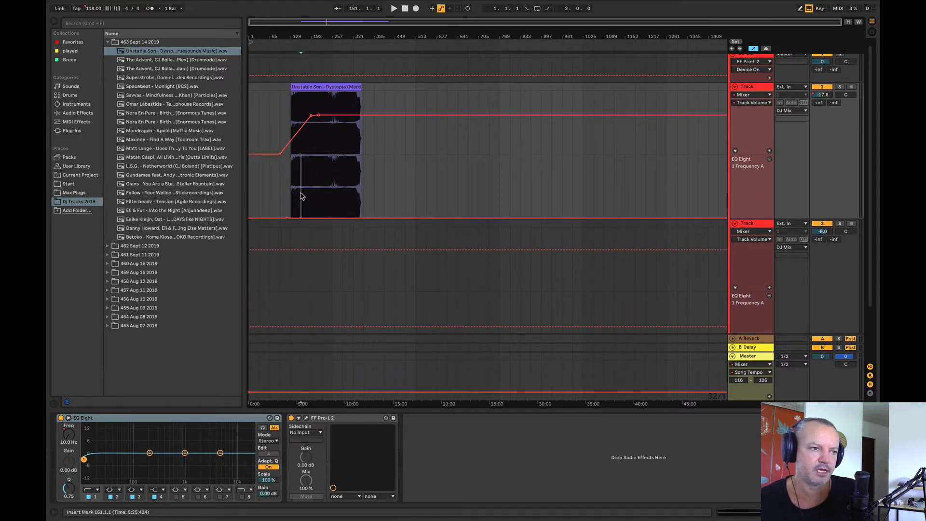
key("space")
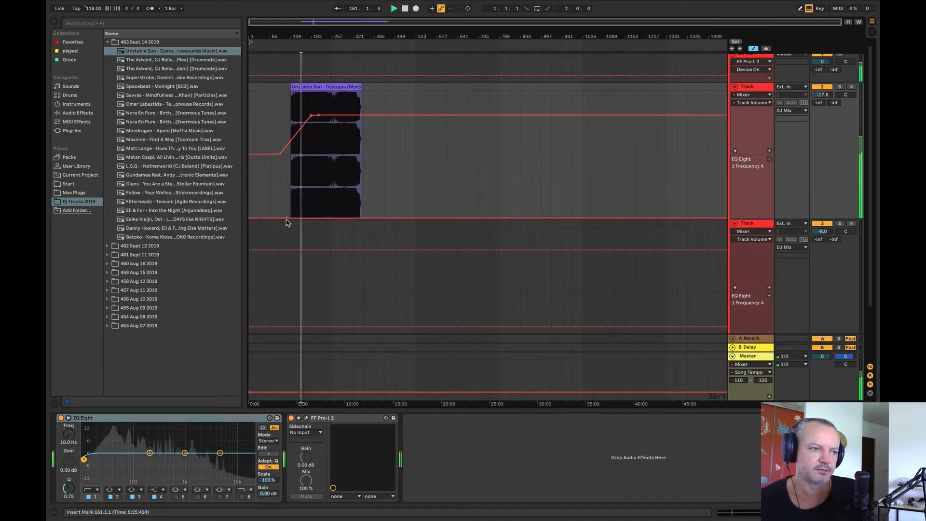
Step: Delete the volume automation breakpoints on the first Track, undoing the accidental switch to the frequency curve
double_click(280, 156)
left_click(279, 154)
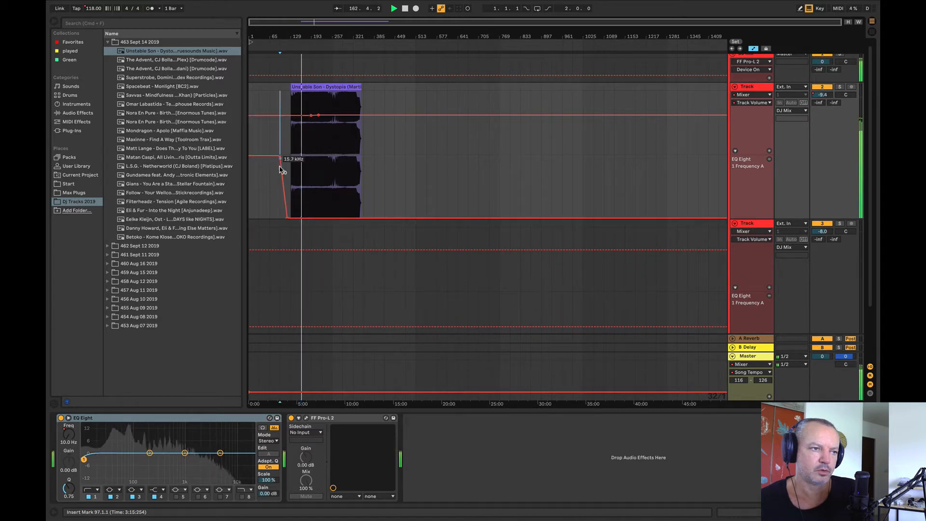
key("super+z")
left_click(280, 156)
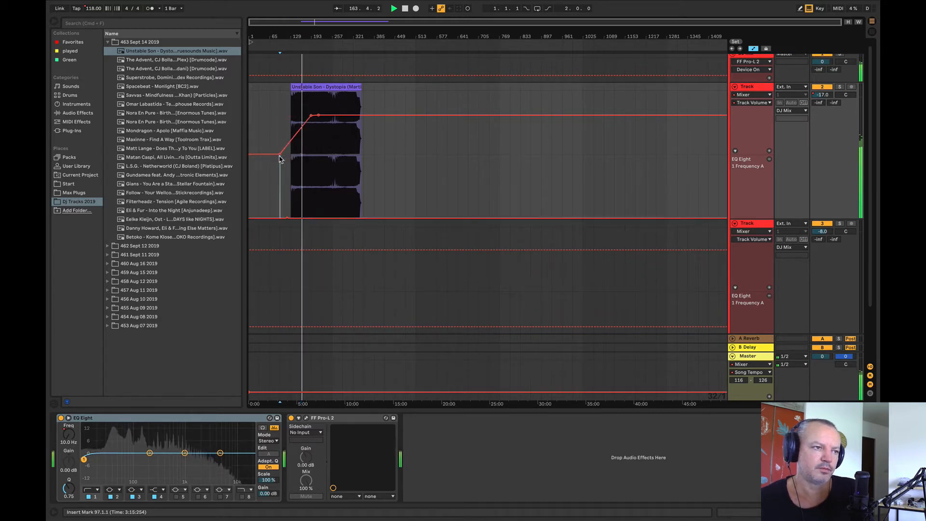
left_click(280, 155)
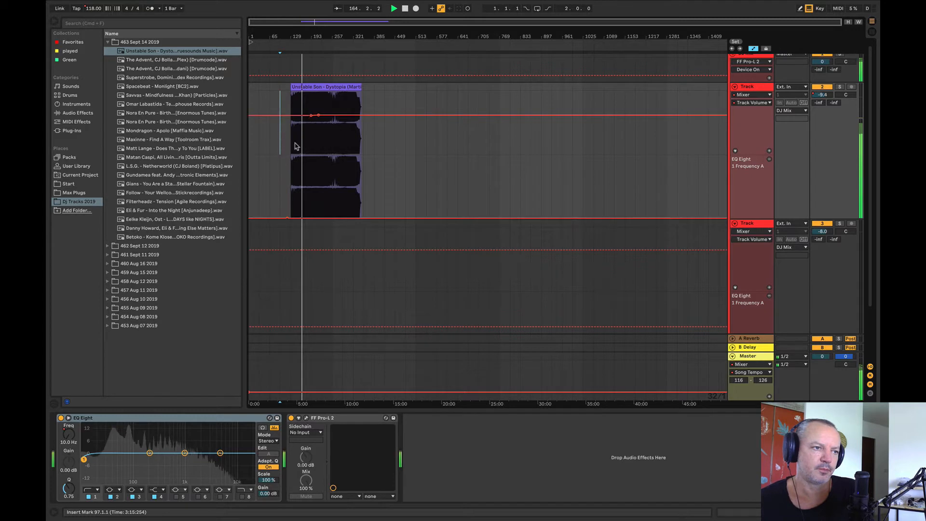
left_click(310, 115)
left_click(318, 115)
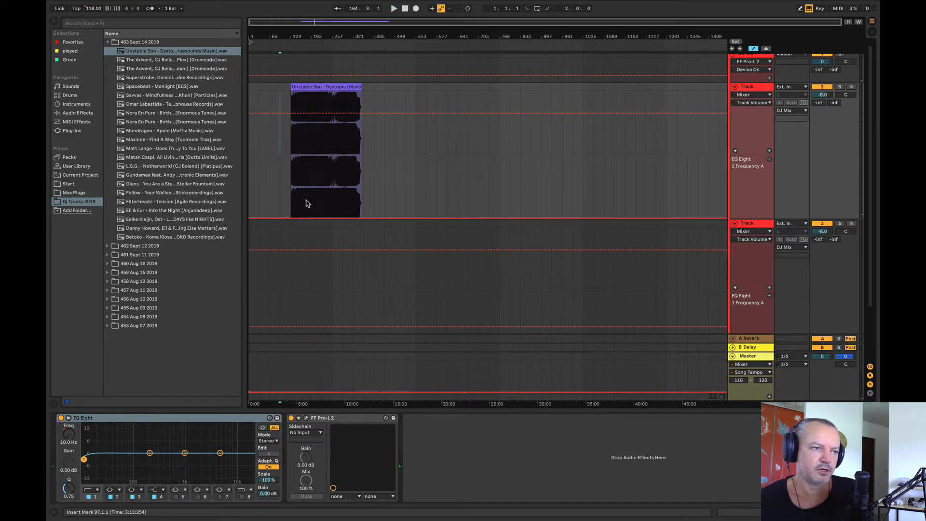
Step: Try the first Track's EQ Eight frequency automation at 497 Hz from bar 161, and return it to 10.0 Hz
left_click_drag(287, 219, 297, 187)
left_click(298, 202)
key("space")
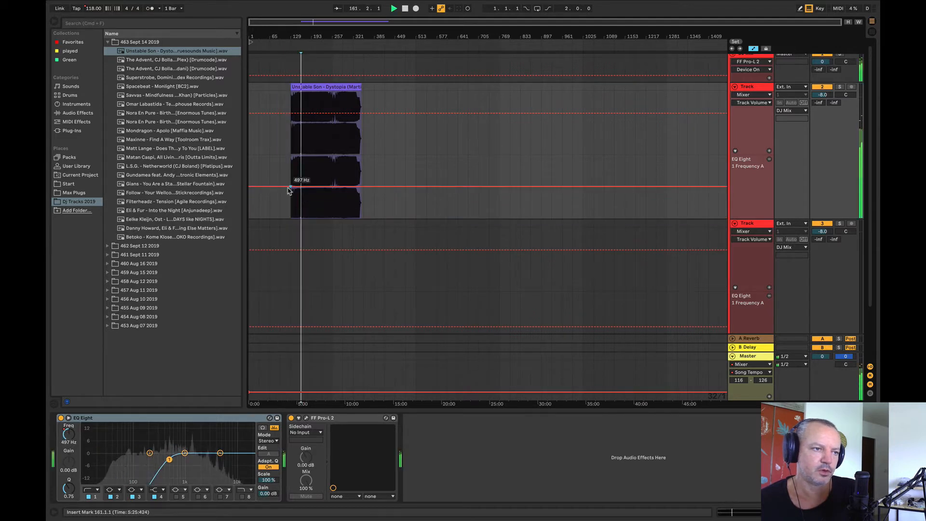
left_click_drag(290, 188, 291, 218)
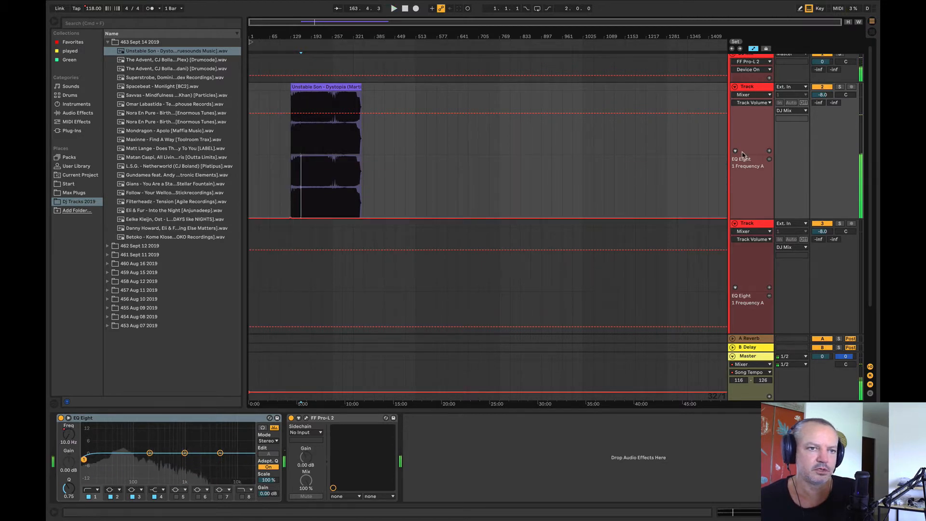
key("space")
Step: Reduce the first Track's height and audition the Unstable Son clip from bar 225
left_click_drag(745, 155, 745, 130)
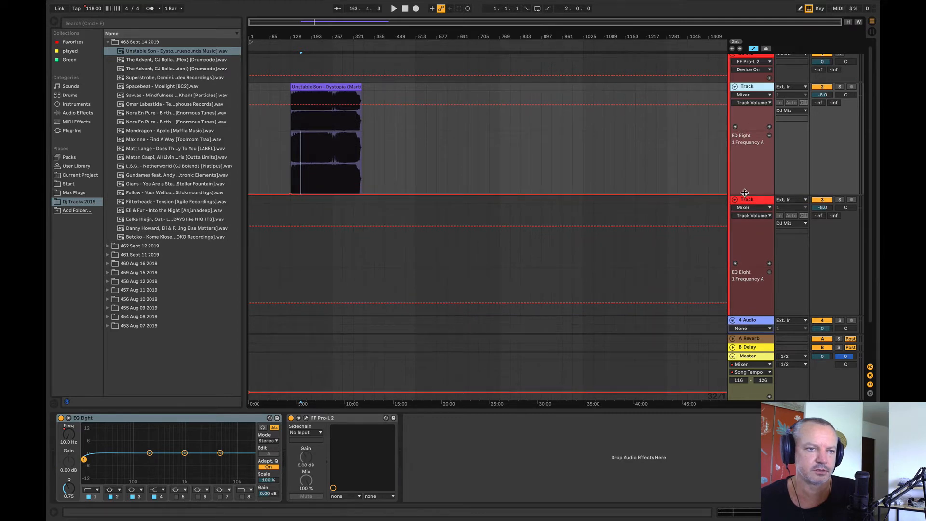
left_click_drag(745, 193, 745, 170)
left_click(316, 134)
key("space")
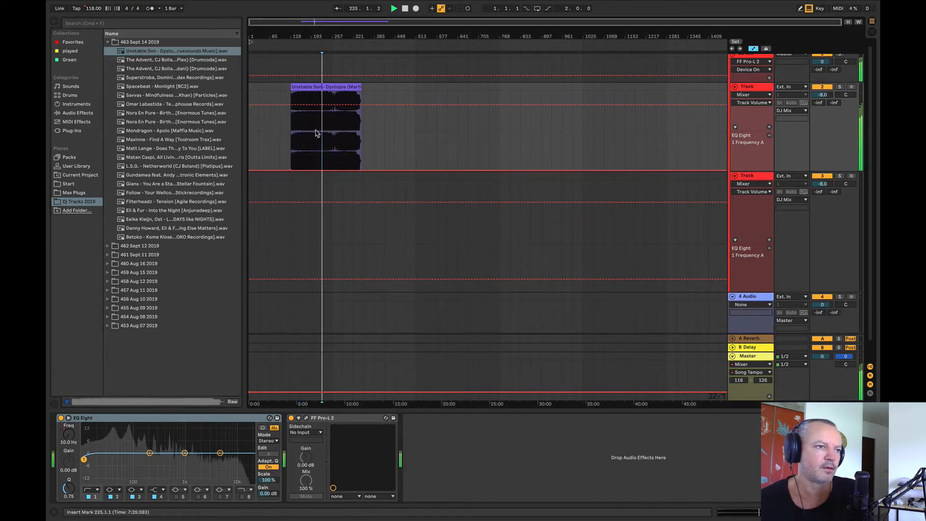
left_click(311, 140)
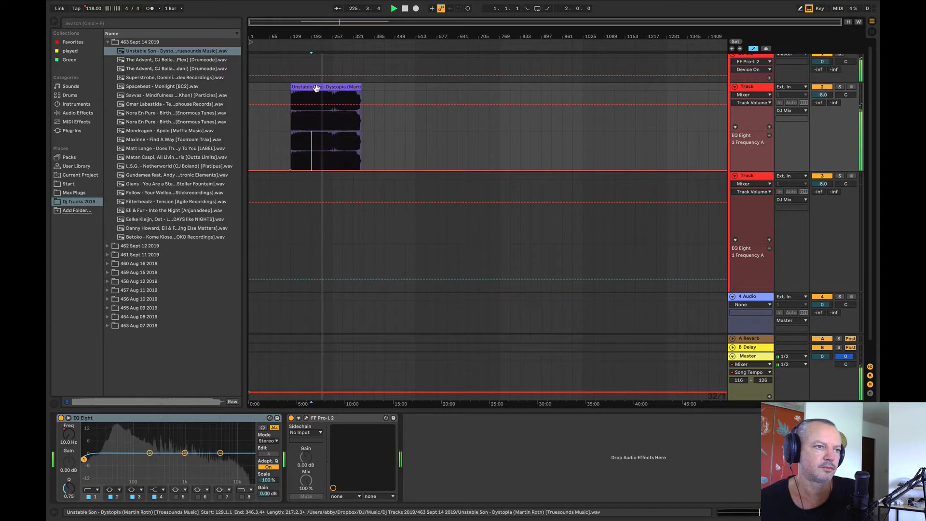
key("space")
Step: Move the Unstable Son clip to bar 449, and audition The Advent, CJ Bolland - Camargue 2019 (Maceo Plex) placed at bar 129
left_click_drag(316, 88, 423, 108)
left_click_drag(178, 61, 291, 110)
left_click(312, 49)
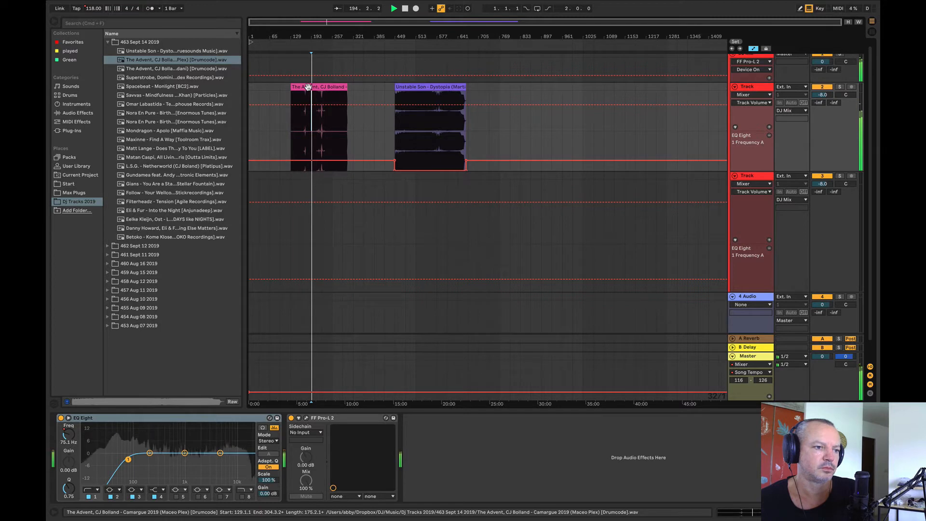
key("space")
Step: Move the Camargue 2019 (Maceo Plex) clip far along the first Track, to about bar 2721
left_click_drag(308, 87, 588, 97)
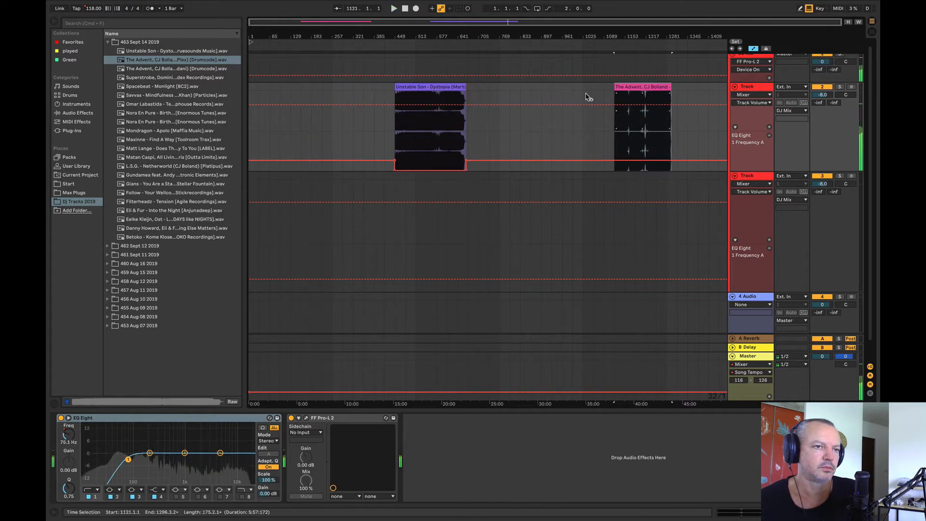
left_click(551, 47)
key("space")
left_click_drag(649, 87, 722, 112)
left_click_drag(679, 41, 680, 9)
scroll(704, 101, "right", 5)
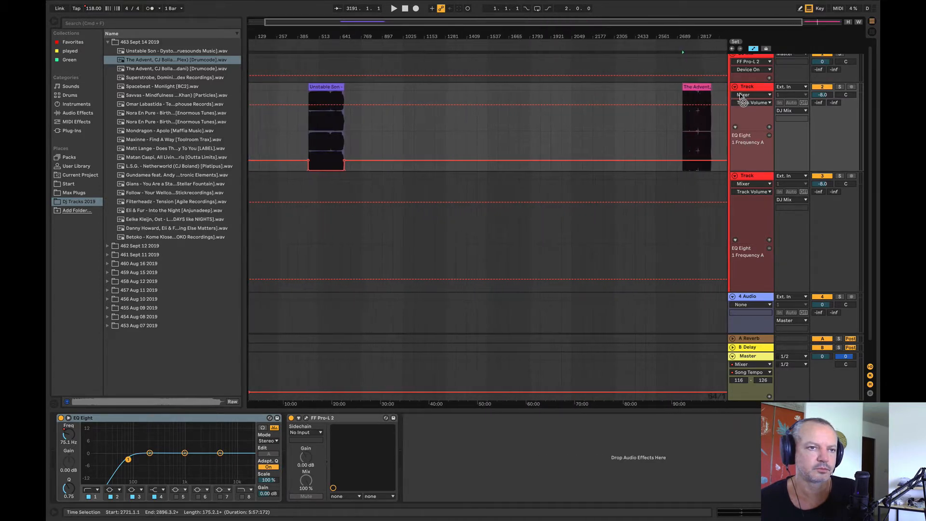
Step: Place the other The Advent, CJ Bolland Drumcode track on the first Track at bar 1281 and lower the EQ Eight frequency automation there to 10.0 Hz
left_click_drag(193, 69, 418, 131)
left_click_drag(381, 161, 397, 171)
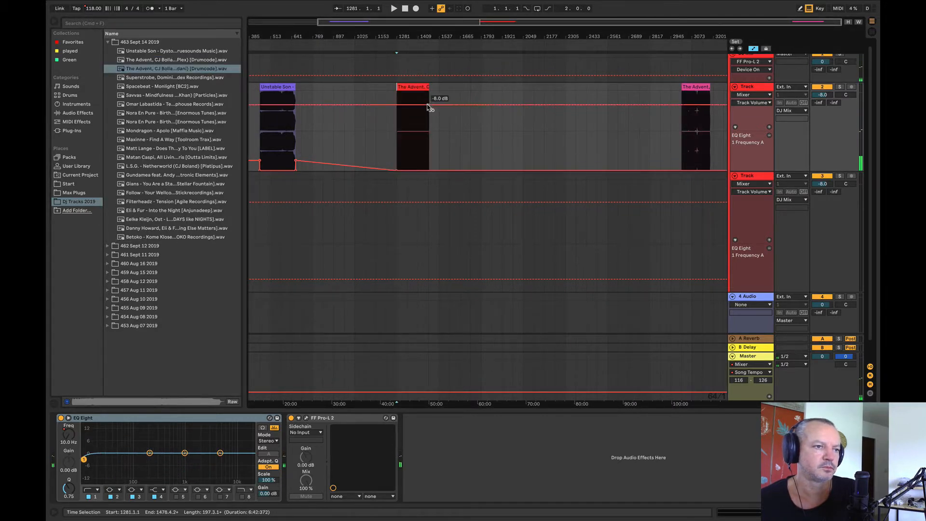
Step: Audition the The Advent, CJ Bolland Drumcode clip at bar 1281 of the first Track, and move it along to bar 2625
key("space")
left_click(408, 122)
key("space")
left_click(418, 126)
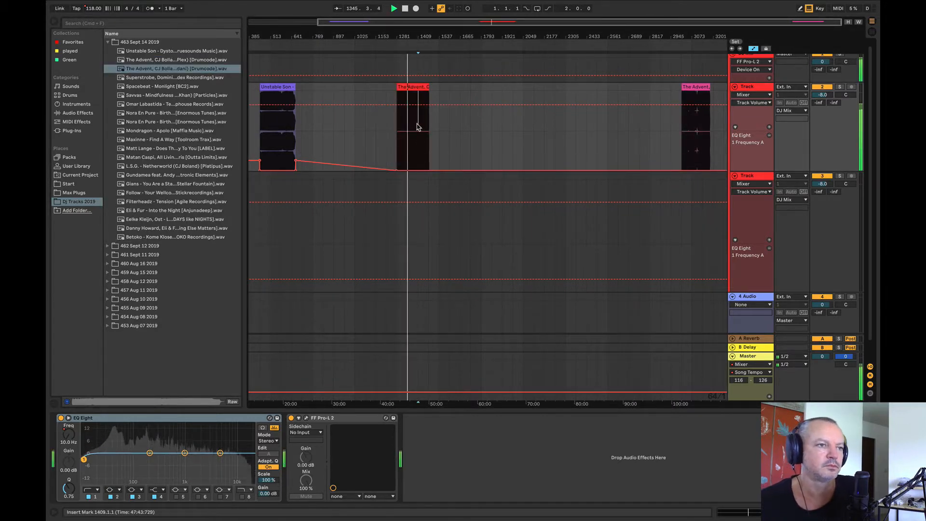
key("space")
key("space")
key("space")
left_click_drag(411, 93, 633, 94)
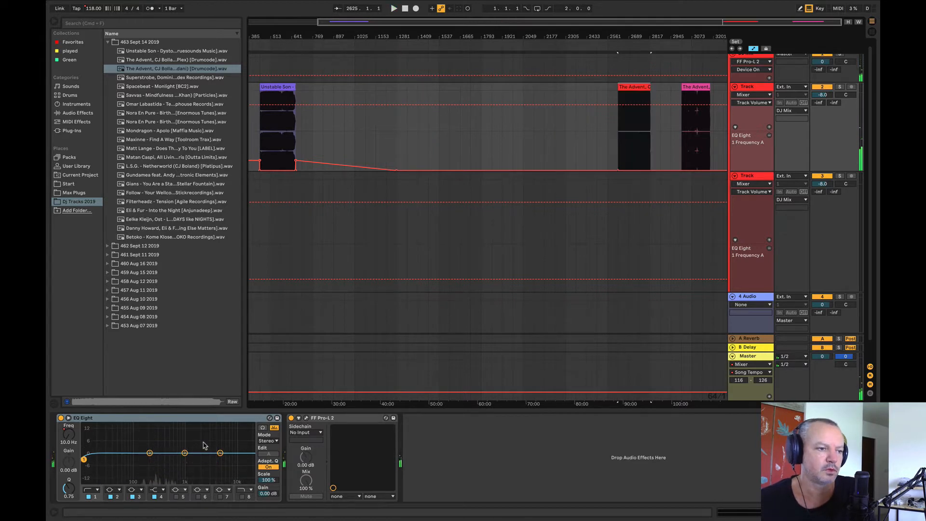
Step: Raise the Master track's Song Tempo automation to 124.50 BPM
left_click(256, 393)
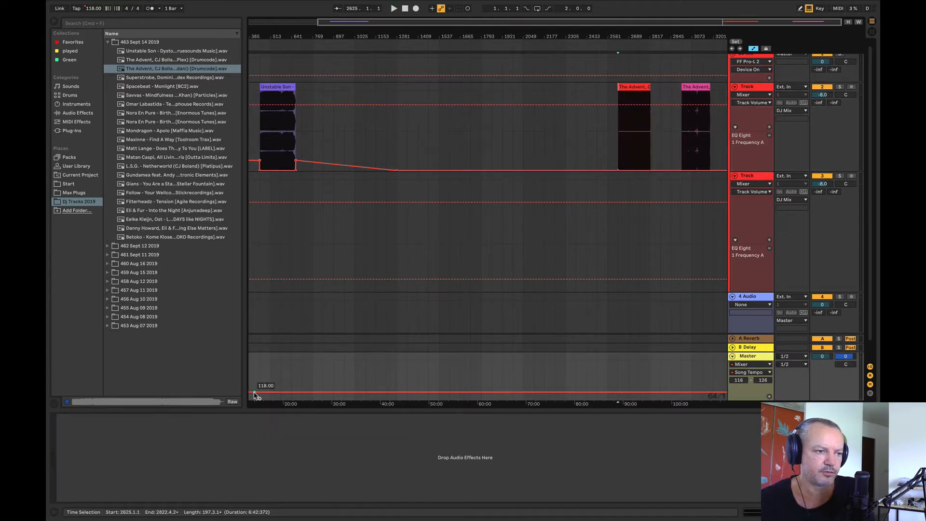
left_click_drag(256, 393, 251, 366)
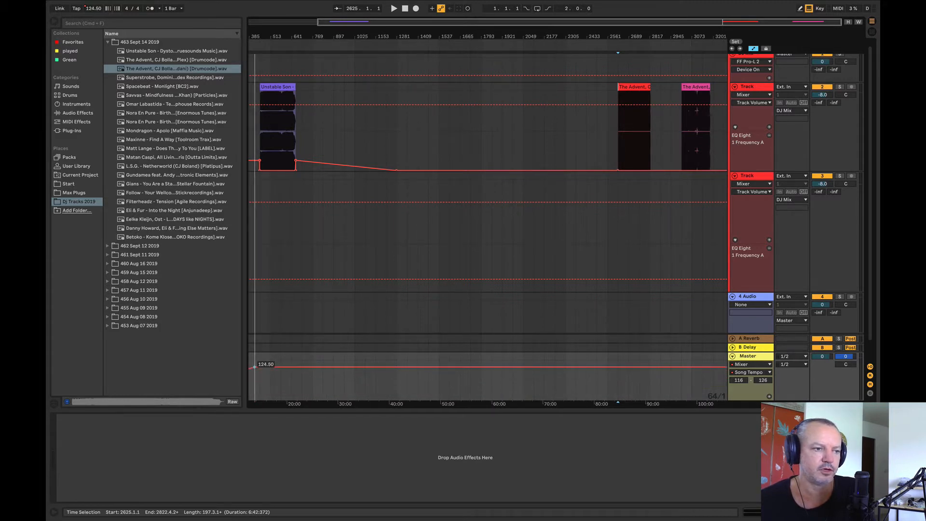
left_click(634, 151)
Step: Place Superstrobe, Dominik Vaillant - Point of No Return on the first Track at bar 1025 and audition it
left_click_drag(173, 77, 378, 131)
left_click(368, 126)
key("space")
Step: Delete the first Track's EQ Eight frequency breakpoints between bars 193 and 833, and flatten the remaining automation to 10.0 Hz
left_click_drag(320, 144, 216, 169)
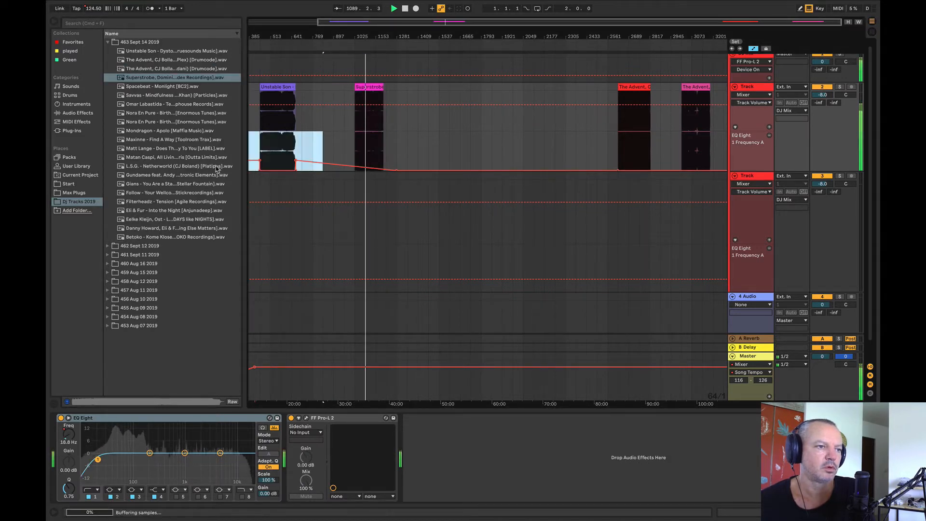
key("Delete")
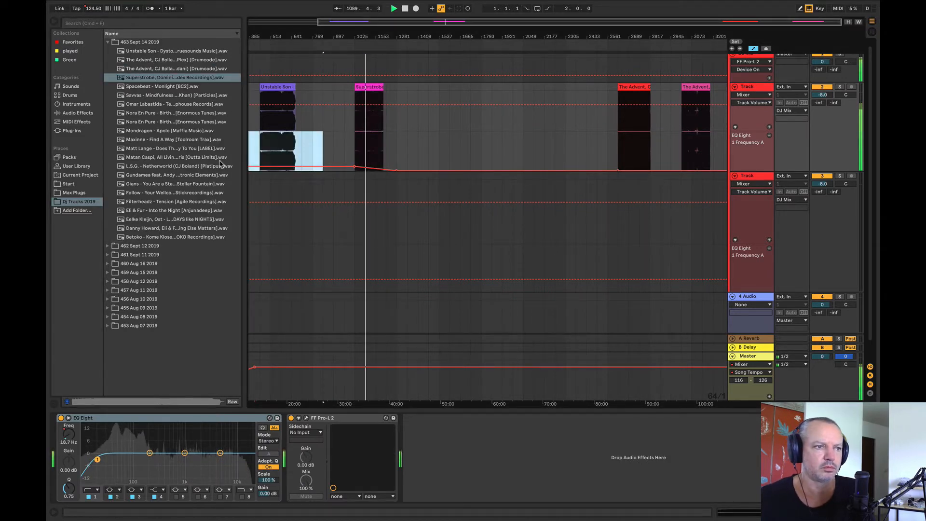
left_click(354, 167)
left_click_drag(270, 168, 249, 171)
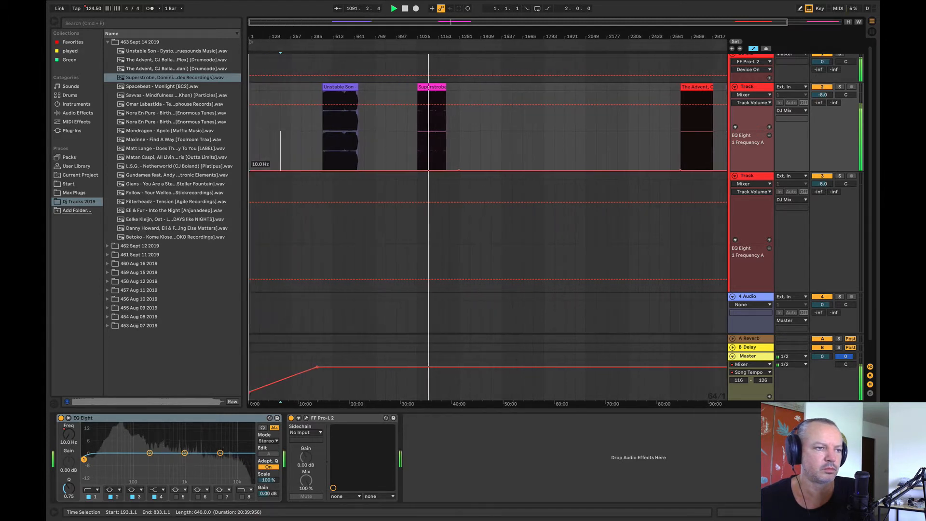
Step: Move the Superstrobe clip to the second Track, far along the timeline at about bar 2881
left_click(511, 149)
left_click_drag(418, 38, 418, 22)
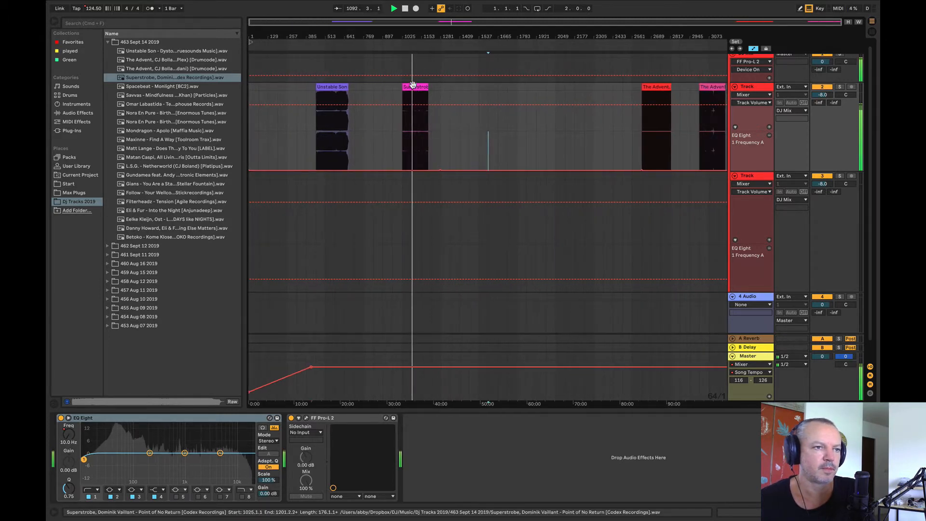
left_click_drag(413, 84, 690, 213)
Step: Place Spacebeat - Monlight on the first Track at bar 897 and audition it from bar 993
mouse_move(153, 87)
left_mouse_down()
mouse_move(381, 140)
mouse_move(395, 132)
left_mouse_up()
key("space")
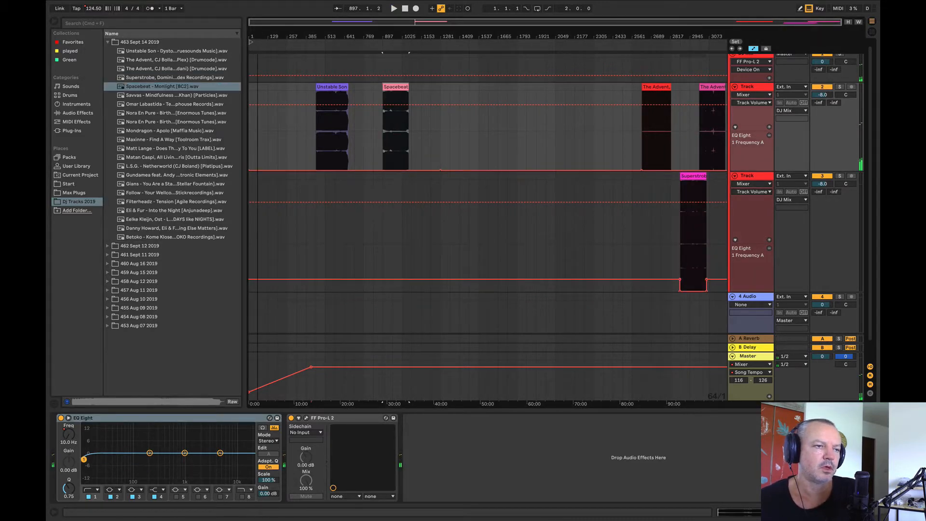
left_click_drag(258, 36, 258, 53)
left_click(479, 137)
key("space")
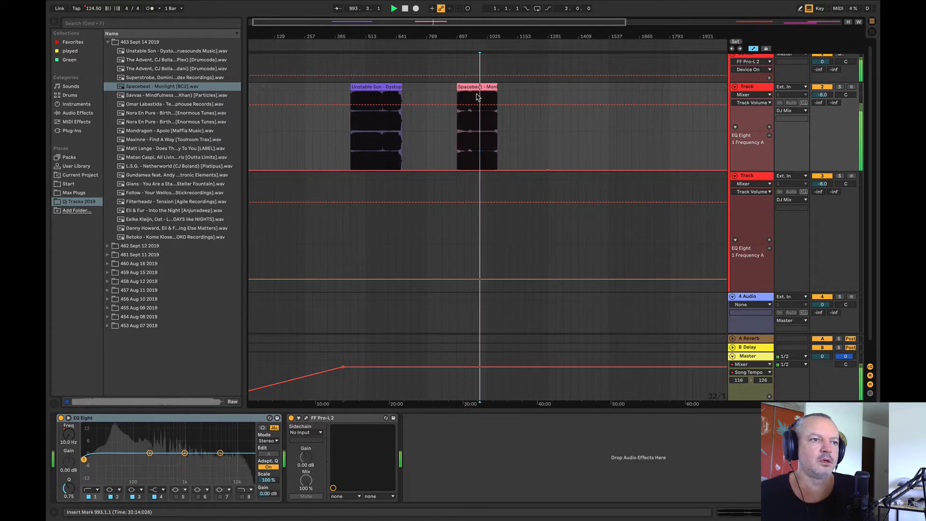
Step: Compare the Unstable Son clip from bar 513 with the Spacebeat clip from bars 961 and 929
key("space")
key("space")
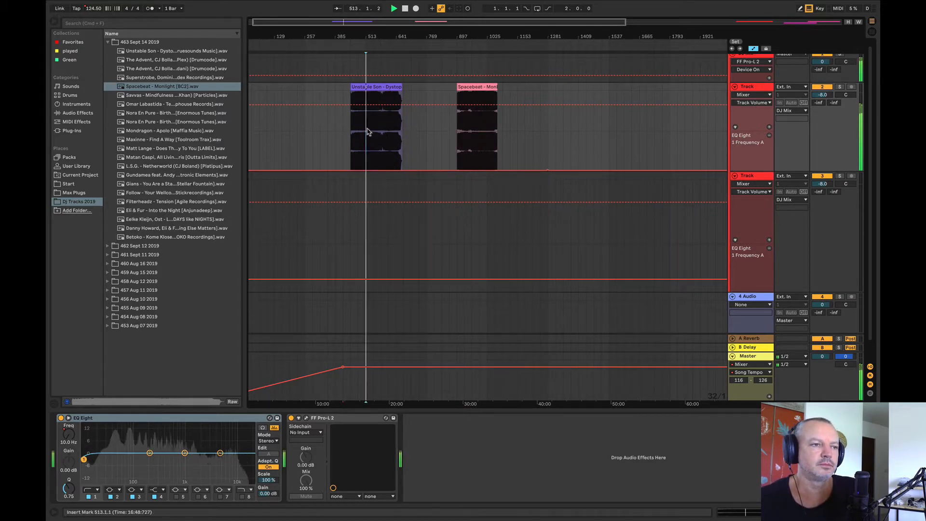
left_click(472, 121)
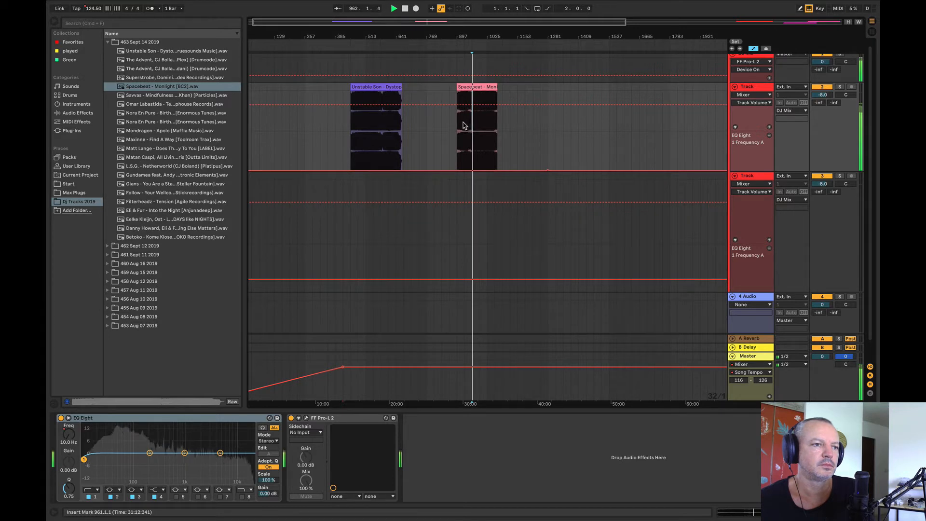
left_click(463, 126)
Step: Audition Savvas - Mindfulness at bar 1249 of the first Track, and move it to bar 33 on the second Track
mouse_move(140, 99)
left_mouse_down()
mouse_move(362, 135)
mouse_move(543, 149)
left_mouse_up()
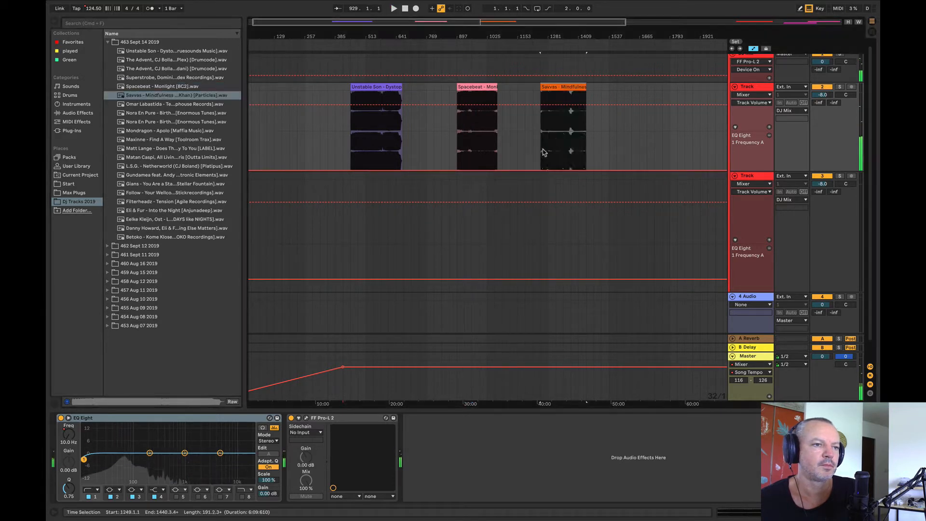
left_click(554, 135)
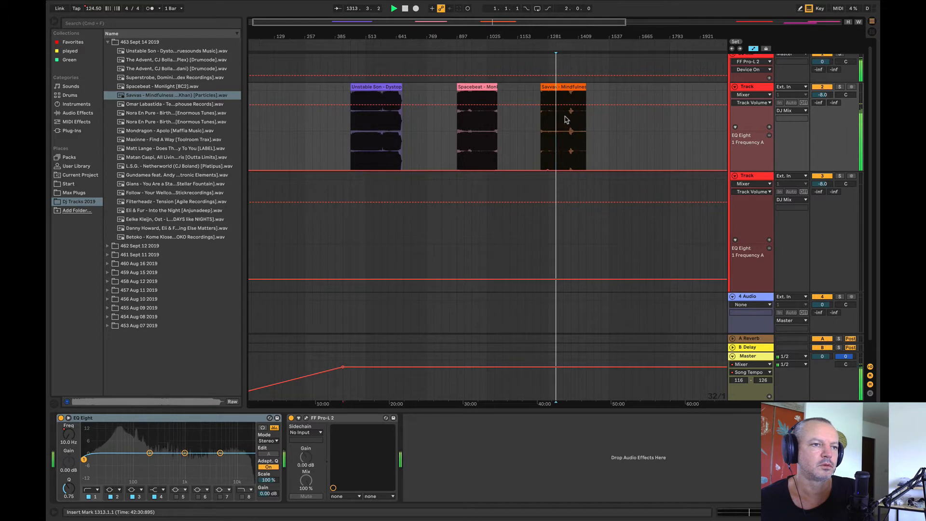
left_click_drag(563, 97, 274, 203)
Step: Place Omar Labastida - Tebas on the second Track at bar 1121, and lower the EQ Eight frequency automation around the Savvas clip
mouse_move(161, 104)
left_mouse_down()
mouse_move(414, 221)
mouse_move(516, 215)
left_mouse_up()
left_click(525, 220)
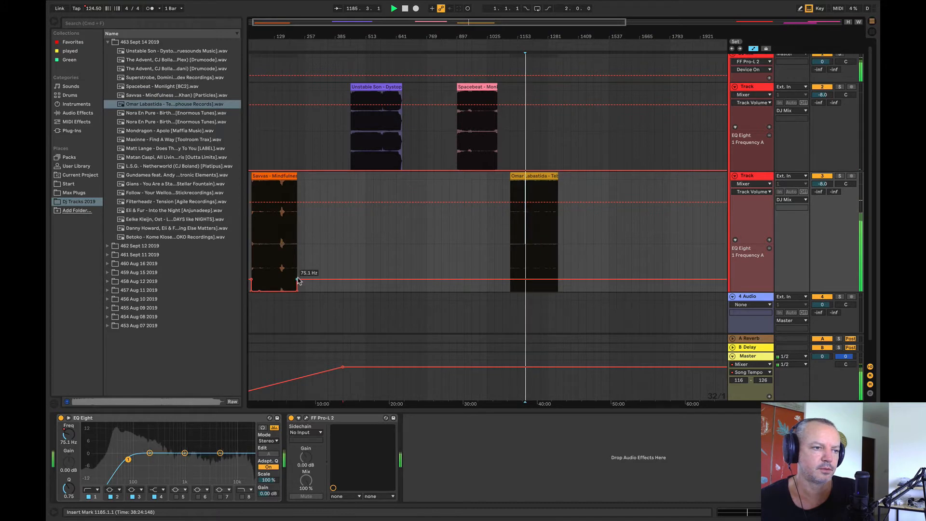
left_click_drag(298, 281, 261, 279)
left_click(252, 282)
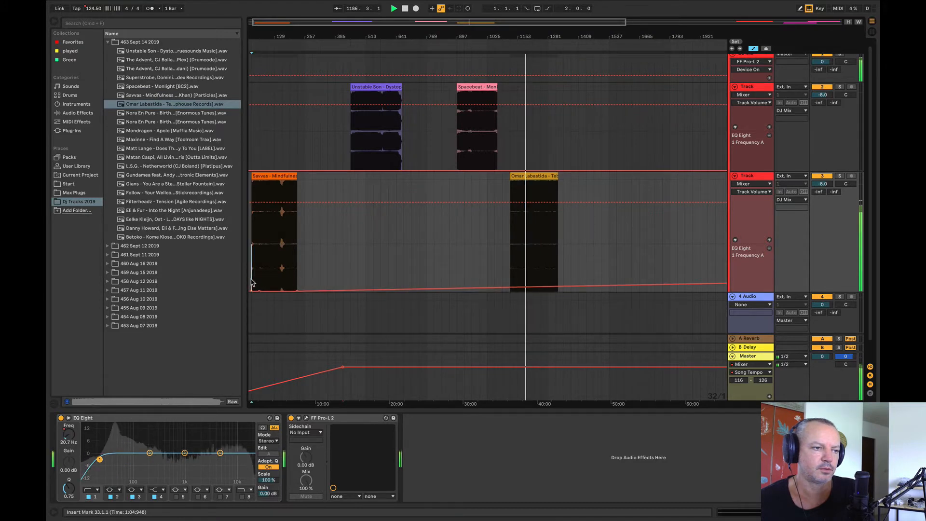
key("XF86AudioRaiseVolume")
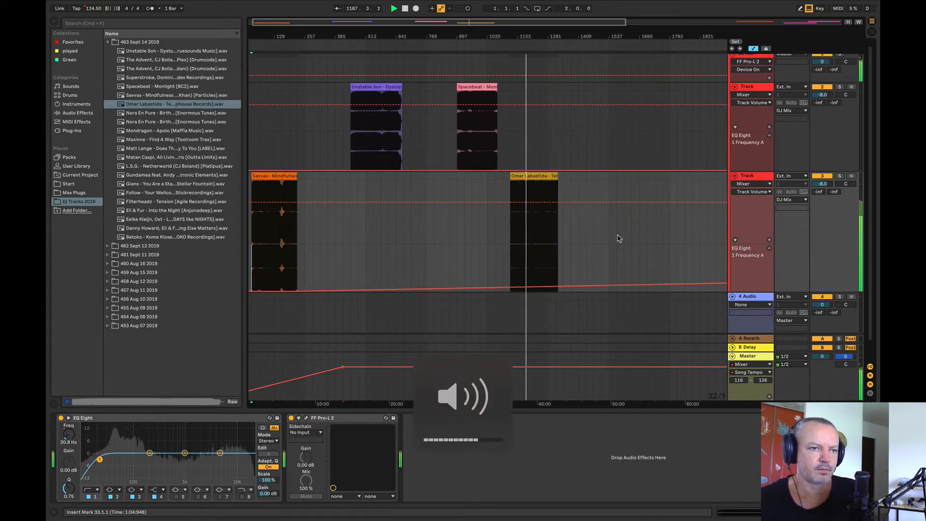
left_click(698, 6)
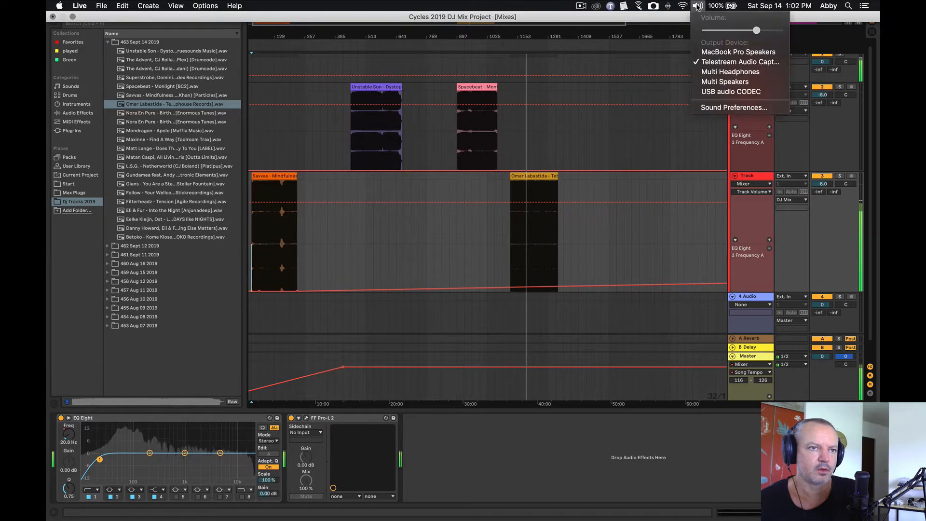
left_click(715, 92)
key("XF86AudioRaiseVolume")
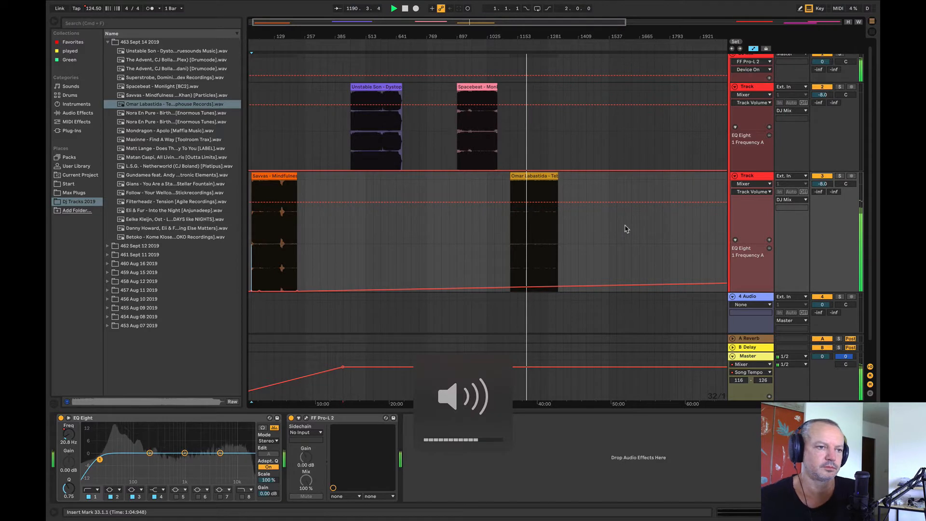
Step: Audition the Omar Labastida clip from bar 1281, and move it to bar 1025 on the second Track
left_click(548, 241)
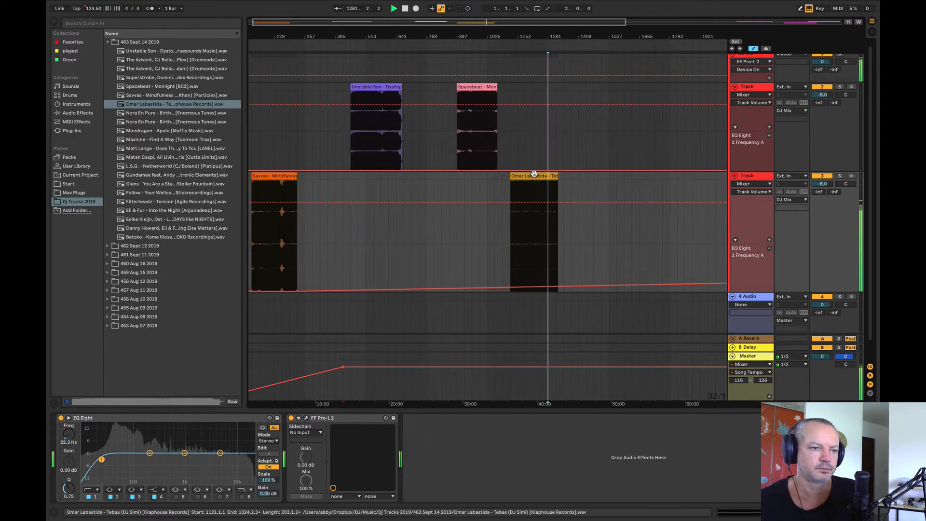
left_click_drag(533, 173, 511, 183)
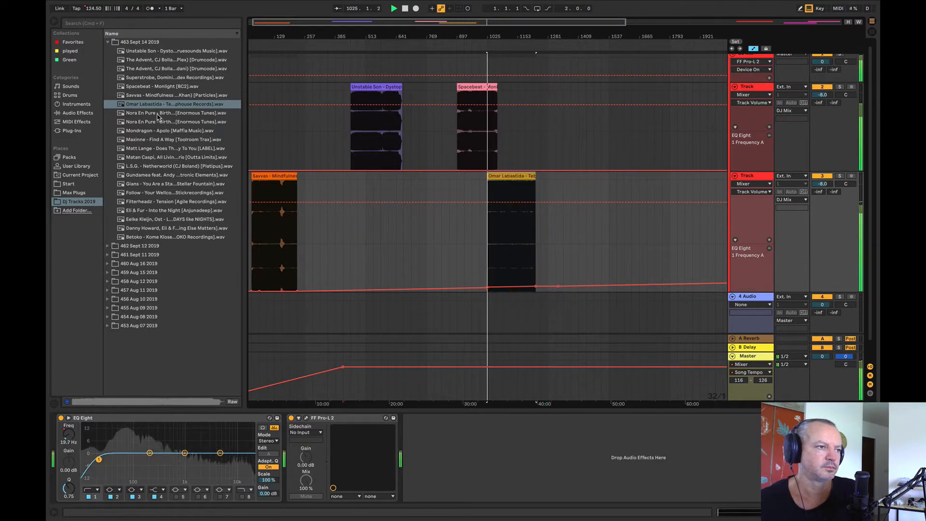
key("space")
Step: Place Nora En Pure - Birthright (Dosem) on the second Track at bar 705 and audition it
left_click_drag(157, 117, 424, 232)
left_click(427, 232)
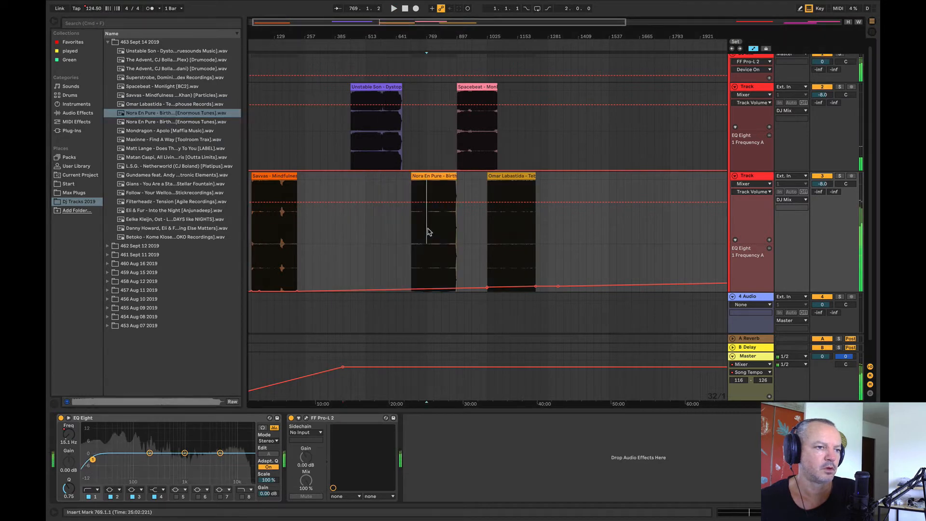
key("space")
left_click_drag(411, 36, 367, 21)
left_click(411, 230)
key("space")
key("space")
Step: Shift the Omar Labastida clip to bar 1217 and the Nora En Pure clip to bar 961 on the second Track
left_click_drag(452, 177, 486, 179)
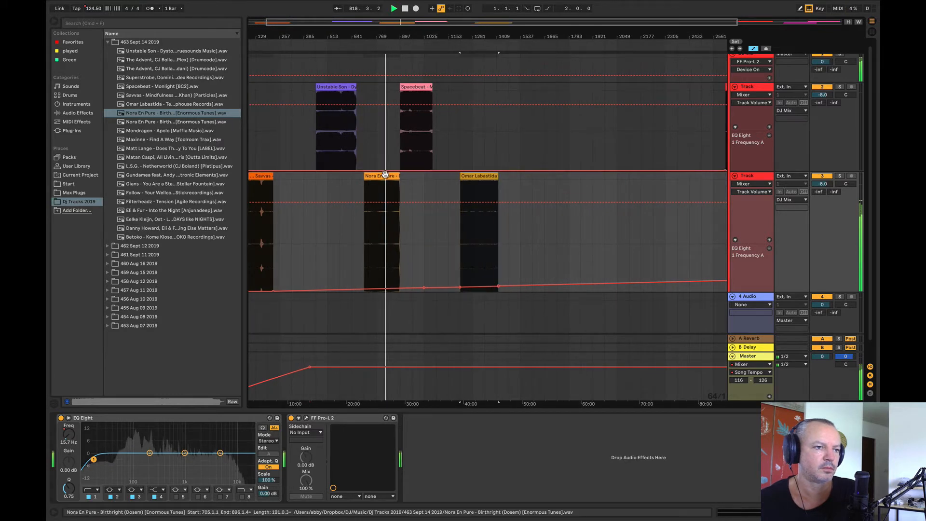
left_click_drag(389, 196, 436, 196)
Step: Move the Spacebeat clip to bar 705 on the first Track and audition it from bar 833
left_click(417, 97)
left_click_drag(417, 97, 382, 124)
left_click(382, 130)
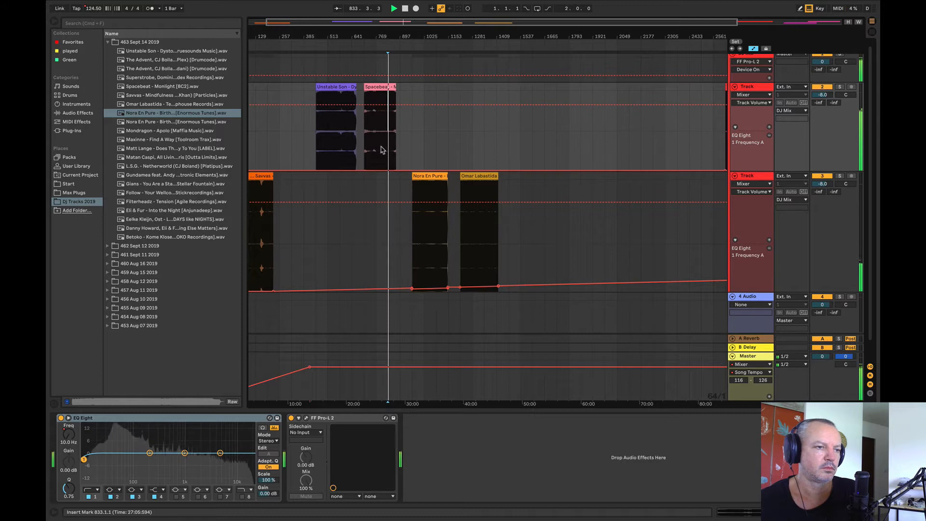
Step: Move the Nora En Pure clip back to bar 705 on the second Track, aligned under Spacebeat, and play both
key("space")
left_click_drag(431, 184, 380, 181)
left_click(355, 194)
key("space")
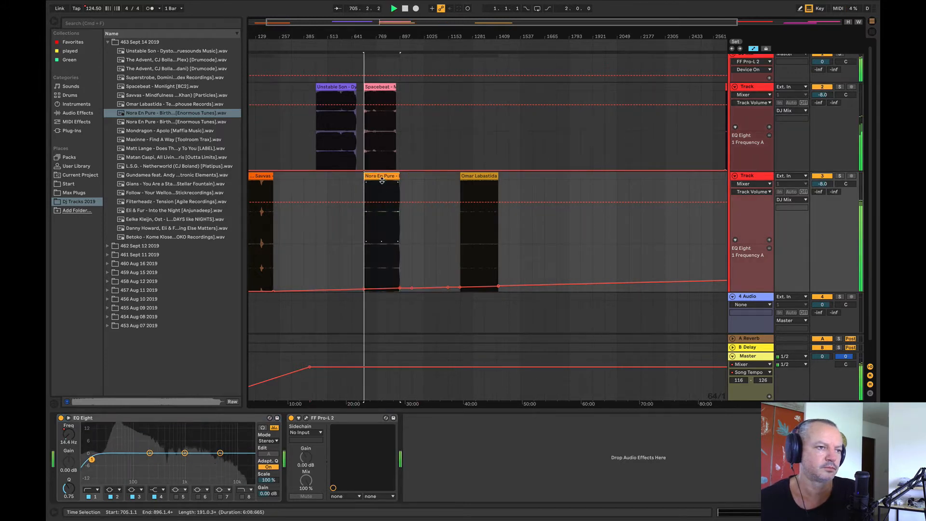
Step: Examine the aligned Spacebeat and Nora En Pure clips up close, and listen to them together at several points
left_click_drag(358, 32, 328, 113)
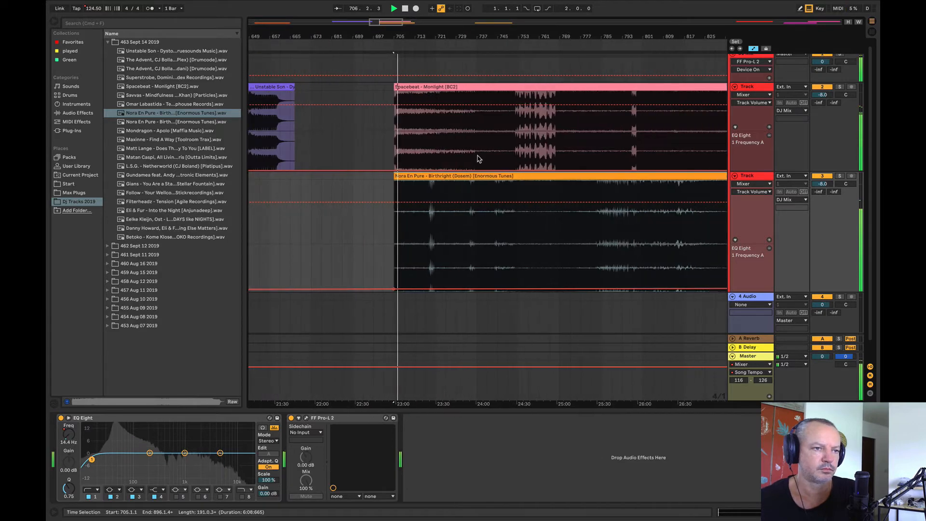
left_click(477, 157)
key("space")
key("space")
left_click_drag(422, 33, 344, 35)
left_click(501, 137)
key("space")
key("space")
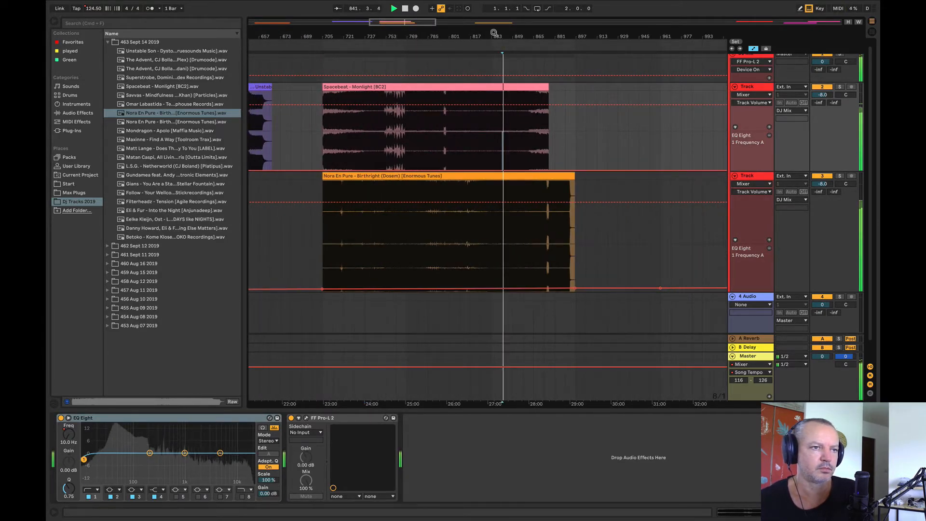
key("space")
Step: Move the Nora En Pure clip to bar 961 on the first Track, and lower its EQ Eight frequency automation to 10.0 Hz
left_click_drag(372, 33, 383, 4)
left_click_drag(392, 176, 449, 158)
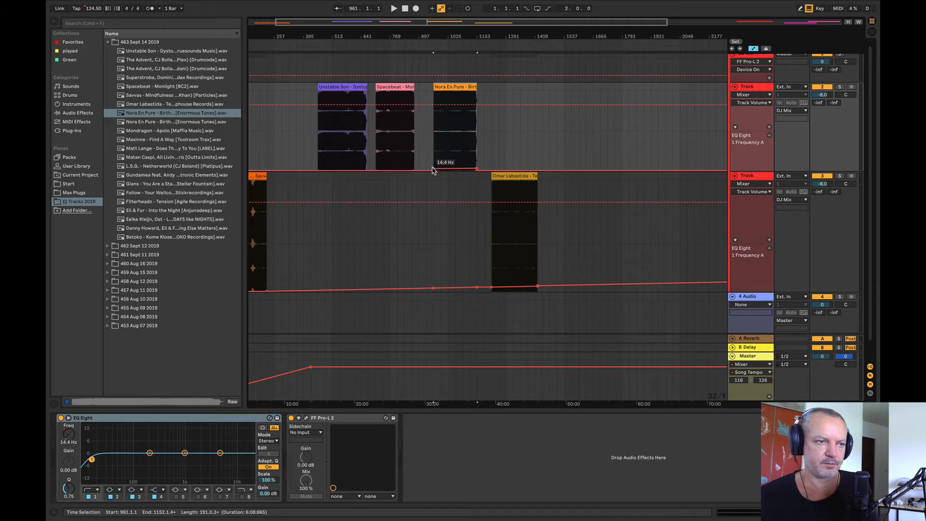
left_click_drag(433, 169, 433, 170)
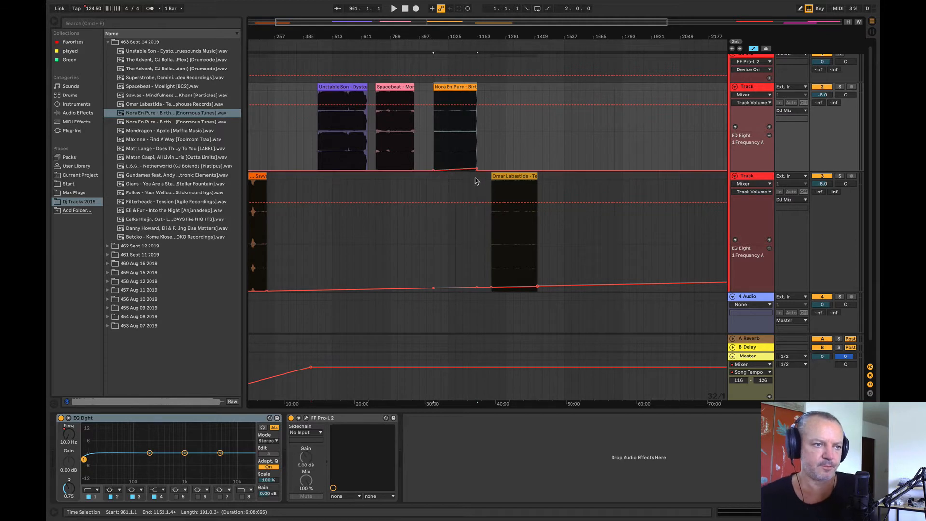
left_click(491, 159)
Step: Show the Nora En Pure clip's sample view, audition the clip, and move it along the first Track to bar 1153
left_click(461, 87)
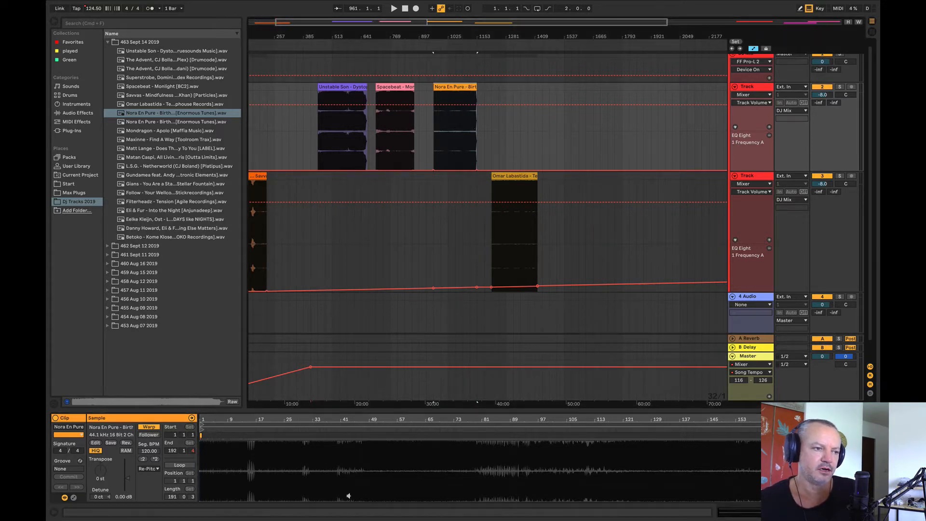
left_click_drag(469, 34, 493, 34)
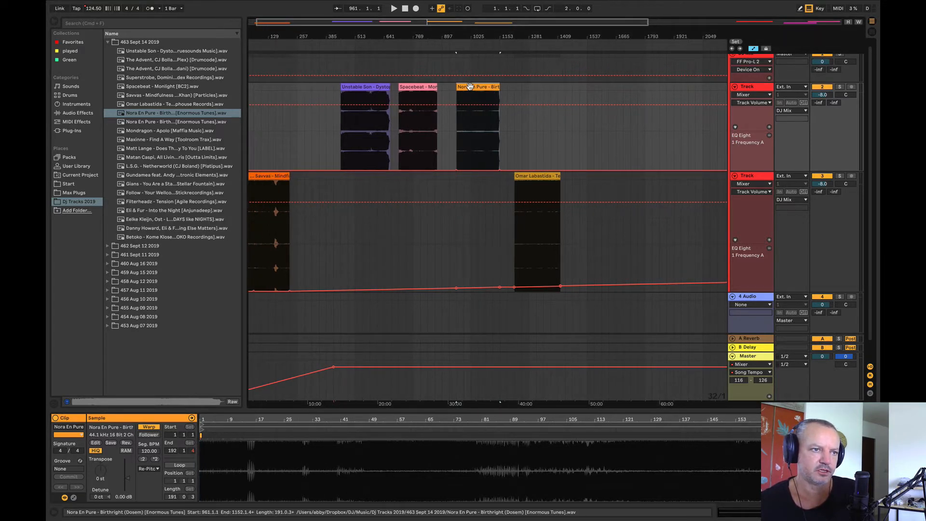
key("space")
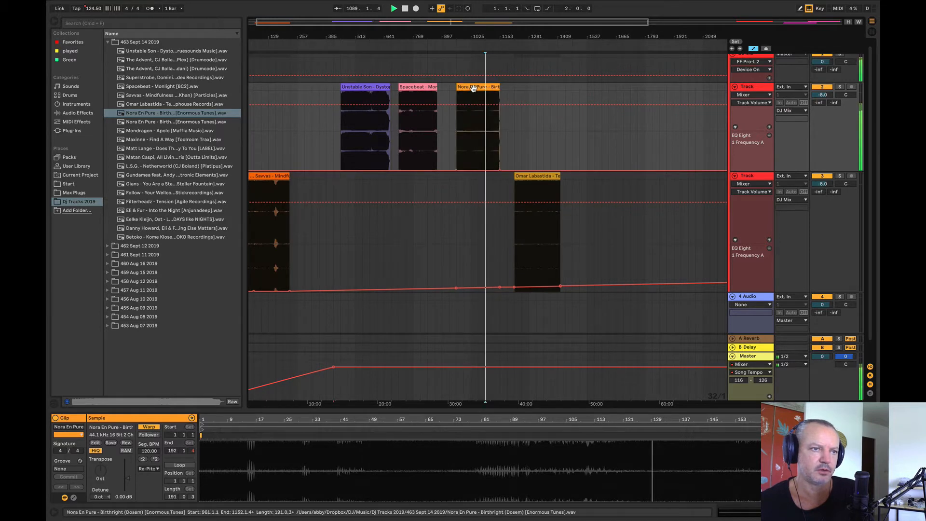
left_click_drag(473, 88, 517, 91)
Step: Move the Spacebeat clip to bar 769 on the first Track, and audition it in comparison with the Unstable Son and Savvas clips
left_click(420, 131)
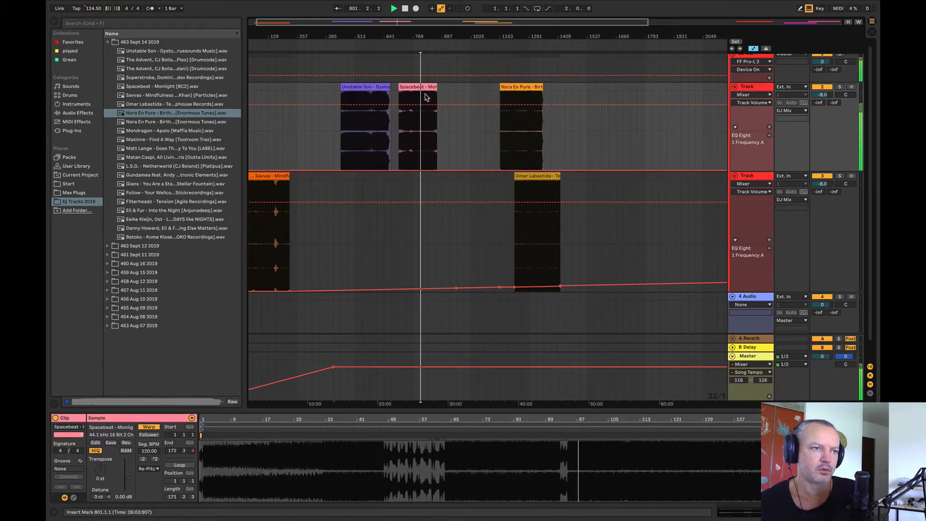
left_click_drag(425, 96, 440, 96)
left_click(358, 141)
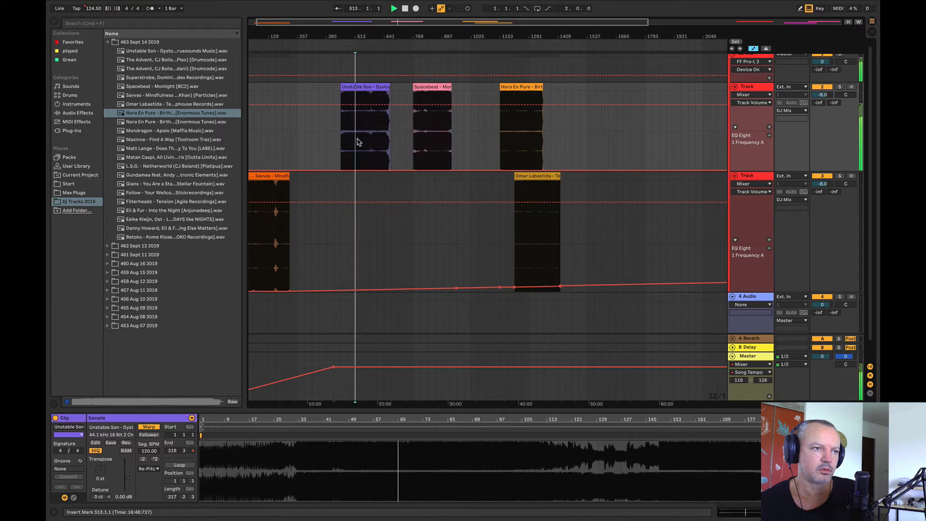
left_click(260, 220)
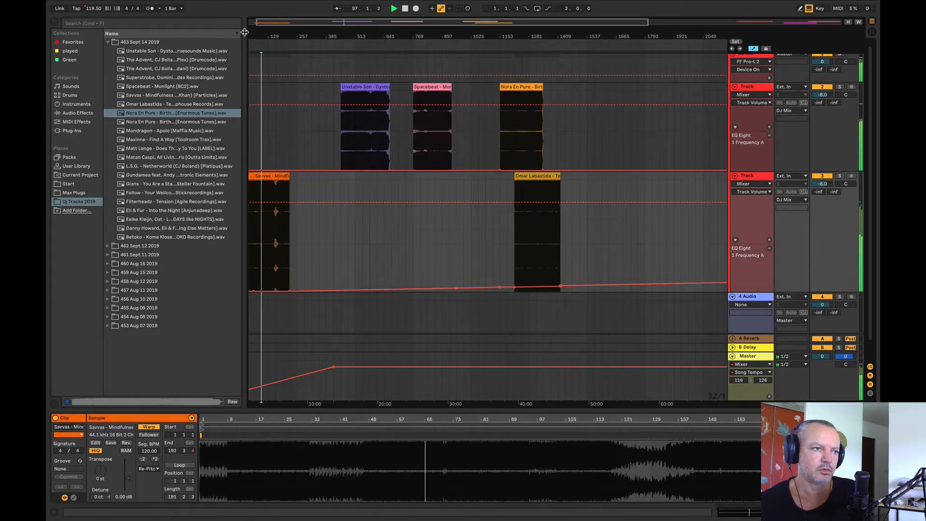
Step: Stop playback and place the second Nora En Pure - Birthright file at bar 1729 on the first Track
scroll(270, 202, "left", 1)
scroll(289, 145, "down", 2)
key("space")
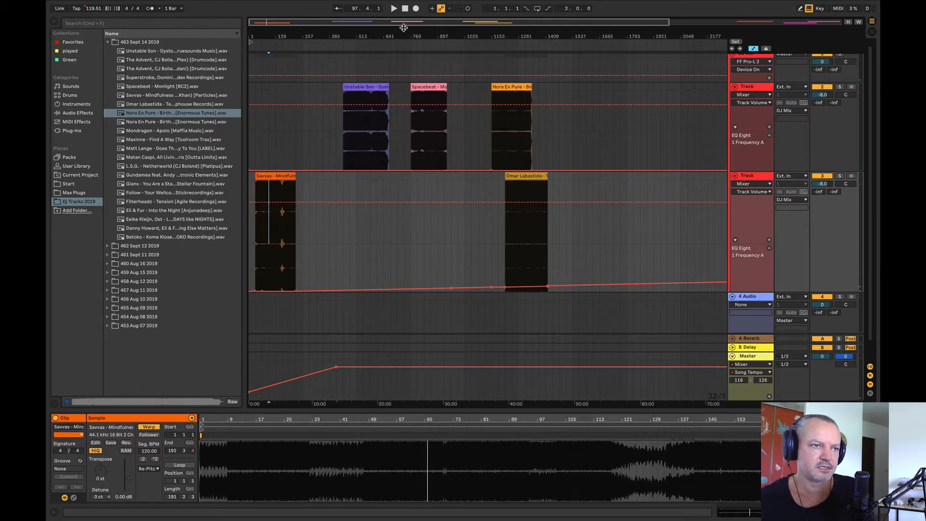
left_click_drag(404, 36, 403, 14)
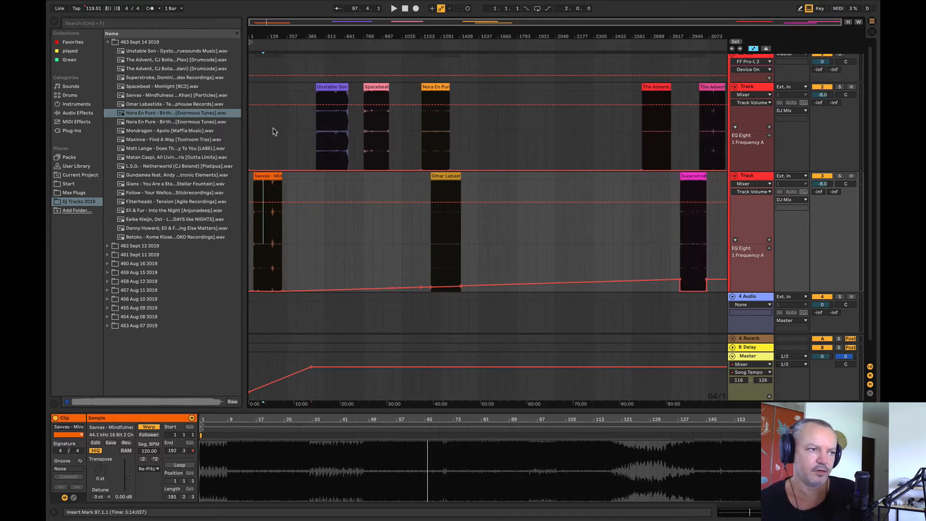
left_click(157, 122)
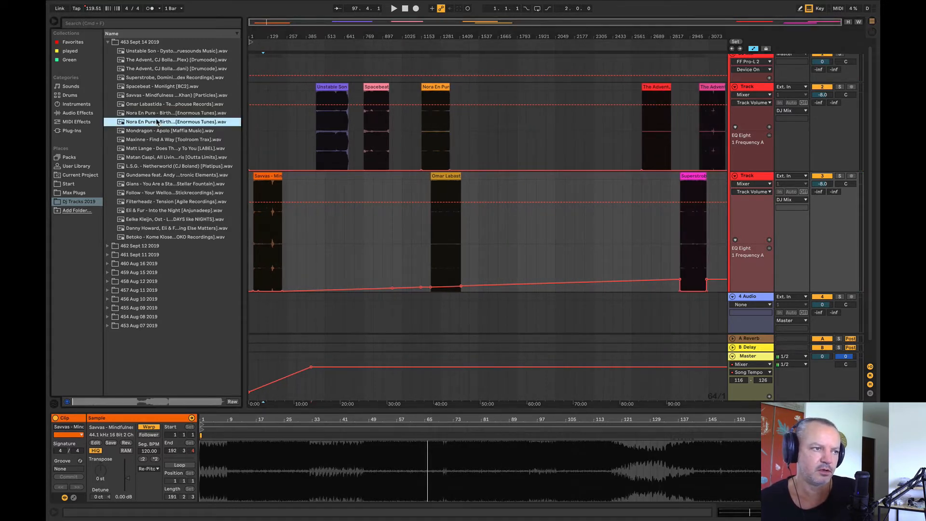
left_click_drag(155, 123, 523, 128)
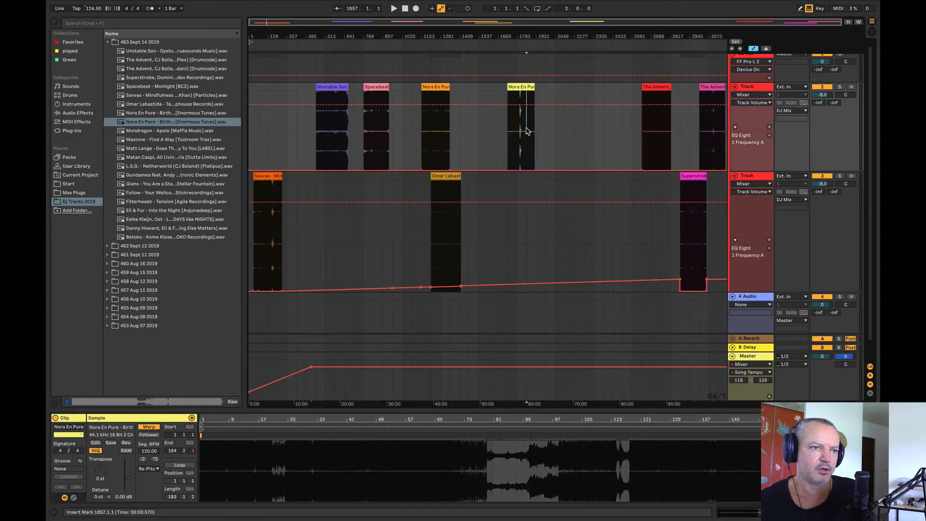
Step: Audition the newly placed Nora En Pure clip, and move it along the first Track to bar 3905
key("space")
left_click_drag(521, 36, 483, 76)
left_click(487, 127)
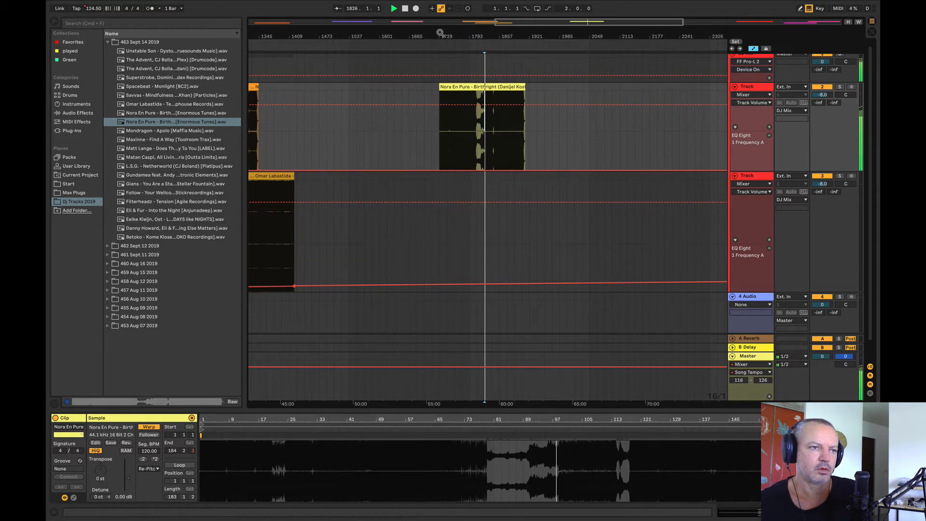
key("x")
key("space")
left_click_drag(514, 89, 723, 137)
left_click_drag(611, 36, 630, 22)
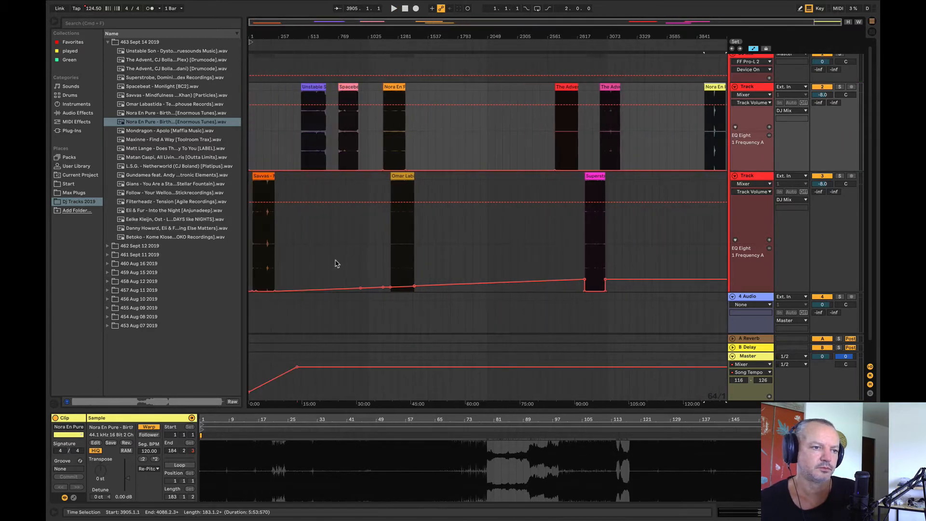
Step: Flatten the second Track's rising EQ Eight frequency automation, and place Mondragon - Apolo at bar 1729 on the first Track
left_click_drag(335, 263, 711, 275)
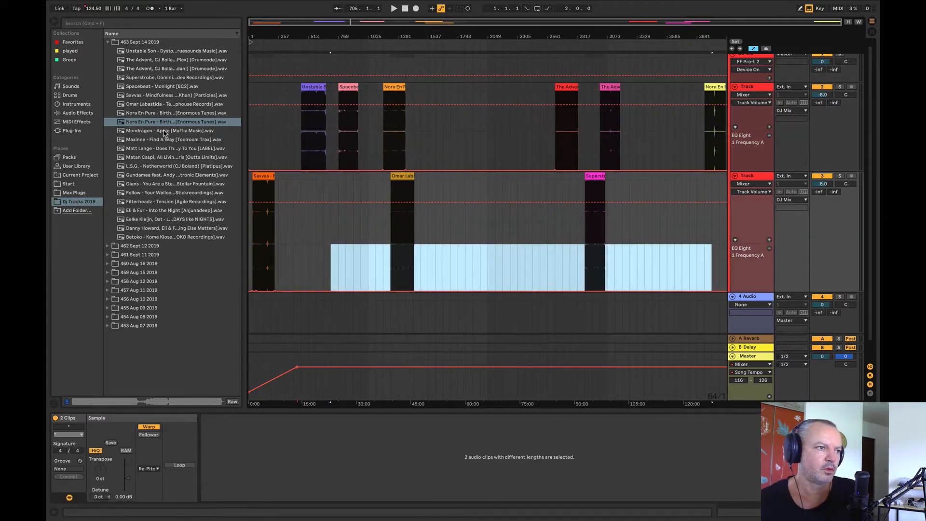
left_click(163, 132)
left_click_drag(170, 136, 451, 138)
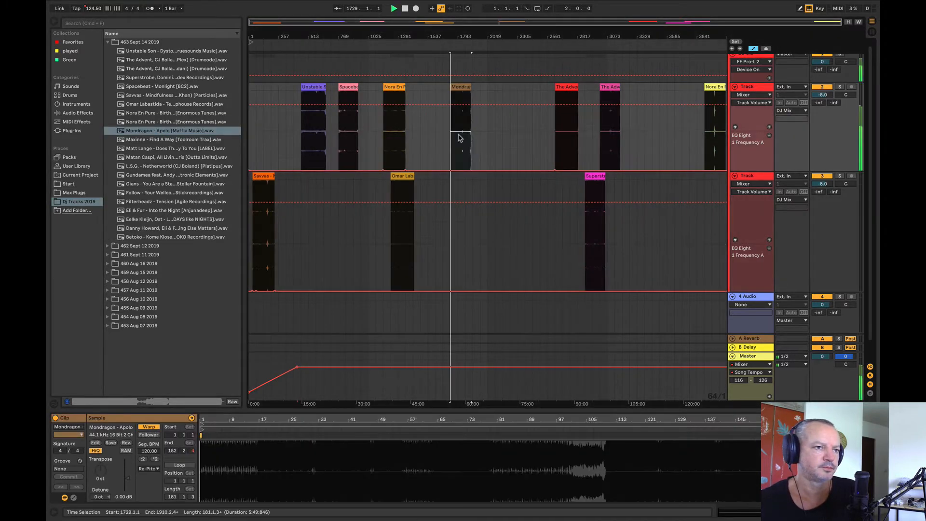
Step: Audition the Mondragon clip and move it to bar 2561 on the second Track
key("space")
left_click_drag(447, 38, 468, 9)
key("space")
left_click_drag(469, 86, 576, 222)
Step: Place Maxinne - Find A Way at bar 1793 on the first Track, audition it, and move it to bar 2433
left_click_drag(209, 139, 471, 118)
key("space")
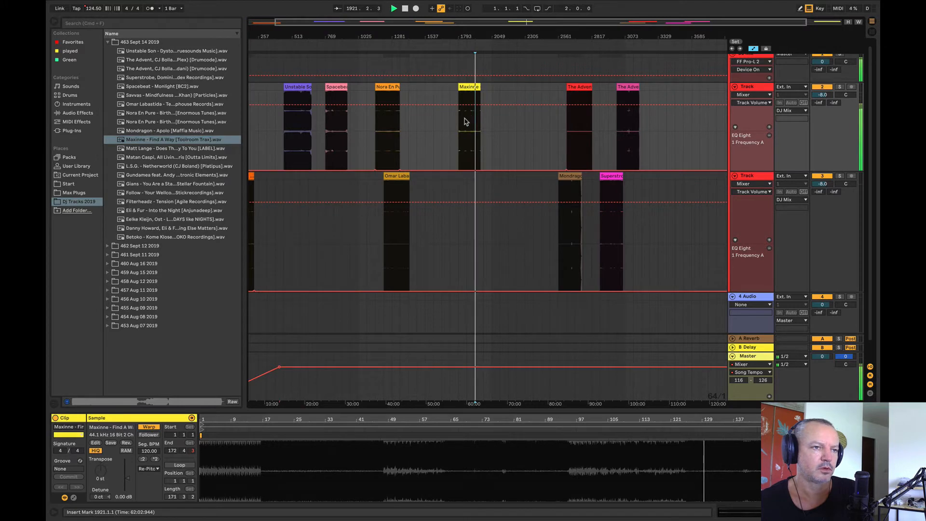
key("space")
left_click_drag(468, 94, 550, 114)
Step: Place the Matt Lange track at bar 1985 on the first Track and start auditioning it up close
left_click_drag(152, 150, 484, 134)
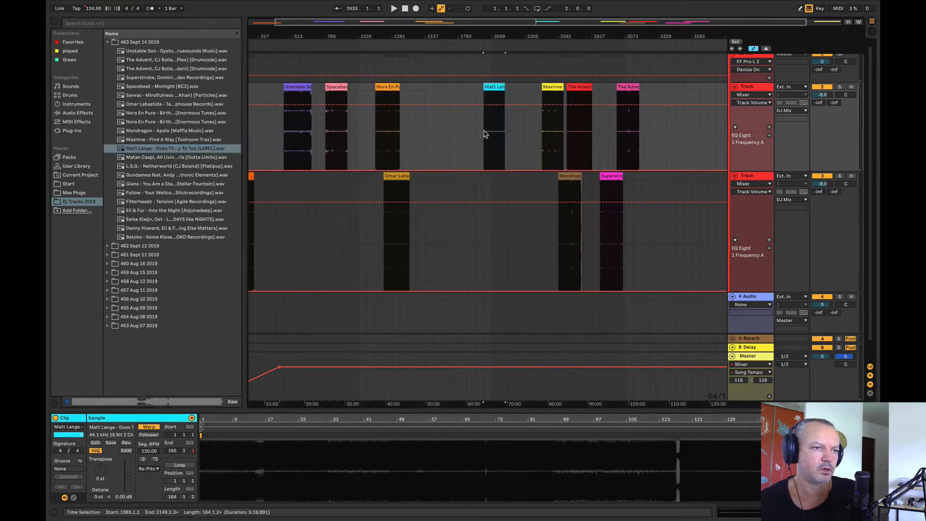
left_click(496, 124)
key("space")
left_click_drag(486, 42, 488, 125)
key("space")
left_click(522, 124)
key("space")
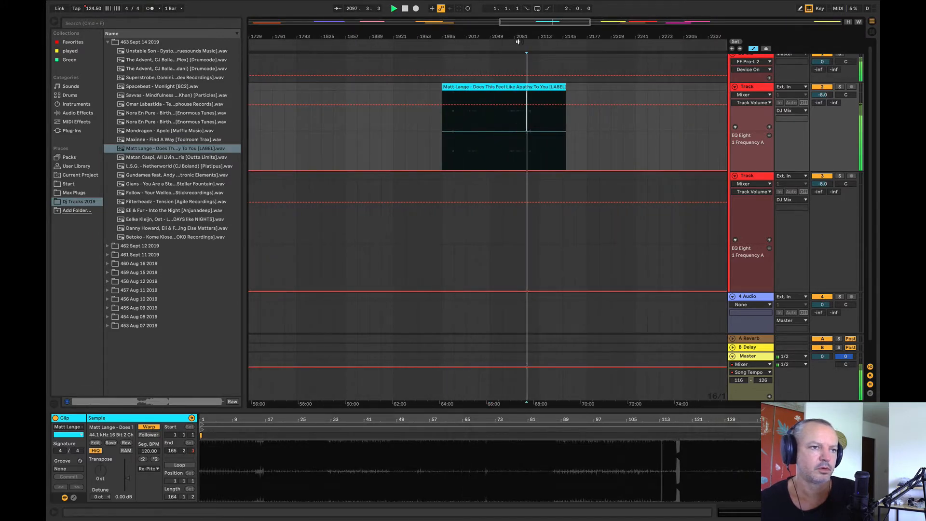
Step: Examine the Matt Lange waveform up close and listen to the passages around bars 2081 to 2097
left_click_drag(518, 38, 475, 67)
key("space")
left_click(470, 133)
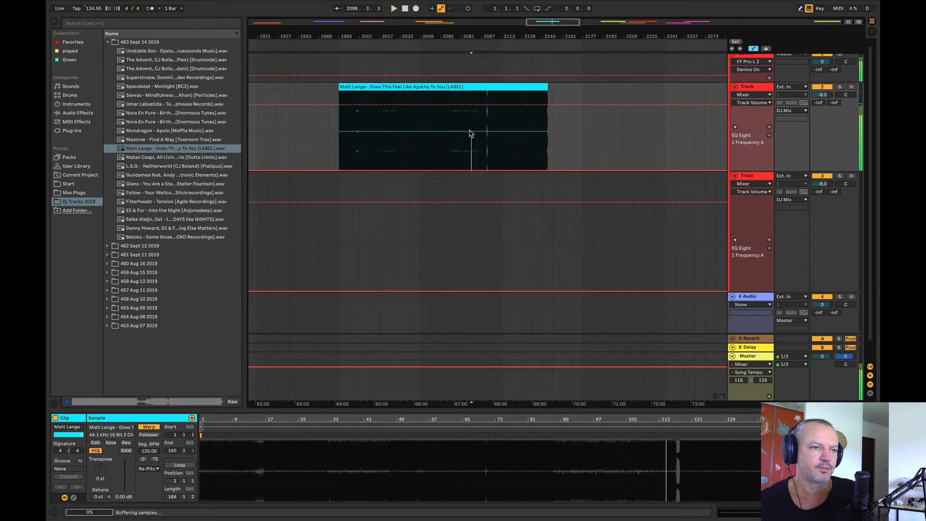
key("space")
left_click_drag(440, 38, 441, 96)
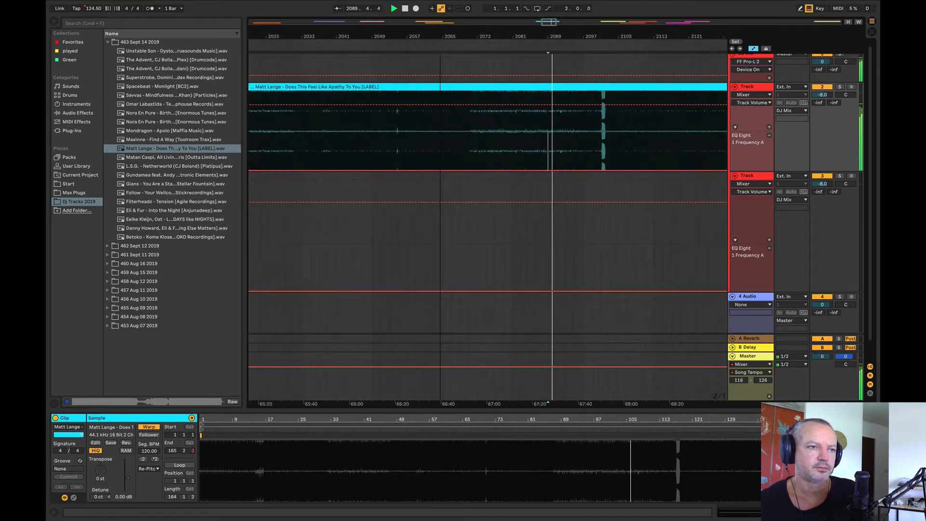
key("space")
left_click(511, 142)
key("space")
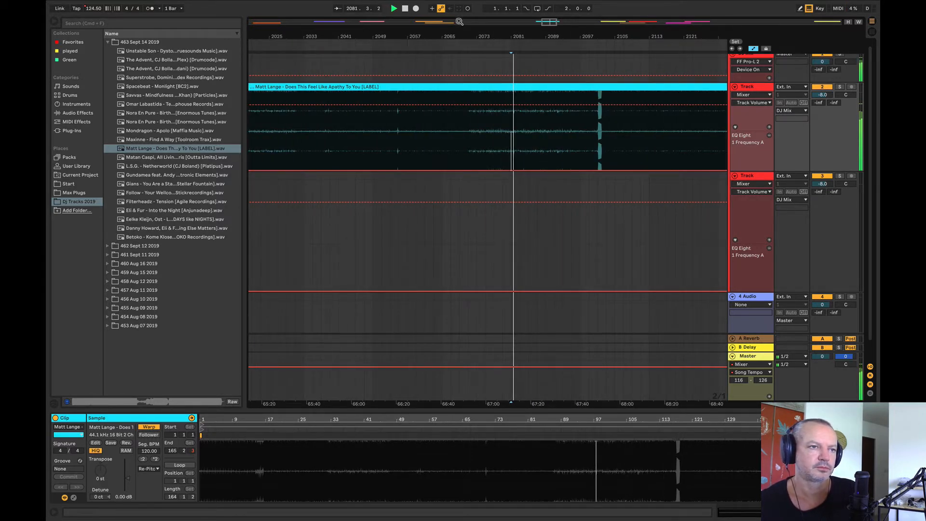
key("space")
left_click_drag(460, 22, 415, 41)
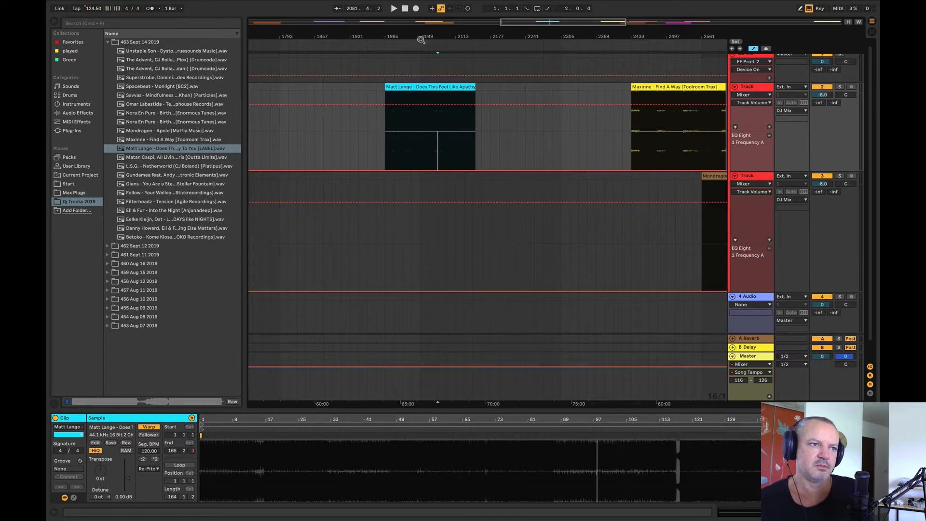
Step: Listen to the Matt Lange clip from several points between bars 2001 and 2113 to judge its energy
key("space")
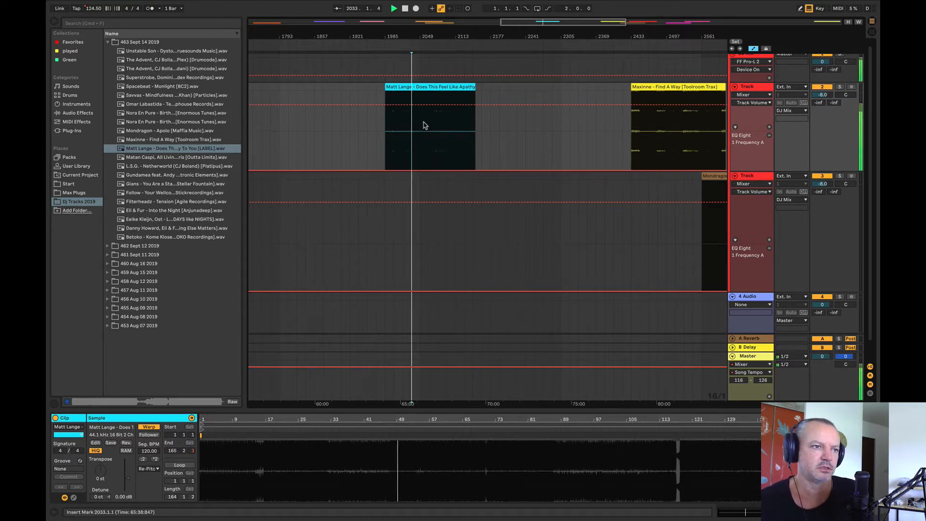
key("space")
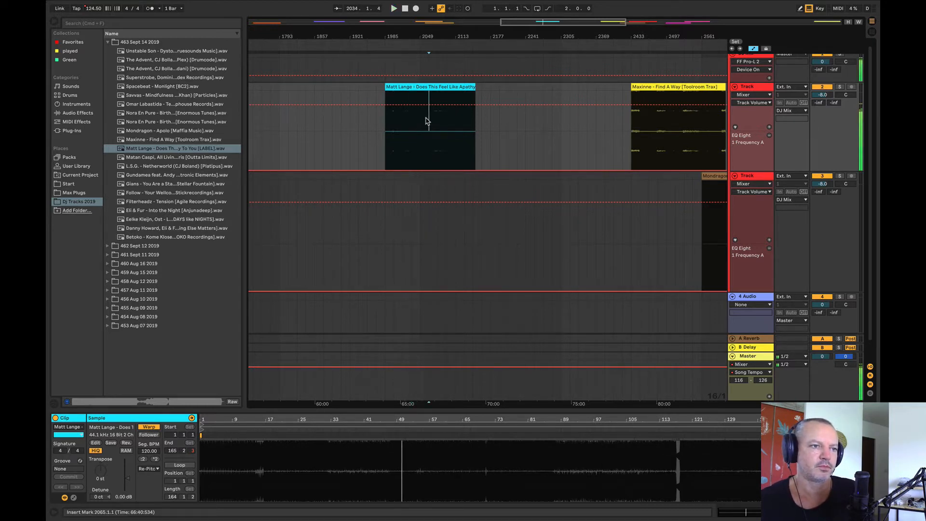
key("space")
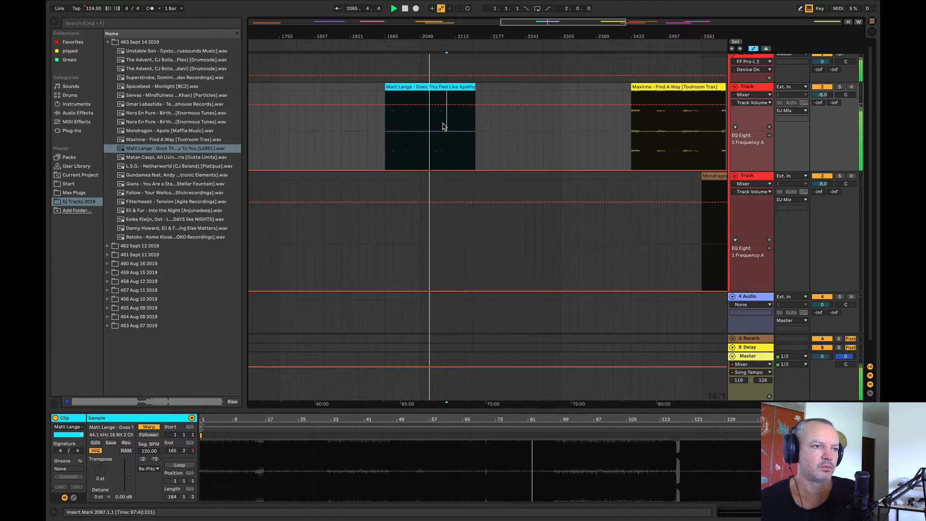
key("space")
key("space")
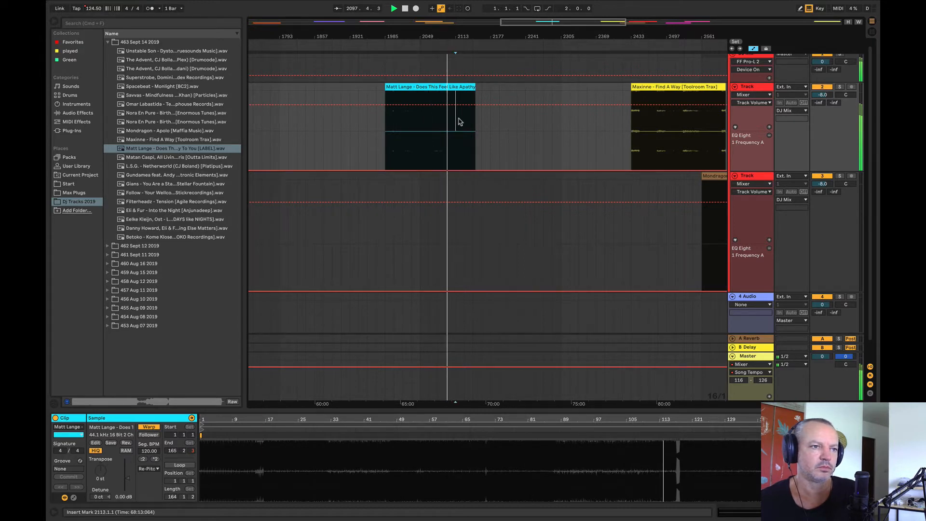
key("space")
key("space")
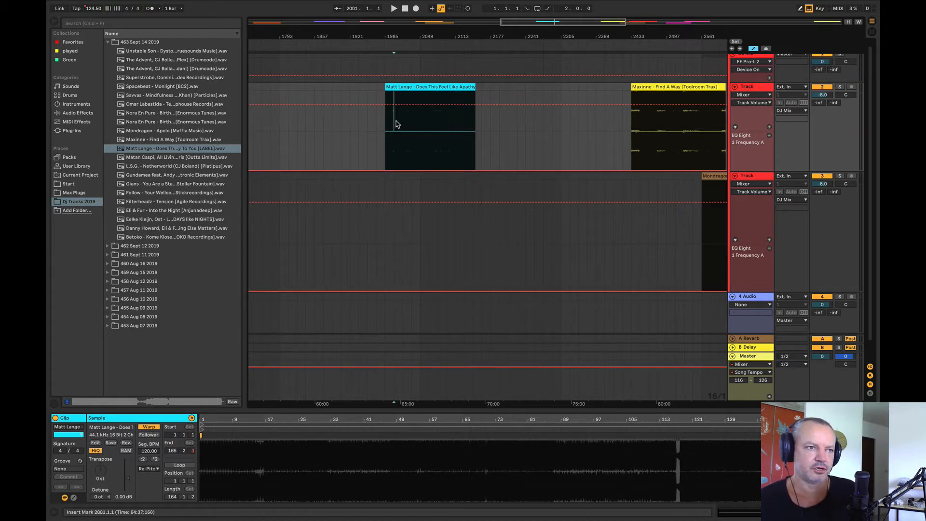
key("space")
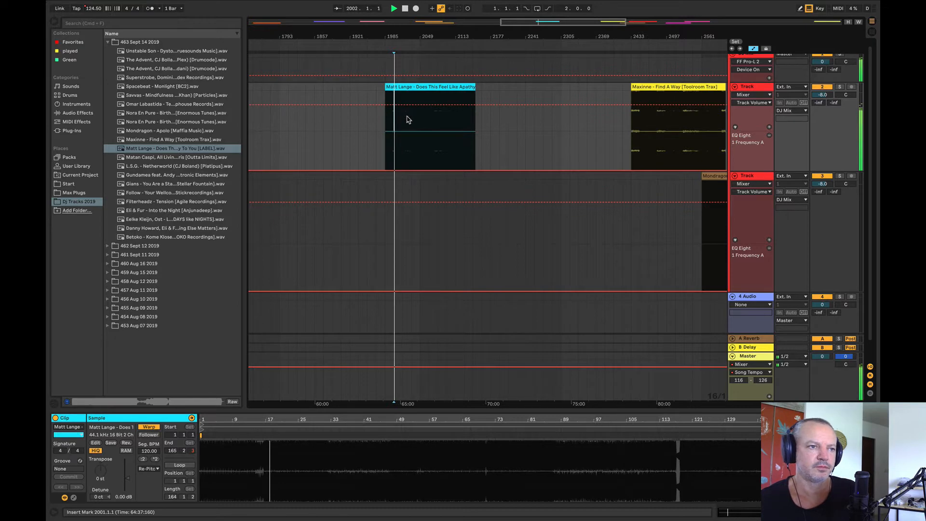
Step: Audition the closing part of the Matt Lange clip from bars 2113 and 2129, and move the clip to bar 2305 on the second Track
left_click(458, 128)
key("space")
key("space")
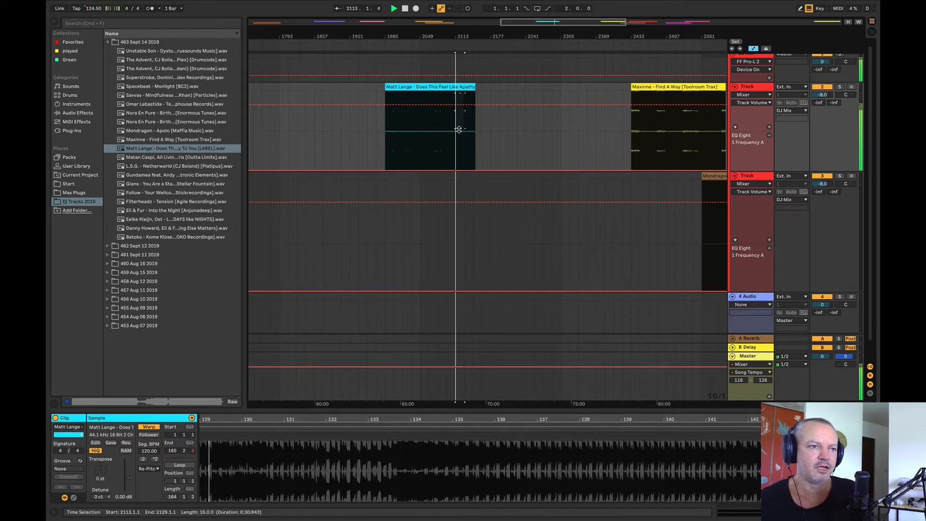
left_click(338, 143)
key("space")
left_click(466, 121)
key("space")
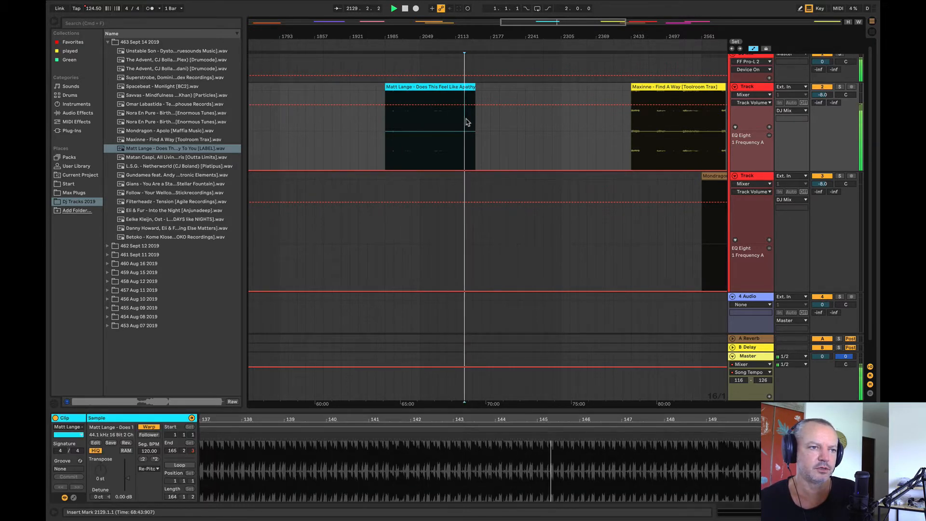
key("space")
left_click_drag(465, 99, 620, 227, "alt")
left_click_drag(463, 35, 464, 13)
Step: Place the Matan Caspi, All Living Things track at bar 1665 on the first Track and audition its middle section
left_click(214, 157)
left_click_drag(213, 161, 446, 129)
left_click(446, 129)
key("space")
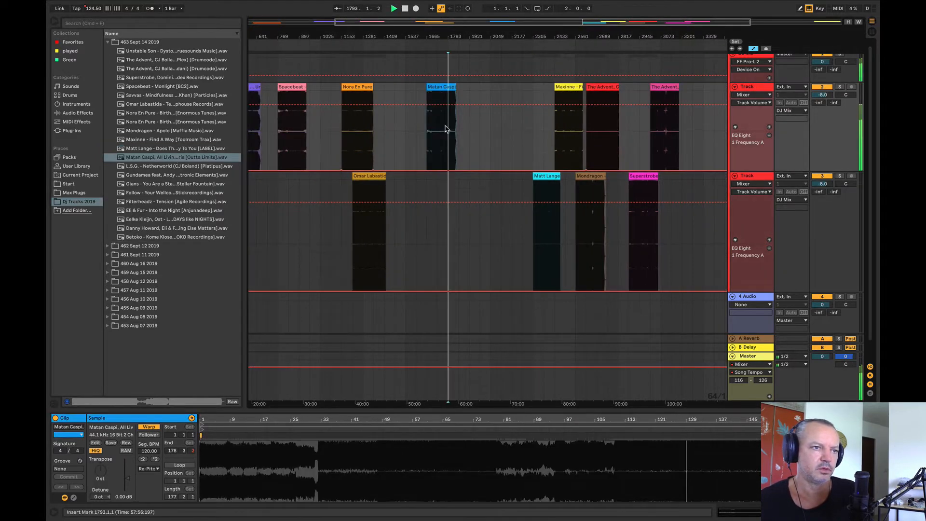
left_click(441, 129)
left_click_drag(434, 38, 454, 134)
left_click(456, 130)
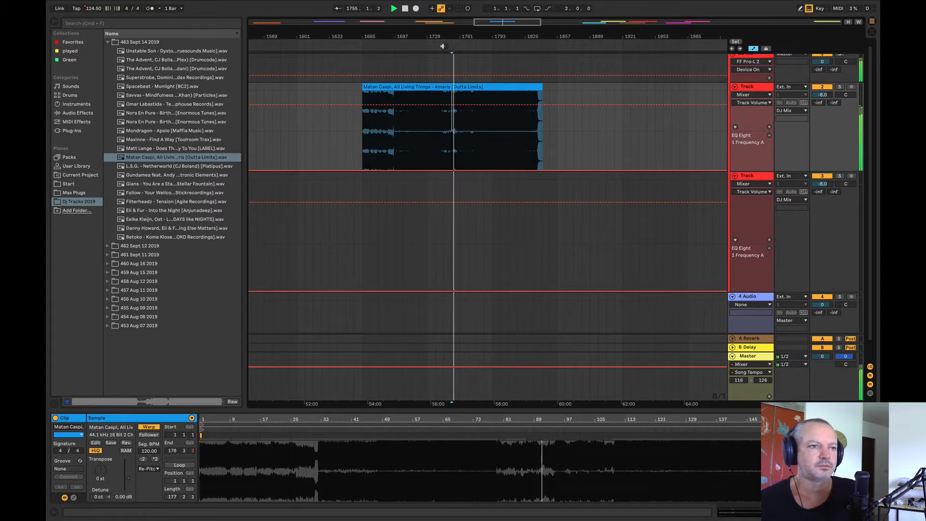
Step: Audition the Matan Caspi clip from bars 1777 and 1713, and move it to bar 3201 on the second Track
left_click_drag(441, 37, 364, 33)
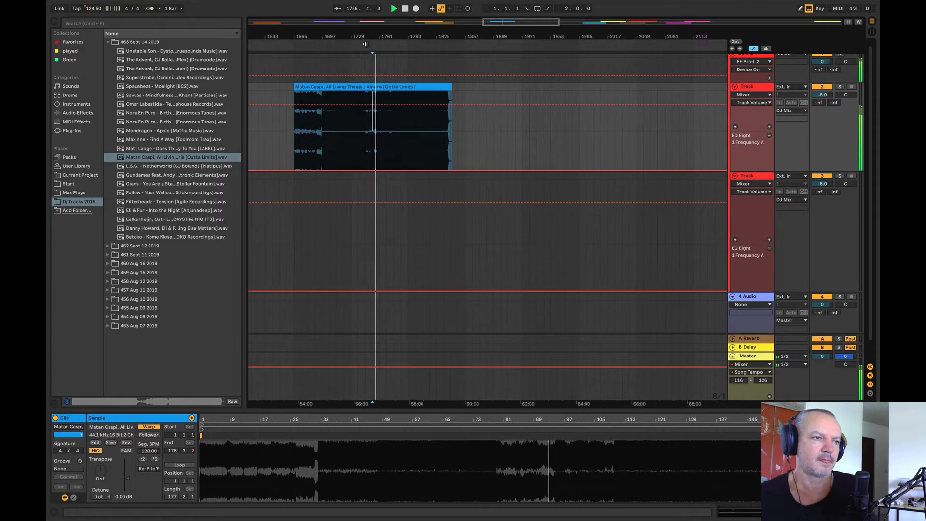
left_click(394, 125)
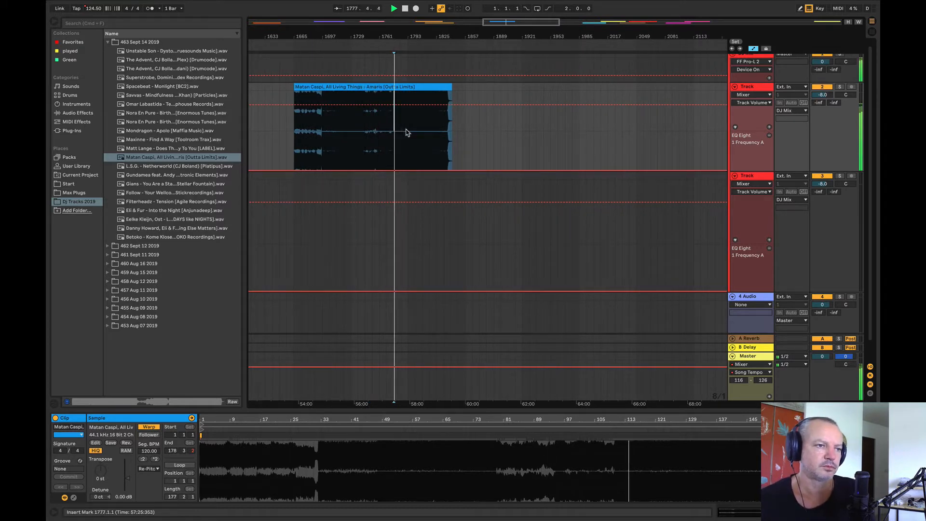
left_click(407, 128)
key("space")
key("space")
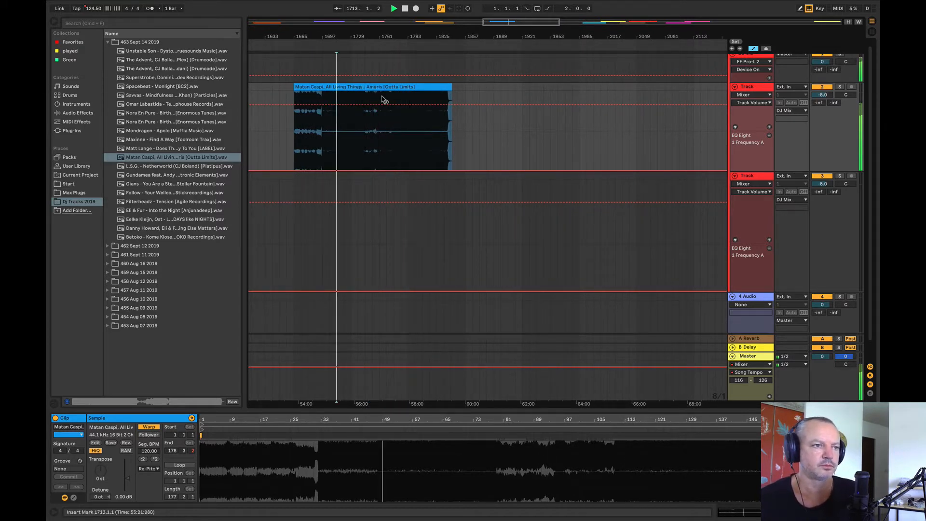
left_click_drag(375, 35, 296, 8)
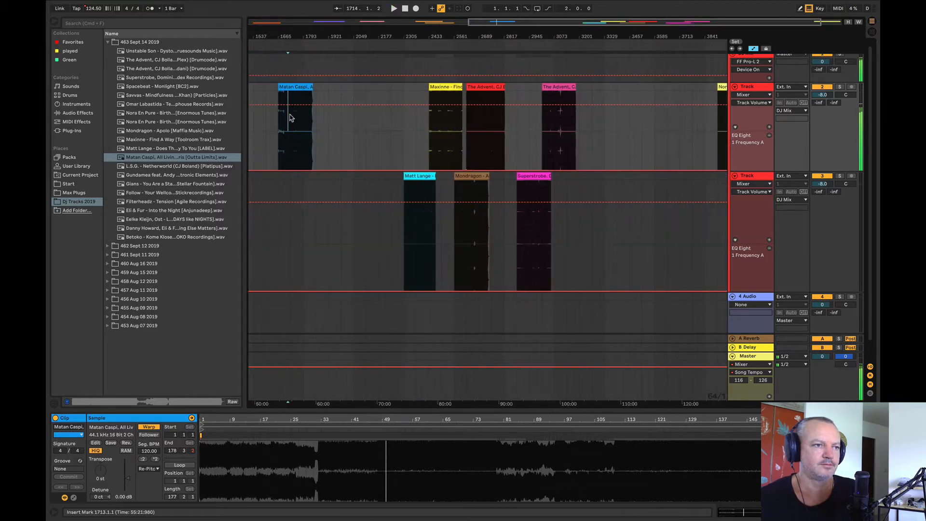
key("space")
left_click_drag(288, 87, 597, 223)
Step: Place L.S.G. - Netherworld at bar 1537 on the first Track and audition it, including from bar 1617
key("plus")
left_click_drag(598, 36, 615, 12)
left_click_drag(137, 167, 431, 145)
left_click(436, 136)
key("space")
left_click_drag(432, 33, 414, 134)
left_click(419, 136)
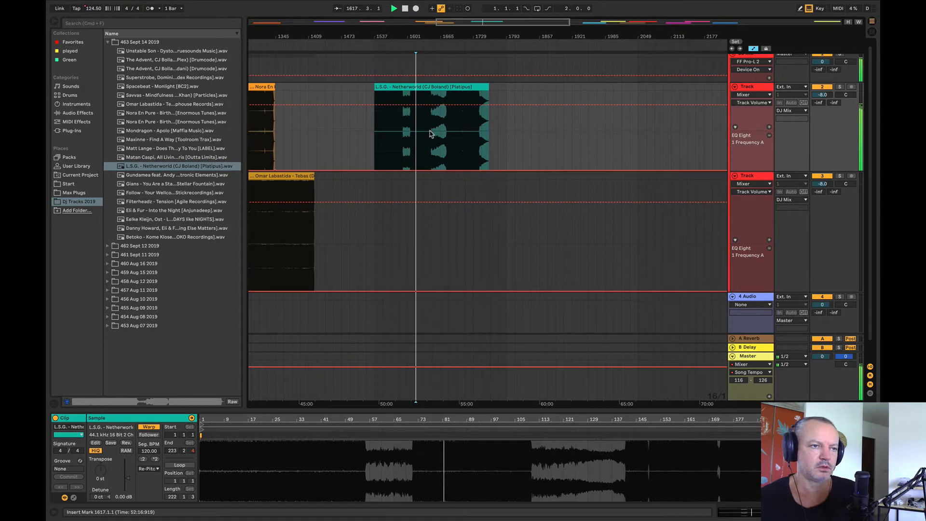
Step: Audition the L.S.G. clip's second breakdown, and move the clip to bar 3329 on the first Track
left_click(434, 134)
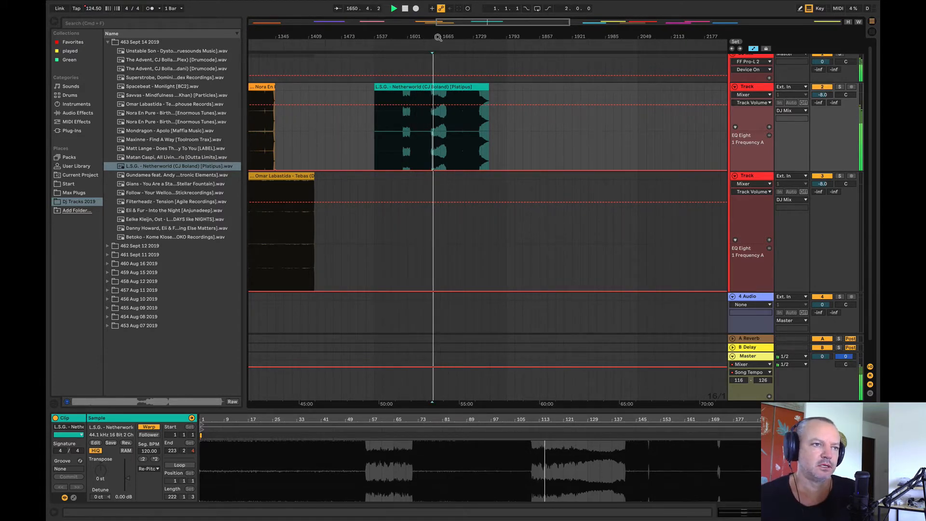
mouse_move(438, 37)
left_mouse_down()
mouse_move(309, 29)
mouse_move(440, 43)
left_mouse_up()
key("space")
mouse_move(436, 86)
left_mouse_down()
mouse_move(529, 95)
mouse_move(651, 131)
left_mouse_up()
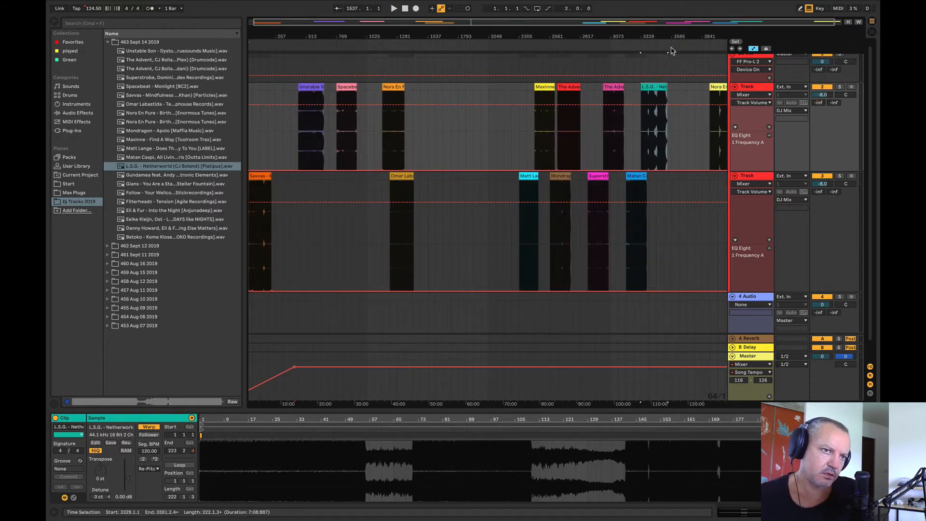
Step: Compare the Matan Caspi and L.S.G. clips by listening from bars 3265, 3345 and 3409
scroll(601, 35, "right", 3)
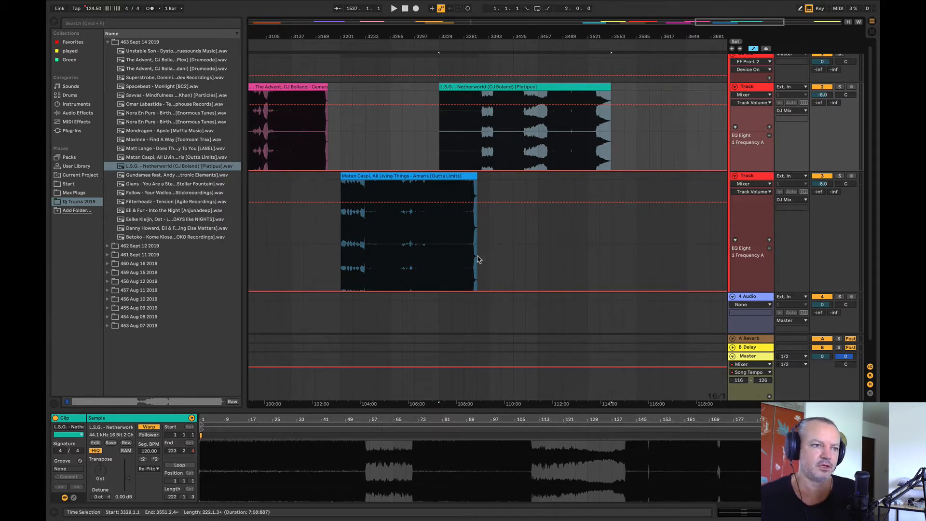
left_click(392, 233)
key("space")
left_click(458, 147)
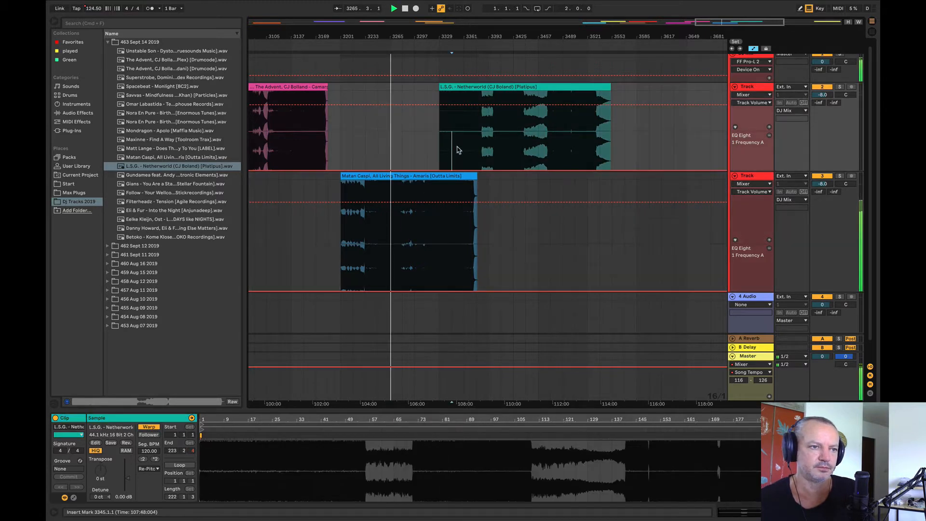
key("space")
key("space")
left_click(502, 144)
key("space")
key("space")
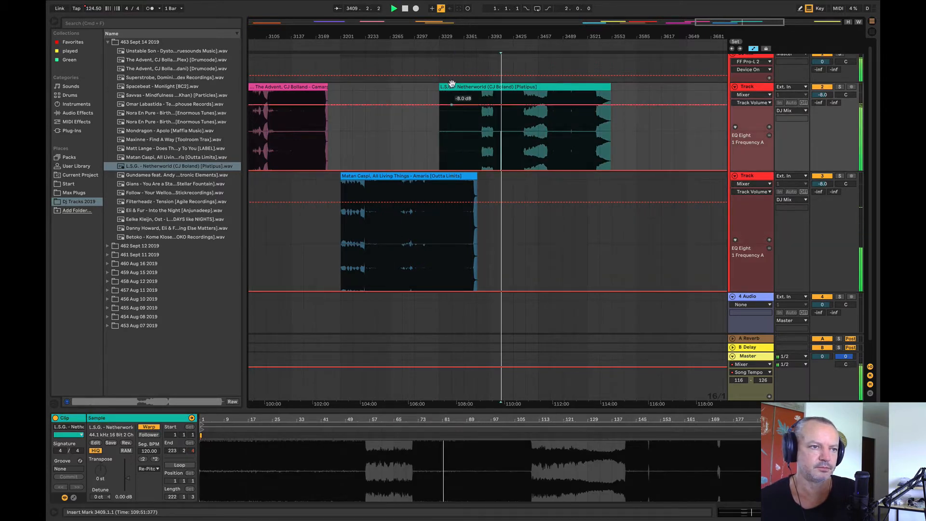
Step: Move the L.S.G. - Netherworld clip to bar 3311 on the first Track and listen to the blend with Matan Caspi from bar 3349
key("space")
left_click_drag(440, 39, 377, 89)
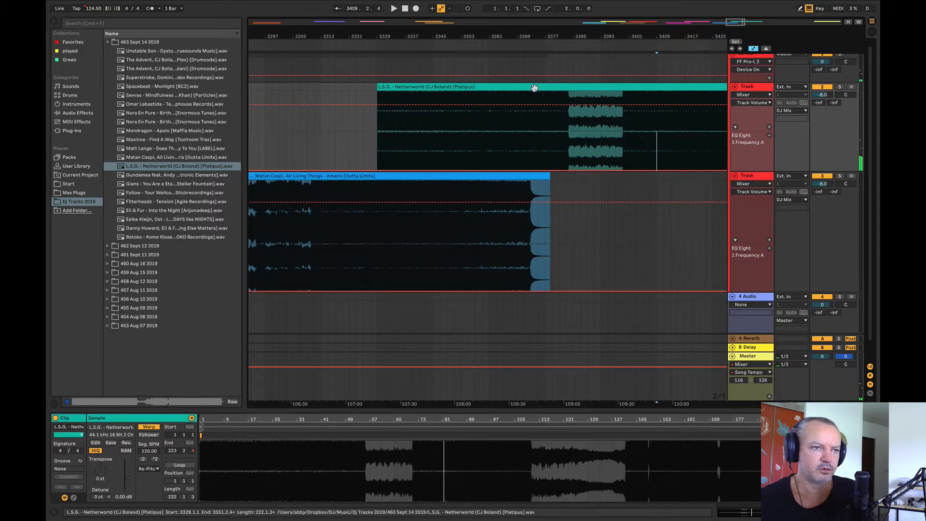
left_click_drag(533, 87, 469, 115)
left_click(447, 141)
key("space")
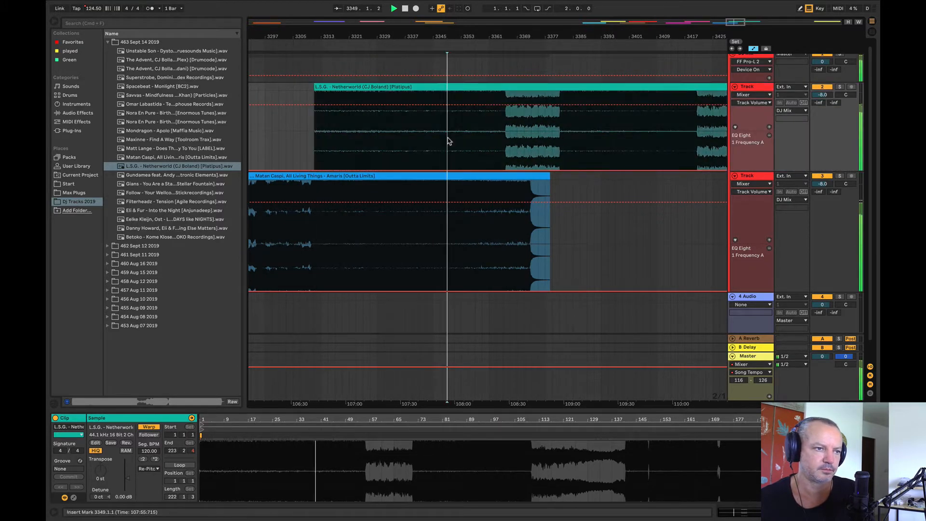
Step: Compare the overlapping Matan Caspi and L.S.G. clips by listening from several points, including bars 3359, 3305 and 3387
left_click(483, 144)
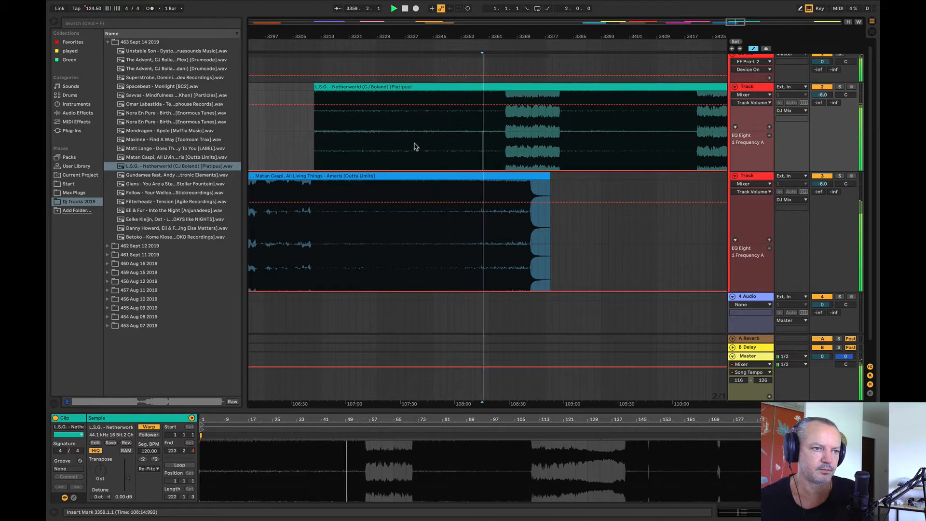
left_click(364, 145)
left_click(293, 141)
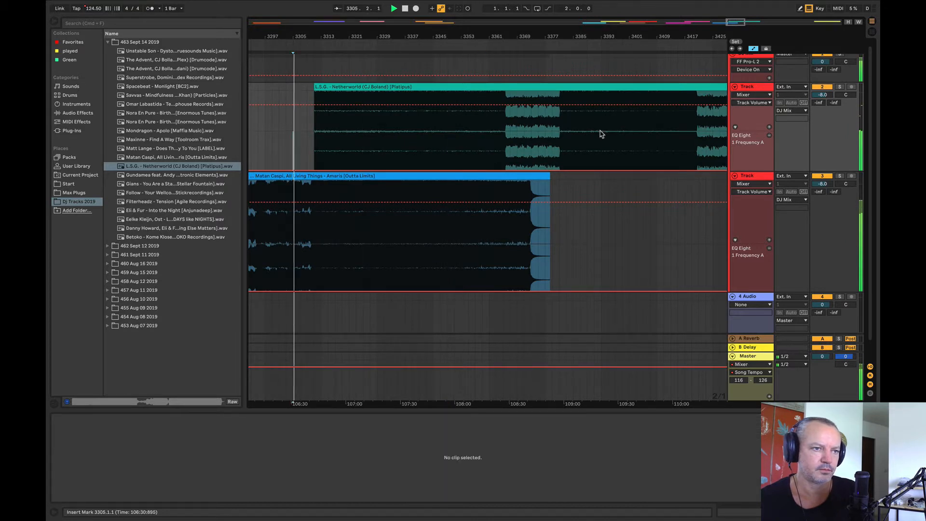
left_click(531, 137)
left_click(580, 137)
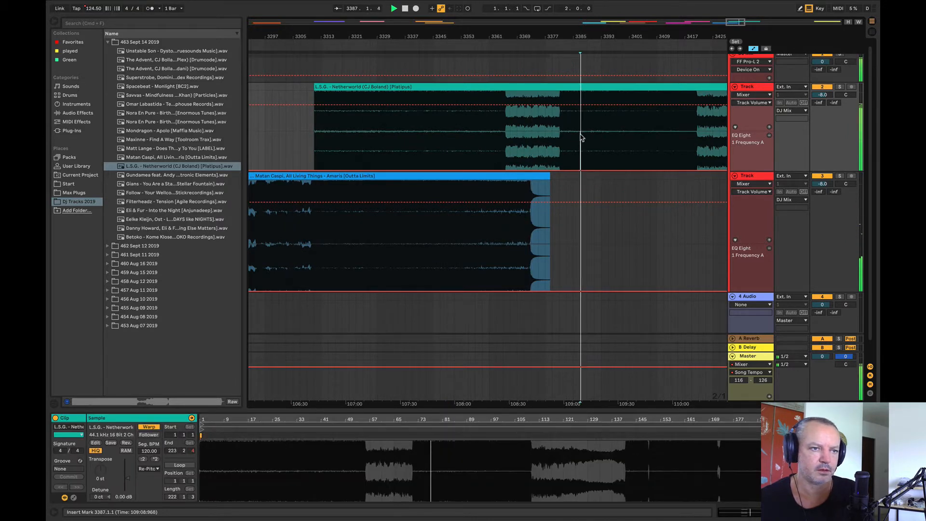
key("space")
Step: Listen to the two clips by The Advent on the first Track, from bars 2785 and 3137
left_click_drag(473, 36, 521, 40)
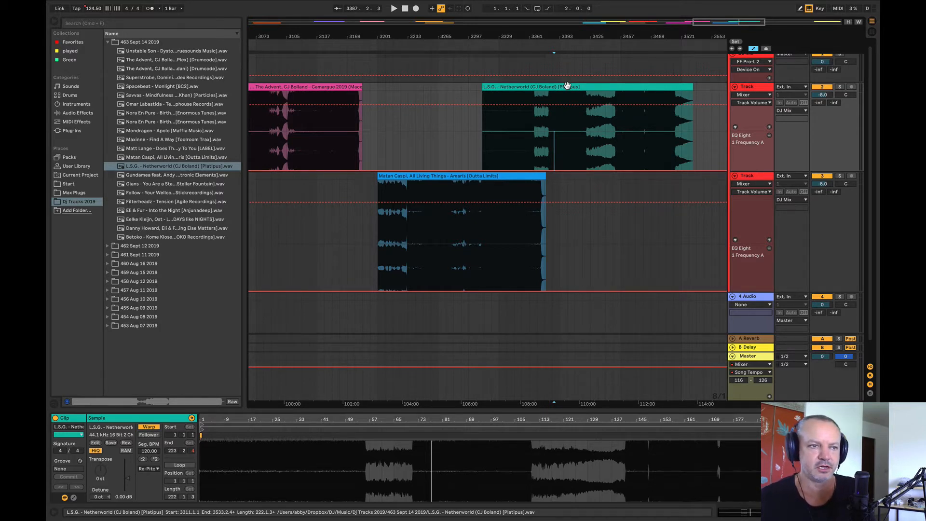
left_click_drag(562, 37, 658, 14)
left_click(486, 126)
key("space")
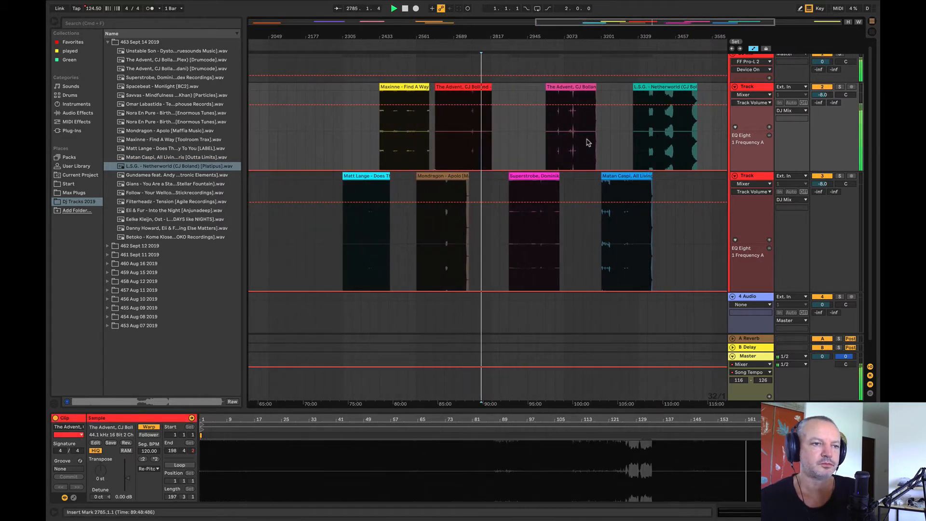
left_click(584, 141)
key("space")
Step: Move the L.S.G. and Matan Caspi clips about 256 bars further along the timeline on their own tracks
mouse_move(568, 35)
left_mouse_down()
mouse_move(481, 36)
mouse_move(580, 24)
left_mouse_up()
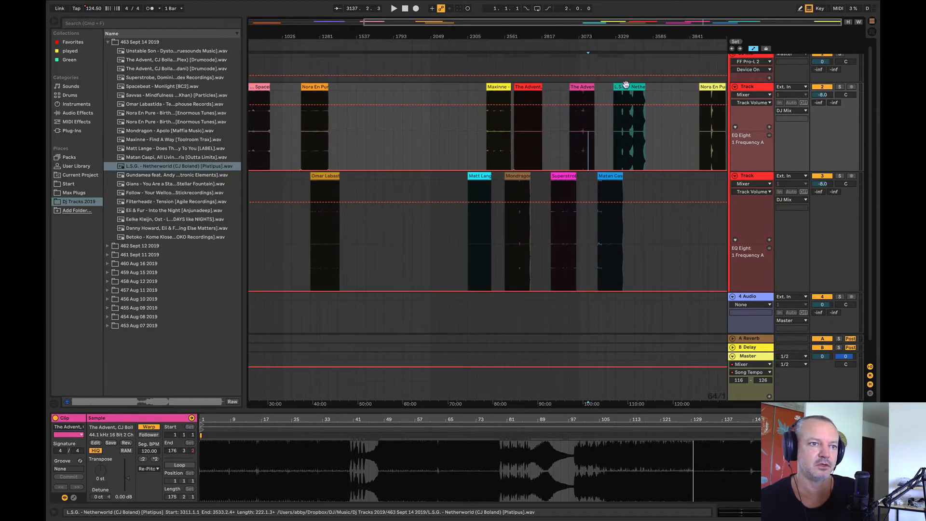
left_click_drag(626, 86, 664, 89)
left_click_drag(607, 173, 646, 177)
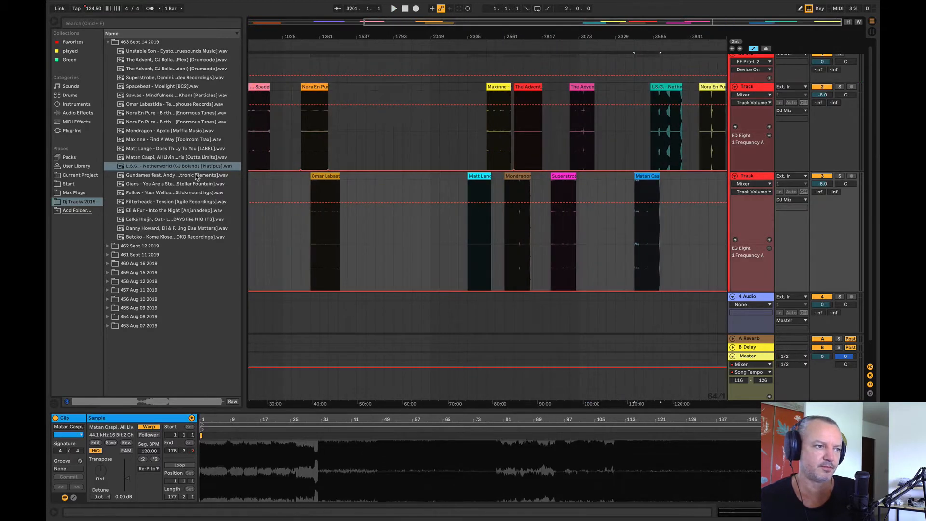
Step: Place Gundamea feat. Andy Ruddy - Sweet Disposition (Dub) at bar 1665 on the first Track and audition it from bar 1729
left_click_drag(174, 175, 386, 131)
key("space")
left_click(385, 131)
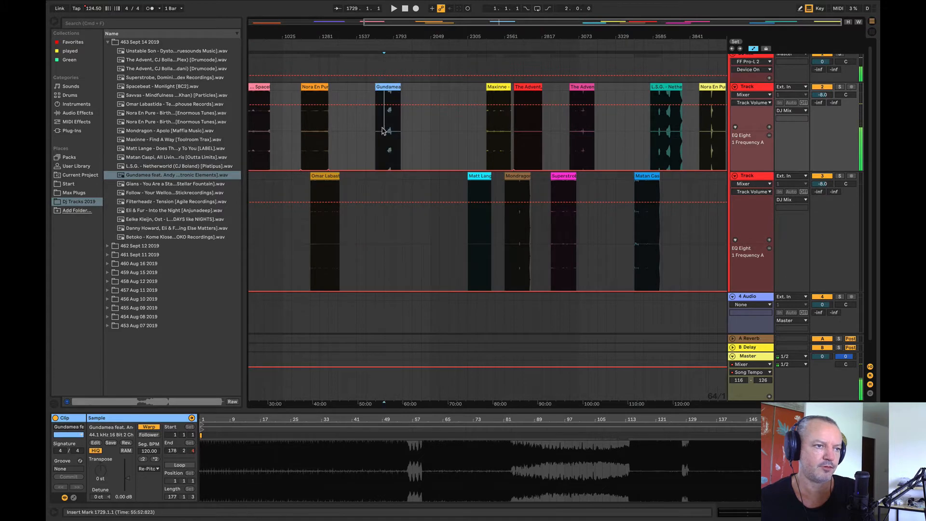
key("space")
key("space")
Step: Audition more of the Gundamea clip by listening from bar 1793 and again from bar 1729
left_click_drag(387, 37, 482, 55)
left_click(497, 131)
key("space")
key("space")
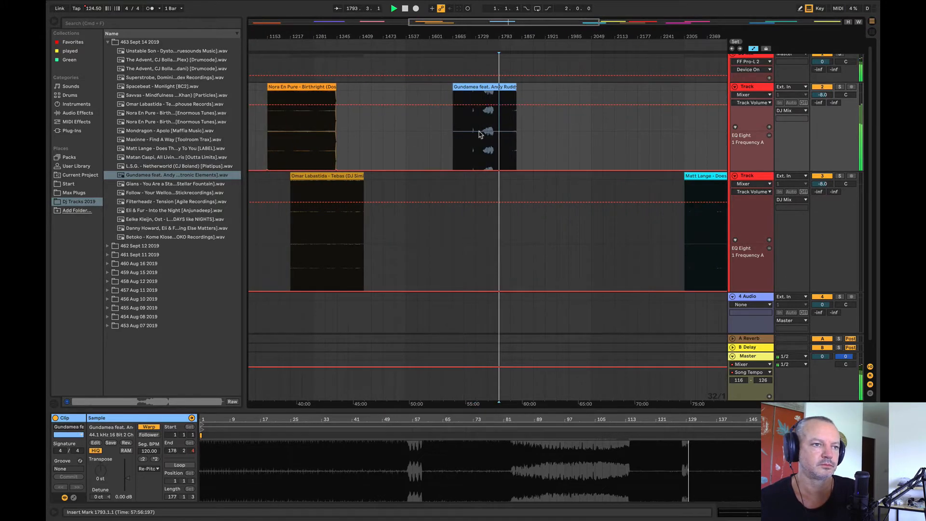
left_click(487, 53)
key("space")
Step: Play the Nora En Pure - Birthright clip from bar 1217 and move the Omar Labastida clip beneath it to bar 1153
left_click_drag(486, 36, 645, 19)
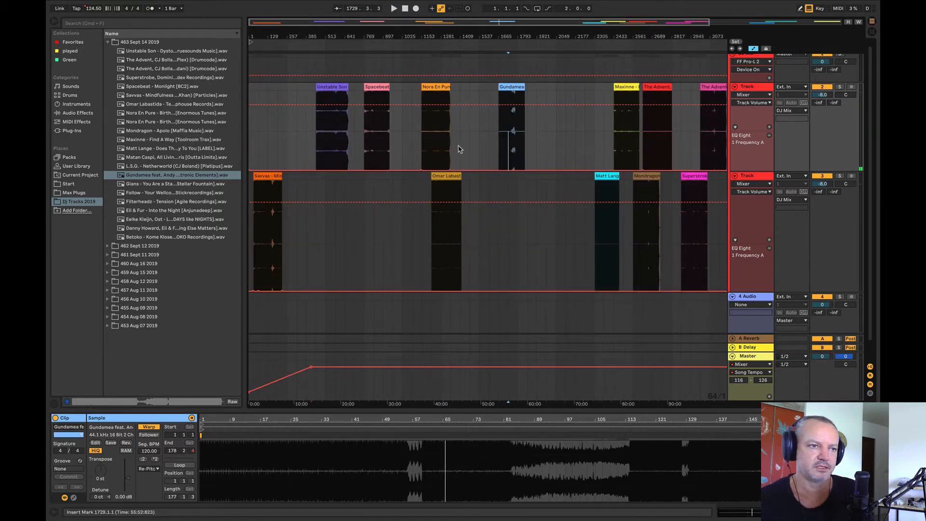
left_click(430, 139)
key("space")
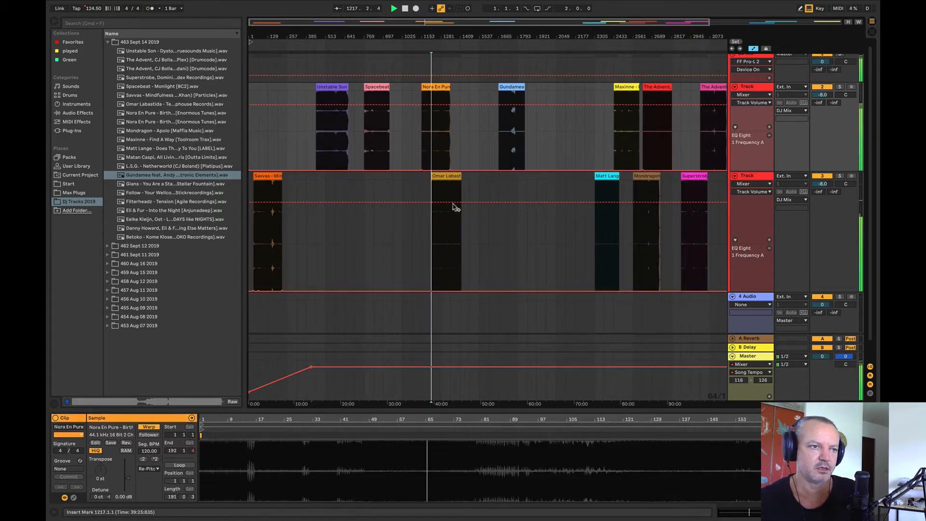
left_click_drag(453, 207, 442, 184)
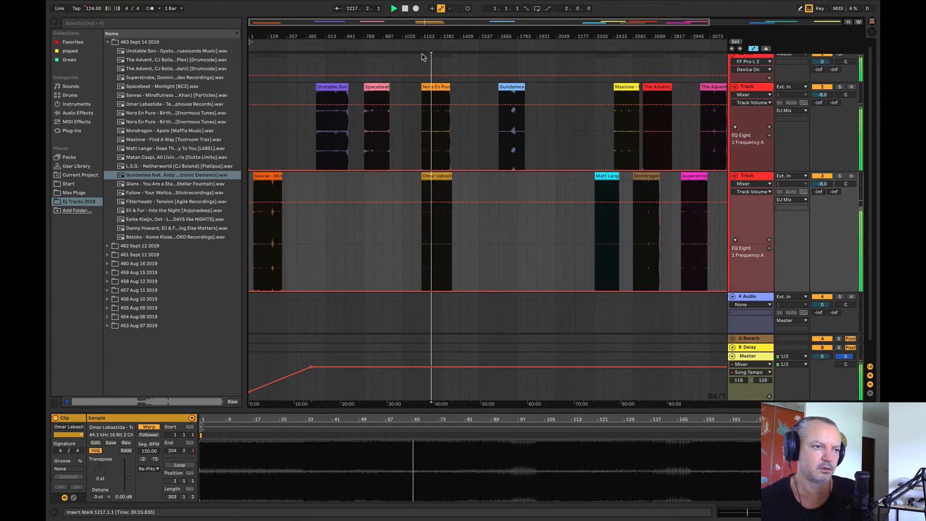
left_click_drag(429, 37, 482, 38)
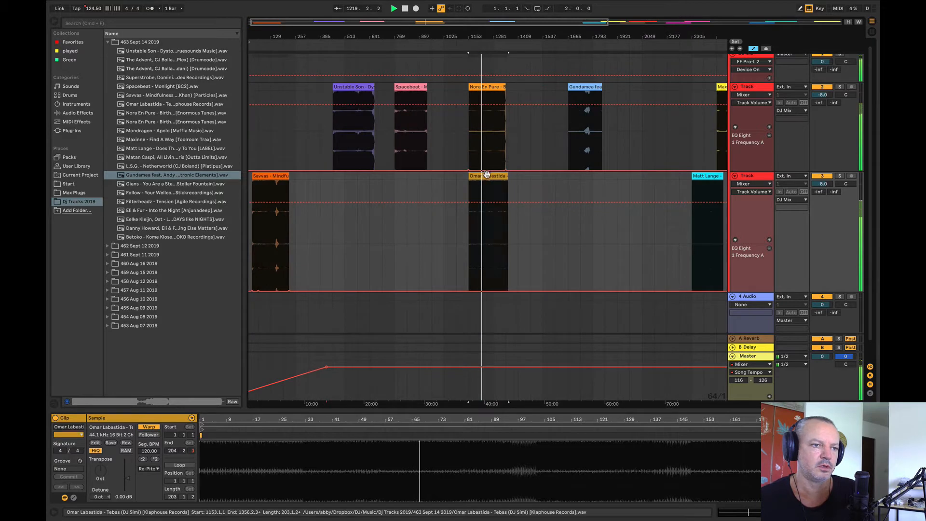
Step: Move the Omar Labastida clip to bar 1409 and compare it with Nora En Pure by listening from bars 1281, 1537 and 1473
left_click_drag(486, 174, 535, 174)
left_click(492, 147)
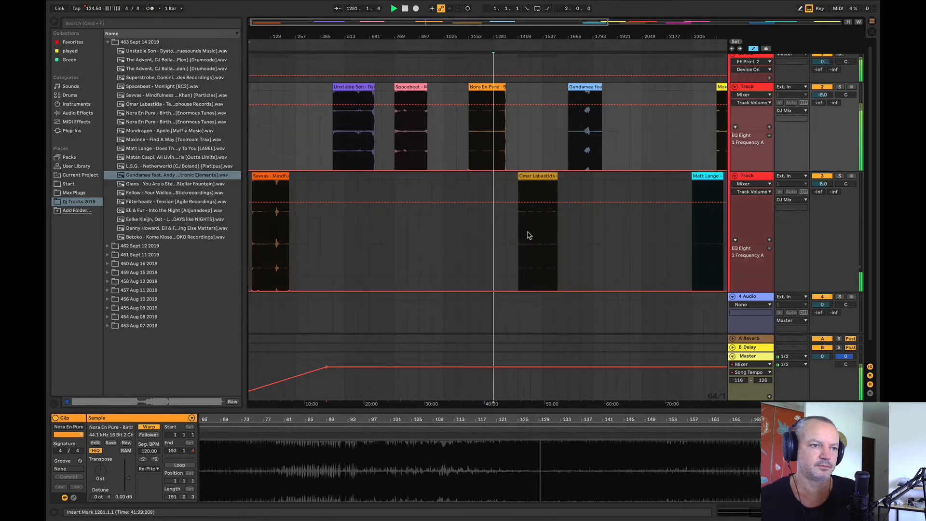
left_click(530, 234)
left_click(543, 236)
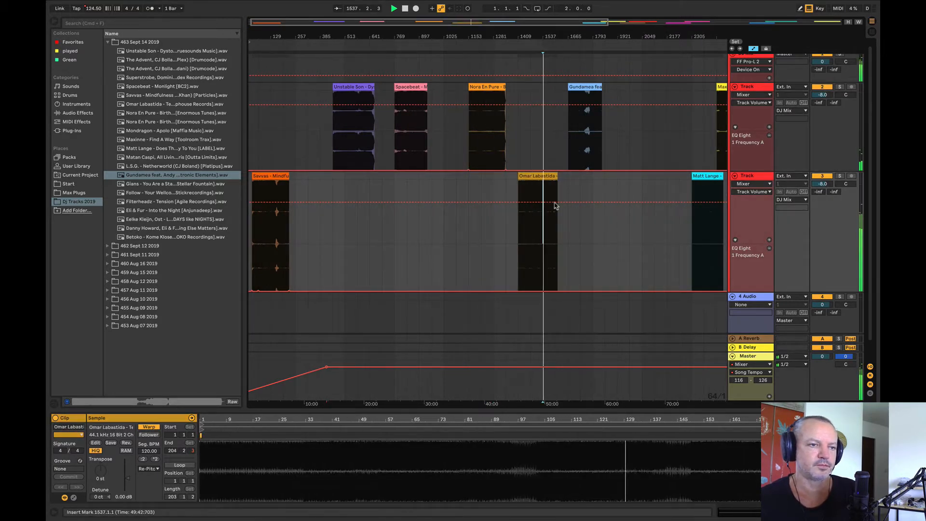
left_click(535, 226)
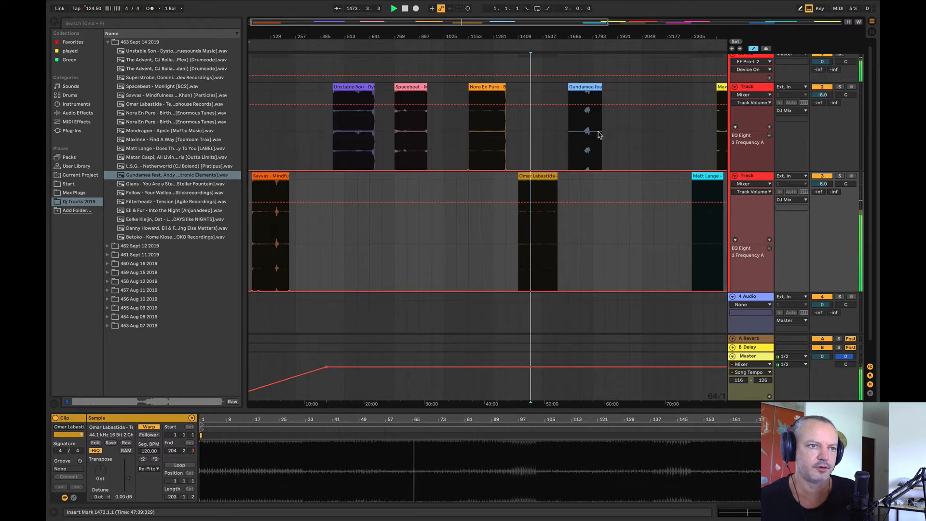
Step: Listen again to the Gundamea clip and to Nora En Pure from bar 1217, and move the Nora En Pure clip to bar 1089
left_click(579, 121)
left_click(480, 128)
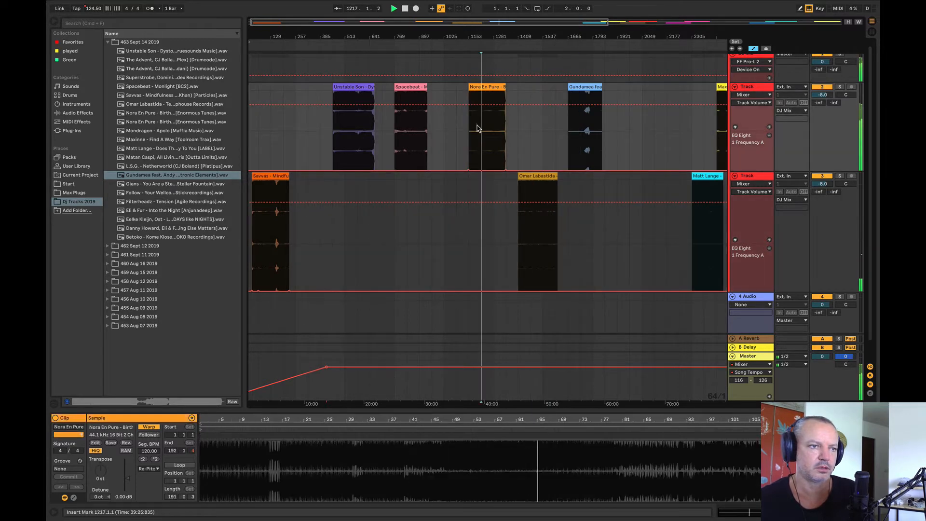
left_click_drag(497, 87, 484, 87)
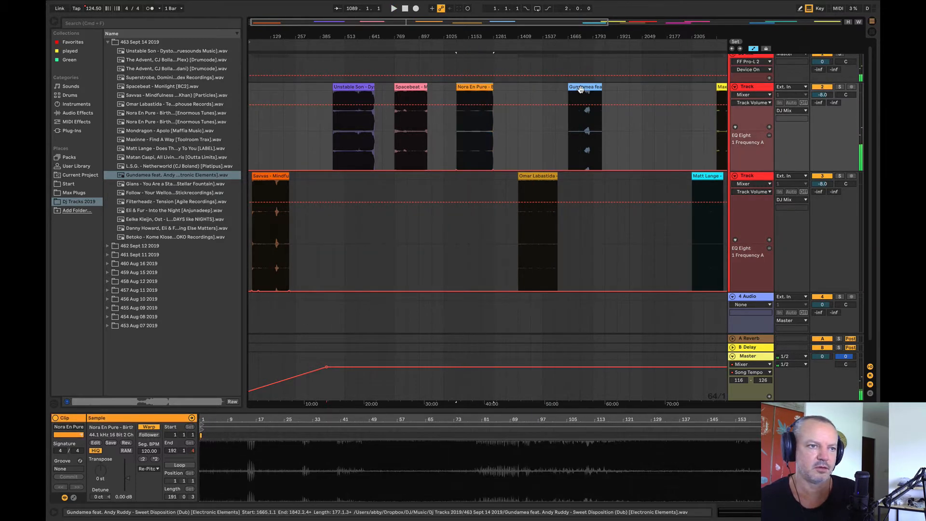
Step: Move the Gundamea clip to the second Track, audition it at bar 1217, place it at bar 961, and replay Nora En Pure
left_click_drag(580, 88, 497, 227)
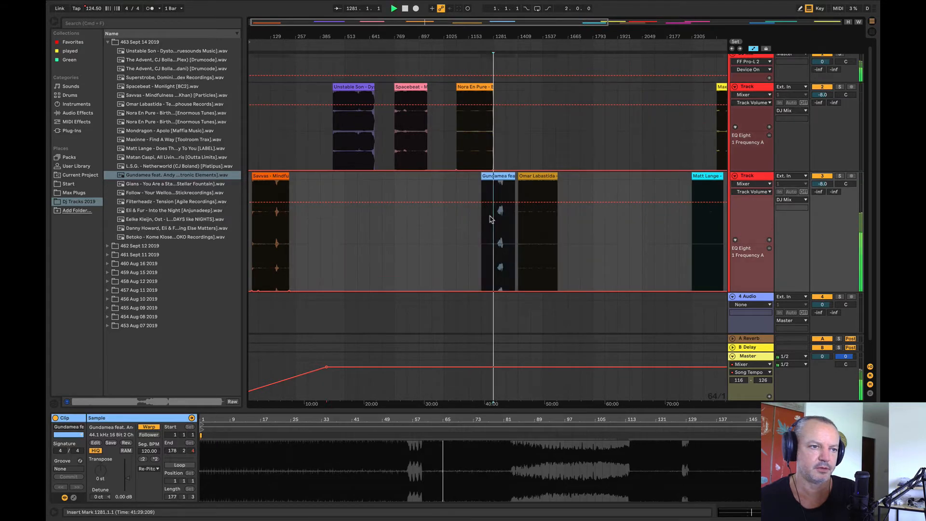
left_click(502, 235)
key("space")
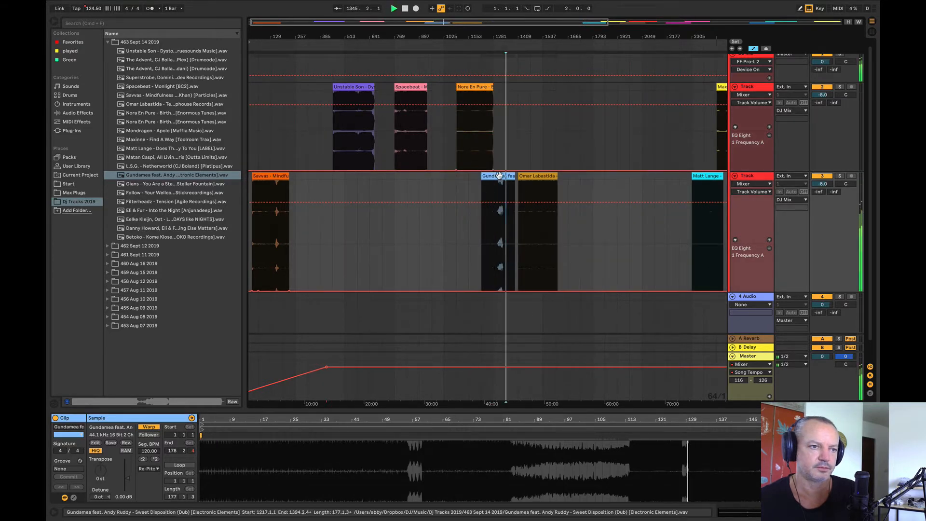
left_click_drag(501, 183, 455, 187)
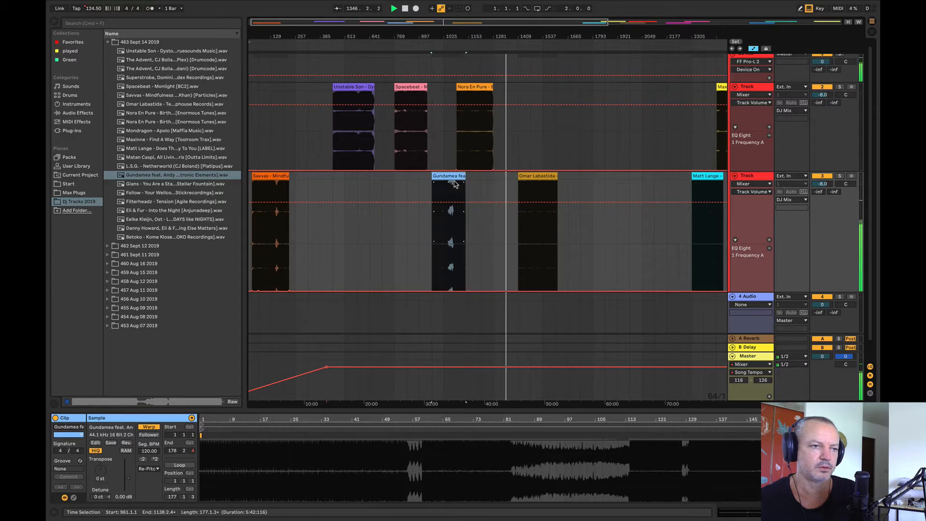
left_click(463, 124)
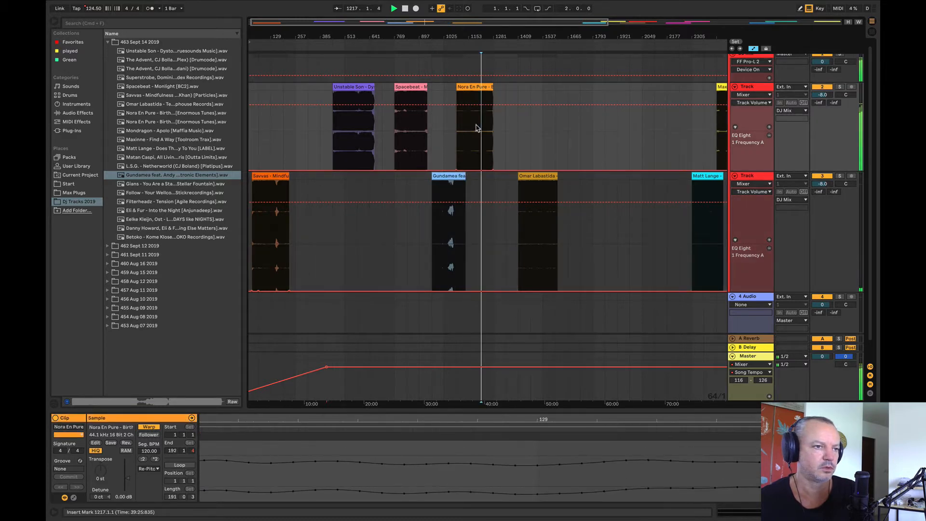
Step: Colour the Gundamea clip at bar 961 and the Nora En Pure clip at bar 1089 the same green
left_click(445, 177)
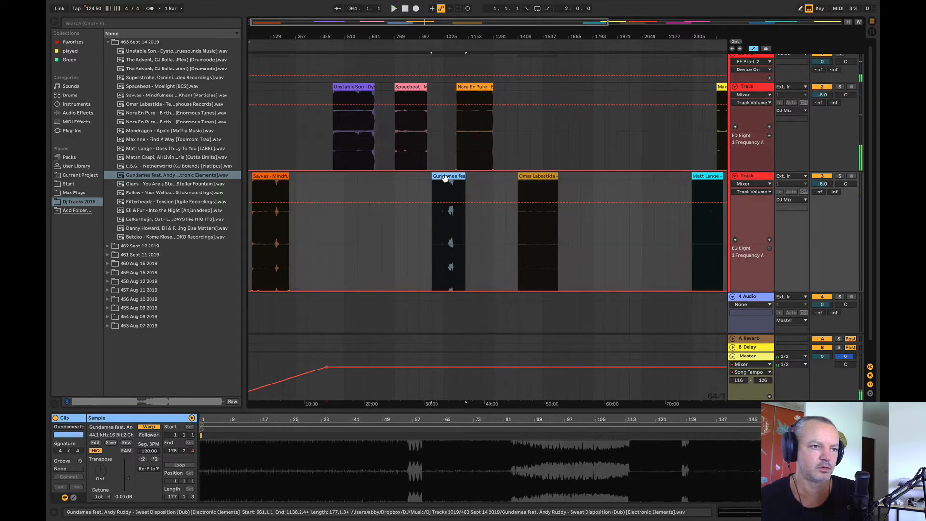
left_click(478, 93, "shift")
right_click(477, 93)
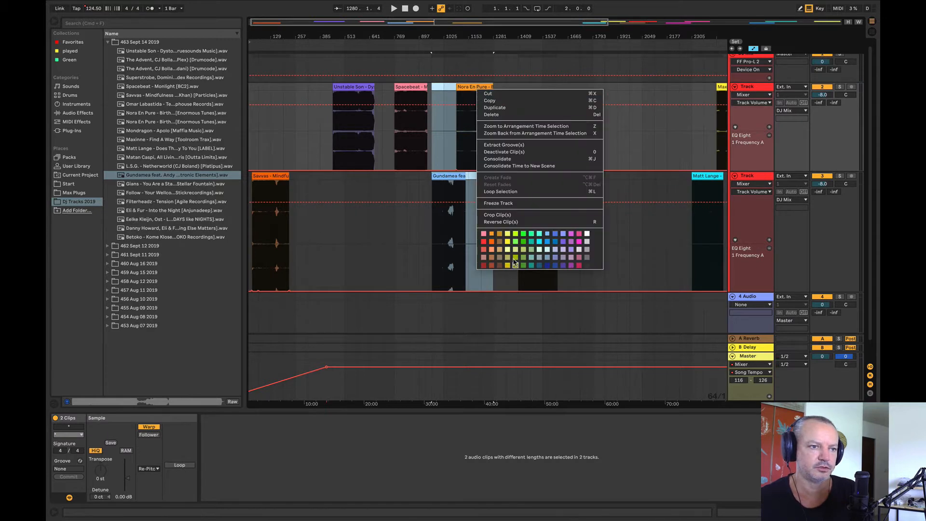
left_click(523, 245)
left_click(385, 255)
left_click(526, 144)
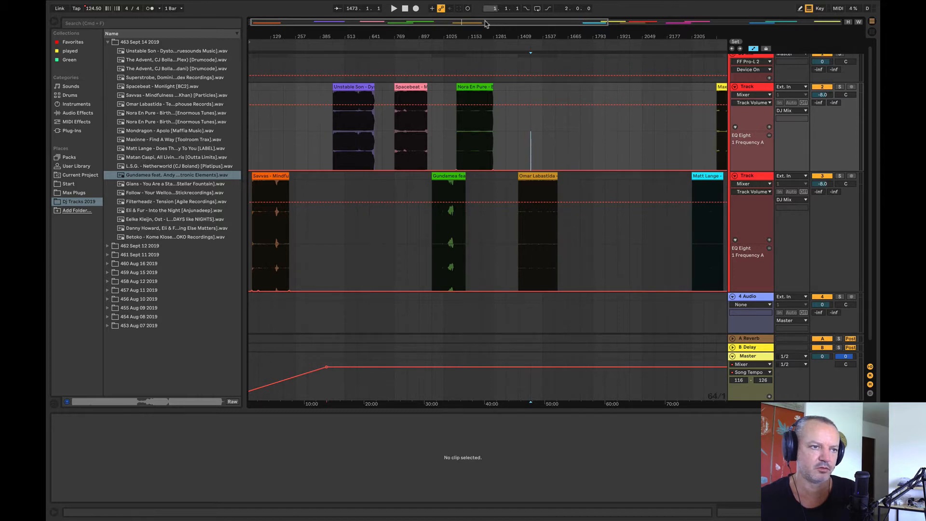
key("plus")
key("plus")
key("plus")
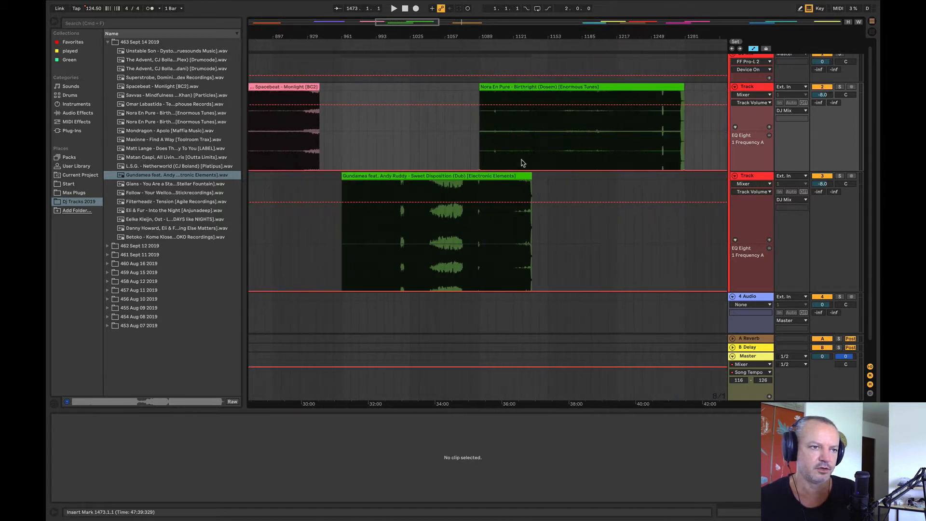
key("minus")
key("minus")
key("minus")
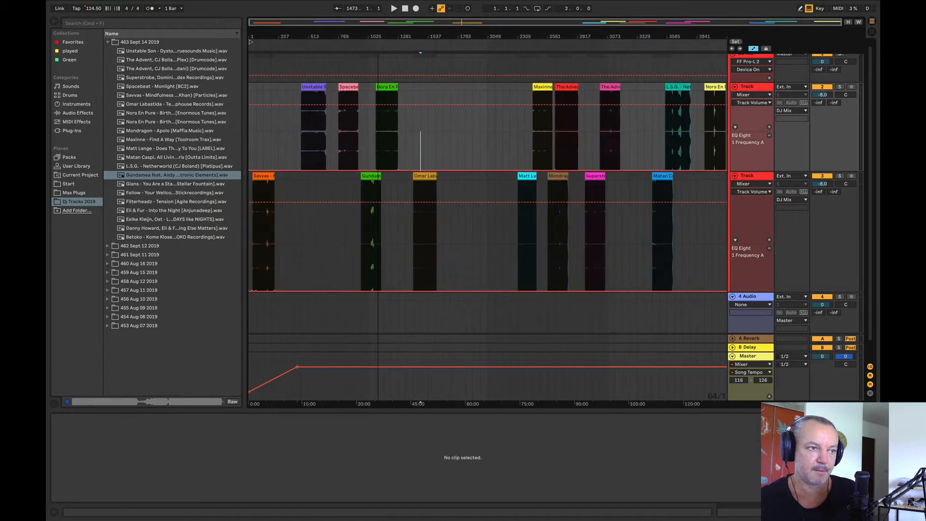
Step: Place Gians - You Are a Star at bar 1665 on the first Track and audition it, including from bars 1769 and 1801
left_click_drag(151, 187, 450, 137)
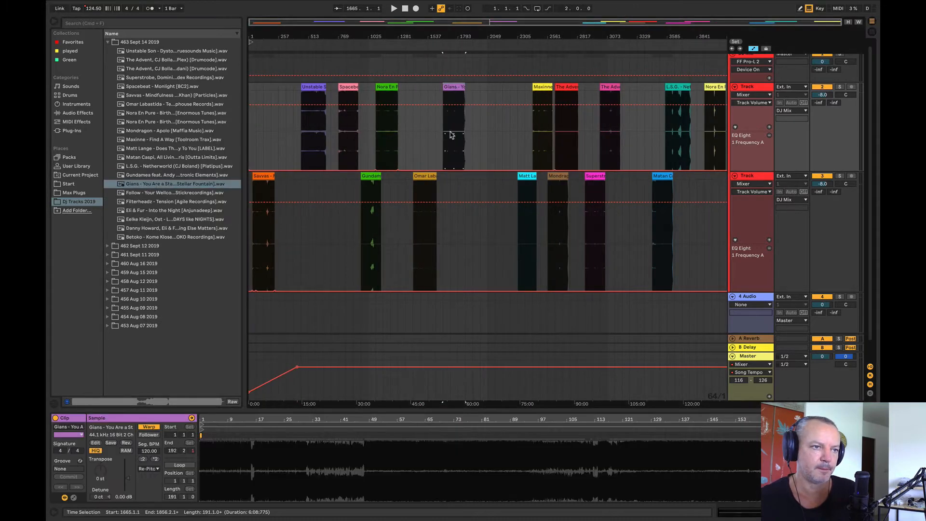
key("space")
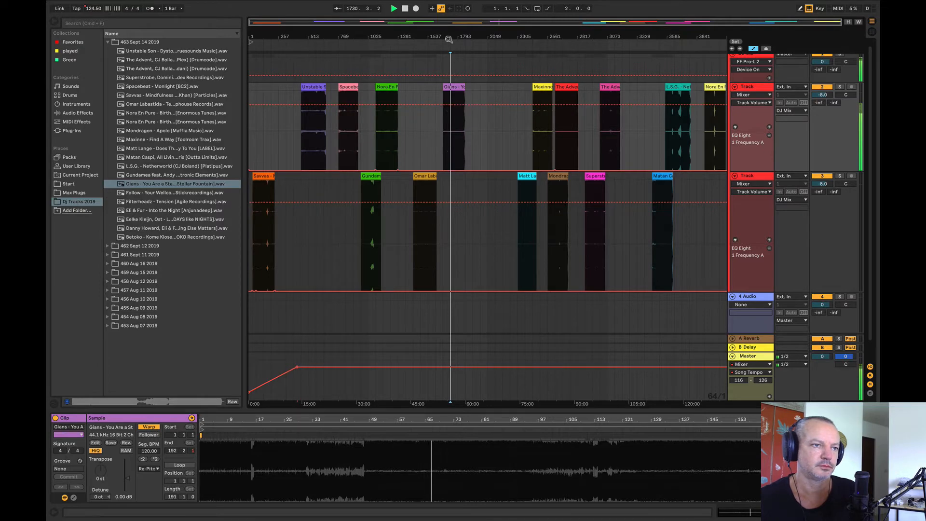
key("plus")
key("plus")
key("plus")
left_click(490, 131)
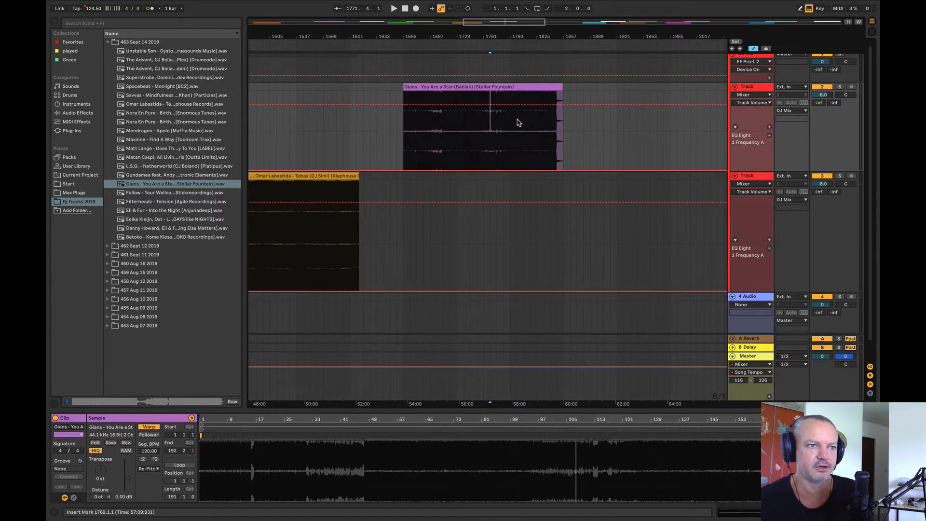
left_click(514, 128)
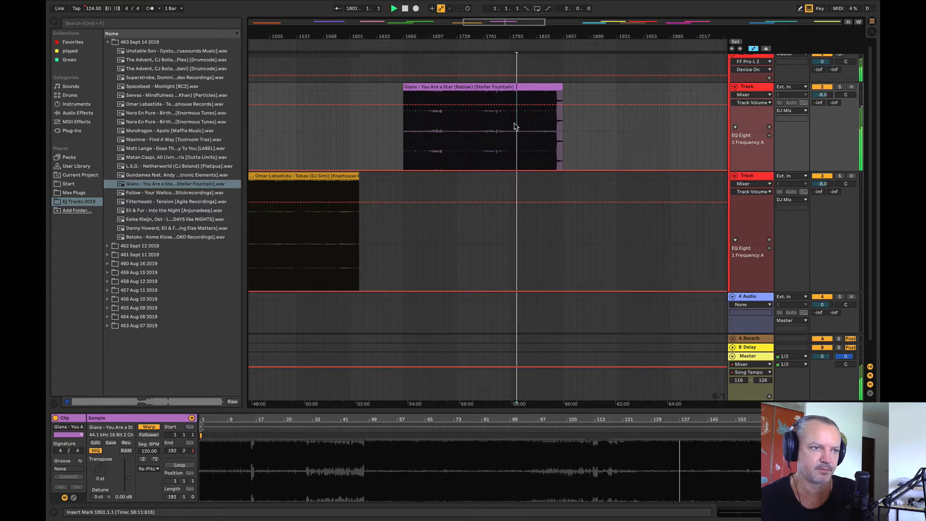
key("space")
Step: Listen to the Gians clip once more and move it to bar 3777 on the second Track, after Matan Caspi
key("minus")
key("minus")
left_click(546, 122)
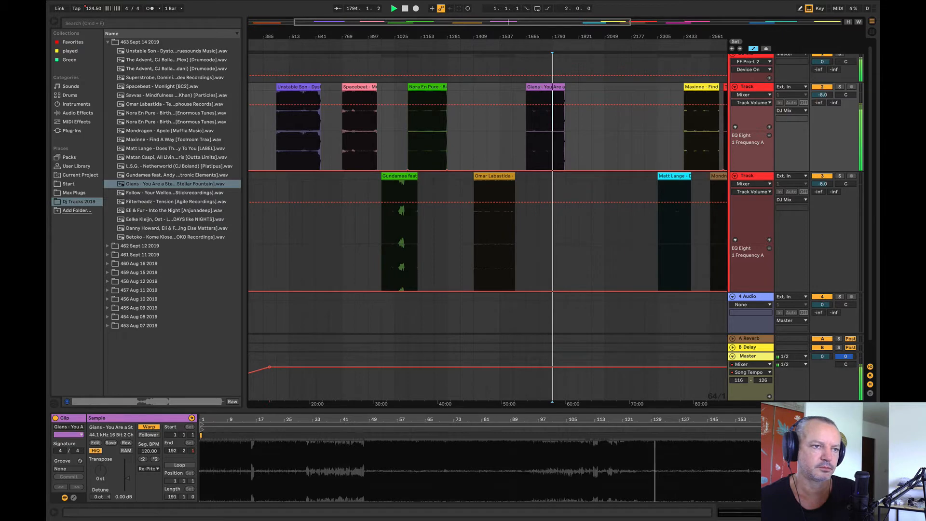
left_click_drag(545, 41, 386, 41)
left_click_drag(392, 87, 697, 216)
key("space")
Step: Place Follow - Your Wellcome at bar 1665 on the first Track, audition it, and move it to bar 2785 on audio track 4
left_click_drag(129, 194, 385, 141)
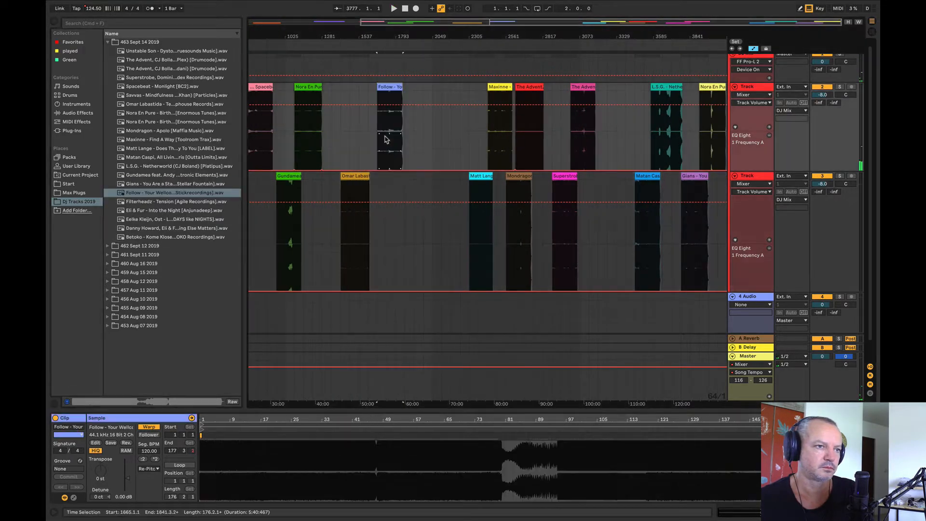
key("space")
mouse_move(377, 36)
left_mouse_down()
mouse_move(377, 73)
mouse_move(379, 47)
left_mouse_up()
left_click_drag(393, 87, 670, 140)
left_click_drag(661, 222, 651, 322)
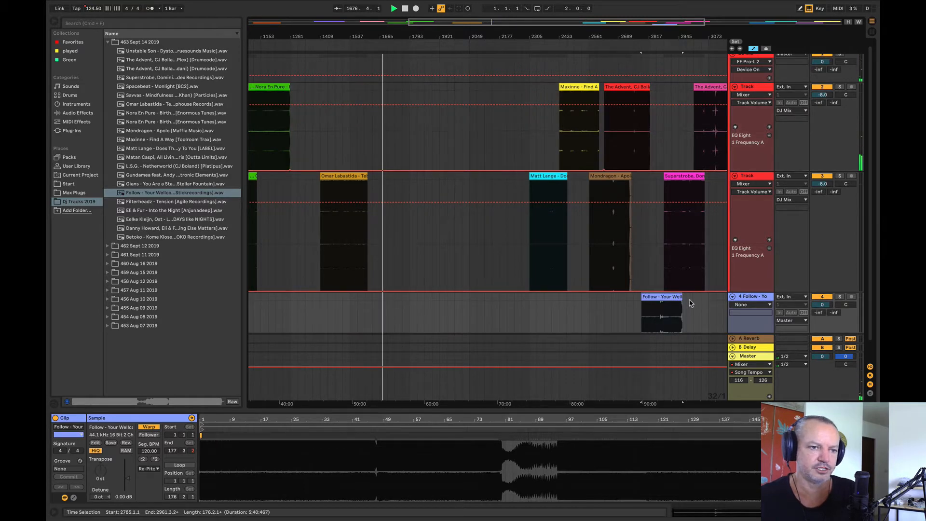
left_click_drag(566, 34, 495, 25)
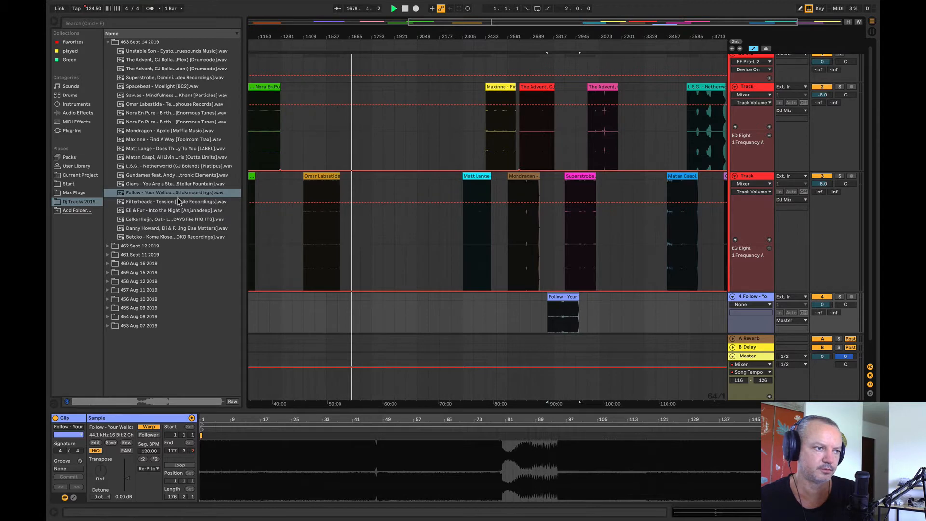
Step: Place Filterheadz - Tension at bar 1857 on the first Track, audition it, and move it between the pink Advent clip and L.S.G
left_click_drag(178, 201, 393, 124)
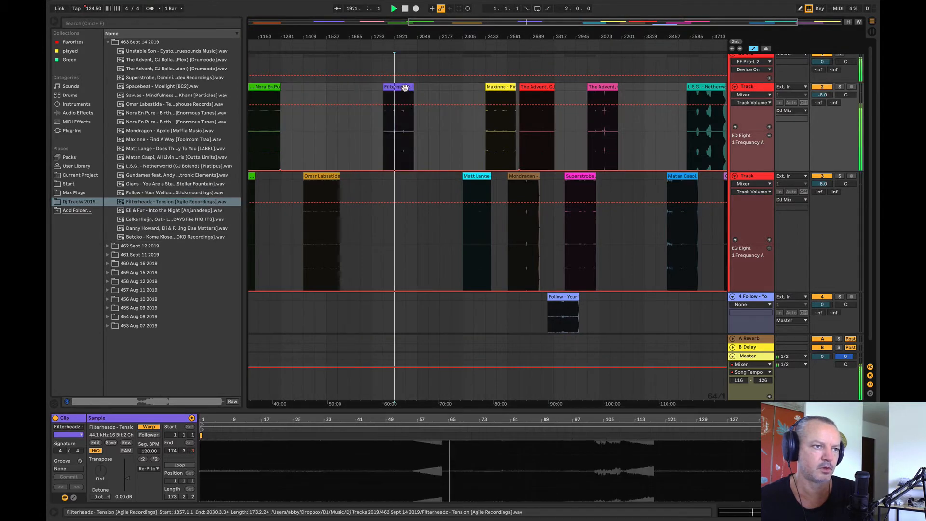
key("space")
left_click_drag(404, 88, 642, 140)
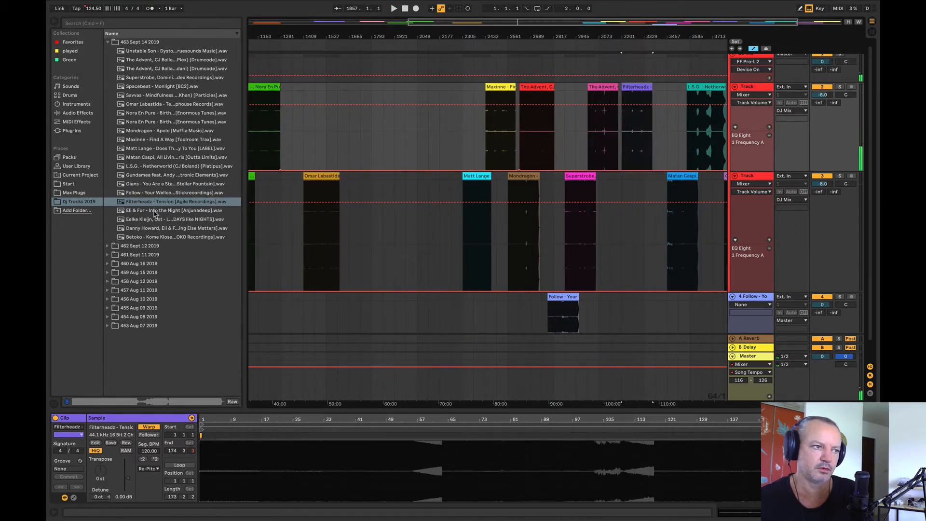
Step: Place Eli & Fur - Into the Night on the first Track before Maxinne and audition it from bars 2049 and 1985
mouse_move(154, 214)
left_mouse_down()
mouse_move(426, 139)
mouse_move(413, 130)
left_mouse_up()
left_click(415, 131)
key("space")
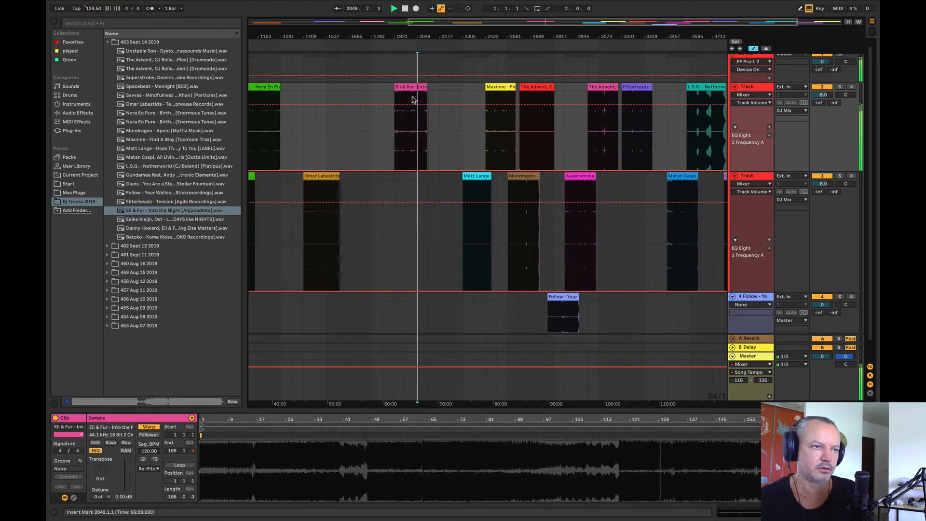
left_click(406, 134)
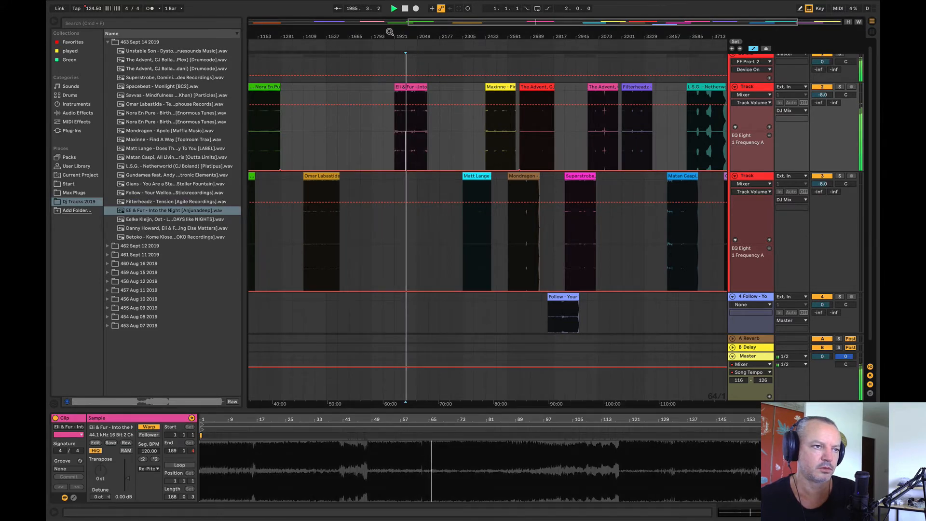
Step: Move the Eli & Fur clip to bar 513 on the second Track and listen to Unstable Son and Spacebeat for comparison
left_click_drag(388, 32, 485, 23)
left_click_drag(506, 88, 314, 165)
left_click(311, 138)
left_click(357, 129)
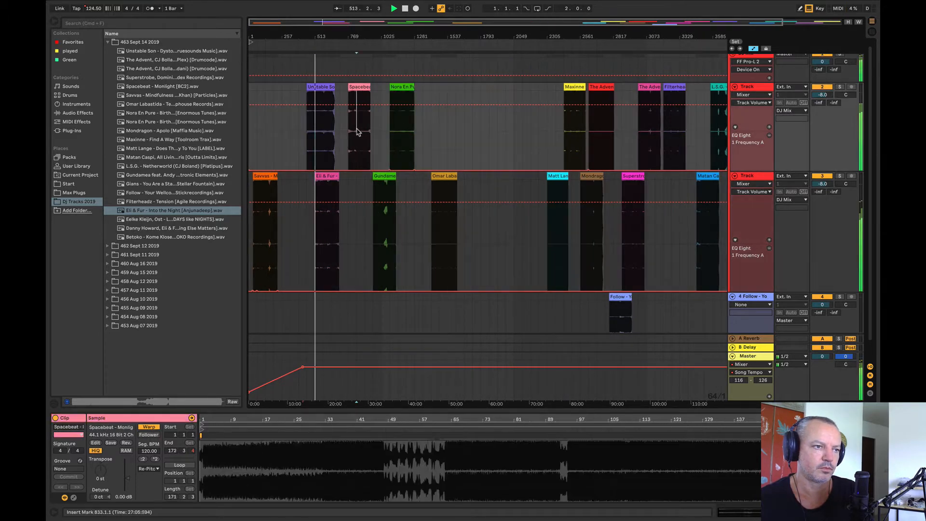
key("space")
key("space")
Step: Shift the Eli & Fur clip to bar 641 and move Spacebeat to bar 193 on the first Track, before Unstable Son
left_click_drag(327, 177, 347, 178)
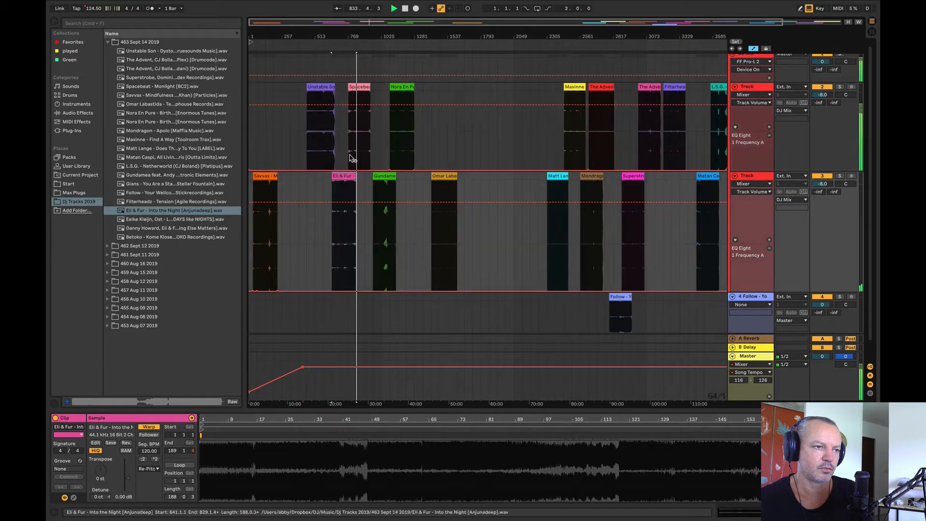
left_click_drag(360, 87, 285, 102)
key("space")
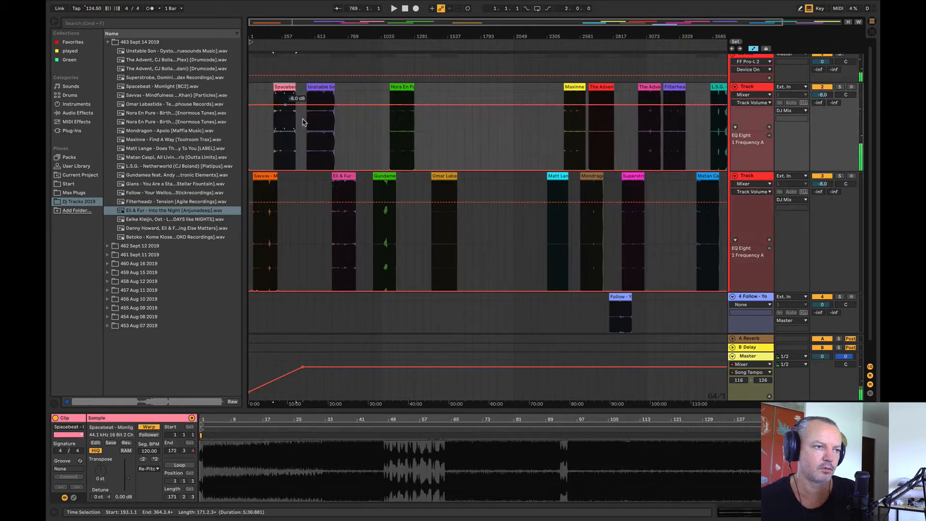
Step: Audition the Eli & Fur clip at several points, including from bars 721, 737 and 769
left_click(345, 224)
key("space")
left_click_drag(344, 37, 344, 92)
left_click(337, 245)
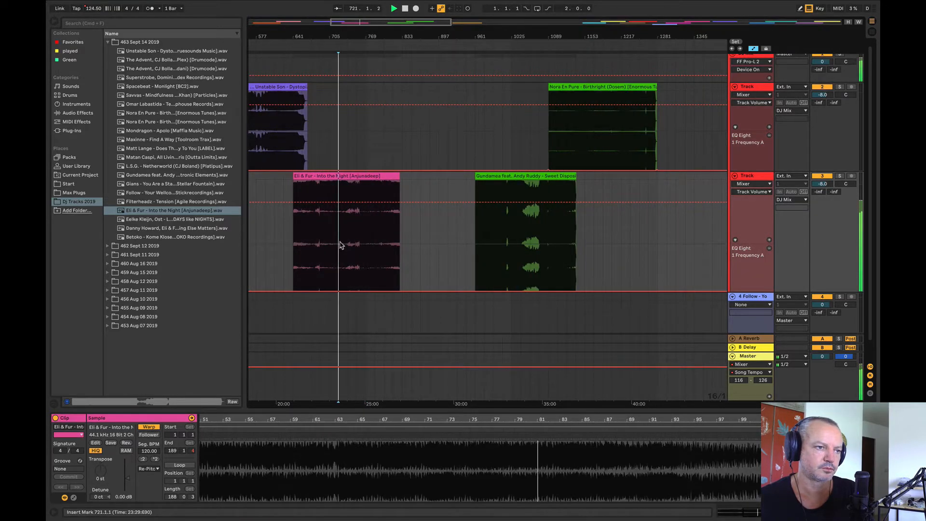
left_click(347, 250)
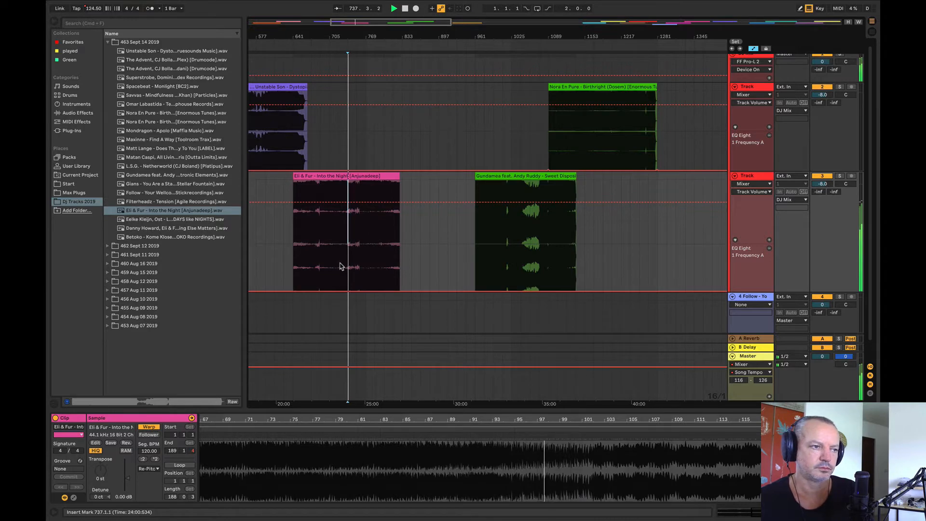
left_click(364, 241)
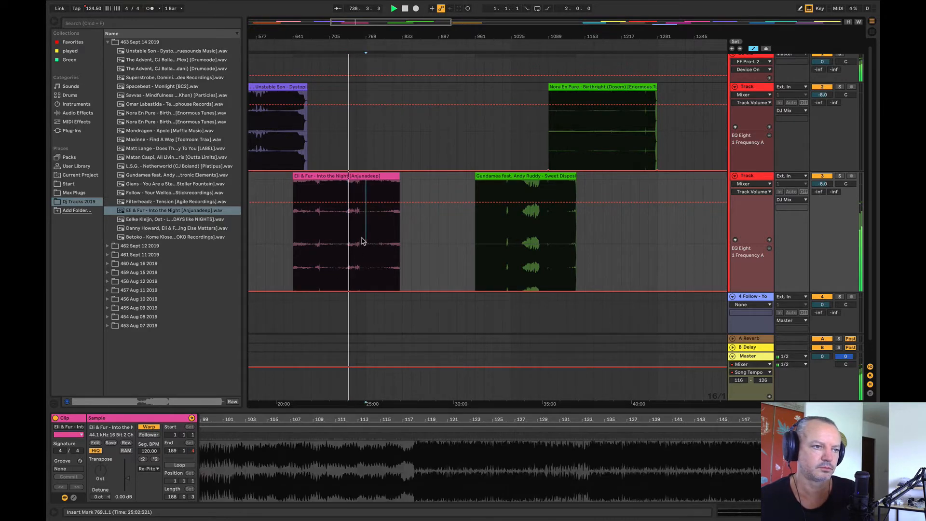
left_click_drag(350, 37, 322, 8)
Step: Compare the energy of Gundamea from bar 1025, Nora En Pure from bar 1217, and Unstable Son from bars 513 and 481
left_click(356, 219)
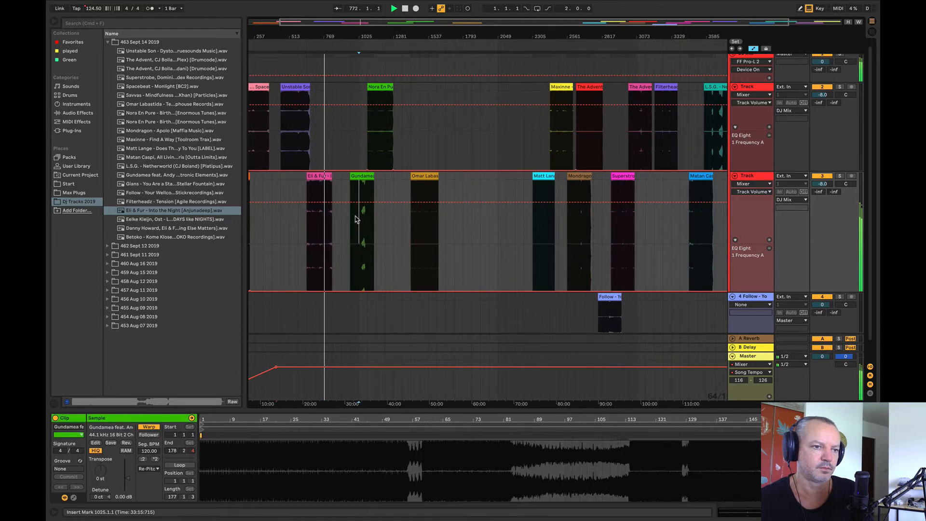
left_click(380, 135)
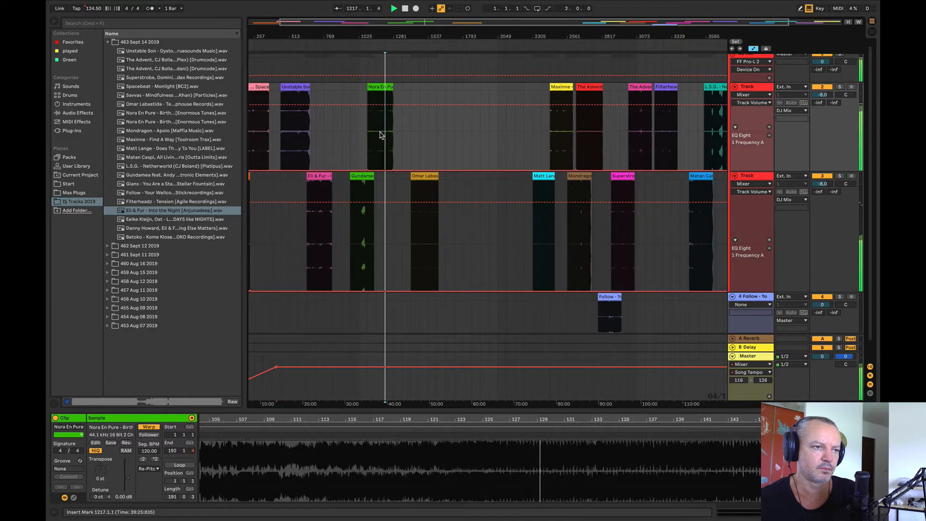
left_click(291, 135)
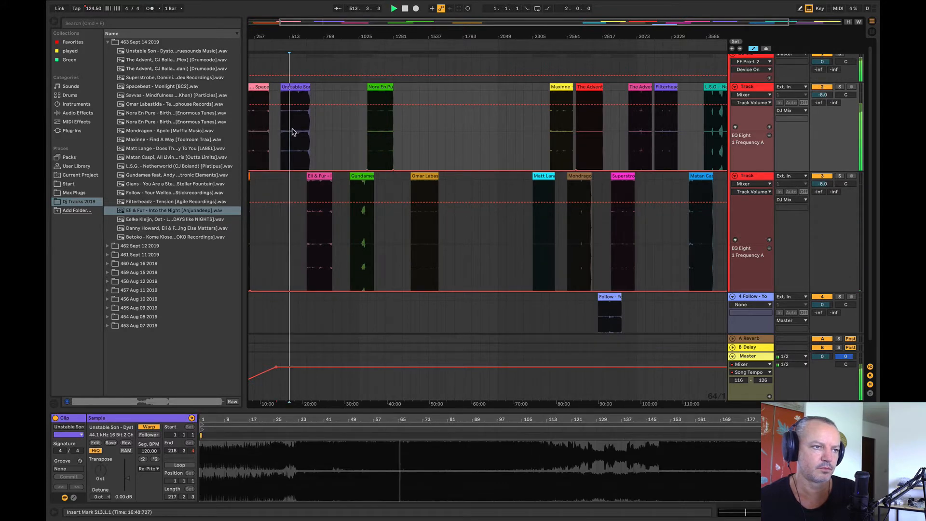
key("space")
key("space")
left_click_drag(291, 34, 391, 134)
left_click(431, 135)
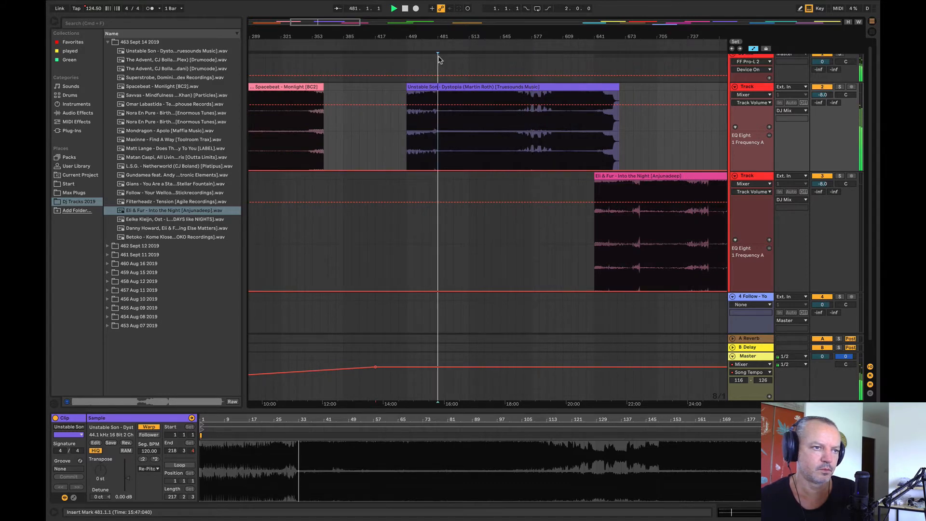
Step: Listen to Omar Labastida from bar 1473 and compare it with Matt Lange from bar 2369
left_click_drag(436, 35, 319, 2)
left_click(613, 230)
key("space")
key("space")
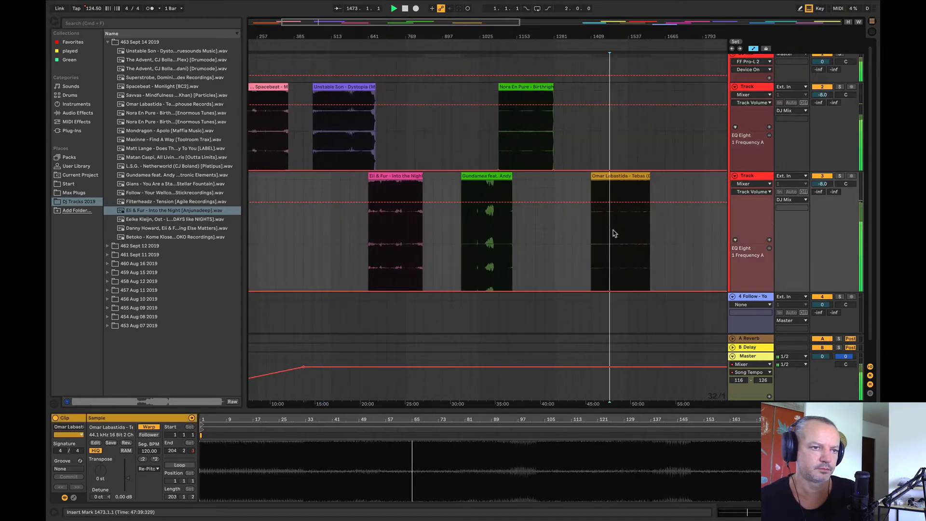
left_click_drag(555, 46, 404, 40)
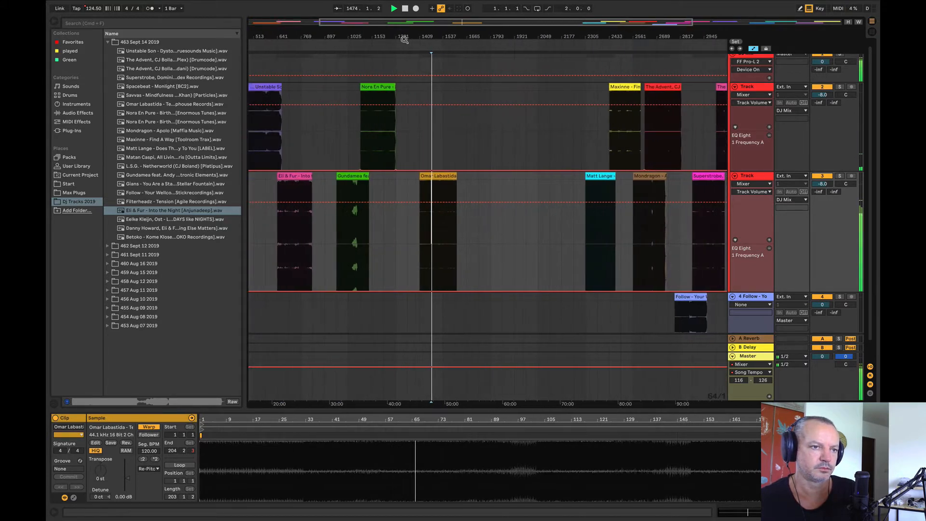
left_click(597, 249)
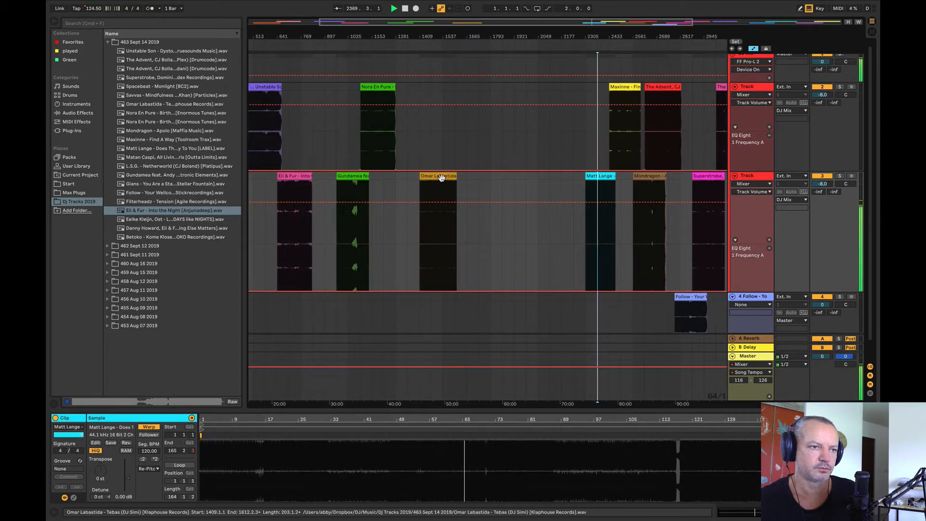
Step: Move Omar Labastida to the first Track overlapping Matt Lange, audition the blend from bar 2305, and shift the clip to bar 2181
left_click_drag(441, 177, 582, 163)
key("space")
left_click(588, 149)
key("space")
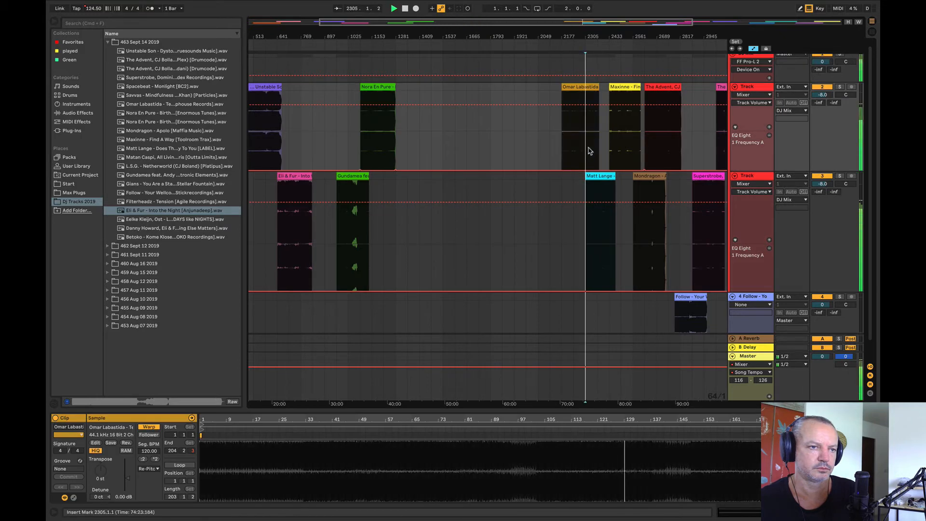
left_click_drag(602, 36, 392, 193)
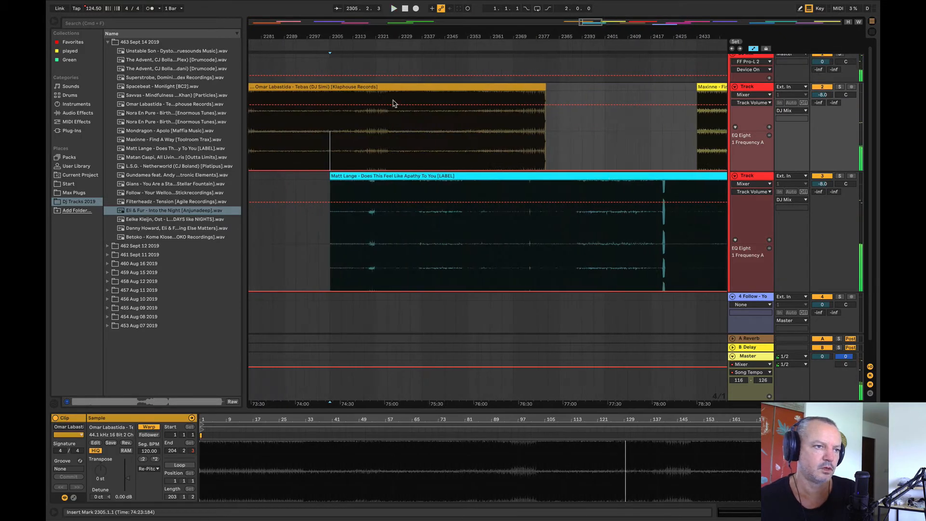
left_click_drag(393, 88, 369, 154)
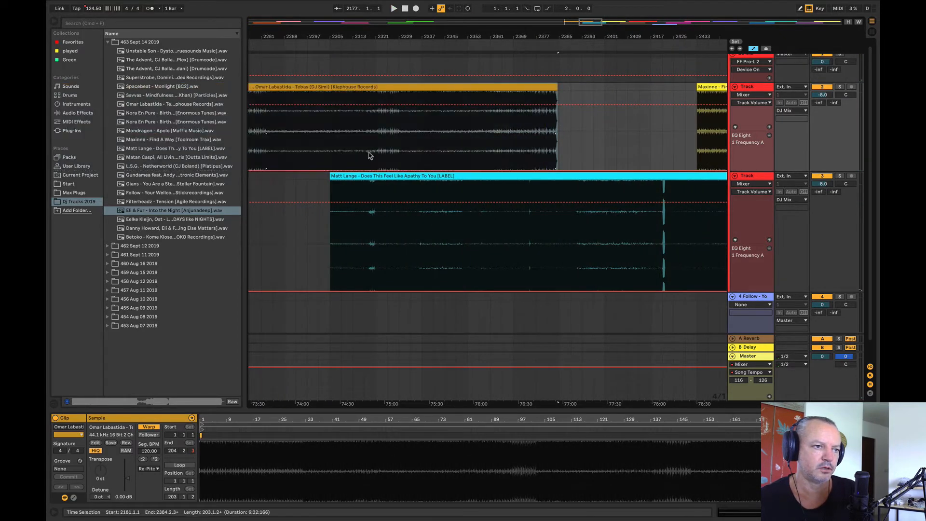
left_click(331, 156)
key("space")
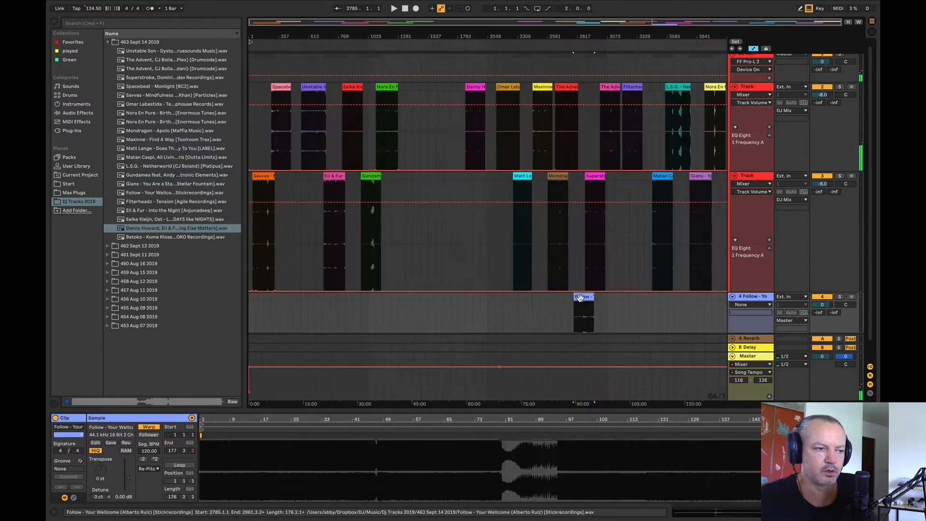
Step: Set the Follow clip's segment BPM to 123 and audition Mondragon from bar 2561
left_click(150, 451)
type("12")
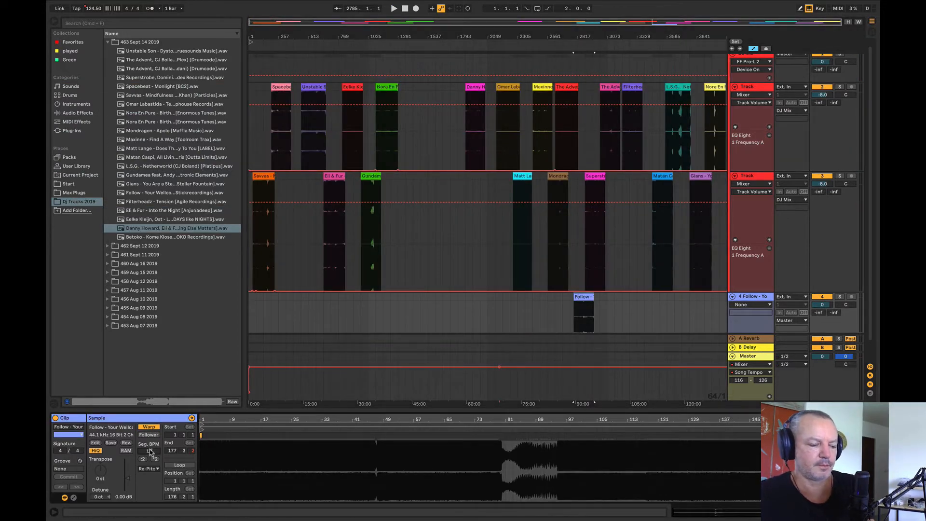
type("3")
key("Return")
key("space")
key("space")
left_click(551, 228)
key("space")
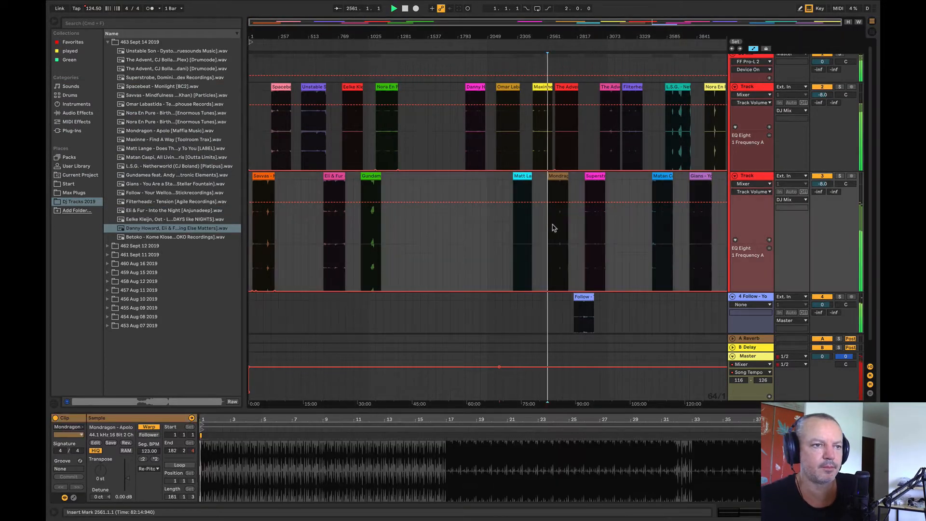
key("space")
Step: Align the starts of the Omar Labastida and Matt Lange clips at bar 2113 on their separate tracks
left_click_drag(515, 36, 485, 82)
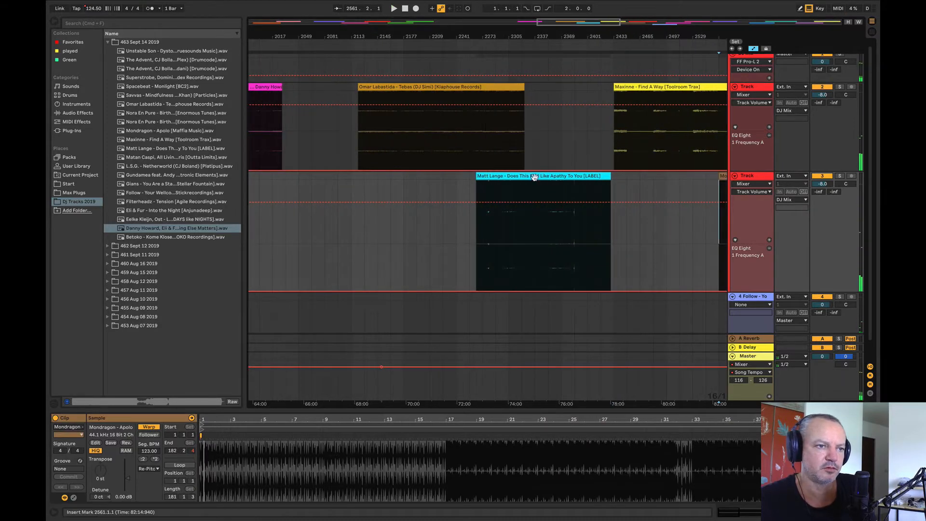
left_click_drag(533, 177, 419, 193)
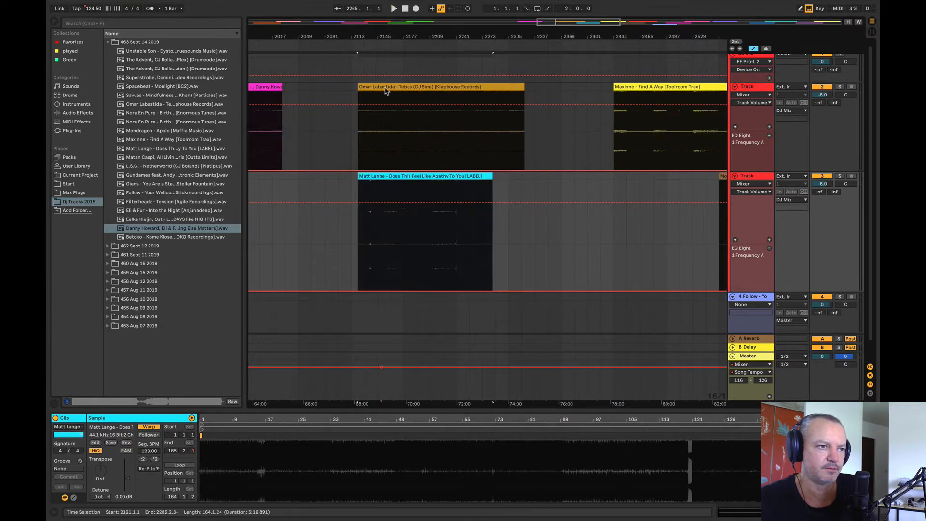
left_click_drag(386, 89, 379, 93)
left_click_drag(402, 176, 397, 186)
left_click_drag(390, 37, 421, 35)
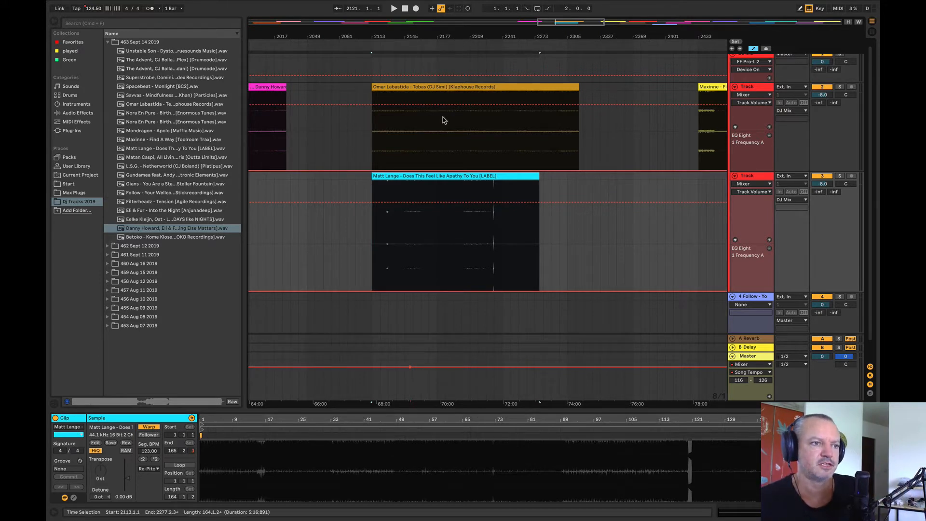
Step: Listen to Omar Labastida, move Matt Lange to bar 2265 on the second Track, and audition it from bar 2297
left_click(445, 145)
key("space")
left_click_drag(444, 177, 621, 178)
left_click(512, 252)
key("space")
left_click(560, 235)
key("space")
key("space")
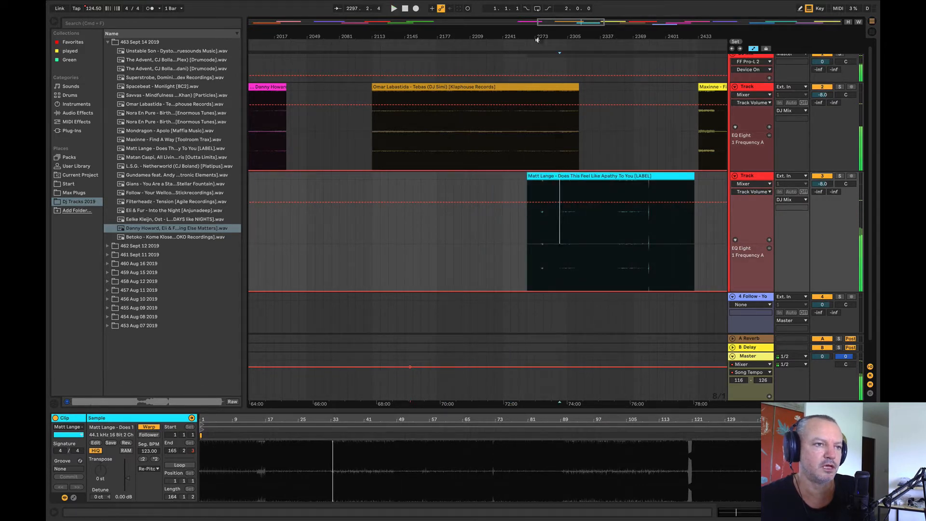
left_click_drag(537, 37, 515, 37)
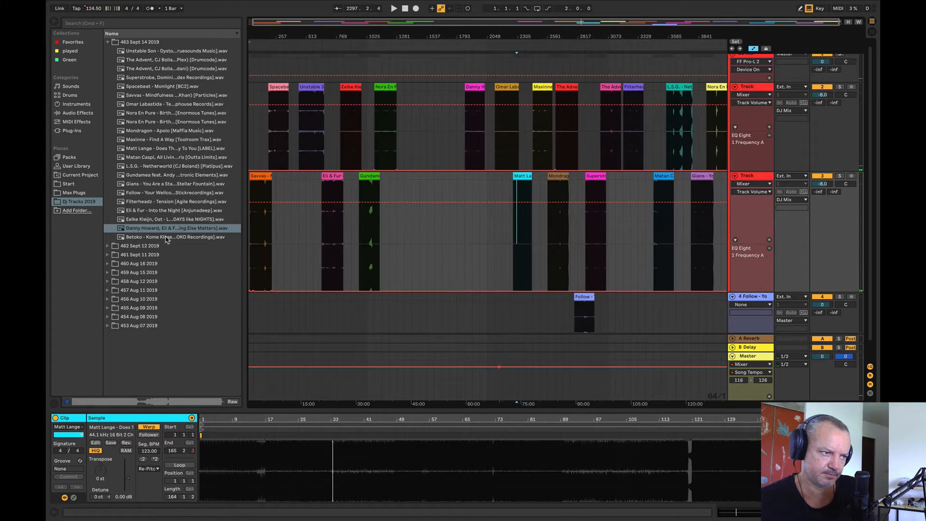
Step: Place Betoko - Kome Klose on the second Track after Gundamea and audition it from bar 1409
left_click_drag(165, 239, 411, 212)
left_click(412, 224)
key("space")
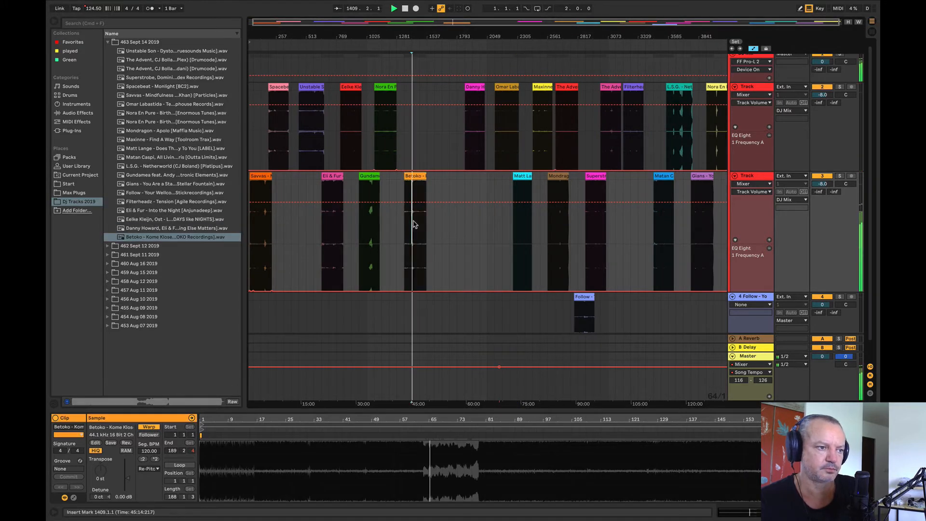
key("space")
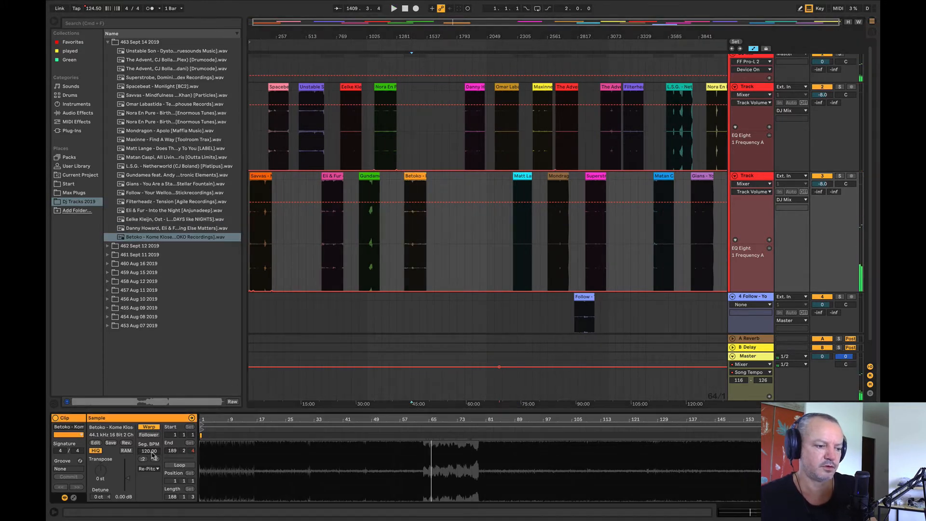
Step: Set the Betoko clip's segment BPM to 123 and check it at bars 1537 and 1473
left_click(152, 452)
type("123")
key("Return")
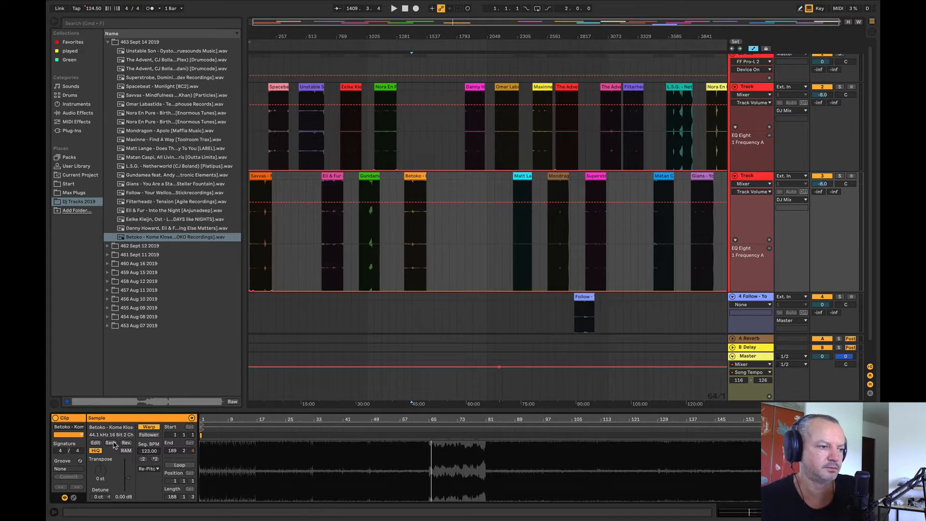
left_click(430, 239)
left_click(420, 238)
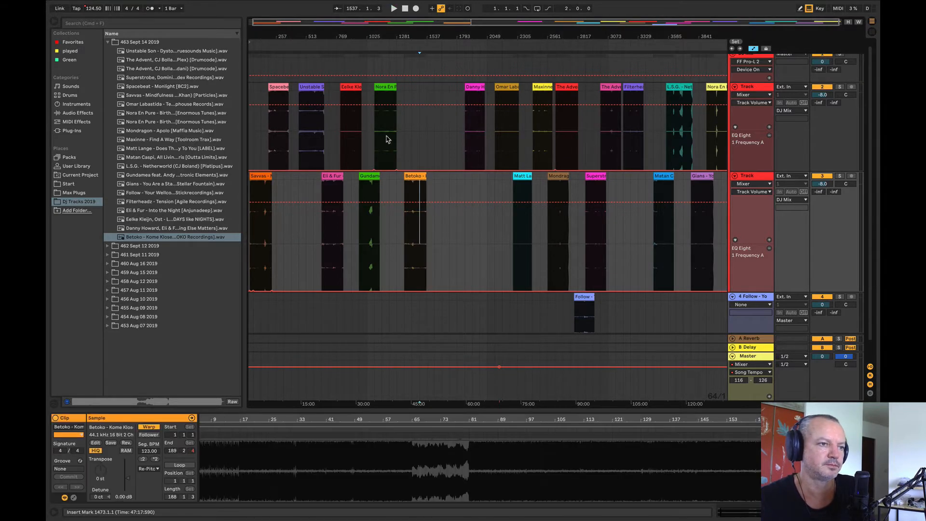
Step: Audition the Betoko clip on the second Track from bars 1473, 1489, 1413 and 1385
key("space")
mouse_move(265, 36)
left_mouse_down()
mouse_move(301, 80)
mouse_move(316, 43)
left_mouse_up()
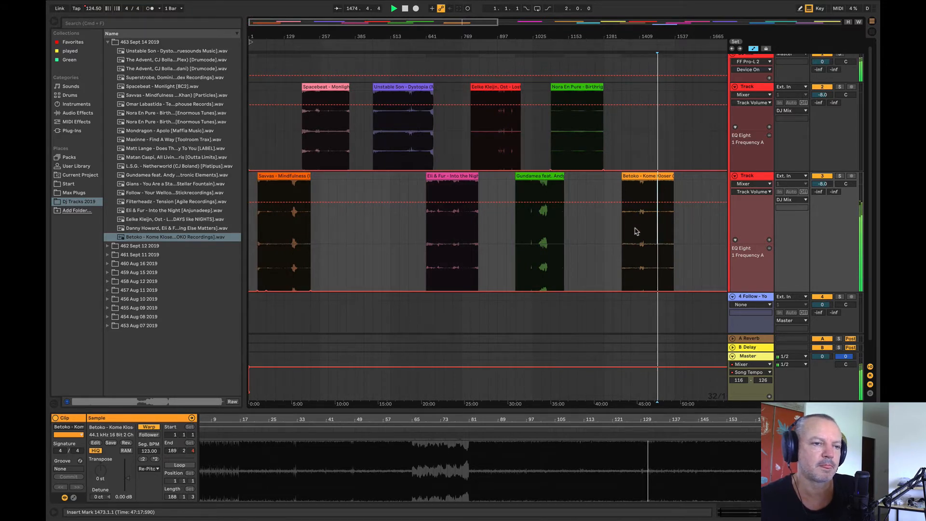
left_click_drag(642, 38, 362, 40)
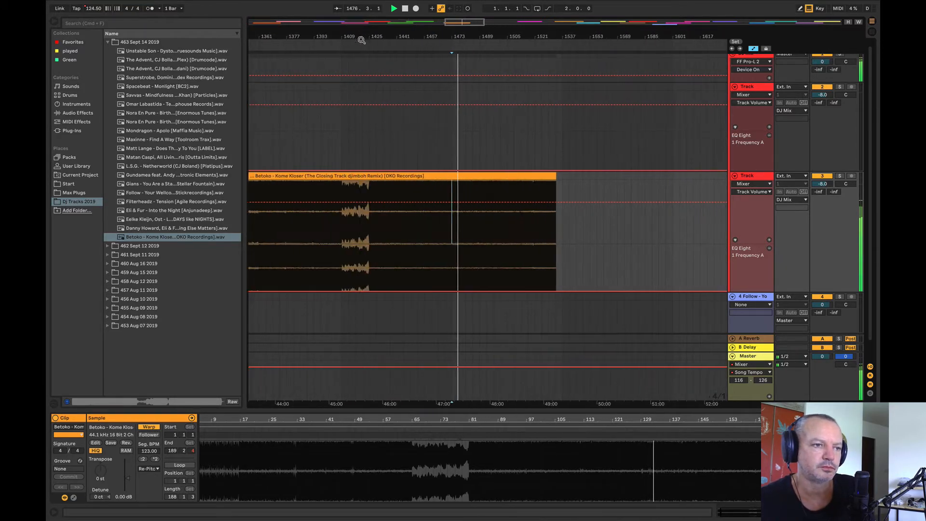
left_click(480, 238)
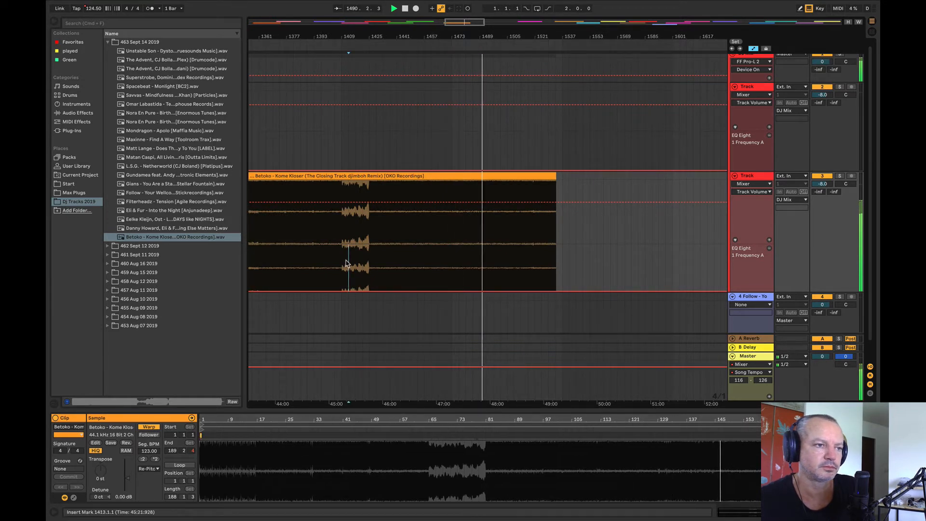
left_click(349, 260)
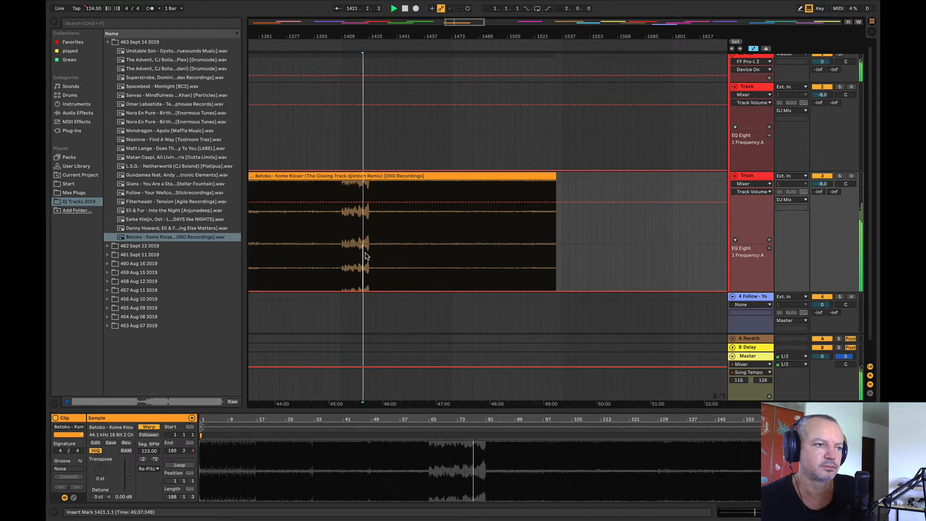
left_click_drag(336, 35, 452, 124)
left_click(423, 263)
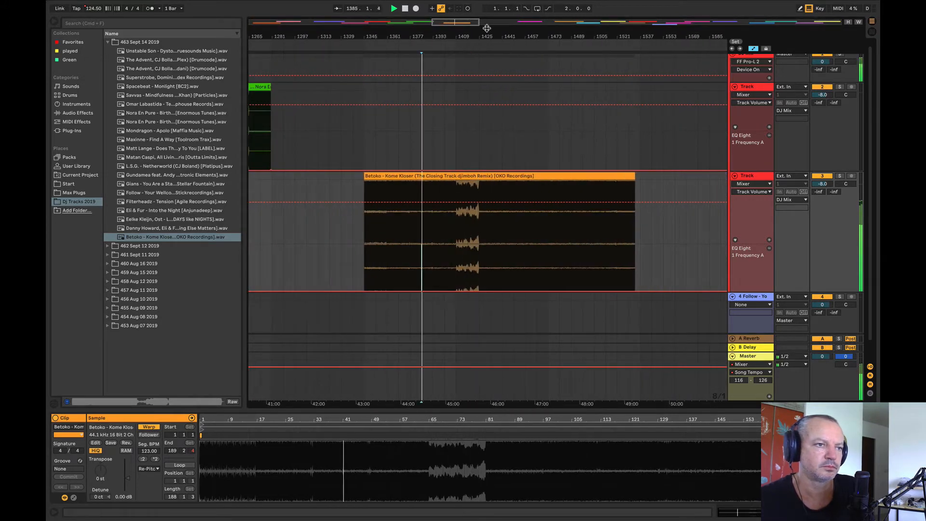
Step: Compare short passages of the clips on both Tracks in playing order, from Savvas at bar 65 through Betoko at bar 1409
mouse_move(486, 36)
left_mouse_down()
mouse_move(572, 33)
mouse_move(495, 9)
left_mouse_up()
left_click(260, 247)
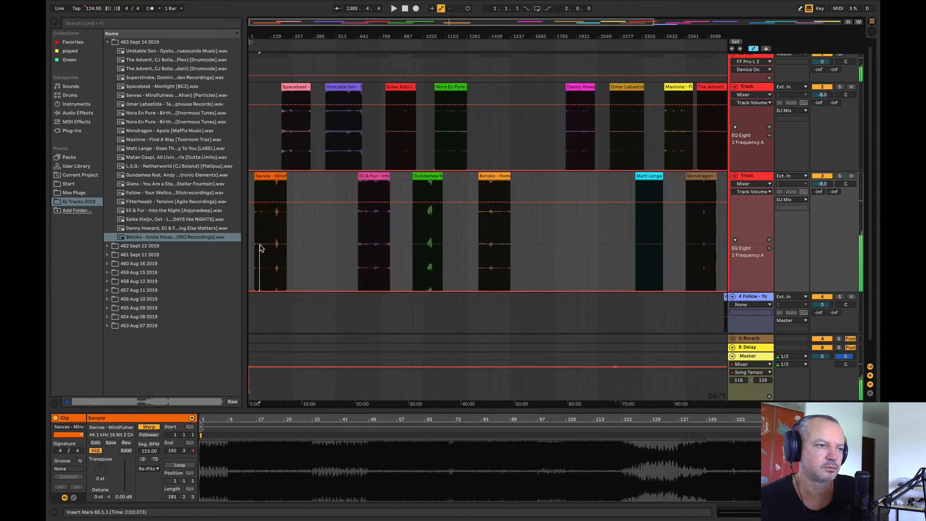
left_click(303, 140)
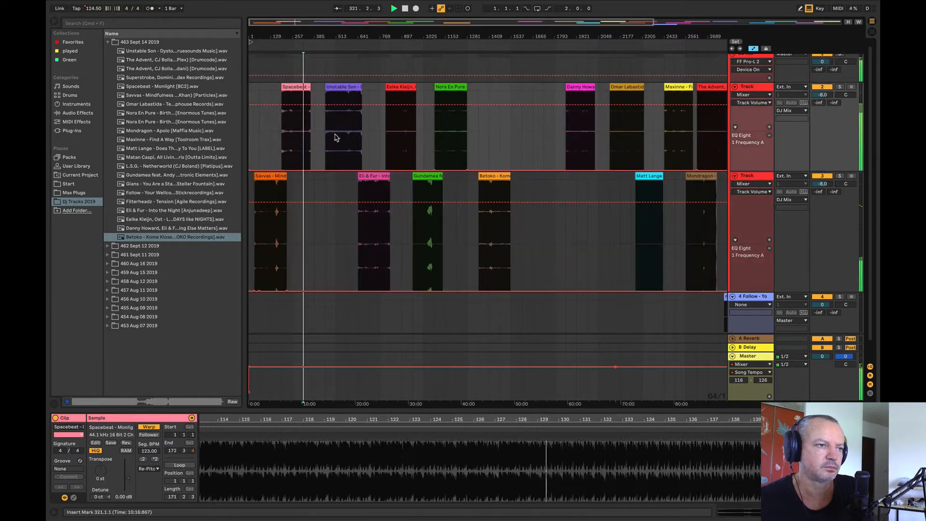
left_click(336, 138)
left_click(372, 229)
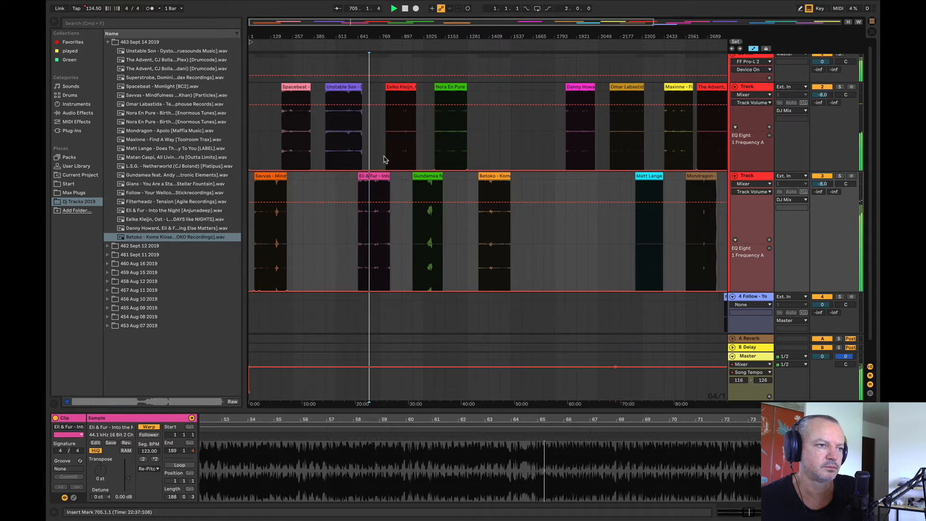
left_click(399, 148)
left_click(427, 225)
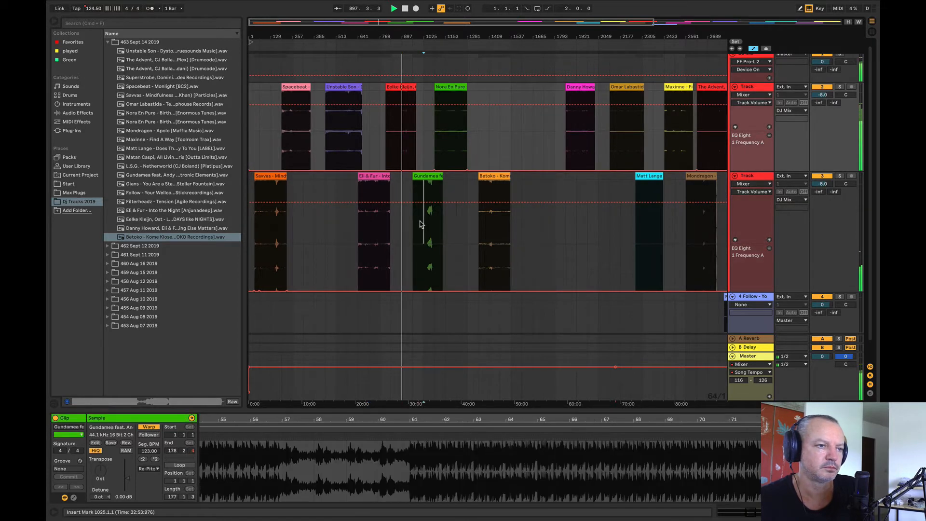
left_click(450, 137)
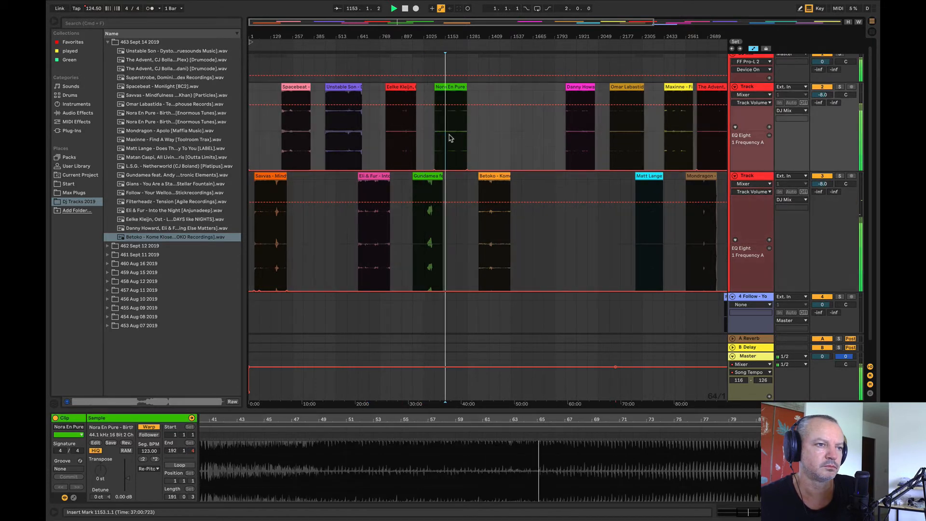
left_click(488, 223)
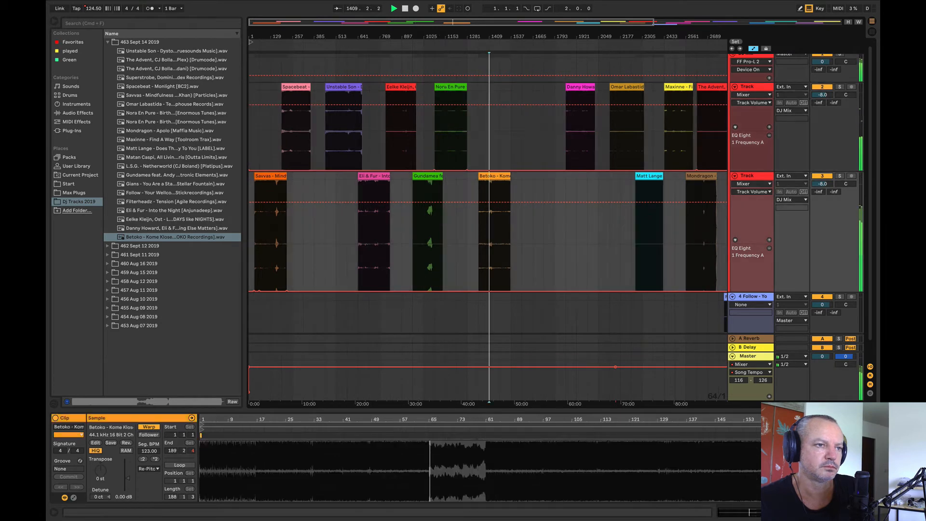
Step: Move Betoko after Gians on the second Track and place The Advent, CJ Bolland from 462 Sept 12 2019 at bar 1409 on the first
left_click_drag(380, 41, 381, 22)
left_click_drag(439, 184, 686, 224)
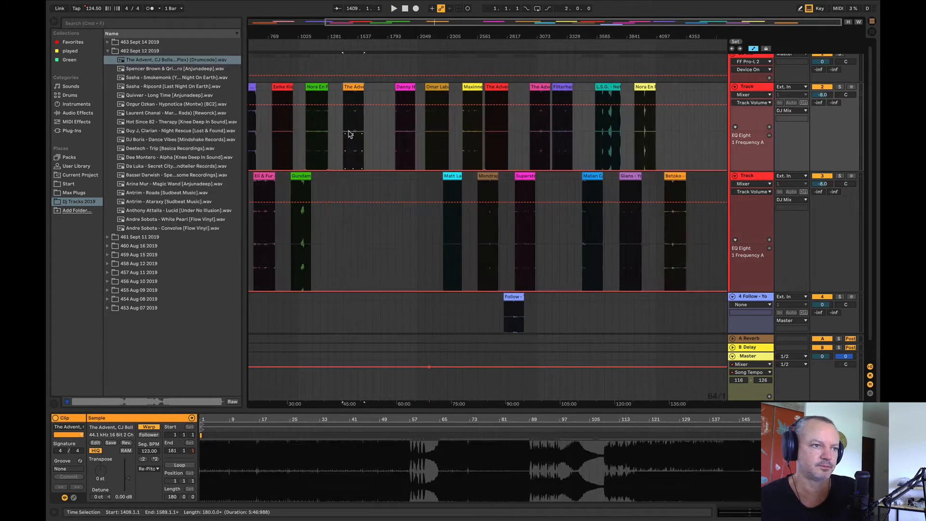
Step: Audition The Advent, CJ Bolland clip and move it further along onto the second Track
left_click(351, 134)
key("space")
left_click_drag(269, 32, 334, 29)
key("space")
left_click_drag(411, 86, 599, 246)
Step: Place Spencer Brown & Qrion - Sapporo at bar 1473 on the first Track and audition it from bars 1537 and 1601
left_click_drag(154, 71, 420, 123)
left_click(420, 123)
key("space")
left_click_drag(410, 36, 459, 70)
left_click(522, 129)
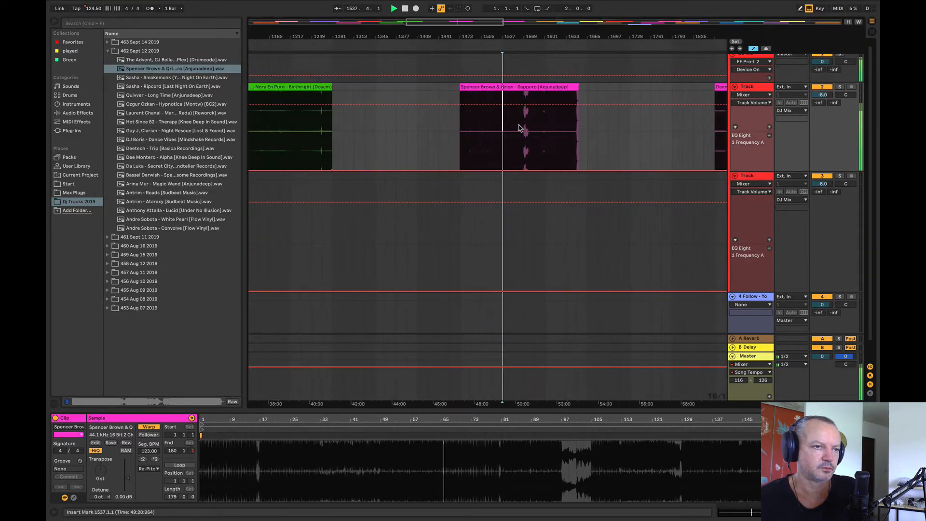
key("space")
key("space")
key("space")
key("space")
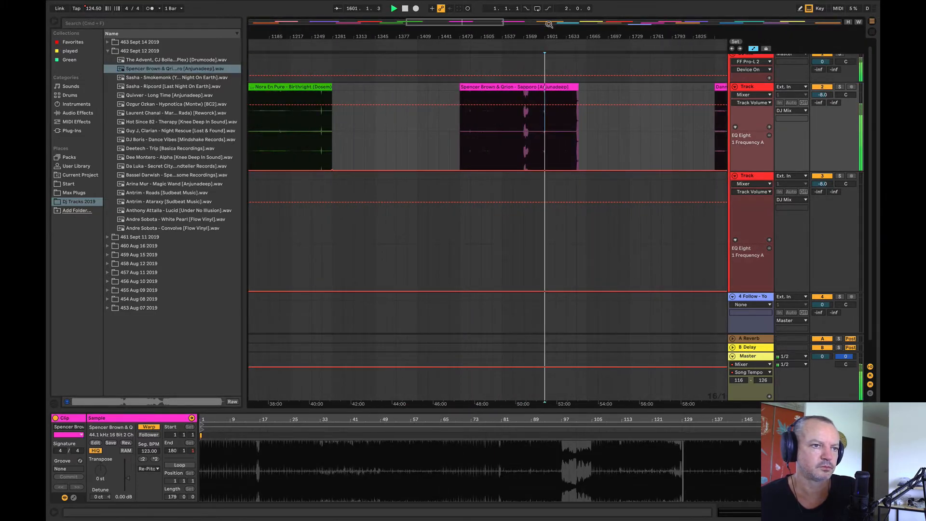
Step: Audition the early clips for comparison, playing Spacebeat from bar 289 and Savvas from bar 65
left_click_drag(548, 35, 622, 11)
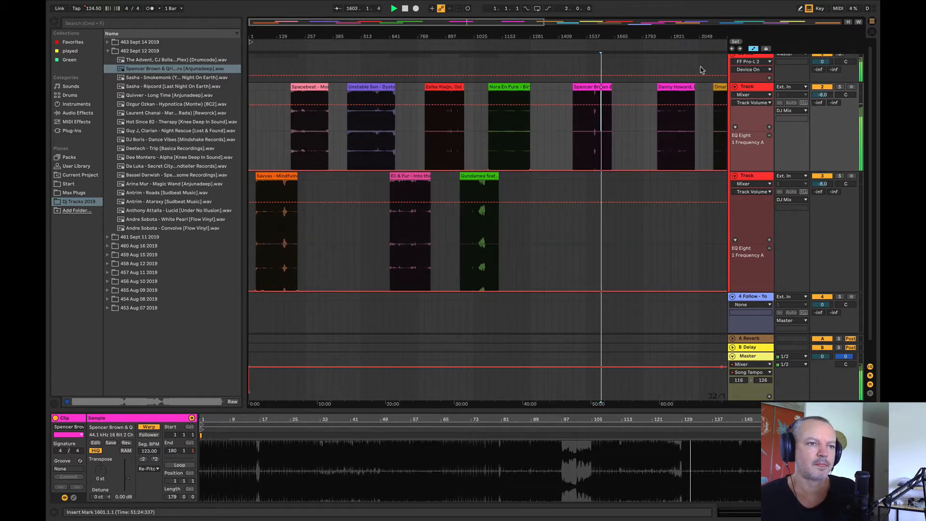
left_click(361, 140)
left_click(314, 129)
key("space")
key("space")
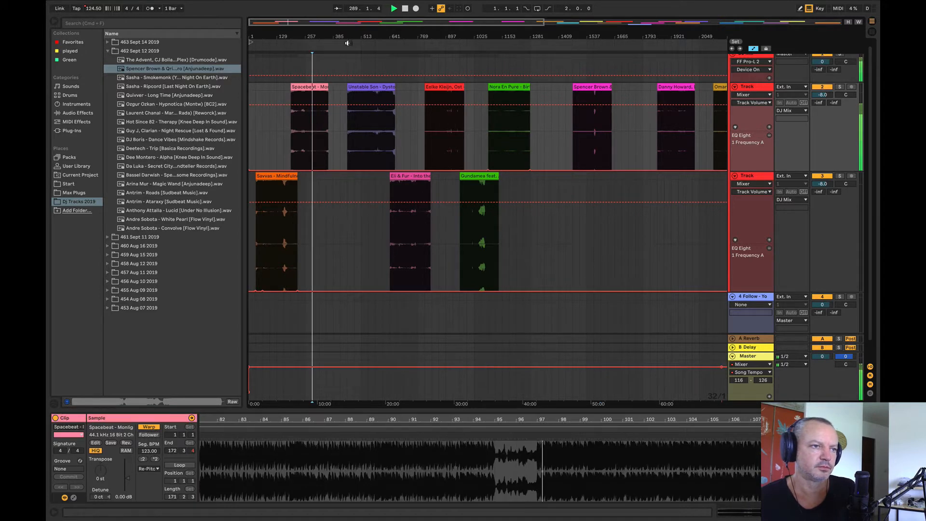
left_click_drag(348, 38, 343, 24)
left_click(260, 232)
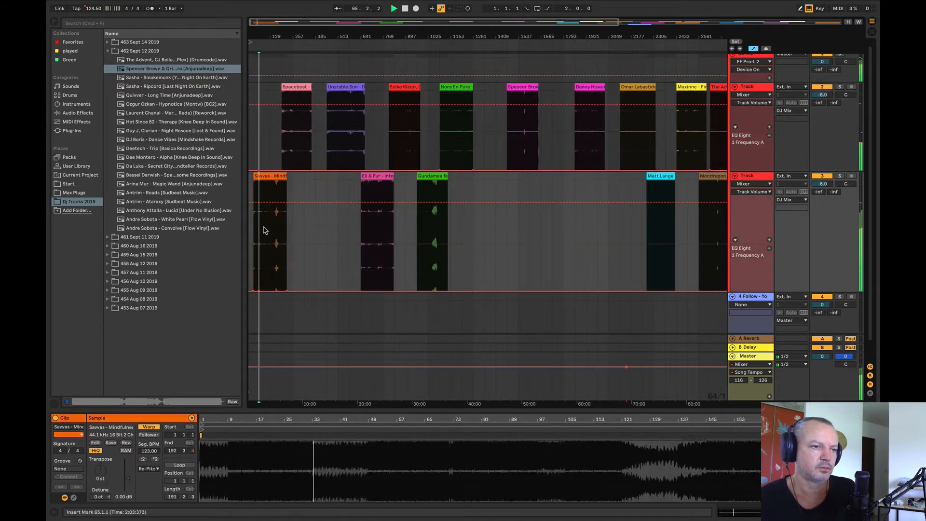
Step: Audition Unstable Son - Dystopia from bar 577 and move it to bar 1281 on the second Track
left_click(345, 124)
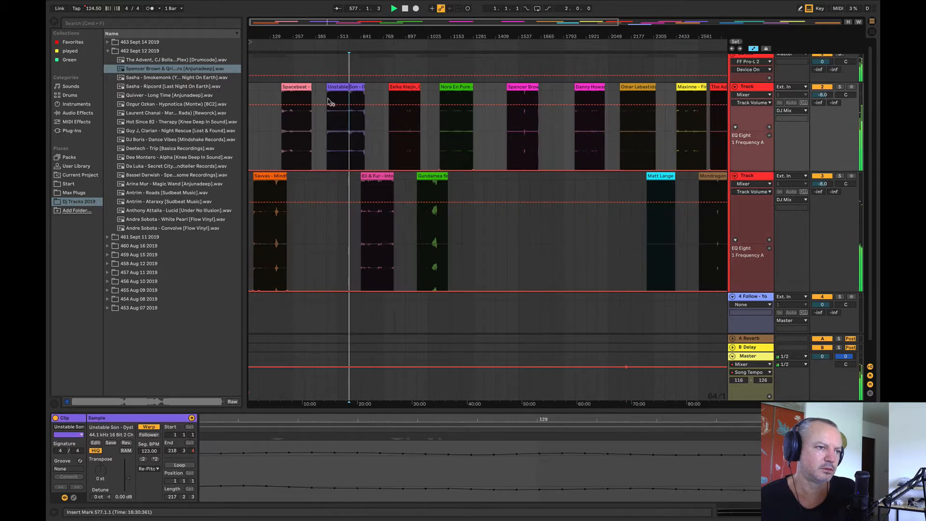
left_click_drag(339, 29, 350, 168)
key("space")
left_click(357, 153)
key("space")
key("space")
left_click_drag(346, 46, 333, 9)
left_click_drag(340, 140, 484, 229)
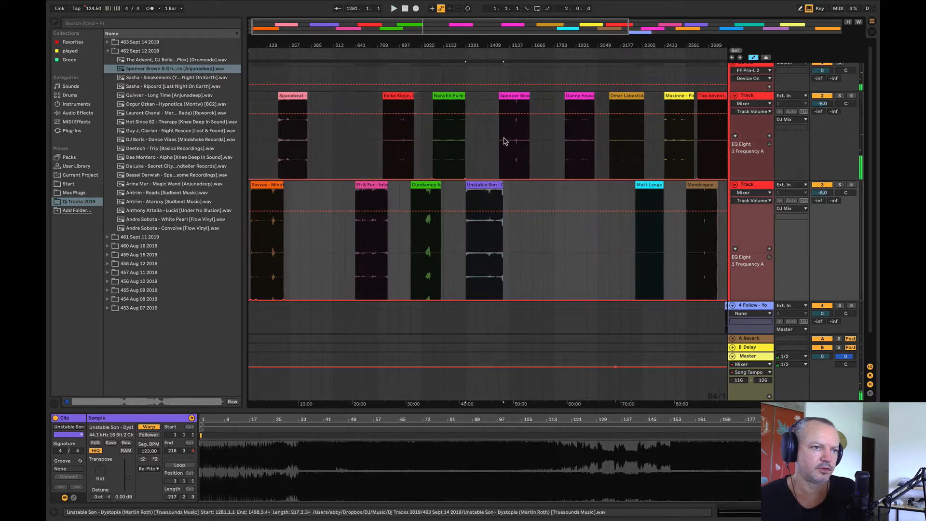
Step: Move the Spencer Brown clip into the gap right after Spacebeat on the first Track and audition the Danny Howard clip
left_click(510, 127)
left_click_drag(510, 127, 321, 126)
left_click(582, 141)
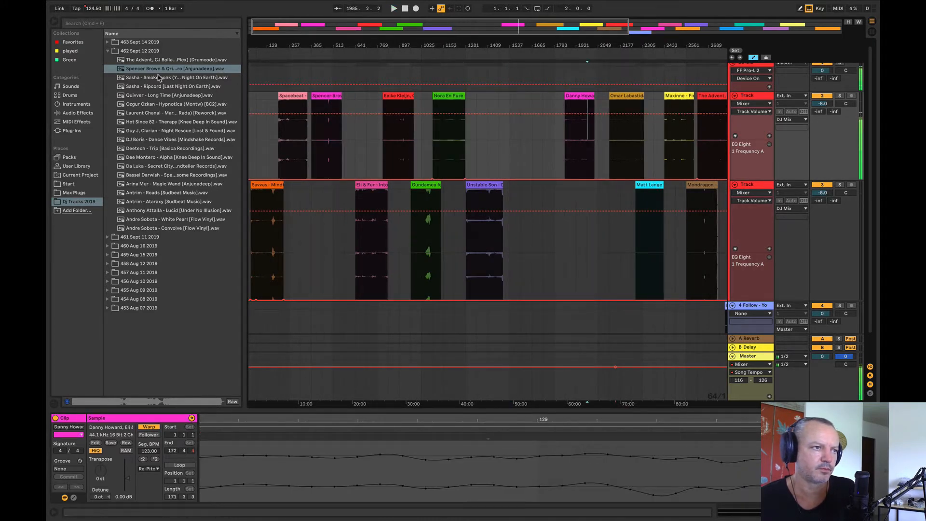
Step: Place Sasha - Smokemonk at bar 1537 on the first Track and audition it from bar 1601
left_click_drag(158, 78, 512, 123)
left_click(525, 141)
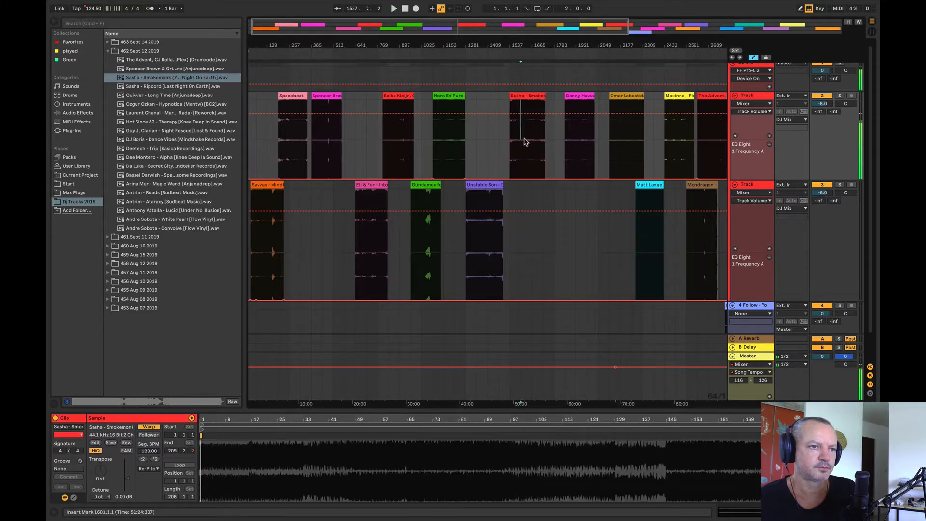
key("space")
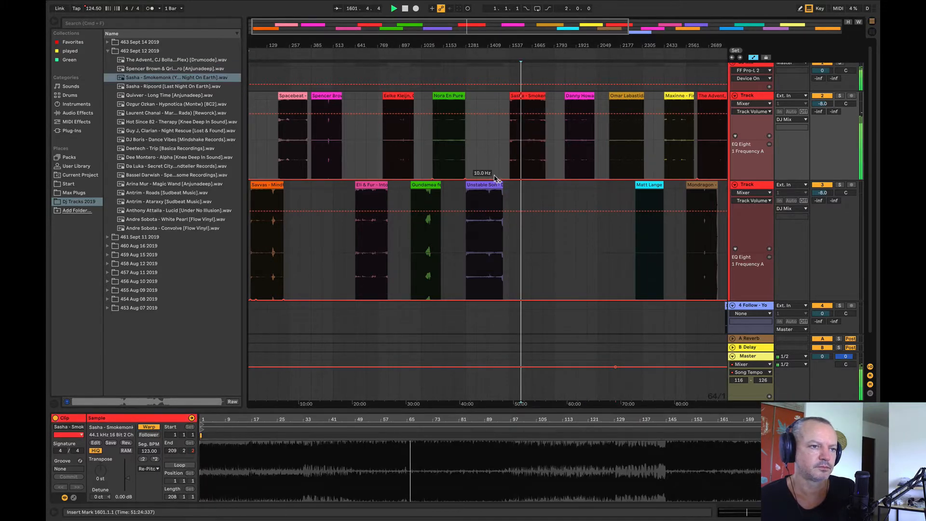
Step: Audition Nora En Pure from bar 1217, try it at bar 1665 on the second Track against Gundamea, and undo the move
left_click(453, 154)
key("space")
key("space")
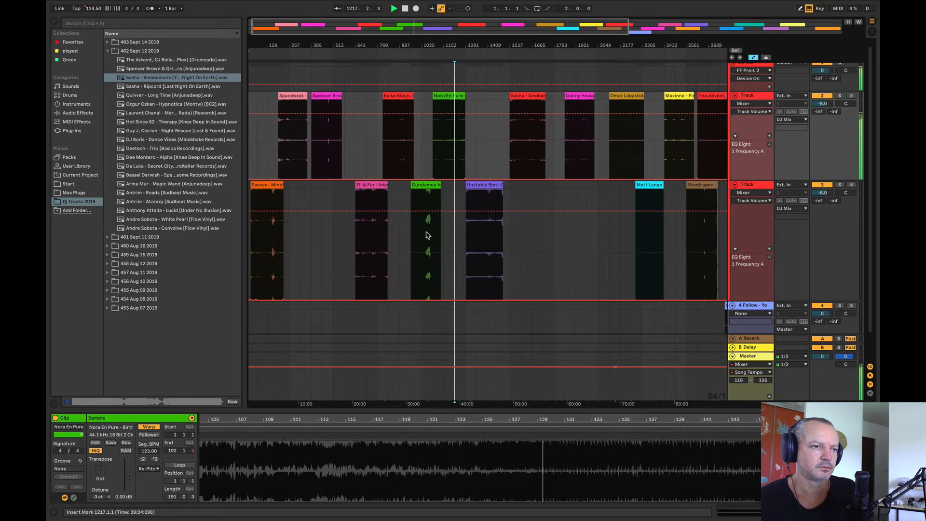
left_click_drag(456, 105, 538, 182)
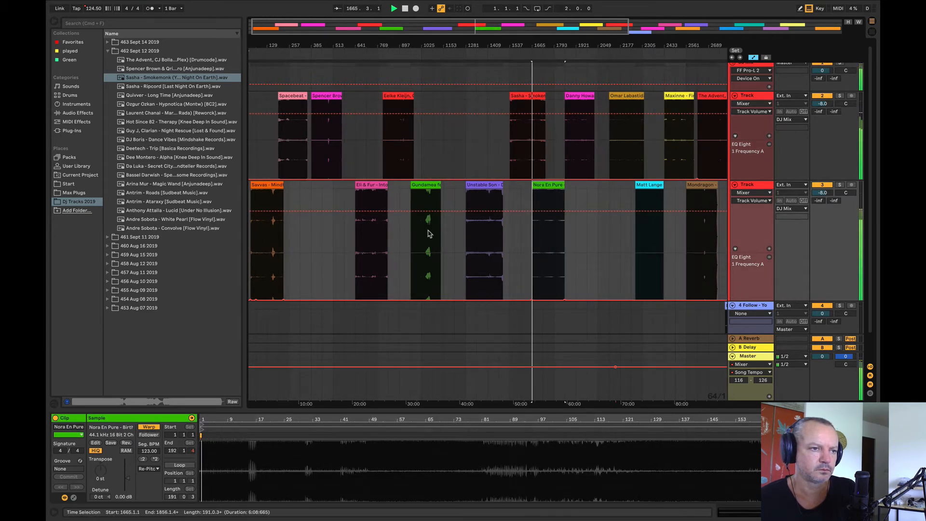
left_click(421, 243)
key("space")
key("space")
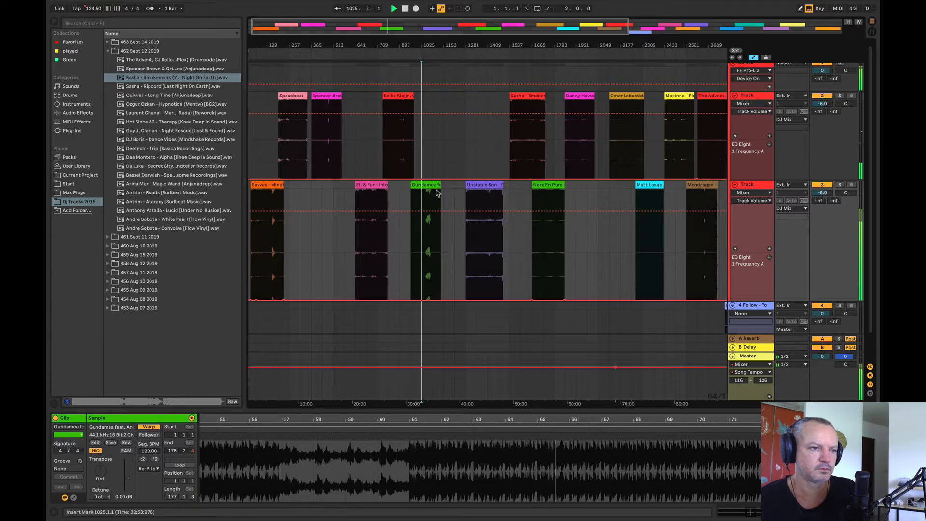
key("super+z")
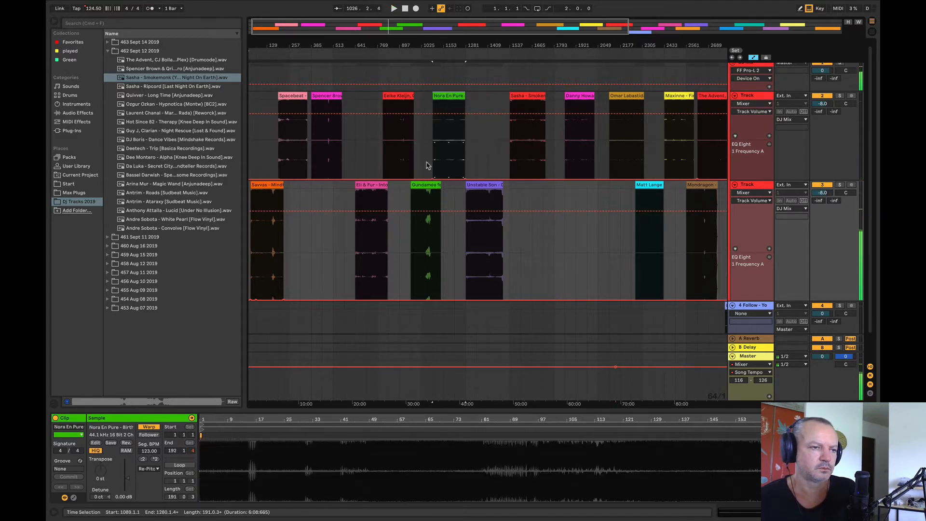
Step: Compare Nora En Pure from bar 1089, Sasha - Smokemonk from bars 1665 and 1601, and Unstable Son from bar 1345
left_click(372, 211)
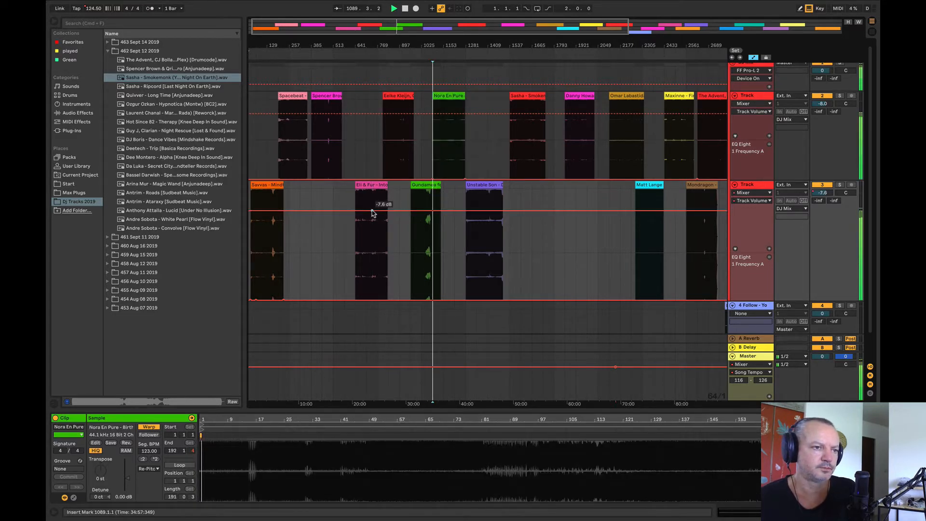
left_click(371, 211)
left_click(532, 143)
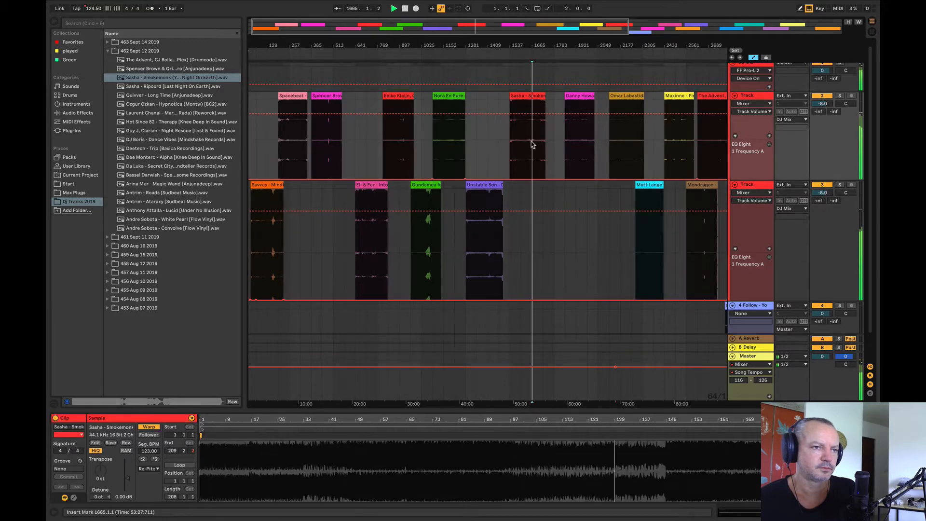
left_click(520, 139)
left_click(488, 228)
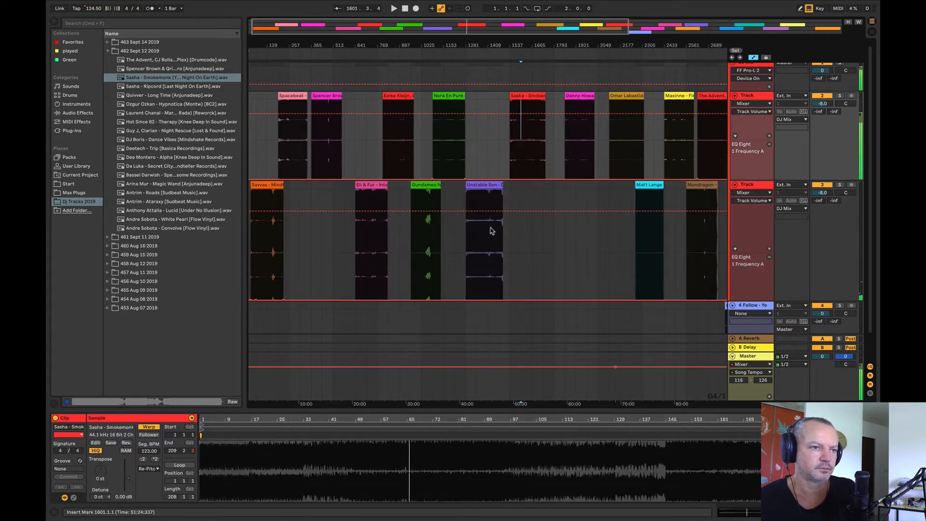
left_click(475, 240)
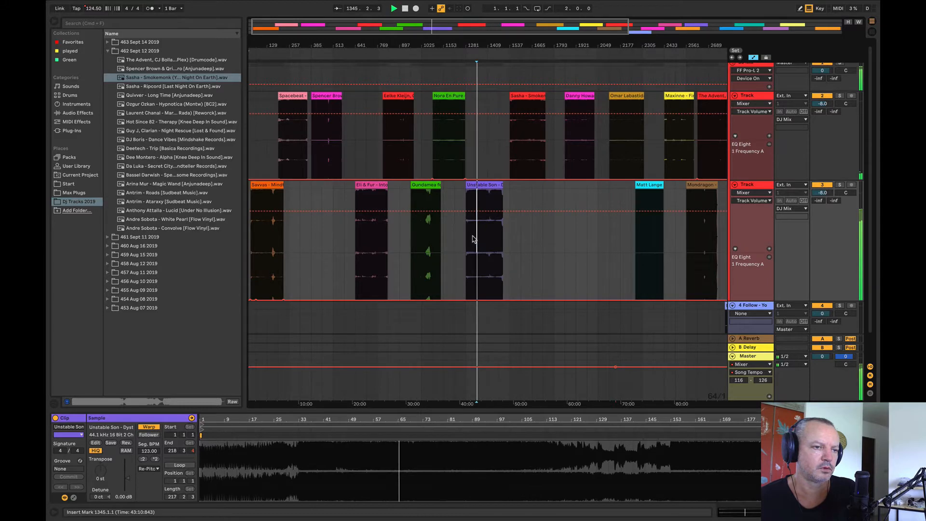
Step: Audition Eli & Fur and Eelke Kleijn, moving Eli & Fur to about bar 449 and Eelke Kleijn to bar 609 on their own Tracks
left_click(369, 251)
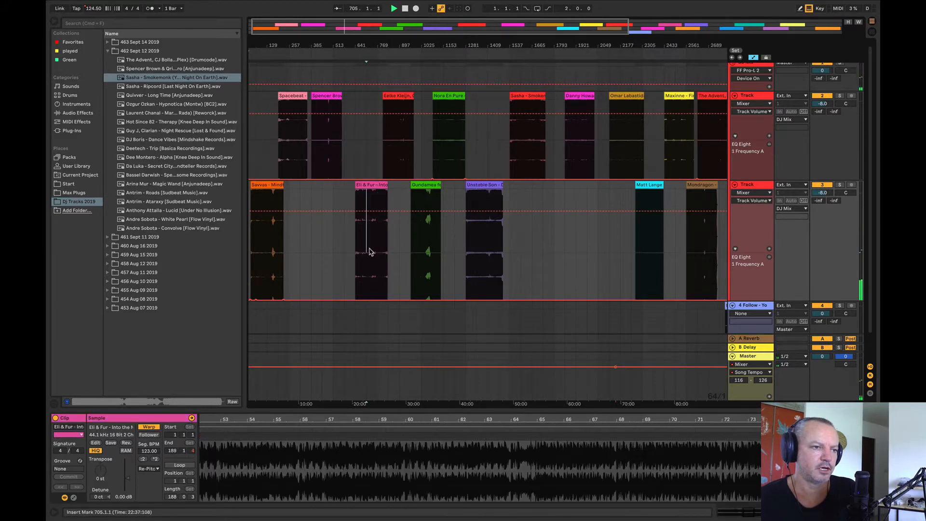
left_click_drag(365, 186, 332, 186)
left_click(389, 124)
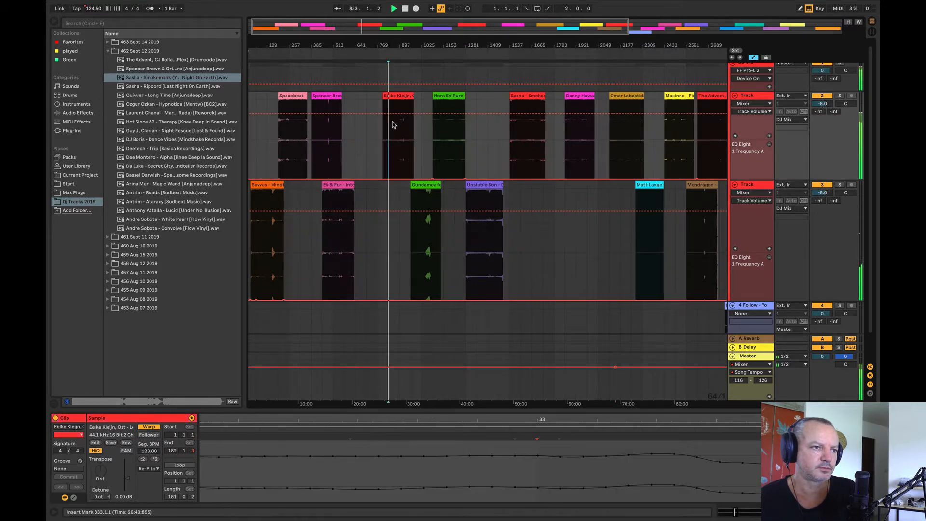
left_click_drag(392, 125, 359, 113)
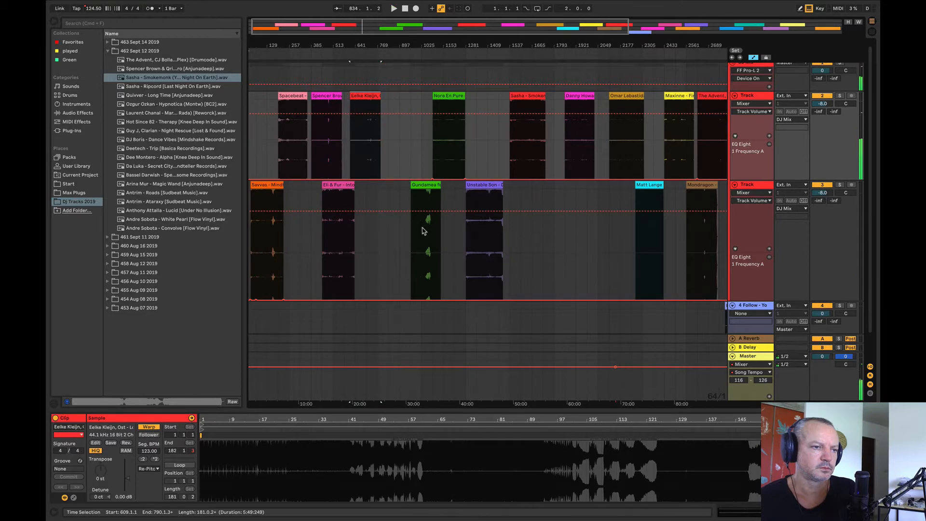
Step: Compare the Gundamea clip with Sasha - Smokemonk, playing Sasha from bars 1665 and 1601
left_click(423, 230)
key("space")
left_click(529, 143)
key("space")
key("space")
left_click(523, 141)
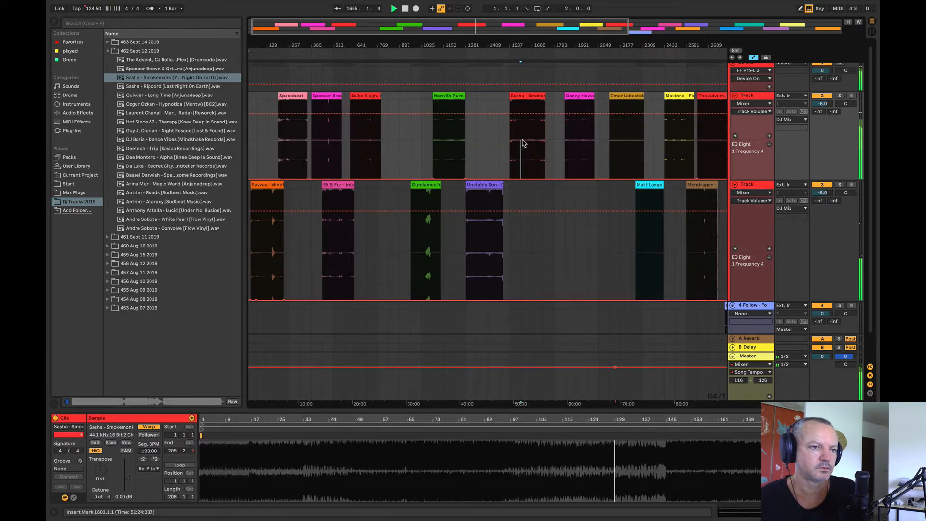
key("space")
key("space")
Step: Move Sasha - Smokemonk between Eelke Kleijn and Nora En Pure so its end overlaps Gundamea, and audition Gundamea from bar 1025
left_click_drag(521, 45, 562, 19)
left_click(586, 146)
key("space")
key("space")
left_click_drag(581, 97, 437, 116)
left_click(446, 213)
left_click_drag(441, 48, 441, 111)
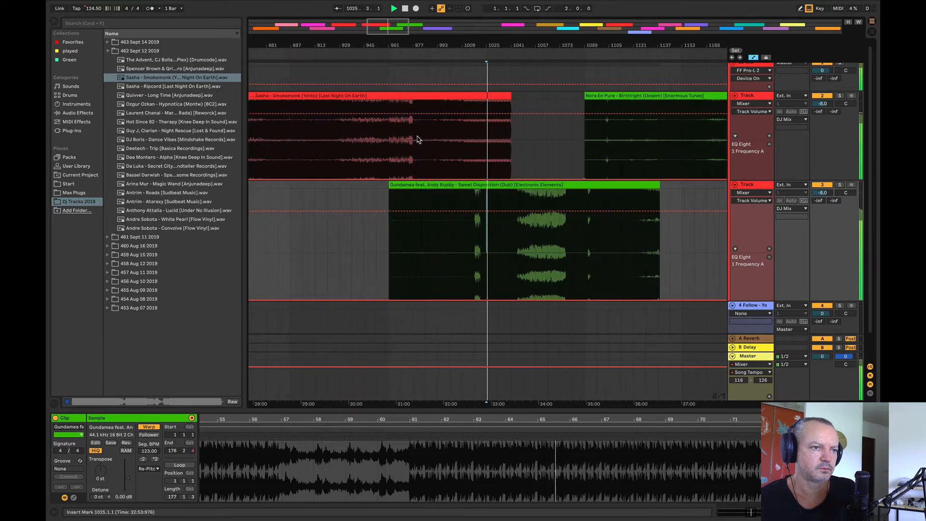
Step: Move Sasha - Smokemonk earlier to start at bar 817 and audition its overlap with Gundamea from bar 993
left_click(412, 164)
key("space")
key("space")
left_click_drag(453, 48, 585, 42)
left_click_drag(582, 96, 562, 103)
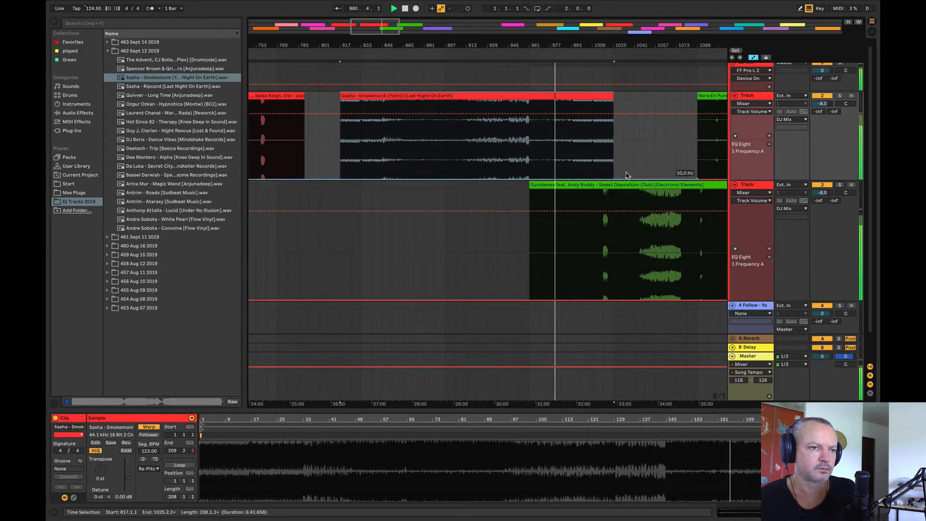
key("space")
key("space")
left_click(572, 149)
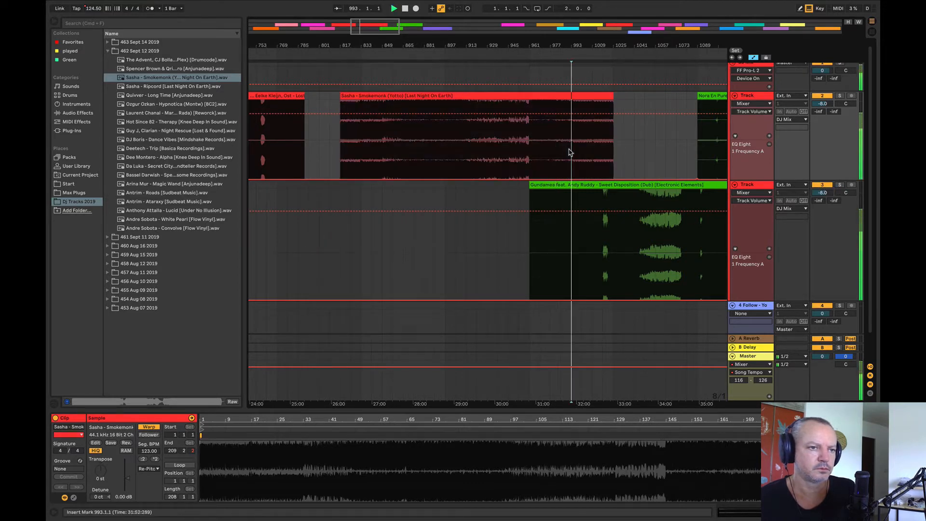
Step: Shift all clips on both Tracks from Danny How onward later, so that Danny How starts at about bar 2433
left_click_drag(570, 46, 446, 2)
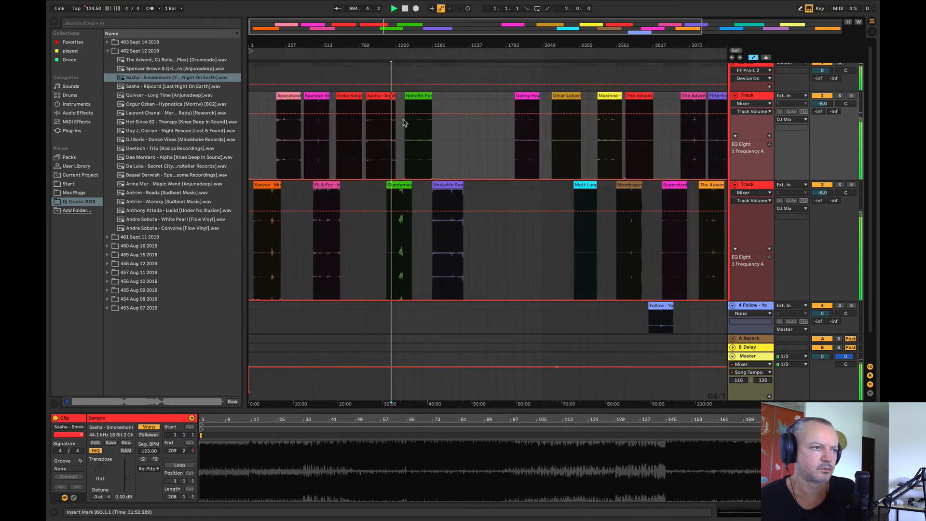
left_click(150, 88)
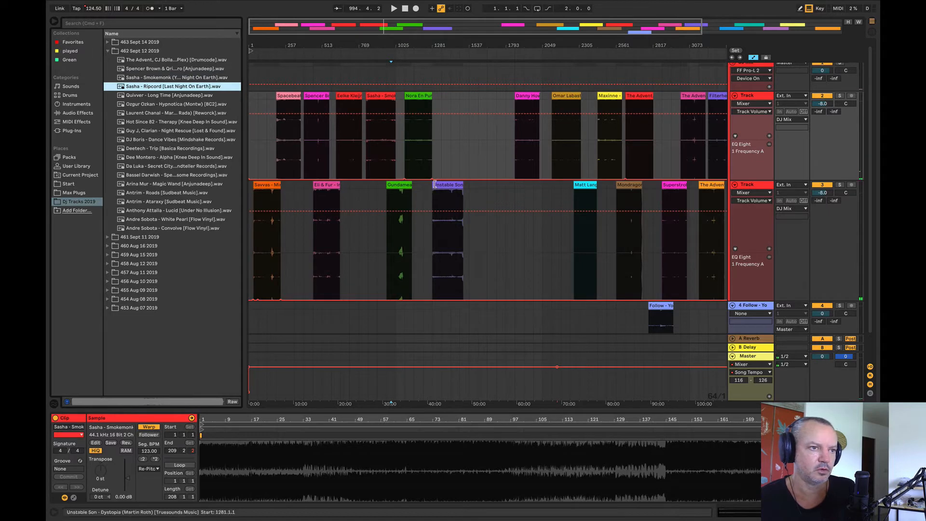
scroll(429, 186, "up", 3)
scroll(429, 186, "down", 5)
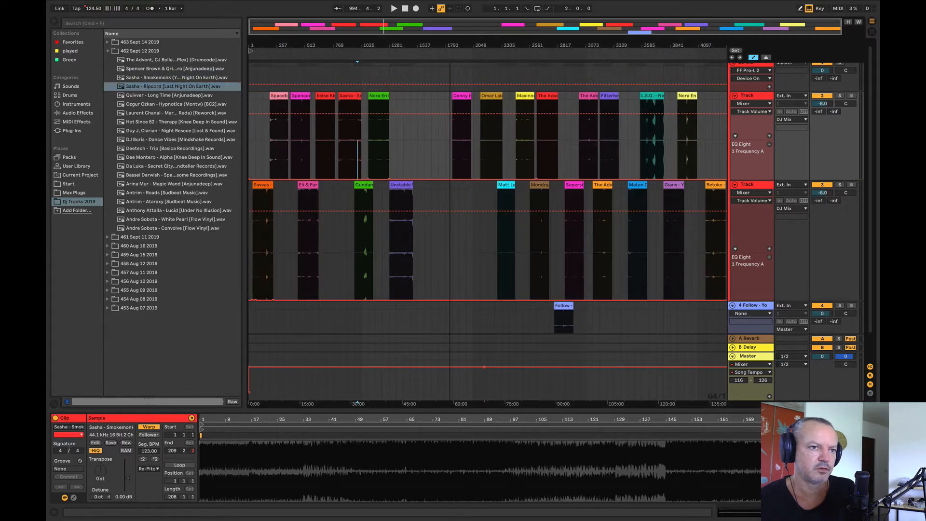
left_click(444, 127)
left_click_drag(444, 127, 697, 135)
left_click_drag(409, 99, 730, 245)
left_click_drag(680, 185, 718, 189)
Step: Place Sasha - Ripcord on the upper Track at bar 1665 and audition it from bar 1729
left_click(182, 97)
left_click_drag(155, 86, 381, 142)
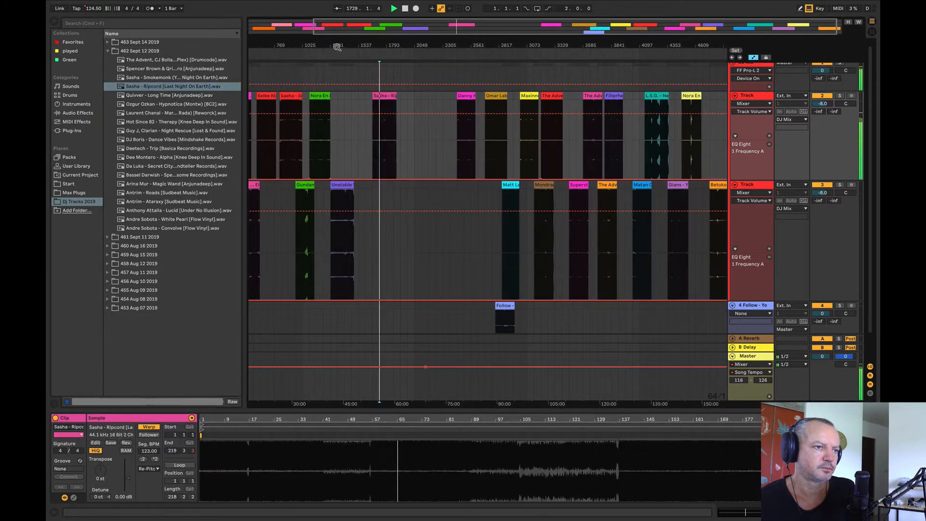
left_click_drag(337, 46, 395, 45)
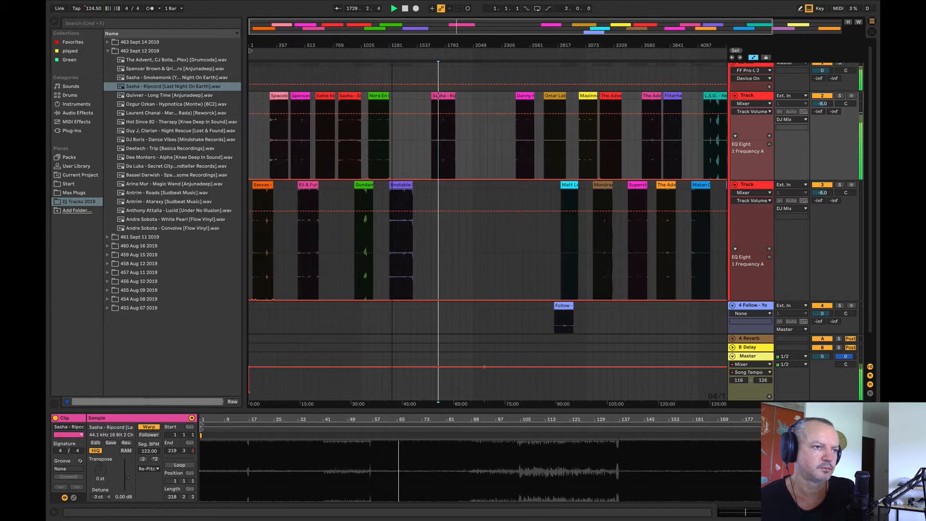
left_click(446, 130)
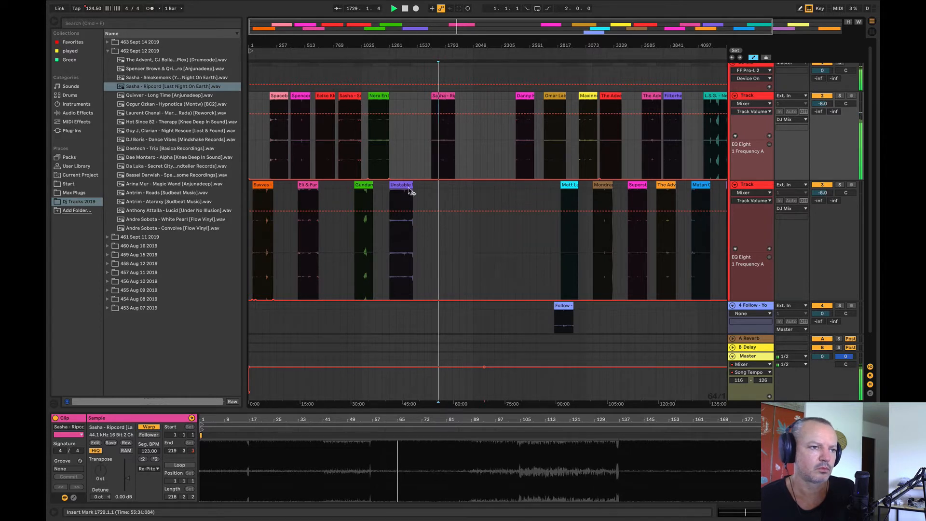
Step: Compare Sasha - Ripcord with Unstable Son from bar 1409, Sasha - Smokemonk from bar 897, and Eelke Kleijn
left_click(404, 237)
key("space")
key("space")
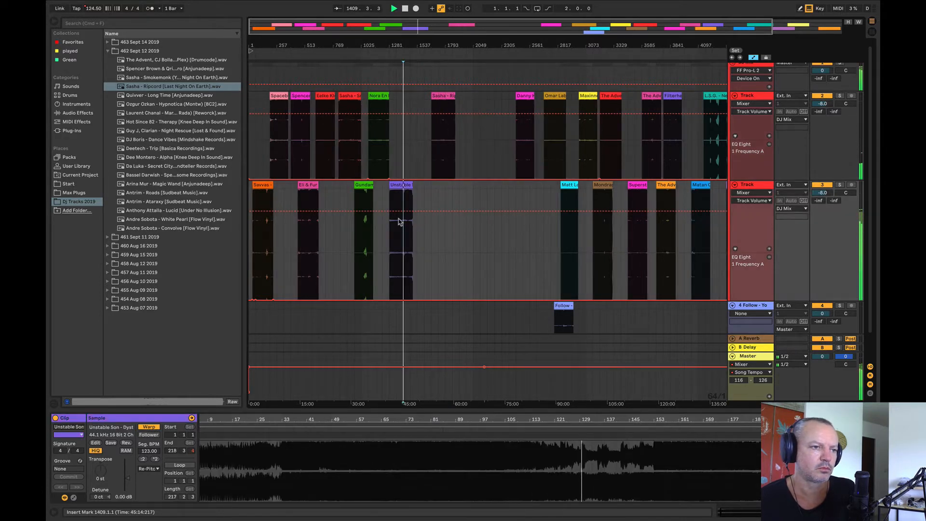
left_click(394, 230)
left_click(345, 155)
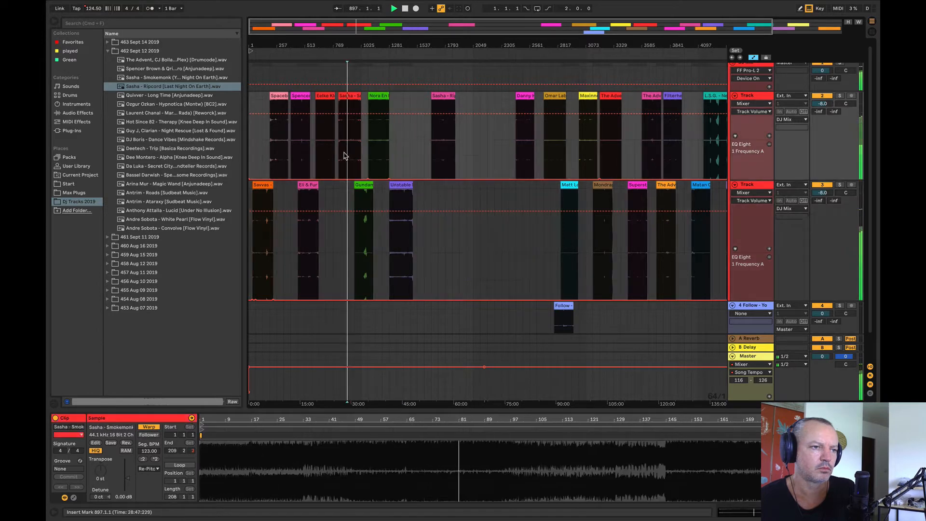
left_click(327, 148)
key("space")
key("space")
Step: Audition Eli & Fur from bar 577, Spencer Brown, Spacebeat from bar 257, and Savvas from bar 129
left_click(310, 236)
key("space")
key("space")
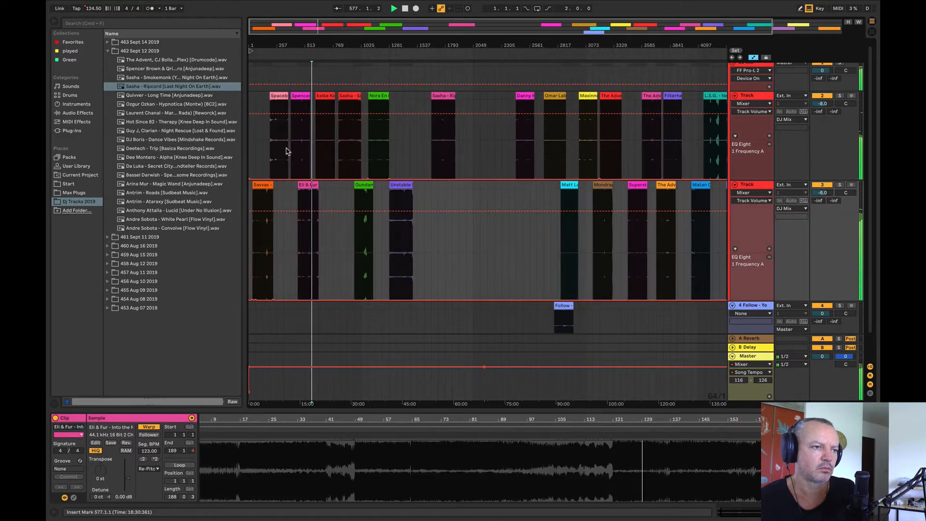
left_click(296, 145)
left_click(278, 148)
key("space")
key("space")
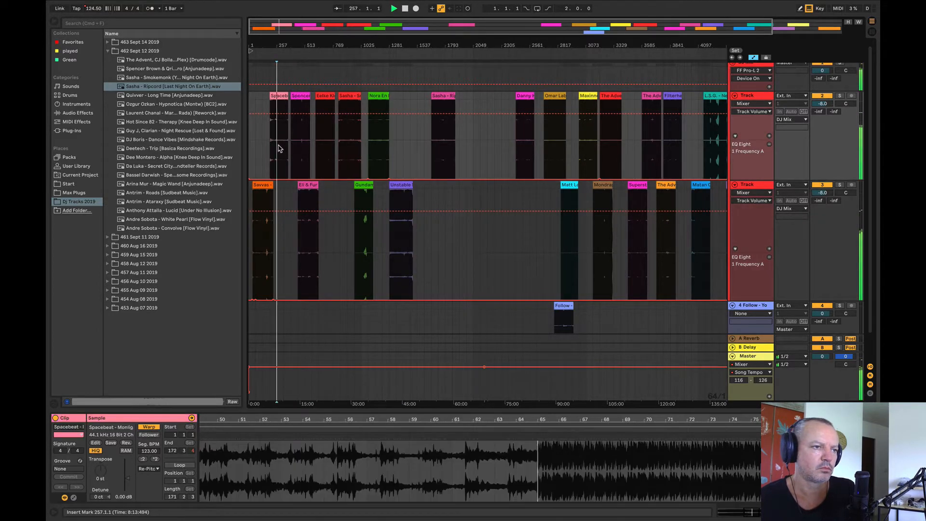
left_click(261, 242)
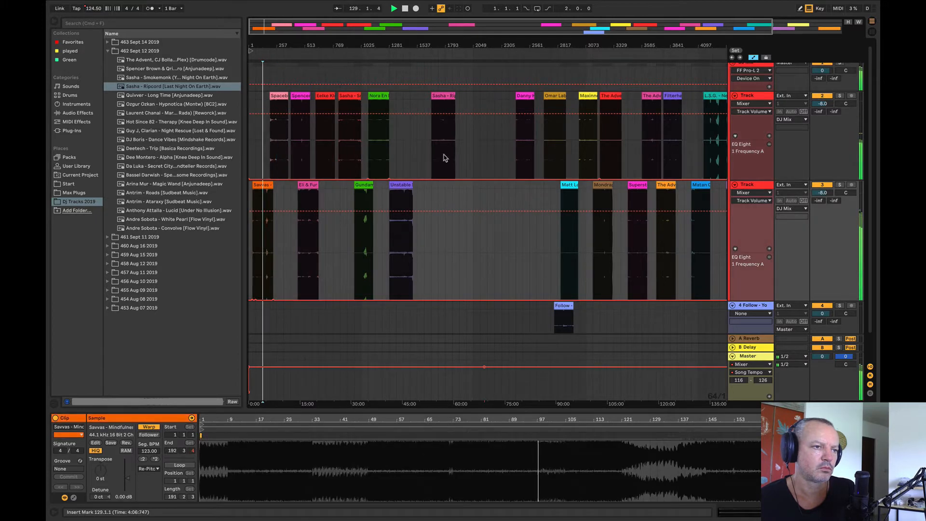
Step: Replay Sasha - Ripcord and move it to bar 1409 so its start overlaps Unstable Son
left_click(443, 149)
key("space")
key("space")
left_click_drag(439, 96, 406, 102)
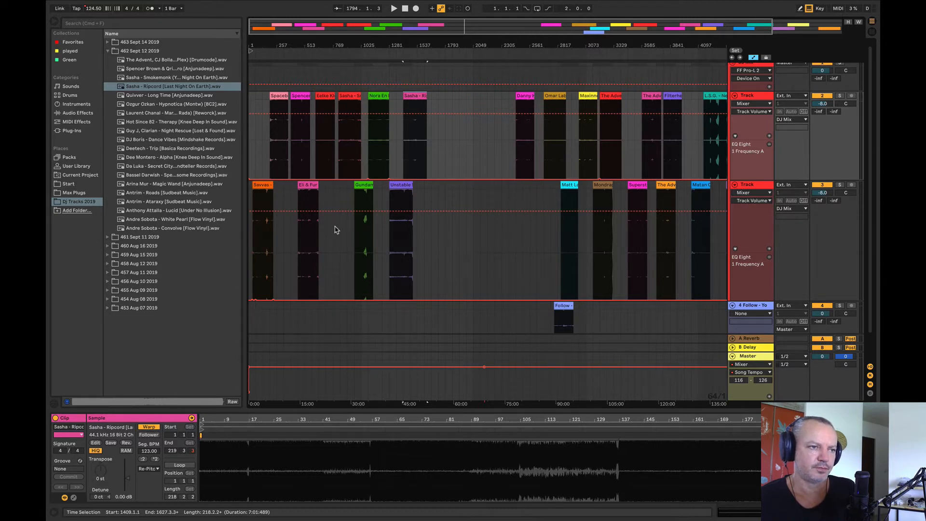
Step: Place Quivver - Long Time on the upper Track at bar 1921 and audition it from bars 1985 and 2049
left_click_drag(139, 94, 465, 141)
key("space")
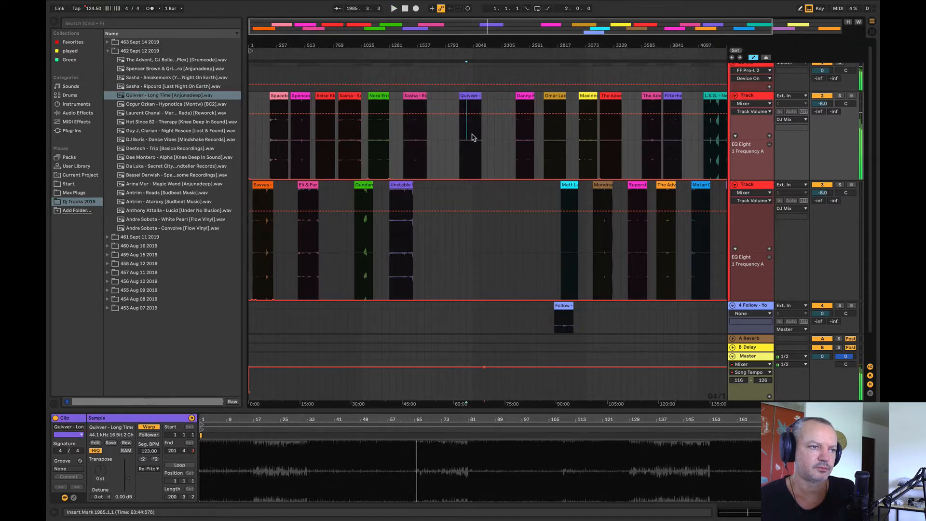
left_click_drag(382, 48, 385, 77)
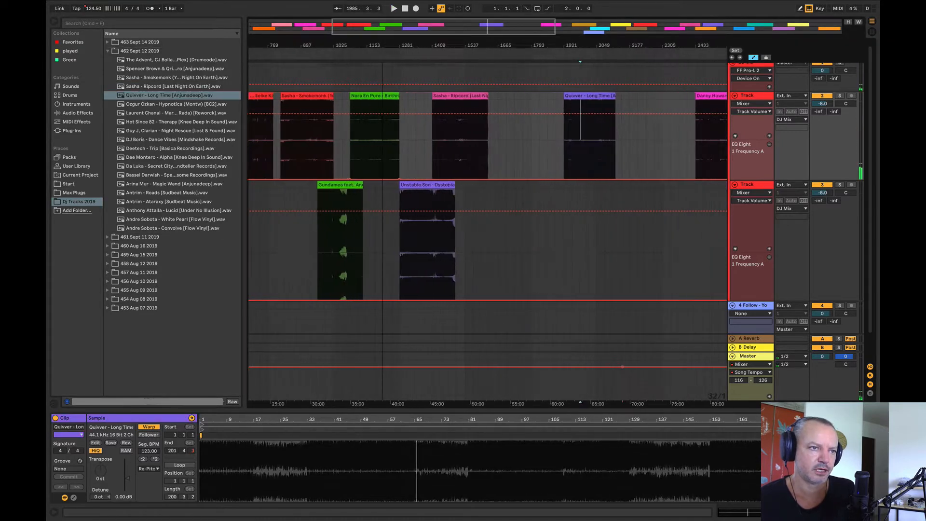
left_click(602, 141)
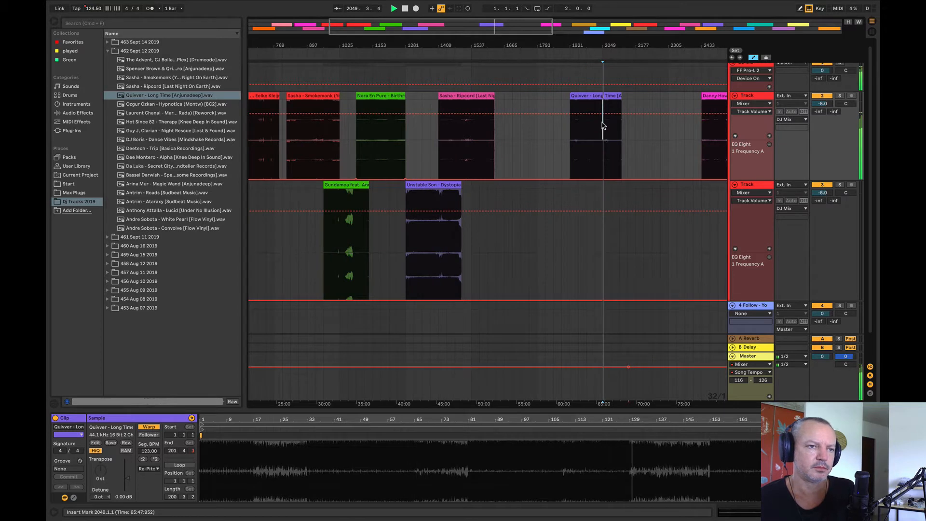
Step: Audition Quivver - Long Time from bar 2073 and move it to bar 4993 at the end of the arrangement
left_click_drag(602, 43, 504, 68)
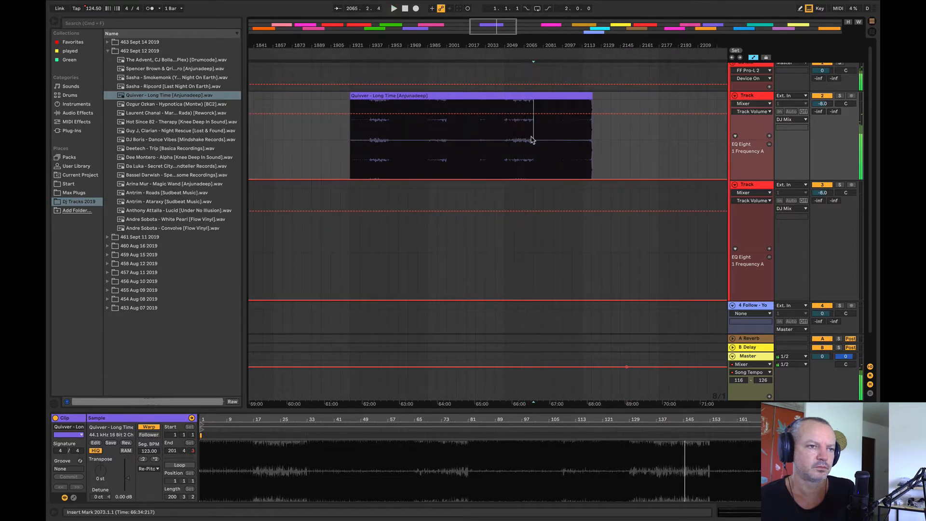
key("space")
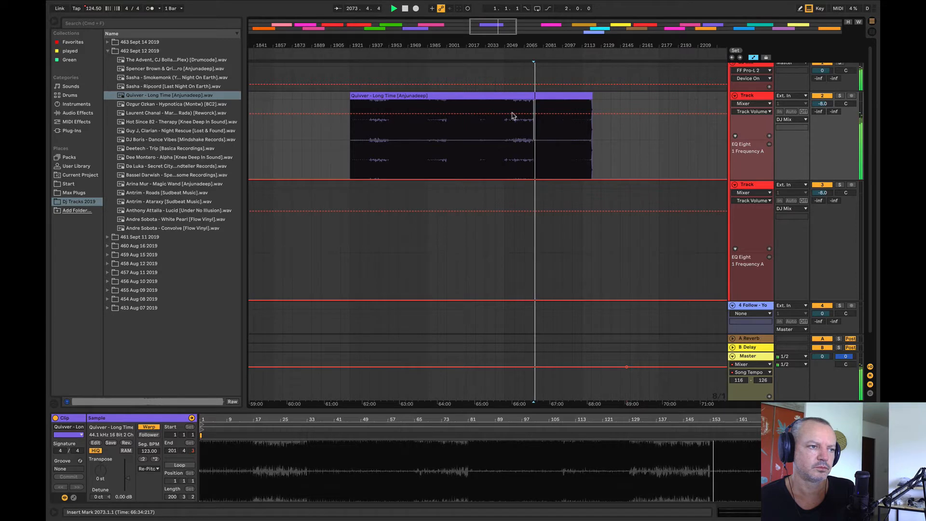
key("space")
left_click_drag(408, 44, 439, 47)
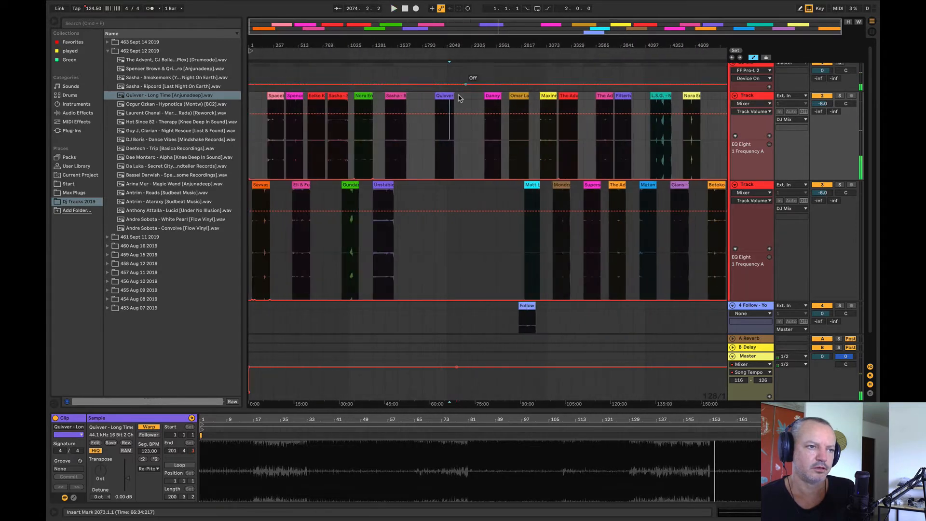
left_click_drag(442, 95, 702, 143)
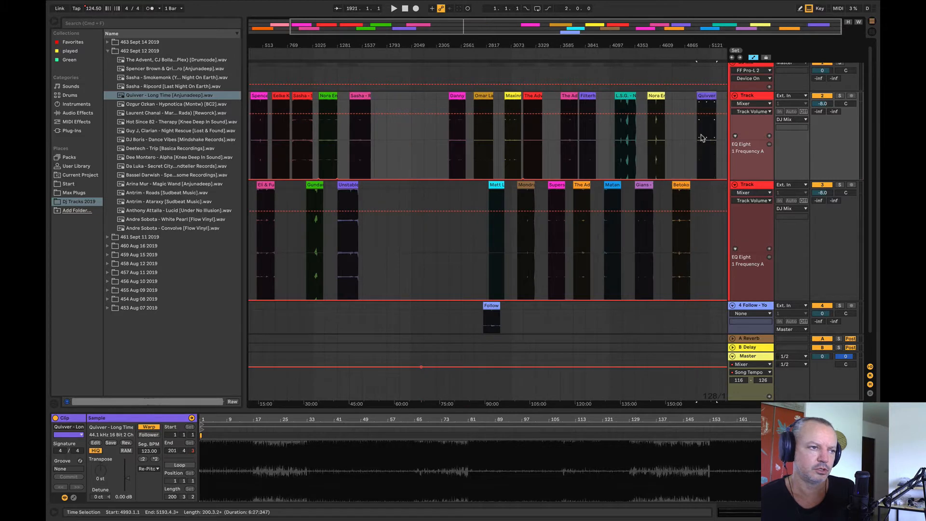
Step: Place Ozgur Ozkan - Hypnotica on the upper Track at bar 1921 and audition it at several points
left_click_drag(184, 104, 393, 135)
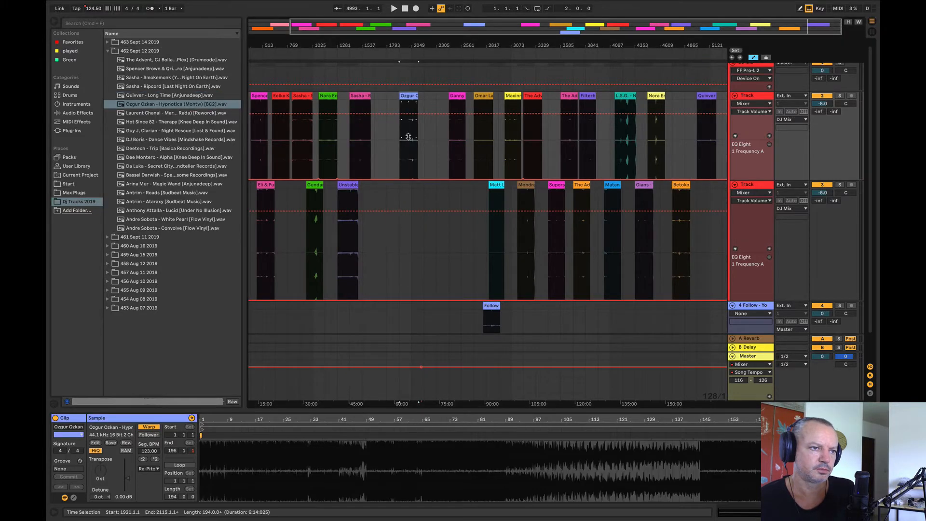
key("space")
mouse_move(391, 48)
left_mouse_down()
mouse_move(391, 77)
mouse_move(494, 49)
mouse_move(563, 47)
mouse_move(564, 75)
left_mouse_up()
left_click(417, 144)
key("space")
key("space")
left_click(682, 145)
key("space")
Step: Compare Ozgur Ozkan - Hypnotica with Unstable Son from bar 1377 and Sasha - Ripcord from bar 1569
key("space")
mouse_move(699, 44)
left_mouse_down()
mouse_move(493, 64)
mouse_move(683, 43)
left_mouse_up()
left_click(481, 140)
key("space")
key("space")
key("space")
left_click(479, 270)
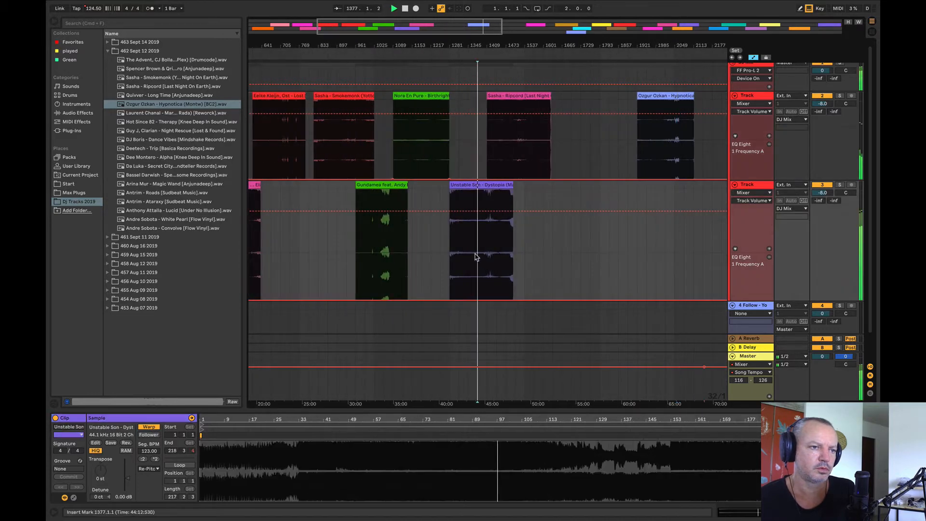
left_click(531, 151)
key("space")
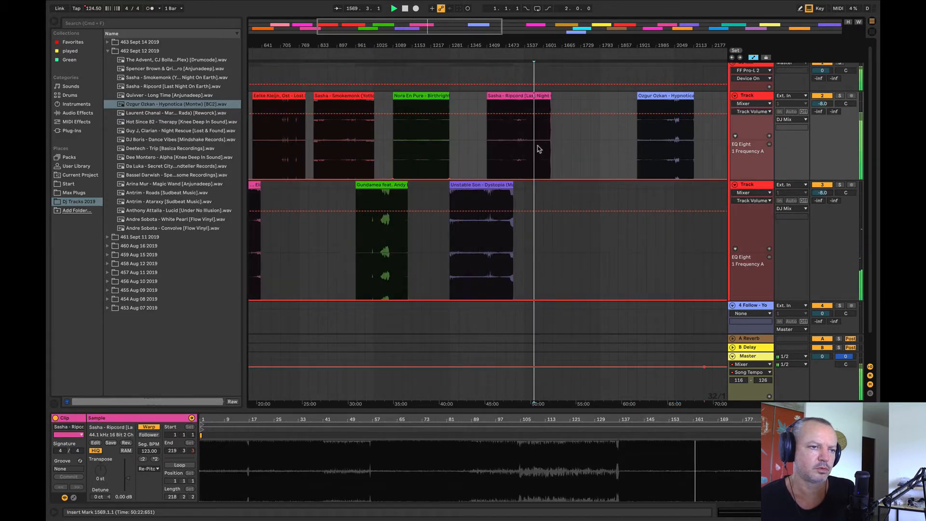
left_click(647, 138)
Step: Audition Nora En Pure from bars 1185 and 1249, and compare it with Sasha - Smokemonk
left_click(421, 153)
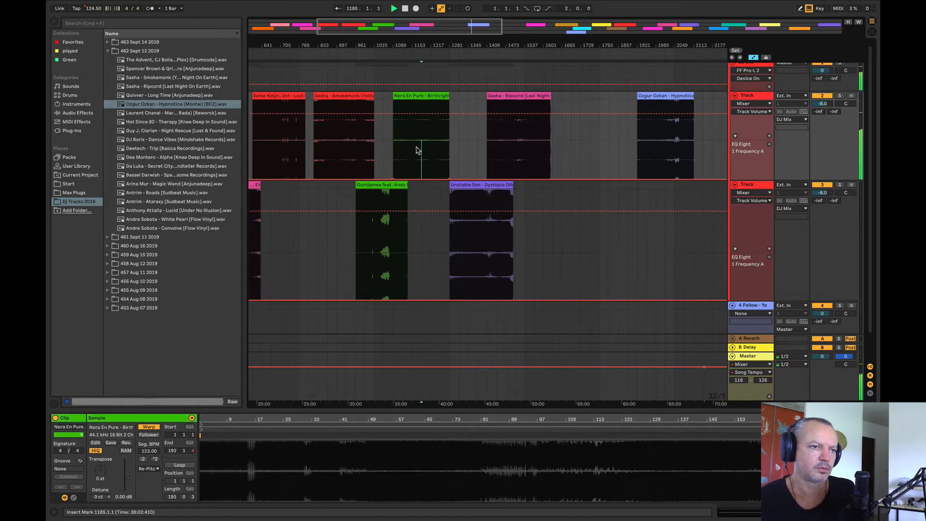
left_click(434, 153)
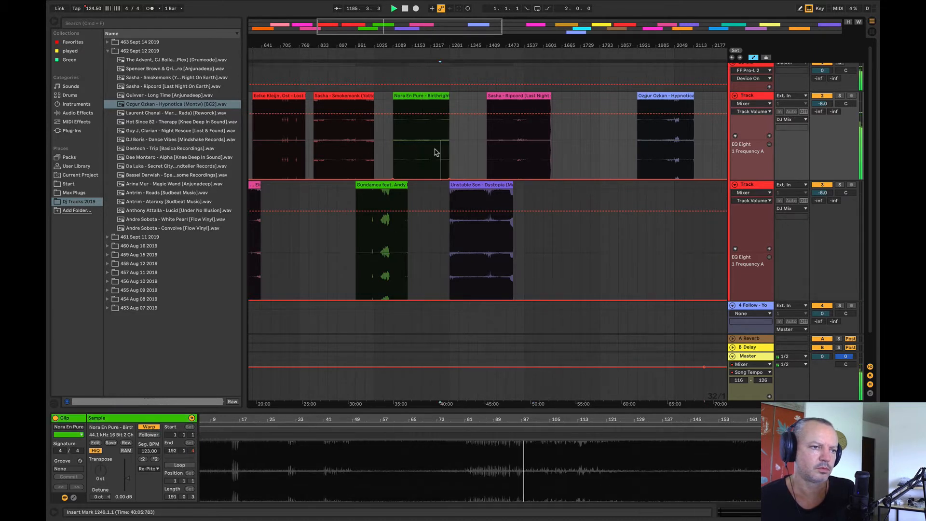
left_click(311, 150)
left_click(333, 139)
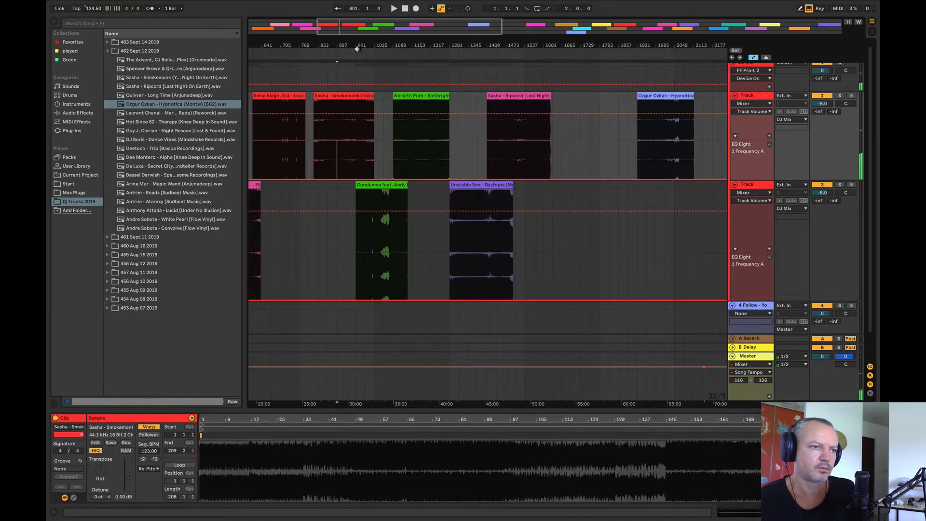
key("space")
Step: Audition Eelke Kleijn from bar 673, Eli & Fur, Spencer Brown from bar 417, Spacebeat from bar 257, and Savvas from bar 161
left_click_drag(357, 45, 431, 34)
left_click(368, 155)
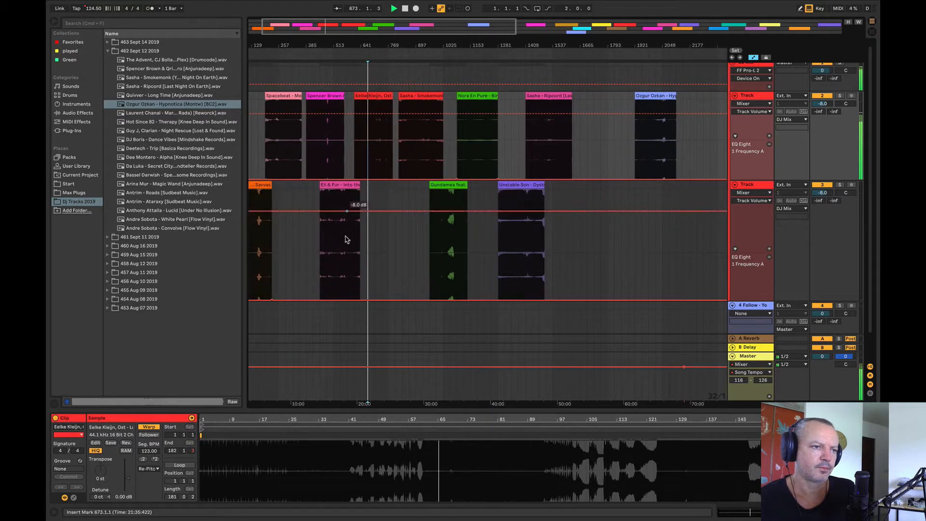
left_click(347, 243)
left_click(314, 156)
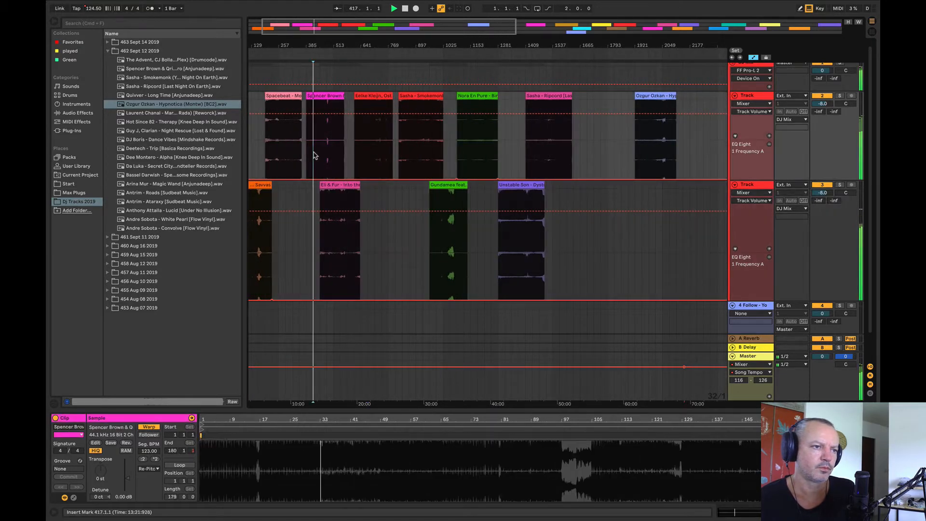
left_click(281, 150)
left_click_drag(290, 44, 314, 43)
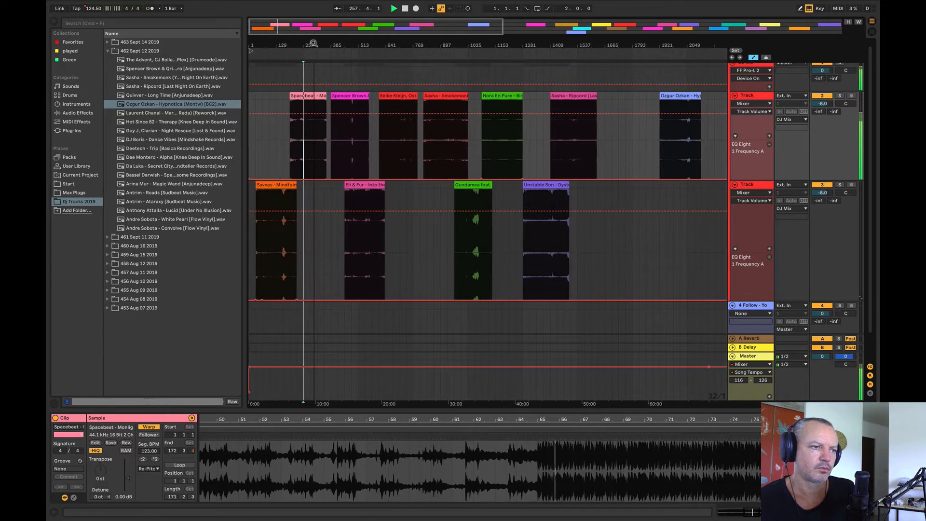
left_click(282, 241)
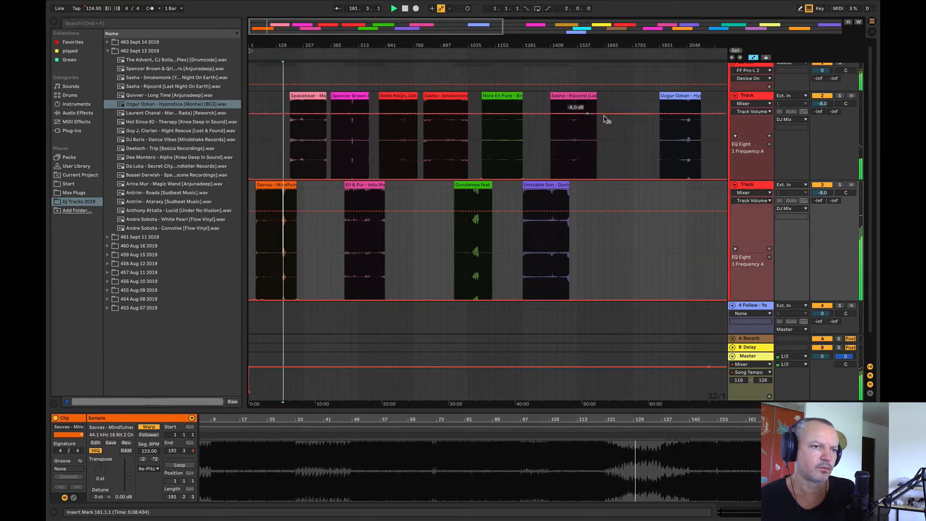
Step: Move Ozgur Ozkan - Hypnotica to the lower Track at about bar 1601, overlapping the end of Sasha - Ripcord
scroll(511, 217, "right", 5)
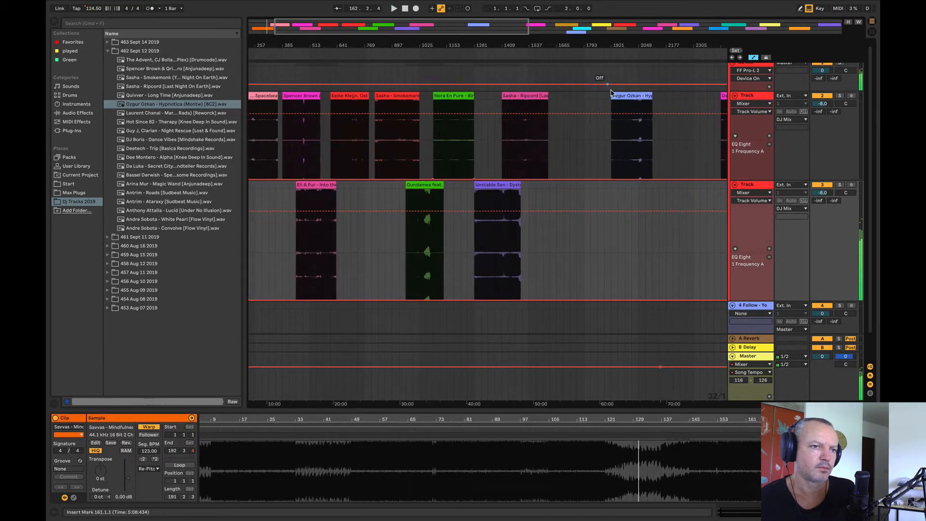
left_click_drag(630, 140, 562, 243)
Step: Place the Laurent Chanal Marlin rework on the upper Track at bar 1889 and audition it from bar 1953
left_click_drag(134, 111, 619, 138)
left_click(619, 138)
key("space")
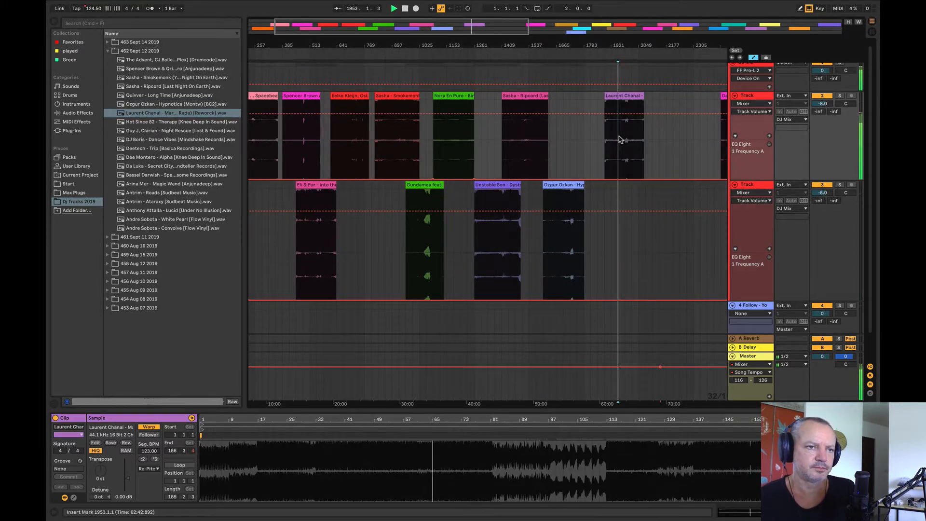
key("space")
key("space")
Step: Audition the Laurent Chanal clip around its loud section and from the drop-off at bar 2001
left_click_drag(631, 43, 547, 70)
left_click(486, 148)
key("space")
key("space")
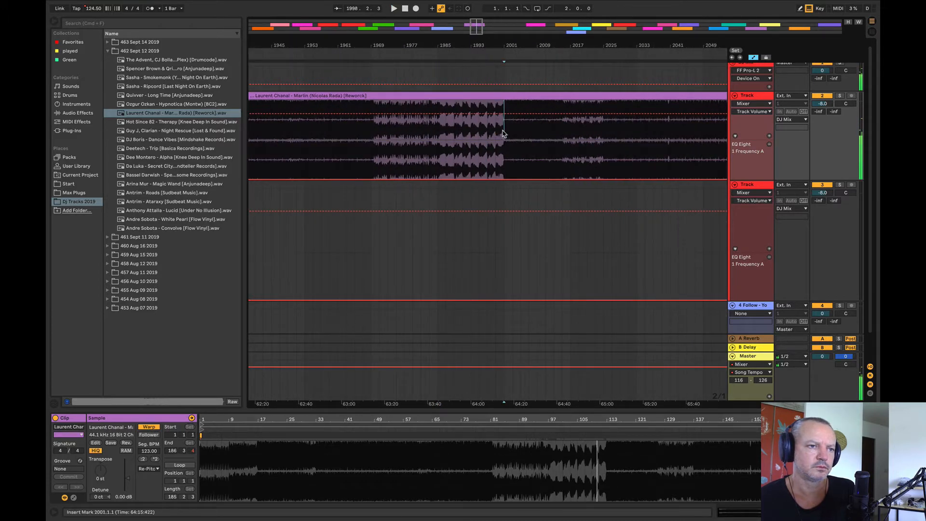
key("space")
left_click_drag(503, 45, 651, 11)
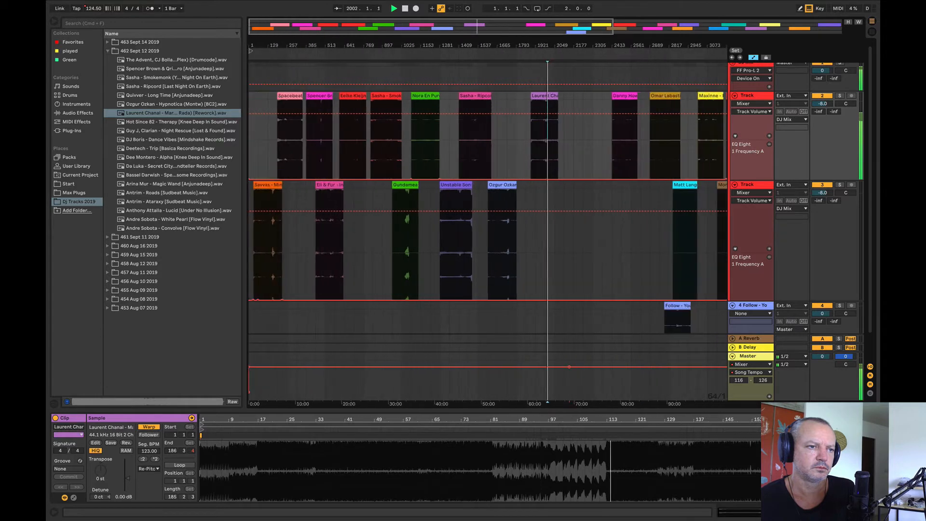
Step: Move the Laurent Chanal clip to the lower Track between Savvas and Eli & Fur, and audition Savvas from bar 65 and Spacebeat from bar 257
left_click_drag(558, 100, 304, 262)
left_click(263, 253)
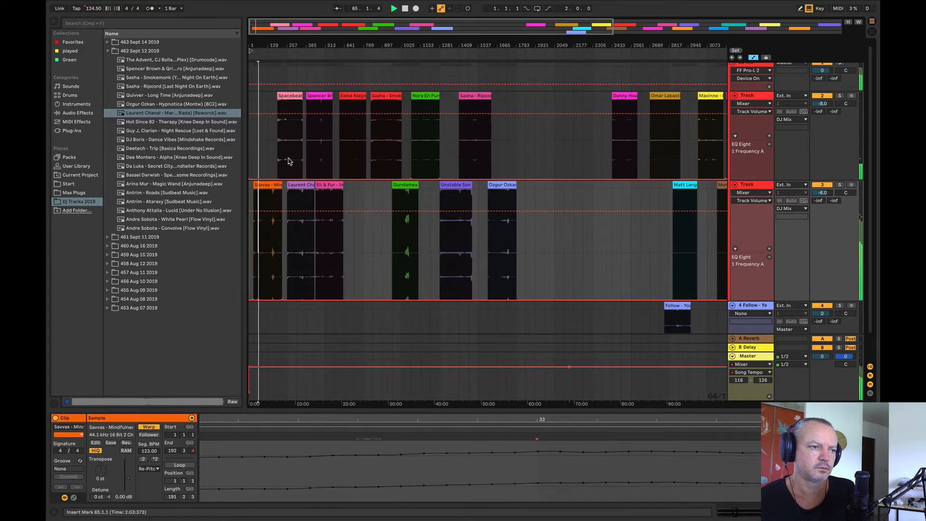
left_click(287, 159)
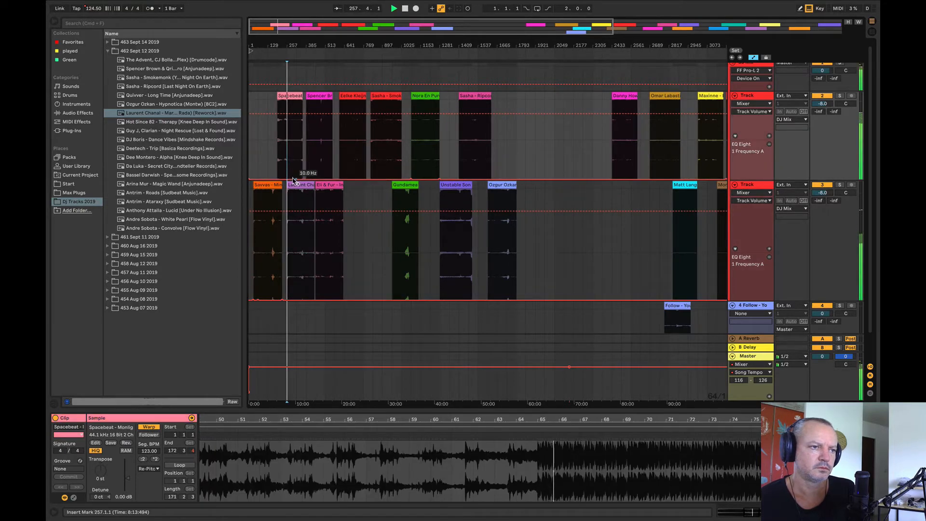
Step: Add Hot Since 82 - Therapy, audition it from about bar 1985, and settle it on the 4 Follow track just before the Danny Howard clip
left_click_drag(156, 125, 547, 144)
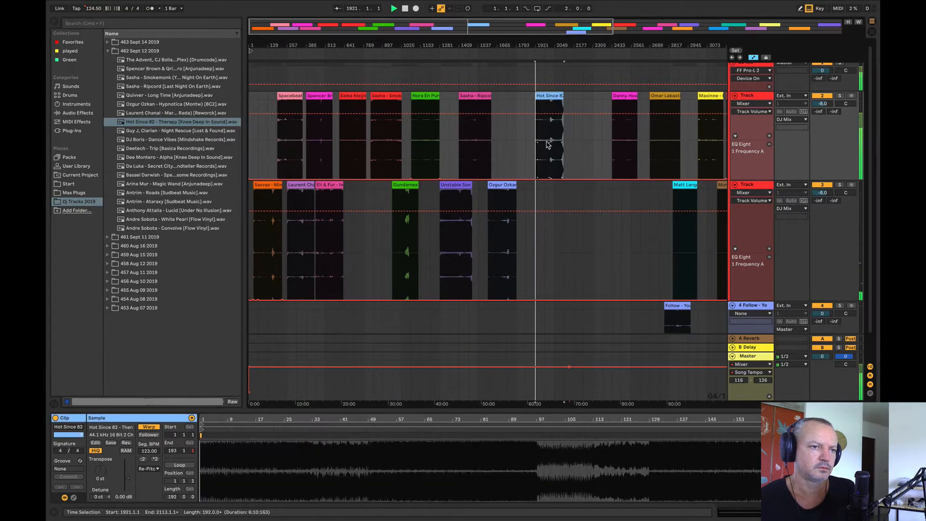
left_click(545, 132)
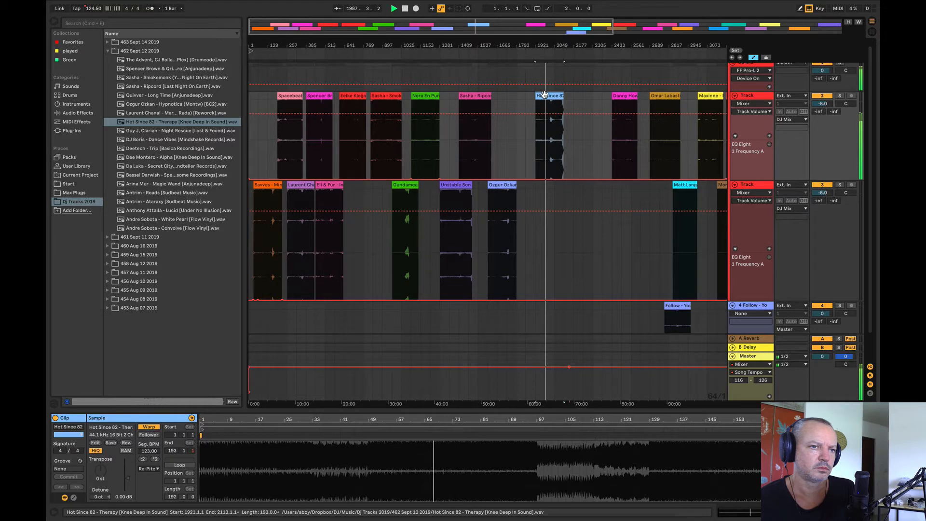
left_click_drag(544, 95, 634, 236)
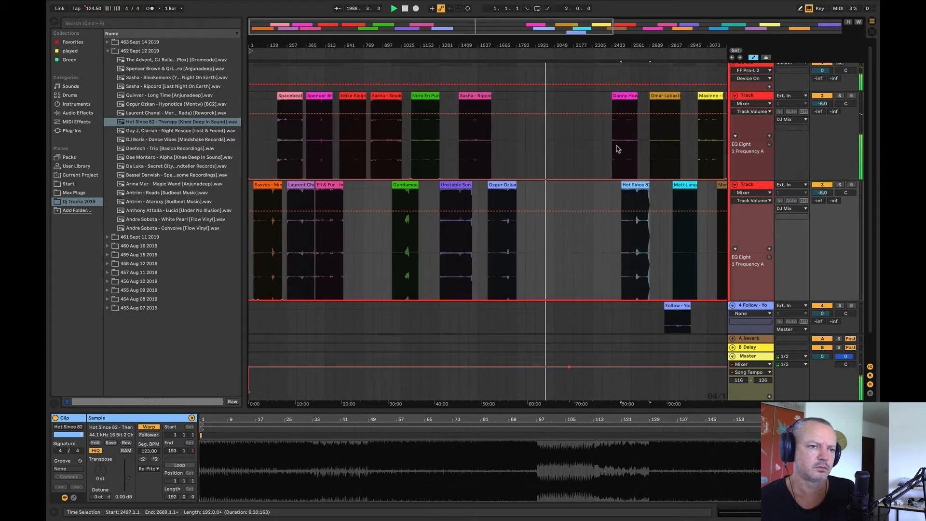
left_click(618, 148)
left_click_drag(634, 185, 598, 319)
Step: Place Guy J, Clarian - Night Rescue on the upper Track at bar 1921 and audition it from bars 1985 and 2017
left_click_drag(174, 130, 551, 137)
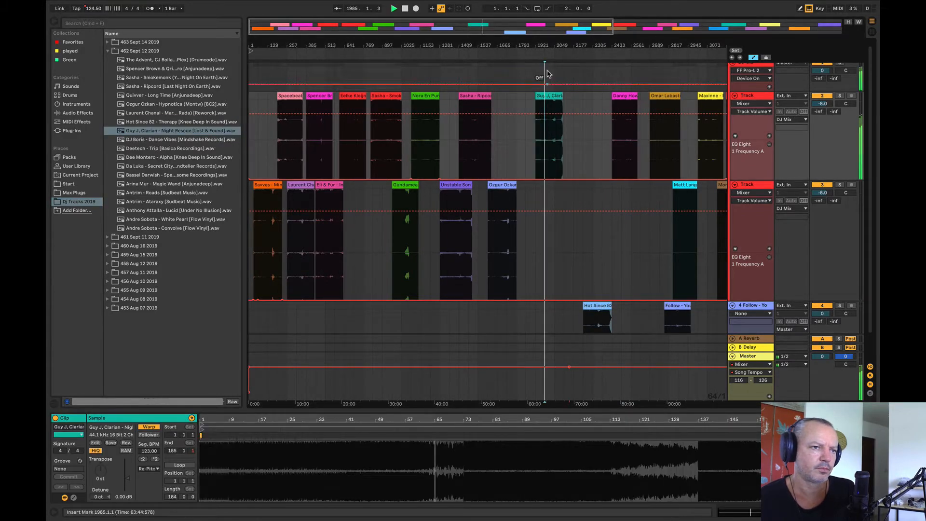
left_click_drag(550, 45, 550, 96)
left_click(548, 153)
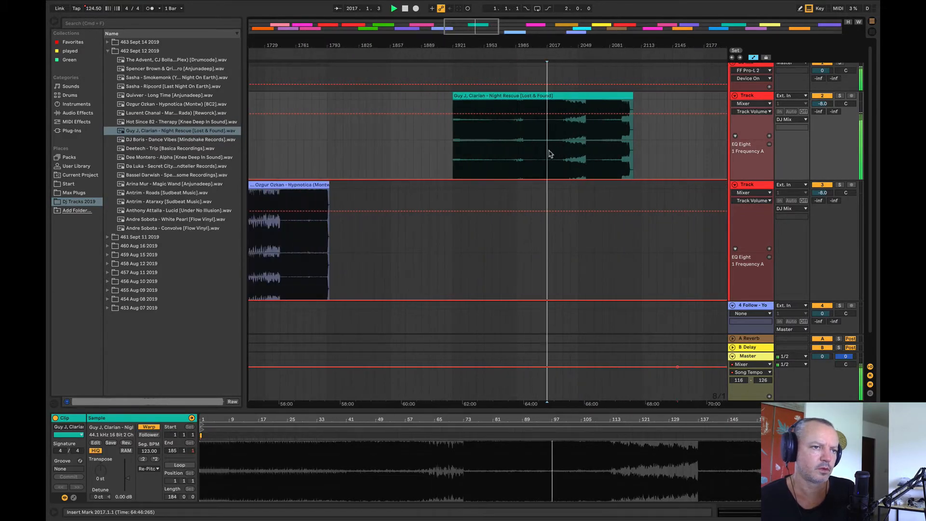
Step: Move Eli & Fur to bar 705 and bring Guy J, Clarian - Night Rescue into the freed space on the lower Track at bar 449
left_click_drag(578, 45, 574, 17)
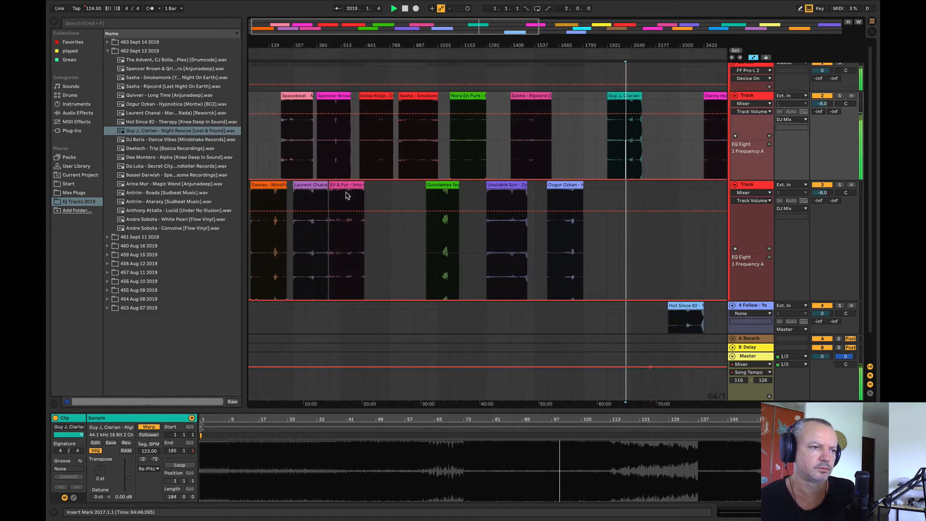
left_click_drag(357, 190, 404, 199)
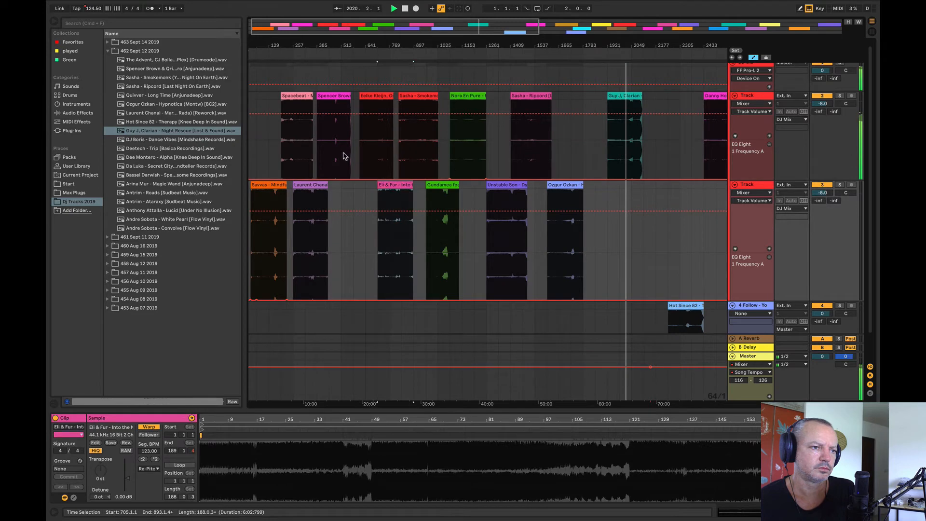
left_click(340, 154)
mouse_move(314, 186)
left_mouse_down()
mouse_move(326, 192)
mouse_move(315, 190)
left_mouse_up()
key("space")
left_click_drag(626, 96, 350, 230)
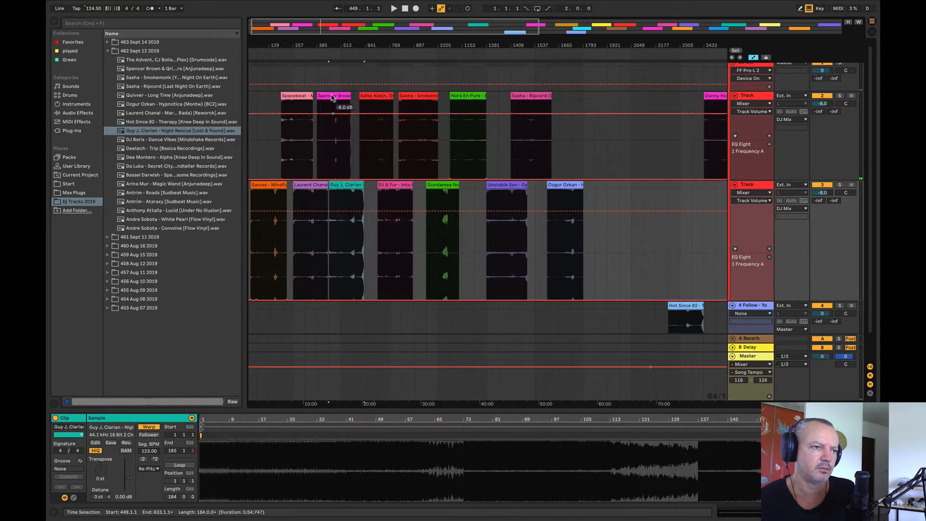
Step: Shift Eli & Fur later and start the Guy J, Clarian clip at bar 513, overlapping the end of Spencer Brown
left_click_drag(322, 44, 318, 87)
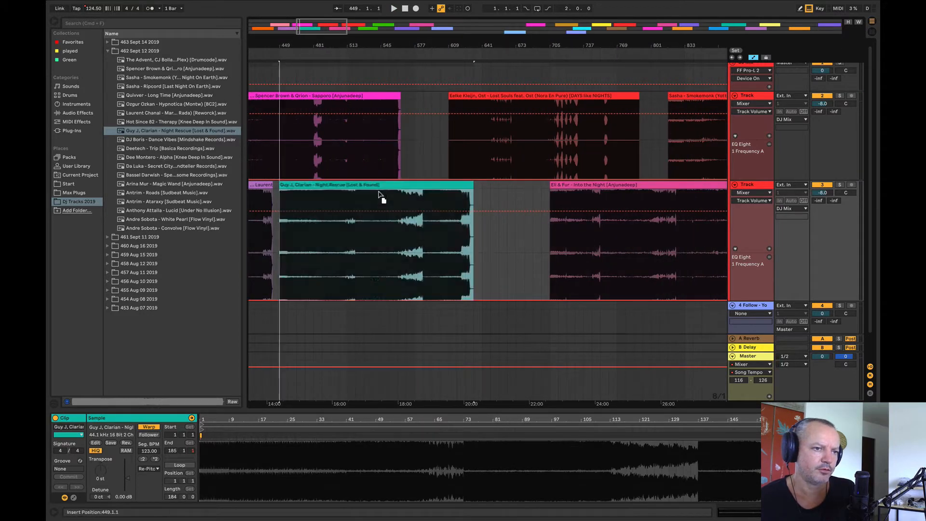
left_click_drag(380, 198, 422, 198)
left_click_drag(393, 47, 393, 55)
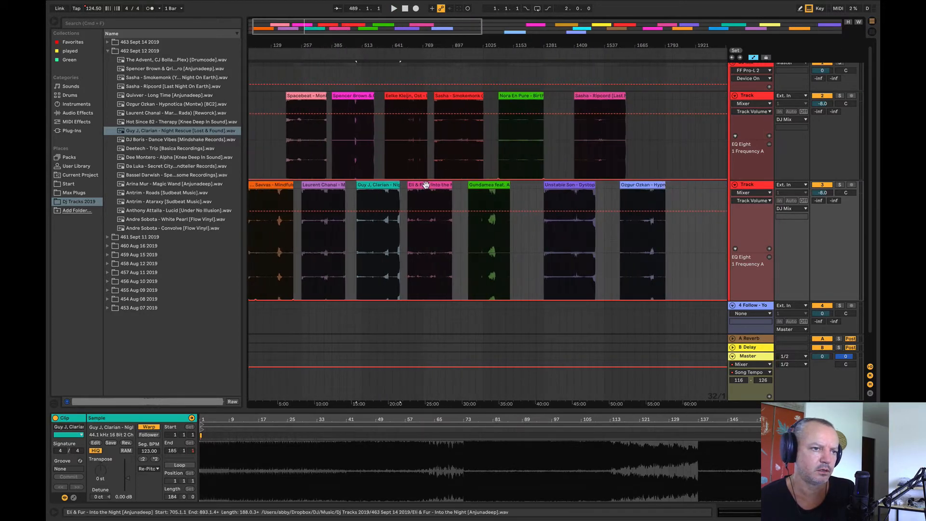
left_click_drag(426, 185, 376, 192)
key("space")
left_click_drag(374, 46, 398, 53)
left_click_drag(457, 191, 427, 195)
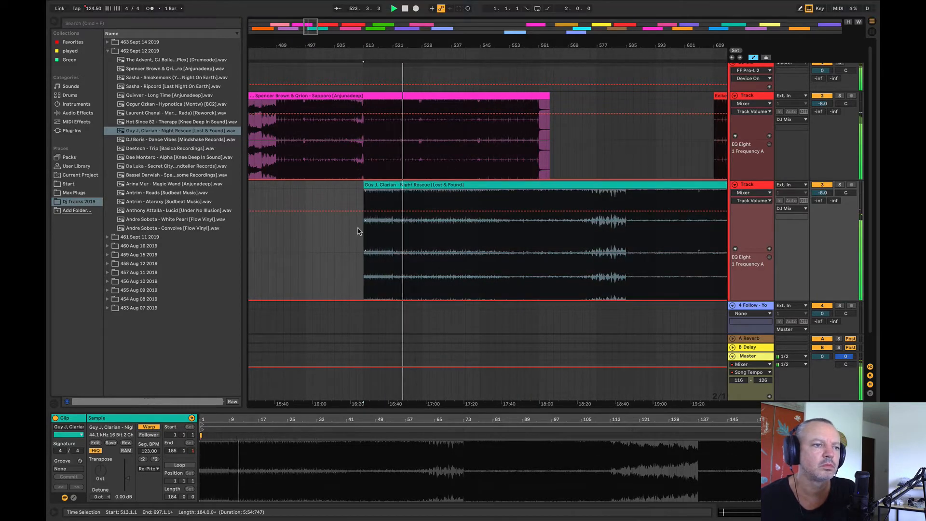
Step: Audition the overlap of Spencer Brown and Guy J, Clarian from bar 537
left_click(544, 251)
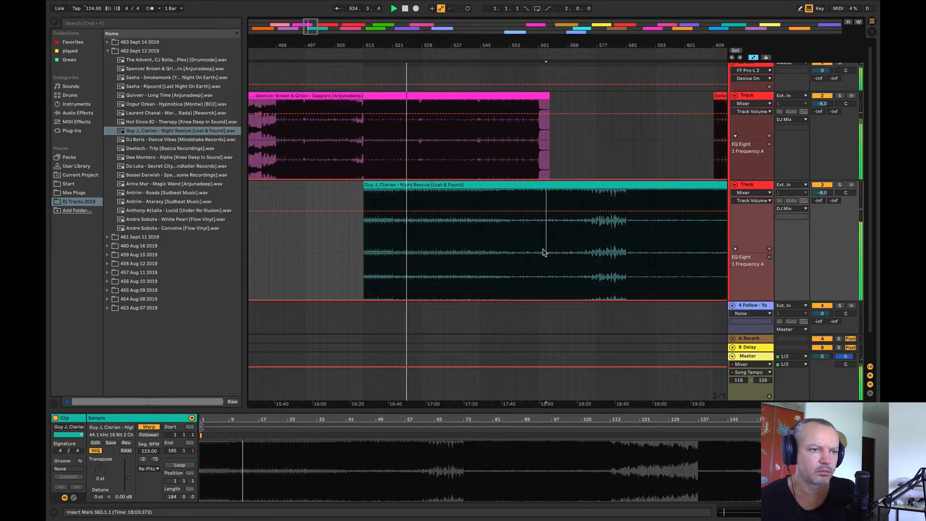
left_click(453, 249)
key("space")
key("space")
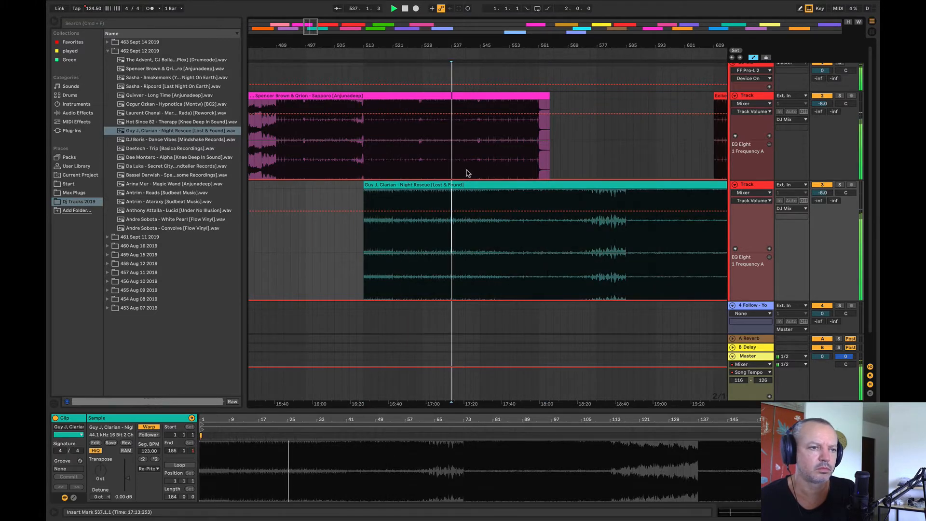
Step: Raise the upper Track's EQ Eight 1 Frequency A from bar 545 to 571, with a ramp up to about 40 Hz at bar 545
left_click_drag(481, 157, 573, 167)
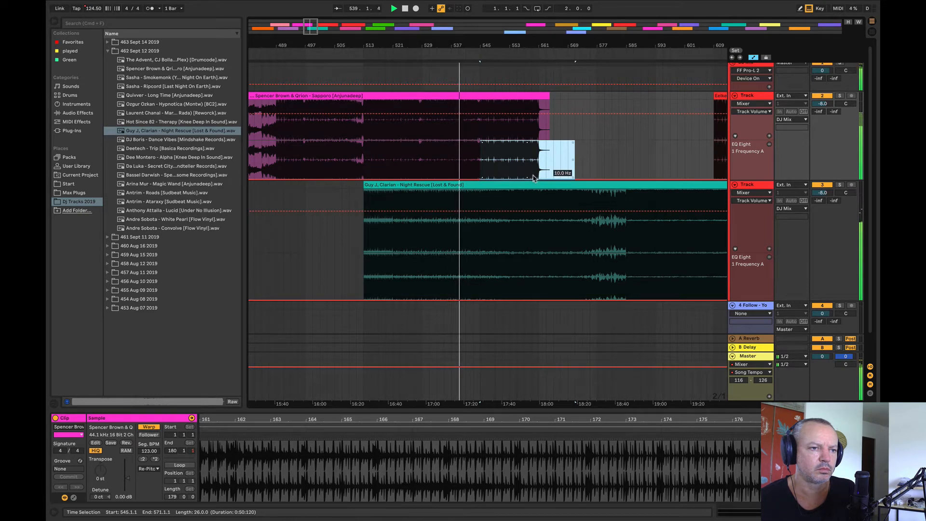
left_click_drag(534, 179, 534, 157)
left_click(421, 178)
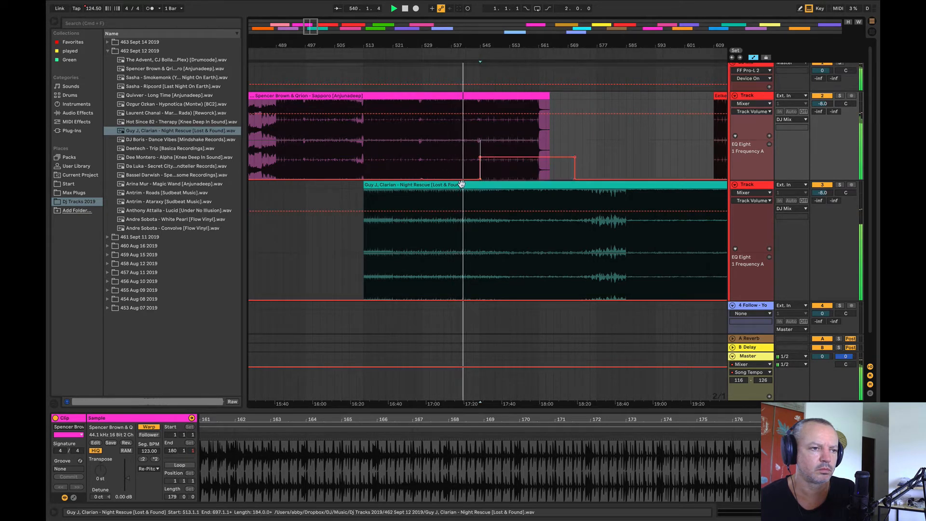
left_click_drag(480, 178, 479, 172)
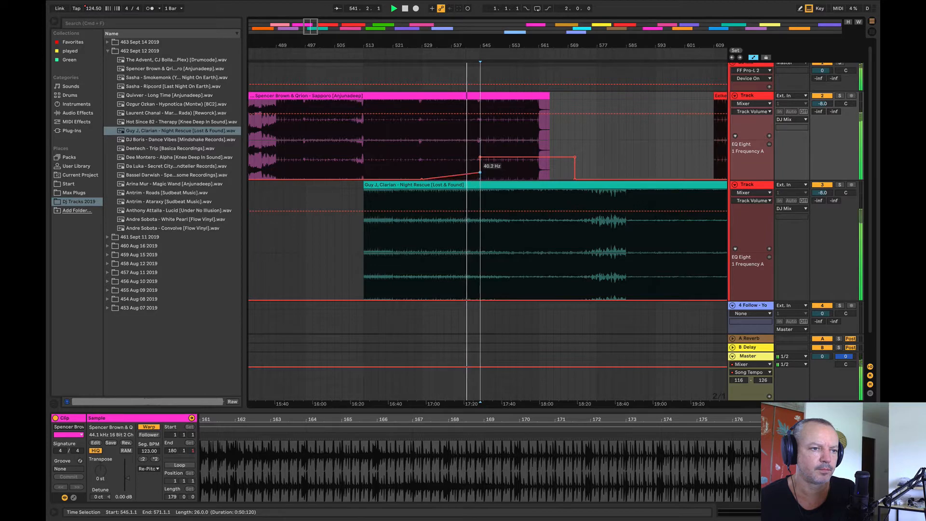
Step: Raise the lower Track's EQ Eight 1 Frequency A from bar 489 to 545, and lower the upper Track's second breakpoint at bar 545
left_click(480, 287)
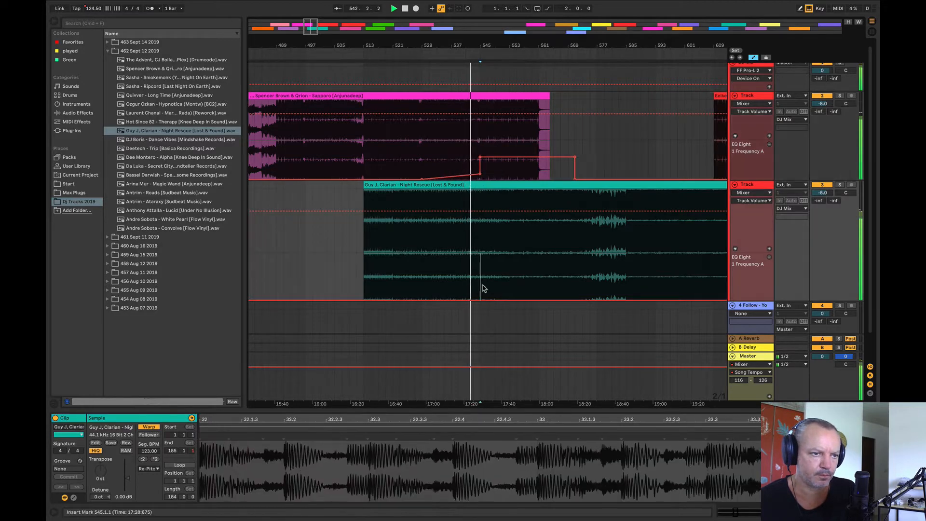
left_click_drag(483, 285, 278, 269)
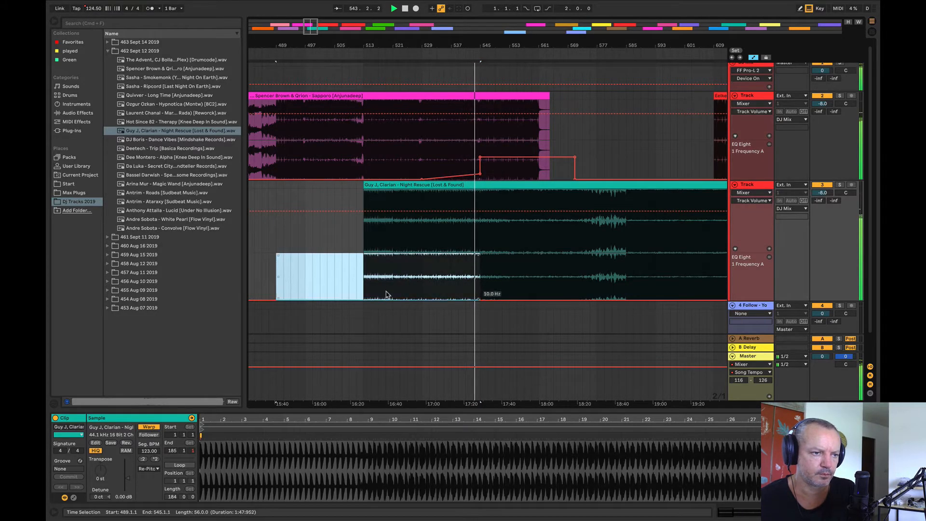
left_click_drag(386, 300, 386, 286)
left_click(312, 228)
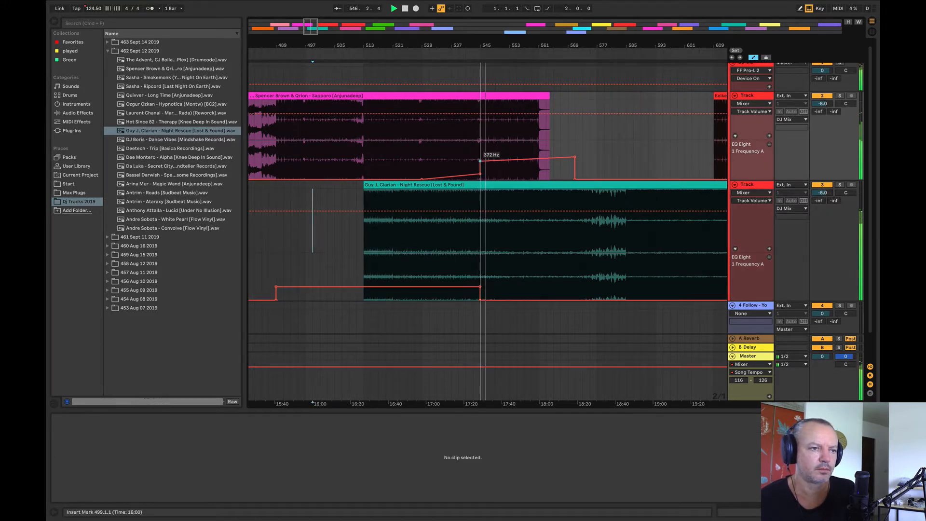
left_click_drag(481, 159, 481, 167)
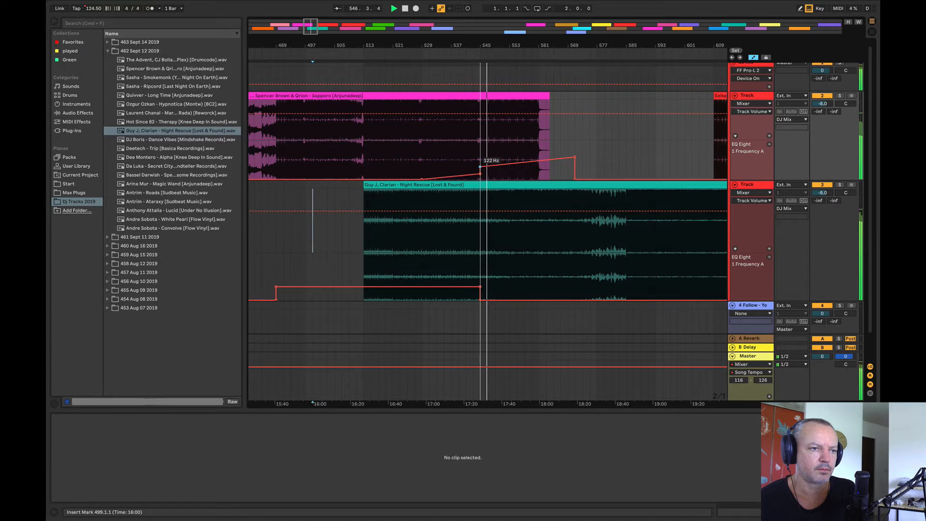
Step: Solo the lower Track briefly, and listen to the full transition past bar 549 with both tracks playing before stopping playback
left_click(840, 185)
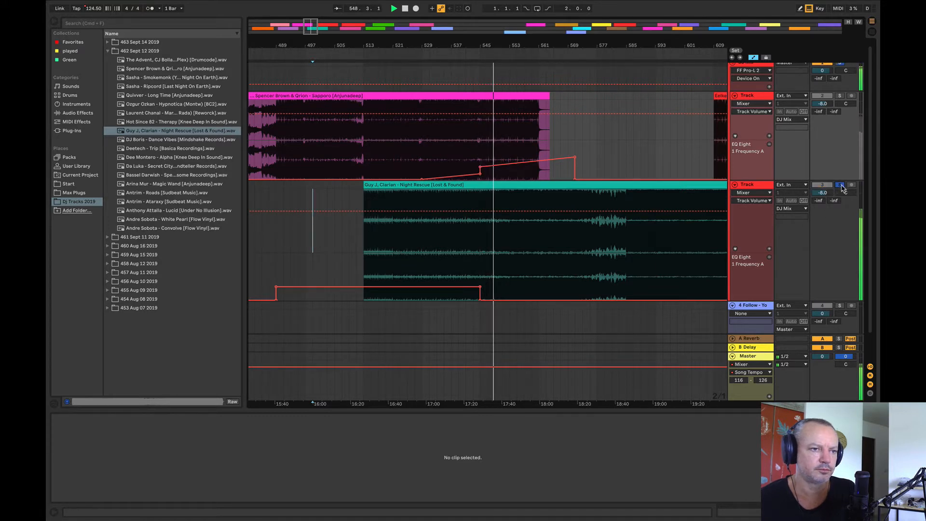
left_click(840, 185)
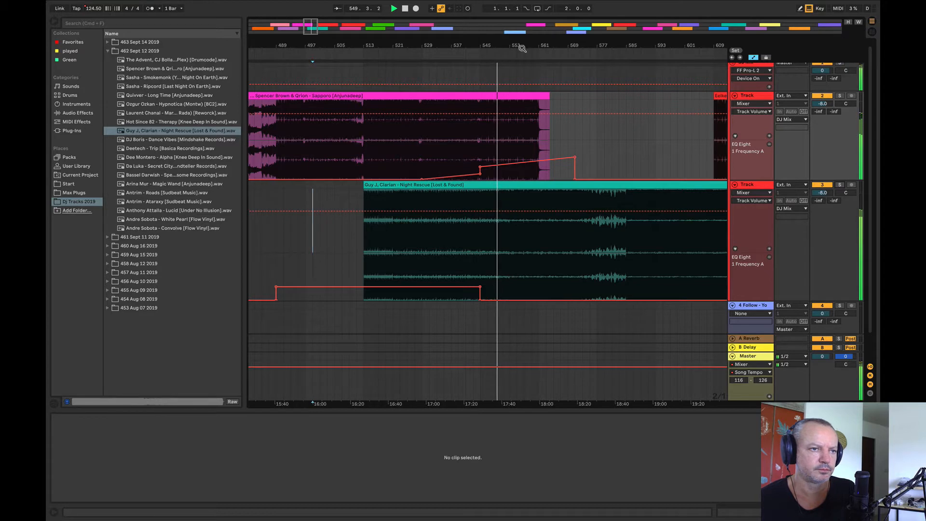
left_click_drag(516, 45, 463, 43)
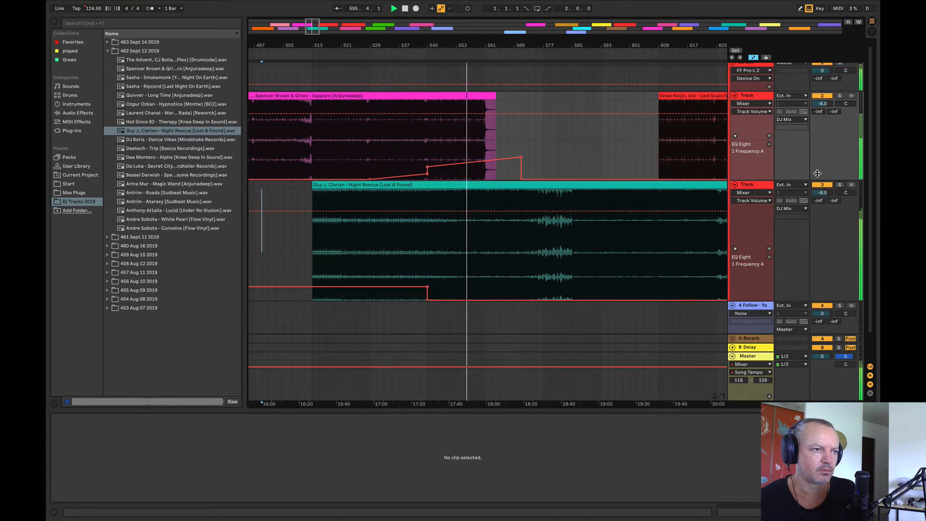
key("space")
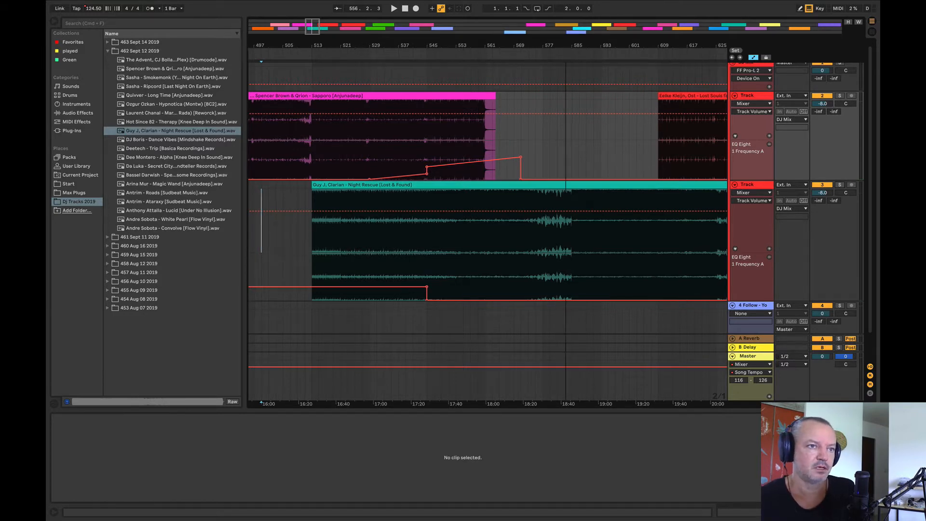
Step: Place DJ Boris - Dance Vibes on the upper Track at bar 2049 and audition it from bar 2177
left_click_drag(571, 48, 328, 9)
left_click_drag(129, 141, 441, 127)
key("space")
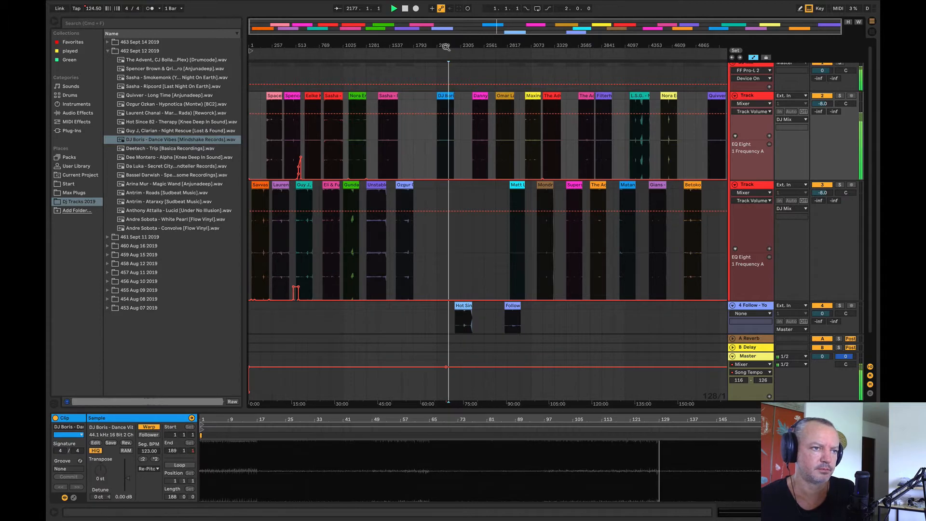
Step: Move DJ Boris to the lower Track at bar 2497 and audition Danny Howard from bar 2497, Omar Labastida from 2753, and Matt Lange from 2913
left_click_drag(445, 47, 424, 59)
left_click_drag(424, 93, 470, 195)
key("space")
left_click(462, 150)
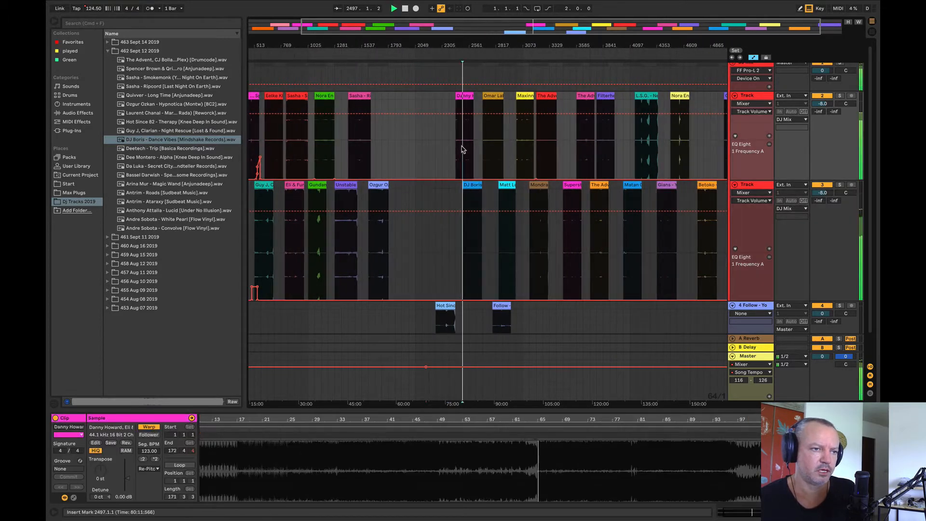
left_click(488, 134)
key("space")
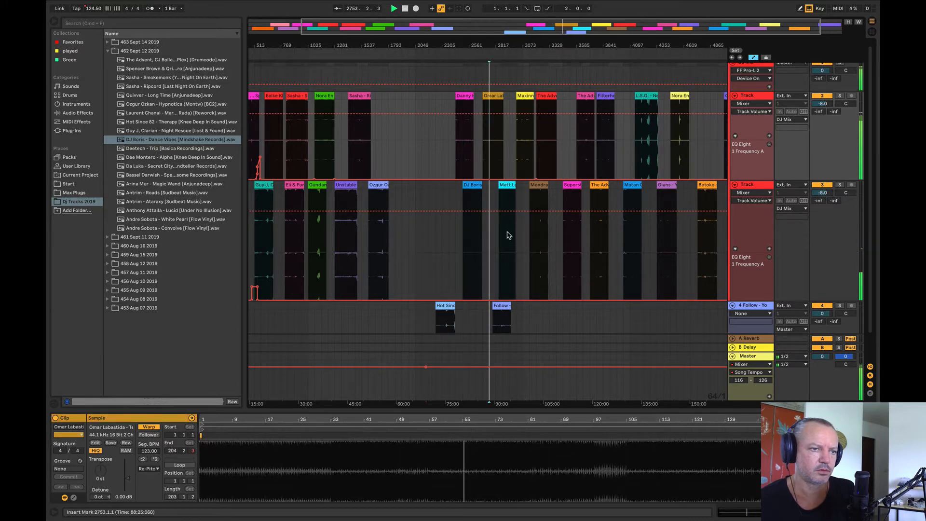
left_click(509, 233)
key("space")
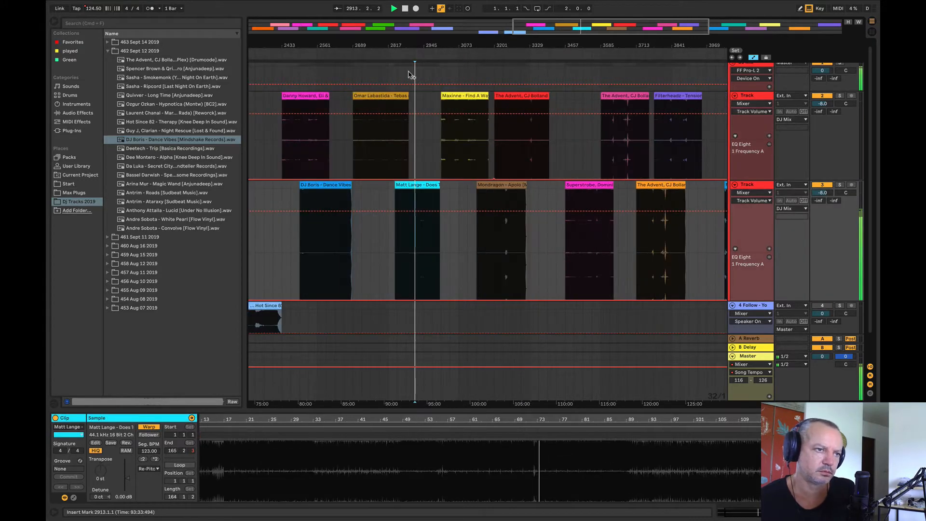
Step: Deactivate the 4 Follow track, place its Follow clip ahead of Hot Since 82, and audition DJ Boris from bar 2625 and Danny Howard from 2497
left_click_drag(409, 46, 535, 121)
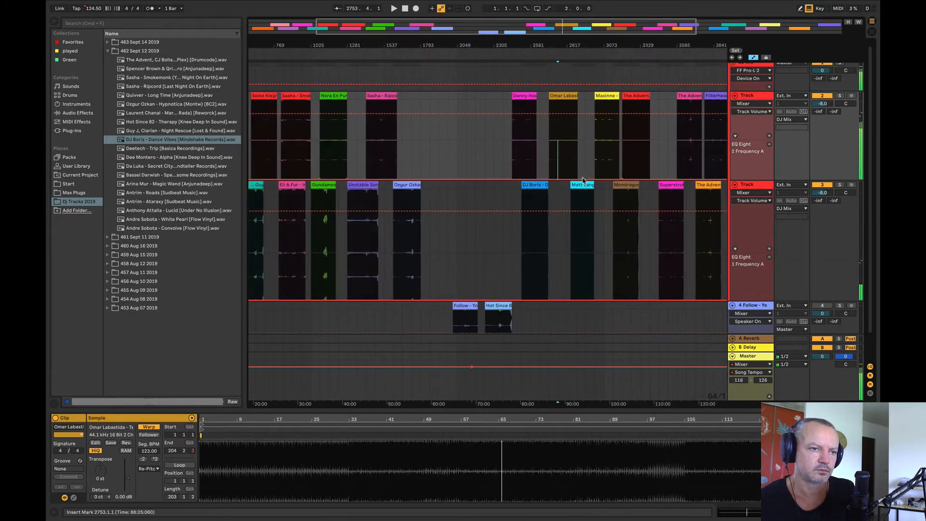
left_click(538, 235)
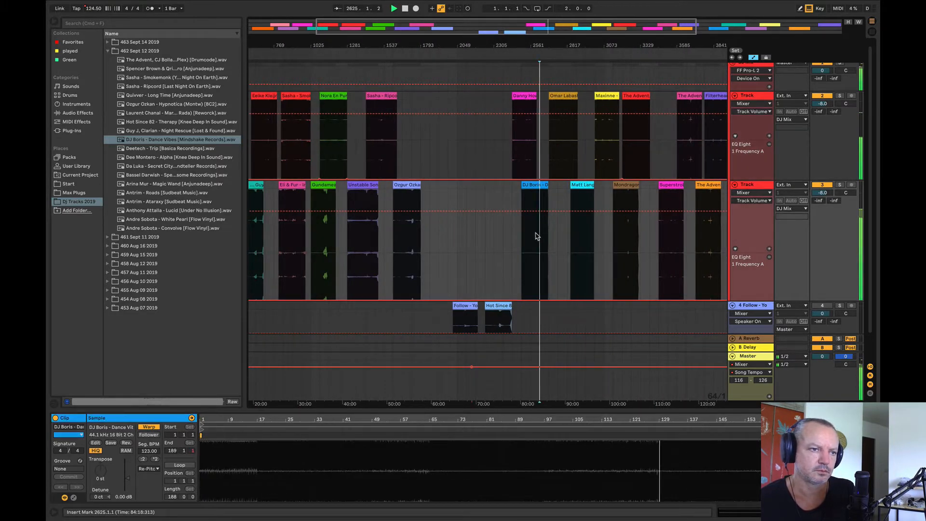
left_click(519, 148)
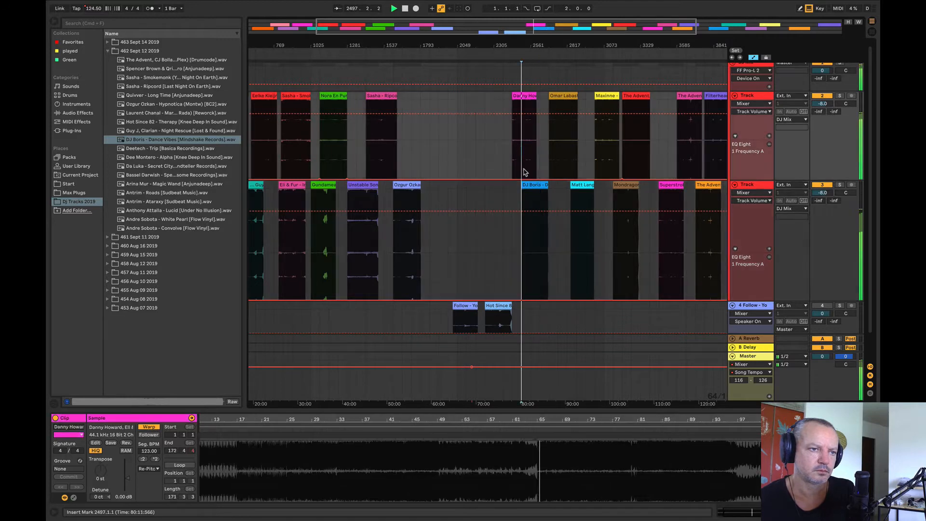
Step: Move the Matt Lange clip to bar 2265 on the lower Track, ahead of DJ Boris, and stop playback
left_click_drag(581, 200, 501, 212)
key("space")
left_click_drag(474, 52, 455, 41)
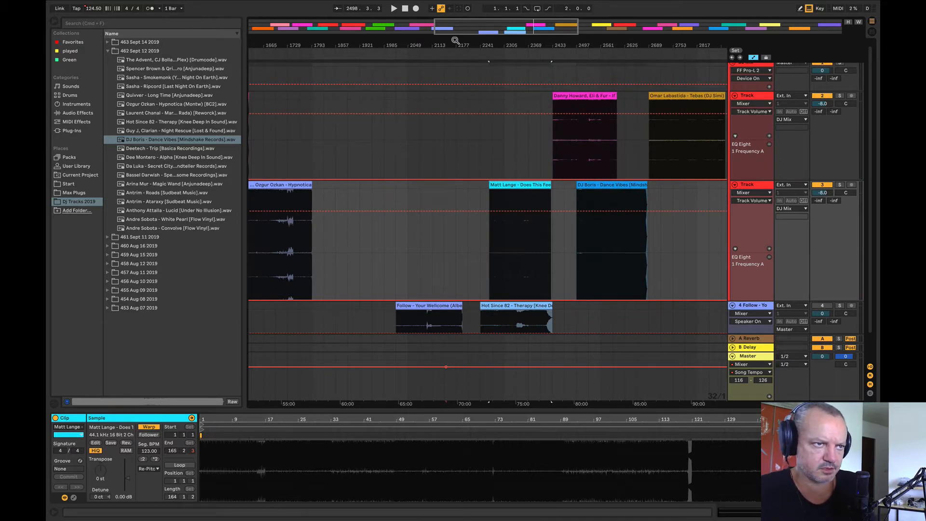
left_click_drag(455, 41, 390, 44)
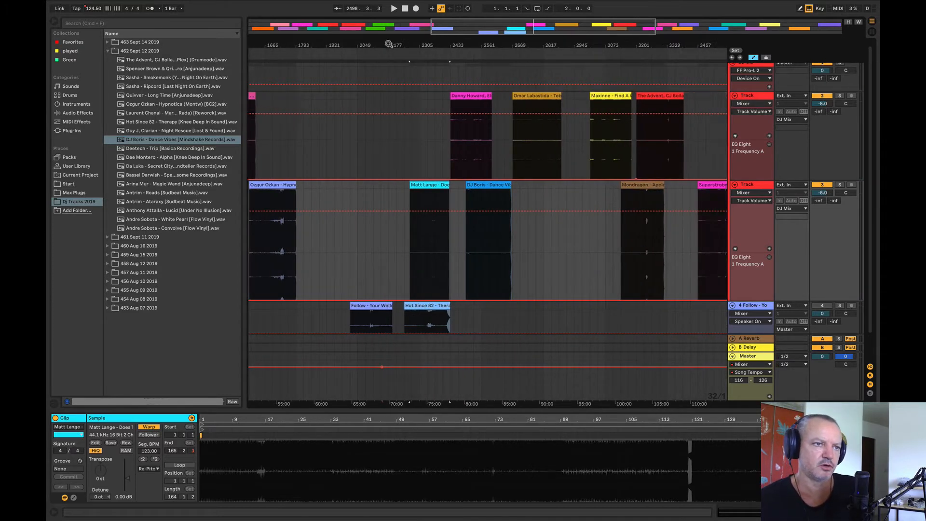
Step: Audition Matt Lange from bar 2337 on the lower Track and Danny Howard from bar 2497 on the upper Track
key("space")
left_click(428, 237)
key("space")
key("space")
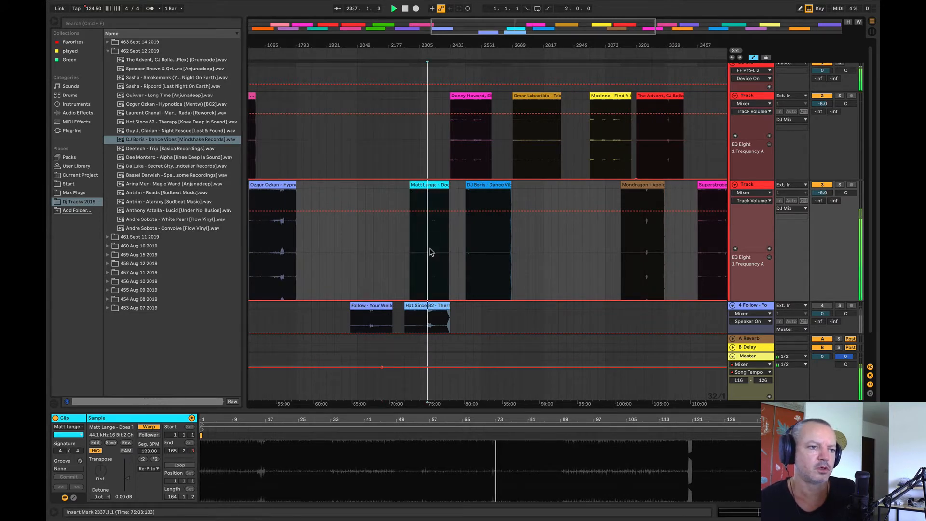
key("space")
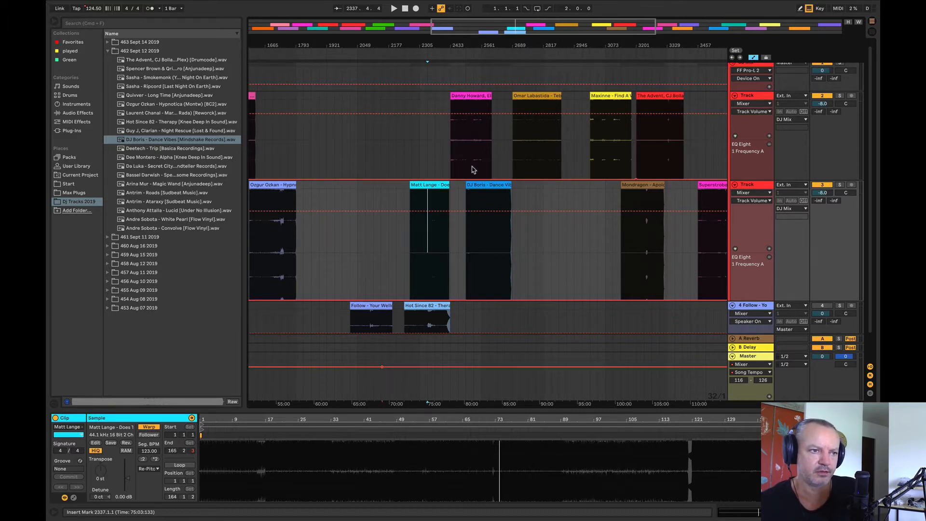
left_click(467, 158)
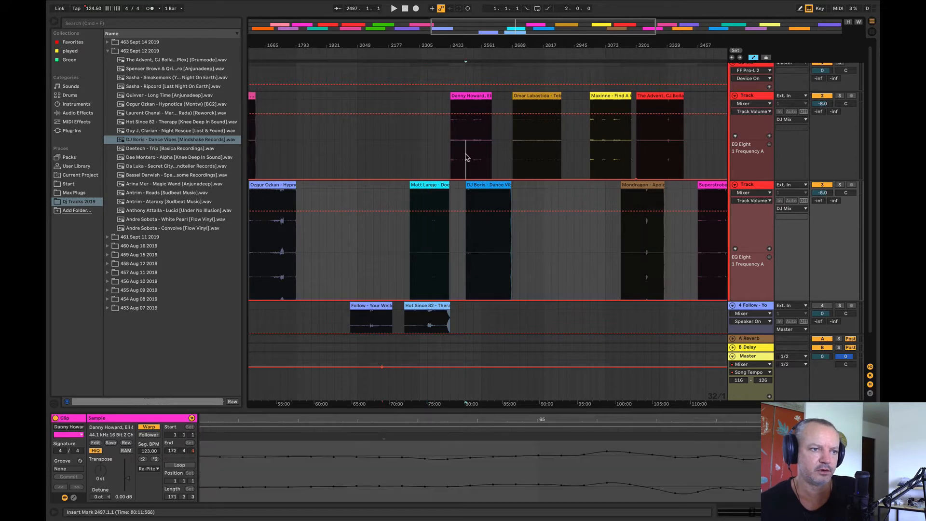
key("space")
Step: Move DJ Boris to bar 2561 on the lower Track, and audition it from bar 2657 and Omar Labastida from bars 2785 and 2817
mouse_move(502, 186)
left_mouse_down()
mouse_move(515, 190)
mouse_move(502, 206)
left_mouse_up()
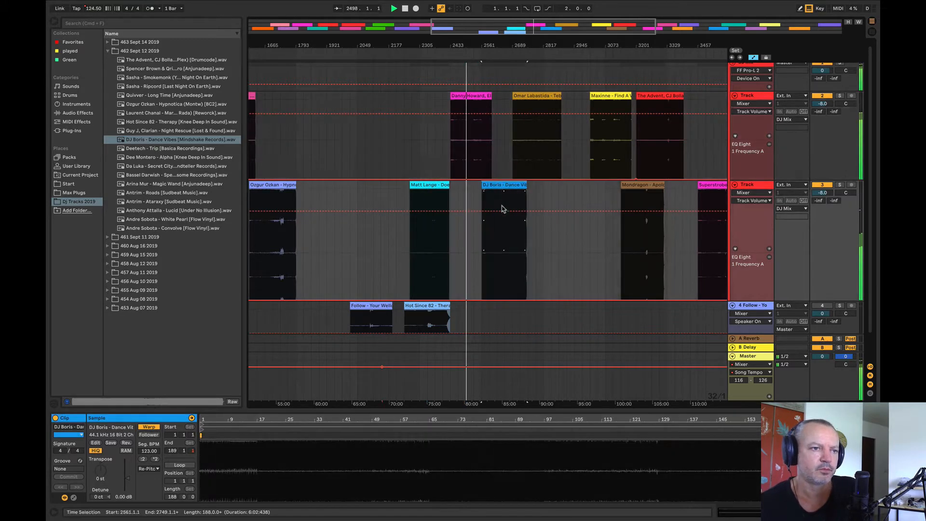
left_click(504, 237)
left_click(535, 154)
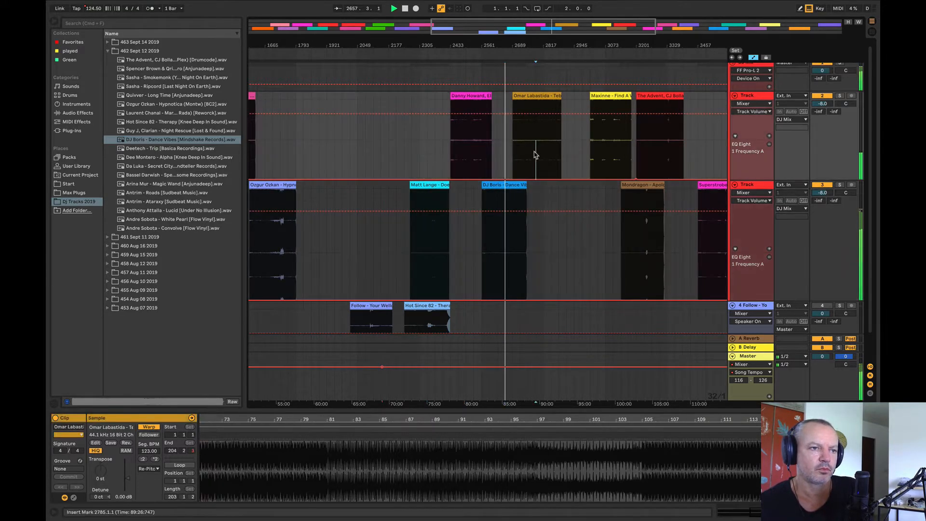
left_click(544, 150)
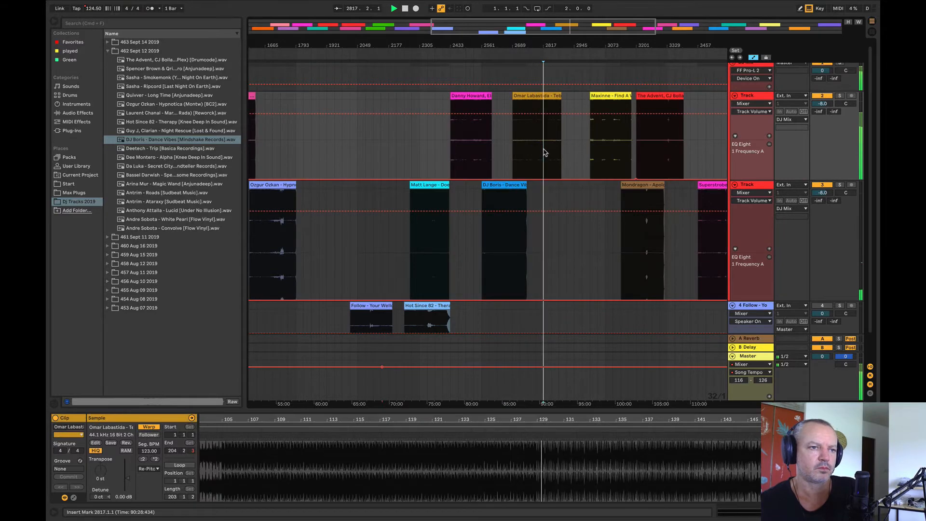
Step: Move Omar Labastida ahead of Danny Howard on the upper Track, audition Matt Lange and Maxinne from bar 3073, and stop playback
left_click(532, 96)
left_click_drag(532, 96, 401, 119)
left_click(443, 263)
left_click(606, 160)
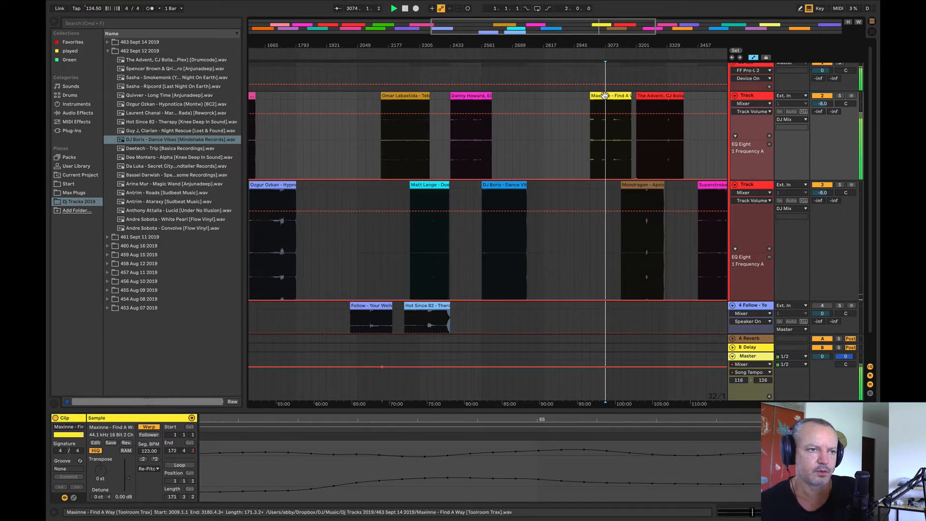
key("space")
left_click_drag(523, 47, 501, 29)
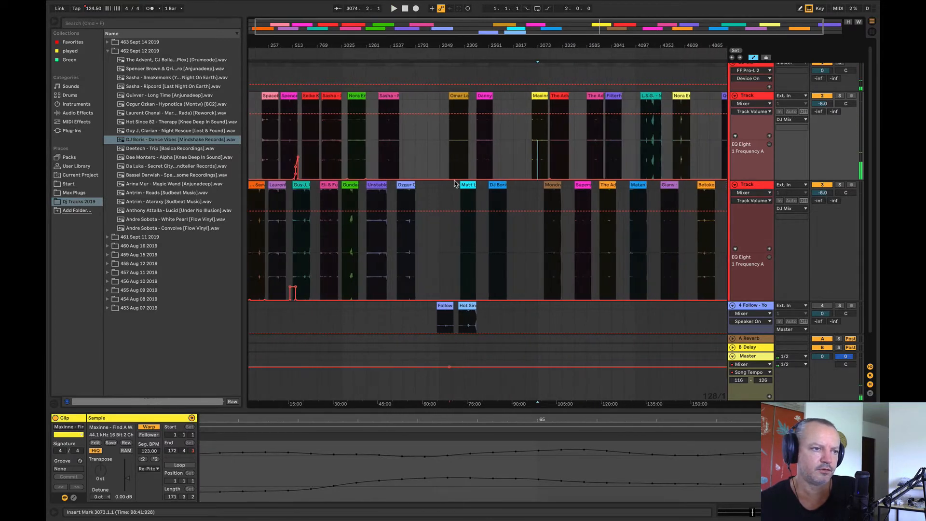
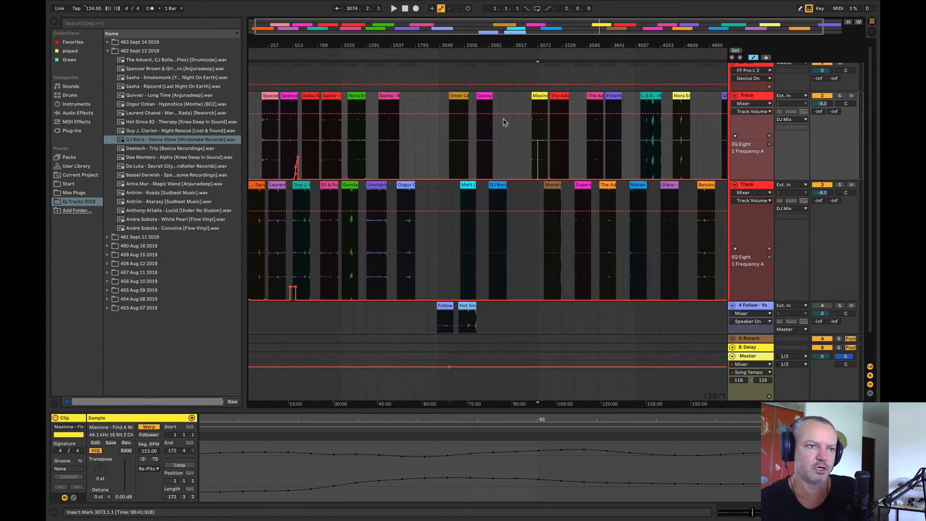
Step: Add Deetech - Trip from folder 462 Sept 12 2019 to the upper Track at bar 1793, ahead of Omar Labastida
left_click_drag(603, 46, 589, 49)
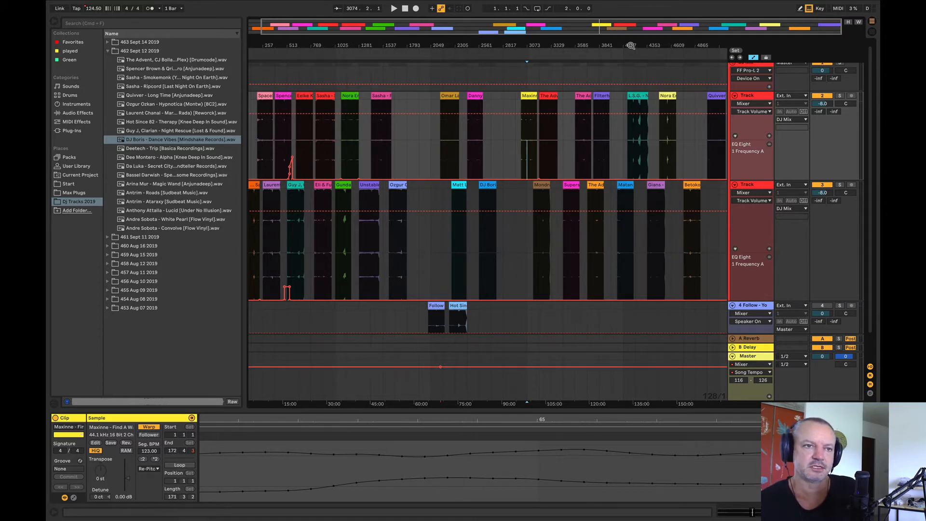
left_click_drag(667, 40, 610, 186)
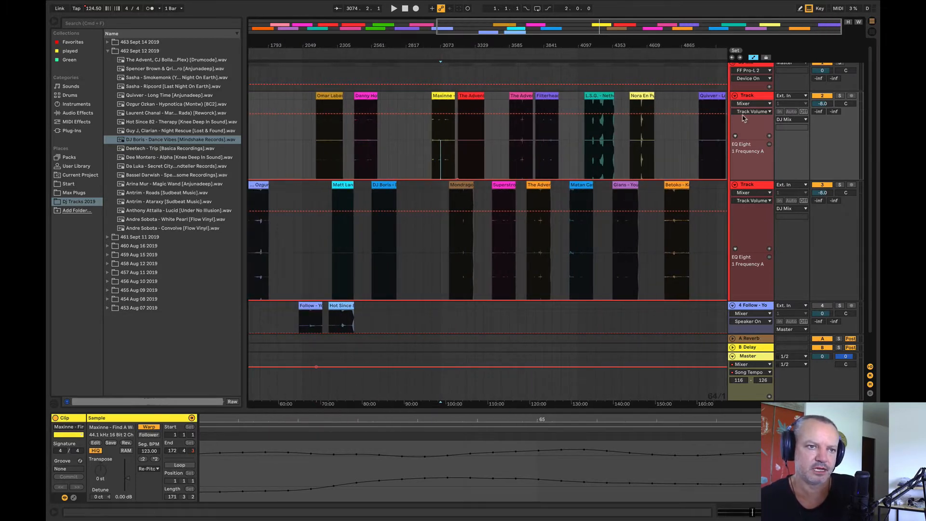
left_click_drag(628, 45, 658, 38)
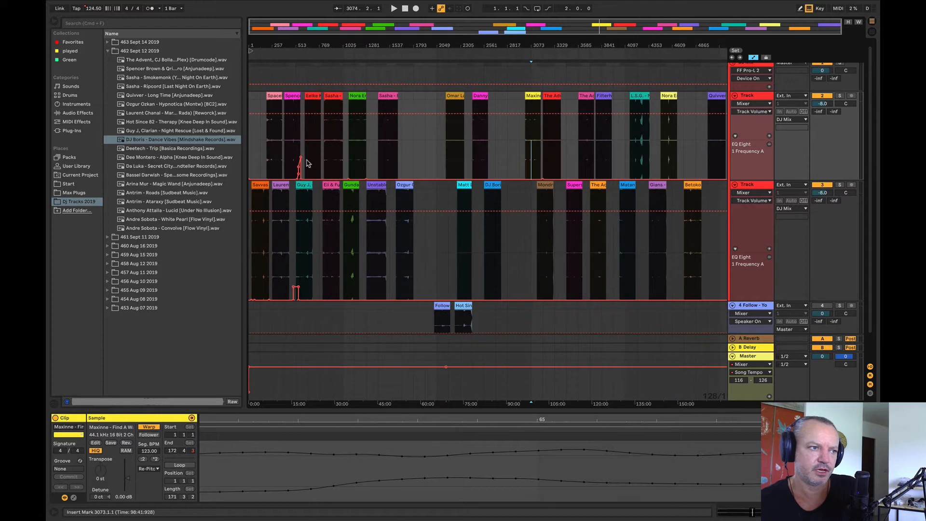
left_click_drag(191, 150, 420, 138)
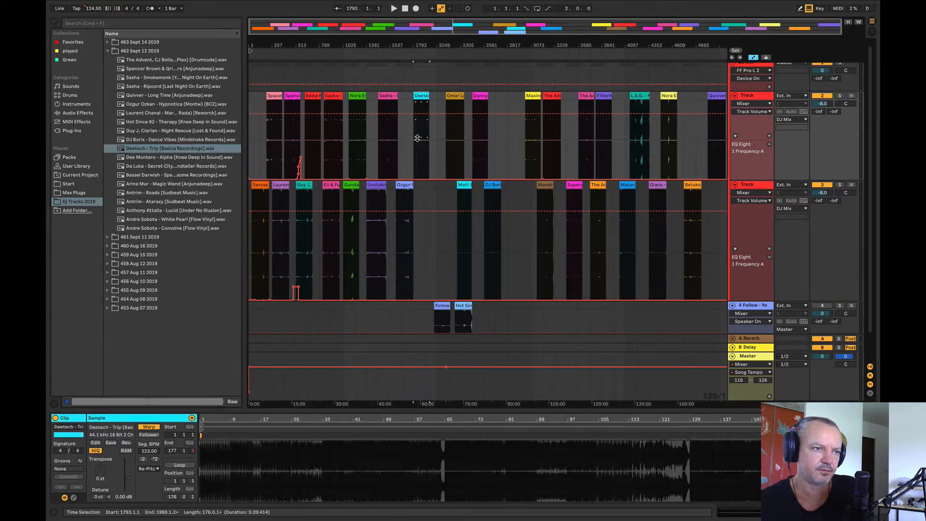
Step: Audition the Deetech - Trip clip from bar 1793 and from its middle, and stop playback
key("space")
left_click_drag(419, 47, 419, 80)
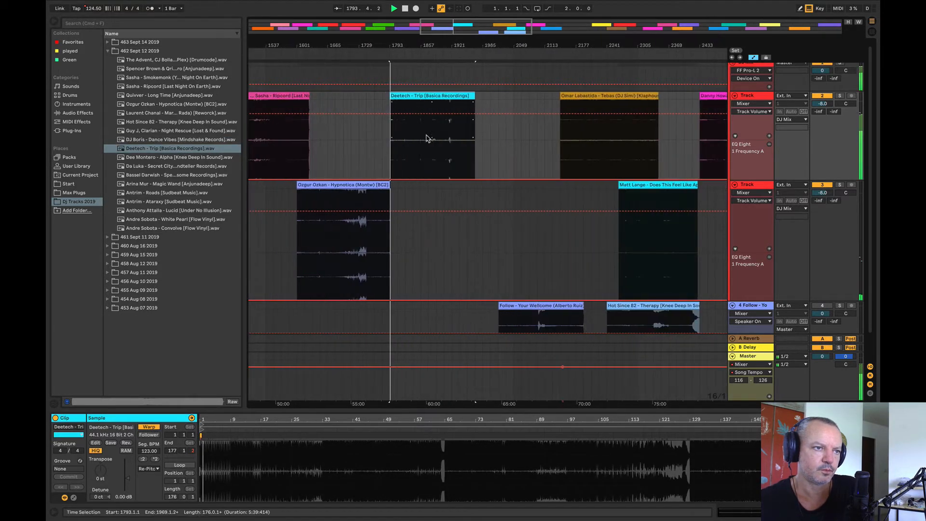
left_click(429, 138)
key("space")
key("space")
left_click_drag(464, 46, 463, 38)
key("space")
Step: Try the Deetech clip at bar 2017 on the lower Track, ahead of Matt Lange, and audition it from bar 2113
left_click_drag(398, 145, 429, 223)
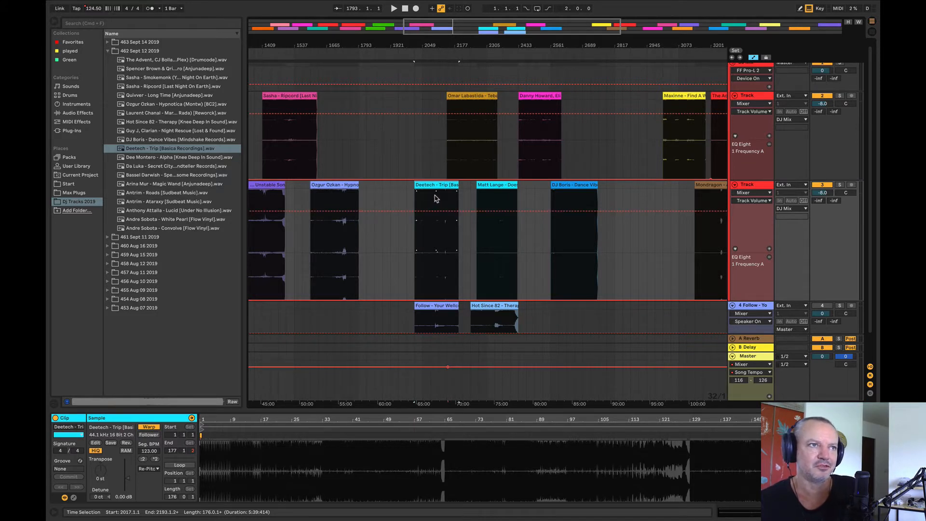
left_click(435, 200)
key("space")
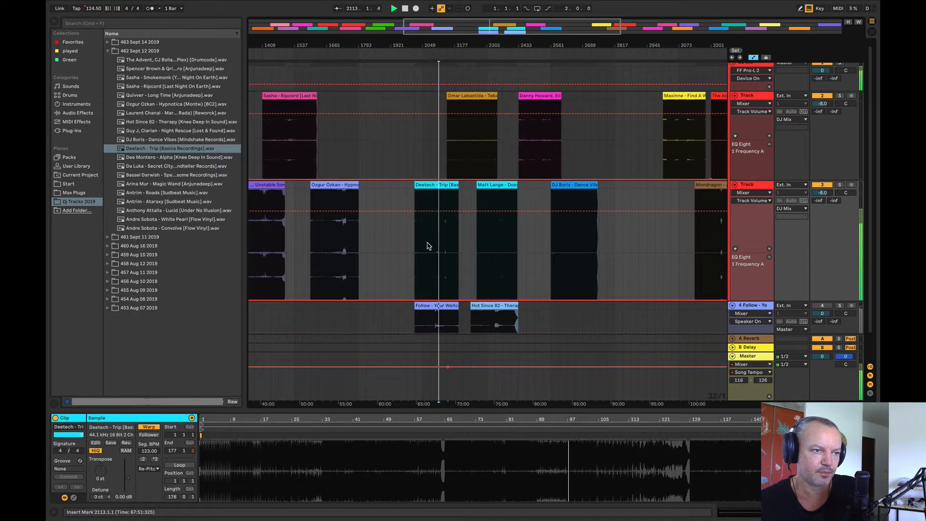
Step: Audition Omar Labastida from bar 2209 on the upper Track and Matt Lange on the lower Track, and stop playback
left_click(463, 137)
key("space")
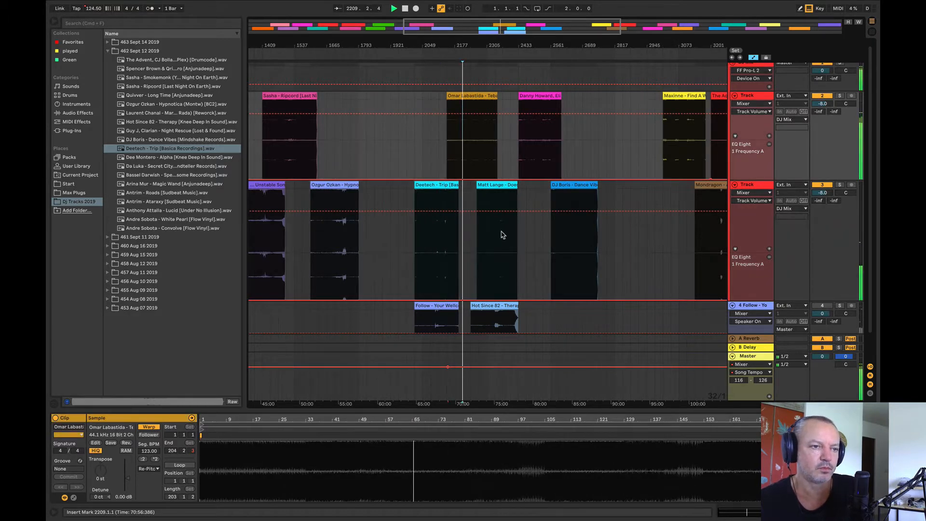
left_click(502, 232)
key("space")
key("space")
key("space")
Step: Move Omar Labastida earlier and Deetech to bar 2177 on the upper Track, and Matt Lange to bar 2305 on the lower Track
left_click_drag(469, 96, 388, 108)
left_click_drag(432, 243, 467, 152)
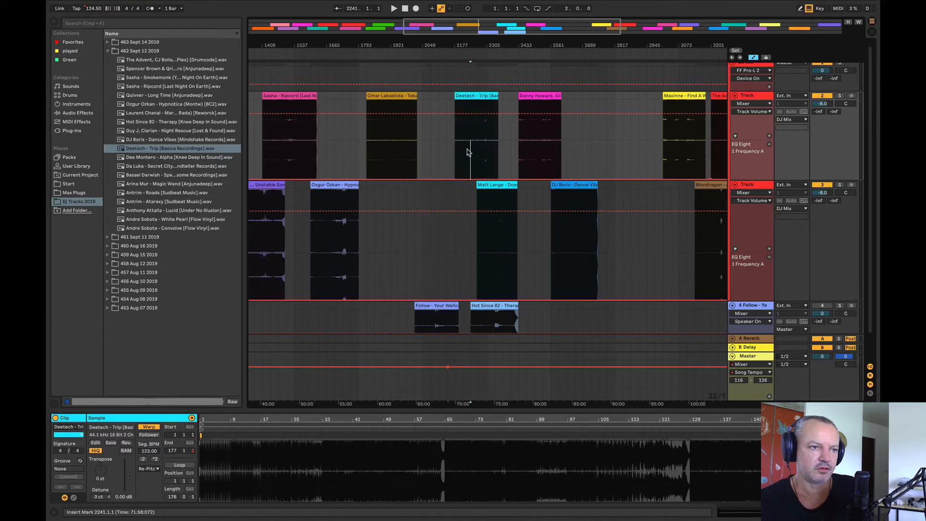
left_click_drag(487, 48, 490, 82)
left_click_drag(490, 187, 548, 201)
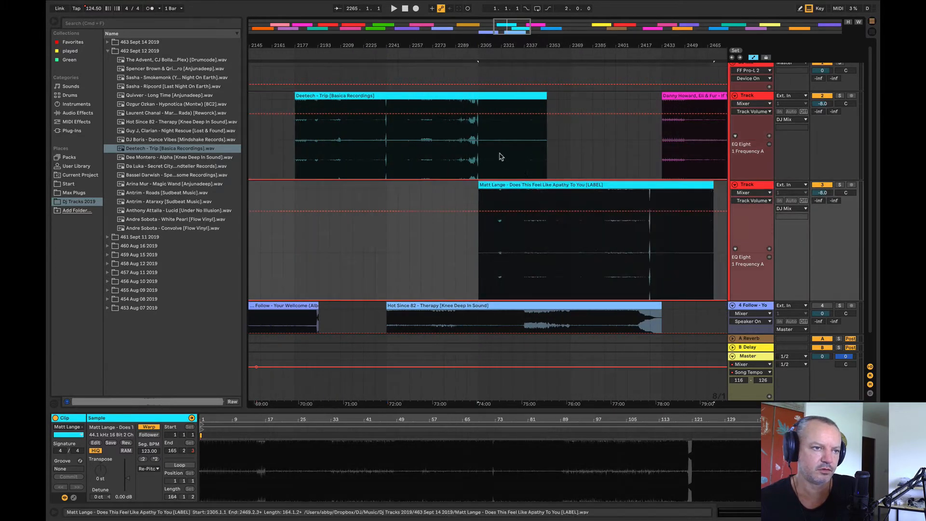
Step: Audition the transition from Deetech into Matt Lange from bars 2297 and 2329
left_click_drag(499, 47, 489, 63)
left_click(416, 156)
key("space")
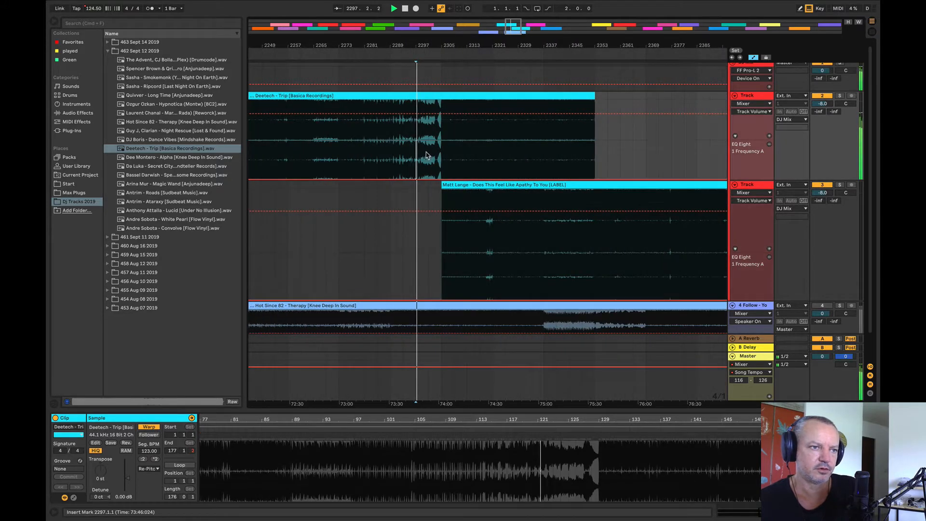
key("space")
left_click(429, 164)
key("space")
left_click(514, 149)
Step: Audition the Deetech and Matt Lange overlap from bar 2345 and Matt Lange alone from bar 2373
key("space")
key("space")
left_click(569, 151)
key("space")
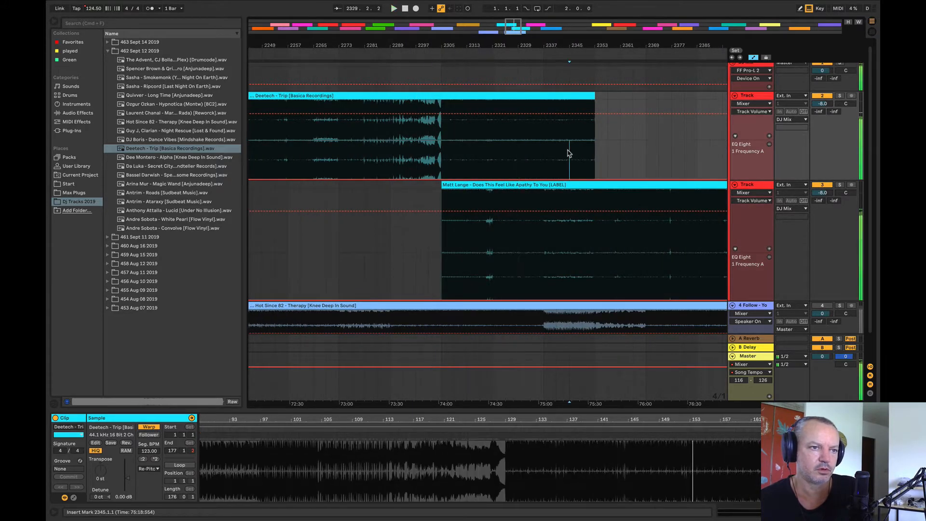
key("space")
left_click(654, 157)
key("space")
key("space")
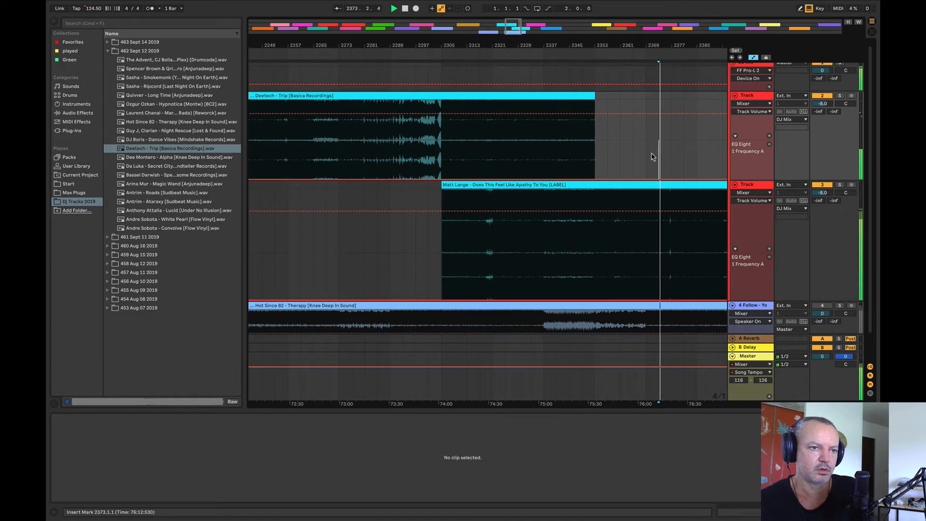
left_click(631, 144)
Step: Play the Deetech and Matt Lange overlap from bar 2345, soloing the lower, upper and lower Track in turn, and stop playback
key("space")
left_click(566, 244)
key("space")
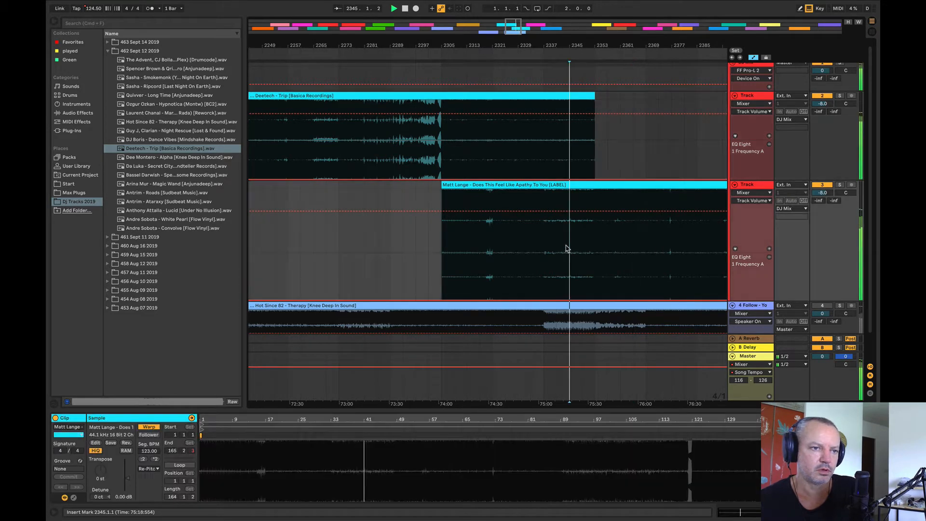
left_click(840, 186)
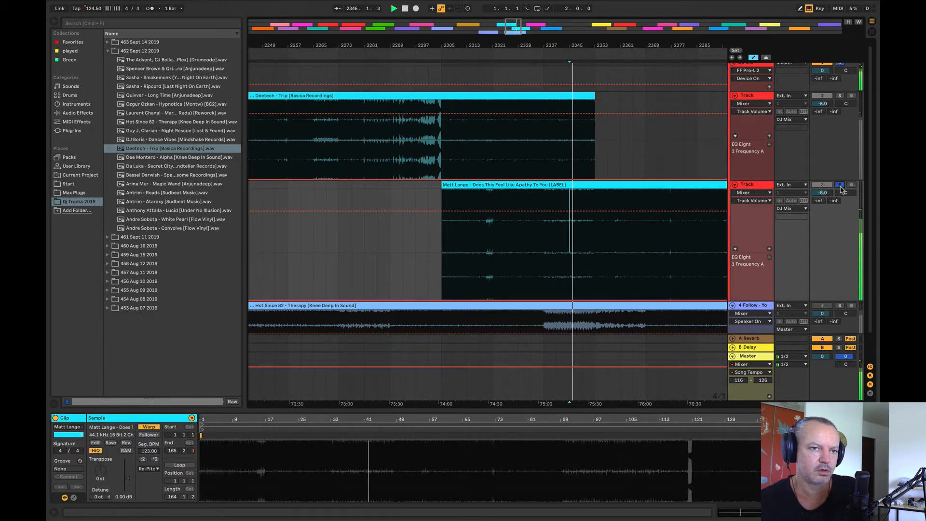
left_click(839, 96)
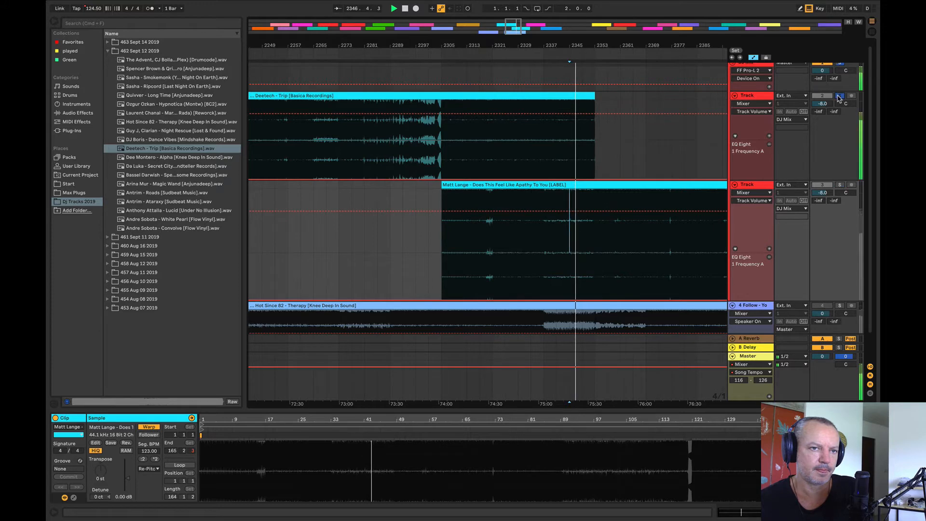
left_click(839, 185)
key("minus")
key("minus")
key("minus")
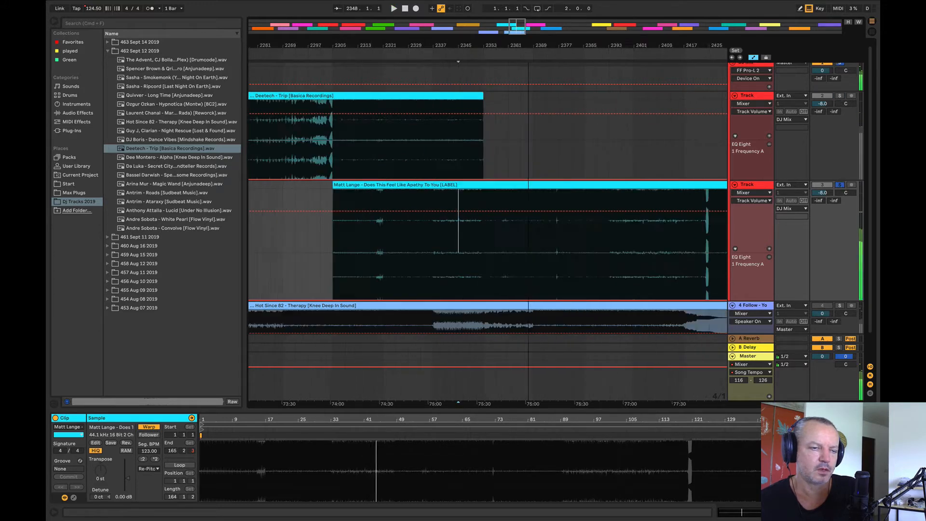
left_click_drag(598, 43, 527, 43)
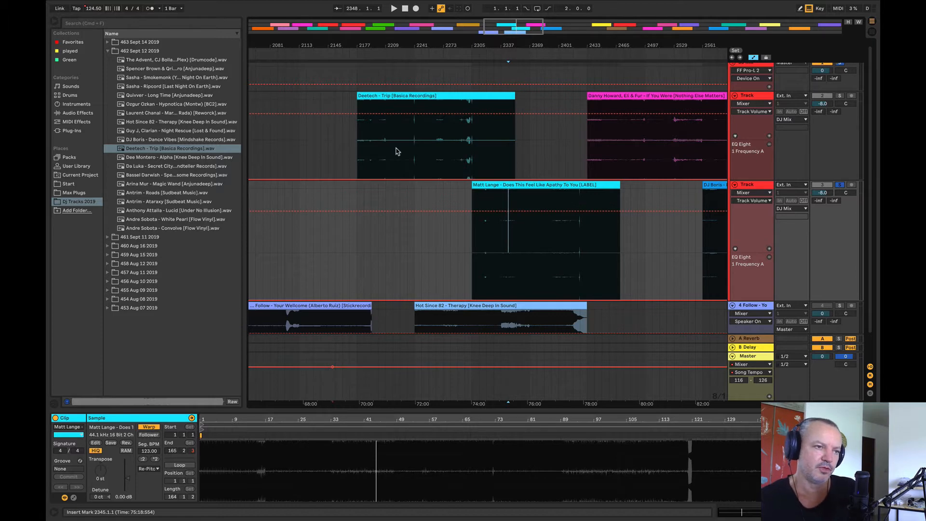
Step: Remove the solo from the lower Track and briefly audition Deetech from bar 2257
left_click(428, 149)
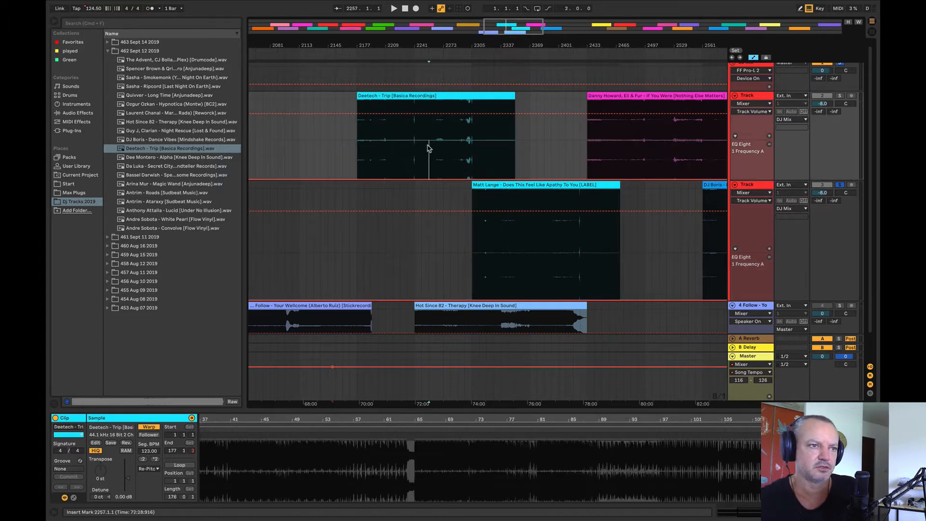
left_click_drag(448, 45, 560, 17)
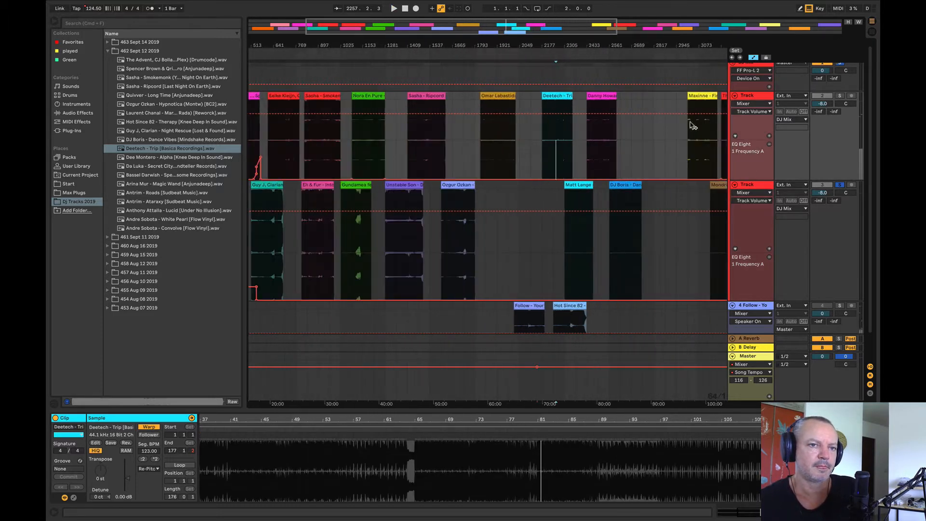
left_click(839, 185)
key("space")
Step: Add Dee Montero - Alpha to the lower Track between Ozgur Ozkan and Matt Lange, and audition it from bars 2049 and 2081
key("space")
left_click_drag(163, 159, 513, 260)
left_click(518, 243)
key("space")
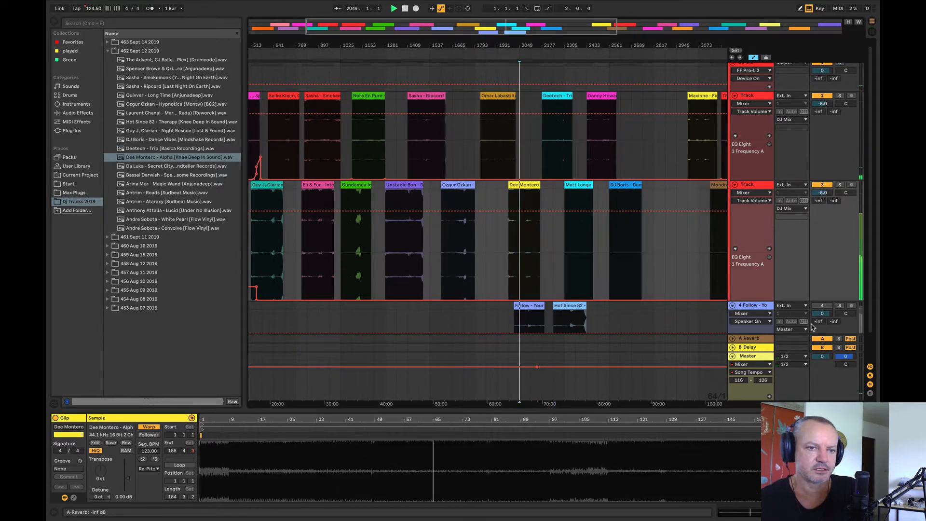
left_click(483, 236)
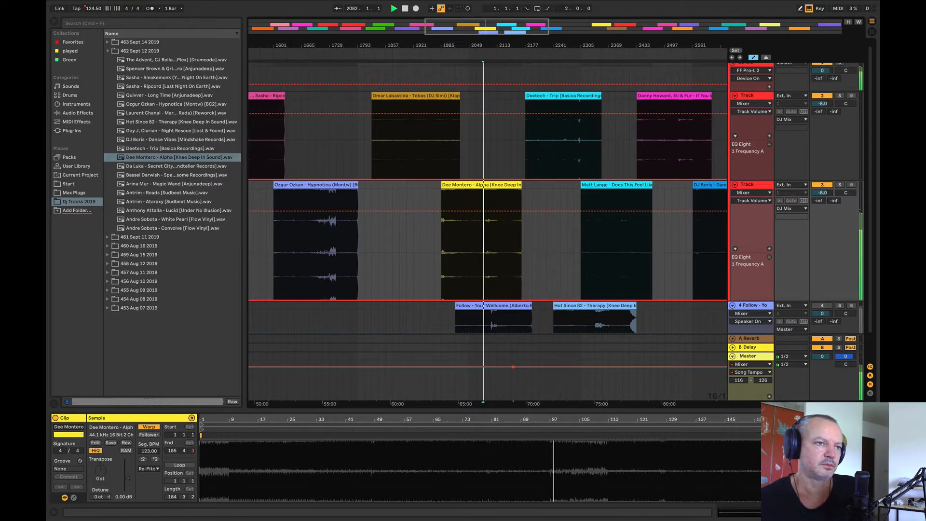
left_click_drag(450, 44, 316, 47)
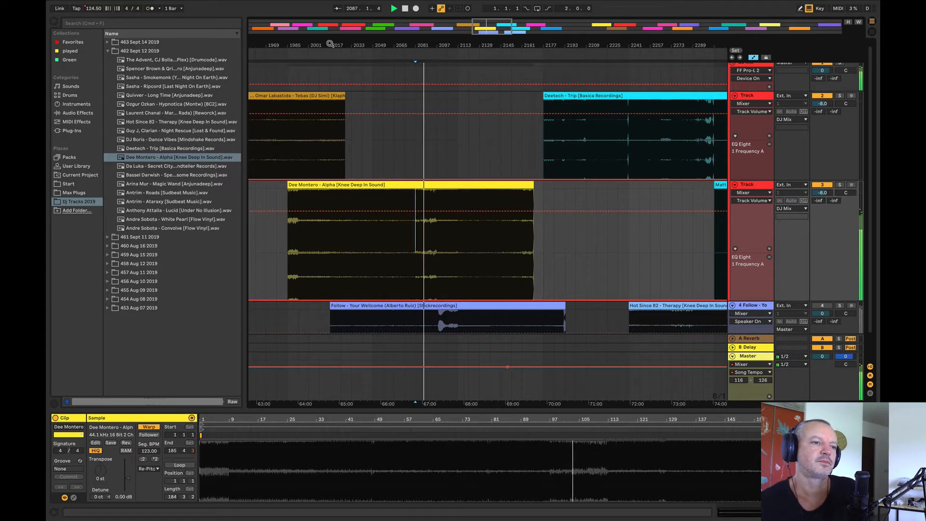
key("space")
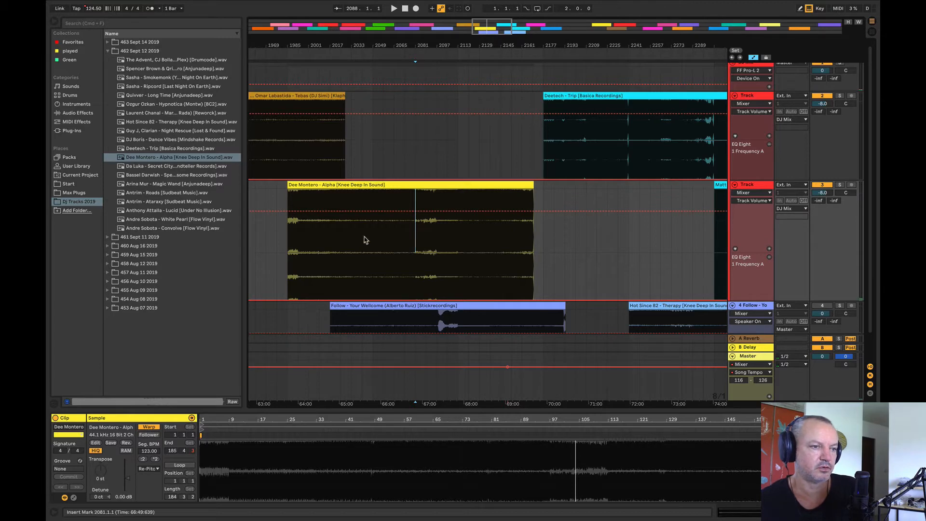
Step: Audition Dee Montero - Alpha from bars 2025 and 2065 on the lower Track, and stop playback
left_click(372, 262)
left_click(345, 262)
key("space")
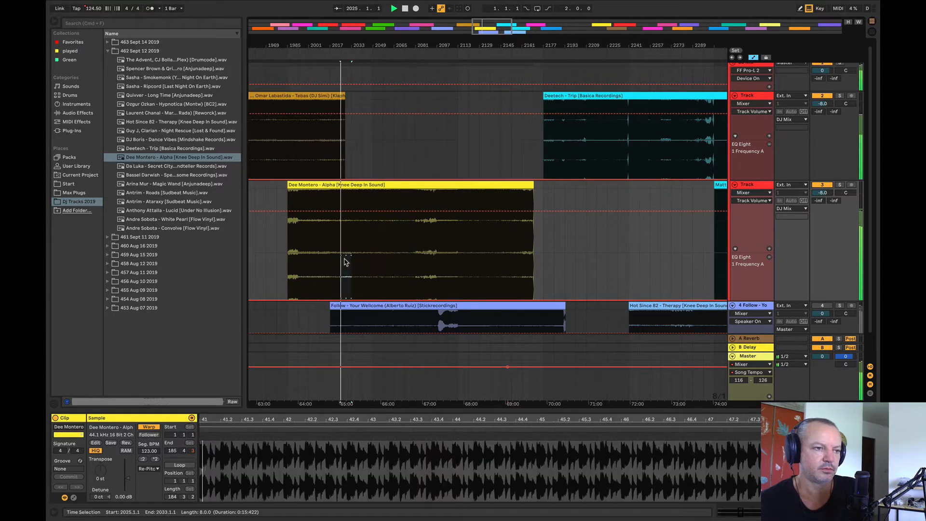
left_click(394, 259)
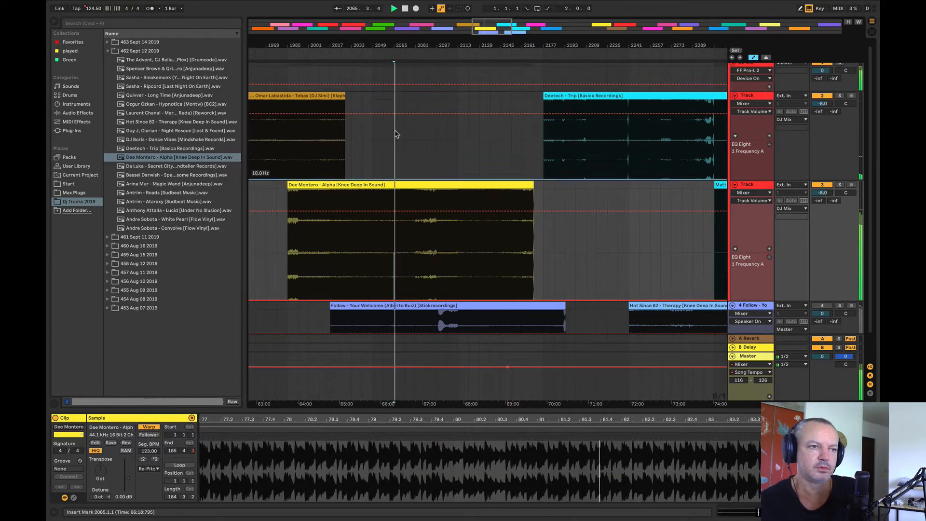
key("space")
Step: Move Dee Montero - Alpha to bar 4737 on the upper Track, between Nora En Pure and Quivver
left_click_drag(361, 44, 365, 6)
left_click_drag(368, 185, 682, 170)
left_click_drag(583, 49, 585, 28)
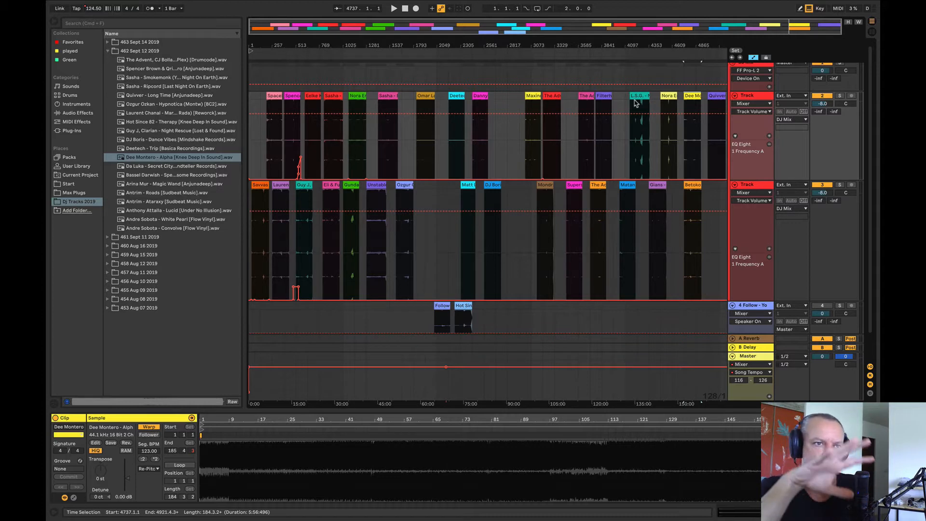
Step: Look over the tracks in folder 461 Sept 11 2019, close it, and expand folder 462 Sept 12 2019
left_click(107, 237)
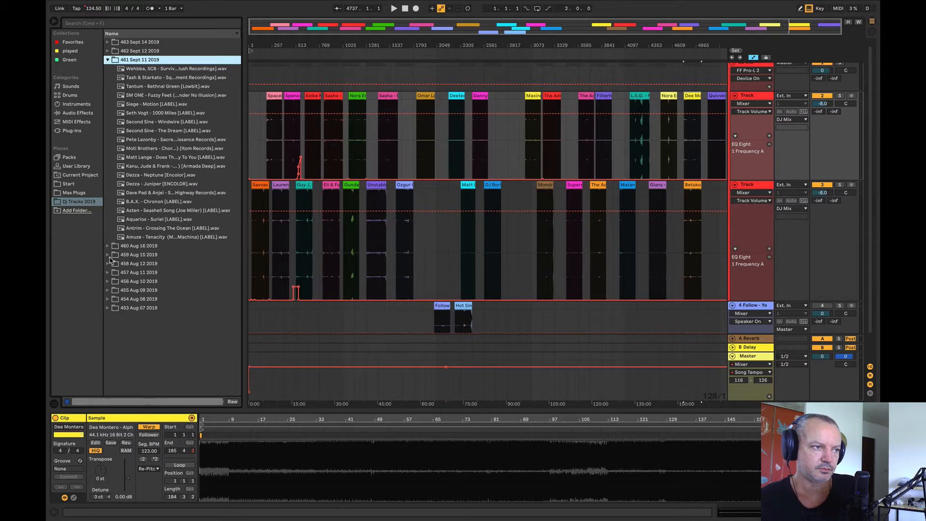
left_click(108, 60)
left_click(107, 50)
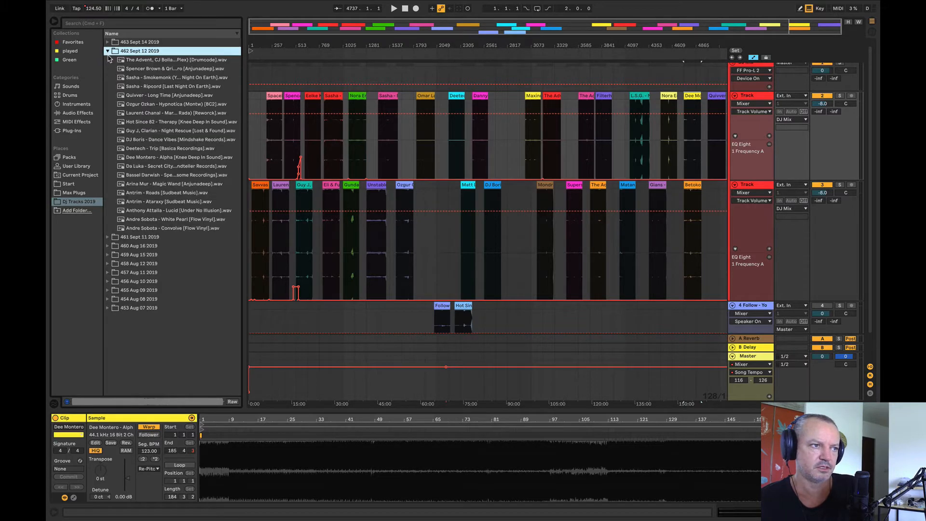
Step: Play the arrangement from about bar 1540, stop playback, and select Quivver - Long Time in the track folder
left_click(389, 55)
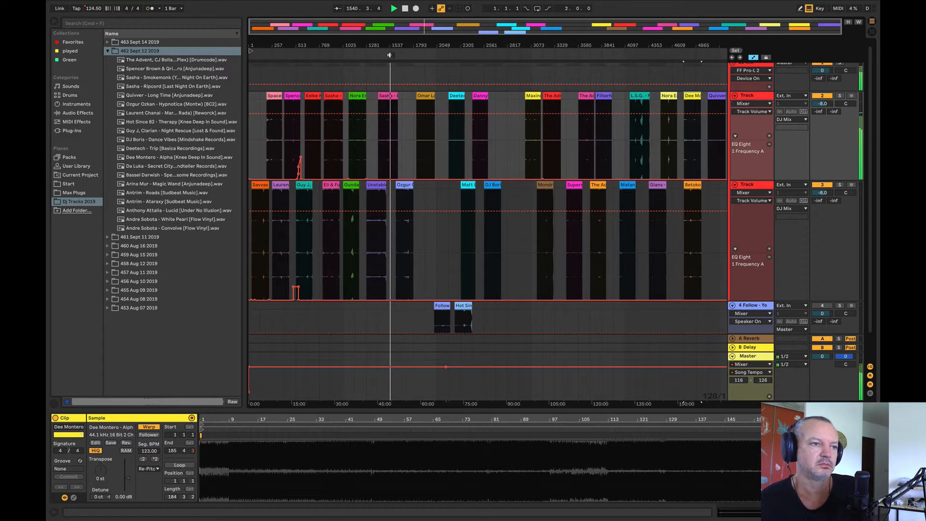
key("space")
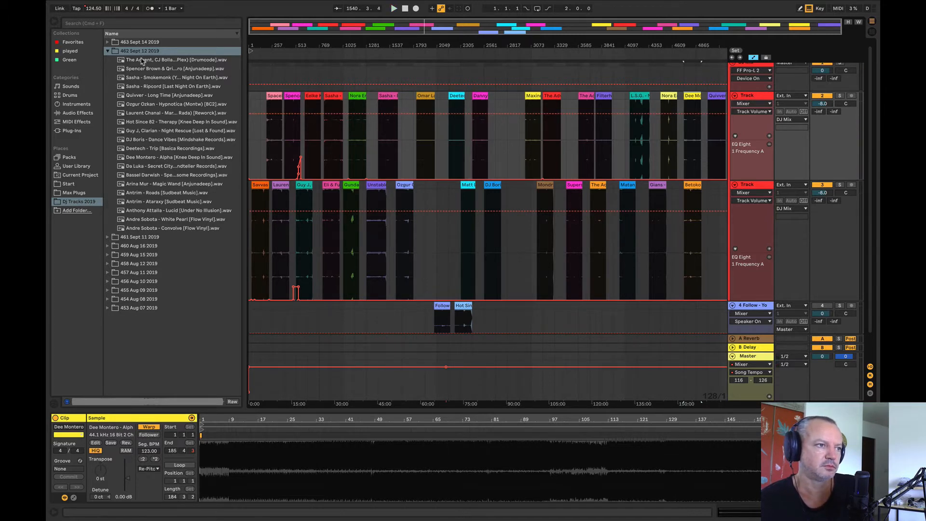
left_click(138, 94)
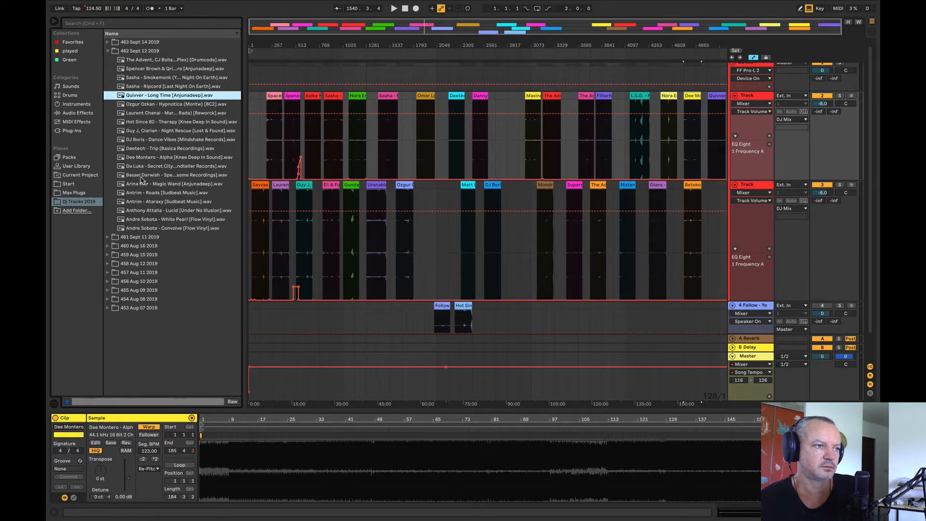
Step: Add Da Luka - Secret City to the upper Track directly ahead of Maxinne, and audition it from bars 2945 and 2897
left_click_drag(140, 167, 506, 143)
left_click(516, 134)
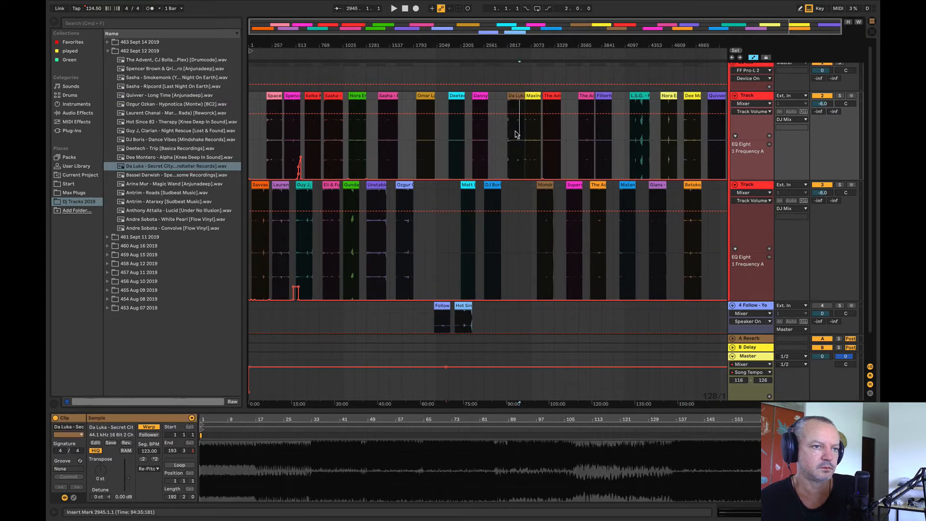
key("space")
left_click_drag(526, 47, 526, 82)
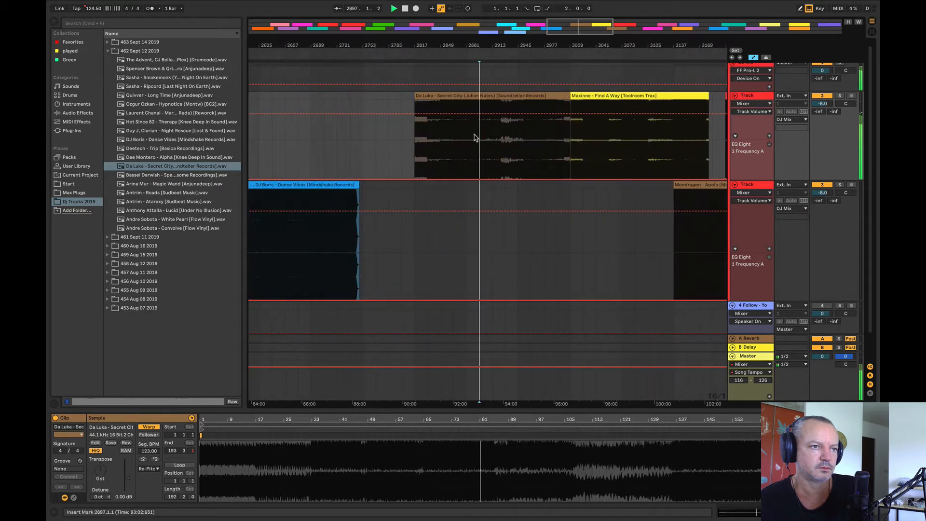
left_click_drag(405, 47, 521, 15)
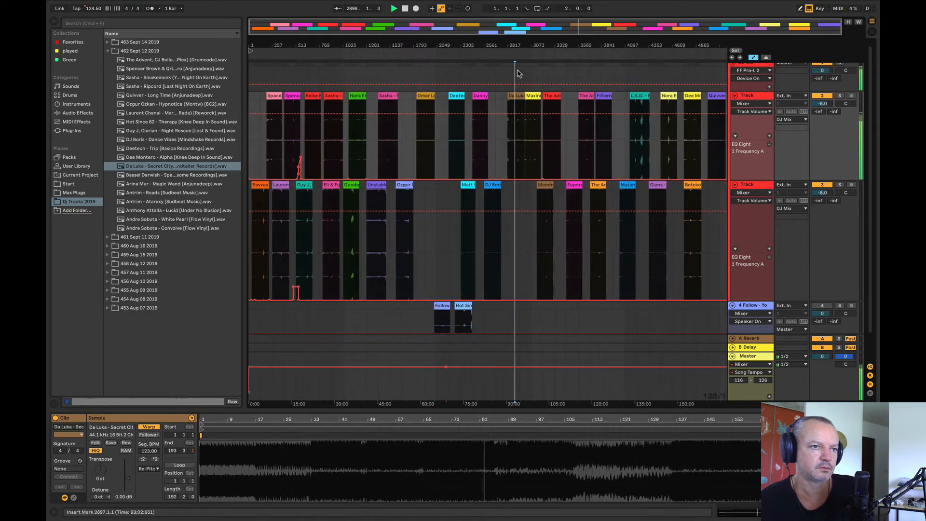
Step: Move Da Luka - Secret City to bar 1153 on the Follow track and add Bassel Darwish - Speak at bar 2817 on the upper Track
left_click_drag(517, 94, 358, 313)
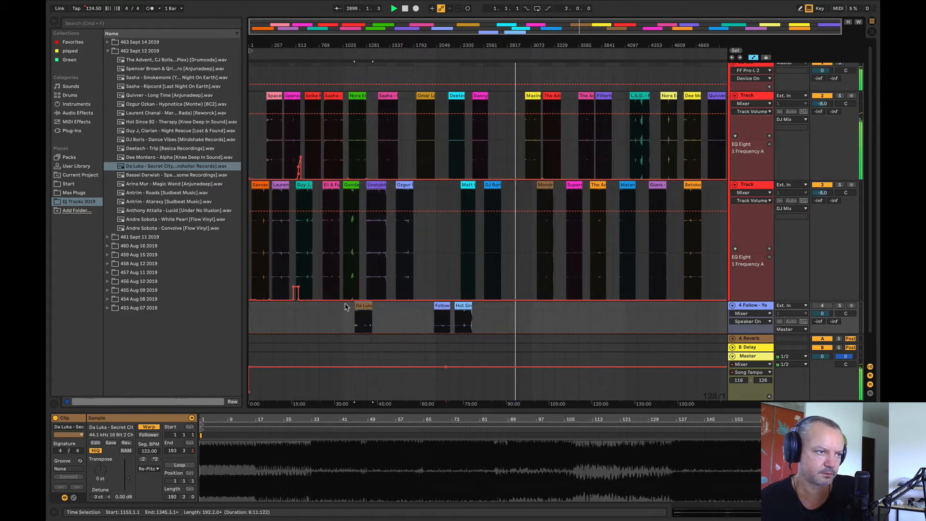
left_click_drag(150, 176, 510, 134)
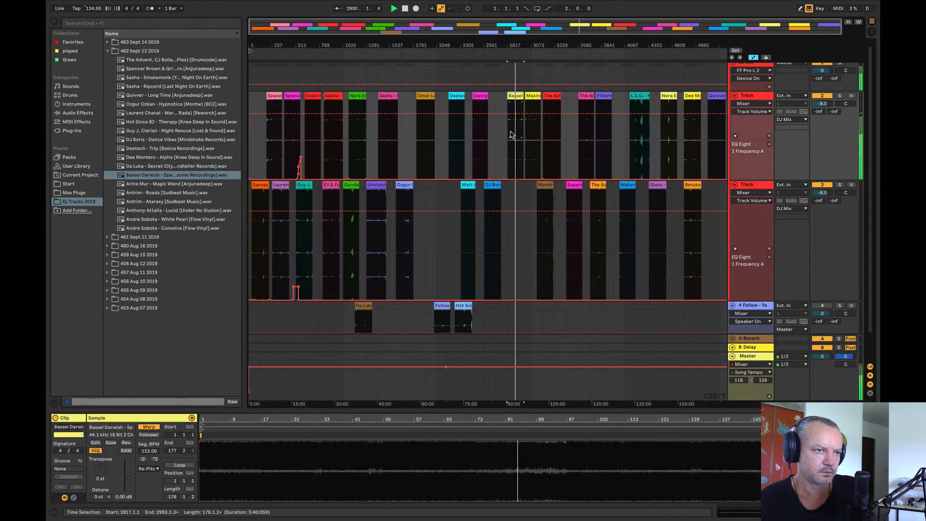
key("space")
key("space")
left_click_drag(519, 47, 519, 79)
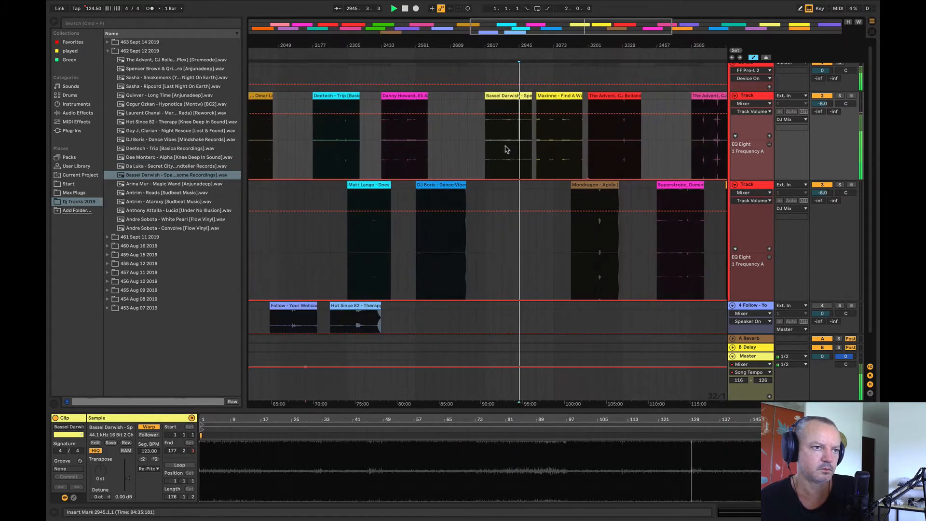
left_click(504, 148)
key("space")
key("space")
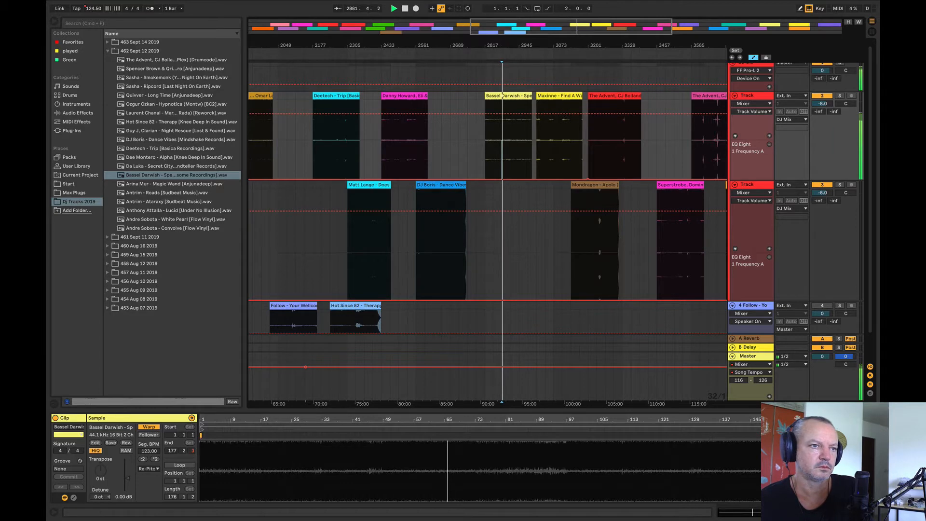
left_click_drag(505, 46, 506, 15)
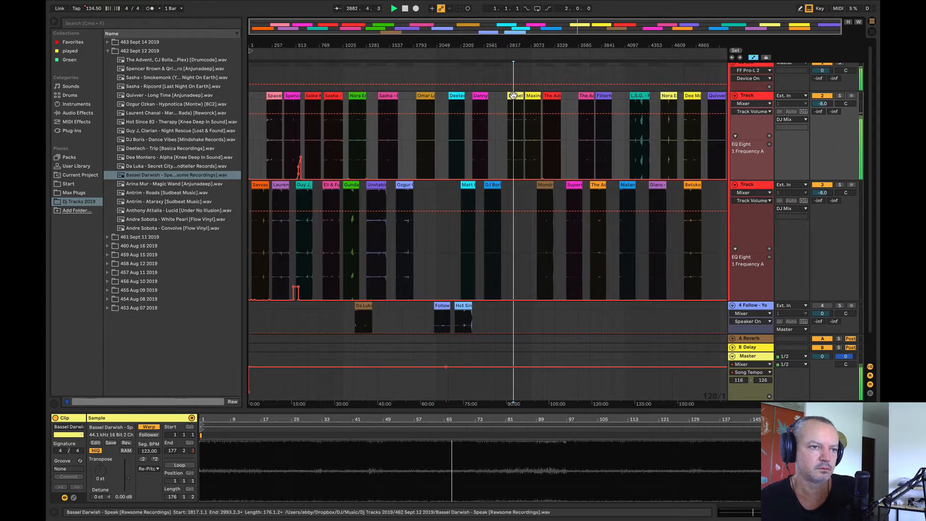
key("space")
Step: Move Bassel Darwish - Speak to the lower Track directly ahead of Matt Lange and play it from bar 2177
left_click_drag(513, 95, 446, 237)
left_click(449, 238)
key("space")
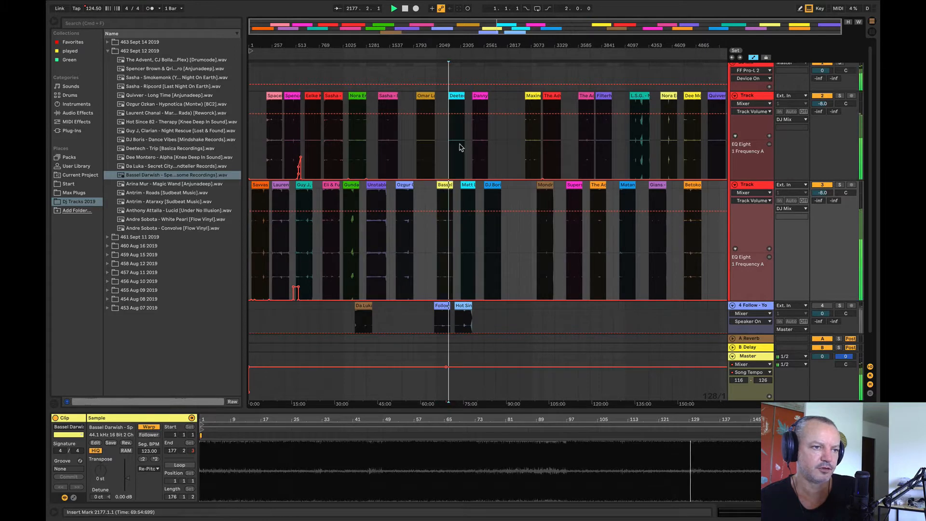
Step: Compare the neighbouring clips by playing Matt Lange from bar 2433, Danny Howard from 2561, DJ Boris, and Maxinne from 3073
left_click(466, 200)
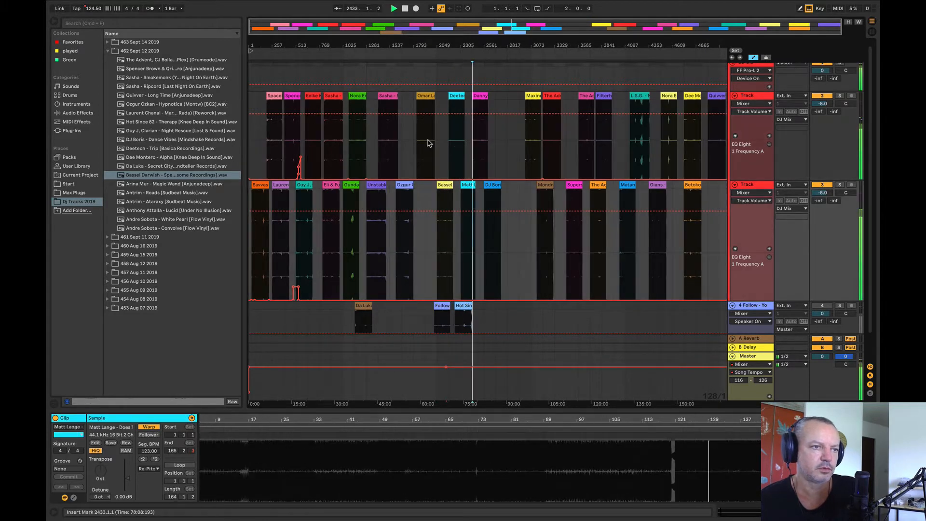
left_click(480, 140)
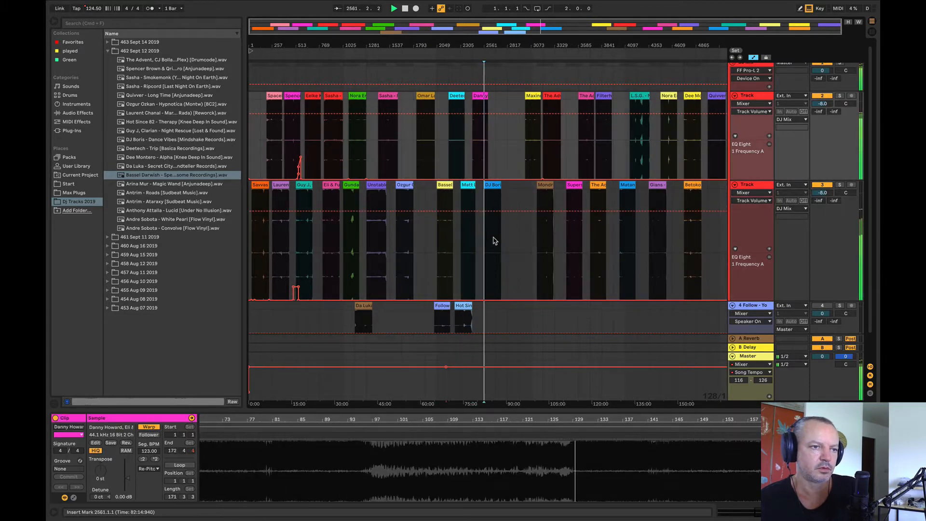
left_click(494, 240)
left_click(534, 134)
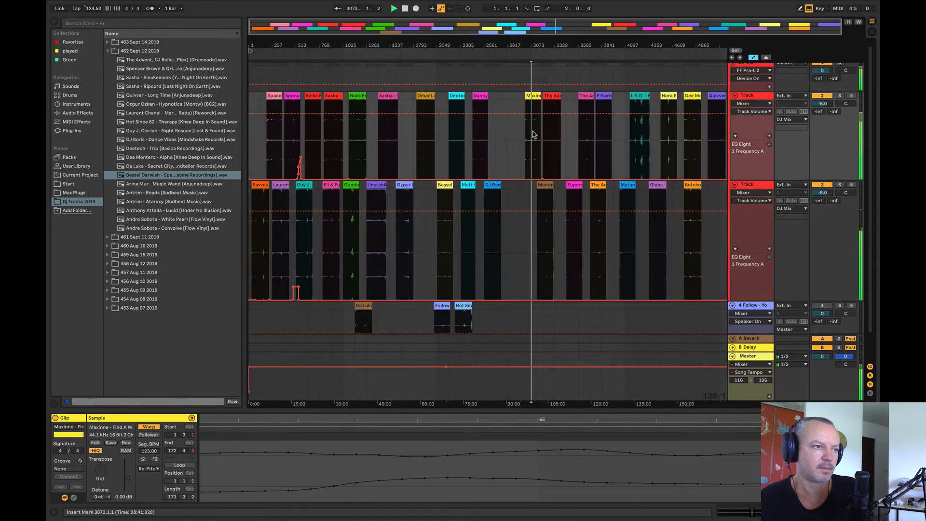
key("space")
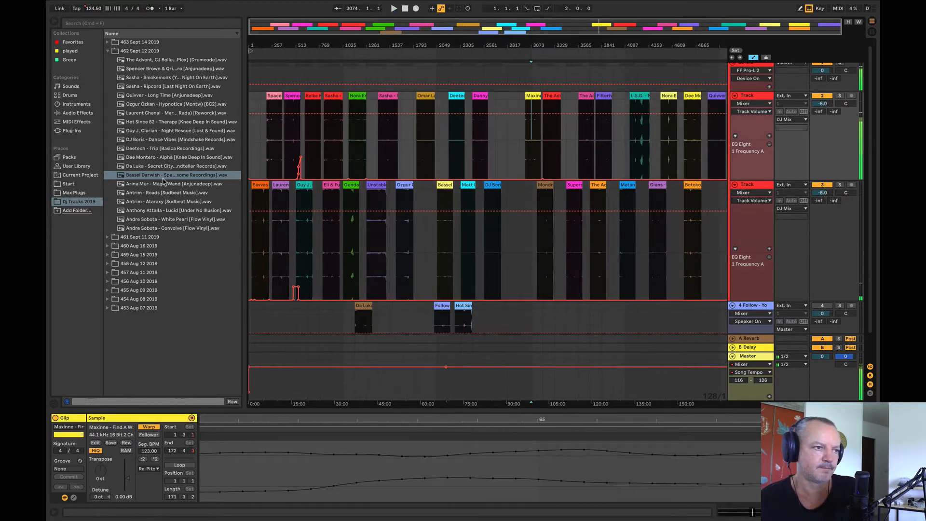
Step: Add Arina Mur - Magic Wand at bar 2689 on the upper Track and audition it from bars 2753 and 2769
left_click_drag(144, 189, 500, 144)
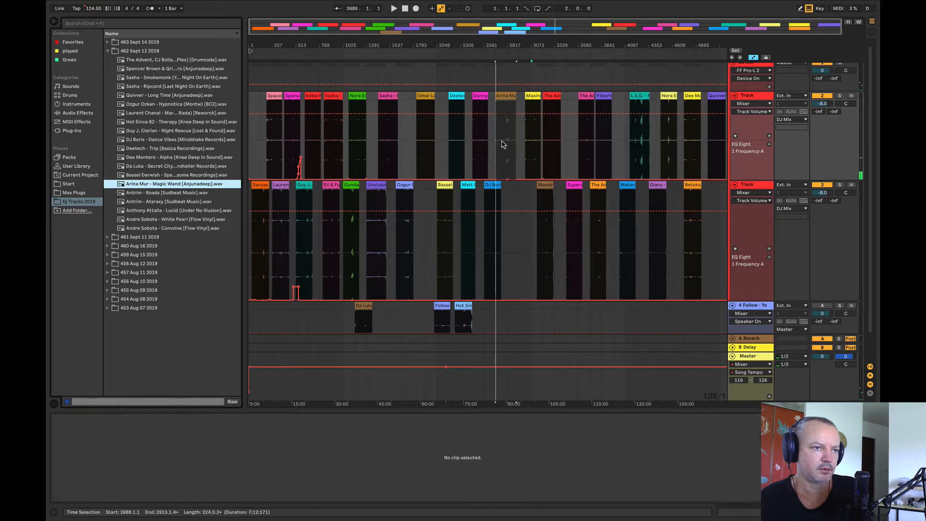
key("space")
left_click_drag(509, 45, 509, 126)
left_click(478, 160)
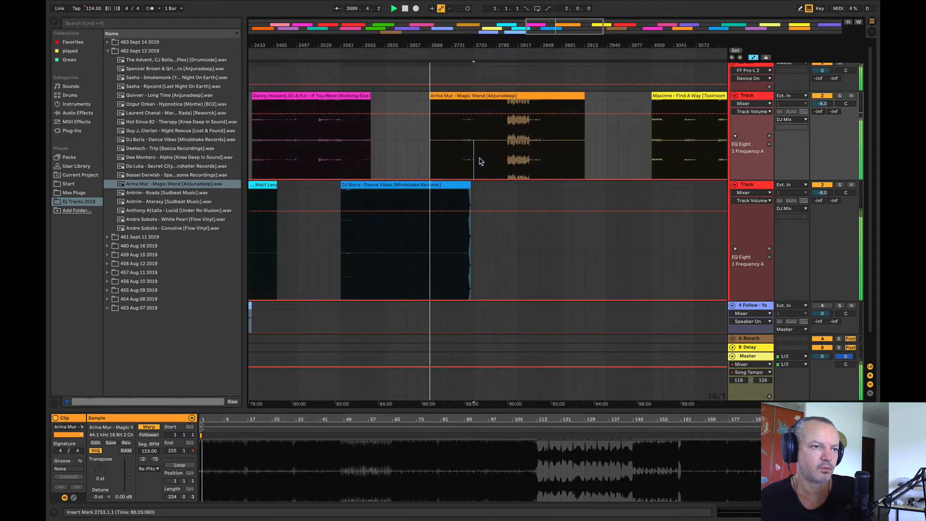
key("space")
key("space")
left_click(488, 157)
key("space")
key("space")
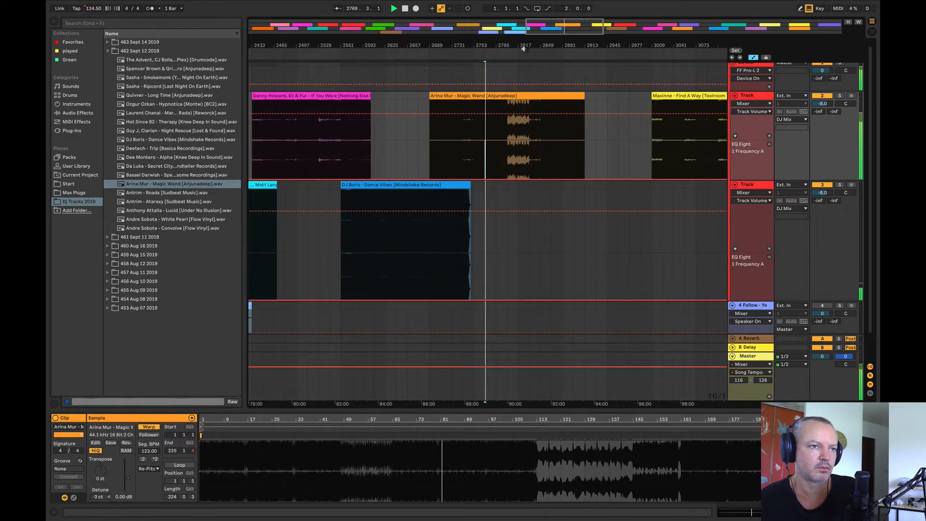
mouse_move(525, 47)
left_mouse_down()
mouse_move(659, 39)
mouse_move(613, 24)
mouse_move(529, 45)
left_mouse_up()
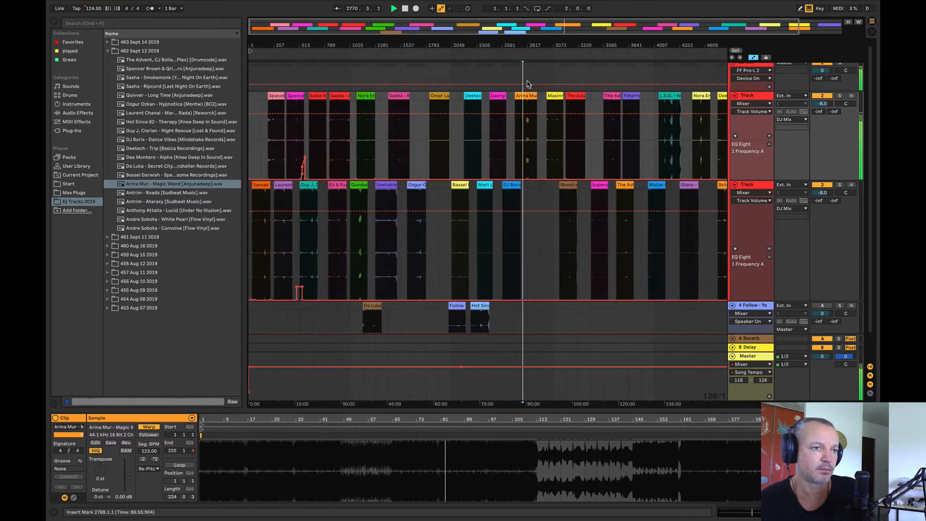
Step: Move Arina Mur - Magic Wand near the start of the Follow track and add Antrim - Roads at bar 2817 on the upper Track
left_click(525, 96)
left_click_drag(524, 96, 268, 320)
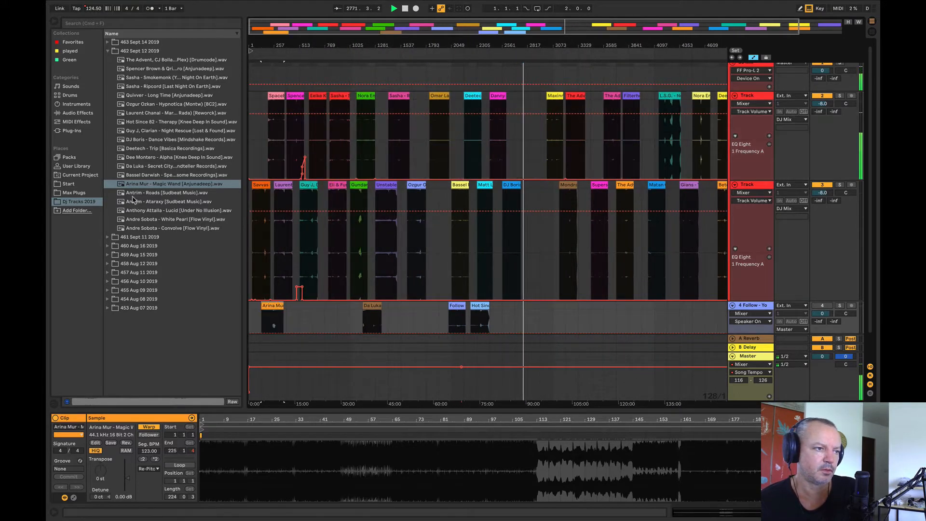
left_click(494, 163)
left_click_drag(496, 165, 528, 164)
key("space")
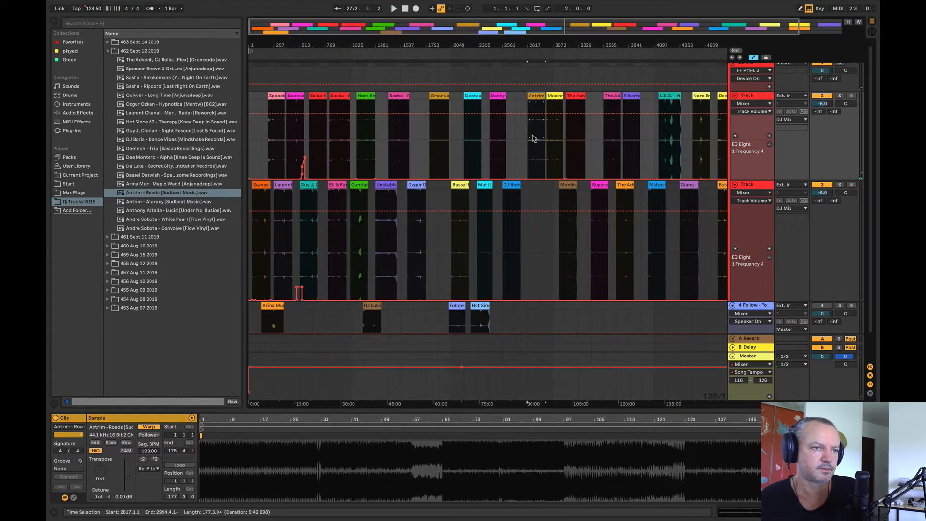
Step: Audition Antrim - Roads from bar 2945 and from a point nearer the clip's middle
left_click(537, 128)
key("space")
left_click_drag(543, 48, 509, 135)
left_click(509, 135)
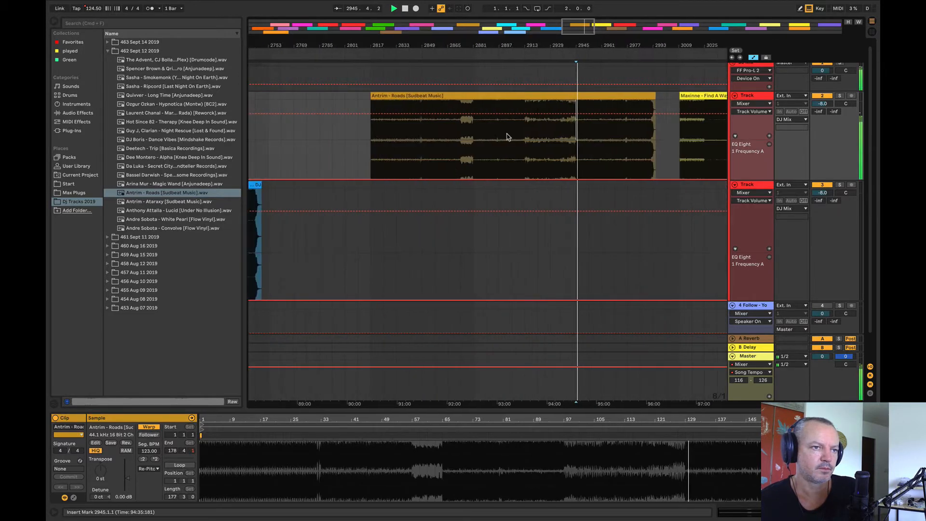
key("space")
key("space")
Step: Move Antrim - Roads to the lower Track directly after Betoko and add Antrim - Ataraxy at bar 2753 on the upper Track
left_click_drag(504, 45, 367, 1)
left_click_drag(367, 95, 713, 248)
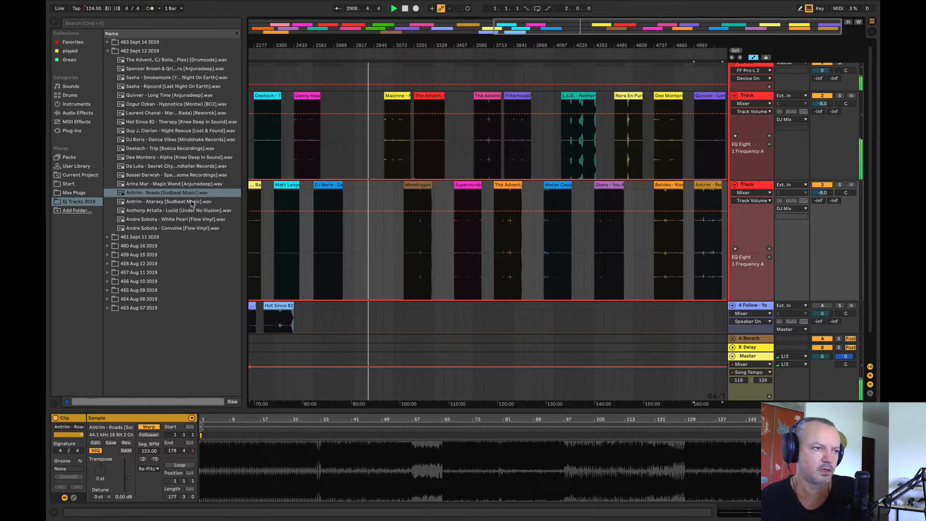
left_click(206, 198)
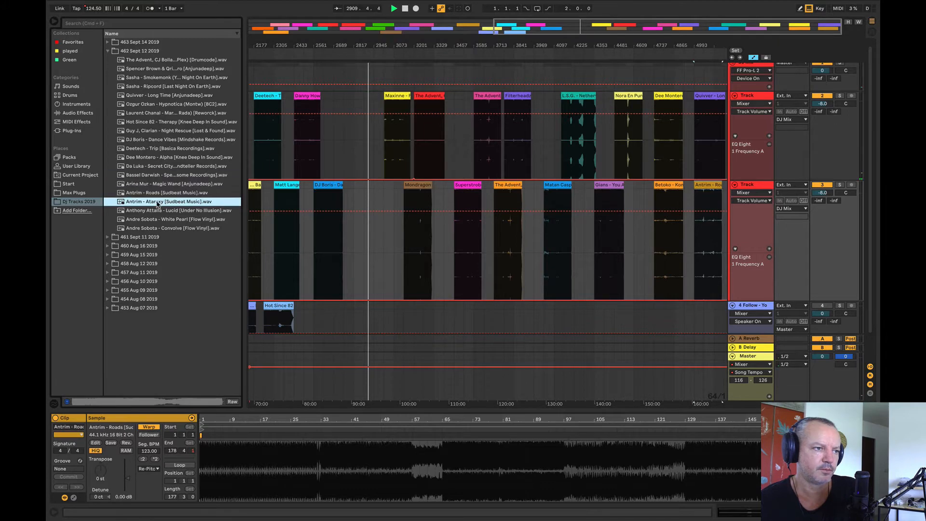
left_click_drag(157, 203, 368, 158)
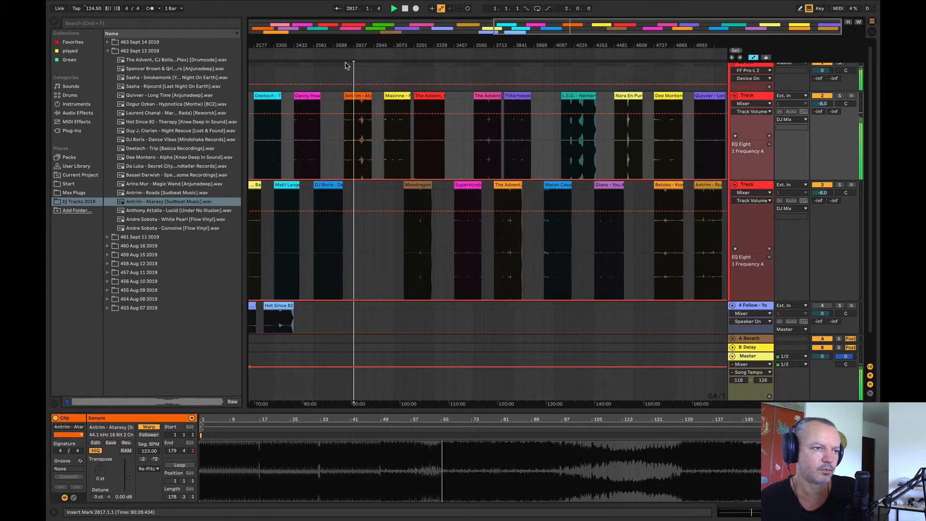
Step: Audition Antrim - Ataraxy on the upper Track from about bar 2833
left_click_drag(348, 46, 348, 92)
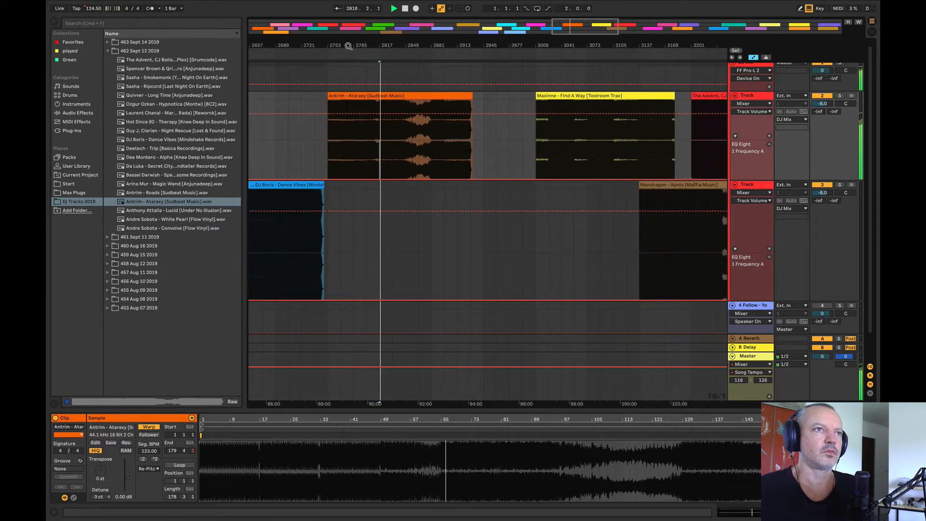
left_click(392, 139)
left_click_drag(415, 46, 543, 4)
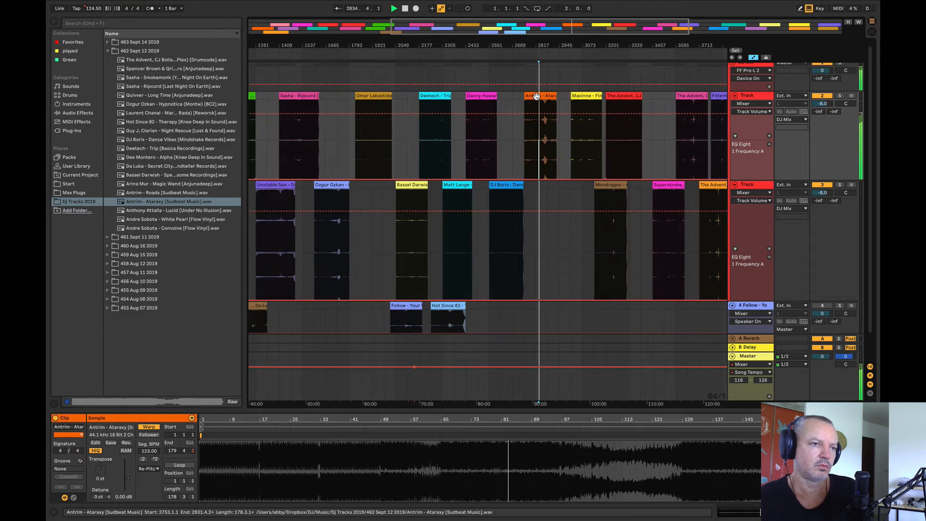
Step: Move Antrim - Ataraxy to the Follow track ahead of the Follow clip, and play Ozgur Ozkan from bar 1665 and Eli & Fur from bar 897
left_click_drag(538, 95, 345, 299)
left_click(325, 246)
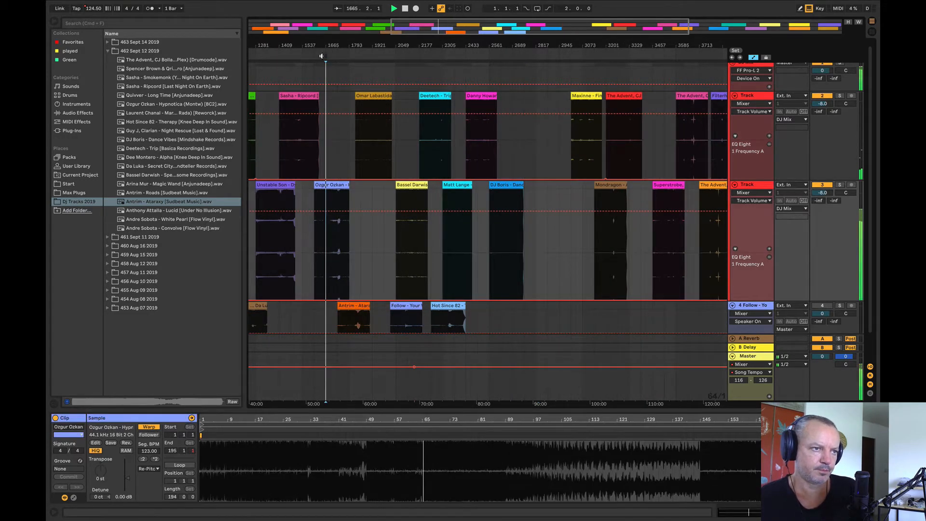
scroll(323, 246, "left", 10)
left_click(354, 260)
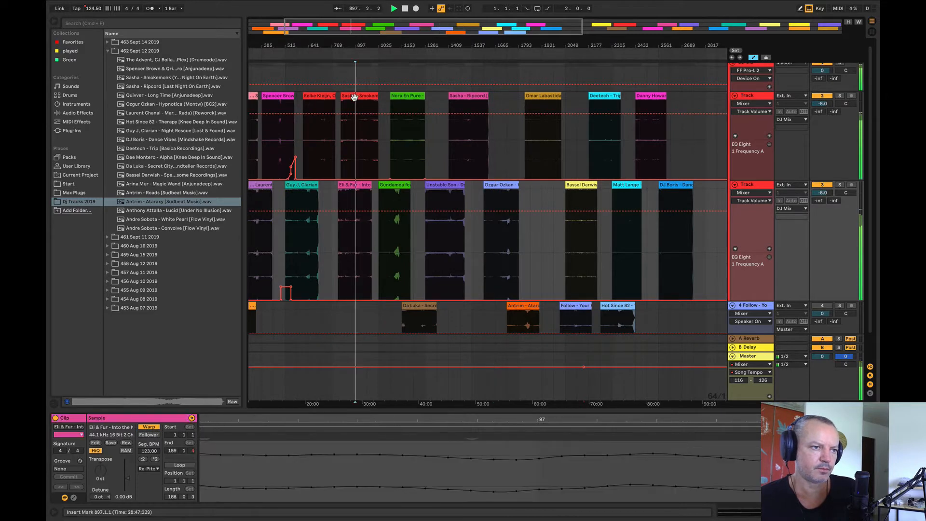
Step: Shift Nora En Pure to bar 1153 and Eelke Kleijn to bar 641 on the upper Track, checking playback from bars 1025 and 705
left_click(411, 98)
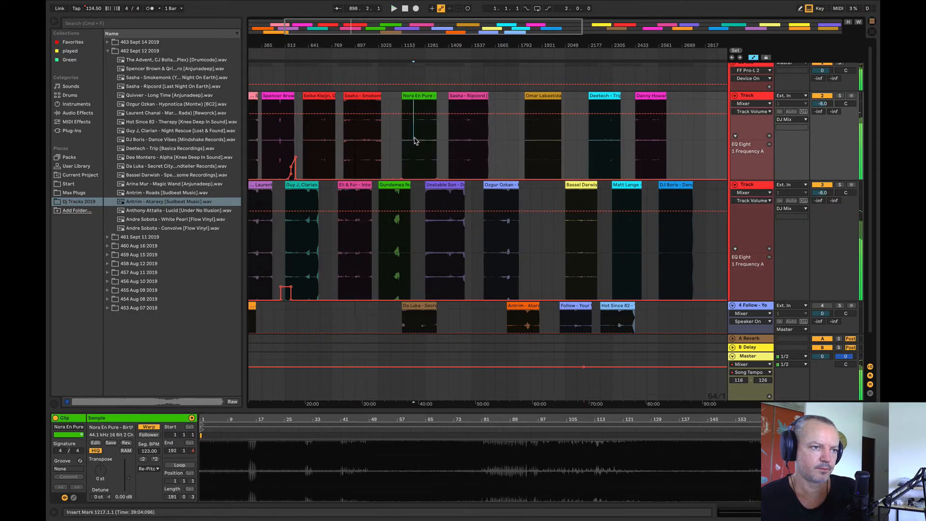
left_click(377, 241)
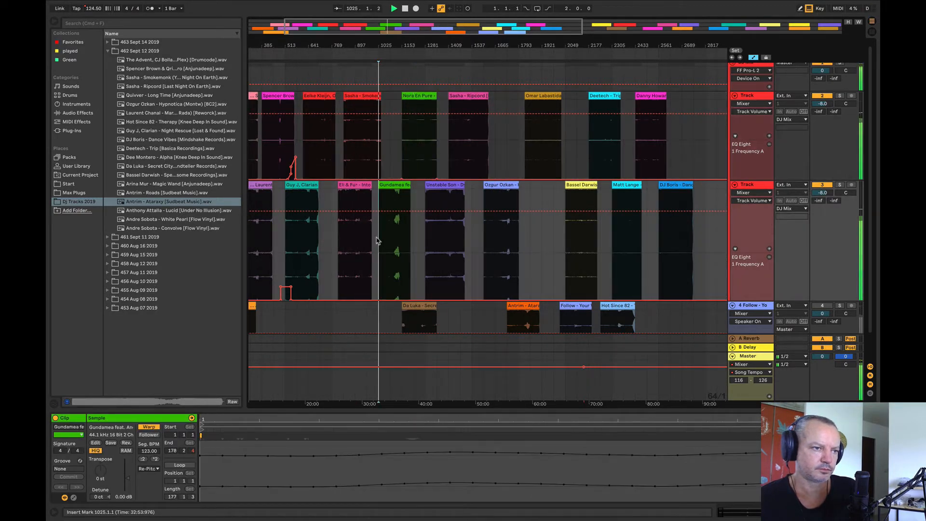
left_click(295, 240)
left_click(323, 96)
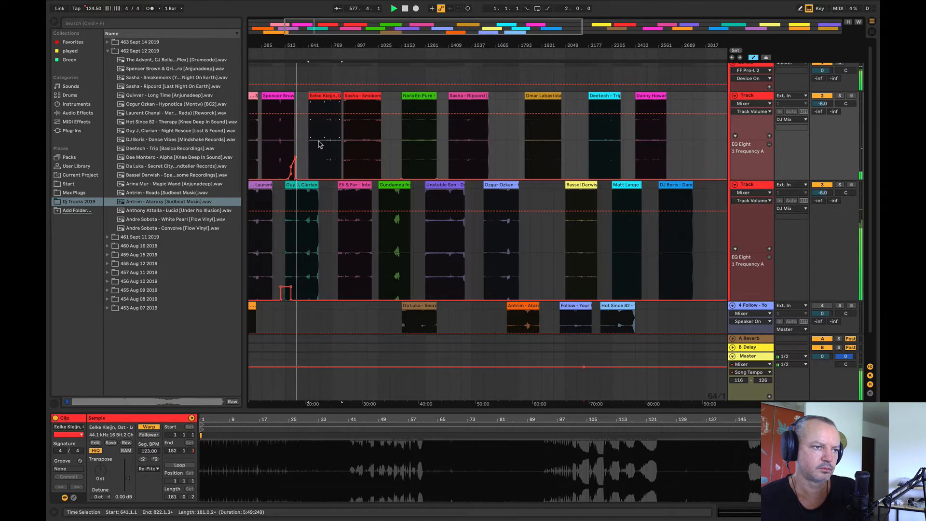
left_click(320, 145)
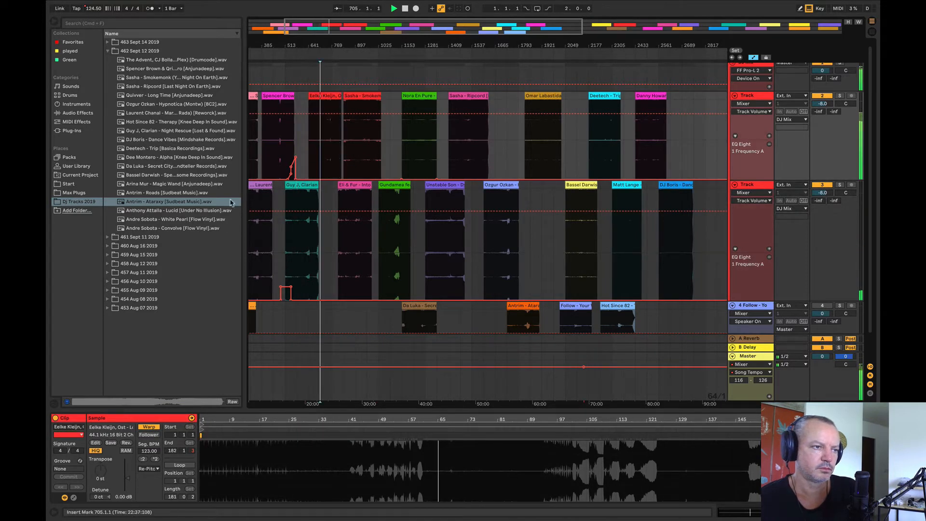
Step: Audition Anthony Attalla - Lucid from bar 2881 on the upper Track and place it on the lower Track directly ahead of Mondragon
left_click_drag(305, 46, 242, 29)
left_click_drag(171, 211, 487, 161)
left_click(497, 145)
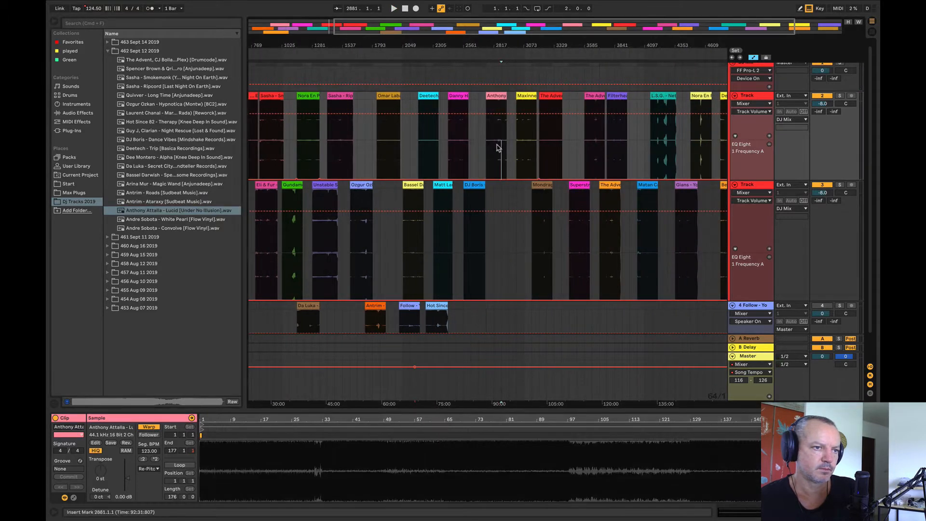
key("space")
left_click_drag(497, 101, 514, 221)
key("space")
Step: Add Andre Sobota - White Pearl to the upper Track between Danny Howard and Maxinne, and audition it from about bar 2817
left_click_drag(377, 176, 490, 141)
key("space")
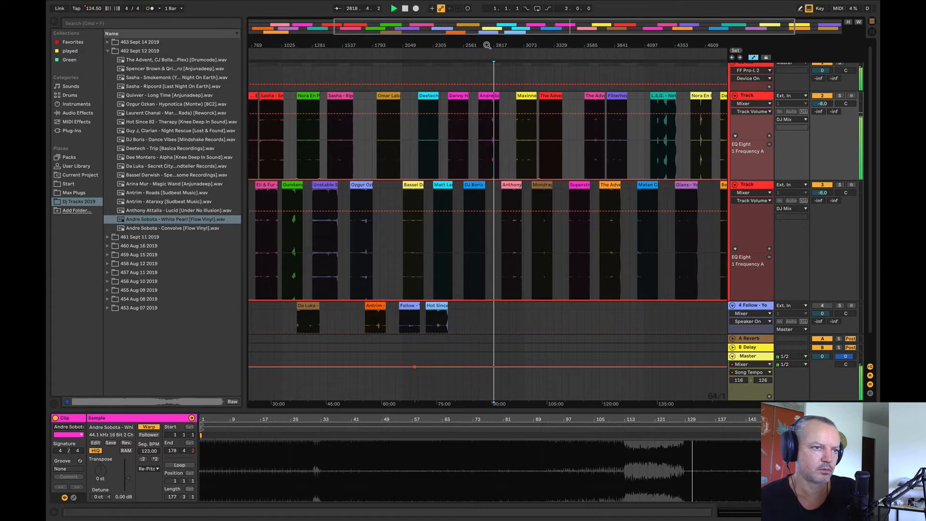
left_click_drag(487, 47, 531, 24)
key("space")
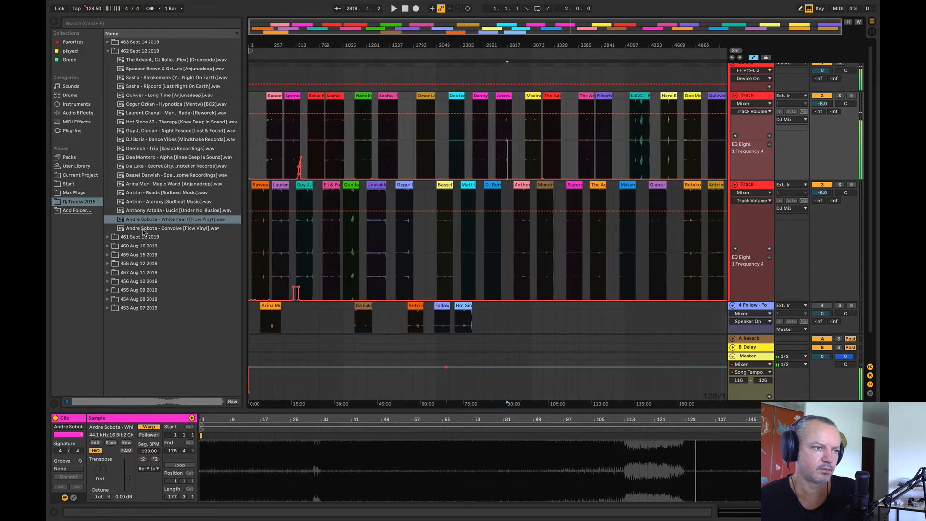
Step: Add Andre Sobota - Convolve at bar 3073 on the Follow track and play it briefly from its start
left_click_drag(143, 228, 535, 315)
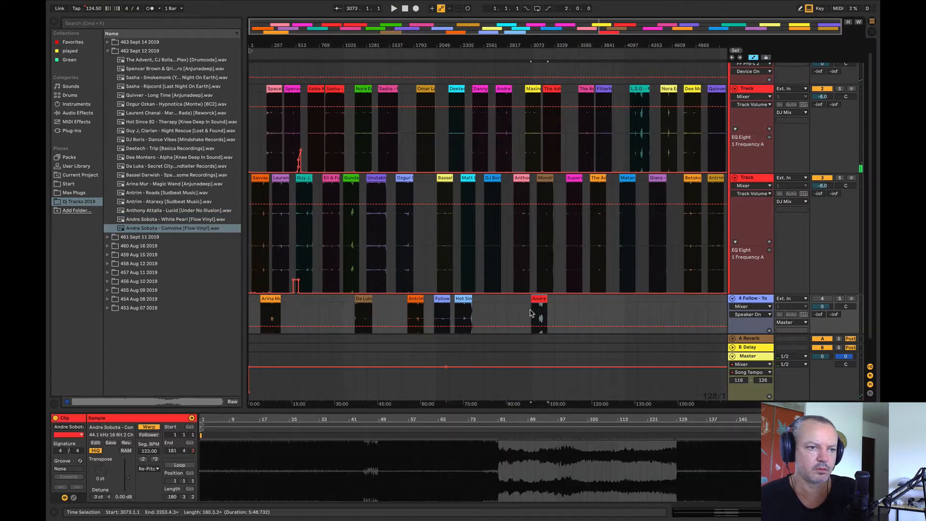
key("space")
Step: Lower the Follow track's volume to -10.8 and solo the track
key("space")
left_click_drag(823, 307, 823, 321)
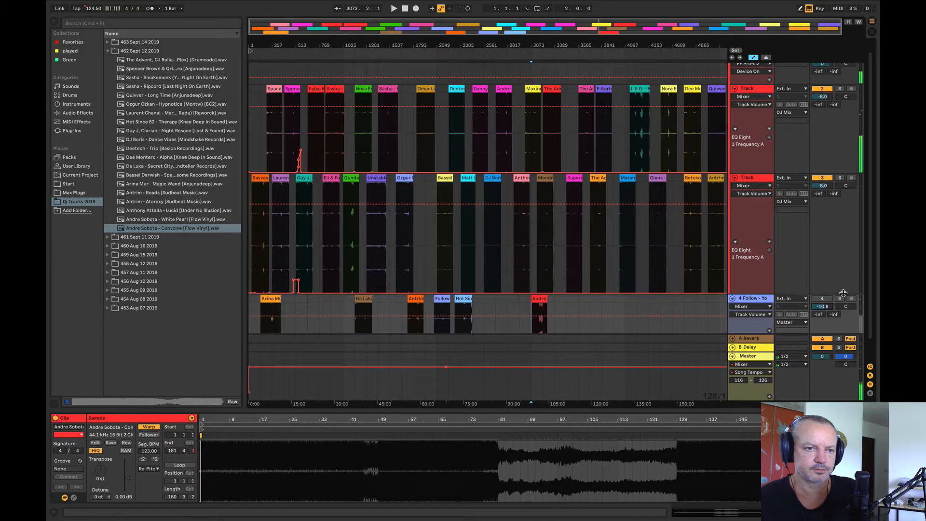
left_click(839, 299)
Step: Audition Andre Sobota - Convolve on the soloed Follow track from bar 3201
key("space")
left_click(539, 309)
key("space")
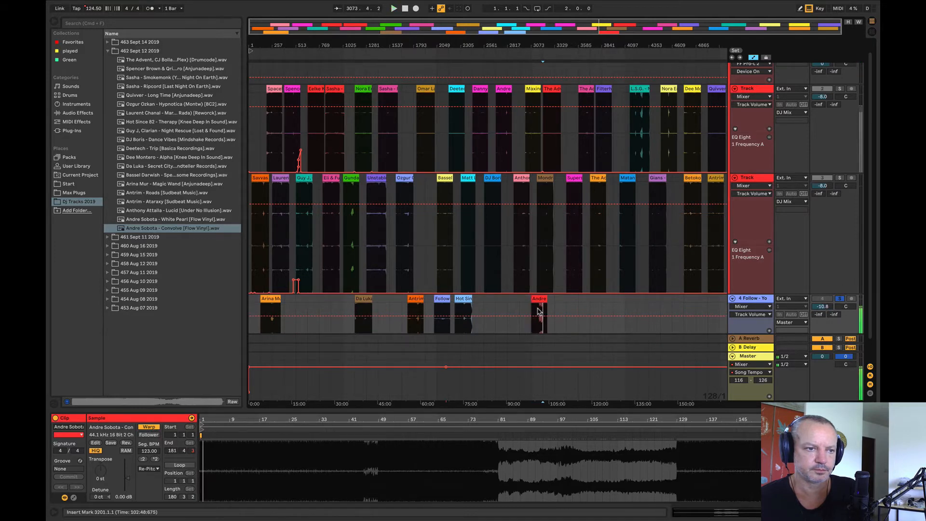
key("space")
left_click_drag(547, 45, 470, 92)
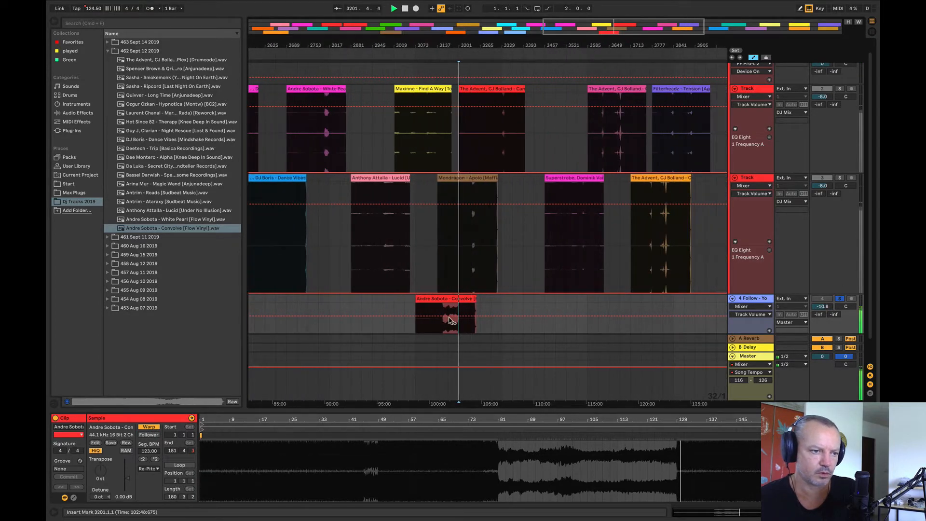
Step: Set the Follow track's volume to -8.0 and audition Andre Sobota - Convolve from bars 3169 and 3105
left_click(448, 319)
key("space")
key("space")
key("space")
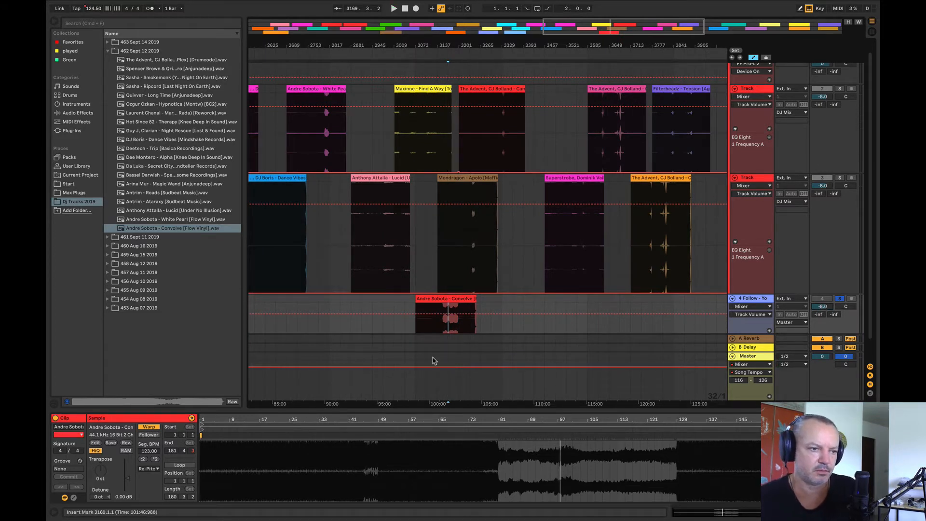
left_click(426, 318)
key("space")
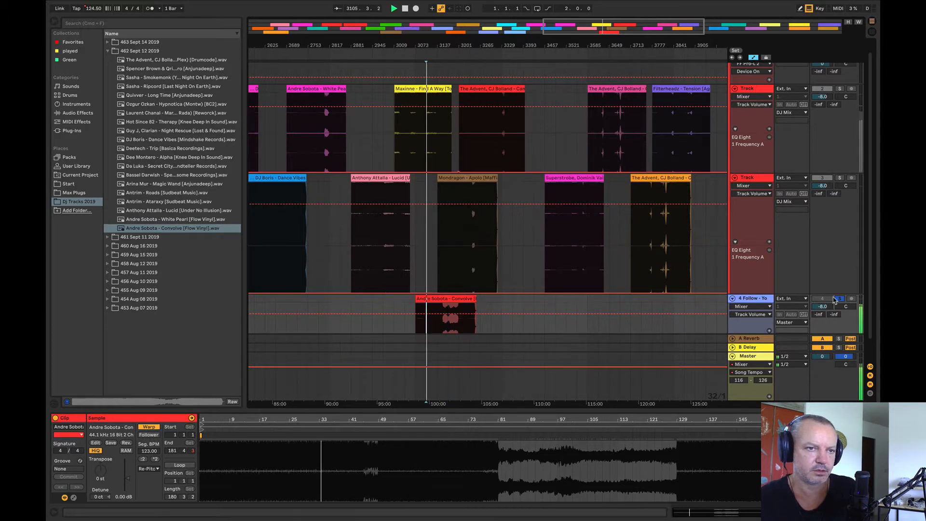
Step: Show the DJ Mix group's FF Pro-L 2 device and audition Andre Sobota - Convolve from bars 3137 and 3201
scroll(827, 289, "up", 2)
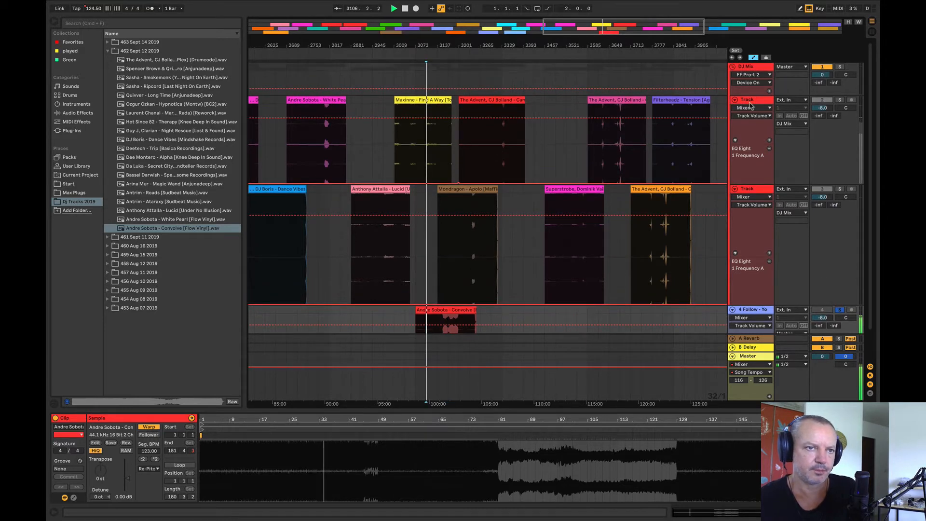
left_click(749, 67)
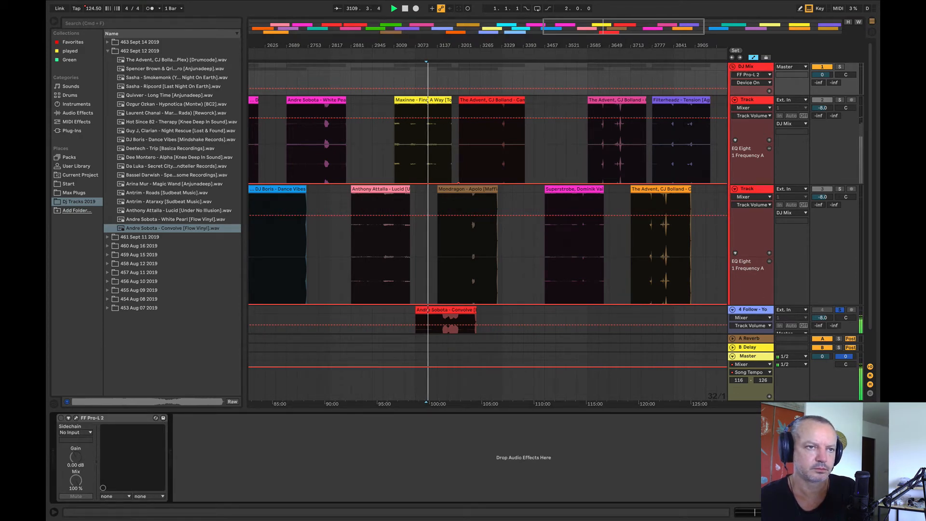
left_click_drag(647, 46, 647, 34)
left_click(493, 329)
key("space")
key("space")
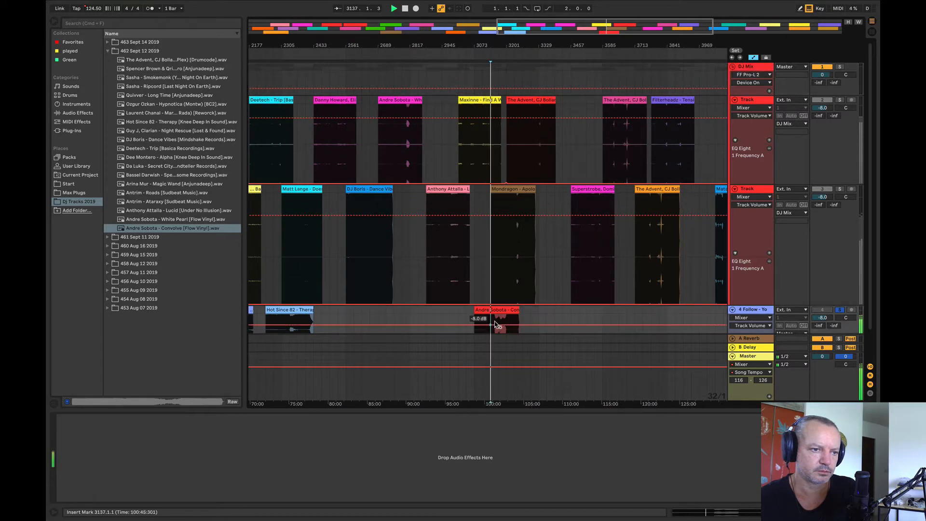
left_click(498, 323)
left_click(505, 322)
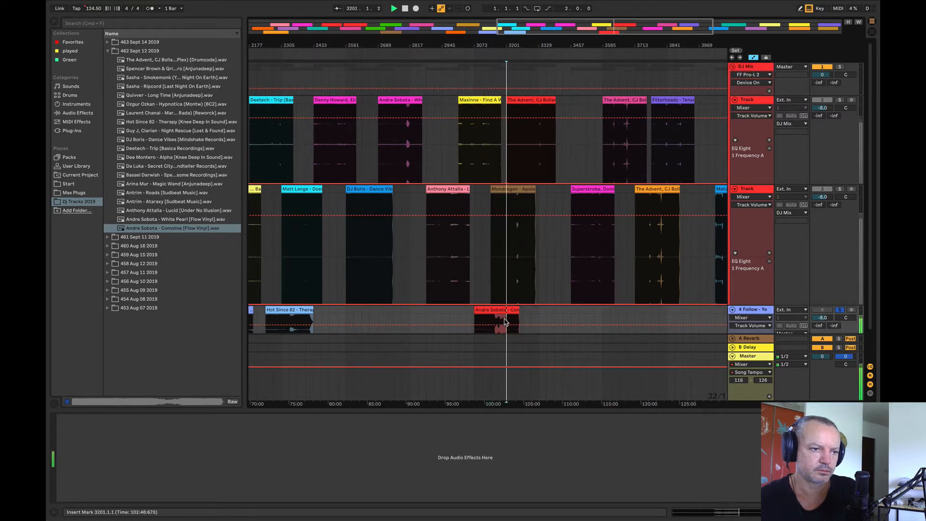
left_click(499, 310)
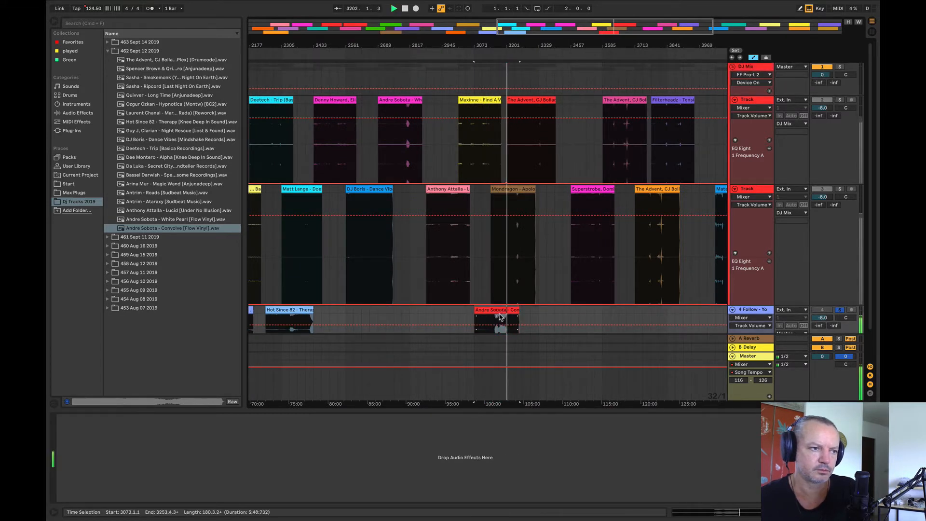
key("space")
Step: Open the 461 Sept 11 2019 folder and add Wehbba, SCB - Survival to the upper Track after Quivver - Long Time
left_click_drag(633, 44, 632, 9)
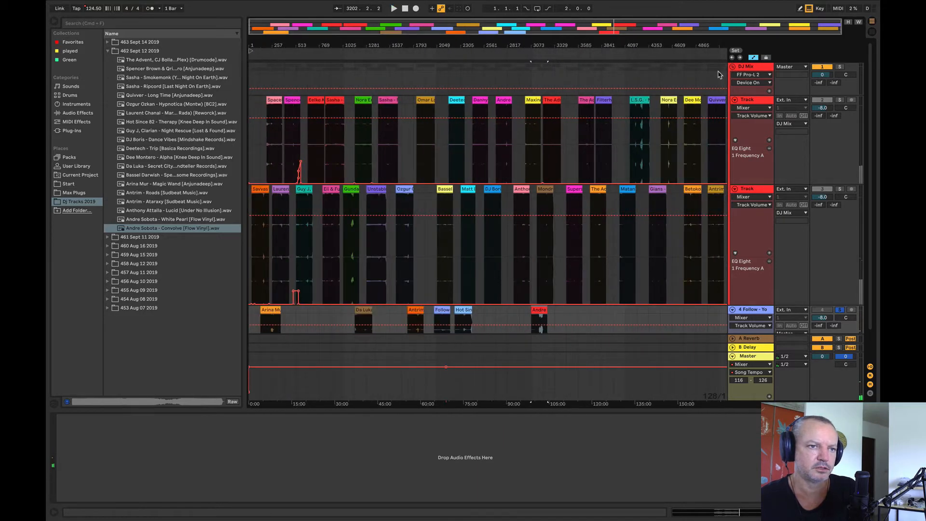
left_click_drag(723, 44, 683, 88)
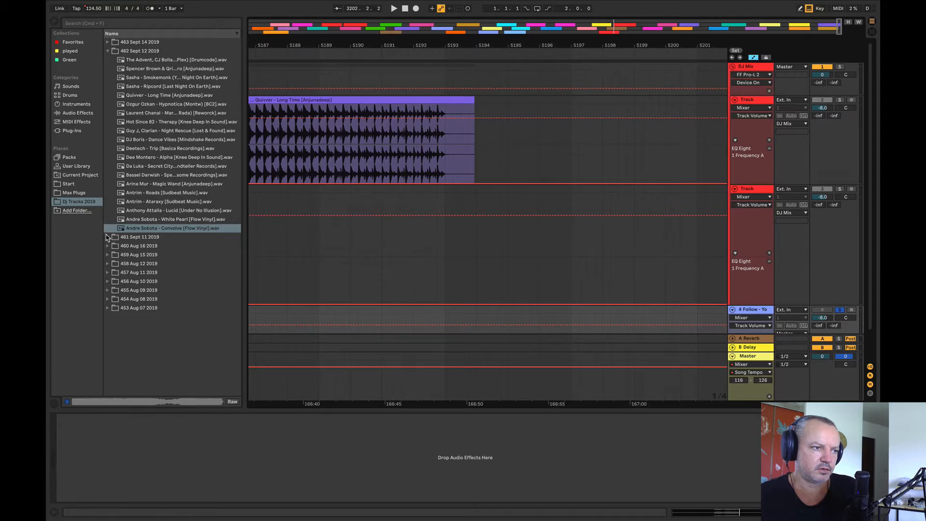
left_click(107, 237)
left_click(149, 69)
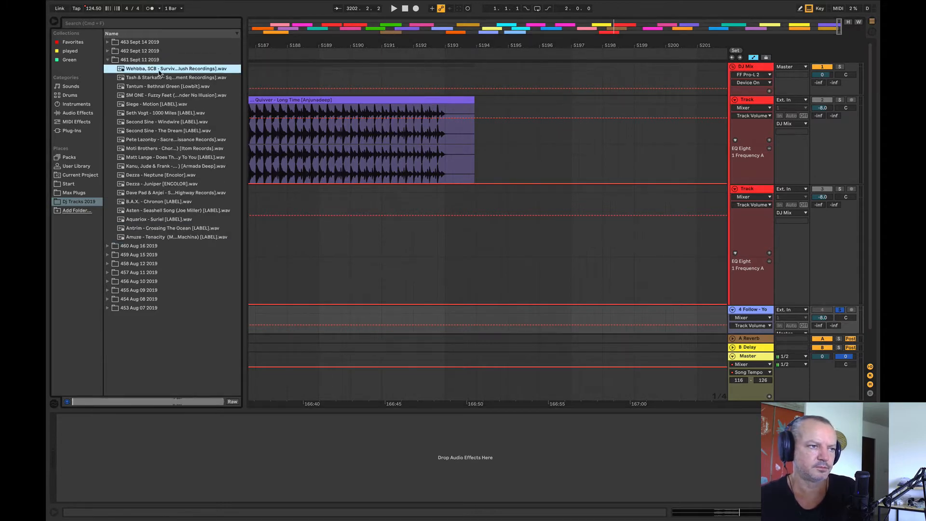
left_click_drag(160, 73, 560, 149)
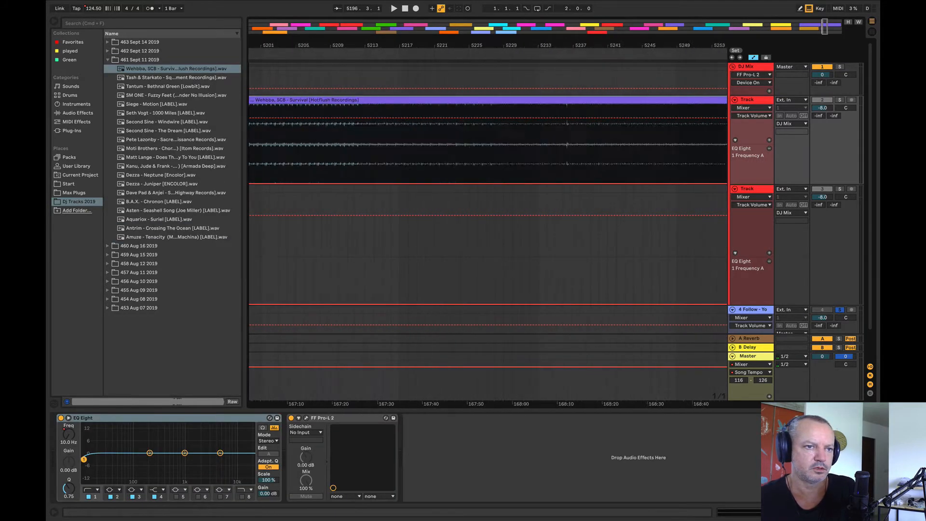
left_click_drag(329, 45, 530, 46)
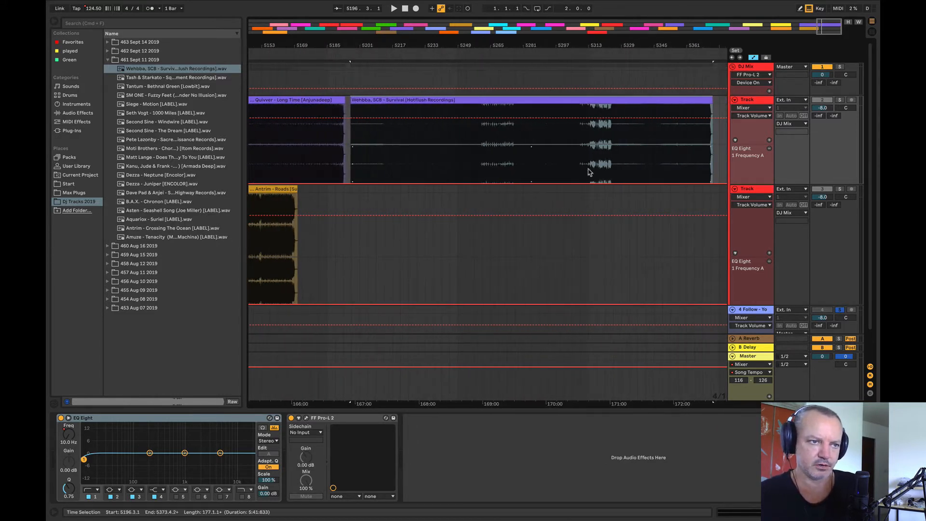
Step: Clear the Follow track's solo and audition Wehbba, SCB - Survival from bars 5281 and 5321
left_click(521, 165)
key("space")
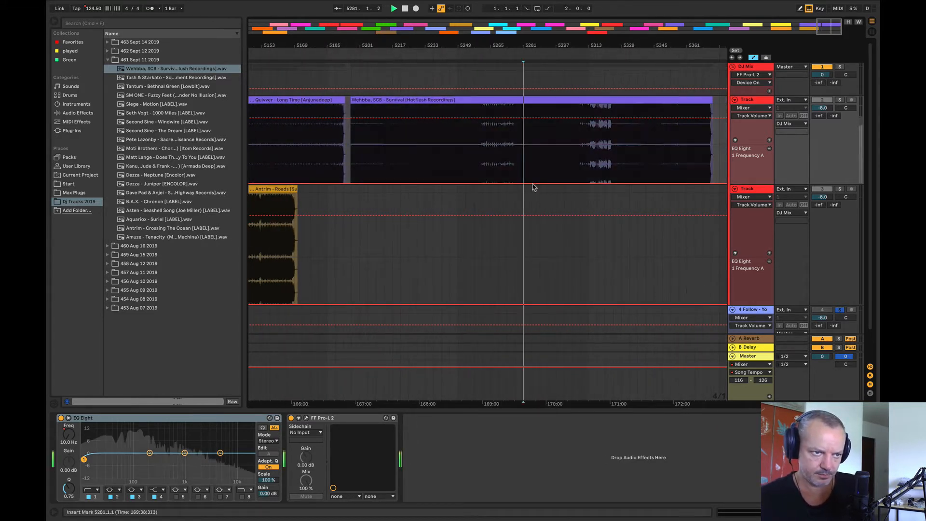
left_click(839, 100)
left_click(840, 100)
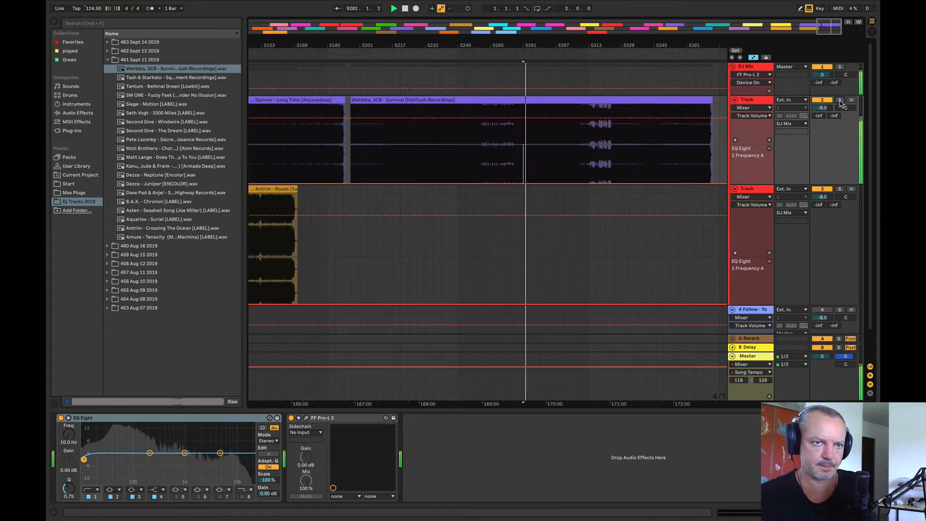
left_click(597, 149)
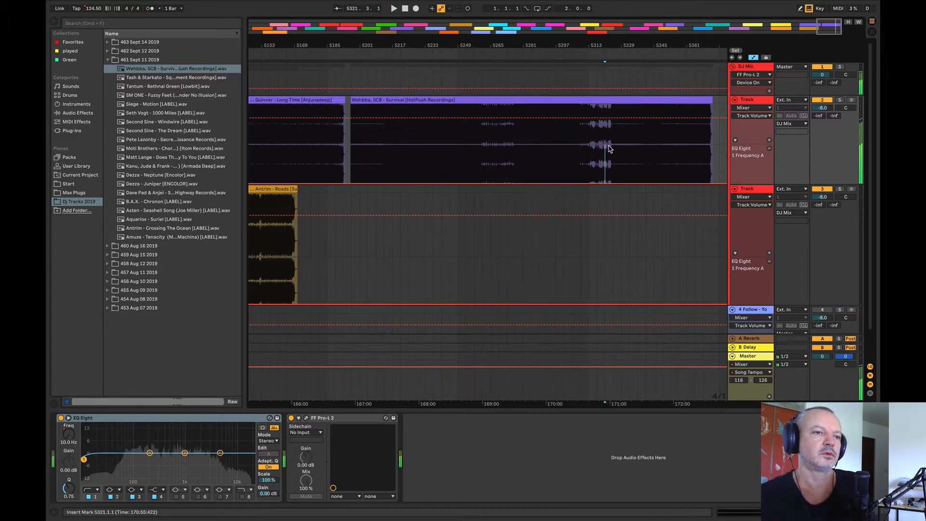
Step: Place the Tash & Starkato track over the Wehbba clip on the upper Track and audition it from bars 5249 and 5293
left_click_drag(188, 78, 351, 149)
left_click(458, 157)
key("space")
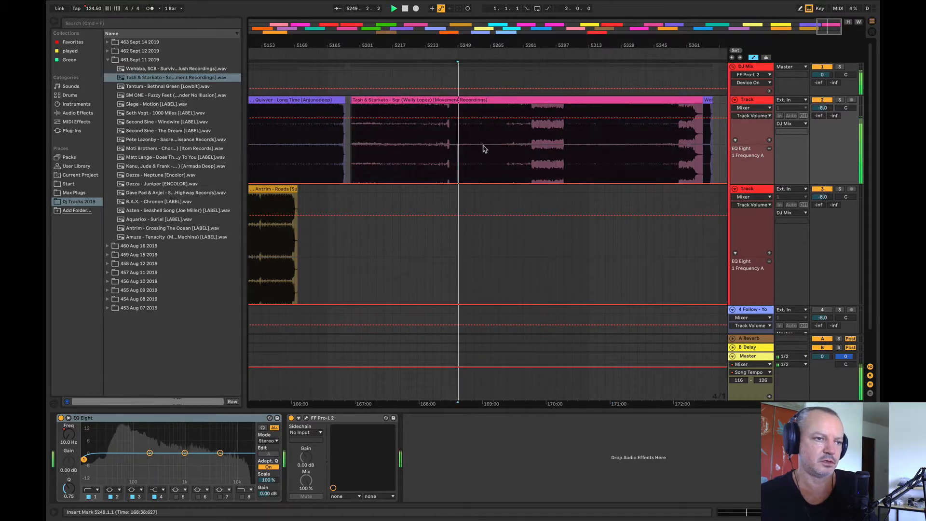
left_click(484, 149)
left_click(547, 152)
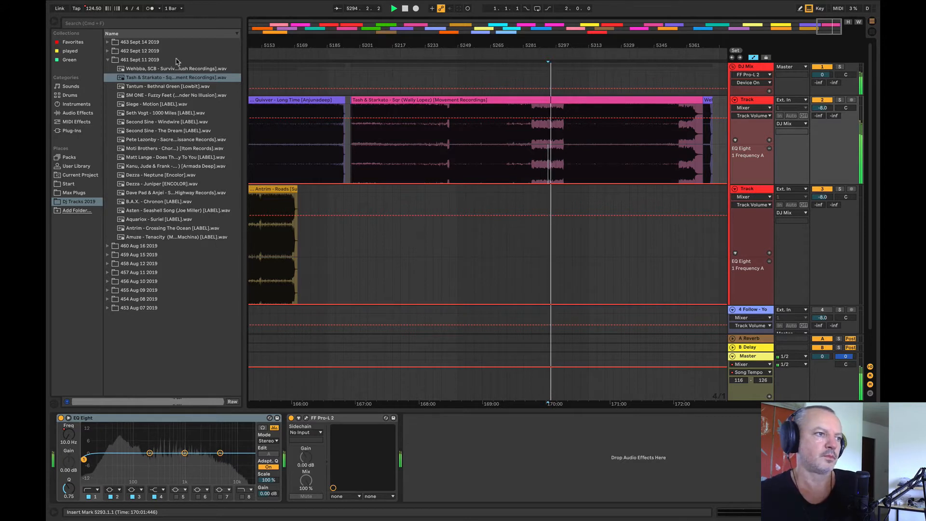
Step: Place Tantum - Bethnal Green over the Tash & Starkato clip and audition it from bar 5293
left_click_drag(149, 88, 362, 124)
key("space")
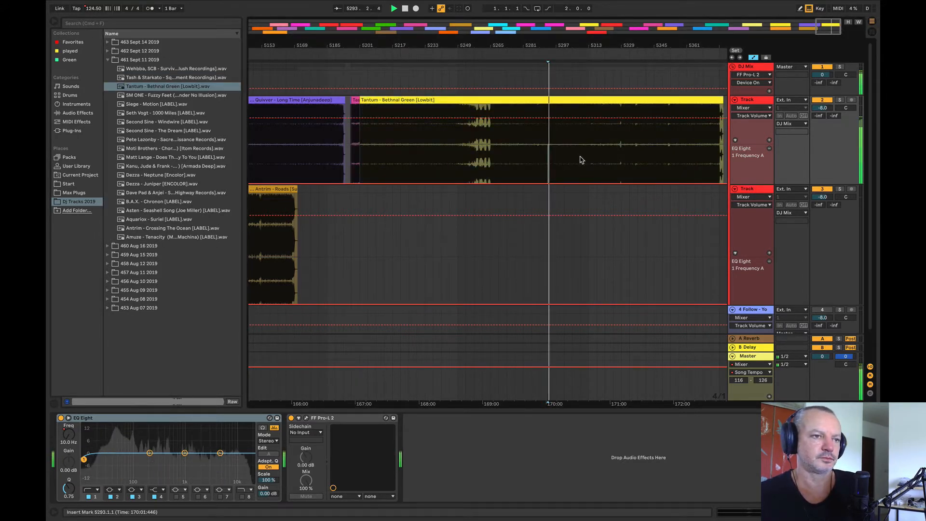
Step: Place SM ONE - Fuzzy Feet over the Tantum clip at about bar 5217 and audition it from bar 5301
left_click_drag(149, 95, 400, 141)
key("space")
left_click(613, 149)
left_click(564, 149)
key("space")
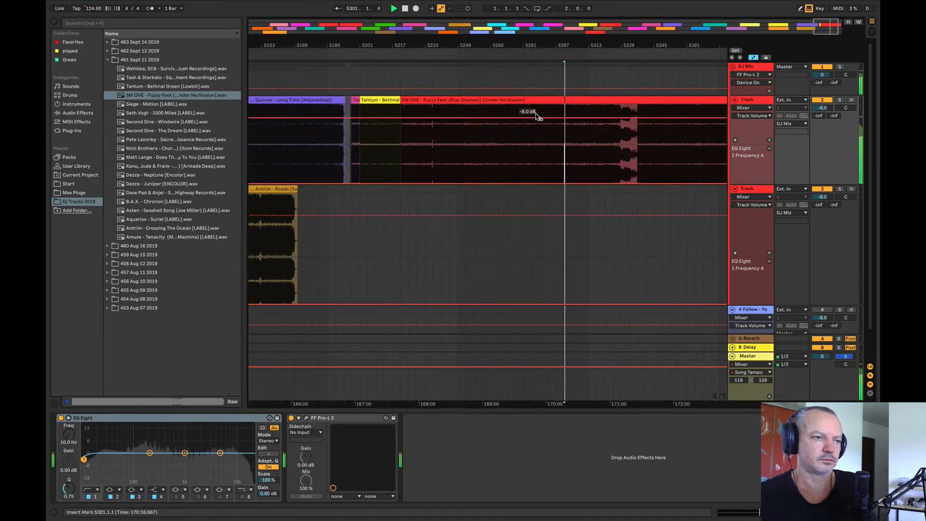
Step: Audition further sections of SM ONE - Fuzzy Feet from bars 5337, 5265 and 5249
key("minus")
left_click(605, 153)
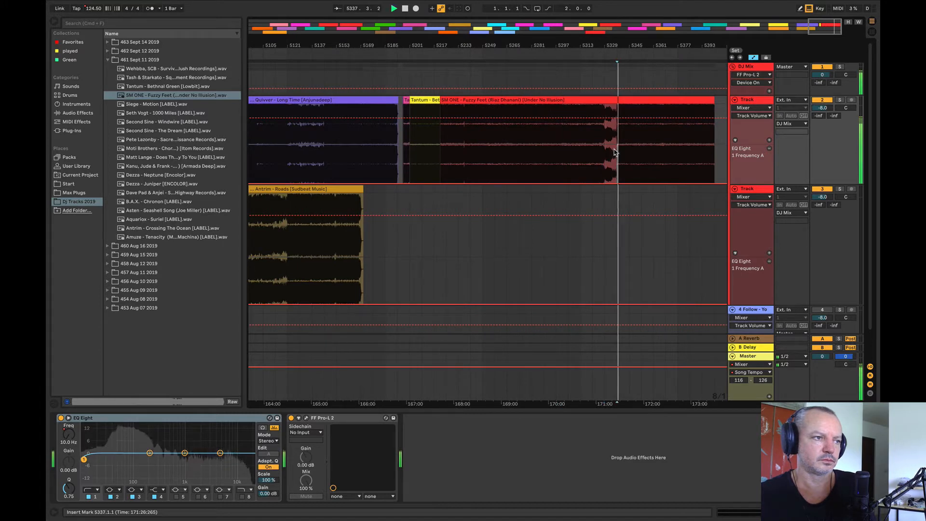
left_click(587, 152)
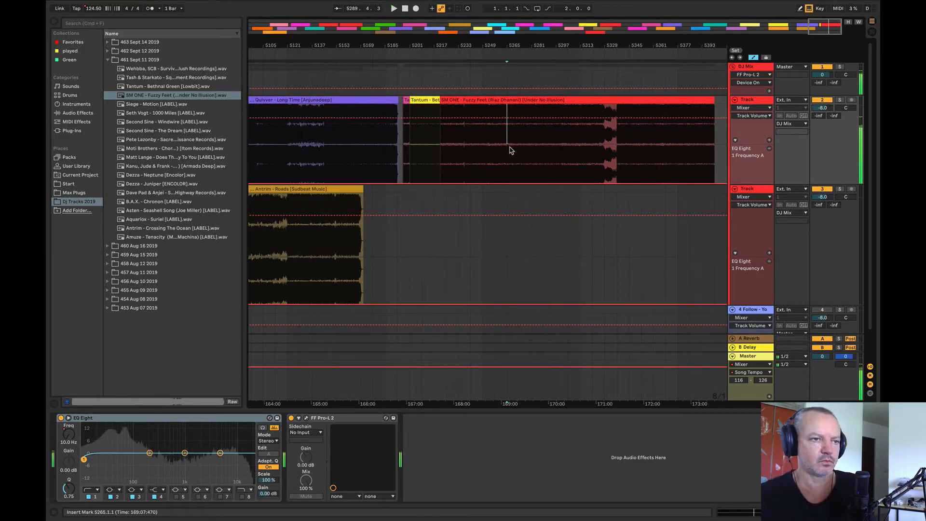
left_click(477, 155)
key("space")
key("space")
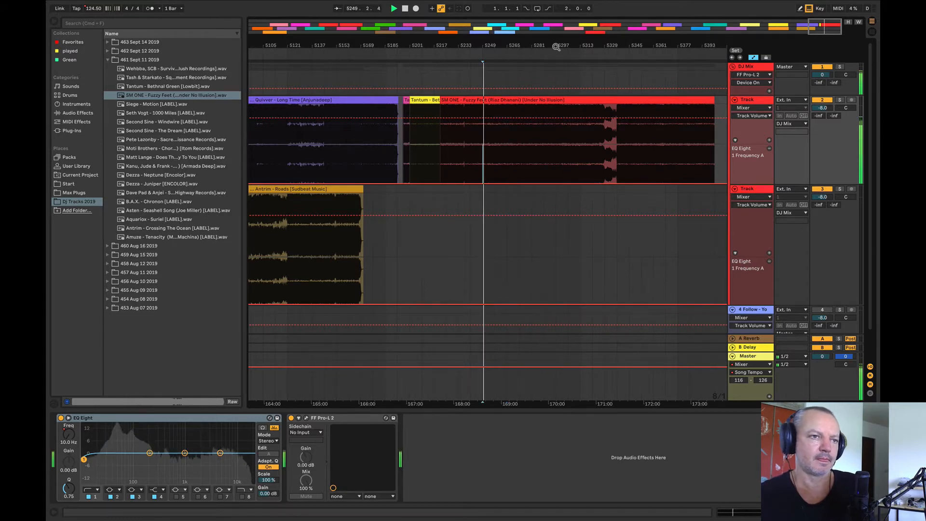
Step: Place Siege - Motion at bar 5197 on the upper Track and audition it from bars 5281, 5313 and 5321
left_click_drag(557, 47, 562, 50)
left_click_drag(153, 103, 419, 128)
left_click(544, 156)
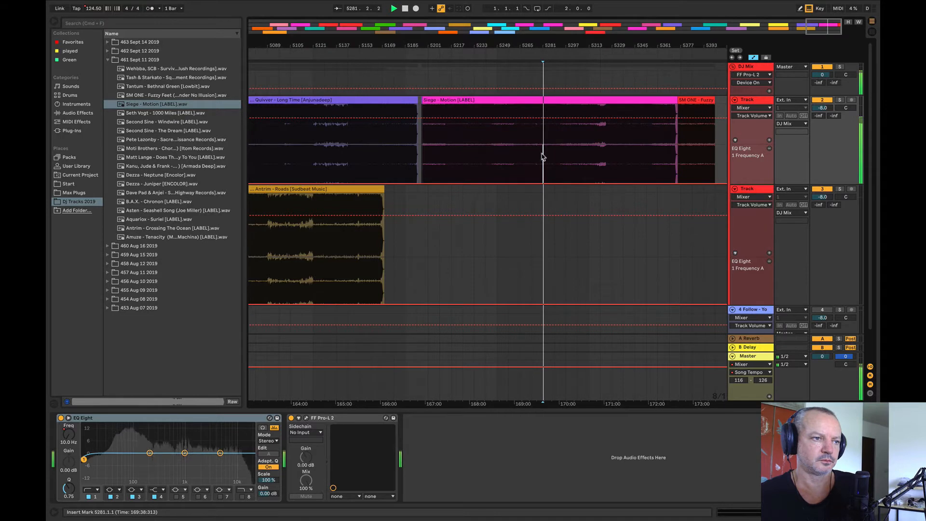
left_click(588, 153)
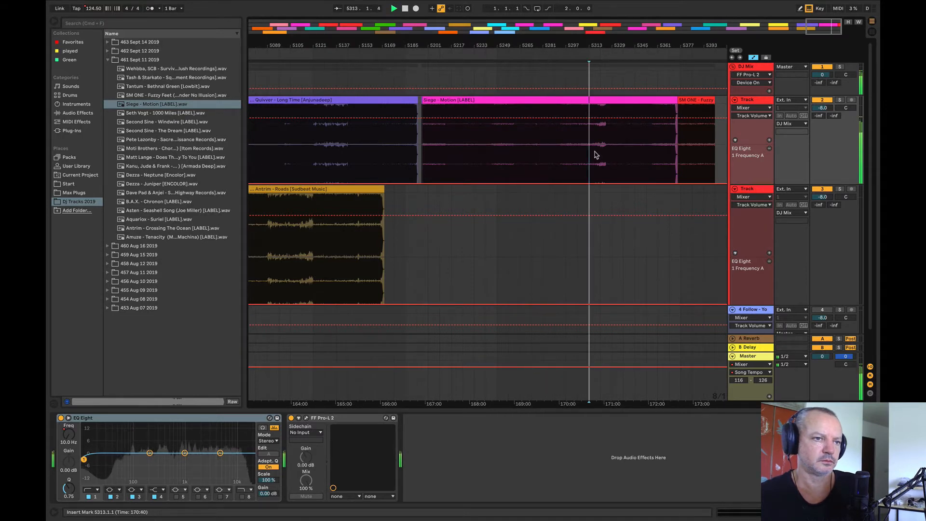
left_click(600, 153)
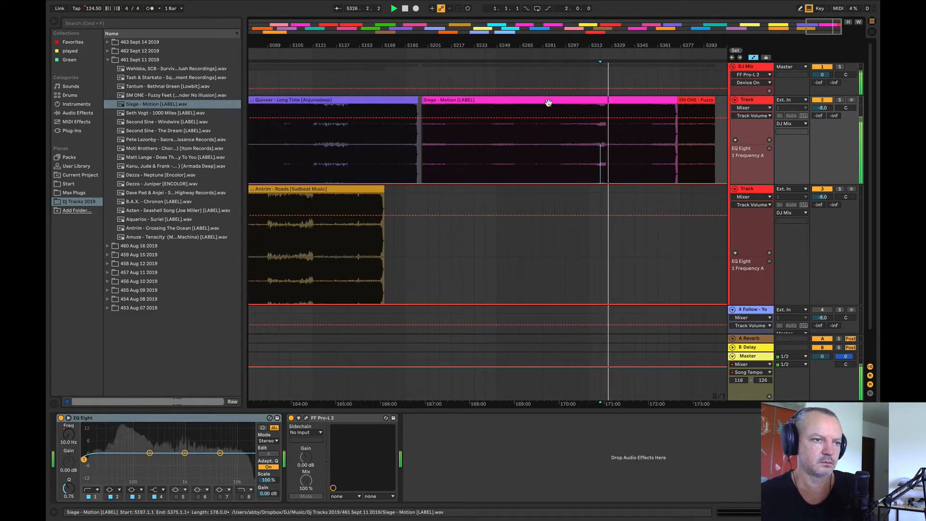
Step: Place Seth Vogt - 1000 Miles at bar 5249 on the upper Track and audition it from bars 5313 and 5329
left_click_drag(141, 113, 498, 139)
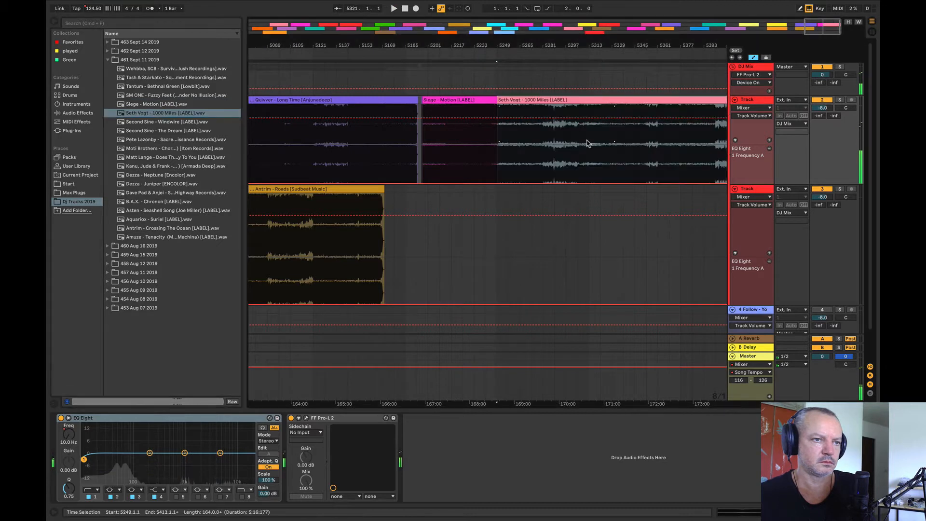
left_click(587, 139)
key("space")
key("space")
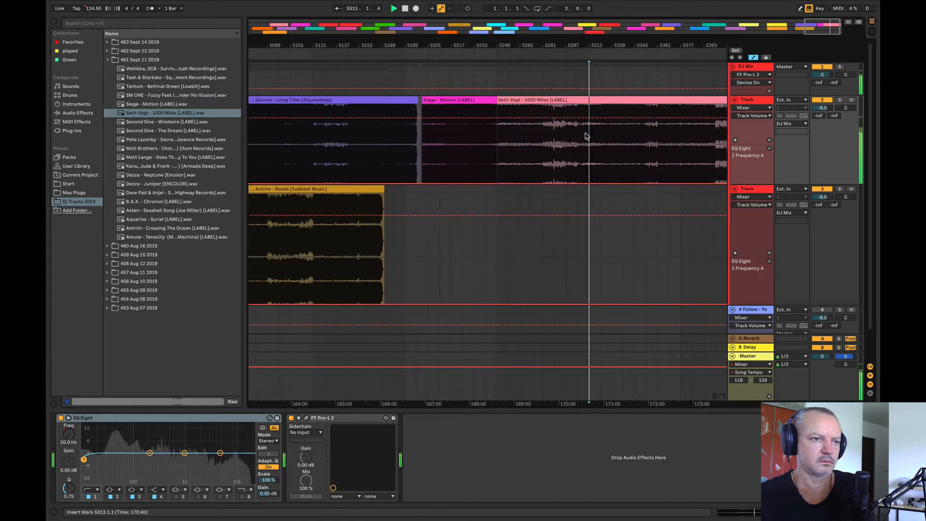
left_click(601, 153)
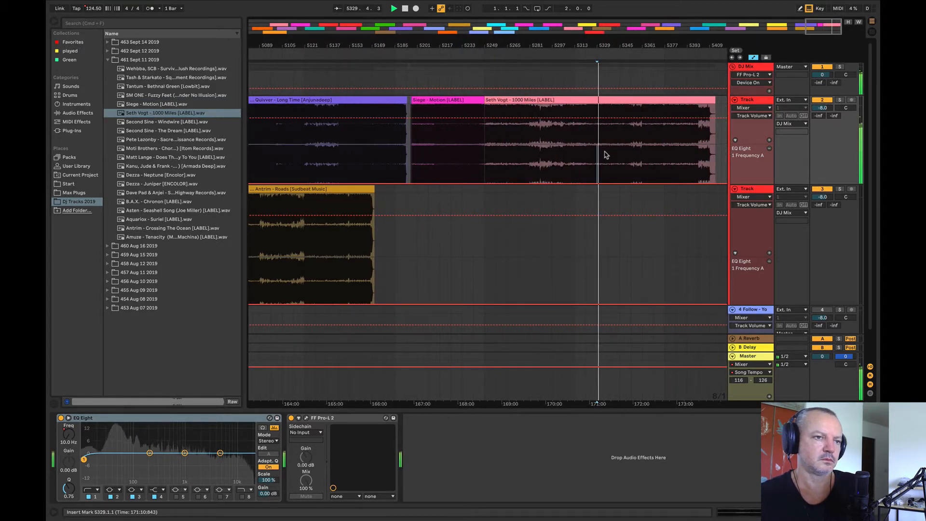
left_click_drag(548, 45, 548, 10)
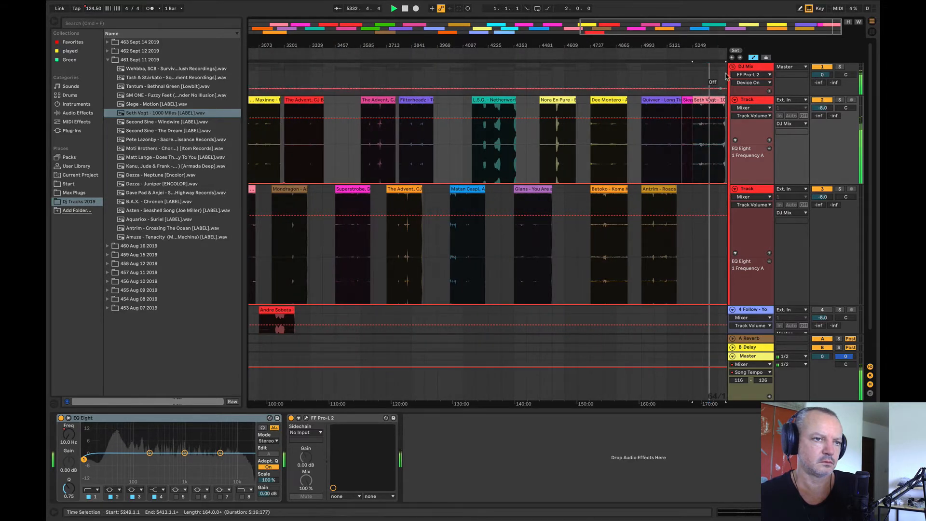
left_click_drag(723, 47, 723, 81)
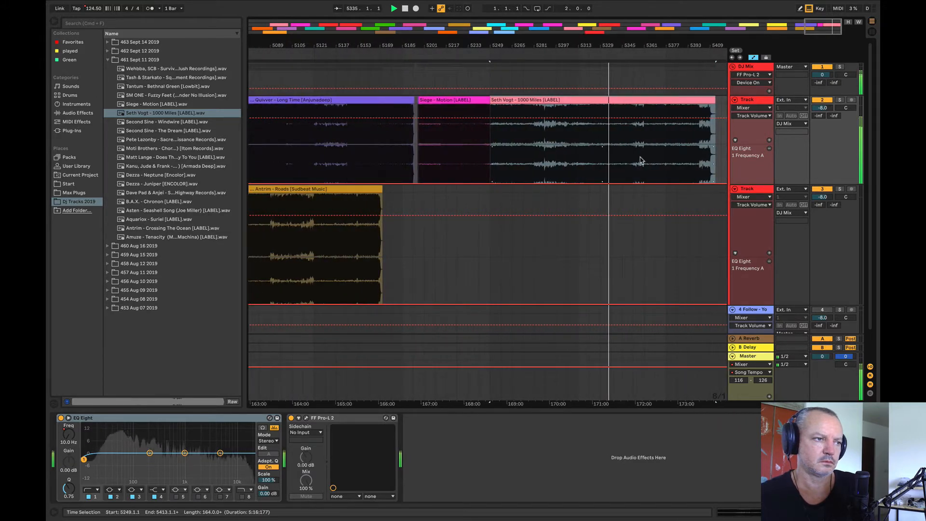
key("space")
Step: Place Second Sine - Windwire over the Siege and Seth Vogt clips on the upper Track and audition it from bars 5297, 5305 and 5337
left_click_drag(161, 121, 446, 148)
left_click(556, 152)
key("space")
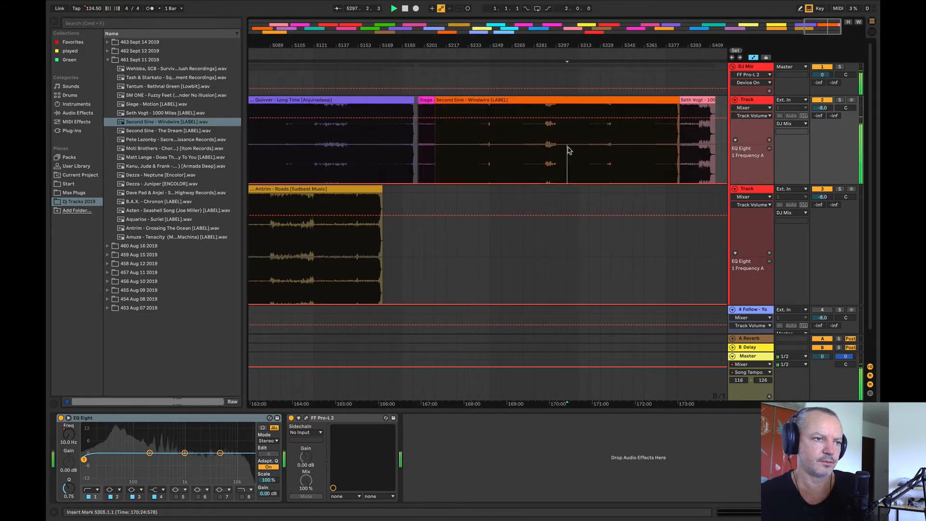
left_click(609, 138)
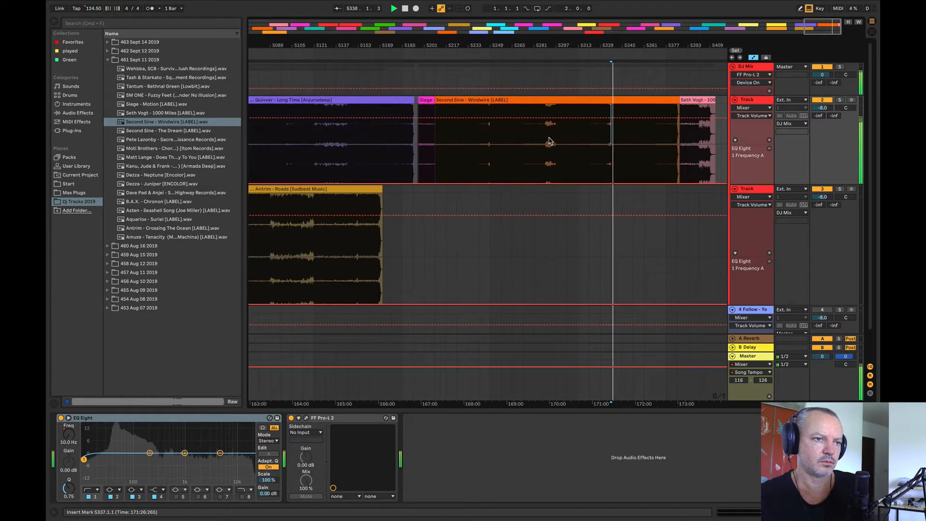
Step: Audition the loud middle section of Second Sine - Windwire from about bar 5289 and from bar 5294
left_click_drag(549, 141, 551, 141)
key("space")
key("space")
left_click_drag(559, 47, 551, 84)
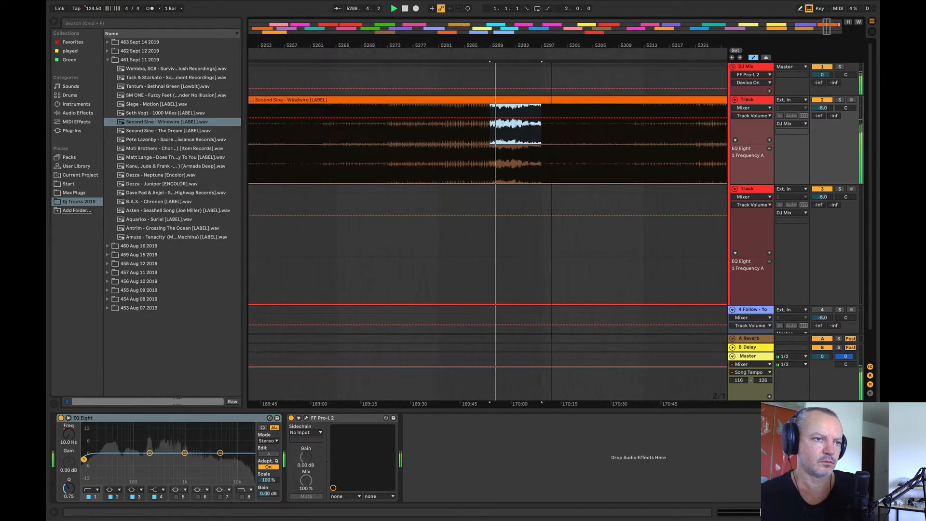
left_click(509, 149)
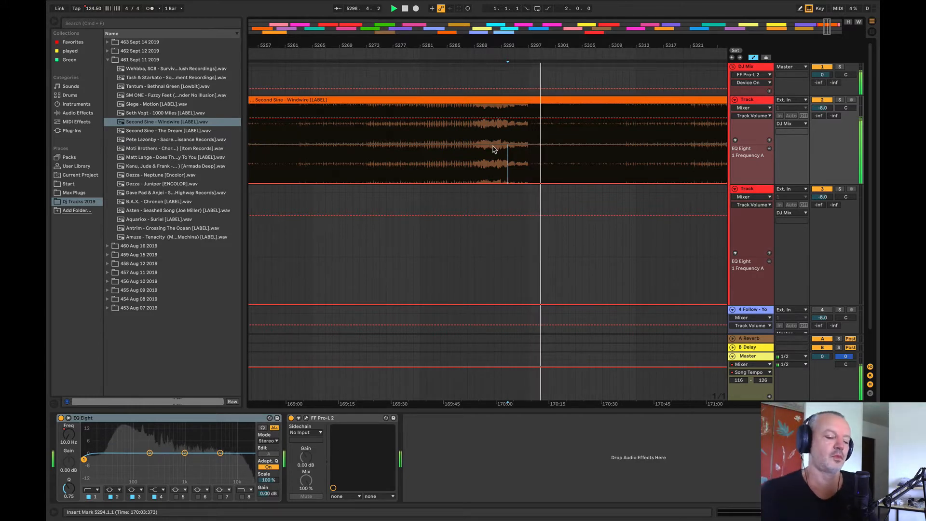
scroll(461, 171, "up", 1)
scroll(461, 171, "down", 3)
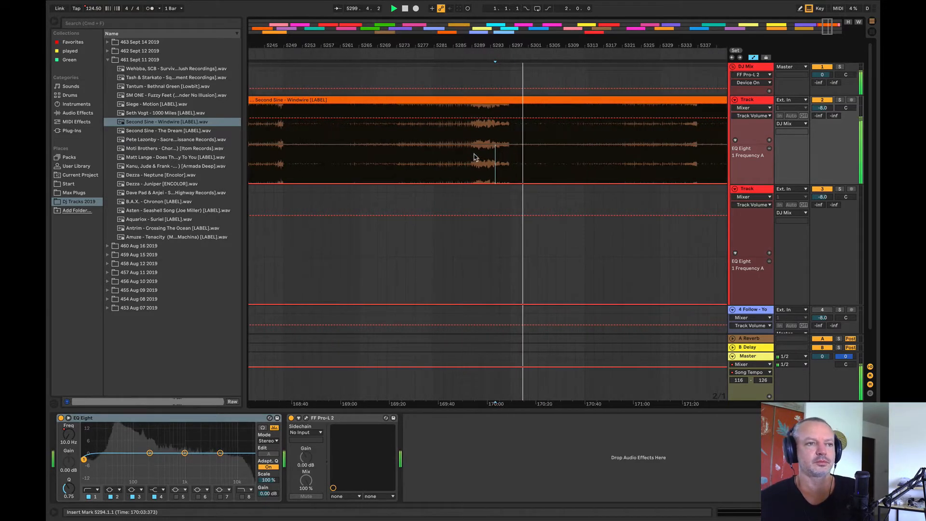
Step: Move the Second Sine - Windwire clip from the upper Track to bar 5073 on track 5
scroll(575, 145, "down", 4)
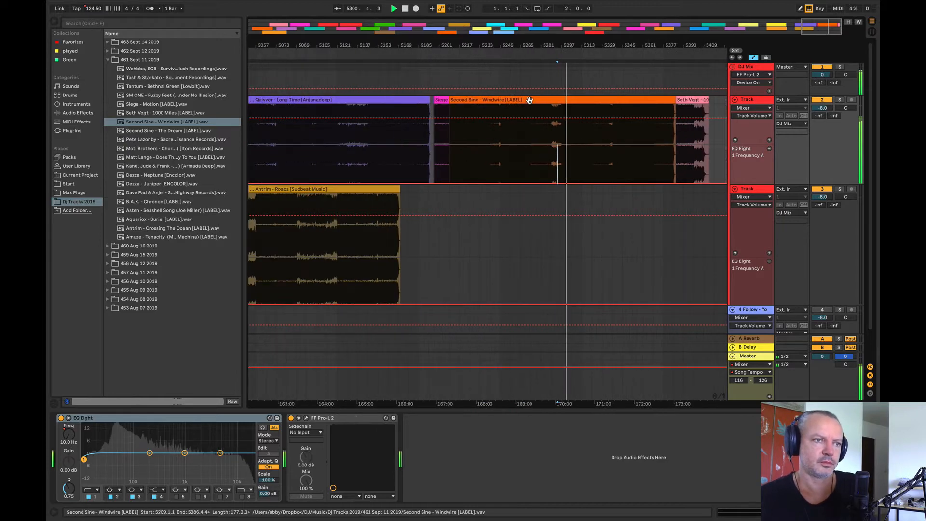
left_click_drag(529, 100, 345, 310)
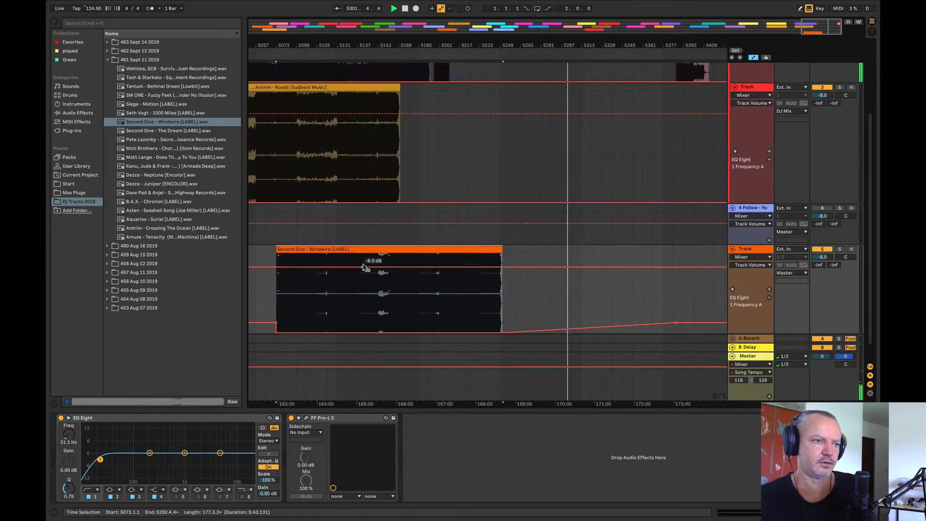
Step: Place Second Sine - The Dream at bar 5241 on track 3 and audition its loud middle section around bar 5321
left_click_drag(145, 131, 579, 143)
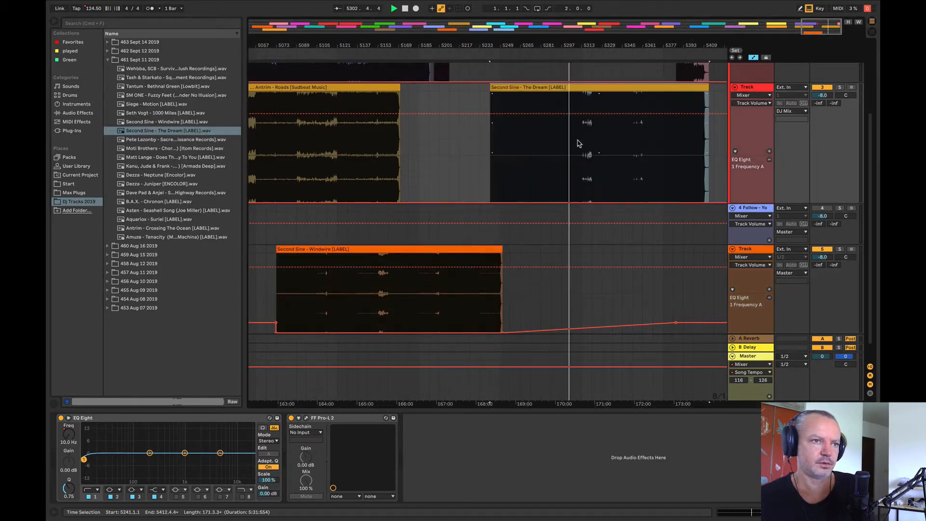
left_click(586, 146)
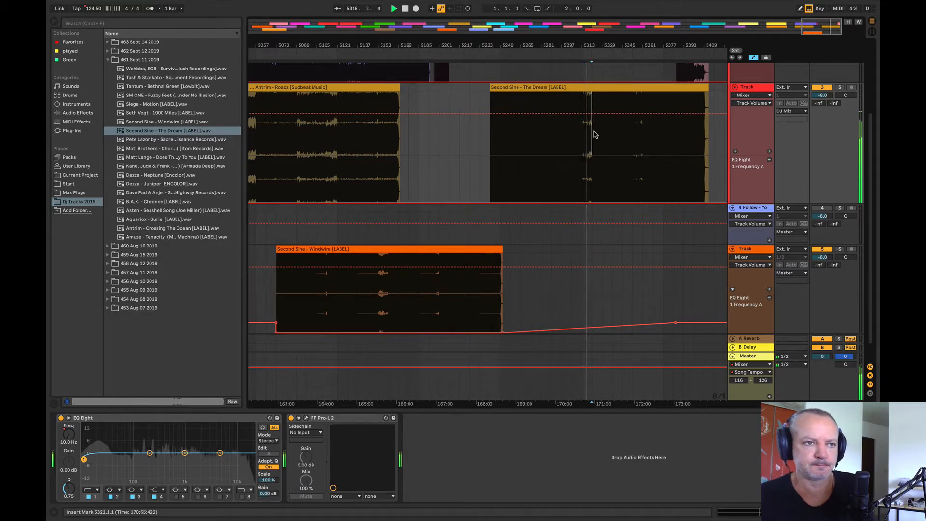
key("space")
key("space")
Step: Move both Second Sine clips to track 4, with The Dream at about bar 3585 and Windwire at bar 3841
left_click_drag(548, 43, 654, 45)
left_click_drag(678, 85, 403, 228)
left_click_drag(574, 250, 493, 222)
key("space")
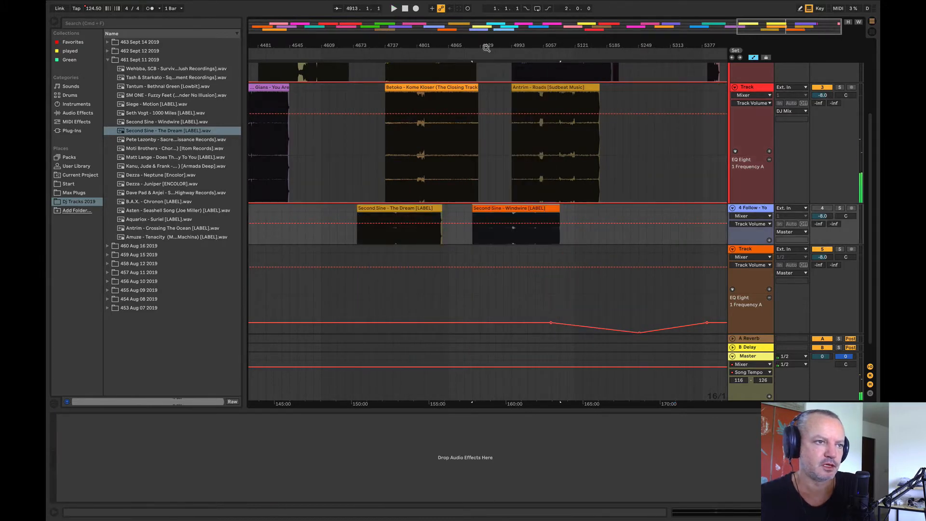
left_click_drag(486, 47, 676, 23)
left_click_drag(658, 208, 567, 215)
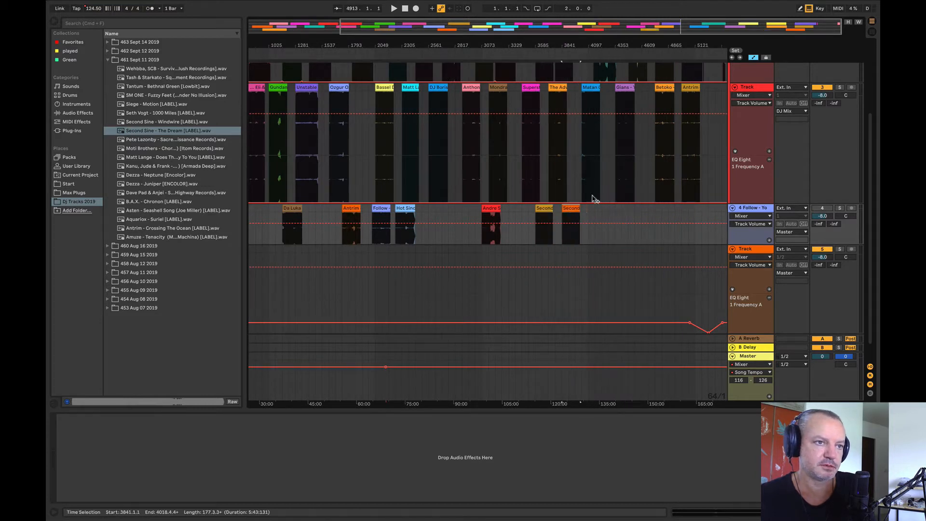
Step: Place Pete Lazonby - Sacred Cycles at bar 5505 on track 3 and audition it from bars 5601, 5625 and 5641
left_click_drag(558, 43, 585, 42)
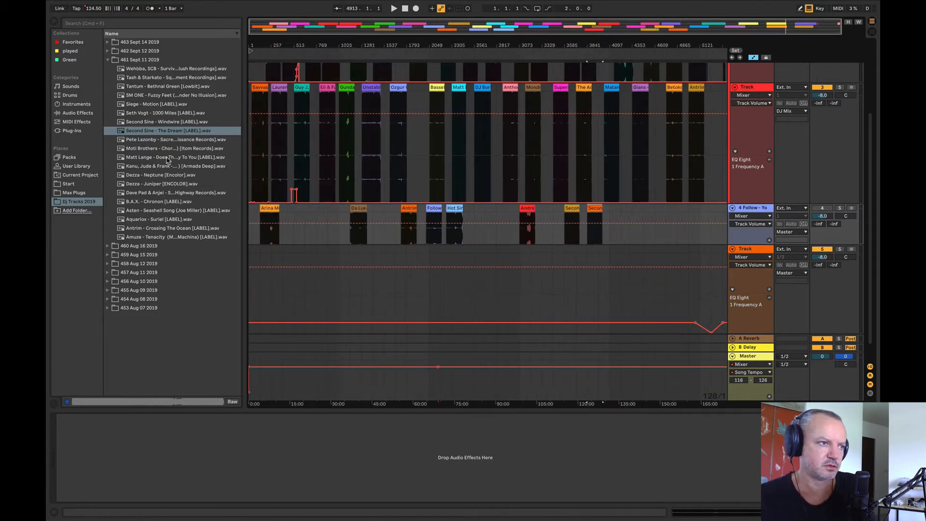
left_click_drag(147, 139, 719, 151)
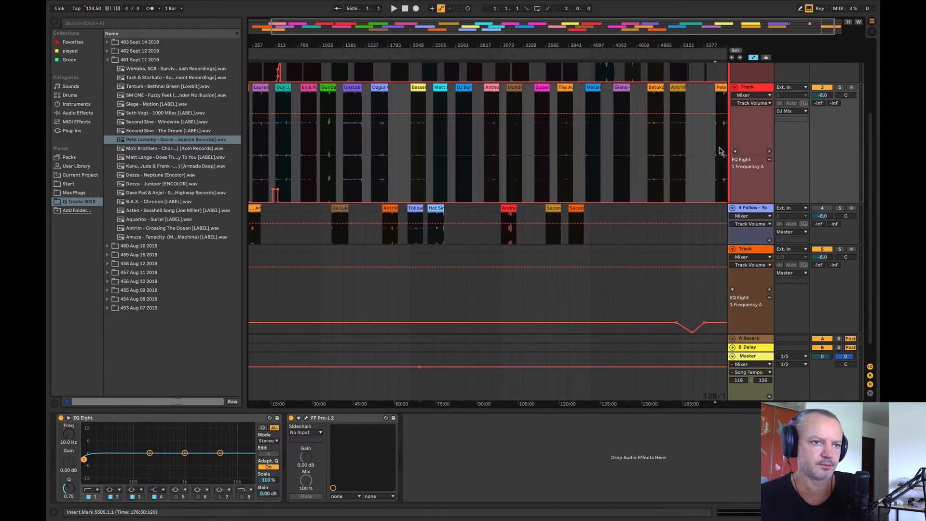
key("space")
left_click_drag(715, 45, 635, 36)
left_click_drag(725, 41, 660, 70)
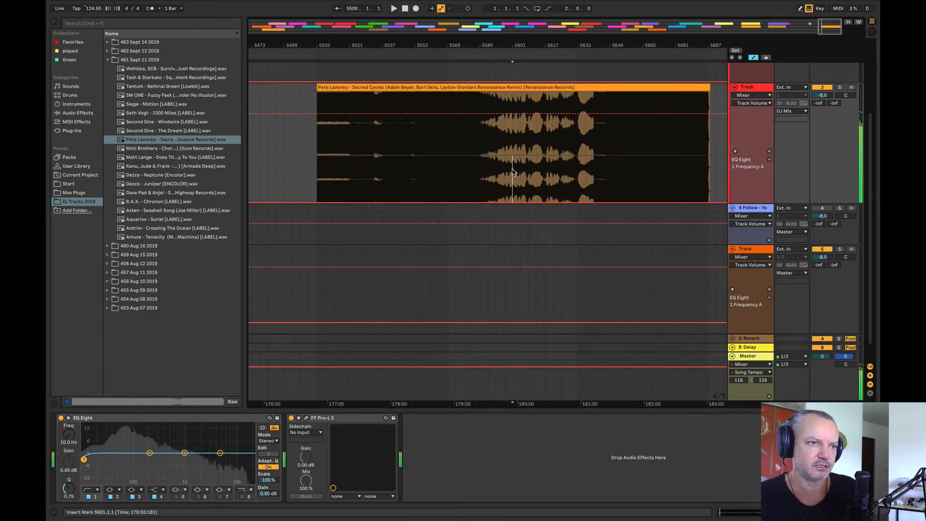
left_click(531, 168)
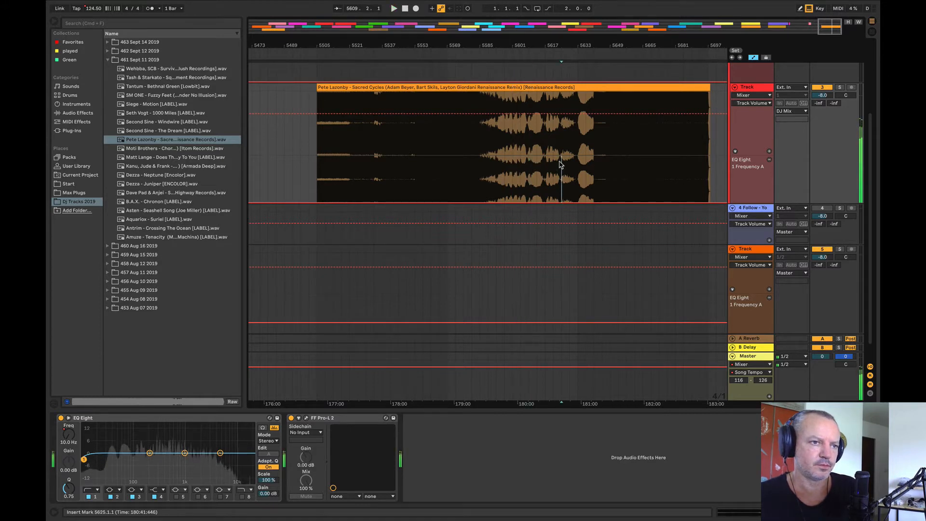
left_click(561, 164)
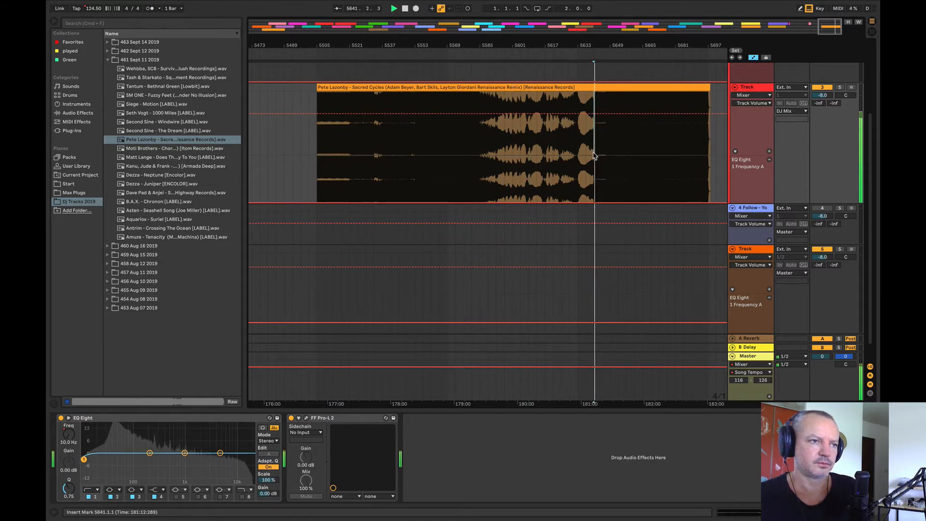
Step: Stop playback and move Pete Lazonby - Sacred Cycles to about bar 5493 on track 4
key("space")
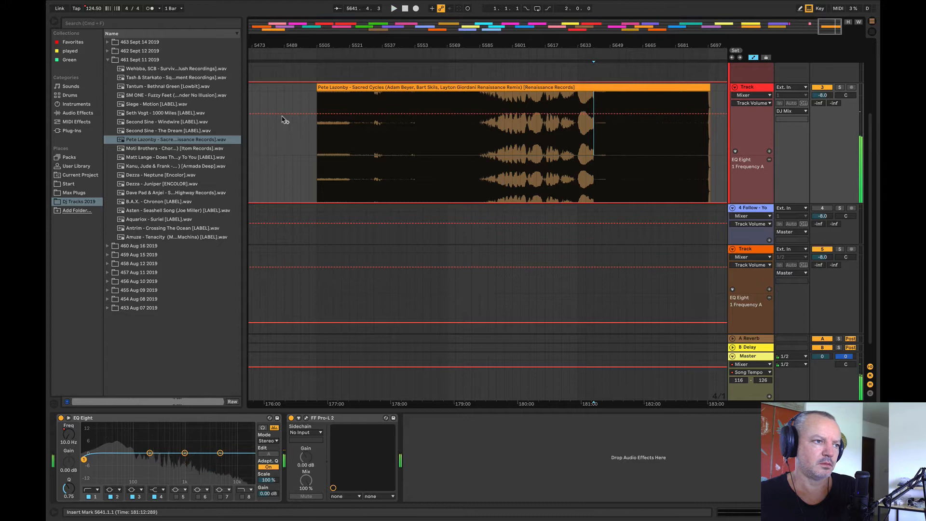
left_click(399, 86)
left_click_drag(398, 88, 378, 223)
Step: Place Moti Brothers - Chordy at bar 5549 on track 3 and audition it from bars 5613, 5633 and 5645
left_click_drag(169, 148, 422, 153)
left_click(538, 157)
key("space")
key("space")
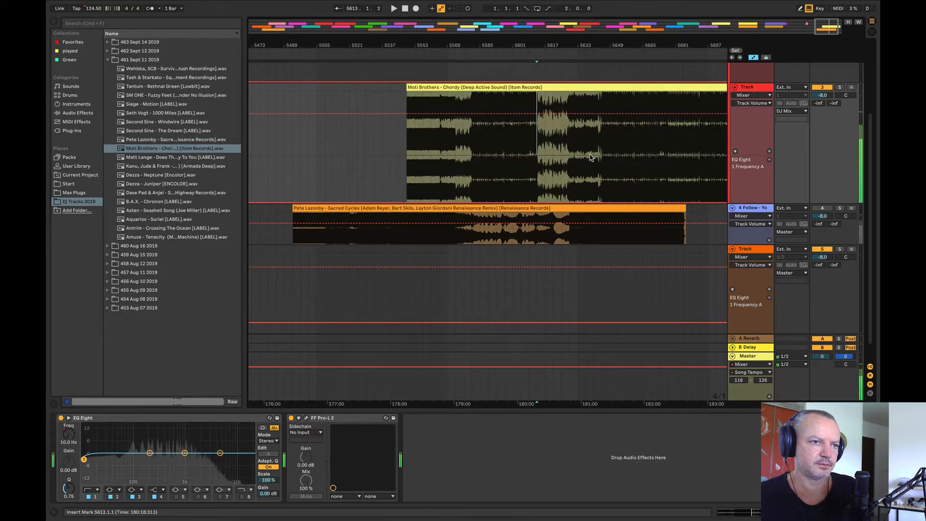
left_click(578, 158)
key("space")
left_click(602, 149)
key("space")
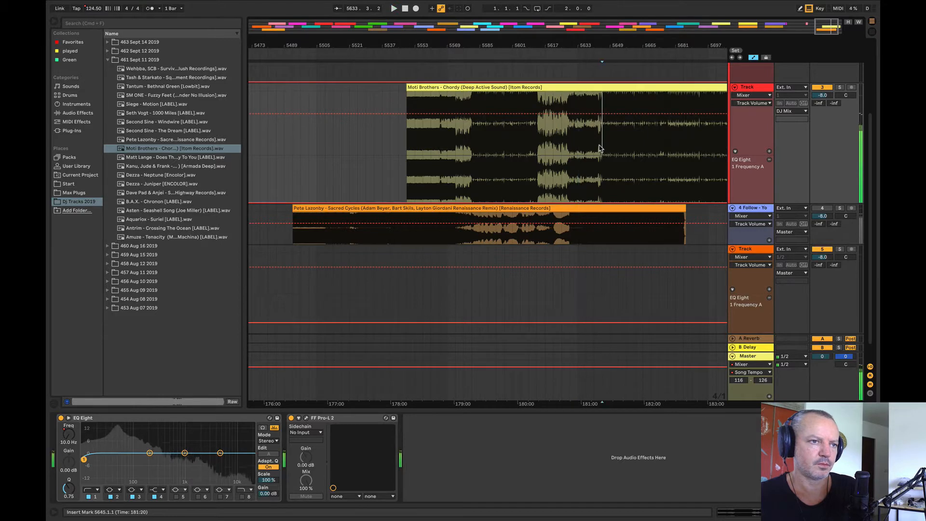
Step: Shift the existing arrangement about 384 bars later and move Moti Brothers - Chordy to bar 1 on track 3
key("space")
left_click_drag(574, 46, 574, 9)
key("space")
left_click(707, 97)
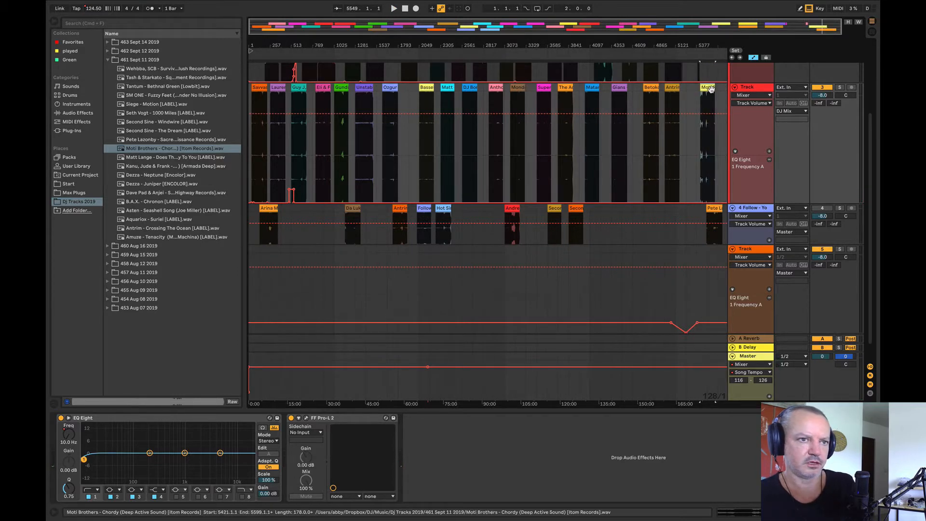
key("super+a")
left_click_drag(710, 89, 254, 106)
left_click(720, 89)
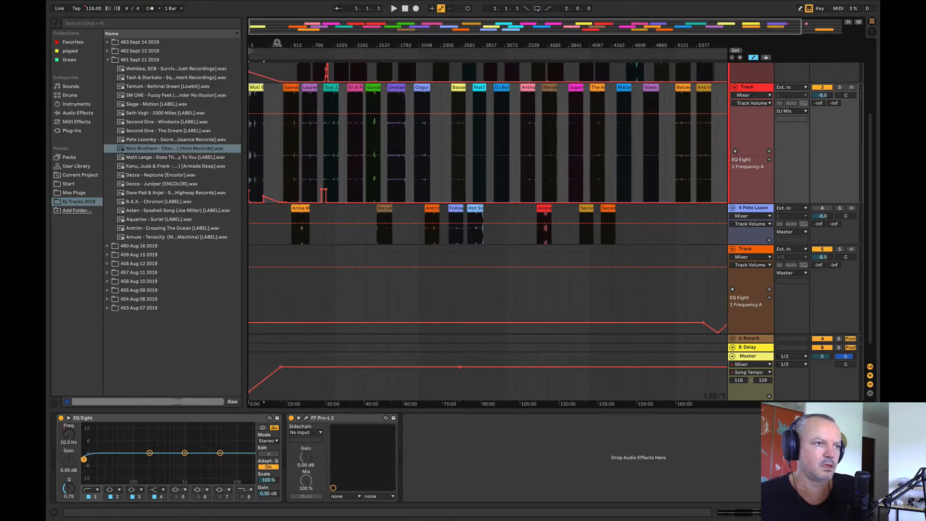
Step: Place Kanu, Jude & Frank - Strings Of Life at bar 5761 on track 3 and audition it from bar 5857
left_click_drag(275, 45, 275, 31)
left_click_drag(128, 169, 704, 145)
key("space")
mouse_move(706, 46)
left_mouse_down()
mouse_move(556, 144)
mouse_move(555, 133)
left_mouse_up()
left_click(527, 170)
key("space")
Step: Move Kanu, Jude & Frank - Strings Of Life to bar 4865 on track 4 and stop playback
key("space")
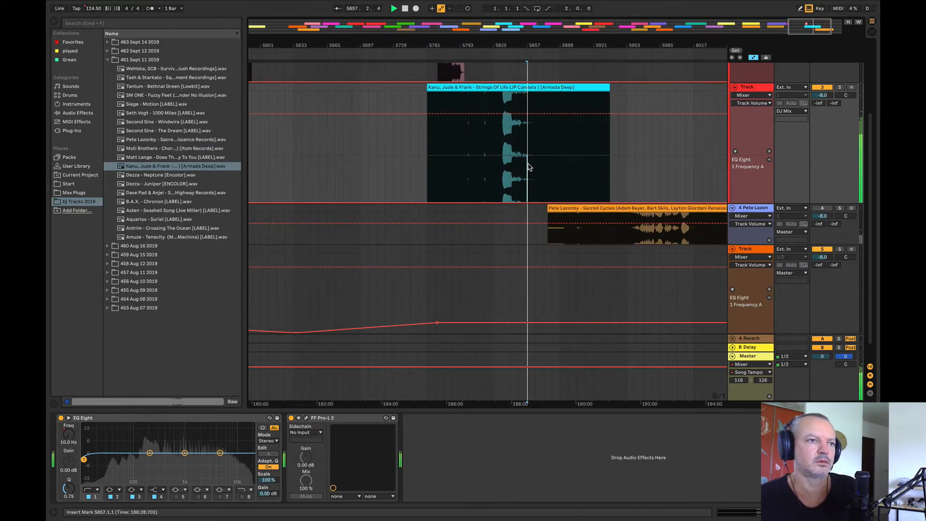
left_click_drag(560, 37, 705, 7)
left_click_drag(694, 78, 598, 213)
key("space")
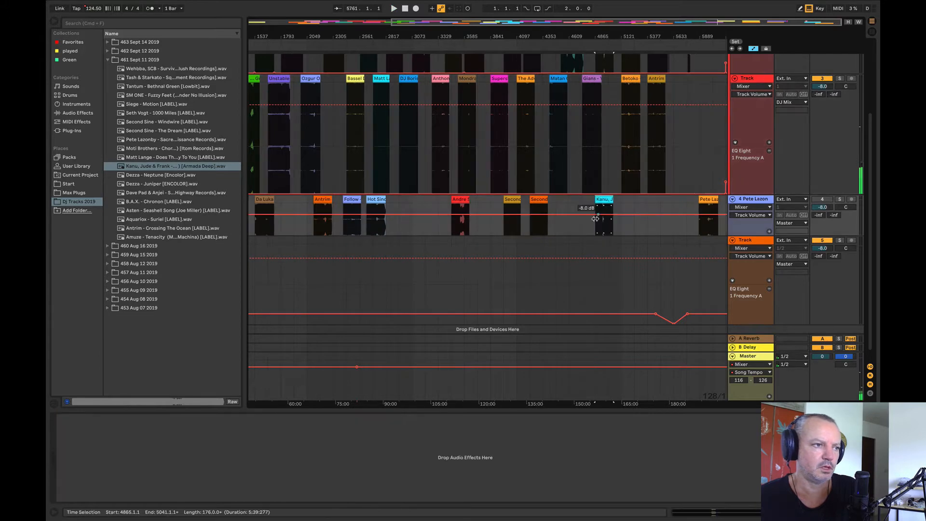
Step: Place Dezza - Neptune at bar 5889 on track 3 and audition it from bar 6017
left_click_drag(166, 177, 708, 133)
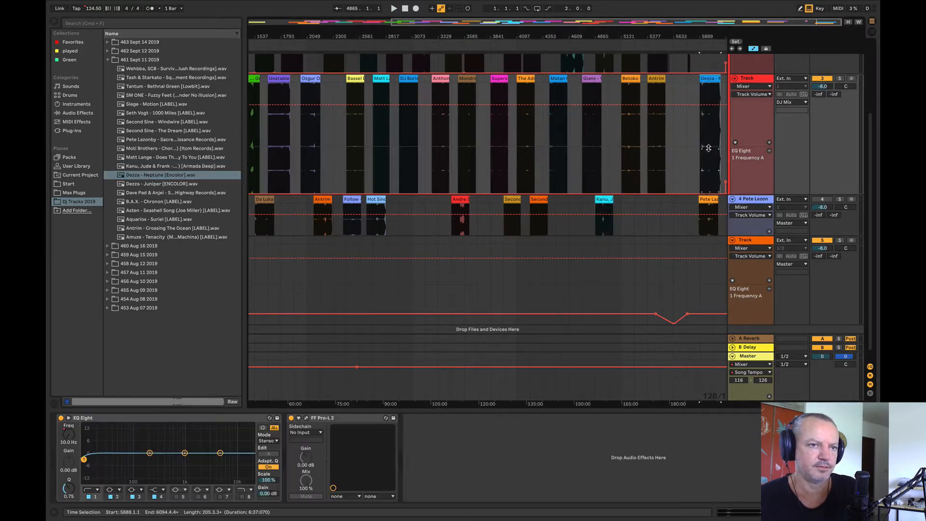
key("space")
left_click(711, 134)
key("space")
key("space")
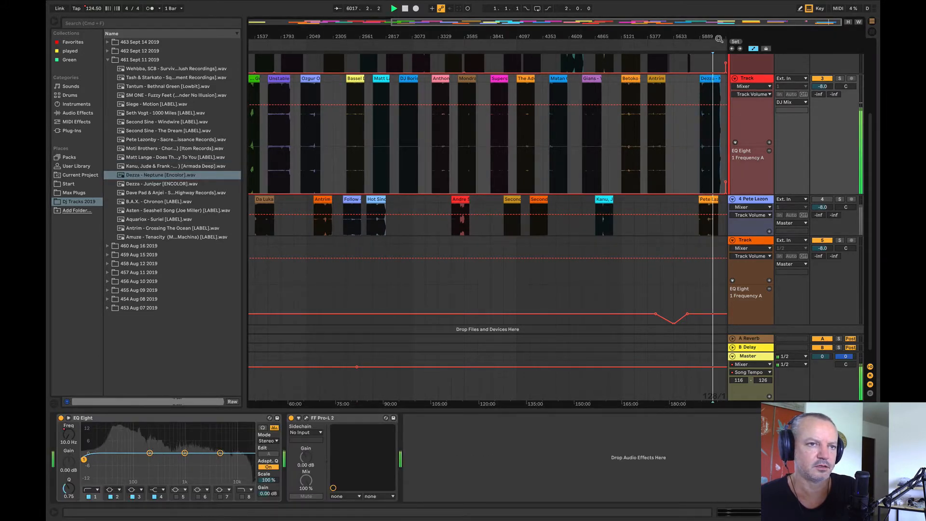
Step: Audition Dezza - Neptune around its second loud section, from bars 5953 and 5969 and further on
left_click_drag(718, 37, 617, 149)
left_click(612, 148)
key("space")
key("space")
left_click(620, 145)
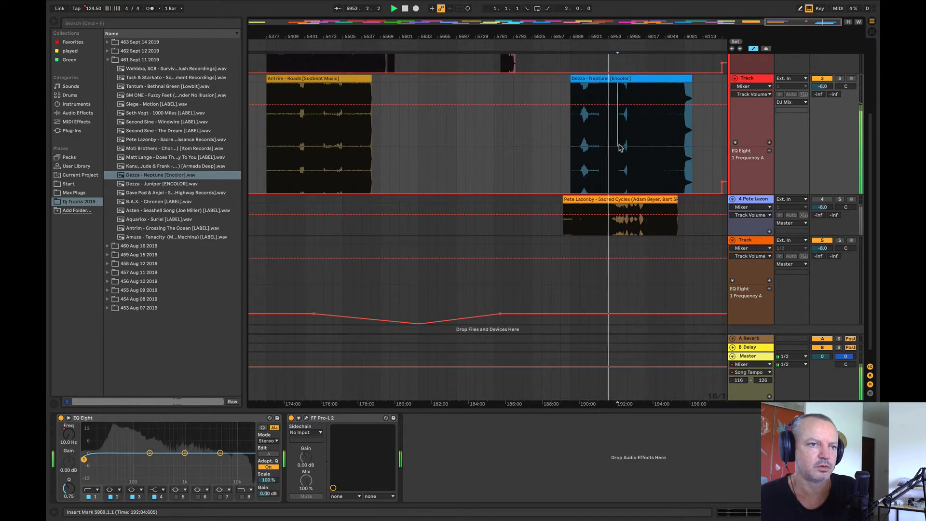
key("space")
key("space")
left_click(631, 140)
Step: Stop playback and move Dezza - Neptune to bar 1153 on track 4, among the early tracks
key("space")
left_click_drag(622, 37, 622, 5)
left_click_drag(715, 81, 345, 221)
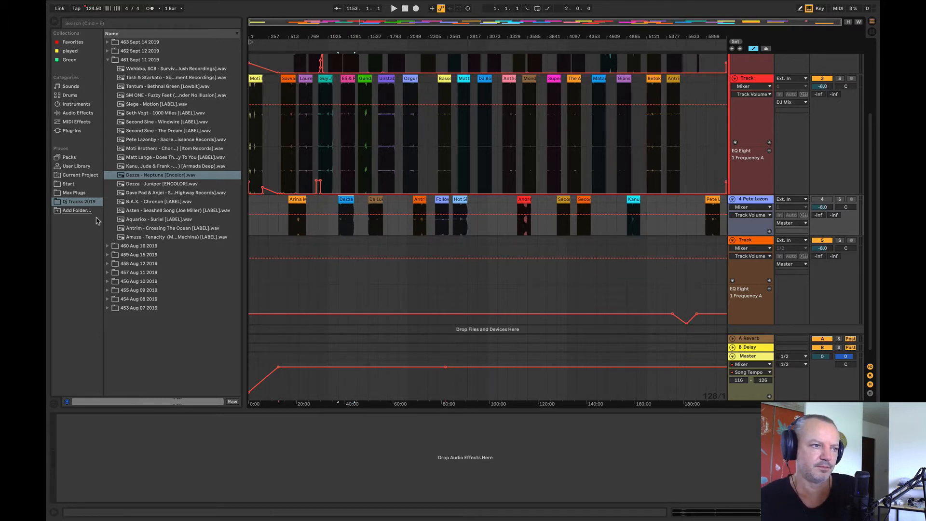
Step: Shift the whole arrangement later so that it starts at bar 1921
left_click(374, 159)
key("super+a")
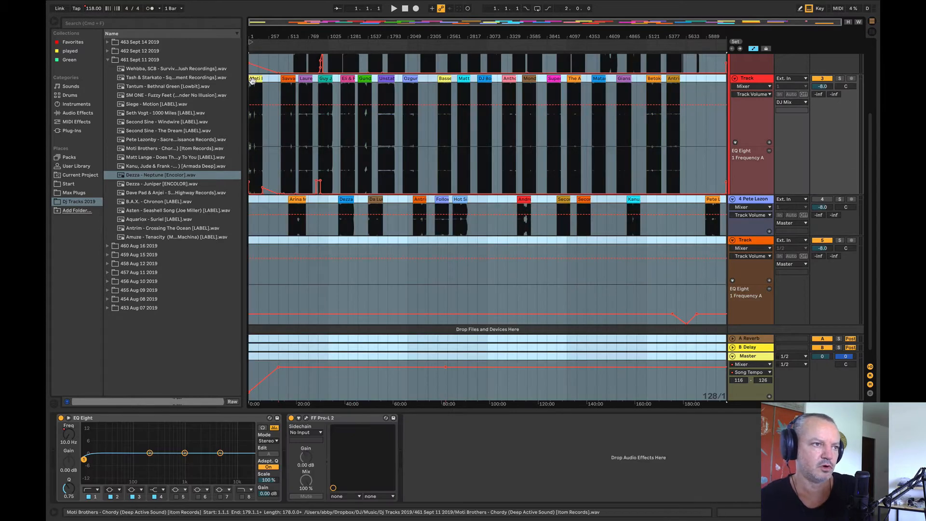
left_click_drag(253, 79, 403, 95)
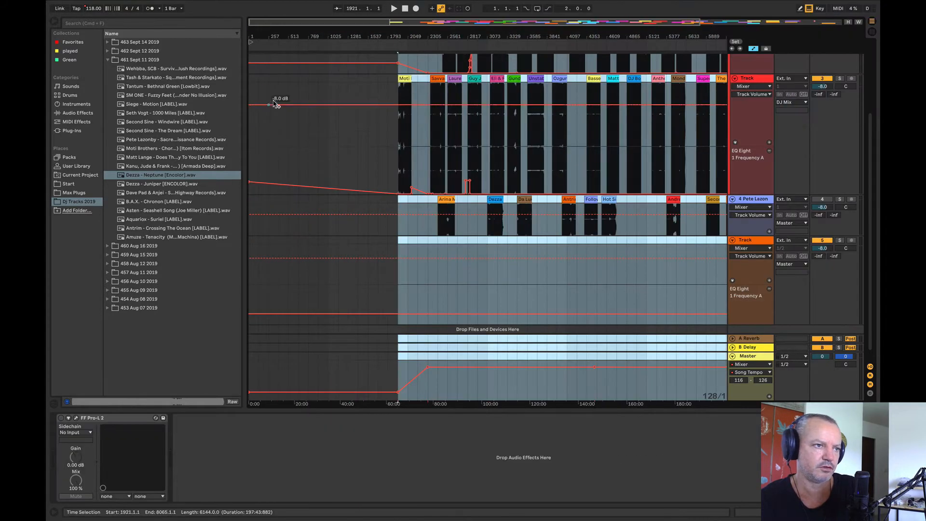
Step: Place Dezza - Juniper at bar 257 on track 3 and audition it from bar 353
left_click_drag(261, 38, 260, 21)
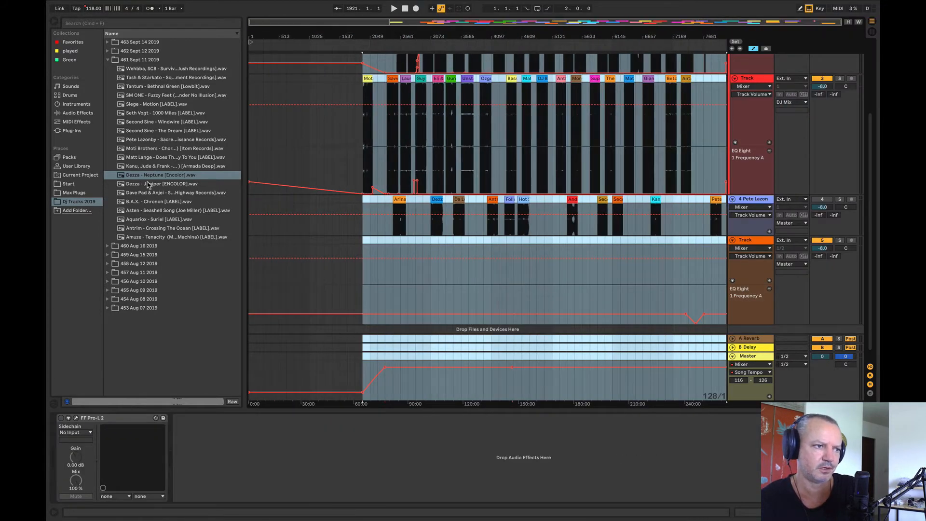
left_click_drag(148, 185, 264, 144)
key("space")
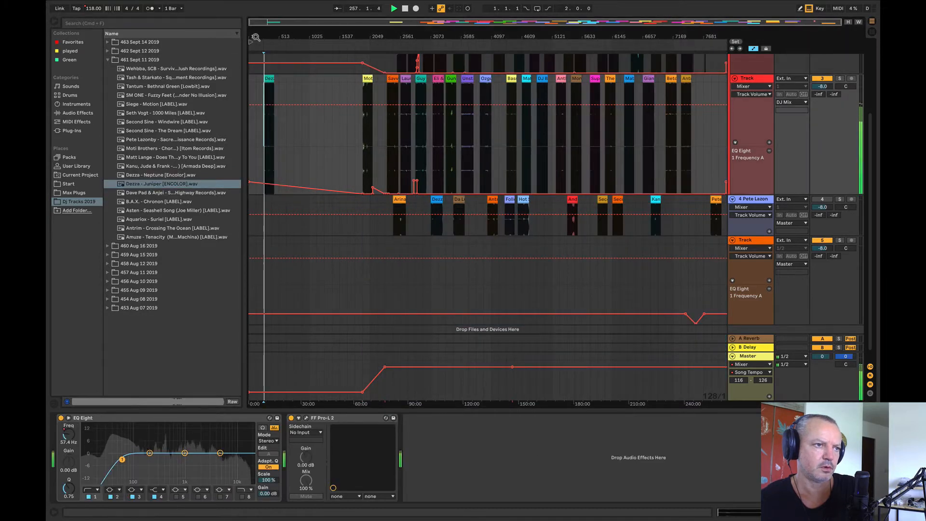
key("z")
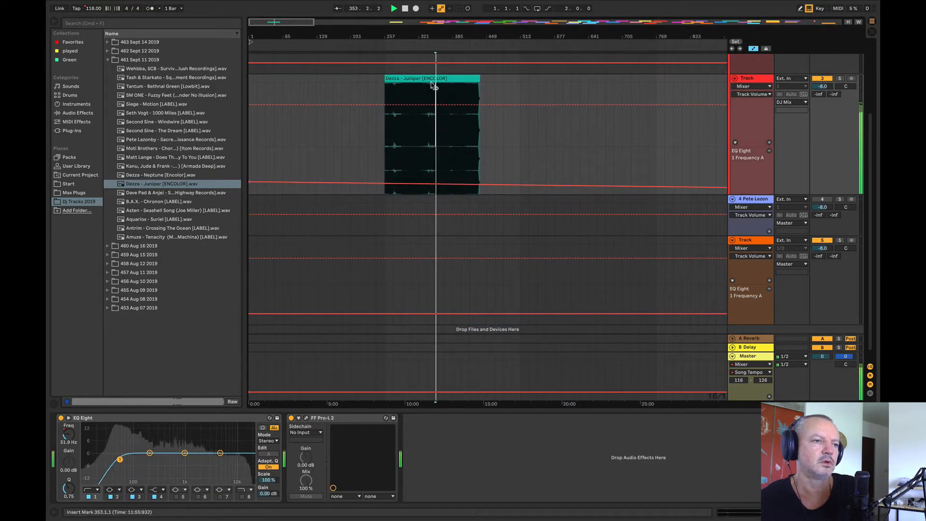
Step: Pull track 3's EQ Eight 1 Frequency automation down to 10 Hz at the start of Dezza - Juniper
key("x")
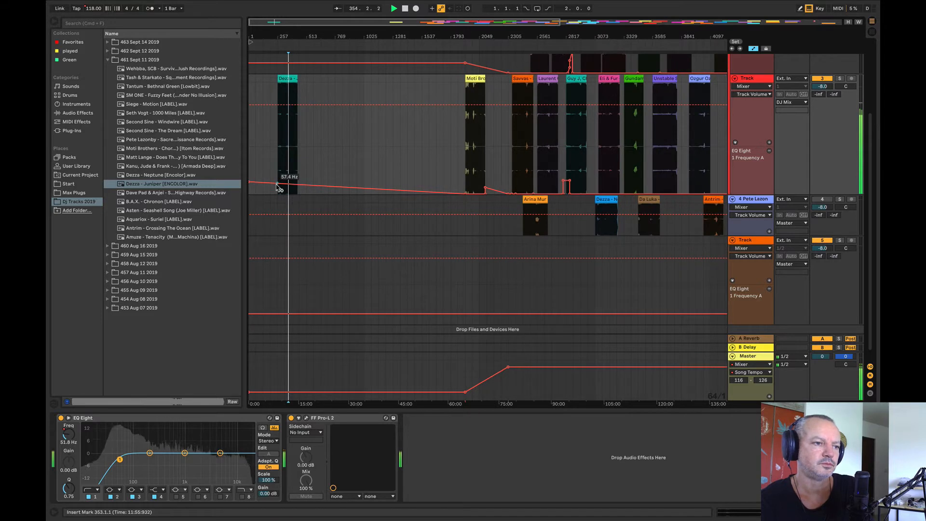
left_click_drag(277, 185, 277, 194)
Step: Delete the Song Tempo breakpoints of the opening ramp on the Master track to hold the tempo at 124.50
left_click(465, 392)
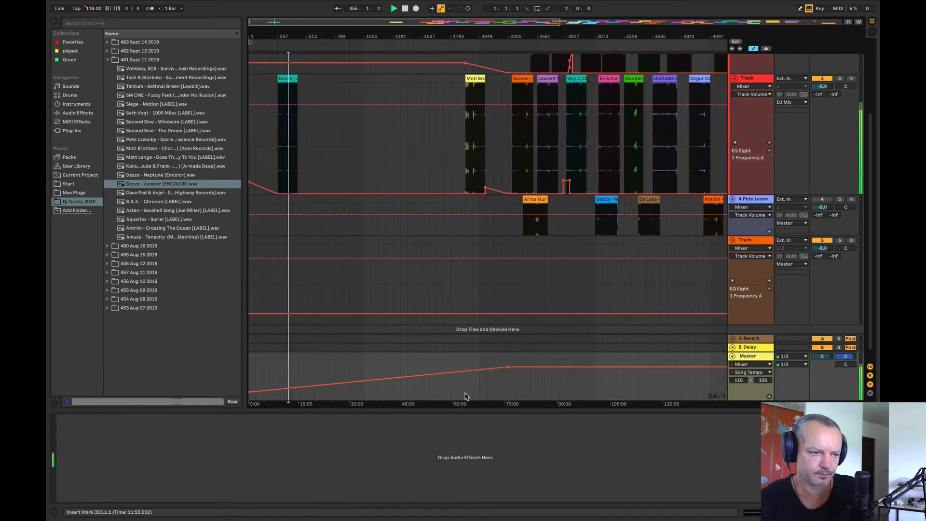
left_click(250, 392)
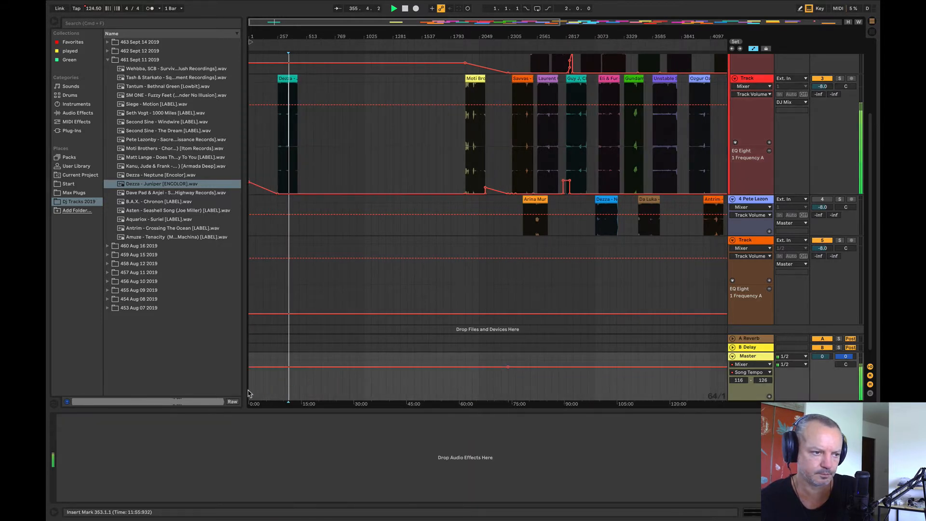
left_click(507, 367)
Step: Audition Dezza - Juniper from bar 353 and from about bars 369 and 393, ending with playback stopped
left_click_drag(281, 36, 381, 144)
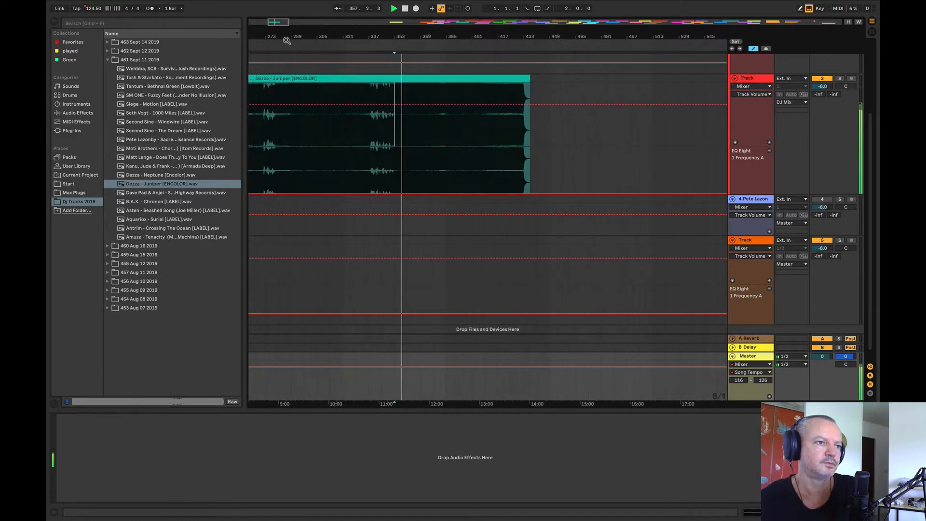
left_click(384, 146)
left_click(394, 146)
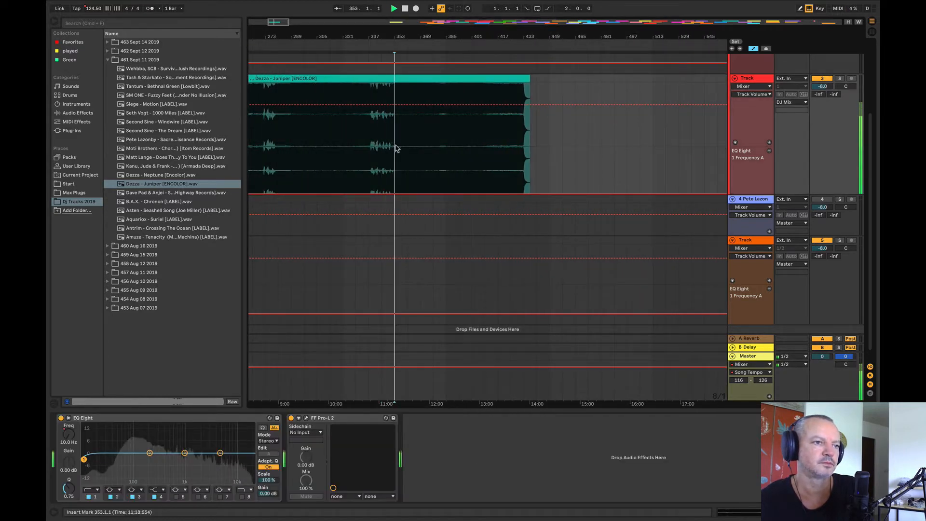
left_click(420, 146)
left_click(459, 146)
left_click_drag(439, 38, 356, 36)
key("space")
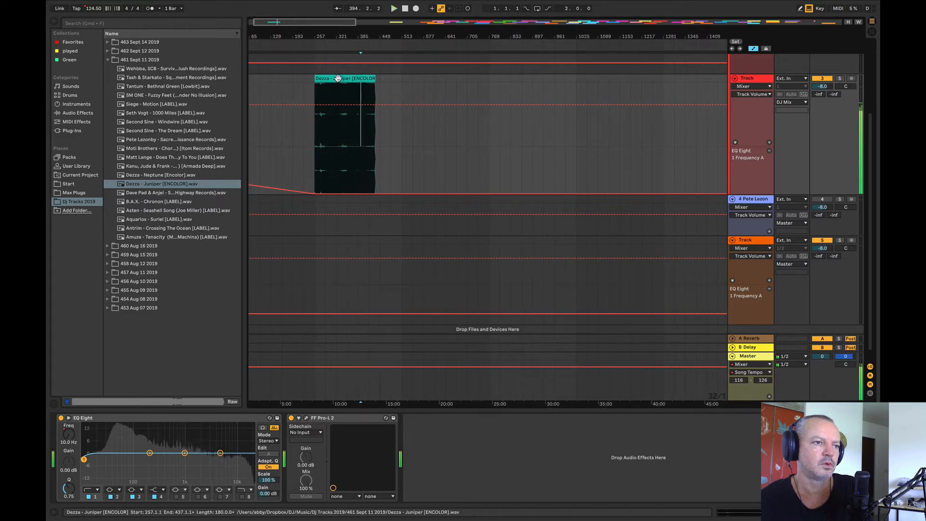
Step: Remove Dezza - Juniper from track 3 and place Dave Pad & Anjei's track at bar 321 there
left_click(338, 78)
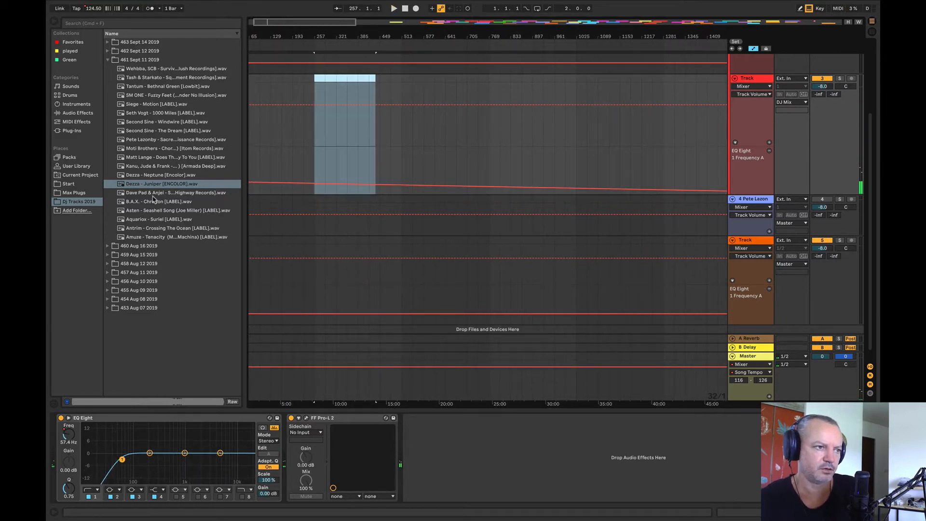
left_click_drag(152, 193, 320, 176)
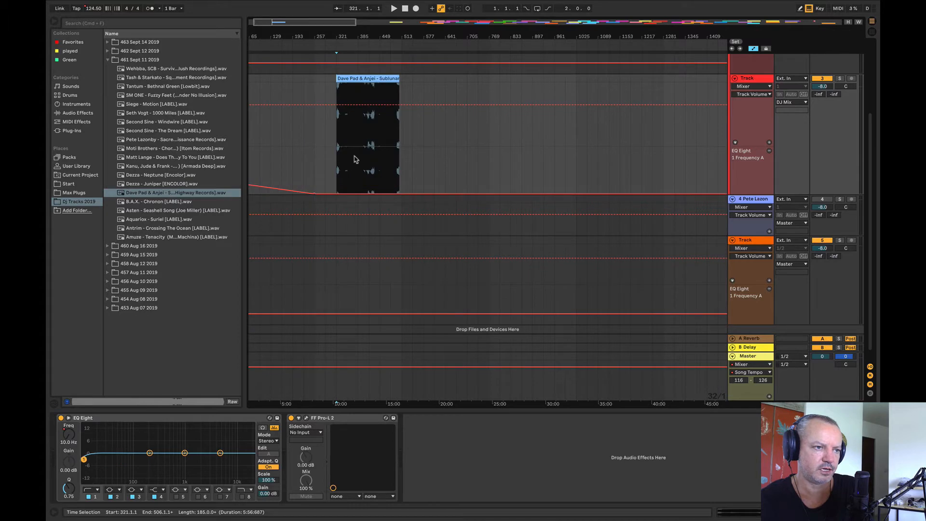
Step: Audition Dave Pad & Anjei - Sublunar from bar 385 and move it to bar 1601 on track 3
left_click(353, 159)
key("space")
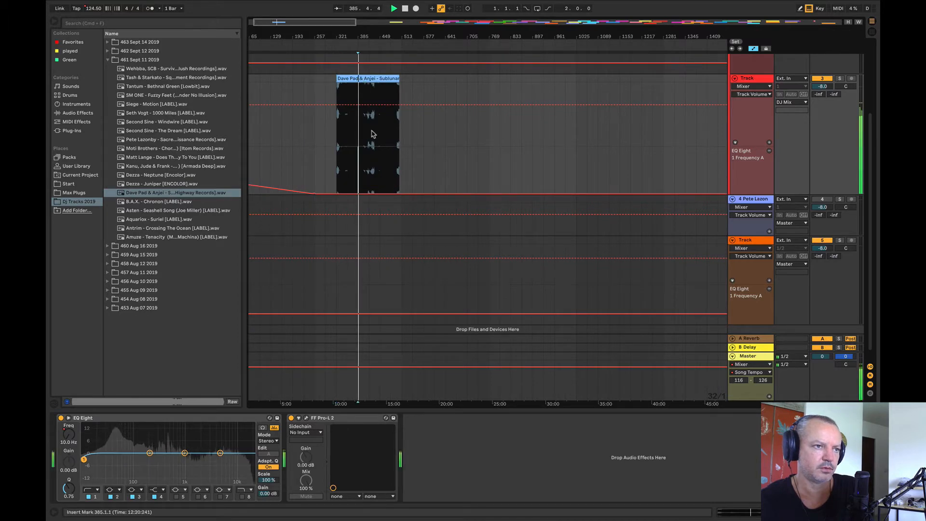
key("w")
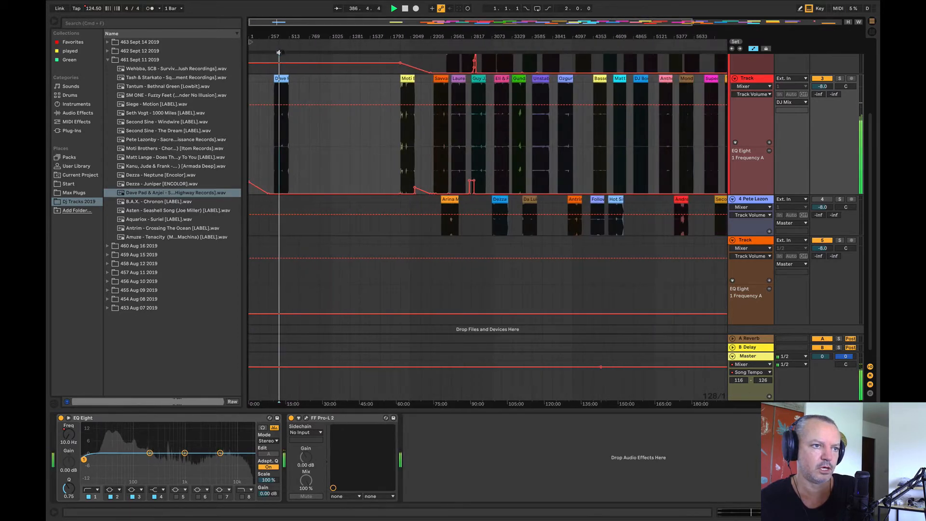
left_click_drag(283, 80, 386, 115)
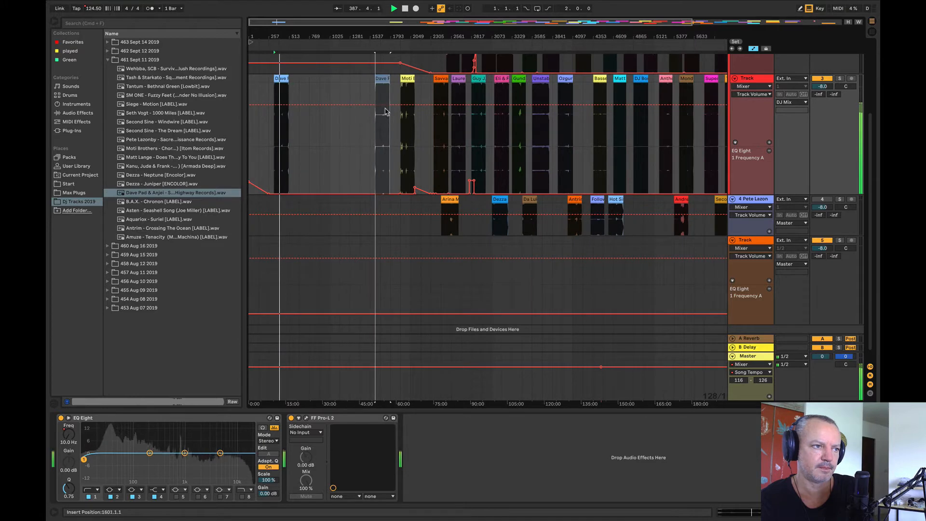
Step: Place B.A.X. - Chronon at bar 385 on track 3 and audition it from bar 441
left_click(155, 203)
left_click_drag(155, 203, 281, 82)
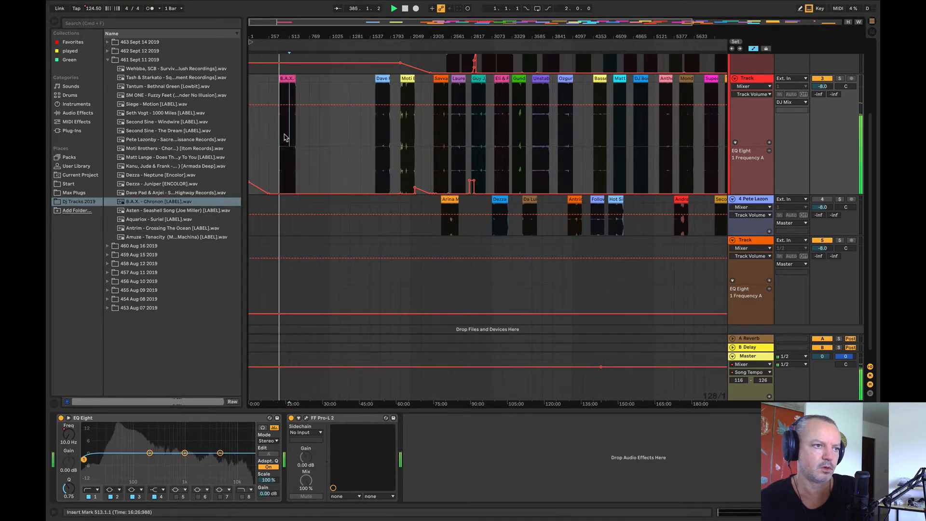
left_click_drag(280, 37, 291, 123)
left_click(344, 143)
key("space")
key("space")
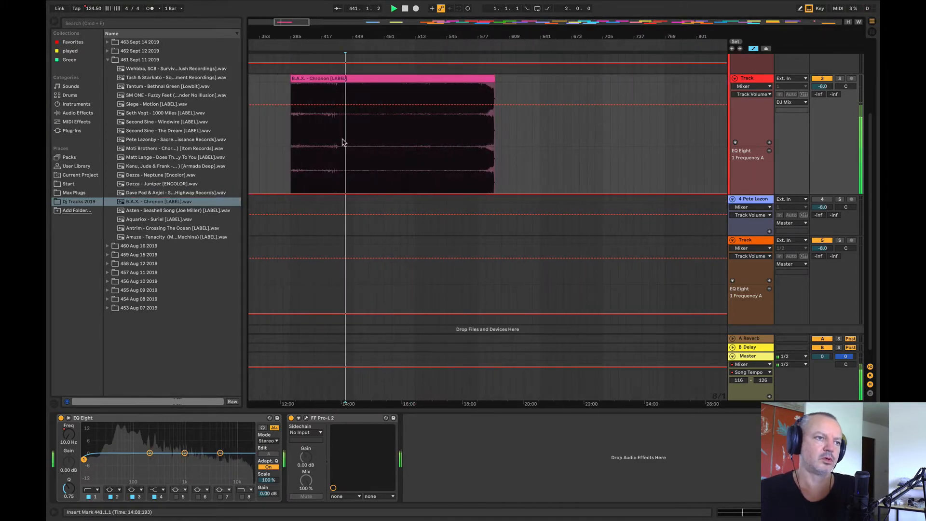
Step: Audition B.A.X. - Chronon from bars 489 and 505, and move it to bar 2817 on track 4
left_click(390, 142)
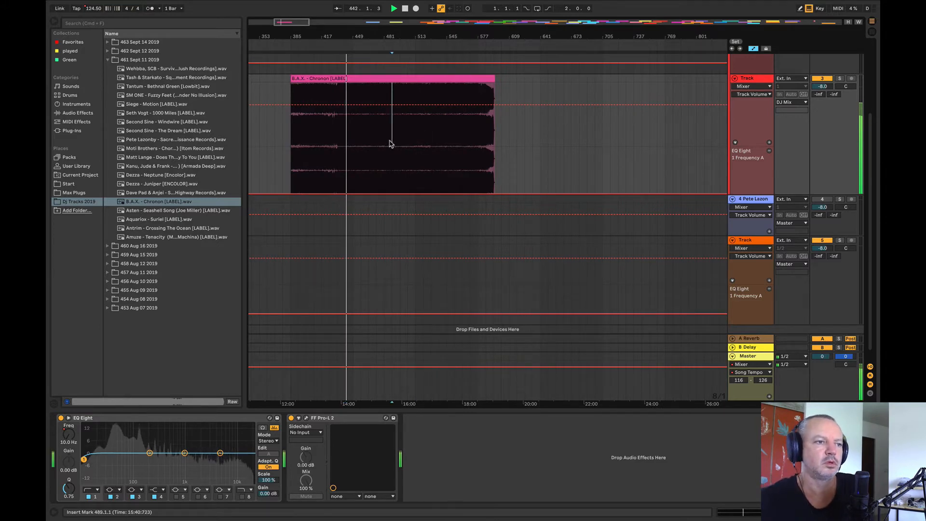
left_click(411, 138)
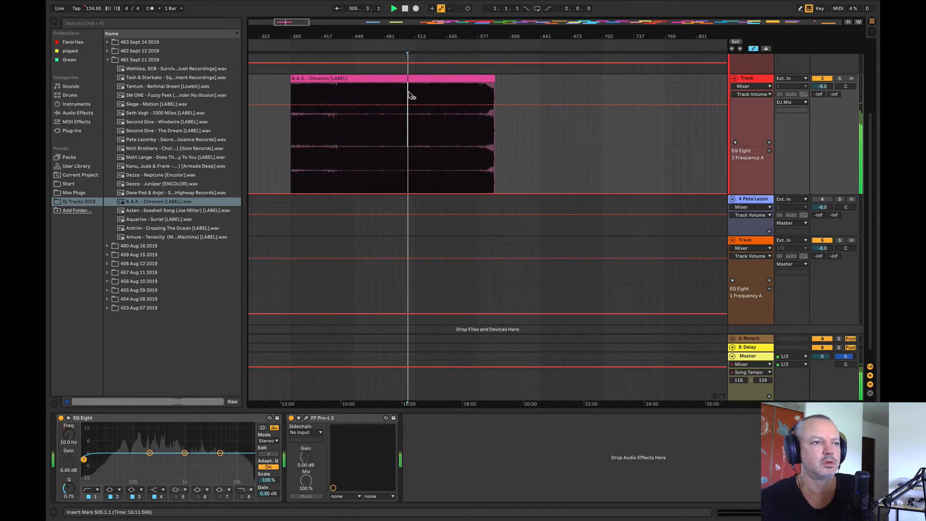
left_click_drag(377, 36, 266, 6)
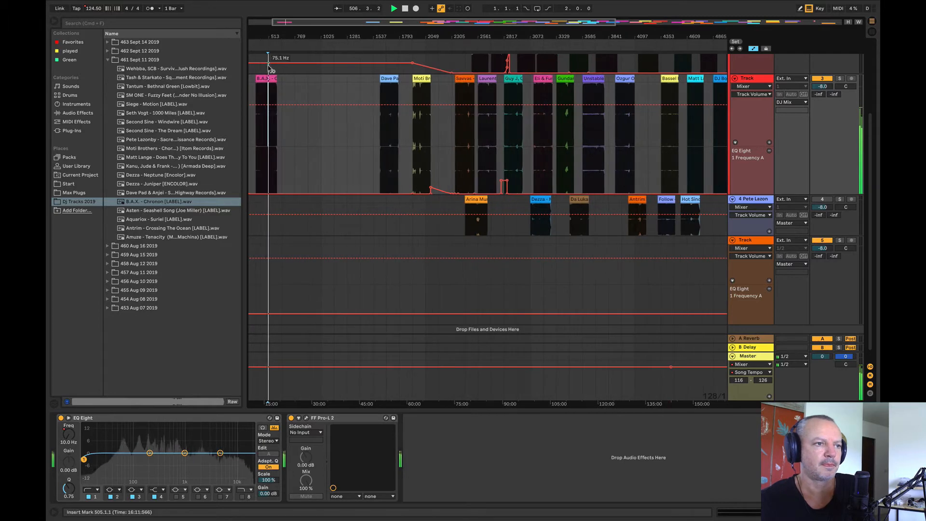
left_click_drag(268, 78, 514, 227)
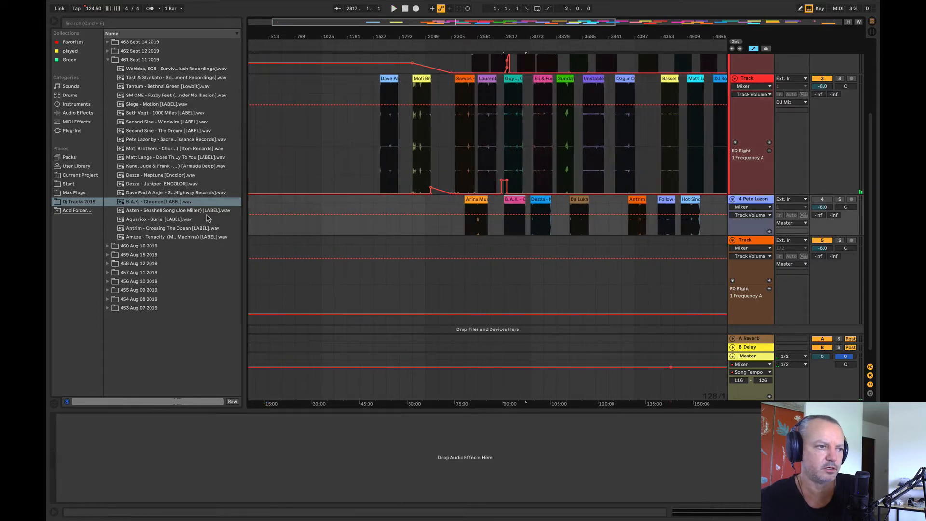
Step: Place Asten - Seashell Song at bar 897 on track 3 and audition it from bars 1025, 897 and 961
left_click_drag(200, 210, 313, 147)
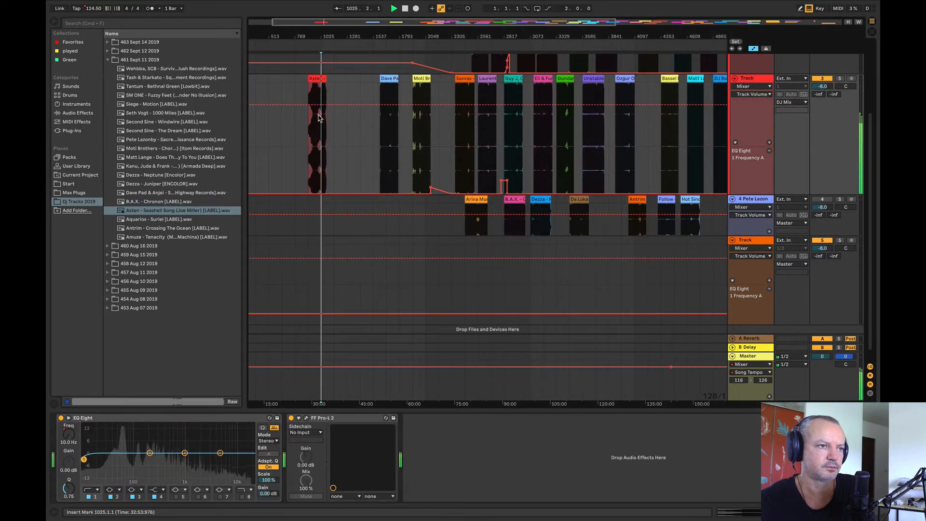
left_click(313, 127)
key("space")
key("space")
left_click_drag(311, 30, 315, 116)
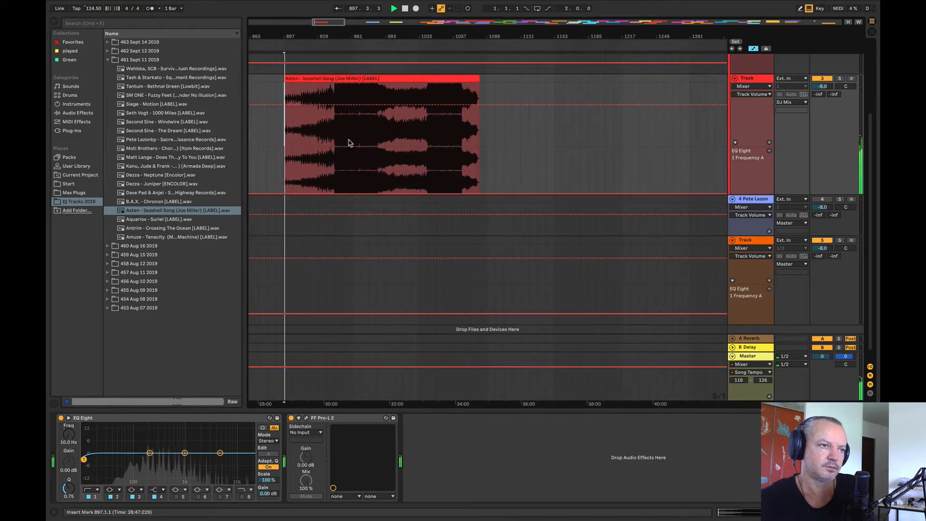
left_click(352, 140)
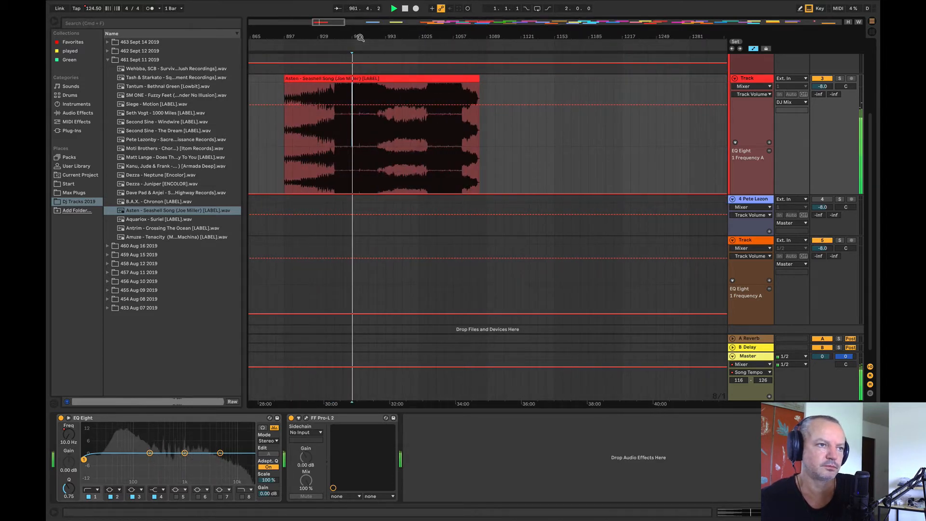
Step: Move Asten - Seashell Song to bar 1153 on track 2 and audition it from bar 1265
left_click_drag(360, 37, 312, 5)
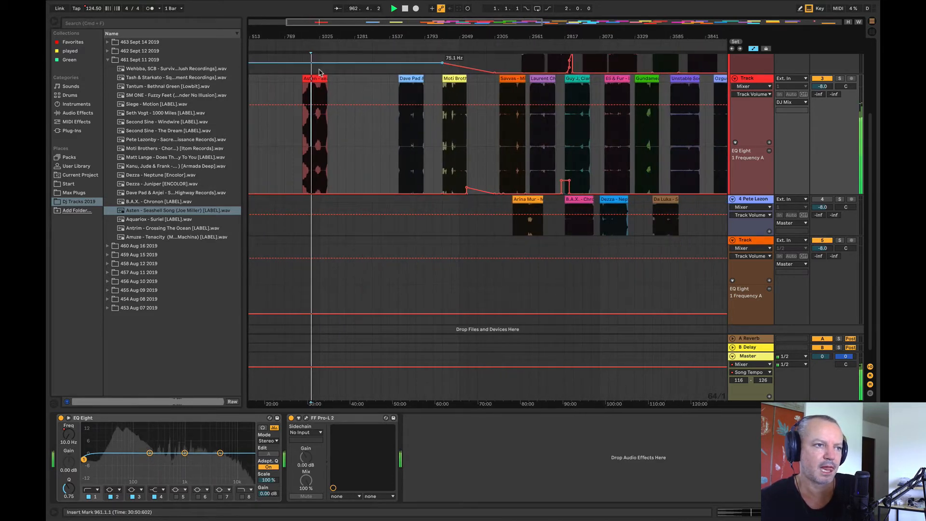
scroll(313, 141, "up", 3)
left_click_drag(310, 183, 344, 93)
left_click_drag(356, 36, 358, 63)
left_click(342, 150)
key("space")
key("space")
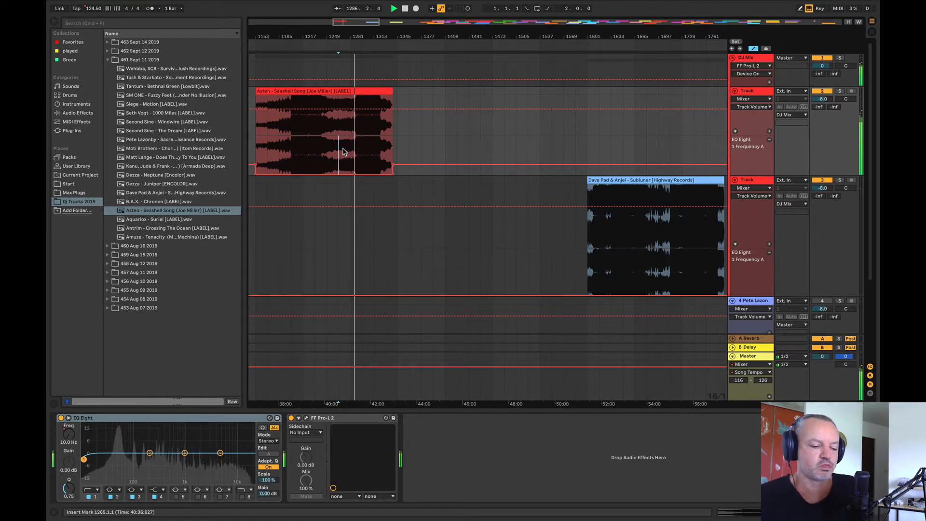
Step: Audition Asten - Seashell Song from bar 1233 and move it to bar 2113 on track 2, ahead of the Spacebeat clip
key("XF86AudioRaiseVolume")
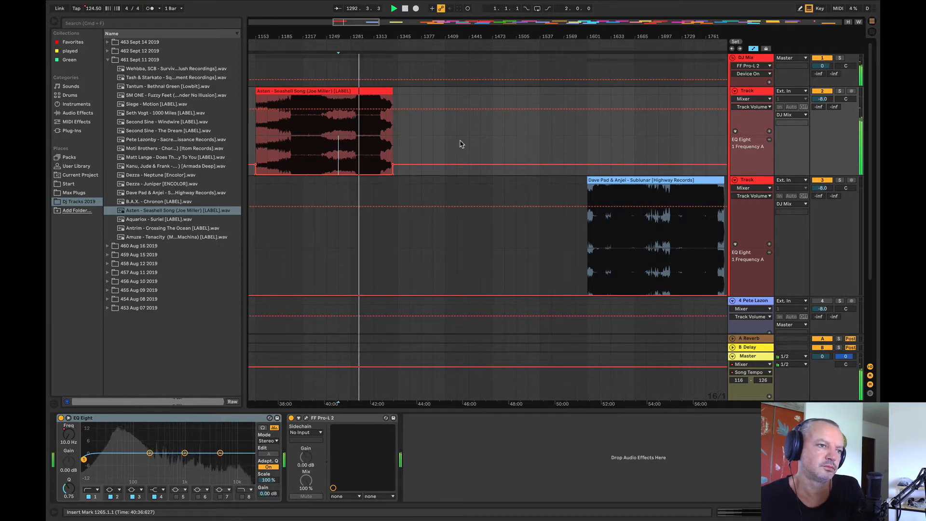
scroll(500, 150, "down", 2)
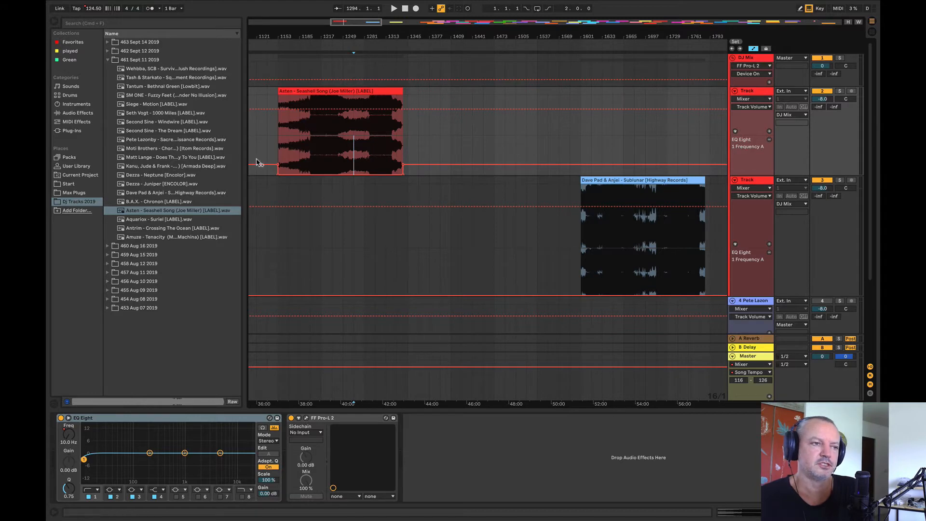
left_click(332, 147)
key("space")
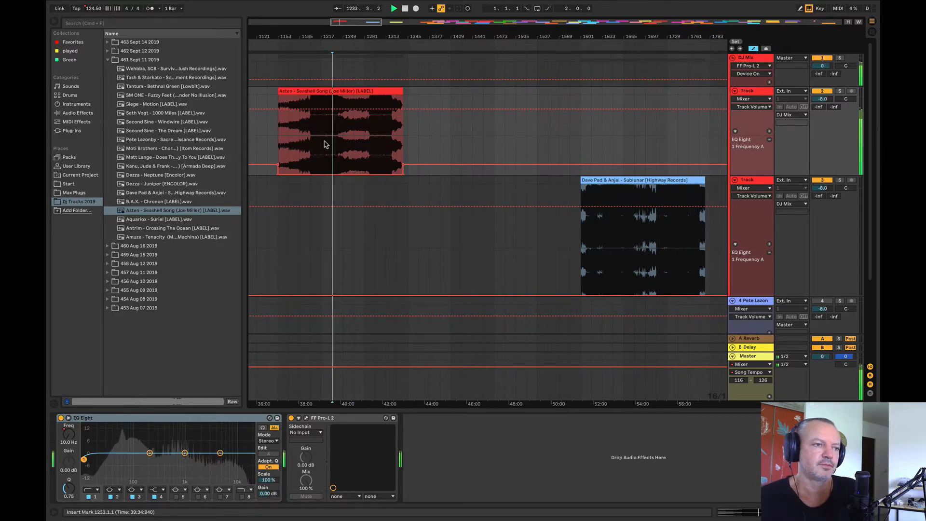
key("space")
left_click_drag(418, 36, 393, 15)
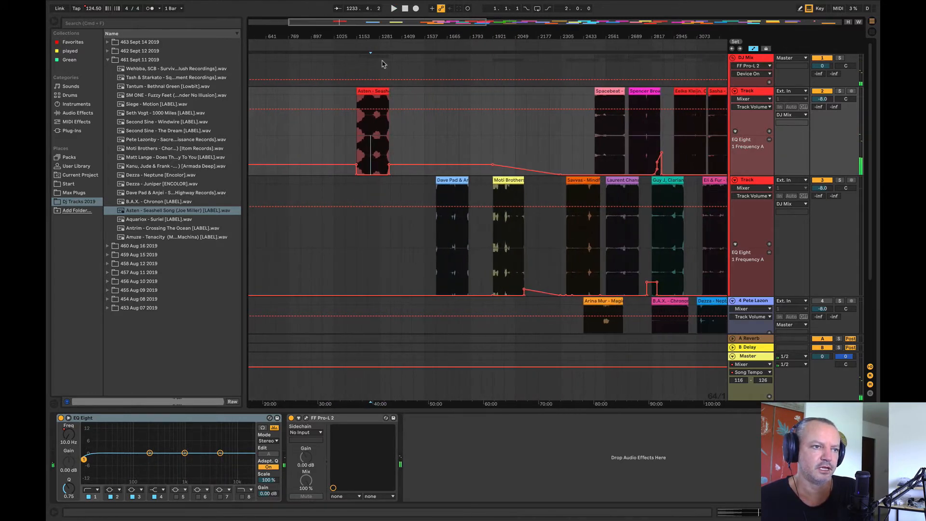
left_click_drag(373, 91, 541, 92)
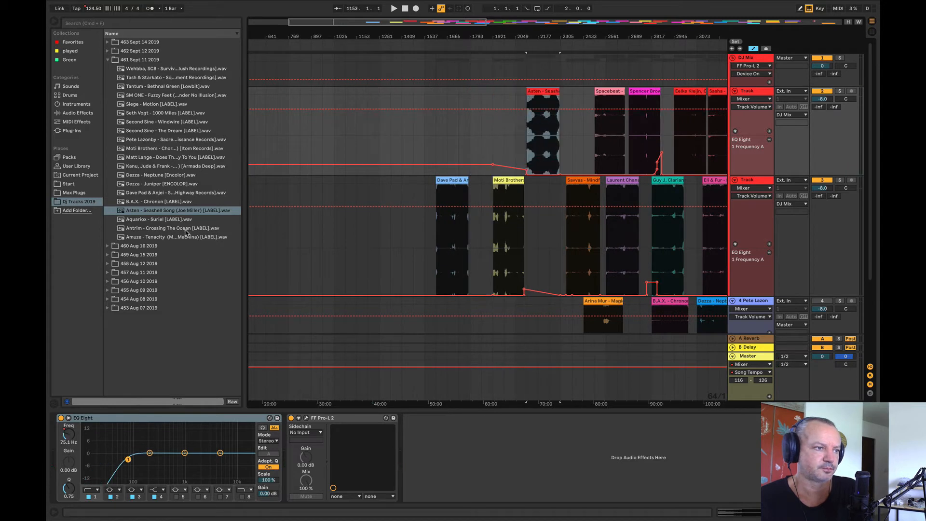
Step: Place Aquariox - Suriel at bar 961 on track 2 and audition it from bar 1025
left_click_drag(176, 221, 331, 134)
key("space")
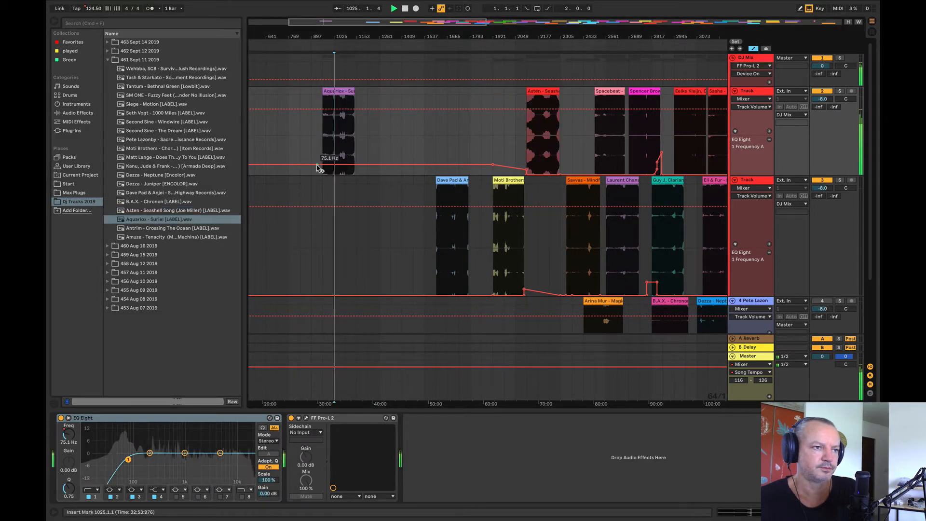
key("space")
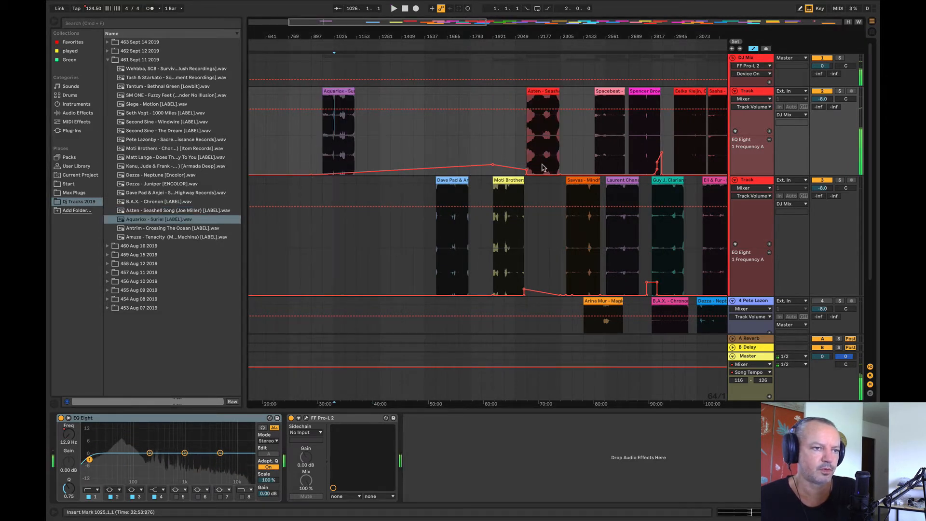
Step: Flatten track 2's EQ Eight 1 Frequency automation to 10 Hz from bar 513 to just past the Asten clip
left_click_drag(567, 163, 246, 158)
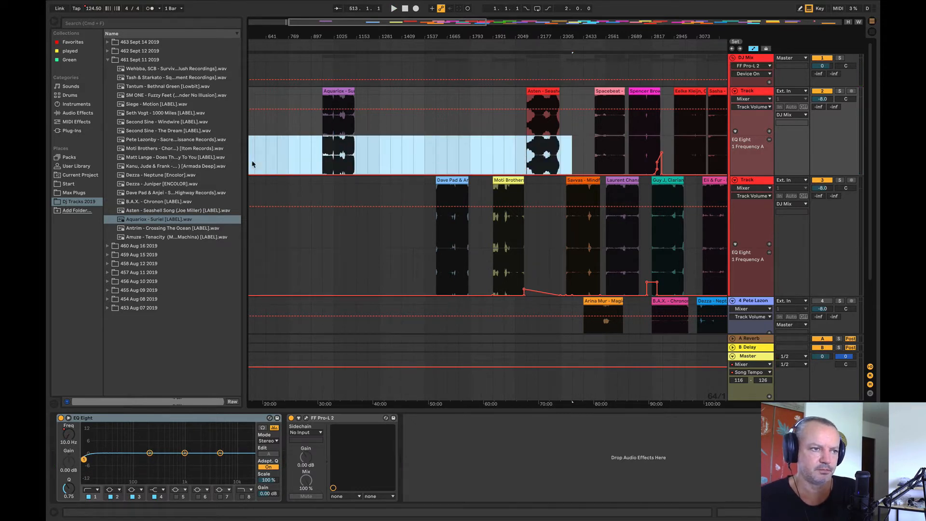
left_click(288, 154)
Step: Audition Aquariox - Suriel from about bars 1025, 1041 and 1065
left_click_drag(314, 37, 295, 43)
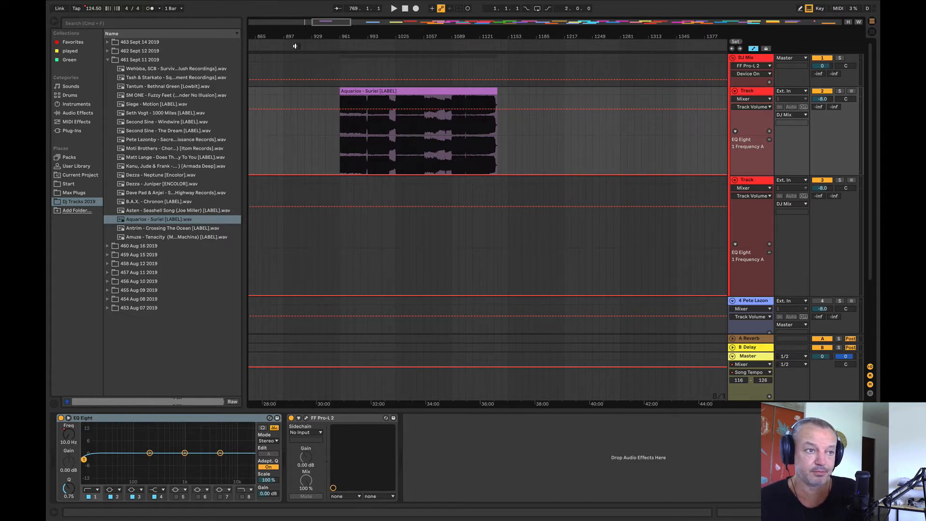
left_click(375, 155)
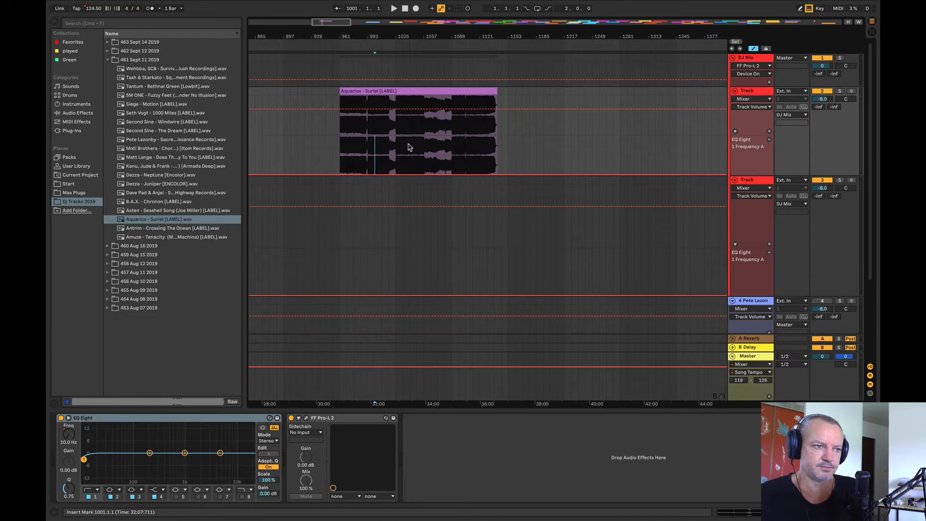
left_click(396, 148)
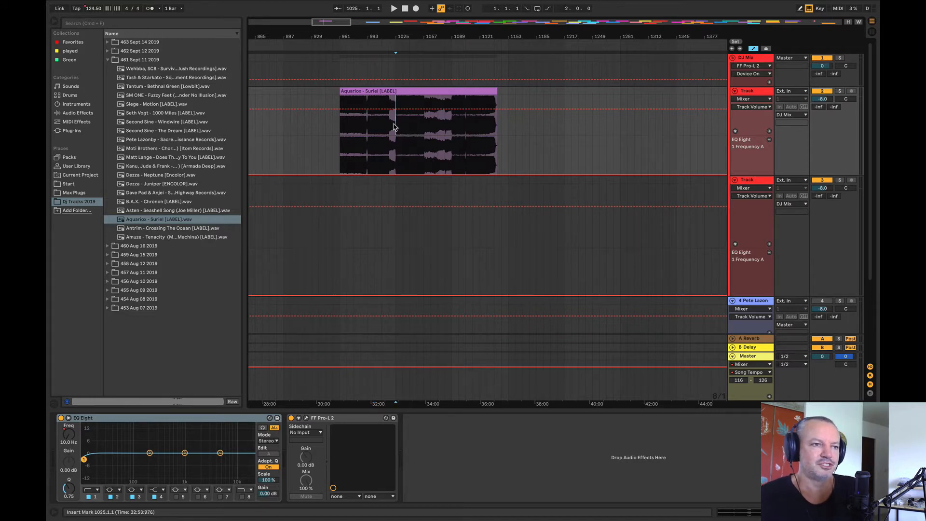
key("space")
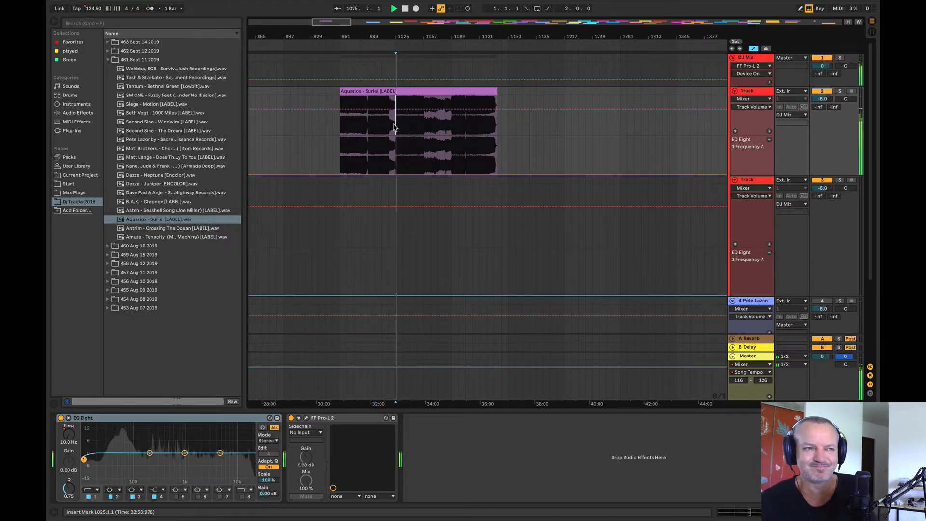
left_click(410, 132)
key("space")
key("space")
left_click(434, 138)
key("space")
key("space")
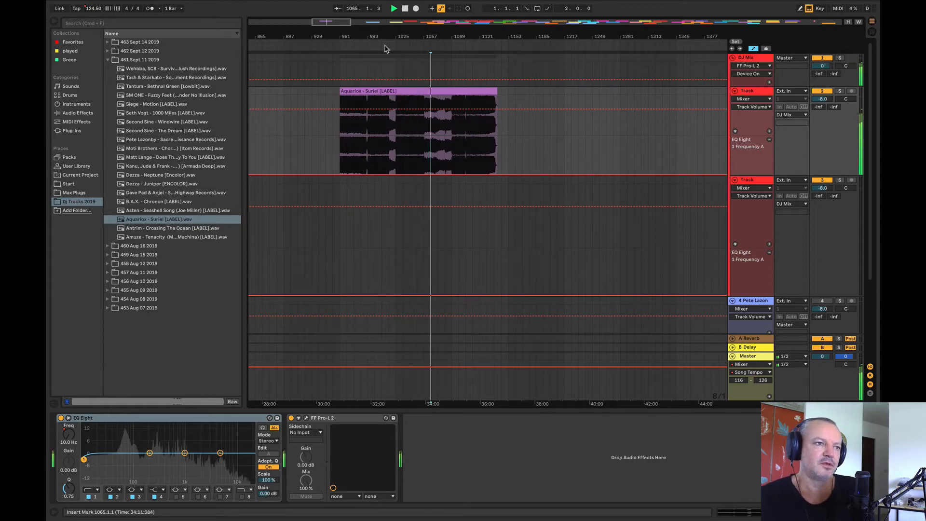
Step: Compare Asten - Seashell Song from bar 2177 with Aquariox - Suriel from bar 1025 by ear
left_click_drag(379, 38, 311, 2)
left_click(523, 149)
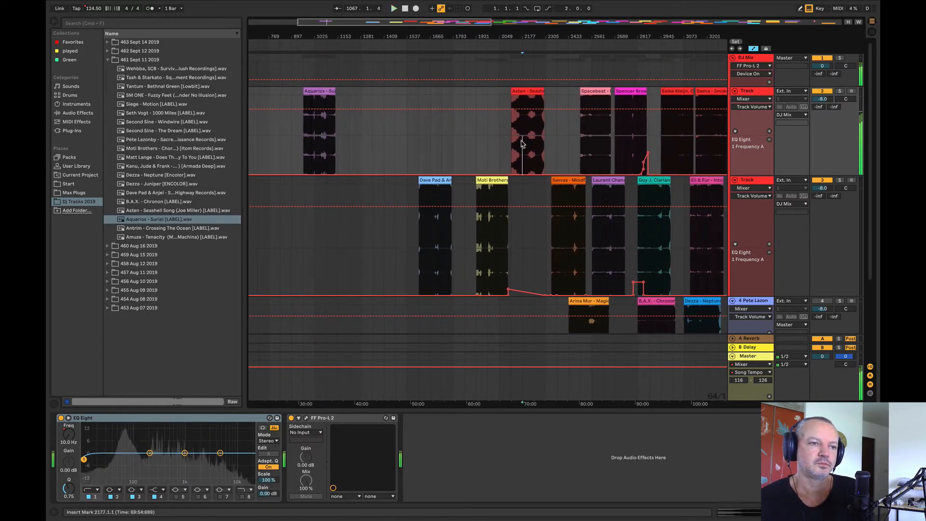
left_click(315, 139)
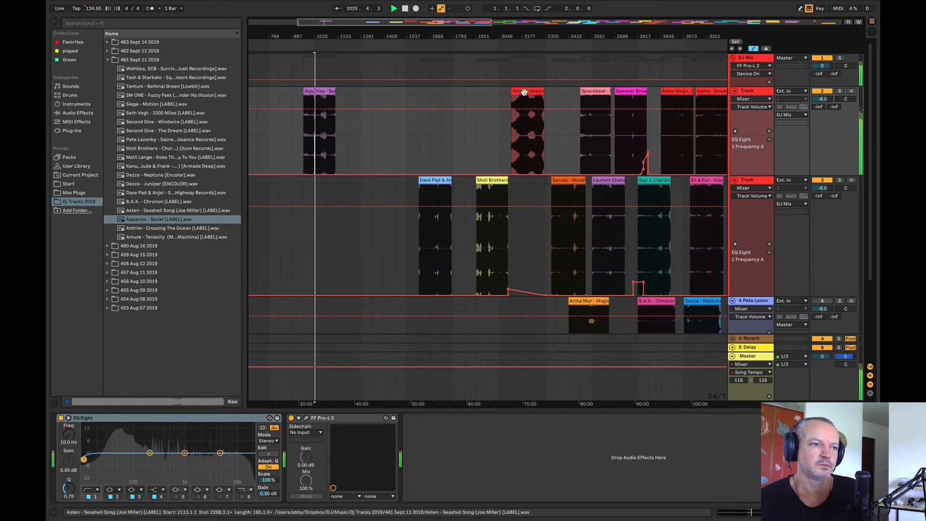
Step: Move Asten - Seashell Song to about bar 1985 on track 2 and Aquariox - Suriel to bar 2113 on track 3
left_click_drag(526, 90, 503, 91)
left_click_drag(316, 91, 526, 230)
Step: Audition the overlap of Asten - Seashell Song and Aquariox - Suriel from bar 2145, ending with playback stopped
left_click(512, 38)
mouse_move(512, 38)
left_mouse_down()
mouse_move(470, 87)
mouse_move(405, 96)
left_mouse_up()
left_click(452, 147)
key("space")
key("space")
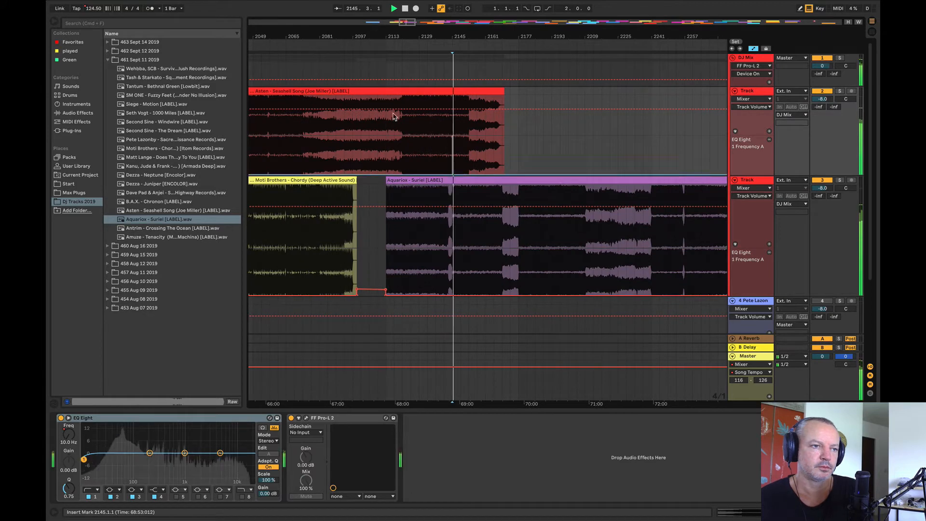
left_click_drag(383, 38, 362, 12)
key("space")
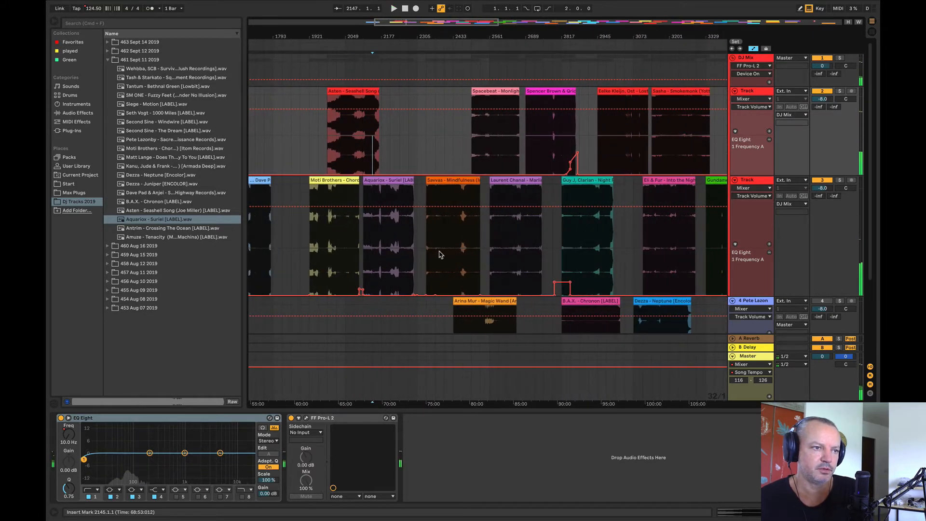
Step: Audition the Savvas clip from bar 2369, the Spacebeat clip from bar 2561 and the Laurent Chanal clip from bar 2689
left_click(439, 253)
key("space")
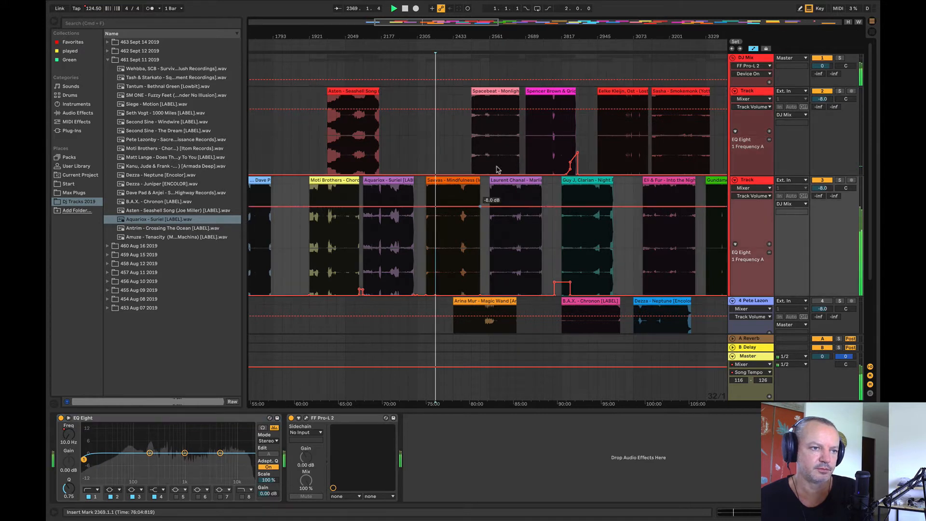
left_click(487, 141)
key("space")
key("space")
left_click(526, 228)
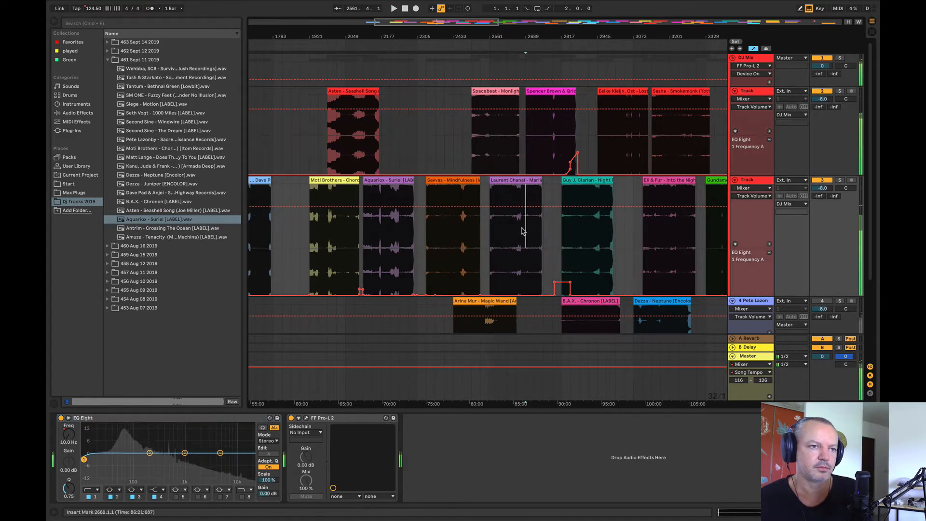
key("space")
key("space")
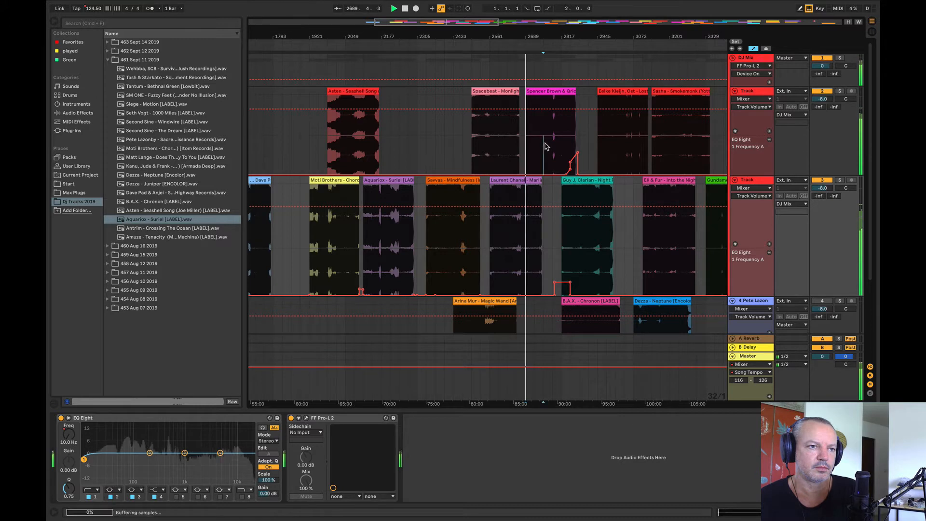
Step: Audition Spencer Brown & Qrion - Sapporo from bar 2753 and move it to bar 2721 on track 2
left_click(552, 91)
left_click_drag(543, 91, 552, 90)
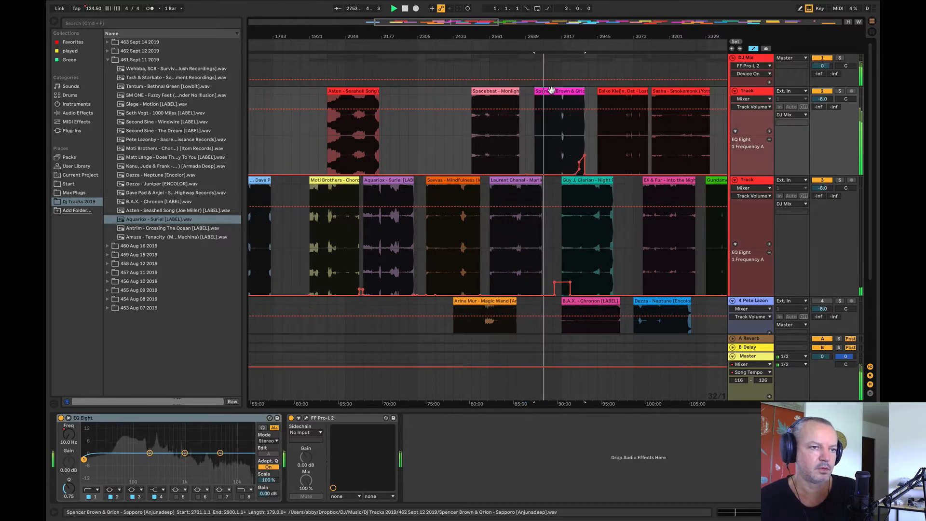
Step: Undo the Spencer Brown & Qrion move and shift Spacebeat to bar 2273, Savvas to bar 2305 and Laurent Chanal to bar 2497
key("super+z")
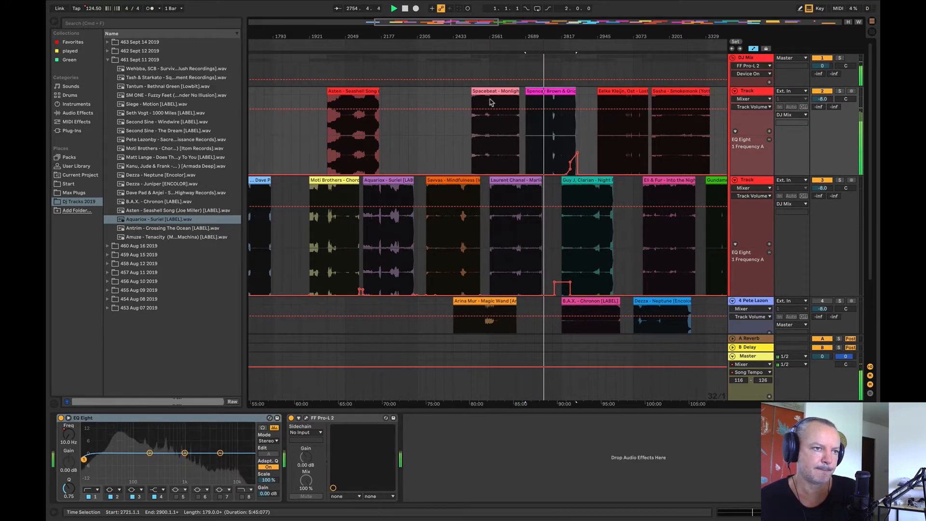
left_click_drag(491, 102, 427, 102)
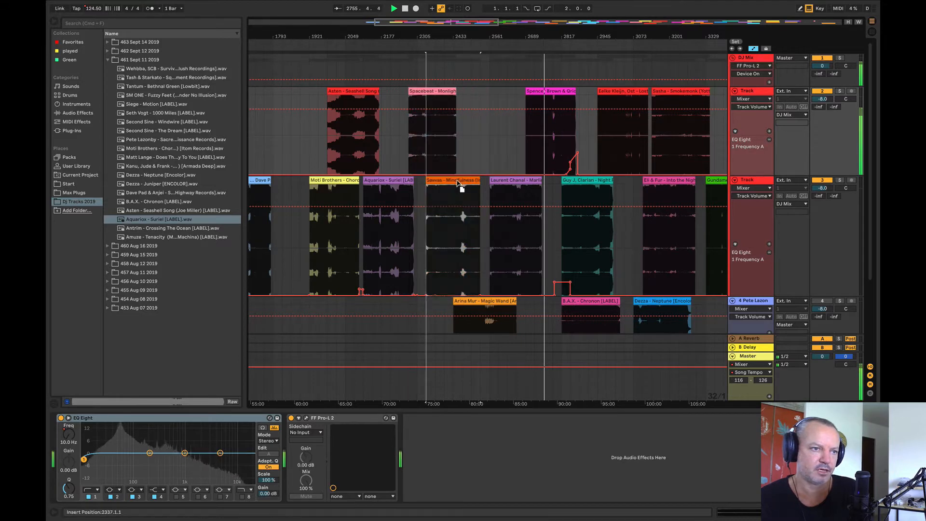
left_click_drag(458, 183, 449, 183)
Step: Audition the Laurent Chanal clip from bar 2657 and Spencer Brown & Qrion - Sapporo from bar 2721
left_click(506, 166)
key("space")
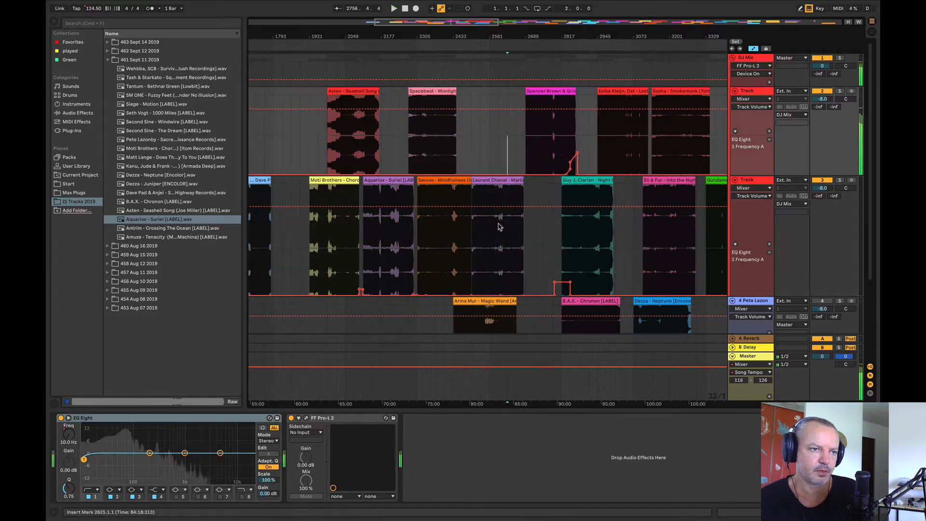
key("space")
left_click(516, 245)
key("space")
key("space")
left_click(535, 154)
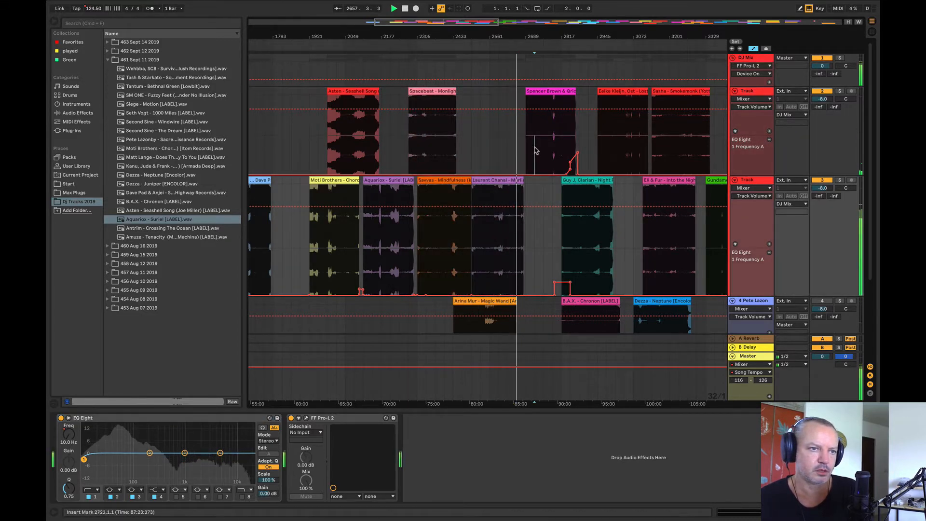
key("space")
key("space")
Step: Audition the Guy J, Clarian clip from bar 2881 and the Eelke Kleijn, Ost clip from bar 3009
key("space")
key("space")
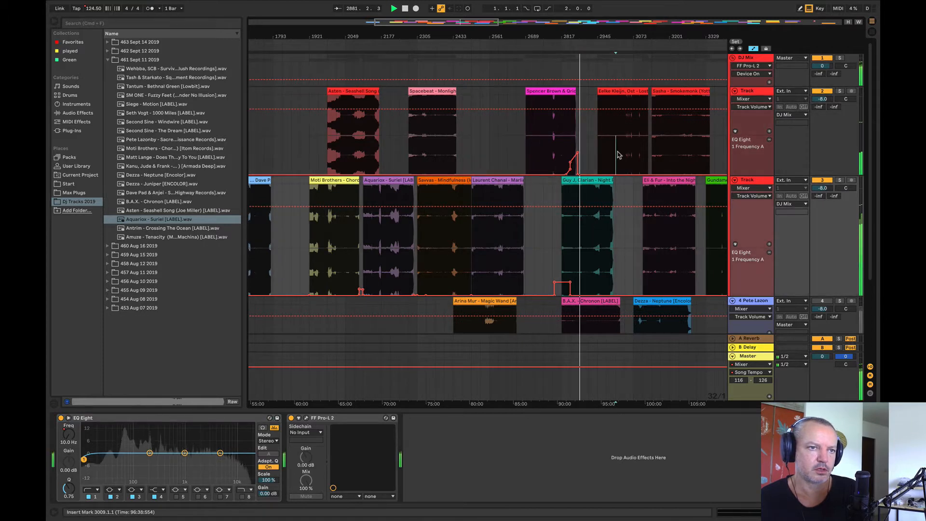
Step: Audition the Eli & Fur clip on track 3 and the Sasha - Smokemonk clip from bar 3265
key("space")
key("space")
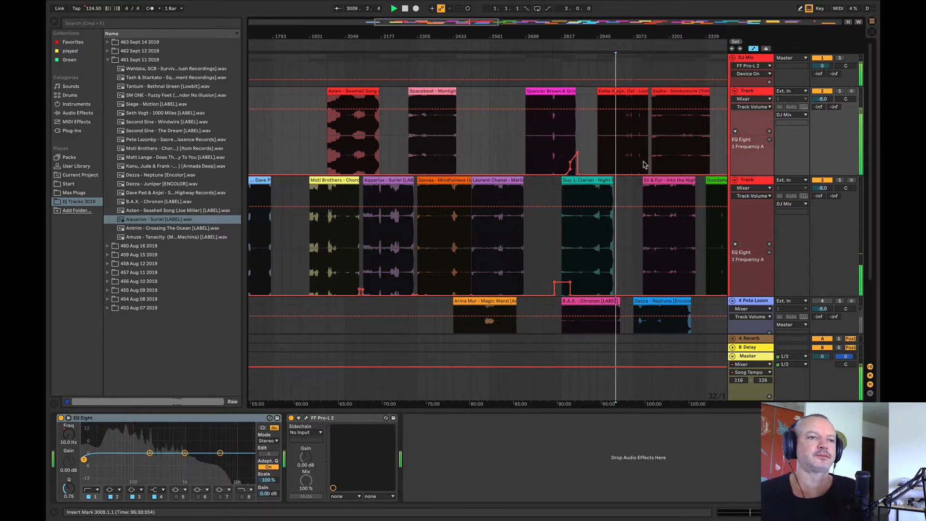
left_click(655, 228)
key("space")
key("space")
key("space")
left_click(690, 153)
key("space")
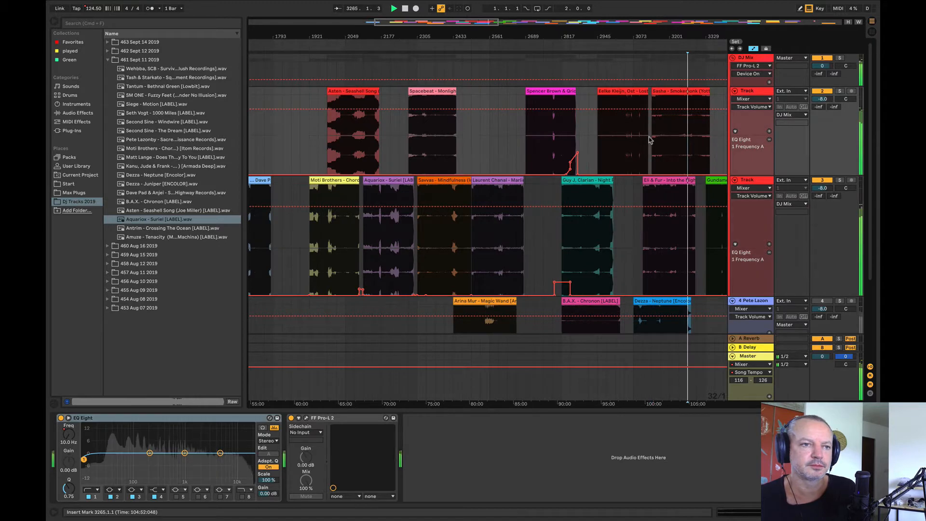
Step: Move Eli & Fur to about bar 3041 and Eelke Kleijn, Ost to bar 2913, and check the green track 3 clip from bar 3393
left_click_drag(662, 180, 644, 180)
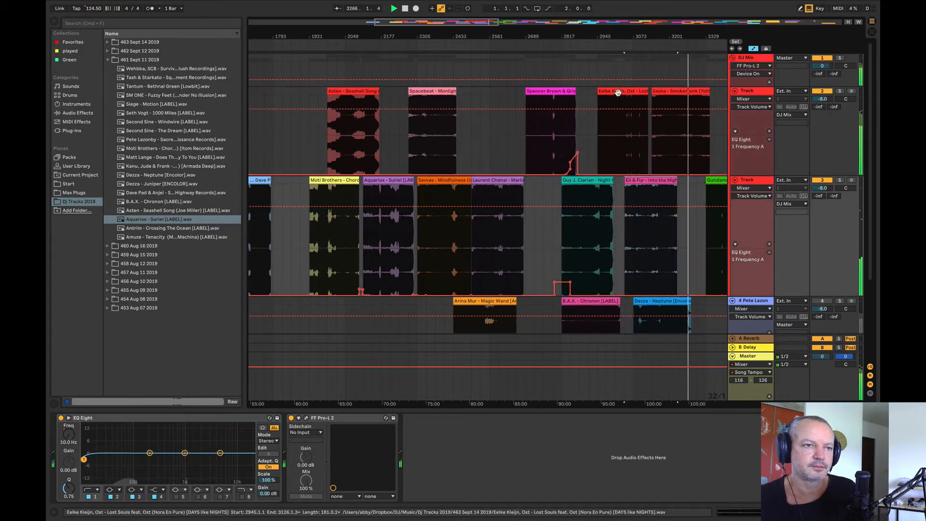
left_click_drag(620, 97, 612, 99)
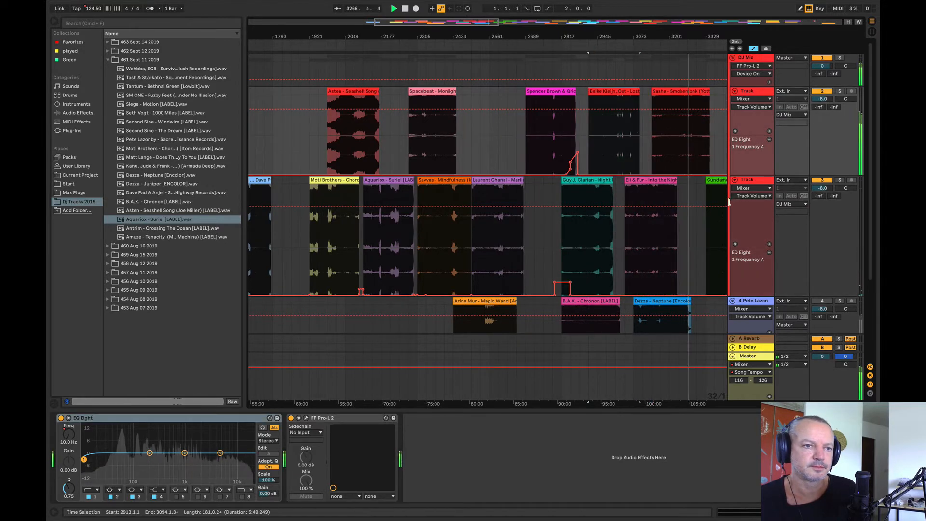
left_click(722, 239)
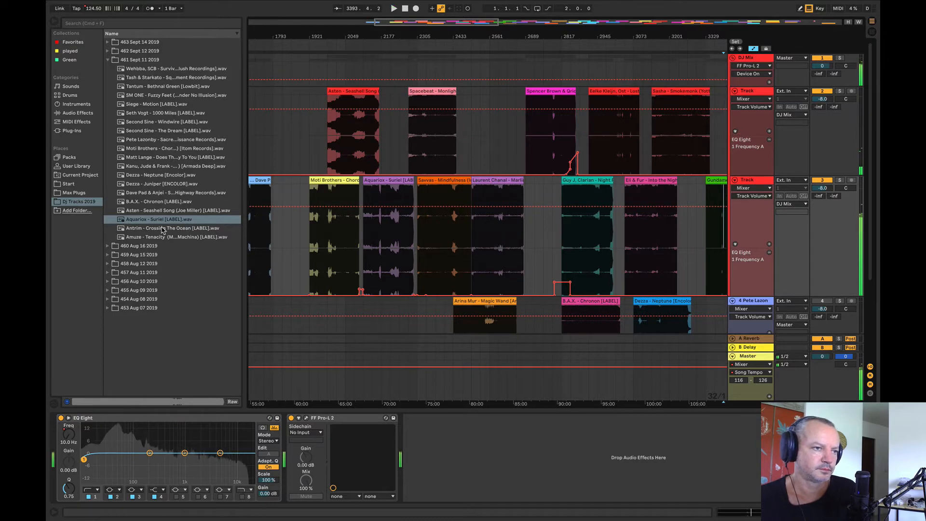
Step: Place Antrim - Crossing The Ocean from the 461 Sept 11 2019 folder at bar 897 on track 2
left_click(162, 228)
left_click(497, 180)
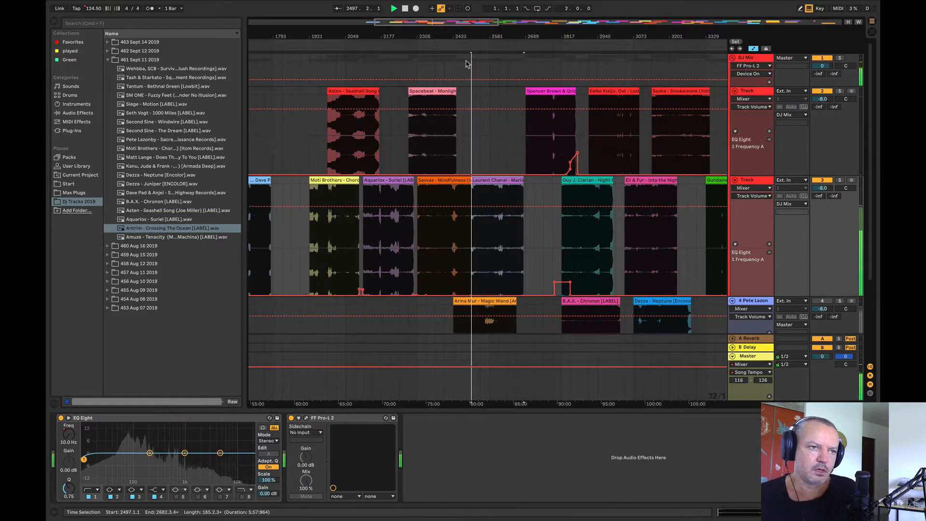
left_click_drag(649, 35, 781, 20)
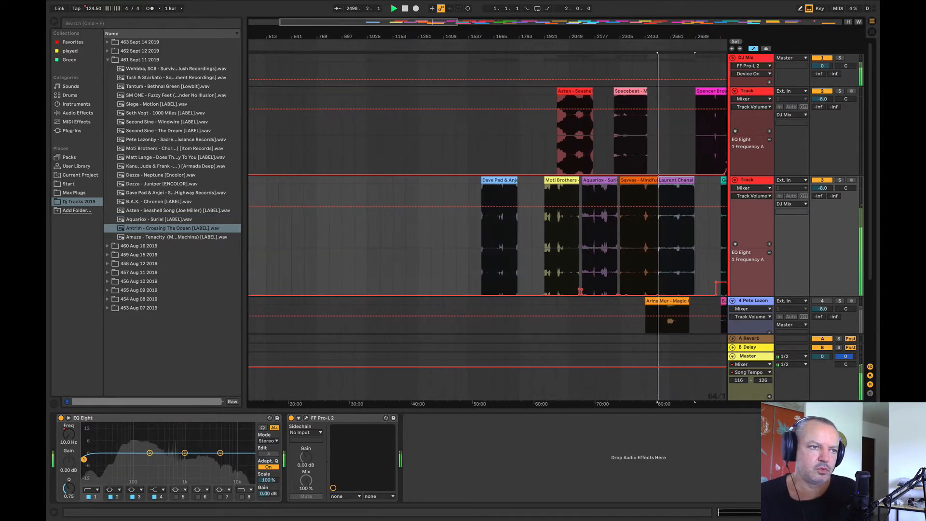
key("space")
left_click_drag(146, 235, 355, 140)
Step: Audition Antrim - Crossing The Ocean from bar 961 through its later sections and delete the clip from track 2
left_click(355, 140)
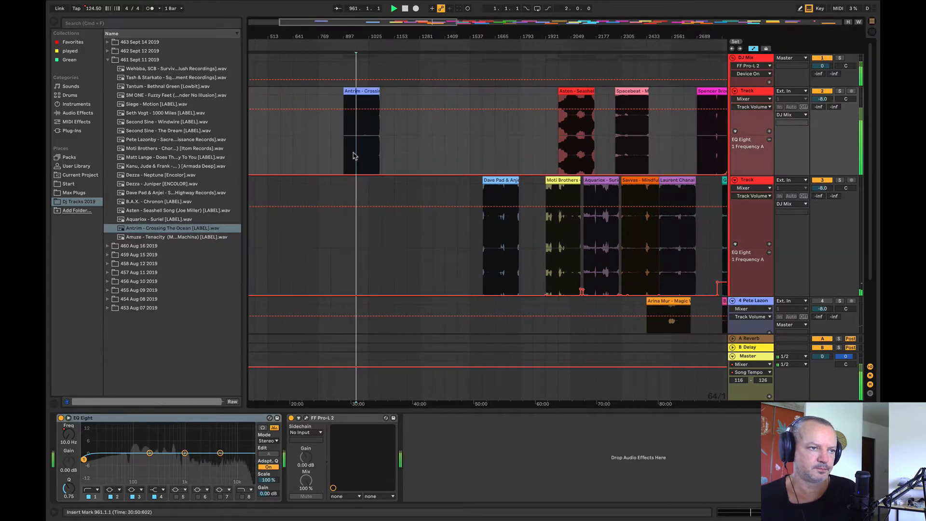
key("space")
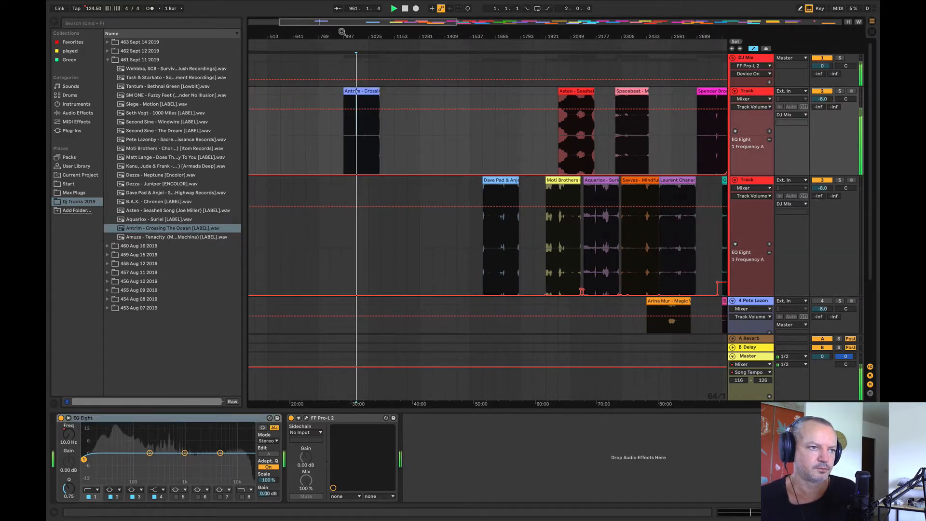
left_click_drag(344, 33, 347, 55)
left_click_drag(453, 31, 295, 30)
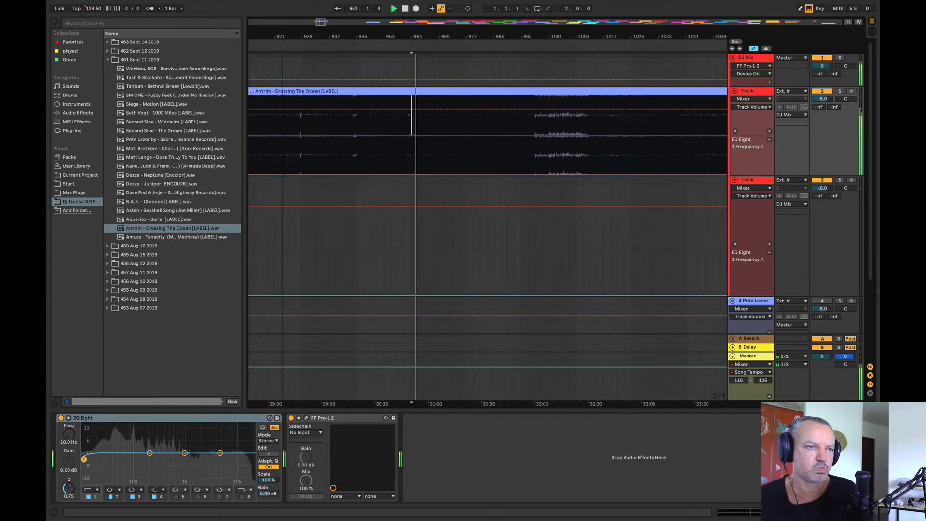
left_click(586, 134)
key("space")
key("space")
left_click_drag(565, 32, 344, 33)
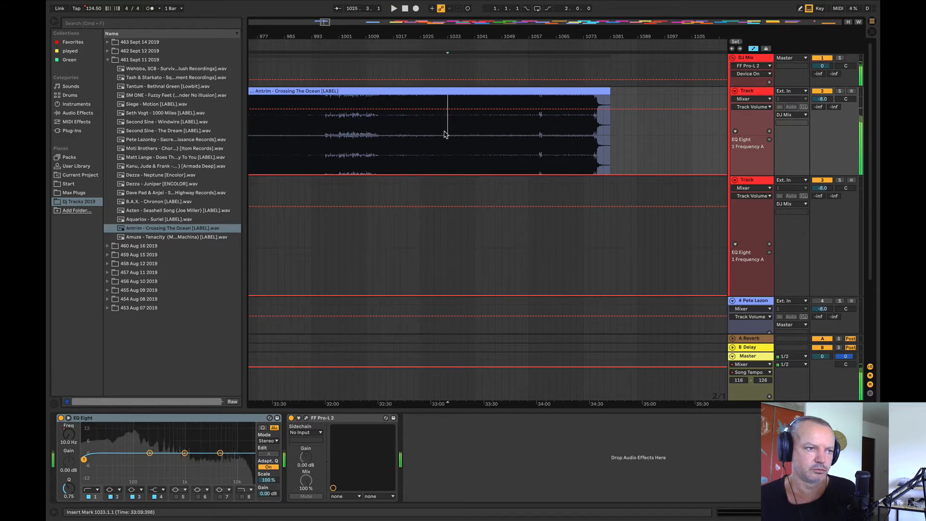
left_click(371, 94)
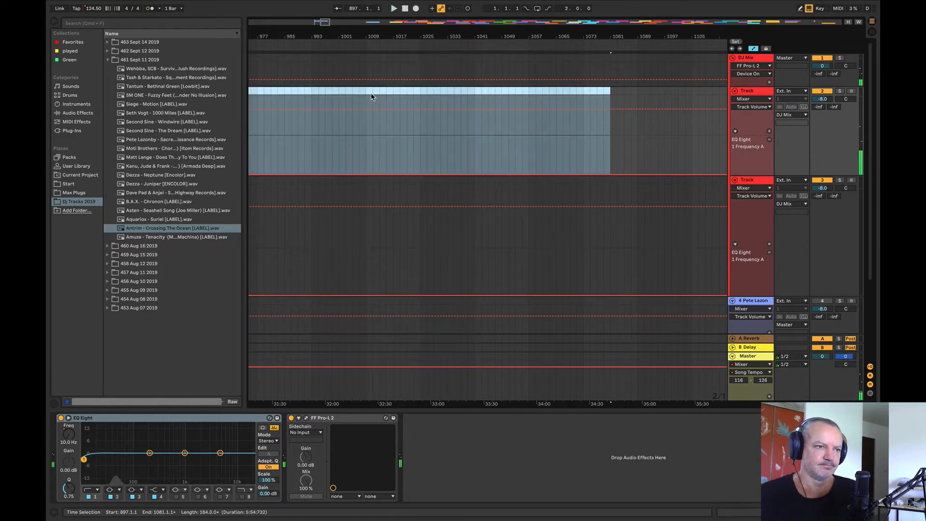
Step: Place Amuze - Tenacity at bar 1001 on track 2 and audition its middle and the passage from bar 1021
left_click(212, 237)
left_click_drag(212, 236, 339, 172)
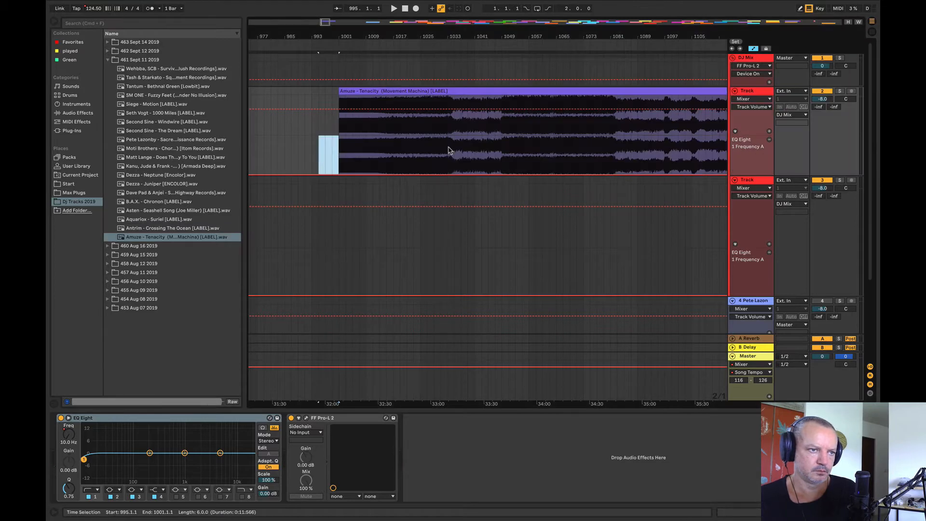
key("space")
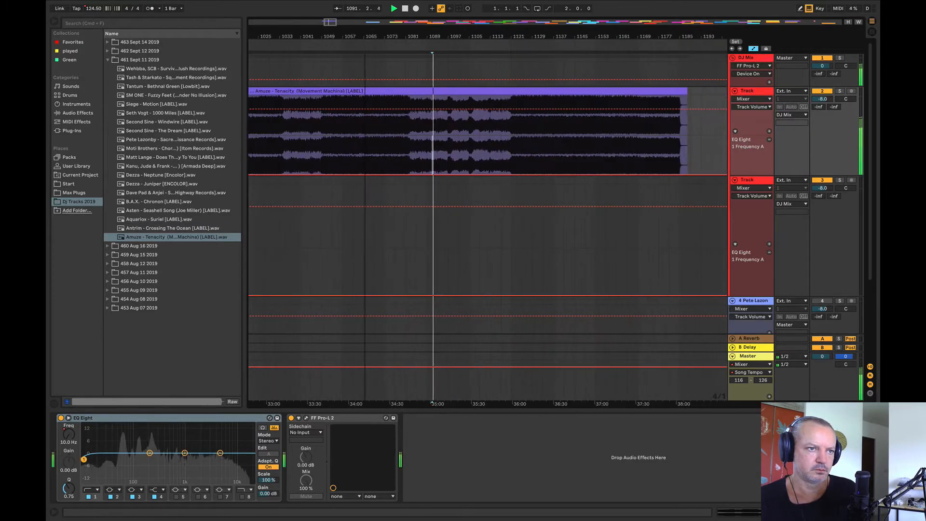
left_click_drag(433, 36, 507, 35)
left_click(344, 134)
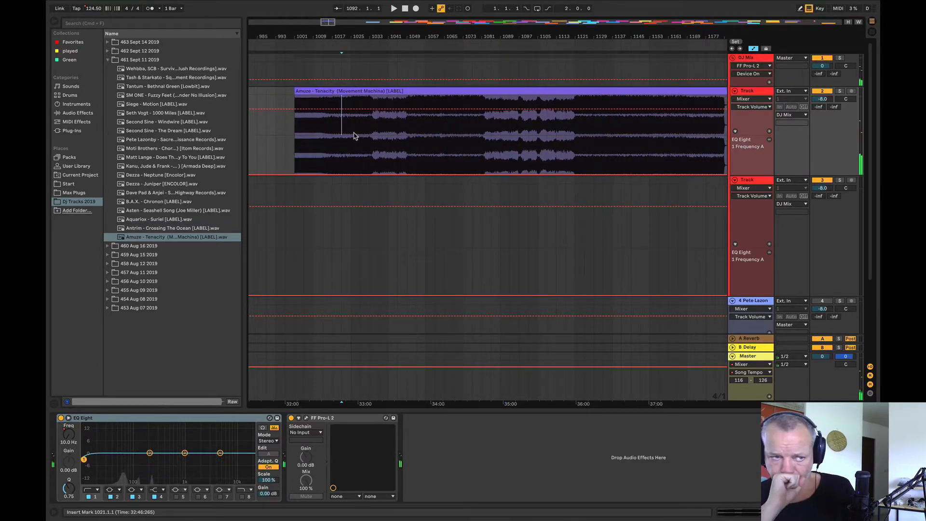
key("space")
Step: Audition the breakdown and later sections of Amuze - Tenacity, from bar 1089 through bars 1105 and 1117
left_click(434, 149)
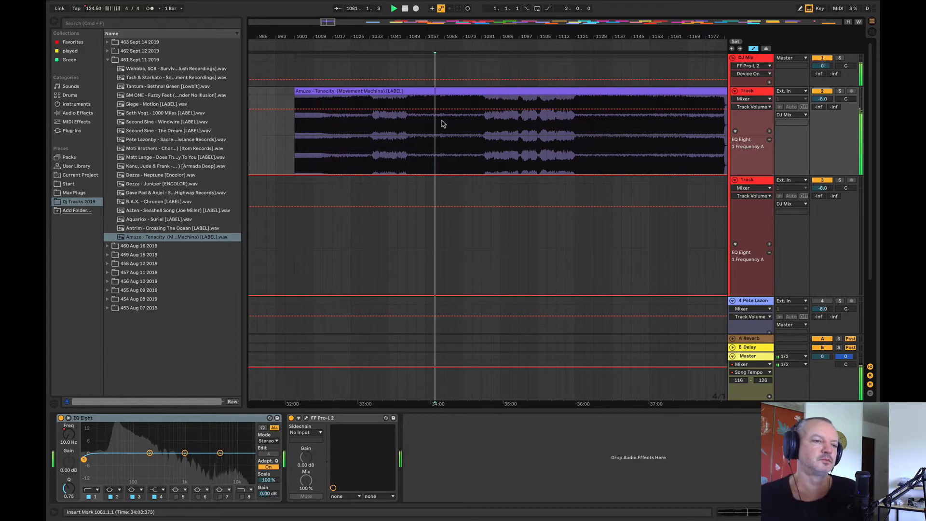
left_click(538, 140)
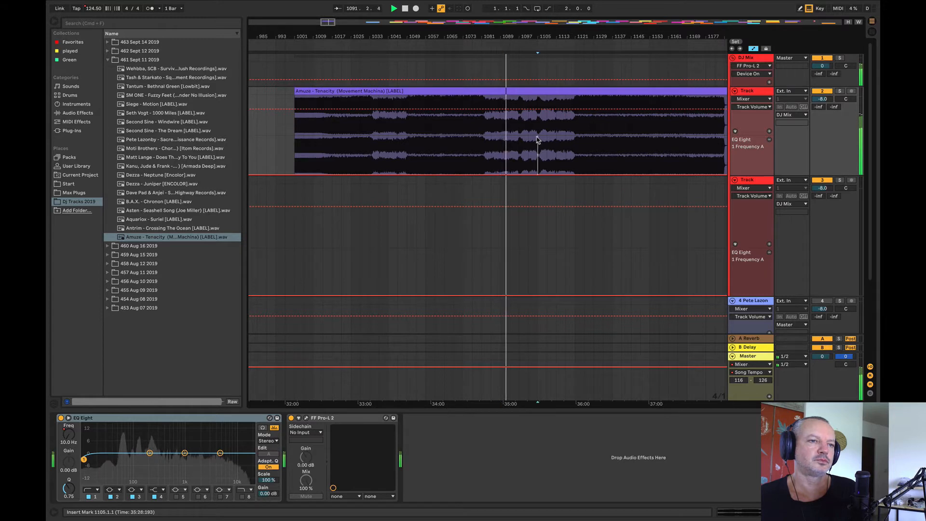
left_click(566, 138)
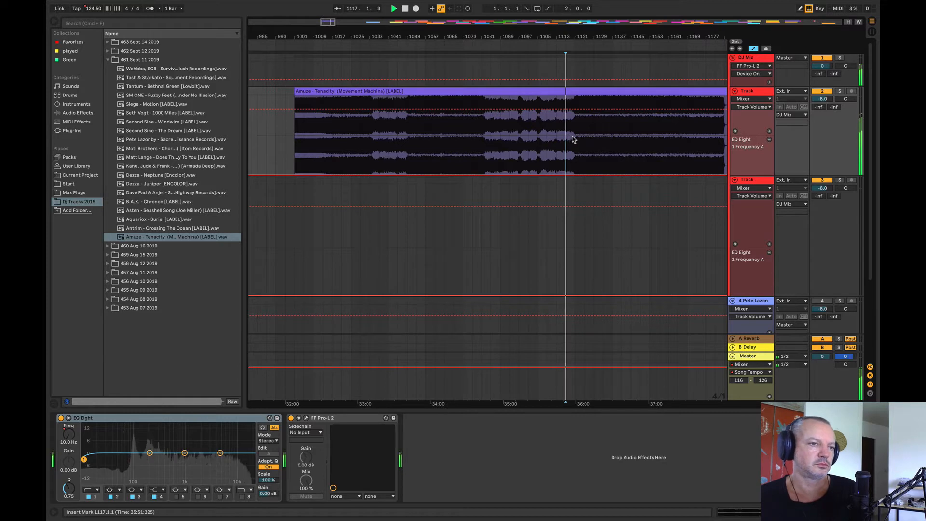
left_click(575, 139)
left_click_drag(475, 31, 394, 11)
left_click(475, 150)
key("space")
key("space")
Step: Stop playback and delete the Amuze - Tenacity clip from track 2
left_click(407, 92)
key("space")
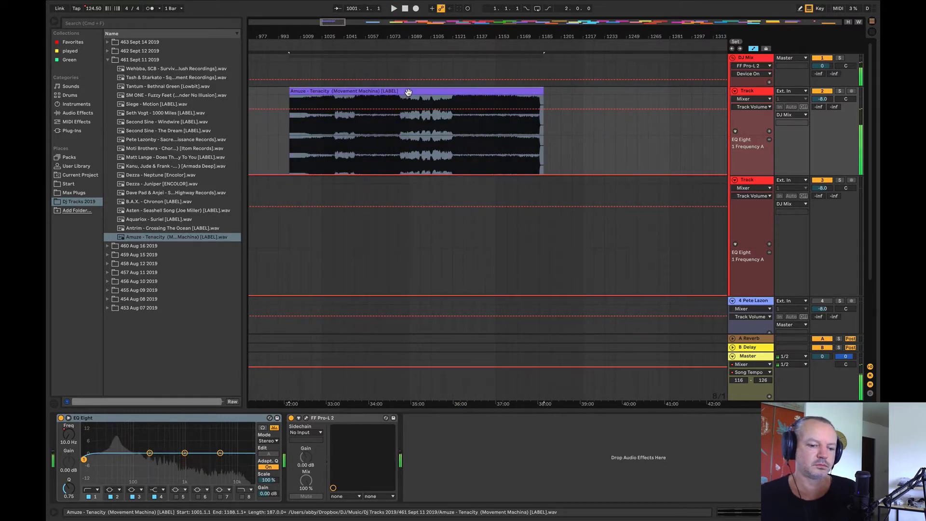
key("Delete")
Step: Browse the track folders from 460 Aug 16 2019 back to 455 Aug 09 2019, widening the file list to read the titles
left_click(109, 247)
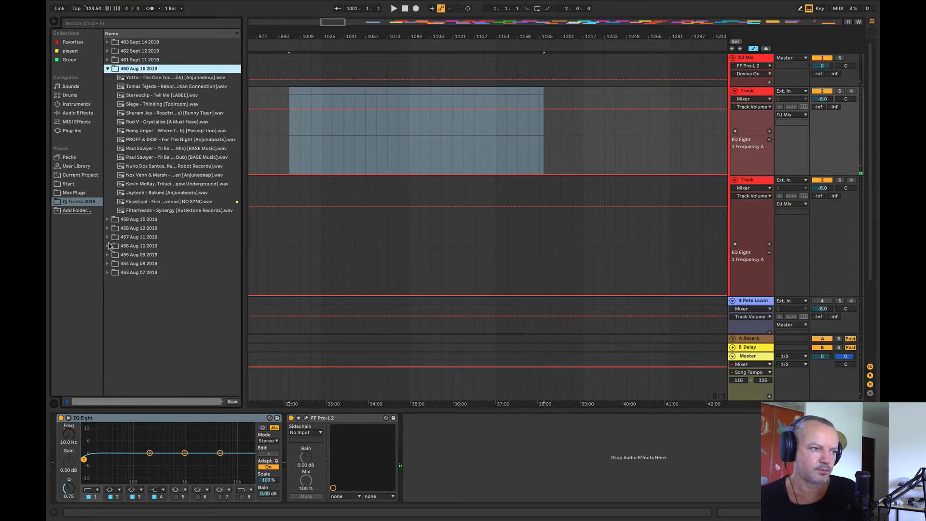
left_click_drag(243, 195, 275, 202)
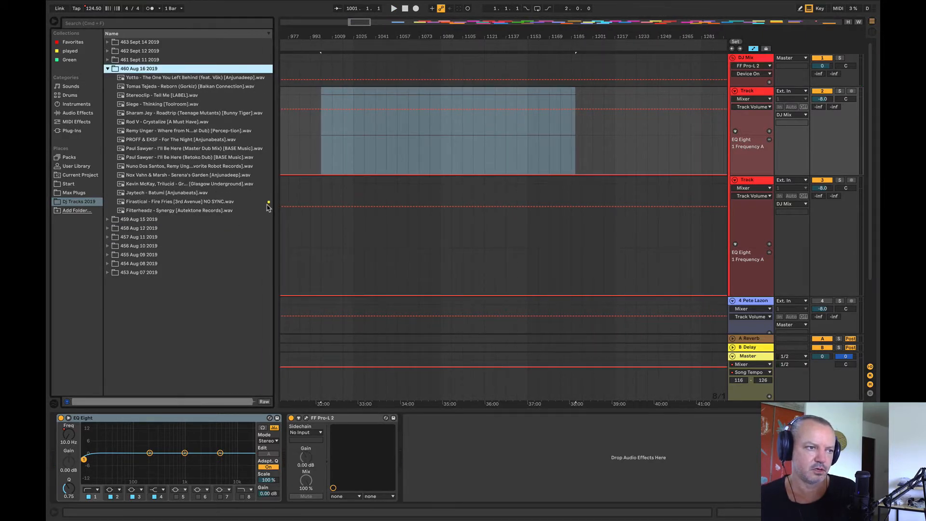
left_click(107, 221)
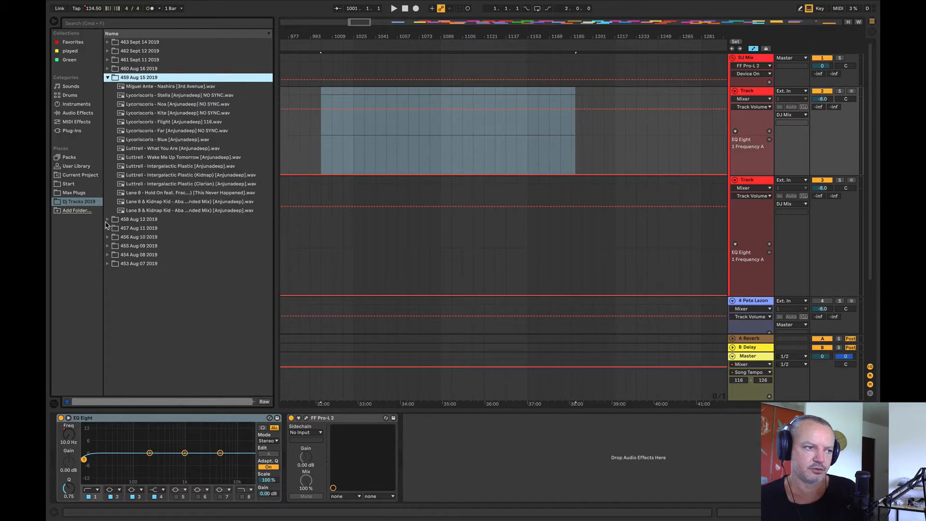
left_click(107, 220)
left_click(107, 273)
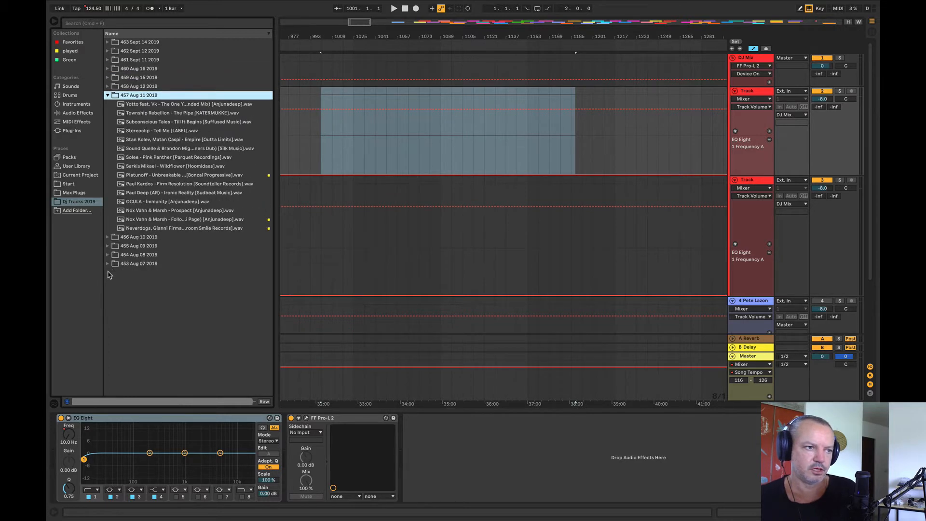
left_click(107, 237)
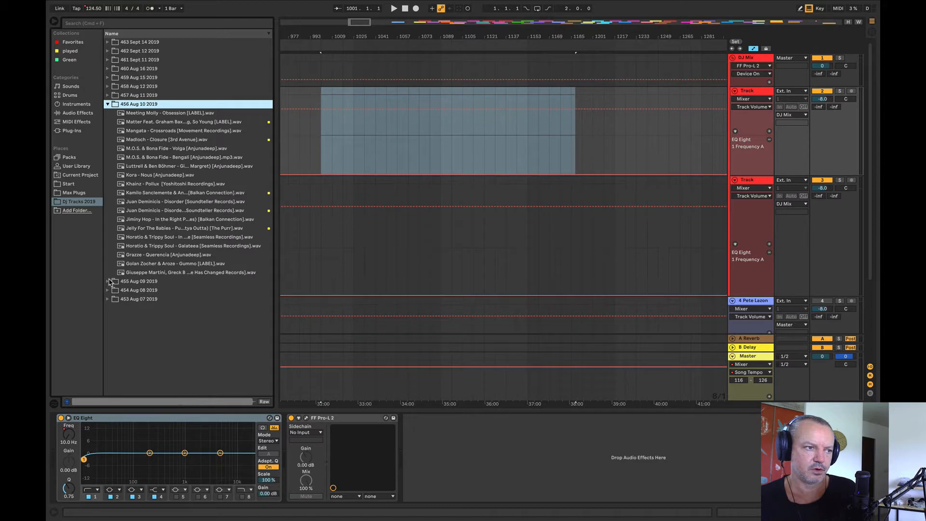
left_click(108, 281)
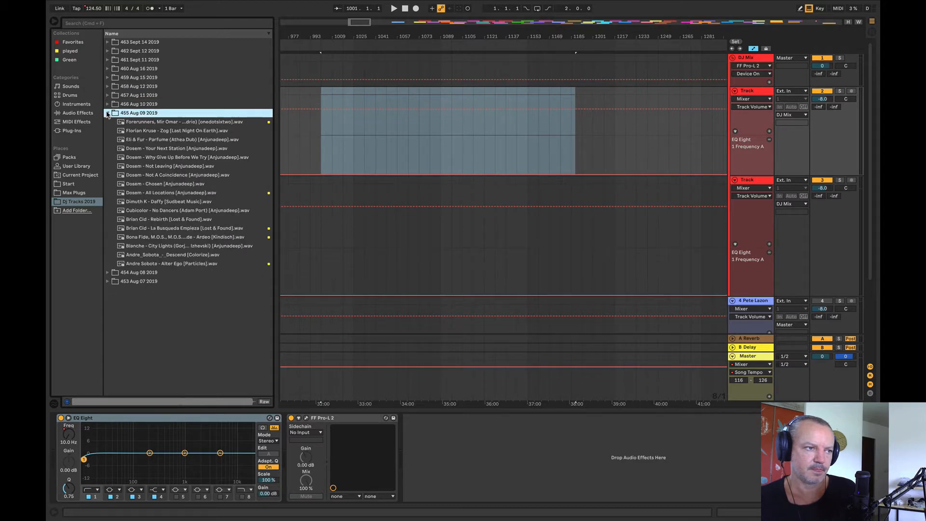
Step: Preview two Dosem tracks in the 455 Aug 09 2019 folder and place Dosem - Your Next Station at bar 1001 on track 2
left_click(145, 150)
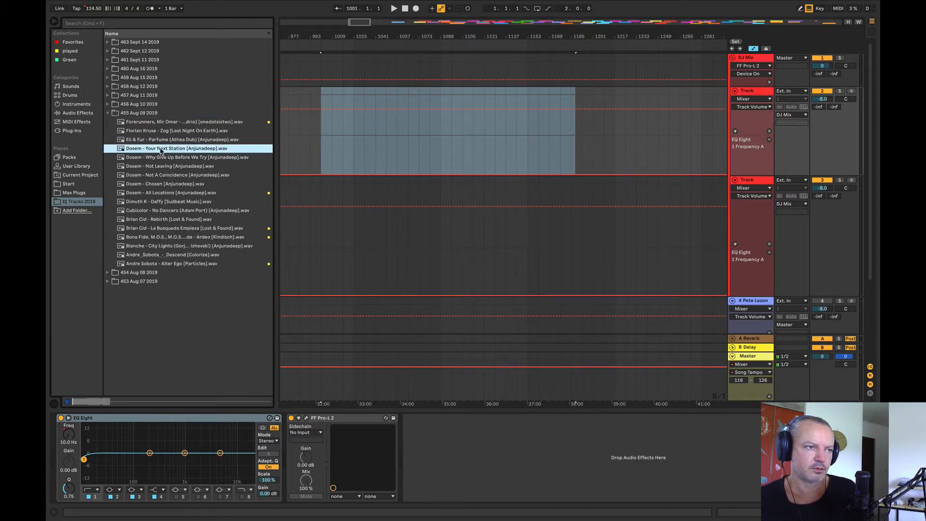
left_click(152, 159)
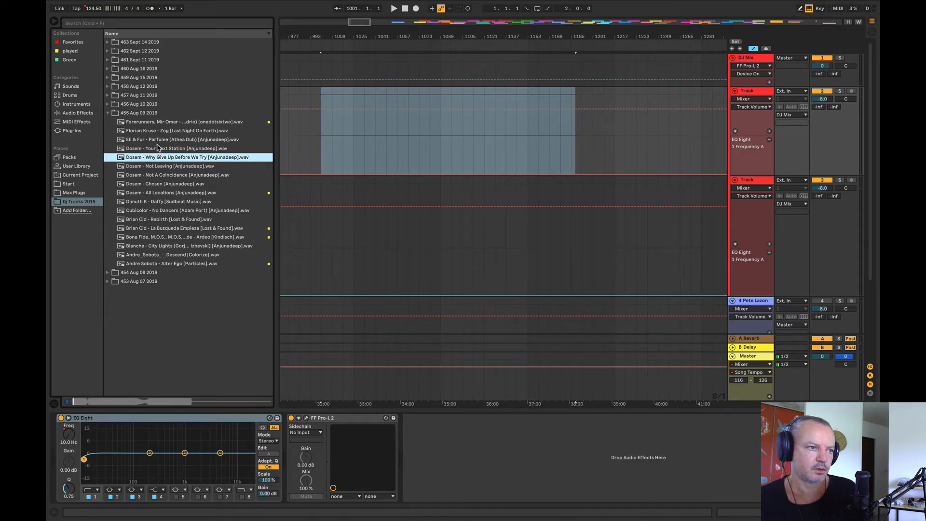
left_click(151, 149)
left_click_drag(150, 149, 324, 145)
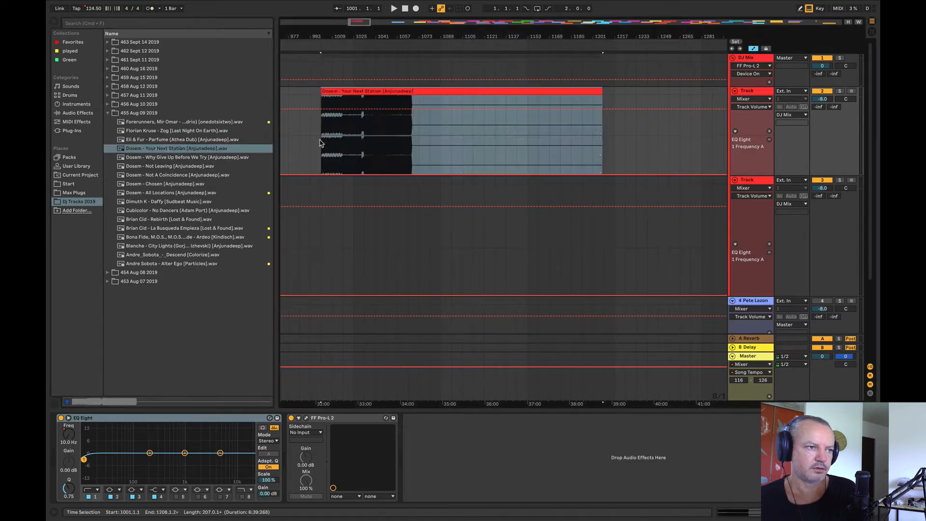
Step: Audition Dosem - Your Next Station from its first half and from bar 1089, and open its clip settings
left_click(385, 148)
key("space")
left_click(439, 140)
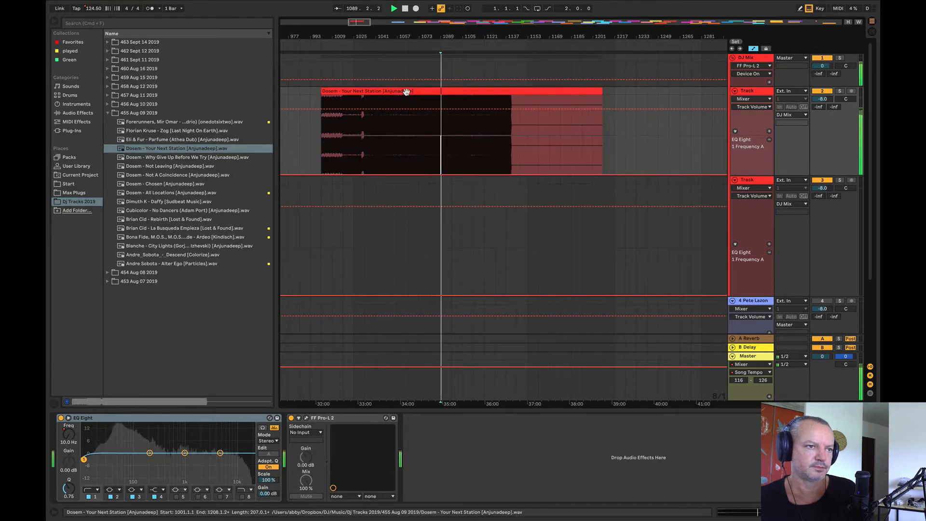
left_click(406, 90)
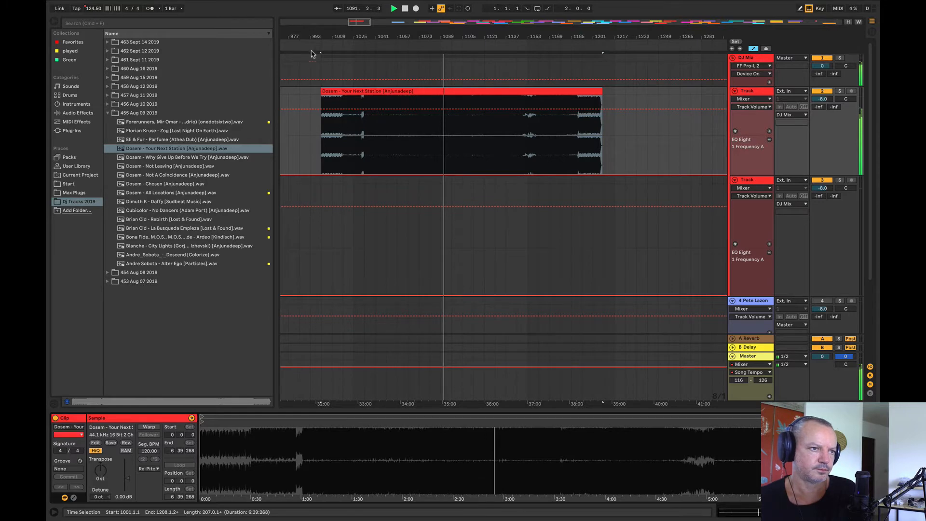
Step: Turn on Warp for the Dosem - Your Next Station clip and set its segment BPM to 123
left_click_drag(319, 36, 319, 125)
left_click_drag(458, 36, 513, 32)
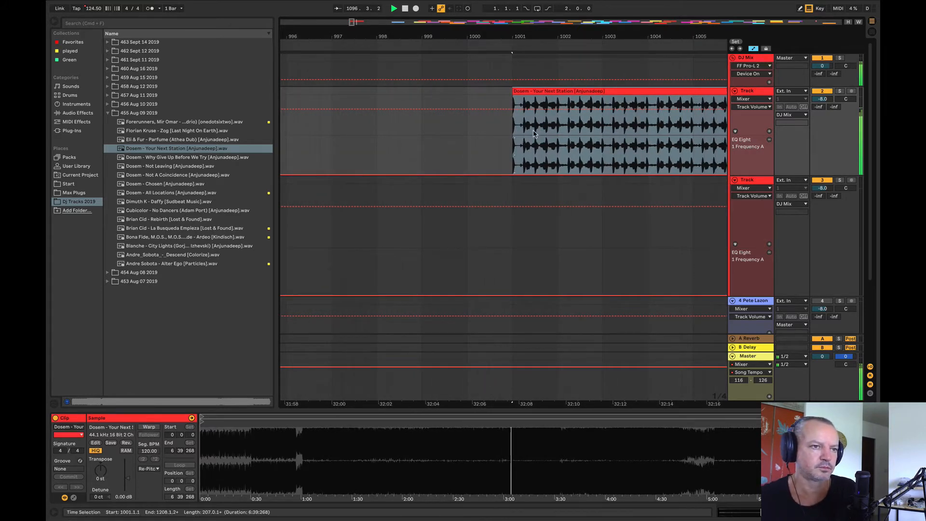
left_click_drag(176, 148, 540, 121)
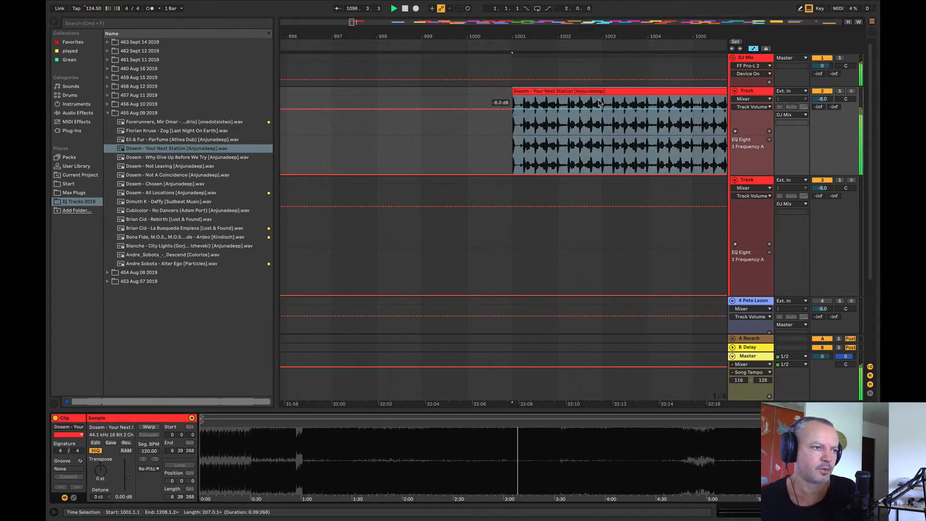
left_click(150, 426)
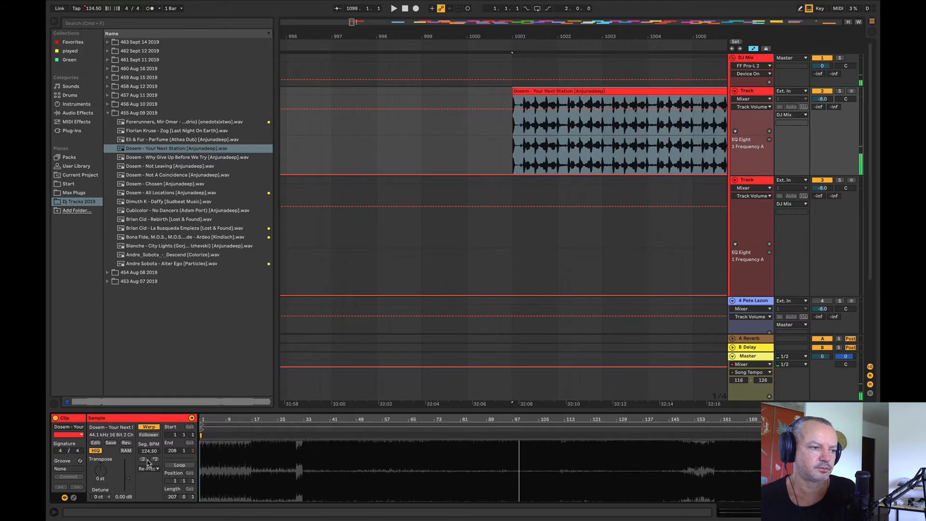
left_click(152, 451)
type("123")
key("Return")
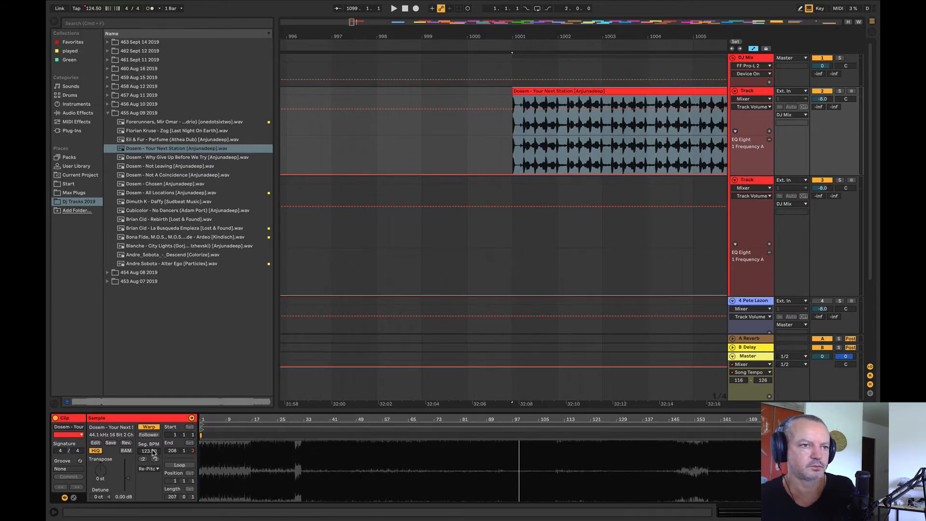
Step: Set the Dosem - Your Next Station clip's segment BPM to 126 and briefly play it from bar 1001
left_click_drag(657, 36, 621, 51)
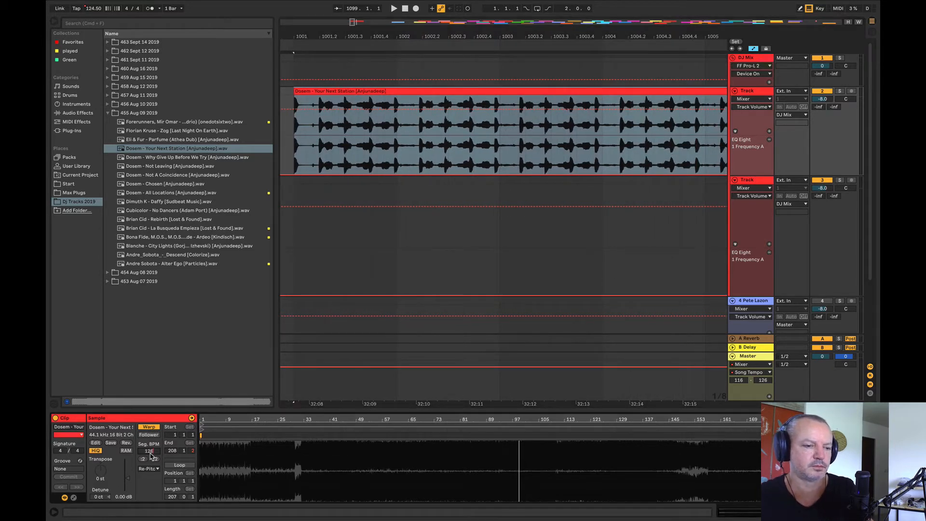
key("Return")
key("space")
key("space")
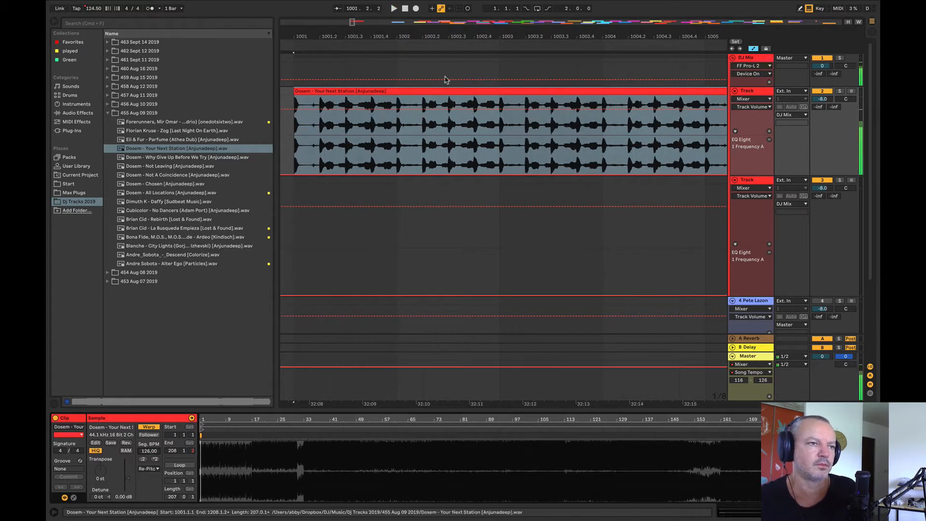
Step: Move Dosem - Your Next Station to about bar 1513 on track 2, overlapping Dave Pad & Anjei - Sublunar, and play from bar 1633
left_click_drag(428, 37, 285, 1)
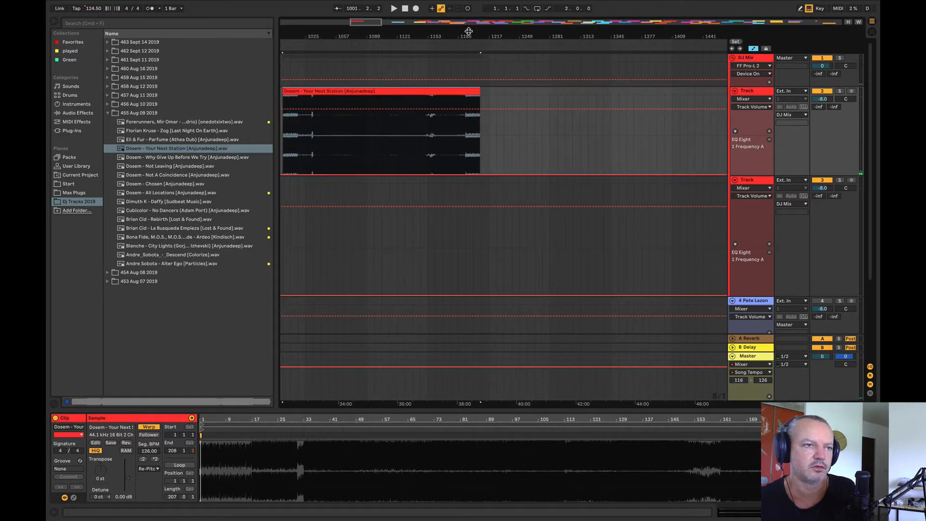
left_click_drag(469, 32, 479, 9)
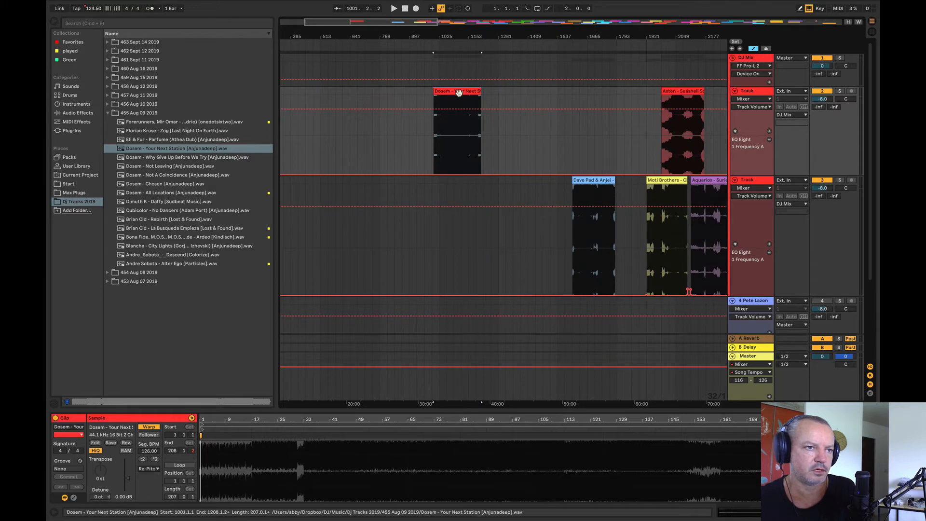
left_click_drag(459, 92, 578, 91)
left_click(580, 150)
key("space")
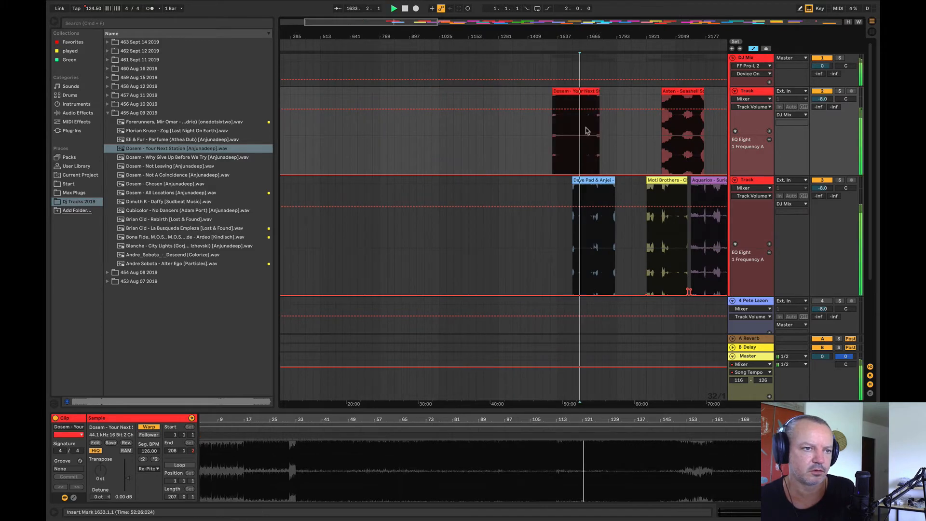
Step: Audition Dosem - Your Next Station against Dave Pad & Anjei - Sublunar from bars 1681 and 1585
left_click_drag(588, 36, 616, 154)
left_click(660, 158)
key("space")
key("space")
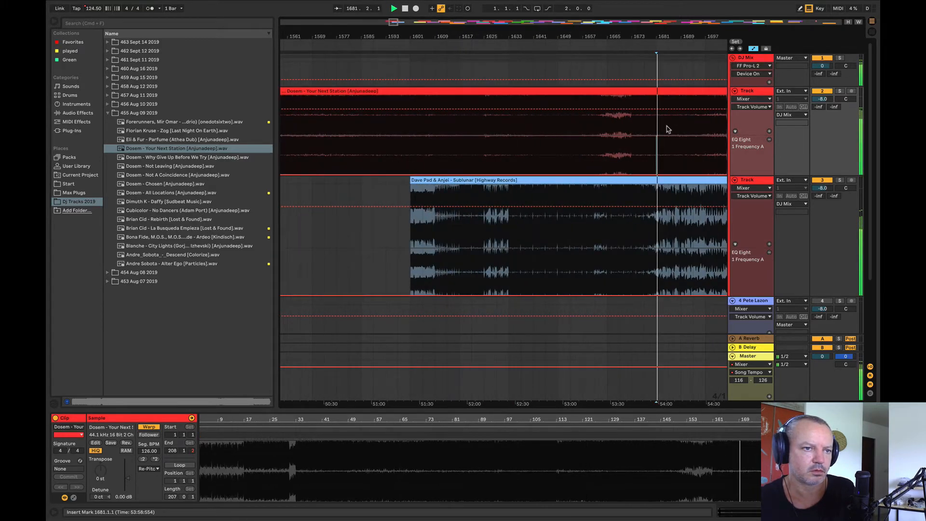
mouse_move(603, 34)
left_mouse_down()
mouse_move(493, 14)
mouse_move(610, 10)
left_mouse_up()
left_click(572, 157)
Step: Shift Dosem - Your Next Station earlier, audition it from bars 1457 and 1441, and reposition its start at bar 1409
key("space")
key("space")
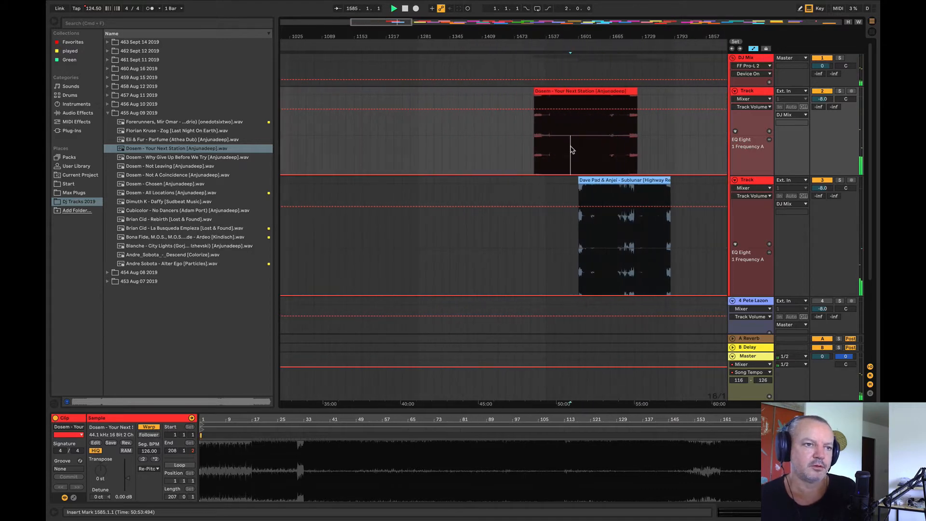
left_click_drag(585, 92, 516, 147)
left_click(510, 152)
key("space")
key("space")
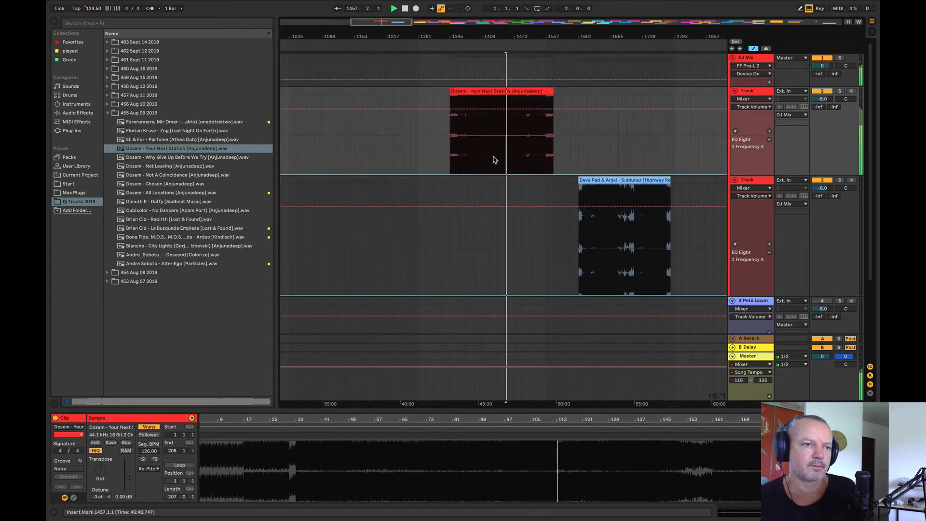
left_click(498, 141)
key("space")
key("space")
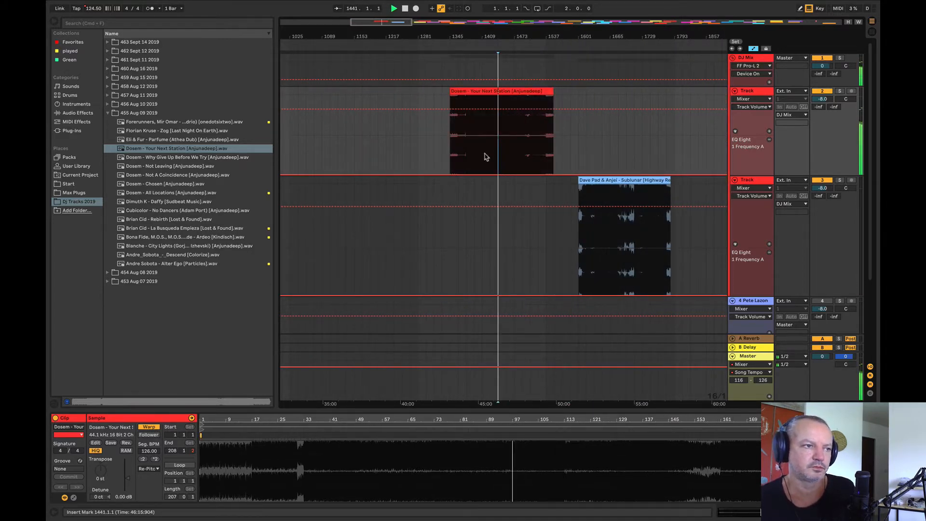
left_click_drag(500, 91, 533, 99)
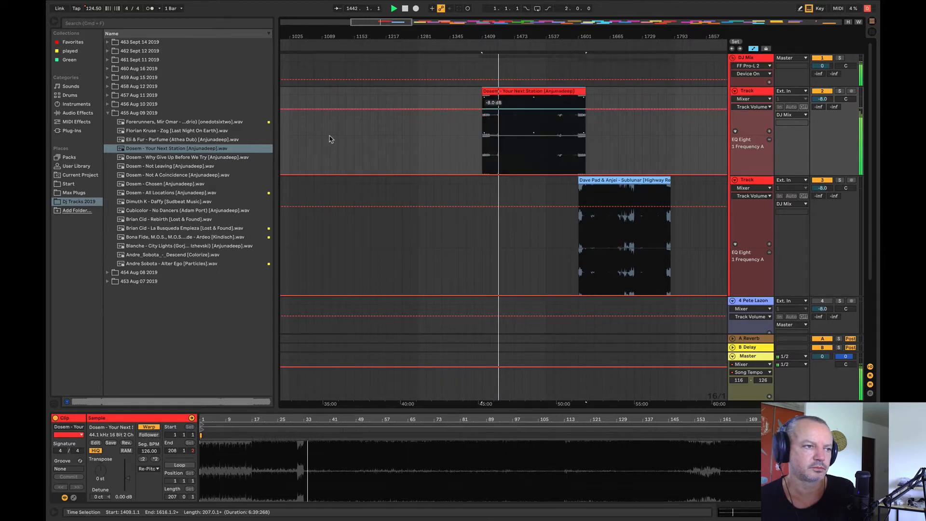
Step: Place Dosem - Why Give Up Before We Try at about bar 1137 on track 2 and warp it at 126 BPM
left_click(206, 159)
left_click_drag(206, 162, 346, 144)
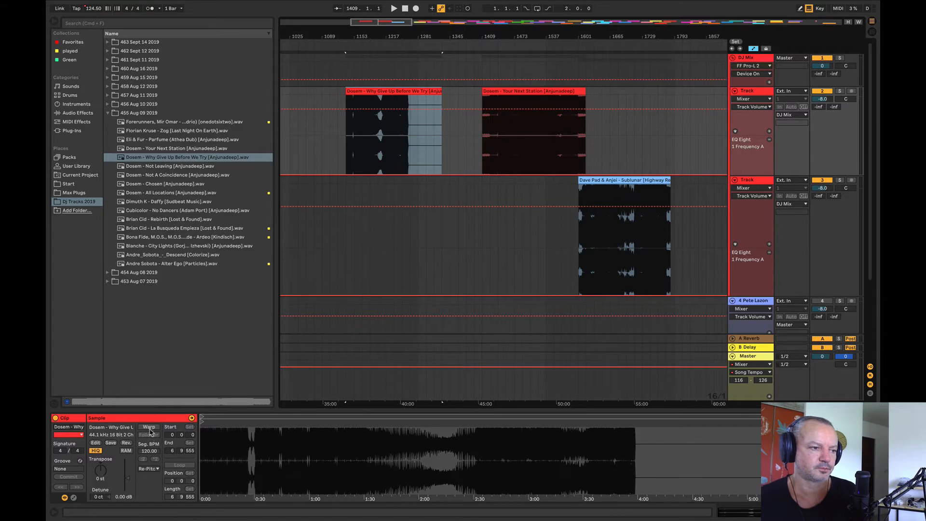
left_click(149, 452)
type("12")
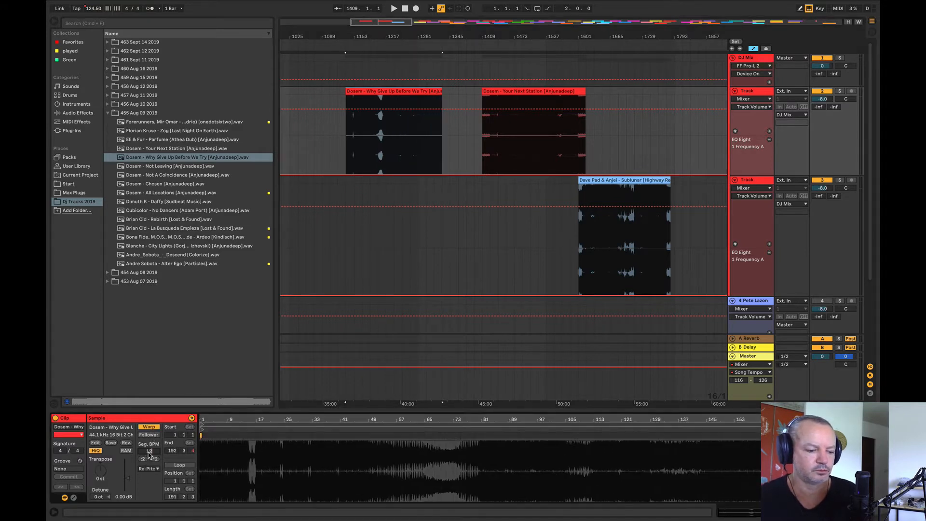
Step: Audition Dosem - Why Give Up Before We Try from bars 1249, 1201 and 1233, and move it to bar 7809 on track 2
left_click(403, 145)
key("space")
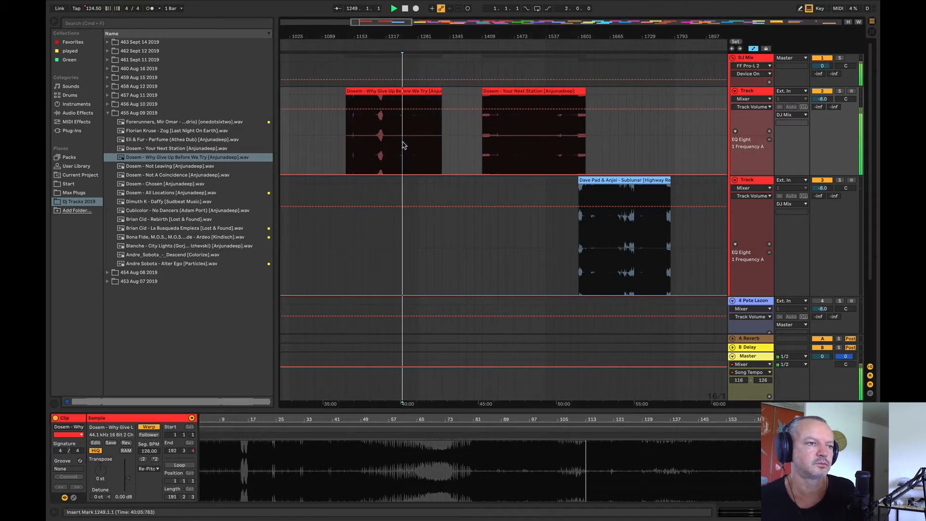
left_click(379, 138)
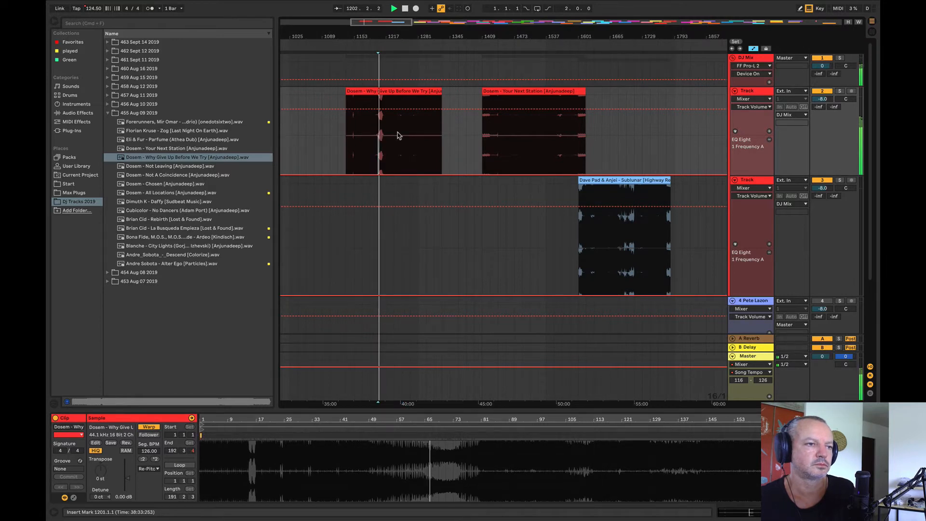
left_click(396, 144)
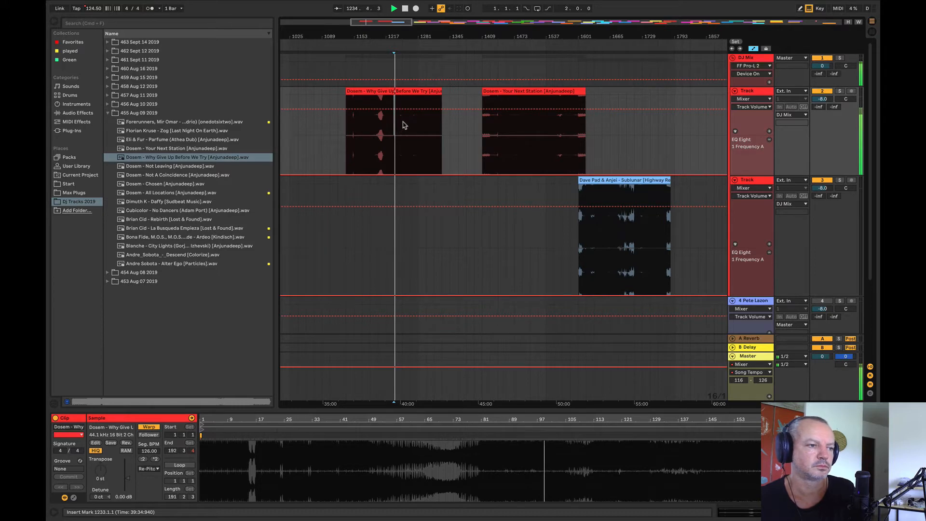
left_click_drag(377, 38, 348, 16)
left_click_drag(348, 92, 714, 152)
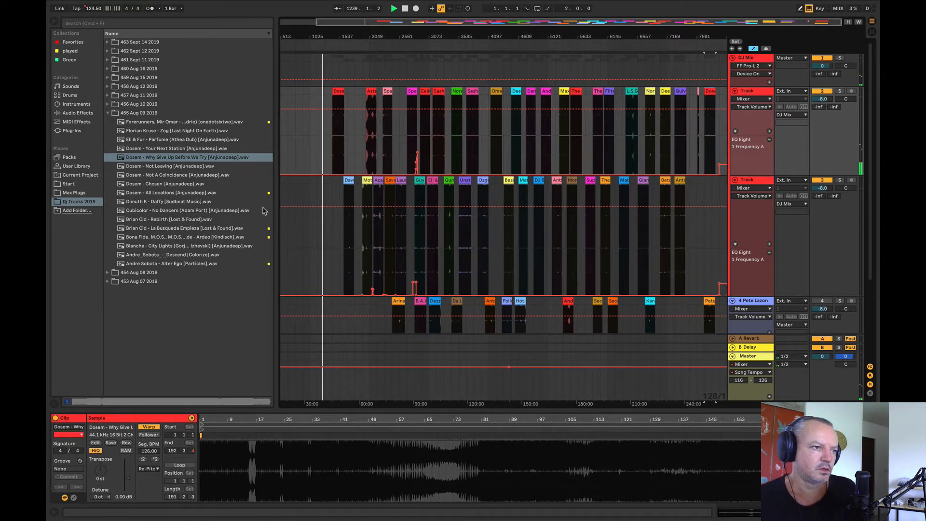
Step: Place Dosem - Not Leaving at bar 641 on track 2 and warp it at 126 BPM
left_click(178, 167)
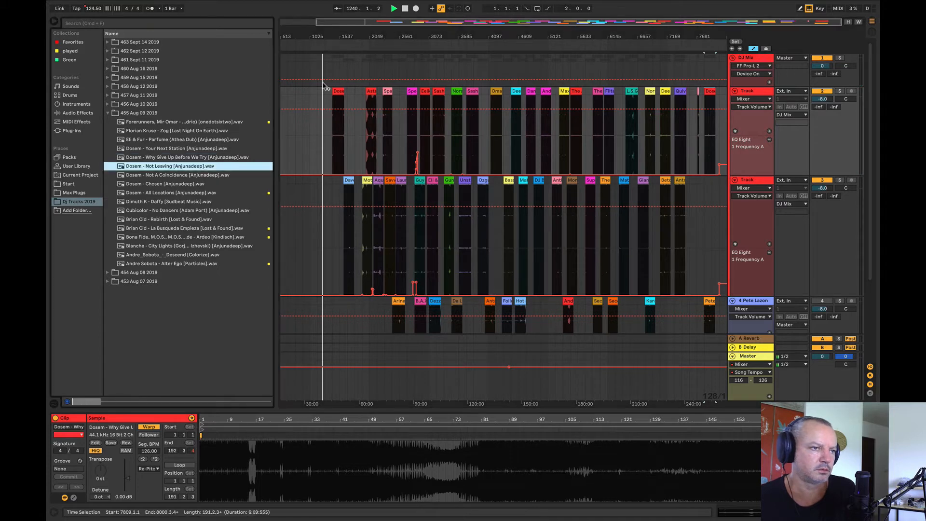
mouse_move(306, 35)
left_mouse_down()
mouse_move(306, 83)
mouse_move(308, 33)
left_mouse_up()
left_click_drag(710, 37, 675, 36)
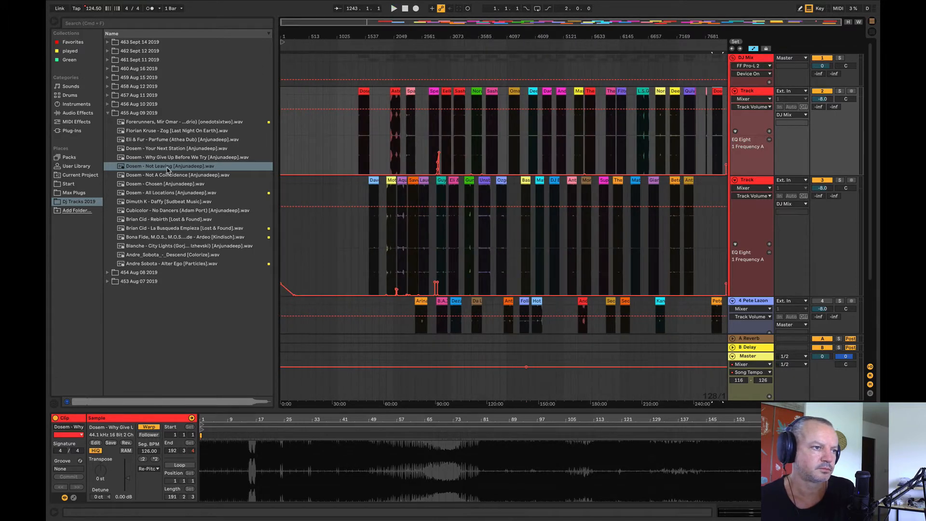
left_click_drag(168, 169, 317, 158)
left_click_drag(308, 31, 309, 80)
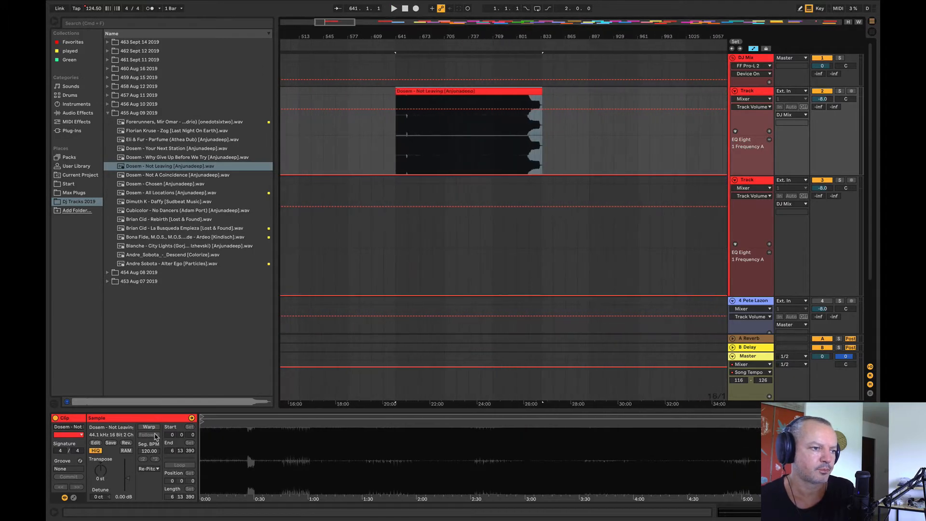
left_click(150, 428)
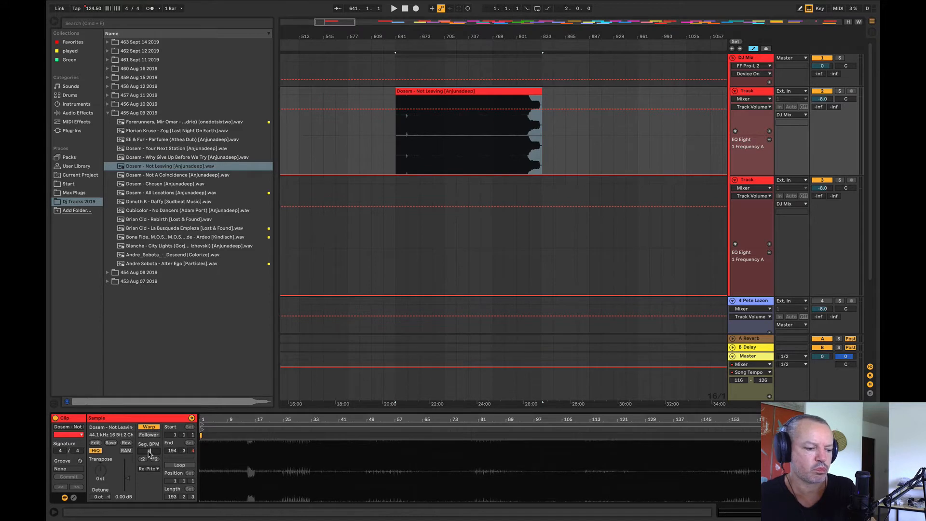
Step: Audition Dosem - Not Leaving from bars 721 and 769, and delete its clip from track 2
left_click(457, 133)
key("space")
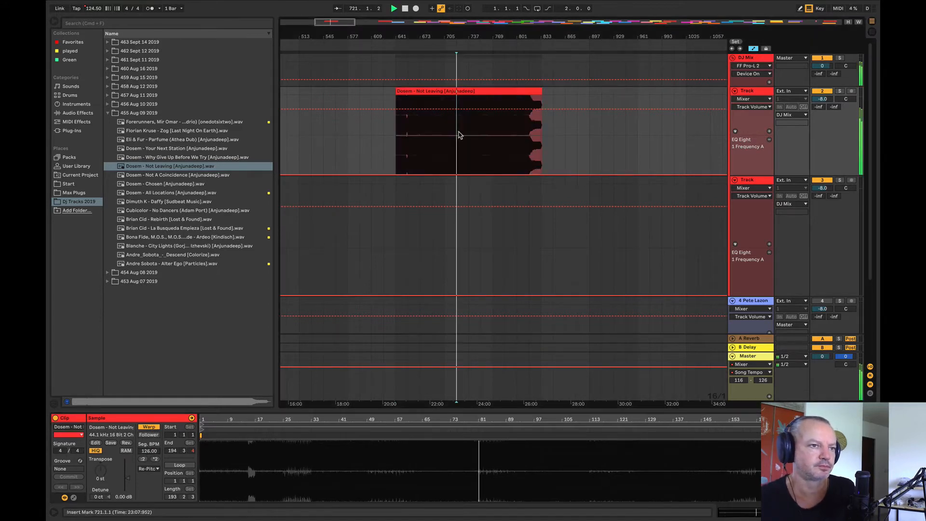
left_click(487, 134)
key("space")
key("space")
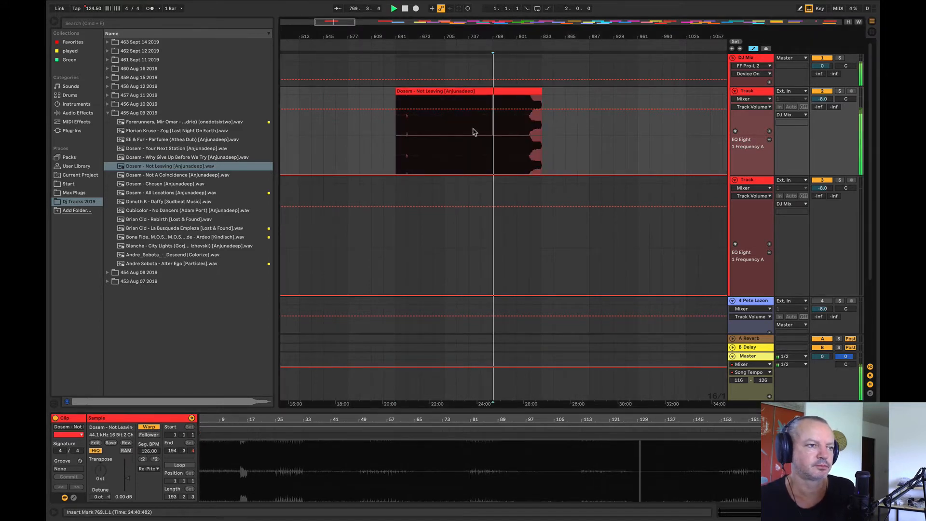
key("space")
left_click(459, 95)
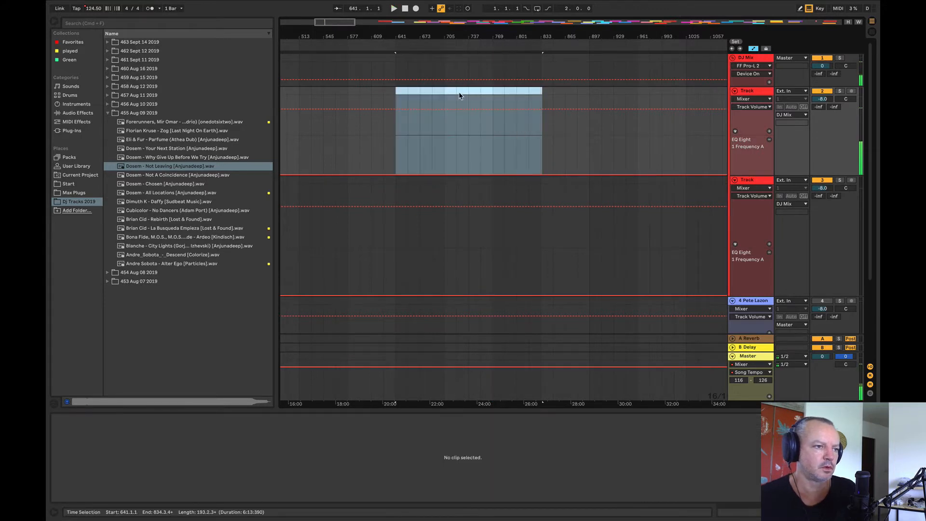
Step: Preview Cubicolor - No Dancers (Adam Port), and switch from the 455 Aug 09 2019 folder to 456 Aug 10 2019
left_click(182, 213)
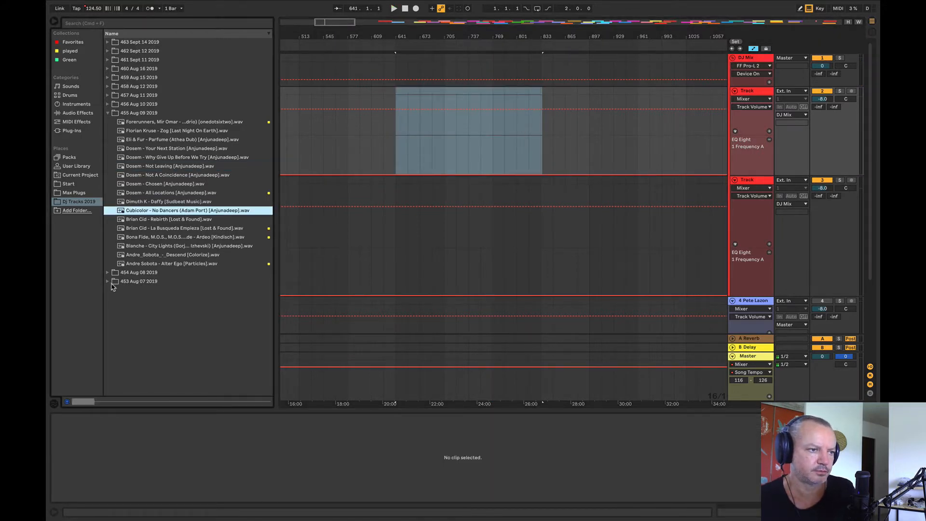
left_click(109, 113)
left_click(107, 104)
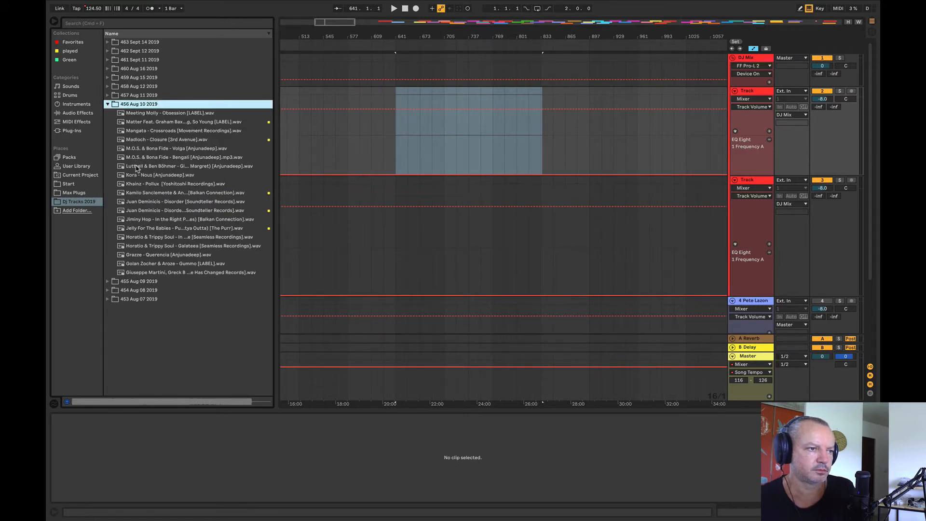
Step: Place Luttrell & Ben Böhmer - Gibberish at bar 625 on track 2 and audition it from bars 673, 689 and 737
left_click(137, 167)
left_click_drag(159, 166, 383, 149)
left_click(422, 152)
key("space")
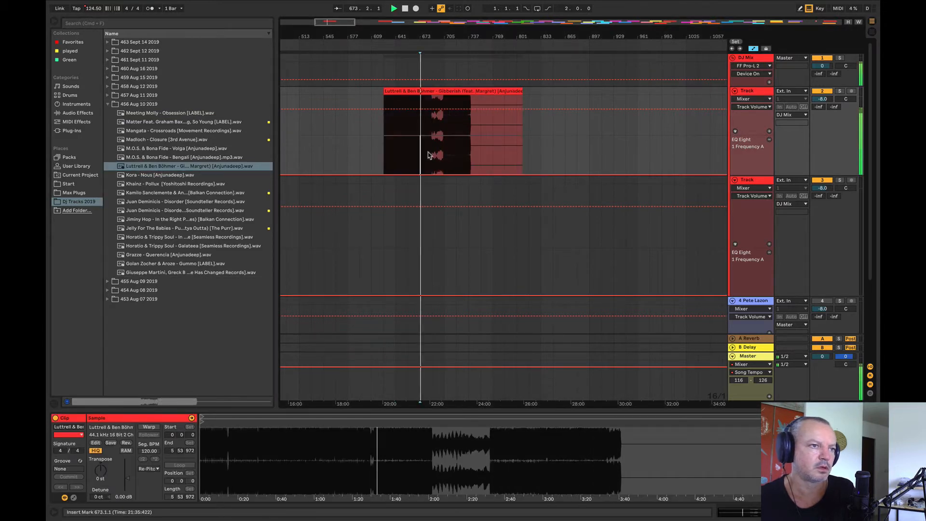
left_click(436, 139)
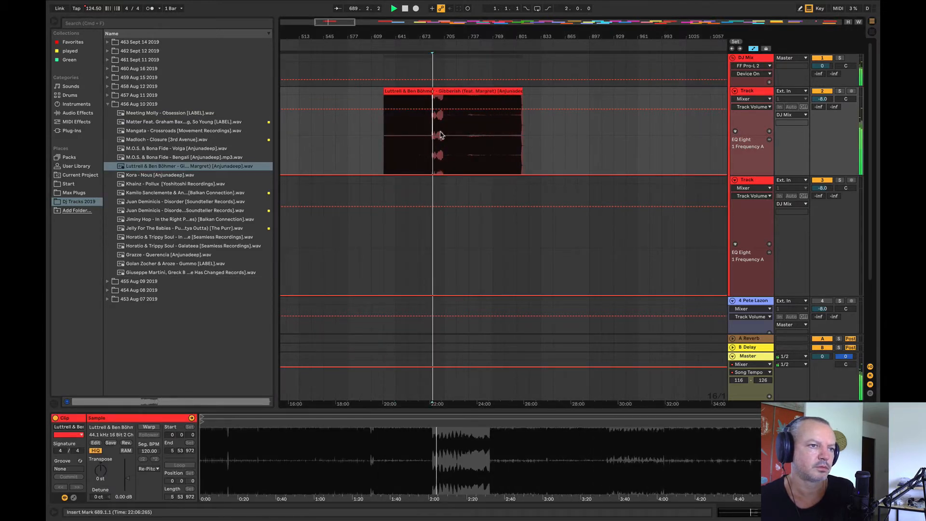
left_click(471, 130)
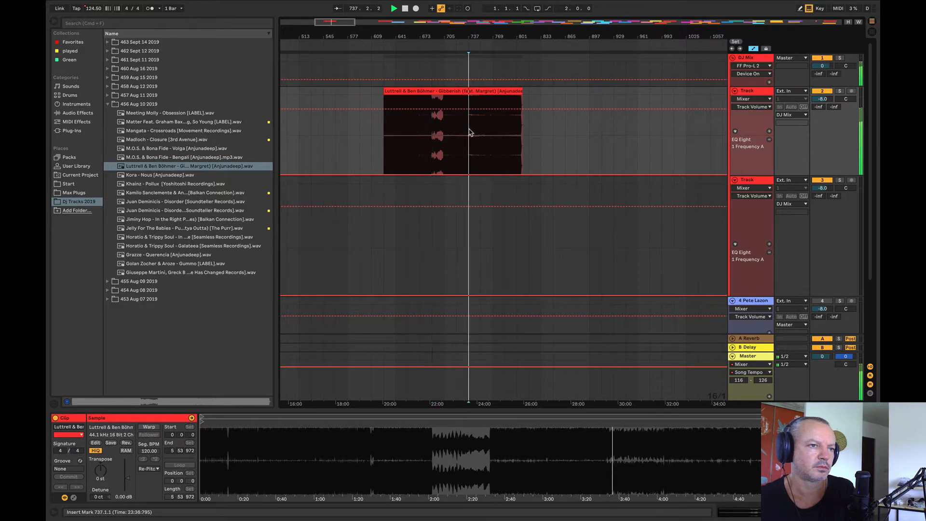
Step: Move the Luttrell & Ben Böhmer - Gibberish clip to the end of track 2 and warp it at 126 BPM
left_click_drag(428, 34, 322, 8)
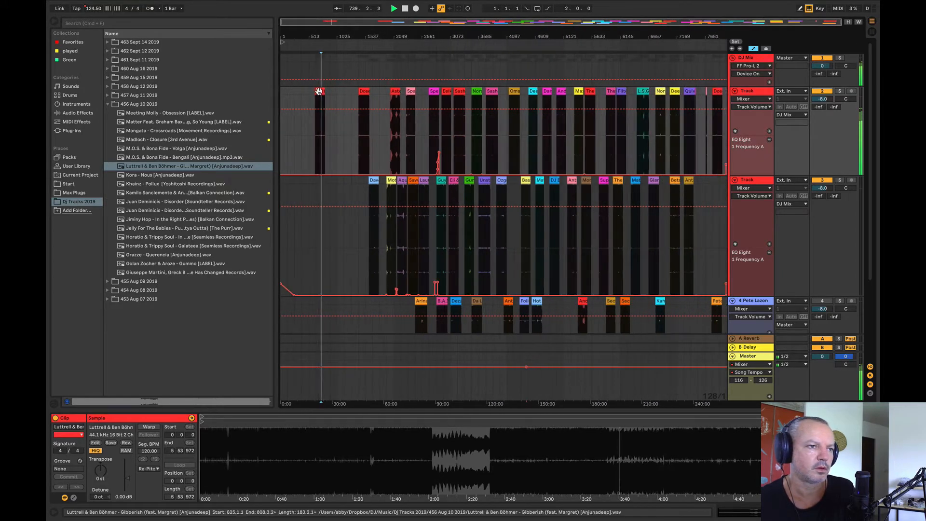
left_click_drag(318, 91, 717, 90)
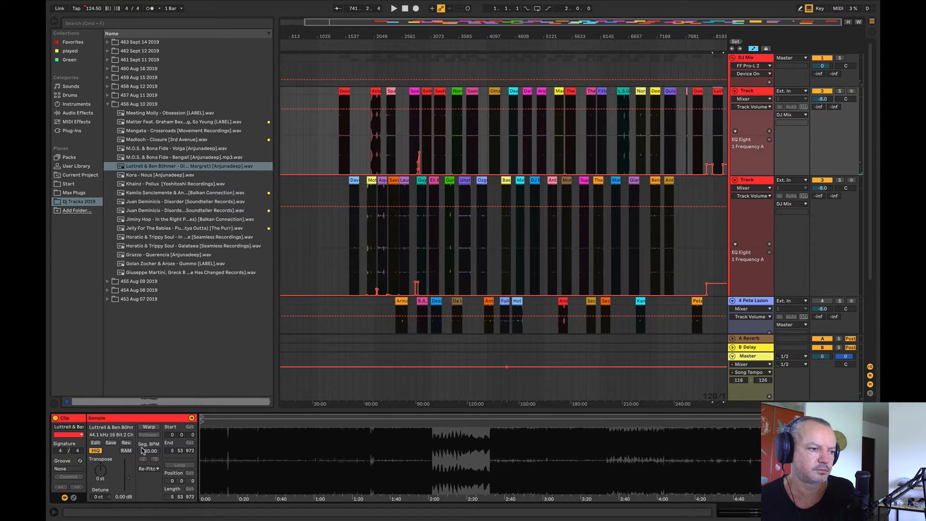
left_click(151, 427)
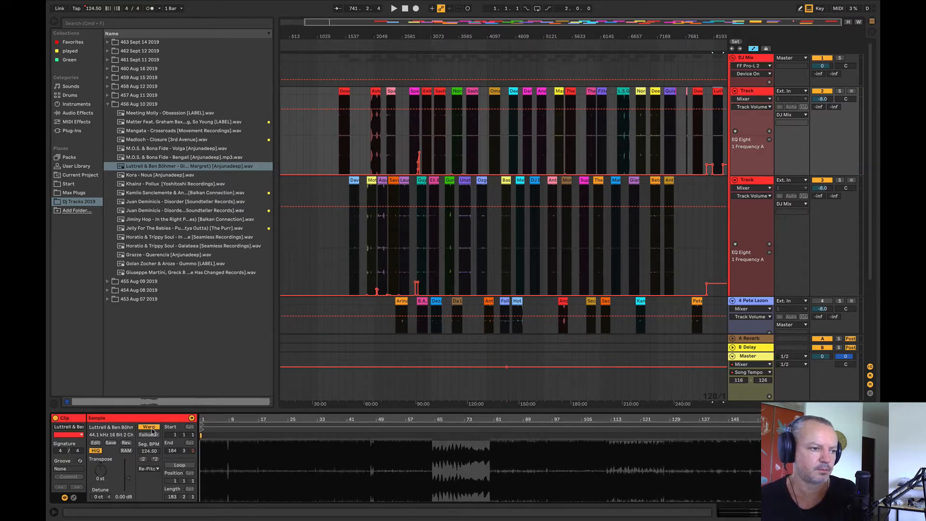
left_click(148, 451)
type("126")
key("Return")
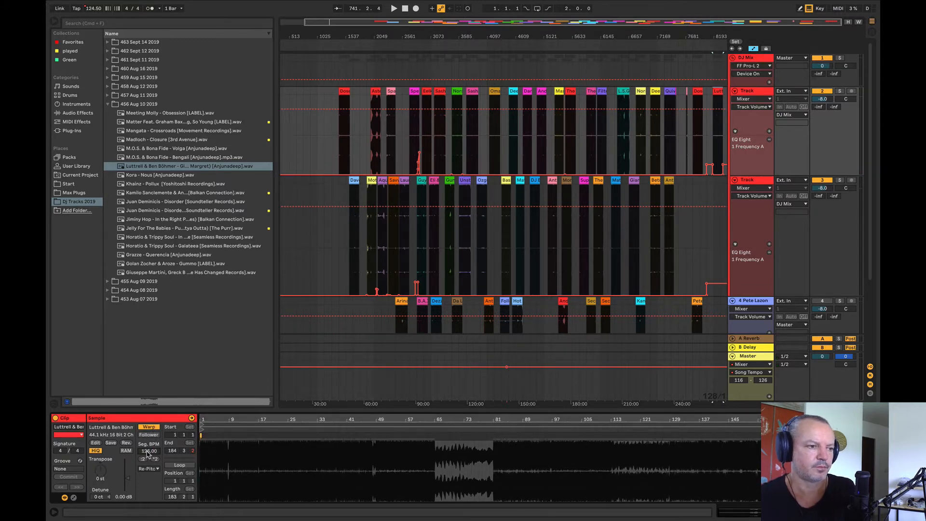
Step: Place Yotto feat. Vk - The One You Left Behind from folder 457 Aug 11 2019 at bar 641 on track 2 and audition it from bar 705
left_click(107, 96)
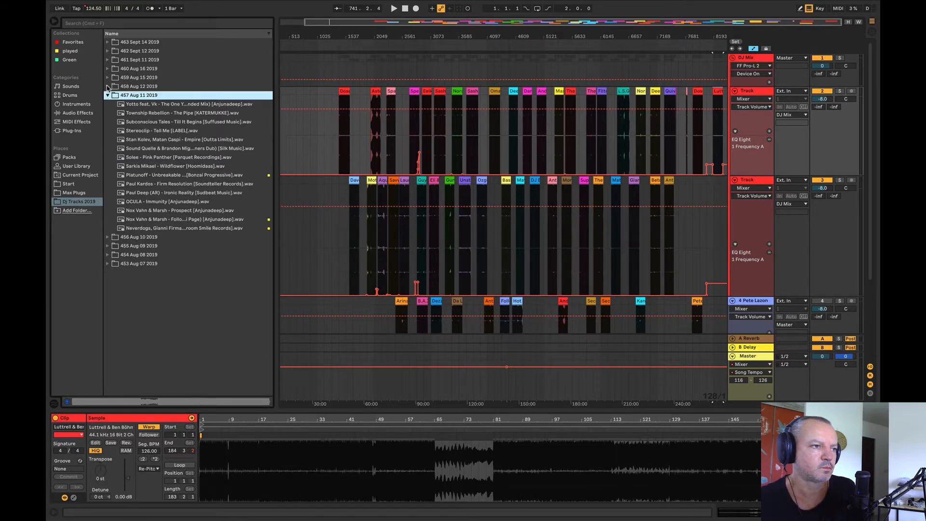
left_click(108, 86)
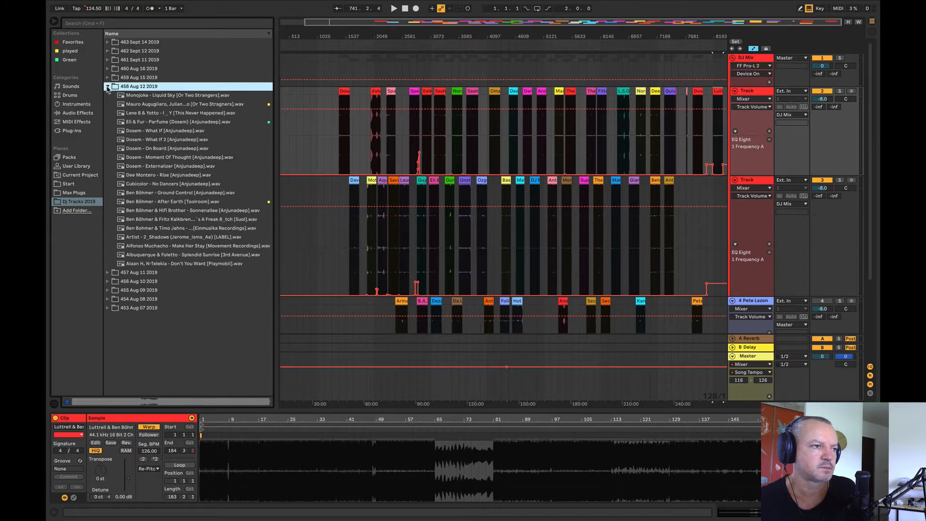
left_click(107, 87)
left_click(108, 95)
left_click(127, 104)
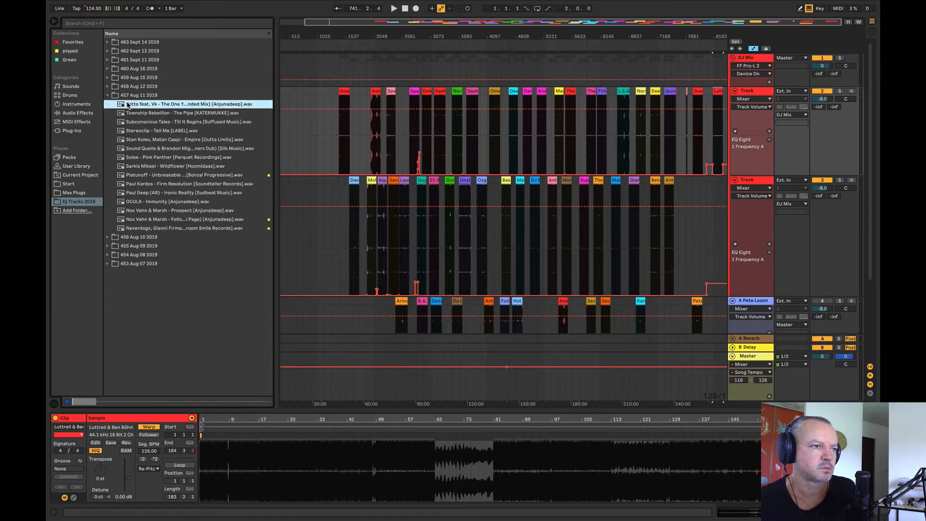
left_click_drag(302, 37, 366, 84)
left_click_drag(240, 104, 356, 135)
left_click(357, 135)
key("space")
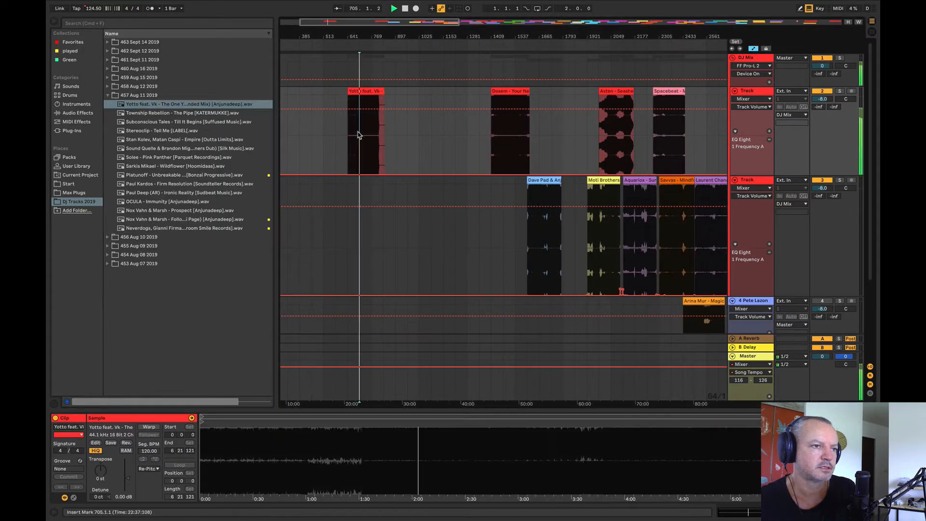
Step: Audition Yotto feat. Vk - The One You Left Behind from bar 729, and delete its clip from track 2
left_click_drag(351, 38, 346, 87)
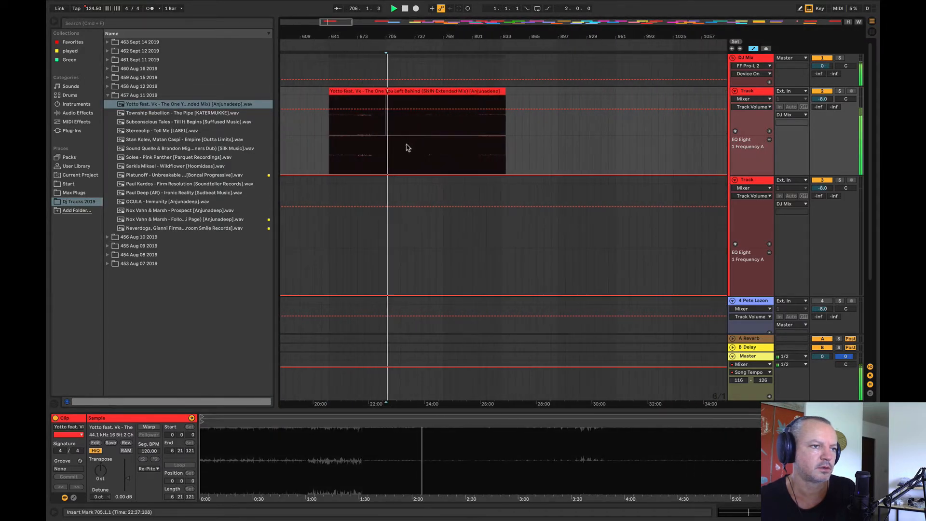
left_click(408, 144)
key("space")
key("space")
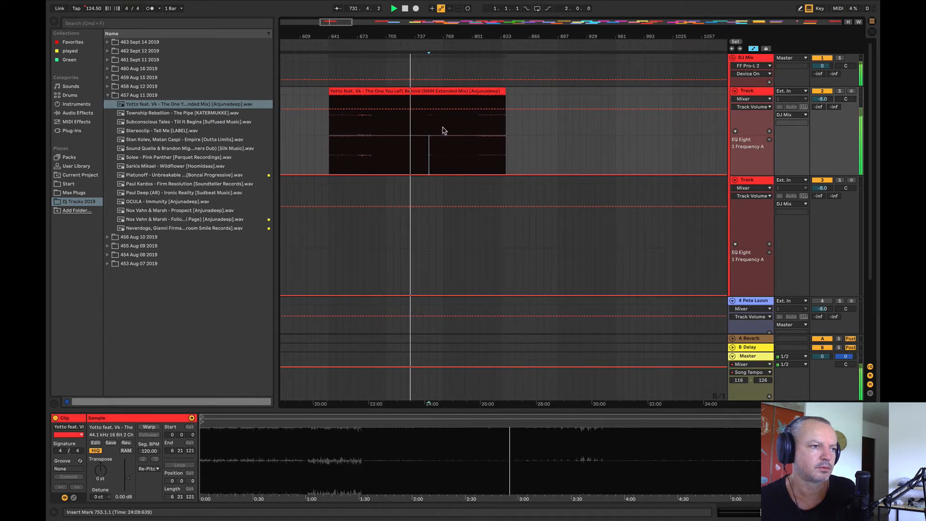
key("space")
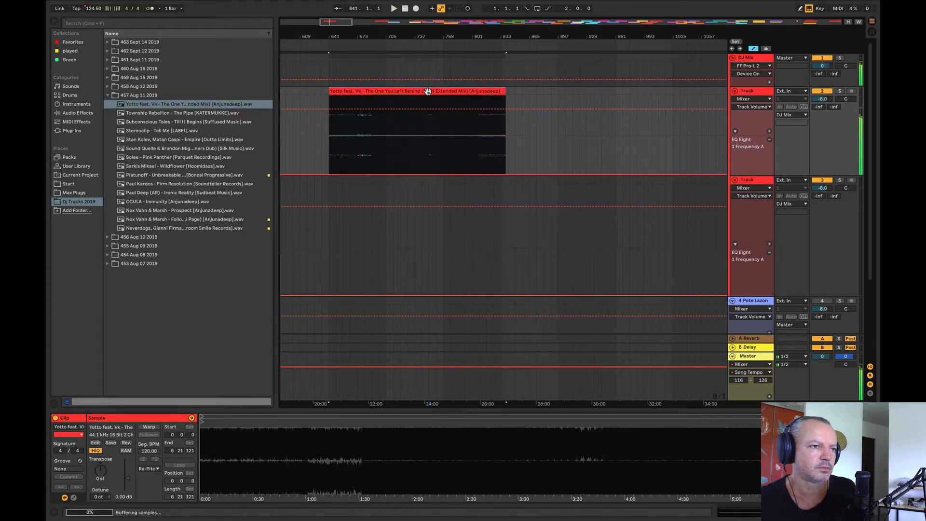
key("Delete")
Step: Place Township Rebellion - The Pipe at bar 649 on track 2 and audition it from bar 689
left_click_drag(132, 115, 344, 127)
left_click(400, 128)
key("space")
left_click(371, 135)
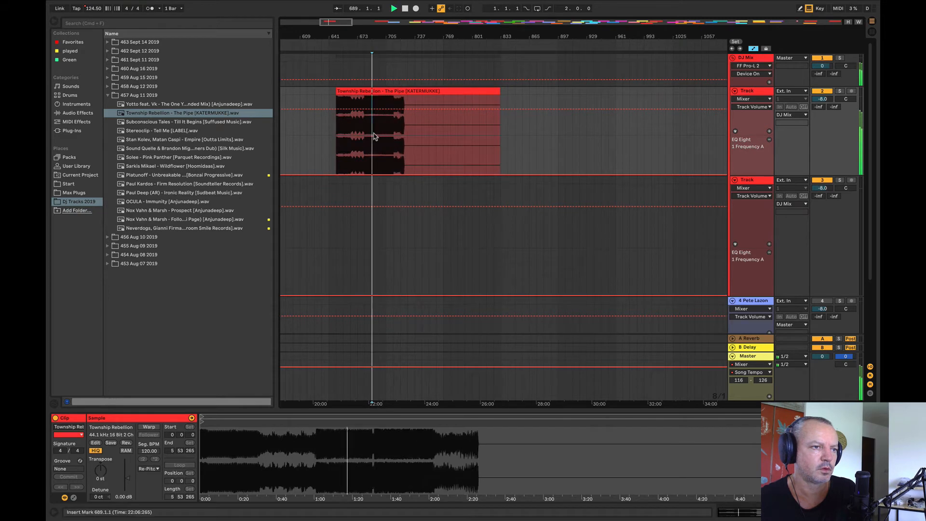
Step: Audition Township Rebellion - The Pipe from bars 729 and 785, and delete its clip from track 2
left_click(409, 138)
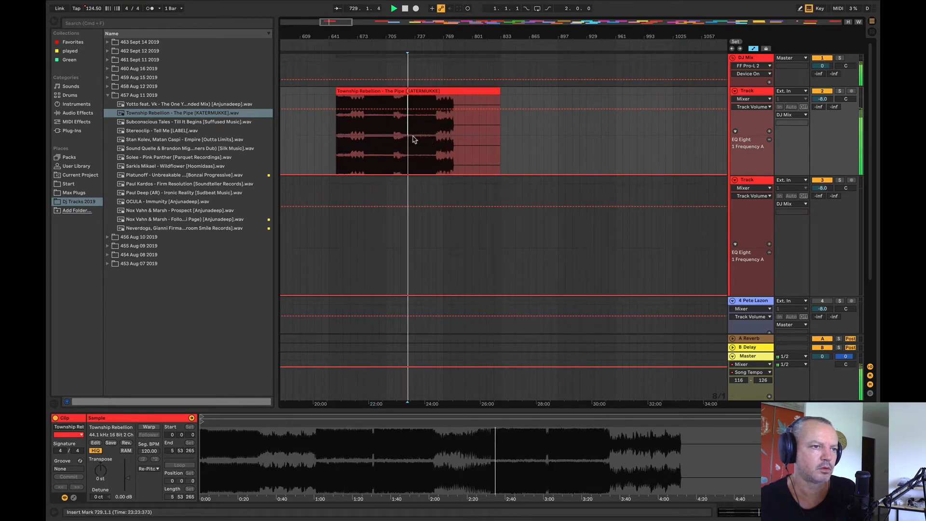
left_click(443, 138)
left_click(454, 139)
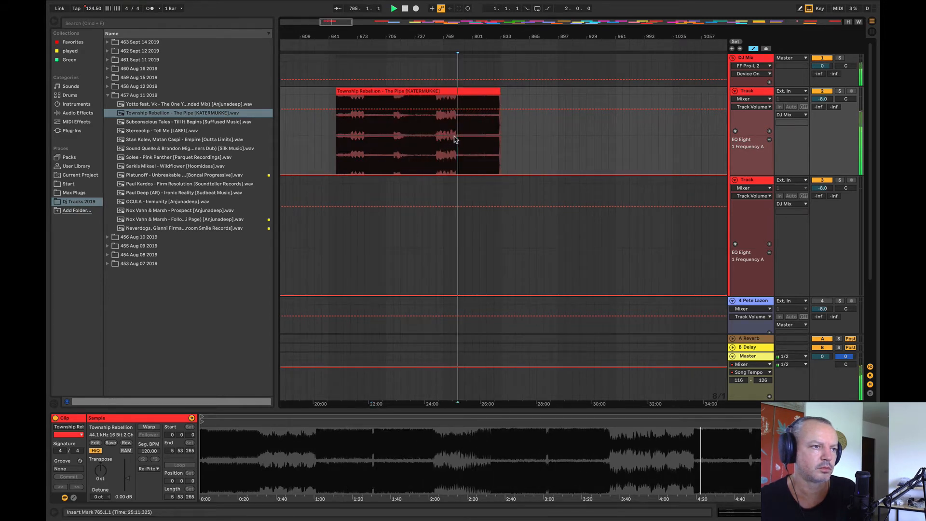
left_click(414, 92)
key("Delete")
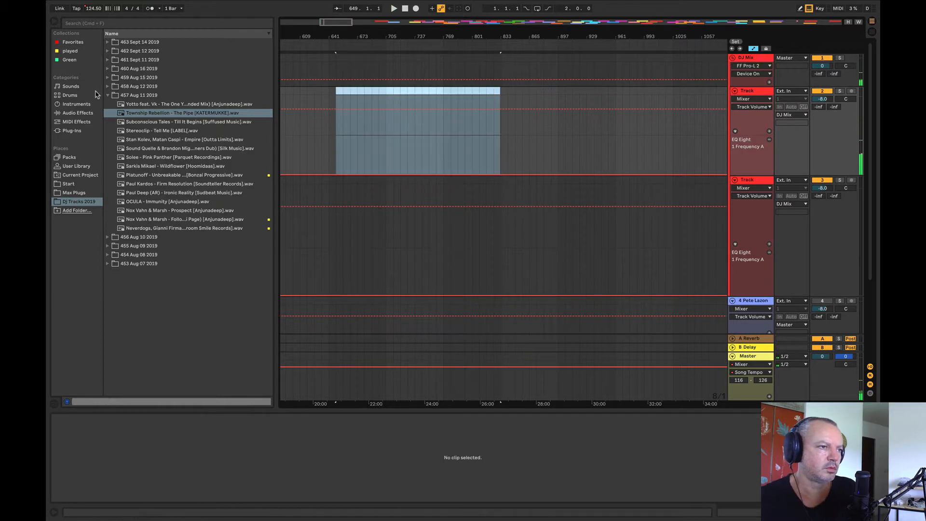
Step: Switch to the 458 Aug 12 2019 folder and place Dosem - What If at bar 673 on track 2
left_click(108, 86)
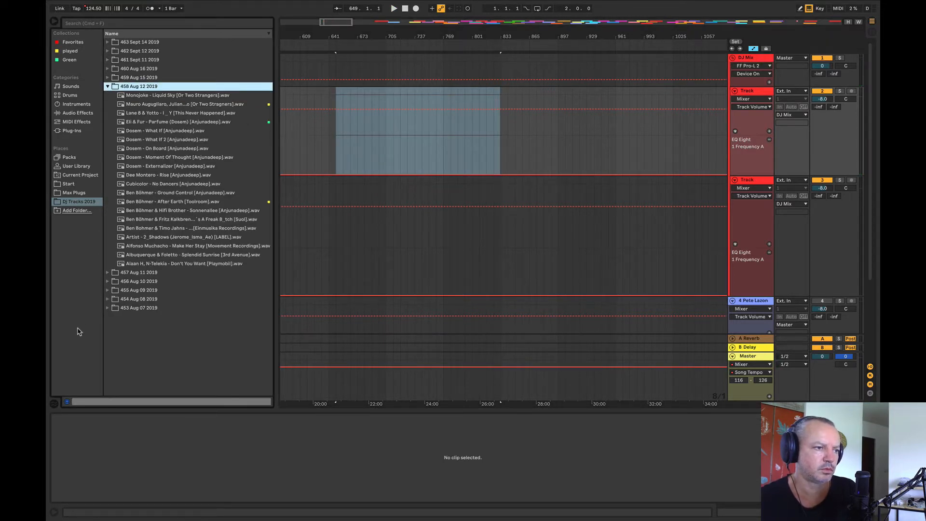
left_click(106, 290)
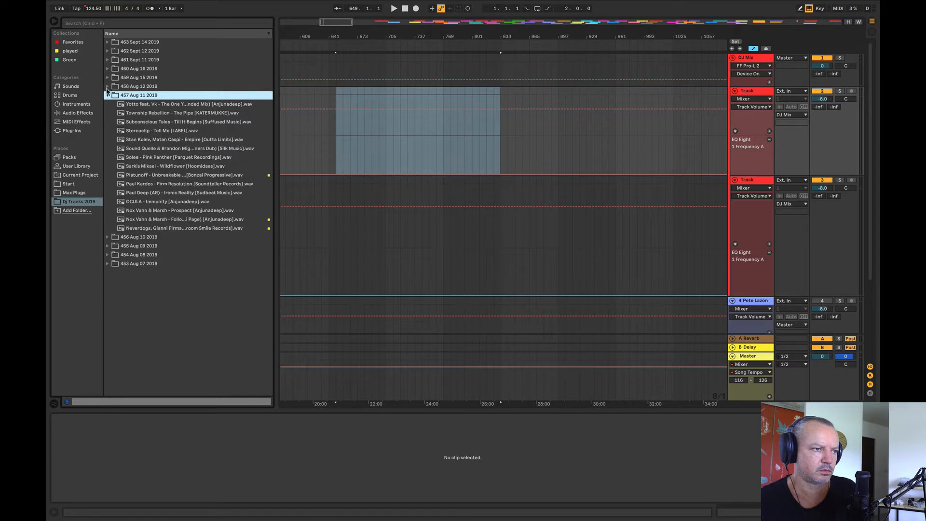
left_click(107, 86)
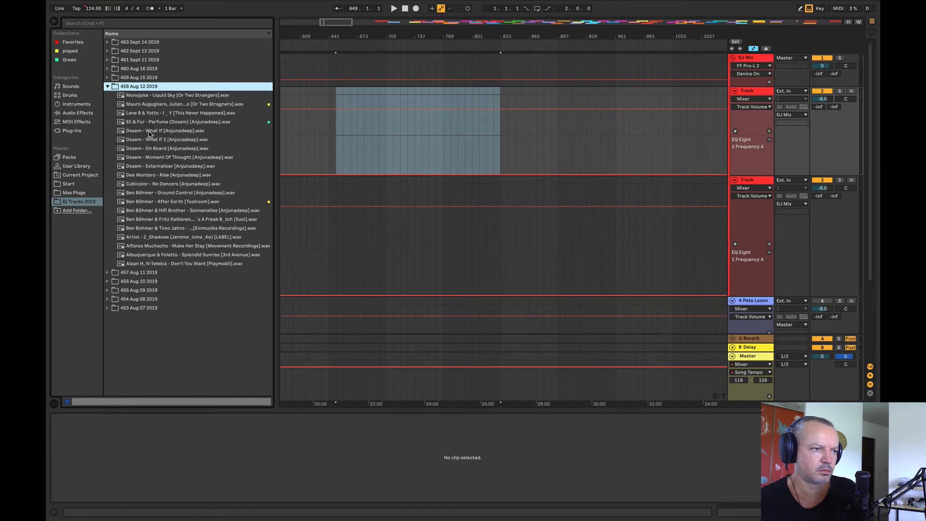
left_click_drag(149, 134, 359, 145)
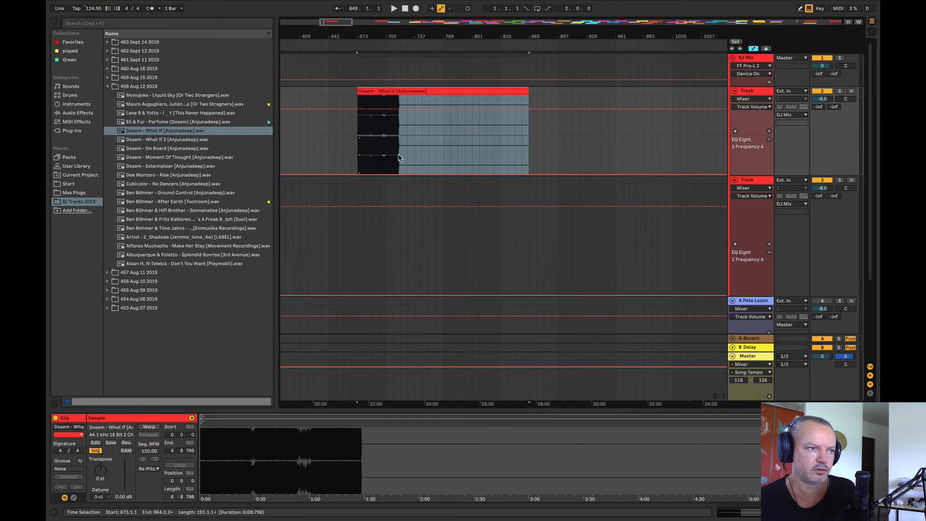
Step: Audition Dosem - What If from bars 729 and 793, and move its clip to the end of the clips on track 3
left_click(407, 132)
key("space")
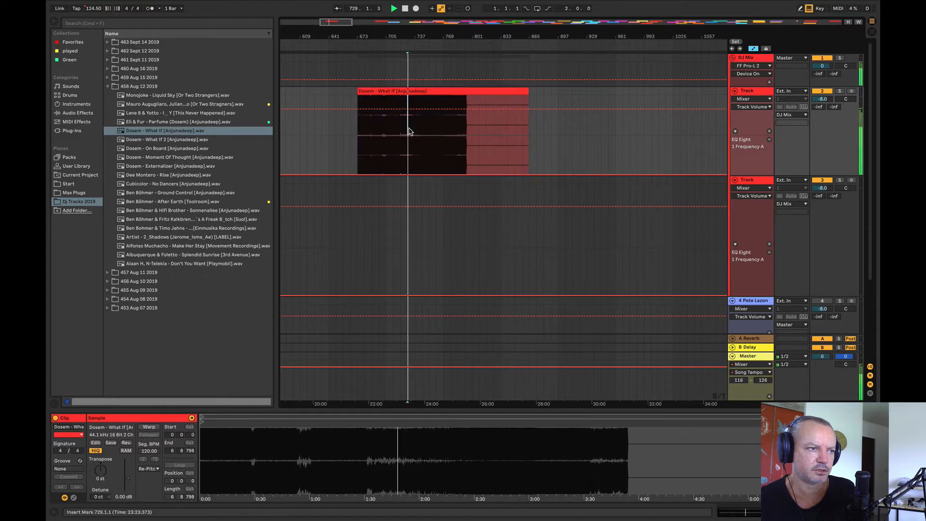
left_click(433, 129)
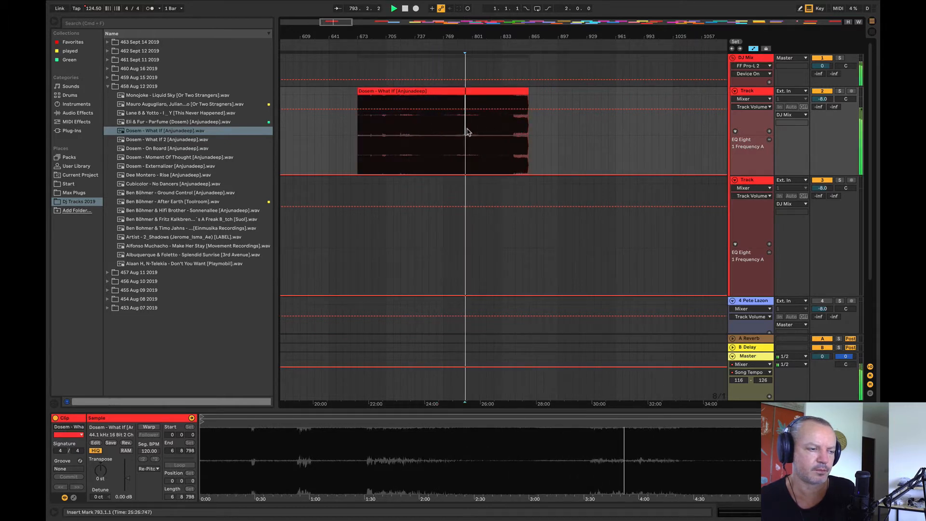
left_click_drag(425, 35, 372, 14)
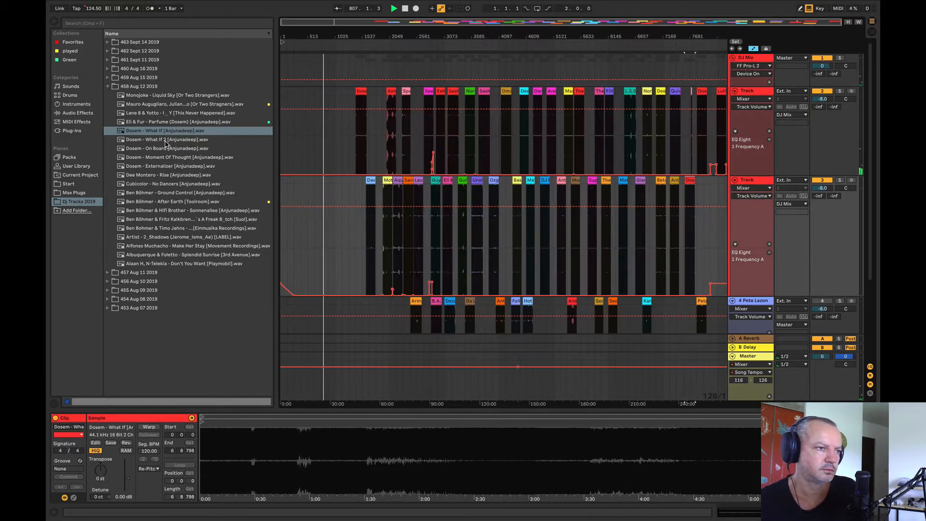
Step: Place Dosem - What If 2 at bar 385 on track 2, in the empty area before the first clips
left_click(164, 140)
left_click_drag(162, 141, 305, 154)
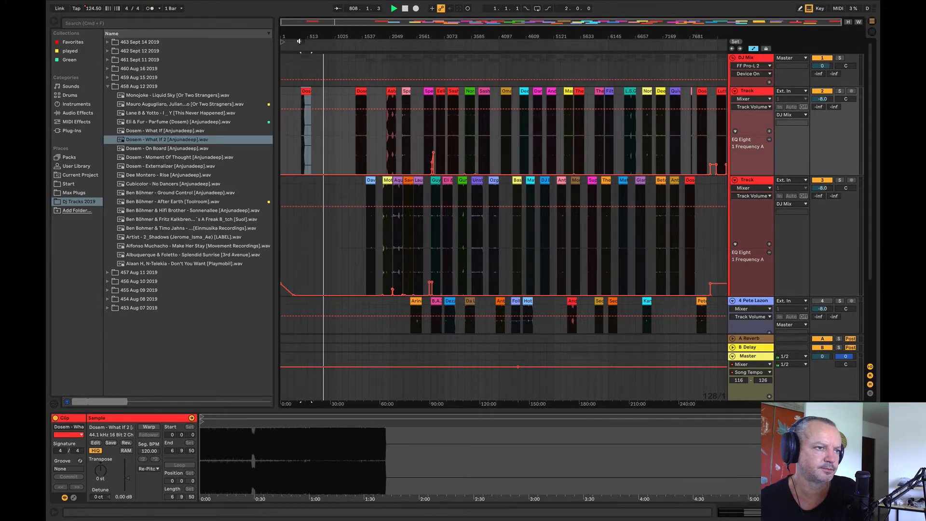
left_click_drag(295, 45, 295, 82)
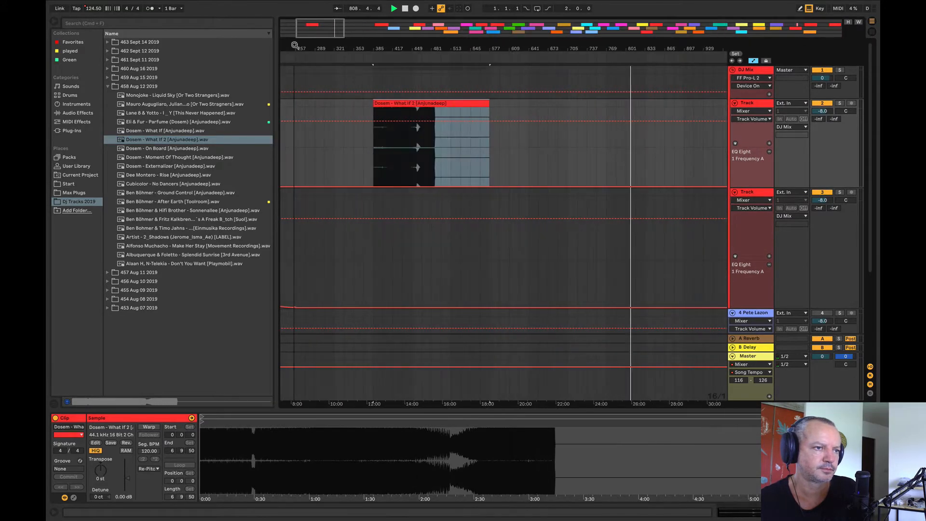
Step: Audition Dosem - What If 2 from bar 465, and delete its clip from track 2
left_click(421, 148)
key("space")
key("space")
key("space")
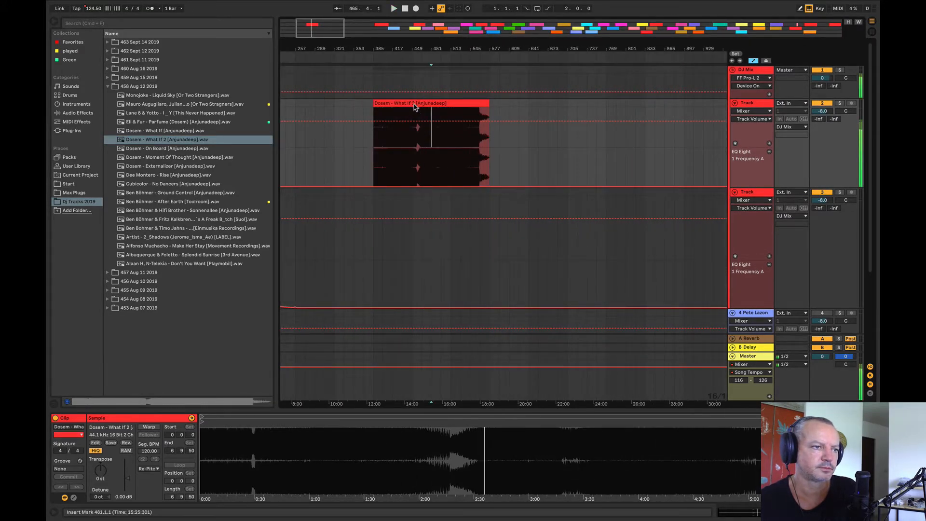
left_click(414, 103)
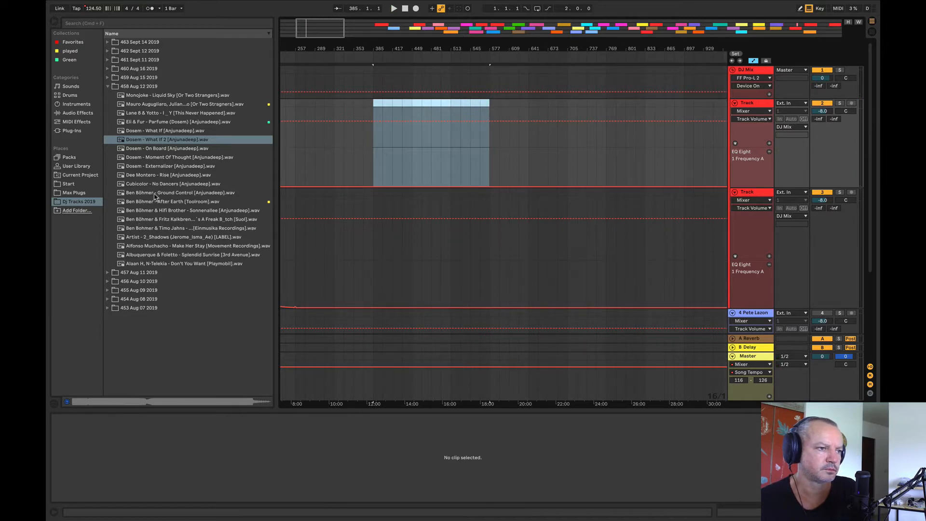
Step: Place Ben Böhmer - Ground Control at bar 417 on track 2 and audition it from bar 433
left_click_drag(146, 194, 398, 159)
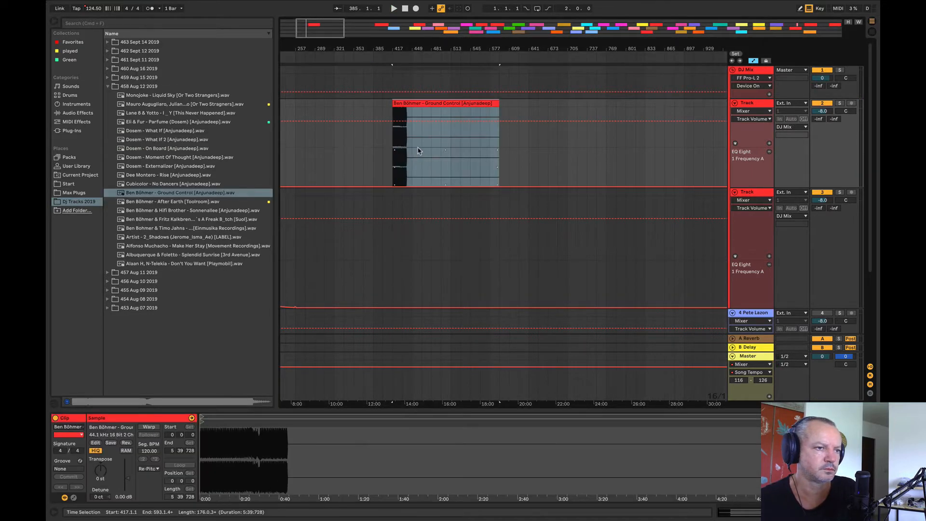
left_click(417, 148)
left_click(407, 140)
key("space")
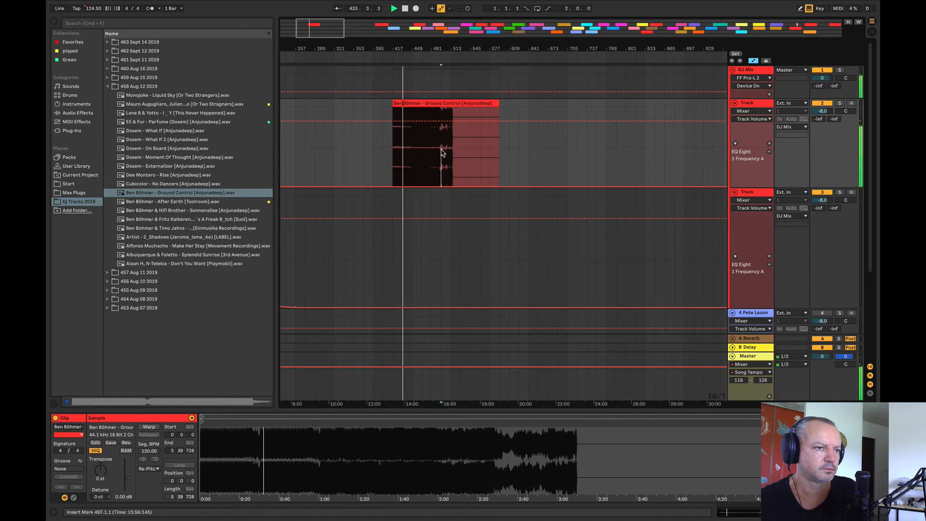
Step: Audition Ben Böhmer - Ground Control from bar 513, and delete its clip from track 2
left_click(446, 127)
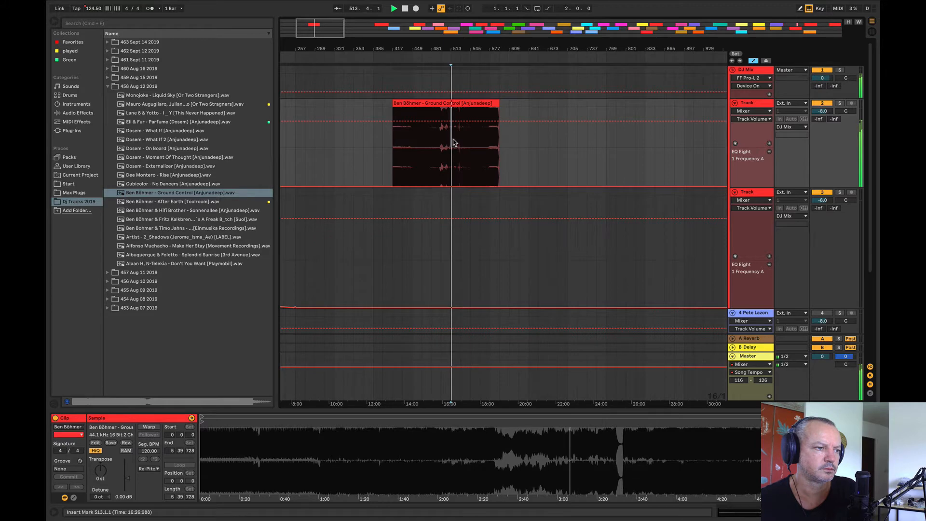
left_click(443, 105)
key("space")
key("Delete")
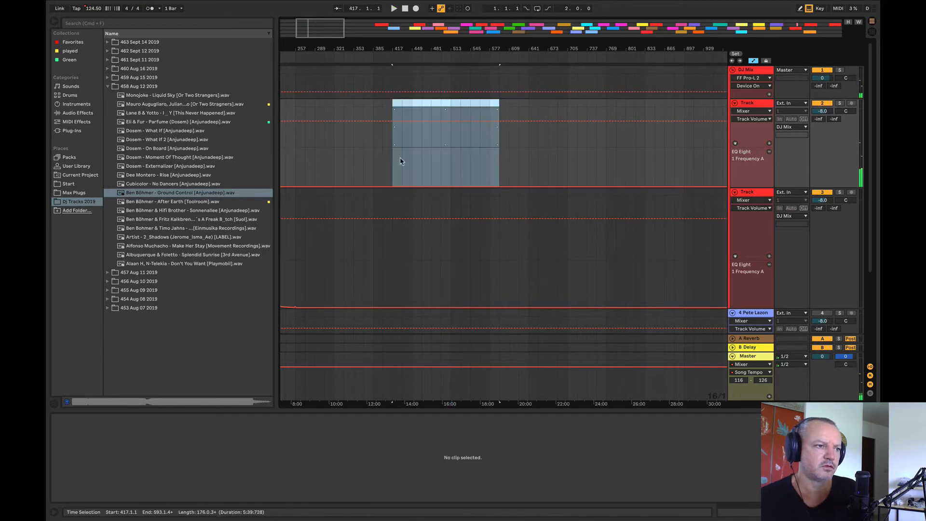
Step: Try out Ben Böhmer - After Earth at bar 353 on track 2, auditioning it from bar 497, and delete its clip
left_click_drag(199, 201, 360, 158)
left_click(420, 144)
key("space")
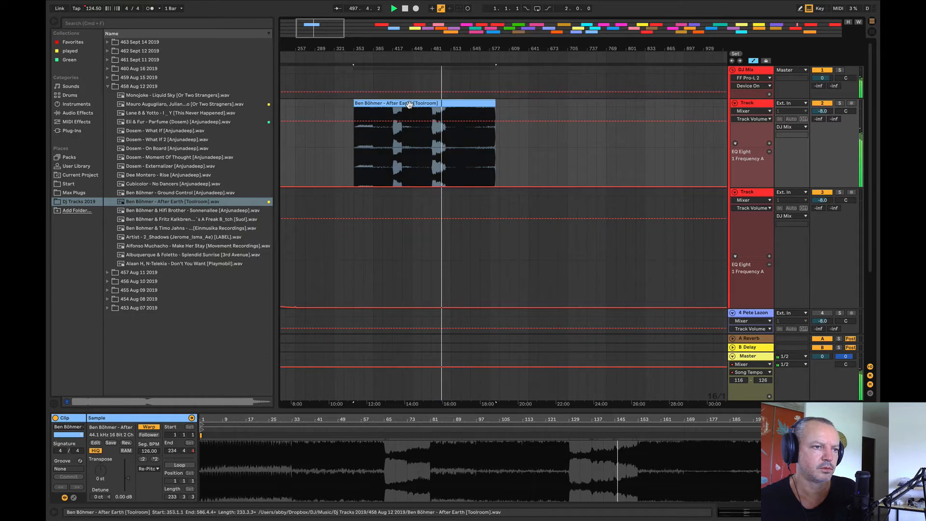
key("space")
key("Delete")
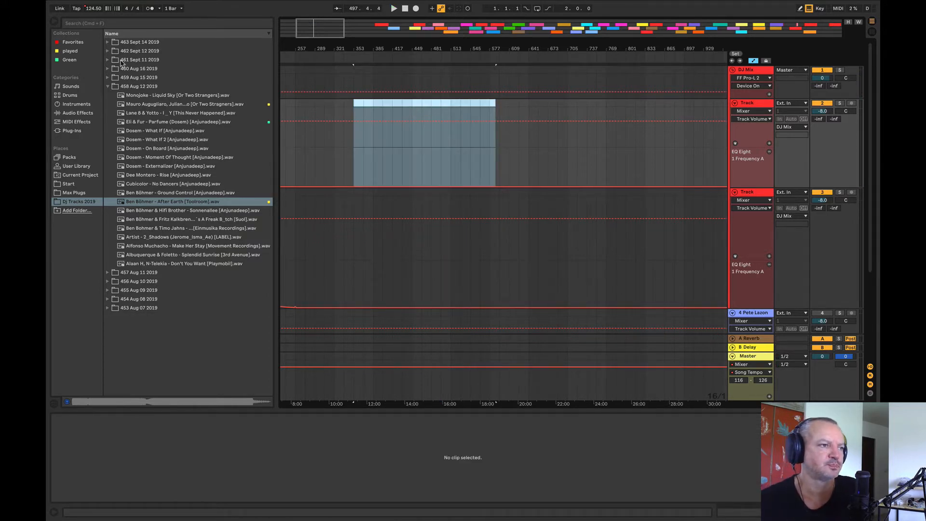
Step: Audition Dosem - Your Next Station from bar 1537 and move it to track 4 beneath the Moti Brothers clip
key("w")
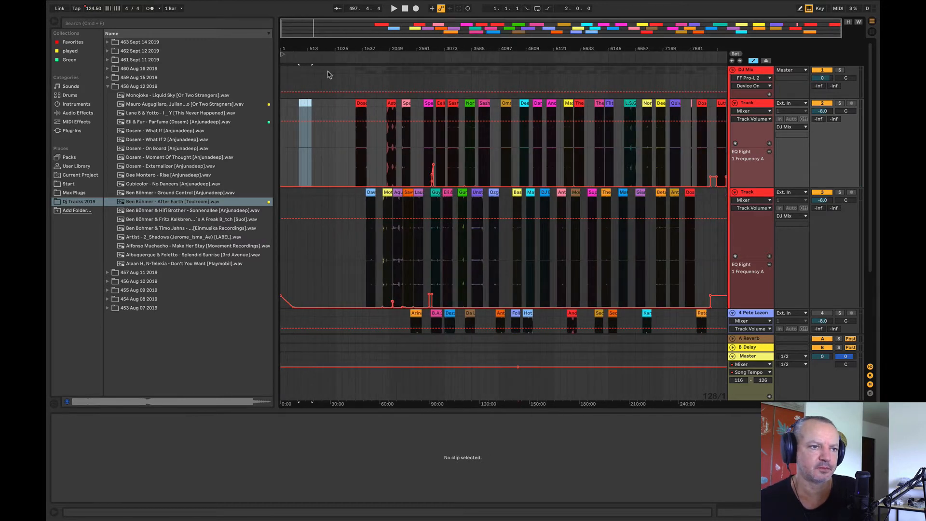
left_click_drag(289, 49, 291, 73)
left_click(421, 144)
key("space")
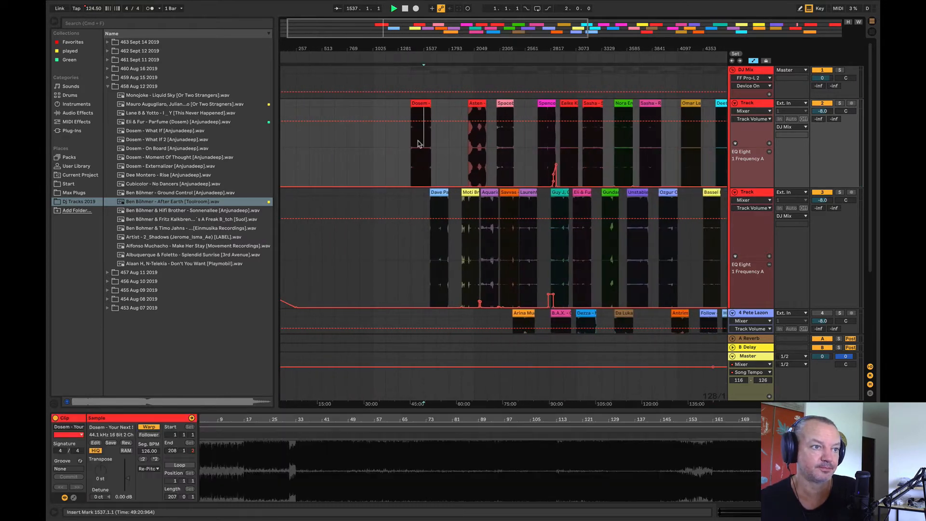
left_click_drag(417, 104, 462, 315)
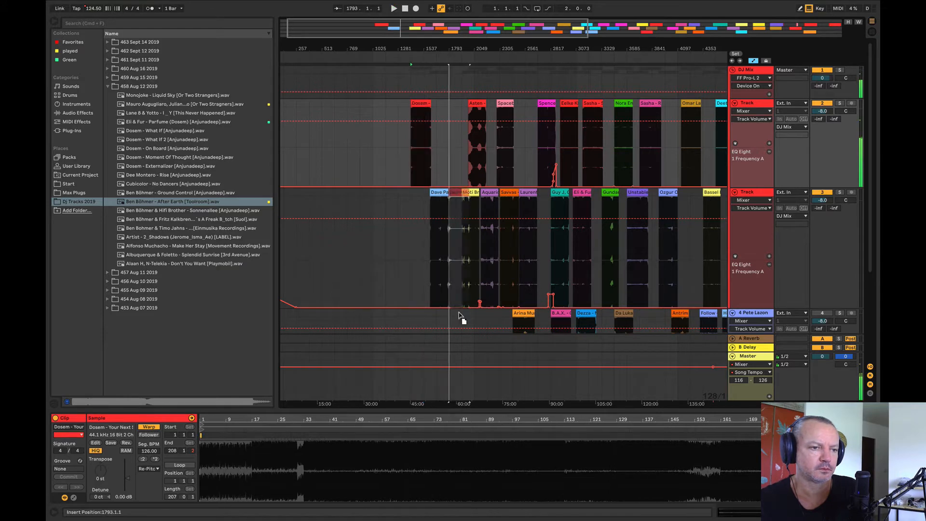
Step: Audition Dave Pad & Anjei - Sublunar, and the Moti Brothers track from bar 1953
left_click(438, 242)
mouse_move(430, 45)
left_mouse_down()
mouse_move(432, 78)
mouse_move(434, 63)
left_mouse_up()
left_click(555, 254)
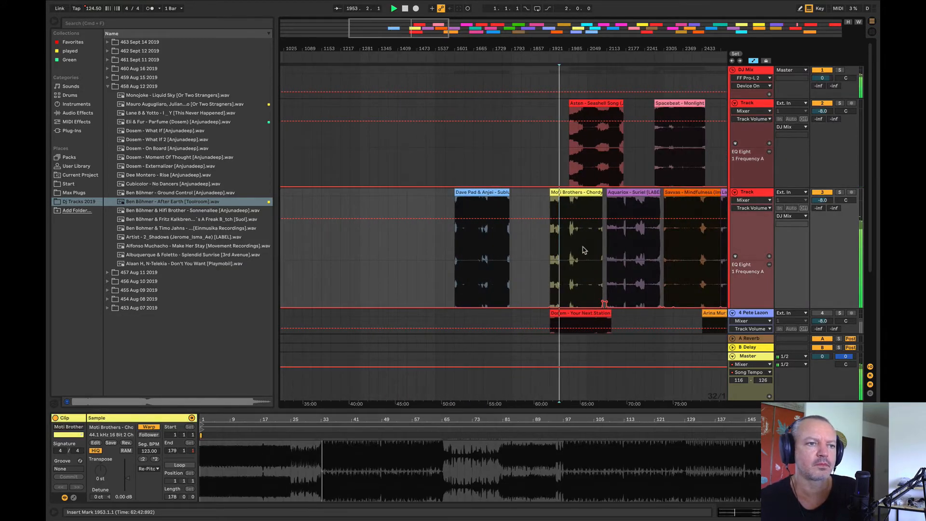
Step: Move Asten - Seashell Song to bar 97 on track 2, near the start of the mix
left_click(598, 104)
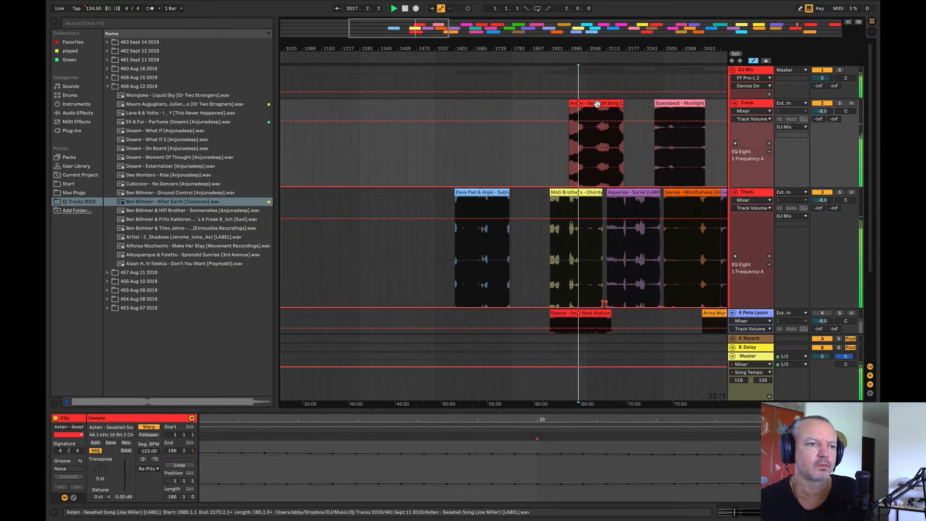
left_click_drag(597, 104, 301, 141)
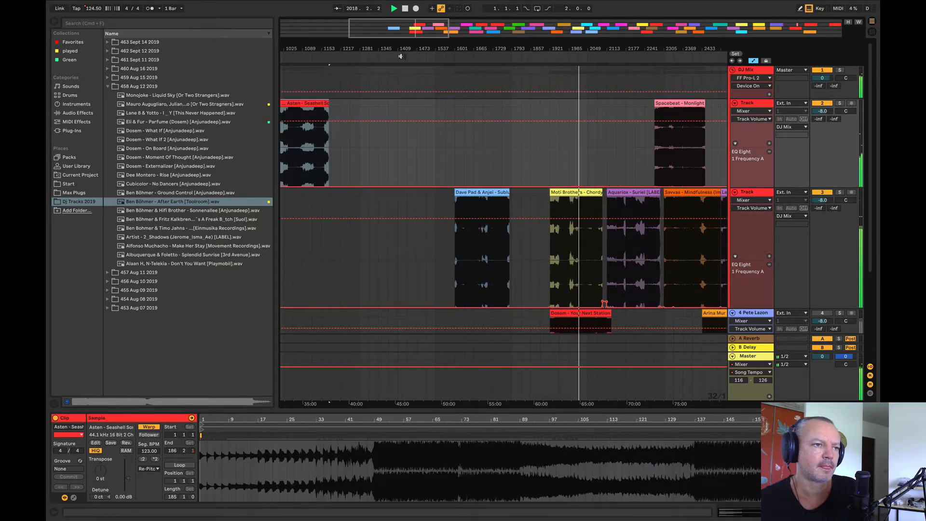
key("space")
left_click_drag(395, 52, 442, 45)
left_click_drag(414, 103, 305, 118)
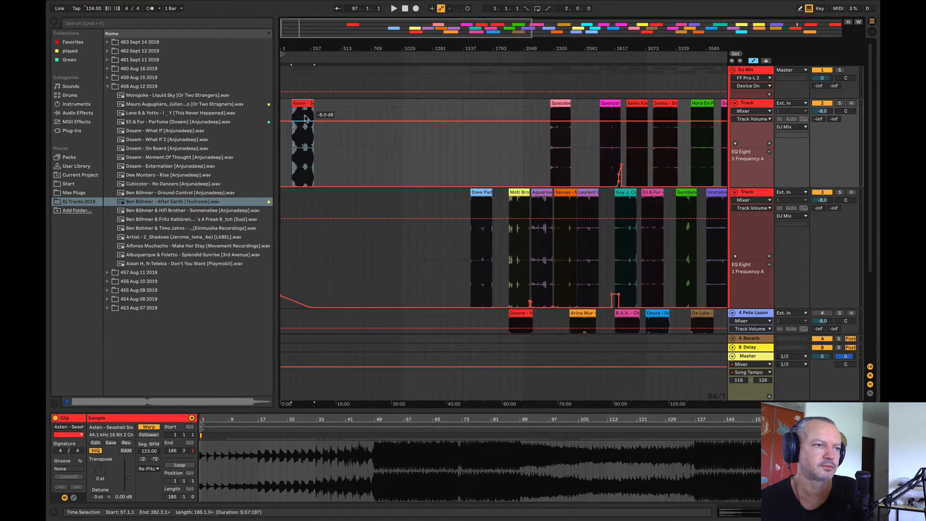
Step: Audition Dave Pad & Anjei - Sublunar from bar 1665 and move it to bar 193 on track 3
key("space")
left_click(478, 248)
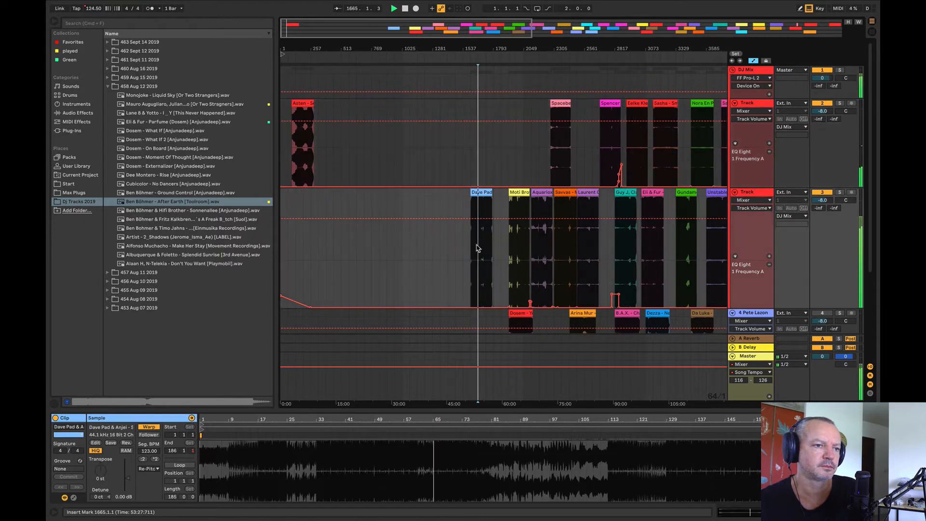
key("space")
left_click_drag(477, 193, 310, 207)
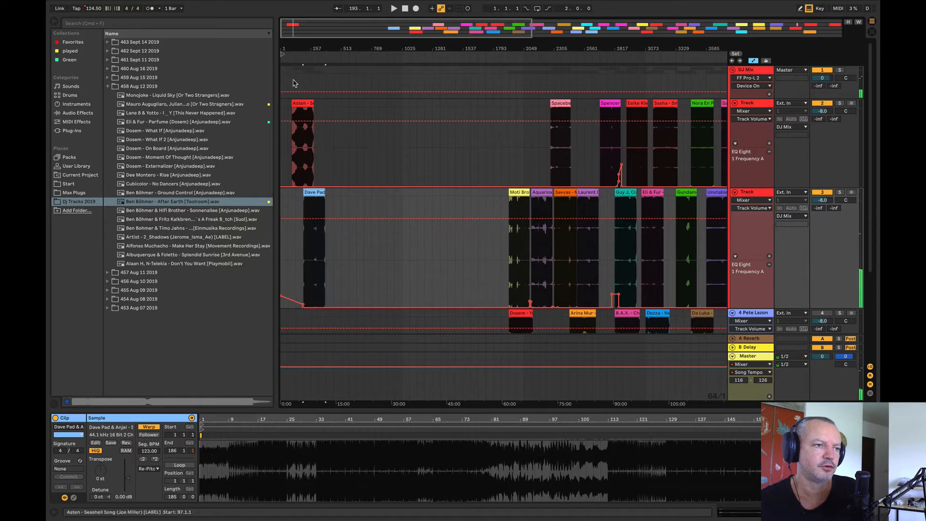
Step: Delete most of the empty time between the Dave Pad & Anjei and Moti Brothers clips across the whole arrangement
mouse_move(292, 50)
left_mouse_down()
mouse_move(291, 67)
mouse_move(303, 55)
left_mouse_up()
left_click_drag(362, 153, 616, 173)
left_click(101, 5)
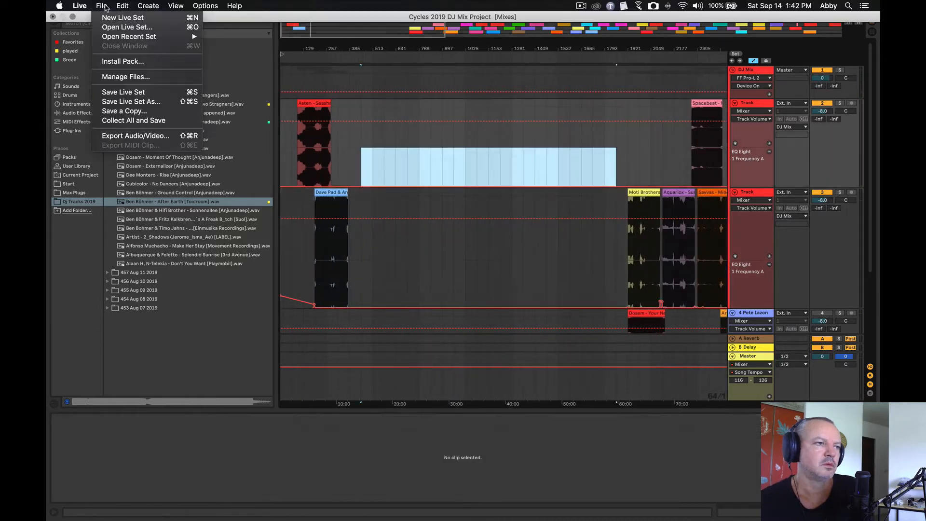
mouse_move(123, 5)
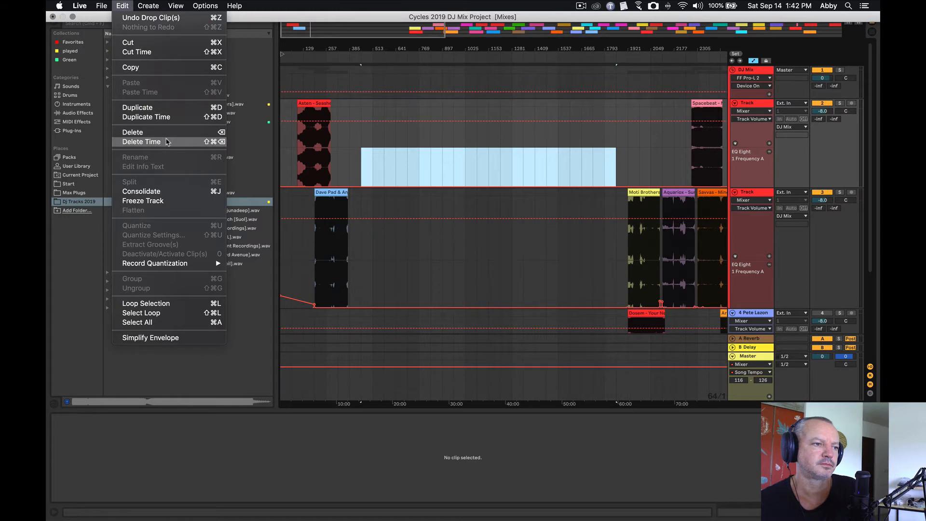
left_click(166, 141)
Step: Audition Asten - Seashell Song from bar 193, and again from bar 181
left_click(314, 142)
key("space")
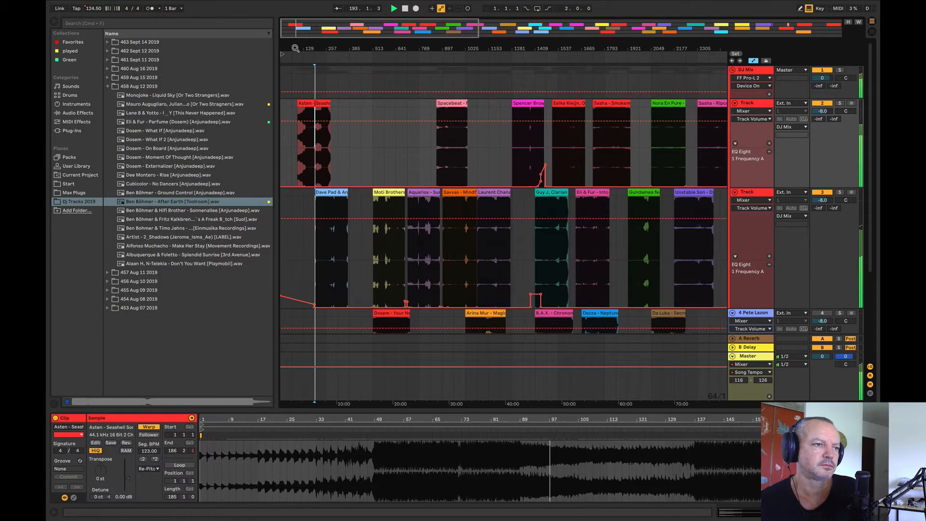
left_click_drag(318, 144, 531, 182)
key("space")
left_click(449, 161)
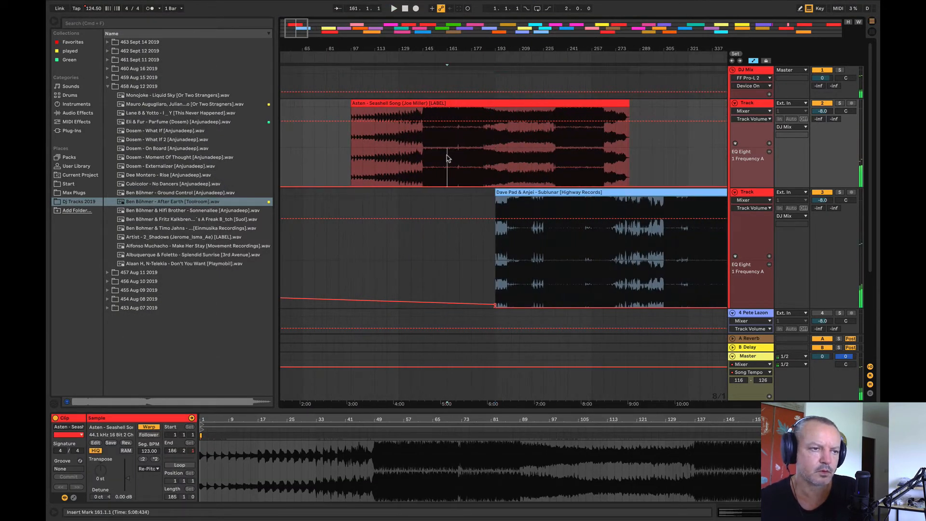
key("space")
Step: Move Dave Pad & Anjei - Sublunar to bar 233 on track 3, and briefly solo the track to check its sound
left_click_drag(430, 43, 386, 24)
left_click_drag(454, 202, 488, 202)
left_click_drag(448, 49, 414, 86)
left_click_drag(511, 192, 472, 202)
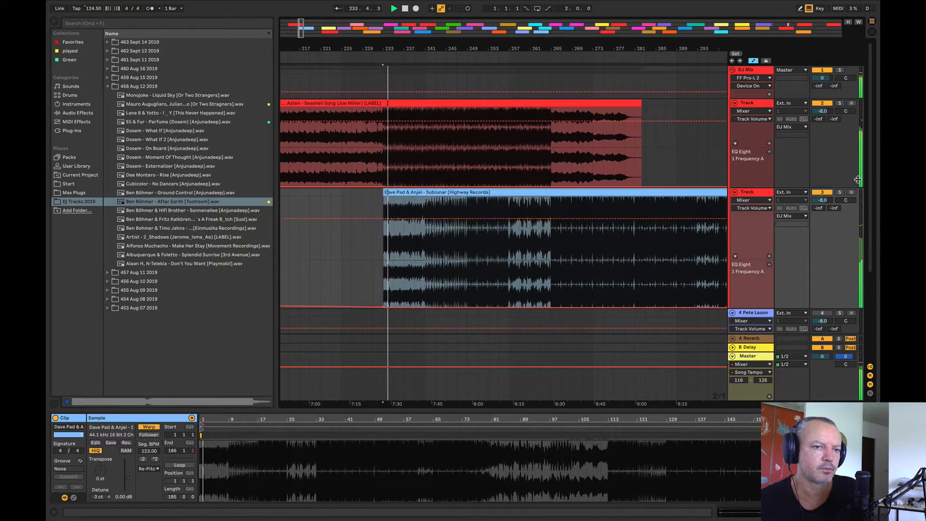
left_click(841, 193)
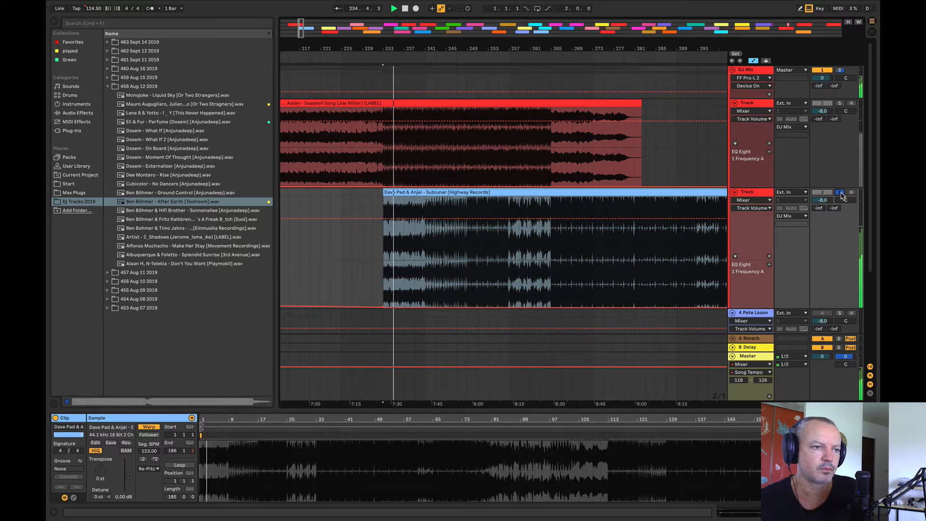
left_click(841, 194)
Step: Automate track 3's volume to dip to -20.0 dB at bar 233 and rise to -8.0 dB by bar 257
left_click(509, 219)
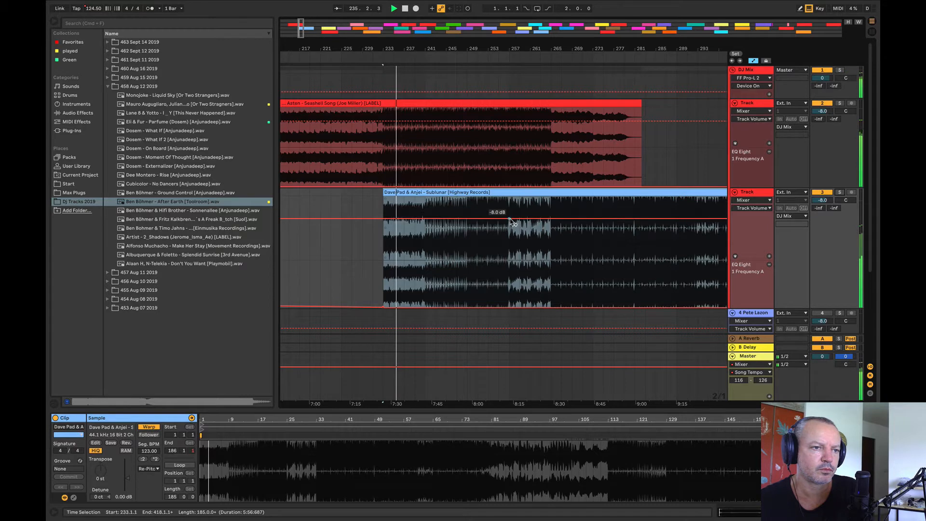
left_click(362, 218)
left_click_drag(375, 218, 382, 236)
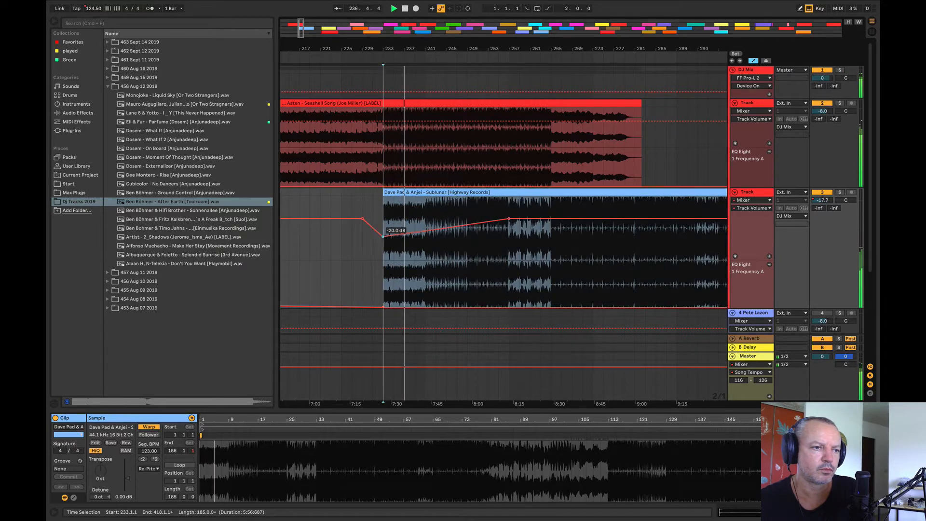
Step: Raise track 3's EQ Eight frequency automation to about 274 Hz from bar 223, sloping down towards bar 265 before it drops out
left_click(509, 287)
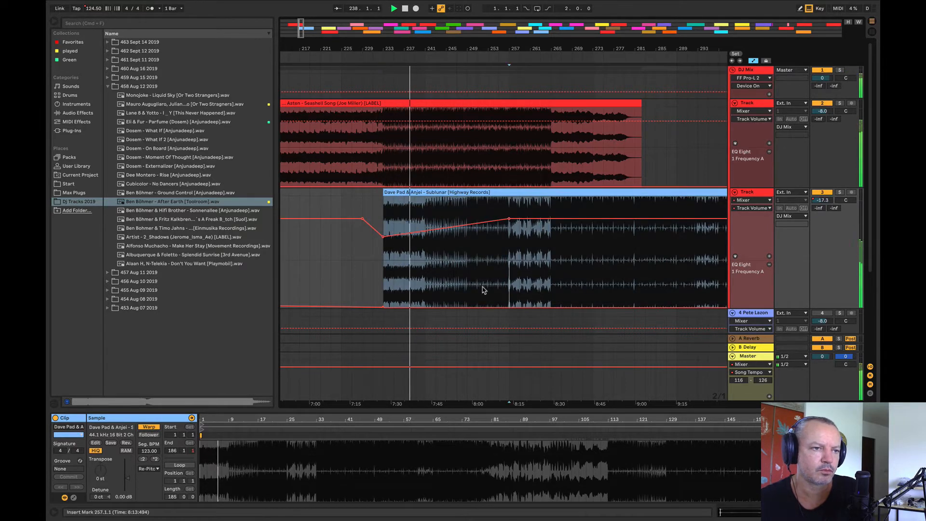
left_click_drag(467, 289, 447, 289)
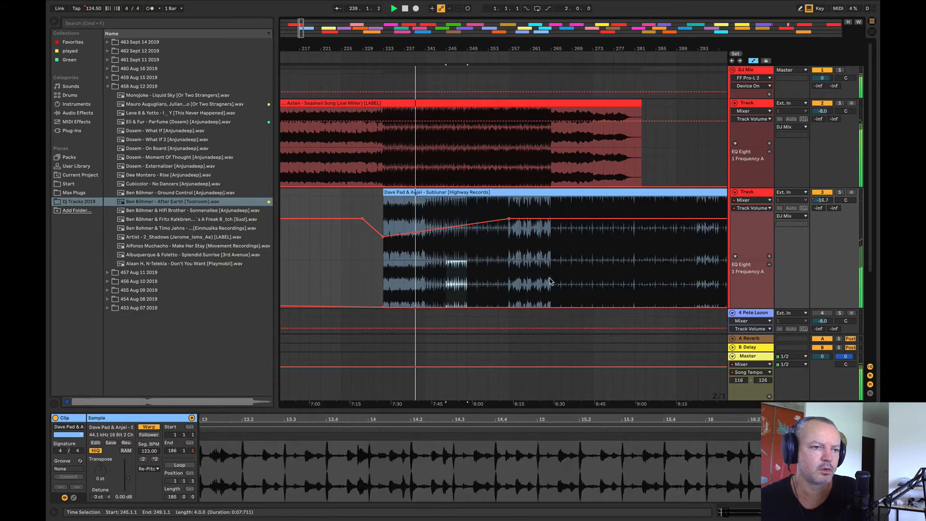
left_click_drag(550, 282, 331, 287)
left_click(331, 232)
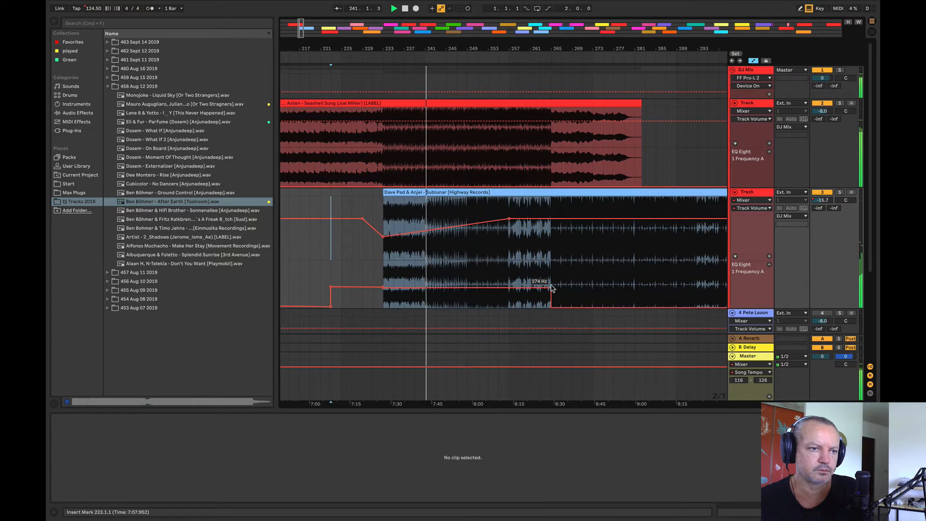
left_click_drag(552, 288, 550, 289)
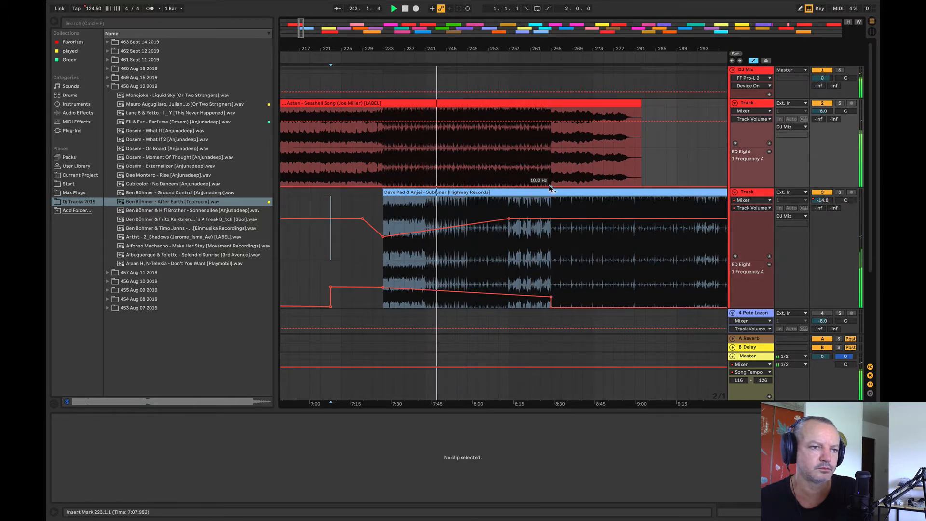
Step: Ramp track 2's EQ Eight frequency up to about 27 Hz at bar 265 and hold it to the end of Seashell Song
left_click_drag(551, 186, 551, 181)
left_click(645, 181)
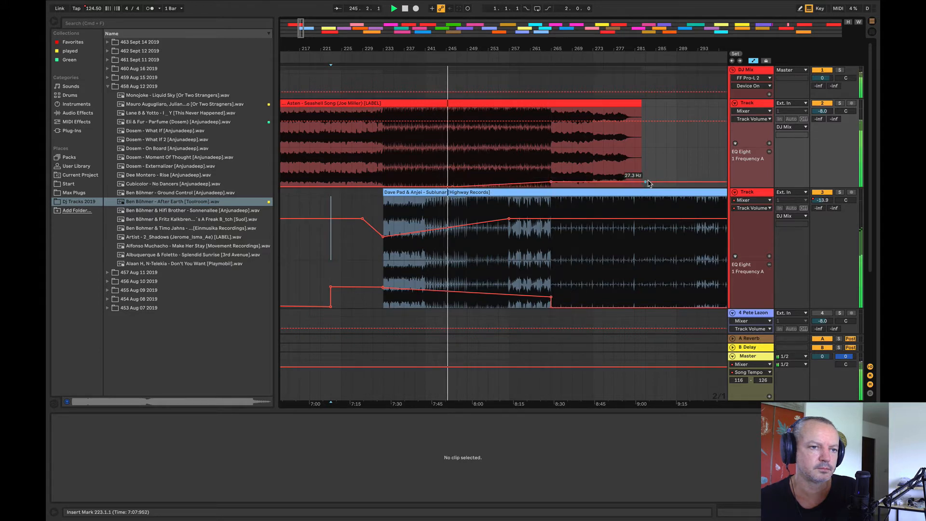
left_click_drag(539, 47, 487, 47)
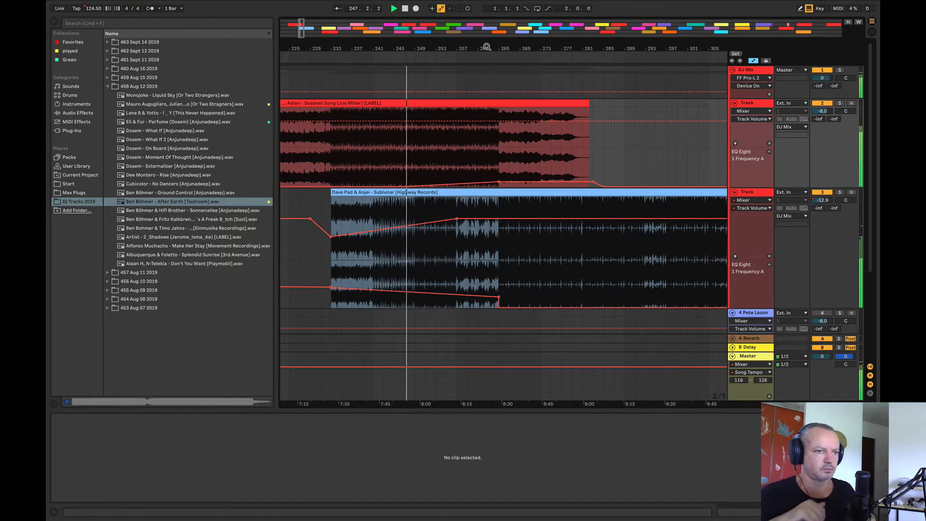
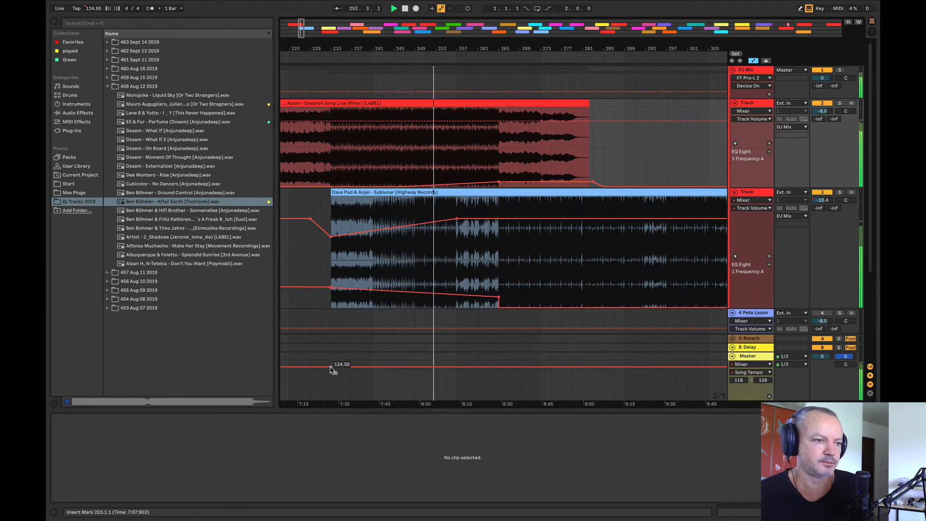
Step: Lower the master's song tempo automation to about 118.60 BPM at bar 233
left_click_drag(331, 367, 331, 389)
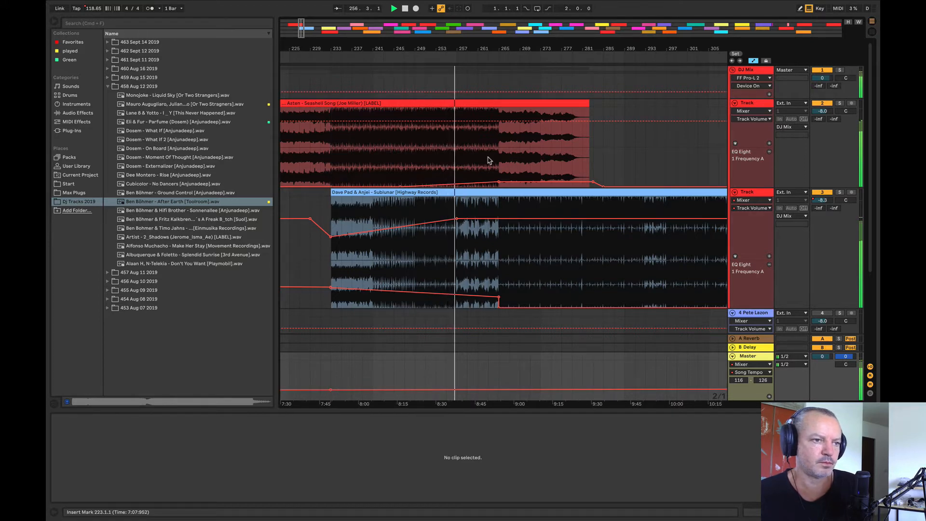
left_click_drag(473, 47, 440, 78)
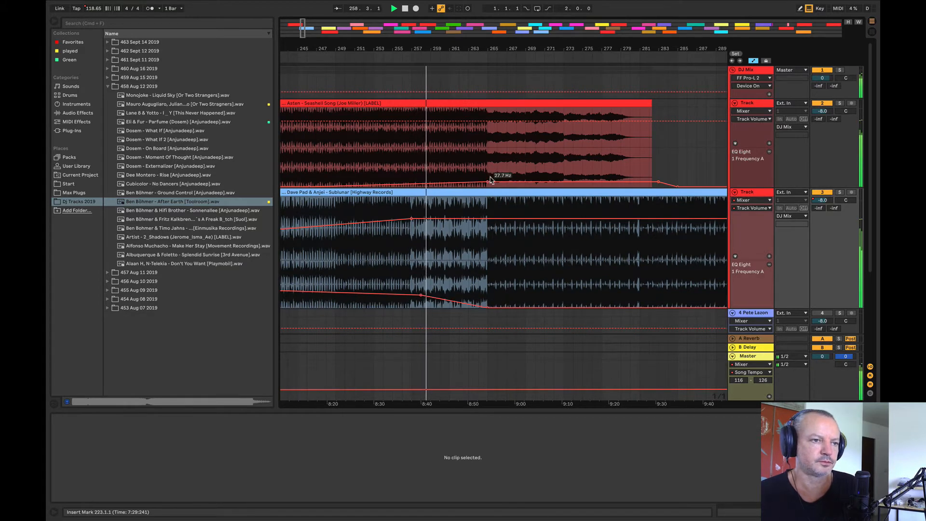
Step: Raise track 2's EQ Eight frequency automation slightly from bar 265 to bar 288, and briefly solo tracks 3 and 2 to compare them
left_click_drag(488, 171, 691, 180)
left_click_drag(496, 49, 451, 29)
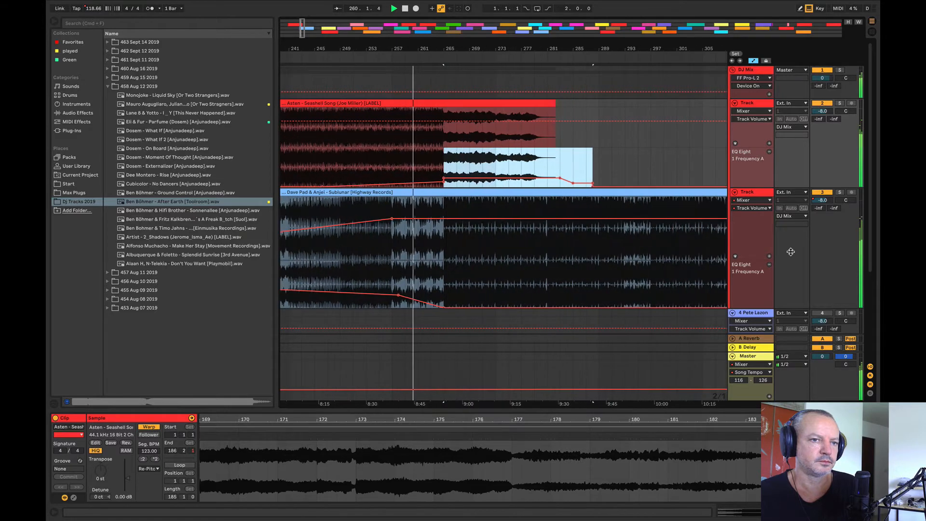
left_click(839, 192)
left_click(841, 192)
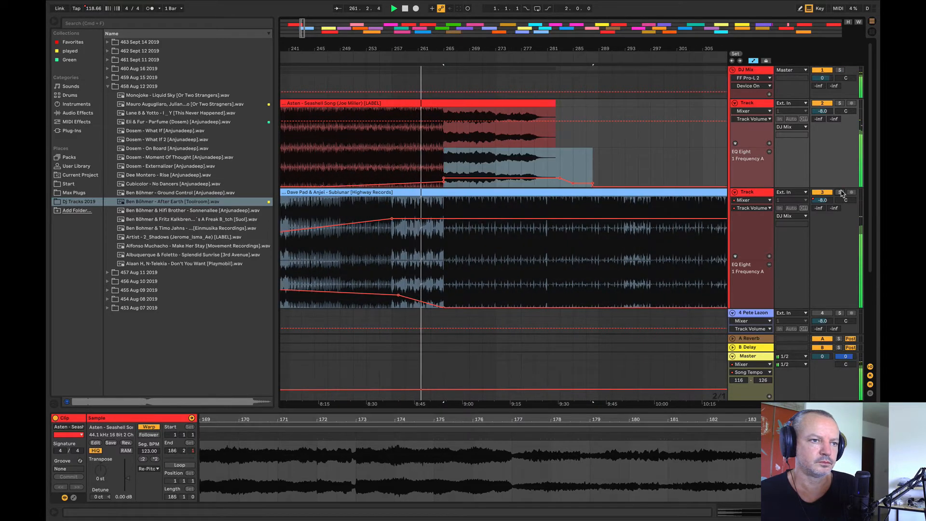
left_click(840, 103)
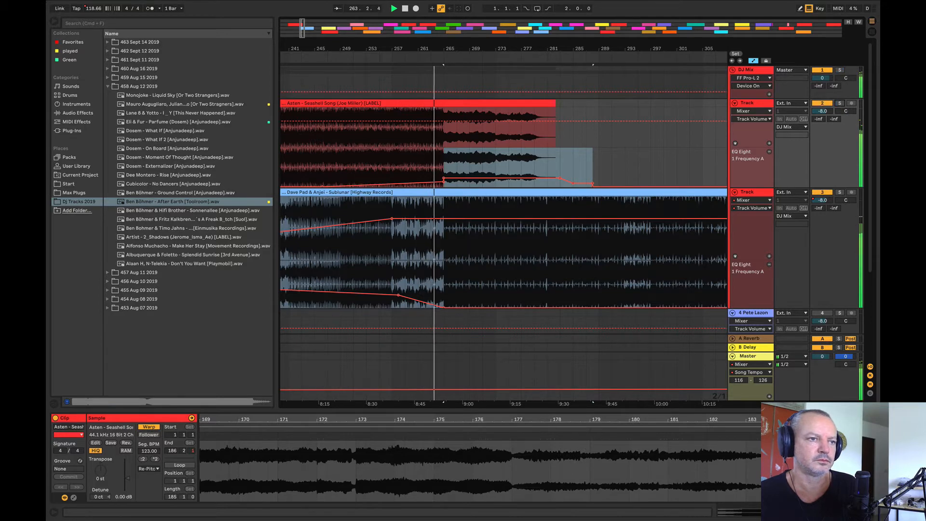
Step: Raise track 2's EQ Eight frequency point near bar 285 and dip the track's volume to -12.0 dB there
left_click_drag(520, 48, 519, 29)
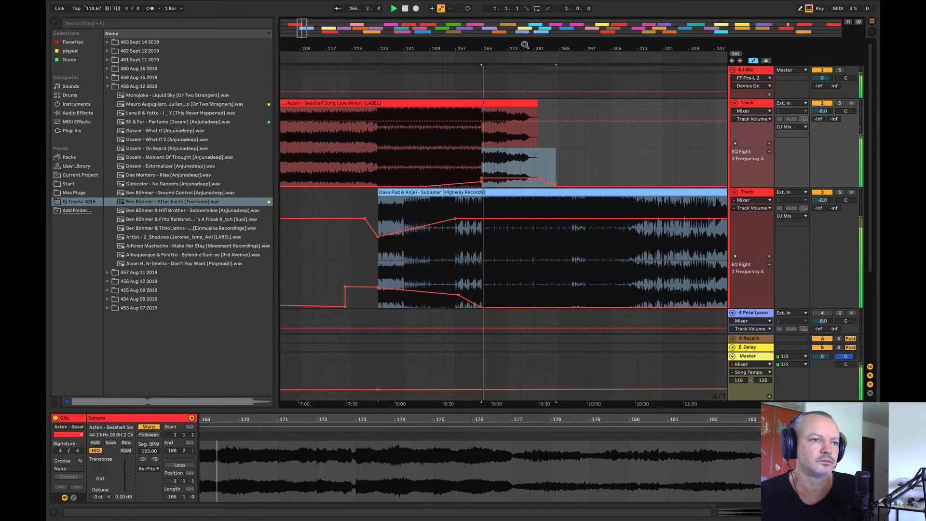
left_click_drag(525, 46, 506, 44)
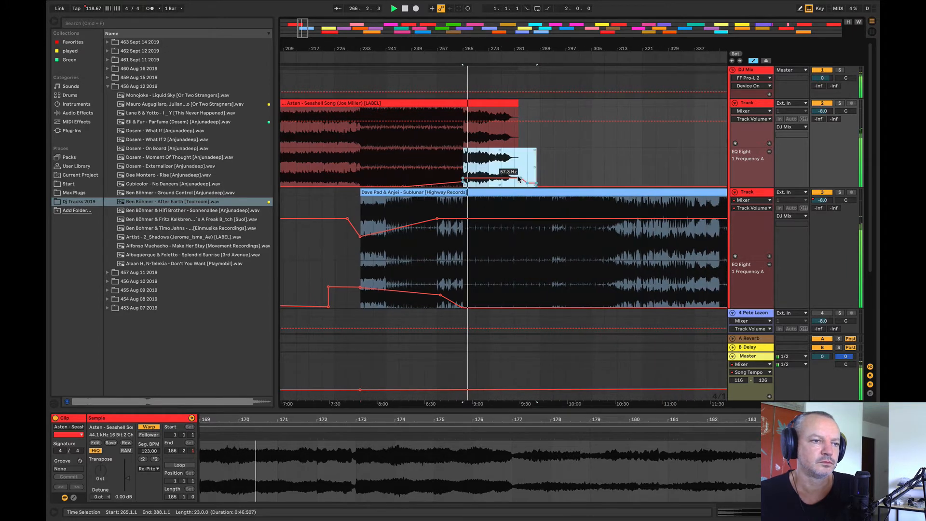
left_click(591, 159)
left_click_drag(527, 178, 527, 172)
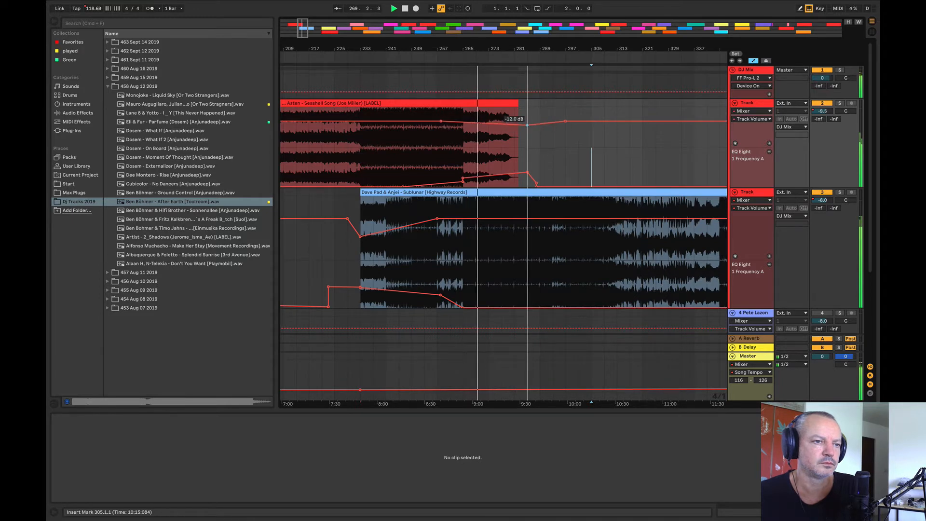
Step: Listen to the lead-in to Dave Pad & Anjei - Sublunar from bars 225 and 229
left_click(334, 161)
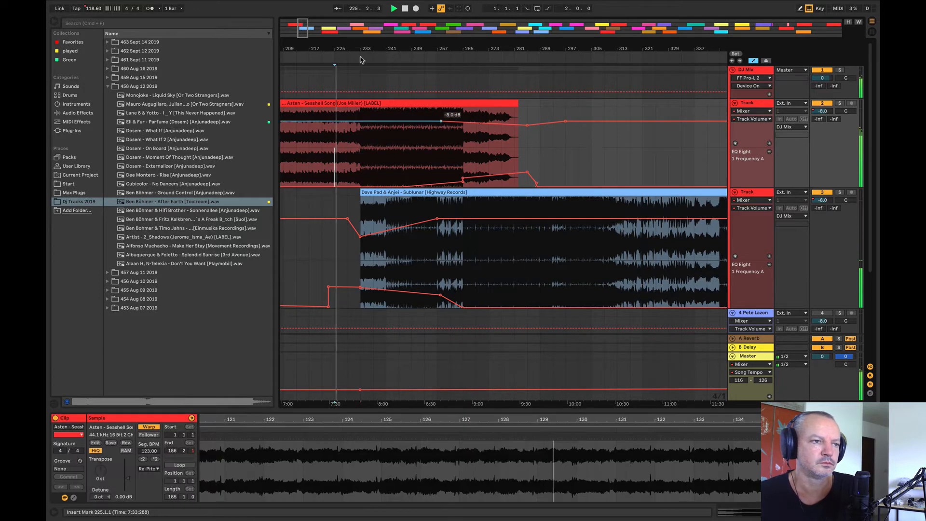
left_click(354, 136)
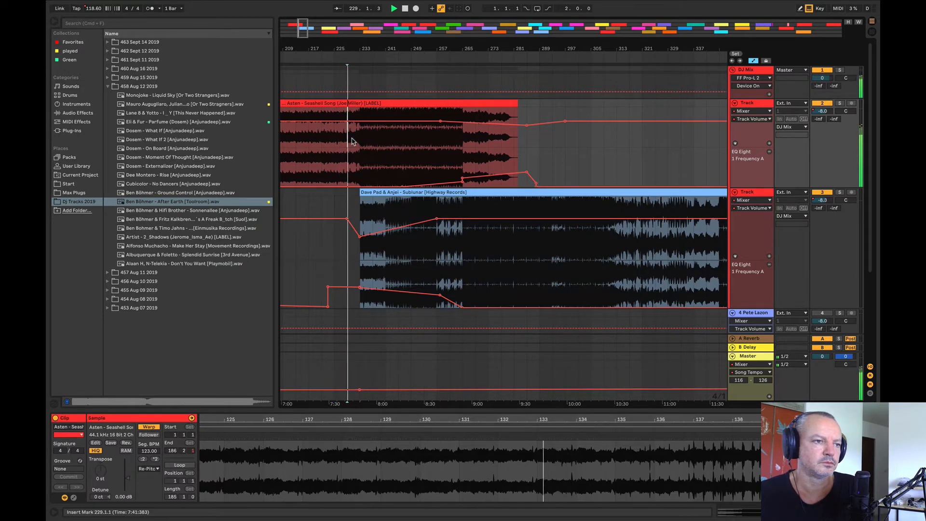
left_click_drag(361, 49, 303, 48)
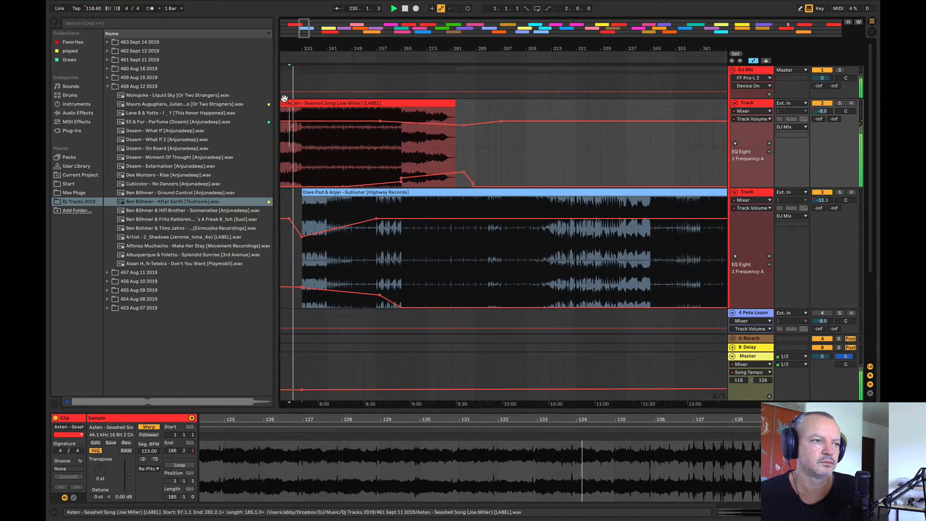
Step: Shrink the browser to widen the arrangement, and delete track 3's volume dip point at bar 233
left_click_drag(274, 104, 92, 128)
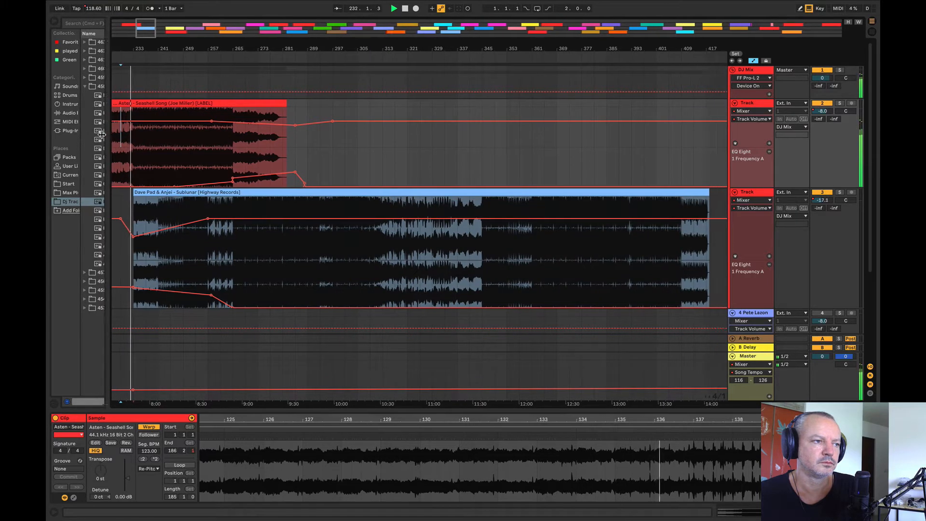
left_click_drag(108, 48, 281, 47)
left_click(296, 237)
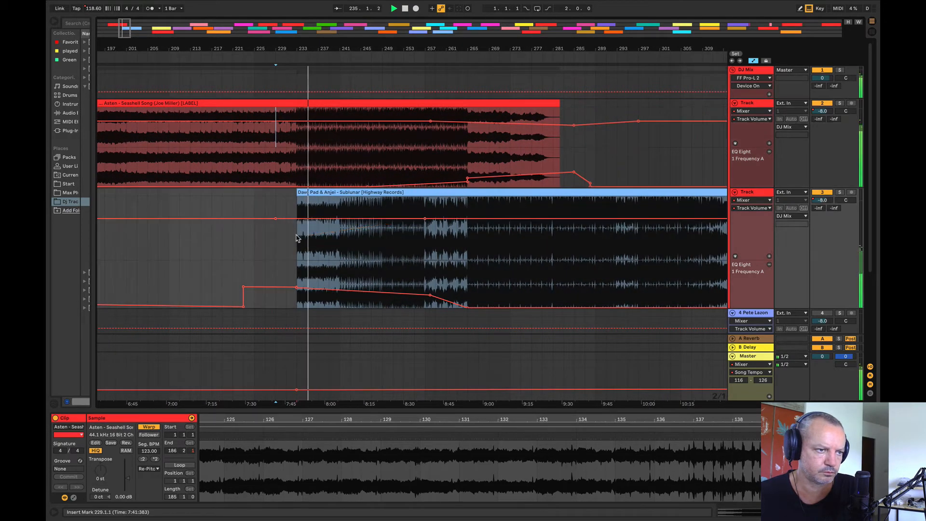
Step: Replay the mix from bars 231, 177 and 233, and lower track 3's volume very slightly at bar 233
left_click(364, 114)
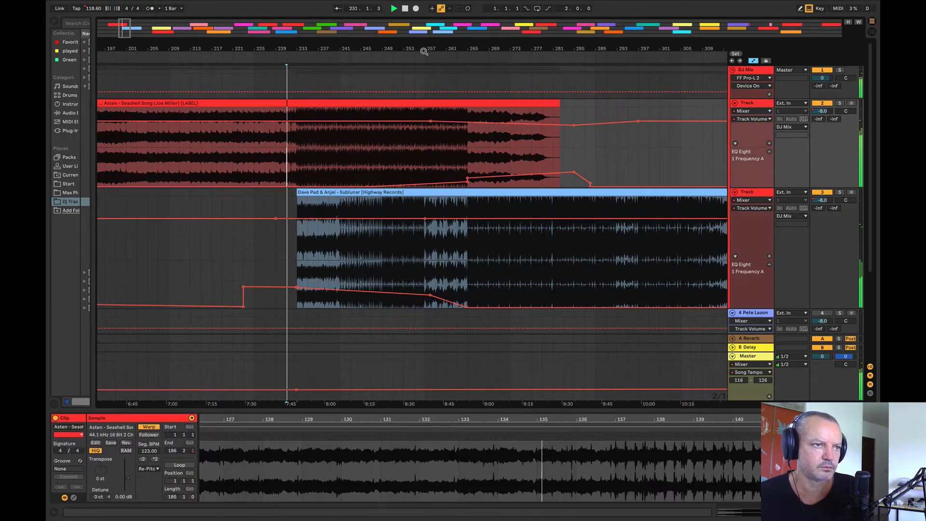
left_click_drag(424, 51, 508, 24)
left_click(374, 159)
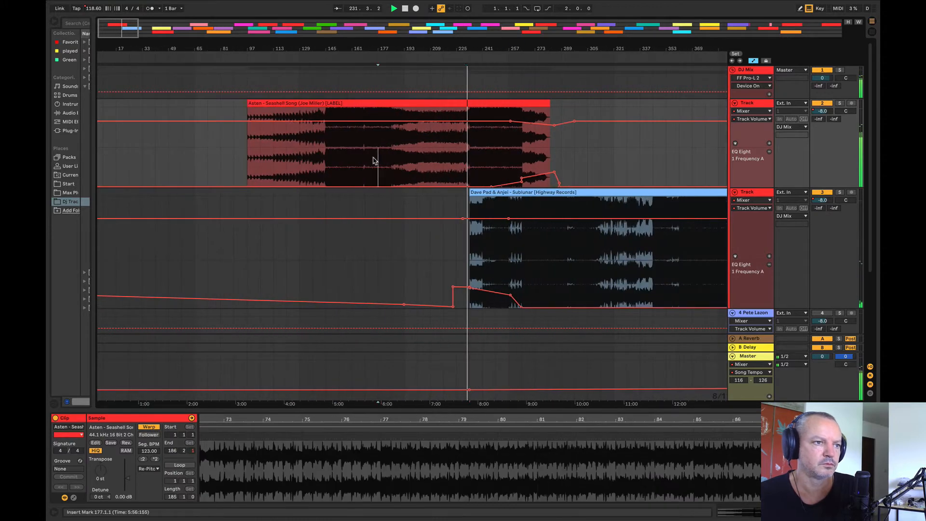
left_click(470, 157)
left_click_drag(476, 51, 307, 222)
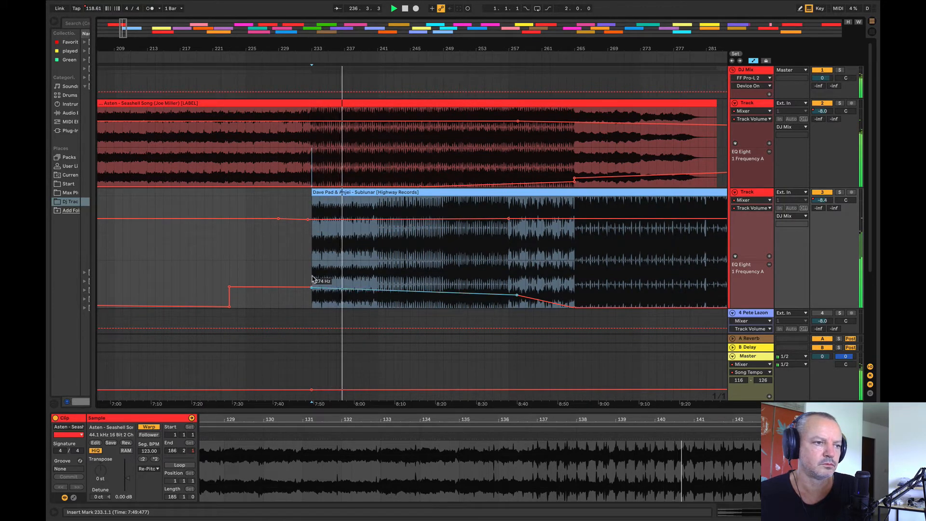
Step: Play the overlap of Seashell Song and Sublunar from bars 241, 249, 261 and 275 to check the blend
left_click_drag(379, 50, 293, 48)
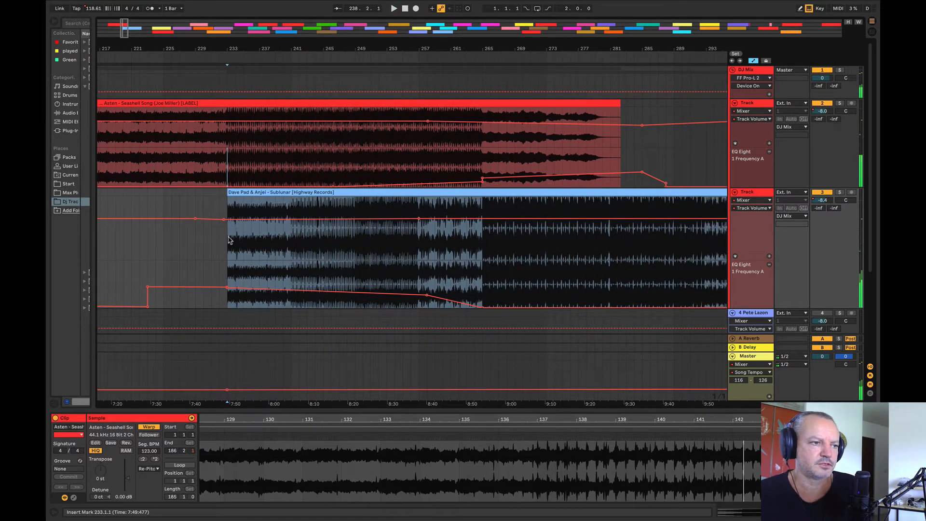
left_click(292, 157)
left_click(352, 155)
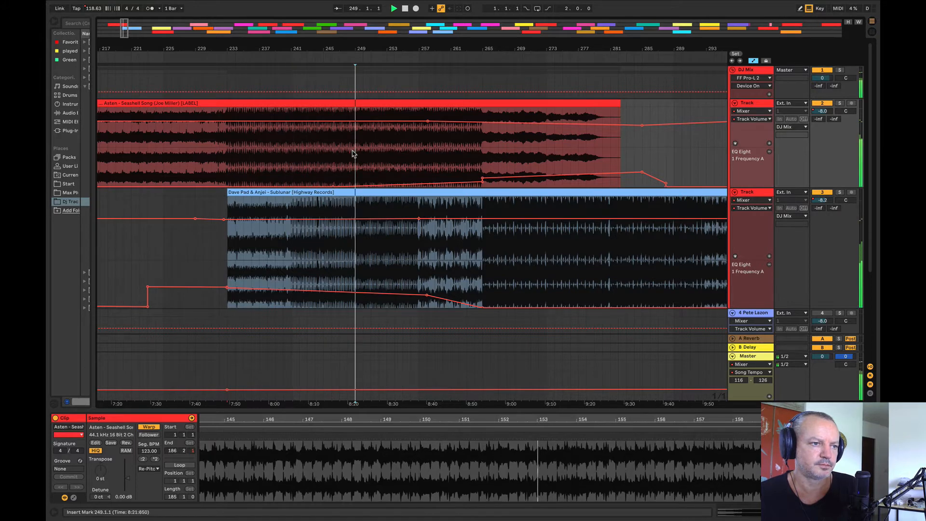
left_click(452, 151)
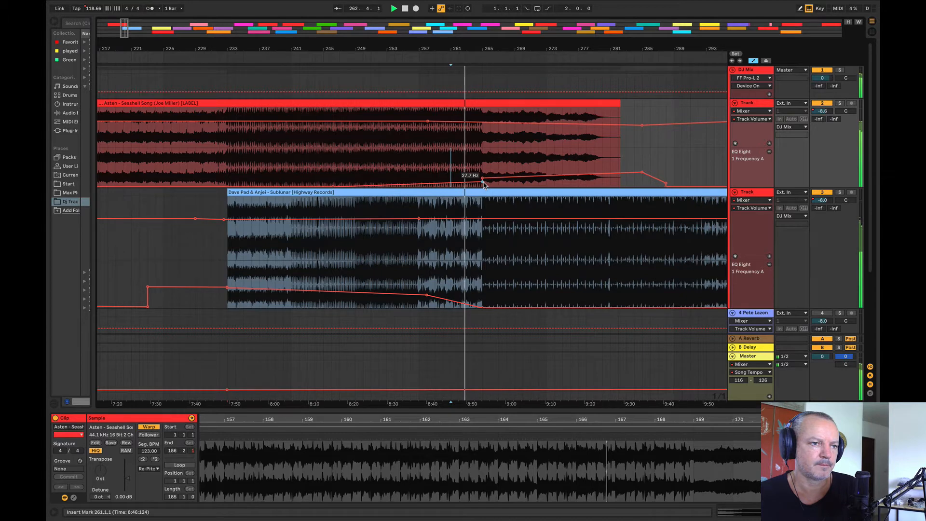
mouse_move(466, 53)
left_mouse_down()
mouse_move(254, 52)
mouse_move(254, 38)
left_mouse_up()
left_click(313, 271)
key("space")
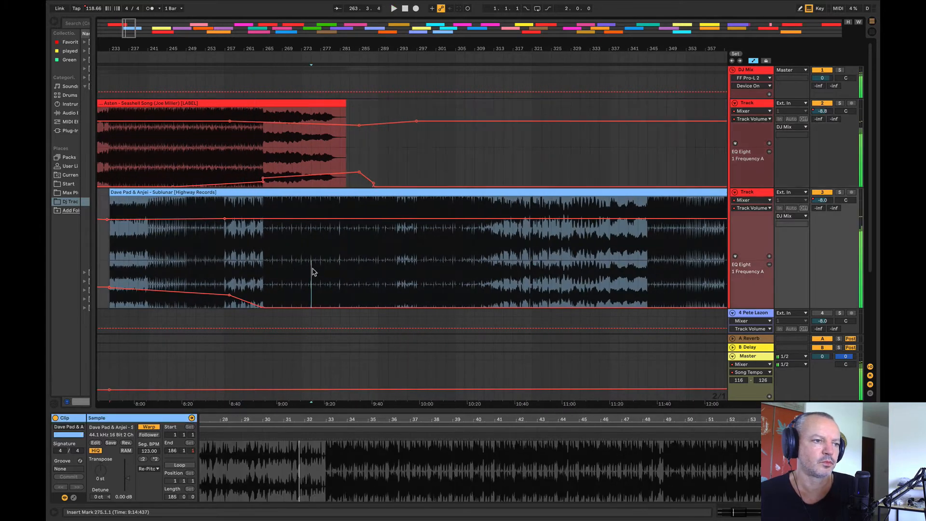
key("space")
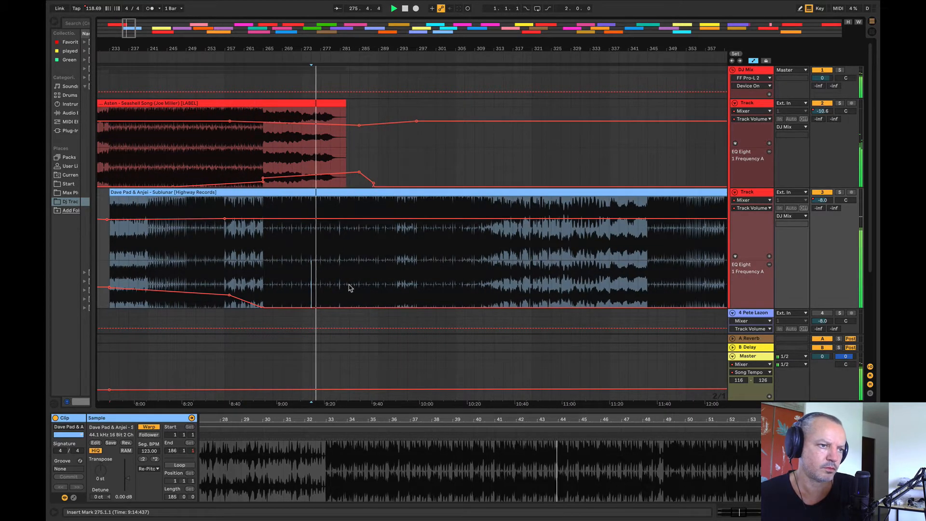
Step: Set track 2's EQ Eight frequency to 40.2 Hz and volume to -11.6 dB at bar 265, and deepen its volume dip at bar 285
left_click(236, 159)
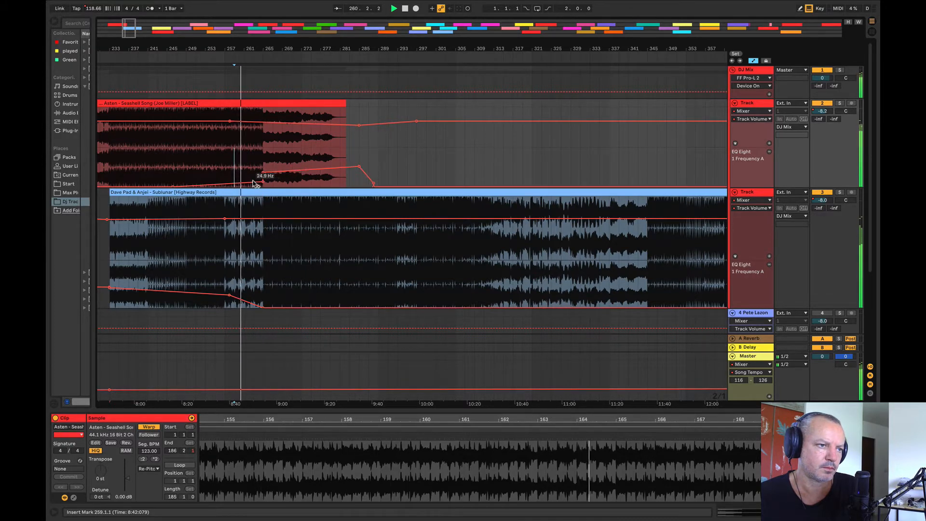
left_click(262, 181)
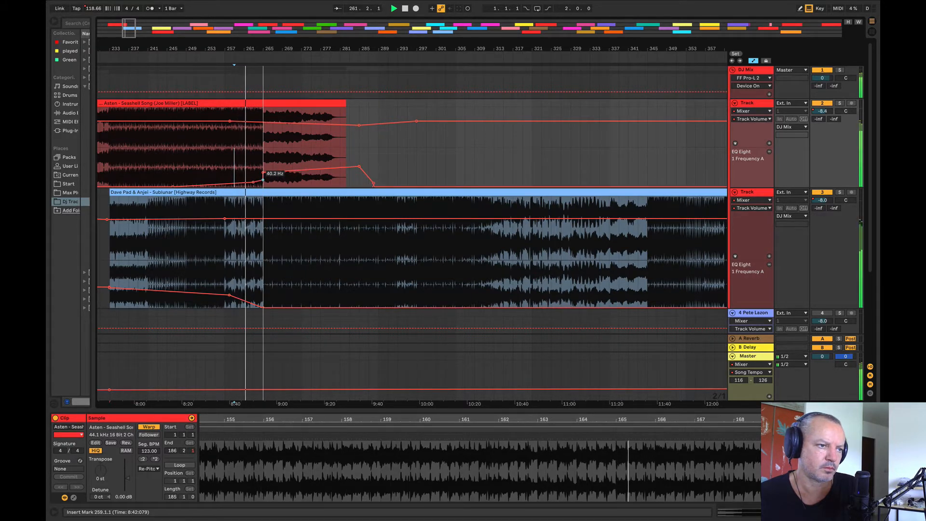
left_click(262, 124)
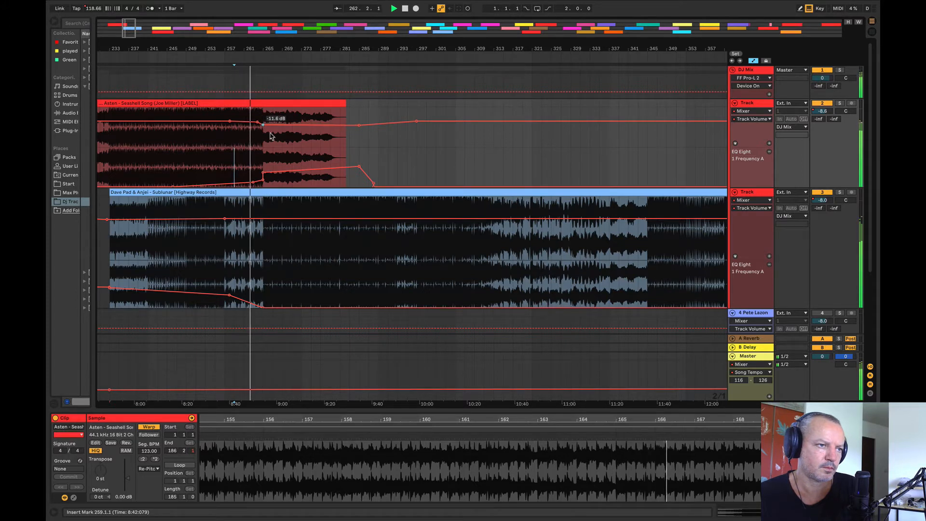
left_click_drag(359, 125, 359, 135)
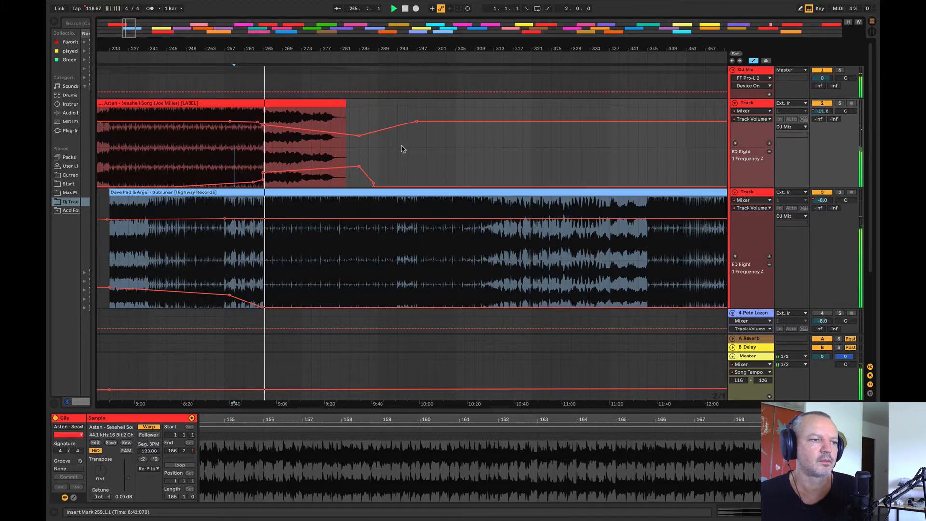
Step: Play the ending of Seashell Song from bar 277 to check how it fades out
left_click_drag(299, 49, 210, 17)
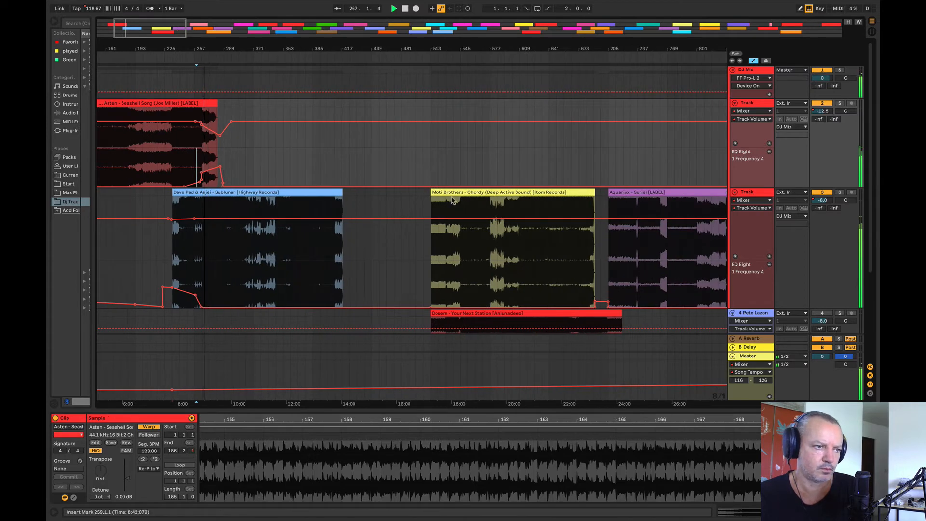
left_click_drag(212, 50, 291, 149)
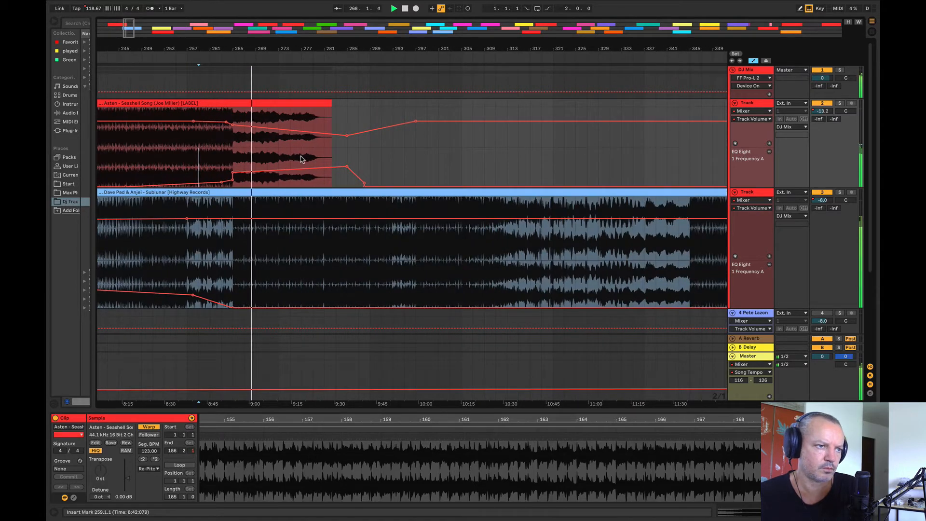
left_click(301, 158)
left_click_drag(285, 46, 197, 15)
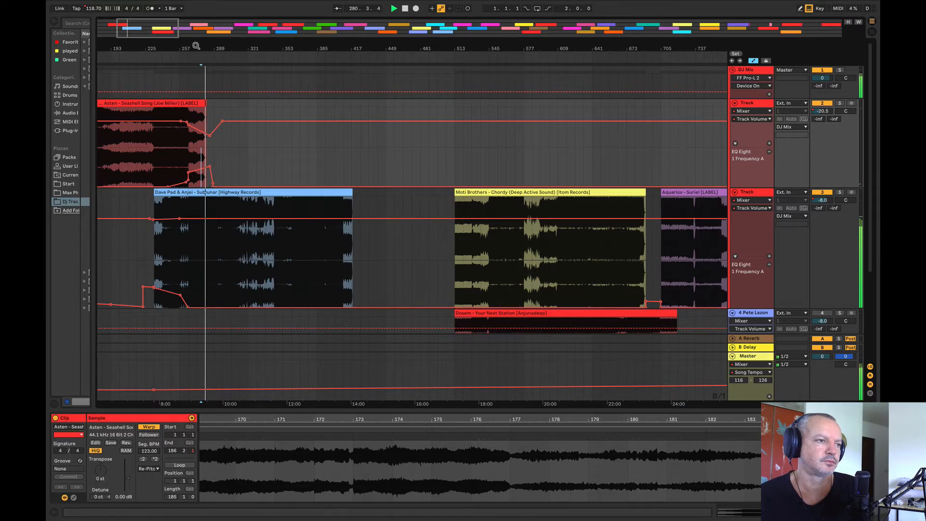
left_click_drag(196, 46, 277, 33)
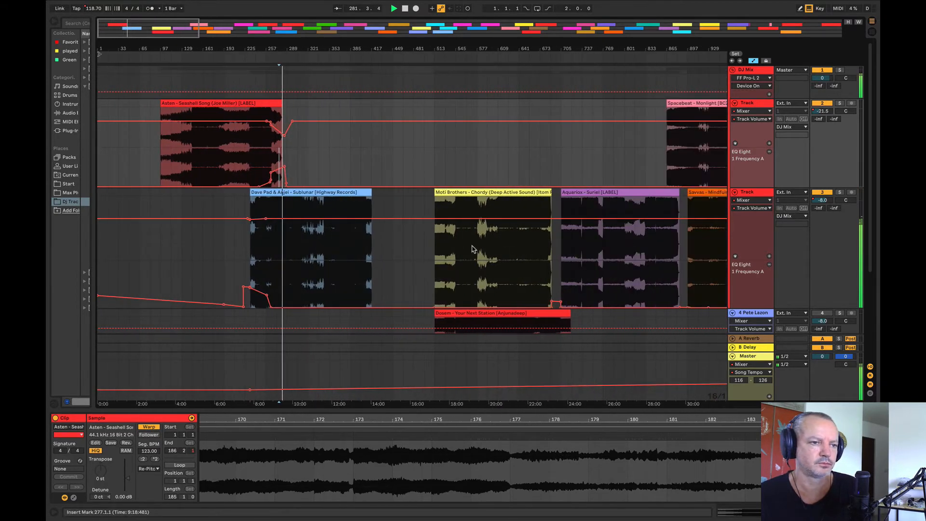
Step: Audition Moti Brothers - Chordy from bar 561 and Aquarios - Suriel from bar 721
left_click(471, 250)
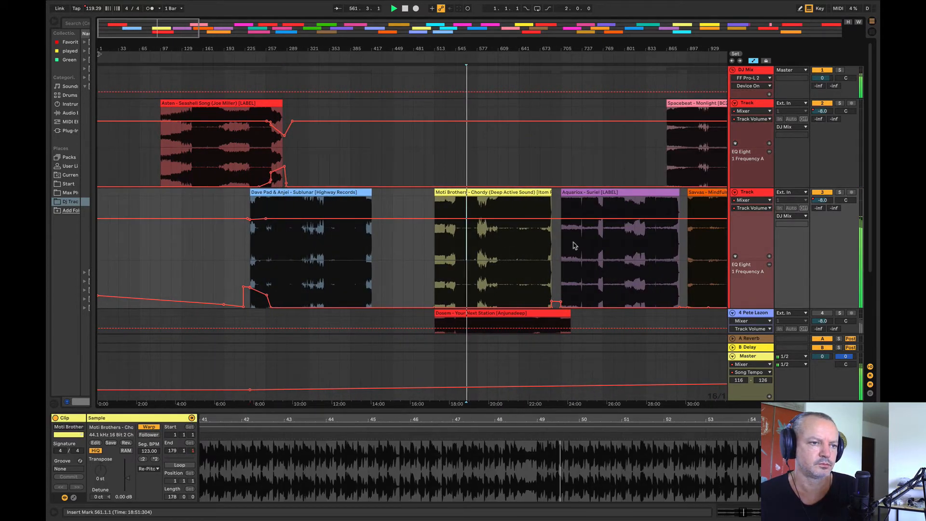
left_click(572, 246)
left_click_drag(571, 49, 422, 93)
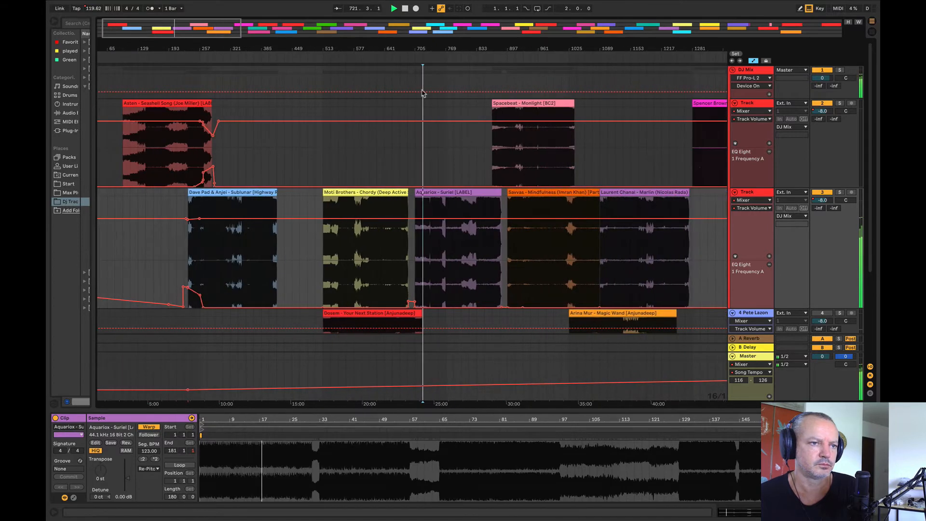
Step: Move Spacebeat - Monlight to about bar 625 and Aquarios - Suriel to about bar 849 on track 2, and play Monlight from bar 737
left_click_drag(524, 103, 410, 111)
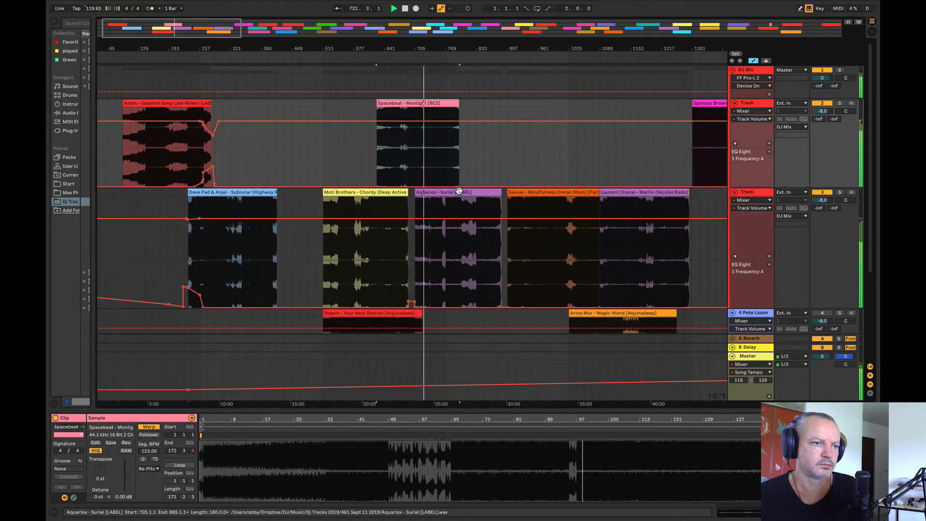
left_click_drag(479, 192, 549, 154)
left_click(430, 145)
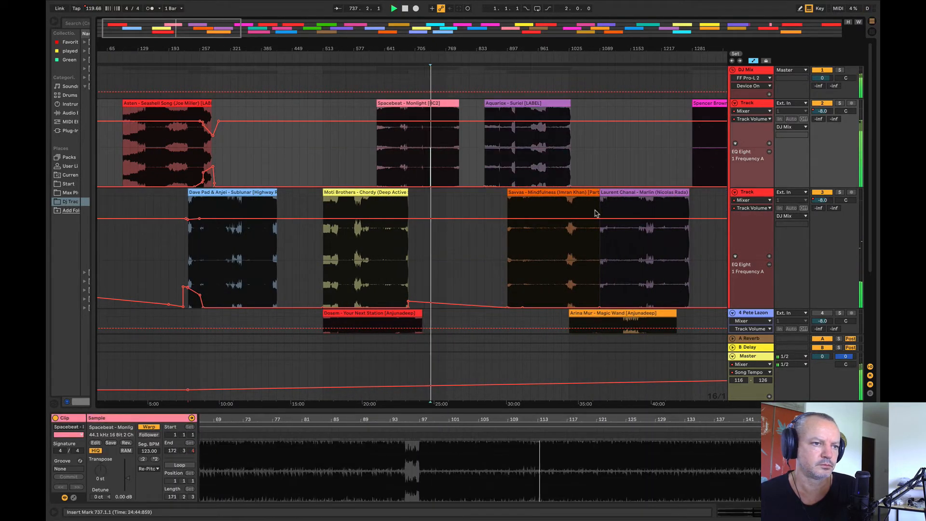
Step: Audition Moti Brothers - Chordy from bar 561, and move it to about bar 377 on track 2
left_click(346, 257)
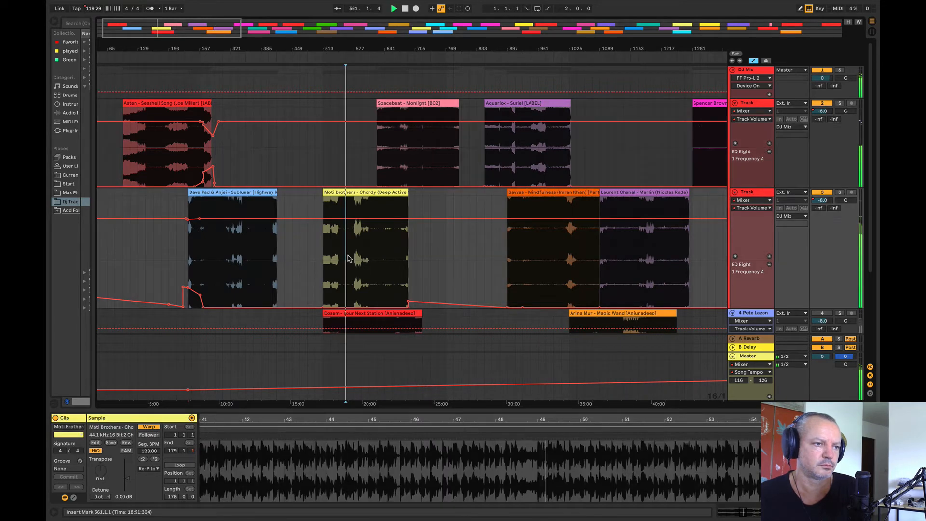
left_click_drag(379, 192, 318, 104)
key("space")
left_click_drag(268, 49, 421, 106)
left_click_drag(422, 51, 343, 2)
Step: Play Asten - Seashell Song from bar 177 to compare its sound with the moved tracks
key("space")
left_click(198, 182)
key("space")
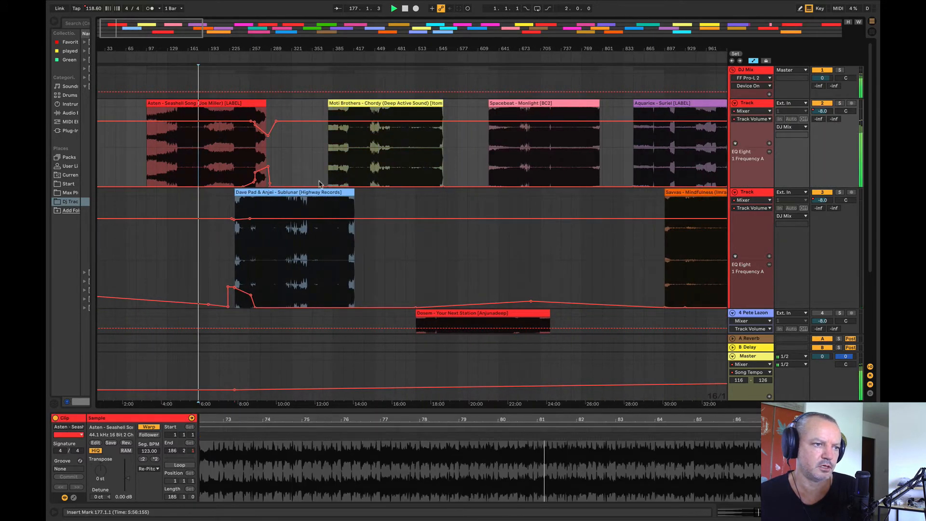
Step: Audition Moti Brothers - Chordy from bar 433, the Seashell Song and Sublunar overlap from bar 257, and Sublunar from bar 361
left_click(363, 174)
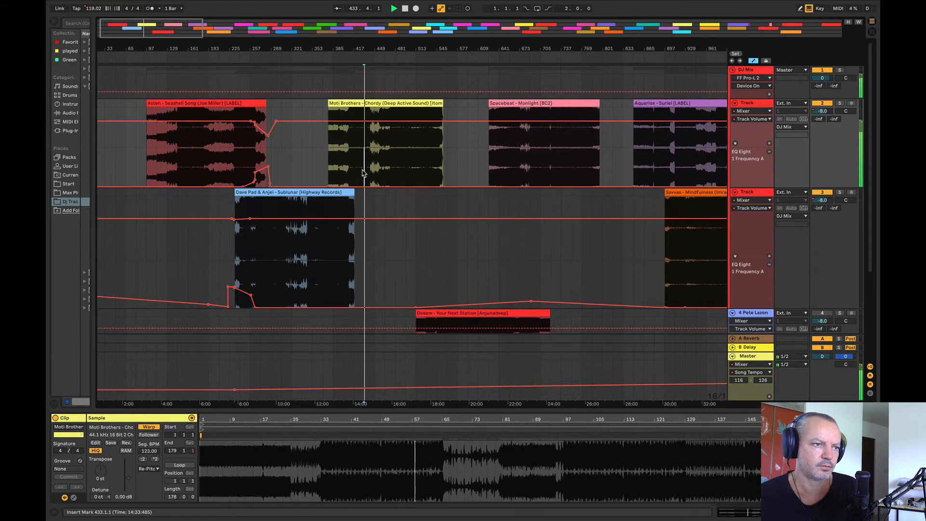
left_click(246, 174)
key("space")
scroll(316, 212, "up", 6)
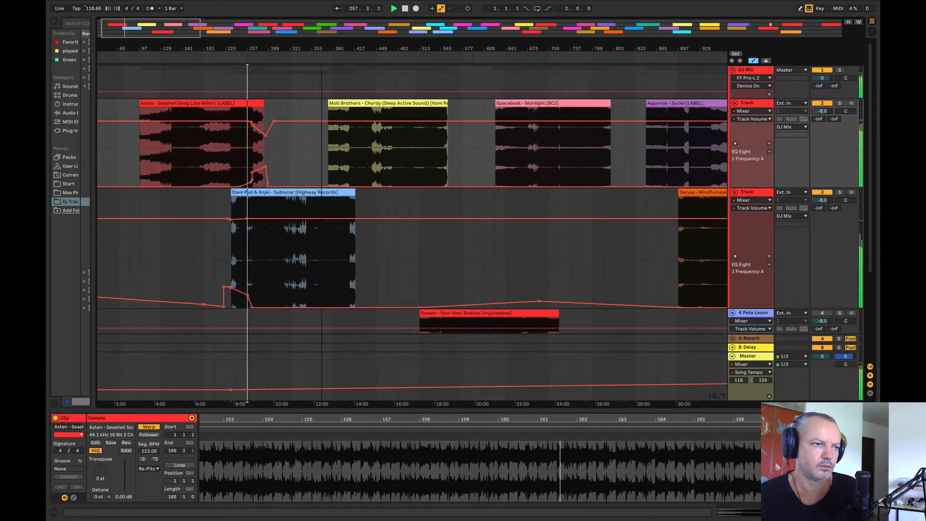
left_click(278, 244)
key("space")
key("space")
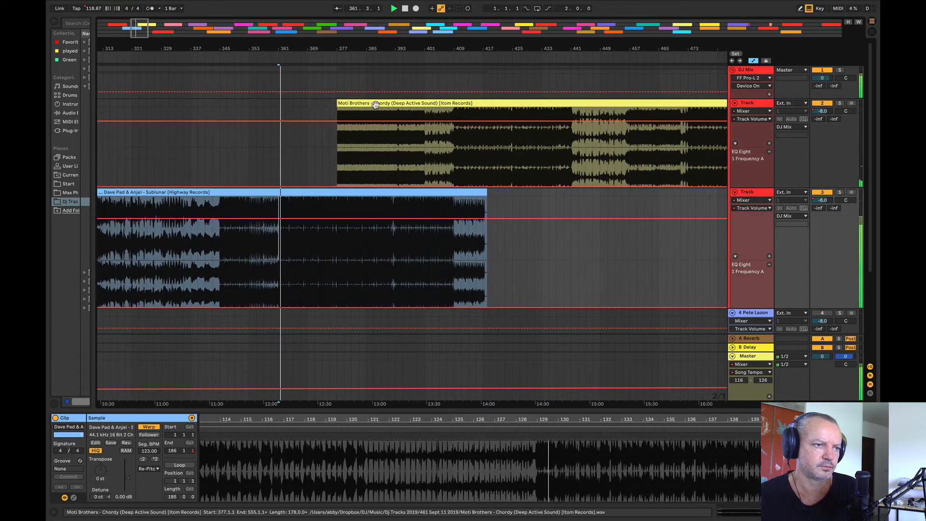
Step: Move Moti Brothers - Chordy to bar 361 on track 2 and ramp its volume automation up to about bar 391
left_click_drag(375, 111, 320, 124)
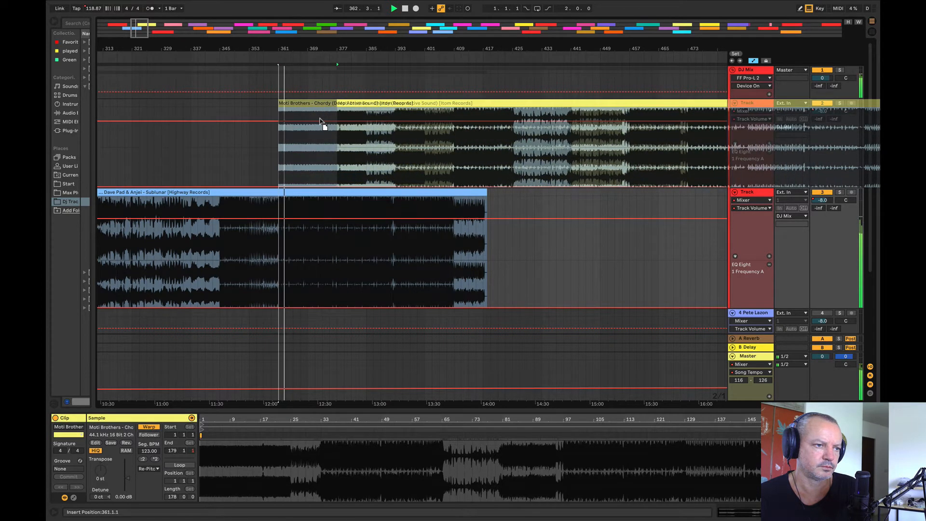
left_click(389, 122)
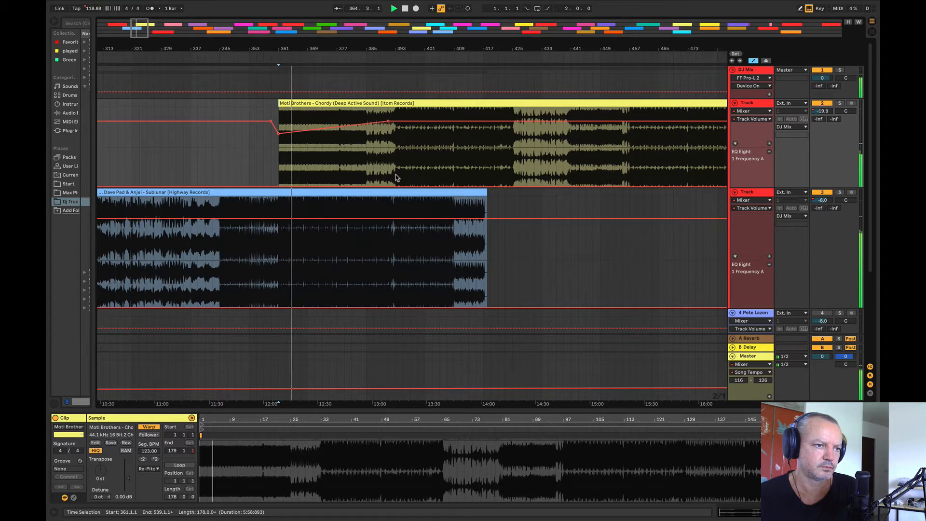
Step: Raise track 2's EQ Eight frequency automation between bars 345 and 393, and make the track 2 lane taller
left_click_drag(395, 178, 224, 170)
left_click_drag(302, 185, 424, 168)
left_click(242, 167)
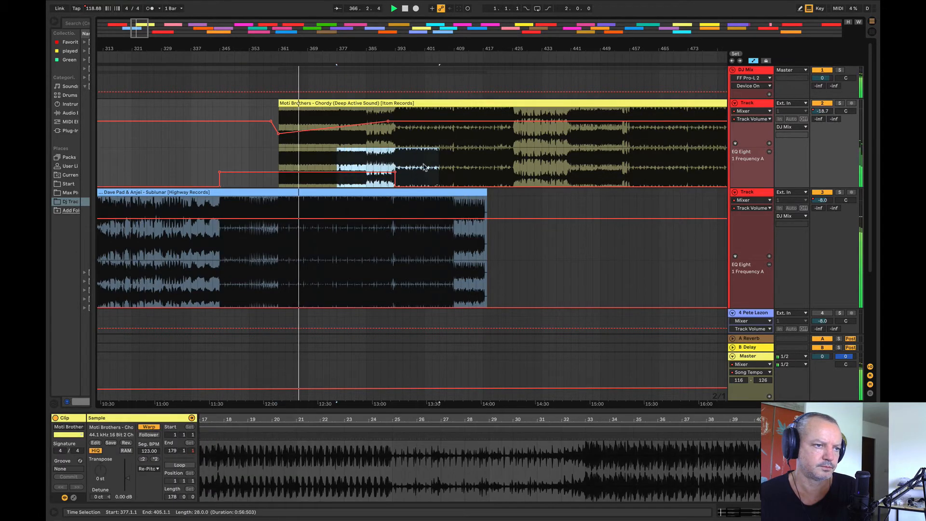
left_click_drag(292, 47, 258, 73)
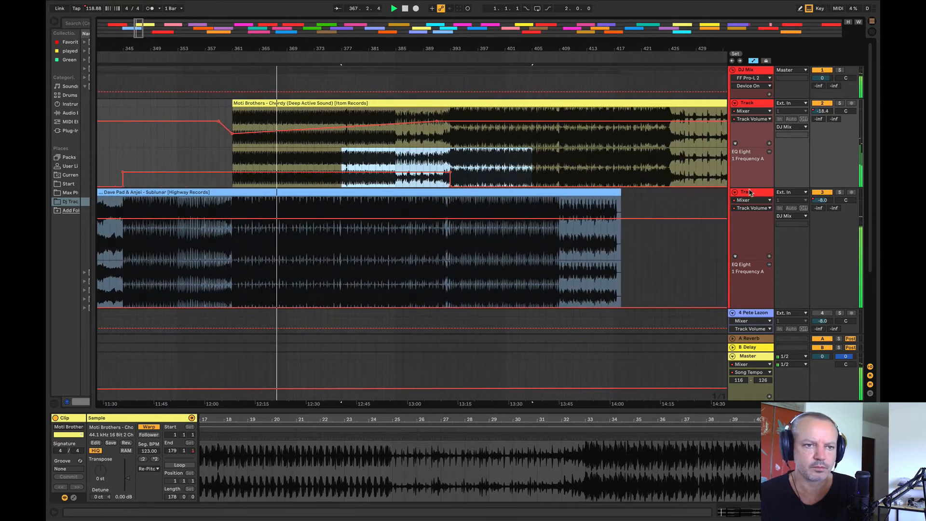
left_click(748, 188)
left_click_drag(748, 187, 748, 211)
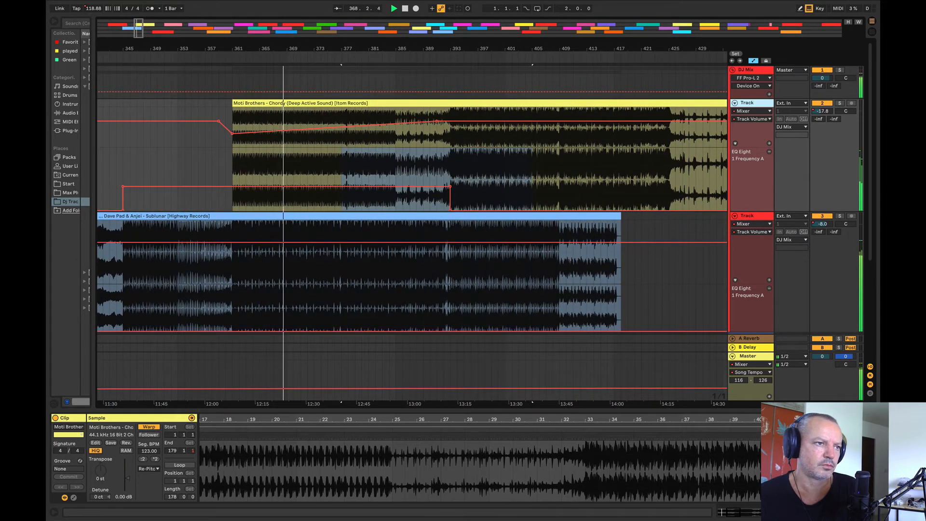
Step: Slope track 2's EQ Eight frequency automation down from about 194 Hz across Chordy's intro to bar 393
left_click_drag(261, 48, 259, 60)
left_click(174, 164)
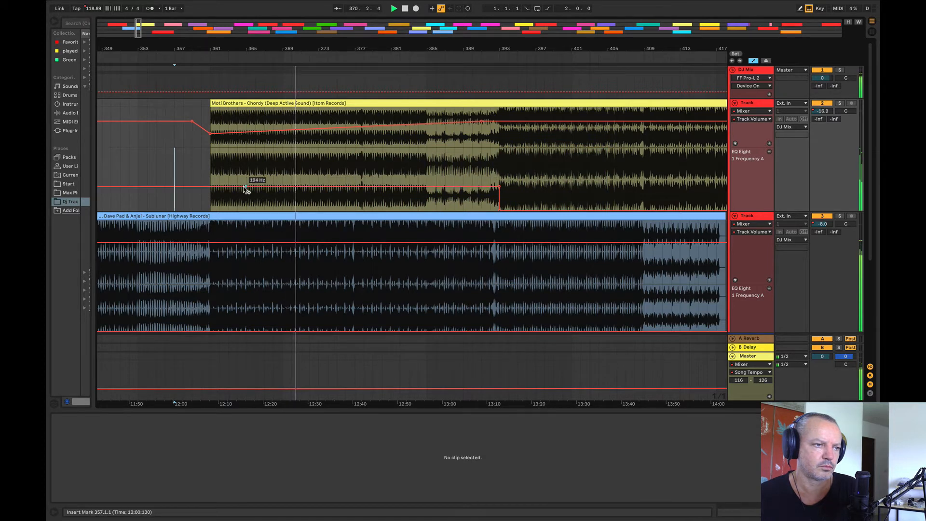
left_click_drag(498, 188, 444, 199)
left_click(419, 195)
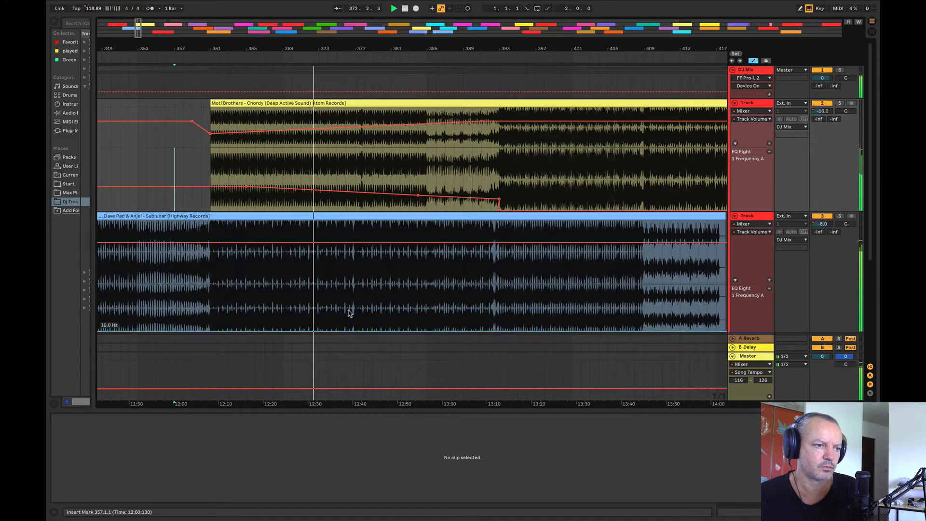
Step: Move Moti Brothers - Chordy together with its automation to bar 345 on track 2
left_click_drag(372, 48, 464, 32)
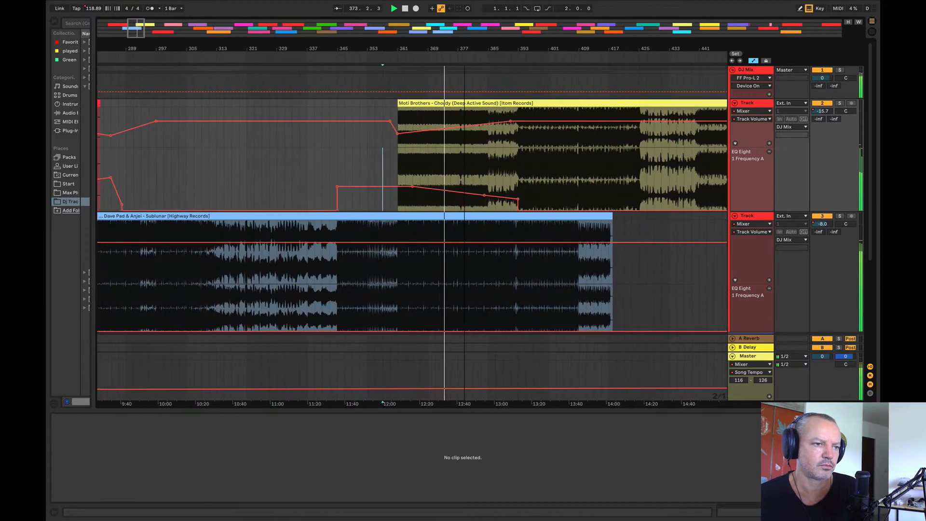
left_click_drag(475, 103, 416, 112)
left_click(301, 172)
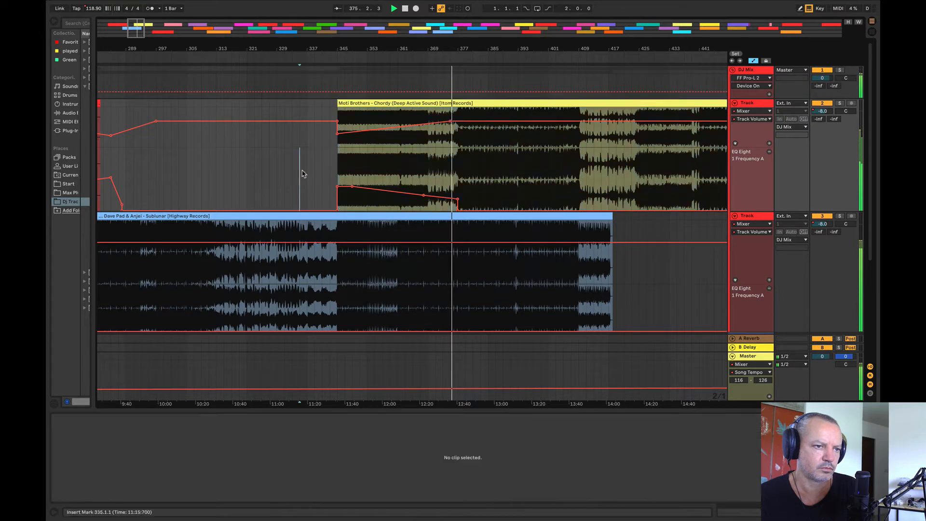
Step: Raise track 3's EQ Eight frequency automation between bars 377 and 435, and play the transition from bar 341
left_click_drag(457, 316, 652, 316)
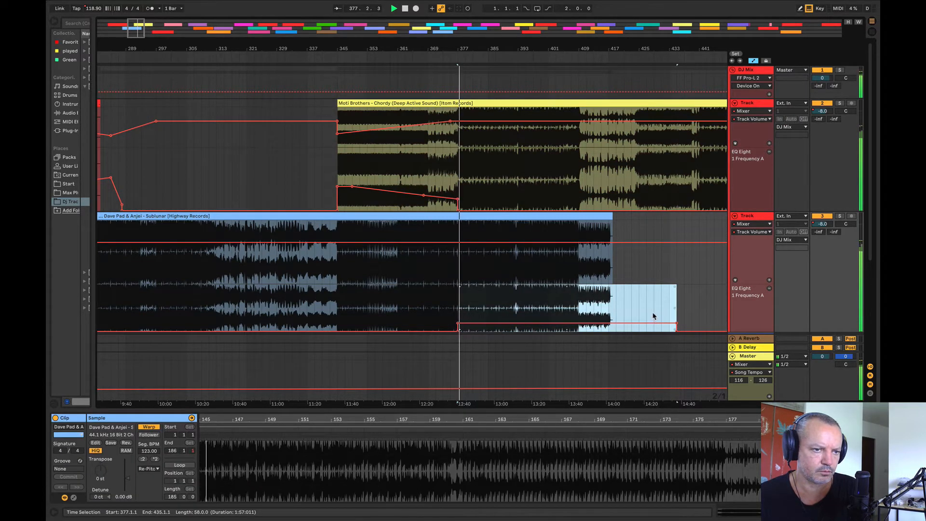
left_click(653, 307)
left_click(324, 155)
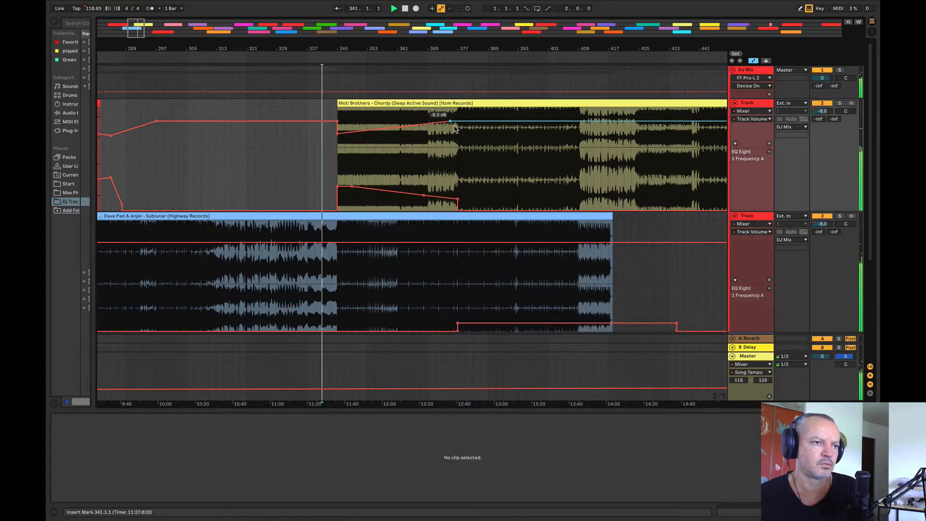
Step: Drop track 2's volume automation just before bar 345 and keep it low until about bar 375, rising to -8.0 dB at bar 377
left_click_drag(397, 57, 395, 71)
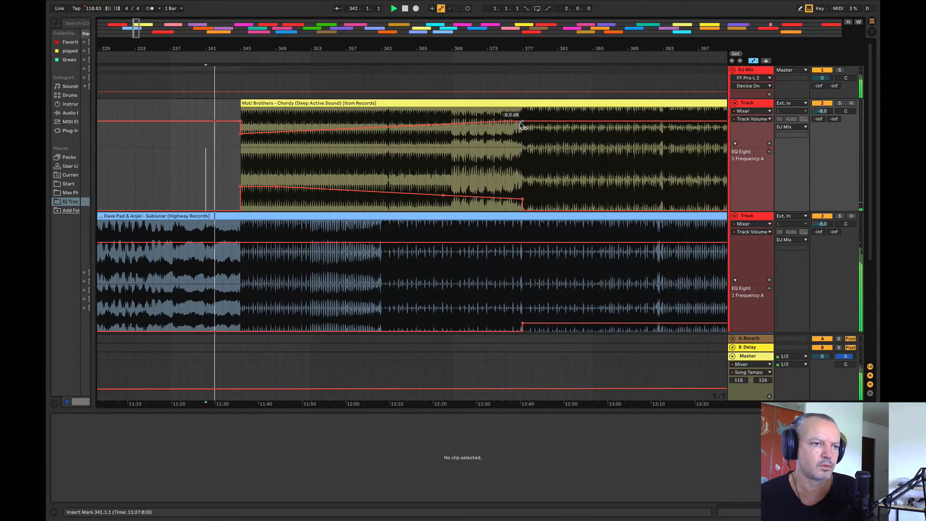
left_click_drag(504, 121, 505, 132)
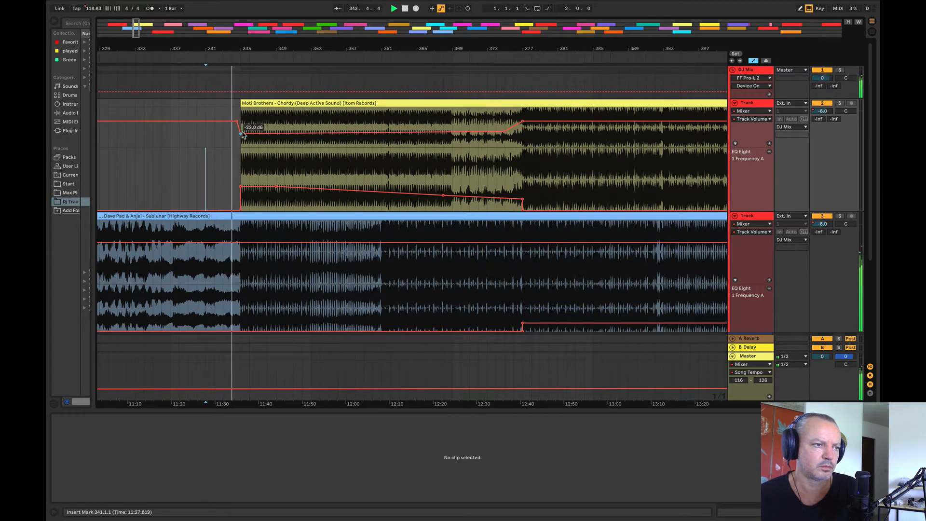
mouse_move(243, 134)
left_mouse_down()
mouse_move(243, 142)
mouse_move(236, 136)
left_mouse_up()
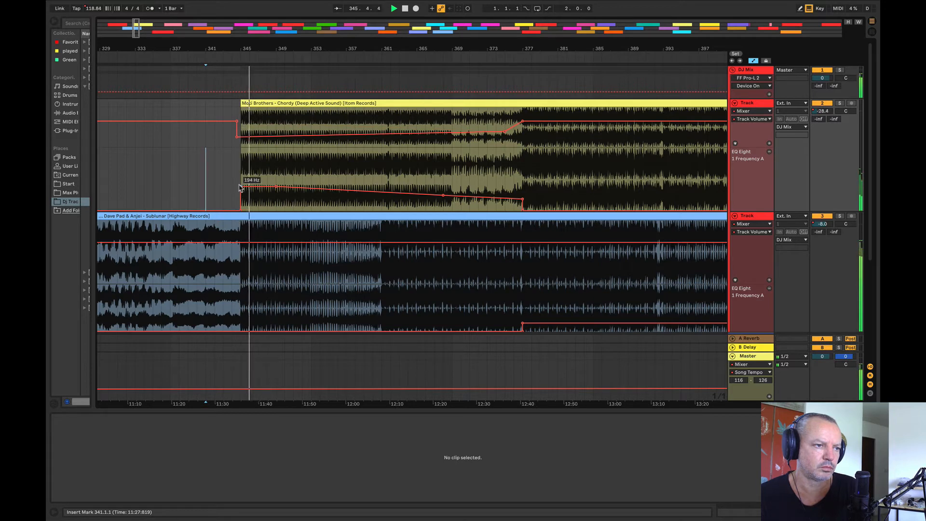
Step: Move Chordy to bar 361, and hold its EQ frequency automation near 31.7 Hz until about bar 370, sloping down to bar 377
left_click_drag(250, 115, 371, 120)
left_click(372, 120)
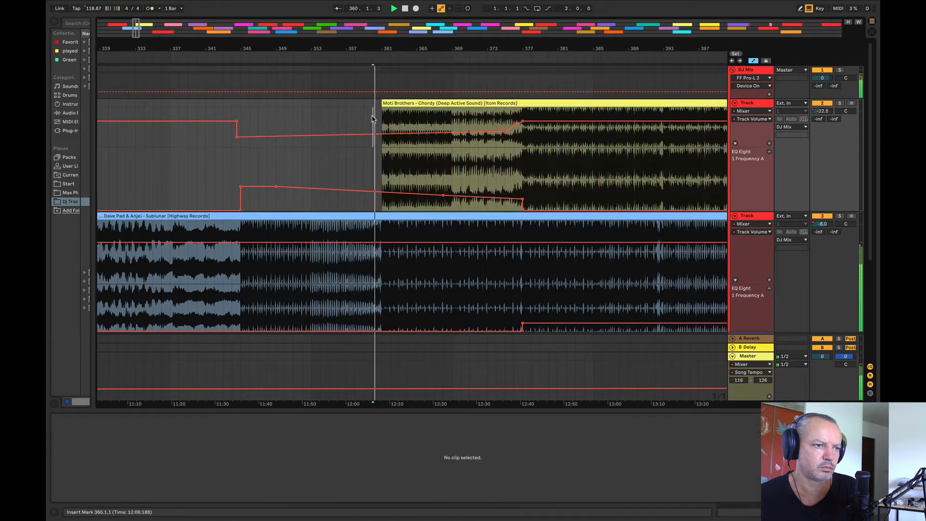
left_click_drag(381, 192, 404, 212)
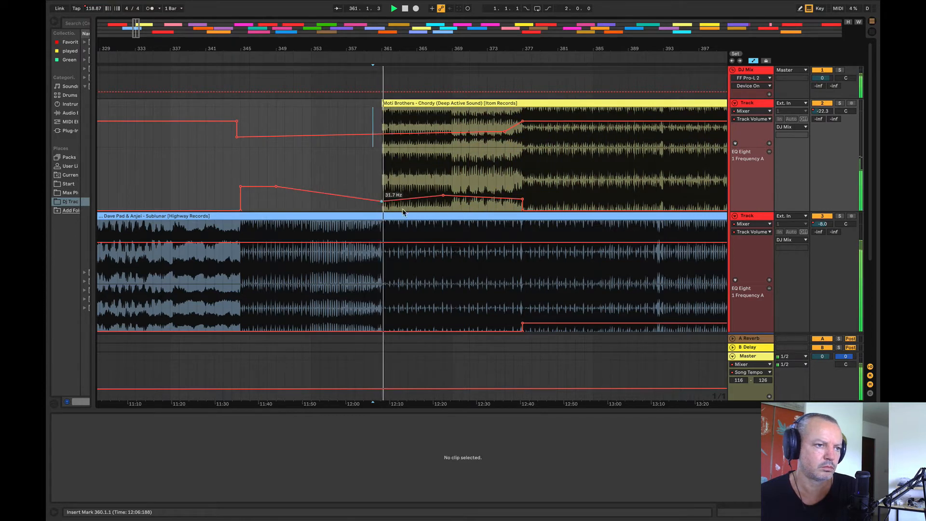
left_click(443, 196)
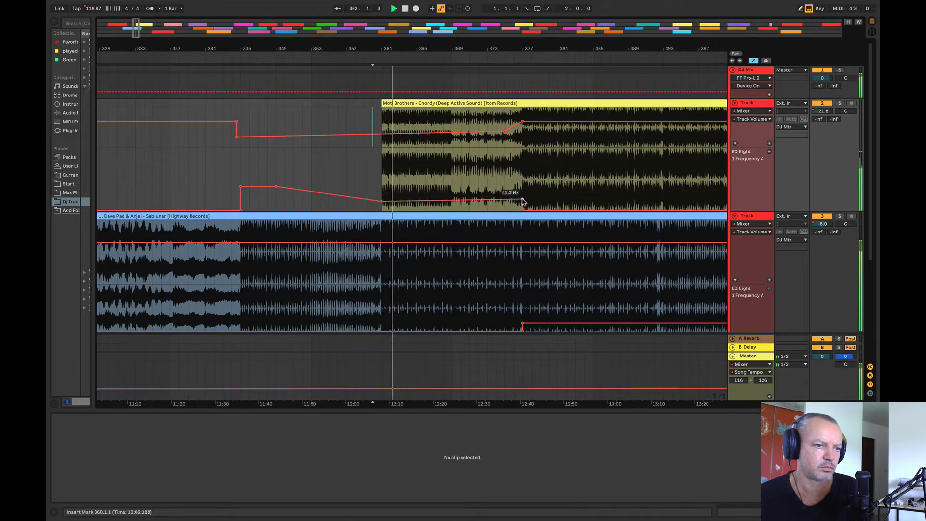
mouse_move(523, 201)
left_mouse_down()
mouse_move(514, 201)
mouse_move(523, 201)
left_mouse_up()
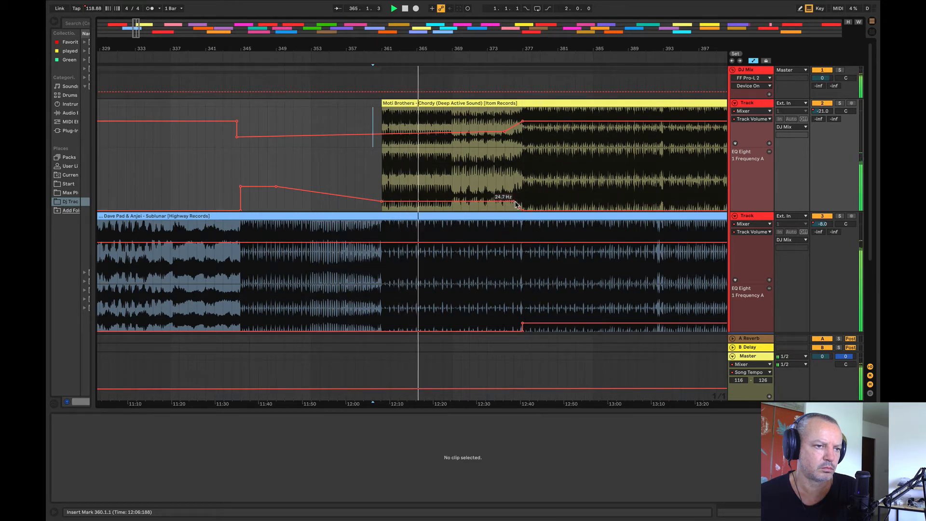
left_click_drag(523, 202, 461, 201)
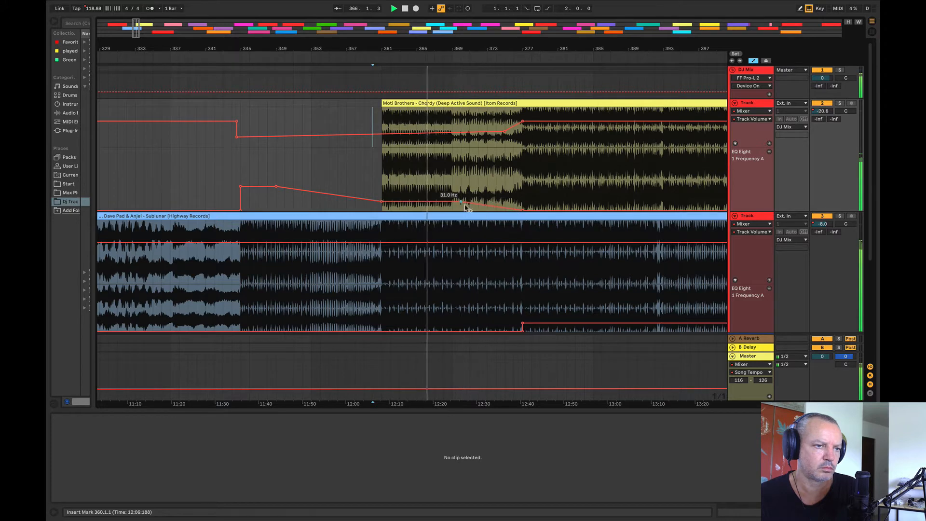
Step: Raise track 3's EQ Eight frequency automation slightly between bars 369 and 377 under Sublunar
left_click(462, 315)
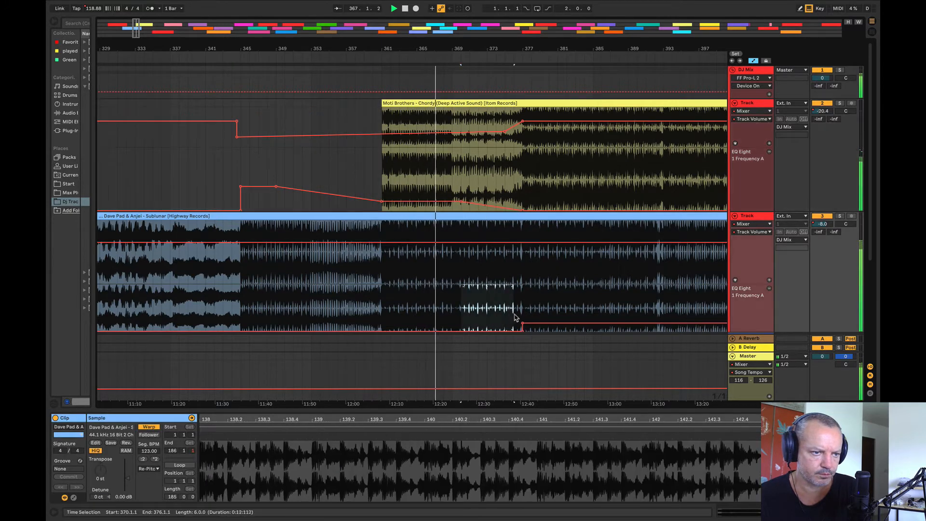
left_click(465, 315)
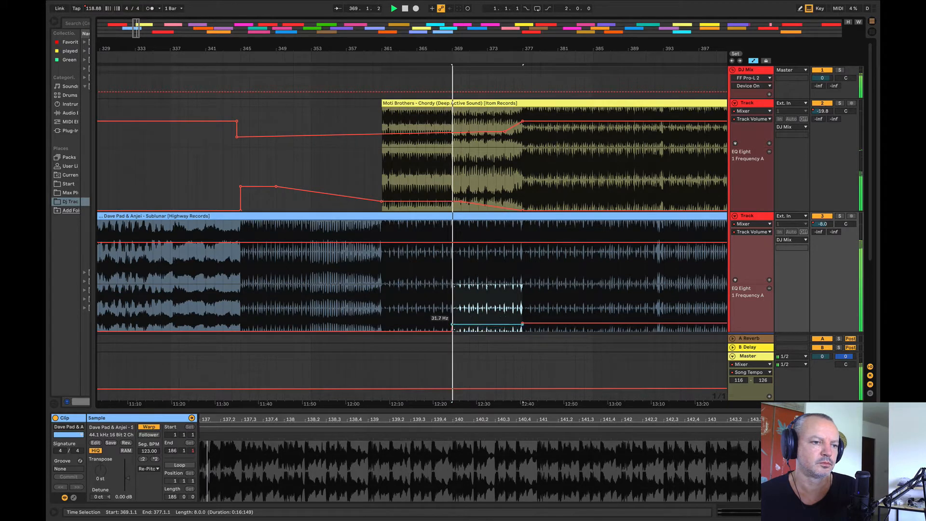
left_click_drag(473, 329, 473, 323)
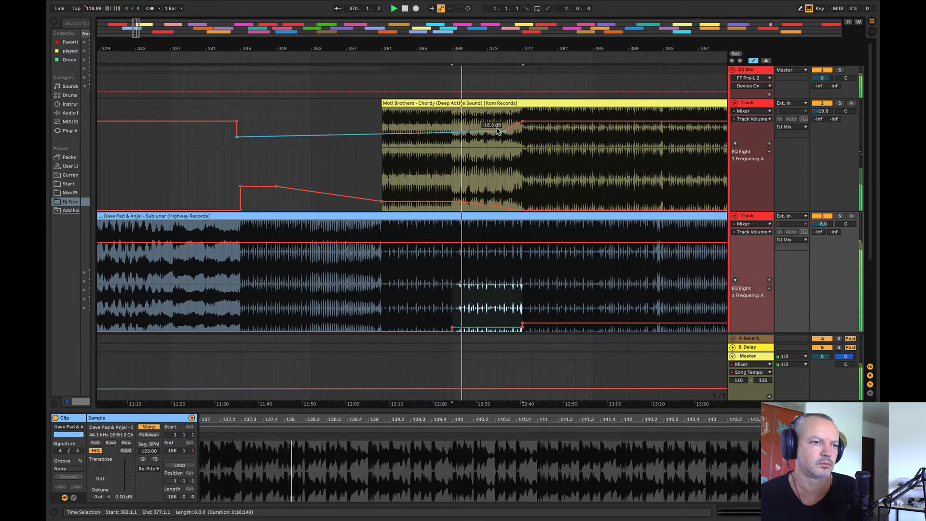
Step: Stretch Chordy's volume rise from bar 369 through -14.5 dB at bar 377 to bar 393, and lower the system output volume
left_click_drag(353, 49, 227, 28)
left_click(281, 132)
left_click(303, 133)
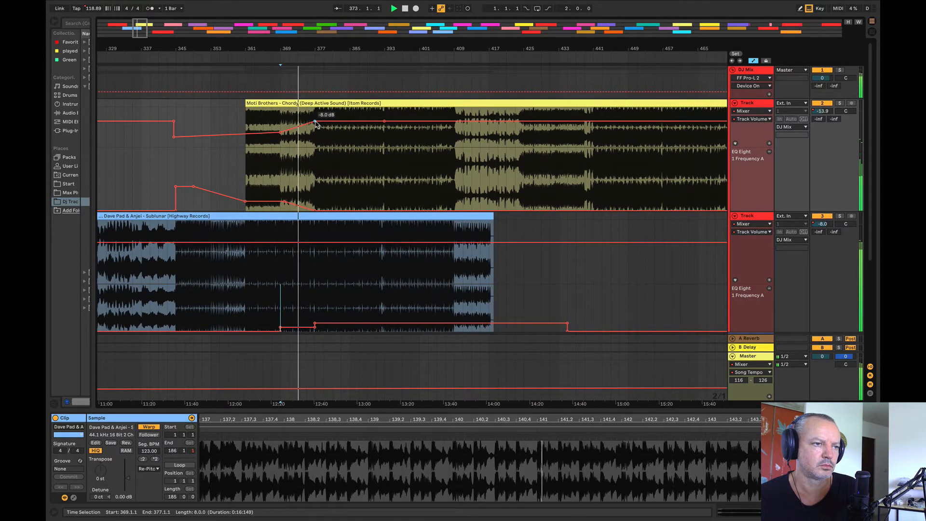
left_click_drag(315, 122, 328, 132)
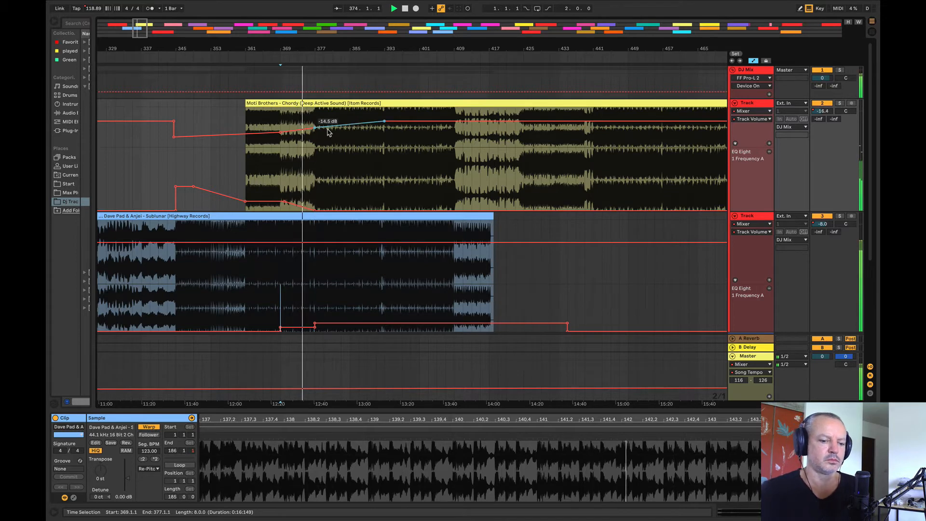
key("XF86AudioLowerVolume")
key("XF86AudioLowerVolume")
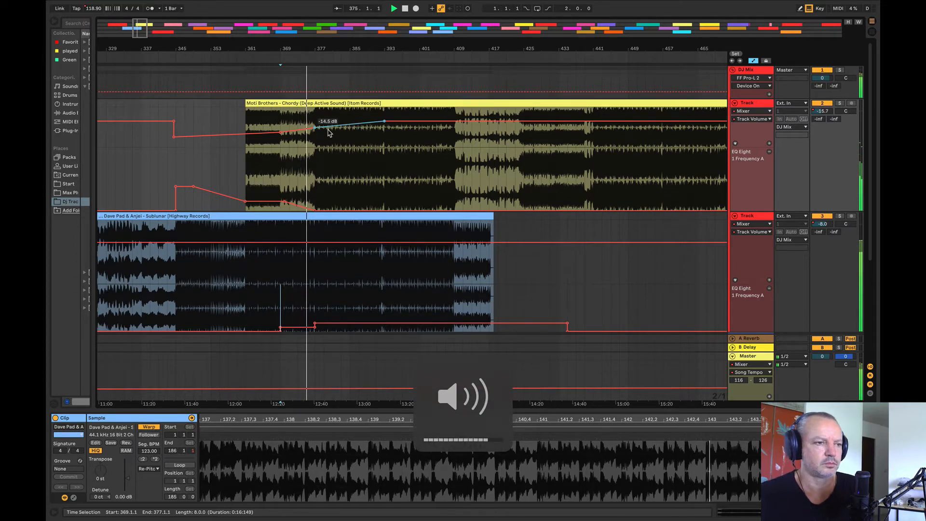
Step: Raise Sublunar's EQ frequency automation slightly from bar 377, and fade its volume from about -9.4 dB there to a low near bar 420
left_click_drag(249, 49, 216, 62)
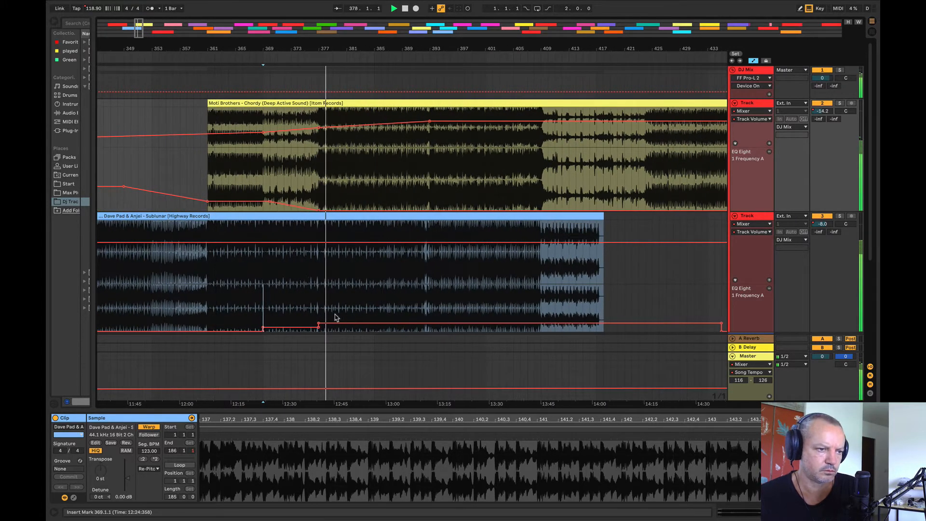
left_click_drag(336, 317, 336, 315)
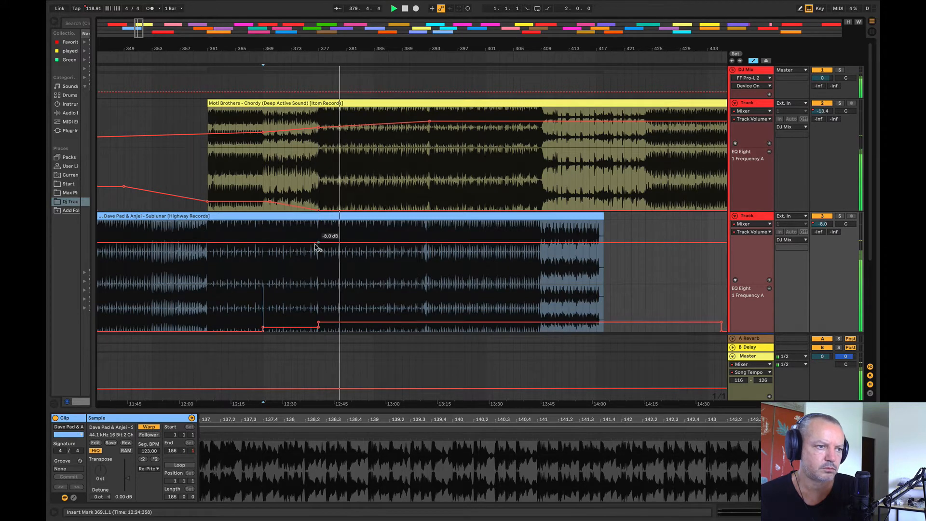
left_click_drag(320, 248, 644, 250)
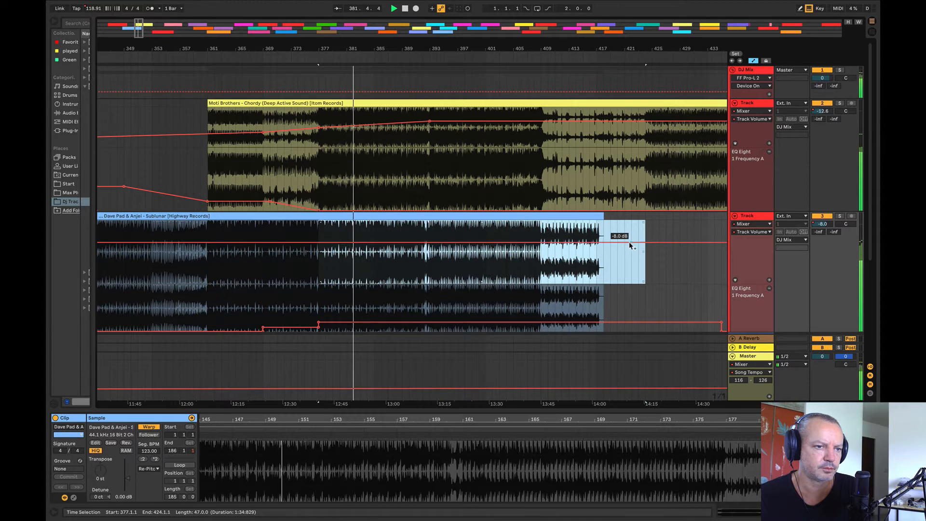
left_click_drag(629, 250, 630, 243)
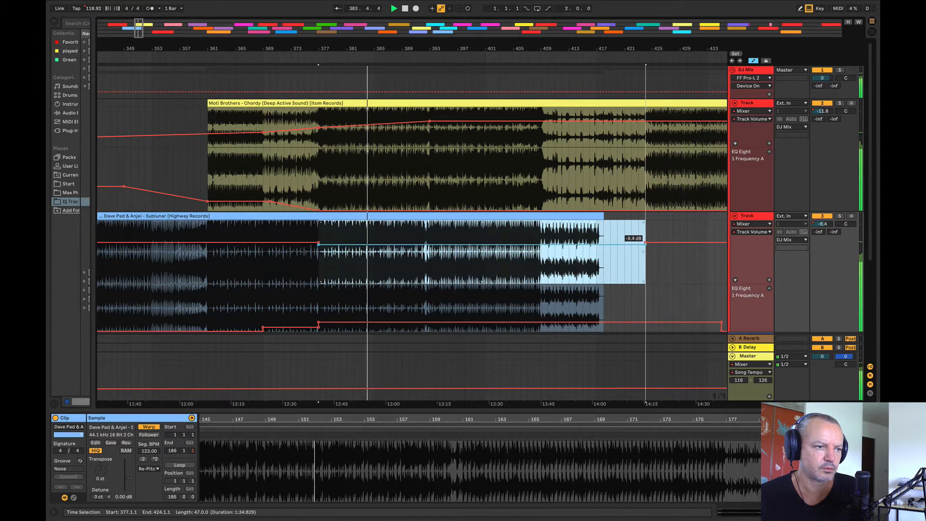
left_click(687, 271)
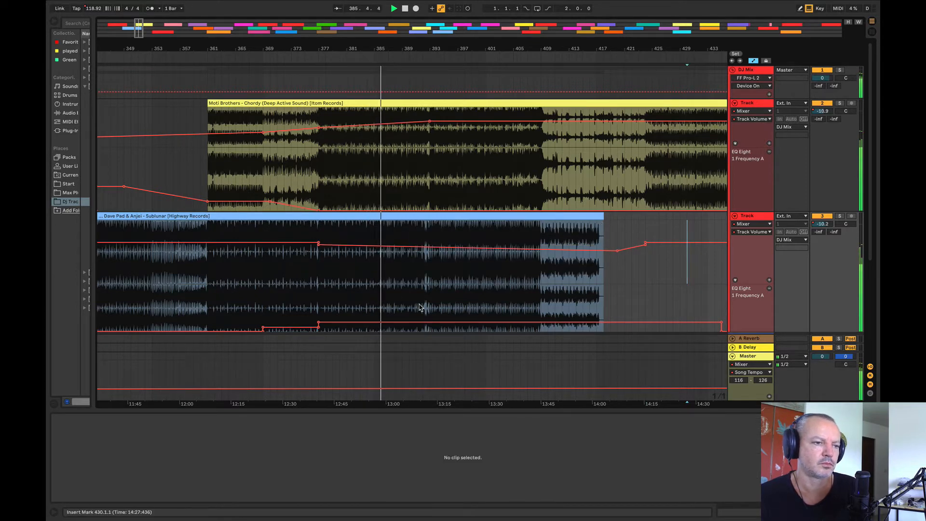
Step: Raise track 3's EQ Eight frequency automation further between bars 393 and 428, with a gradual ramp up from bar 377
left_click_drag(433, 305, 637, 302)
left_click_drag(621, 317, 620, 311)
left_click(624, 308)
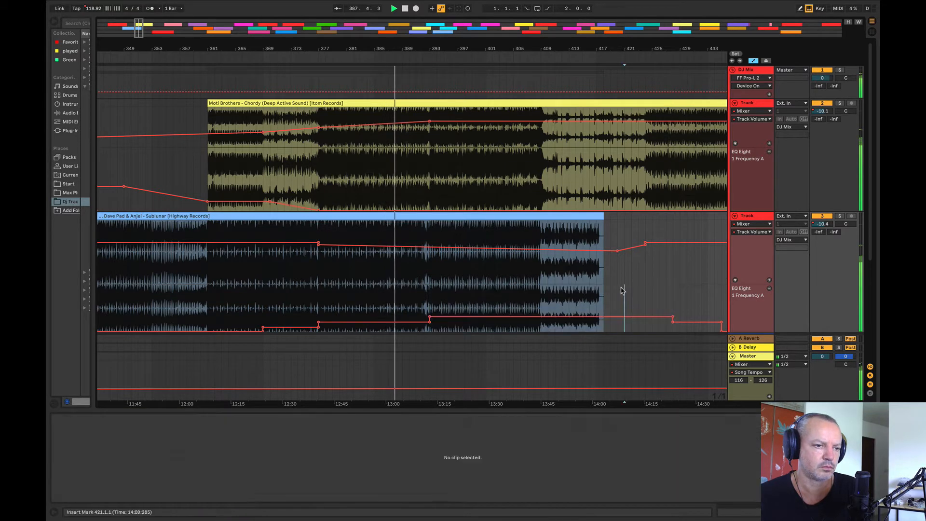
left_click_drag(429, 323, 429, 320)
left_click_drag(411, 48, 174, 54)
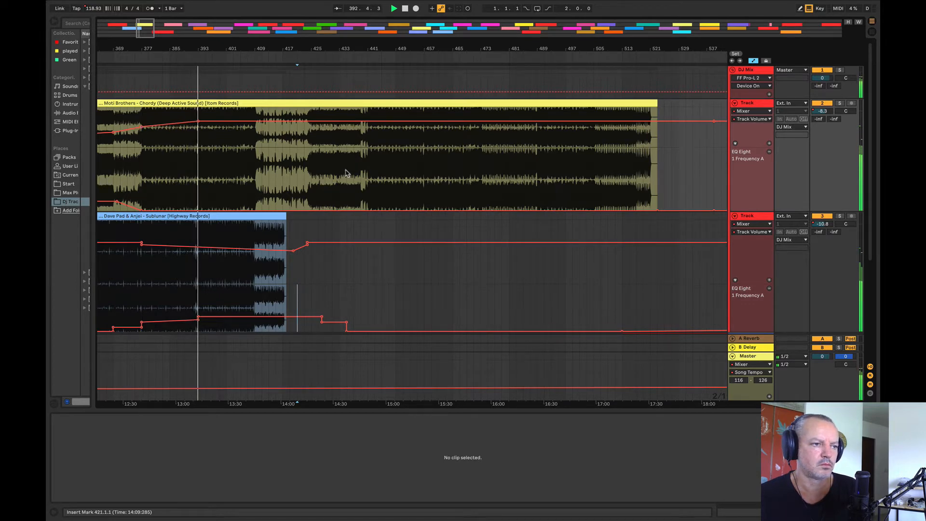
Step: Trim the end of the Sublunar clip to bar 409, and raise track 3's EQ frequency automation to about 2.97 kHz there
left_click_drag(189, 47, 188, 92)
left_click_drag(446, 218, 363, 219)
left_click(378, 324)
left_click(380, 317)
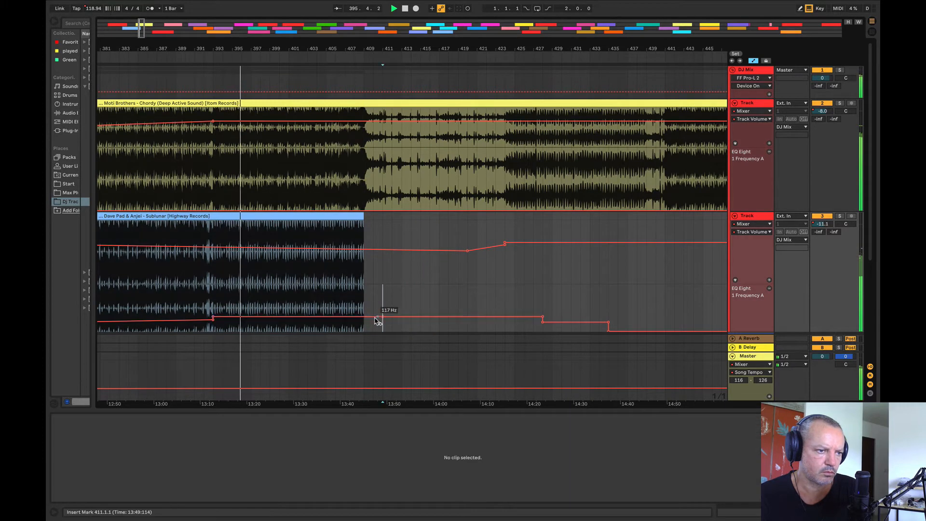
left_click_drag(378, 317, 364, 295)
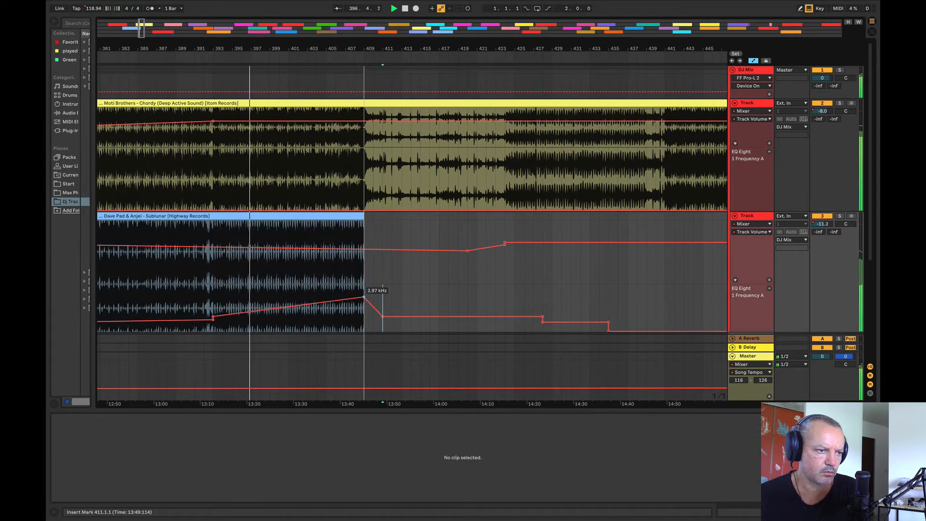
Step: Add a track 3 volume point at about -12.2 dB just after Sublunar's end, and play the transition from bar 407
left_click(367, 250)
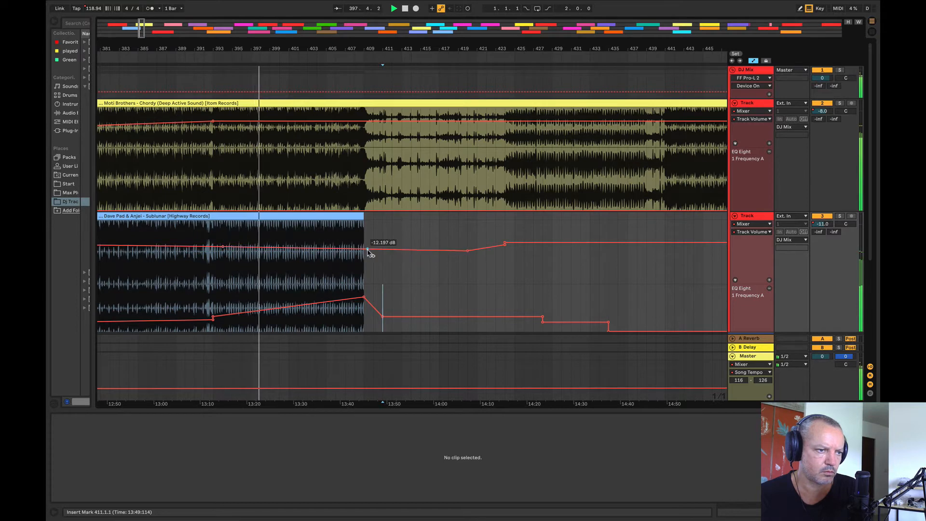
left_click(343, 175)
key("space")
key("space")
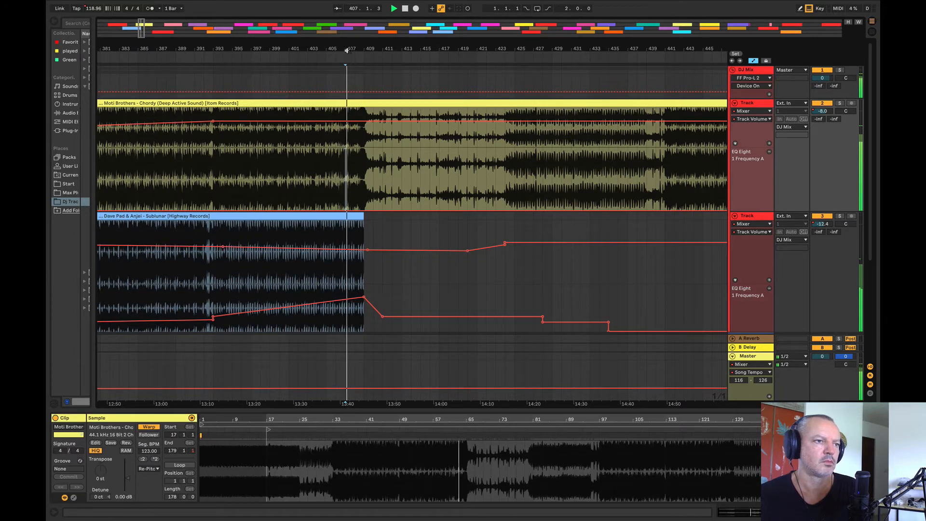
Step: Raise track 3's EQ frequency peak at bar 409 further, steepening the ramp from bar 407
left_click_drag(344, 48, 196, 13)
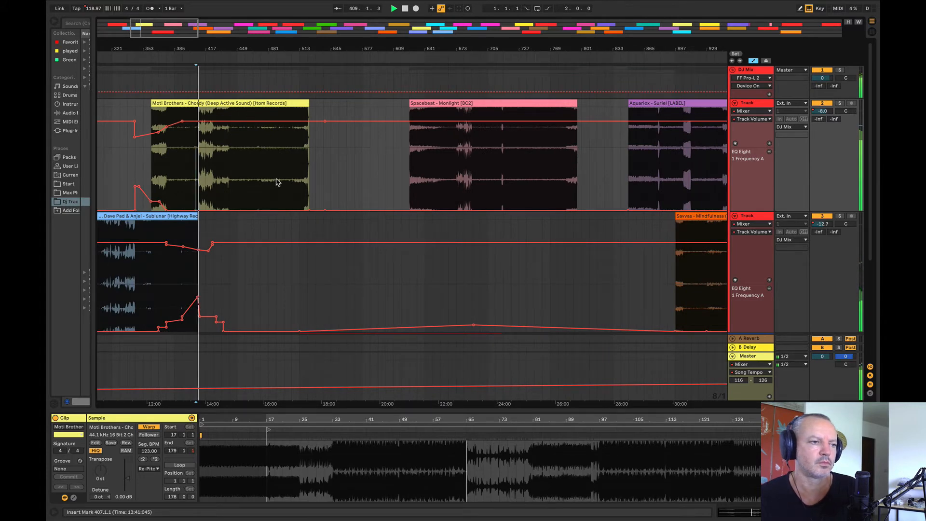
left_click_drag(184, 47, 184, 111)
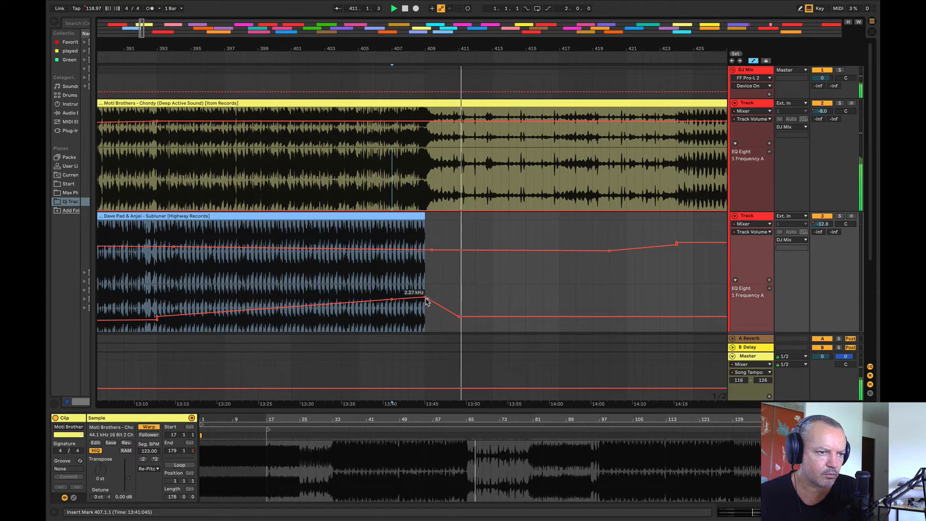
left_click_drag(425, 296, 424, 286)
Step: Dip track 3's volume automation just after bar 409 between points near bars 406 and 410, and play from bar 406
left_click(377, 249)
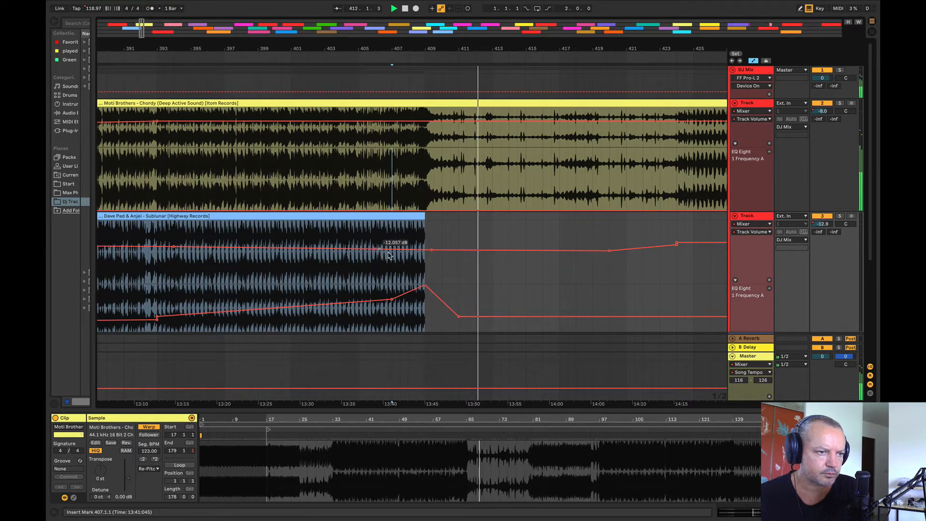
left_click(441, 249)
left_click_drag(431, 250, 431, 259)
left_click(374, 211)
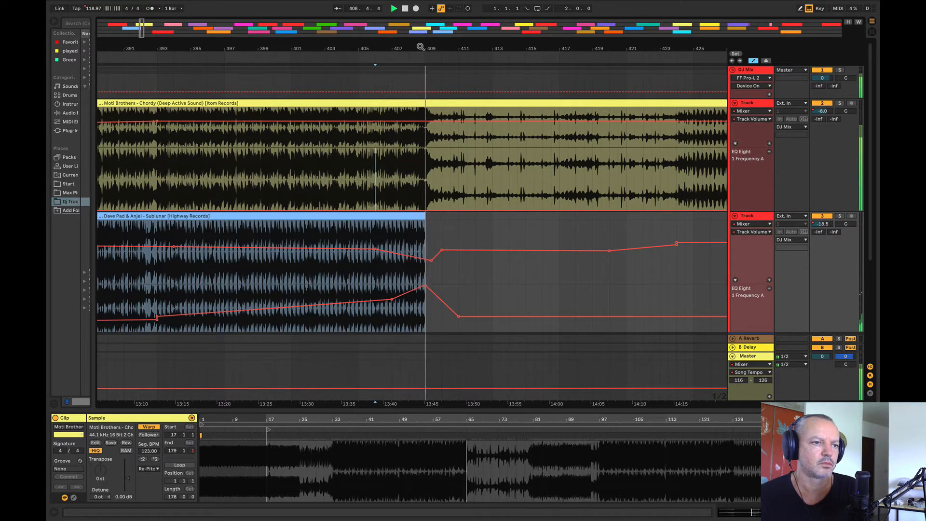
Step: Audition Monlight from bar 657, Suriel, and Marlin from bar 1153 to compare their energy
left_click_drag(420, 46, 132, 3)
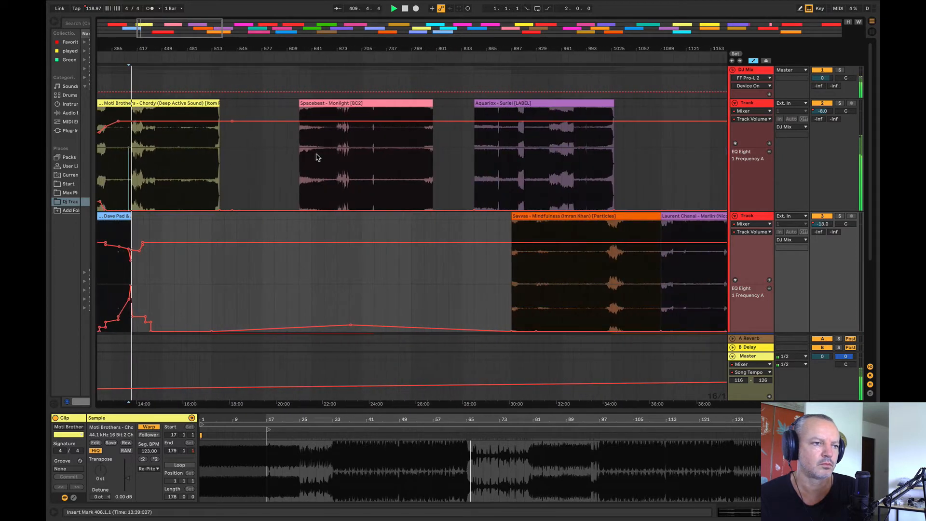
left_click(320, 156)
key("space")
key("space")
left_click_drag(371, 50, 302, 31)
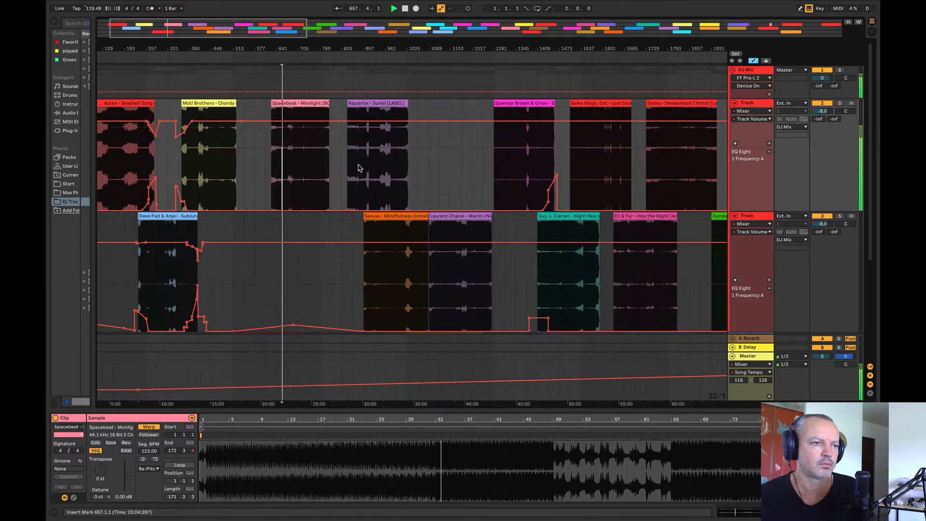
left_click(356, 164)
key("space")
key("space")
left_click(447, 276)
key("space")
key("space")
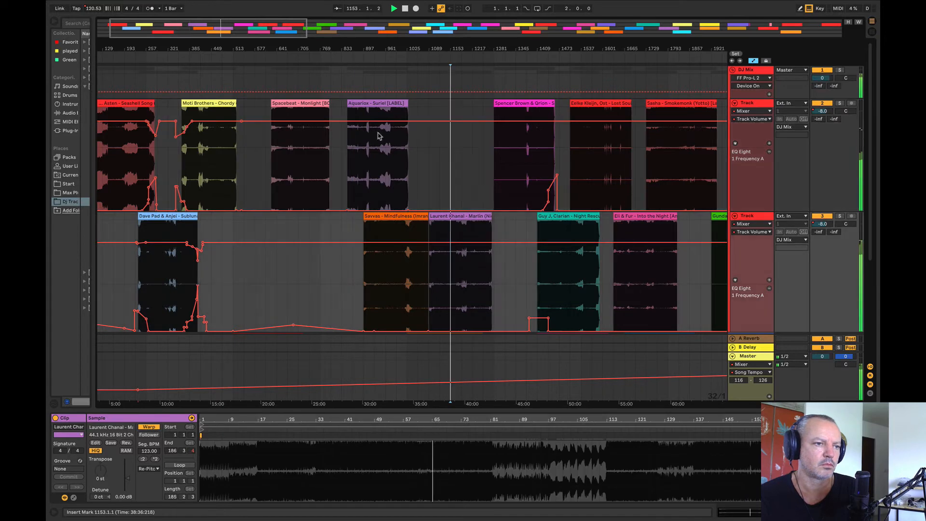
Step: Move the Mindfulness clip earlier on track 3 to start at bar 705
left_click_drag(397, 224, 320, 228)
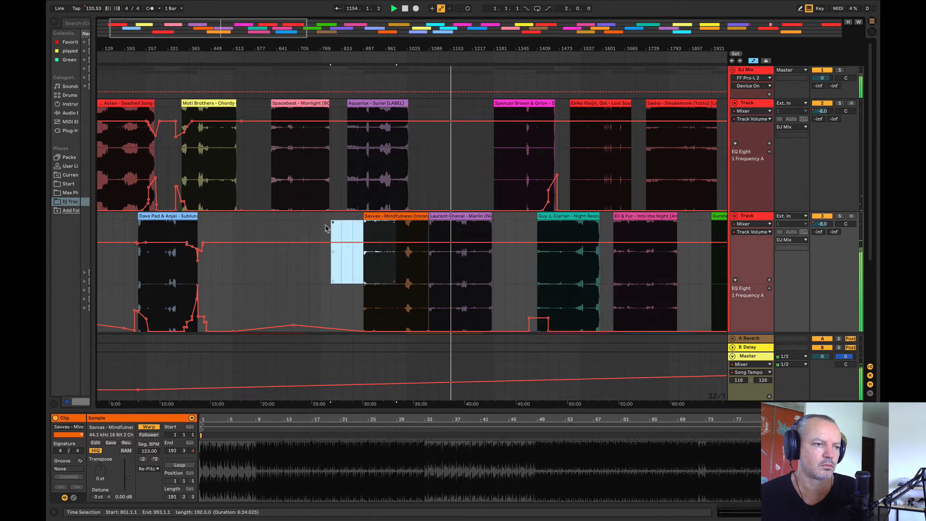
key("space")
left_click_drag(379, 217, 315, 216)
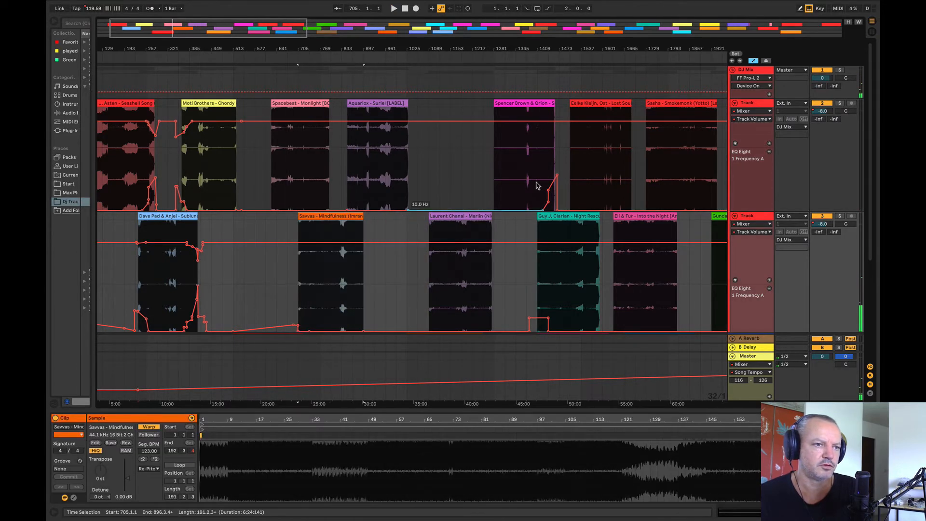
Step: Audition the Spencer Brown & Qrion, Eelke Kleijn, Into the Night and Sasha Smokemonk clips to compare their energy
left_click(504, 167)
key("space")
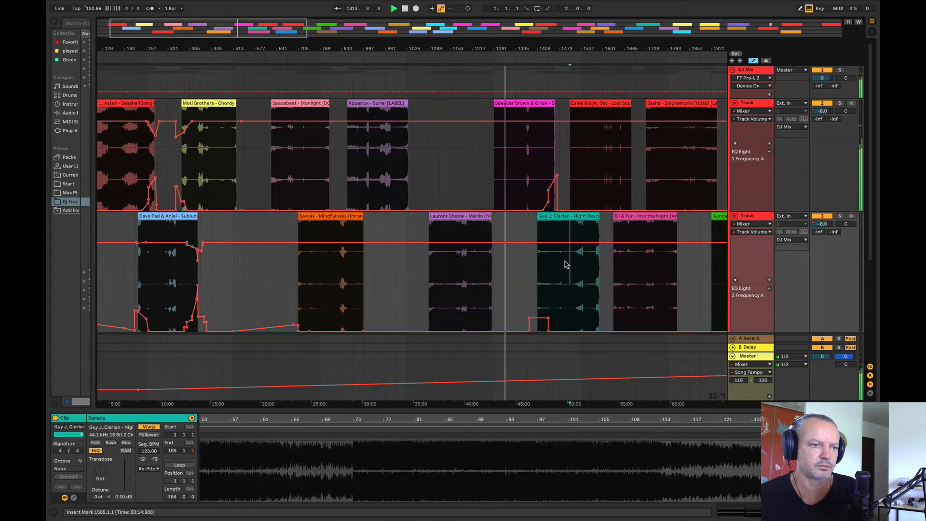
left_click(602, 188)
key("space")
key("space")
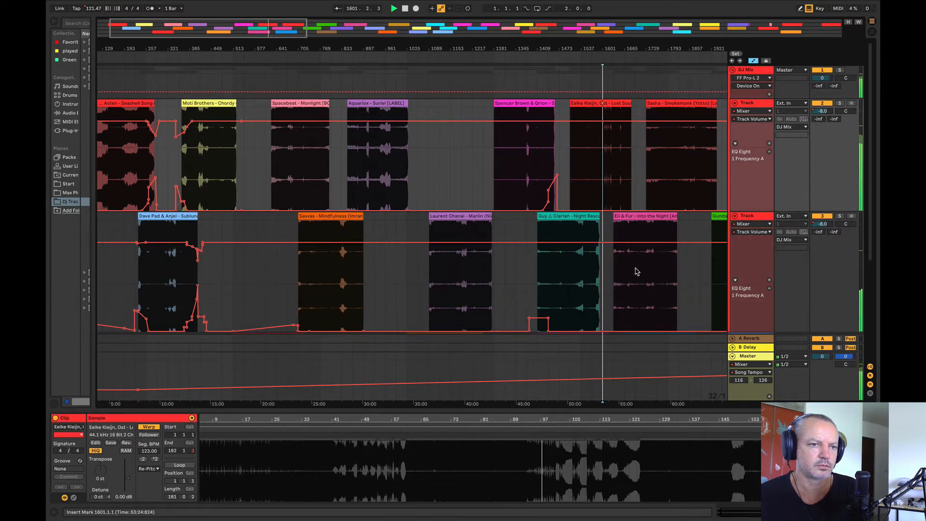
left_click(635, 268)
key("space")
key("space")
left_click(685, 195)
key("space")
key("space")
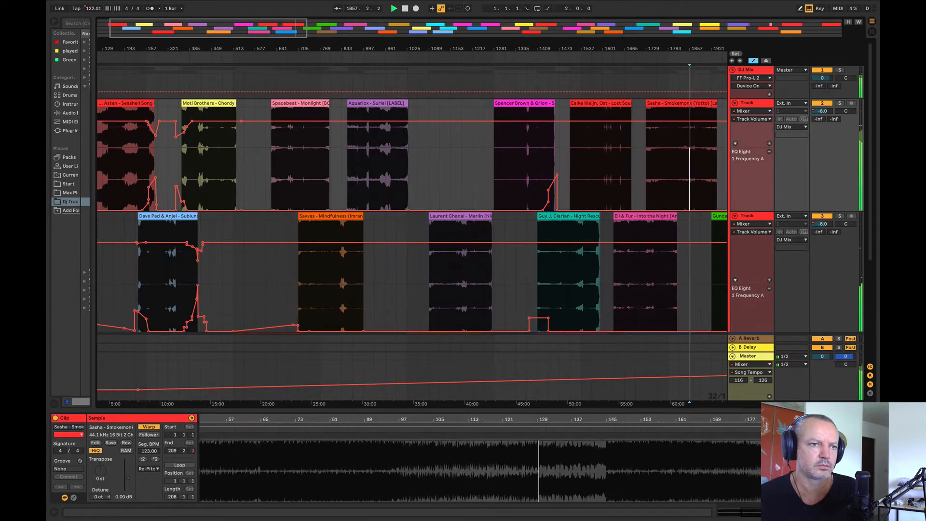
Step: Audition the Gundamea, Nora En Pure, Unstable Son and Ozgur Ozkan clips to compare their energy
left_click_drag(688, 49, 688, 30)
left_click(510, 275)
key("space")
key("space")
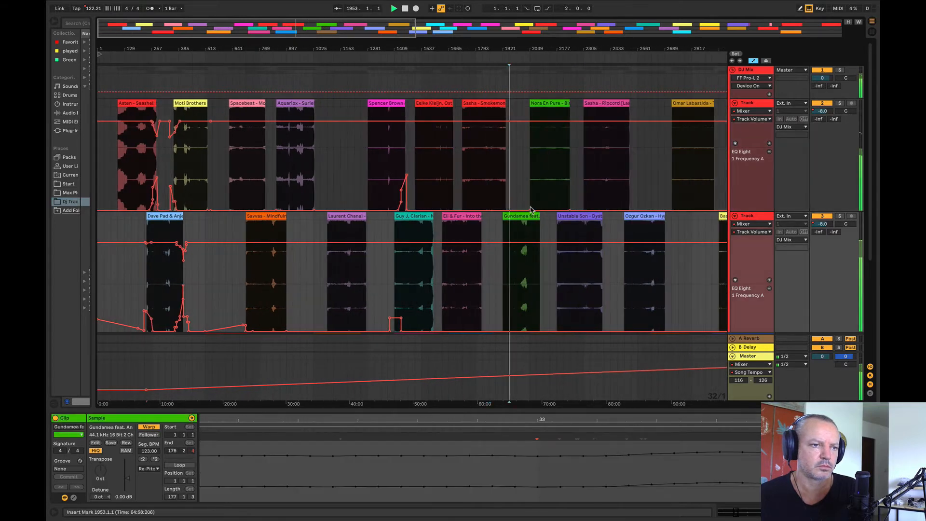
left_click(544, 164)
key("space")
key("space")
left_click(577, 263)
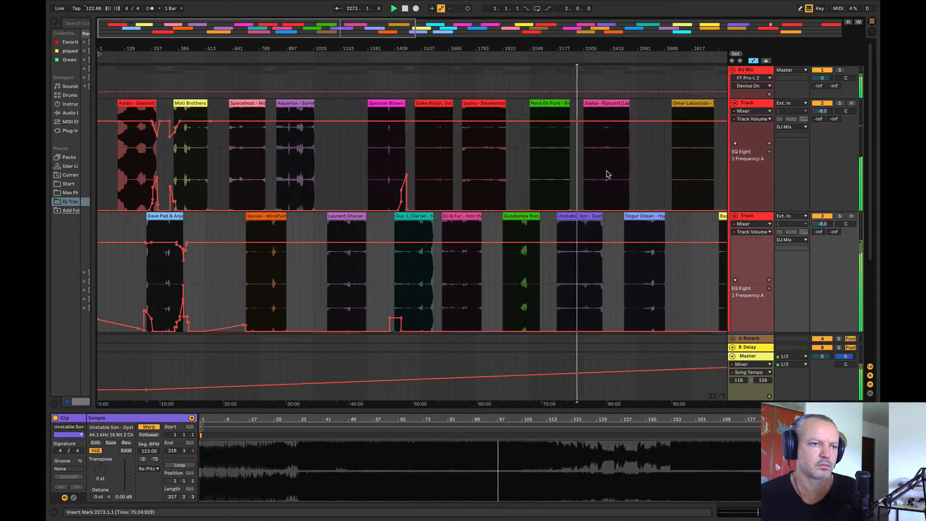
left_click(642, 265)
key("space")
key("space")
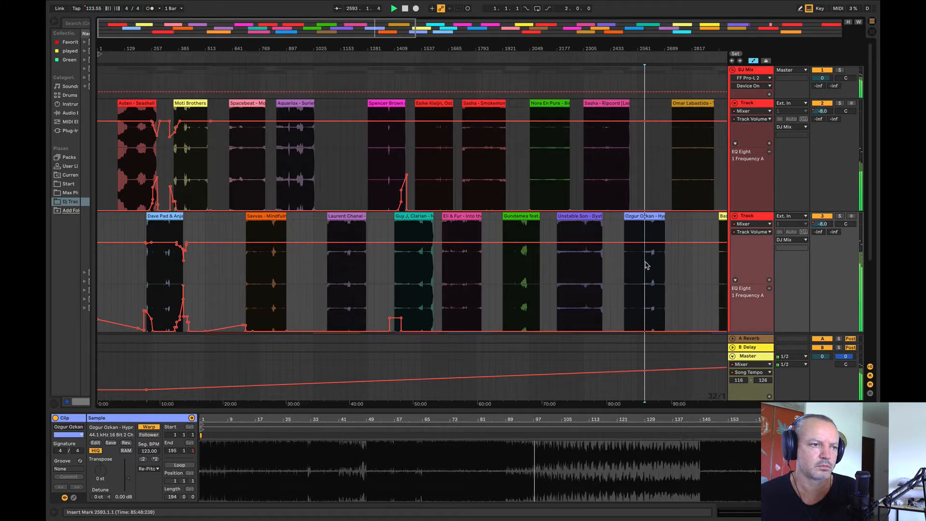
Step: Audition the Monlight clip from bars 673 and 705 to judge its place after Chordy
left_click_drag(198, 45, 282, 46)
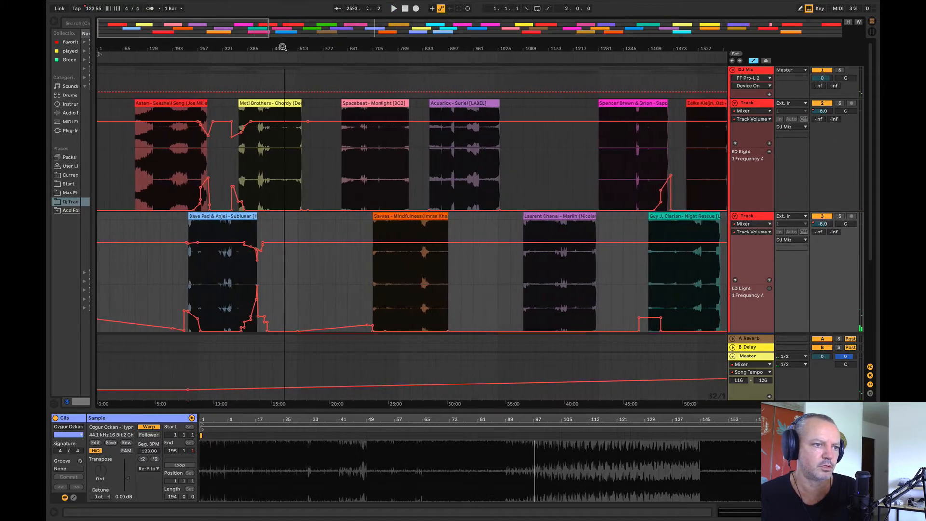
left_click(353, 170)
key("space")
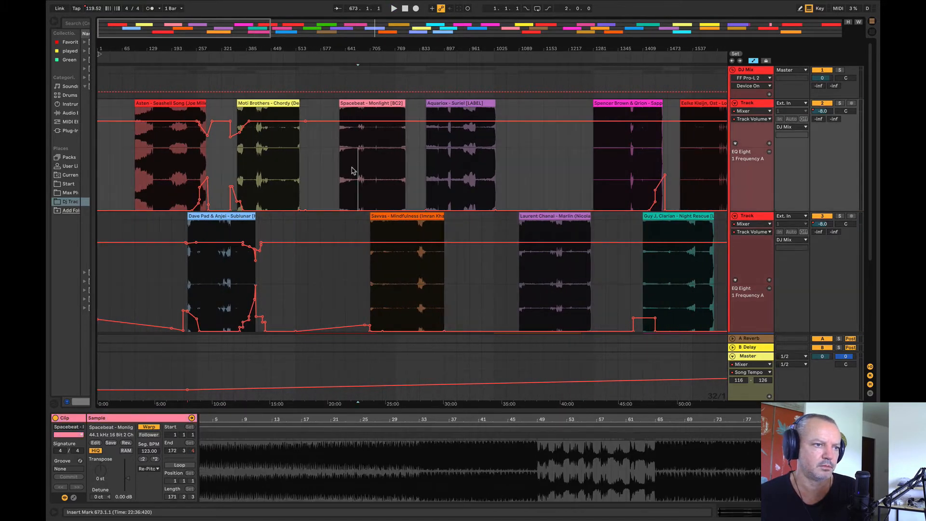
key("space")
left_click(370, 147)
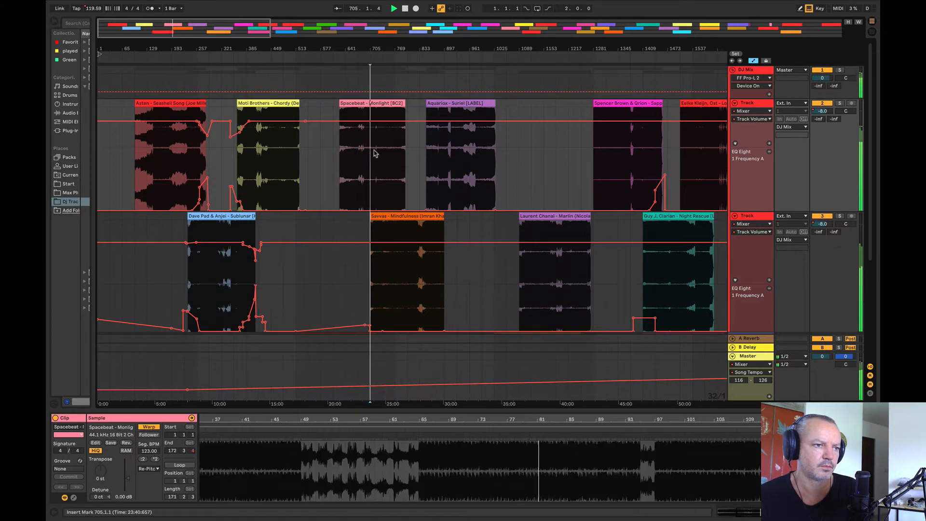
Step: Move the Mindfulness clip on track 3 to start at bar 481, and play it from bar 545
left_click_drag(403, 222, 316, 222)
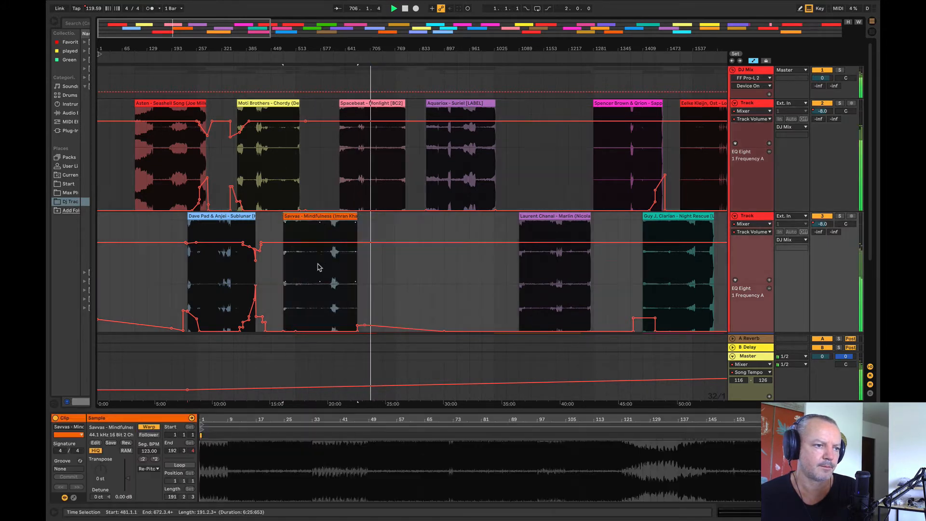
left_click(309, 265)
Step: Compare the energy of Sublunar from bar 329, Chordy from bar 457, Seashell Song, and Mindfulness from bar 497
left_click_drag(236, 49, 238, 96)
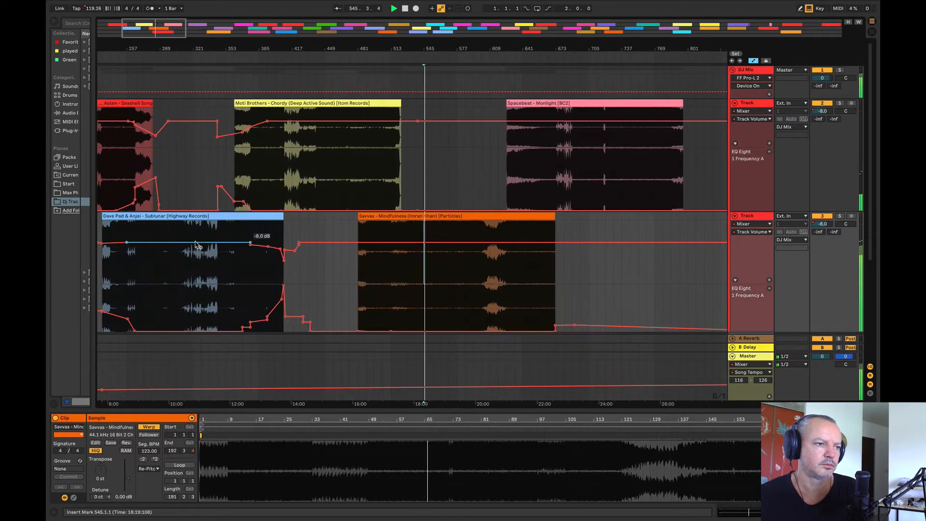
left_click_drag(153, 279, 157, 280)
key("space")
key("space")
left_click(338, 185)
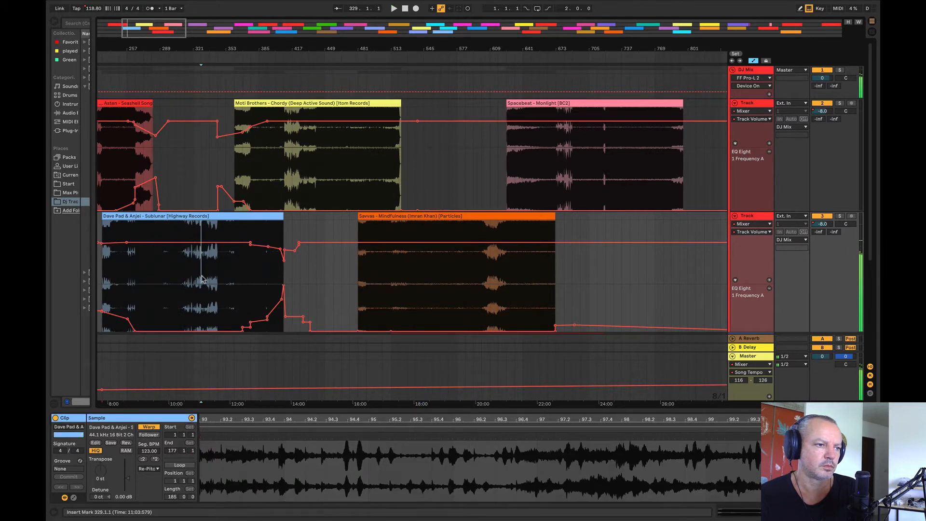
scroll(337, 185, "left", 5)
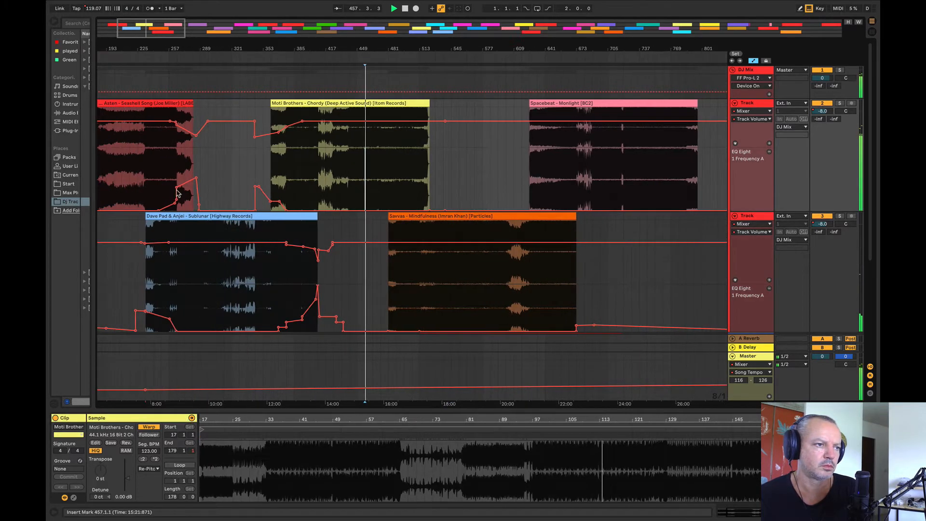
left_click(130, 170)
left_click(406, 287)
key("space")
key("space")
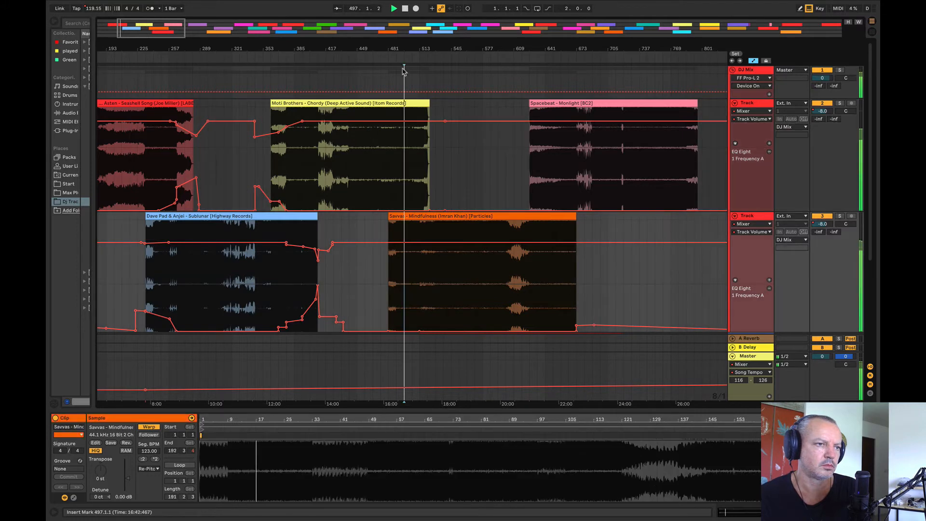
Step: Check Seashell Song from bar 161 against Mindfulness at bar 545
left_click_drag(405, 49, 278, 47)
key("space")
left_click(155, 166)
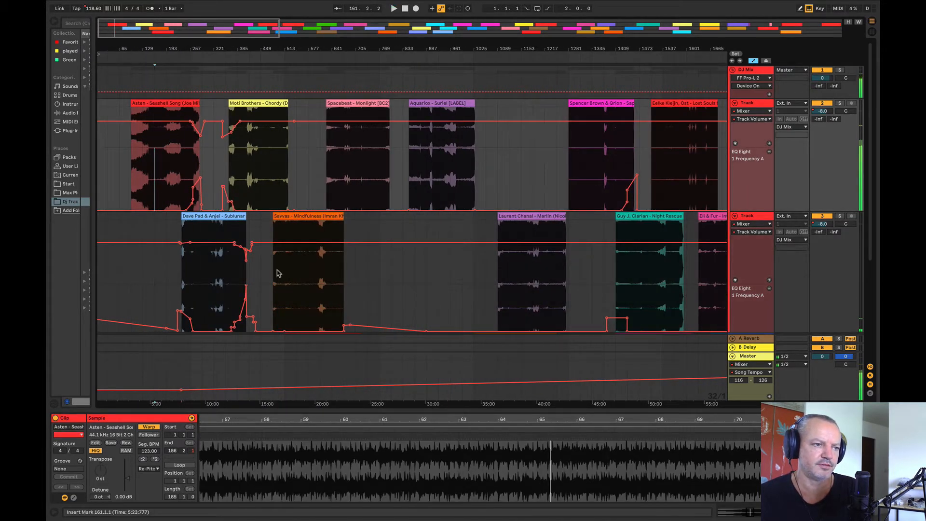
left_click(296, 276)
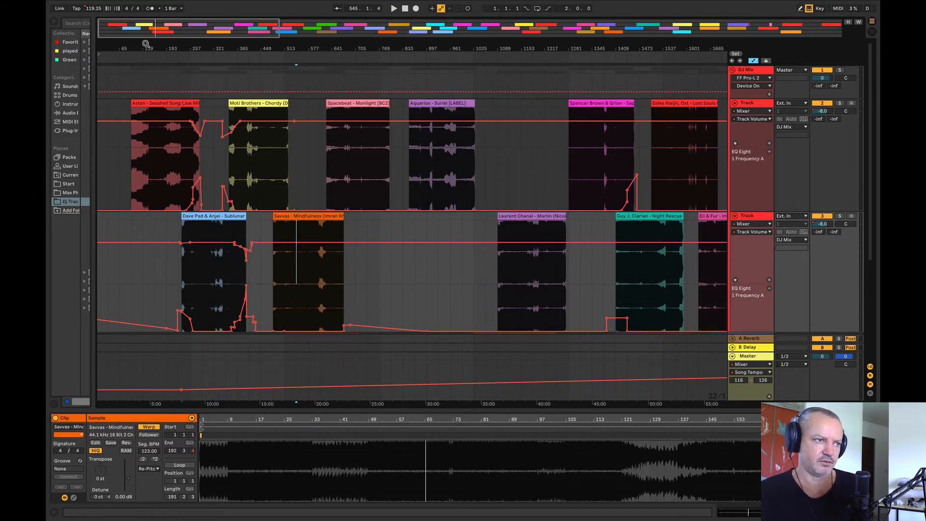
Step: Shift the Mindfulness clip to start at bar 489, overlapping the end of Chordy
left_click_drag(132, 46, 163, 48)
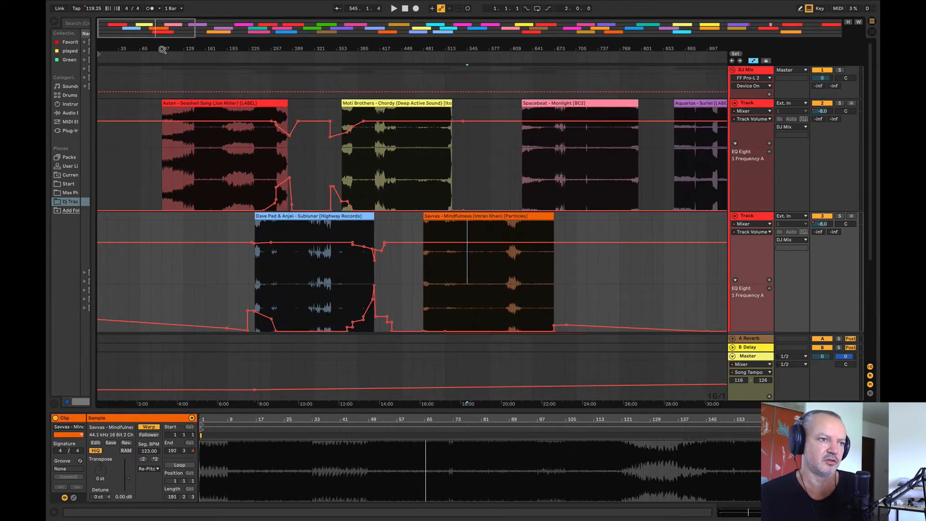
left_click_drag(380, 51, 193, 94)
left_click_drag(384, 45, 279, 53)
mouse_move(324, 217)
left_mouse_down()
mouse_move(364, 223)
mouse_move(350, 222)
left_mouse_up()
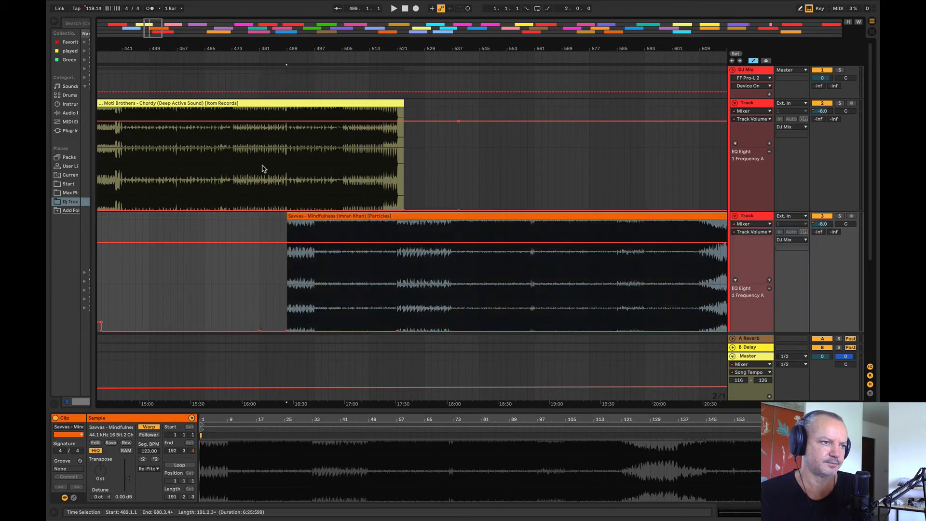
Step: Play Chordy from bar 473 and its overlap with Mindfulness from bar 505 to check the transition
left_click(261, 167)
key("space")
left_click(232, 151)
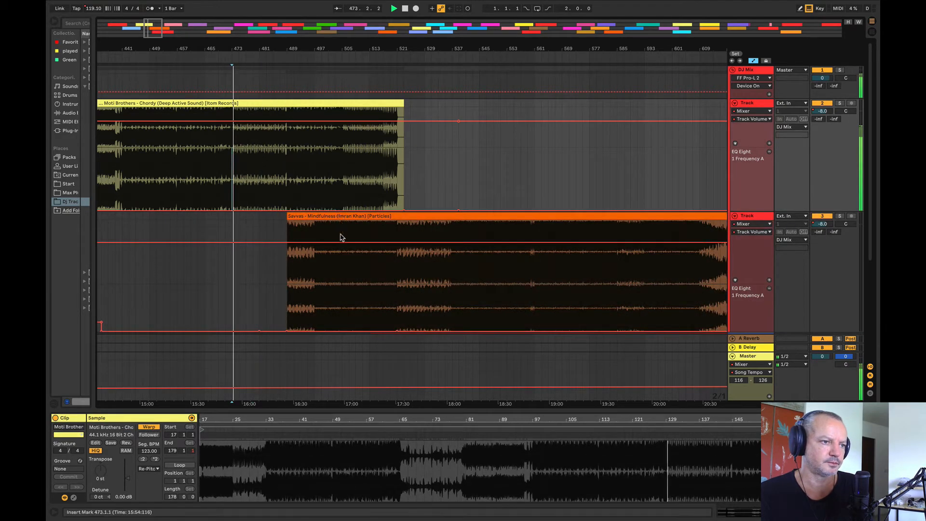
left_click(342, 242)
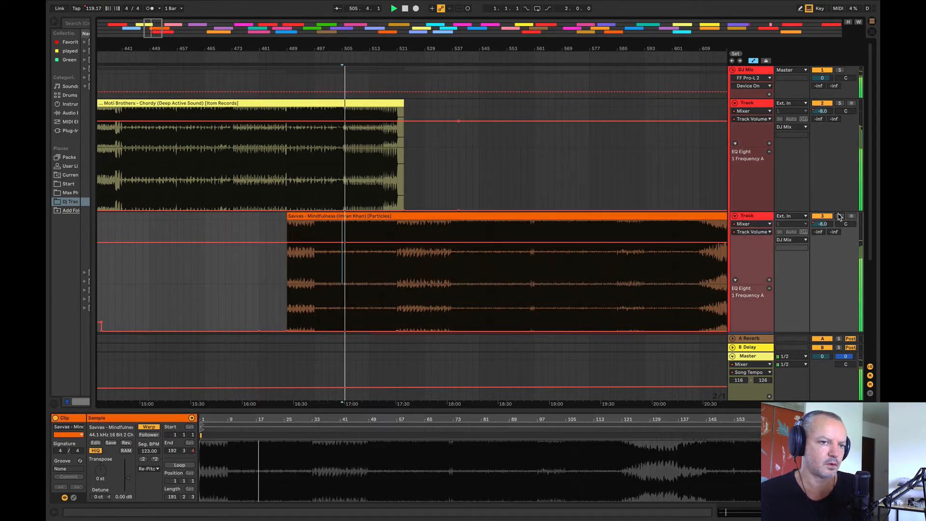
key("space")
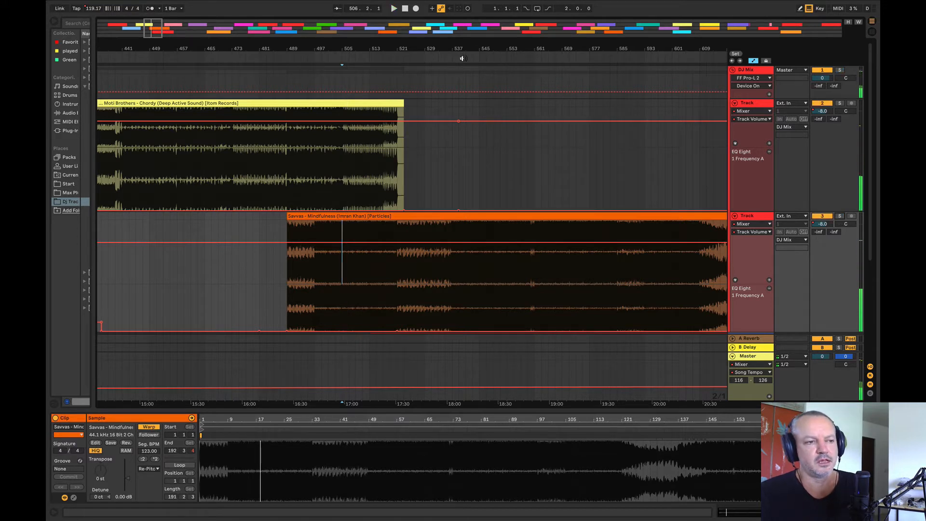
left_click_drag(467, 49, 520, 45)
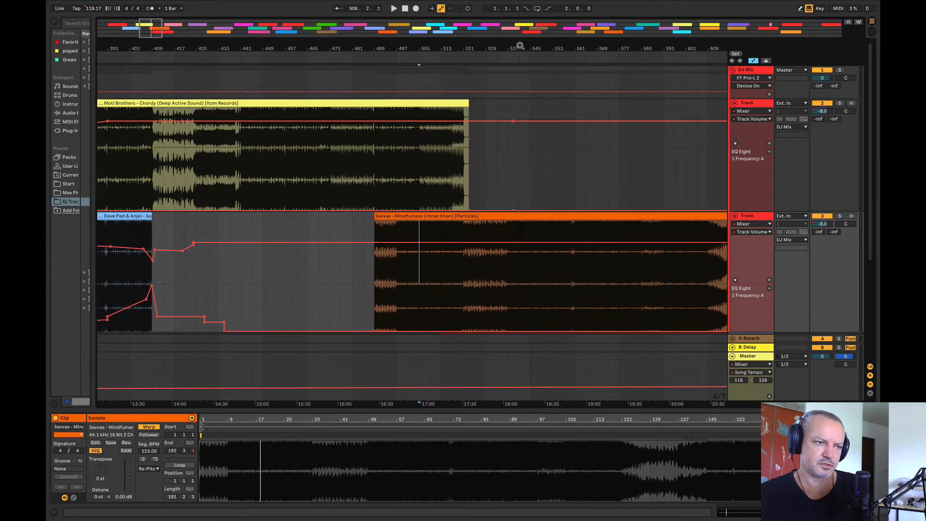
Step: Play Chordy from bar 441 to check it as an entry point for Mindfulness
left_click(377, 216)
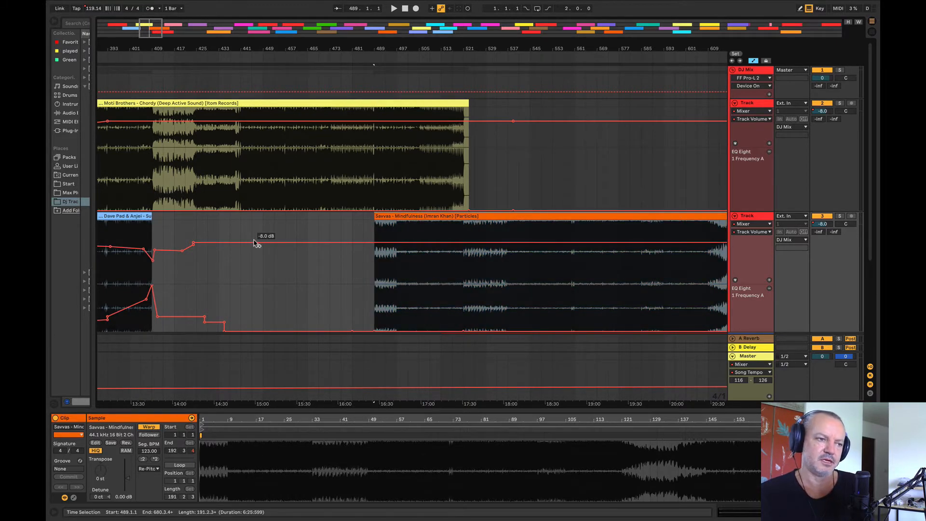
left_click(254, 242)
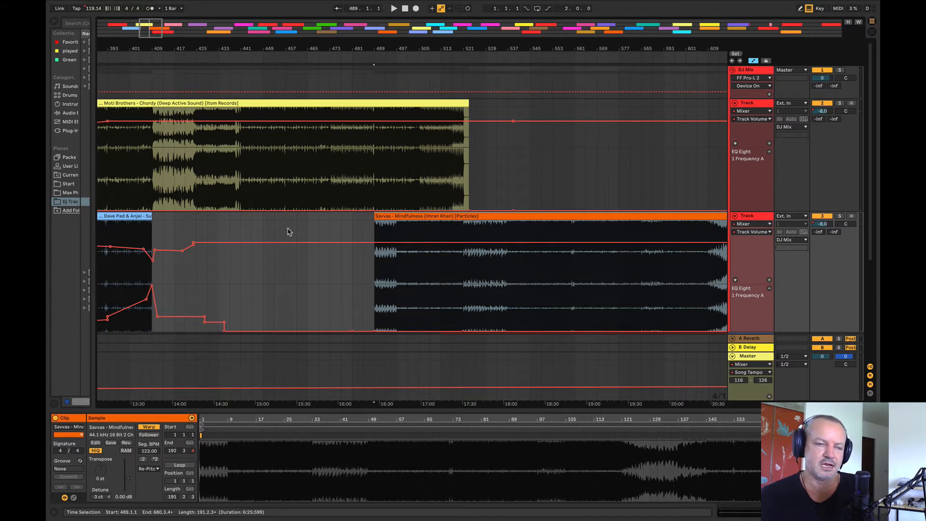
left_click(241, 227)
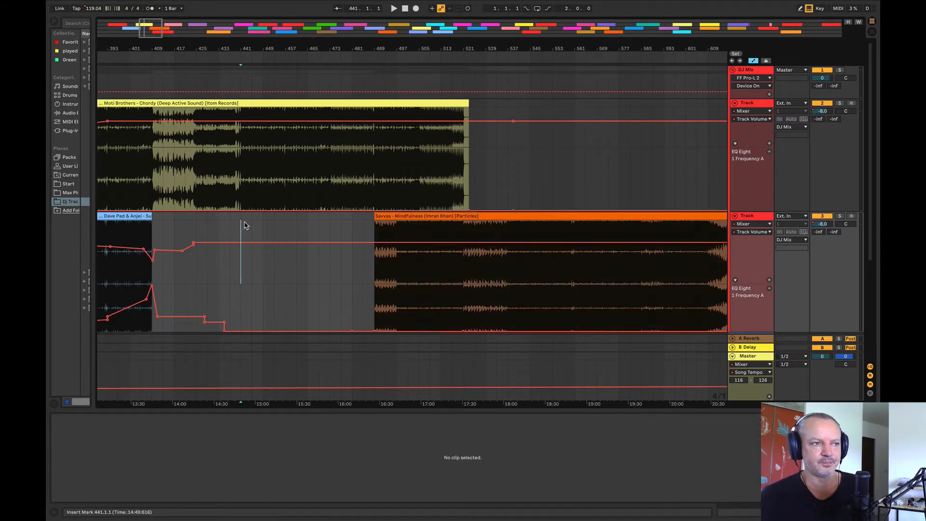
left_click(240, 179)
key("space")
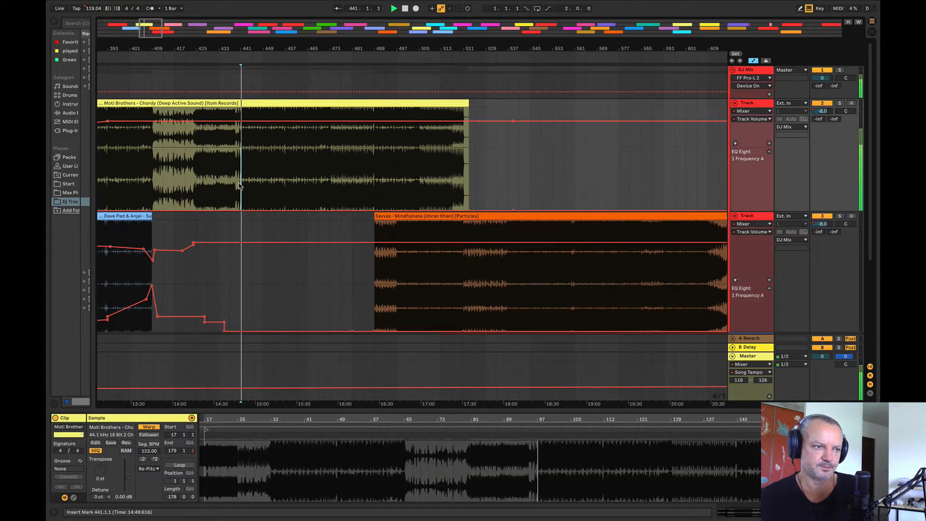
key("space")
Step: Shift the Mindfulness clip to start at bar 457 and play its overlap with Chordy from bar 455
left_click_drag(496, 217, 407, 230)
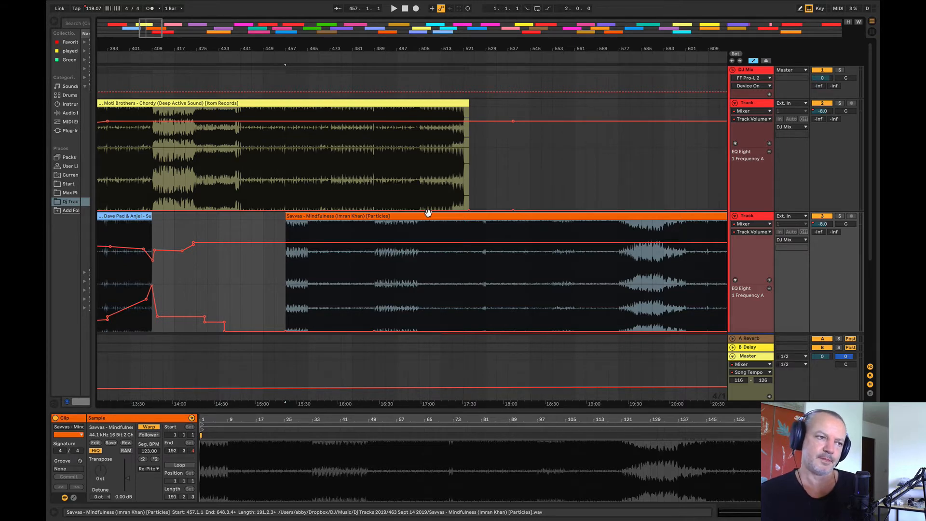
left_click(252, 196)
left_click(316, 218)
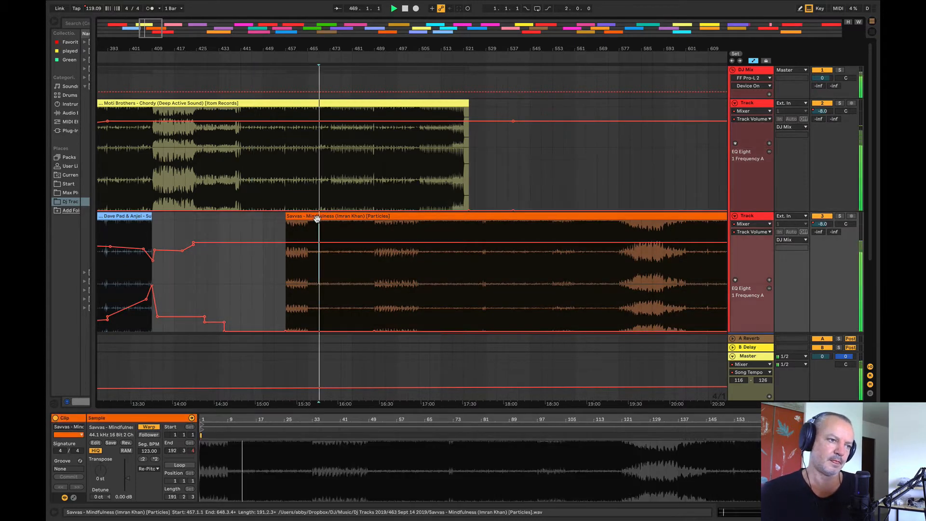
left_click(273, 222)
key("space")
left_click_drag(291, 49, 291, 61)
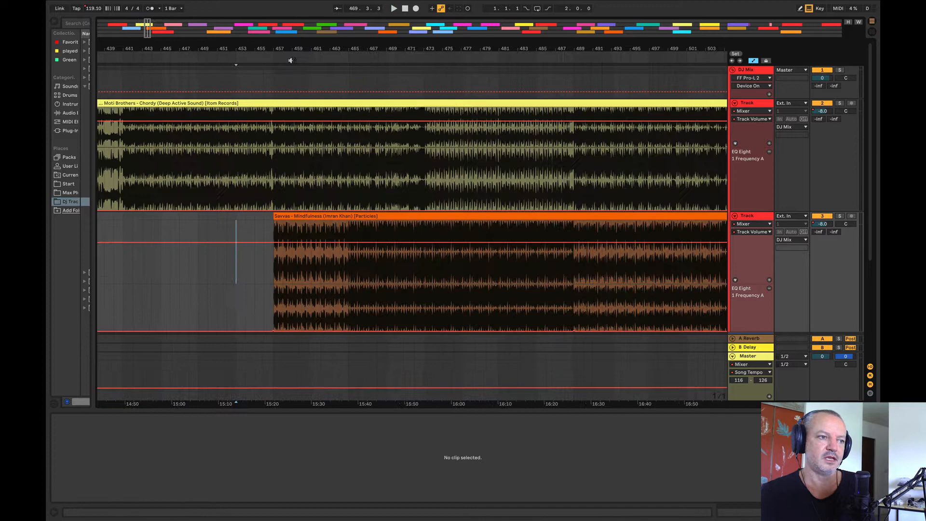
left_click(253, 187)
key("space")
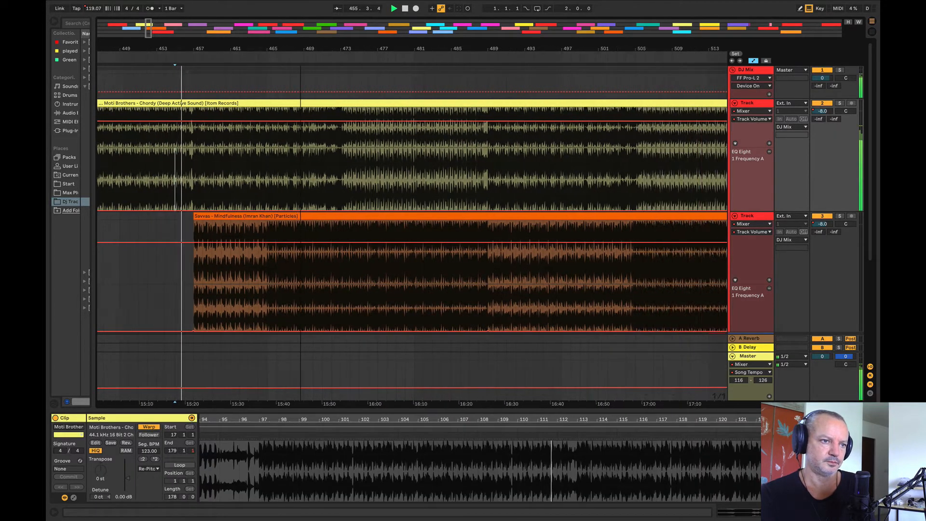
Step: Dip Mindfulness's volume automation to about -19 dB at bar 457, ramping back up by bar 489
left_click_drag(300, 49, 300, 37)
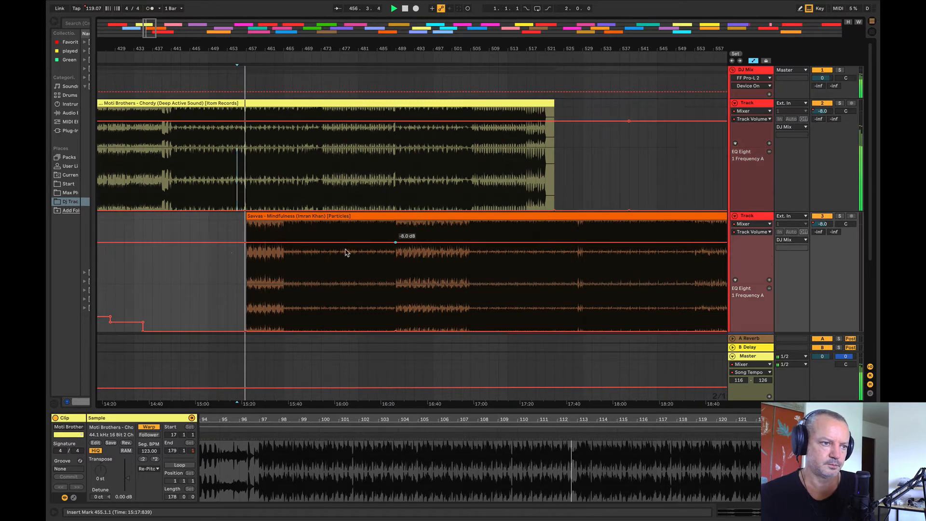
left_click_drag(226, 245, 229, 243)
left_click_drag(245, 242, 246, 259)
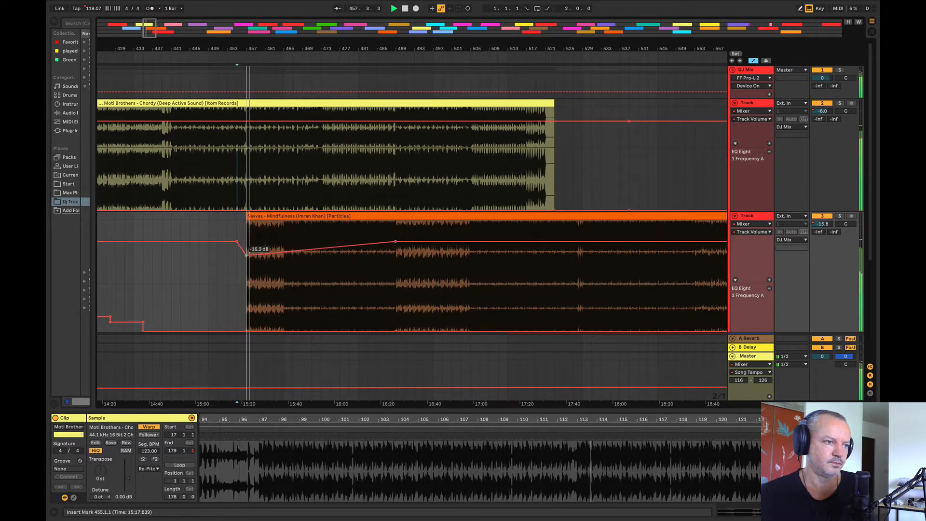
Step: Raise Mindfulness's EQ Eight 1 Frequency A automation to 186 Hz between bars 447 and 489
left_click(285, 321)
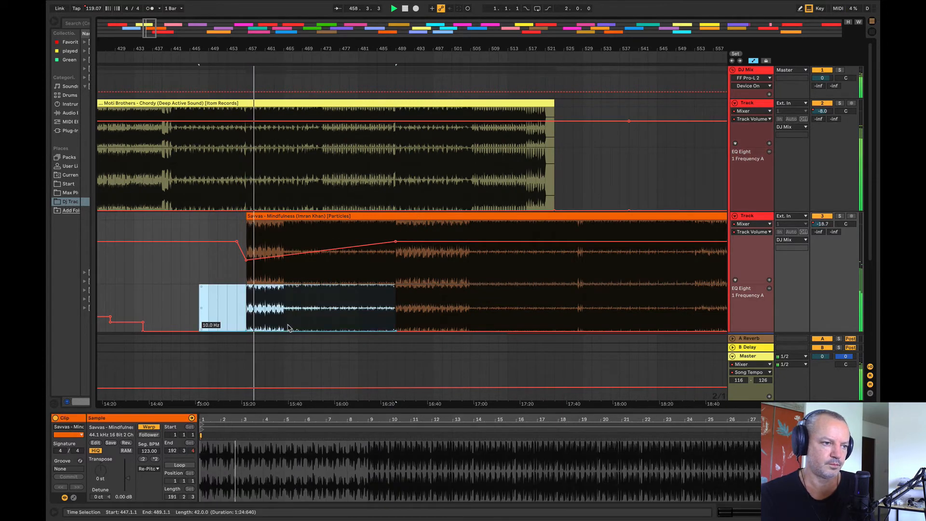
left_click_drag(289, 326, 290, 308)
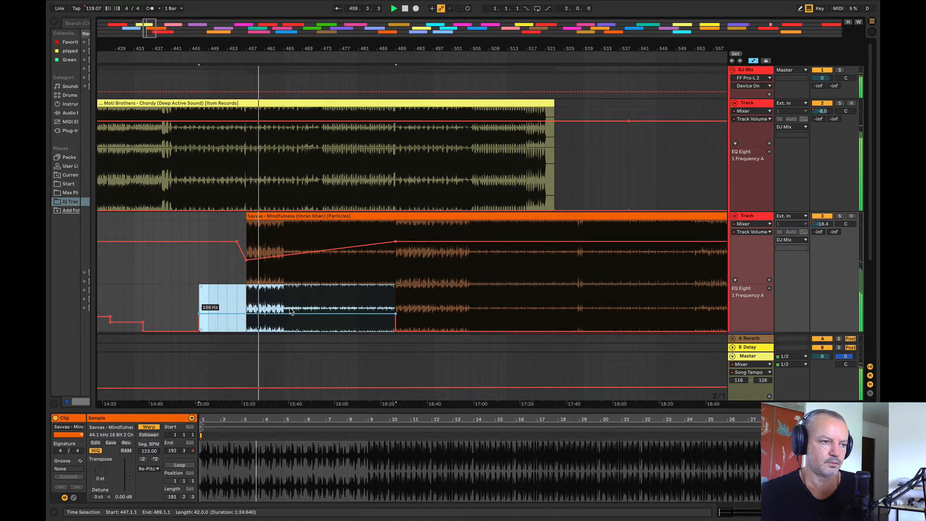
left_click(363, 189)
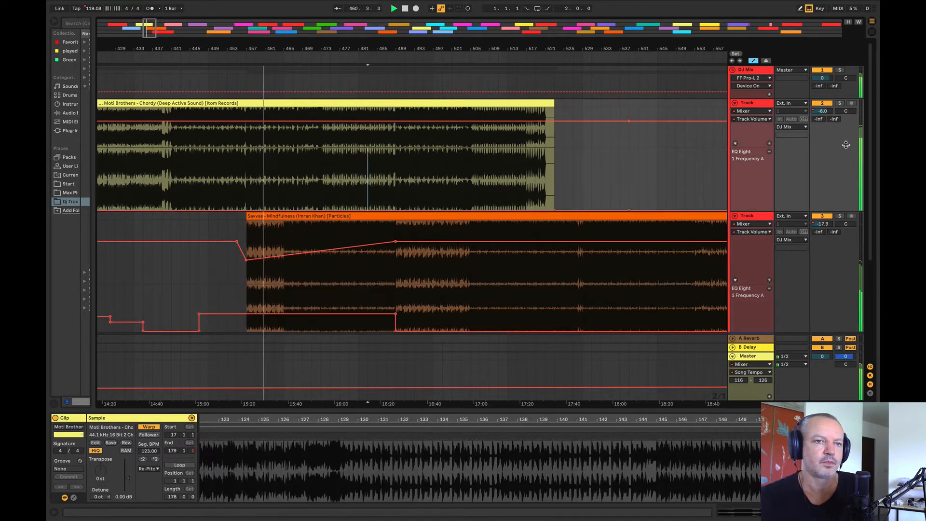
Step: Solo the Chordy and Mindfulness tracks in turn to compare their sound around bar 461
left_click(839, 103)
left_click(839, 103)
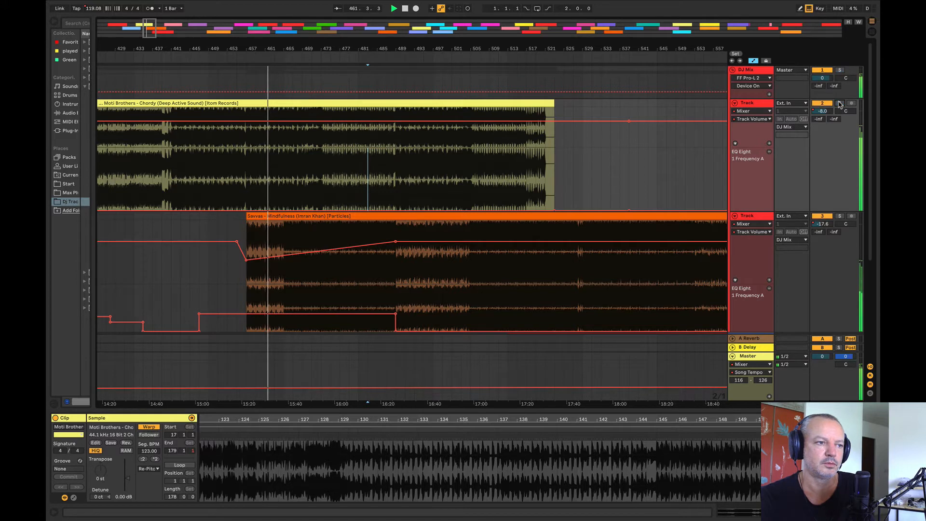
left_click(839, 217)
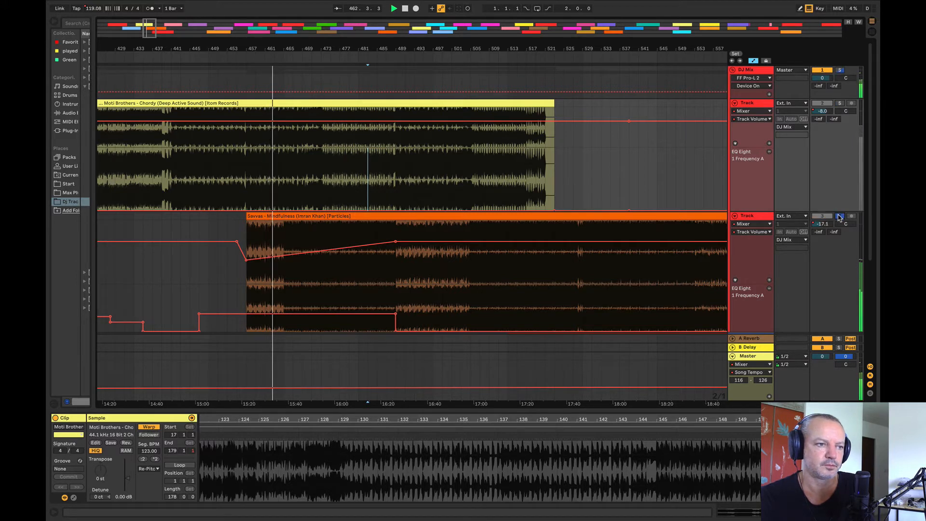
left_click(839, 216)
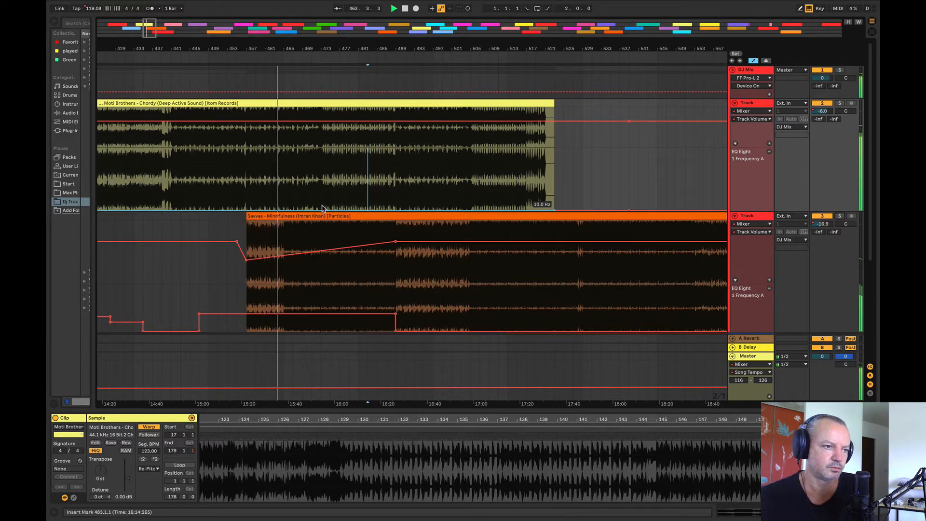
left_click_drag(284, 200, 610, 195)
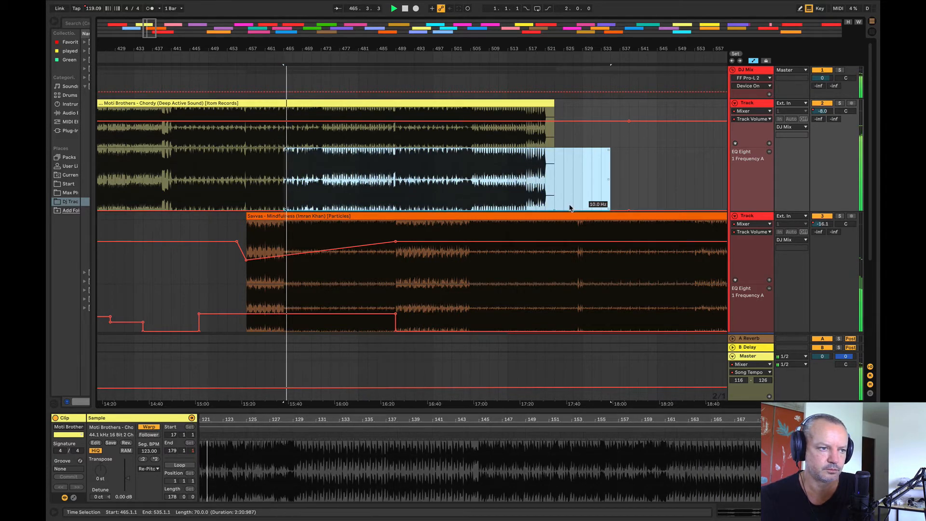
left_click(582, 197)
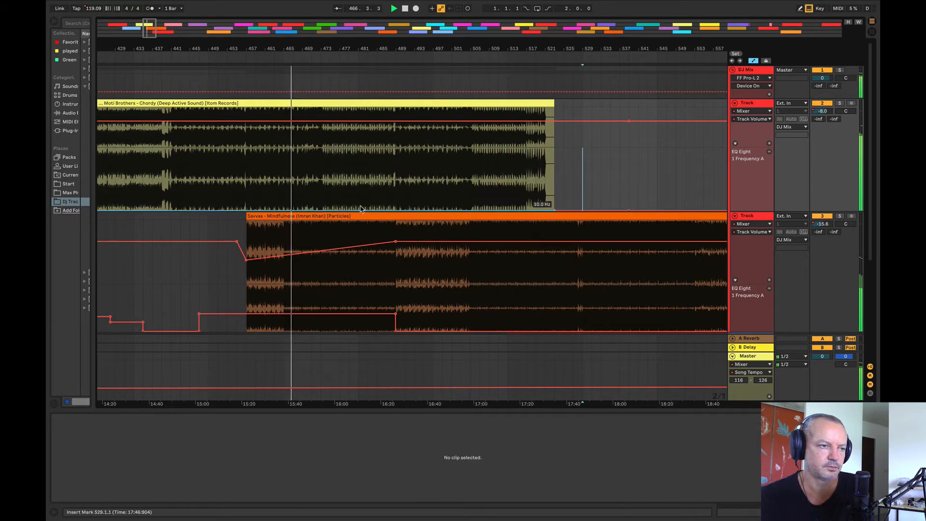
Step: Shift the Mindfulness clip to start at bar 441 and reshape its volume fade to about -13.3 dB at bar 473, ending at bar 489
left_click_drag(307, 217, 236, 228)
left_click_drag(205, 49, 279, 39)
left_click(427, 242)
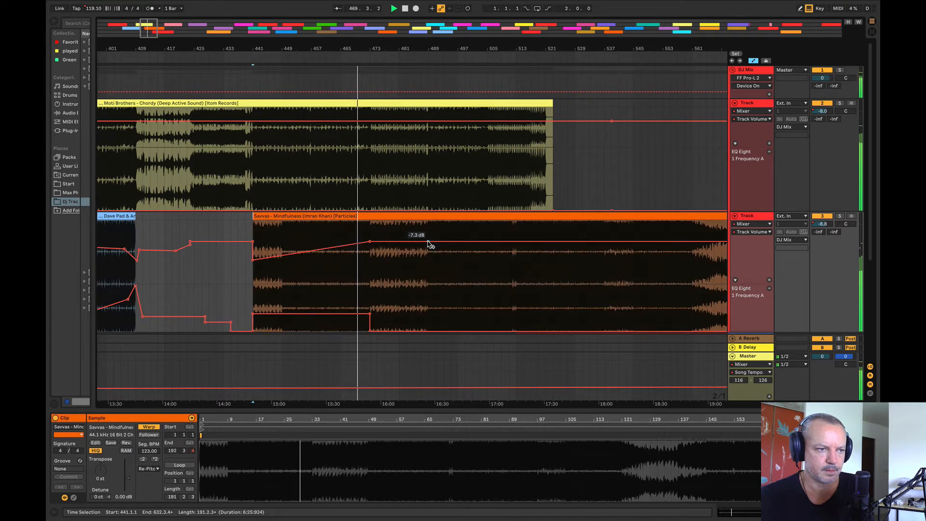
left_click_drag(370, 242, 370, 254)
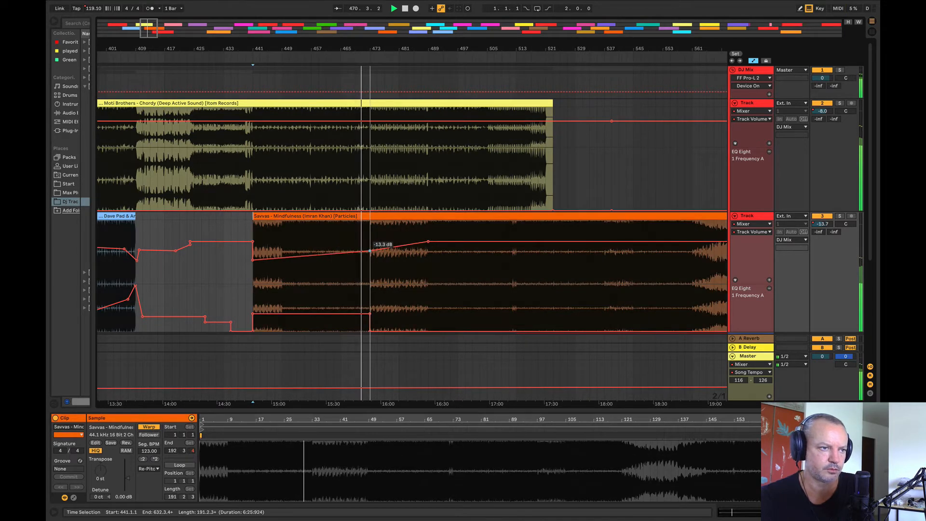
Step: Raise Chordy's 1 Frequency A to about 35 Hz over bars 489–547 and slope Mindfulness's down to 10 Hz between bars 473 and 489
left_click_drag(427, 194, 642, 178)
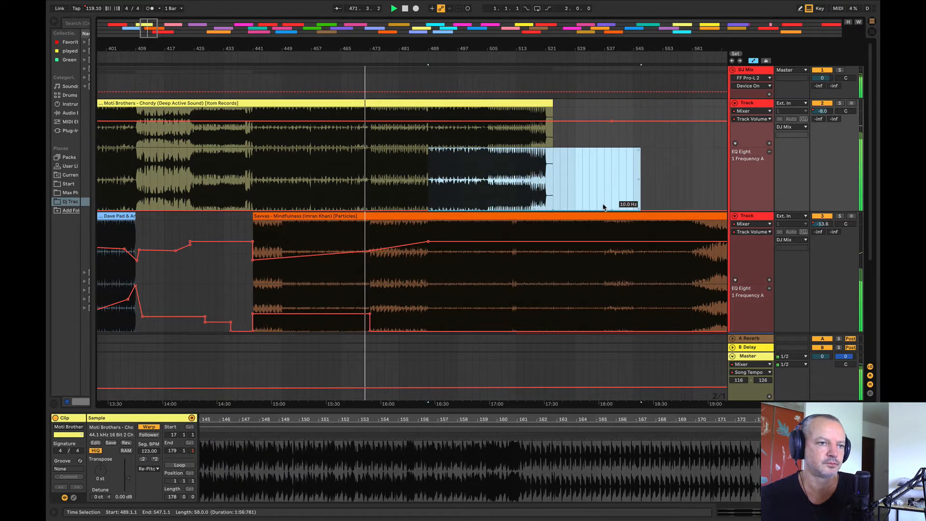
left_click_drag(603, 208, 603, 200)
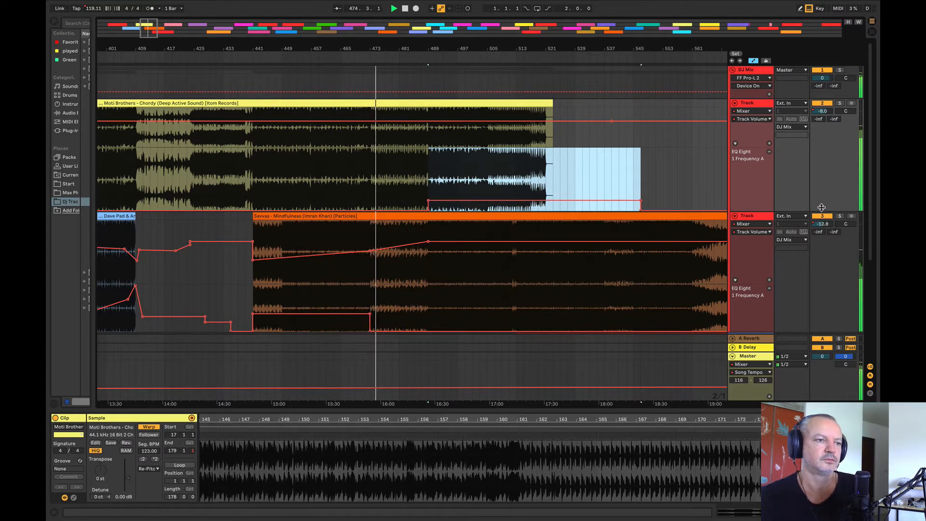
left_click(425, 332)
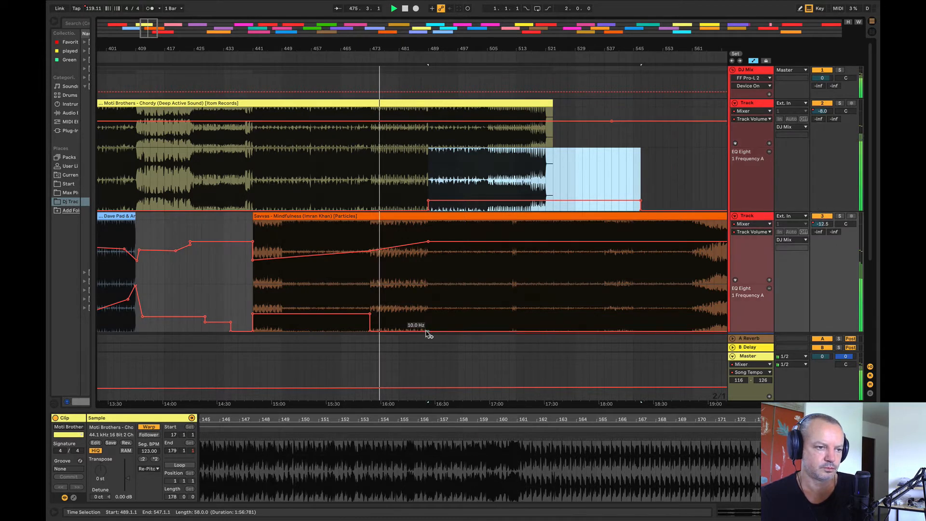
left_click(369, 331)
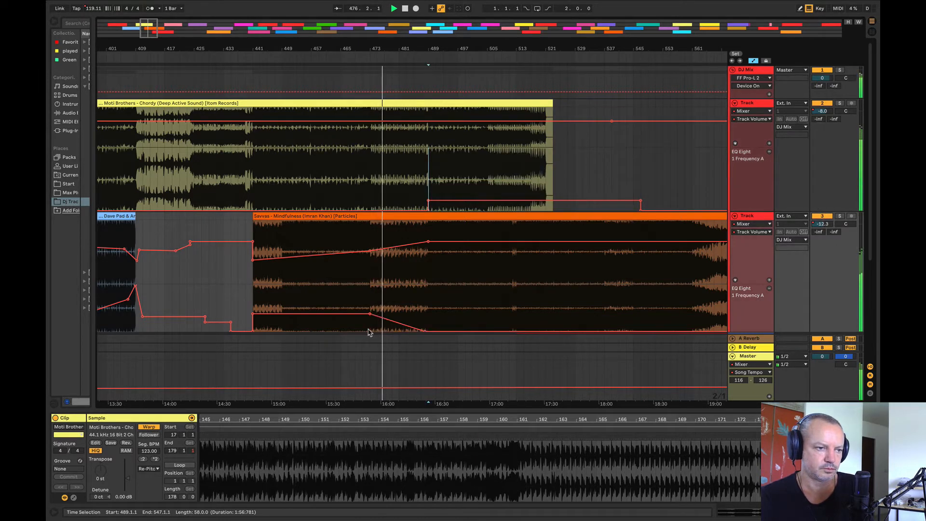
left_click(391, 303)
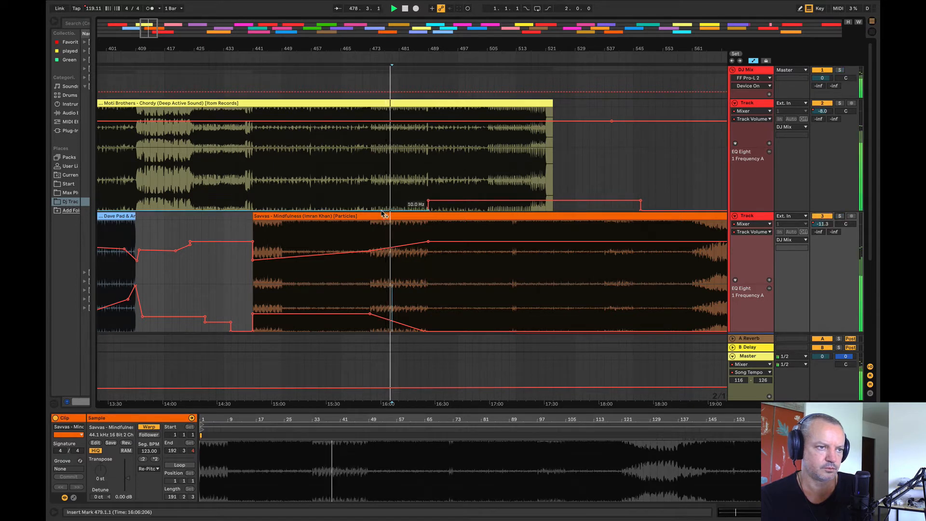
Step: Ramp Chordy's EQ frequency gently up towards bar 489 and fade its volume down slightly from about bar 475 to bar 525
left_click_drag(428, 210, 427, 208)
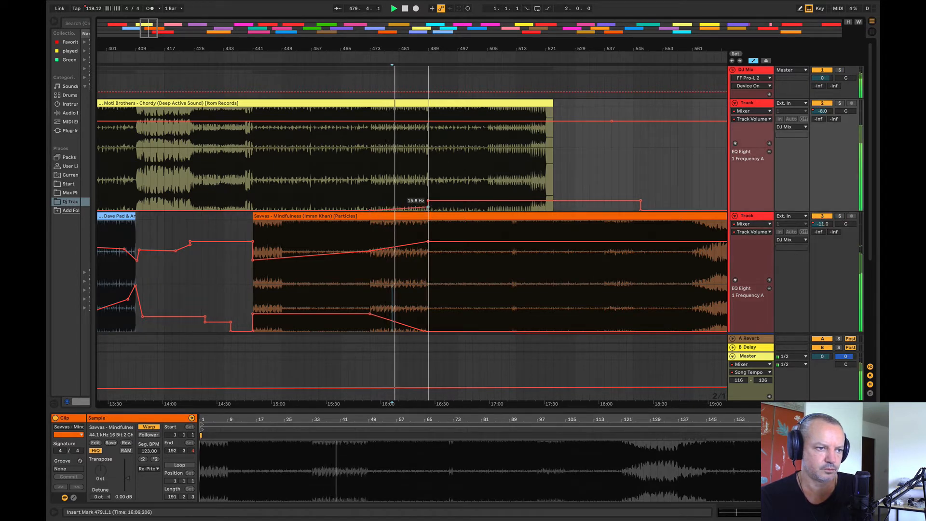
left_click(597, 121)
left_click_drag(560, 122, 559, 131)
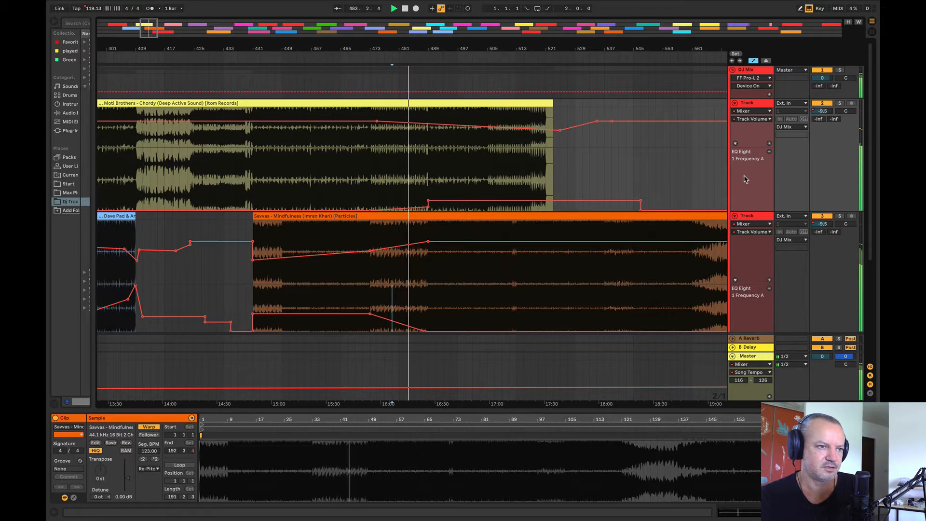
Step: Play the overlap from bar 481, soloing Mindfulness and Chordy in turn to compare them
left_click_drag(398, 177, 409, 185)
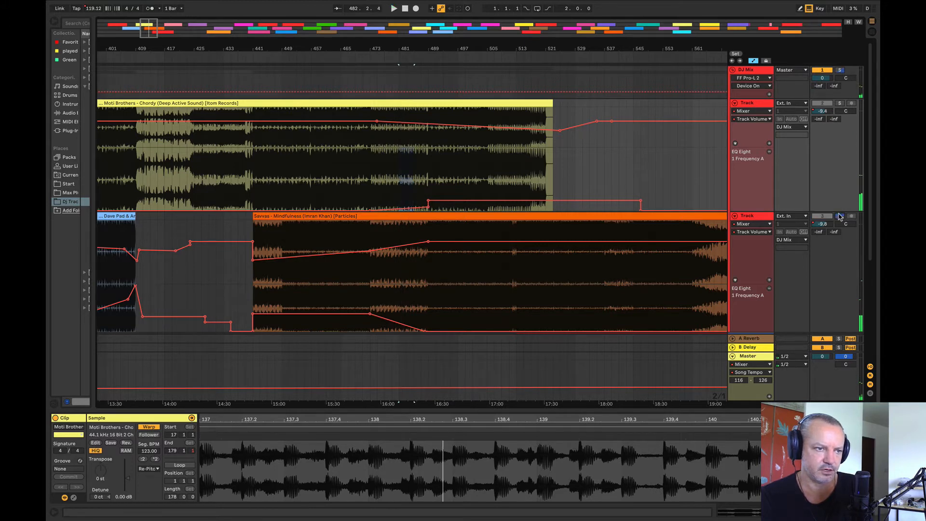
key("space")
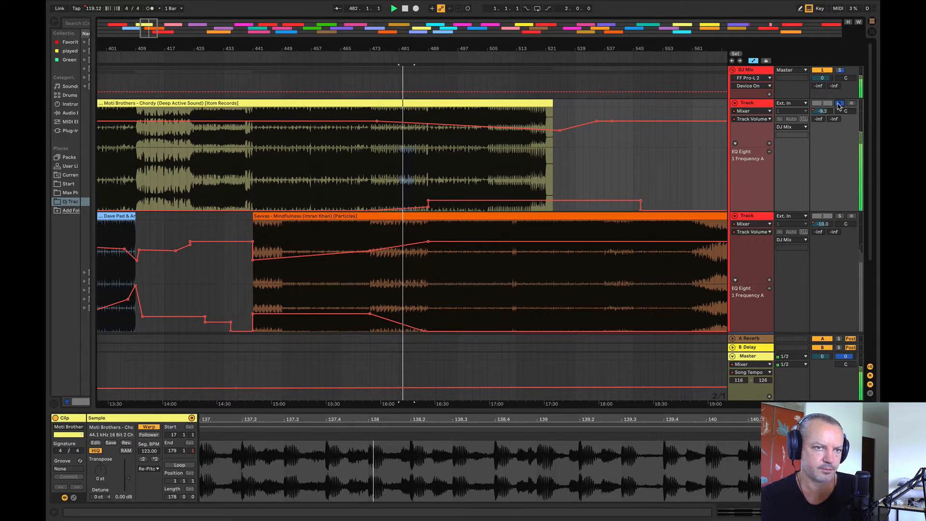
key("space")
Step: Move the Mindfulness clip back to start at bar 457 and play its overlap with Chordy from bar 477
left_click(324, 217)
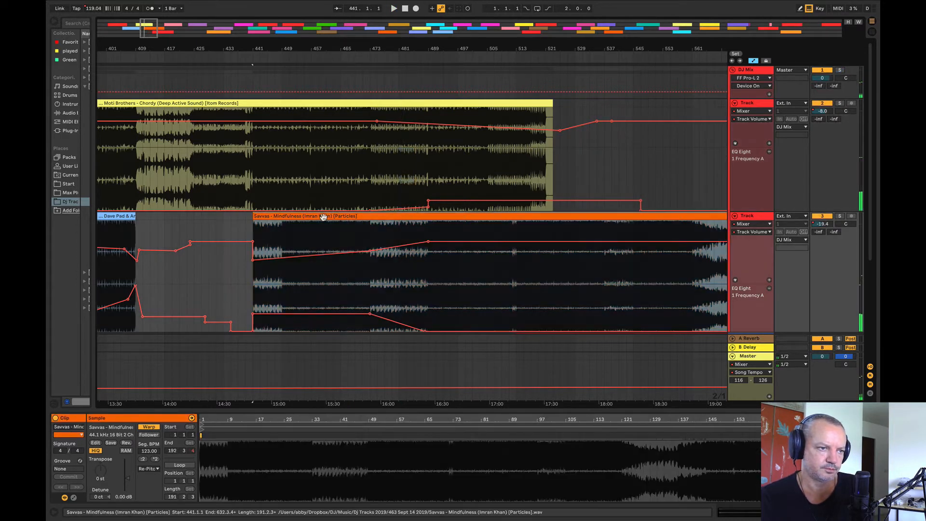
left_click_drag(295, 217, 357, 223)
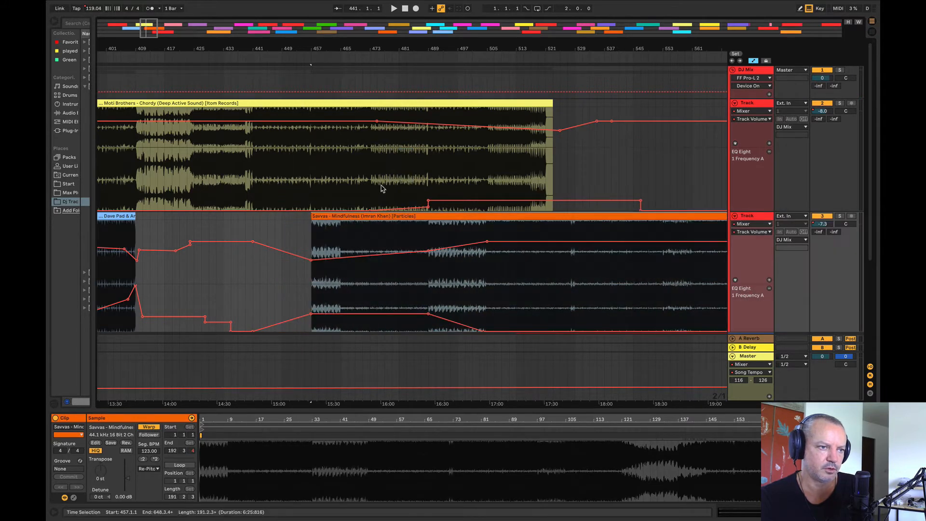
left_click(385, 182)
key("space")
left_click(245, 283)
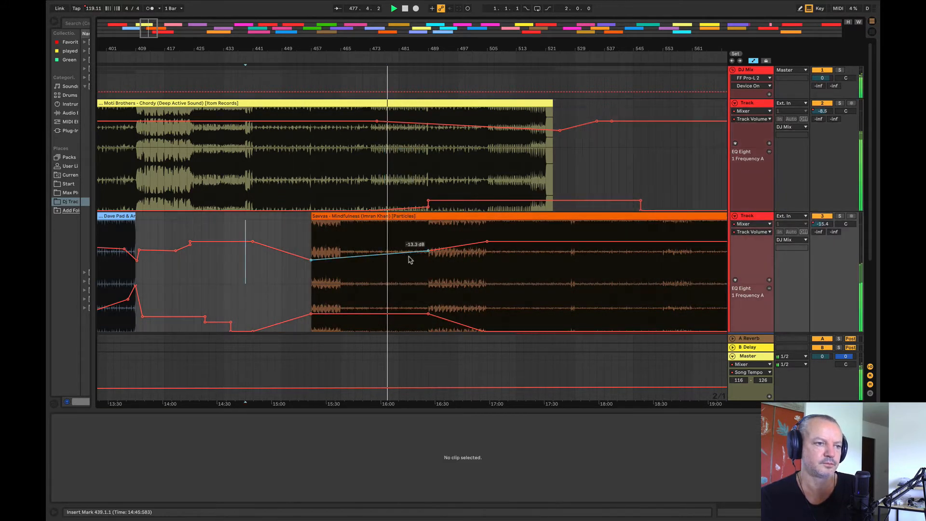
Step: Make Mindfulness's volume jump up and its EQ frequency drop abruptly to 10 Hz at bar 489
left_click_drag(428, 250, 428, 243)
left_click_drag(436, 316, 429, 330)
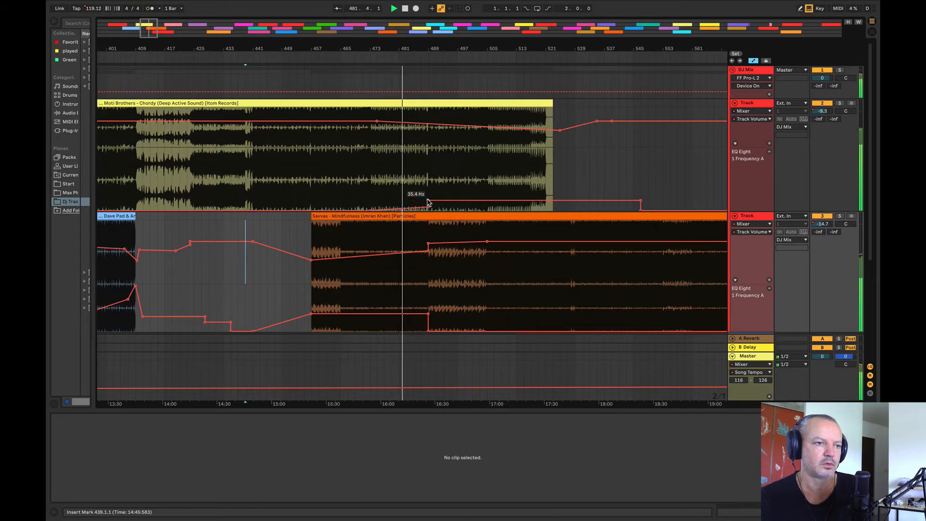
Step: Raise Chordy's EQ frequency slightly at bar 489 and slope Mindfulness's EQ frequency gradually down from bar 457 to bar 489
left_click_drag(428, 200, 428, 196)
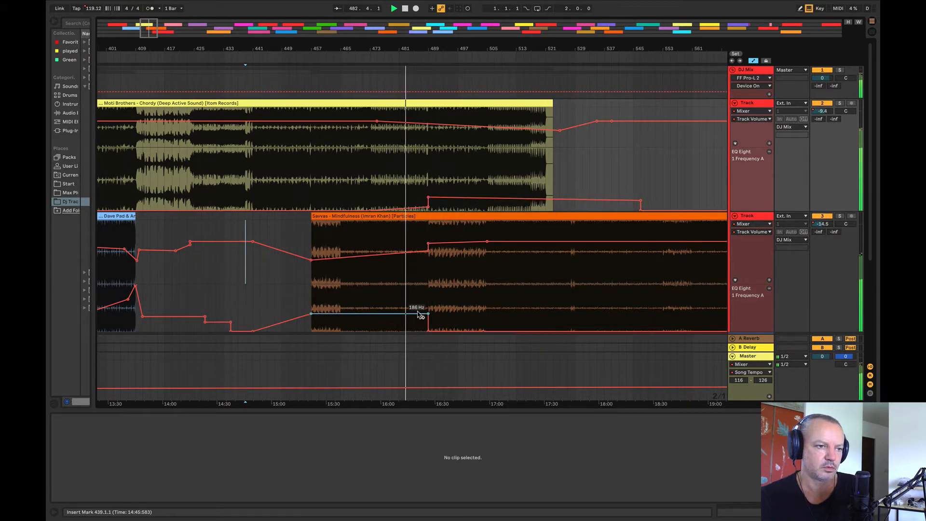
left_click_drag(428, 314, 428, 322)
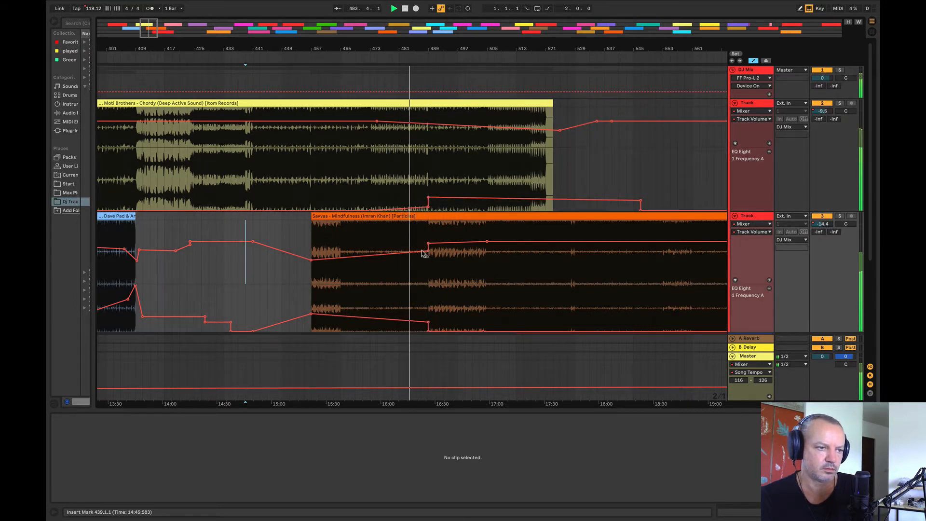
Step: Smooth Mindfulness's volume automation so it climbs gradually into bar 489 instead of jumping
left_click(402, 253)
left_click(425, 169)
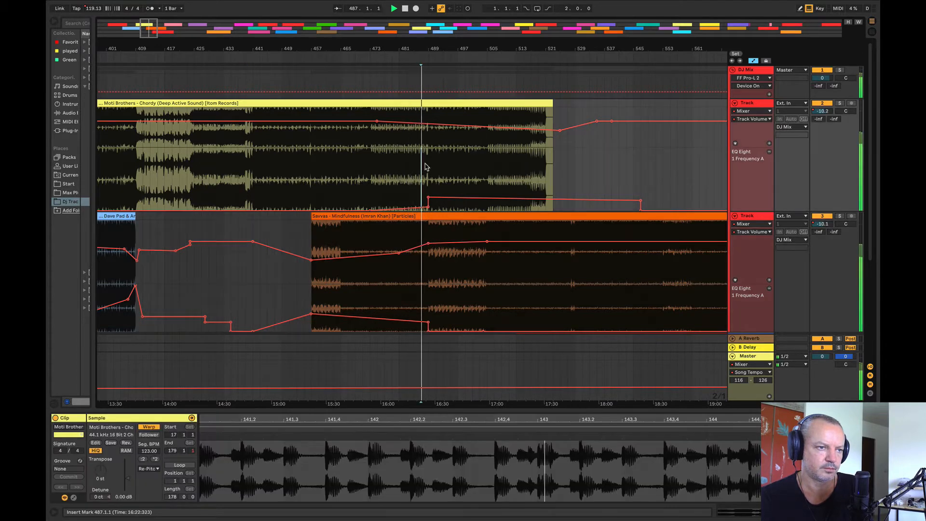
mouse_move(437, 48)
left_mouse_down()
mouse_move(402, 77)
mouse_move(294, 70)
mouse_move(381, 57)
left_mouse_up()
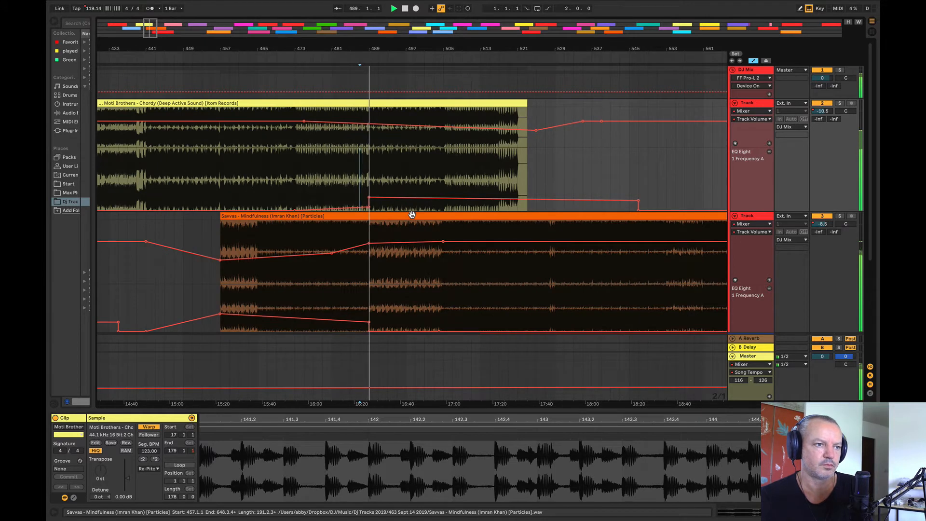
left_click(583, 182)
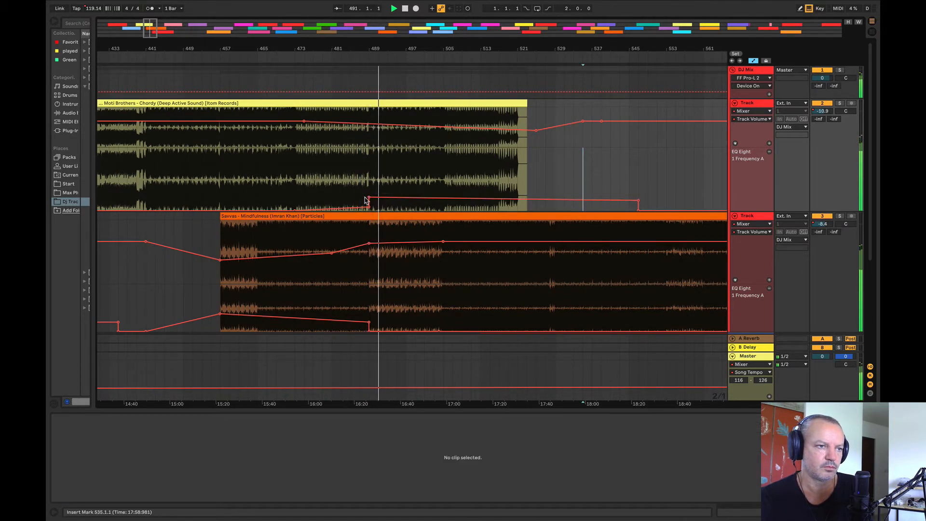
Step: Raise Chordy's EQ frequency to 133 Hz at bar 489, holding it to about bar 527, and level its volume from bar 489 to about bar 525
left_click_drag(369, 197, 369, 189)
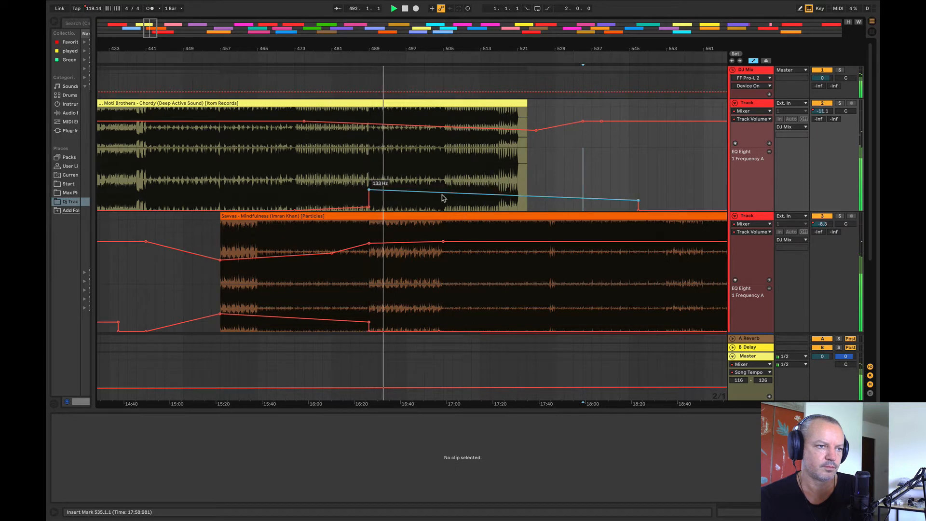
left_click_drag(632, 199, 546, 189)
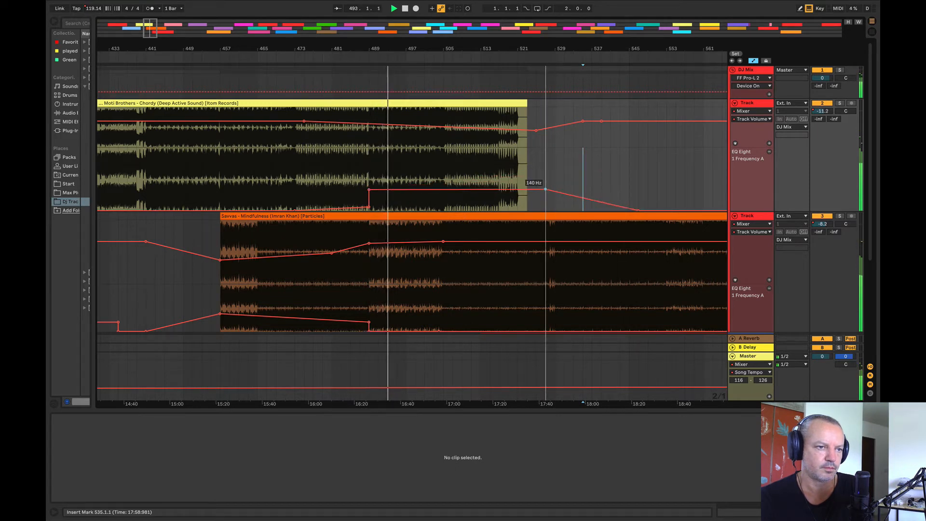
left_click(369, 125)
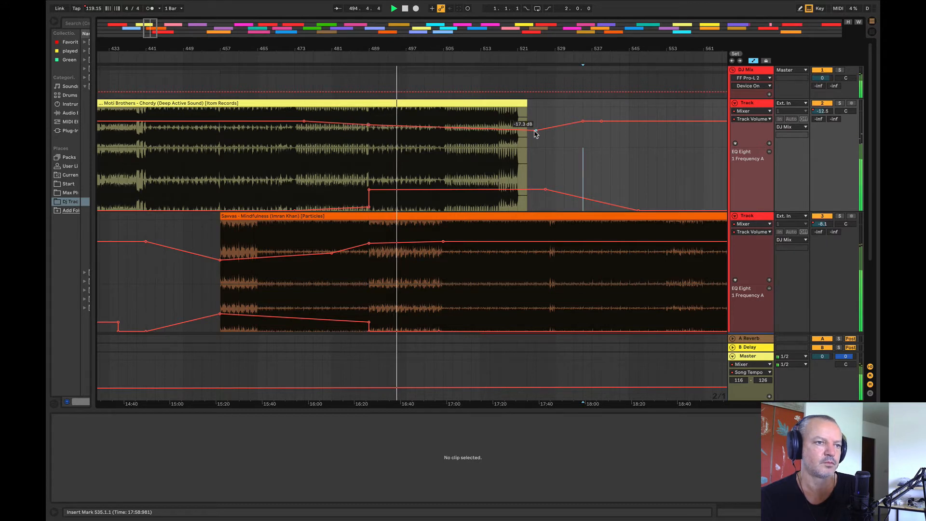
left_click_drag(536, 130, 536, 123)
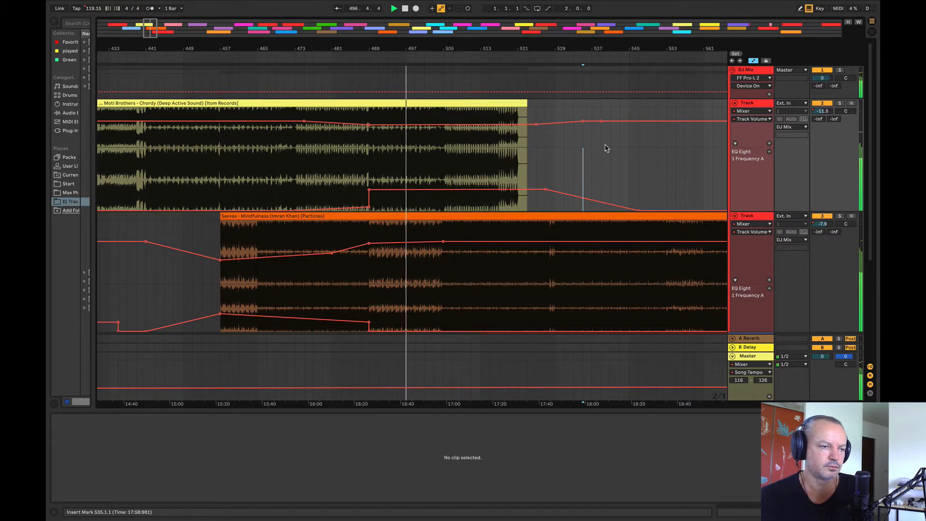
Step: Step Chordy's EQ frequency up from bar 497 to bar 555 and its volume down from bar 497 to bar 553
left_click_drag(406, 179, 627, 185)
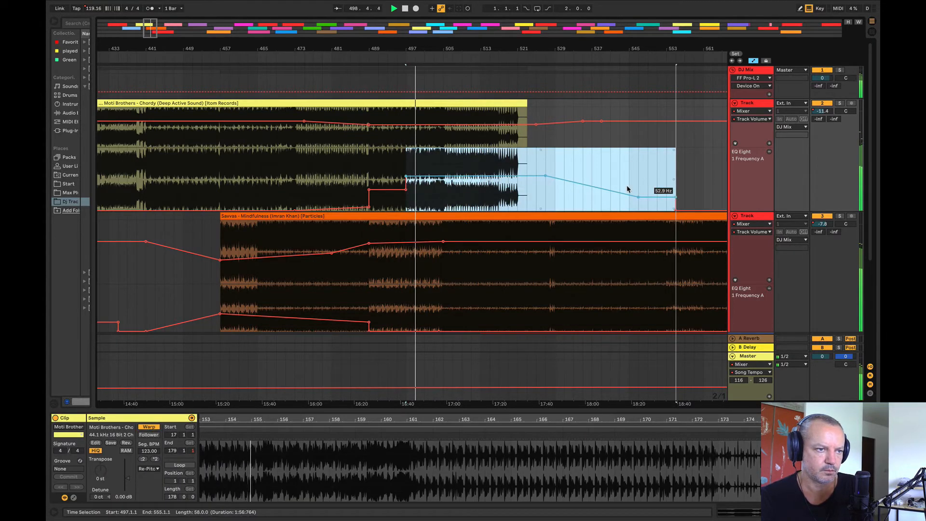
left_click(626, 176)
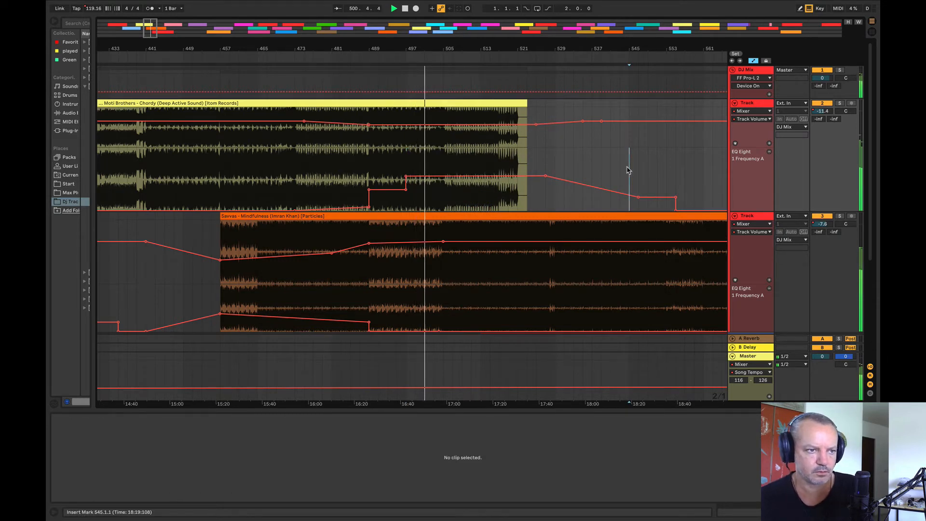
left_click_drag(406, 137, 631, 126)
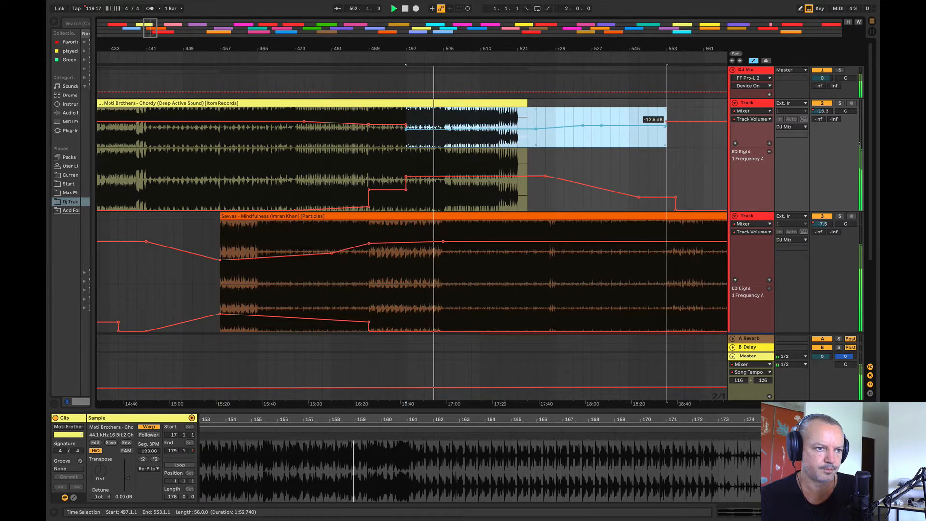
left_click(620, 144)
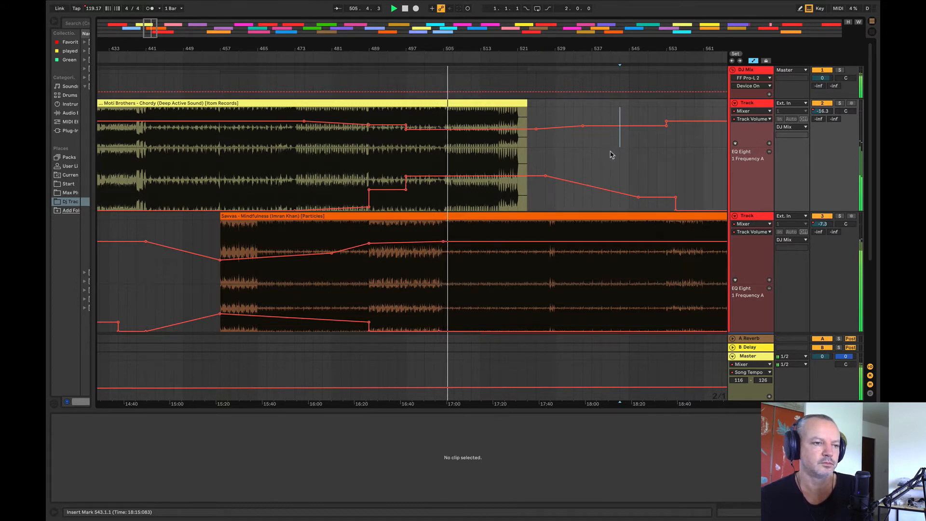
Step: Play the overlap of Chordy and Mindfulness from bar 457
left_click(412, 279)
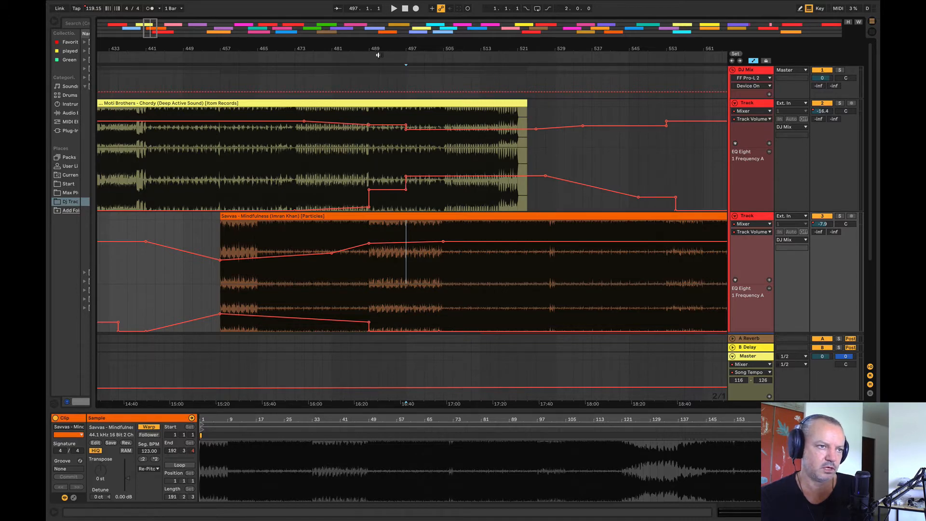
left_click_drag(382, 50, 418, 48)
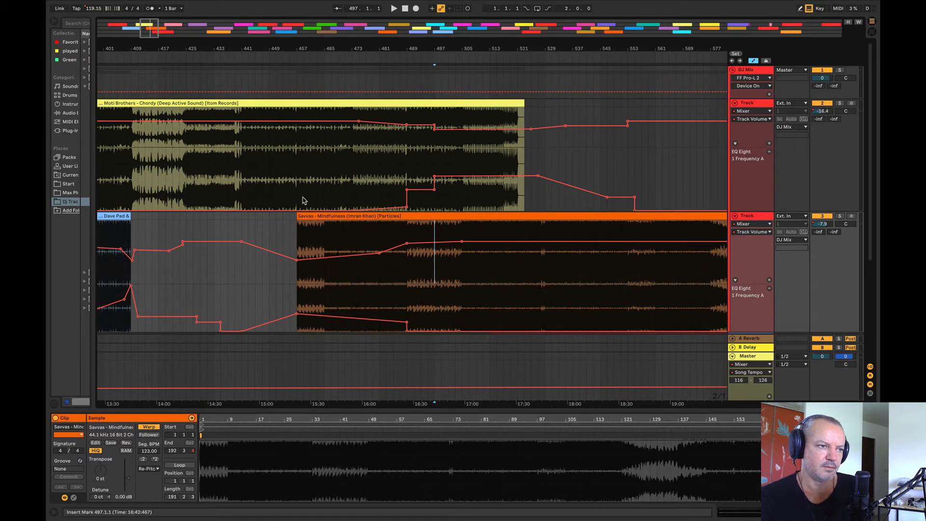
left_click(300, 201)
key("space")
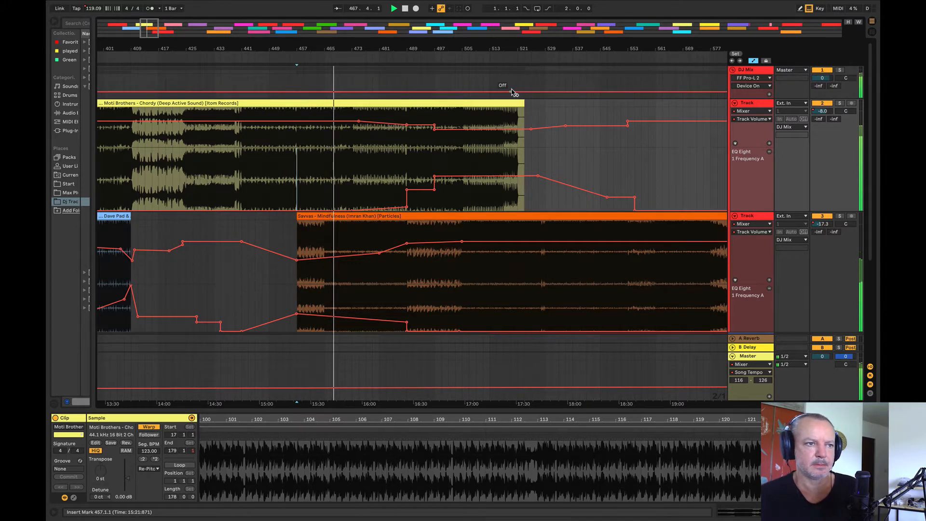
Step: Ramp Mindfulness's EQ frequency up from bar 467 to a peak at bar 473, followed by an abrupt drop
left_click_drag(422, 51, 520, 91)
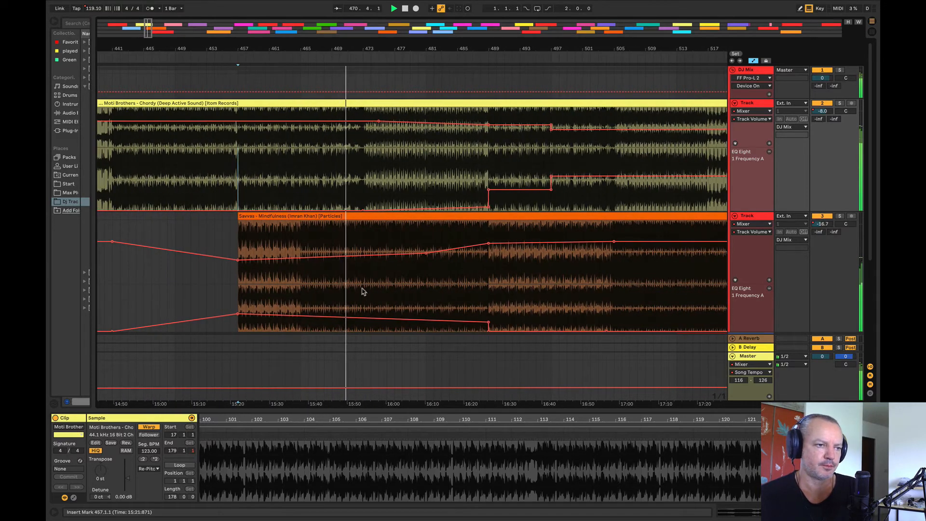
left_click_drag(361, 298, 332, 288)
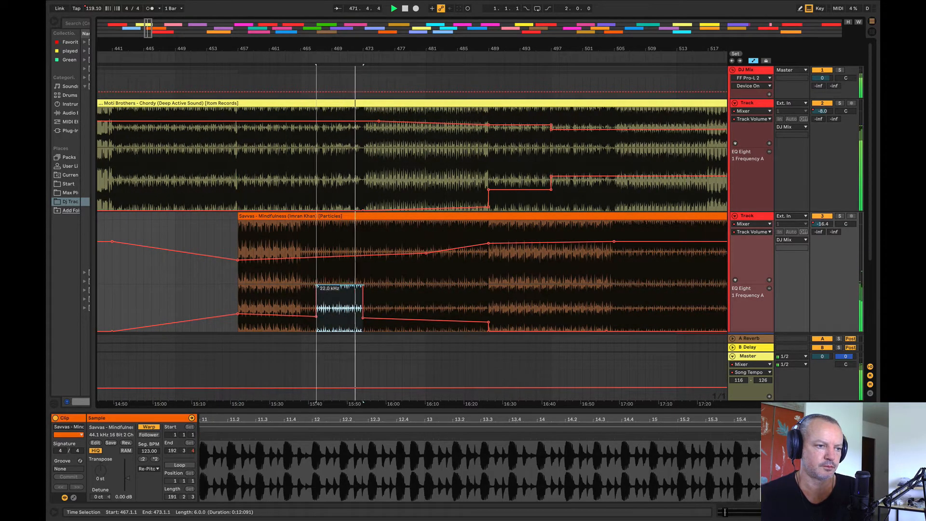
left_click(316, 288)
left_click(183, 300)
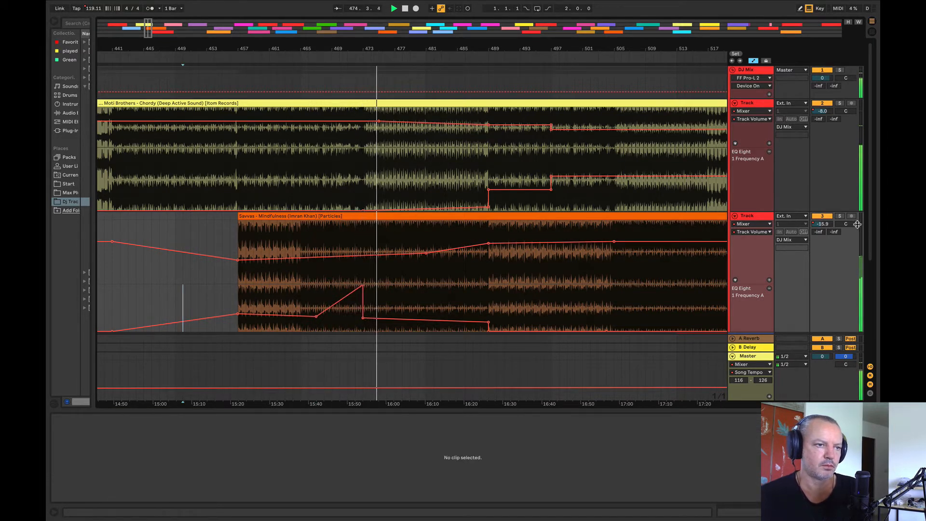
Step: Briefly solo and mute Mindfulness during playback, and bring its Track Volume automation back into view
left_click(840, 217)
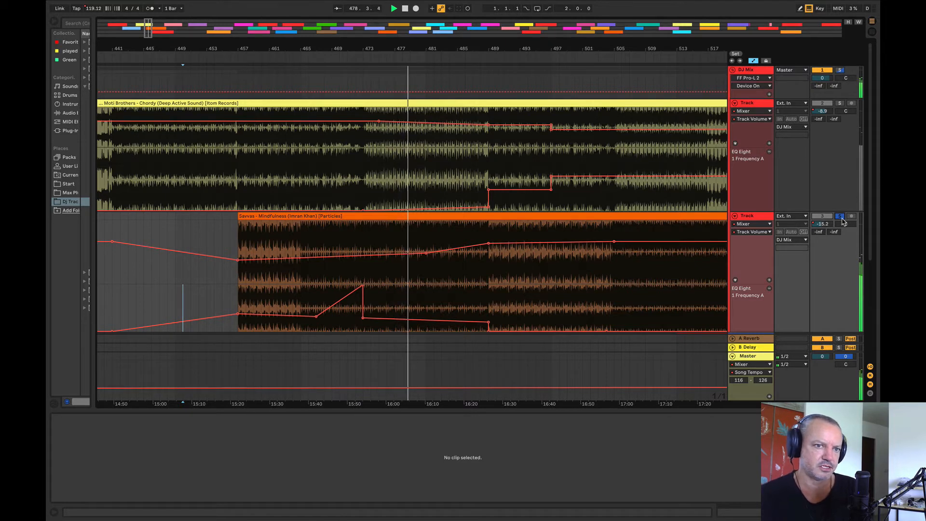
left_click(842, 219)
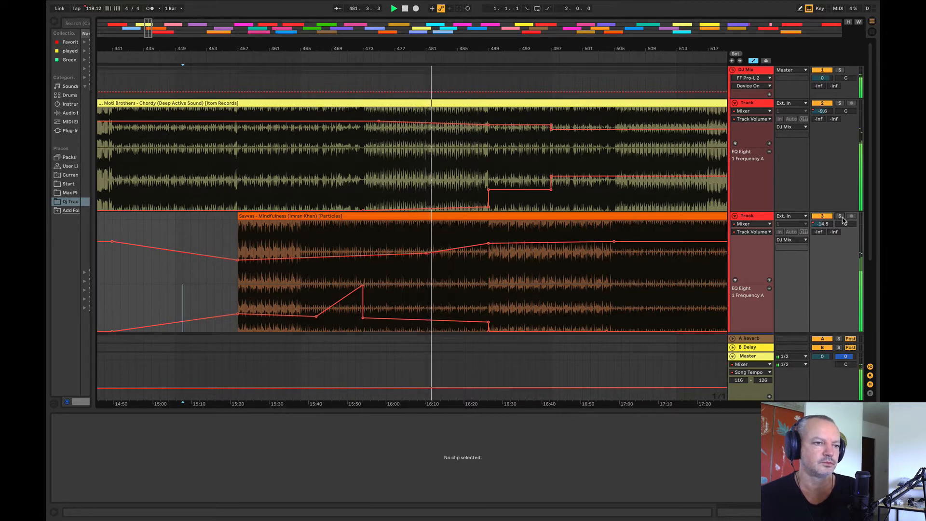
left_click(828, 216)
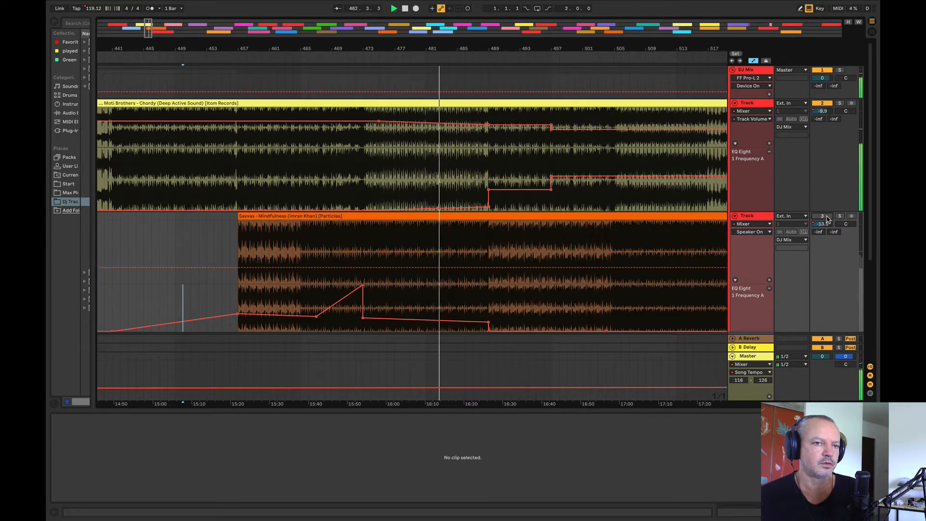
left_click(827, 217)
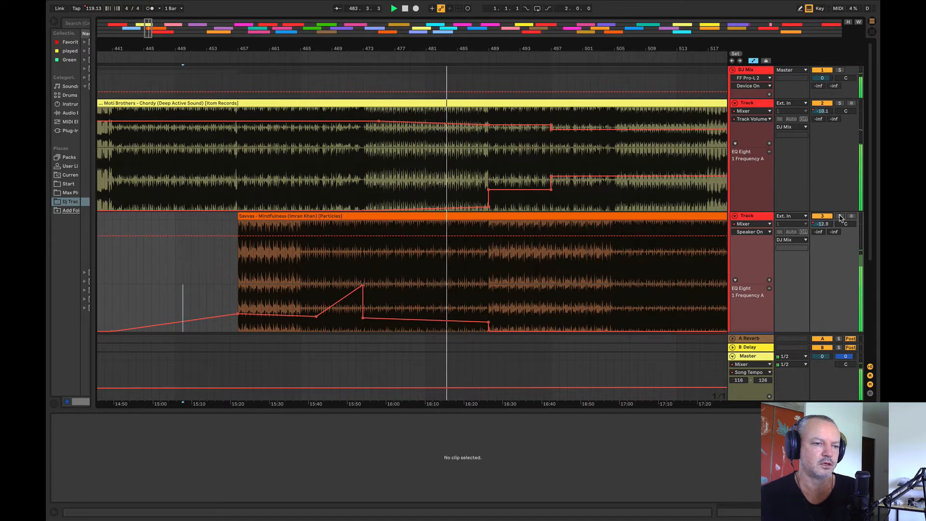
left_click(750, 232)
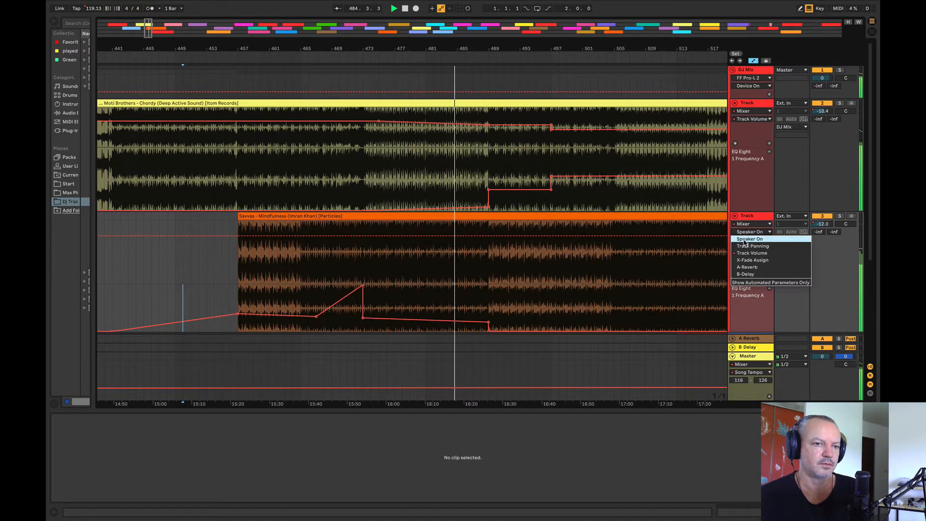
left_click(749, 246)
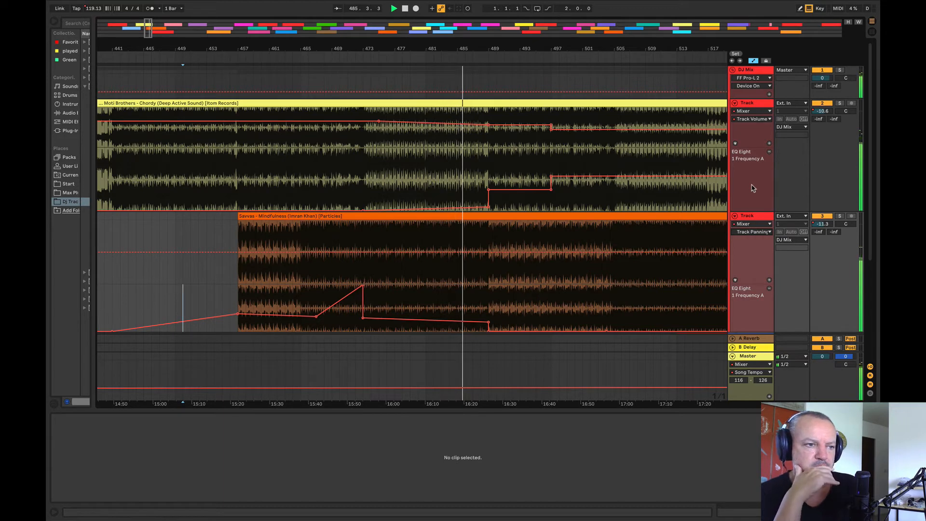
left_click(748, 232)
left_click(751, 253)
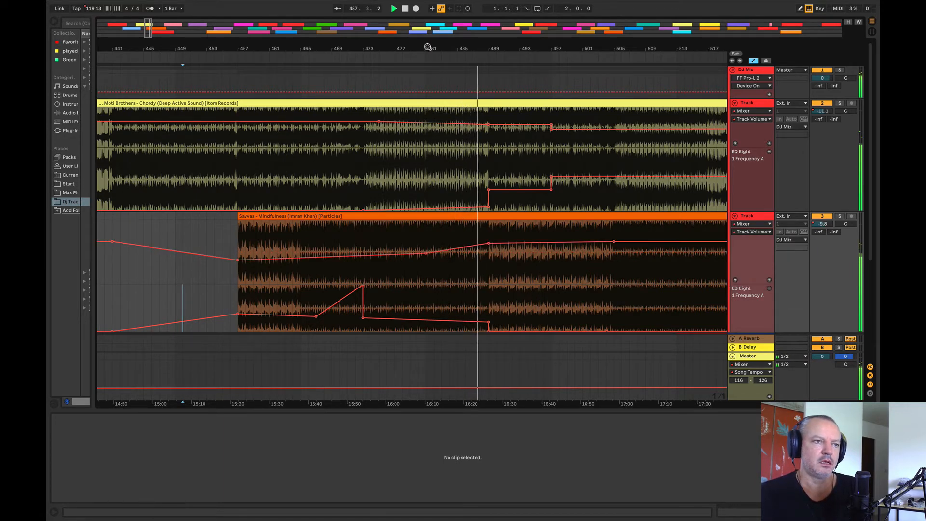
Step: Raise Chordy's EQ frequency slightly just before the step at bar 497, giving a gentle rise from bar 489
left_click_drag(251, 45, 265, 45)
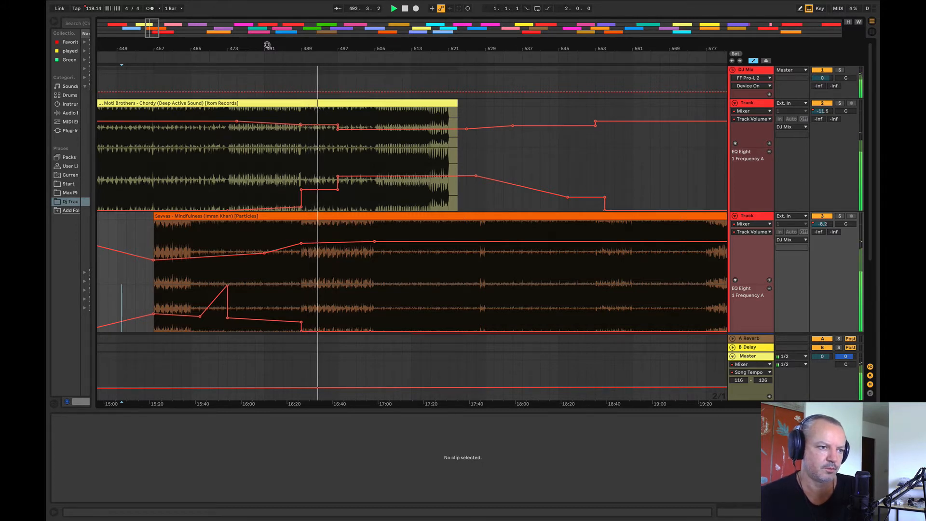
mouse_move(337, 191)
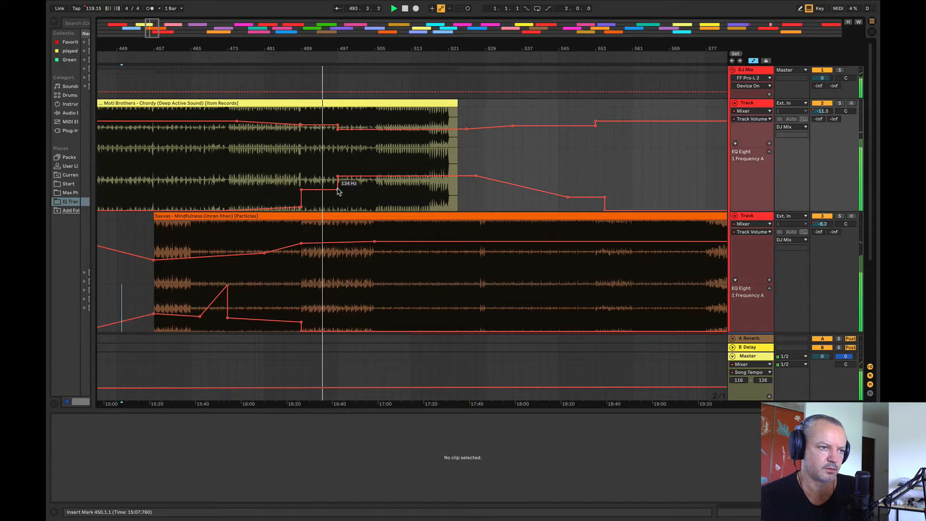
left_click_drag(337, 190, 337, 188)
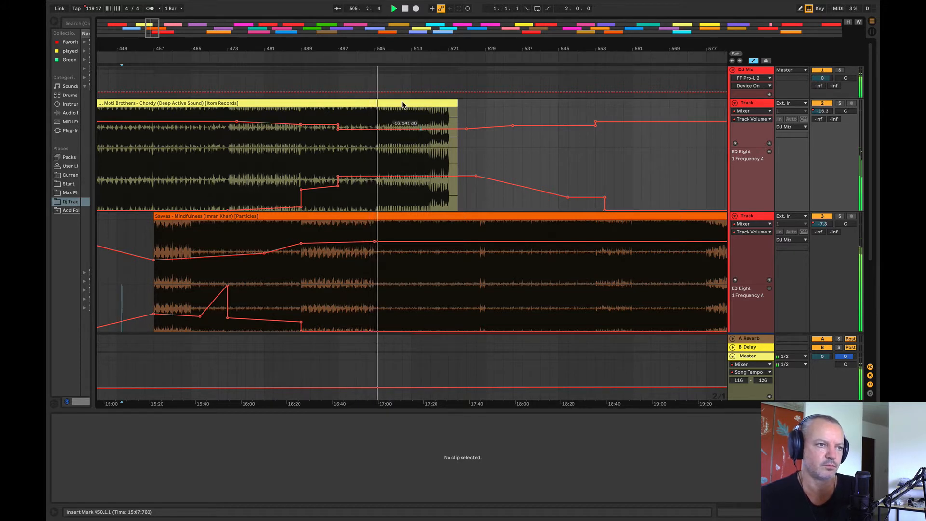
Step: Solo Mindfulness briefly near bar 509, and play the end of Chordy from bar 517
left_click_drag(405, 48, 262, 46)
left_click(840, 216)
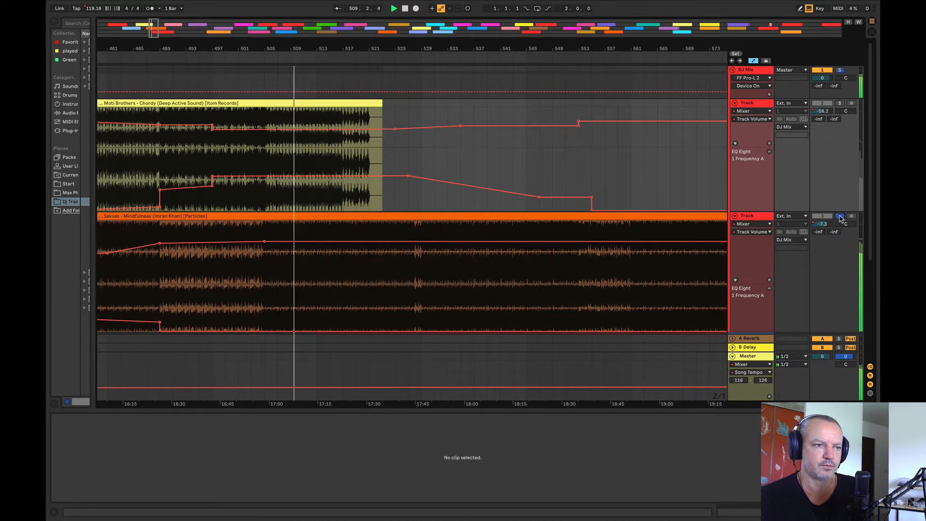
left_click(840, 216)
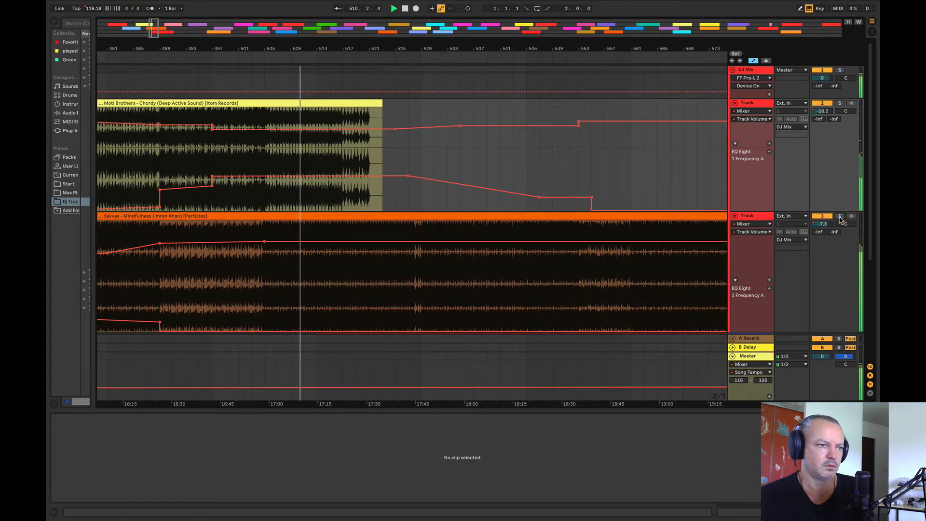
left_click(342, 159)
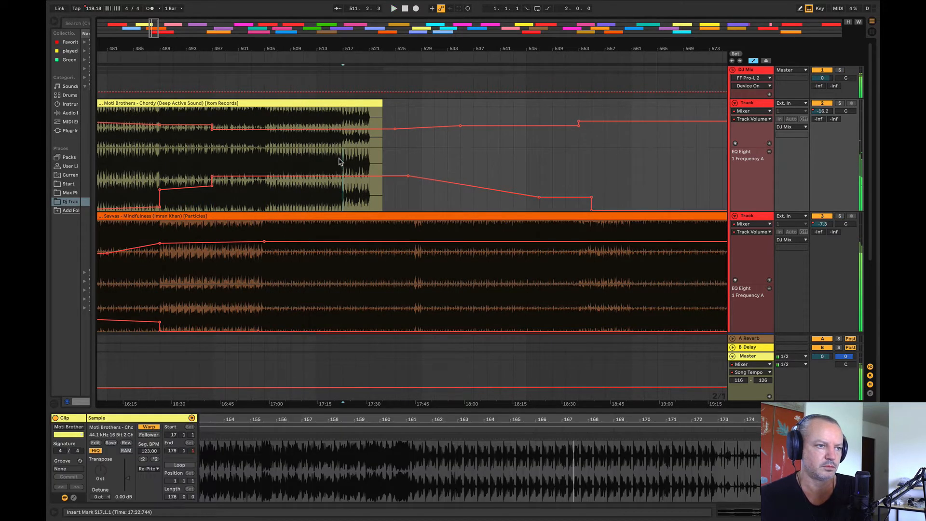
left_click_drag(329, 49, 465, 38)
key("space")
left_click_drag(384, 120, 339, 163)
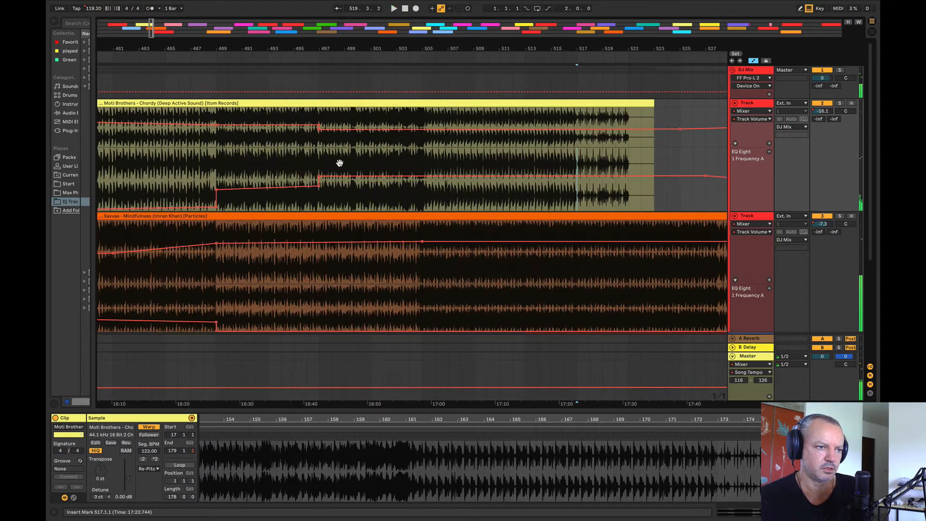
Step: Make the song tempo jump to 120.70 at bar 497 and audition the change from bar 496 and from bar 494
left_click(293, 311)
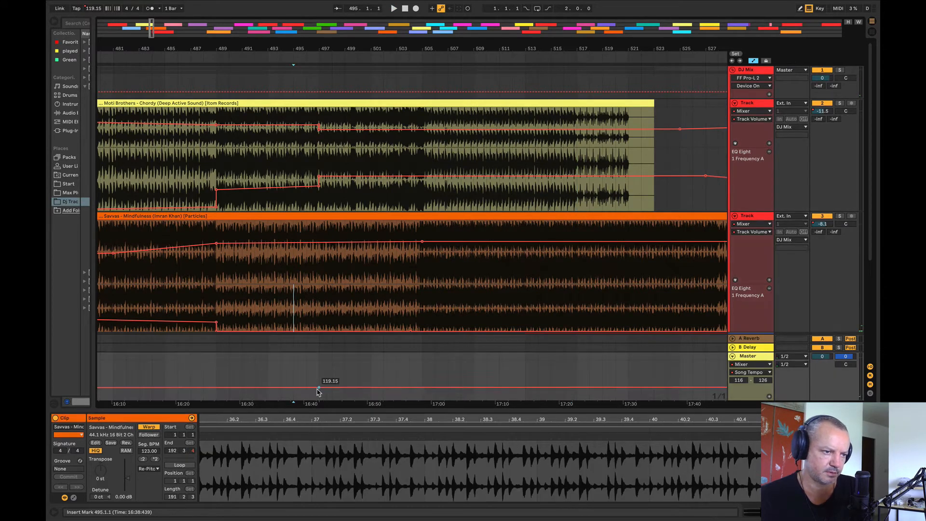
mouse_move(324, 387)
left_mouse_down()
mouse_move(319, 371)
mouse_move(318, 382)
left_mouse_up()
left_click(306, 381)
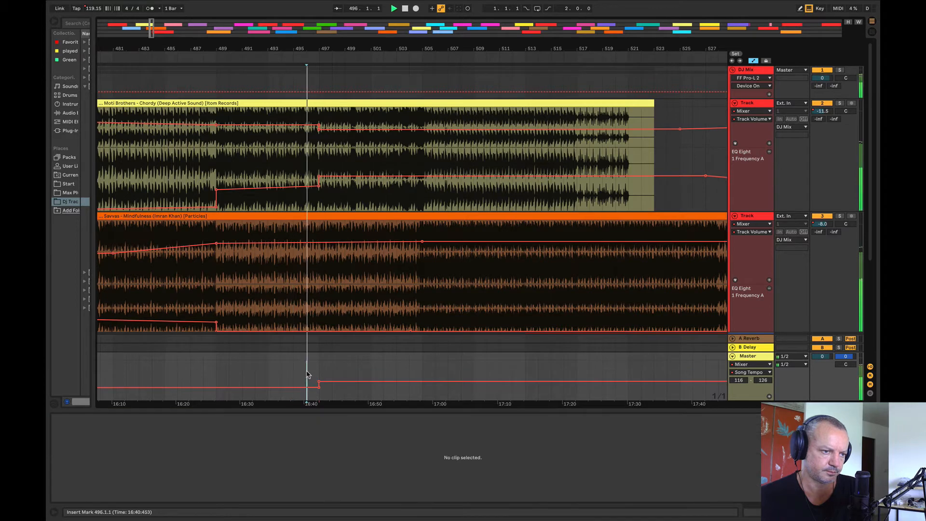
key("space")
left_click_drag(306, 48, 365, 57)
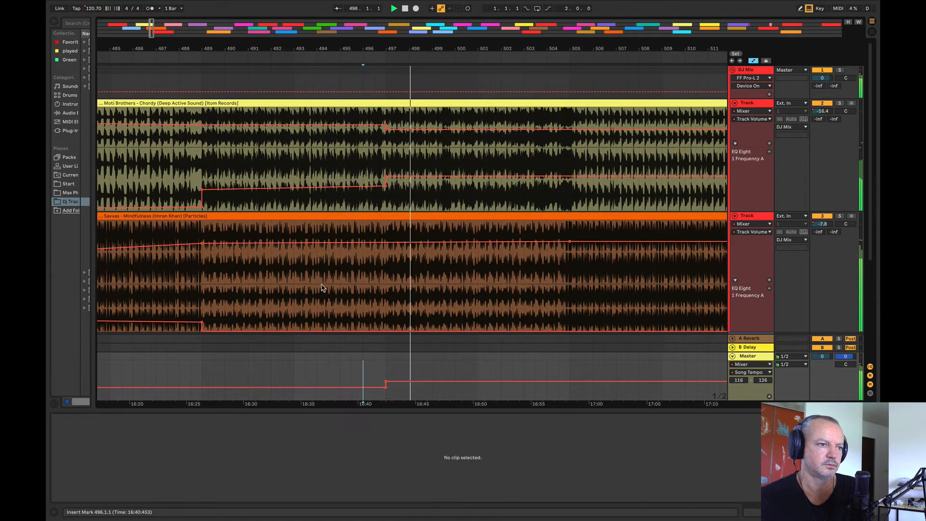
left_click(321, 287)
key("space")
key("space")
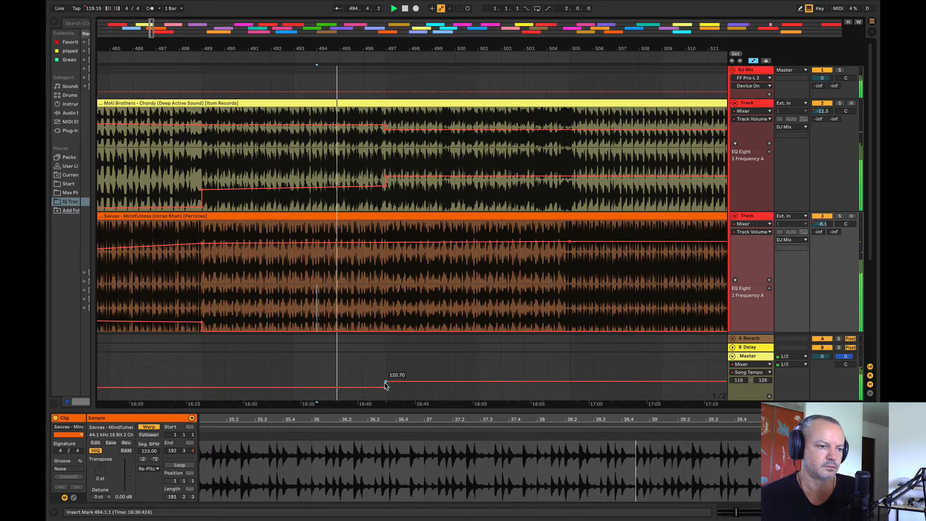
Step: Lower the song tempo jump at bar 497 to about 120.00 and audition it from bars 487, 493 and 497
left_click_drag(386, 385, 385, 388)
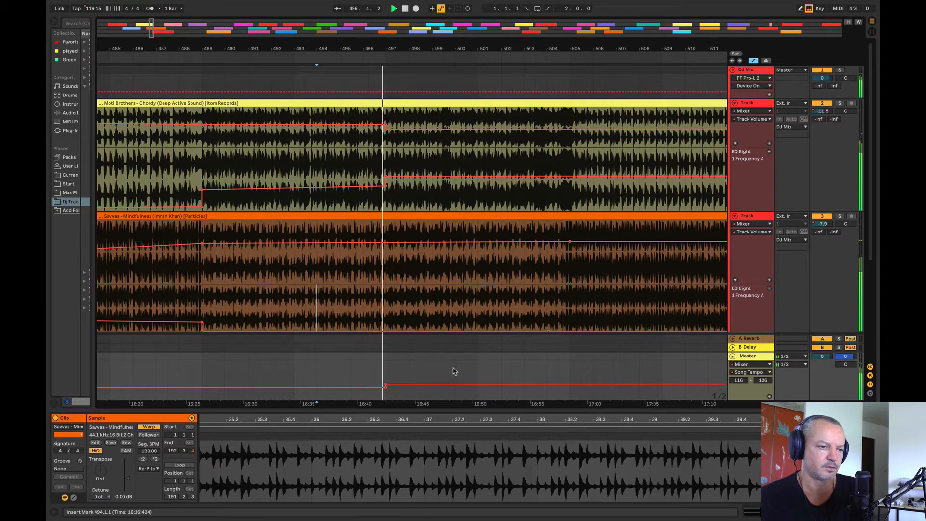
left_click(156, 278)
key("space")
key("space")
left_click(306, 271)
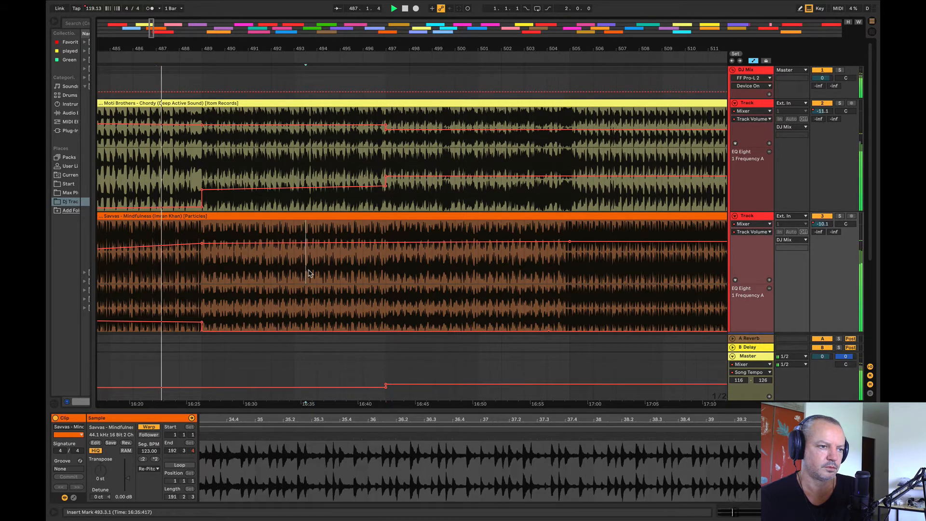
key("space")
key("space")
left_click(385, 269)
key("space")
key("space")
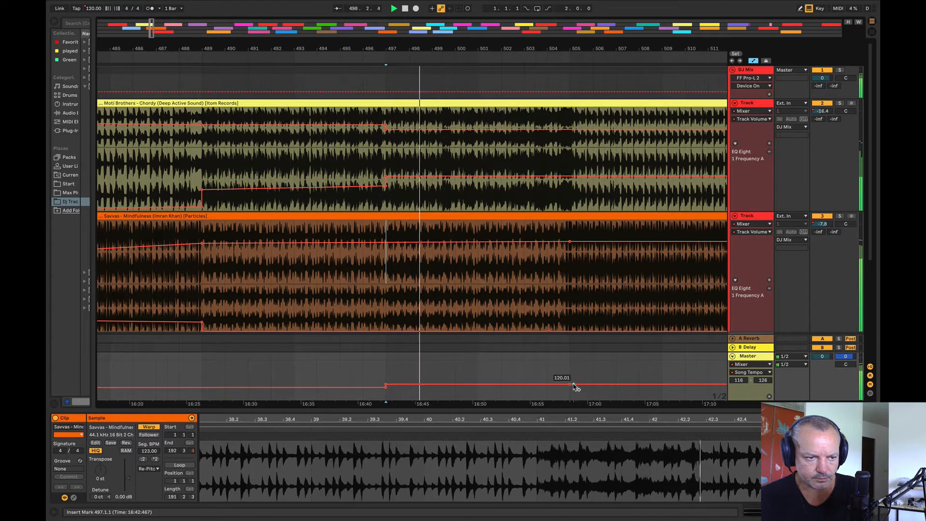
Step: Add a song tempo jump to 121.00 at bar 505, temporarily lowering the tempo range maximum to 121 before restoring it to 126
left_click_drag(570, 385, 569, 383)
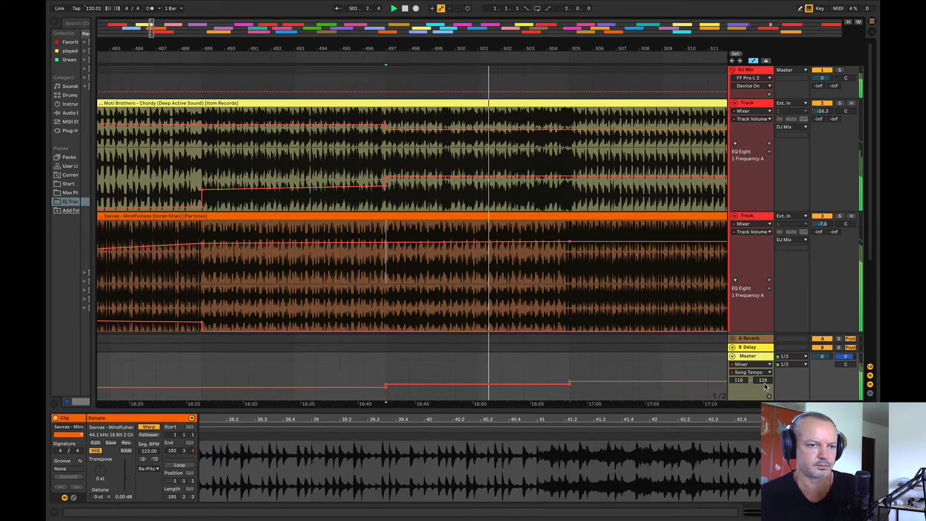
left_click_drag(764, 382, 764, 389)
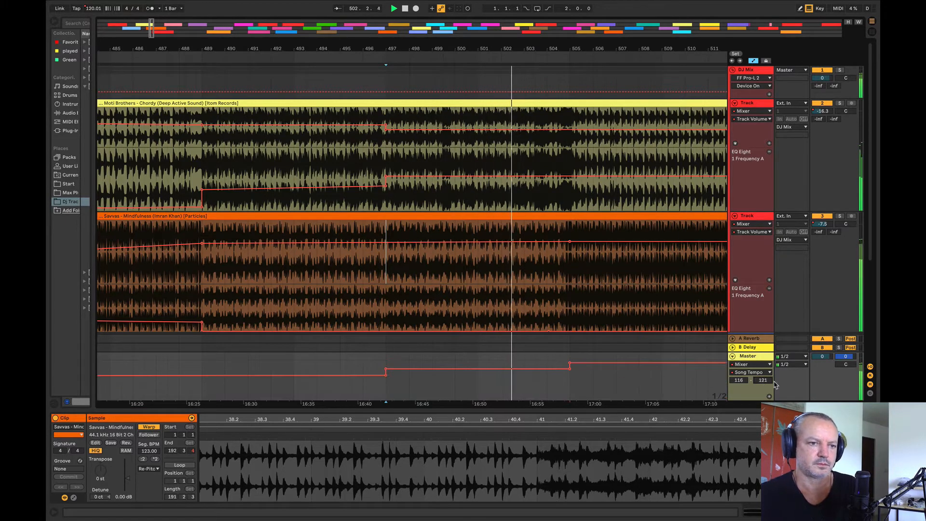
left_click_drag(570, 363, 570, 362)
double_click(766, 381)
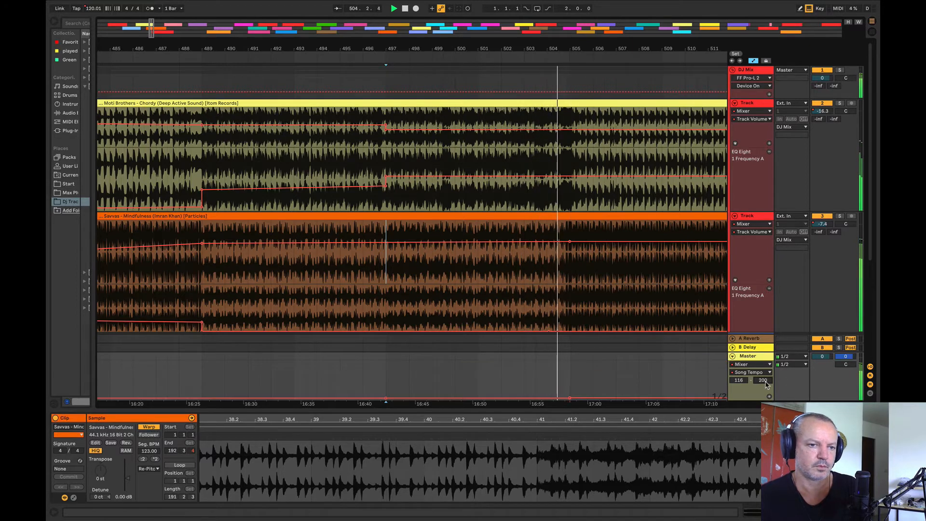
type("126")
key("Return")
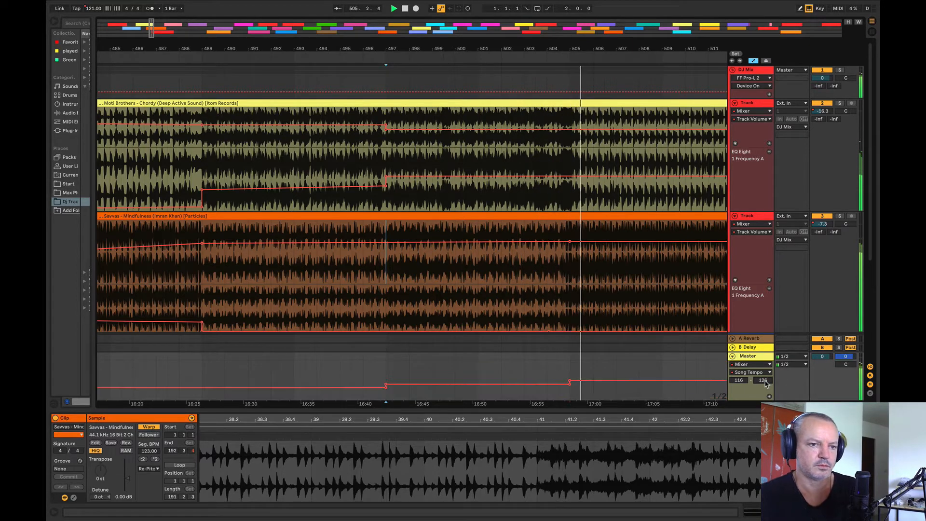
Step: Audition Chordy's ending from bar 518 and make its EQ frequency rise gradually from bar 517 to a peak near bar 522
left_click_drag(479, 50, 278, 11)
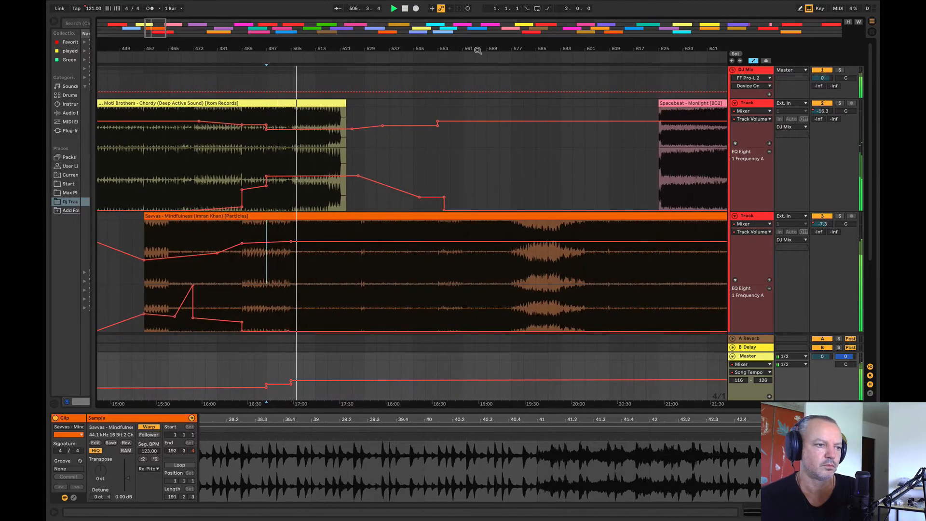
left_click(320, 156)
key("space")
key("space")
left_click_drag(322, 47, 326, 127)
left_click(352, 159)
key("space")
key("space")
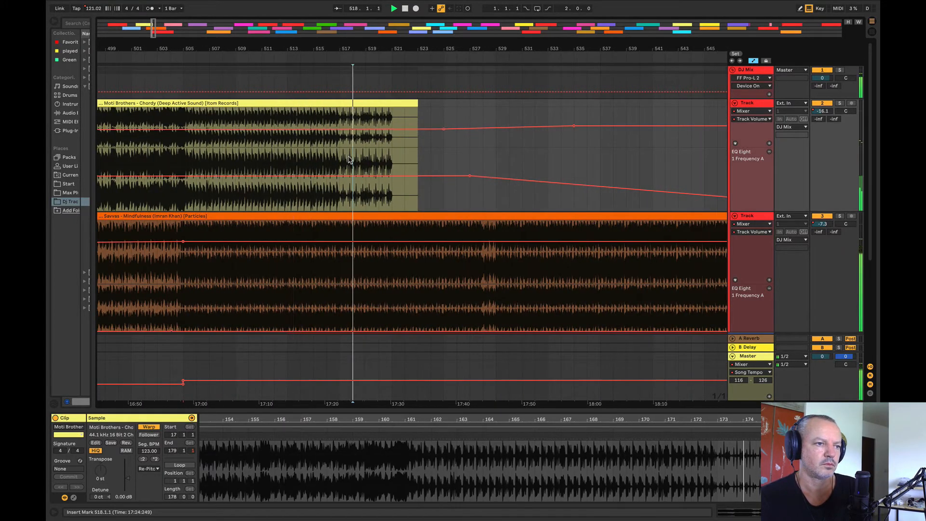
left_click(339, 176)
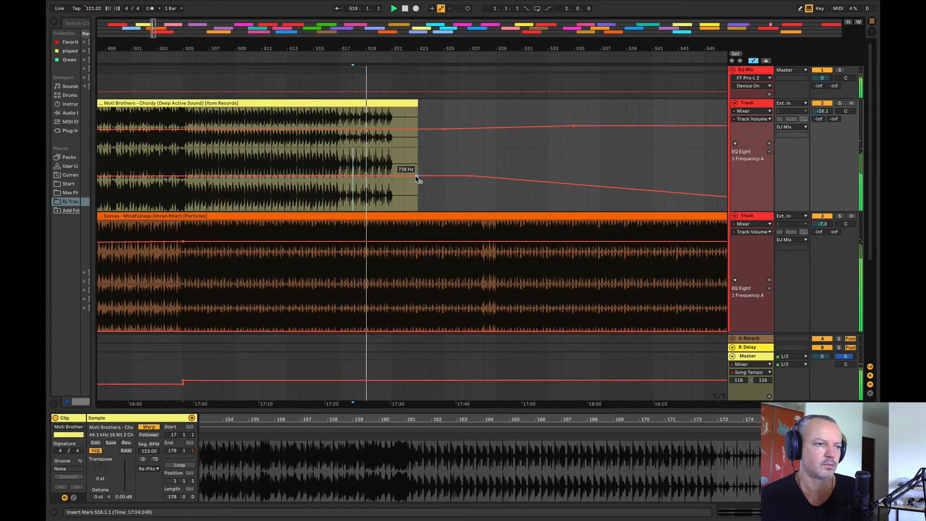
left_click_drag(403, 176, 403, 170)
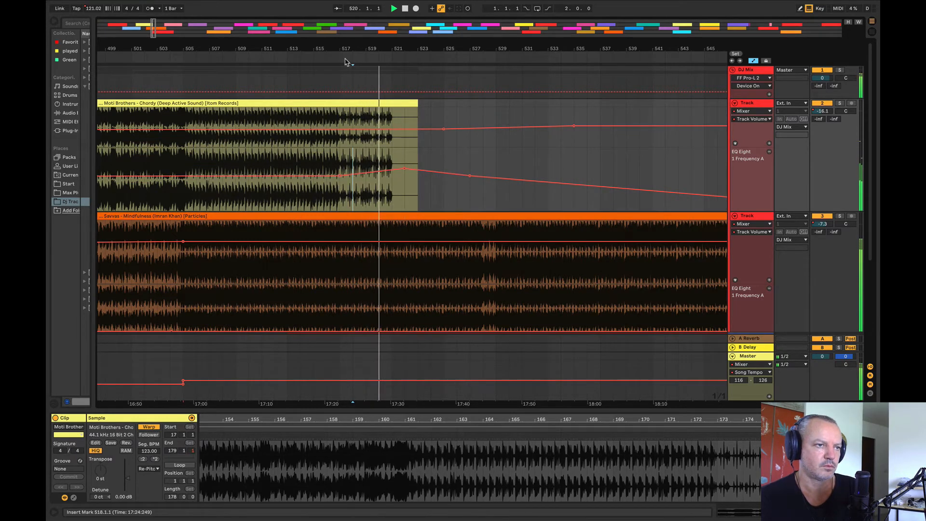
Step: Audition Monlight from bars 665 and 713 to judge its energy
left_click_drag(343, 48, 99, 15)
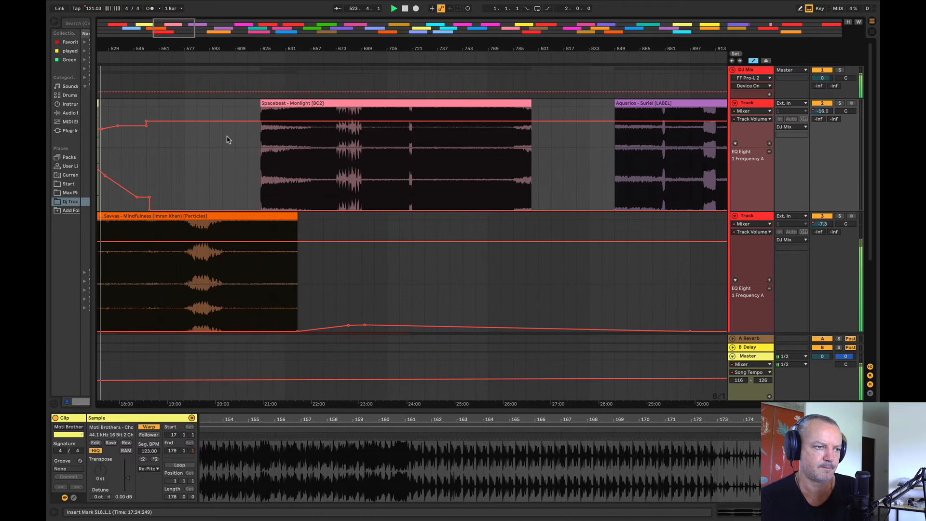
left_click(324, 188)
key("space")
left_click(396, 179)
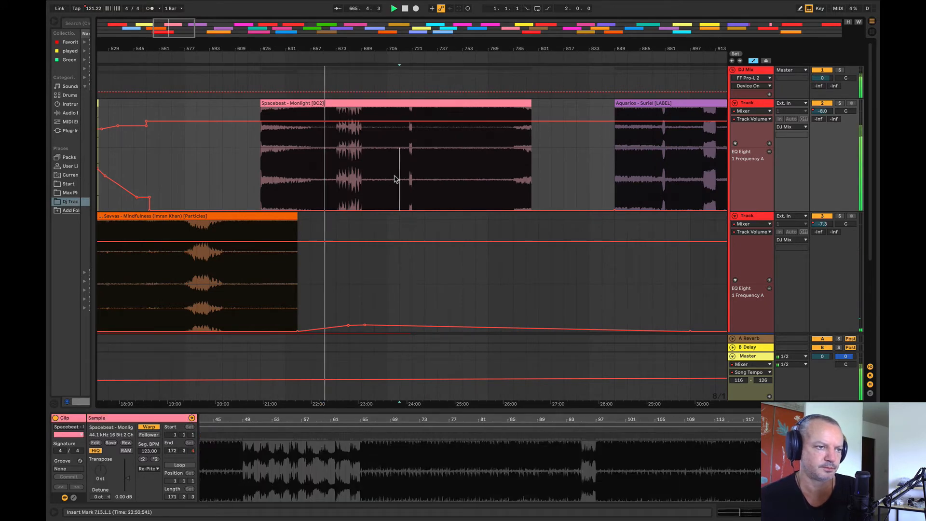
key("space")
key("space")
left_click_drag(374, 51, 376, 28)
Step: Audition Suriel from bars 865 and 889 and Marlin from bar 1121
left_click(549, 171)
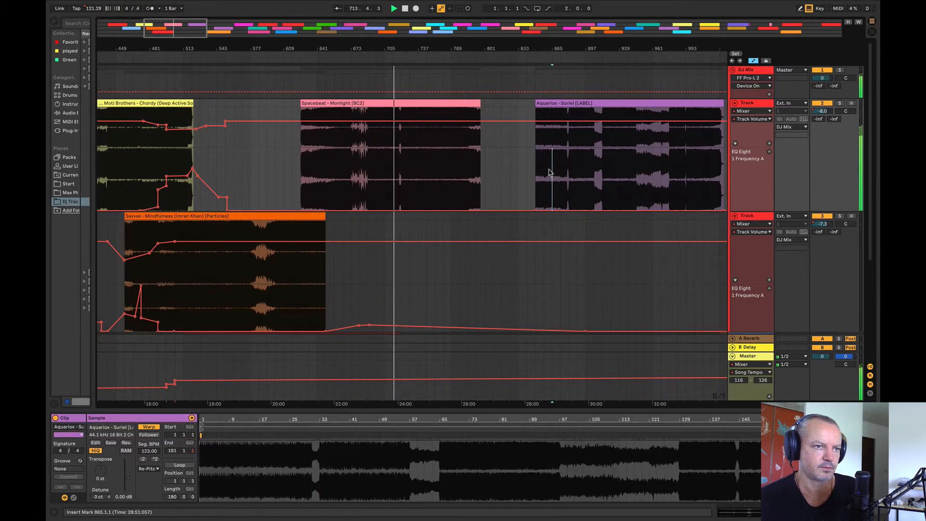
left_click_drag(508, 47, 359, 47)
left_click(429, 180)
key("space")
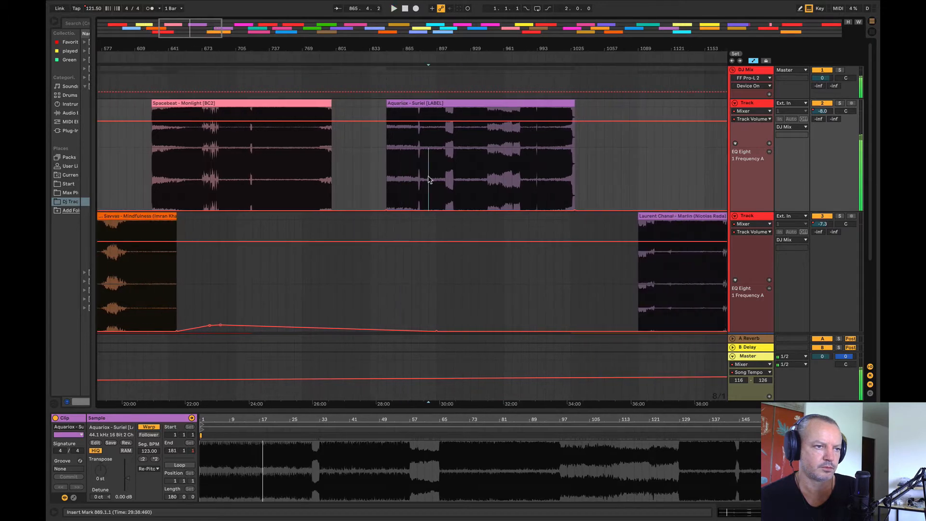
left_click(669, 279)
key("space")
key("space")
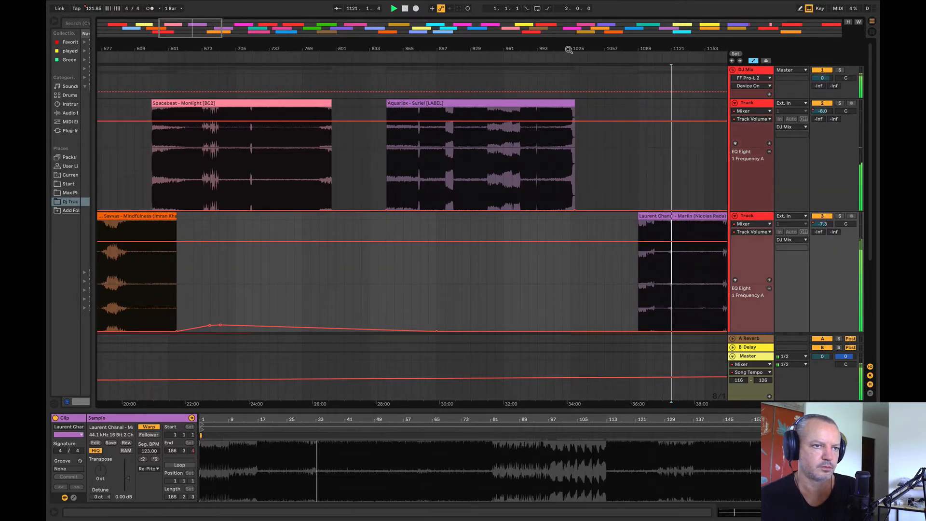
Step: Compare Sapporo from bars 1329, 1297 and 1313 with Mindfulness from bar 561 and Chordy from bar 449
left_click_drag(570, 47, 333, 30)
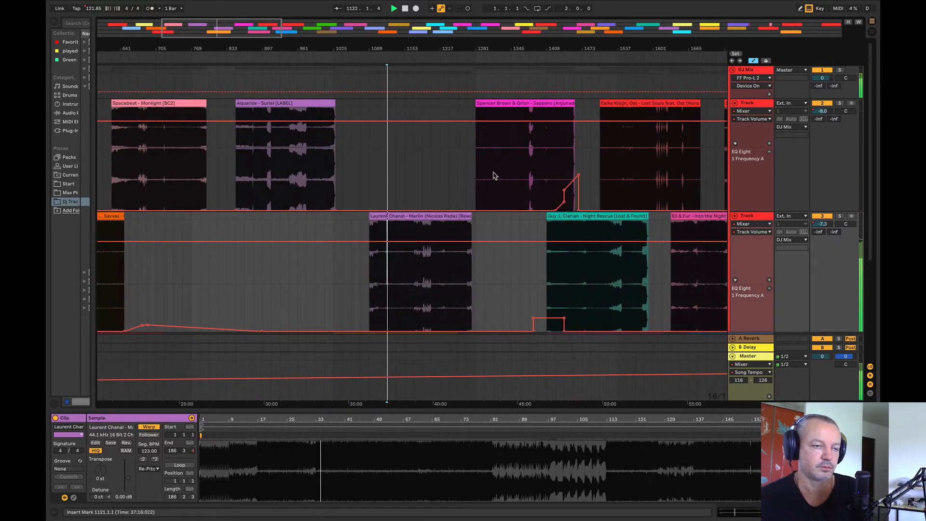
left_click(493, 176)
left_click(504, 174)
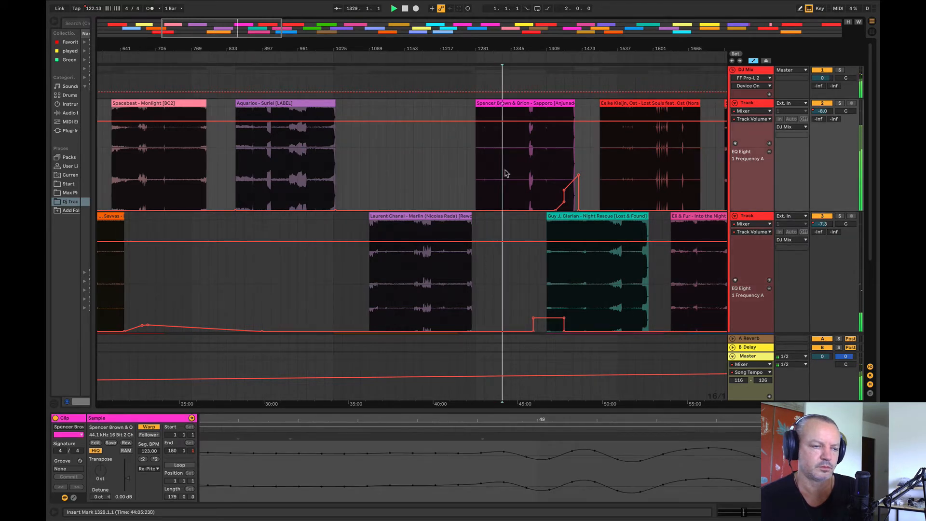
scroll(230, 273, "left", 10)
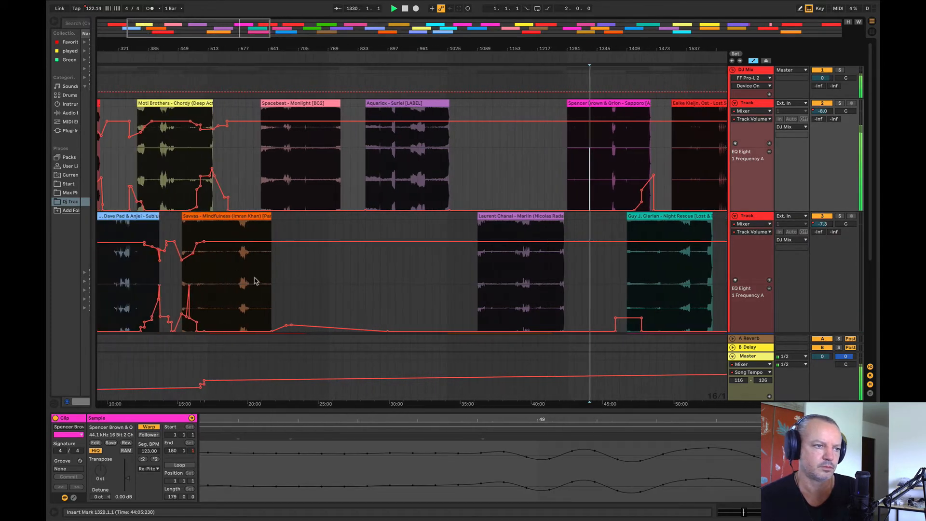
left_click(230, 273)
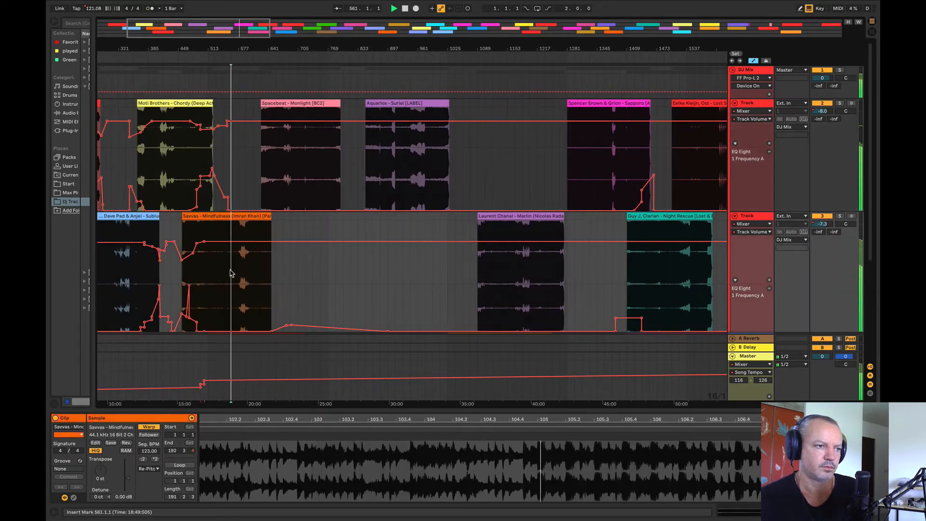
left_click(178, 205)
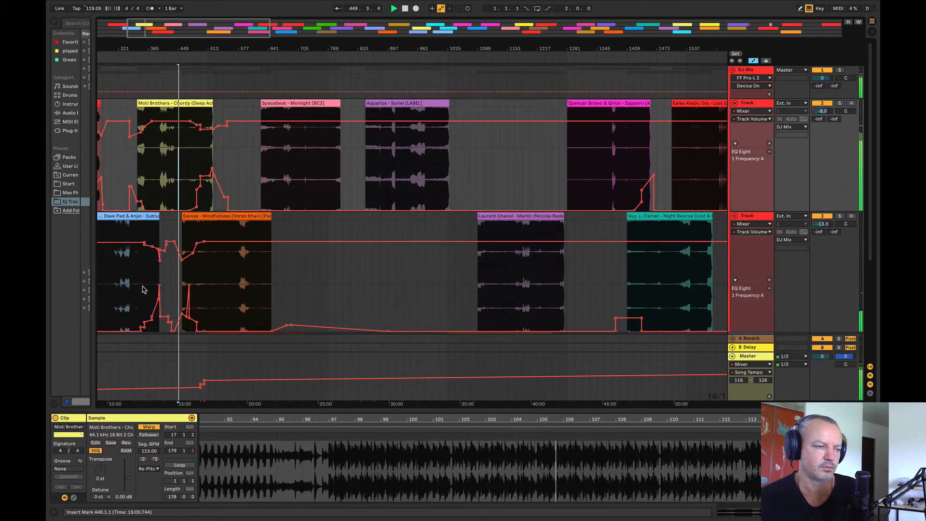
left_click(577, 163)
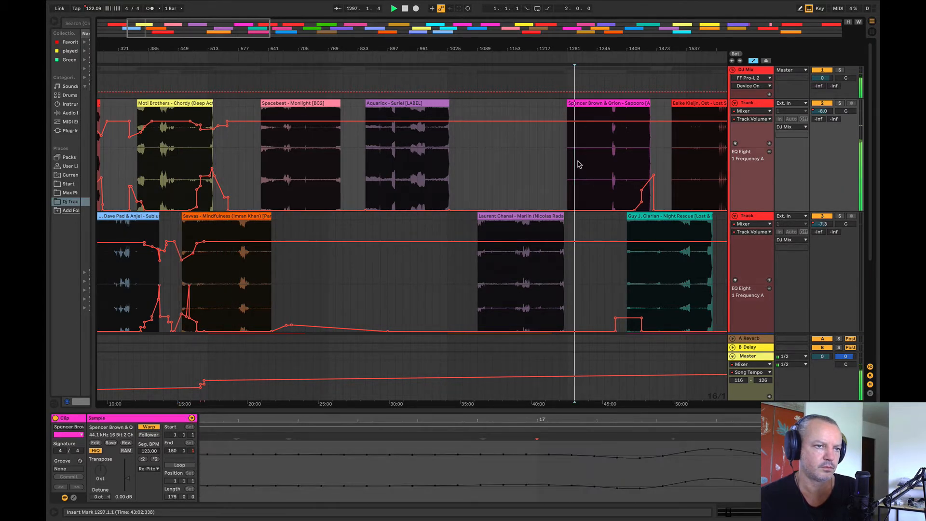
left_click(583, 160)
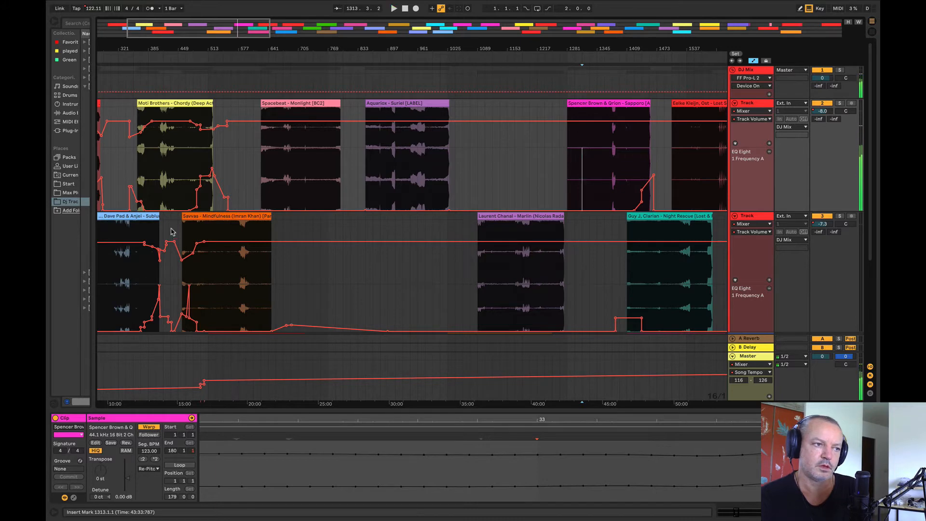
Step: Compare Sublunar from bar 321 and Night Rescue from bar 1489 with Sapporo from bars 1313 and 1329
left_click(117, 264)
key("space")
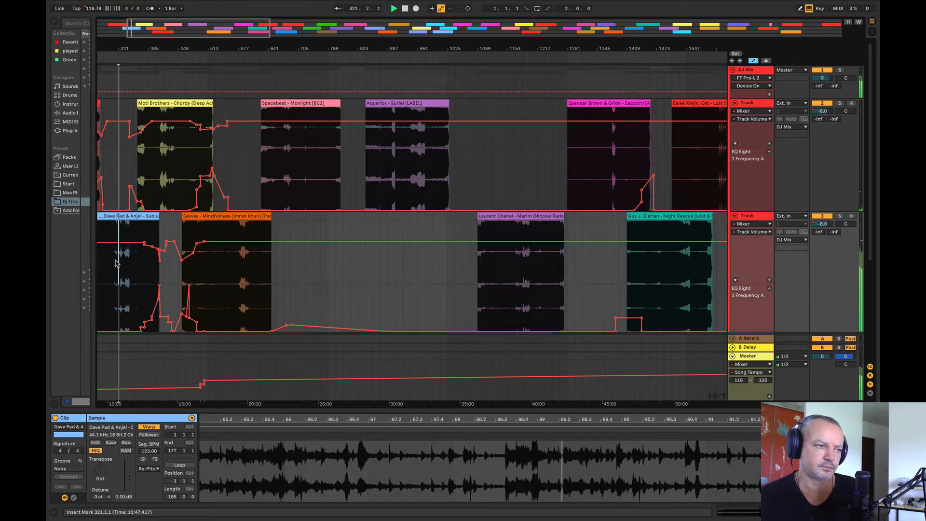
left_click(582, 171)
left_click(662, 254)
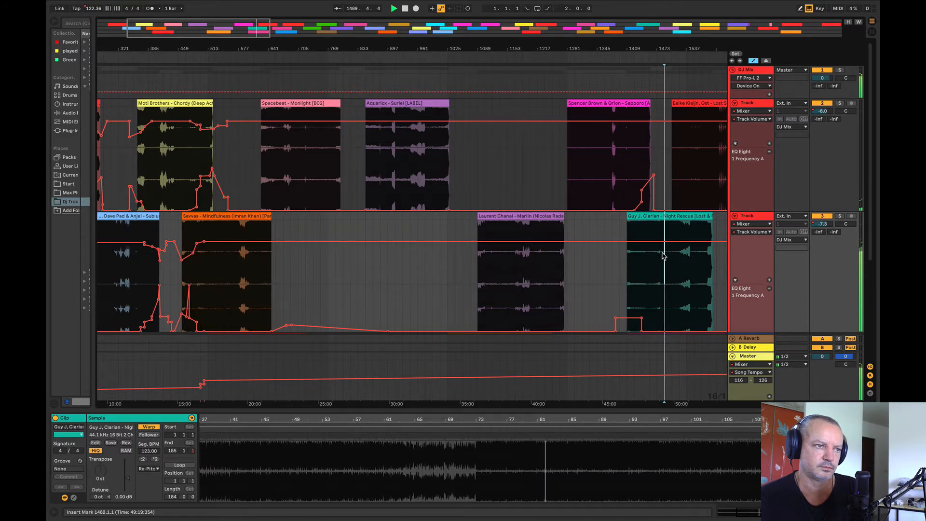
left_click(591, 164)
key("space")
left_click_drag(597, 50, 597, 28)
key("space")
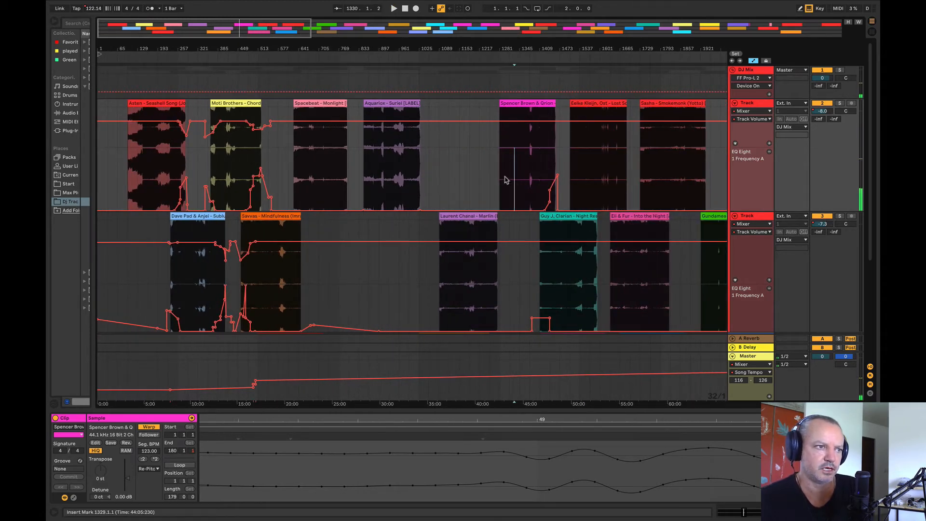
Step: Play Chordy from bar 449 and compare it with Sapporo from bar 1313
left_click(238, 179)
key("space")
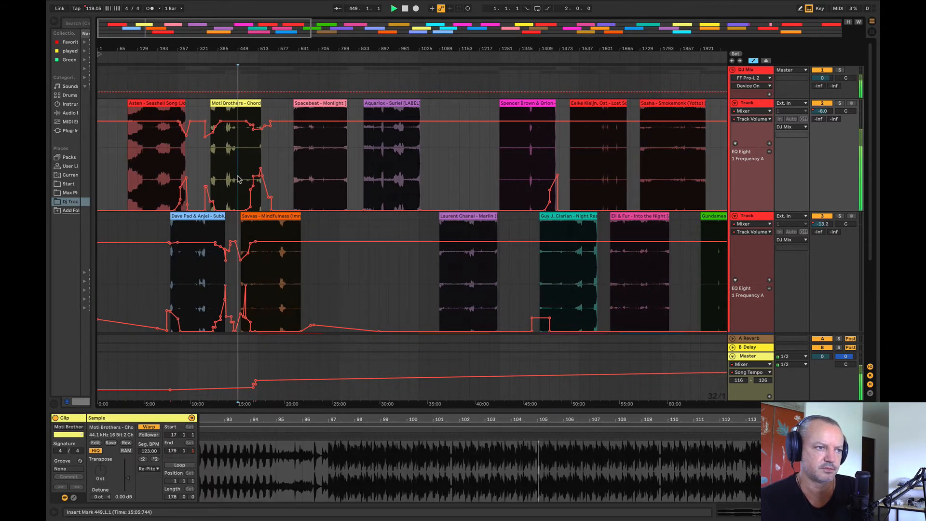
left_click_drag(239, 53, 265, 46)
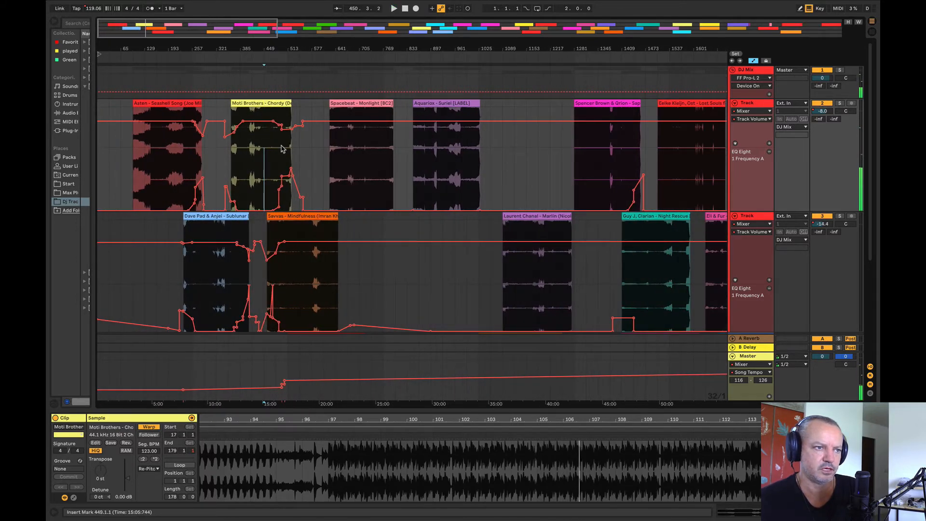
key("space")
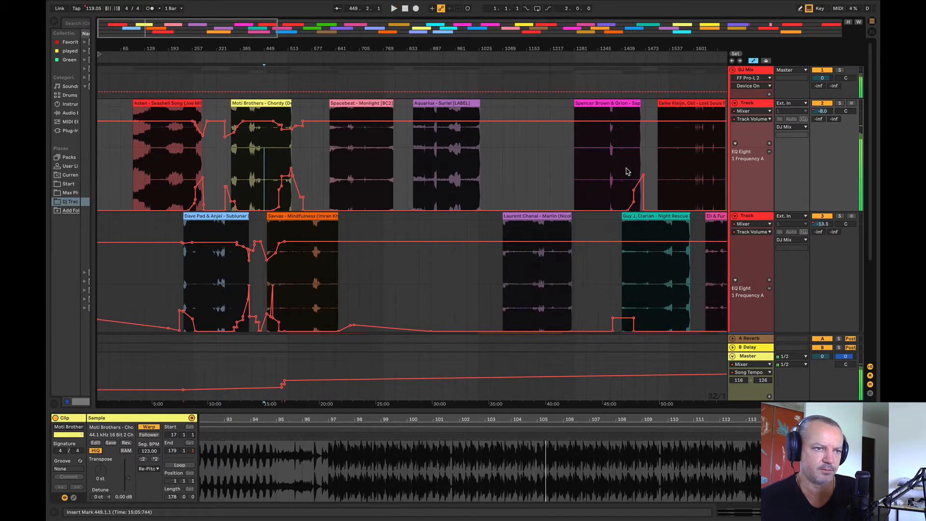
left_click(593, 172)
key("space")
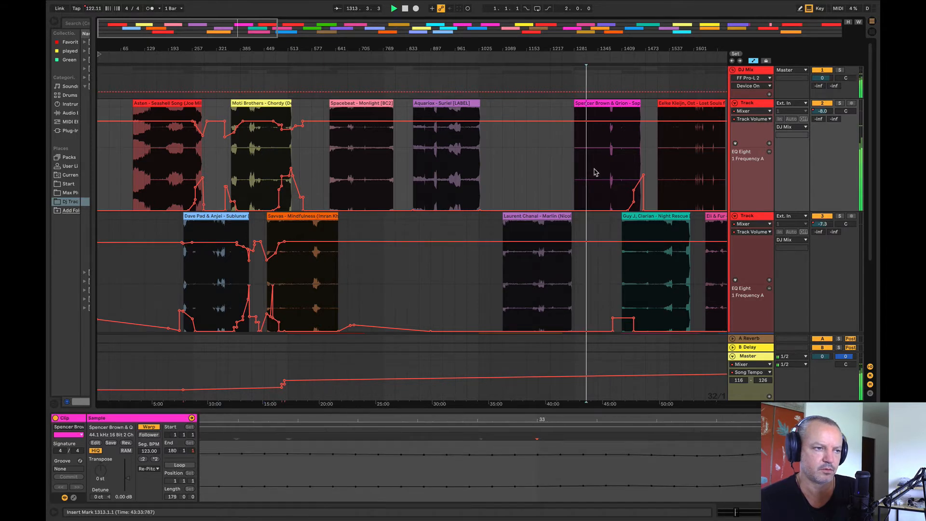
Step: Play Chordy from bar 481 and Mindfulness from bars 513 and 545, and return the playback position to Sapporo at bar 1313
left_click(282, 159)
key("space")
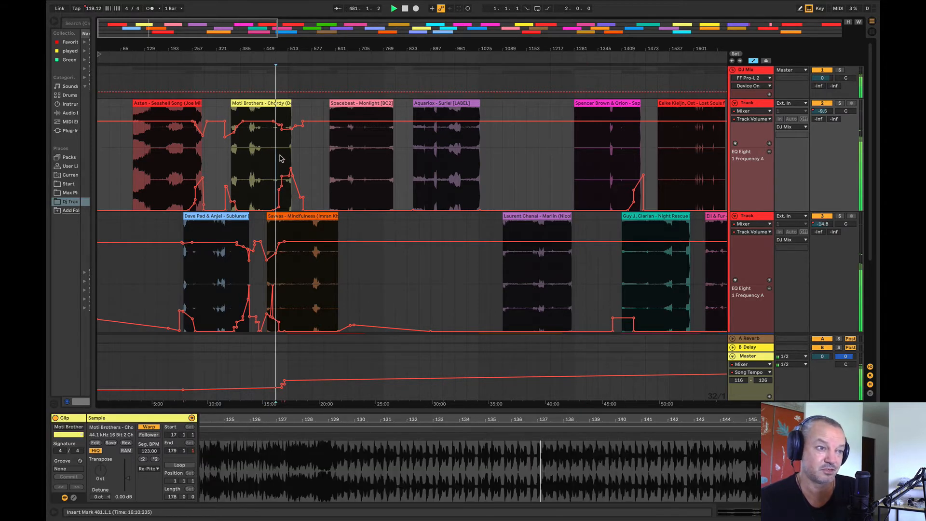
left_click(282, 275)
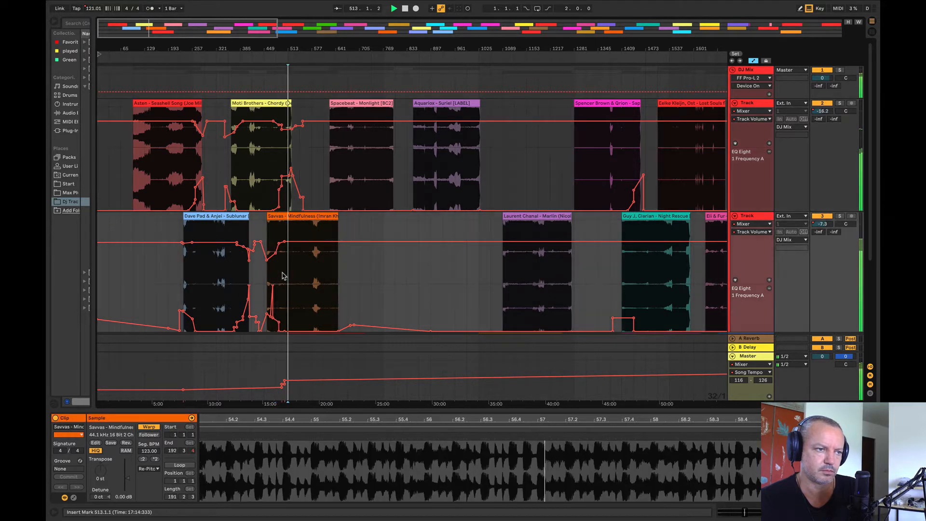
left_click(299, 265)
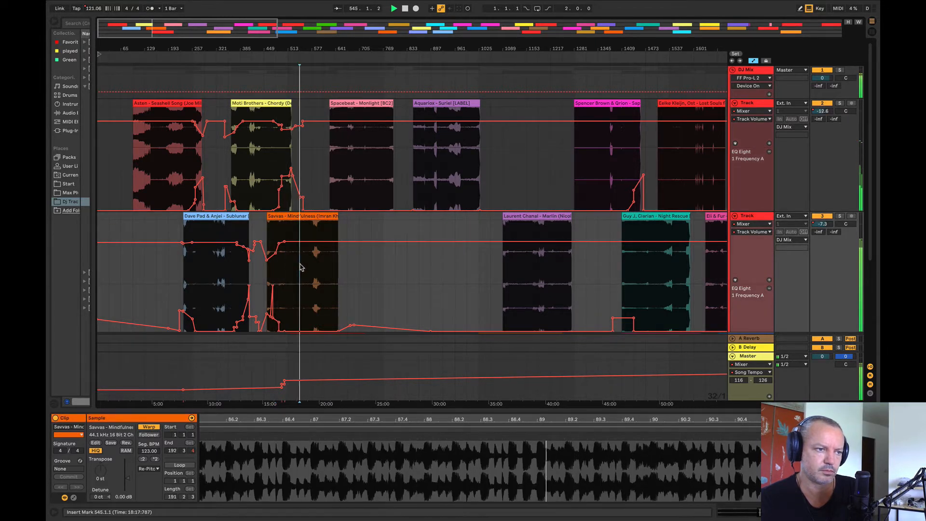
key("space")
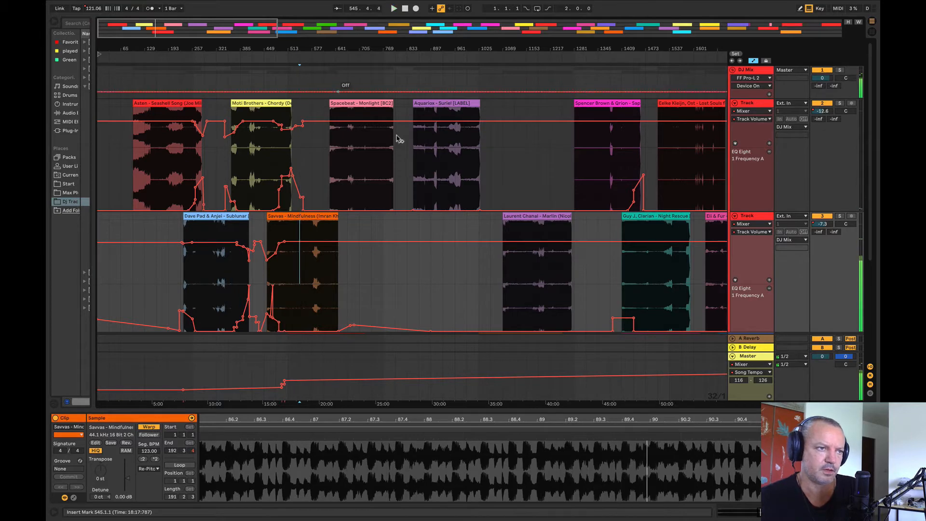
left_click(591, 169)
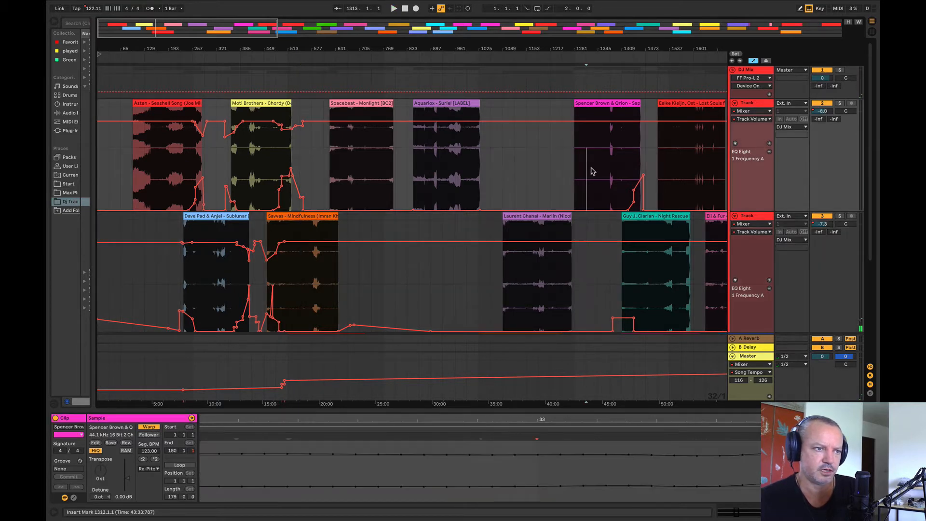
Step: Play Sapporo from bar 1345 and Mindfulness from bar 545, and move Monlight between Suriel and Sapporo
left_click(598, 169)
left_click(300, 270)
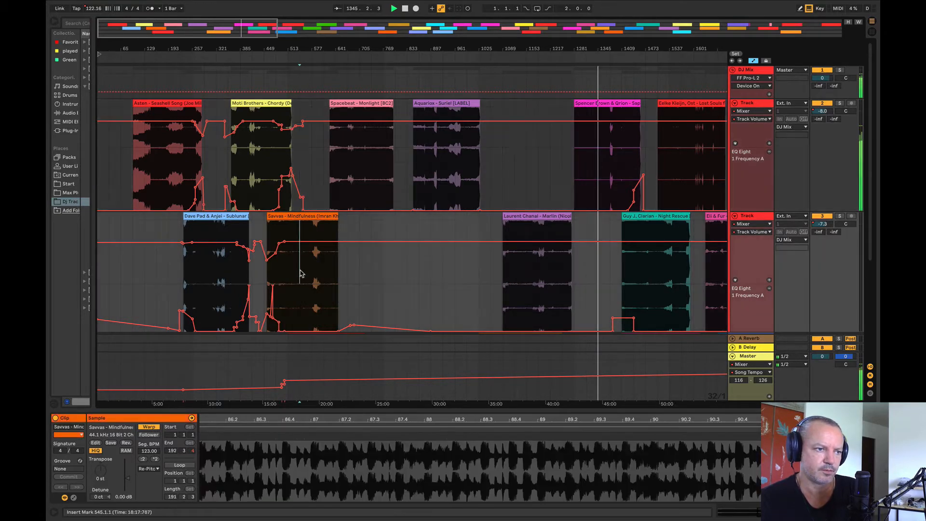
left_click(354, 109)
left_click_drag(352, 106, 518, 132)
Step: Compare Sapporo from bar 1313, Night Rescue from bars 1441 and 1505, and Suriel from bar 929
left_click(589, 164)
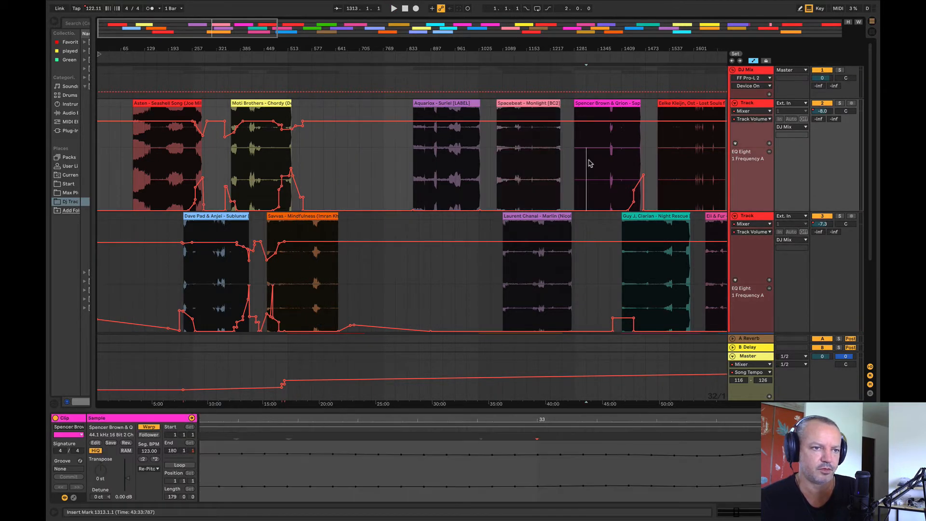
left_click(630, 279)
key("space")
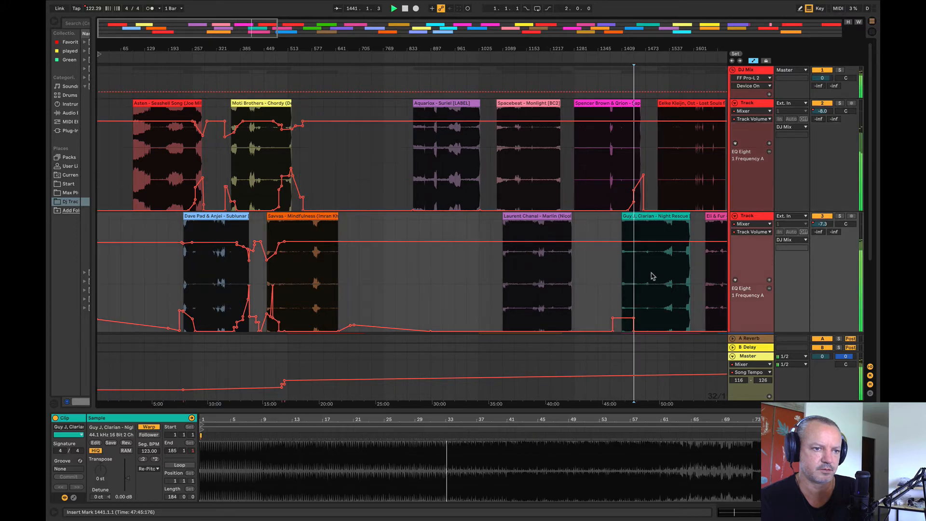
left_click(657, 276)
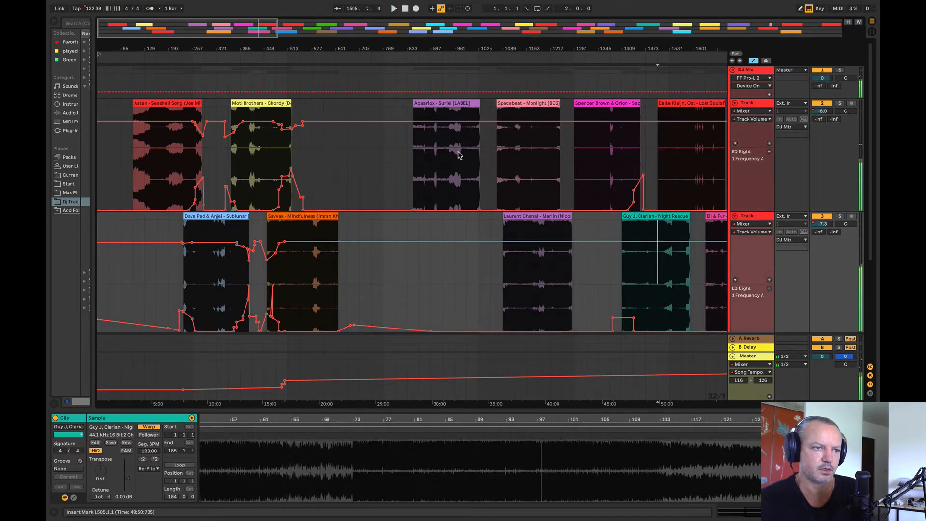
left_click(443, 155)
key("space")
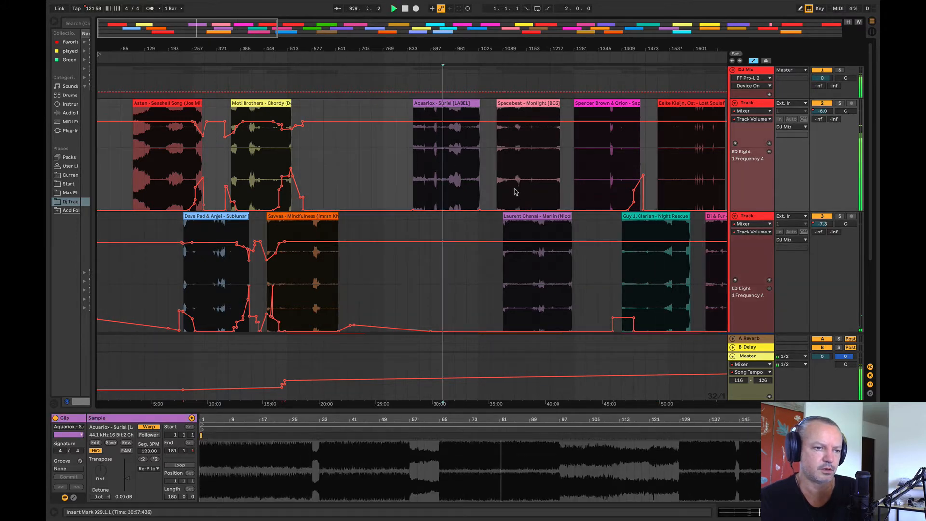
Step: Shift Suriel earlier to about bar 769 and Monlight to bar 1009
left_click_drag(452, 103, 422, 112)
key("space")
left_click_drag(510, 103, 486, 104)
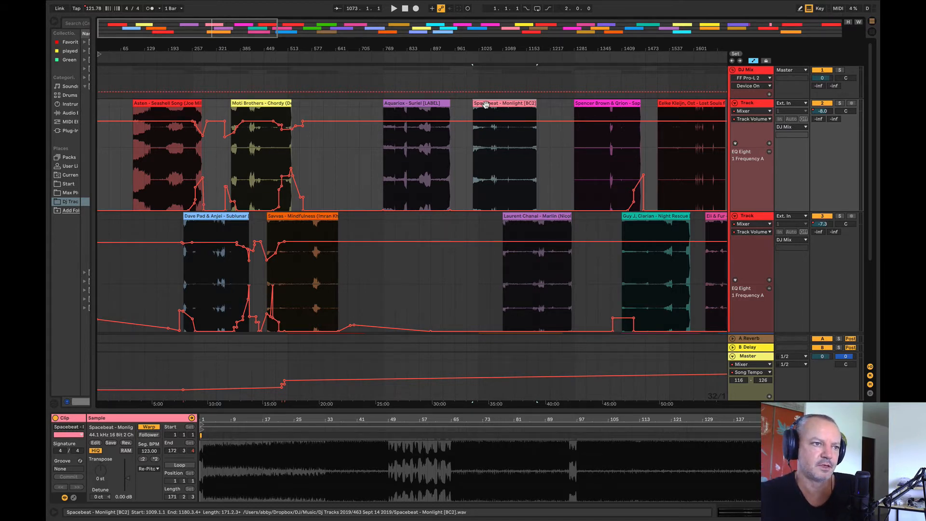
Step: Compare Marlin from bar 1249 and Sapporo from bar 1313 with Mindfulness from bar 609
left_click(559, 295)
key("space")
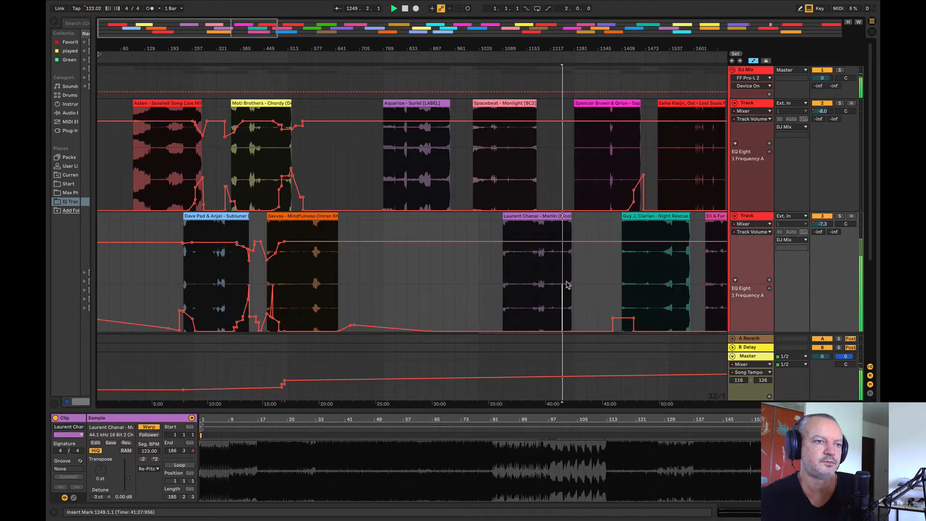
left_click(593, 172)
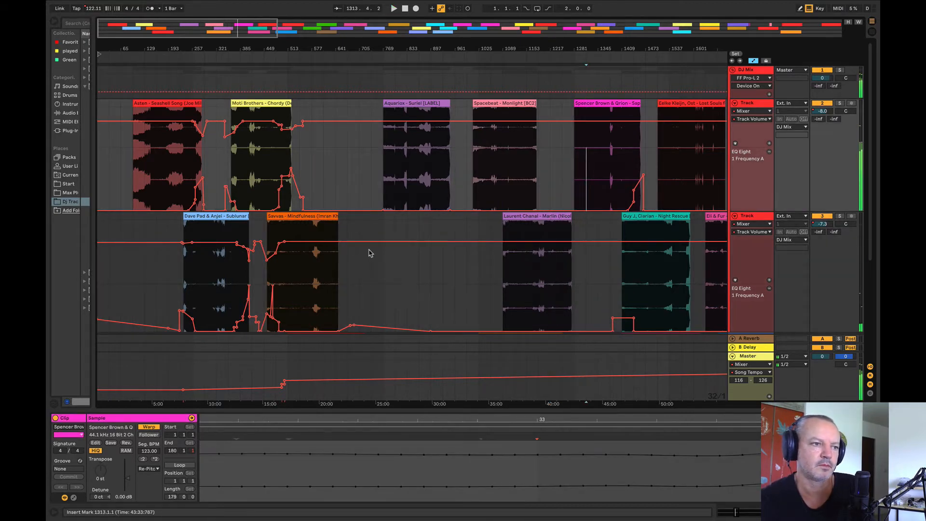
left_click(323, 265)
key("space")
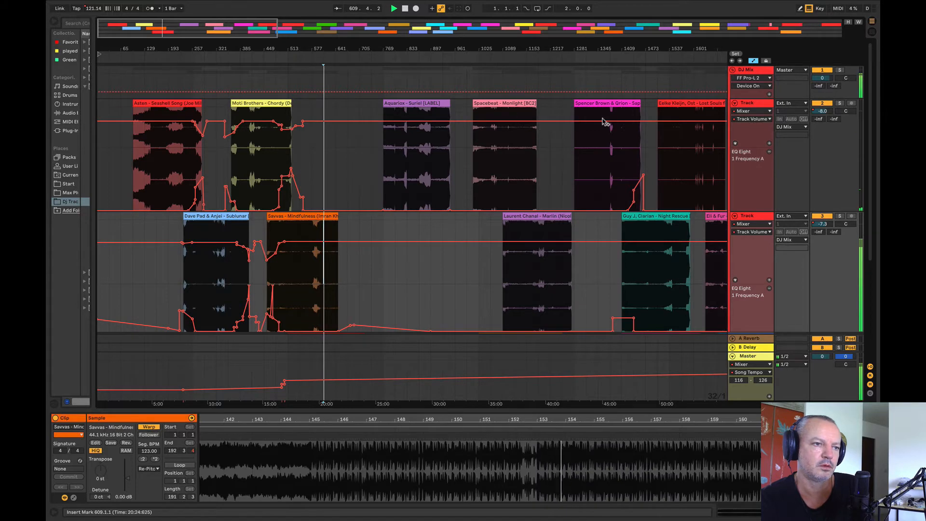
Step: Move Suriel to bar 801 and place Sapporo at bar 609, overlapping the end of Mindfulness
left_click_drag(435, 109, 448, 108)
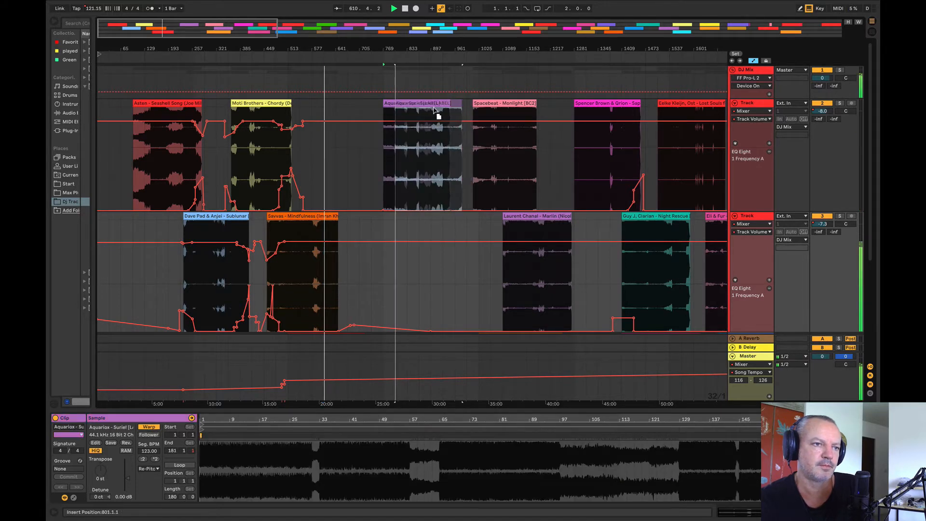
left_click_drag(598, 105, 351, 145)
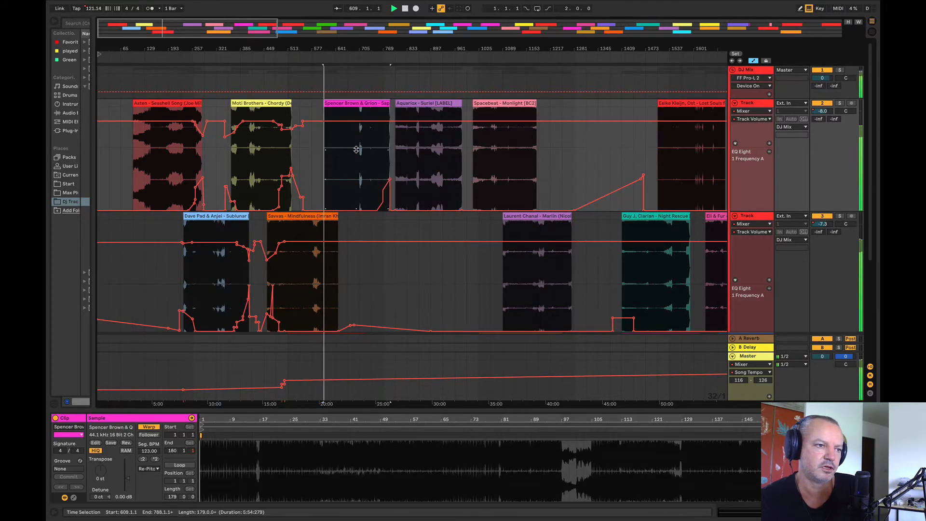
Step: Stop playback and move Sapporo away from Mindfulness to bar 1249, between Monlight and Lost Souls
left_click_drag(324, 47, 267, 46)
key("space")
left_click_drag(279, 104, 504, 116)
Step: Compare Night Rescue from bar 1473 with Sublunar from bar 321 and Seashell Song from bar 161
left_click(569, 246)
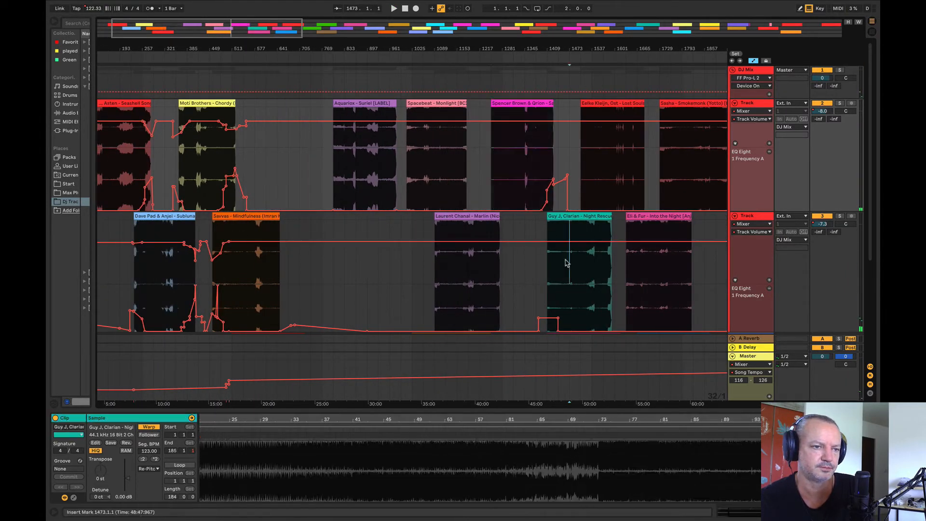
key("space")
left_click(164, 276)
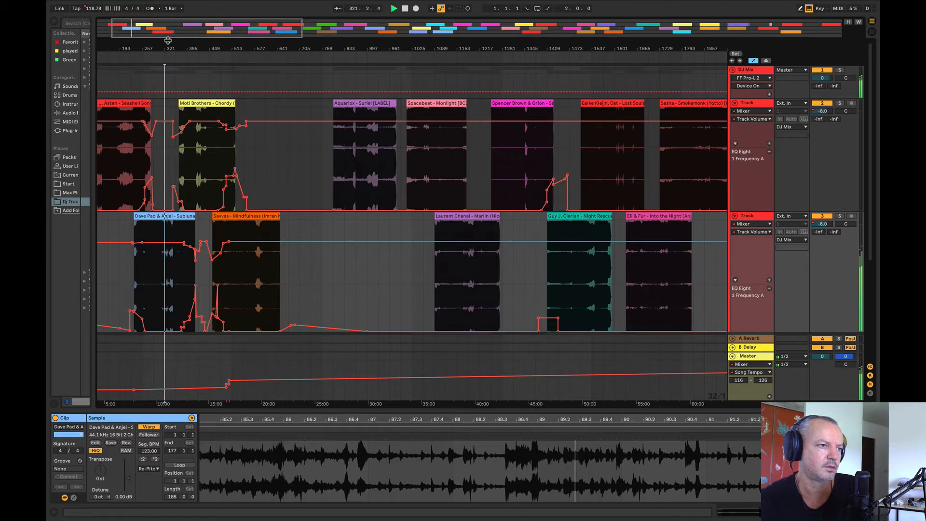
left_click_drag(168, 41, 154, 41)
left_click(155, 188)
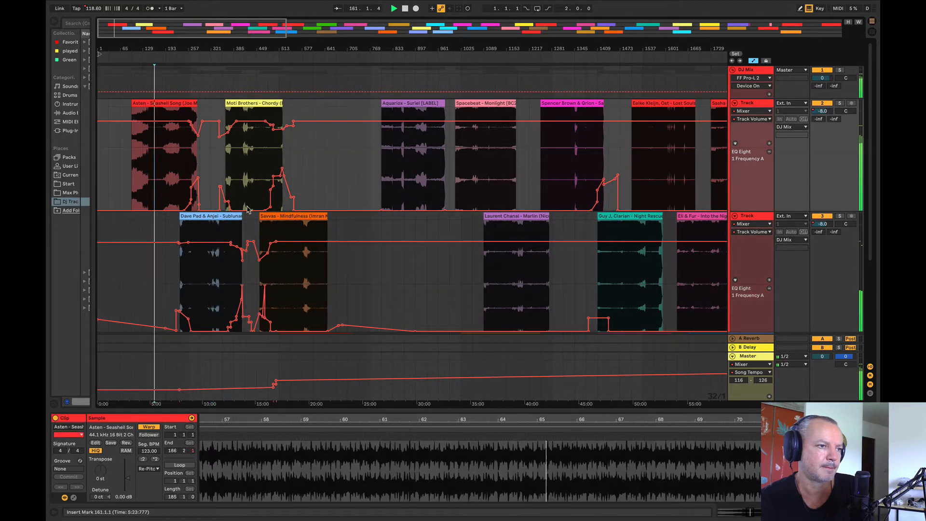
Step: Compare Mindfulness from bar 641 and Chordy from bar 449 with Sapporo from bar 1313
left_click(323, 267)
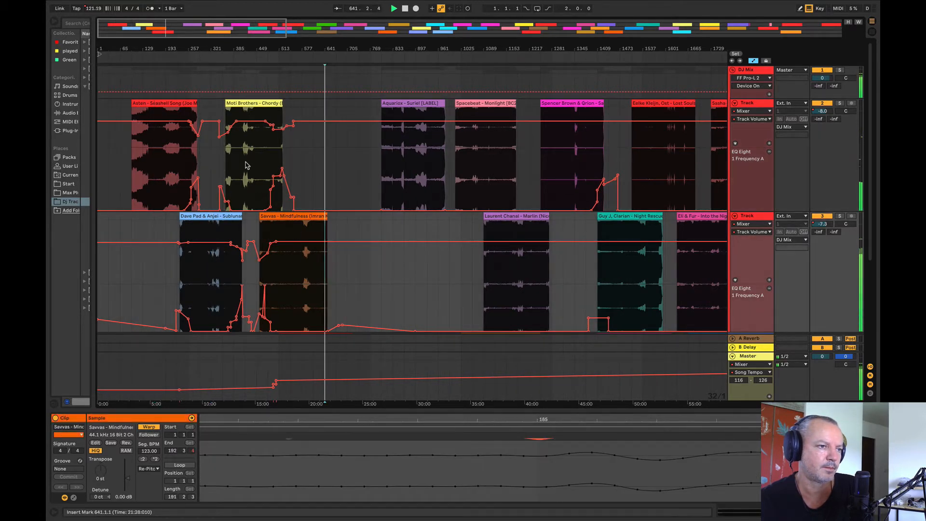
left_click(257, 167)
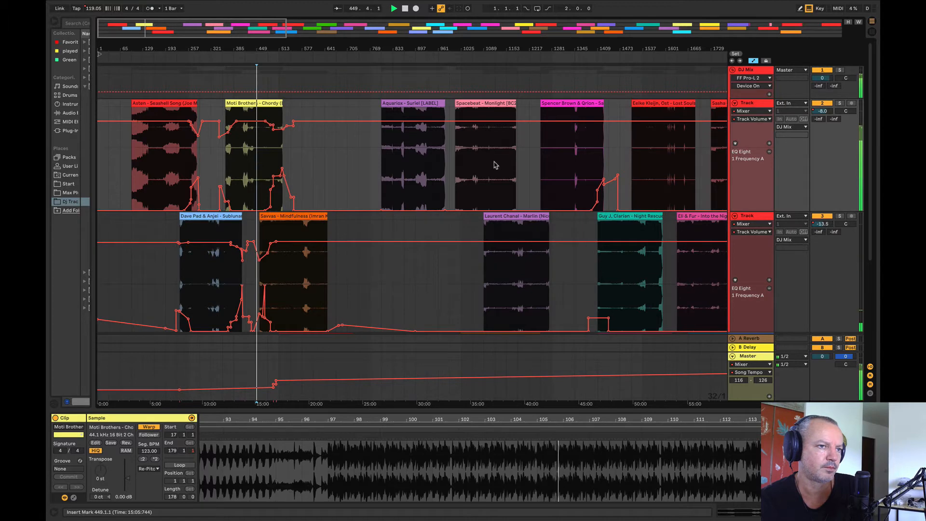
left_click(545, 159)
left_click(558, 159)
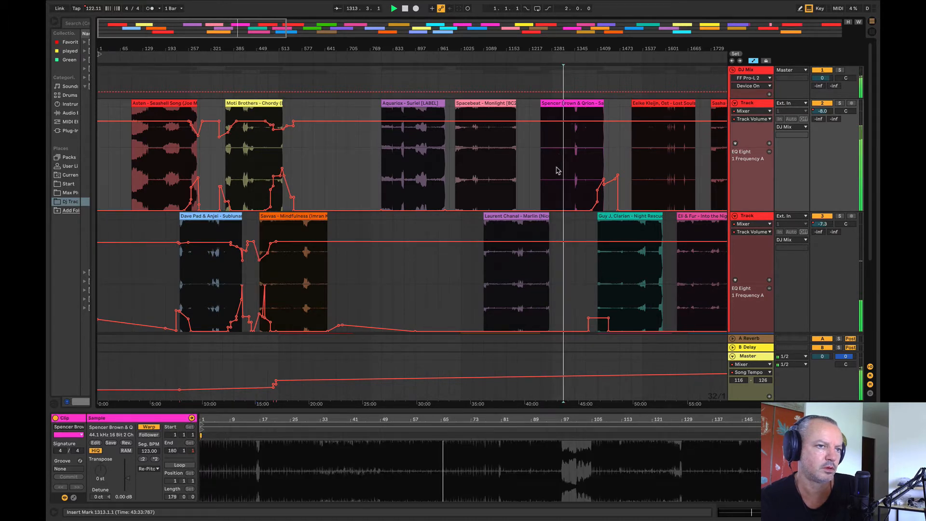
Step: Play Night Rescue from bar 1457 and a section of Suriel, and compare them with Mindfulness from bar 609
left_click_drag(564, 58, 440, 57)
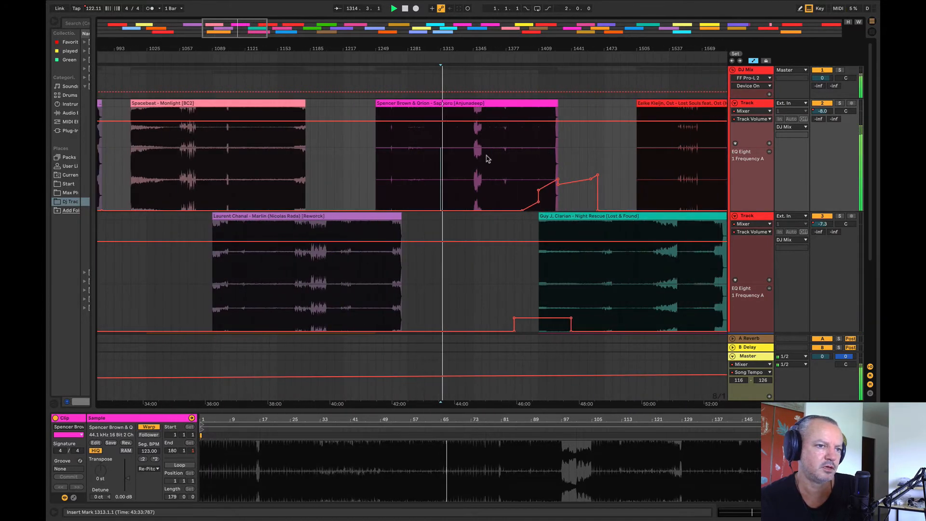
left_click(587, 291)
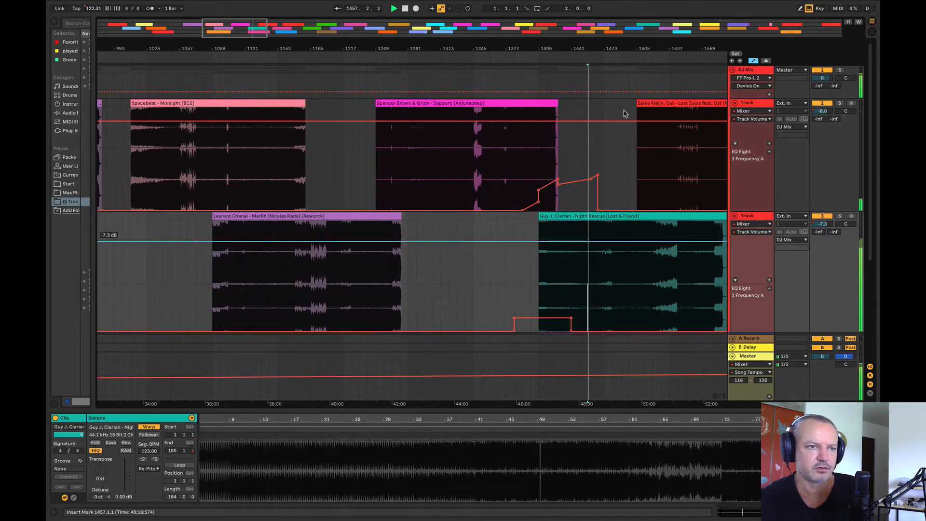
left_click_drag(626, 55, 585, 49)
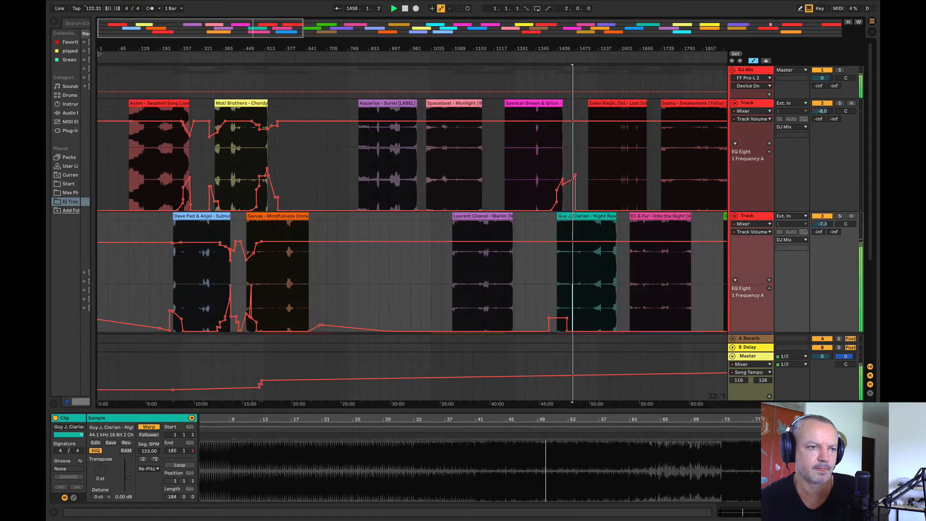
left_click(379, 163)
left_click(296, 266)
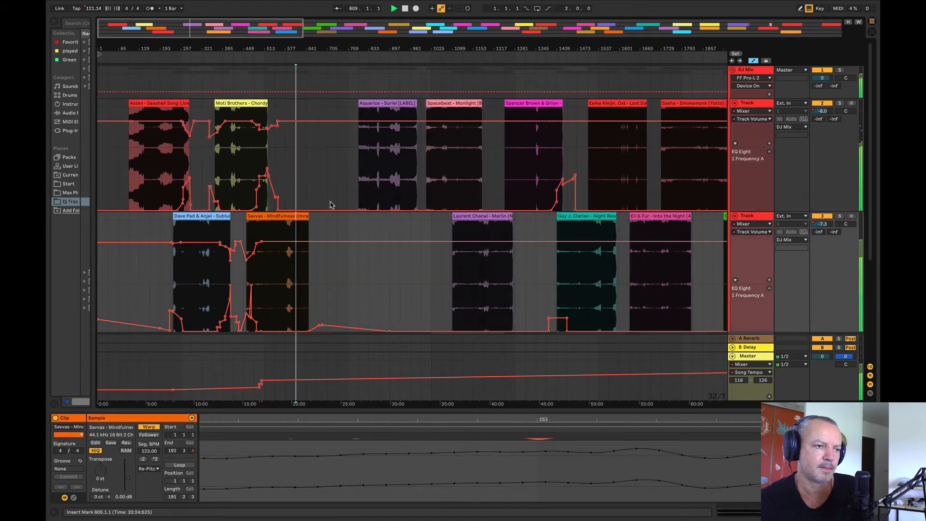
Step: Play Monlight from bars 1025 and 1089, and shift Marlin to bar 1153
left_click_drag(308, 45, 308, 54)
left_click(460, 170)
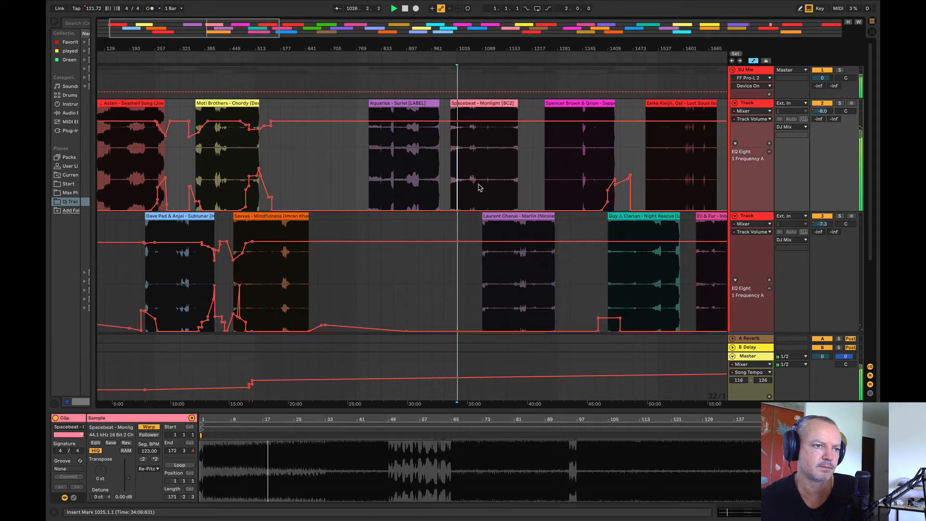
left_click(472, 180)
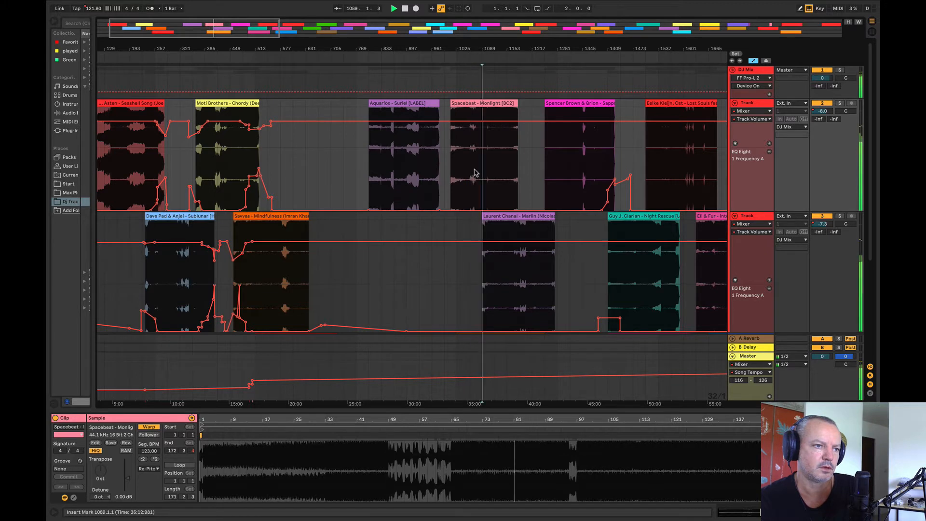
left_click_drag(501, 227, 530, 225)
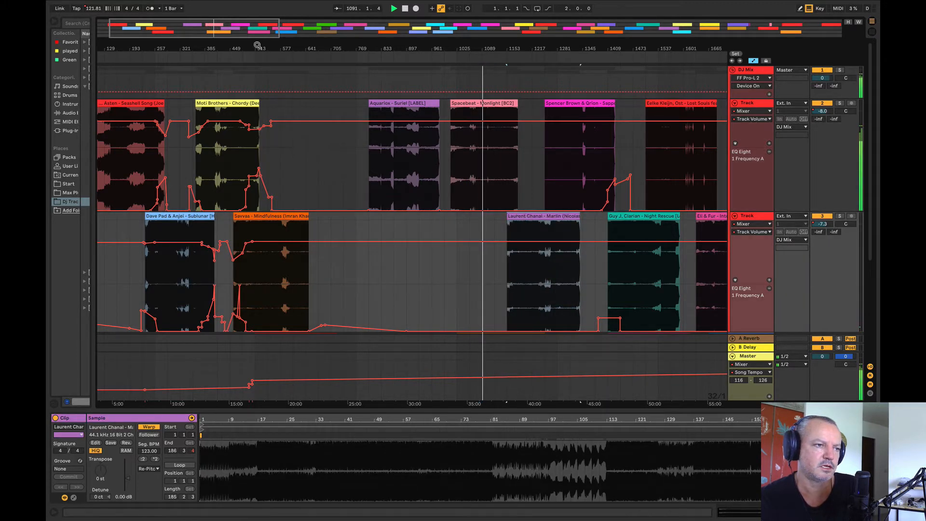
key("space")
Step: Compare two sections of Mindfulness, including bar 529, with Sublunar from bar 305
left_click_drag(240, 48, 296, 51)
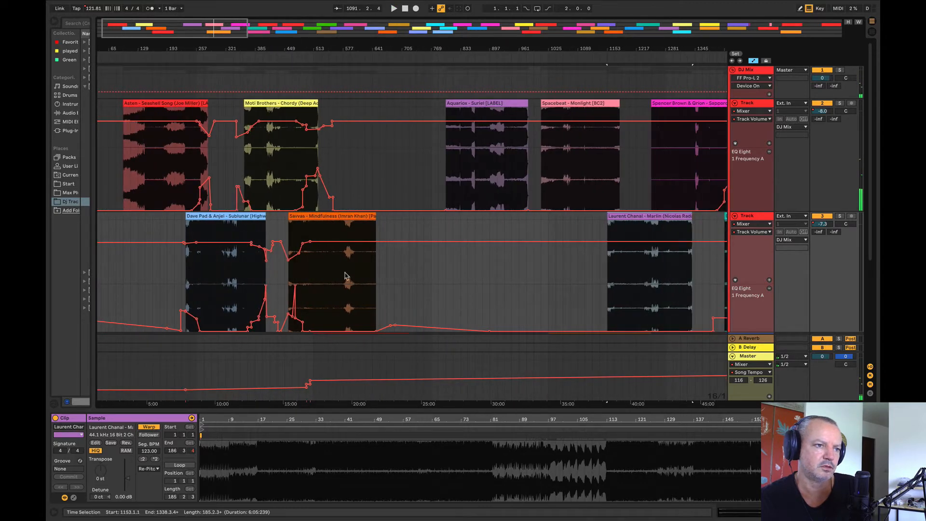
left_click(343, 276)
key("space")
left_click(323, 283)
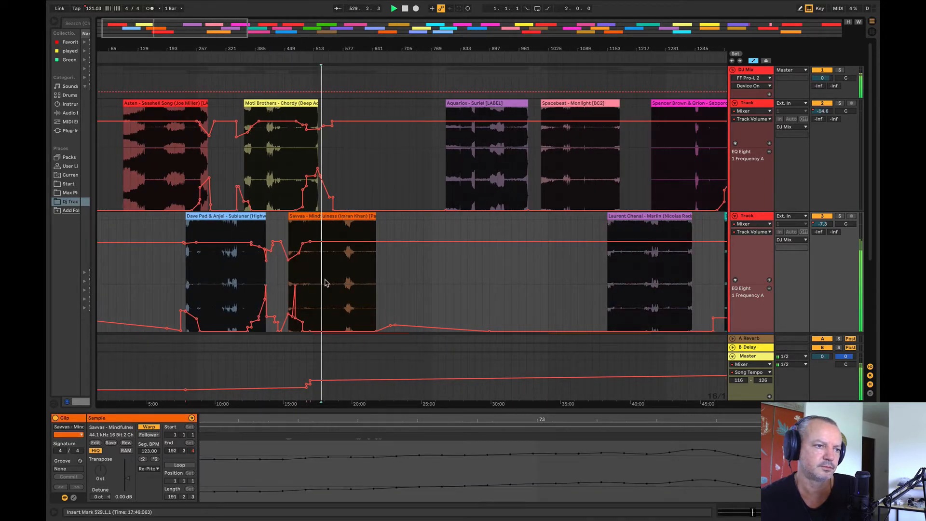
left_click(218, 287)
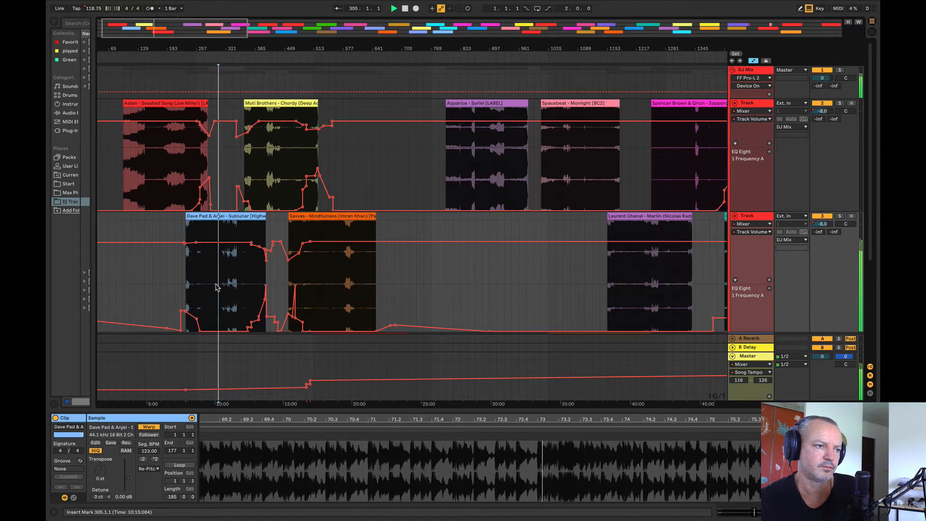
Step: Compare Monlight from bar 1089 with Chordy from bar 449
left_click(577, 148)
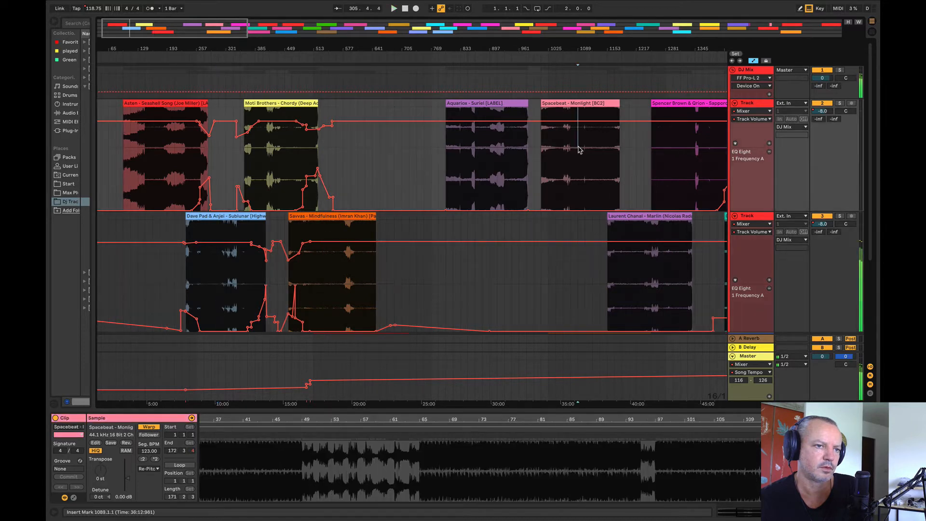
left_click(286, 164)
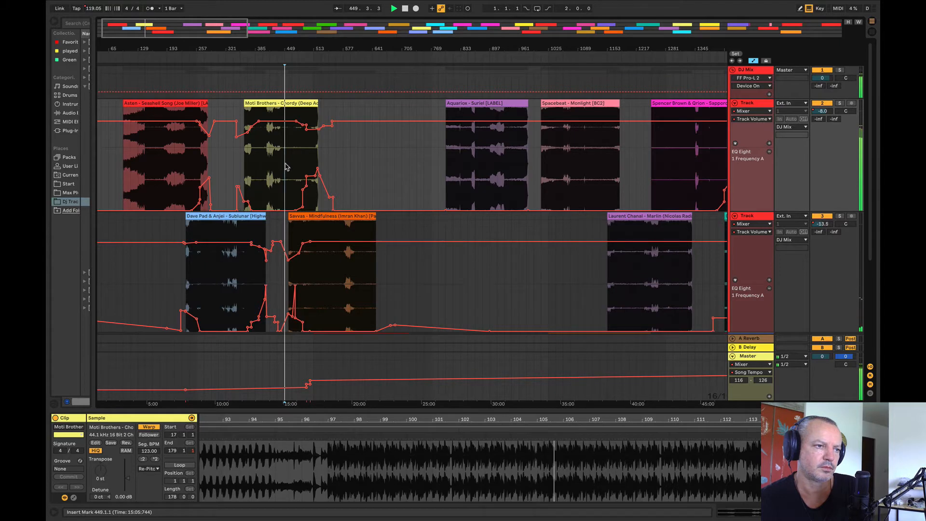
left_click(574, 160)
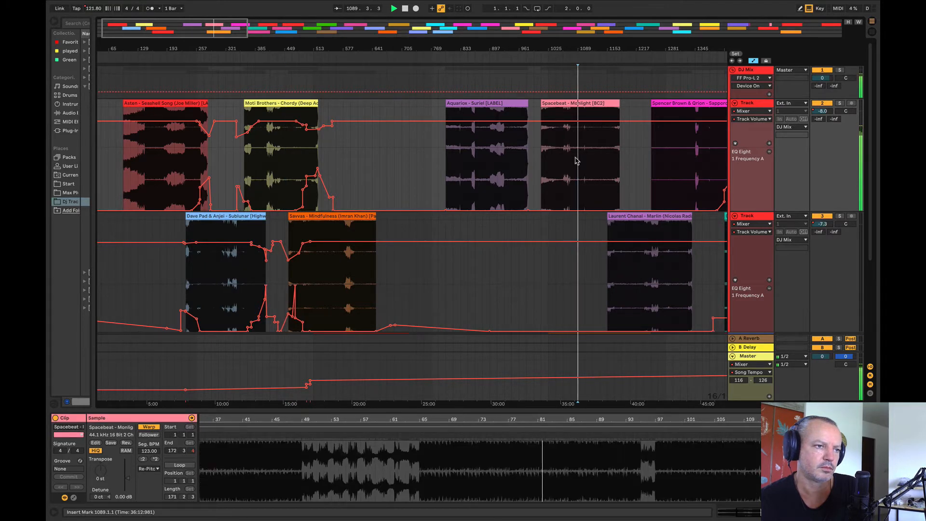
Step: Stop playback, move Mindfulness to bar 881, and put Monlight on the lower track at bar 481 after Chordy
key("space")
left_click_drag(363, 216, 557, 215)
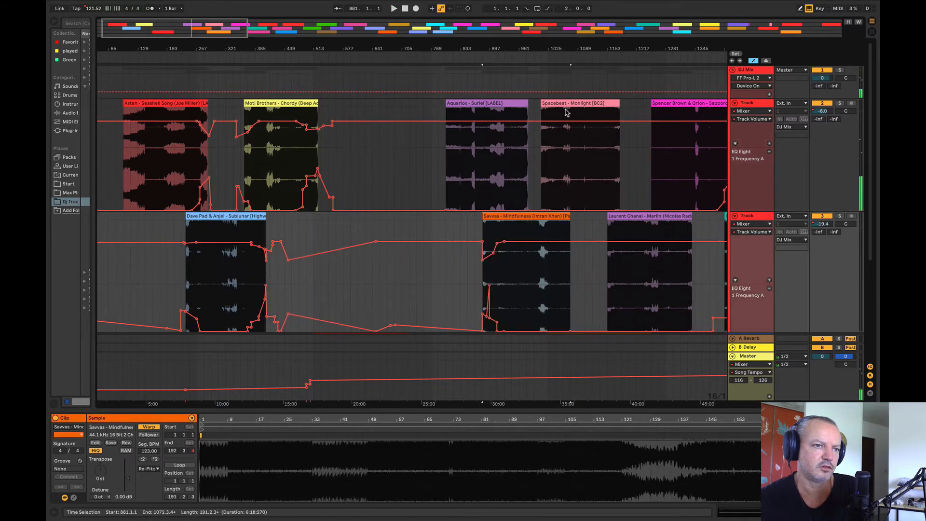
left_click_drag(506, 147, 324, 273)
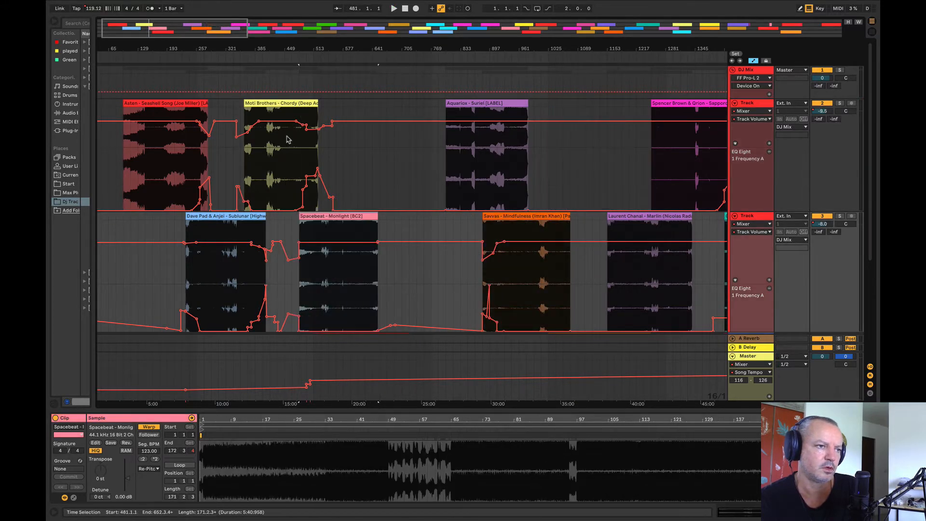
Step: Try clearing the automation envelopes on both tracks between bars 449 and 721, and undo the clearing
left_click_drag(286, 138, 408, 285)
right_click(400, 283)
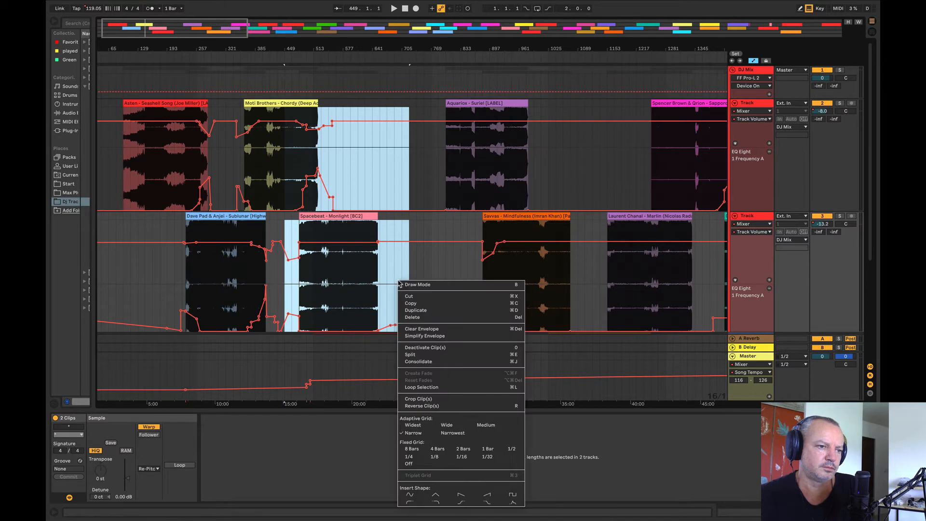
left_click(413, 330)
key("super+z")
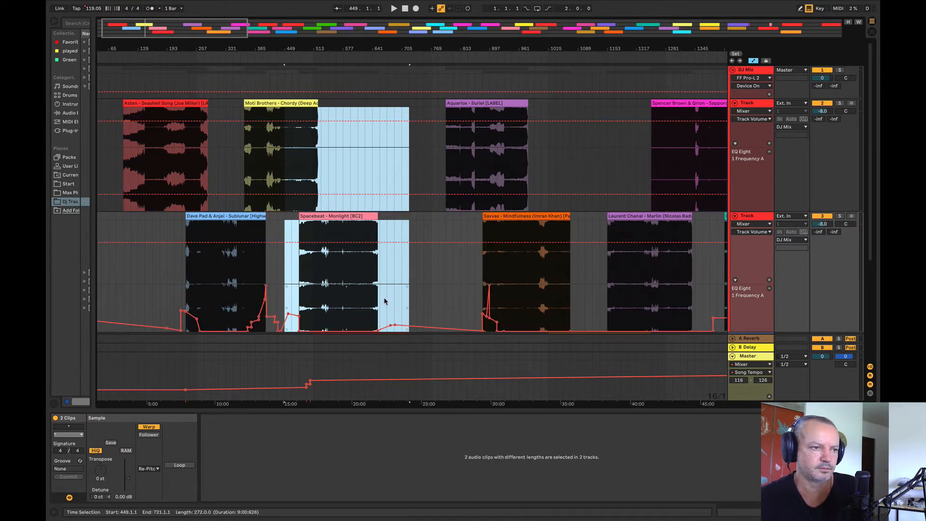
key("super+z")
key("super+z")
key("super+z")
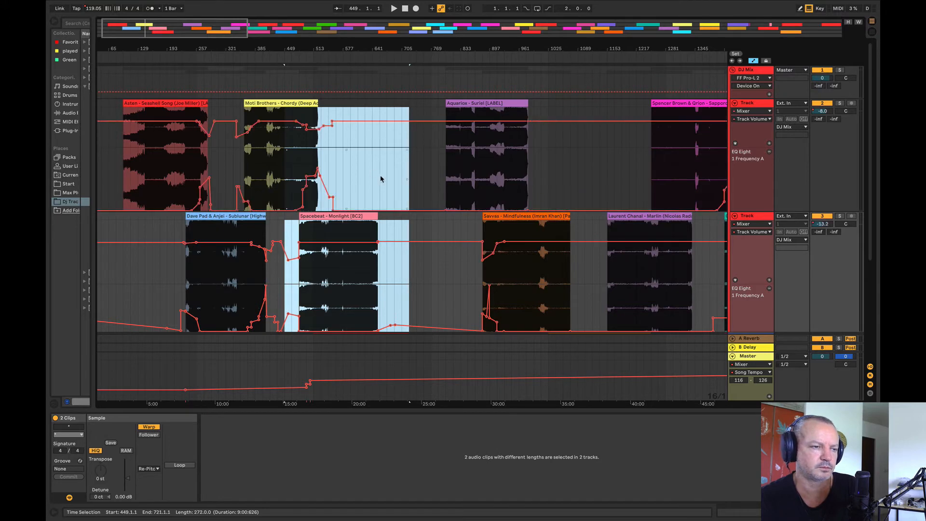
Step: Try clearing the volume and EQ frequency automation between bars 465 and 625 on the upper track and bars 449 and 561 on the lower track
left_click_drag(298, 145, 367, 163)
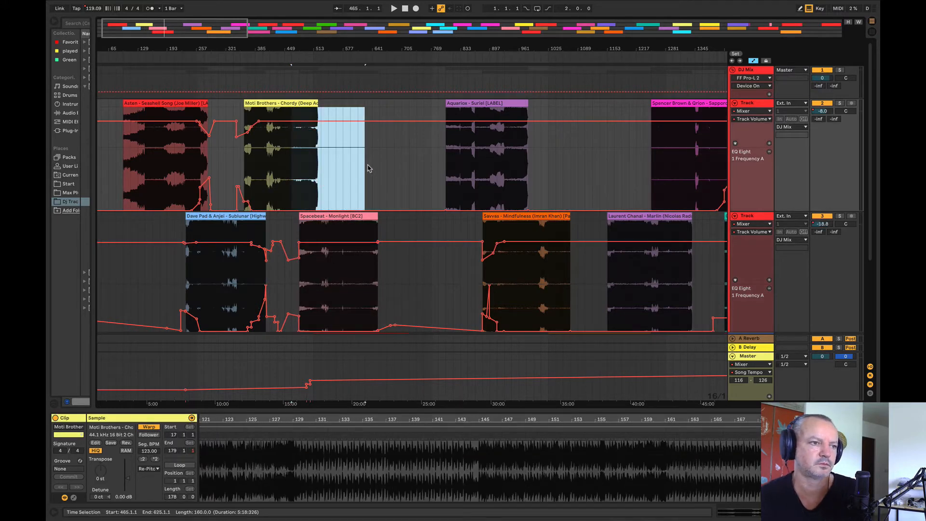
left_click_drag(286, 265, 339, 285)
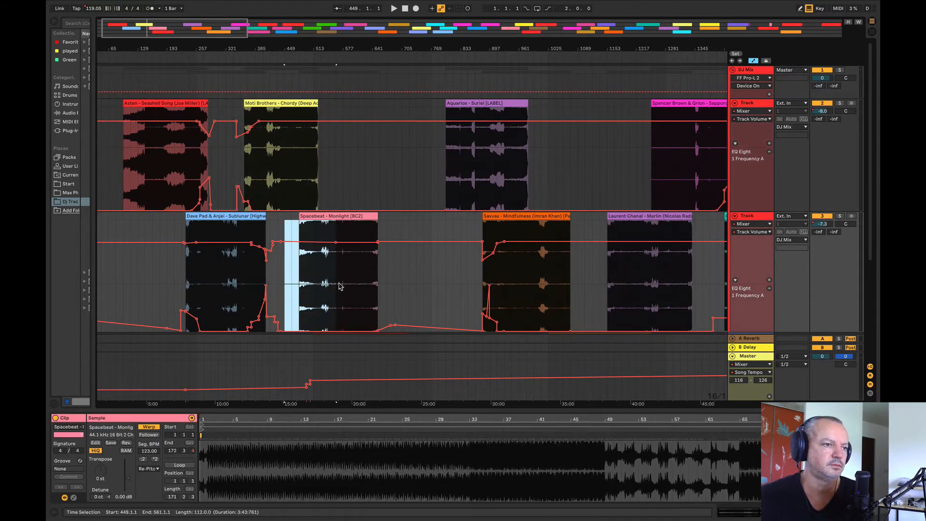
left_click(311, 268)
Step: Try Monlight on the upper track at bar 577 and Sapporo on the lower track at bar 481, overlapping Chordy's ending
key("space")
mouse_move(298, 47)
left_mouse_down()
mouse_move(294, 92)
mouse_move(292, 30)
mouse_move(292, 54)
left_mouse_up()
left_click_drag(240, 215, 275, 180)
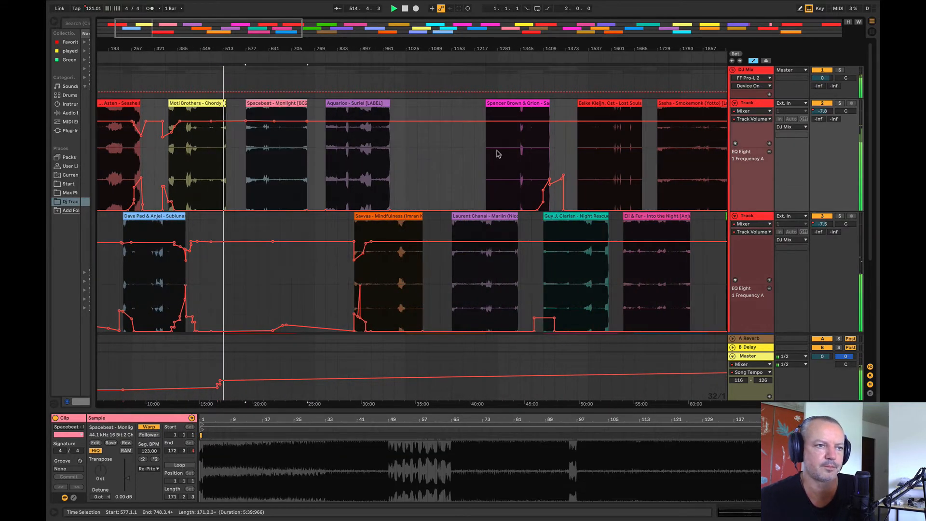
left_click_drag(502, 106, 226, 241)
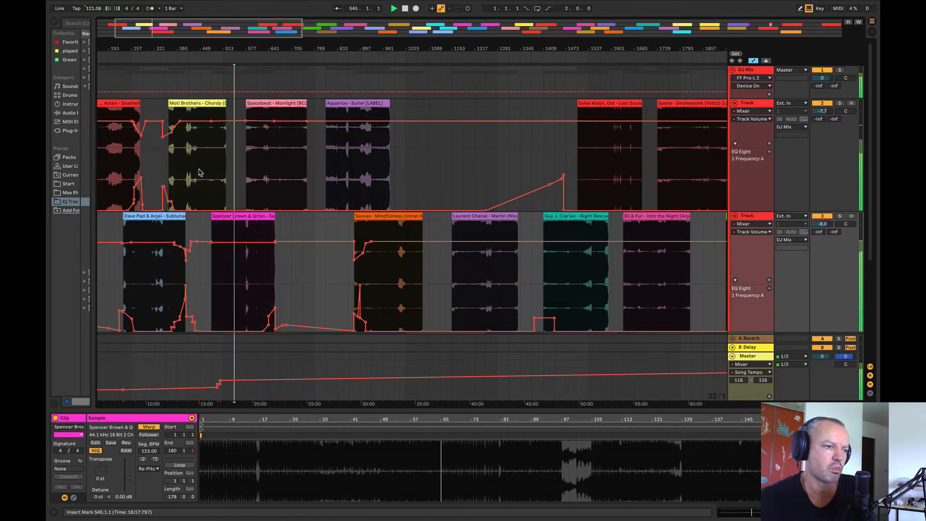
Step: Audition Sapporo against Chordy from bar 497 and return Sapporo to the upper track between Suriel and Lost Souls
left_click_drag(211, 48, 226, 84)
left_click(264, 287)
key("space")
key("space")
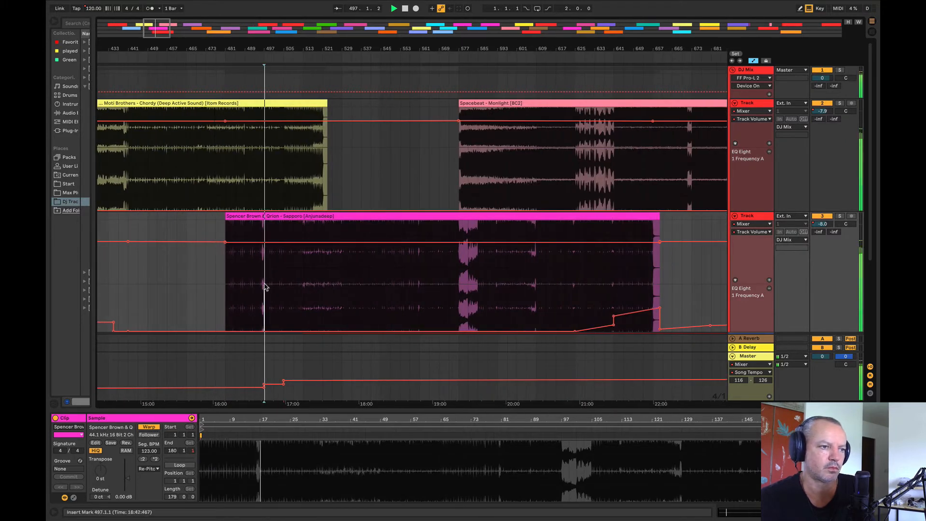
key("space")
left_click_drag(263, 50, 187, 5)
left_click_drag(212, 223, 413, 154)
Step: Audition Monlight from bar 609, move it to the lower track at bar 481, and stop playback
left_click_drag(143, 49, 220, 60)
left_click(317, 159)
key("space")
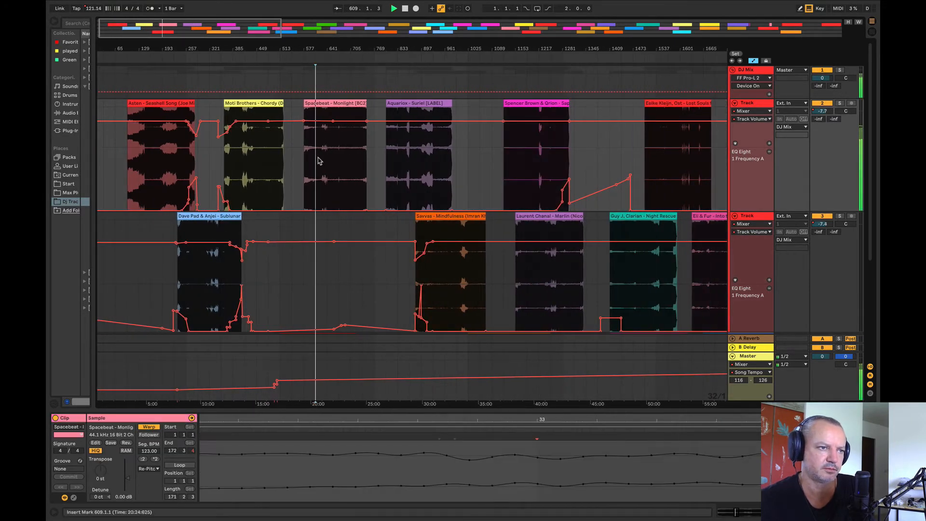
left_click_drag(322, 114, 289, 257)
key("space")
Step: Shift Monlight to start at bar 473 and play its overlap with Chordy from bar 501
left_click_drag(249, 52, 249, 110)
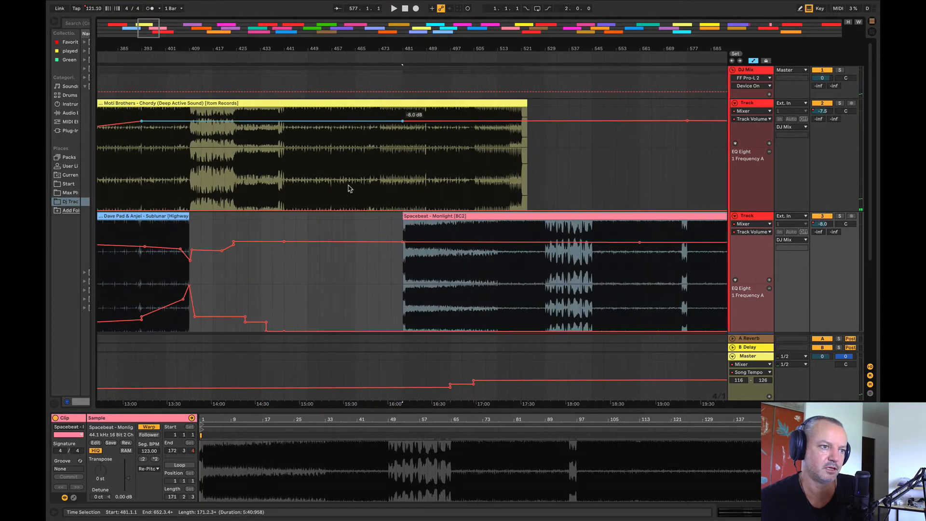
left_click(419, 218)
key("space")
mouse_move(421, 226)
left_mouse_down()
mouse_move(409, 222)
mouse_move(432, 227)
mouse_move(337, 229)
mouse_move(347, 232)
mouse_move(338, 210)
mouse_move(452, 234)
mouse_move(435, 237)
left_mouse_up()
left_click(400, 240)
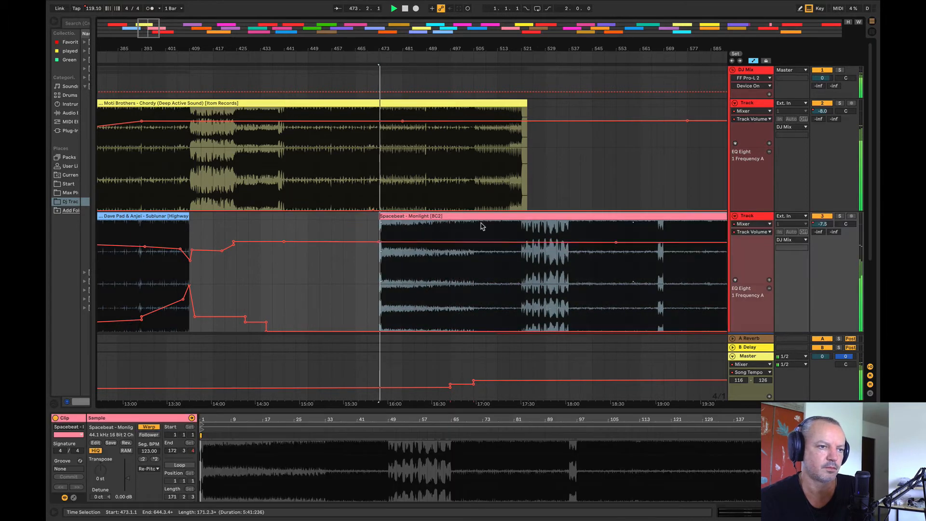
left_click(464, 191)
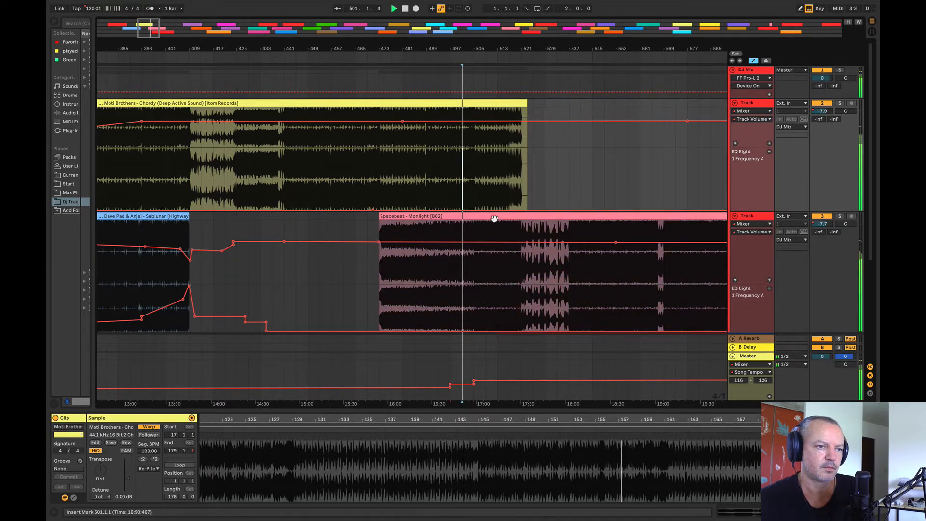
Step: Lower the lower track's volume automation between bars 449 and 505, beneath Monlight's intro
left_click_drag(474, 242, 248, 269)
left_click_drag(472, 267, 308, 253)
left_click_drag(409, 250, 413, 263)
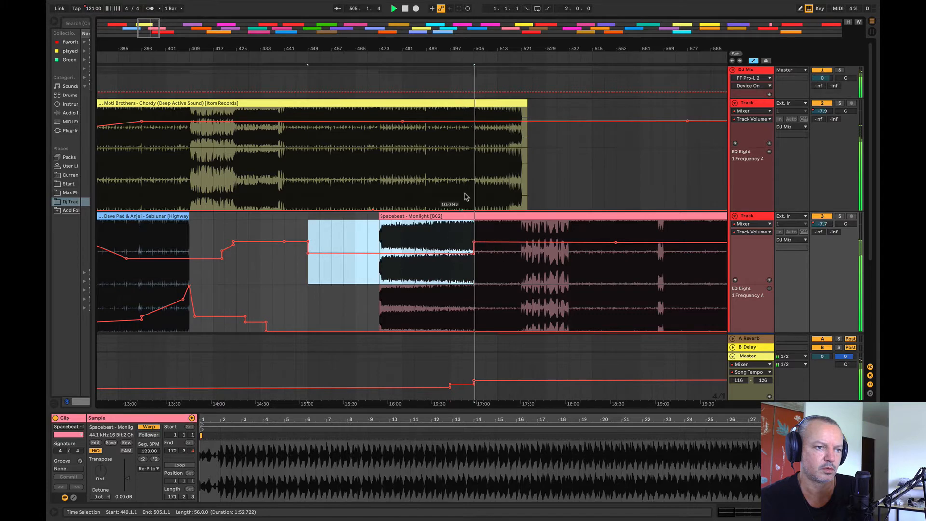
Step: Raise the EQ Eight frequency automation on the upper track from bar 505 and on the lower track between bars 449 and 505
left_click_drag(478, 188, 569, 197)
left_click_drag(474, 313, 309, 298)
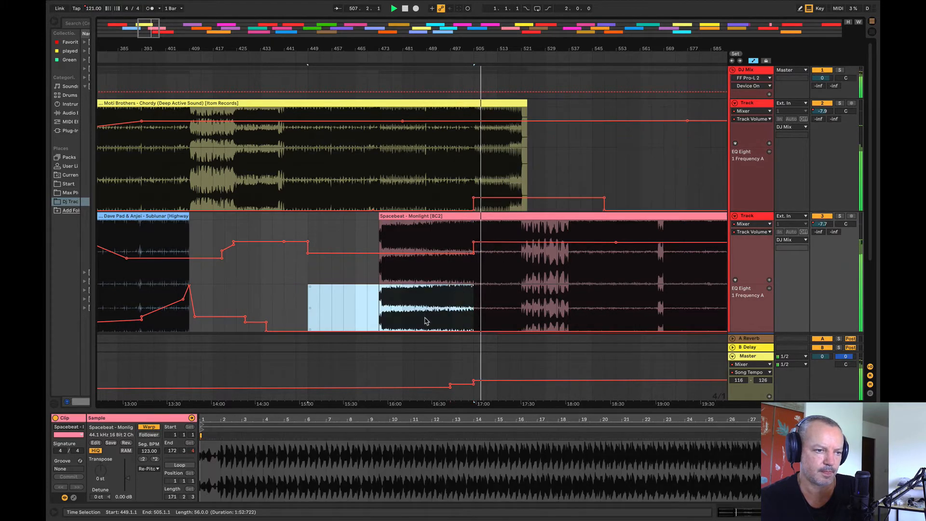
left_click_drag(458, 329, 458, 313)
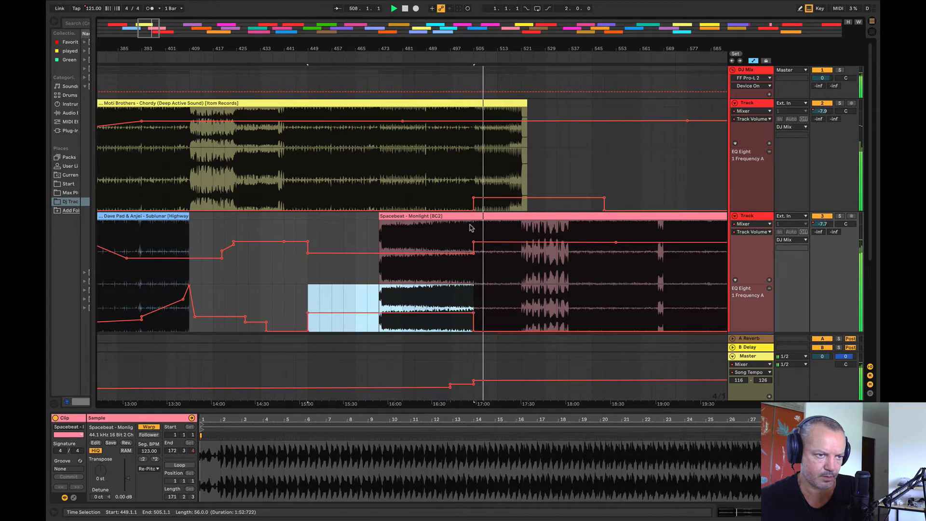
Step: Play the transition from bar 493 and delete the master Song Tempo breakpoints around bars 497 and 505
left_click(441, 178)
key("space")
key("space")
left_click(451, 384)
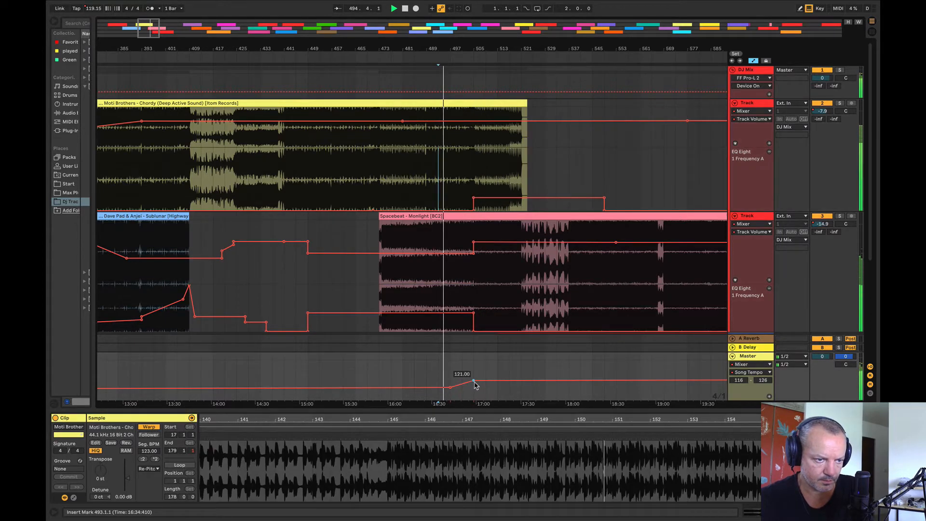
left_click(473, 381)
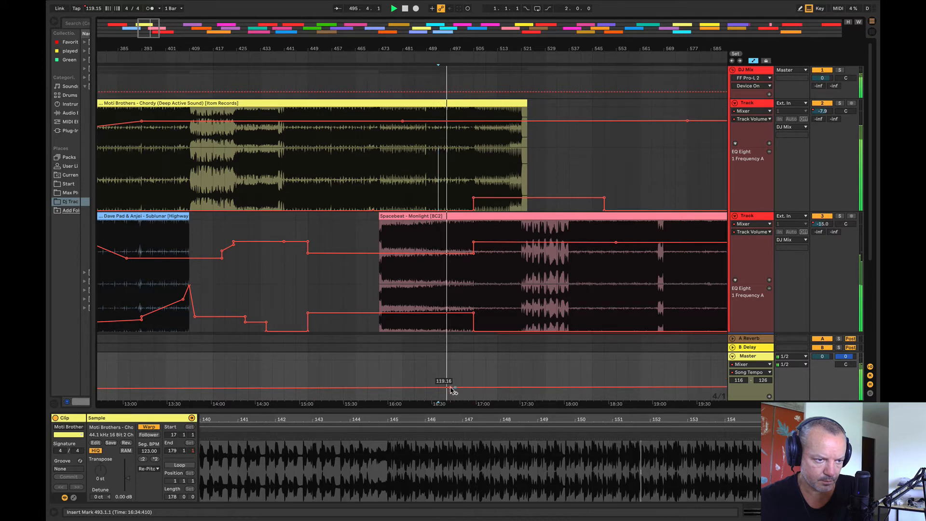
left_click_drag(469, 51, 281, 16)
left_click_drag(283, 52, 354, 52)
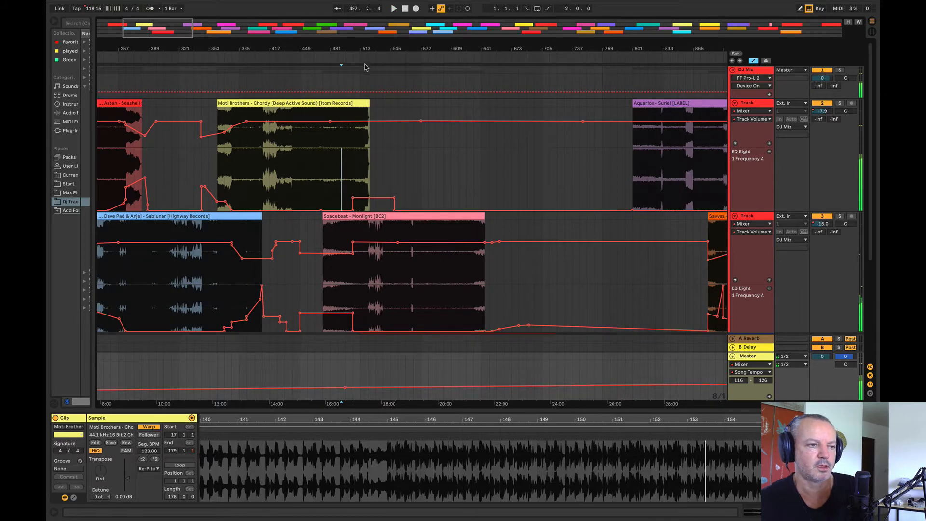
Step: Undo the tempo, automation and clip-position edits until Mindfulness starts at bar 449 on the lower track again
key("super+z")
key("super+z")
key("super+z")
key("super+z")
key("super+z")
key("super+z")
key("super+z")
key("super+z")
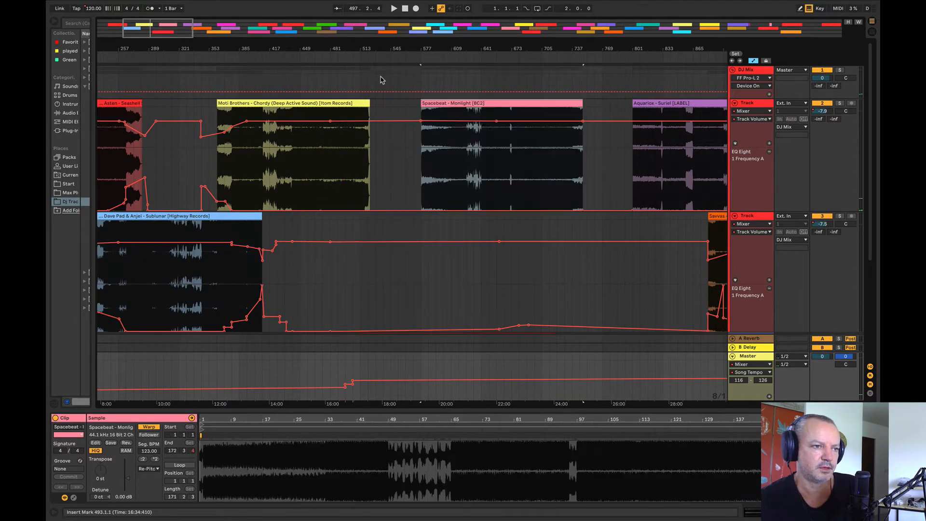
key("super+z")
key("super+z")
key("super+z")
key("super+z")
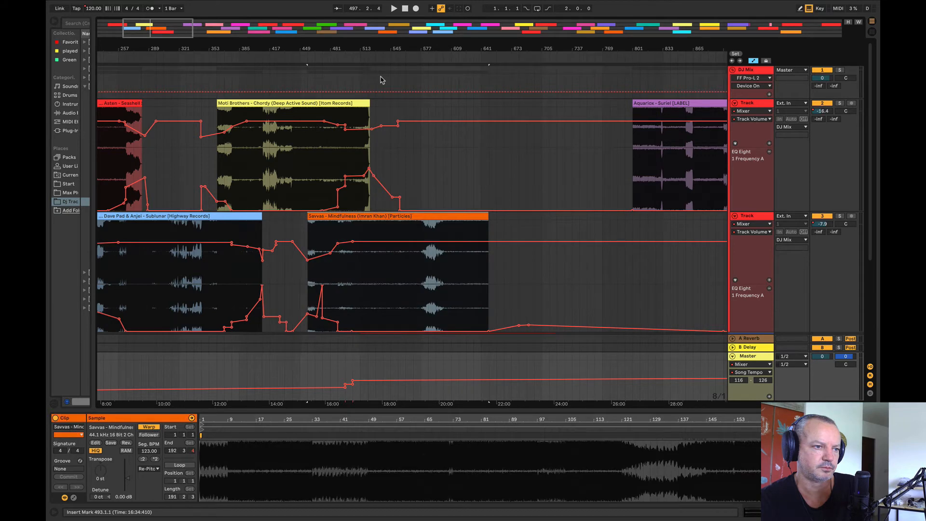
Step: Audition the Chordy to Mindfulness blend around bar 505 and compare it with Monlight from bar 1089
left_click(352, 138)
key("space")
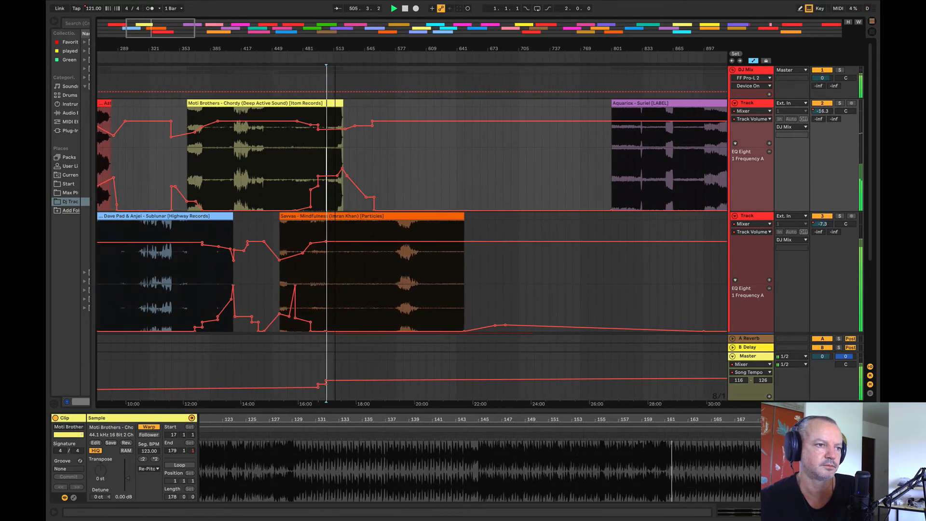
left_click_drag(326, 49, 230, 29)
left_click(423, 169)
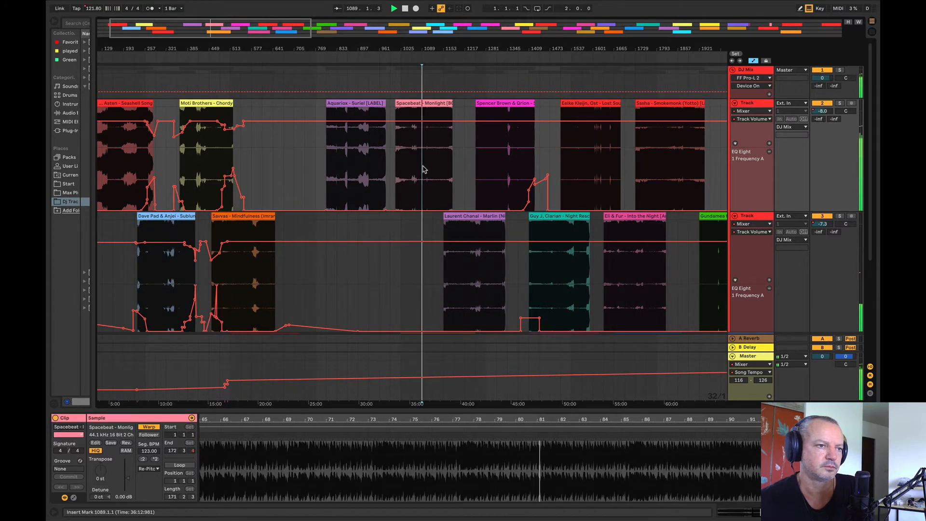
left_click(428, 170)
key("space")
key("space")
key("space")
Step: Park Monlight on a spare track below at bar 241, and put Magic Wand on the second mix track at bar 961
left_click_drag(416, 109, 161, 355)
scroll(301, 286, "up", 10)
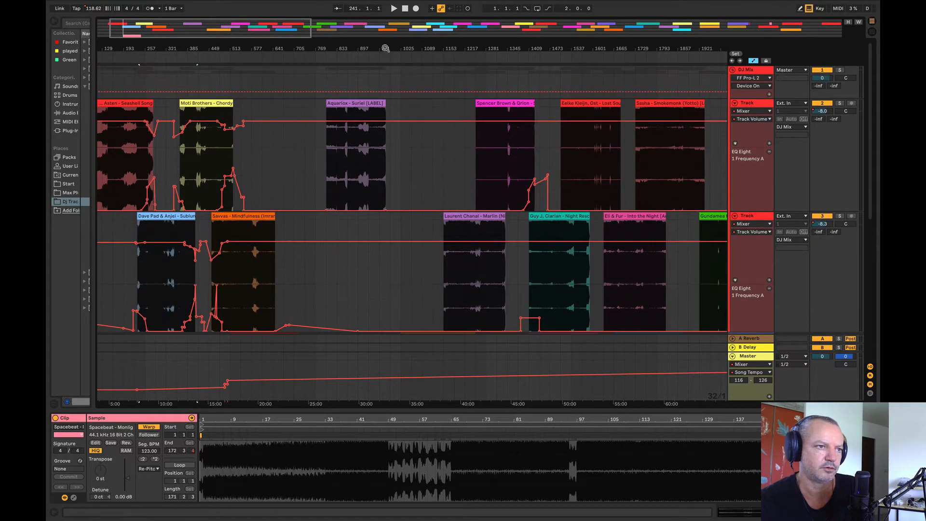
left_click_drag(386, 48, 336, 39)
scroll(339, 308, "down", 2)
left_click_drag(369, 322, 337, 258)
Step: Move Suriel to bar 929 while auditioning Magic Wand from bar 993, Sapporo from bar 1345 and Night Rescue from bar 1473
key("space")
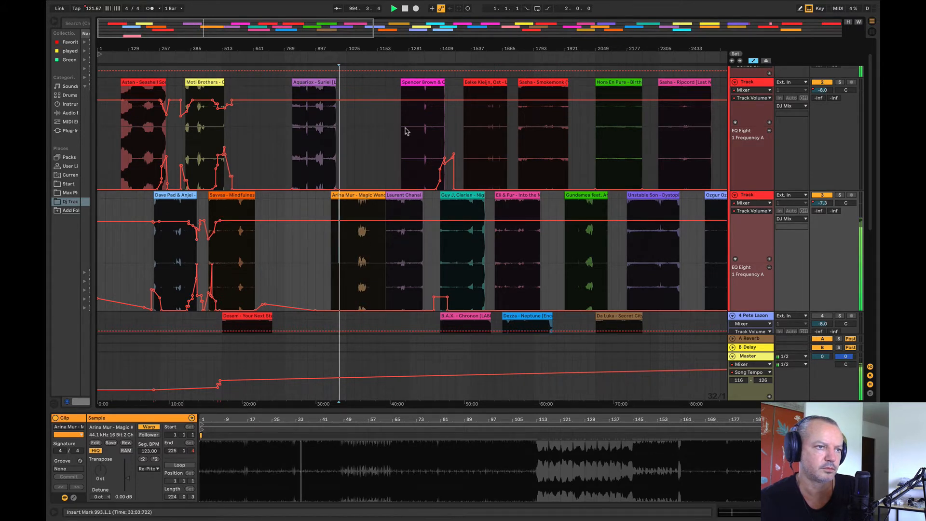
left_click(425, 131)
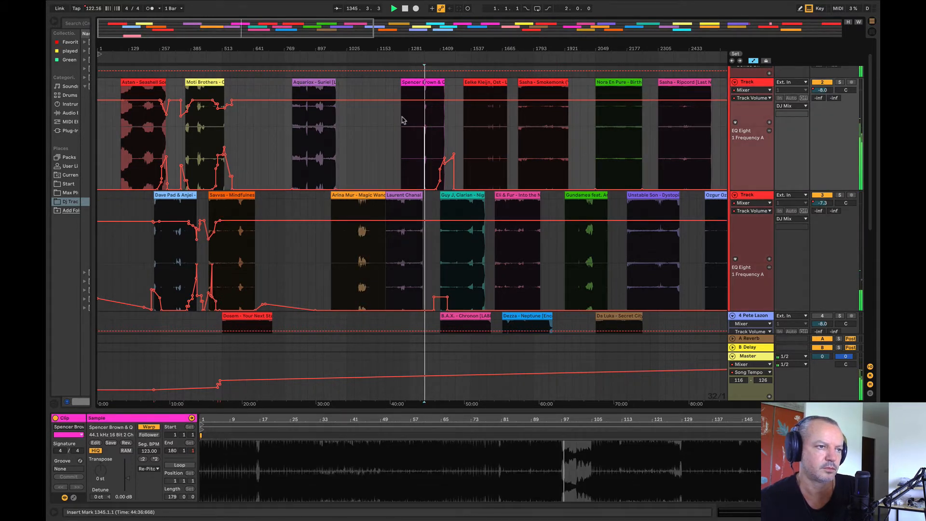
left_click_drag(308, 82, 340, 82)
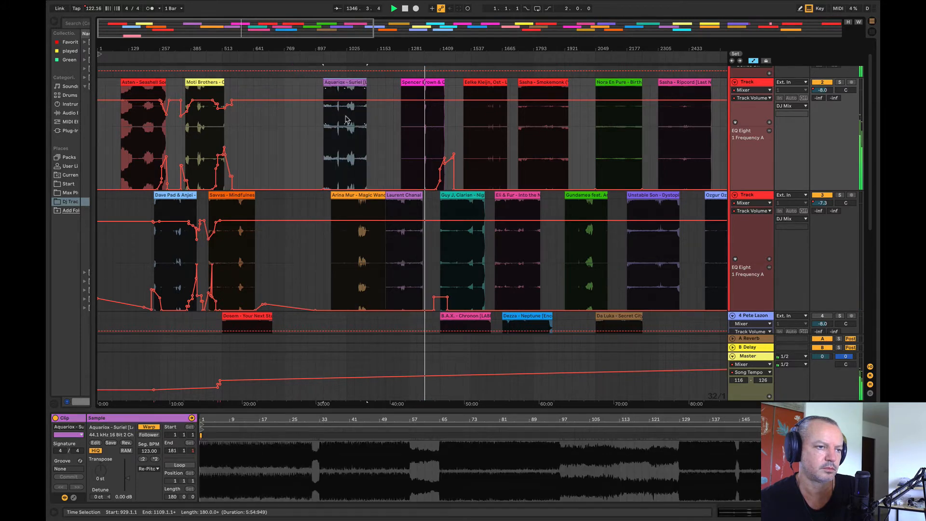
left_click(453, 242)
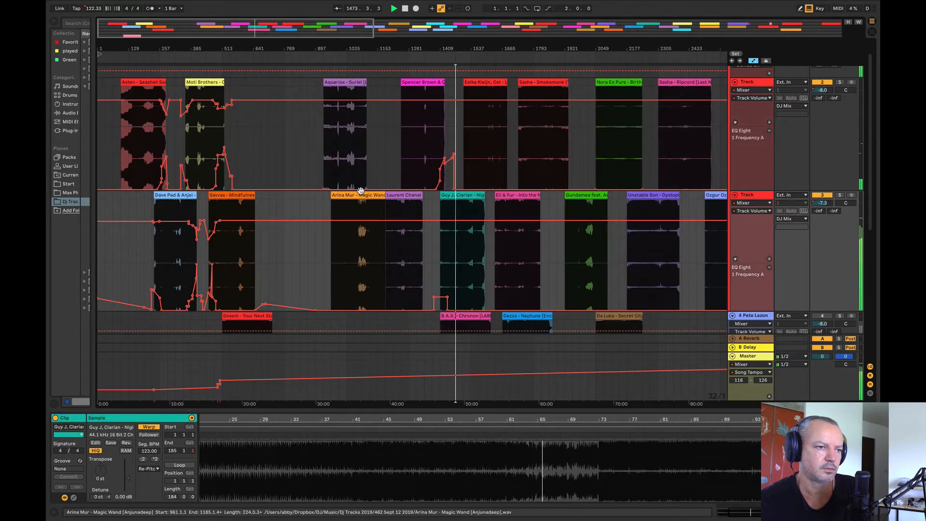
Step: Place Magic Wand on the upper track at bar 601, overlapping the end of Mindfulness, and play from its start
left_click_drag(362, 207, 267, 157)
left_click_drag(233, 49, 228, 121)
key("space")
mouse_move(356, 82)
left_mouse_down()
mouse_move(399, 110)
mouse_move(379, 116)
left_mouse_up()
key("space")
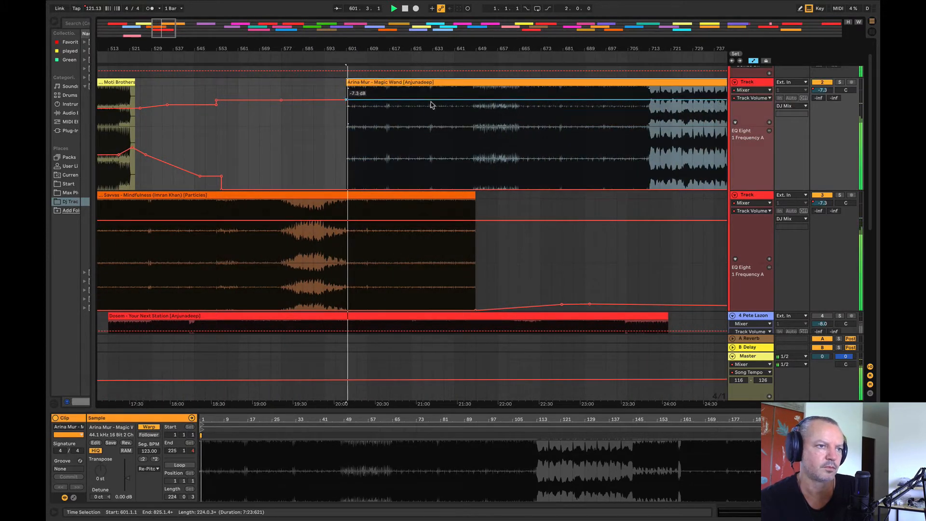
Step: Dip the upper track's volume automation at bar 601 to fade Magic Wand in until bar 633, and audition the blend from bars 673 and 577
left_click_drag(345, 101, 347, 120)
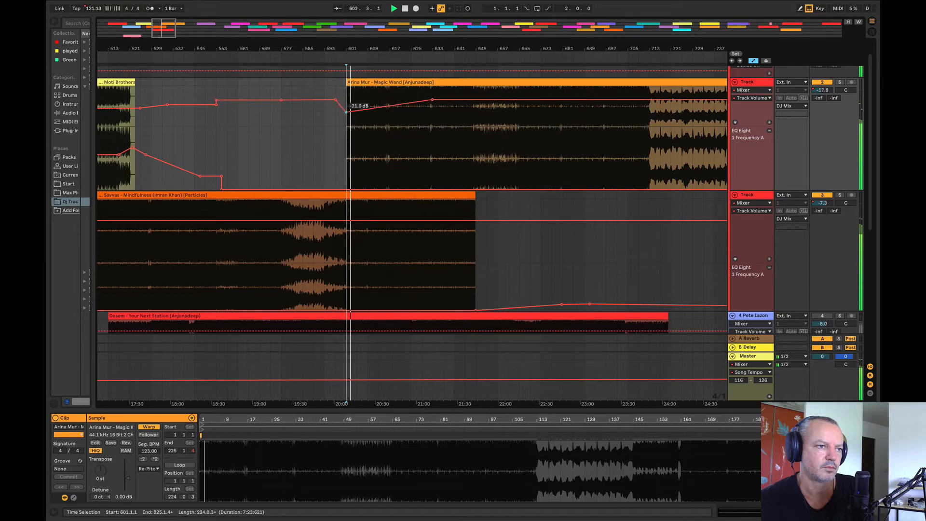
left_click(542, 149)
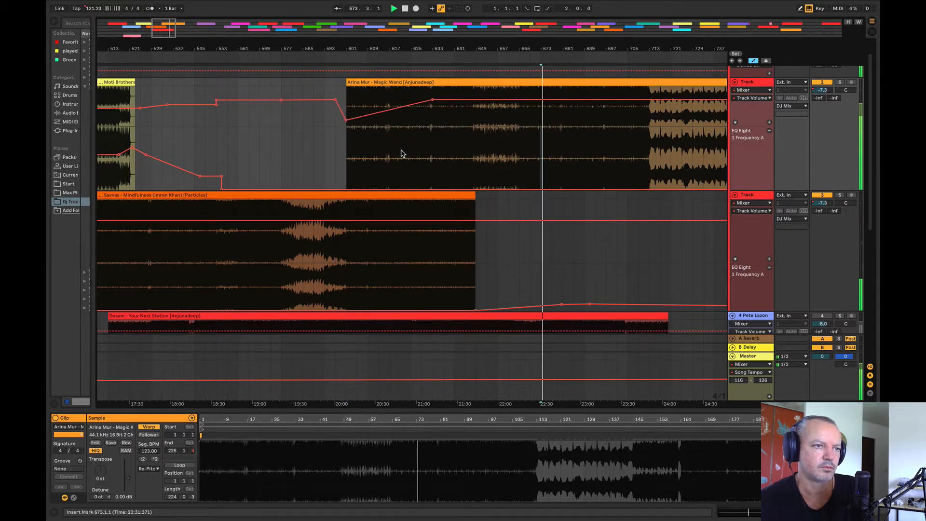
left_click(292, 147)
key("space")
key("space")
Step: Raise the upper track's EQ Eight frequency automation between bars 597 and 645, and replay Magic Wand's entry
left_click_drag(465, 167, 456, 166)
left_click(337, 160, "shift")
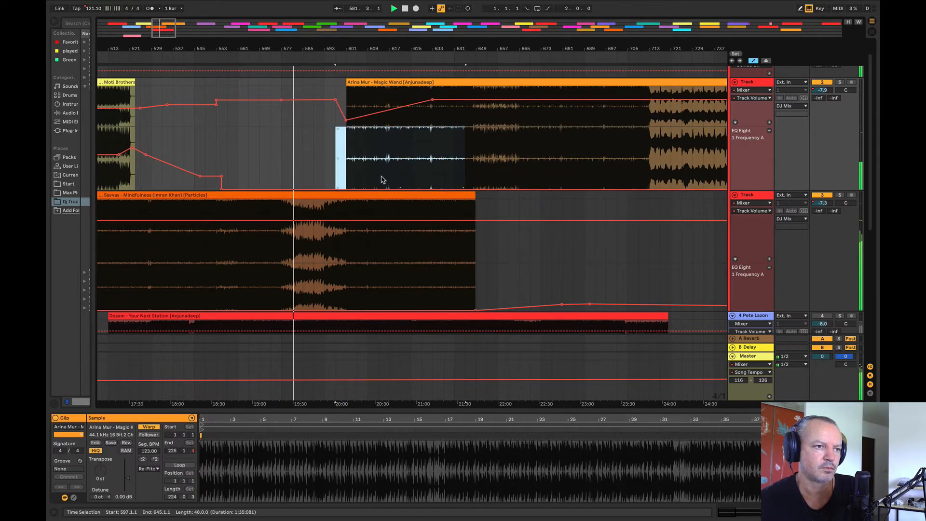
left_click(343, 150)
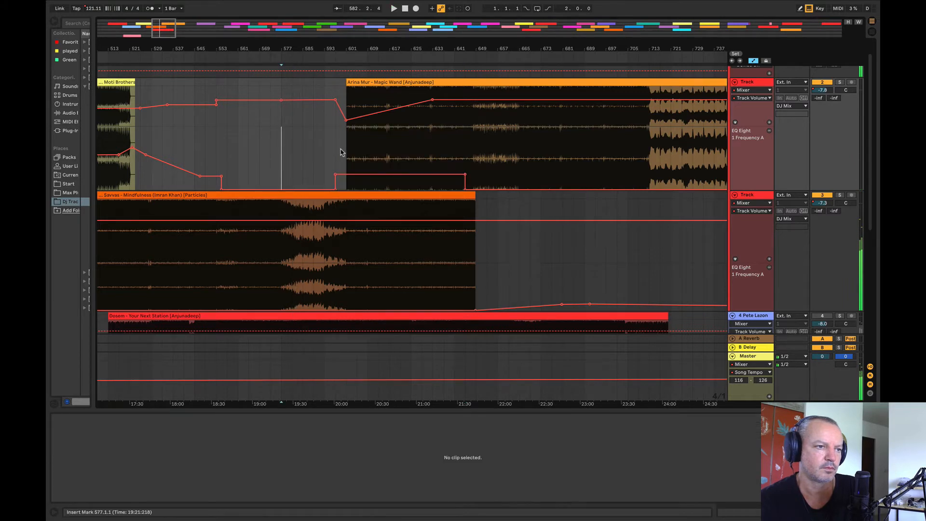
key("space")
key("space")
Step: Step the upper track's EQ frequency automation down at bar 617 and bring it to 10.0 Hz from bar 633
left_click_drag(390, 165, 474, 169)
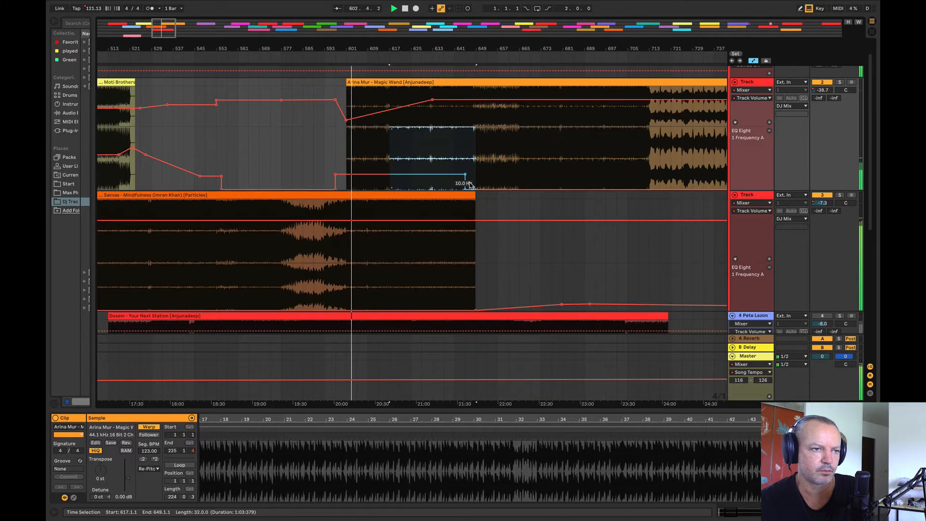
left_click_drag(469, 184, 552, 175)
left_click_drag(463, 178, 462, 188)
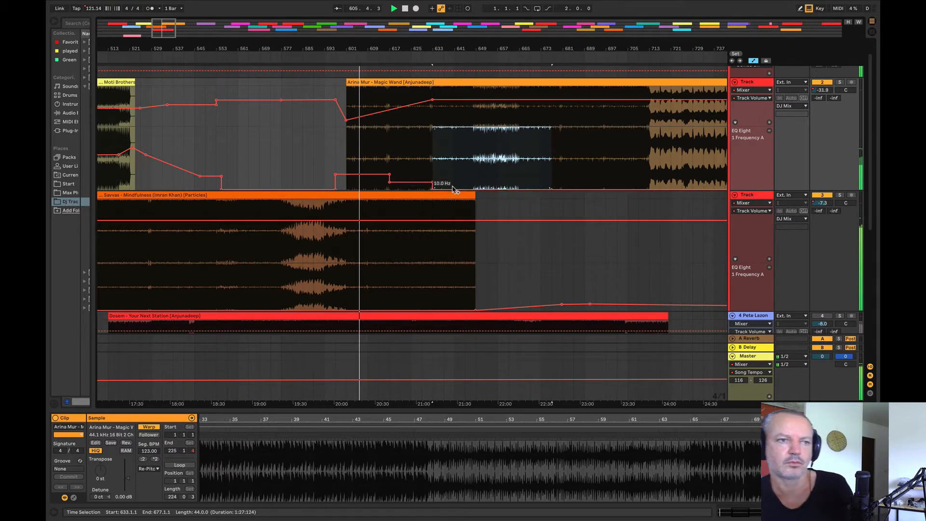
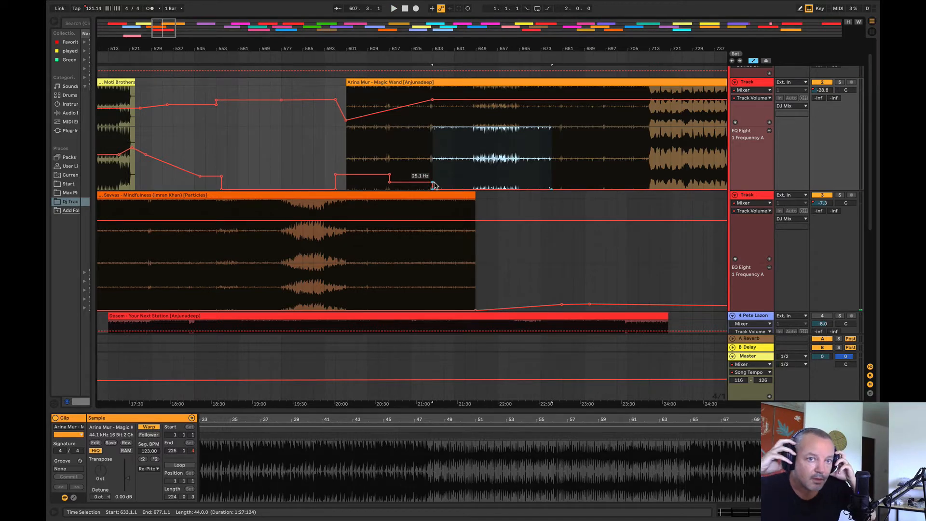
Step: Play from bar 621 and raise the Mindfulness track's EQ frequency automation from bar 633 past the clip's end
left_click(408, 252)
key("space")
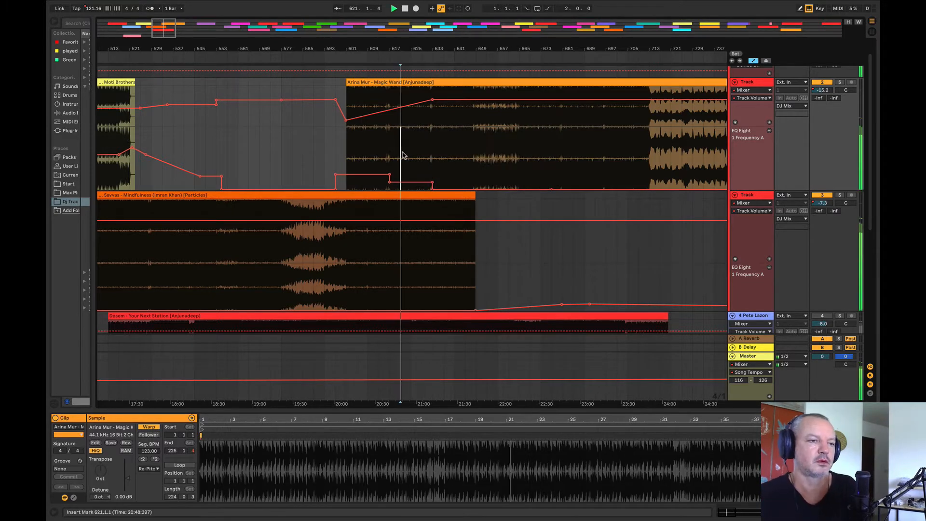
left_click_drag(431, 288, 521, 291)
left_click(518, 268)
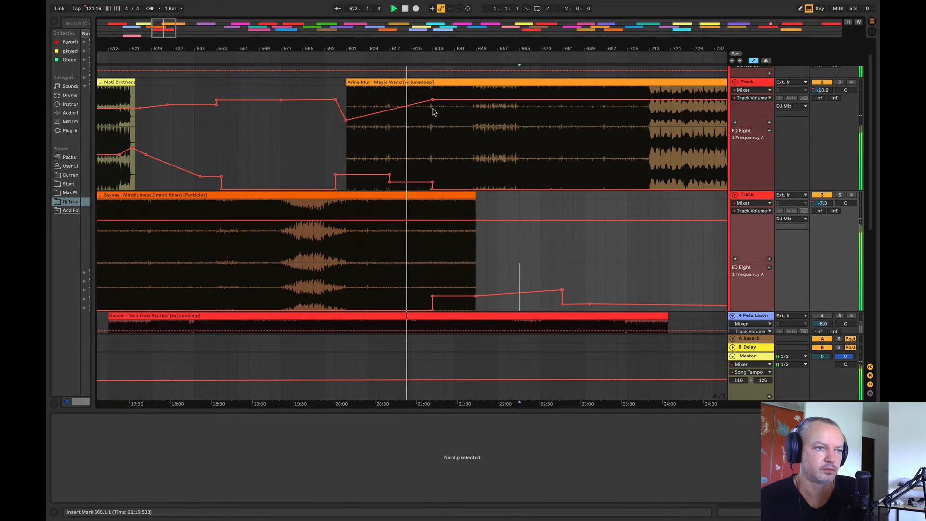
Step: Adjust the Magic Wand volume ramp just before bar 633 and dip the Mindfulness volume to about -8.5 dB near its clip end
left_click_drag(426, 102, 425, 103)
left_click(389, 220)
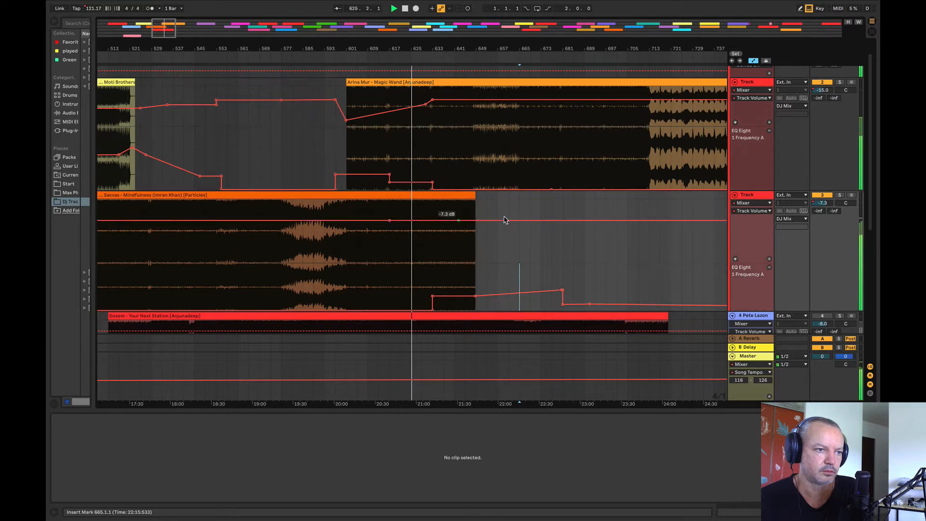
left_click_drag(481, 221, 481, 222)
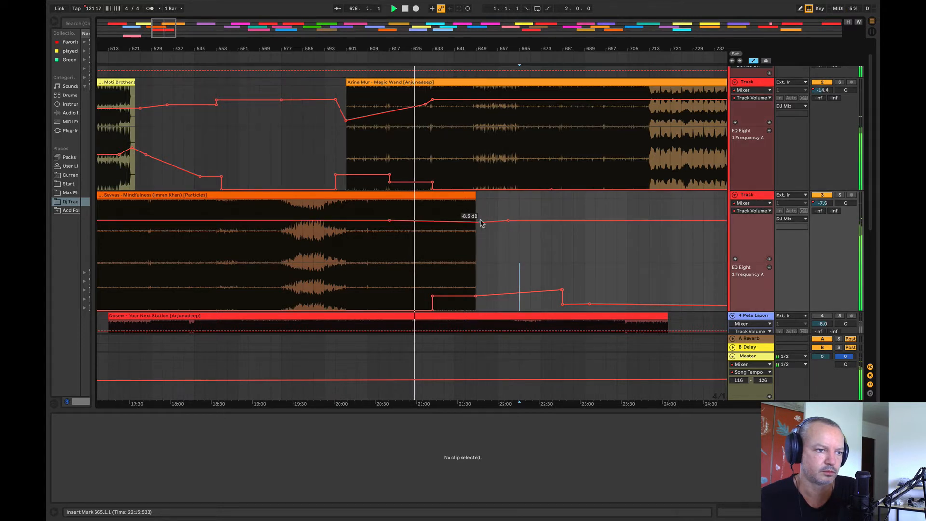
Step: Ramp the Mindfulness EQ frequency automation from about bar 627 up to about 160 Hz at bar 633, and raise its clip-end point
left_click(403, 314)
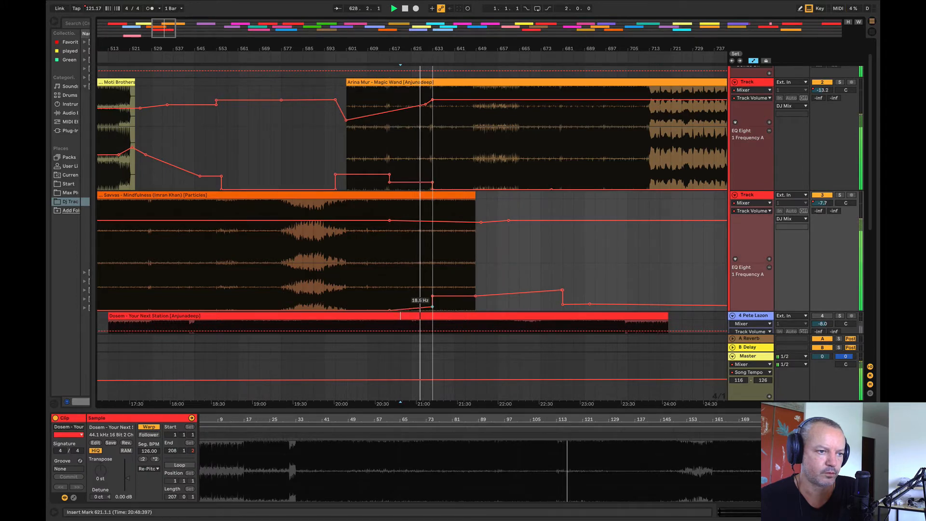
left_click_drag(432, 295, 432, 301)
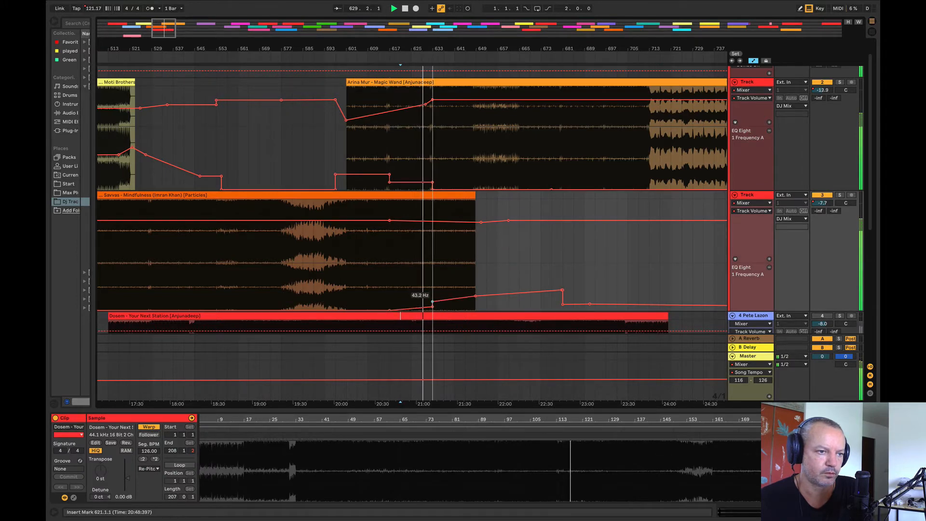
left_click_drag(427, 47, 328, 112)
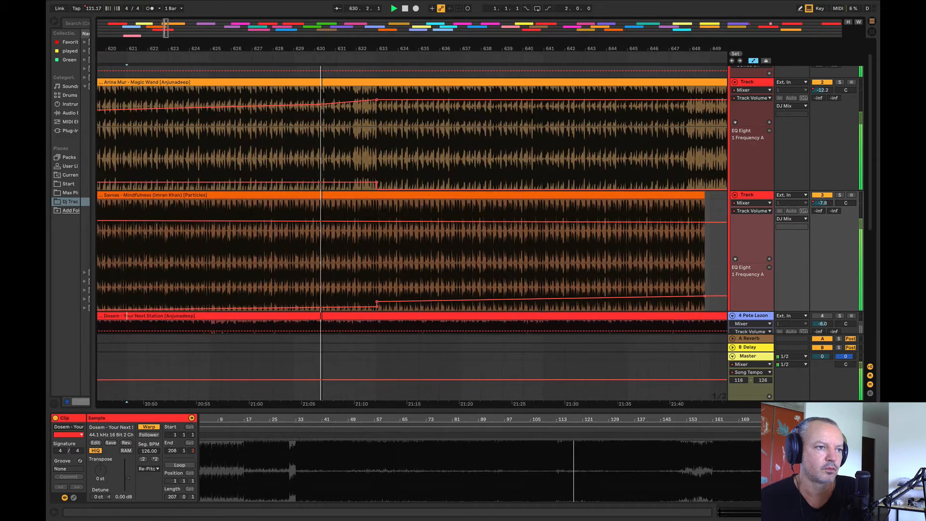
left_click(255, 183)
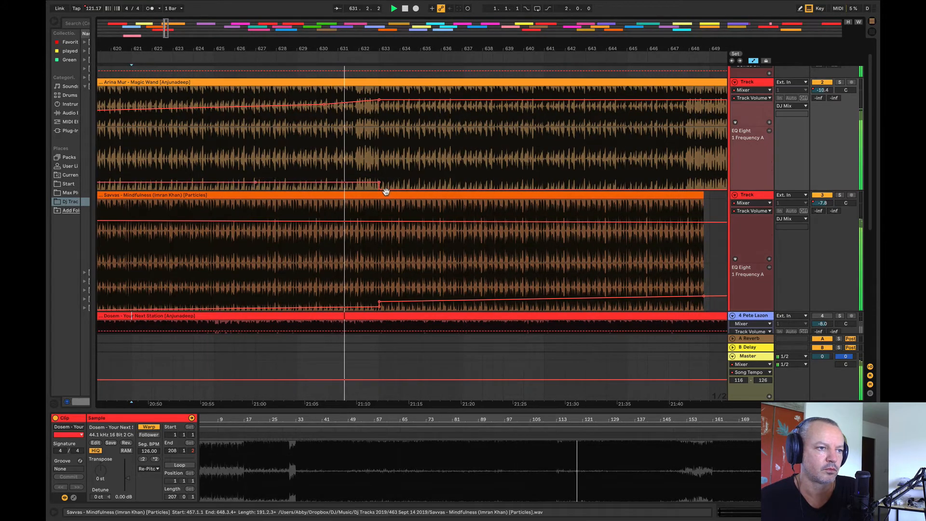
left_click_drag(386, 50, 437, 17)
left_click(367, 308)
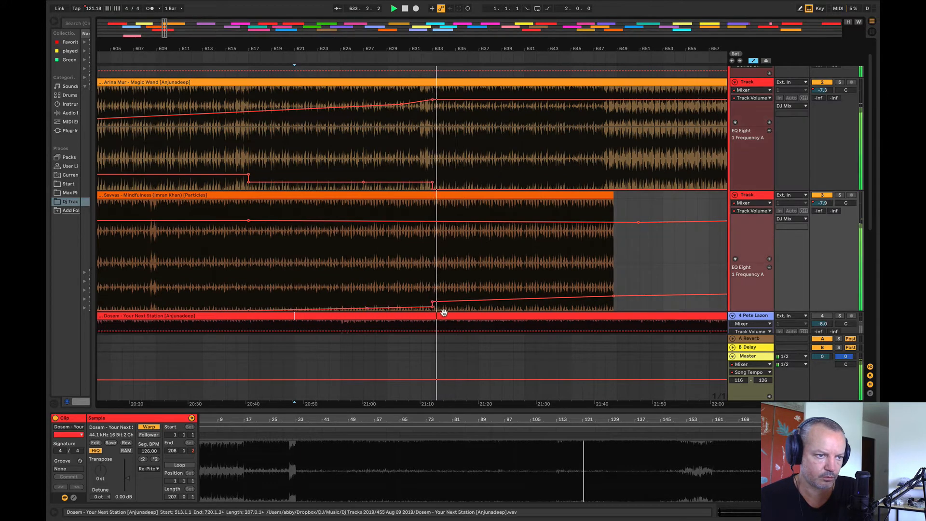
left_click_drag(432, 302, 432, 293)
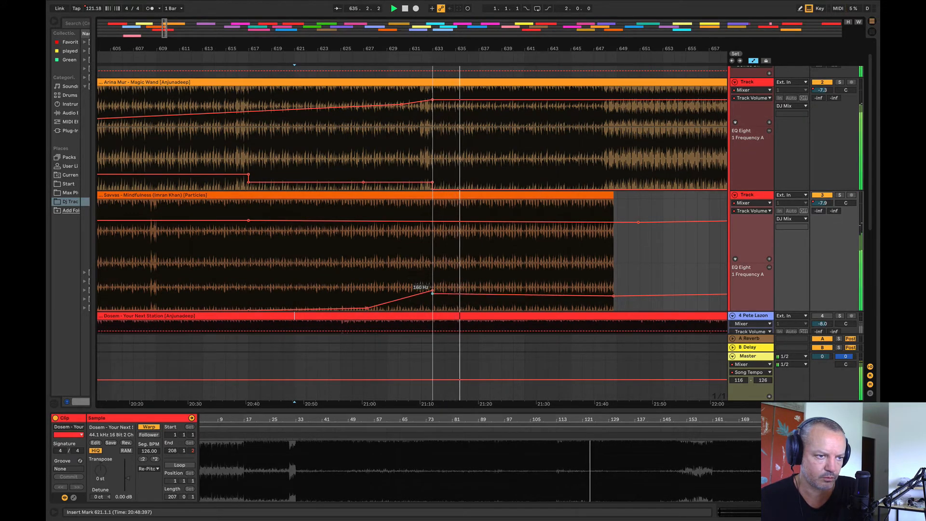
left_click_drag(614, 295, 613, 289)
Step: Replay the transition from bar 624 and lower the Mindfulness volume automation to about -12 dB across bars 633 to 657
left_click(328, 160)
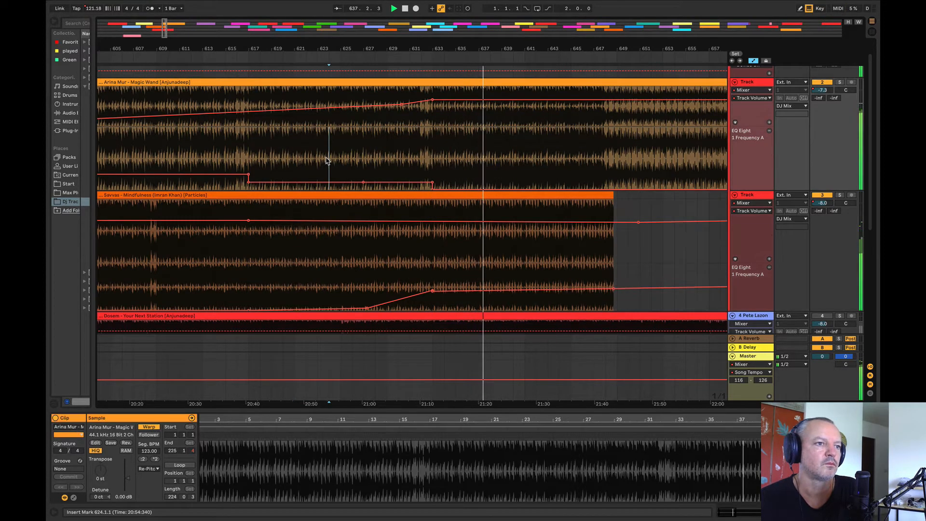
left_click_drag(331, 43, 304, 32)
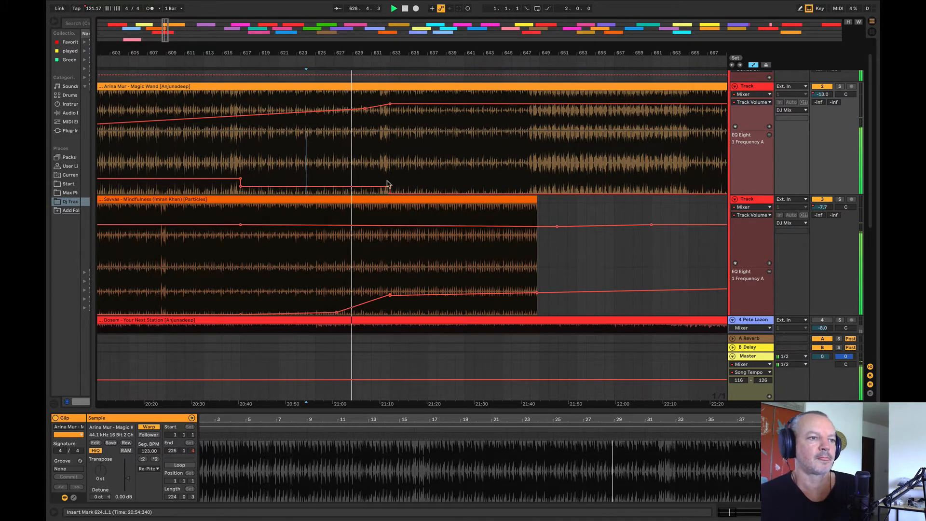
left_click_drag(331, 53, 237, 45)
left_click_drag(288, 239, 486, 240)
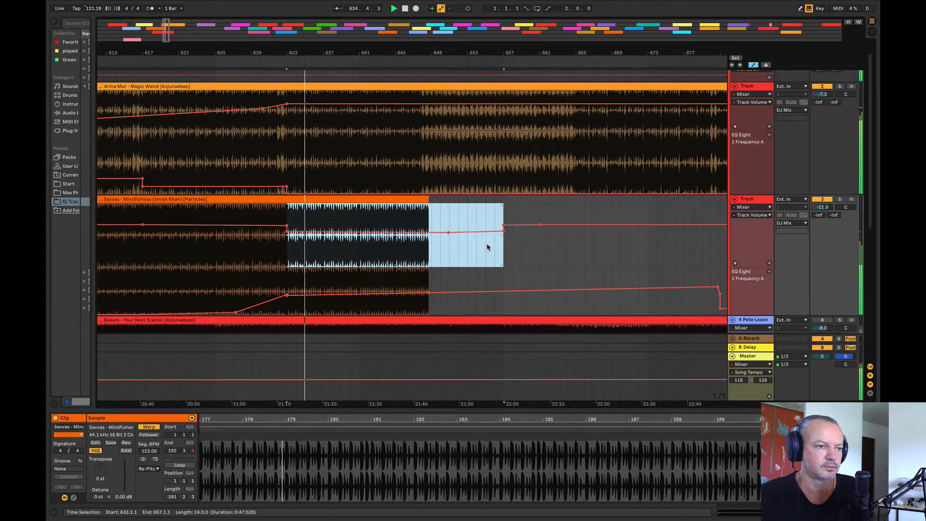
left_click(487, 248)
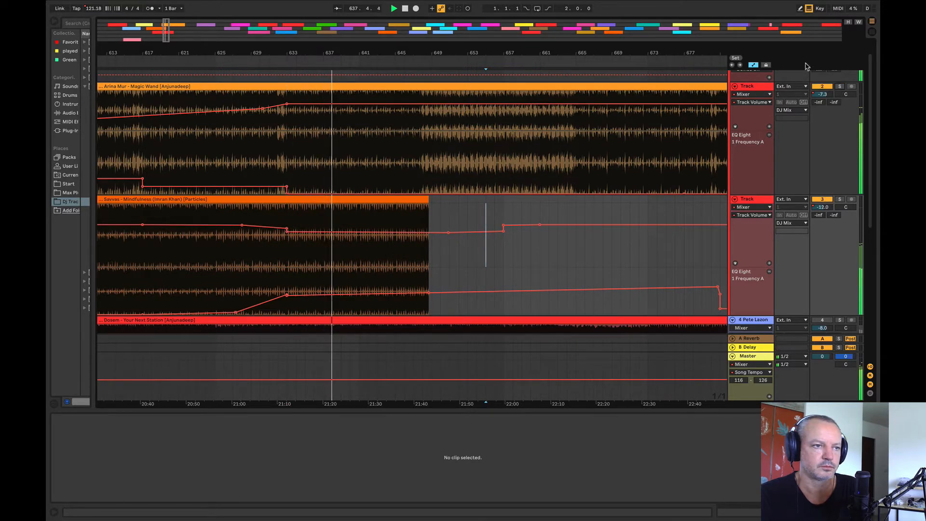
Step: Audition the Suriel clip at several positions, including bars 993 and 1057
left_click_drag(441, 51, 356, 12)
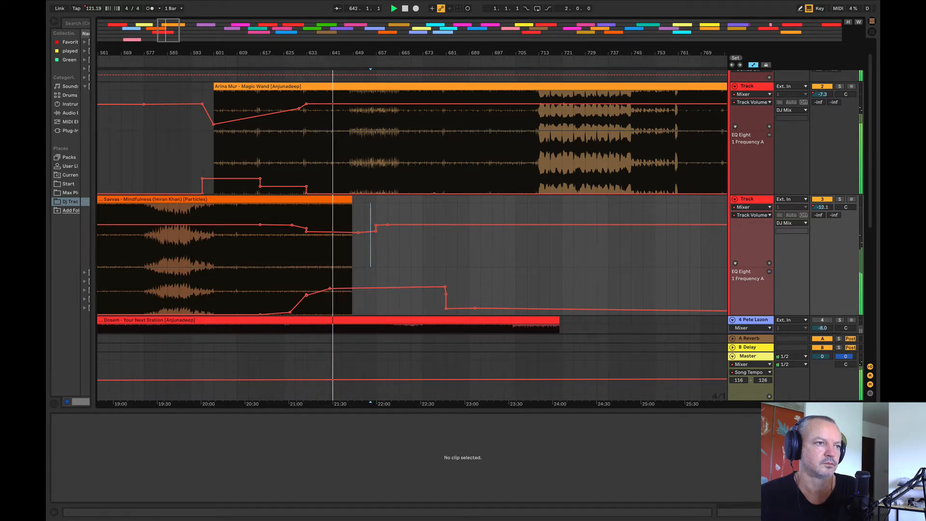
left_click_drag(323, 52, 168, 24)
left_click(258, 146)
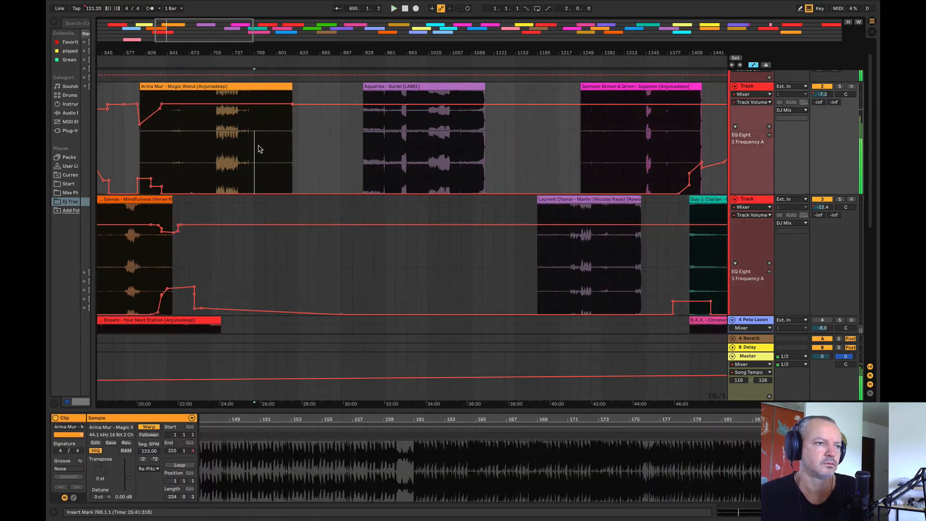
left_click(374, 158)
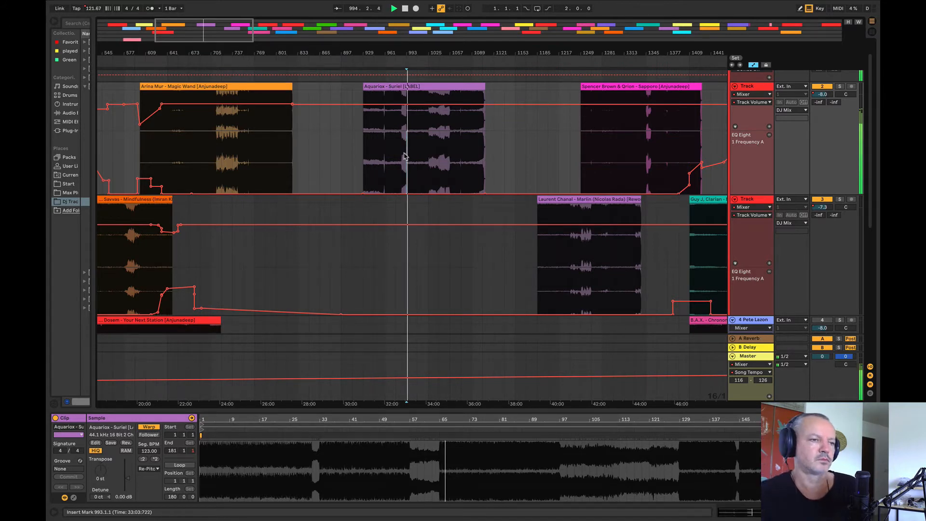
key("space")
key("space")
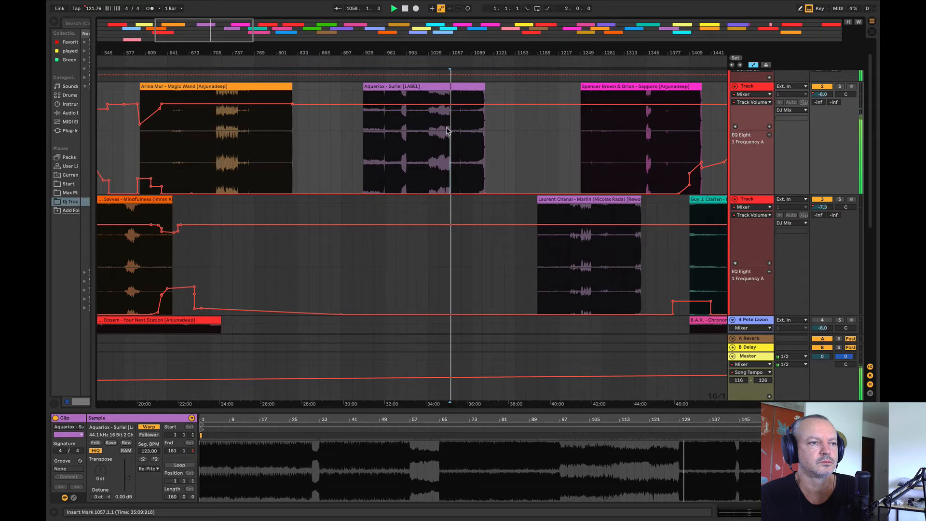
key("space")
Step: Move the Suriel clip down onto the Mindfulness track so it starts at bar 769, overlapping the end of Magic Wand
left_click_drag(424, 118, 324, 228)
key("space")
left_click_drag(268, 53, 272, 169)
left_click_drag(404, 199, 316, 209)
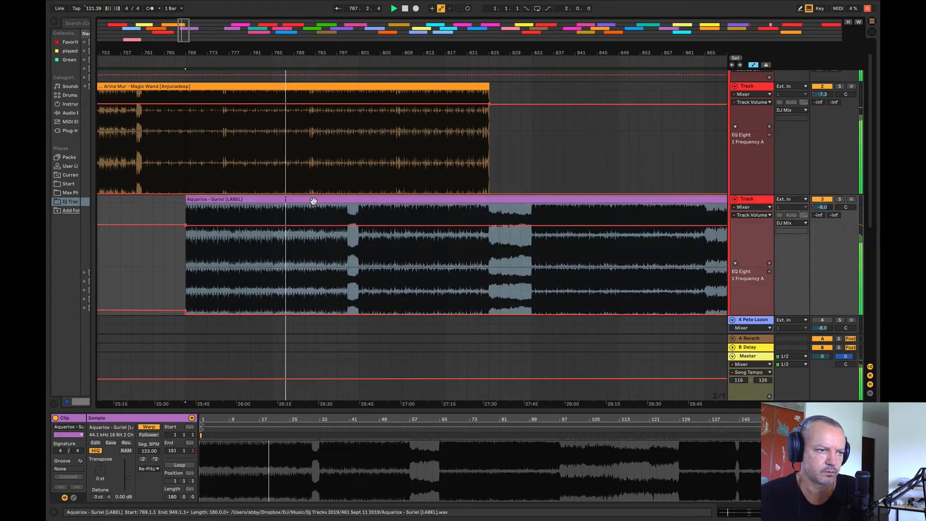
Step: Listen from bar 811 and shift the Suriel clip to start at bar 777
left_click(406, 265)
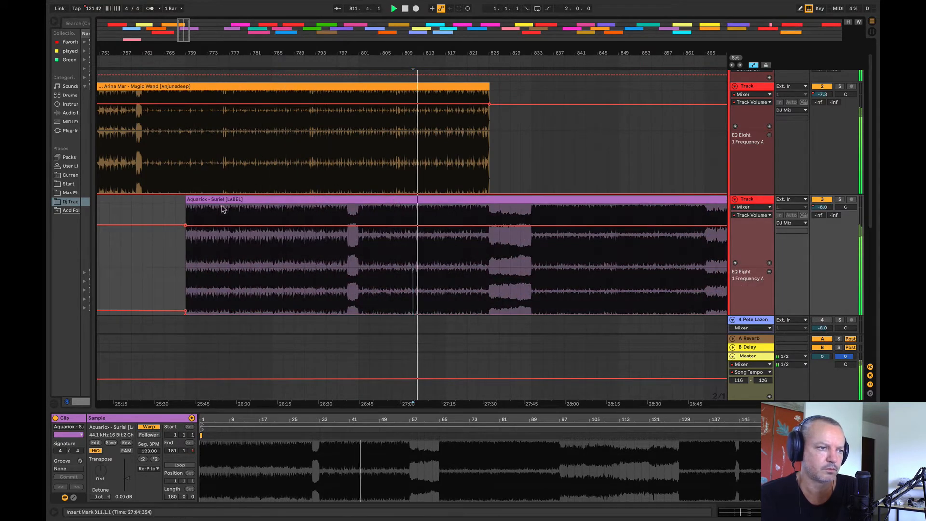
left_click(237, 204)
left_click_drag(236, 205, 272, 210)
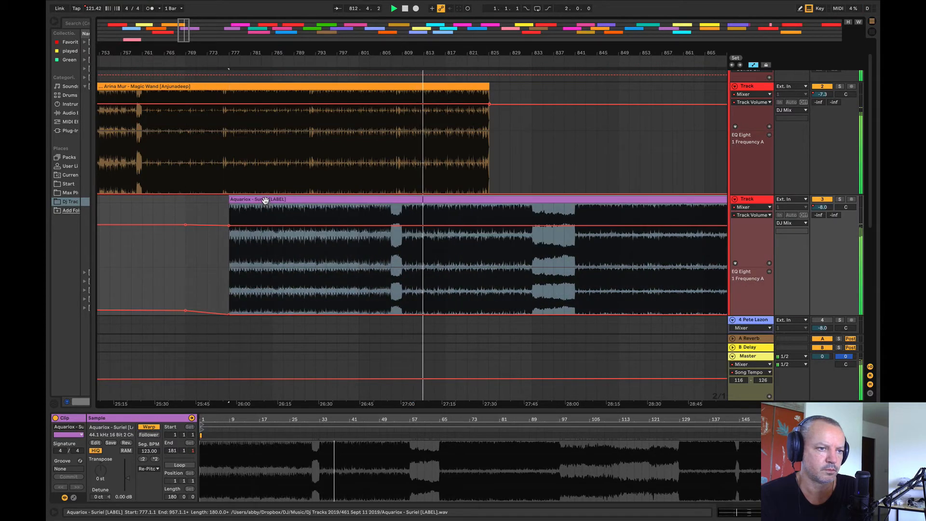
Step: Fade in the Suriel volume automation from a low point at bar 777 up to -8.0 dB at bar 809
mouse_move(150, 202)
left_mouse_down()
mouse_move(273, 202)
mouse_move(252, 205)
mouse_move(262, 204)
mouse_move(227, 230)
mouse_move(228, 246)
left_mouse_up()
left_click(215, 161)
left_click(401, 225)
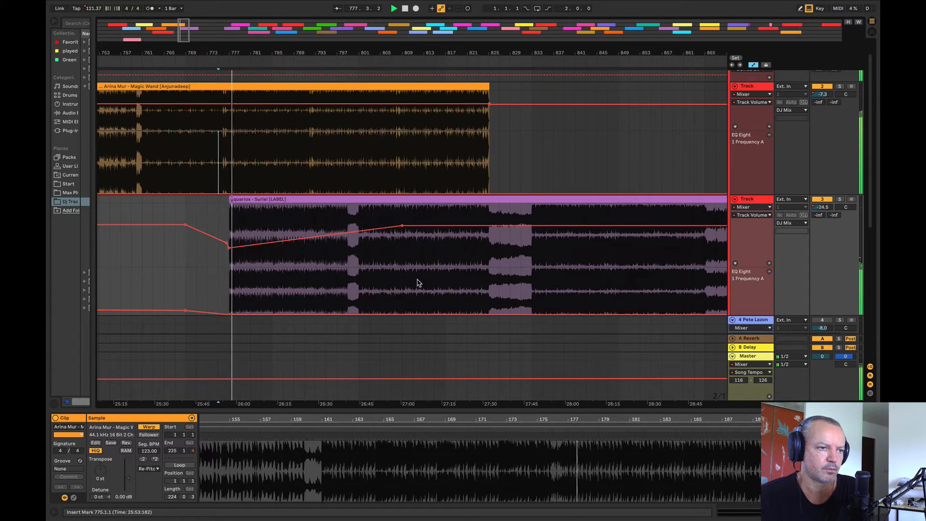
Step: Raise the Suriel EQ frequency automation across bars 763 to 801 and split the clip at bar 801
left_click_drag(359, 284, 153, 285)
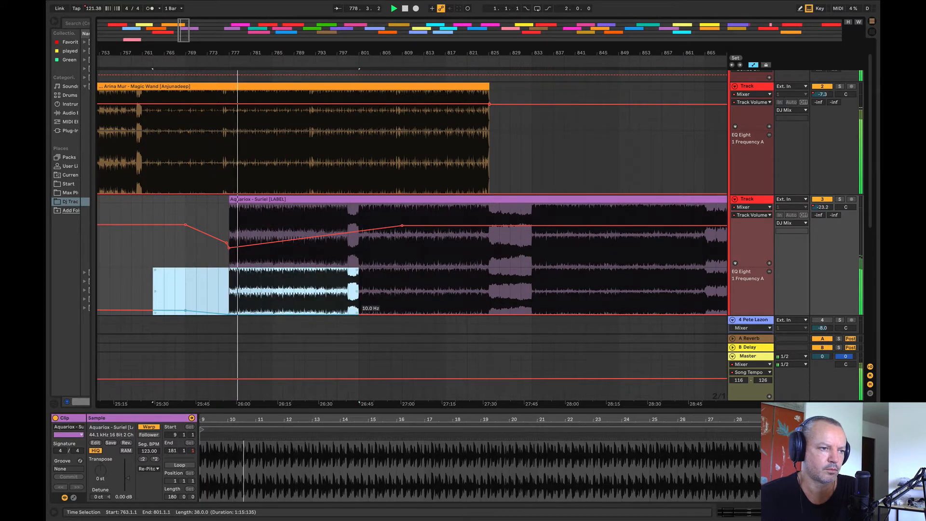
left_click_drag(357, 314, 357, 295)
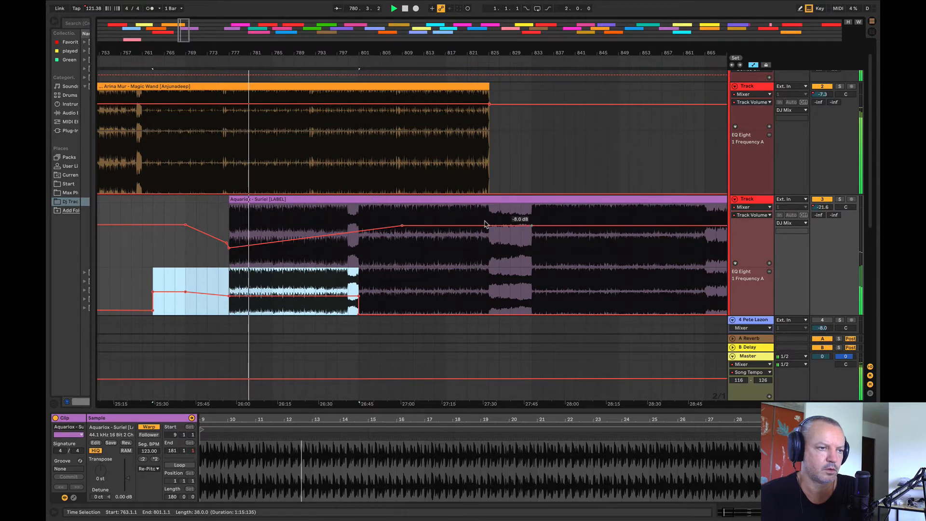
key("ctrl+e")
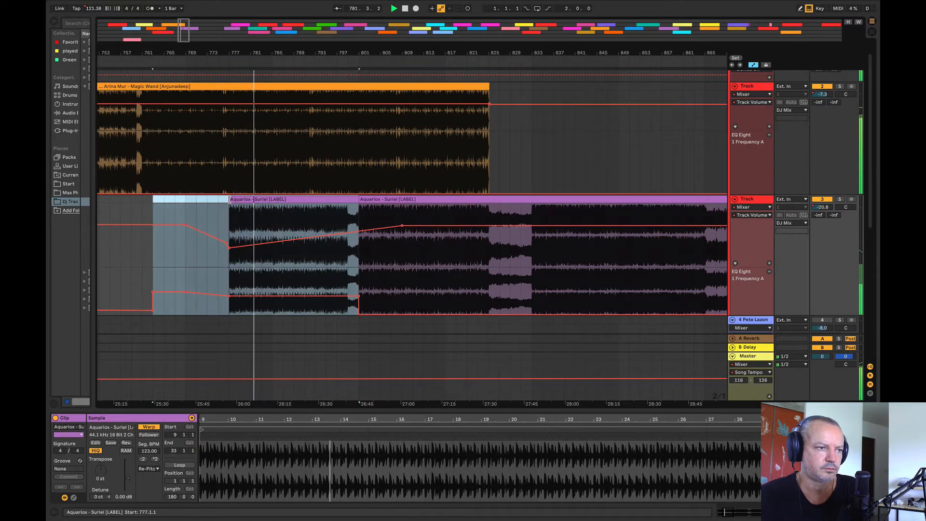
Step: Extend the first Suriel part from its sample start to sample bar 97 and reposition it to start at bar 777
left_click_drag(229, 200, 120, 206)
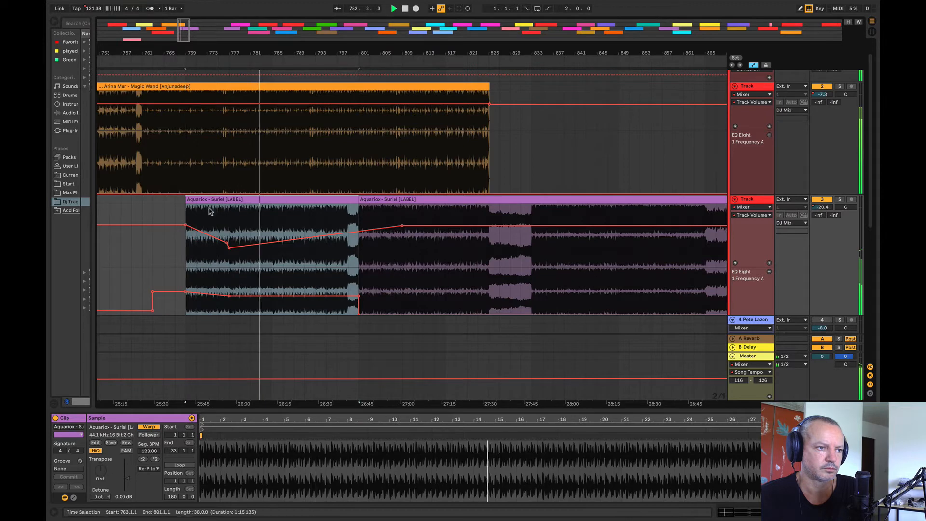
left_click_drag(252, 201, 210, 202)
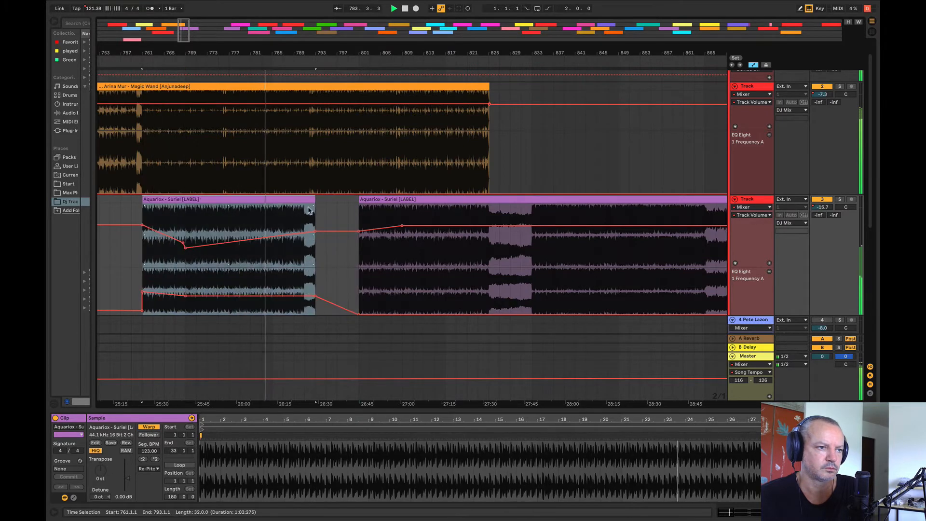
left_click_drag(316, 200, 662, 193)
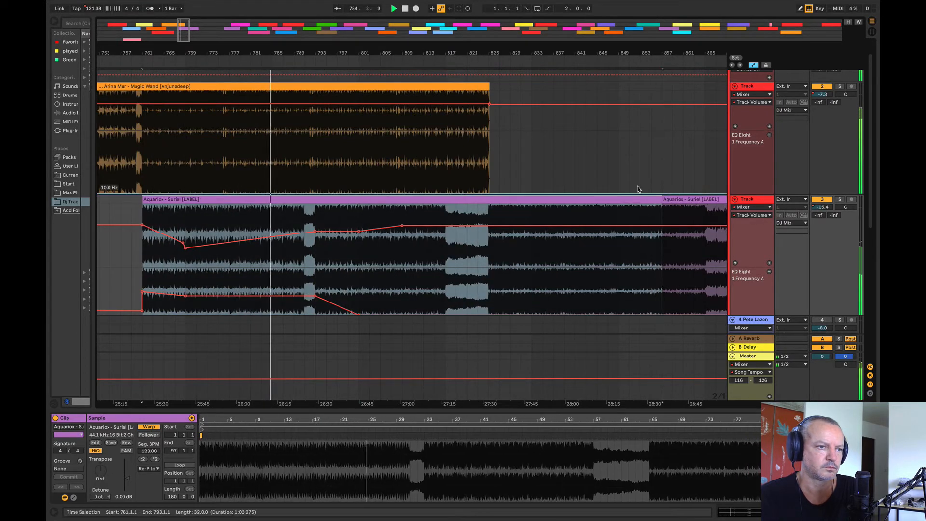
left_click(134, 289)
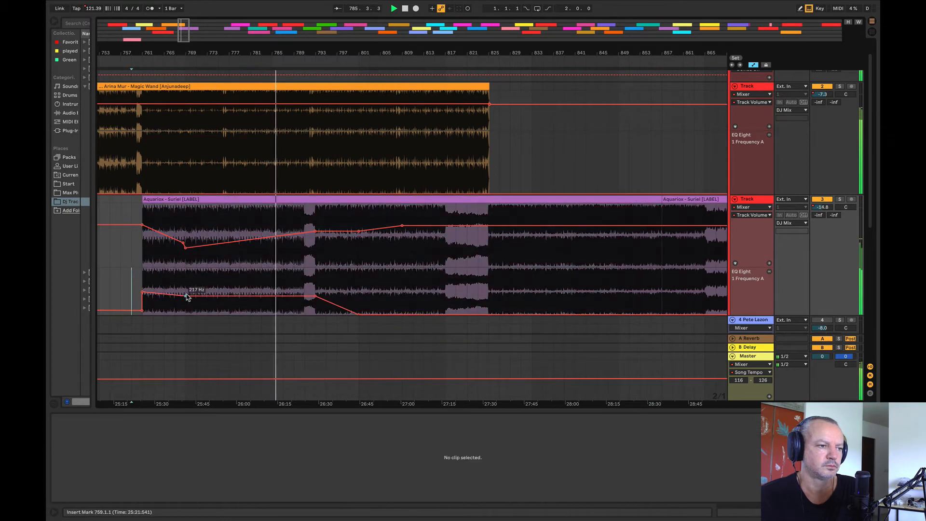
left_click_drag(186, 201, 271, 198)
Step: Drop the Suriel volume automation sharply at bar 777 and hold it low until about bar 807
left_click_drag(166, 256, 177, 255)
left_click_drag(269, 243, 261, 242)
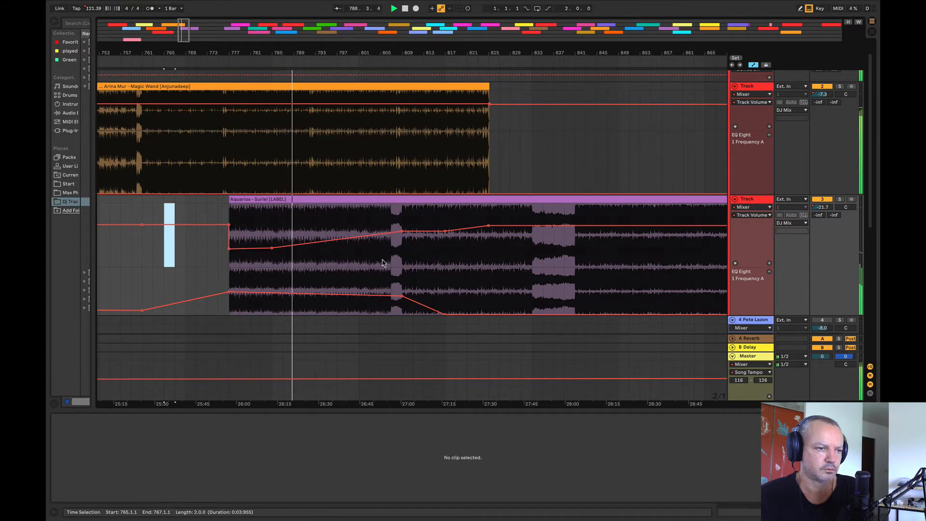
left_click_drag(393, 234, 393, 246)
Step: Raise the Magic Wand EQ frequency slightly from bar 793 past its clip end and flatten the Suriel EQ frequency to 10.0 Hz
left_click_drag(400, 299, 391, 291)
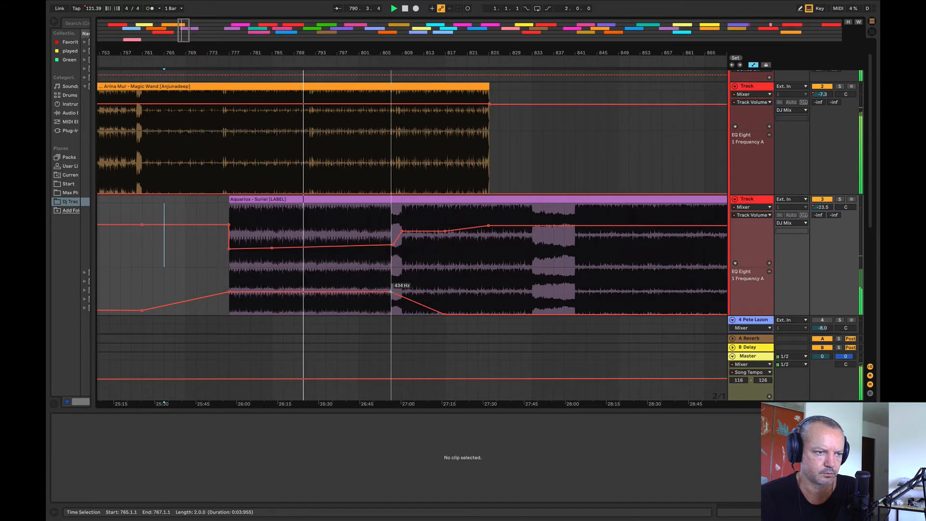
left_click_drag(315, 175, 529, 188)
left_click_drag(387, 291, 218, 313)
left_click(101, 286)
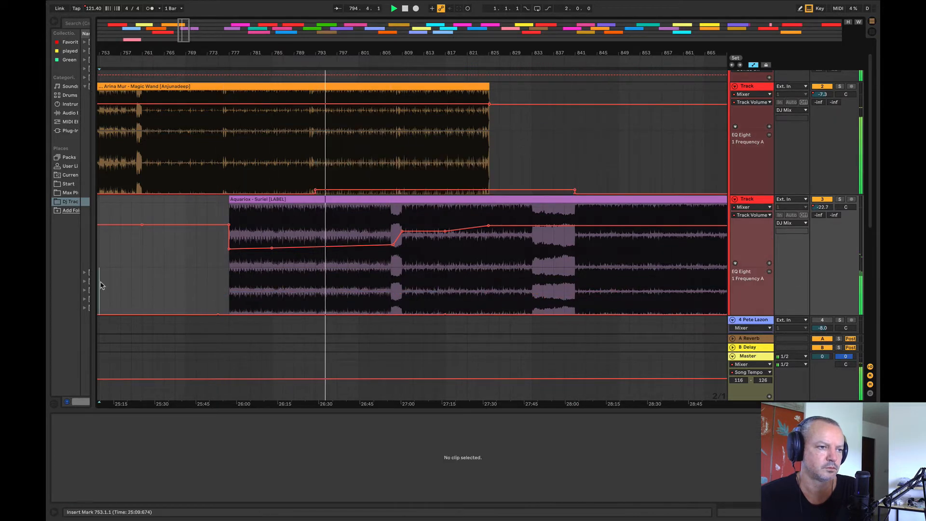
Step: Raise the Suriel EQ frequency automation across bars 769 to 793 and lift its volume automation at bar 793
left_click_drag(315, 295, 188, 295)
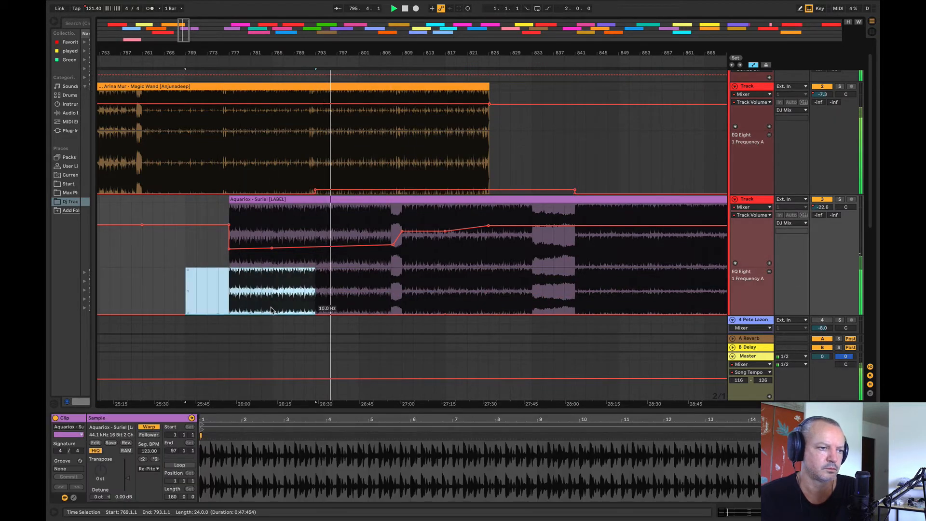
left_click_drag(270, 311, 270, 305)
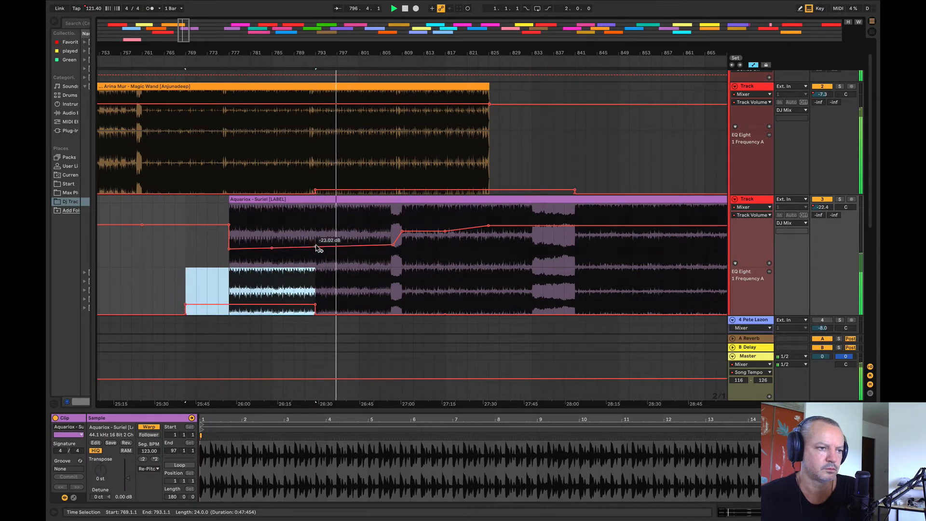
left_click_drag(317, 248, 314, 228)
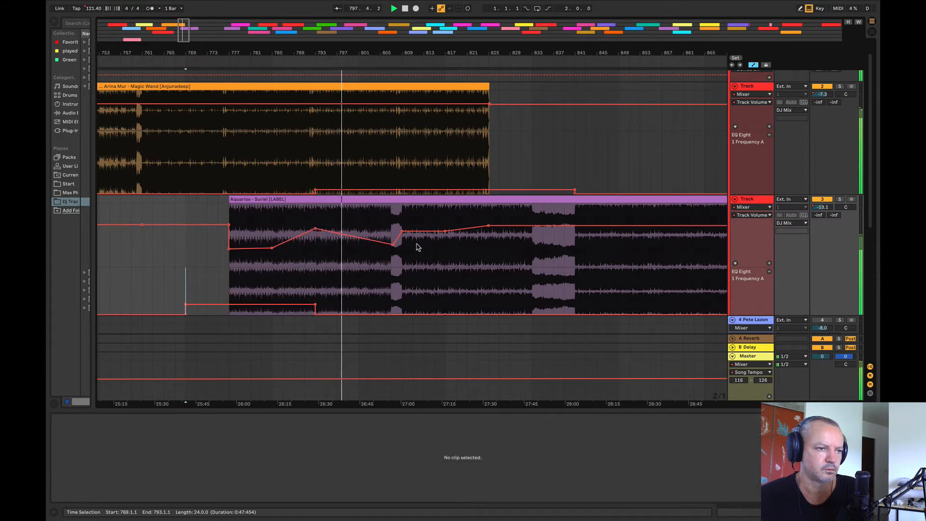
Step: Remove the dip points from the Suriel volume between bars 807 and 817 and bend its rise lower near bar 791
left_click(391, 244)
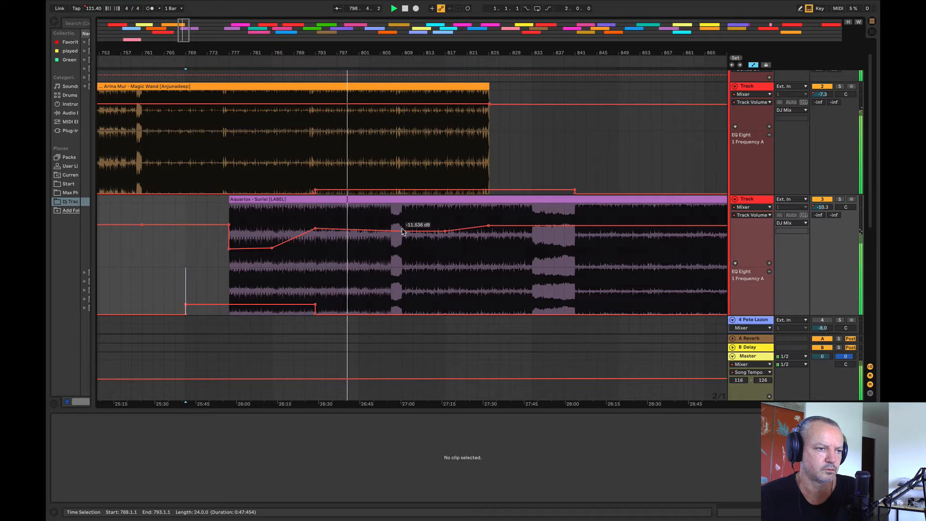
left_click(445, 231)
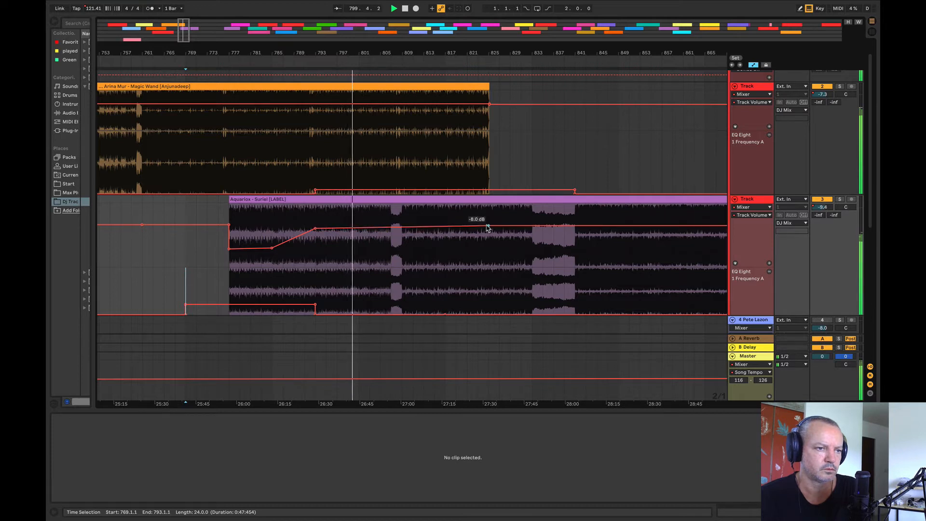
left_click(277, 153)
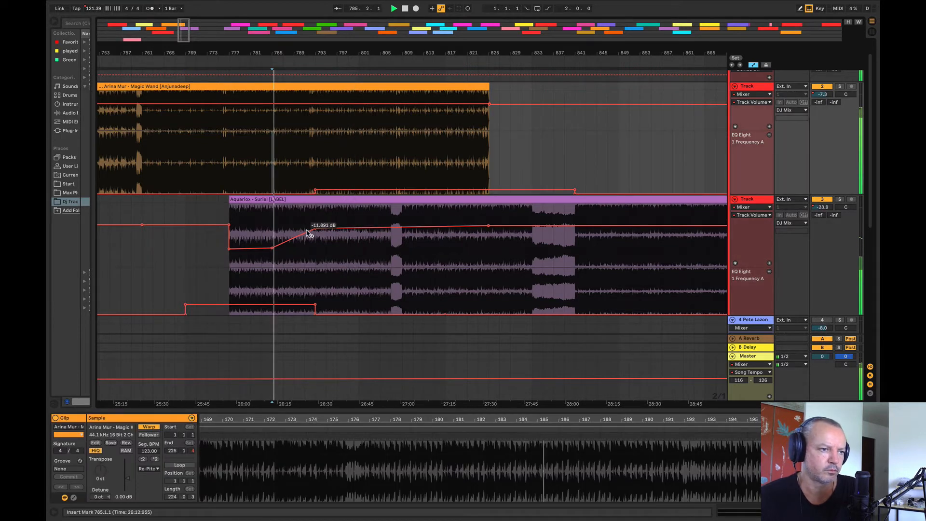
left_click_drag(314, 228, 305, 238)
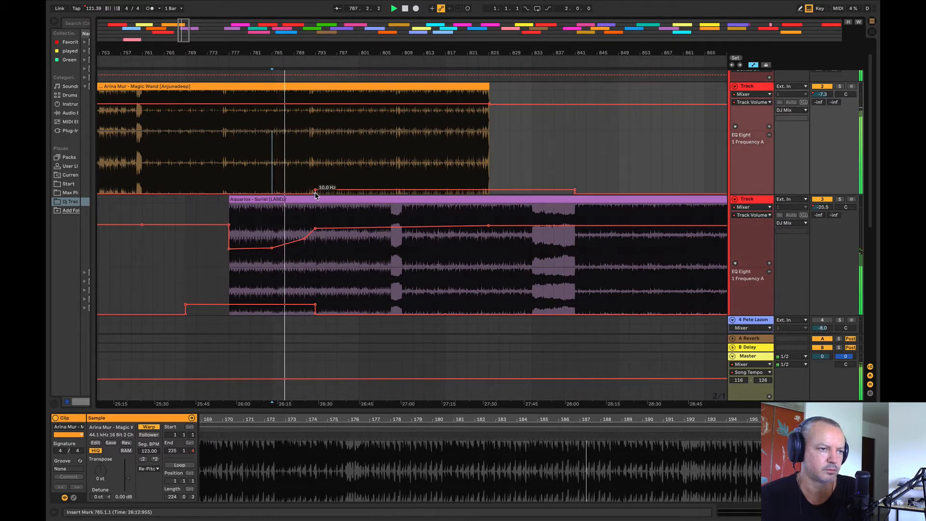
Step: Raise the Magic Wand EQ frequency from bar 793 to a peak near bar 827, tapering by bar 841, and lower Suriel's EQ point at bar 793
left_click_drag(329, 189, 330, 184)
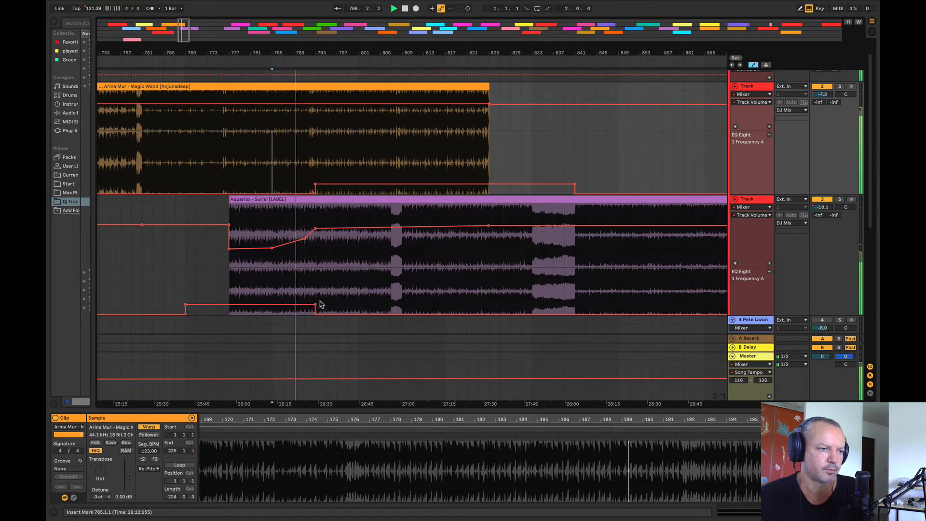
left_click_drag(315, 307, 315, 311)
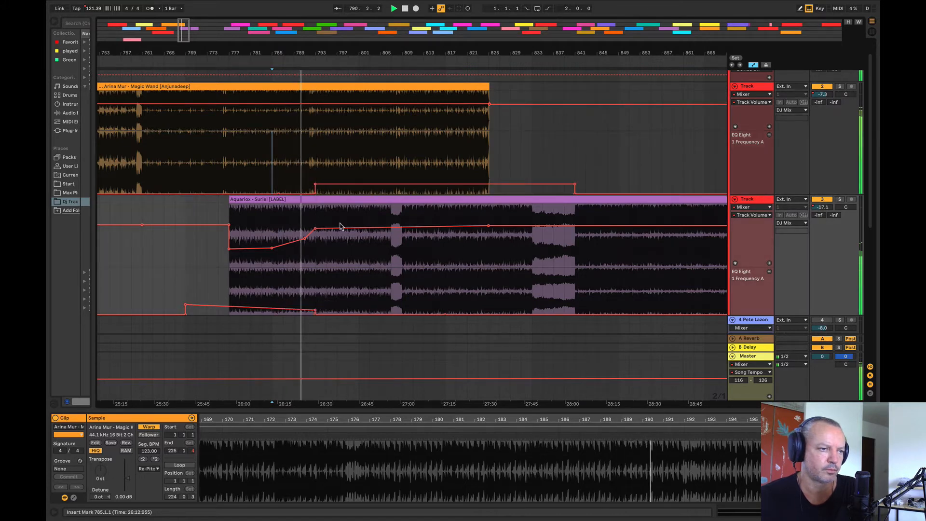
left_click_drag(310, 51, 309, 57)
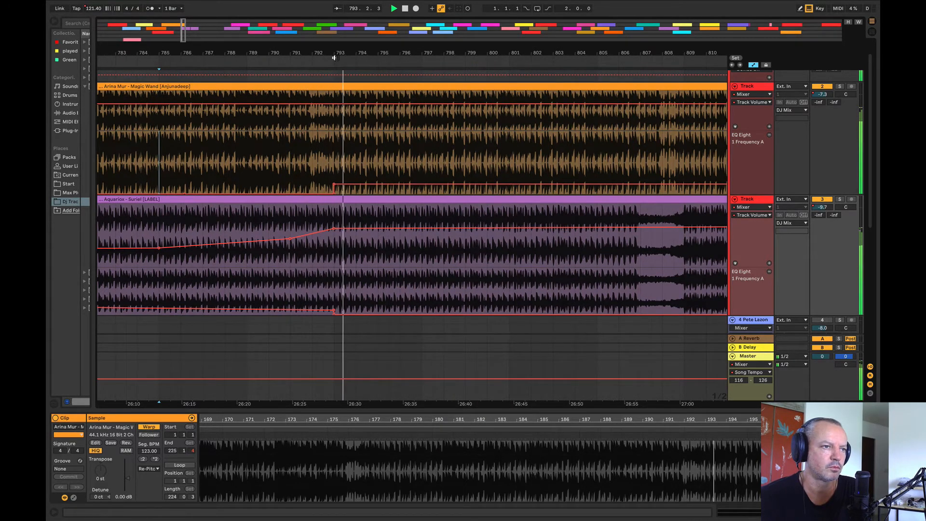
left_click_drag(339, 53, 269, 44)
left_click_drag(519, 187, 445, 179)
Step: Fade the Magic Wand volume down slightly from about bar 795 to the clip end at bar 825, recovering by about bar 829
left_click(277, 104)
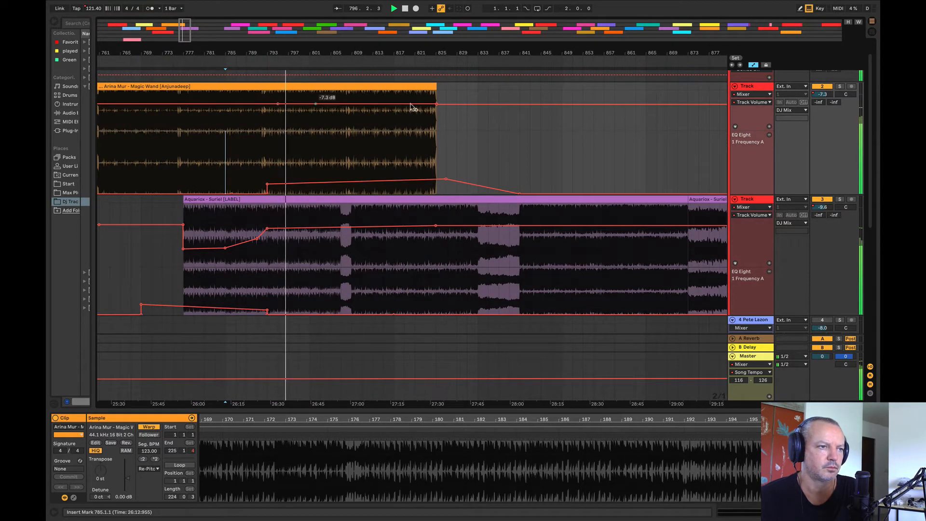
left_click(457, 105)
left_click_drag(437, 105, 436, 108)
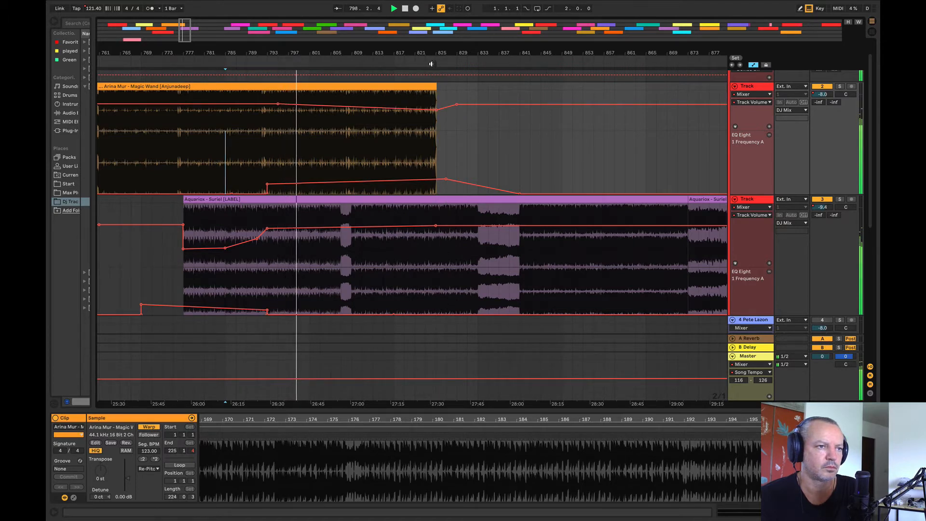
left_click_drag(425, 54, 294, 66)
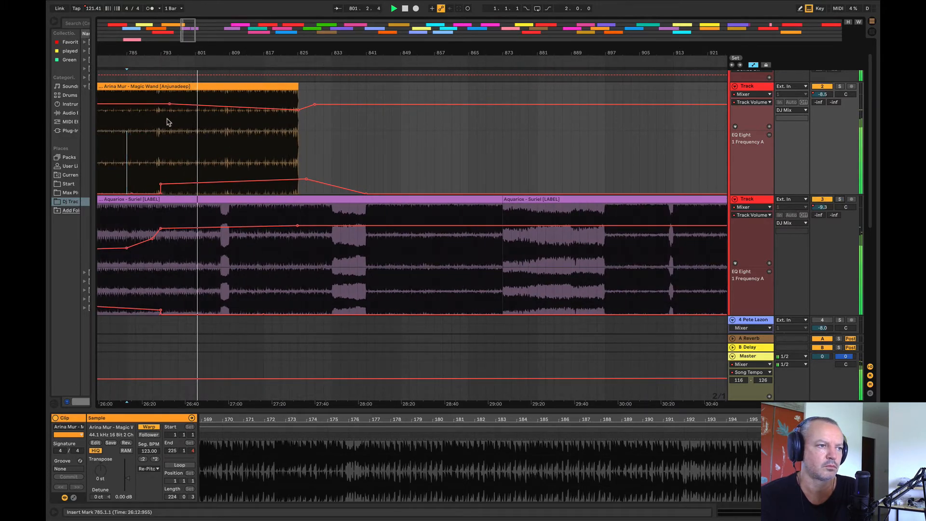
Step: Raise the Magic Wand EQ frequency sharply between bars 806.4 and 809 and lower its point near bar 827 to 44.5 Hz
left_click_drag(166, 107, 227, 93)
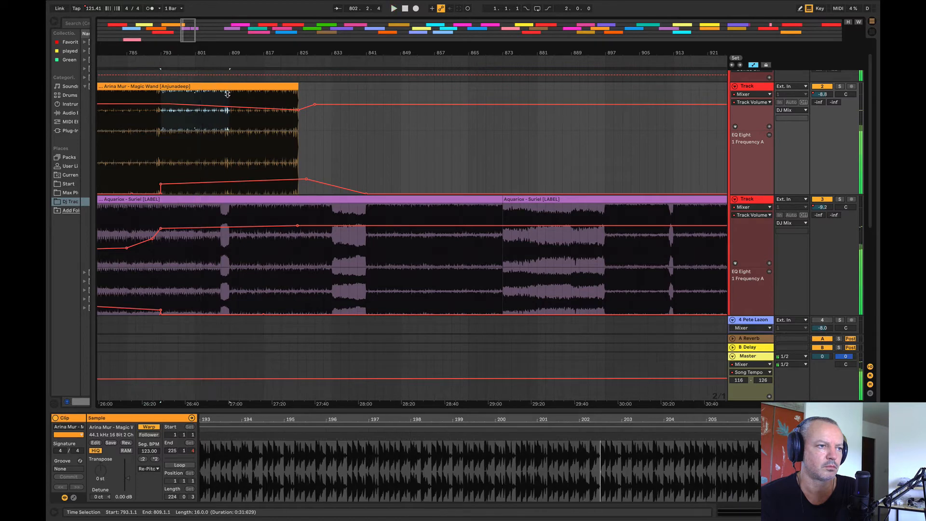
left_click(227, 93)
left_click(212, 146)
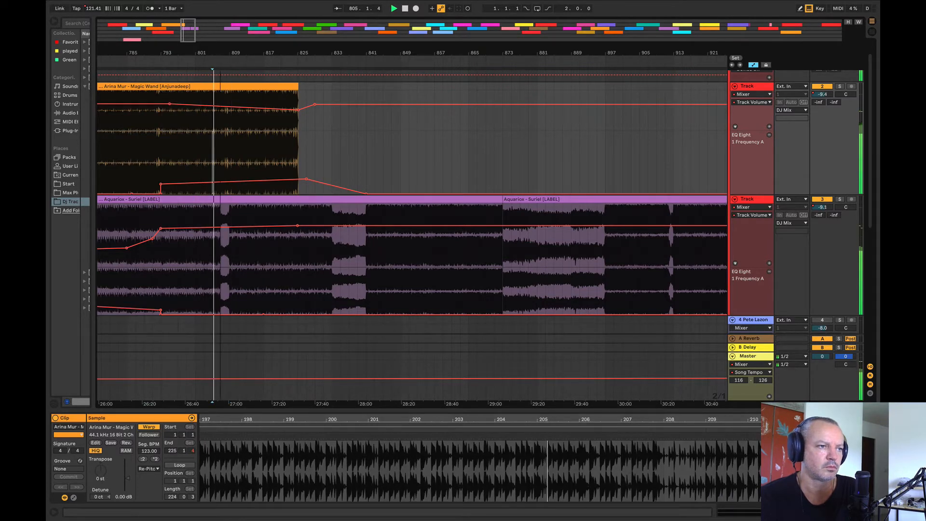
left_click_drag(220, 53, 220, 97)
left_click_drag(219, 171, 278, 150)
left_click_drag(263, 52, 198, 17)
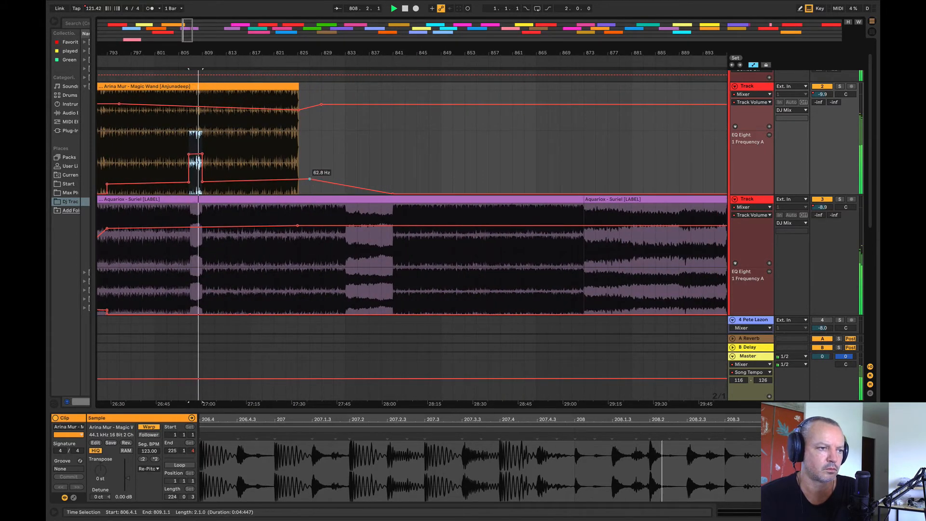
left_click_drag(309, 179, 310, 182)
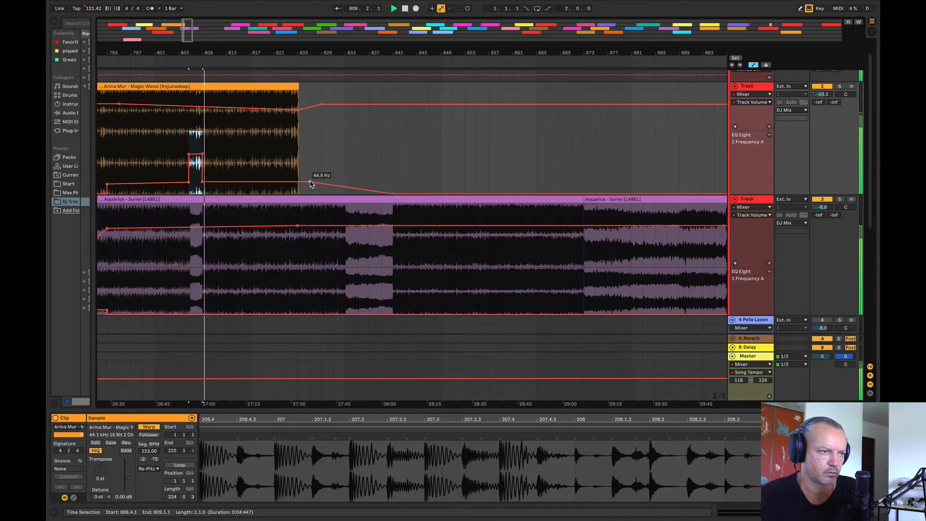
Step: Try to duplicate bars 809 to 817 of Magic Wand past the end of its clip
left_click_drag(202, 122, 245, 96)
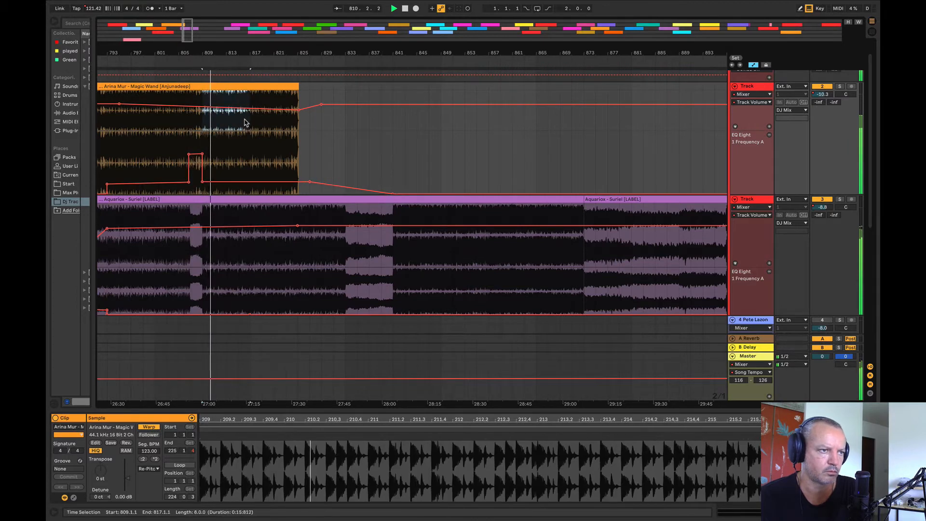
key("super+d")
key("super+d")
key("super+d")
key("super+d")
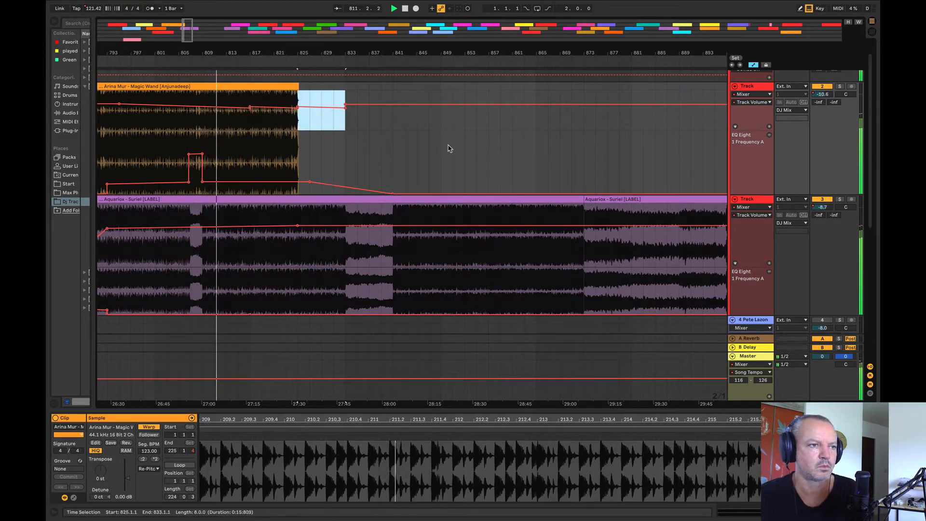
Step: Hide the automation lanes and duplicate Magic Wand bars 809 to 813 repeatedly until the track reaches bar 873
key("a")
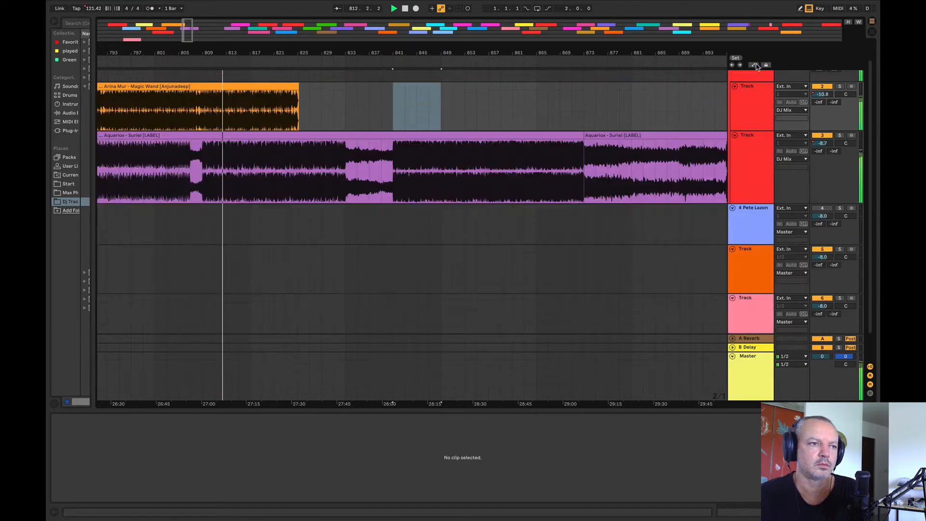
left_click_drag(202, 101, 230, 88)
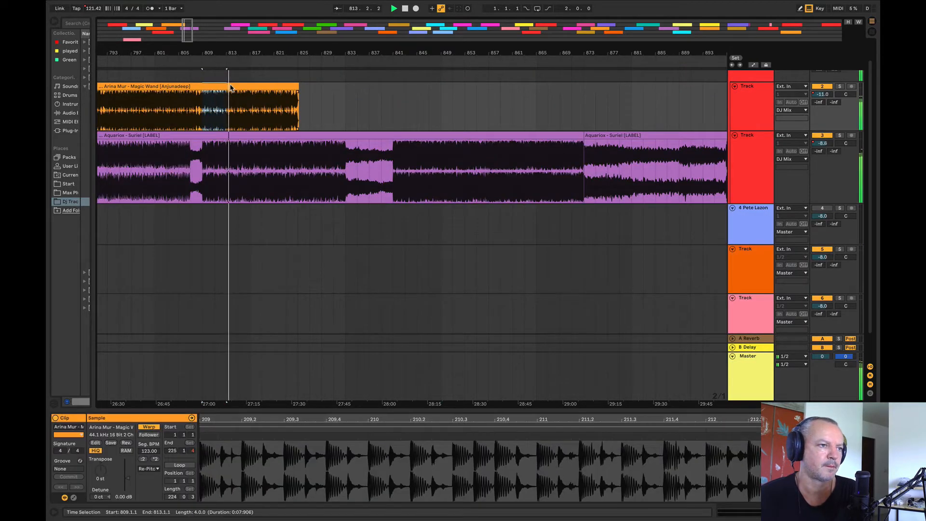
key("super+d")
key("super+d")
key("super+d")
key("super+d")
key("super+d")
key("super+d")
key("super+d")
key("super+d")
key("super+d")
key("super+d")
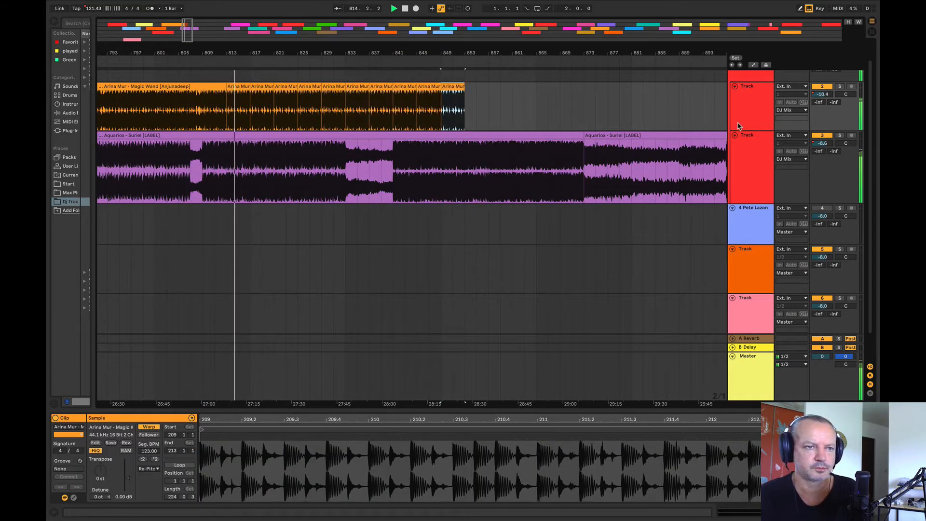
key("super+d")
key("super+d")
key("super+d")
key("super+d")
key("super+d")
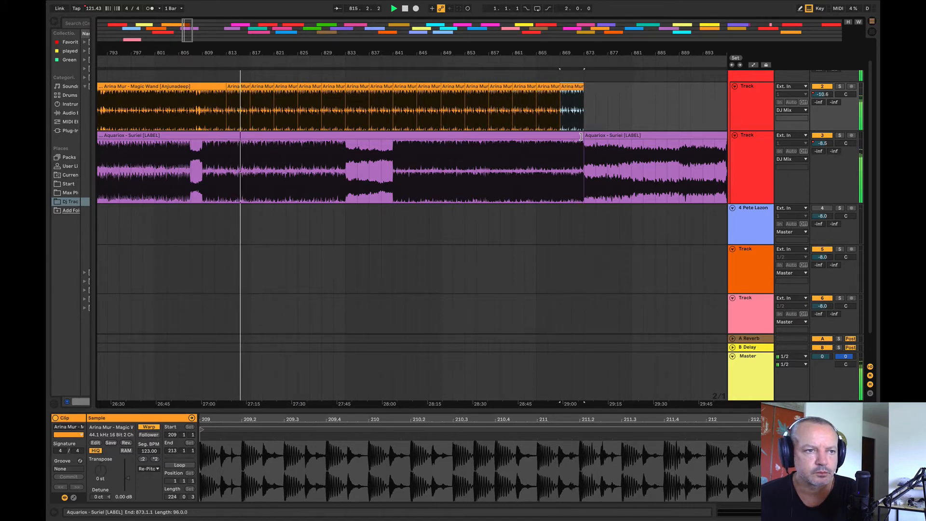
Step: Extend the first Suriel part over the second so that one continuous clip runs to bar 957
left_click_drag(581, 137, 677, 139)
left_click_drag(560, 50, 350, 29)
left_click_drag(380, 136, 738, 108)
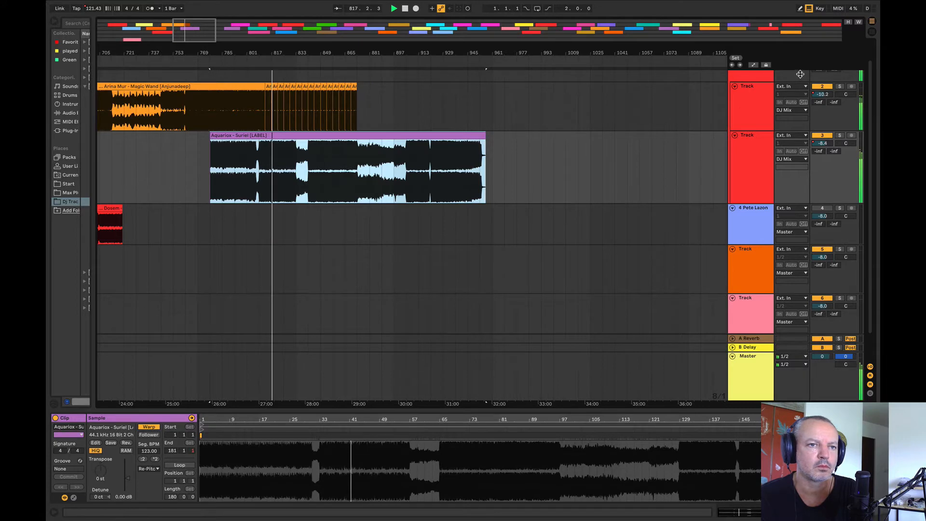
Step: Show the automation again and smooth the repeated Magic Wand volume points into a gentle decline from bar 813 to about bar 877
left_click(754, 65)
scroll(316, 188, "up", 4)
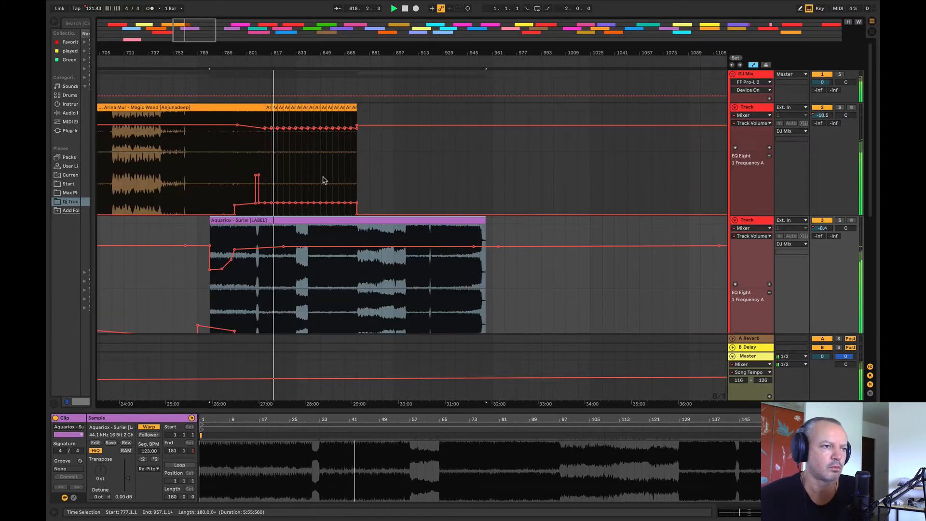
mouse_move(265, 50)
left_mouse_down()
mouse_move(264, 87)
mouse_move(265, 63)
left_mouse_up()
left_click_drag(268, 127, 438, 130)
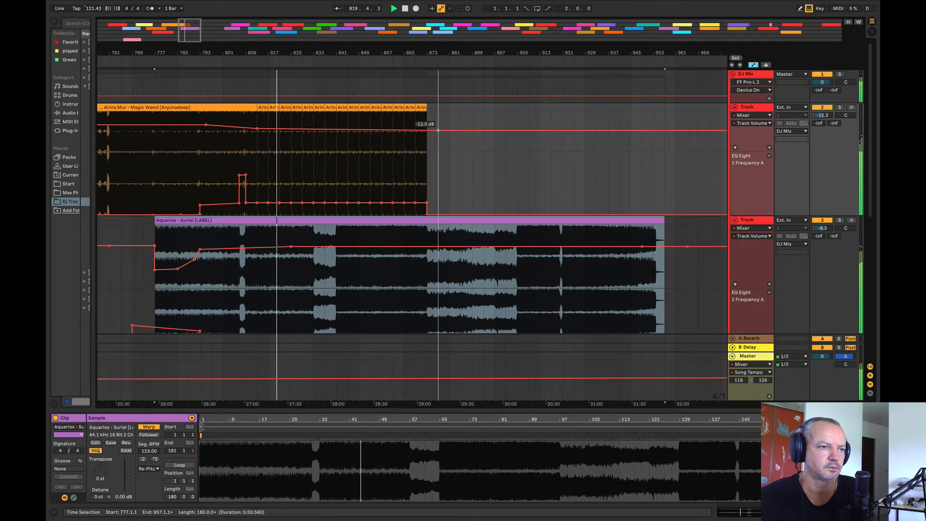
Step: Delete the Magic Wand loop clips between bars 833 and 841
left_click(420, 107)
left_click(316, 119)
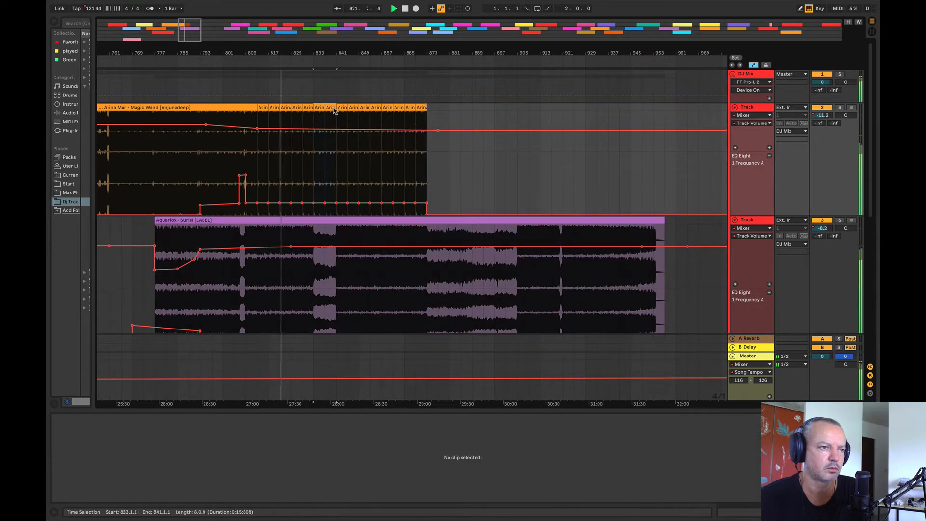
left_click(333, 108)
left_click_drag(314, 116, 335, 115)
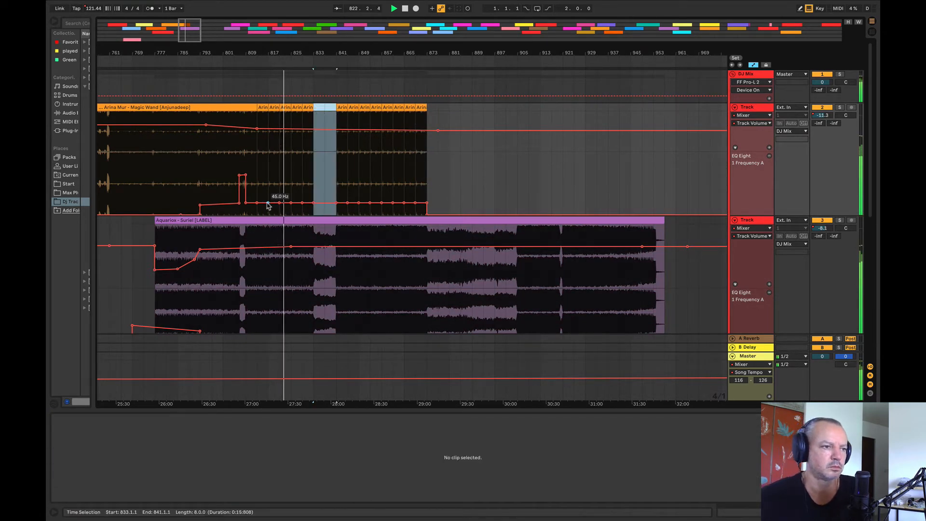
Step: Ramp the Magic Wand EQ frequency upward from bar 817 to bar 873, soloing the tracks briefly to check the blend
left_click_drag(280, 202, 427, 190)
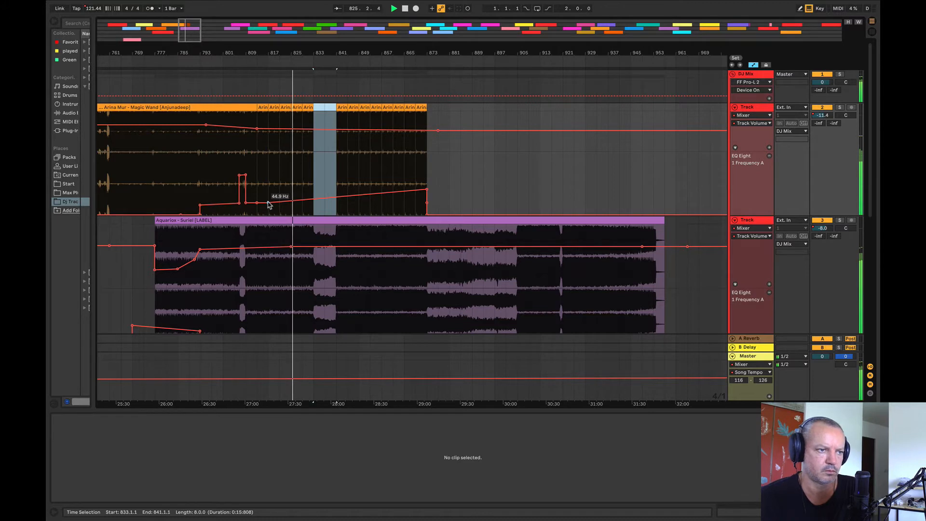
left_click(269, 202)
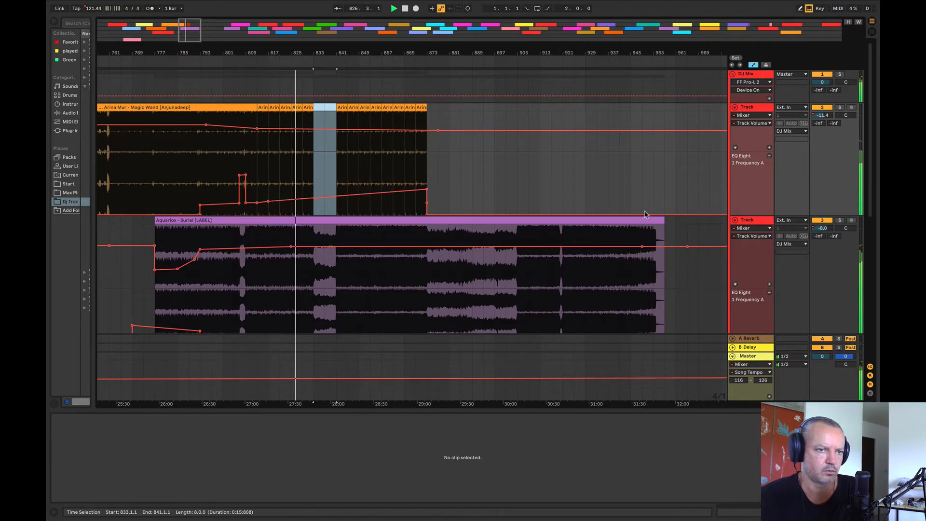
left_click(839, 107)
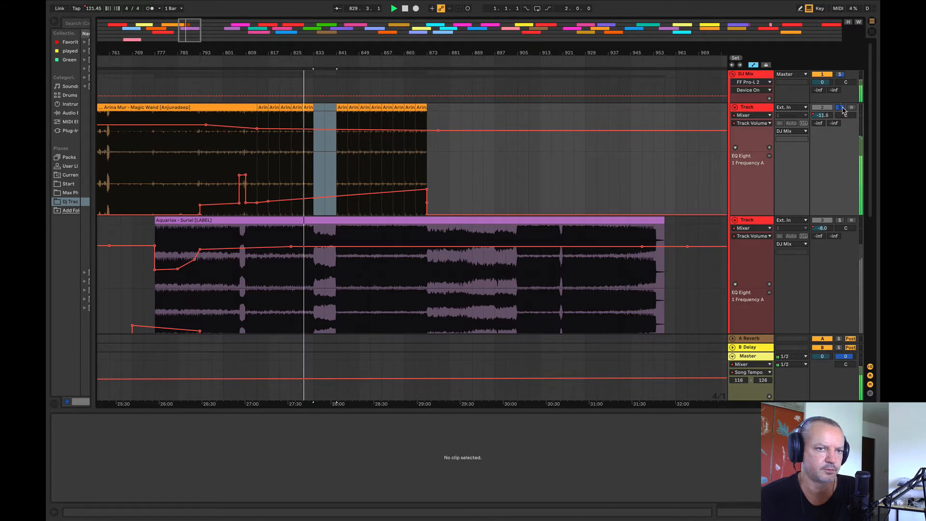
left_click(841, 221)
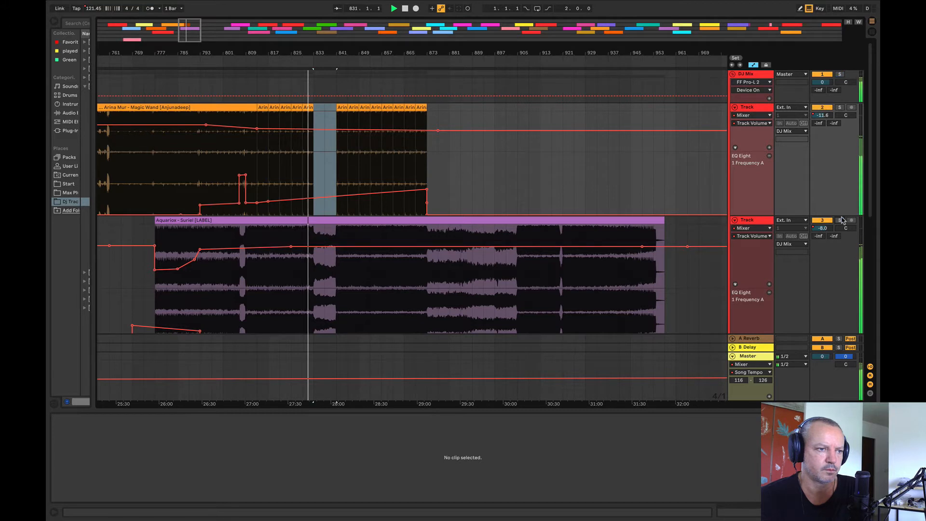
left_click(336, 196)
left_click_drag(427, 192, 427, 194)
Step: Play into bar 841 and delete the Magic Wand loop clip at bars 841 to 845
left_click_drag(329, 53, 330, 56)
left_click(364, 158)
key("space")
key("space")
left_click(401, 106)
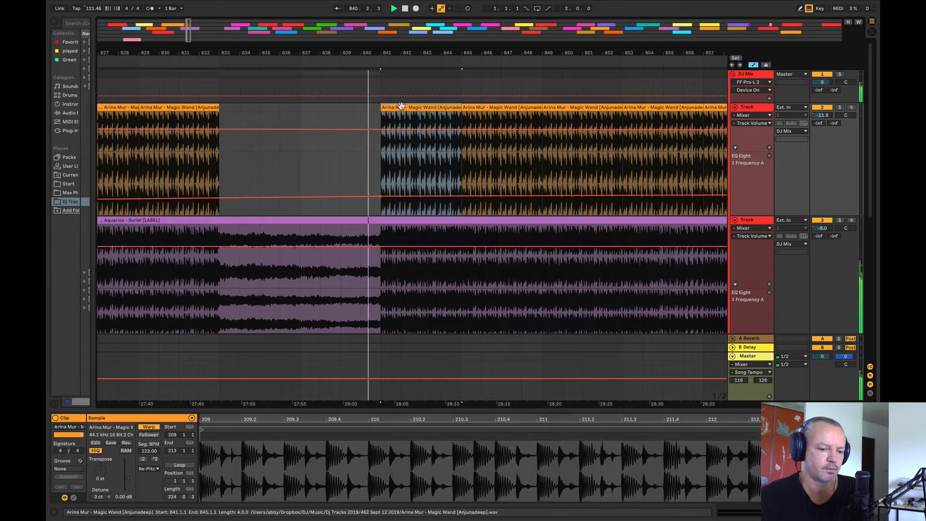
key("Delete")
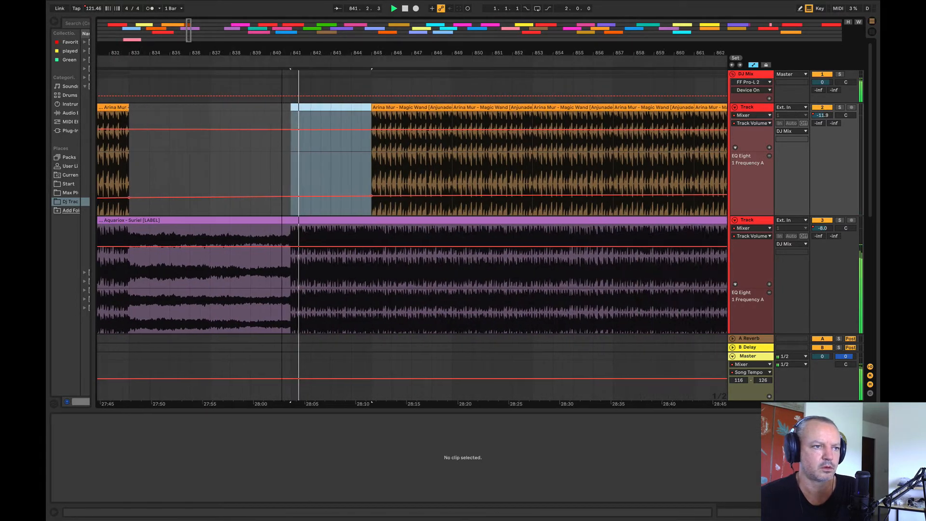
Step: Delete all remaining Magic Wand loop clips and their automation from bar 838 to bar 878
left_click_drag(203, 54, 187, 42)
key("space")
left_click_drag(197, 172, 544, 147)
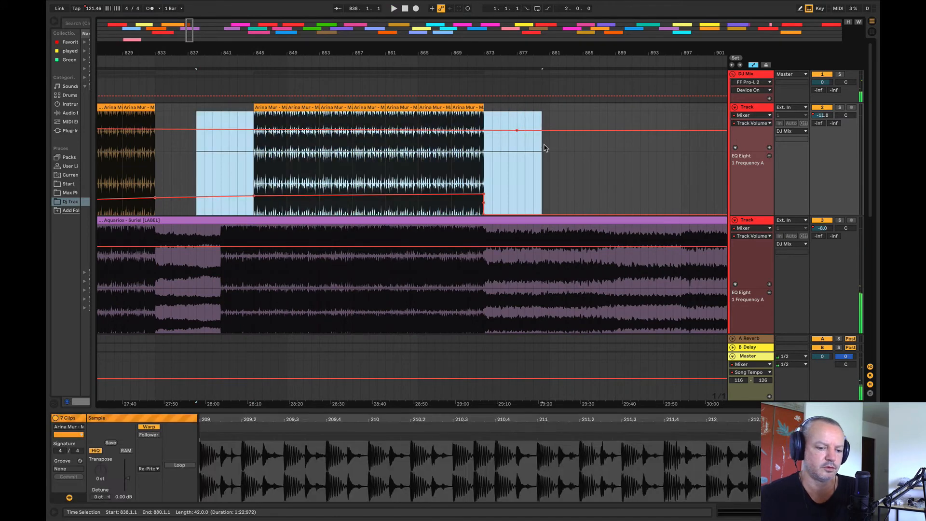
key("Delete")
left_click_drag(529, 107, 187, 149)
key("Delete")
Step: Play back the transition from Magic Wand to Suriel from several points, including bars 806 and 784
key("space")
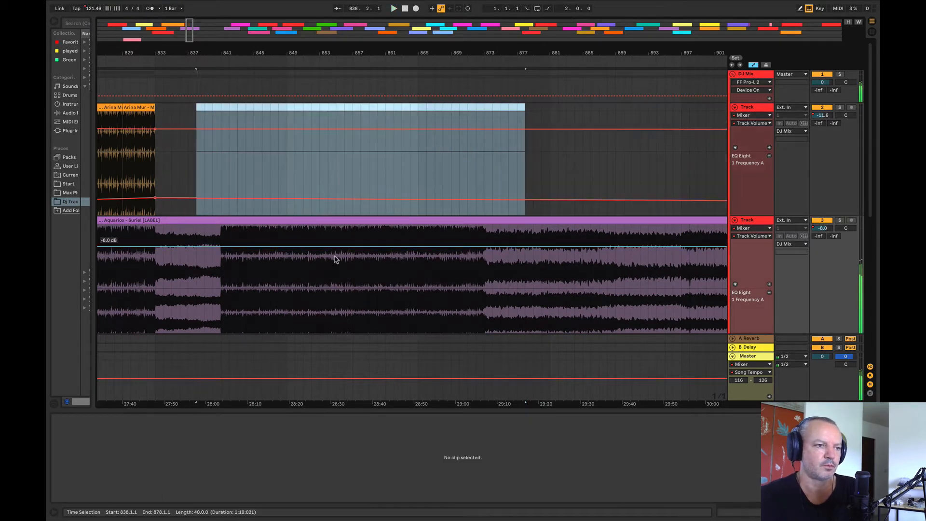
left_click(341, 252)
mouse_move(341, 54)
left_mouse_down()
mouse_move(442, 29)
mouse_move(437, 20)
left_mouse_up()
left_click(341, 187)
key("space")
key("space")
left_click_drag(346, 55, 212, 91)
left_click(379, 179)
key("space")
key("space")
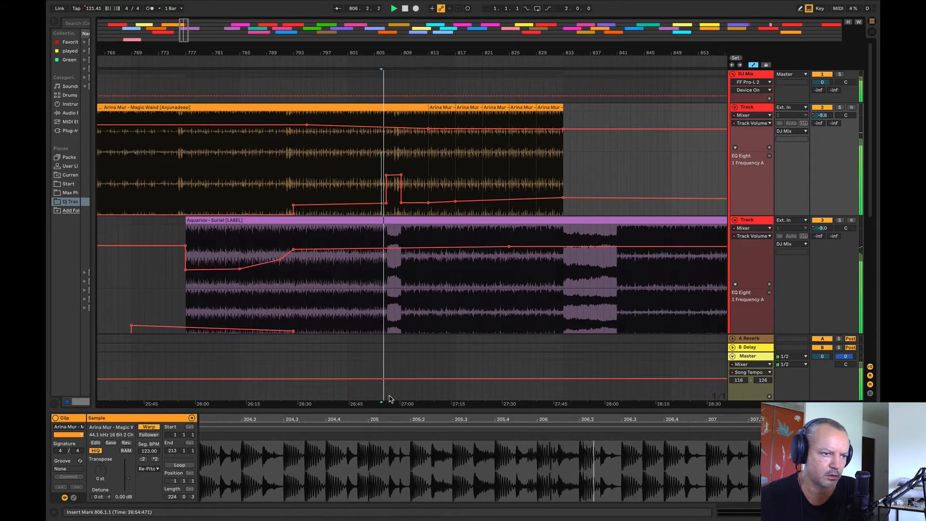
left_click_drag(235, 183, 239, 183)
key("space")
key("space")
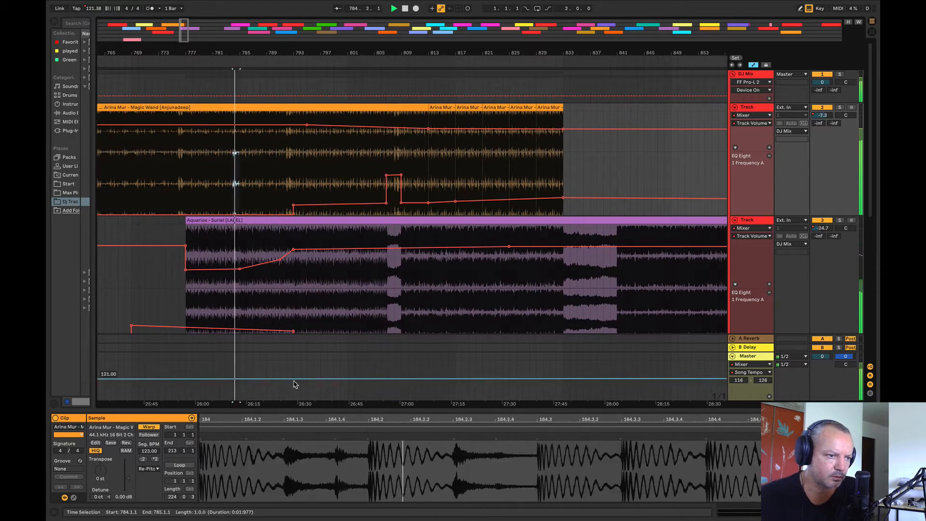
Step: Add a step in the song tempo automation at bar 793, raising the tempo to 122.60
left_click(293, 379)
left_click_drag(296, 379, 296, 374)
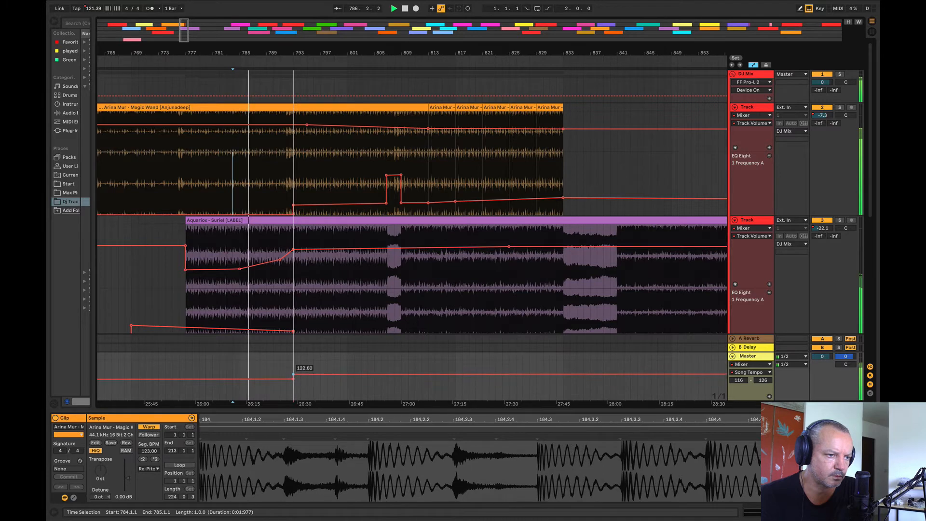
Step: Play the Chordy to Mindfulness transition around its tempo step from bars 497, 496 and 488 to hear the change
left_click_drag(184, 30, 153, 14)
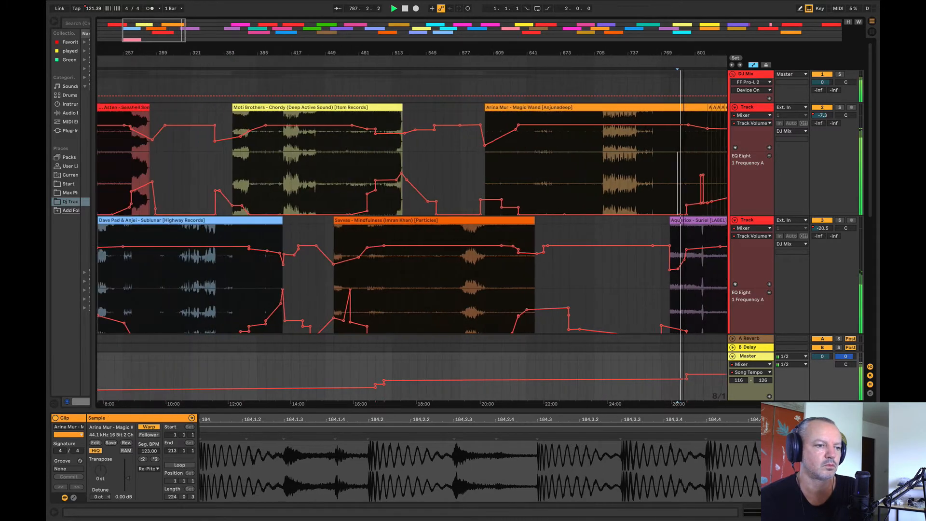
scroll(681, 221, "up", 2)
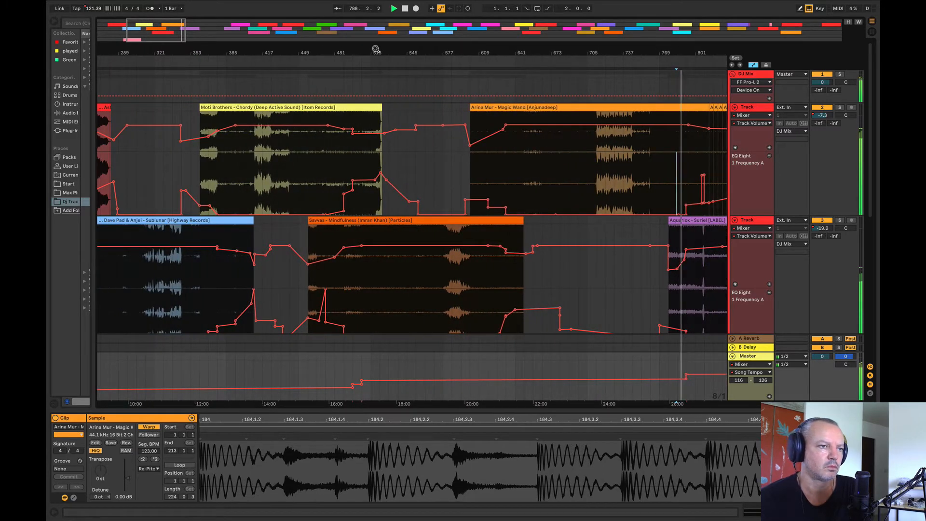
left_click_drag(375, 49, 388, 111)
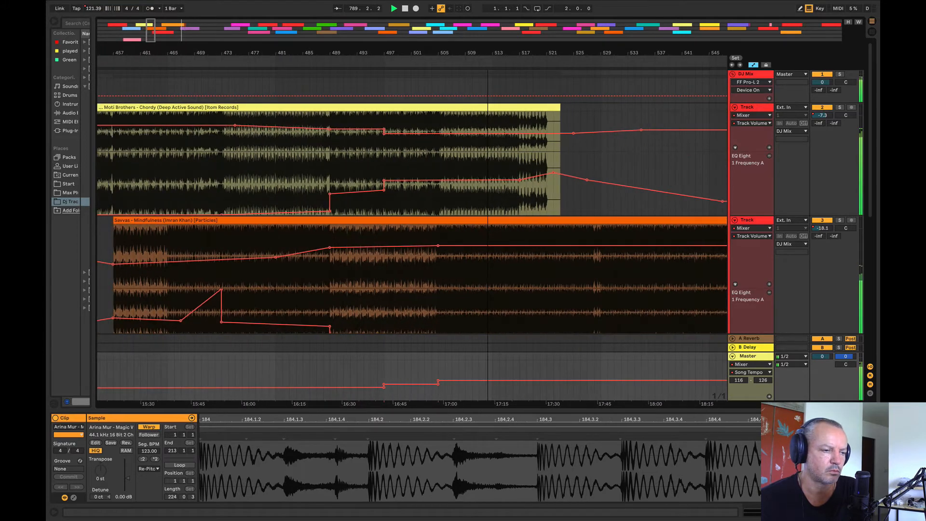
left_click(378, 313)
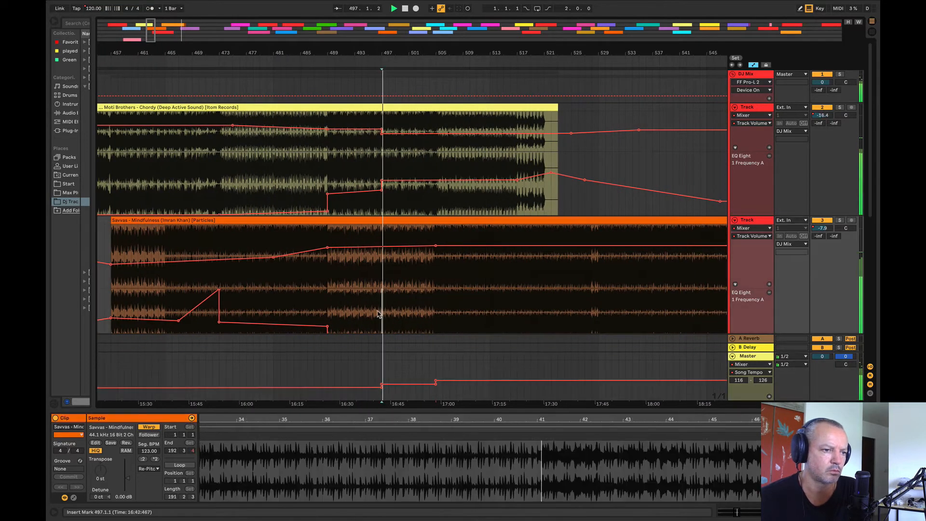
left_click(375, 314)
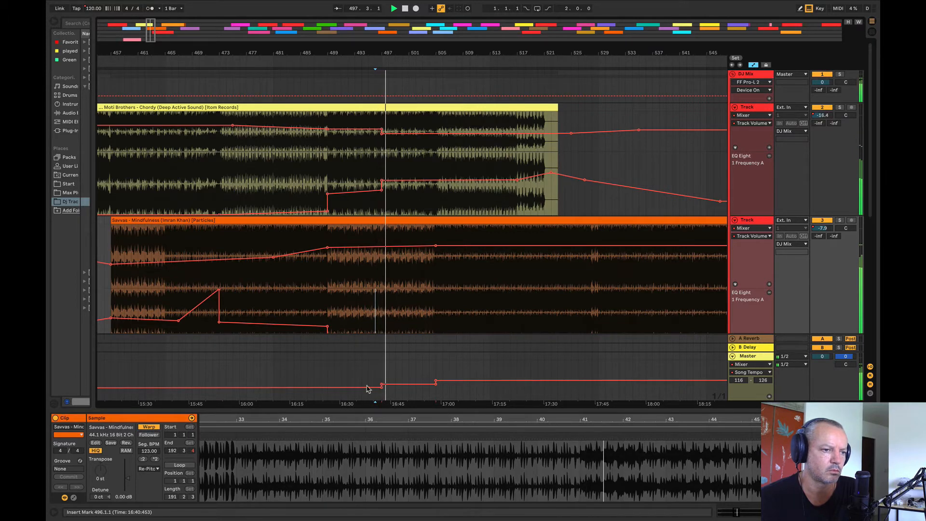
left_click(324, 301)
key("space")
key("space")
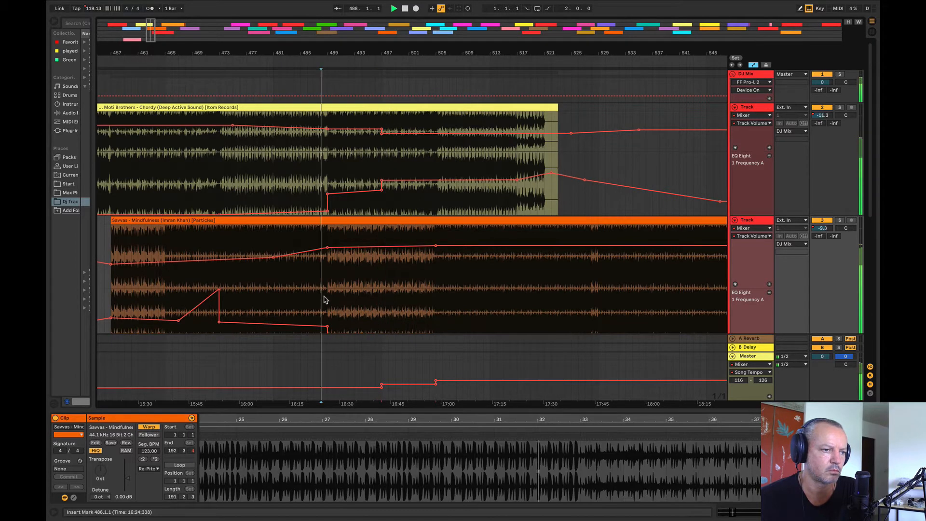
left_click(381, 304)
key("space")
key("space")
Step: Play the Magic Wand to Suriel transition from bars 785 and 792 to check the tempo step at bar 793
key("space")
mouse_move(361, 53)
left_mouse_down()
mouse_move(99, 40)
mouse_move(97, 19)
left_mouse_up()
left_click(444, 300)
key("space")
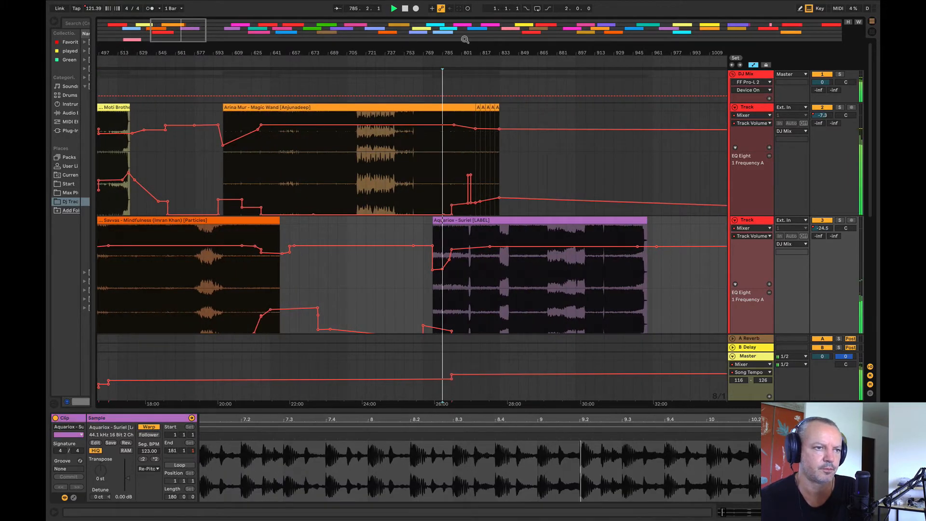
left_click_drag(466, 53, 436, 154)
left_click(256, 319)
key("space")
key("space")
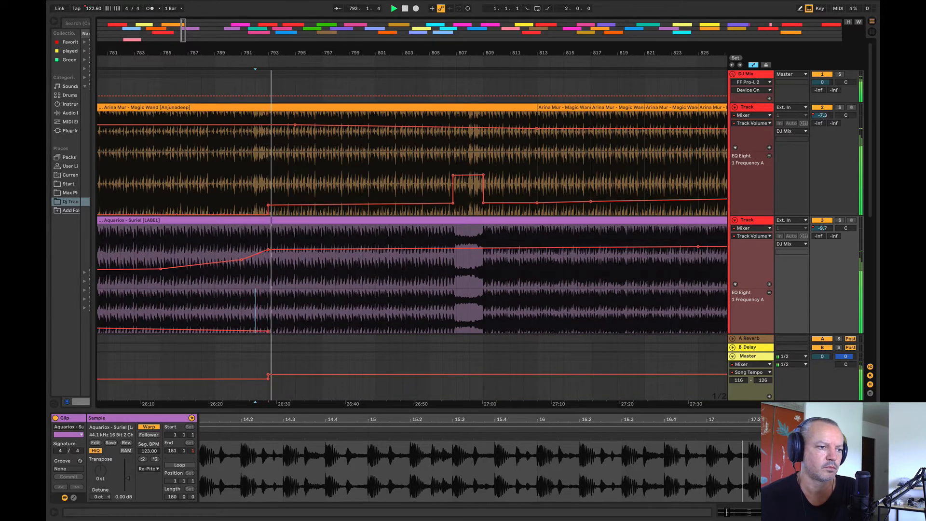
Step: Set the tempo automation range's maximum to 123 and raise the song tempo to 123 from bar 809
left_click_drag(309, 53, 265, 19)
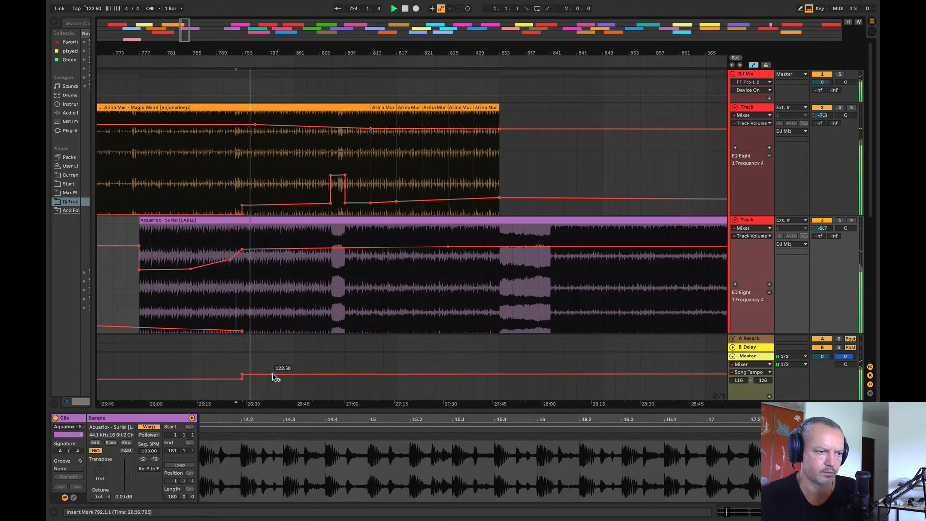
left_click(345, 377)
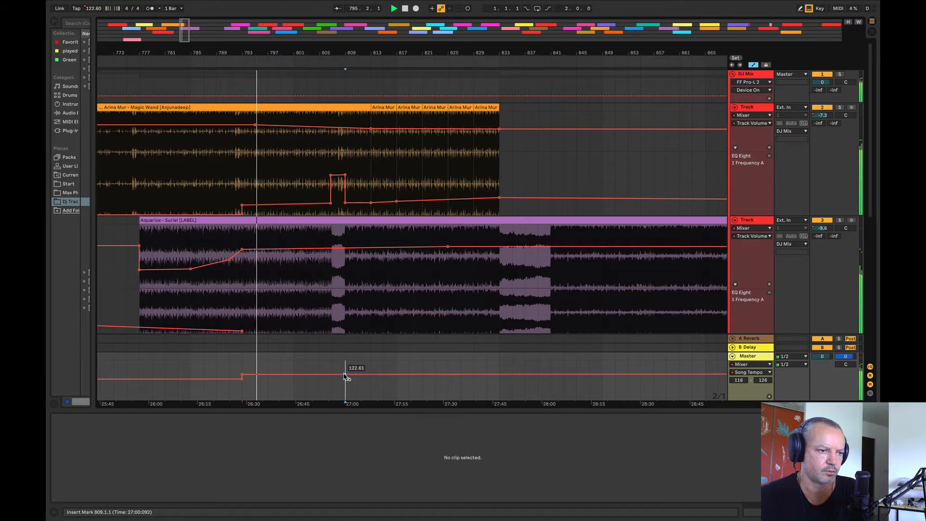
left_click(764, 381)
type("12")
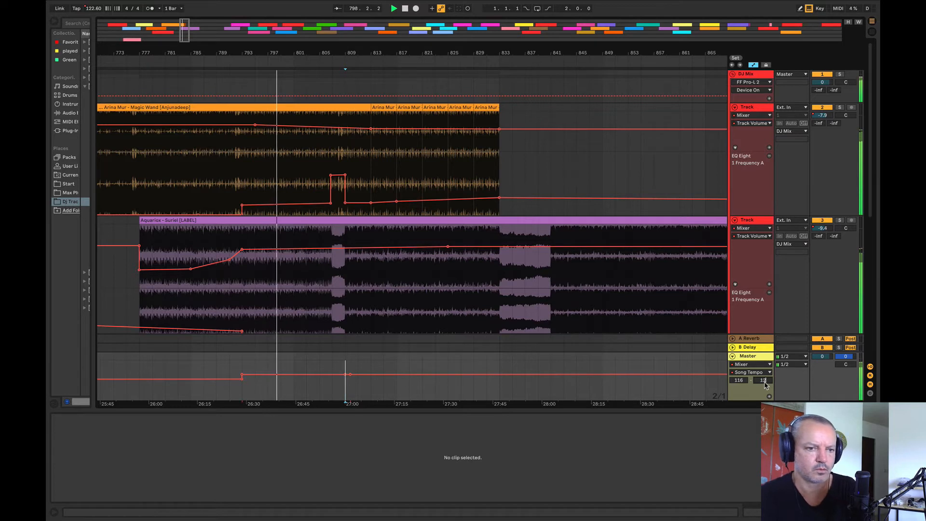
type("3")
key("Return")
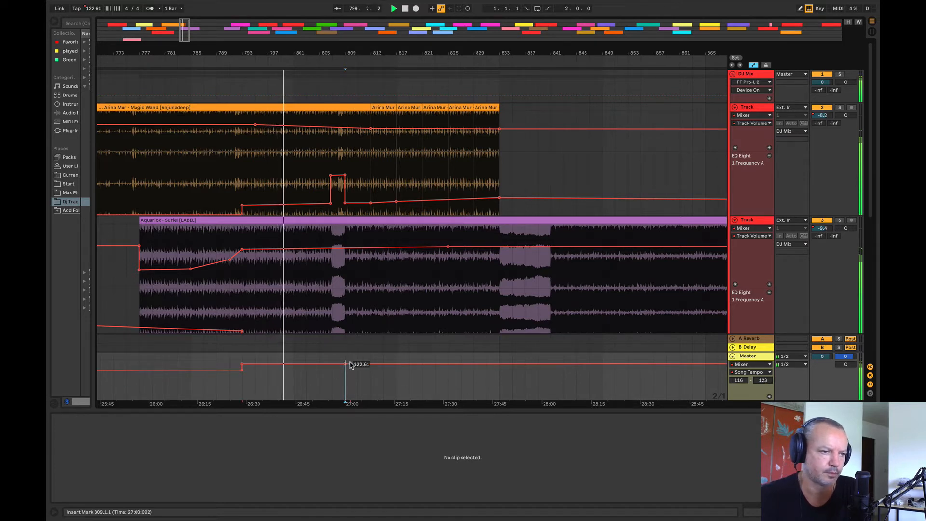
left_click_drag(350, 364, 350, 362)
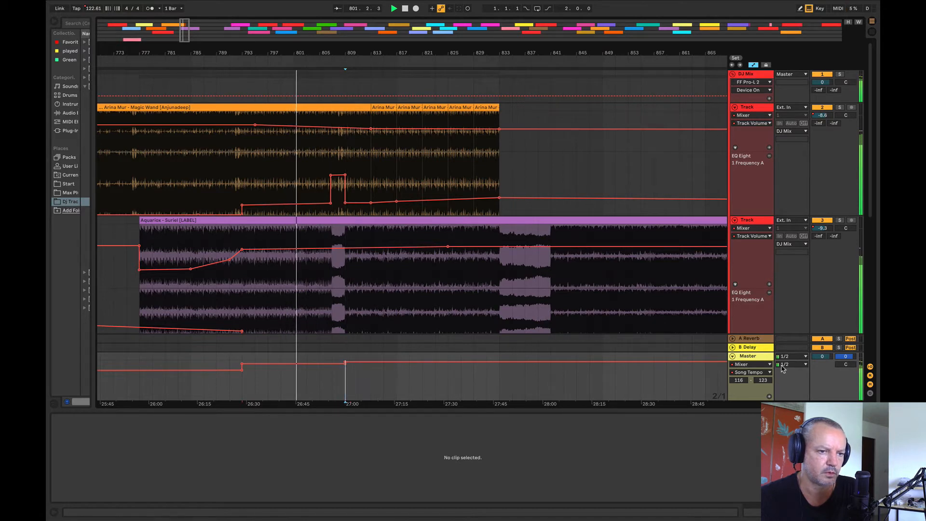
Step: Restore the tempo automation range's maximum to 126 and play the mix from bar 809
double_click(766, 382)
type("12")
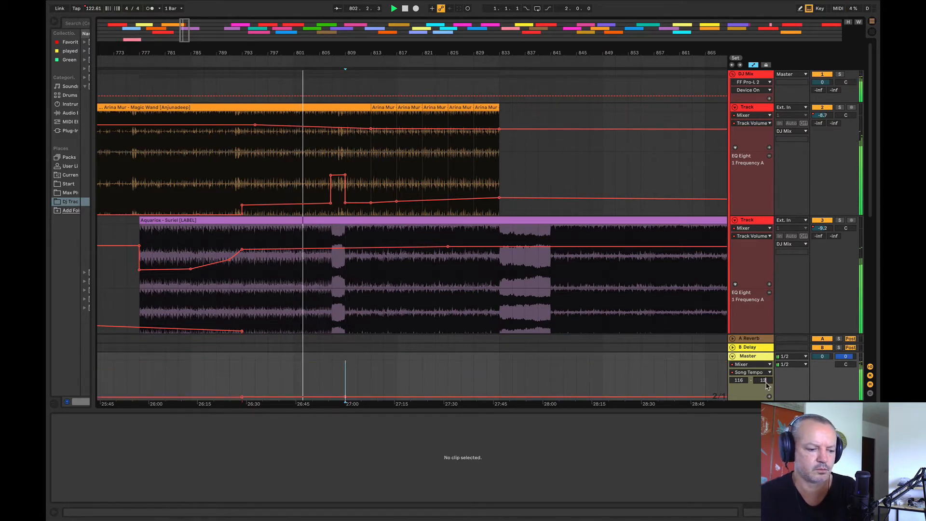
type("6")
key("Return")
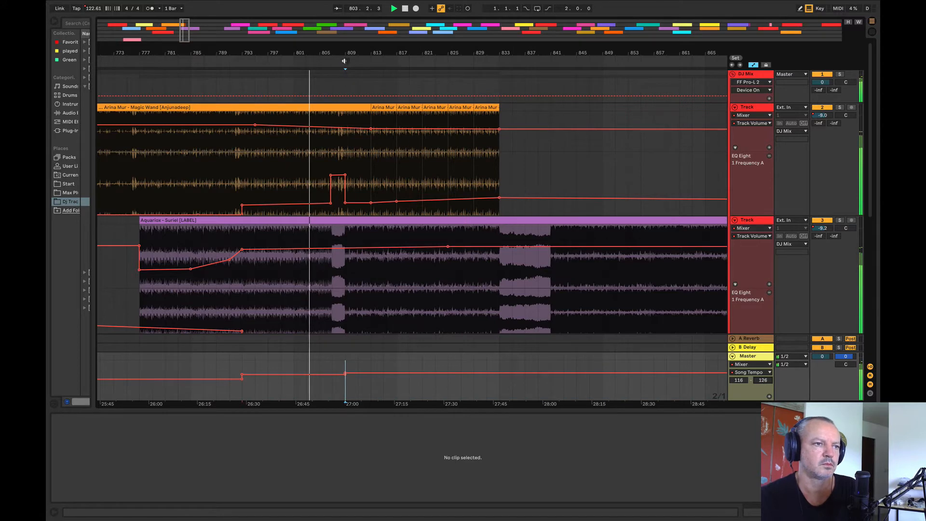
left_click_drag(344, 61, 270, 72)
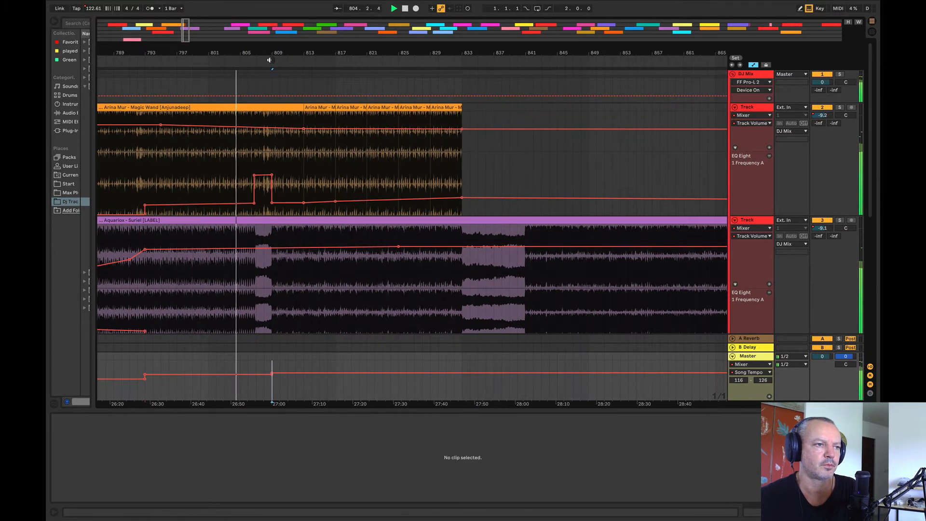
left_click(270, 60)
Step: Move the Laurent Chanal Marlin clip to the Magic Wand track, starting at bar 1025
left_click_drag(328, 51, 110, 24)
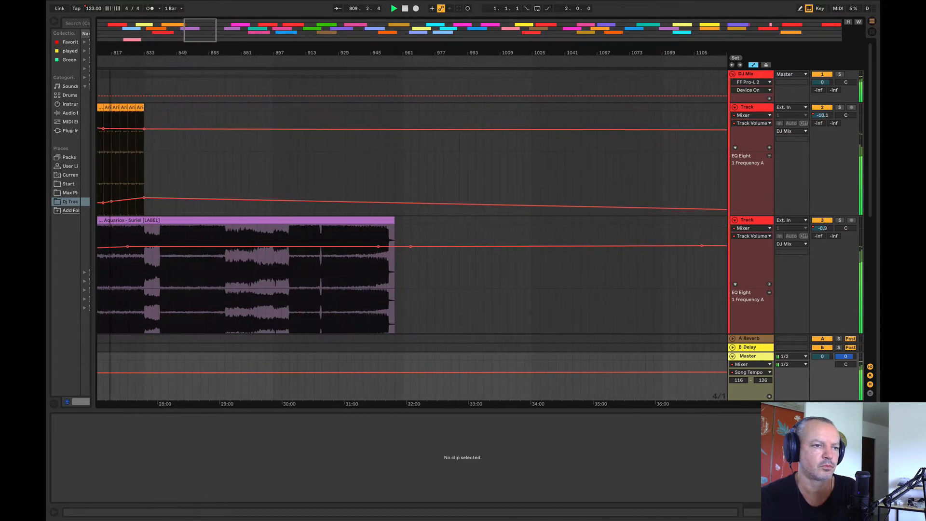
left_click(319, 155)
left_click(317, 61)
left_click_drag(317, 53, 289, 28)
left_click(472, 306)
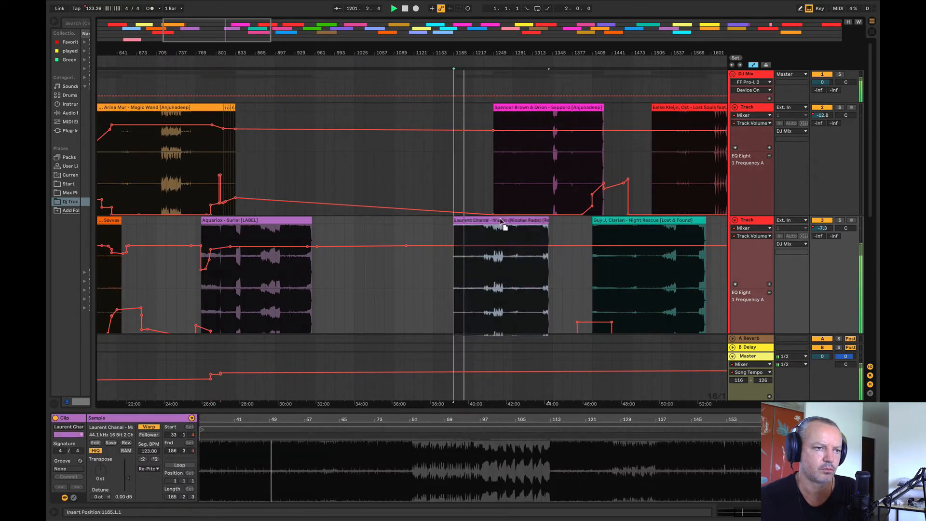
left_click_drag(471, 219, 373, 162)
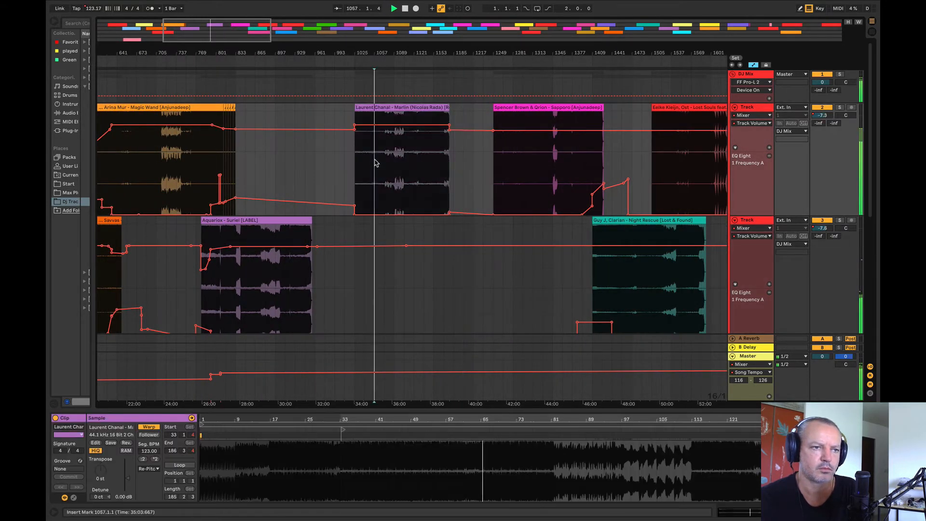
Step: Audition the Marlin clip from bars 1089, 1097 and 1105, and delete it from the arrangement
left_click(393, 167)
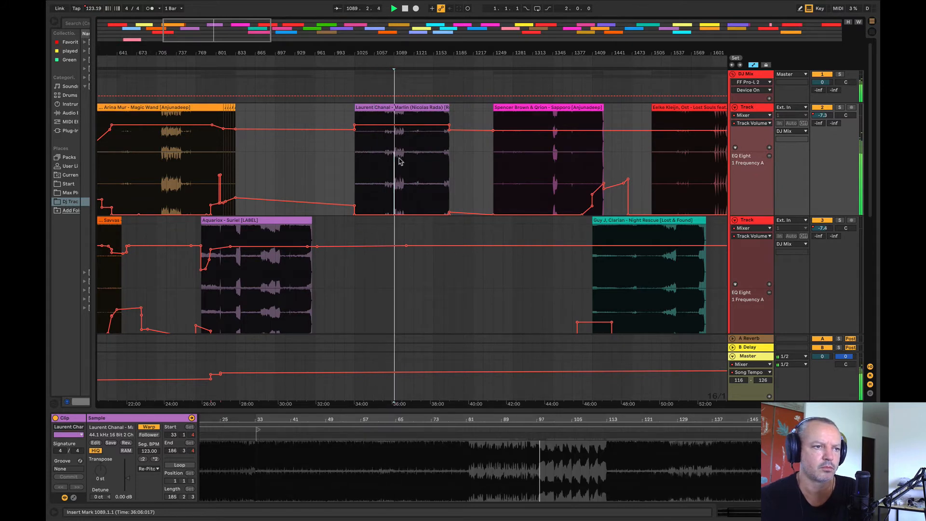
key("plus")
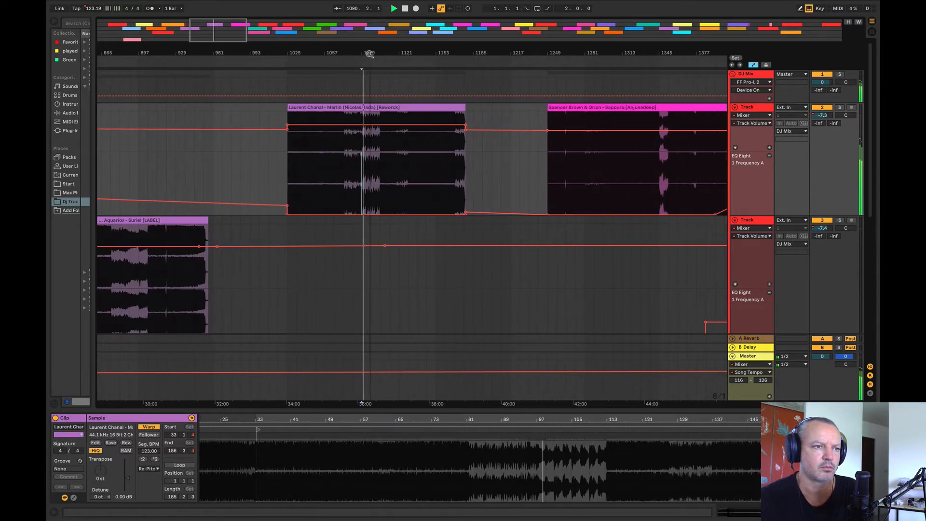
left_click(372, 160)
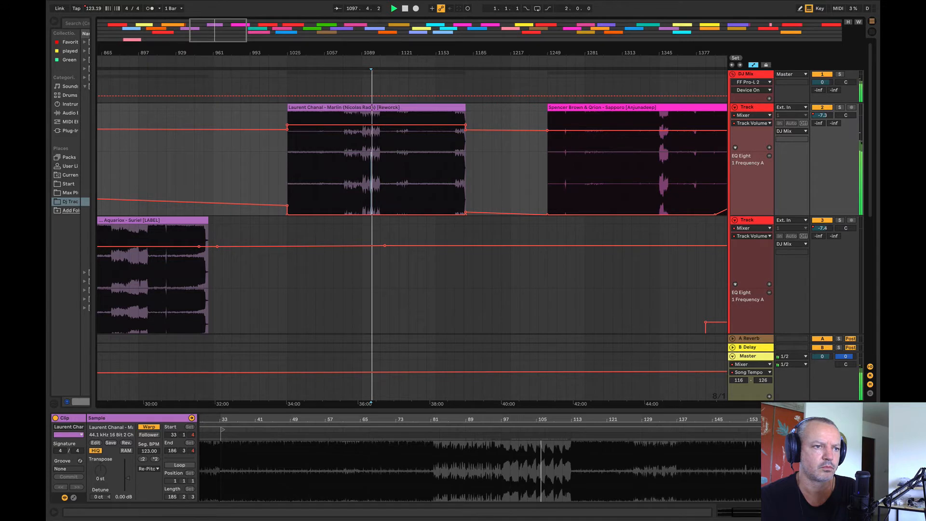
left_click_drag(391, 52, 317, 51)
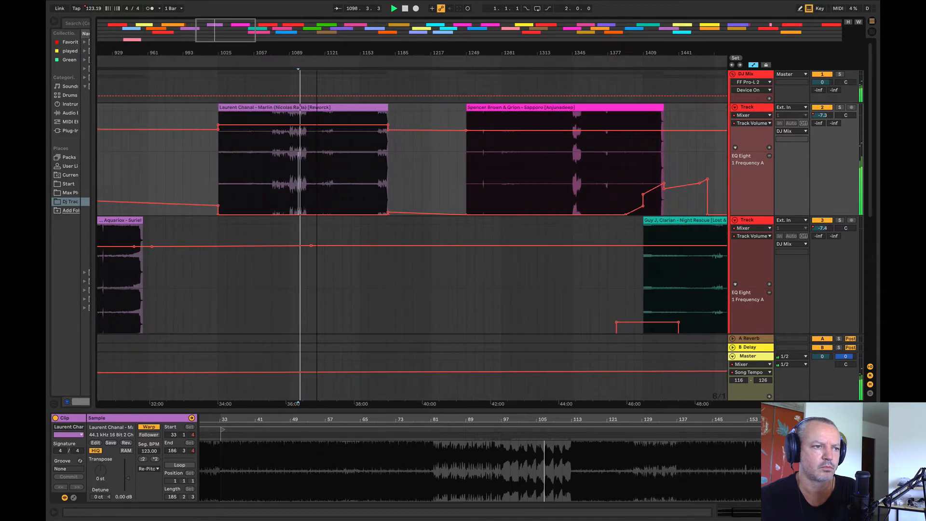
left_click(307, 150)
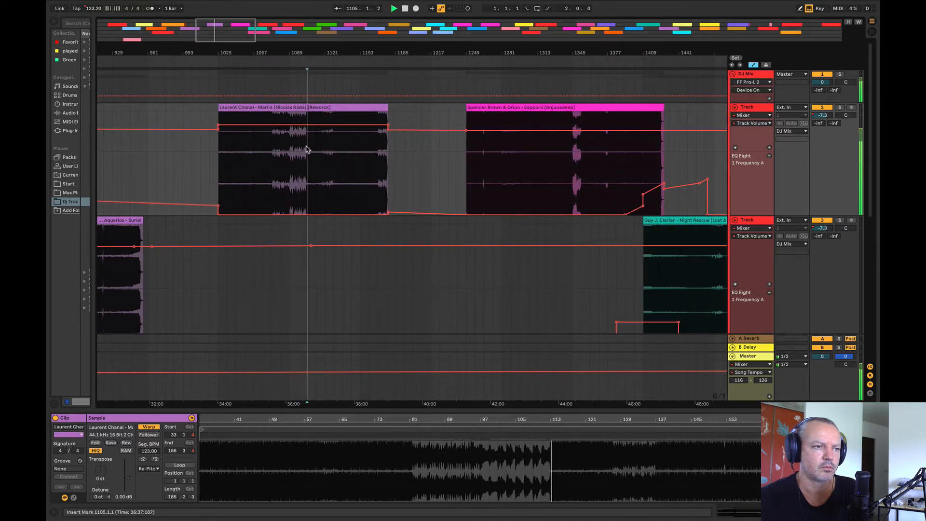
left_click(304, 109)
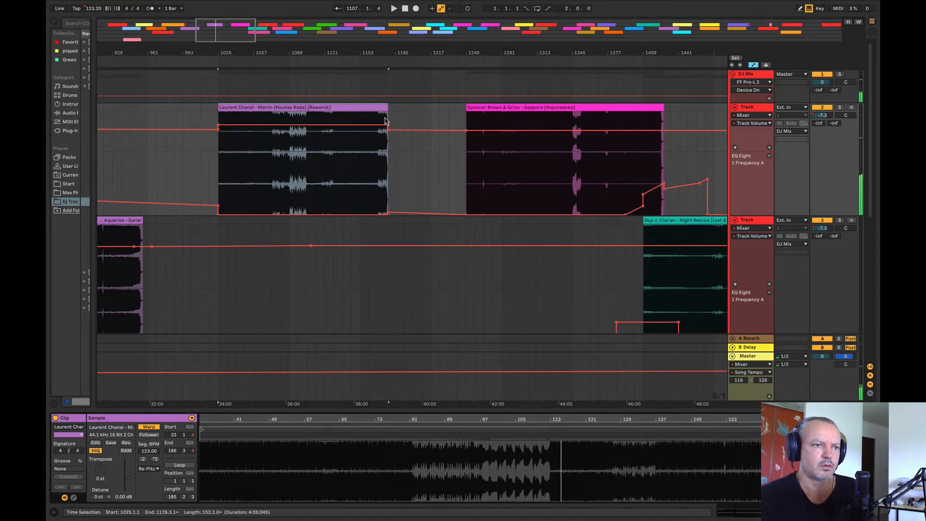
key("Delete")
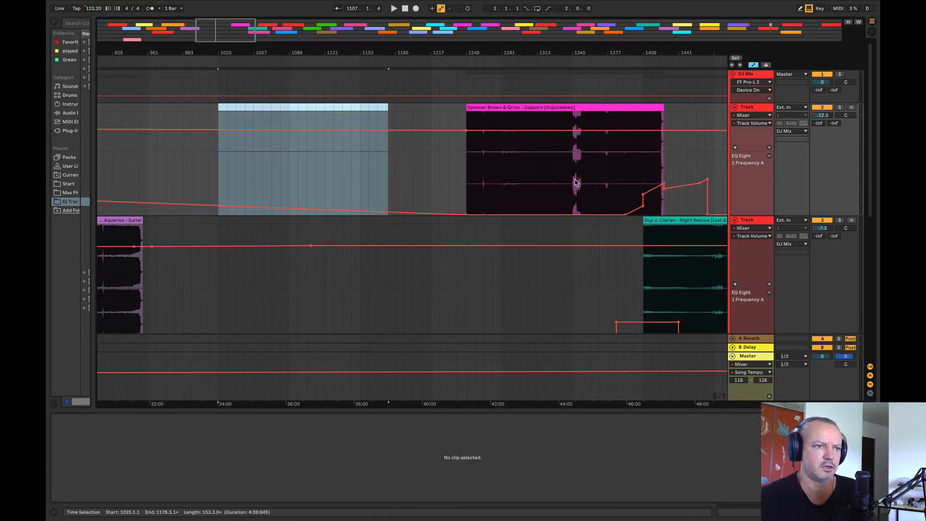
Step: Move the Spencer Brown & Qrion Sapporo clip earlier on its track so it starts at bar 929
left_click(537, 178)
left_click_drag(516, 51, 459, 30)
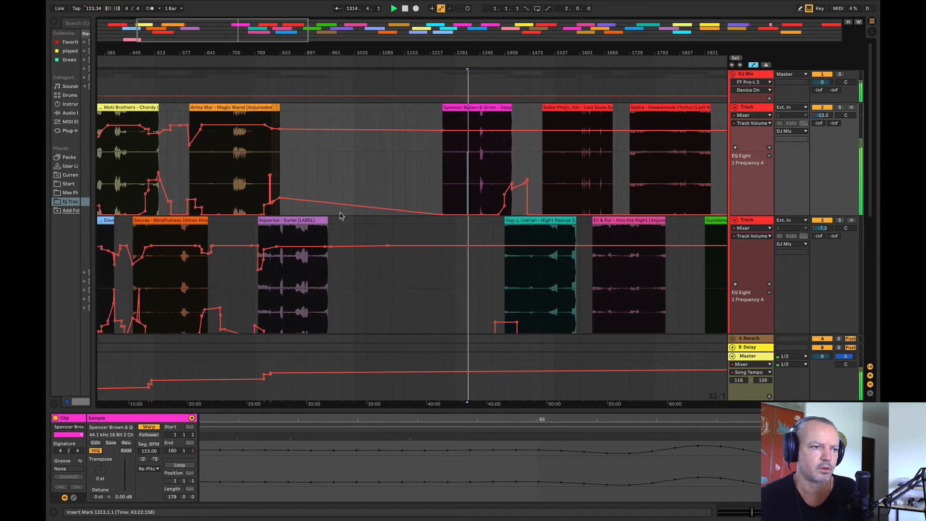
left_click(317, 282)
left_click_drag(471, 106, 347, 122)
Step: Solo the Sapporo track and play it from the clip's start at bar 929
left_click_drag(318, 52, 269, 111)
key("space")
left_click(839, 107)
key("space")
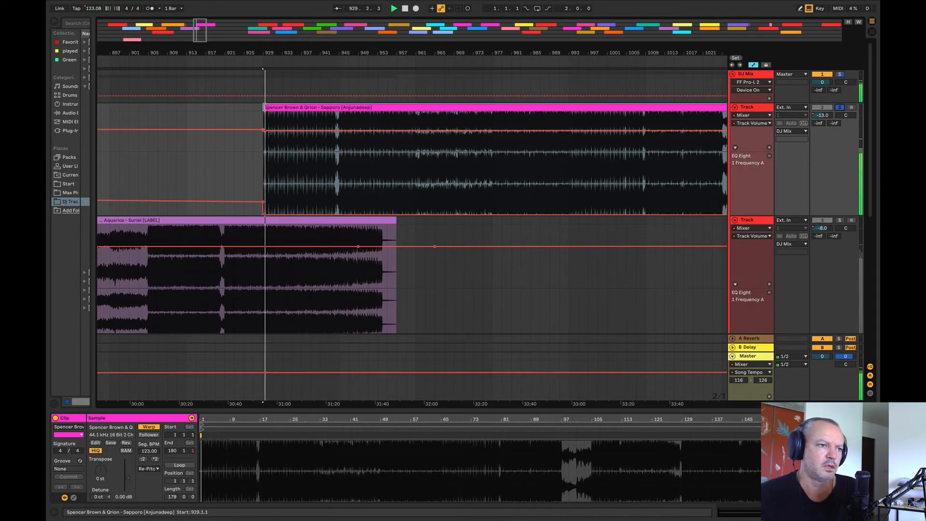
Step: Audition Sapporo from bars 937, 945, 929 and 1089, and play from bar 921 in Suriel's outro
left_click(291, 154)
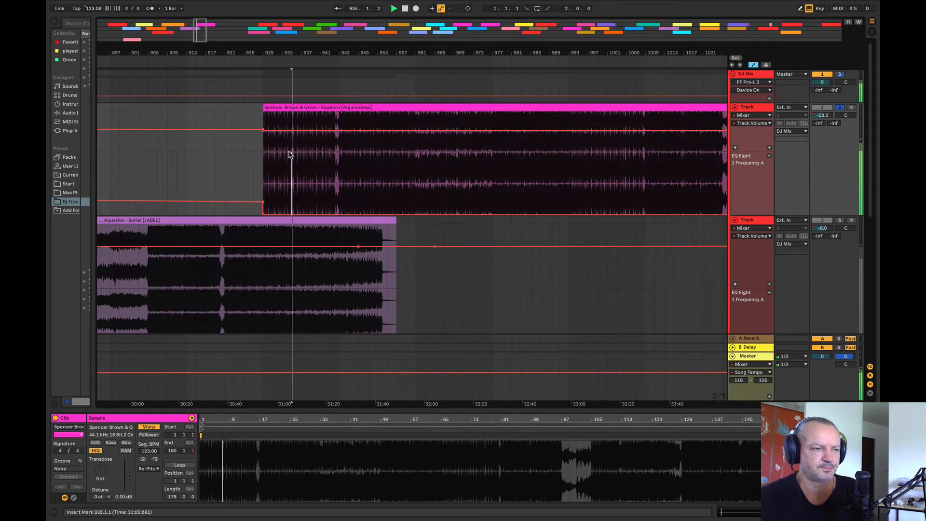
left_click(339, 159)
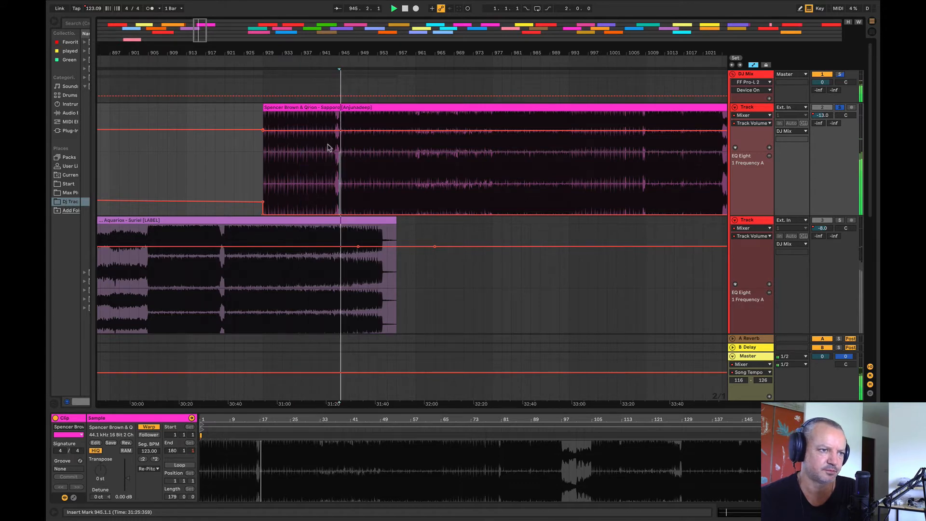
key("space")
left_click_drag(296, 55, 251, 130)
key("space")
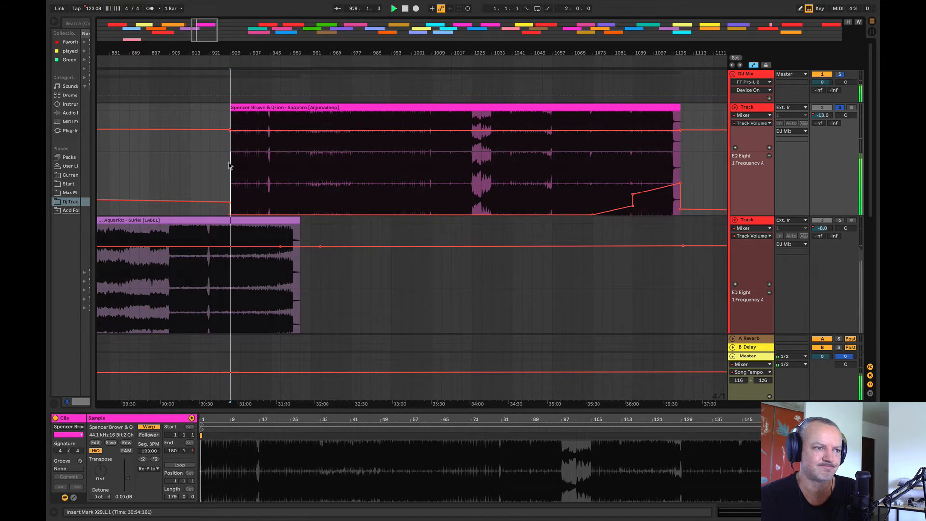
left_click(637, 153)
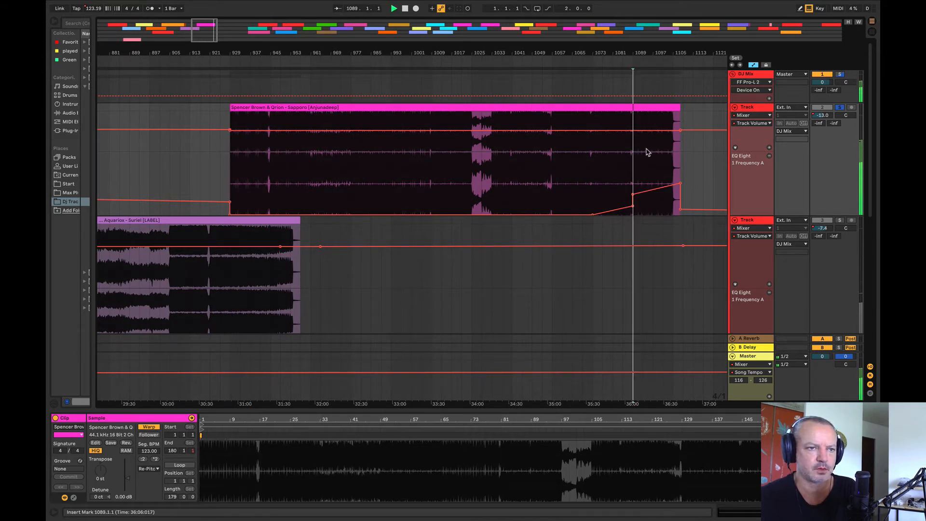
left_click(561, 159)
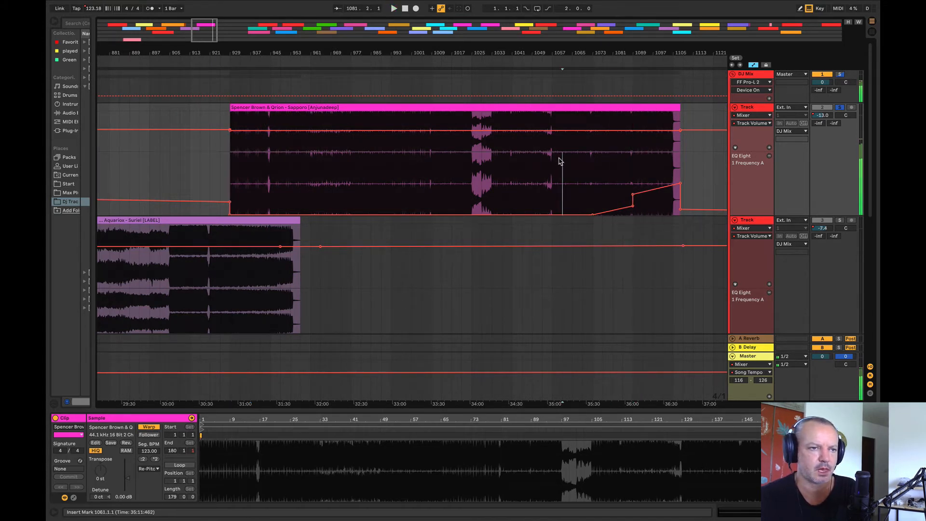
left_click(217, 295)
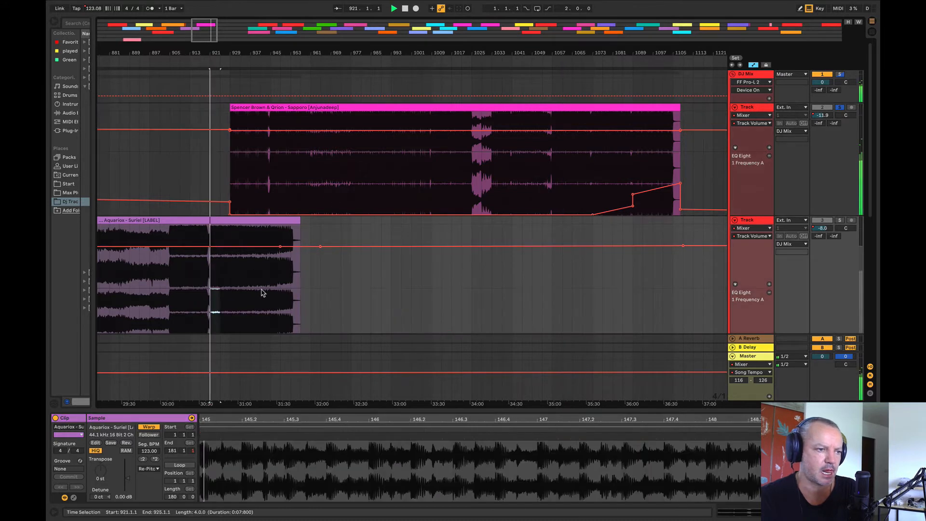
left_click(263, 291)
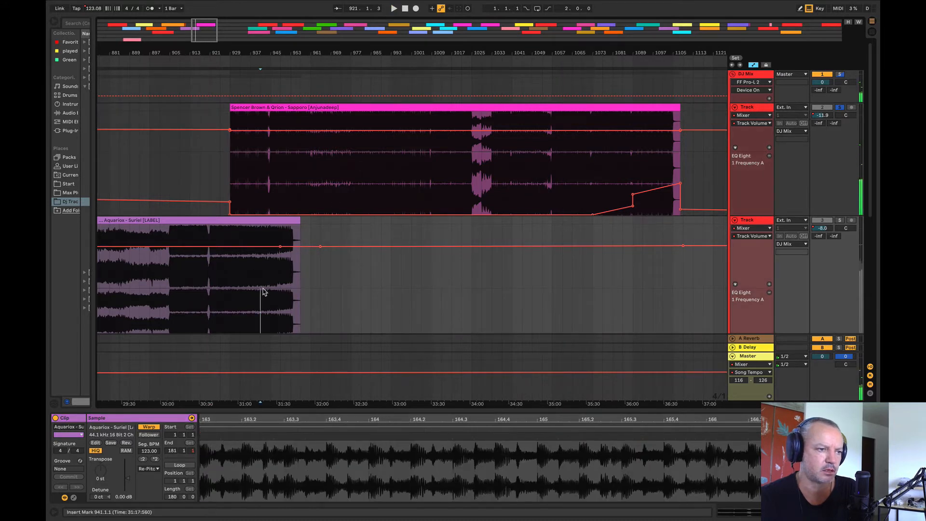
left_click(839, 108)
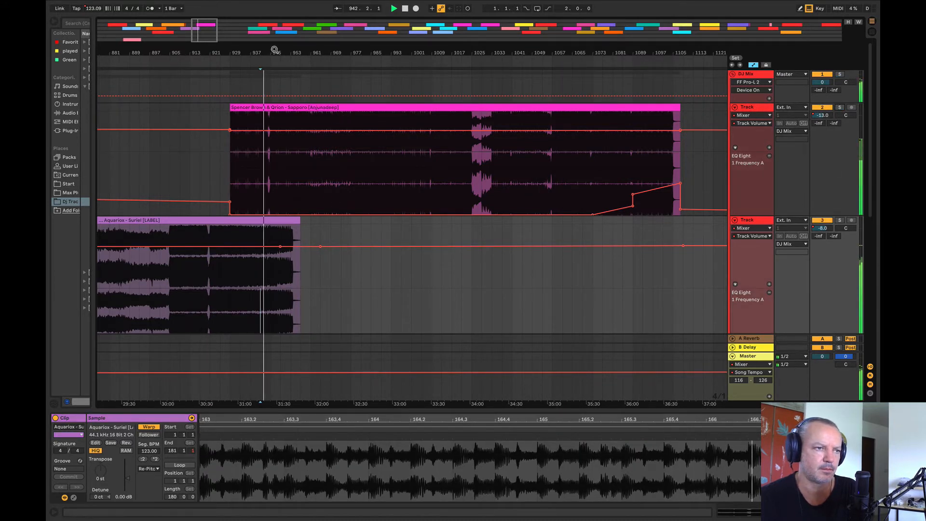
left_click_drag(274, 50, 238, 13)
key("space")
left_click_drag(245, 107, 275, 318)
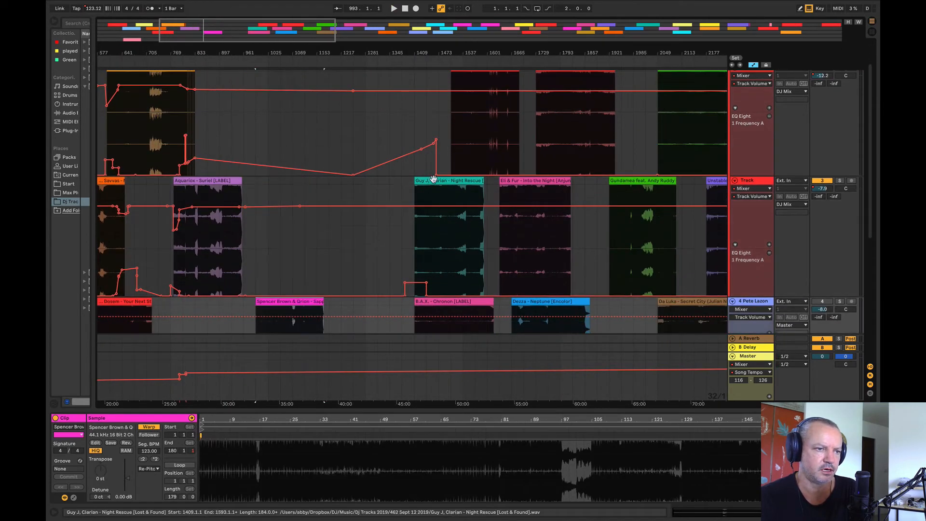
Step: Move the Guy J, Clarian Night Rescue clip to the track above Suriel so it starts at bar 921
left_click_drag(434, 179, 258, 153)
left_click_drag(251, 153, 251, 153)
key("space")
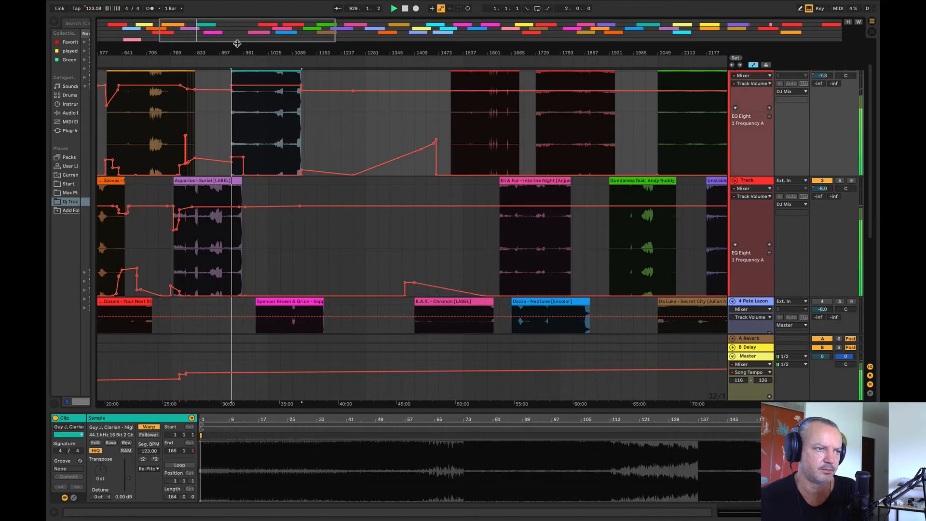
left_click_drag(231, 52, 268, 100)
scroll(263, 103, "up", 2)
left_click_drag(343, 108, 324, 113)
Step: Fade Night Rescue's volume in from bar 921 to -7.3 dB at Suriel's end, and set Magic Wand's volume plateau to -8.0 dB
left_click(229, 175)
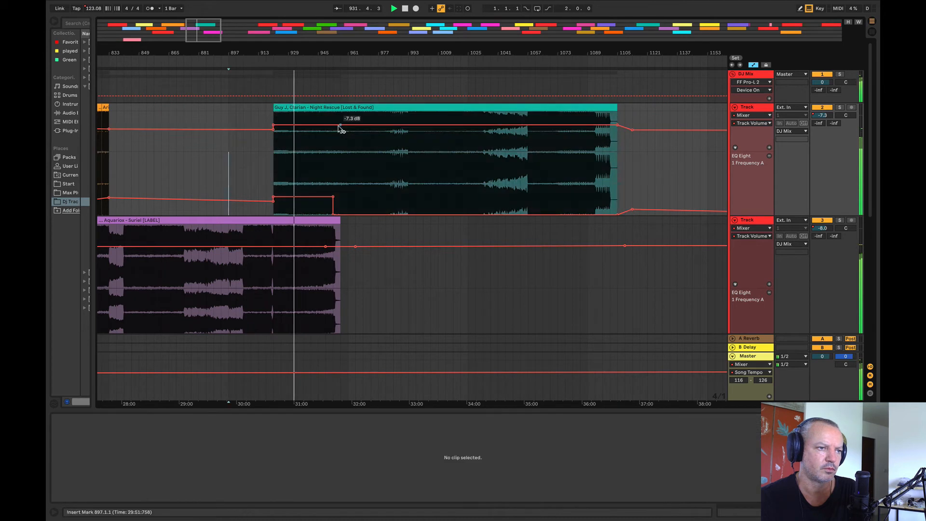
left_click_drag(273, 128, 273, 141)
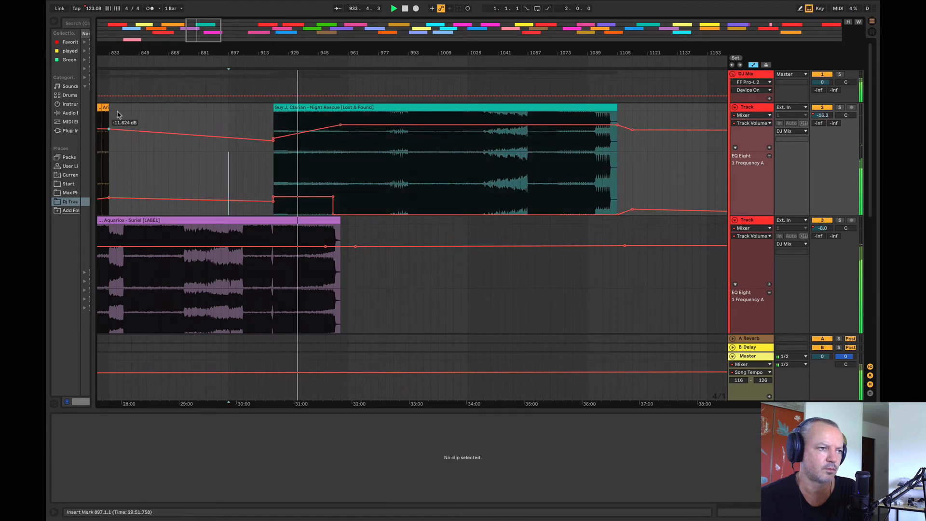
left_click_drag(168, 53, 438, 34)
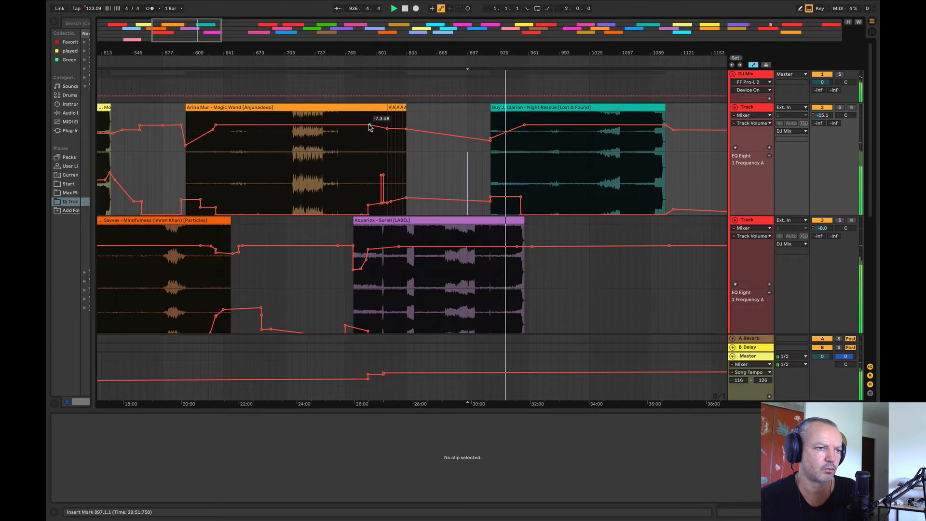
left_click_drag(369, 125, 370, 123)
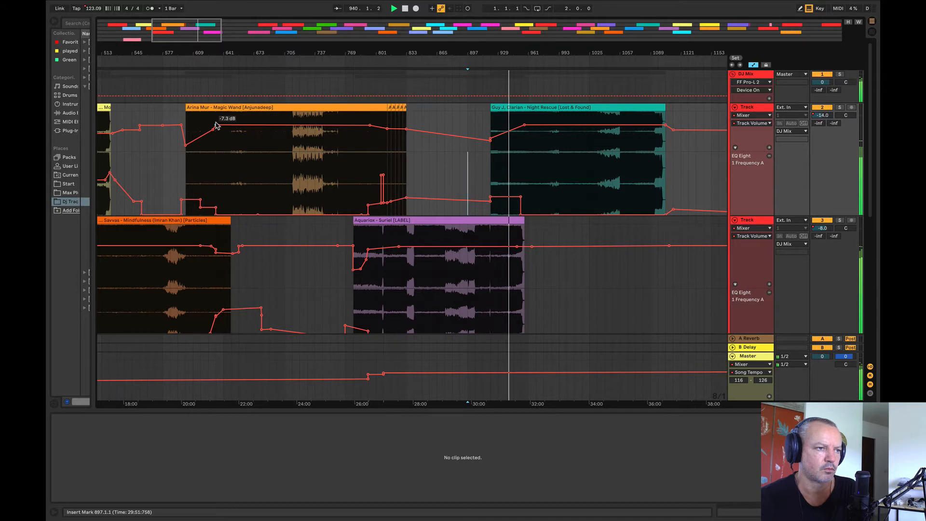
left_click_drag(215, 126, 215, 125)
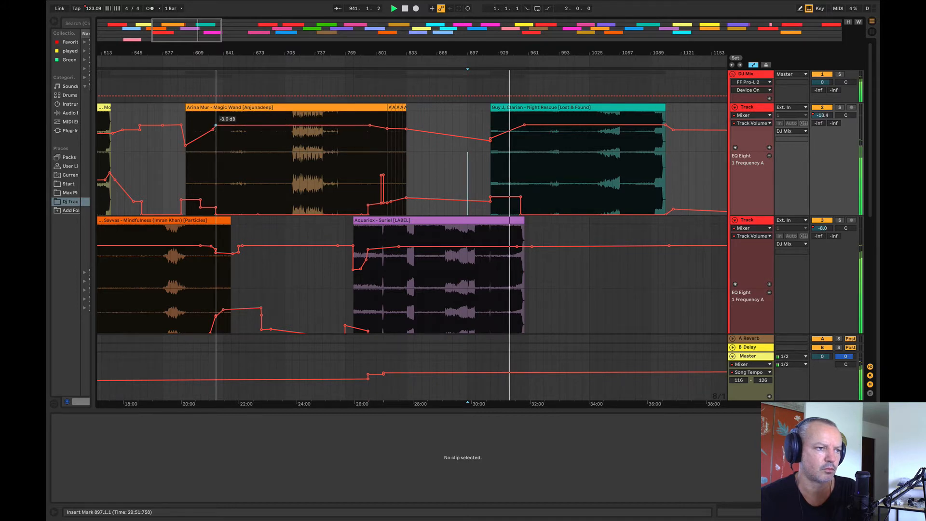
left_click_drag(255, 55, 450, 27)
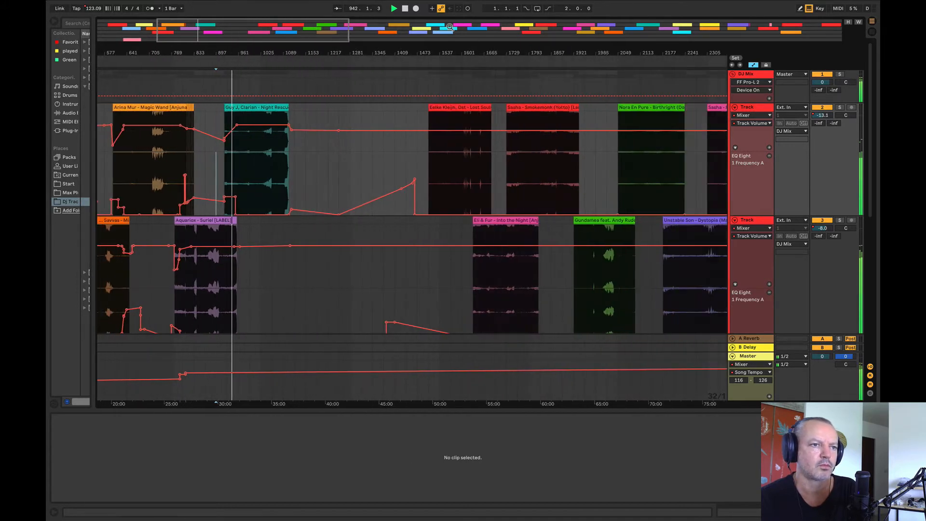
Step: Move the Night Rescue clip eight bars earlier to start at bar 913, and play from its start
left_click_drag(523, 53, 536, 49)
left_click_drag(318, 55, 384, 213)
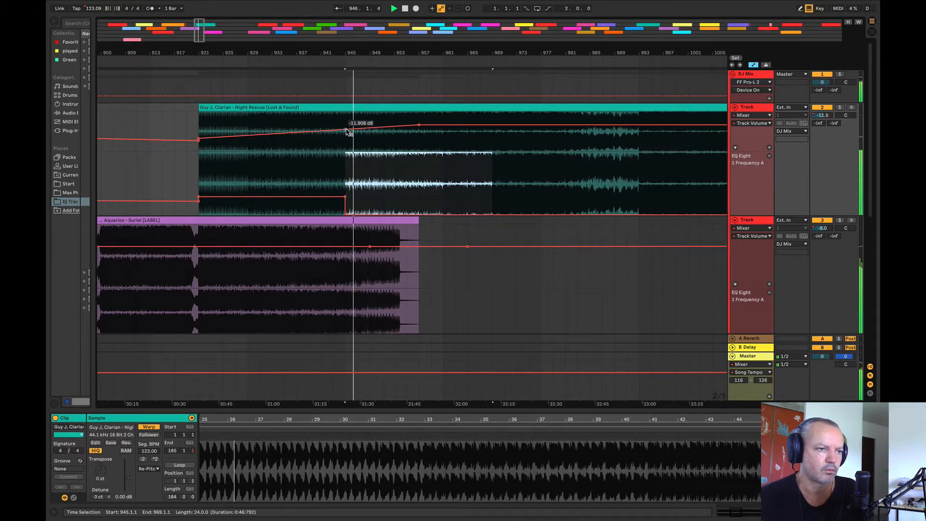
left_click_drag(364, 53, 459, 33)
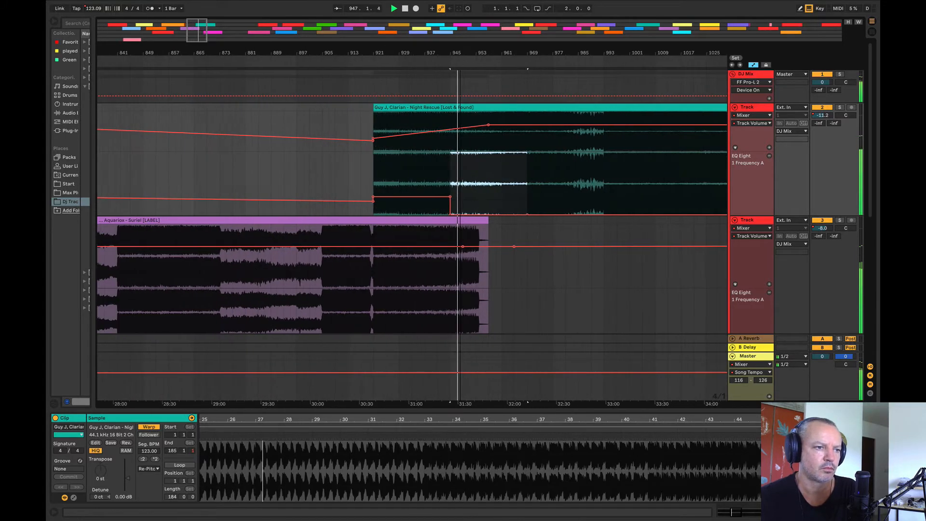
left_click(410, 108)
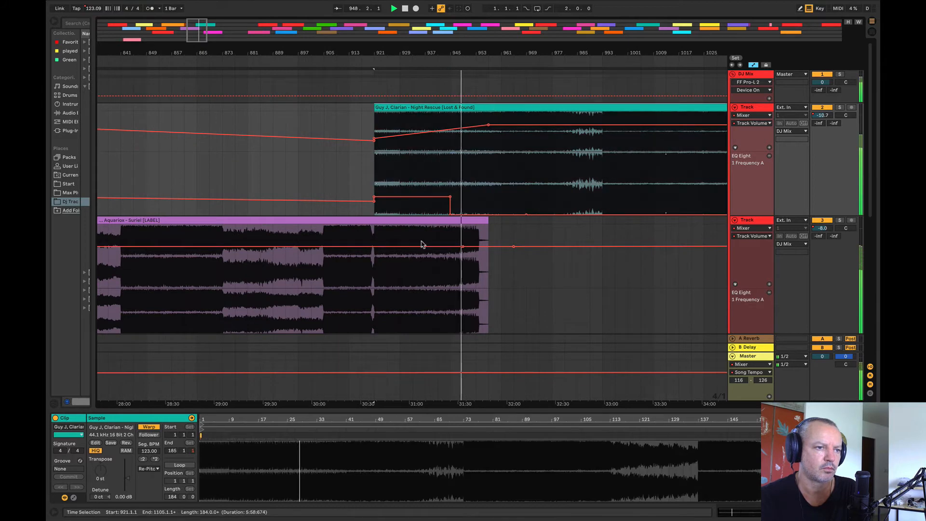
key("space")
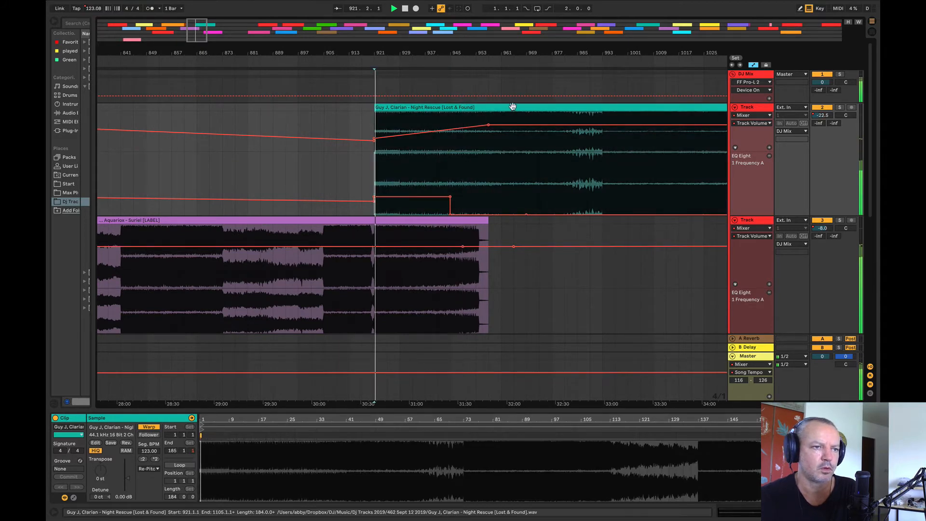
left_click_drag(513, 107, 490, 115)
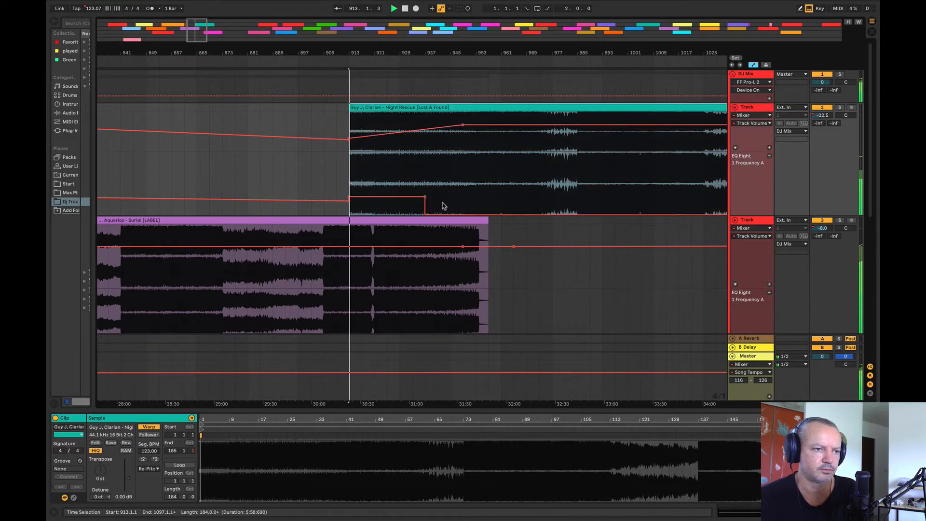
key("space")
Step: Raise Suriel's EQ Eight frequency automation between bars 937 and 985, with a gradual ramp leading up to it from bar 921
mouse_move(424, 326)
left_mouse_down()
mouse_move(429, 306)
mouse_move(577, 321)
left_mouse_up()
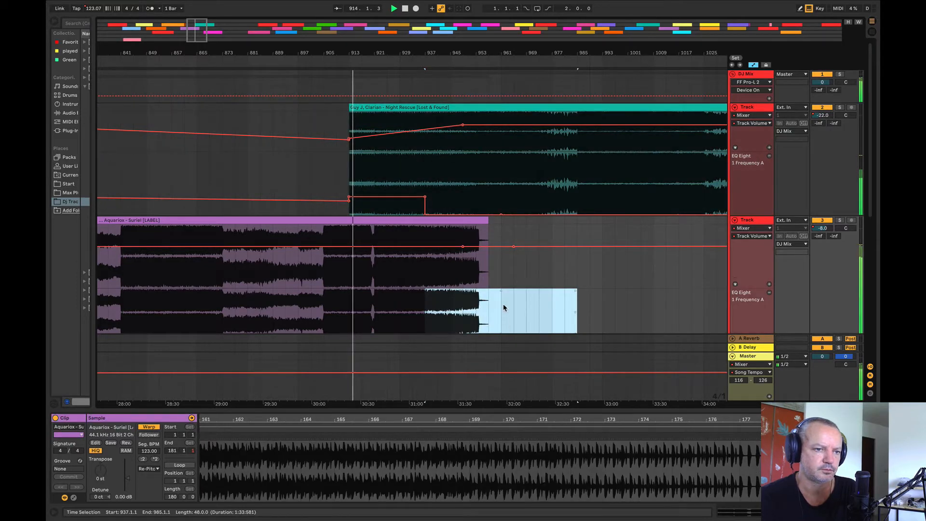
scroll(503, 307, "down", 1)
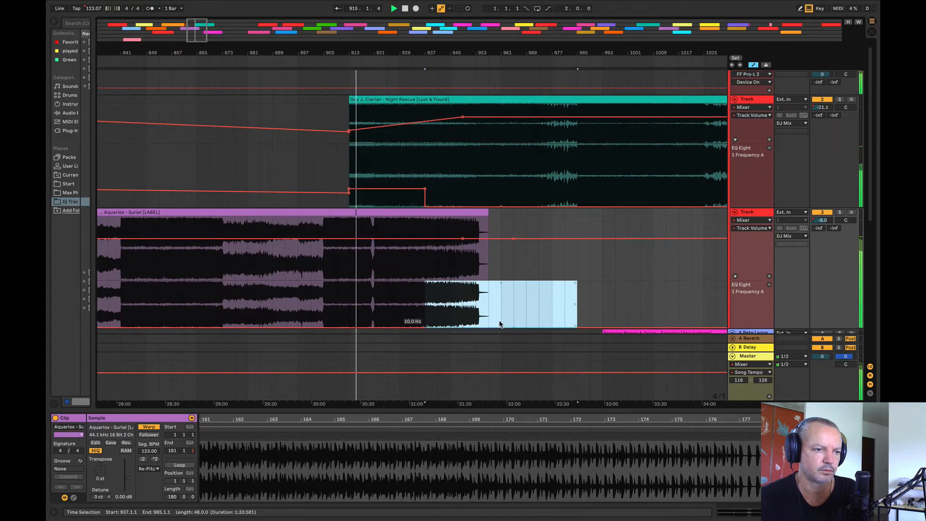
left_click(514, 289)
mouse_move(375, 313)
left_mouse_down()
mouse_move(424, 318)
mouse_move(414, 316)
left_mouse_up()
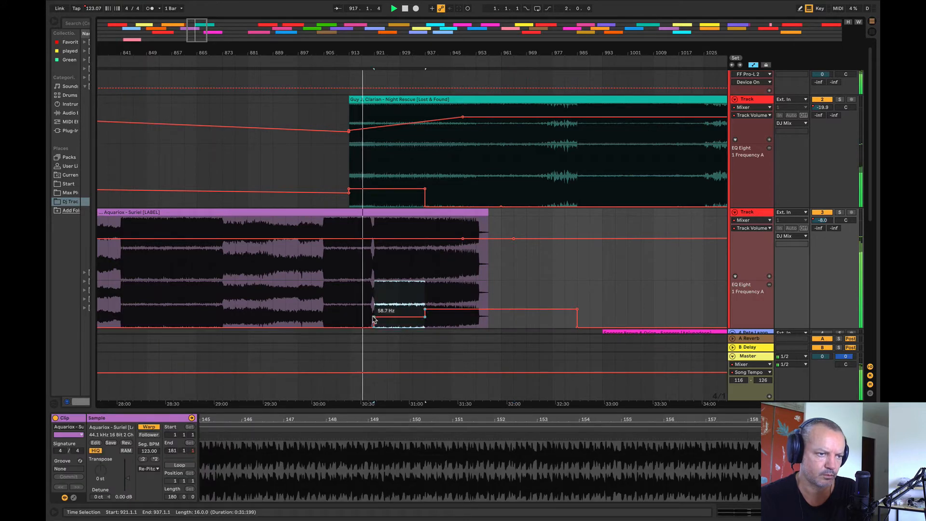
left_click(374, 317)
Step: Audition the Suriel and Night Rescue transition from before Night Rescue enters and from bar 925
left_click(336, 175)
key("space")
key("space")
left_click(387, 148)
key("space")
key("space")
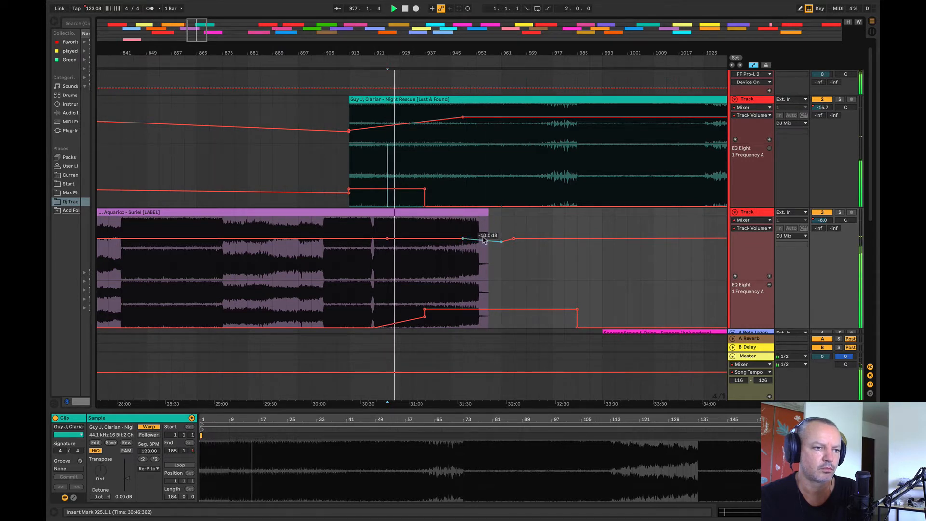
Step: Fade Suriel's track volume down from bar 925 to -11.2 dB at bar 949, and play the blend from bar 945
left_click_drag(463, 239, 463, 244)
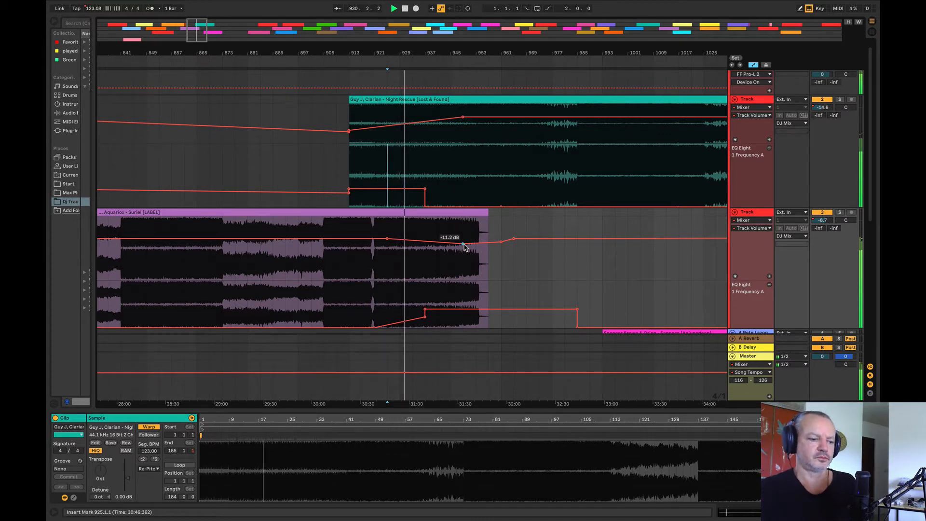
left_click_drag(396, 51, 305, 46)
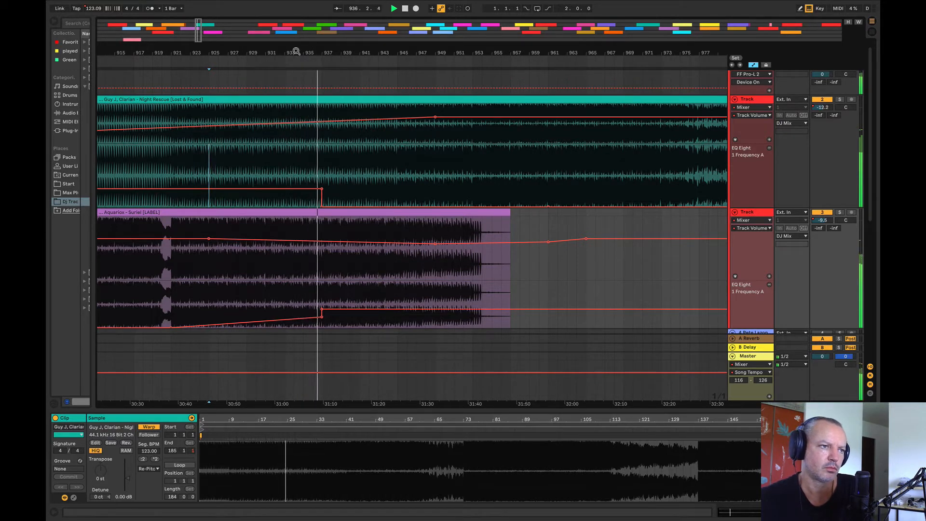
left_click_drag(296, 50, 318, 34)
left_click(353, 188)
key("space")
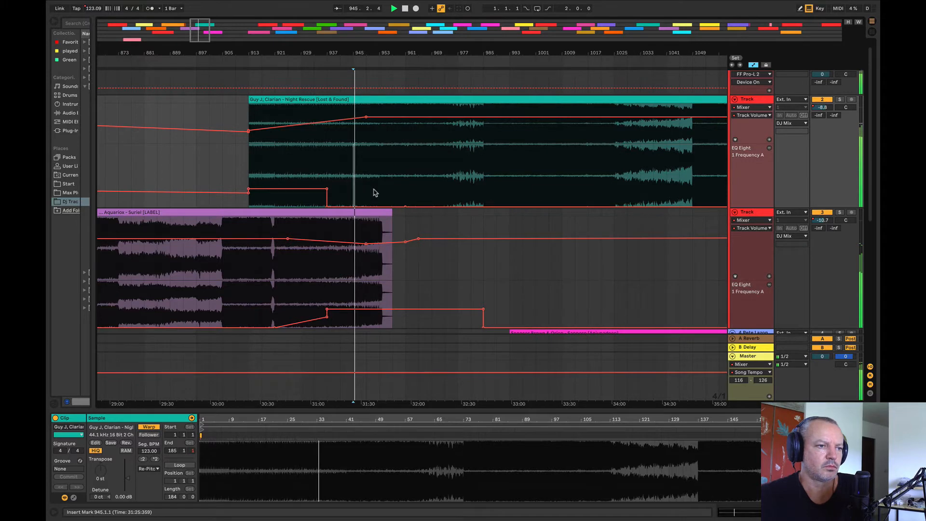
Step: Audition Lost Souls from bar 1521, Into the Night, and Smokemonk as candidates to follow Suriel
left_click_drag(337, 50, 276, 52)
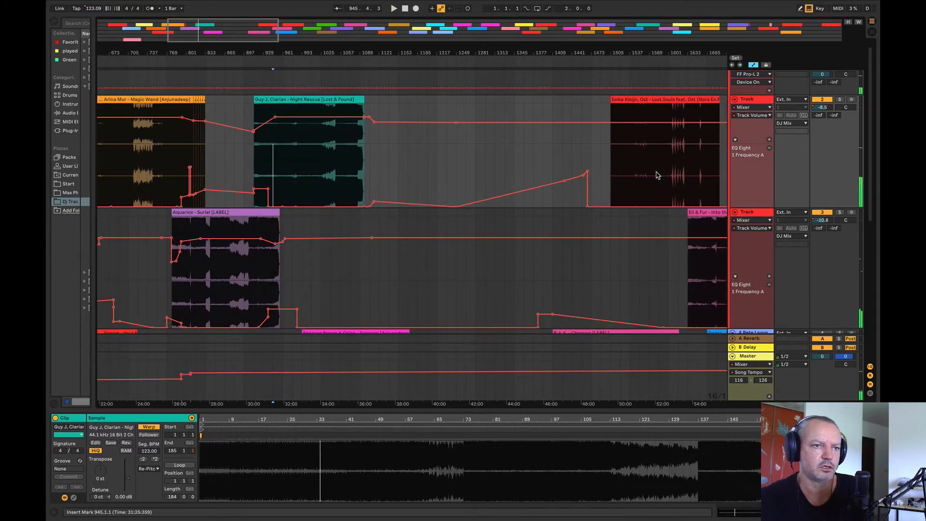
left_click(630, 165)
key("space")
key("space")
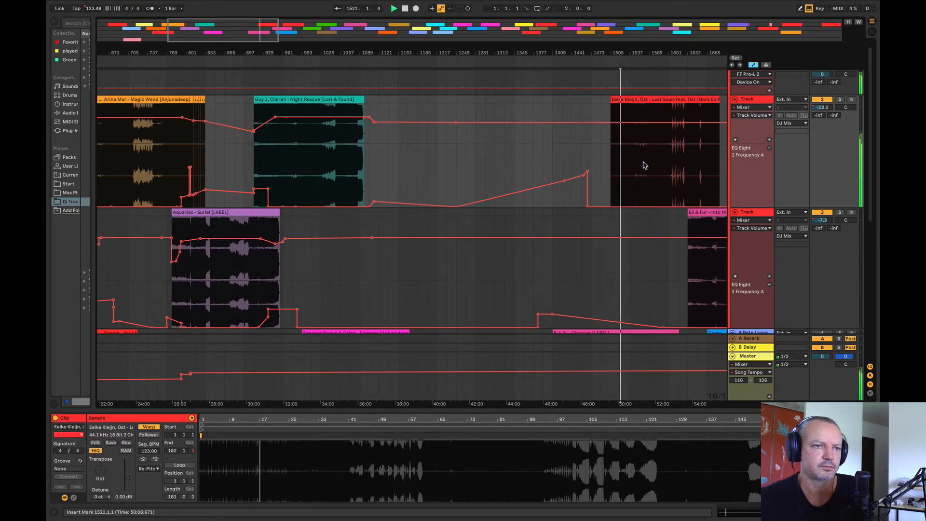
left_click_drag(579, 54, 413, 53)
left_click(492, 261)
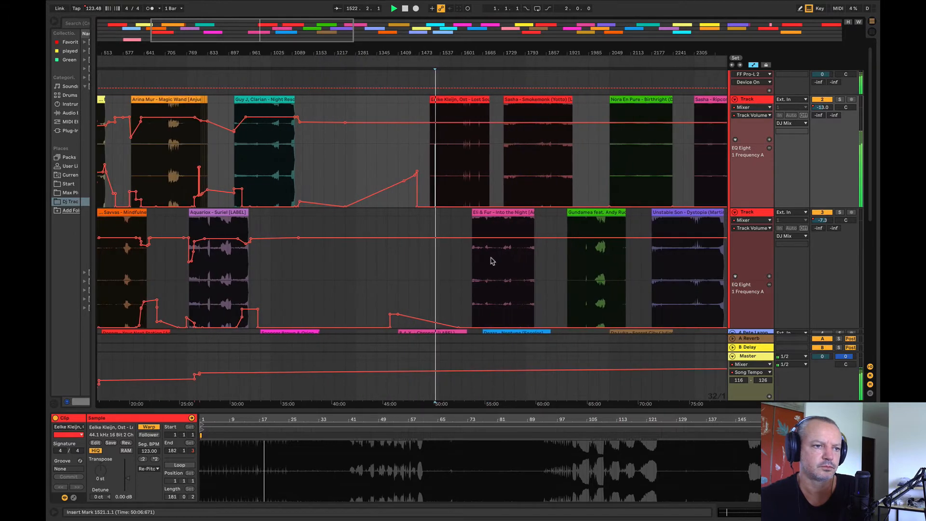
key("space")
key("space")
left_click(538, 159)
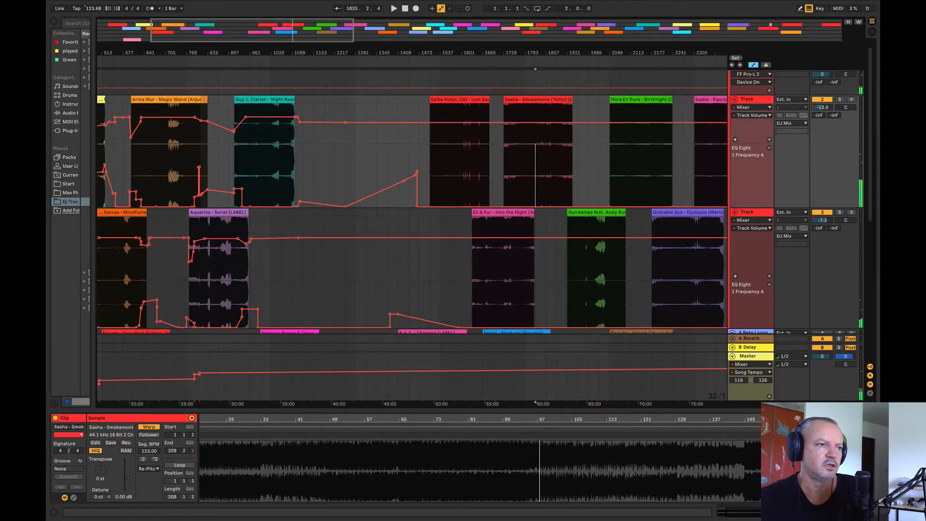
Step: Move the Night Rescue clip later on its track so it starts at bar 1001, clear of Suriel's outro
left_click_drag(234, 52, 259, 53)
left_click_drag(322, 98, 427, 110)
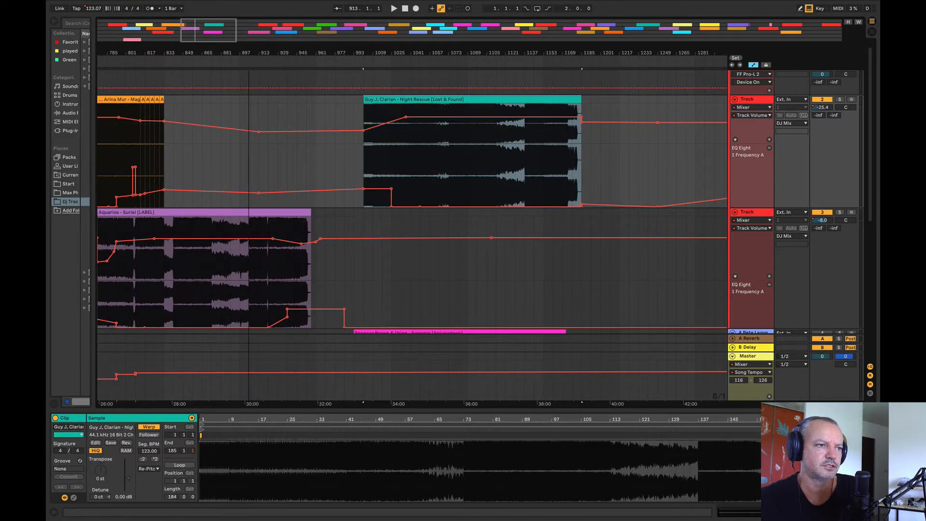
Step: Audition the end of Suriel on its own from bars 947 and 951
left_click_drag(251, 54, 251, 65)
left_click(449, 275)
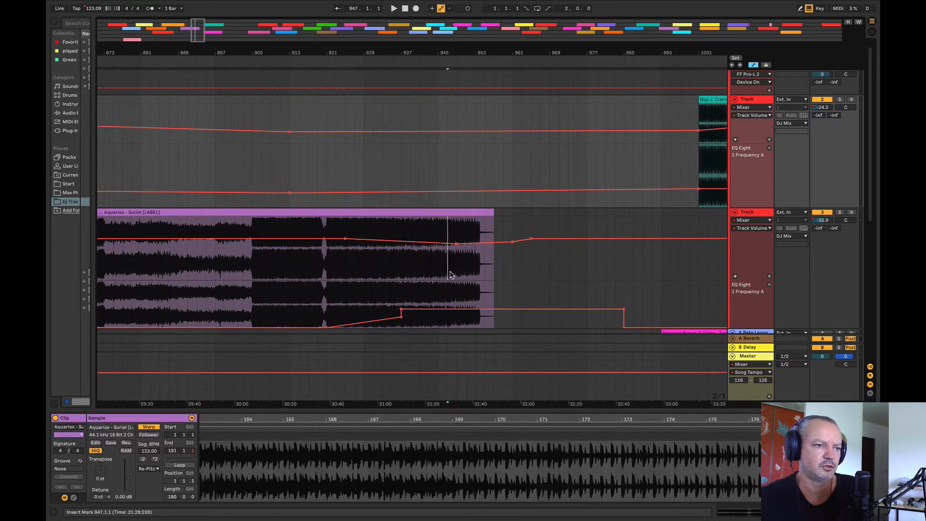
key("space")
left_click(475, 278)
key("space")
key("space")
left_click(466, 282)
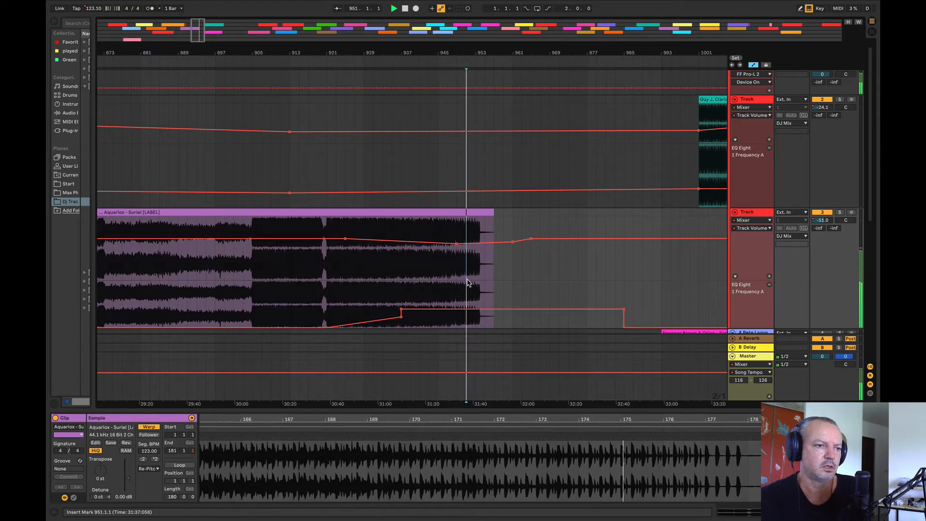
key("space")
Step: Audition Suriel's intro soloed from bar 793, and play Magic Wand from bar 769
left_click_drag(432, 54, 510, 41)
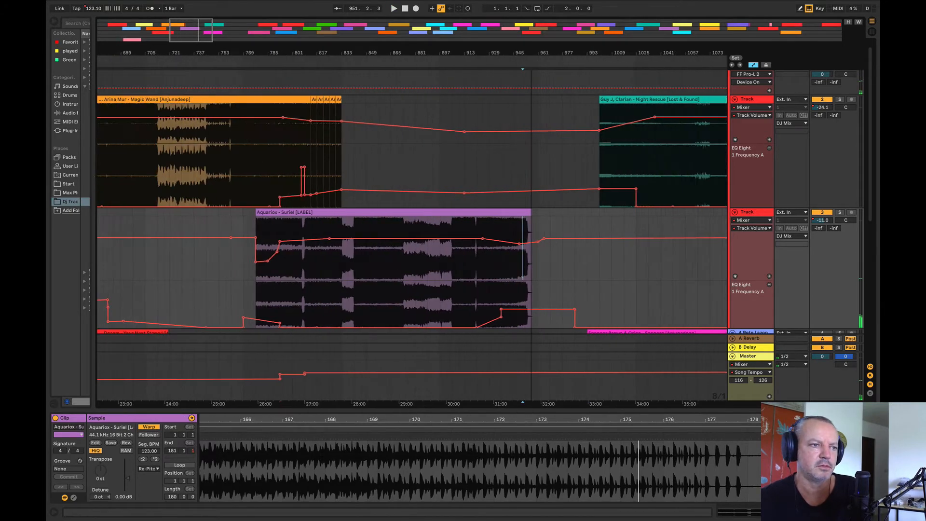
left_click(275, 290)
key("space")
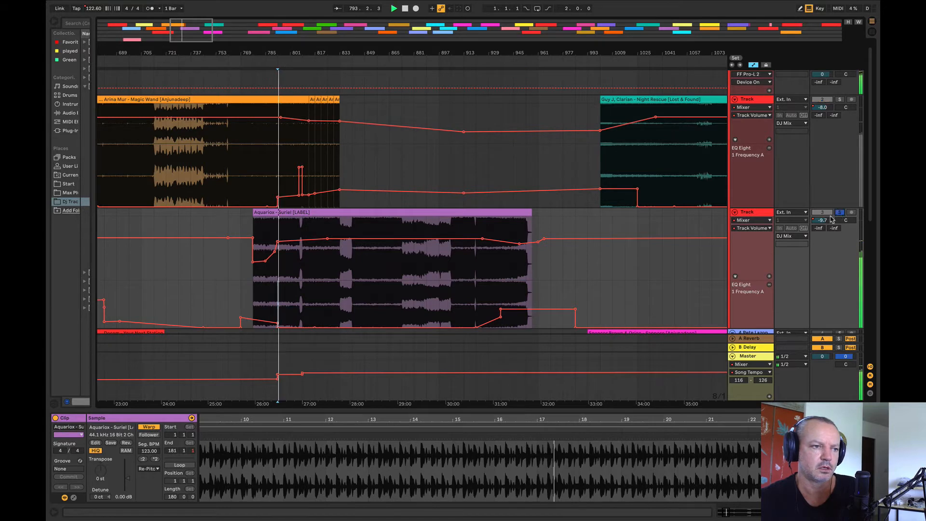
left_click(259, 233)
left_click(245, 190)
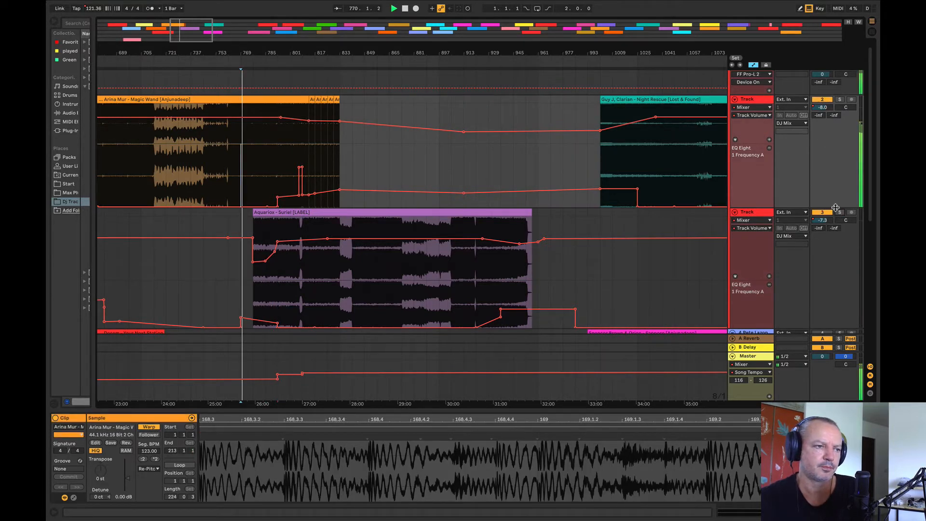
Step: Compare Night Rescue from bar 1025 with Suriel's outro from bar 945, and stop playback
left_click(640, 151)
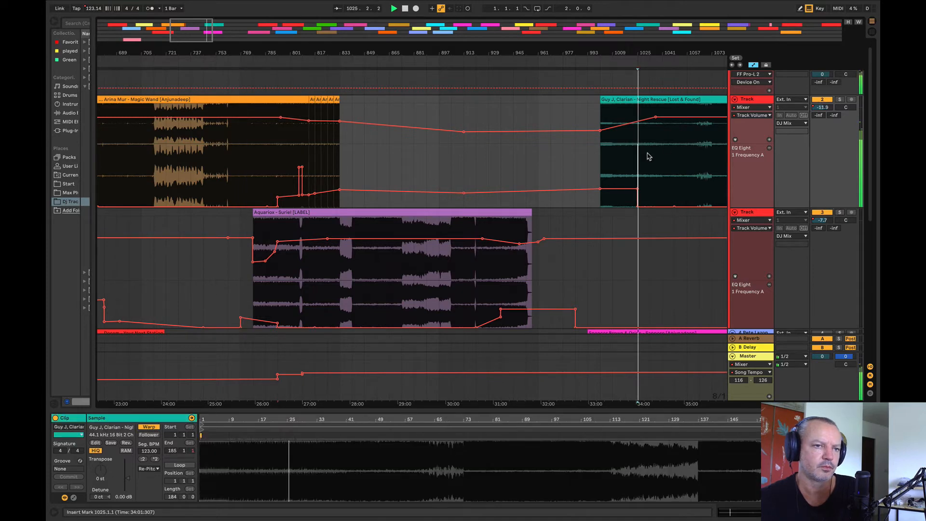
key("space")
left_click(516, 166)
key("space")
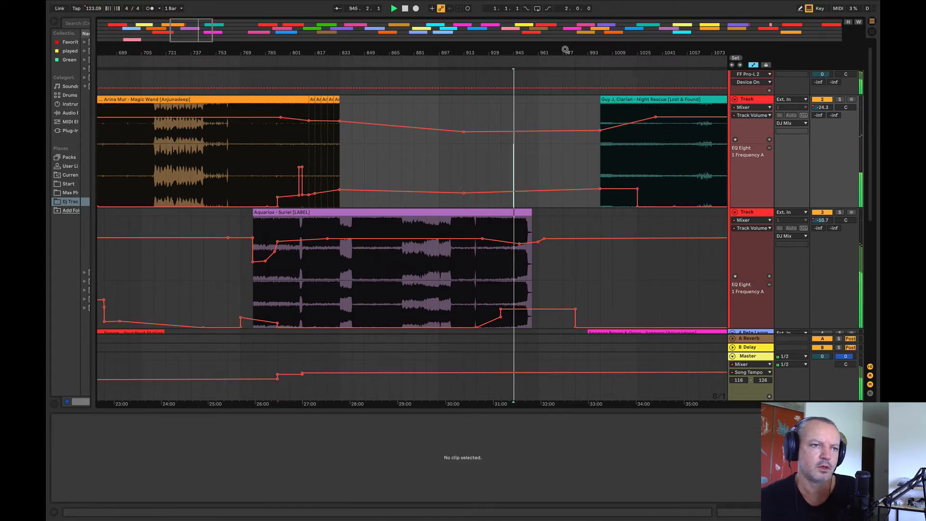
left_click_drag(566, 49, 402, 90)
key("space")
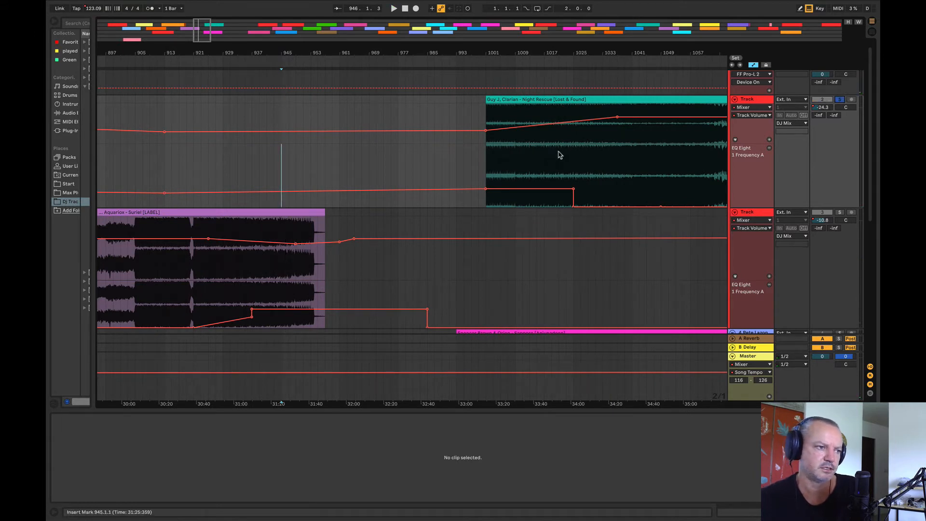
Step: Audition Suriel's outro from bars 921, 937 and 945
left_click_drag(511, 50, 516, 56)
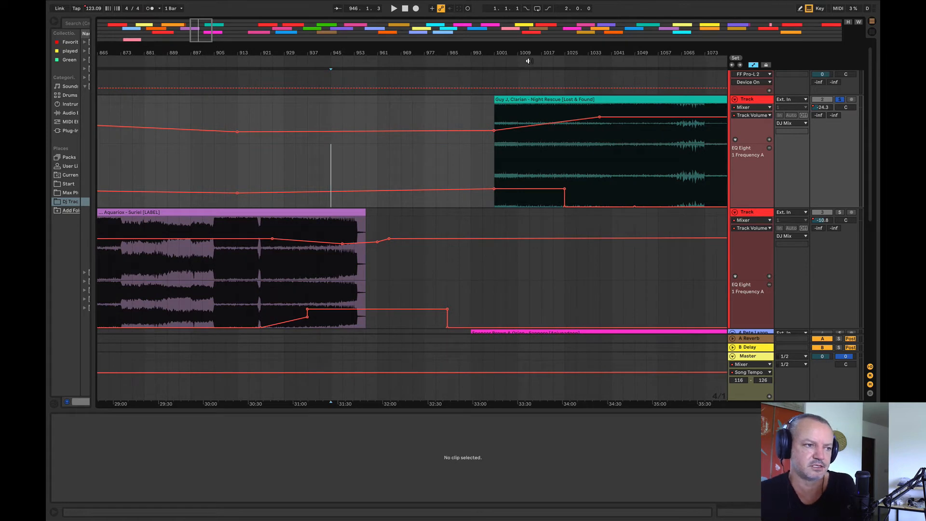
left_click(262, 302)
key("space")
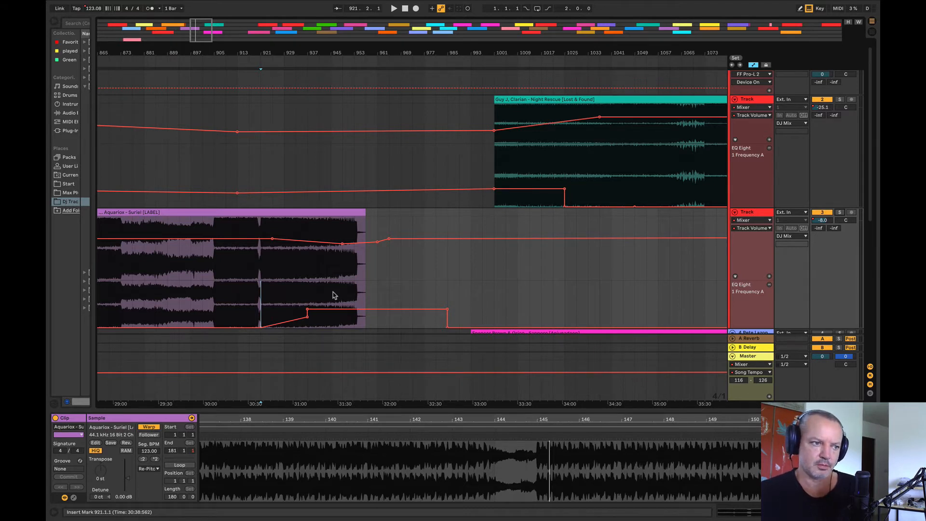
left_click(307, 282)
key("space")
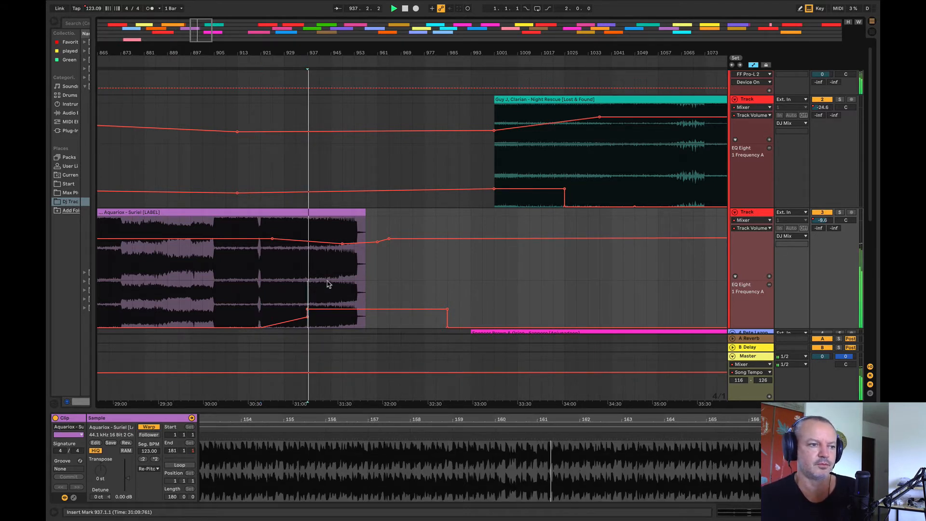
left_click(329, 281)
key("space")
key("space")
Step: Audition Suriel's outro again from progressively earlier points, stepping back from bar 933 to bar 921
left_click(298, 275)
key("space")
key("space")
left_click(283, 280)
key("space")
key("space")
left_click(272, 281)
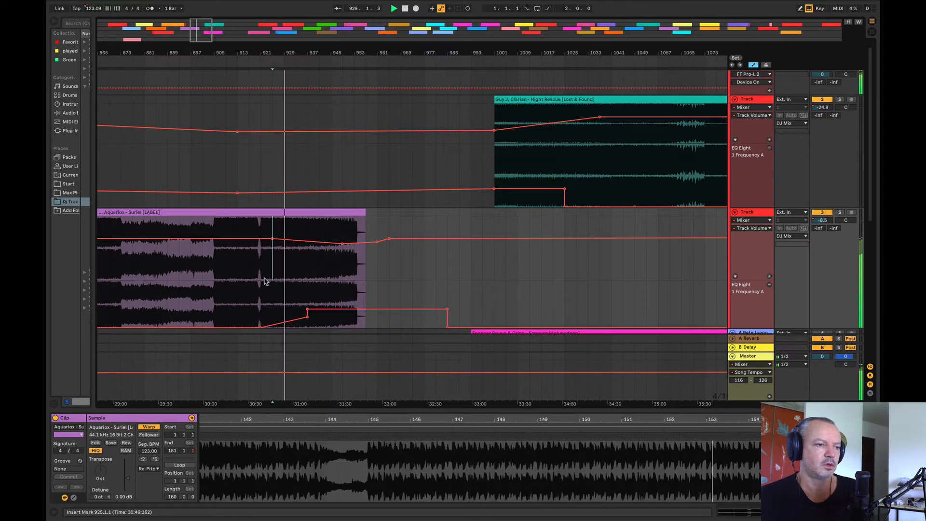
left_click(263, 282)
key("space")
key("space")
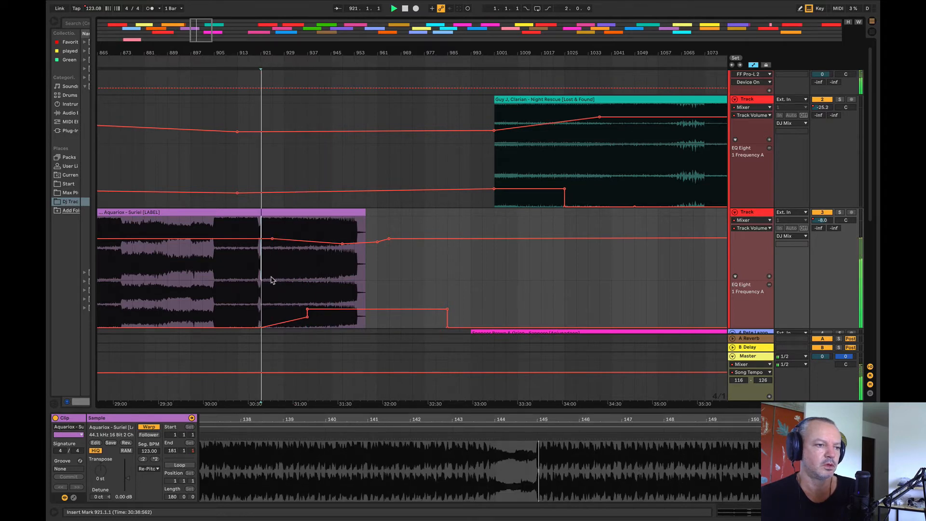
Step: Audition the opening of Night Rescue from about bars 1013 and 1009
left_click(526, 159)
key("space")
left_click(519, 158)
key("space")
key("space")
Step: Move the Night Rescue clip earlier so it starts at bar 945, and play the transition from bar 921
left_click_drag(525, 99, 368, 120)
left_click(263, 176)
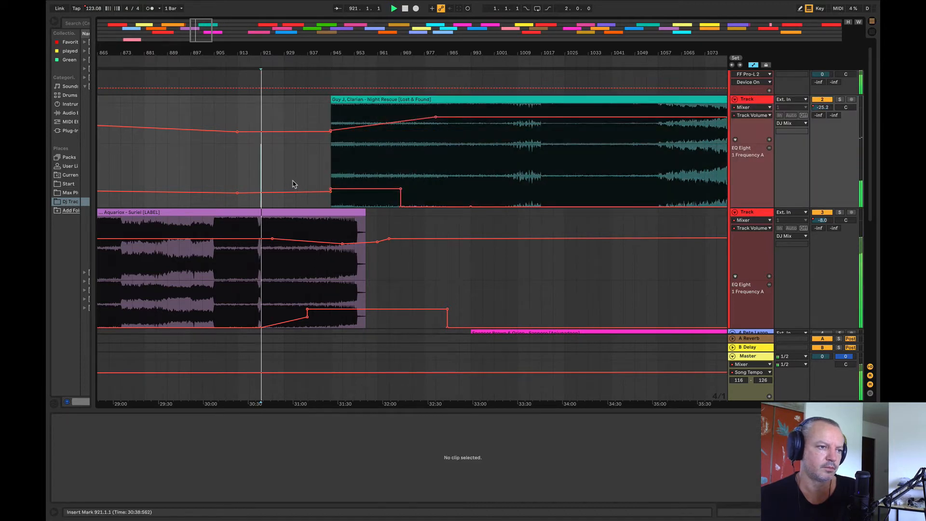
left_click_drag(337, 53, 217, 20)
key("space")
Step: Move the B.A.K. - Chronon clip up onto Suriel's track, starting at bar 1153, and play it from bar 1185
scroll(319, 253, "down", 3)
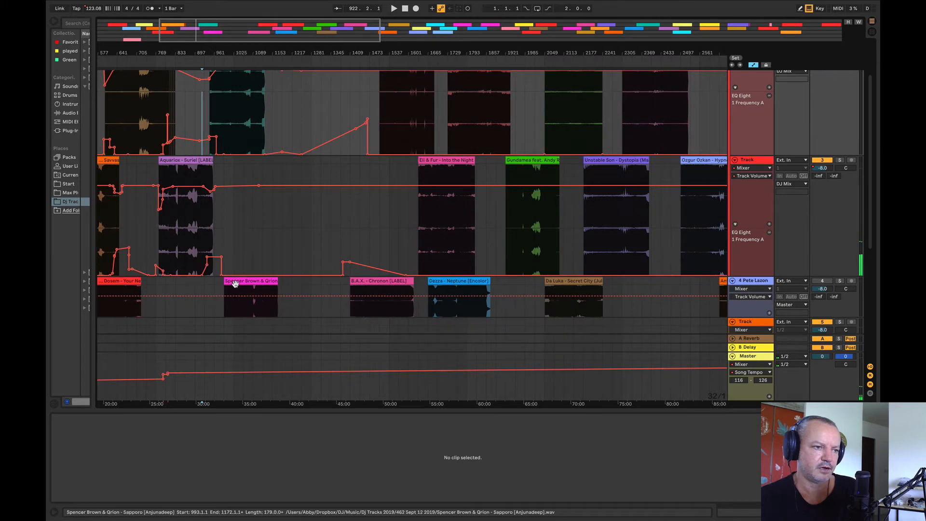
left_click_drag(388, 288, 309, 229)
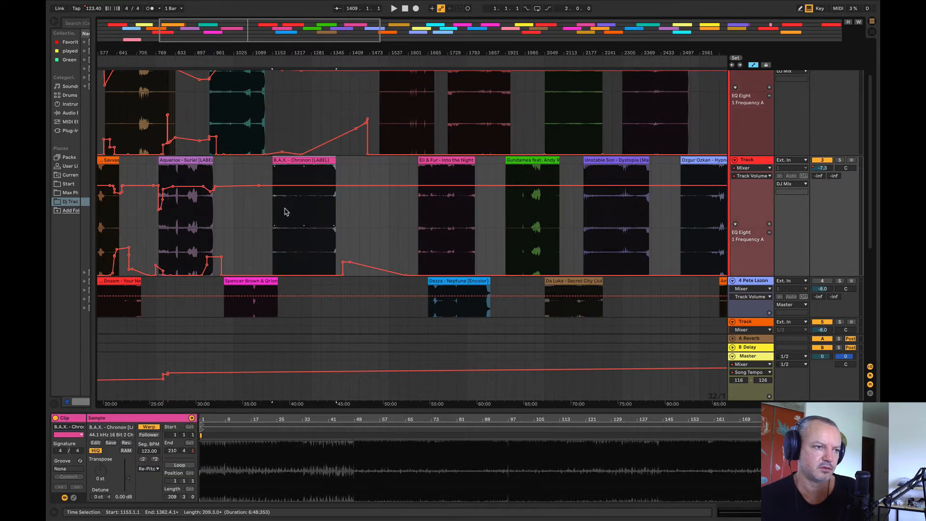
key("space")
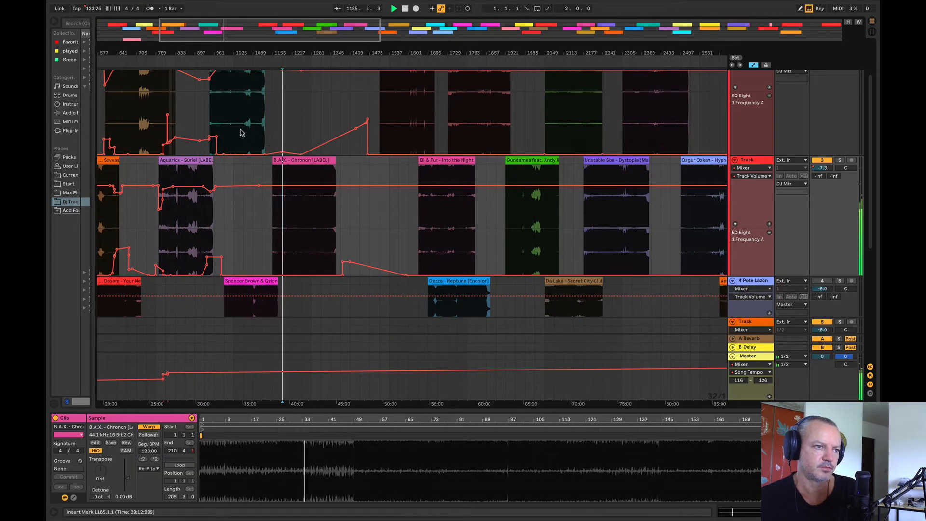
Step: Audition the intro of Eelke Kleijn's Lost Souls from bars 1537, 1513 and 1507
left_click(389, 118)
scroll(400, 127, "up", 2)
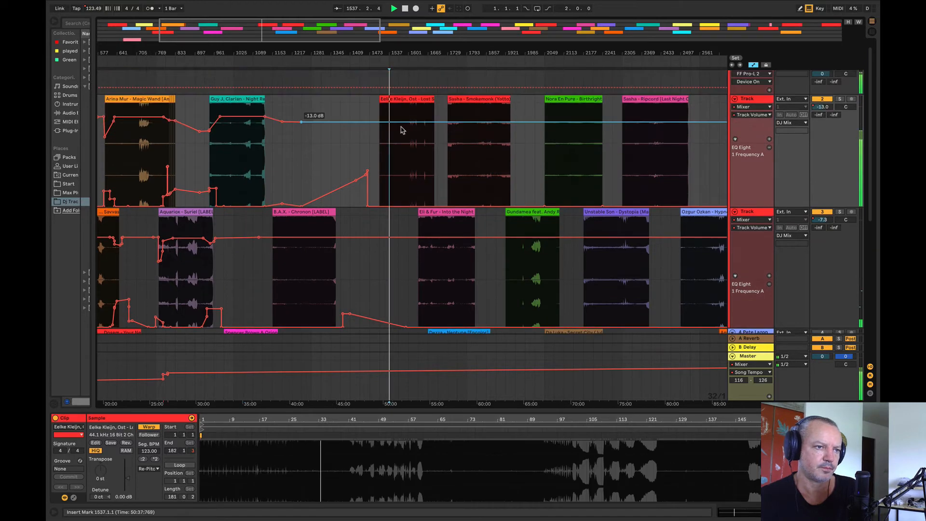
left_click_drag(382, 52, 376, 60)
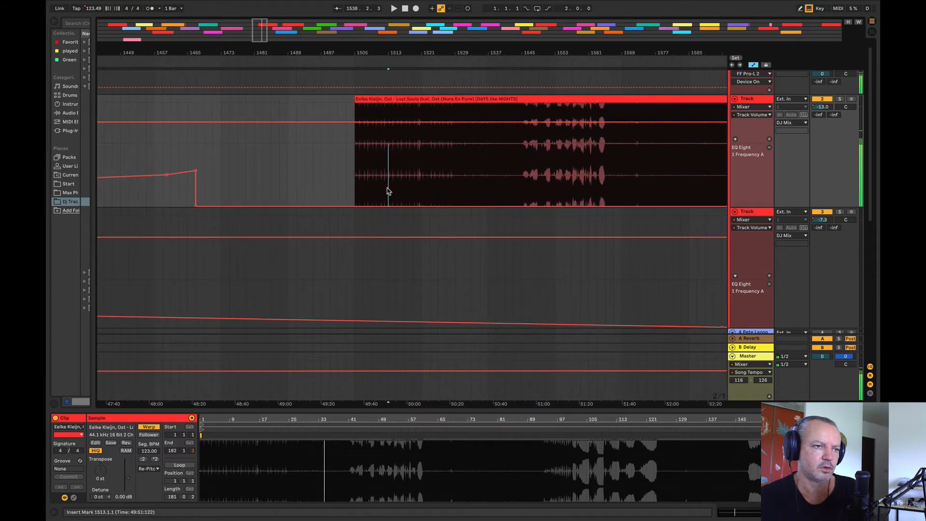
left_click(418, 172)
left_click(362, 144)
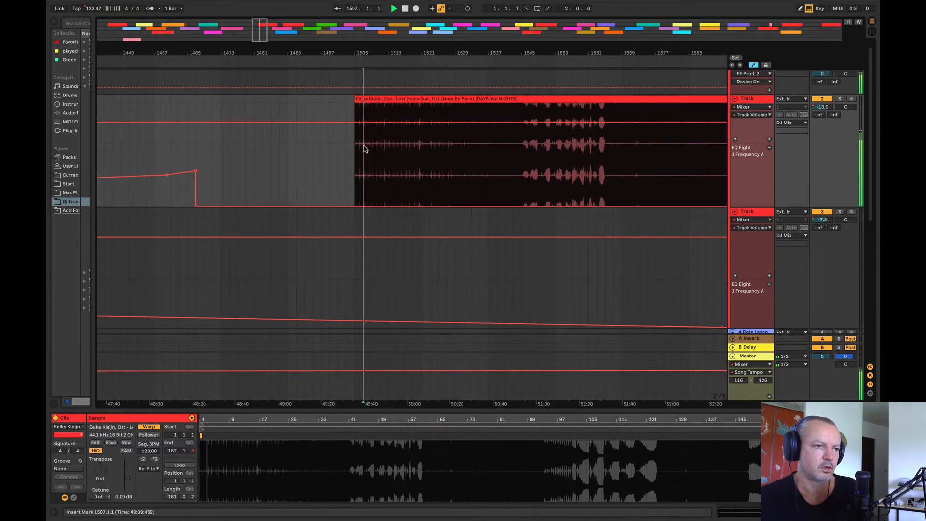
Step: Return to the end of Suriel and play it from bar 929
left_click_drag(385, 52, 620, 14)
key("space")
left_click(372, 276)
key("space")
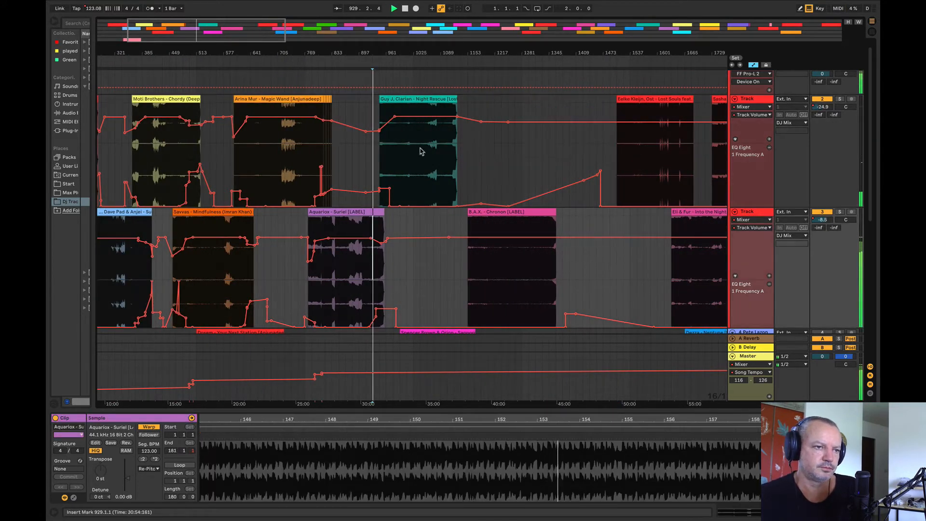
Step: Move the Night Rescue clip so it starts at bar 939, and play the transition from bar 921
left_click_drag(383, 53, 371, 110)
left_click(255, 170)
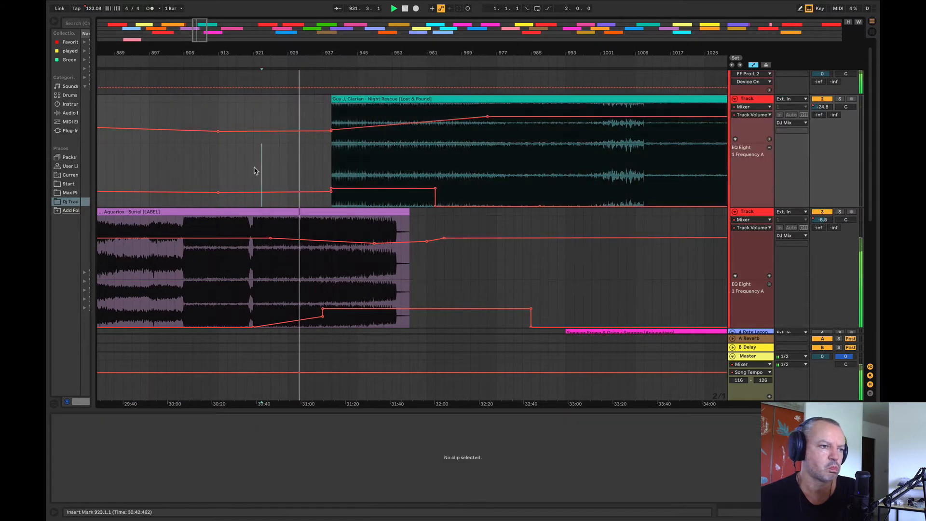
key("space")
key("space")
left_click_drag(269, 53, 269, 69)
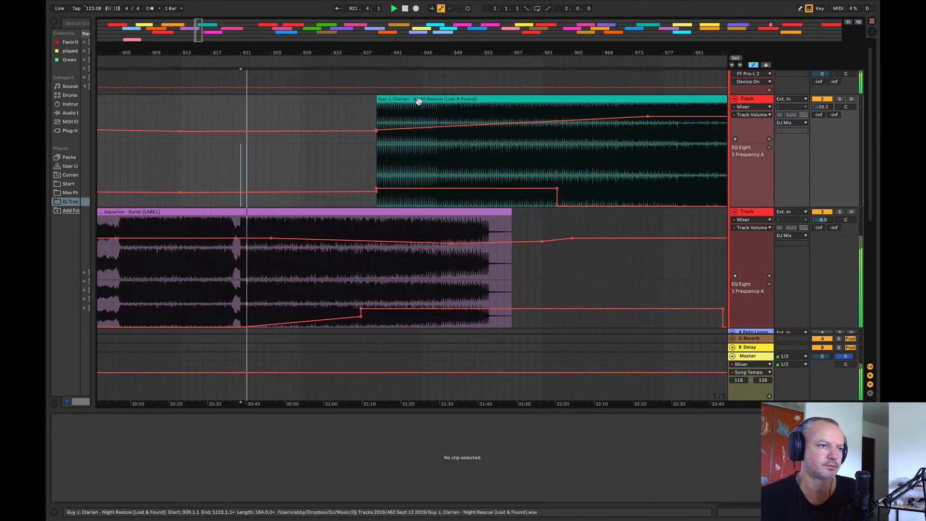
Step: Move the Night Rescue clip earlier to start at bar 929, and play the overlap with Suriel from there
key("space")
left_click_drag(418, 99, 349, 100)
key("space")
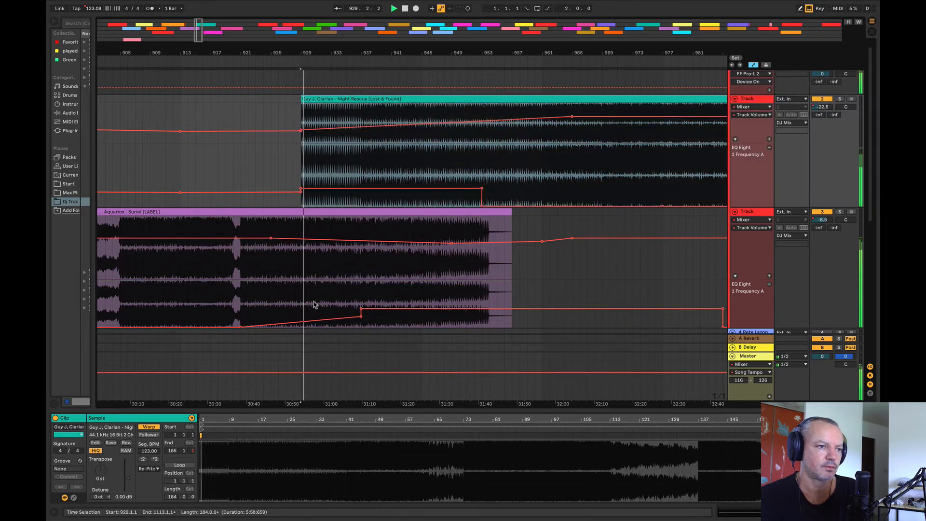
Step: Raise the EQ Eight frequency automation on Suriel's track from bar 937 and add a ramp point around bar 931
mouse_move(360, 302)
left_mouse_down()
mouse_move(374, 296)
mouse_move(375, 310)
mouse_move(362, 313)
left_mouse_up()
left_click(321, 321)
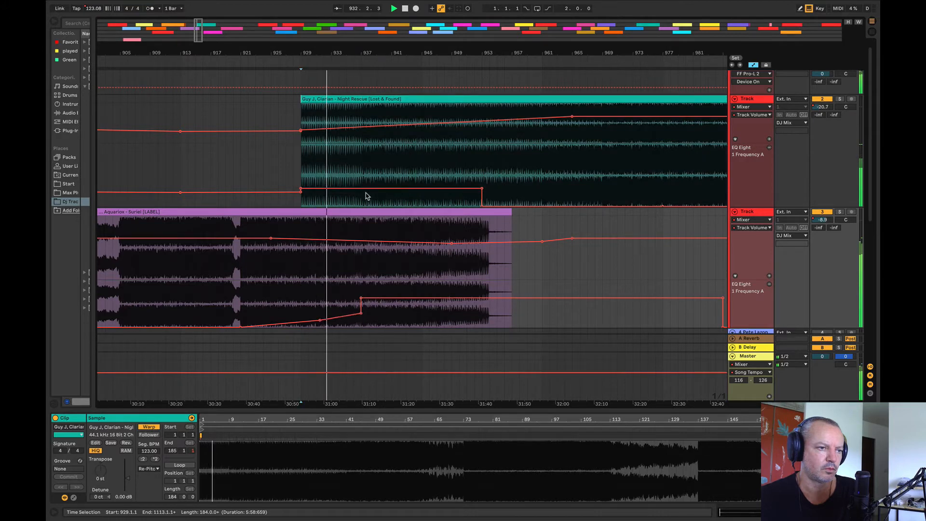
Step: Bring Night Rescue's volume automation up to -7.3 dB by bar 937 and end its EQ frequency hold just before that bar
left_click_drag(362, 179, 655, 170)
left_click_drag(461, 188, 449, 207)
left_click_drag(361, 126, 360, 116)
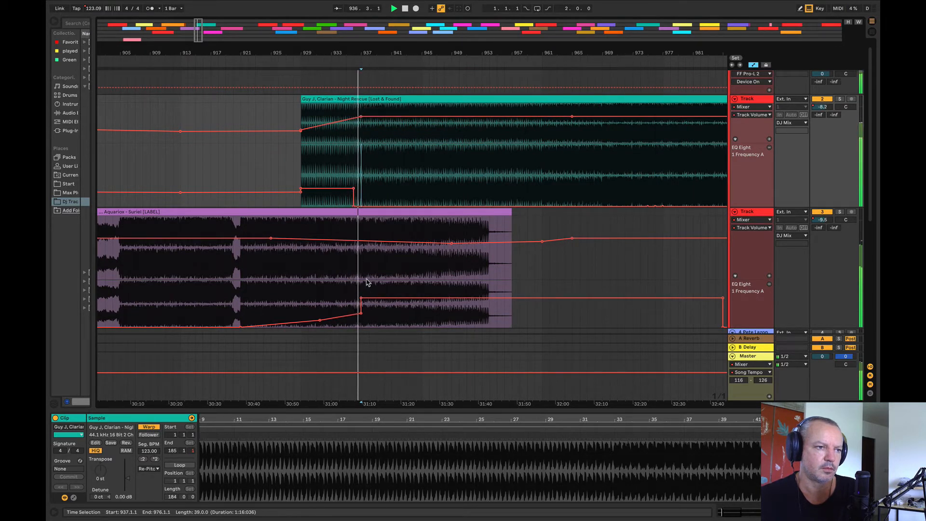
Step: Lower Night Rescue's EQ frequency automation between bars 920 and 937, with its drop placed at bar 937, and return to bar 933
left_click_drag(362, 197, 234, 178)
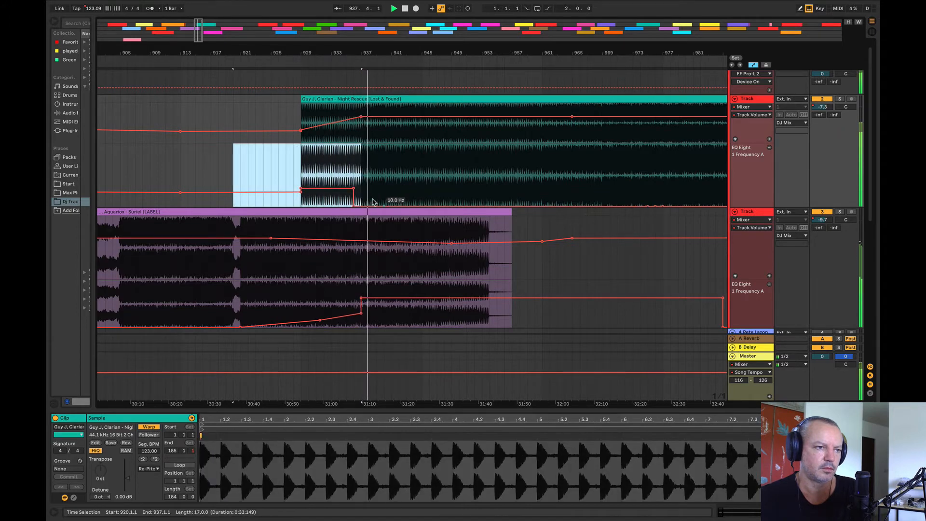
mouse_move(361, 203)
left_mouse_down()
mouse_move(353, 147)
mouse_move(353, 197)
left_mouse_up()
left_click(334, 182)
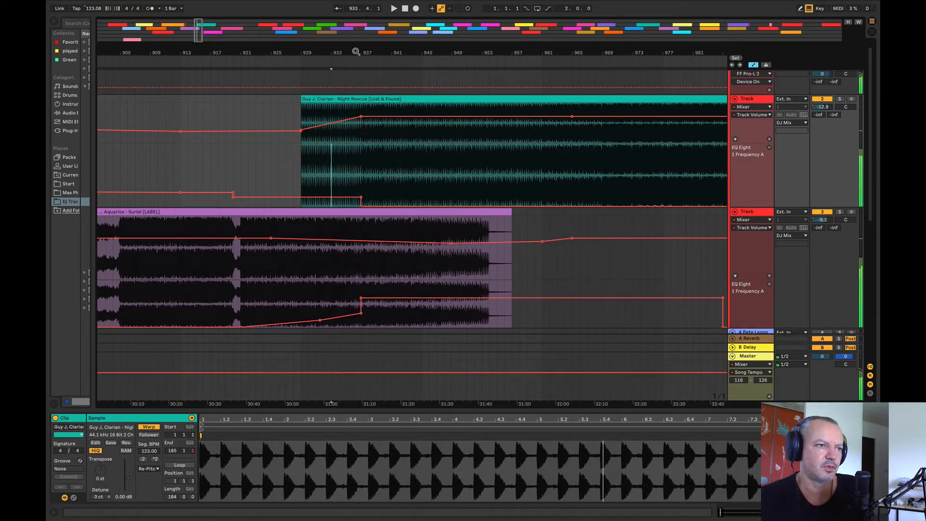
Step: Play from bar 933 and reshape Suriel's volume fade with a point at bar 937 and its lowest point around bar 958
left_click_drag(356, 51, 283, 258)
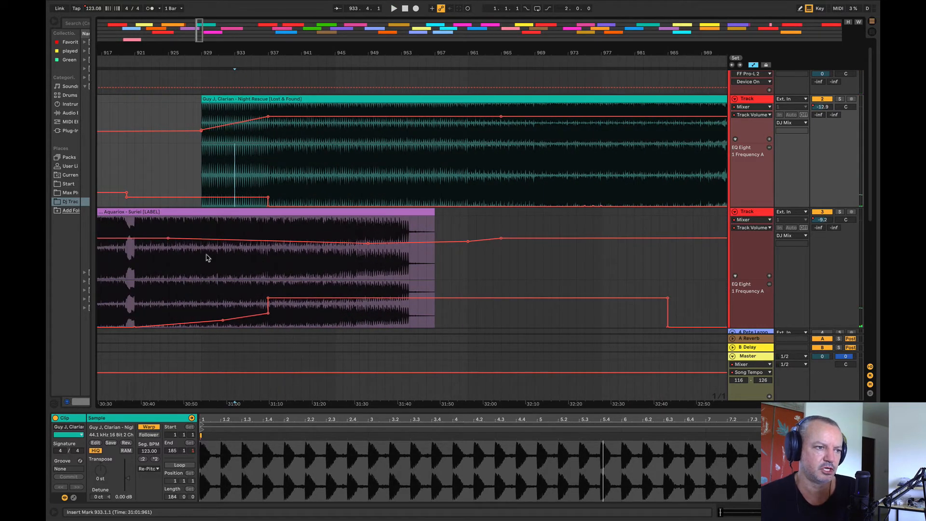
left_click(232, 286)
key("space")
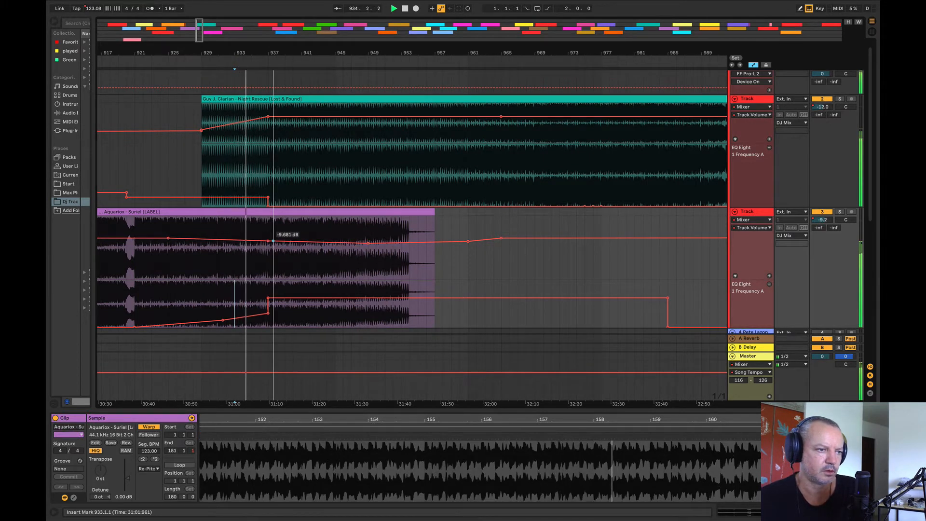
left_click_drag(273, 240, 242, 251)
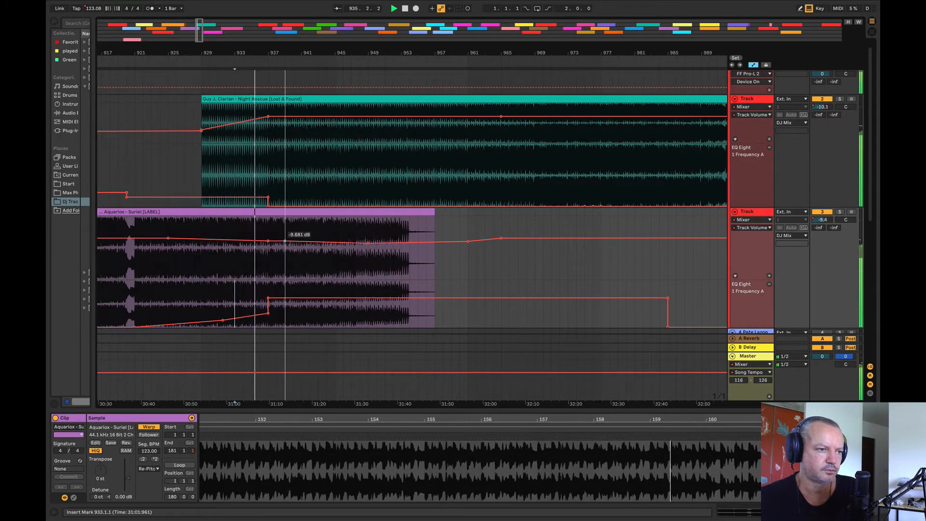
key("super+z")
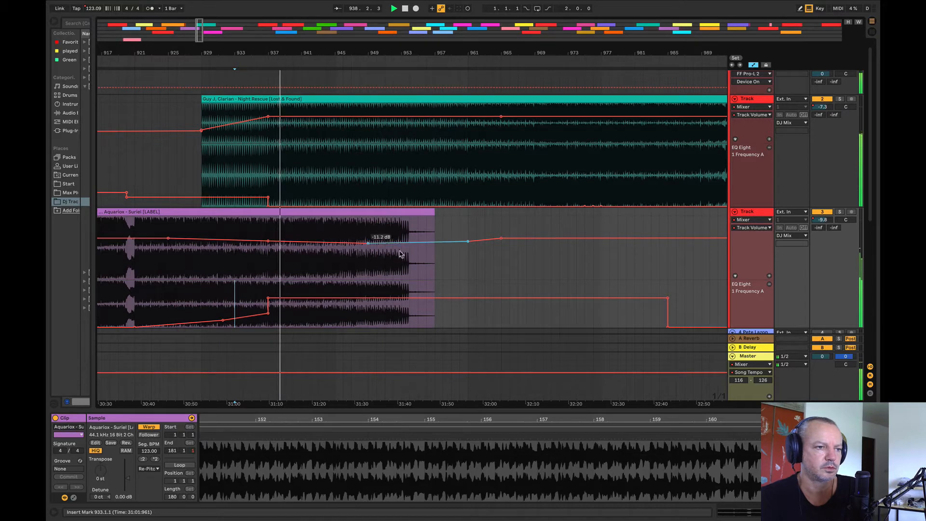
left_click_drag(367, 243, 443, 249)
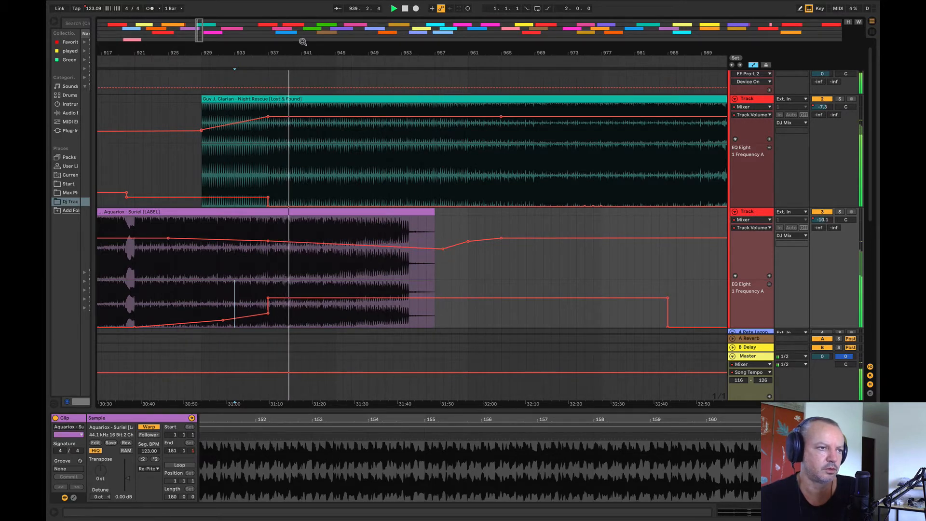
Step: Enlarge the Night Rescue track and fine-tune its volume automation to a level line of about -8 dB from bar 937 to the clip's end
left_click_drag(303, 41, 283, 7)
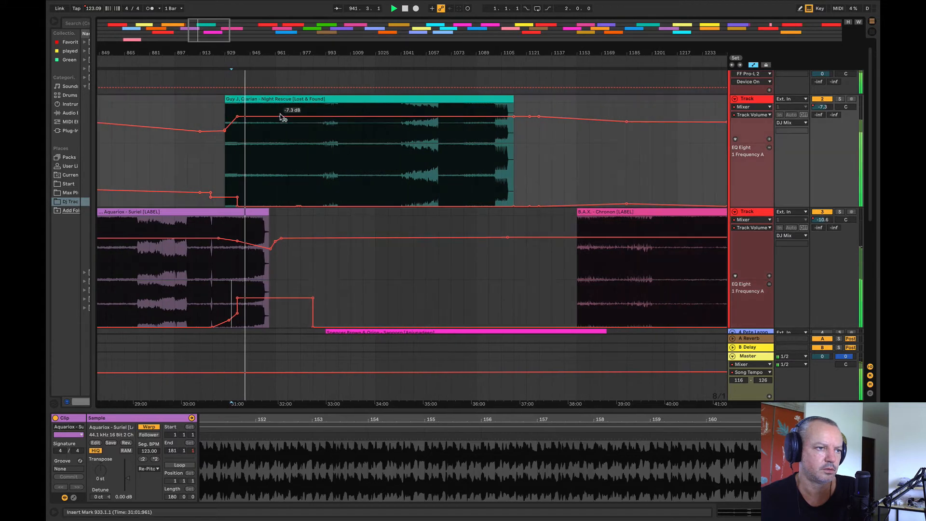
left_click_drag(238, 116, 237, 114)
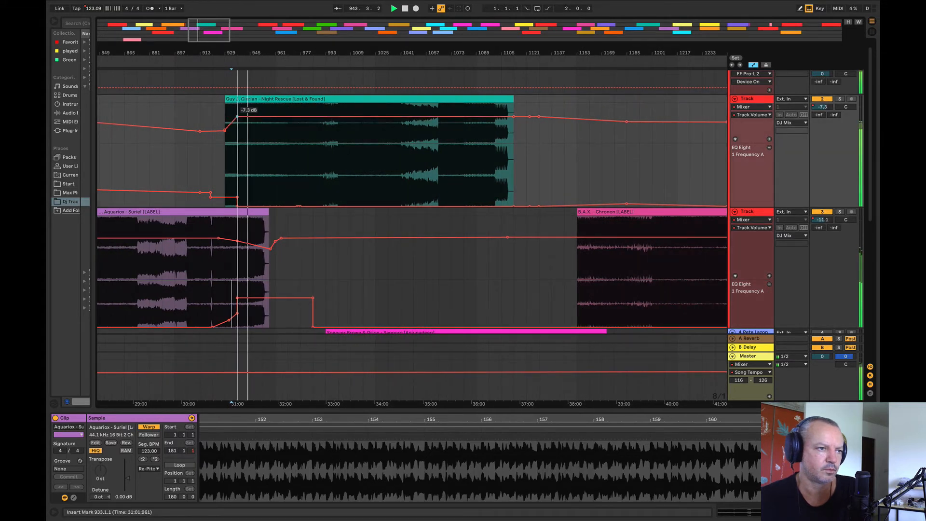
left_click_drag(237, 116, 238, 117)
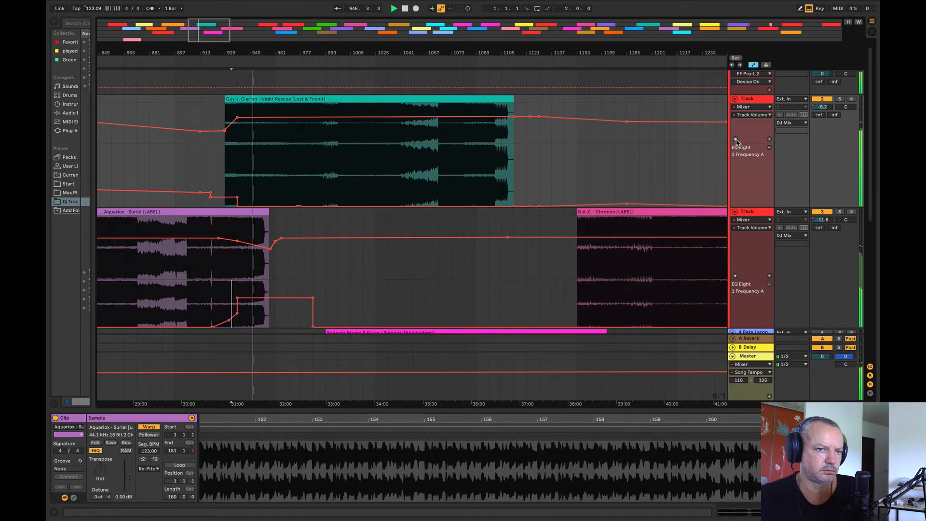
left_click_drag(736, 143, 736, 175)
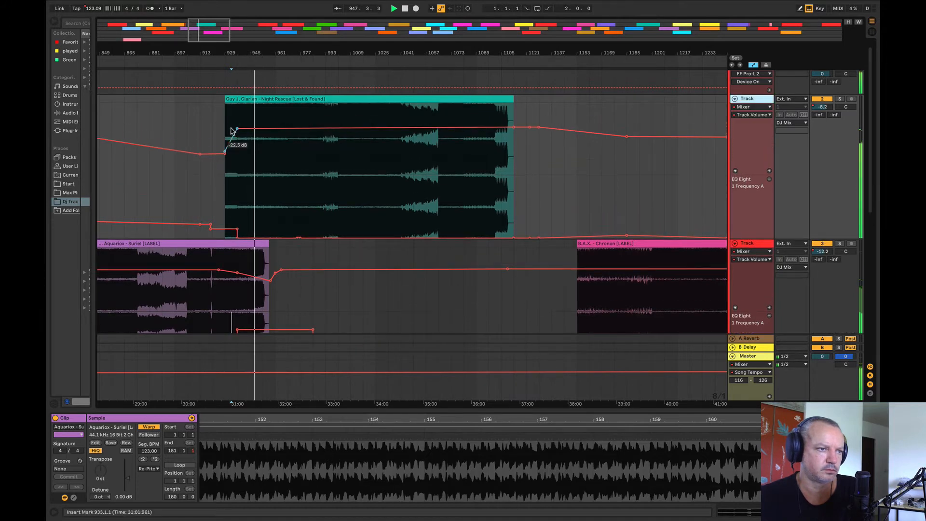
left_click_drag(238, 128, 237, 127)
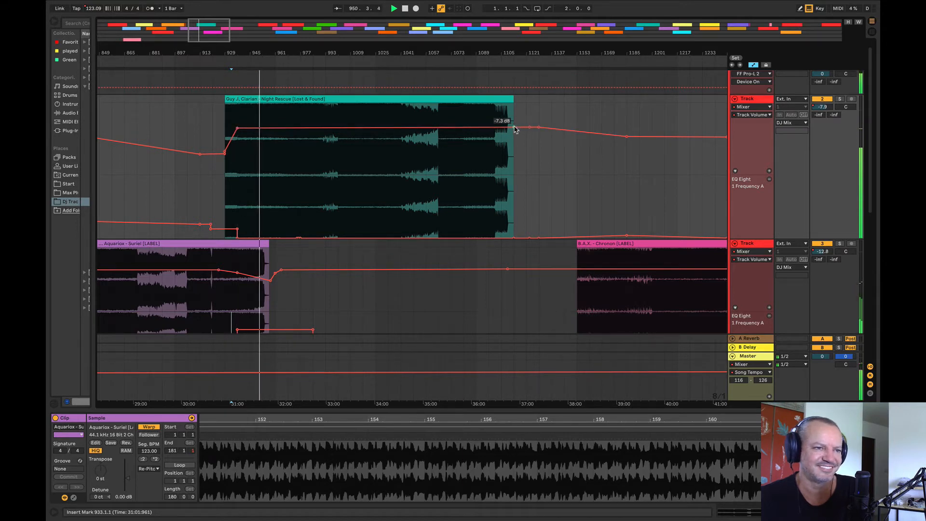
left_click_drag(513, 127, 513, 127)
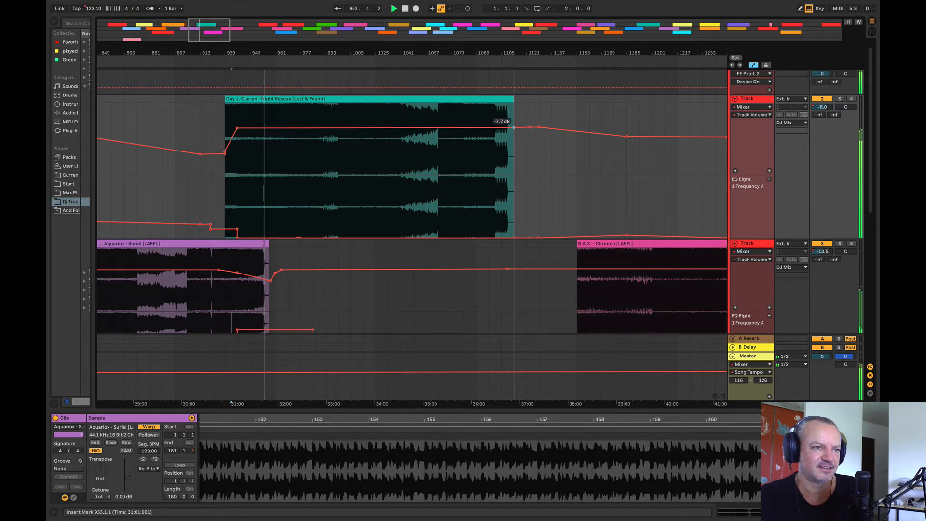
left_click_drag(513, 127, 514, 127)
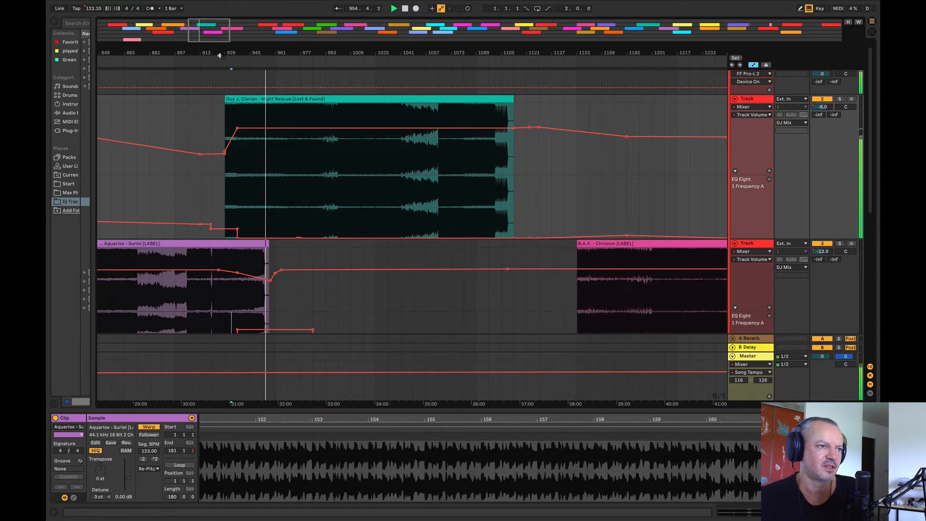
Step: Look over the tracks following Night Rescue, including Sapporo and Chronon, and stop playback
left_click_drag(222, 55, 285, 52)
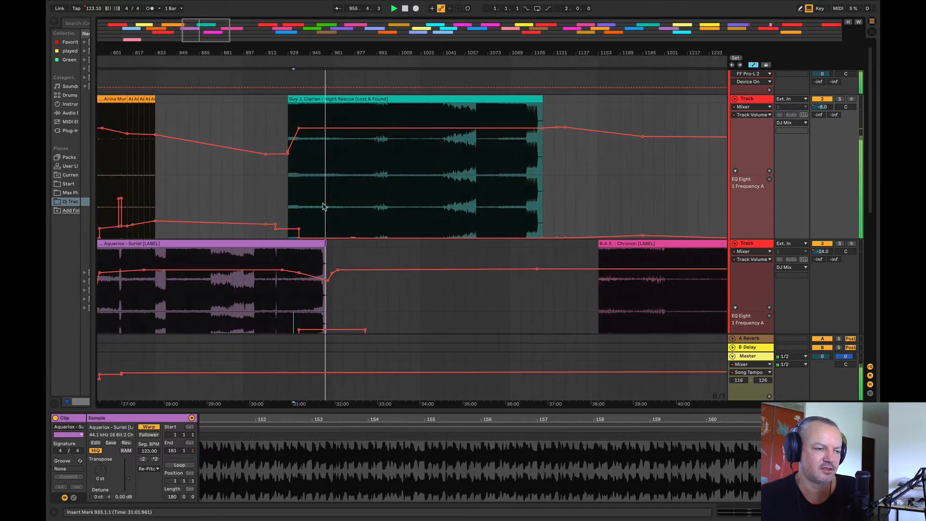
scroll(323, 207, "down", 4)
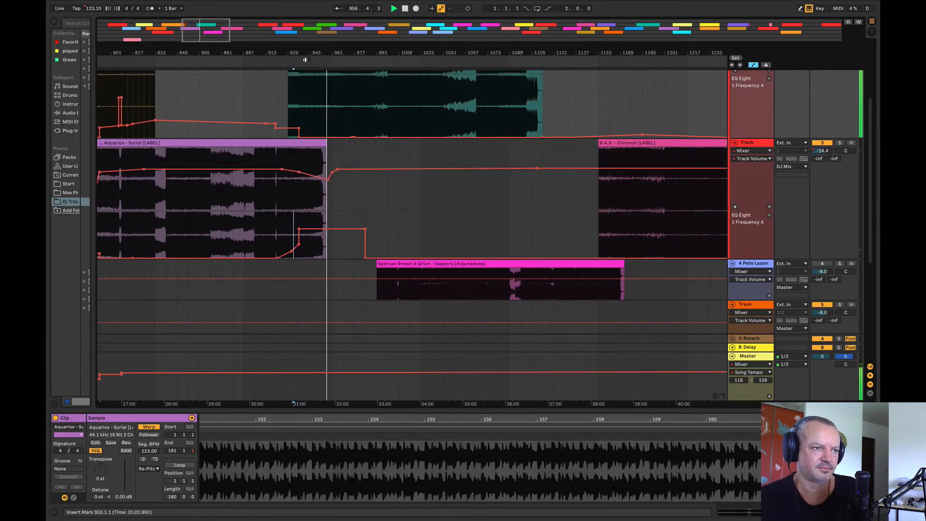
left_click_drag(303, 53, 210, 26)
key("space")
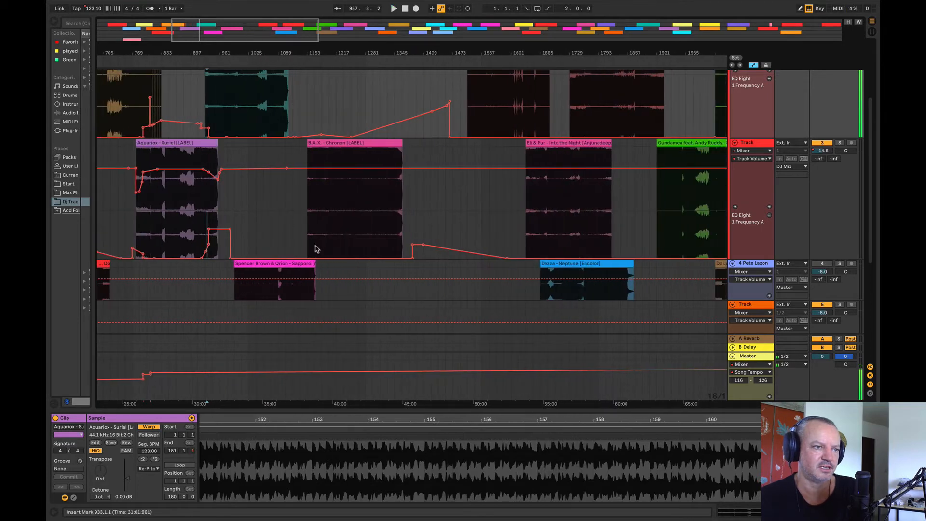
Step: Move the Chronon clip to a later position and place Sapporo ahead of it on Suriel's track, starting at bar 1089
left_click(330, 208)
key("space")
left_click_drag(357, 150, 437, 150)
key("space")
left_click_drag(265, 272, 308, 200)
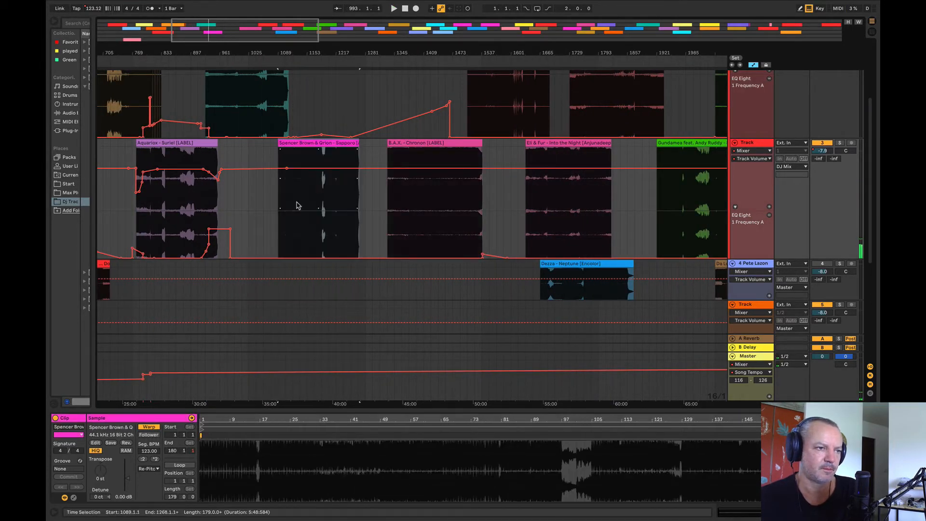
Step: Audition Sapporo and reduce the Night Rescue track's height so both tracks can be compared
key("space")
scroll(267, 169, "up", 5)
key("space")
left_click_drag(265, 53, 312, 51)
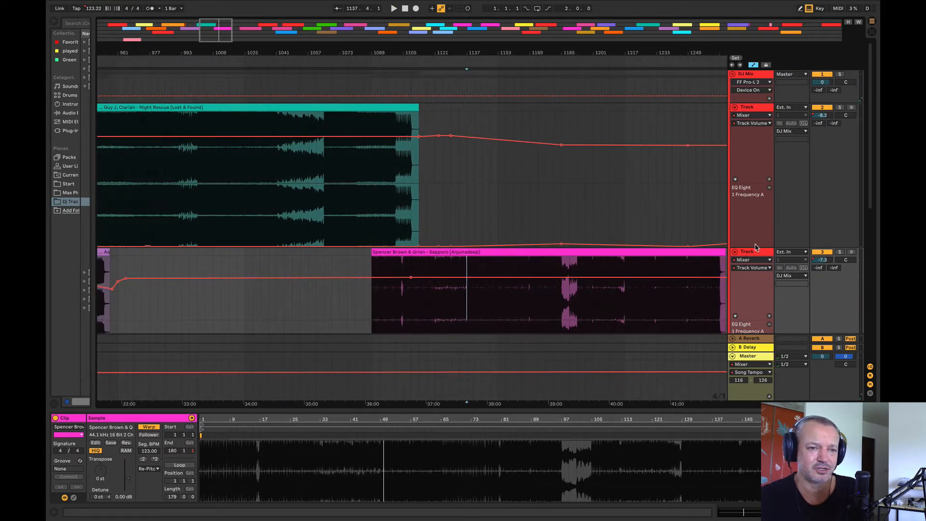
left_click_drag(755, 247, 747, 147)
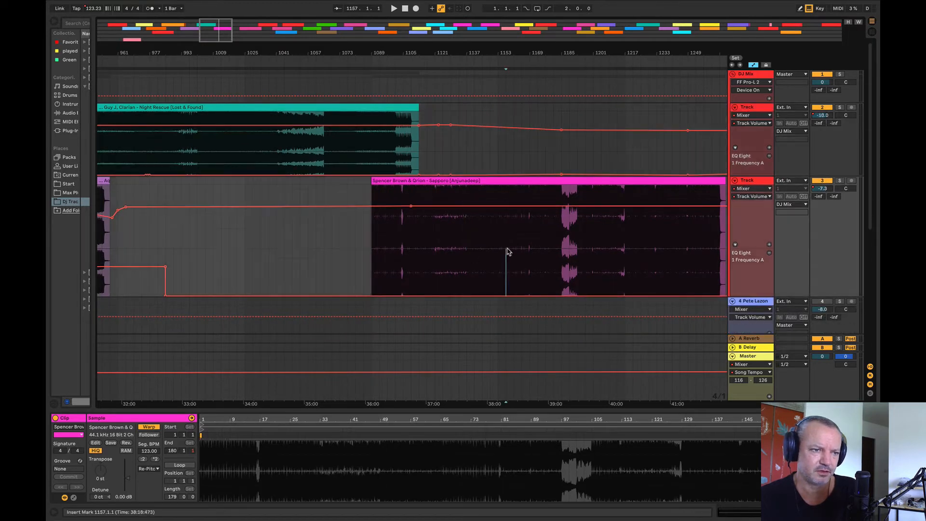
Step: Move Sapporo to start at bar 1065, at the end of Night Rescue's build-up, and make the Night Rescue track slightly taller
left_click(438, 181)
left_click_drag(439, 181, 405, 185)
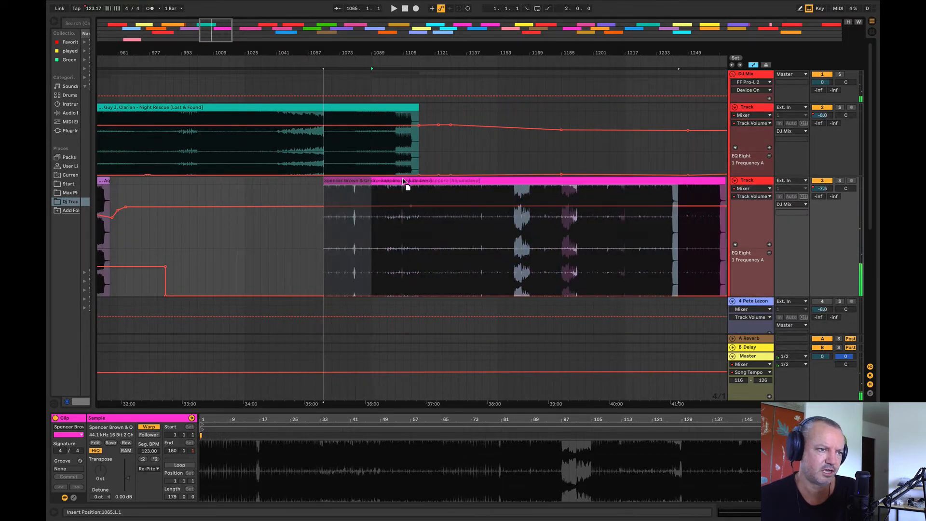
left_click_drag(754, 174, 751, 193)
mouse_move(364, 52)
left_mouse_down()
mouse_move(364, 24)
mouse_move(364, 49)
left_mouse_up()
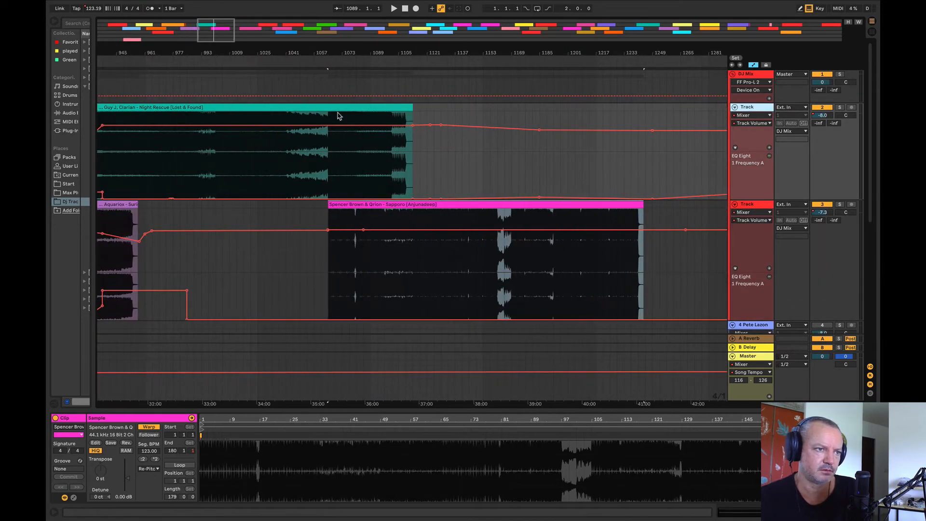
Step: Play from bar 1077, try Sapporo starting at bar 1081, and return it to bar 1065
left_click(348, 290)
key("space")
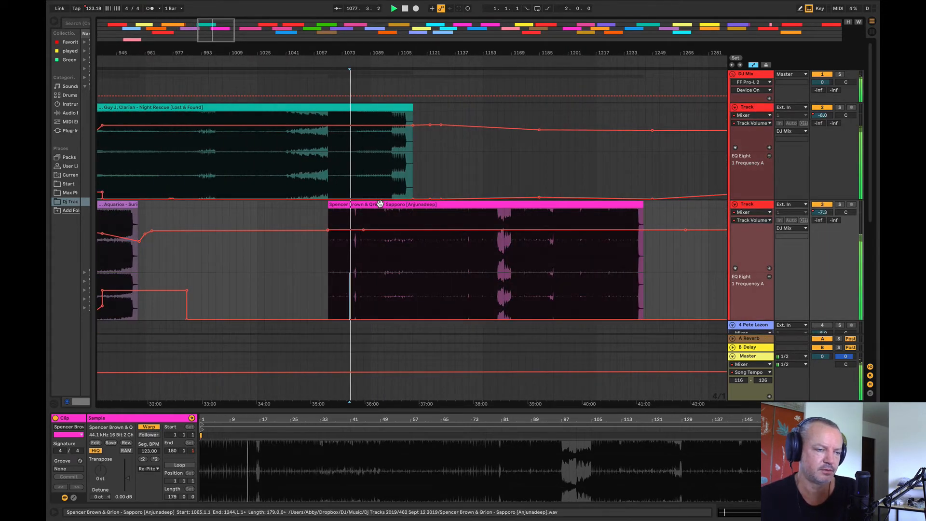
left_click_drag(381, 205, 439, 216)
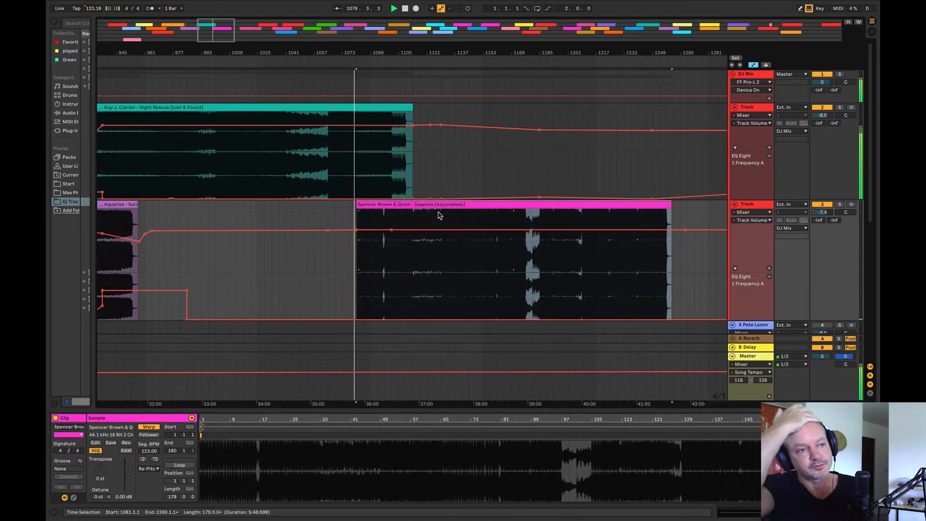
left_click(413, 205)
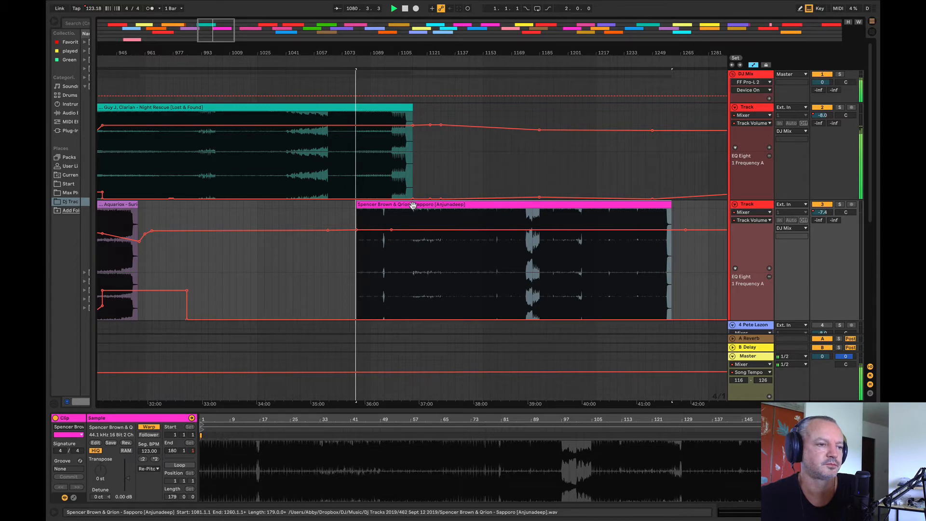
left_click_drag(413, 205, 379, 202)
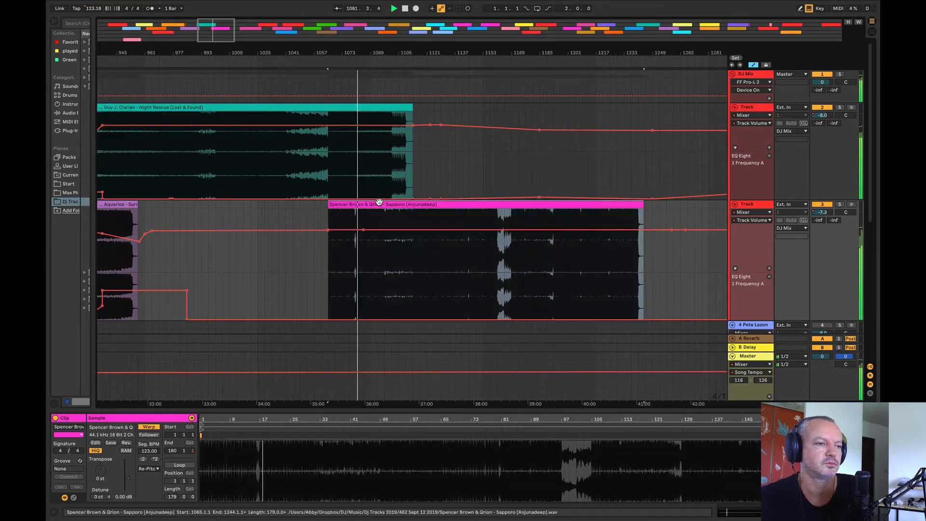
Step: Listen to Night Rescue from bar 1009, shift Sapporo to start at bar 1049 and trim its beginning to bar 1065
left_click(231, 189)
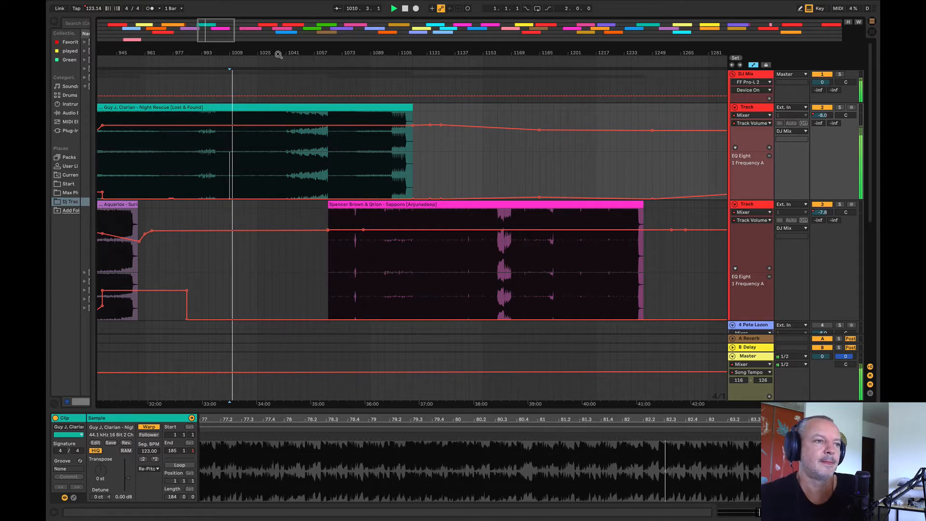
left_click_drag(278, 54, 279, 75)
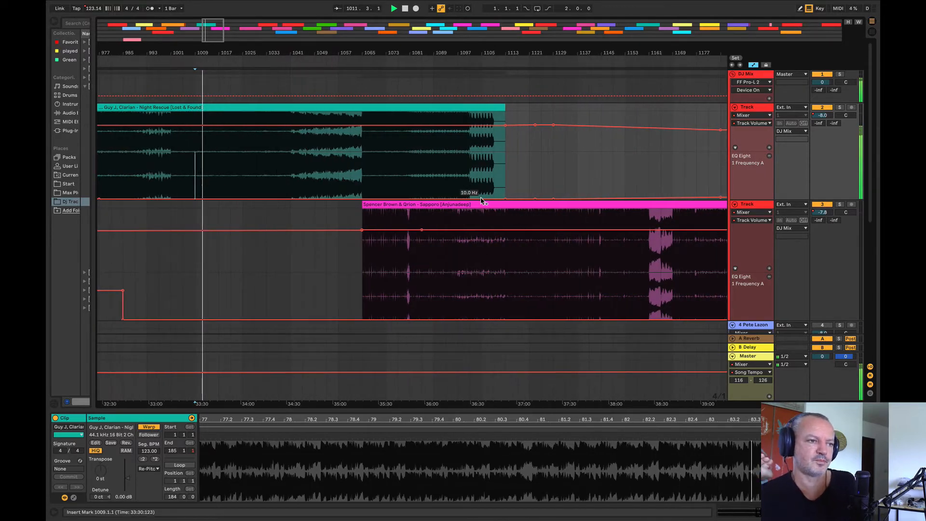
mouse_move(421, 54)
left_mouse_down()
mouse_move(497, 54)
mouse_move(563, 19)
mouse_move(525, 83)
left_mouse_up()
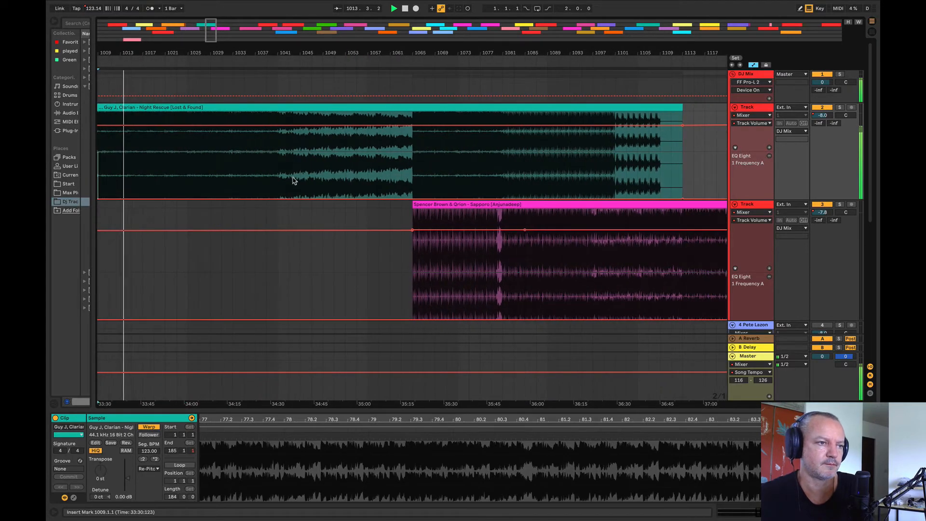
left_click(292, 179)
key("space")
key("space")
left_click_drag(470, 204, 378, 212)
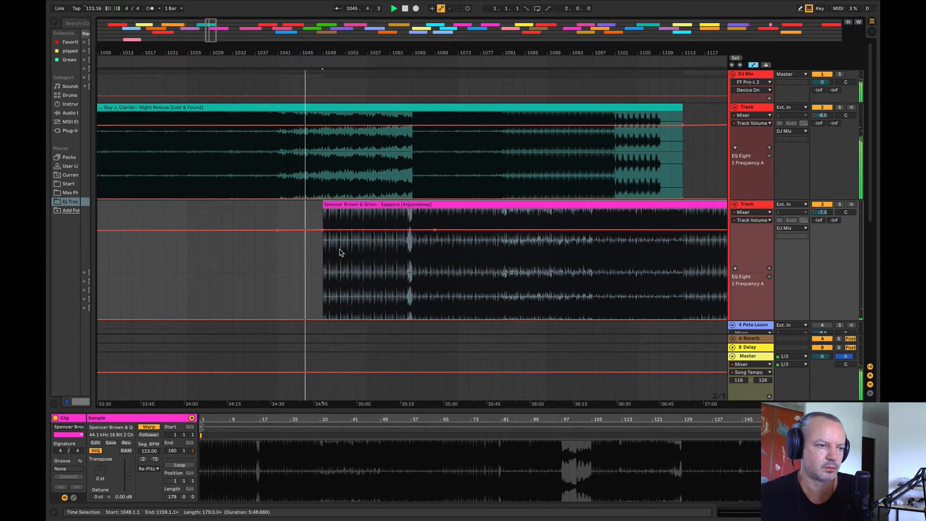
left_click_drag(325, 204, 414, 205)
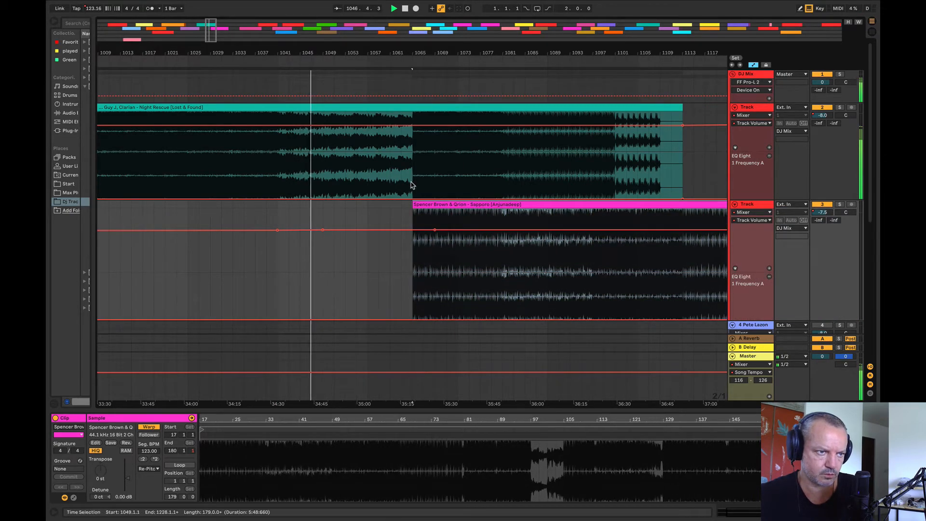
Step: Raise Sapporo's EQ frequency automation between bars 1051 and 1081
left_click_drag(413, 173, 705, 184)
left_click_drag(502, 268, 356, 264)
left_click_drag(502, 296, 334, 297)
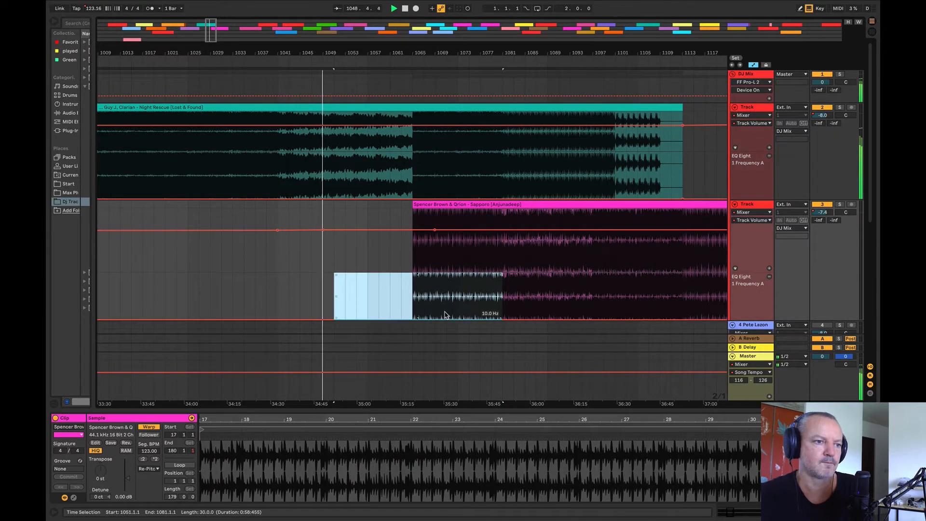
left_click_drag(445, 316, 446, 309)
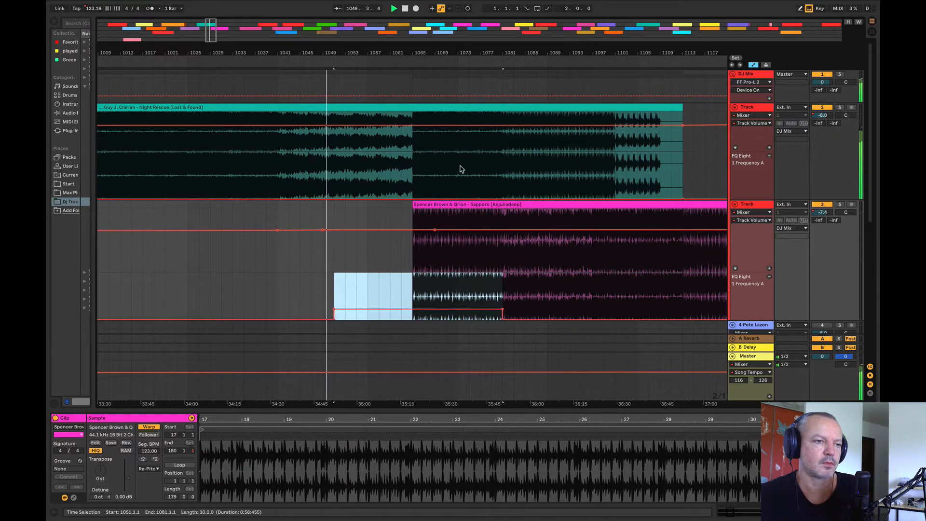
Step: Fade Night Rescue's volume from -8 dB at bar 1065 down to the clip's end at bar 1113, recovering just after it
left_click(412, 125)
left_click(697, 125)
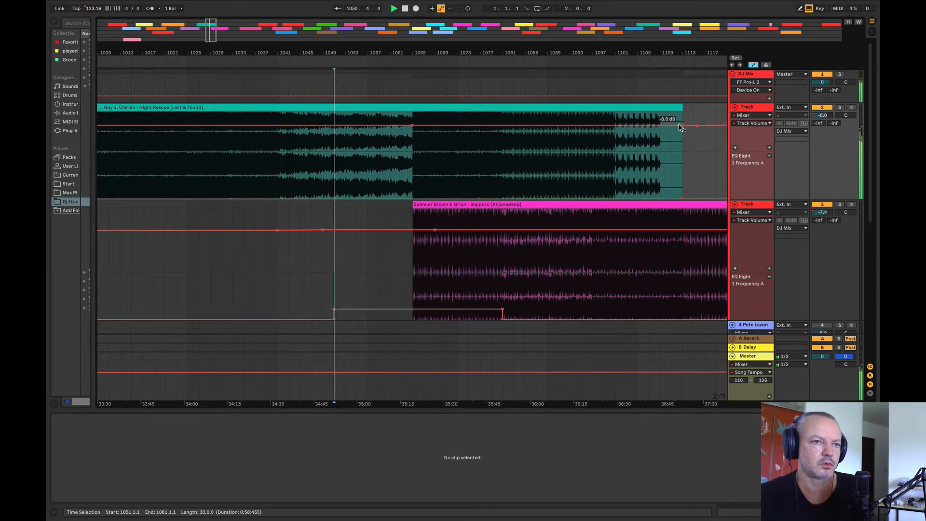
left_click_drag(680, 125, 682, 136)
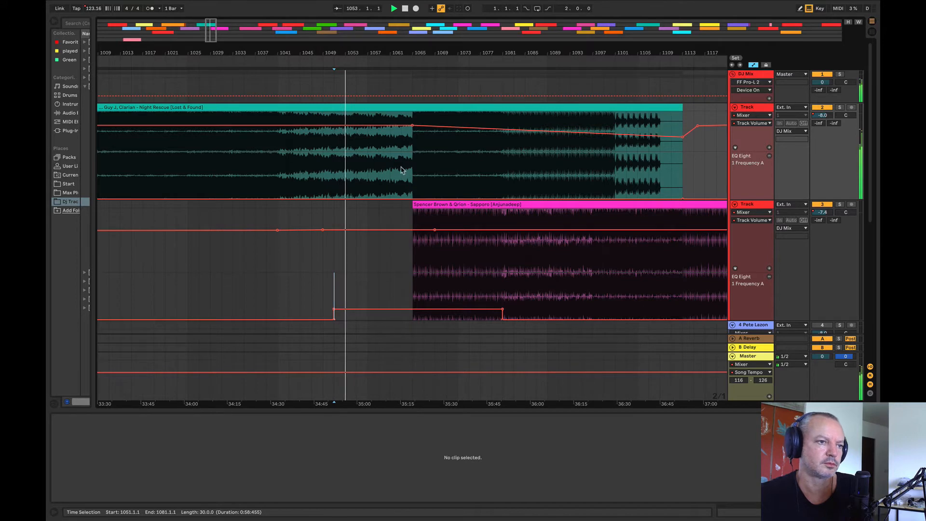
Step: Play from bar 1063 and shape Sapporo's volume to dip at bar 1063 and rise to -7.3 dB around bar 1083
left_click(403, 169)
left_click_drag(426, 54, 234, 59)
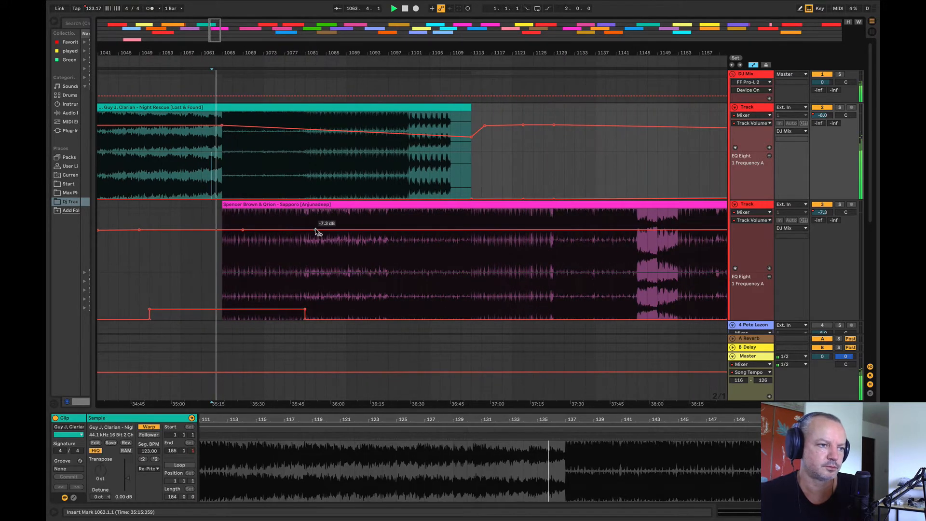
left_click(316, 230)
left_click_drag(243, 230, 211, 234)
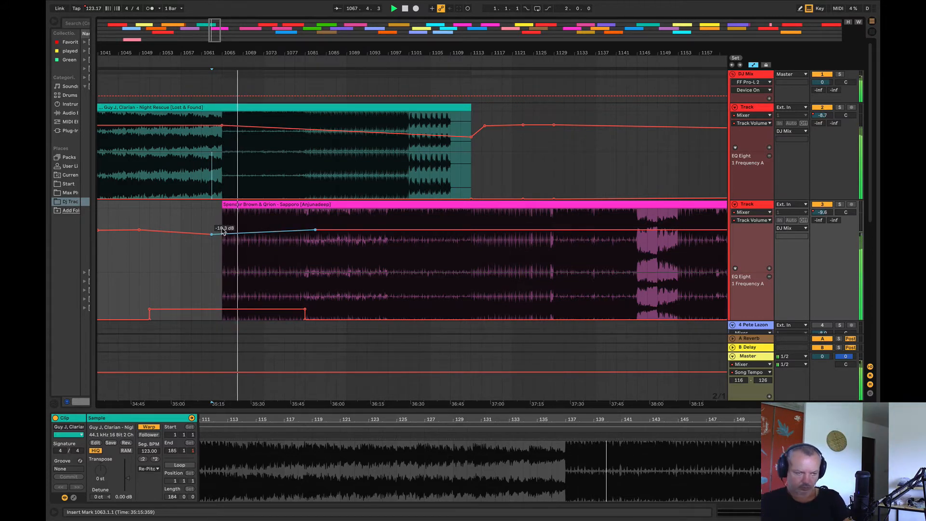
Step: Ease Sapporo's EQ frequency to about 46.6 Hz at bar 1081, and raise Night Rescue's from bar 1081 to 1123, starting at 20 Hz
left_click_drag(305, 309, 305, 312)
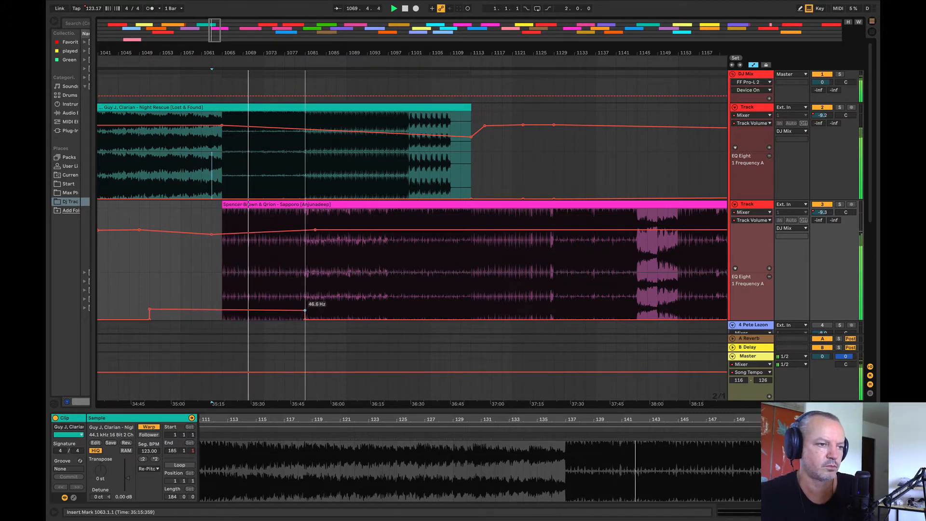
left_click_drag(306, 191, 518, 186)
left_click_drag(323, 192, 323, 186)
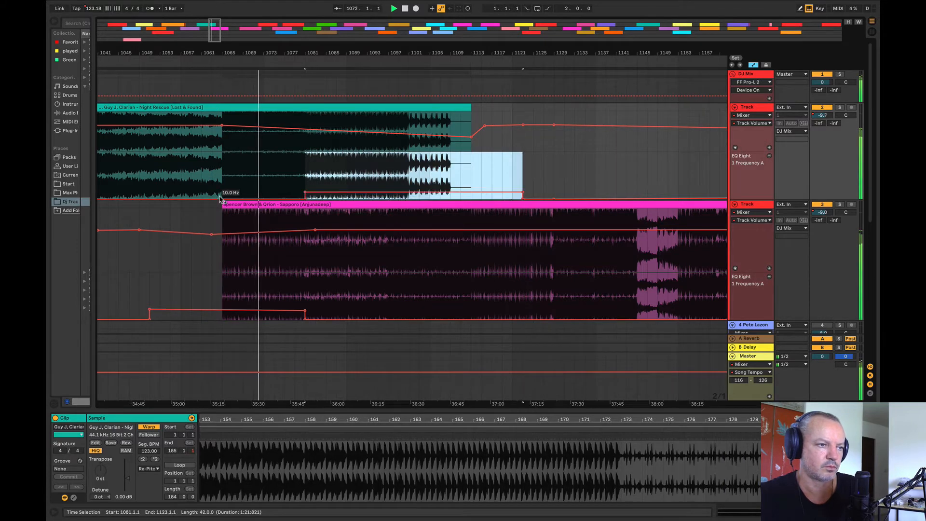
left_click(305, 197)
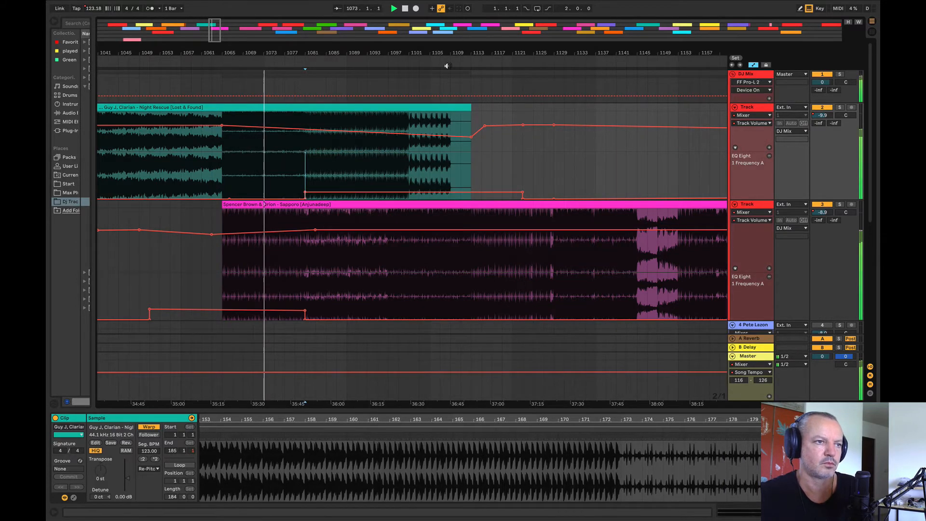
left_click_drag(444, 53, 388, 51)
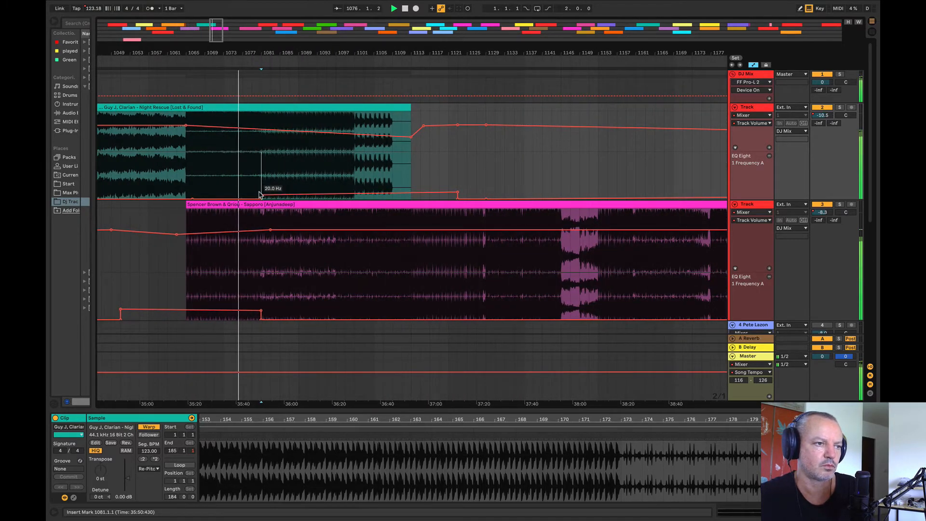
Step: Raise the end of Night Rescue's volume fade to about -12 dB, and lower its volume slightly between bars 1081 and 1129
left_click_drag(411, 139, 412, 130)
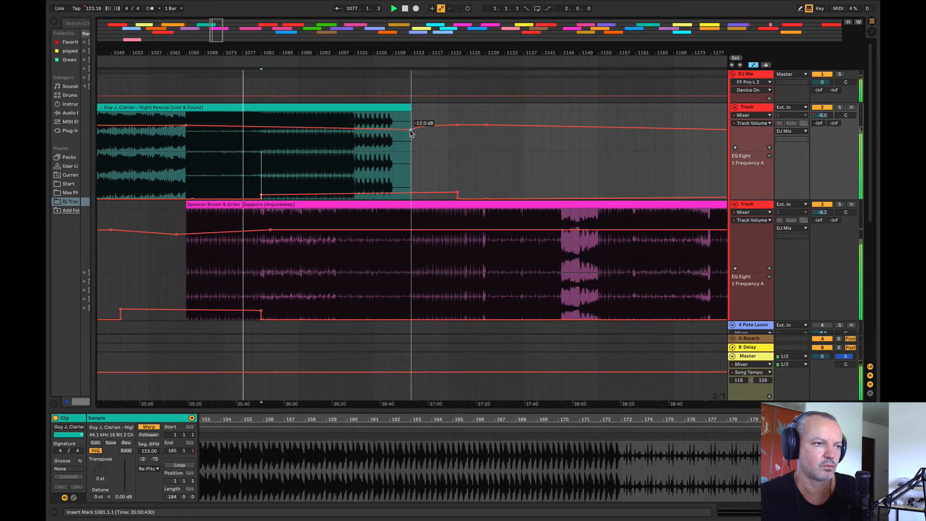
left_click_drag(262, 144, 444, 132)
left_click_drag(214, 51, 196, 59)
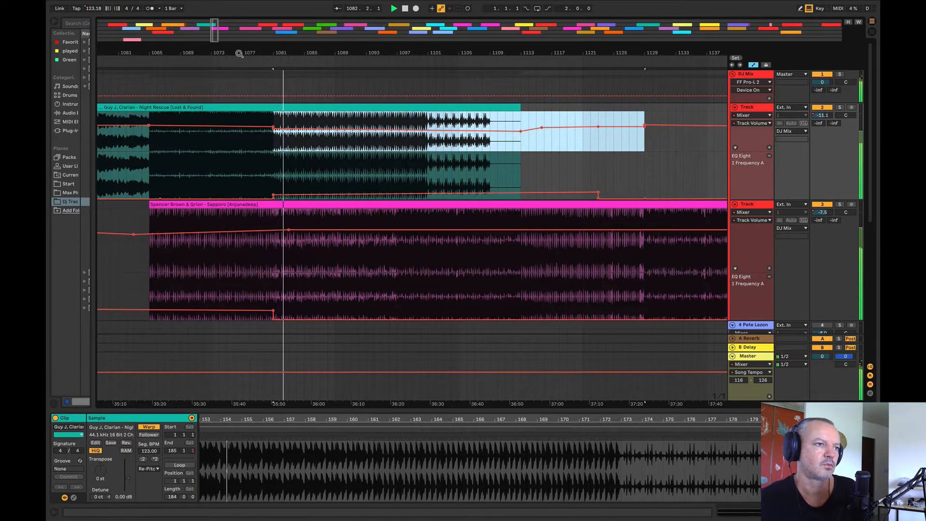
Step: Listen to the blend and raise Night Rescue's EQ frequency automation further from bar 1097 to about bar 1124
left_click_drag(239, 53, 240, 39)
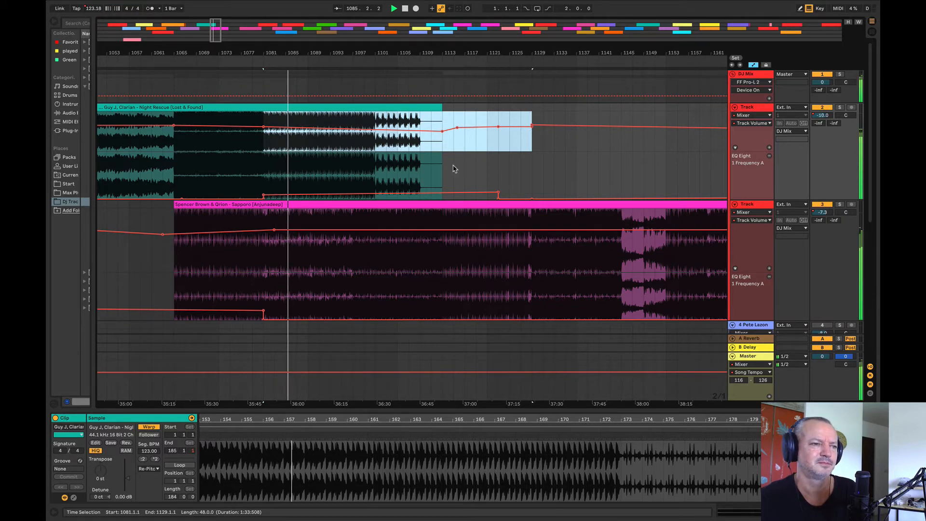
left_click_drag(335, 52, 291, 52)
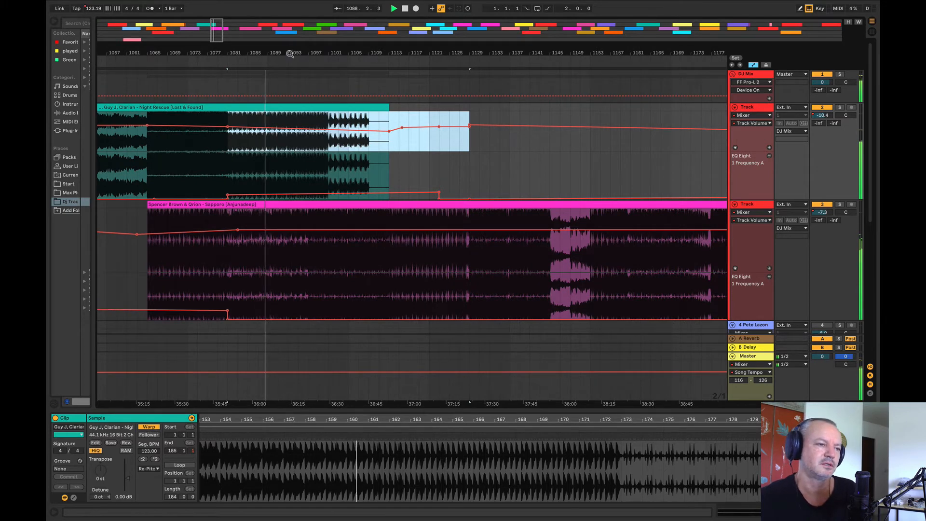
mouse_move(292, 49)
left_mouse_down()
mouse_move(358, 47)
mouse_move(307, 36)
mouse_move(284, 40)
mouse_move(284, 51)
left_mouse_up()
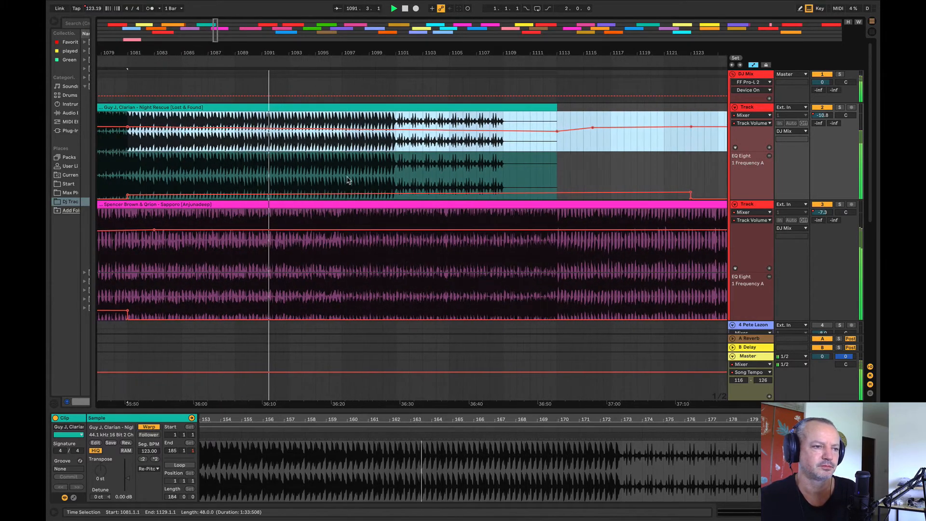
left_click_drag(342, 177, 711, 178)
left_click_drag(660, 191, 659, 185)
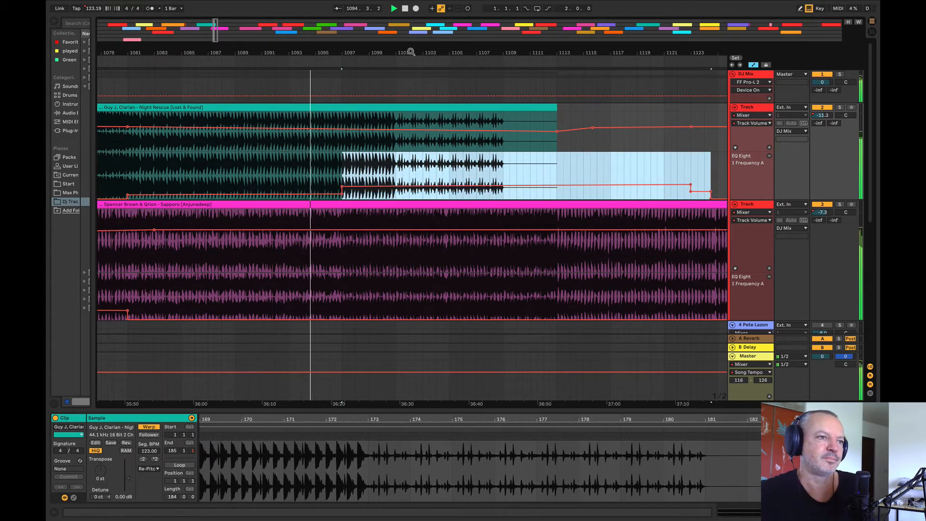
left_click_drag(411, 52, 278, 54)
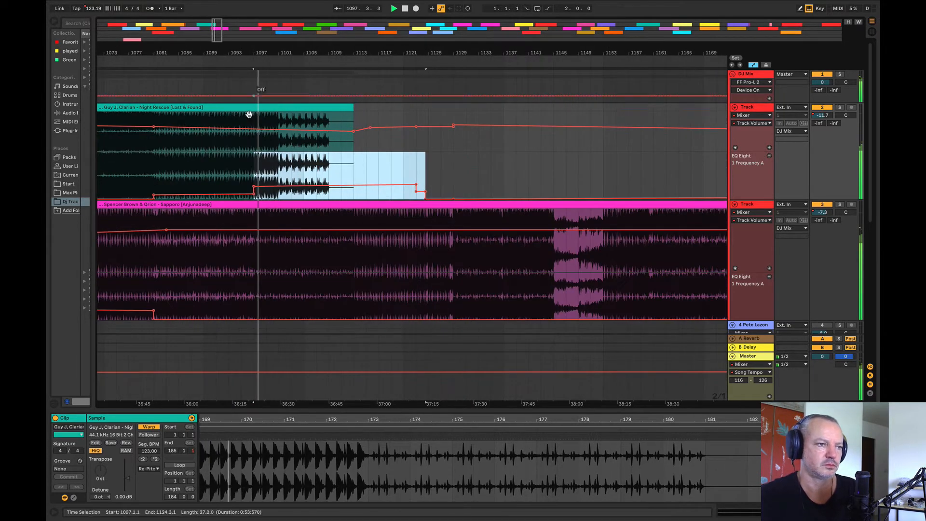
Step: Solo Sapporo's track for a quick check, and try to repeat Night Rescue's bars 1097 to 1101 over its ending
left_click(840, 205)
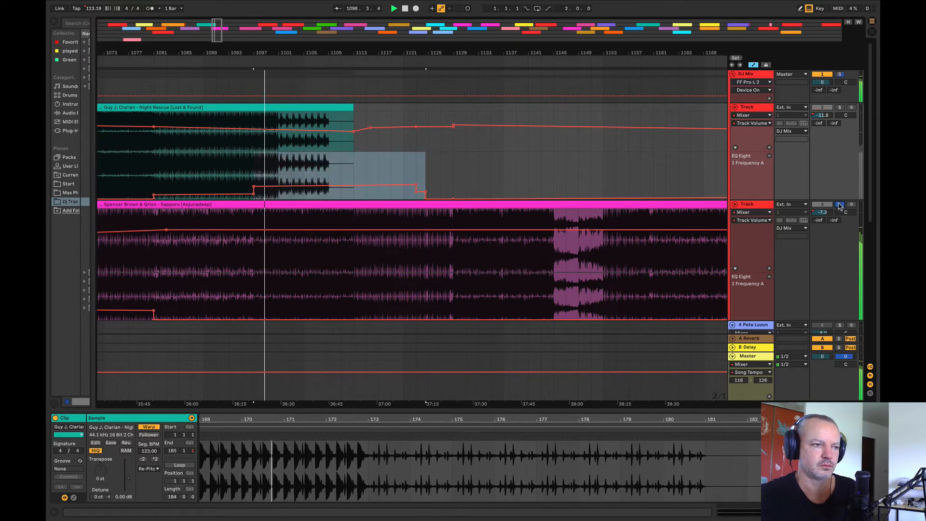
left_click_drag(254, 121, 284, 121)
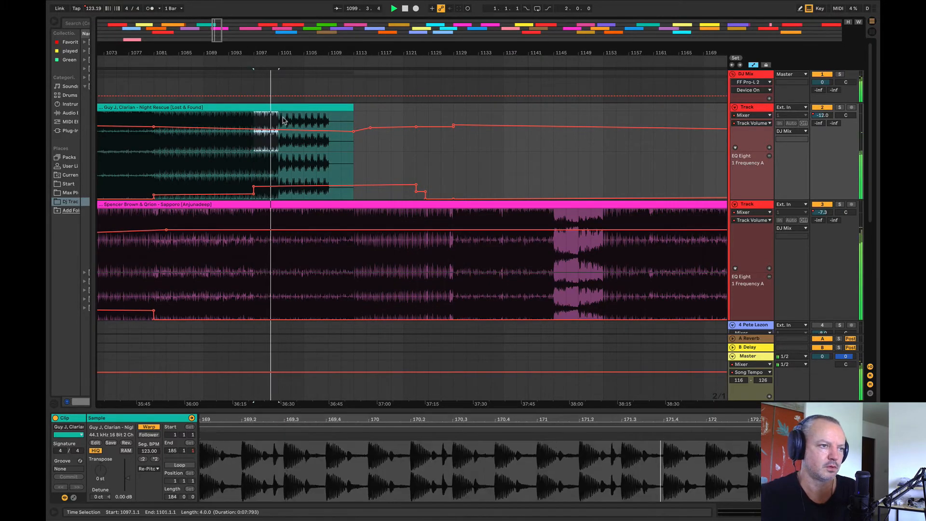
key("super+d")
key("super+d")
key("super+d")
key("super+d")
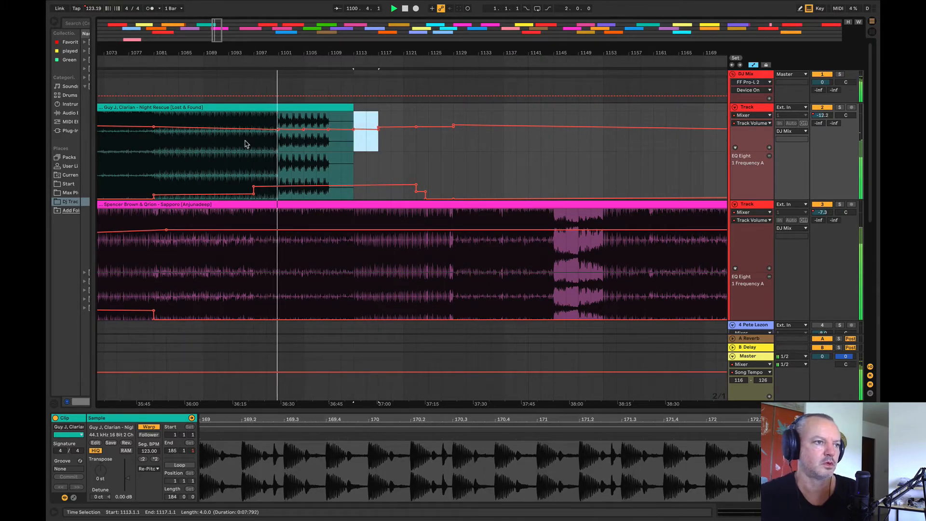
Step: Duplicate the Night Rescue clip section from bar 1097 to 1101 repeatedly to loop its beat over the outro
left_click_drag(255, 122, 279, 110)
key("super+d")
key("super+d")
key("super+d")
key("super+d")
key("super+d")
key("super+d")
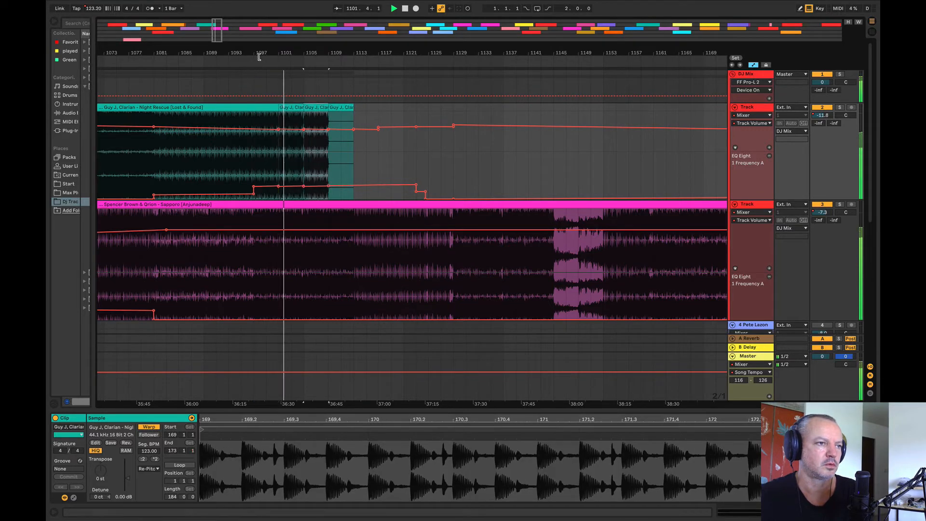
Step: Keep duplicating Night Rescue's four-bar loop until the repeats reach bar 1145
left_click_drag(257, 53, 223, 41)
key("super+d")
key("super+d")
key("super+d")
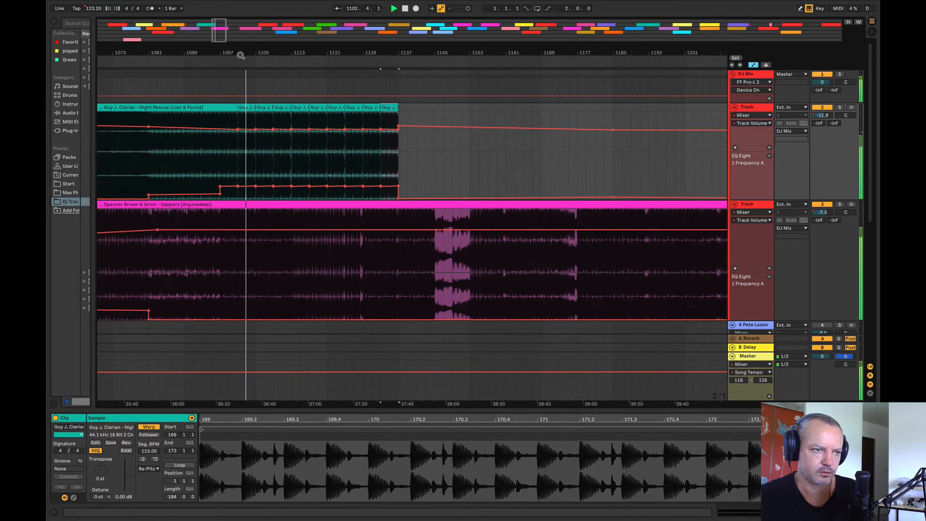
key("super+d")
key("super+d")
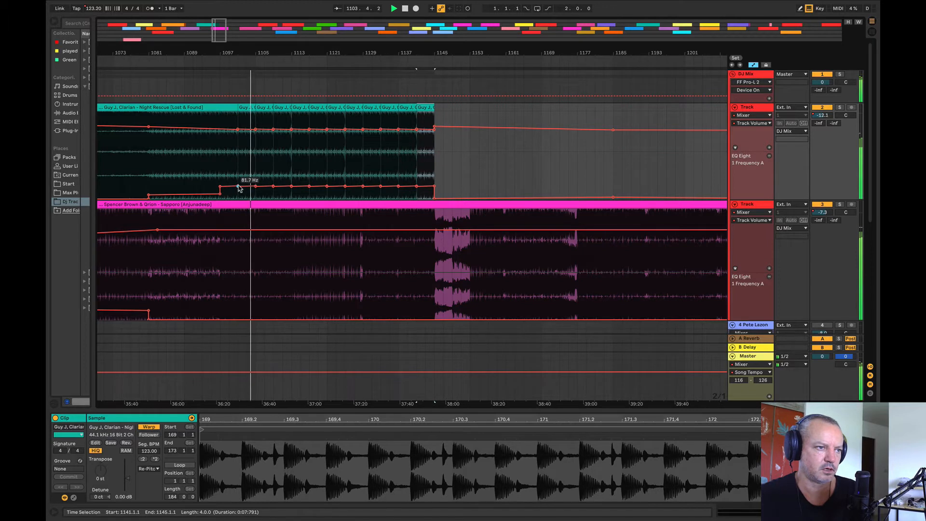
Step: Smooth Night Rescue's automation over the loops: keep the EQ frequency level from bar 1097 and fade the volume steadily down to bar 1145
left_click_drag(406, 186, 443, 180)
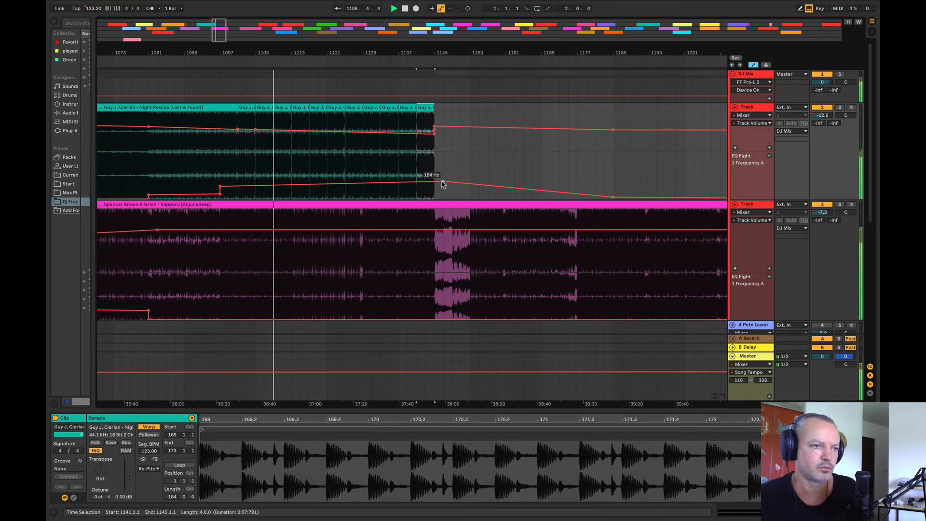
left_click_drag(443, 183, 443, 188)
left_click_drag(357, 52, 576, 64)
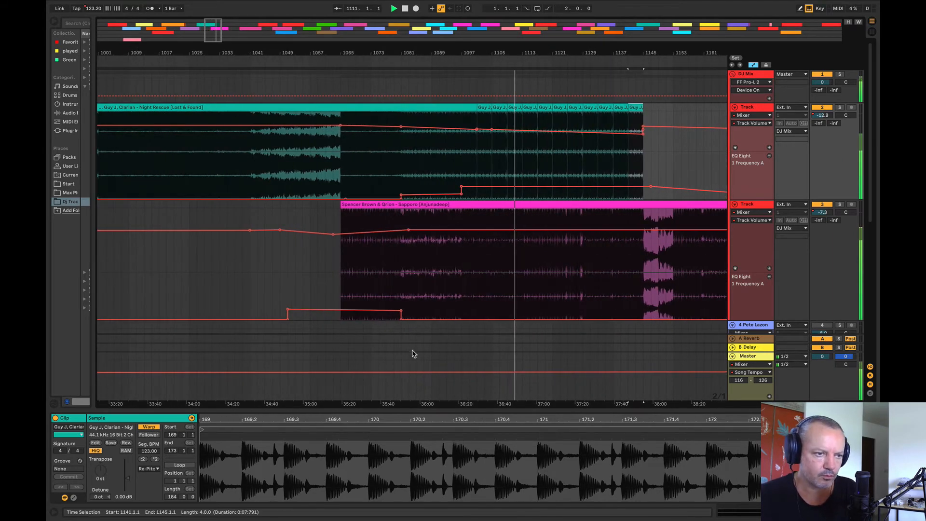
mouse_move(401, 311)
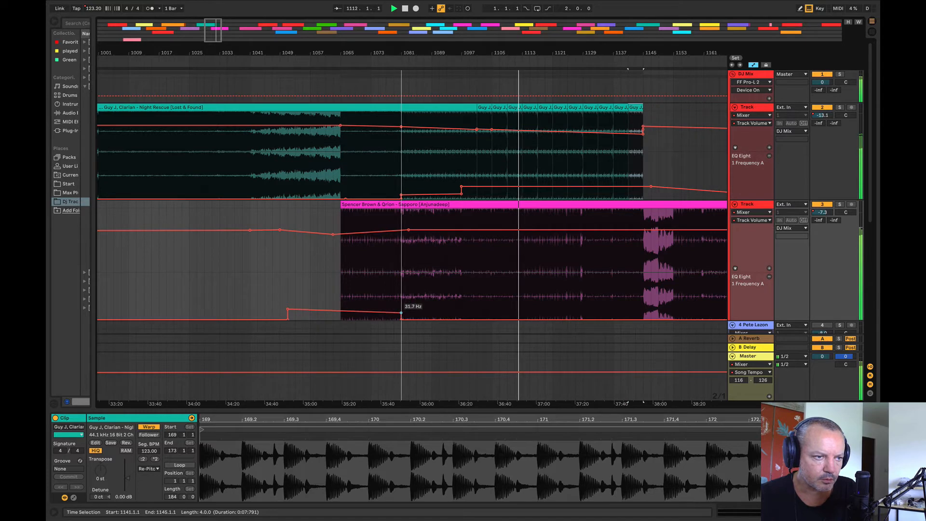
left_click_drag(397, 49, 205, 40)
left_click(366, 129)
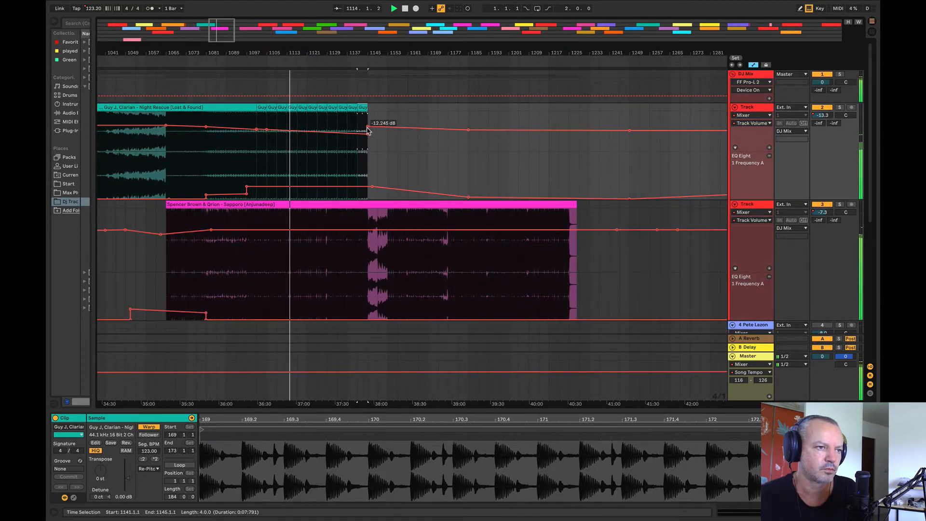
left_click(387, 122)
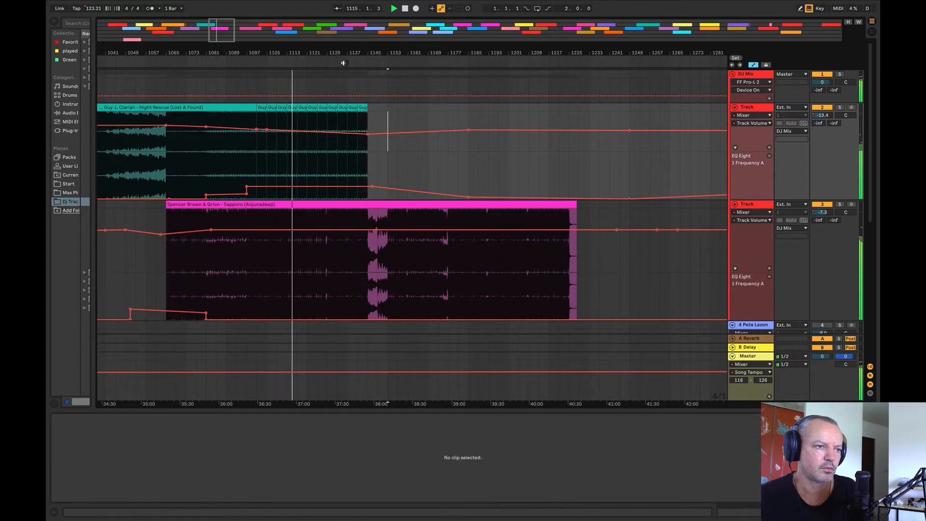
Step: Listen to parts of Sapporo and Chronon, and move the Chronon clip to Night Rescue's track, starting at bar 1201
left_click_drag(335, 52, 186, 43)
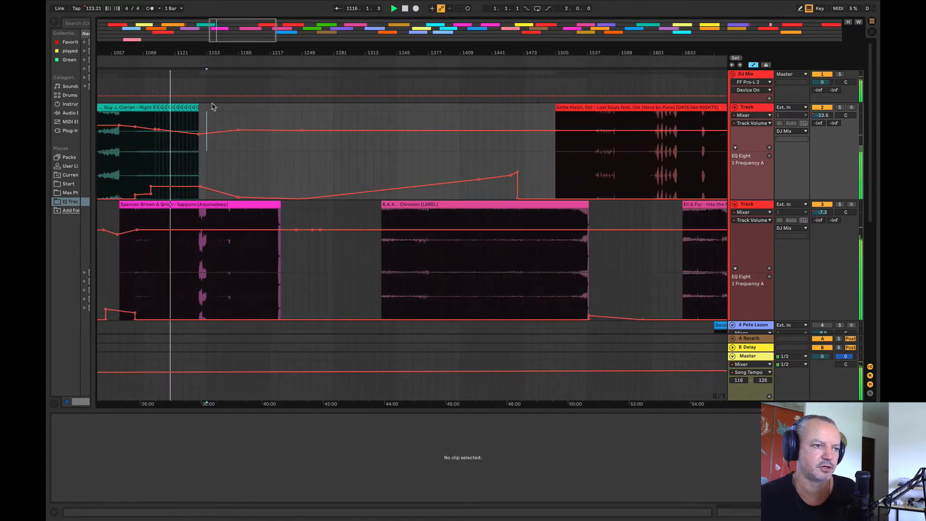
left_click(256, 255)
key("space")
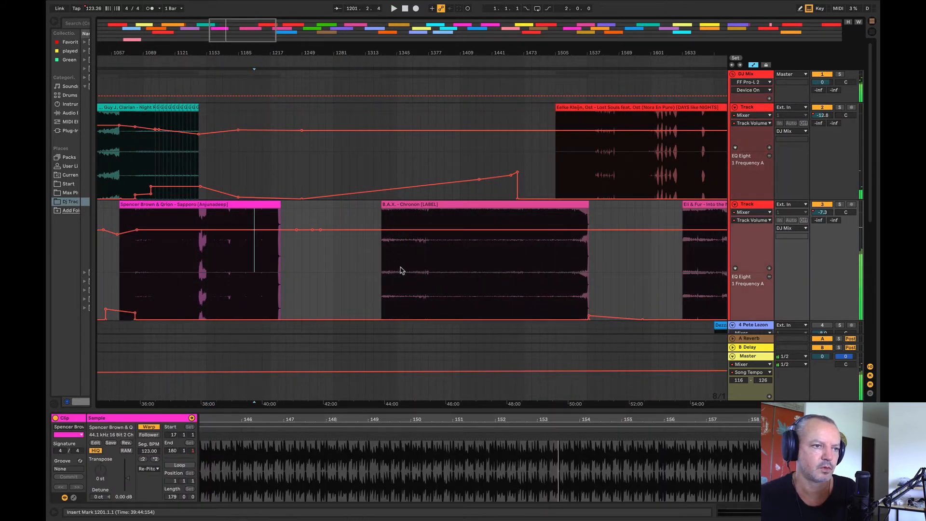
left_click(404, 268)
key("space")
key("space")
mouse_move(350, 52)
left_mouse_down()
mouse_move(225, 28)
mouse_move(410, 53)
left_mouse_up()
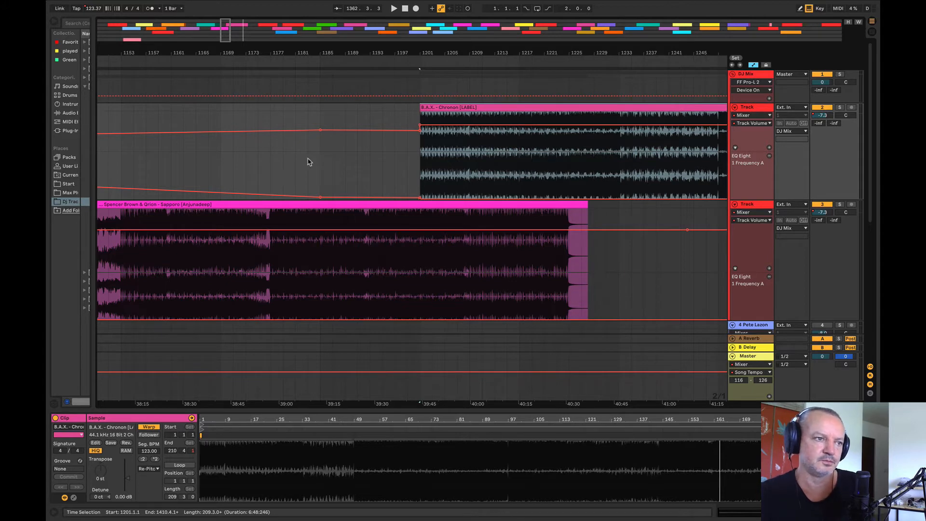
Step: Listen to Sapporo before the transition and move the Chronon clip earlier to start at bar 1193
left_click(259, 176)
key("space")
left_click(434, 109)
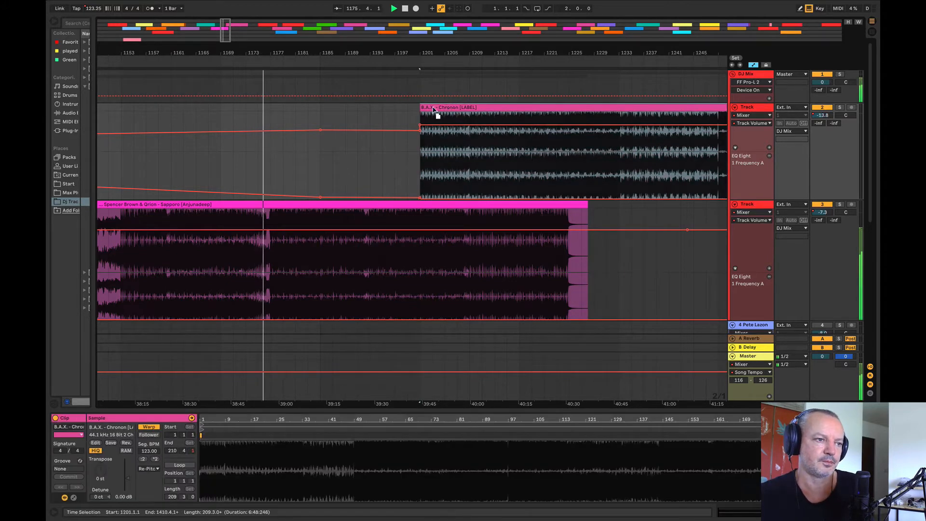
left_click_drag(434, 109, 384, 109)
left_click(482, 62)
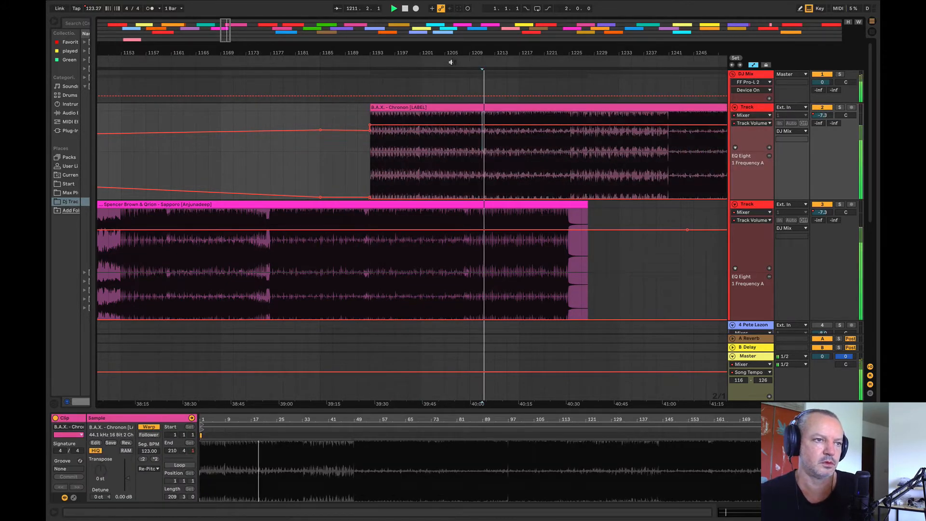
left_click_drag(446, 53, 365, 55)
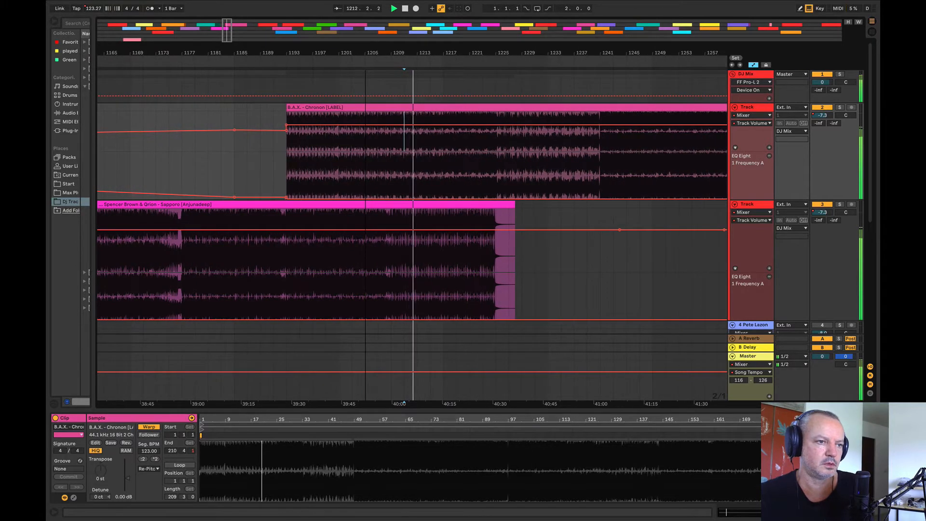
Step: Ramp up Sapporo's EQ frequency from about bar 1194, step it up at bar 1201, and hold it high from bar 1209 to 1243
left_click(223, 166)
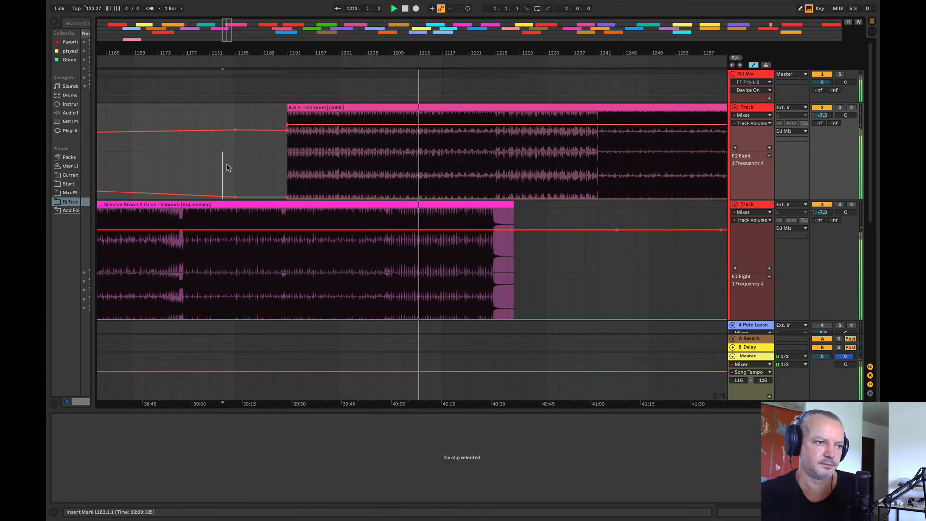
left_click(293, 144)
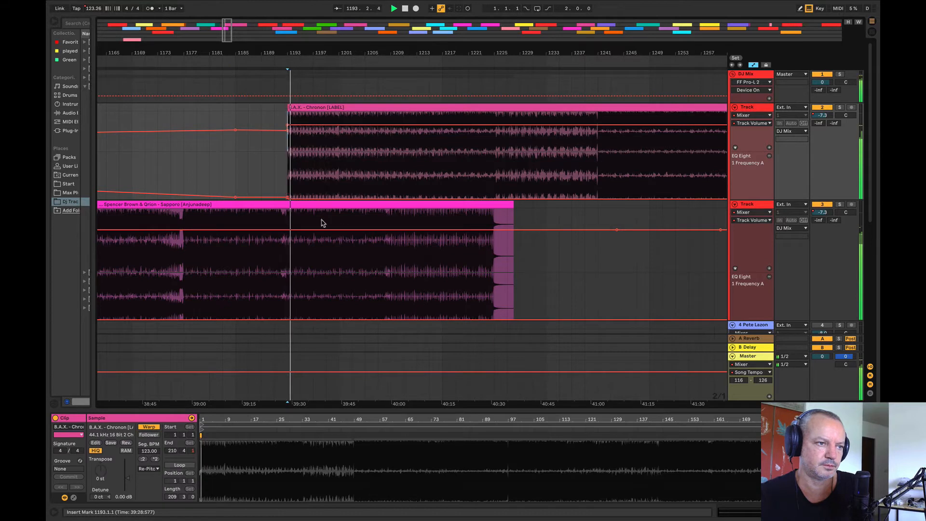
left_click(288, 325)
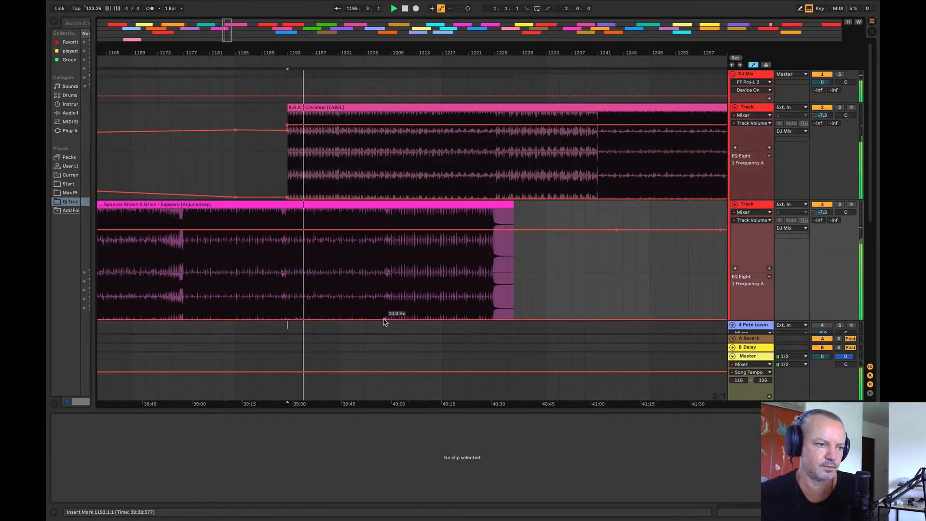
left_click_drag(385, 320, 604, 271)
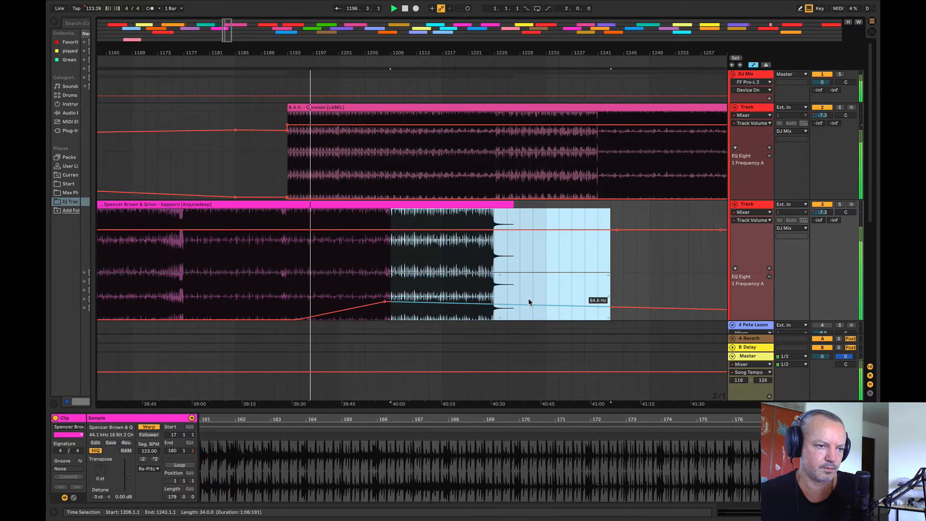
left_click_drag(528, 302, 528, 289)
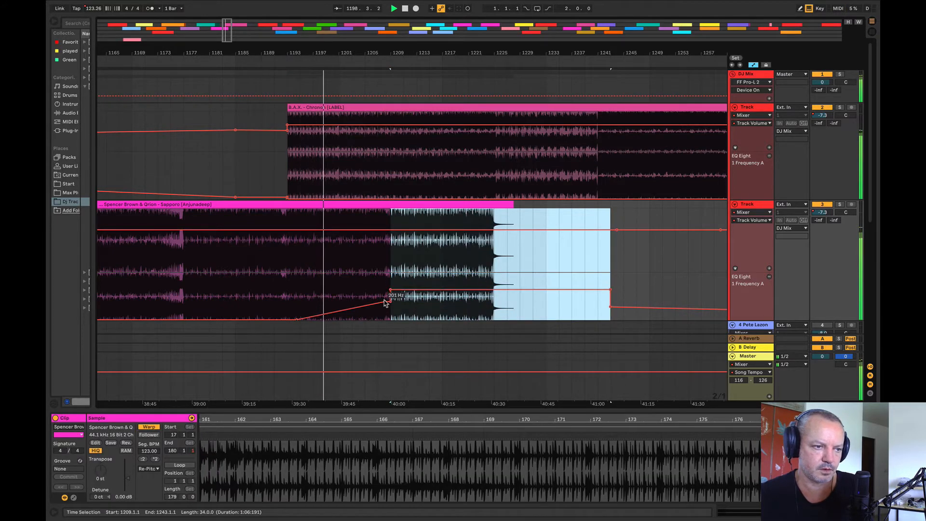
left_click(623, 277)
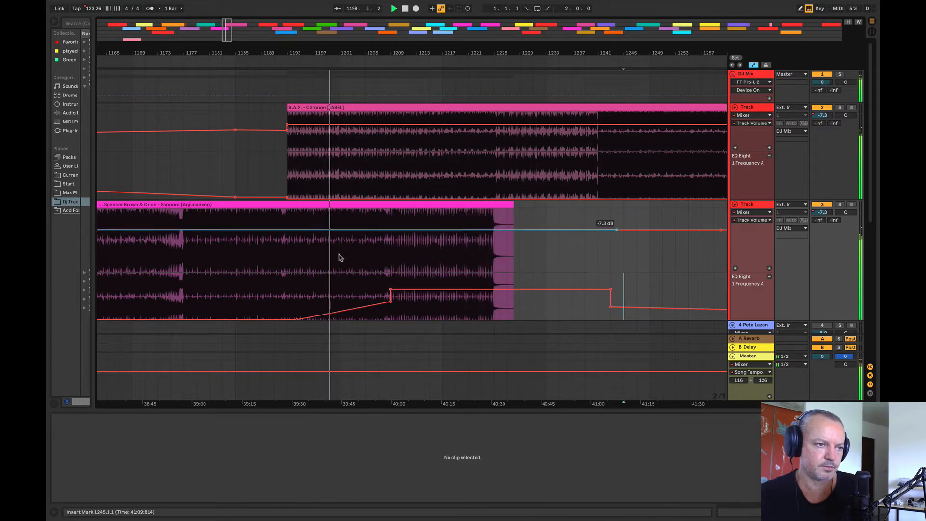
left_click_drag(345, 302, 383, 290)
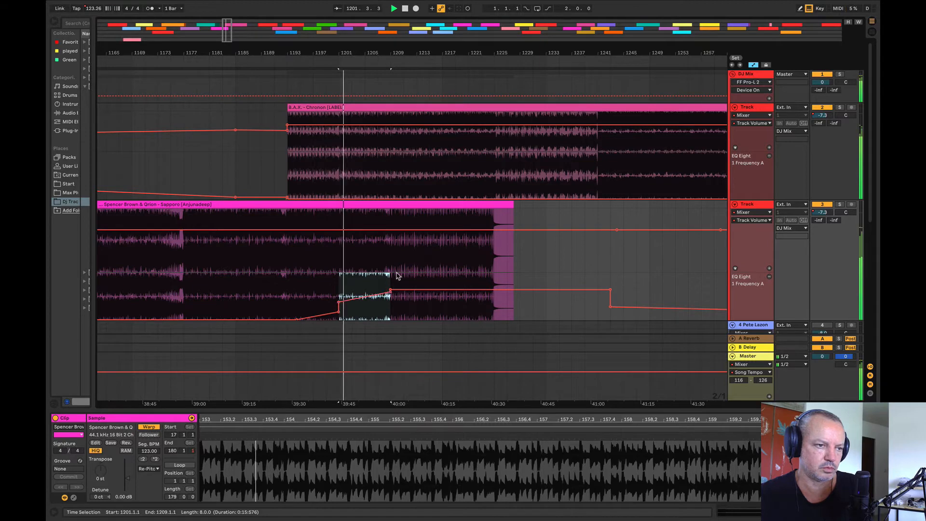
left_click(397, 276)
Step: Raise Chronon's EQ frequency to about 25 Hz between bars 1181 and 1209, and fade its volume in from bar 1193 to 1209
left_click_drag(391, 191, 210, 138)
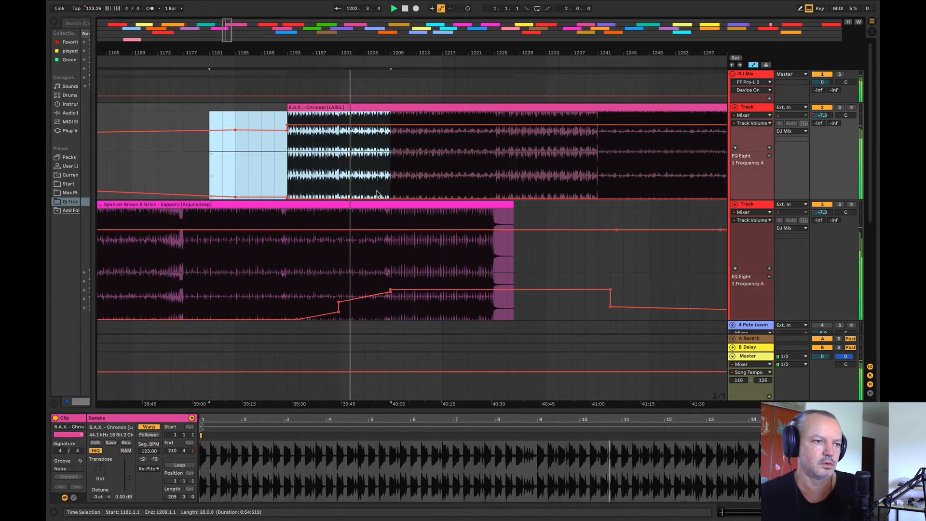
left_click_drag(378, 196, 378, 191)
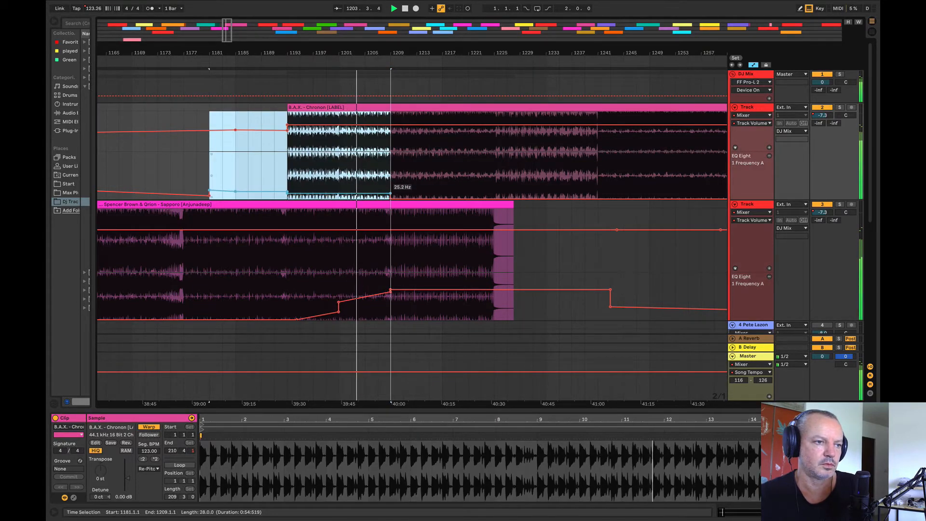
left_click(239, 148)
left_click(393, 124)
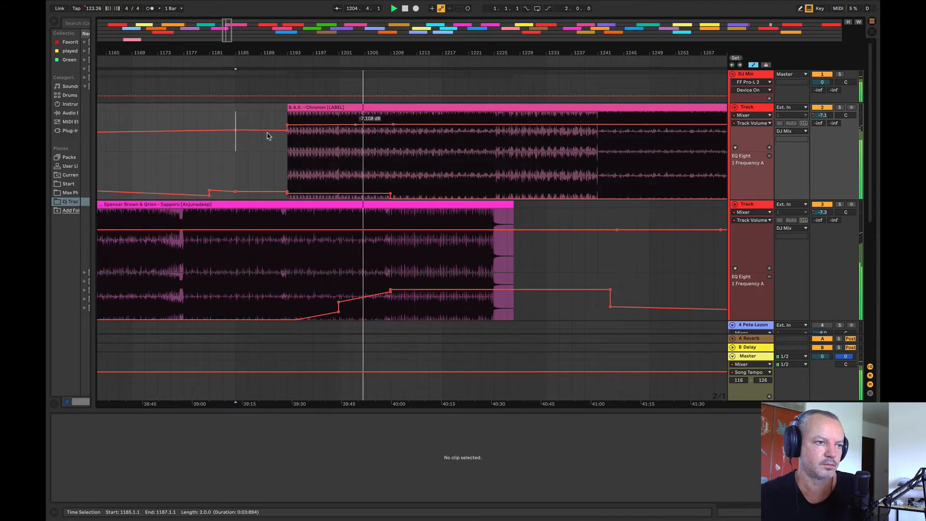
left_click_drag(287, 124, 287, 141)
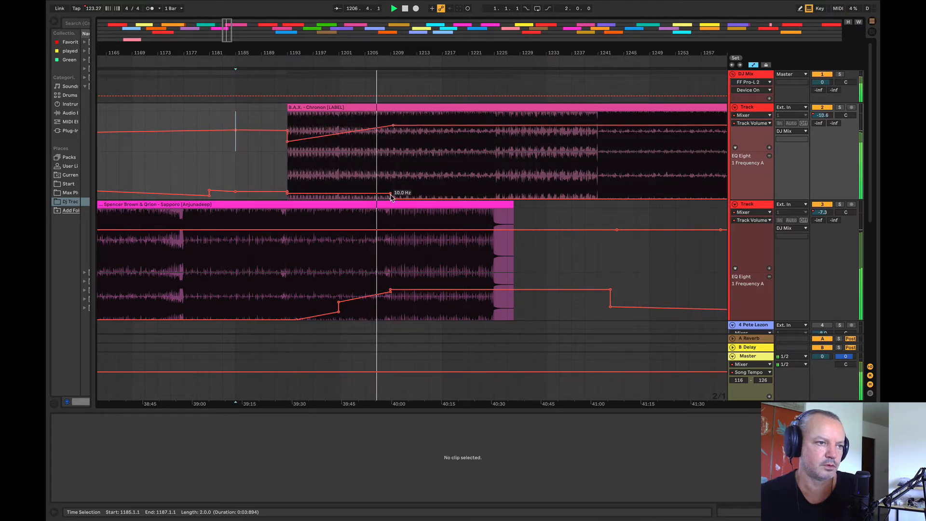
Step: Lower Sapporo's EQ frequency just before and after bar 1209, and raise the start of Chronon's volume fade-in
left_click(390, 300)
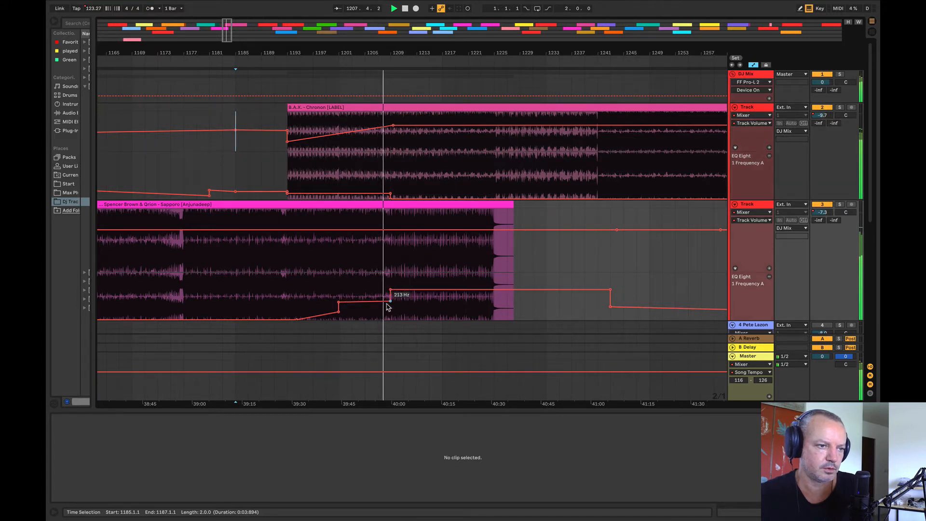
left_click_drag(287, 142, 287, 135)
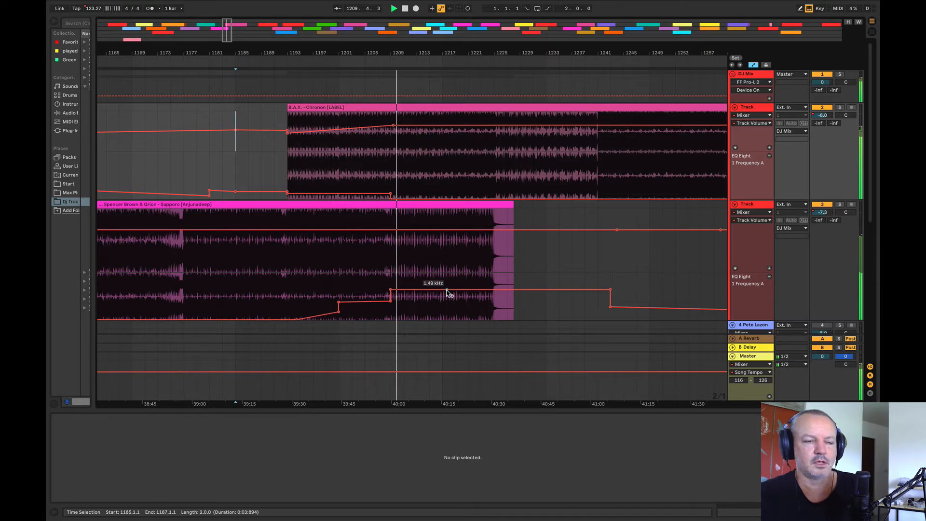
left_click_drag(448, 292, 439, 303)
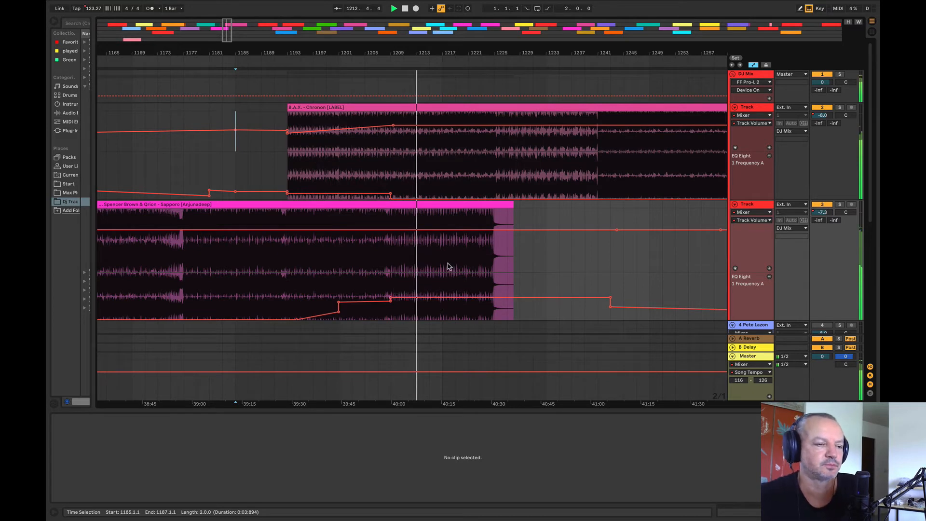
Step: Solo Sapporo's track and listen to its outro at several points between bars 1189 and 1209
left_click(839, 204)
key("space")
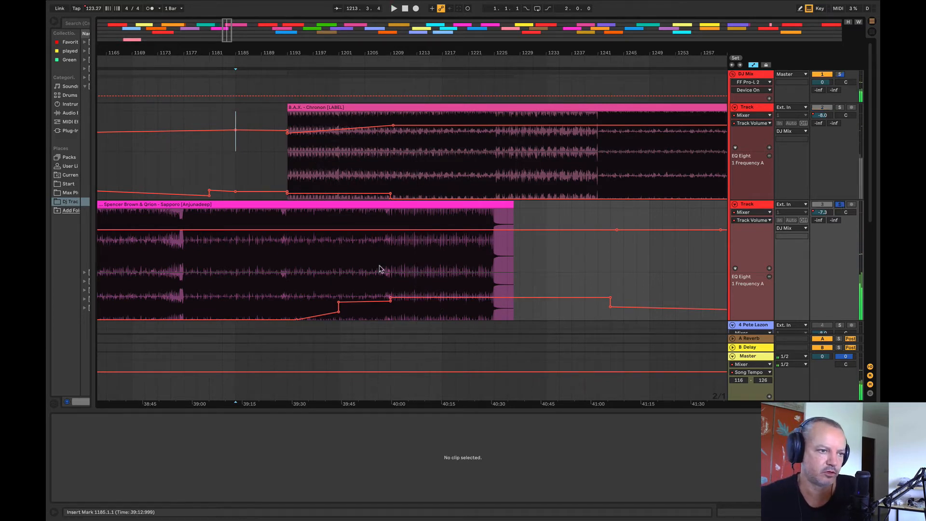
left_click(379, 269)
left_click(366, 269)
key("space")
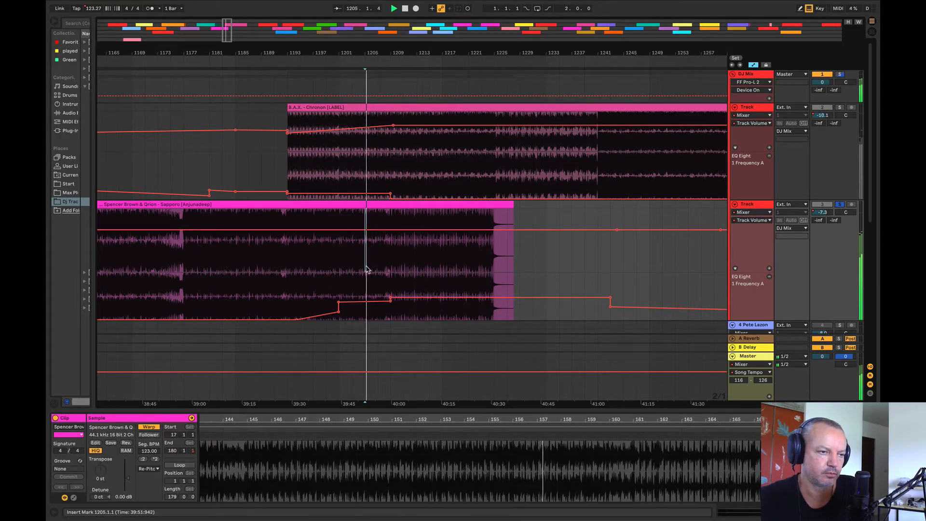
left_click(258, 278)
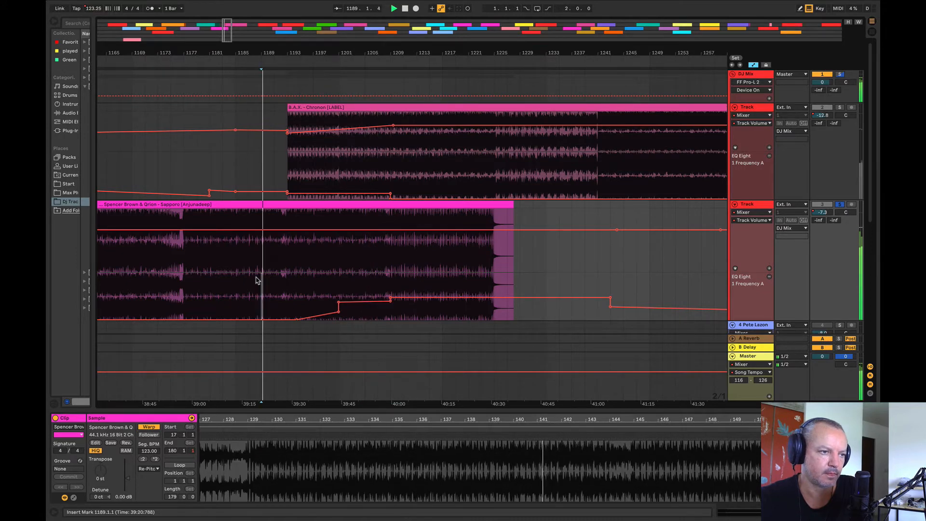
left_click(303, 269)
left_click(374, 289)
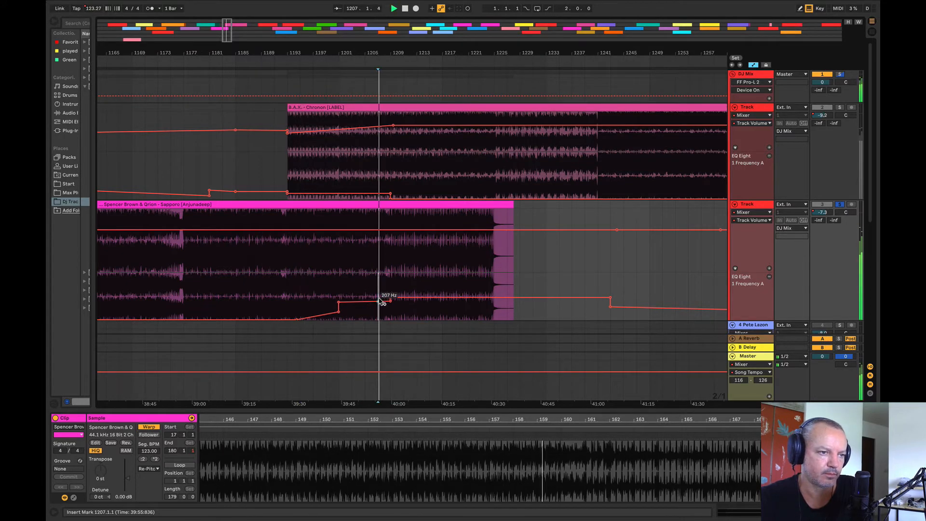
left_click_drag(380, 270, 389, 271)
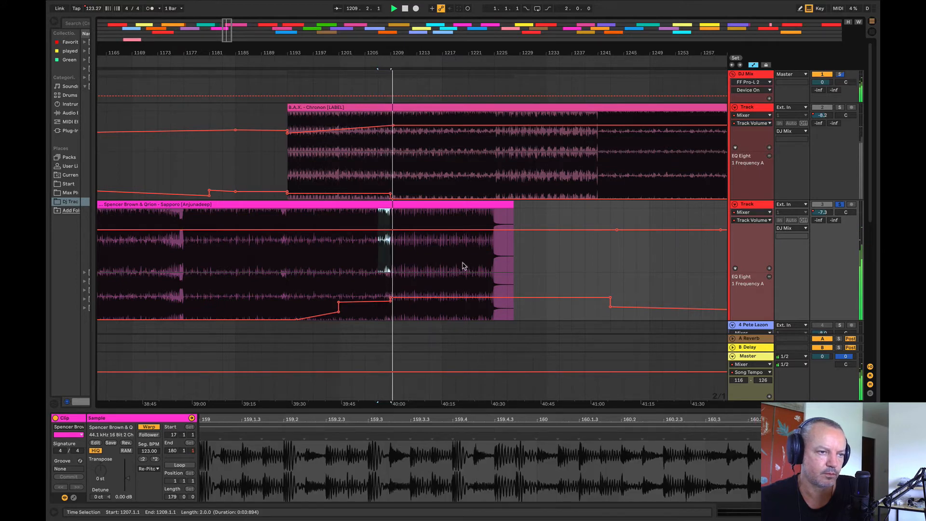
Step: Listen to the end of Sapporo's outro at several points between bars 1219 and 1225
left_click(466, 264)
key("space")
key("space")
key("space")
left_click_drag(469, 263, 478, 264)
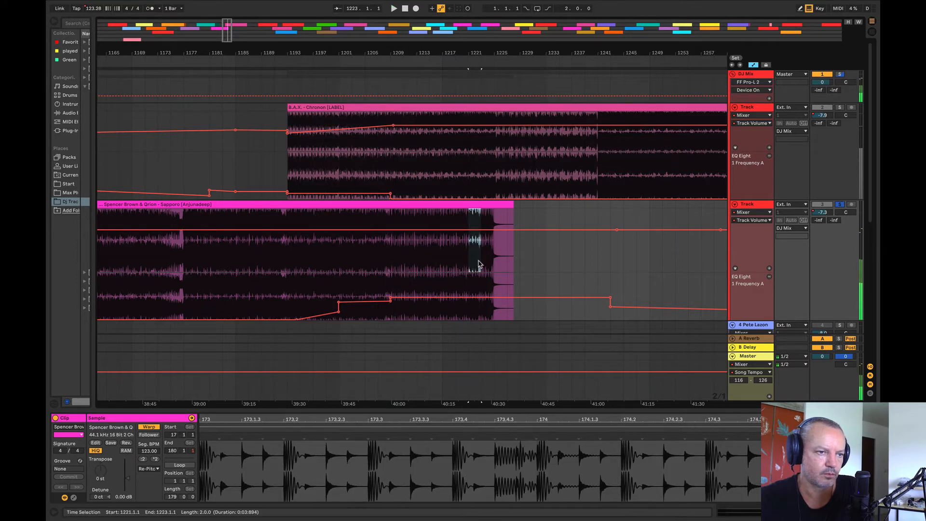
key("space")
key("space")
left_click(453, 263)
key("space")
key("space")
left_click(465, 264)
key("space")
key("space")
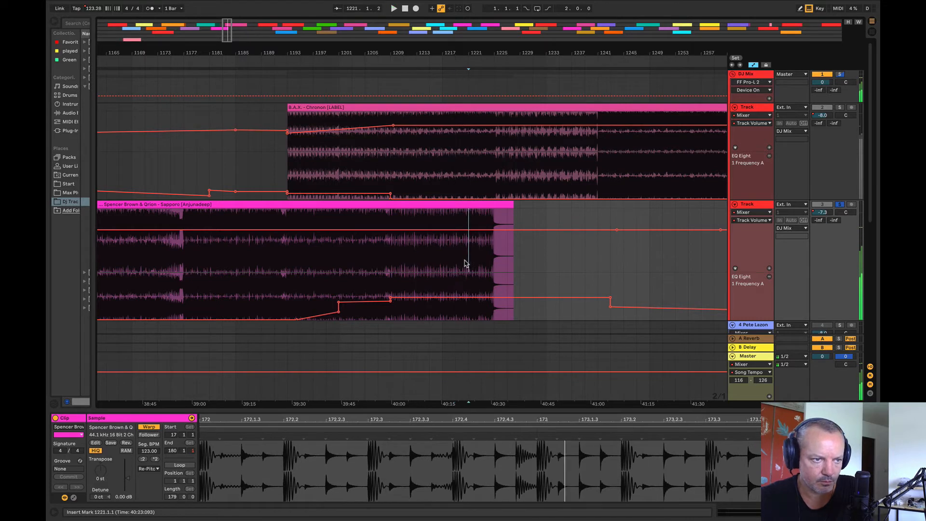
left_click(473, 259)
Step: Copy Sapporo's two-bar section from bars 1223–1225 to bar 1209 on the same track
key("space")
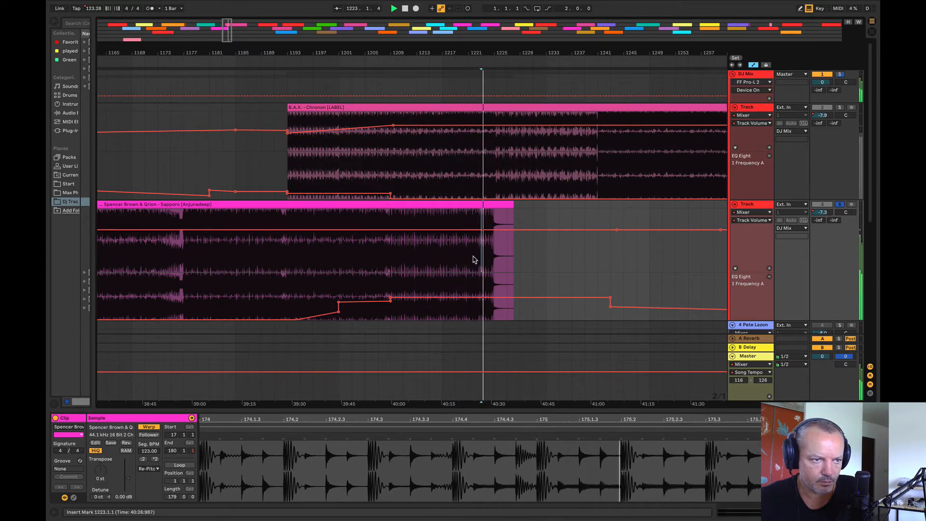
left_click_drag(483, 259, 494, 261)
key("space")
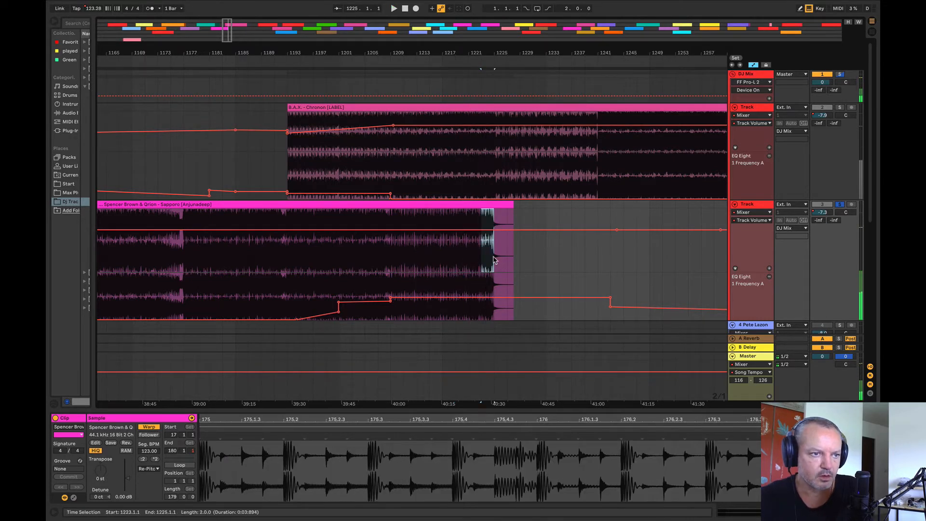
left_click(489, 209)
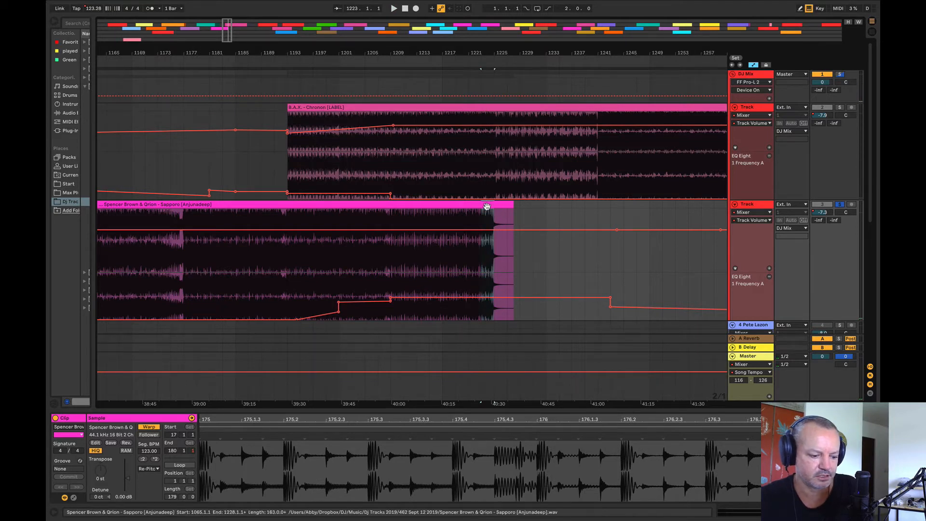
left_click_drag(487, 207, 398, 206)
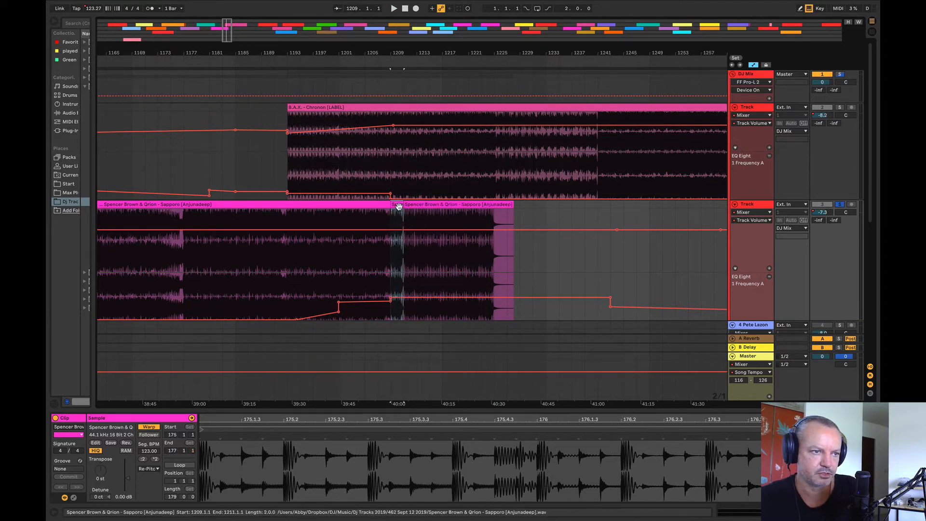
Step: Duplicate the two-bar Sapporo clip back to back over the rest of the outro, and delete everything from bar 1225 onward
key("ctrl+d")
key("ctrl+d")
key("ctrl+d")
key("ctrl+d")
key("ctrl+d")
key("ctrl+d")
key("ctrl+d")
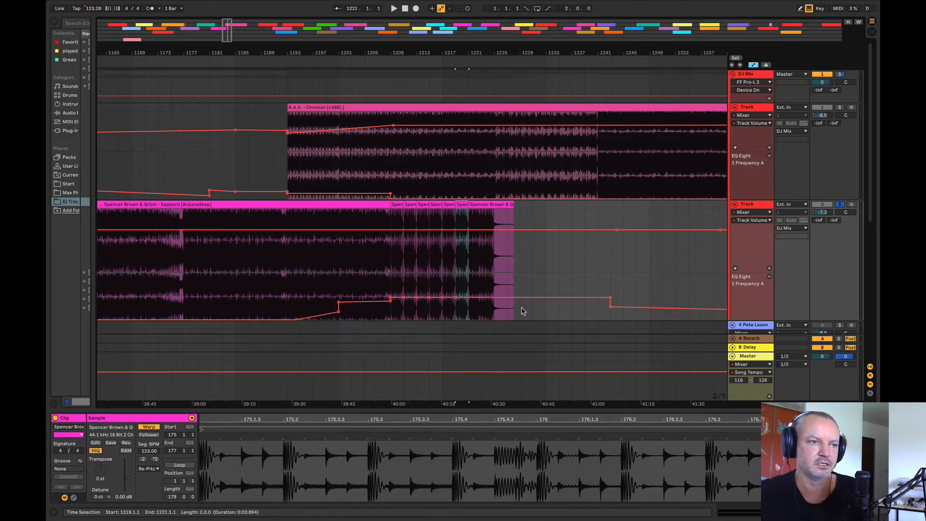
key("ctrl+d")
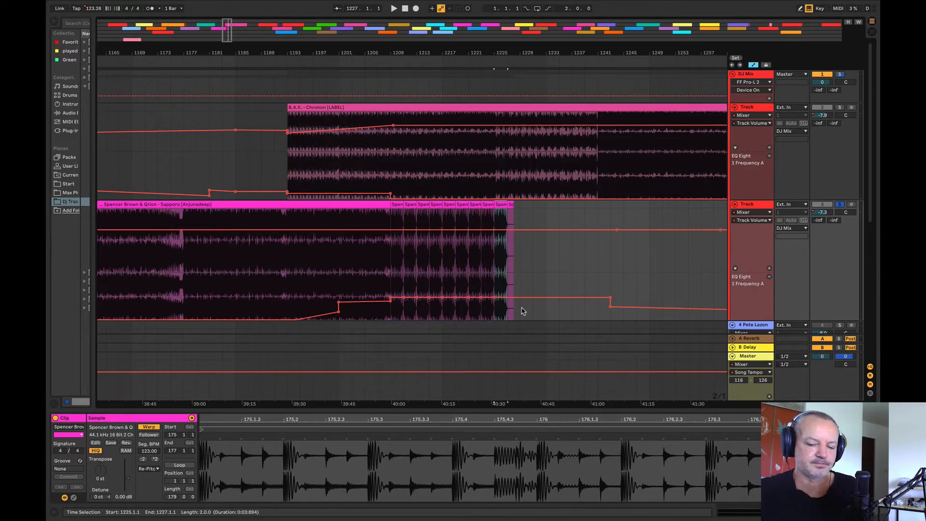
left_click_drag(521, 212, 496, 204)
key("Delete")
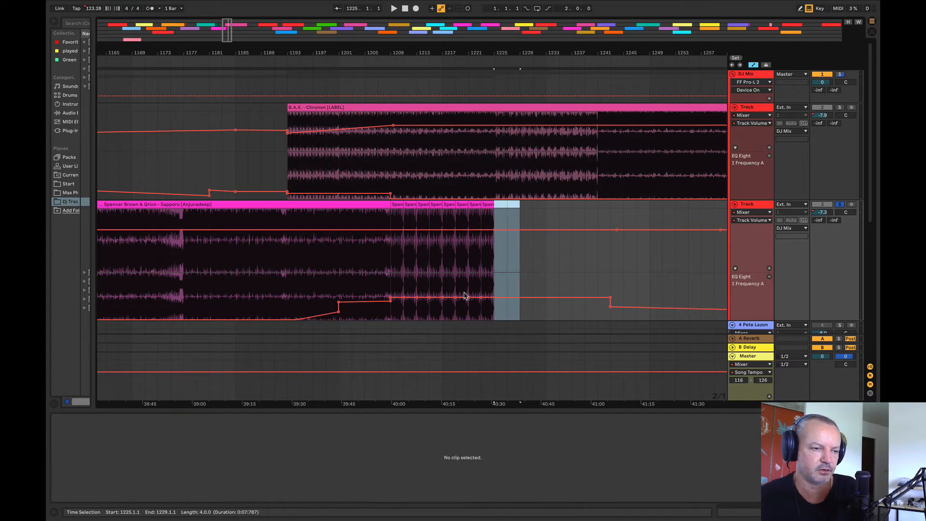
Step: Ramp Sapporo's EQ frequency up from bar 1209 to about bar 1227, and lower its level between bars 1201 and 1209
left_click(390, 282)
left_click_drag(399, 297, 507, 285)
left_click(542, 270)
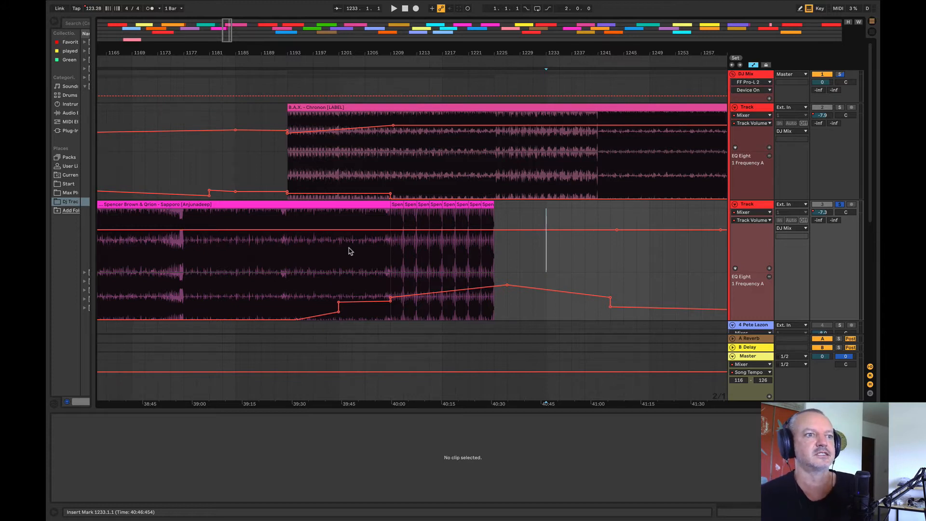
left_click(340, 164)
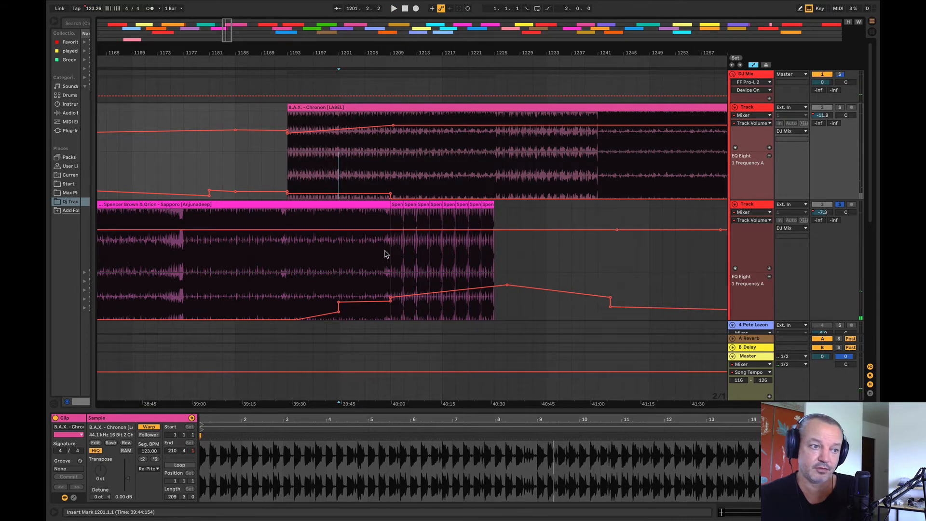
left_click_drag(339, 302, 390, 305)
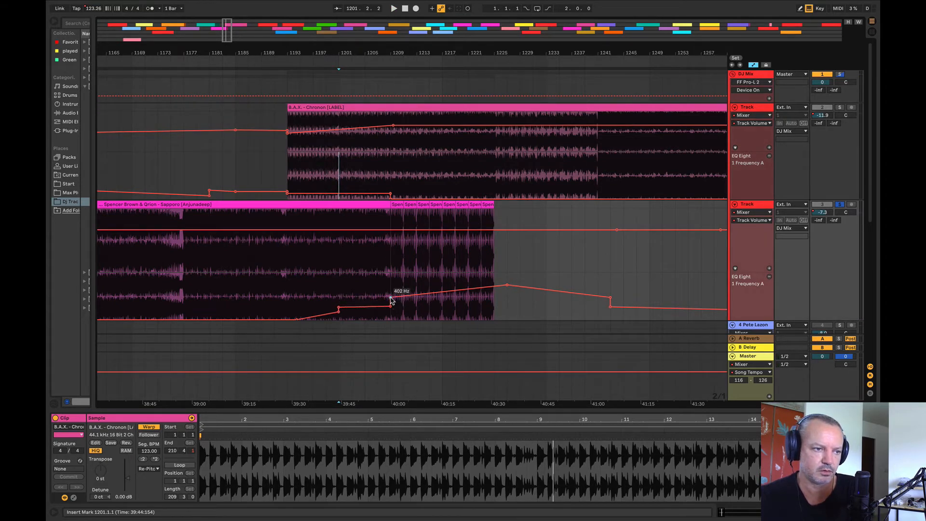
Step: Unsolo Sapporo's track and play its blend with Chronon from bar 1201
left_click(385, 171)
key("space")
key("space")
left_click(337, 166)
key("space")
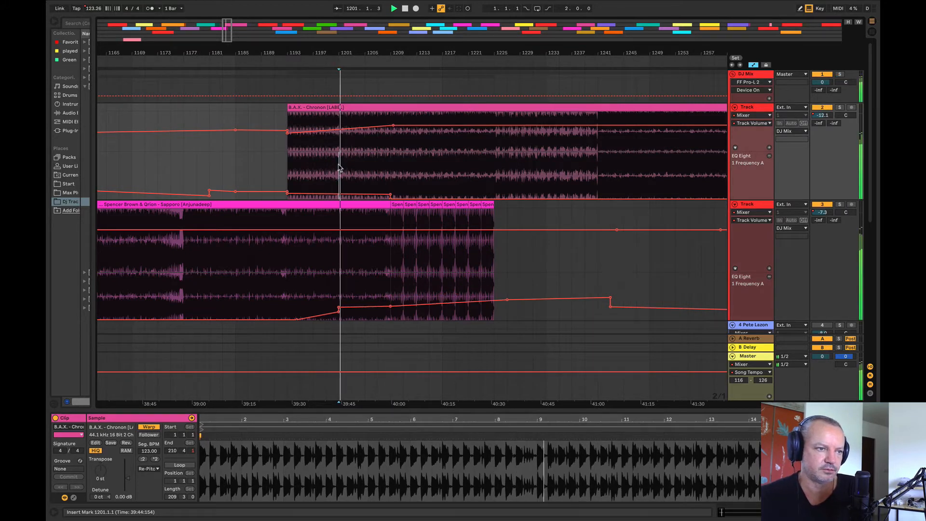
Step: Duplicate the first bar of Sapporo's looped section at bar 1209 repeatedly until one-bar clips fill the track up to bar 1225
left_click_drag(373, 53, 339, 63)
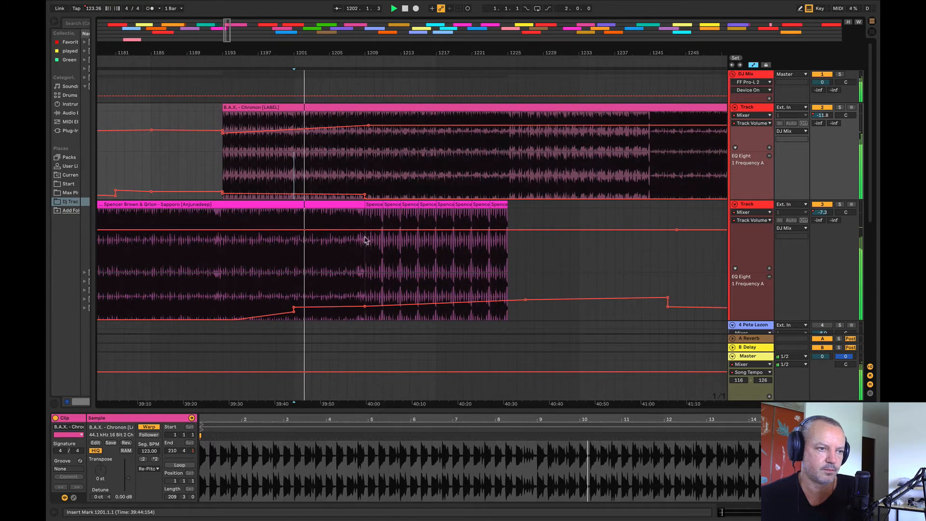
left_click(376, 206)
left_click_drag(377, 203, 373, 203)
key("super+d")
key("super+d")
key("super+d")
key("super+d")
key("super+d")
key("super+d")
key("super+d")
key("super+d")
key("super+d")
key("super+d")
key("super+d")
key("super+d")
key("super+d")
key("super+d")
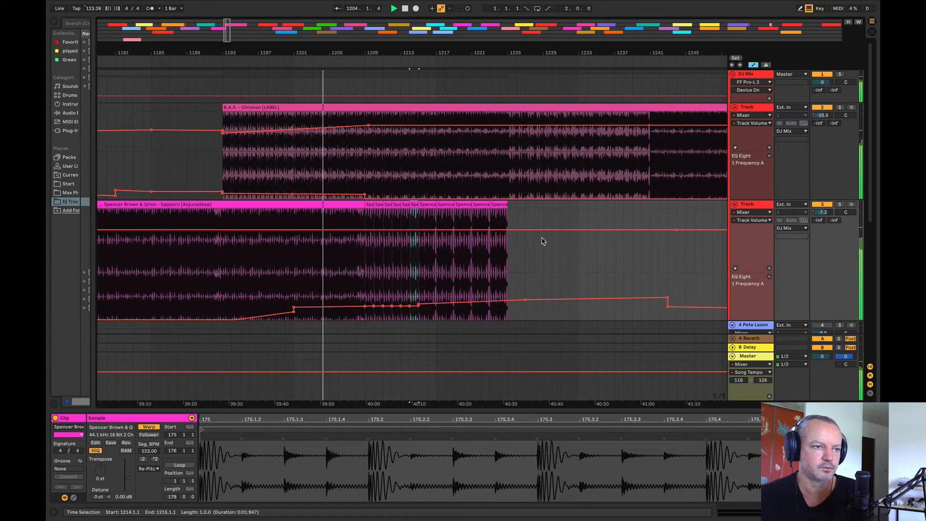
key("super+d")
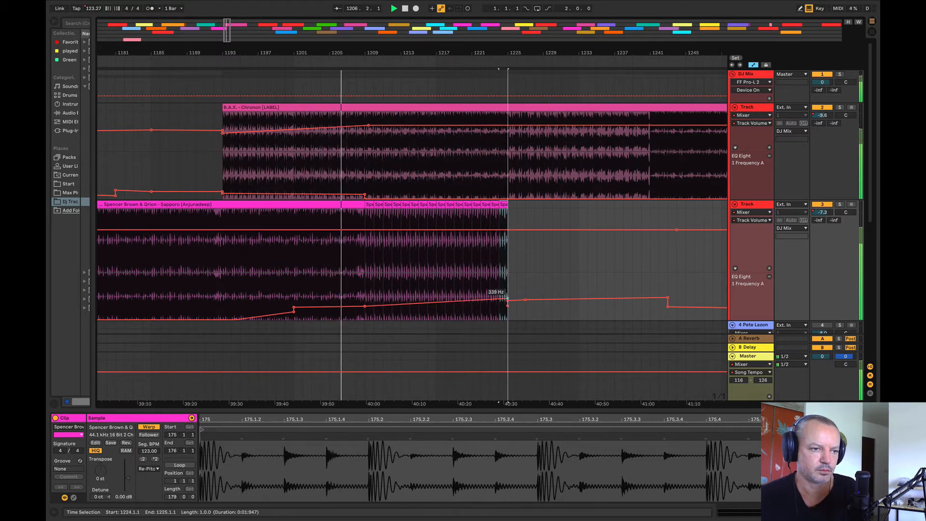
Step: Raise Sapporo's EQ frequency at the end of its ramp at bar 1225, and add volume breakpoints at bars 1209 and 1235
left_click_drag(507, 298, 507, 292)
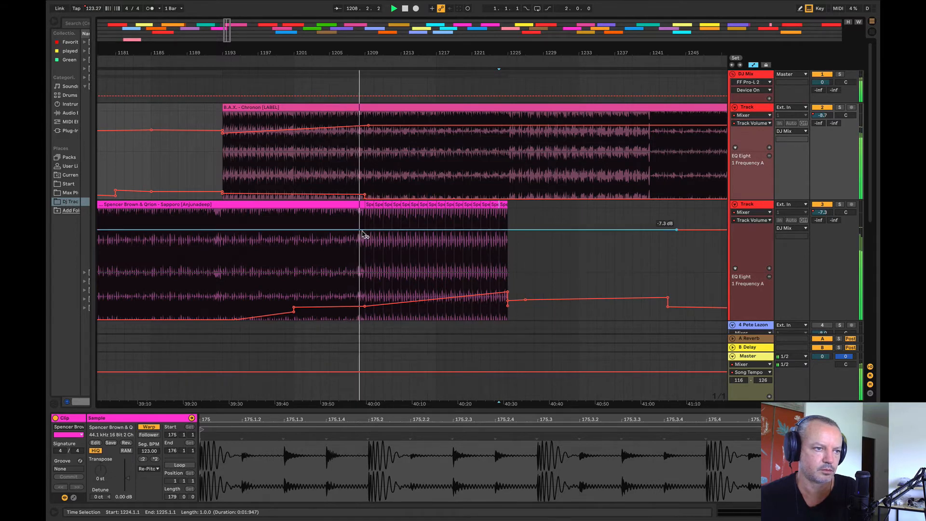
left_click_drag(368, 232, 565, 225)
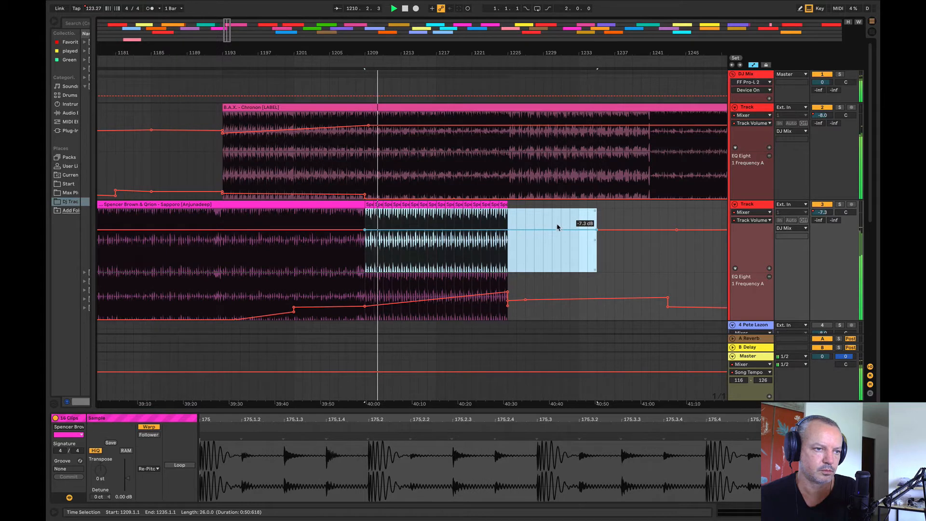
left_click(605, 256)
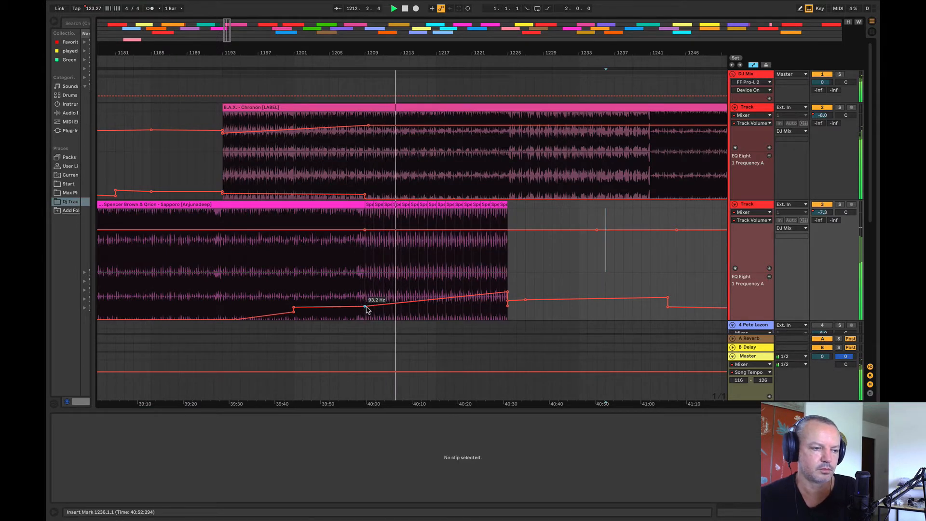
Step: Play the blend from around bar 1208, solo Sapporo's track and check its one-bar loops up to bar 1213
left_click(355, 186)
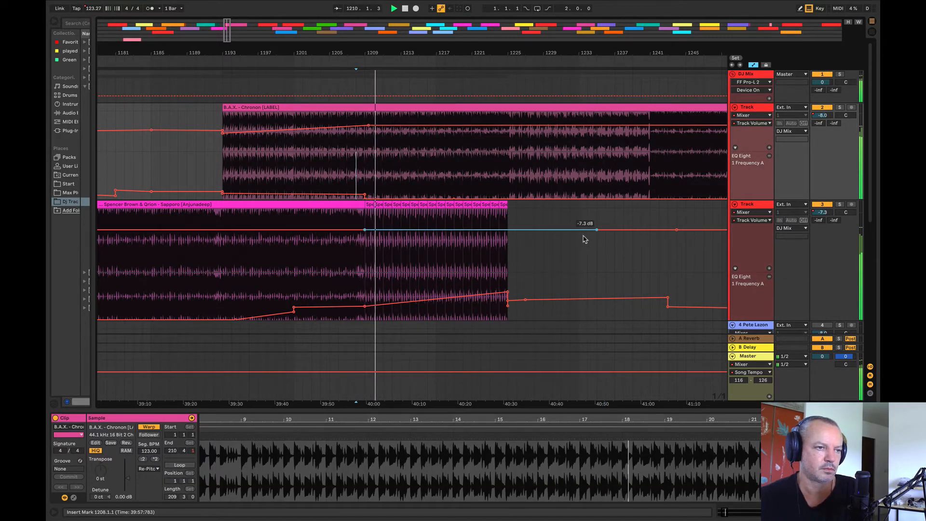
left_click(840, 204)
left_click(400, 260)
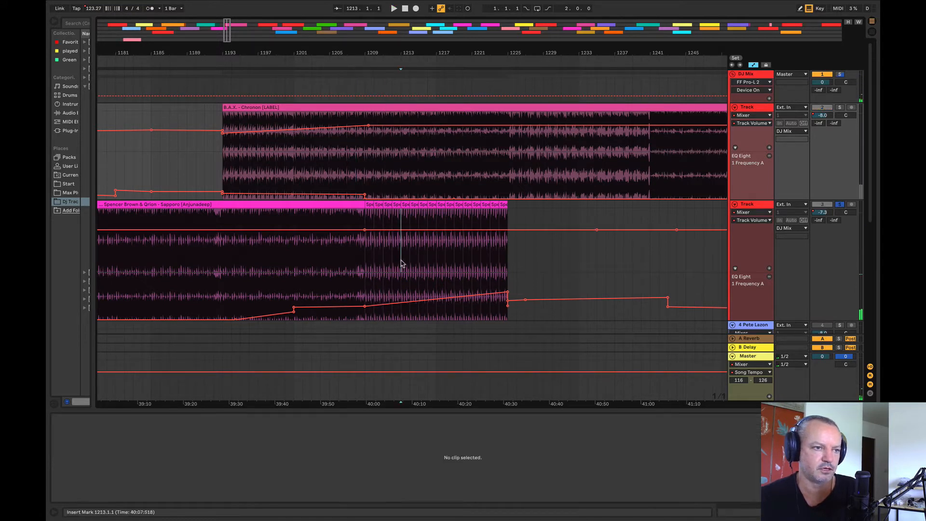
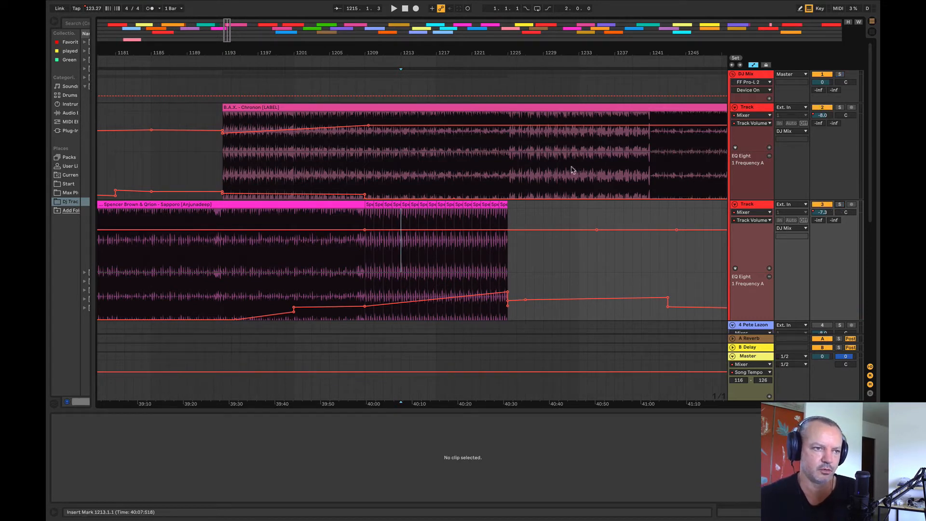
Step: Play the blend from bar 1213, from bar 1229 and again from bar 1209
left_click(392, 179)
key("space")
left_click_drag(437, 52, 249, 36)
left_click(280, 147)
key("space")
key("space")
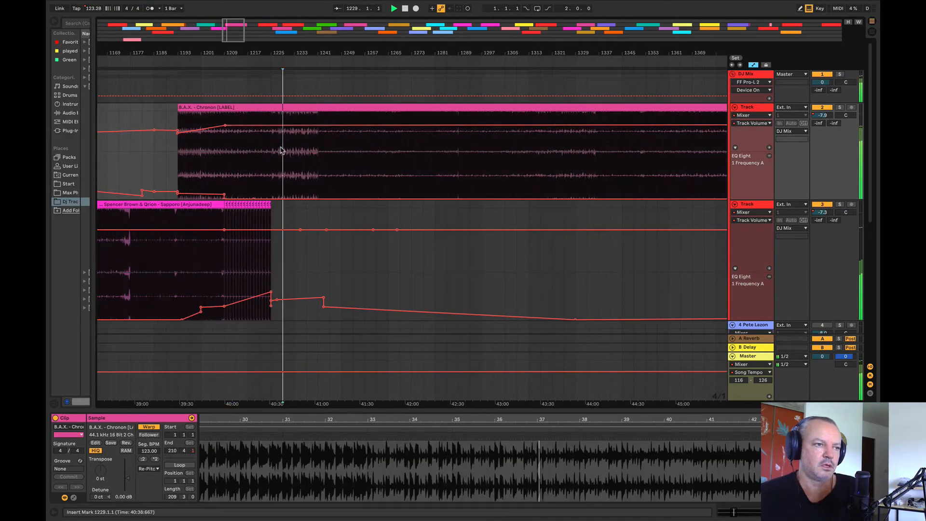
left_click(215, 171)
key("space")
key("space")
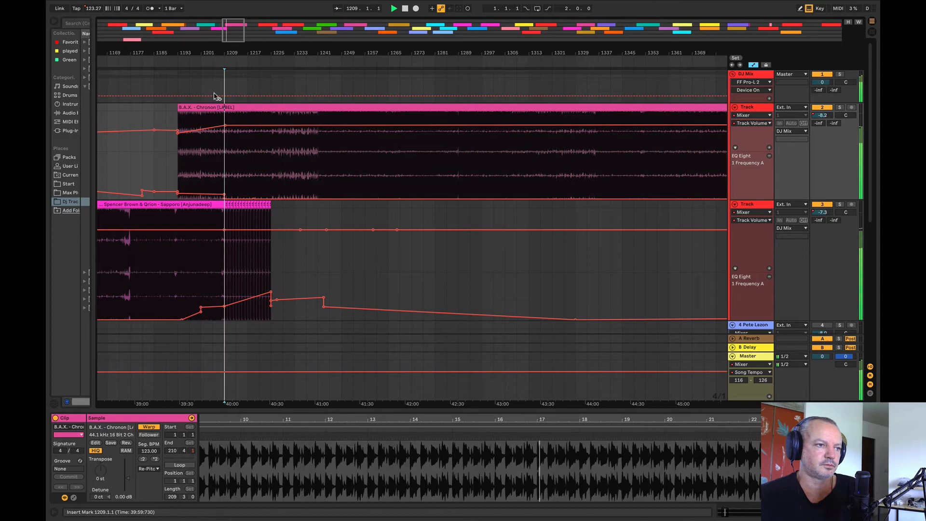
key("space")
left_click(214, 171)
left_click_drag(217, 52, 405, 99)
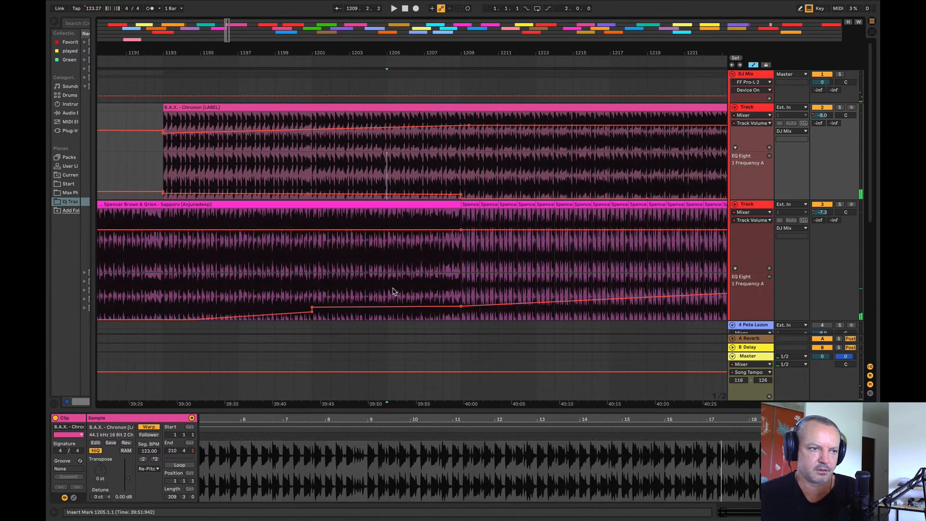
Step: Play the blend from bar 1205 and raise the song tempo to 124.40 from bar 1209 onward
left_click(396, 291)
key("space")
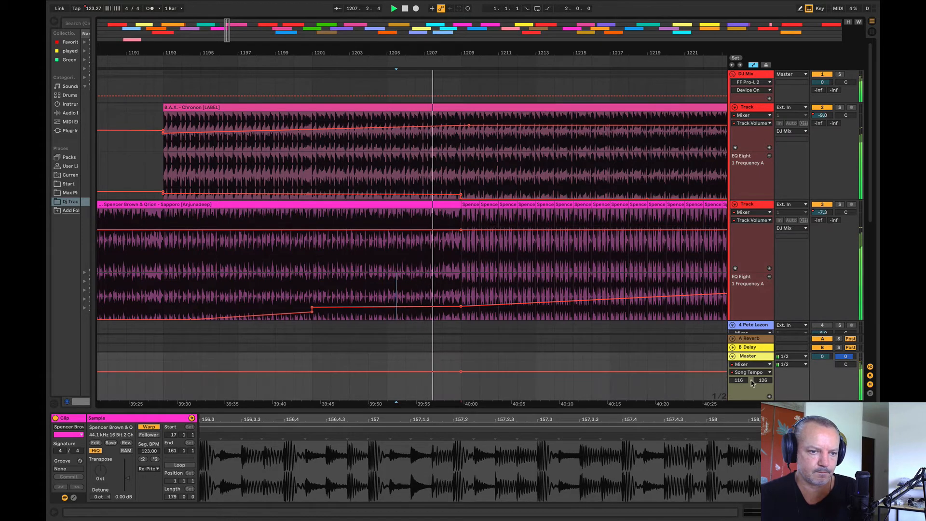
left_click_drag(466, 371, 461, 367)
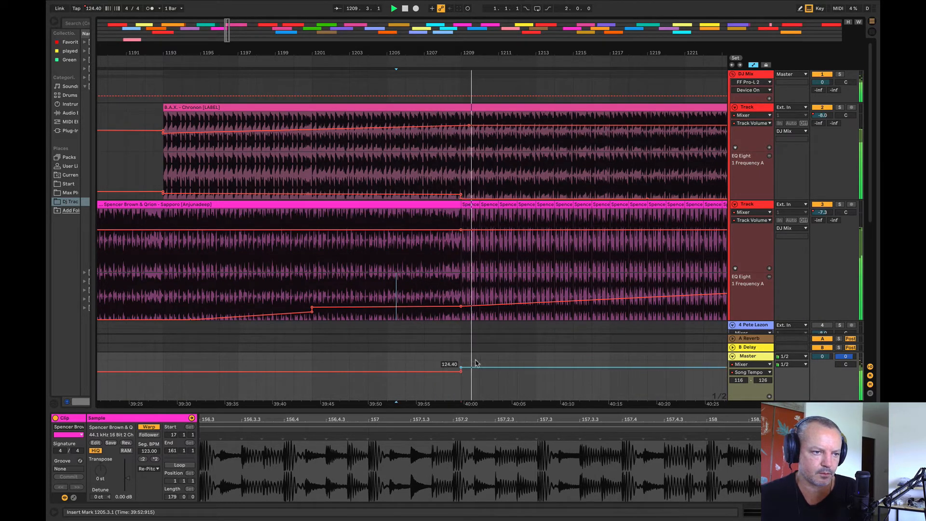
Step: Play excerpts of Chronon around bar 1280 and of Lost Souls from bars 1529 and 1569
mouse_move(410, 53)
left_mouse_down()
mouse_move(194, 34)
mouse_move(197, 22)
left_mouse_up()
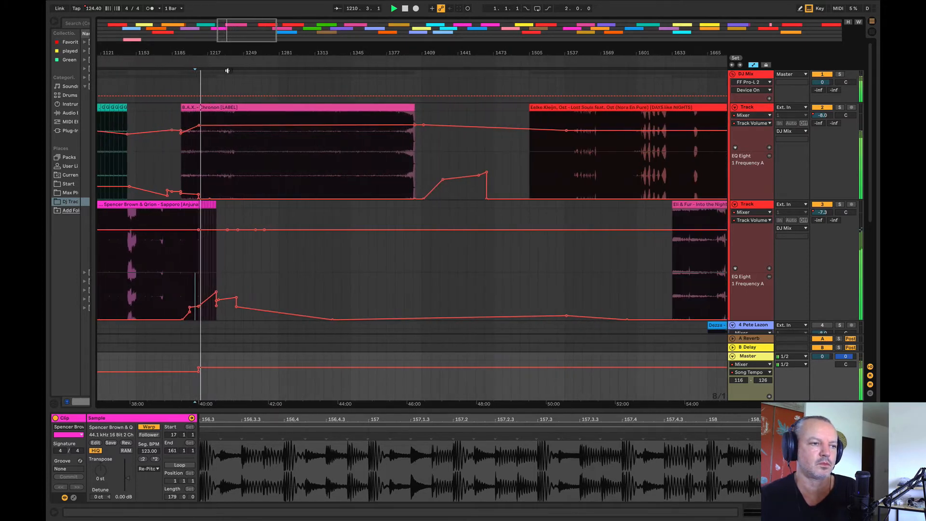
left_click(281, 169)
key("space")
key("space")
left_click(553, 182)
key("space")
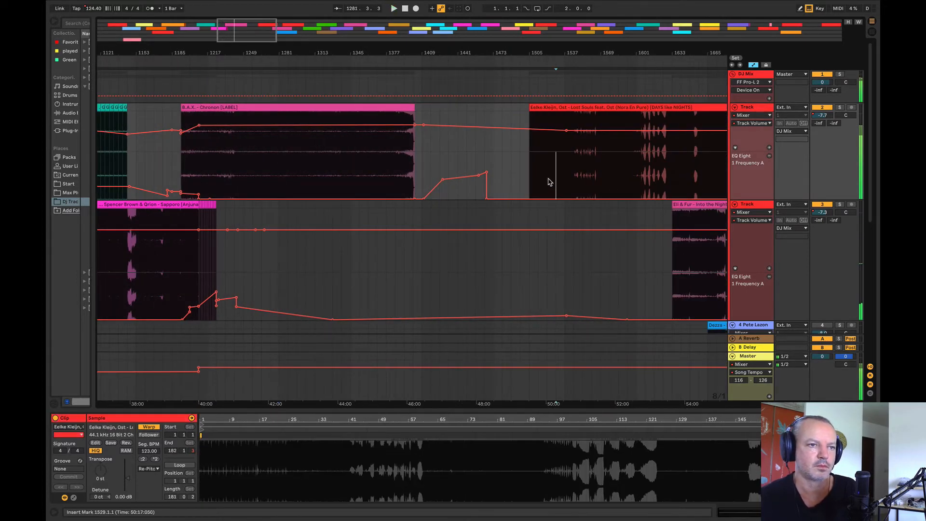
left_click_drag(538, 53, 369, 31)
left_click(397, 149)
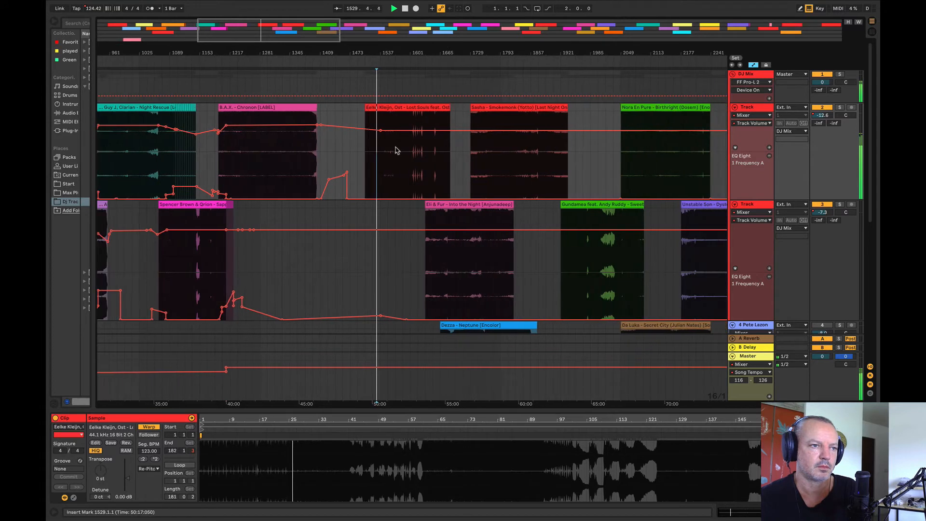
key("space")
key("space")
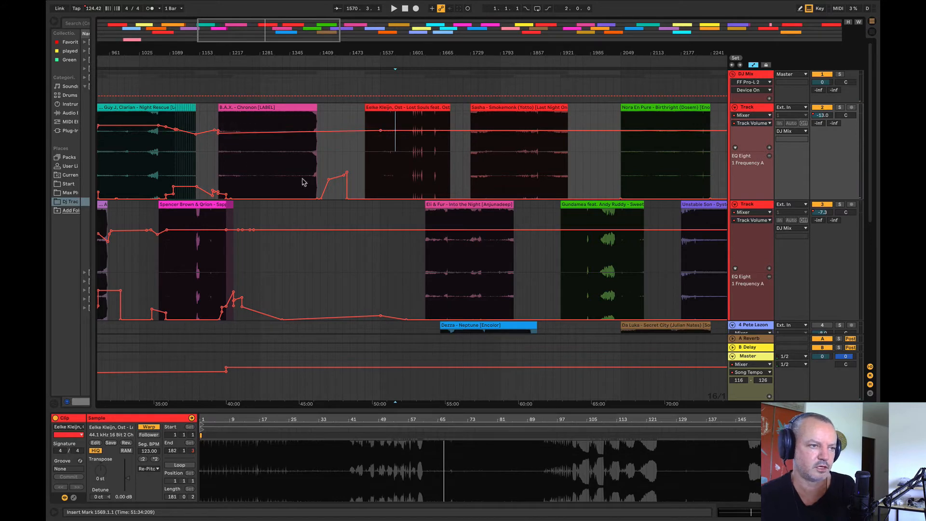
Step: Remove the volume breakpoint in Lost Souls and set Chronon's volume breakpoint at bar 1209 to -8.0 dB
left_click(381, 131)
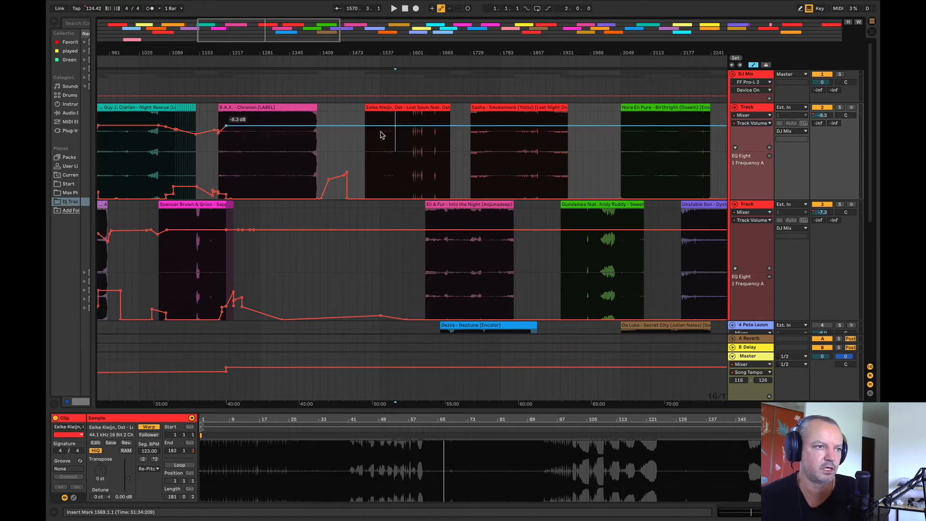
left_click_drag(371, 54, 371, 22)
left_click_drag(236, 54, 538, 77)
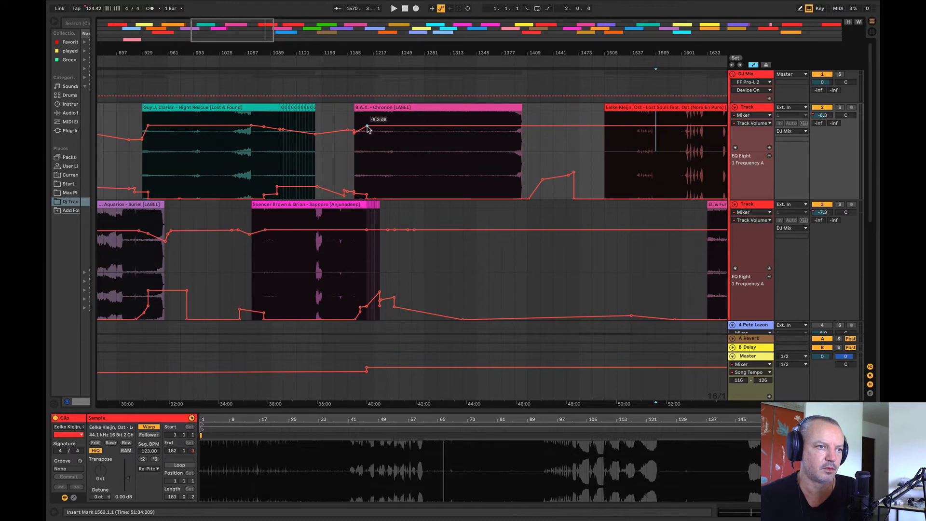
left_click_drag(367, 126, 367, 126)
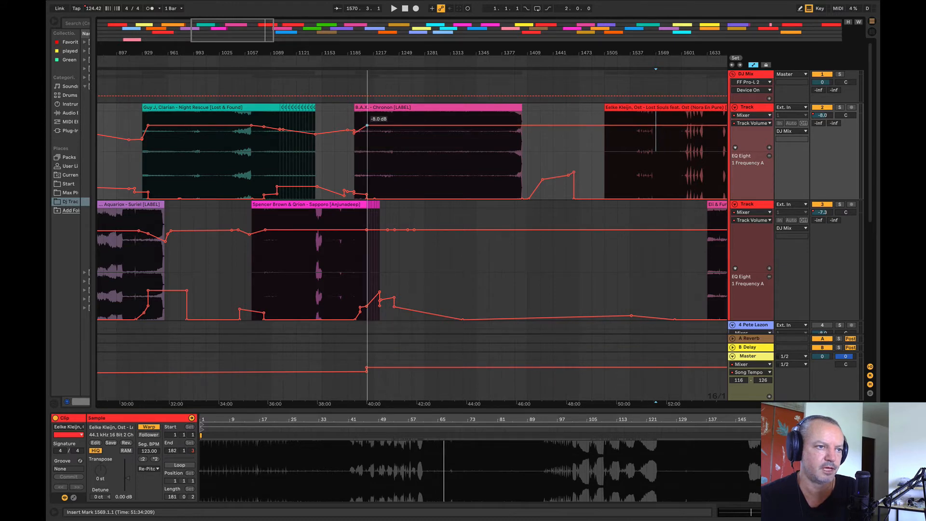
Step: Play an excerpt of Chronon, followed by Into the Night from bar 1697
left_click(422, 161)
key("space")
mouse_move(458, 54)
left_mouse_down()
mouse_move(303, 47)
mouse_move(302, 38)
left_mouse_up()
left_click(413, 258)
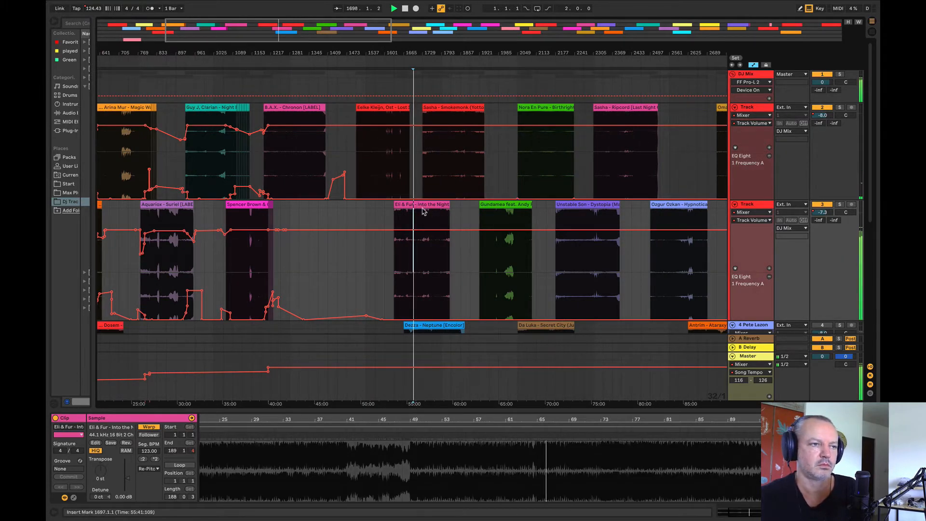
key("space")
Step: Move the Into the Night clip earlier so that it starts at bar 1336 beneath Chronon
left_click_drag(423, 211, 338, 219)
left_click(344, 224)
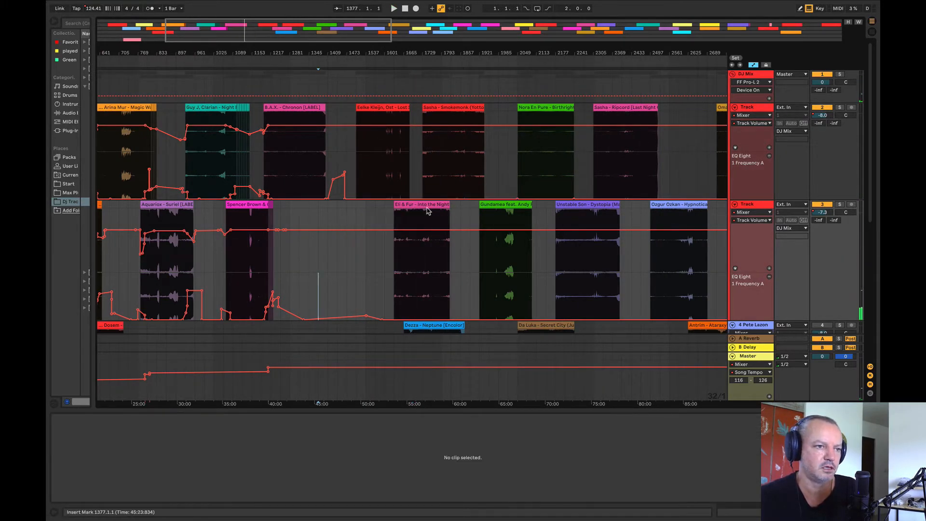
left_click(428, 207)
left_click_drag(419, 208, 352, 220)
left_click_drag(307, 45, 291, 91)
left_click(276, 179)
left_click(293, 162)
key("space")
left_click_drag(404, 204, 337, 223)
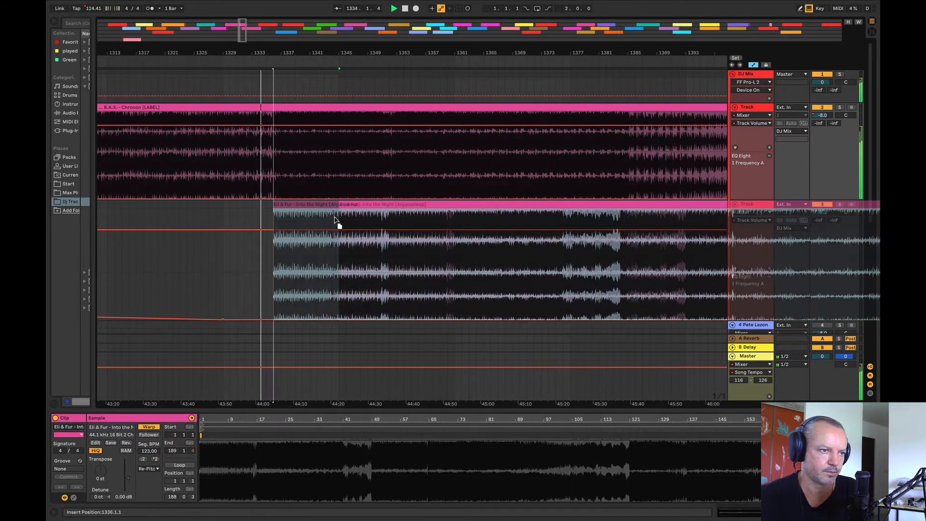
Step: Dip the volume automation to about -11.7 dB at Into the Night's start and ramp it back to -7.3 dB near bar 1368
left_click_drag(301, 54, 300, 45)
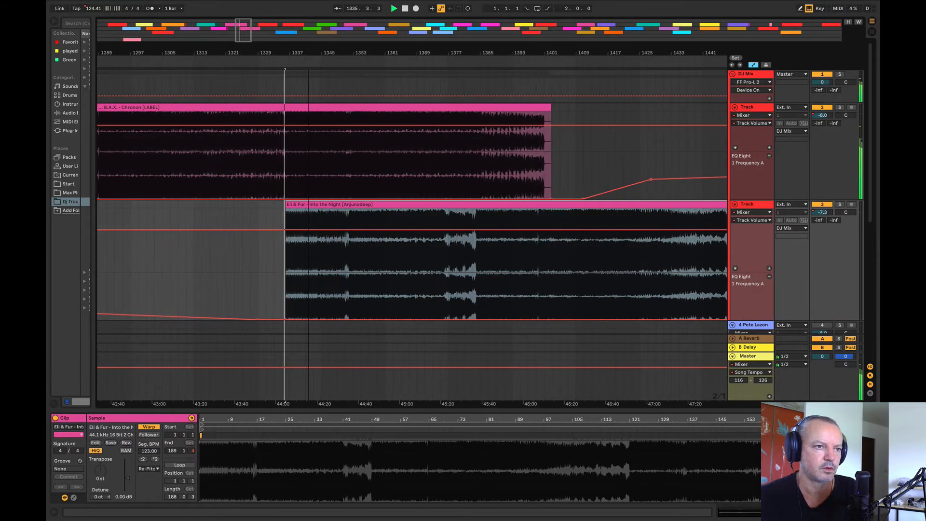
left_click(413, 230)
left_click(273, 231)
left_click_drag(282, 231, 282, 238)
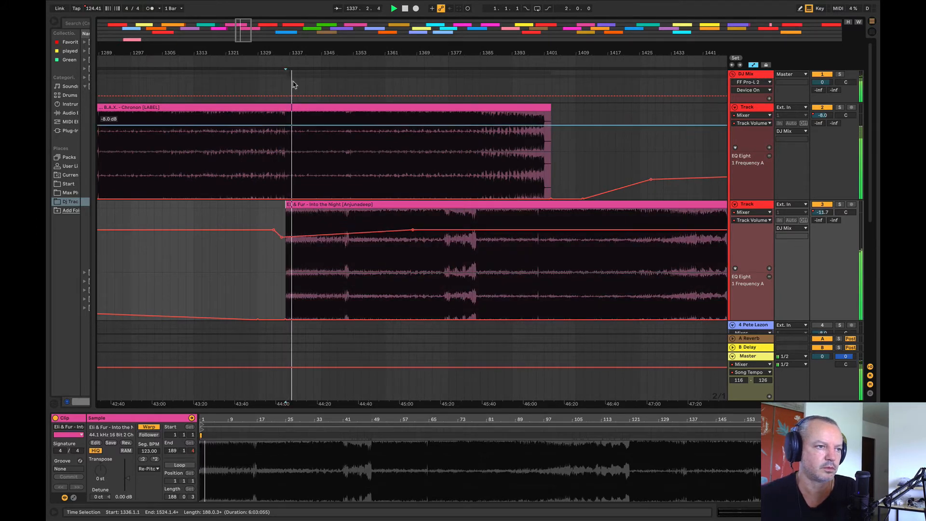
Step: Shift the Into the Night clip one bar later to start at bar 1337 and play the blend
left_click_drag(288, 54, 277, 83)
left_click_drag(315, 204, 338, 200)
key("space")
left_click_drag(300, 53, 243, 24)
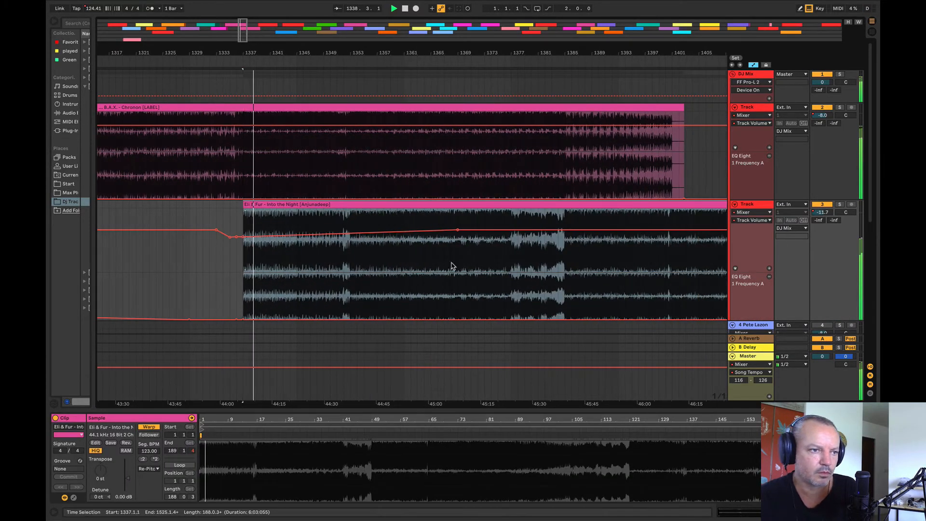
Step: Raise Into the Night's EQ frequency from about bar 1332 through its intro, returning it to 10 Hz before bar 1353
left_click_drag(565, 284, 222, 308)
left_click(303, 293)
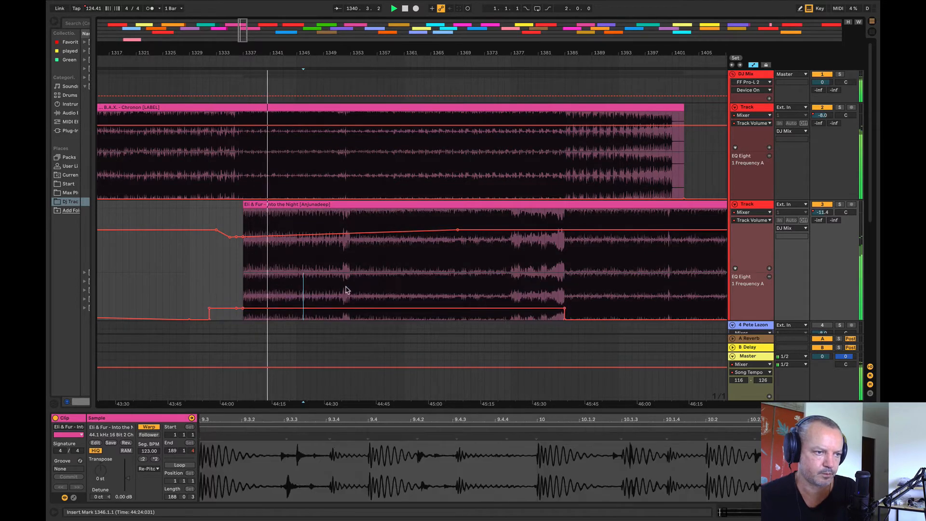
left_click_drag(352, 293, 574, 321)
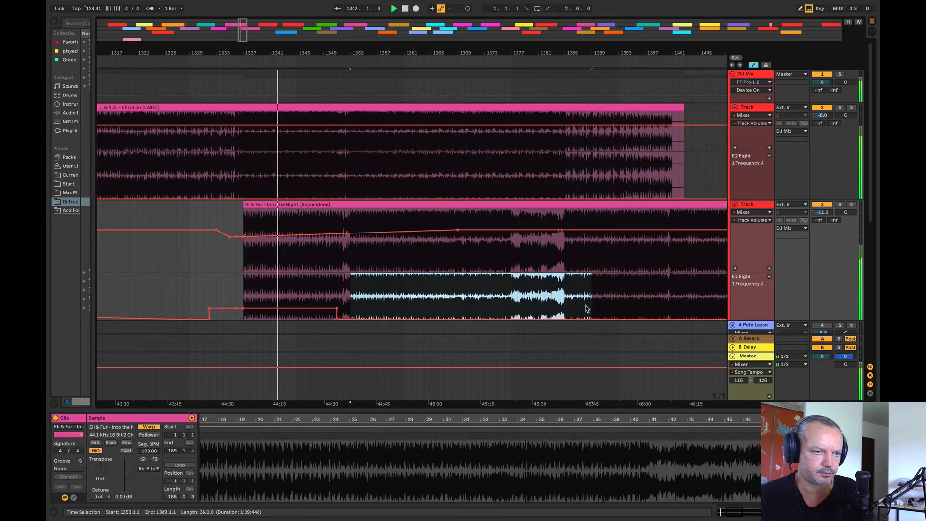
Step: Add a volume breakpoint to Into the Night at bar 1353 and ramp up Chronon's EQ frequency from there to about bar 1404
left_click(351, 236)
mouse_move(352, 190)
left_mouse_down()
mouse_move(702, 192)
mouse_move(692, 188)
left_mouse_up()
left_click(638, 181)
left_click(351, 192)
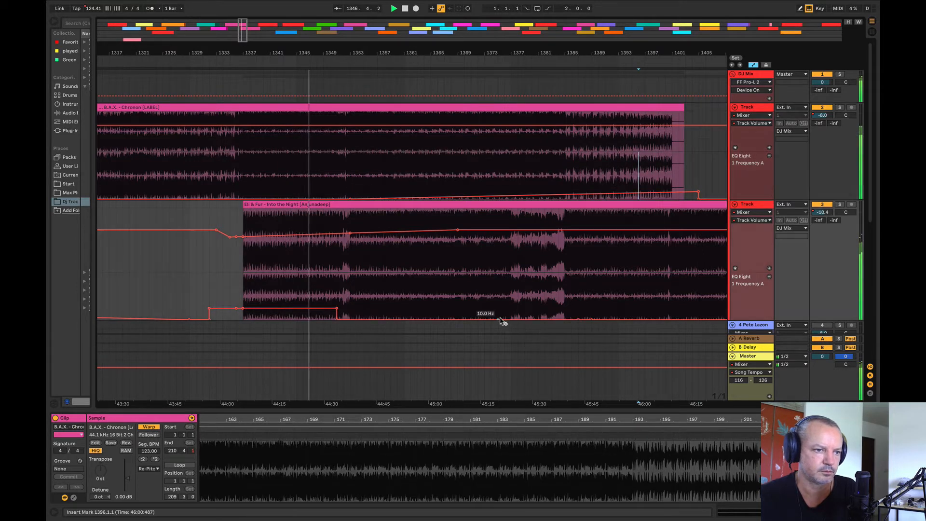
Step: Set Into the Night's EQ frequency to 25.2 Hz at bar 1353 and slightly raise Chronon's EQ ramp between bars 1353 and 1408
left_click_drag(337, 319, 351, 314)
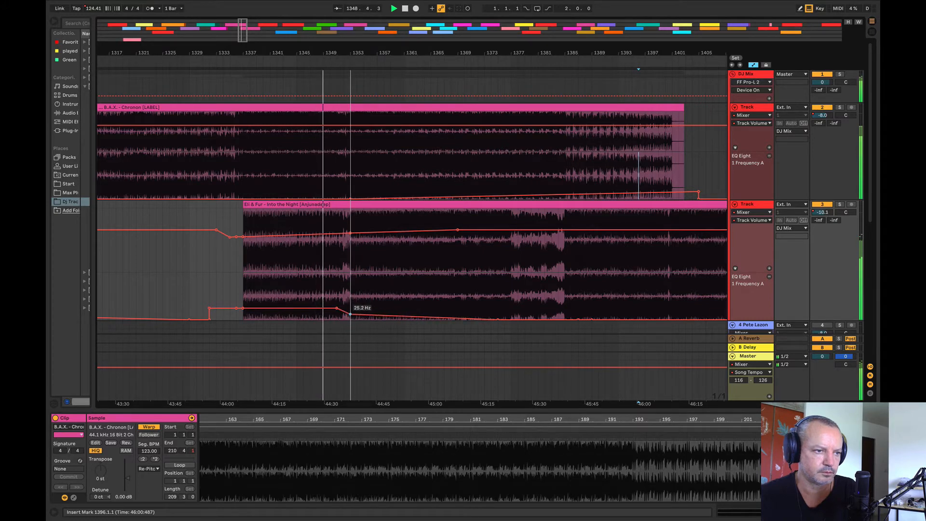
left_click_drag(350, 188, 707, 193)
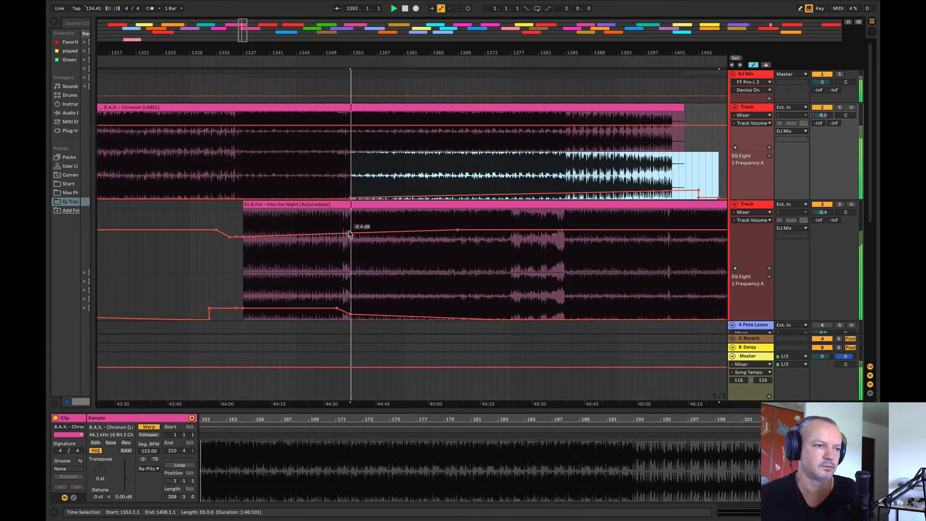
Step: Set Chronon's volume to -7.3 dB near bar 1356, fading down to about bar 1404 and recovering by bar 1408
left_click_drag(270, 57, 263, 51)
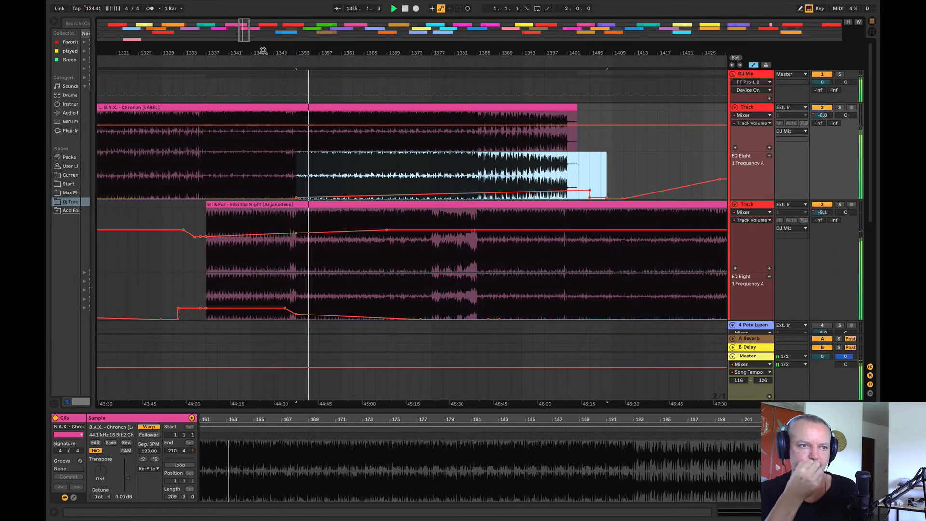
left_click_drag(263, 51, 241, 51)
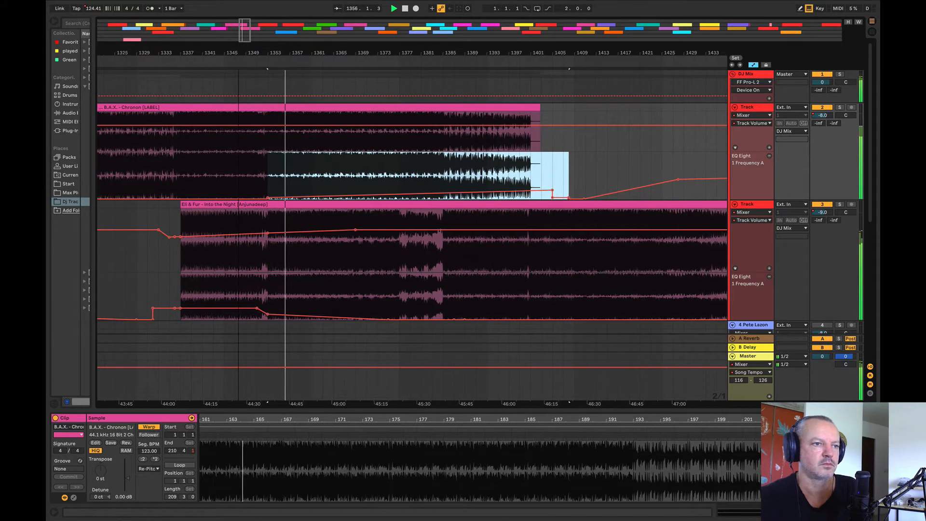
left_click(286, 126)
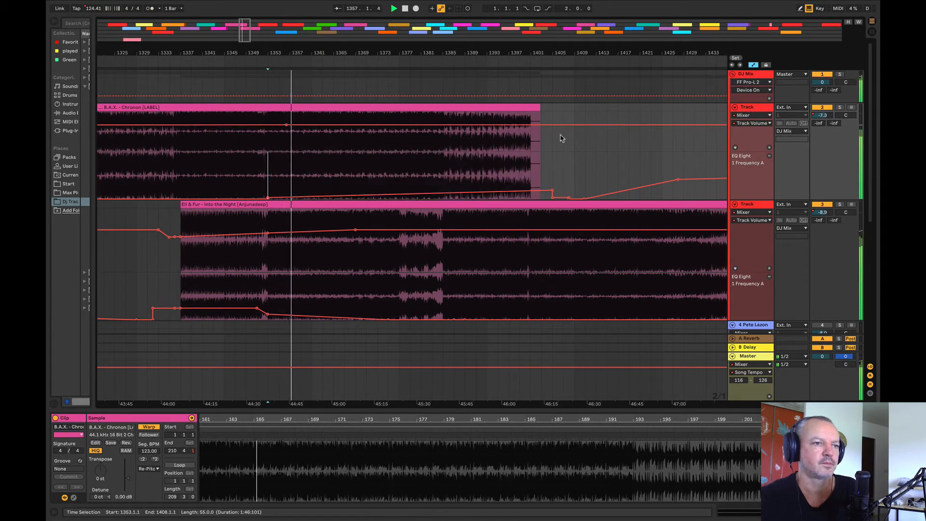
left_click(565, 126)
left_click_drag(548, 125, 548, 129)
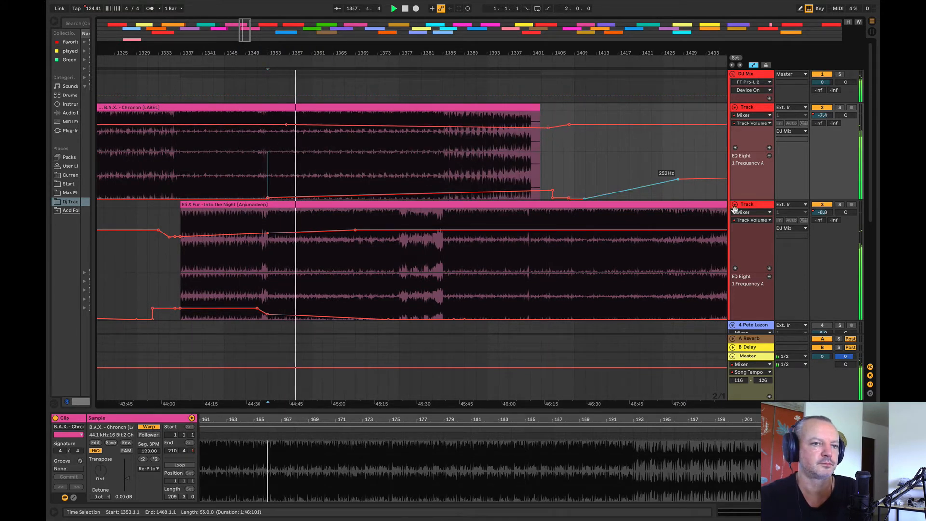
Step: Solo the Into the Night and Chronon tracks in turn to compare them, and return to both playing together
left_click(841, 205)
left_click(840, 108)
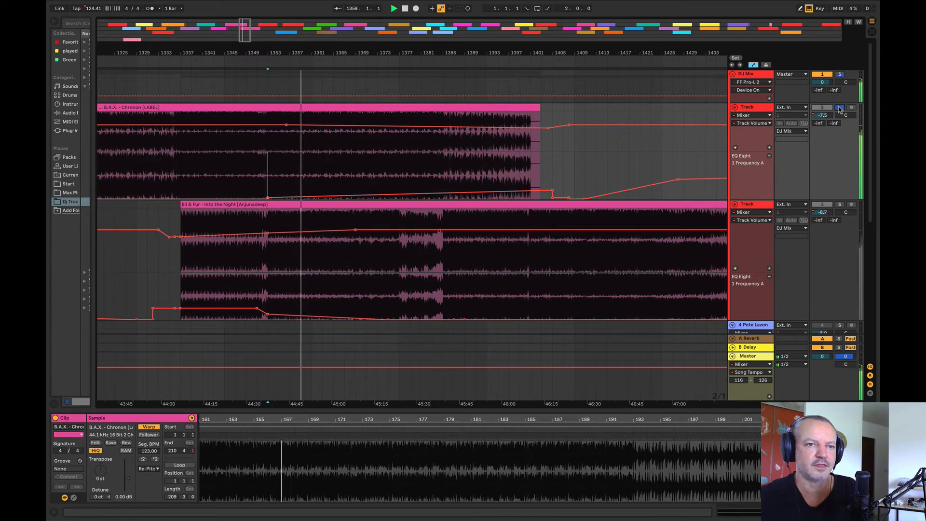
left_click(841, 205)
left_click(841, 206)
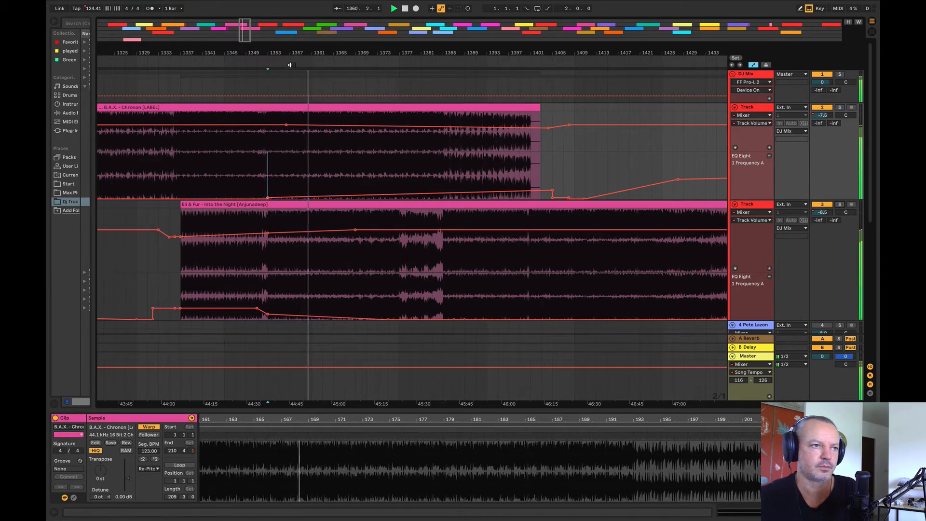
Step: Raise Chronon's EQ frequency to 32.6 Hz at about bar 1370 and lift the section from bar 1377 to 1421 higher
left_click_drag(286, 53, 218, 53)
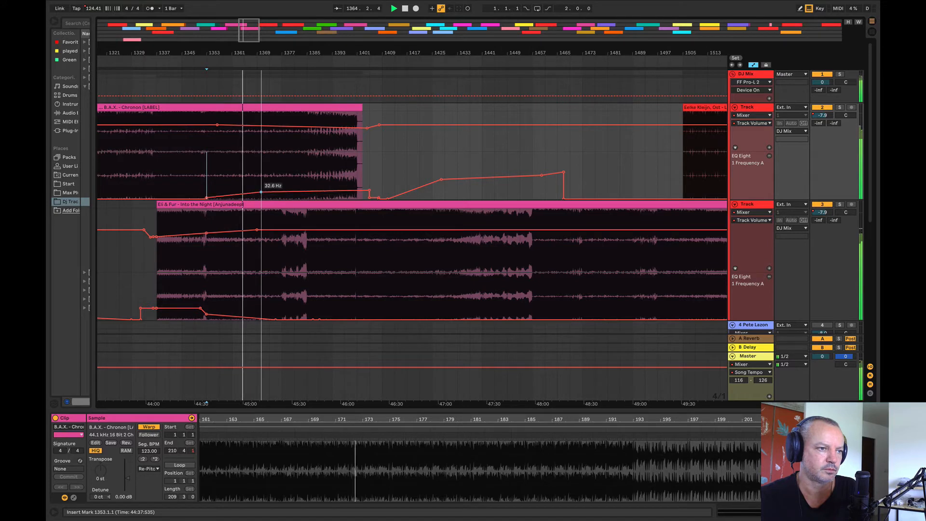
left_click_drag(289, 181, 307, 180)
left_click(406, 178, "shift")
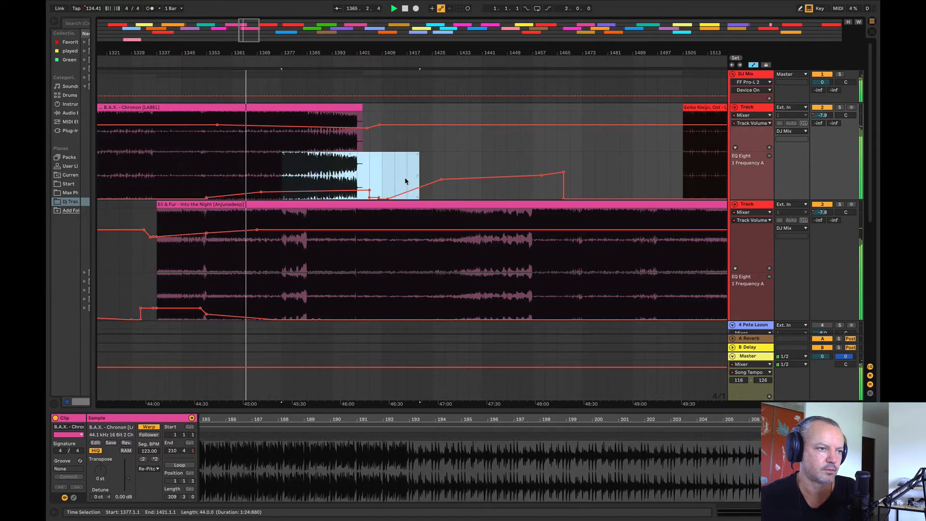
left_click(411, 170)
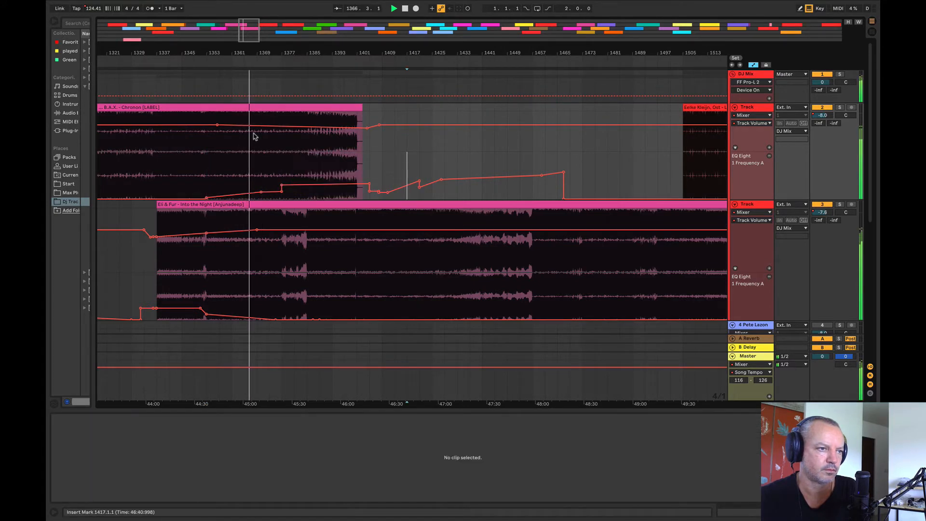
Step: Add a volume breakpoint to Chronon at bar 1353 with the next one slightly lower, and solo Into the Night's track
left_click(207, 125)
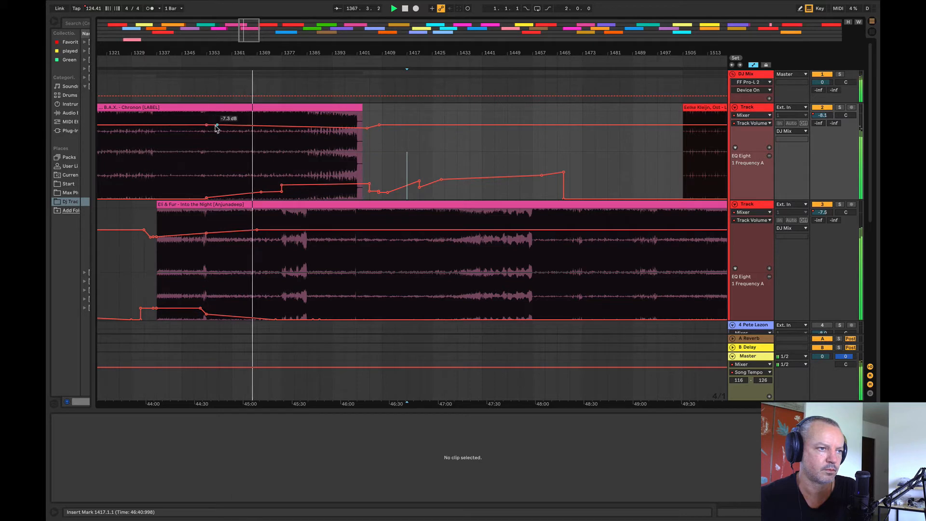
left_click_drag(217, 125, 217, 126)
left_click_drag(239, 54, 185, 67)
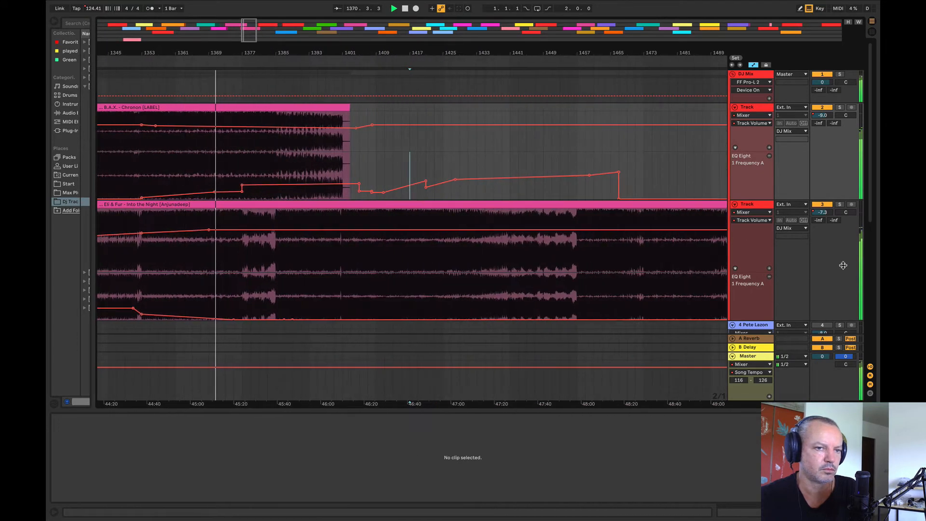
left_click(841, 205)
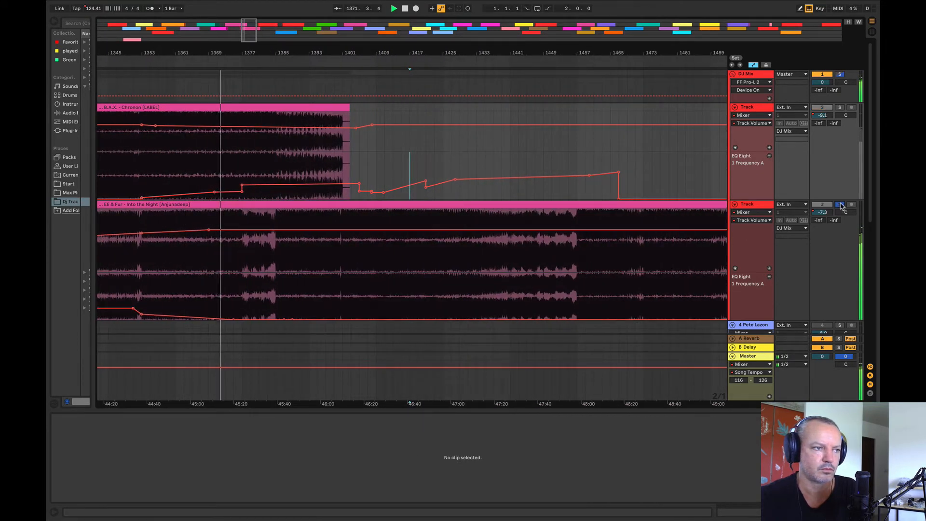
Step: Listen to the blend of Chronon into Into the Night from bars 1329, 1353 and 1365
left_click_drag(359, 53, 480, 54)
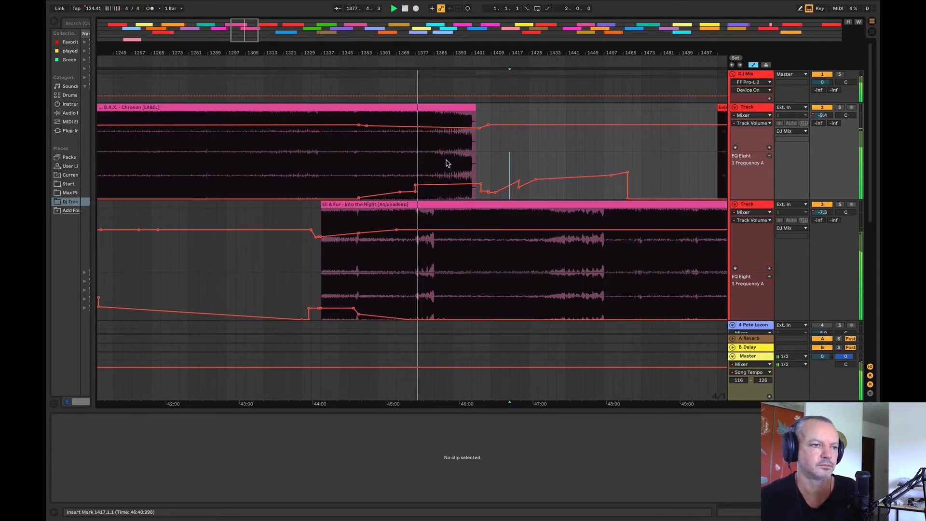
left_click(305, 165)
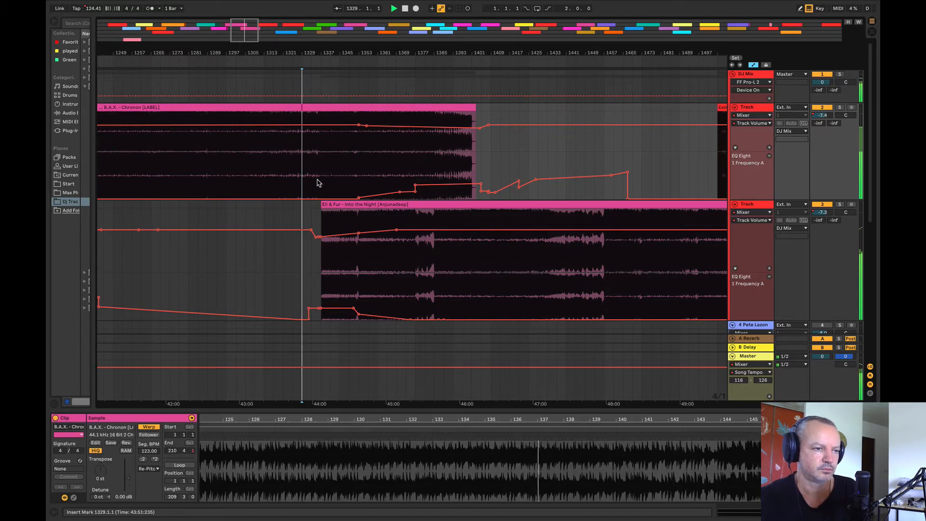
left_click(360, 224)
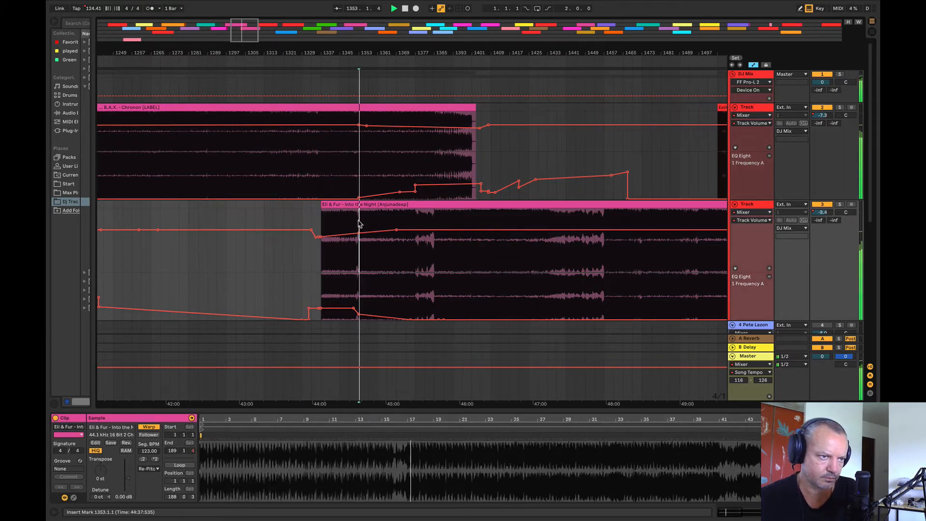
left_click_drag(358, 217, 390, 206)
left_click(383, 222)
left_click(390, 217)
key("space")
key("space")
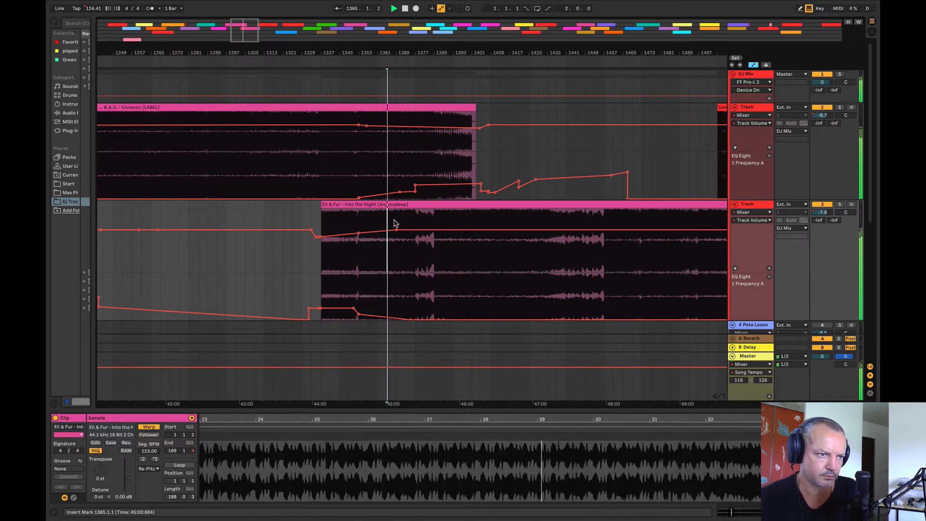
Step: Continue checking the blend by playing from bars 1369, 1377 and 1385
left_click(398, 218)
key("space")
key("space")
left_click(406, 217)
key("space")
key("space")
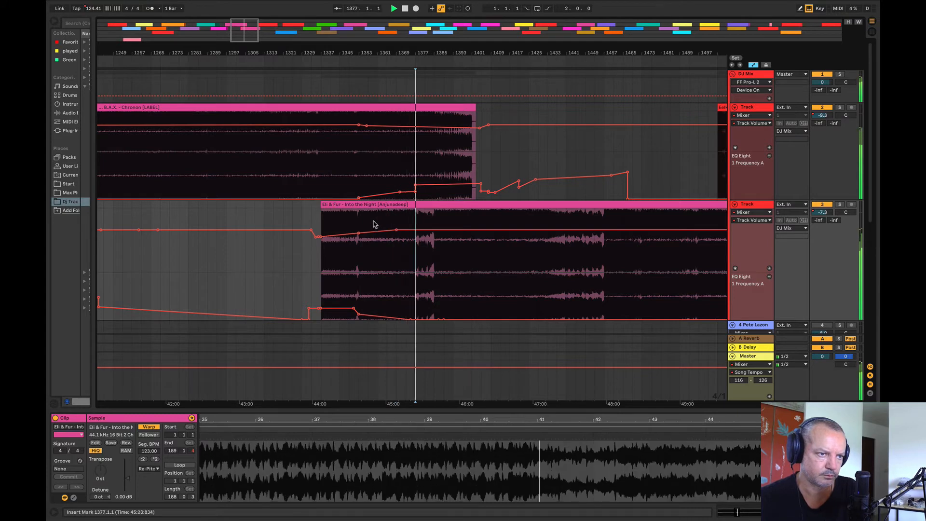
left_click(432, 275)
key("space")
left_click(434, 276)
key("space")
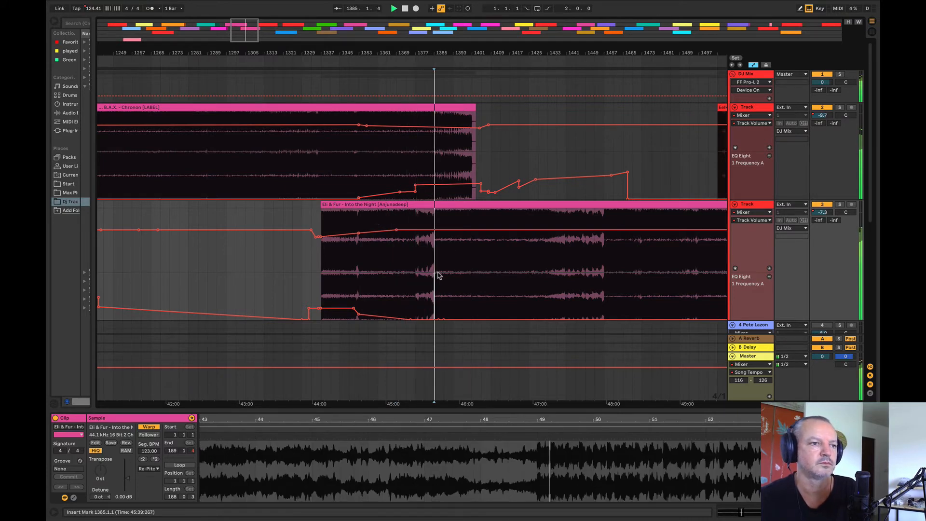
Step: Solo Into the Night's track to hear it without Chronon after bar 1386
key("minus")
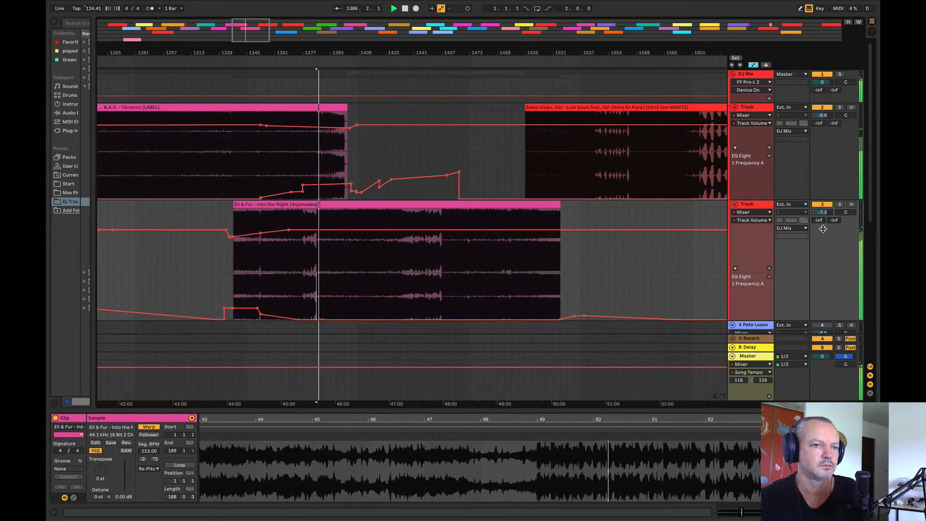
left_click(840, 212)
left_click(839, 204)
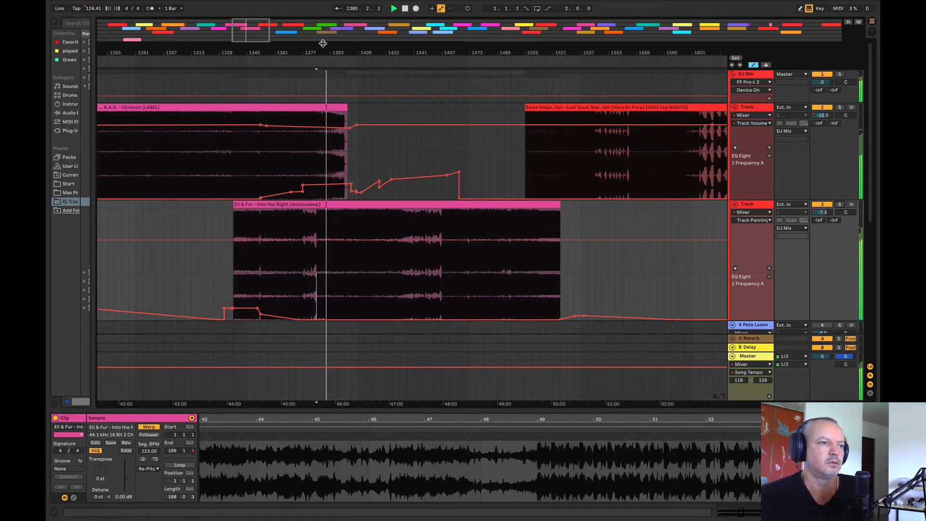
Step: Stop playback and trim the end of the Chronon clip back to bar 1377
left_click_drag(323, 43, 326, 72)
key("space")
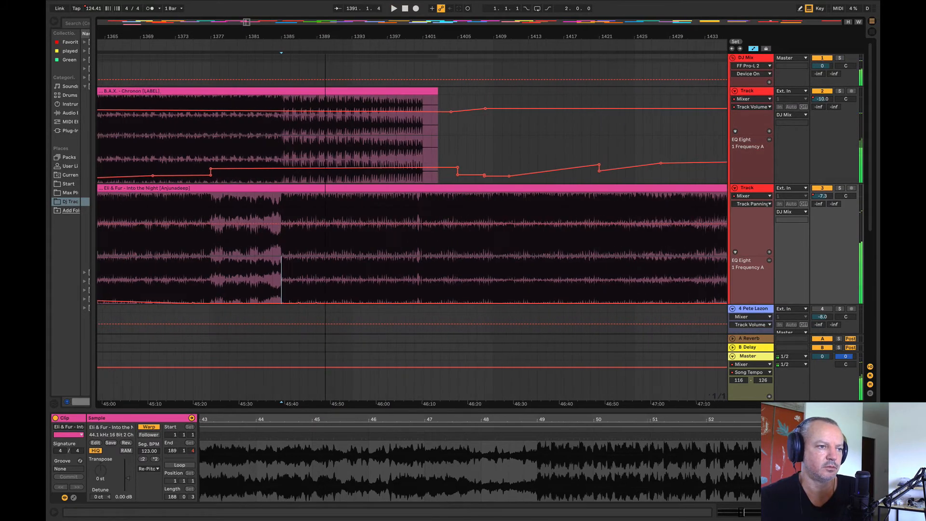
left_click_drag(212, 126, 491, 126)
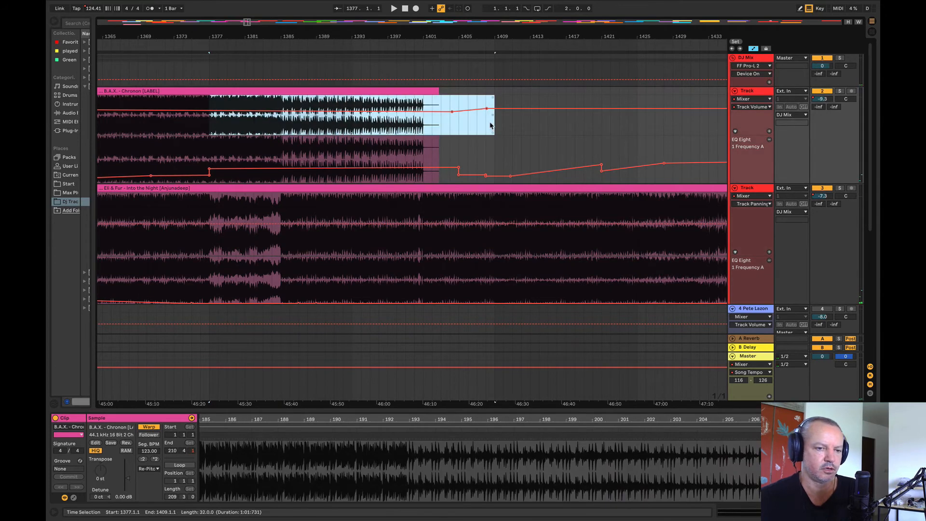
left_click_drag(436, 91, 209, 91)
Step: Add a breakpoint to Chronon's EQ frequency at bar 1373 and raise the one at bar 1377 to form a rising ramp
left_click(174, 177)
key("space")
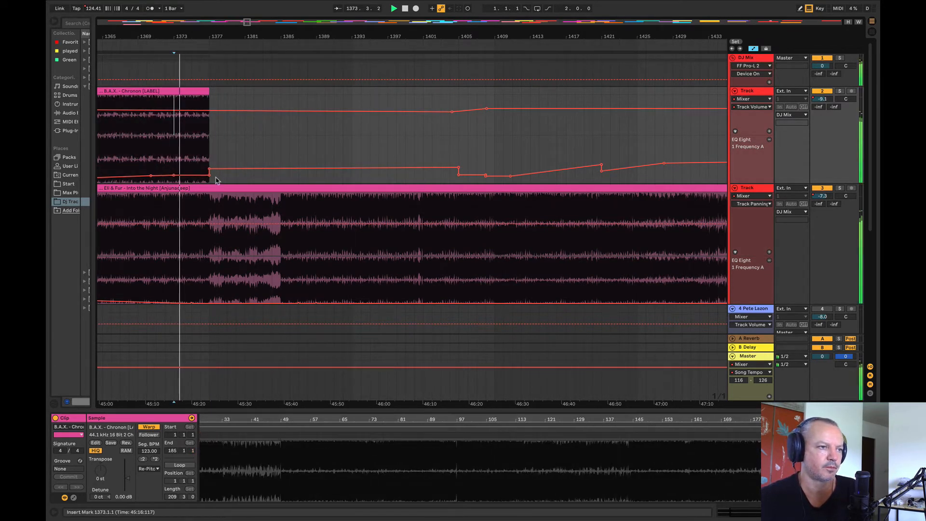
left_click_drag(210, 177, 210, 159)
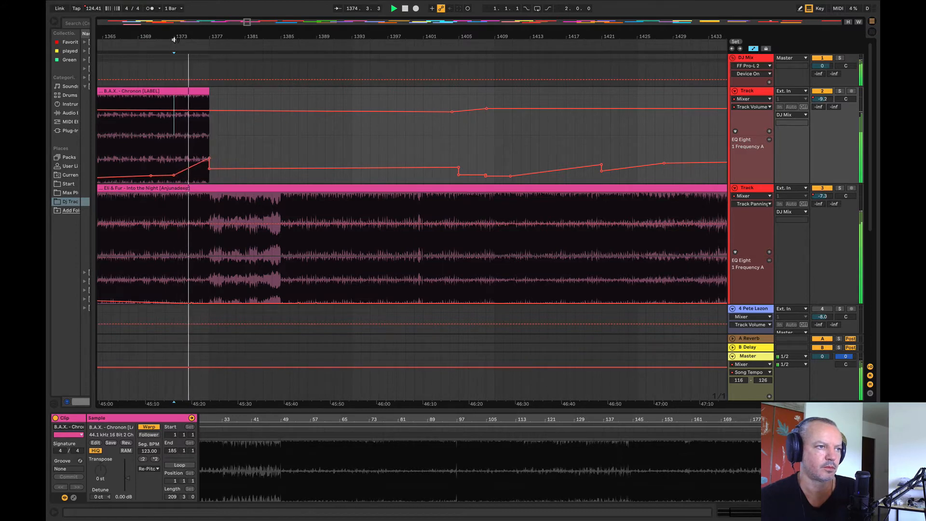
left_click_drag(178, 37, 329, 42)
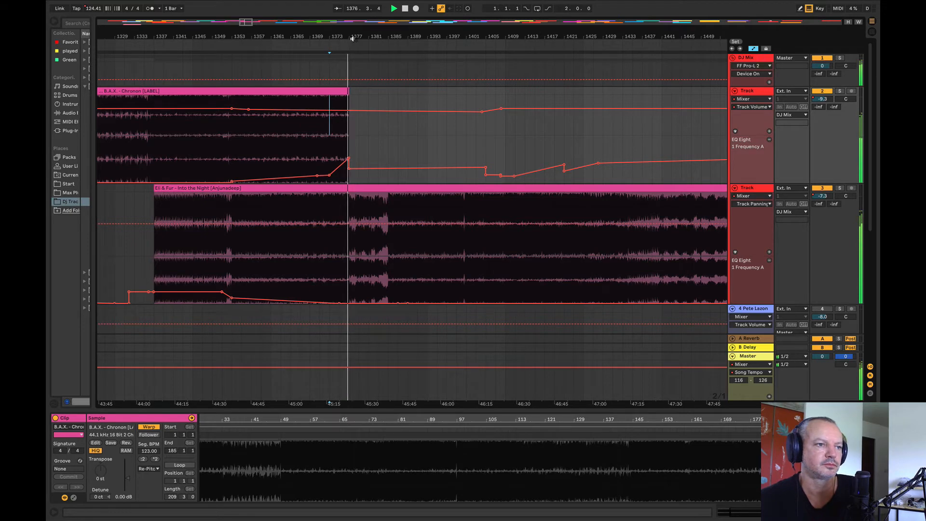
Step: Dip Chronon's volume sharply at the clip's end at bar 1377 and play the cut from bar 1376
left_click_drag(343, 37, 268, 68)
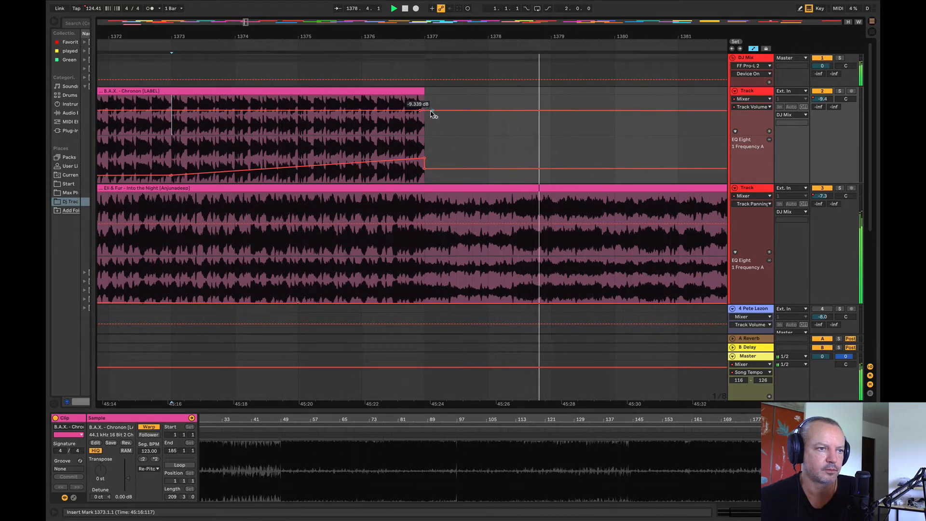
left_click_drag(428, 110, 429, 133)
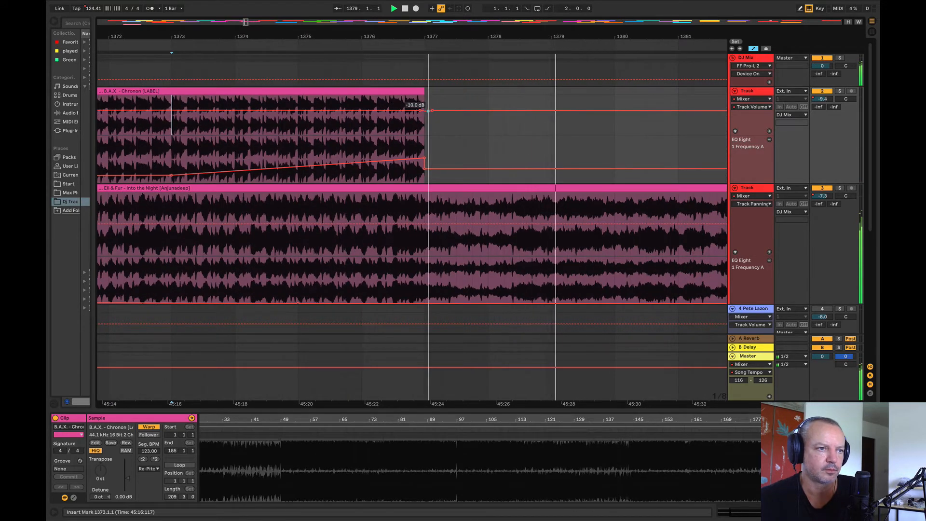
left_click(386, 144)
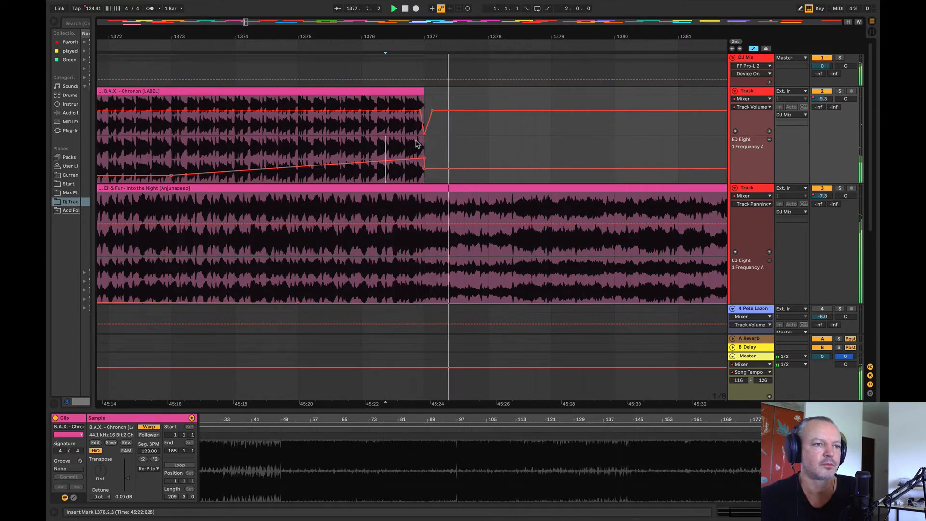
left_click(398, 153)
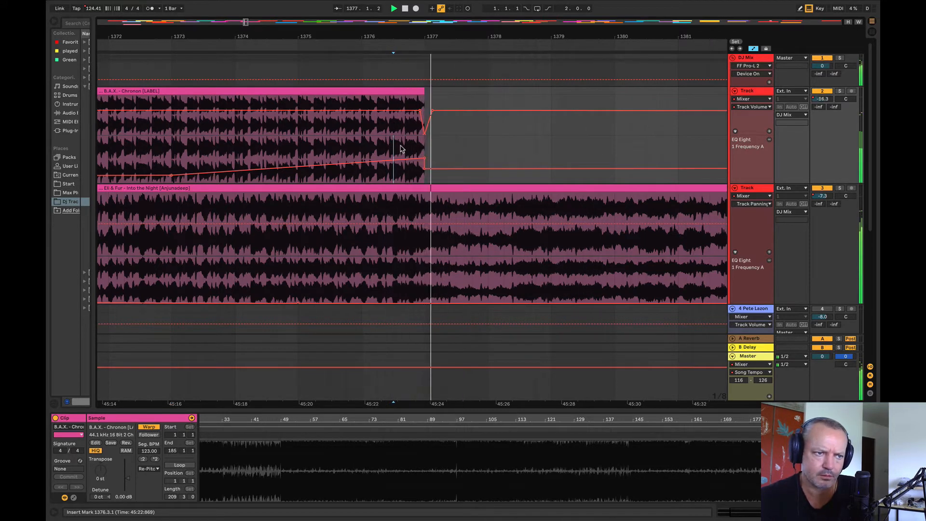
Step: Solo Into the Night's track across the cut at bar 1377, and return to both tracks playing
left_click(839, 189)
key("space")
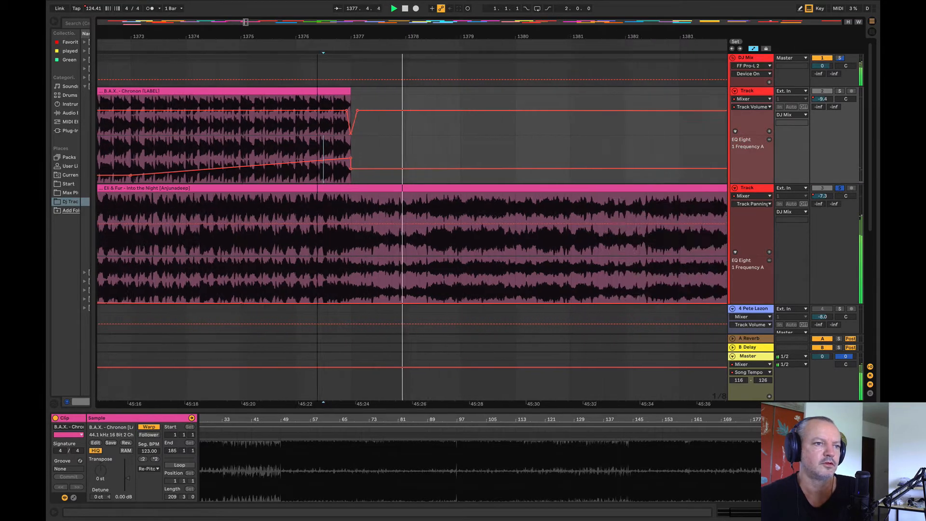
key("minus")
key("minus")
key("minus")
left_click(839, 188)
Step: Listen to Into the Night after the cut by playing from bars 1395, 1417, 1429 and 1433
left_click(463, 266)
key("space")
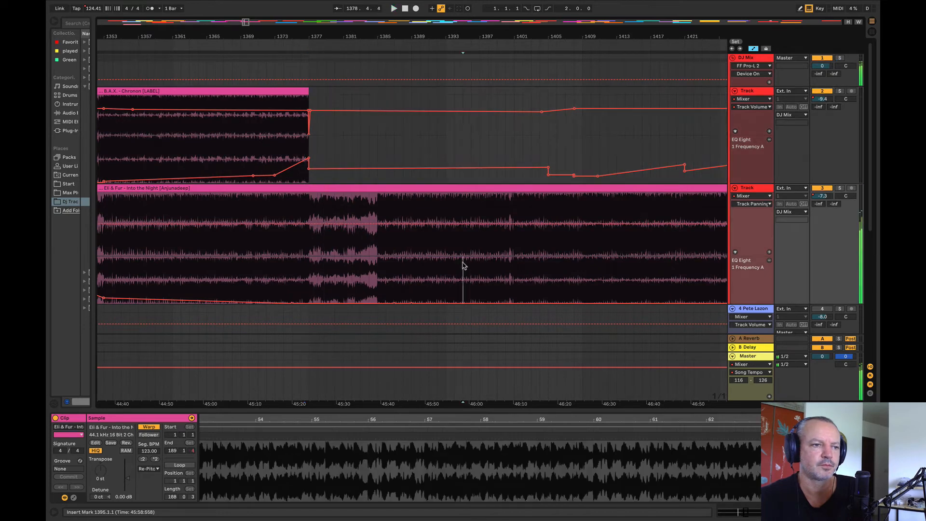
key("space")
key("minus")
key("minus")
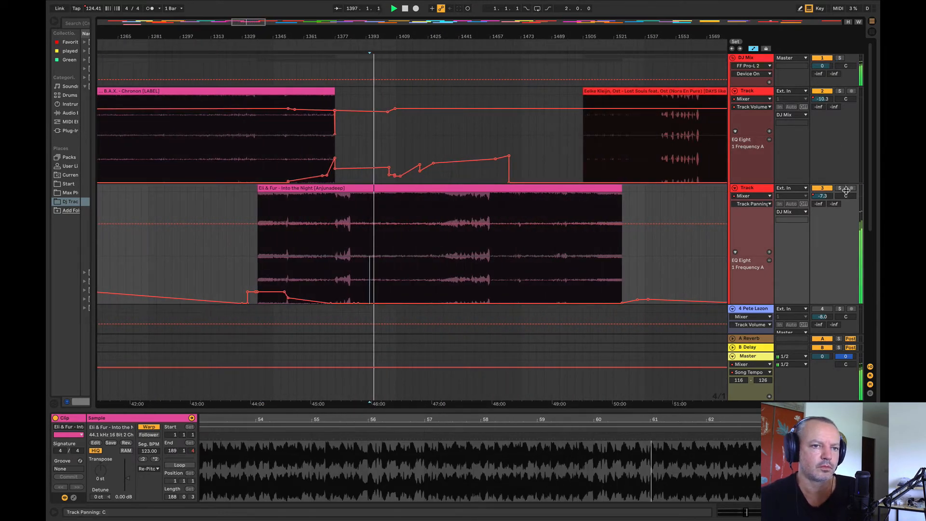
left_click(413, 241)
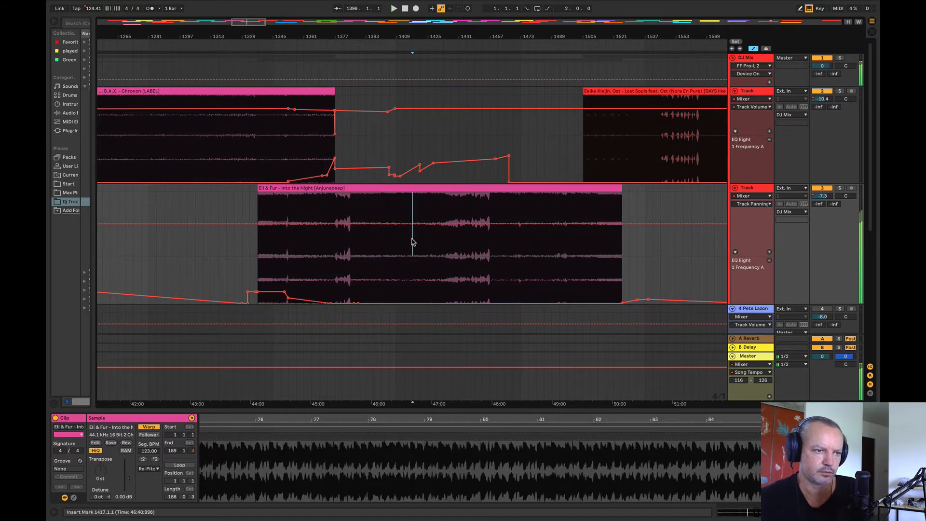
left_click(435, 250)
left_click(443, 250)
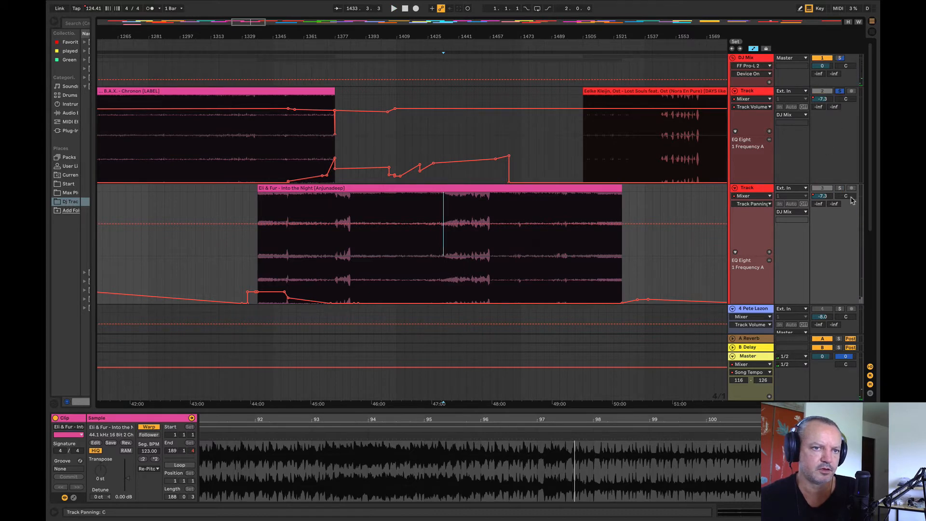
Step: Listen to Chronon soloed from bars 1337, 1353 and 1365 to find a section worth reusing
left_click(264, 147)
key("space")
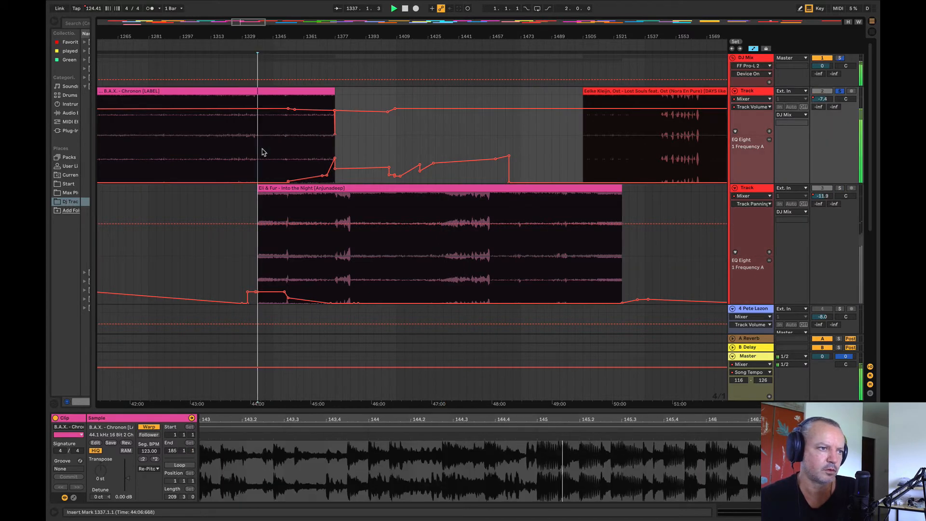
left_click(289, 140)
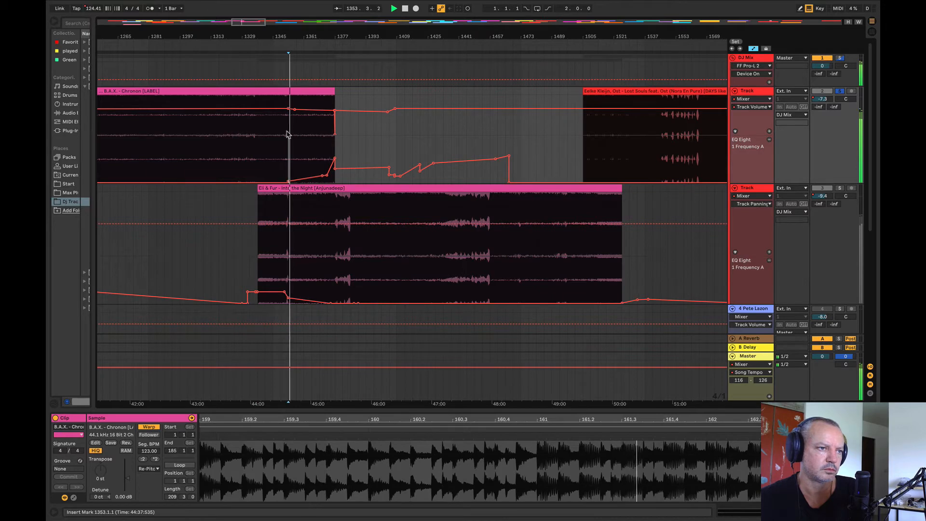
left_click(309, 122)
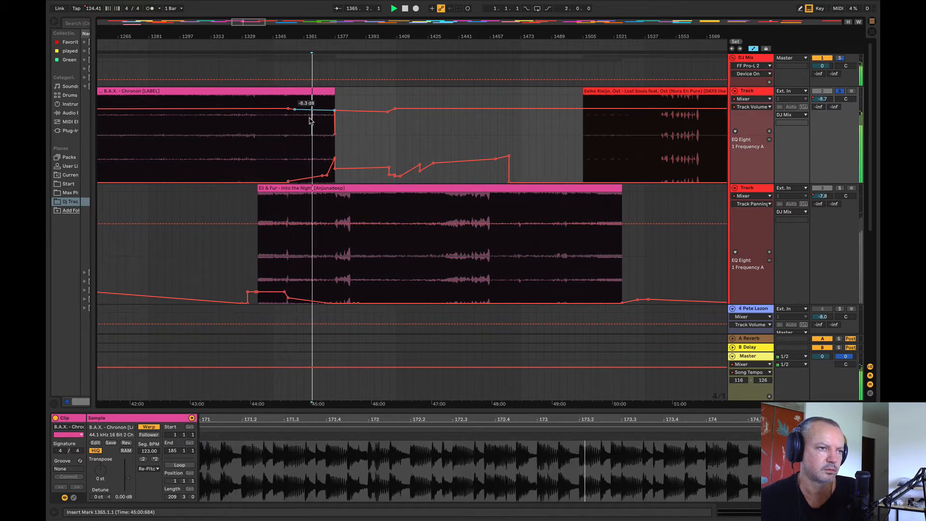
Step: Copy Chronon's section from bar 1365 to 1372, paste it at bar 1385 and play it
left_click_drag(314, 96, 335, 97)
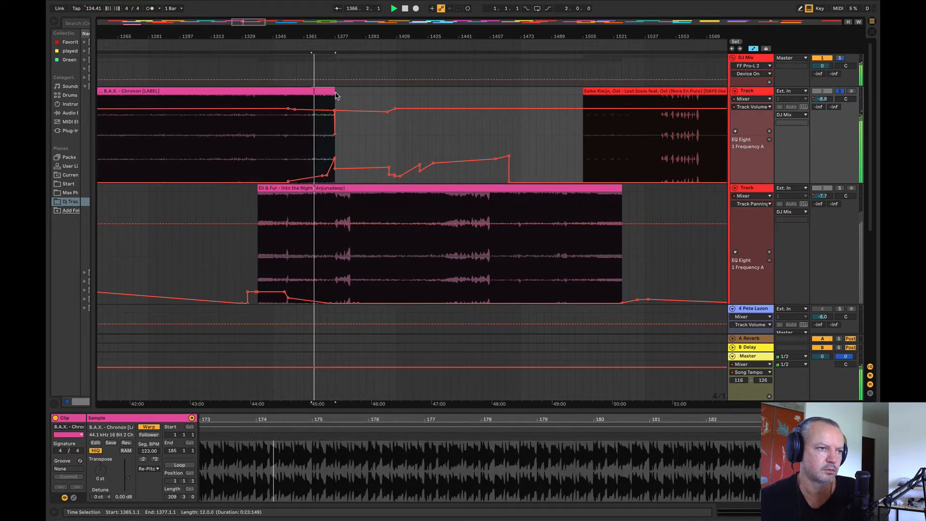
left_click_drag(318, 37, 337, 95)
left_click(289, 120)
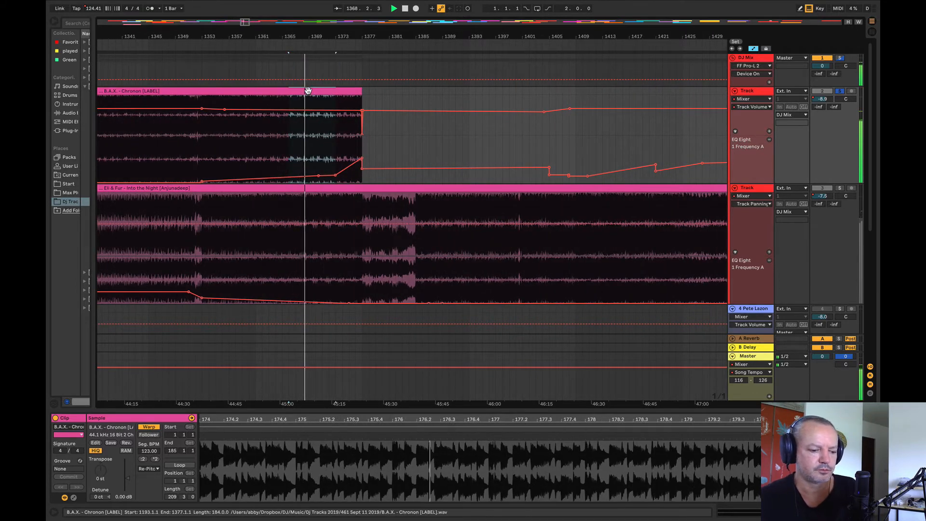
key("space")
left_click(414, 134)
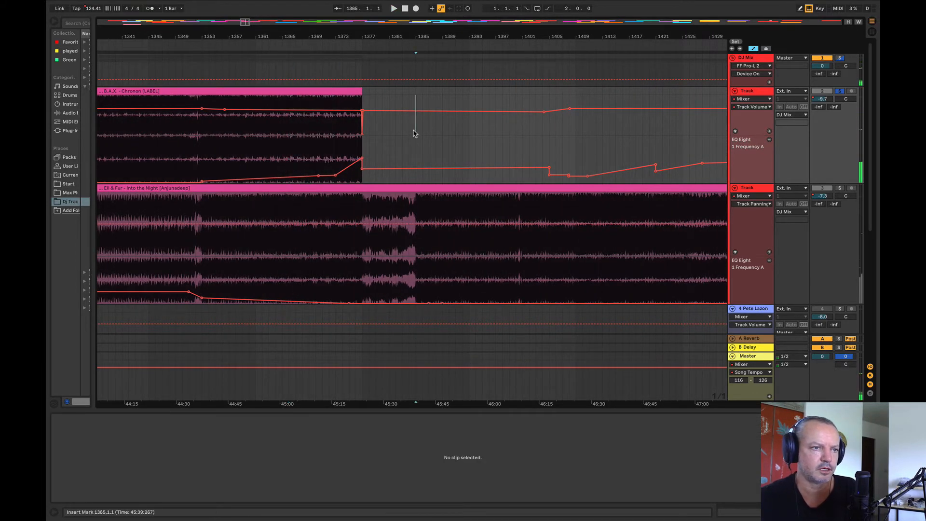
key("ctrl+v")
key("space")
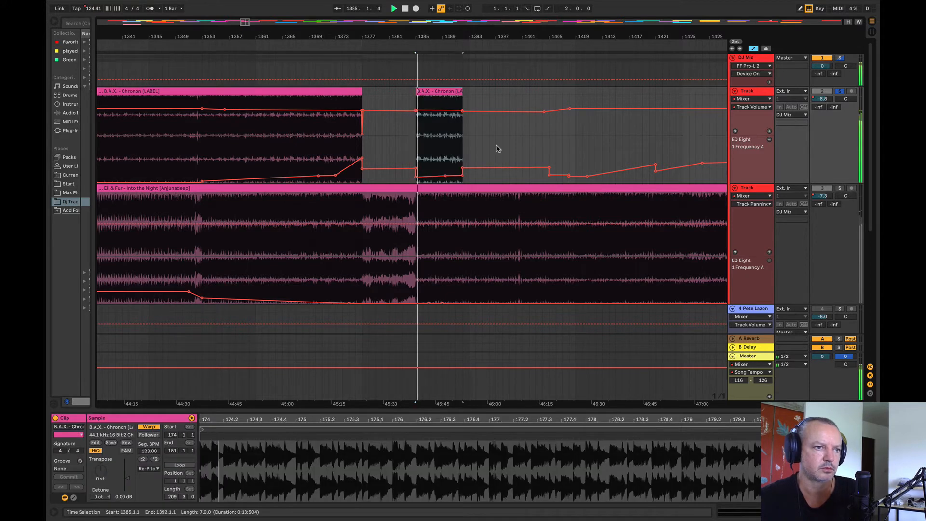
Step: Level the pasted Chronon section's EQ frequency at about 74 Hz and move the clip to bar 1393
left_click(409, 148)
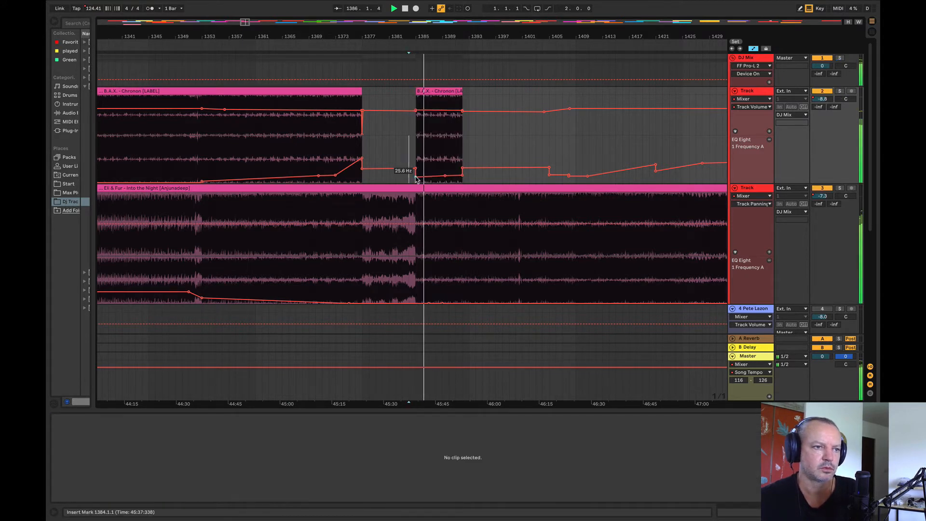
left_click_drag(416, 177, 462, 171)
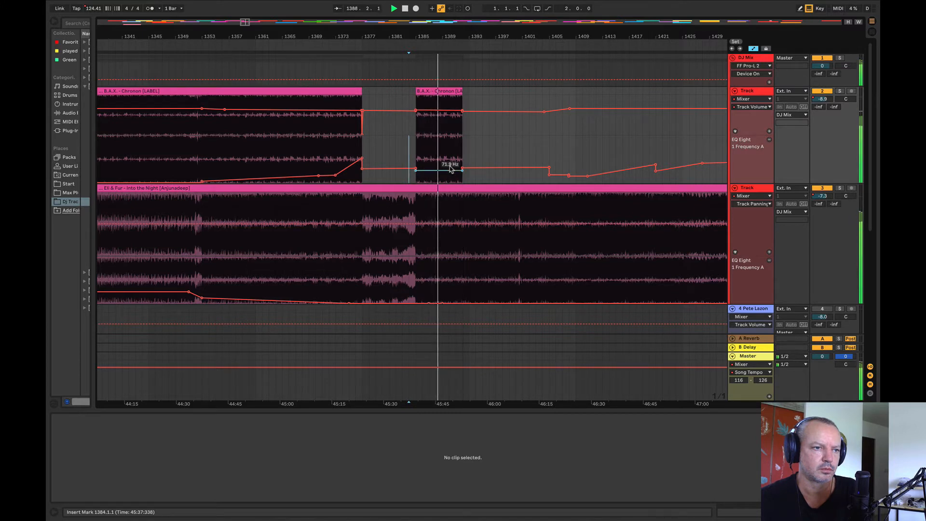
left_click_drag(439, 111, 488, 93)
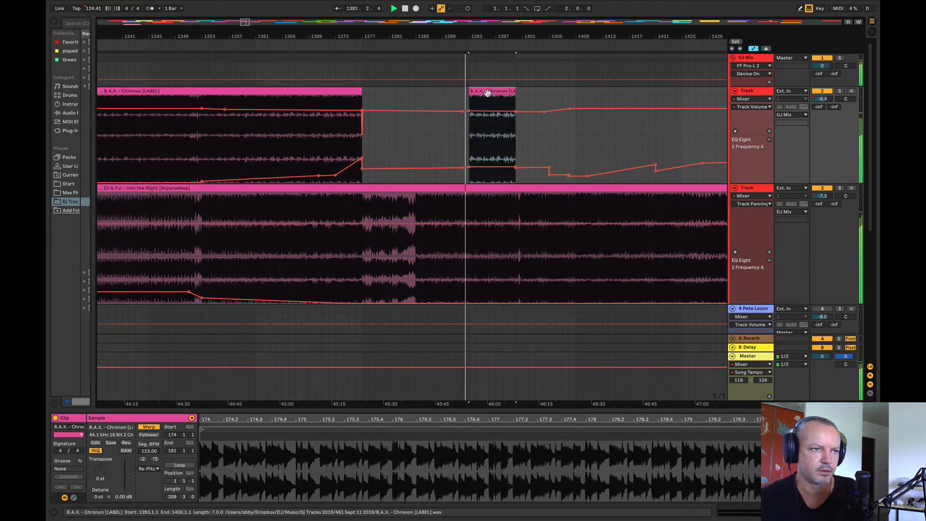
Step: Delete the pasted Chronon clip at bar 1393 and play from bar 1399
left_click_drag(475, 36, 301, 32)
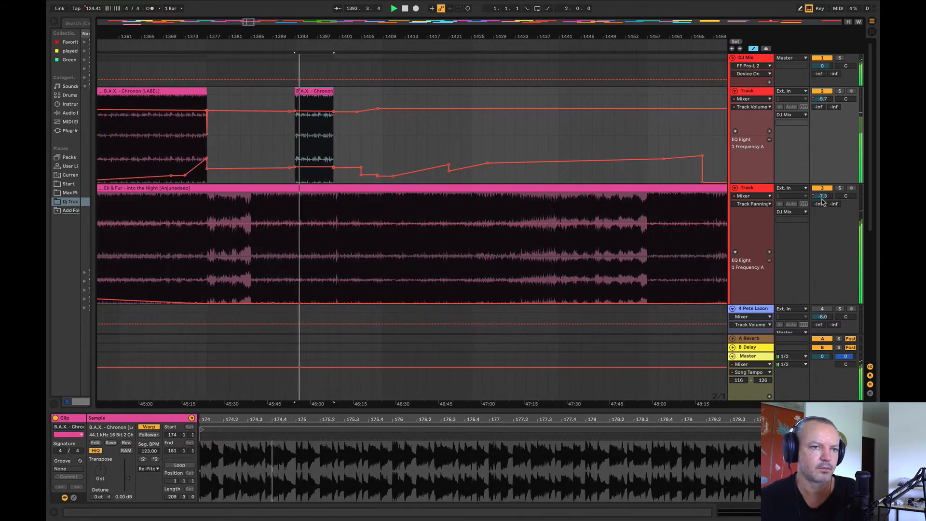
left_click(320, 98)
key("Delete")
left_click(331, 153)
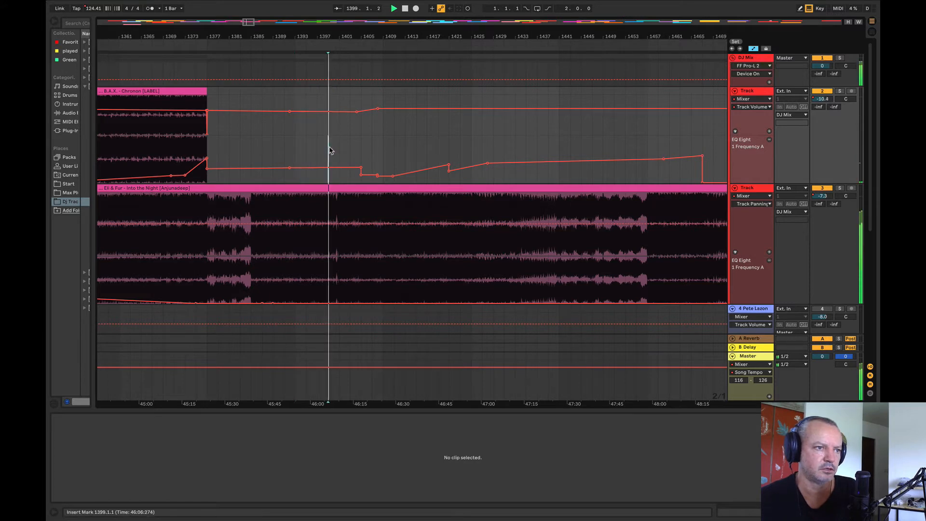
Step: Play the shortened transition into Into the Night from bar 1369
key("space")
left_click_drag(356, 37, 424, 19)
key("space")
left_click(452, 164)
key("space")
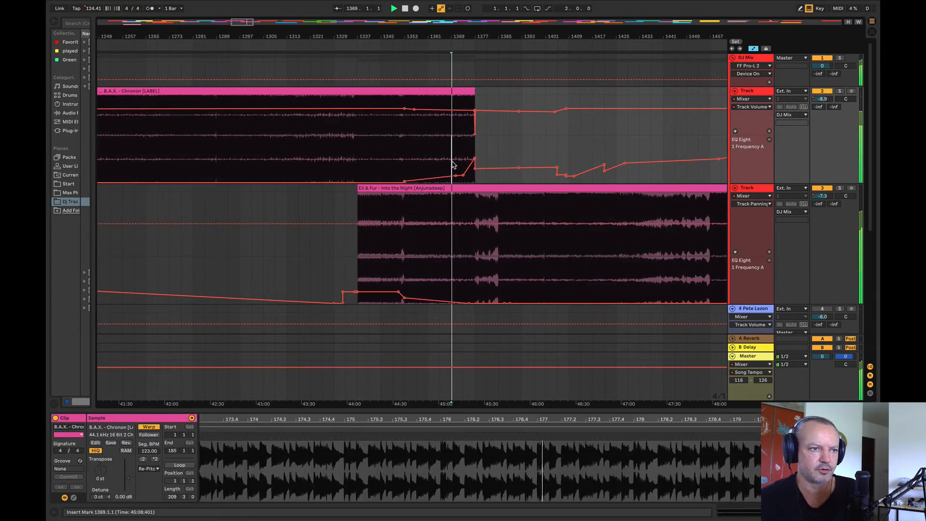
Step: Play Into the Night from about bar 1401, then compare with Sapporo from bar 1185
left_click(545, 242)
key("space")
key("space")
left_click_drag(496, 39, 566, 40)
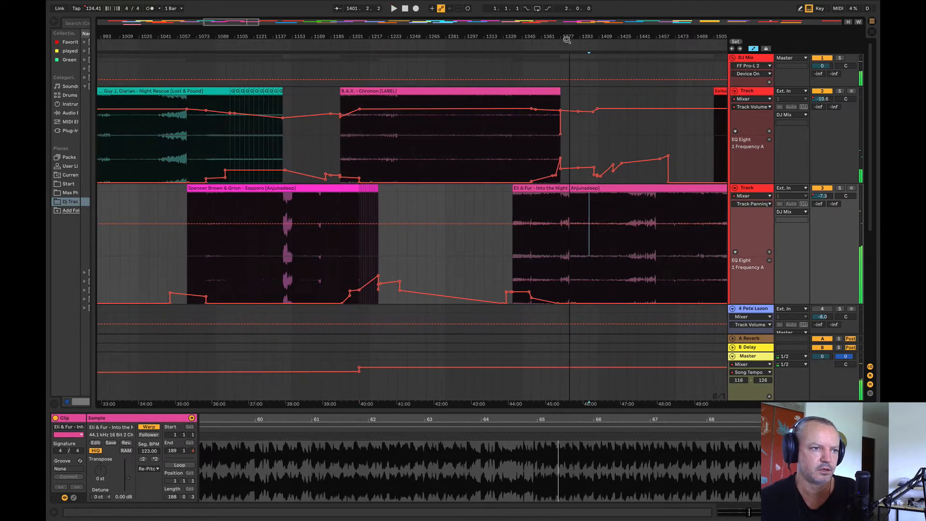
left_click(330, 251)
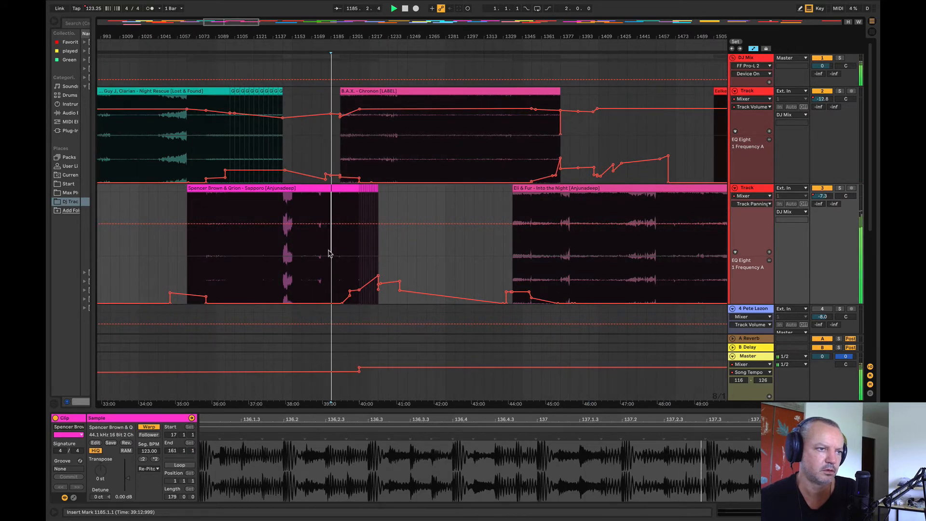
Step: Solo the Into the Night track and play it from bars 1345 and 1353, then skip through to bar 1489
left_click(522, 244)
left_click(840, 188)
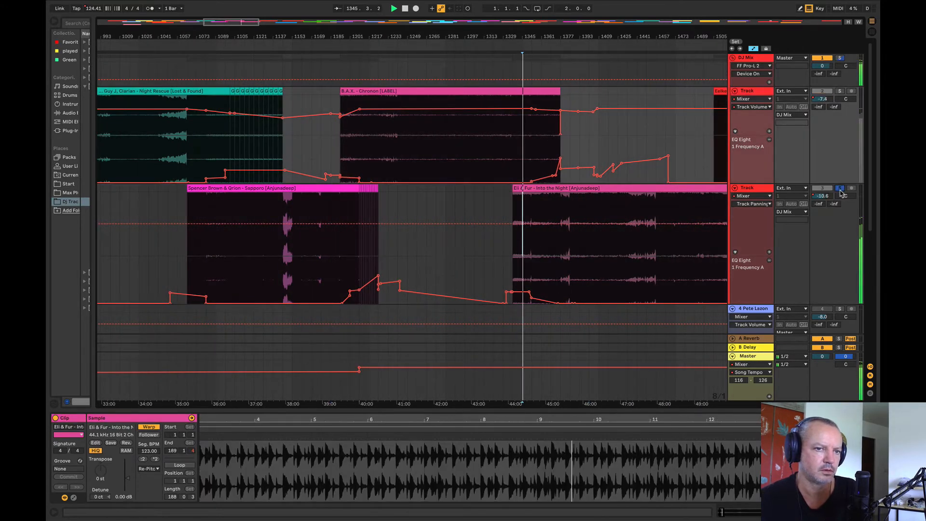
left_click(532, 205)
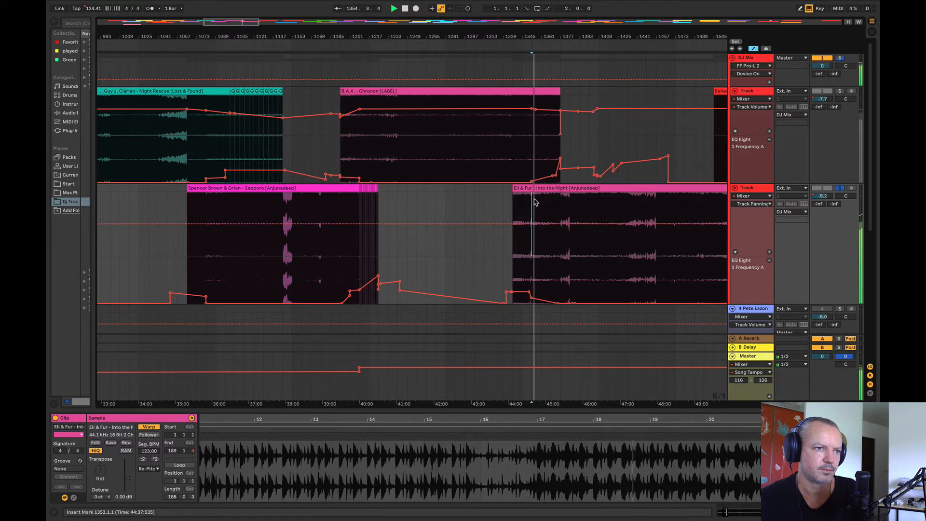
left_click_drag(427, 37, 354, 16)
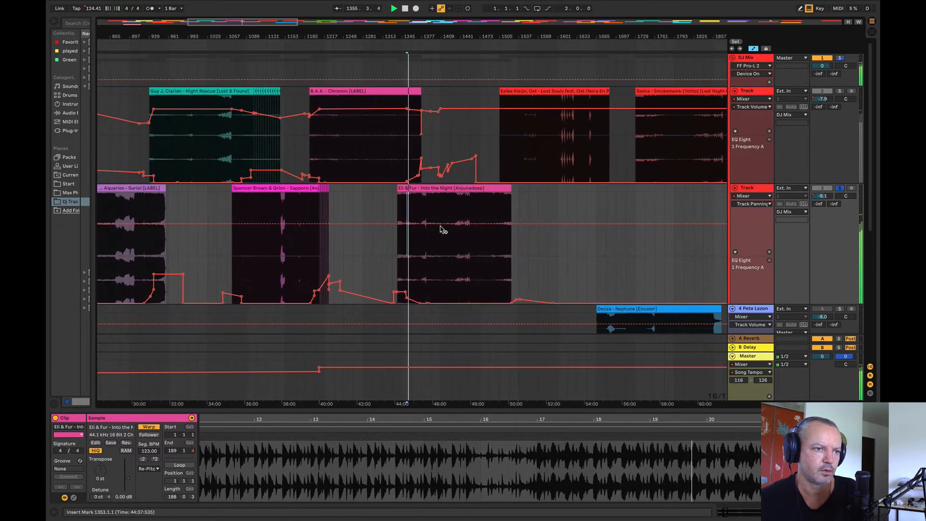
left_click(460, 249)
left_click(470, 254)
left_click(486, 258)
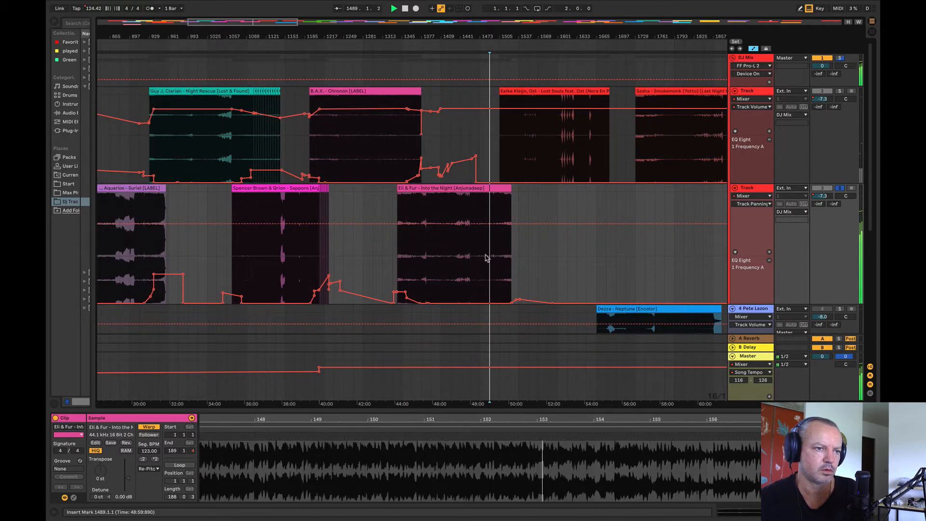
Step: Solo Chronon's track and play it from bar 1233, sample the following clip, and return to Chronon at bar 1281
left_click(334, 134)
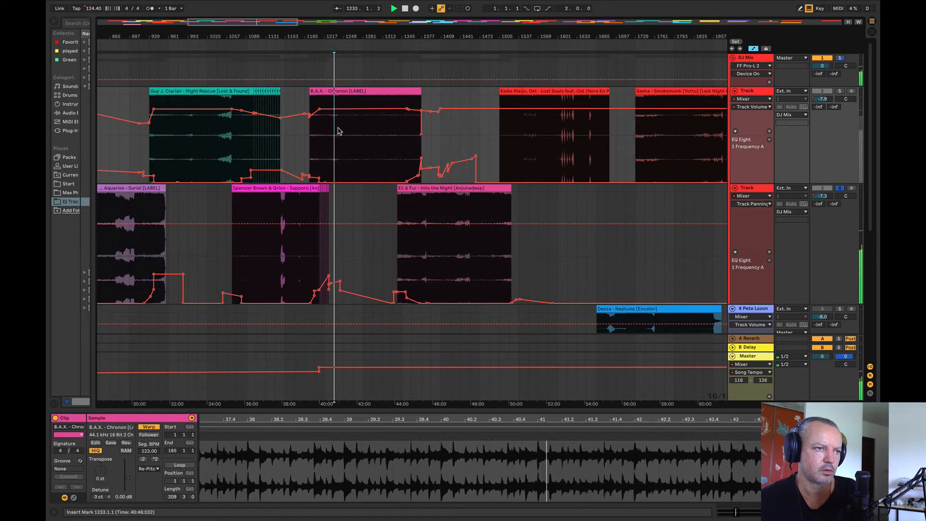
key("space")
left_click(839, 91)
key("space")
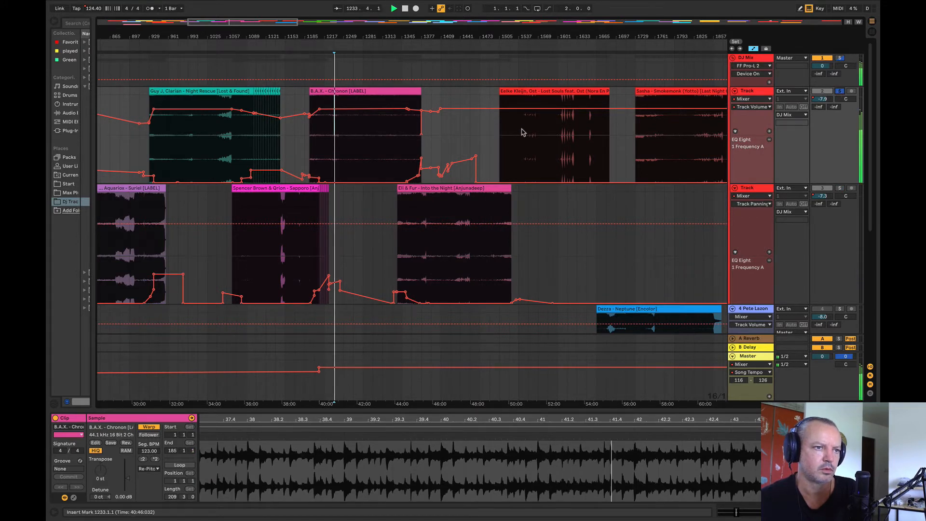
left_click(518, 133)
left_click_drag(443, 37, 361, 10)
left_click(320, 128)
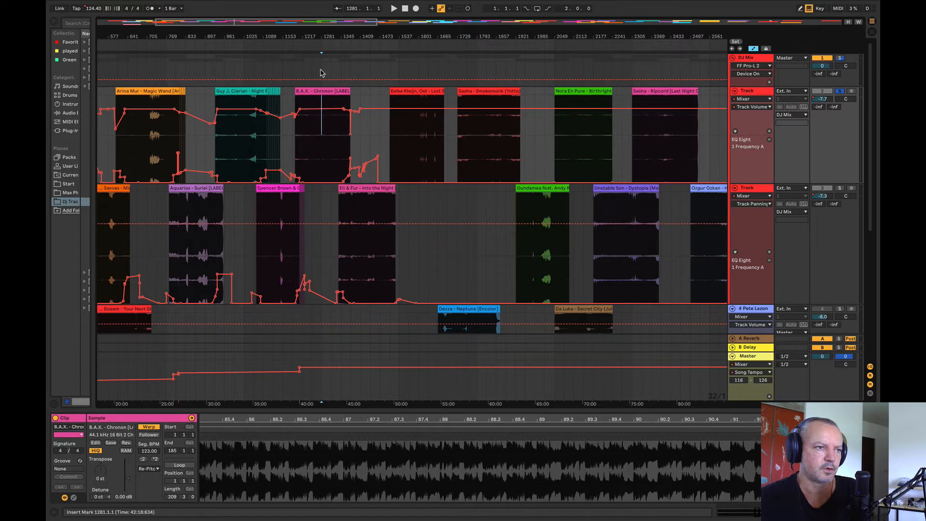
left_click_drag(321, 72, 844, 311)
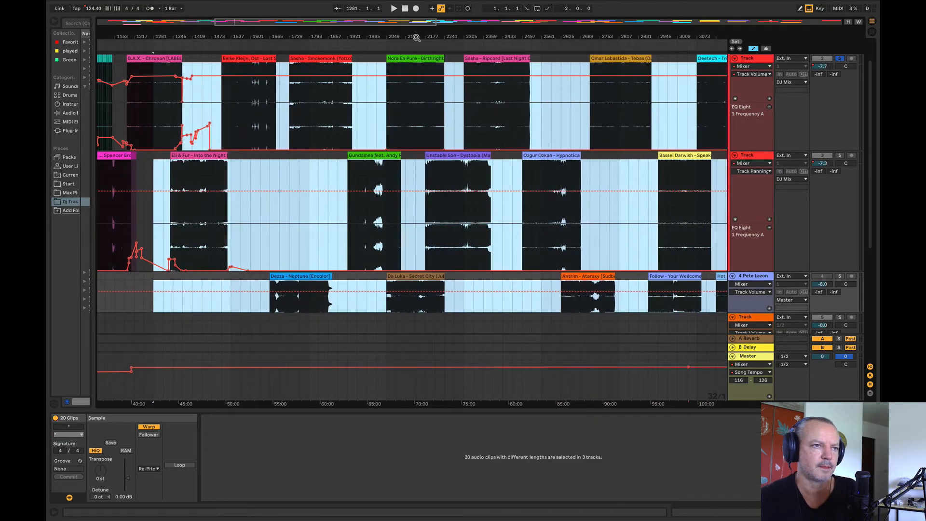
left_click_drag(416, 37, 416, 10)
left_click_drag(207, 37, 369, 62)
left_click(394, 179)
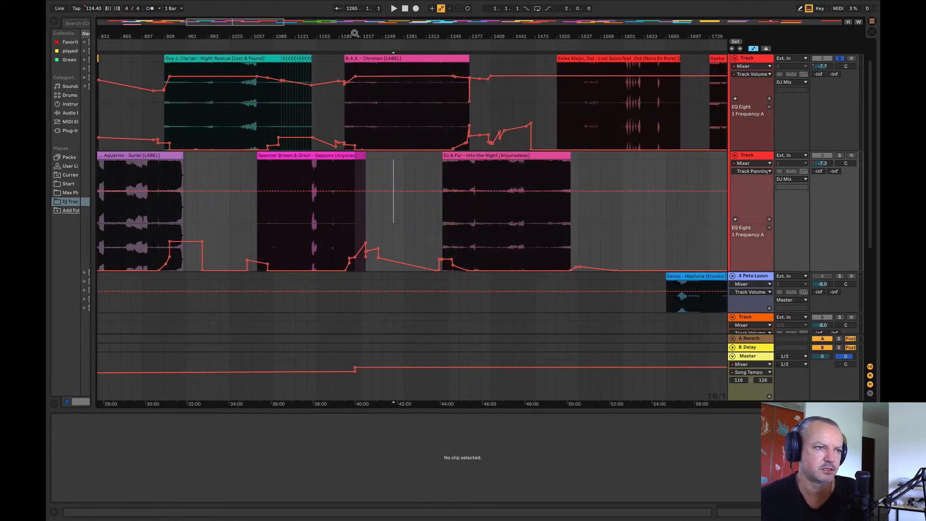
Step: Play Sapporo's transition from bar 1193 and turn off the solo on Chronon's track
left_click_drag(355, 34, 303, 51)
left_click(278, 226)
key("space")
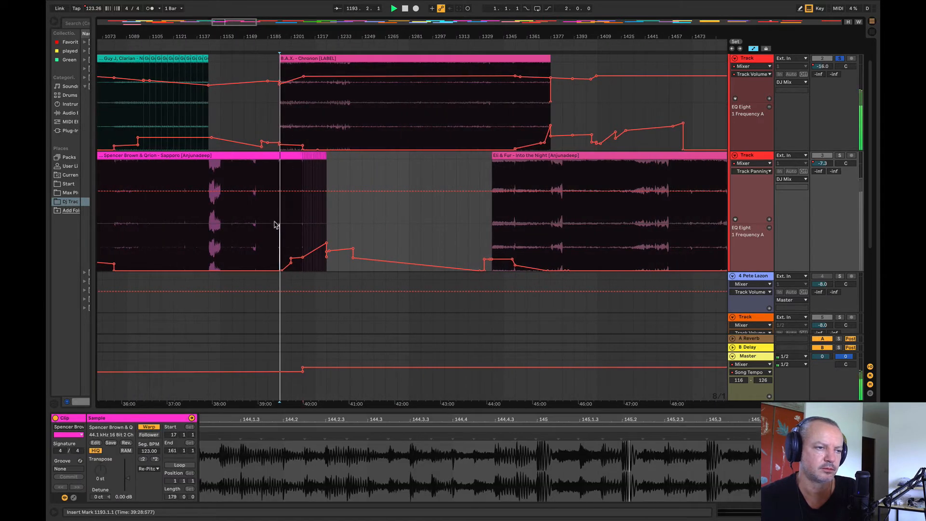
left_click(837, 59)
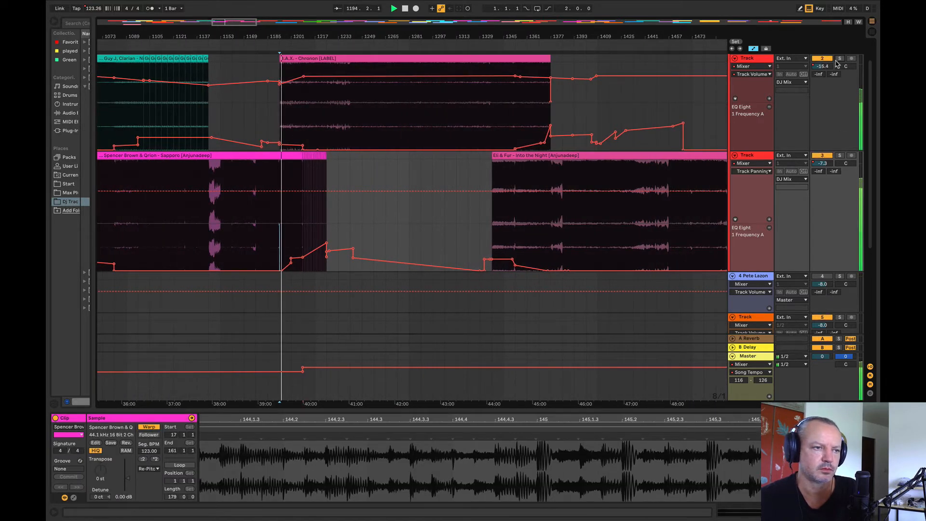
left_click(433, 212)
key("space")
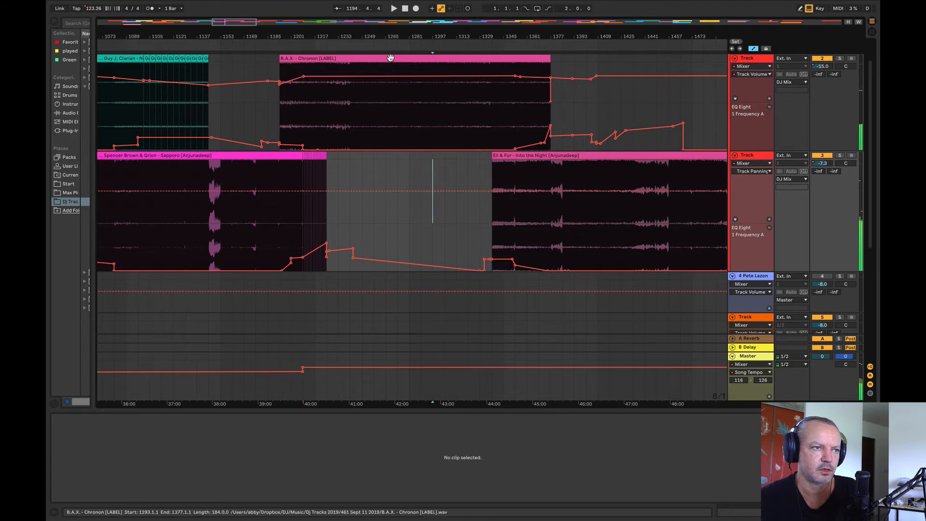
Step: Move Chronon to the fourth track, place Into the Night at bar 1193 on Chronon's former track and play it
left_click_drag(390, 57, 542, 286)
left_click_drag(524, 155, 275, 130)
left_click(278, 114)
key("space")
left_click_drag(278, 35, 273, 92)
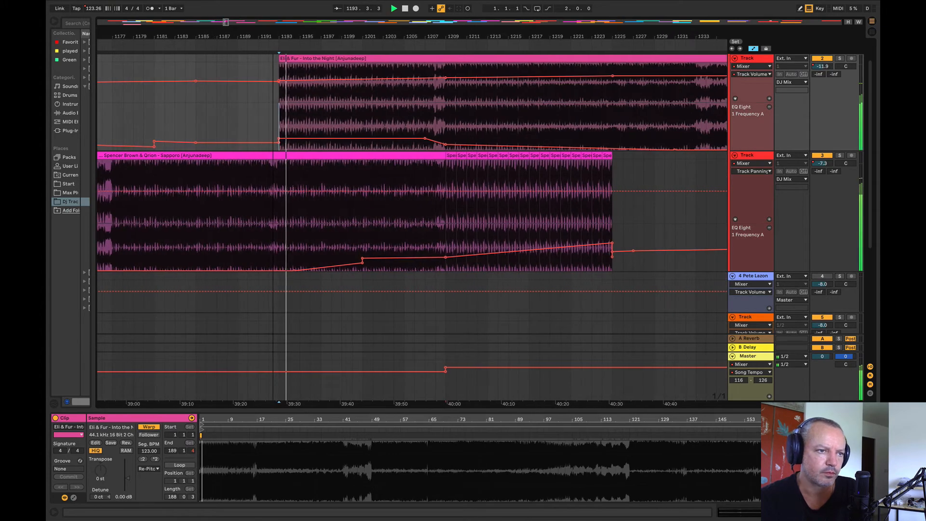
Step: Lower Into the Night's EQ frequency automation point at bar 1209 to its minimum
left_click(433, 103)
left_click(440, 143)
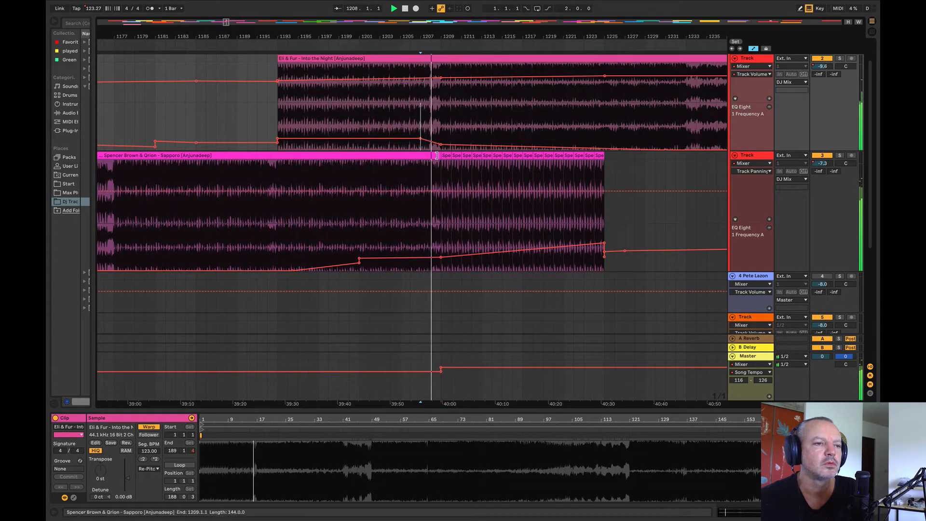
left_click_drag(442, 145, 441, 150)
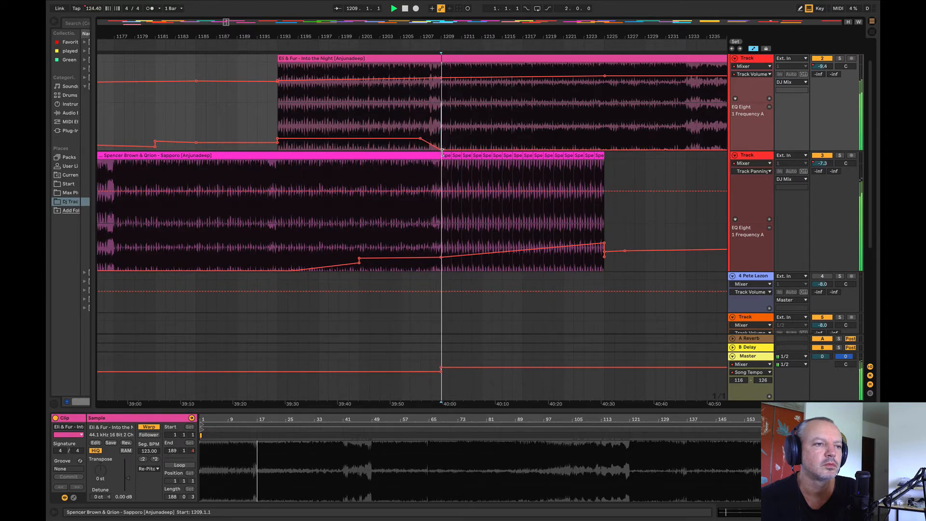
Step: Move Chronon from the fourth track to bar 1321 on Sapporo's track
left_click(248, 118)
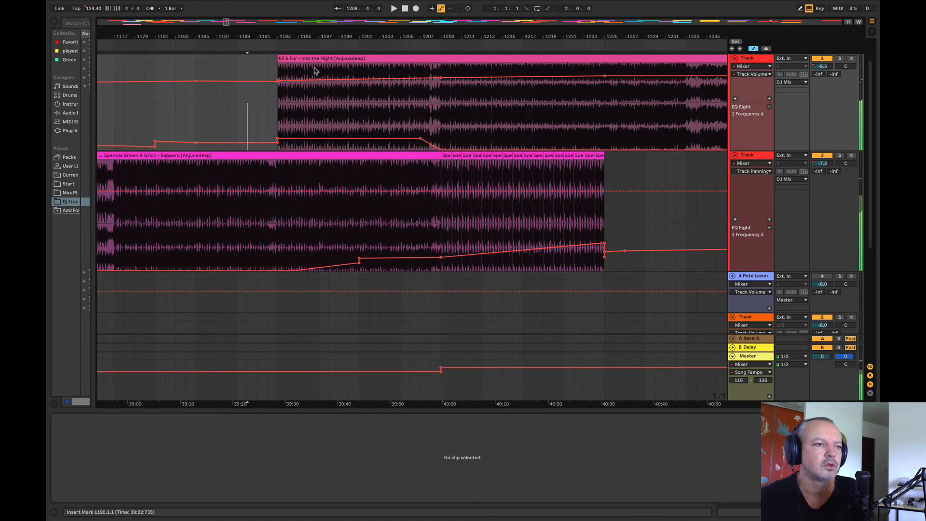
left_click_drag(212, 37, 174, 8)
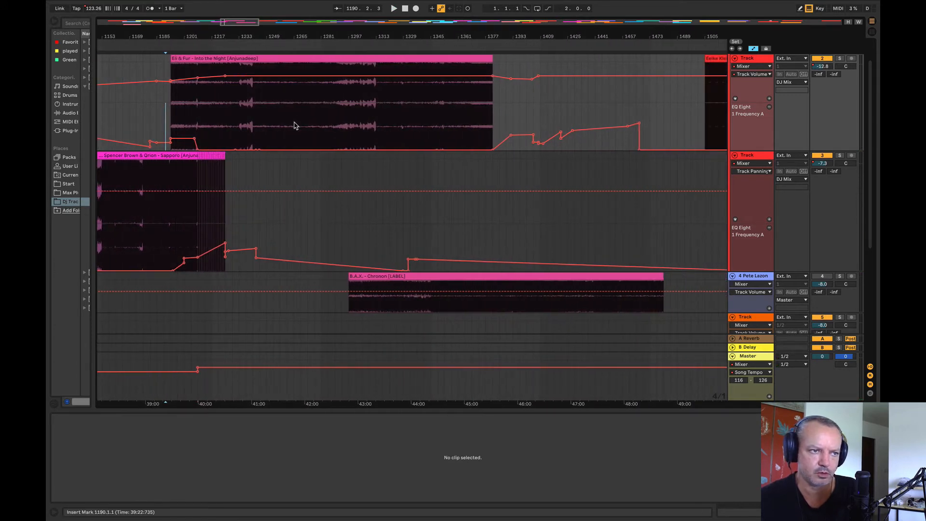
left_click_drag(396, 289, 435, 237)
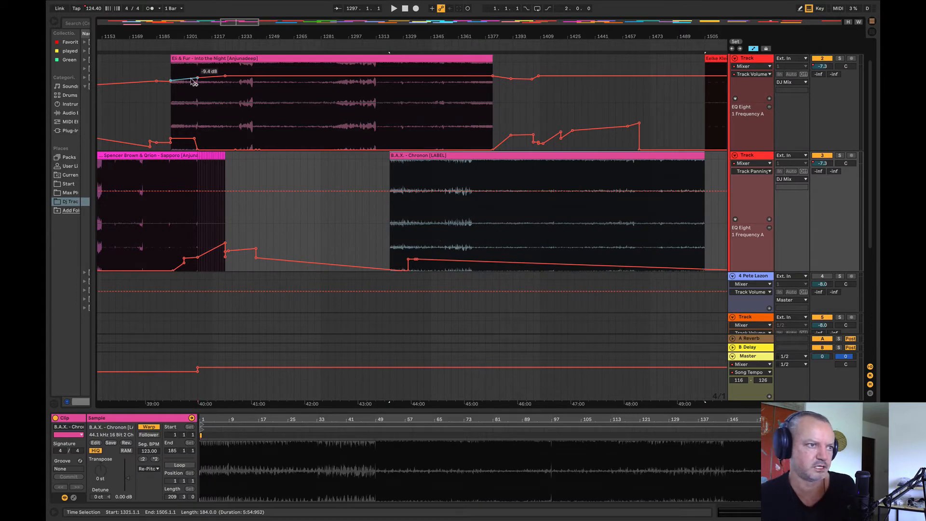
Step: Play the new transition from Sapporo into Into the Night from bars 1189 and 1193
left_click(164, 92)
key("space")
left_click_drag(169, 32, 227, 108)
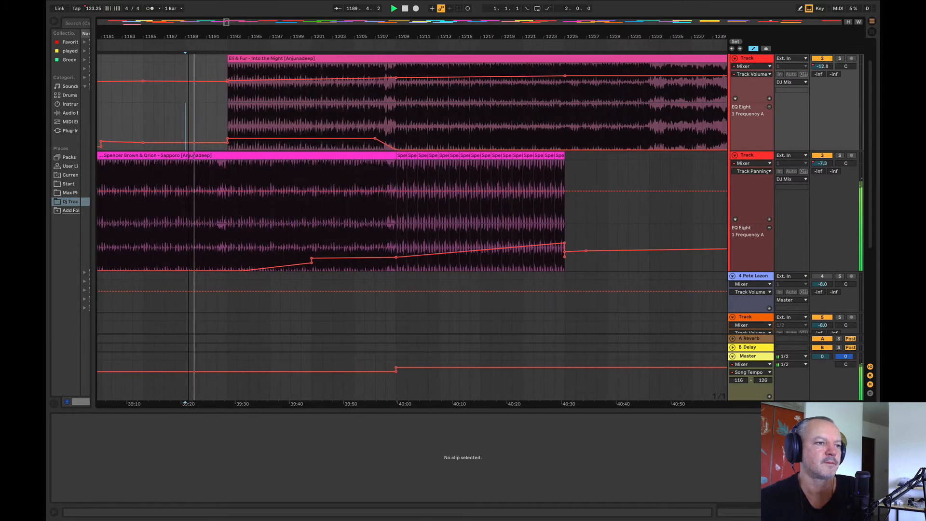
left_click(227, 108)
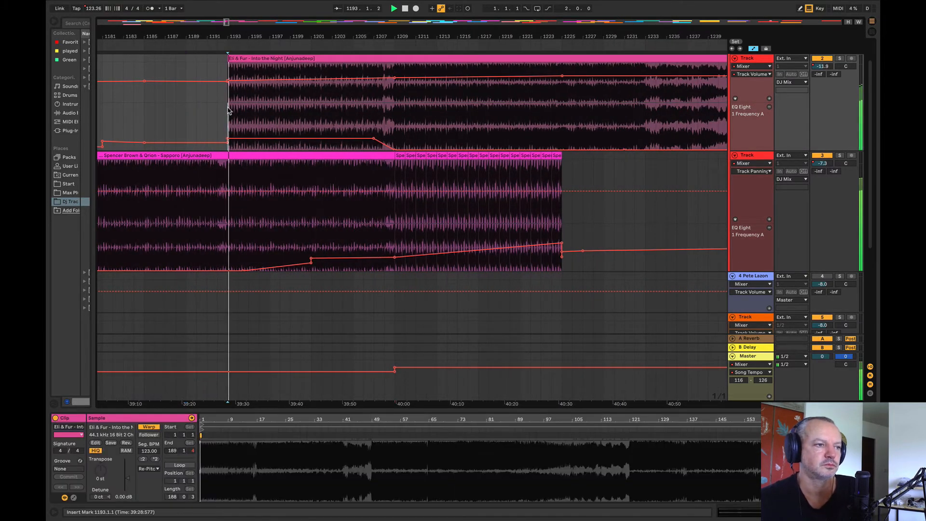
left_click(187, 137)
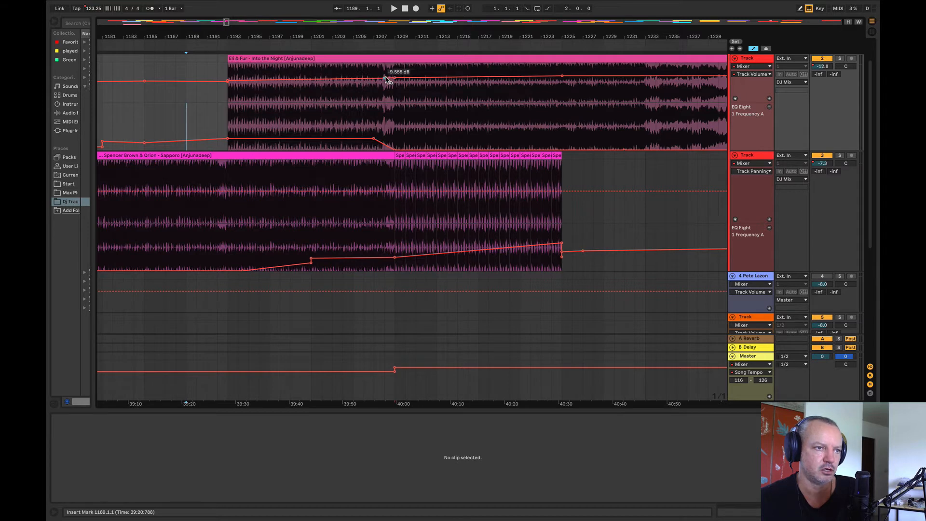
Step: Add a volume point near bar 1208 on Into the Night, lower its start at bar 1193 to about -30 dB and play
left_click_drag(389, 80, 384, 83)
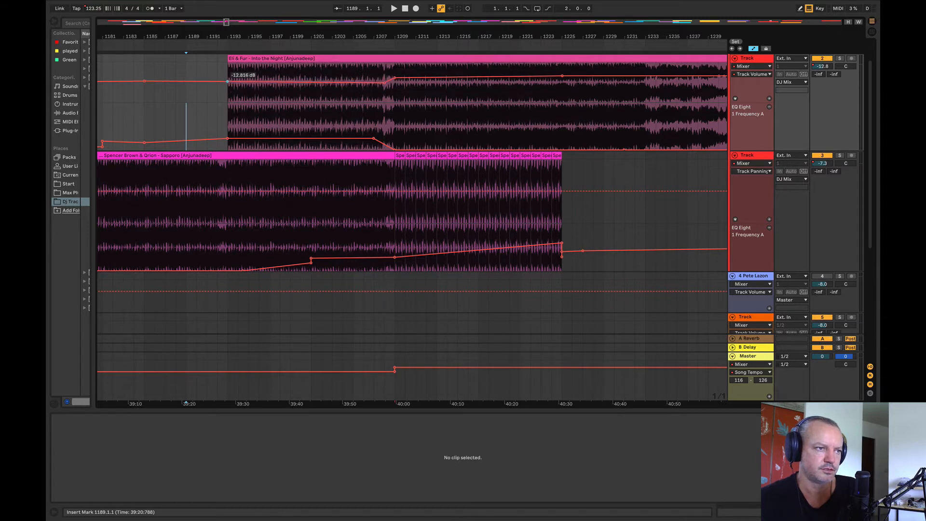
left_click_drag(228, 81, 228, 93)
left_click(217, 121)
key("space")
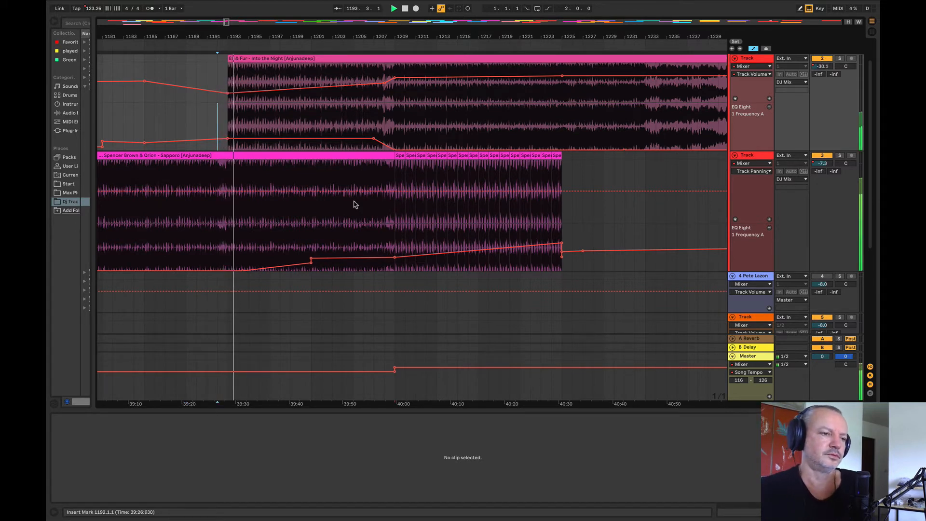
Step: Ramp Into the Night's EQ frequency down to minimum by about bar 1201 and lower Sapporo's EQ frequency point there, checking with solo
left_click_drag(373, 138, 311, 150)
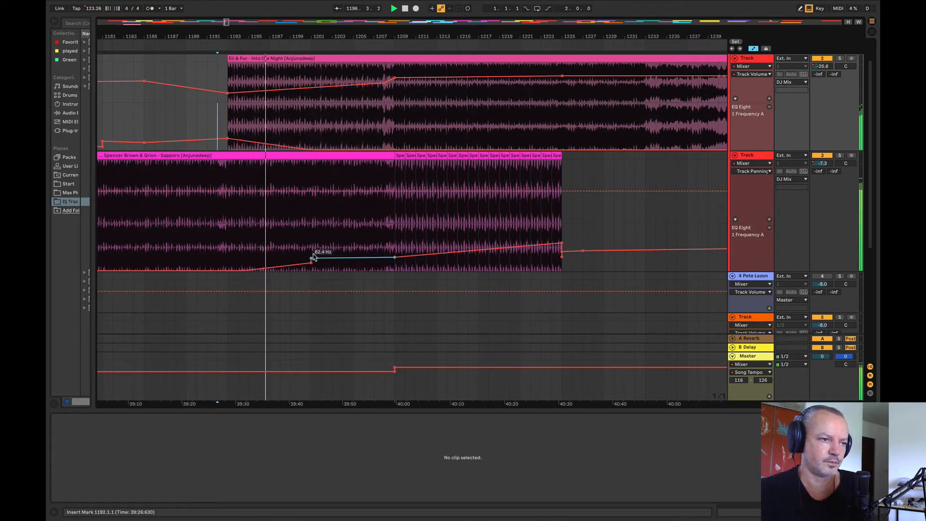
left_click_drag(311, 258, 311, 261)
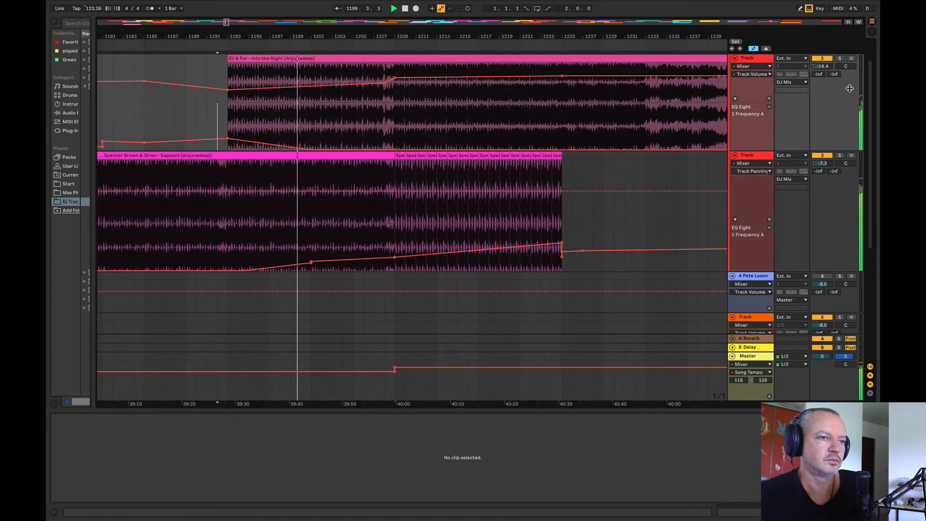
left_click(840, 59)
left_click(840, 59)
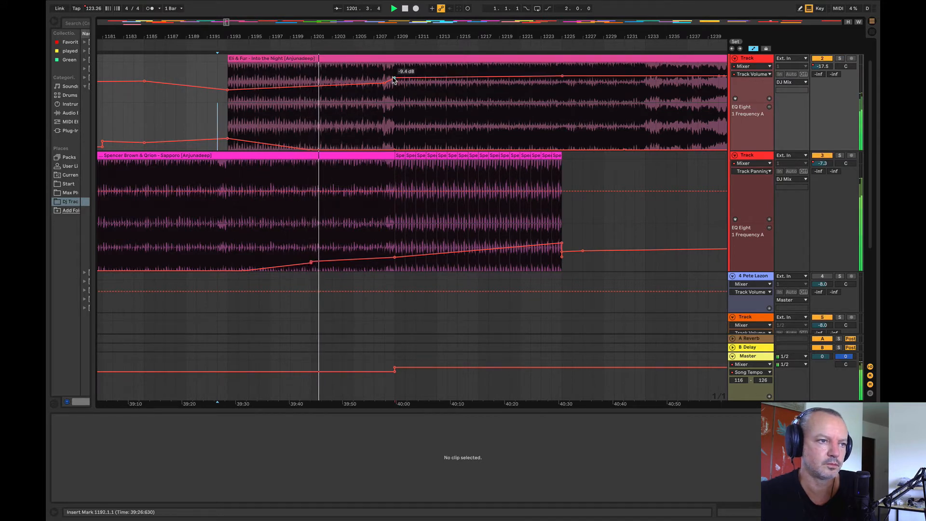
Step: Raise Into the Night's volume point at bar 1209 to about -8 dB and show volume automation on Sapporo's track
left_click_drag(393, 80, 393, 77)
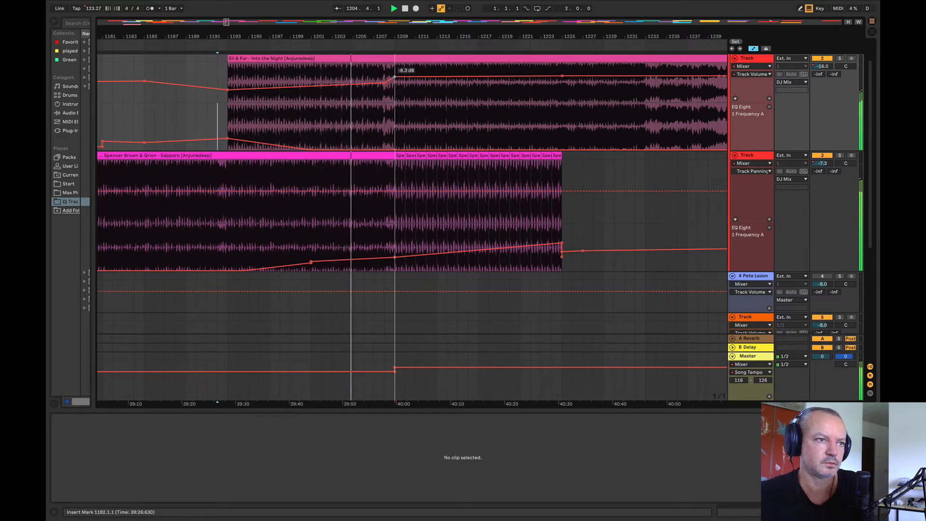
left_click_drag(393, 77, 394, 77)
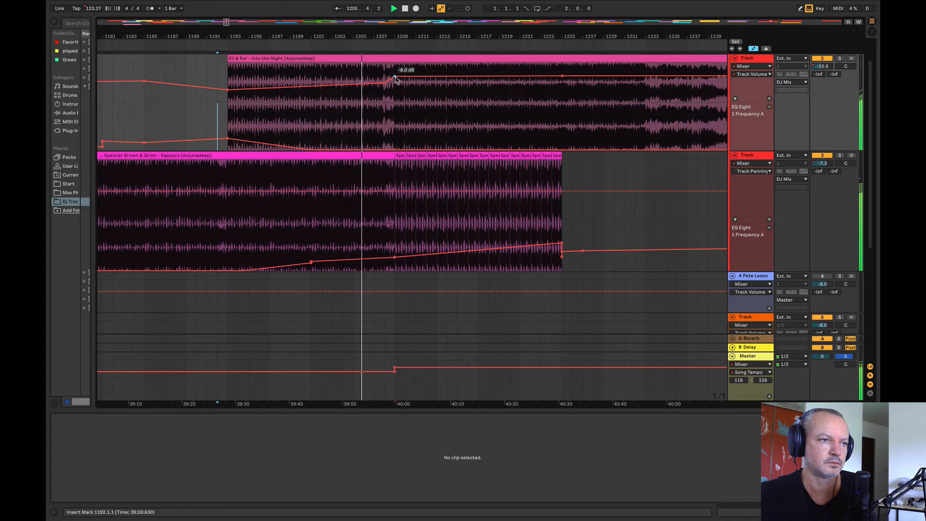
left_click(753, 171)
left_click(745, 190)
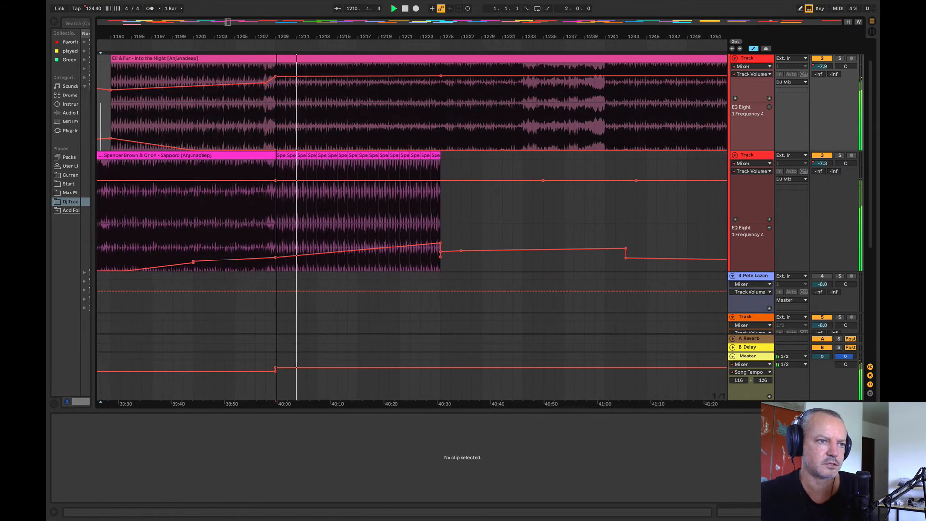
Step: Play from bar 1223 and duplicate Sapporo's last one-bar loop clip repeatedly until the loop reaches bar 1233
left_click(376, 218)
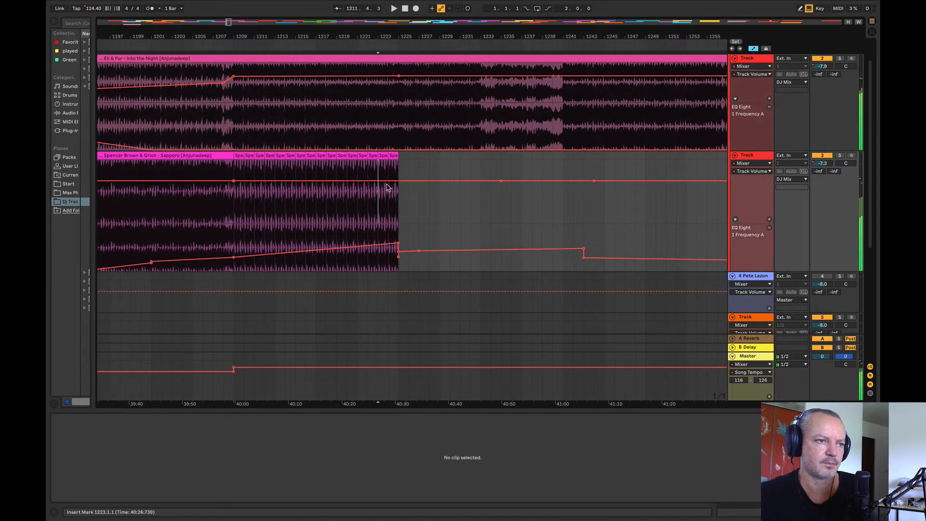
key("space")
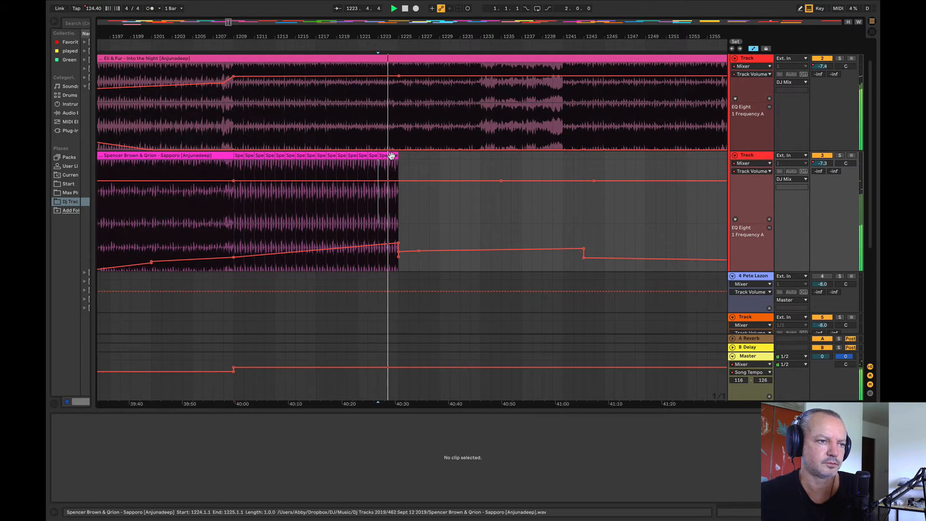
left_click(391, 155)
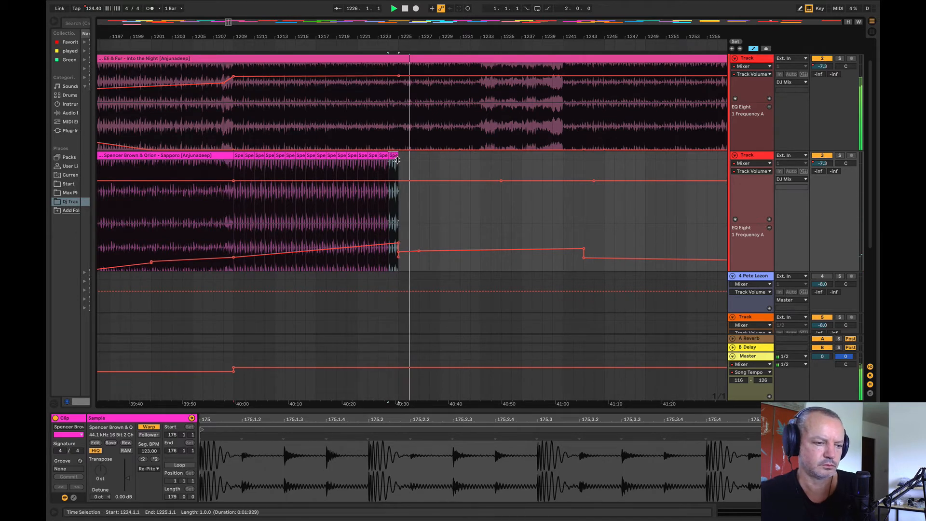
key("ctrl+d")
key("ctrl+d")
key("ctrl+d")
key("ctrl+d")
key("ctrl+d")
key("ctrl+d")
key("ctrl+d")
key("ctrl+d")
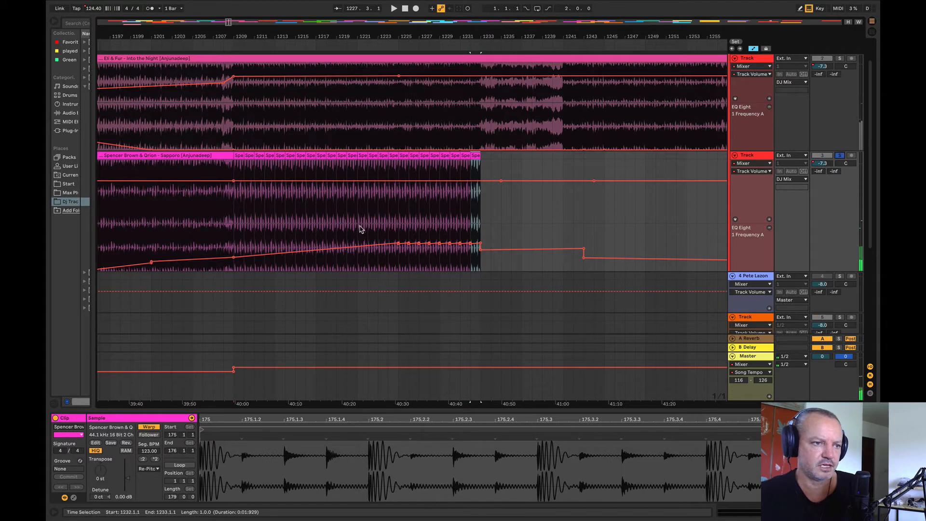
Step: Play the Sapporo loop from bar 1224 and compare it with Into the Night using solo
left_click(389, 222)
key("space")
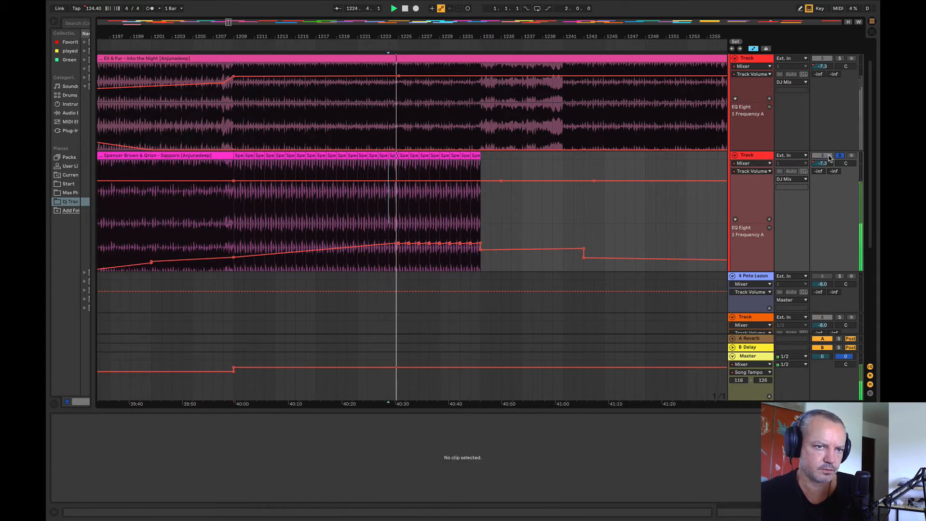
key("space")
key("space")
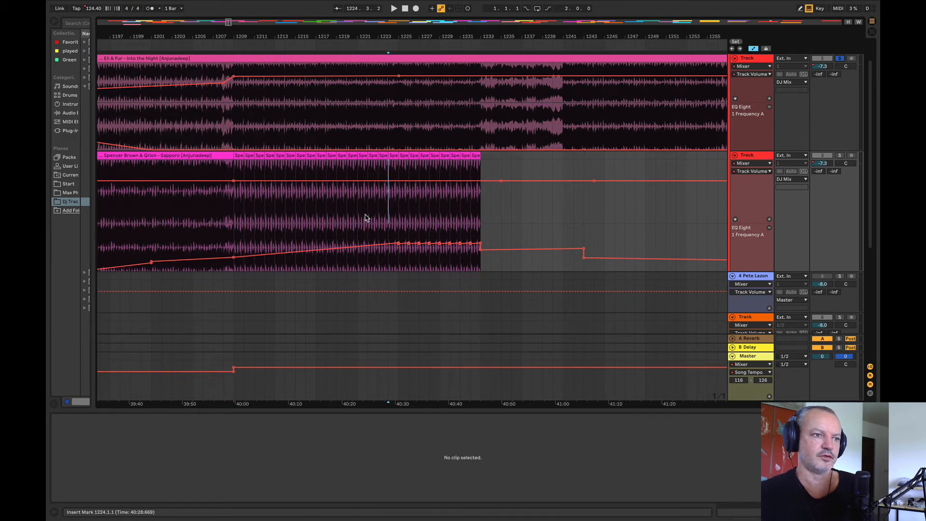
Step: Play both tracks from bar 1220 and move the top of Sapporo's EQ frequency ramp back to about bar 1222
left_click(347, 227)
key("space")
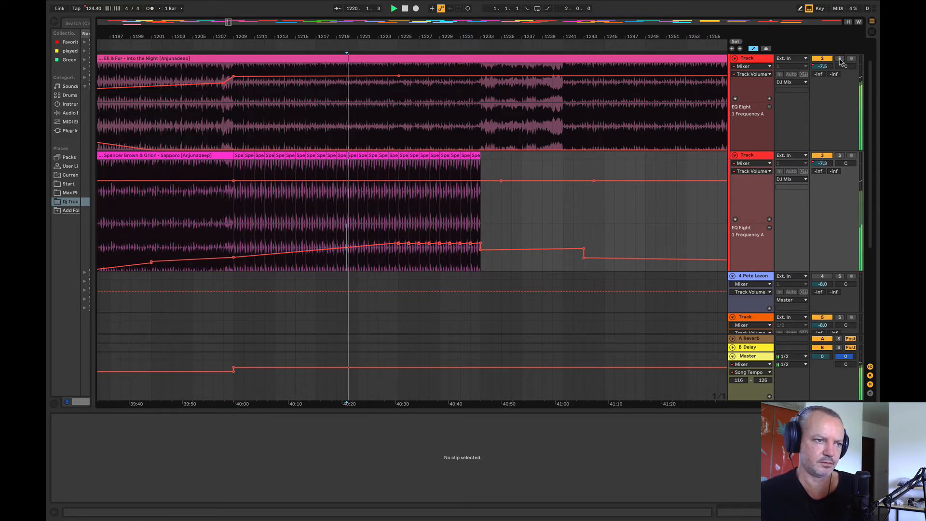
mouse_move(408, 242)
left_mouse_down()
mouse_move(511, 243)
mouse_move(368, 245)
left_mouse_up()
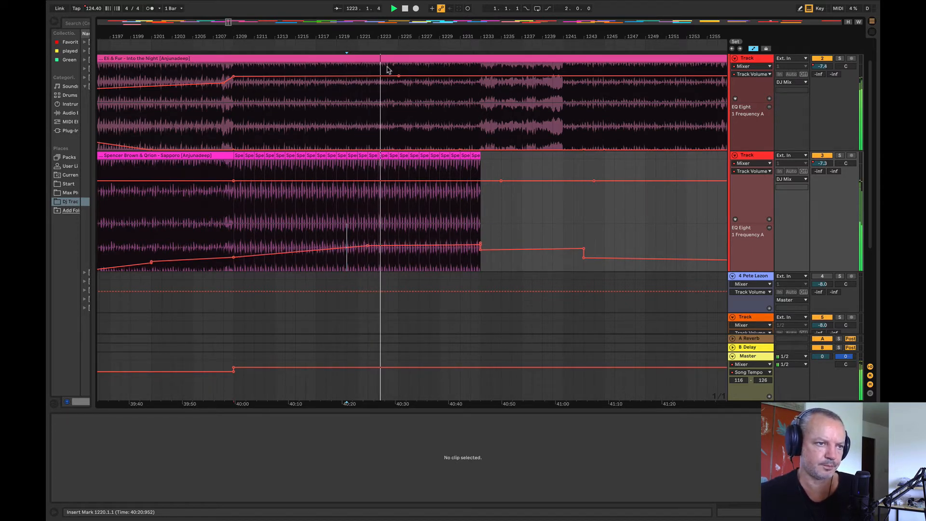
Step: Ramp Sapporo's volume down to about -9.7 dB by bar 1227, hold it to the loop's end and play from bar 1232
left_click_drag(377, 38, 294, 37)
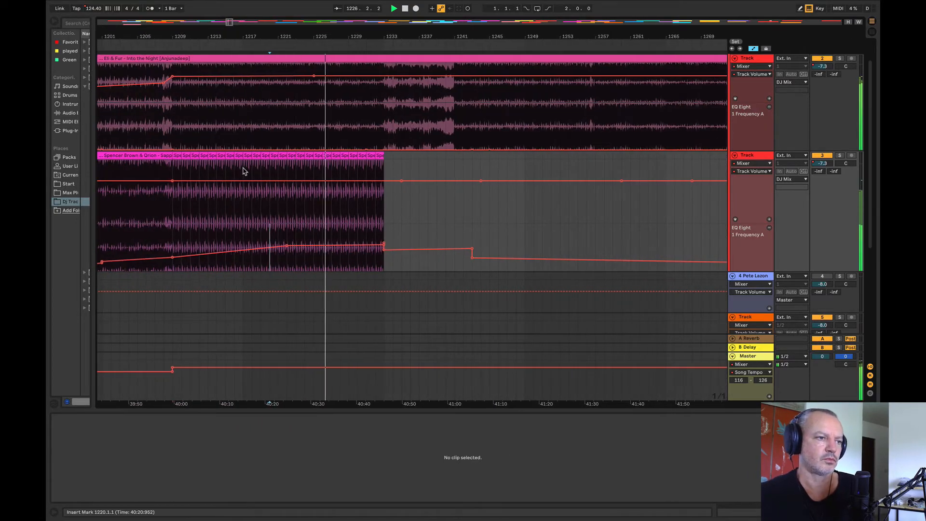
left_click_drag(387, 181, 387, 191)
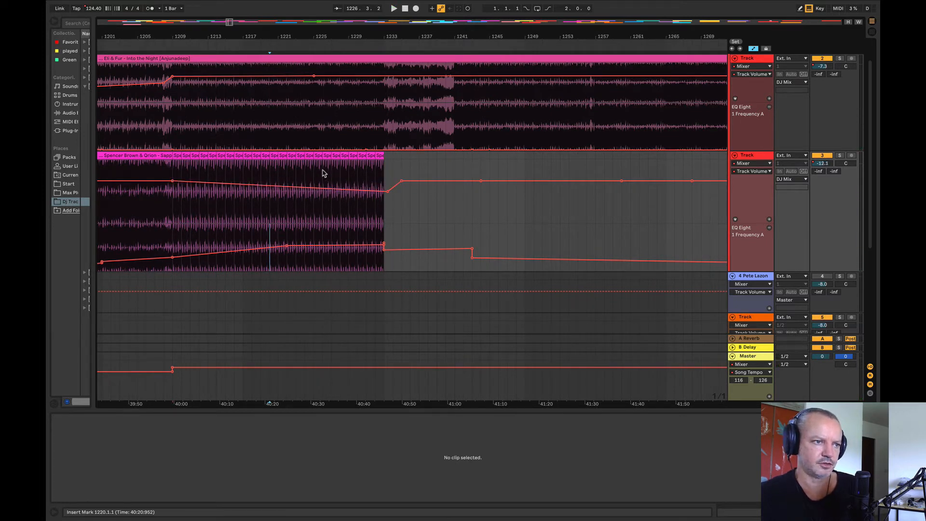
key("space")
left_click_drag(329, 189, 329, 192)
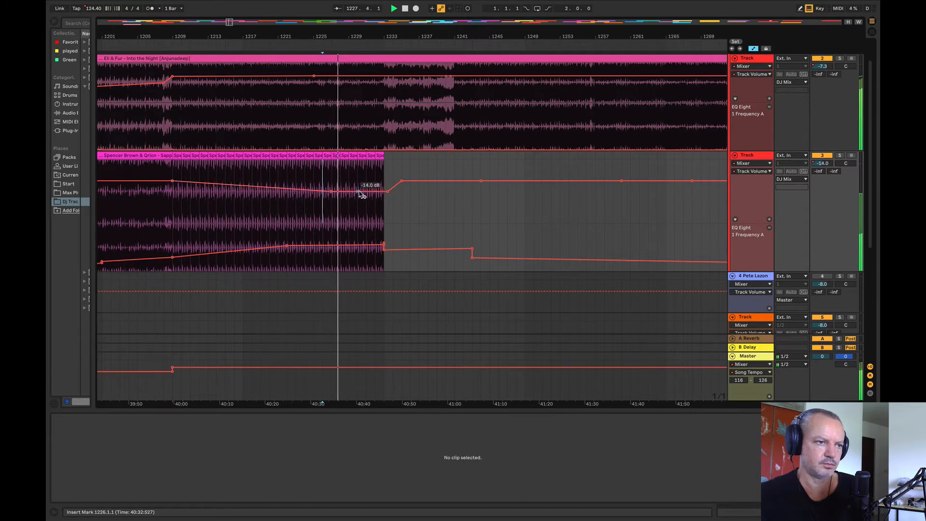
left_click_drag(361, 189, 361, 183)
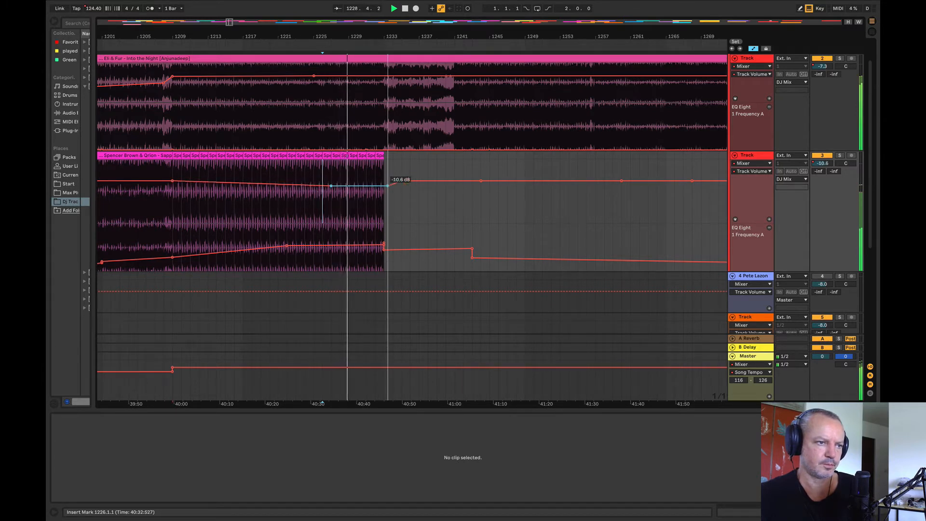
left_click(377, 133)
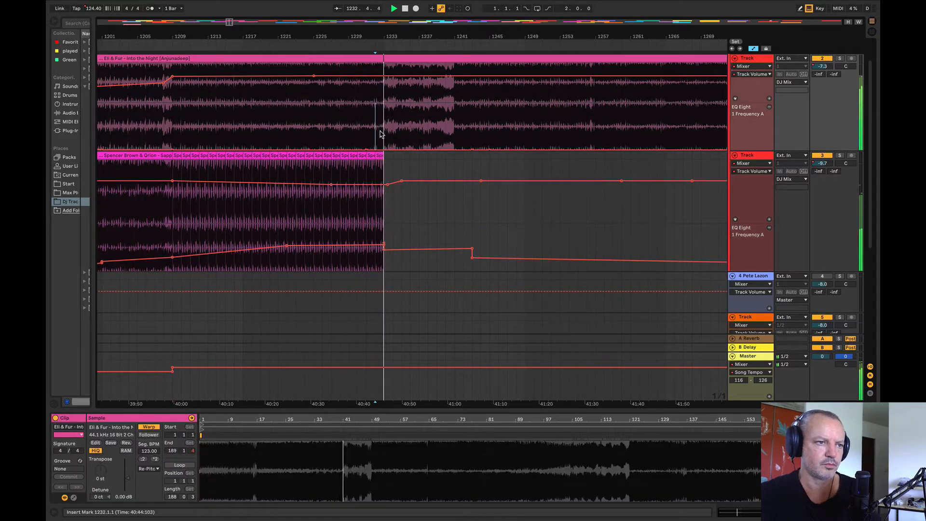
Step: Paste a copy of Sapporo's last one-bar loop clip at bar 1241 and duplicate it up to bar 1246
left_click_drag(338, 36, 202, 23)
left_click(218, 156)
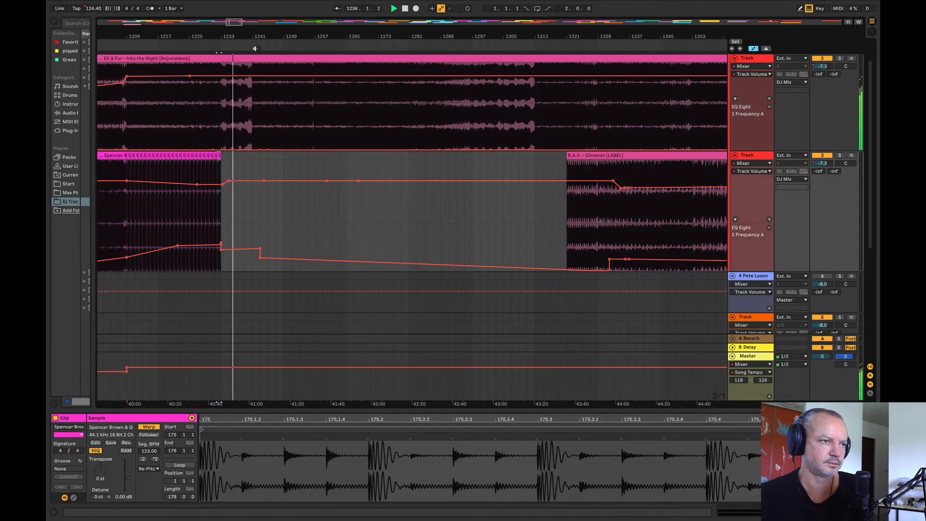
scroll(251, 162, "up", 2)
left_click(250, 161)
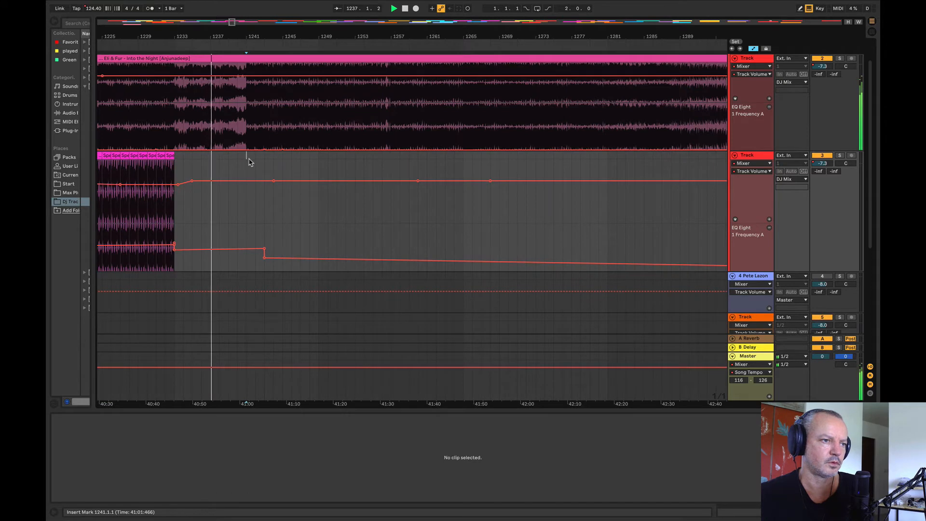
key("super+v")
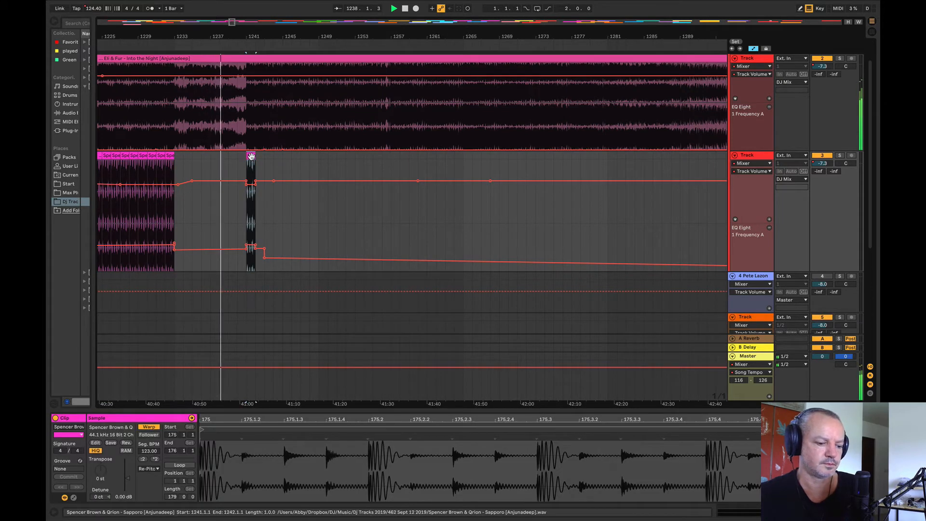
key("super+d")
key("super+d")
key("super+d")
key("super+d")
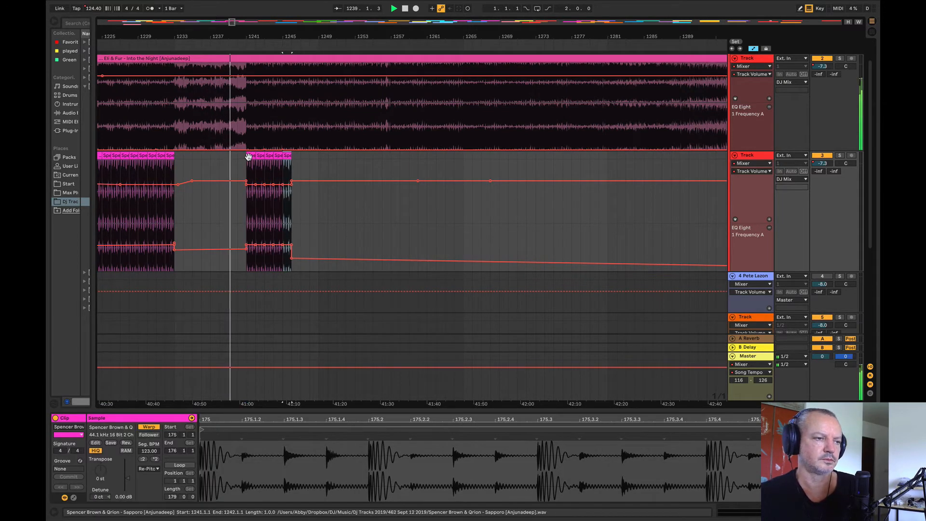
Step: Select the first four pasted Sapporo loop clips and duplicate them repeatedly until the loop reaches bar 1281
left_click_drag(247, 162, 283, 159)
key("super+d")
key("super+d")
key("super+d")
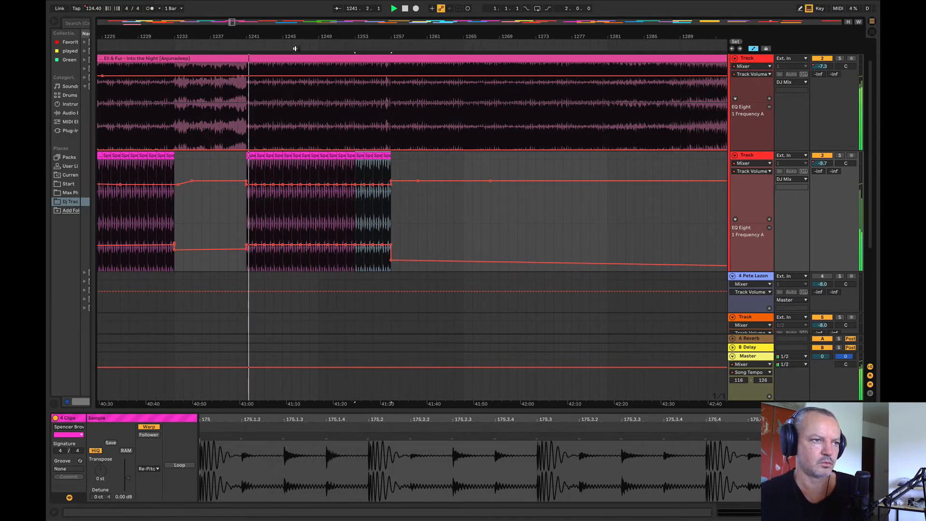
key("super+d")
key("super+d")
key("super+d")
key("super+d")
key("super+d")
key("super+d")
key("super+d")
left_click_drag(289, 37, 230, 37)
key("super+z")
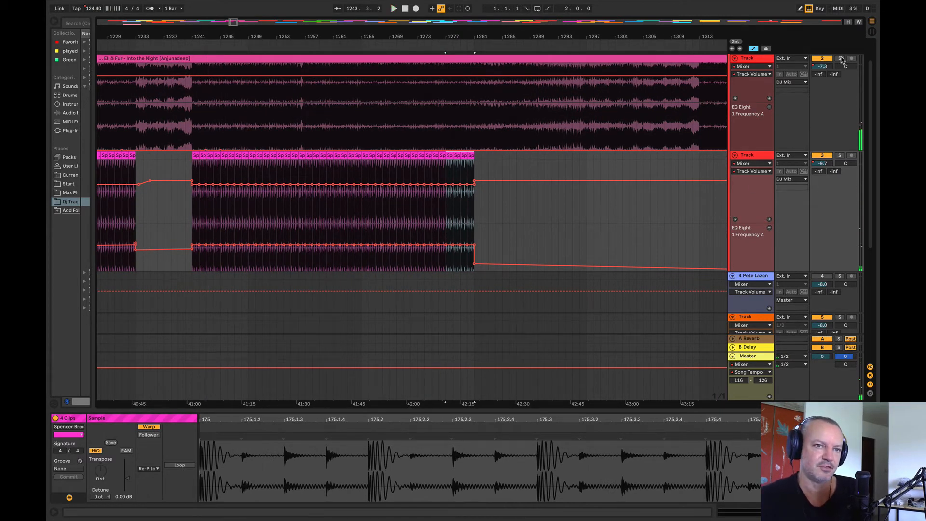
Step: Play Into the Night soloed from bars 1248, 1243 and 1241, and turn its solo off
left_click(840, 59)
key("space")
left_click(243, 112)
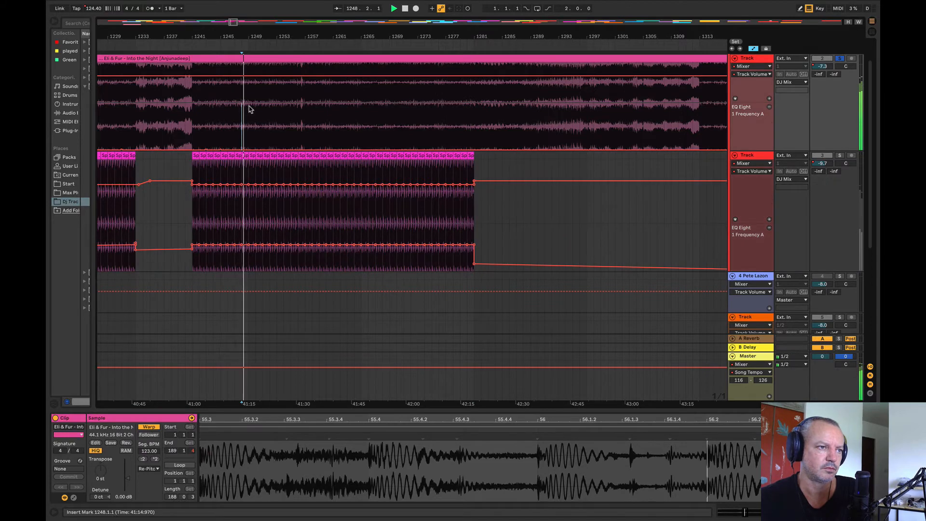
left_click(206, 113)
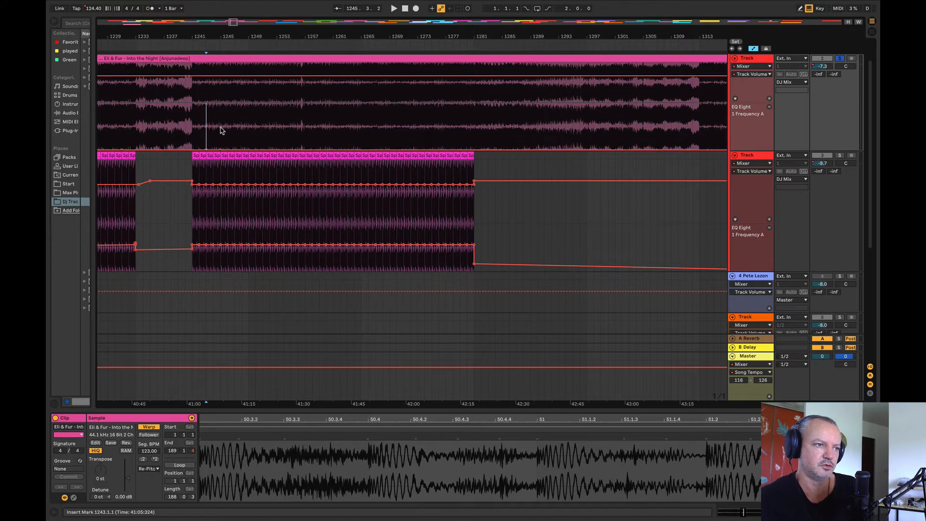
left_click(194, 121)
key("space")
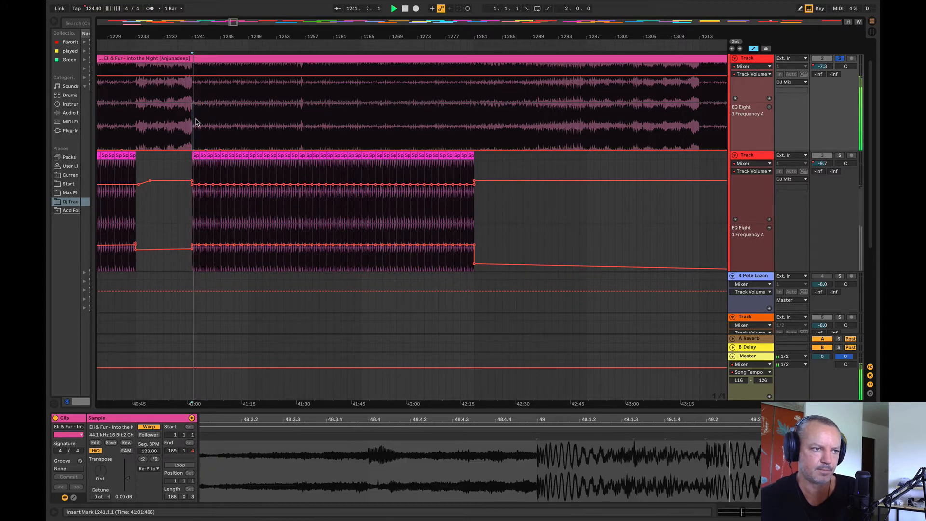
left_click(839, 58)
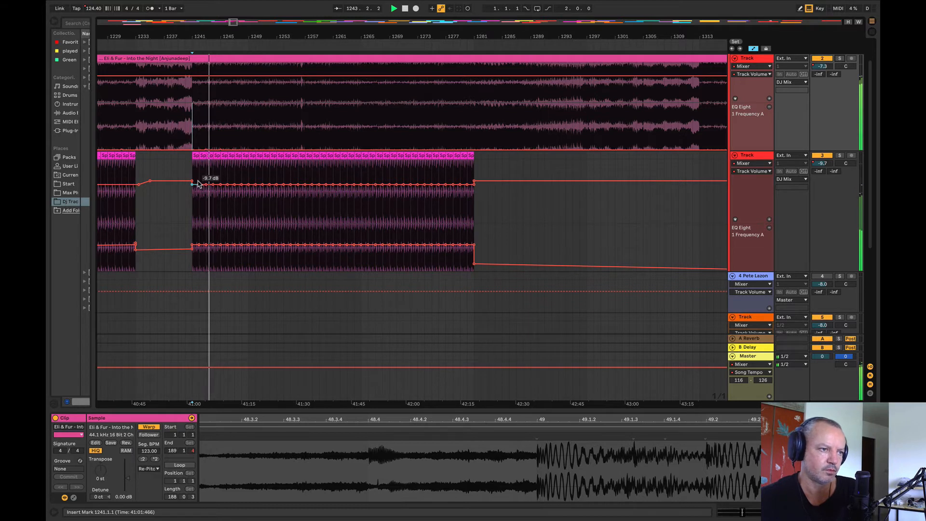
Step: Clear the redundant volume and EQ frequency points across Sapporo's loop between bars 1241 and 1281, checking the track with solo
left_click_drag(207, 185, 474, 185)
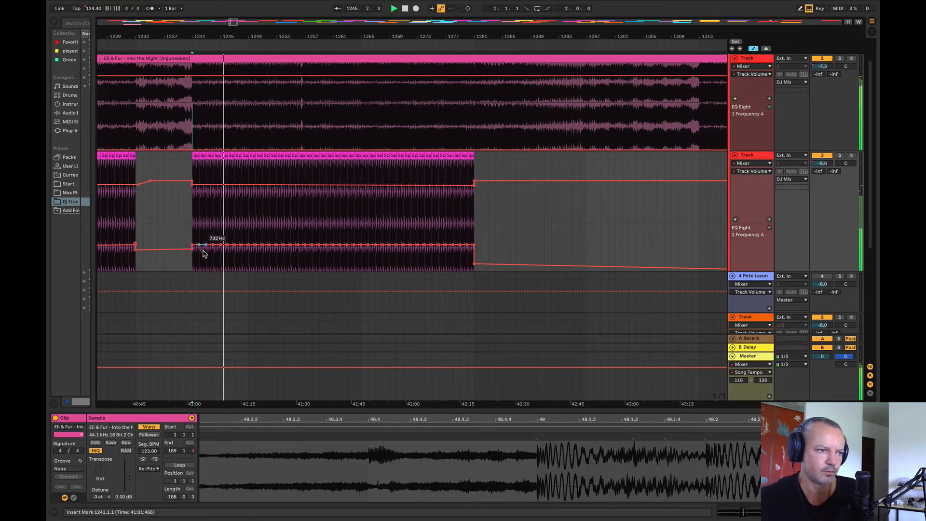
left_click_drag(199, 246, 474, 264)
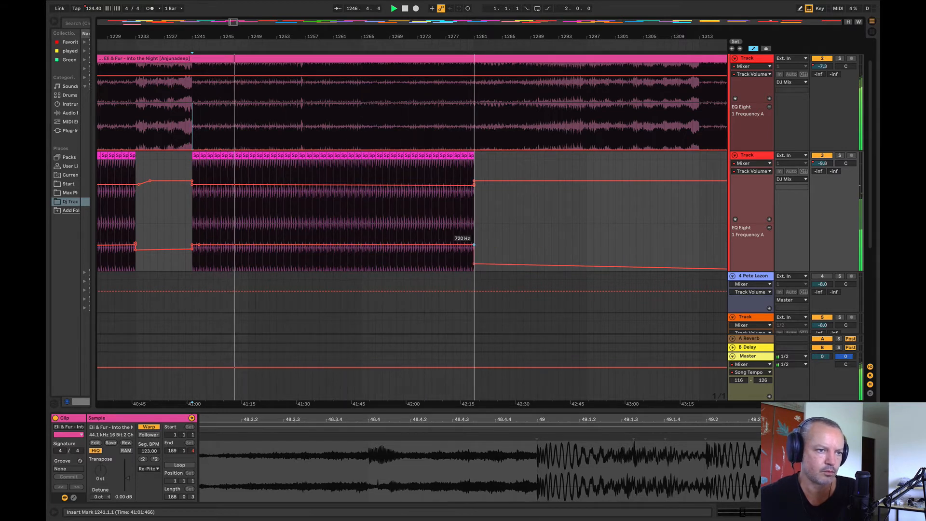
left_click(839, 156)
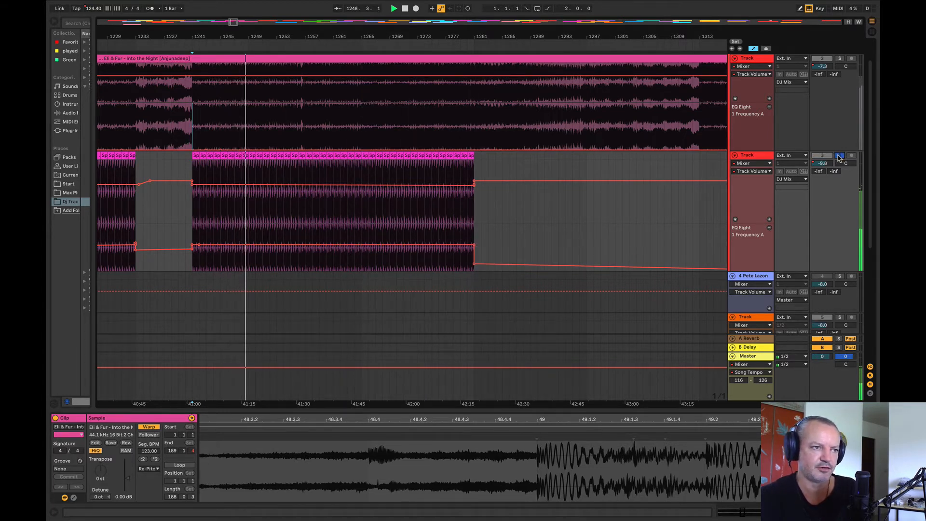
left_click(840, 156)
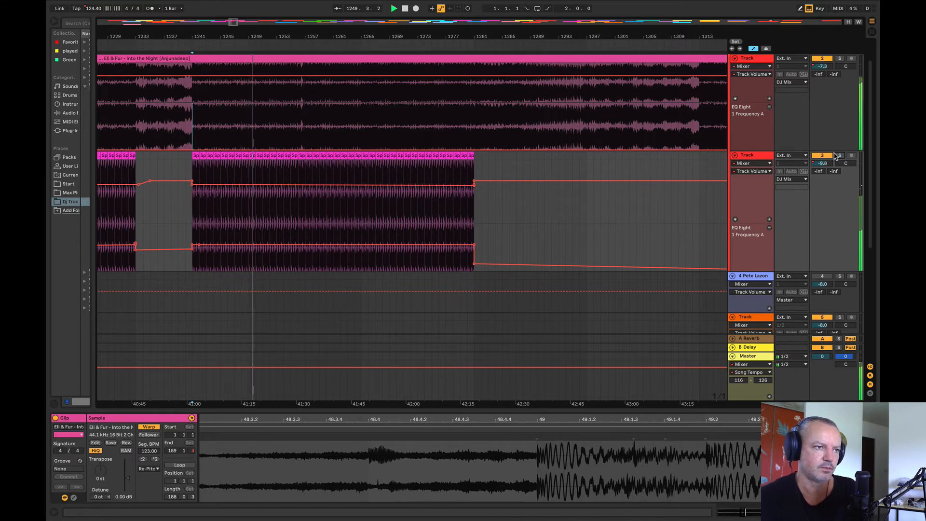
Step: Play the mix from bars 1269, 1281 and 1279 to check how the Sapporo loop ends
left_click_drag(397, 37, 304, 31)
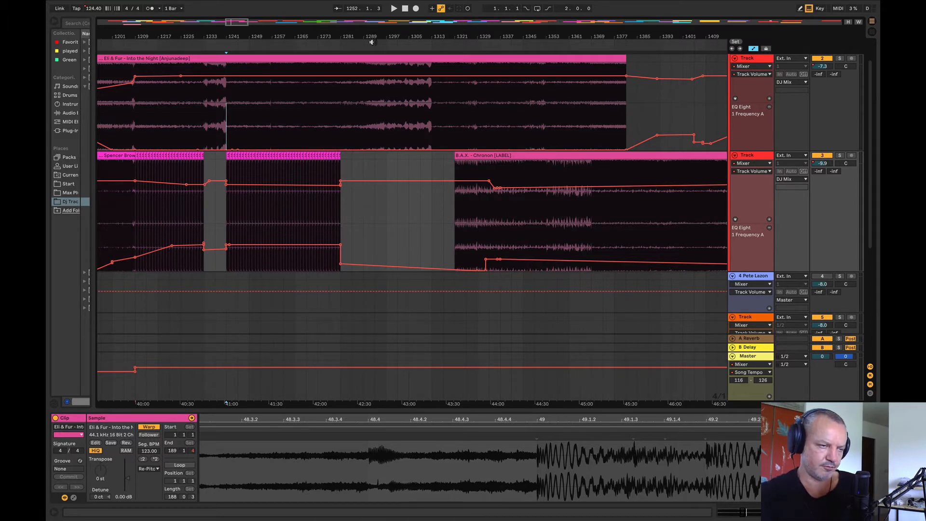
key("space")
left_click(306, 128)
key("space")
key("space")
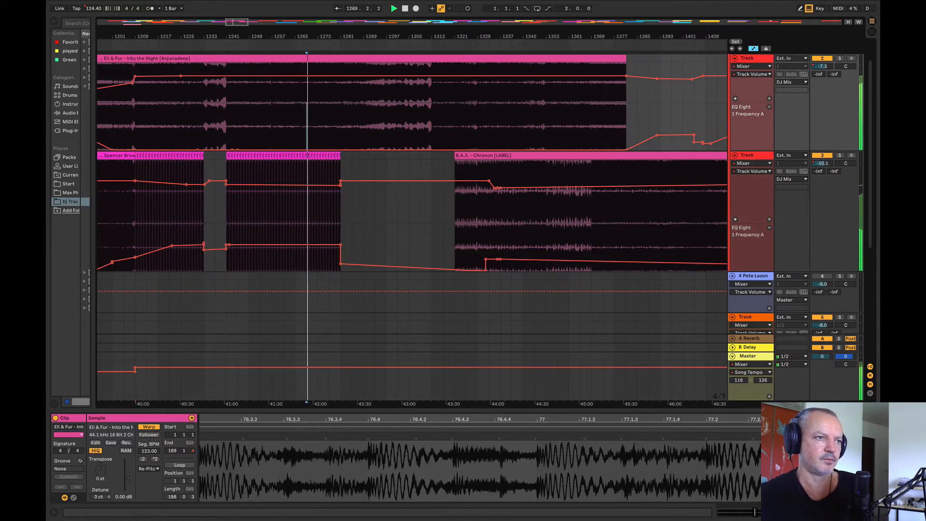
left_click_drag(329, 36, 321, 67)
left_click(358, 129)
key("space")
key("space")
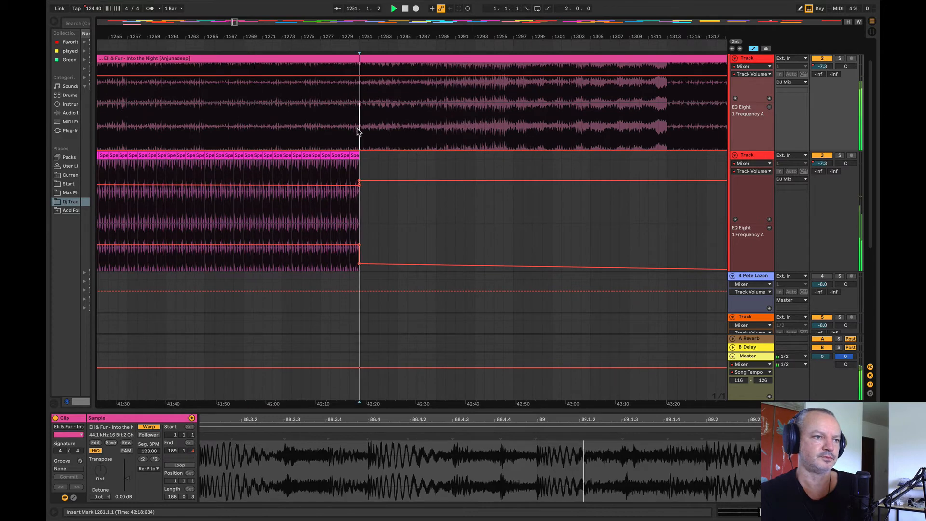
left_click(342, 135)
key("space")
key("space")
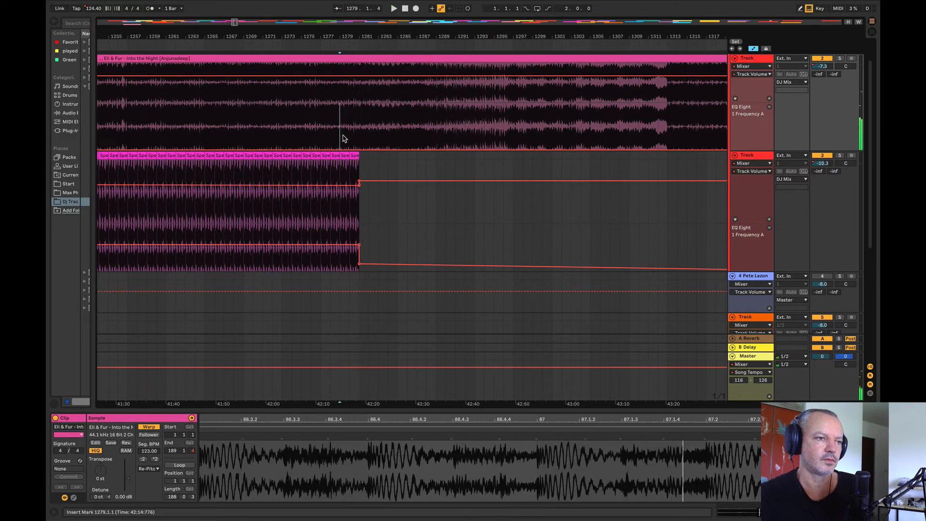
Step: Duplicate Sapporo's last loop clip up to bar 1288 and ramp its EQ frequency up to about 1.56 kHz there
left_click(350, 158)
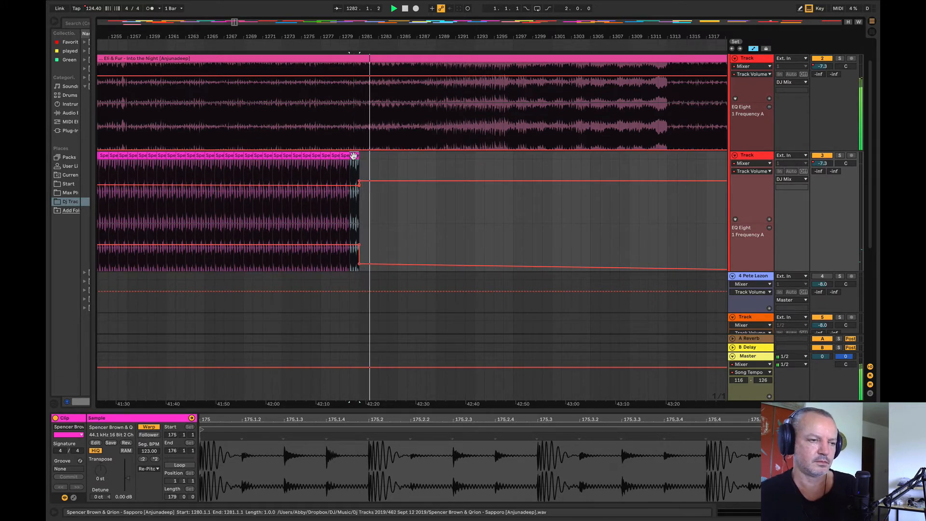
key("ctrl+d")
key("ctrl+d")
key("ctrl+d")
key("ctrl+d")
key("ctrl+d")
key("ctrl+d")
key("ctrl+d")
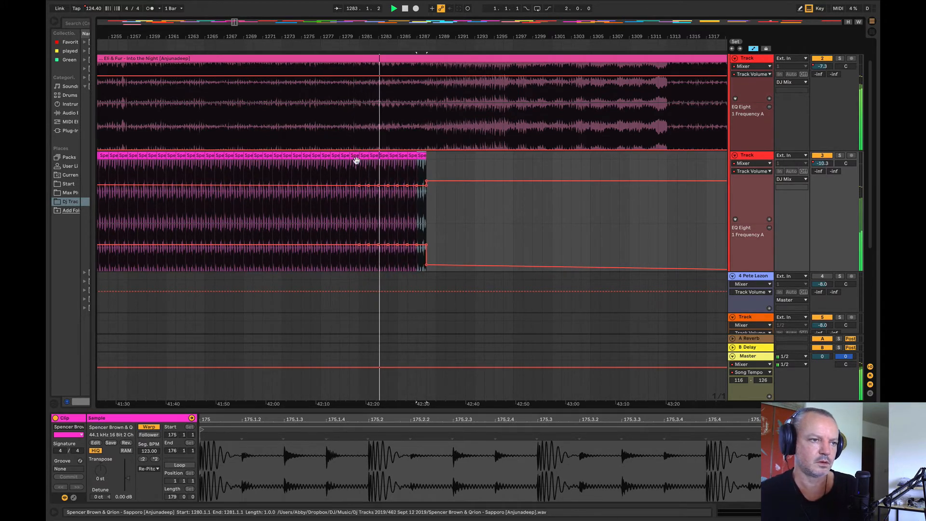
left_click_drag(378, 245, 426, 240)
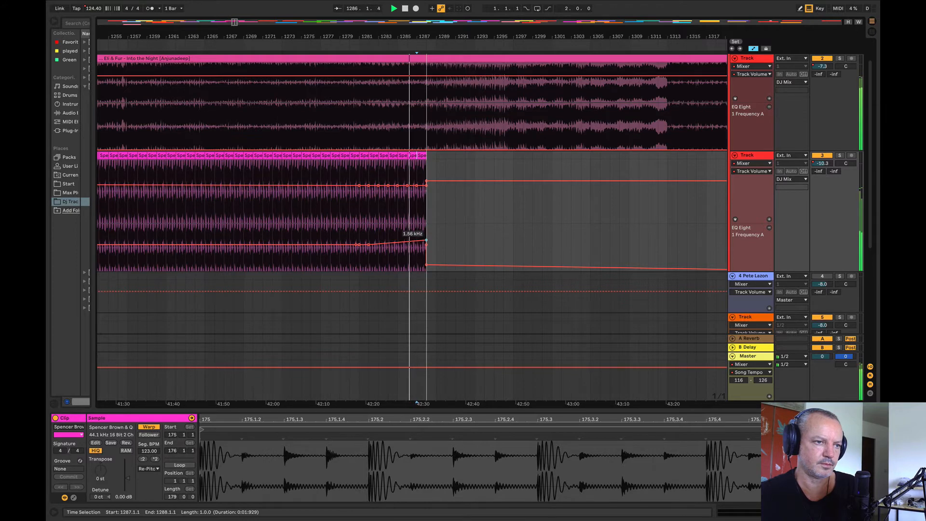
Step: Extend the Sapporo loop by one more clip to bar 1289 and play the ending from bar 1286.4
left_click_drag(403, 37, 272, 70)
left_click(299, 155)
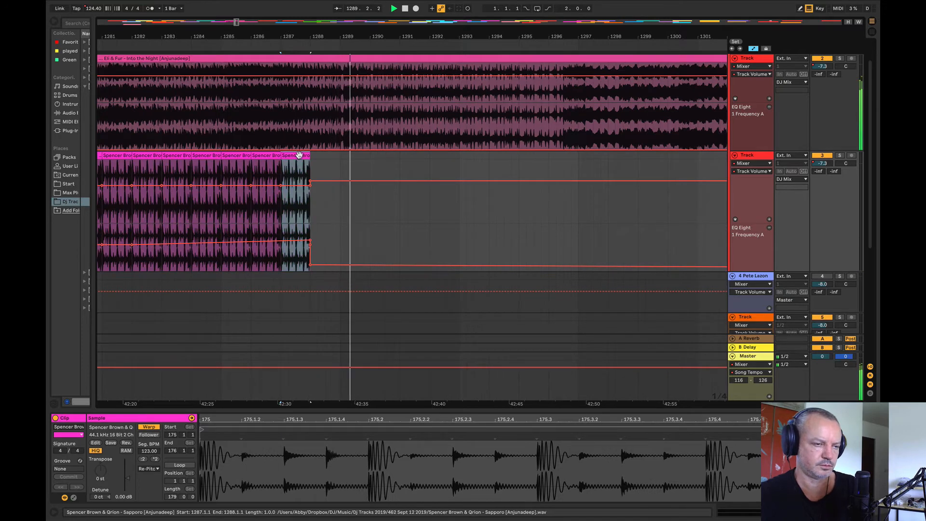
key("ctrl+d")
left_click(274, 133)
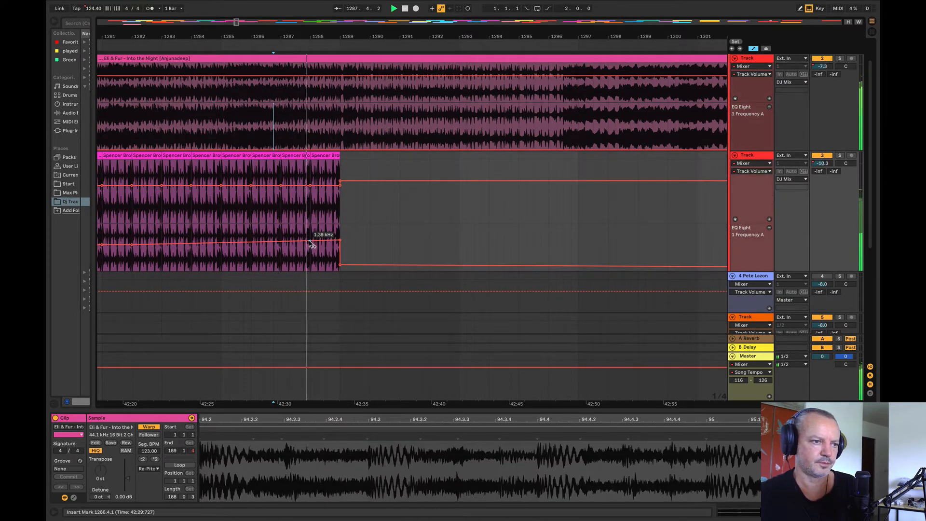
Step: Stop playback after the Sapporo loop and bring the overlap of Into the Night and Chronon into view
left_click(458, 216)
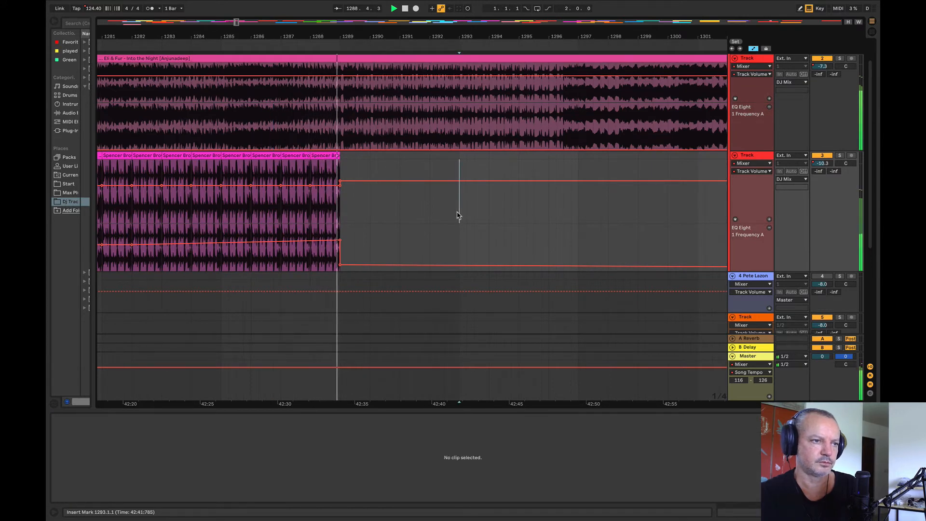
left_click_drag(355, 37, 249, 20)
key("space")
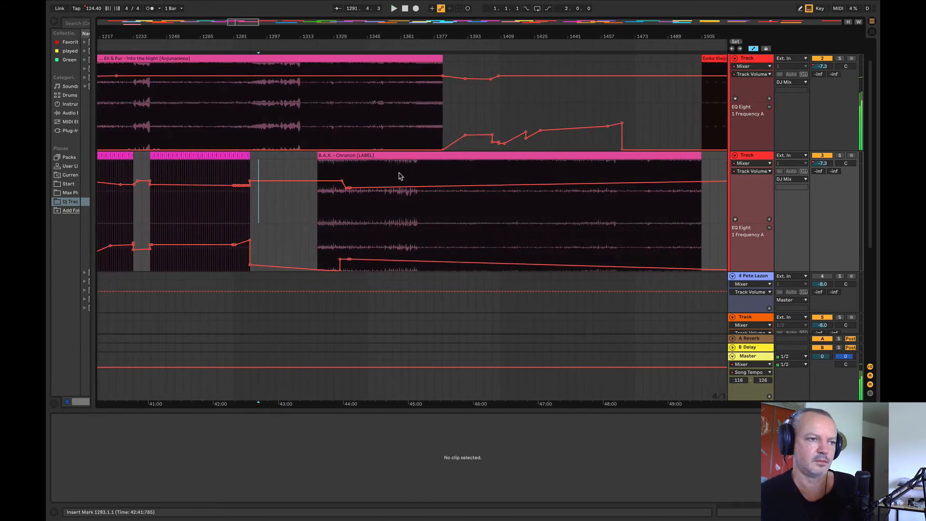
left_click_drag(352, 34, 222, 36)
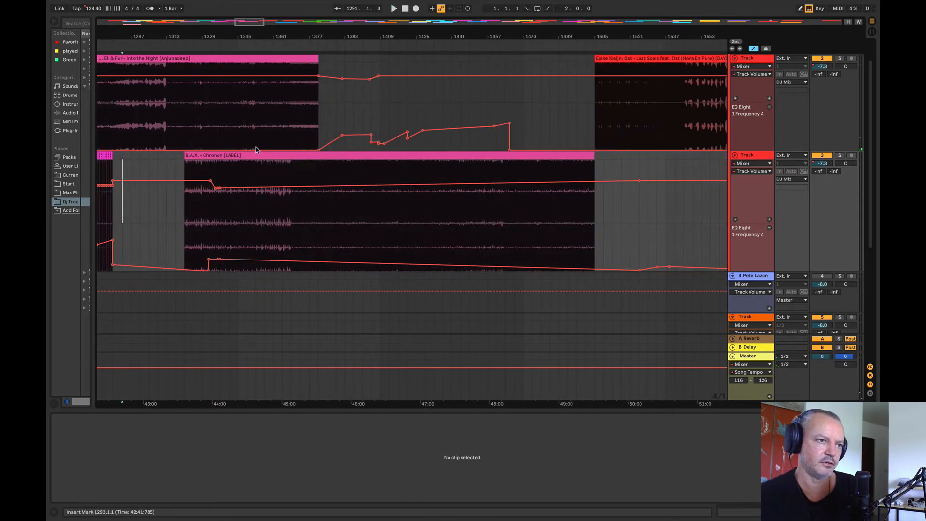
Step: Move the Chronon clip so it starts at bar 1345 under Into the Night, and play the overlap
left_click_drag(254, 157, 307, 159)
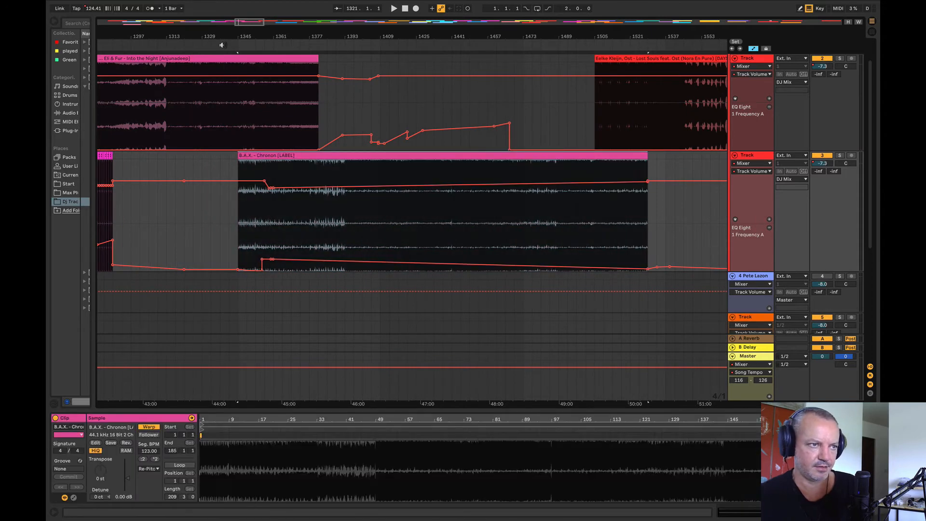
mouse_move(224, 39)
left_mouse_down()
mouse_move(227, 46)
mouse_move(206, 43)
left_mouse_up()
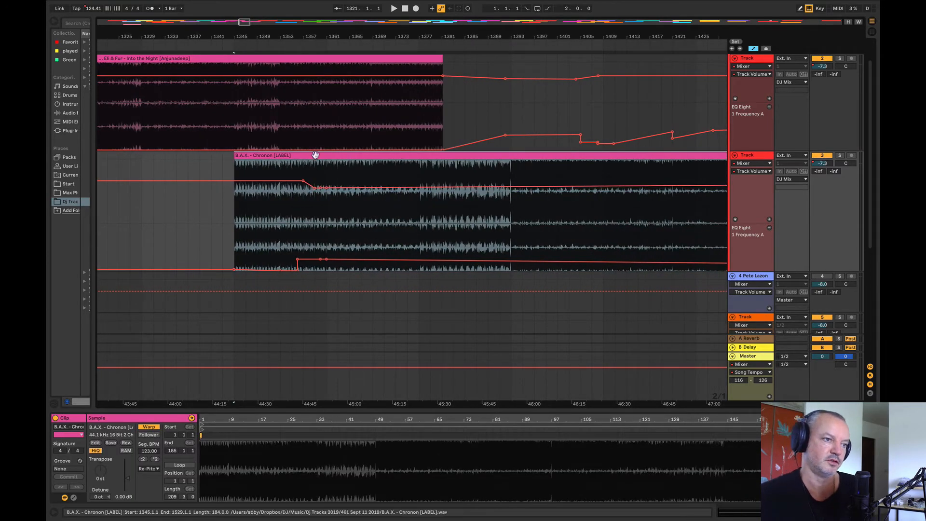
mouse_move(314, 154)
left_mouse_down()
mouse_move(352, 172)
mouse_move(381, 169)
mouse_move(297, 162)
mouse_move(295, 153)
left_mouse_up()
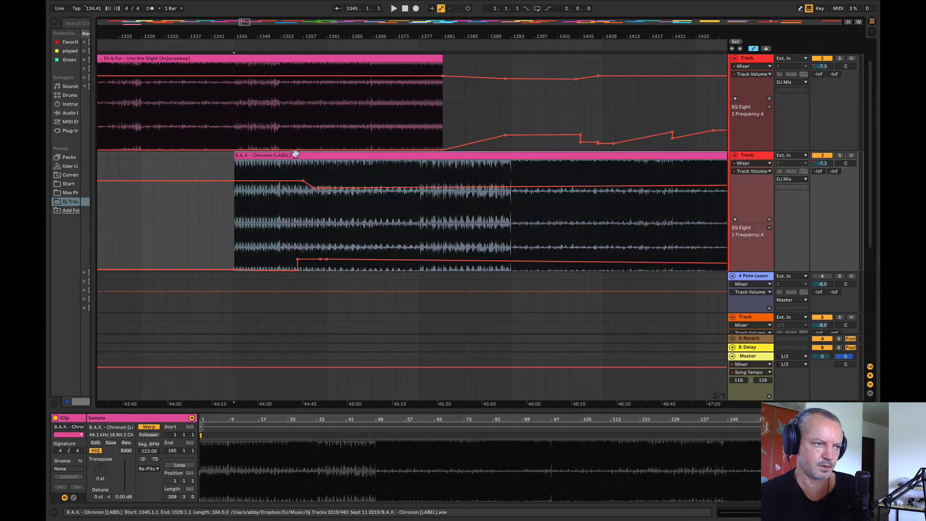
key("space")
Step: Lower Chronon's track volume automation to about -12.4 dB at bar 1345, sloping down from before the clip
left_click(199, 215)
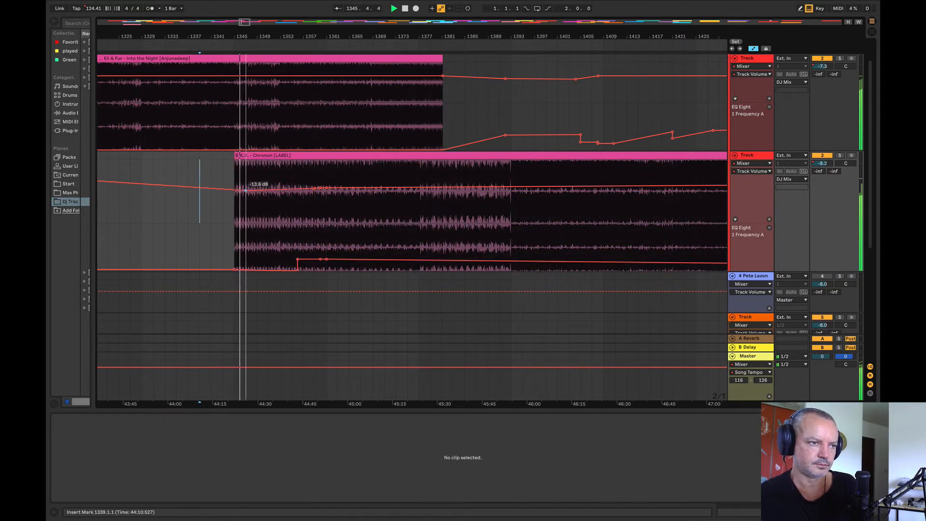
left_click_drag(235, 189, 234, 184)
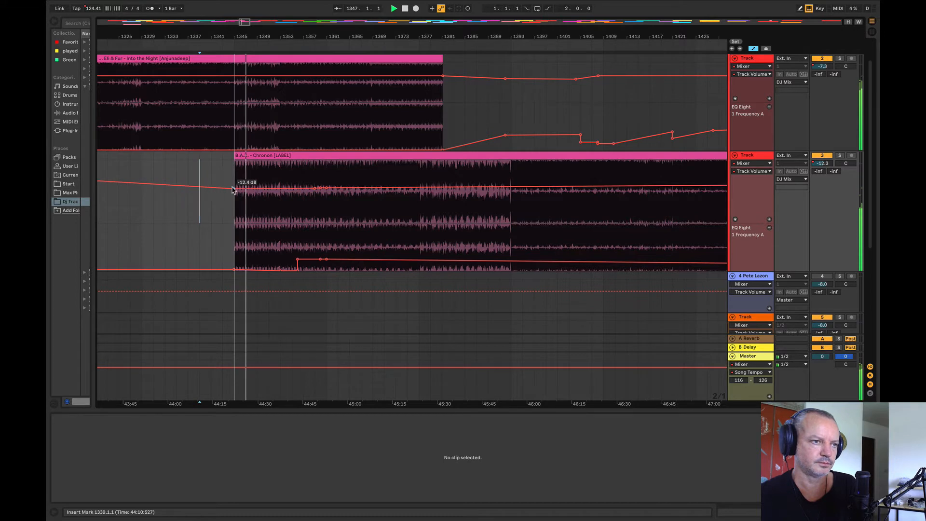
Step: Try starting Chronon at bar 1349 while Into the Night is soloed, and return it to bar 1345 with the solo off
left_click(839, 59)
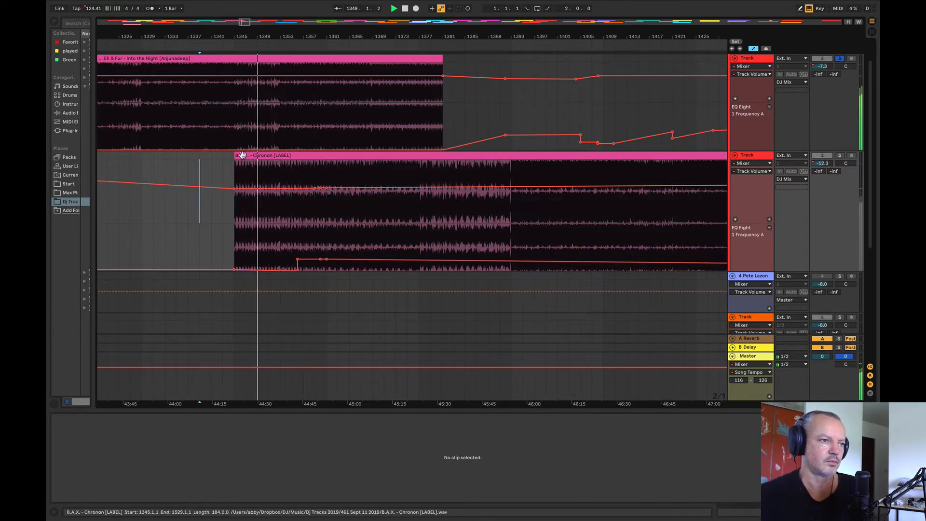
left_click_drag(379, 156, 408, 162)
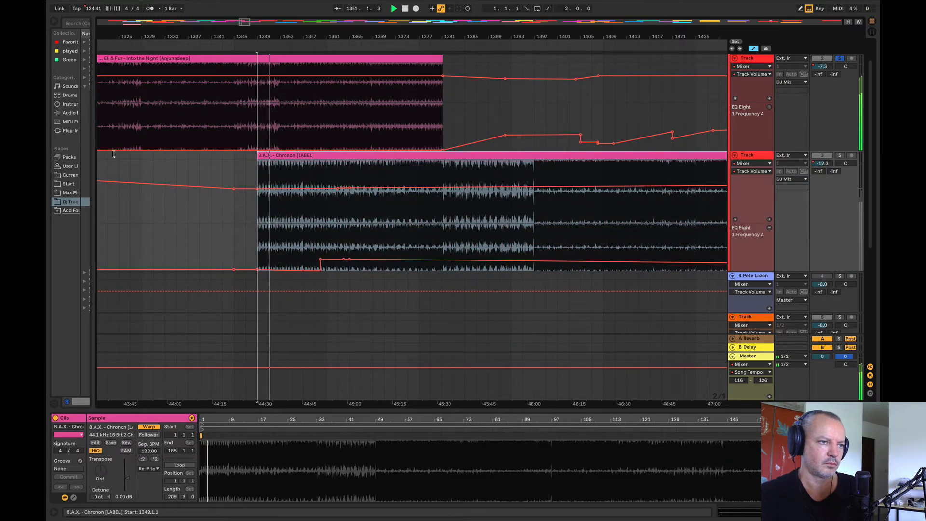
left_click_drag(320, 155, 298, 156)
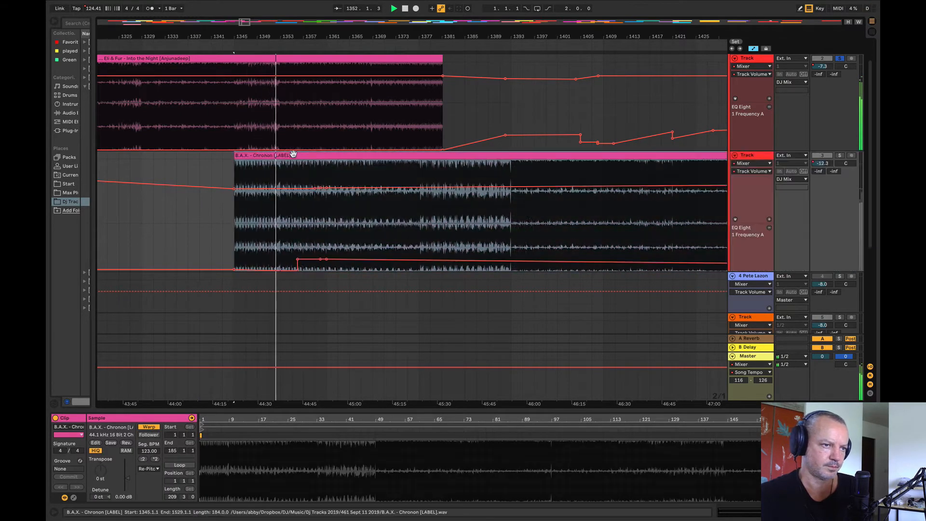
left_click(839, 59)
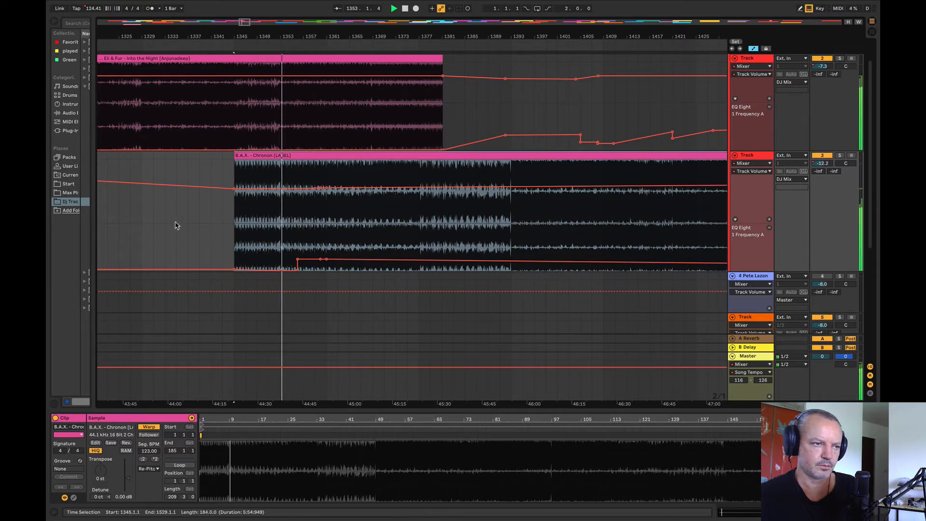
Step: Trim Chronon's start to bar 1353 and set its EQ frequency to about 161 Hz from there
left_click_drag(236, 156, 282, 156)
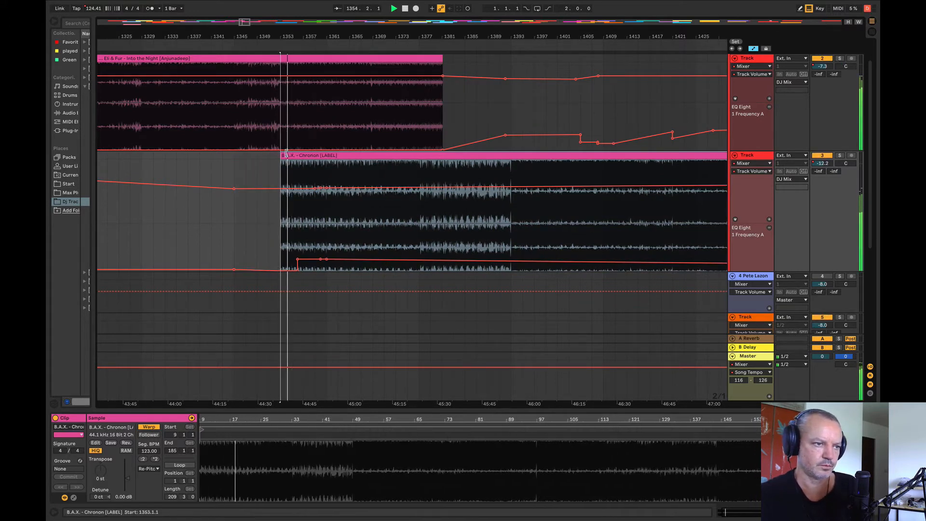
left_click(230, 239)
left_click_drag(297, 270, 329, 261)
left_click(327, 258)
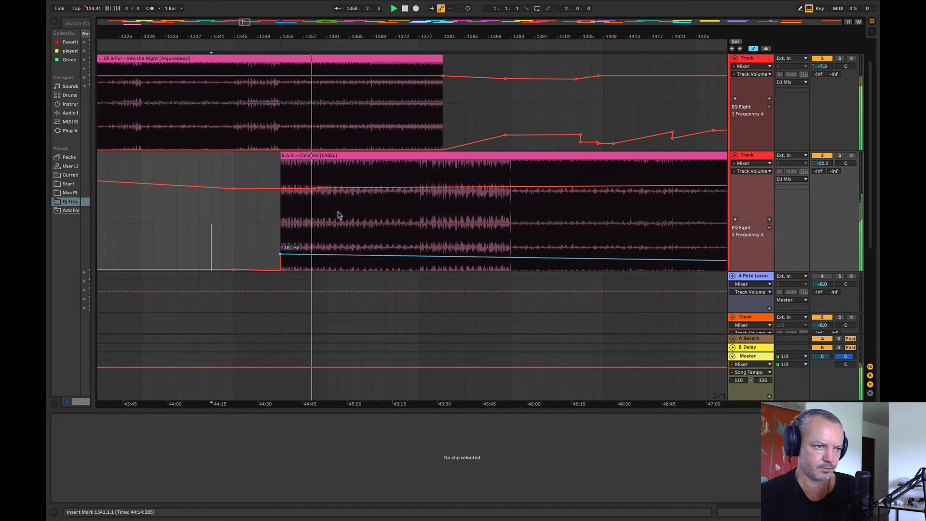
Step: Ramp Chronon's volume up to about -8 dB at bar 1369 and drop its EQ frequency to the minimum from that bar
left_click_drag(326, 188, 235, 190)
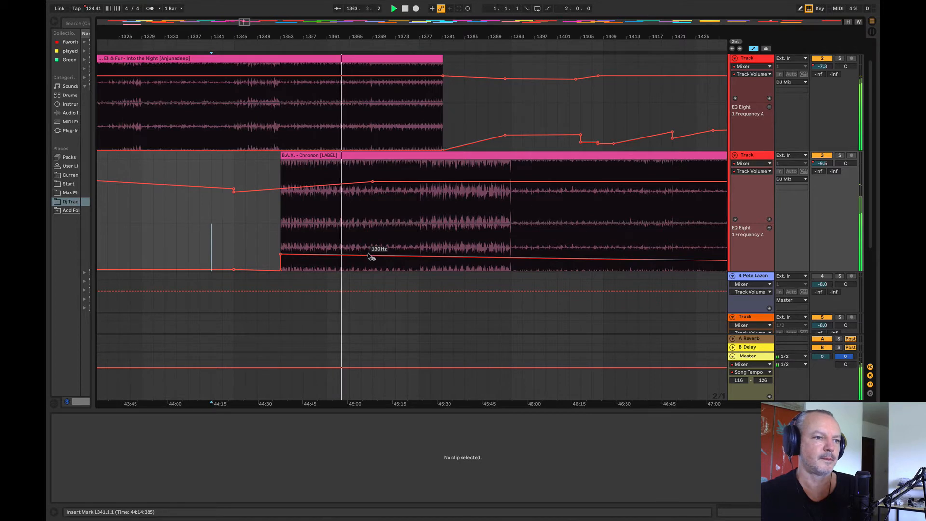
left_click_drag(371, 244, 615, 249)
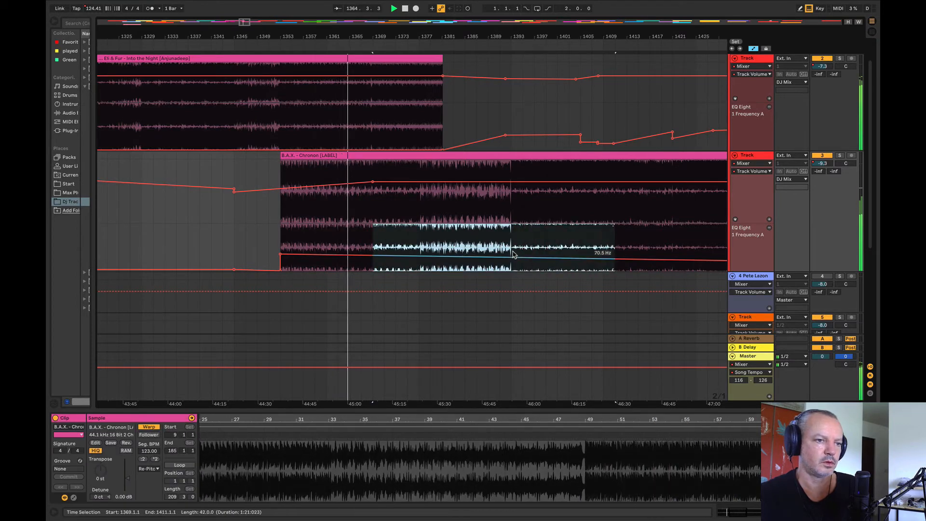
left_click_drag(514, 256, 516, 271)
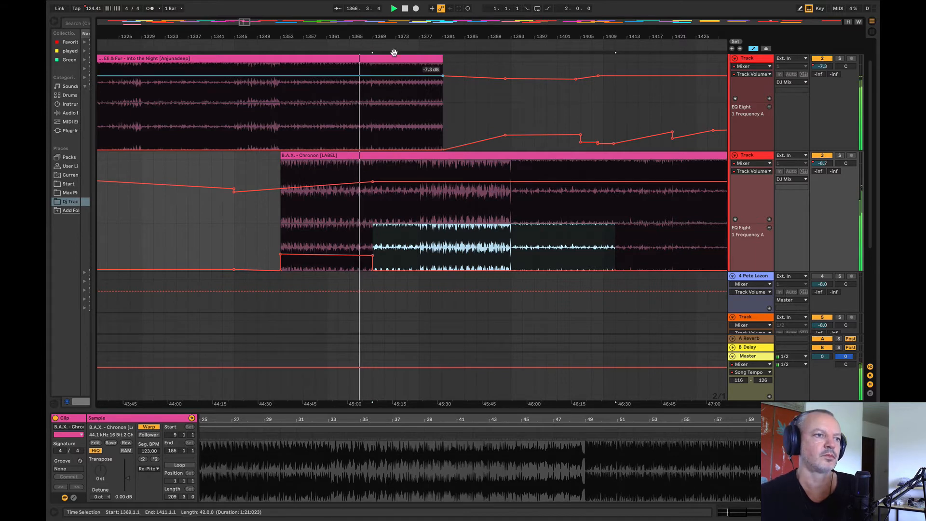
Step: Raise Into the Night's EQ frequency slightly from bar 1369 and fade its volume down gently towards the clip's end at bar 1381
left_click_drag(372, 36, 568, 137)
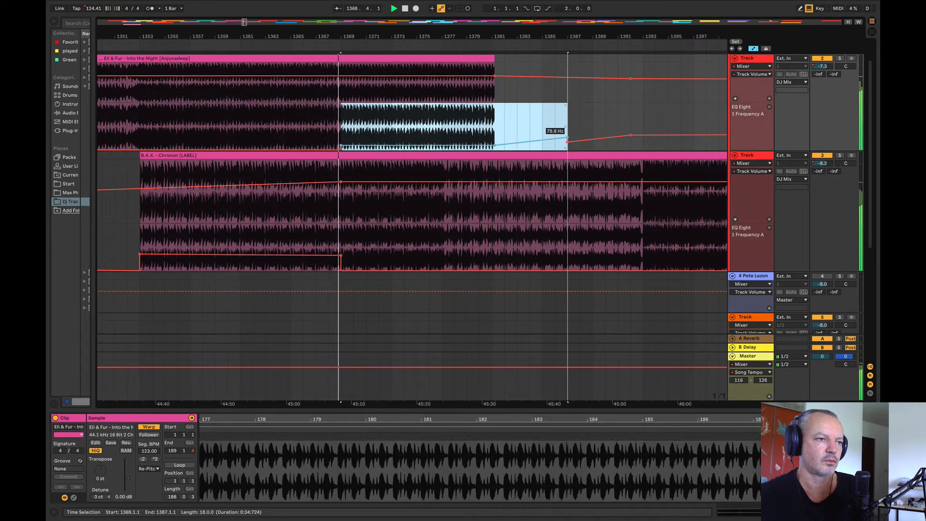
left_click_drag(338, 40, 303, 4)
left_click(284, 76)
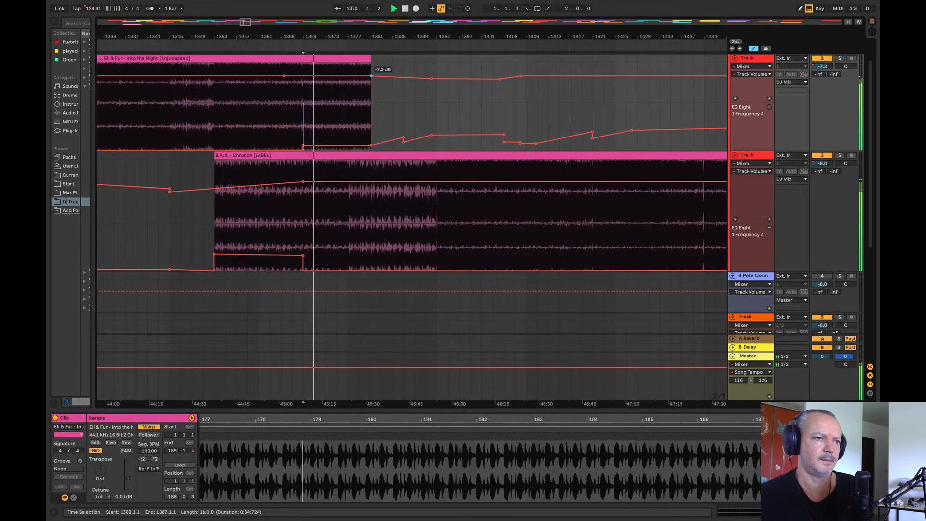
left_click_drag(373, 76, 371, 80)
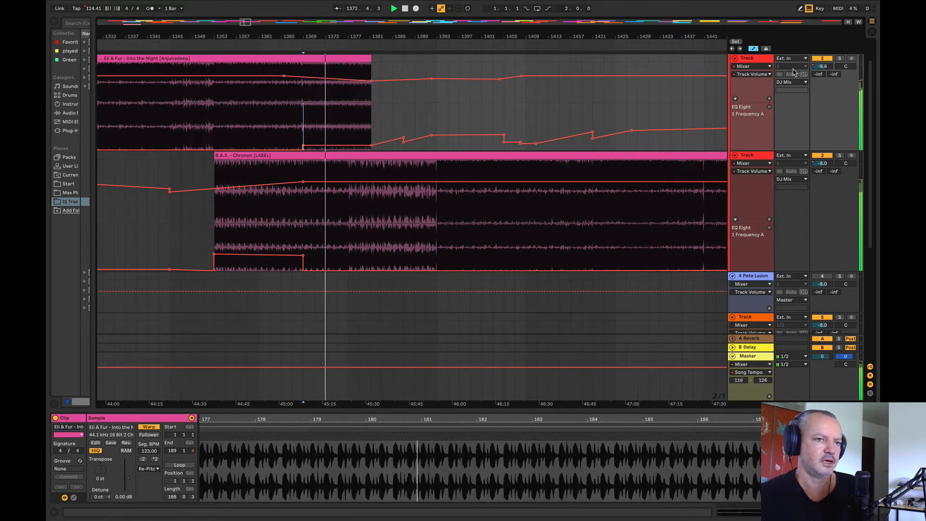
Step: Solo Into the Night and play it from bar 1371 to judge its fade
left_click(315, 102)
key("space")
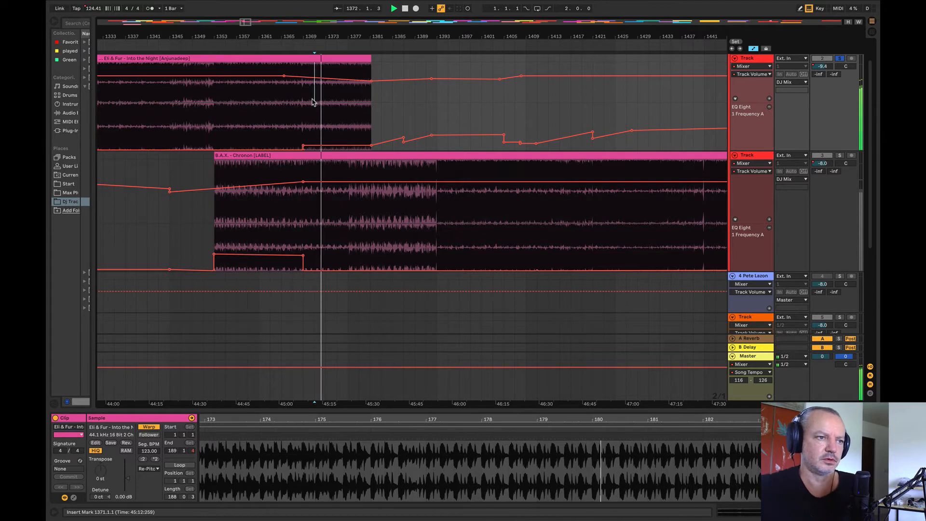
key("space")
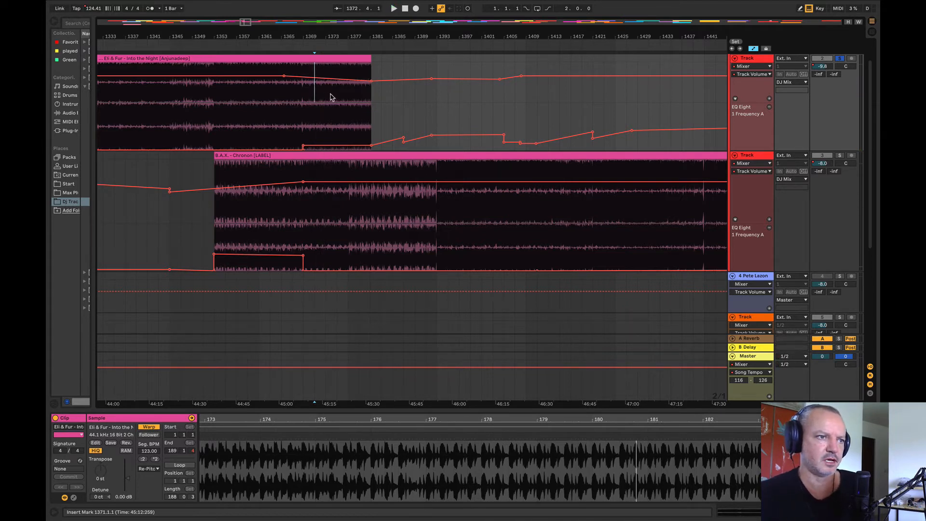
left_click(324, 100)
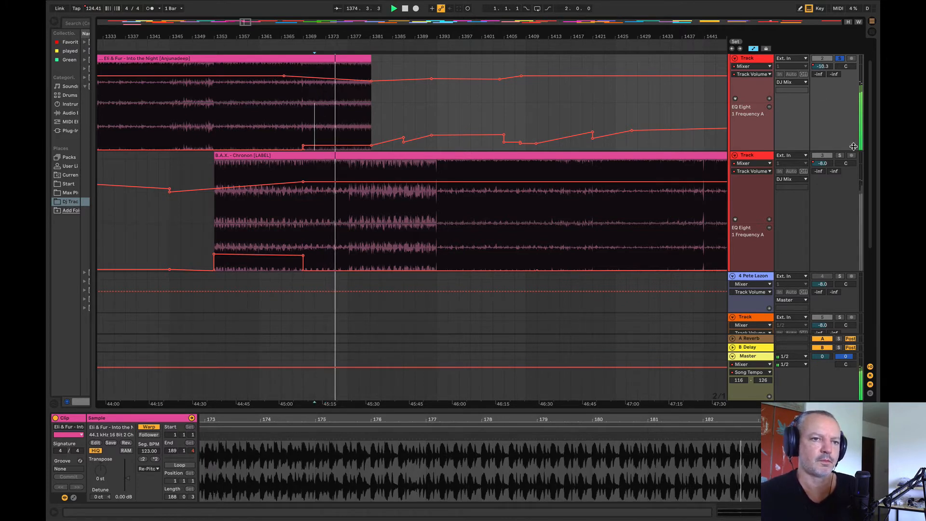
Step: Solo Chronon from bar 1371 for comparison, and replay both tracks together from the same bar
left_click(840, 155)
key("space")
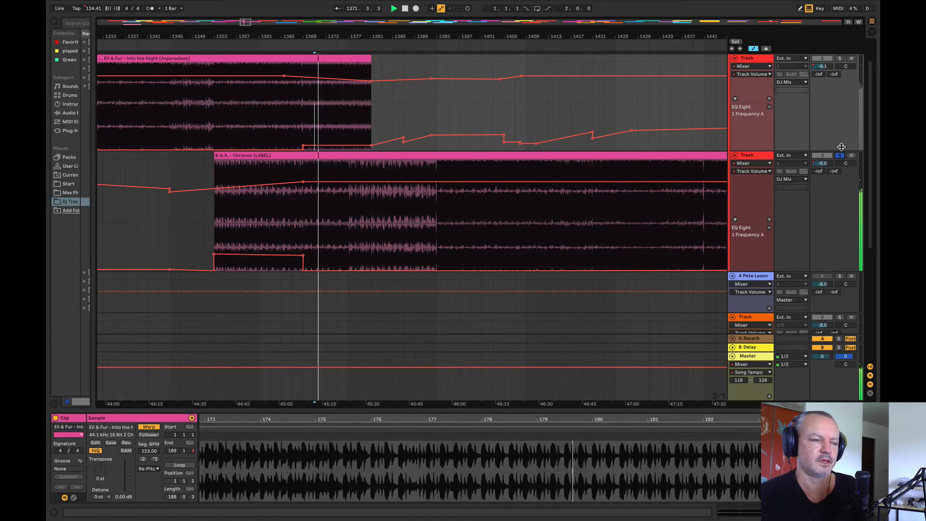
key("space")
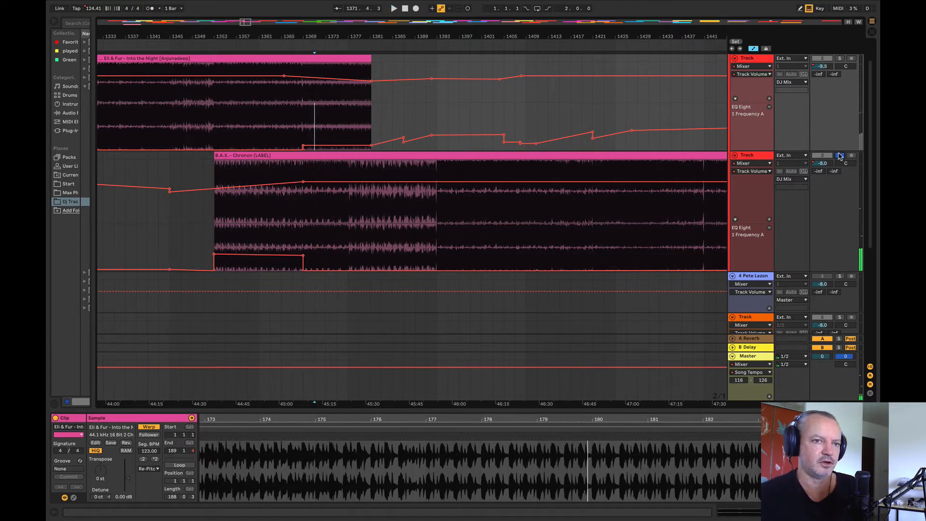
left_click(839, 156)
key("space")
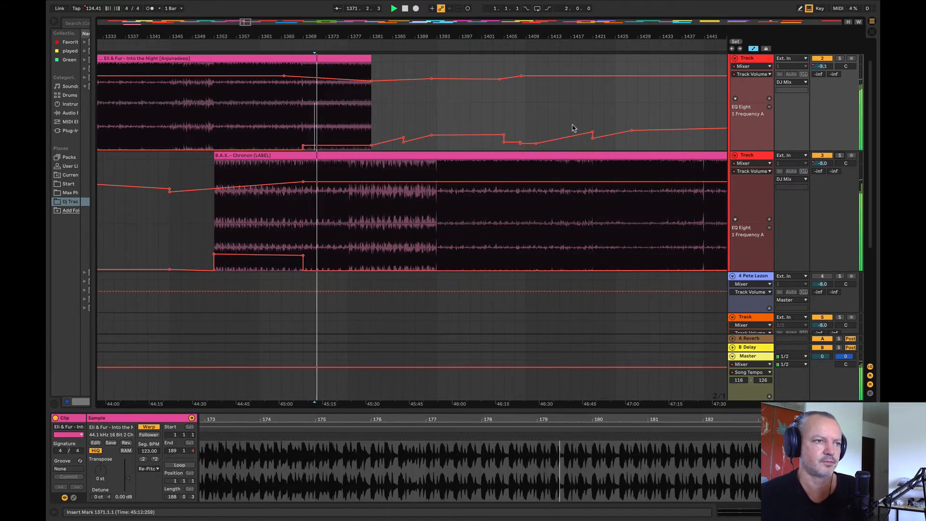
Step: Solo Into the Night again, play it from bars 1371 and 1369, and clear the solo
left_click(839, 59)
key("space")
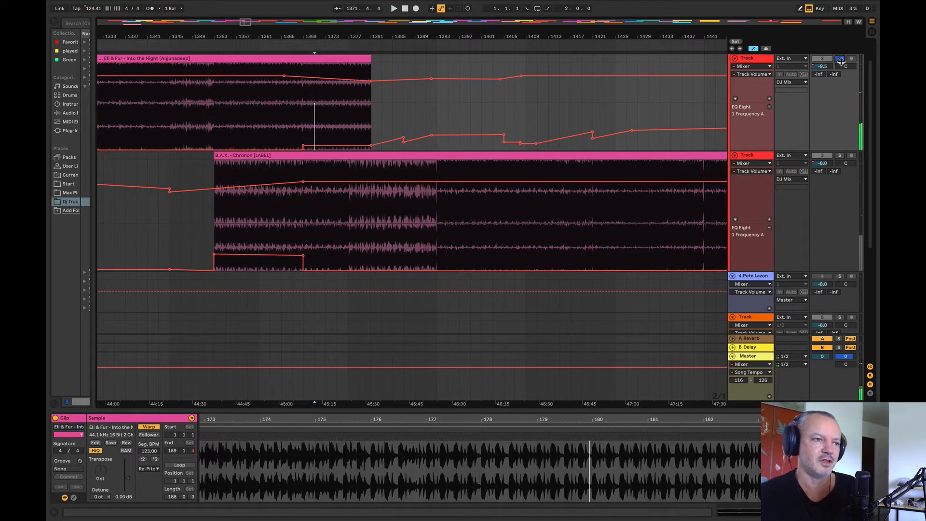
key("space")
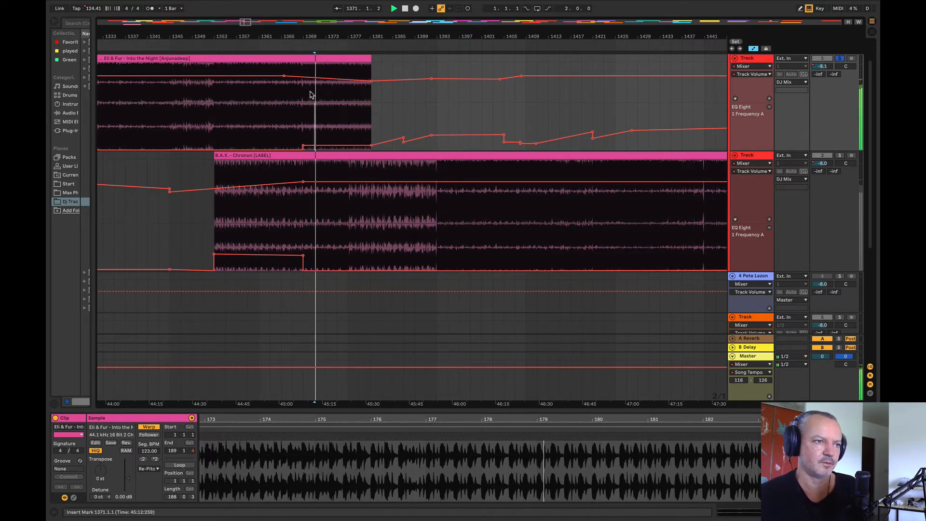
left_click(306, 87)
key("space")
key("space")
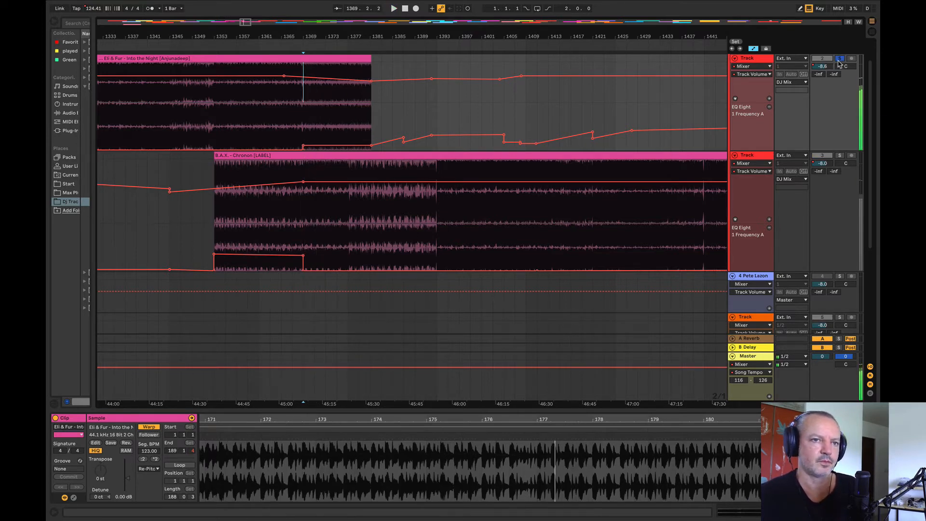
left_click(839, 59)
Step: Duplicate Into the Night's section from bar 1369 to 1377 repeatedly until the copies reach bar 1457
left_click_drag(315, 36, 198, 26)
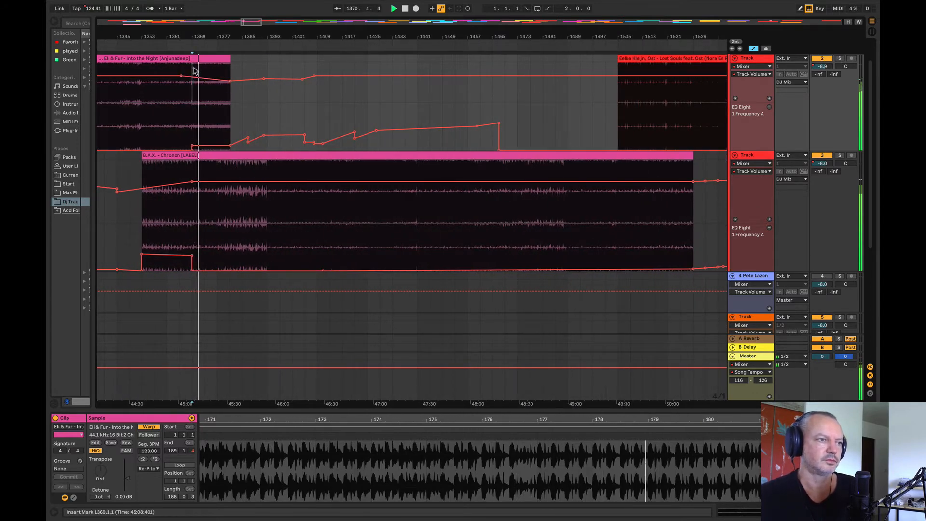
left_click_drag(194, 81, 218, 81)
scroll(219, 81, "up", 2)
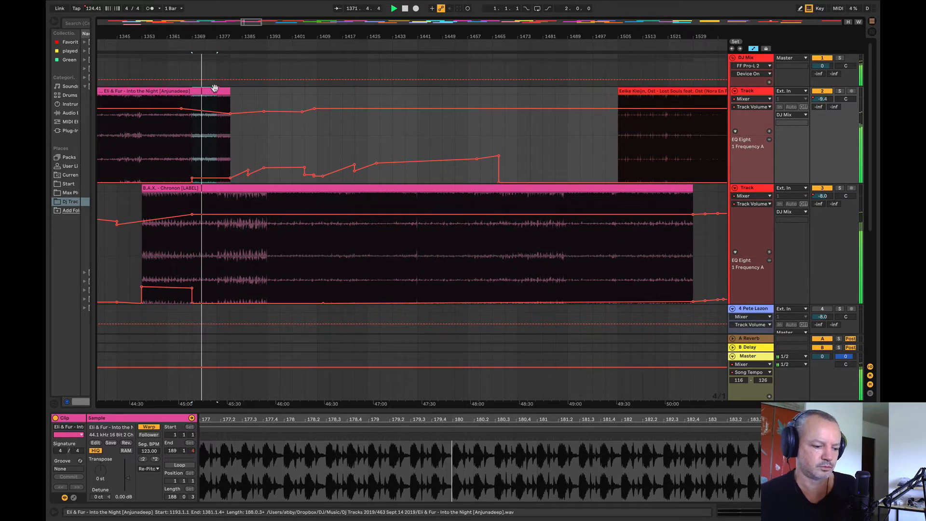
key("ctrl+d")
key("ctrl+d")
key("ctrl+d")
key("ctrl+d")
key("ctrl+d")
key("ctrl+d")
key("ctrl+d")
key("ctrl+d")
key("ctrl+d")
key("ctrl+d")
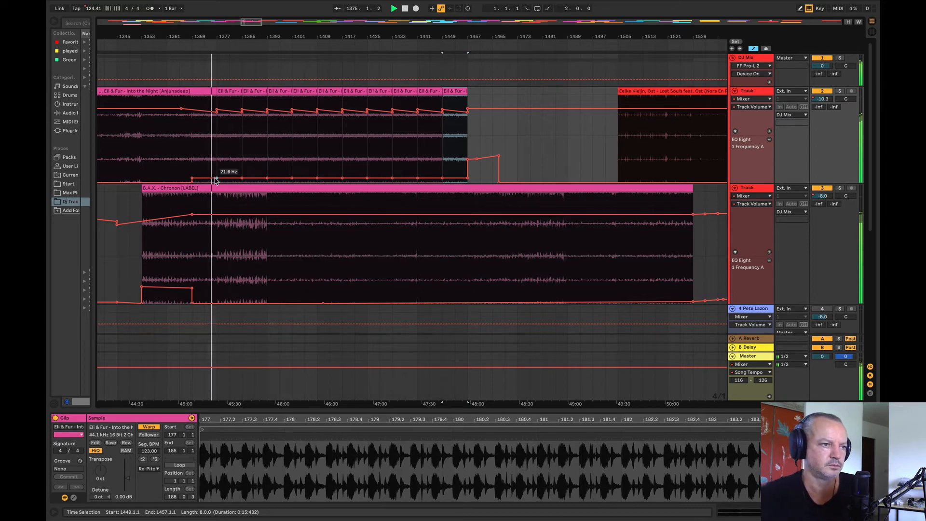
Step: Set a flat, raised EQ frequency on Into the Night from bar 1377 to 1489 and slope its volume to -17.0 dB at bar 1457
left_click_drag(218, 161, 268, 161)
left_click(544, 174, "shift")
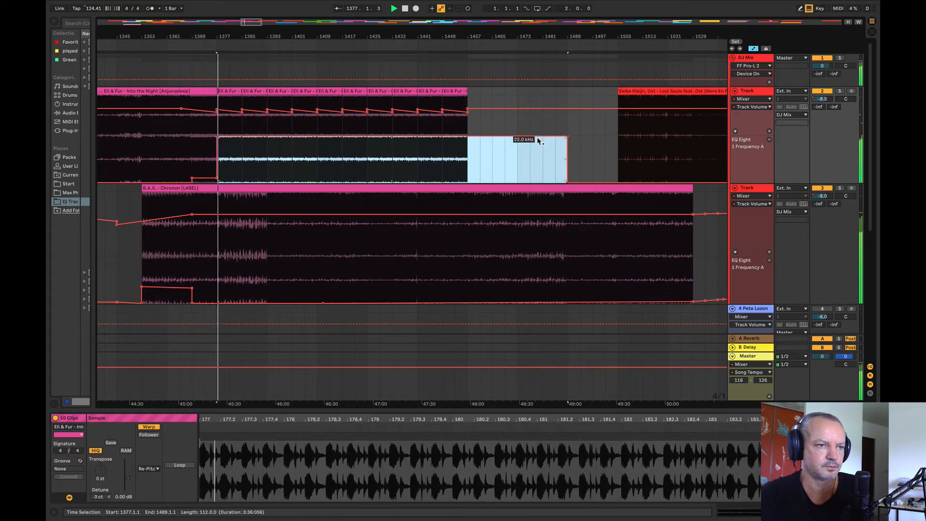
left_click_drag(540, 140, 555, 163)
left_click_drag(217, 112, 467, 118)
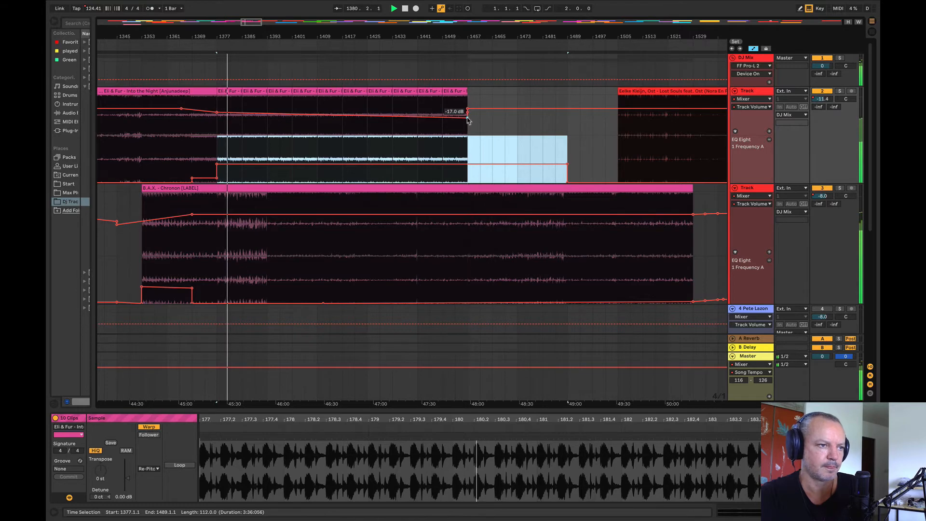
Step: Raise Into the Night's EQ frequency from bar 1377 a little further while soloing it and Chronon in turn
left_click_drag(221, 38, 222, 66)
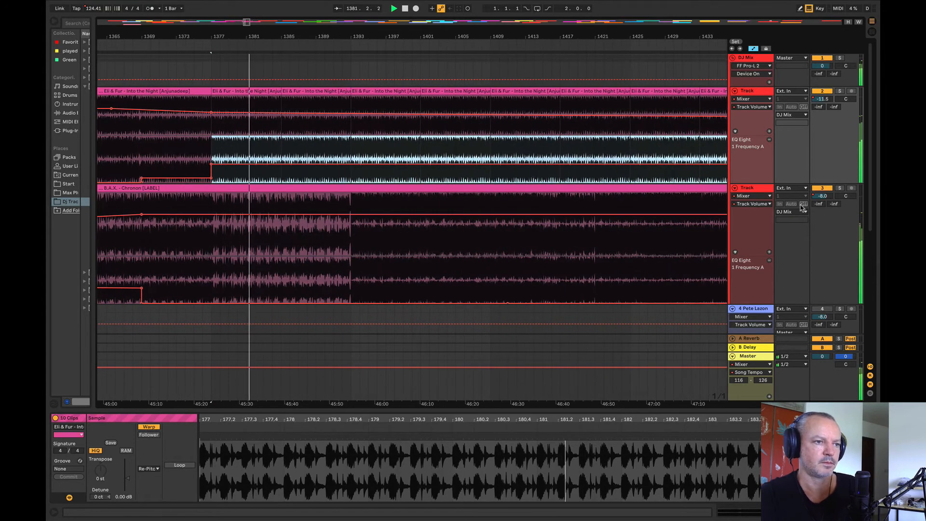
left_click(843, 92)
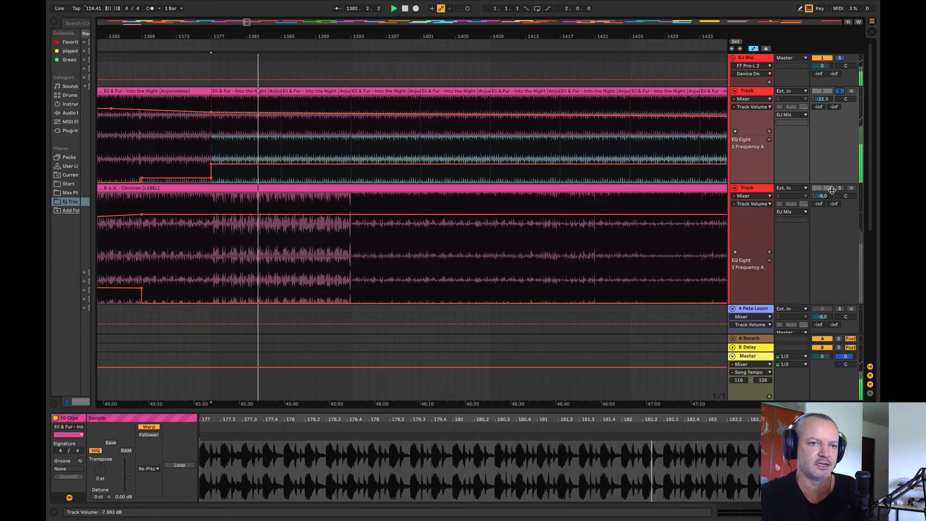
left_click_drag(206, 165, 207, 153)
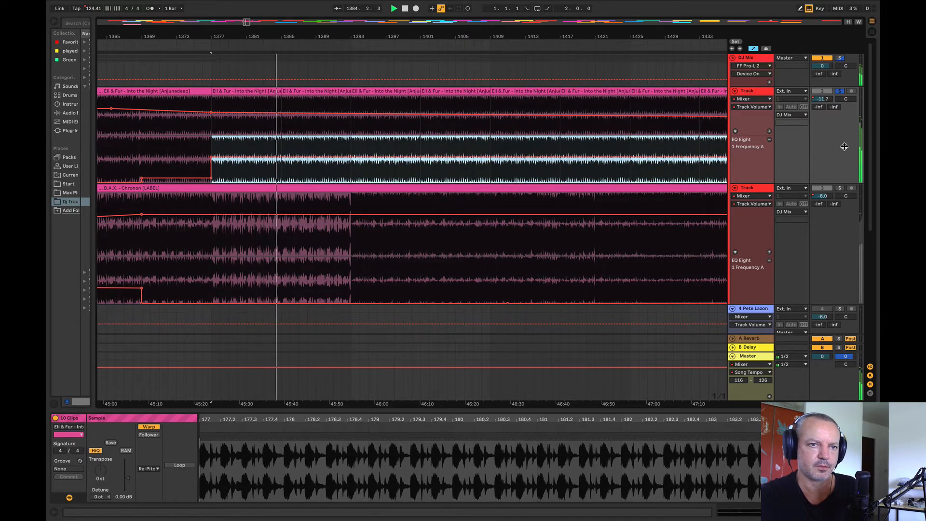
left_click(841, 188)
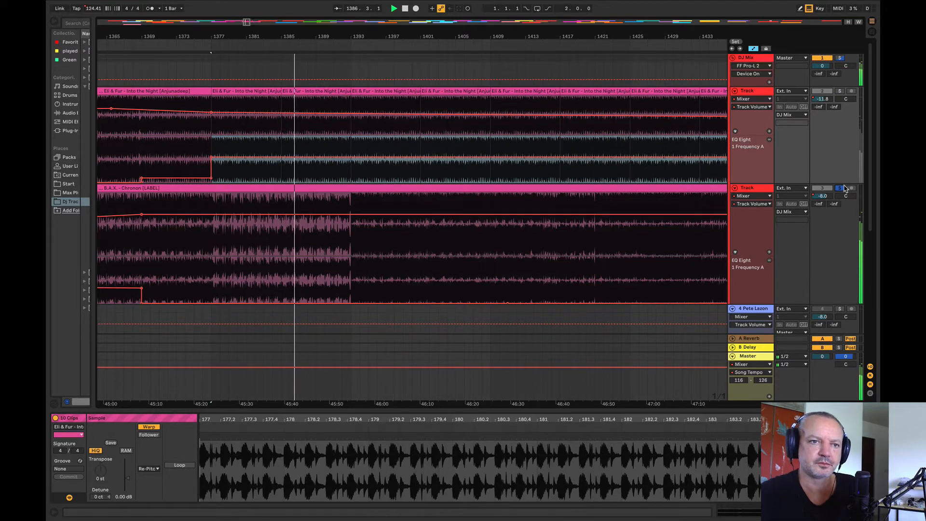
Step: Play the overlap of Into the Night and Chronon from bar 1386, toggling Chronon's solo off and on
left_click(839, 188)
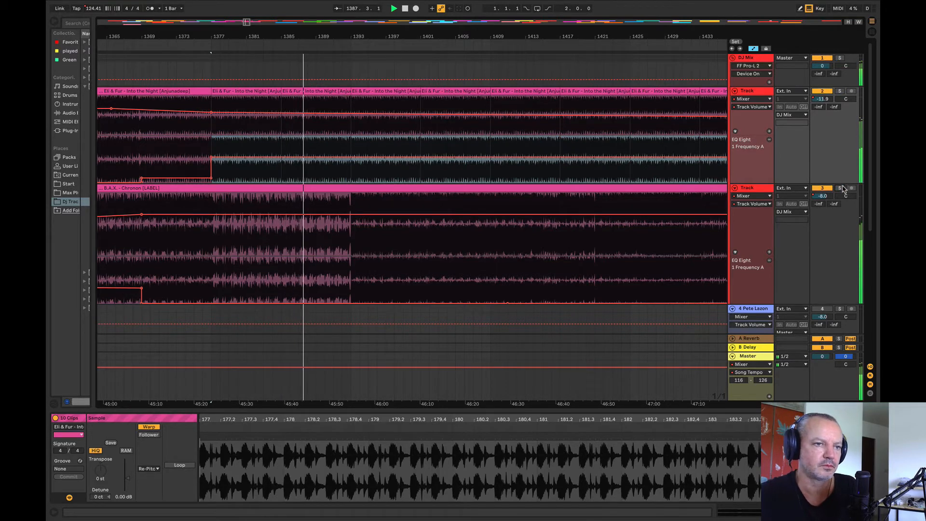
left_click_drag(481, 35, 544, 38)
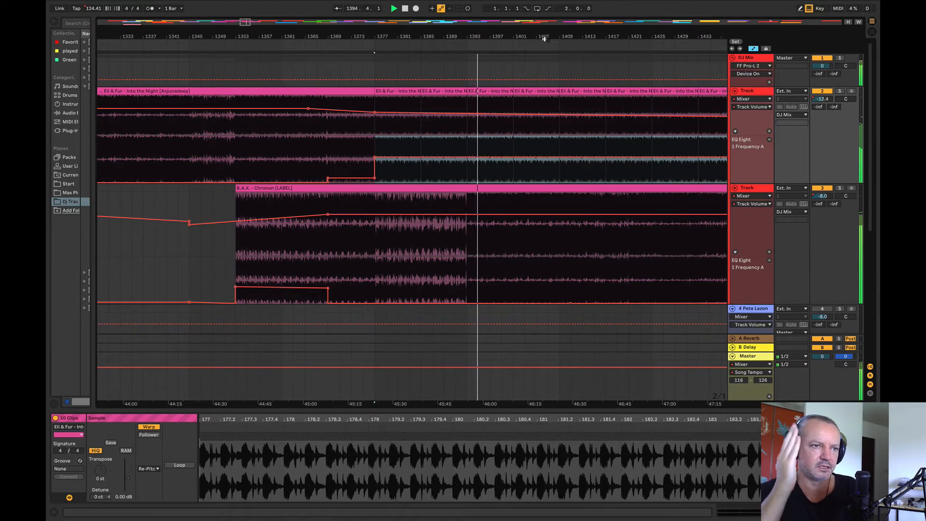
left_click_drag(538, 38, 450, 4)
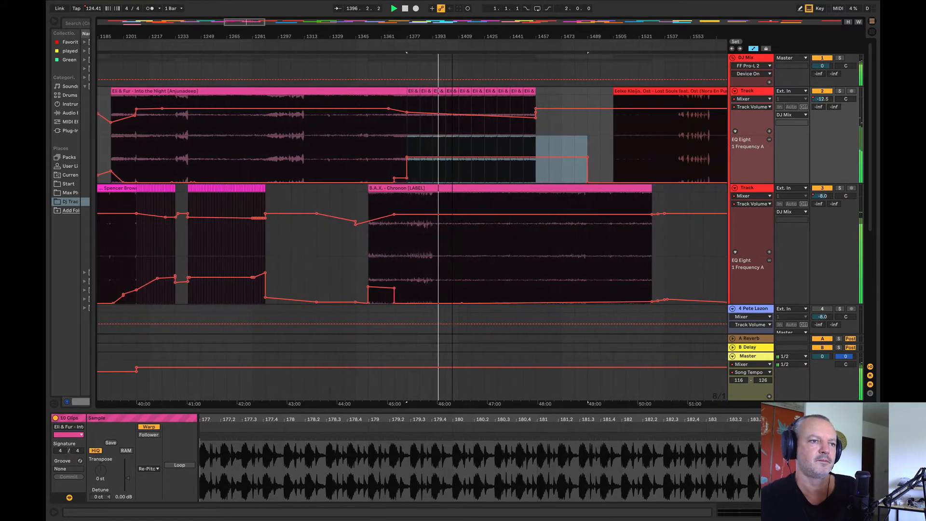
left_click(840, 189)
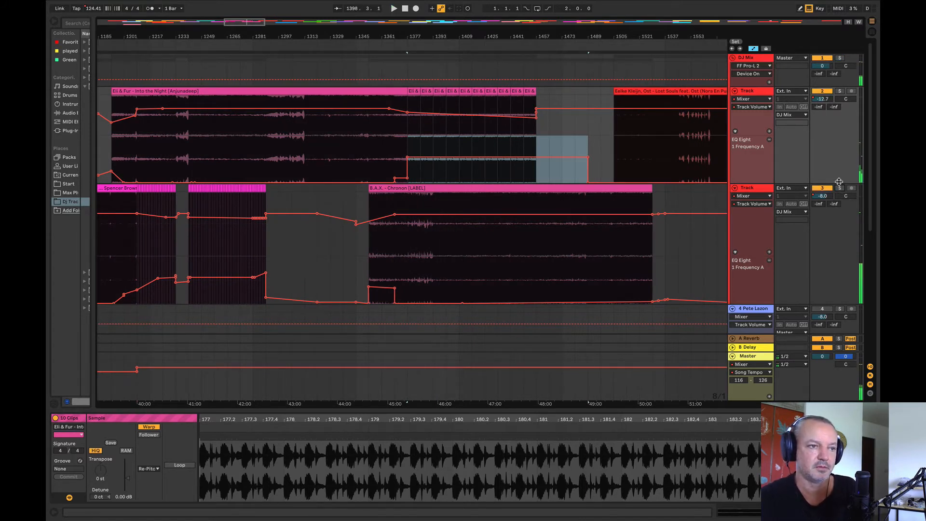
Step: Play Into the Night's opening from bars 1217, 1209 and 1201 to compare it with the new blend
left_click(148, 155)
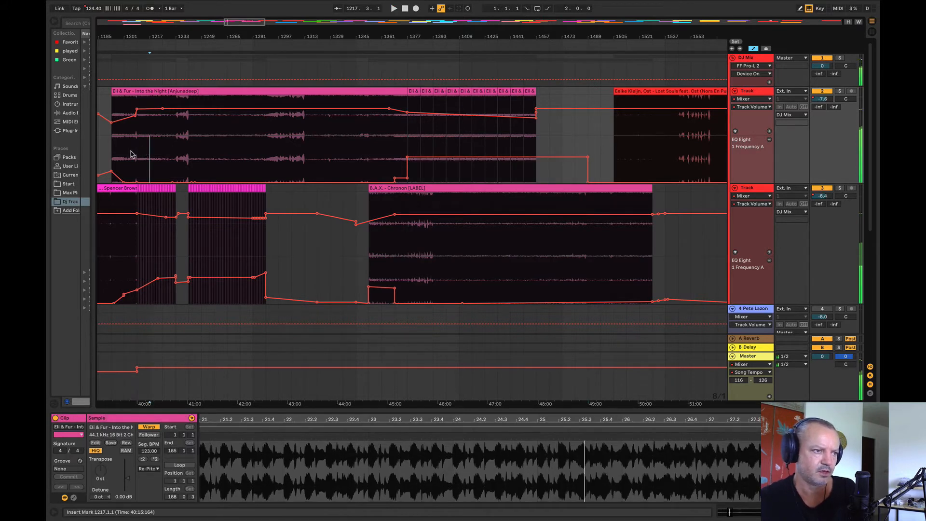
left_click(130, 154)
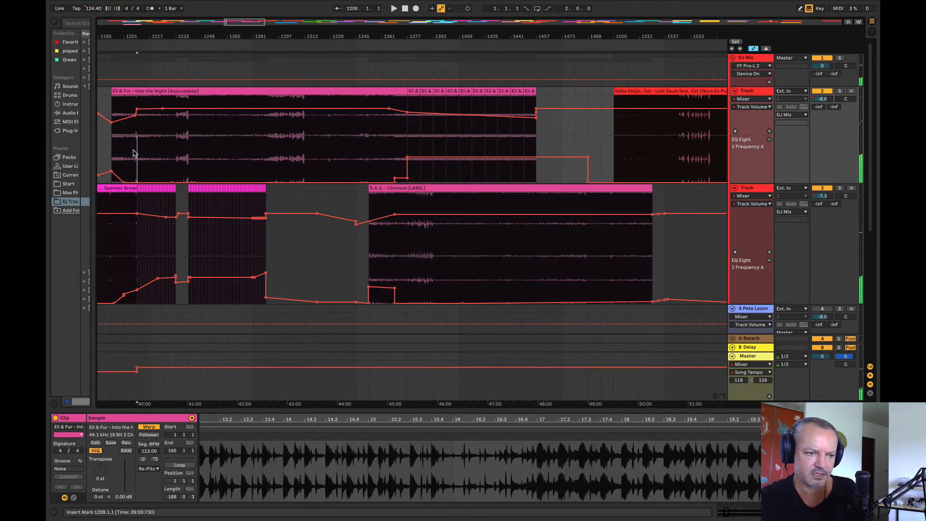
key("space")
key("space")
left_click(123, 146)
key("space")
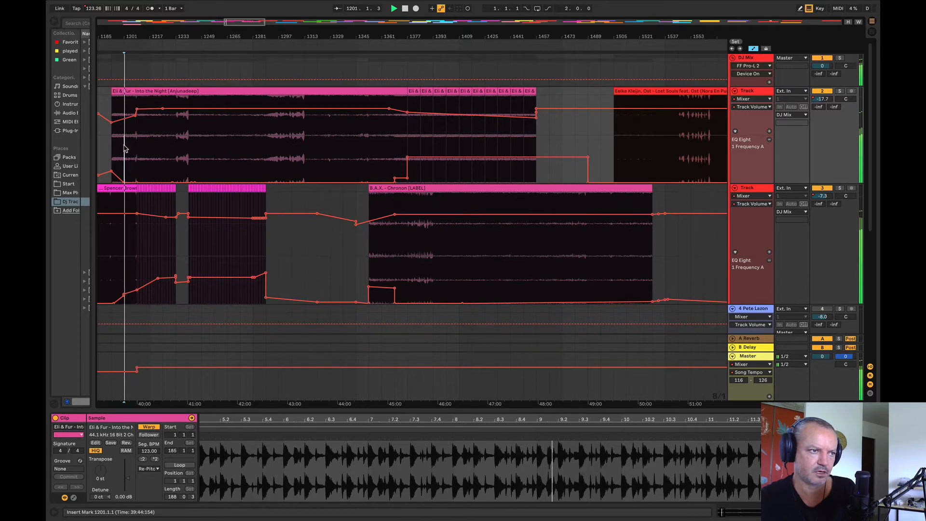
left_click(156, 144)
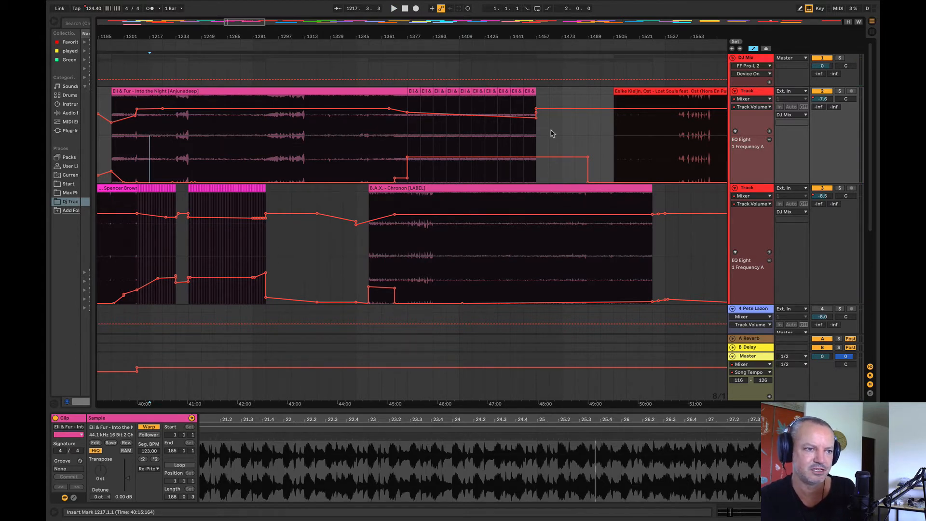
Step: Play Into the Night's looped section near bar 1405 and Chronon from bar 1457
left_click_drag(467, 34, 365, 35)
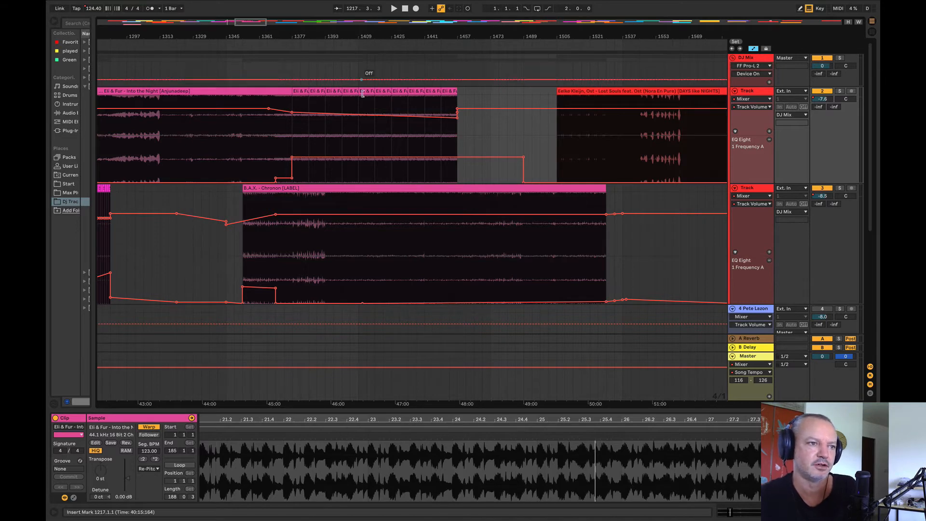
left_click(352, 124)
key("space")
mouse_move(343, 37)
left_mouse_down()
mouse_move(340, 64)
mouse_move(271, 41)
mouse_move(265, 91)
mouse_move(249, 57)
mouse_move(217, 57)
mouse_move(211, 67)
left_mouse_up()
left_click(314, 243)
key("space")
key("space")
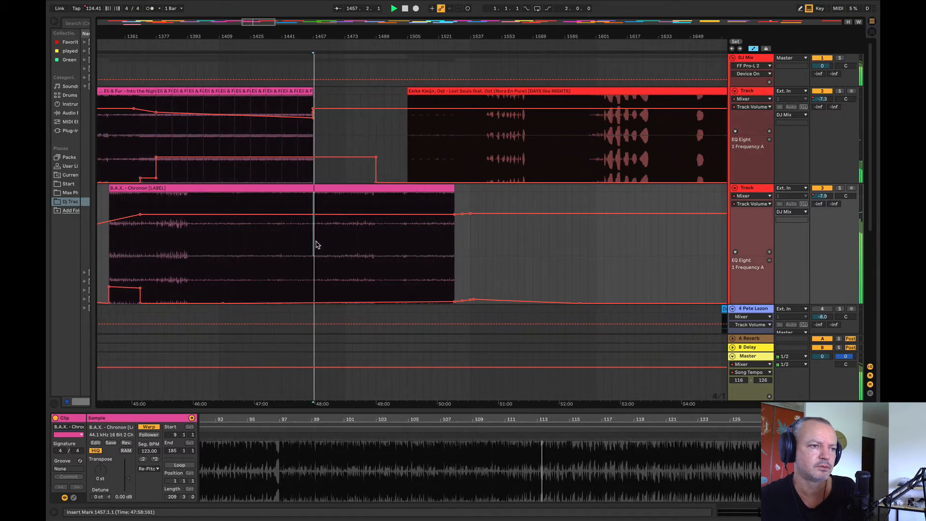
Step: Duplicate Into the Night's last looped clip twice so the copies reach bar 1473
left_click(302, 91)
key("super+d")
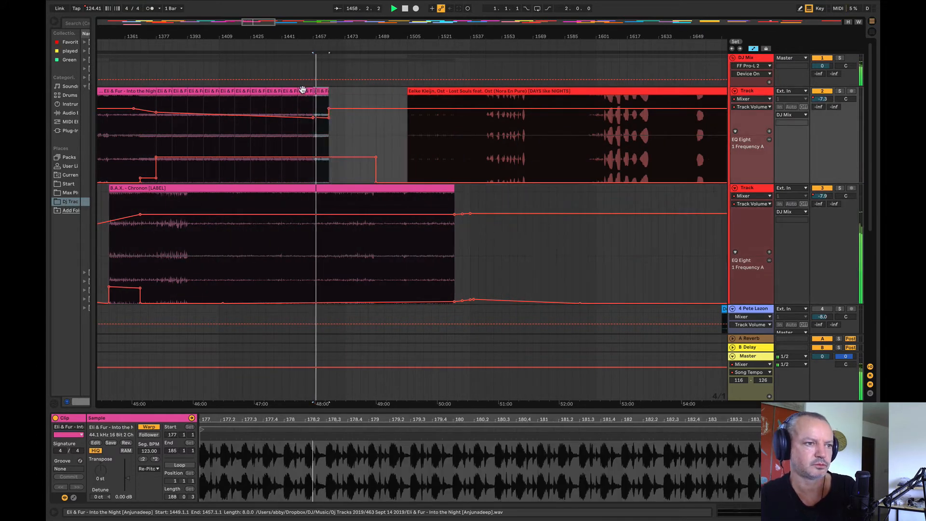
key("super+d")
Step: Slope Into the Night's volume down to -21.0 dB at bar 1473 and remove the volume jump at the clip's end
left_click_drag(317, 38, 344, 42)
key("space")
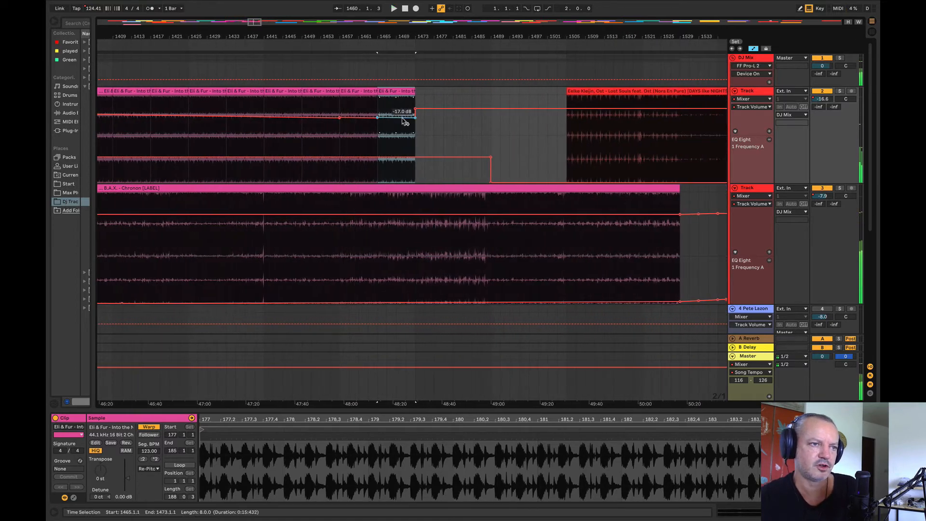
left_click_drag(340, 118, 415, 121)
left_click(414, 110)
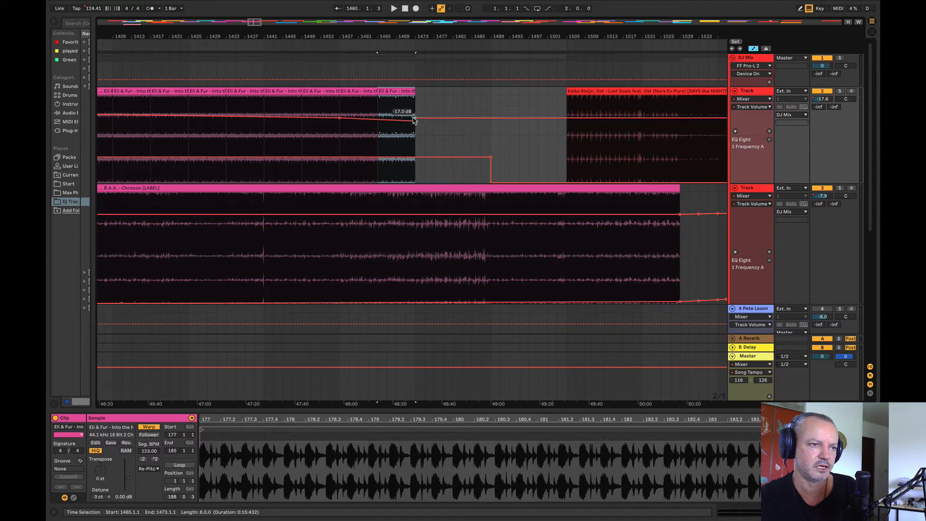
left_click(444, 111)
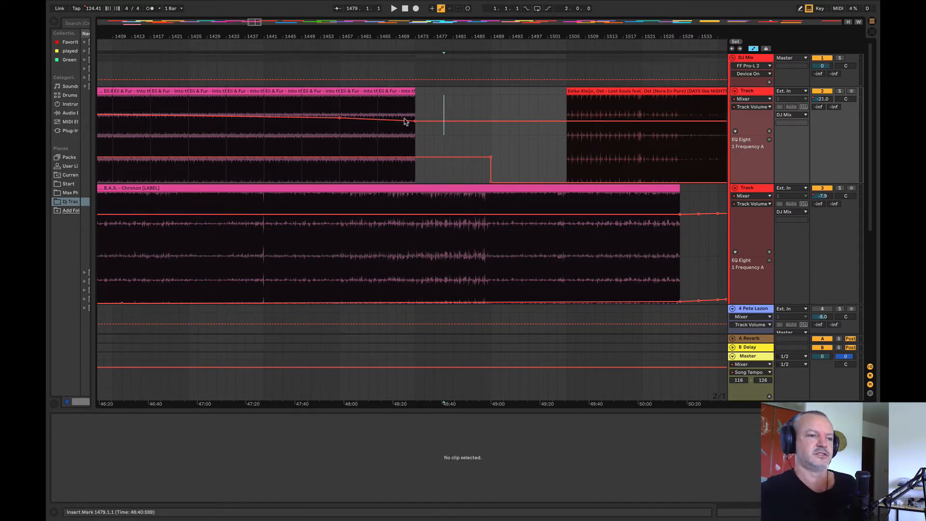
Step: Play from bar 1453 with Into the Night soloed and in the full mix, and continue from bar 1459
left_click(335, 244)
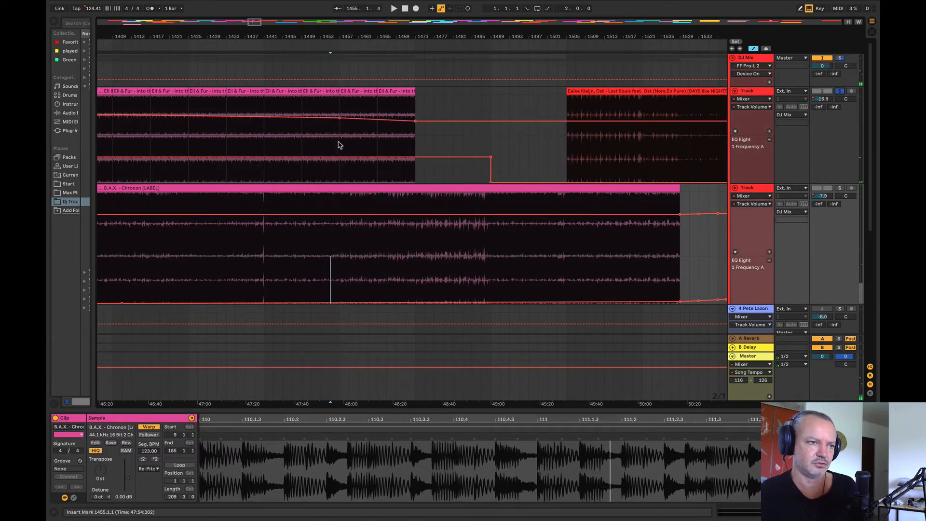
left_click(322, 137)
key("space")
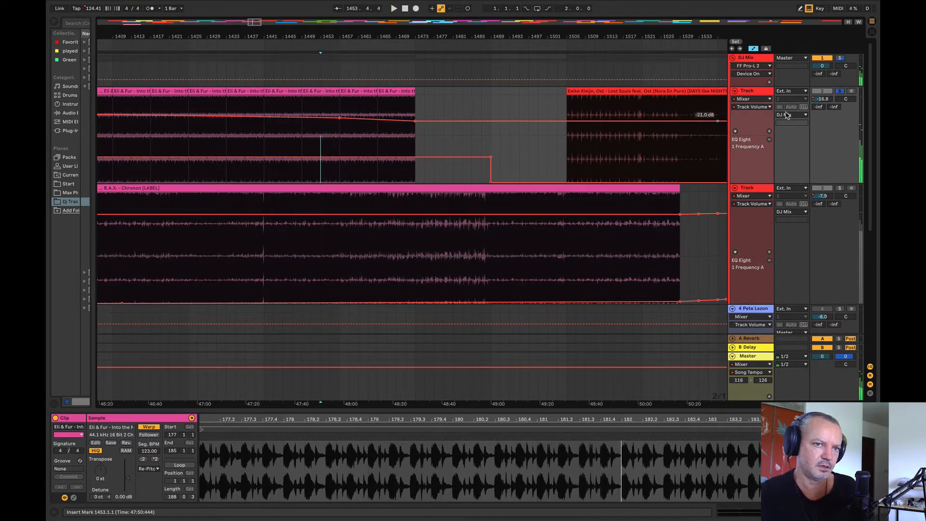
key("space")
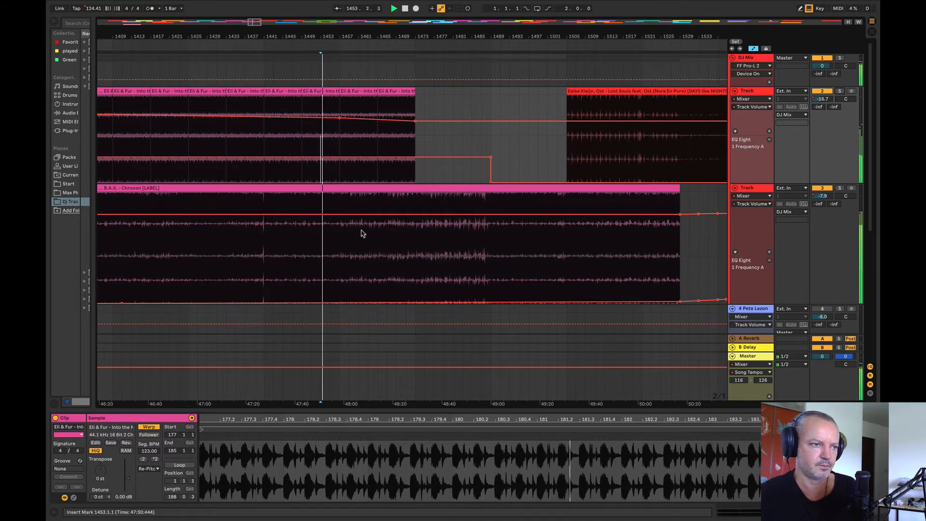
left_click(354, 248)
key("space")
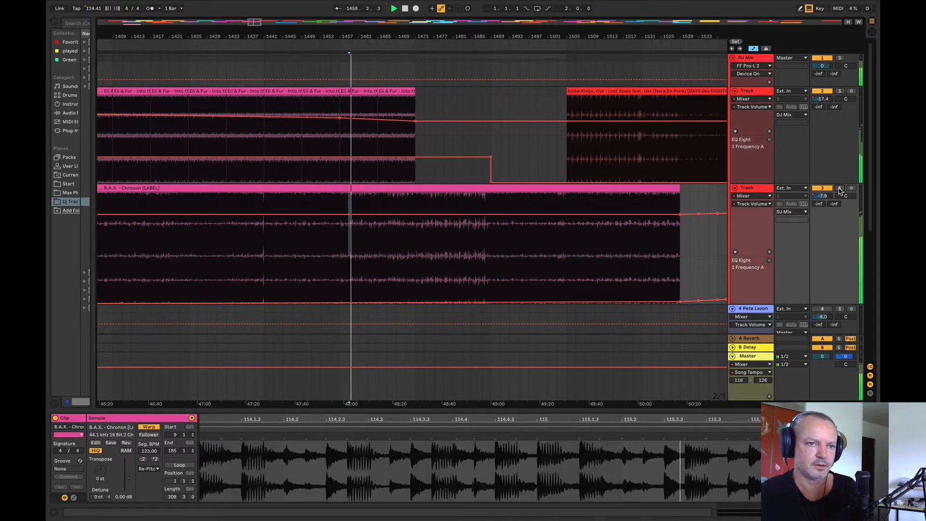
Step: Solo Chronon and play its transition around bars 1455 and 1457
left_click(337, 249)
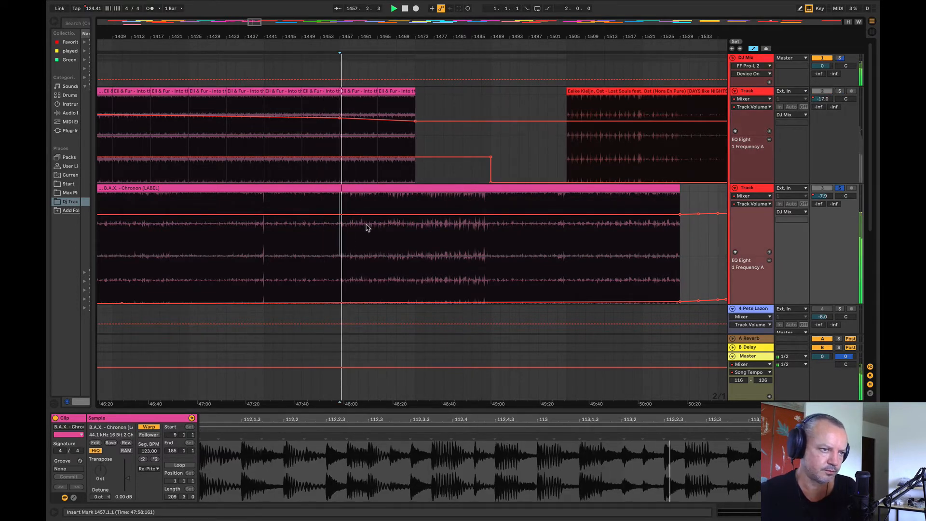
key("space")
left_click(301, 252)
key("space")
key("space")
left_click(336, 243)
key("space")
left_click(329, 242)
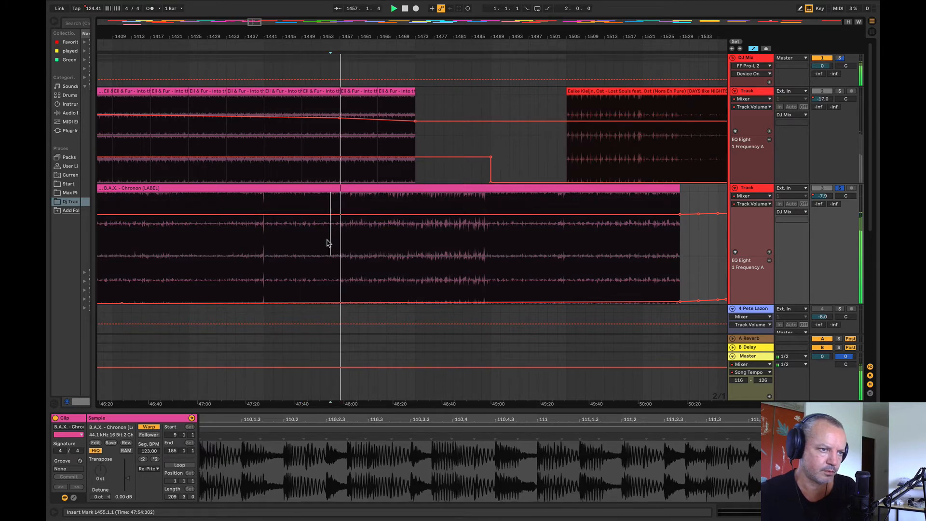
Step: Delete Into the Night's copies between bars 1457 and 1477, and play from bar 1453 with Chronon's solo cleared
left_click_drag(341, 103, 368, 94)
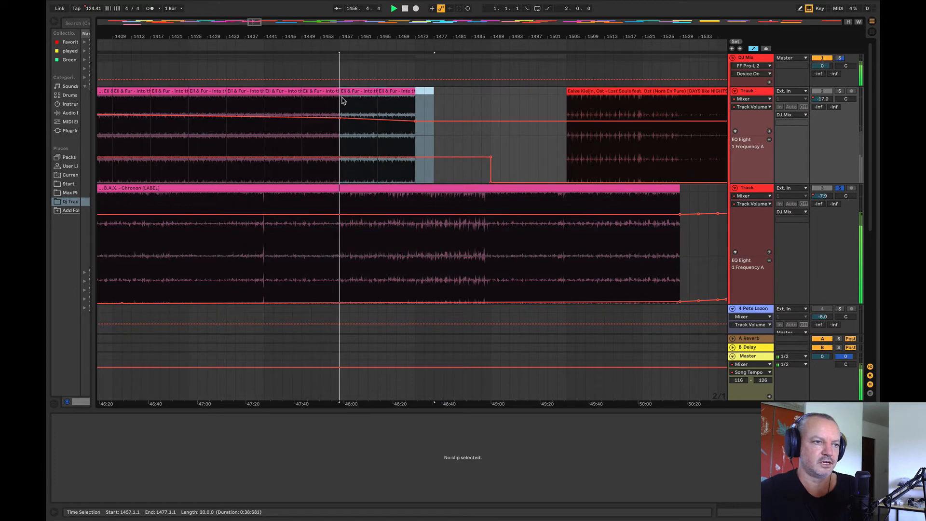
key("Delete")
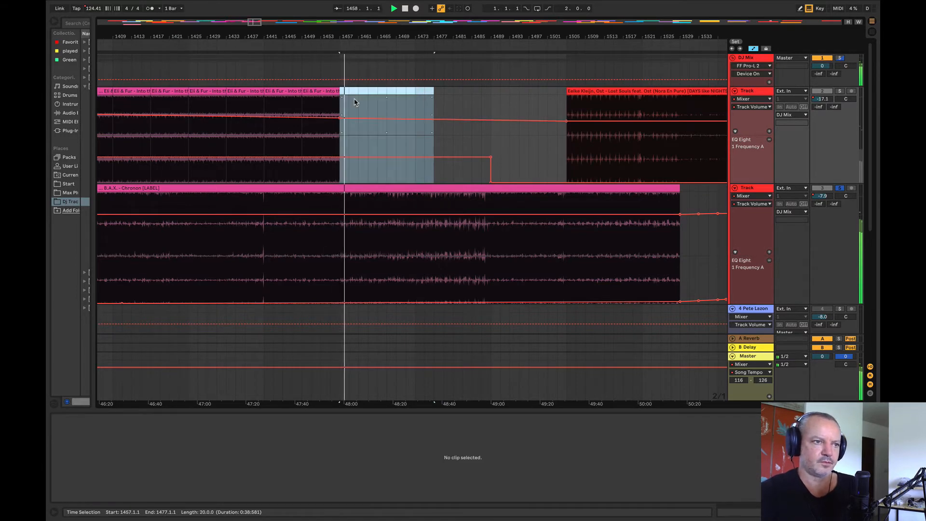
left_click(321, 143)
key("space")
key("space")
left_click(839, 188)
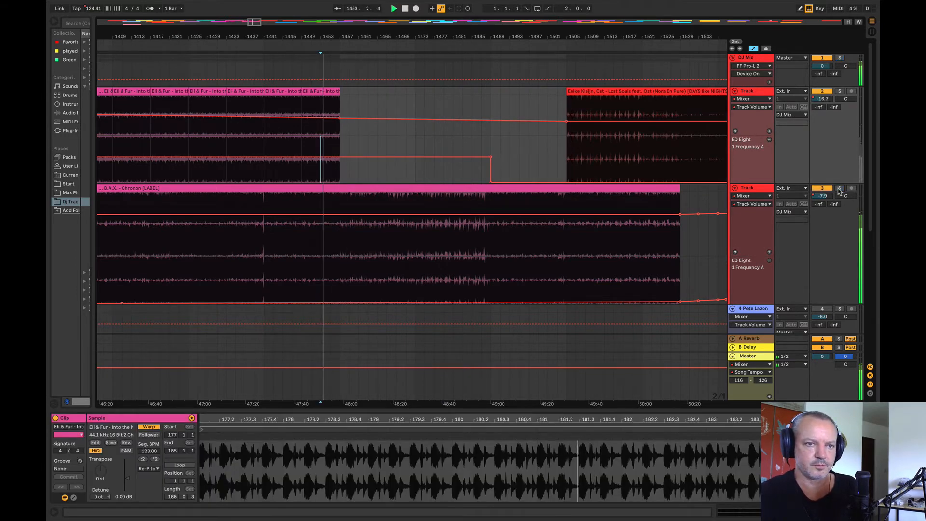
Step: Ramp Into the Night's EQ frequency up from bar 1448 to a peak at bar 1457, falling back by bar 1459
left_click_drag(330, 38, 364, 64)
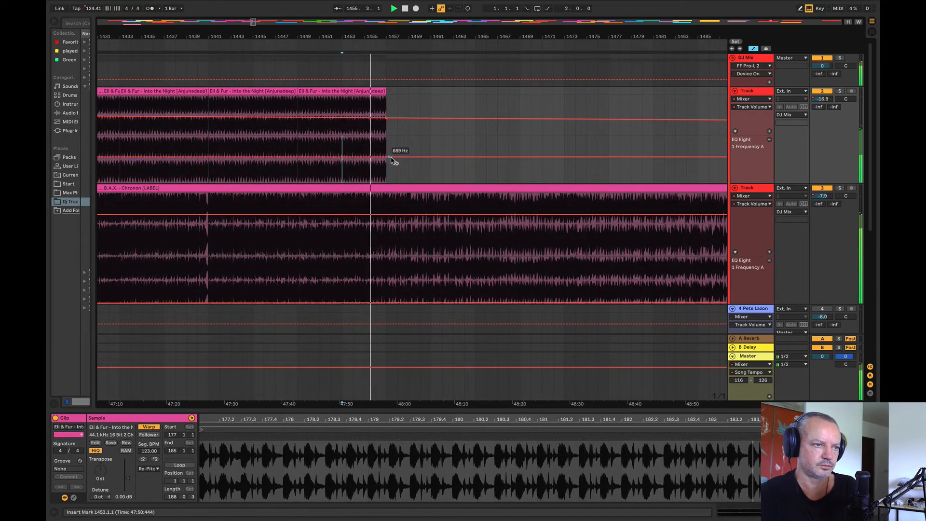
left_click(408, 157)
left_click(287, 157)
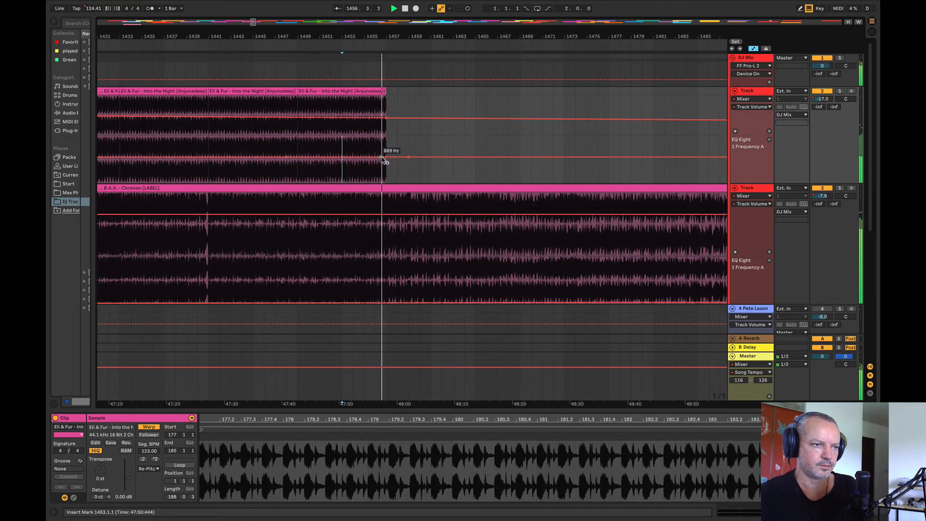
left_click_drag(386, 157, 387, 137)
mouse_move(349, 34)
left_mouse_down()
mouse_move(223, 34)
mouse_move(224, 17)
mouse_move(456, 37)
mouse_move(455, 58)
left_mouse_up()
Step: Dip Into the Night's volume slightly below -17.0 dB at bar 1457 and play the fade from bar 1447
left_click(335, 144)
key("space")
key("space")
key("space")
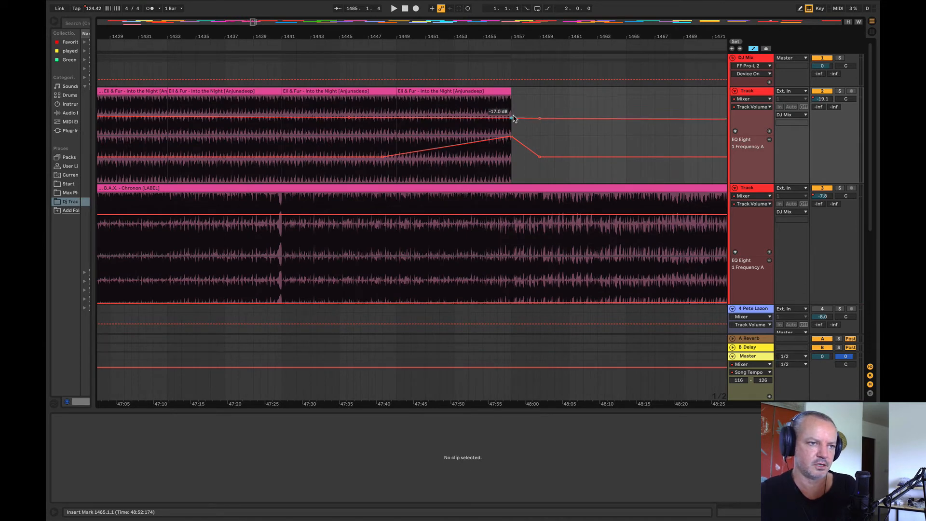
left_click_drag(513, 117, 512, 120)
left_click(374, 143)
key("space")
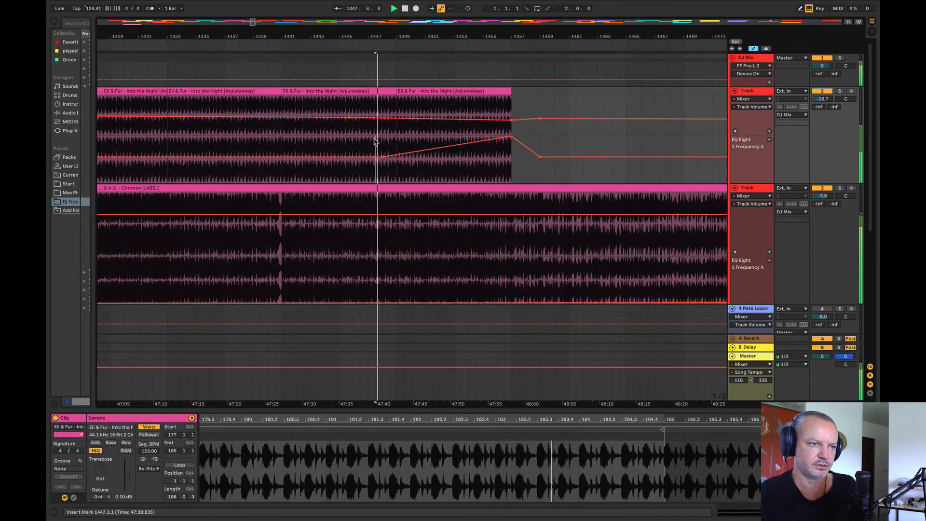
Step: Solo Into the Night, play its filtered ending from bars 1451, 1454 and 1456, and clear the solo
left_click(433, 157)
key("space")
key("space")
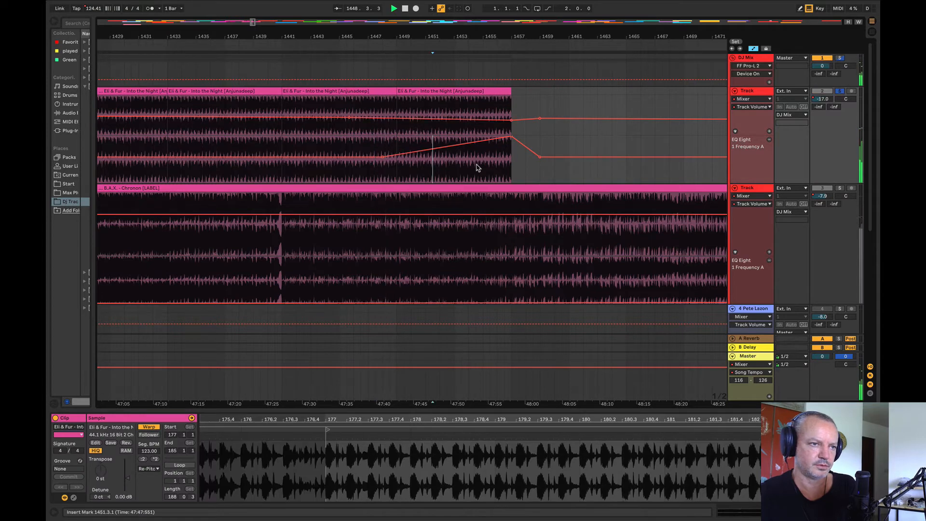
left_click(473, 164)
key("space")
key("space")
left_click(500, 162)
key("space")
key("space")
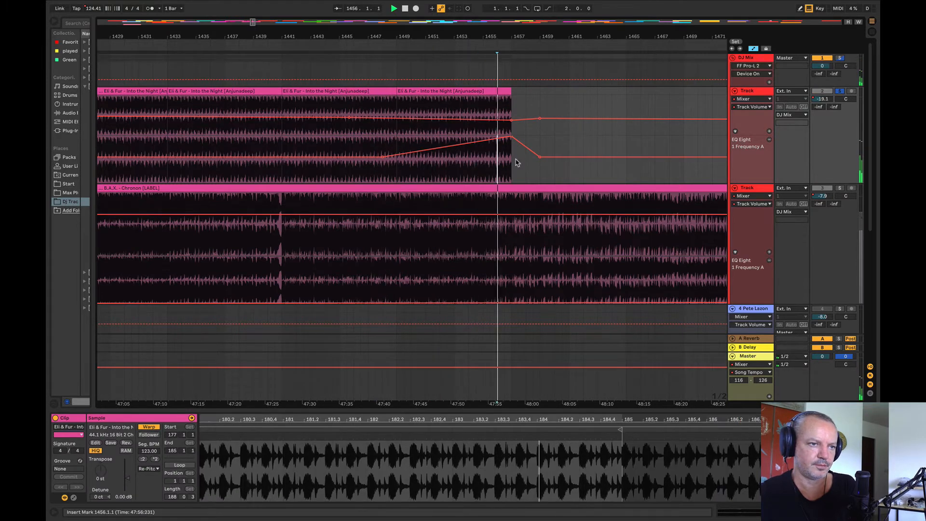
left_click(840, 92)
Step: Play Chronon on its own from bar 1466 and from bar 1489
key("space")
left_click(641, 228)
key("space")
key("space")
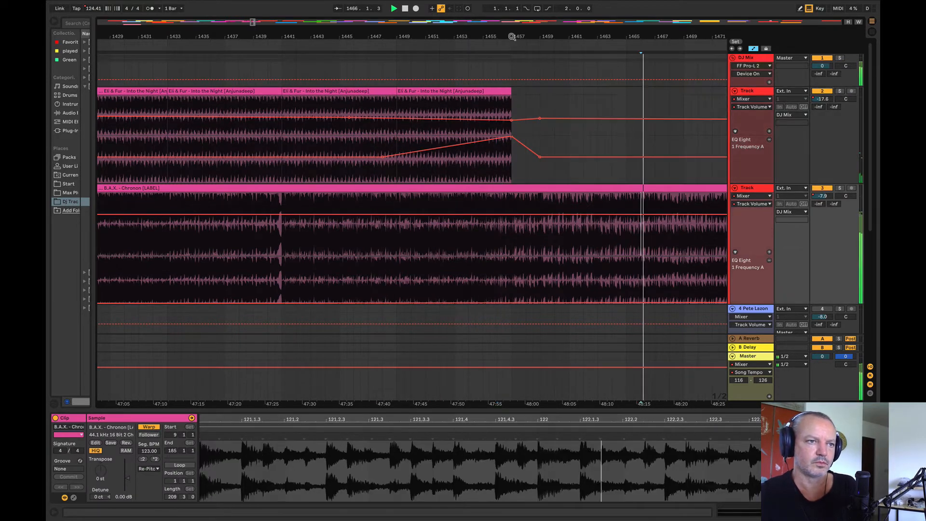
left_click_drag(512, 36, 141, 37)
left_click(292, 143)
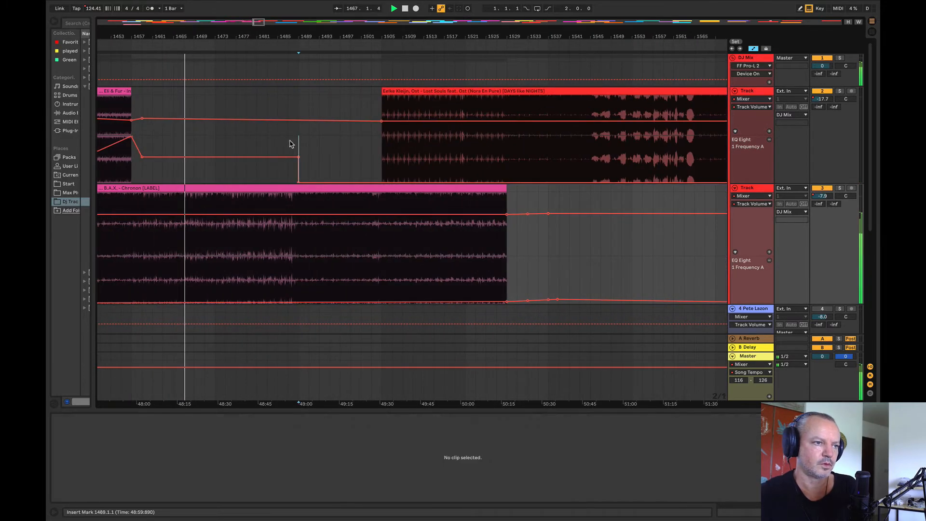
key("space")
Step: Raise the volume point at bar 1505 back to -8.0 dB and move Lost Souls to bar 6593 at the arrangement's end
mouse_move(293, 37)
left_mouse_down()
mouse_move(299, 65)
mouse_move(292, 37)
left_mouse_up()
left_click(525, 151)
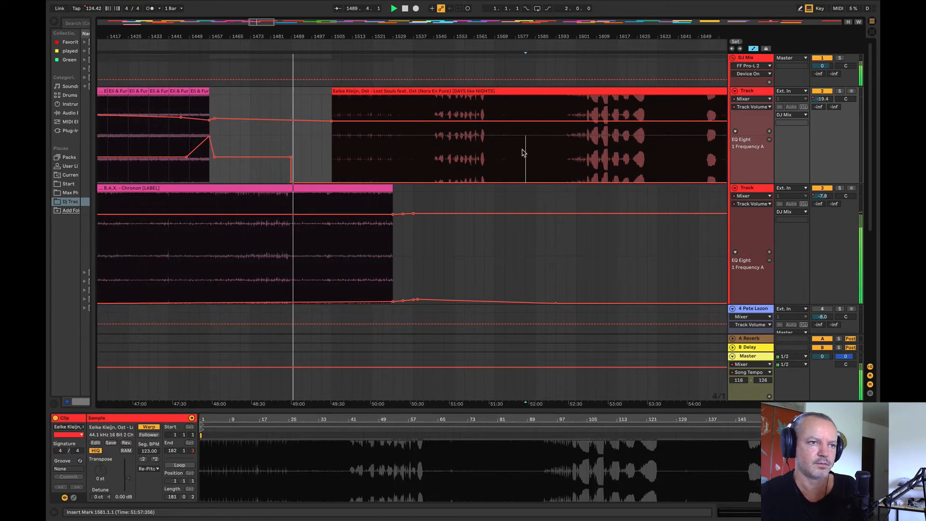
key("space")
left_click_drag(332, 121, 331, 110)
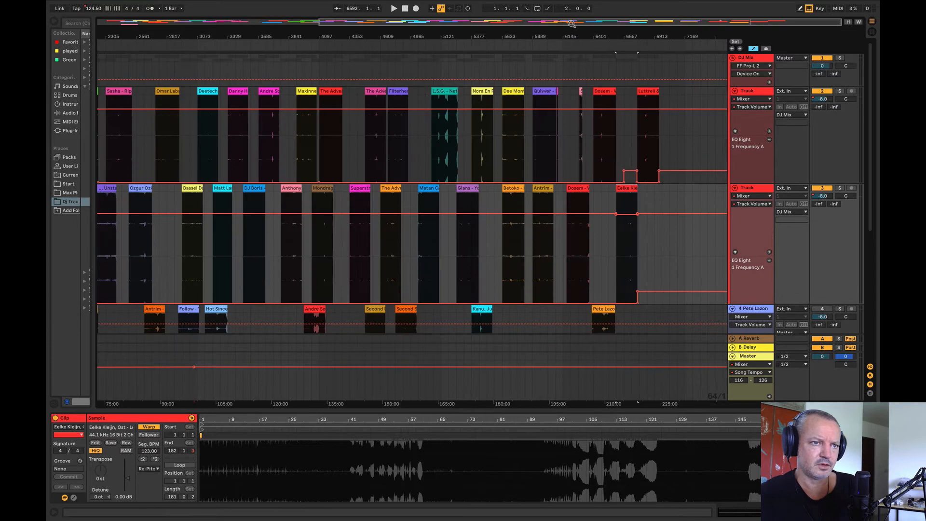
left_click_drag(570, 35, 661, 31)
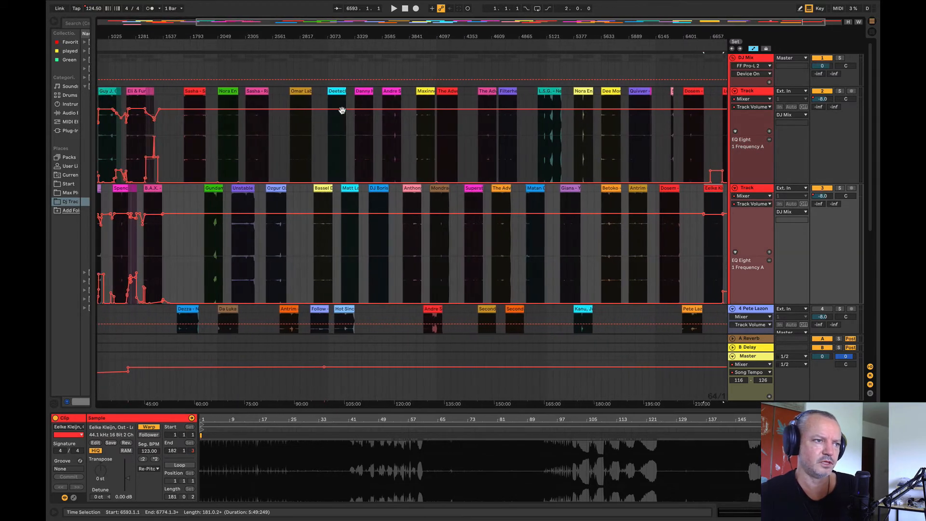
Step: Audition the Sasha, Gundamea and Nora En Pure tracks as candidates to follow Chronon
left_click(192, 140)
key("space")
left_click(211, 242)
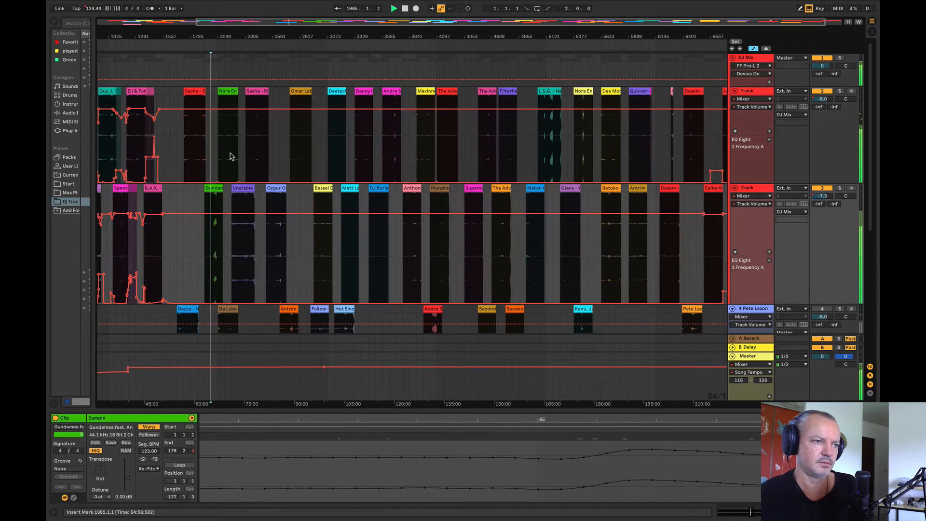
left_click(226, 155)
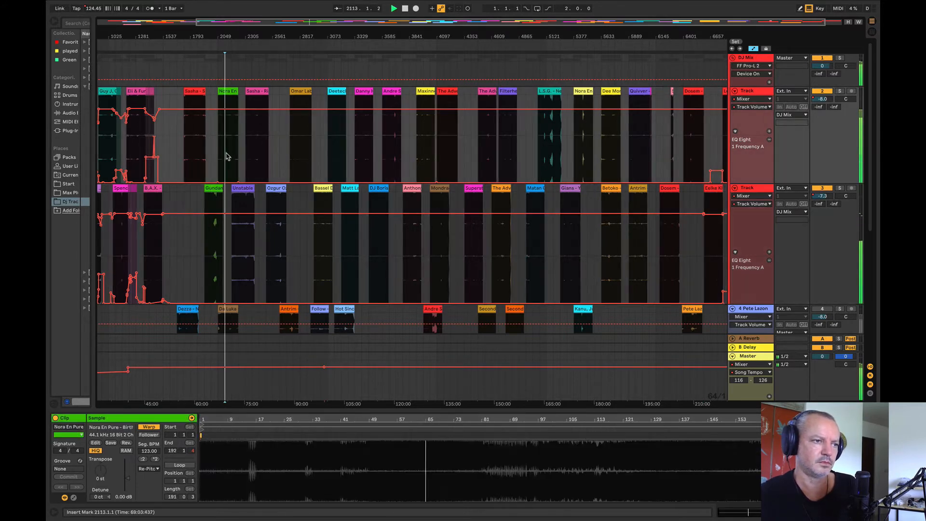
Step: Audition Unstable Son from bar 2305, Sasha's Ripcord from bar 2433 and the Ozgur Ozkan track from bar 2561
left_click(244, 232)
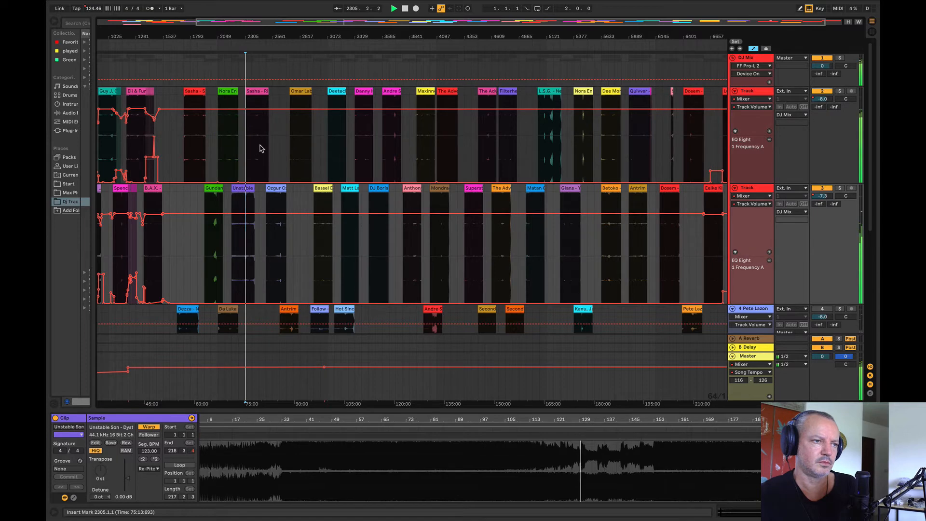
left_click(259, 148)
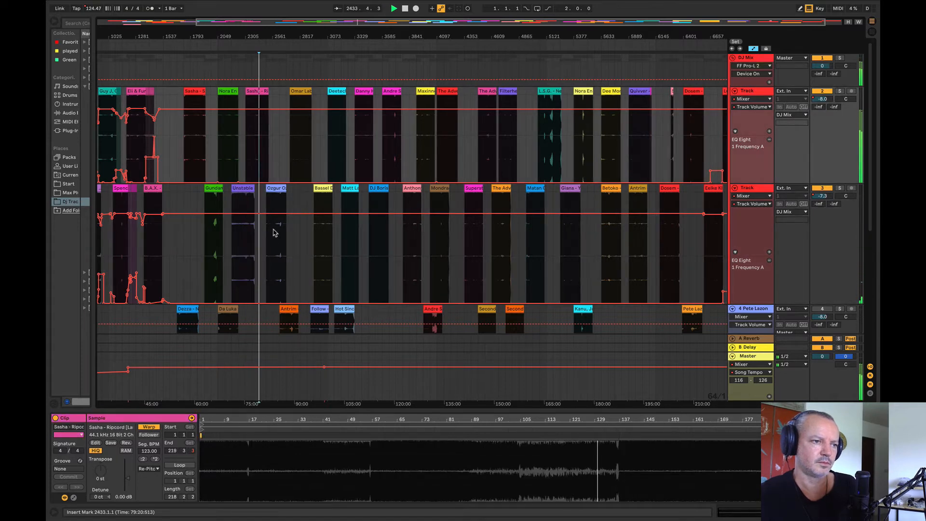
left_click(273, 233)
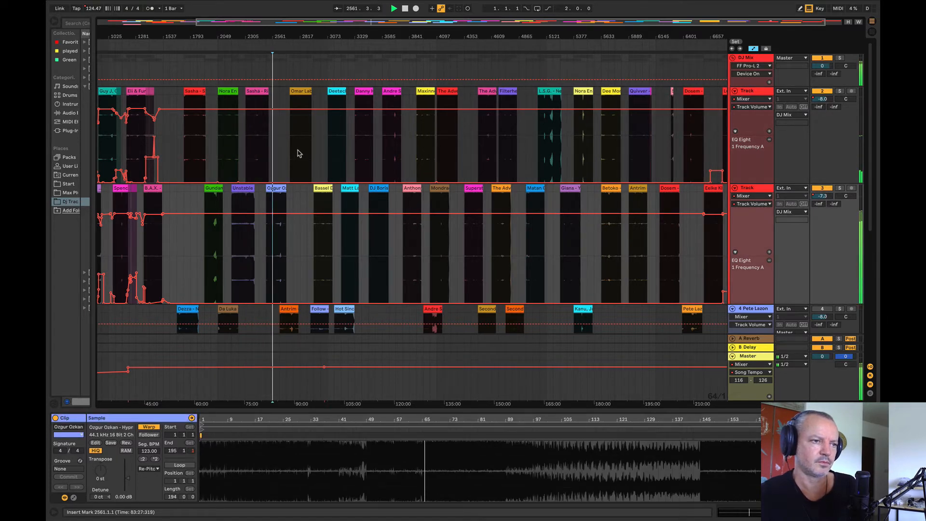
Step: Play the Ozgur Ozkan track from bar 2625 and move its clip to bar 1473 on the upper deck track, after Into the Night
left_click_drag(160, 31, 268, 66)
left_click(497, 235)
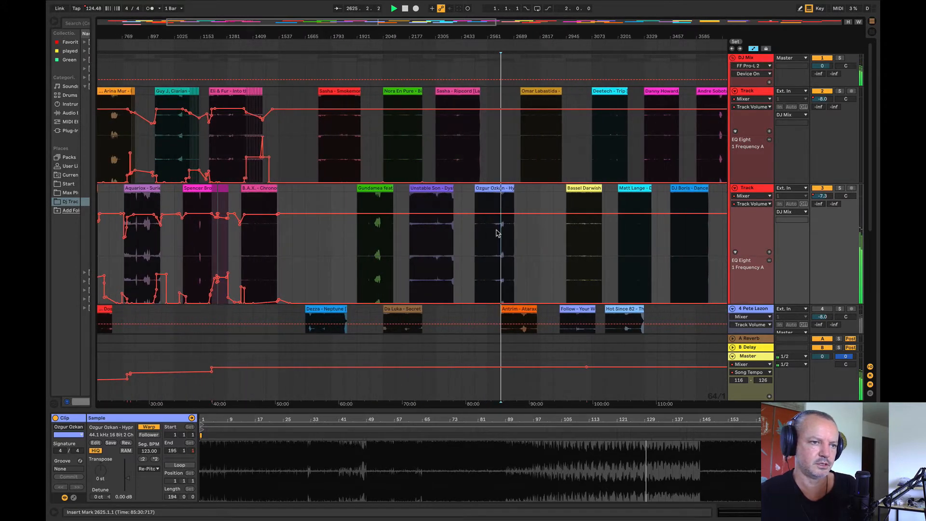
left_click_drag(497, 188, 291, 159)
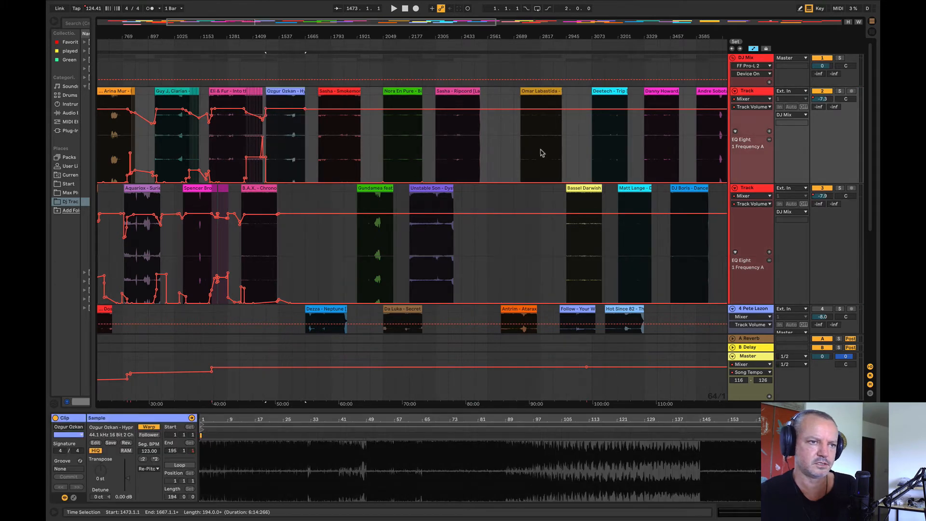
Step: Audition the candidates from Bassel Darwish and Matt Lange through Danny Howard, DJ Boris, Andre Sobota, Anthony Attalla, Maxinne and Mondragon
scroll(540, 153, "right", 5)
left_click(399, 231)
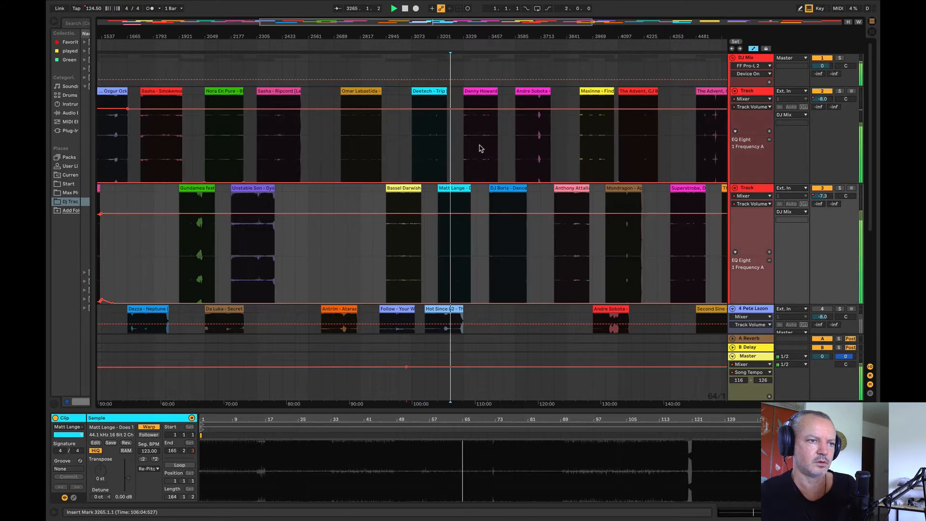
left_click(476, 149)
left_click(515, 261)
left_click(529, 151)
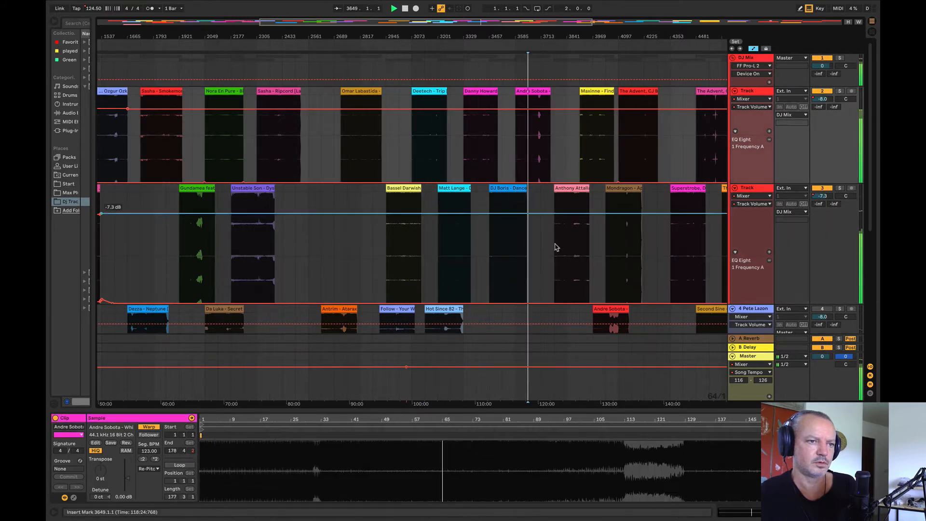
left_click(565, 232)
scroll(366, 144, "right", 7)
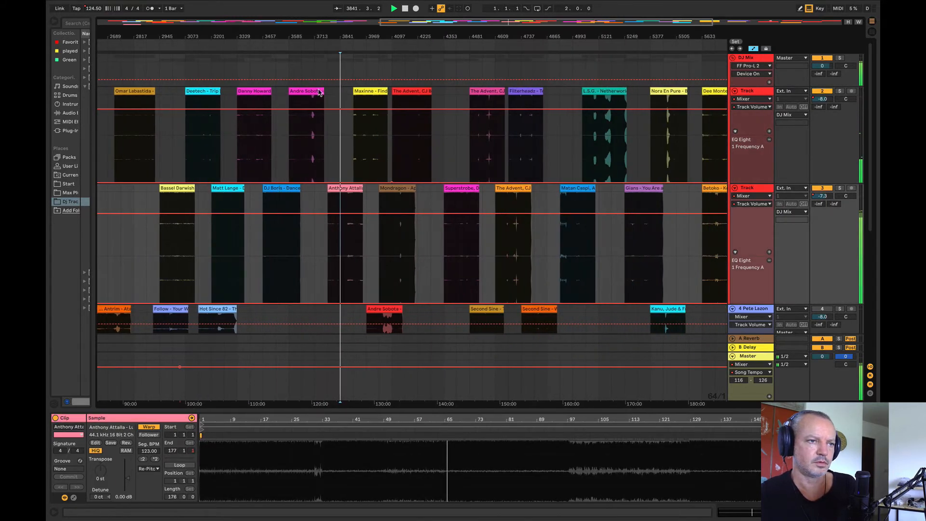
left_click(366, 142)
left_click(389, 241)
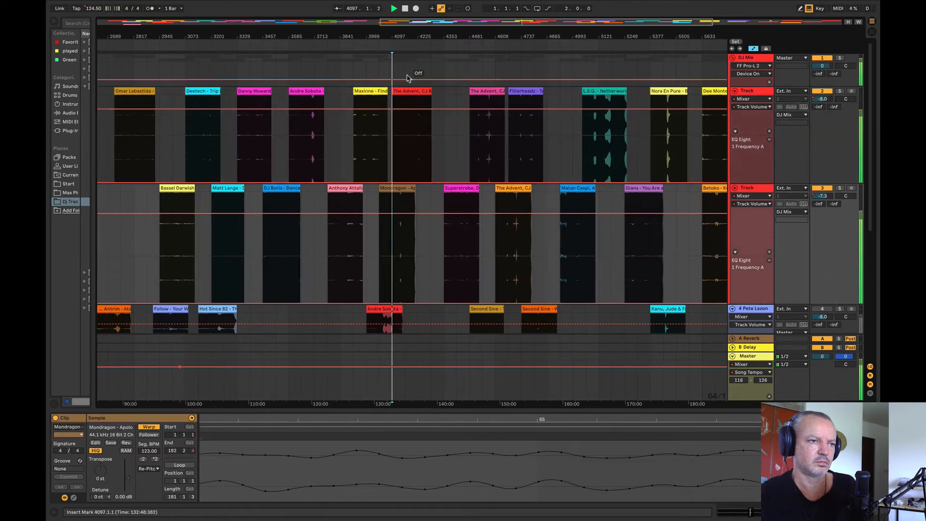
Step: Move the red The Advent, CJ Bolland clip to bar 4225 and audition it from bar 4289
left_click_drag(411, 92, 435, 100)
left_click(436, 145)
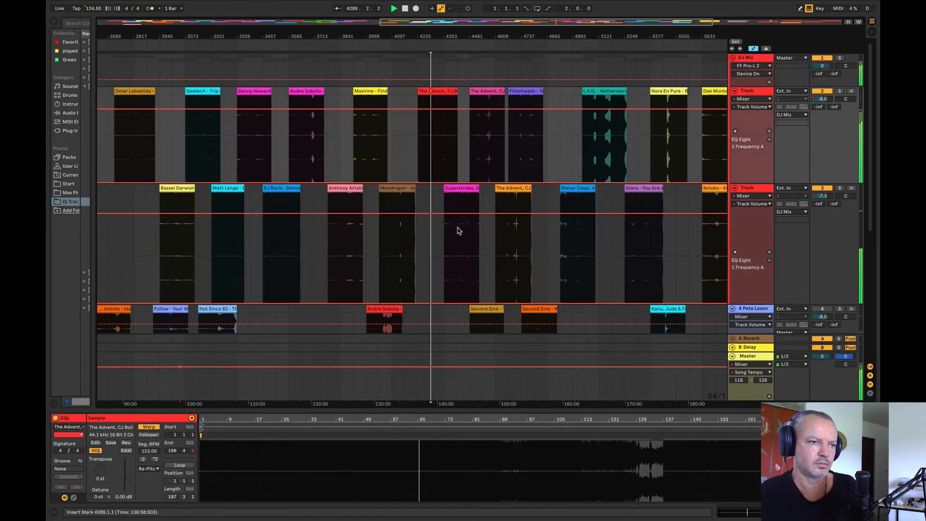
Step: Audition the pink The Advent clip from bar 4545, and move the pink and orange clips to the Pete Lazonby track at bars 6017 and 5761
left_click(482, 140)
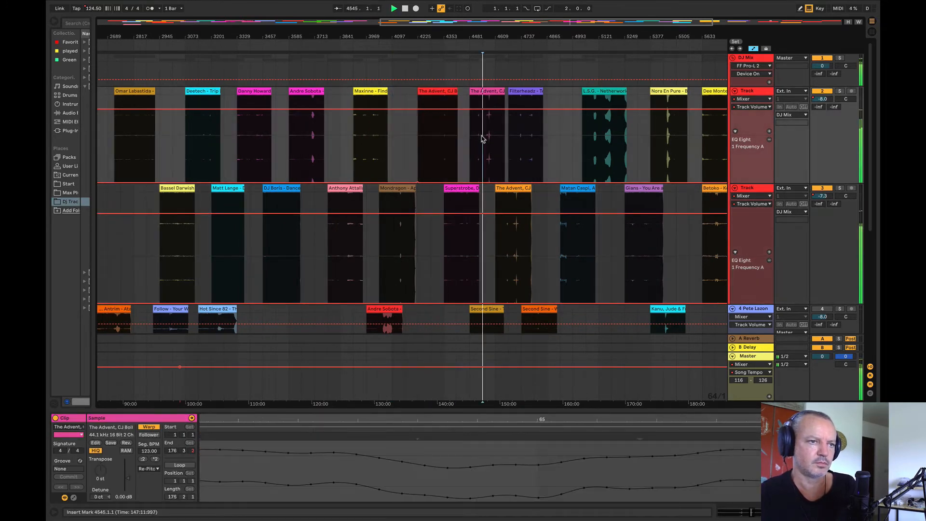
left_click_drag(429, 32, 602, 324)
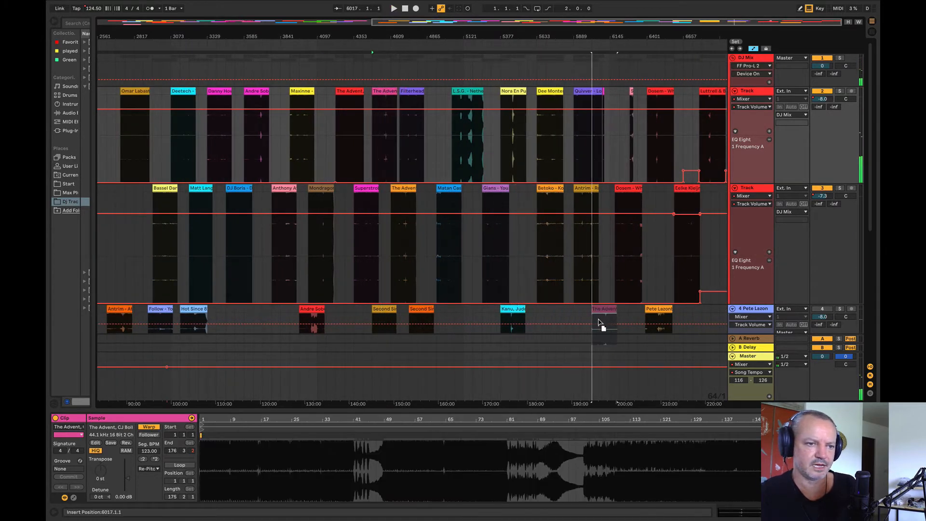
key("space")
left_click_drag(406, 188, 569, 319)
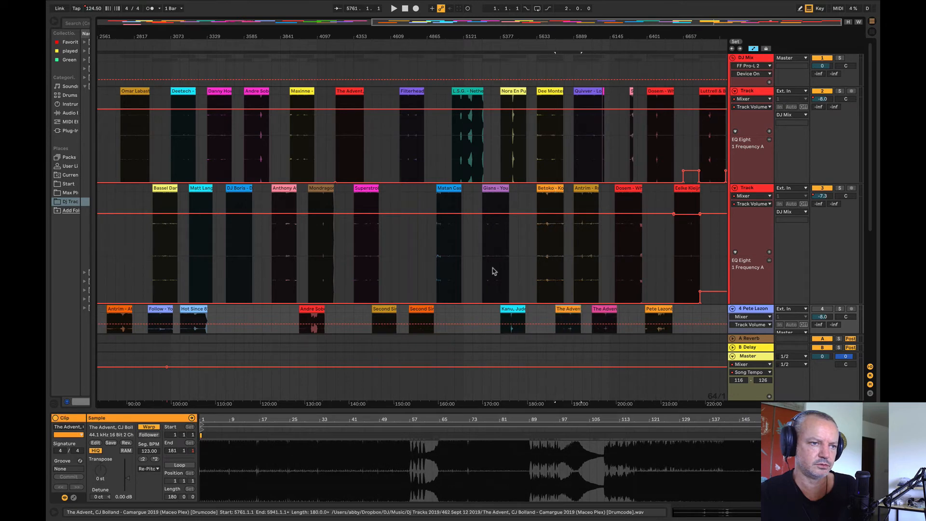
Step: Audition the Filterheadz track from bar 4737 and the Matan Caspi track
left_click(410, 139)
key("space")
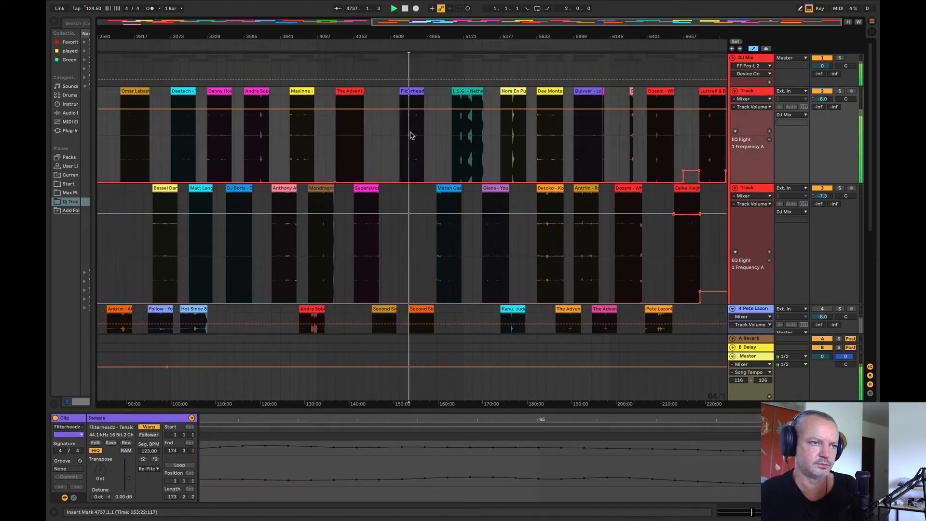
left_click(447, 233)
Step: Move the Matan Caspi clip to directly after Dosem's What If on the lower deck track
left_click_drag(449, 41, 405, 72)
key("space")
left_click_drag(419, 188, 648, 261)
Step: Play L.S.G. from bar 5121, shift Filterheadz and L.S.G. earlier, and place the Matan Caspi clip beneath the end of L.S.G
left_click(435, 137)
key("space")
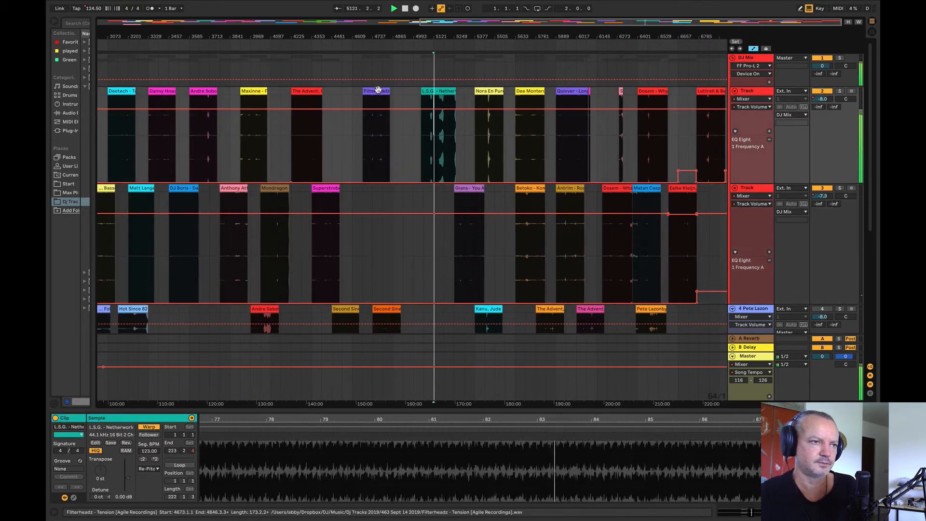
left_click_drag(378, 91, 354, 91)
left_click_drag(430, 91, 390, 91)
key("space")
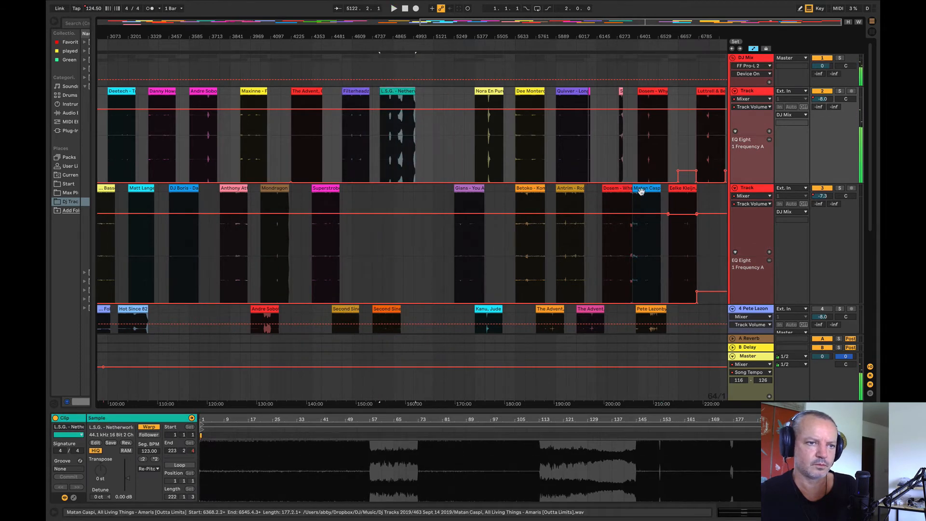
left_click_drag(641, 189, 403, 198)
Step: Audition Gians from bar 5313 and Nora En Pure from bar 5505, and move the Betoko clip to bar 5505
left_click(465, 234)
key("space")
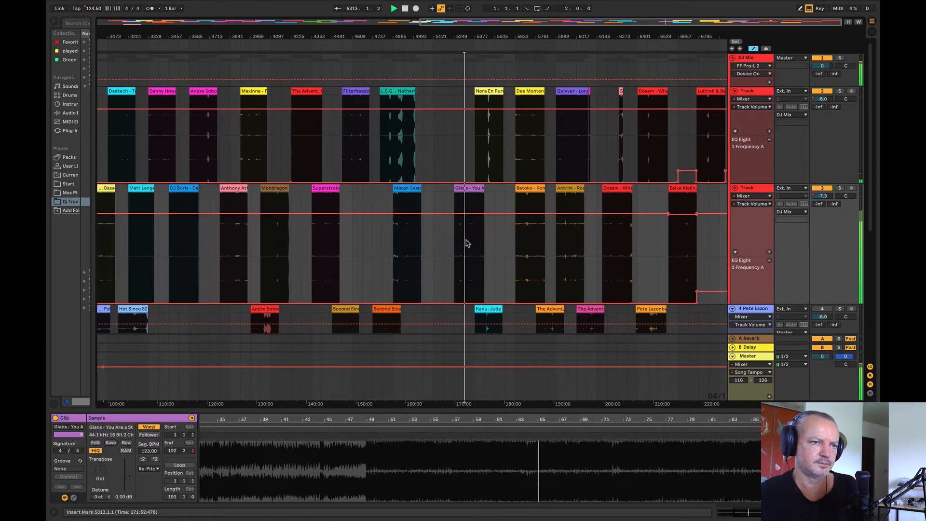
left_click(492, 136)
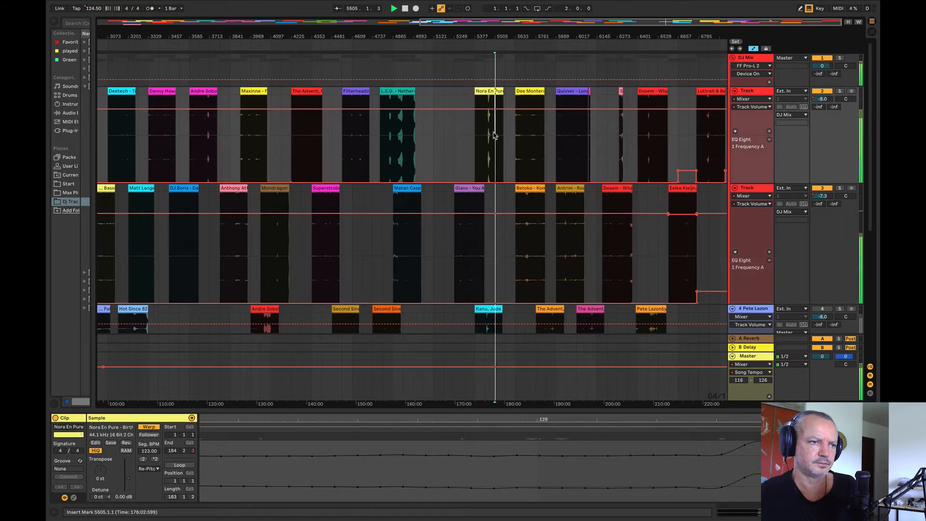
left_click_drag(540, 200, 510, 231)
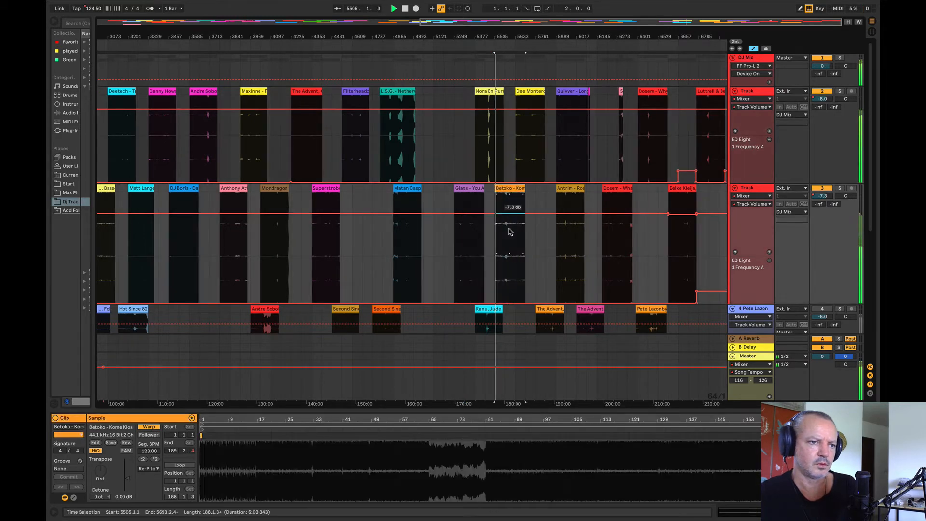
key("space")
key("space")
Step: Audition Dee Montero from bar 5761 and move the Antrim Roads clip earlier to bar 5761
left_click(535, 135)
key("space")
key("space")
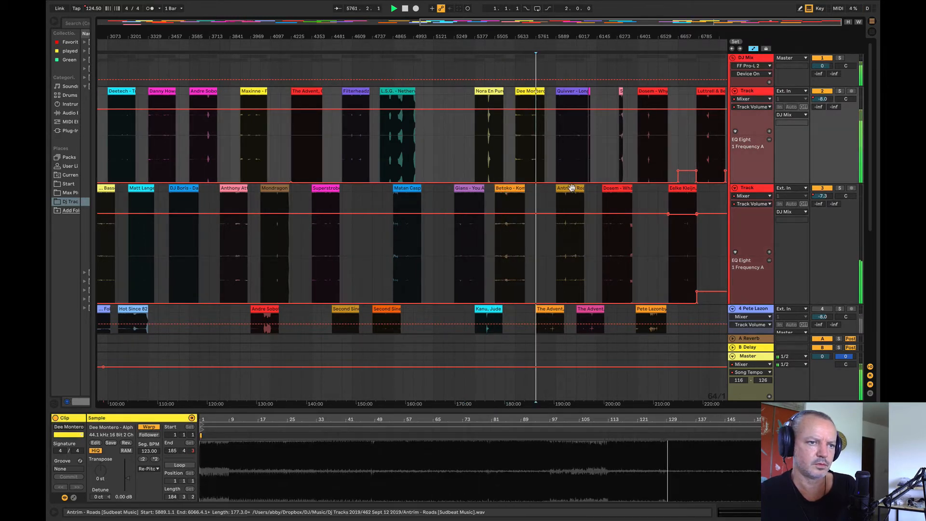
left_click_drag(573, 189, 553, 192)
Step: Audition Quivver from bar 6017, Dosem's What If from bar 6257 and Dosem's Why Give Up from bar 6449
left_click(576, 132)
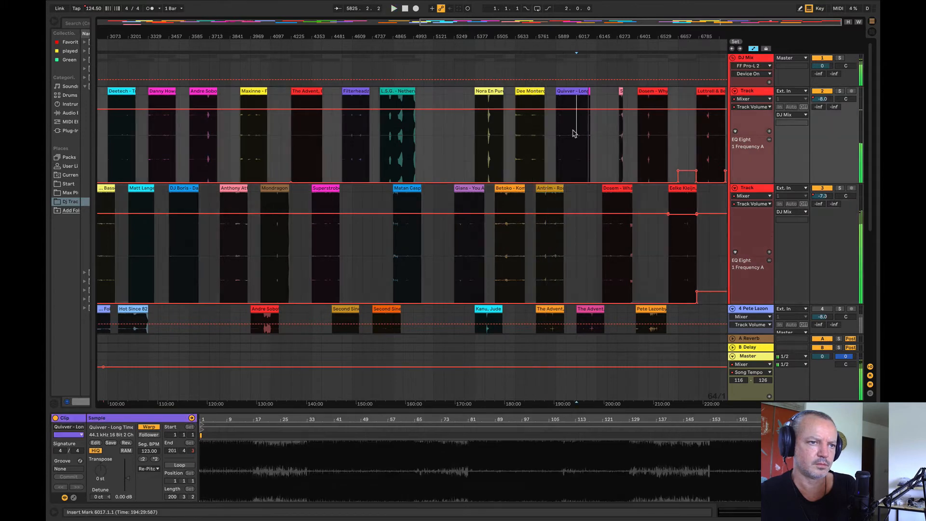
left_click(609, 227)
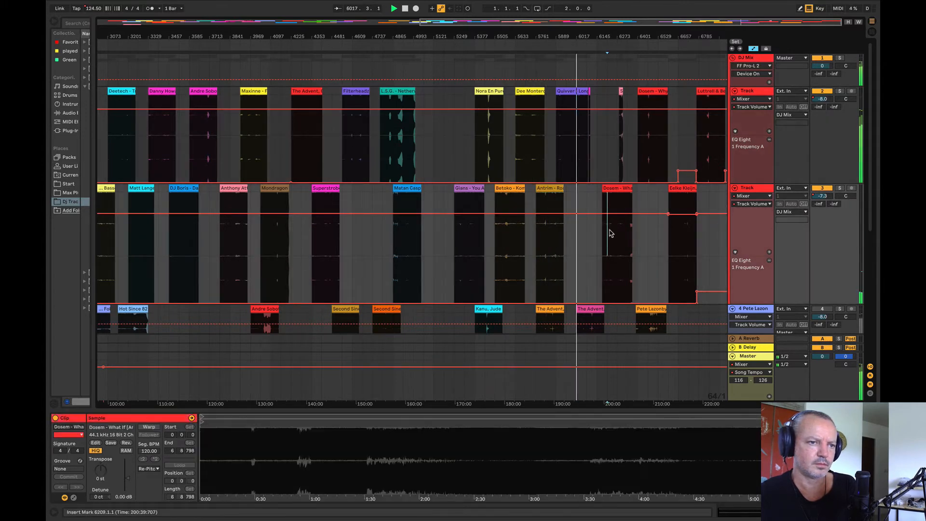
key("space")
left_click_drag(603, 38, 541, 230)
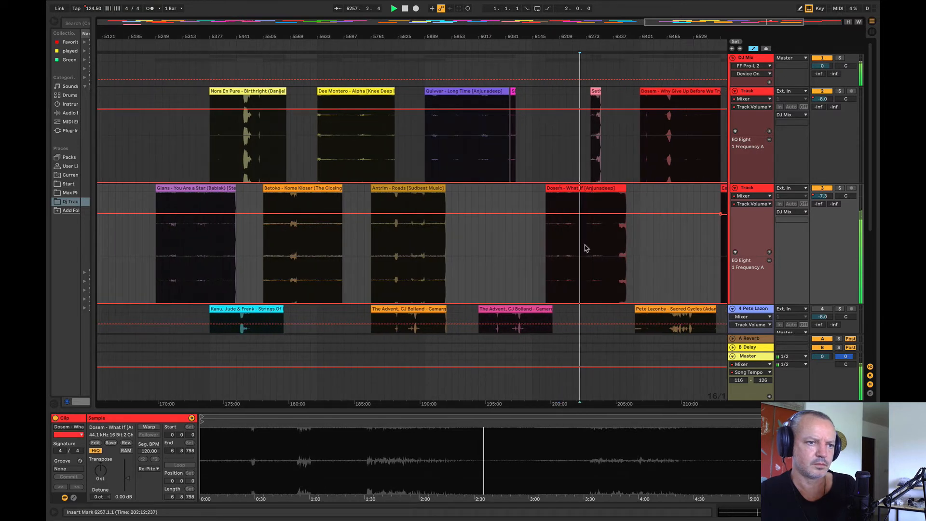
left_click(670, 147)
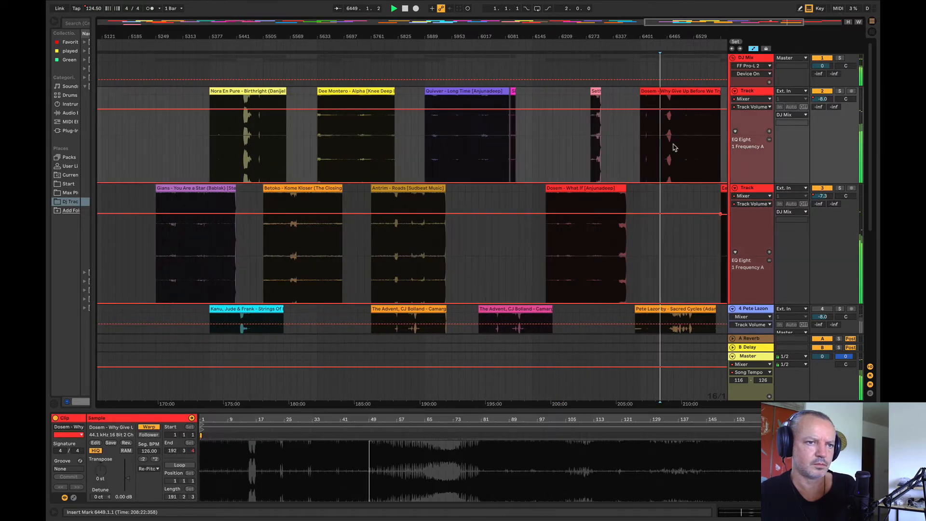
Step: Stop playback and move Dosem's What If to the upper deck track, between L.S.G. and Nora En Pure
key("space")
left_click_drag(478, 37, 546, 37)
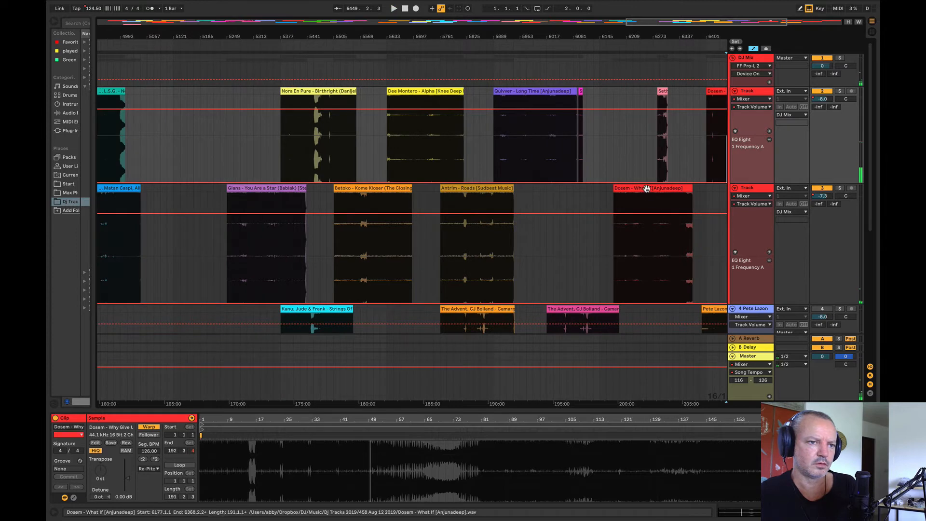
left_click_drag(644, 188, 215, 122)
Step: Audition the closing tracks, playing Eelke Kleijn from bar 6721 and Luttrell & Ben Böhmer from bar 6849
left_click_drag(265, 35, 413, 20)
left_click(643, 135)
key("space")
left_click(679, 244)
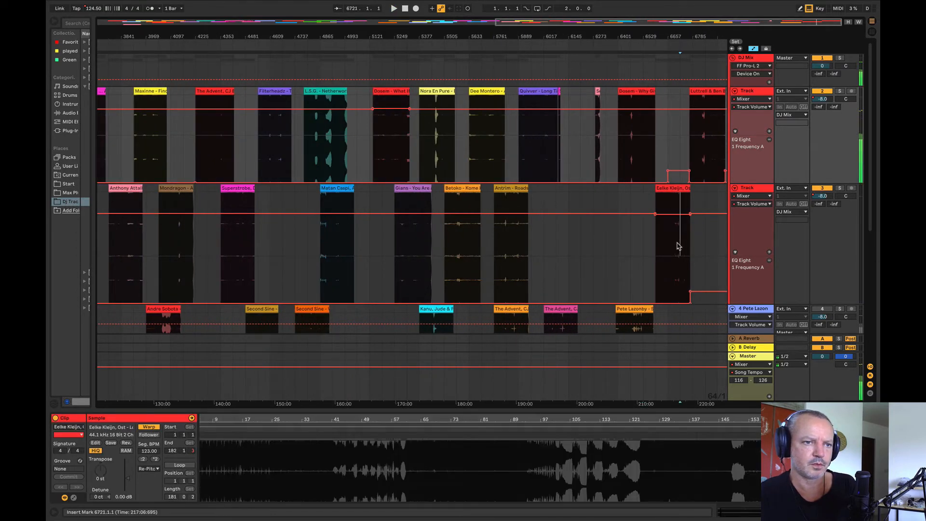
key("space")
key("space")
left_click_drag(664, 39, 664, 37)
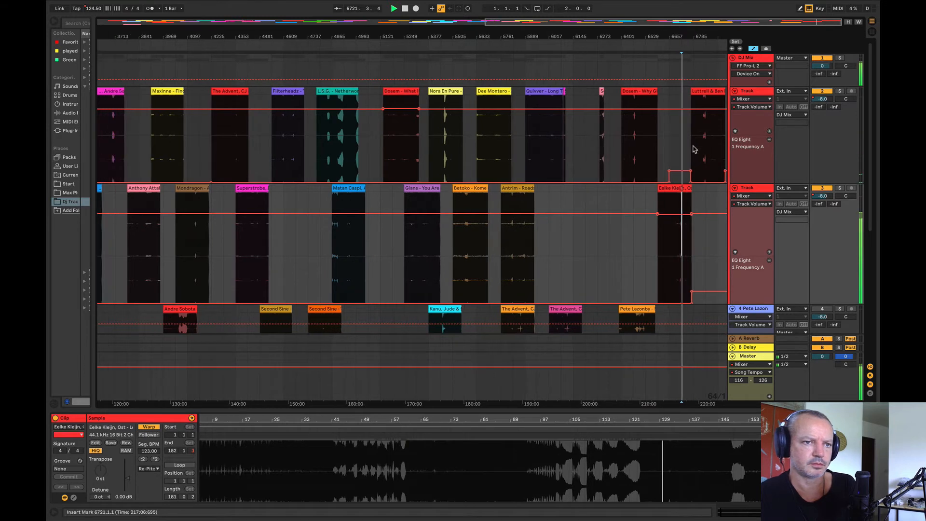
left_click(704, 157)
key("space")
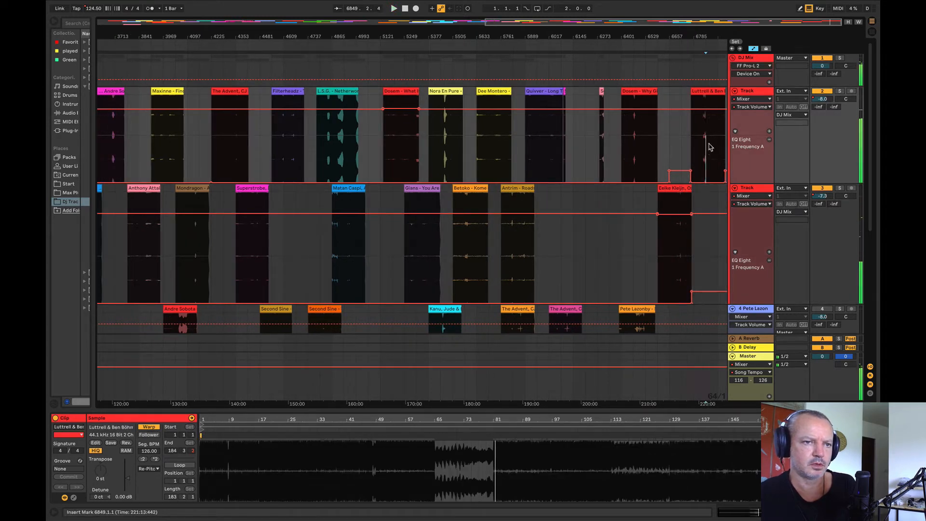
Step: Replay Dosem's Why Give Up up to bar 6529, and compare it with Sasha's Ripcord from bar 2433
left_click(638, 131)
key("space")
key("space")
left_click(641, 122)
key("space")
key("space")
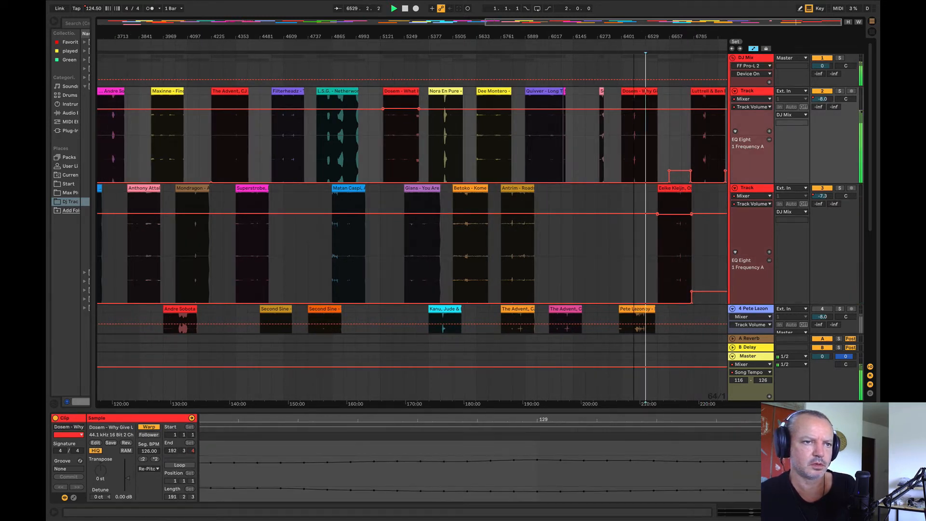
left_click_drag(633, 36, 634, 24)
left_click(319, 134)
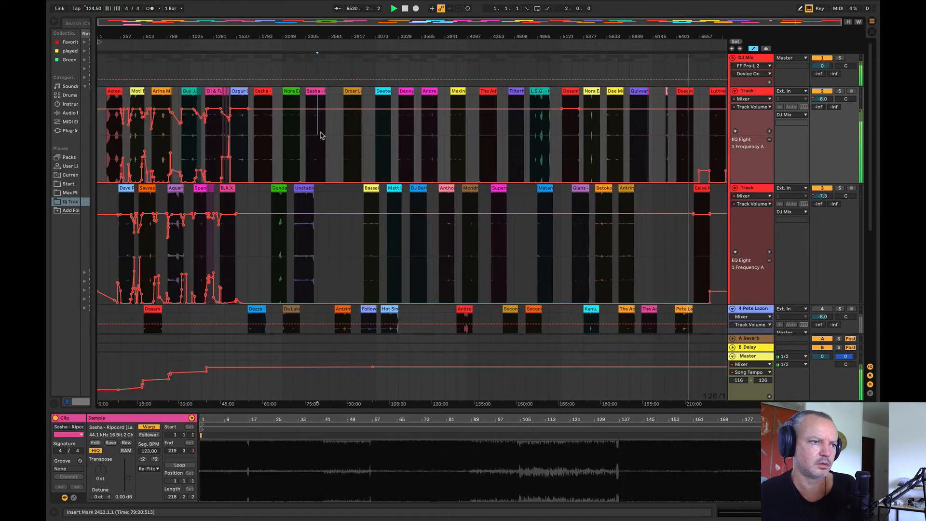
key("space")
key("space")
Step: Compare Ozgur Ozkan from bar 1633 with Sasha's Smokemonk, Nora En Pure and Gundamea from bar 1985
mouse_move(248, 32)
left_mouse_down()
mouse_move(408, 66)
mouse_move(267, 40)
left_mouse_up()
left_click(397, 140)
key("space")
key("space")
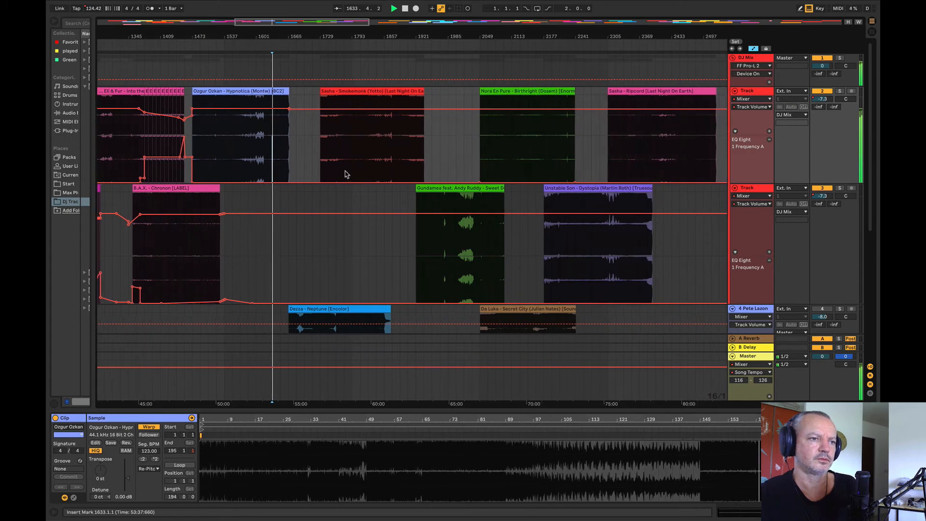
left_click(345, 171)
key("space")
key("space")
left_click(523, 143)
key("space")
key("space")
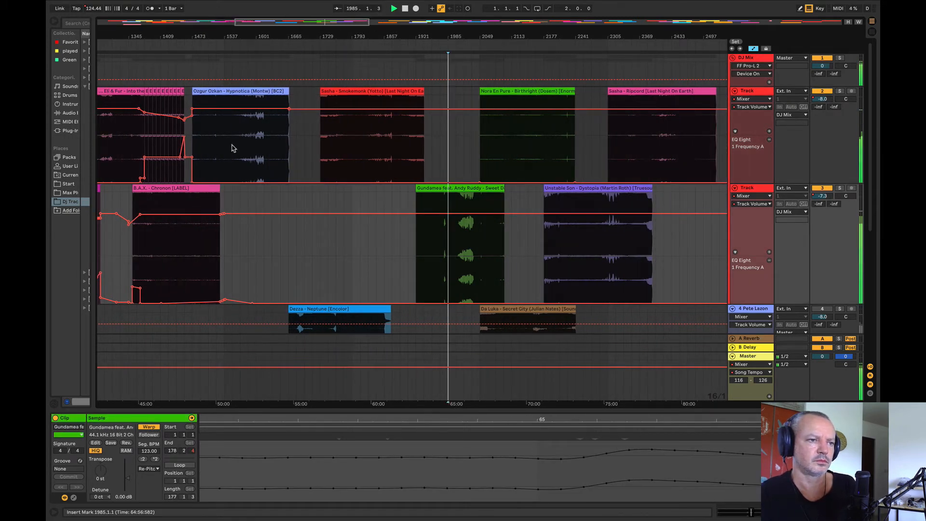
Step: Replay Ozgur Ozkan from bar 1633 against Smokemonk from bar 1761, Nora En Pure from bar 2145 and Ripcord from bar 2465
left_click(272, 148)
key("space")
key("space")
left_click(343, 144)
key("space")
key("space")
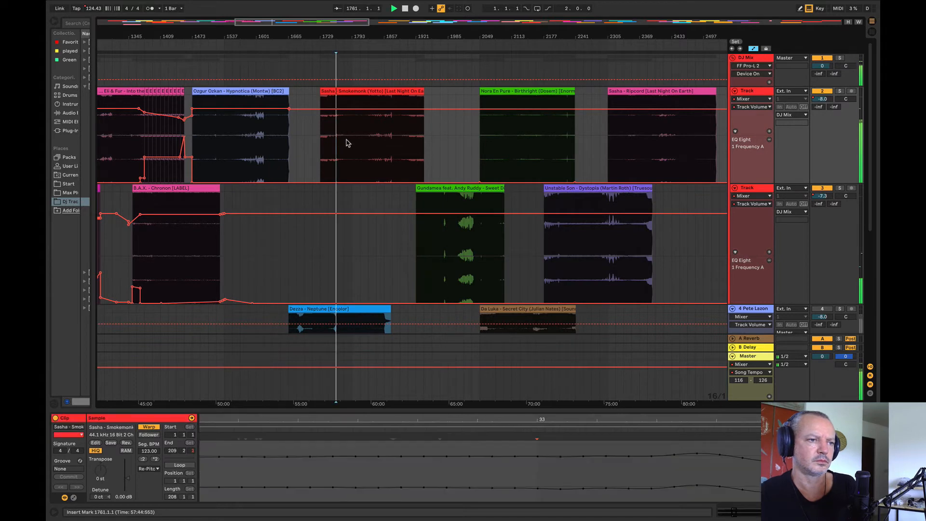
left_click(528, 143)
key("space")
key("space")
left_click(685, 143)
key("space")
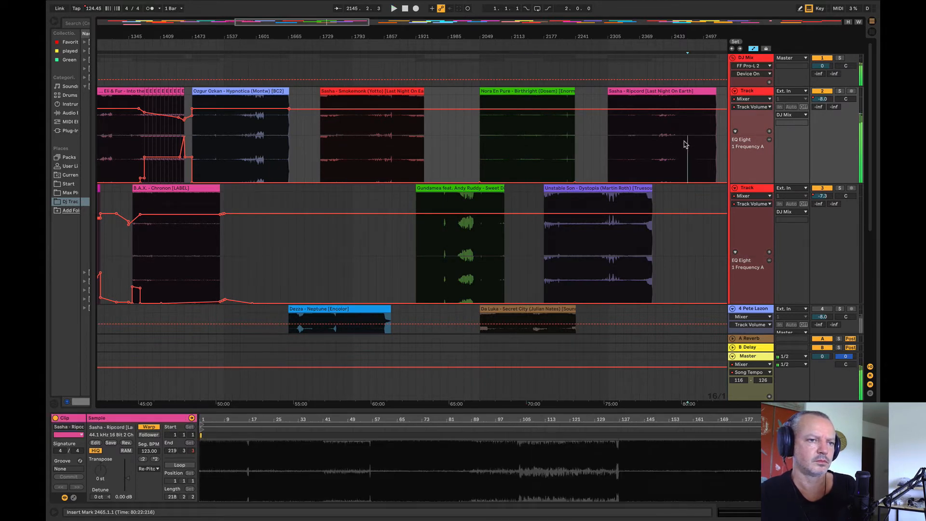
left_click(272, 141)
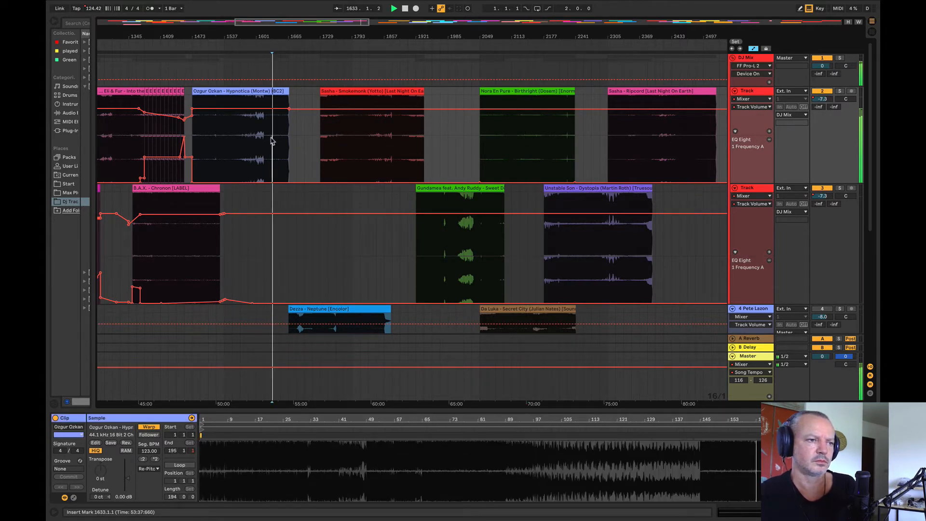
Step: Compare Unstable Son's Dystopia from about bar 2273 and bar 2193 with Ozgur Ozkan's Hypnotica from bar 1617
left_click(592, 244)
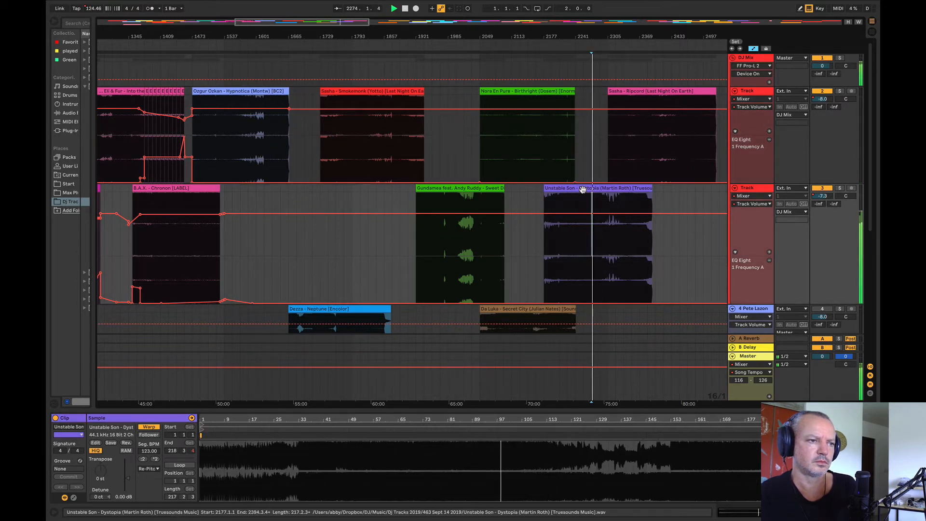
left_click(264, 154)
key("space")
key("space")
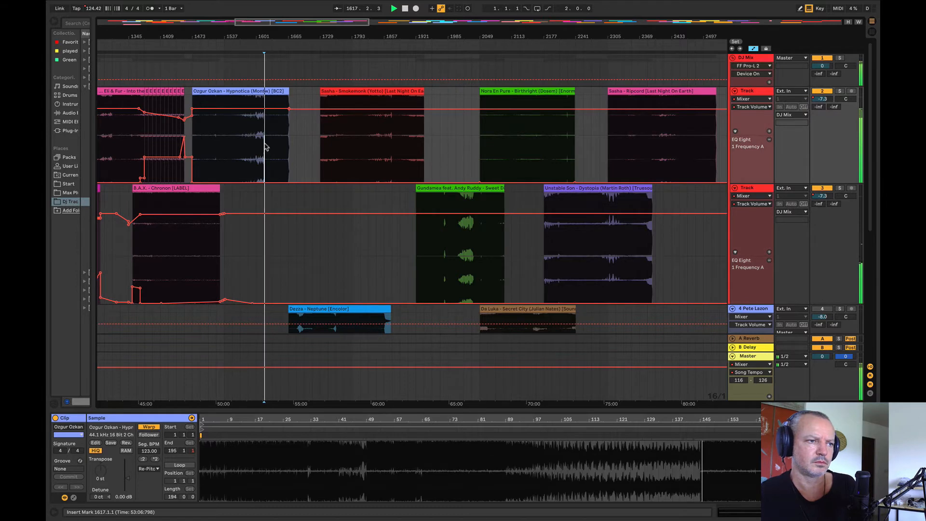
left_click(551, 246)
key("space")
key("space")
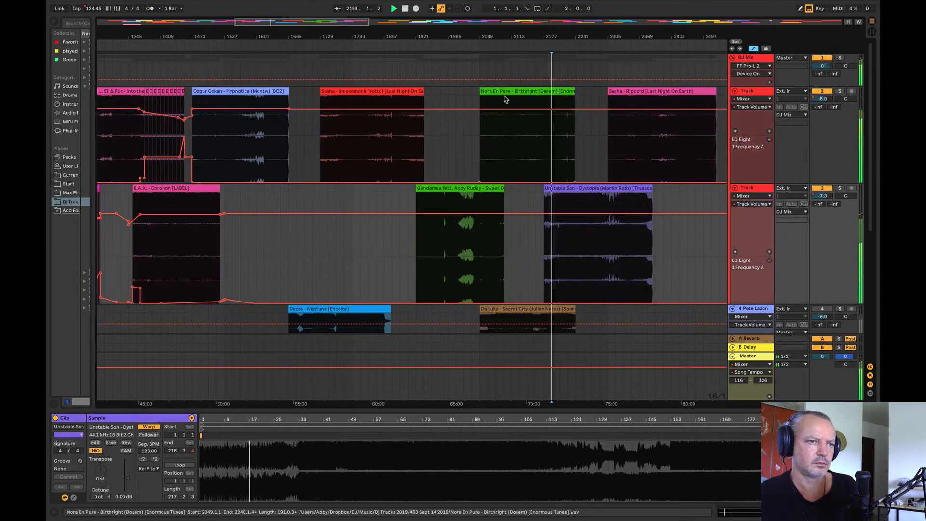
Step: Move Nora En Pure's Birthright earlier to start at bar 1985, and audition Unstable Son against Sasha's Ripcord from bar 2465
mouse_move(504, 97)
left_mouse_down()
mouse_move(471, 94)
mouse_move(493, 93)
left_mouse_up()
left_click(440, 71)
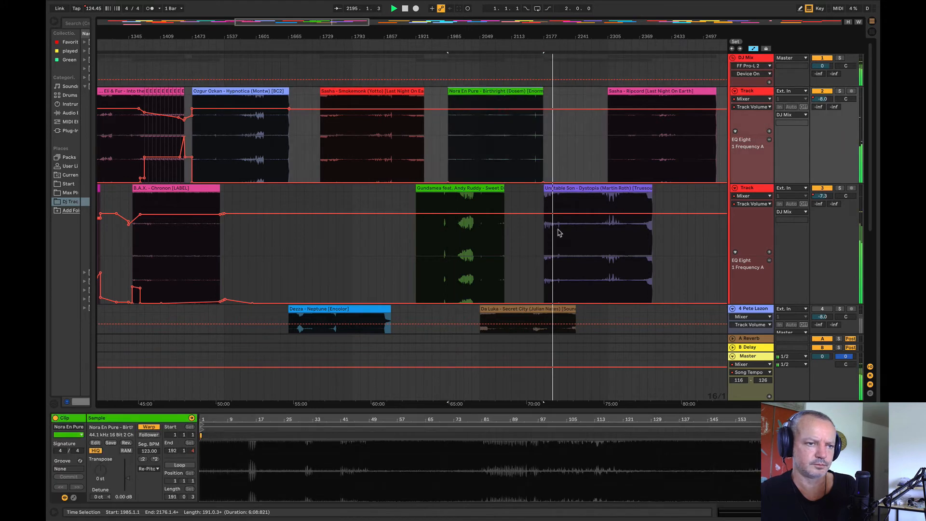
left_click(558, 233)
left_click(687, 142)
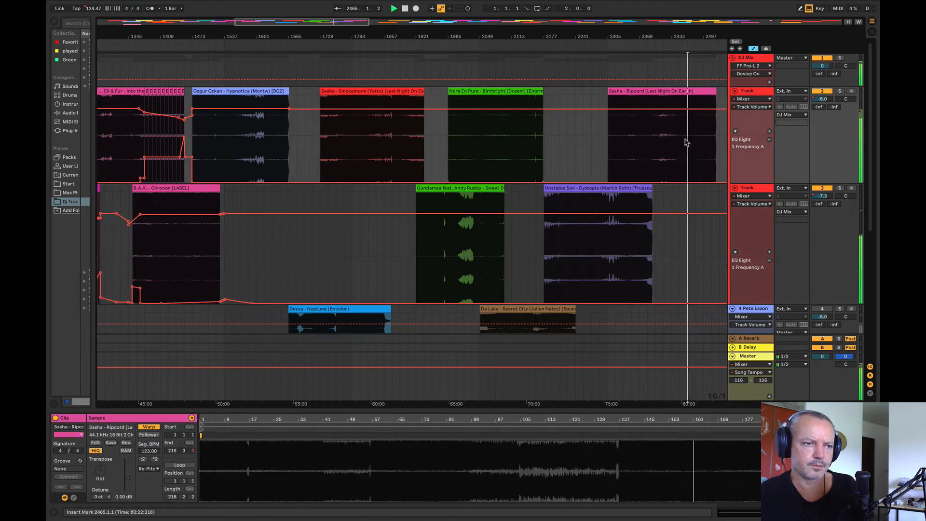
Step: Move Dezza's Neptune onto Gundamea's track at bar 1665, and audition Unstable Son from bar 2257, Ozgur Ozkan from 1553 and Smokemonk from 1889
left_click_drag(321, 306, 310, 256)
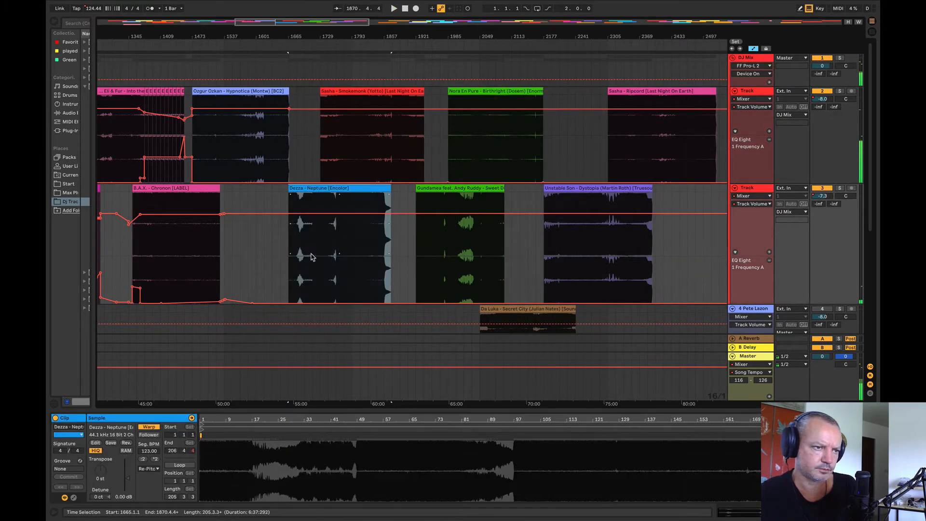
left_click(584, 246)
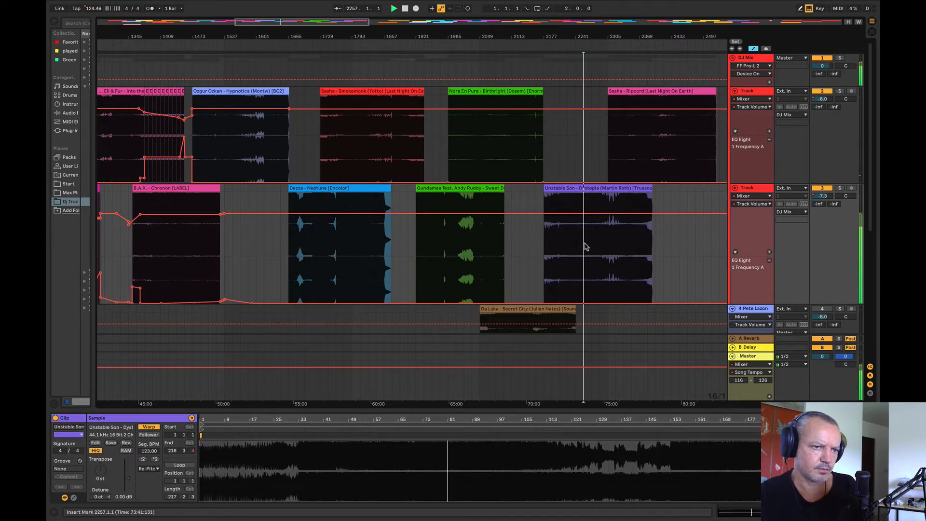
left_click(231, 153)
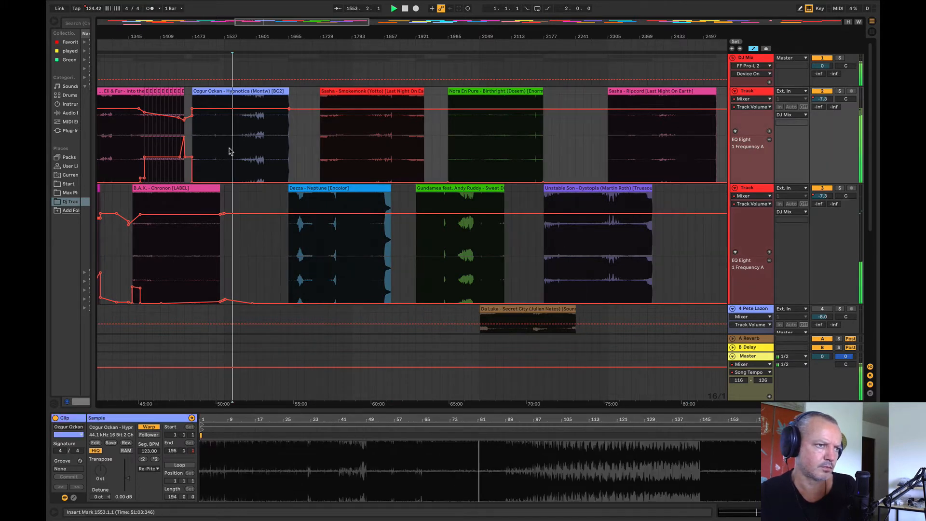
key("space")
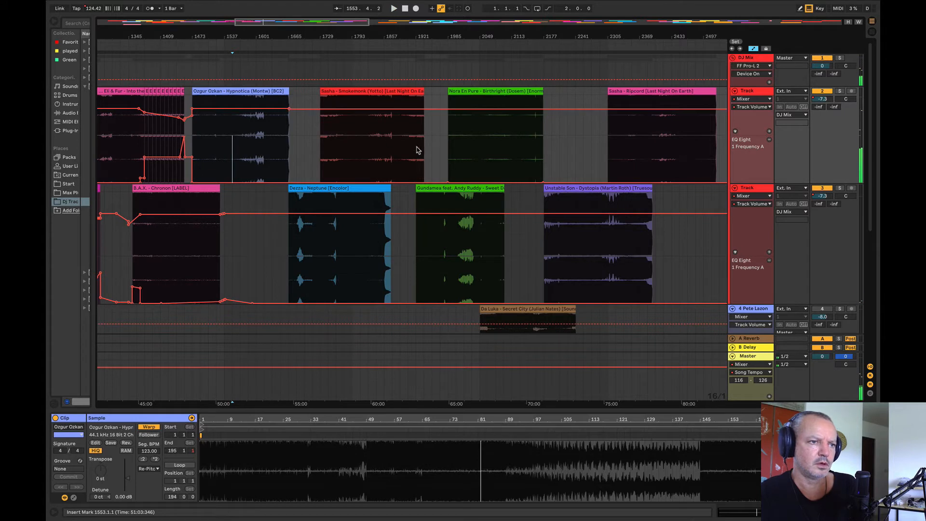
left_click(401, 153)
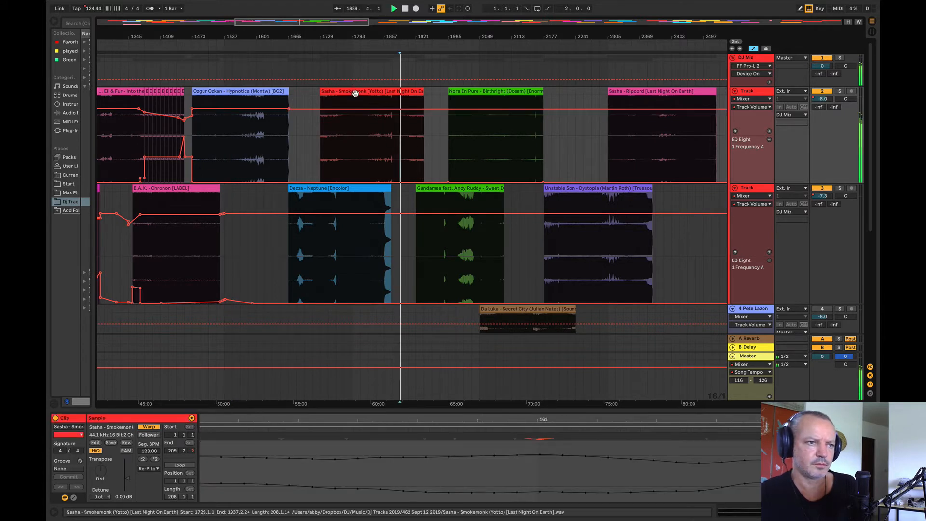
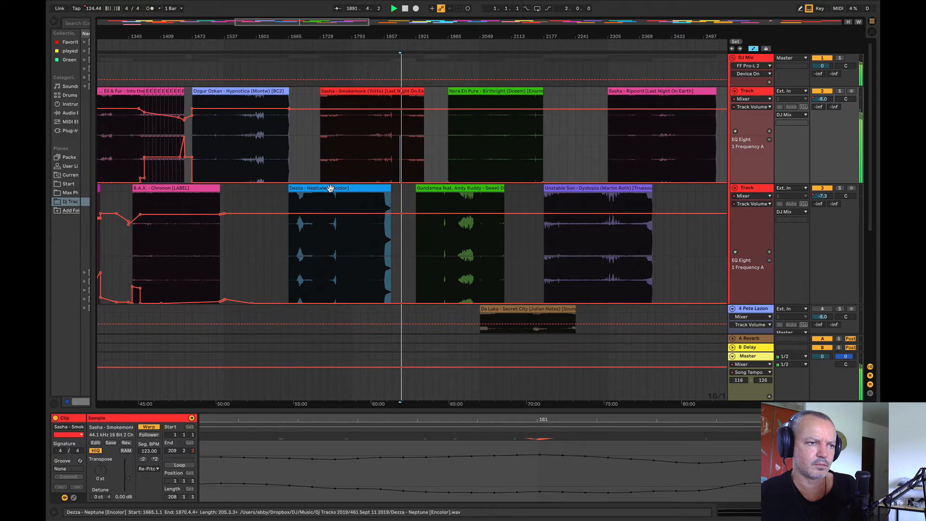
Step: Move Dezza's Neptune earlier to start at bar 1585, and audition Sasha's Smokemonk from bars 1825, 1857 and 1809
left_click_drag(330, 188, 290, 201)
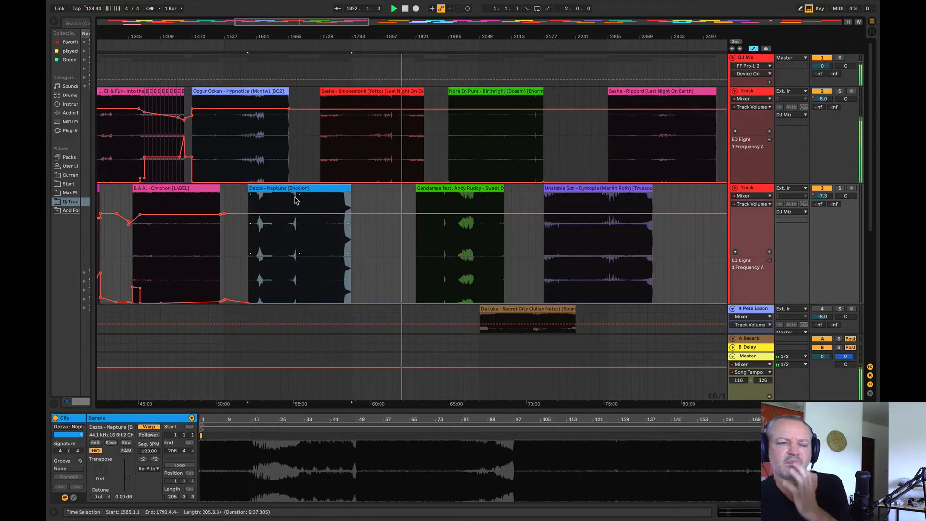
key("space")
left_click(372, 154)
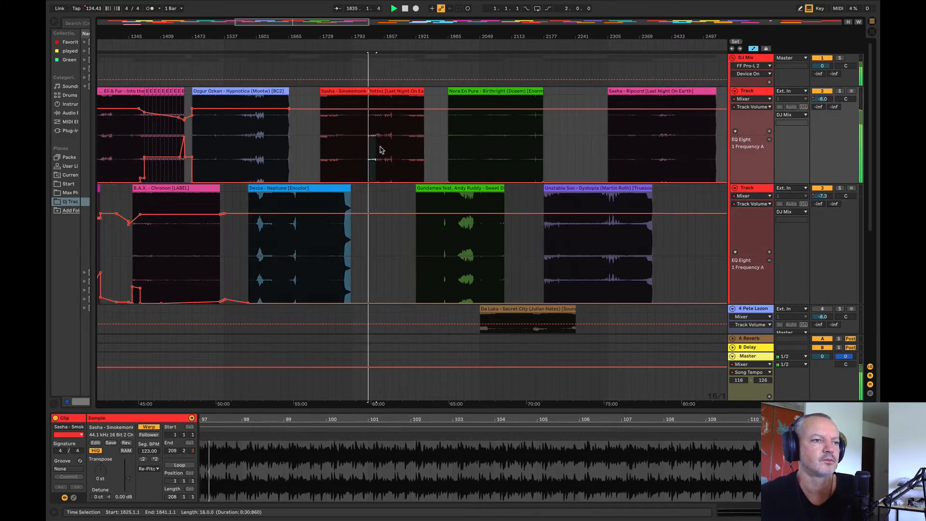
left_click(379, 149)
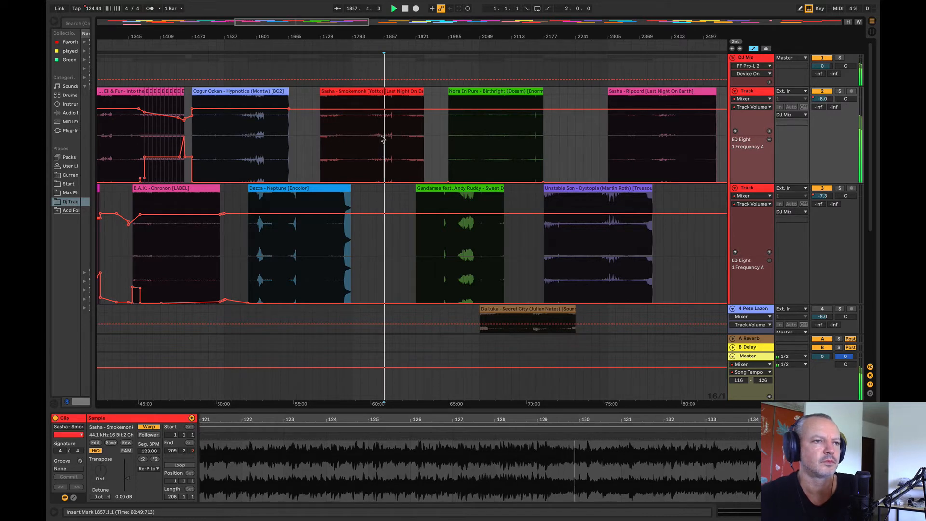
key("XF86AudioRaiseVolume")
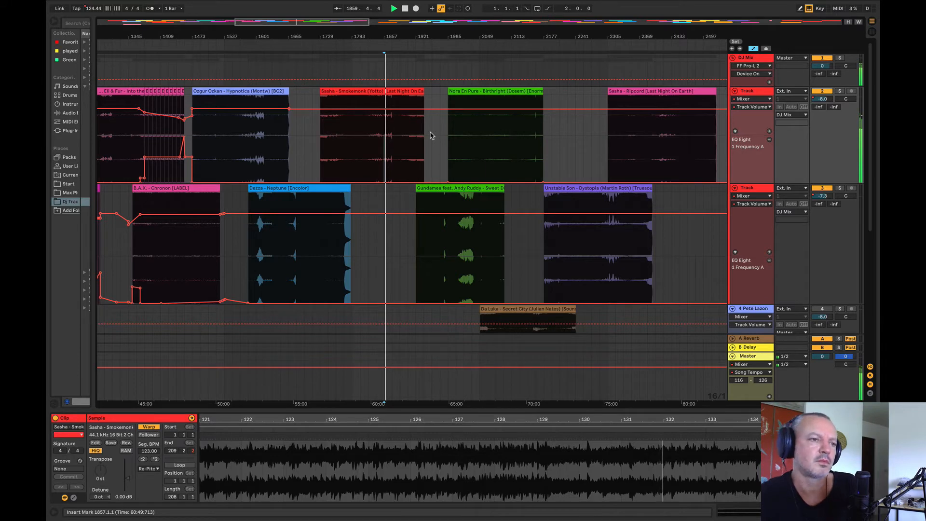
left_click(361, 86)
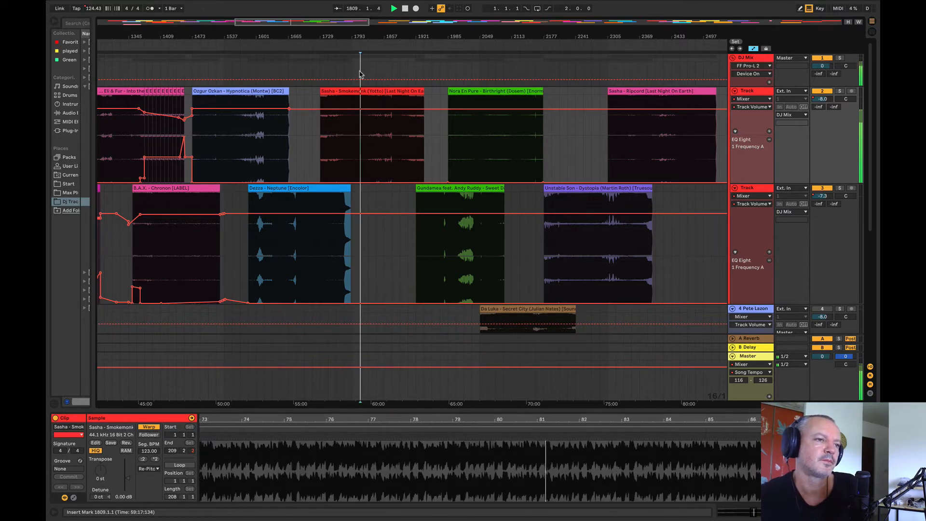
Step: Audition the earlier tracks: Eli & Fur, Guy J from bar 1025, Spencer Brown, Aquarius and Arina Mur from bar 705
left_click_drag(364, 40, 540, 11)
left_click_drag(432, 37, 432, 42)
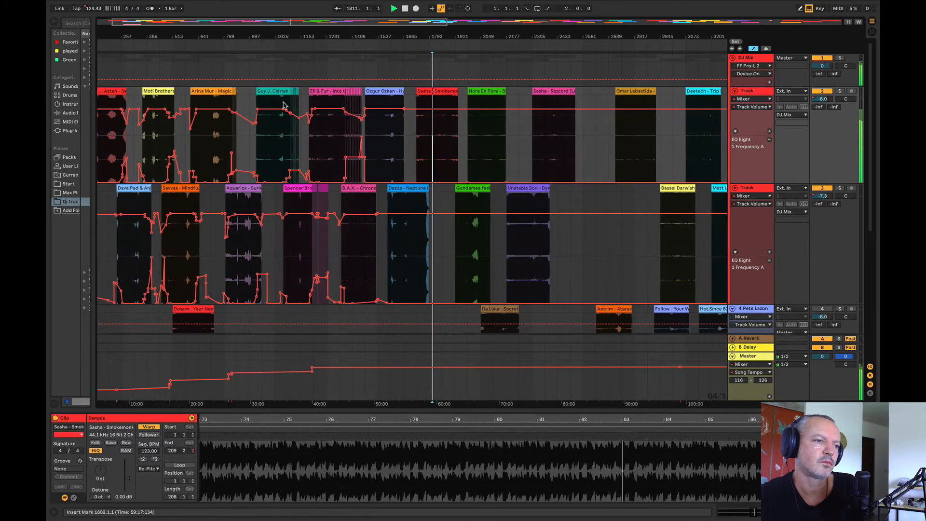
left_click(329, 143)
left_click(275, 157)
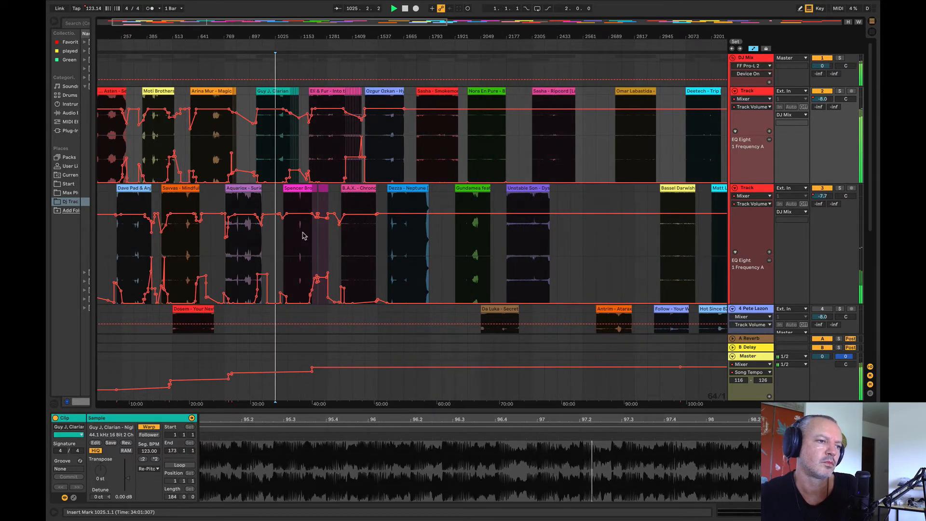
left_click(303, 235)
left_click(239, 251)
left_click(212, 153)
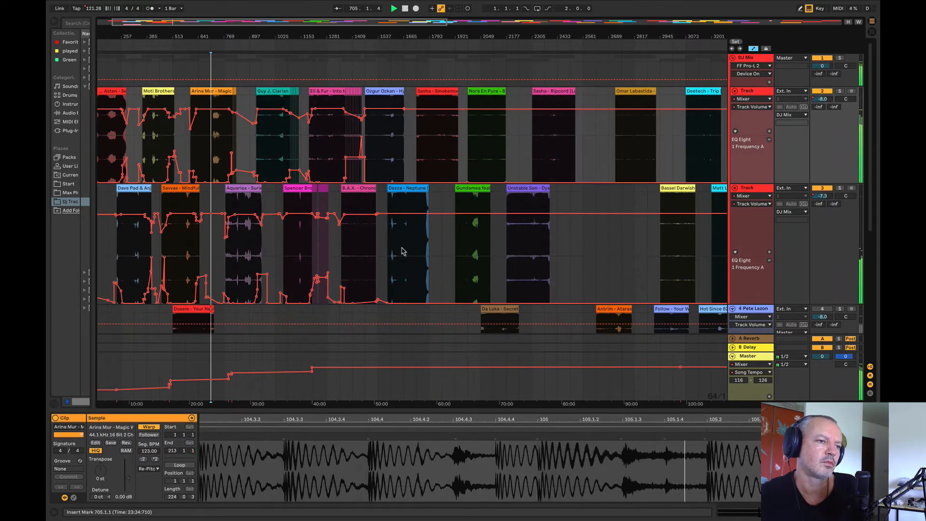
Step: Compare Dezza's Neptune with Unstable Son's Dystopia from bars 2241 and 2273 and Sasha's Ripcord from bars 2433 and 2465
left_click(403, 250)
left_click(519, 232)
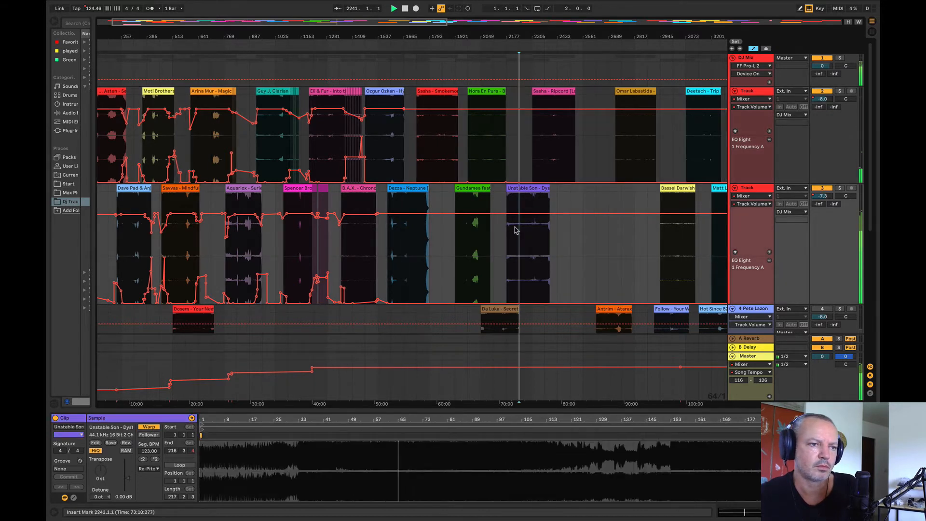
left_click(415, 241)
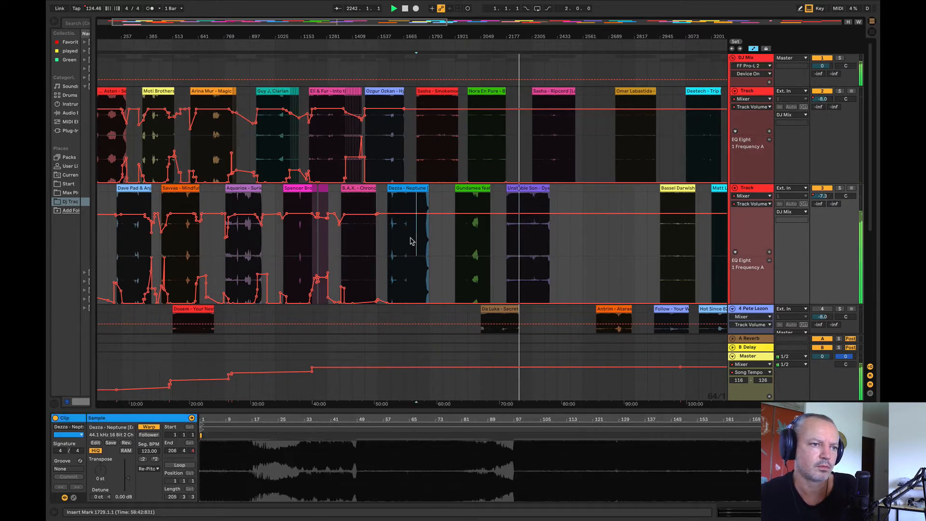
left_click_drag(424, 37, 367, 57)
left_click(517, 248)
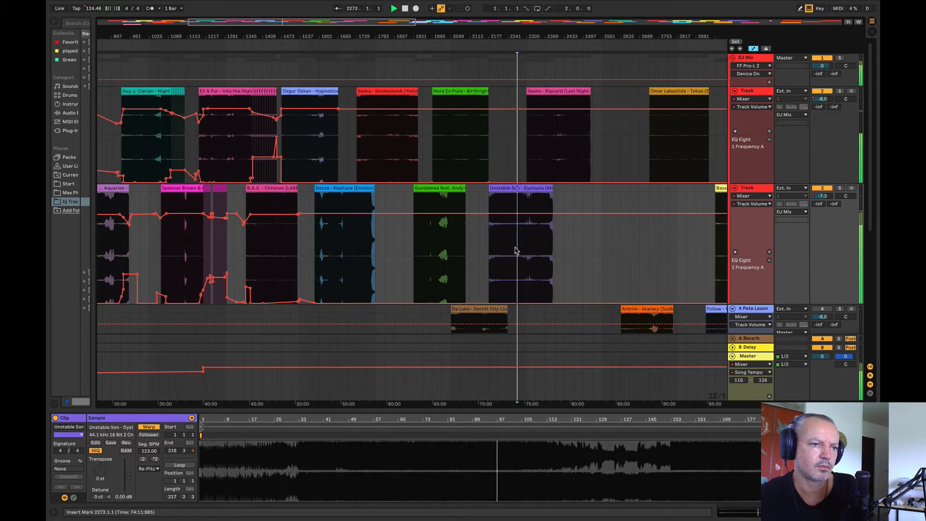
left_click(563, 157)
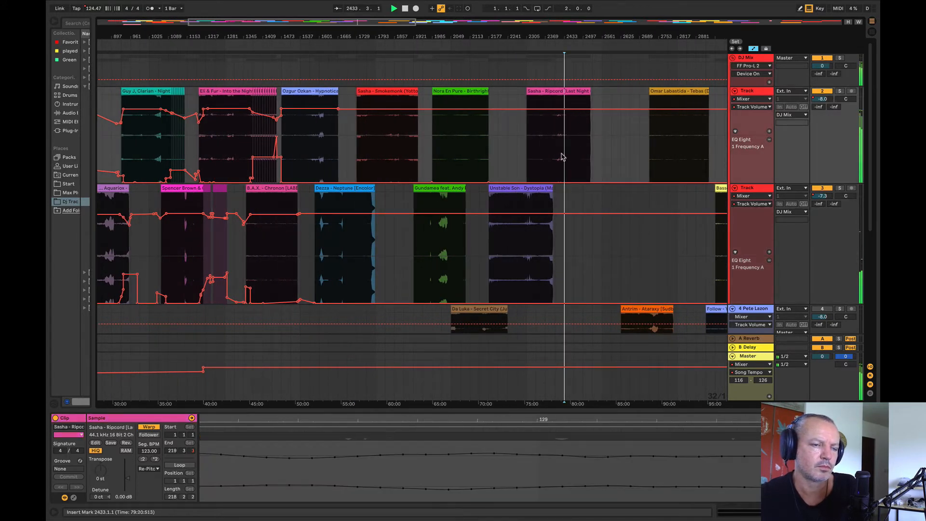
left_click(573, 146)
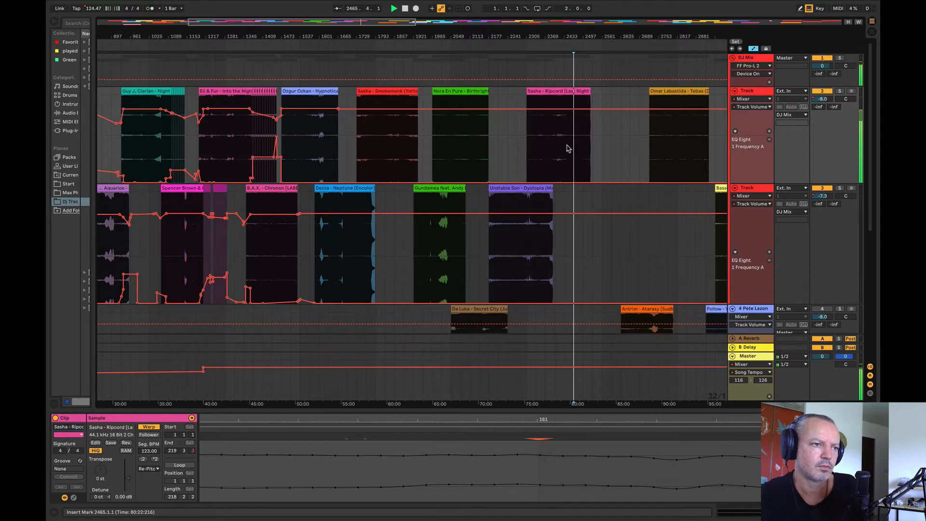
Step: Move Neptune directly after Unstable Son's Dystopia, and place Sasha's Ripcord on the lower deck track from bar 1617 beneath Ozgur Ozkan
left_click_drag(338, 186, 574, 244)
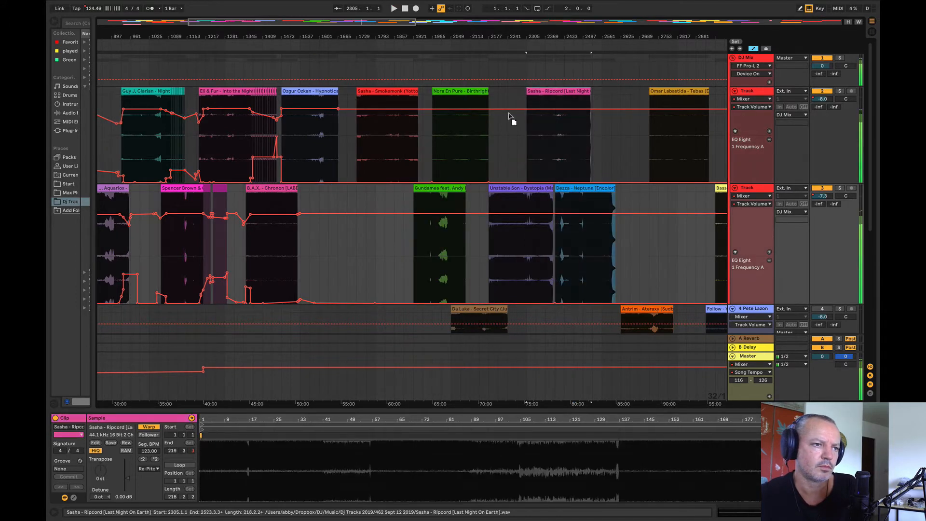
left_click_drag(548, 129, 341, 227)
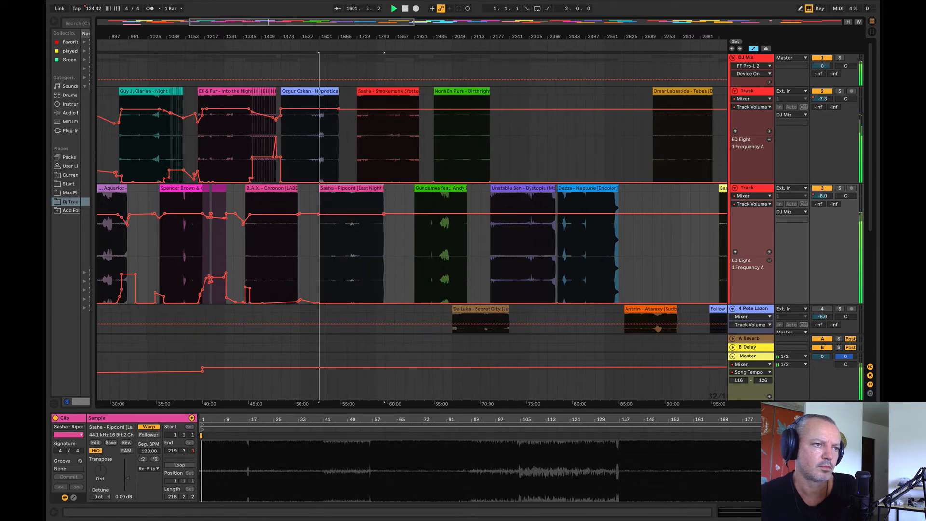
scroll(319, 106, "up", 5)
left_click(291, 140)
left_click_drag(303, 197, 360, 208)
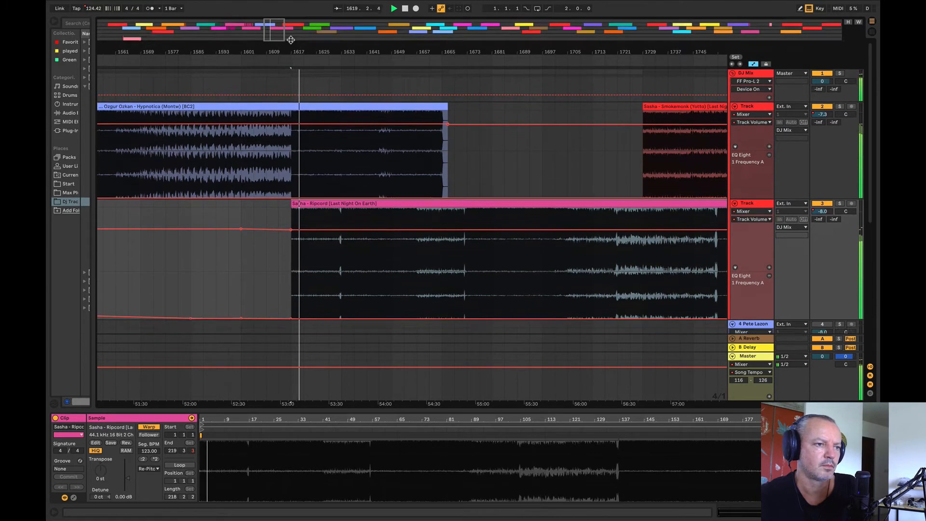
Step: Raise the EQ Eight frequency automation on Ripcord's track from bar 1593 to 1633 and on Ozgur Ozkan's track from bar 1633 to 1681
left_click_drag(409, 290, 211, 275)
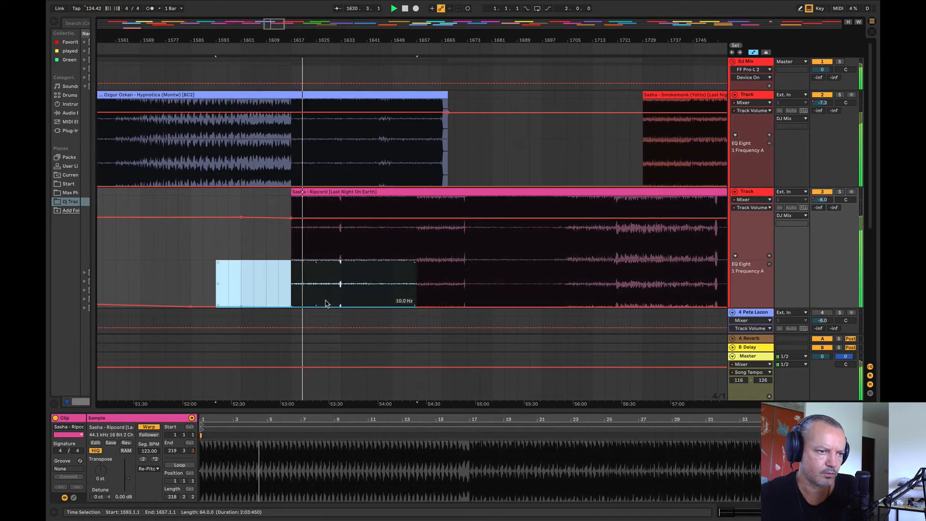
left_click_drag(325, 306, 325, 299)
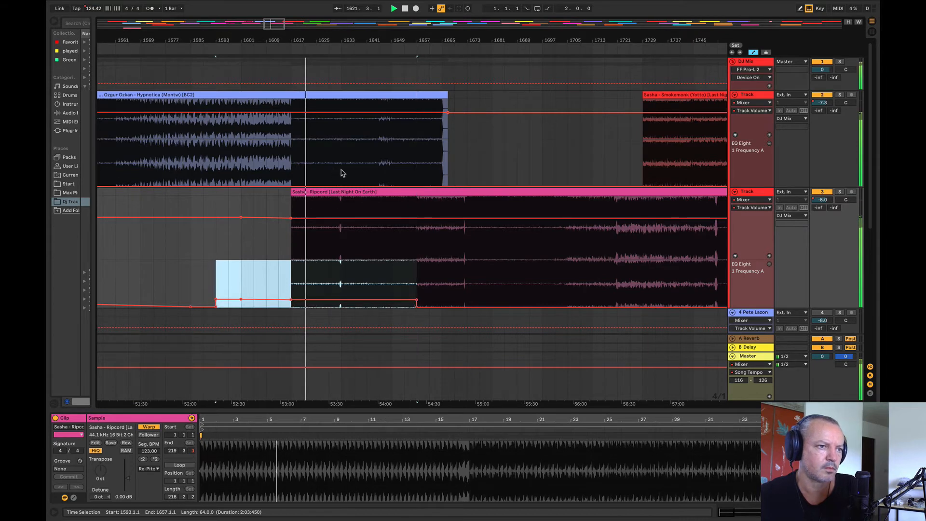
left_click_drag(341, 173, 472, 178)
left_click(471, 165)
left_click_drag(342, 286, 479, 291)
left_click_drag(407, 299, 408, 307)
left_click(247, 264)
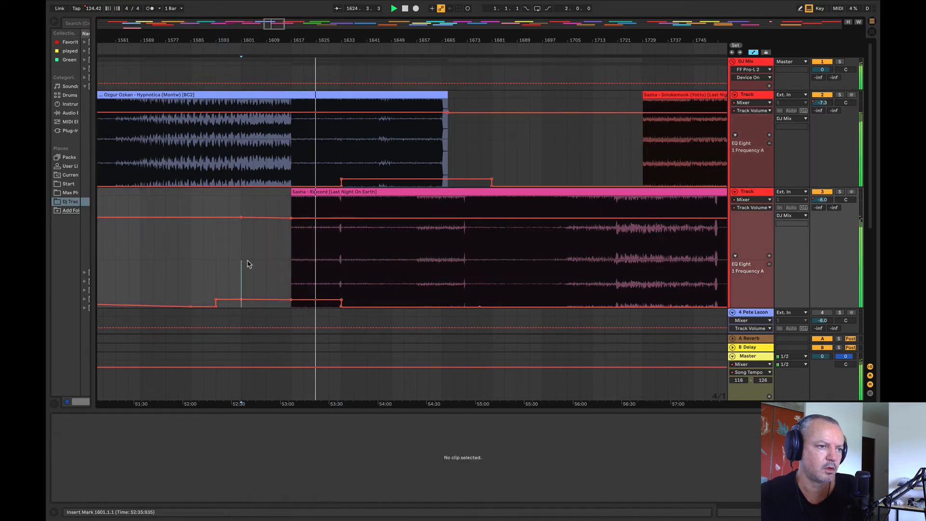
Step: Dip the volume automation to -13.0 dB at Ripcord's start, and audition the transition from bars 1621 and 1629
left_click(274, 218)
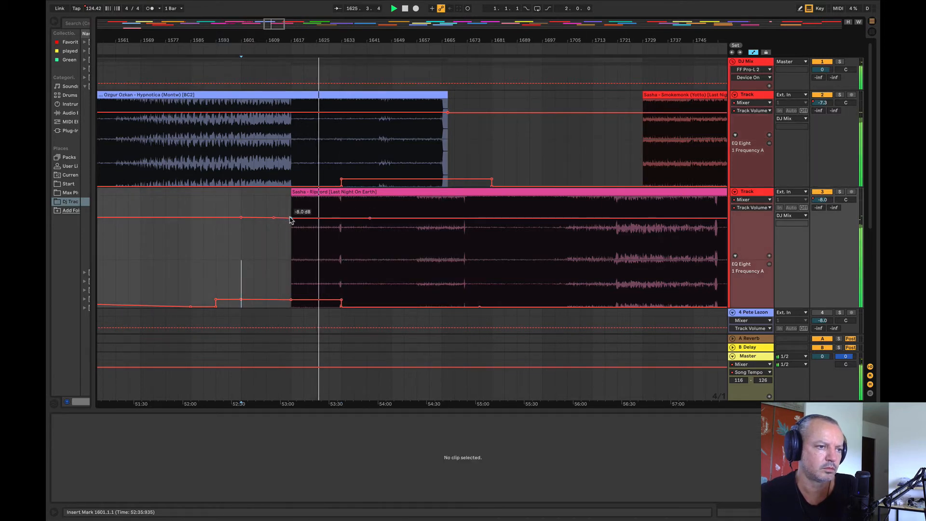
left_click_drag(291, 218, 291, 225)
left_click(309, 140)
key("space")
key("space")
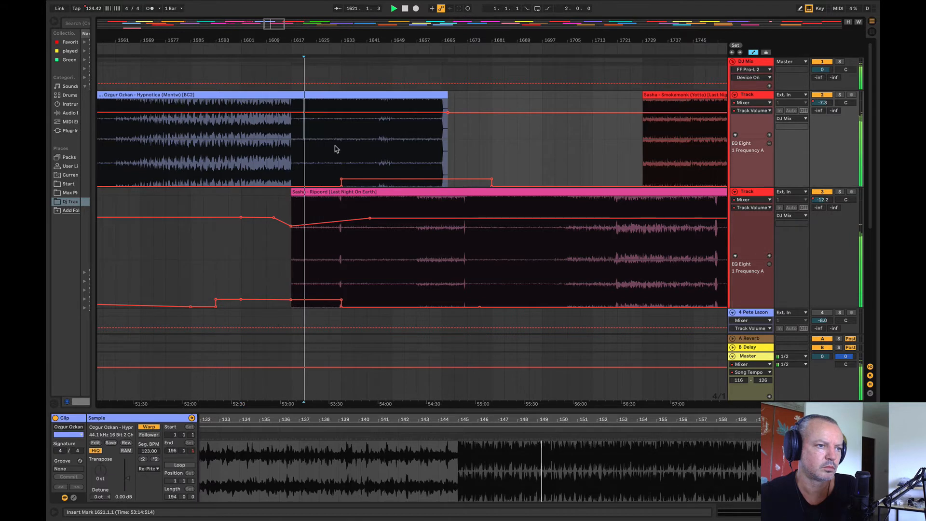
left_click(334, 147)
key("space")
key("space")
Step: Fade Ozgur Ozkan's volume slightly from bar 1633 to the clip's end, and complete Ripcord's volume rise to -8.0 dB at bar 1633
left_click(460, 114)
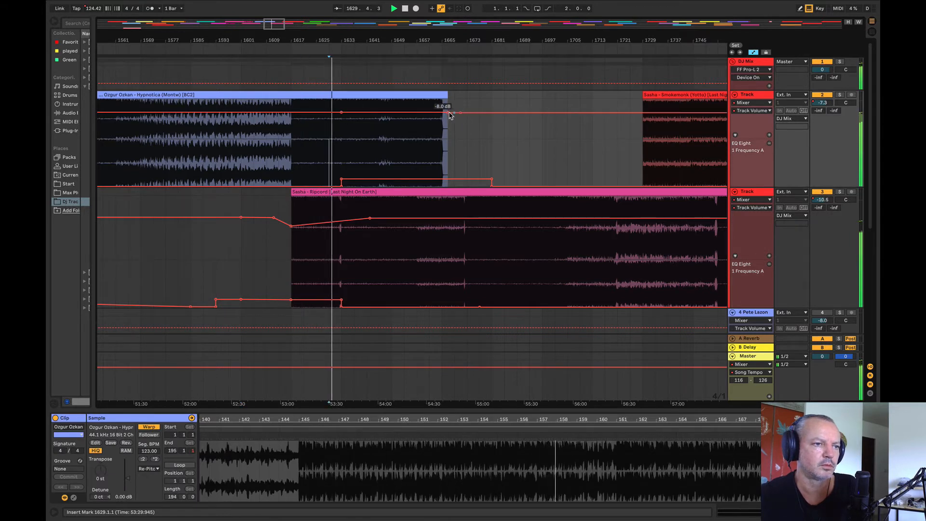
left_click(845, 199)
left_click(839, 192)
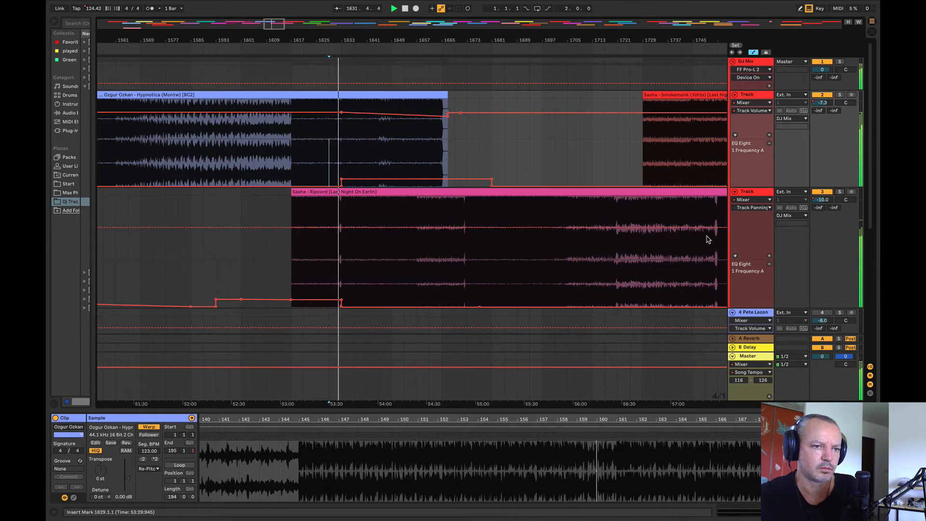
left_click(754, 207)
left_click(750, 219)
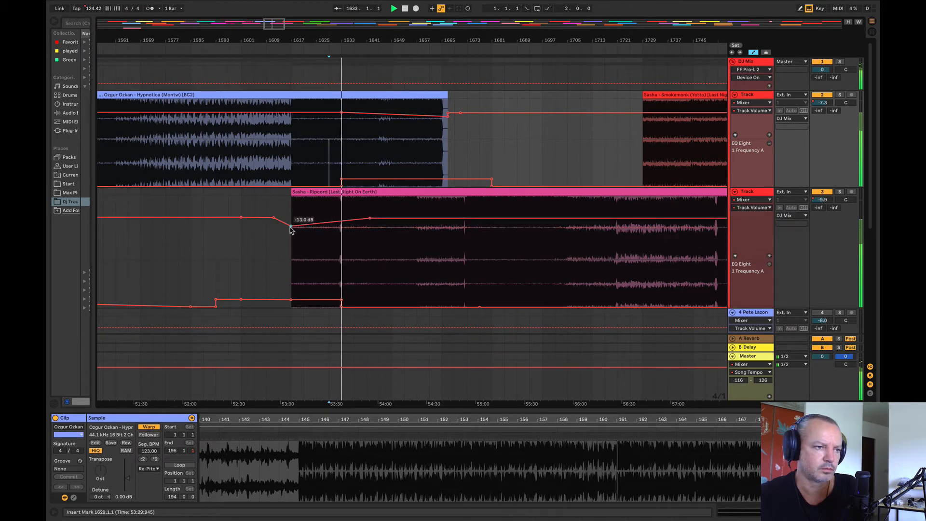
left_click_drag(369, 218, 342, 218)
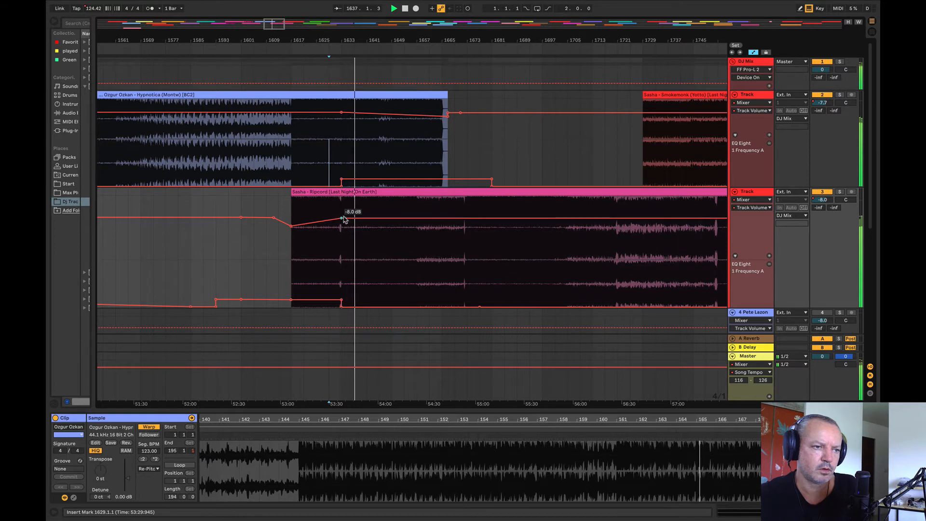
Step: Solo Ripcord's track and audition it from bars 1661, 1725, 1753 and 1709
left_click(839, 191)
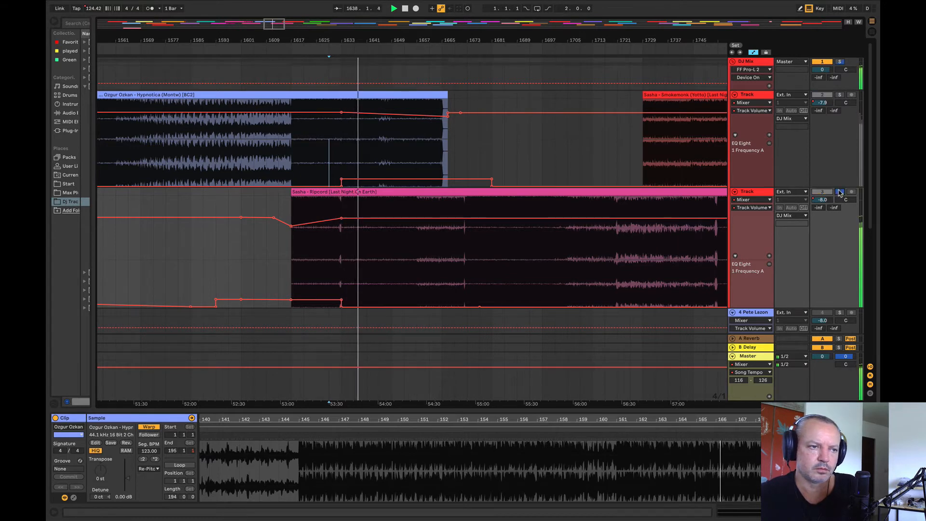
left_click(434, 260)
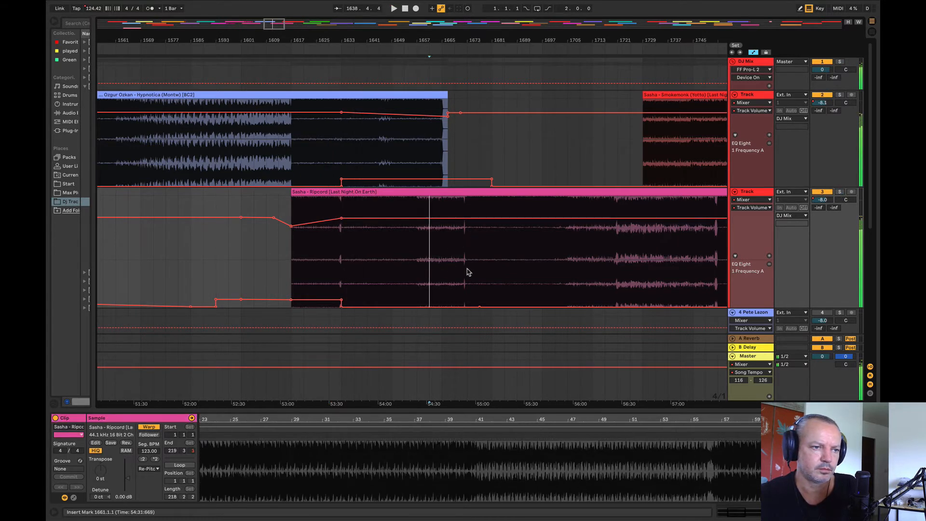
left_click(839, 192)
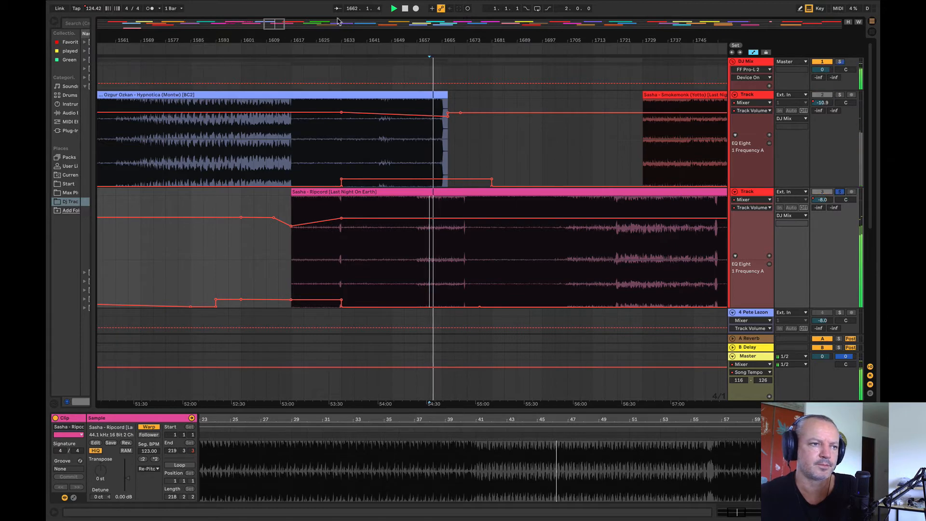
left_click_drag(324, 41, 224, 39)
left_click(429, 266)
key("space")
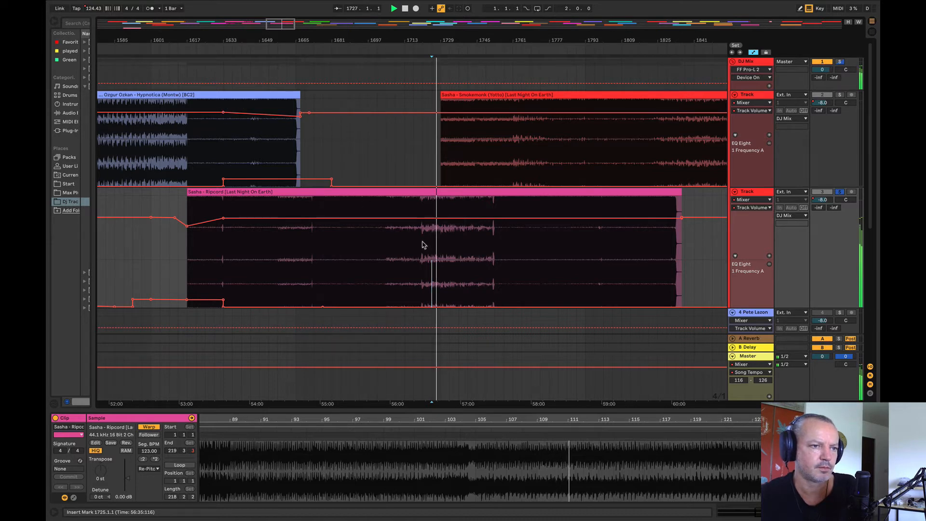
left_click(475, 262)
left_click(495, 259)
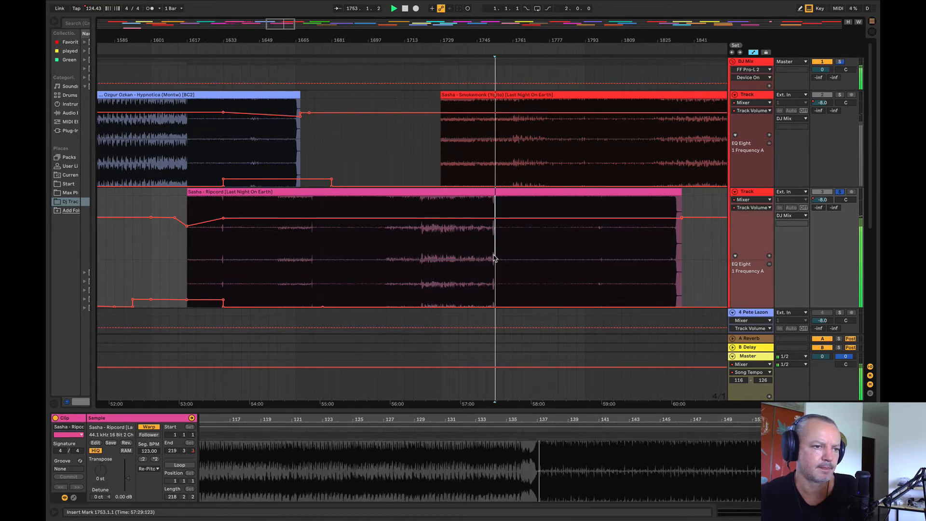
left_click(394, 242)
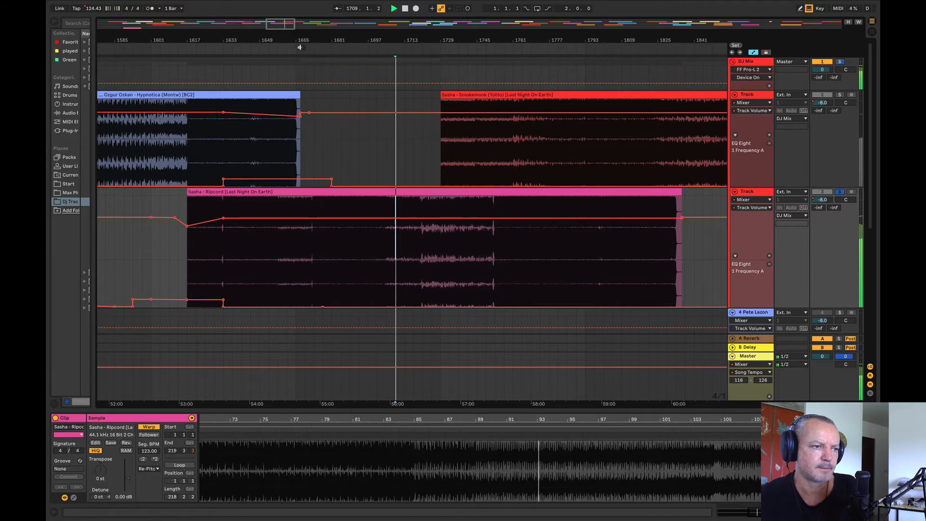
Step: Move Sasha's Ripcord off the deck tracks to a spare track far along the arrangement, and stop playback
scroll(292, 212, "down", 10)
left_click_drag(288, 192, 682, 324)
key("space")
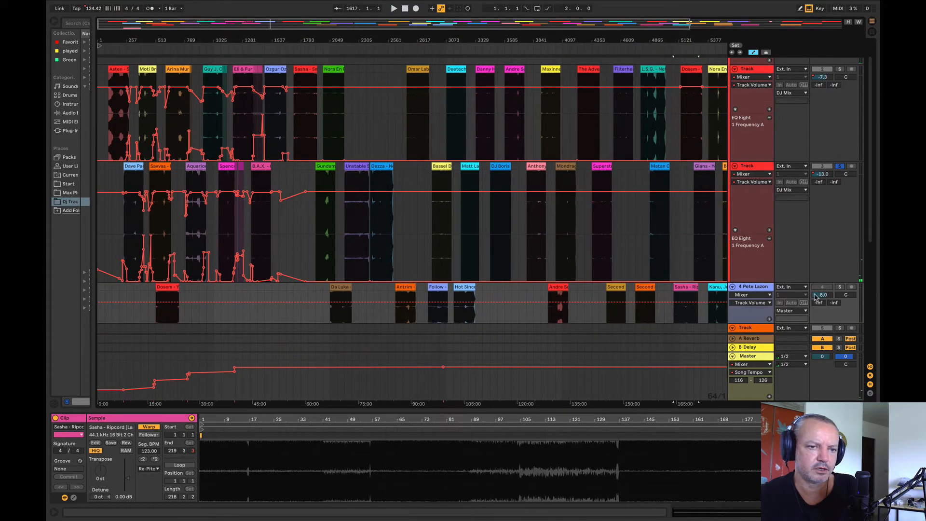
Step: Solo the track below the two decks, and audition Antrim's Ataraxy from bar 2689 and Da Luka's Secret City from bar 2113
left_click(840, 288)
left_click(403, 313)
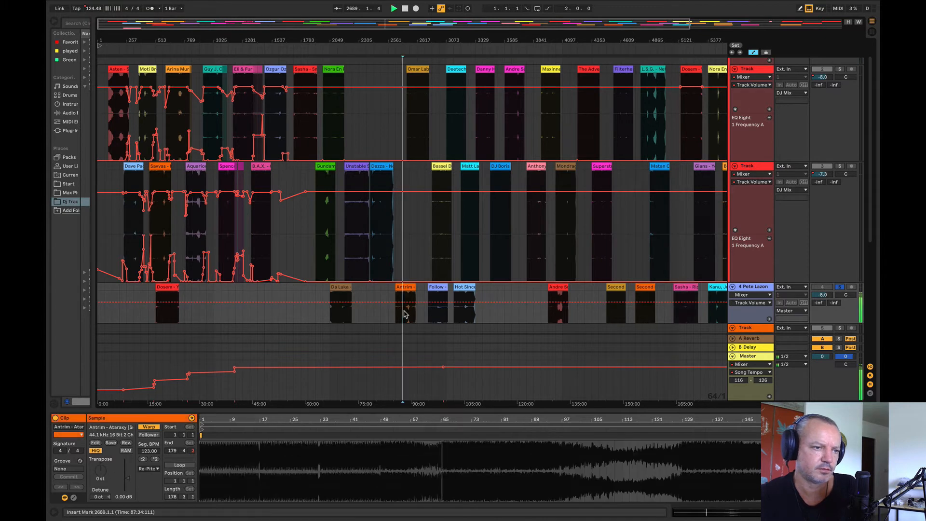
left_click(352, 308)
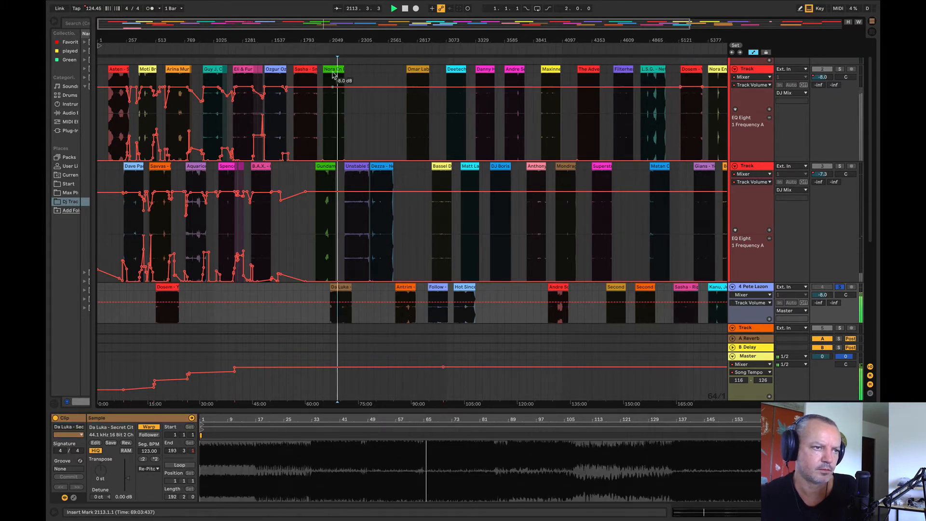
left_click_drag(336, 41, 410, 57)
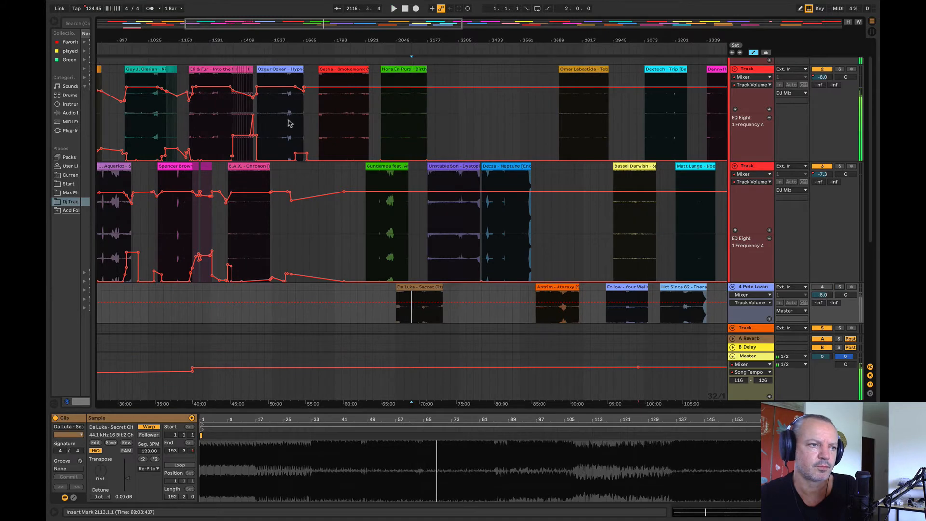
Step: Audition Smokemonk from bar 1793, Sweet Disposition from 1953, Dystopia from 2241, Neptune from 2497 and Omar Labastida's clip from 2785
left_click_drag(295, 123, 298, 122)
left_click(334, 123)
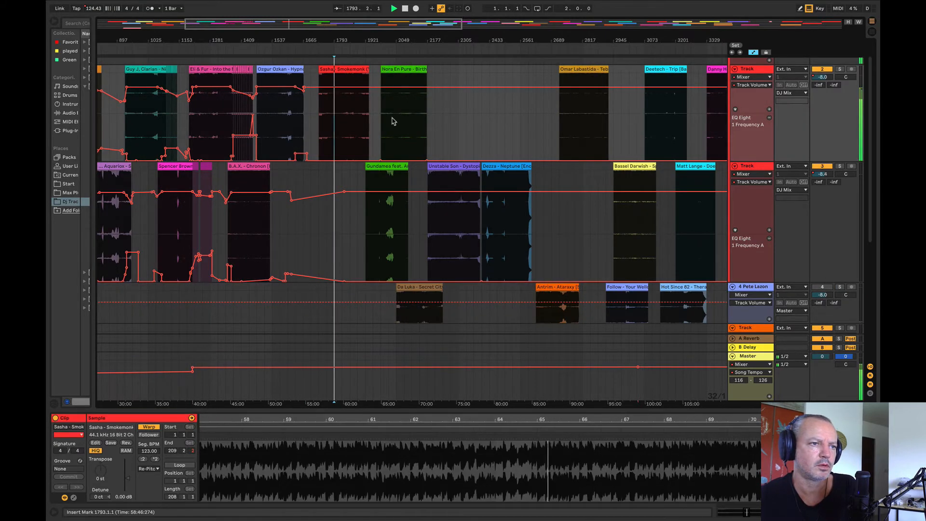
left_click(381, 180)
left_click(378, 221)
left_click(443, 233)
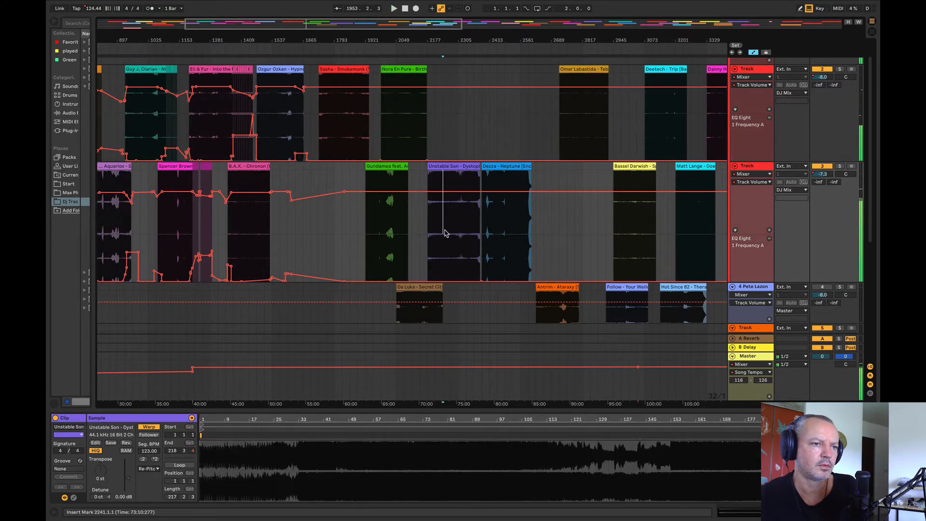
left_click(504, 233)
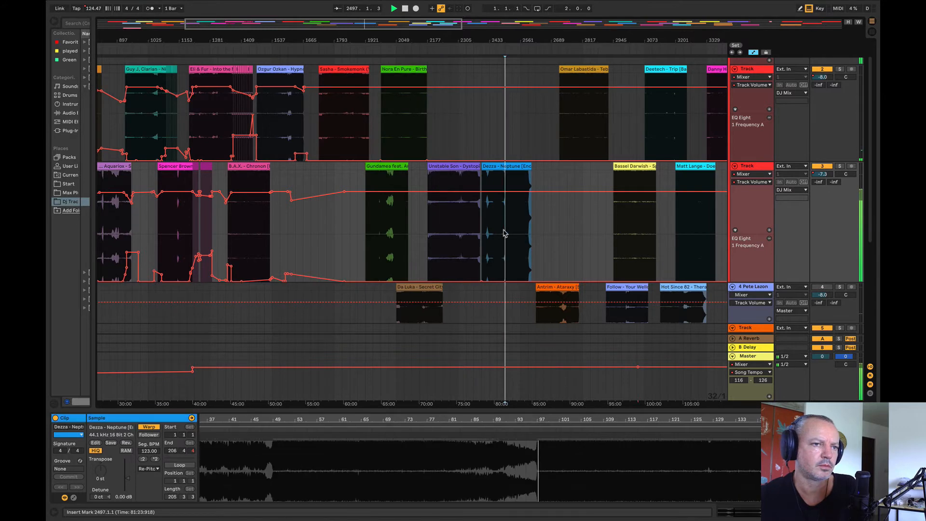
left_click(576, 125)
scroll(471, 259, "right", 4)
key("space")
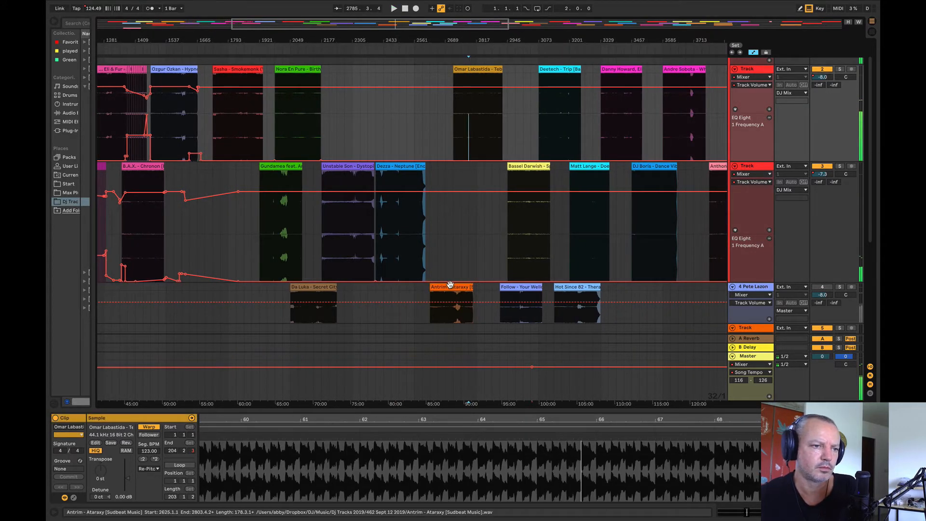
Step: Move Antrim's Ataraxy to start at bar 2657, and audition the soloed spare track's clips, including Follow from bar 2945 and Hot Since 82 from 3201
left_click_drag(452, 287, 475, 289)
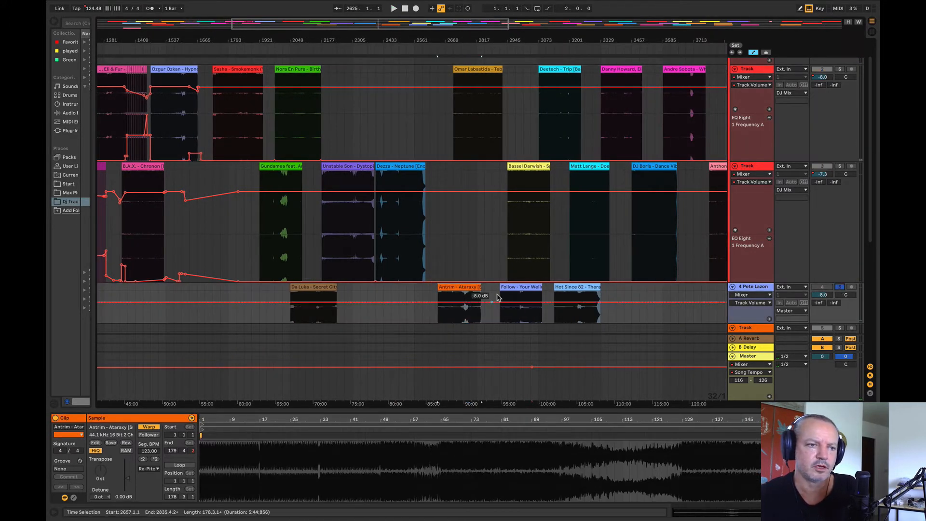
left_click(452, 312)
key("space")
left_click(506, 311)
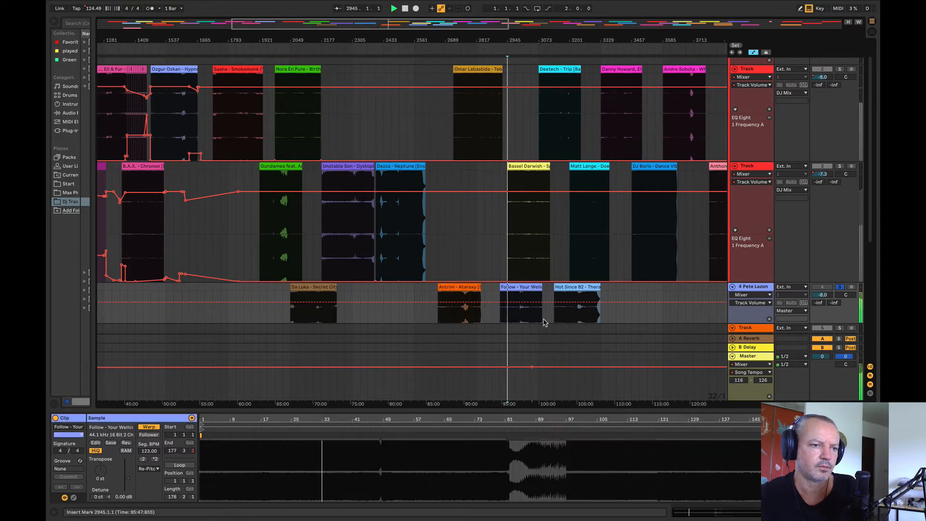
left_click(566, 315)
key("space")
key("space")
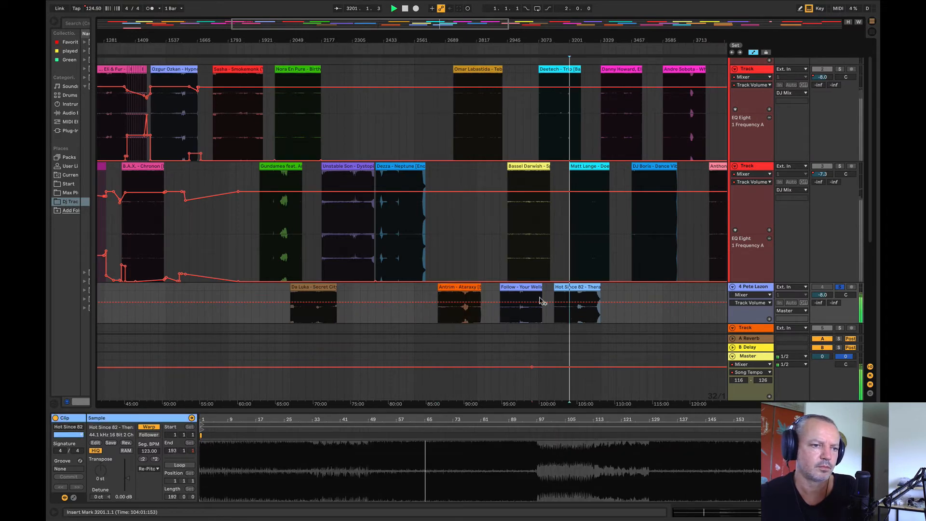
Step: Move Follow's clip onto the second deck between Dezza and Bassel Darwish, and delete the Hot Since 82 clip from the spare track
left_click_drag(527, 287, 471, 243)
key("space")
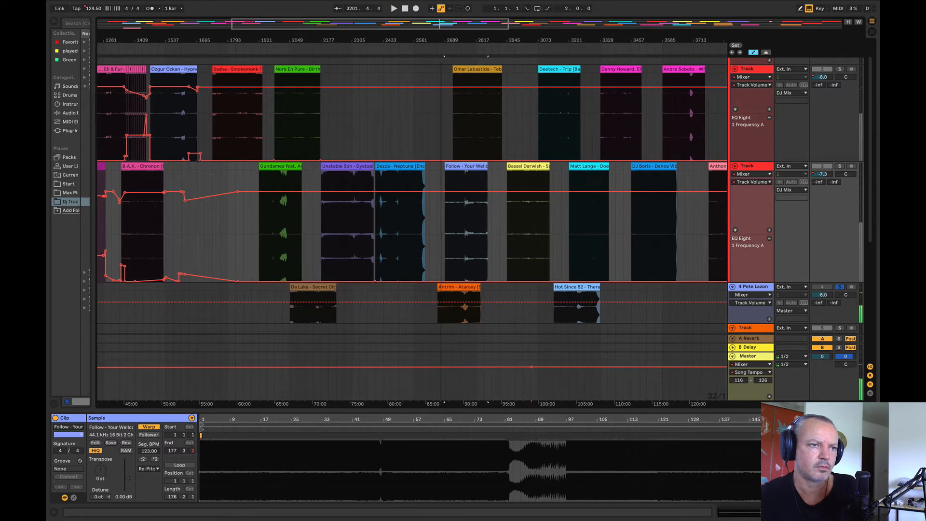
scroll(421, 280, "right", 5)
left_click(427, 287)
key("Delete")
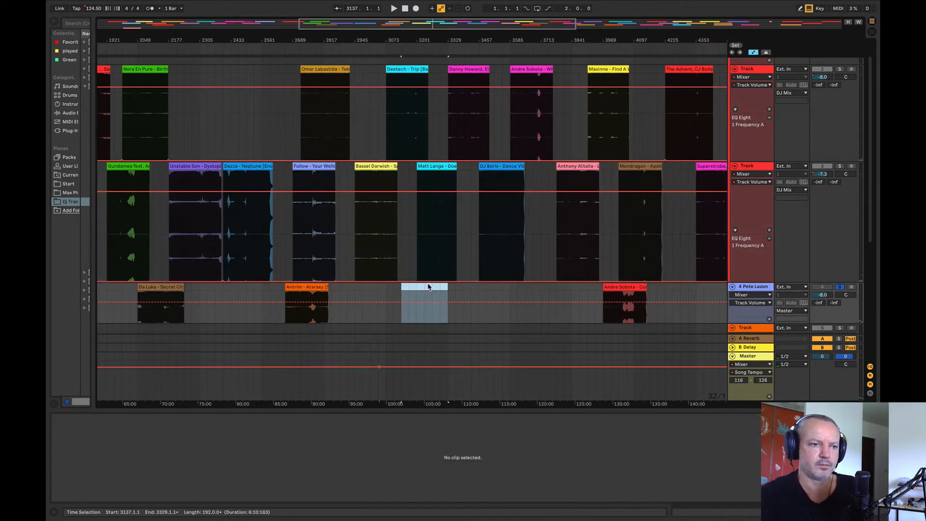
Step: Lower the spare track's volume to -10.0 dB, and audition its Andre Sobota clip from bars 4001 and 4065
left_click_drag(621, 302, 617, 305)
key("space")
left_click(612, 321)
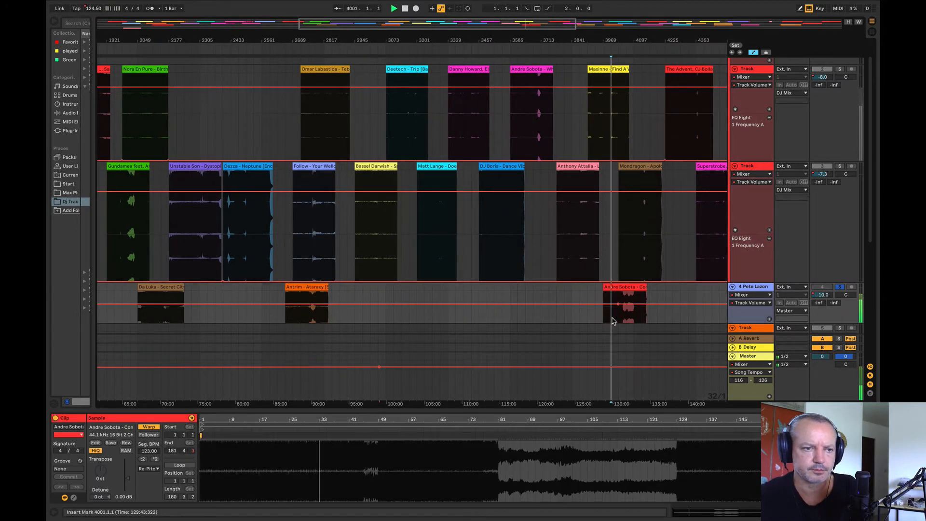
left_click(624, 318)
key("space")
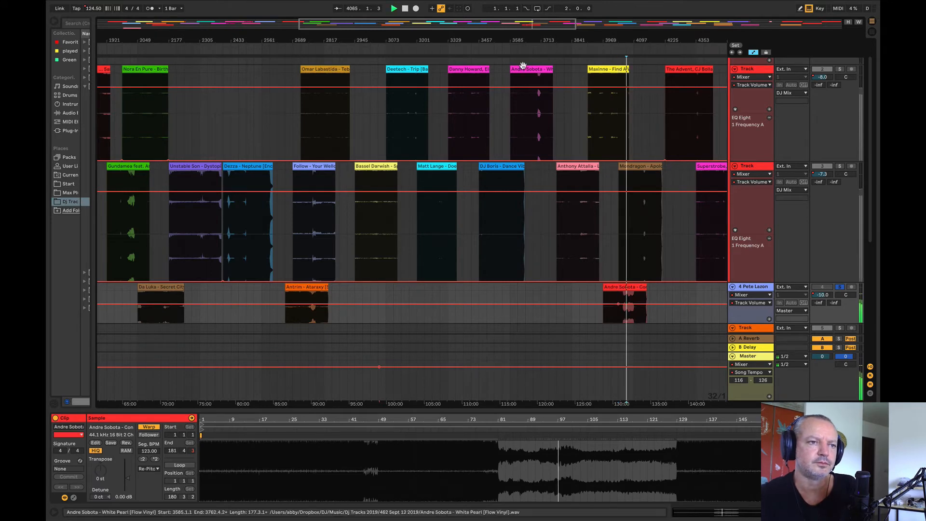
Step: Unsolo the spare track, and compare Hypnotica from bar 1601 with Sasha's Smokemonk from bar 1793
left_click_drag(516, 41, 489, 16)
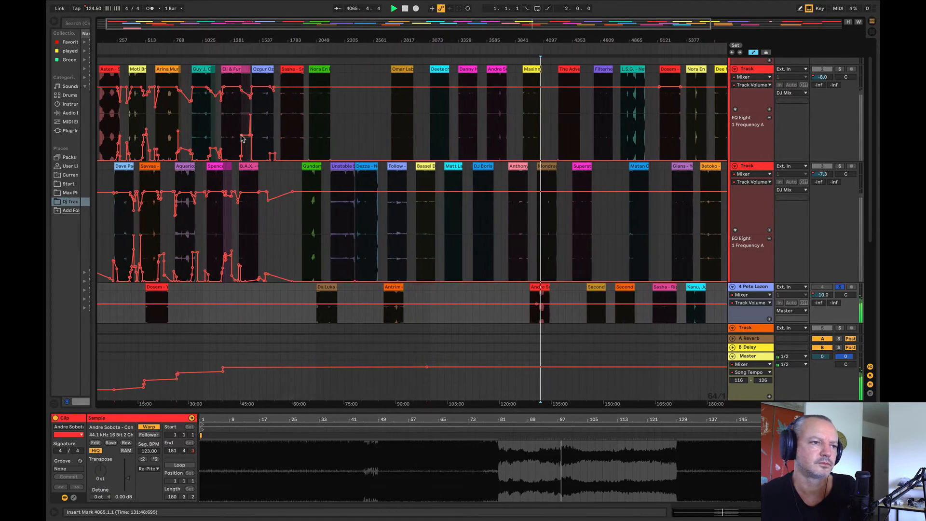
left_click(264, 126)
left_click(840, 287)
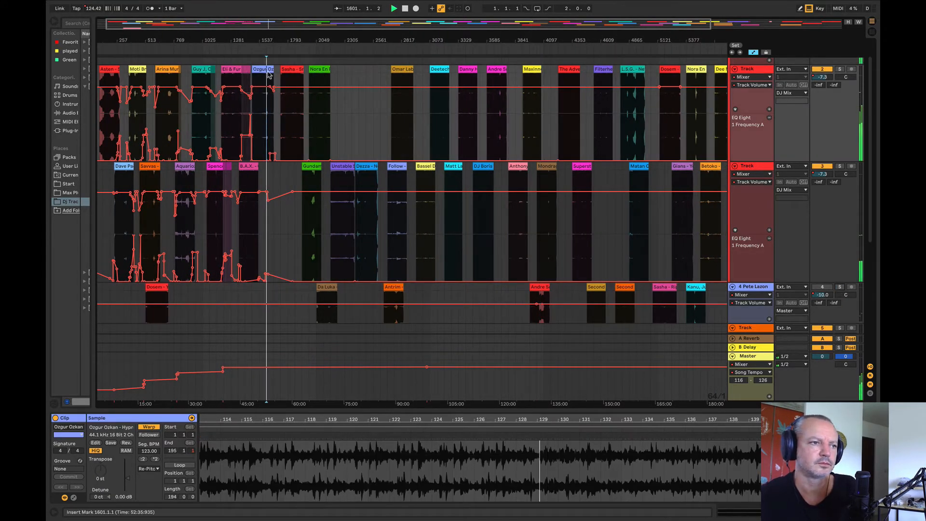
left_click_drag(266, 39, 227, 66)
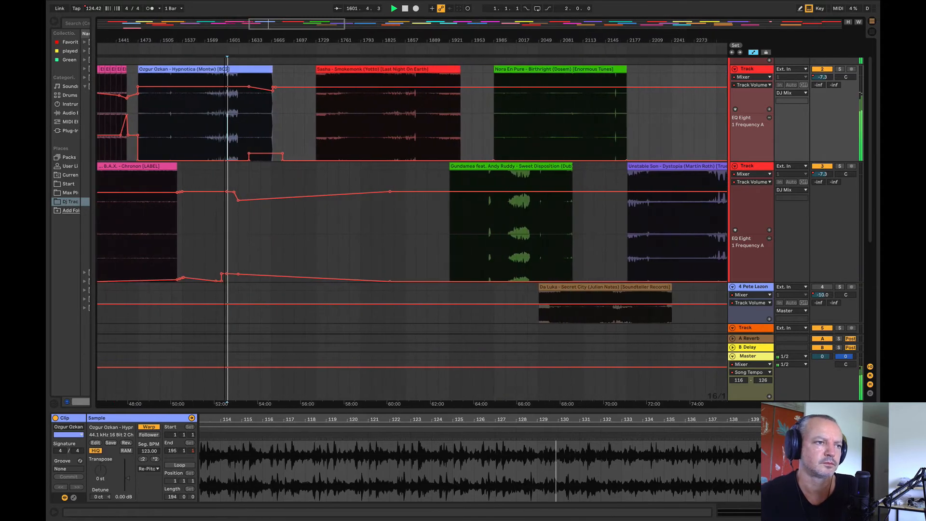
left_click(360, 126)
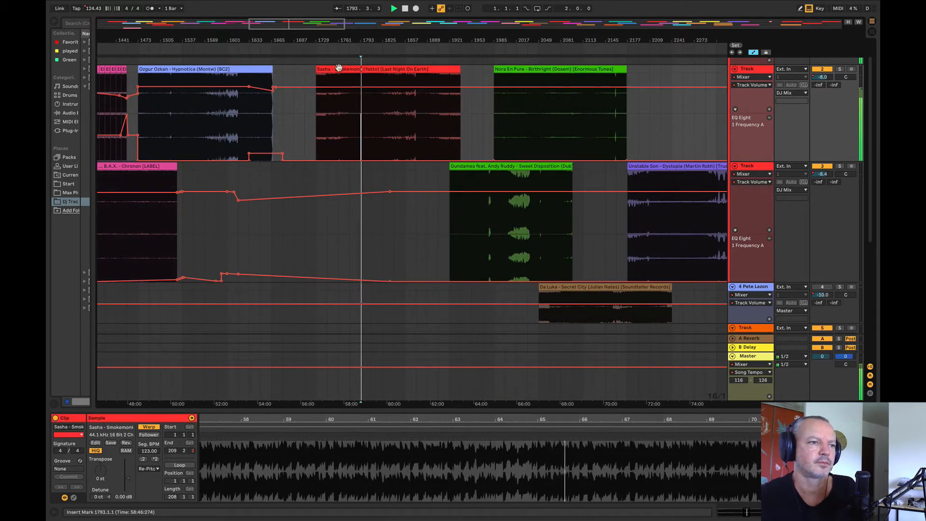
Step: Move Sasha's Smokemonk down to the spare track, and audition Birthright from bar 2129 and Dystopia from bar 2209
left_click_drag(337, 69, 267, 219)
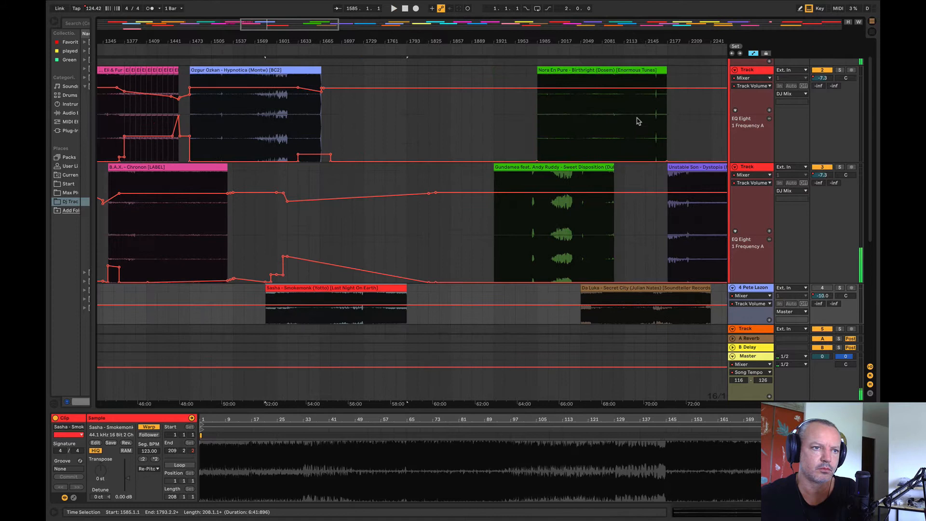
left_click(637, 121)
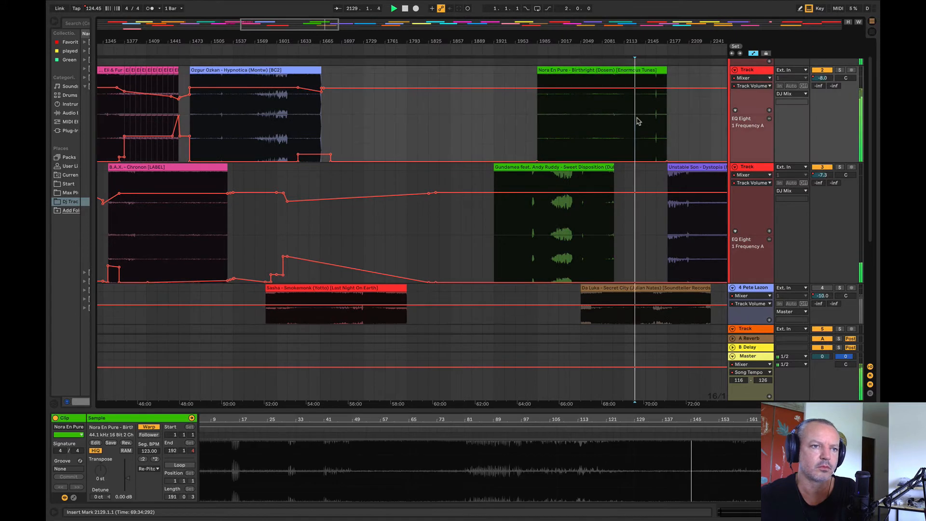
key("space")
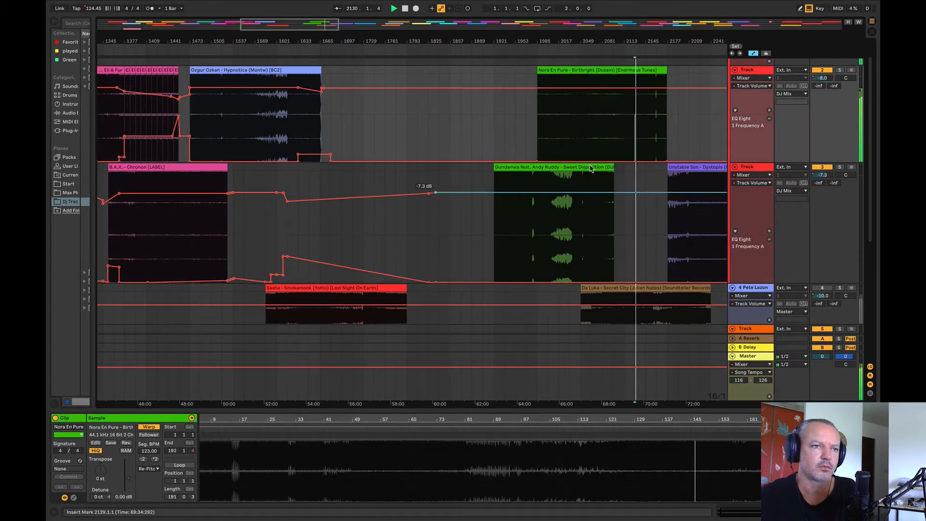
left_click(688, 217)
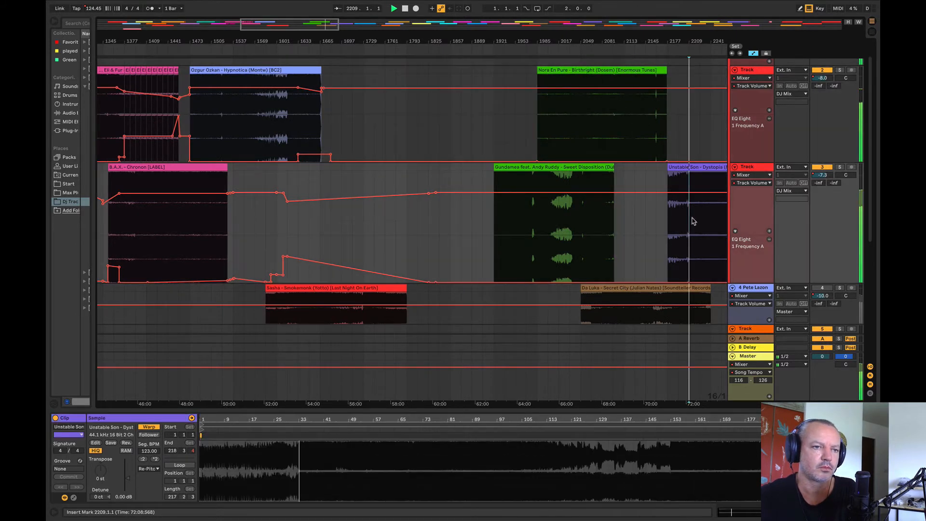
Step: Try Unstable Son's Dystopia on the second deck starting at bar 1633, and play it over Hypnotica's ending
left_click_drag(682, 167, 308, 190)
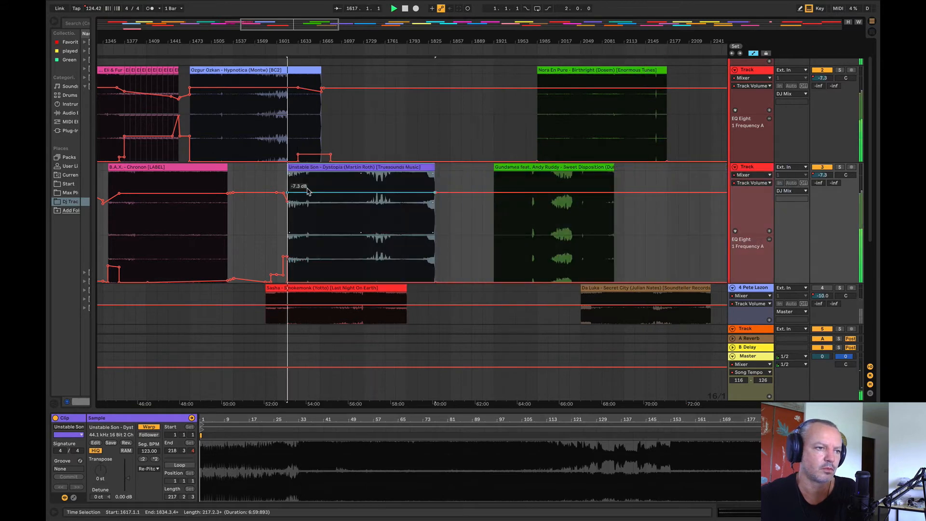
left_click_drag(288, 38, 267, 116)
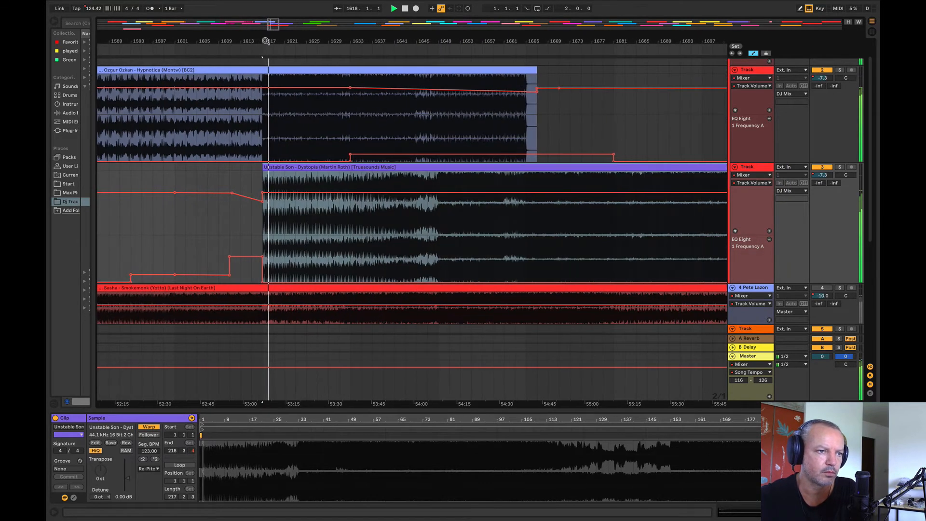
left_click_drag(396, 166, 483, 189)
left_click(351, 228)
key("space")
key("space")
left_click_drag(351, 155, 351, 155)
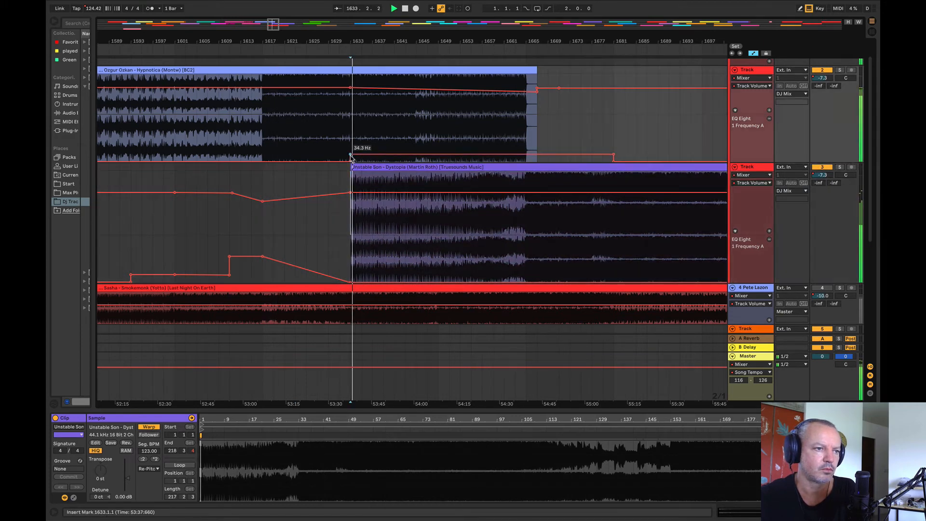
Step: Solo Hypnotica's track to audition its ending from bar 1657, and unsolo it to hear both decks from bar 1649
left_click(459, 136)
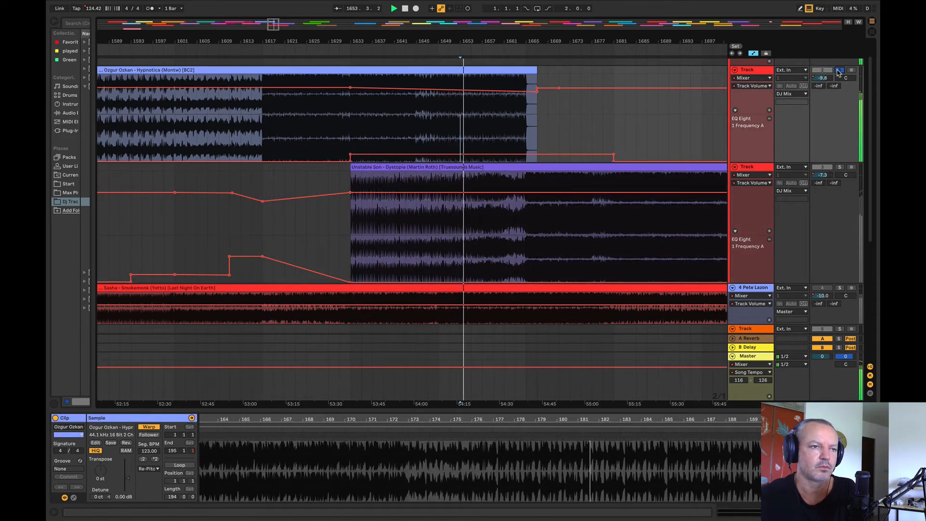
left_click(486, 115)
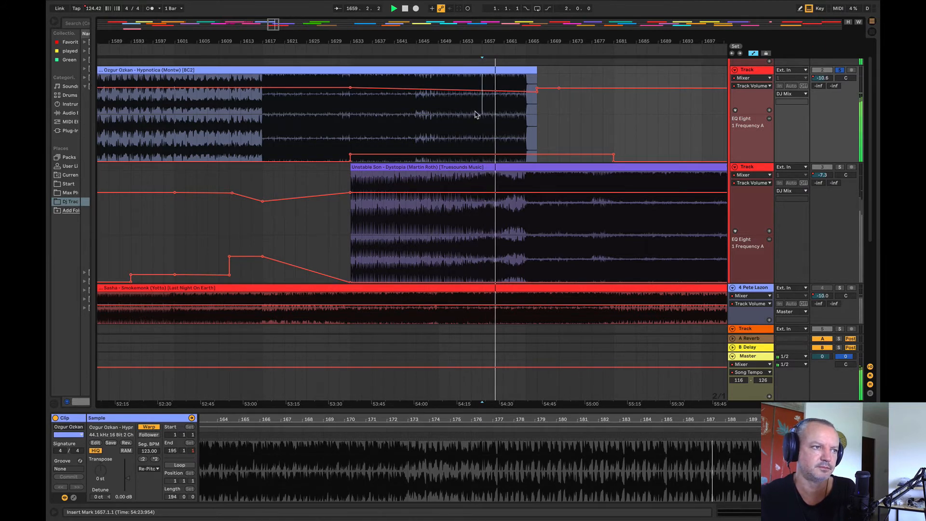
left_click(474, 115)
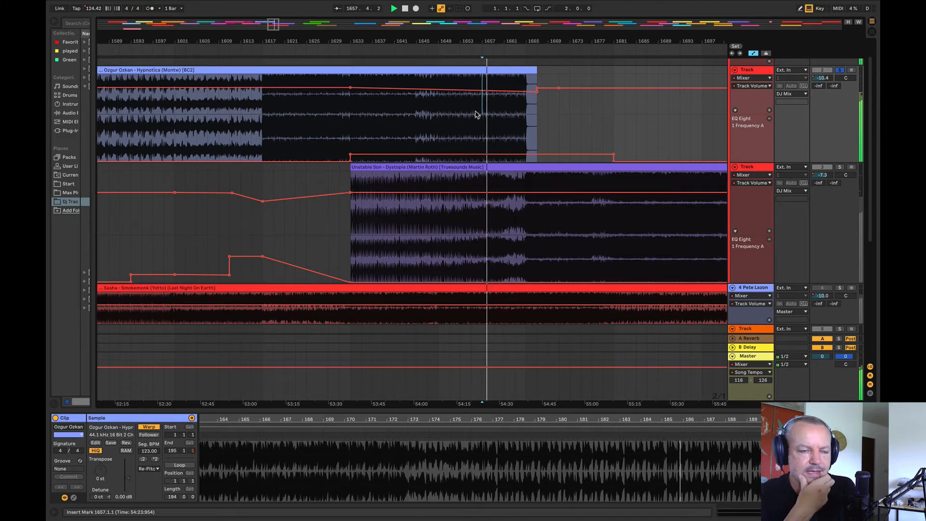
left_click(428, 122)
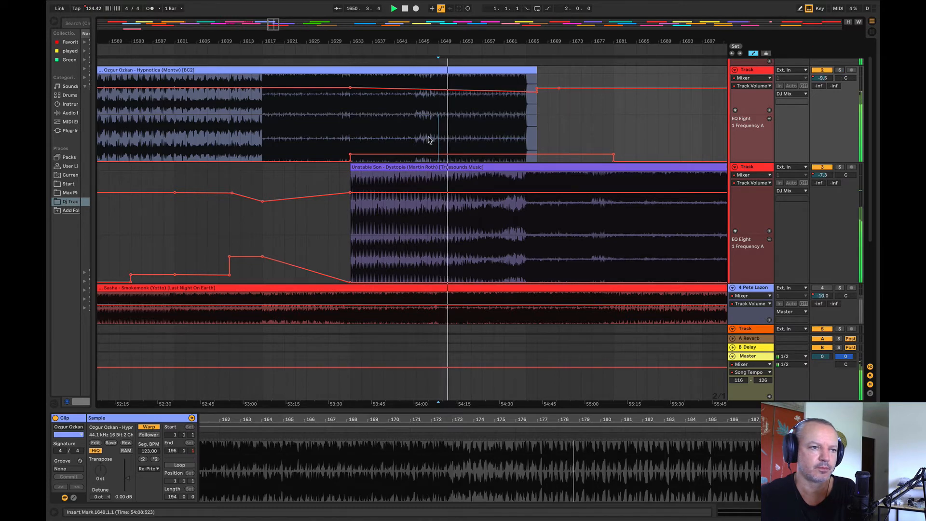
left_click(339, 137)
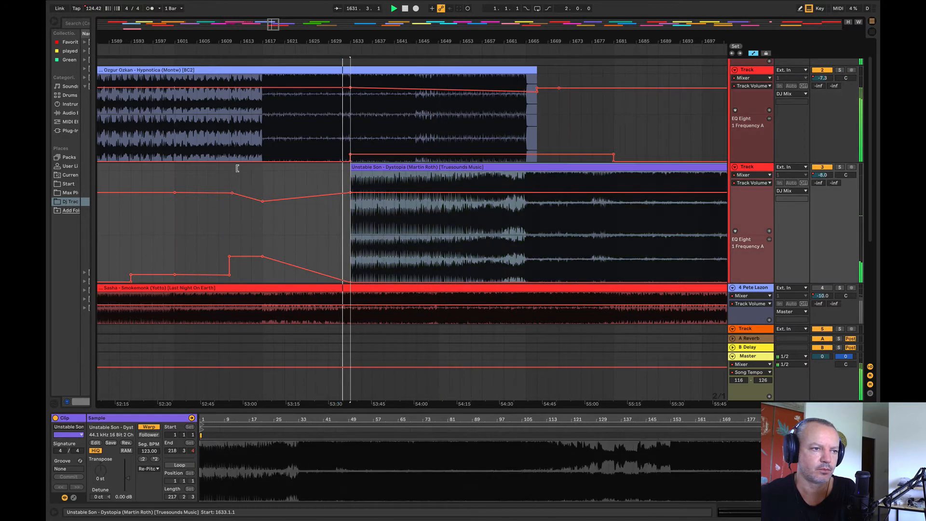
Step: Solo the second deck, and audition Dystopia from bar 1633 and Gundamea's Sweet Disposition from bar 1937
left_click(394, 202)
key("space")
left_click(840, 167)
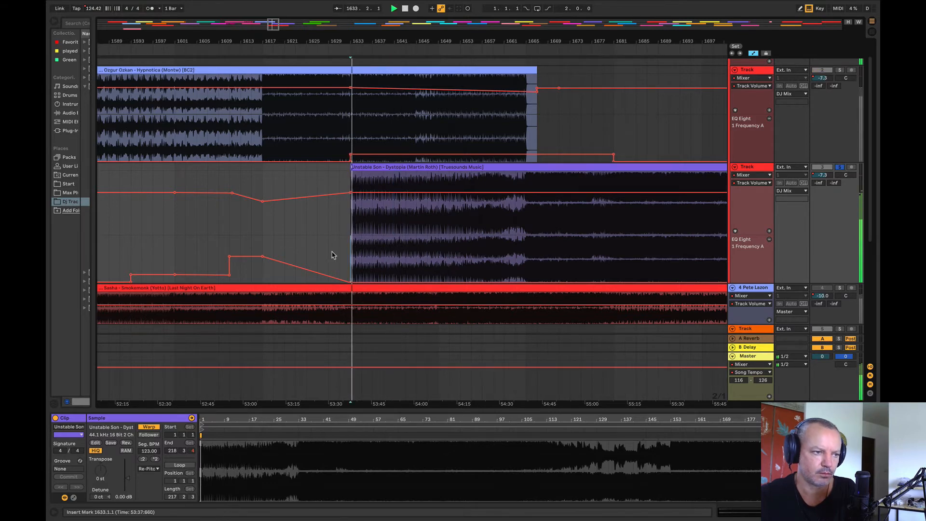
key("minus")
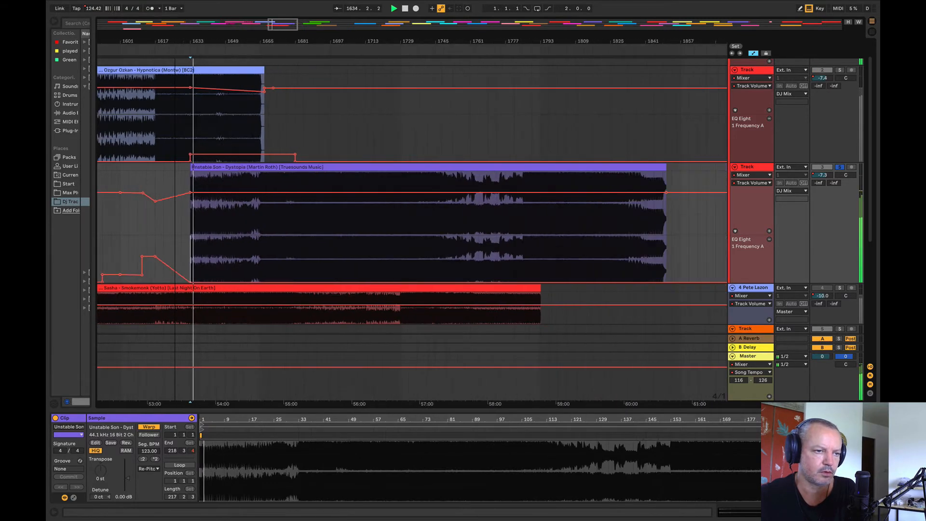
key("minus")
key("minus")
left_click(400, 218)
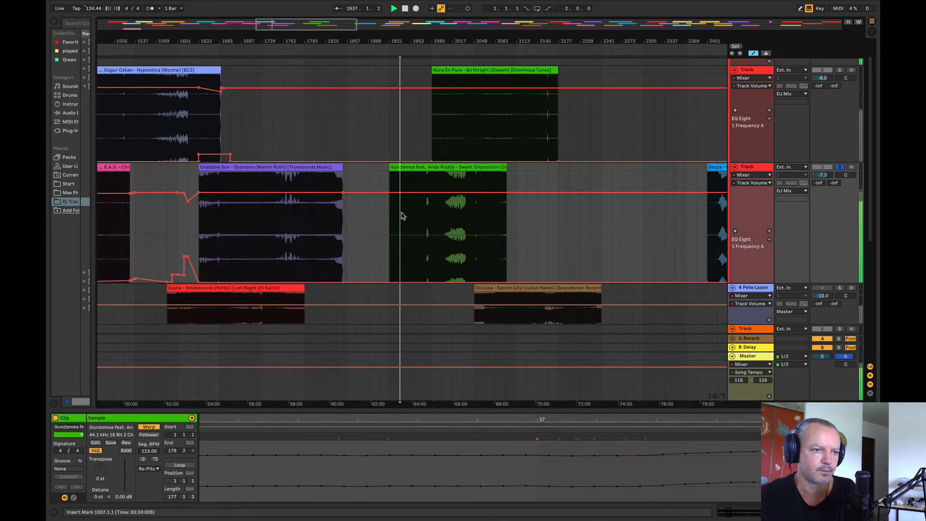
Step: Move Da Luka's Secret City onto the second deck at about bar 2145, and audition it from bar 2177 and Hypnotica from bar 1569
left_click_drag(512, 285, 558, 238)
left_click(559, 238)
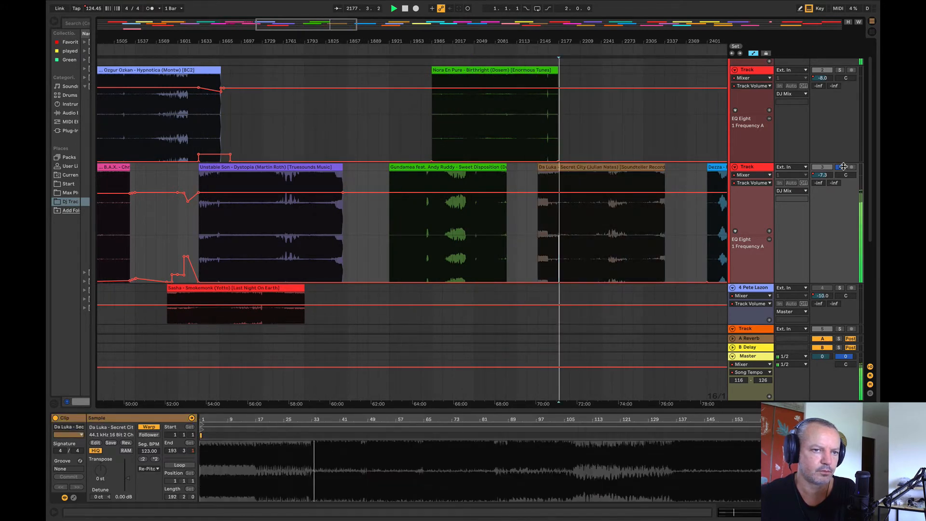
left_click(157, 126)
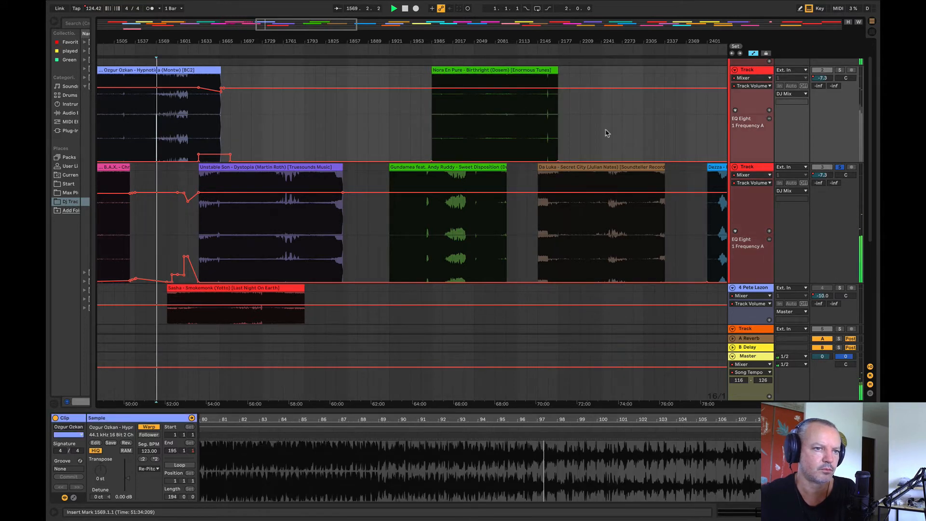
Step: Shift Nora En Pure's Birthright earlier on the first deck to about bar 1873, and audition it from bars 1889 and 1905
left_click_drag(464, 73, 391, 79)
left_click(363, 126)
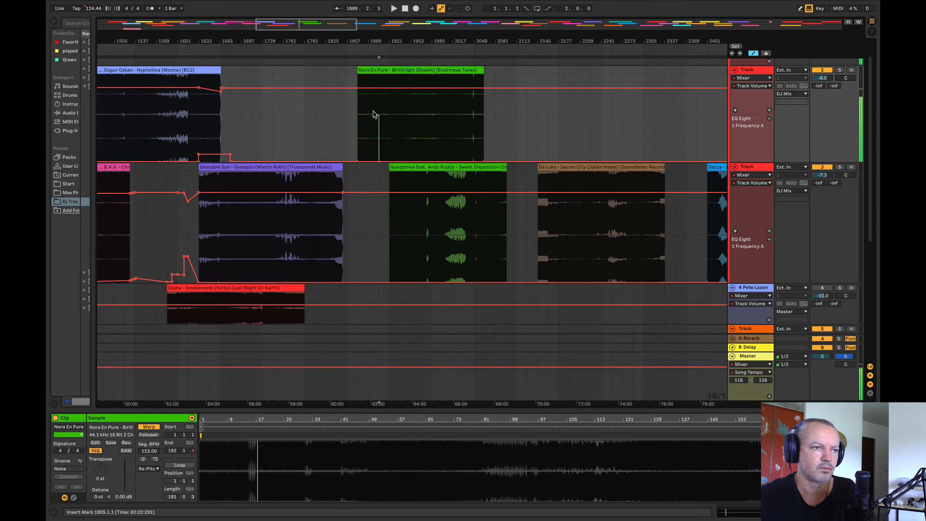
left_click(362, 109)
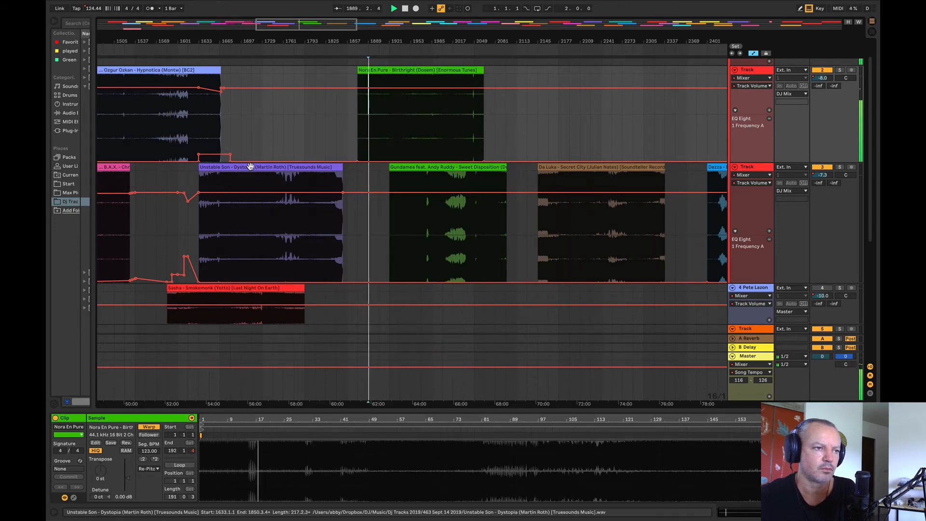
Step: Move Dystopia up to the first deck at about bar 2113, and place Birthright on the second deck at bar 1633 to play it with Hypnotica
left_click_drag(249, 167, 569, 138)
key("space")
left_click_drag(434, 72, 264, 197)
key("space")
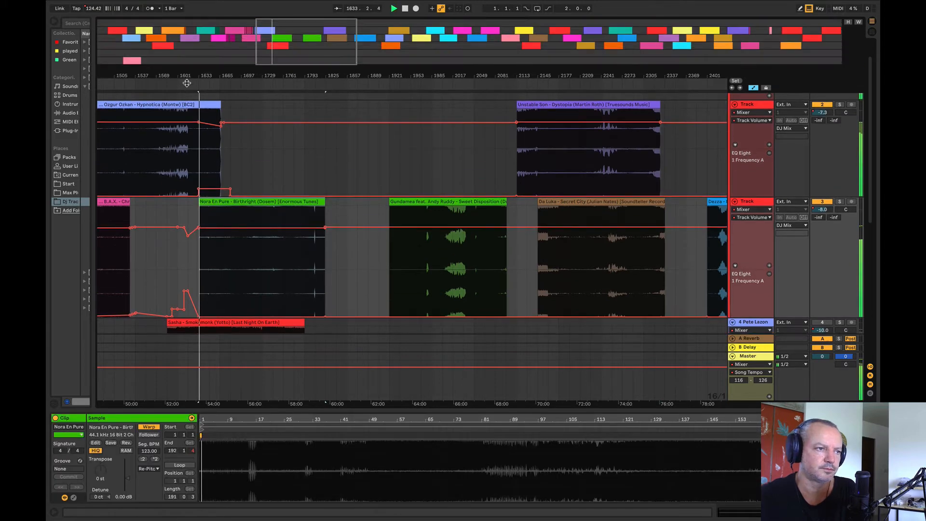
left_click_drag(184, 34, 555, 164)
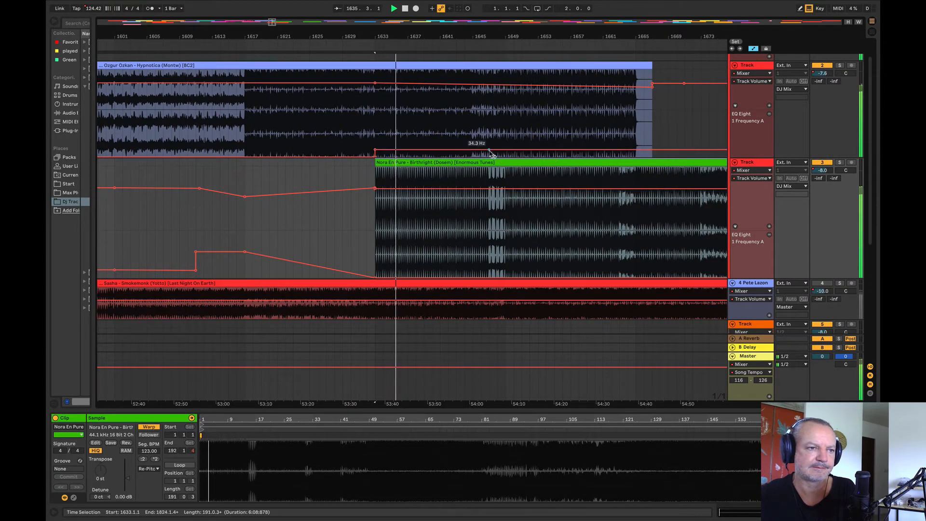
Step: Lower Birthright's volume to about -12.4 dB at bar 1633, ramp it to -8.0 dB by bar 1649, and play from bar 1617
left_click(504, 193)
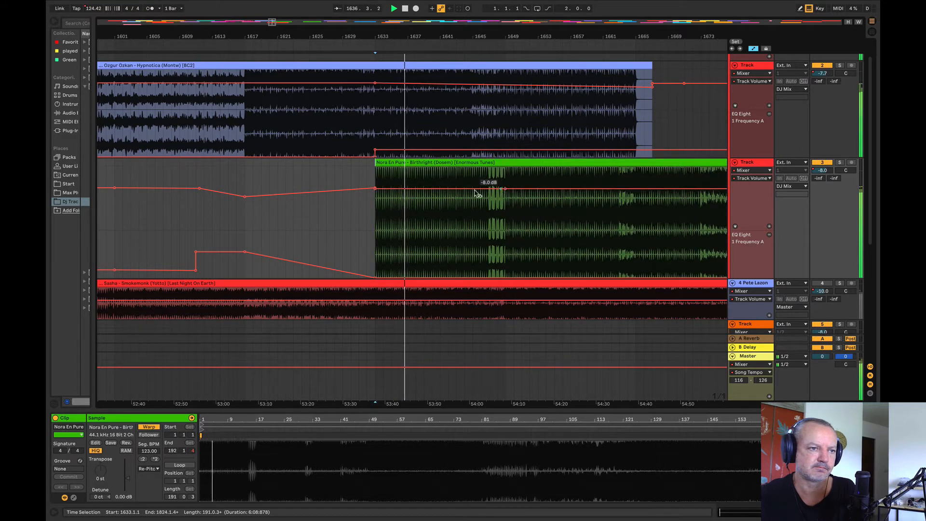
mouse_move(374, 188)
left_mouse_down()
mouse_move(375, 204)
mouse_move(375, 195)
left_mouse_up()
left_click(375, 189)
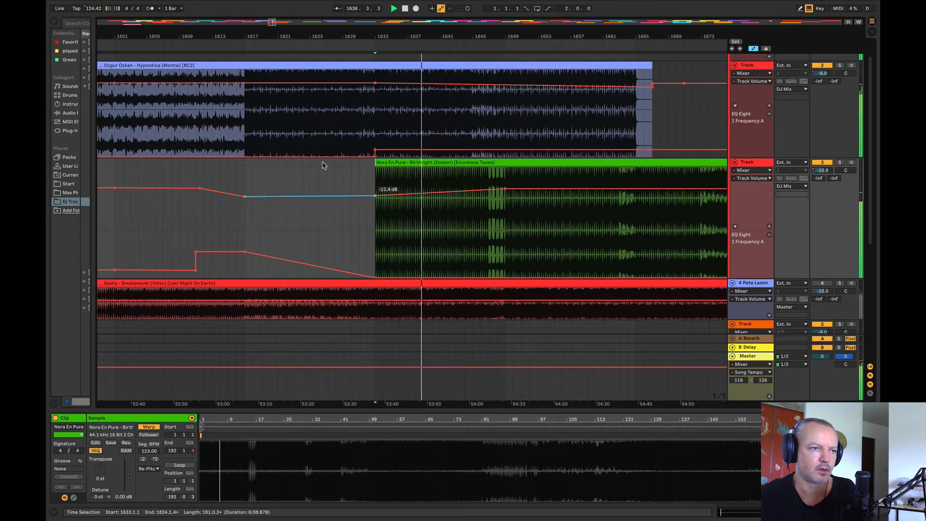
left_click(244, 116)
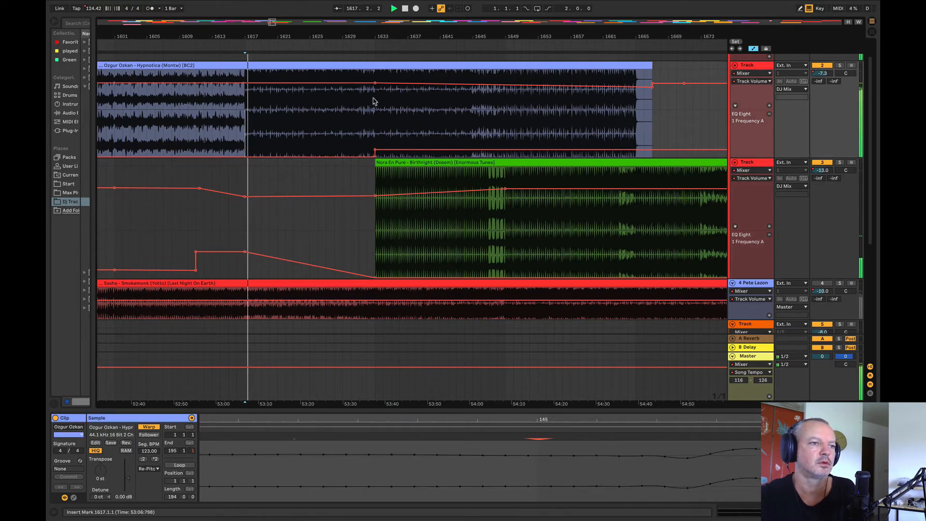
Step: Delete bars 1633 to 1649 from Hypnotica, close the gap with its remainder, and shift Birthright earlier to bar 1617
left_click_drag(372, 101, 503, 114)
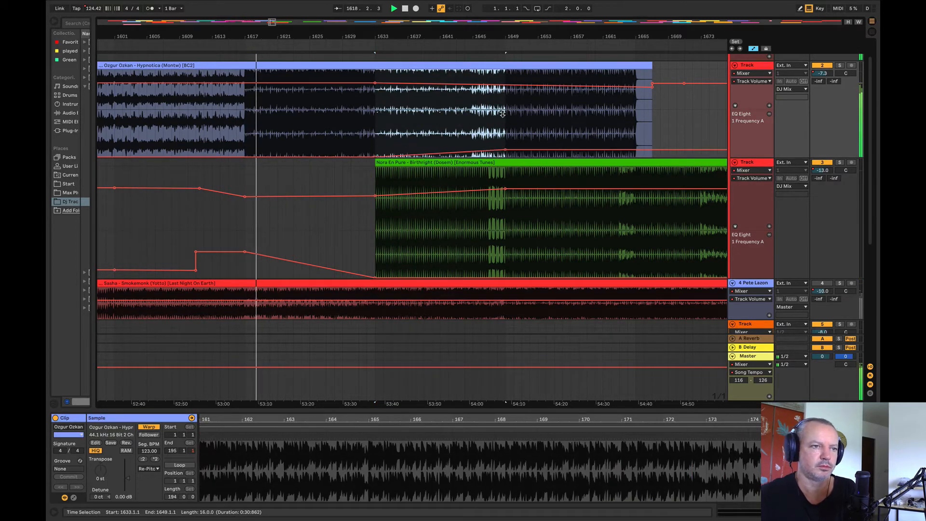
left_click_drag(377, 103, 514, 73)
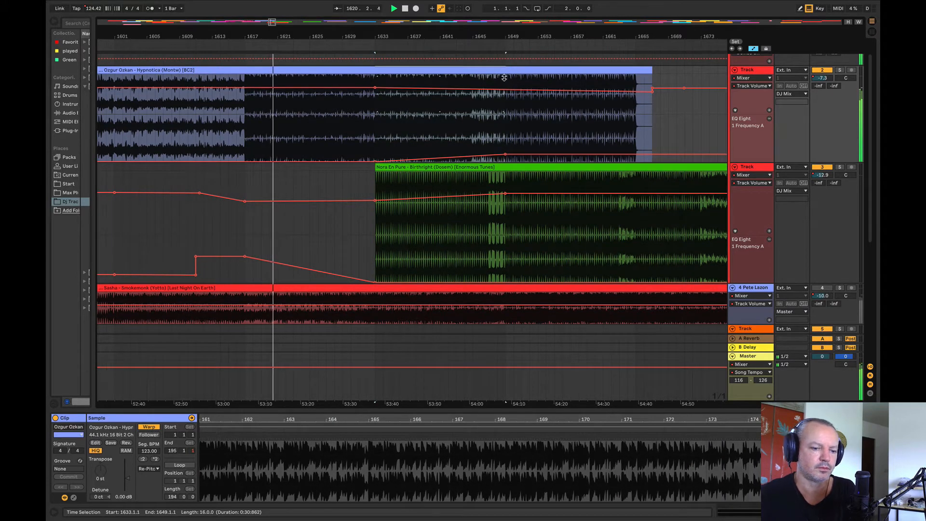
key("Delete")
left_click_drag(606, 70, 482, 77)
mouse_move(410, 178)
left_mouse_down()
mouse_move(304, 184)
mouse_move(334, 182)
left_mouse_up()
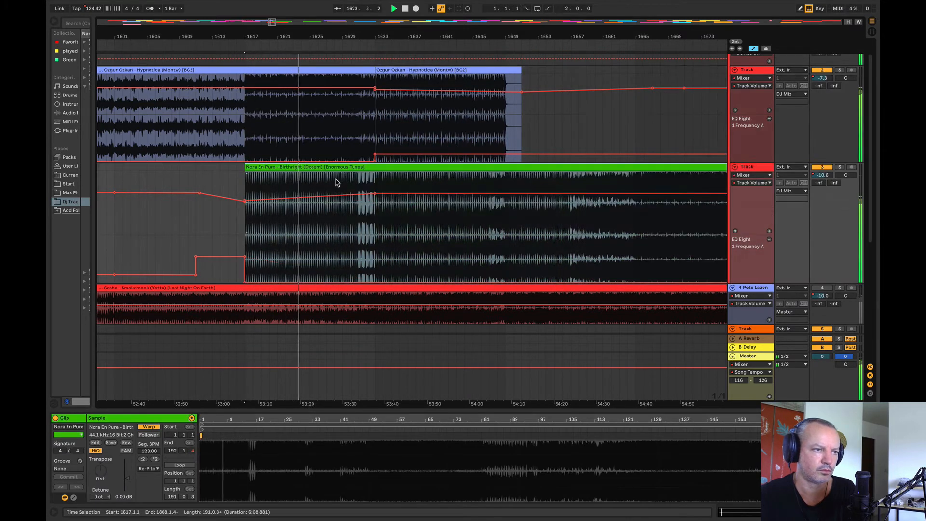
Step: Raise Hypnotica's EQ frequency to about 140 Hz from bar 1633, with a gradual rise and a higher peak across bars 1631 to 1633
left_click(188, 202)
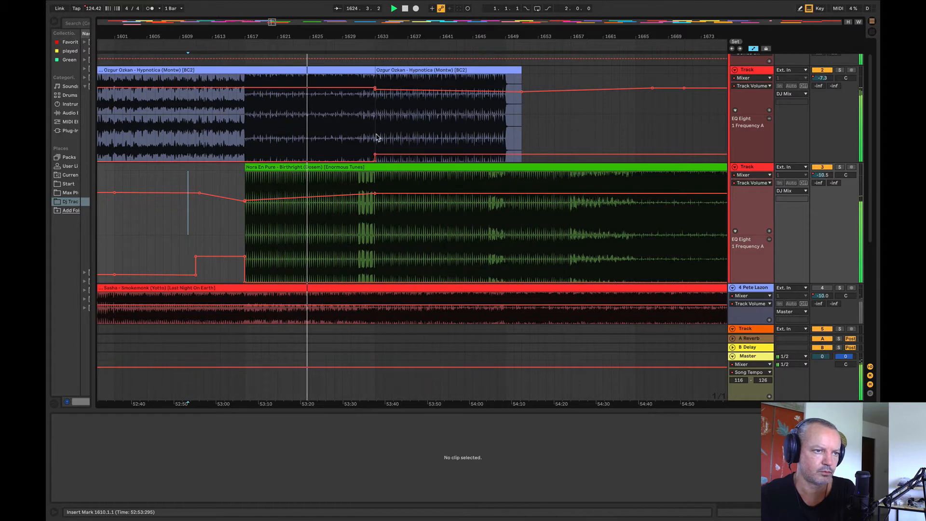
left_click_drag(377, 137, 587, 144)
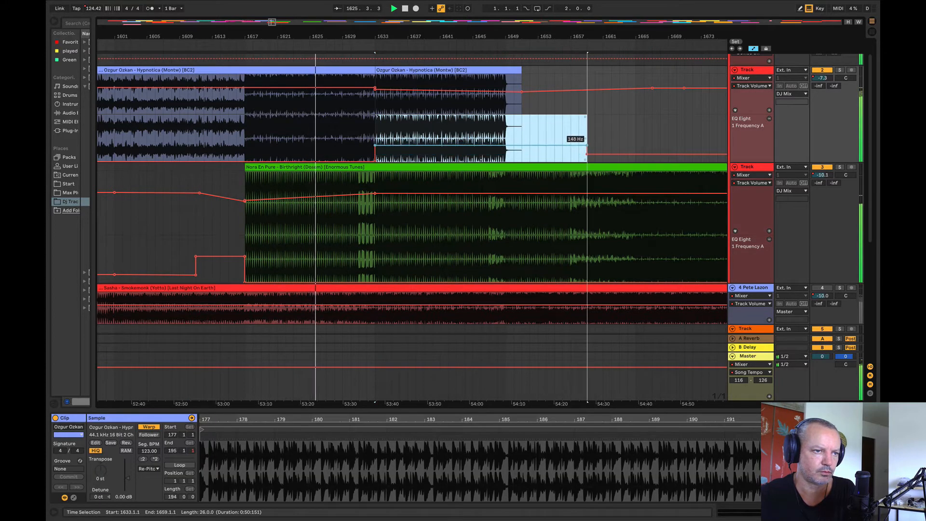
left_click(579, 97)
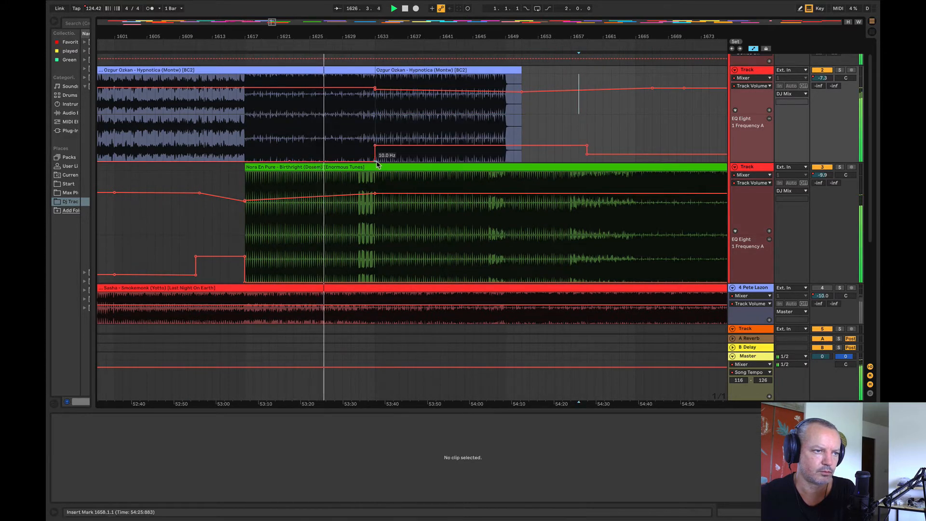
left_click_drag(376, 163, 368, 149)
mouse_move(359, 145)
left_mouse_down()
mouse_move(374, 150)
mouse_move(371, 140)
left_mouse_up()
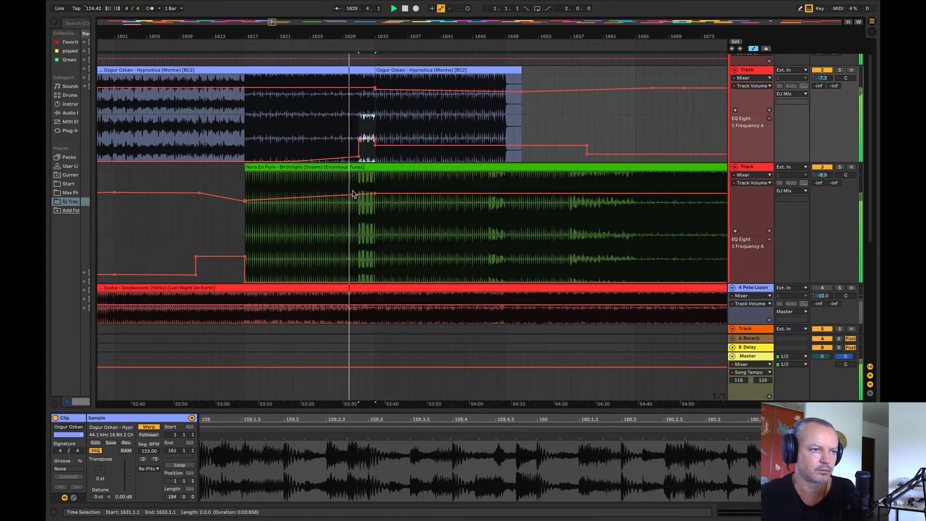
Step: Hold Birthright's EQ frequency at about 507 Hz from bar 1617 to 1631, and ramp it down to the minimum by bar 1633
left_click_drag(375, 264, 233, 234)
left_click(199, 223)
left_click_drag(374, 281, 374, 262)
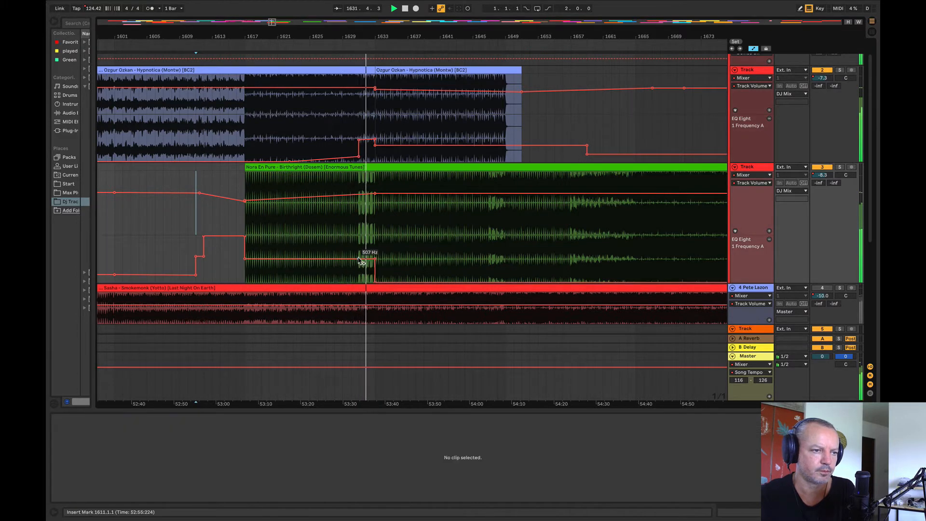
left_click(374, 260)
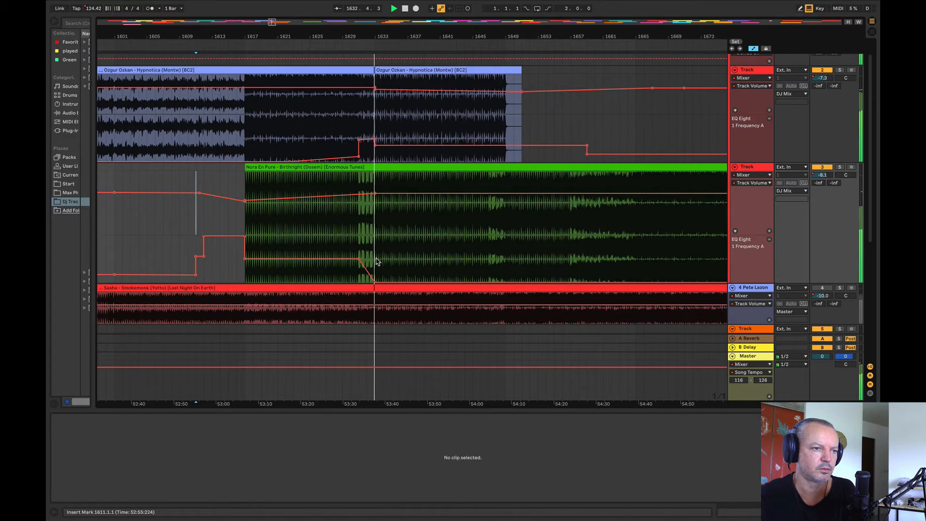
Step: Lower Hypnotica's EQ frequency slightly after bar 1633, and smooth its volume step there to start from -7.3 dB
left_click_drag(408, 143, 409, 148)
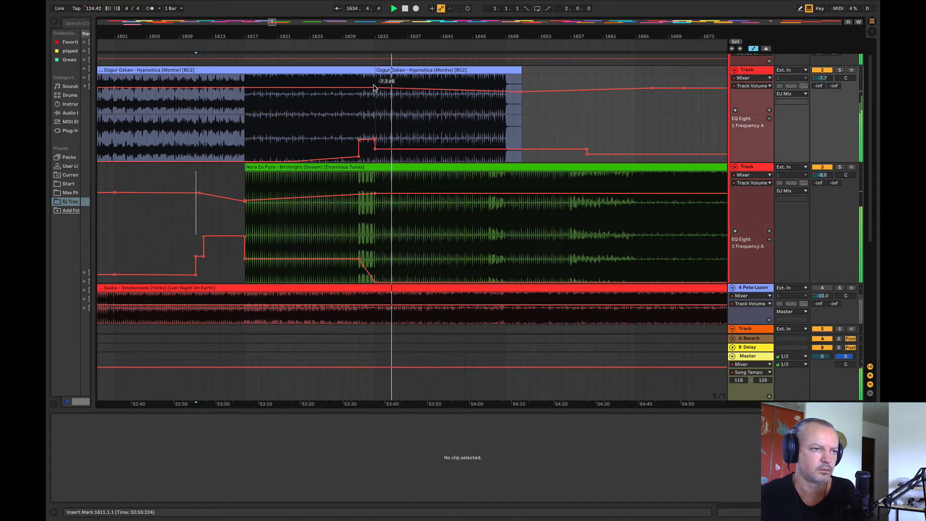
scroll(309, 191, "down", 5)
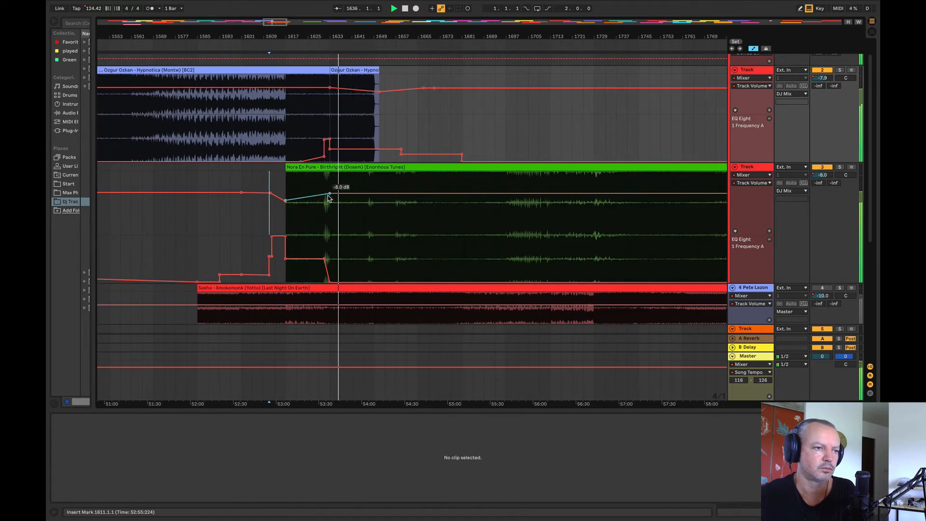
left_click(331, 193)
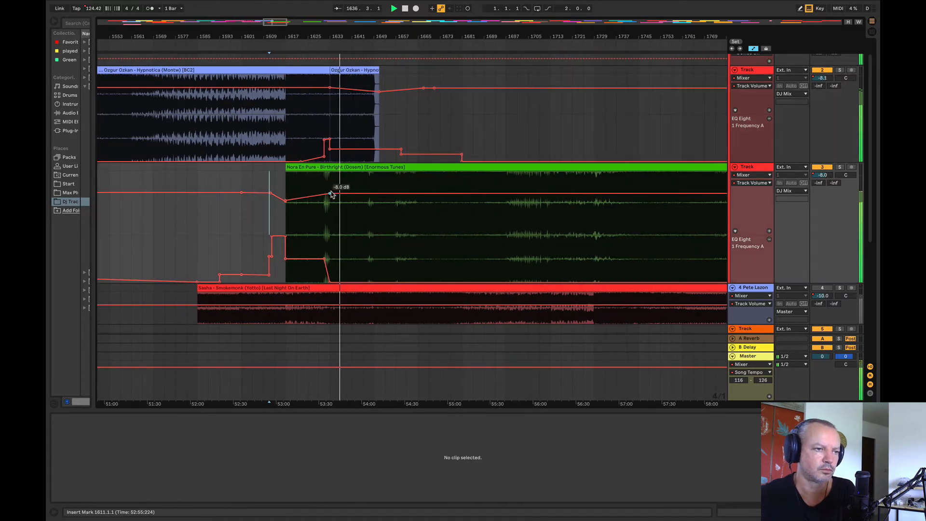
left_click(328, 89)
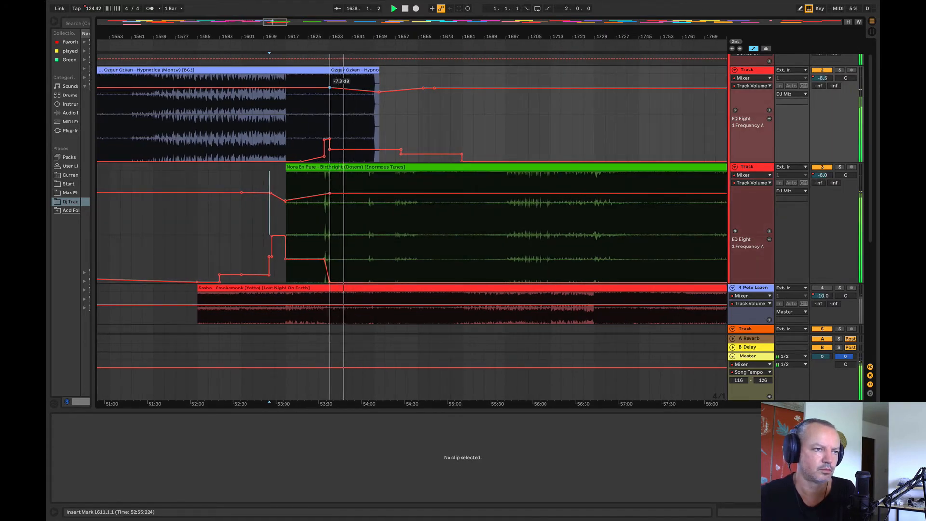
Step: Duplicate Hypnotica's four-bar section from bars 1641 to 1645 repeatedly until the repeats reach bar 1697
left_click(351, 83)
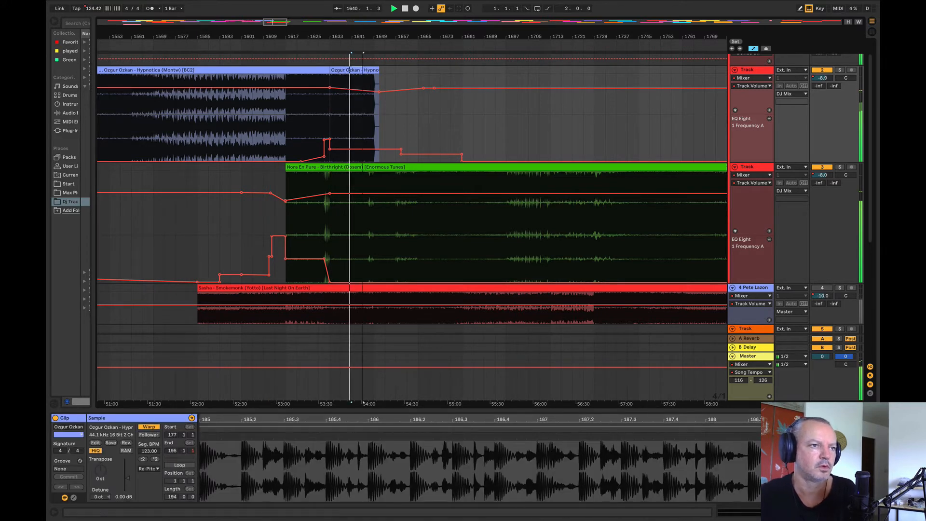
left_click_drag(362, 38, 292, 37)
key("ctrl+d")
key("ctrl+d")
key("ctrl+d")
key("ctrl+d")
key("ctrl+d")
key("ctrl+d")
key("ctrl+d")
key("ctrl+d")
key("ctrl+d")
key("ctrl+d")
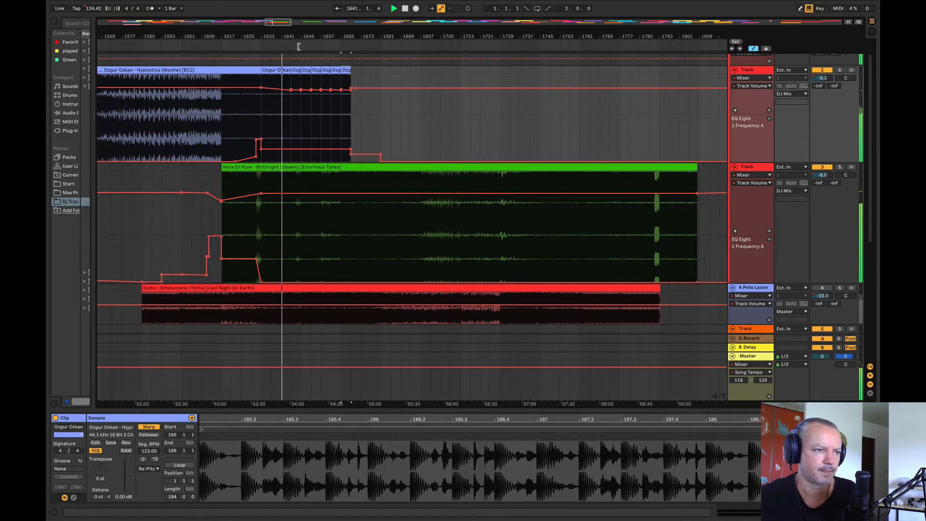
key("ctrl+d")
key("ctrl+d")
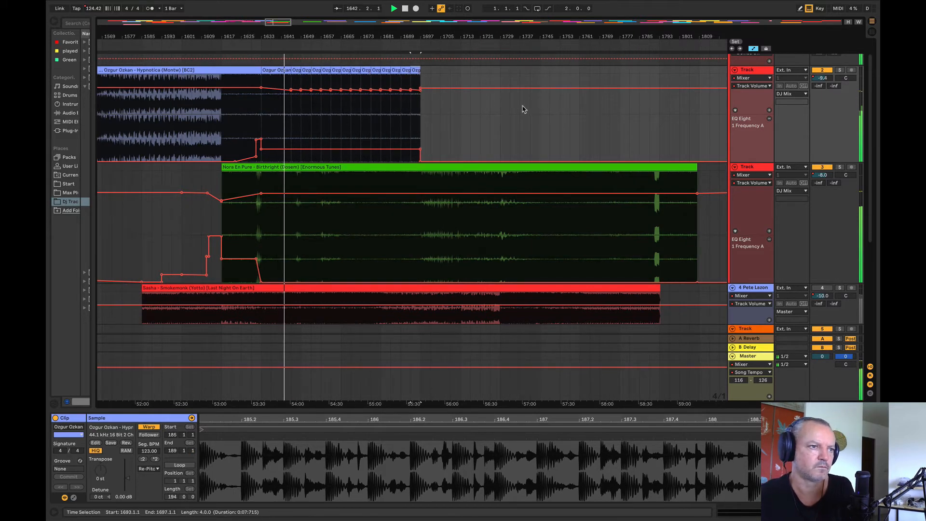
Step: Remove the repeated volume points across the Hypnotica duplicates, and raise the EQ frequency ramp's end at bar 1697
left_click_drag(291, 90, 420, 90)
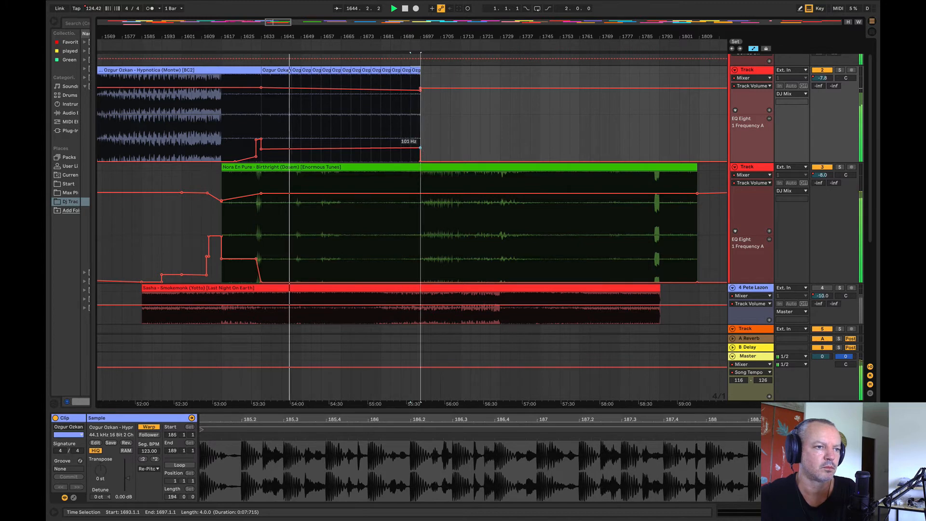
left_click_drag(420, 148, 420, 144)
left_click(435, 143)
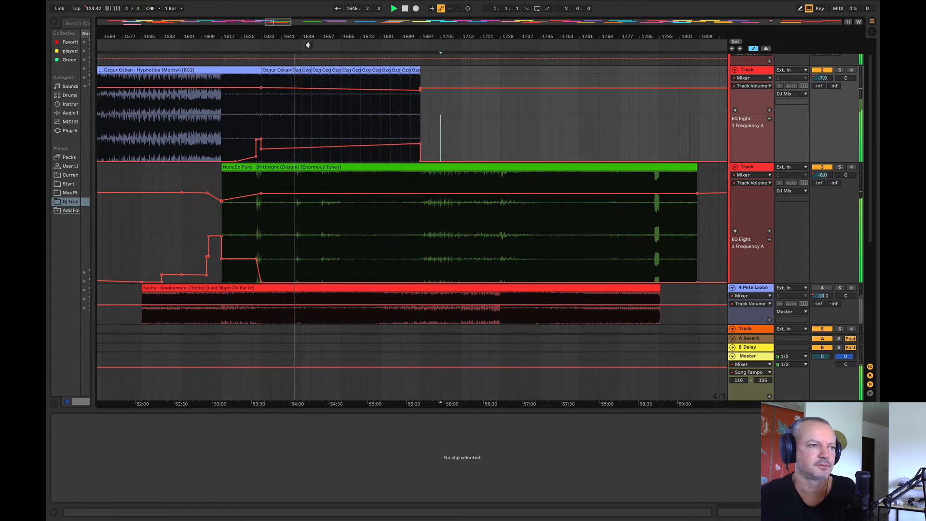
Step: Raise Hypnotica's EQ frequency to about 744 Hz at bar 1649, shape a gradual climb from about bar 1635, and replay from bar 1631
left_click_drag(304, 36, 247, 35)
left_click_drag(247, 137, 494, 149)
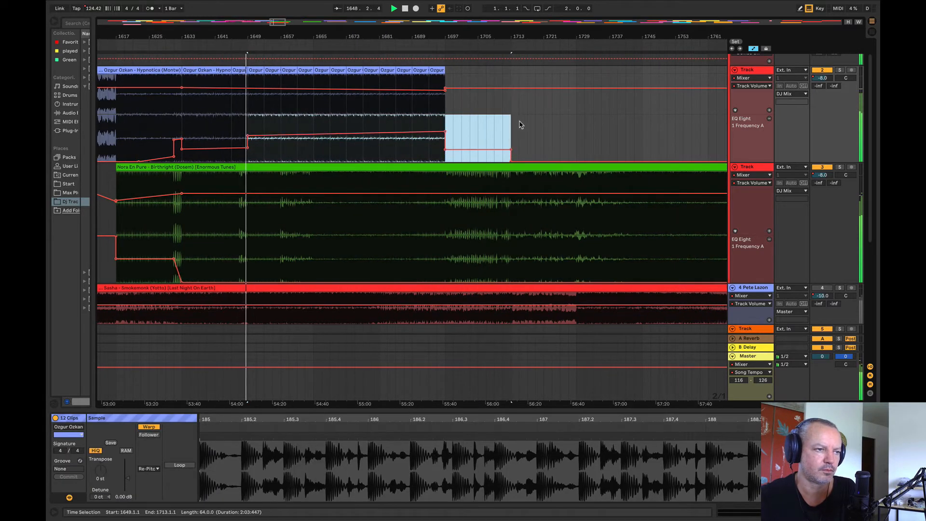
left_click(519, 124)
left_click(245, 148)
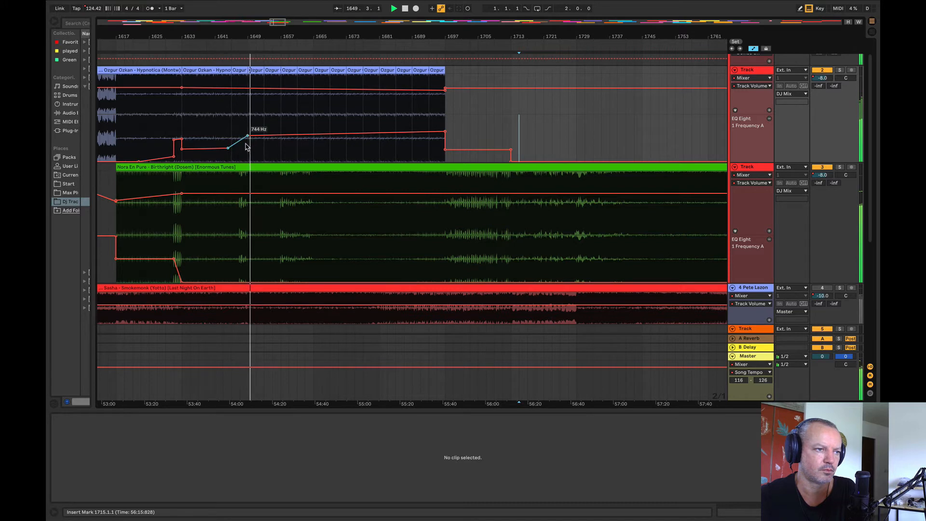
left_click_drag(445, 132, 444, 133)
left_click(175, 108)
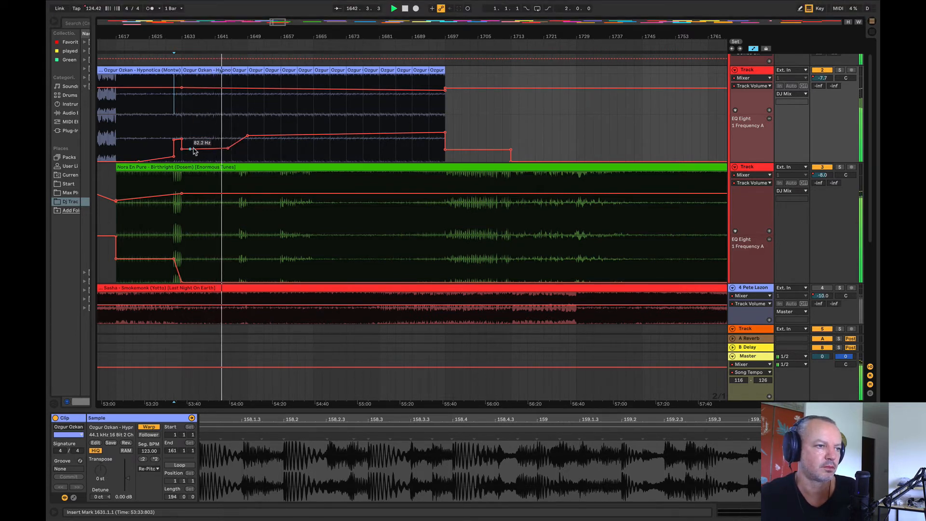
left_click_drag(228, 152, 227, 145)
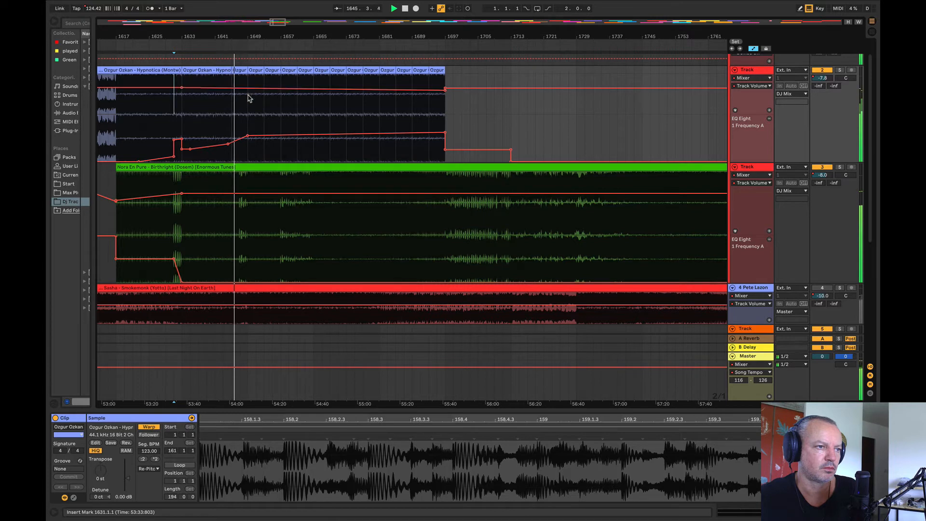
Step: Lower Hypnotica's volume to about -10.9 dB at bar 1649 and -14.5 dB at bar 1697, and raise the EQ frequency line between them
left_click_drag(248, 88, 248, 91)
left_click_drag(445, 89, 445, 96)
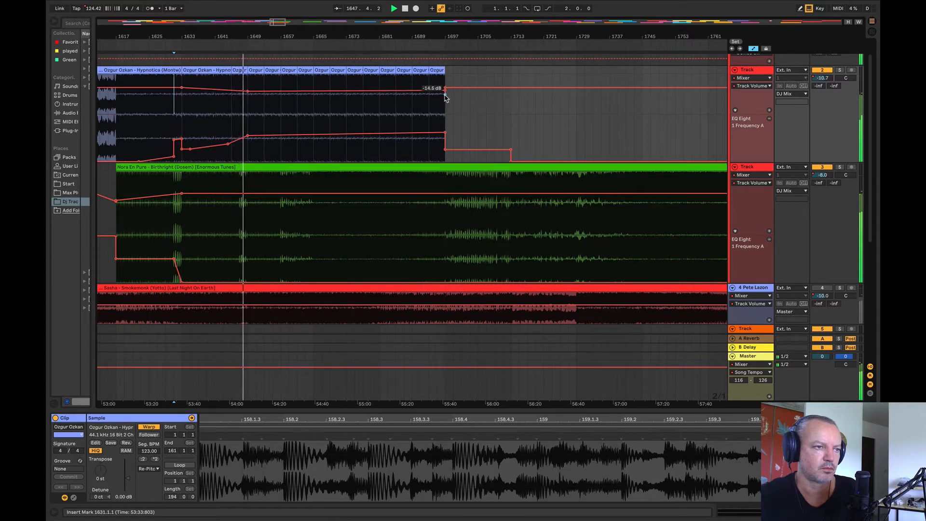
left_click_drag(254, 122, 486, 136)
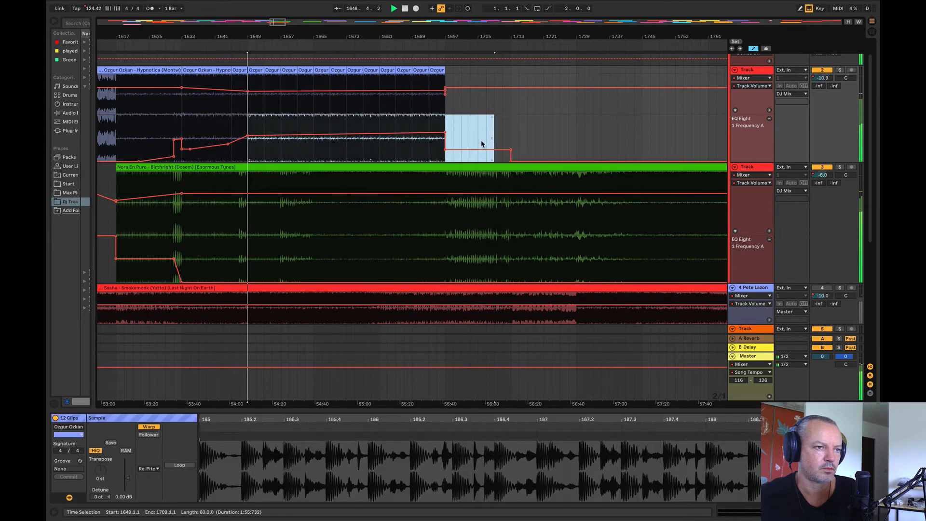
left_click(478, 144)
left_click_drag(309, 129, 309, 124)
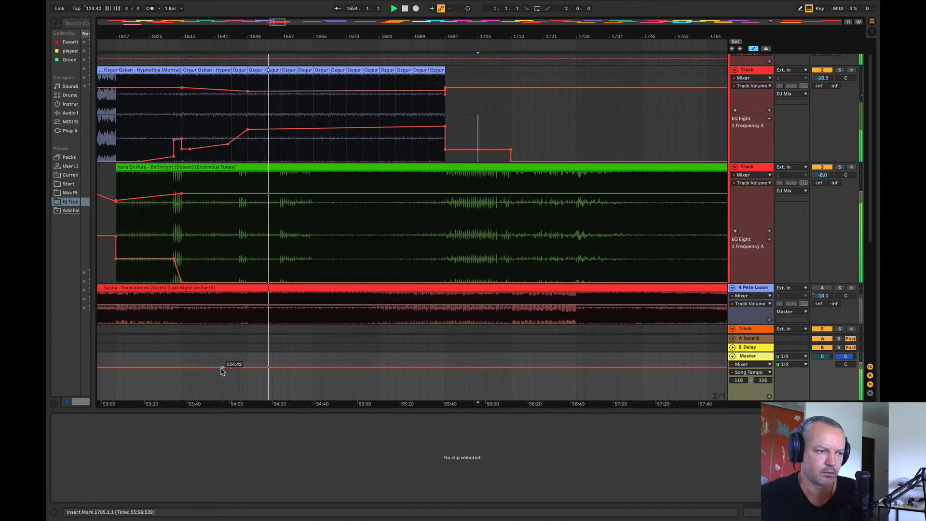
left_click(230, 372)
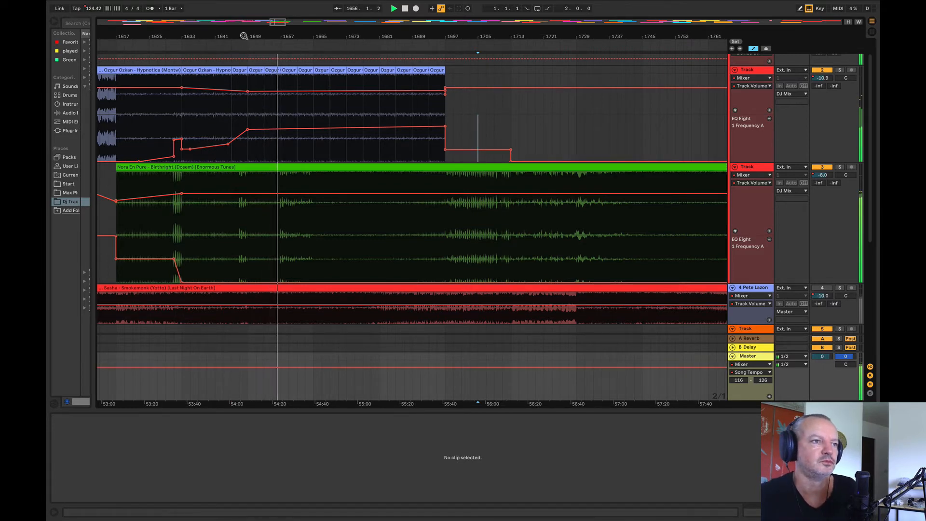
Step: Move Gundamea's Sweet Disposition up to the first deck at bar 1745, and briefly solo the second deck to check Birthright
left_click_drag(244, 36, 250, 6)
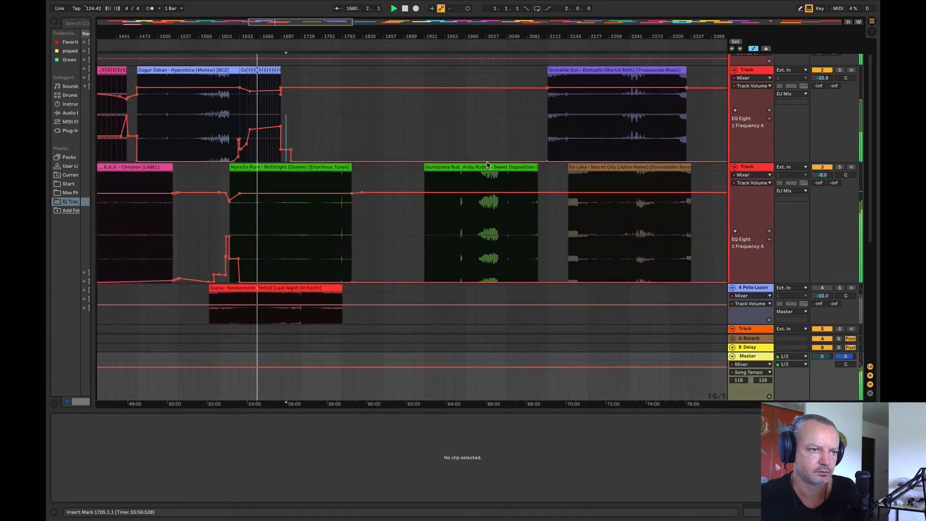
left_click_drag(487, 165, 375, 143)
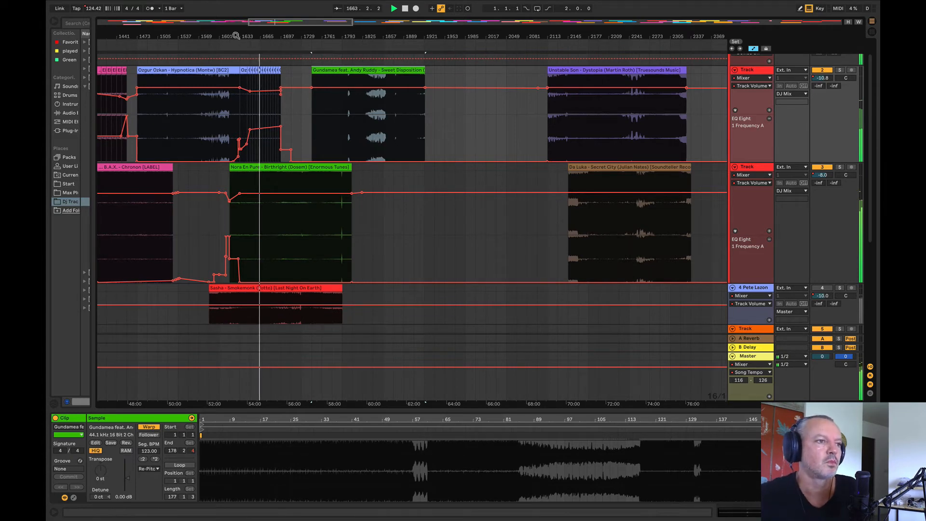
left_click_drag(235, 35, 169, 39)
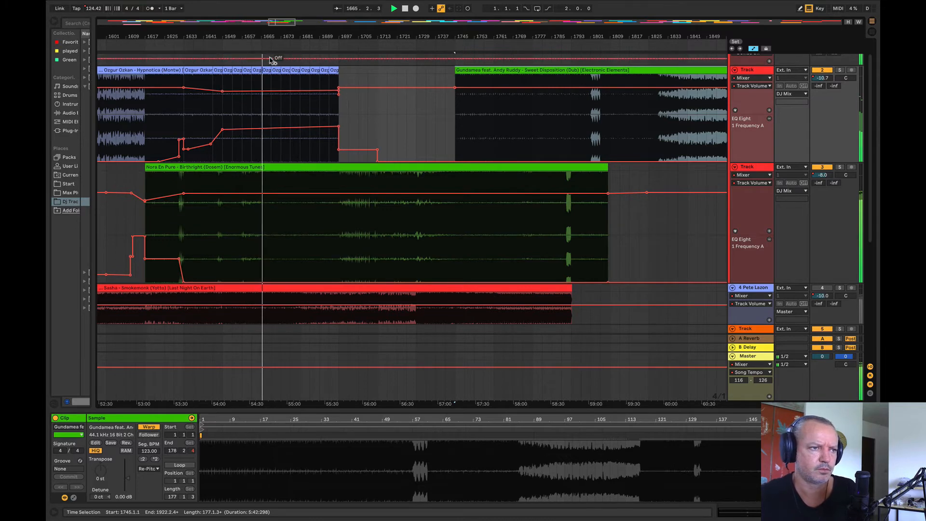
left_click_drag(264, 37, 191, 42)
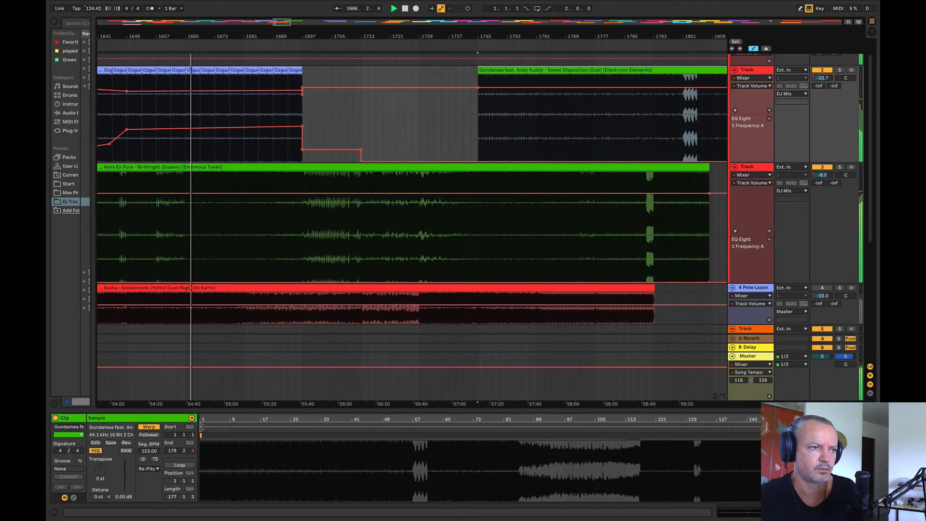
left_click_drag(478, 40, 475, 35)
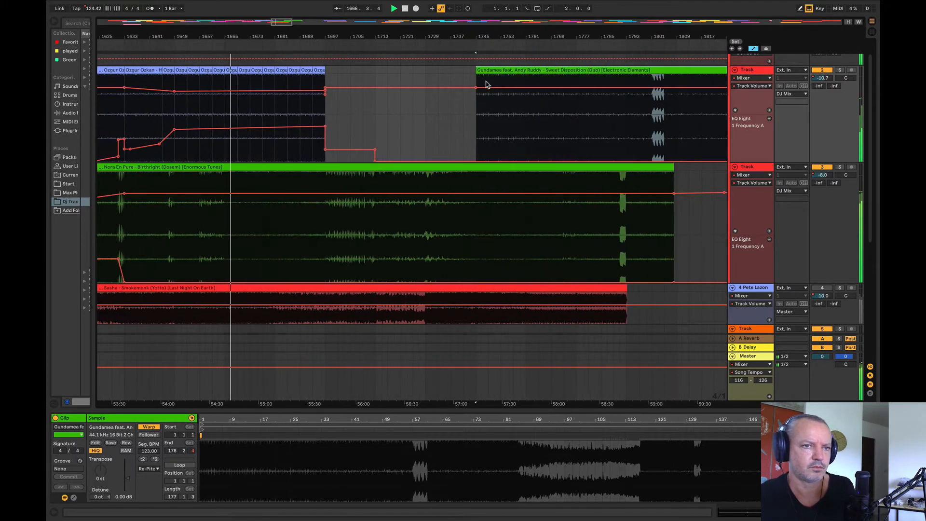
left_click(840, 167)
left_click(840, 168)
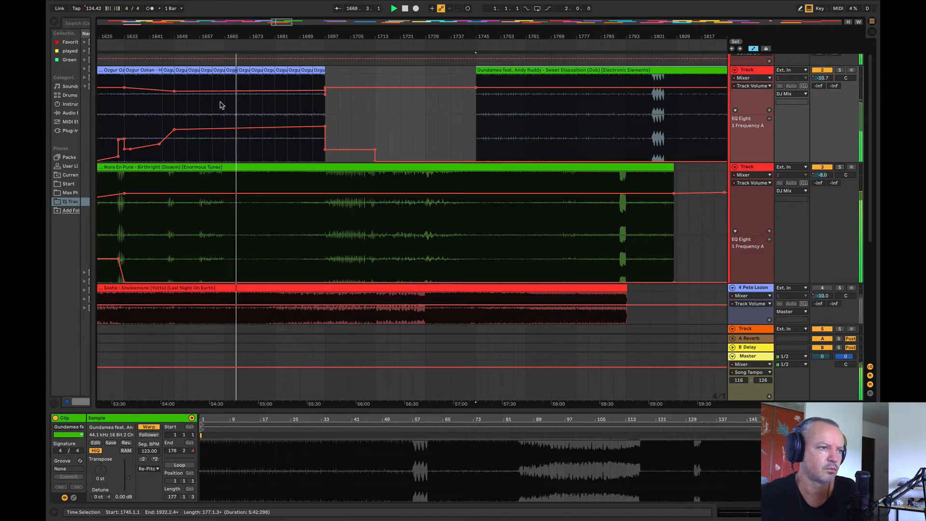
Step: Delete the Hypnotica duplicates from bar 1661 onward, and set the first deck's volume at bar 1745 to about -8 dB
left_click_drag(214, 107, 422, 73)
key("Delete")
left_click(388, 125)
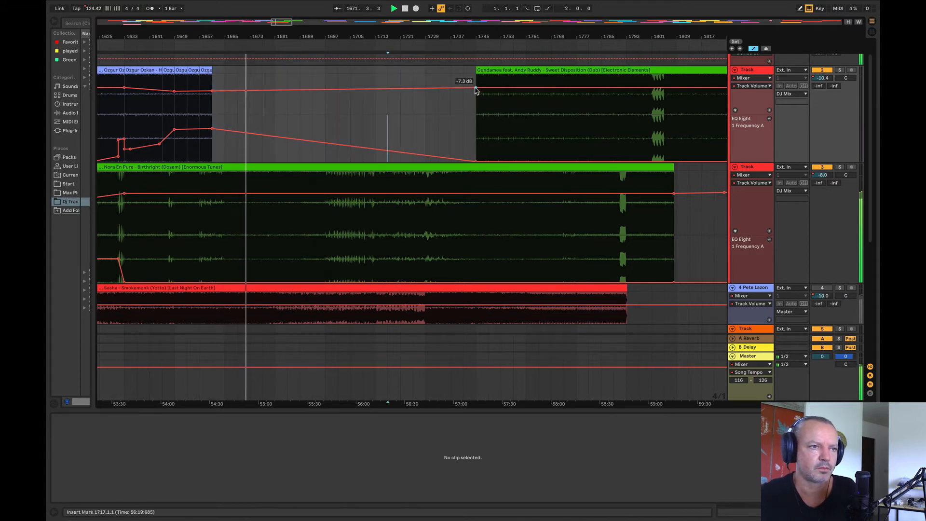
left_click_drag(475, 87, 476, 89)
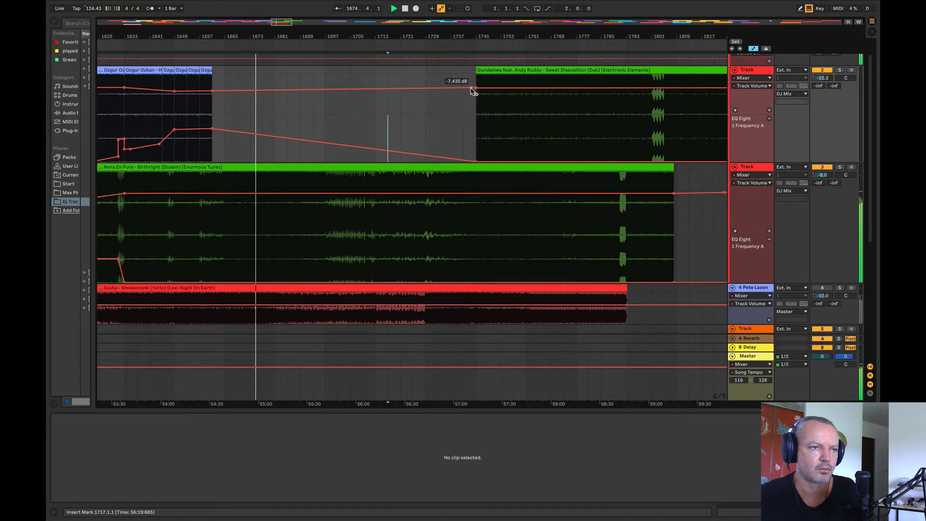
Step: Play from bar 1738, try Sweet Disposition one bar earlier at bar 1744, and return it to bar 1745
left_click_drag(416, 39, 230, 68)
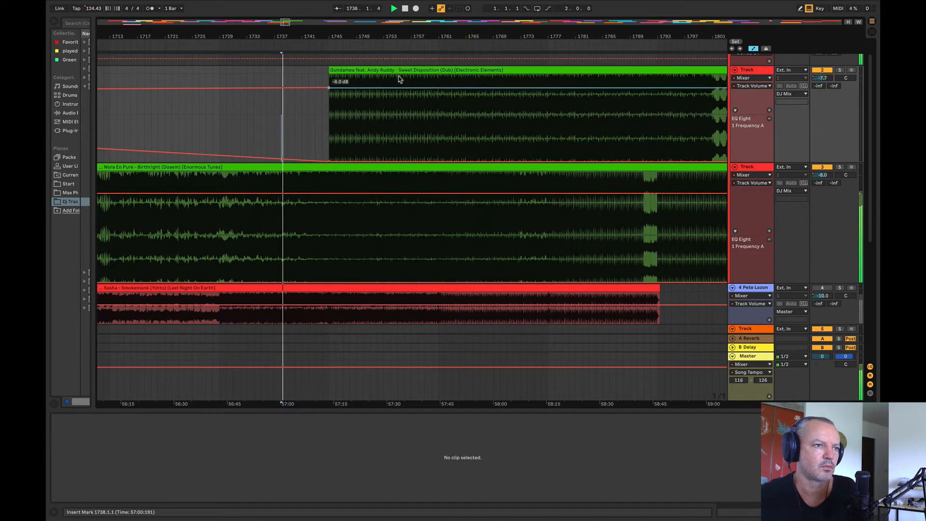
mouse_move(396, 70)
left_mouse_down()
mouse_move(362, 71)
mouse_move(387, 80)
left_mouse_up()
key("space")
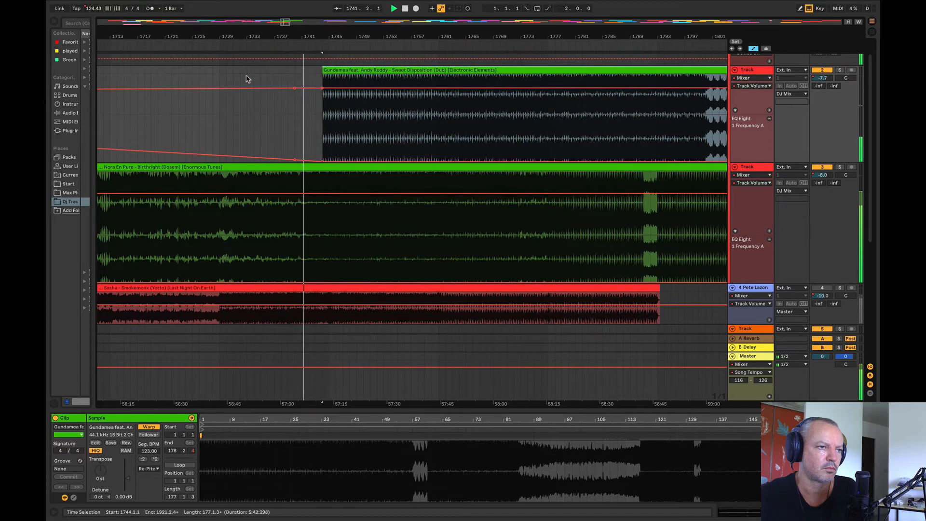
left_click_drag(312, 37, 132, 35)
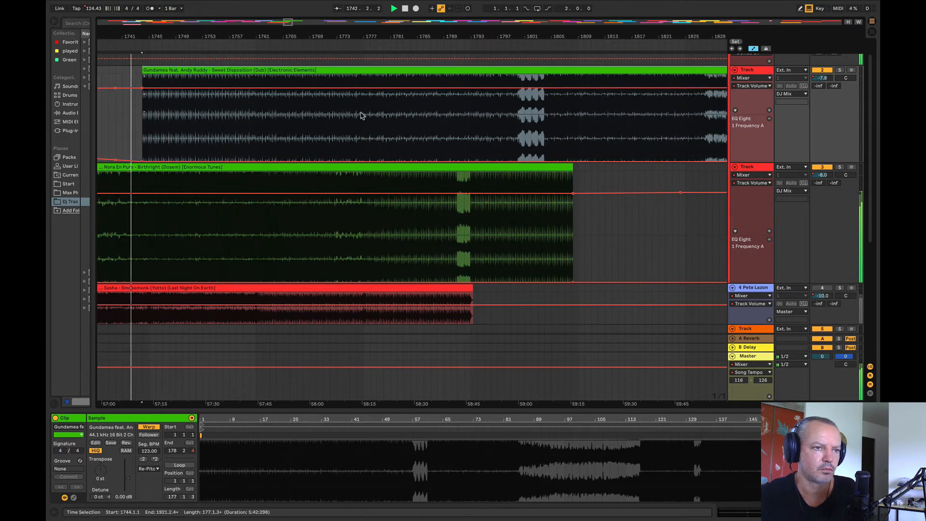
left_click_drag(369, 70, 378, 91)
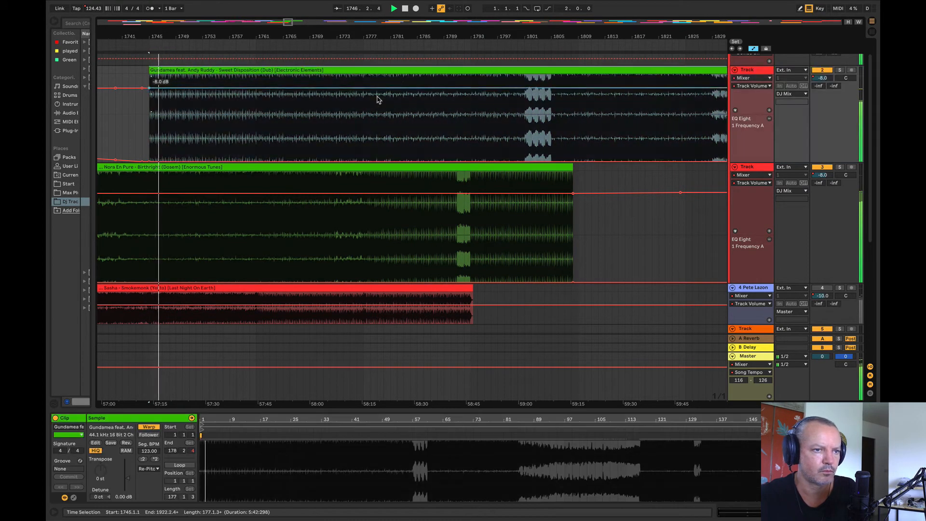
Step: Extend Birthright's end to bar 1813, and shift Sweet Disposition earlier so it starts at bar 1733
left_click_drag(572, 168, 727, 182)
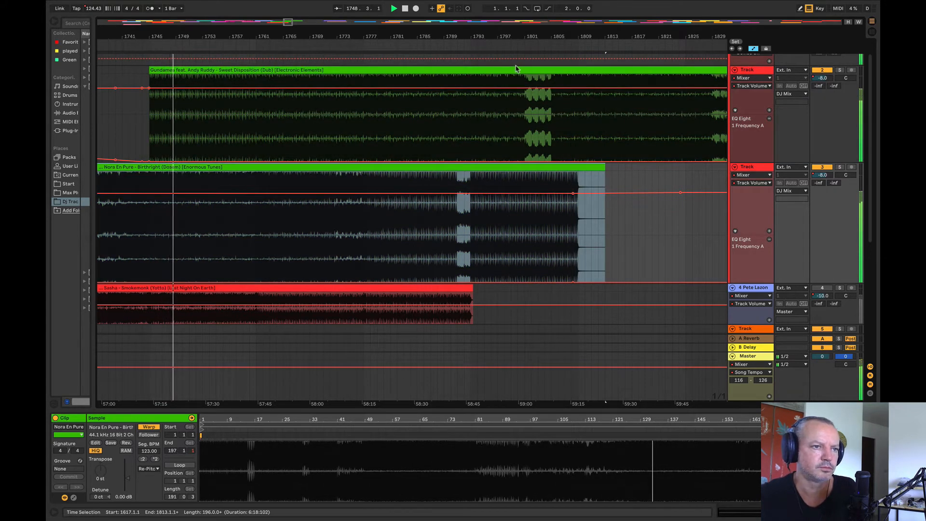
left_click(498, 75)
left_click_drag(498, 75, 437, 86)
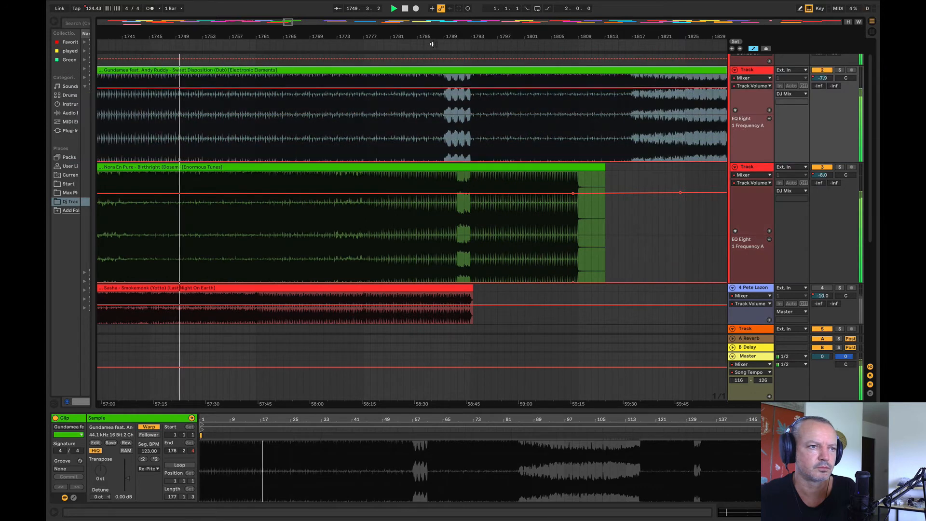
left_click_drag(433, 37, 520, 31)
Step: Play from bar 1743, and trim Sweet Disposition's start to bar 1745 without shifting its audio
left_click(261, 123)
key("space")
key("space")
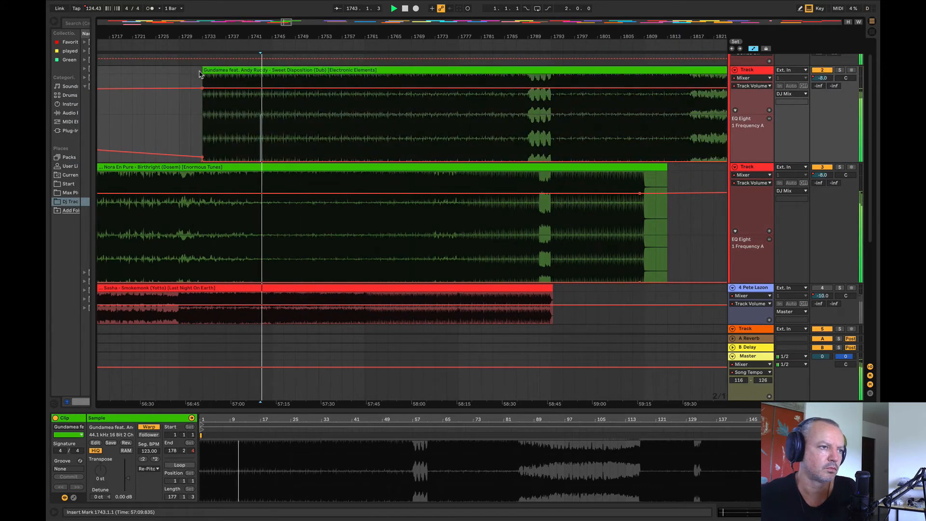
left_click_drag(202, 73, 272, 73)
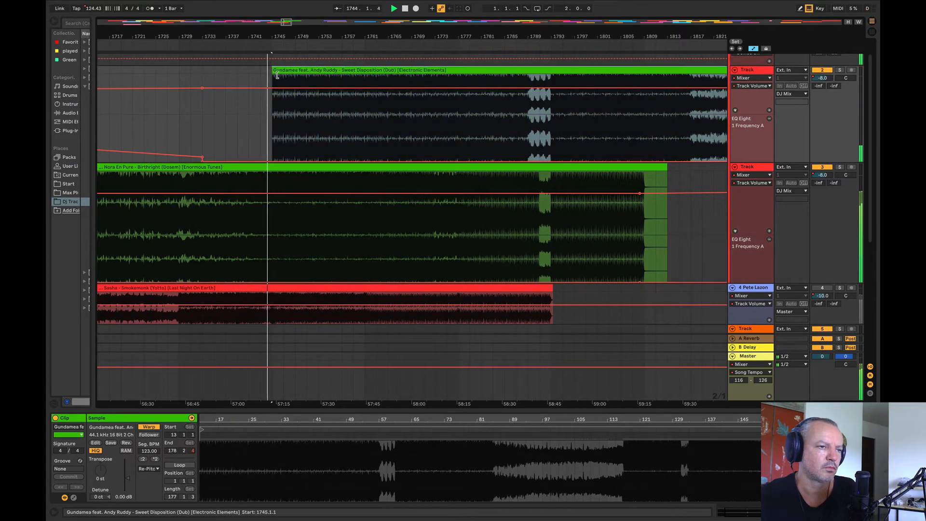
Step: Fade Sweet Disposition's volume in from bar 1744 to bar 1775, and ramp its EQ frequency from bar 1739 down to 10 Hz at bar 1769
left_click(447, 88)
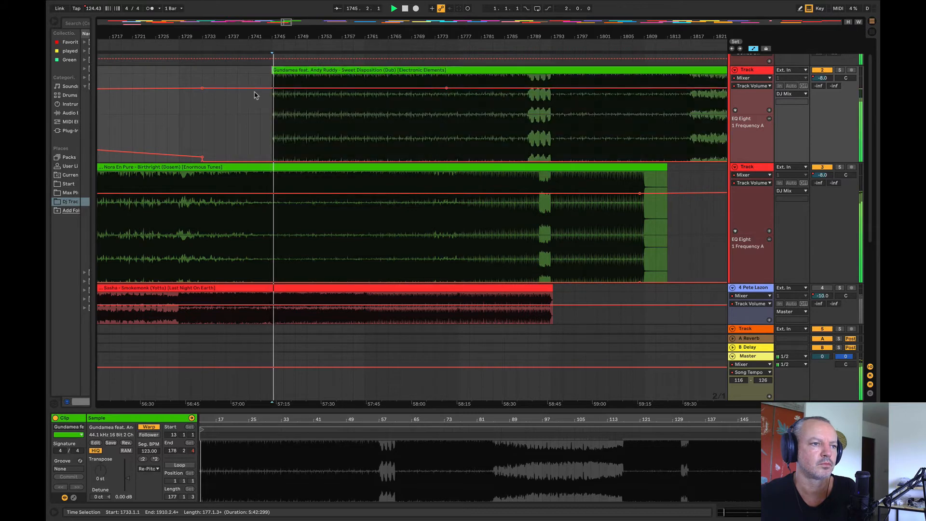
left_click_drag(266, 92, 268, 107)
left_click_drag(444, 150, 239, 150)
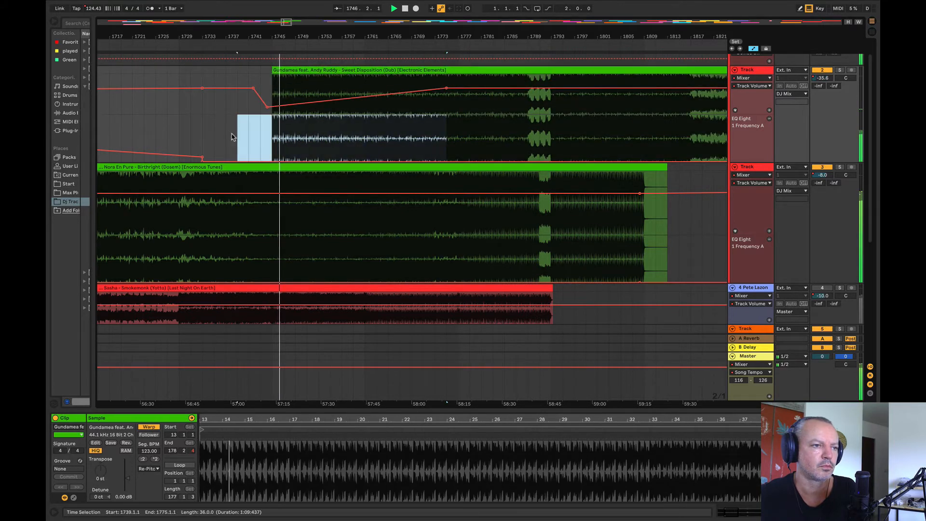
left_click_drag(305, 161, 305, 148)
left_click(253, 126)
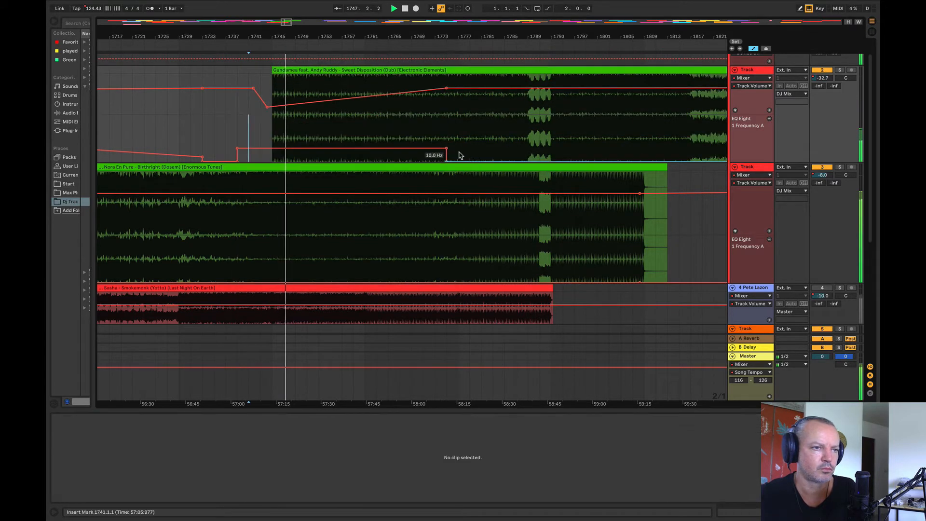
left_click_drag(446, 148, 411, 162)
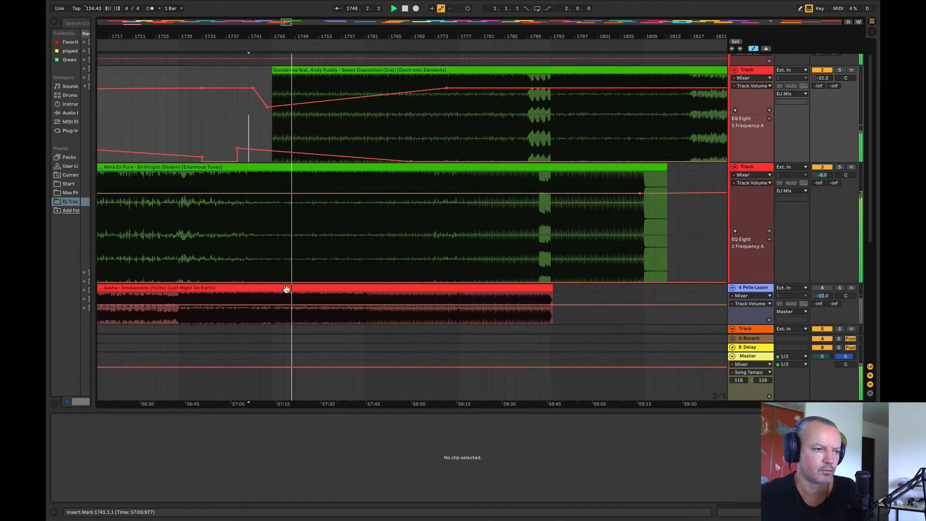
Step: Ramp Birthright's EQ frequency up from about bar 1749 through bar 1769 to bar 1813, and drop it sharply after the clip ends
left_click_drag(330, 283, 411, 273)
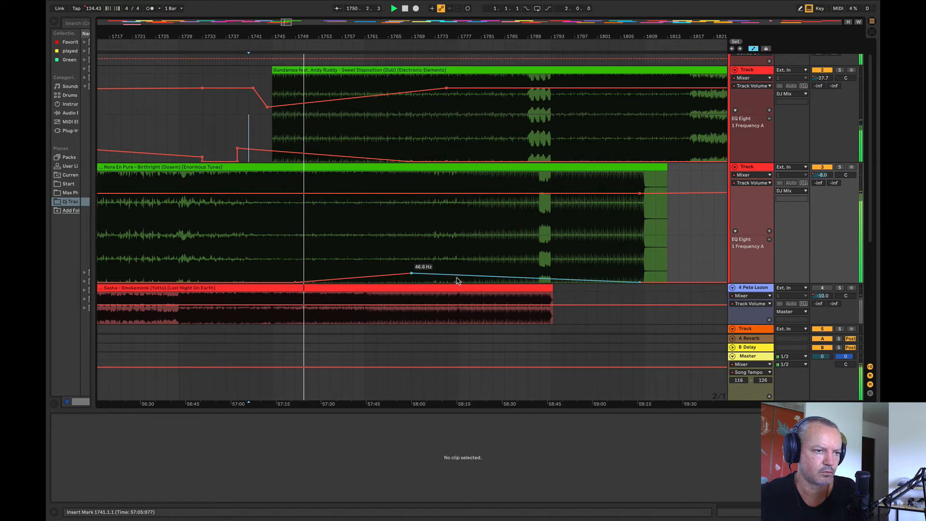
left_click_drag(478, 277, 597, 268)
left_click_drag(604, 267, 605, 282)
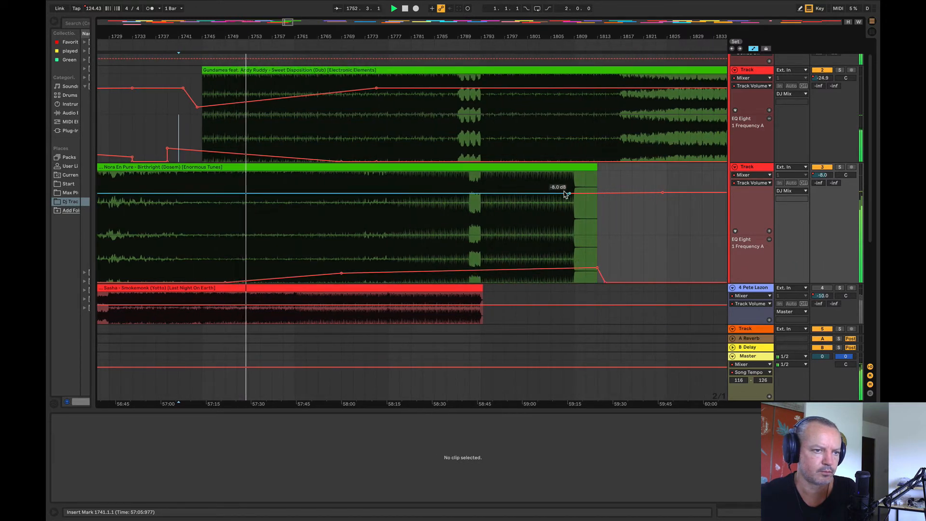
Step: Set the second deck's volume after Birthright's end, at about bar 1824, to about -8 dB so the line stays level
left_click_drag(664, 194, 663, 194)
left_click(661, 194)
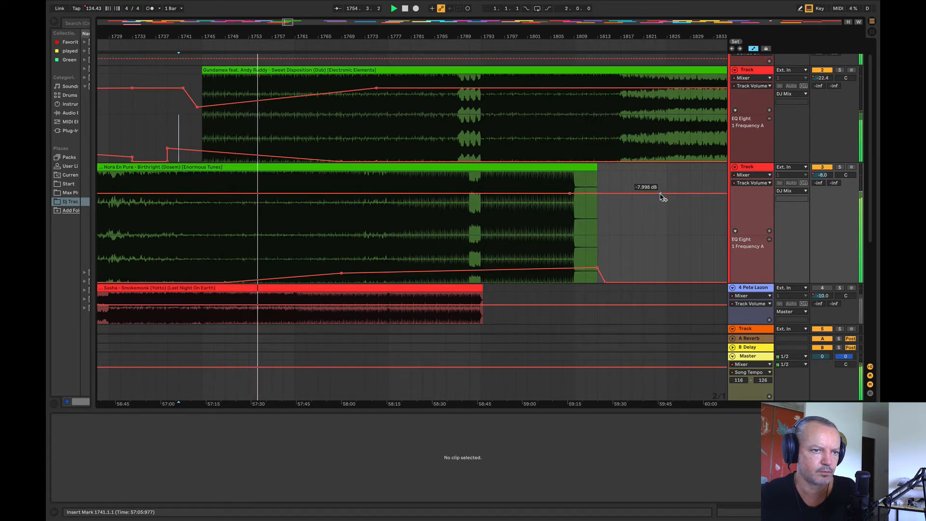
left_click(652, 223)
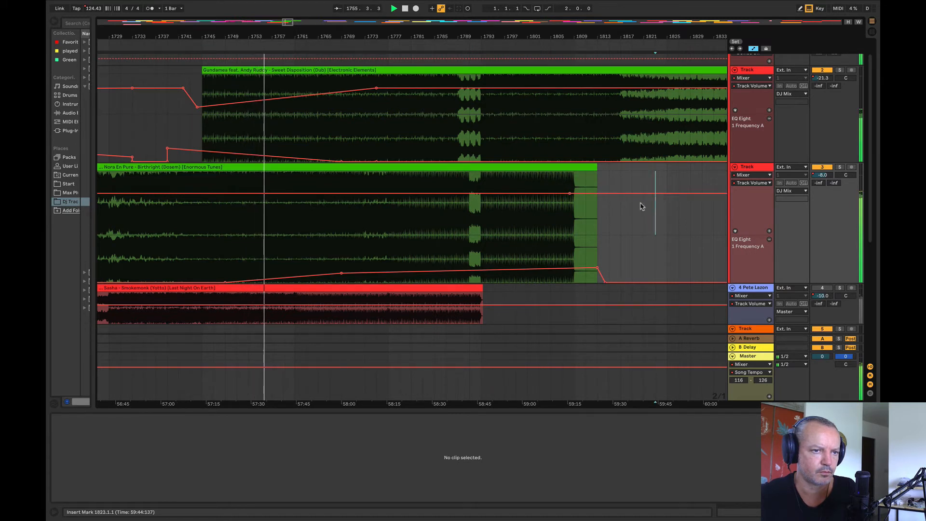
left_click_drag(661, 192, 662, 194)
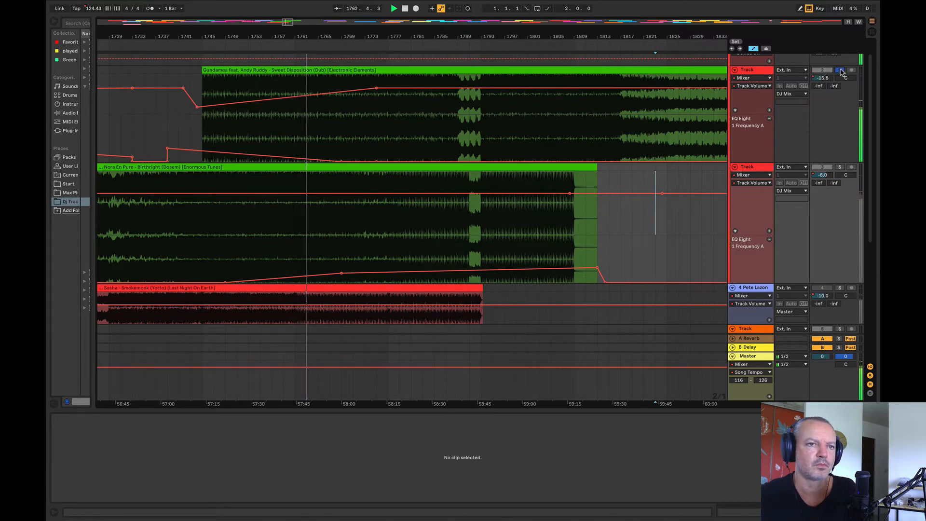
Step: Raise Sweet Disposition's fade-in volume to about -10 dB at bar 1762, and raise its EQ frequency between bars 1735 and 1769
left_click_drag(301, 95, 302, 90)
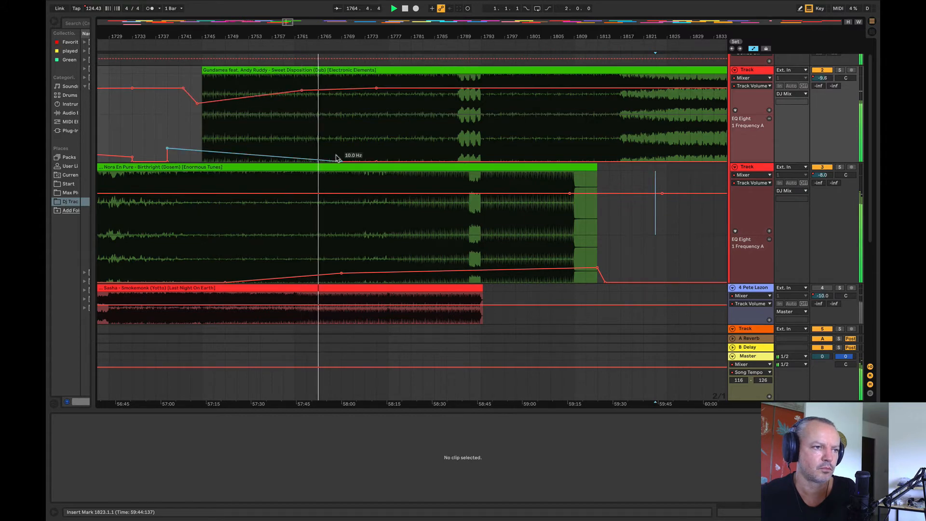
left_click_drag(341, 145, 143, 118)
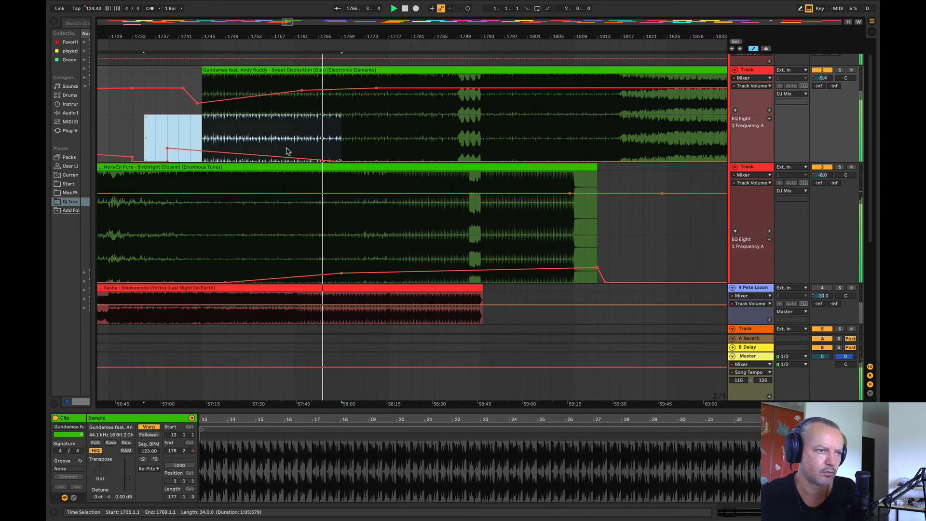
left_click(318, 139)
left_click_drag(173, 142, 230, 175)
Step: Raise Birthright's whole EQ frequency line between bars 1769 and 1817
left_click_drag(342, 260, 616, 276)
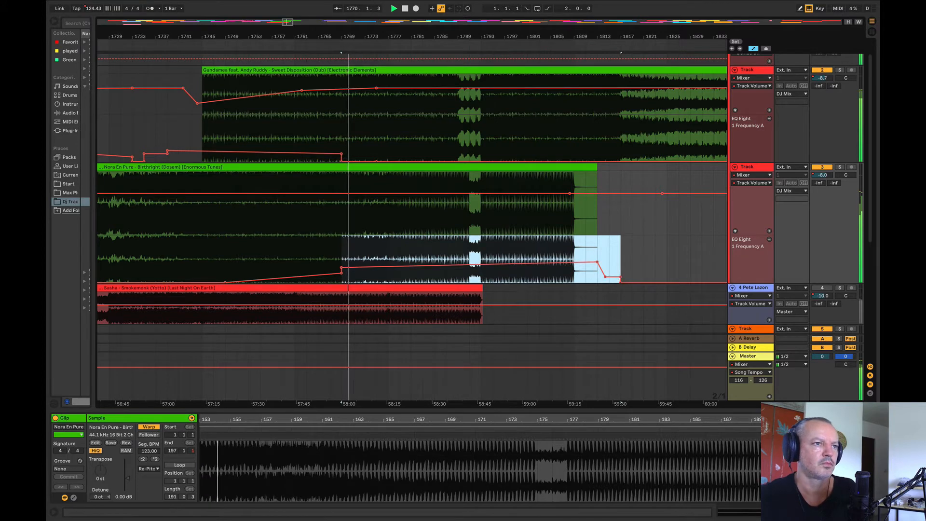
left_click_drag(335, 39, 216, 47)
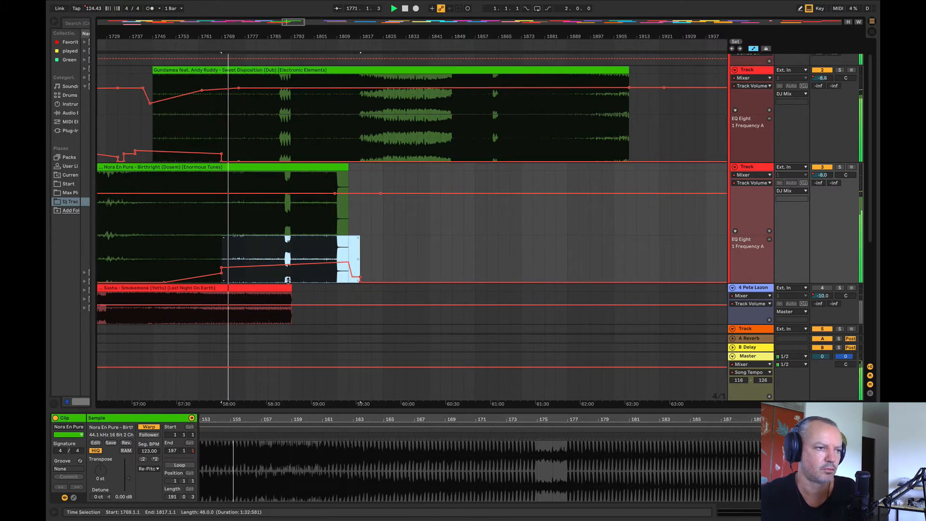
left_click_drag(223, 162, 220, 129)
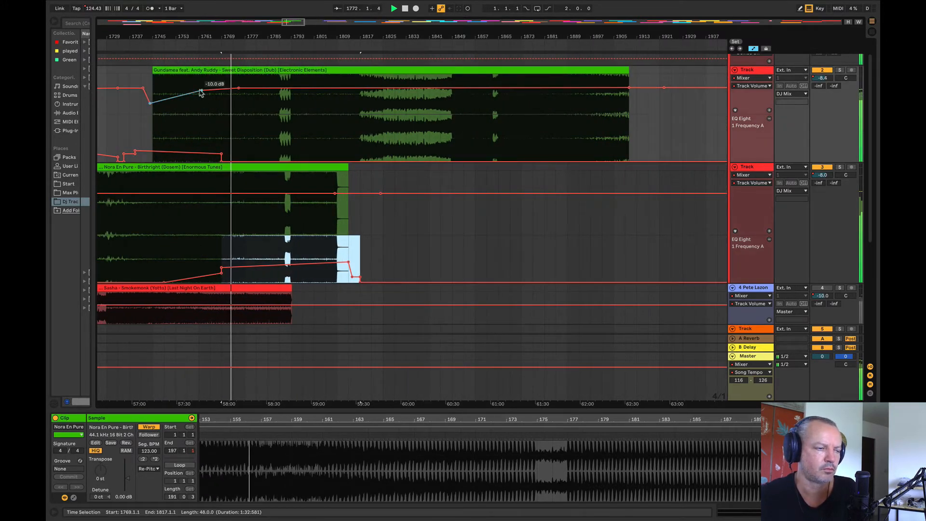
Step: Fine-tune Sweet Disposition's volume dip at bar 1744, and set its volume at bar 1775 to about -8 dB
left_click(150, 103)
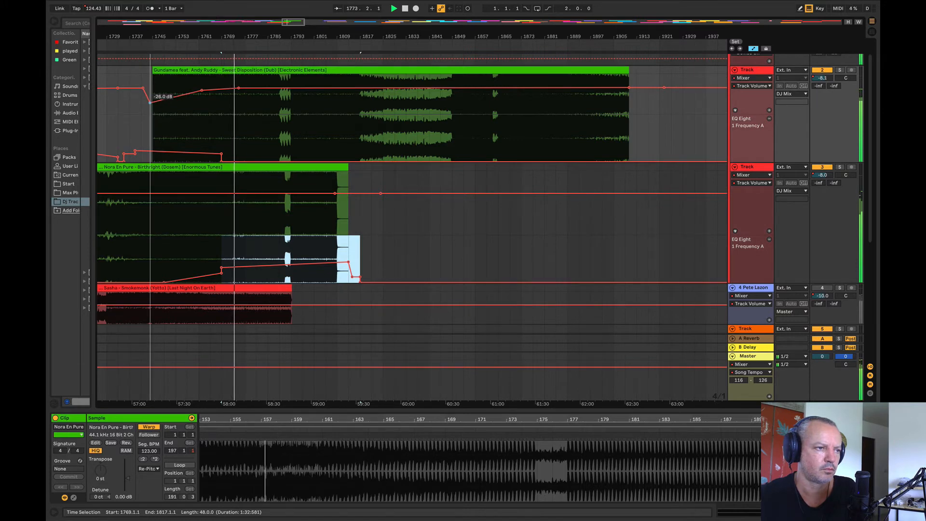
left_click_drag(151, 103, 153, 109)
left_click_drag(229, 36, 211, 29)
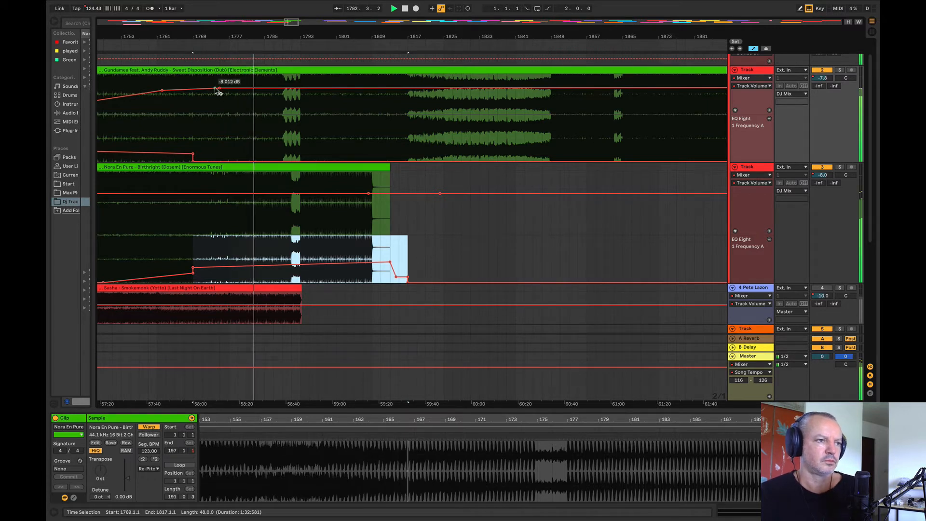
left_click(220, 91)
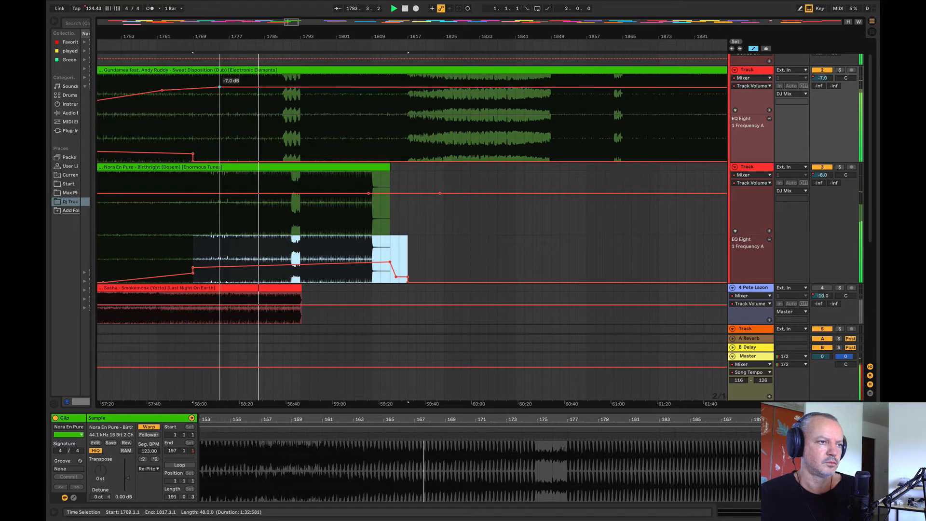
left_click_drag(220, 91, 219, 90)
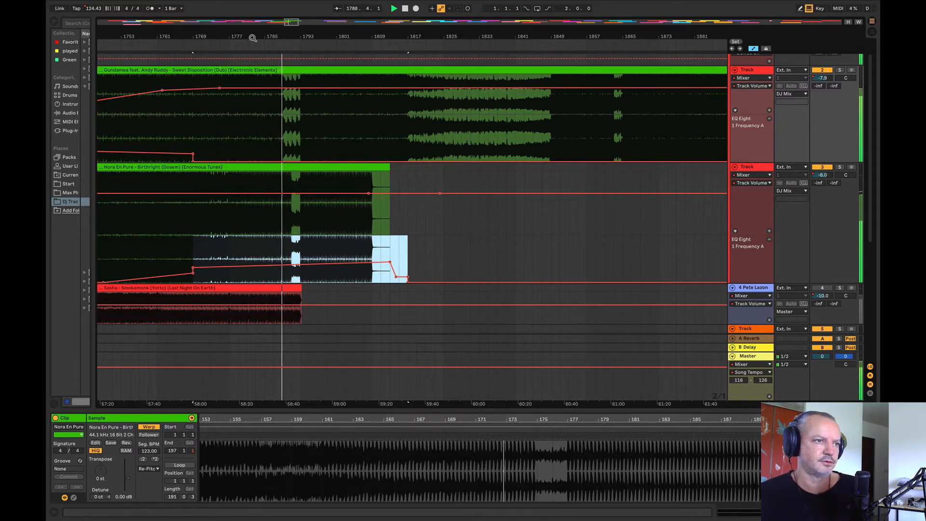
Step: Move the peak of Birthright's EQ frequency ramp back to about bar 1811, starting the drop before the clip's end
left_click_drag(247, 37, 332, 44)
mouse_move(530, 262)
left_mouse_down()
mouse_move(516, 276)
mouse_move(517, 266)
left_mouse_up()
left_click(628, 243)
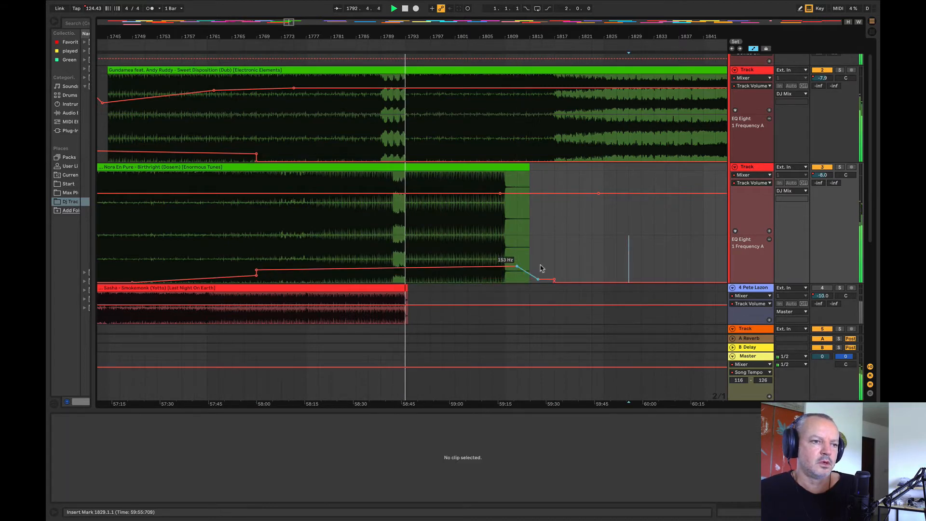
Step: Audition the transition from bars 1762 and 1781, soloing the first deck and the second deck to compare Sweet Disposition with Birthright
left_click_drag(447, 37, 420, 38)
left_click(291, 127)
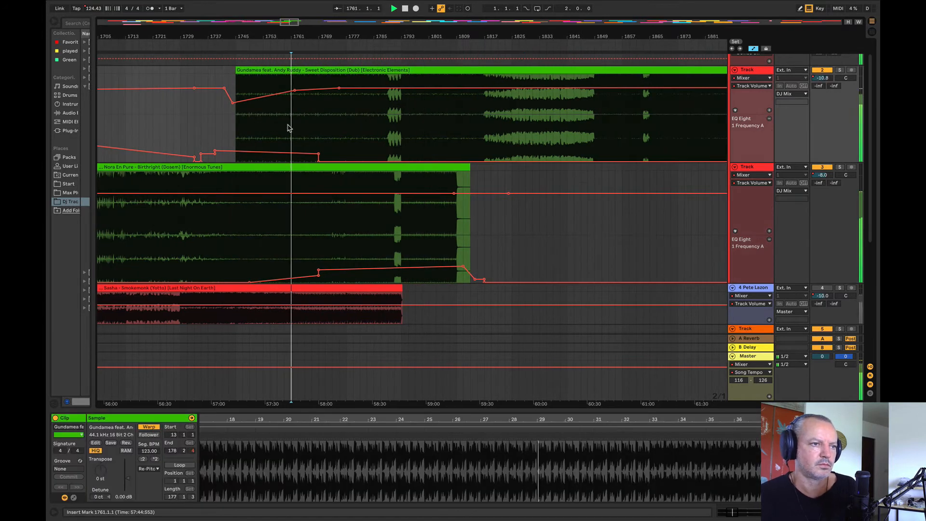
left_click(840, 70)
left_click(360, 130)
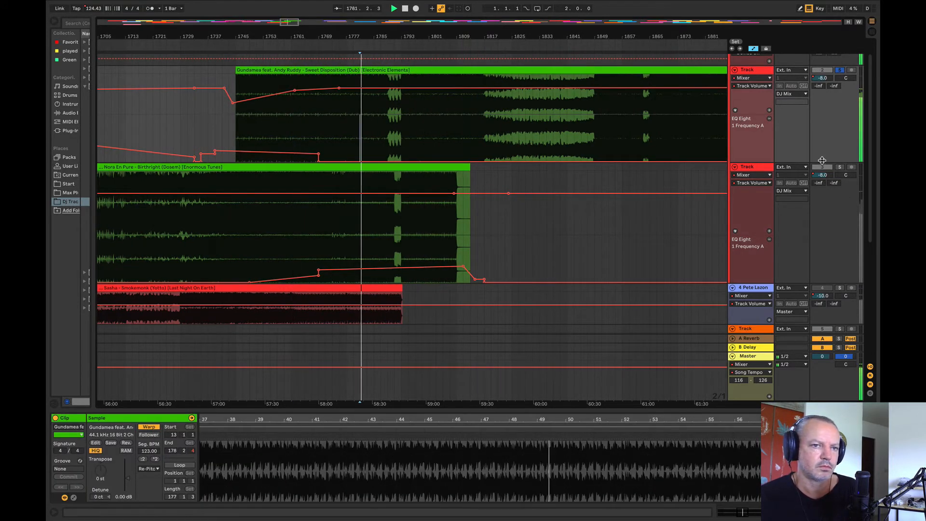
left_click(840, 167)
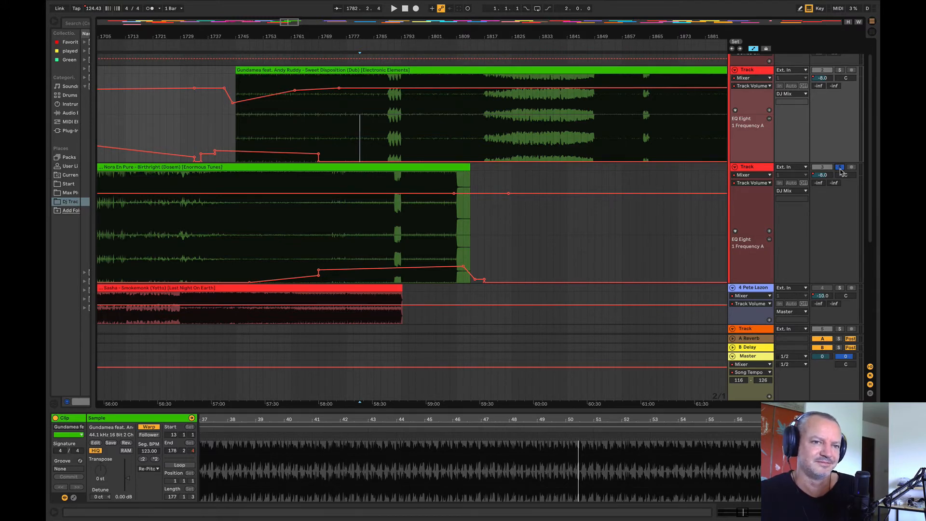
key("space")
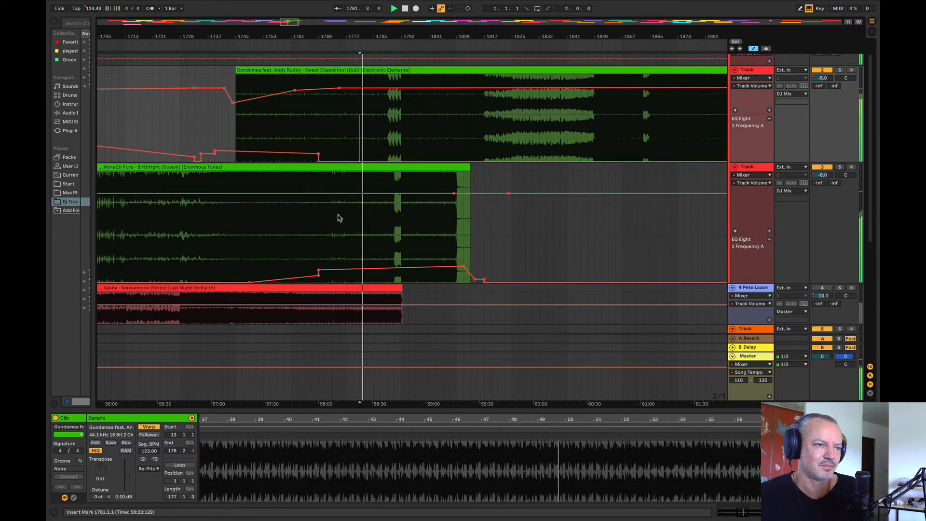
Step: Duplicate Birthright's four-bar section between bars 1777 and 1781 onward from bar 1781
left_click_drag(345, 208, 358, 169)
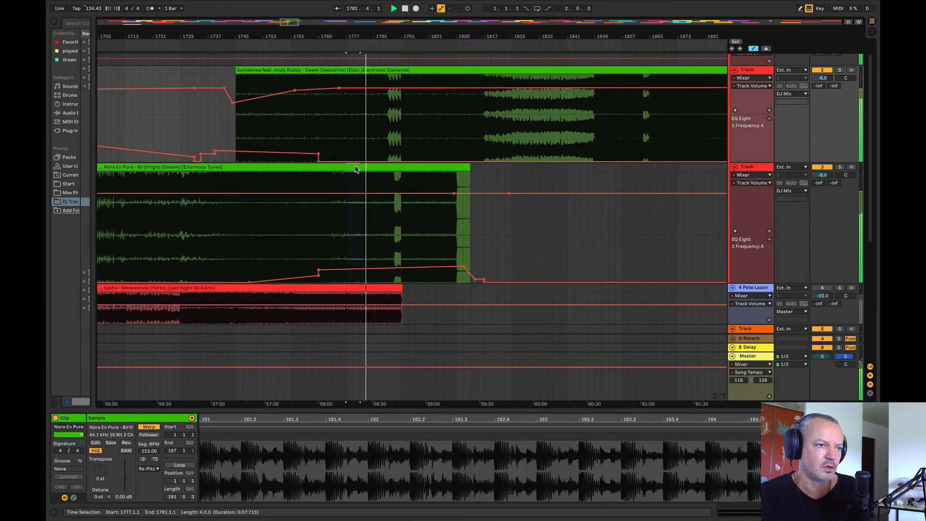
key("ctrl+d")
key("ctrl+d")
key("ctrl+d")
key("ctrl+d")
key("ctrl+d")
key("ctrl+d")
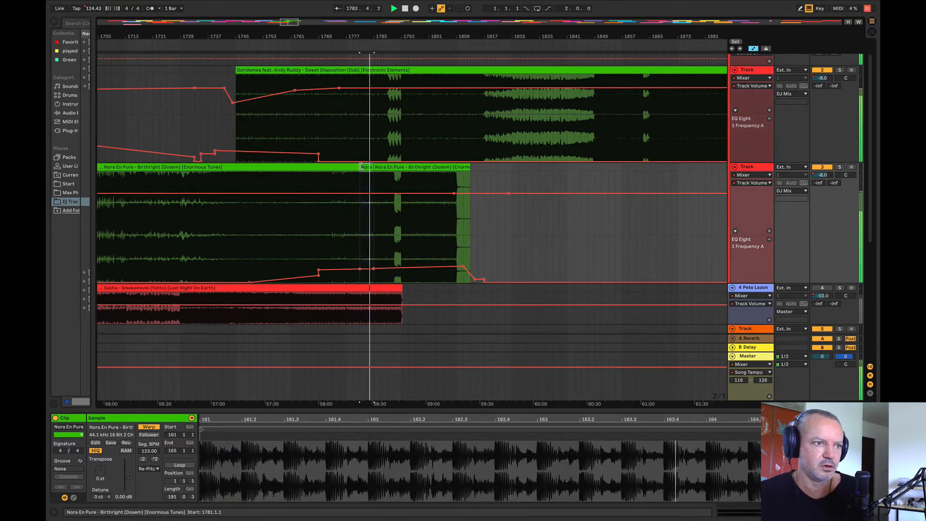
Step: Repeat Birthright's four-bar section up to bar 1817 and level its EQ frequency automation at about 63.6 Hz across the copies
key("ctrl+d")
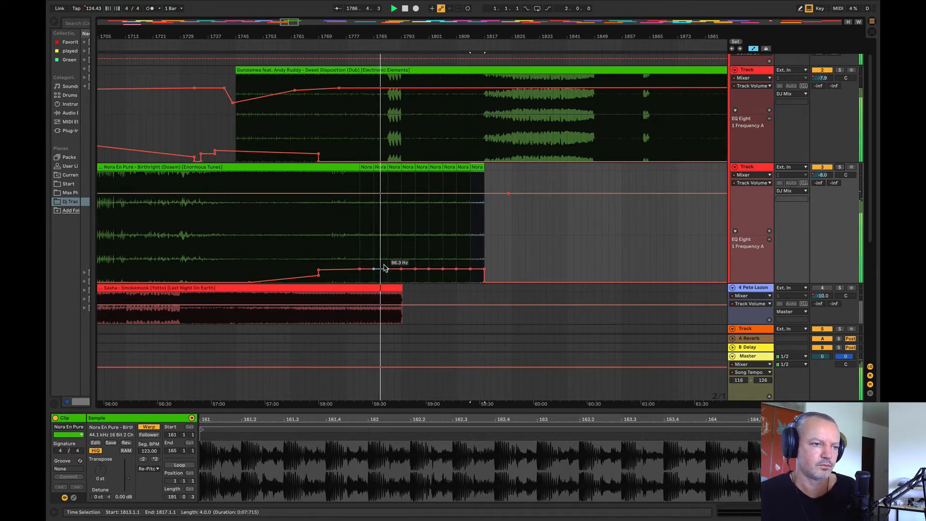
left_click_drag(359, 270, 498, 270)
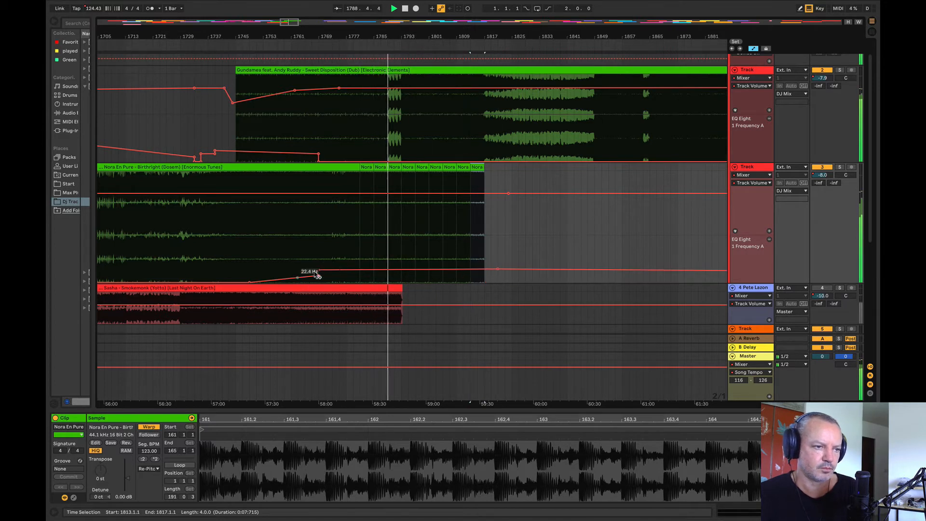
left_click_drag(319, 273, 322, 279)
left_click_drag(498, 270, 497, 273)
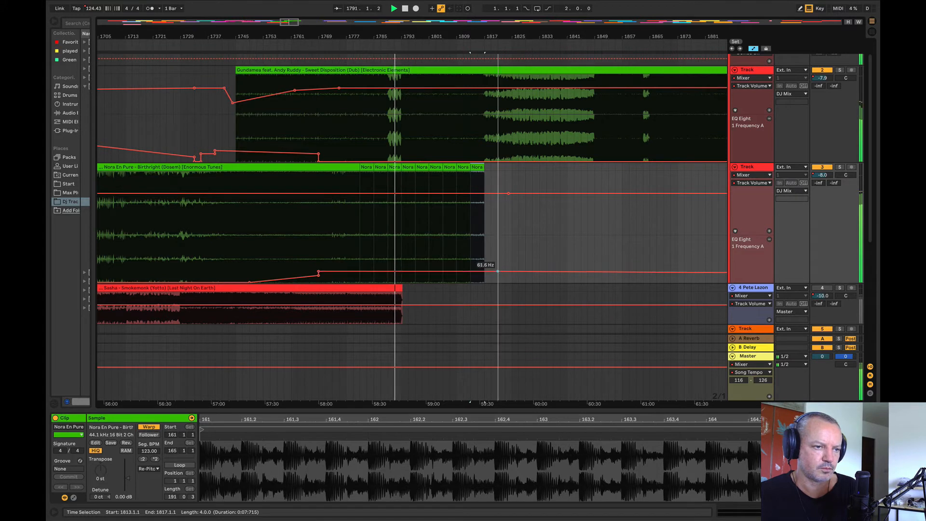
Step: Shape a gradual drop in Birthright's volume from about bar 1774 to about bar 1821
left_click(336, 193)
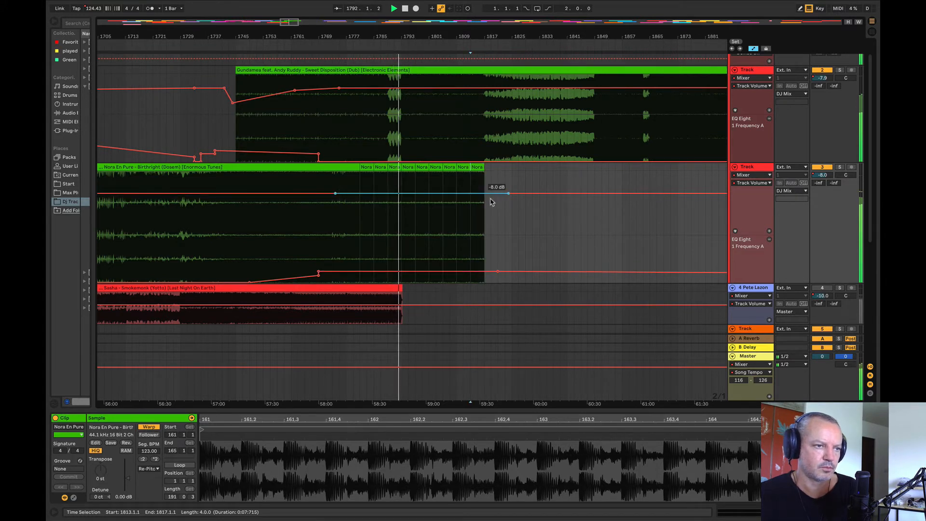
left_click_drag(499, 194, 497, 198)
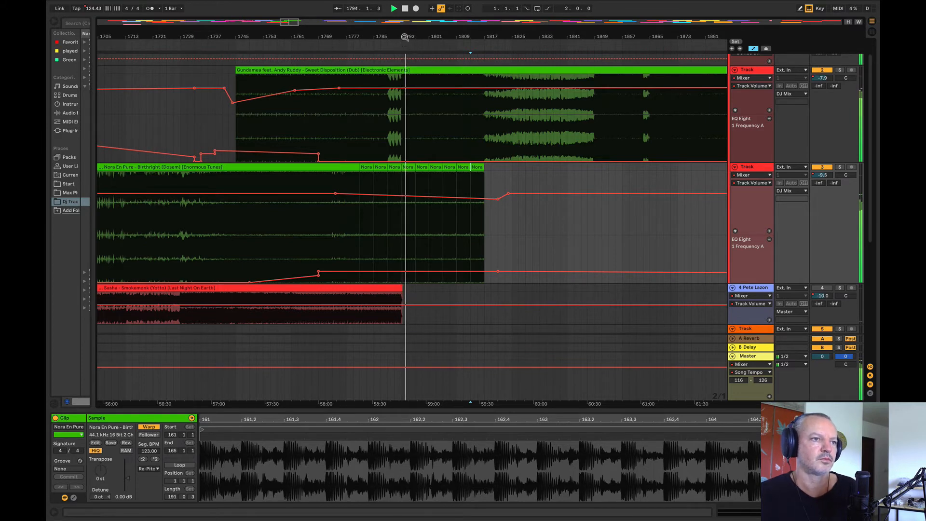
left_click_drag(406, 38, 302, 35)
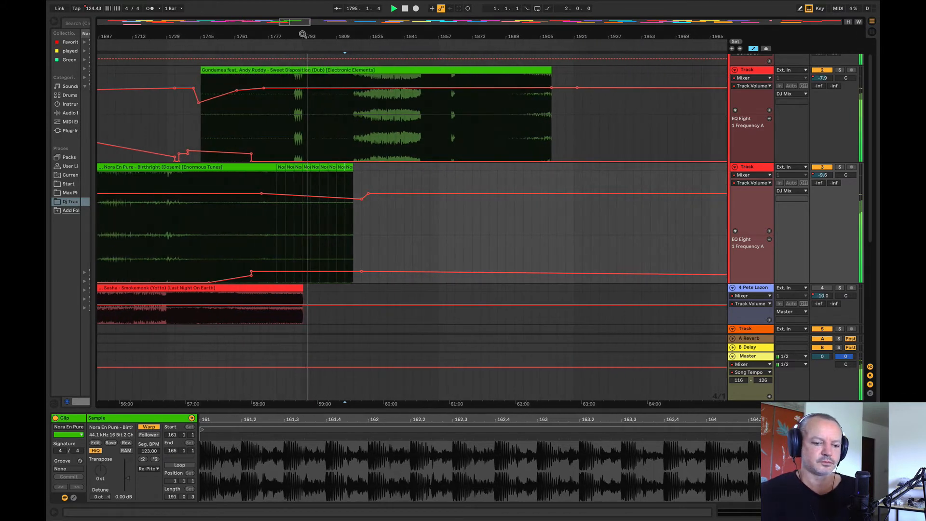
key("XF86AudioRaiseVolume")
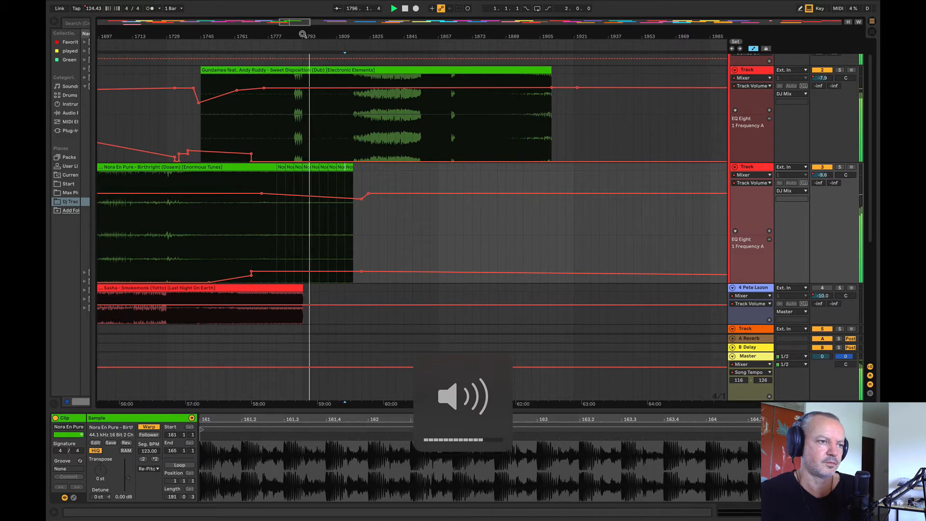
Step: Audition from bar 1809 and ramp Birthright's EQ frequency up from about bar 1798 to a peak at about bar 1818
left_click_drag(299, 36, 251, 46)
left_click(218, 119)
key("space")
key("space")
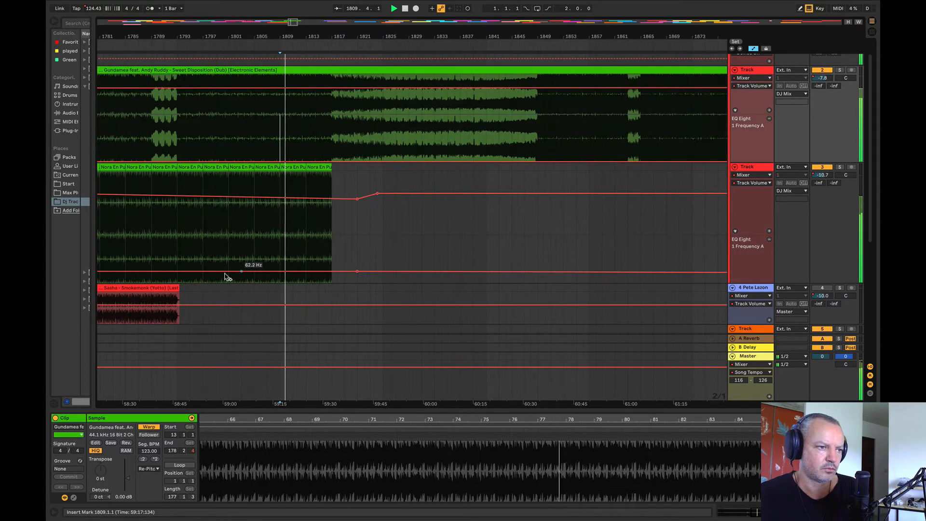
left_click(208, 272)
left_click_drag(338, 272, 338, 259)
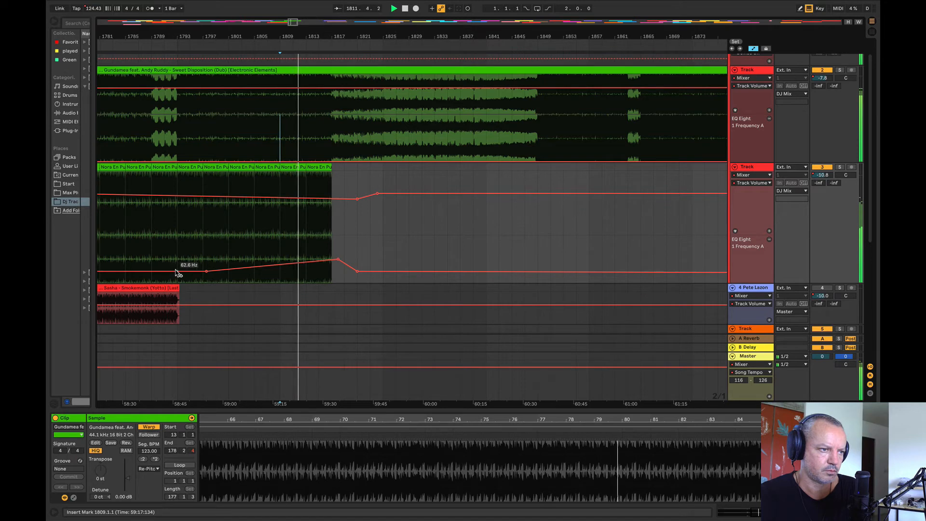
Step: Audition Sweet Disposition past the Birthright loop and move Unstable Son's Dystopia earlier on its track to start at bar 1969
scroll(357, 150, "right", 5)
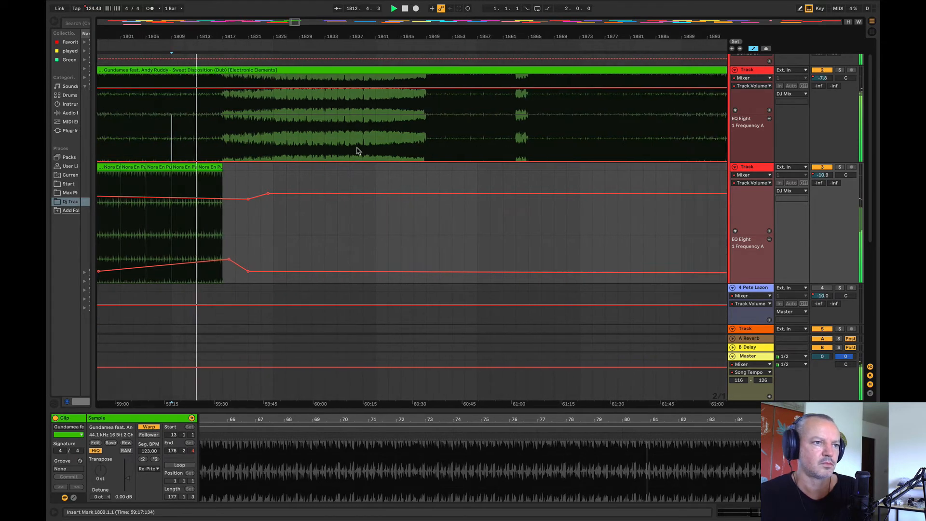
left_click(357, 151)
key("space")
key("space")
left_click_drag(320, 37, 122, 10)
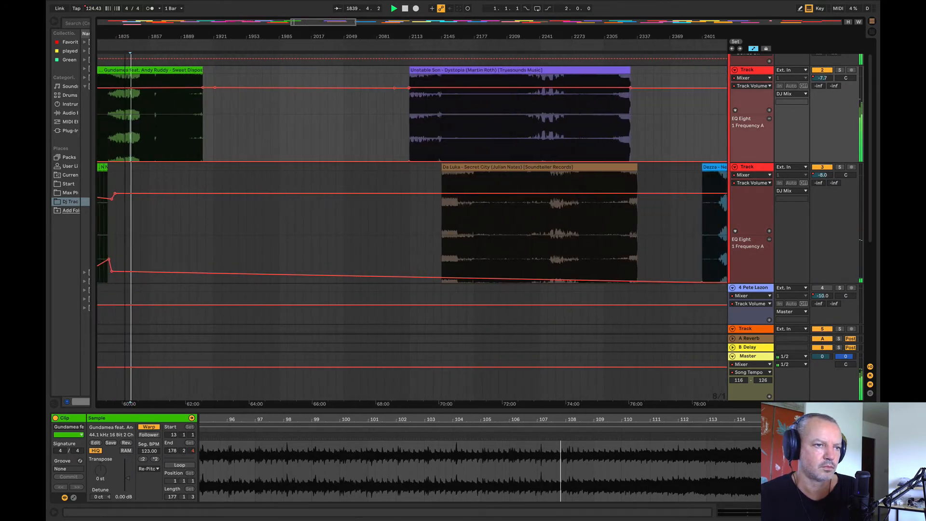
scroll(490, 99, "left", 2)
left_click_drag(491, 69, 362, 131)
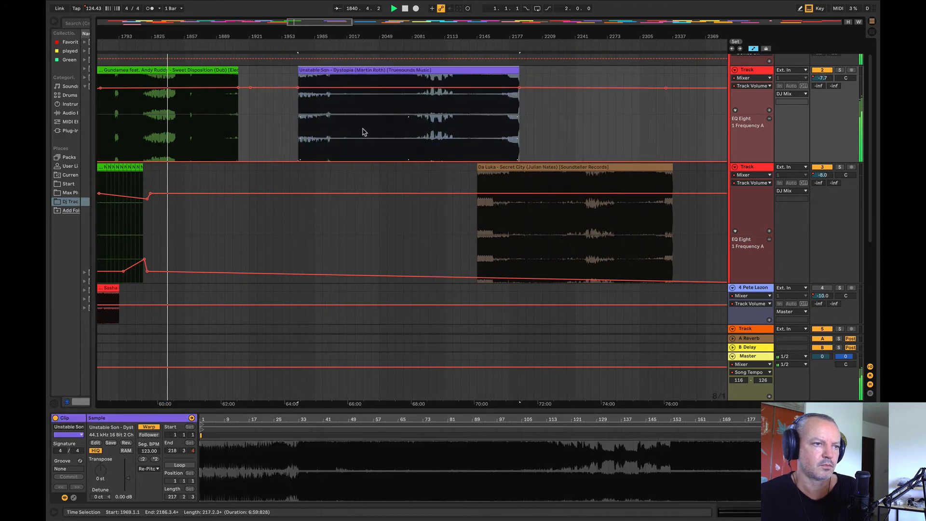
Step: Audition Secret City from bar 2209 and Dystopia from bar 2033, and move Secret City to the first deck after Dystopia
left_click(542, 241)
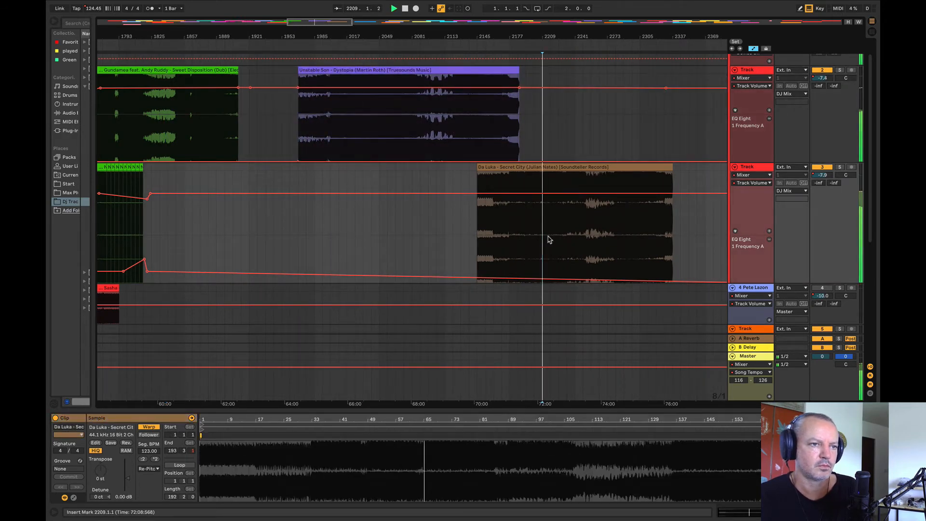
left_click_drag(452, 37, 343, 34)
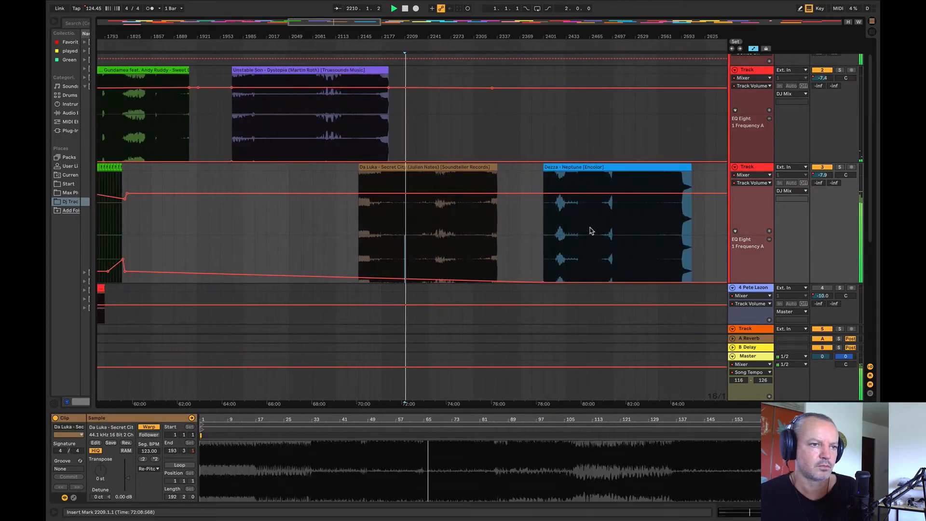
left_click(276, 122)
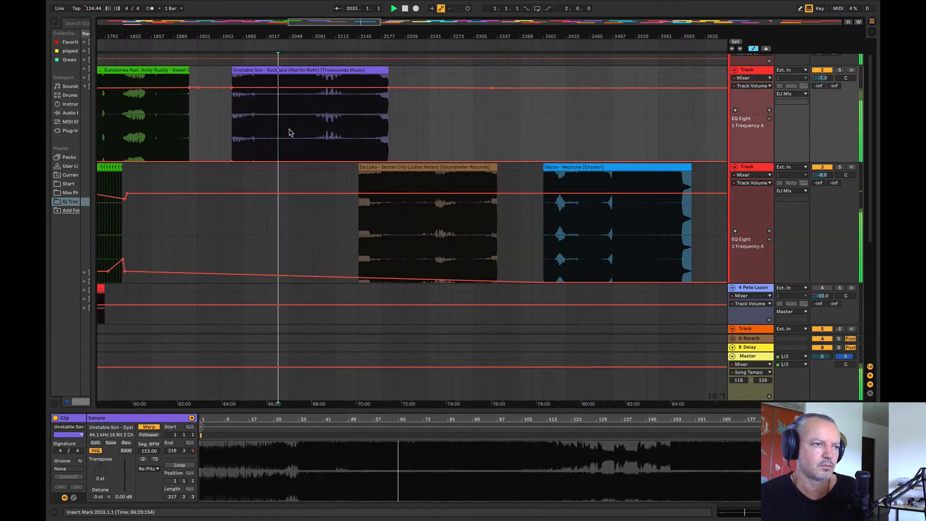
left_click_drag(395, 225, 465, 128)
Step: Move Dystopia to the second deck so it starts at bar 1889, and audition it from bar 1937
left_click(306, 70)
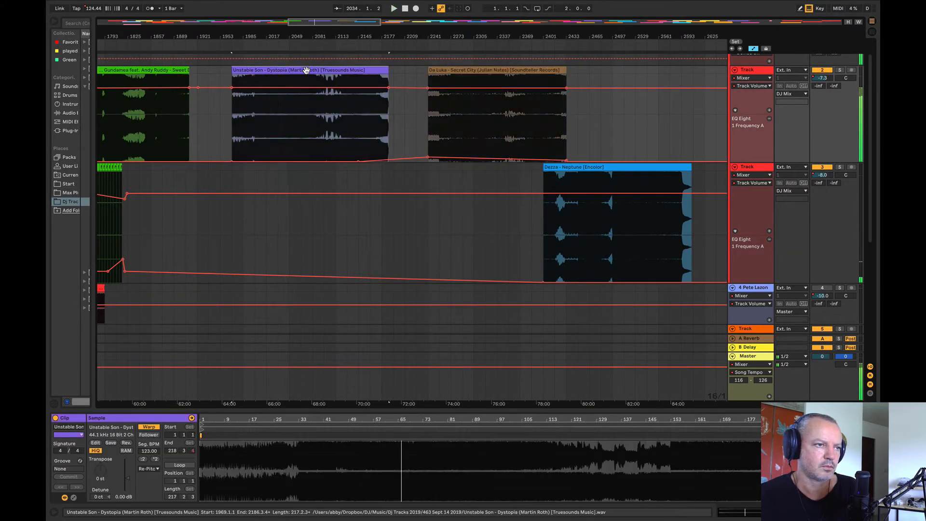
left_click_drag(306, 71, 227, 204)
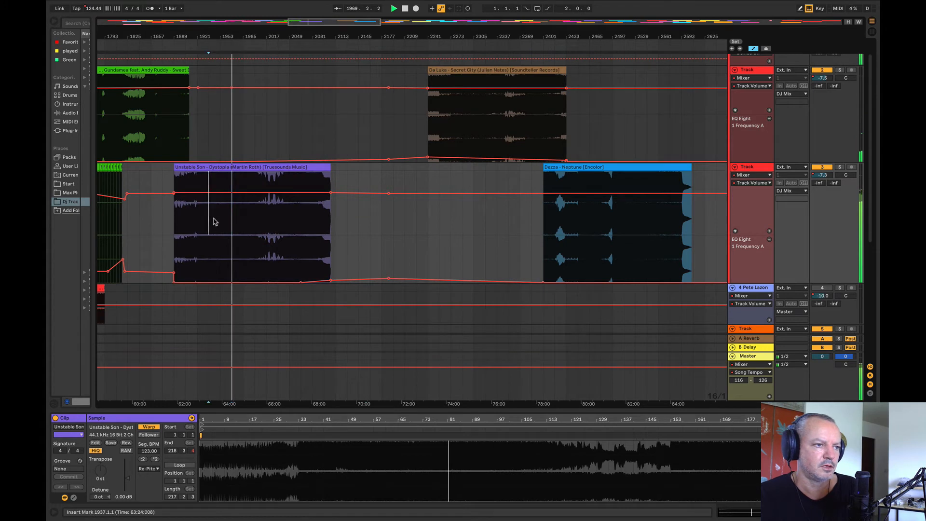
key("space")
key("space")
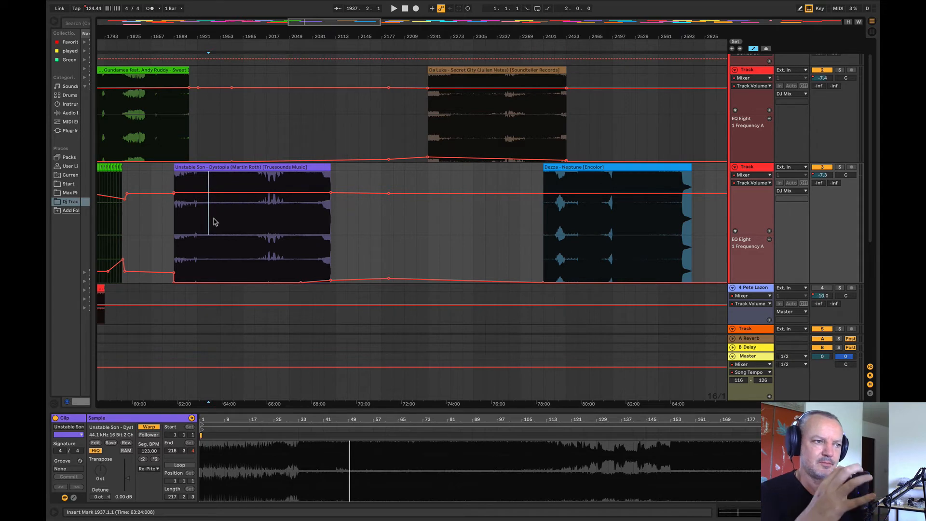
Step: Move Dystopia earlier to start at bar 1865 beneath Sweet Disposition, auditioning the transition from bar 1861
left_click_drag(123, 36, 226, 52)
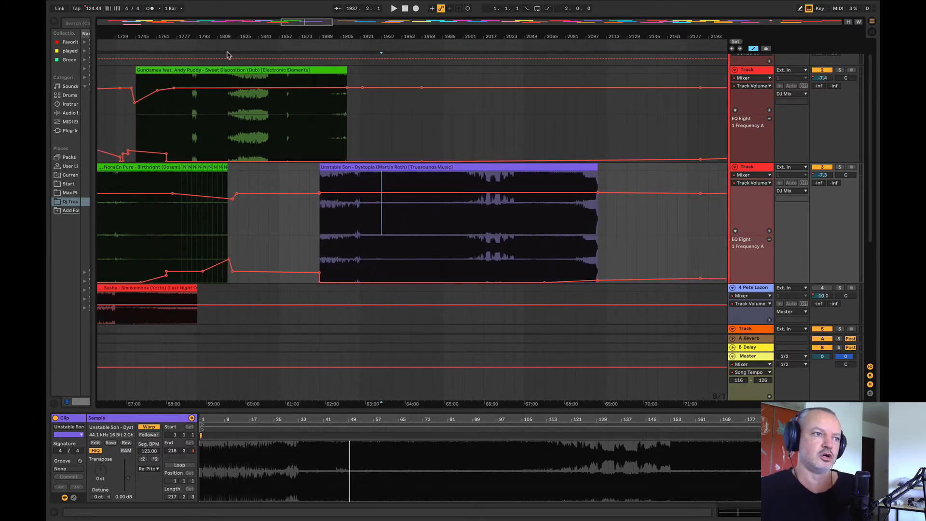
left_click_drag(355, 170, 338, 171)
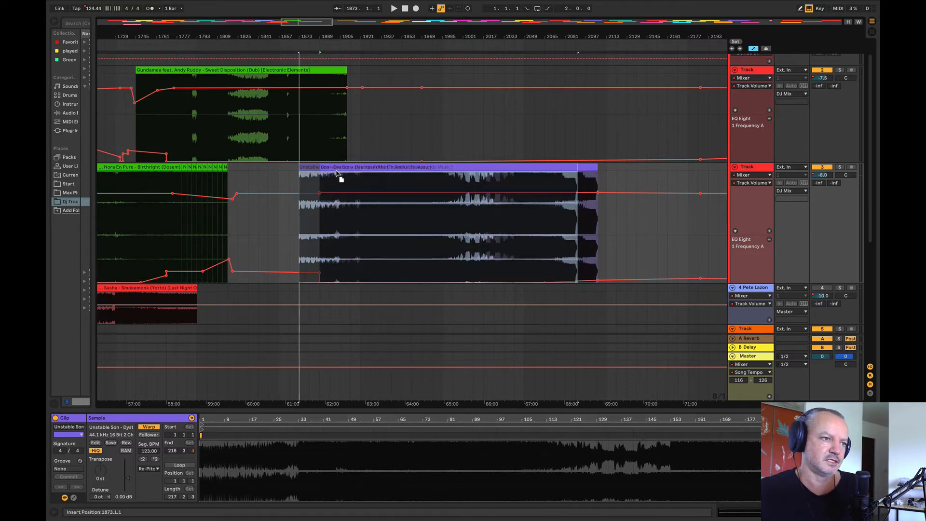
mouse_move(281, 34)
left_mouse_down()
mouse_move(229, 67)
mouse_move(226, 57)
left_mouse_up()
left_click(231, 137)
key("space")
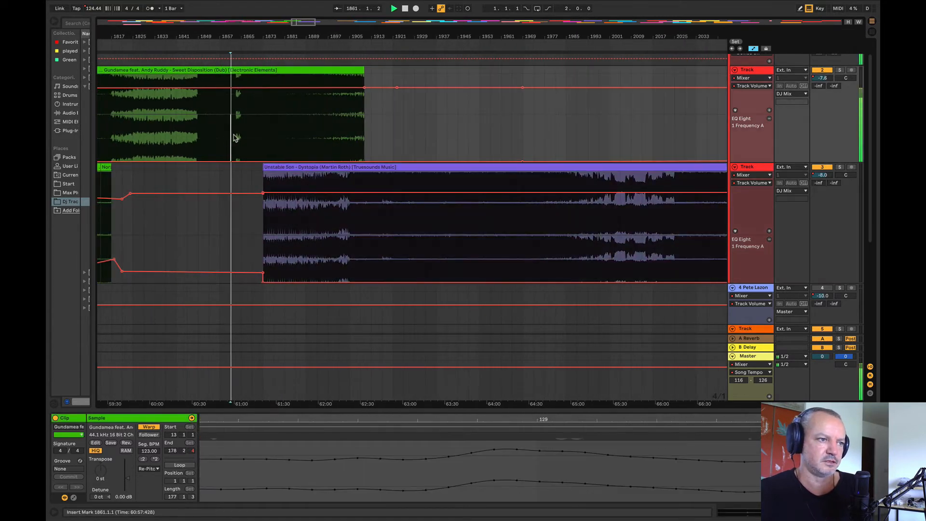
left_click_drag(288, 167, 267, 170)
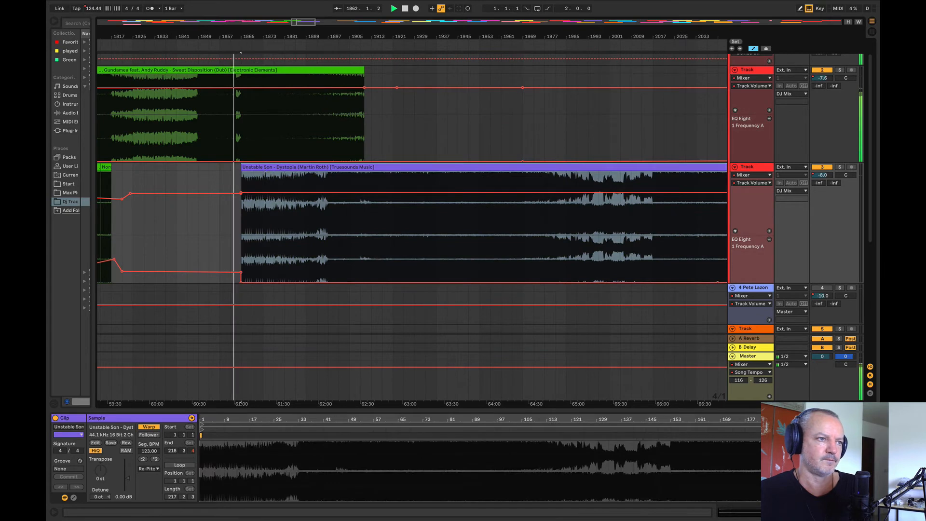
Step: Lower Dystopia's volume just before its start at about bar 1864 and fade it in until about bar 1885
left_click_drag(241, 38, 184, 40)
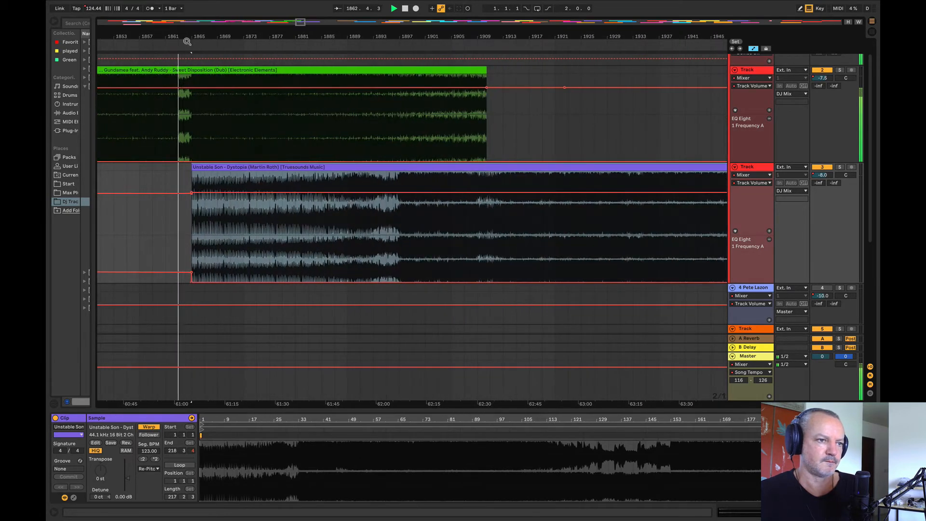
left_click(277, 193)
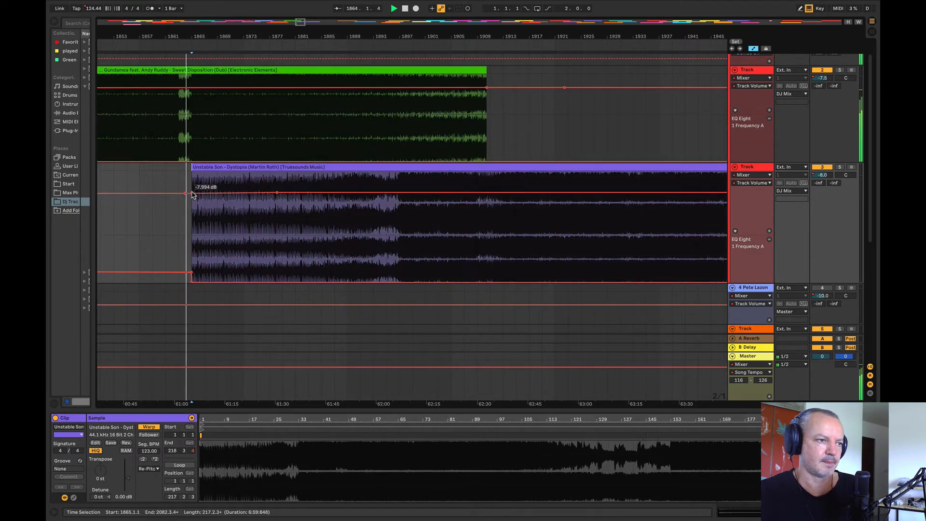
left_click_drag(193, 144, 503, 144)
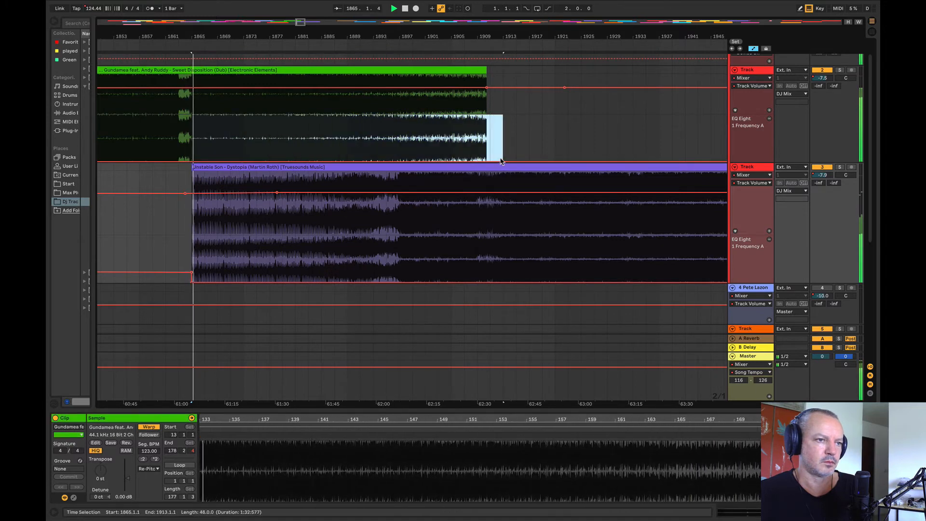
left_click(165, 207)
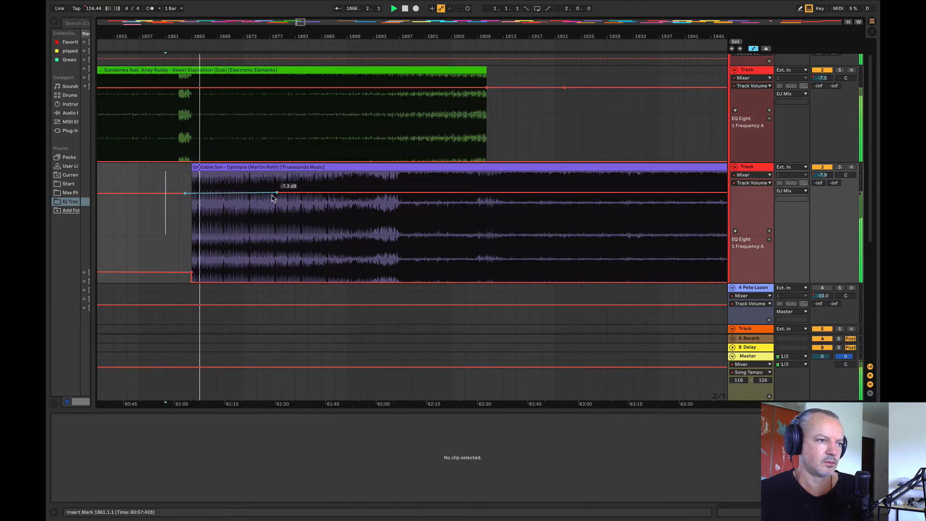
left_click_drag(276, 193, 185, 204)
Step: Raise Dystopia's EQ frequency at its start and slope it down to about bar 1895, dropping to the minimum by bar 1897
left_click_drag(326, 267, 126, 262)
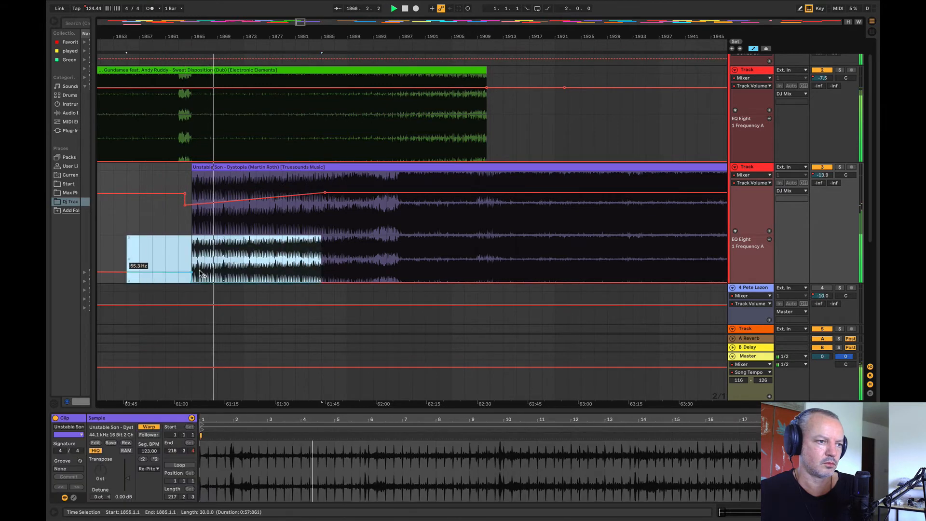
left_click(166, 215)
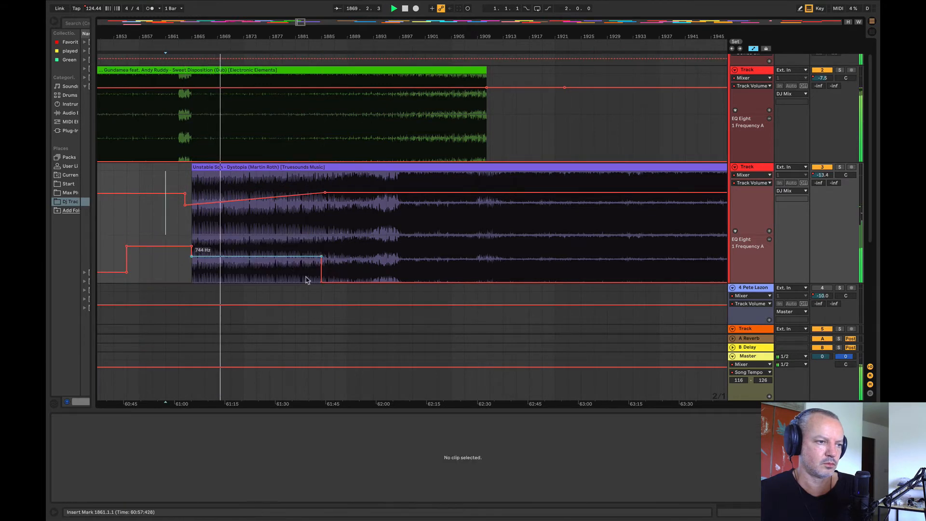
left_click(322, 256)
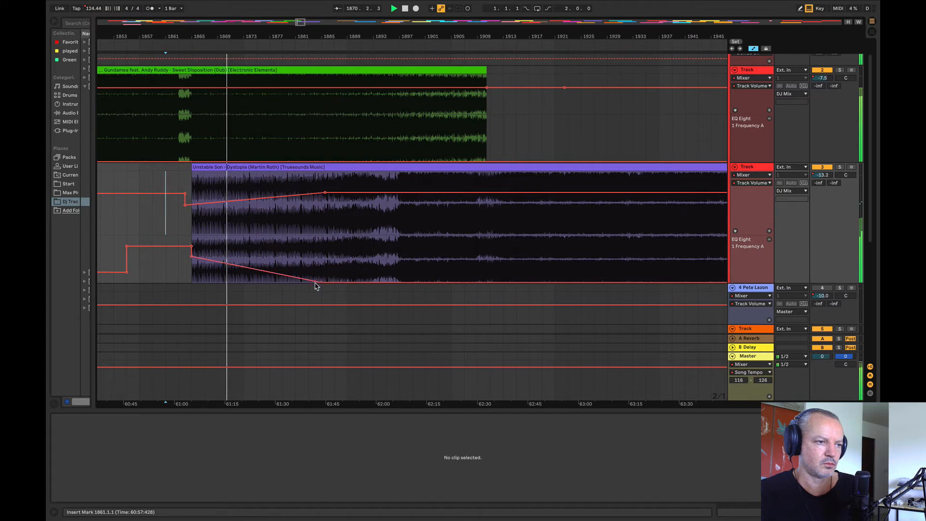
left_click_drag(316, 281, 386, 270)
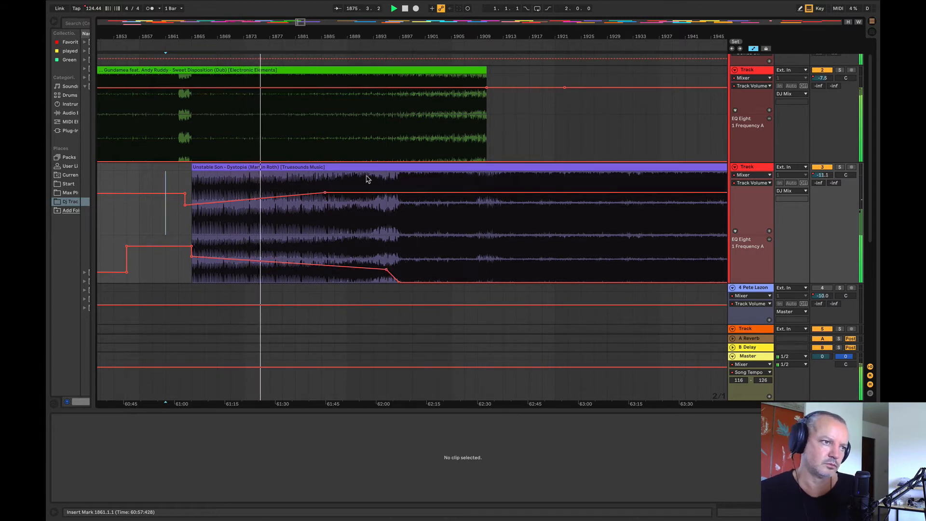
Step: Extend the end of Sweet Disposition's clip to about bar 1915
left_click_drag(206, 37, 189, 21)
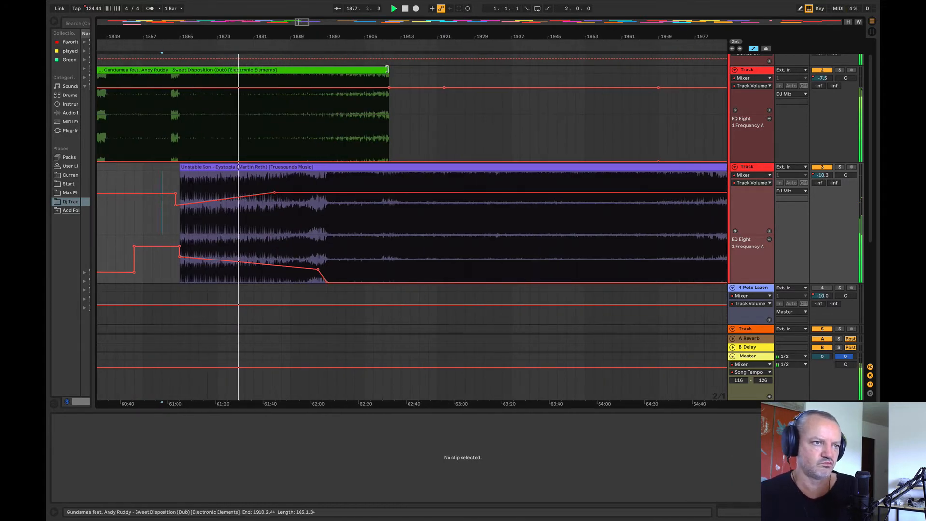
left_click_drag(387, 70, 409, 69)
left_click_drag(588, 107, 589, 108)
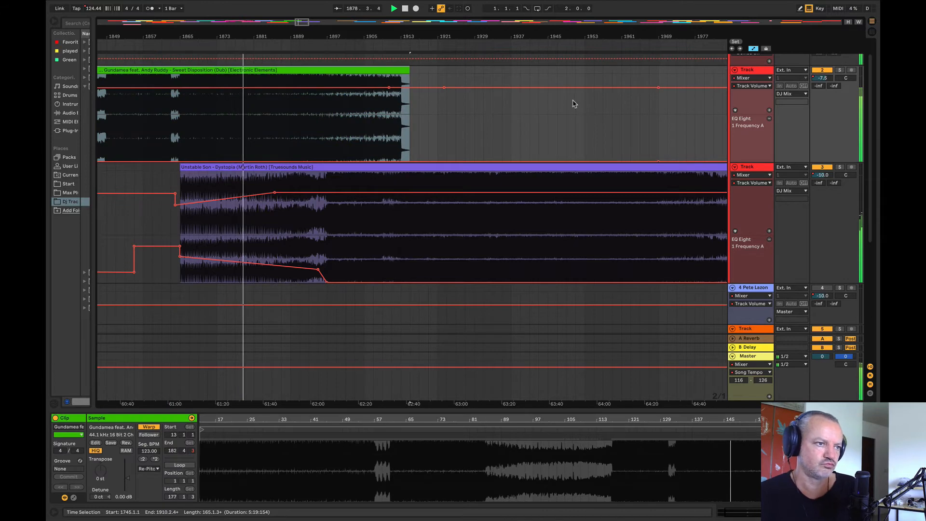
Step: Raise Sweet Disposition's EQ frequency automation to about 79.9 Hz between bars 1881 and 1924
left_click_drag(210, 36, 273, 50)
left_click(338, 138)
left_click(626, 155, "shift")
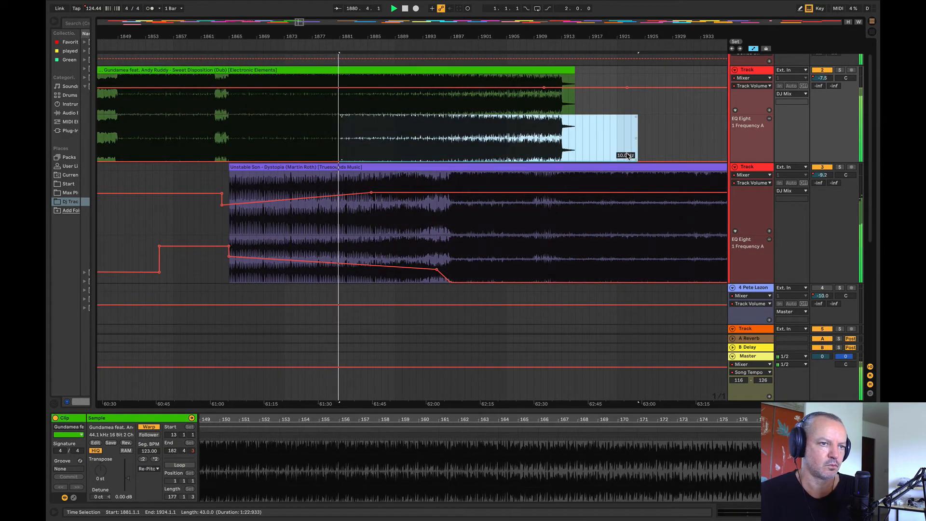
left_click_drag(628, 156, 628, 150)
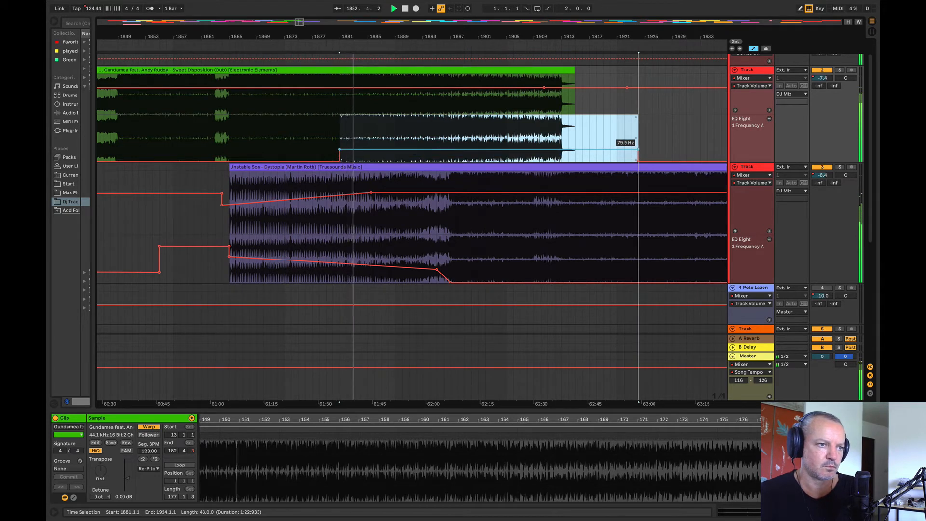
left_click(616, 137)
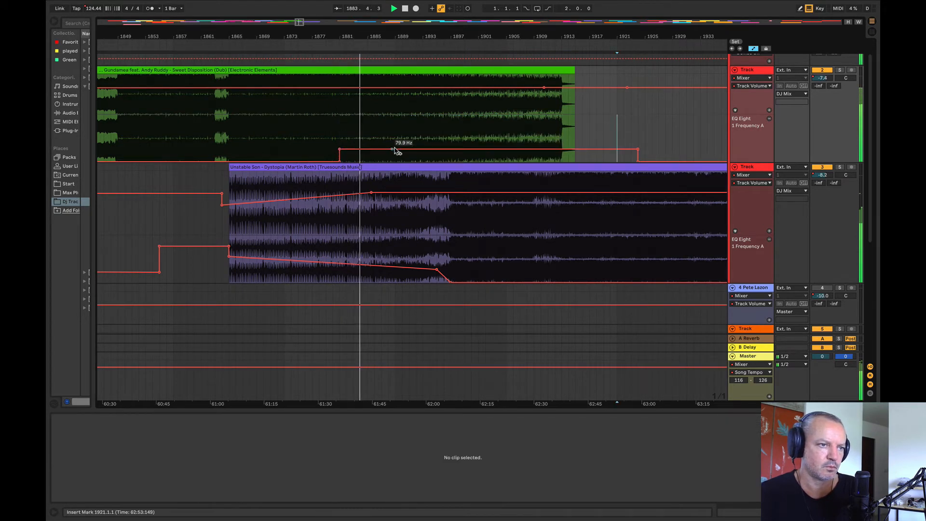
Step: Ramp Sweet Disposition's EQ frequency up from bar 1881 to about bar 1897 and hold that higher level until about bar 1924
left_click_drag(429, 150, 450, 130)
left_click_drag(637, 151, 637, 131)
key("space")
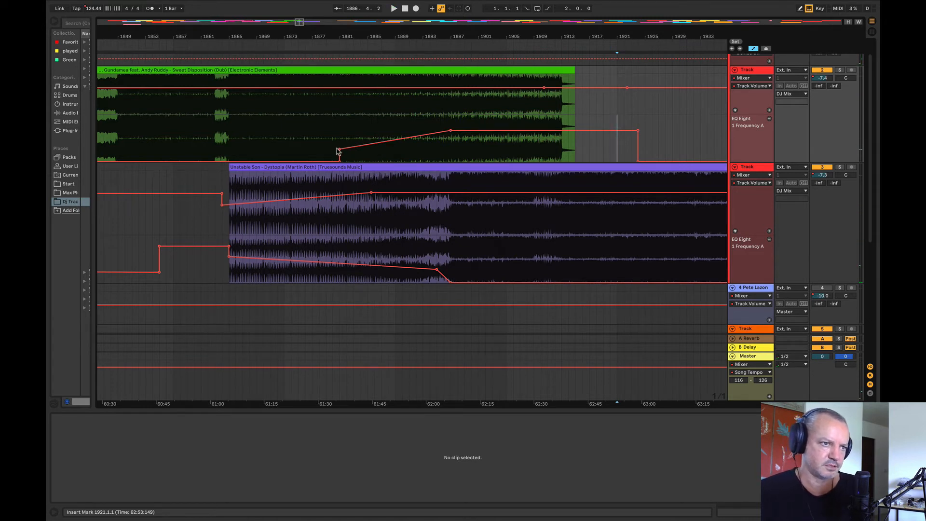
Step: Listen to the Sweet Disposition to Dystopia transition from bars 1888, 1890 and 1880
left_click(386, 229)
key("space")
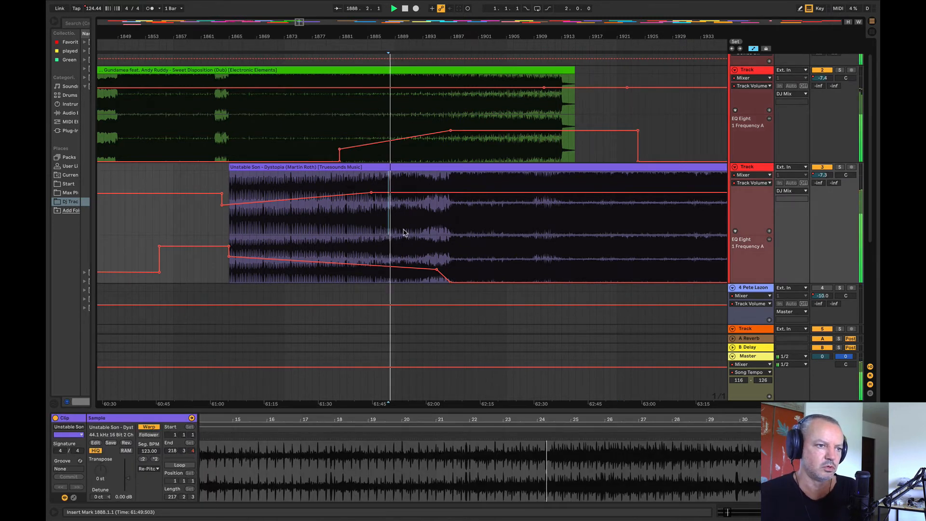
left_click(402, 230)
key("space")
key("space")
key("space")
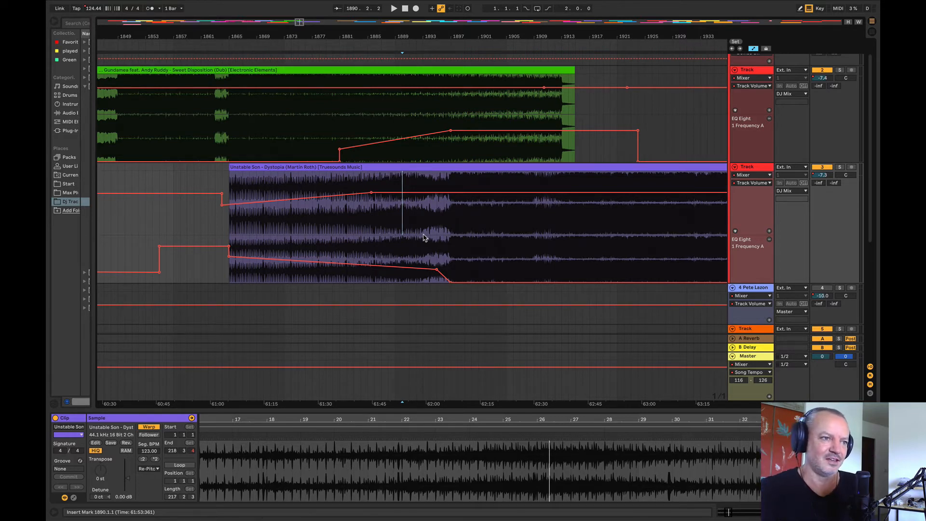
left_click(332, 124)
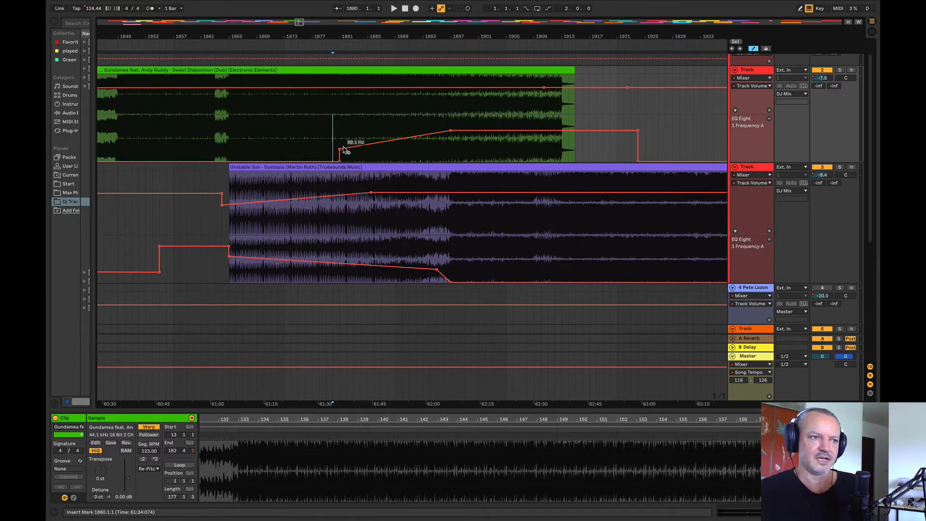
key("space")
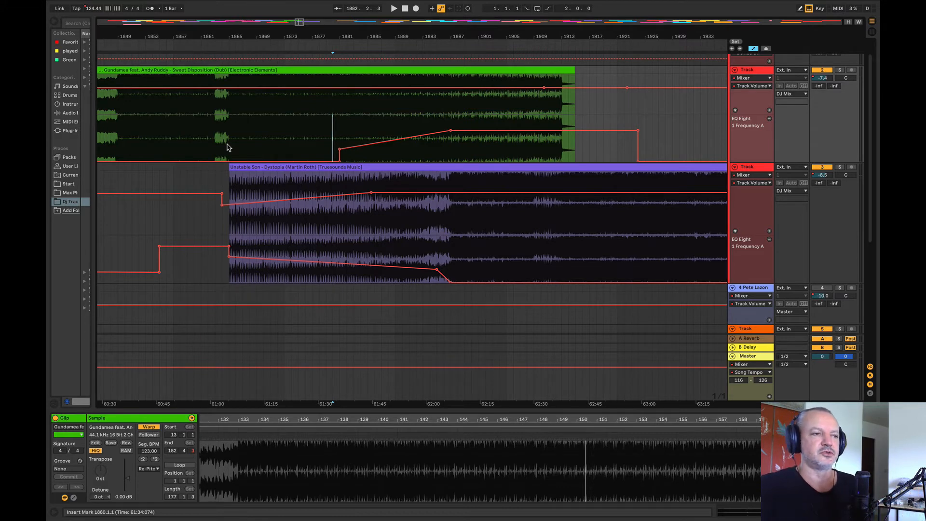
Step: Play the transition from bar 1864 and move Sweet Disposition's late volume breakpoint to about bar 1916, just past the clip's end
left_click(222, 148)
key("space")
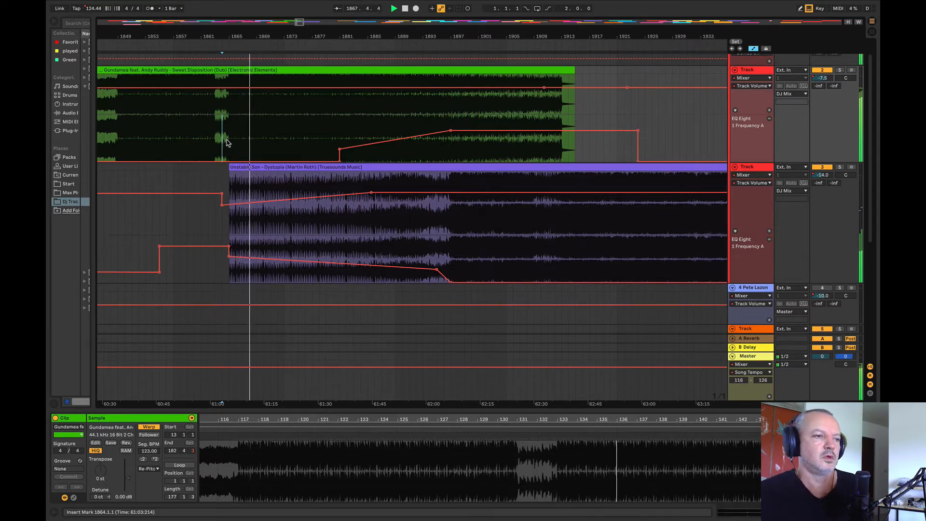
key("XF86AudioRaiseVolume")
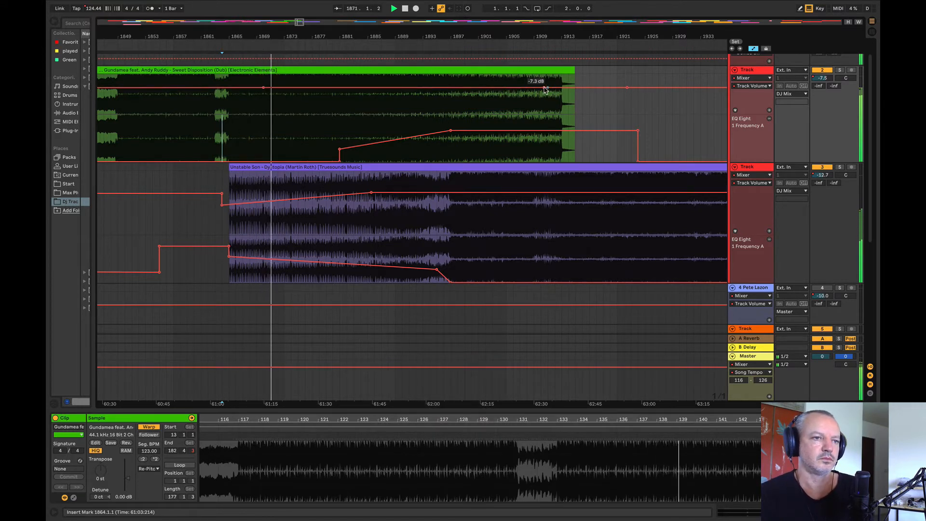
left_click_drag(555, 87, 582, 87)
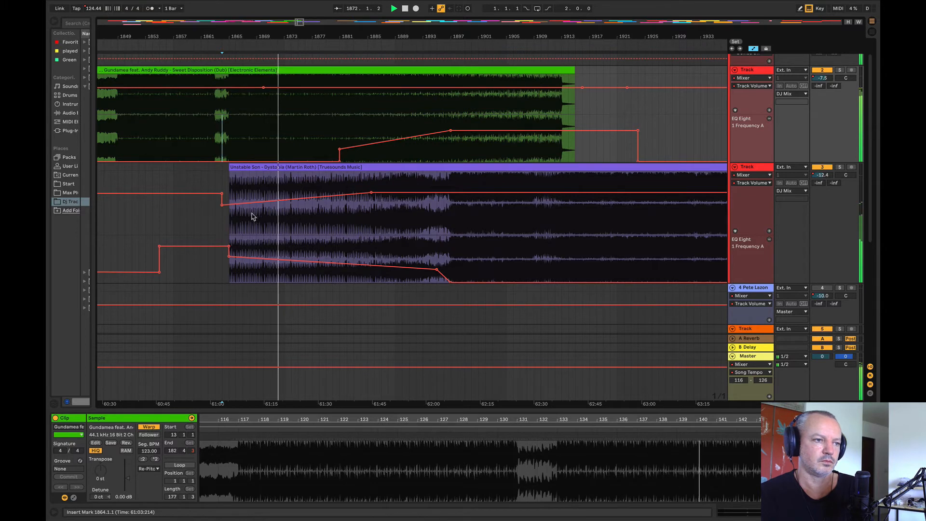
Step: Raise Dystopia's volume fade-in at about bar 1874 and lower its starting EQ frequency, sloping to the 10.0 Hz minimum by about bar 1885
left_click_drag(292, 199, 291, 196)
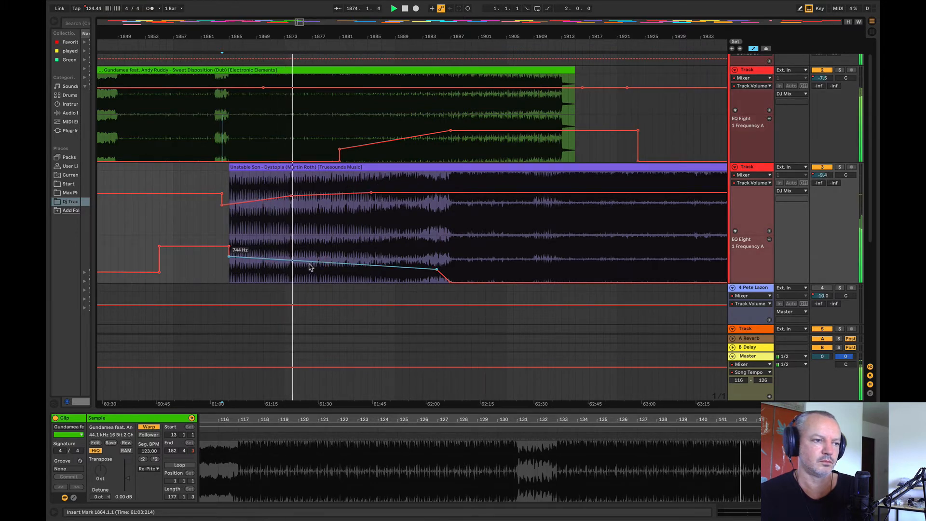
left_click_drag(229, 257, 229, 261)
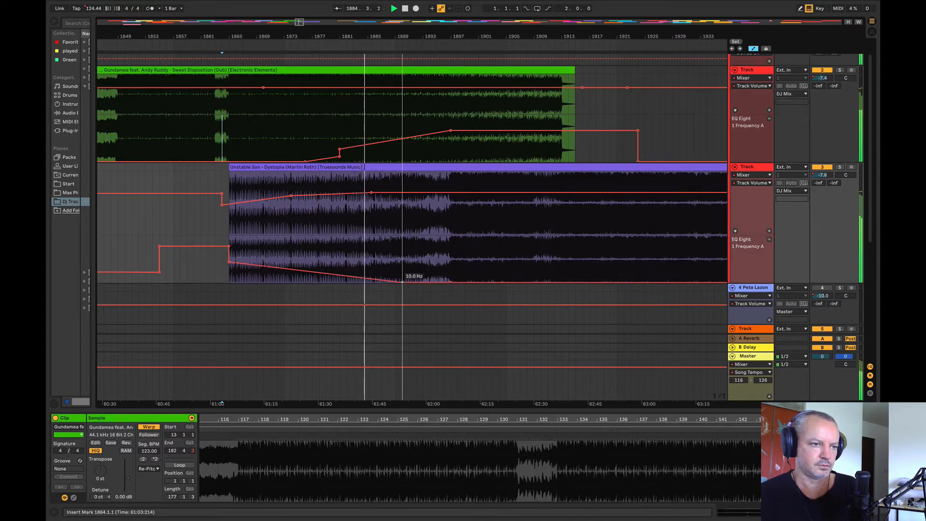
left_click_drag(436, 273, 375, 286)
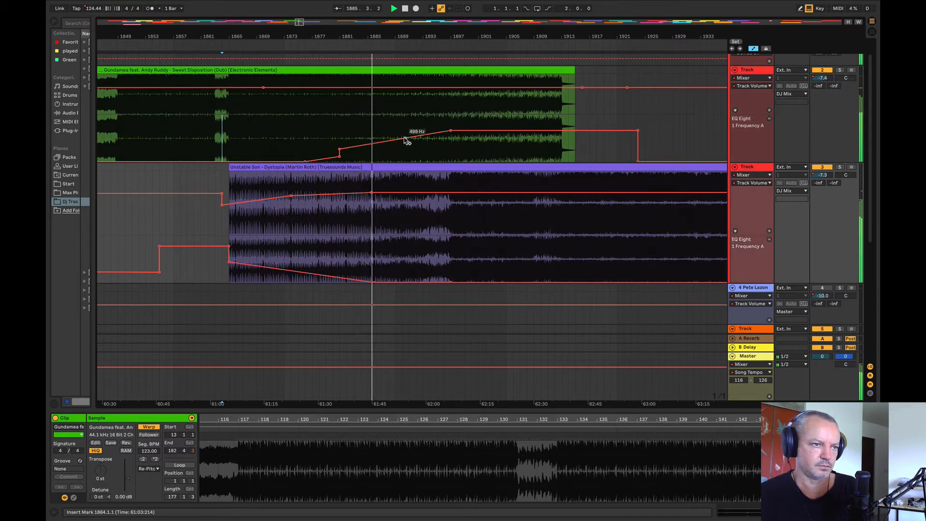
Step: Reshape Sweet Disposition's EQ frequency to climb gently until about bar 1895, peak sharply at bar 1897, and fall to minimum between bars 1921 and 1924
left_click_drag(403, 138, 450, 142)
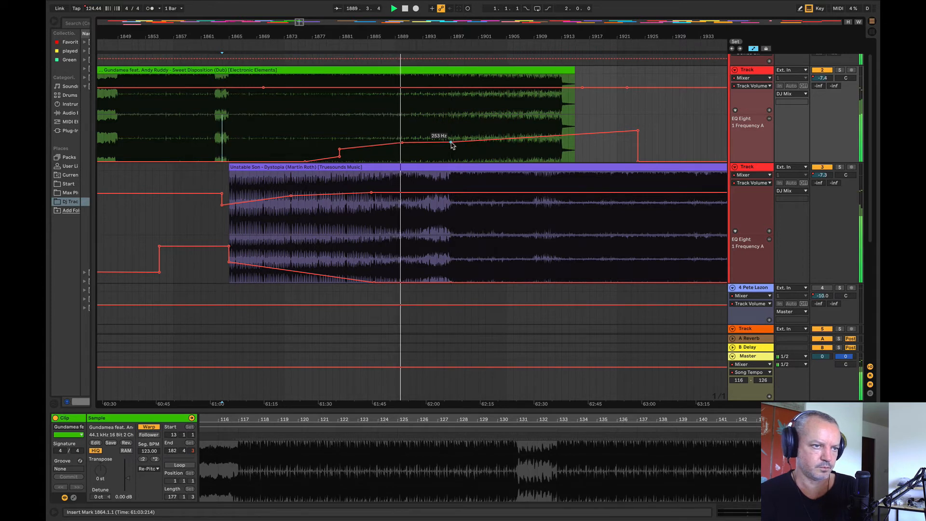
left_click_drag(637, 131, 617, 139)
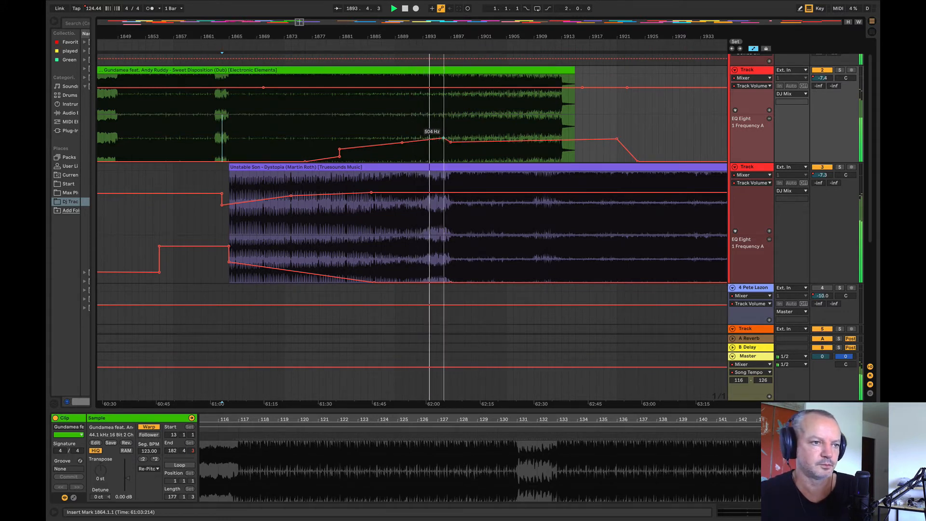
left_click_drag(444, 139, 463, 125)
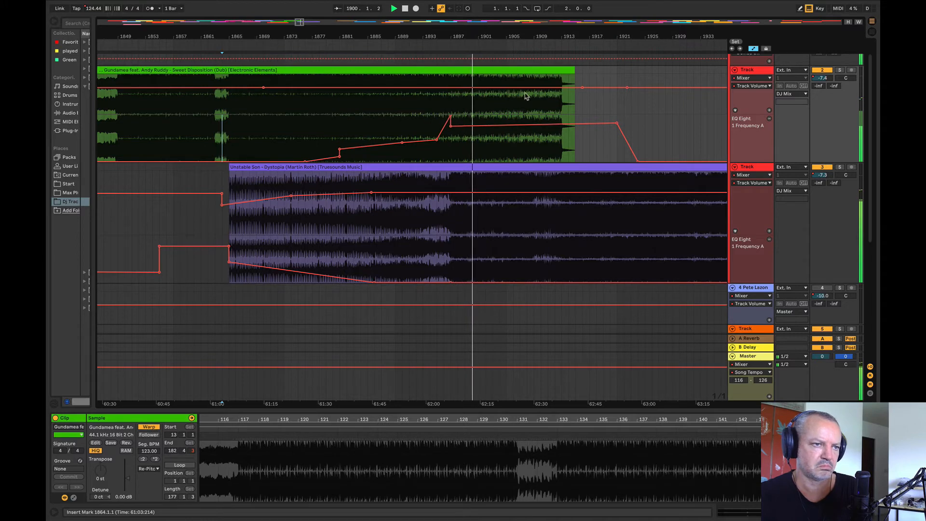
Step: Trim the end of Sweet Disposition's clip back to about bar 1897 and play the ending from bar 1884
left_click_drag(574, 76, 449, 78)
left_click(361, 134)
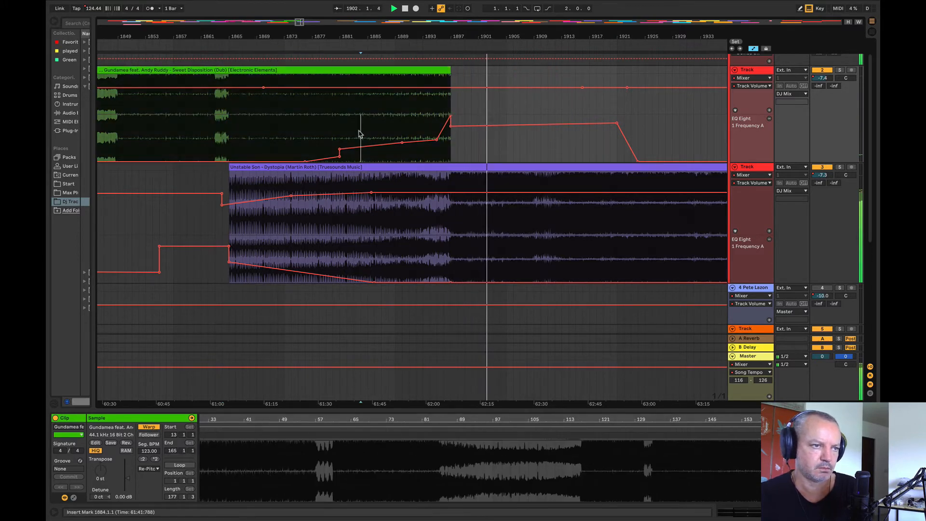
key("space")
key("space")
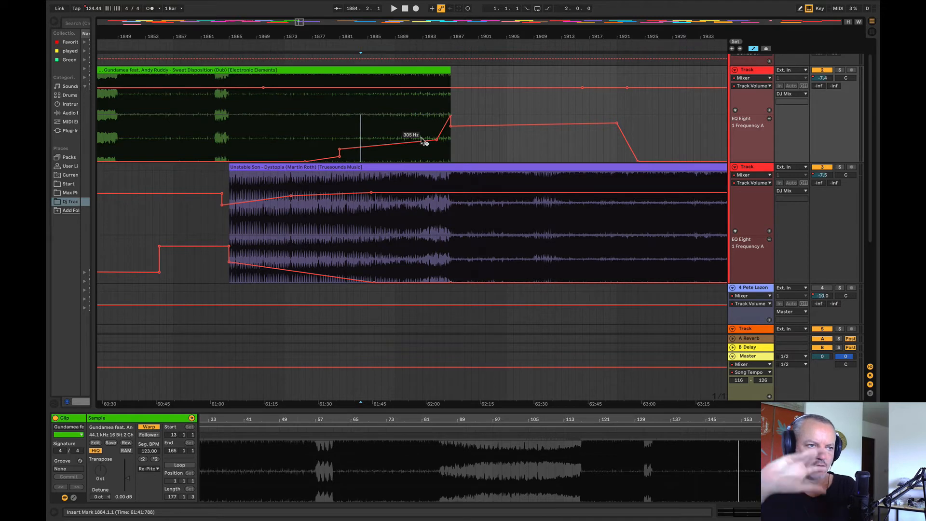
Step: Replay from bar 1880 and steepen Sweet Disposition's EQ frequency rise through about bars 1889 and 1892
key("space")
left_click(334, 134)
key("space")
key("space")
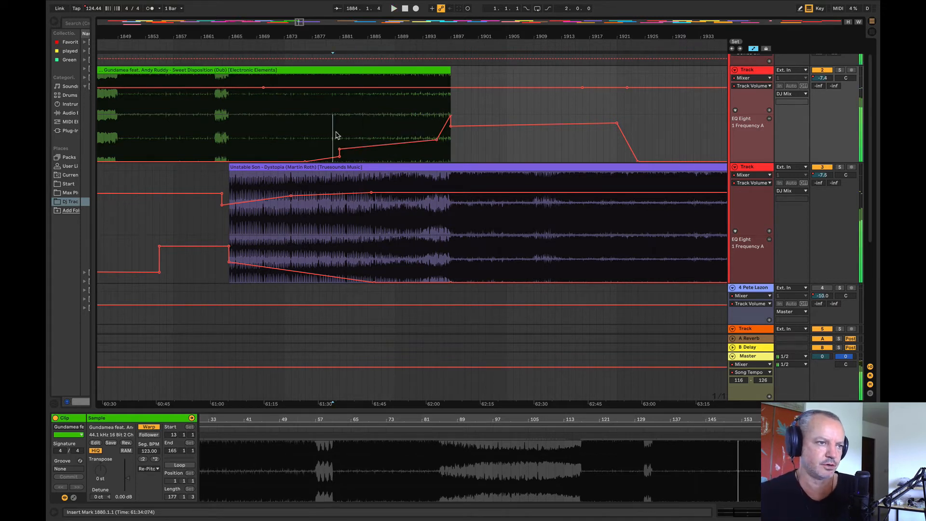
left_click_drag(436, 140, 417, 121)
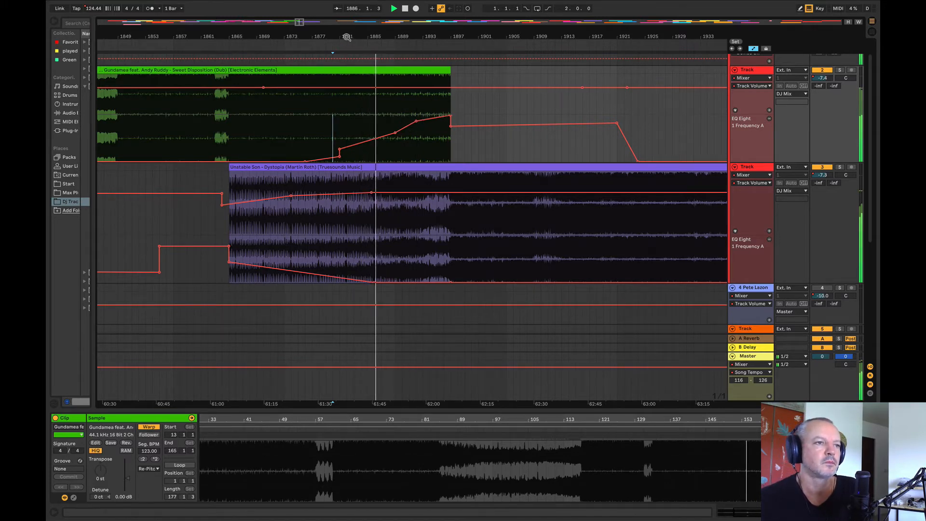
left_click_drag(346, 37, 289, 40)
left_click_drag(316, 128, 317, 120)
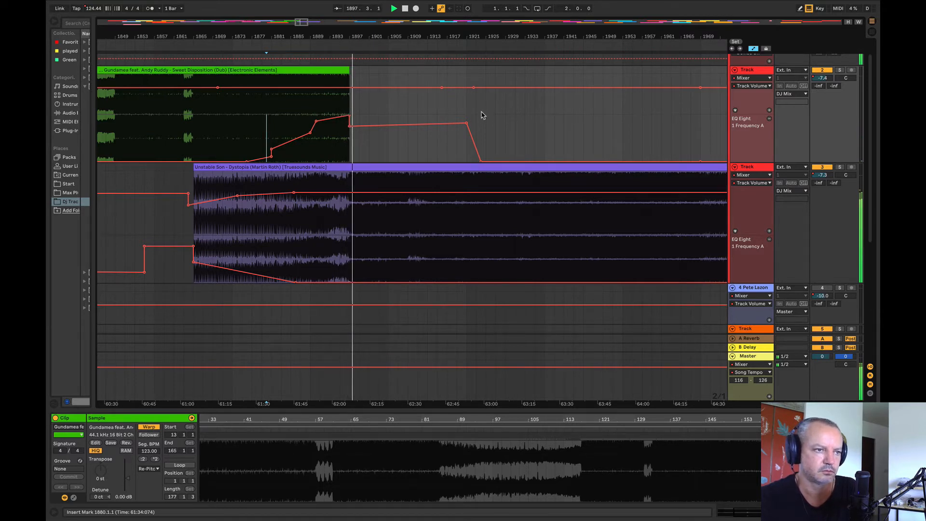
Step: Place the Dezza - Neptune clip on the track above Dystopia, starting at bar 2017 to overlap Dystopia's ending
left_click_drag(372, 36, 146, 6)
key("space")
mouse_move(620, 159)
left_mouse_down()
mouse_move(434, 212)
mouse_move(369, 207)
left_mouse_up()
left_click(413, 250)
left_click_drag(478, 70, 584, 128)
left_click_drag(614, 166, 315, 141)
left_click_drag(243, 37, 287, 62)
left_click(264, 137)
left_click_drag(346, 71, 312, 84)
key("space")
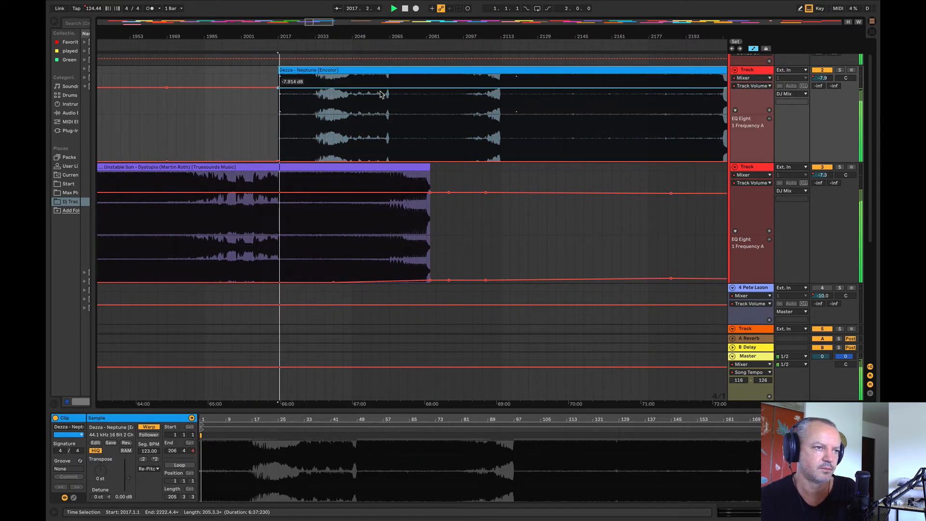
Step: Lower Neptune's volume at its start on bar 2017 and fade it in until about bar 2062
left_click(258, 87)
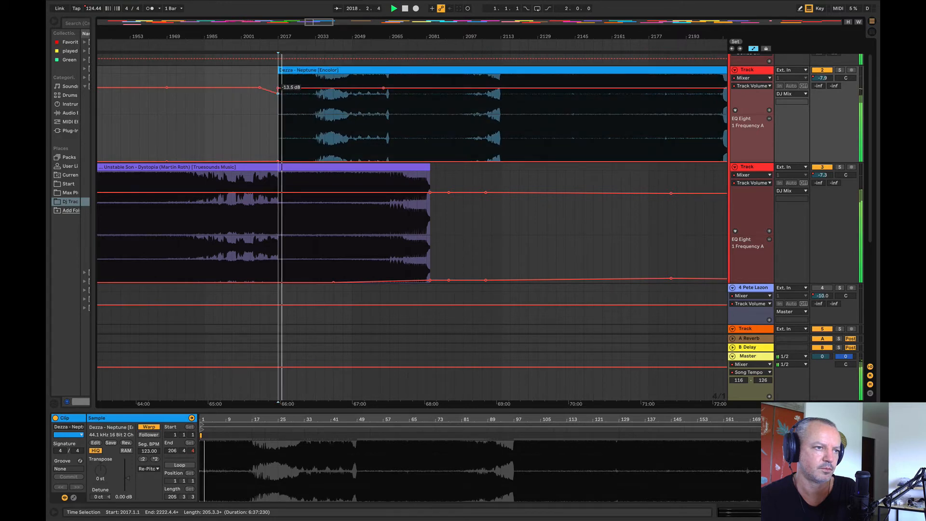
left_click_drag(277, 93, 277, 97)
left_click(251, 125)
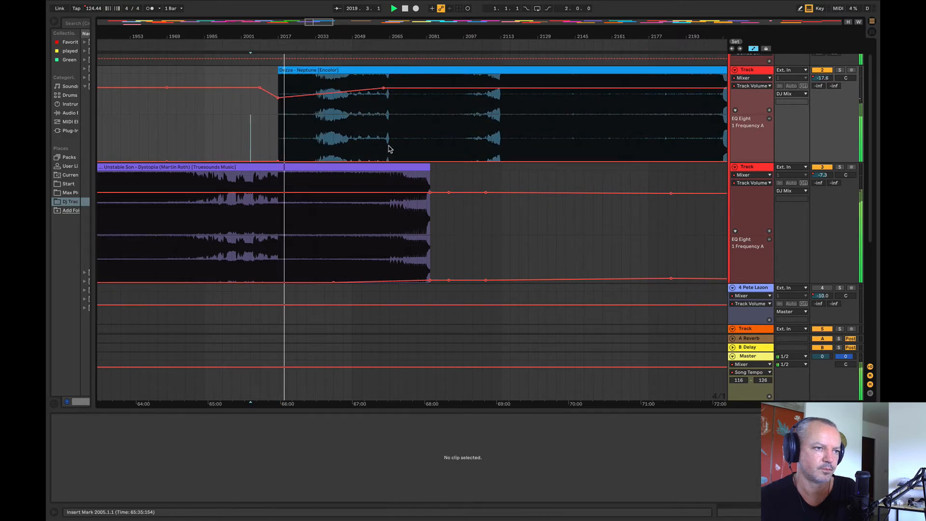
Step: Raise Neptune's EQ frequency from bar 1997, slope it down between bars 2017 and about 2053, and reach the minimum by bar 2065
left_click_drag(390, 149, 232, 145)
left_click_drag(232, 159, 232, 148)
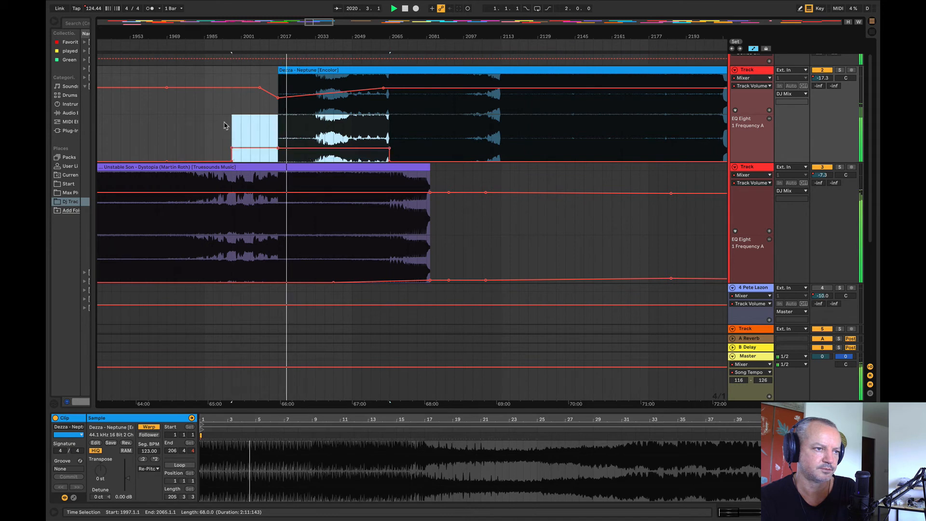
left_click(225, 124)
left_click_drag(389, 148, 362, 153)
left_click(390, 148)
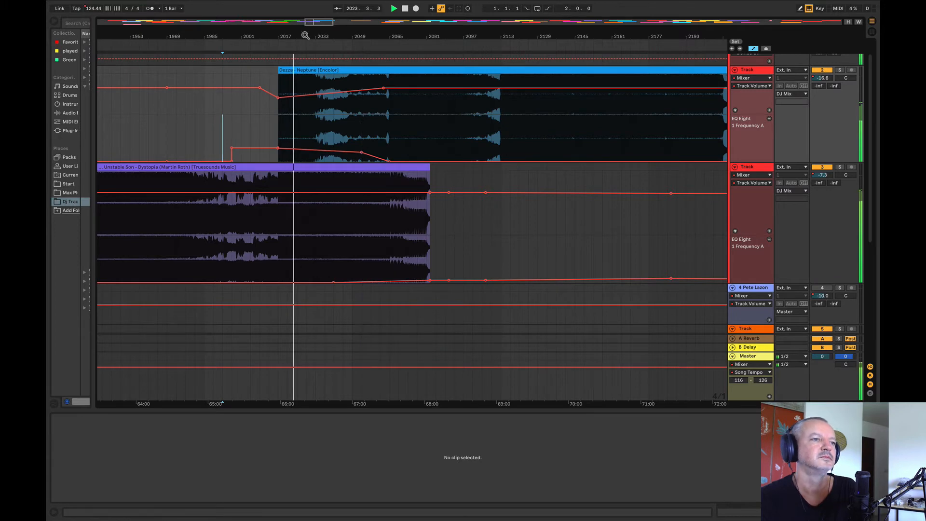
Step: Play from bar 2033 with Neptune's track soloed and drop its EQ frequency to the minimum at bar 2033
left_click_drag(305, 35, 194, 42)
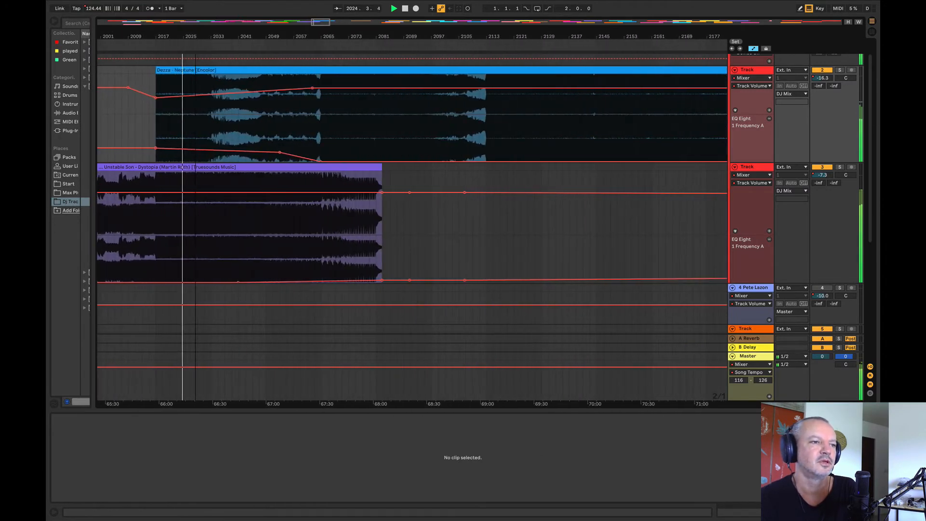
key("space")
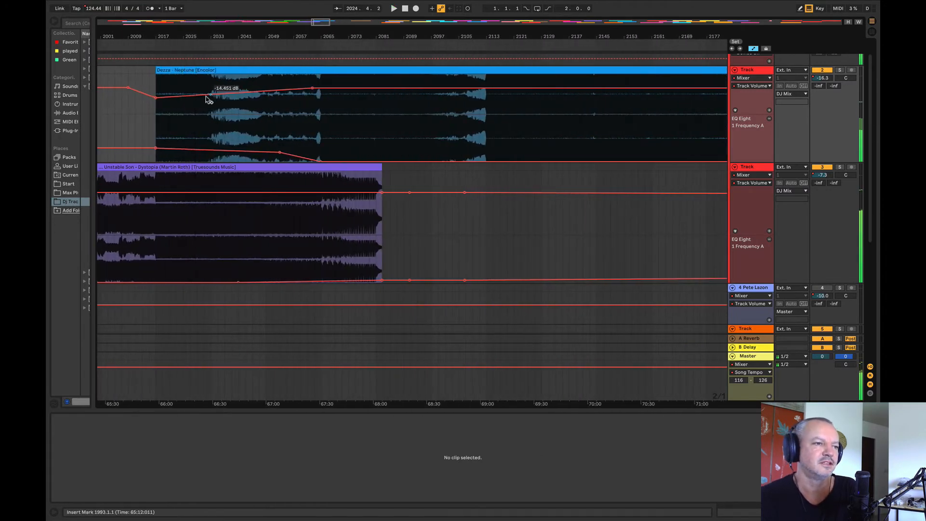
left_click(212, 128)
key("space")
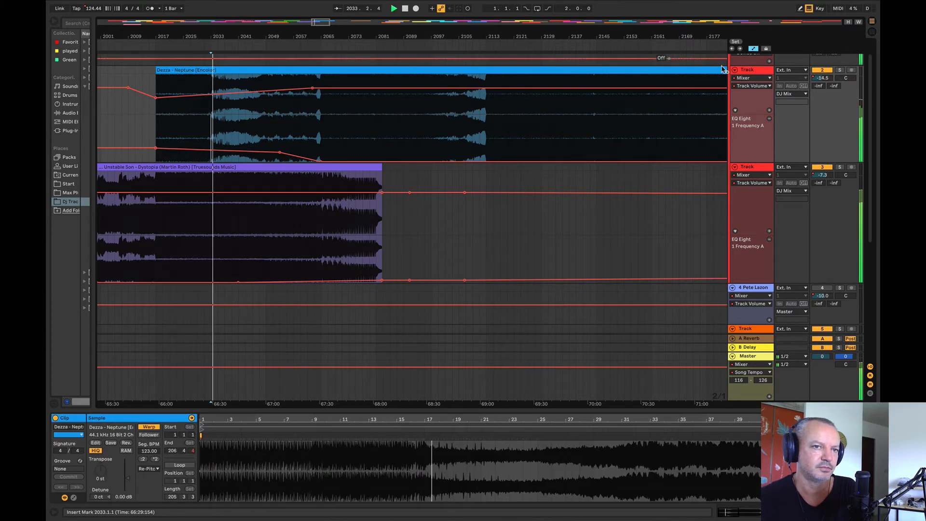
left_click(840, 70)
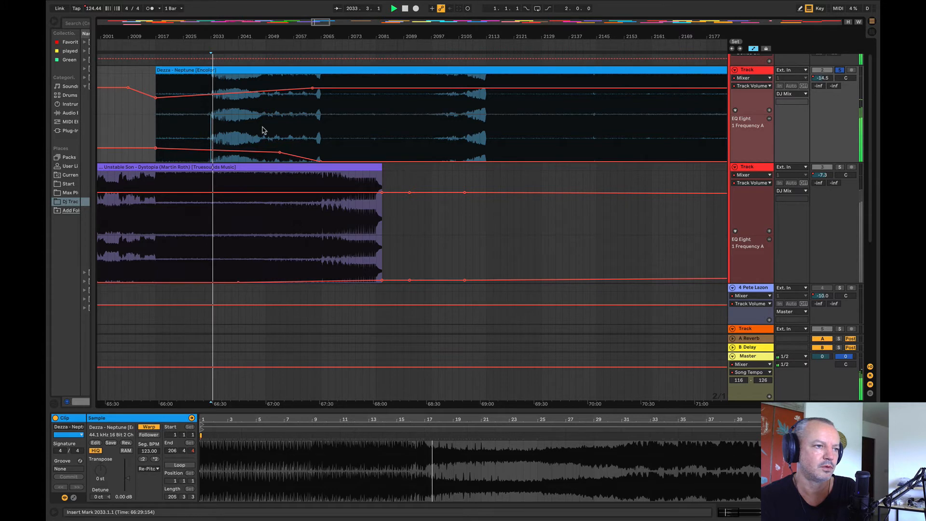
left_click_drag(217, 152, 210, 161)
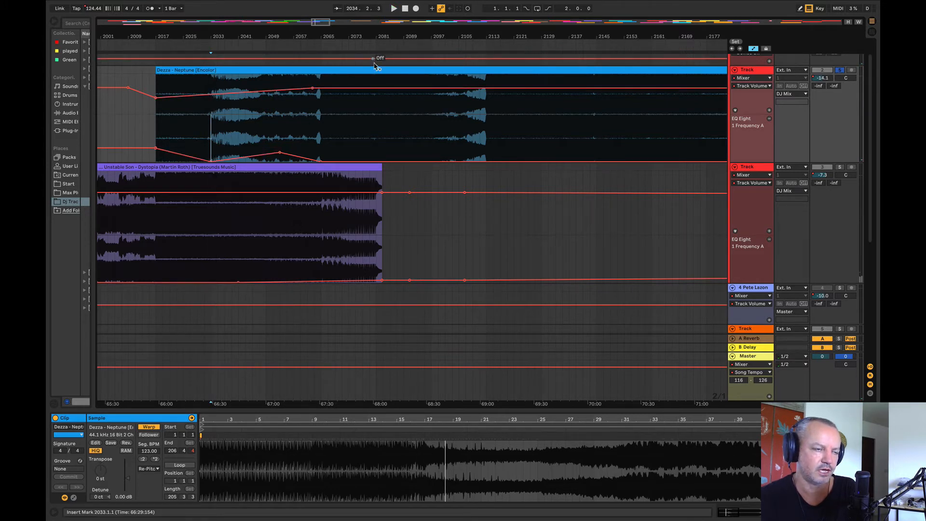
Step: Compare Neptune soloed and in the mix from bar 2033, remove its EQ breakpoint near bar 2053, and raise its starting volume to -4.0 dB
left_click_drag(357, 33, 314, 36)
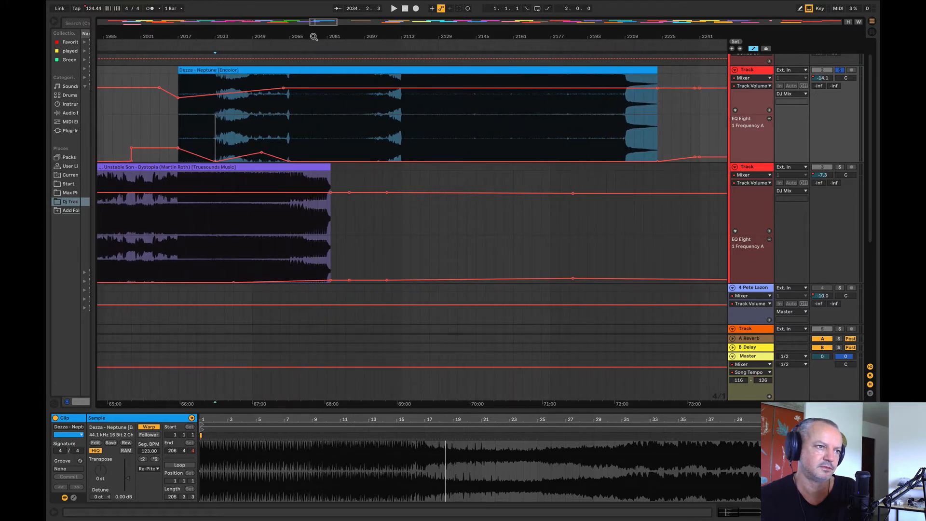
left_click(217, 138)
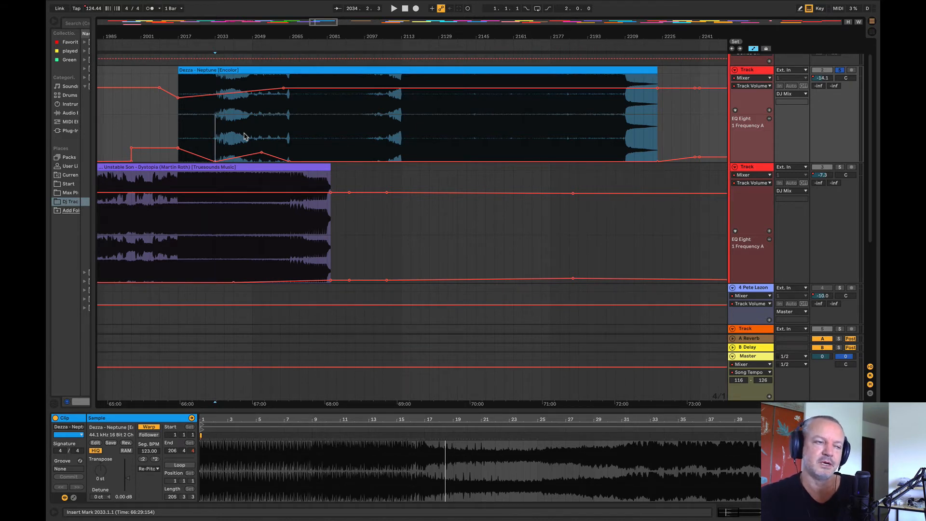
key("space")
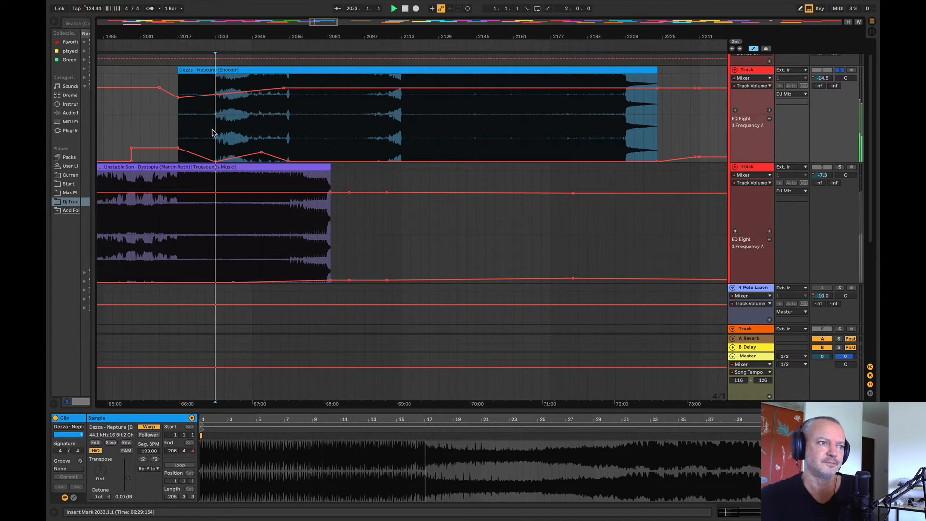
left_click(839, 70)
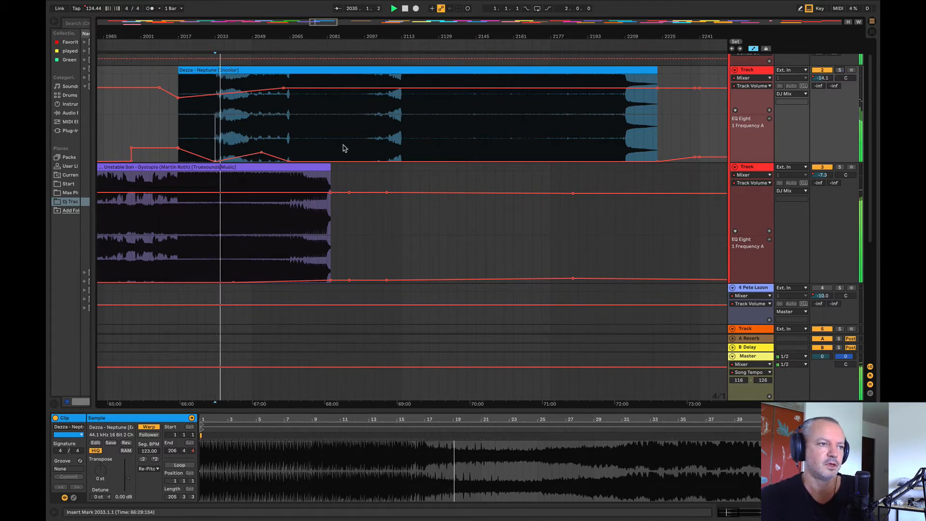
key("space")
left_click(839, 71)
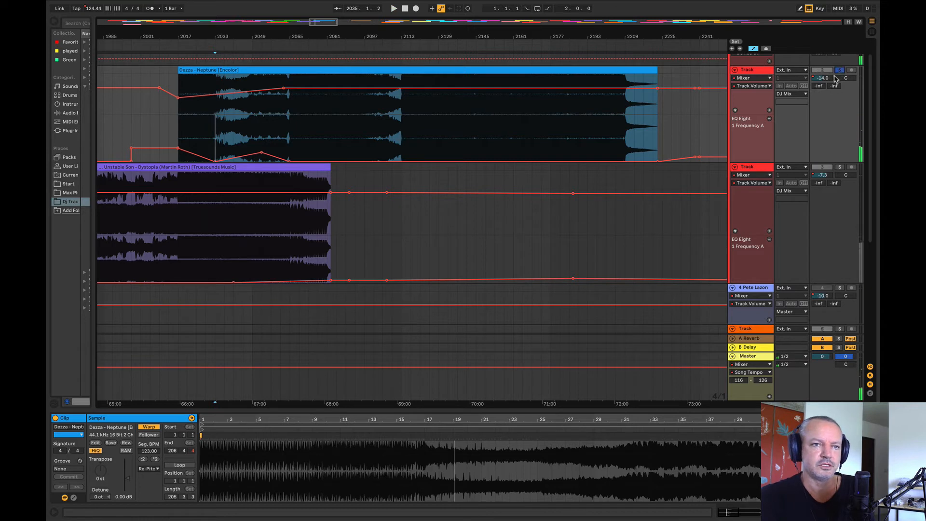
left_click(262, 153)
left_click_drag(179, 101, 178, 85)
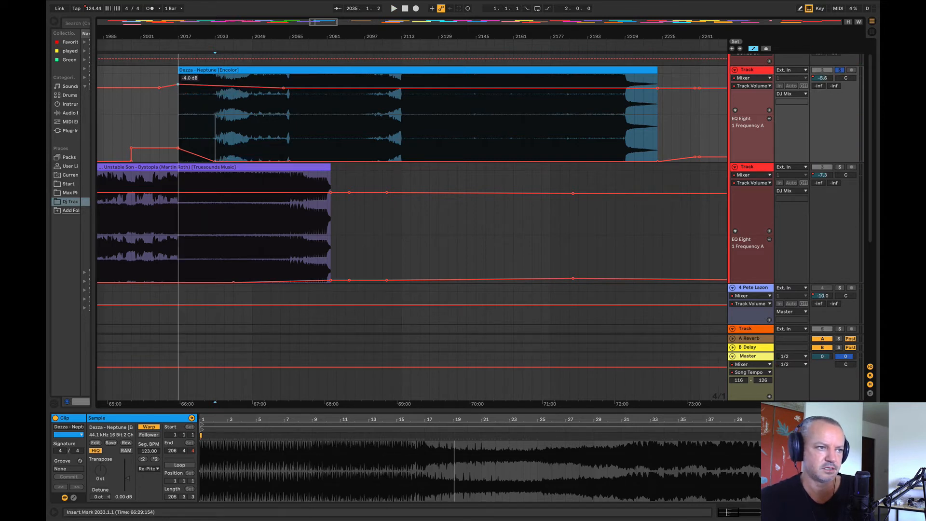
Step: Listen to short passages of the soloed Neptune track from bars 2025, 2041, 2053 and 2065
left_click(196, 124)
key("space")
left_click(233, 124)
key("space")
key("space")
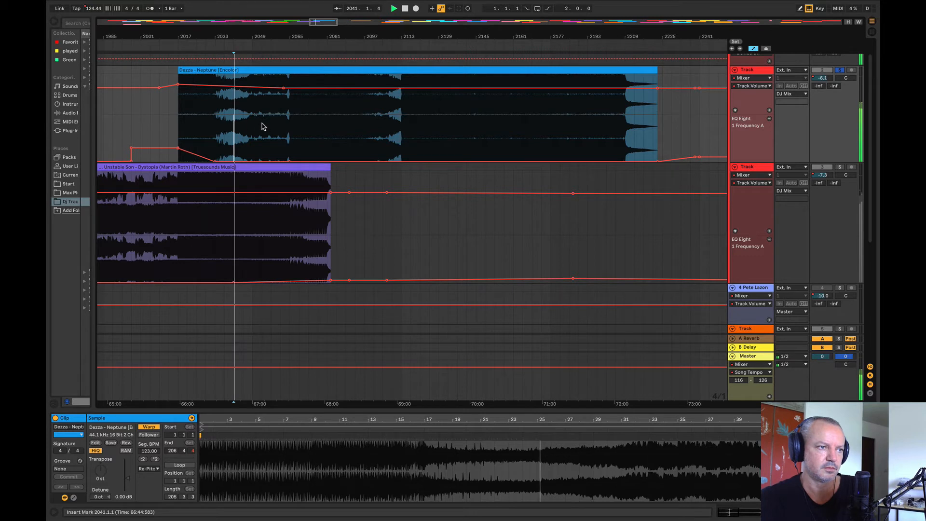
left_click(262, 126)
key("space")
key("space")
left_click(290, 127)
Step: Listen to short passages further into the soloed Neptune track, from bars 2081, 2097 and 2113
key("space")
key("space")
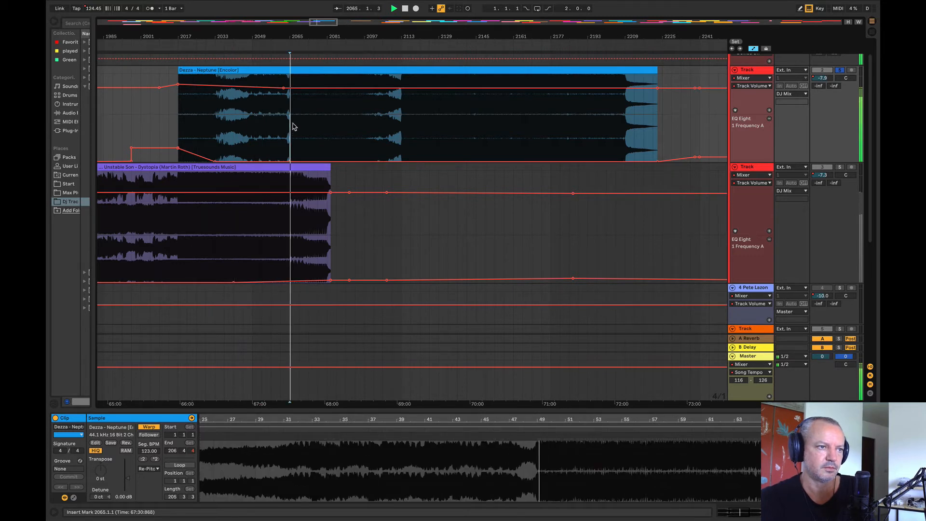
left_click(325, 120)
key("space")
key("space")
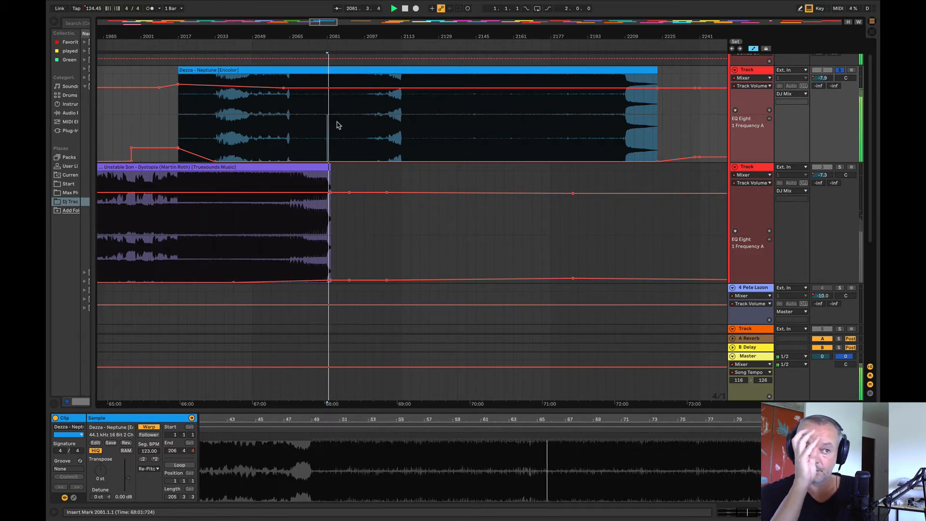
left_click(365, 117)
key("space")
key("space")
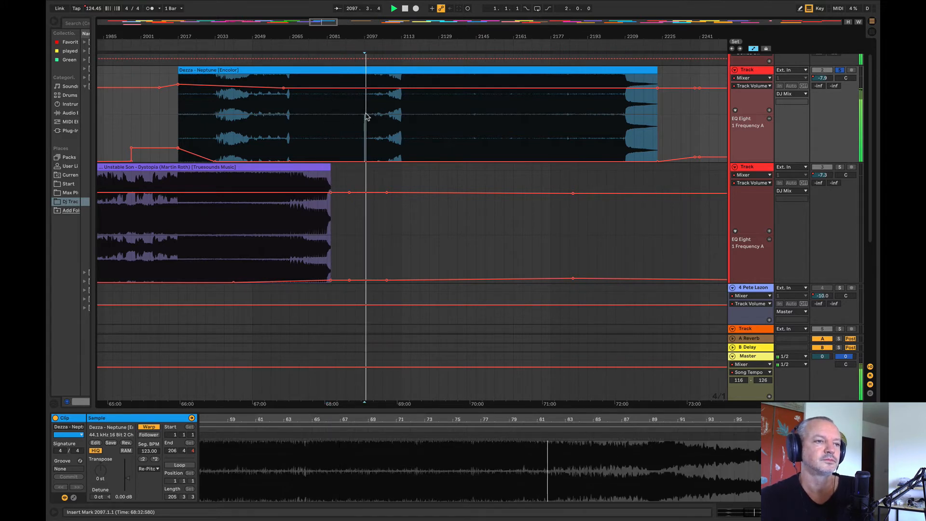
left_click(402, 119)
key("space")
key("space")
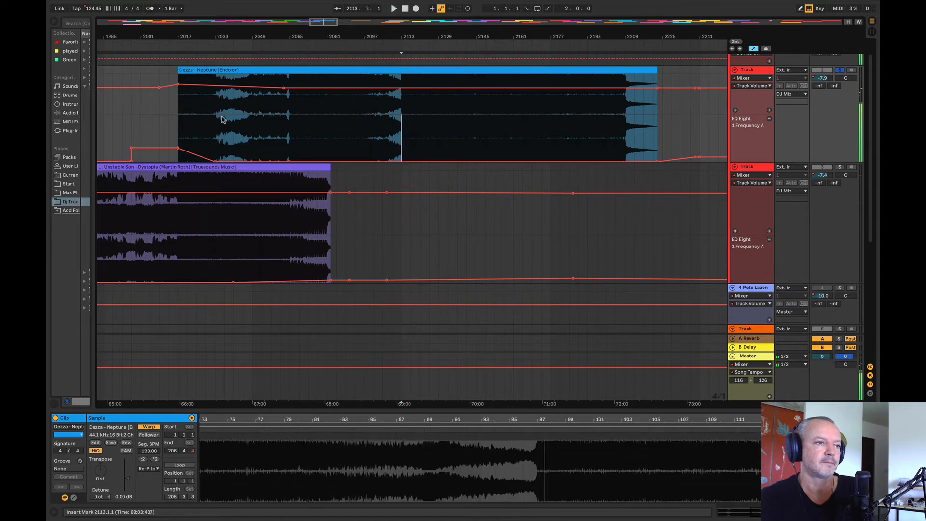
Step: Split Neptune at bar 2033, shift the remainder to bar 2069, and fill the gap with a copy of Neptune's own bars 49 to 85
left_click(216, 118)
key("space")
key("space")
key("space")
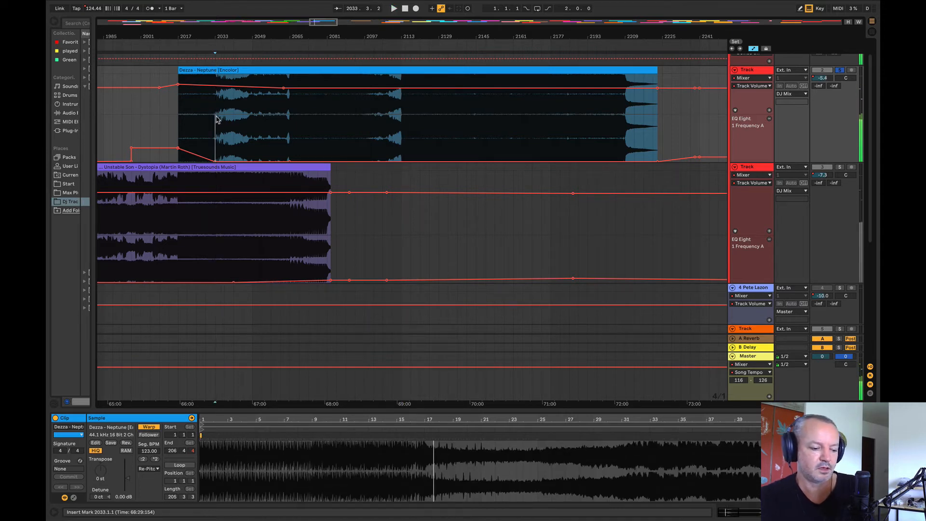
key("ctrl+e")
left_click_drag(244, 68, 266, 83)
left_click(410, 134)
left_click_drag(389, 72, 339, 82)
left_click_drag(552, 75, 725, 87)
left_click(382, 72)
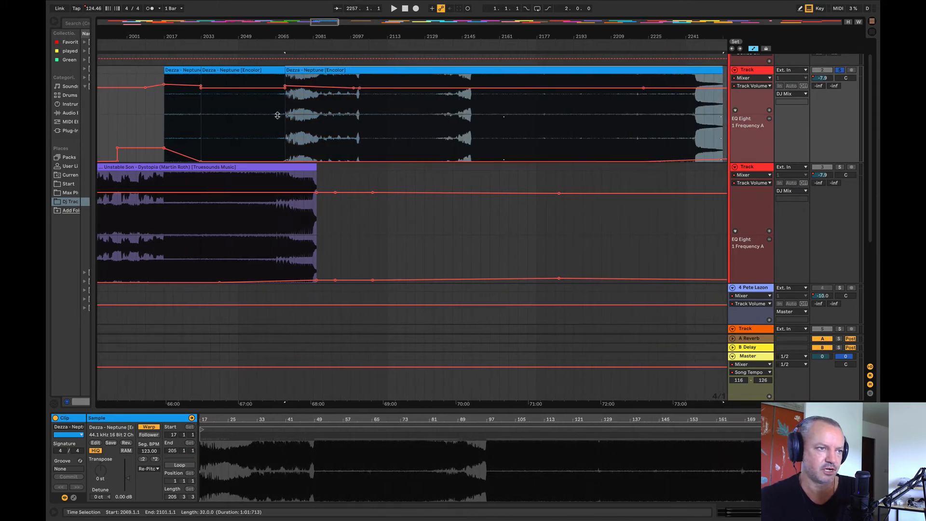
Step: Play the extended Neptune intro from bar 2013, and lower its volume breakpoints at bars 2017 and 2033 into a gradual fade-in
left_click(155, 111)
key("space")
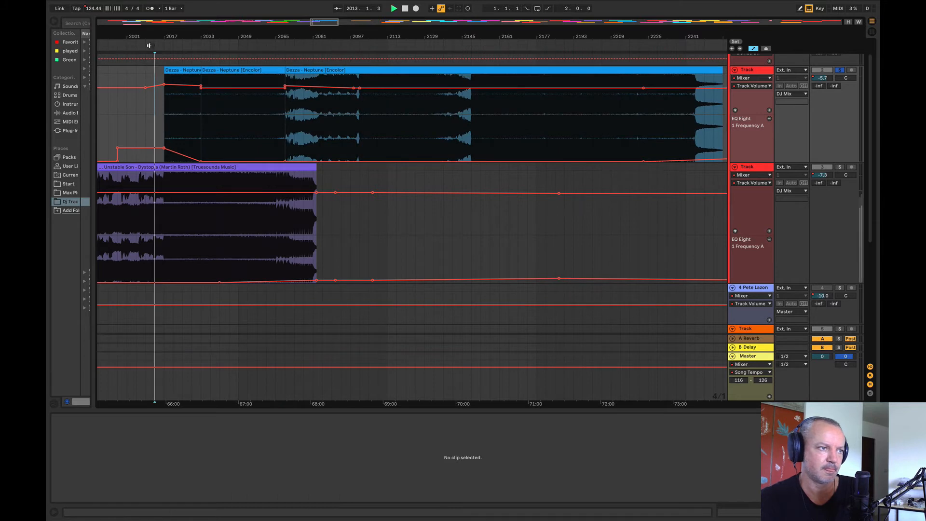
left_click_drag(151, 37, 151, 53)
key("space")
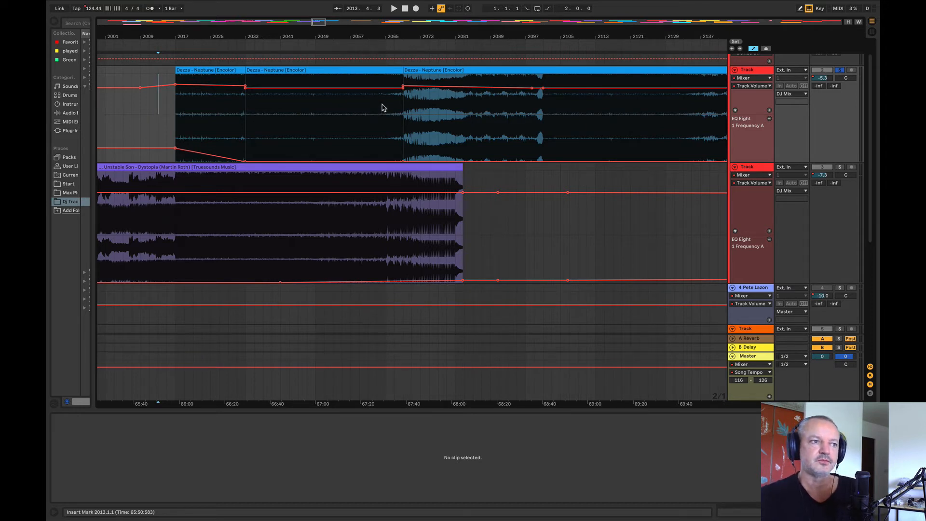
left_click_drag(175, 84, 175, 97)
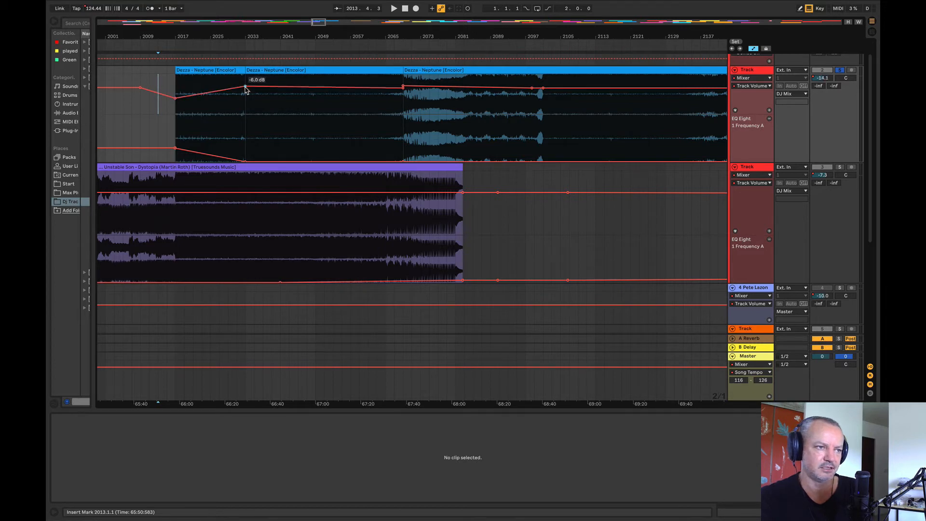
left_click_drag(245, 87, 245, 92)
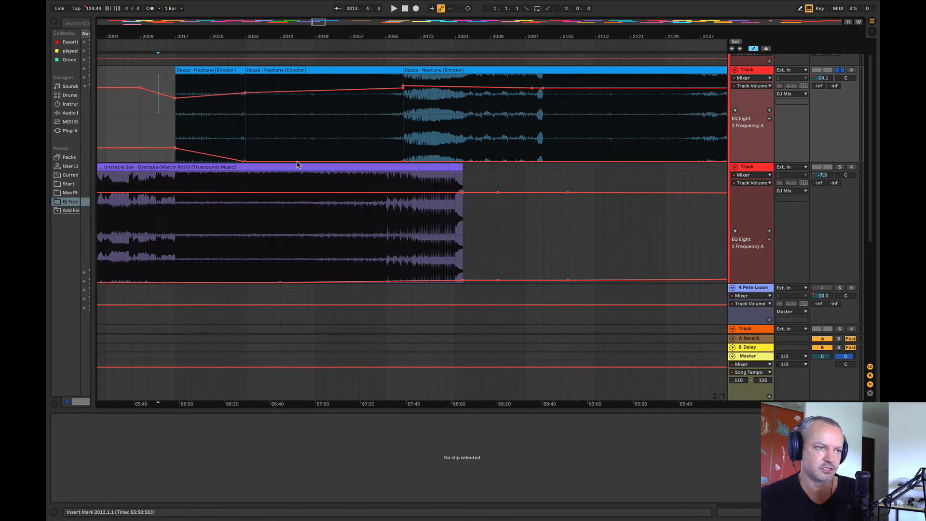
Step: Listen through the extended Neptune intro in short passages from bar 2017 up to the clip boundary at bar 2069
left_click(176, 130)
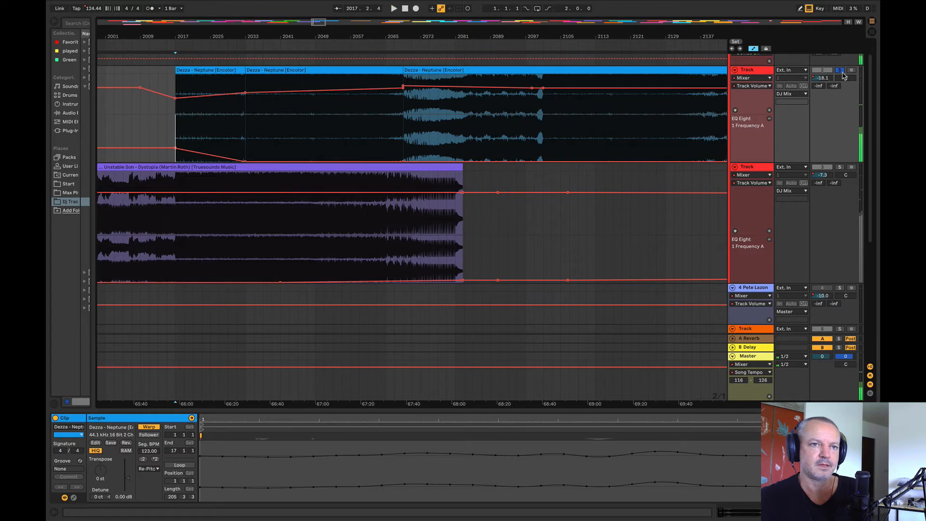
left_click(227, 124)
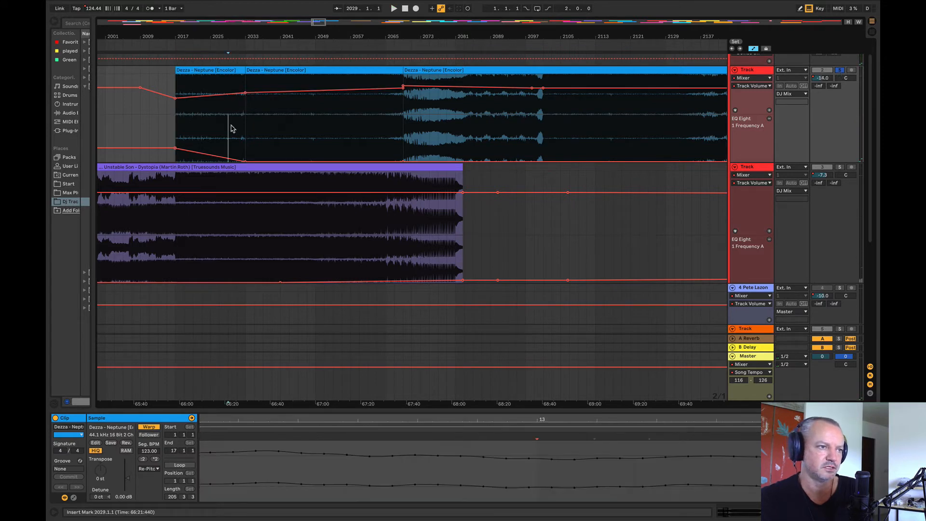
key("space")
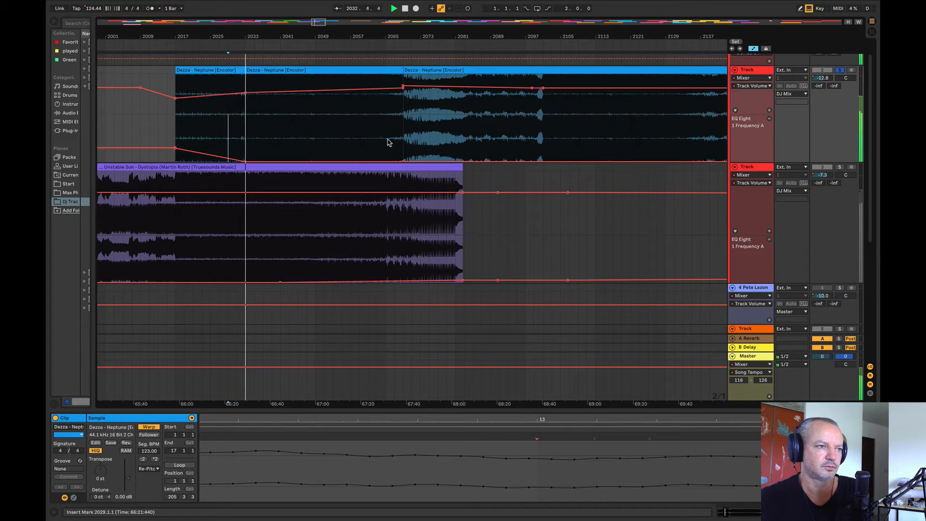
left_click(313, 119)
key("space")
key("space")
left_click(357, 117)
key("space")
key("space")
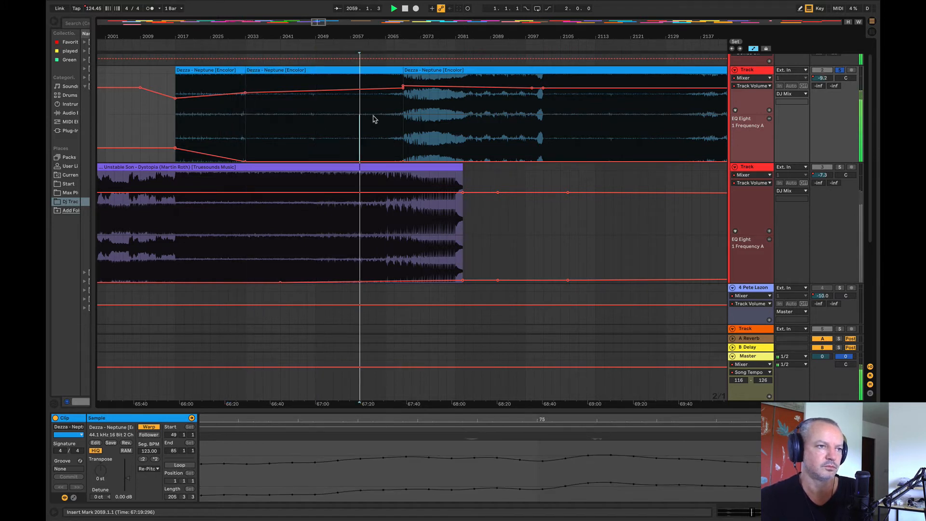
left_click(383, 118)
key("space")
left_click(400, 118)
key("space")
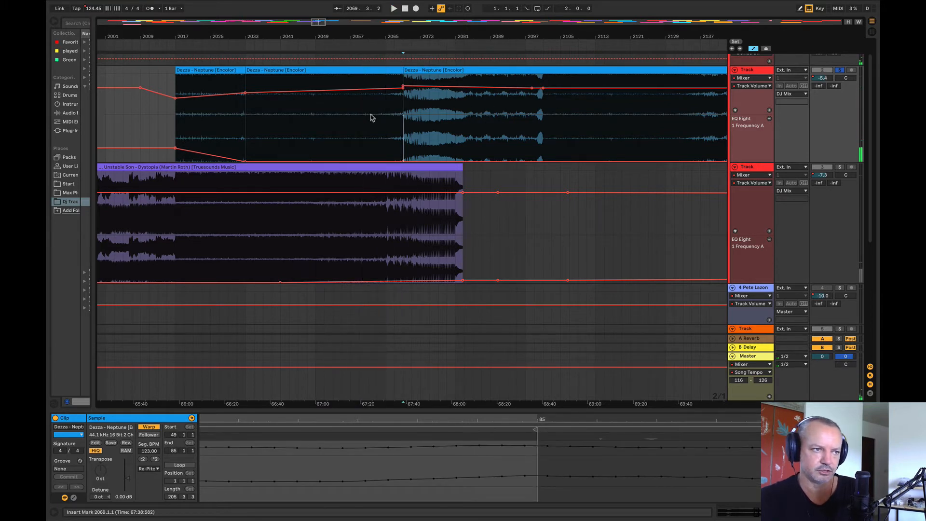
Step: Set Neptune's volume at bar 2069 to -7.902 dB and slightly lower the volume breakpoint at bar 2033
left_click(401, 86)
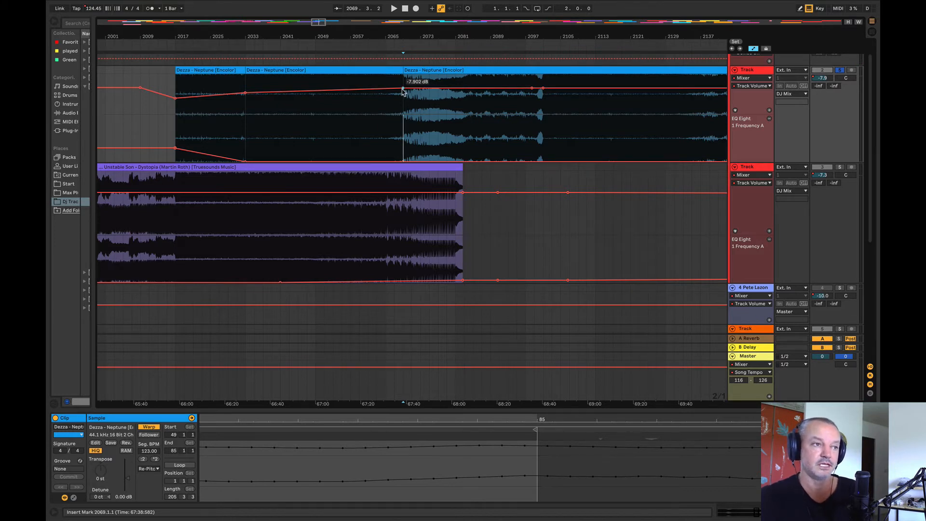
mouse_move(369, 33)
left_mouse_down()
mouse_move(343, 33)
mouse_move(362, 33)
left_mouse_up()
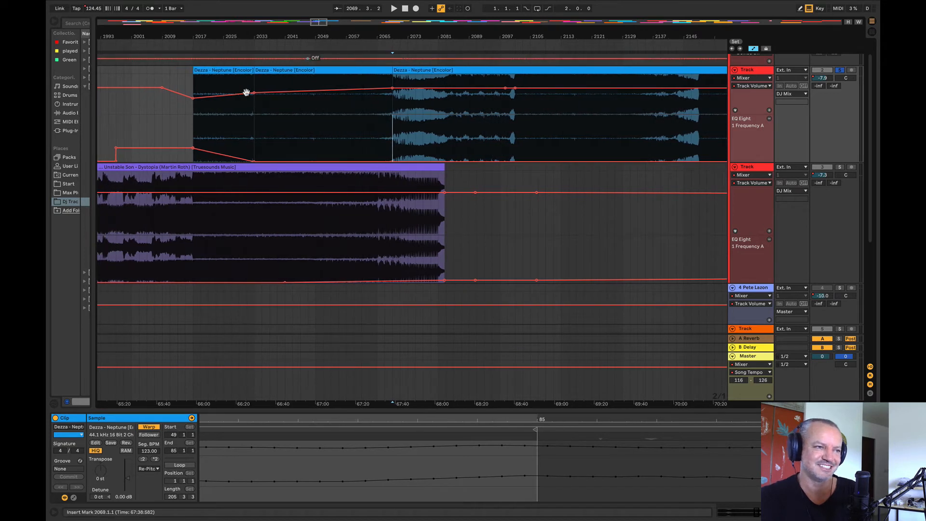
left_click_drag(255, 94, 250, 99)
Step: Unsolo Neptune's track and play the full mix from bar 2017
left_click(188, 122)
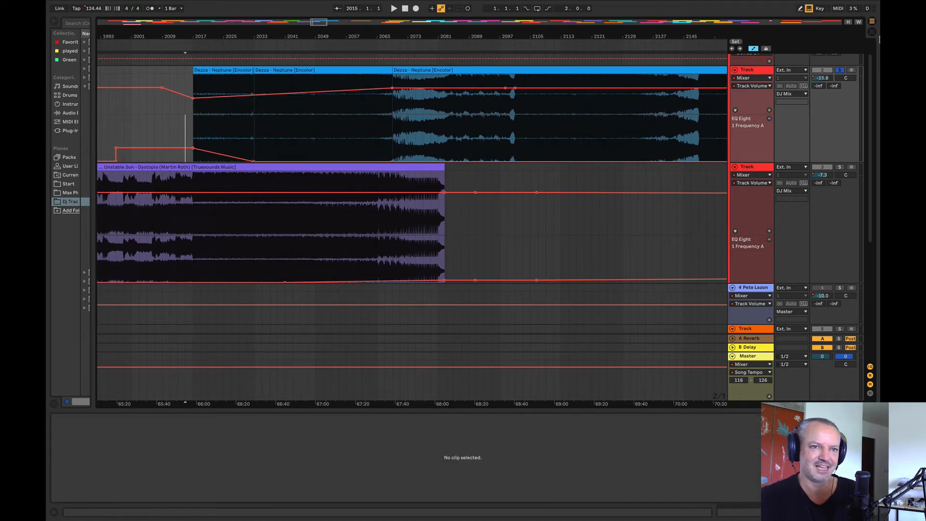
left_click(194, 129)
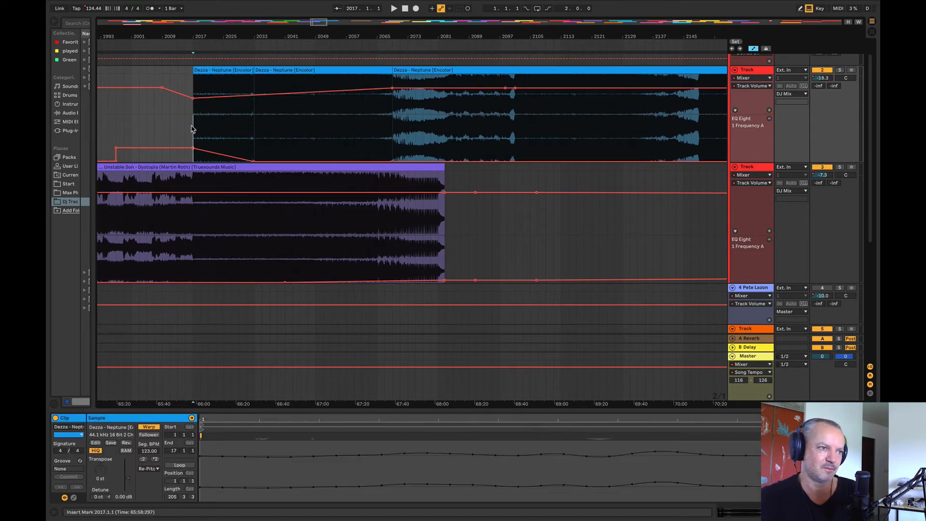
key("space")
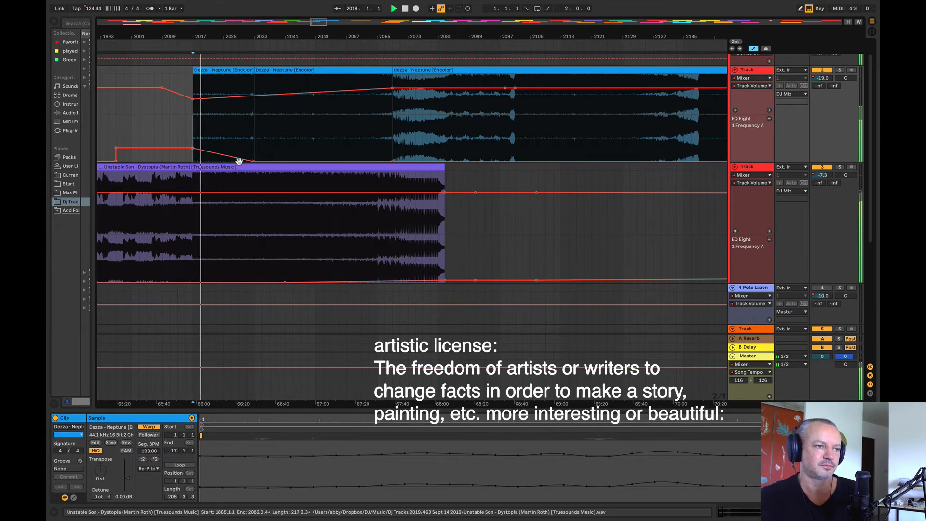
Step: Reshape Neptune's EQ frequency to slope down gently from bar 2017 to bar 2049 before dropping to the minimum
left_click_drag(314, 151, 163, 144)
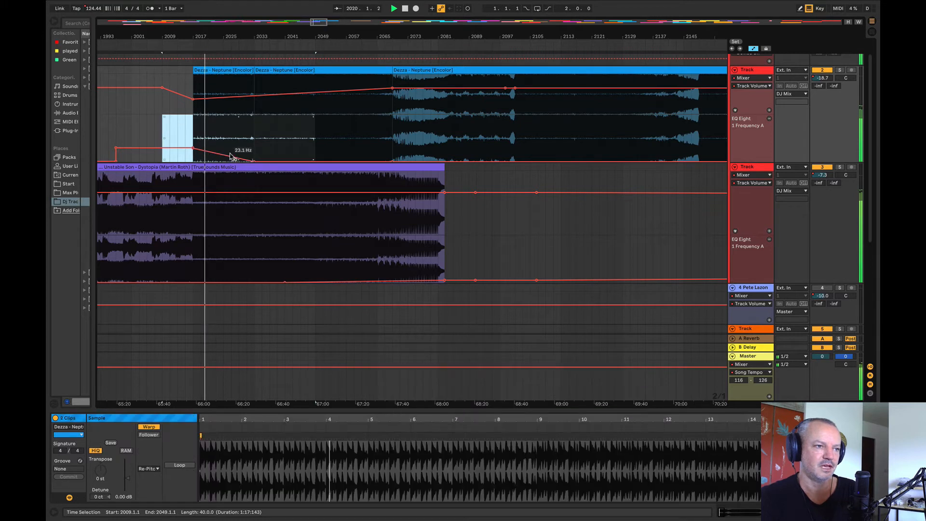
left_click_drag(230, 155, 315, 153)
left_click(185, 149)
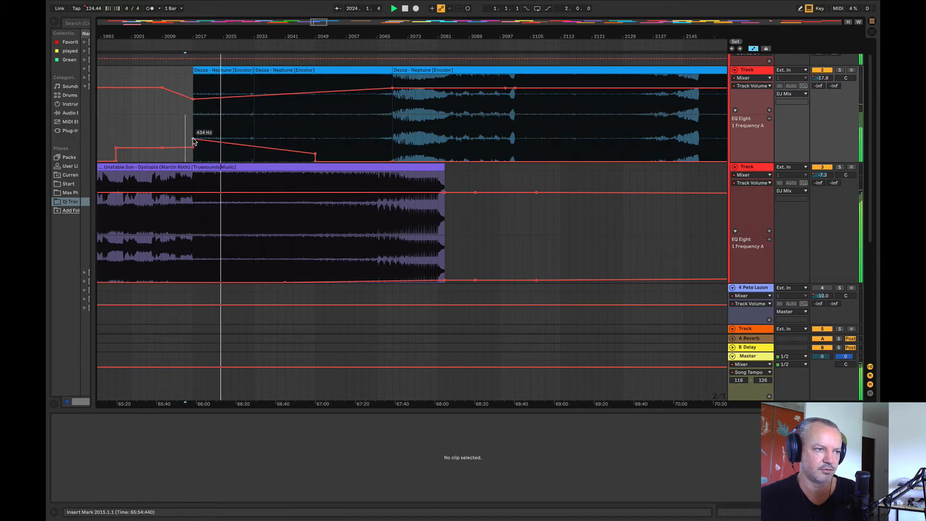
left_click_drag(191, 140, 192, 141)
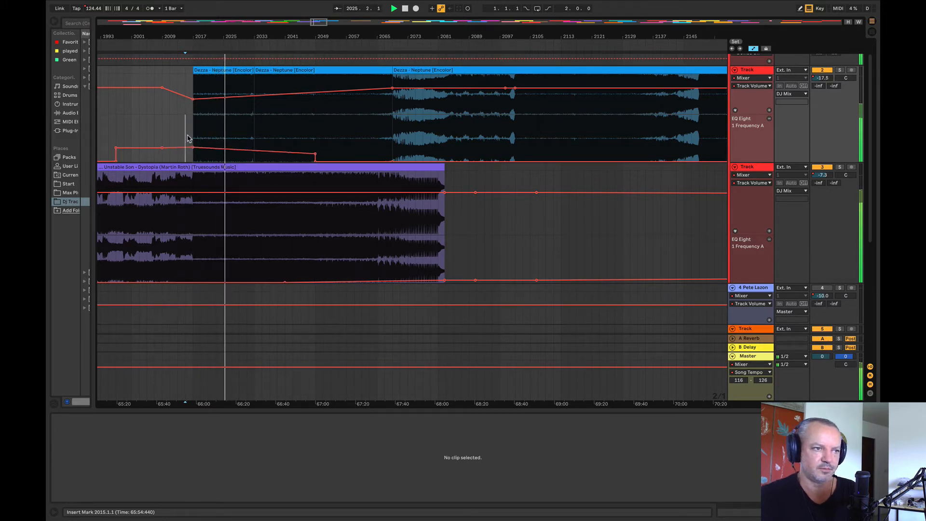
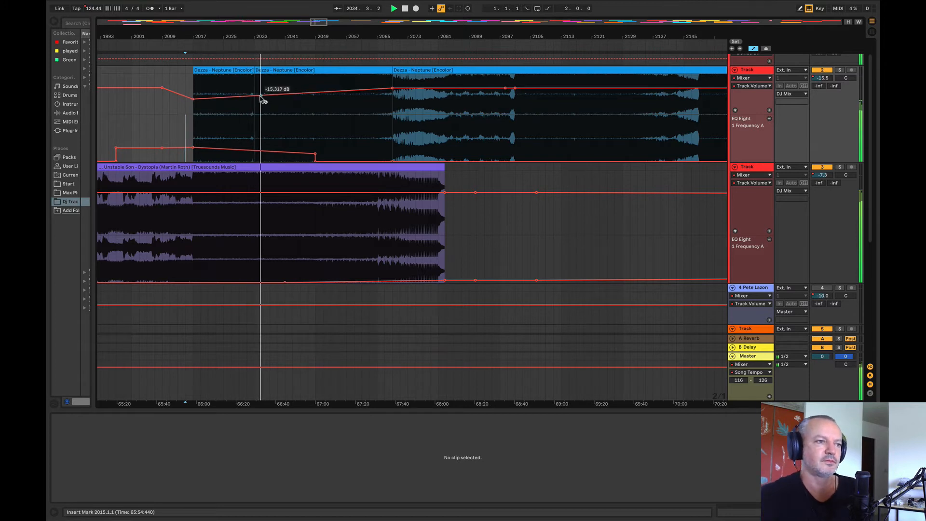
Step: Raise Neptune's volume breakpoint at bar 2033 to about -12.6 dB and add an EQ frequency breakpoint at the same bar
left_click_drag(257, 95, 257, 90)
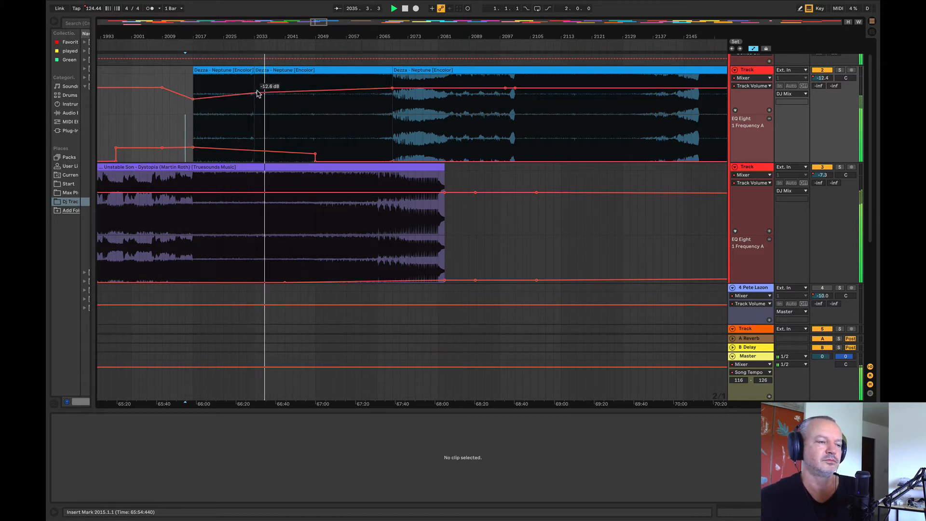
left_click(254, 151)
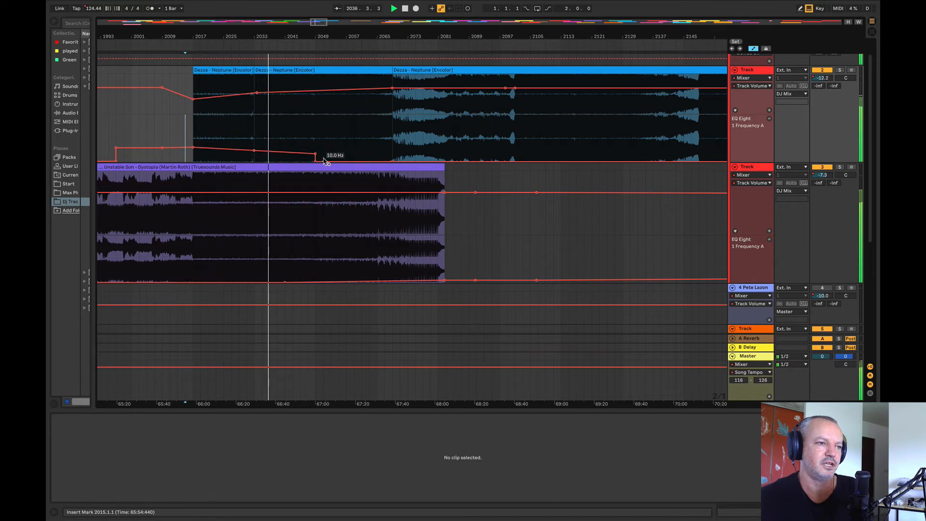
left_click_drag(315, 154, 315, 155)
Step: Ramp Dystopia's EQ frequency up from bar 2033 to its clip end at bar 2081 and fade its volume to about -12 dB there
left_click(254, 281)
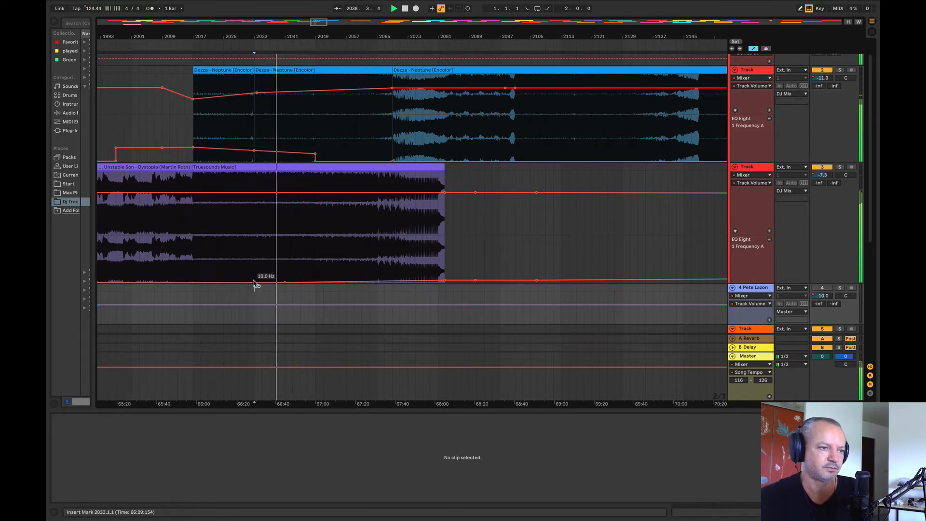
left_click_drag(284, 282, 444, 268)
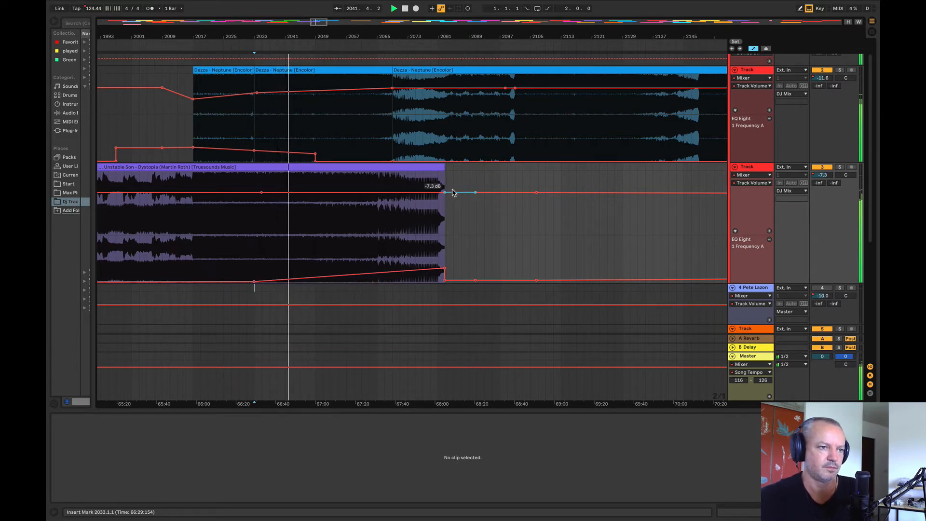
left_click_drag(440, 193, 444, 196)
key("super+z")
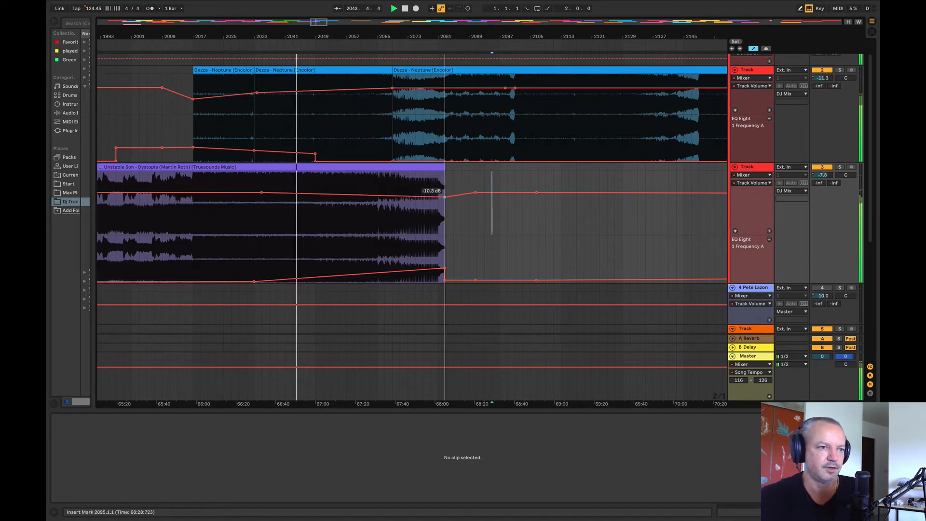
left_click_drag(260, 193, 262, 190)
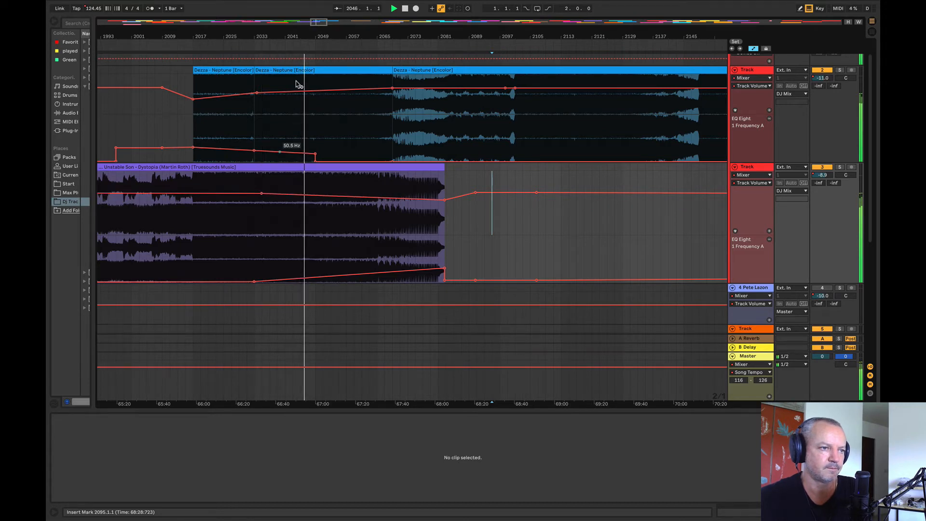
Step: Raise Dystopia's EQ frequency at bar 2049 so the curve climbs more steeply from about bar 2046
left_click_drag(304, 37, 300, 76)
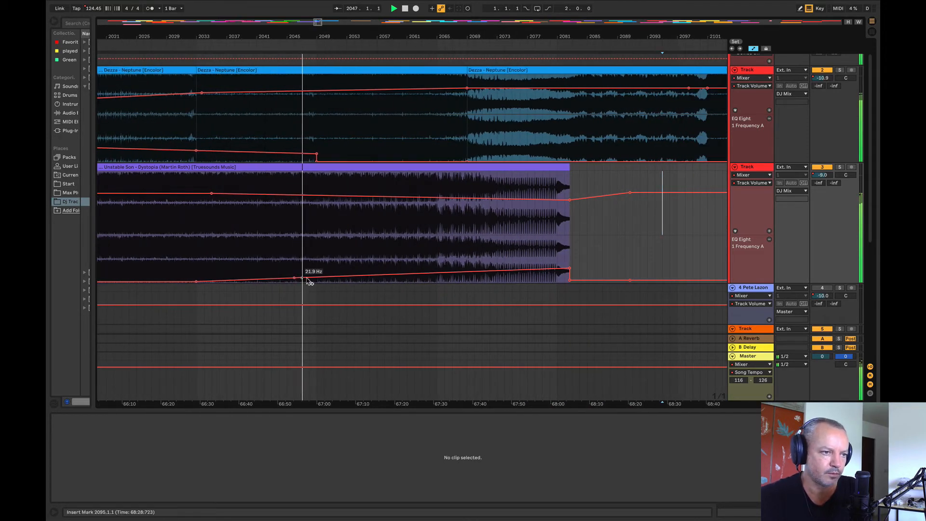
left_click_drag(316, 278, 316, 273)
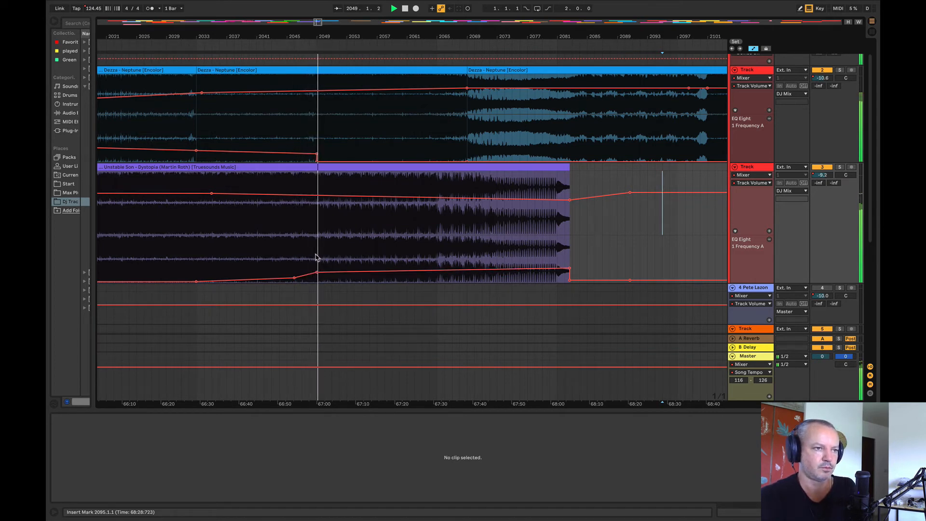
mouse_move(381, 37)
left_mouse_down()
mouse_move(567, 37)
mouse_move(585, 19)
mouse_move(468, 19)
mouse_move(504, 9)
mouse_move(501, 26)
mouse_move(500, 11)
mouse_move(485, 26)
mouse_move(438, 22)
mouse_move(483, 4)
mouse_move(481, 15)
mouse_move(424, 24)
left_mouse_up()
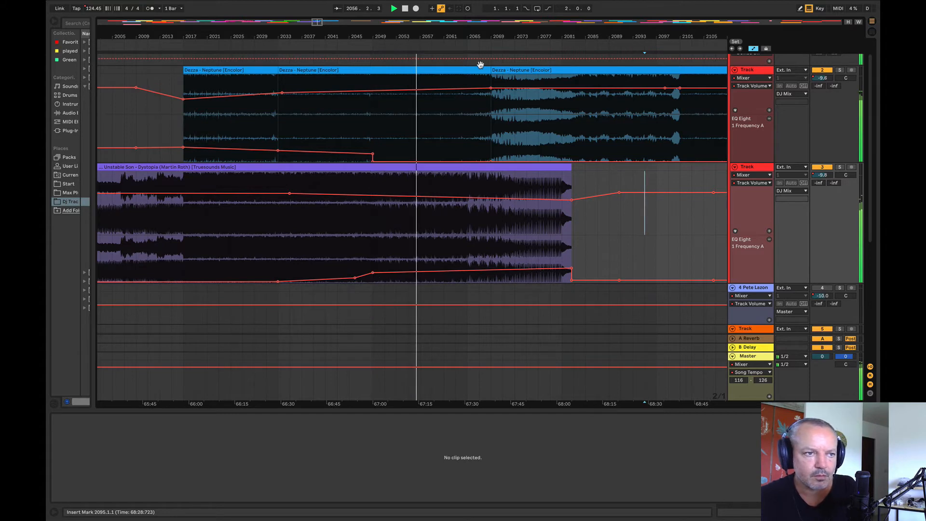
left_click_drag(475, 38, 511, 27)
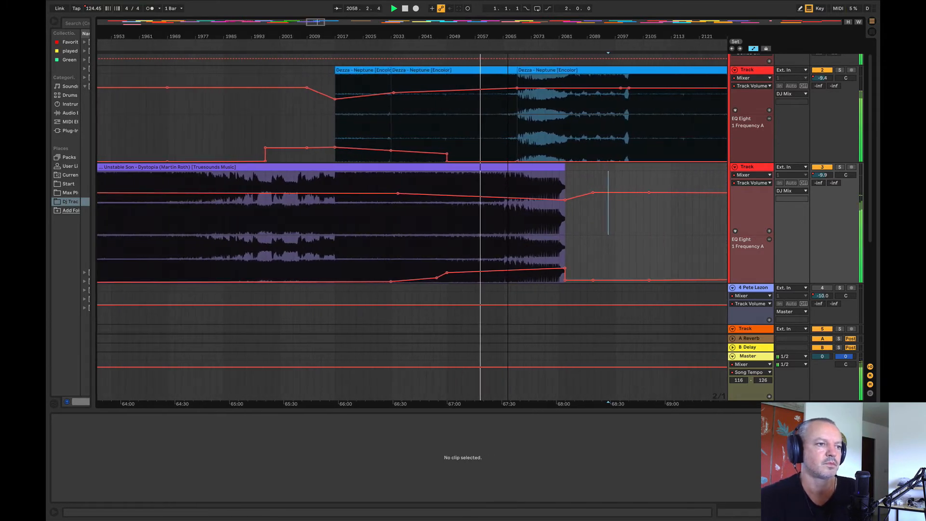
Step: Solo Dystopia's track and play it from bar 2013
left_click(349, 260)
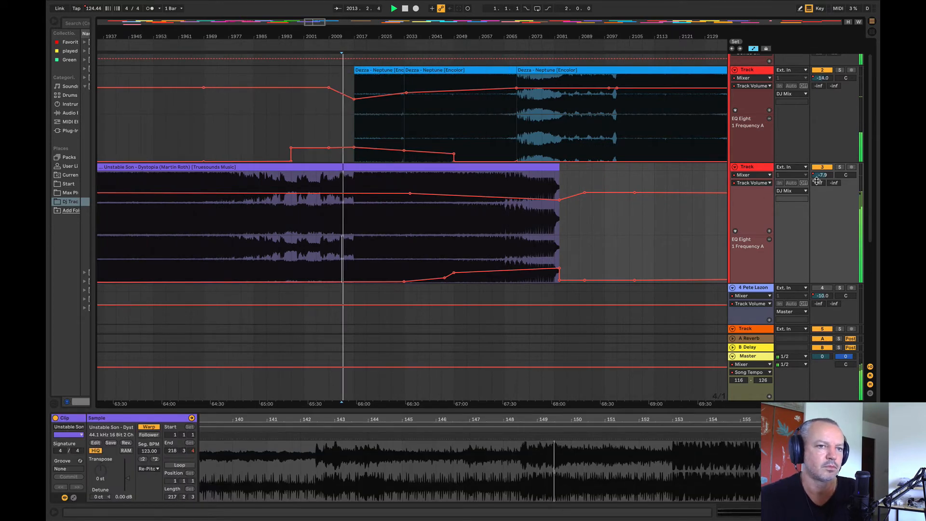
left_click(839, 167)
left_click_drag(351, 40, 165, 65)
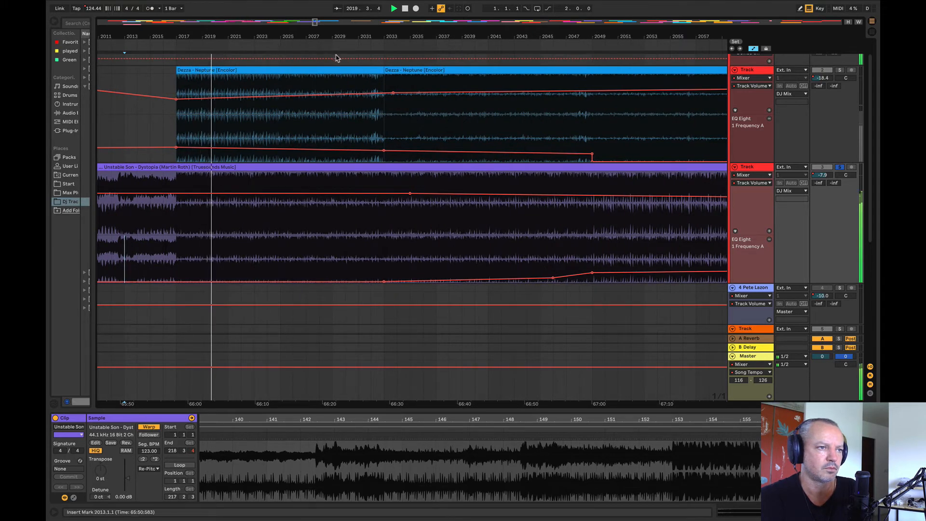
Step: Nudge Neptune's volume breakpoint near bar 2033 to -12.0 dB and play from about bar 2032
left_click_drag(377, 86, 376, 84)
key("space")
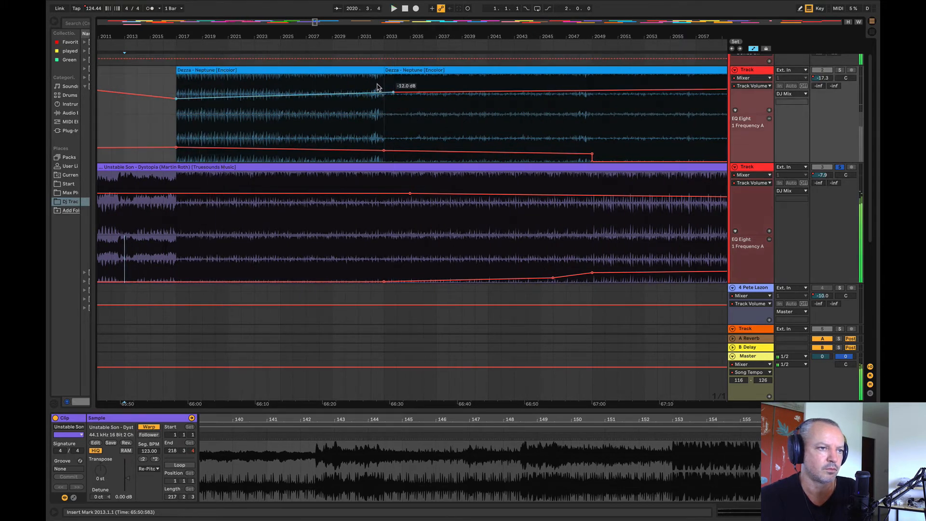
key("space")
left_click(376, 82)
key("space")
key("space")
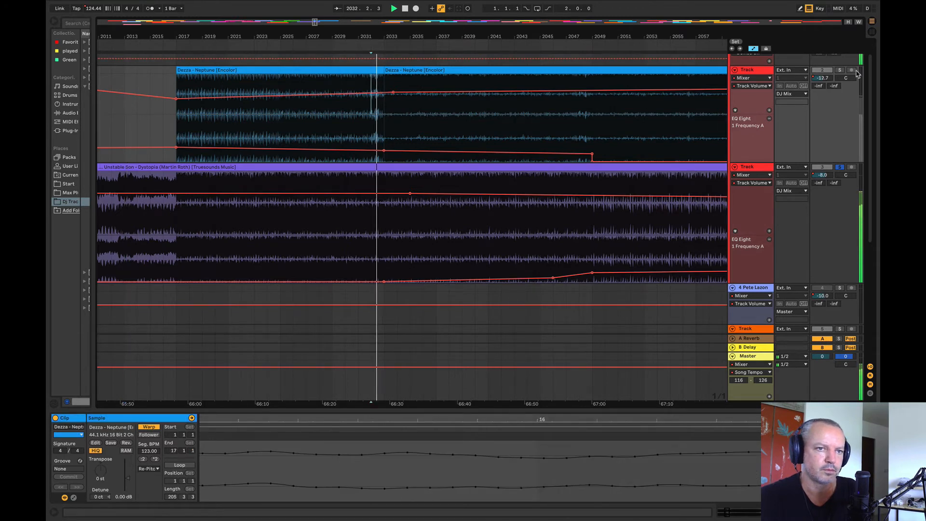
Step: Turn off the solo on Dystopia's track and play the full mix from bar 2047
left_click(839, 71)
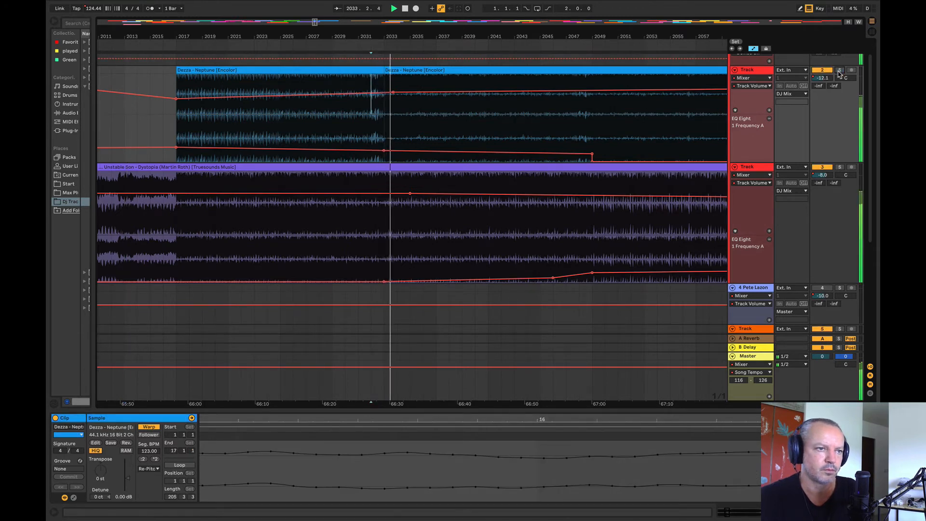
left_click_drag(414, 36, 298, 11)
left_click(358, 125)
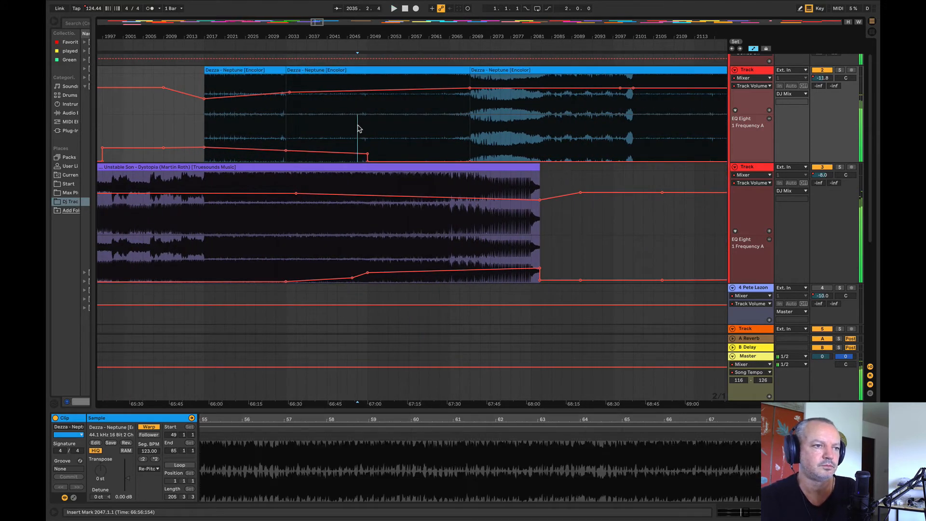
left_click_drag(362, 36, 400, 15)
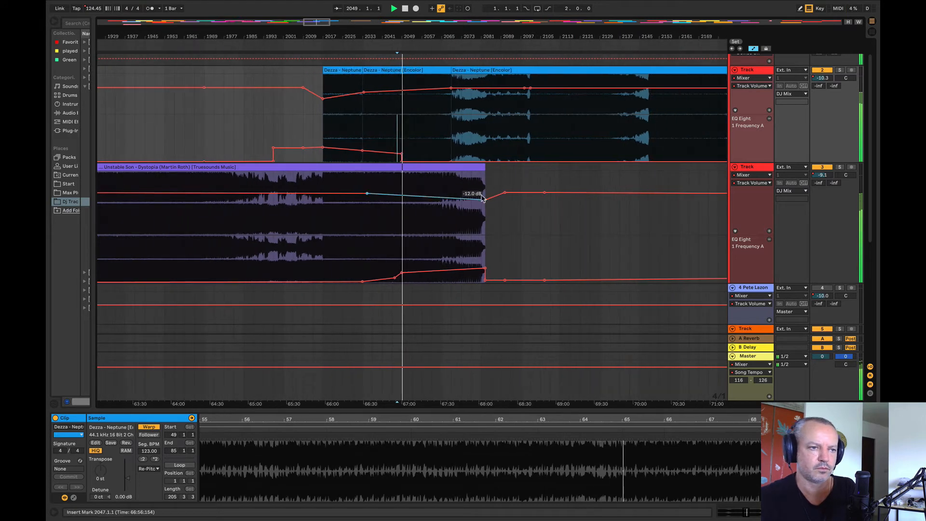
Step: Raise Dystopia's volume at its clip end and Neptune's volume at bar 2017 to about -16 dB, playing back from bar 2017
left_click_drag(485, 199, 485, 195)
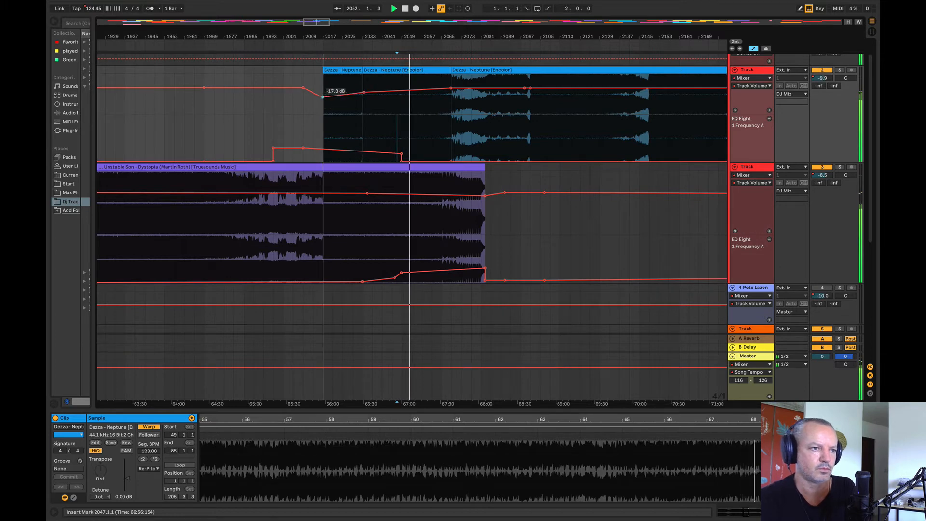
left_click_drag(322, 96, 321, 95)
left_click(324, 127)
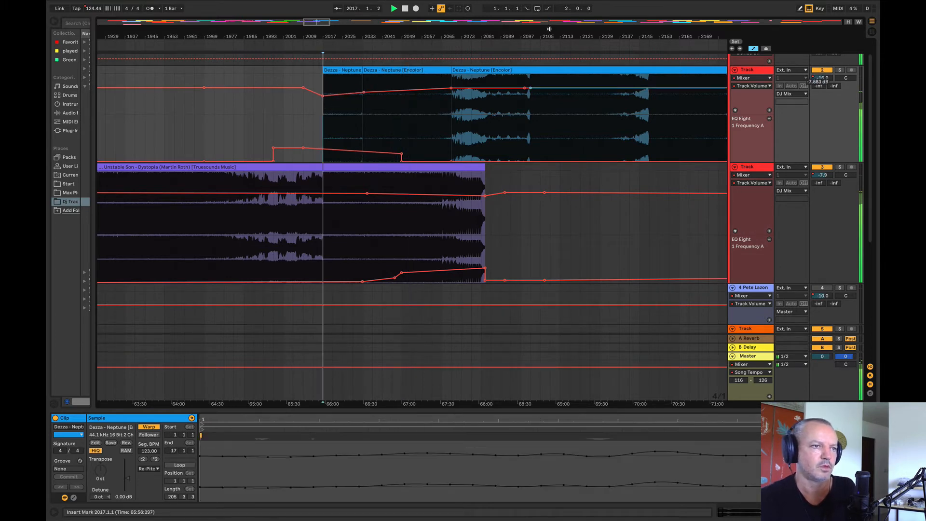
left_click_drag(402, 37, 368, 37)
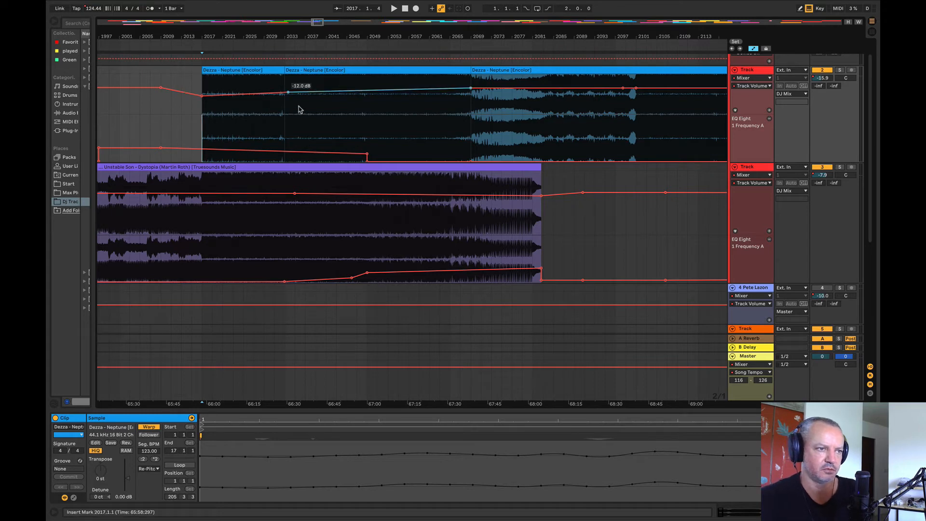
Step: Lower Neptune's EQ frequency to the minimum at bar 2033 and delete its 37.0 Hz breakpoint at bar 2049
left_click(274, 133)
key("space")
mouse_move(274, 35)
left_mouse_down()
mouse_move(276, 61)
mouse_move(300, 62)
mouse_move(325, 52)
mouse_move(326, 38)
left_mouse_up()
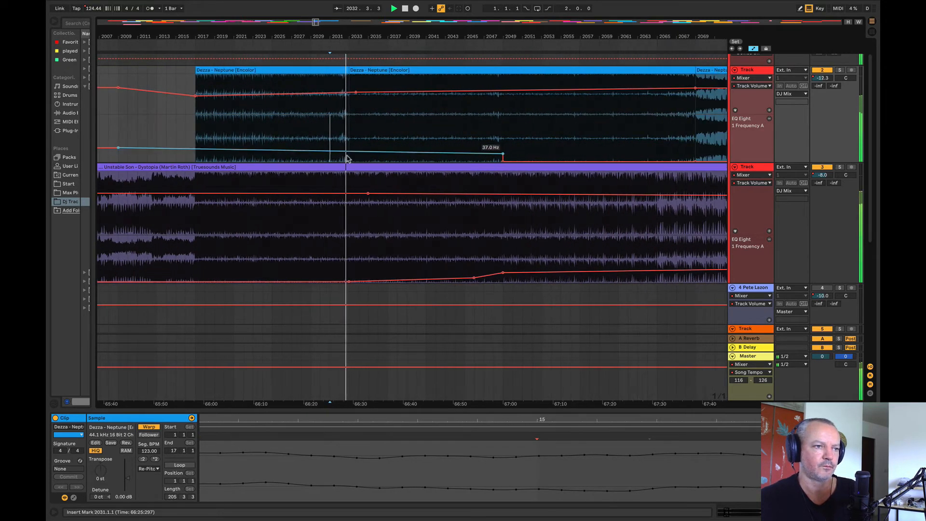
left_click_drag(349, 152, 349, 162)
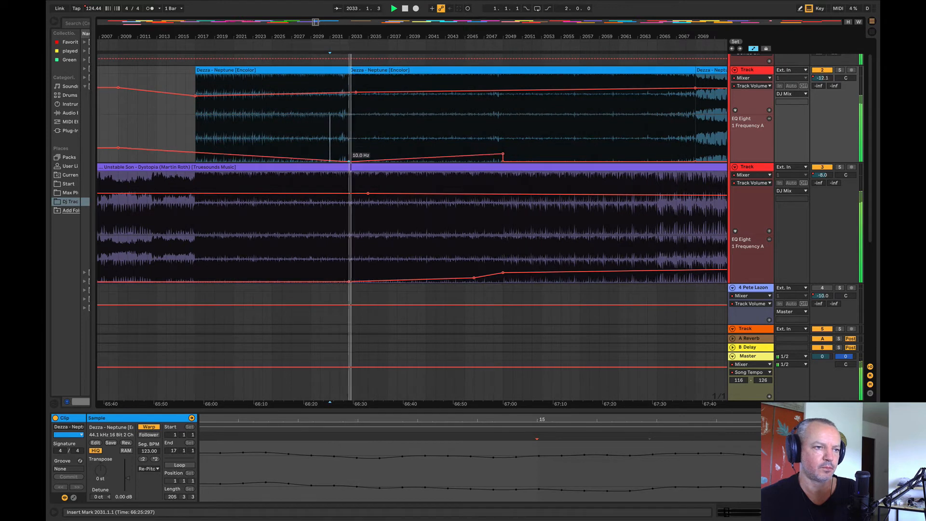
left_click(502, 154)
Step: Play from bar 2016 and step Dystopia's EQ frequency up from bar 2032 to 29.4 Hz at bar 2033
left_click(184, 130)
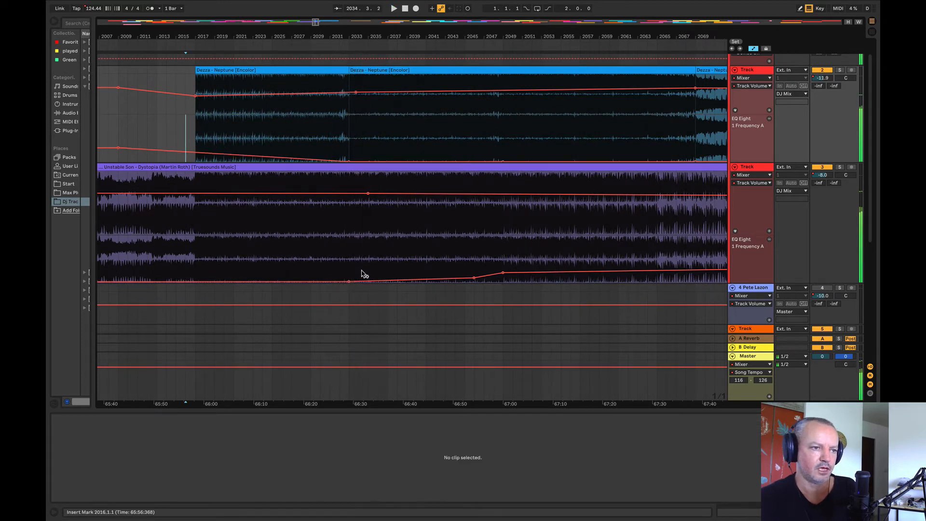
left_click(234, 281)
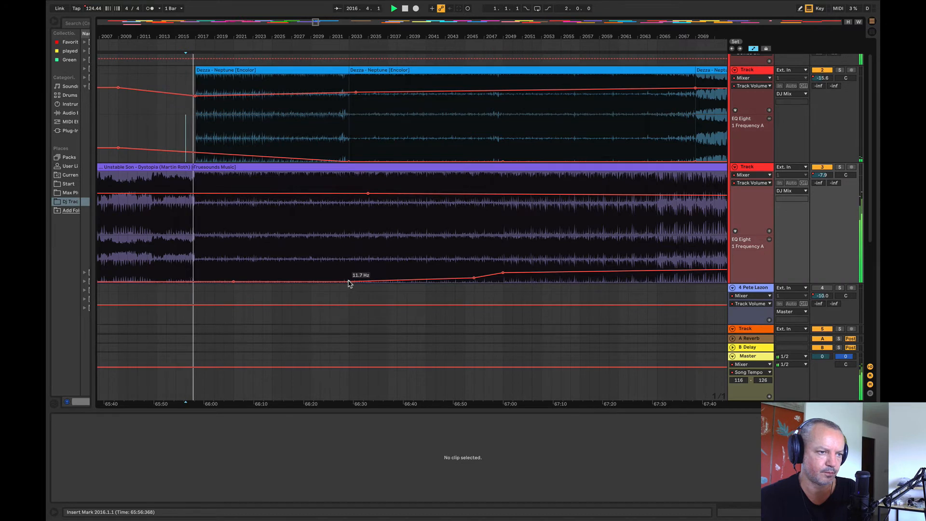
mouse_move(349, 282)
left_mouse_down()
mouse_move(349, 273)
mouse_move(340, 283)
left_mouse_up()
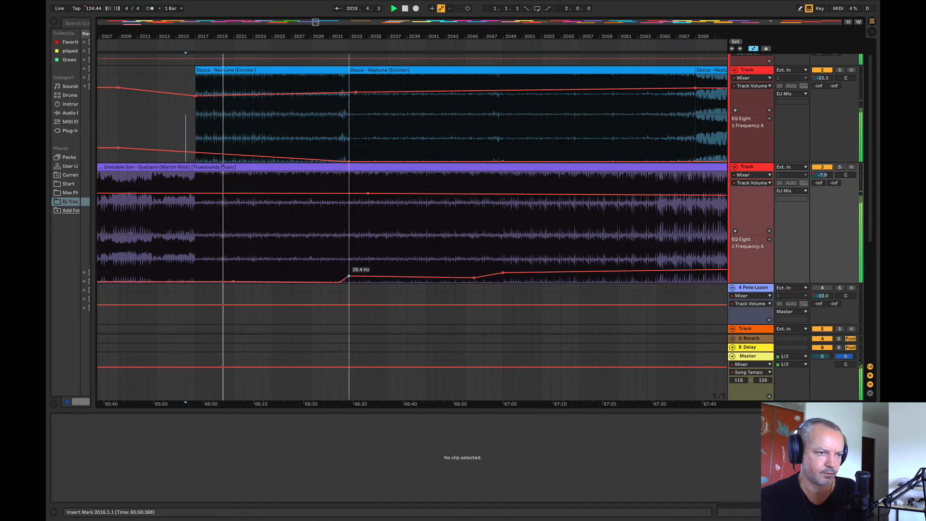
Step: Trim Neptune's intro clip to start at bar 2025 and slightly raise Dystopia's EQ frequency breakpoint at bar 2046
left_click_drag(193, 96, 281, 73)
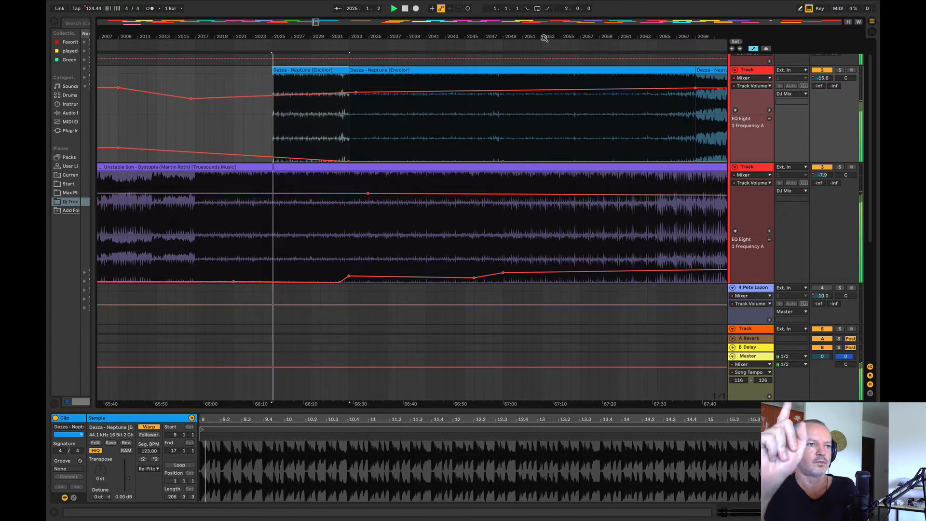
mouse_move(481, 276)
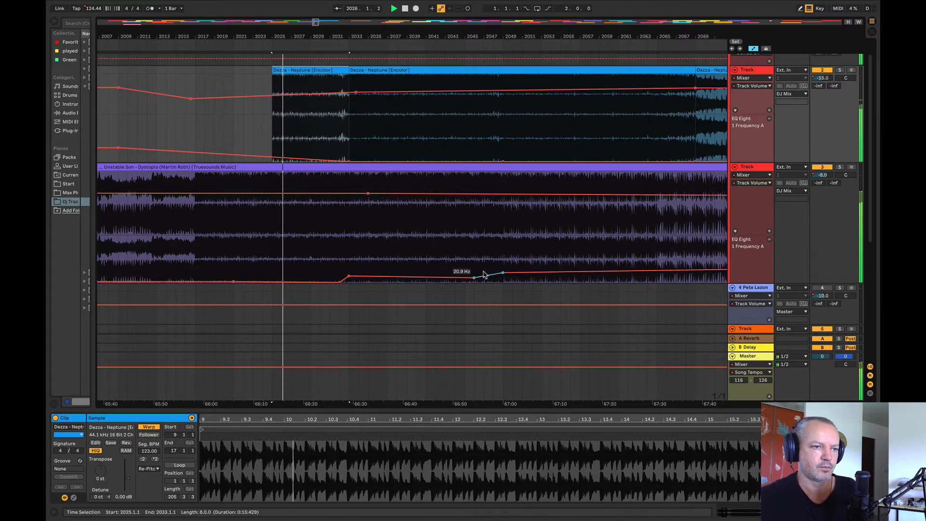
left_click(474, 275)
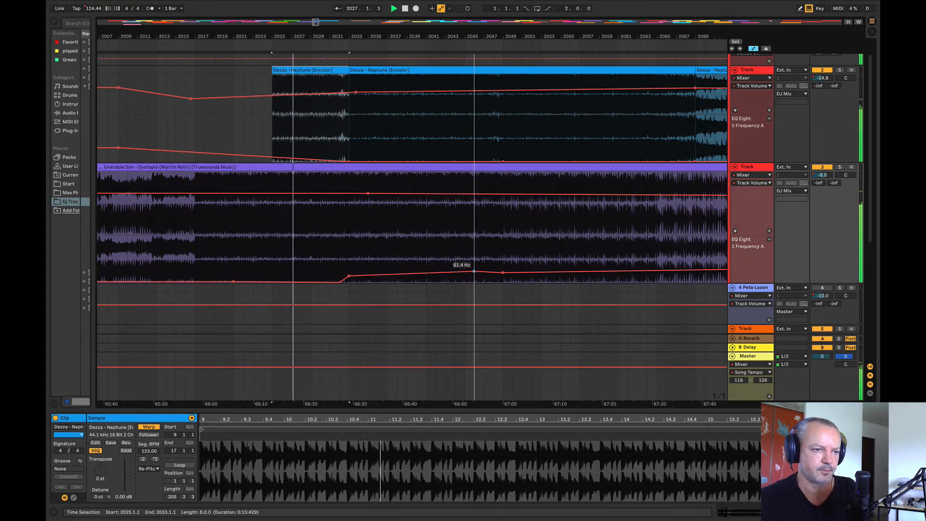
key("space")
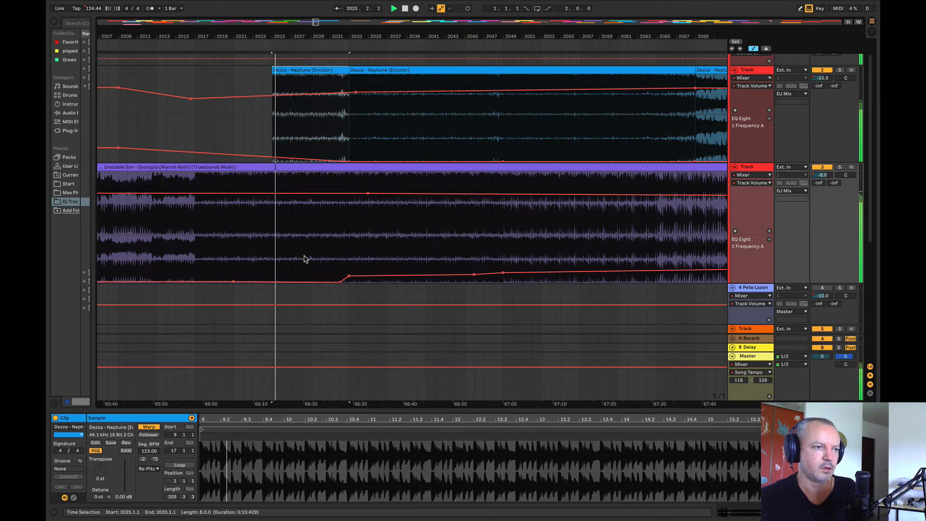
Step: Play the transition into Neptune's trimmed intro from bar 2020 and again from bar 2022
left_click(248, 124)
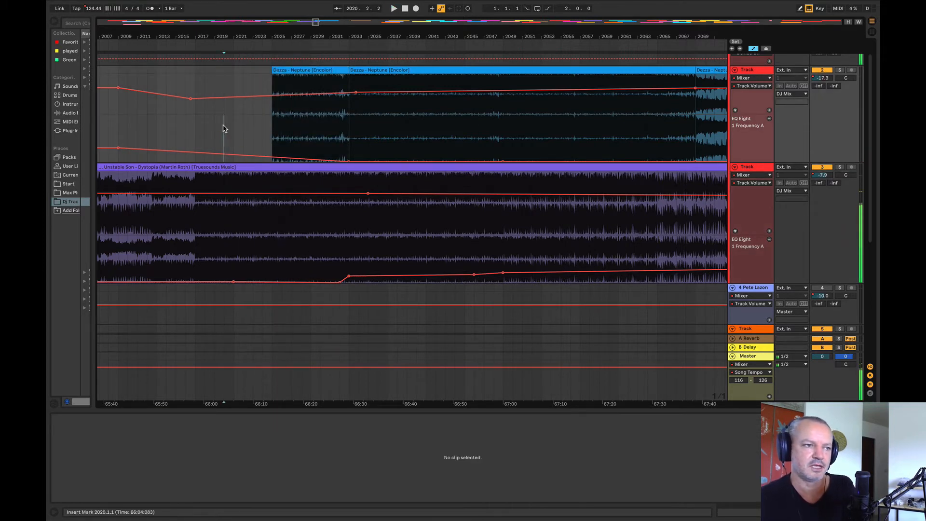
mouse_move(273, 71)
left_mouse_down()
mouse_move(195, 71)
mouse_move(272, 72)
left_mouse_up()
left_click(246, 128)
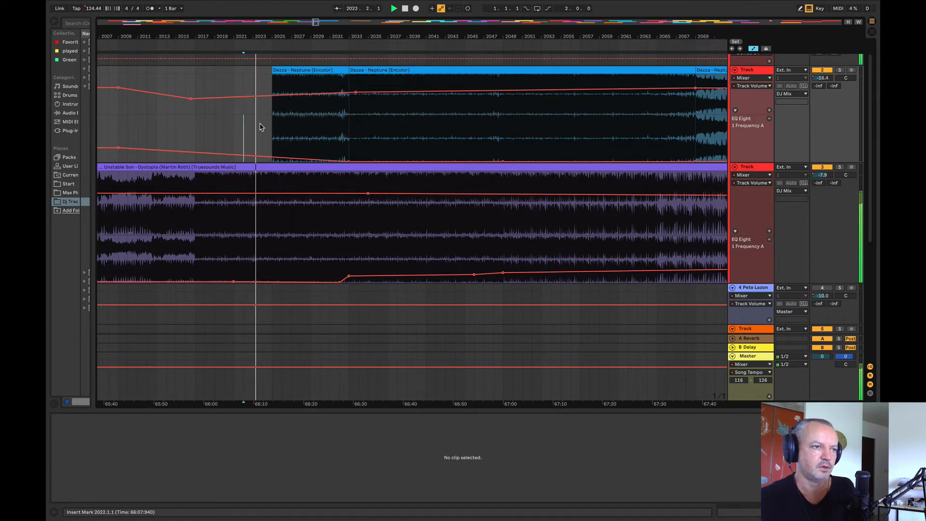
Step: Try starting Neptune's intro clip at bar 2028, and return its start to bar 2025 after listening
left_click_drag(270, 71, 300, 79)
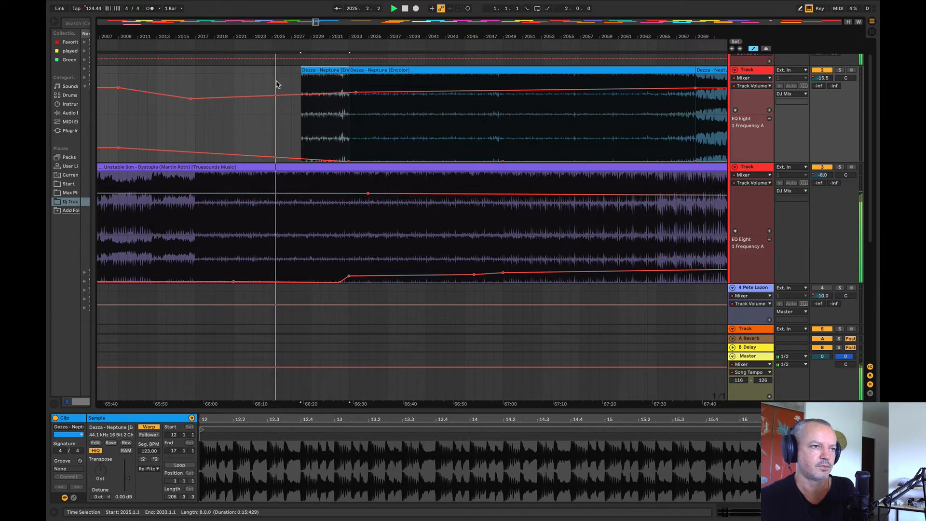
key("space")
left_click(253, 81)
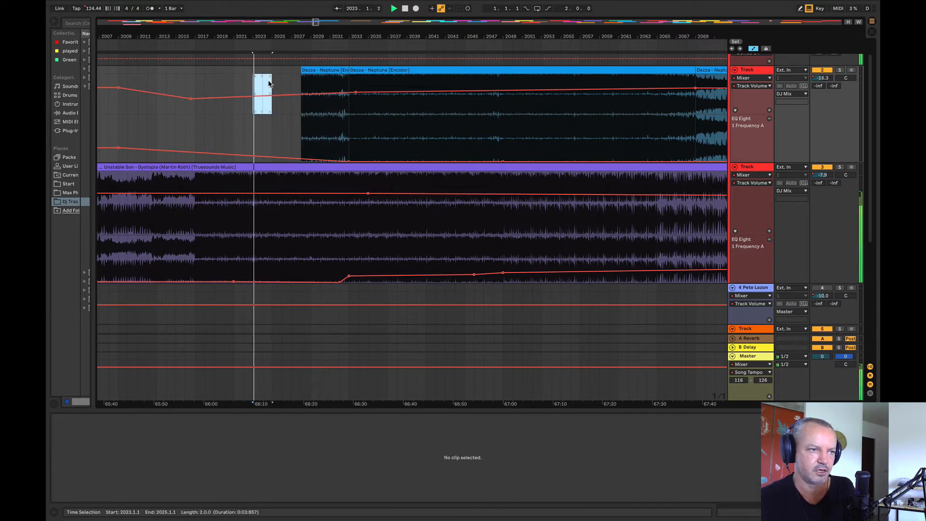
left_click_drag(300, 72, 277, 77)
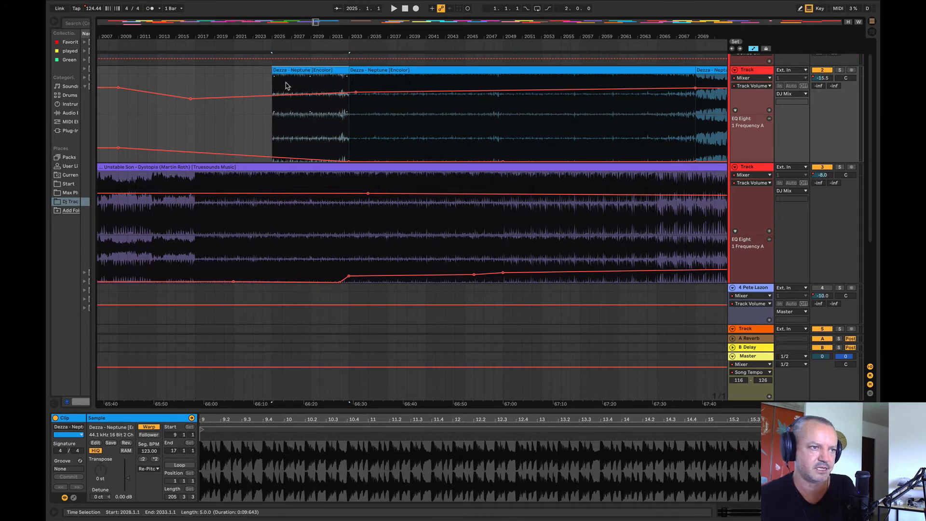
Step: Play the mix from bar 2024 through Neptune's entry
left_click(265, 81)
key("space")
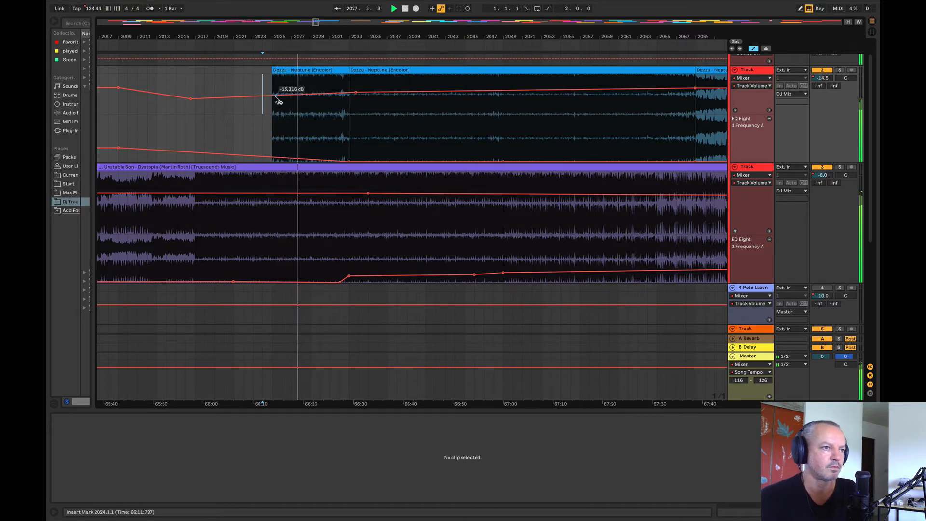
Step: Lower Neptune's volume breakpoint at bar 2025 and add EQ frequency breakpoints to its track at bars 2023 and 2033
left_click_drag(273, 96, 272, 101)
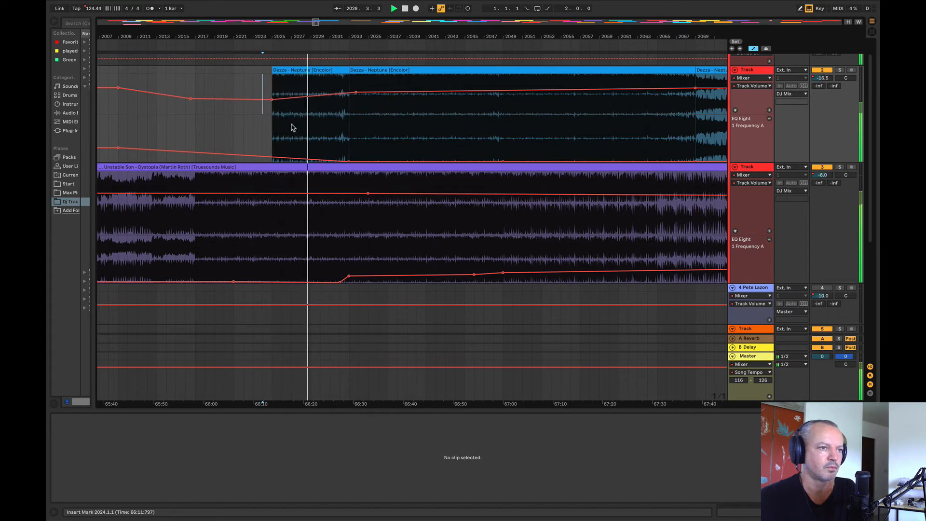
left_click_drag(345, 153, 253, 155)
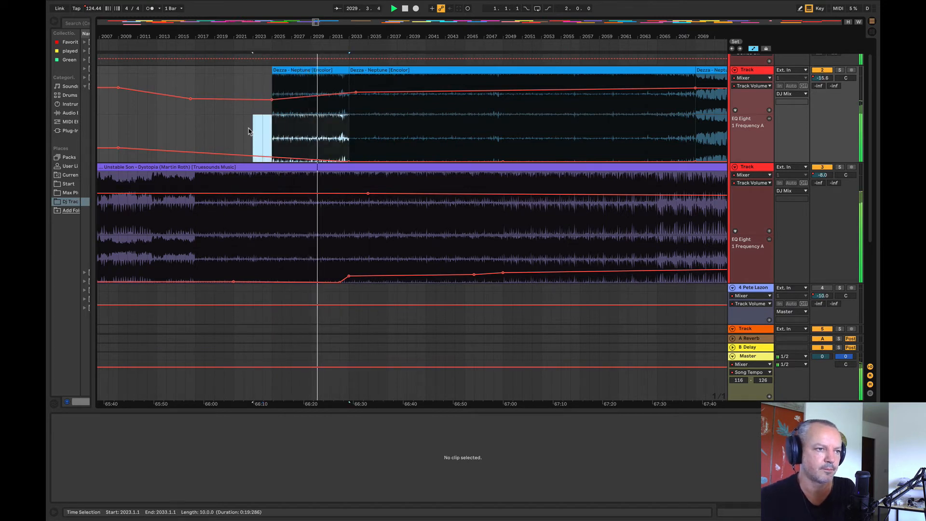
left_click(254, 130)
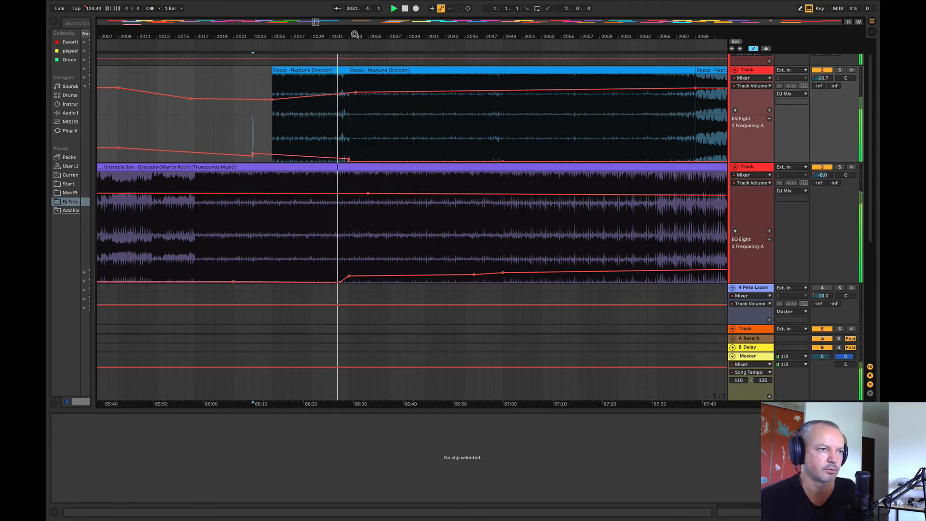
Step: Slightly raise Neptune's volume breakpoint just after bar 2033 and lower Dystopia's volume to about -9.4 dB near bar 2048
left_click_drag(354, 35, 195, 28)
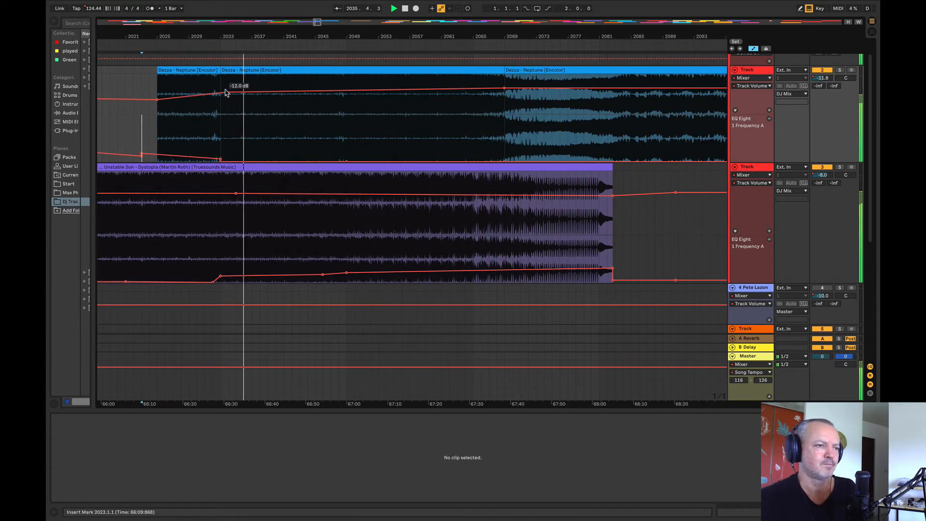
left_click_drag(225, 92, 226, 91)
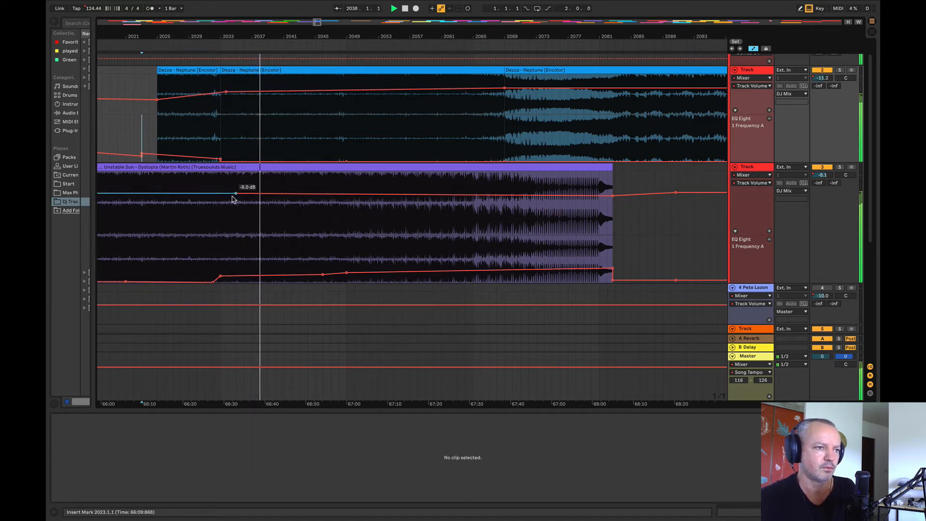
left_click(343, 194)
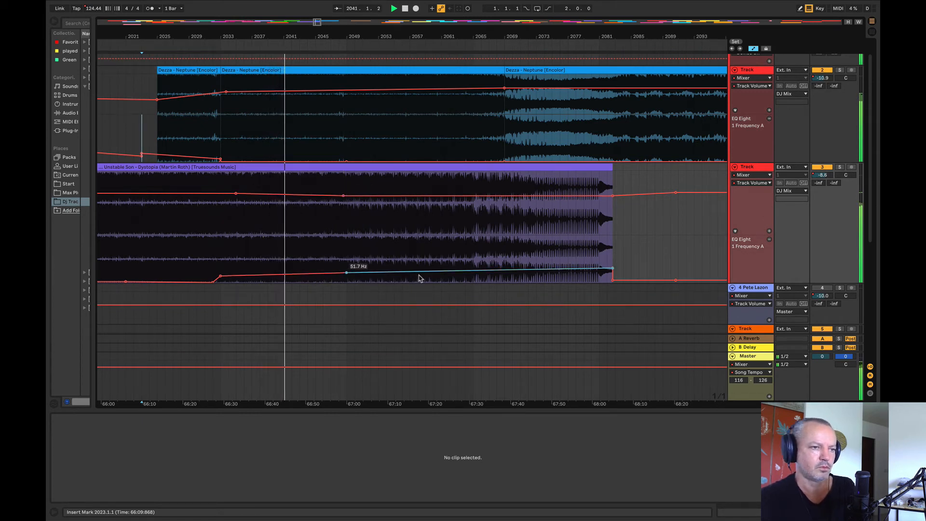
Step: Add a rise to Dystopia's EQ frequency automation with breakpoints near bar 2065 and at bar 2069
left_click_drag(238, 37, 207, 28)
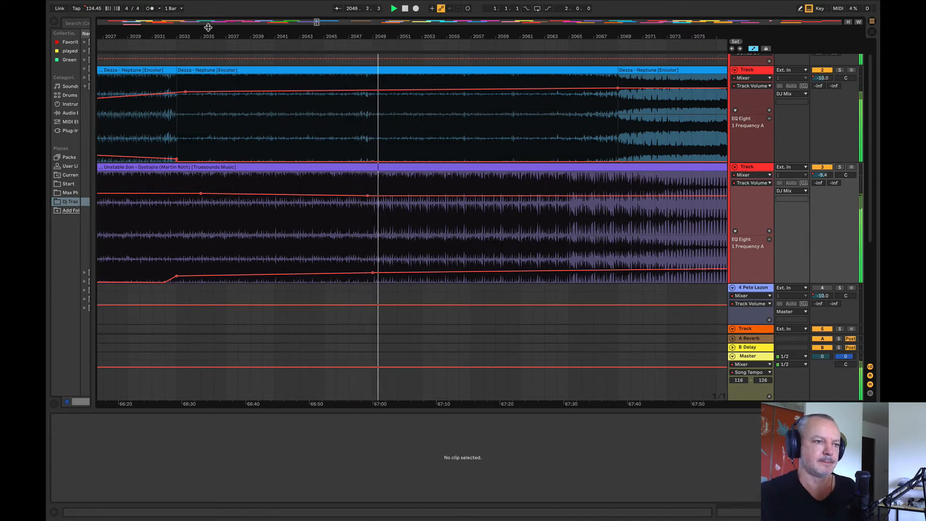
left_click_drag(336, 34, 192, 36)
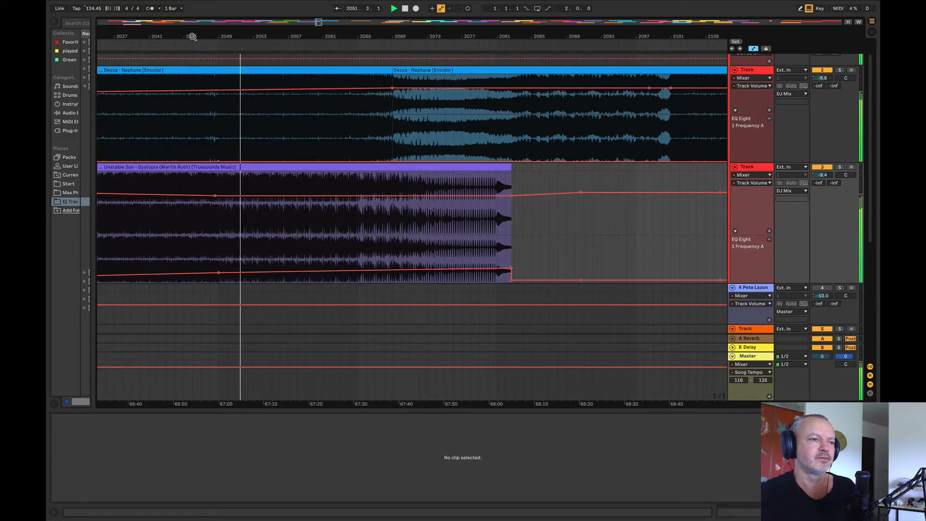
left_click_drag(211, 35, 178, 33)
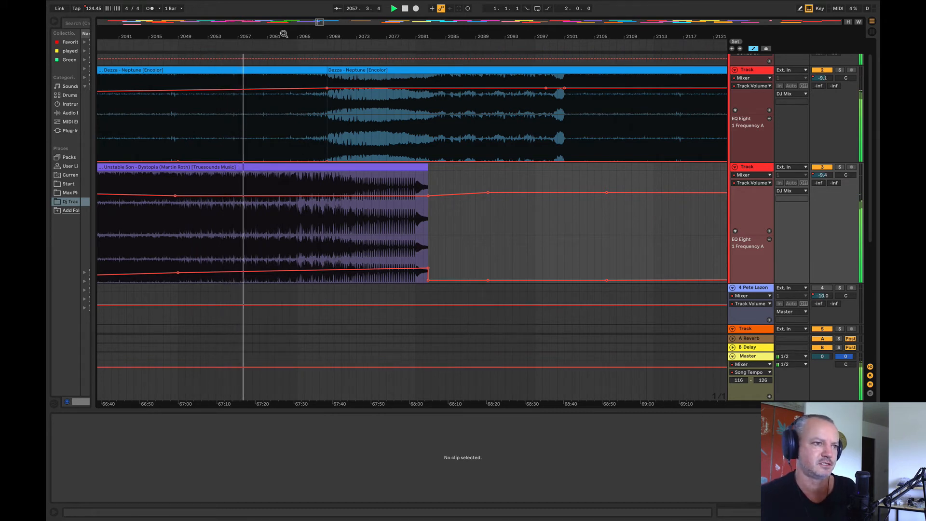
left_click_drag(284, 35, 288, 37)
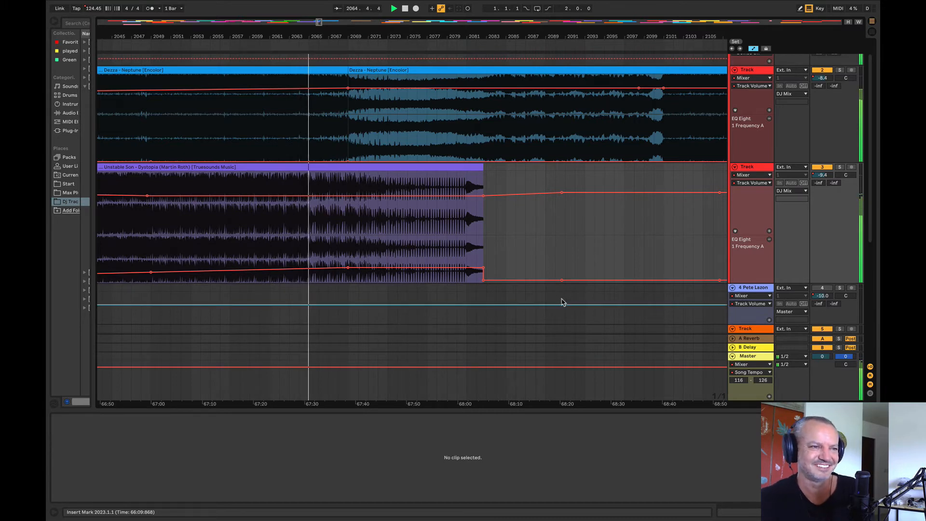
left_click_drag(265, 34, 196, 24)
scroll(300, 257, "left", 2)
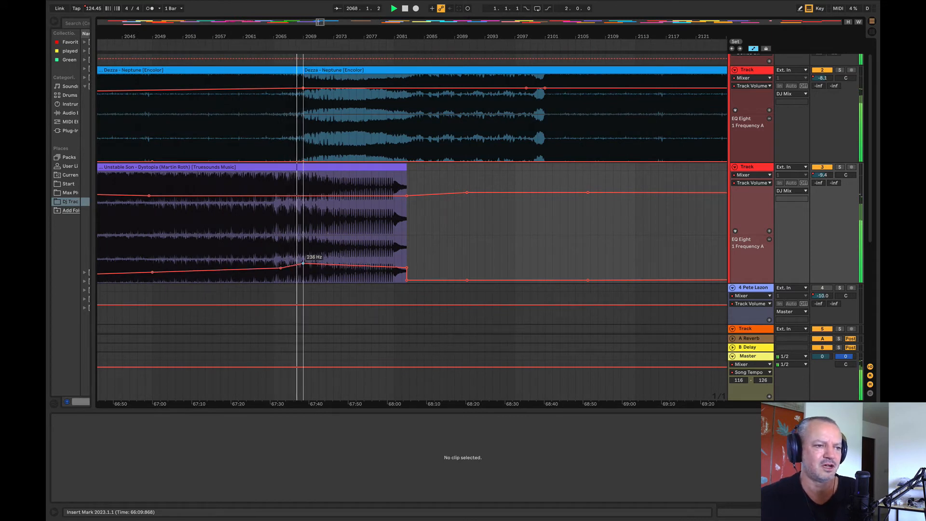
left_click_drag(304, 268, 303, 260)
Step: Replace the abrupt EQ frequency drop at Dystopia's clip end with a ramp and level it with the lowered bar 2069 breakpoint
left_click(407, 268)
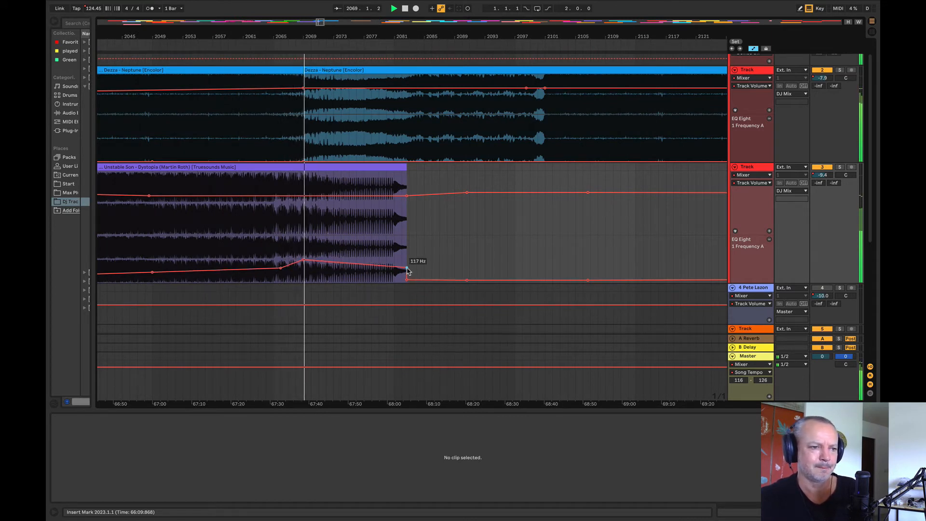
left_click_drag(407, 279, 407, 257)
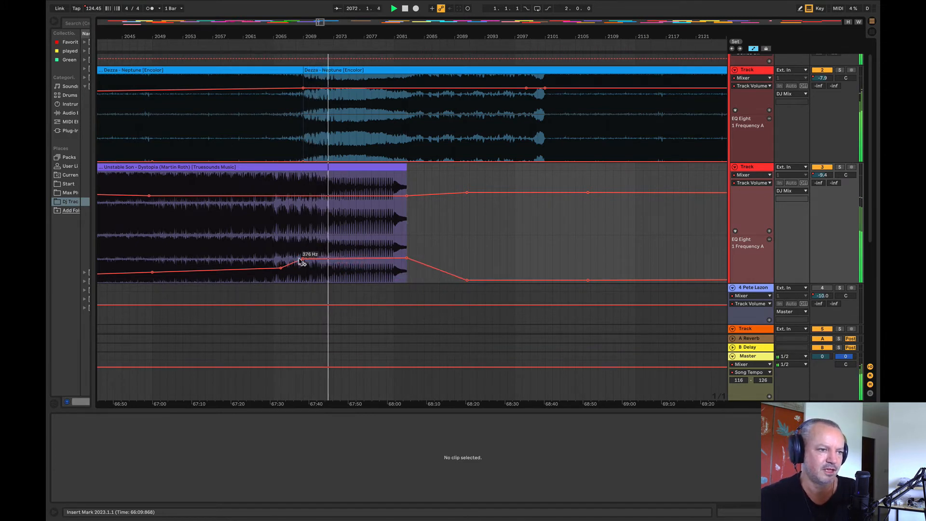
left_click_drag(301, 260, 302, 264)
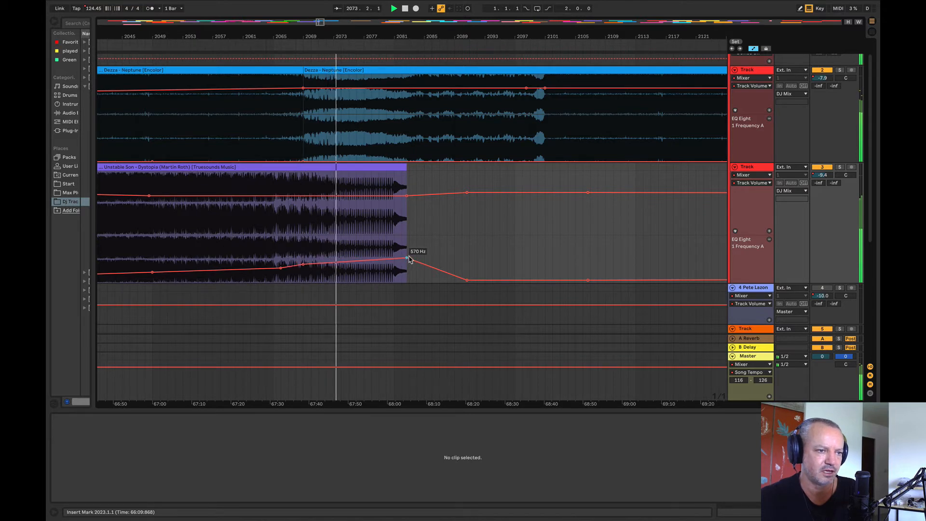
left_click_drag(407, 259, 408, 265)
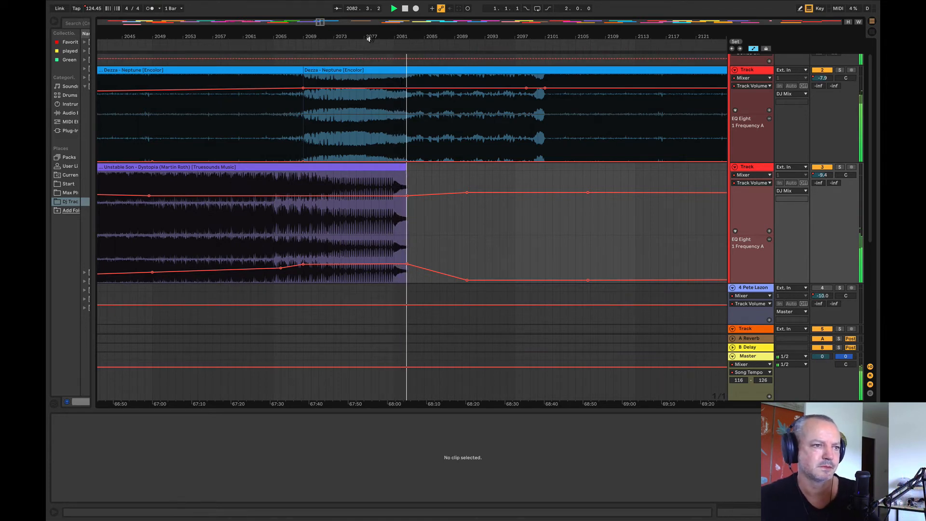
Step: Solo Dystopia and play its ending from bar 2081
mouse_move(368, 35)
left_mouse_down()
mouse_move(368, 58)
mouse_move(440, 47)
mouse_move(404, 39)
left_mouse_up()
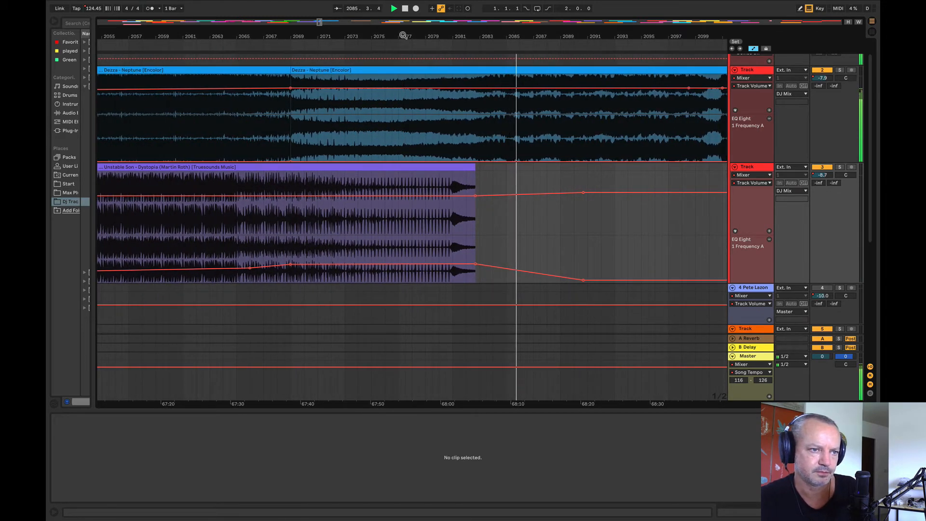
key("space")
left_click(453, 231)
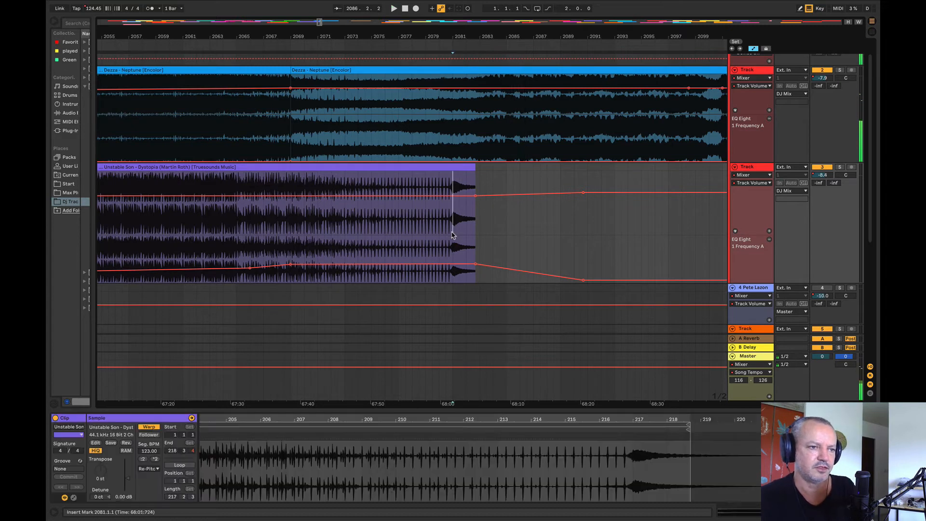
key("space")
key("space")
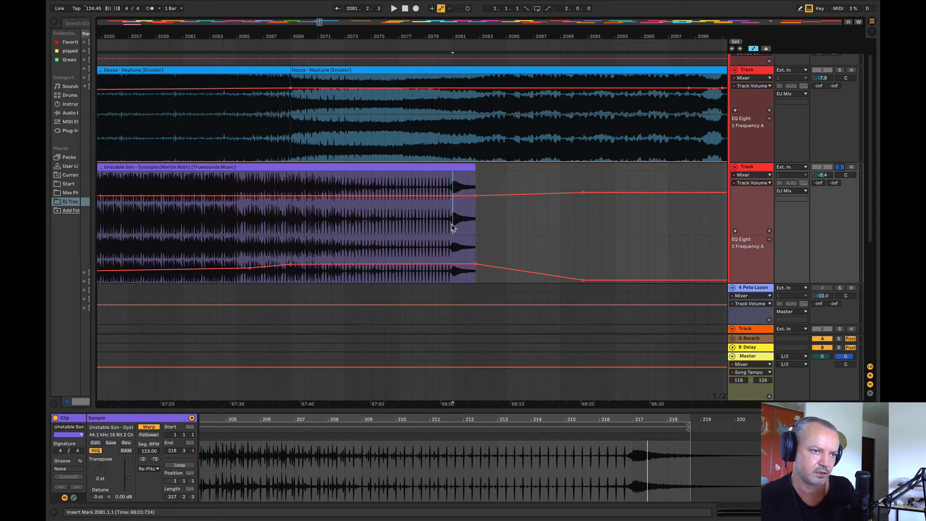
Step: Try splitting Dystopia's ending at bars 2081.1 and 2081.3, and undo the split
mouse_move(449, 228)
left_mouse_down()
mouse_move(425, 227)
mouse_move(449, 227)
left_mouse_up()
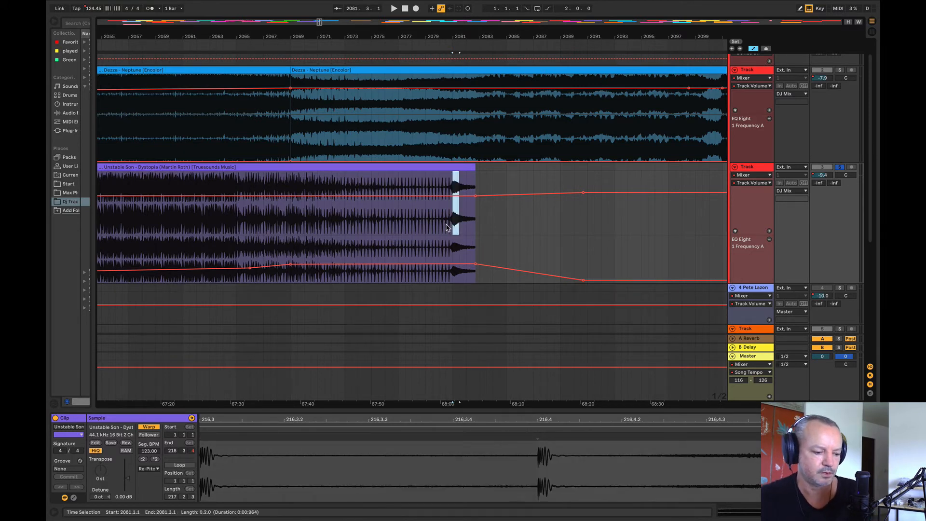
key("ctrl+e")
left_click(526, 208)
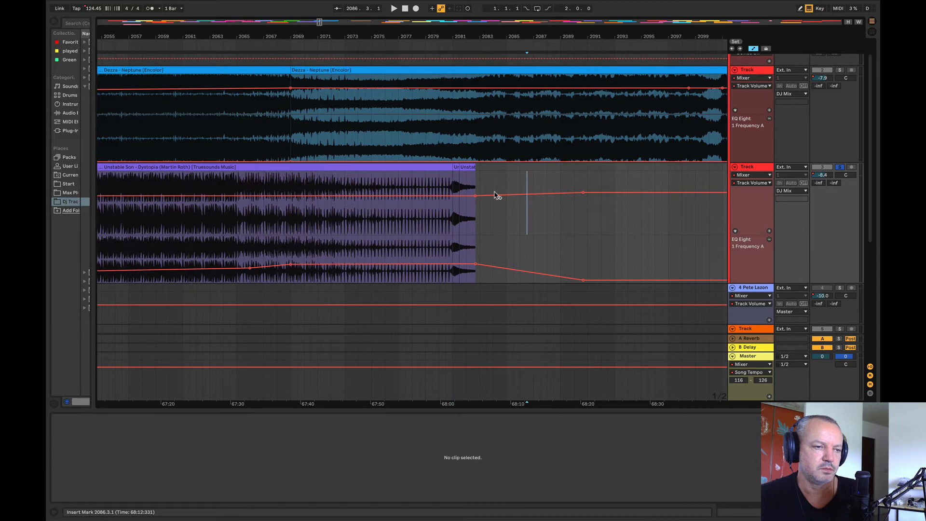
left_click(456, 174)
left_click(506, 189)
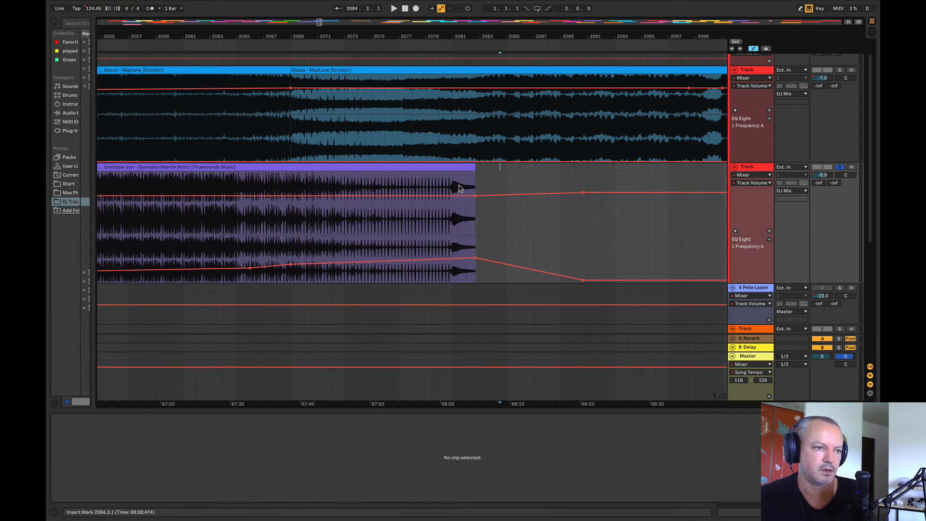
Step: Split Dystopia at bar 2080.3, move the tail clip to bar 2077 and play the new ending
left_click(446, 189)
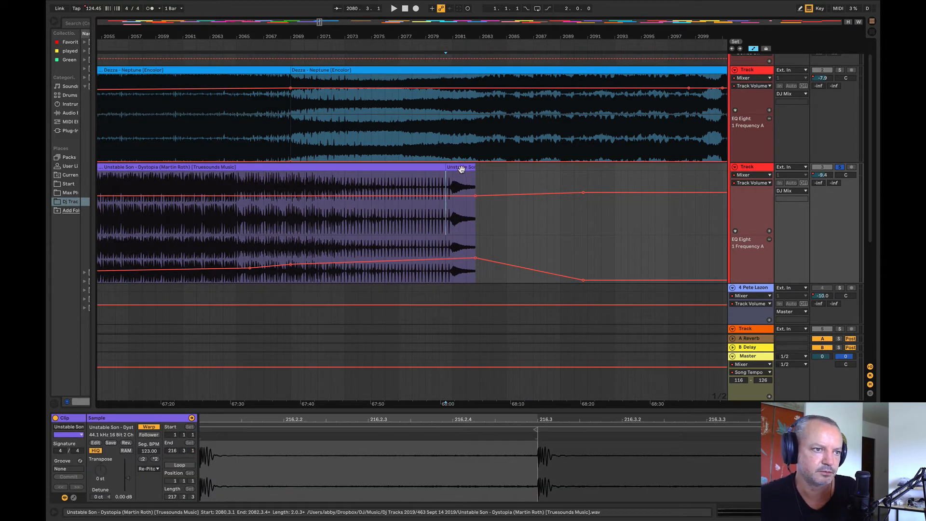
left_click_drag(462, 170, 400, 192)
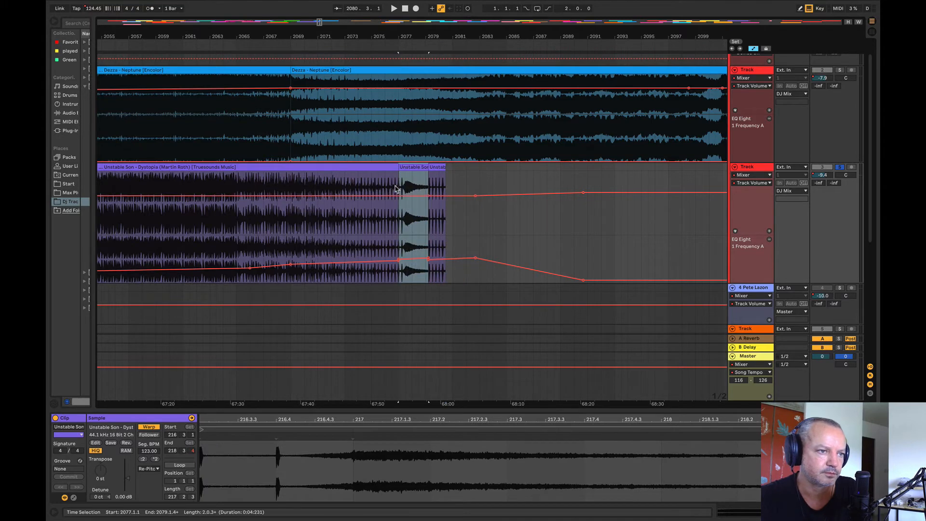
left_click(394, 188)
key("space")
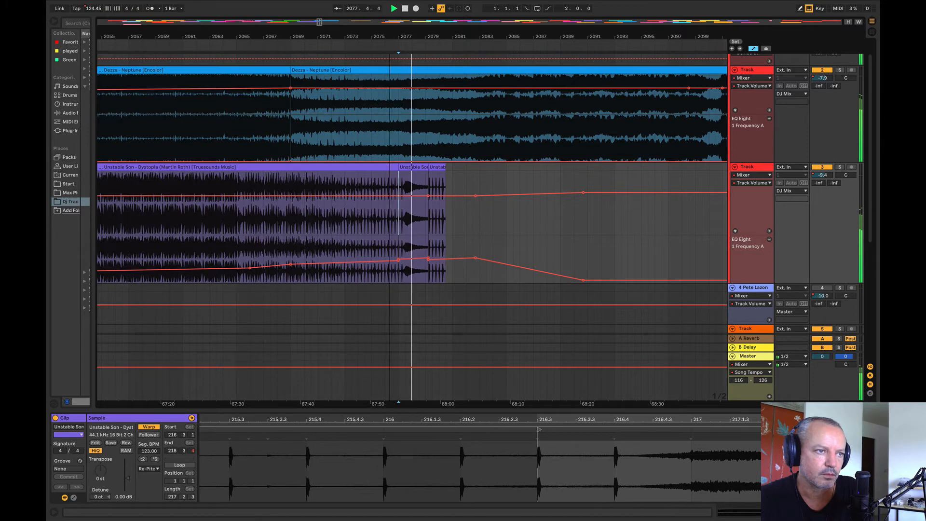
left_click_drag(411, 36, 582, 62)
key("space")
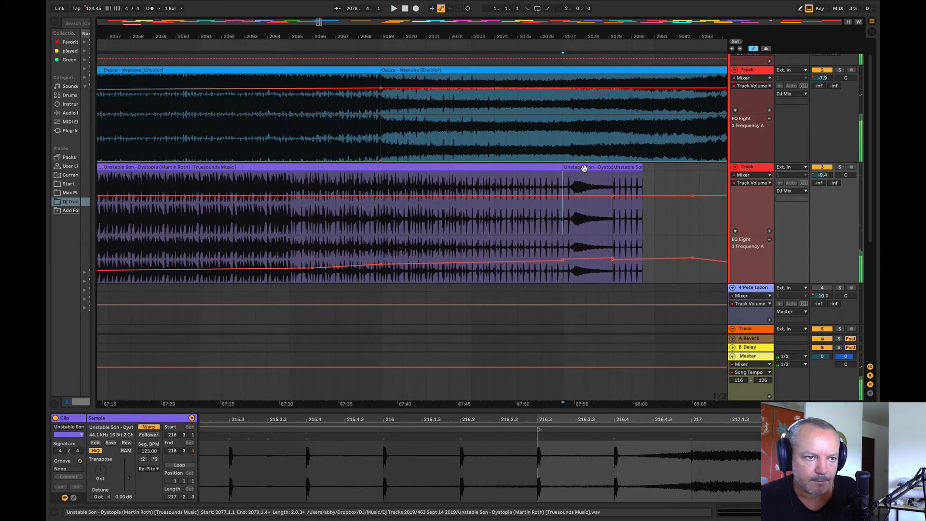
Step: Move Dystopia's tail clip two beats earlier to bar 2076.3 and delete the leftover fragment after it
left_click_drag(583, 168, 581, 174)
left_click(507, 229)
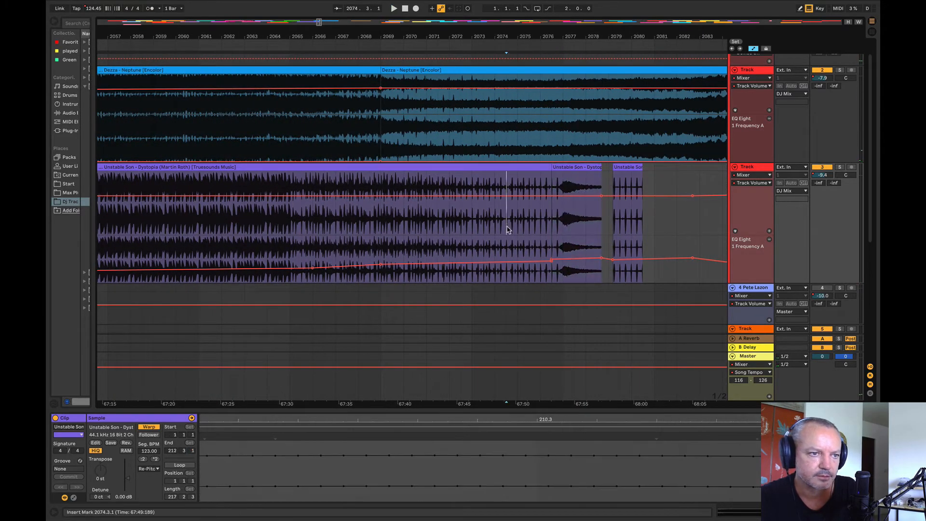
key("space")
left_click(629, 166)
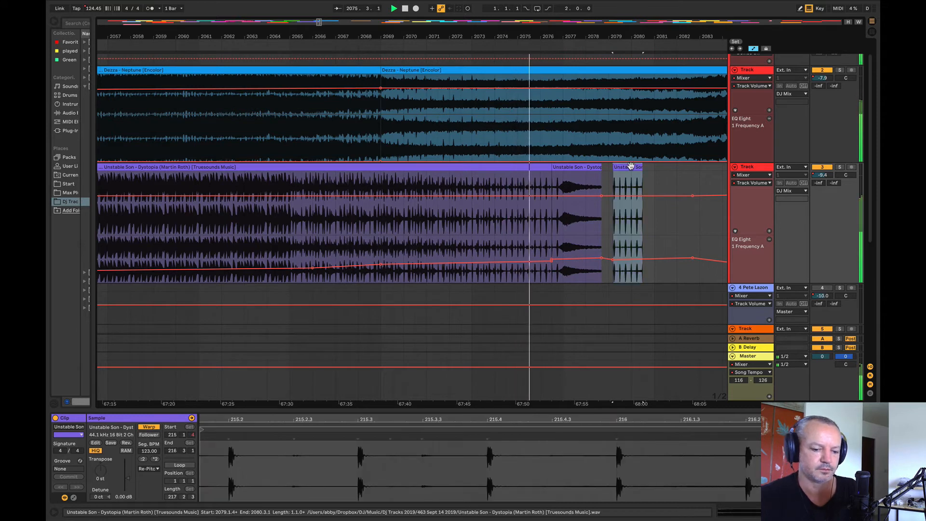
key("Delete")
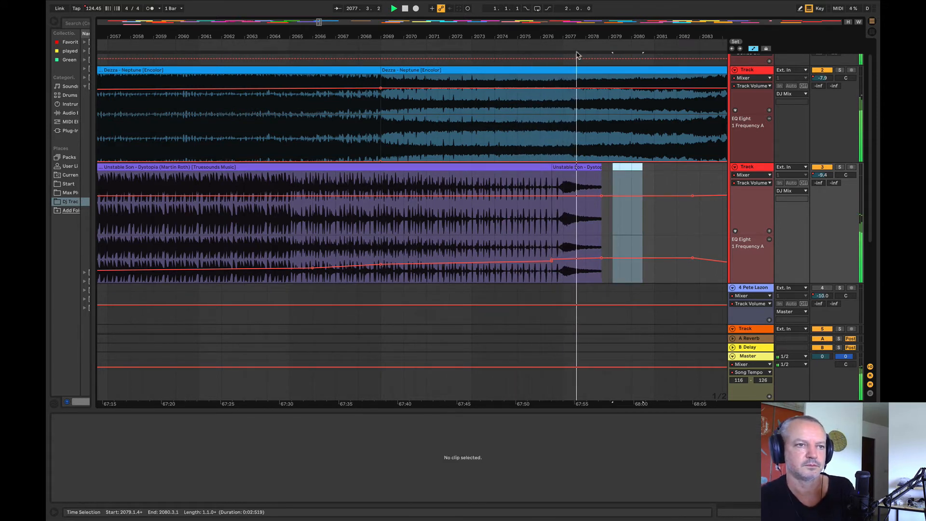
Step: Play the transition from bar 2064.3 to check Dystopia's shortened ending against Neptune
left_click_drag(573, 37, 503, 27)
left_click(344, 137)
key("space")
key("space")
left_click(294, 152)
key("space")
key("space")
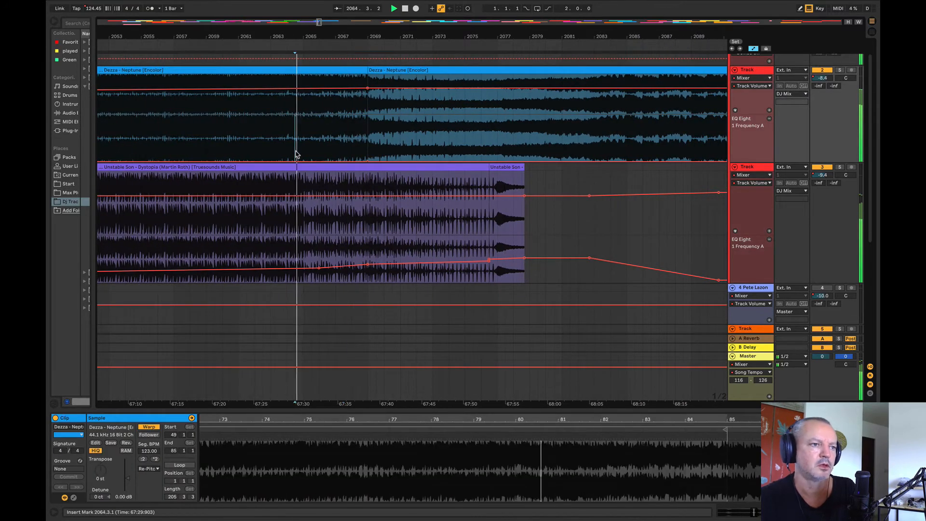
Step: Try extending Neptune's second clip to bars 2076.3 and 2084, and return its end to bar 2069
left_click_drag(335, 37, 180, 47)
left_click_drag(224, 71, 396, 72)
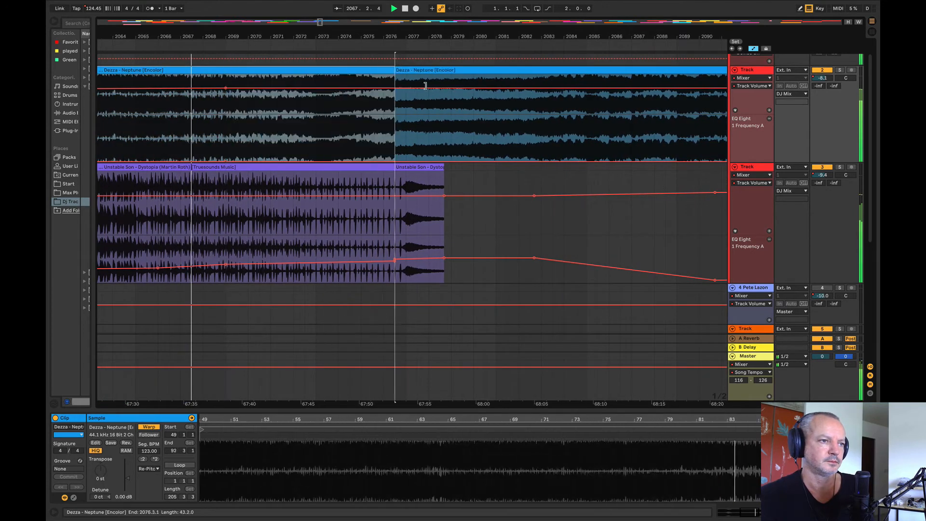
left_click_drag(427, 41, 427, 35)
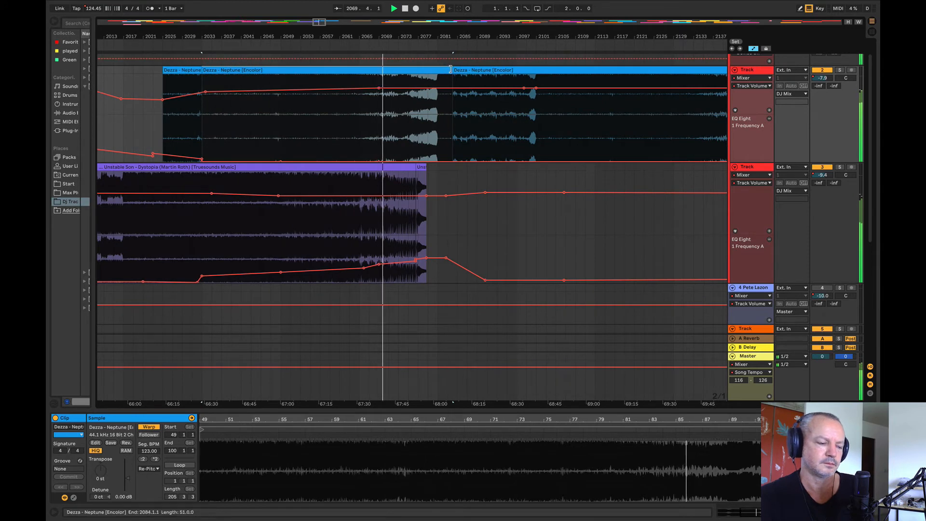
left_click_drag(449, 69, 382, 69)
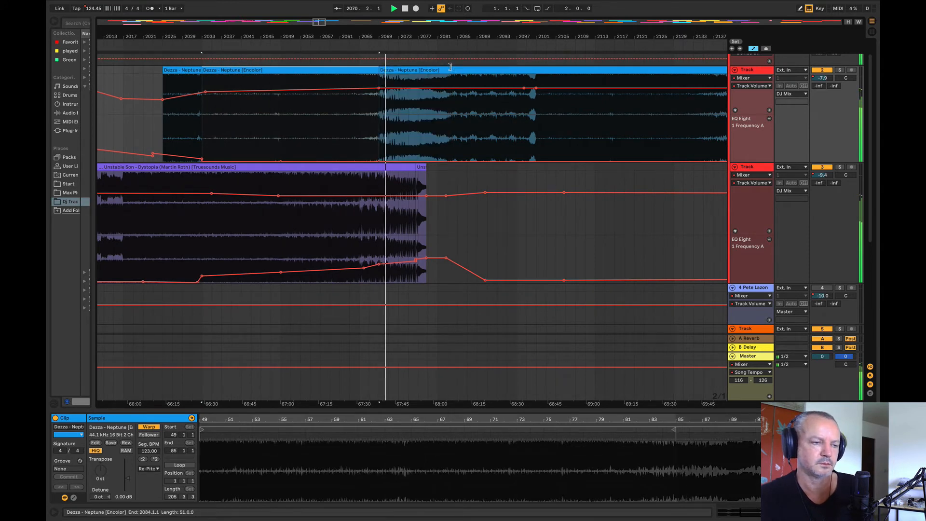
Step: Play from bar 2067 and extend the end of Neptune's second clip to about bar 2190
left_click(369, 128)
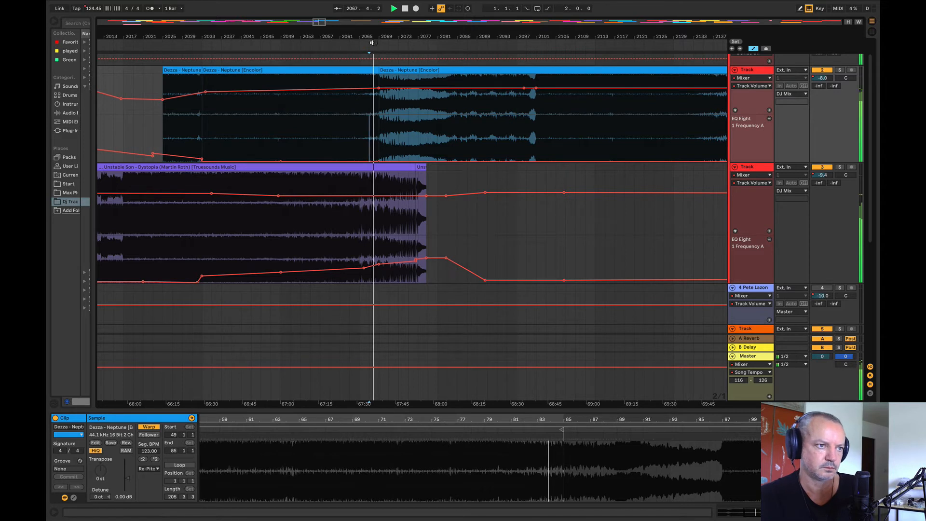
left_click_drag(365, 38, 227, 23)
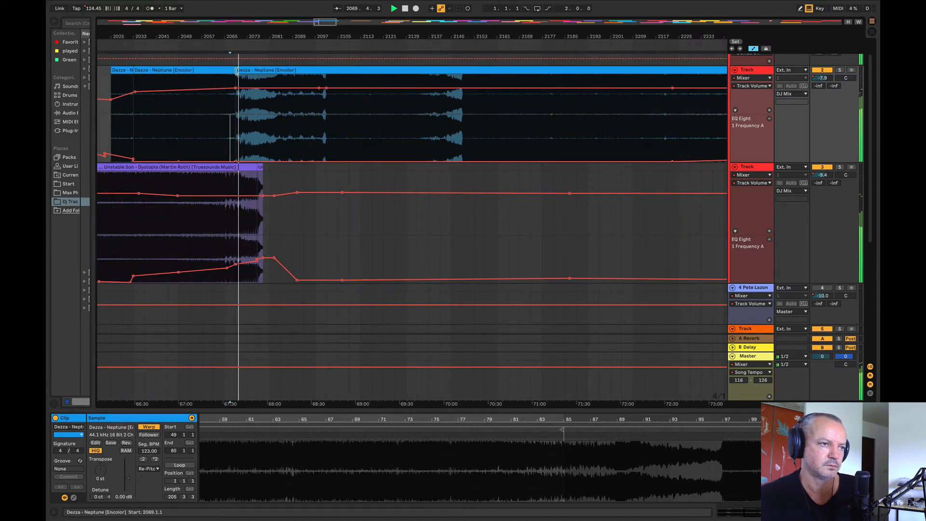
left_click_drag(232, 68, 609, 112)
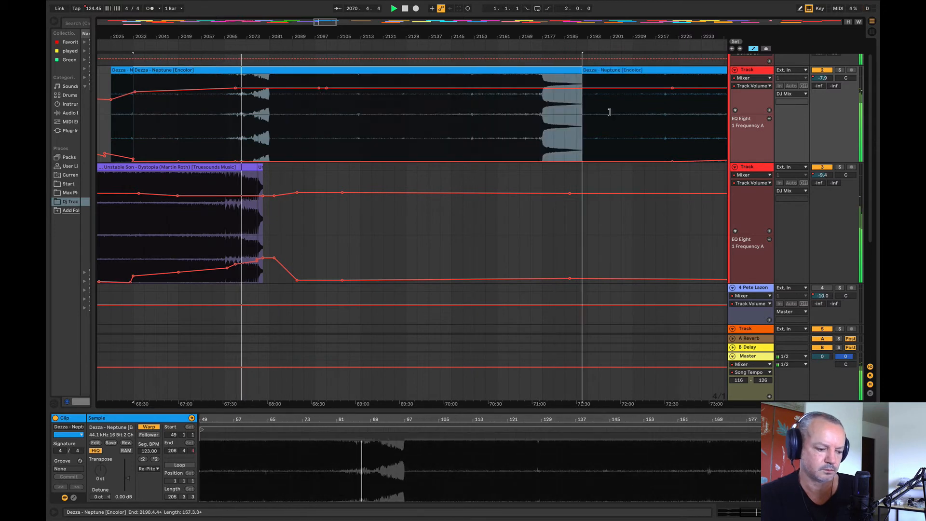
Step: Undo the last extension of Neptune's second clip and select the following Neptune clip at bar 2069
key("ctrl+z")
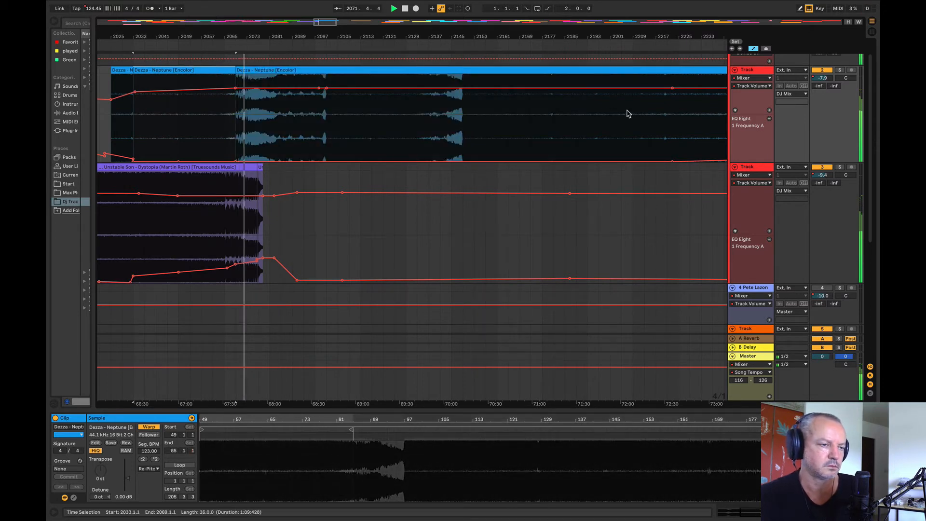
left_click(236, 72)
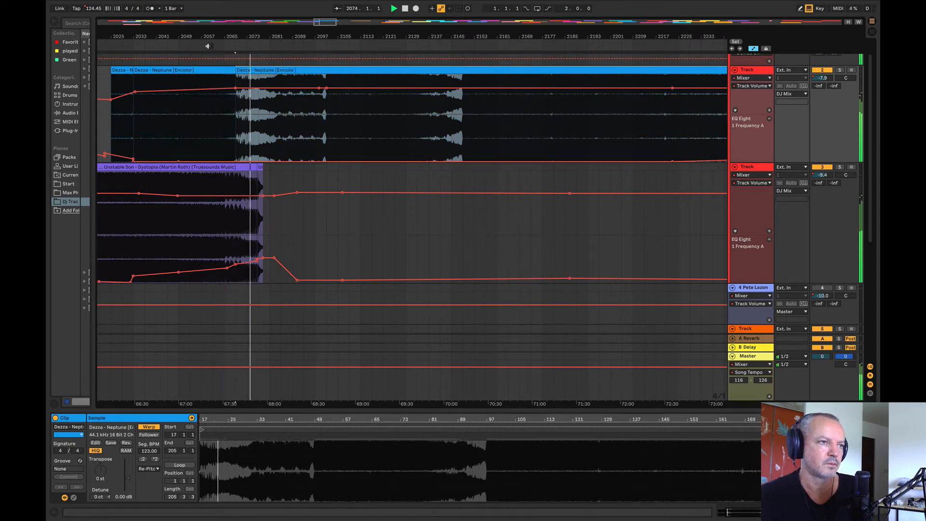
Step: Extend the end of Dystopia's tail clip to about bar 2083 and stop playback
left_click_drag(224, 39, 192, 87)
left_click_drag(274, 35, 200, 87)
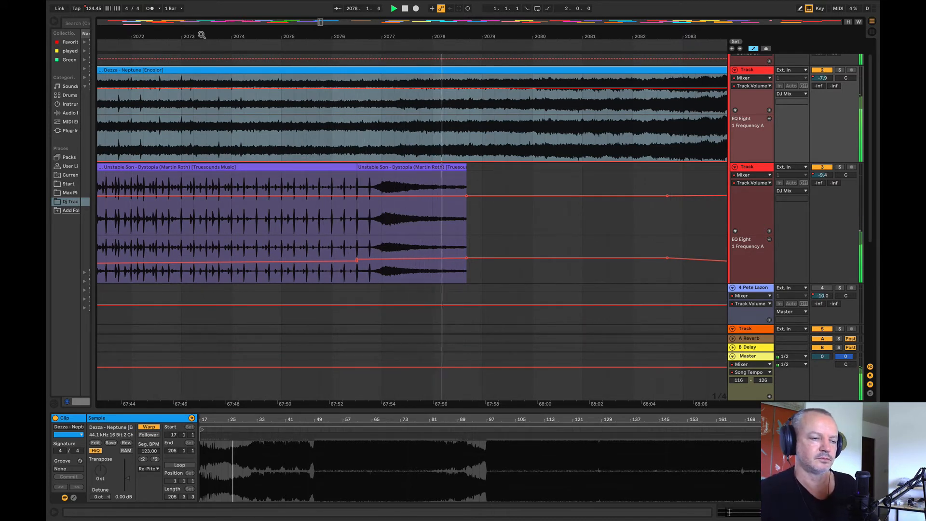
left_click_drag(467, 191, 682, 190)
mouse_move(450, 37)
left_mouse_down()
mouse_move(367, 22)
mouse_move(378, 4)
mouse_move(321, 35)
mouse_move(266, 35)
mouse_move(284, 38)
mouse_move(268, 44)
mouse_move(556, 48)
mouse_move(443, 35)
left_mouse_up()
key("space")
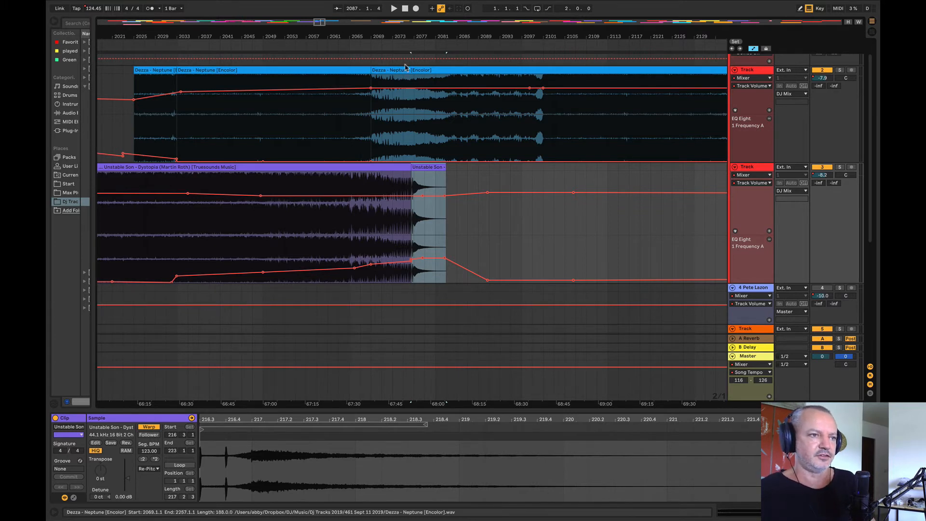
Step: Audition Neptune from bars 2069, 2145, 2101 and 2149 to judge how its sections follow Dystopia's ending
left_click_drag(374, 73, 370, 131)
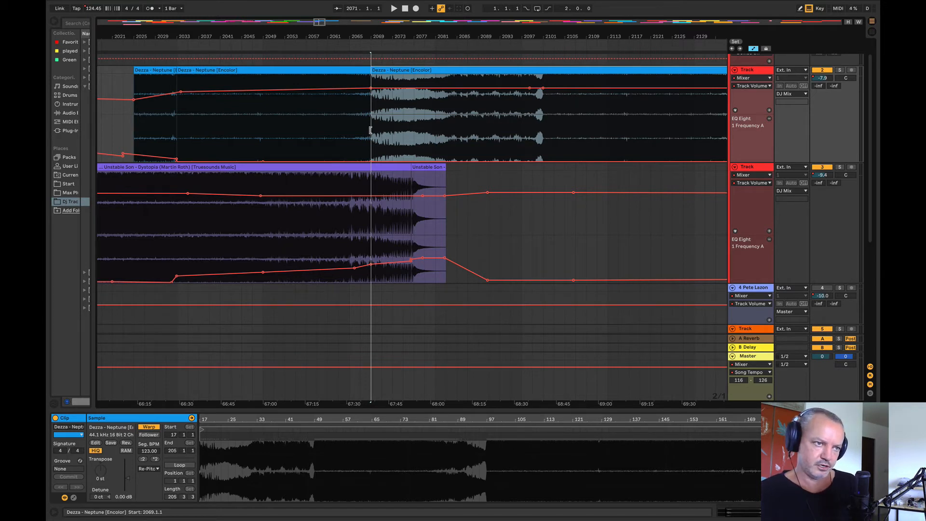
scroll(363, 124, "up", 3)
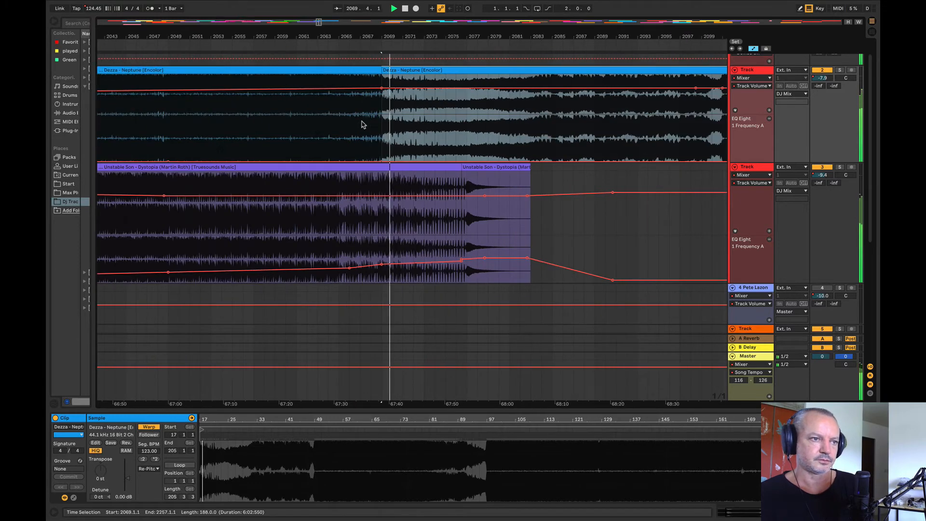
scroll(362, 124, "down", 5)
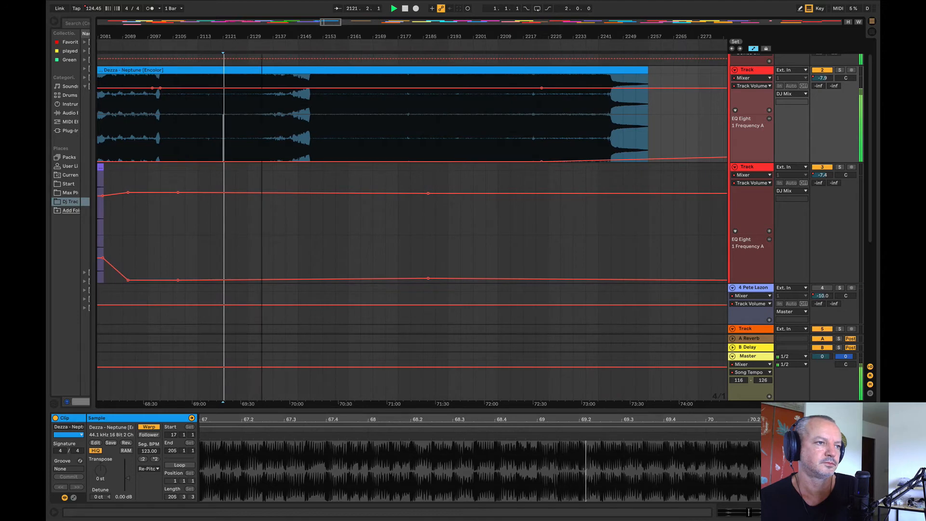
scroll(256, 114, "right", 2)
left_click(260, 47)
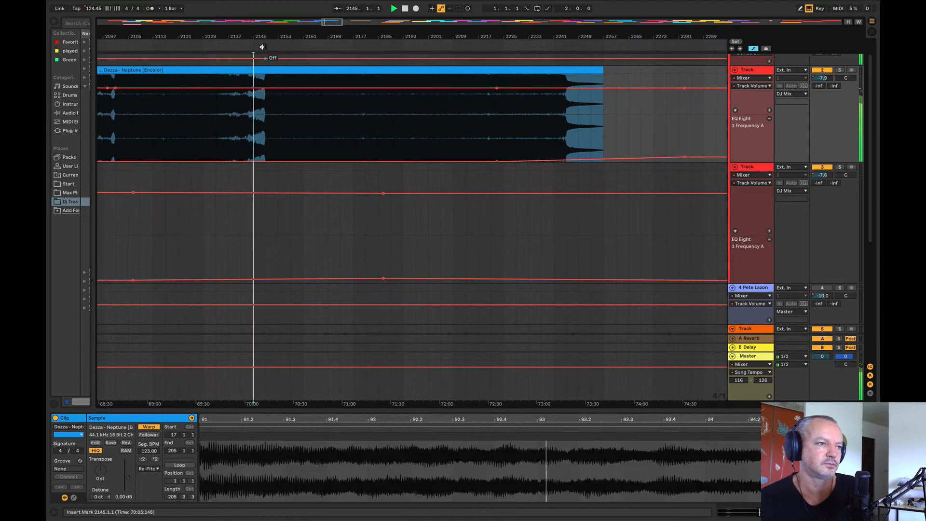
left_click_drag(265, 37, 555, 46)
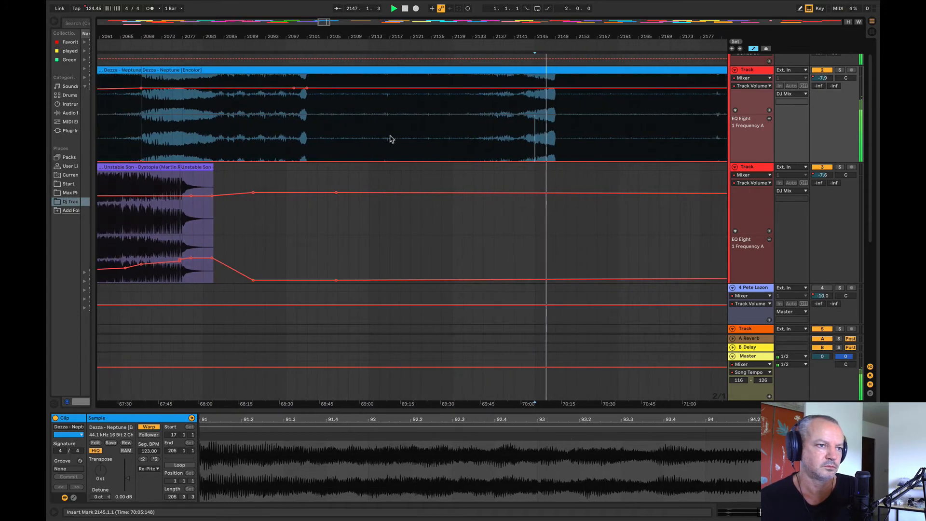
left_click(391, 139)
left_click(309, 136)
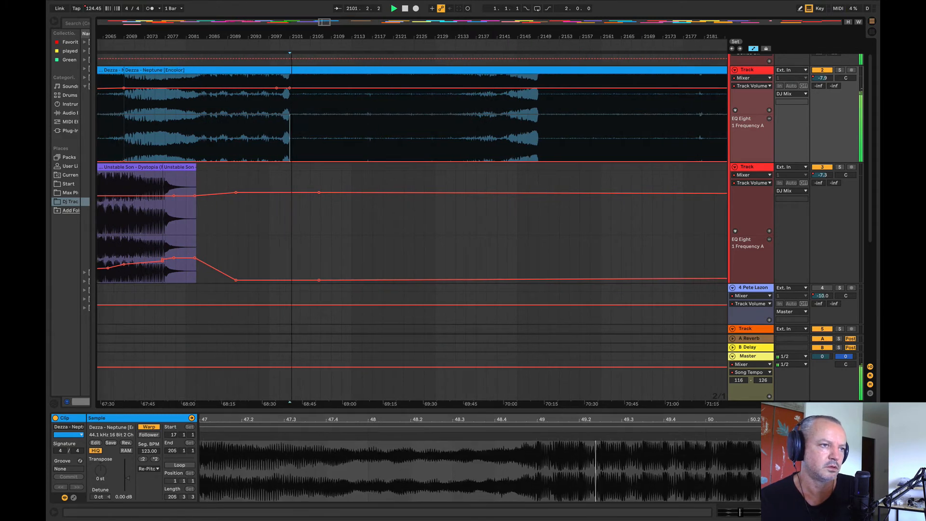
left_click_drag(292, 37, 264, 3)
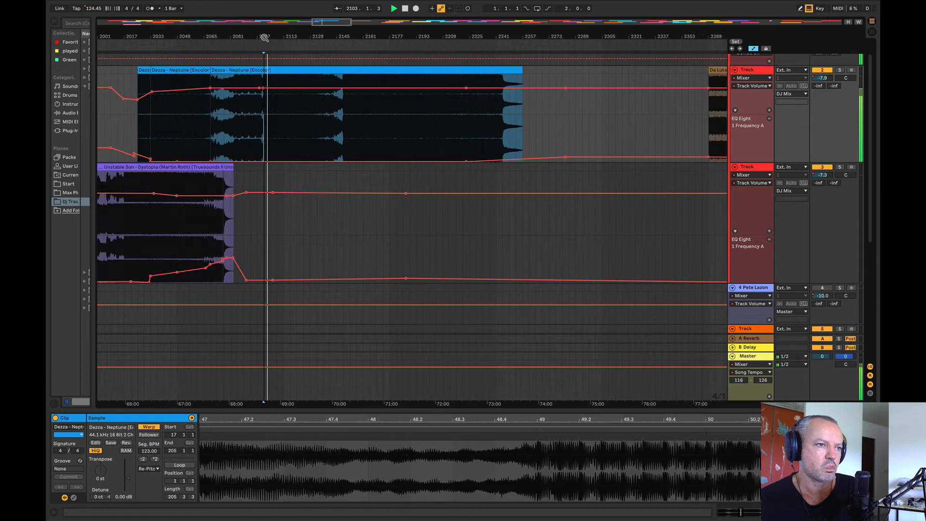
left_click(344, 116)
left_click(344, 49)
left_click_drag(344, 37, 166, 19)
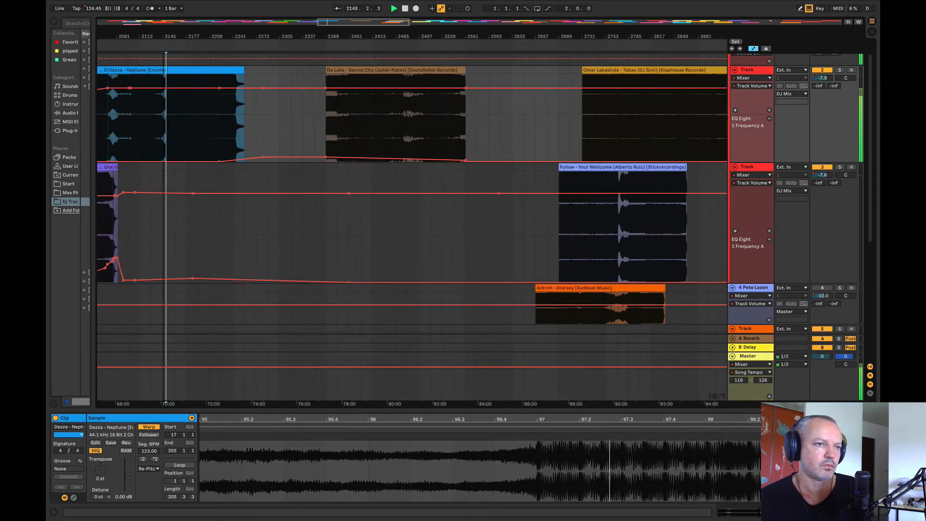
Step: Play Secret City from bar 2433, stop, and move the Follow - Your Wellcome clip to bar 2529
left_click(369, 121)
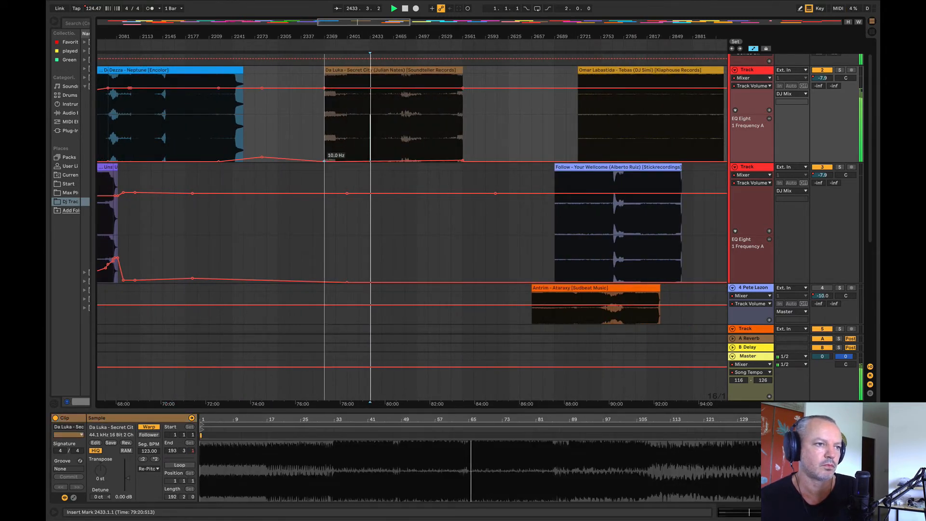
key("space")
left_click_drag(573, 175, 474, 208)
left_click_drag(425, 37, 370, 24)
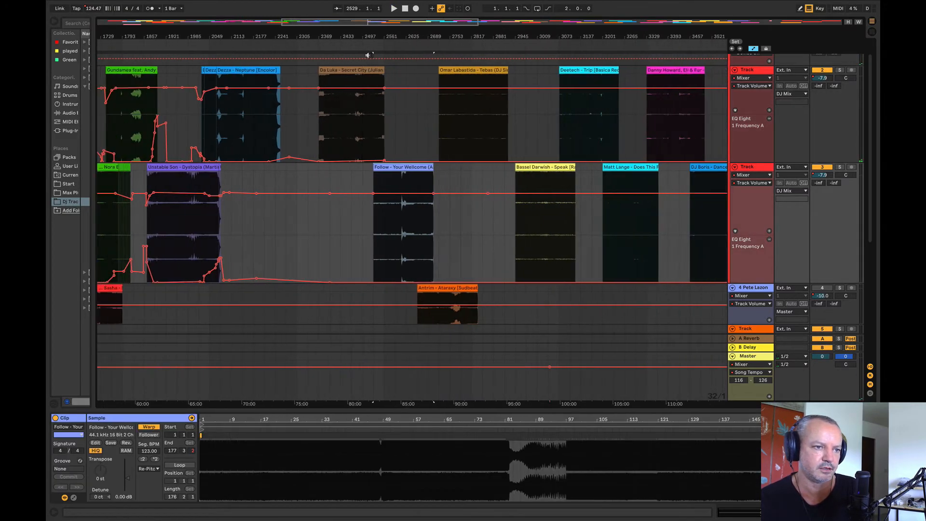
Step: Play part of Your Wellcome and move the Antrim - Ataraxy clip to bar 2177 on its own track
left_click(406, 257)
left_click_drag(436, 291, 293, 234)
left_click_drag(295, 183, 271, 295)
Step: Audition Tebas, Speak, Trip, the Matt Lange clip and If You Were, and compare them with Neptune from bar 2177
left_click(462, 120)
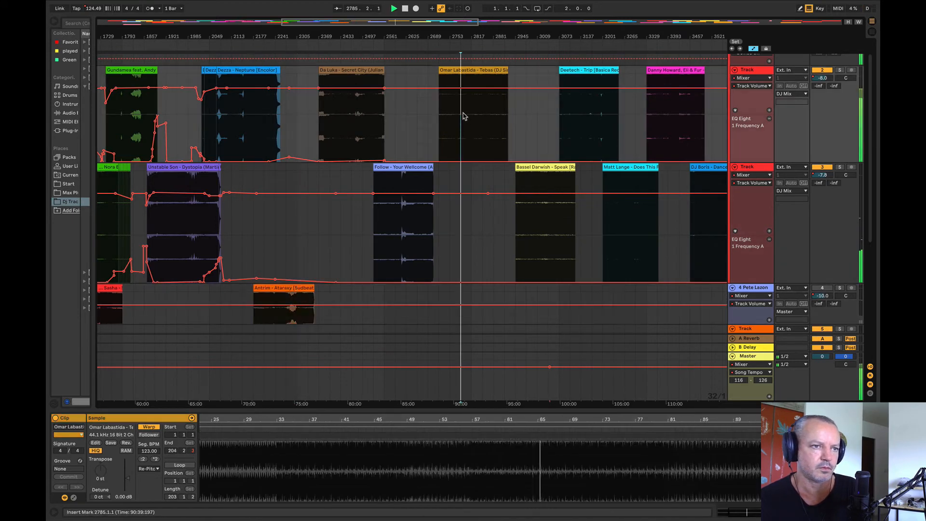
left_click(539, 226)
left_click(581, 120)
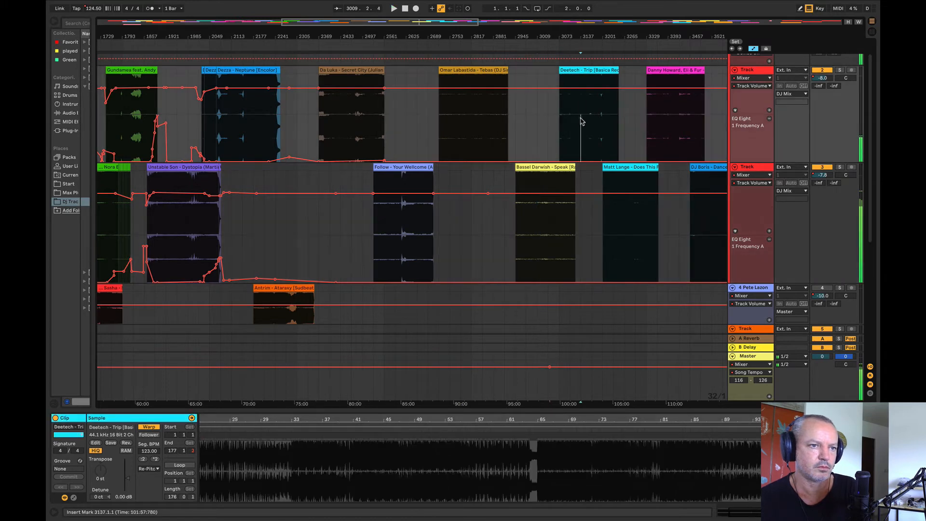
left_click(635, 217)
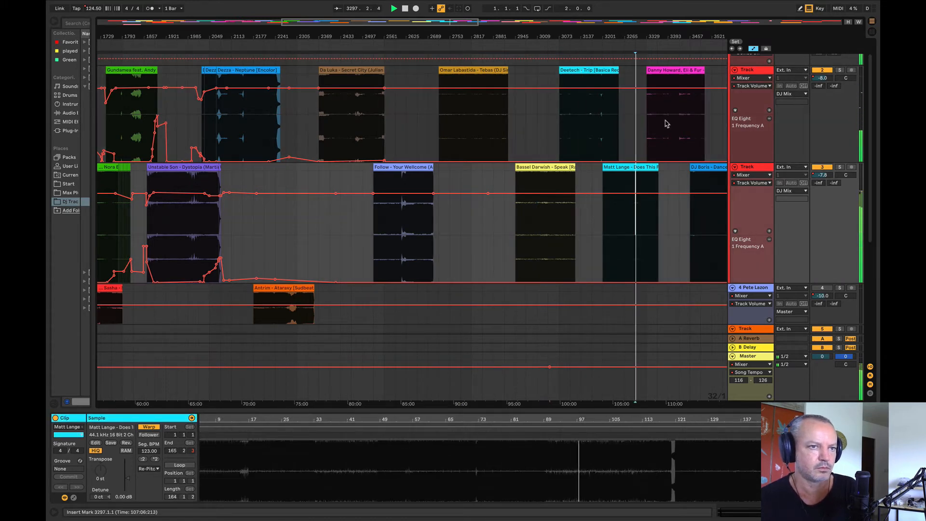
left_click(666, 124)
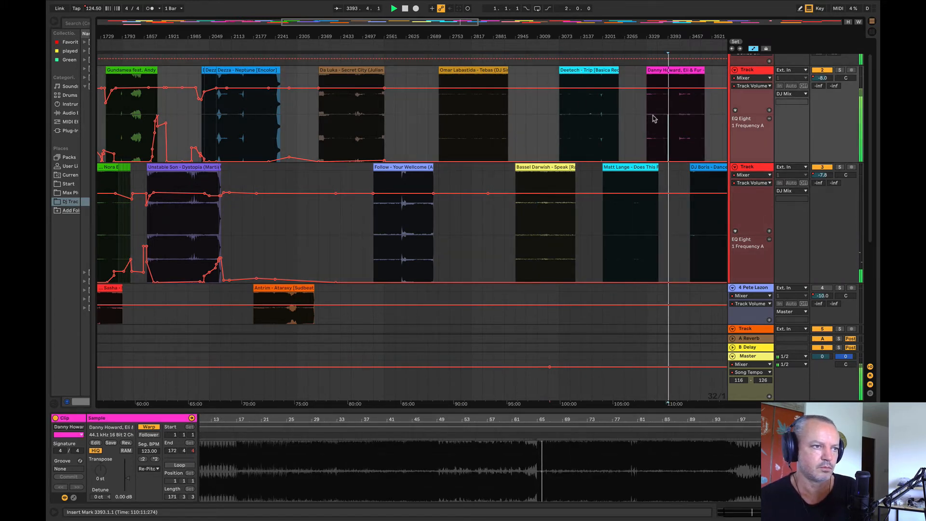
left_click(254, 118)
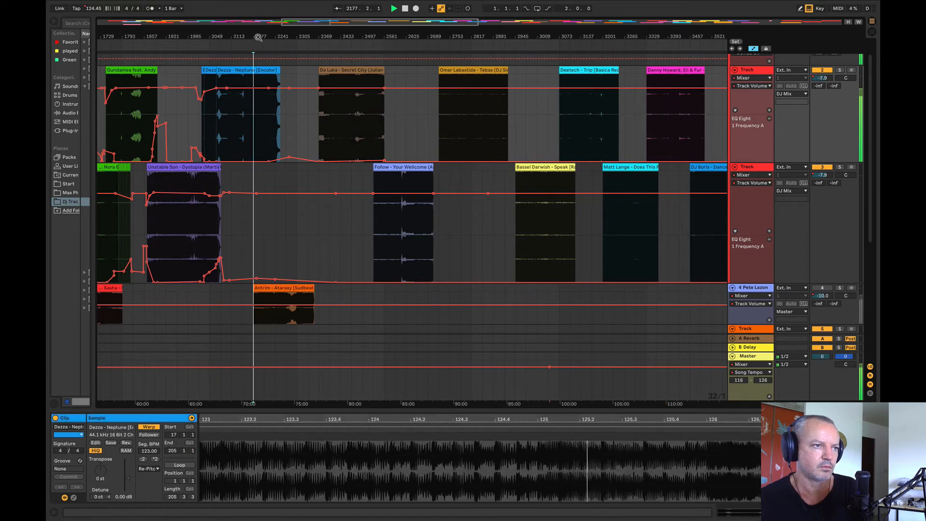
Step: Move the Danny Howard, Eli & Fur - If You Were clip onto Dystopia's track at bar 2177
left_click_drag(675, 108, 283, 204)
left_click_drag(276, 34, 456, 12)
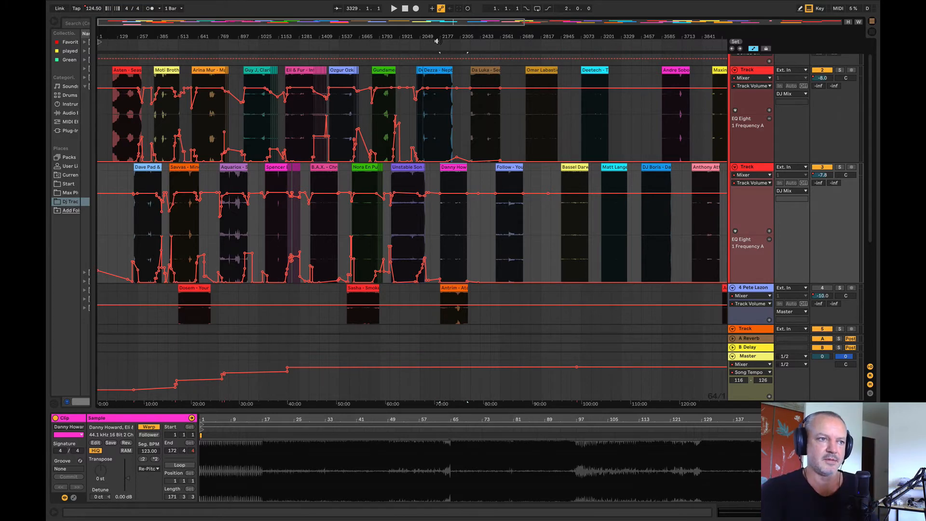
left_click_drag(459, 36, 282, 68)
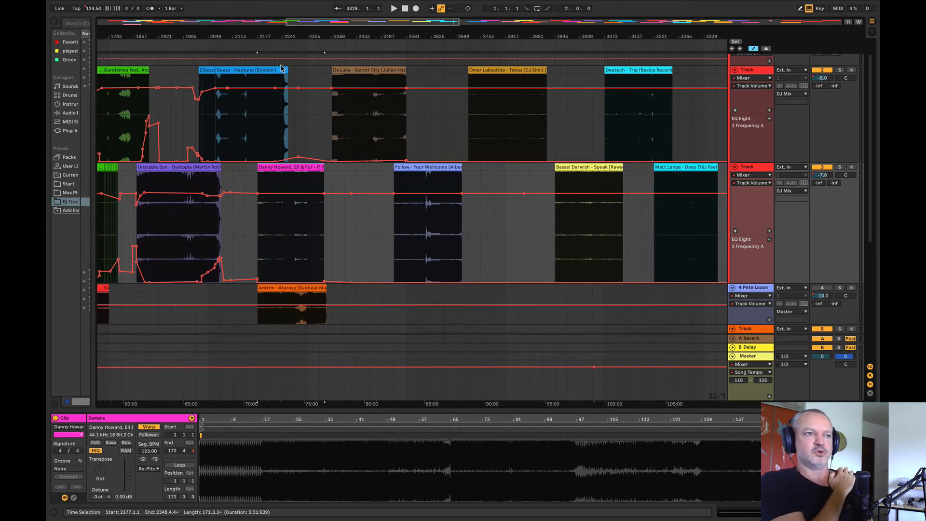
Step: Move the If You Were clip to bar 2201 and play it from about bar 2329 and from its start
left_click(260, 117)
key("space")
mouse_move(253, 34)
left_mouse_down()
mouse_move(263, 82)
mouse_move(236, 96)
mouse_move(236, 36)
left_mouse_up()
mouse_move(251, 168)
left_mouse_down()
mouse_move(358, 167)
mouse_move(309, 167)
left_mouse_up()
left_click(357, 235)
key("space")
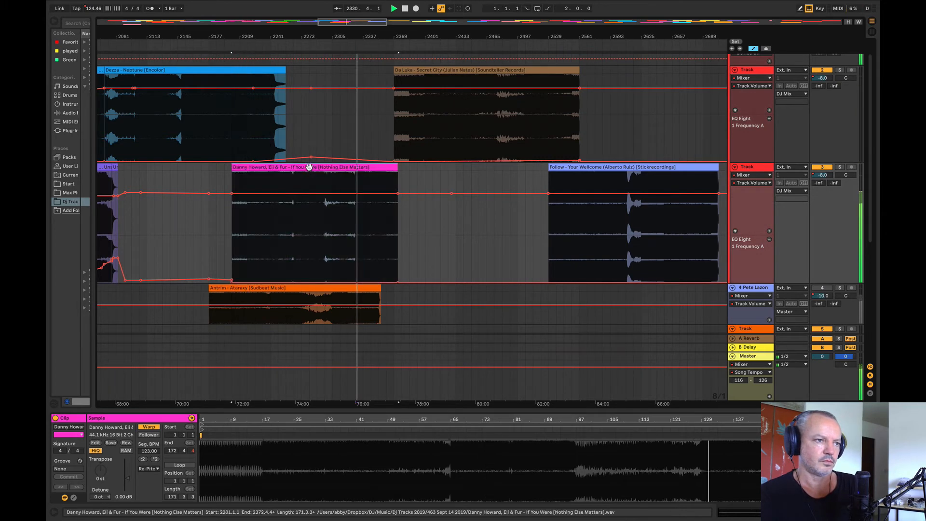
left_click(232, 49)
mouse_move(232, 36)
left_mouse_down()
mouse_move(223, 101)
mouse_move(449, 95)
mouse_move(417, 69)
left_mouse_up()
Step: Audition Neptune from bars 2149, 2165, 2169, 2181 and 2197 to judge which section to cut
left_click(261, 116)
key("space")
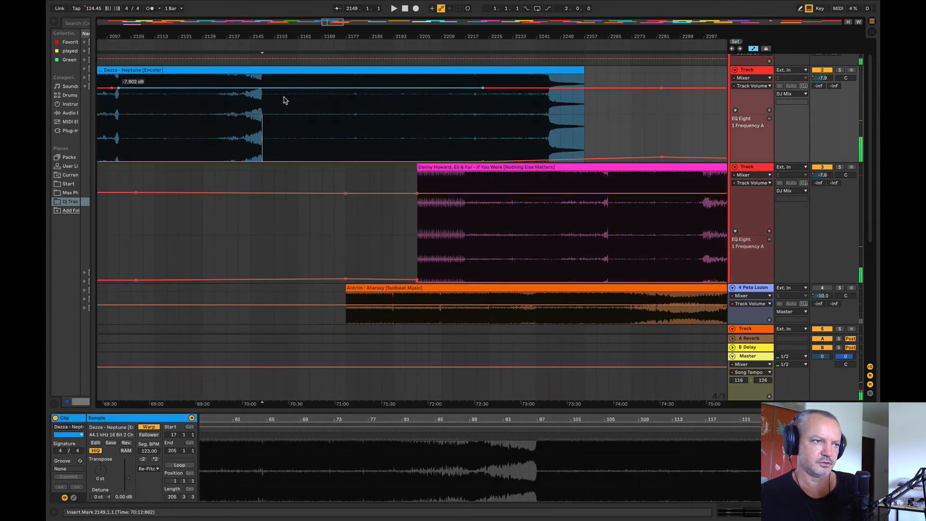
key("space")
left_click(309, 119)
key("space")
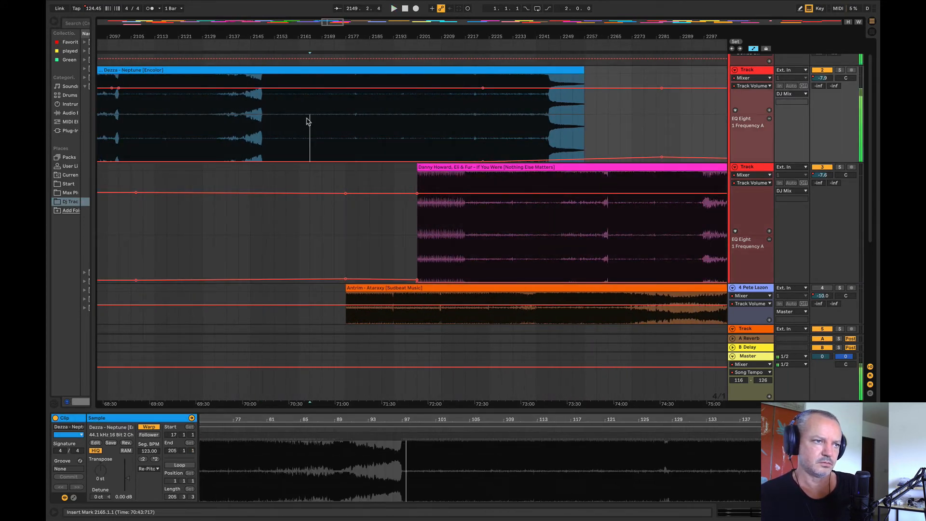
key("space")
left_click(321, 119)
key("space")
key("space")
left_click(356, 120)
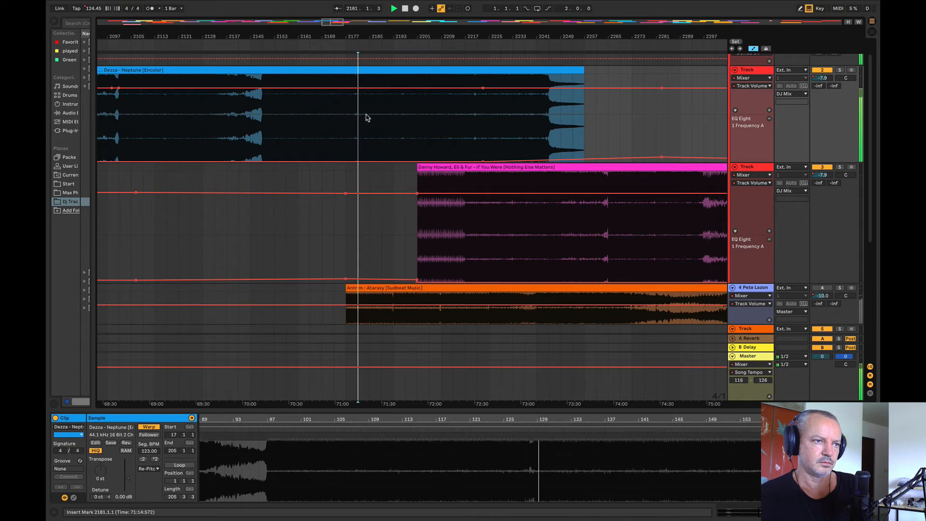
left_click(403, 114)
left_click(357, 109)
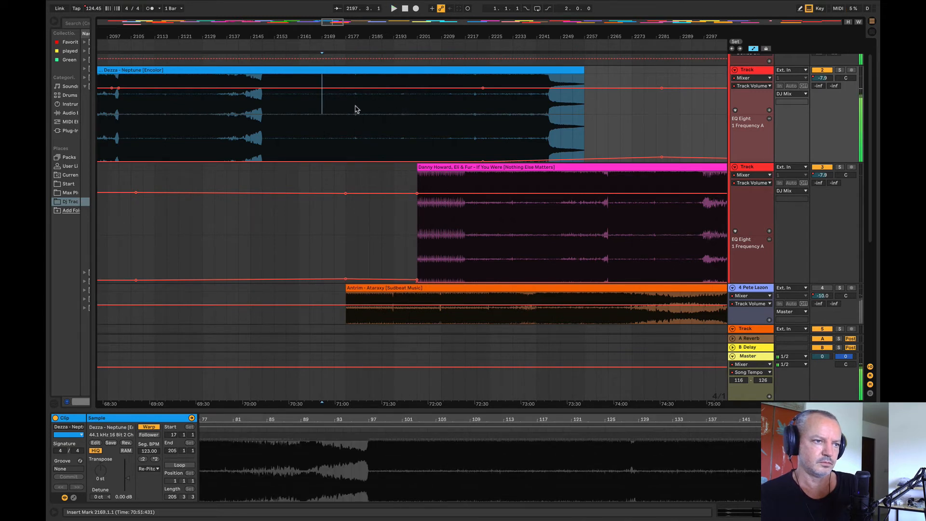
Step: Delete Neptune's section from bar 2185 to 2201 and move the remaining clip back to bar 2185
left_click_drag(374, 97, 421, 102)
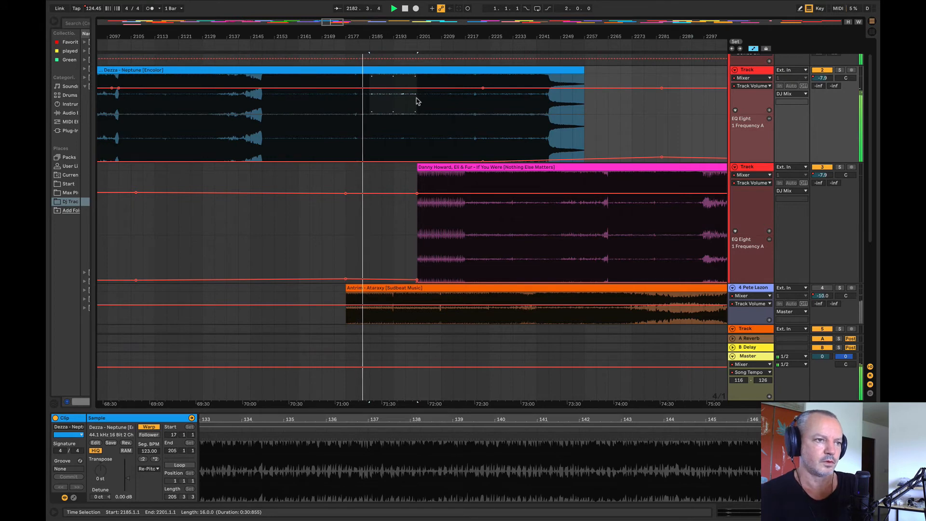
key("Delete")
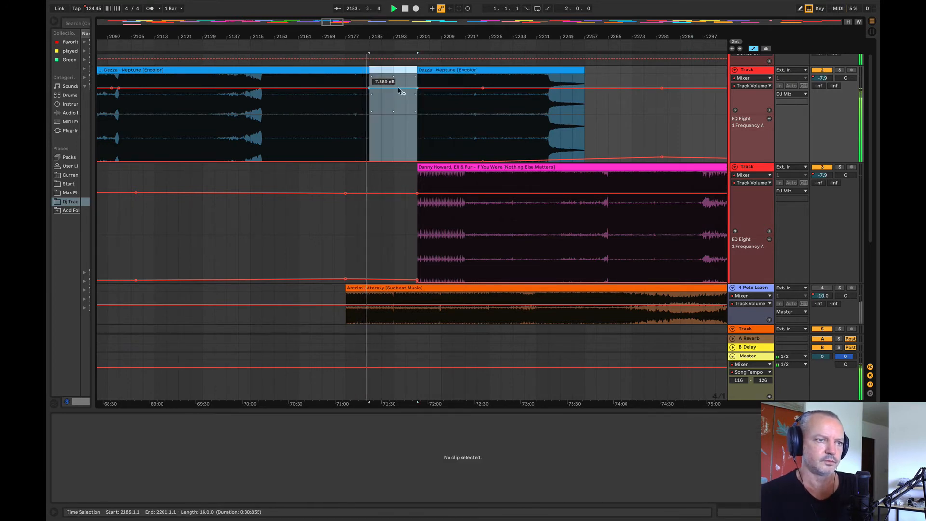
left_click_drag(447, 70, 406, 73)
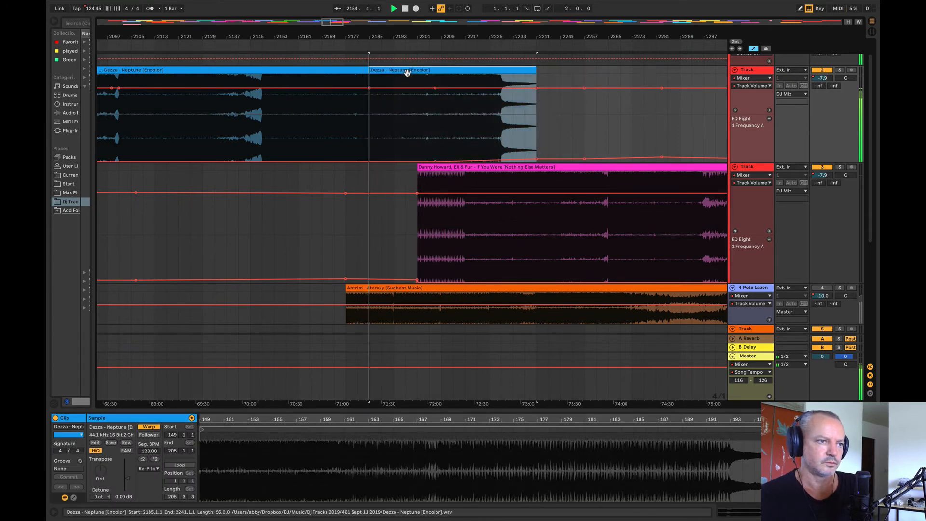
Step: Move If You Were to bar 2189 and ramp its volume up from a lowered start to about bar 2214
left_click_drag(378, 36, 164, 50)
left_click_drag(302, 167, 227, 173)
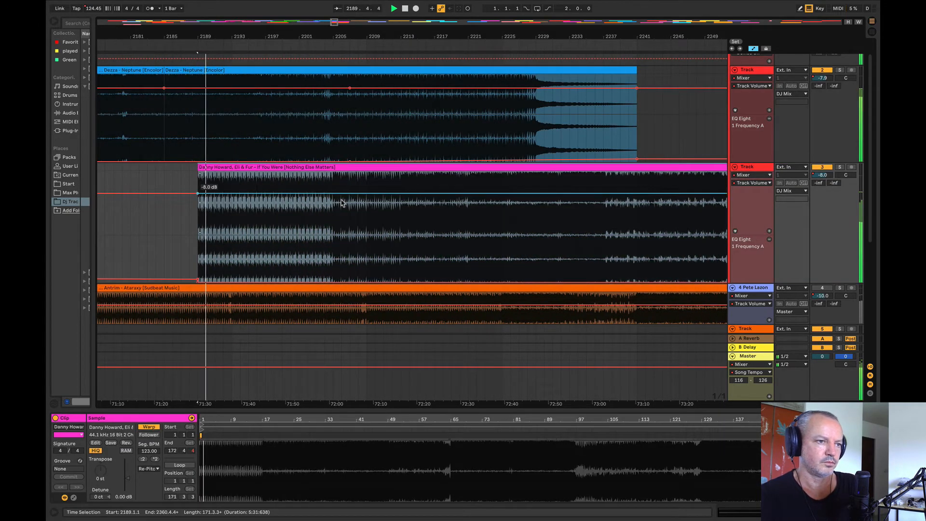
left_click(409, 193)
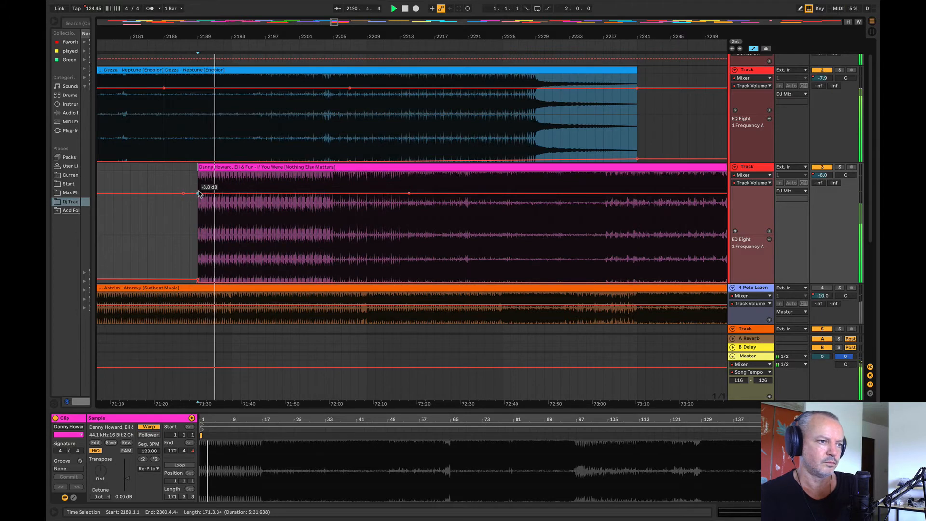
left_click_drag(199, 194, 197, 216)
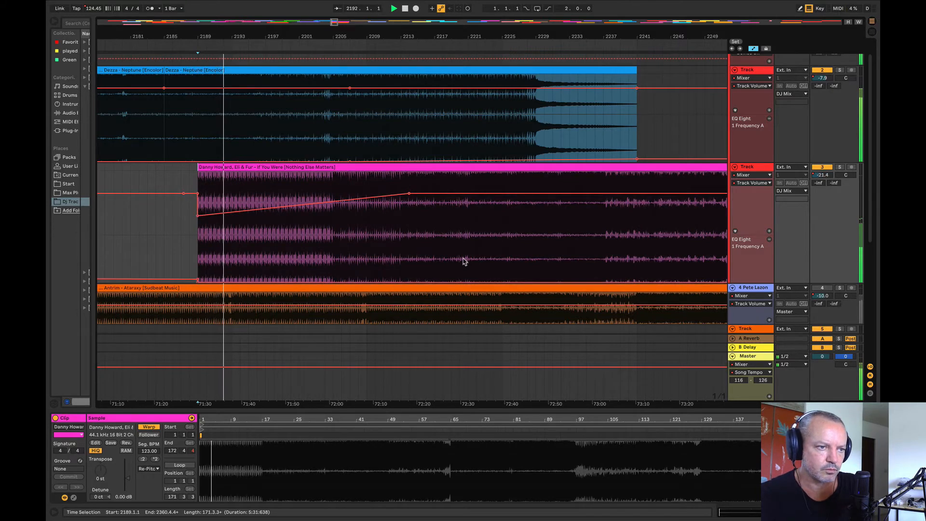
Step: Raise If You Were's EQ Eight frequency across bars 2177 to 2220, to about 225 Hz from the clip's start
left_click_drag(463, 261, 100, 260)
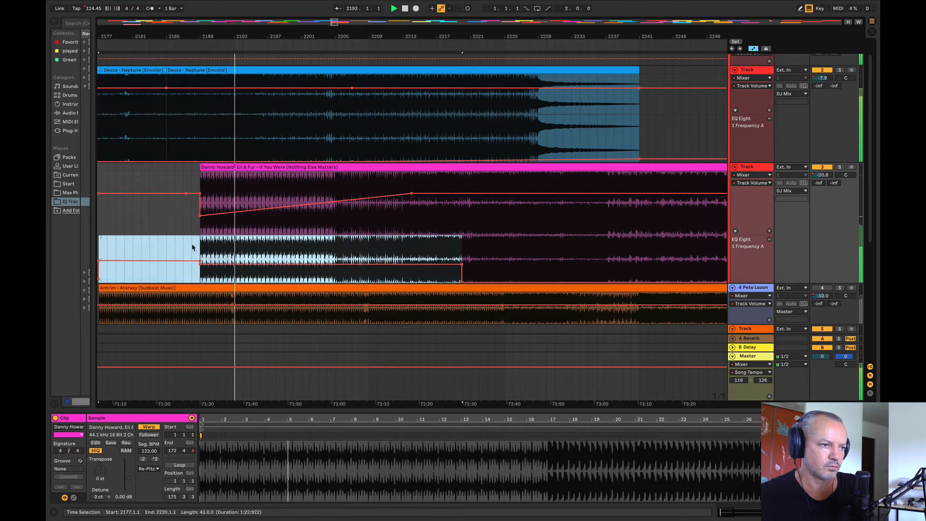
left_click(192, 248)
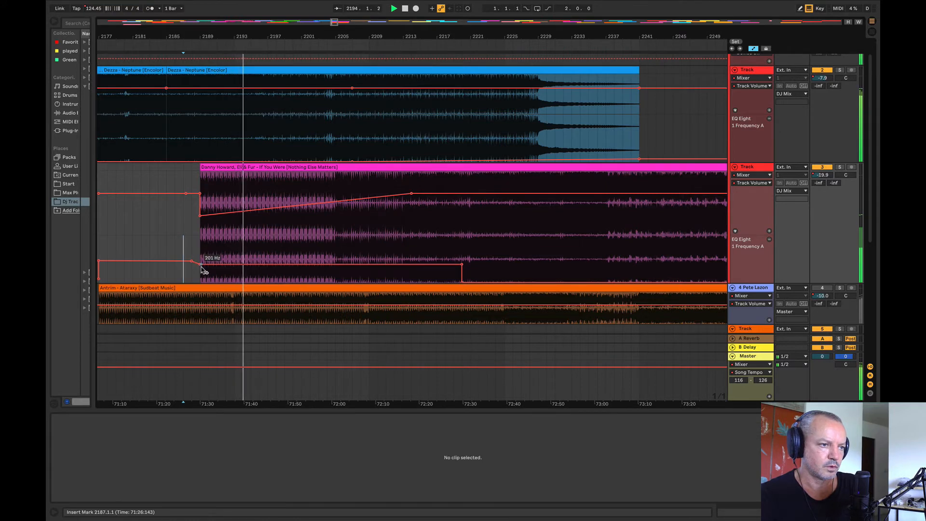
left_click(179, 252)
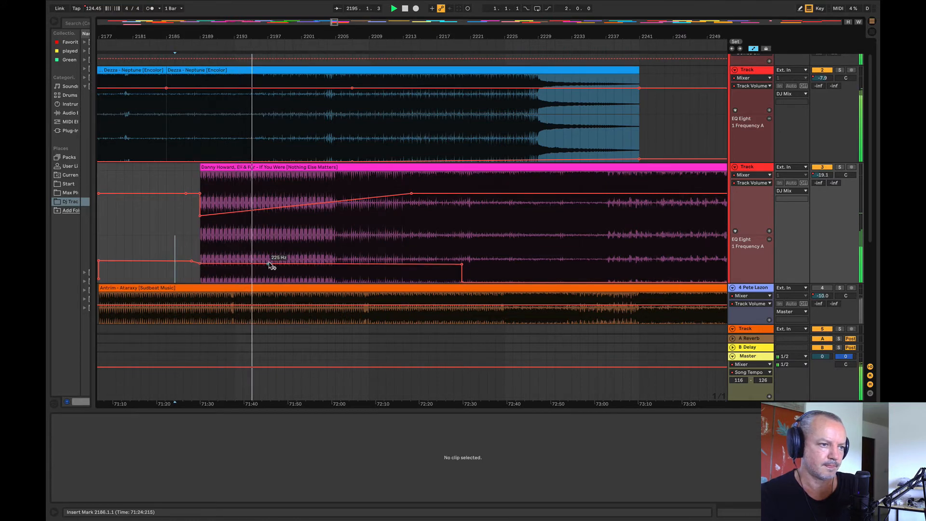
Step: Drop If You Were's EQ frequency from bar 2197 on and raise its volume at bar 2197 to near full level
left_click_drag(270, 264, 537, 258)
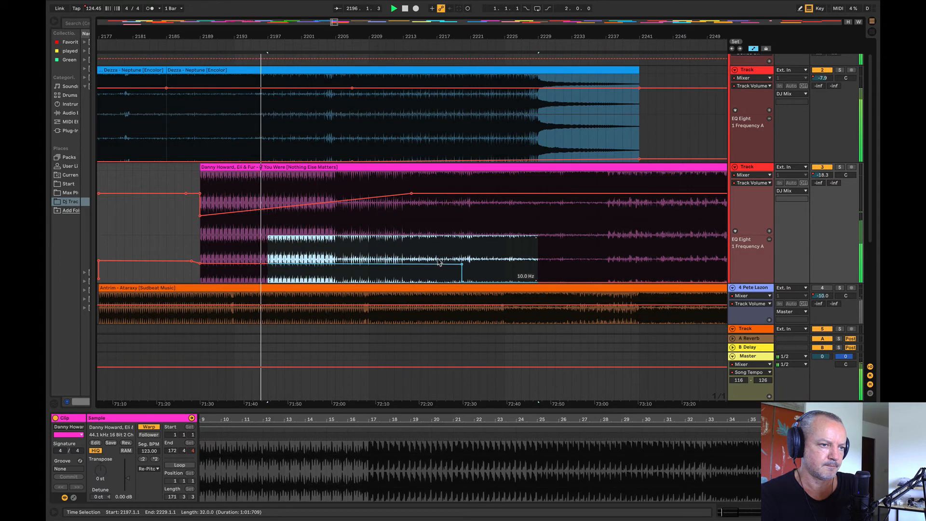
left_click_drag(438, 262, 436, 269)
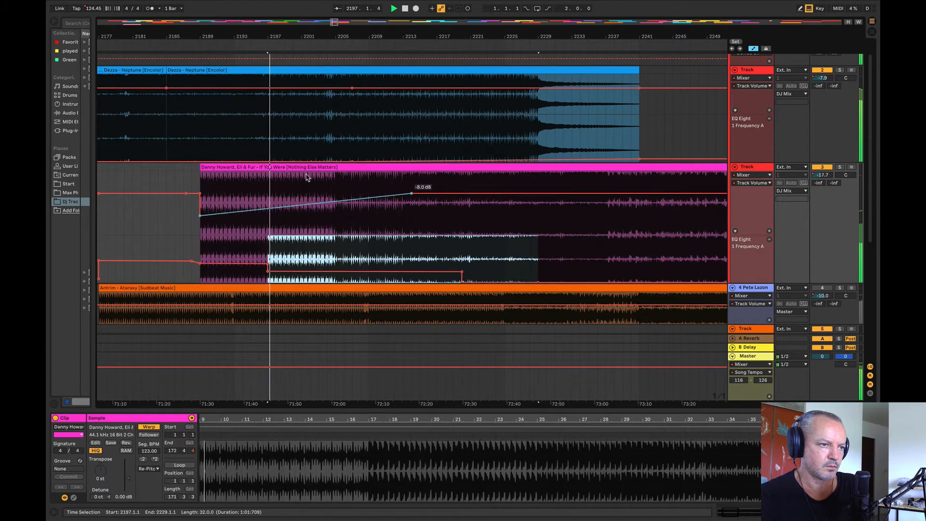
left_click_drag(307, 266, 306, 274)
left_click_drag(268, 216, 267, 197)
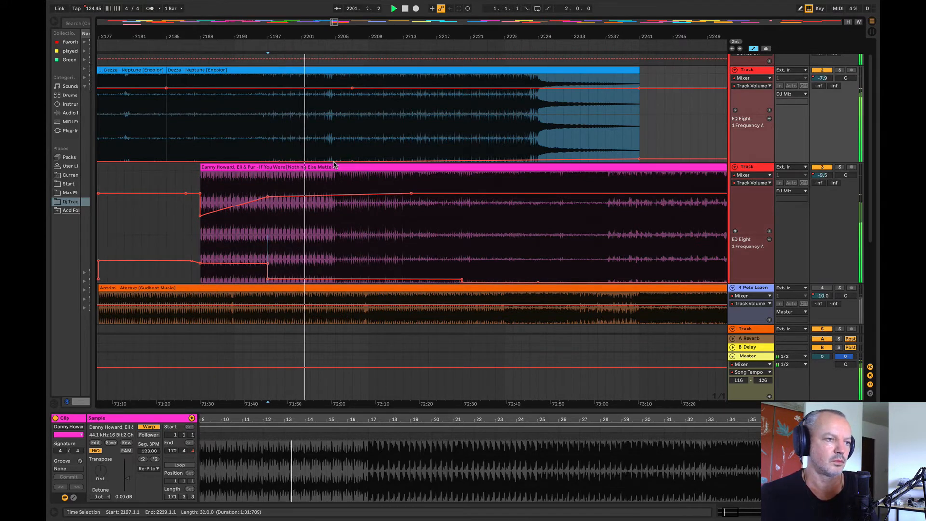
Step: Raise Neptune's EQ Eight frequency at bar 2205, climbing to a peak at about bar 2243, and replay from bar 2197
mouse_move(336, 161)
left_mouse_down()
mouse_move(333, 151)
mouse_move(327, 160)
left_mouse_up()
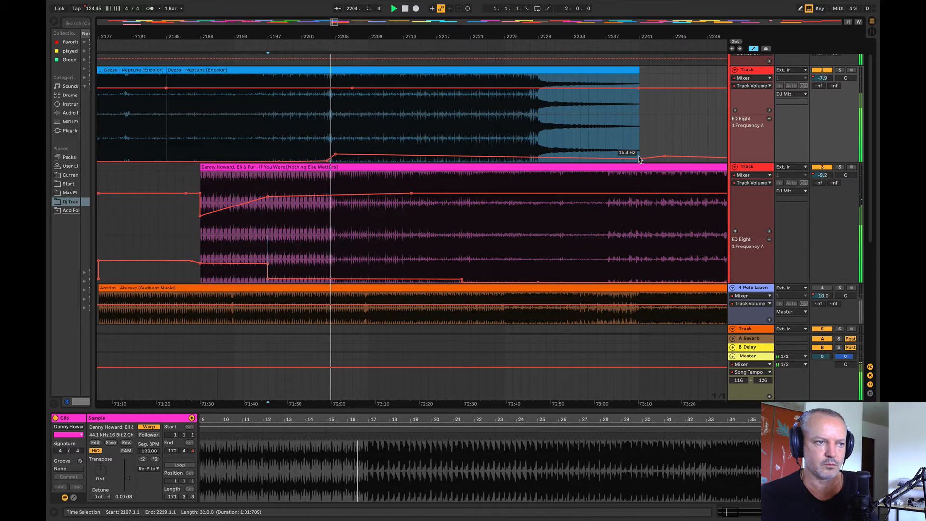
left_click_drag(640, 159, 638, 157)
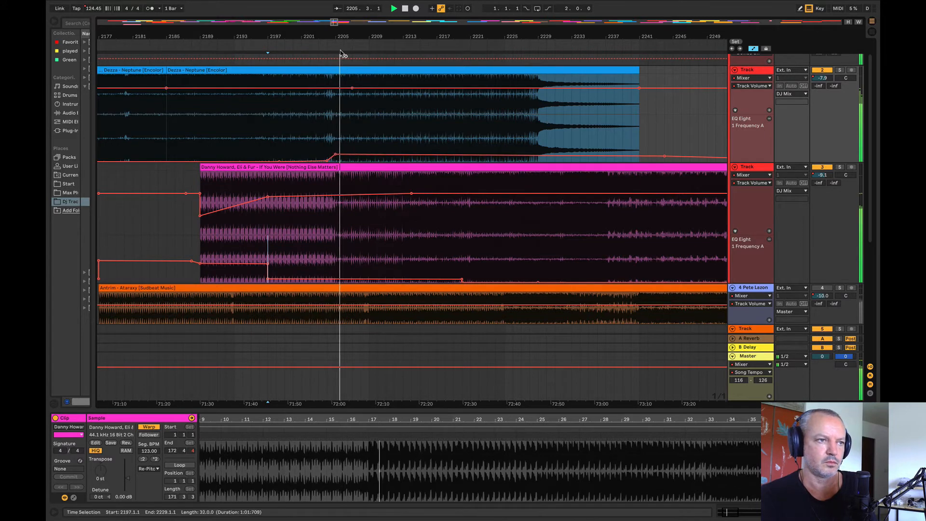
left_click_drag(332, 37, 266, 13)
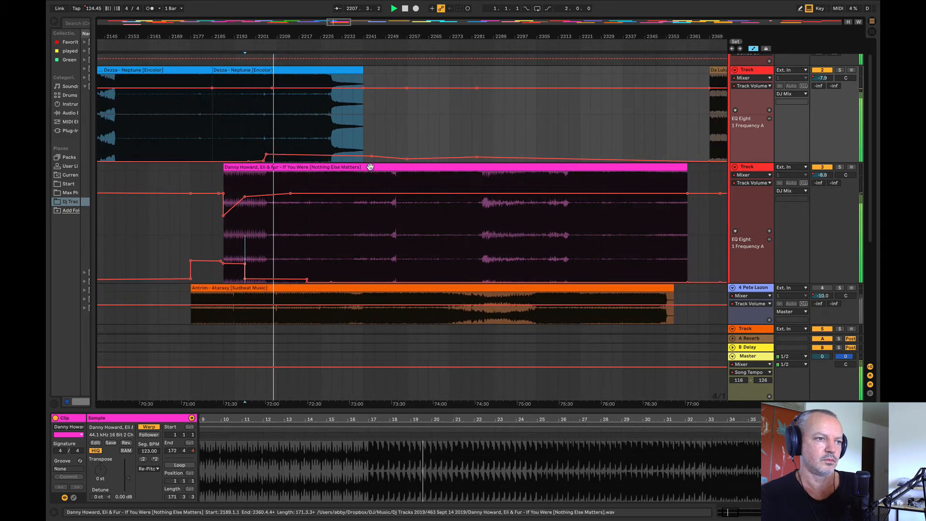
left_click_drag(371, 156, 368, 145)
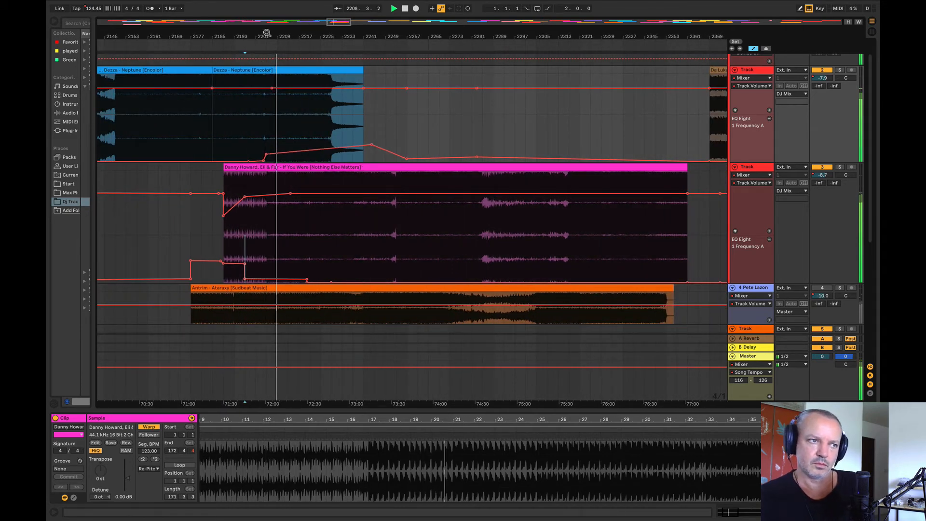
left_click_drag(266, 32, 212, 47)
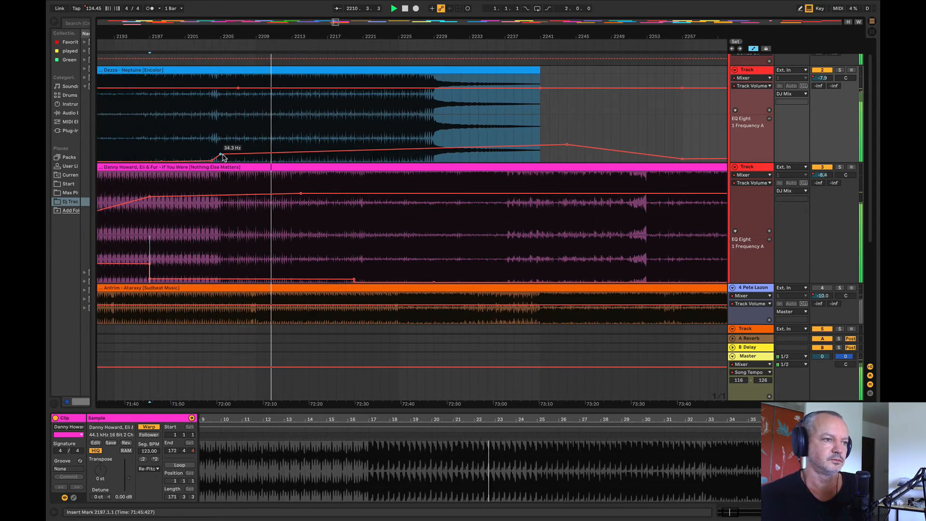
left_click_drag(220, 155, 220, 152)
key("space")
key("space")
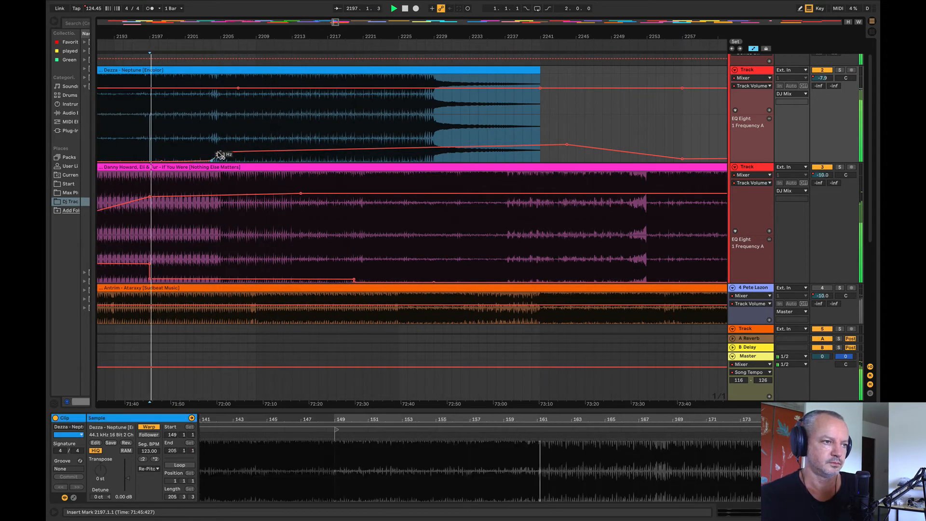
Step: Dip Neptune's volume to about -9.7 dB at bar 2205 and play from bar 2213
left_click(203, 89)
left_click(221, 89)
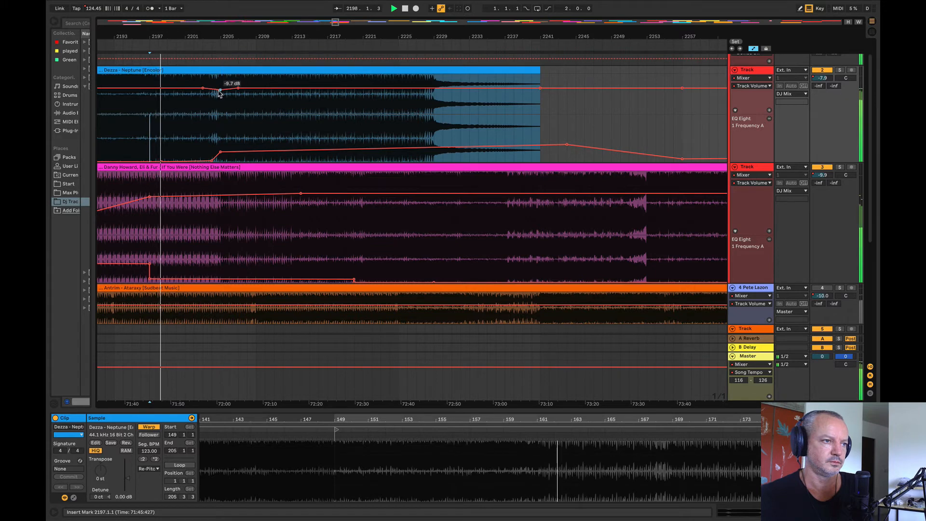
left_click(293, 126)
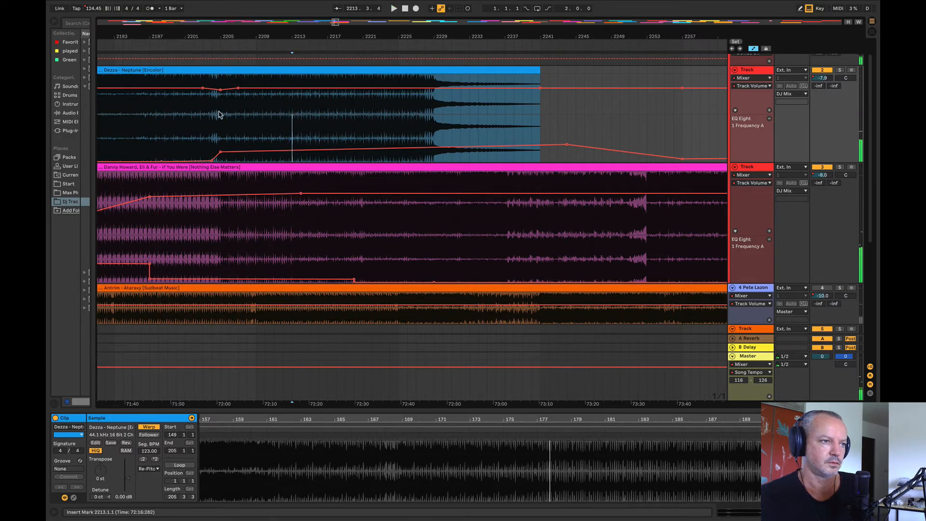
Step: Delete Neptune's section from bar 2205 to 2213, move the remaining clip back to bar 2205, and play from bar 2202
left_click(208, 118)
left_click_drag(220, 115, 246, 67)
key("Delete")
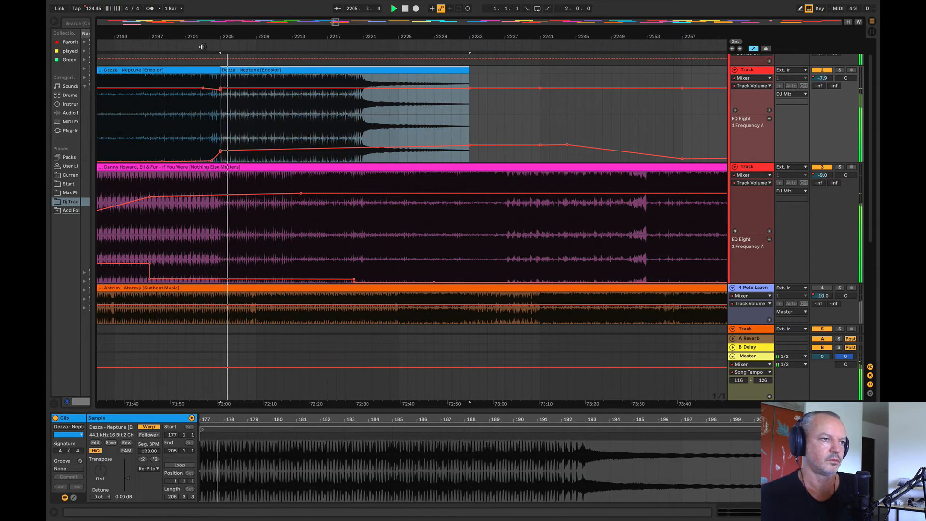
left_click(191, 117)
key("space")
key("space")
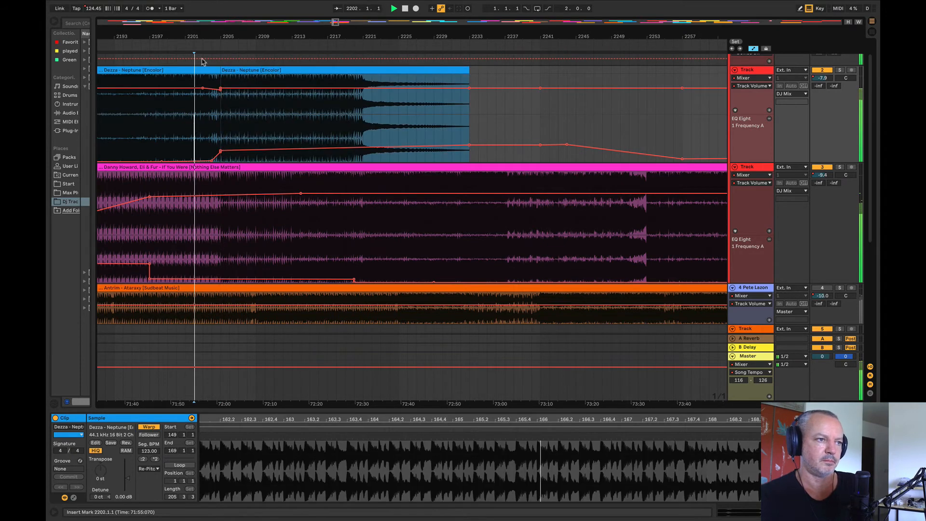
Step: Raise Neptune's EQ frequency to a sharp peak just before the cut at bar 2205 and audition from about bar 2200
left_click_drag(206, 44, 216, 125)
left_click(219, 127)
key("space")
key("space")
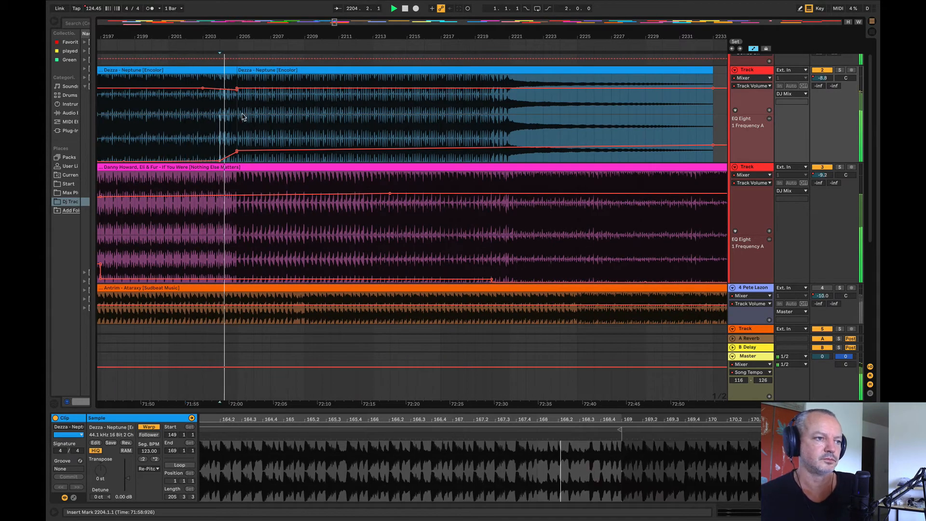
mouse_move(233, 160)
left_mouse_down()
mouse_move(245, 124)
mouse_move(237, 150)
left_mouse_up()
left_click(160, 149)
key("space")
key("space")
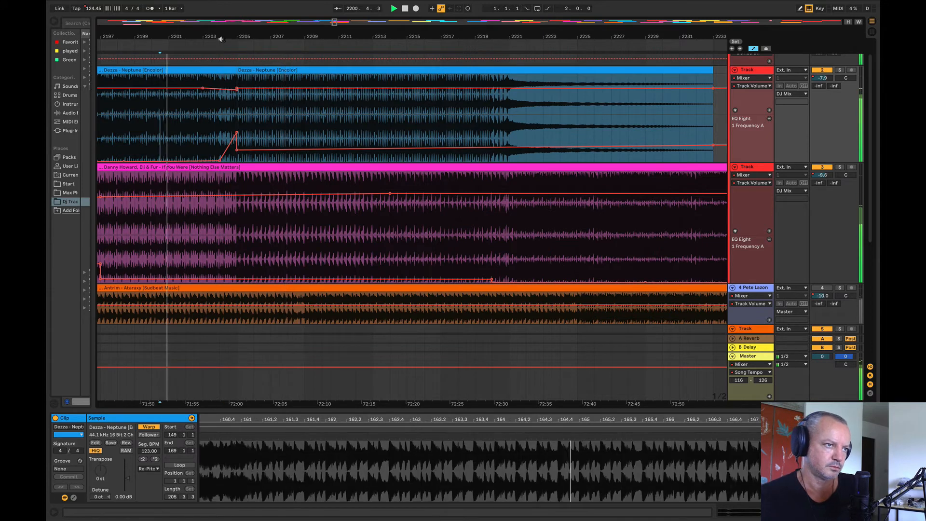
Step: Raise If You Were's EQ frequency to about 433 Hz between about bars 2203 and 2205 and play from bar 2212
left_click_drag(222, 37, 263, 39)
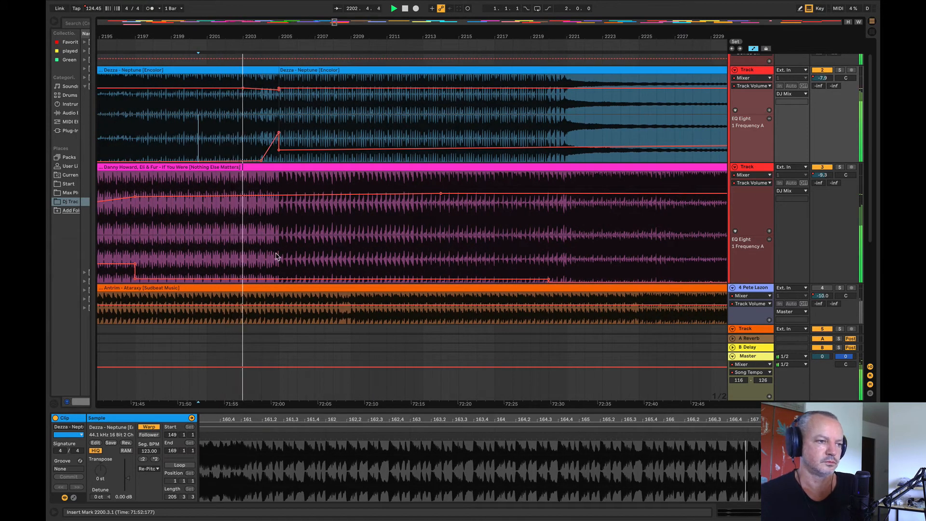
left_click_drag(276, 257, 252, 256)
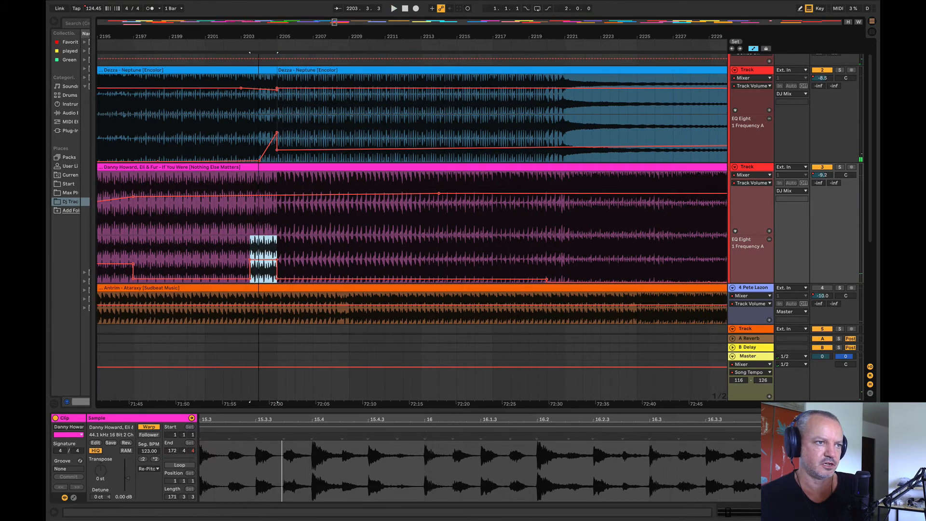
key("minus")
left_click(265, 111)
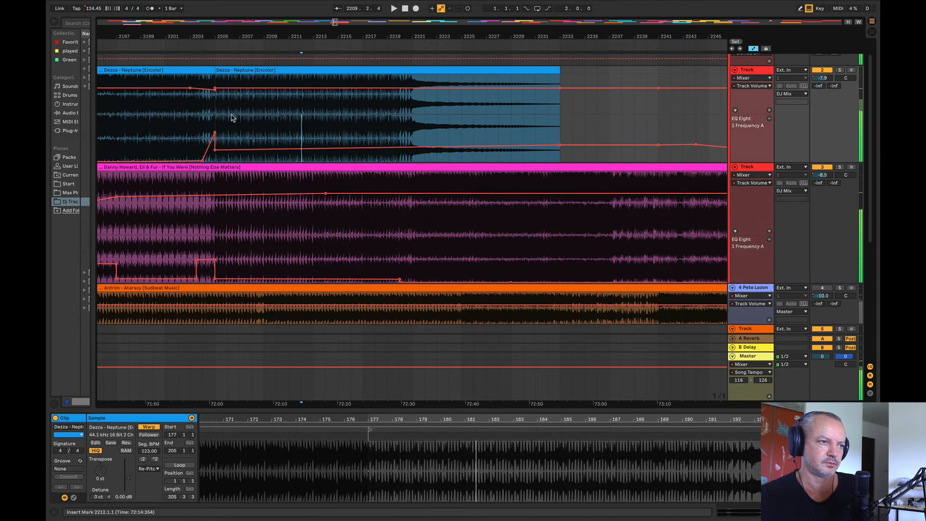
left_click(182, 107)
left_click_drag(243, 78, 218, 71)
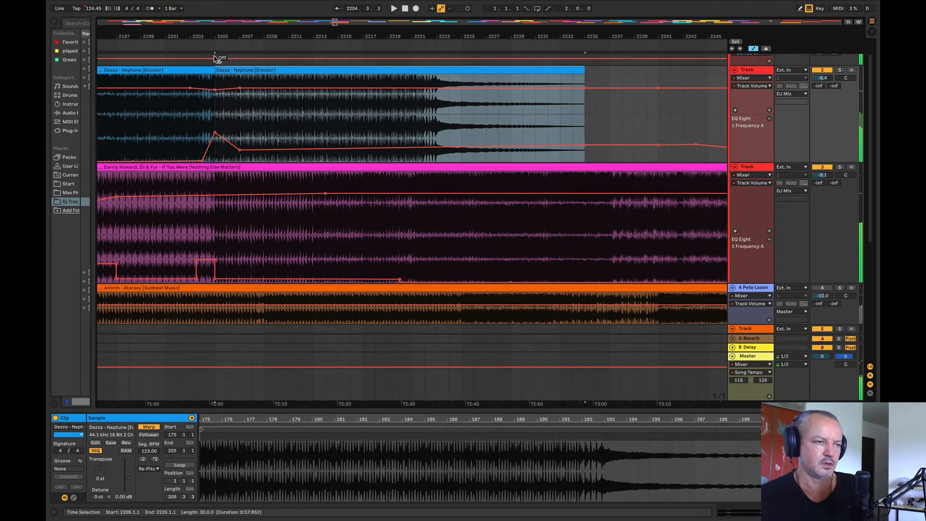
key("ctrl+z")
key("ctrl+z")
Step: Replay from bars 2202 and 2203, and turn If You Were's EQ bump into a gradual ramp from about bar 2203 to 2205
left_click(177, 139)
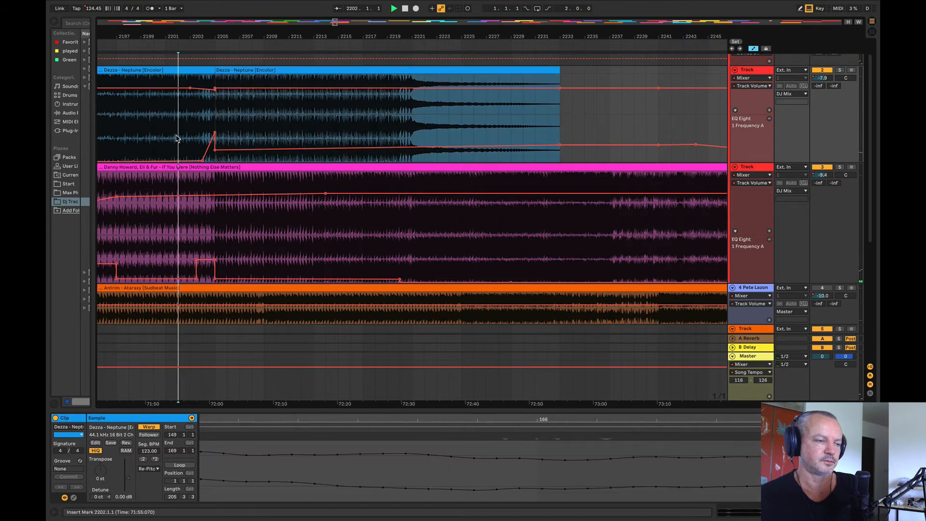
left_click(194, 139)
key("space")
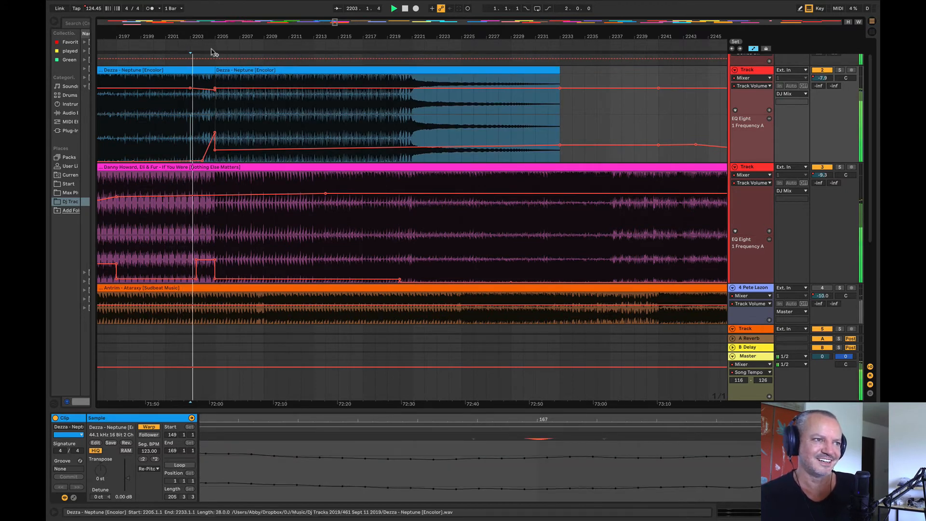
left_click_drag(211, 37, 220, 106)
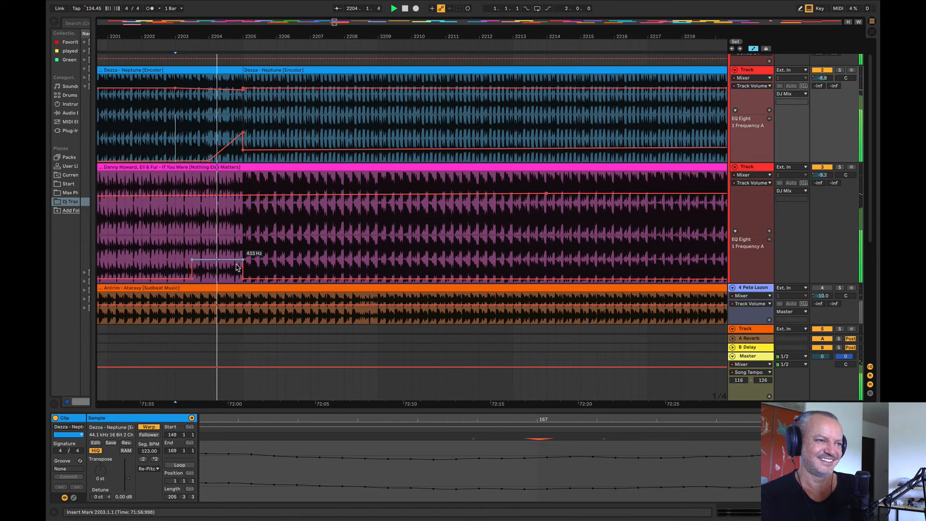
left_click(192, 261)
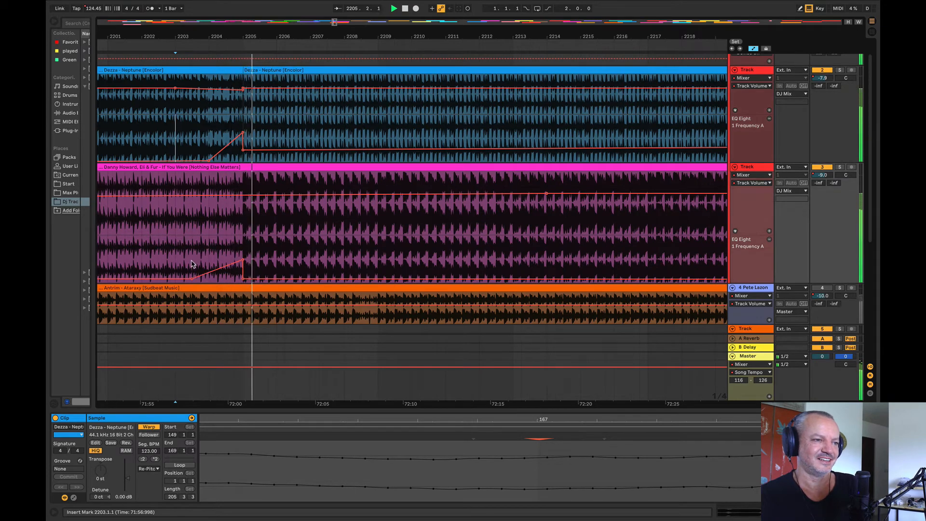
left_click_drag(214, 36, 223, 2)
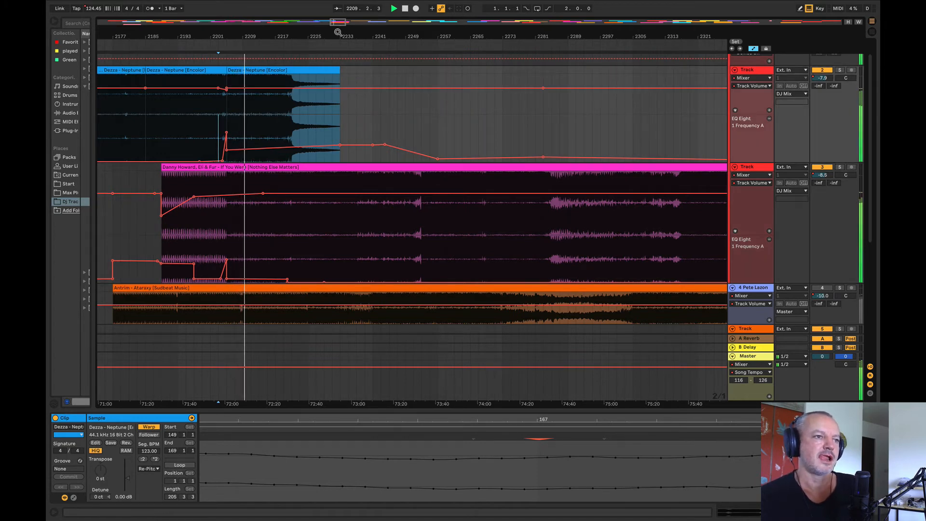
Step: Remove Neptune's EQ frequency breakpoints between bars 2233 and 2244 so the curve slopes gently down from bar 2205
left_click_drag(338, 32, 482, 58)
left_click(491, 145)
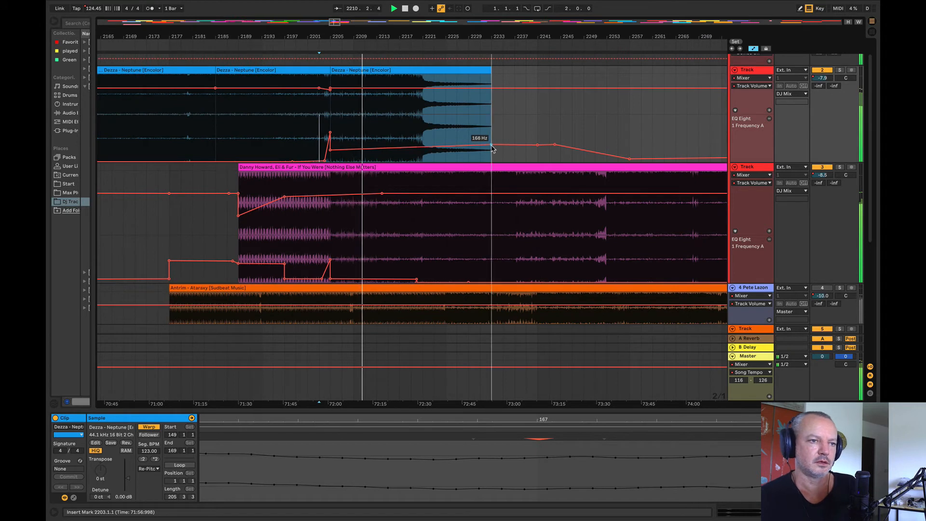
left_click(537, 145)
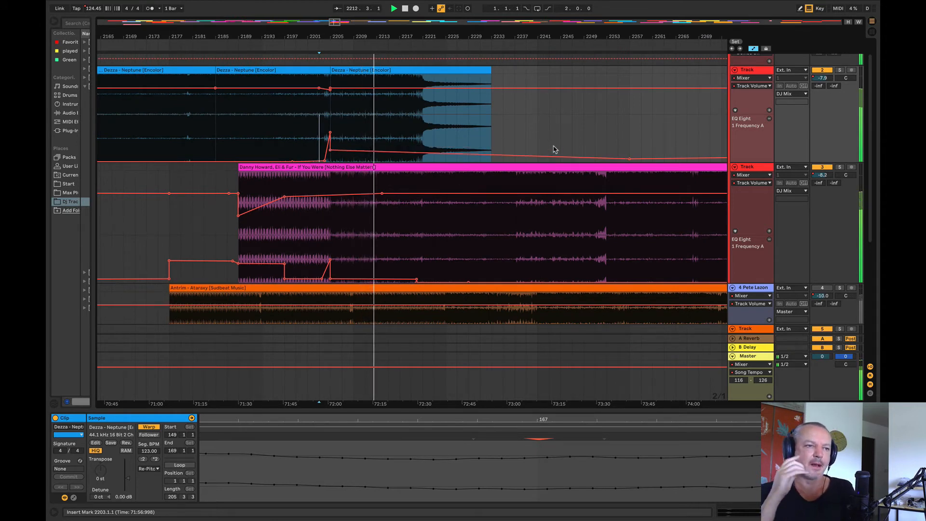
Step: Lower If You Were's EQ frequency to the minimum after bar 2205 and flatten Neptune's EQ curve after its peak there
left_click_drag(341, 278, 343, 288)
left_click_drag(386, 155, 330, 154)
left_click(434, 155)
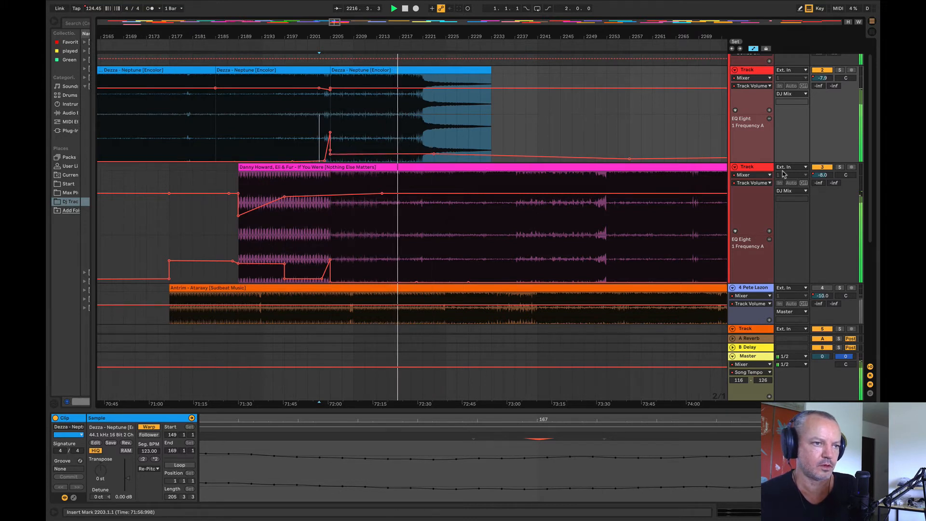
Step: Check If You Were soloed, and duplicate Neptune's four-bar section from bars 2209 to 2213 repeatedly until it reaches bar 2285
left_click(840, 167)
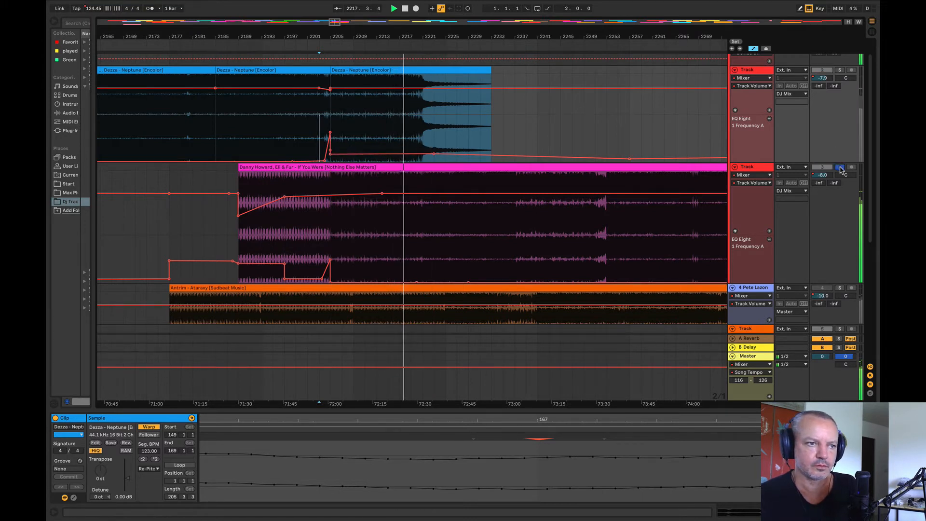
left_click(840, 168)
key("space")
left_click_drag(354, 103, 379, 69)
key("super+d")
key("super+d")
key("super+d")
key("super+d")
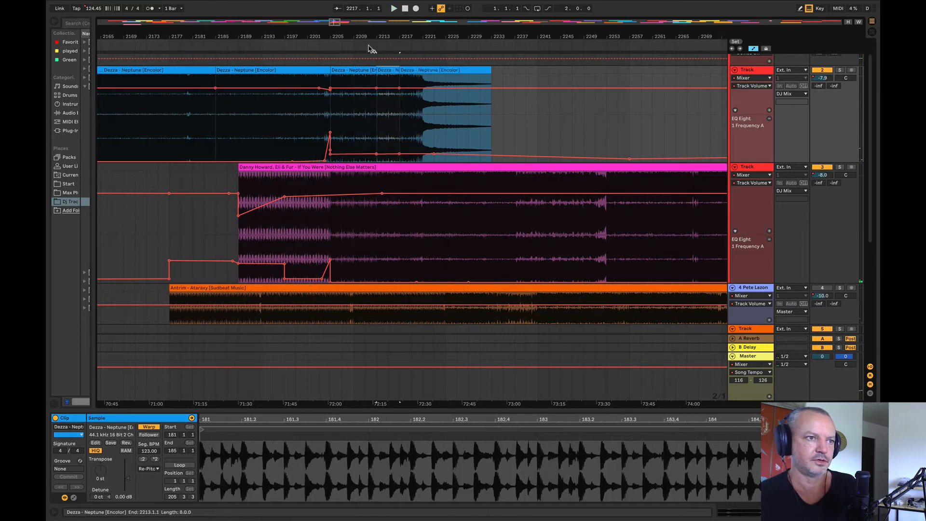
left_click_drag(356, 32, 231, 36)
key("super+d")
key("super+d")
key("super+d")
key("super+d")
key("super+d")
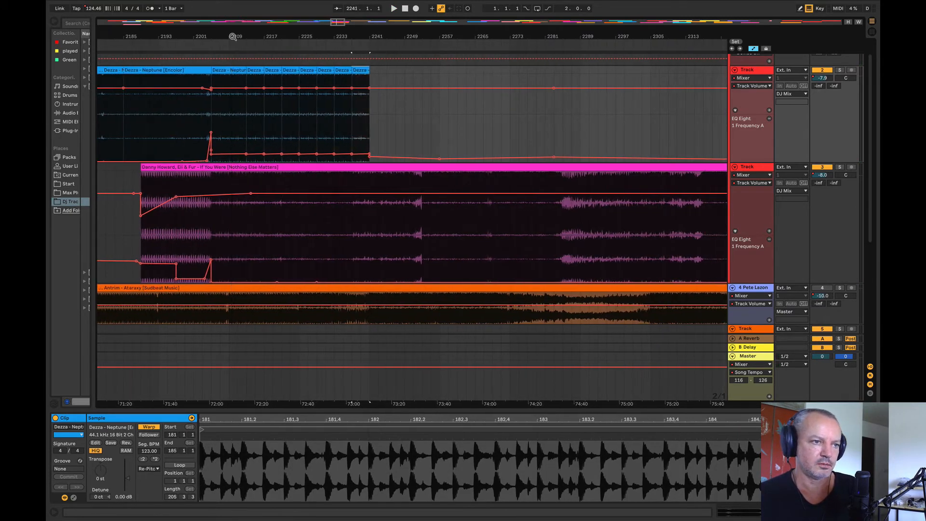
key("super+d")
key("super+d")
key("super+d")
key("super+d")
key("super+d")
key("super+d")
key("super+d")
key("super+d")
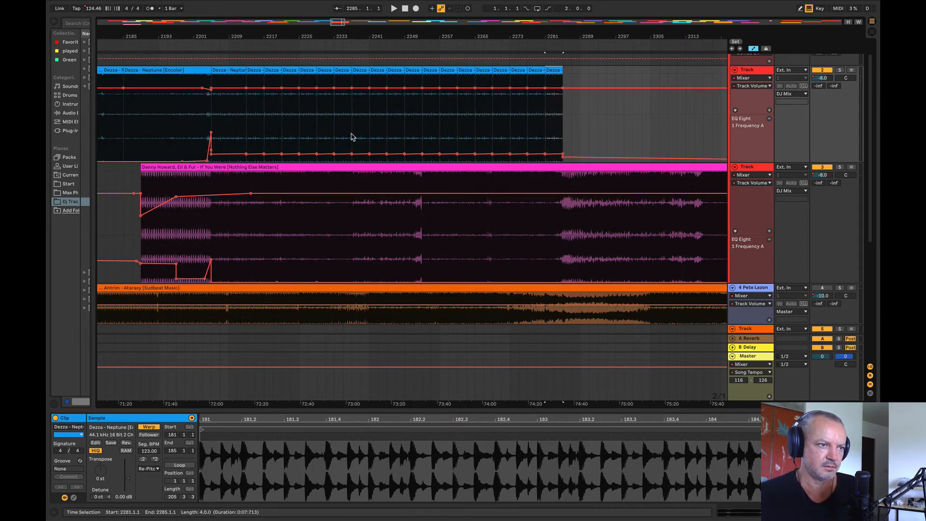
Step: Raise Neptune's EQ frequency to about 217 Hz between bars 2237 and 2301, and lower its volume to about -15 dB at bar 2213, easing to -19 dB at bar 2285
left_click_drag(352, 137, 609, 142)
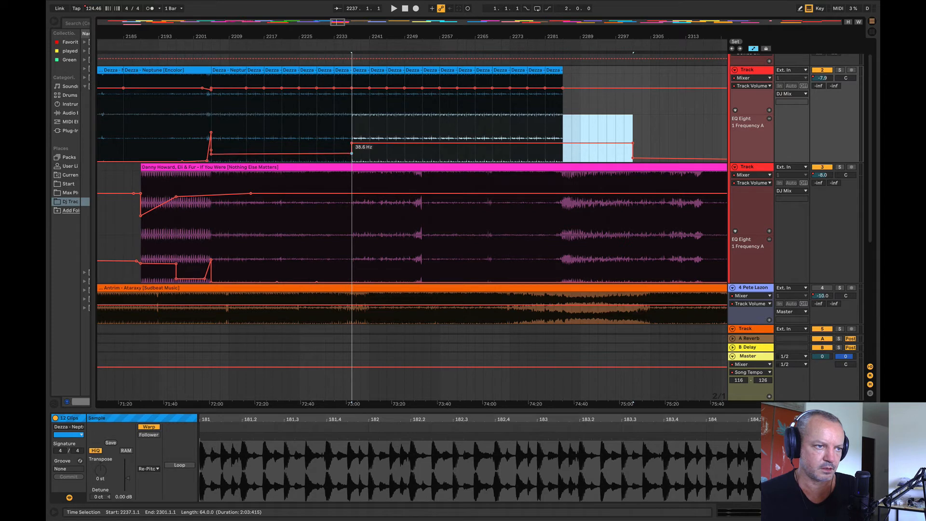
mouse_move(246, 90)
left_mouse_down()
mouse_move(572, 99)
mouse_move(563, 95)
left_mouse_up()
left_click(328, 126)
key("space")
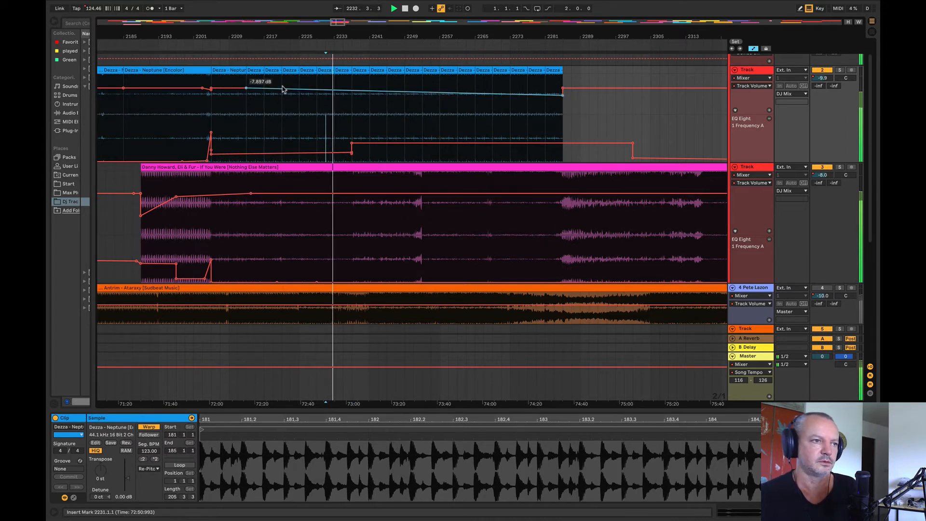
left_click_drag(246, 89, 246, 95)
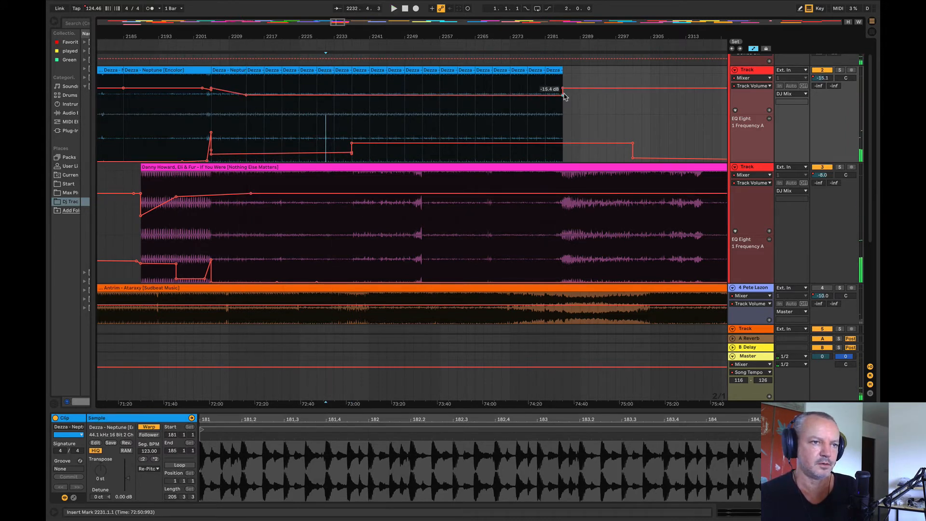
left_click_drag(563, 96, 563, 98)
Step: Play back Neptune's volume drop from around bars 2205 and 2211
left_click(234, 117)
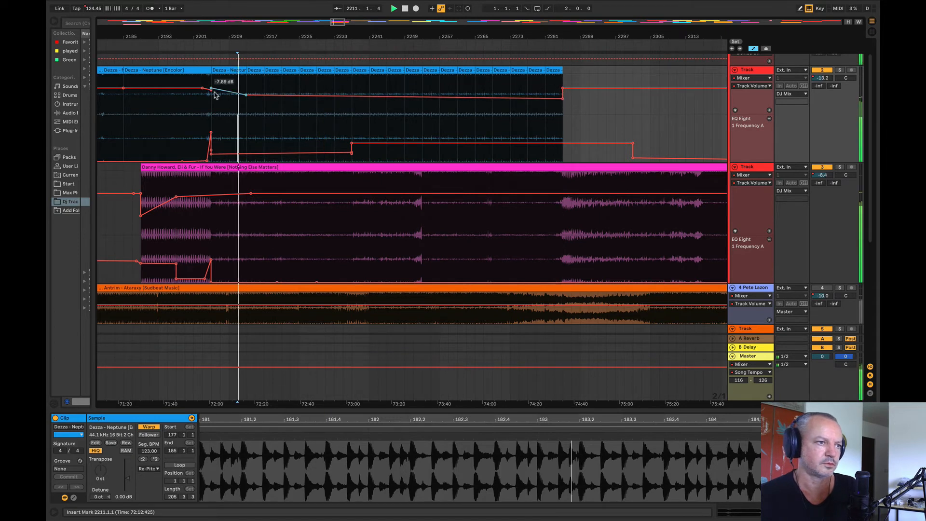
left_click(211, 107)
key("space")
key("space")
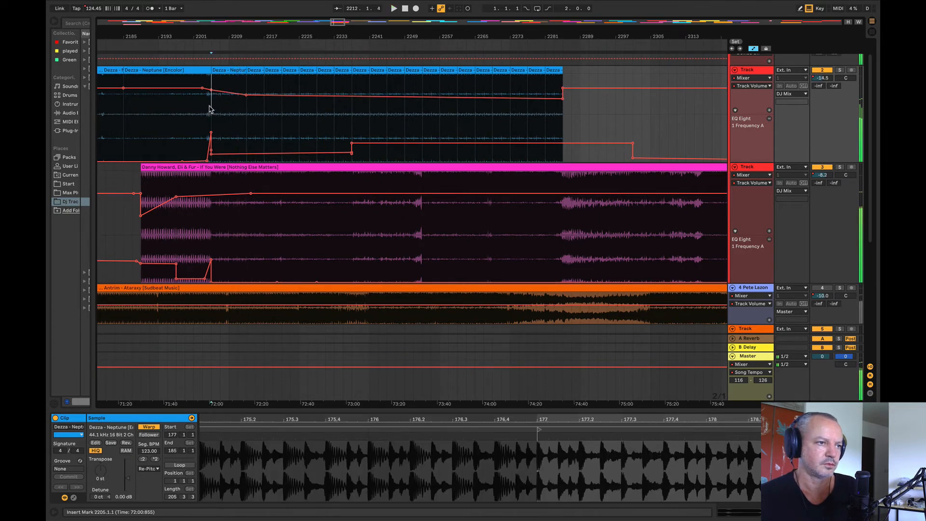
left_click(238, 104)
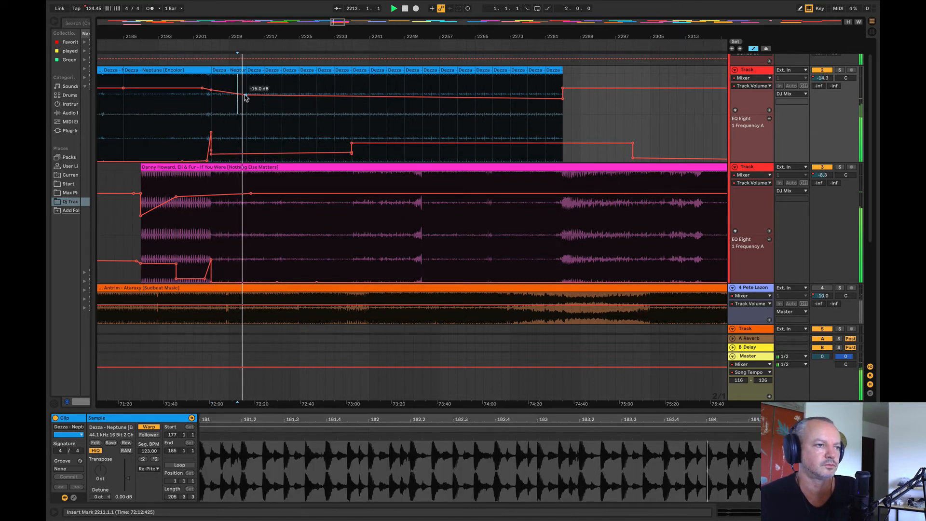
Step: Lengthen Neptune's volume fade by moving the -15 dB breakpoint from bar 2213 to 2221, and replay from bars 2219 and 2221
left_click_drag(244, 95, 281, 95)
left_click(273, 104)
key("space")
key("space")
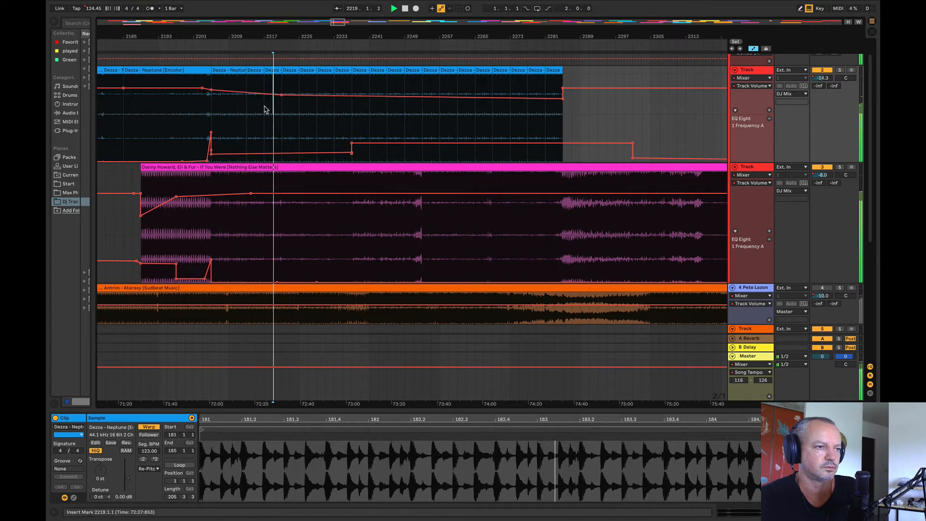
left_click(280, 114)
key("space")
key("space")
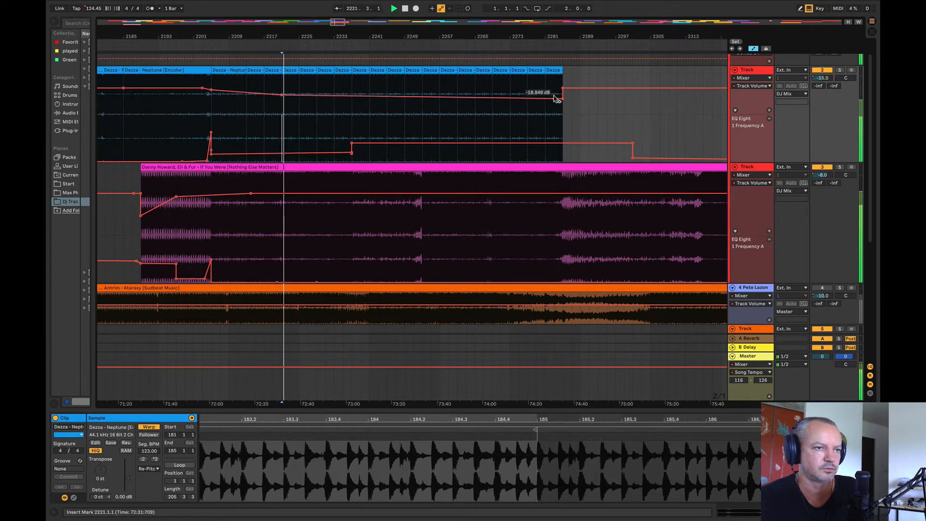
Step: Level Neptune's volume at about -15 dB up to bar 2285, and check If You Were soloed against the blend
left_click_drag(563, 99, 563, 94)
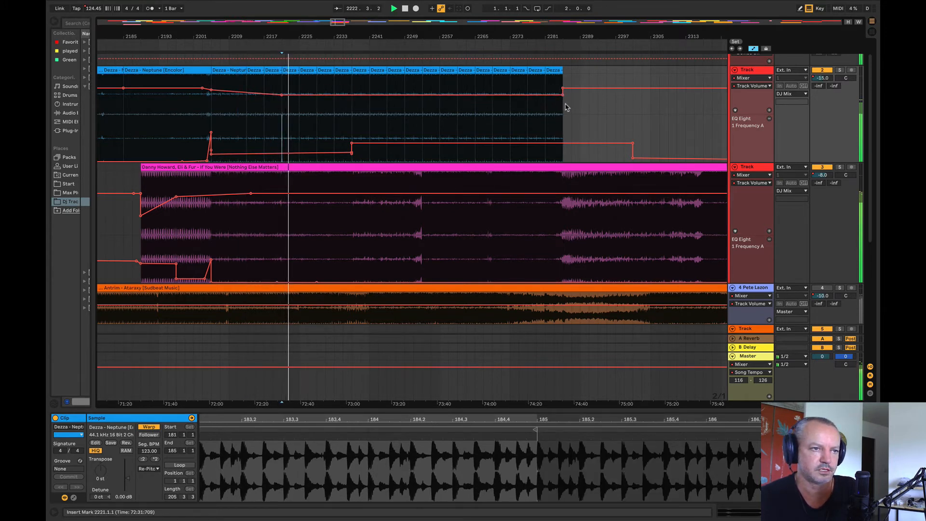
left_click(840, 167)
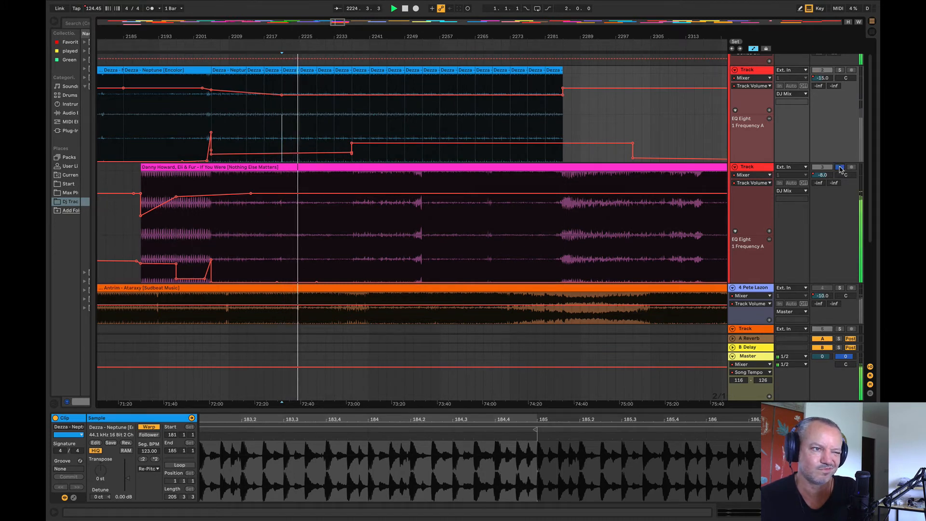
left_click(839, 167)
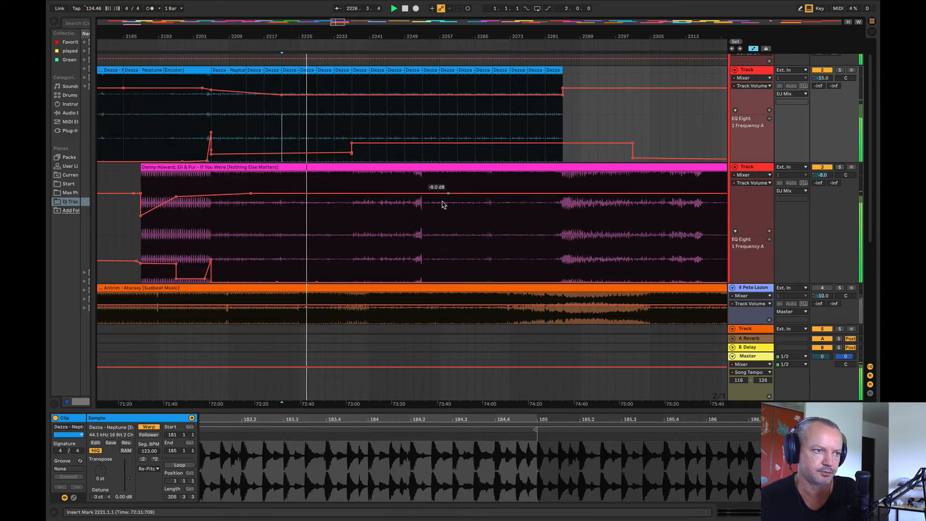
Step: Play back the blend of Neptune and If You Were from bars 2237, 2233 and 2245
left_click(353, 225)
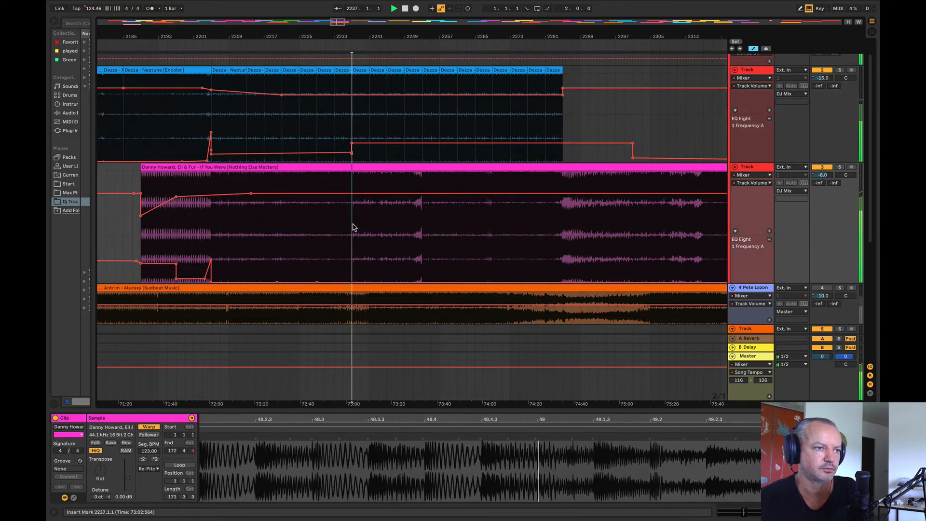
left_click(334, 138)
key("space")
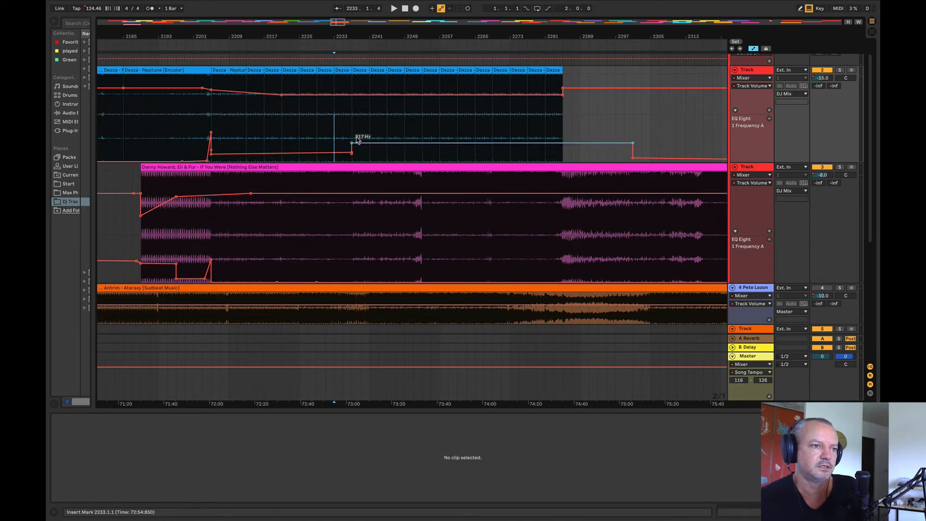
left_click(386, 124)
key("space")
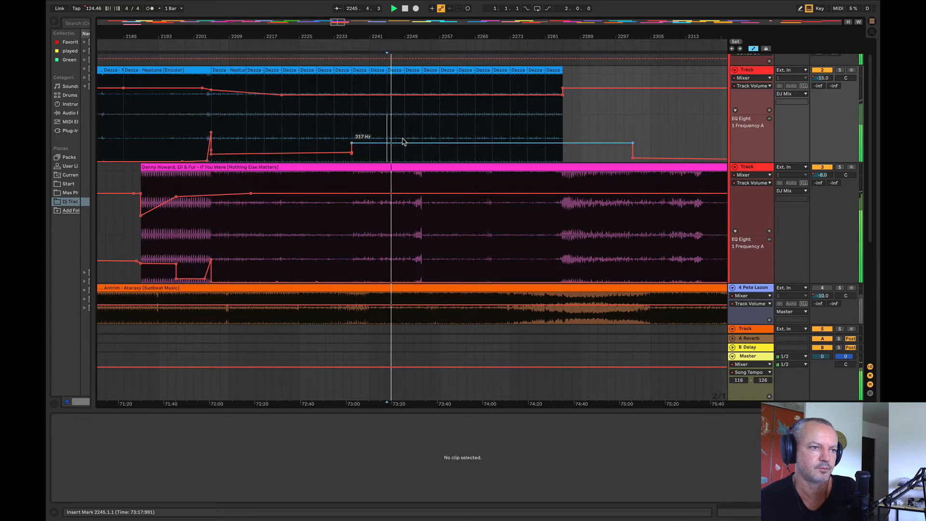
Step: Raise Neptune's EQ frequency after bar 2237 to about 2.21 kHz, and compare the blend with If You Were soloed
left_click_drag(403, 141, 405, 135)
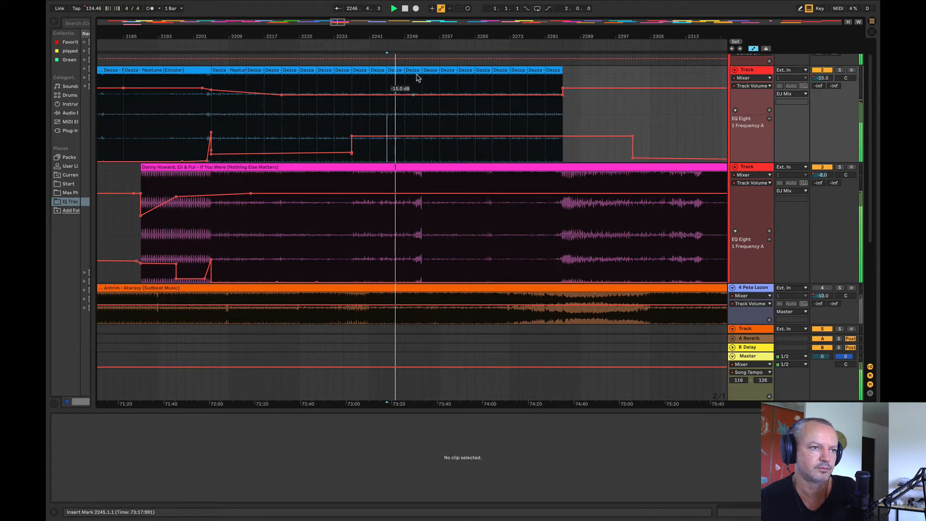
left_click_drag(414, 39, 344, 44)
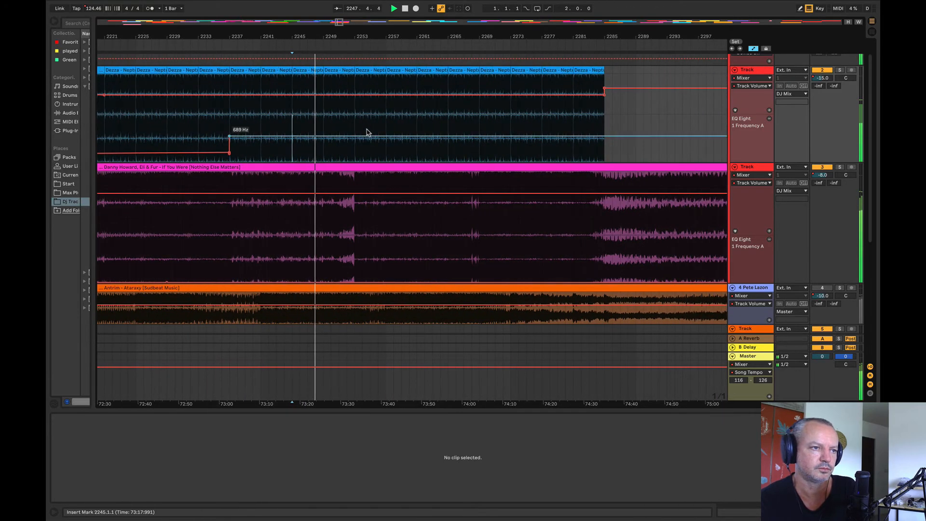
left_click_drag(367, 133, 367, 122)
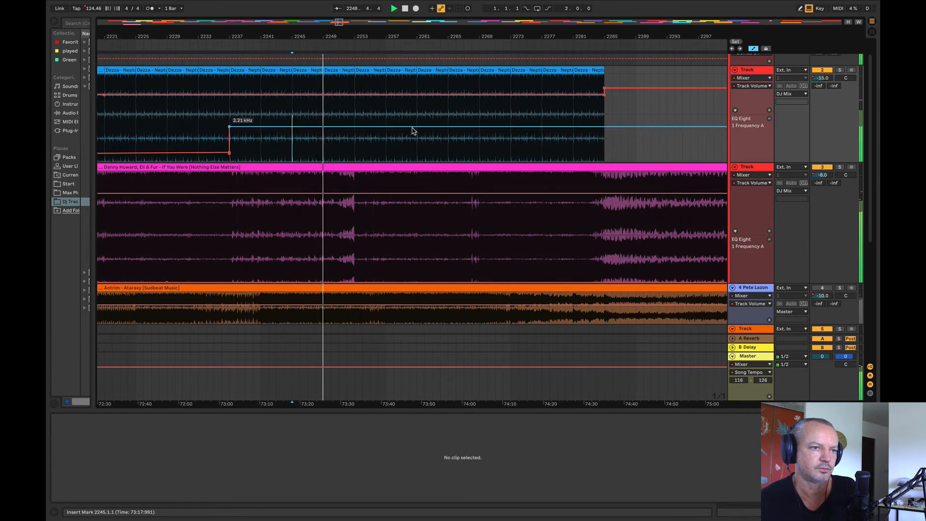
left_click(839, 167)
left_click(839, 167)
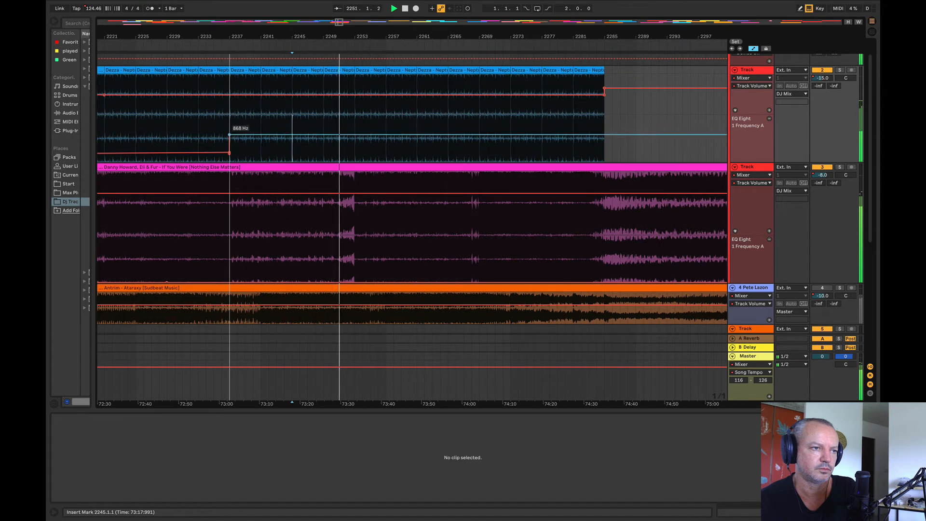
Step: Lower Neptune's EQ frequency after bar 2237 to about 137 Hz, and listen to If You Were and Neptune soloed in turn
left_click_drag(355, 82, 611, 71)
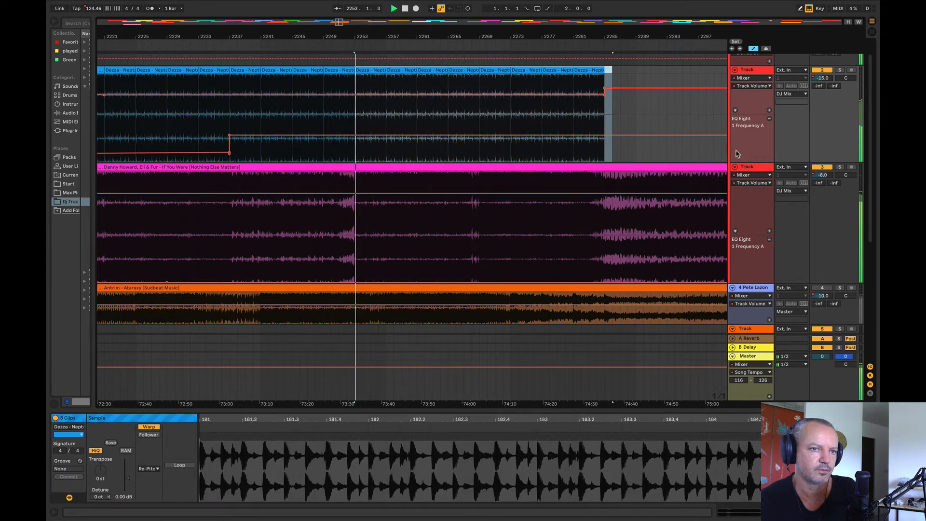
left_click(839, 167)
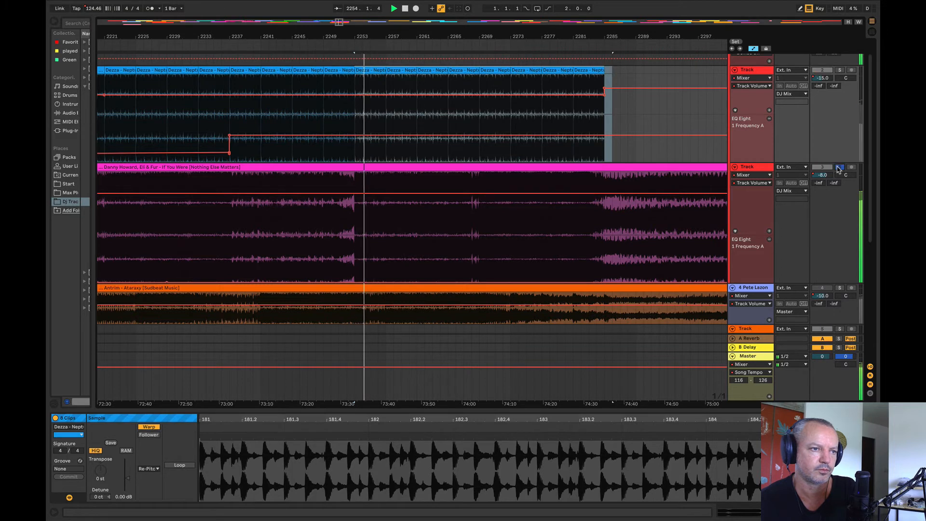
left_click(839, 168)
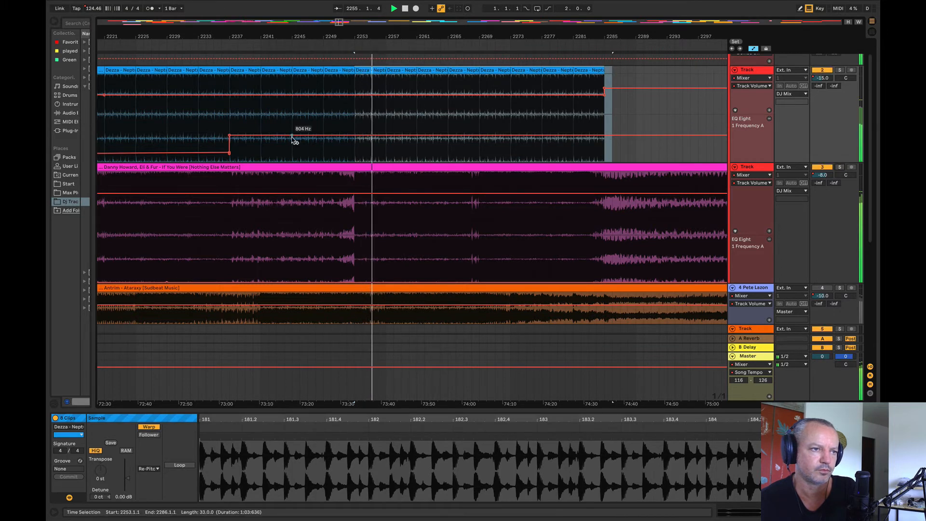
left_click_drag(293, 141, 293, 151)
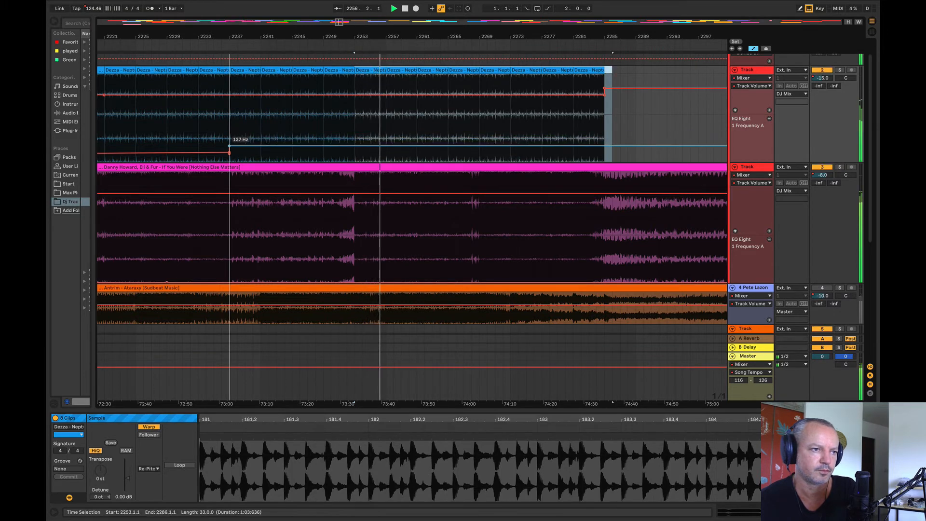
left_click(840, 71)
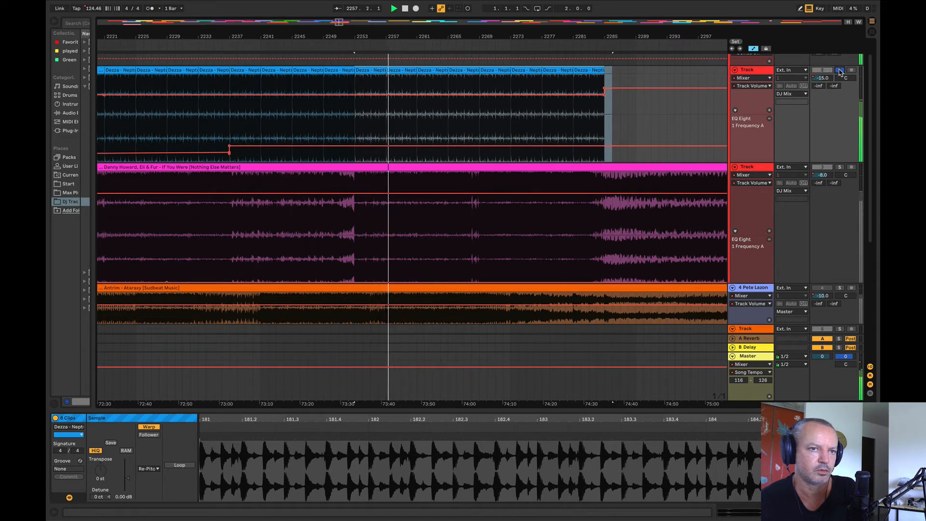
left_click(839, 71)
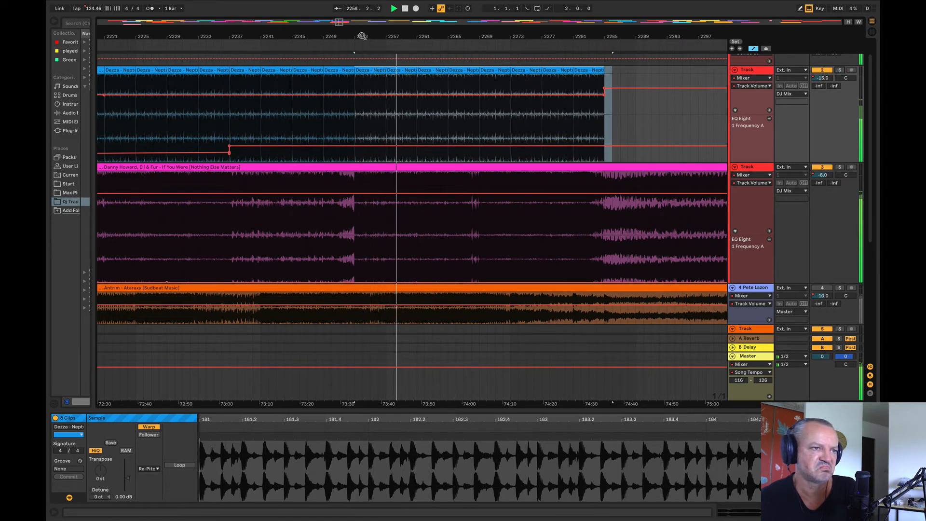
Step: Ramp Neptune's EQ frequency up from bar 2237 to a peak near bar 2287 with a quick drop after it, and play from bar 2285
left_click_drag(363, 37, 278, 49)
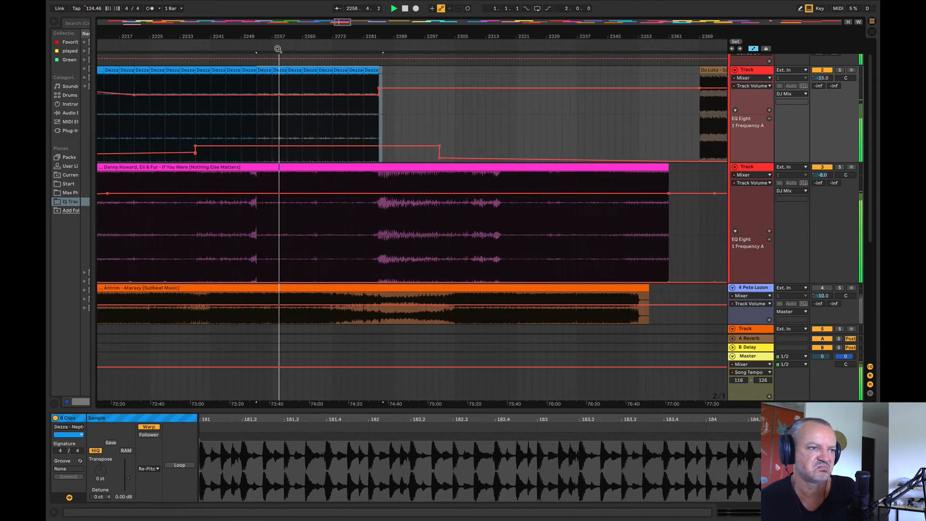
left_click(390, 146)
left_click_drag(386, 146, 386, 137)
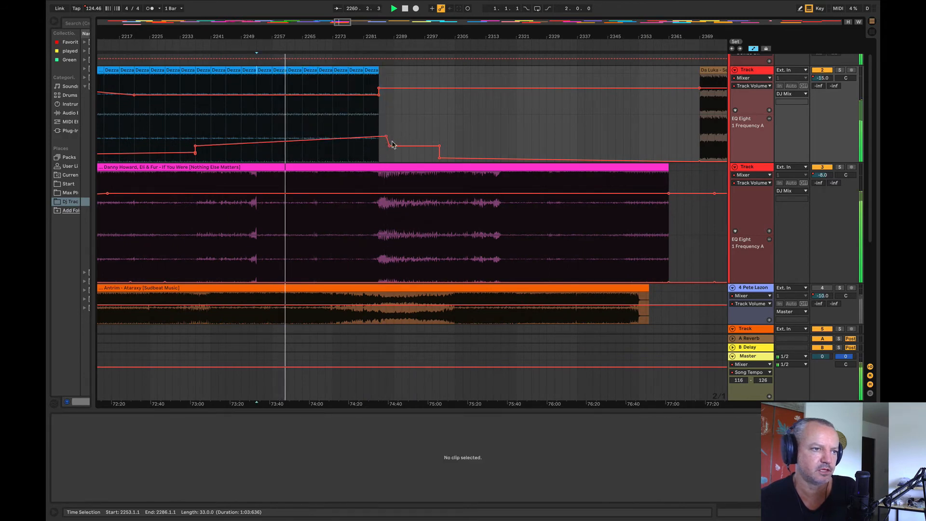
left_click(378, 255)
key("space")
key("space")
Step: Audition Tebas at several points between bars 2769 and 2865 as a possible next track
left_click_drag(314, 40, 222, 5)
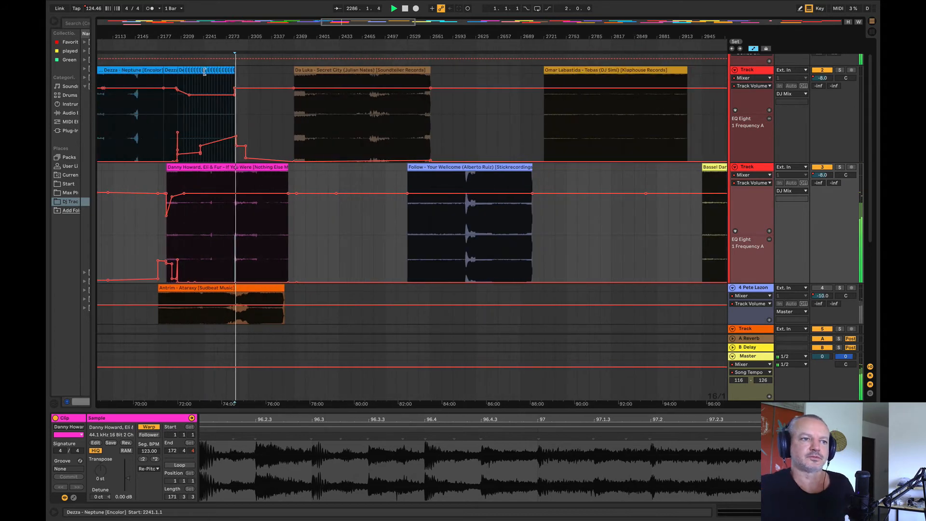
left_click(328, 139)
left_click(577, 129)
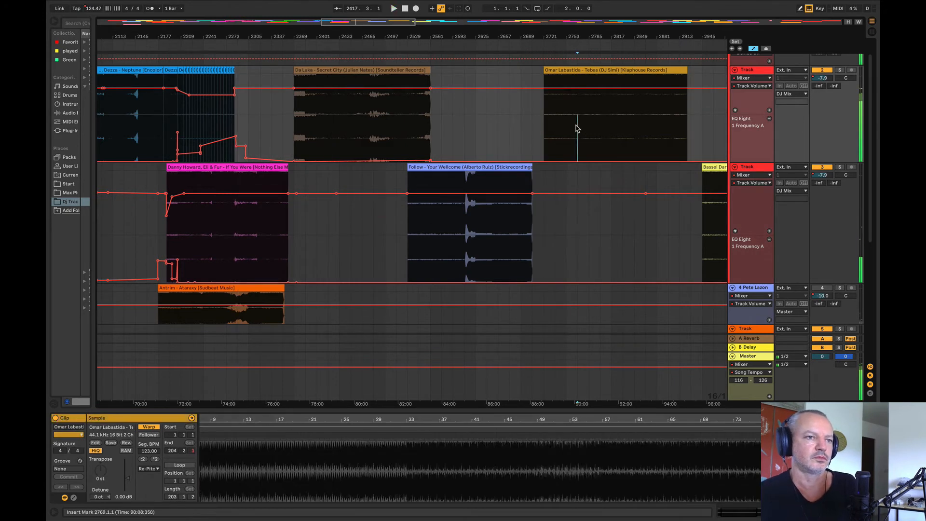
left_click(610, 116)
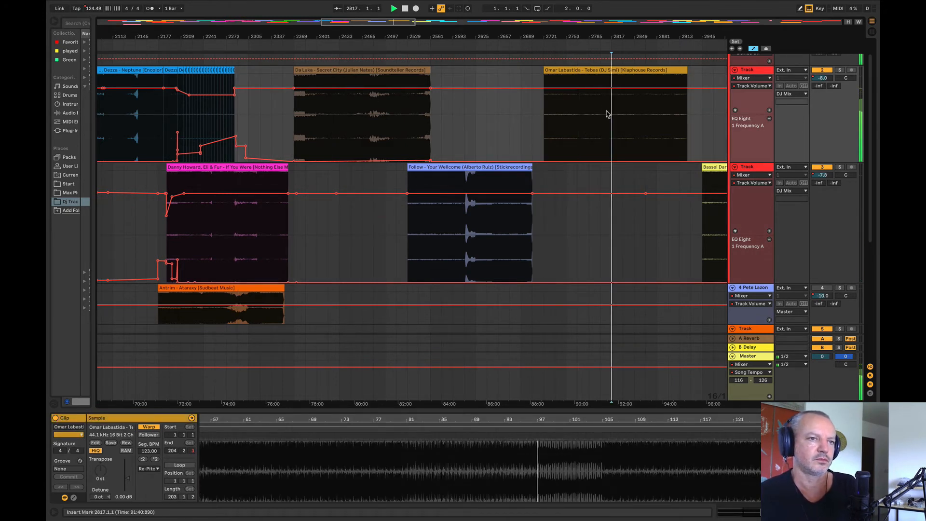
left_click(636, 126)
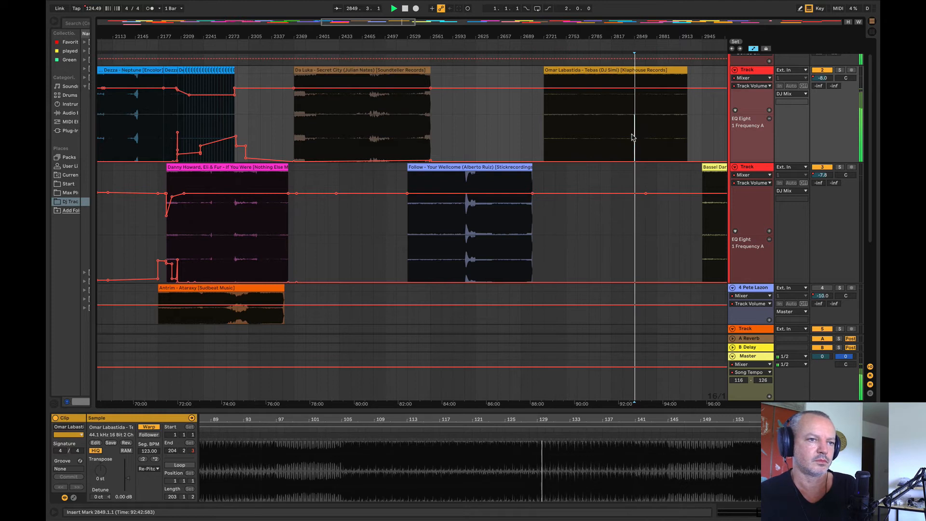
left_click(610, 130)
left_click(589, 125)
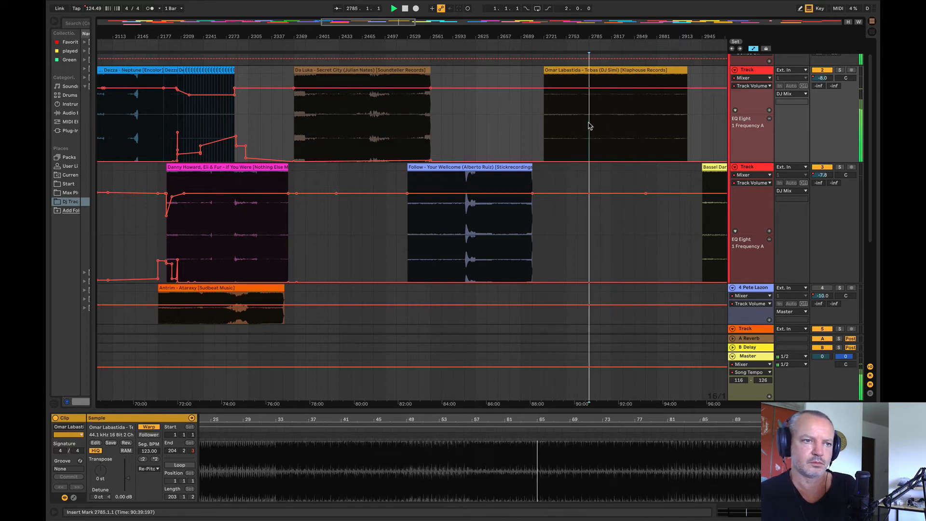
left_click(644, 125)
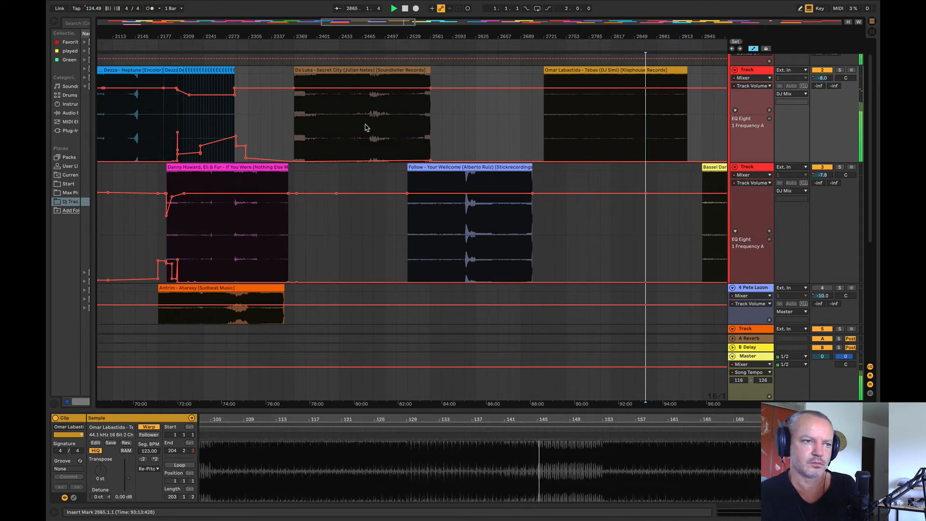
Step: Move the Secret City clip out of the second track to track 4, starting at about bar 2577
left_click(328, 127)
left_click_drag(287, 39, 253, 24)
left_click_drag(294, 71, 383, 299)
Step: Audition Your Wellcome from bar 2561, Tebas, Speak from bar 2993 and Trip from bar 3137 as possible next tracks
left_click(338, 249)
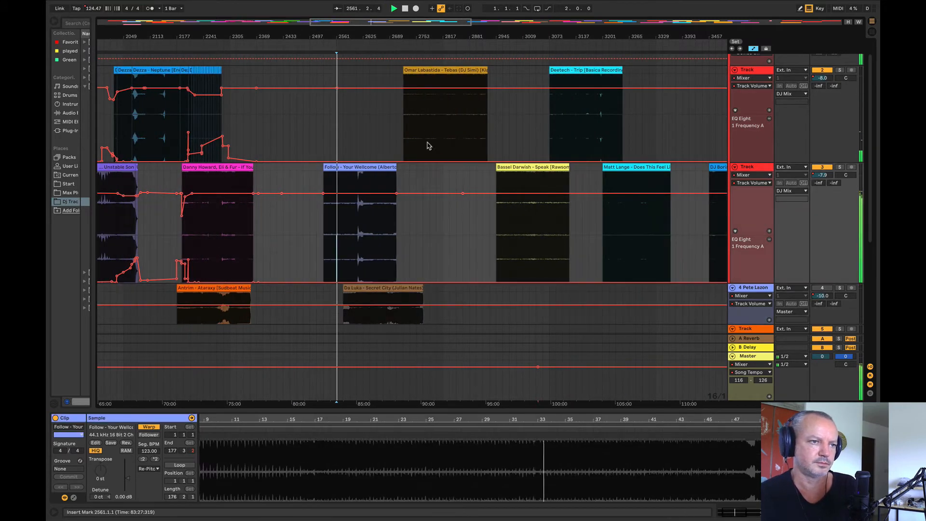
left_click(423, 141)
key("space")
left_click(516, 228)
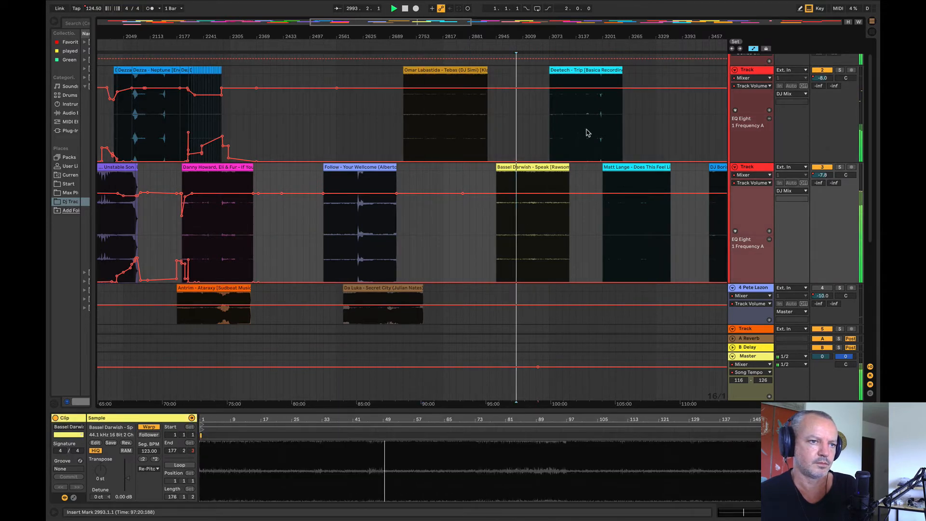
left_click(578, 113)
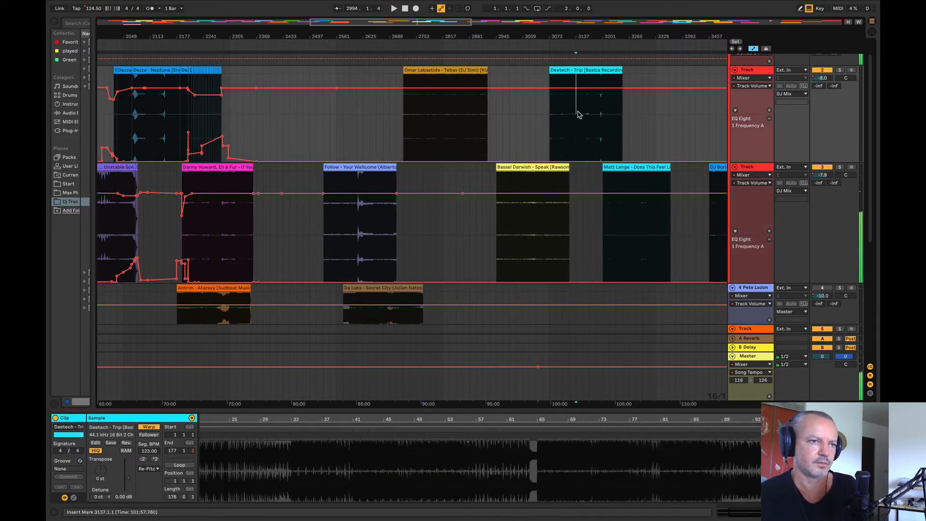
Step: Play If You Were from bar 2321 and try the Speak clip on track 2, starting at bar 2337
key("space")
left_click(236, 224)
key("space")
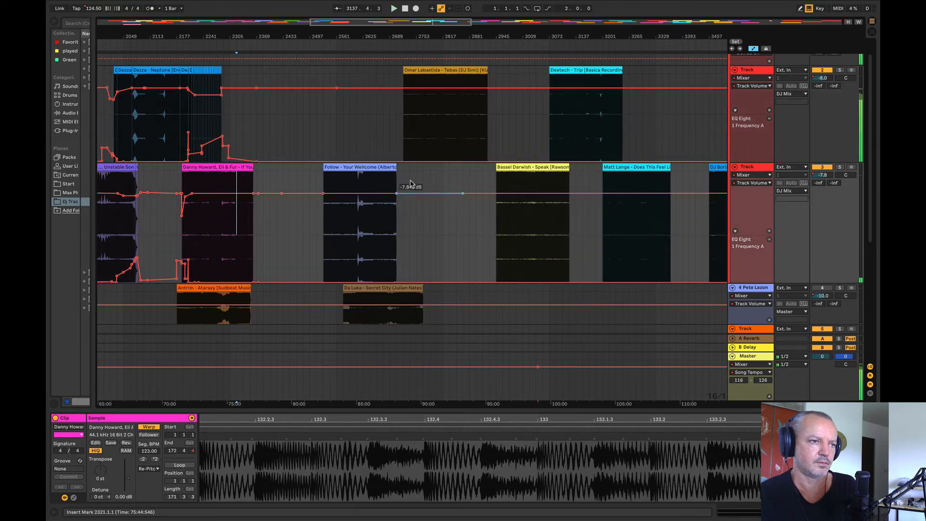
key("space")
key("space")
left_click_drag(512, 168, 260, 137)
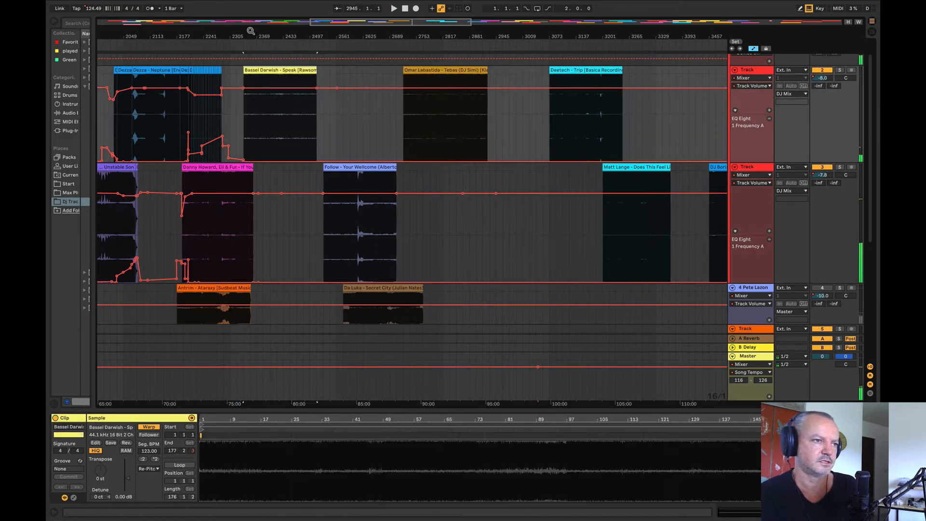
left_click_drag(251, 31, 259, 14)
Step: Audition Does This Feel Like Apathy To You from bar 3297 and the If You Were and Speak overlap from bar 2337
left_click(643, 230)
key("space")
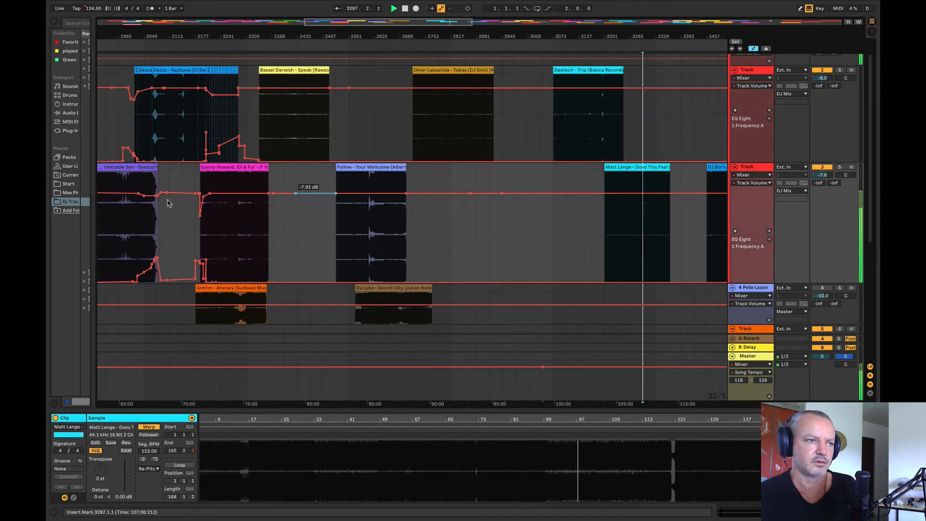
left_click(253, 227)
key("space")
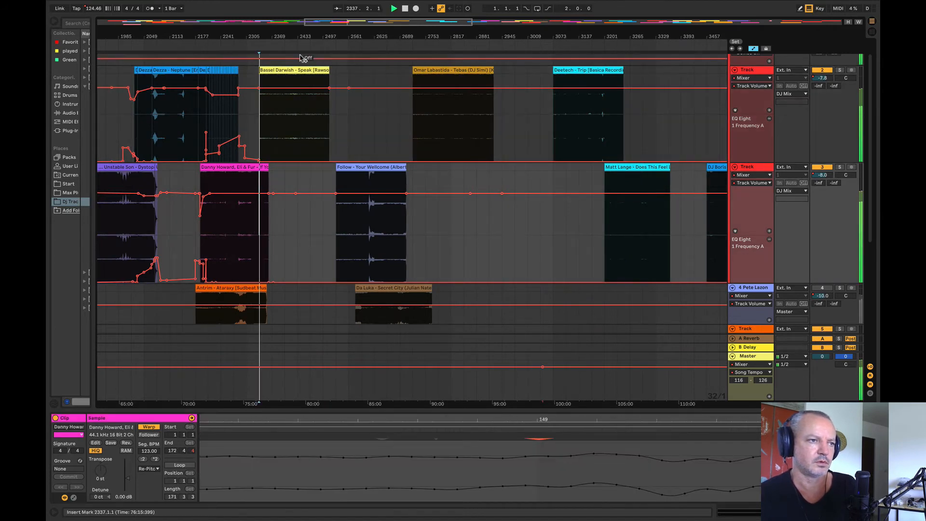
Step: Return the Speak clip to track 3 and move Does This Feel Like Apathy To You to track 2, starting at bar 2337
left_click_drag(304, 68, 496, 169)
left_click_drag(610, 181, 300, 131)
left_click_drag(257, 34, 342, 140)
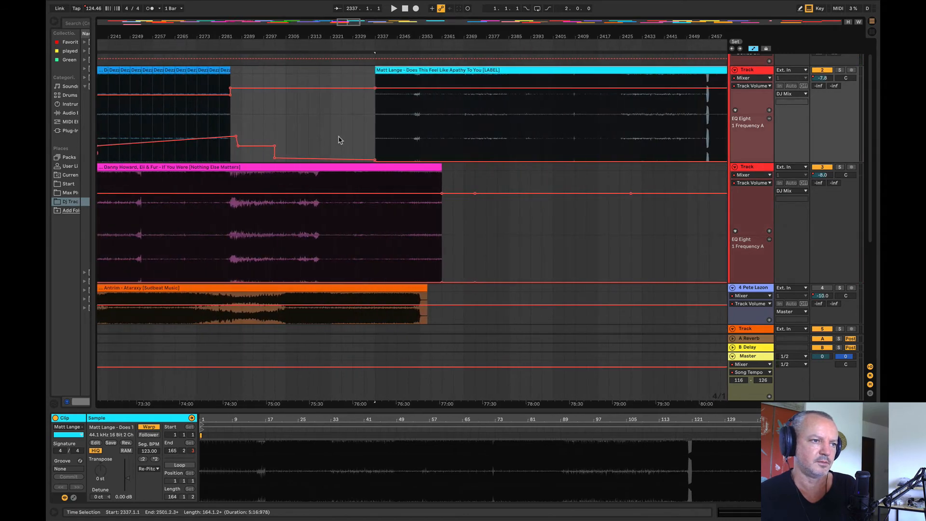
Step: Play the overlap while trying the Does This Feel Like Apathy To You clip at bars 2317 and 2333, and place it at bar 2329
left_click(321, 140)
key("space")
left_click_drag(472, 71, 432, 74)
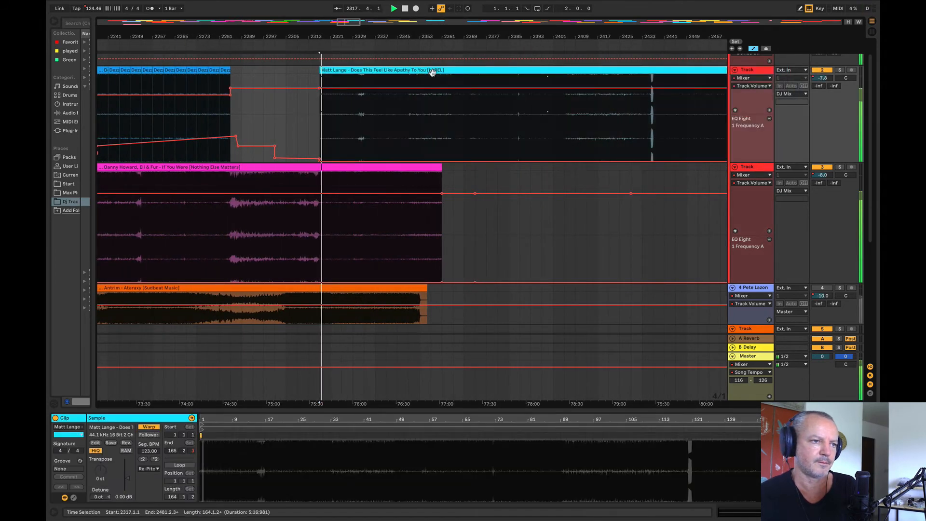
left_click_drag(365, 70, 409, 156)
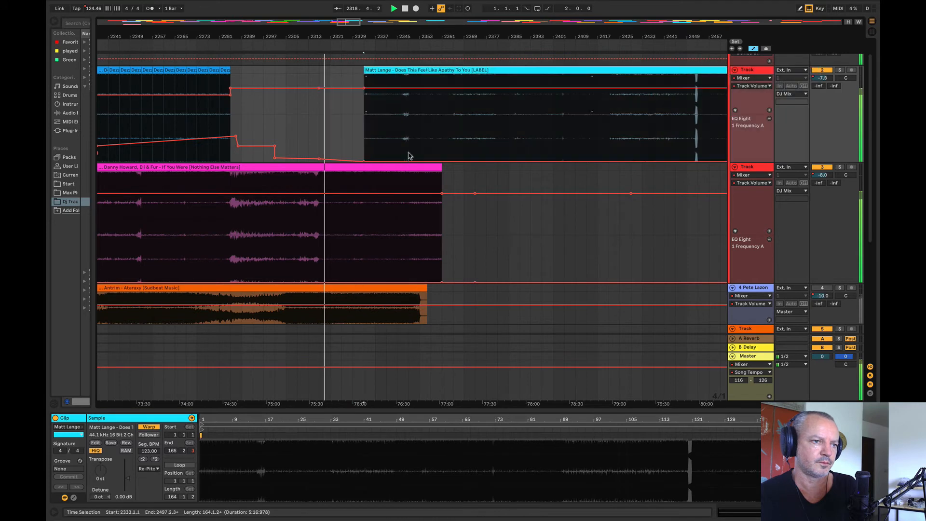
left_click(409, 232)
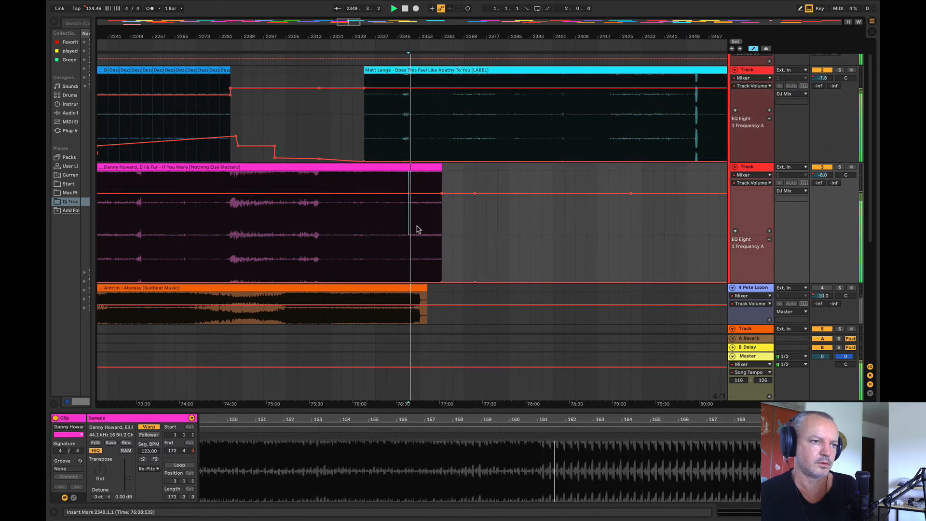
left_click(424, 72)
left_click_drag(425, 71, 435, 91)
left_click(286, 140)
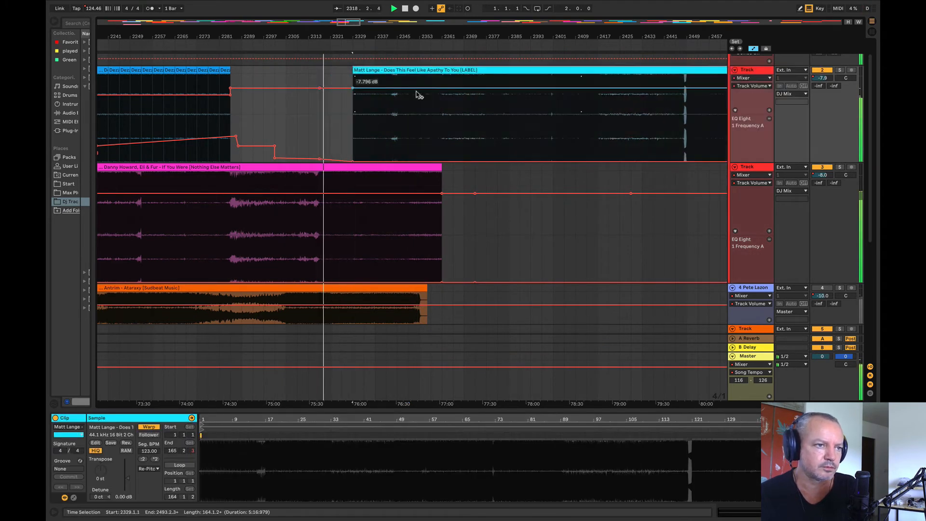
Step: Raise track 2's EQ frequency slightly between bars 2313 and 2345, and lower its volume at the clip's start at bar 2329
mouse_move(393, 139)
left_mouse_down()
mouse_move(343, 141)
mouse_move(363, 149)
left_mouse_up()
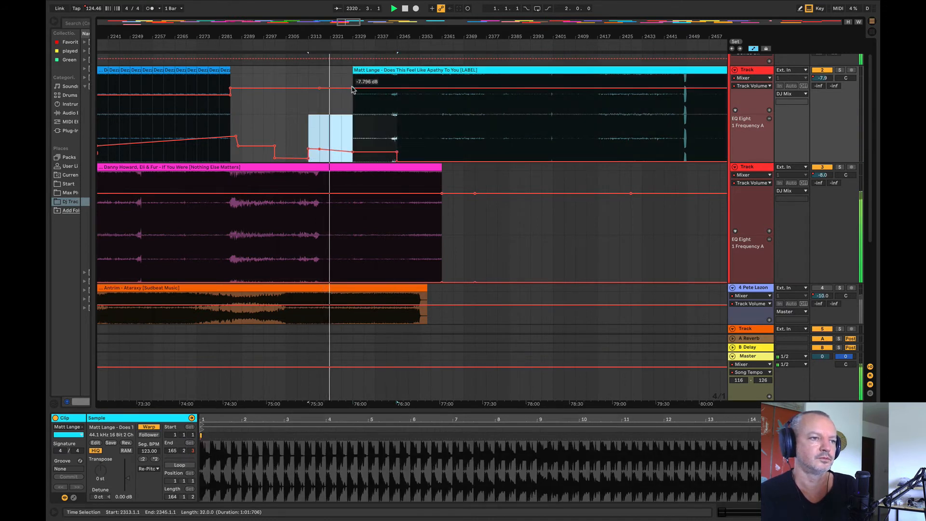
left_click_drag(352, 88, 353, 87)
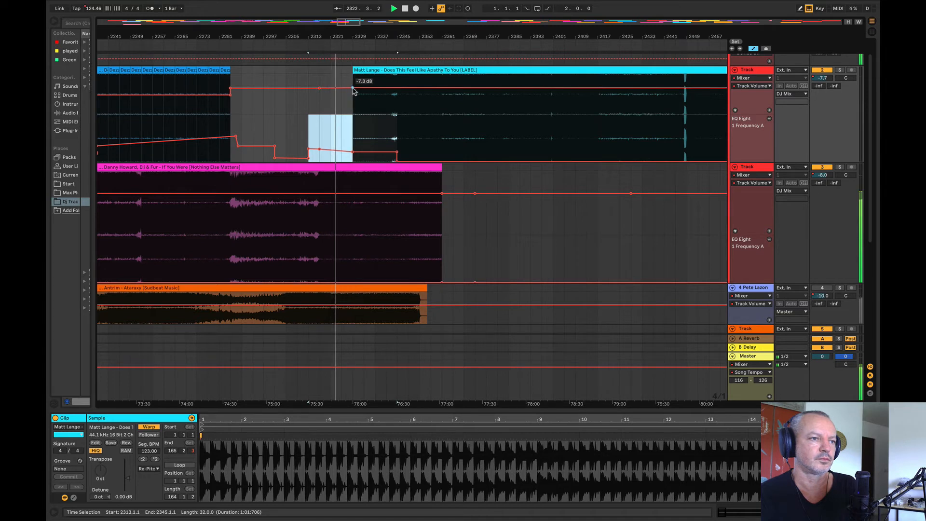
left_click_drag(353, 87, 352, 92)
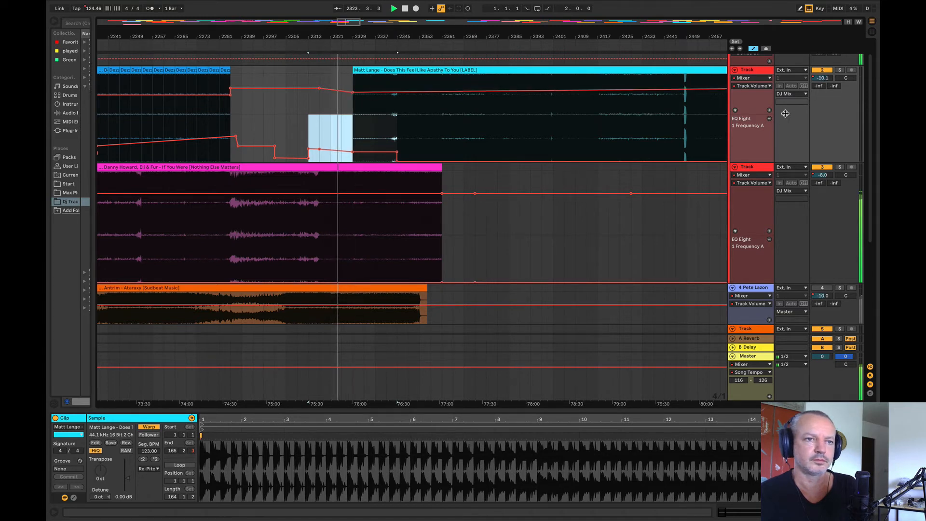
Step: Make track 2 taller and reshape its volume to fall from bar 2285 to a dip near bar 2325, rising again by bar 2345
left_click_drag(753, 114, 753, 169)
left_click_drag(352, 117, 352, 107)
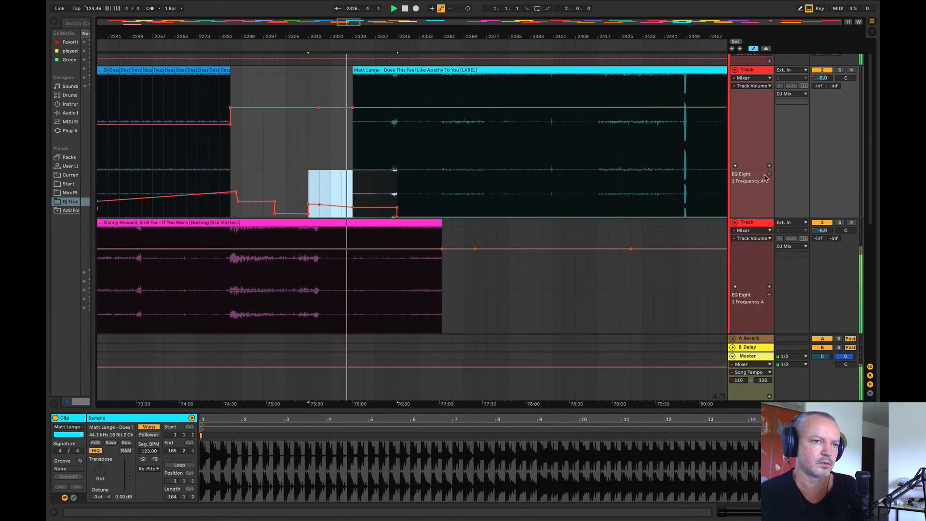
left_click(750, 168)
left_click_drag(750, 169, 745, 143)
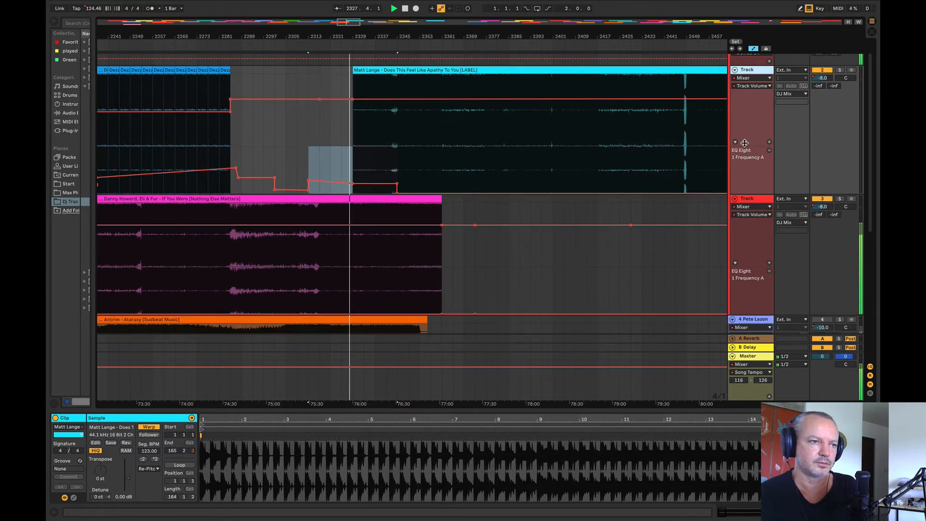
left_click(296, 112)
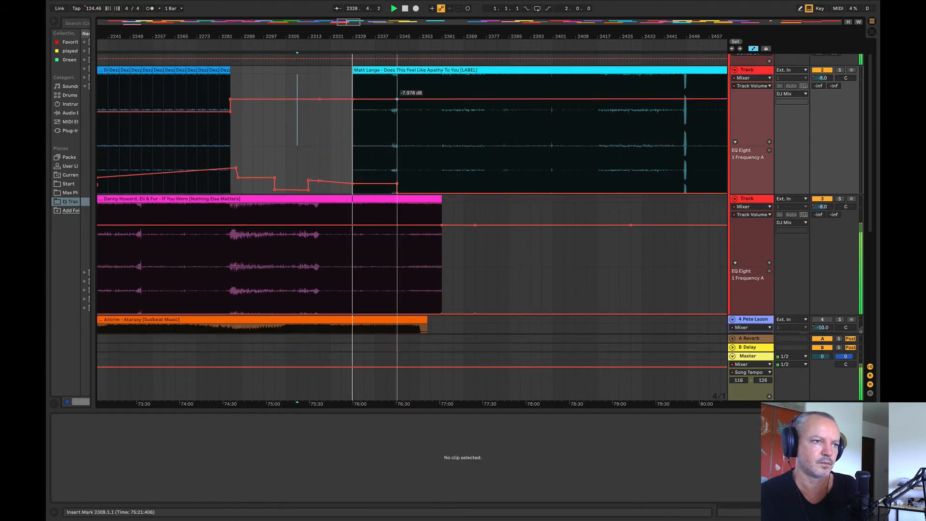
left_click_drag(322, 100, 342, 111)
left_click(353, 100)
left_click(334, 95)
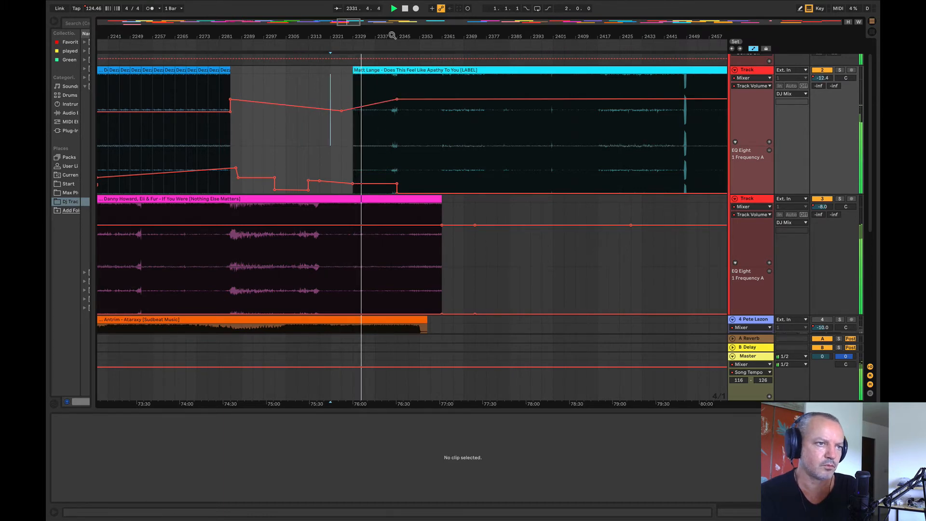
left_click_drag(392, 36, 407, 62)
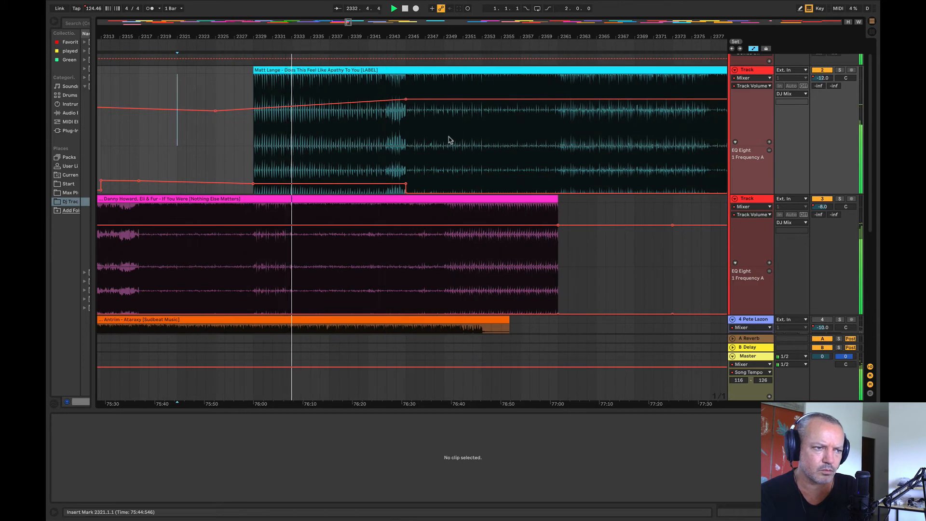
Step: Move the Does This Feel Like Apathy To You clip to start at bar 2317 and play from bar 2332
key("space")
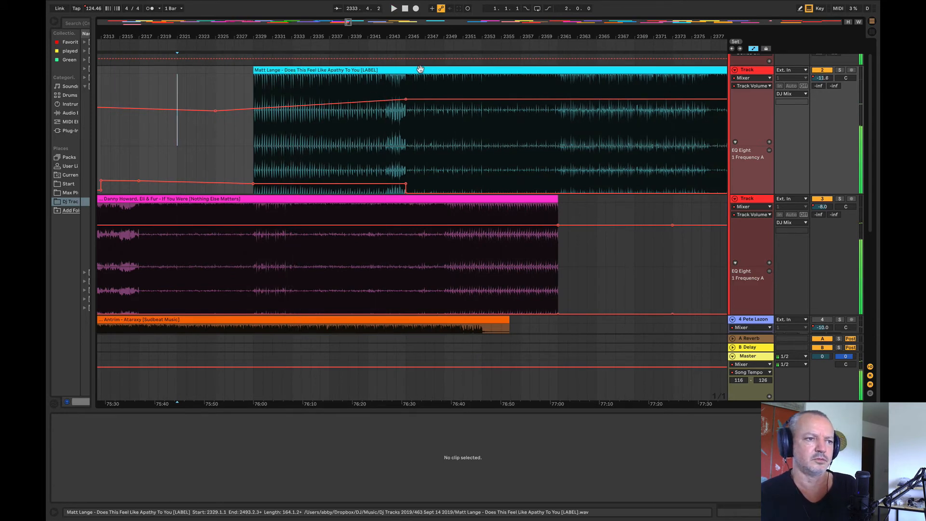
left_click_drag(417, 70, 304, 97)
left_click(282, 149)
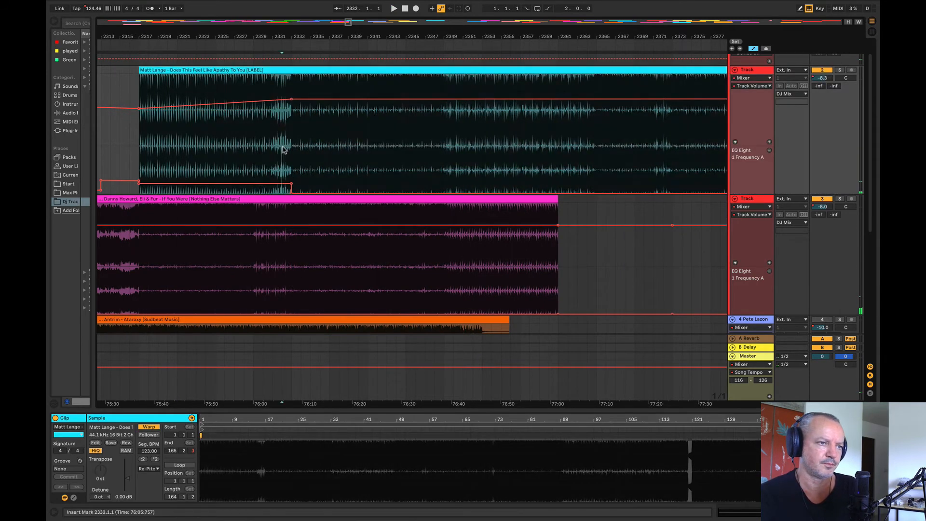
key("space")
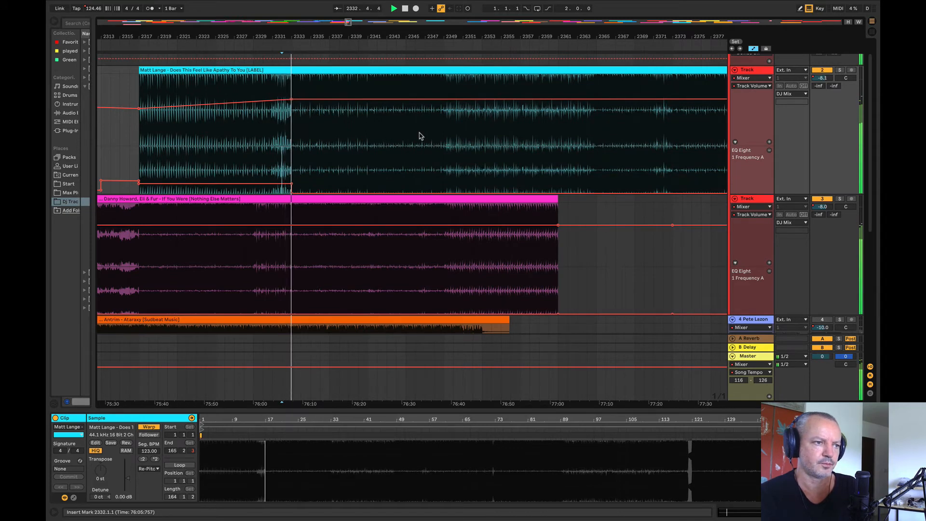
Step: Raise track 3's EQ frequency to 63.4 Hz from bar 2333 to bar 2369, and play from bar 2323
left_click_drag(289, 296, 614, 303)
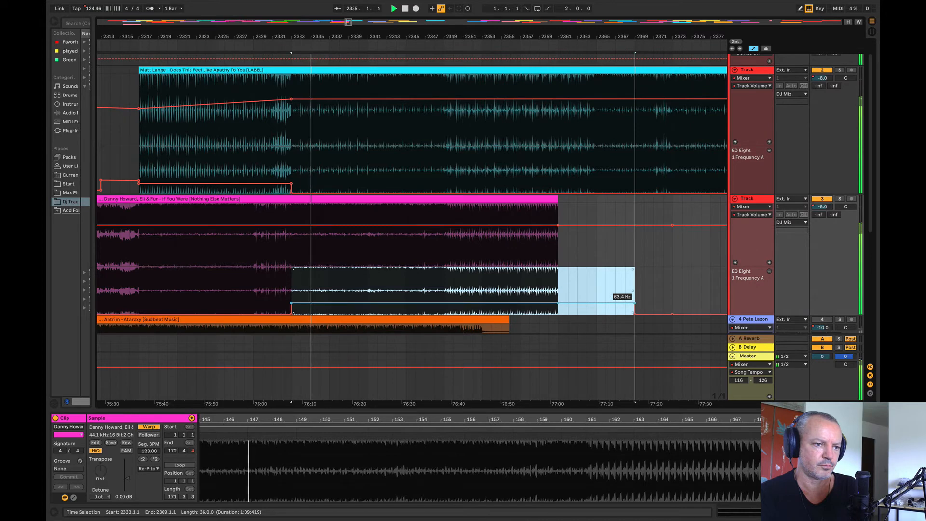
left_click(606, 284)
left_click(196, 295)
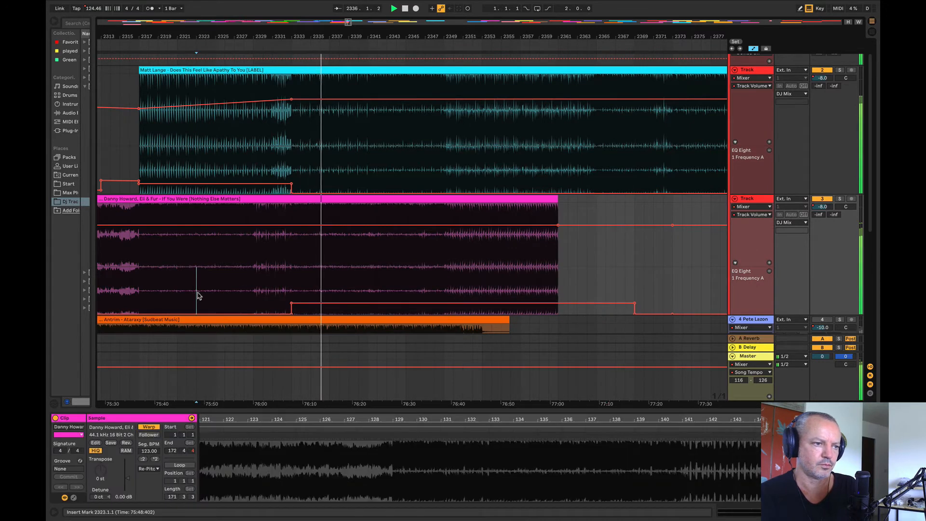
key("space")
key("space")
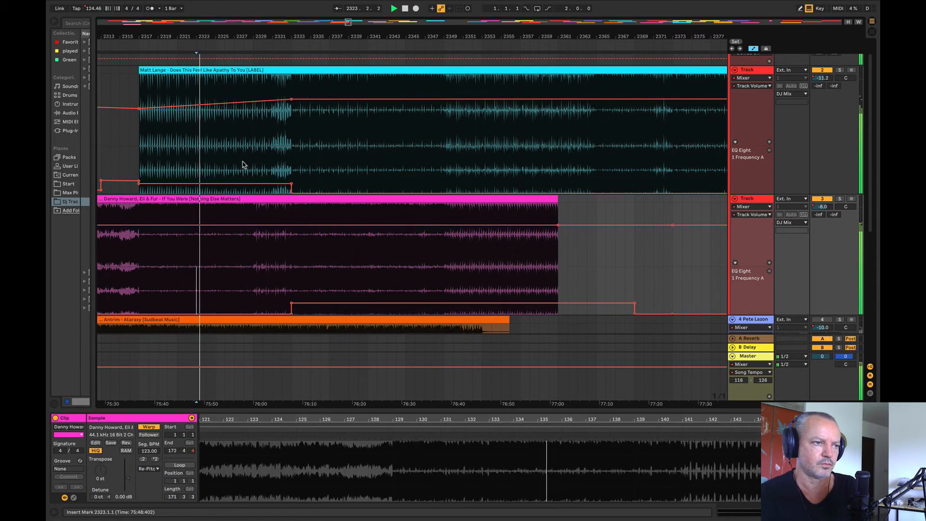
Step: Hold track 2's volume low until just before bar 2333, and raise its EQ frequency from bar 2317 with a fall between bars 2331 and 2333
left_click_drag(285, 100, 286, 110)
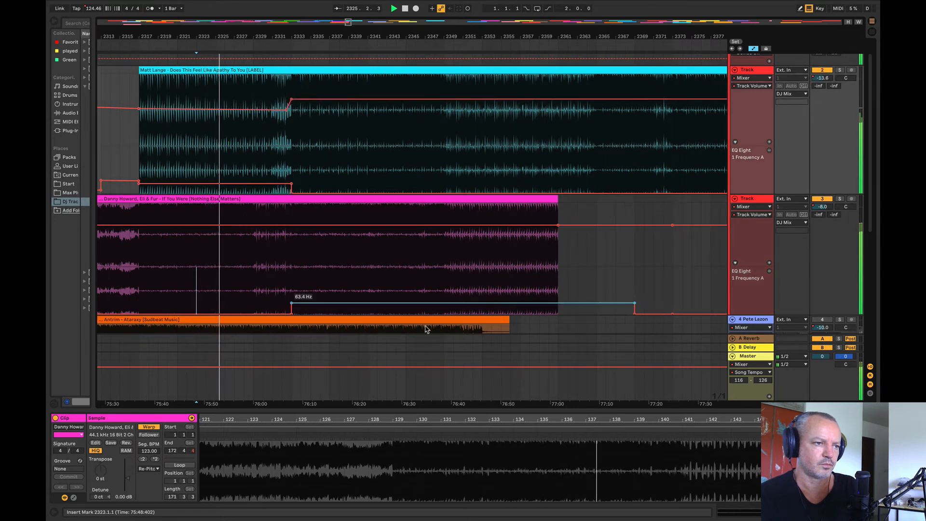
left_click(839, 199)
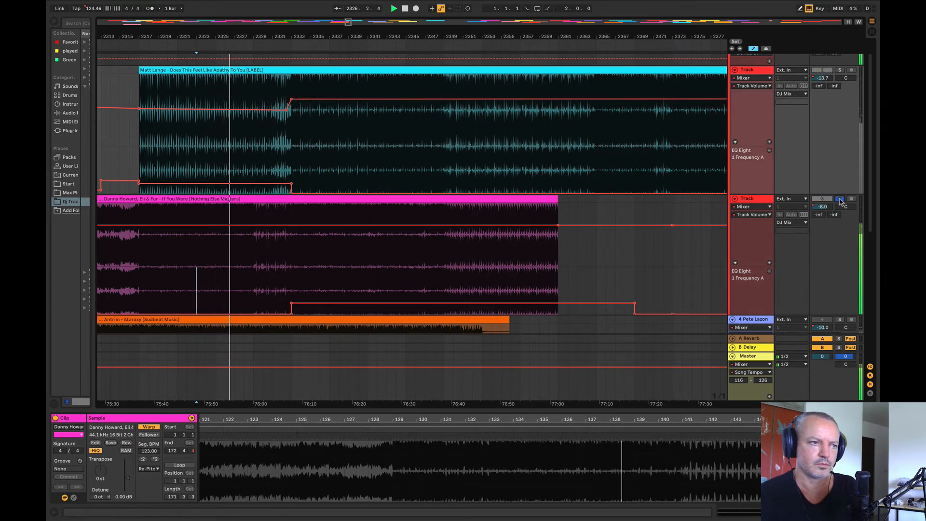
left_click(839, 199)
mouse_move(272, 182)
left_mouse_down()
mouse_move(287, 167)
mouse_move(291, 184)
left_mouse_up()
left_click(129, 129)
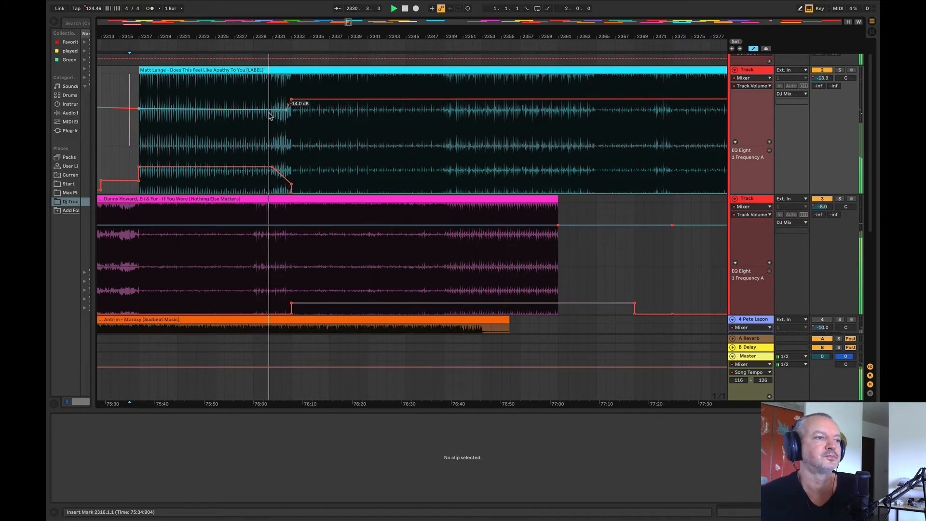
Step: Shift track 2's volume dip slightly earlier and lower the bar 2333 point, ramping up gradually to bar 2349, and play from bar 2330
left_click_drag(285, 111, 290, 100)
left_click(444, 99)
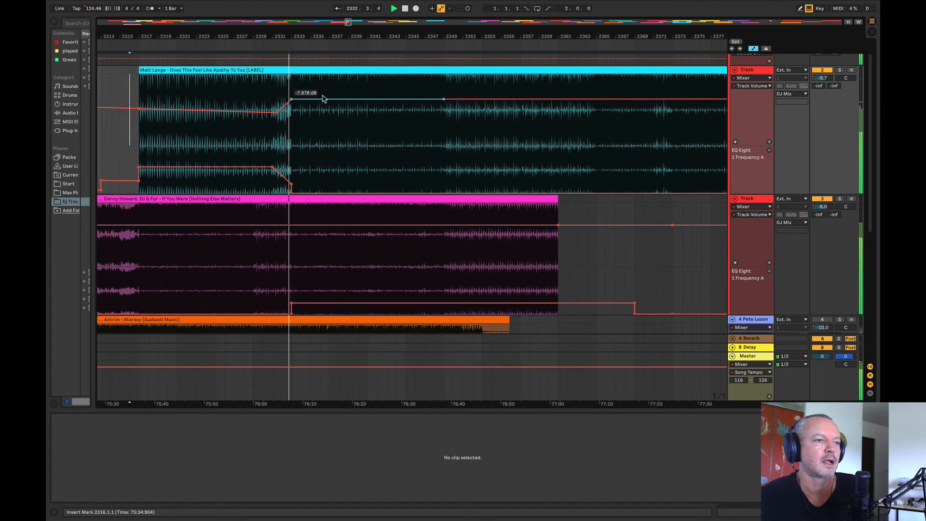
left_click_drag(291, 102, 296, 106)
left_click(264, 95)
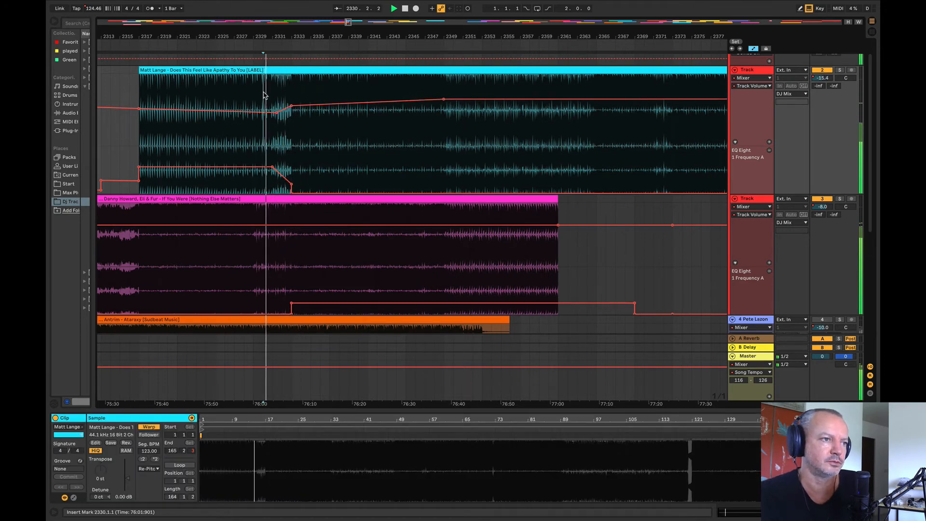
left_click_drag(277, 37, 236, 54)
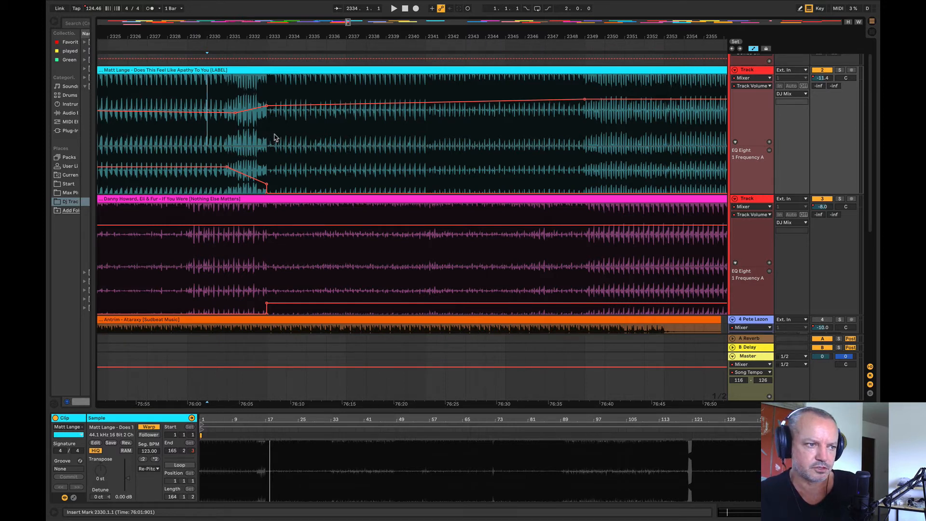
Step: Turn track 3's EQ frequency jump into a ramp from bar 2331 to bar 2333 while playing from bar 2331
left_click_drag(249, 37, 348, 37)
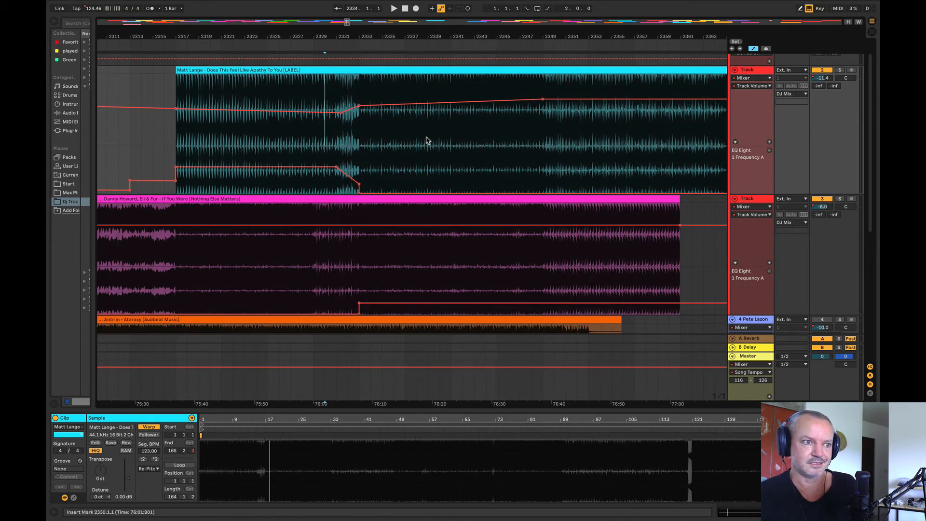
left_click(336, 283)
key("space")
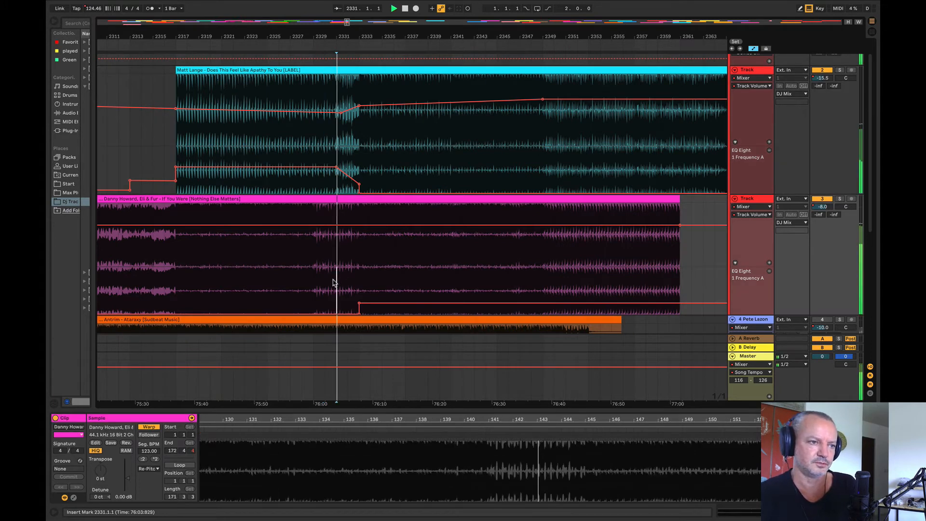
left_click(335, 313)
left_click(359, 314)
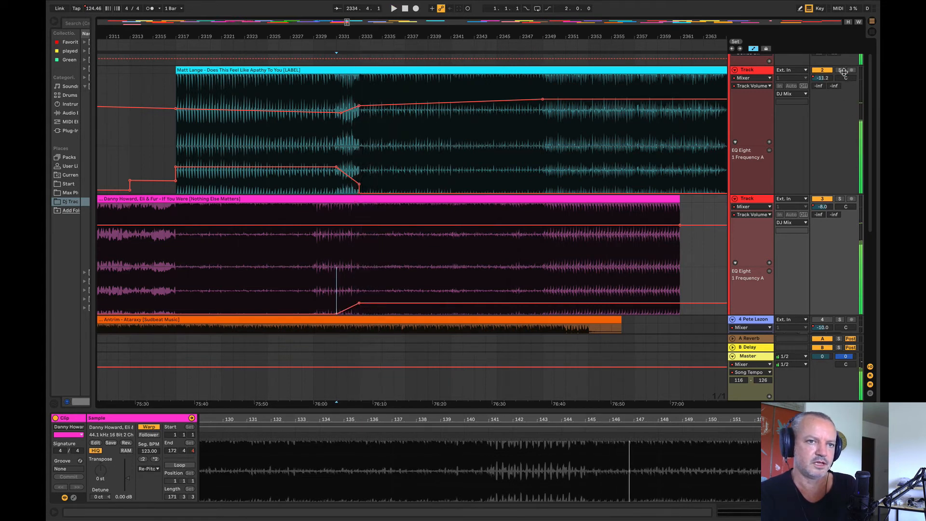
Step: Play track 3 soloed from bar 2337, and ramp its EQ frequency up to 938 Hz at the end of the If You Were clip
left_click(408, 169)
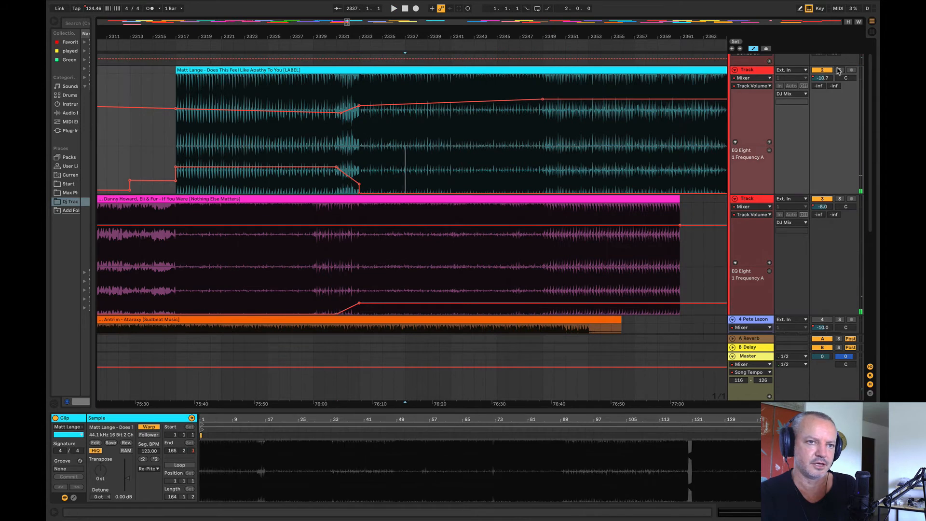
left_click(840, 198)
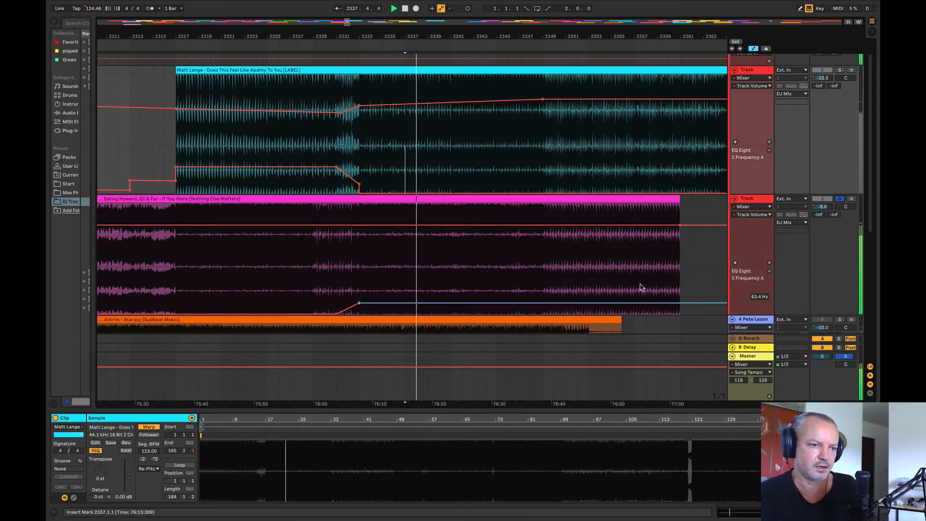
key("space")
left_click_drag(699, 303, 680, 286)
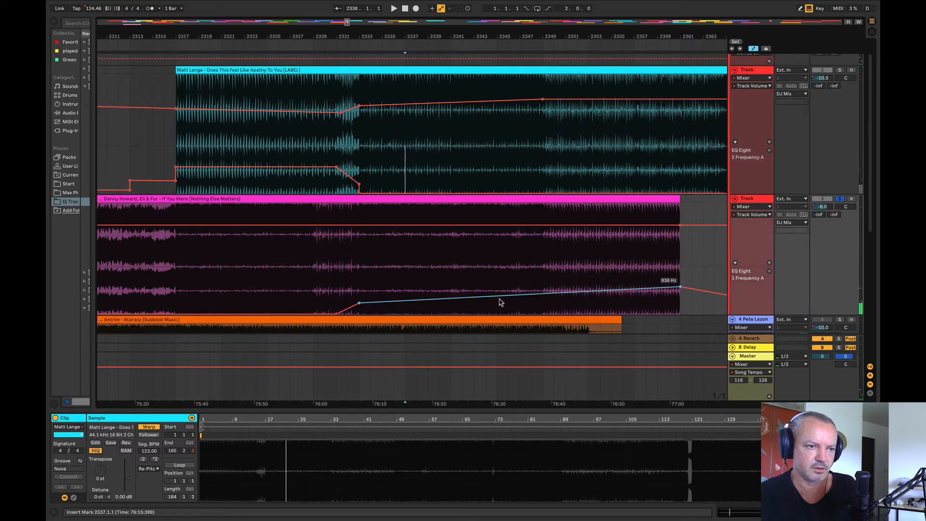
Step: Add a slightly raised point at about bar 2342 on track 3's EQ frequency ramp, and play both tracks from bar 2332
left_click_drag(461, 298, 462, 291)
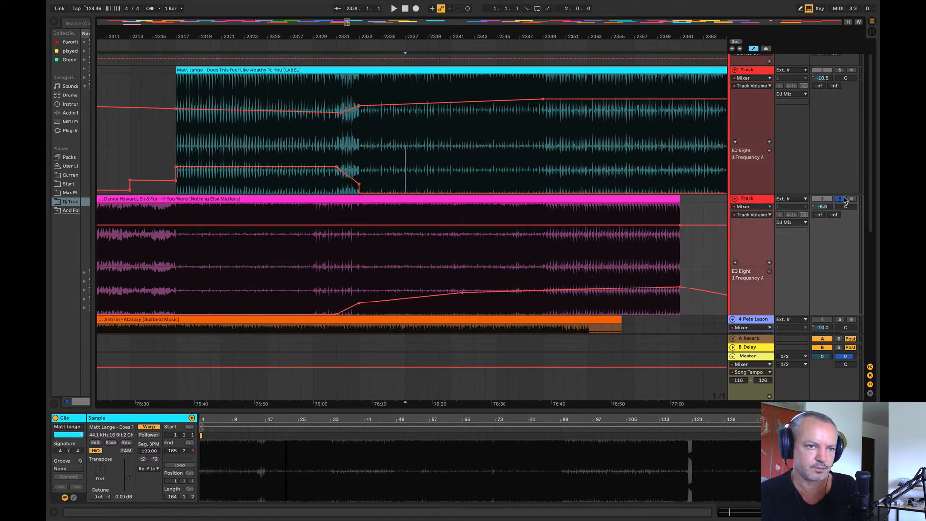
left_click(347, 149)
key("space")
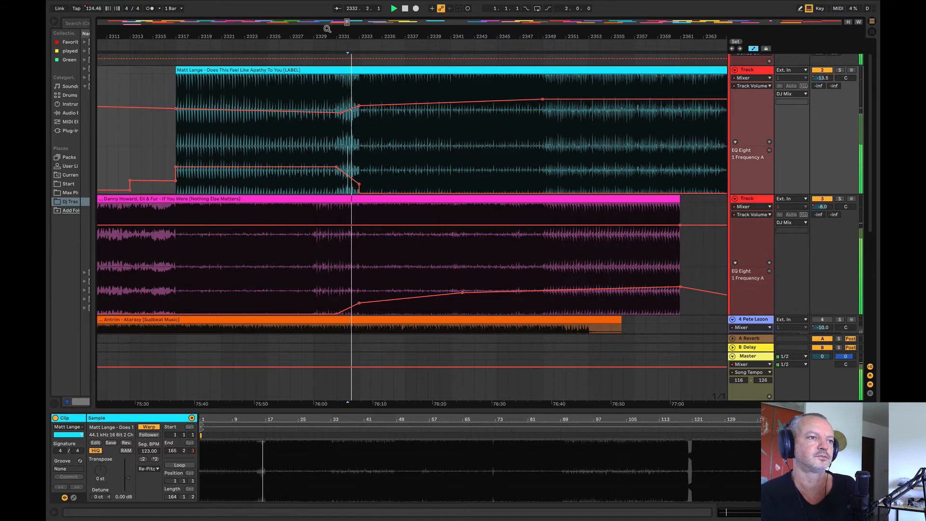
left_click_drag(324, 37, 217, 38)
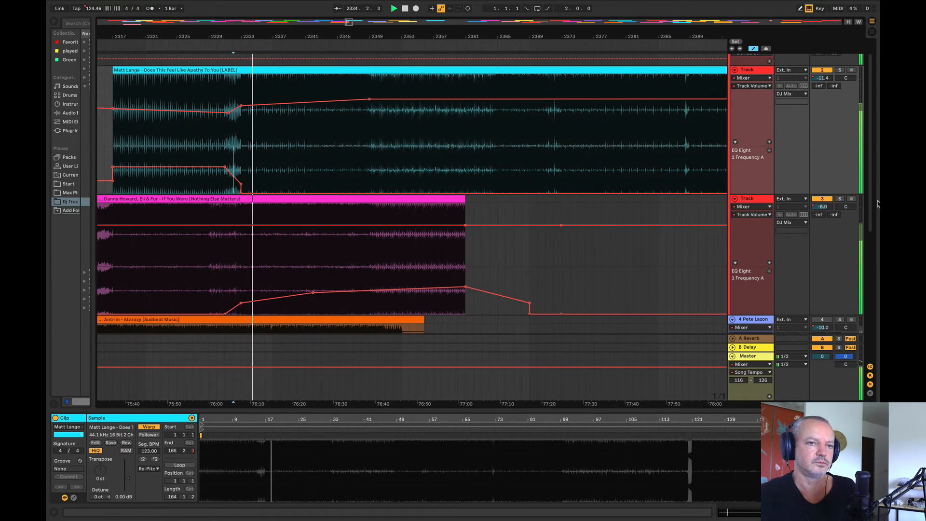
Step: Solo track 2 briefly during playback to compare it with the blend of tracks 2 and 3
left_click(839, 70)
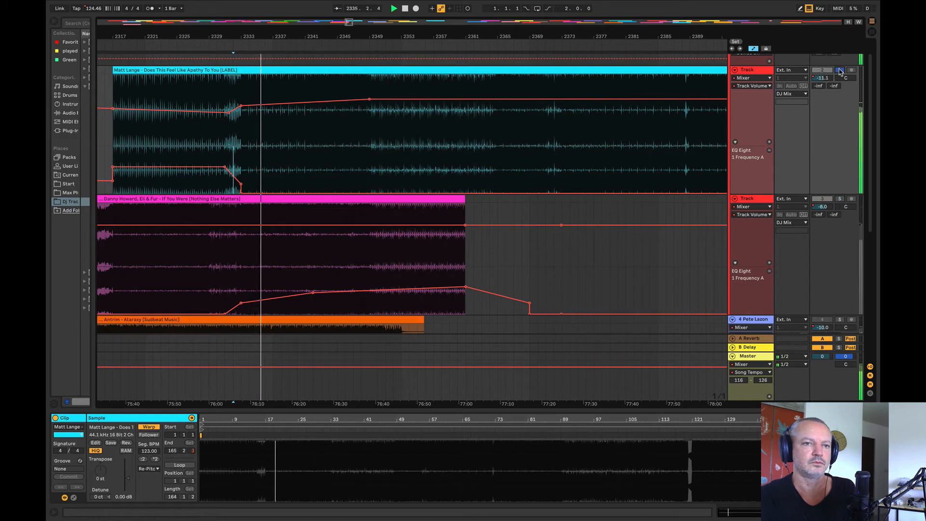
left_click(839, 199)
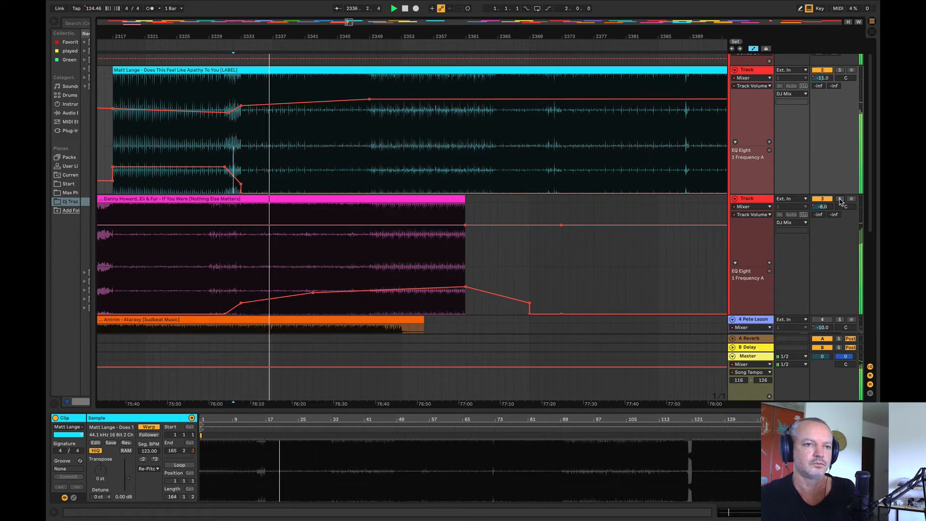
mouse_move(438, 34)
left_mouse_down()
mouse_move(412, 31)
mouse_move(413, 50)
mouse_move(439, 35)
left_mouse_up()
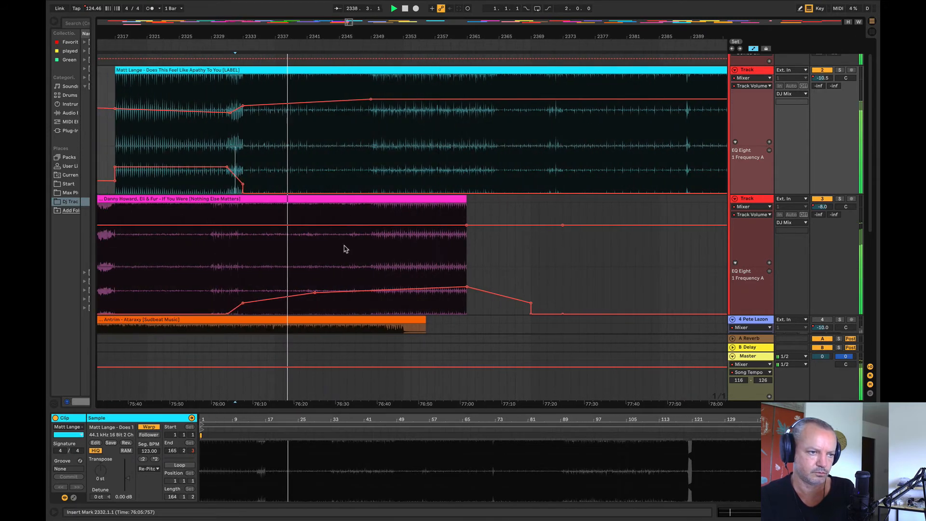
left_click_drag(310, 276, 626, 306)
left_click(579, 290)
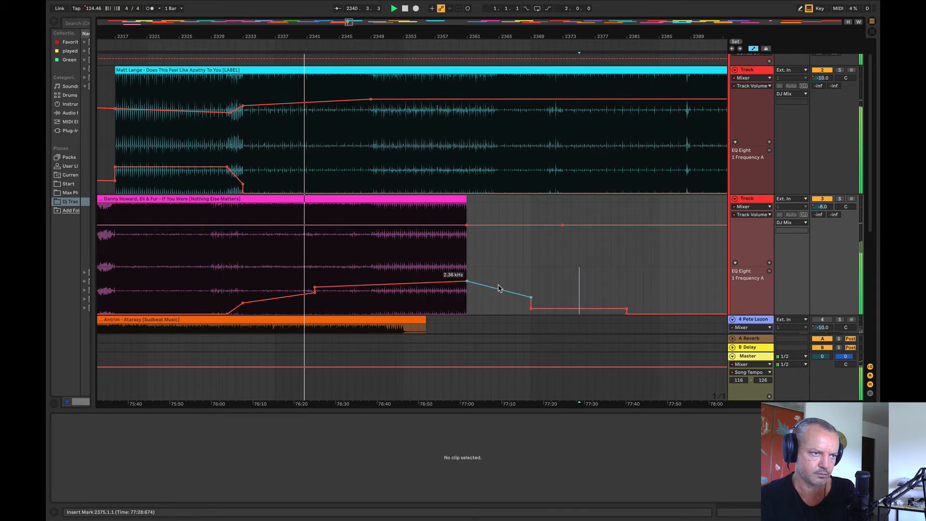
left_click_drag(307, 288, 789, 286)
key("super+z")
key("super+z")
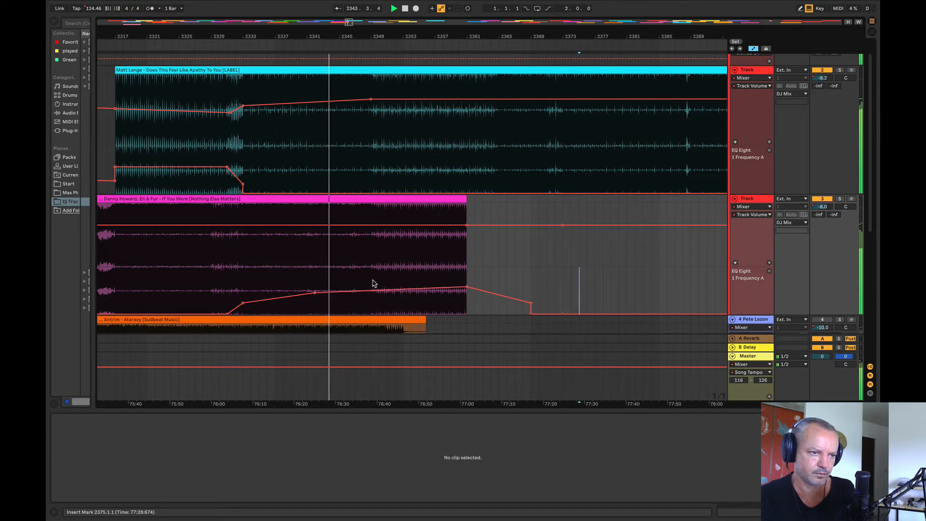
Step: Raise track 3's EQ frequency in an abrupt jump at bar 2349 and hold it level until about bar 2371
left_click_drag(371, 288, 476, 278)
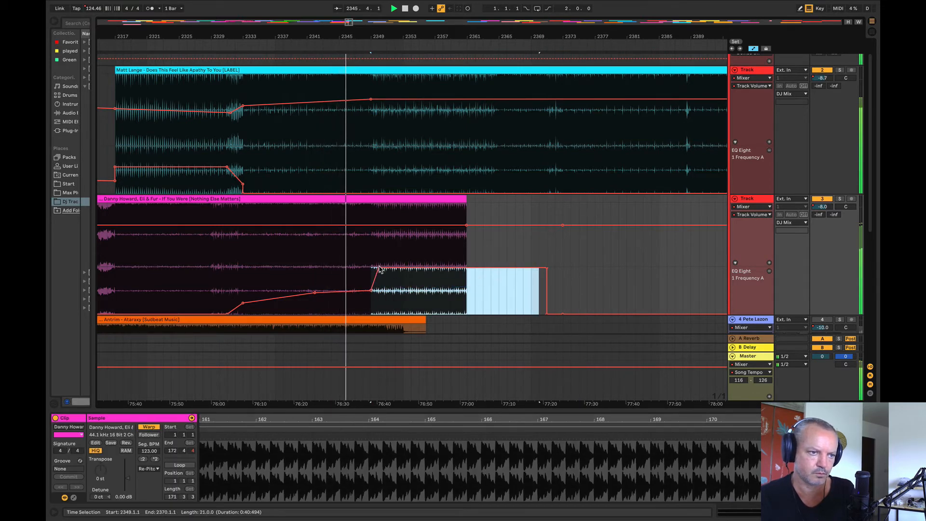
left_click_drag(379, 267, 365, 269)
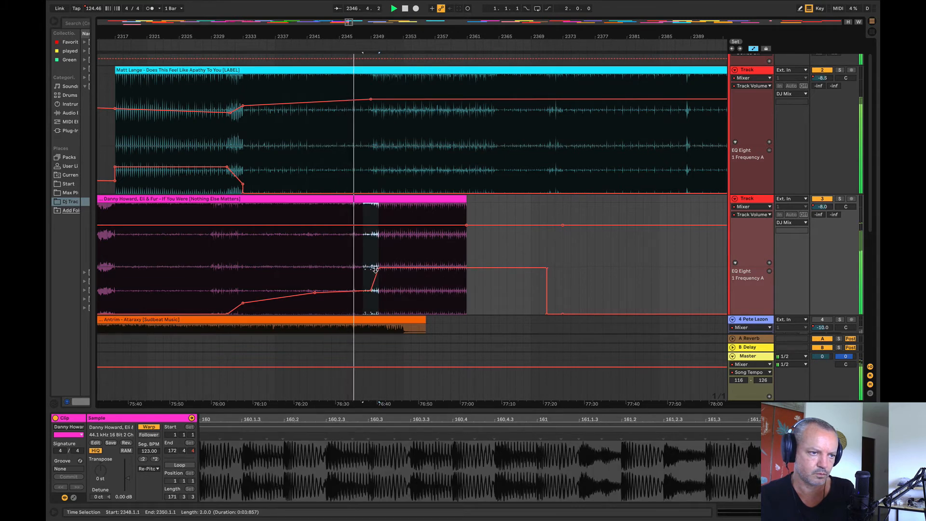
left_click(566, 292)
left_click_drag(493, 271, 491, 278)
left_click_drag(378, 273, 409, 280)
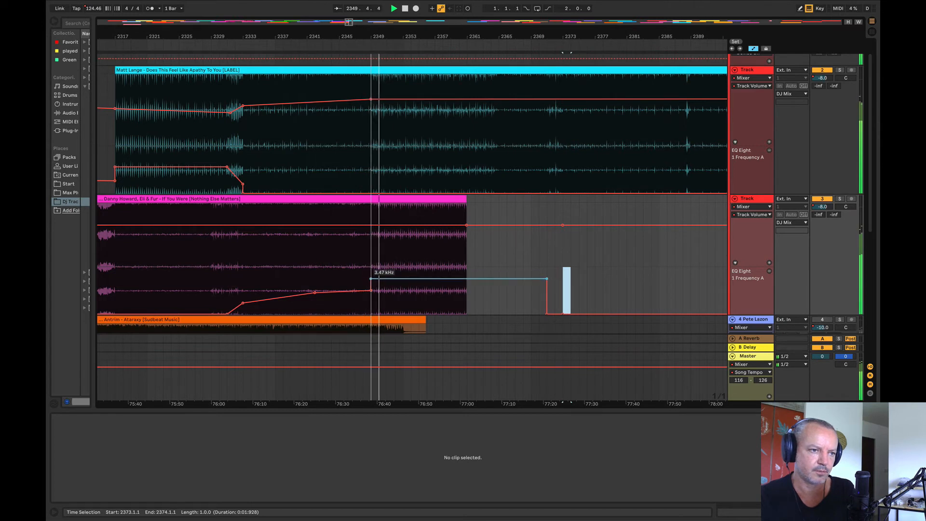
Step: Check track 2 in solo, and repeatedly duplicate bars 2350 to 2354 of If You Were until it extends to about bar 2406
left_click(839, 71)
left_click(839, 70)
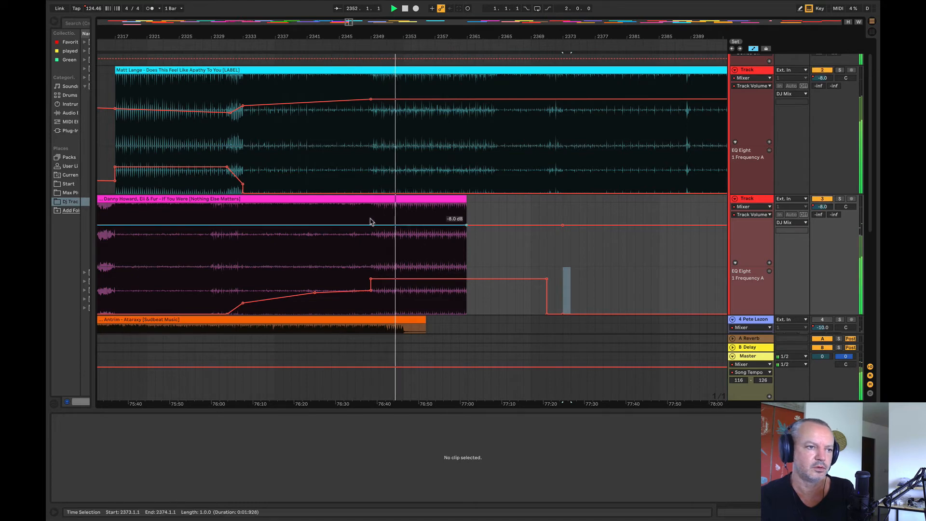
left_click_drag(381, 207, 412, 203)
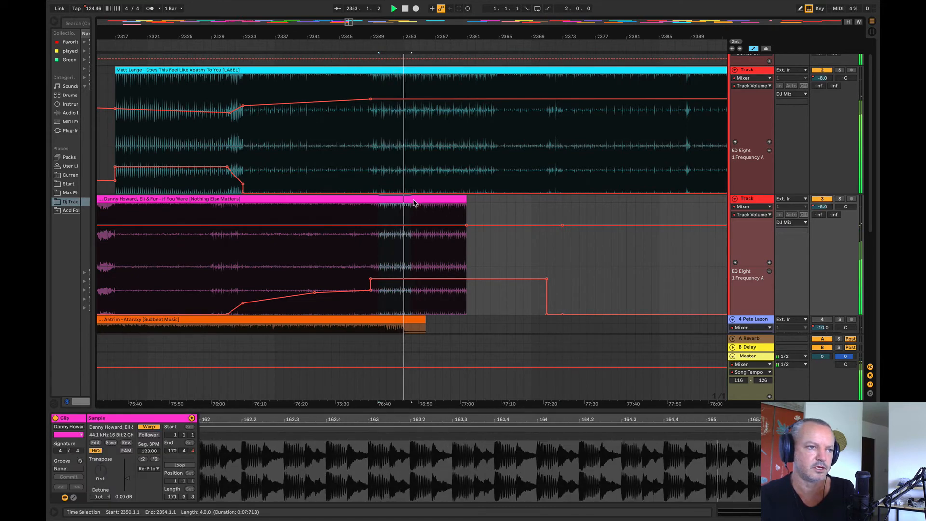
key("super+d")
key("super+d")
key("super+d")
key("super+d")
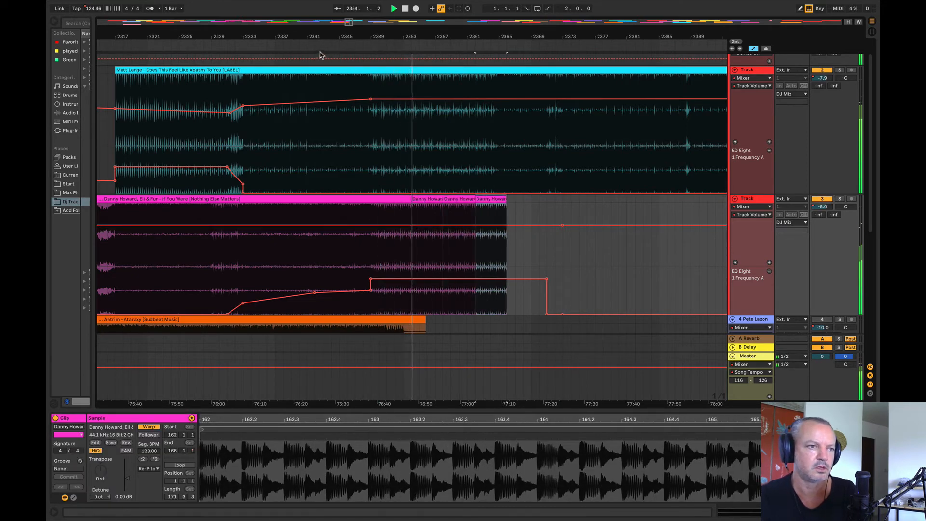
left_click_drag(298, 37, 179, 36)
key("super+d")
key("super+d")
key("super+d")
key("super+d")
key("super+d")
key("super+d")
key("super+d")
key("super+d")
key("super+d")
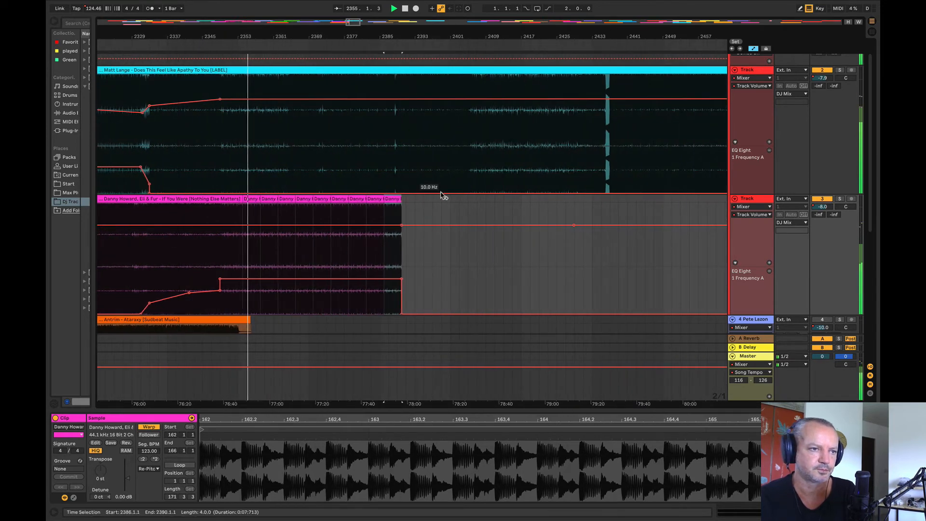
Step: Ramp track 3's EQ frequency to 8.74 kHz at the end of the duplicated clips, and dip its volume gradually there, recovering by about bar 2410
left_click(476, 286)
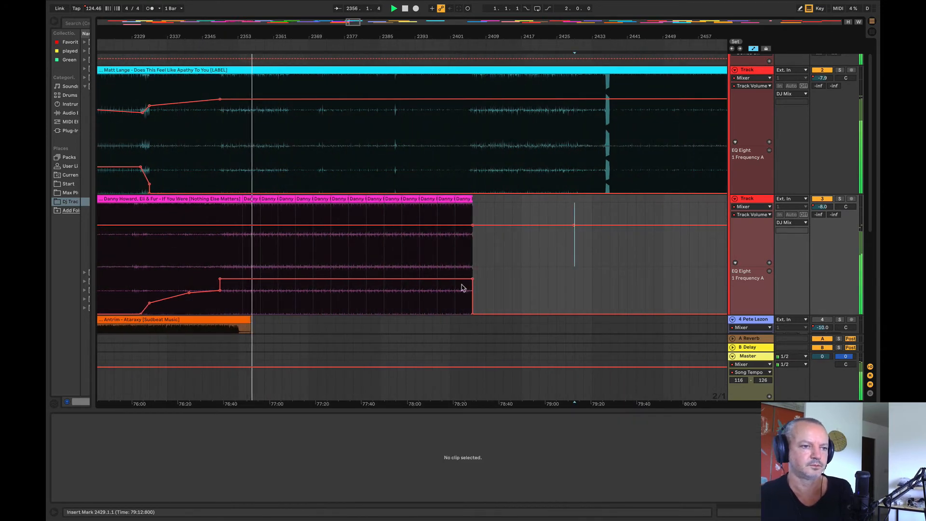
left_click_drag(472, 279, 471, 273)
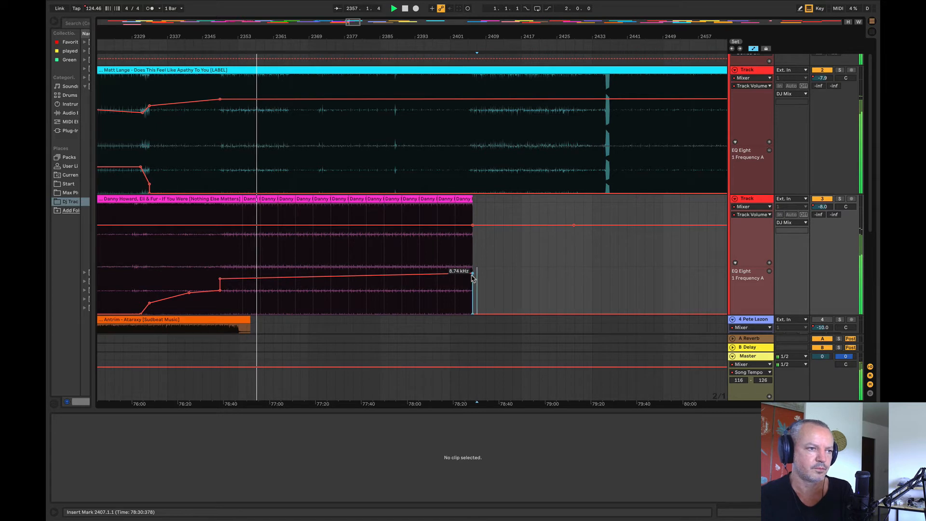
left_click(233, 225)
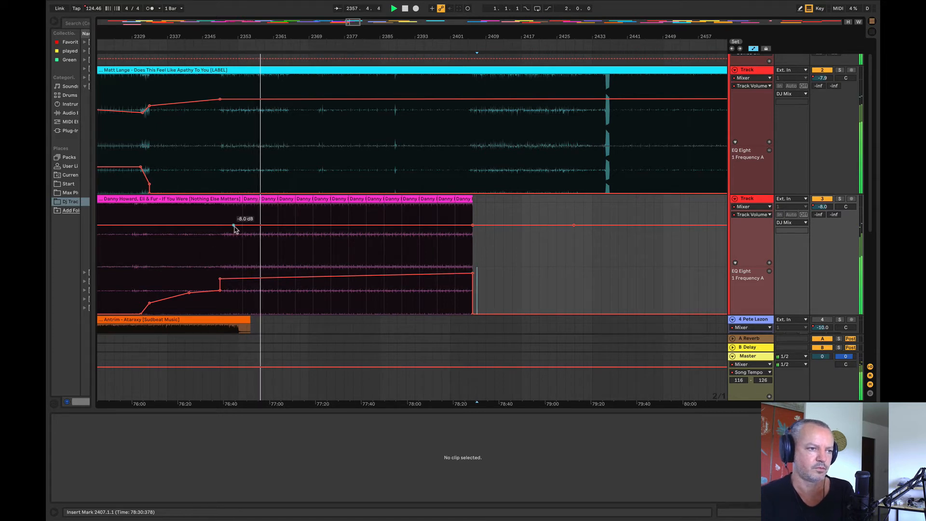
left_click(491, 225)
left_click_drag(472, 235, 473, 228)
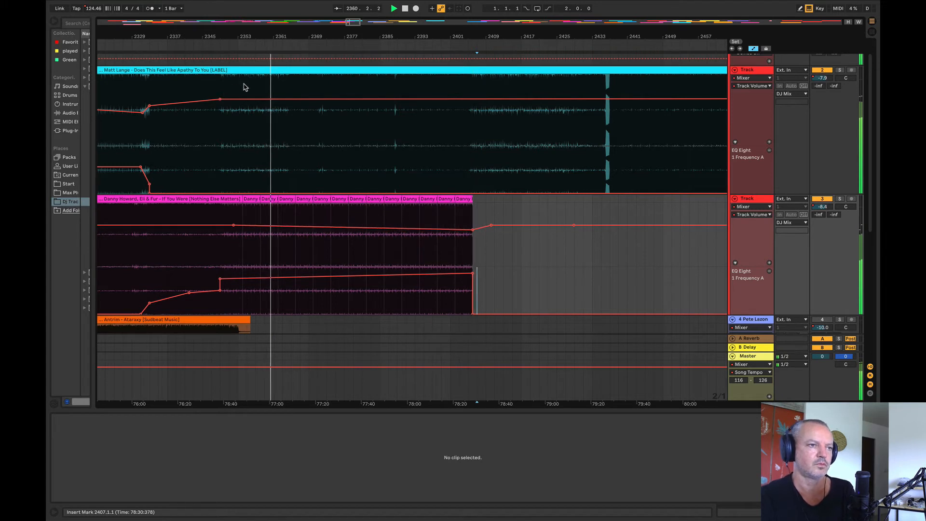
left_click_drag(220, 100, 220, 99)
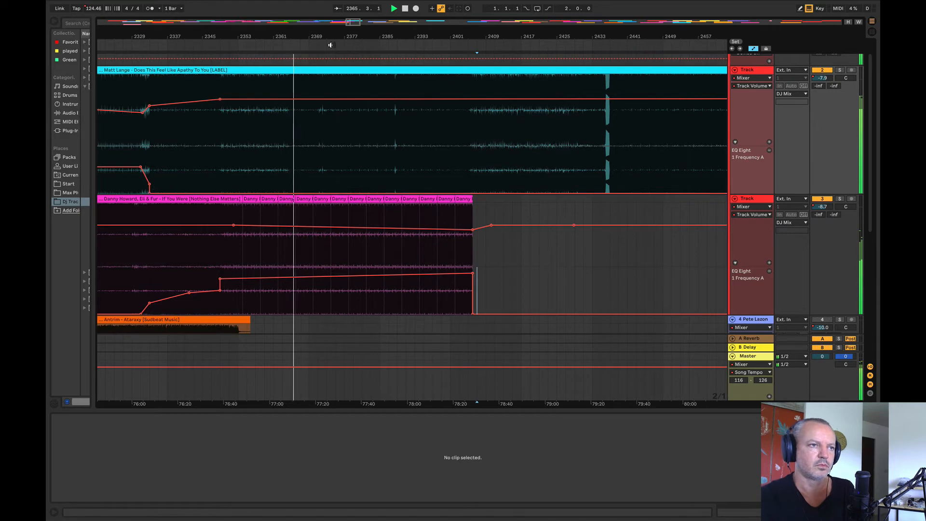
Step: Play the blend of Does This Feel Like Apathy To You and the duplicated If You Were clips from bar 2373
left_click_drag(324, 36, 303, 56)
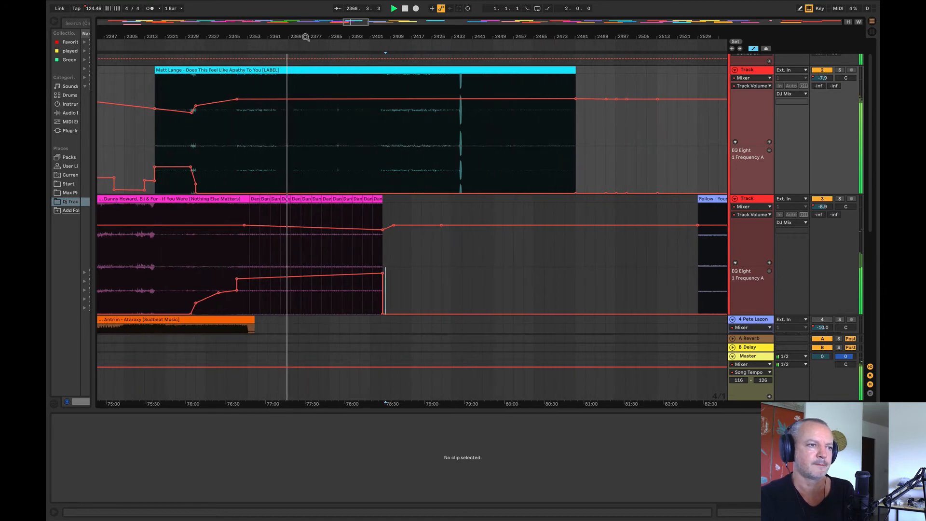
left_click_drag(304, 38, 300, 37)
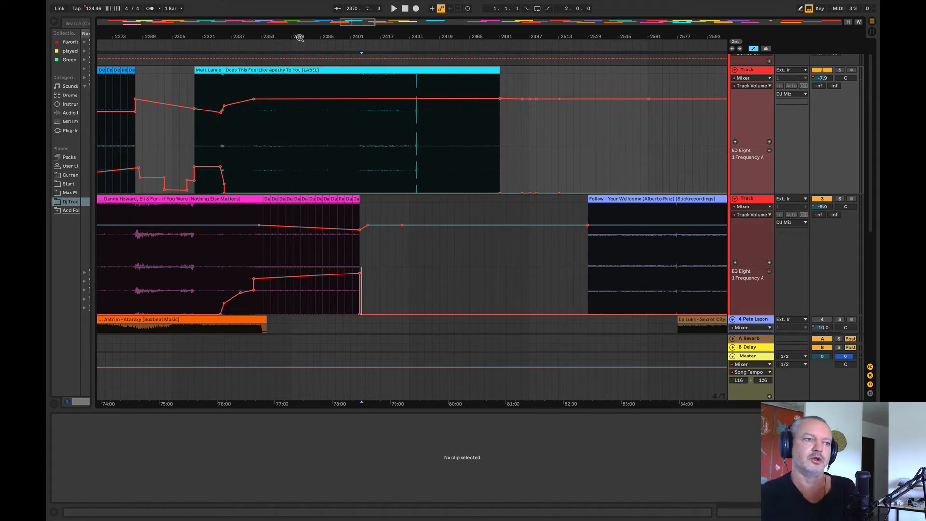
left_click(284, 153)
key("space")
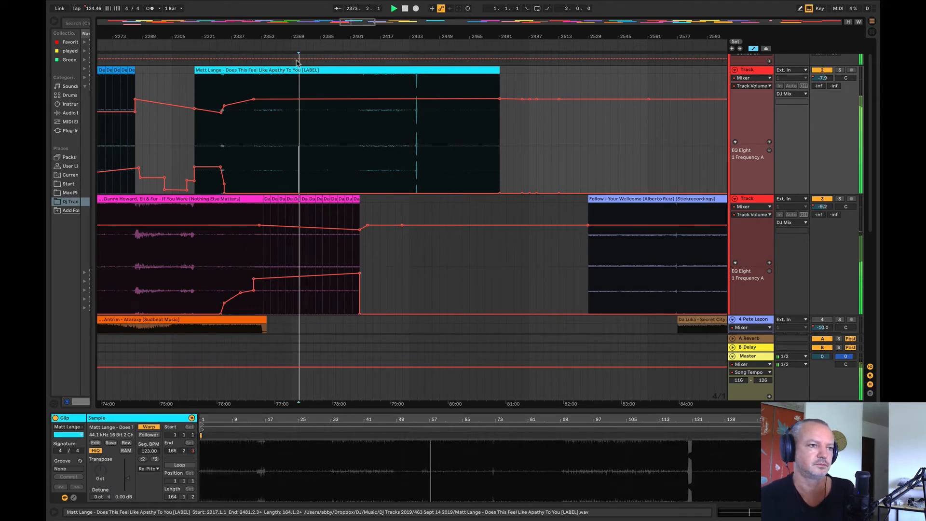
Step: Audition the upcoming tracks, playing Follow from bar 2569 and Tebas from bars 2753 and 2817
left_click_drag(287, 36, 234, 9)
left_click(405, 252)
key("space")
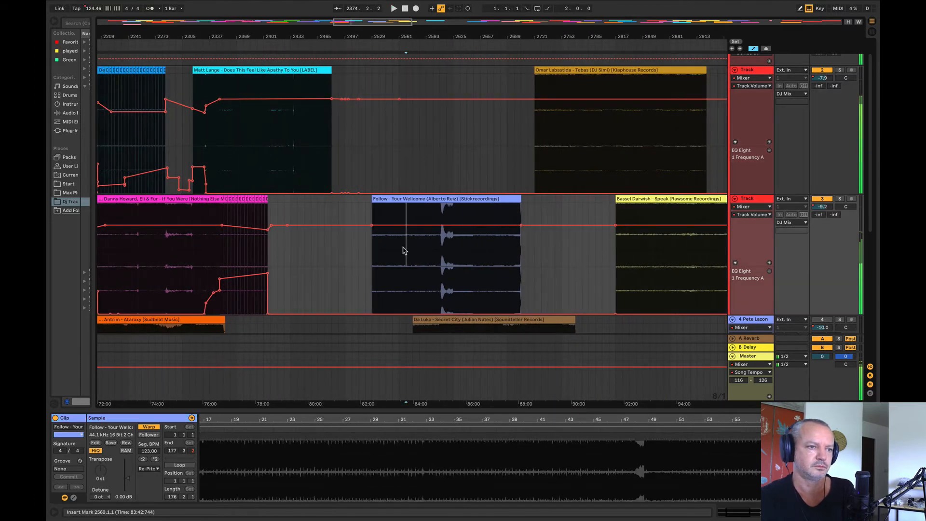
left_click(559, 159)
key("space")
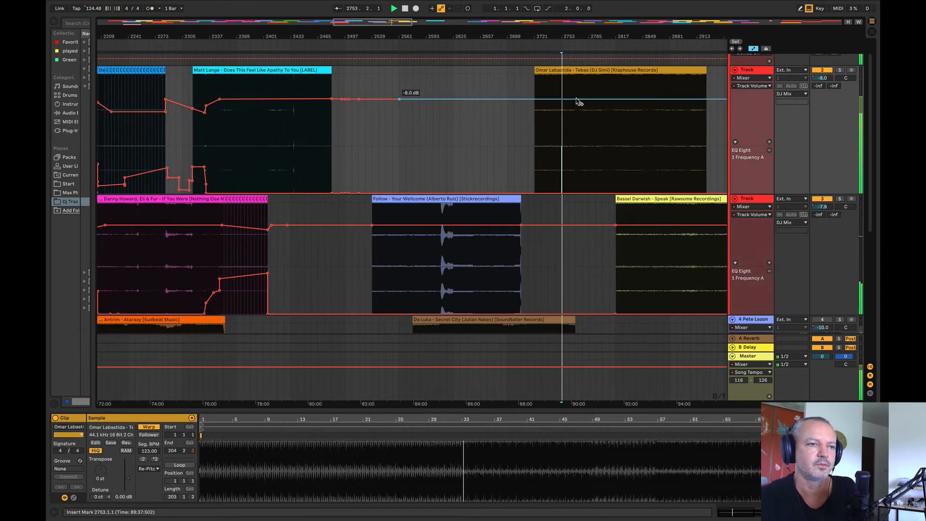
left_click(584, 51)
left_click_drag(572, 38, 501, 37)
left_click(531, 137)
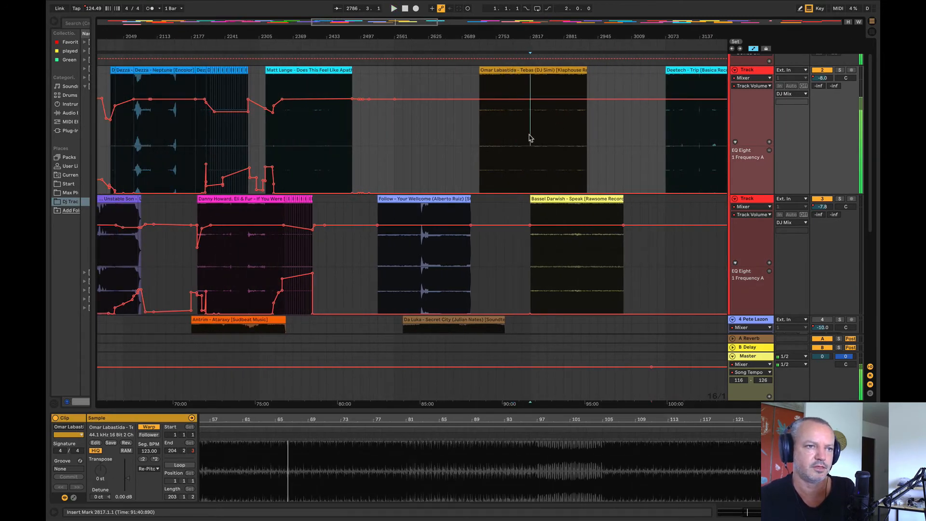
Step: Move the Speak clip to bar 2881 on track 3, and audition Speak from bar 2945 and Trip from bar 3105
left_click_drag(579, 200, 612, 203)
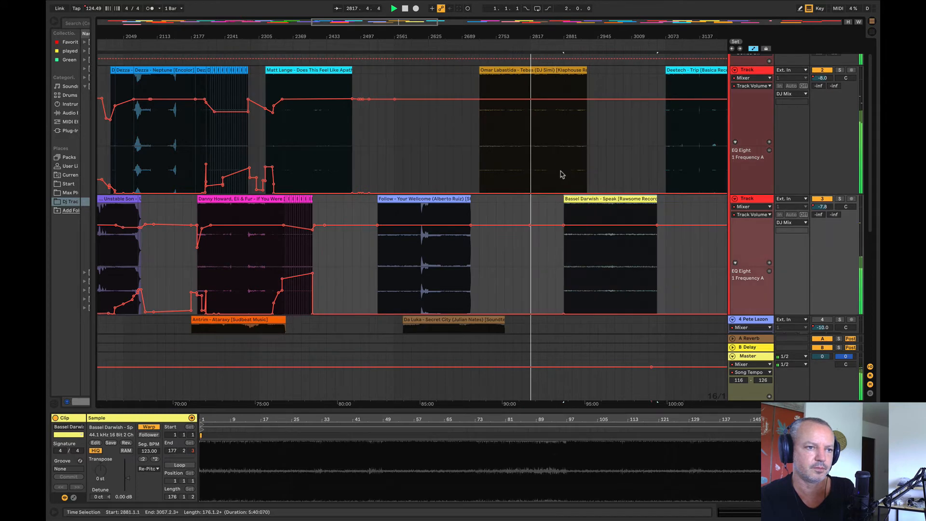
left_click(539, 150)
left_click(600, 251)
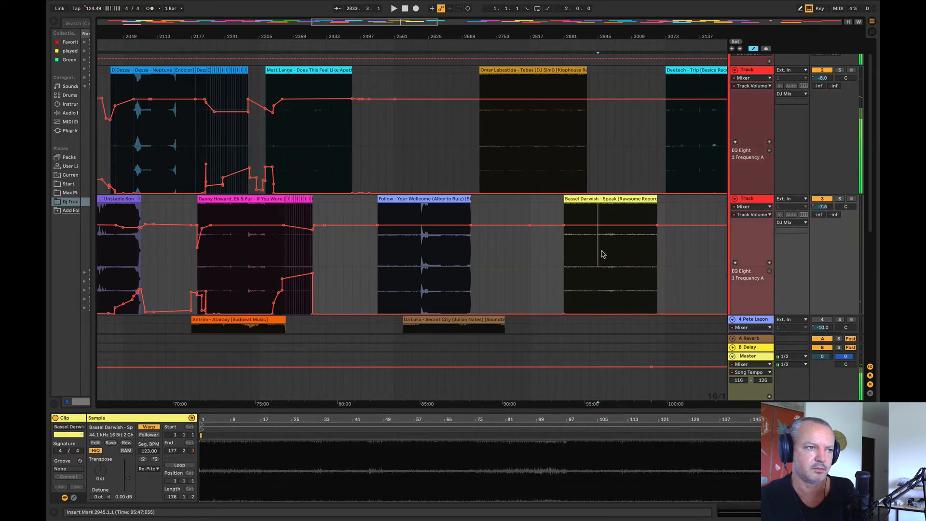
left_click(684, 135)
left_click_drag(635, 34, 496, 20)
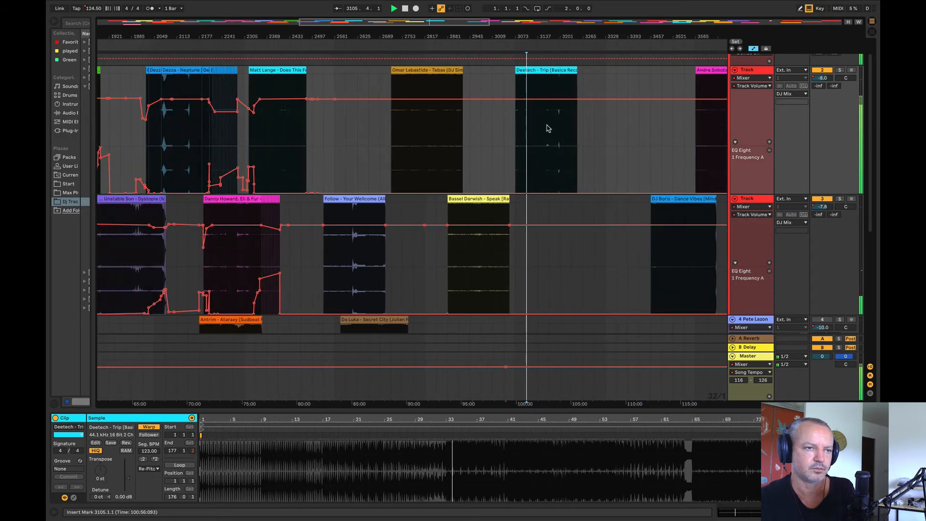
Step: Move Dance Vibes to about bar 3233 and White Pearl to about bar 3361, and play White Pearl from bar 3425
left_click_drag(672, 256, 591, 207)
key("space")
left_click_drag(577, 37, 328, 27)
key("space")
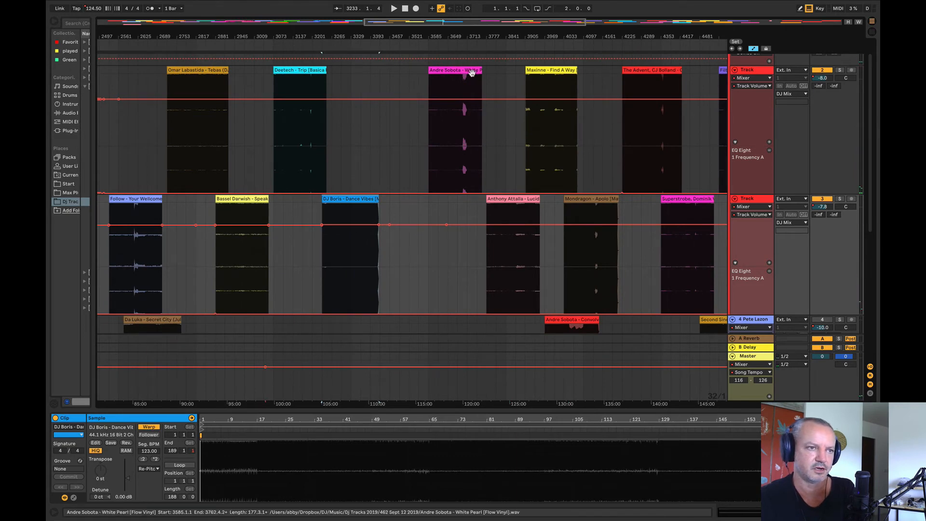
left_click_drag(460, 71, 394, 81)
left_click(383, 142)
key("space")
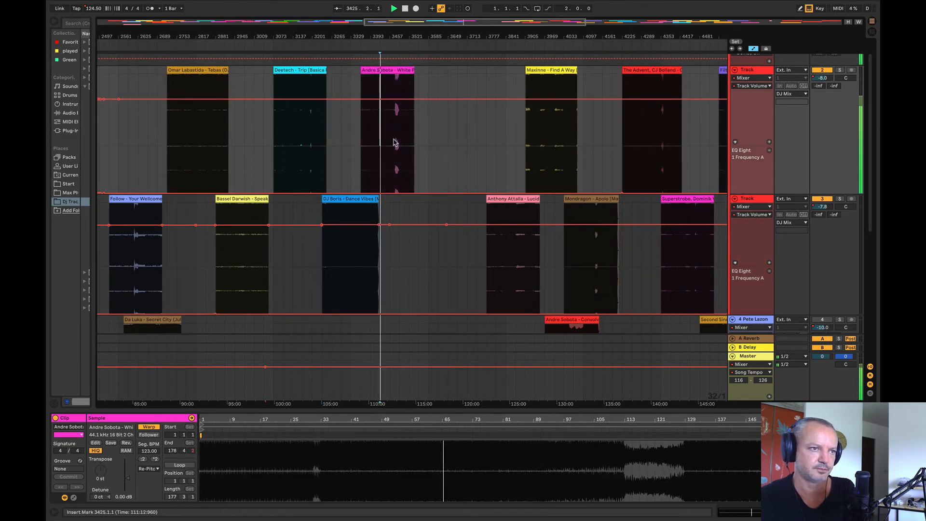
Step: Move Lucid to about bar 3521 and Find A Way to about bar 3681, auditioning Lucid from bar 3585
left_click_drag(504, 204, 435, 205)
left_click(426, 261)
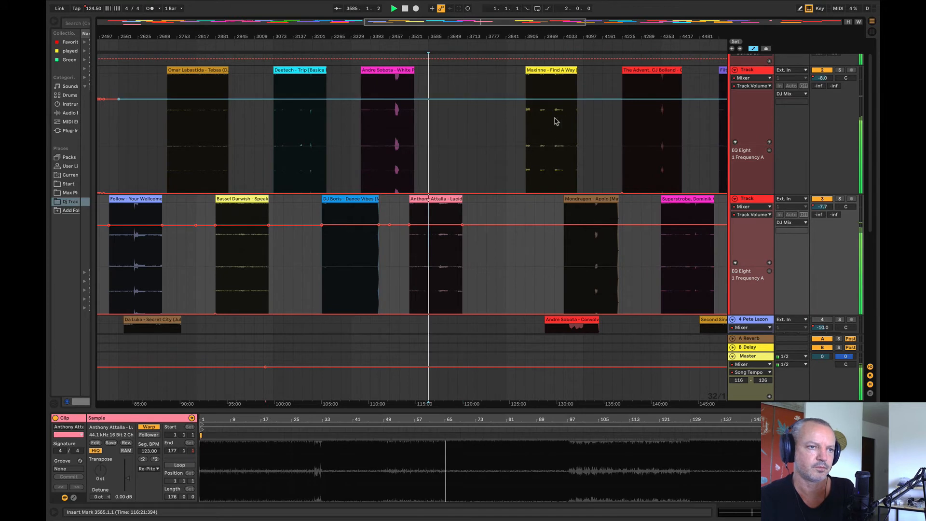
left_click(542, 133)
left_click_drag(552, 70, 484, 83)
Step: Audition the Apolo and The Advent, CJ Bolland clips, moving Apolo to bar 3777 and the latter to about bar 3969
left_click(587, 236)
key("space")
key("space")
left_click_drag(597, 198, 519, 208)
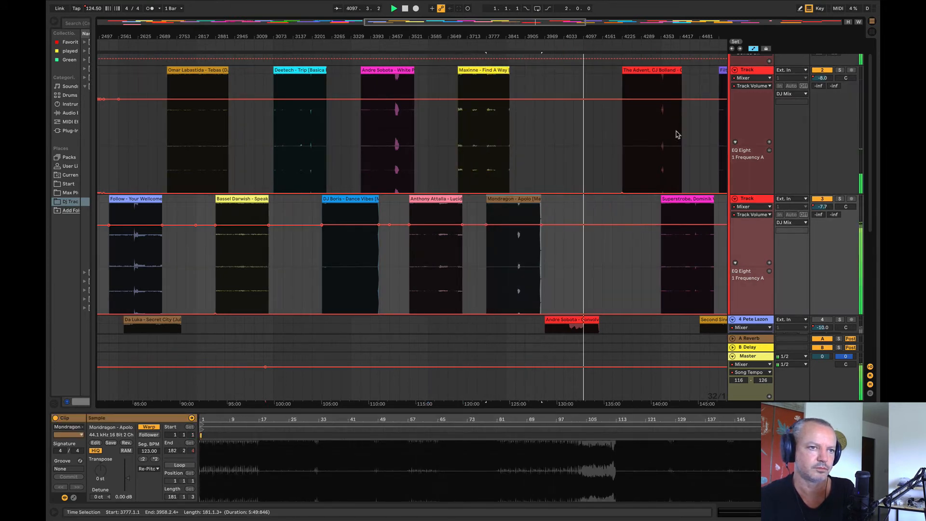
left_click(635, 135)
left_click_drag(644, 70, 553, 85)
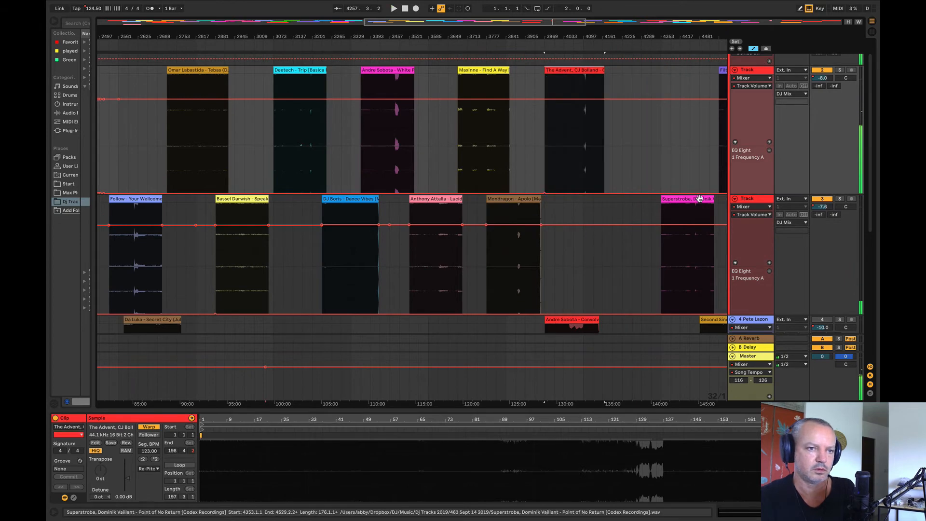
Step: Move Point of No Return to about bar 4129 and track 4's Andre Sobota clip onto track 2 at about bar 4257, playing from bar 4321
left_click_drag(691, 265, 621, 265)
left_click_drag(572, 318, 659, 147)
left_click(652, 136)
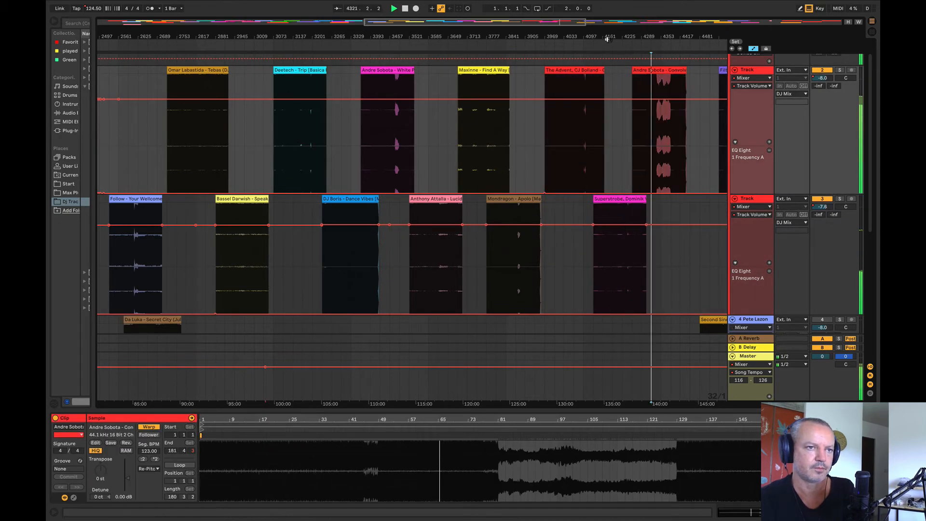
Step: Audition the Filterheadz clip from bar 4609 and Netherworld from bar 4833, and move the Filterheadz clip to track 3 at bar 3969
left_click_drag(608, 38, 429, 32)
left_click(544, 127)
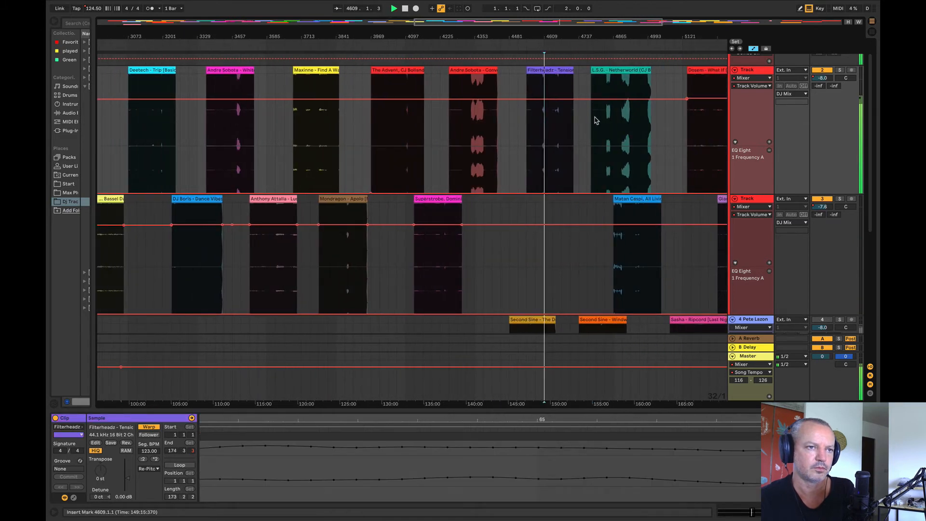
left_click(605, 131)
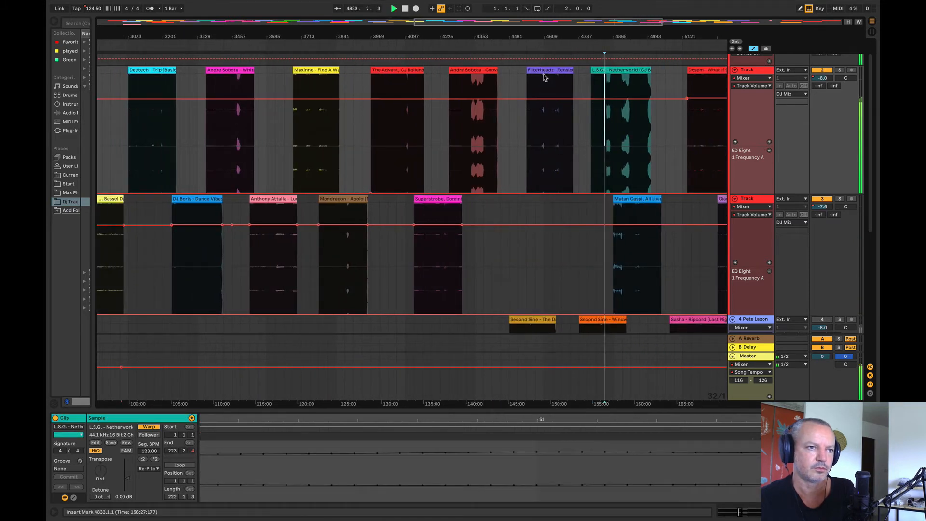
left_click_drag(544, 77, 388, 270)
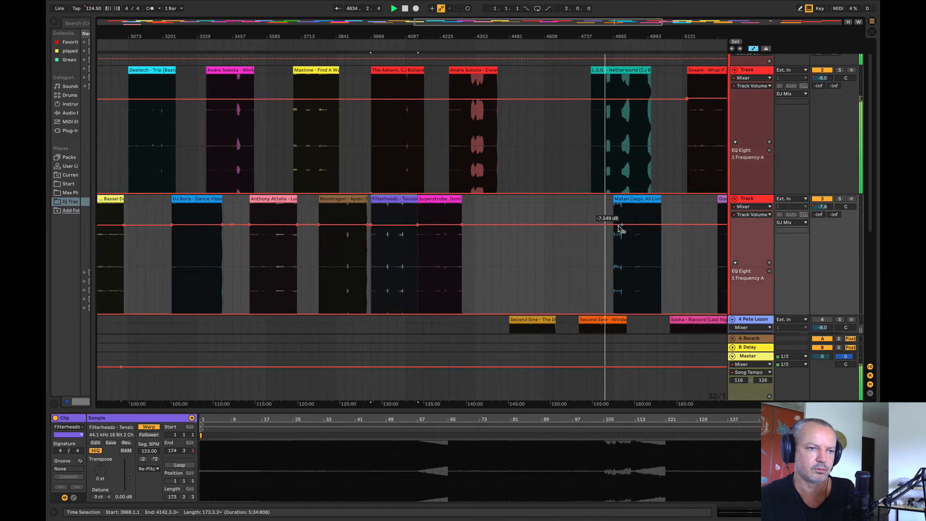
Step: Move the Matan Caspi clip on track 3 to bar 4545 and audition it from about its middle
left_click(631, 261)
left_click_drag(628, 198, 543, 227)
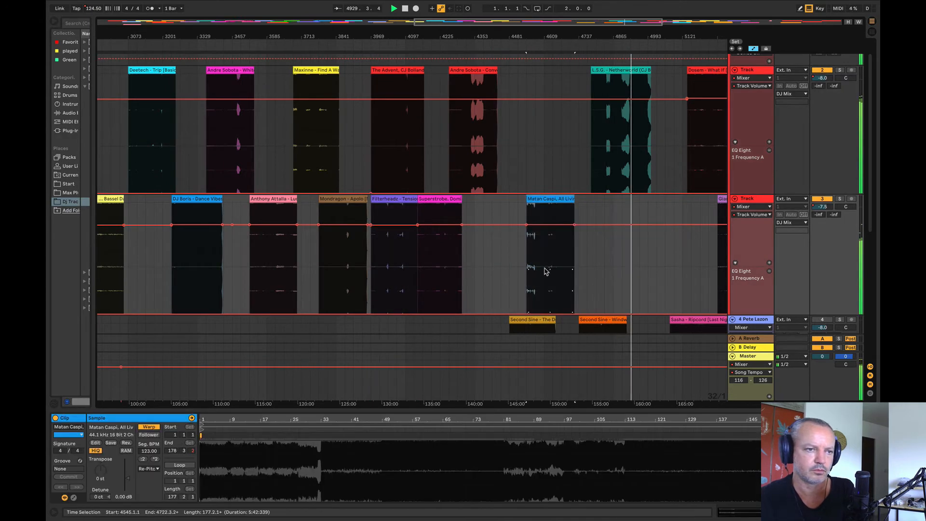
left_click(545, 264)
key("space")
key("space")
left_click(552, 260)
key("space")
Step: Audition the Gians clip from bar 5345 and the Betoko clip from bar 5601 on track 3
key("space")
left_click_drag(523, 36, 428, 28)
left_click(580, 131)
key("space")
key("space")
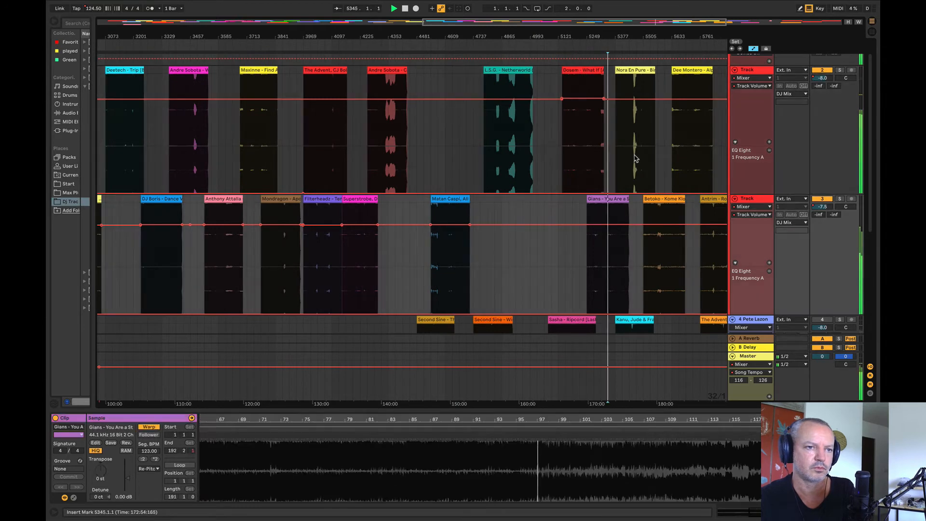
left_click(664, 240)
key("space")
key("space")
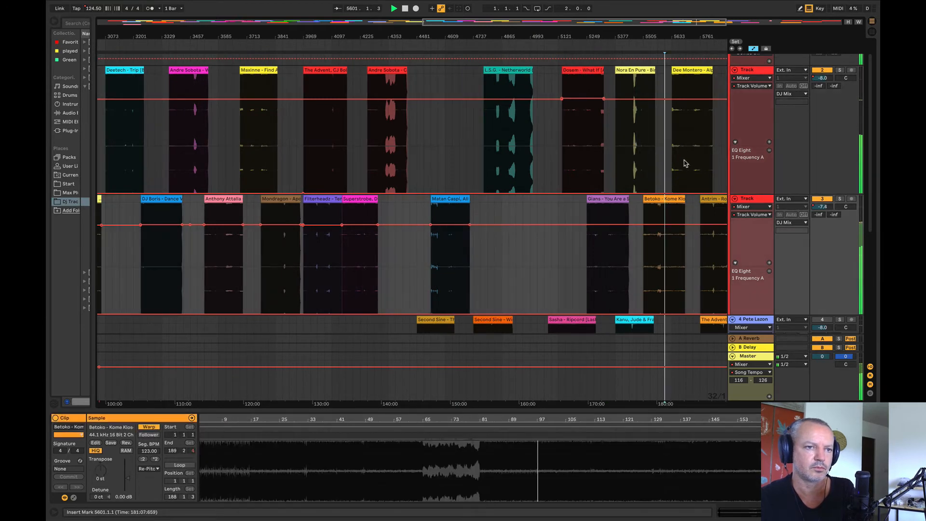
Step: Audition the Dee Montero clip on track 2 and the Antrim clip following Betoko on track 3
left_click(685, 163)
key("space")
key("space")
left_click(719, 244)
key("space")
key("space")
Step: Play the Matt Lange clip on track 2 from bar 2433
left_click_drag(589, 36, 719, 32)
left_click(209, 138)
key("space")
key("space")
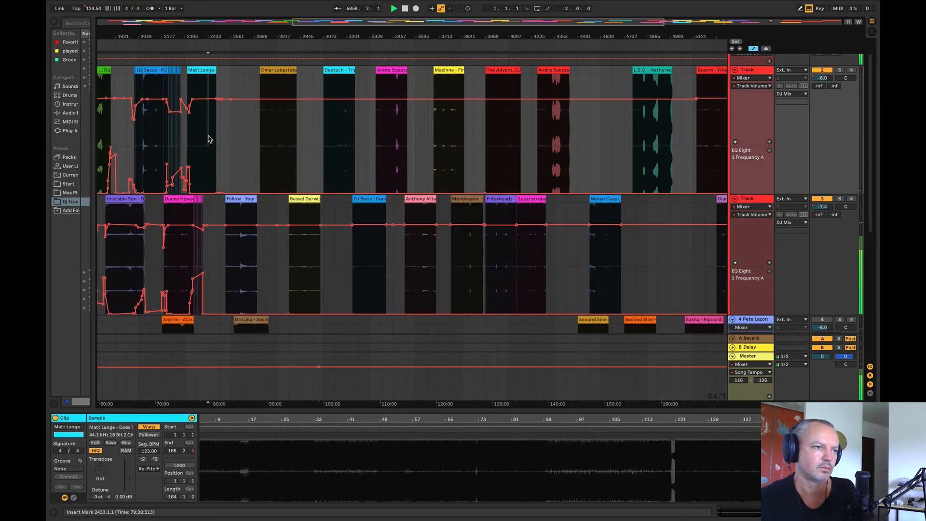
left_click_drag(203, 37, 324, 38)
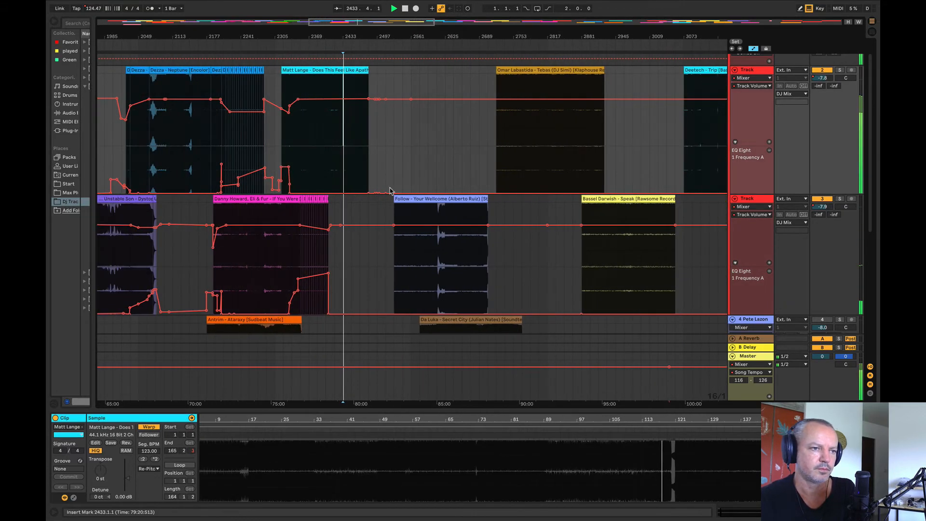
Step: Audition the Follow clip from bar 2577 and Tebas from bar 2769, and stop playback
left_click(419, 250)
key("space")
key("space")
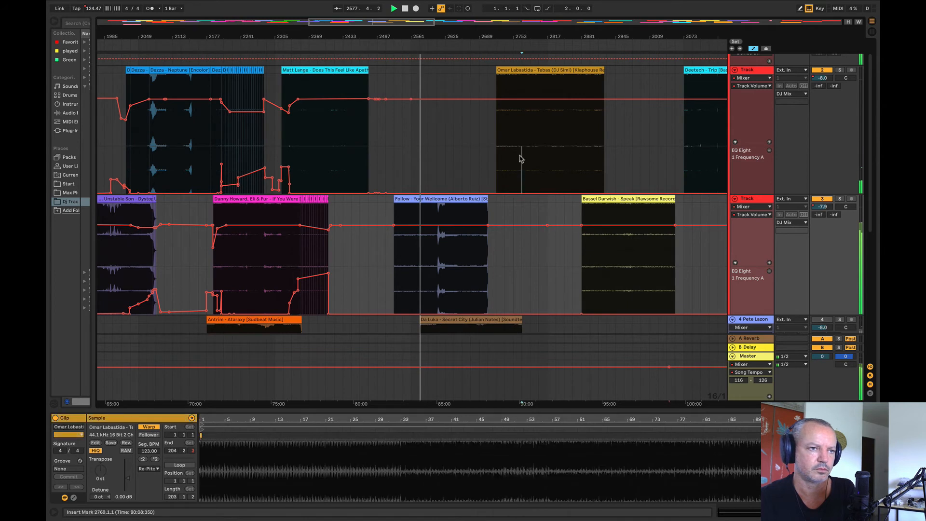
left_click(519, 155)
key("space")
key("space")
left_click_drag(455, 39, 465, 35)
key("space")
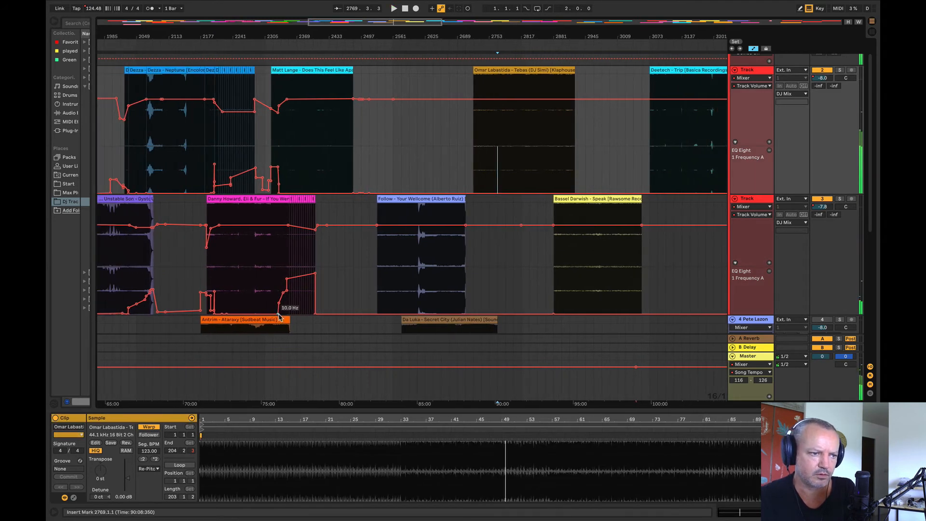
Step: Move Da Luka's Secret City from track 4 to track 2 at bar 2497 and shift Follow to about bar 2593
left_click(435, 322)
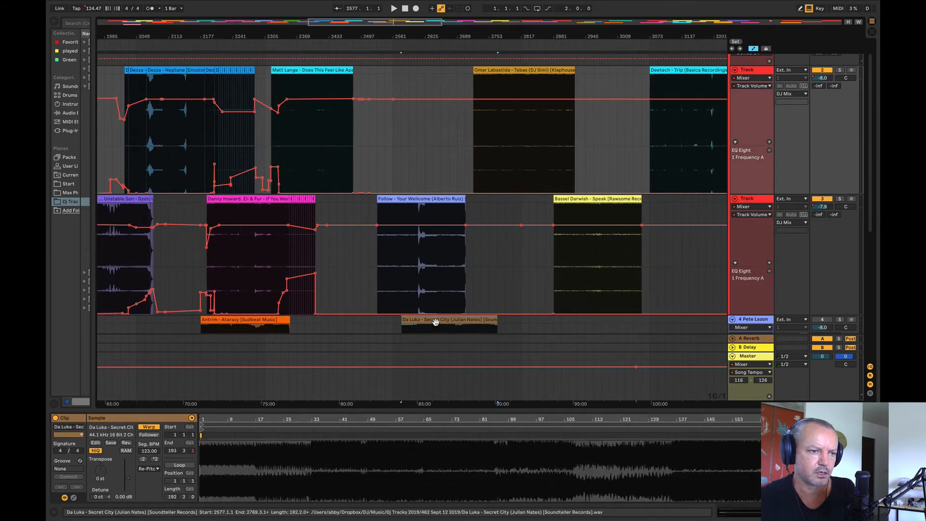
left_click_drag(435, 322, 395, 73)
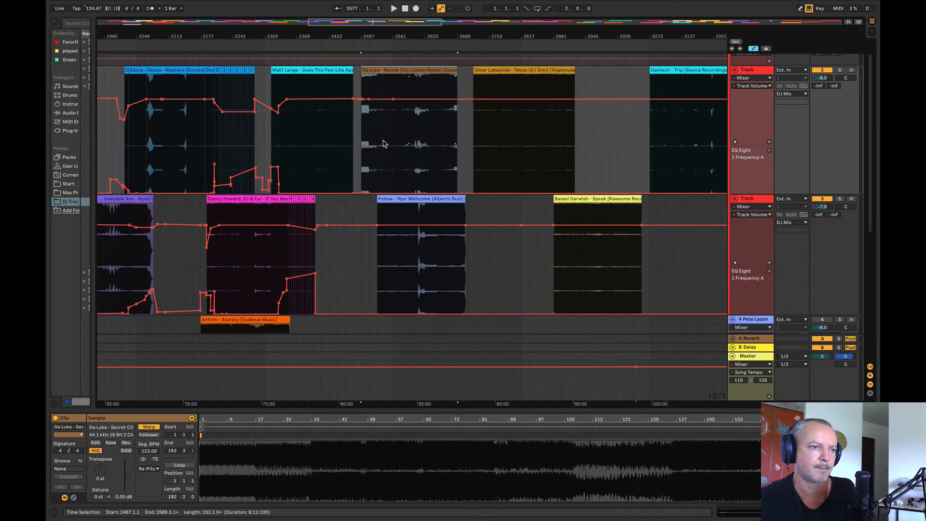
key("space")
left_click_drag(413, 224, 445, 225)
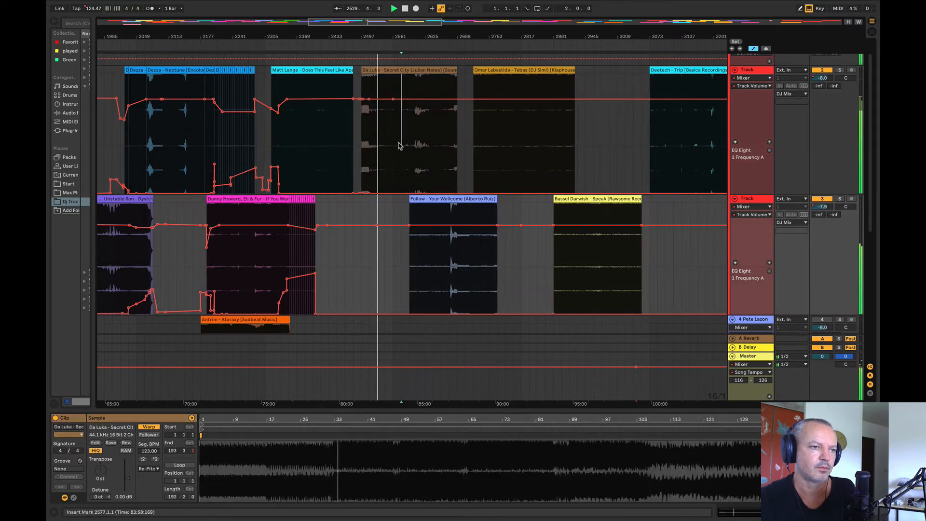
Step: Return Secret City to track 4 at bar 2481 and move Ataraxy to bar 2257 on the same track
left_click(408, 101)
left_click_drag(402, 70, 391, 327)
key("space")
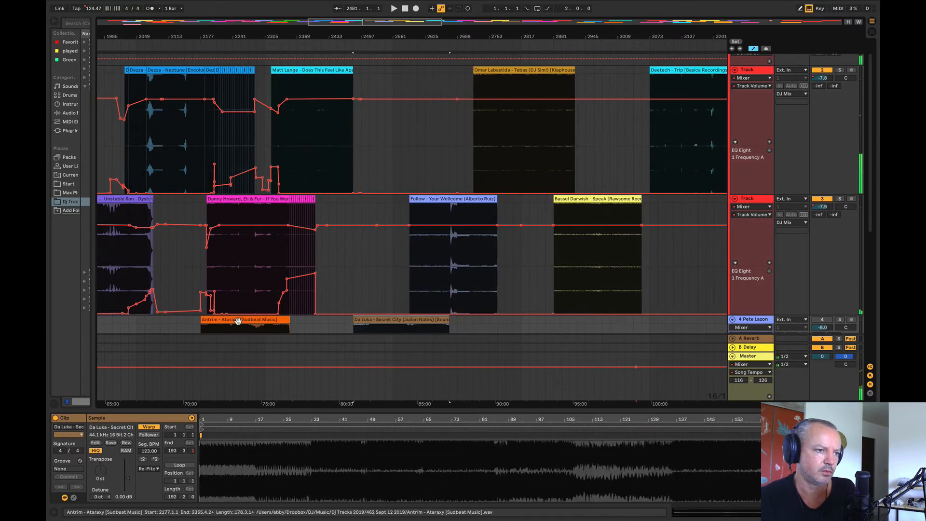
left_click_drag(237, 320, 268, 330)
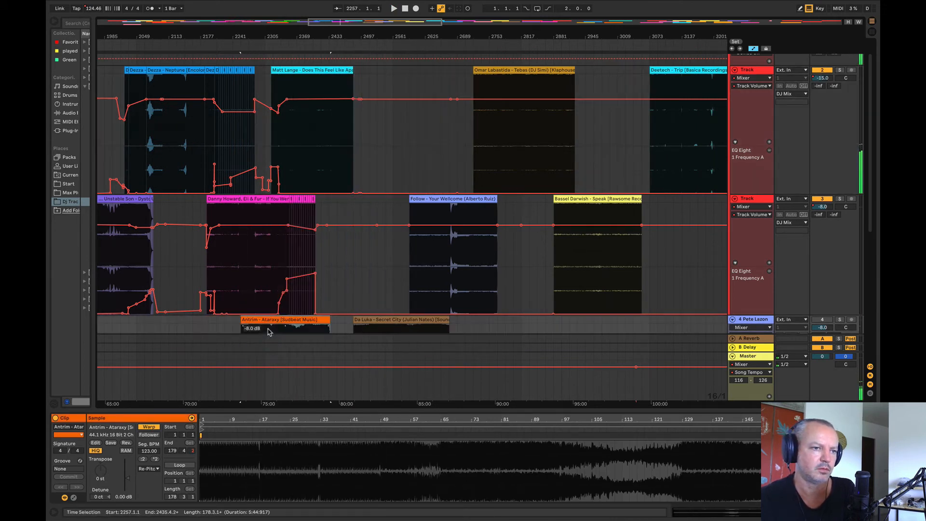
Step: Audition Dance Vibes and Speak, move Speak close behind If You Were on track 3, and shift Follow further along the timeline
left_click_drag(354, 33, 267, 26)
left_click(633, 267)
key("space")
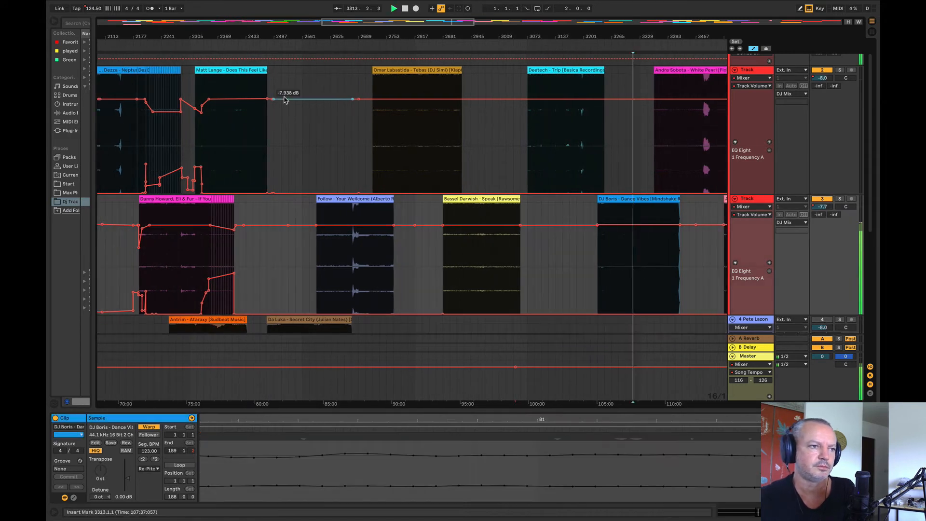
left_click(471, 260)
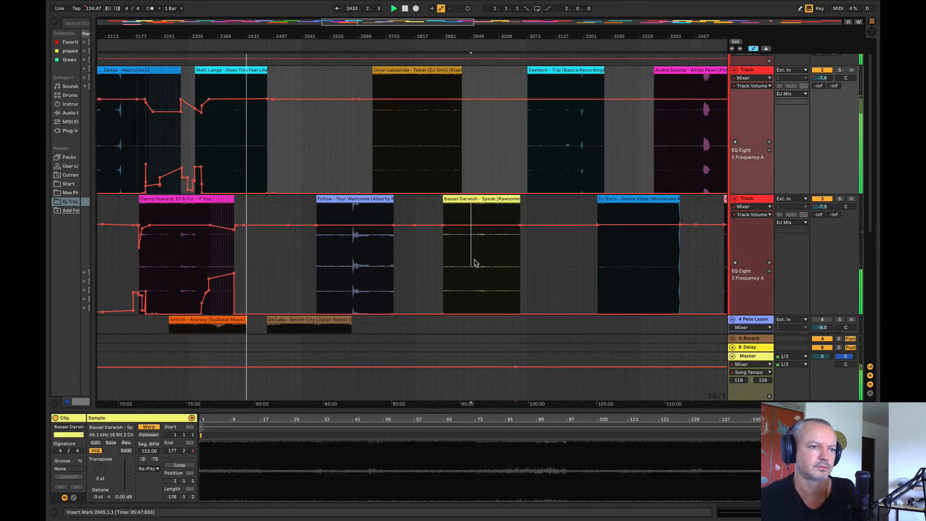
key("space")
left_click_drag(477, 229, 276, 237)
left_click_drag(347, 198, 404, 199)
Step: Audition the Matt Lange outro and line up the start of Speak with bar 2437 on track 3
left_click_drag(245, 37, 497, 210)
left_click(294, 159)
key("space")
key("space")
key("space")
left_click_drag(468, 37, 324, 134)
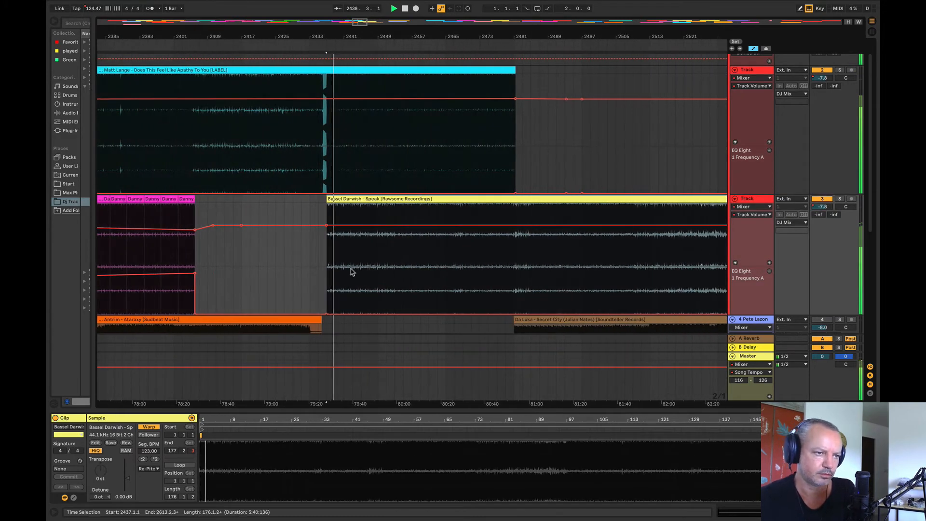
Step: Raise track 3's EQ frequency automation slightly over bars 2433 to 2453 and play the blend from bar 2437
left_click_drag(395, 280, 315, 274)
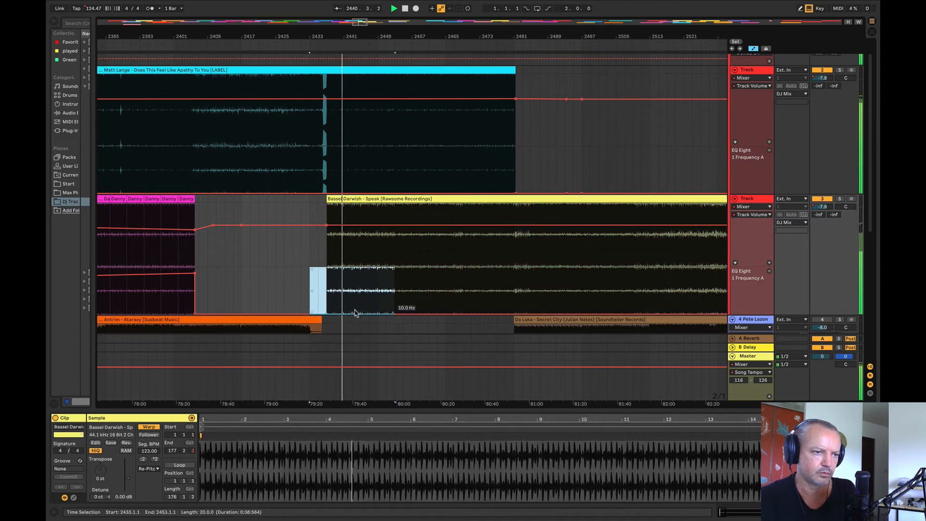
left_click_drag(355, 313, 355, 302)
left_click(326, 260)
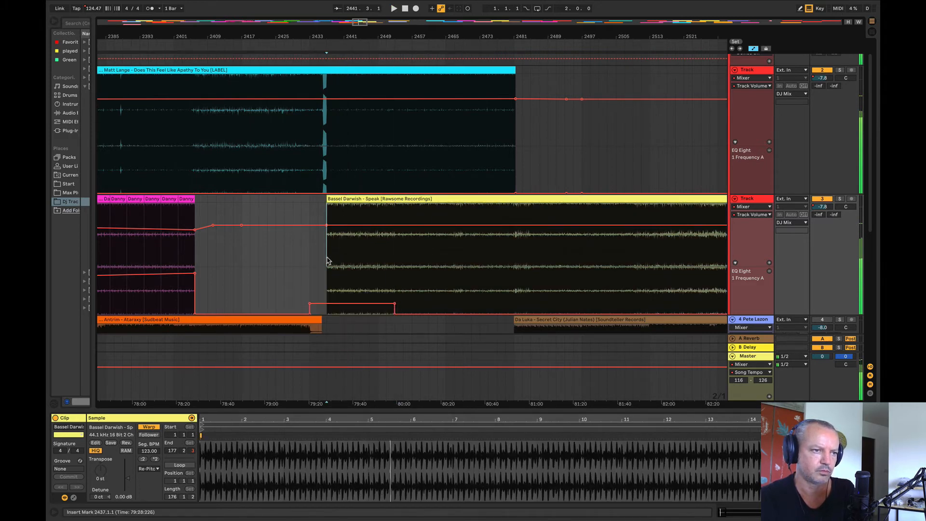
key("space")
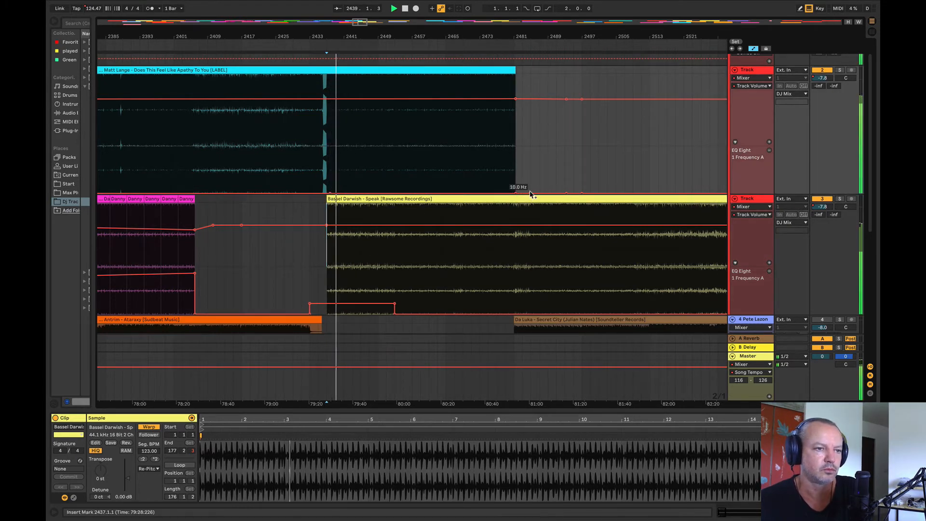
Step: Ramp up track 2's EQ frequency from bar 2437 and hold it slightly raised from bar 2453 to the Matt Lange clip's end
left_click_drag(530, 194, 519, 181)
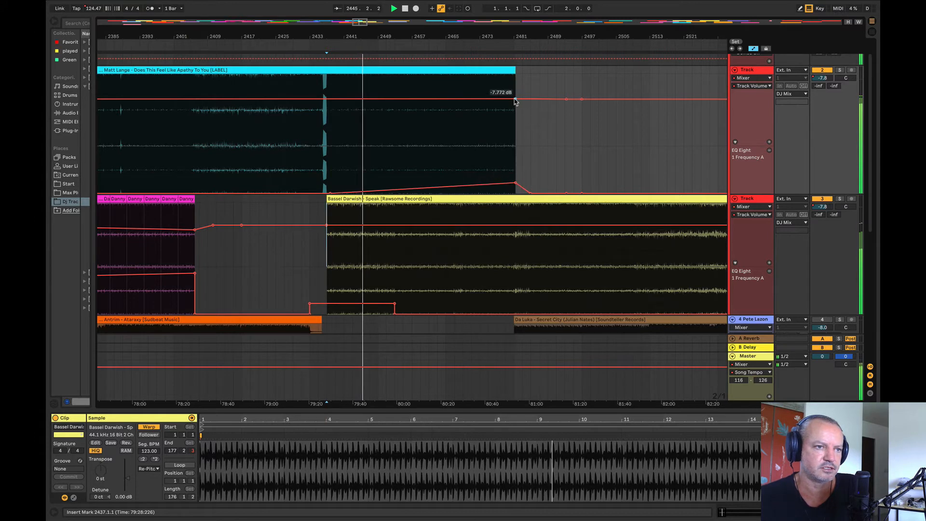
left_click_drag(515, 100, 515, 99)
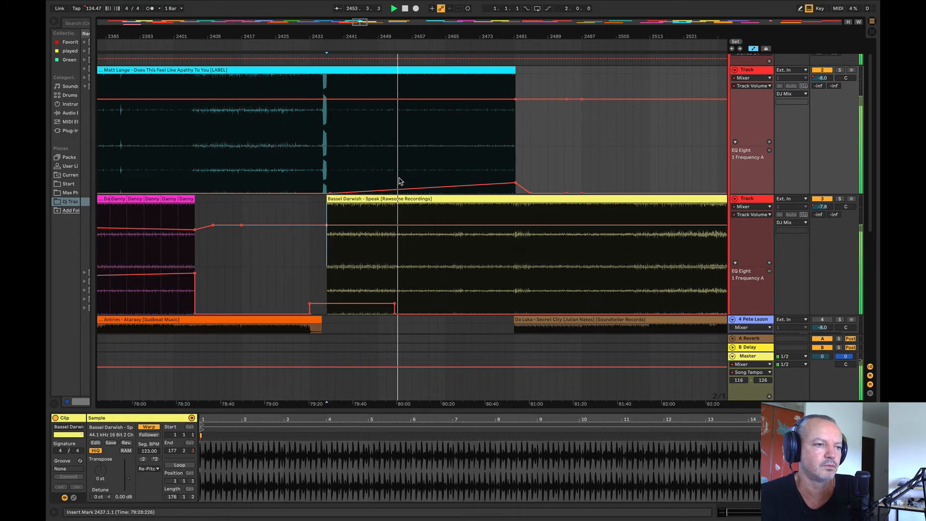
left_click_drag(399, 181, 516, 188)
left_click(551, 188)
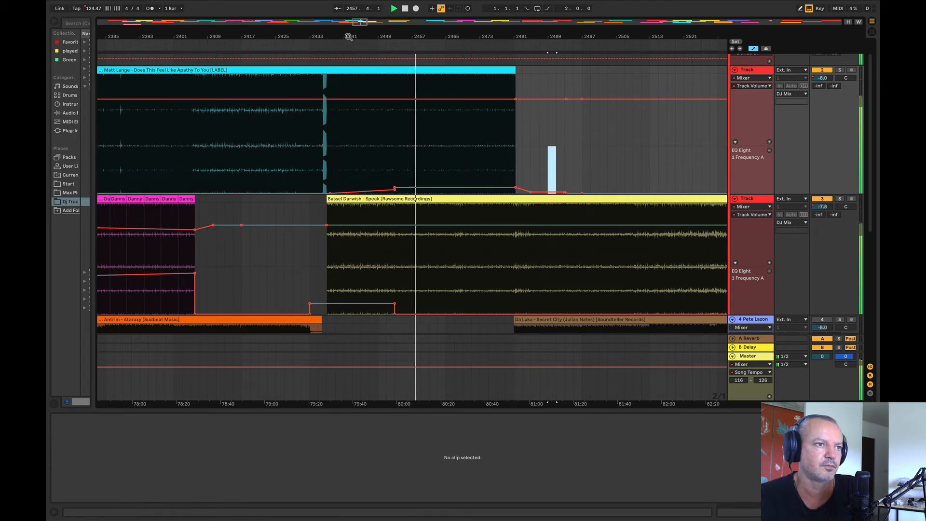
Step: Add a volume automation point on track 2 at about bar 2451 and place the insert marker in Speak at bar 2481
left_click_drag(348, 36, 270, 28)
left_click(303, 100)
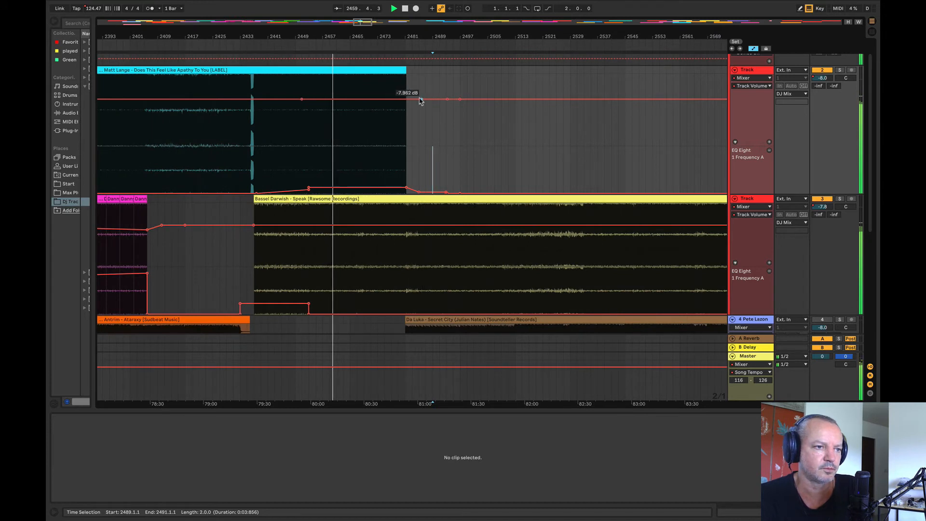
right_click(408, 228)
left_click(435, 127)
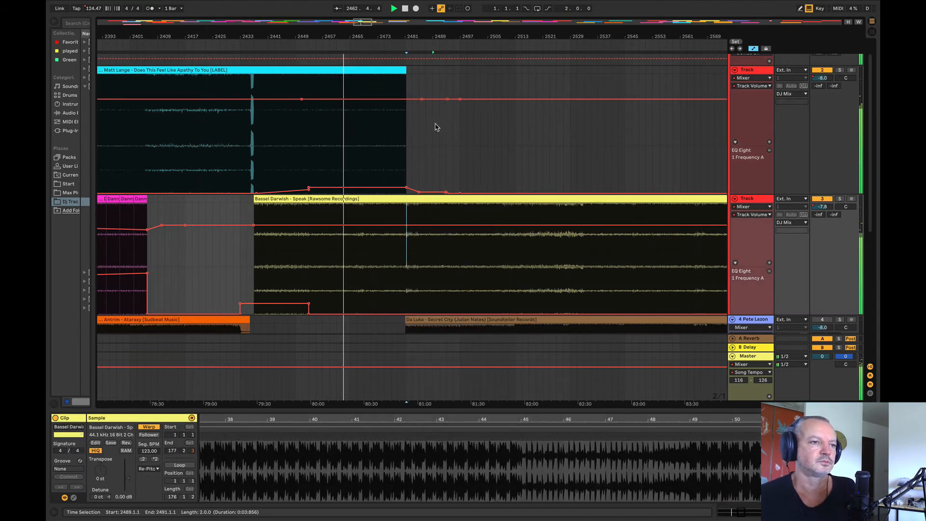
Step: Raise track 2's EQ frequency automation further over bars 2469 to 2488
left_click_drag(369, 32, 370, 48)
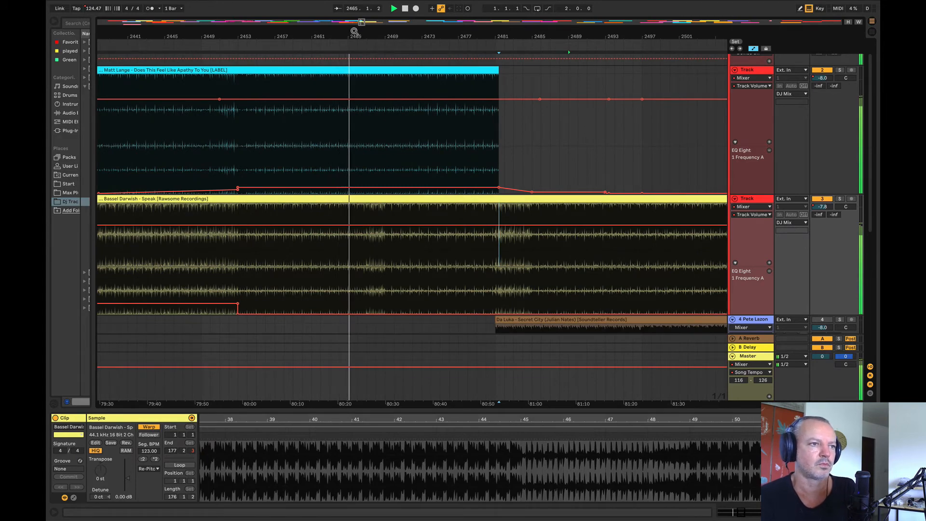
left_click_drag(355, 31, 374, 39)
left_click_drag(405, 171, 627, 186)
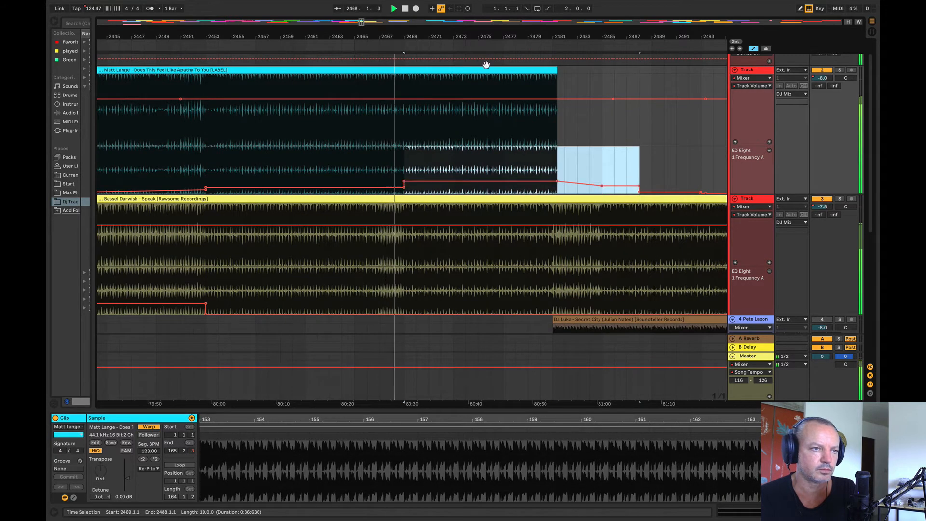
left_click_drag(425, 42, 425, 35)
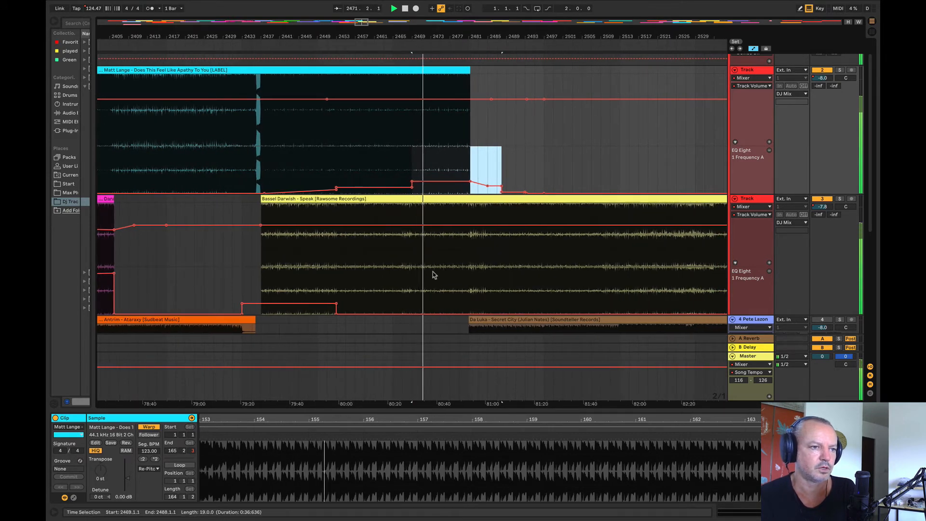
Step: Split Speak at bar 2469 and move its second part back to start at bar 2453
left_click(413, 211)
key("ctrl+e")
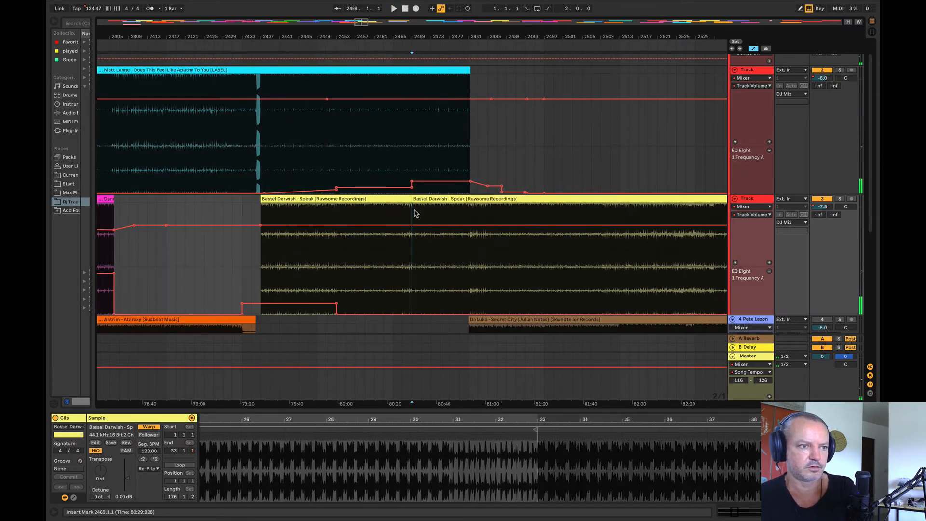
left_click_drag(414, 207, 357, 207)
Step: Play the blend from bars 2449 and 2453, and lower track 2's EQ frequency segment between bars 2469 and 2481
left_click(317, 169)
key("space")
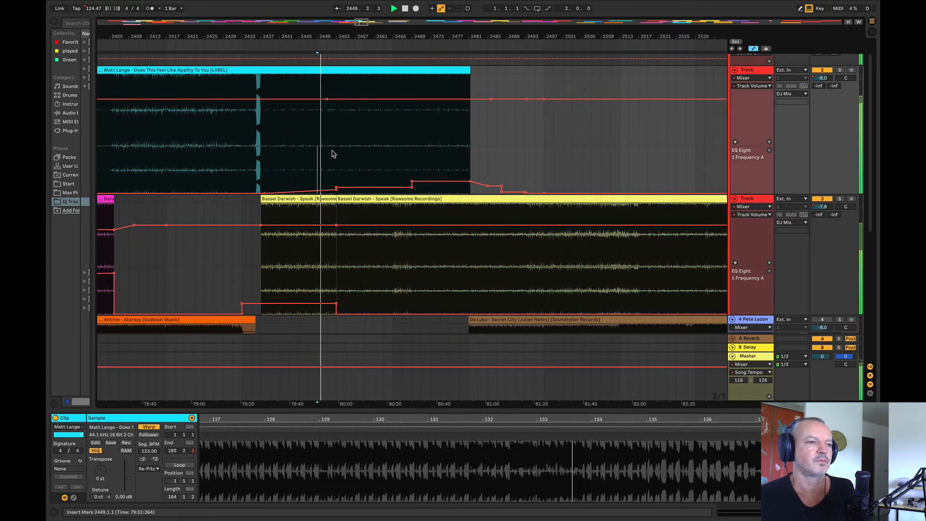
left_click(337, 149)
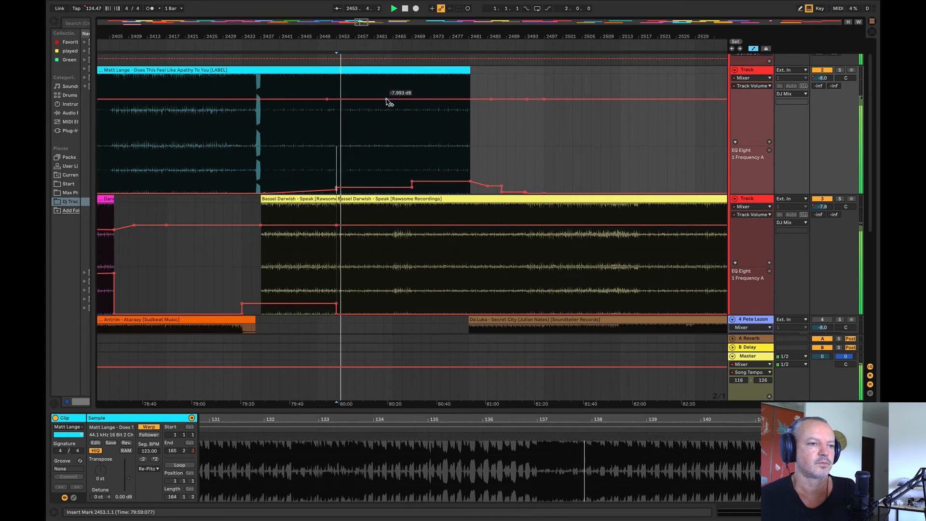
left_click_drag(381, 35, 314, 66)
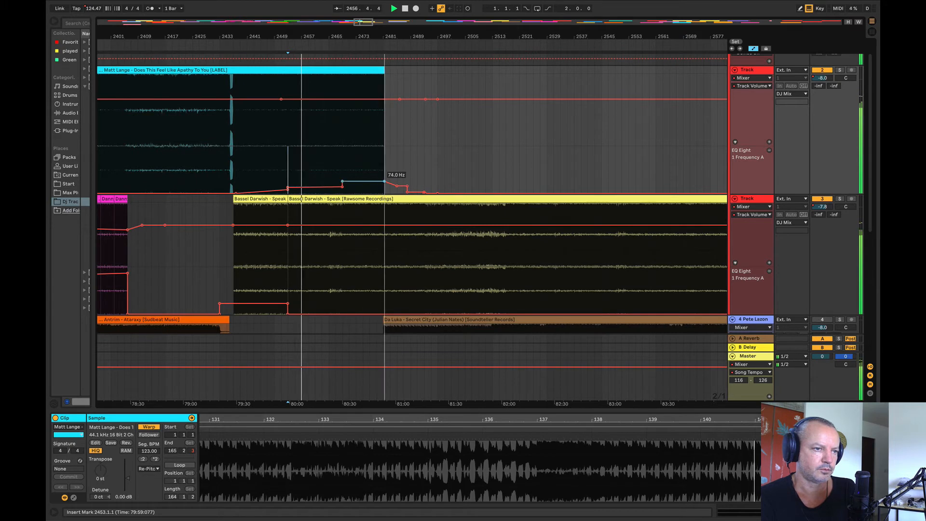
left_click_drag(365, 185, 365, 189)
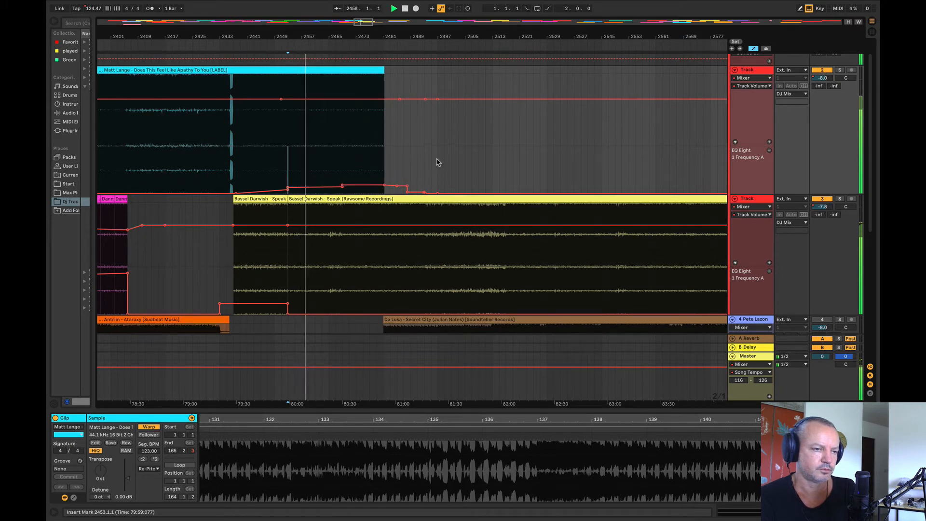
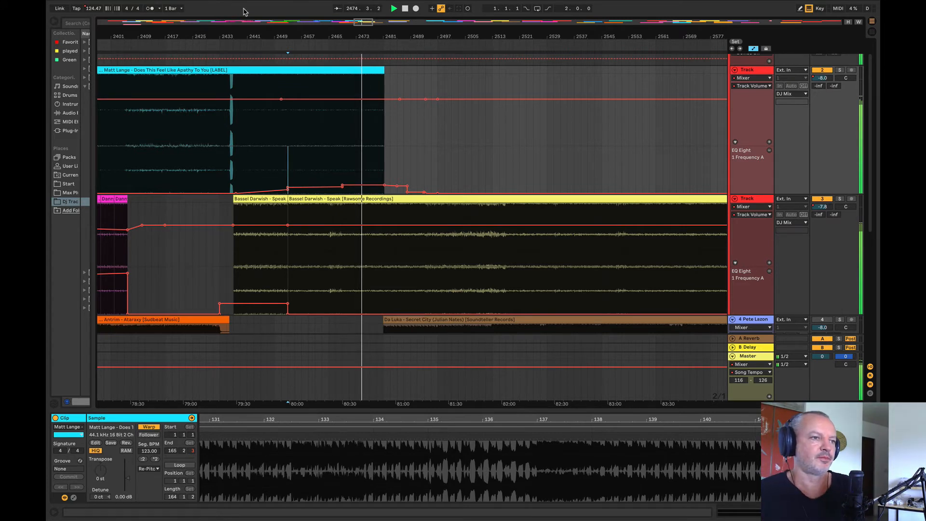
Step: Play the mix from bar 2465 and raise the Matt Lange track's EQ Eight frequency automation between bars 2465 and 2469
left_click(321, 173)
key("space")
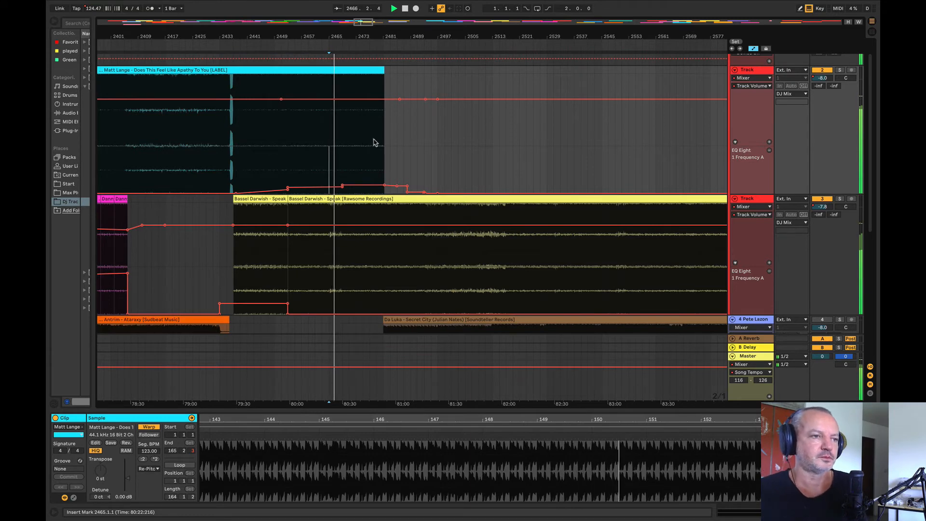
scroll(333, 168, "down", 3)
scroll(331, 168, "up", 5)
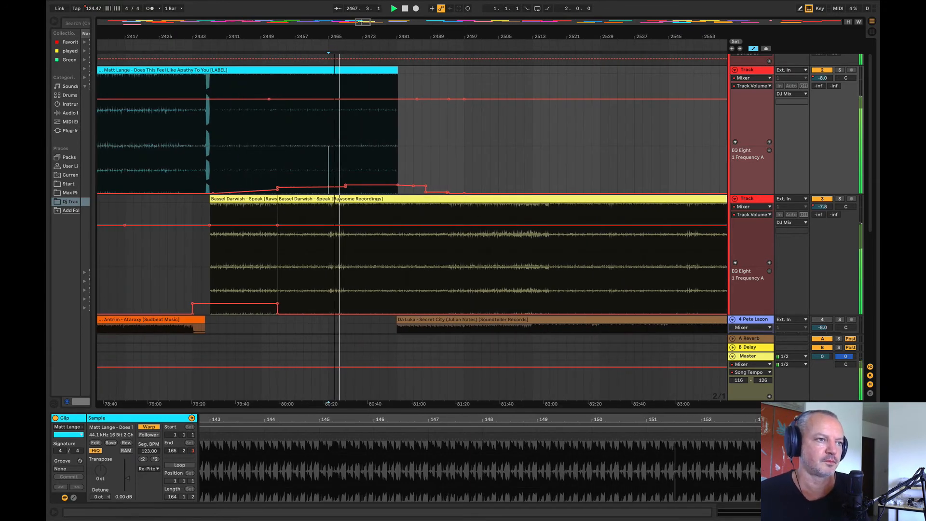
scroll(336, 169, "up", 5)
scroll(309, 178, "down", 3)
left_click_drag(279, 175, 327, 179)
Step: Stop playback and split the Bassel Darwish clip at bar 2469
left_click_drag(339, 36, 490, 26)
left_click(486, 212)
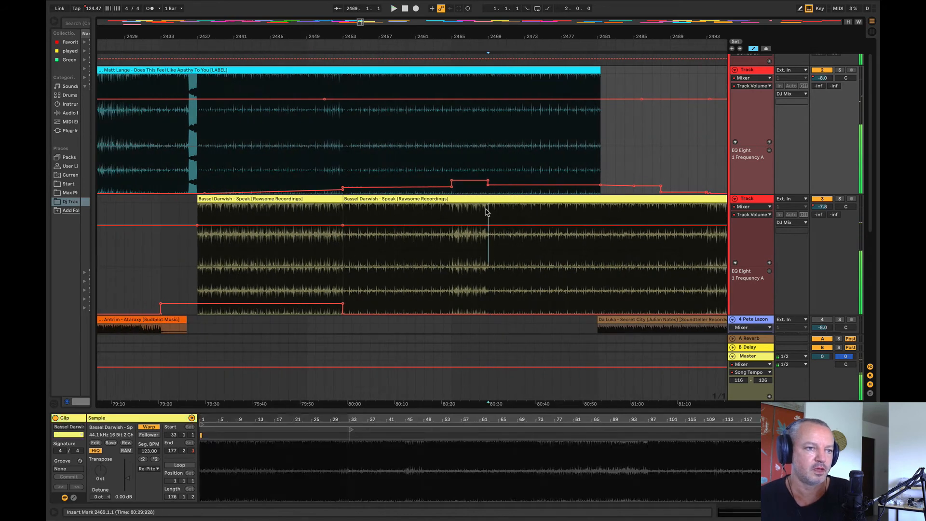
key("space")
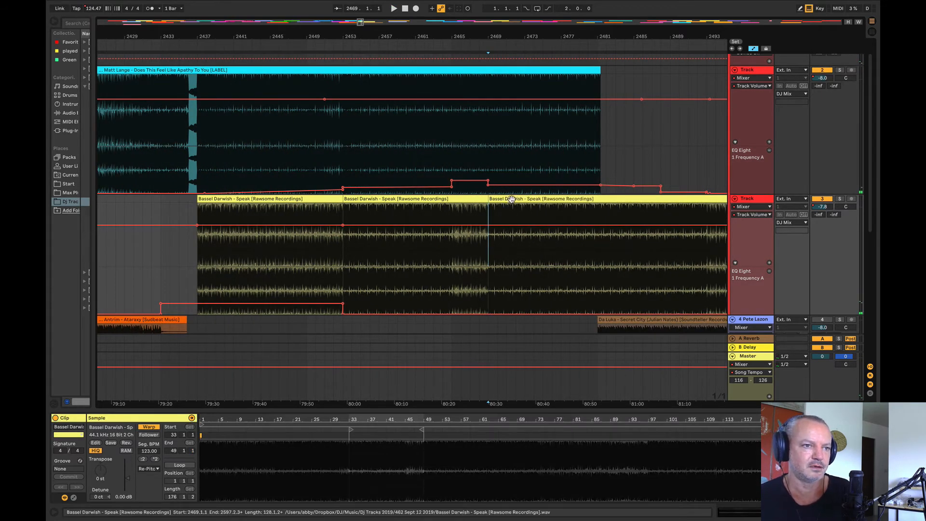
left_click_drag(512, 199, 272, 206)
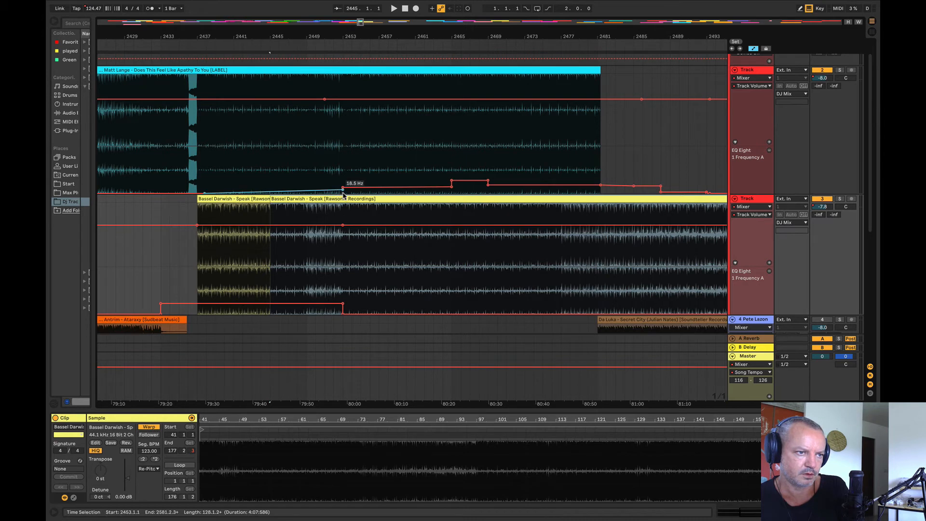
left_click(452, 180)
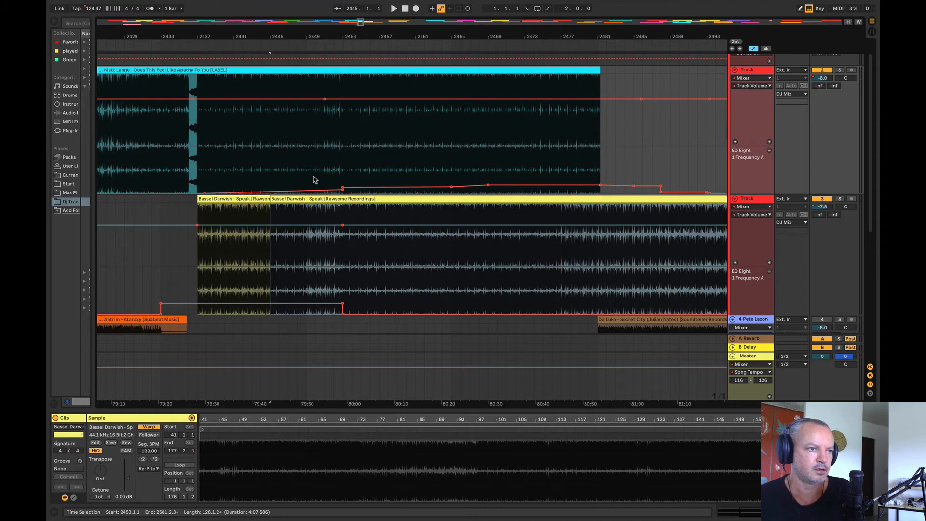
left_click_drag(313, 179, 333, 177)
left_click(318, 191)
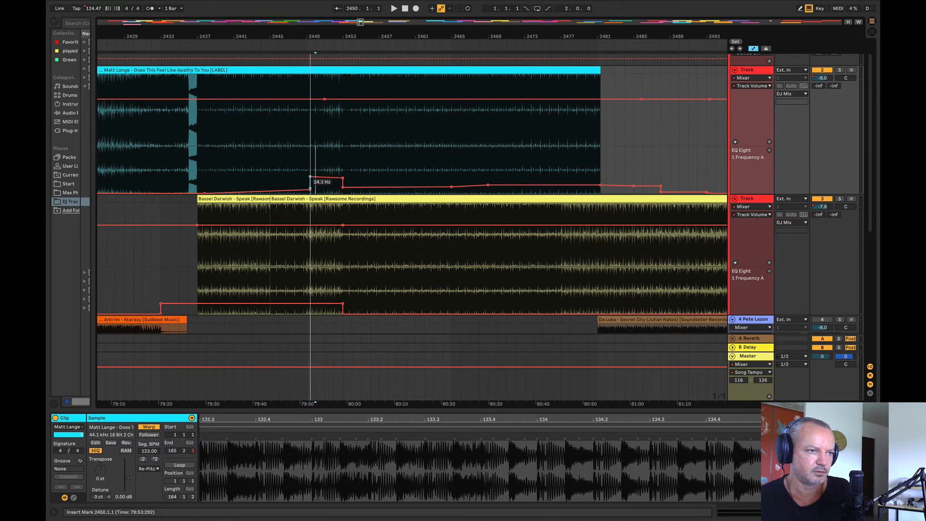
Step: Play from bar 2435 and lower the Bassel Darwish track's volume automation where its first clip starts
left_click(181, 209)
key("space")
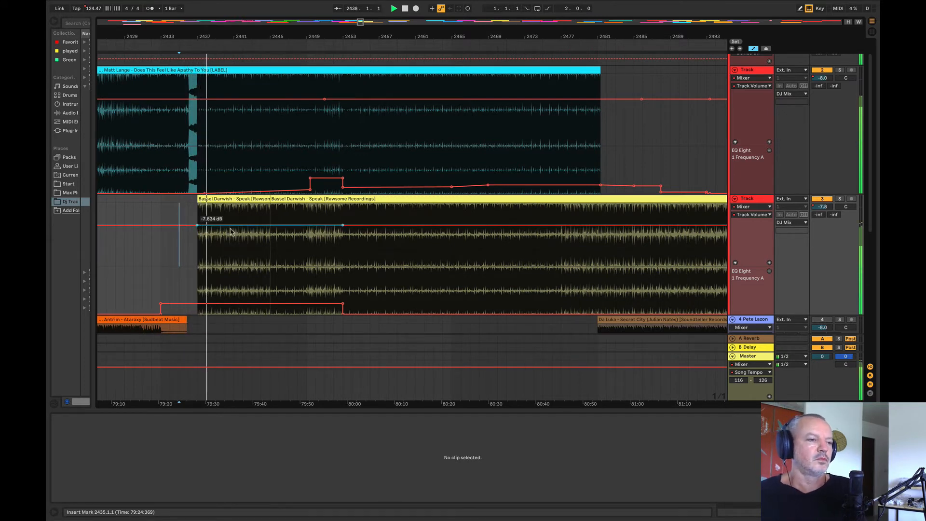
left_click_drag(197, 226, 198, 230)
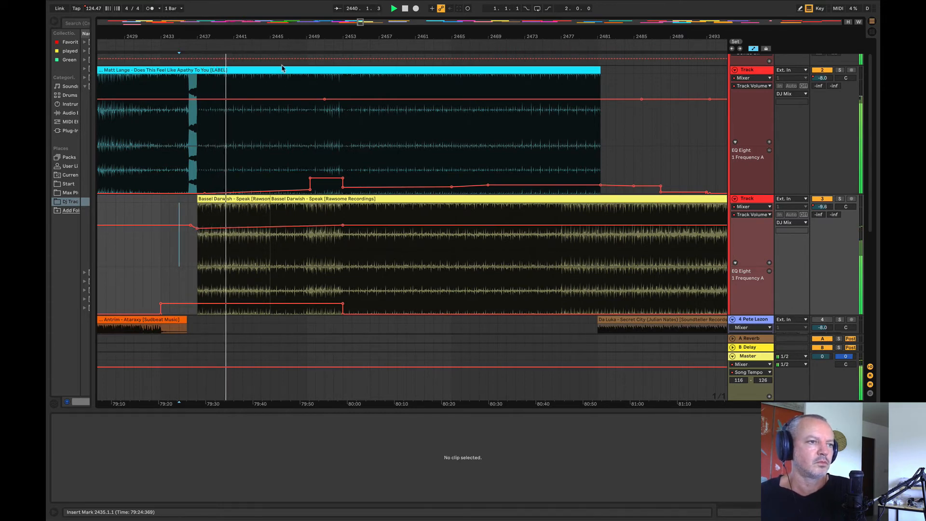
Step: Play from bar 2445 and reshape the Matt Lange track's EQ frequency step into a ramp rising to bar 2453
left_click(270, 166)
key("space")
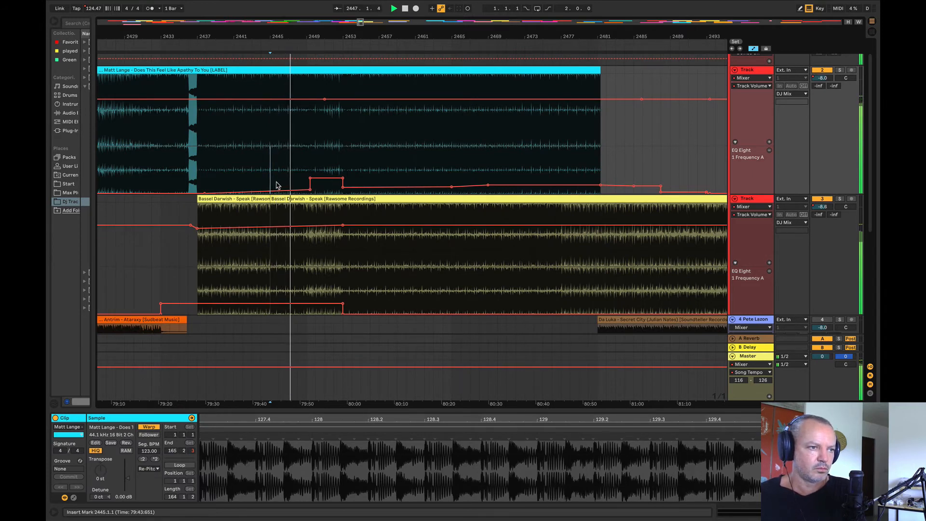
left_click_drag(277, 185, 310, 188)
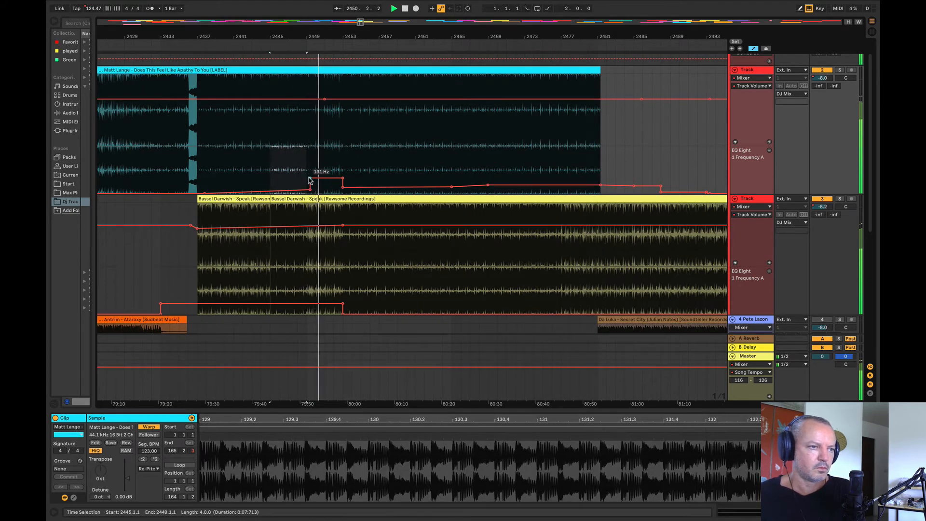
left_click_drag(310, 181, 315, 195)
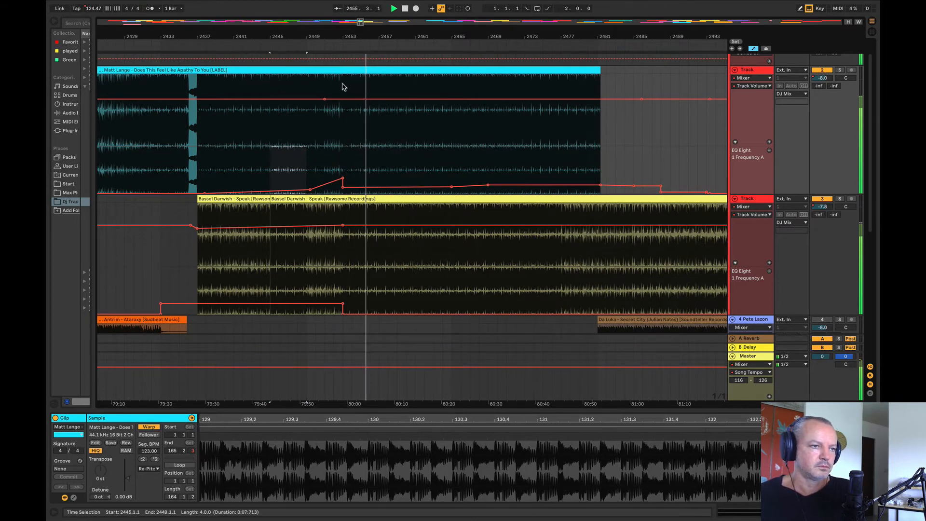
left_click(344, 147)
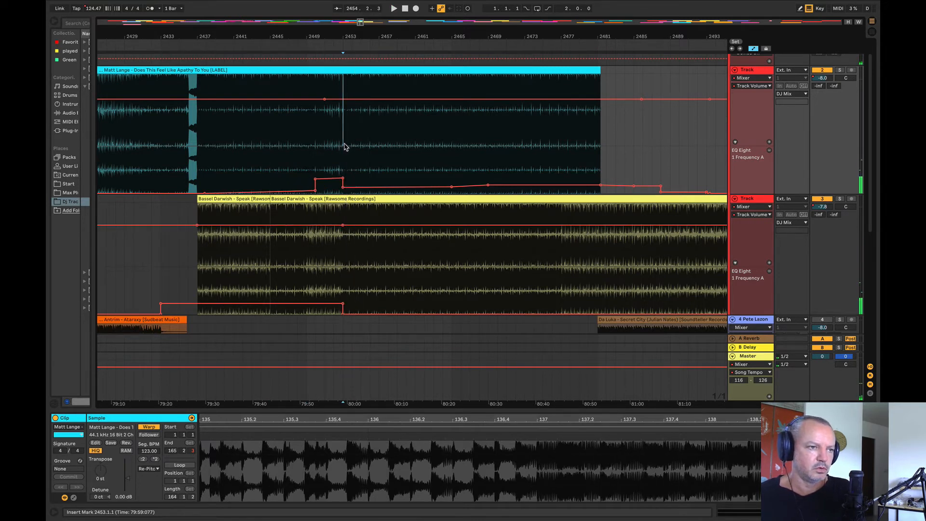
key("ctrl+z")
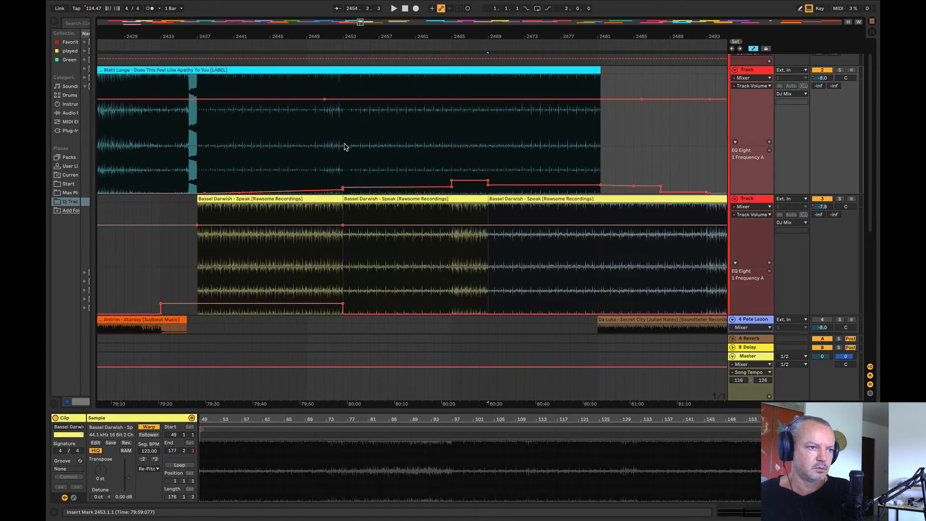
Step: Play from bar 2468 and duplicate the Matt Lange clip's last eight bars, 2473 to 2481, twice
left_click(478, 157)
key("space")
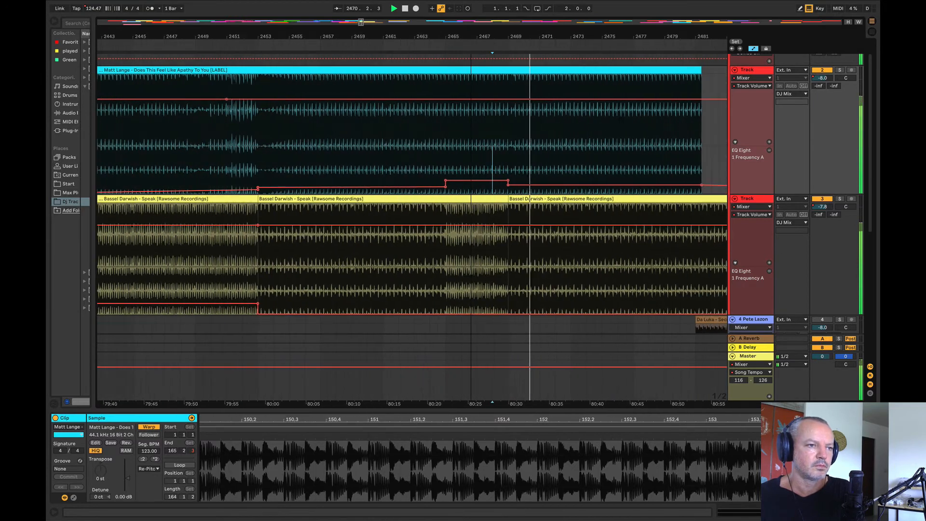
left_click_drag(393, 37, 300, 53)
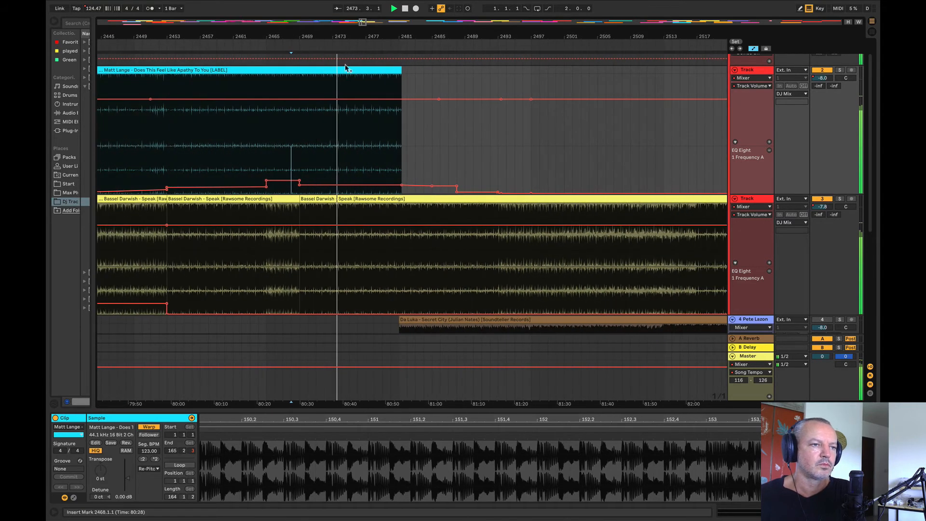
left_click_drag(399, 80, 329, 82)
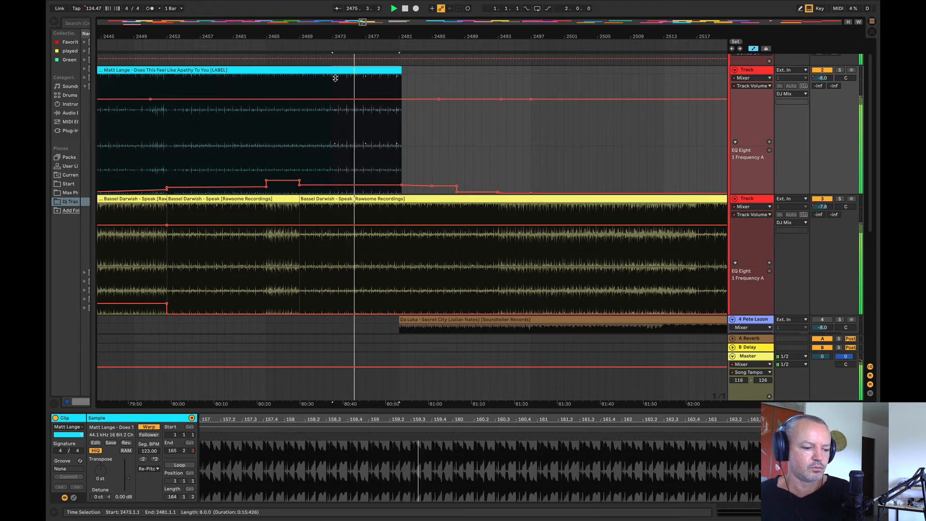
key("ctrl+d")
key("ctrl+d")
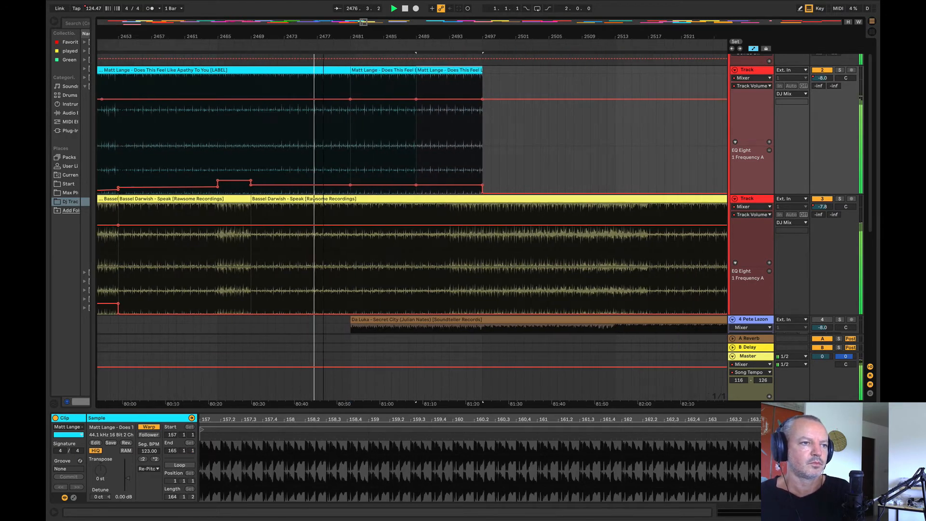
Step: Set the Master song tempo automation's maximum to 125 and raise the tempo to 125 BPM from about bar 2485
scroll(288, 218, "down", 5)
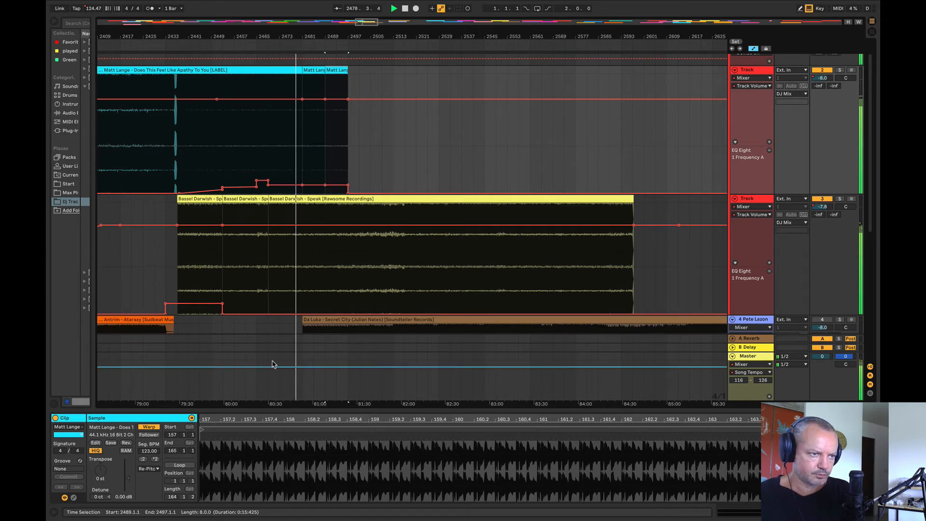
left_click_drag(264, 37, 156, 75)
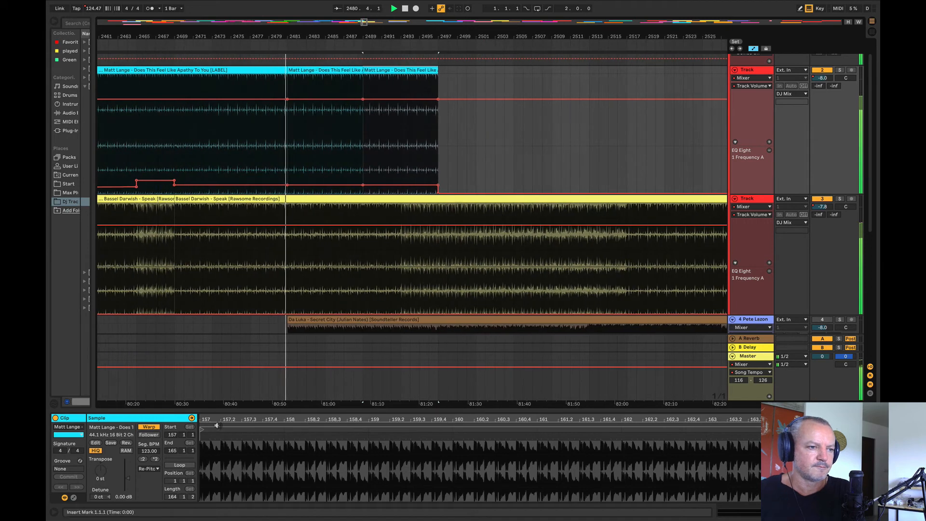
left_click(304, 368)
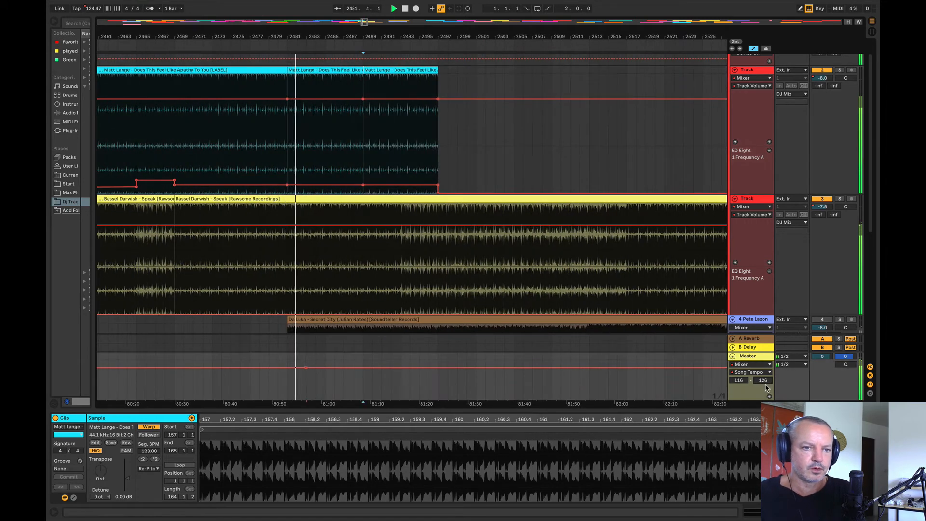
left_click(765, 385)
type("125")
key("Return")
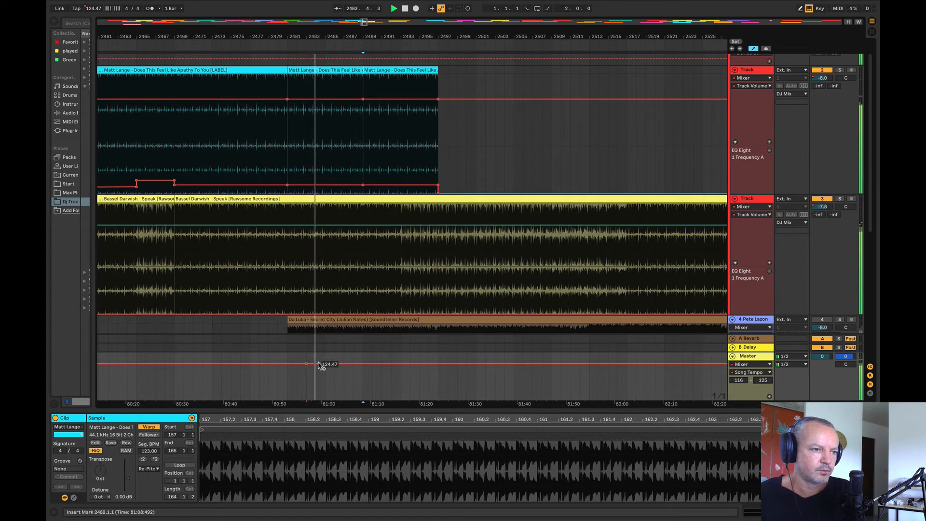
left_click_drag(319, 364, 324, 362)
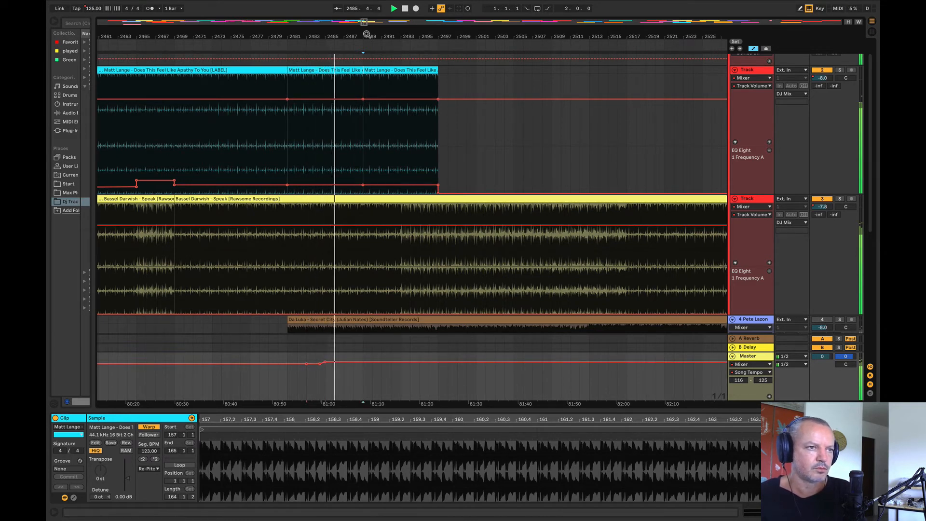
Step: Shorten the last Matt Lange clip to end at bar 2493 and raise the EQ frequency automation point at bar 2497
mouse_move(366, 34)
left_mouse_down()
mouse_move(365, 59)
mouse_move(357, 33)
left_mouse_up()
left_click_drag(421, 71, 390, 71)
left_click_drag(337, 37, 282, 2)
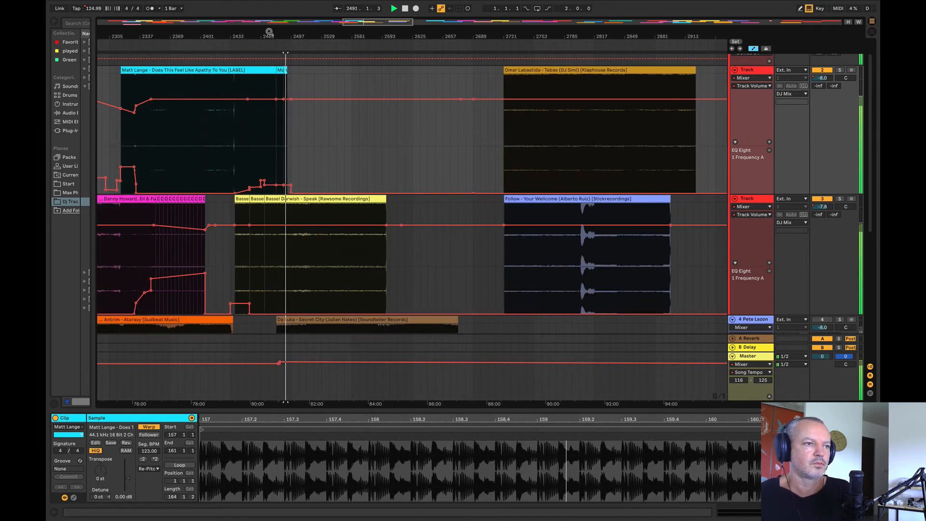
left_click_drag(270, 32, 240, 66)
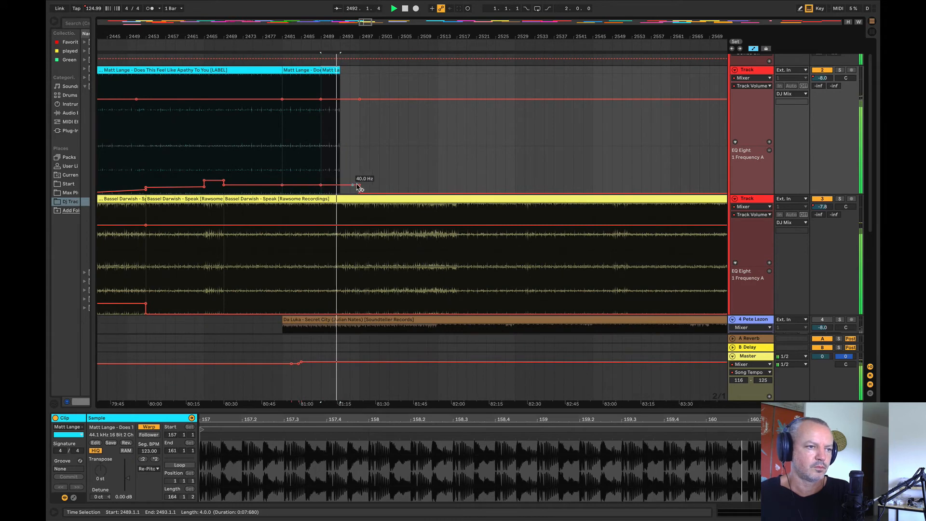
left_click_drag(358, 188, 359, 180)
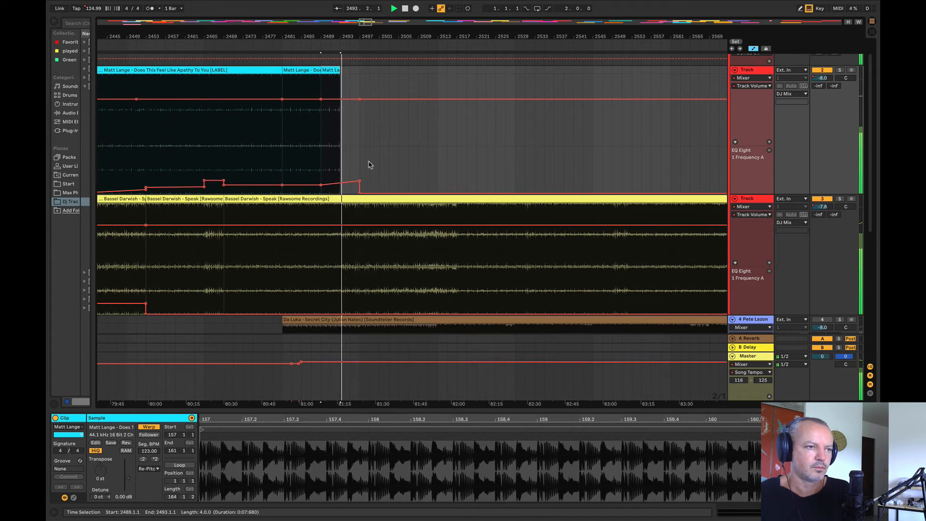
Step: Duplicate the four-bar Matt Lange clip repeatedly until the copies reach bar 2549
left_click(377, 166)
left_click(331, 70)
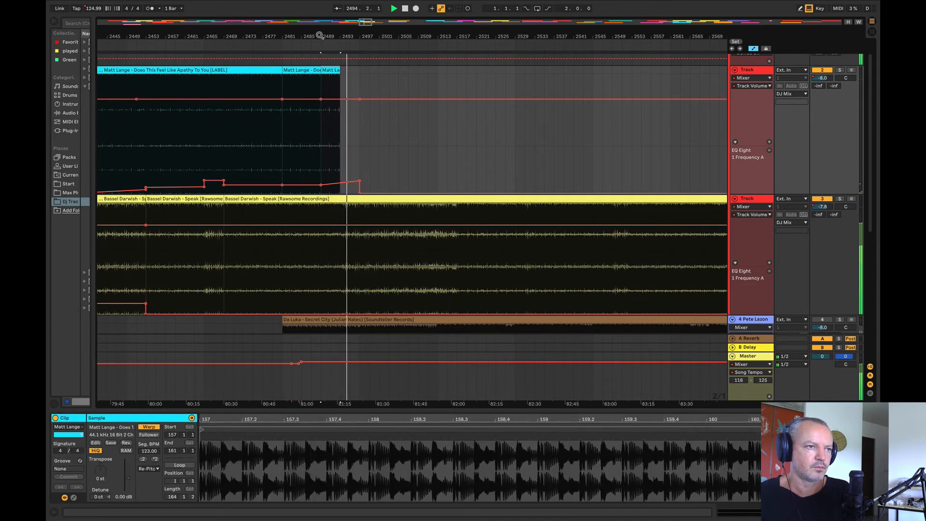
left_click_drag(320, 35, 215, 36)
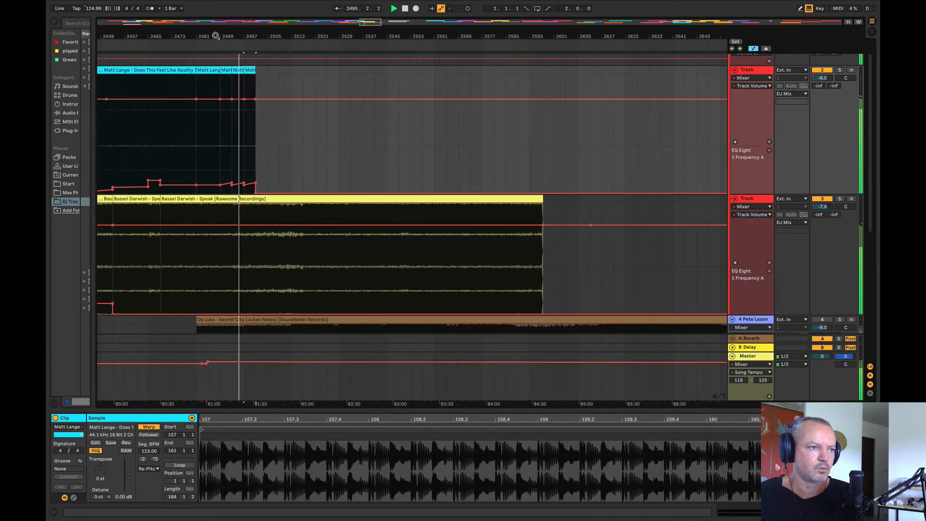
key("ctrl+d")
key("ctrl+d")
key("ctrl+d")
key("ctrl+d")
key("ctrl+d")
key("ctrl+d")
key("ctrl+d")
key("ctrl+d")
key("ctrl+d")
key("ctrl+d")
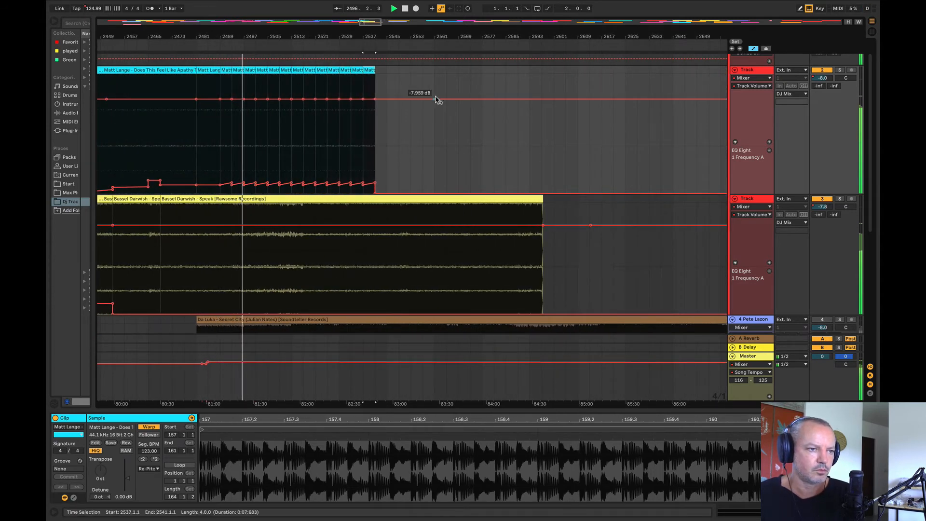
key("ctrl+d")
key("ctrl+d")
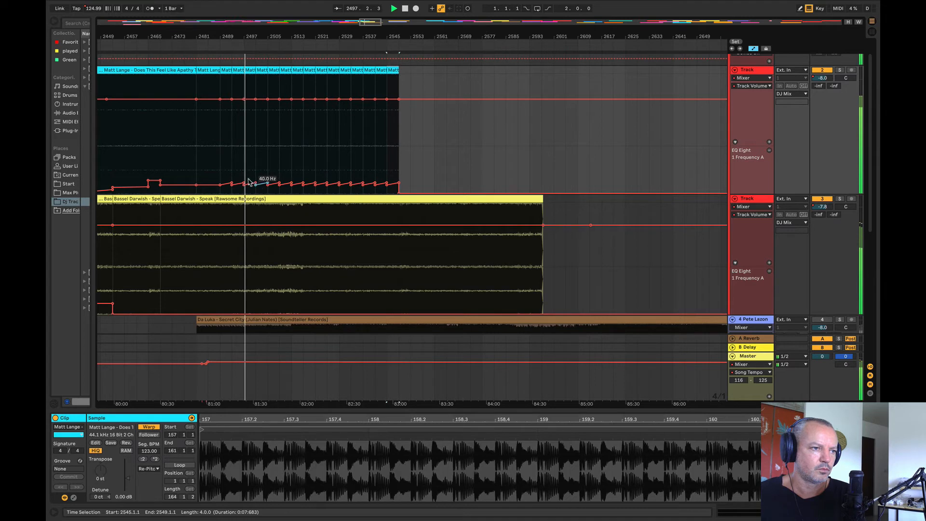
Step: Smooth the EQ frequency automation into a gradual rise to bar 2549 and fade the track volume down, with a point at -8.7 dB near bar 2517
left_click_drag(232, 185, 398, 177)
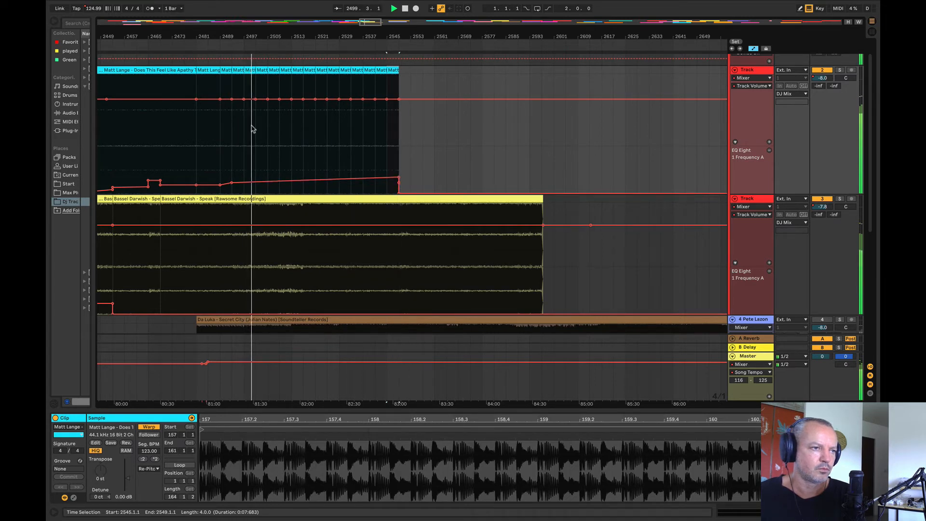
left_click_drag(279, 99, 411, 113)
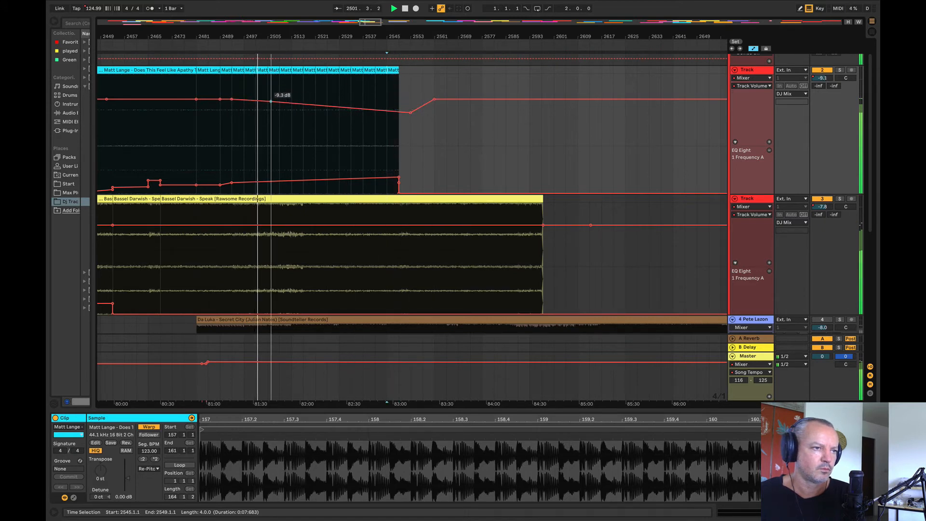
left_click_drag(271, 101, 303, 101)
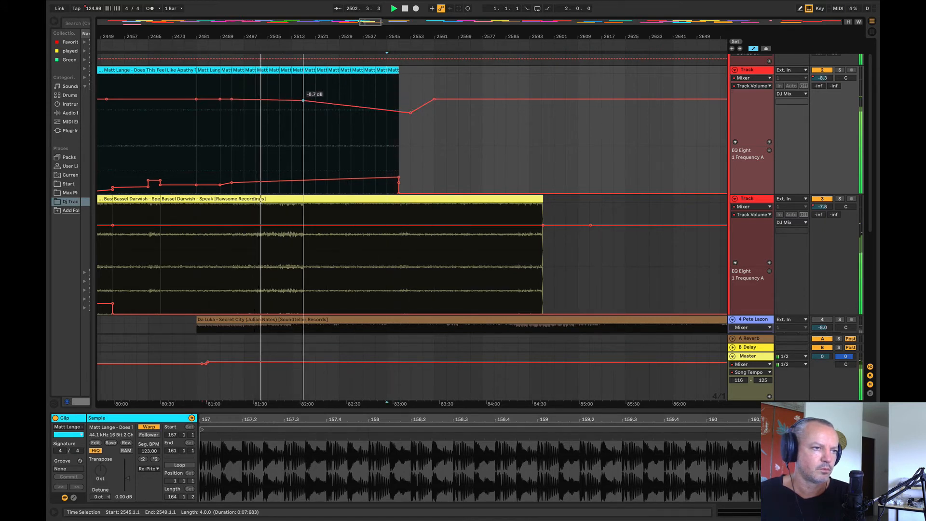
Step: Raise the Matt Lange track's EQ frequency automation from bar 2517 and slope it downward past the clip end at bar 2549
left_click_drag(299, 174, 456, 174)
left_click(456, 136)
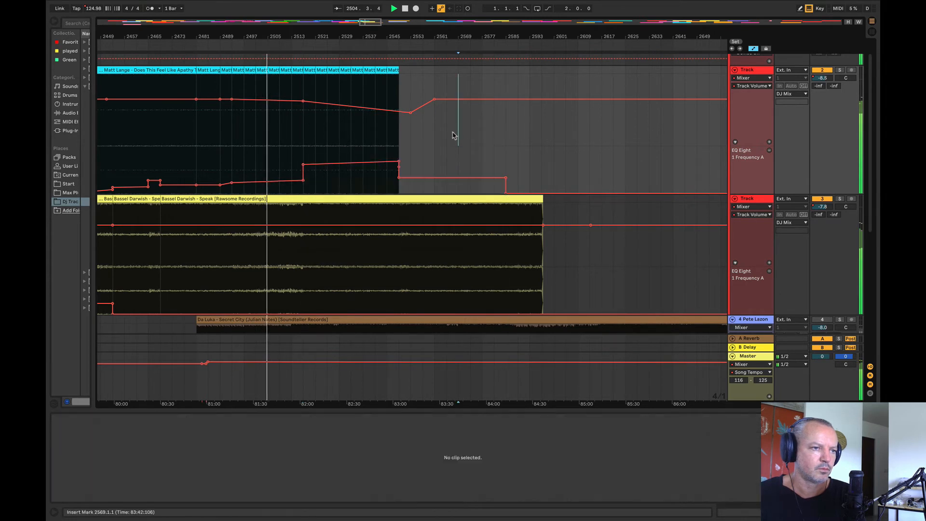
left_click_drag(399, 178, 399, 168)
left_click(432, 105)
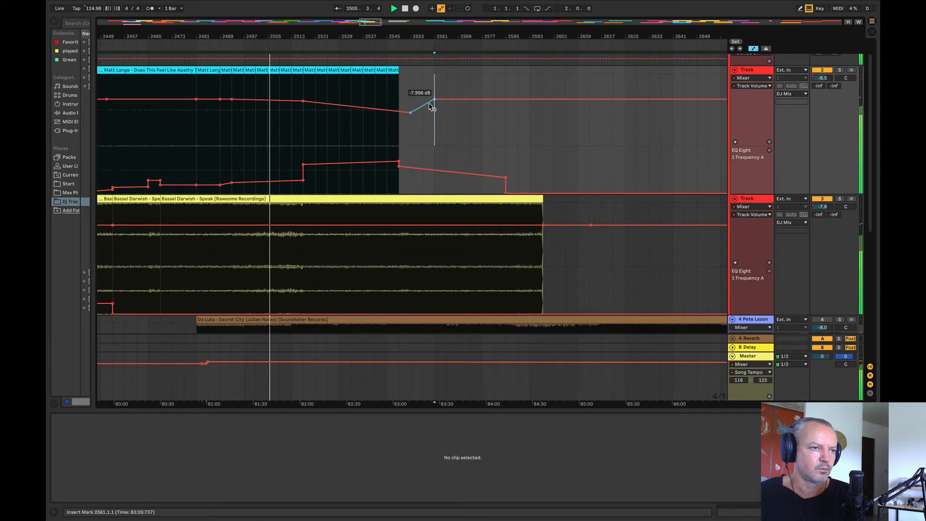
Step: Set the volume automation point at bar 2561 to -7.4 dB and lower the EQ frequency automation point at bar 2517
mouse_move(434, 100)
left_mouse_down()
mouse_move(434, 86)
mouse_move(434, 98)
left_mouse_up()
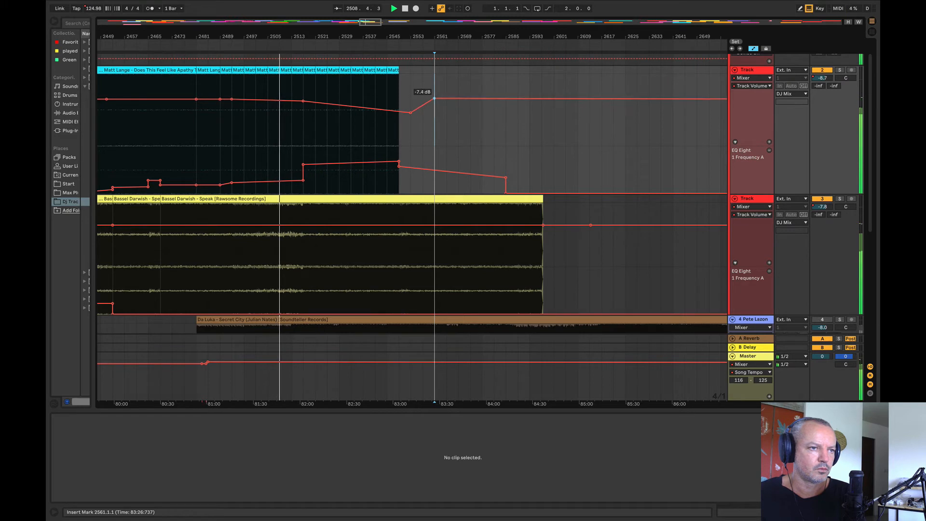
mouse_move(304, 165)
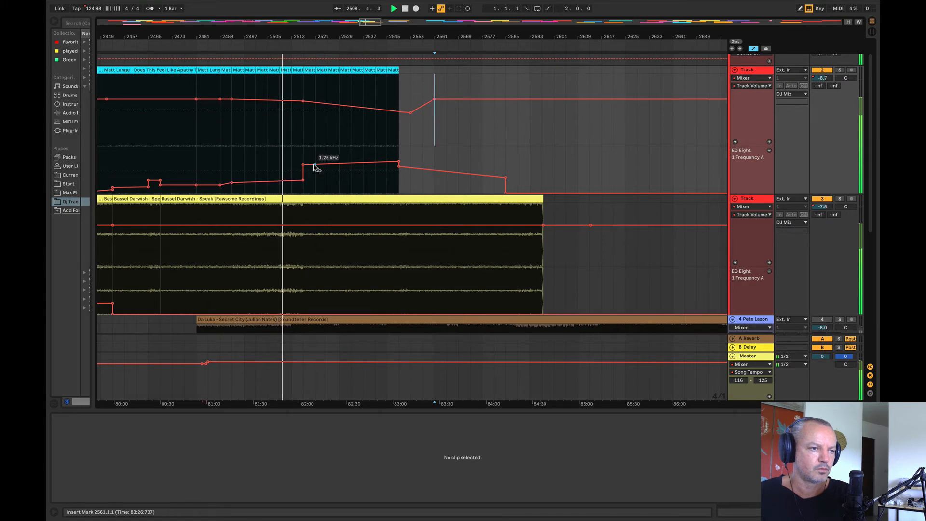
left_click_drag(303, 173, 303, 180)
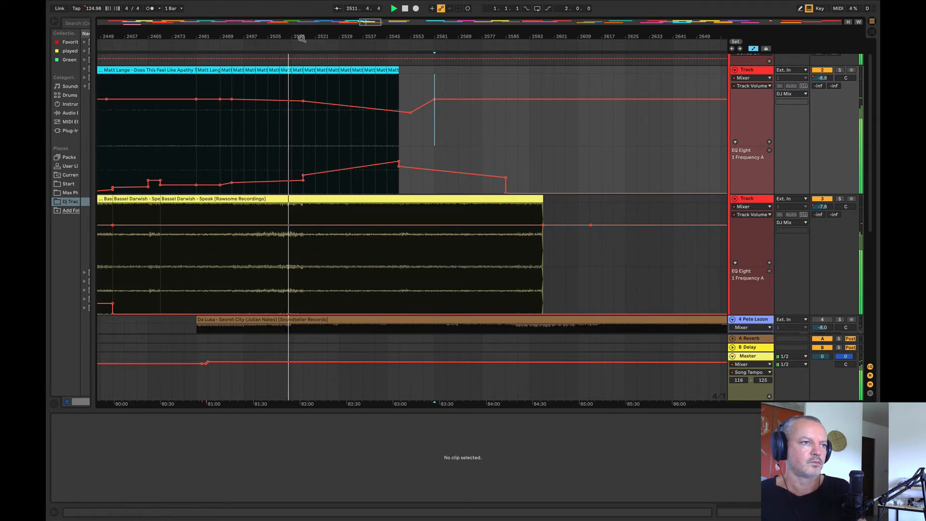
Step: Audition Deetech – Trip, then move the Follow – Your Wellcome clip to start at about bar 2945 and audition it
mouse_move(300, 37)
left_mouse_down()
mouse_move(214, 36)
mouse_move(233, 10)
mouse_move(316, 5)
mouse_move(321, 24)
mouse_move(383, 23)
mouse_move(384, 12)
mouse_move(368, 32)
mouse_move(271, 43)
mouse_move(213, 39)
mouse_move(207, 28)
mouse_move(169, 20)
mouse_move(207, 18)
mouse_move(201, 9)
left_mouse_up()
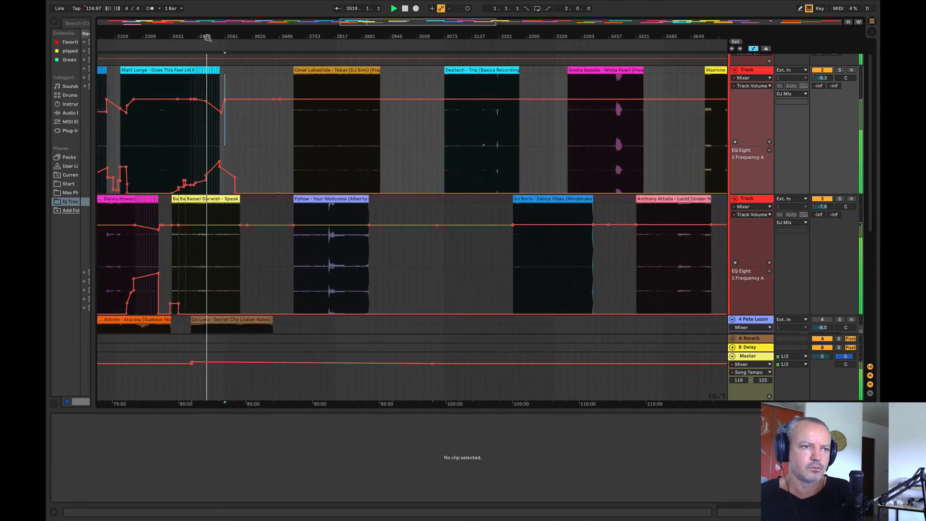
left_click(465, 134)
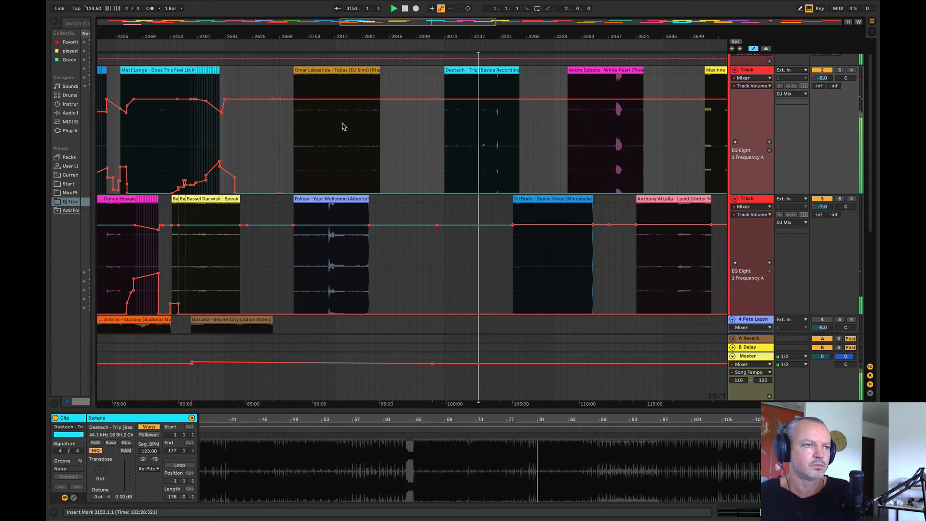
left_click_drag(337, 208, 433, 208)
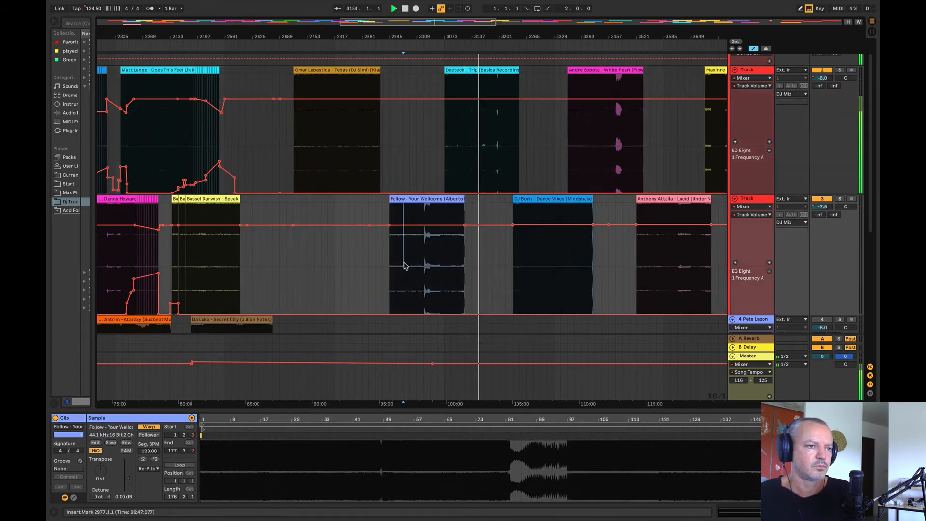
left_click(407, 268)
Step: Audition several spots in Omar Labastida – Tebas and move its clip down to track 4
left_click(320, 145)
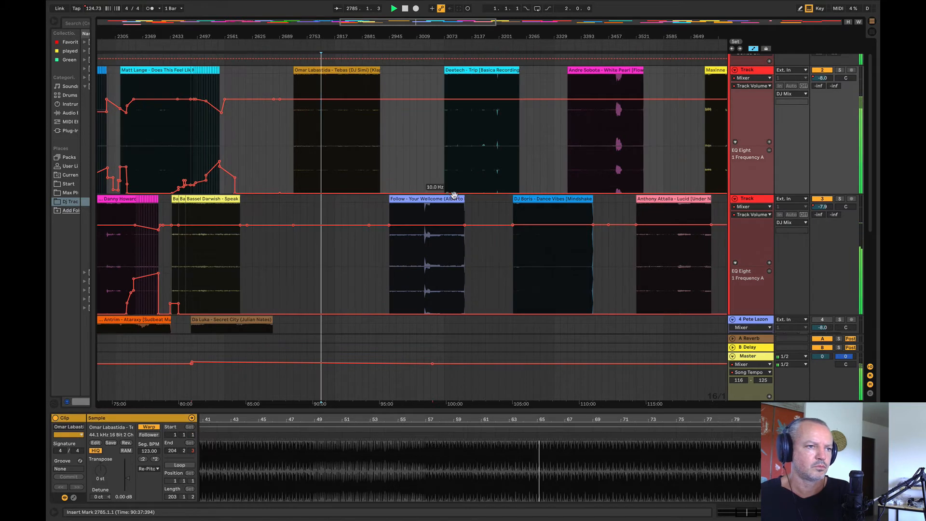
left_click(341, 134)
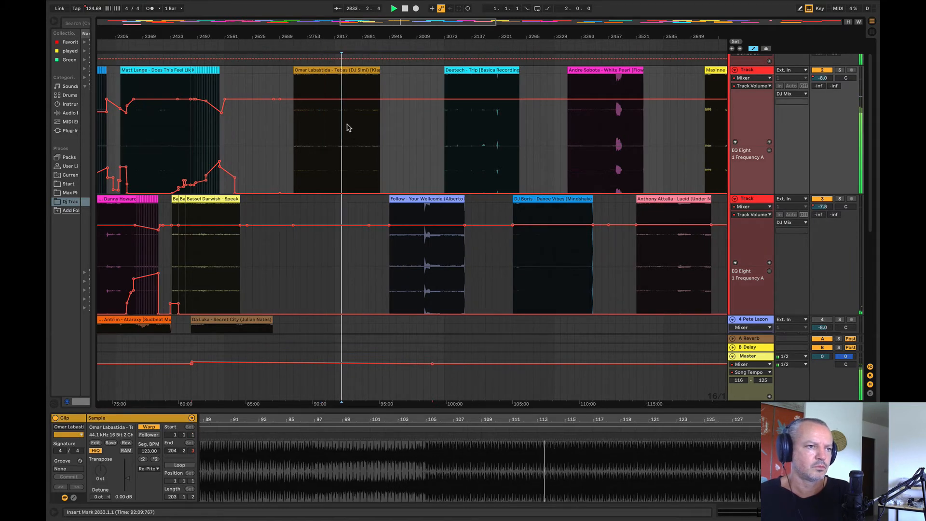
left_click(348, 124)
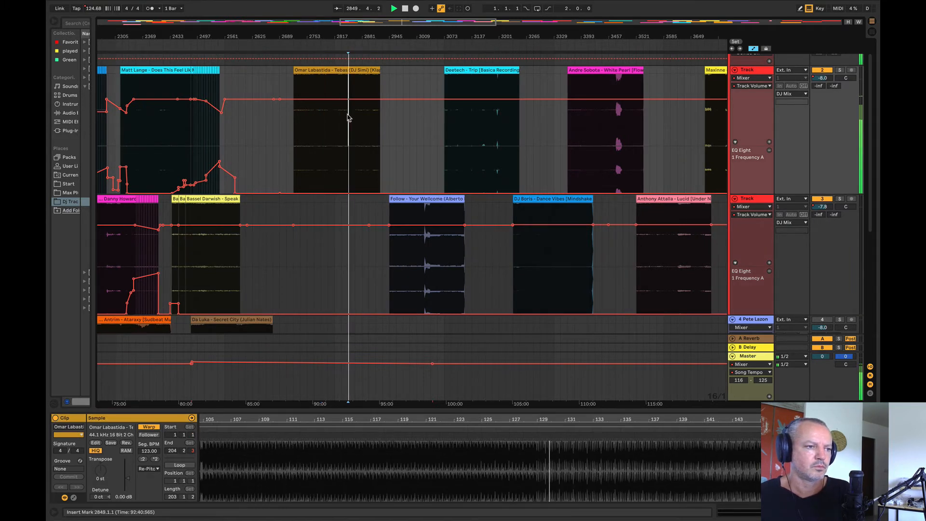
left_click_drag(341, 100, 341, 325)
Step: Audition DJ Boris – Dance Vibes, Andre Sobota – White Pearl and Anthony Attalla – Lucid as candidates for the next track
left_click(553, 279)
key("space")
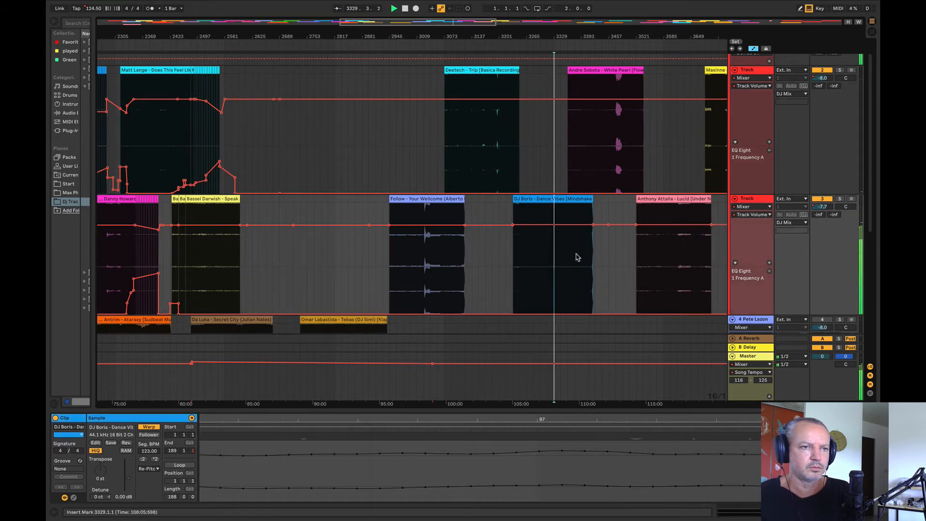
left_click(607, 154)
left_click(662, 247)
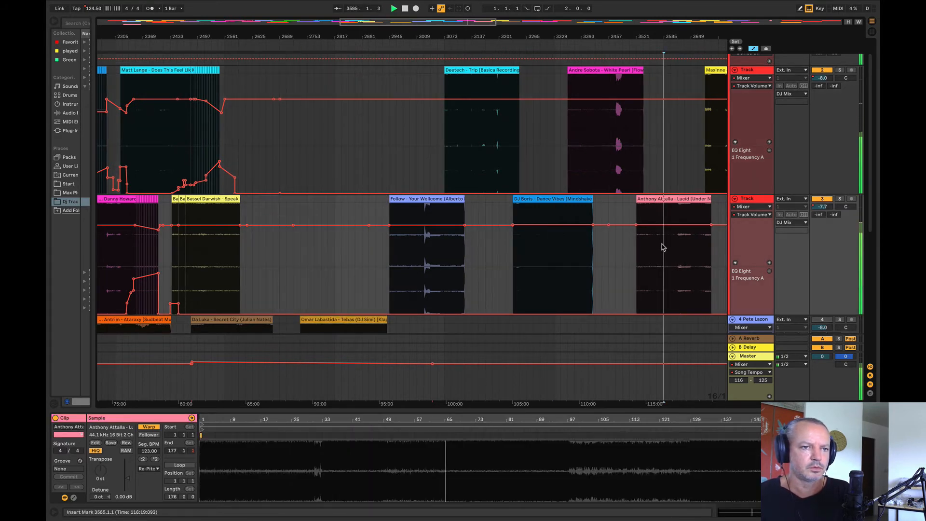
Step: Move the Anthony Attalla – Lucid clip onto track 2 to start at bar 2561 and play the mix from bar 2517
left_click_drag(669, 199, 266, 176)
left_click_drag(237, 32, 410, 63)
left_click(333, 274)
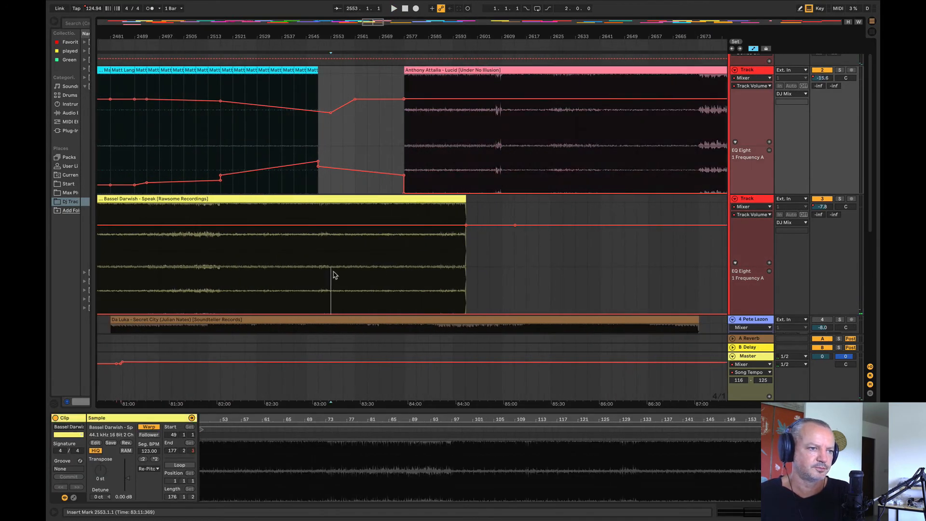
key("space")
mouse_move(476, 67)
left_mouse_down()
mouse_move(410, 83)
mouse_move(350, 82)
mouse_move(392, 90)
left_mouse_up()
left_click(284, 271)
left_click(221, 282)
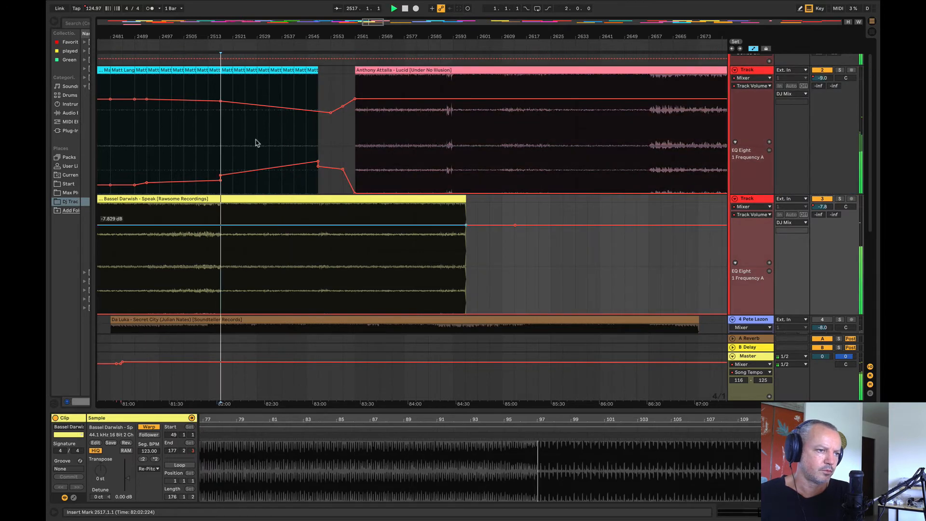
Step: Delete the Matt Lange clips between bars 2517 and 2551 and restart playback shortly before the cut
left_click_drag(230, 36, 376, 79)
key("Delete")
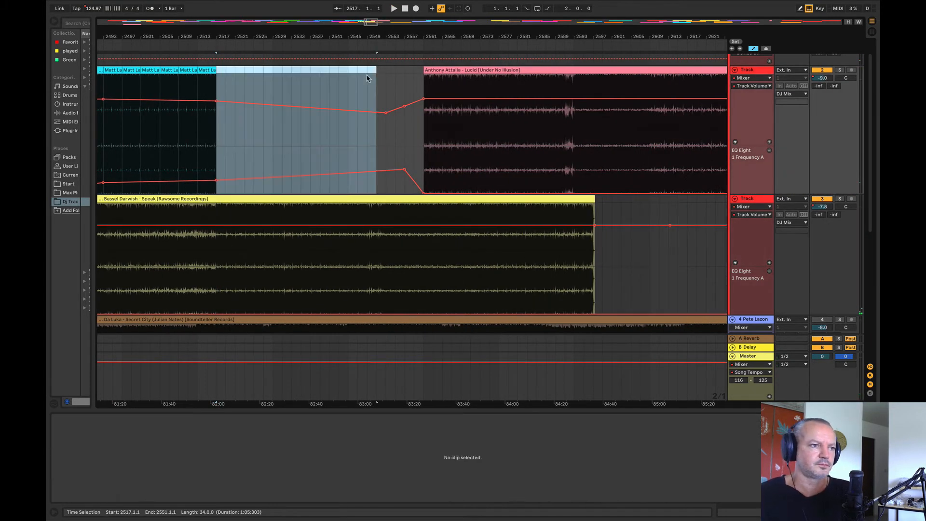
left_click(126, 166)
key("space")
Step: Move the Anthony Attalla – Lucid clip earlier to start at bar 2521, leaving a four-bar gap after the Matt Lange clips
left_click_drag(455, 70, 254, 100)
left_click(245, 155)
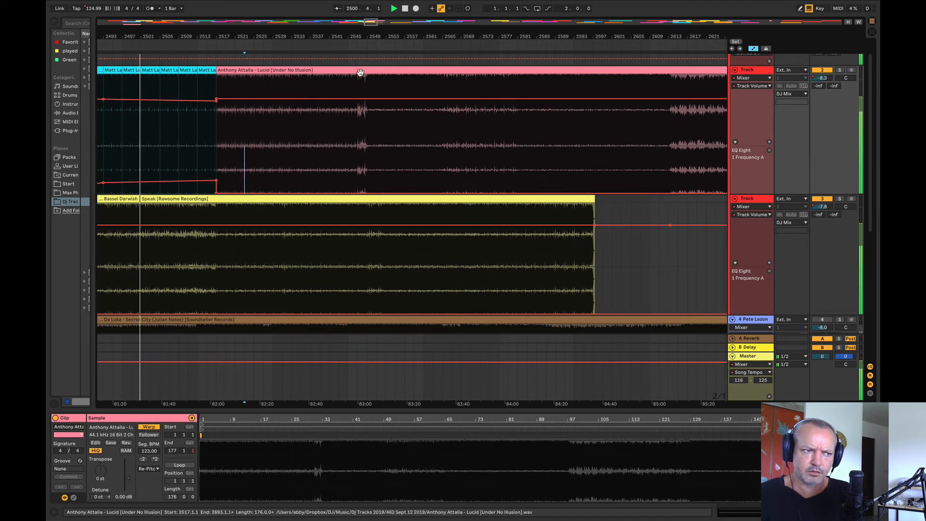
left_click_drag(214, 36, 190, 61)
left_click_drag(447, 76, 474, 77)
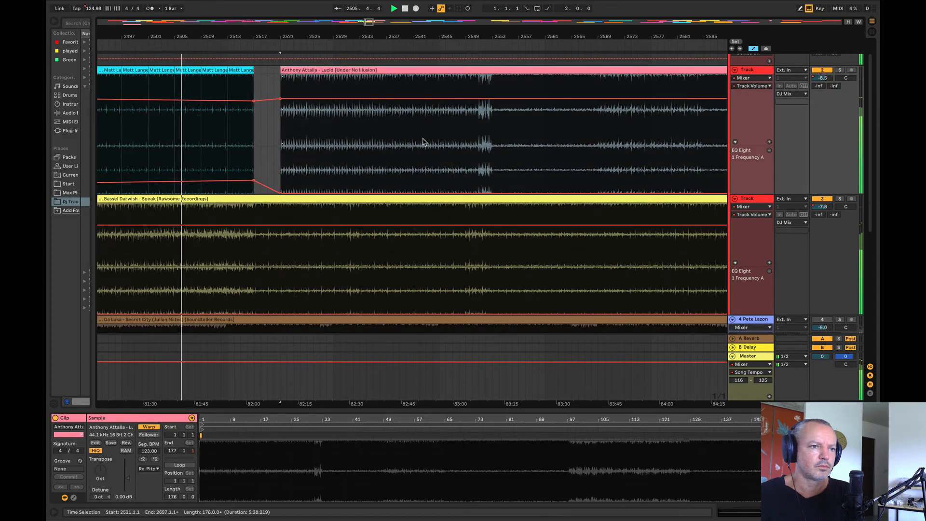
Step: Add an EQ frequency automation point at bar 2511 on track 2 and raise the point at bar 2517
mouse_move(507, 36)
left_mouse_down()
mouse_move(508, 10)
mouse_move(507, 44)
left_mouse_up()
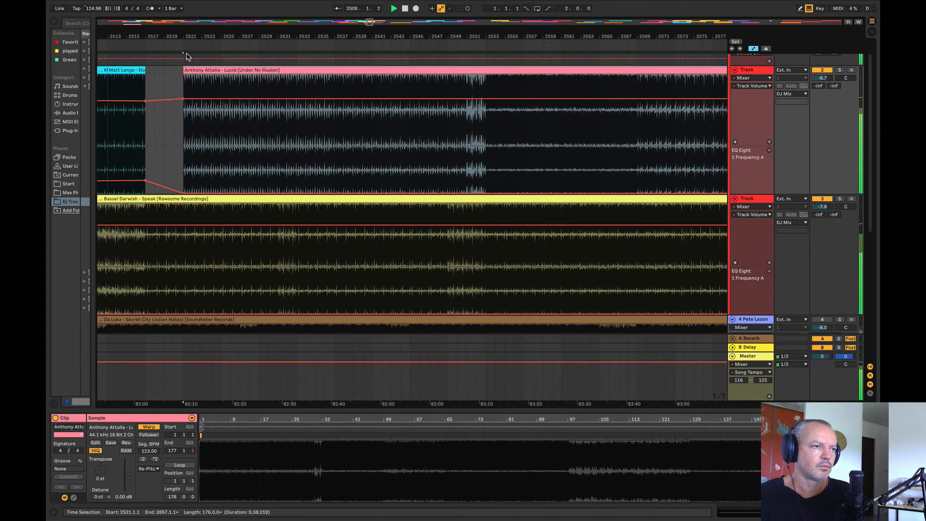
left_click_drag(184, 37, 445, 36)
left_click(351, 181)
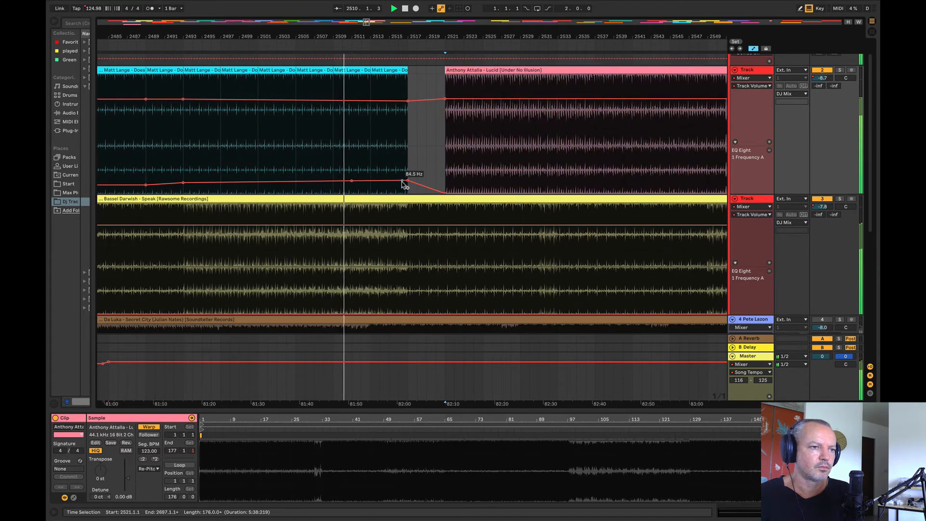
left_click_drag(407, 180, 407, 170)
Step: Copy the first four bars of the Anthony Attalla clip into the gap between bars 2517 and 2521
left_click_drag(444, 88, 470, 67)
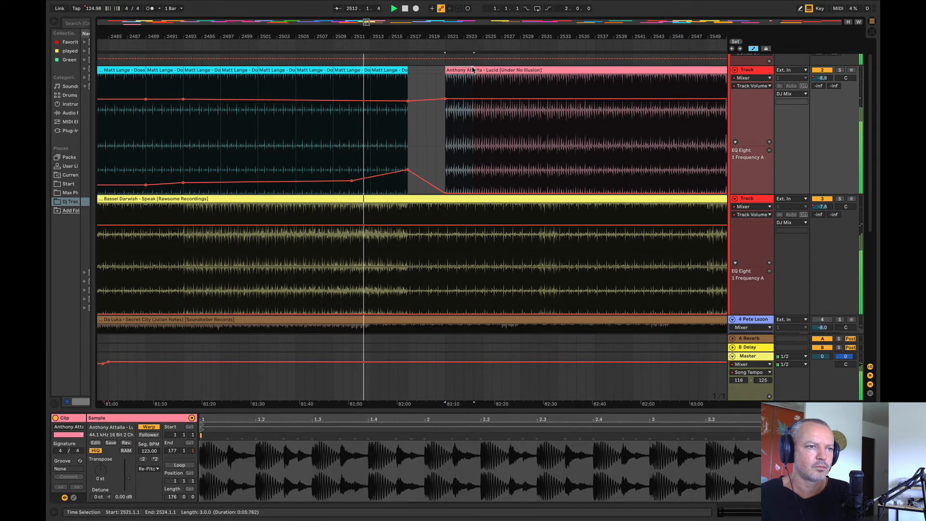
left_click_drag(472, 70, 445, 69)
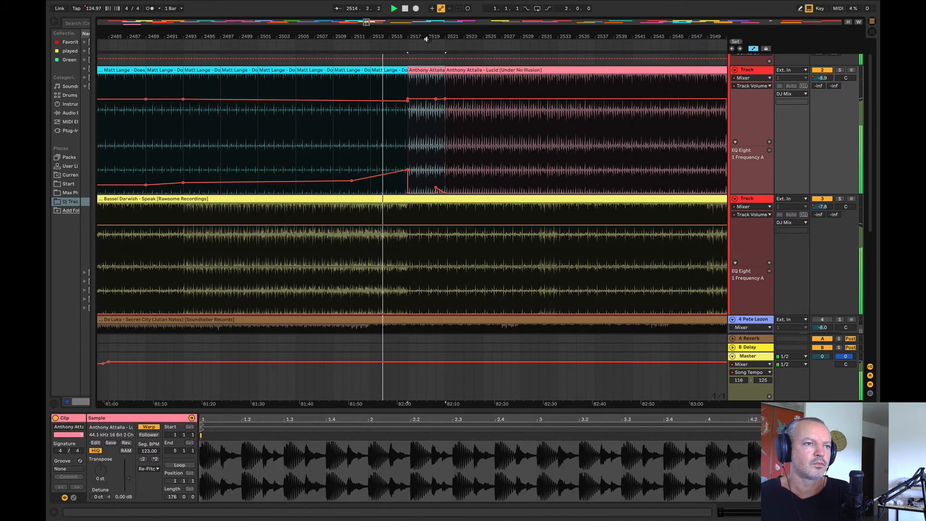
Step: Shape track 2's EQ frequency automation into a downward ramp from bar 2517 to 10.0 Hz at bar 2532
left_click_drag(425, 36, 356, 30)
left_click_drag(445, 170, 362, 155)
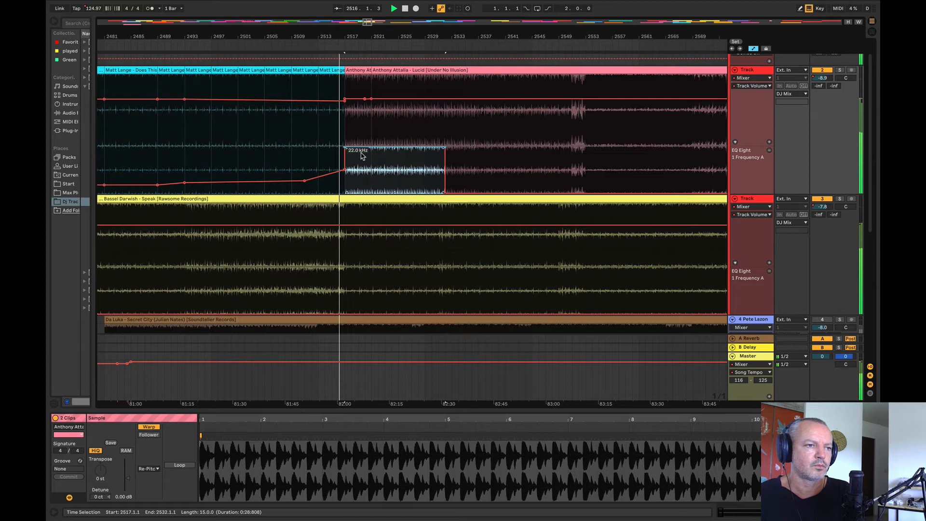
left_click(444, 147)
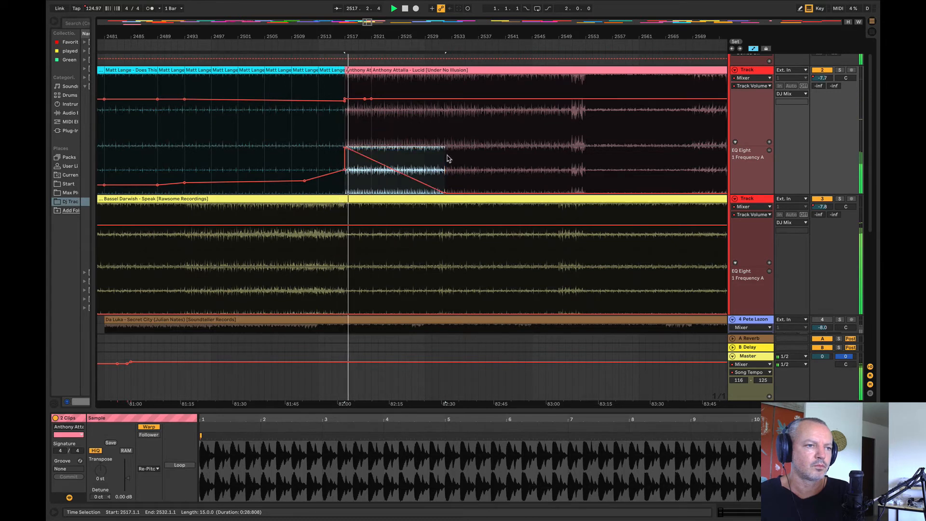
left_click_drag(346, 150, 346, 174)
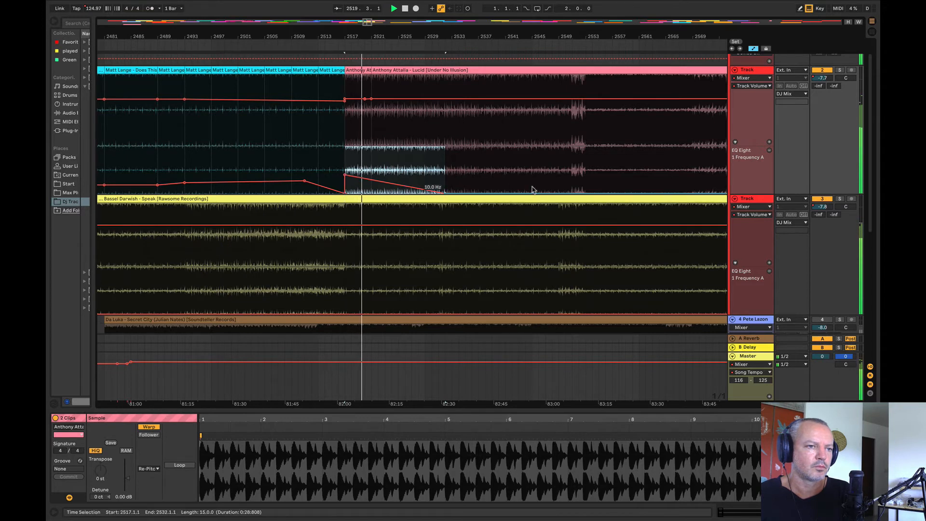
Step: Fade the Anthony Attalla volume in from bar 2517 to 2532 and ramp the Bassel Darwish track's EQ frequency up to bar 2532
left_click(370, 98)
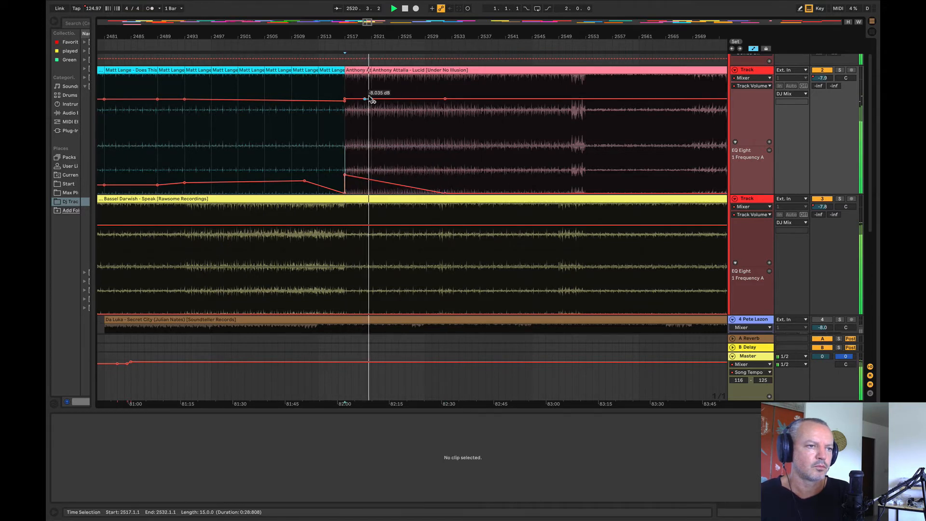
left_click_drag(346, 97, 345, 119)
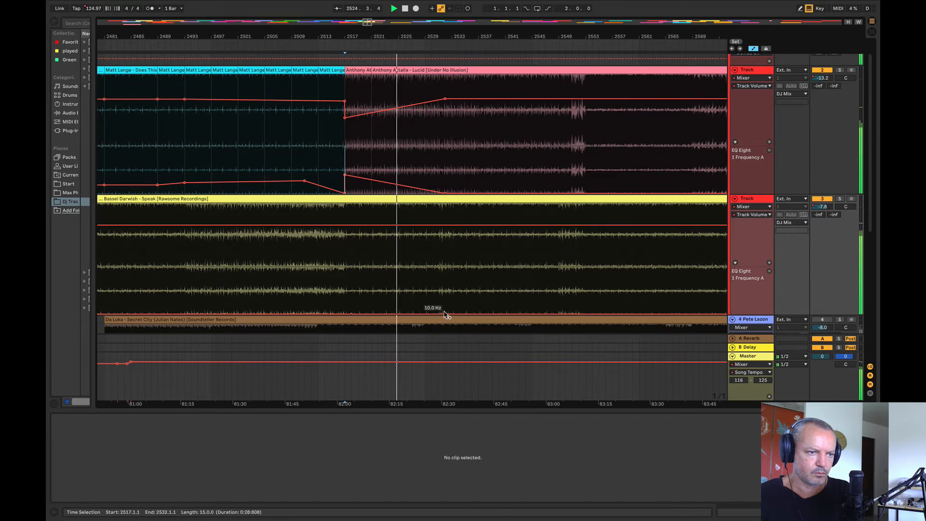
left_click_drag(445, 314, 444, 303)
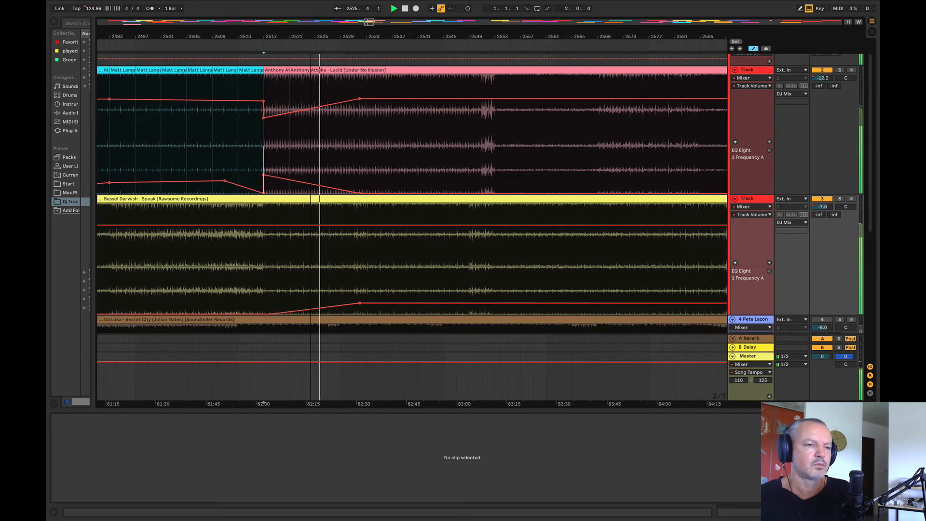
scroll(362, 96, "down", 3)
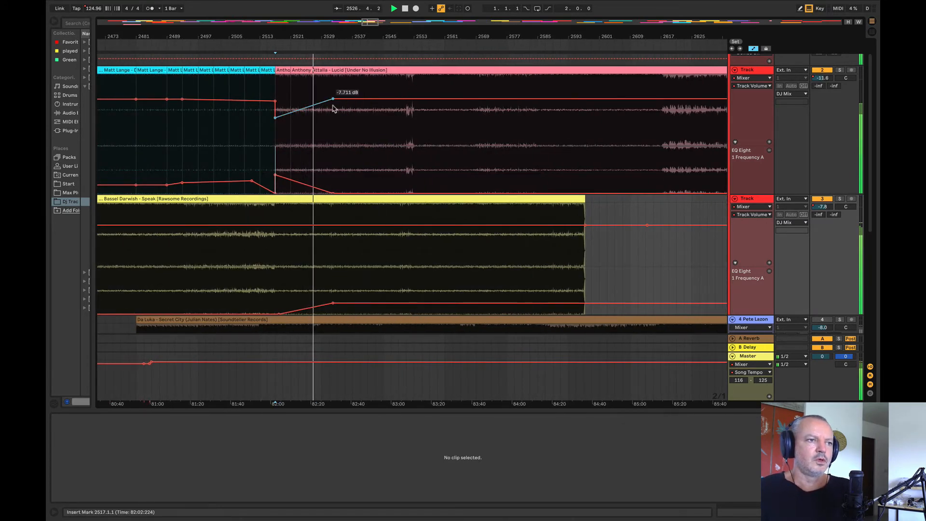
left_click_drag(333, 100, 332, 101)
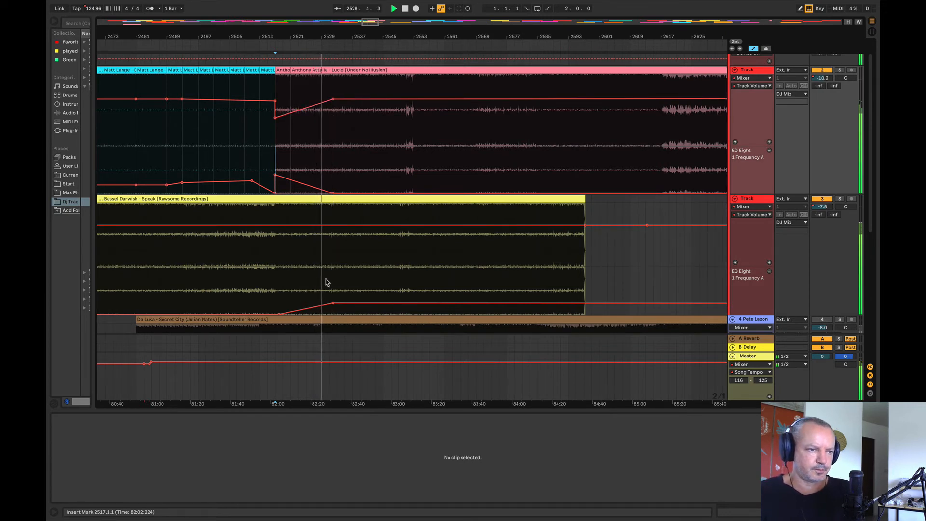
left_click_drag(333, 313, 336, 307)
Step: Try raising the Bassel Darwish track's EQ frequency automation between bars 2533 and 2562, and undo the change
mouse_move(369, 36)
left_mouse_down()
mouse_move(327, 82)
mouse_move(328, 55)
mouse_move(333, 85)
mouse_move(515, 88)
mouse_move(470, 83)
mouse_move(463, 37)
mouse_move(365, 31)
left_mouse_up()
left_click_drag(242, 287, 672, 293)
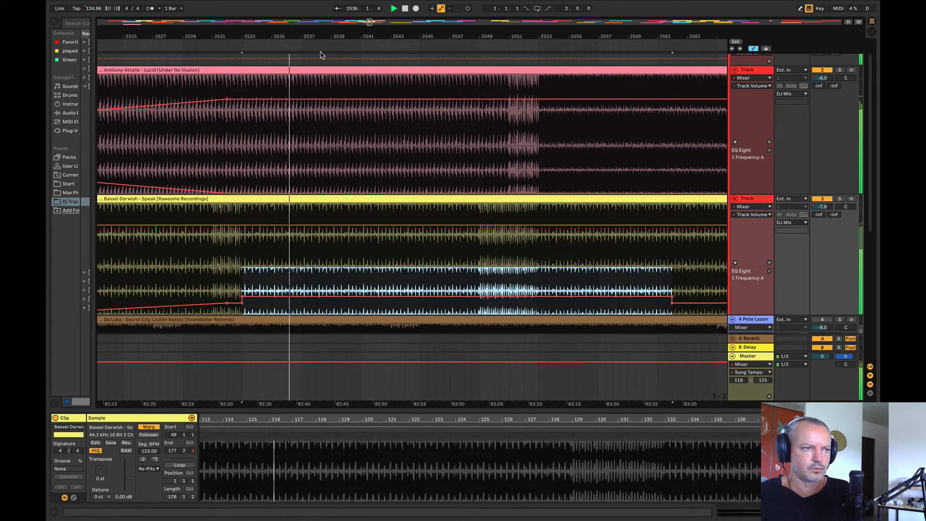
key("super+z")
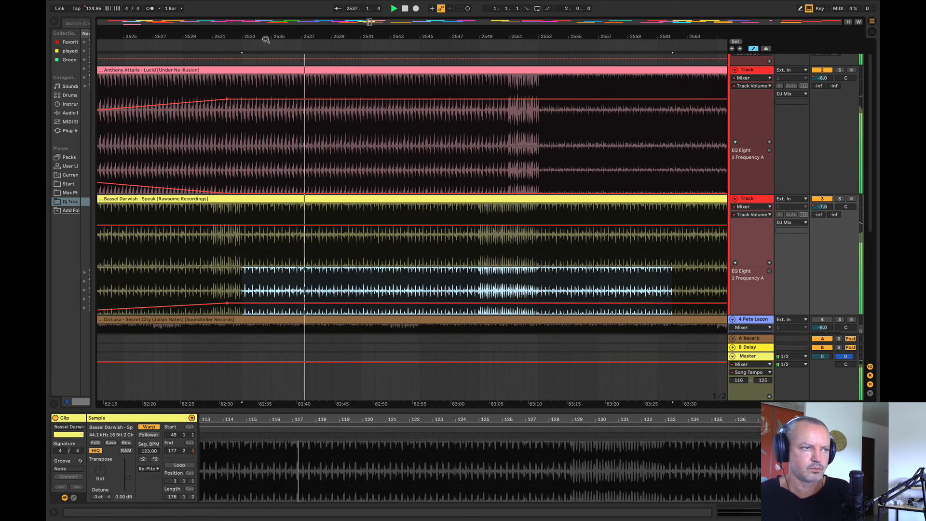
Step: Fade the Bassel Darwish volume down from bar 2536 to -11.0 dB at bar 2553 and lower the point at the clip's end
left_click_drag(265, 38, 194, 21)
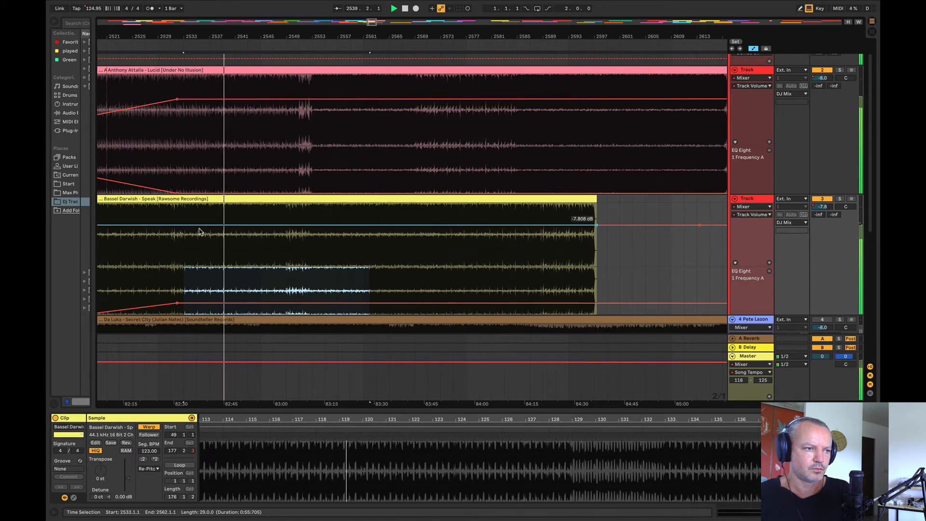
left_click(203, 225)
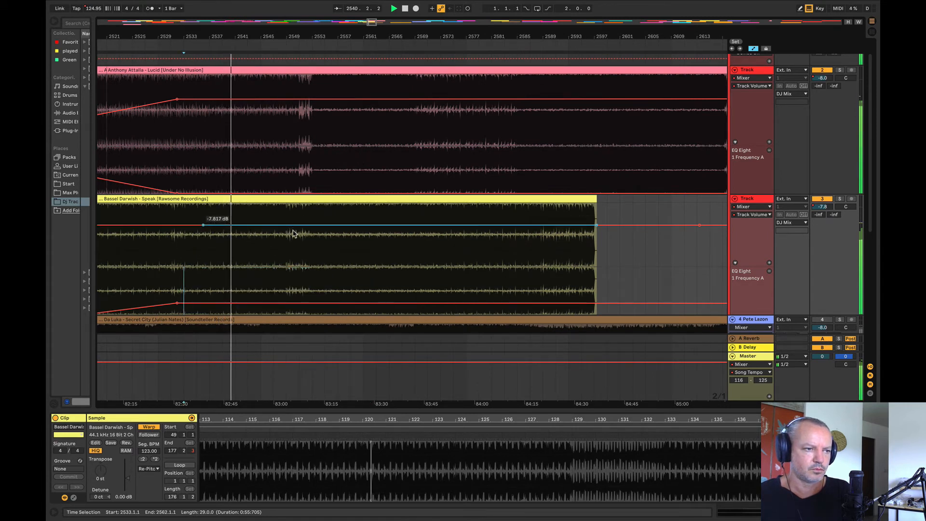
left_click(311, 228)
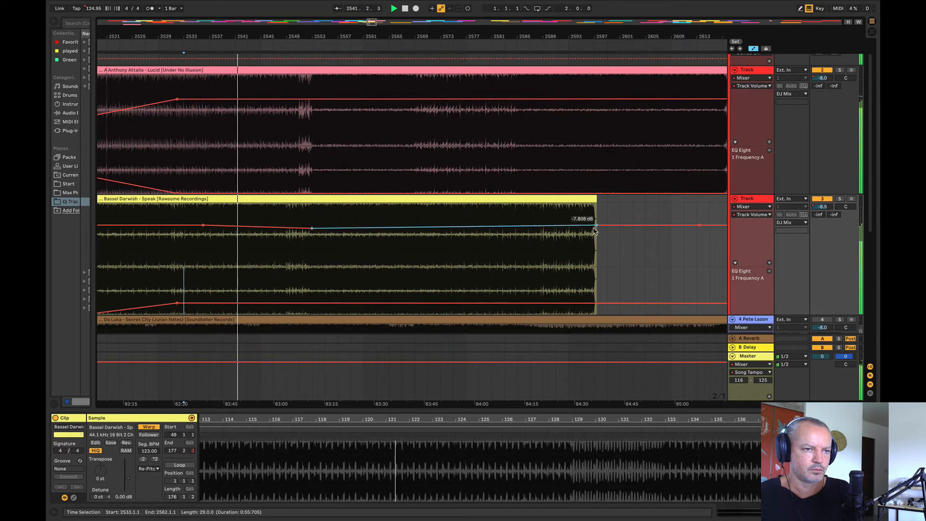
left_click_drag(597, 225, 596, 228)
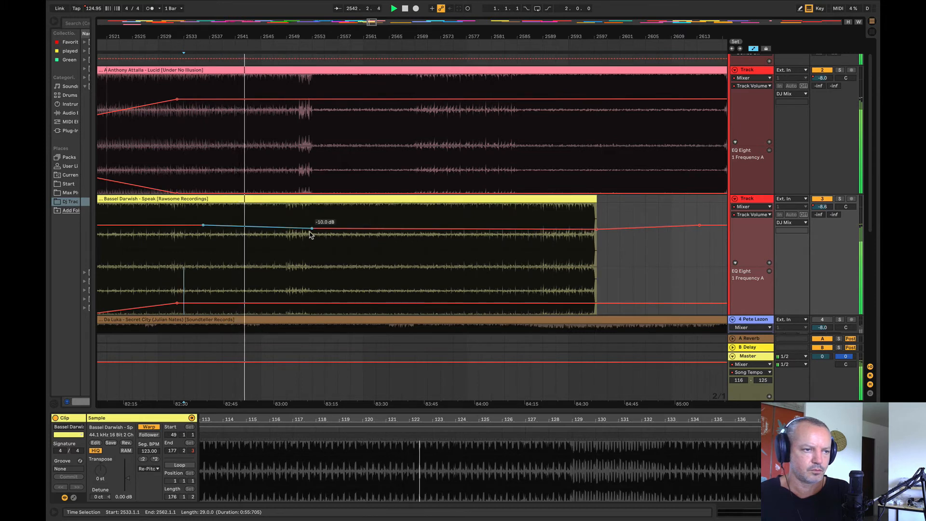
left_click_drag(311, 231, 316, 238)
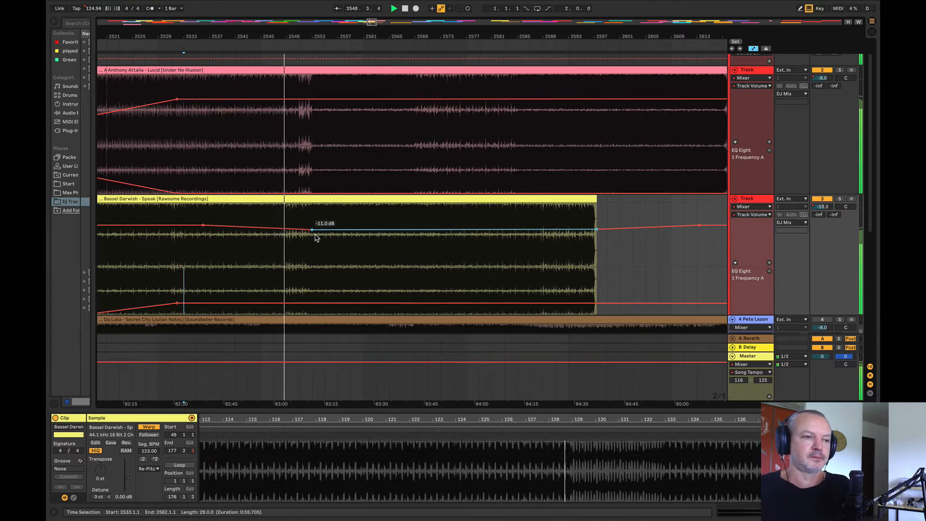
Step: Raise the Bassel Darwish track's EQ frequency automation in two steps, one from bar 2553 and a higher one from bar 2569
left_click(309, 134)
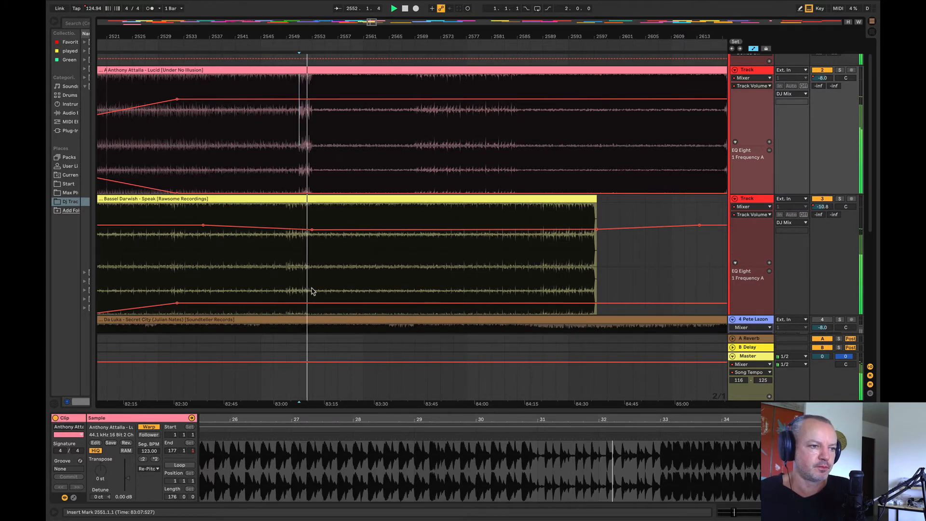
left_click_drag(311, 290, 626, 290)
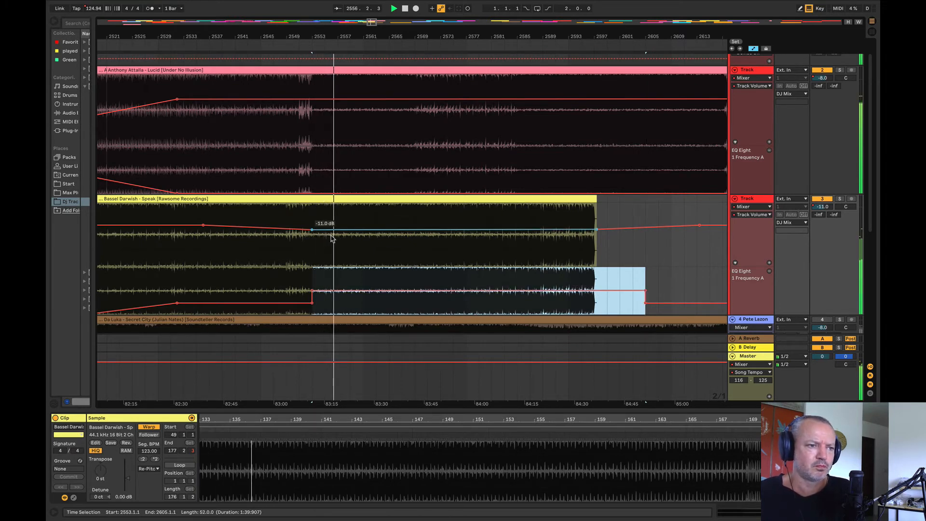
left_click(415, 183)
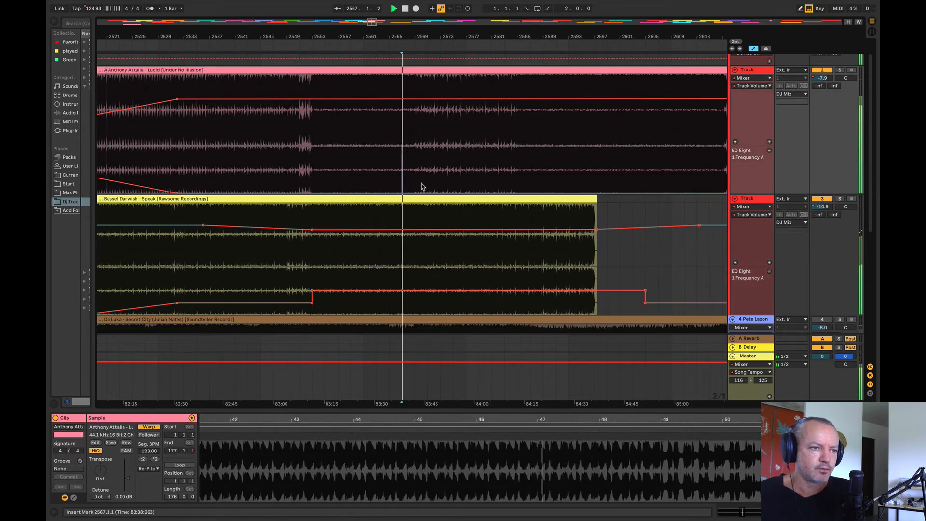
left_click_drag(416, 277, 634, 278)
left_click_drag(411, 38, 258, 20)
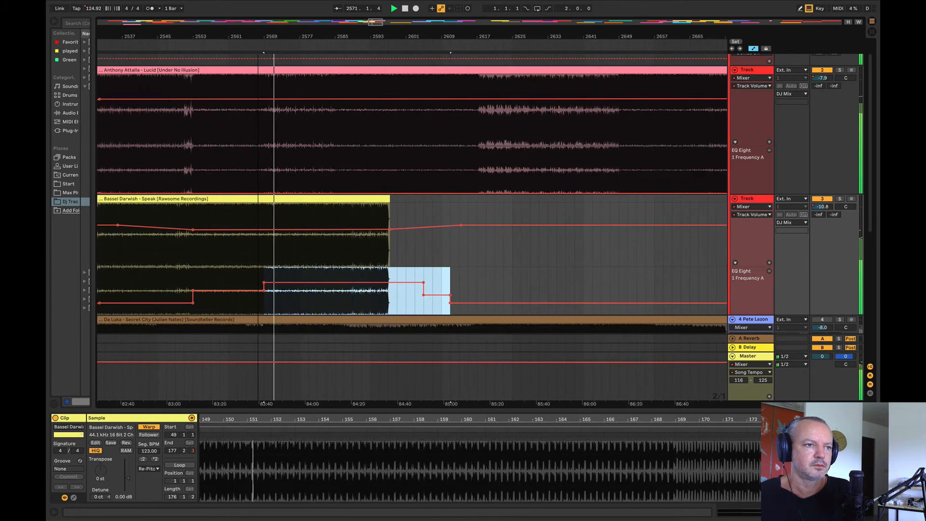
Step: Duplicate the last eight bars of the Bassel Darwish clip, from bar 2589 to 2597, three times
left_click_drag(344, 215, 389, 198)
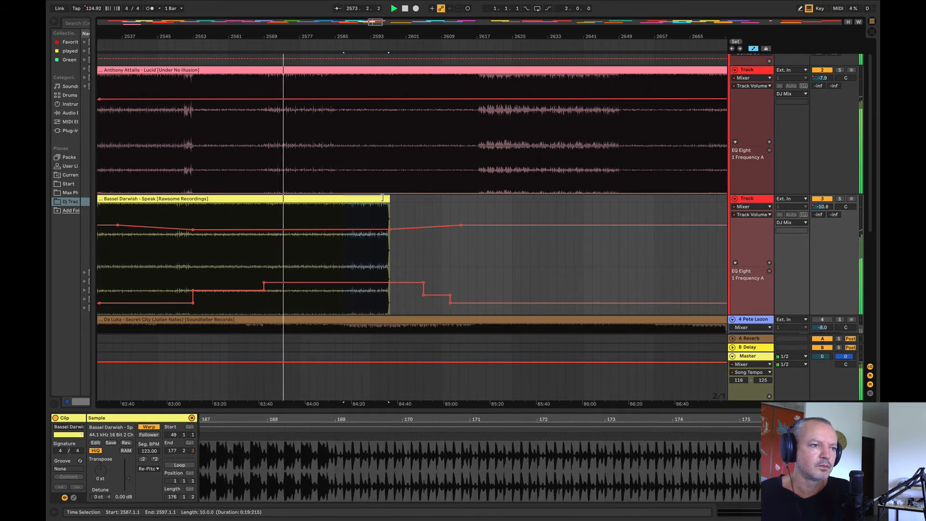
left_click_drag(358, 211, 389, 203)
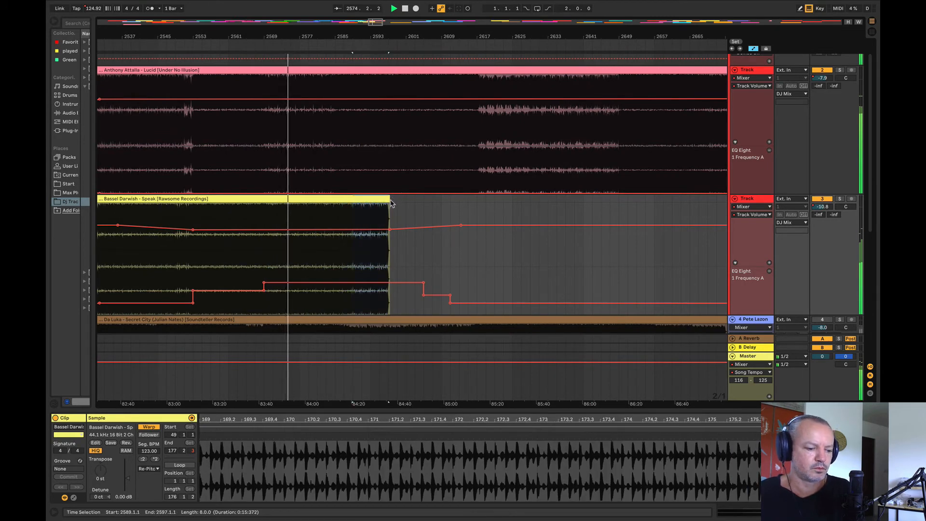
key("ctrl+d")
key("ctrl+d")
key("ctrl+d")
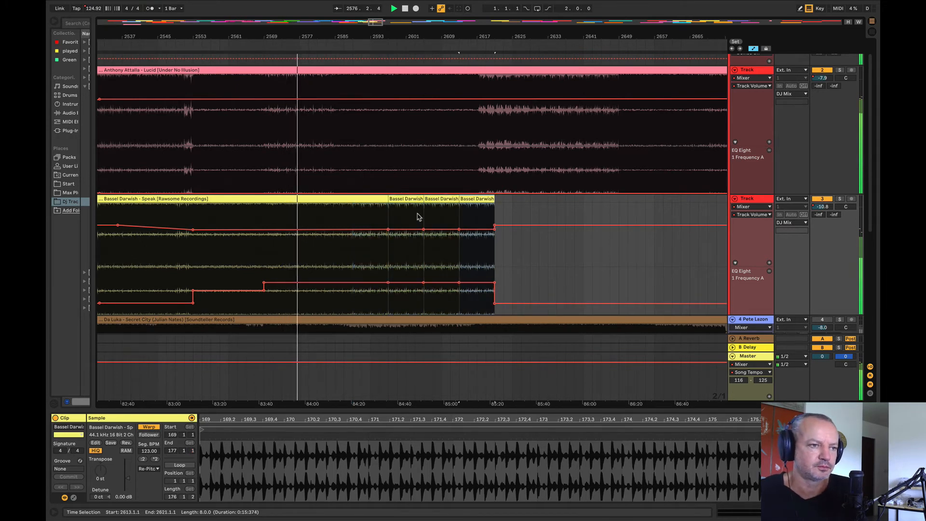
Step: Rearrange the Bassel Darwish repeats so one longer clip runs from bar 2585 to about bar 2619
left_click_drag(388, 215, 425, 213)
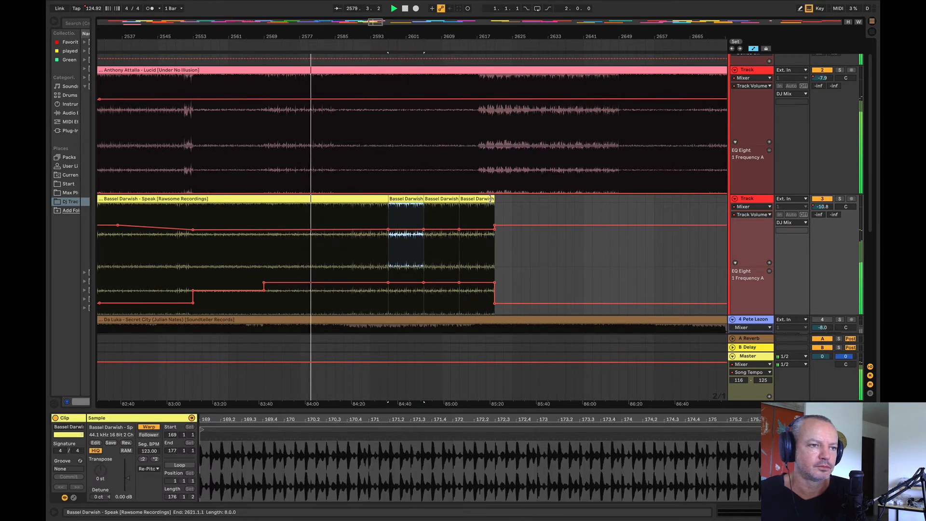
key("ctrl+d")
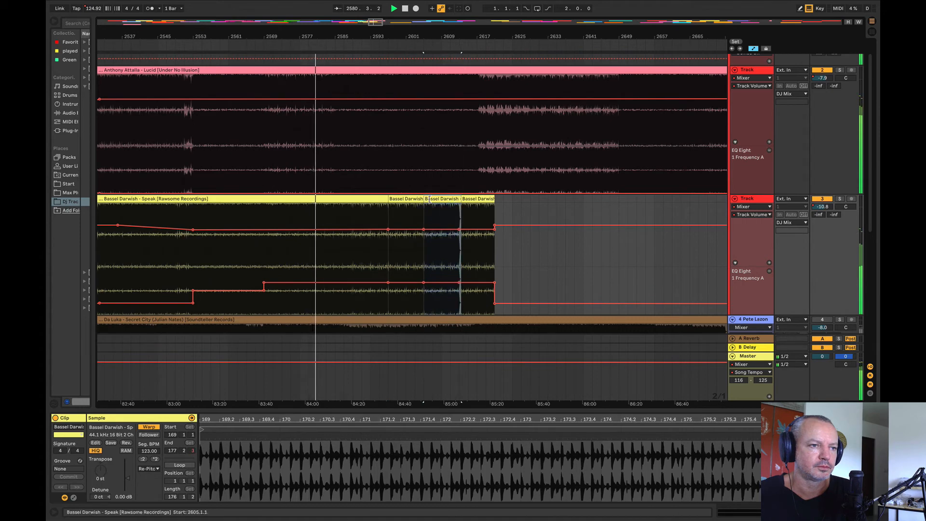
left_click_drag(451, 210, 335, 208)
left_click(551, 260)
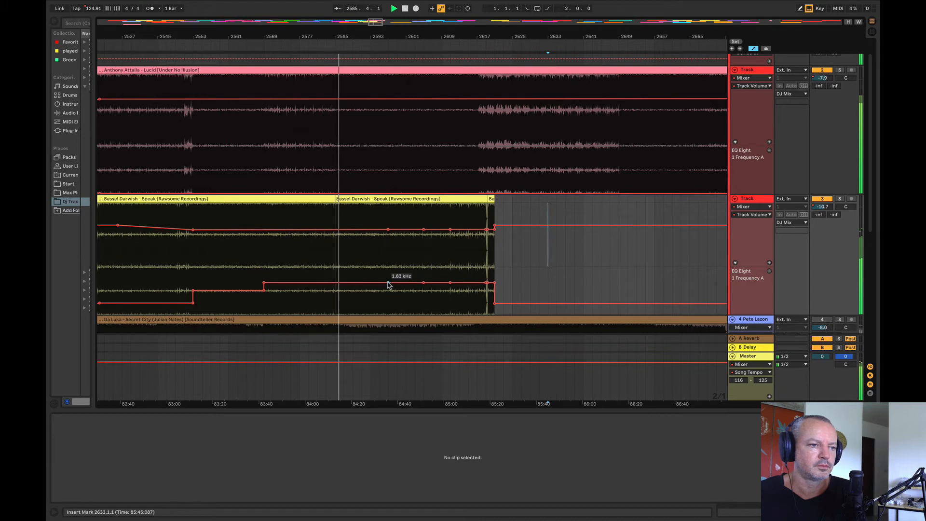
Step: Extend the Bassel Darwish EQ ramp to 2.67 kHz and the volume fade to about bar 2623, resetting both just after
left_click_drag(424, 283, 503, 280)
left_click_drag(388, 229, 502, 233)
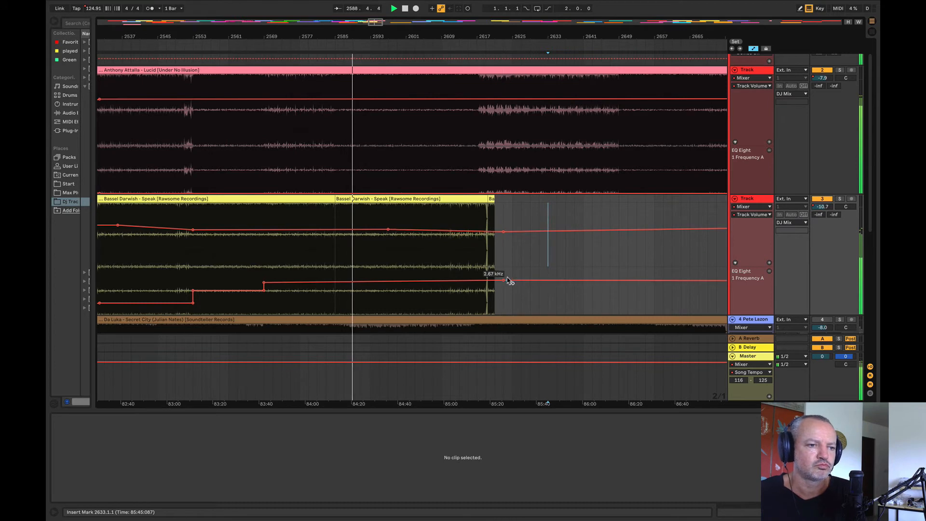
left_click_drag(506, 281, 503, 313)
left_click_drag(510, 234, 508, 224)
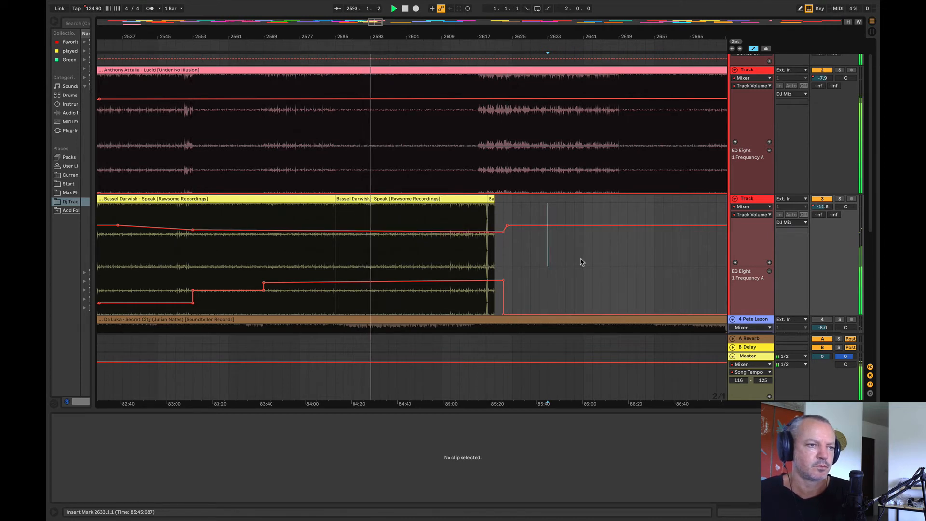
Step: Play the transition from bar 2615 and delete the short leftover Bassel Darwish clip after bar 2619
left_click(443, 164)
left_click(468, 162)
key("space")
key("space")
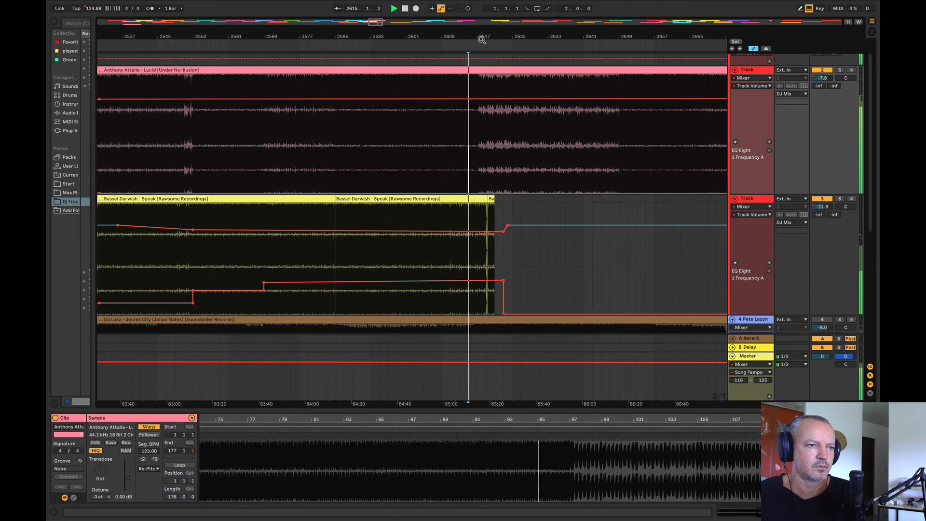
left_click_drag(482, 37, 461, 89)
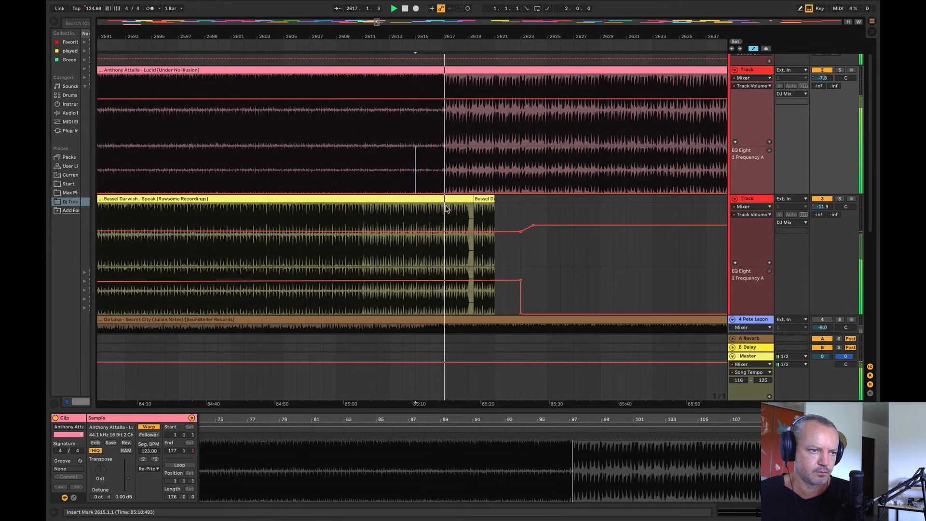
left_click(478, 200)
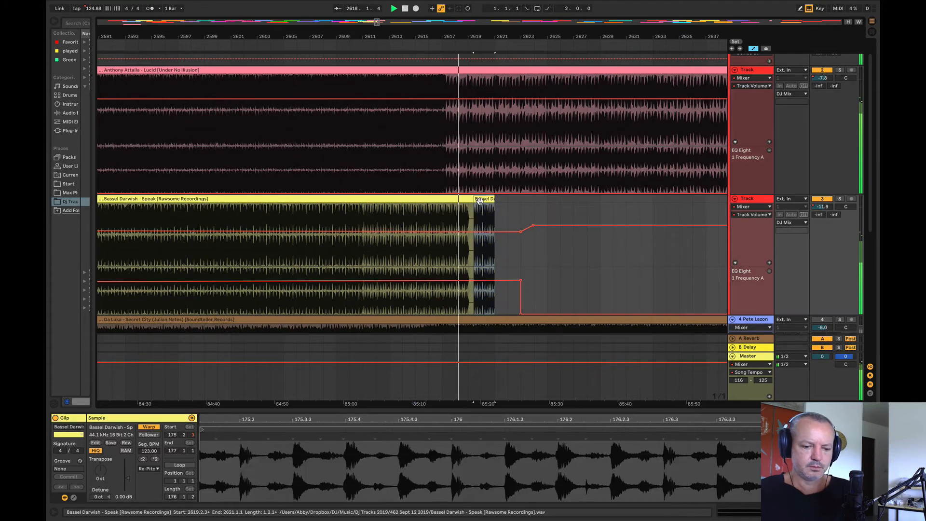
key("Delete")
left_click(507, 213)
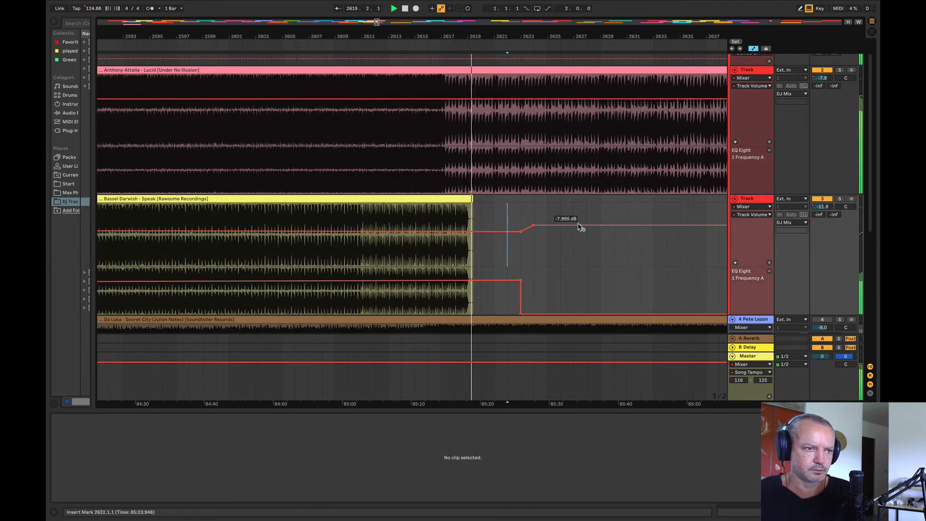
Step: Shift the final Bassel Darwish clip so it spans bars 2585 to 2617, and audition its ending and the join from bar 2583
scroll(580, 226, "up", 1)
left_click_drag(384, 38, 551, 14)
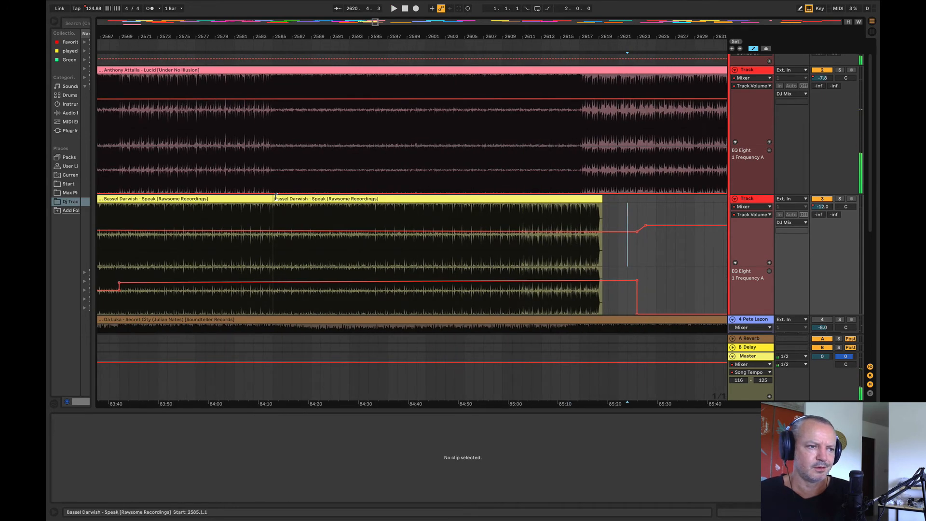
mouse_move(290, 199)
left_mouse_down()
mouse_move(309, 200)
mouse_move(289, 201)
left_mouse_up()
left_click(571, 217)
key("space")
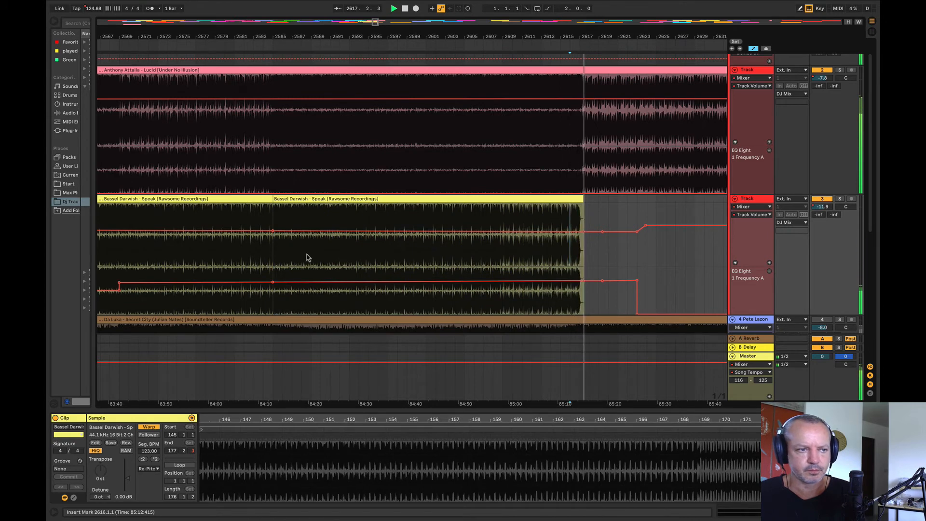
left_click(258, 273)
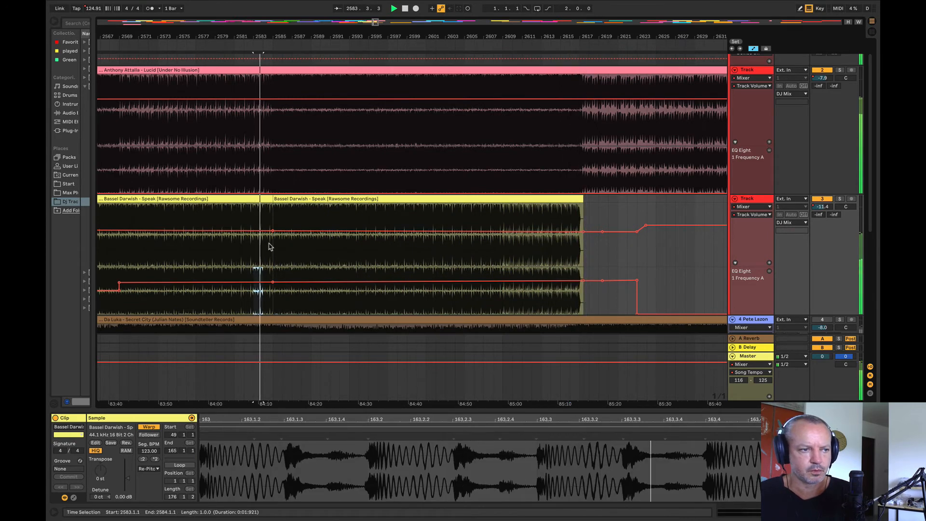
Step: Audition the upcoming Follow, DJ Boris and Deetech clips to find a track to follow Anthony Attalla – Lucid
left_click_drag(255, 37, 143, 7)
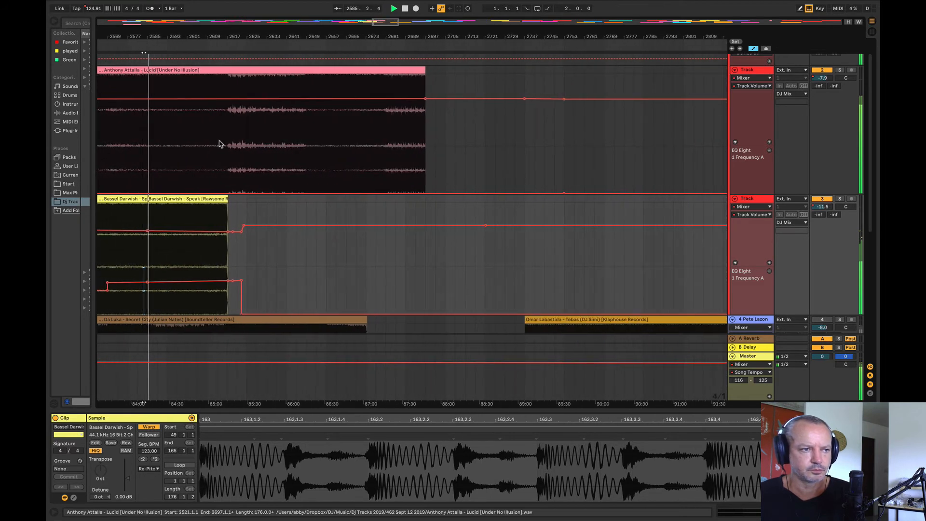
left_click(309, 205)
left_click_drag(288, 35, 288, 5)
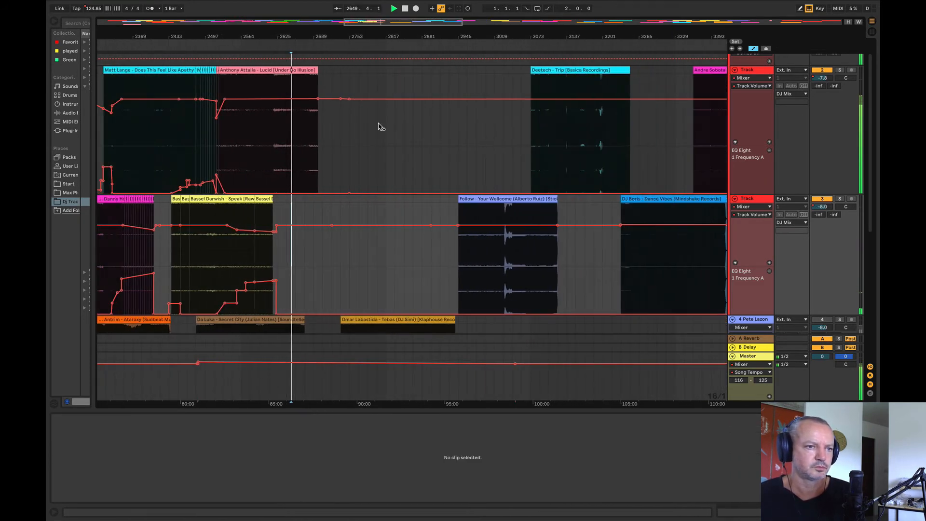
left_click(477, 261)
left_click(647, 254)
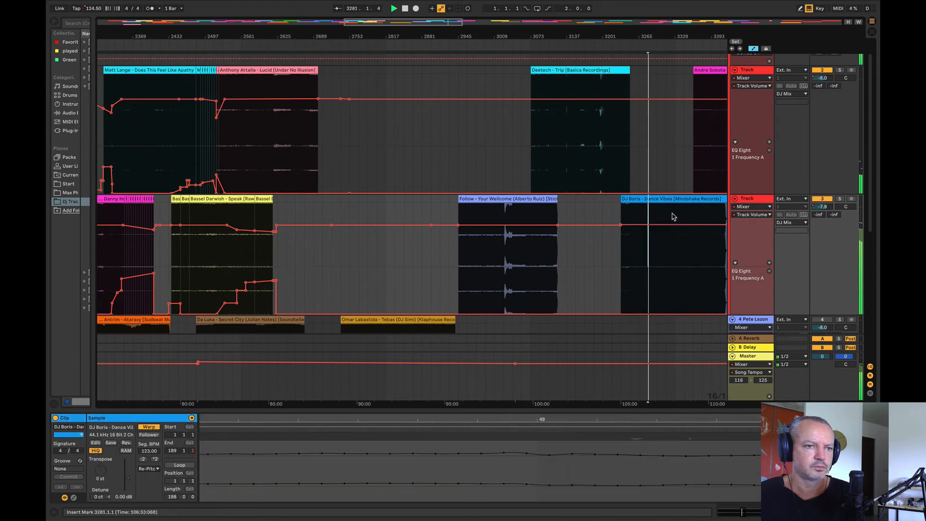
left_click(558, 128)
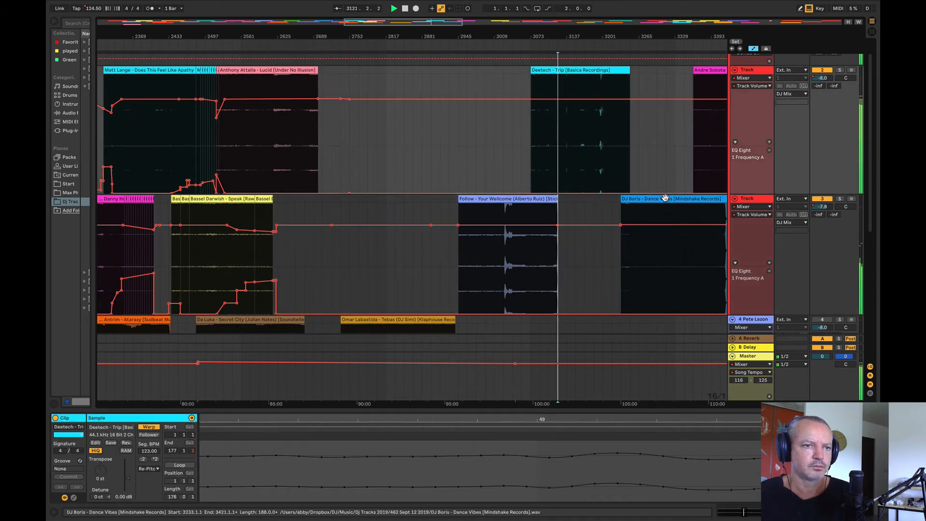
left_click(572, 118)
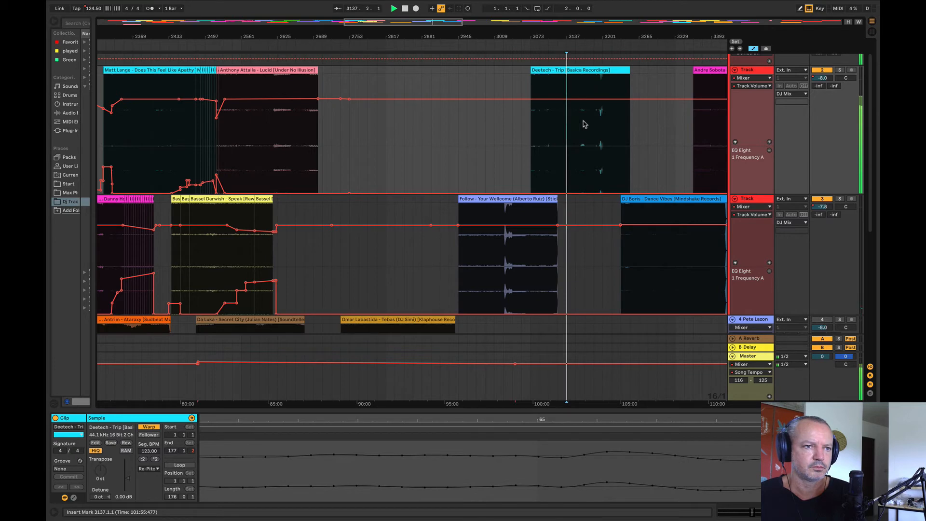
Step: Move the Deetech – Trip clip onto the Bassel Darwish track, starting at bar 2649
left_click(585, 130)
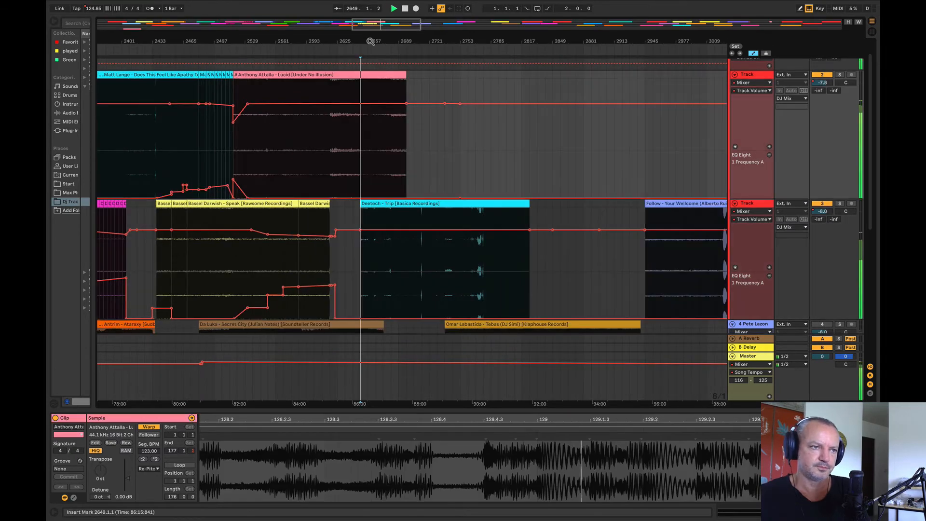
key("plus")
key("minus")
Step: Play from bar 2645 and fade the Deetech volume in from -20.0 dB at bar 2649 to about bar 2679
left_click(308, 188)
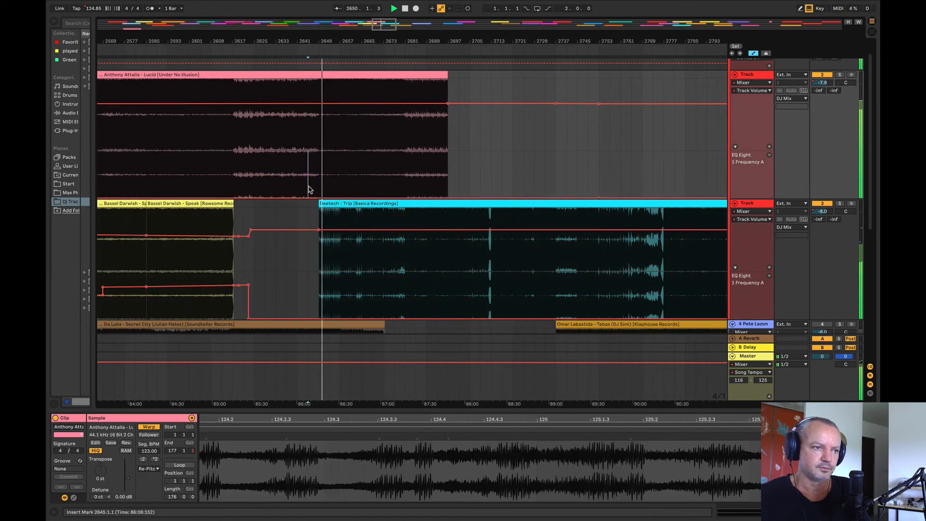
left_click(397, 230)
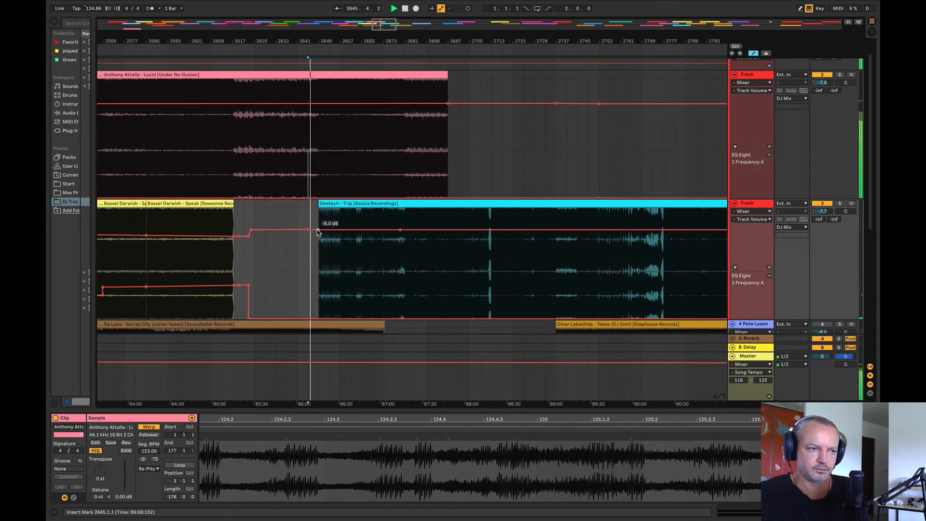
left_click_drag(316, 231, 318, 248)
Step: Ramp the Deetech track's EQ frequency down from 101 Hz at bar 2633 to 23.3 Hz at bar 2681
left_click_drag(404, 300, 277, 295)
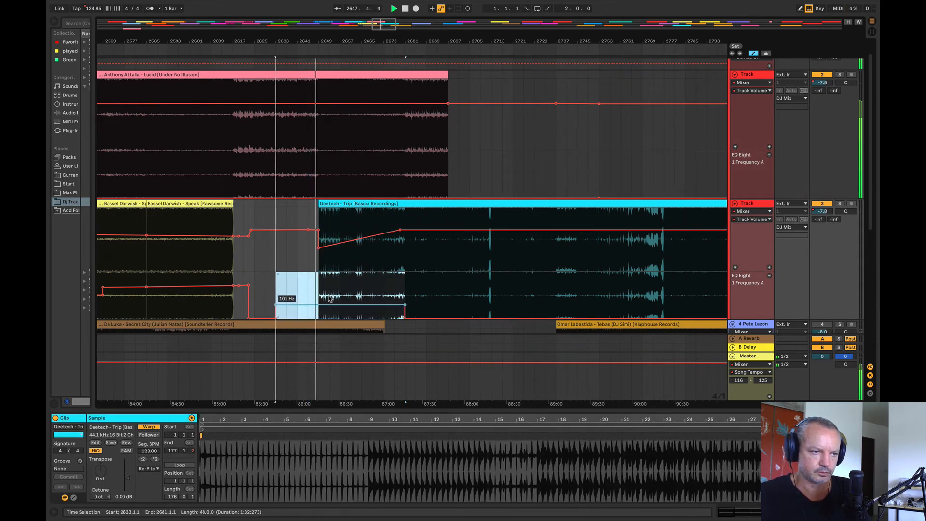
left_click(307, 299)
left_click_drag(404, 306, 405, 315)
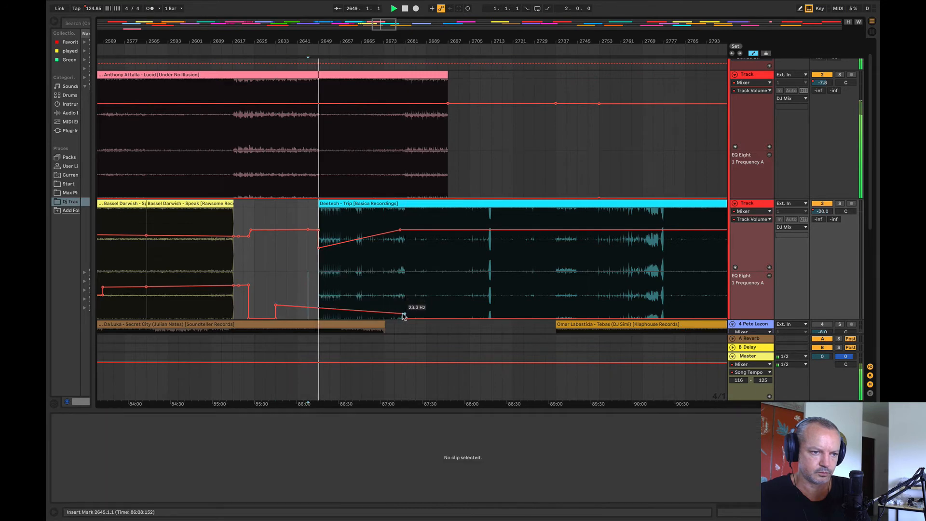
Step: Raise the Anthony Attalla track's EQ frequency between bars 2681 and 2711, with a gentle ramp up leading into bar 2681
left_click_drag(323, 44, 230, 88)
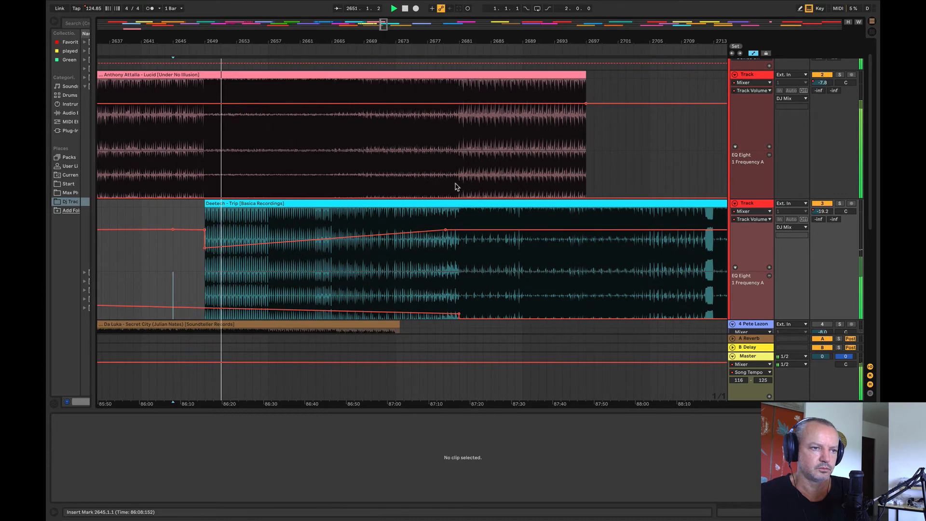
left_click_drag(459, 186, 650, 185)
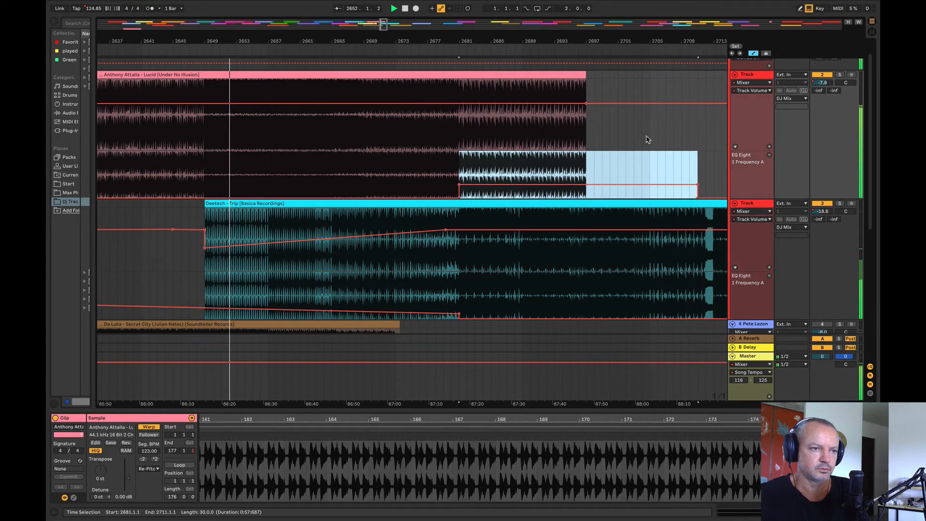
left_click(648, 141)
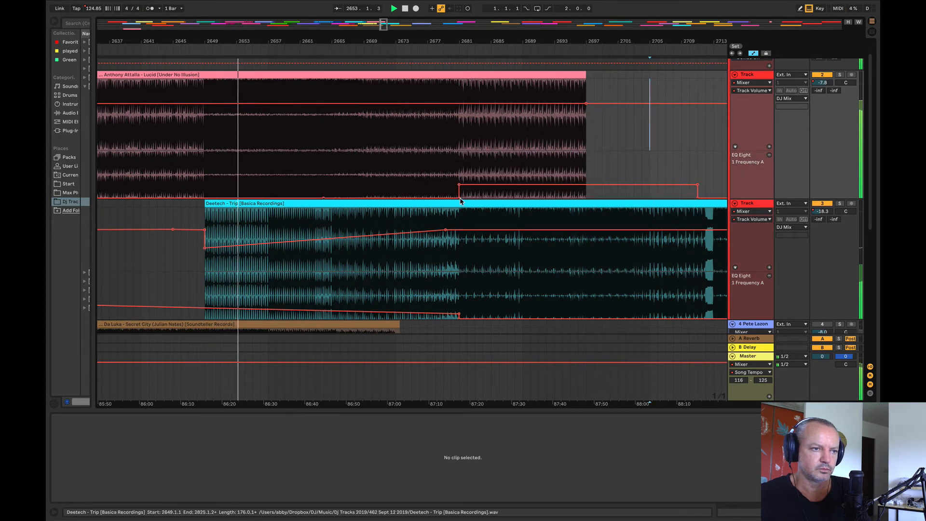
left_click_drag(460, 198, 460, 193)
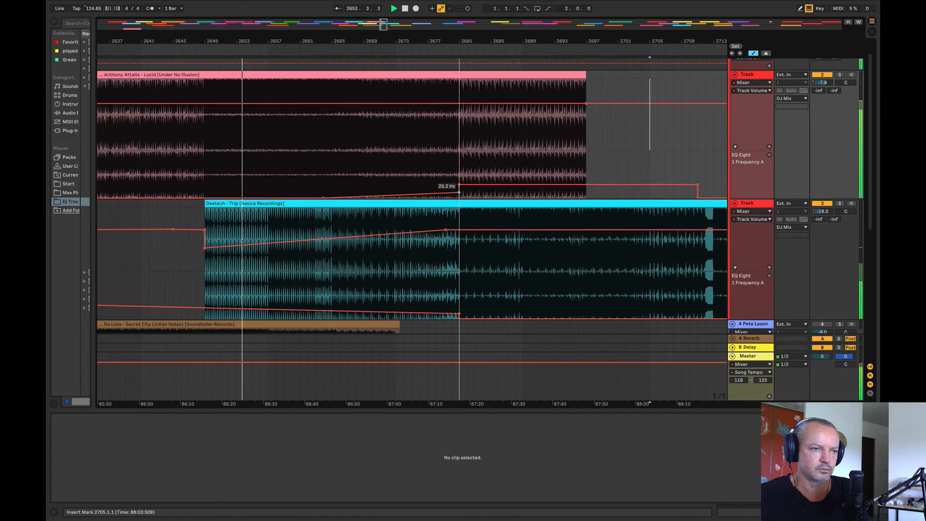
Step: Add an Anthony Attalla volume point near bar 2659, lower the one at the clip's end to -9.8 dB, and solo the Deetech track
left_click(283, 103)
left_click(587, 103)
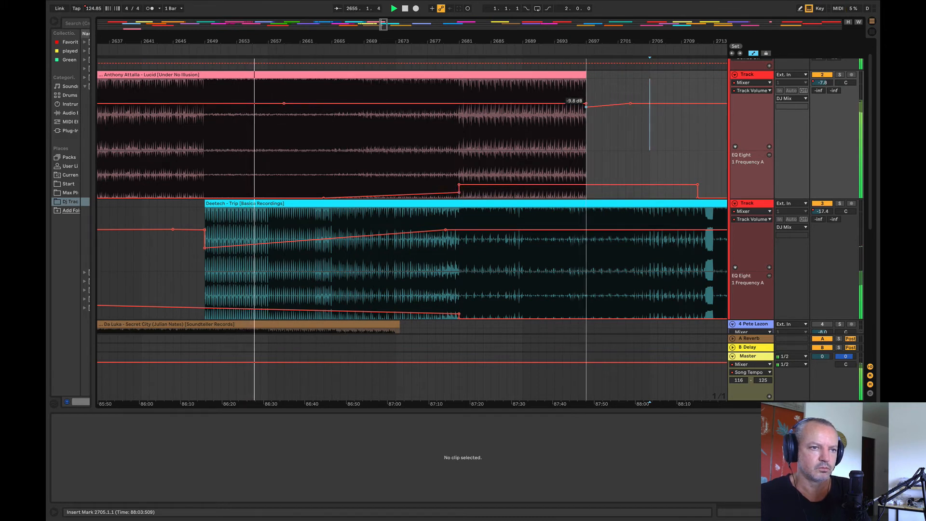
left_click(839, 204)
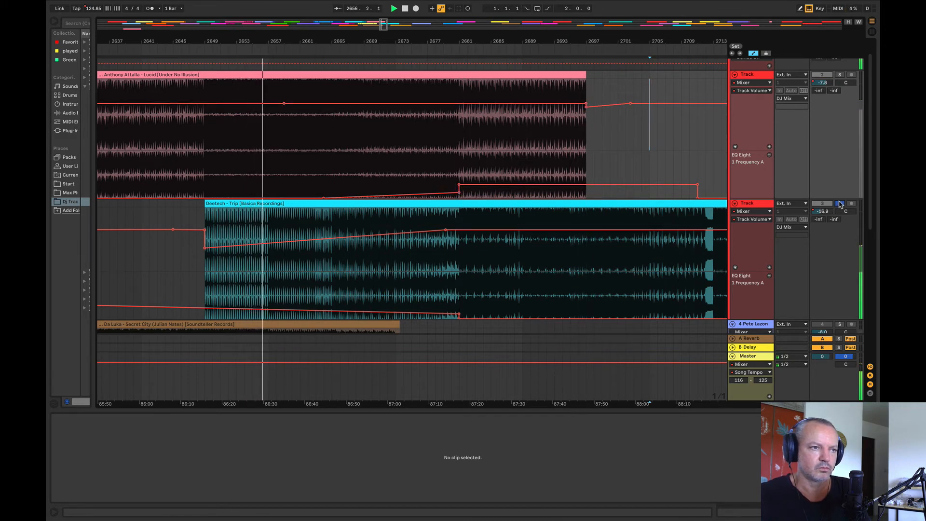
Step: Raise the Deetech volume point at bar 2649 to -13.3 dB and compare the track soloed and in the full mix
left_click_drag(205, 247, 204, 238)
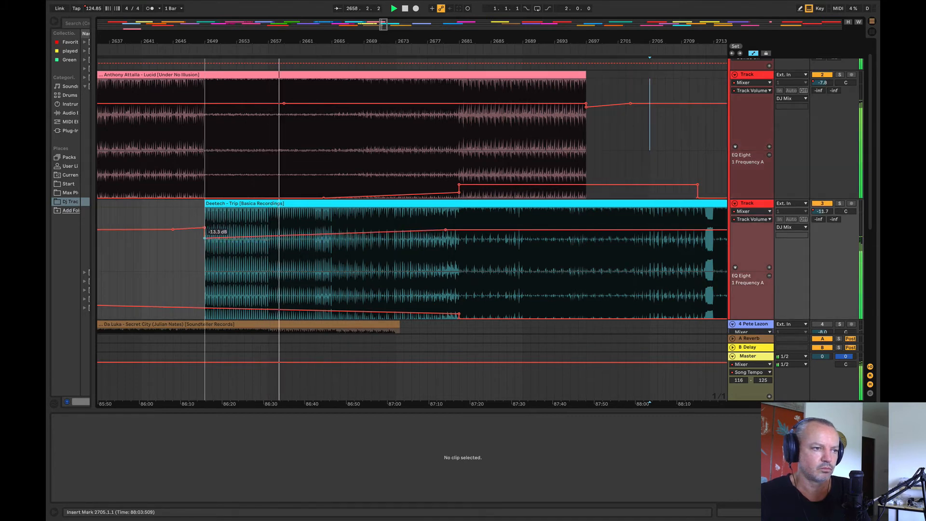
left_click(841, 204)
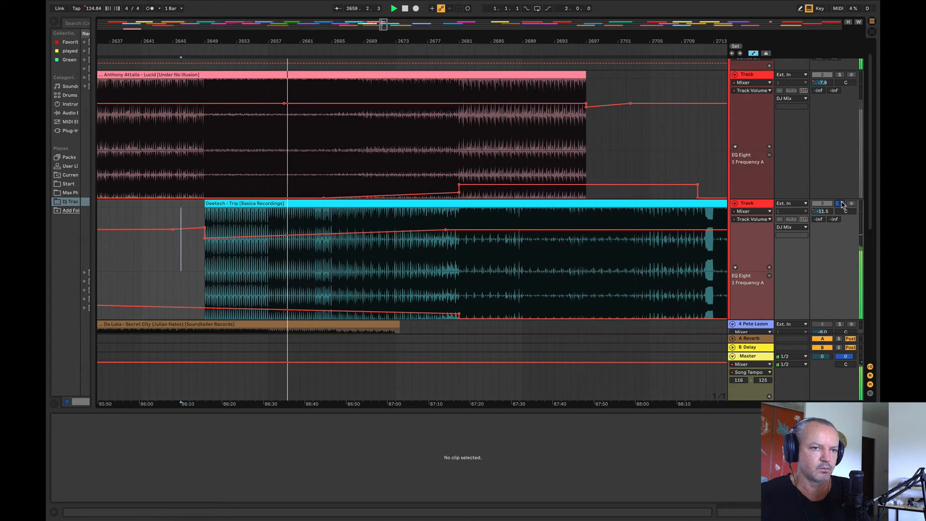
left_click(841, 203)
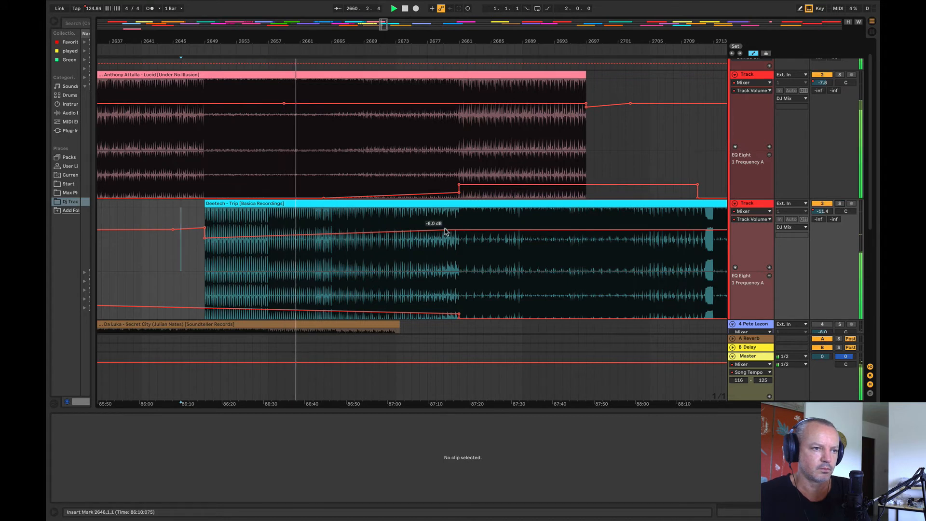
left_click(840, 203)
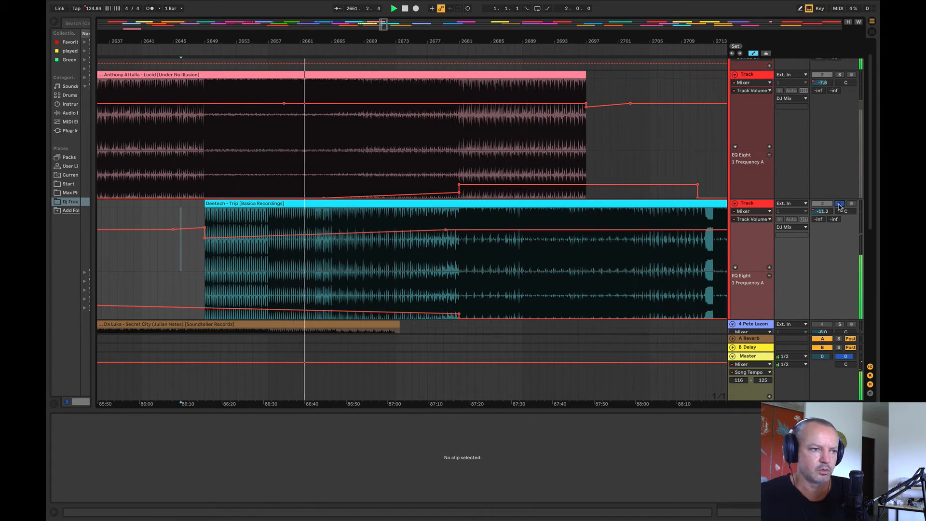
Step: Audition the soloed Deetech track from several positions between bars 2658 and 2675, and turn its solo off
left_click(275, 272)
key("space")
key("space")
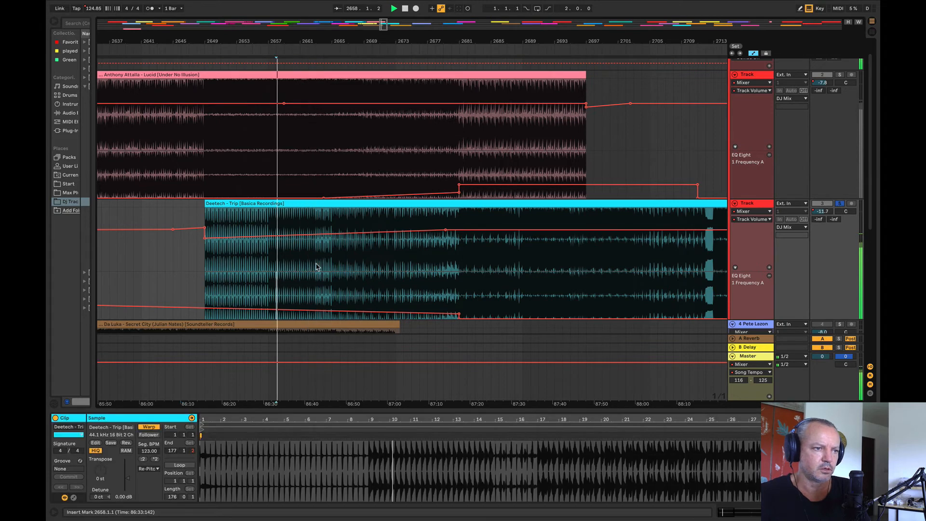
left_click(317, 266)
key("space")
key("space")
left_click(339, 264)
key("space")
key("space")
left_click(417, 262)
key("space")
key("space")
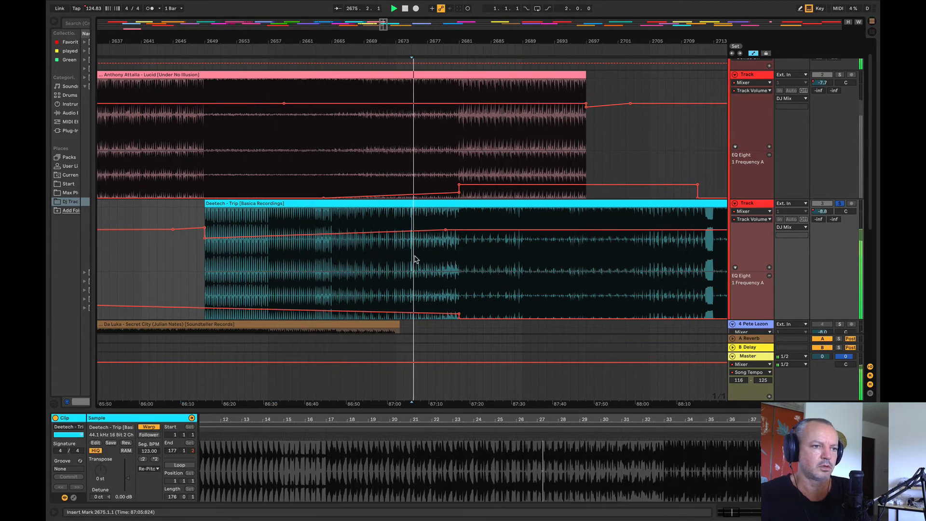
left_click(840, 203)
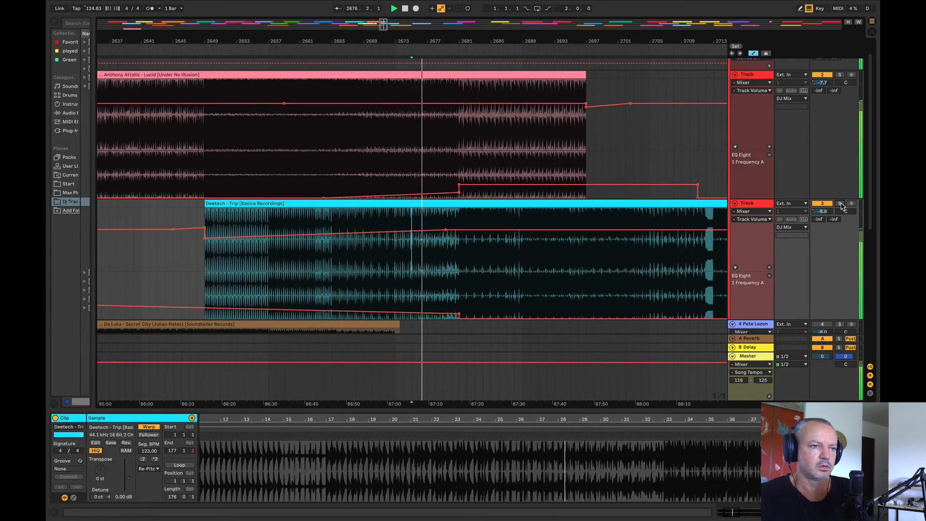
Step: Try to repeat bars 2689 to 2693 of the Anthony Attalla volume lane past the clip's end
left_click_drag(435, 40, 318, 47)
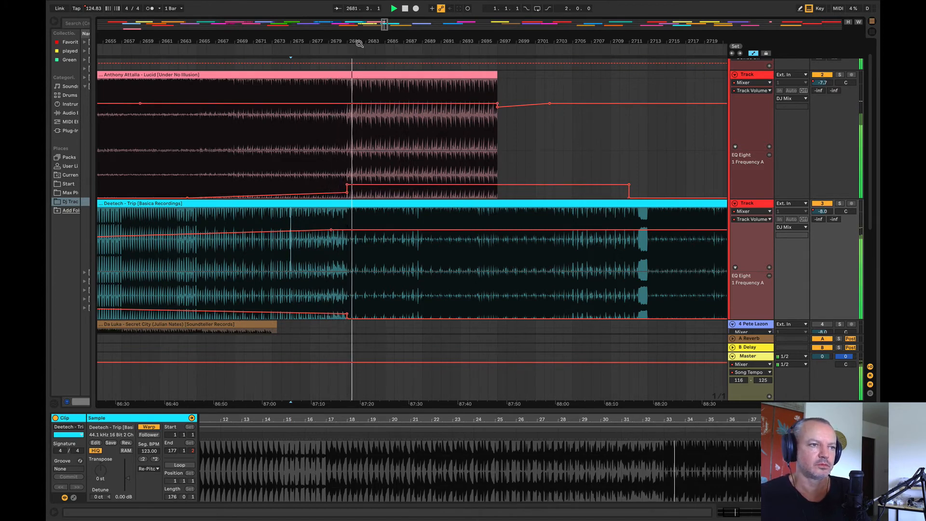
left_click_drag(359, 43, 189, 42)
mouse_move(310, 77)
left_mouse_down()
mouse_move(453, 84)
mouse_move(310, 84)
left_mouse_up()
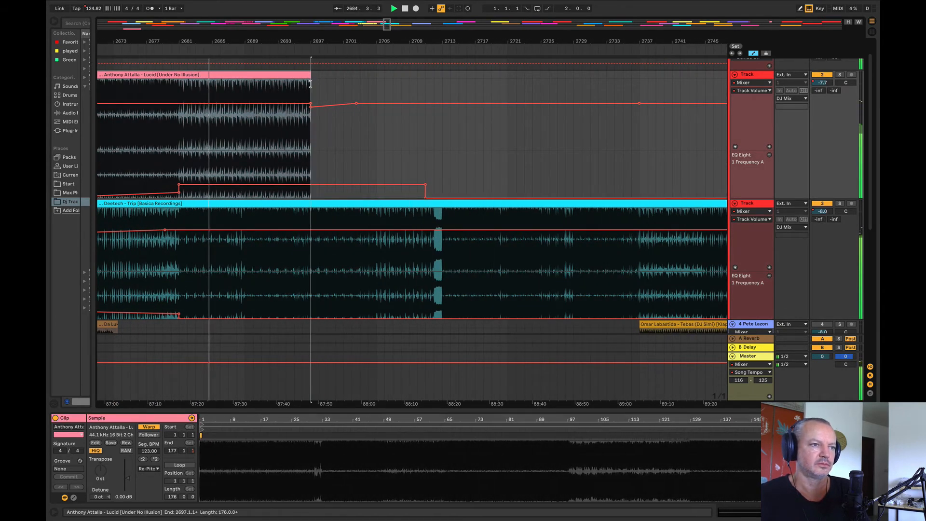
left_click_drag(246, 93, 281, 93)
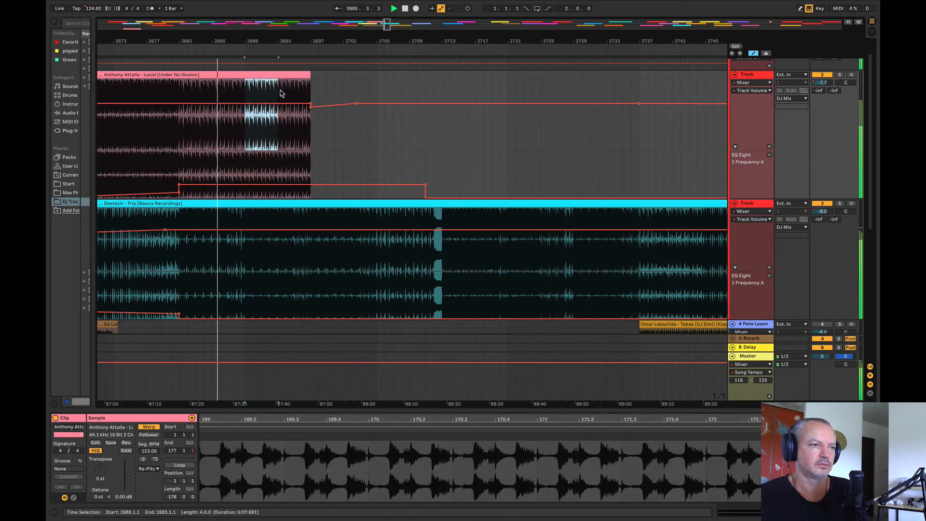
key("Right")
key("Right")
key("Right")
key("Right")
key("Right")
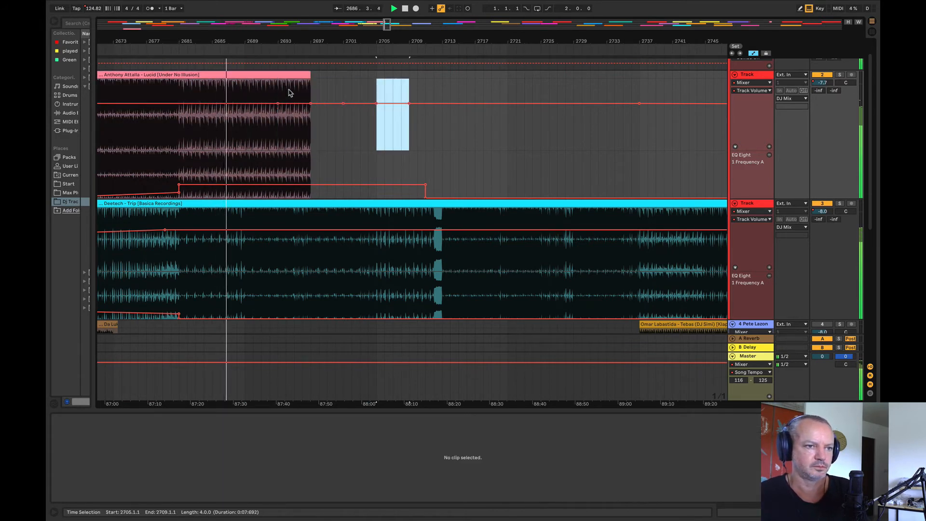
Step: Duplicate bars 2689 to 2693 of the Anthony Attalla clip repeatedly until the copies reach bar 2737
left_click_drag(252, 96, 278, 81)
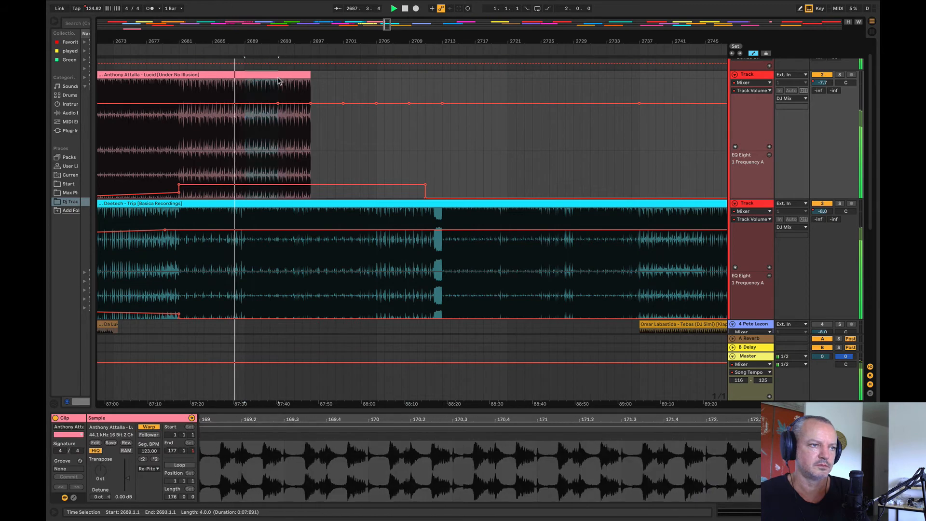
key("ctrl+d")
key("ctrl+d")
key("ctrl+d")
key("ctrl+d")
key("ctrl+d")
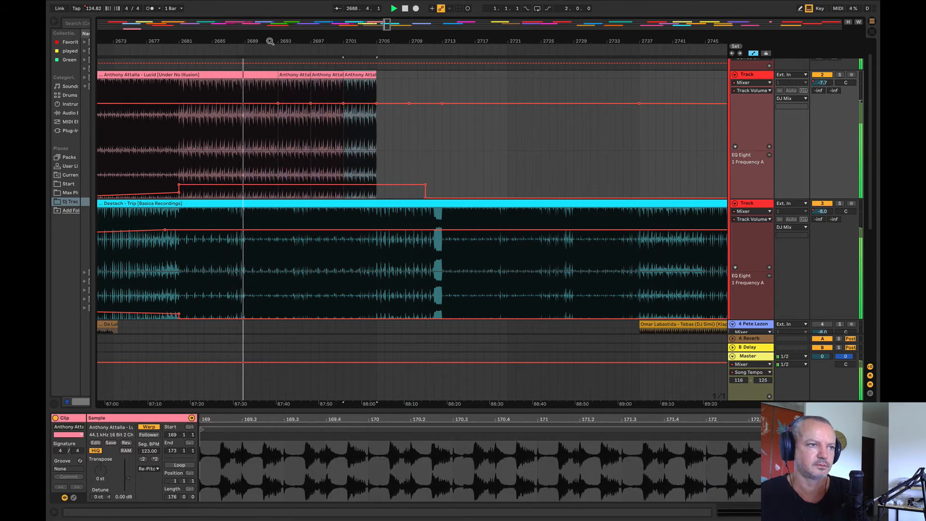
scroll(412, 188, "down", 3)
key("super+d")
key("super+d")
key("super+d")
key("super+d")
key("super+d")
key("super+d")
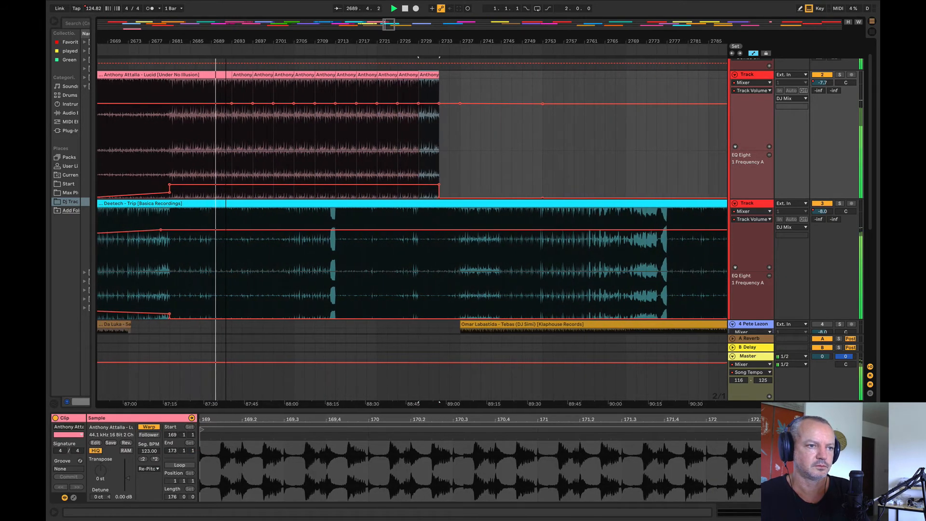
Step: Raise the Anthony Attalla EQ frequency point at bar 2737 and fade the track's volume down from about bar 2693 to bar 2737
left_click_drag(226, 42, 306, 40)
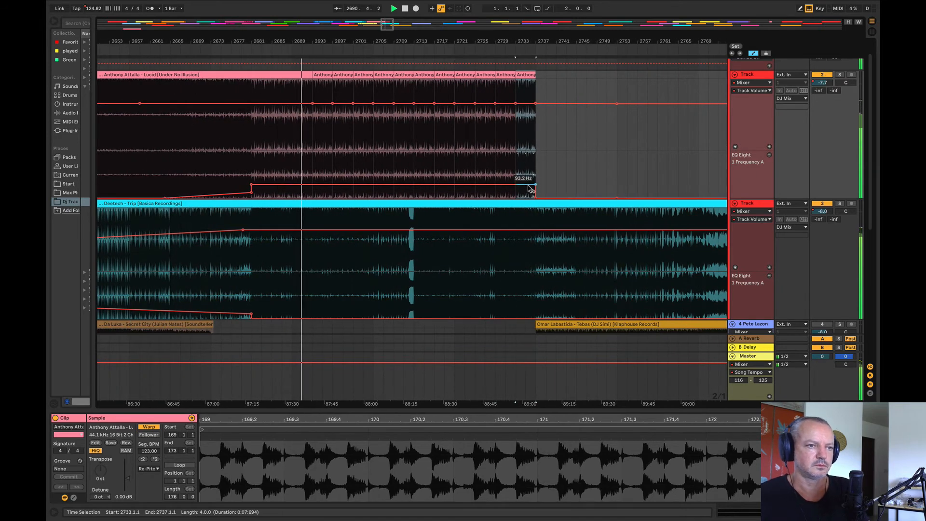
left_click_drag(535, 185, 535, 178)
left_click(587, 161)
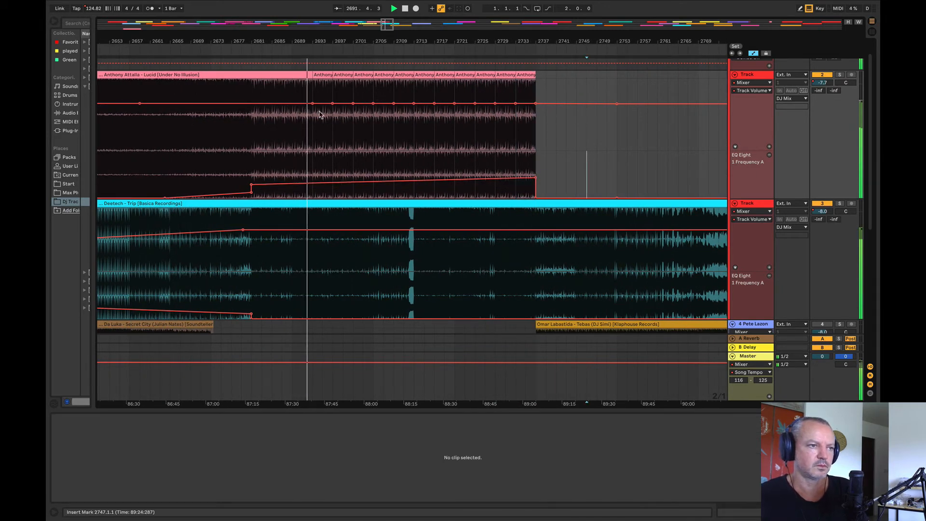
left_click_drag(313, 103, 536, 114)
Step: Raise the Anthony Attalla EQ frequency across bars 2705 to 2713, with a peak of 4.47 kHz over bar 2712
left_click_drag(356, 37, 335, 54)
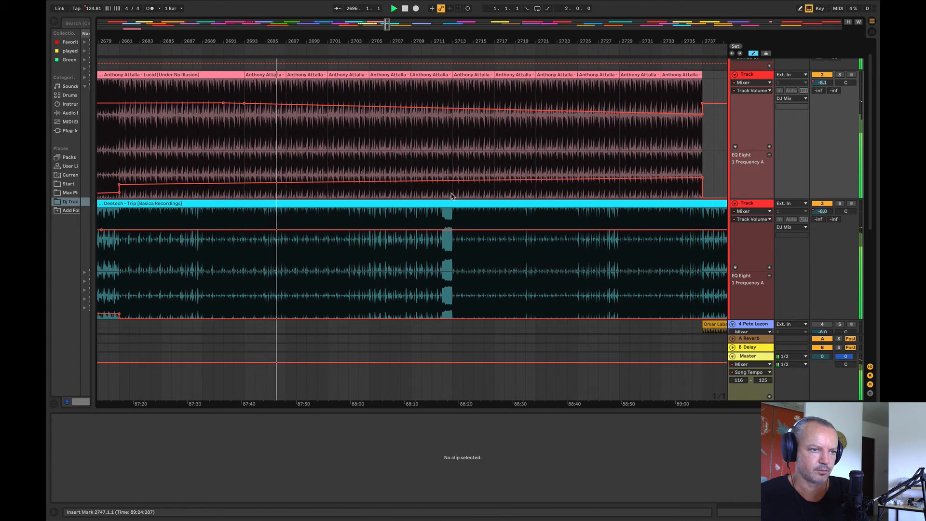
left_click_drag(453, 195, 368, 197)
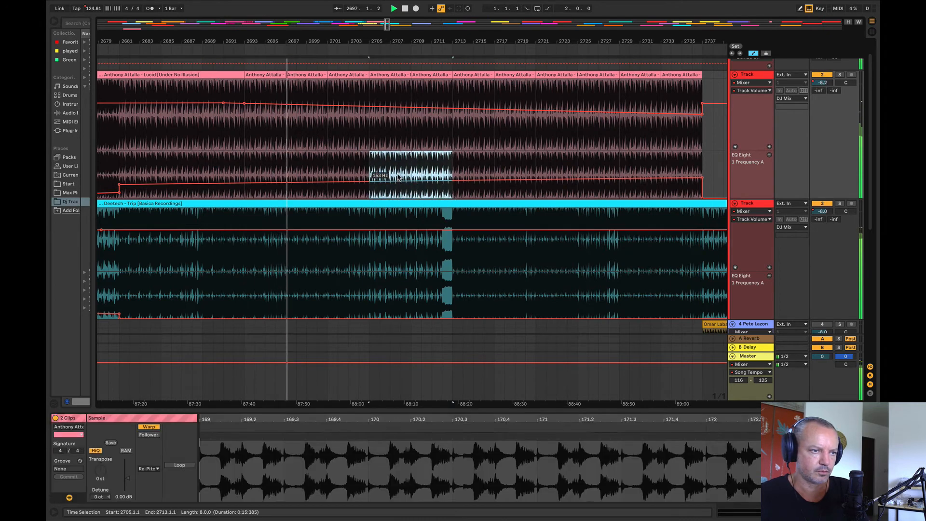
left_click(397, 169)
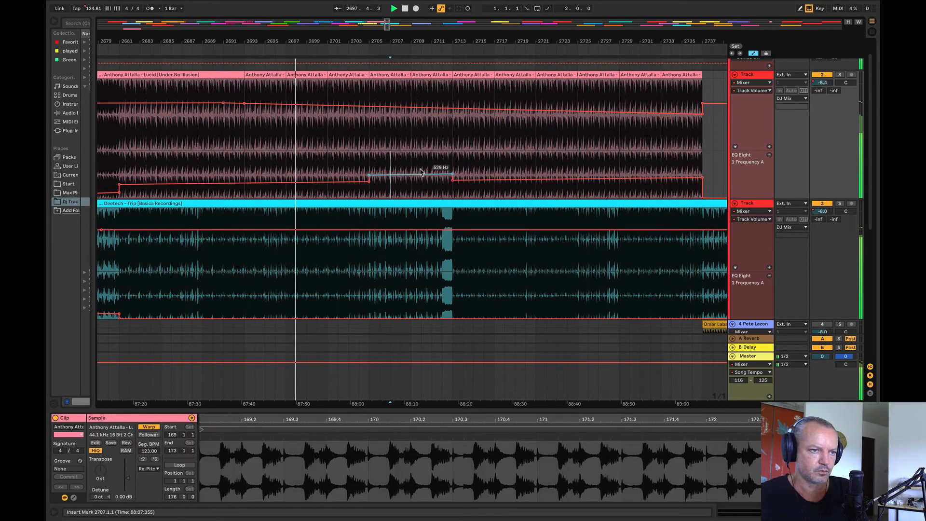
left_click(448, 164)
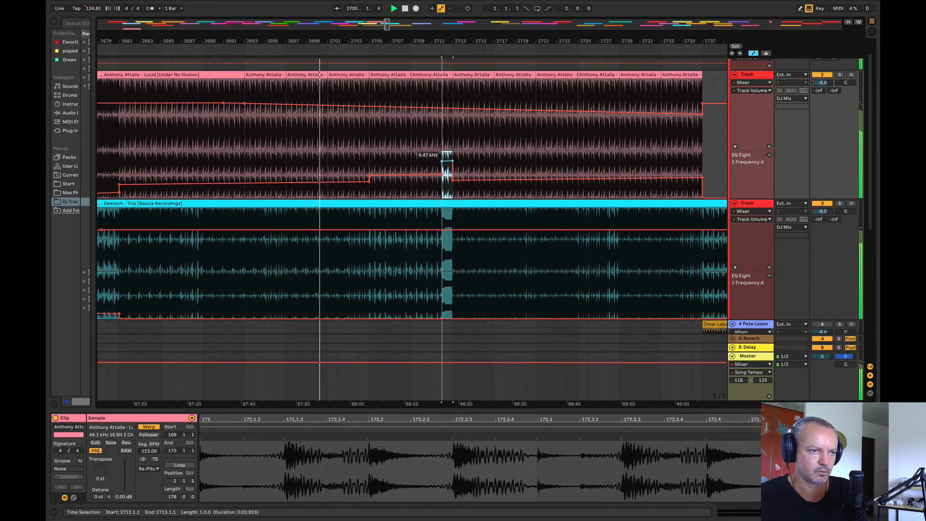
left_click_drag(447, 35, 446, 204)
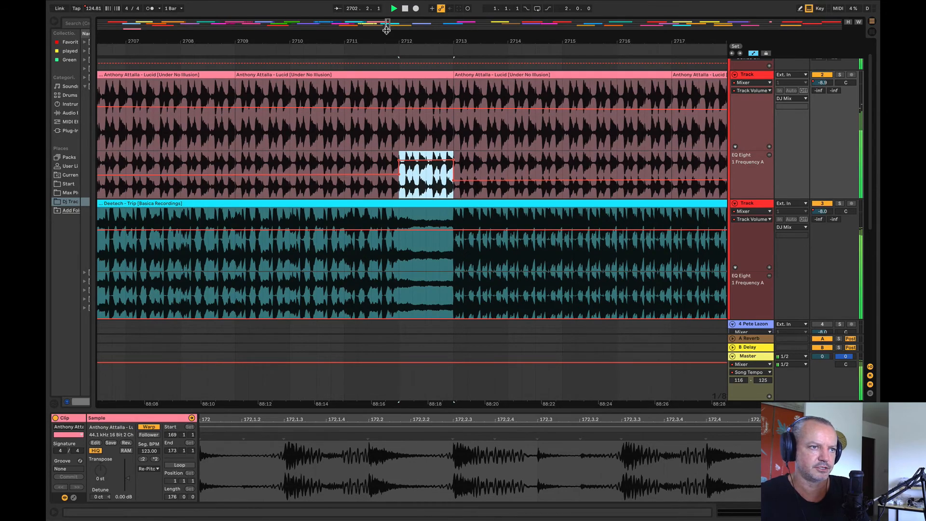
left_click_drag(385, 42, 325, 42)
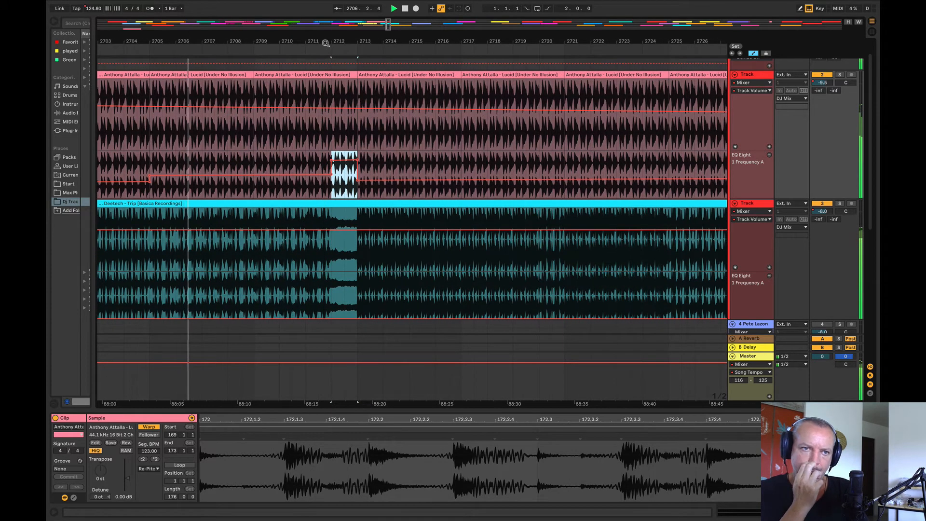
Step: Set the maximum of the song tempo automation range to 126 and raise the master tempo to 126 BPM from bar 2713
left_click_drag(326, 43, 326, 36)
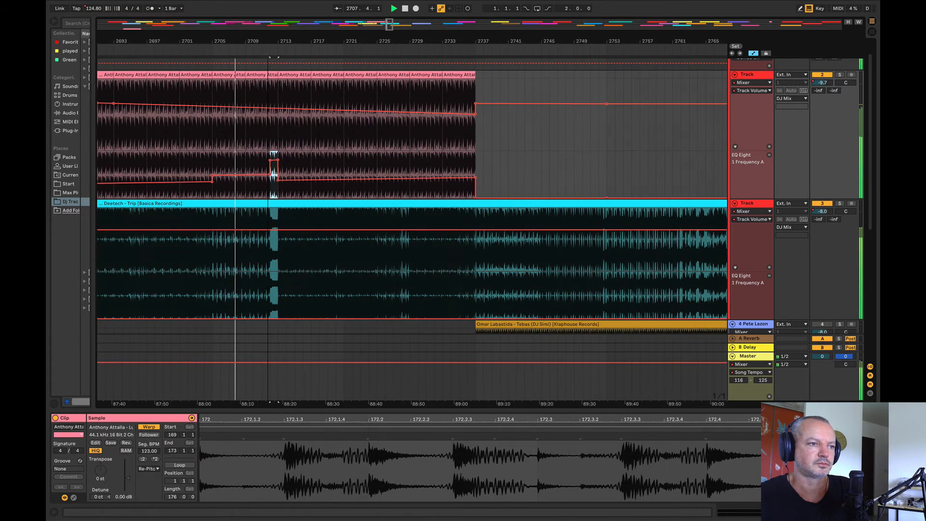
left_click(763, 381)
type("126")
key("Return")
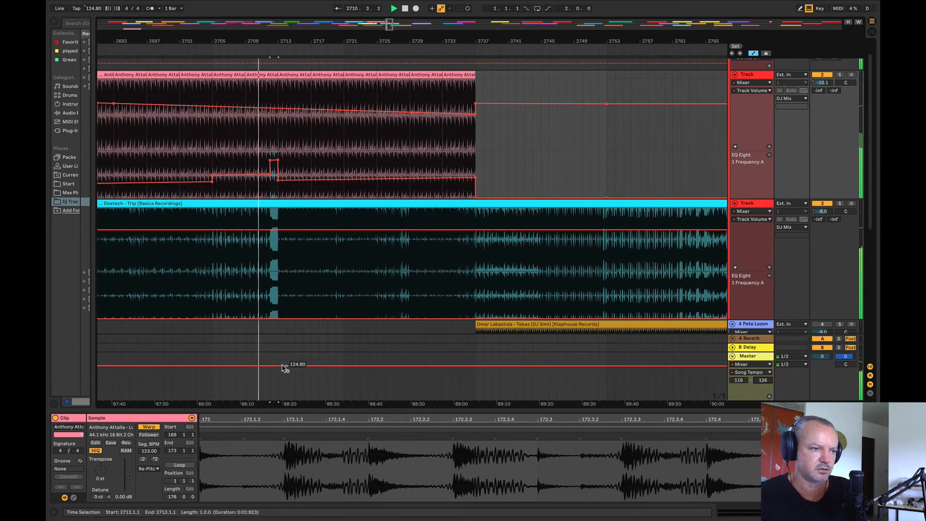
left_click_drag(280, 369, 285, 365)
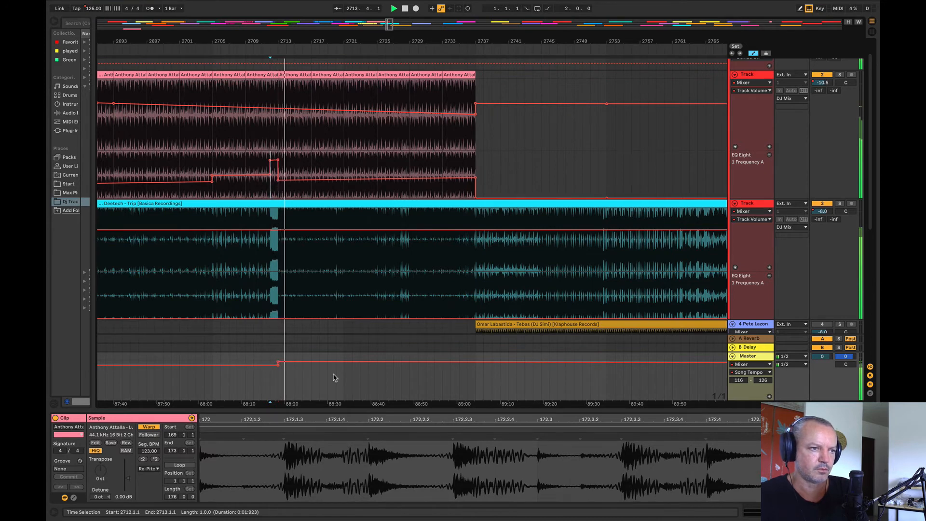
Step: Listen to the mix from bar 2735 and audition upcoming clips, including DJ Boris – Dance Vibes
left_click_drag(276, 38, 159, 33)
left_click(314, 156)
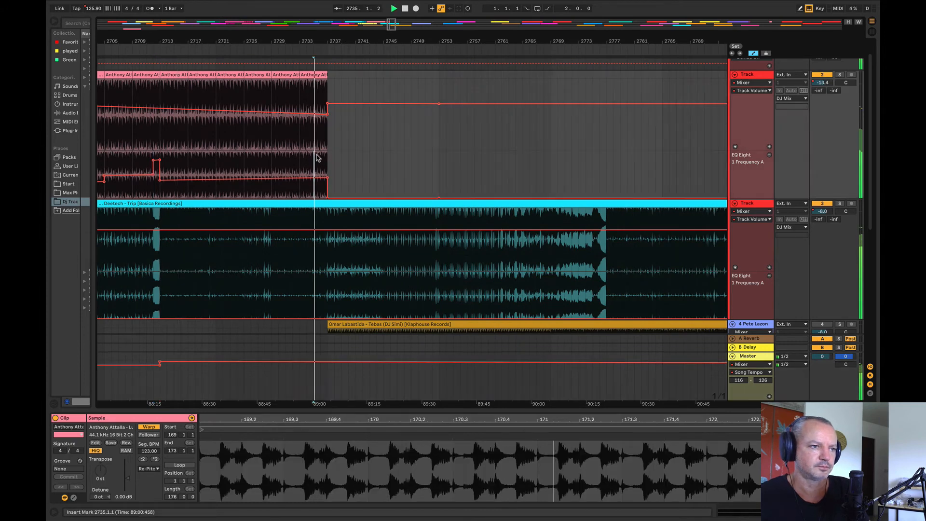
left_click_drag(333, 44, 181, 6)
key("space")
left_click(515, 275)
key("space")
mouse_move(421, 41)
left_mouse_down()
mouse_move(380, 40)
mouse_move(378, 15)
left_mouse_up()
key("space")
left_click(541, 262)
key("space")
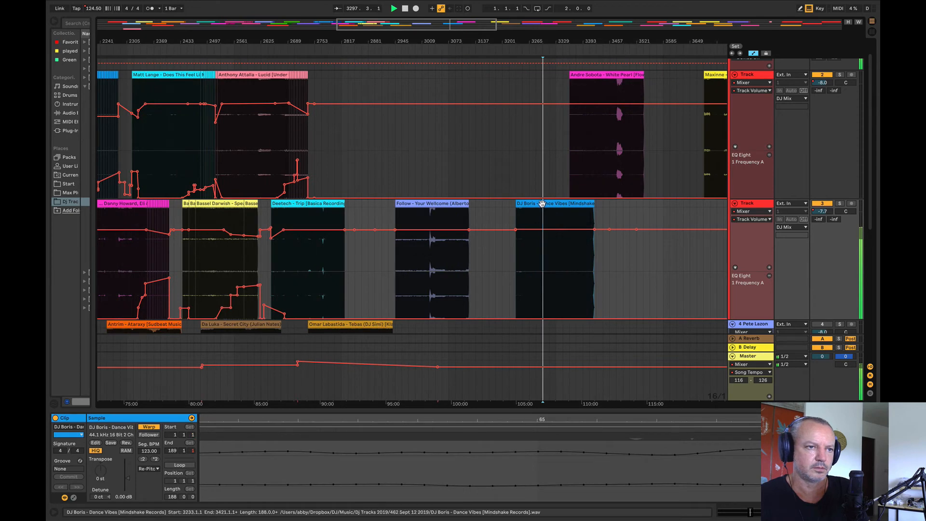
Step: Move the DJ Boris – Dance Vibes clip to the Anthony Attalla track at bar 2777 and fade its volume in from about -14.5 dB to bar 2793
left_click_drag(546, 215, 349, 178)
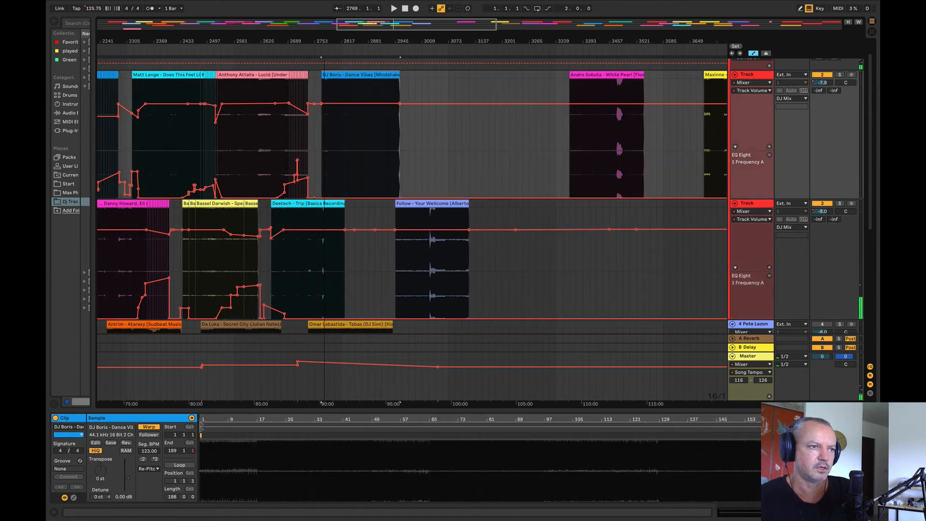
left_click_drag(324, 41, 340, 88)
left_click(358, 133)
key("space")
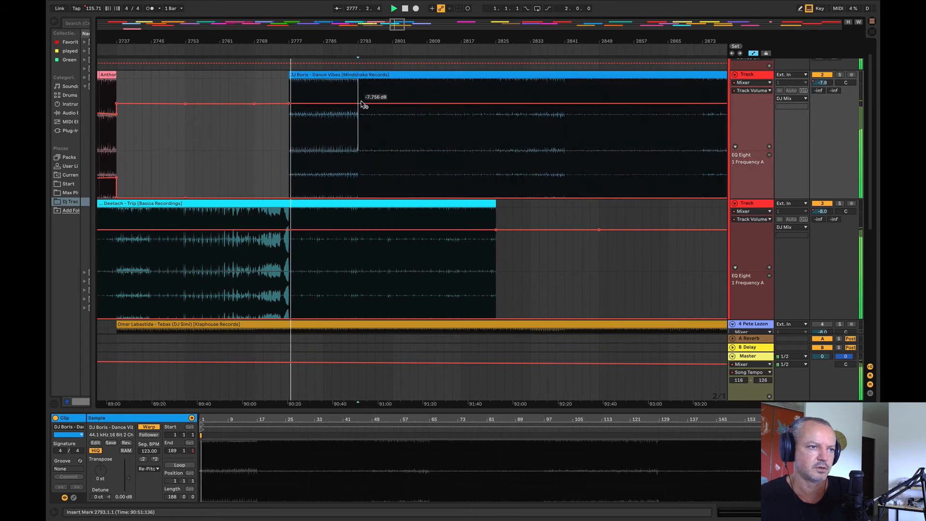
left_click(293, 107)
key("space")
Step: Ramp the DJ Boris track's EQ frequency down from about 127 Hz at bar 2771 to its minimum near bar 2801, and play from bar 2775
left_click_drag(393, 180, 307, 182)
left_click(274, 166)
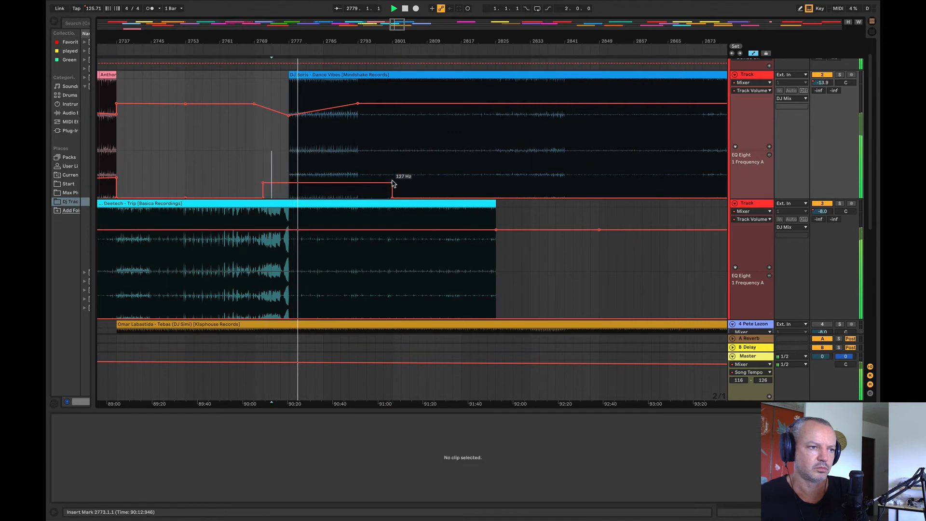
left_click_drag(393, 183, 393, 198)
left_click(357, 174)
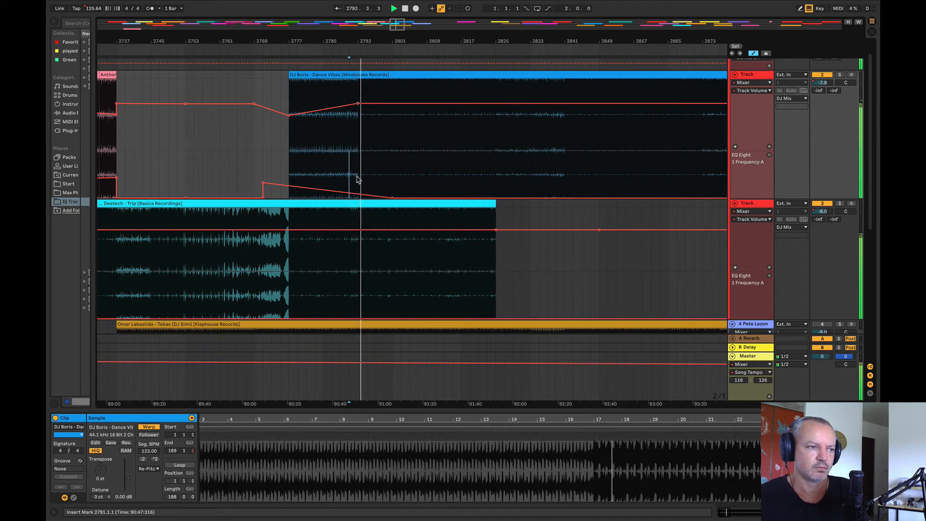
left_click(280, 160)
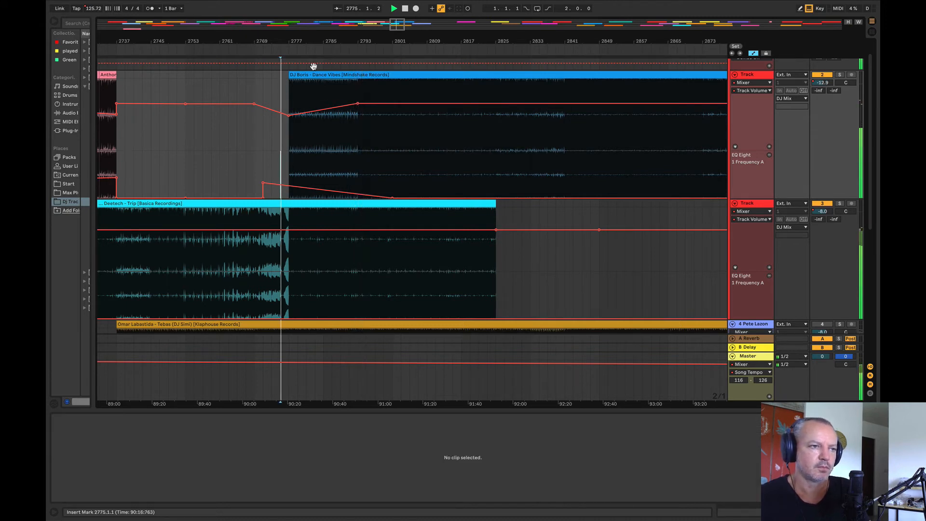
Step: Raise the DJ Boris track's EQ frequency slightly across bars 2774 to 2793
left_click_drag(295, 43, 228, 159)
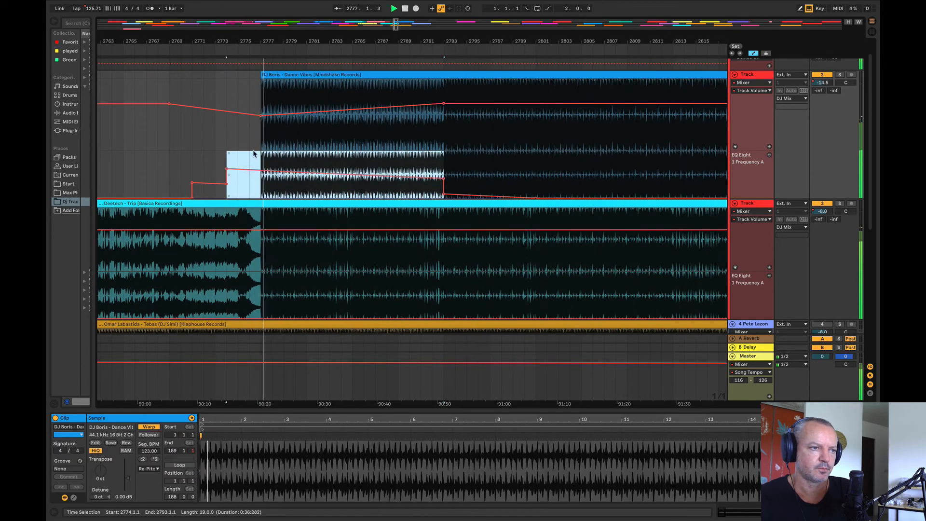
left_click(250, 153)
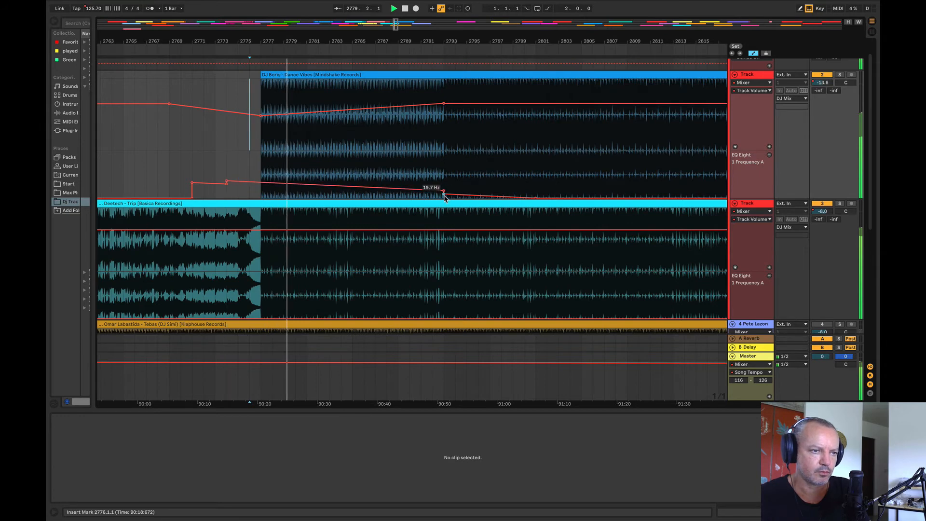
left_click_drag(475, 42, 367, 35)
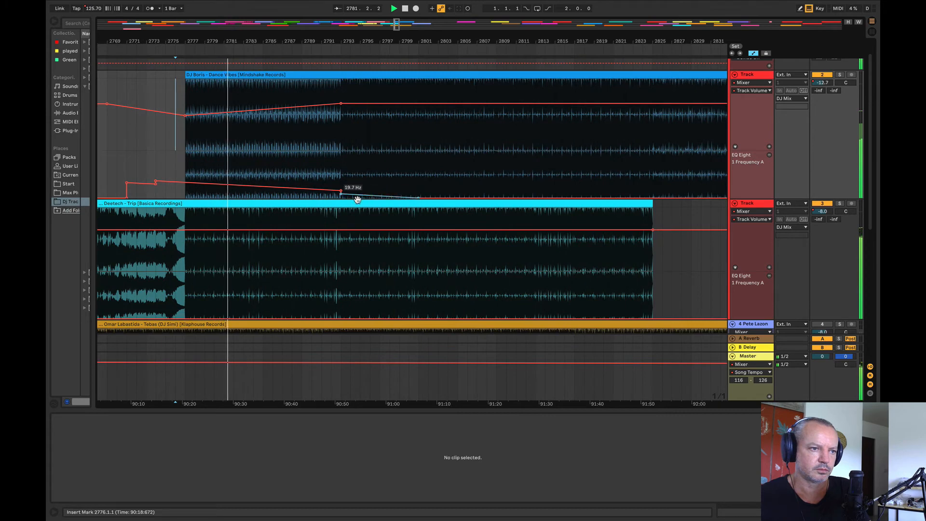
Step: Raise the Deetech – Trip track's EQ frequency slightly from bar 2793 to 2826, ramping up to it from about bar 2784
left_click_drag(341, 294, 662, 310)
left_click(253, 318)
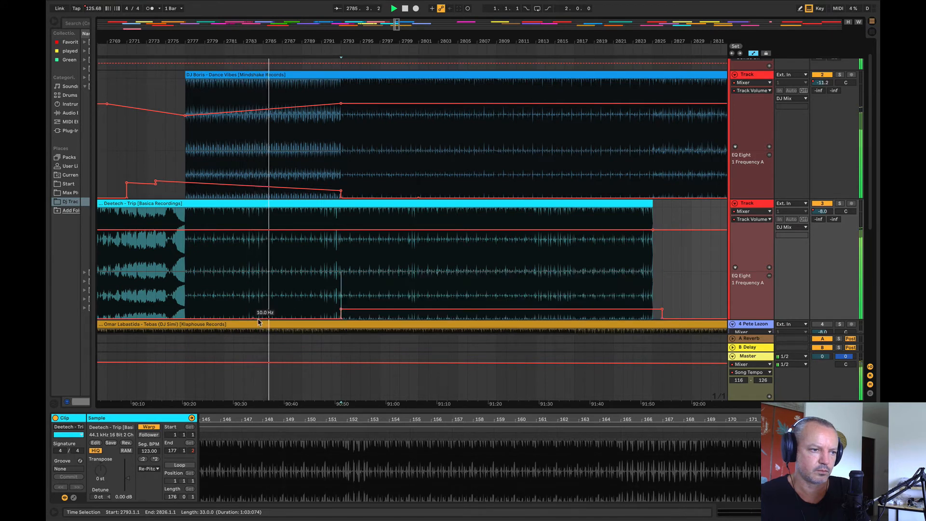
left_click_drag(341, 318, 342, 314)
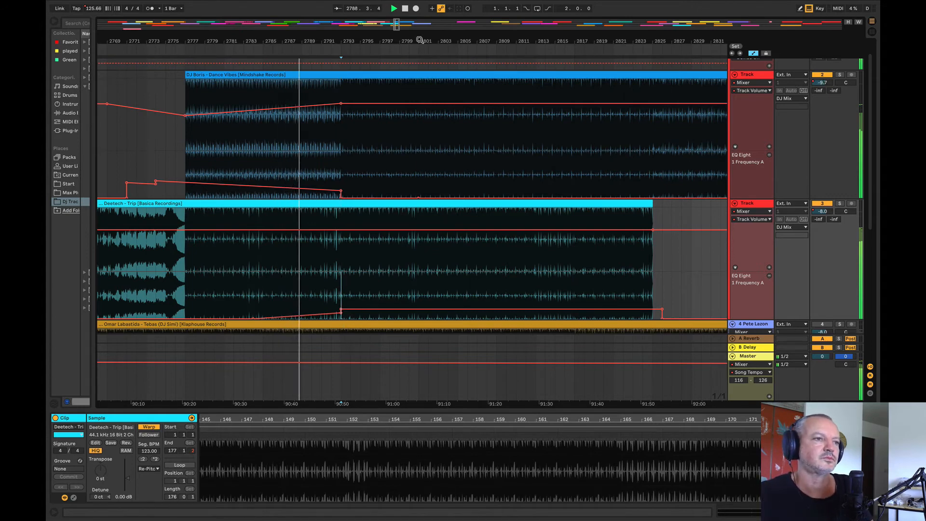
Step: Play through bar 2793 and solo the Deetech – Trip and DJ Boris tracks alternately to compare them, ending with both unsoloed
left_click_drag(341, 45, 333, 77)
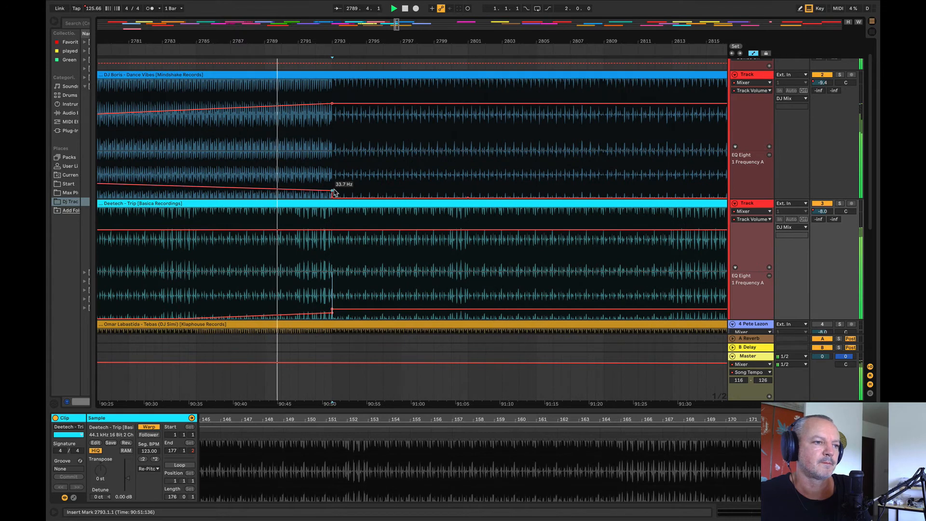
left_click_drag(317, 42, 246, 41)
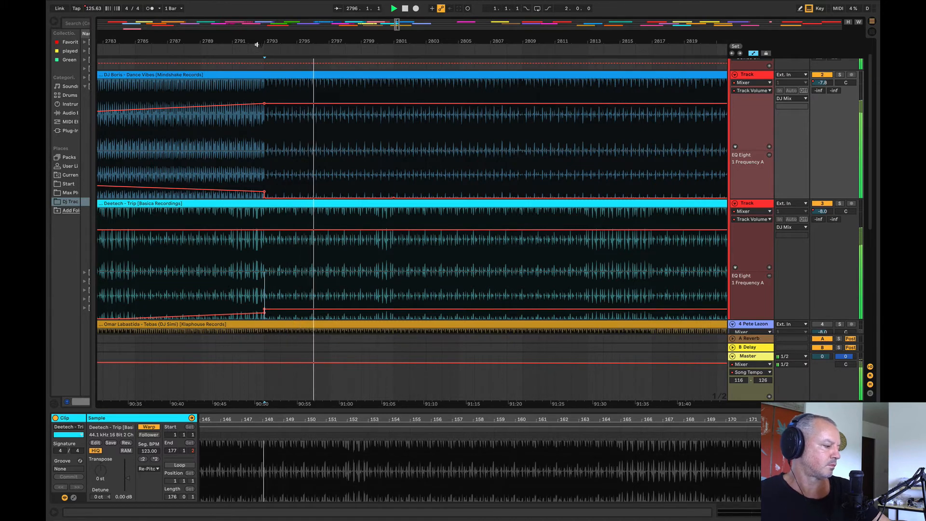
left_click_drag(309, 43, 308, 36)
left_click_drag(381, 41, 385, 38)
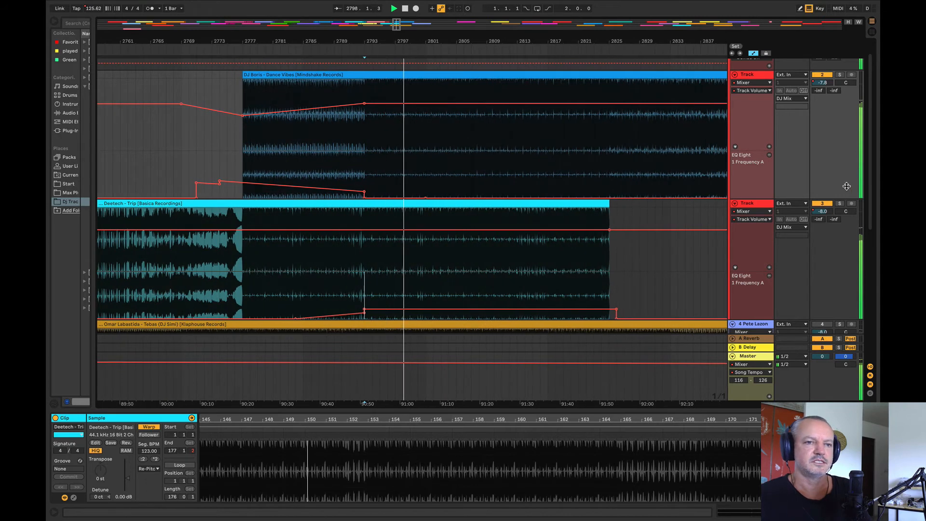
left_click(840, 204)
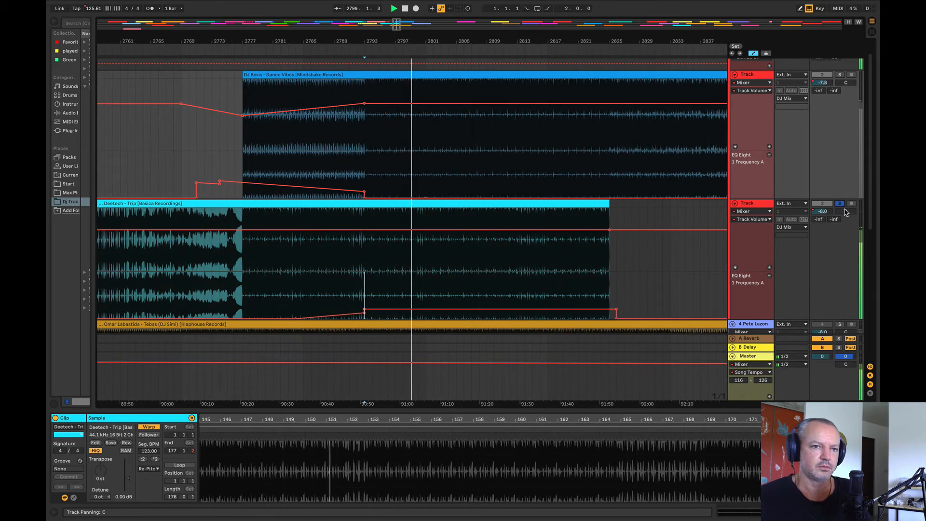
left_click(841, 204)
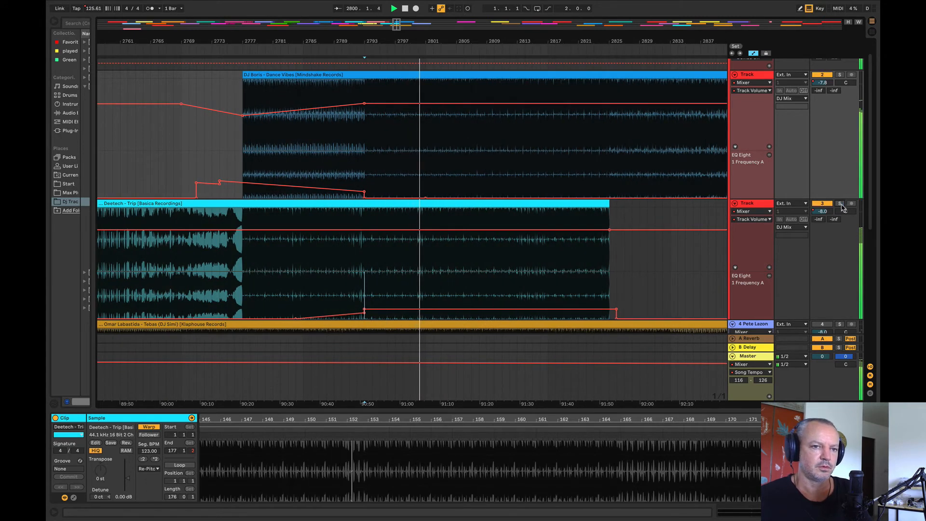
left_click(841, 204)
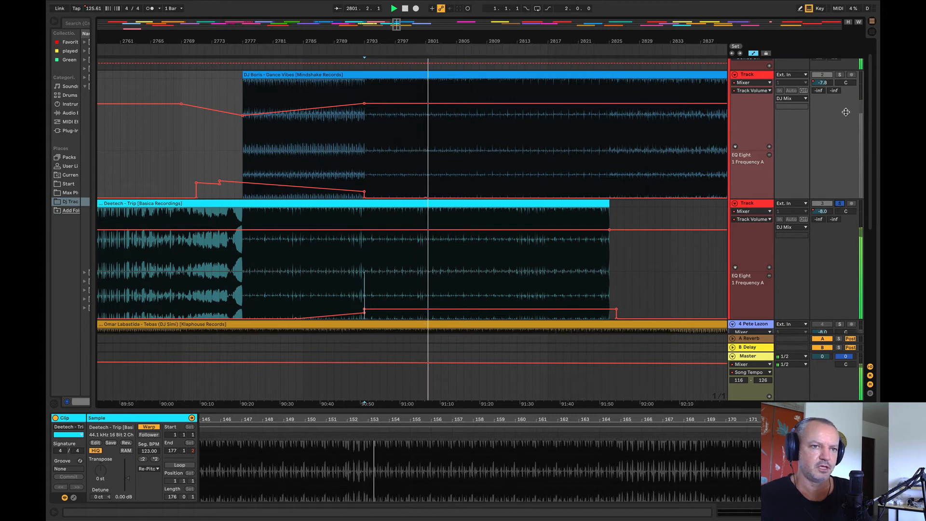
left_click(839, 75)
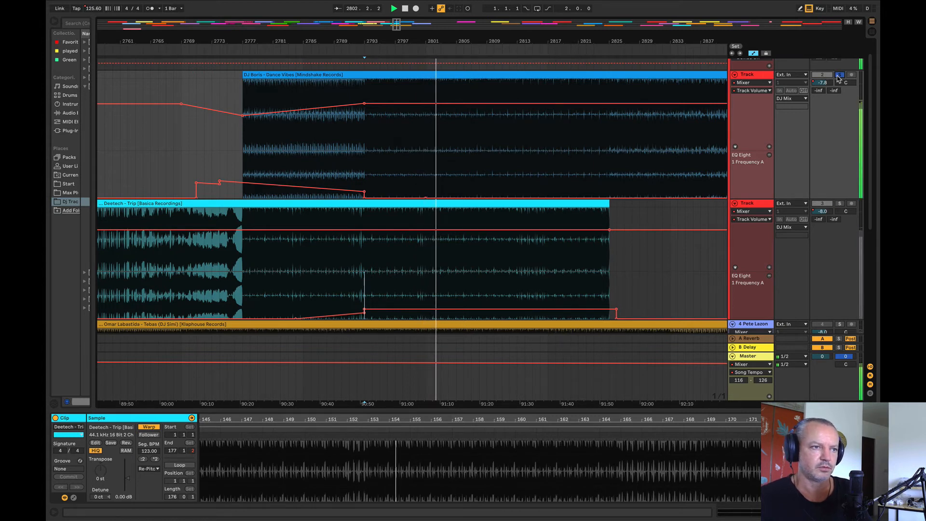
left_click(840, 203)
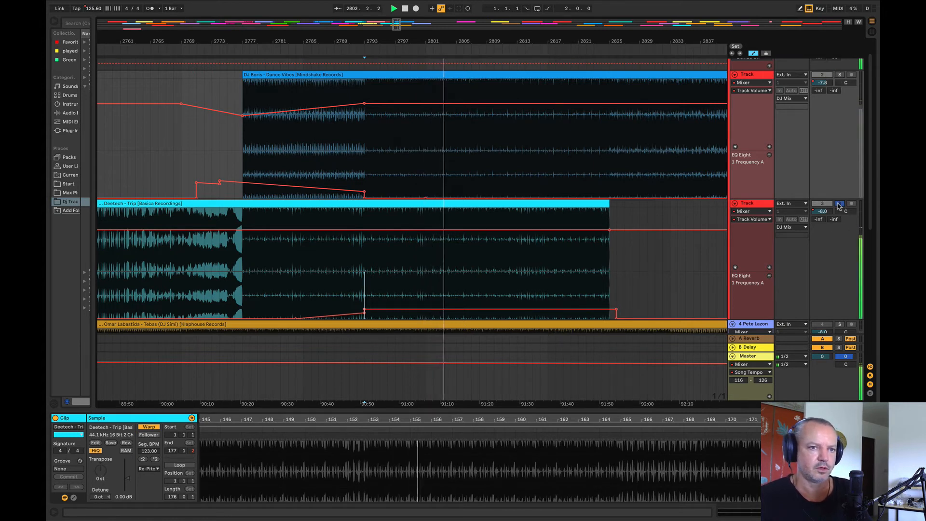
left_click(839, 204)
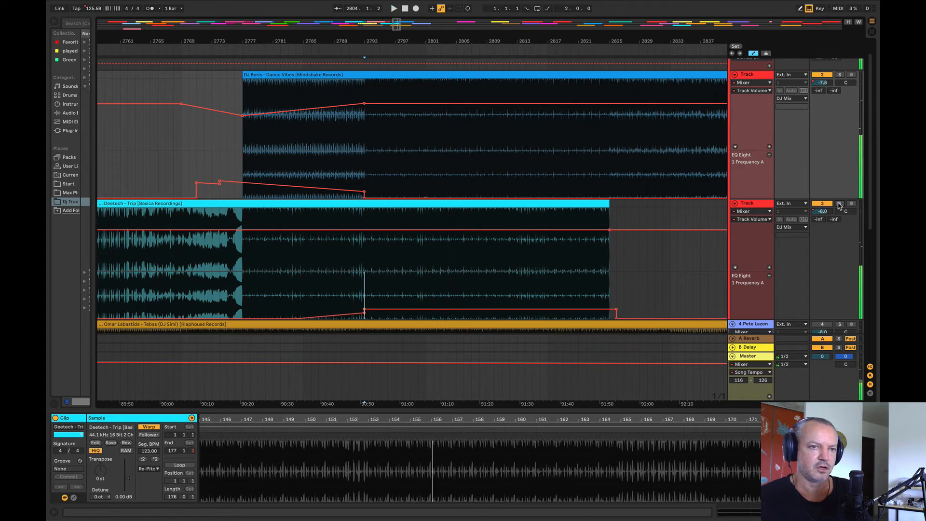
Step: Play the transition from bar 2797 and examine bars 2809 to 2817 of the DJ Boris – Dance Vibes clip
left_click(396, 182)
key("space")
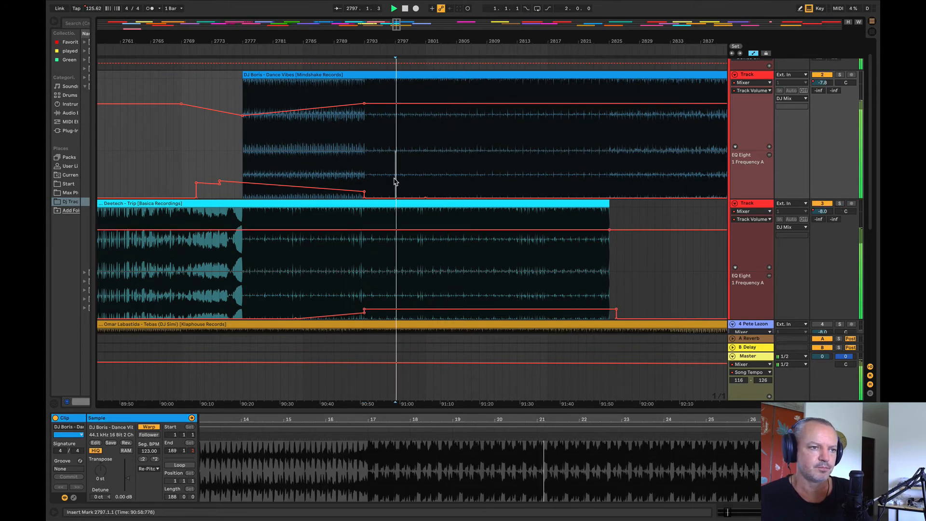
left_click_drag(409, 37, 308, 42)
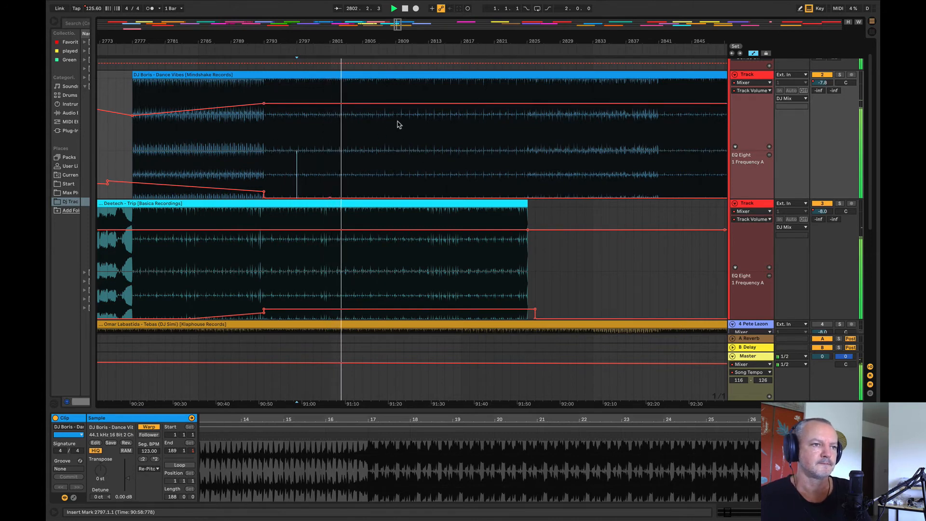
left_click_drag(399, 125, 460, 73)
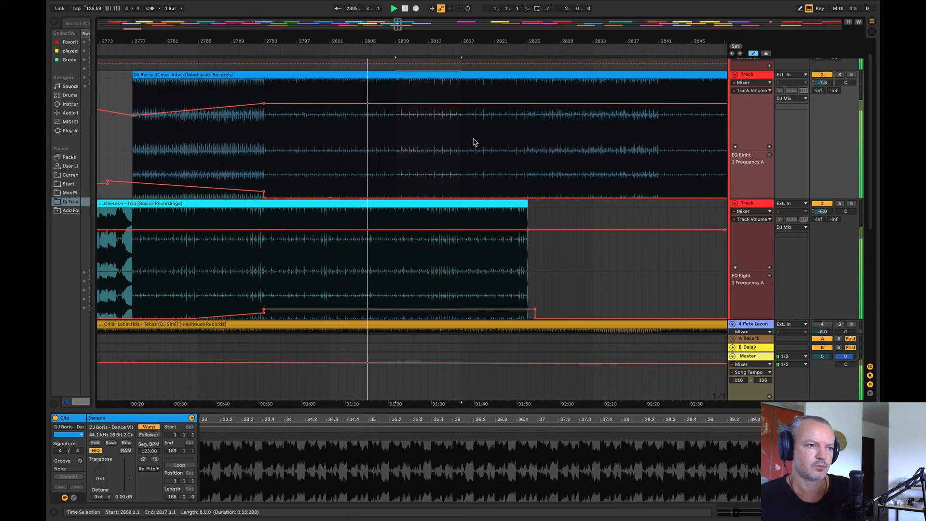
left_click_drag(383, 43, 312, 51)
Step: Raise the Deetech – Trip track's EQ frequency another step across bars 2809 to 2834
left_click_drag(456, 272, 526, 314)
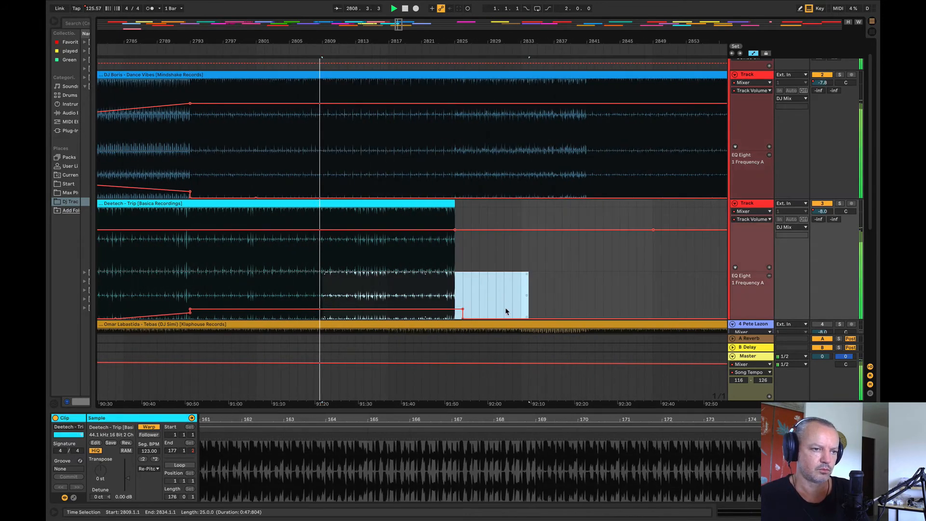
left_click(491, 286)
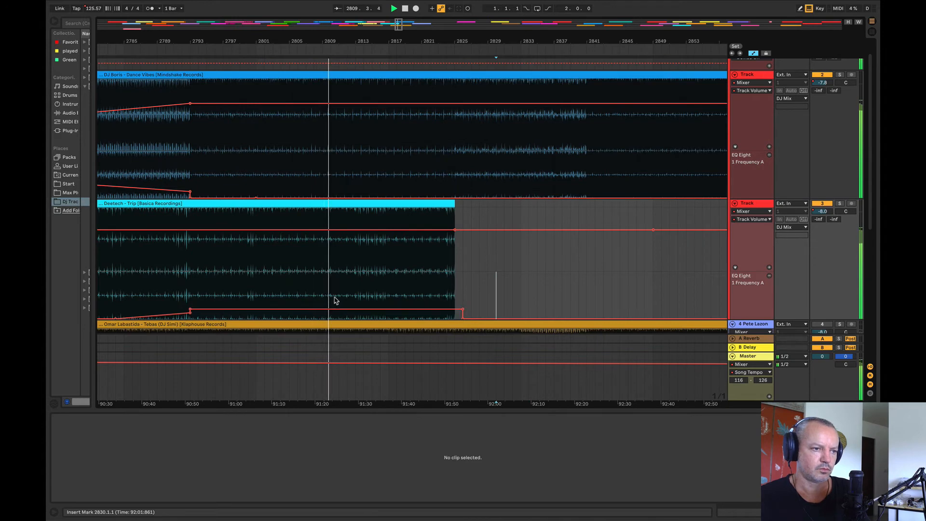
left_click_drag(328, 294, 520, 297)
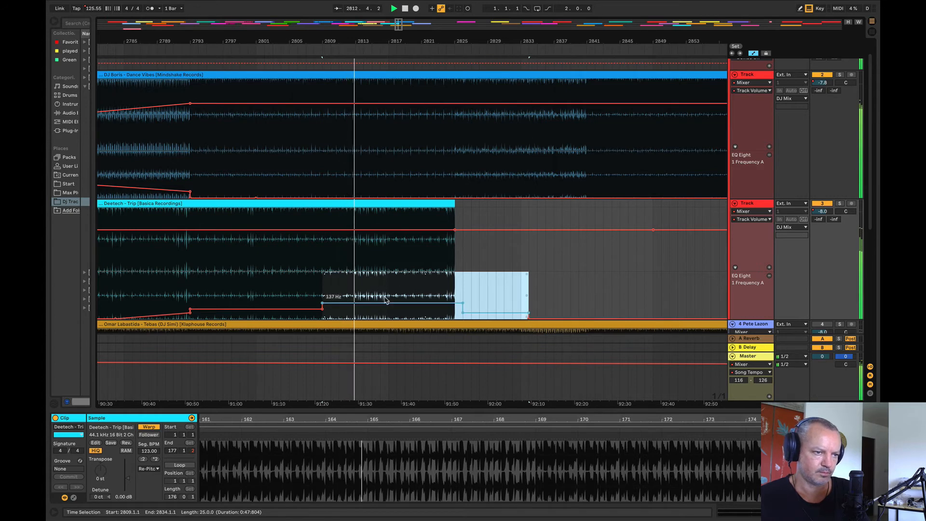
left_click(512, 294)
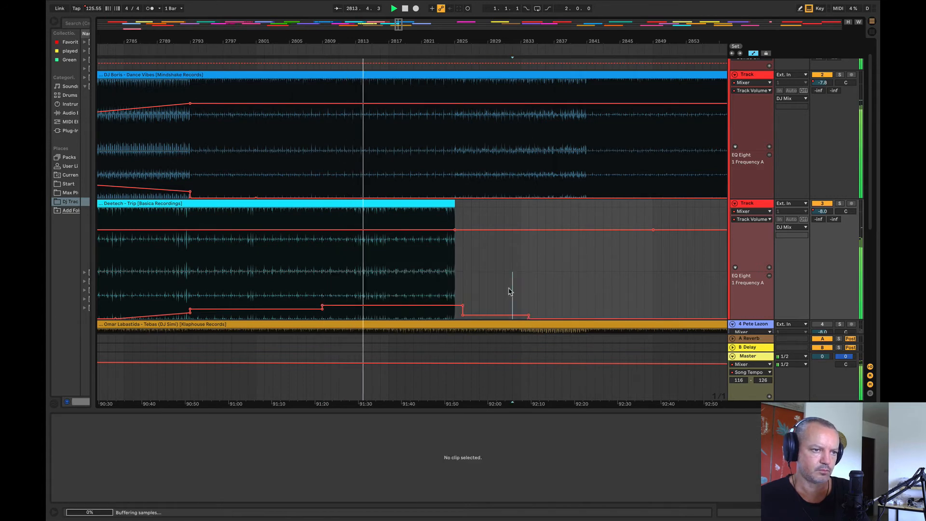
Step: Raise the Deetech – Trip track's EQ frequency further across bars 2817 to 2840
left_click(426, 203)
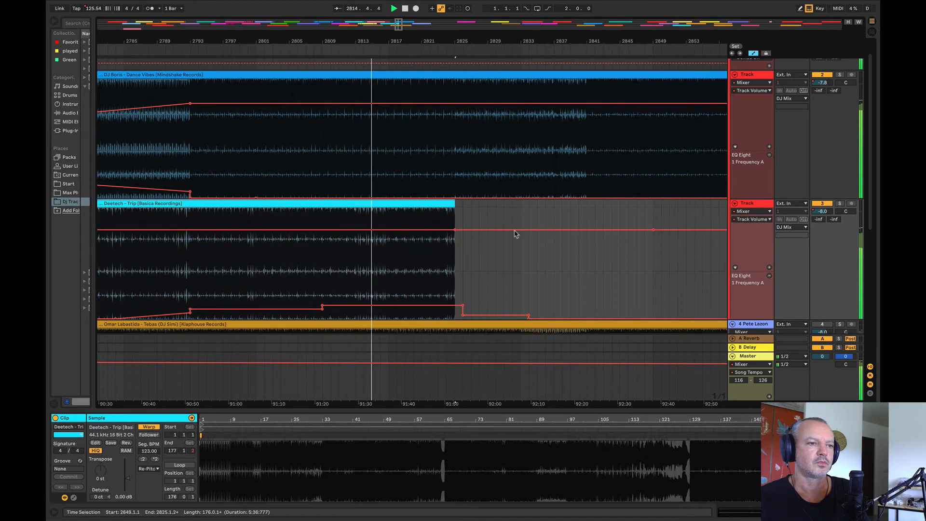
left_click_drag(390, 292, 577, 307)
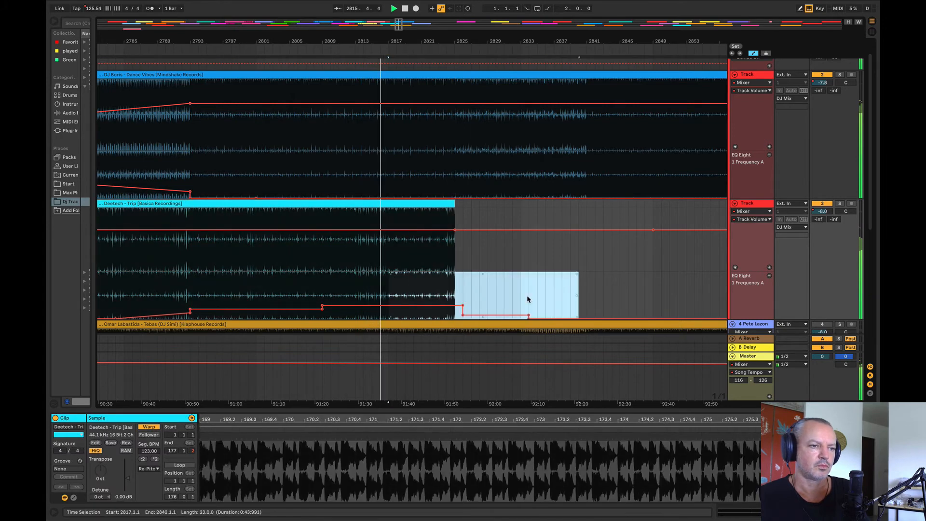
left_click_drag(513, 309, 513, 301)
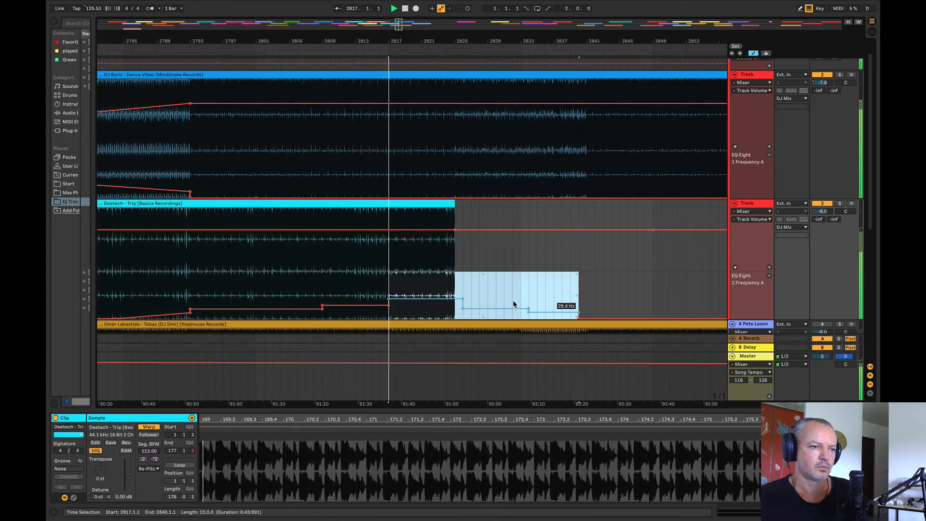
left_click(530, 296)
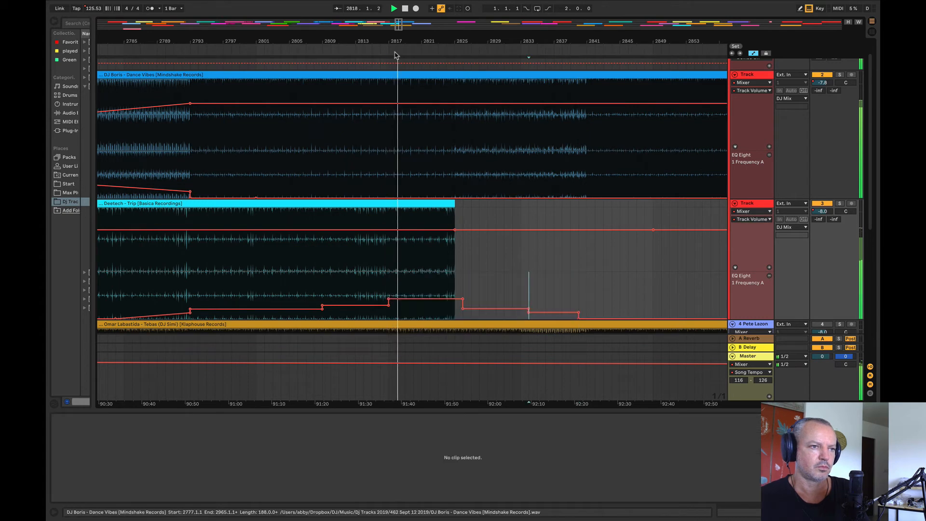
Step: Play the end of the Deetech – Trip clip from bar 2824 to check the handover to DJ Boris – Dance Vibes
mouse_move(390, 42)
left_mouse_down()
mouse_move(239, 36)
mouse_move(240, 15)
left_mouse_up()
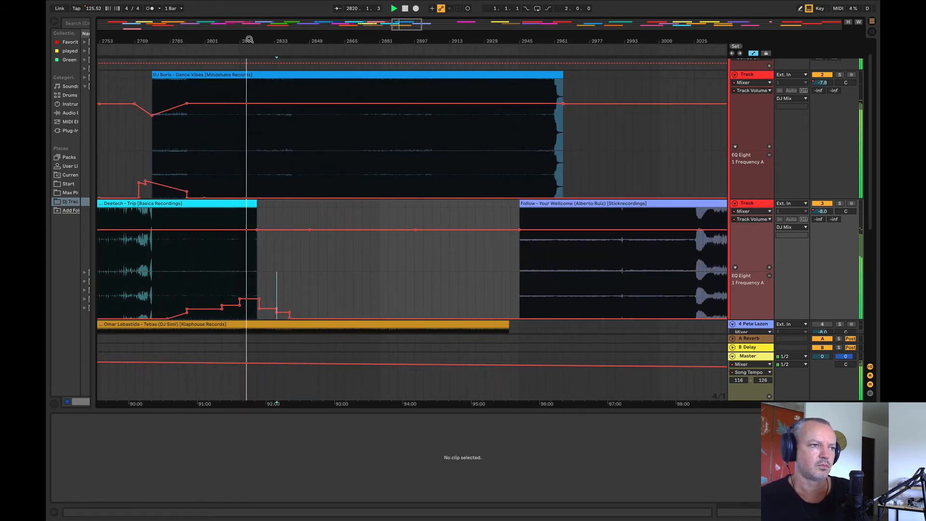
mouse_move(249, 38)
left_mouse_down()
mouse_move(228, 97)
mouse_move(213, 98)
left_mouse_up()
left_click(338, 164)
key("space")
key("space")
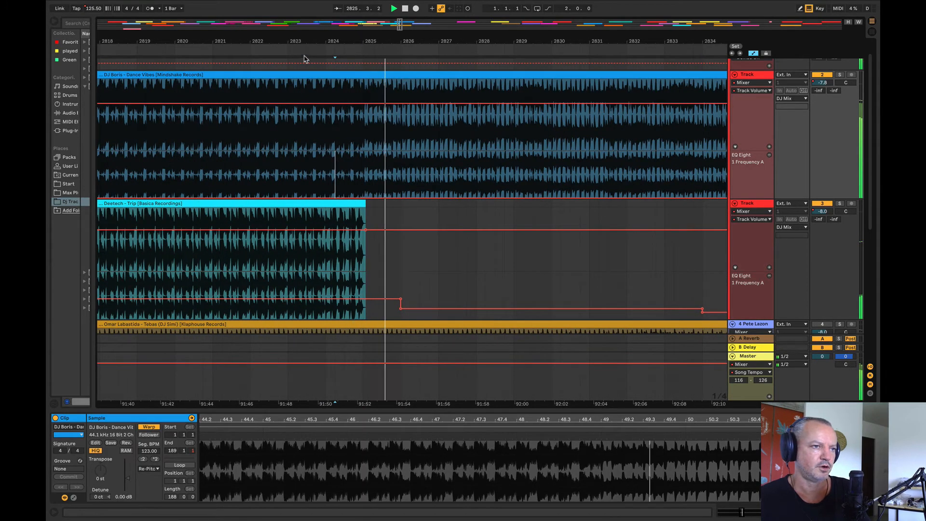
Step: Audition the Follow – Your Wellcome clip and move it earlier to about bar 2917
left_click_drag(307, 54, 192, 44)
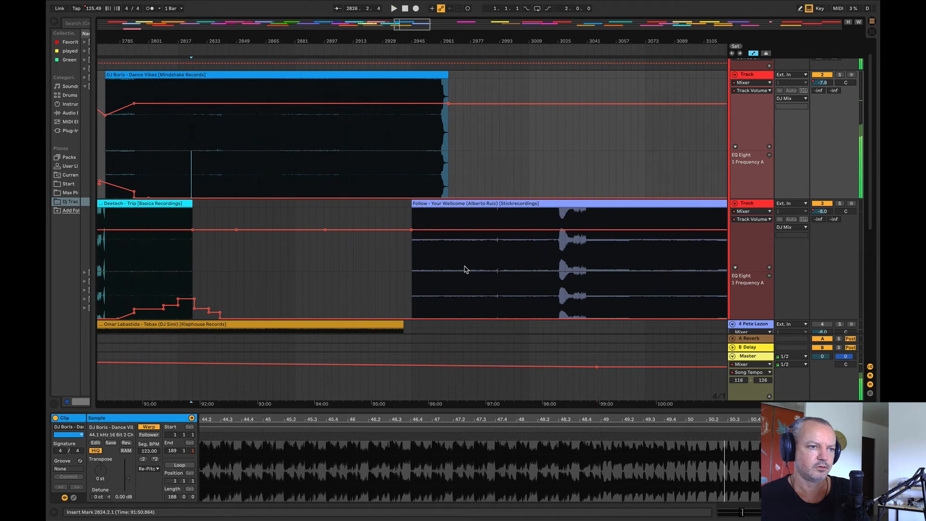
left_click(464, 270)
key("space")
key("space")
left_click_drag(466, 203, 415, 212)
left_click(455, 277)
key("space")
Step: Audition the Andre Sobota and Maxinne clips, and move Maxinne – Find A Way earlier to bar 3073
mouse_move(455, 52)
left_mouse_down()
mouse_move(191, 44)
mouse_move(376, 47)
left_mouse_up()
left_click(449, 130)
key("space")
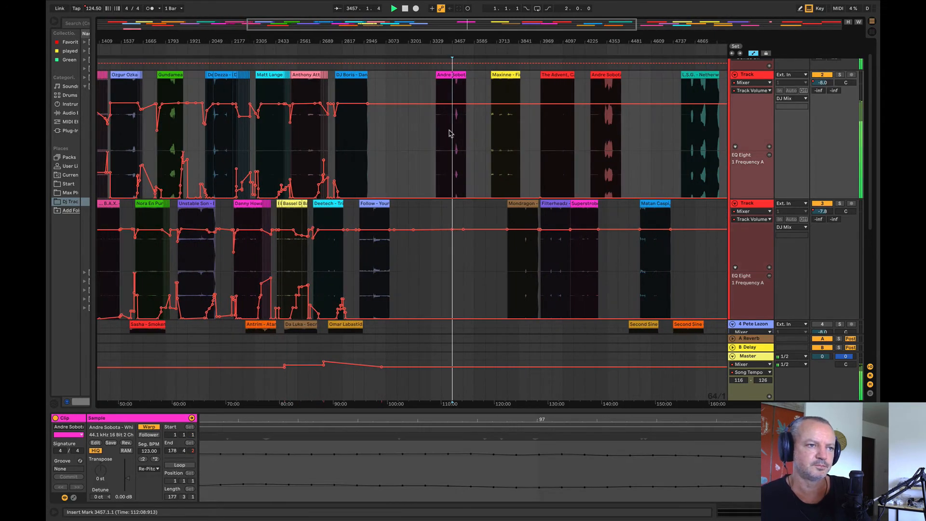
left_click(440, 140)
left_click(496, 144)
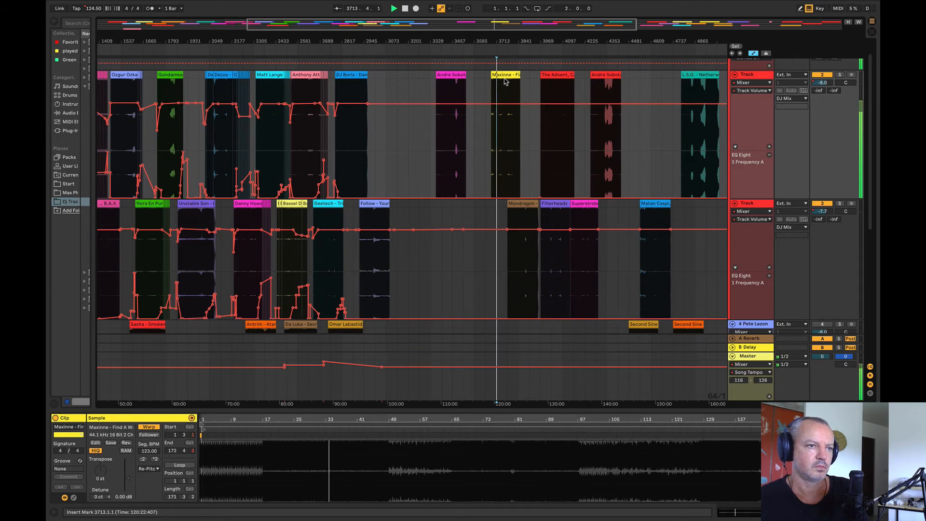
left_click_drag(505, 82, 403, 100)
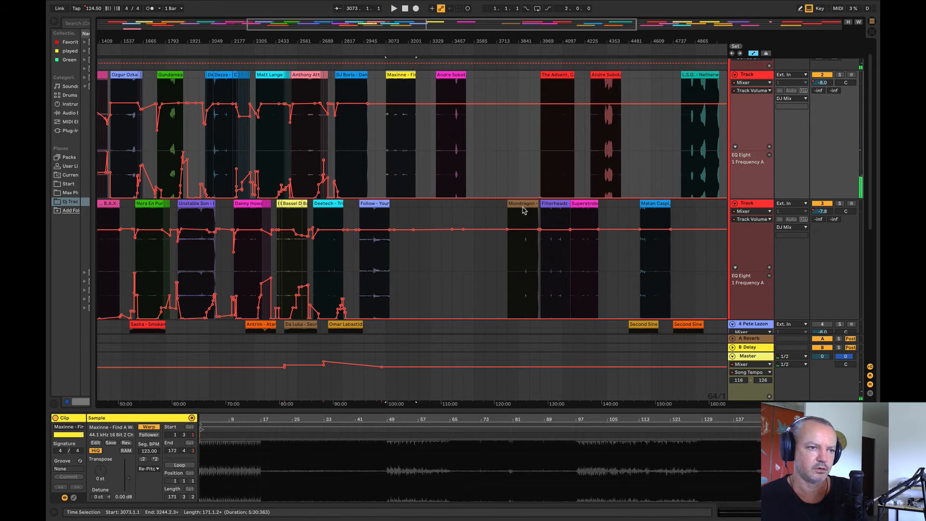
Step: Move the Mondragon clip up to the DJ Boris track at about bar 3585 and audition it
left_click_drag(523, 208, 490, 146)
left_click(491, 146)
key("space")
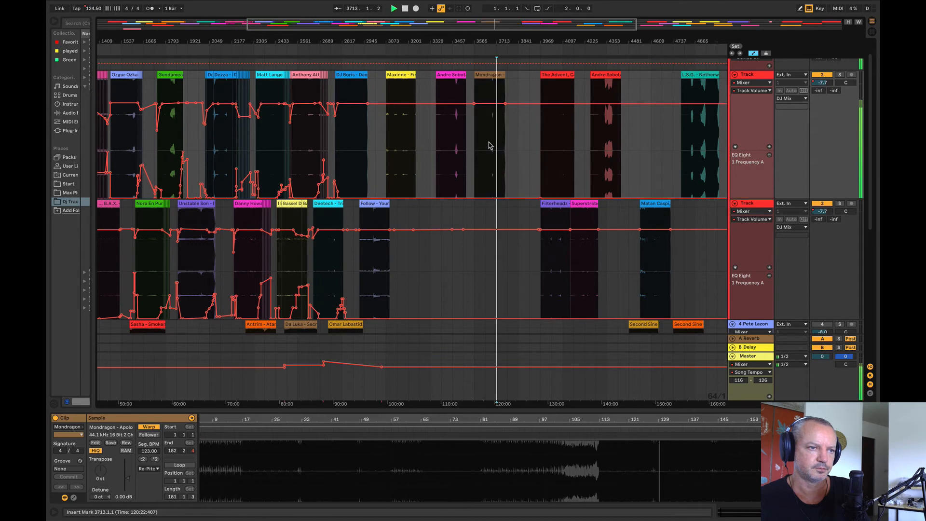
left_click(486, 145)
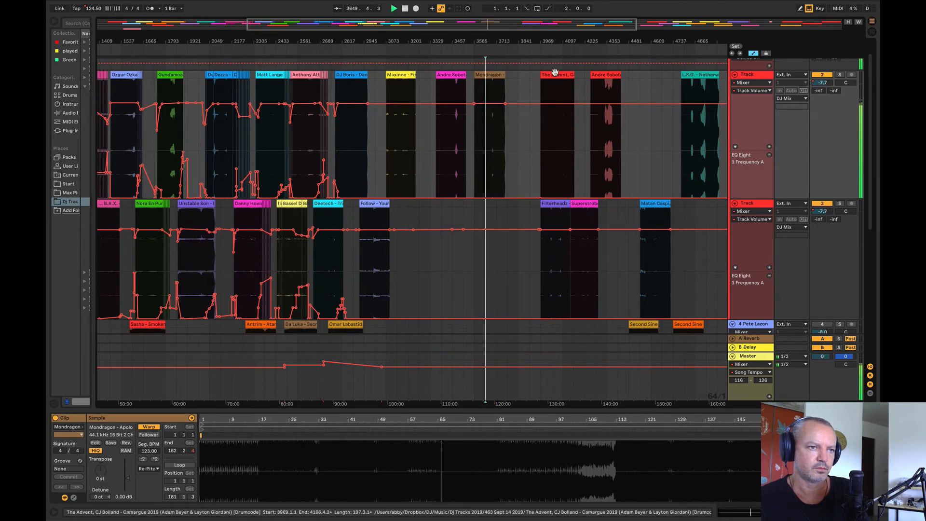
Step: Move the The Advent, CJ Bolland – Camargue 2019 clip to just after the Mondragon clip, and audition it and the Filterheads clip
left_click_drag(555, 76, 525, 113)
left_click(523, 139)
key("space")
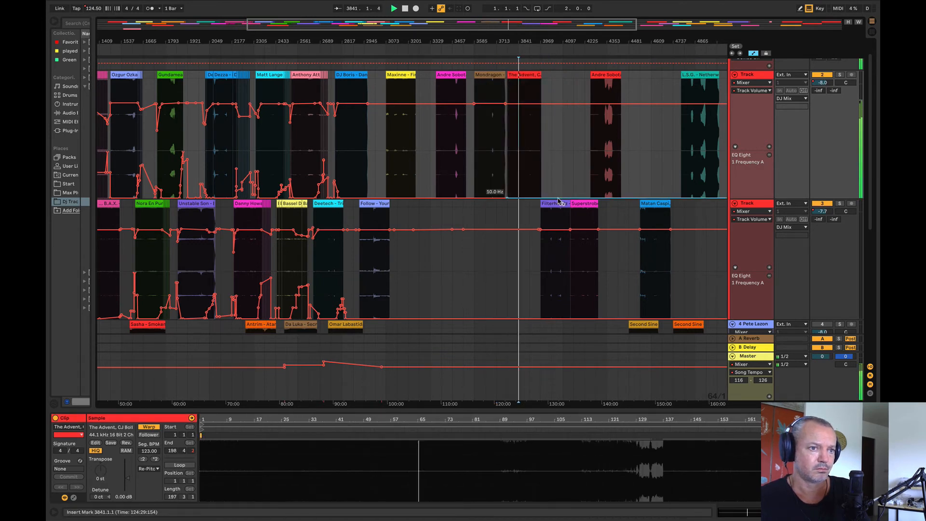
left_click_drag(558, 227, 436, 229)
Step: Listen to DJ Boris – Dance Vibes around bar 2905 and move the Follow – Your Wellcome clip to start at bar 2905
left_click_drag(355, 38, 350, 149)
left_click(353, 142)
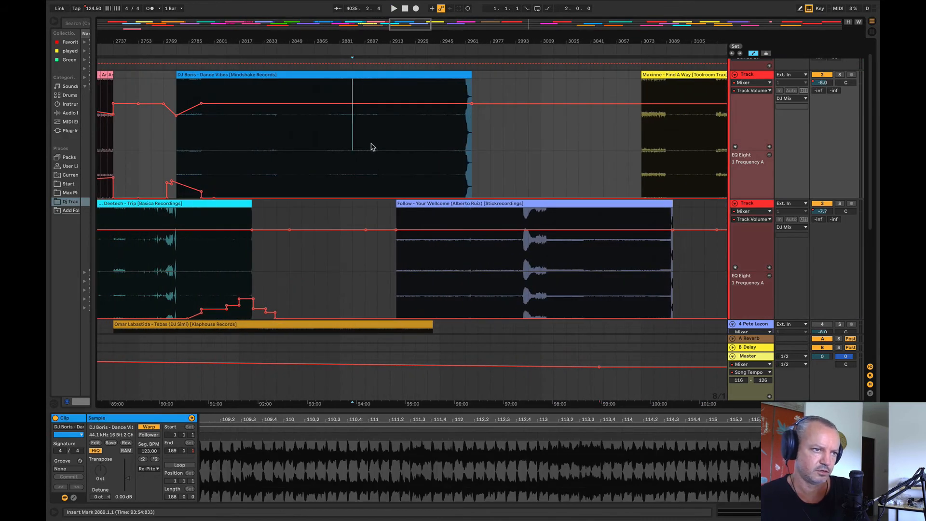
left_click(376, 149)
key("space")
key("space")
mouse_move(419, 206)
left_mouse_down()
mouse_move(405, 211)
mouse_move(416, 207)
left_mouse_up()
key("space")
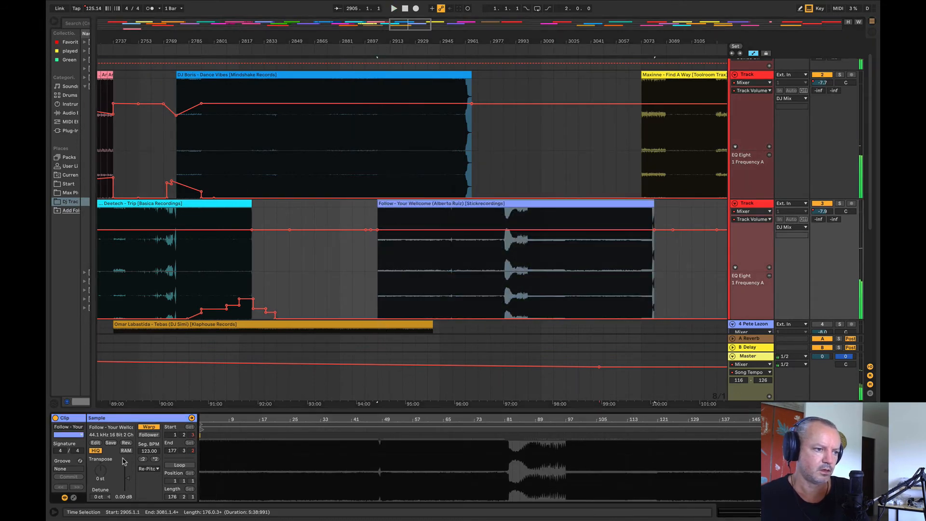
Step: Play the mix from bar 2905 and select the DJ Boris – Dance Vibes clip above the Follow clip's start
key("space")
key("space")
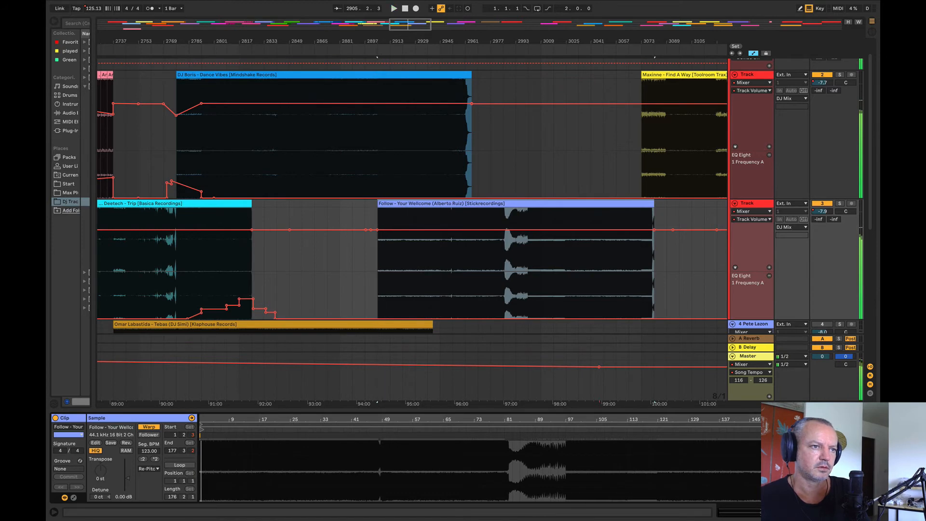
left_click_drag(378, 42, 371, 72)
left_click(377, 74)
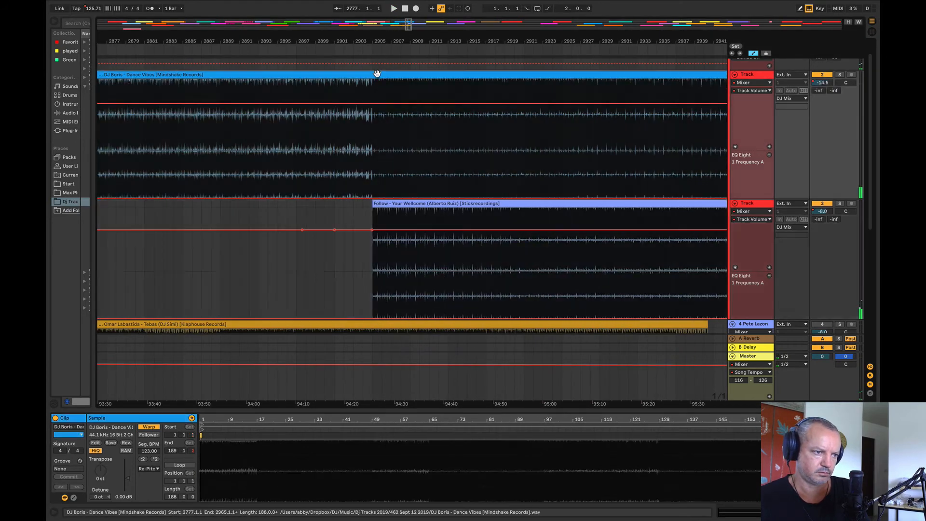
Step: Extend the start of the Follow – Your Wellcome clip by about half a bar, move it back to begin at bar 2905, and play it
left_click(395, 203)
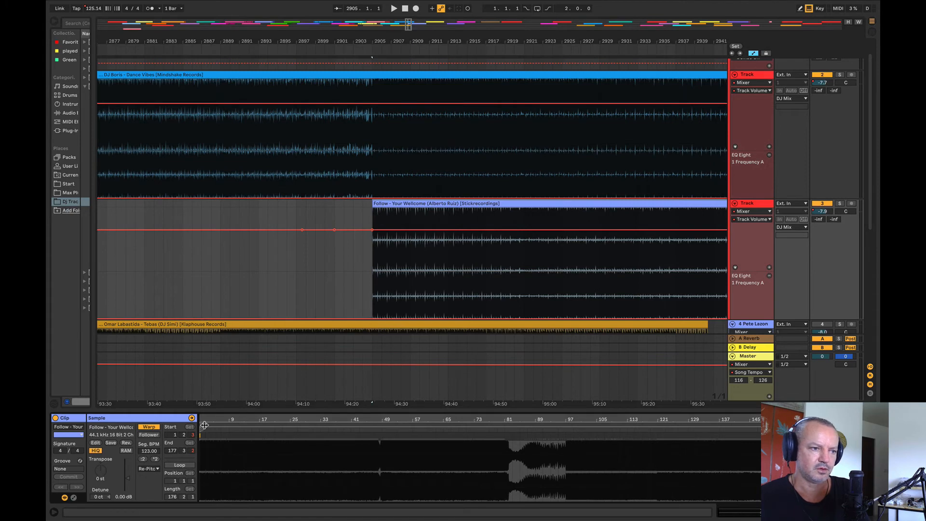
left_click_drag(199, 419, 556, 416)
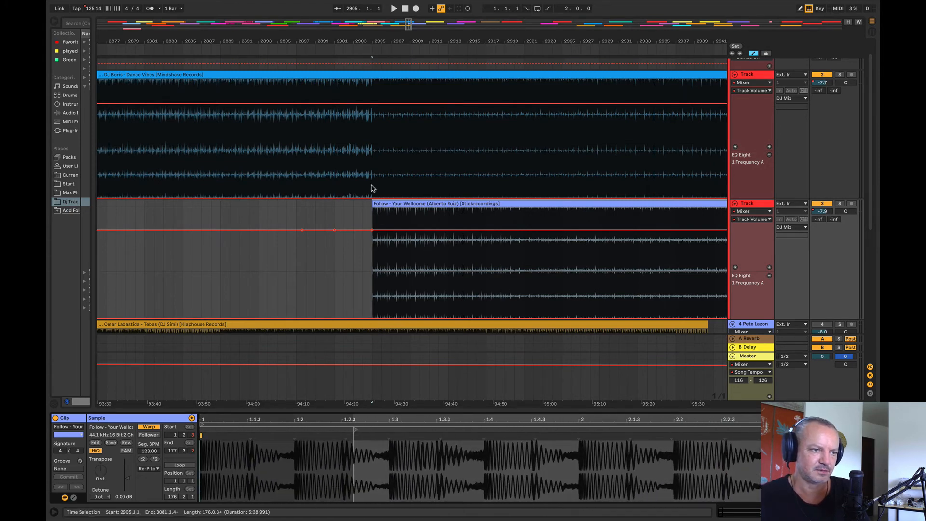
left_click_drag(373, 204, 242, 215)
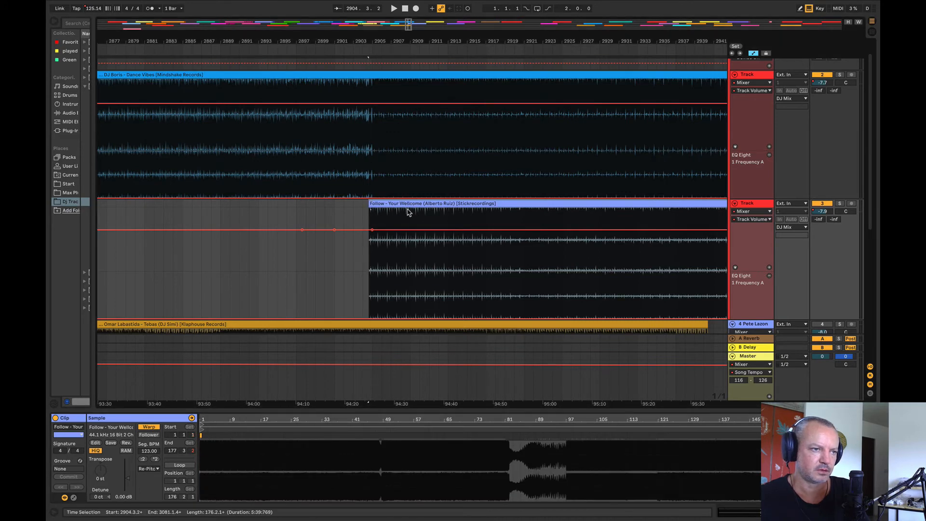
left_click(415, 210)
left_click(300, 217)
left_click_drag(379, 203, 386, 203)
key("space")
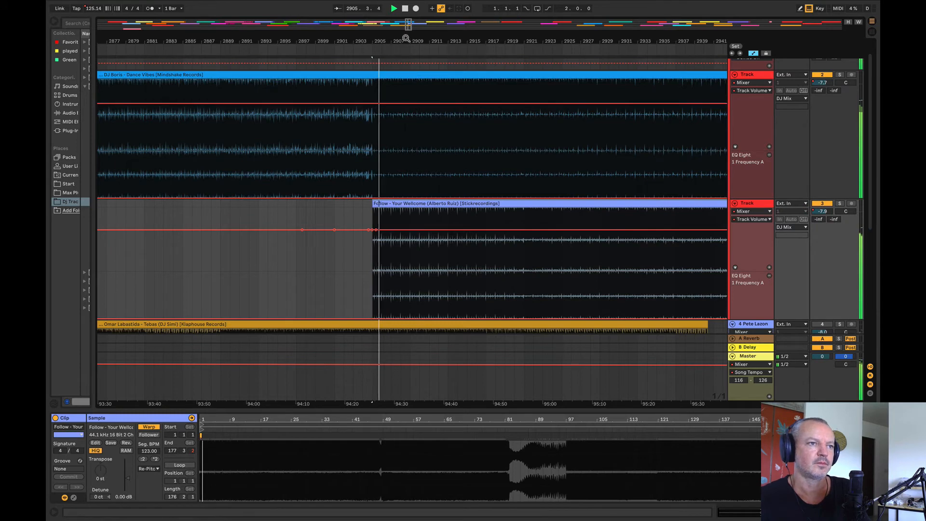
Step: Pull the Follow track's volume automation down just before bar 2905 for a gradual rise, and audition it from bar 2901
left_click_drag(405, 39, 333, 17)
left_click(278, 252)
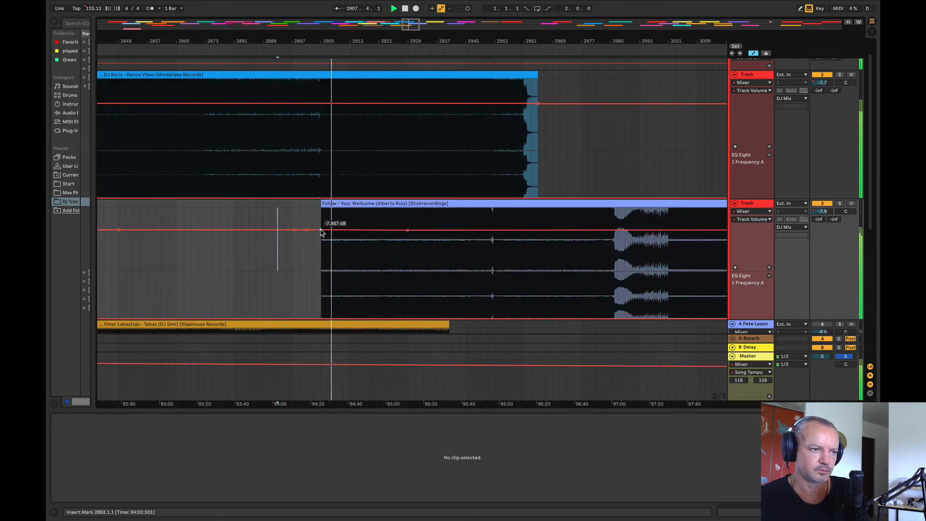
left_click_drag(322, 231, 313, 245)
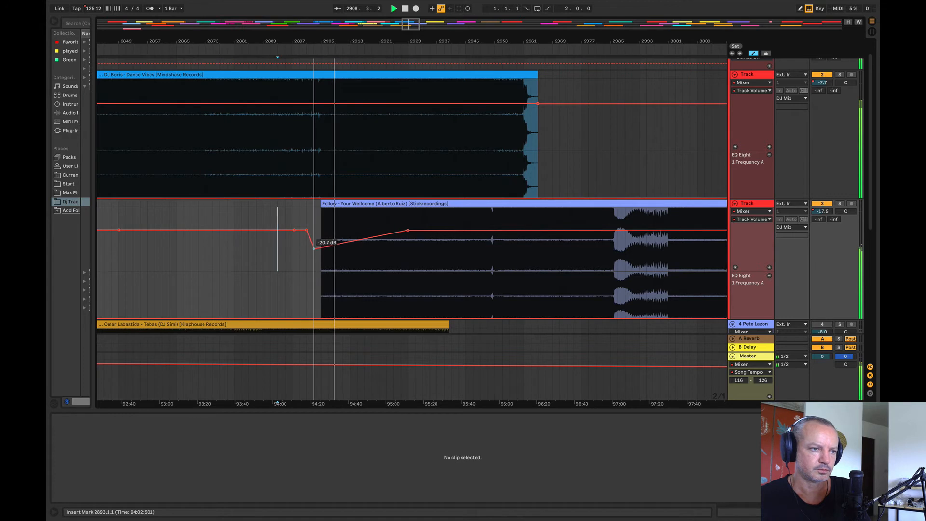
left_click(316, 153)
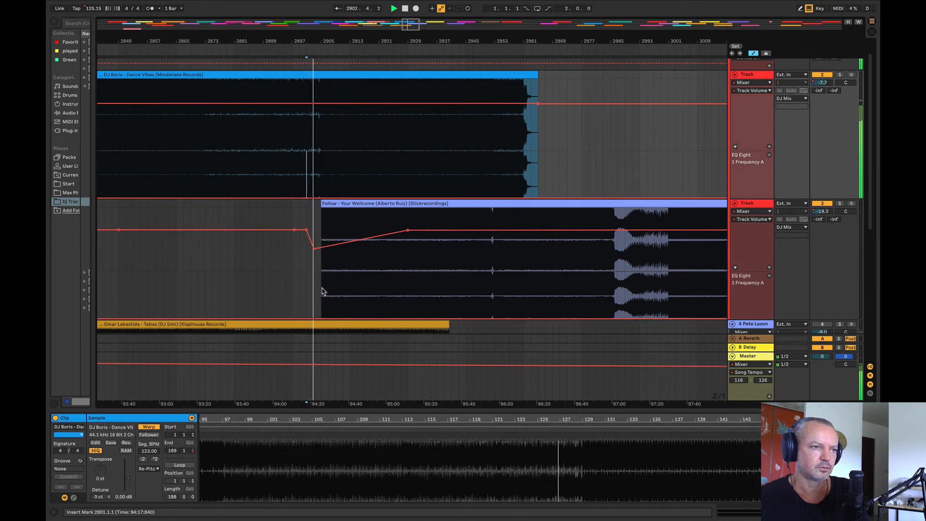
Step: Raise the Follow track's EQ Eight frequency automation to 46.6 Hz over bars 2905–2937 and lift its starting point higher
left_click_drag(322, 291, 425, 309)
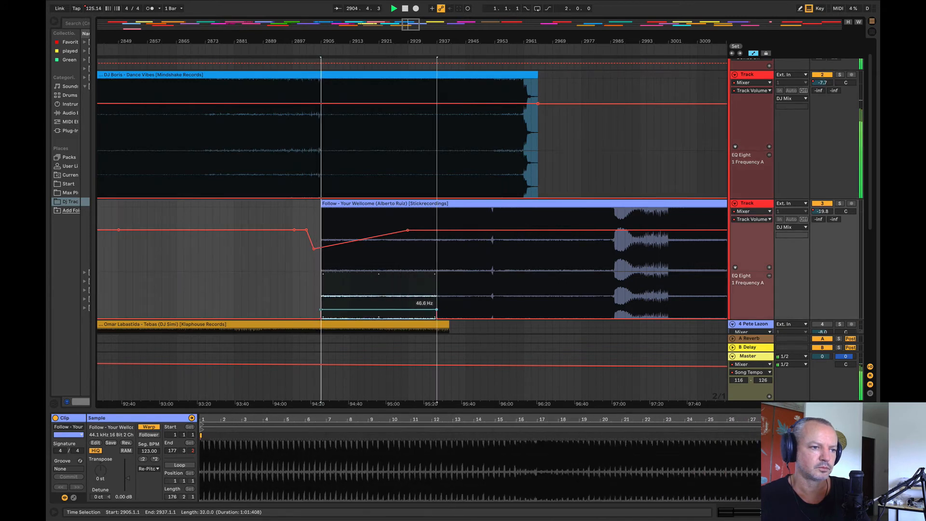
left_click(262, 290)
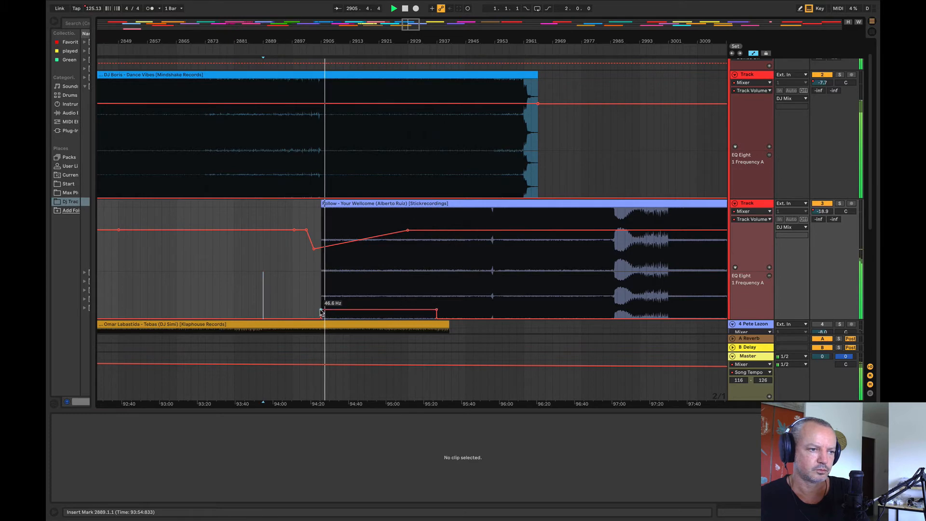
left_click_drag(320, 309, 321, 307)
Step: Ramp DJ Boris – Dance Vibes' EQ frequency up to about 117 Hz at the clip's end and lower its volume there to -8.0 dB
left_click_drag(320, 43, 174, 58)
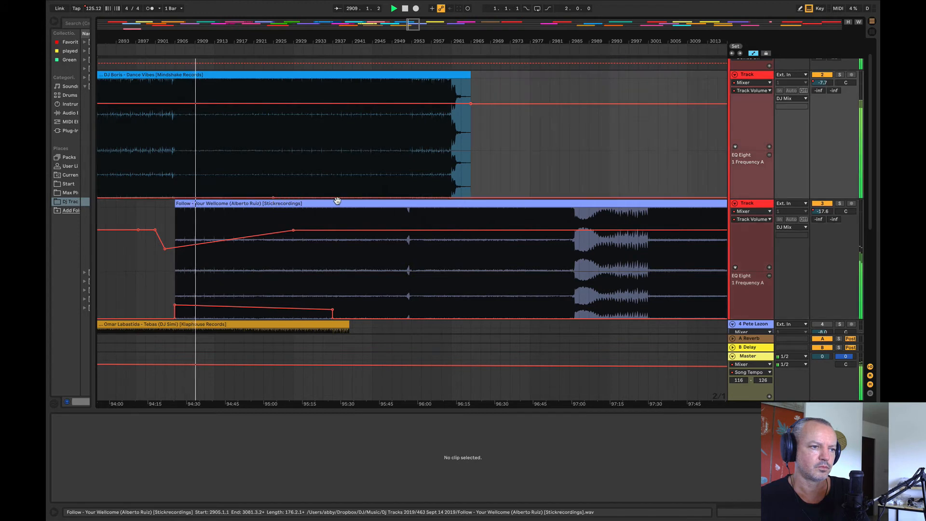
left_click_drag(513, 197, 471, 184)
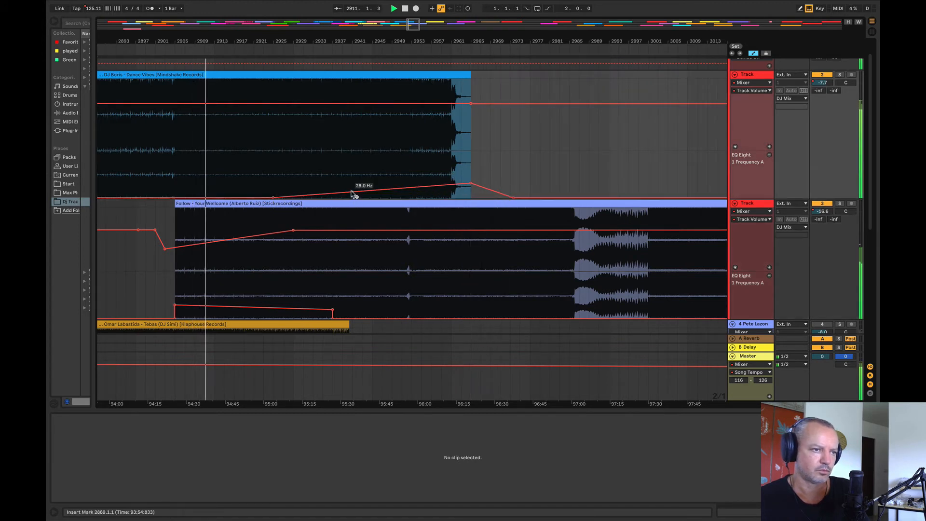
left_click(332, 192)
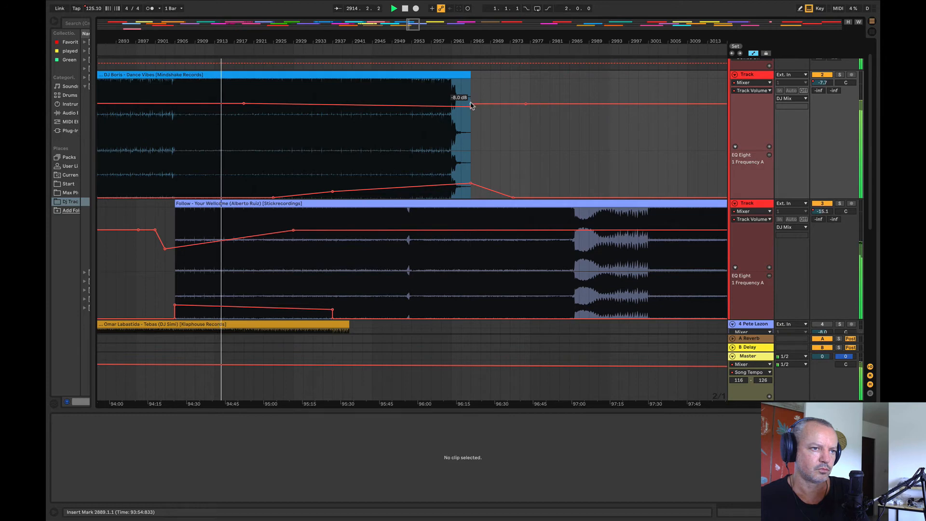
left_click_drag(271, 43, 390, 61)
scroll(740, 311, "up", 1)
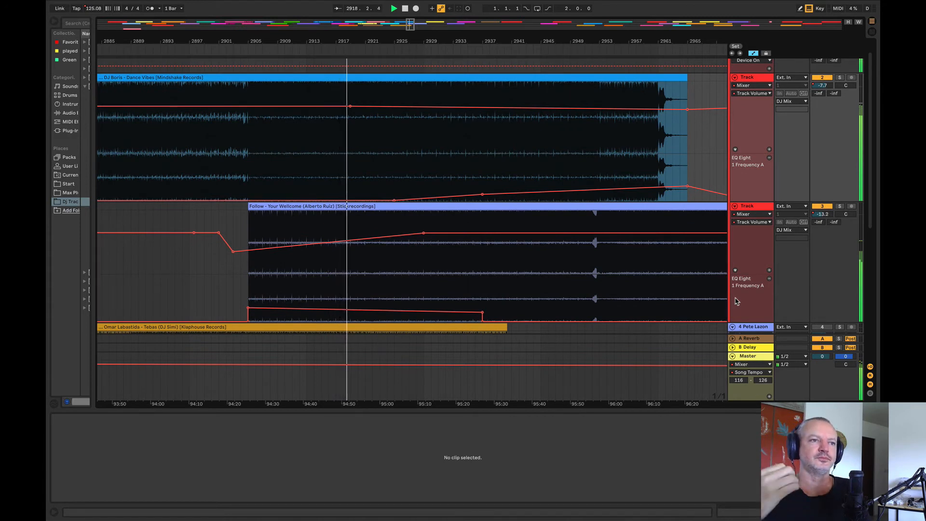
Step: Add a drop in the Follow track's EQ frequency automation at about bar 2921 and level the remaining section to bar 2937
mouse_move(483, 194)
left_click_drag(405, 41, 316, 40)
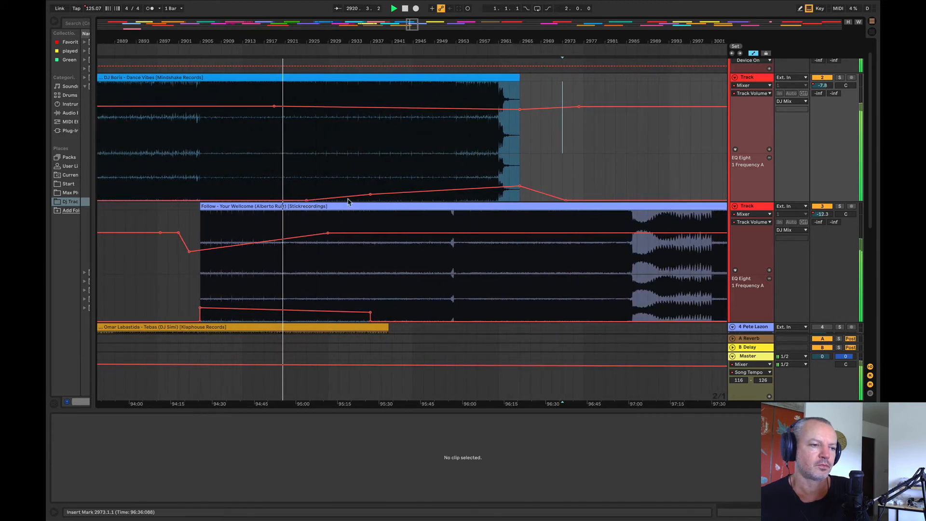
left_click(284, 311)
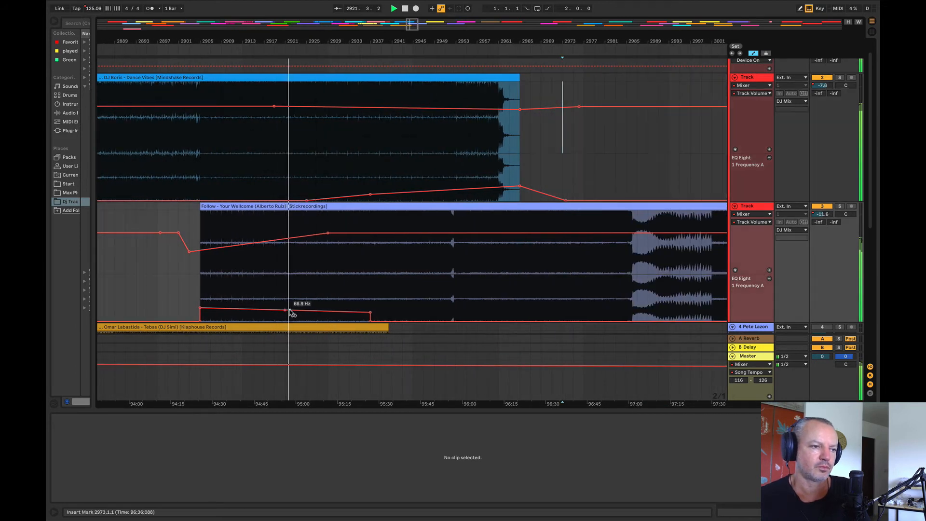
left_click_drag(291, 311, 291, 317)
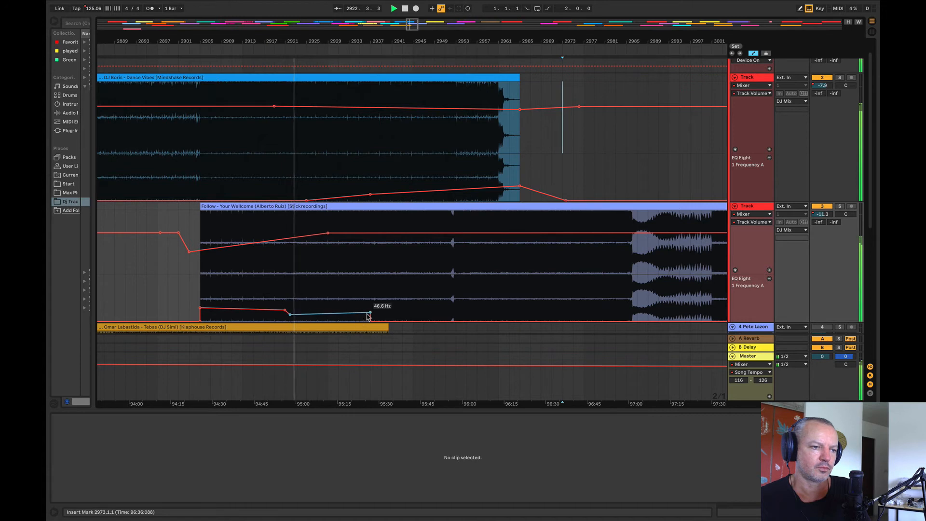
left_click_drag(370, 313, 369, 314)
Step: Start the DJ Boris track's EQ frequency ramp at about bar 2918, raise its next point near bar 2923, and play from bar 2919
left_click(271, 200)
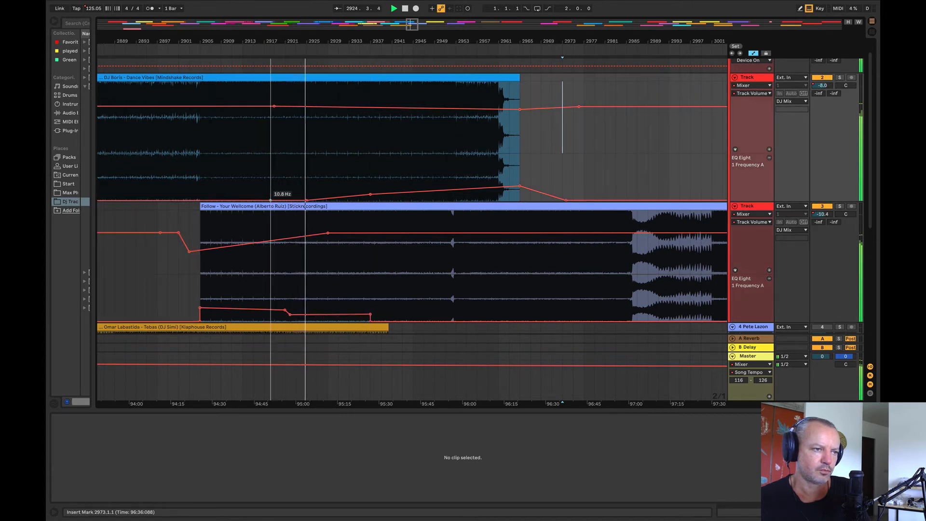
left_click_drag(307, 200, 296, 195)
left_click(268, 158)
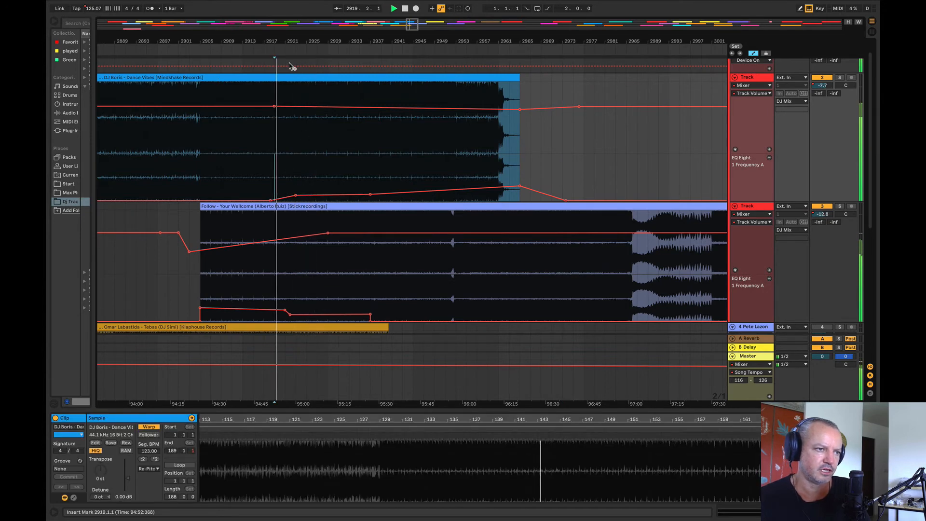
Step: Shift the Follow track's EQ frequency drop one bar earlier so it ends at bar 2921, and audition it from bar 2918
left_click_drag(274, 39, 276, 106)
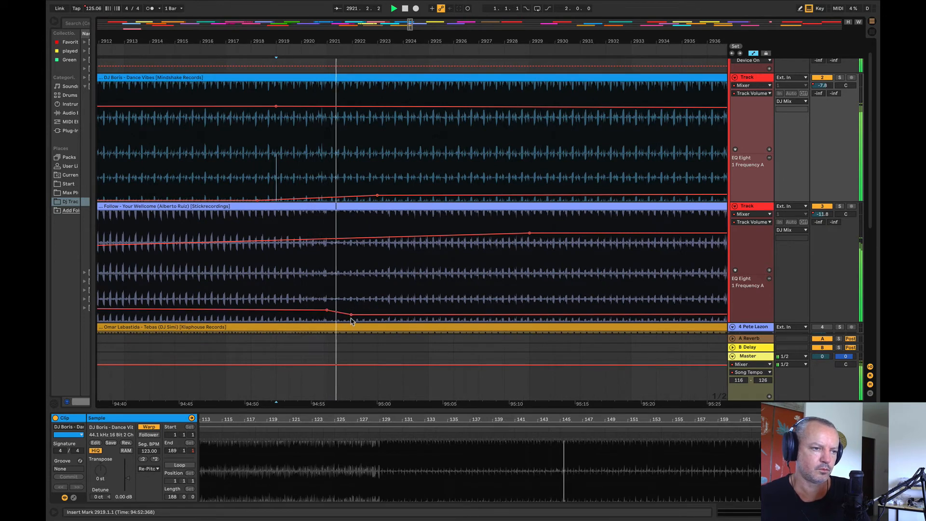
left_click(265, 304)
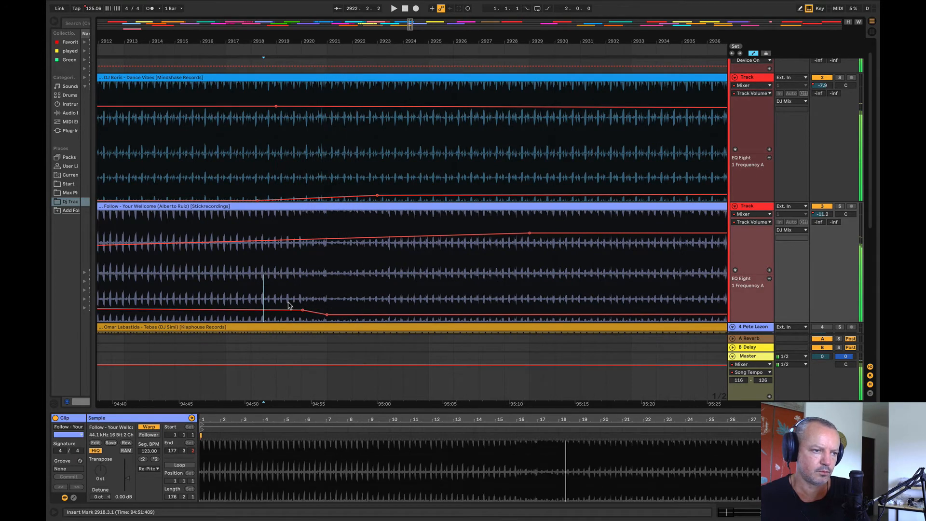
key("space")
mouse_move(326, 316)
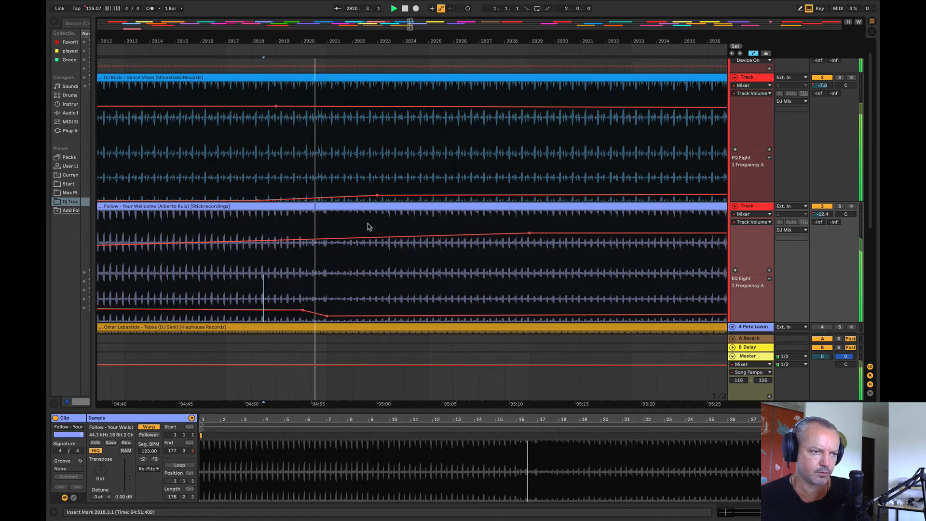
Step: Step the DJ Boris track's EQ frequency up to 65.1 Hz at bar 2921 and drop the Follow track's EQ frequency to its minimum there
left_click_drag(327, 186, 505, 187)
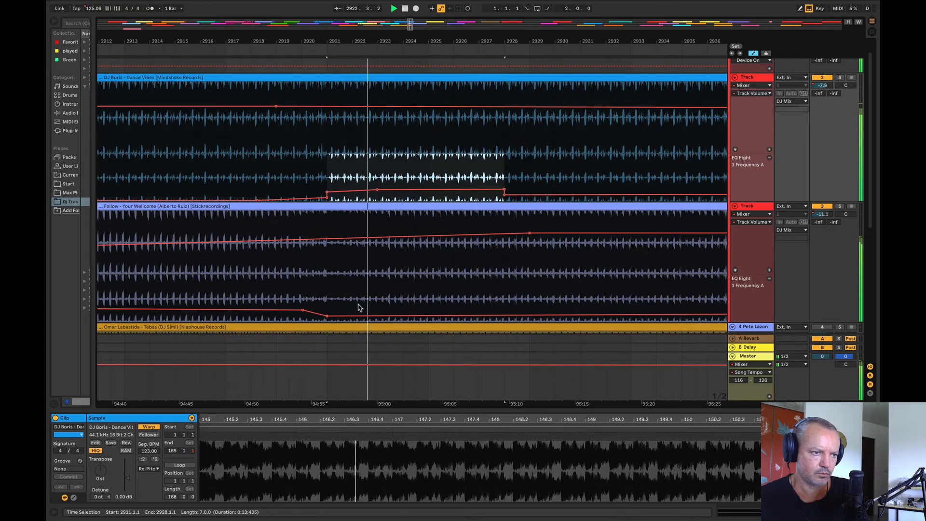
left_click(246, 183)
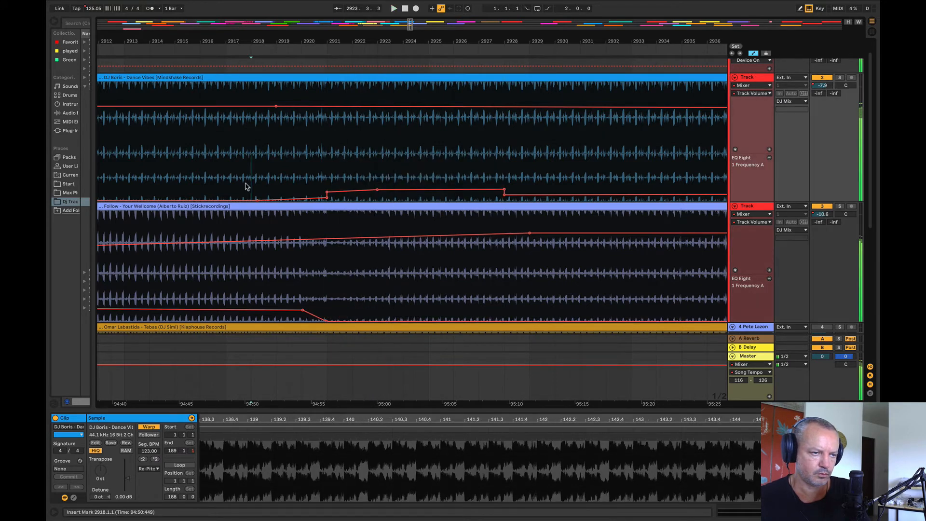
left_click(504, 194)
left_click(503, 189)
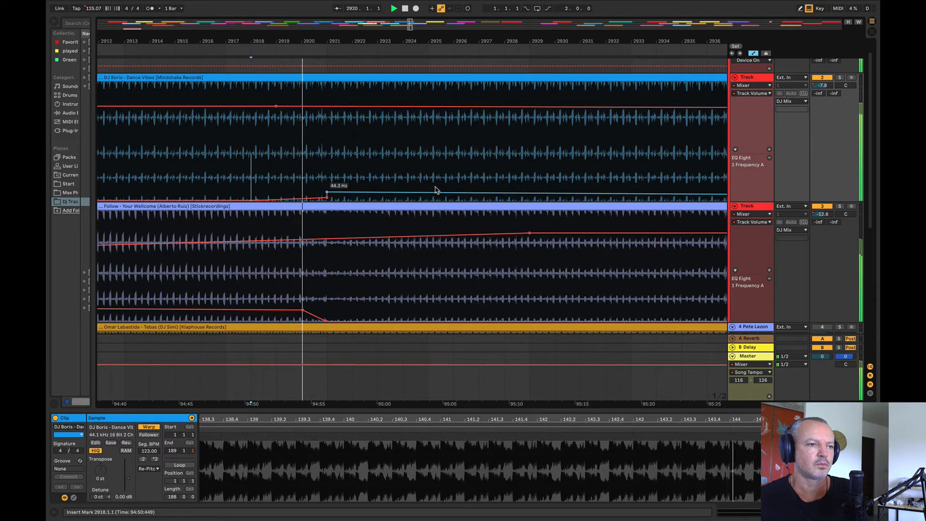
left_click_drag(436, 192, 434, 186)
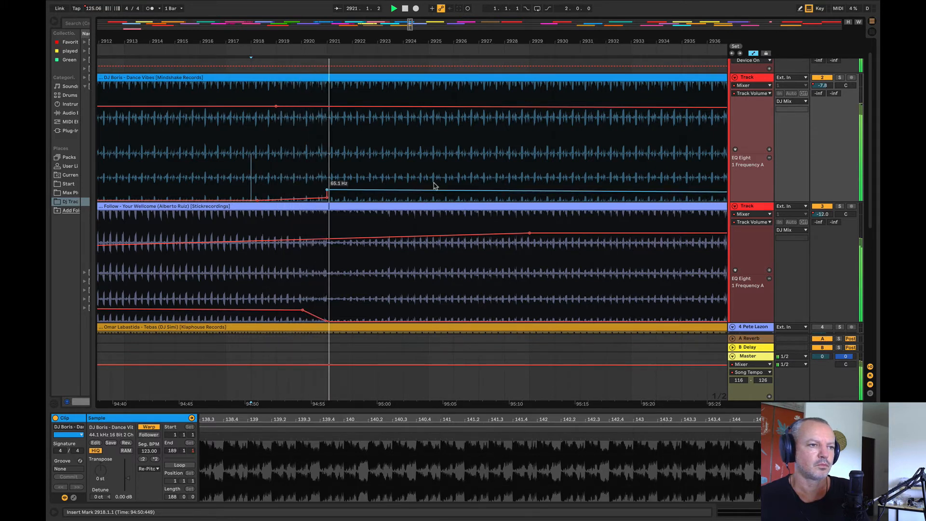
Step: End the Follow track's volume rise at bar 2921, remove the DJ Boris EQ frequency jump there, and play the transition
left_click_drag(331, 240, 327, 236)
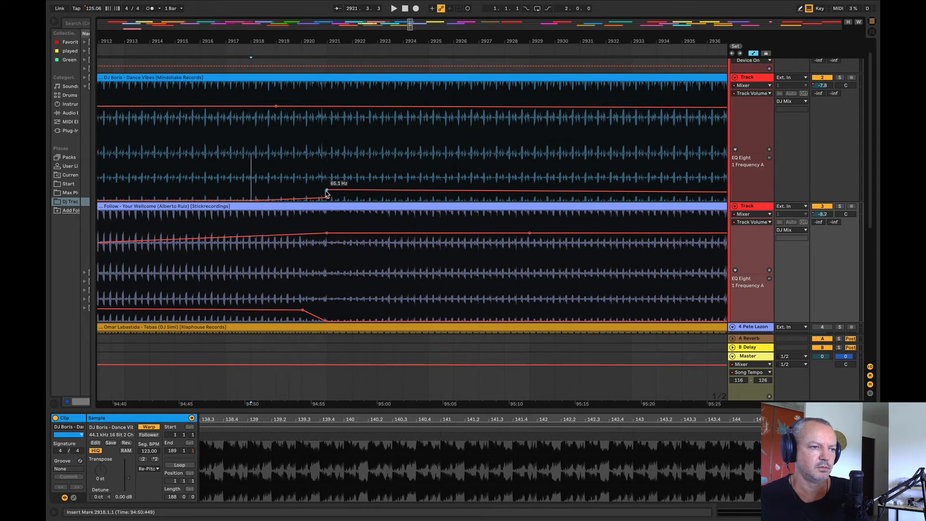
left_click_drag(326, 193, 327, 198)
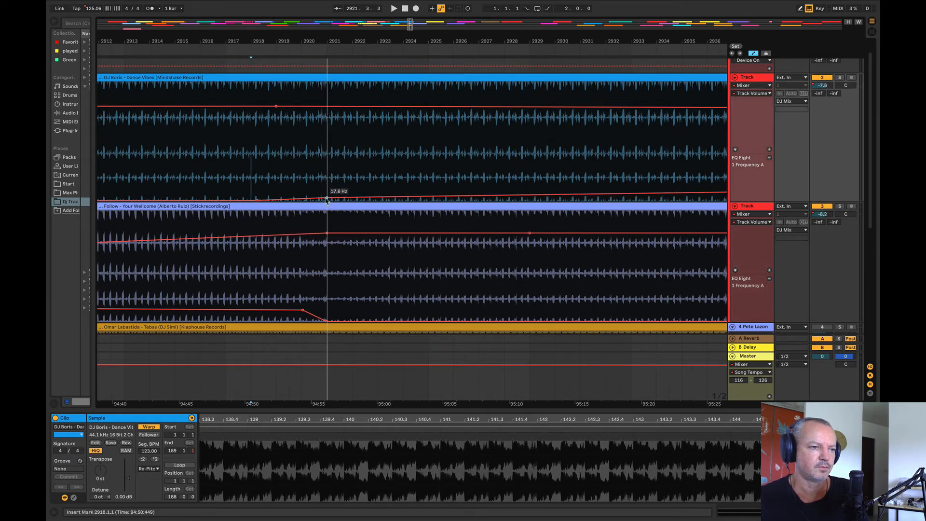
key("space")
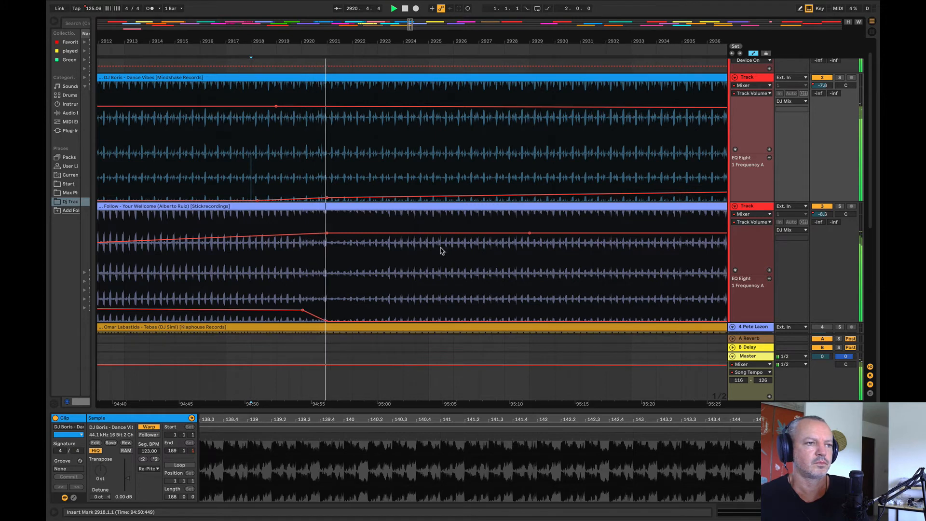
Step: Lower the DJ Boris track's EQ frequency automation points at the clip's end and at about bar 2937
left_click_drag(282, 42, 210, 16)
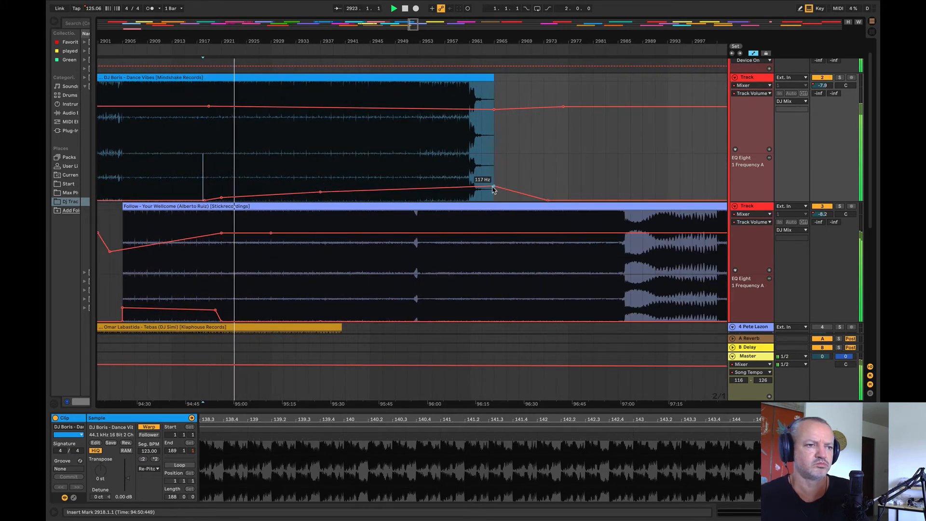
left_click_drag(494, 187, 494, 194)
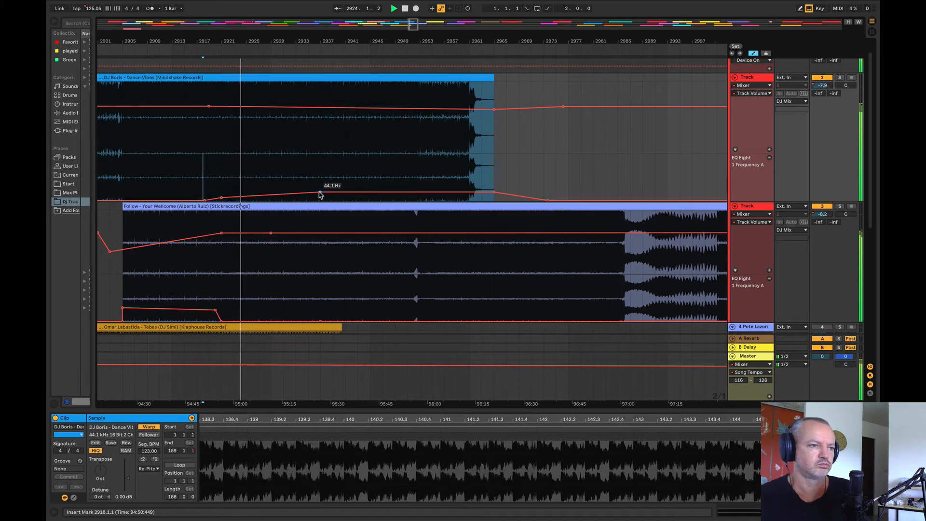
left_click_drag(320, 193, 320, 196)
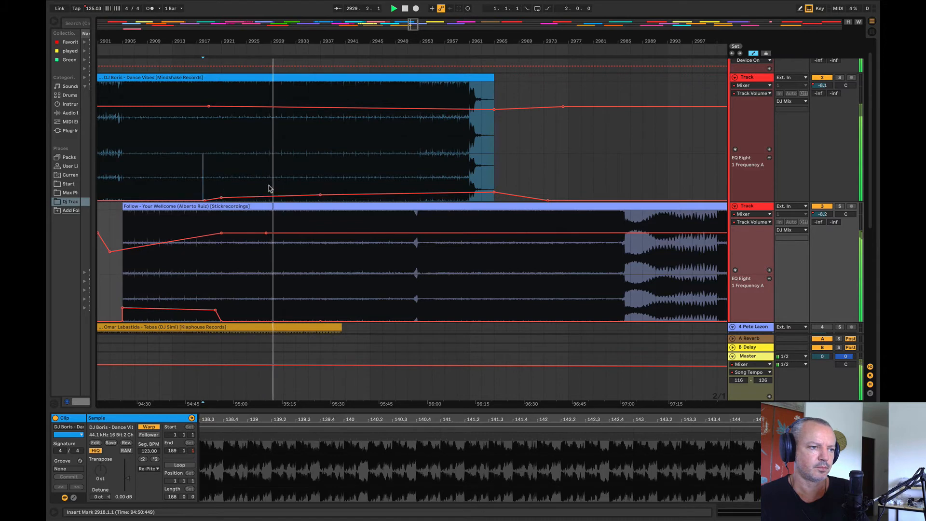
Step: Raise the DJ Boris track's EQ frequency automation slightly over bars 2929–2981 and listen to the rest of the transition
left_click_drag(269, 188, 556, 190)
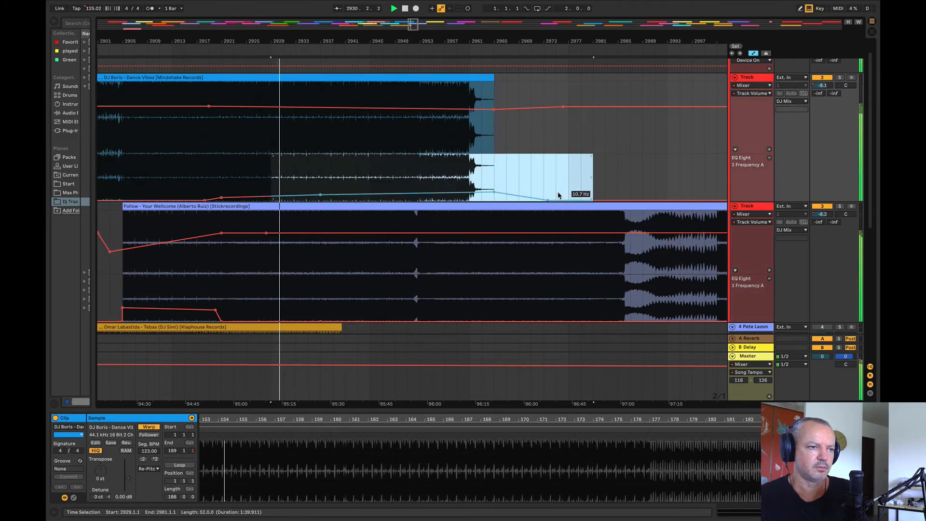
left_click(556, 191)
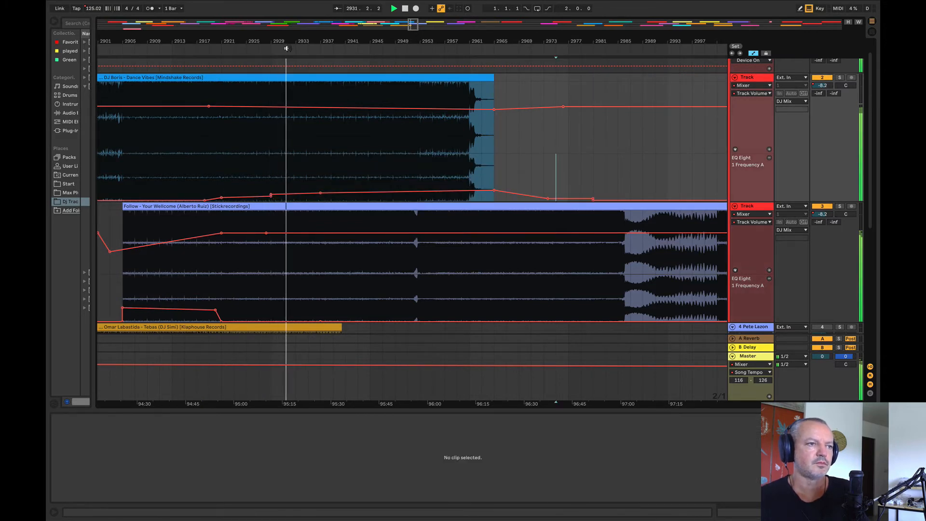
left_click_drag(287, 48, 247, 40)
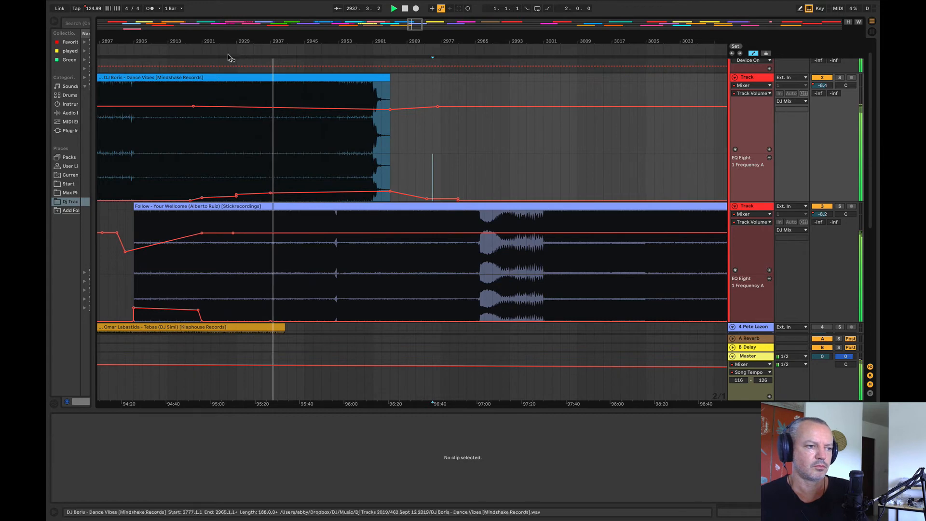
left_click_drag(229, 38, 207, 36)
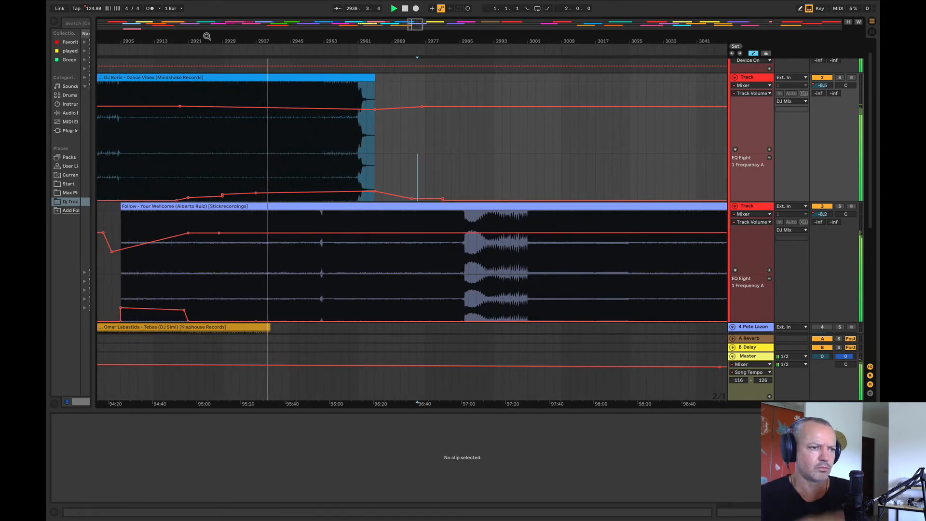
Step: Repeat bars 2945–2949 of the DJ Boris clip back to back from bar 2949 up to bar 2985
left_click_drag(204, 39, 182, 37)
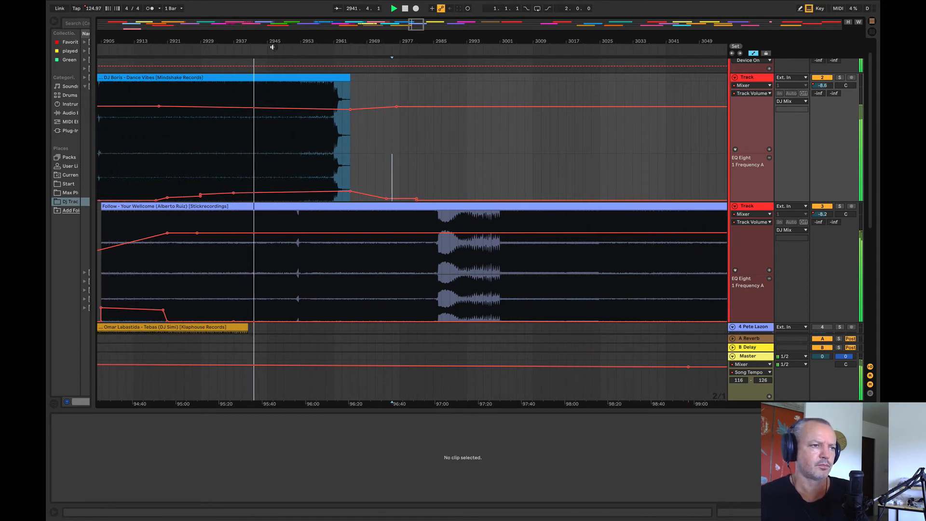
left_click_drag(271, 43, 236, 50)
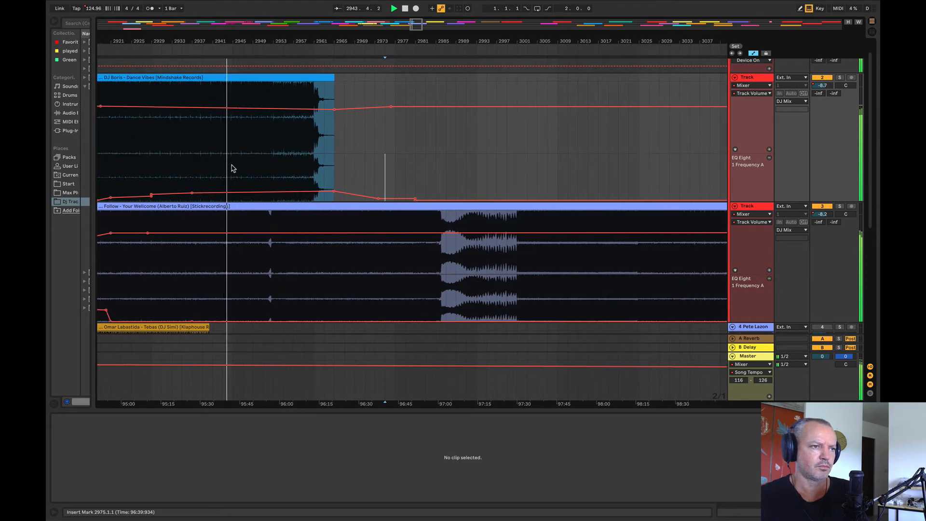
left_click_drag(233, 168, 256, 170)
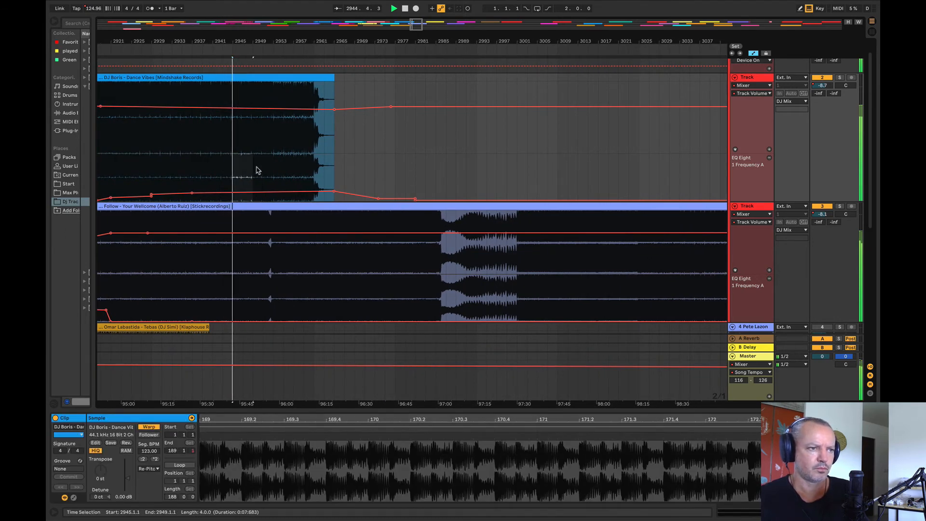
left_click(234, 104)
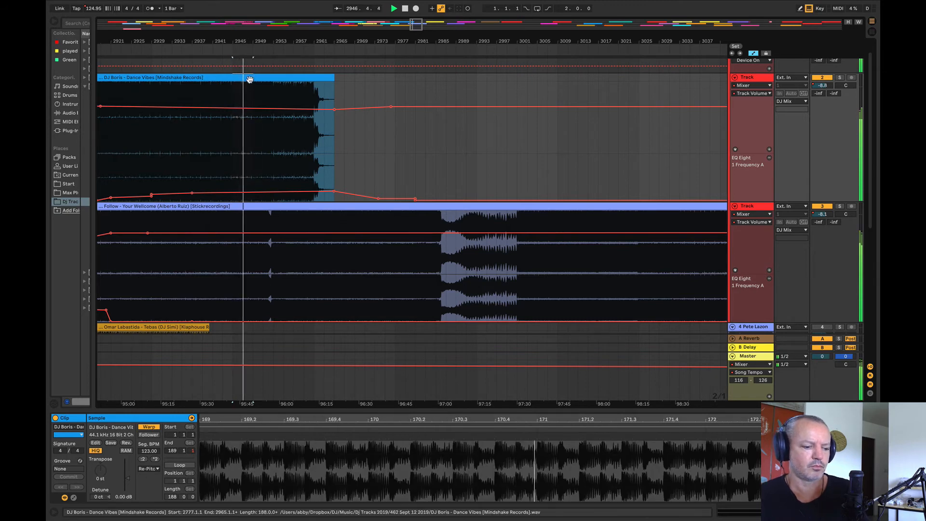
key("ctrl+d")
key("ctrl+d")
key("ctrl+d")
key("ctrl+d")
key("ctrl+d")
key("ctrl+d")
key("ctrl+d")
key("ctrl+d")
key("ctrl+d")
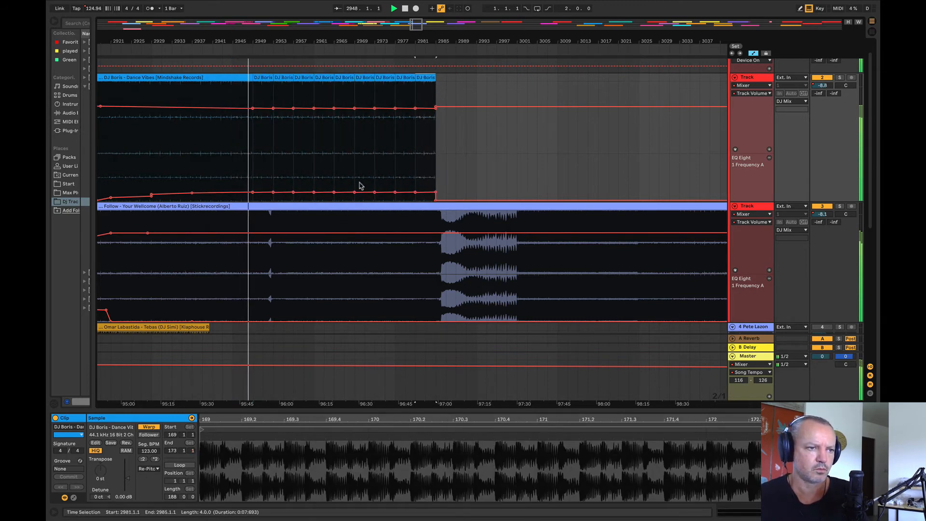
Step: Ramp the DJ Boris EQ frequency up to about 227 Hz and its volume down to about -11.4 dB by bar 2985
left_click_drag(270, 193, 431, 183)
left_click_drag(254, 109, 440, 112)
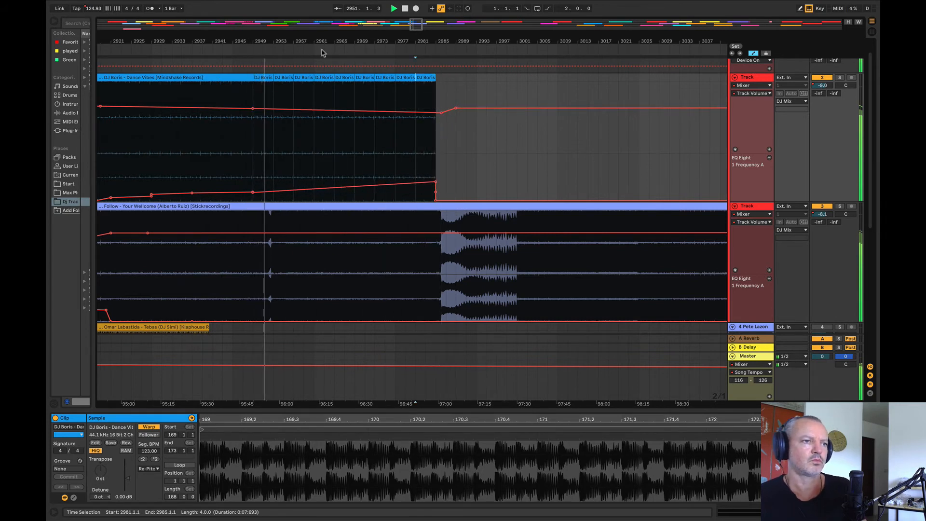
left_click_drag(322, 43, 181, 48)
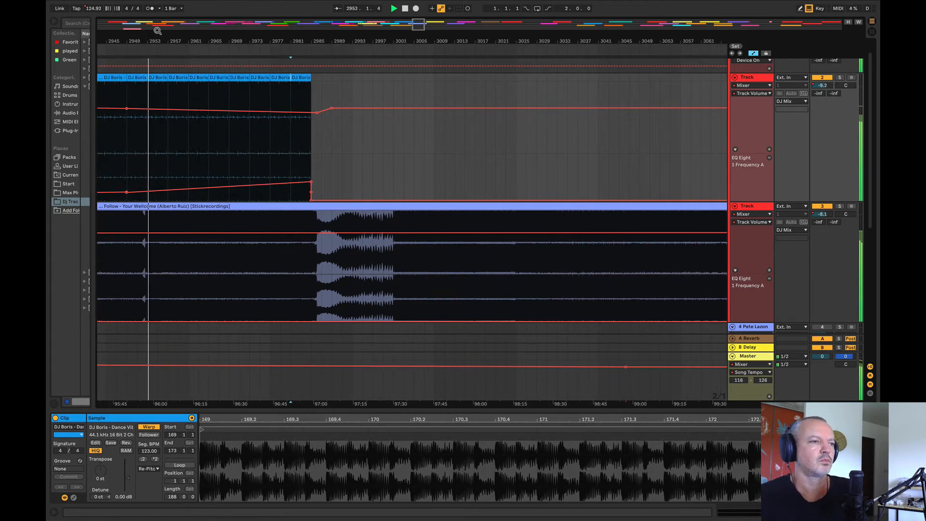
Step: Shorten the first repeated DJ Boris clip to end at bar 2952 and add an EQ frequency spike just before the gap
mouse_move(131, 39)
left_mouse_down()
mouse_move(182, 73)
mouse_move(273, 46)
left_mouse_up()
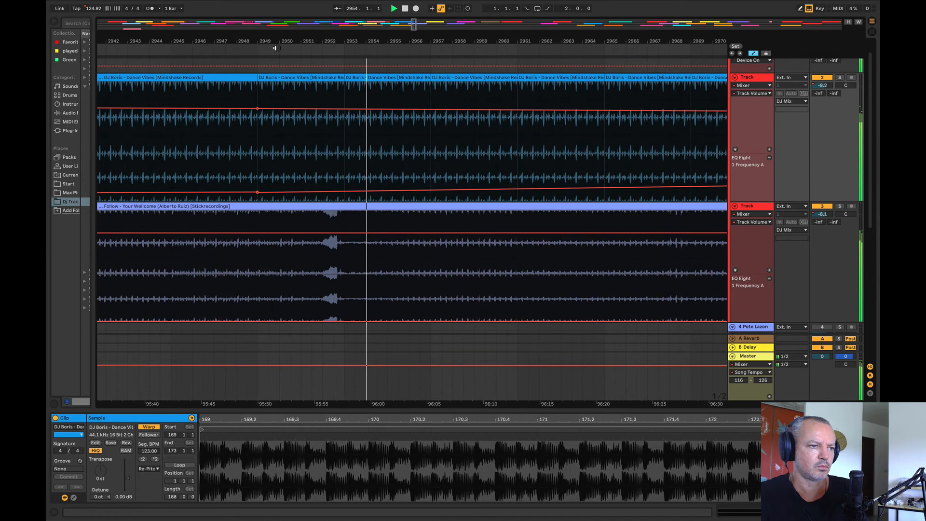
left_click(267, 180)
key("space")
key("space")
left_click_drag(340, 80, 322, 80)
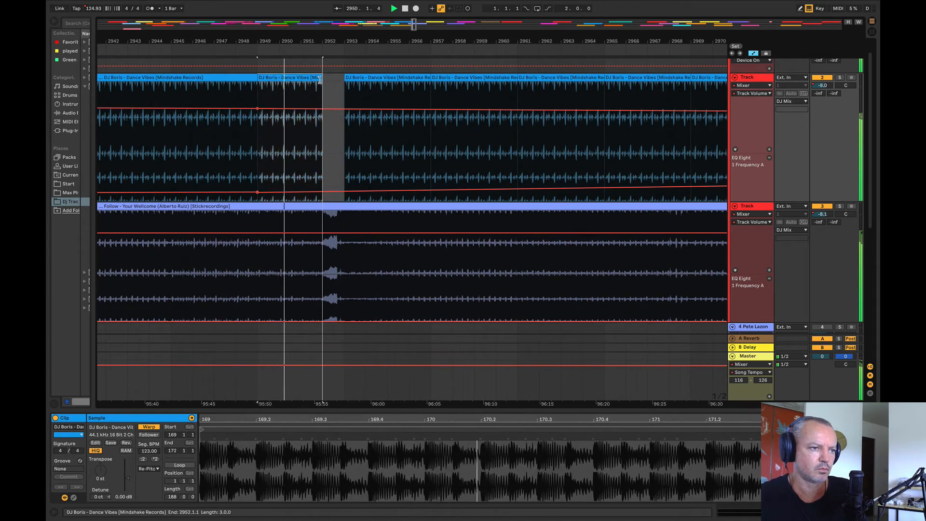
left_click(328, 191)
left_click_drag(320, 192, 319, 164)
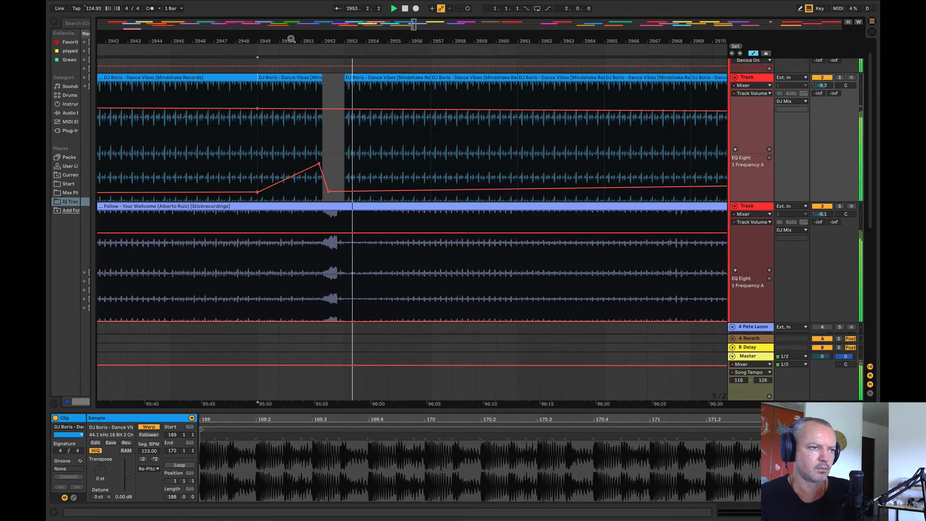
Step: Slightly lower the DJ Boris EQ frequency and volume automation points at the end of the repeated clips, around bar 2985
left_click_drag(291, 39, 189, 23)
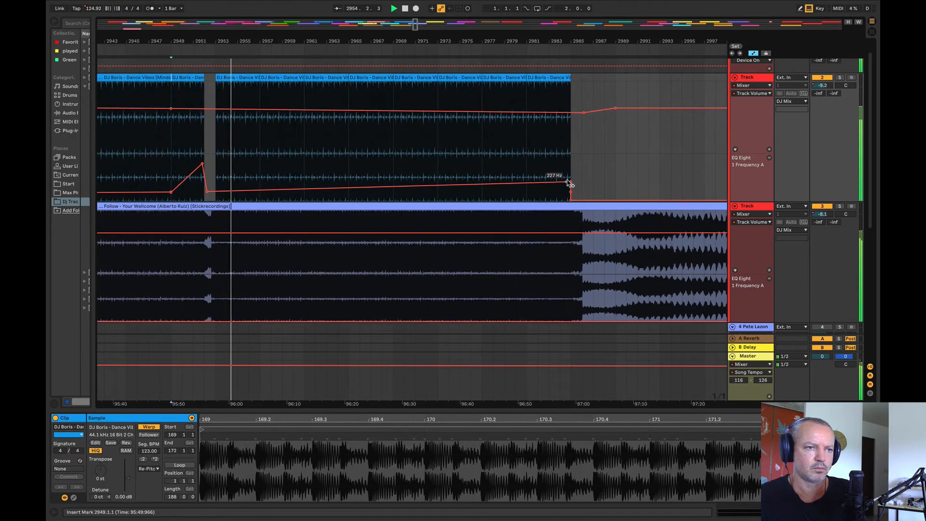
left_click_drag(571, 183, 570, 186)
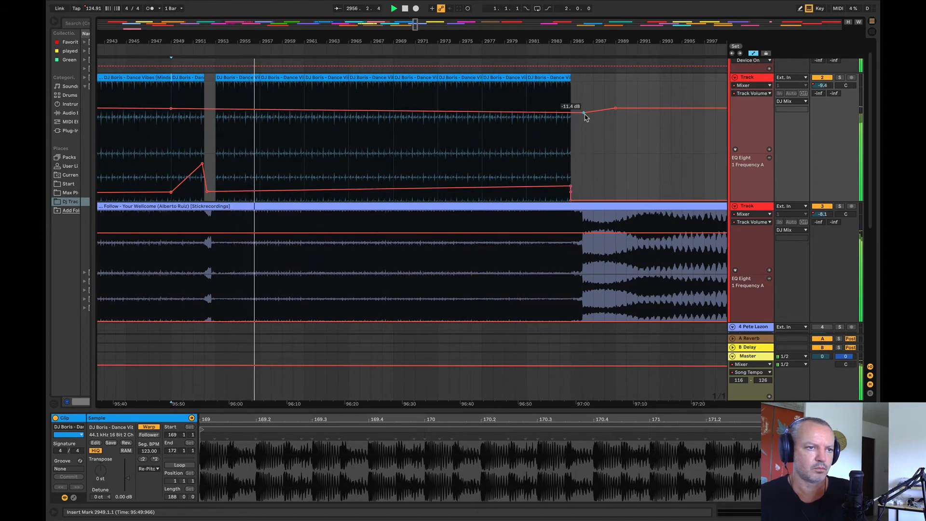
left_click_drag(583, 112, 584, 114)
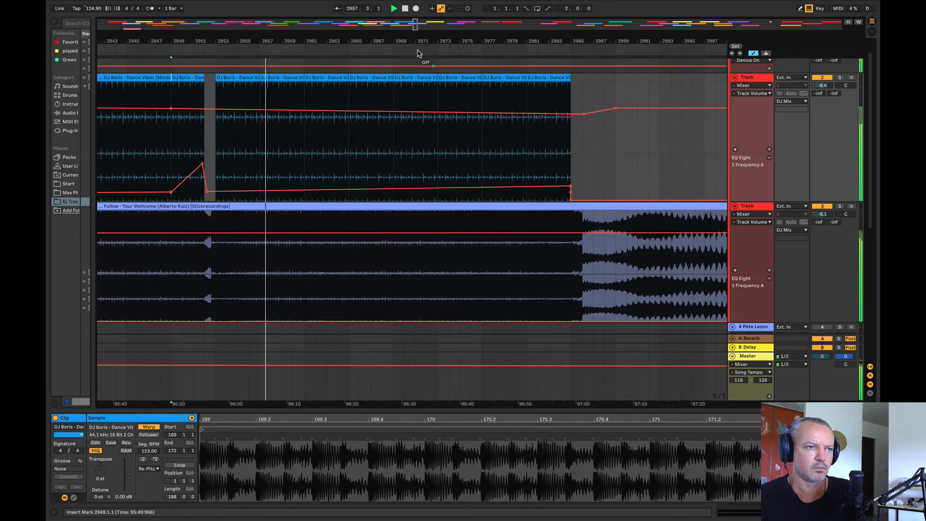
Step: Play the Maxinne clip from bars 3105 and 3129 and raise the volume point before it to about -8.2 dB
mouse_move(408, 41)
left_mouse_down()
mouse_move(238, 19)
mouse_move(253, 19)
mouse_move(253, 36)
left_mouse_up()
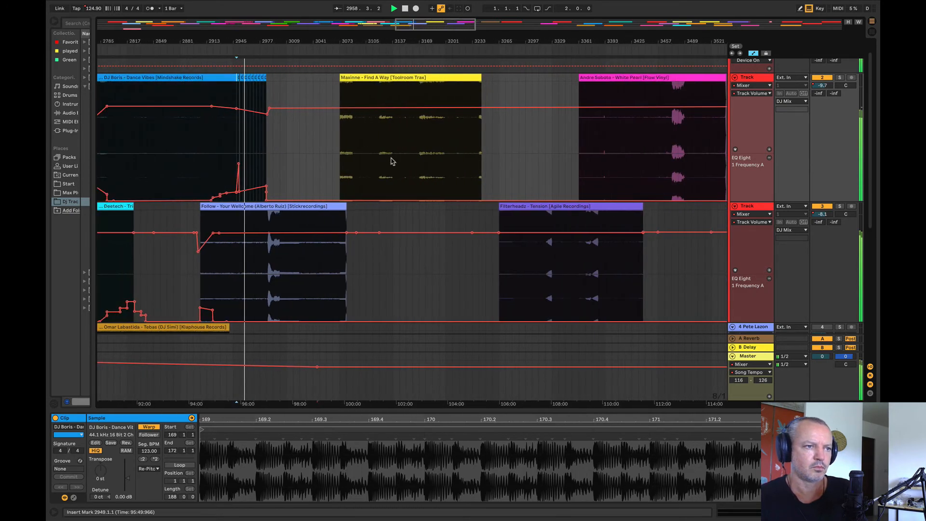
left_click(368, 143)
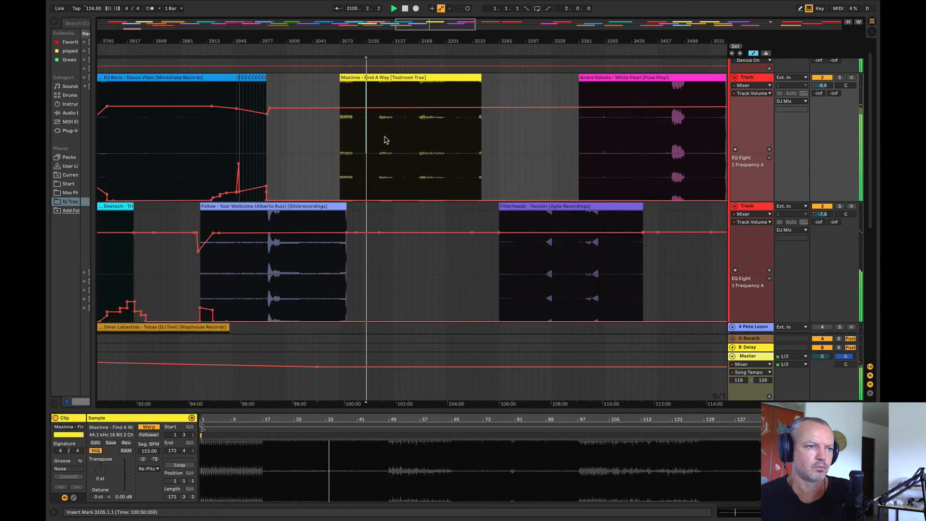
left_click(386, 140)
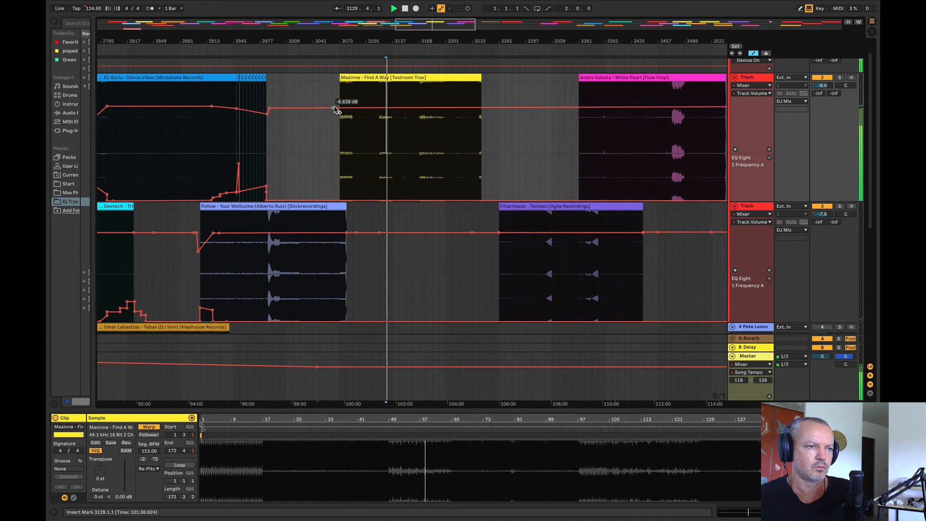
mouse_move(334, 108)
left_mouse_down()
mouse_move(332, 85)
mouse_move(333, 104)
left_mouse_up()
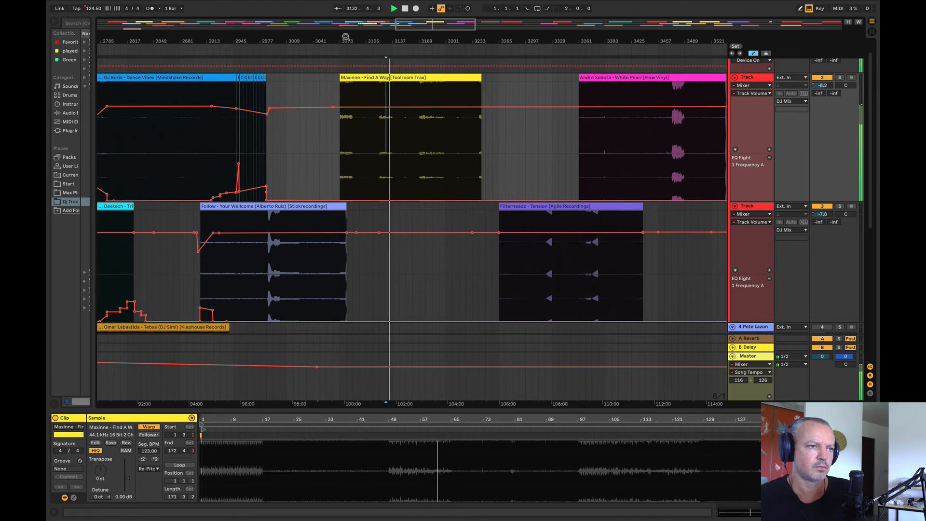
Step: Move the Maxinne clip back over the end of Follow and extend its start to sample position 1.1.1 at bar 3041
left_click_drag(345, 37, 243, 77)
left_click_drag(202, 37, 204, 66)
key("space")
left_click_drag(269, 81, 263, 81)
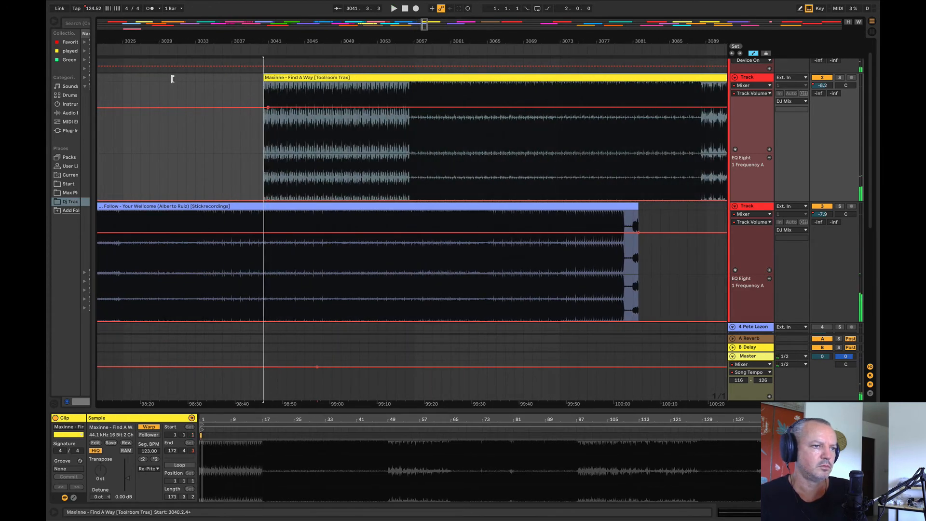
Step: Move the Maxinne clip earlier to start at bar 3033 and play from just before it
left_click_drag(319, 78, 244, 95)
key("space")
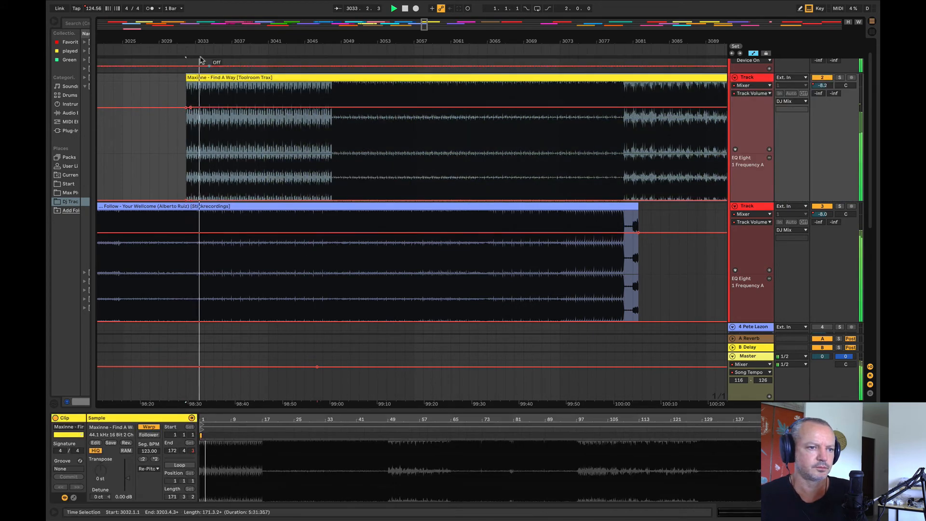
left_click_drag(188, 46, 241, 95)
left_click(199, 133)
key("space")
key("space")
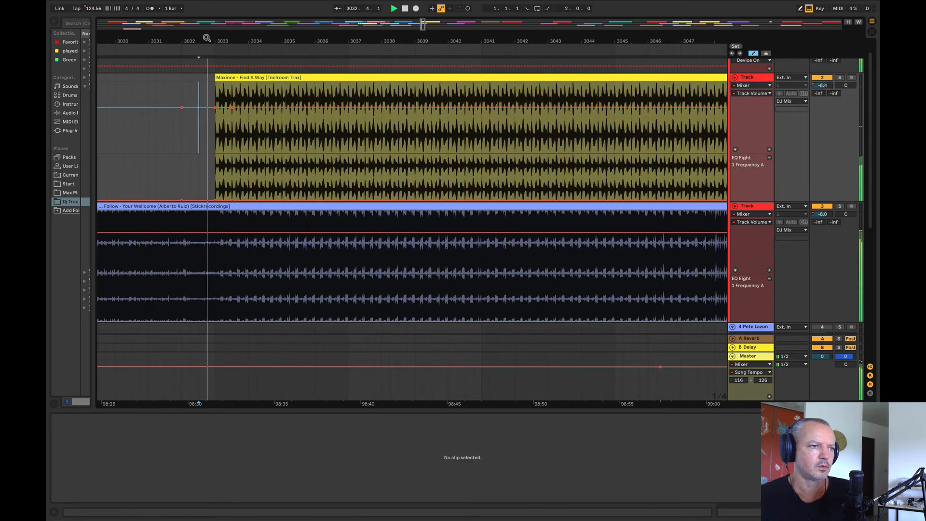
Step: Raise the Maxinne track's EQ frequency automation over bars 3021–3049
mouse_move(205, 41)
left_mouse_down()
mouse_move(204, 24)
mouse_move(275, 23)
left_mouse_up()
left_click_drag(365, 175, 213, 176)
left_click_drag(326, 197, 326, 188)
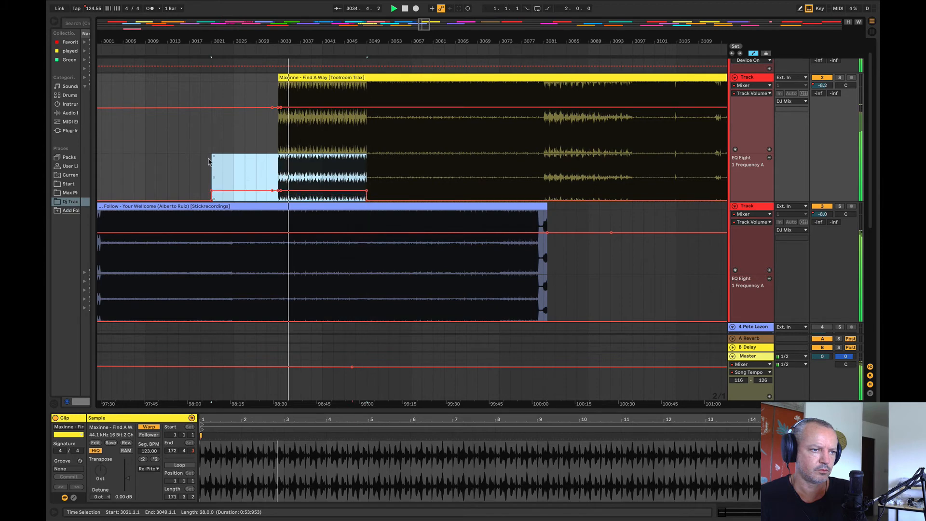
Step: Raise the Maxinne EQ frequency slightly from bar 3049 and taper it down to about 10.6 Hz at bar 3073
left_click(501, 193)
left_click_drag(499, 194, 365, 185)
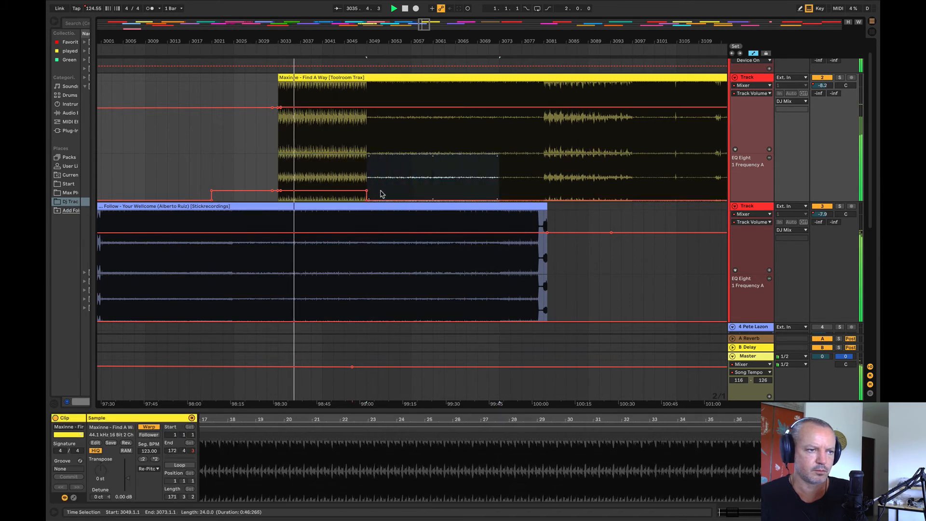
left_click(400, 196)
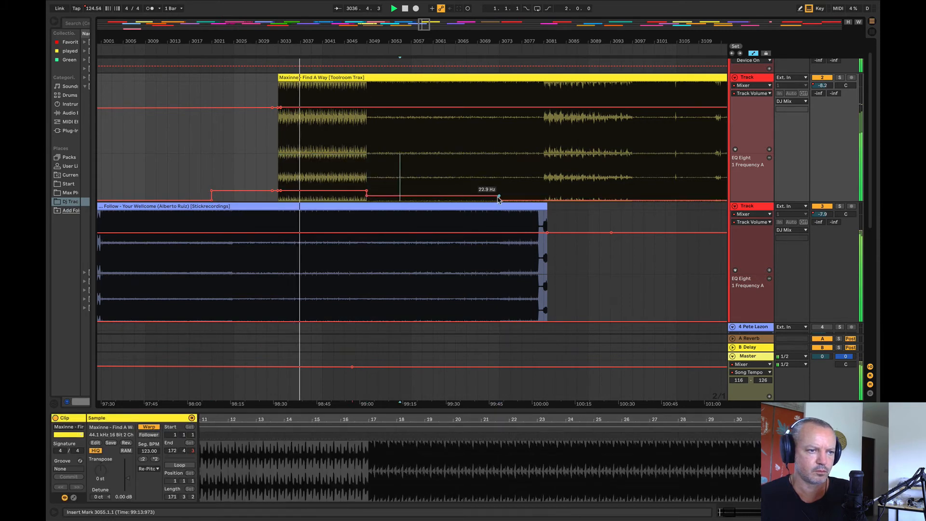
left_click_drag(500, 197, 498, 198)
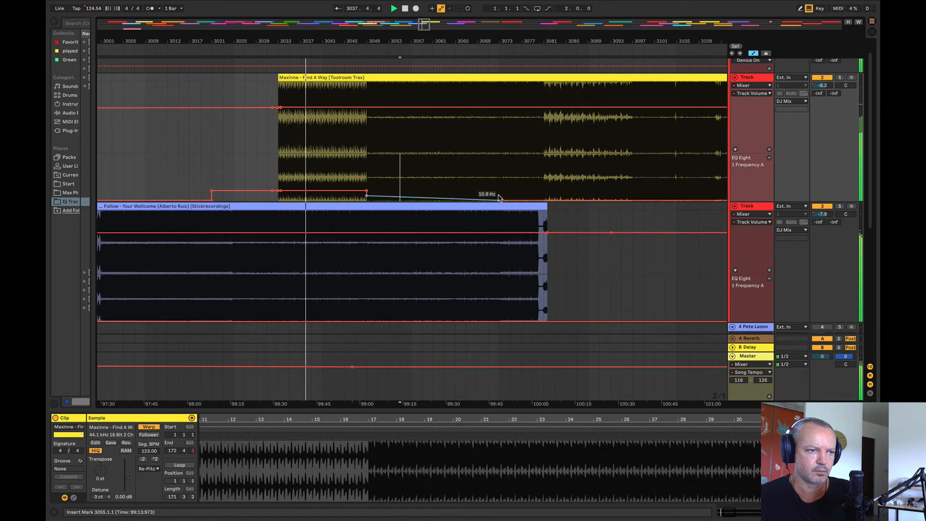
Step: Play from bar 3025 and move the Maxinne clip with its automation to start there
left_click(235, 253)
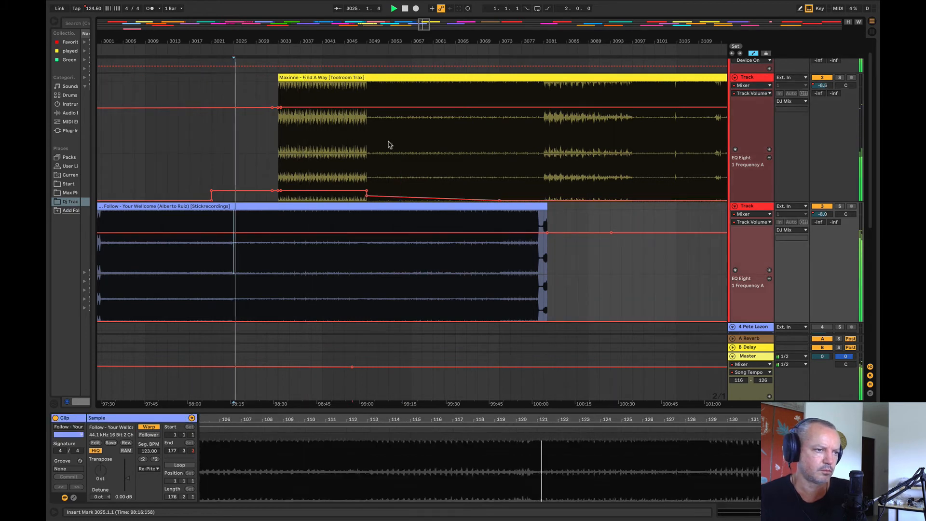
left_click(211, 171)
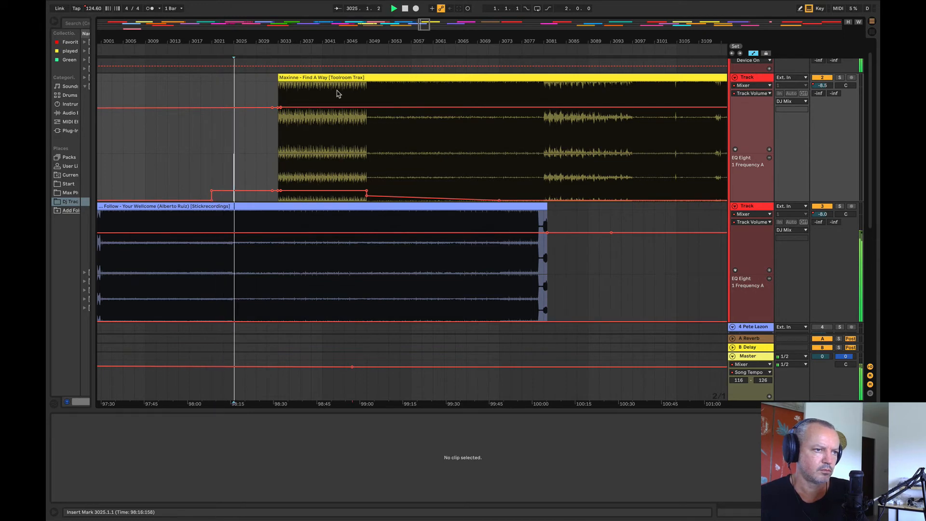
left_click_drag(388, 79, 347, 80)
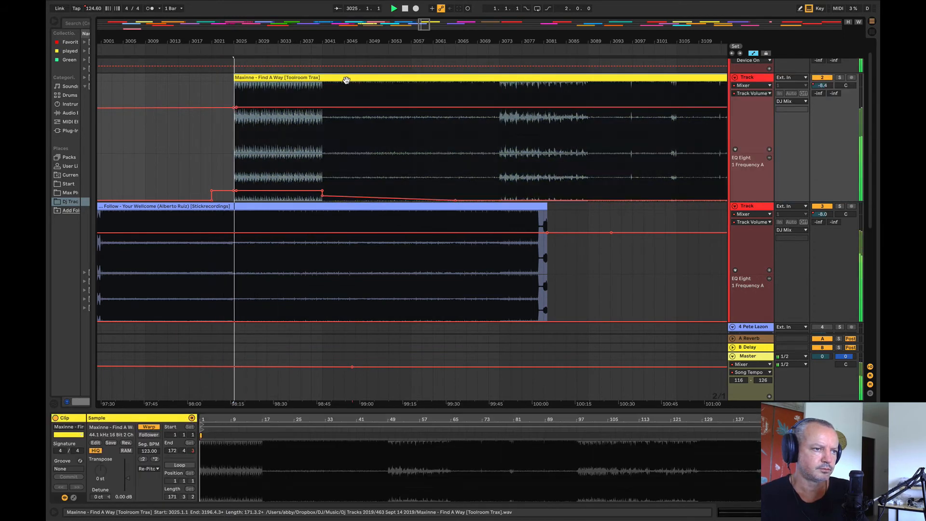
Step: Split the Maxinne clip at bar 3041 and move its second part to bar 3033, shortening the intro to eight bars
left_click(322, 128)
key("super+e")
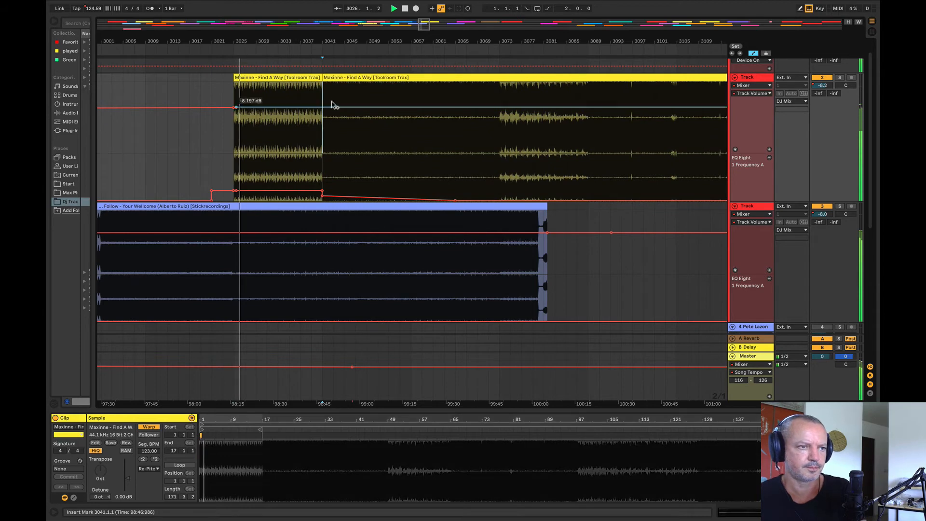
left_click(381, 79)
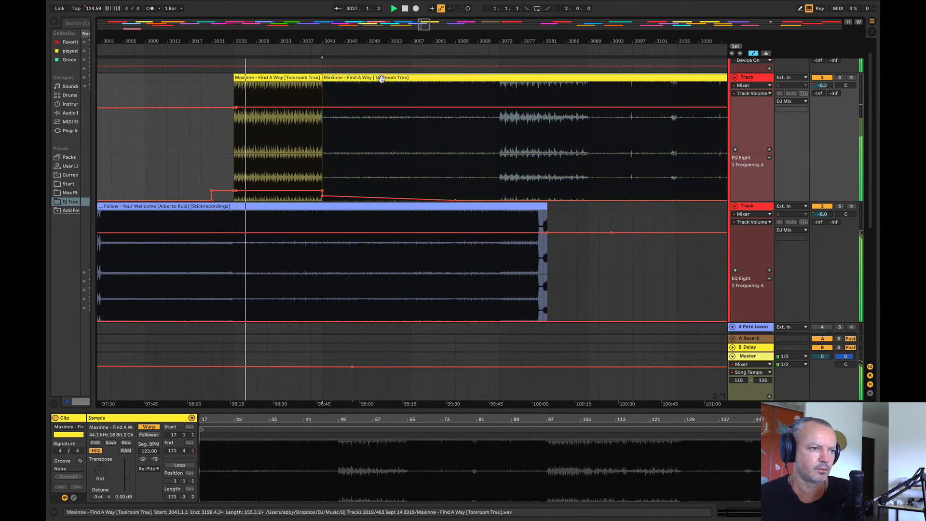
left_click_drag(384, 79, 340, 82)
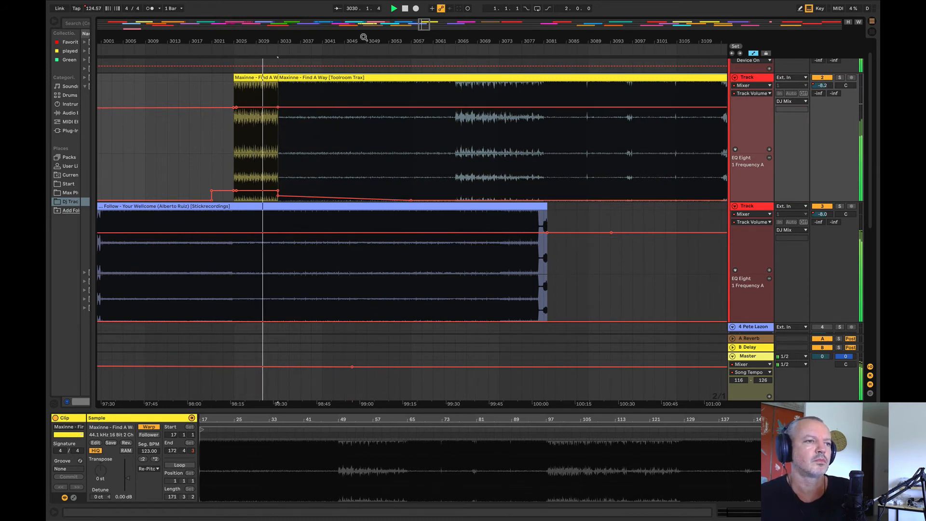
Step: Listen to the Follow track at several points from bar 2993 up to the Maxinne clip's entry at bar 3025
left_click_drag(363, 39, 468, 37)
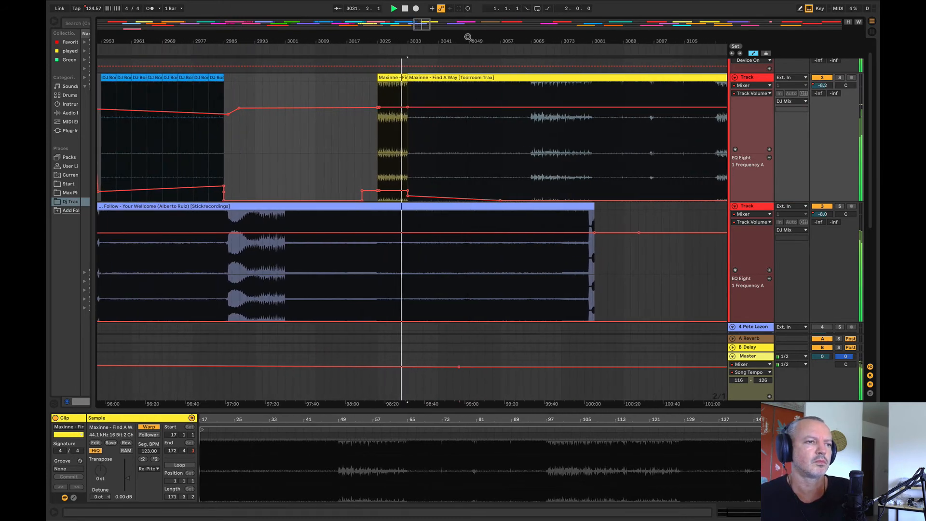
left_click(330, 164)
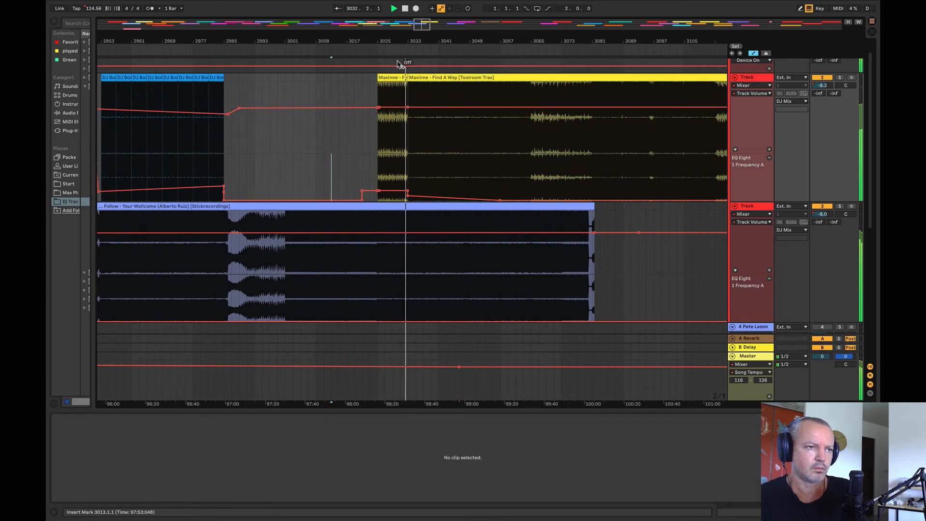
left_click_drag(400, 41, 439, 34)
left_click(363, 277)
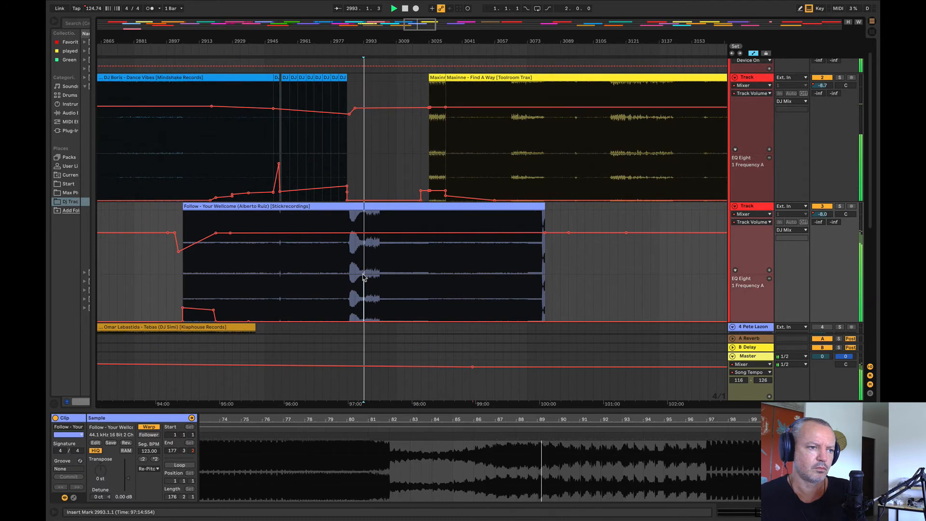
left_click(386, 269)
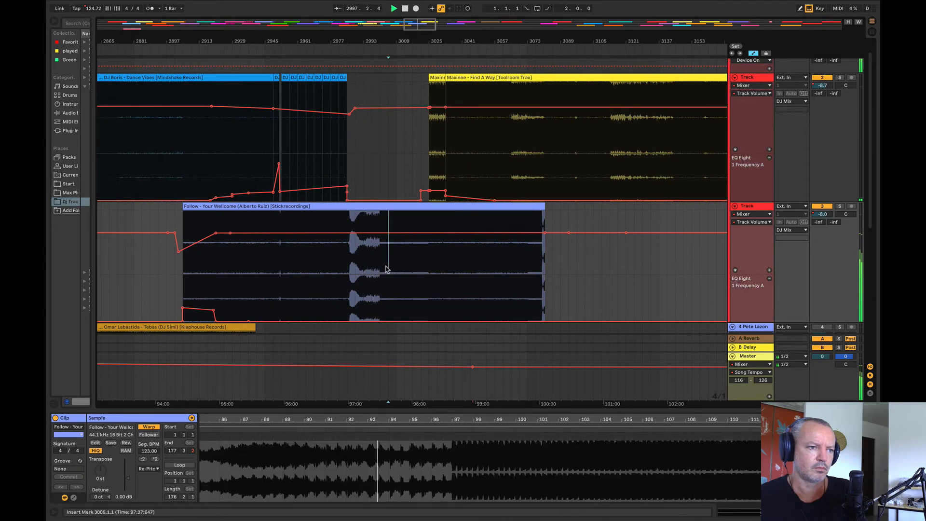
left_click(404, 265)
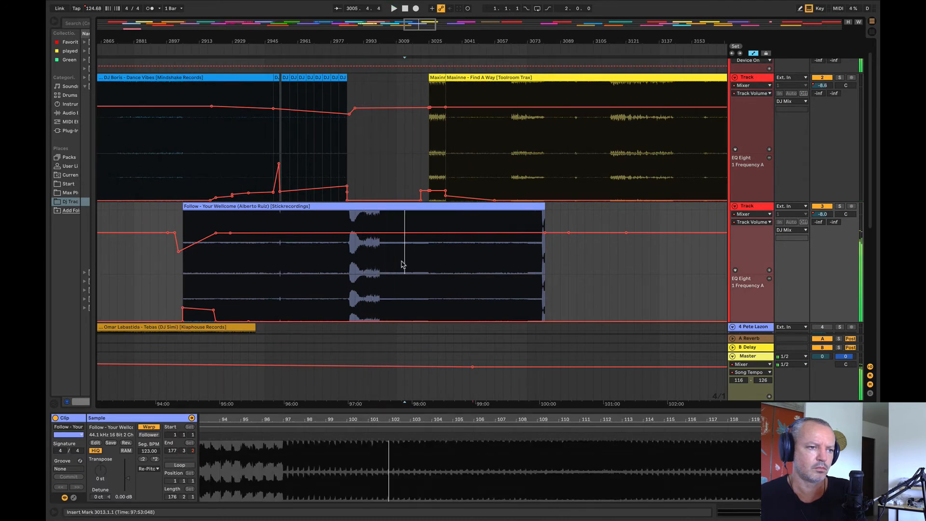
left_click(415, 265)
left_click(429, 253)
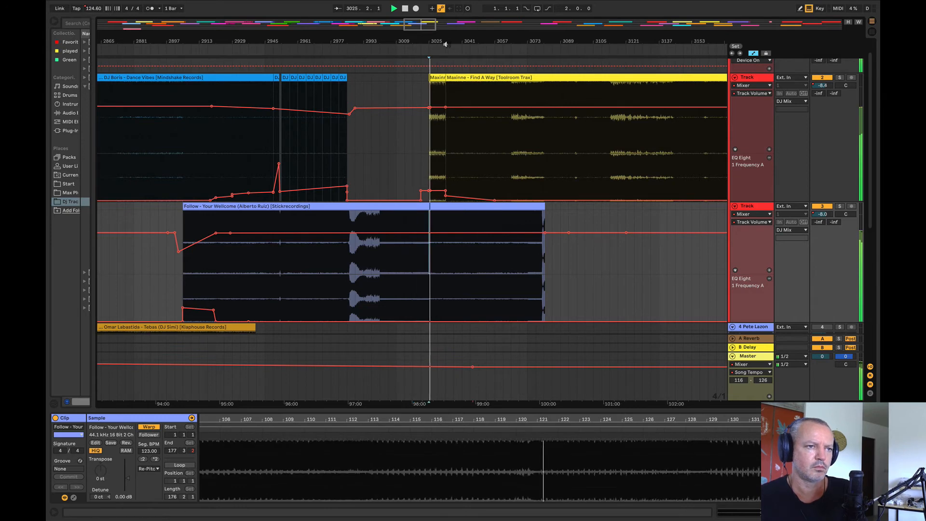
Step: Raise the Follow track's EQ frequency from bar 3033 past its clip end, peaking at 31.7 Hz around bar 3043
mouse_move(443, 40)
left_mouse_down()
mouse_move(440, 54)
mouse_move(241, 86)
left_mouse_up()
left_click(265, 155)
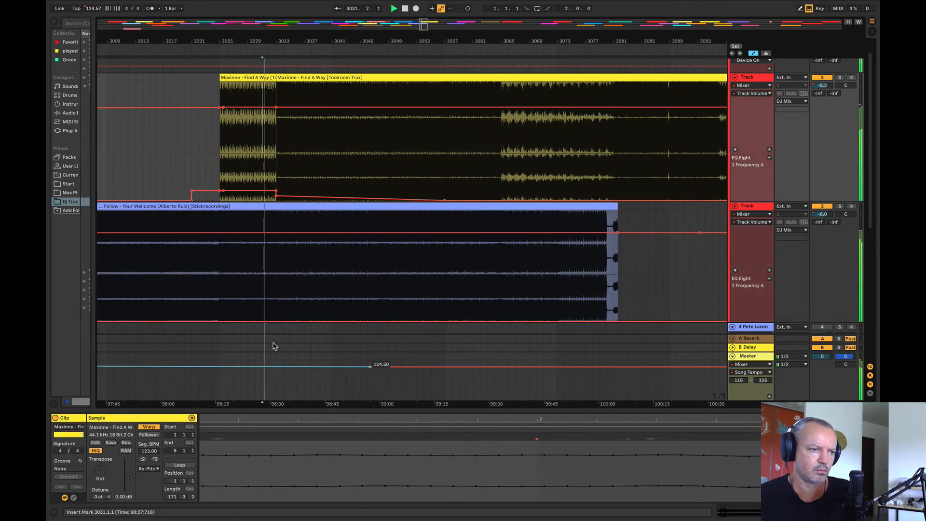
left_click_drag(277, 308, 674, 314)
left_click(655, 314)
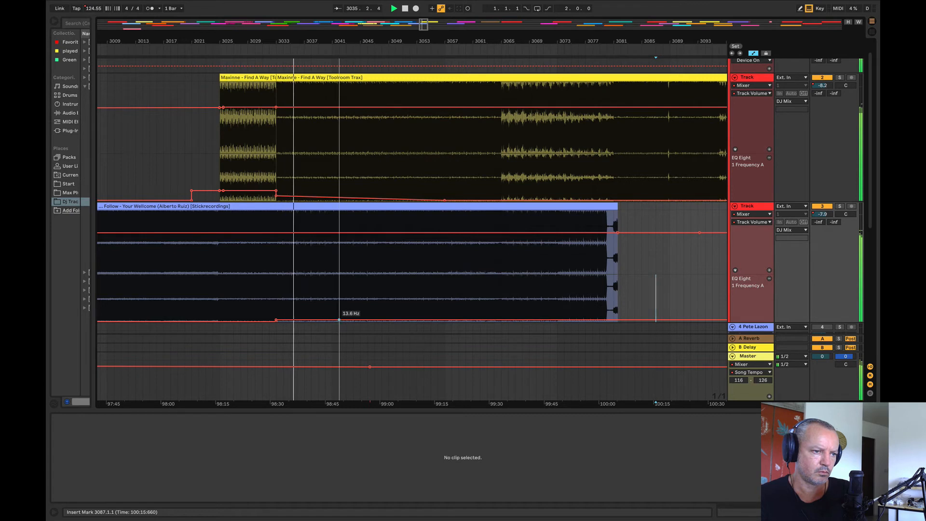
left_click_drag(346, 320, 346, 314)
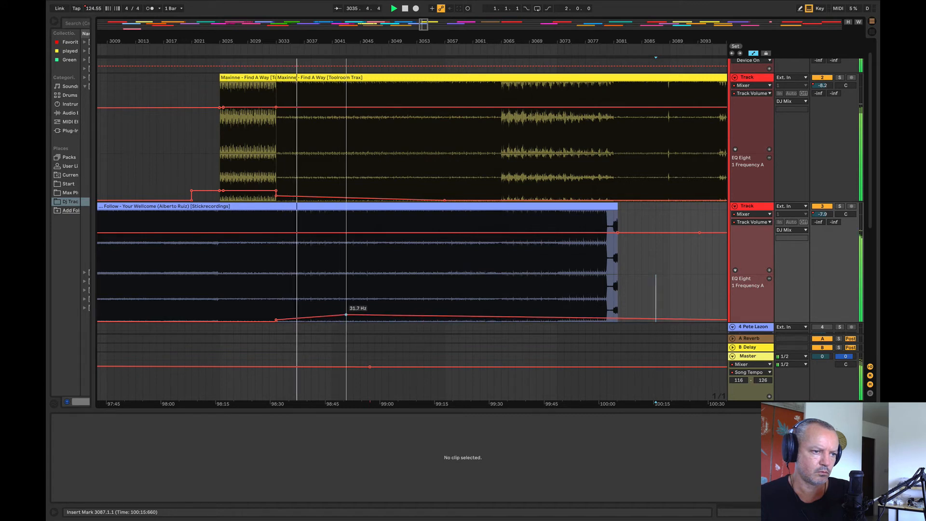
left_click(338, 307)
left_click(333, 305)
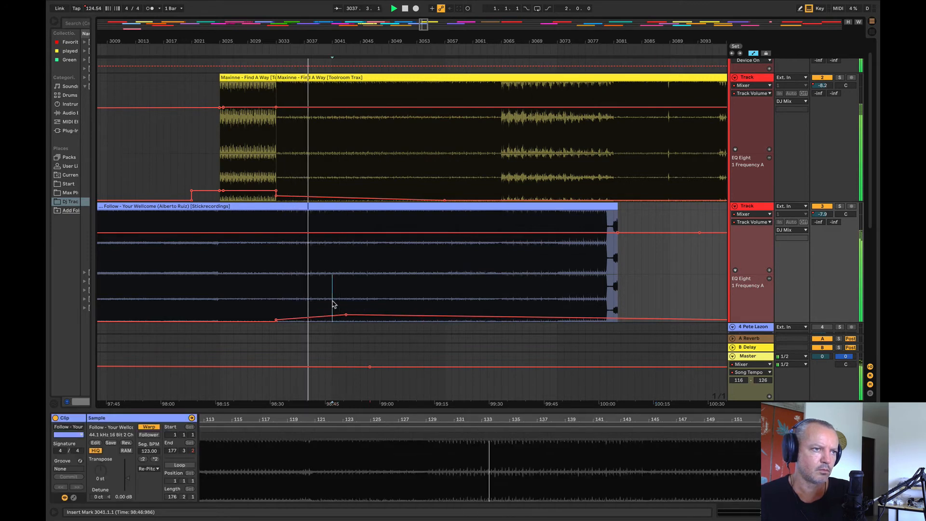
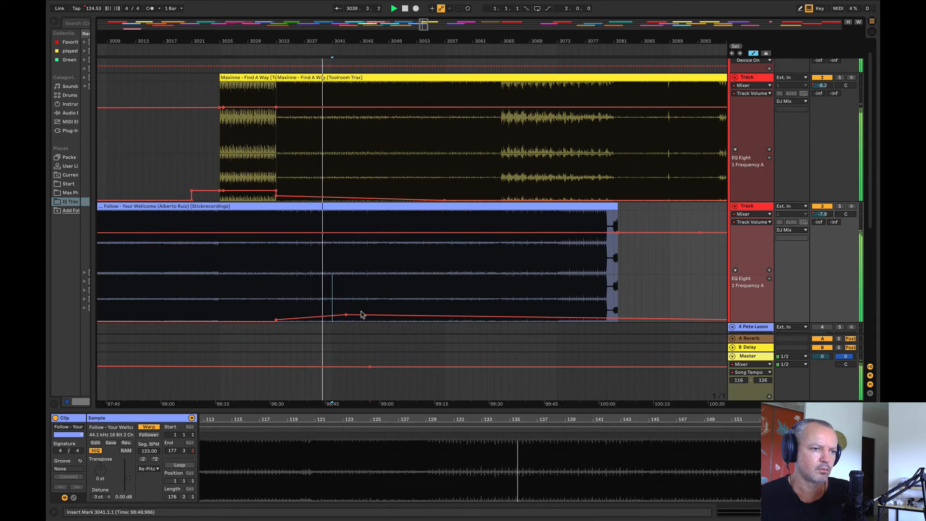
Step: Raise the Follow track's EQ frequency from bar 3041, reaching 93.2 Hz around bar 3043, and drop the Maxinne track's EQ frequency to minimum at bar 3041
mouse_move(333, 314)
left_mouse_down()
mouse_move(653, 313)
mouse_move(643, 311)
left_mouse_up()
left_click(646, 286)
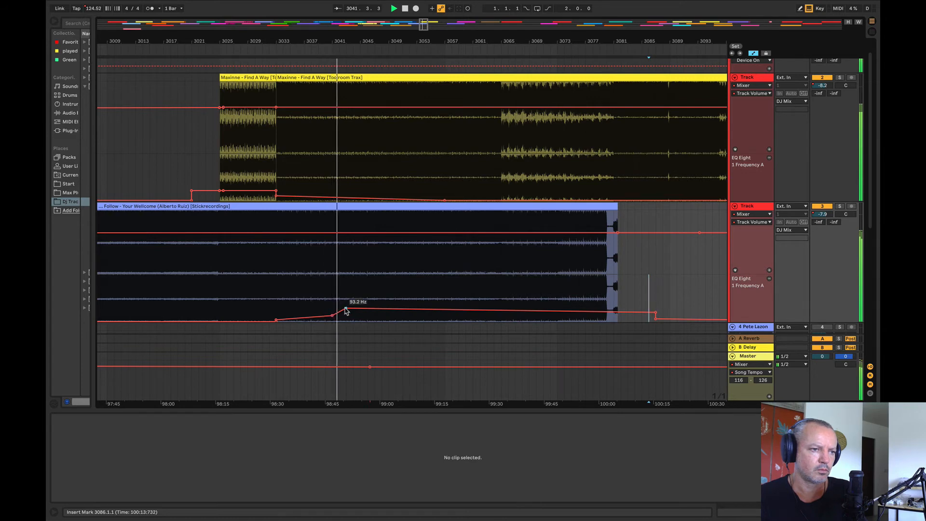
left_click_drag(336, 192, 581, 193)
left_click_drag(410, 198, 409, 212)
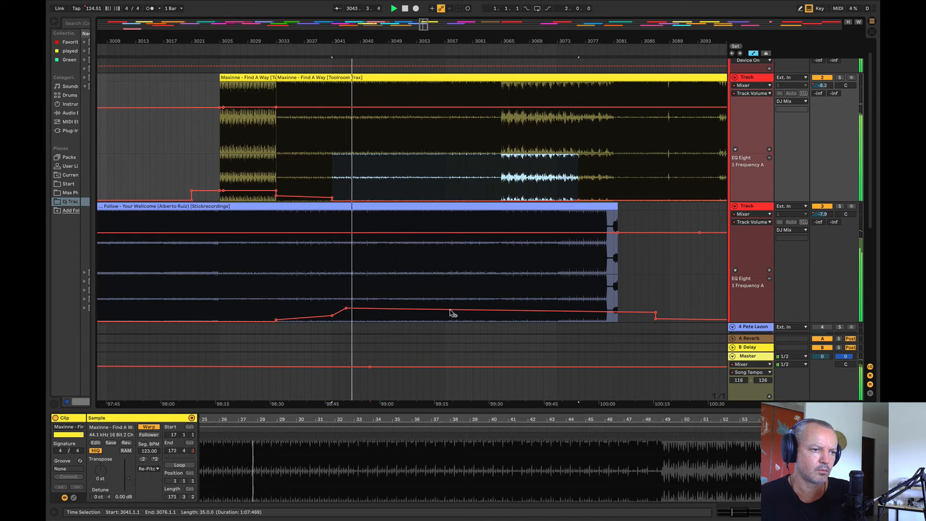
Step: Ramp the Follow track's EQ frequency up toward bar 3086 and fade its volume from about bar 3042 to -12.7 dB at the clip end
left_click_drag(451, 313, 451, 311)
left_click(652, 287)
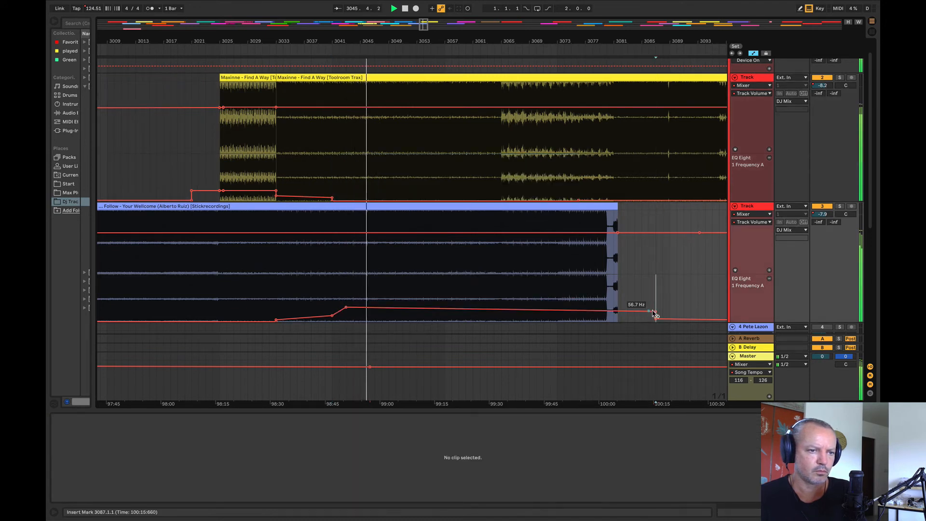
left_click_drag(656, 311, 649, 295)
left_click(339, 233)
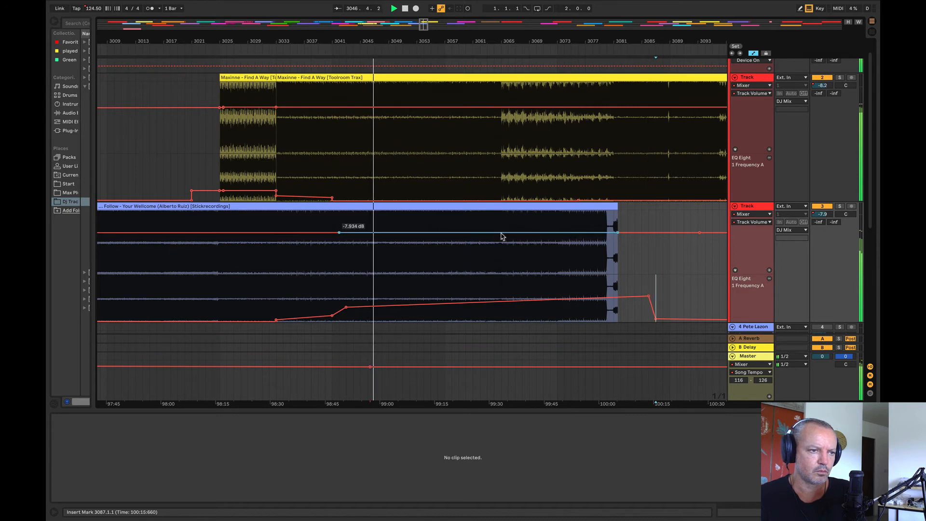
left_click_drag(617, 233, 617, 239)
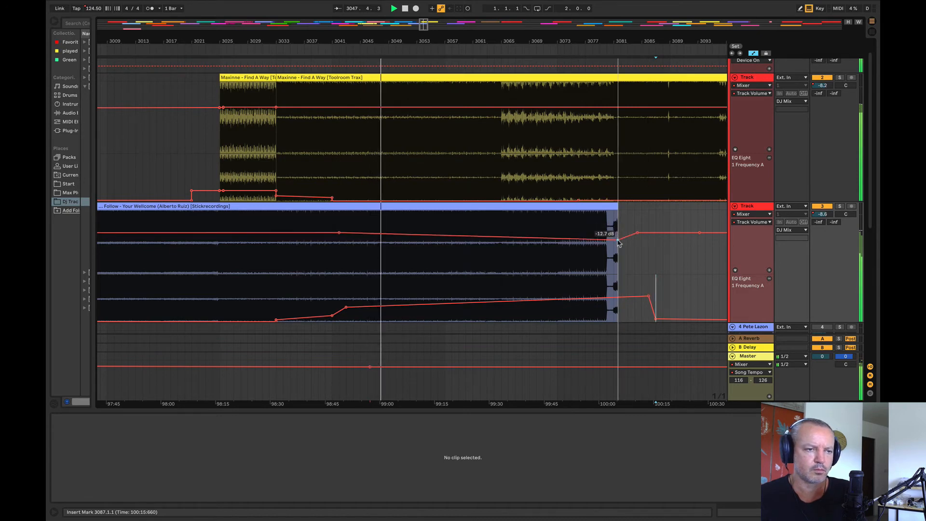
Step: Step the Follow track's EQ frequency up at bar 3065, auditioning the passage around it and lowering the raised section for a softer jump
left_click_drag(503, 277, 697, 290)
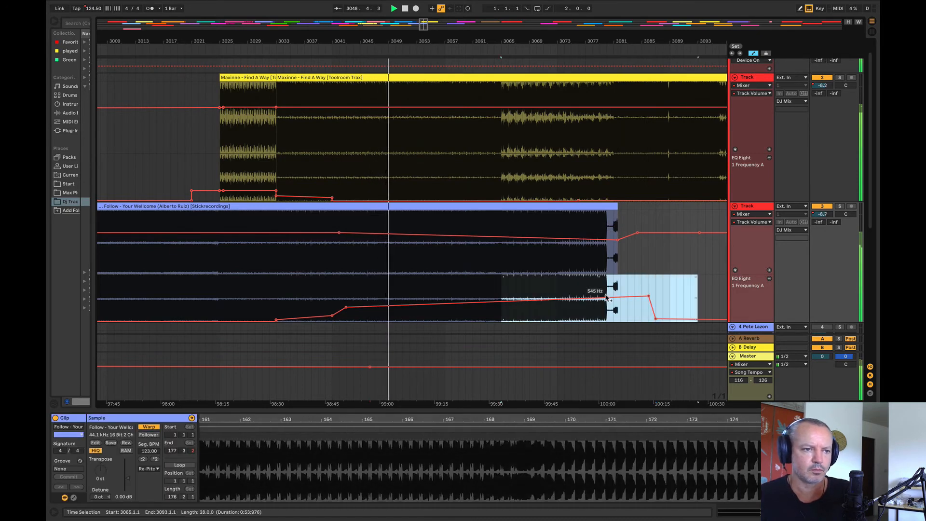
left_click_drag(605, 295, 605, 283)
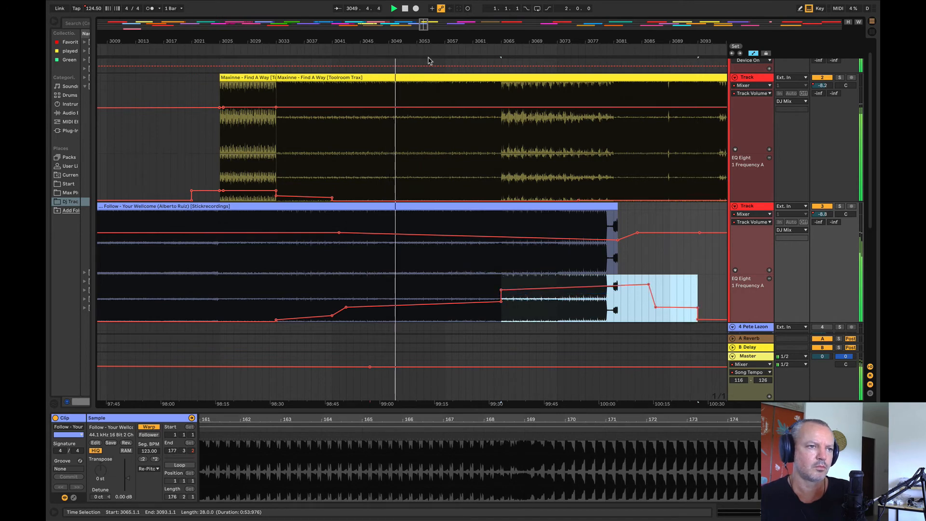
left_click_drag(421, 41, 166, 91)
left_click(280, 168)
key("space")
key("space")
left_click(159, 172)
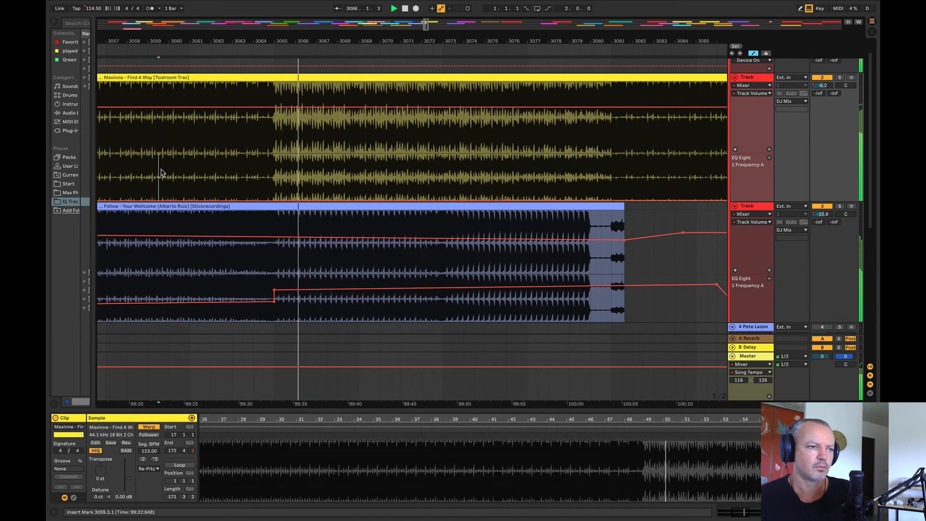
key("space")
key("space")
left_click_drag(342, 291, 345, 299)
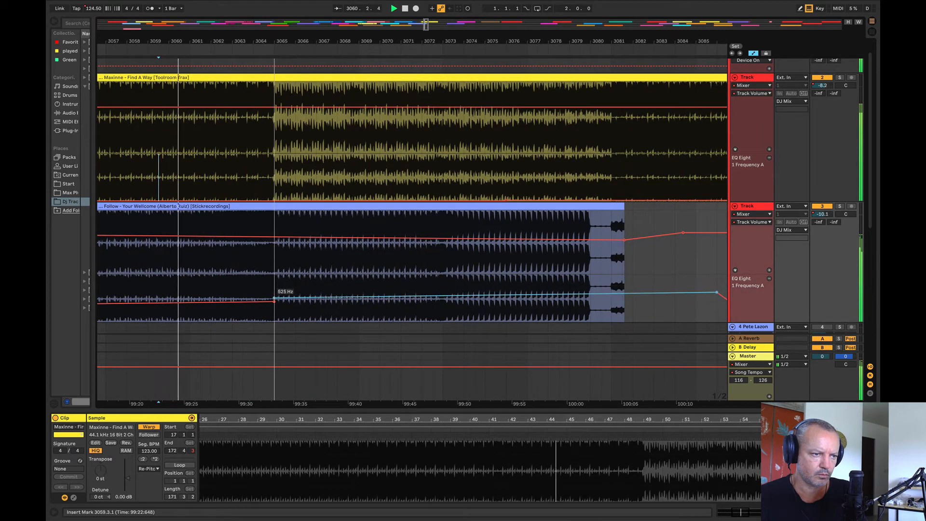
Step: Trim the Follow clip's end and repeatedly duplicate its three-bar section from bar 3069 to 3072, extending the track to bar 3114
left_click_drag(183, 43, 178, 20)
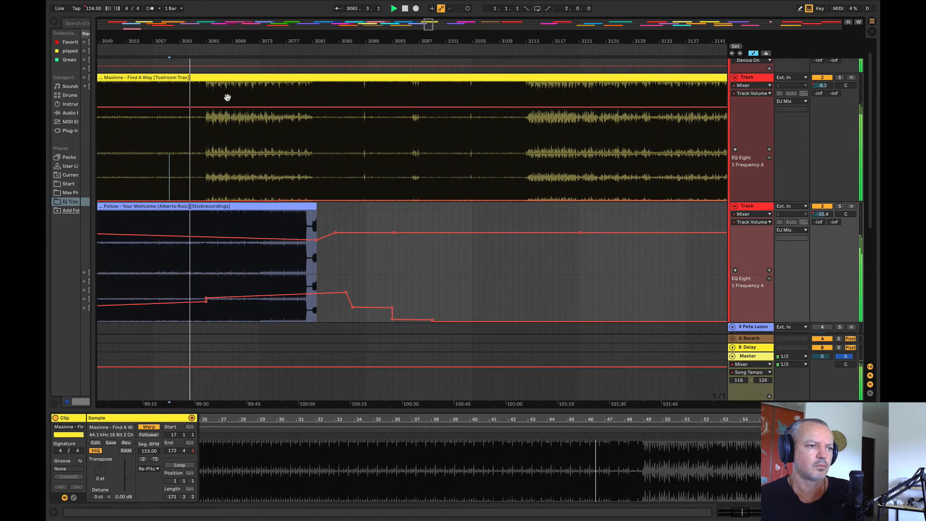
left_click_drag(317, 210, 310, 212)
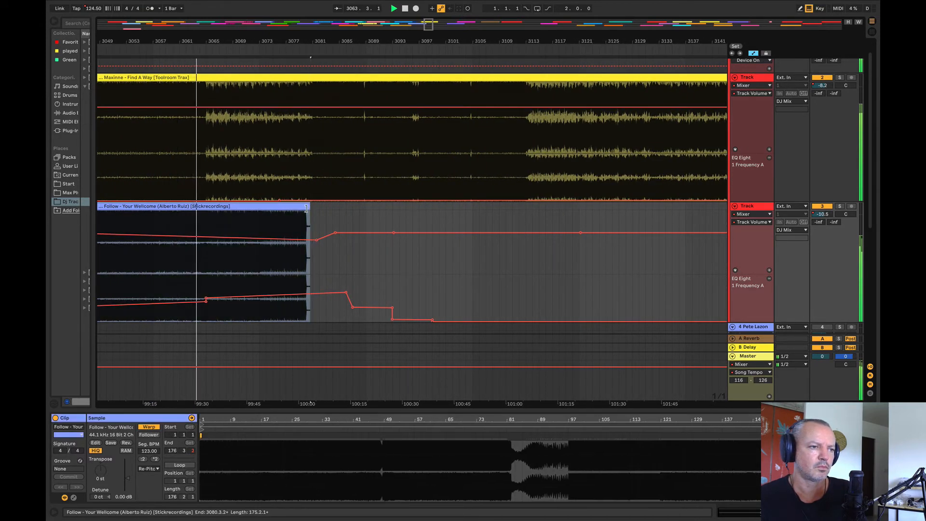
left_click(215, 221)
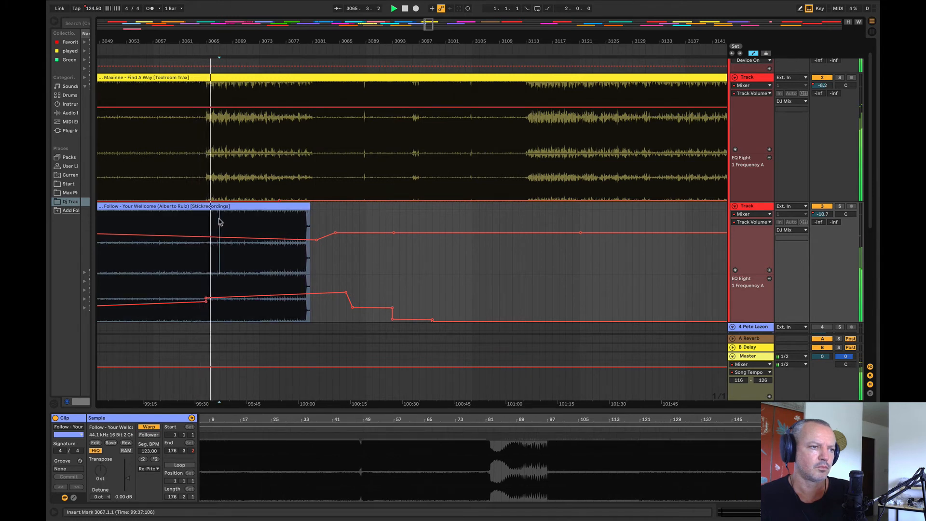
left_click_drag(221, 221, 234, 218)
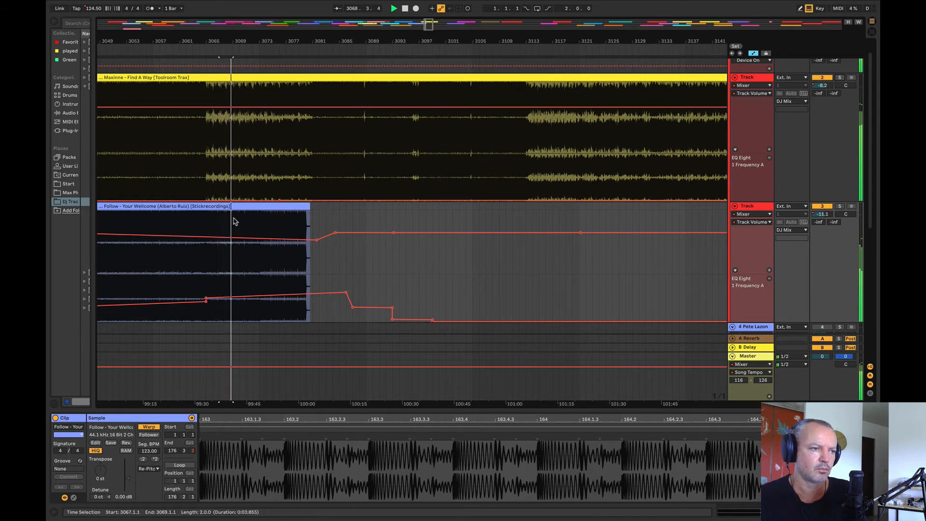
left_click_drag(233, 220, 253, 208)
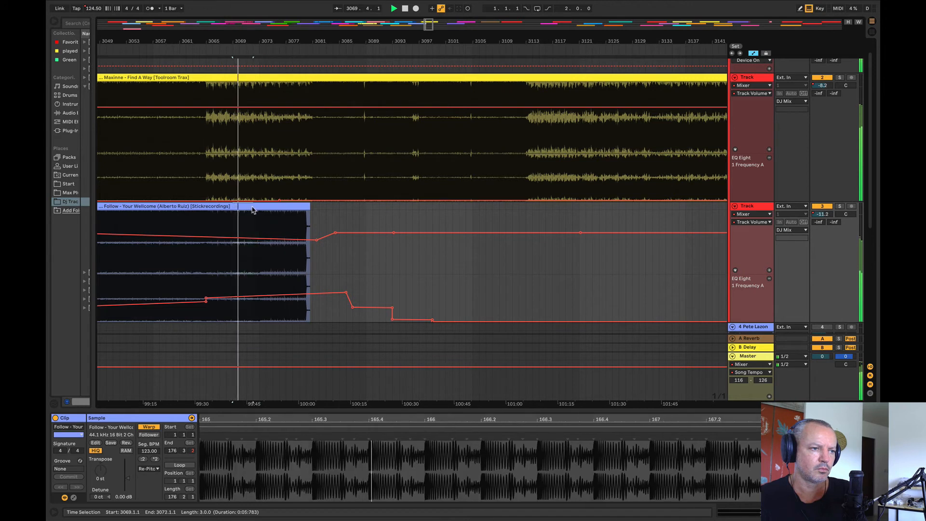
key("super+d")
key("super+d")
key("super+d")
key("super+d")
key("super+d")
key("super+d")
key("super+d")
key("super+d")
key("super+d")
key("super+d")
key("super+d")
key("super+d")
key("super+d")
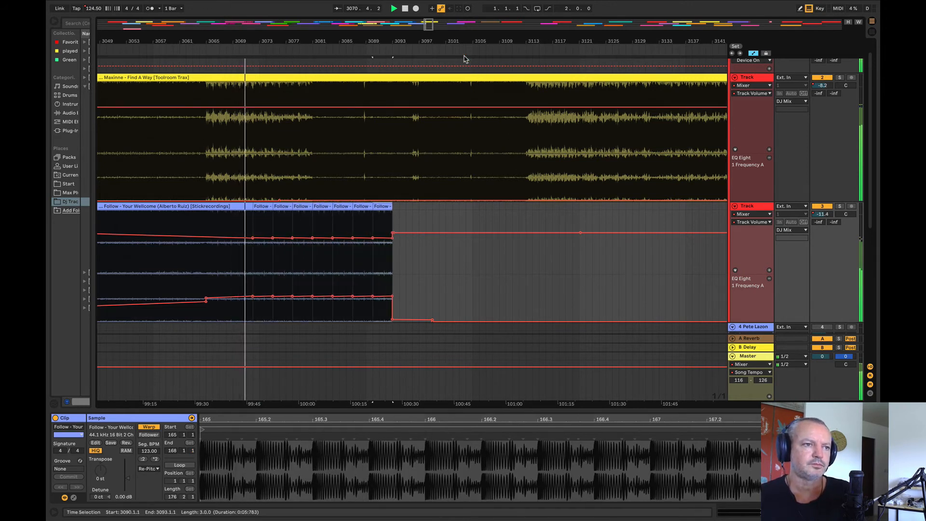
key("super+d")
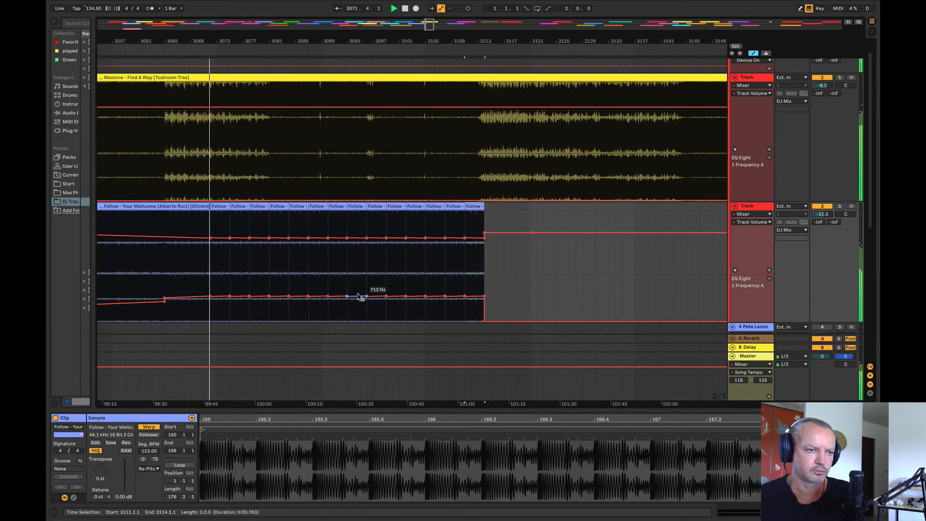
Step: Smooth the EQ and volume automation across the Follow copies into gradual ramps, and raise the EQ frequency further from bar 3081
left_click_drag(230, 296, 484, 291)
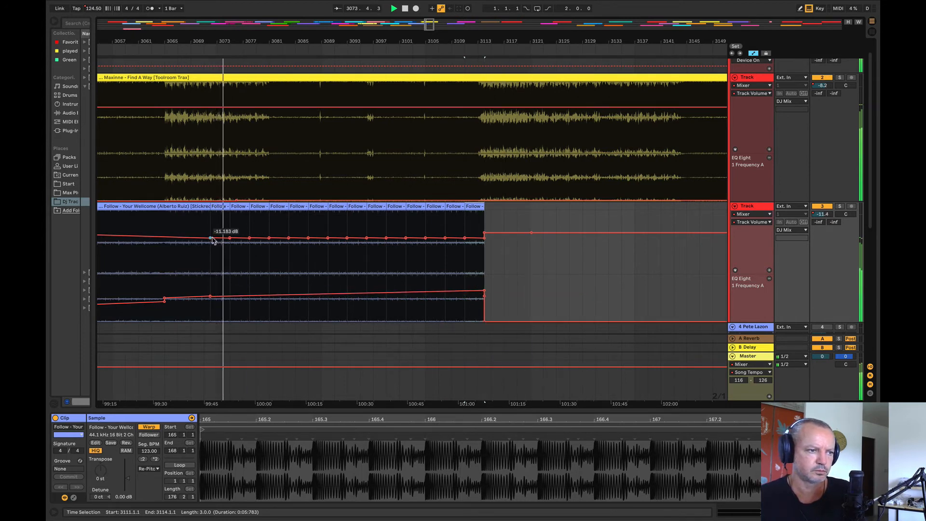
left_click_drag(229, 239, 484, 240)
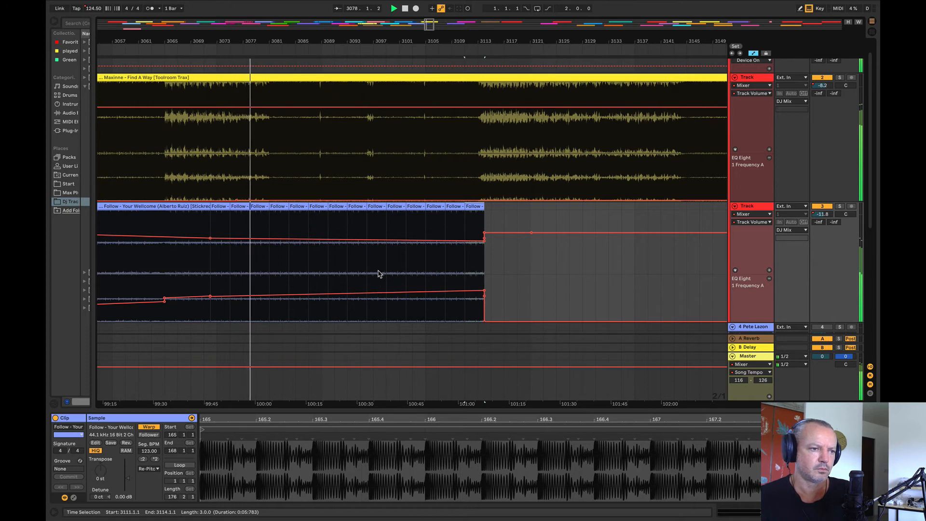
left_click_drag(268, 289, 524, 313)
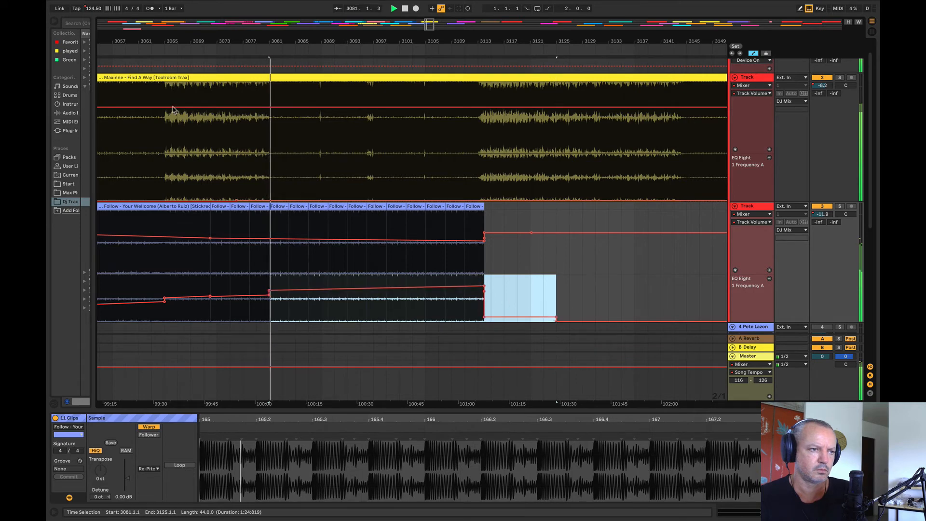
Step: Audition the upcoming clips, including White Pearl, Apolo and Point of No Return, as candidates to follow the Maxinne track
left_click_drag(209, 37, 260, 38)
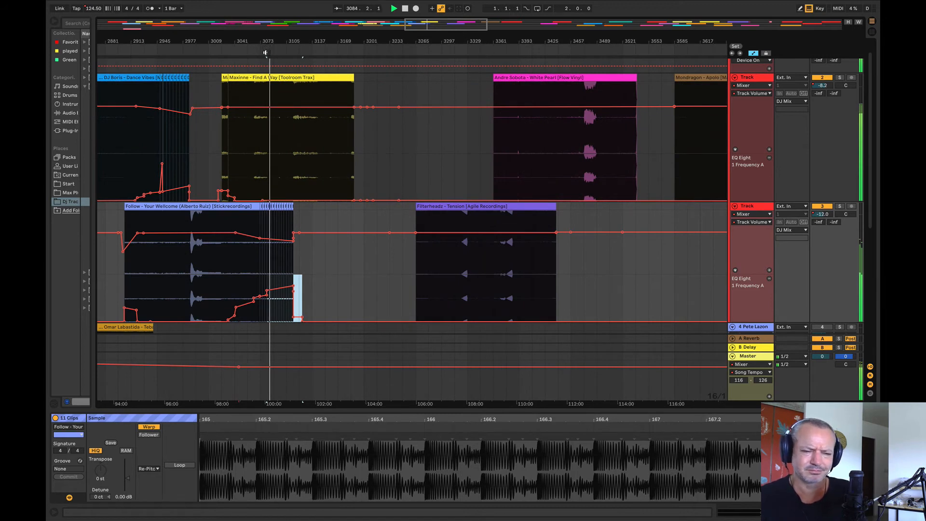
left_click(437, 272)
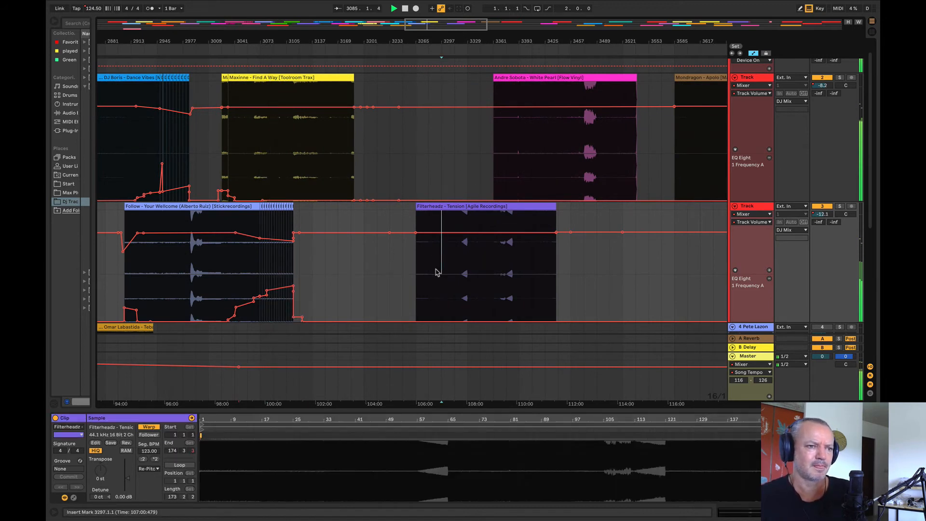
left_click(570, 154)
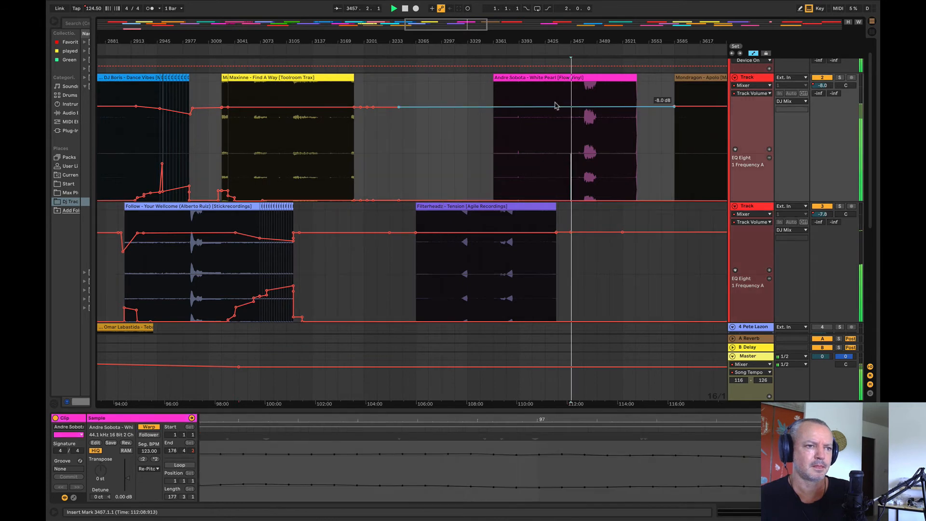
mouse_move(493, 38)
left_mouse_down()
mouse_move(409, 35)
mouse_move(409, 22)
left_mouse_up()
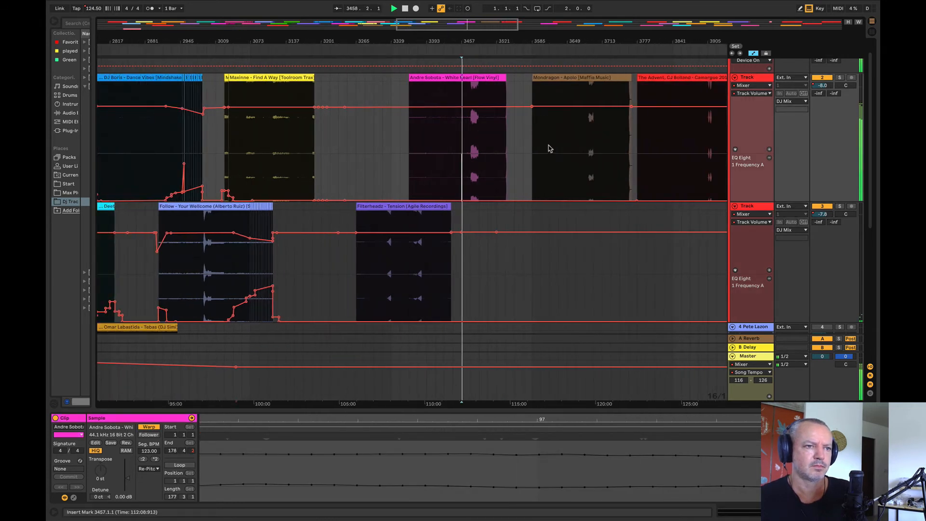
left_click(550, 147)
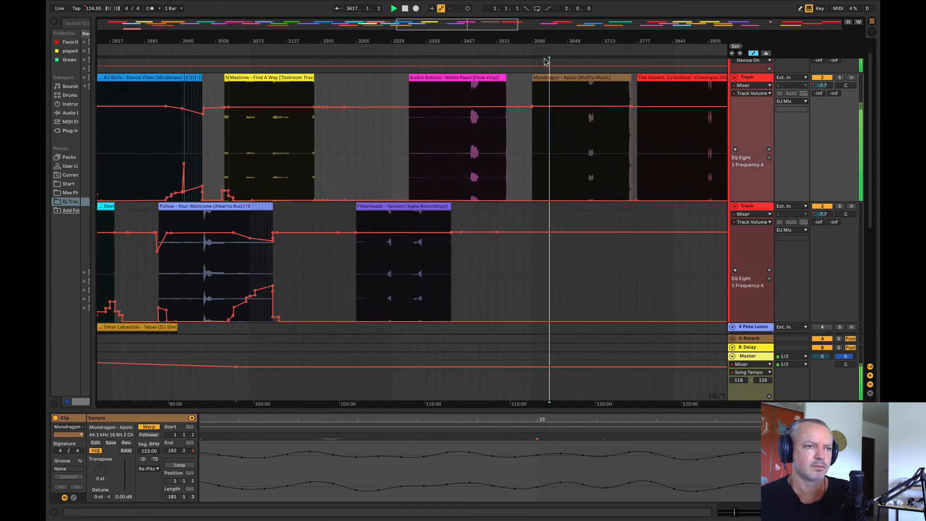
left_click(575, 137)
left_click(588, 137)
left_click(588, 138)
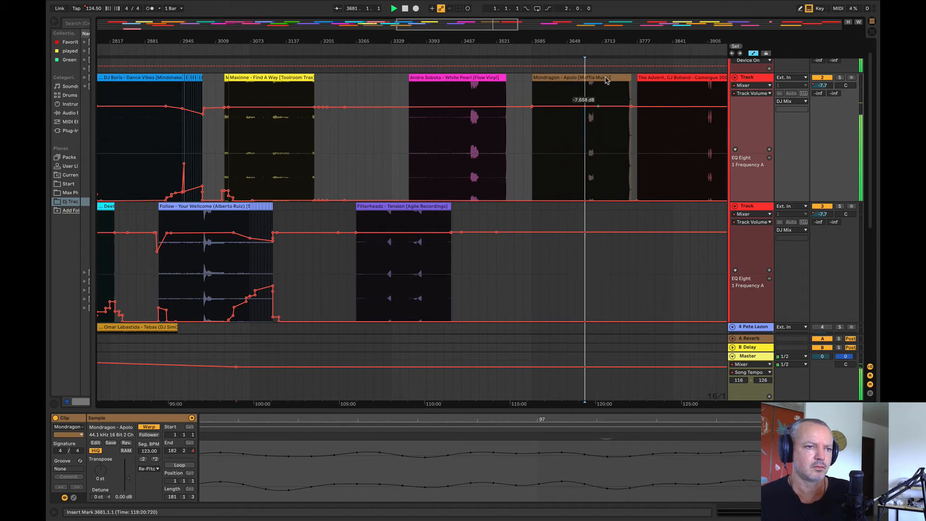
left_click_drag(591, 41, 592, 72)
left_click(588, 167)
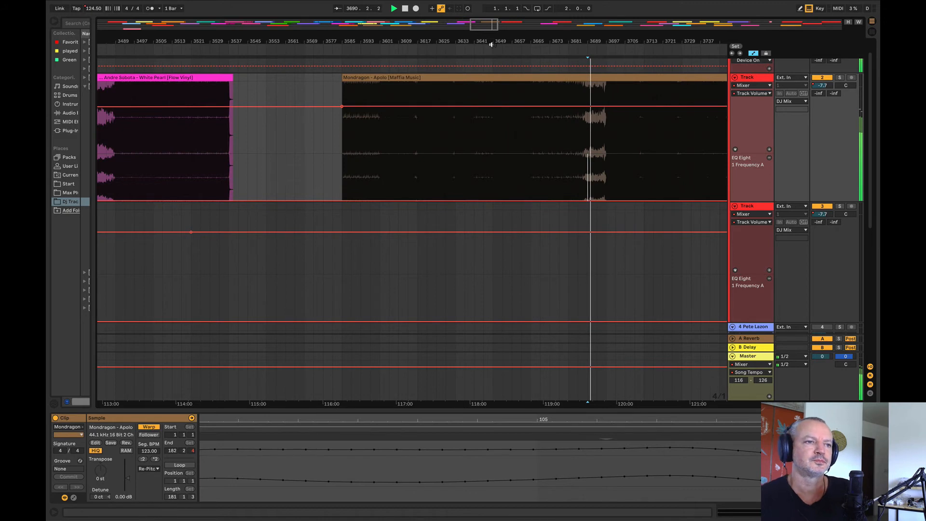
left_click_drag(491, 25, 522, 10)
left_click(506, 134)
left_click(584, 140)
left_click(524, 260)
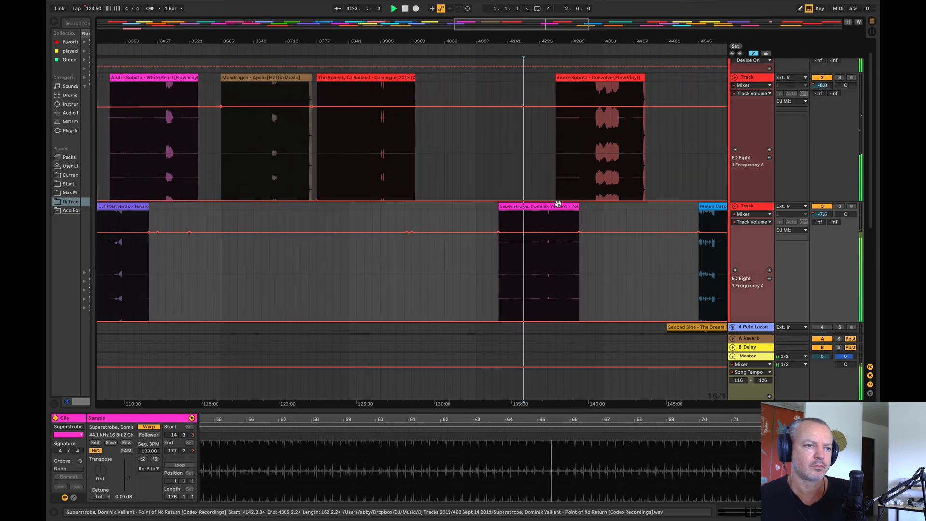
Step: Move the Filterheadz – Tension clip back to bar 3438 and bring the Superstrobe – Point of No Return clip forward to bar 3137
left_click_drag(520, 209, 442, 209)
left_click(467, 269)
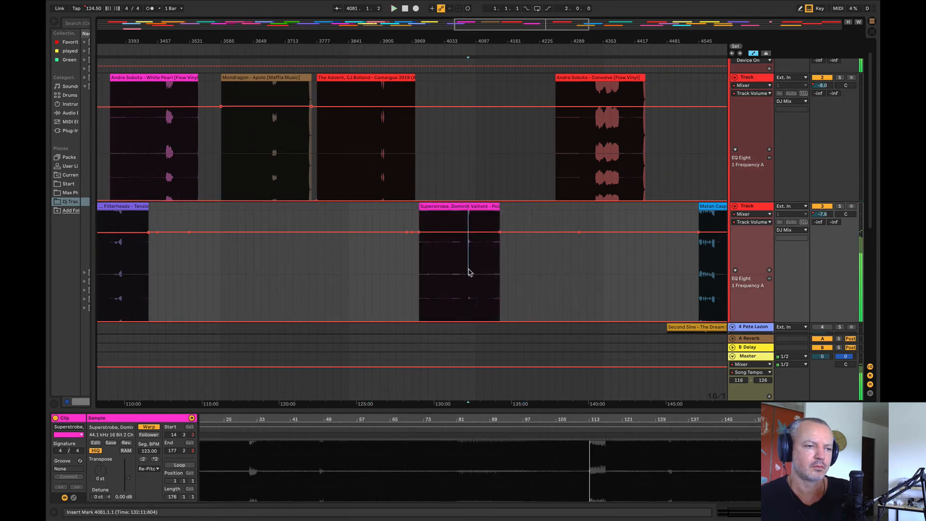
left_click_drag(420, 38, 604, 22)
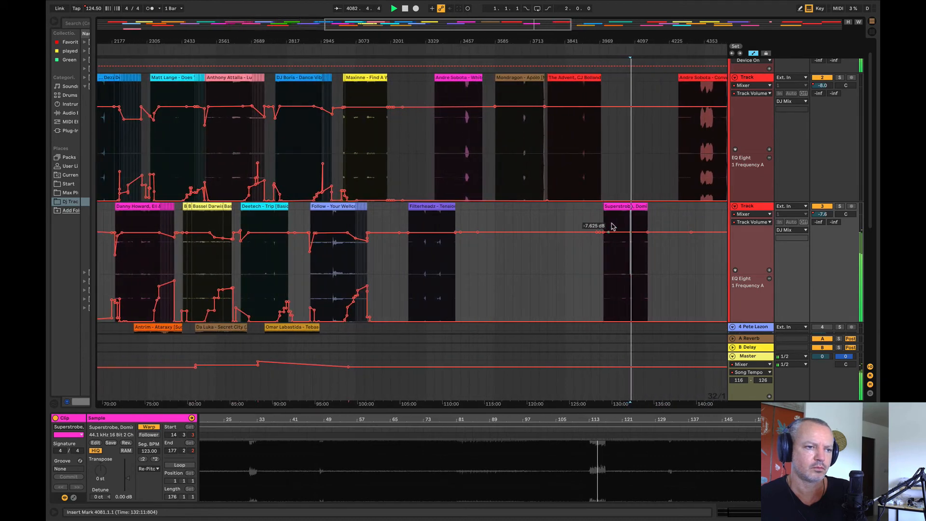
left_click_drag(423, 215, 470, 215)
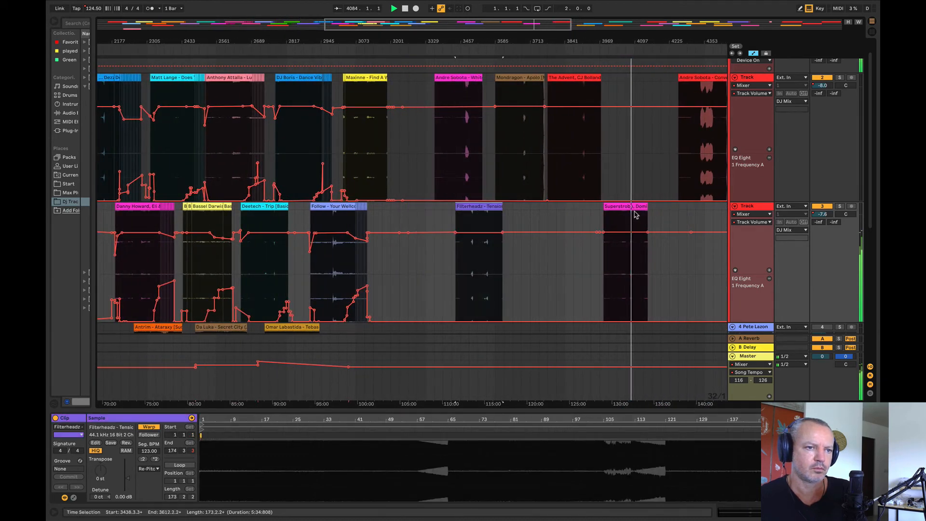
left_click(488, 251)
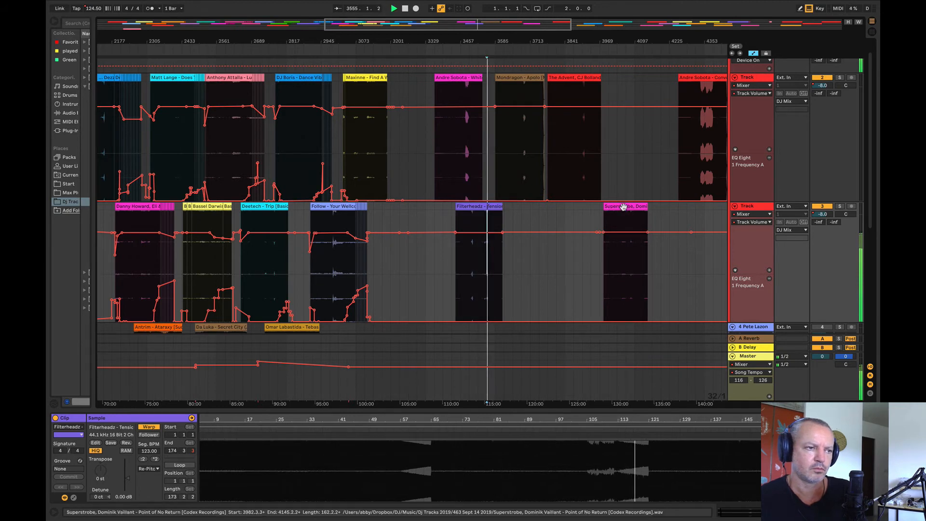
left_click_drag(624, 206, 394, 233)
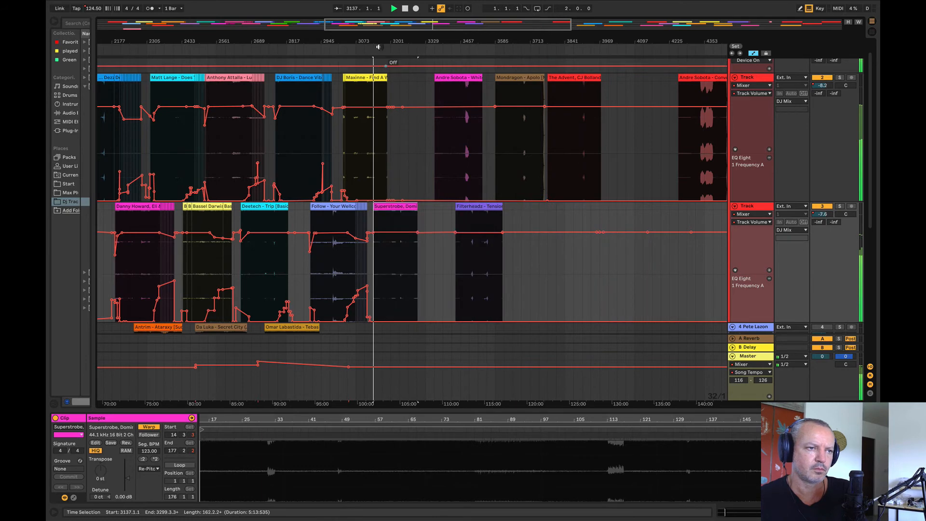
Step: Extend the Superstrobe clip's start back to sample position 1.1.1, move the clip with its automation to bar 3145 and play from there
left_click_drag(370, 42, 414, 111)
key("space")
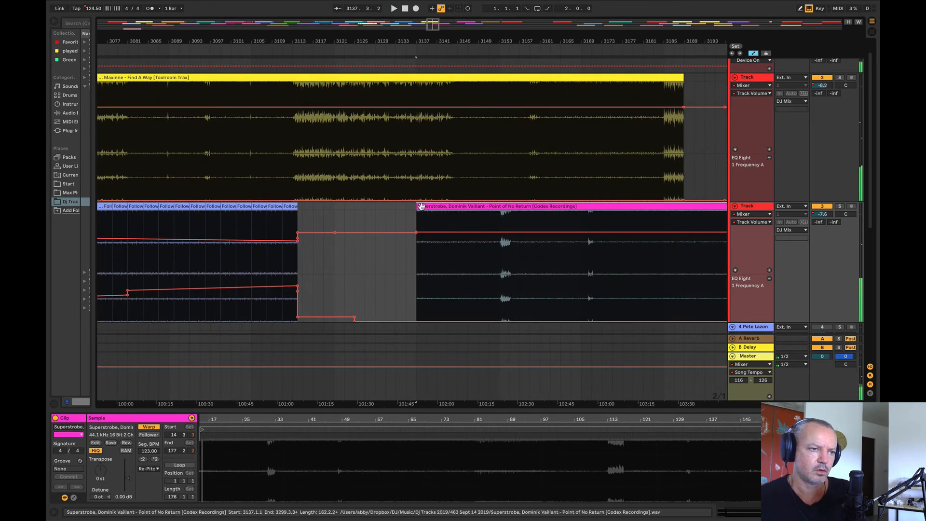
left_click_drag(418, 208, 258, 214)
left_click(323, 264)
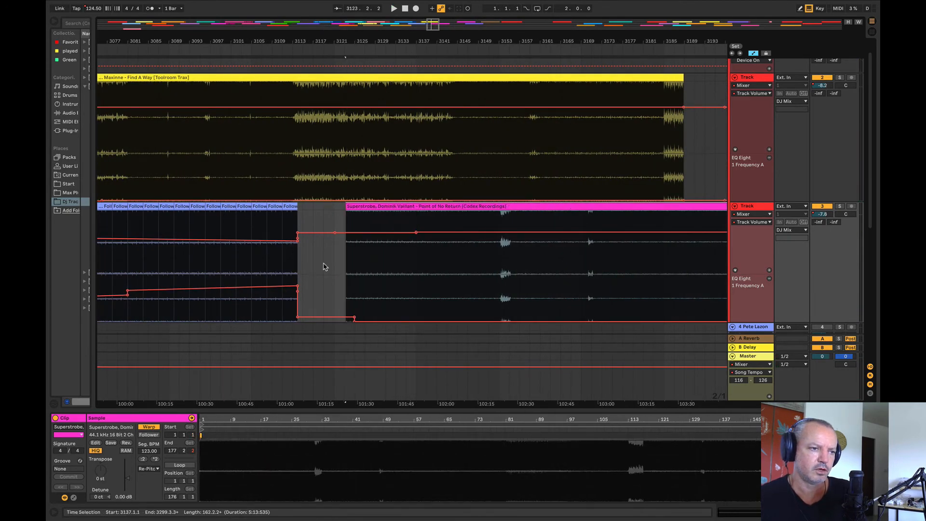
left_click_drag(409, 213, 517, 221)
key("space")
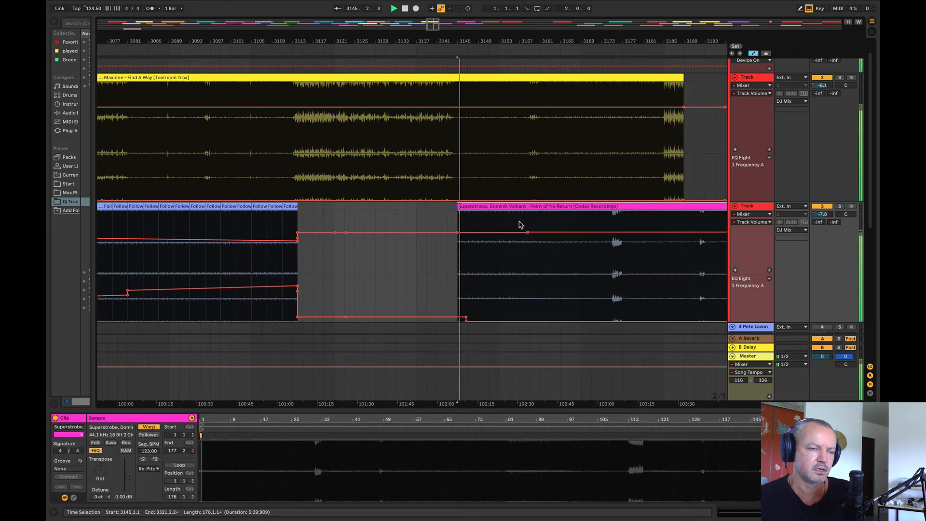
Step: Play from bar 3144 and shape the Superstrobe track's volume into a rise from bar 3144 to about bar 3159
key("space")
left_click_drag(450, 41, 161, 58)
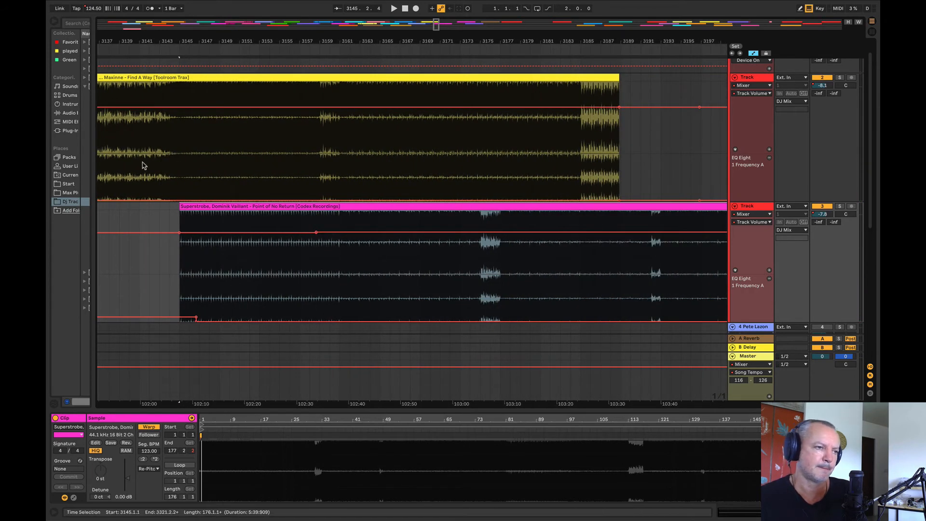
left_click(169, 174)
key("space")
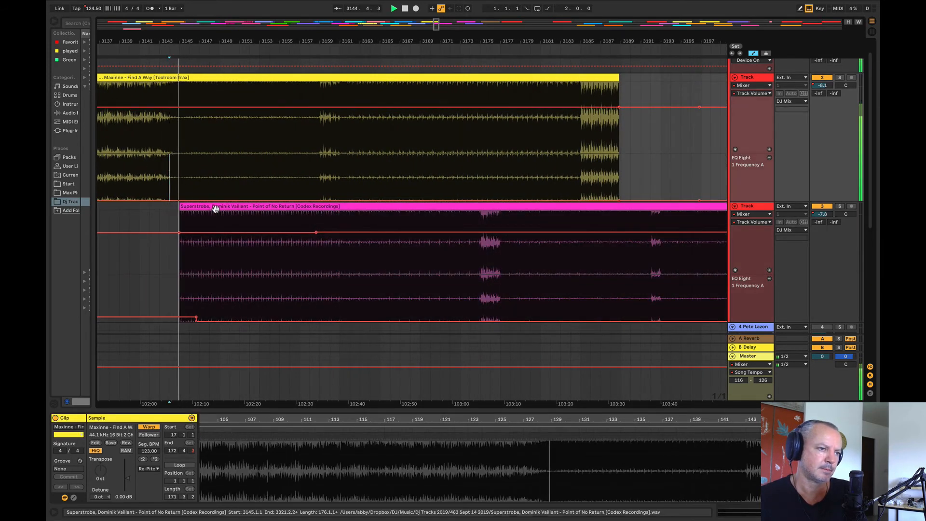
left_click(316, 233)
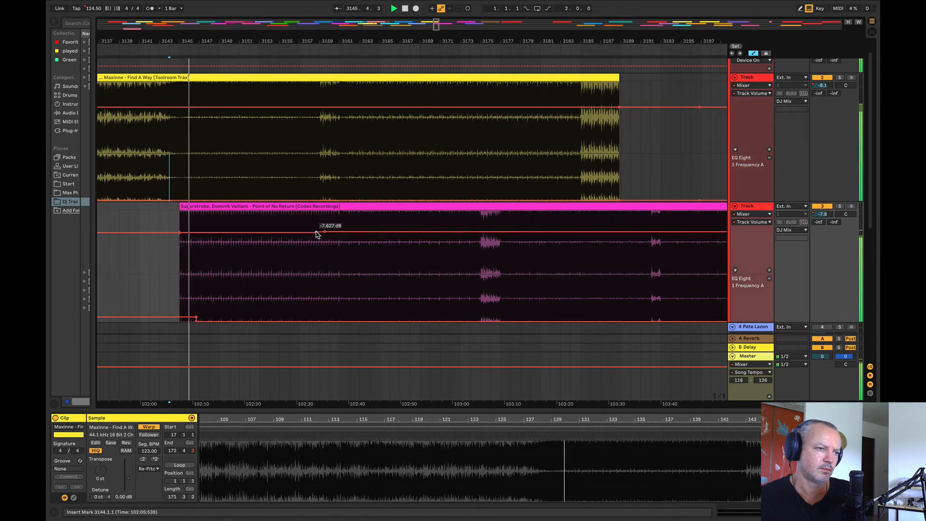
mouse_move(179, 232)
left_mouse_down()
mouse_move(151, 244)
mouse_move(179, 240)
mouse_move(169, 244)
left_mouse_up()
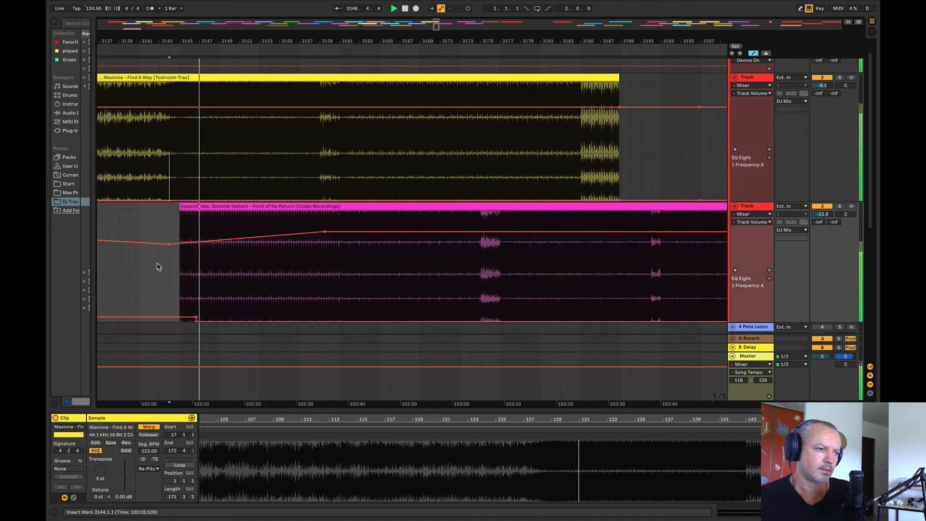
Step: Raise the Superstrobe track's EQ frequency between bars 3145 and 3177 and smooth the step just after the clip's start
left_click_drag(176, 281, 473, 279)
left_click(391, 257)
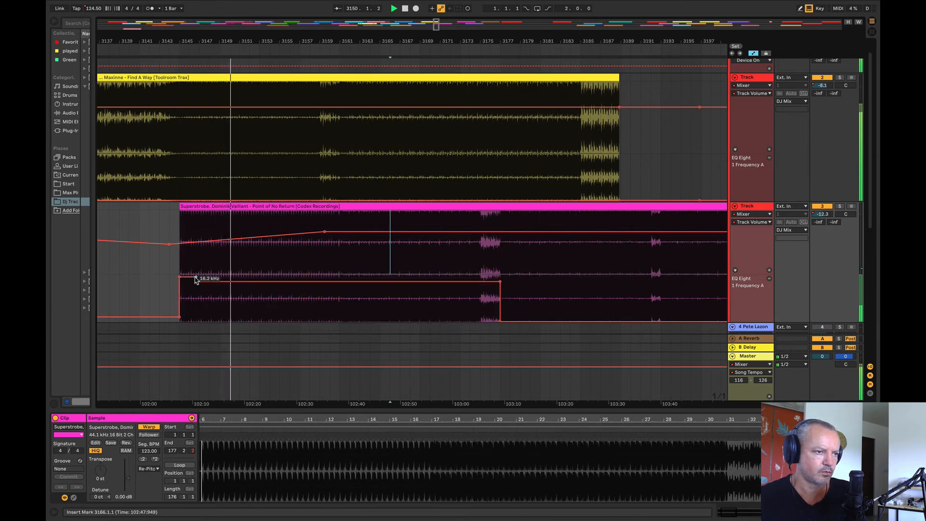
left_click(140, 294)
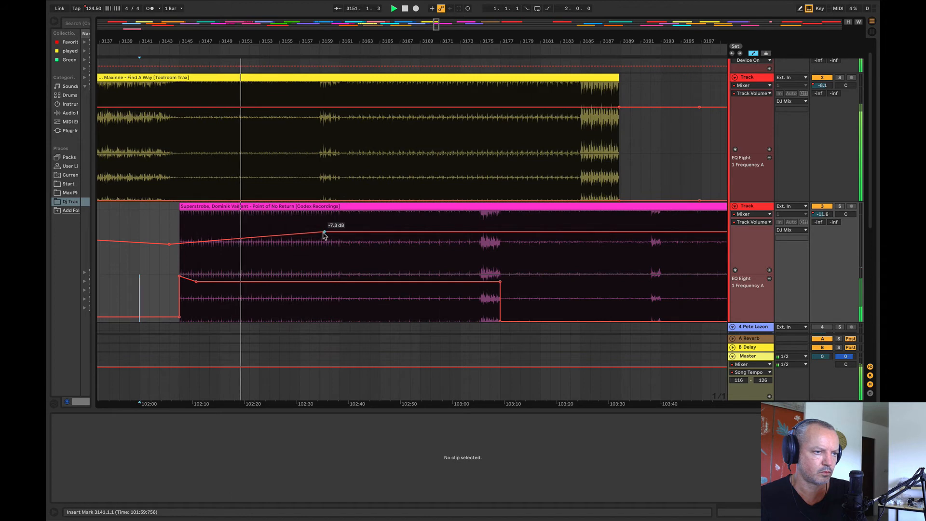
Step: Lower the end of the Superstrobe volume rise to -8.0 dB at about bar 3160 and make its track lane taller
left_click_drag(325, 232, 324, 233)
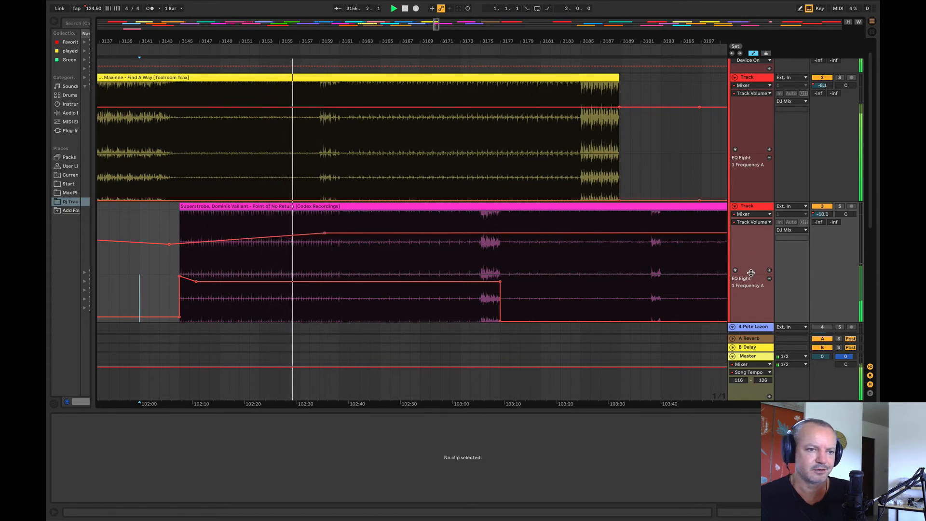
left_click_drag(751, 273, 751, 288)
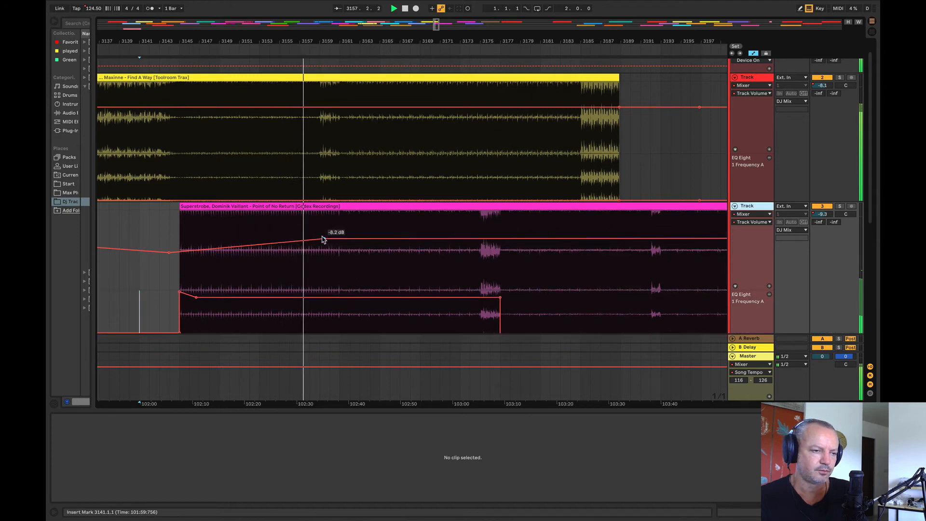
mouse_move(324, 240)
left_mouse_down()
mouse_move(326, 251)
mouse_move(329, 238)
left_mouse_up()
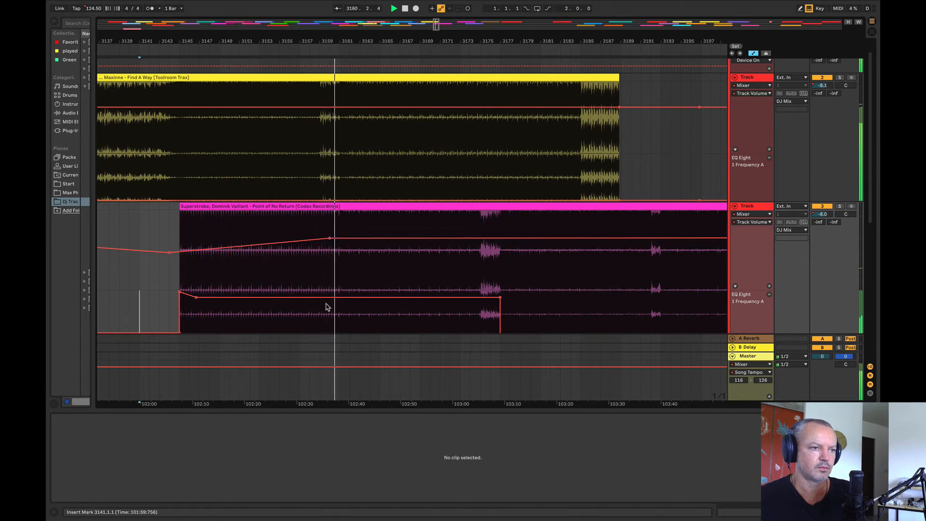
Step: Lower the Superstrobe EQ frequency between bars 3161 and 3177 so it ramps down gradually towards bar 3161
left_click_drag(340, 289, 620, 279)
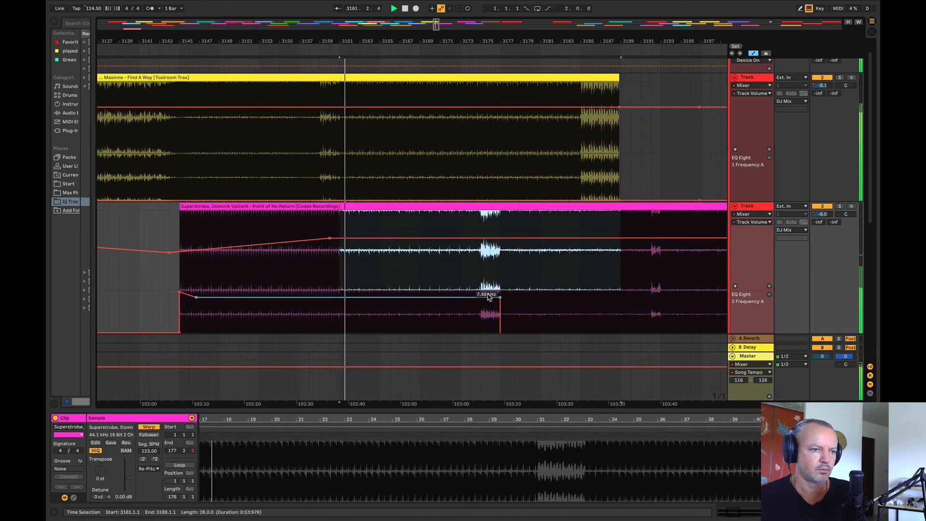
left_click_drag(550, 310, 356, 311)
left_click(339, 297)
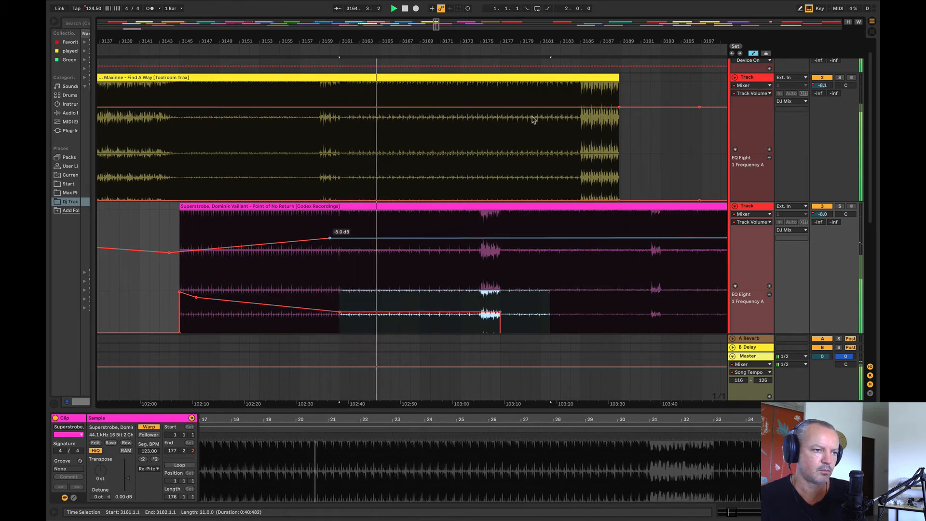
Step: Resize the Maxinne and Superstrobe track lanes and collapse the Master lane to free vertical space
left_click_drag(421, 42, 408, 18)
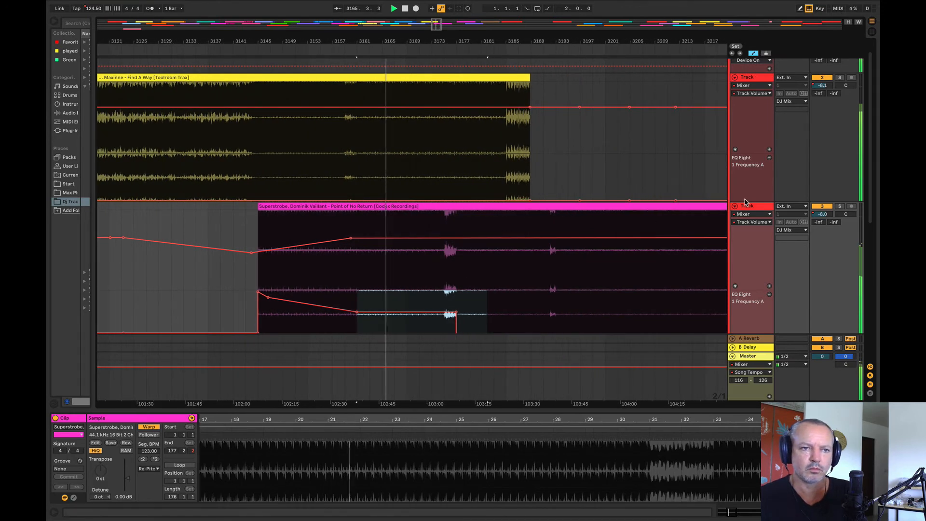
left_click_drag(744, 199, 751, 191)
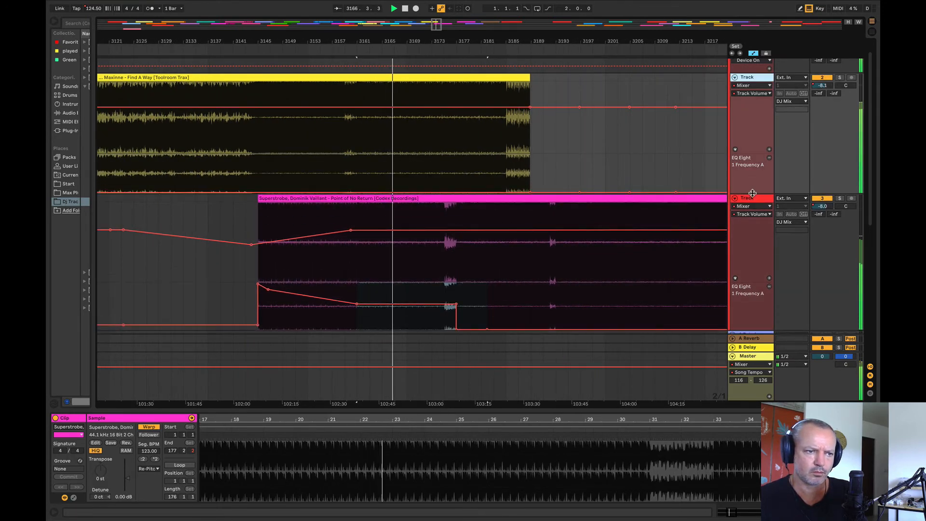
left_click_drag(745, 328, 746, 318)
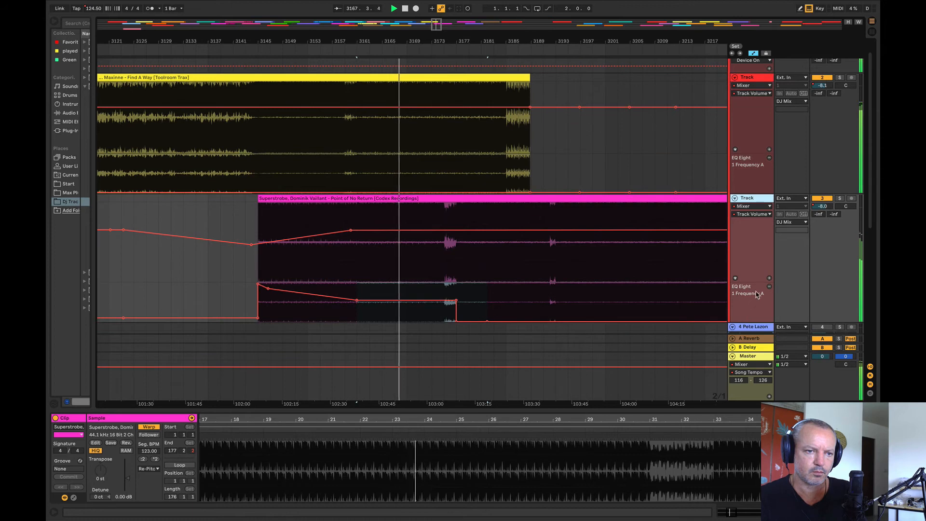
left_click_drag(757, 280, 759, 267)
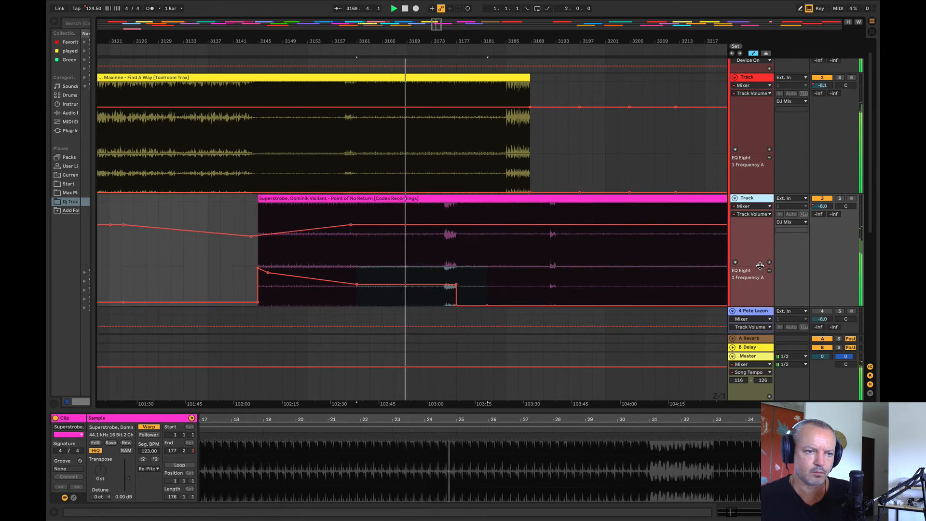
left_click(743, 338)
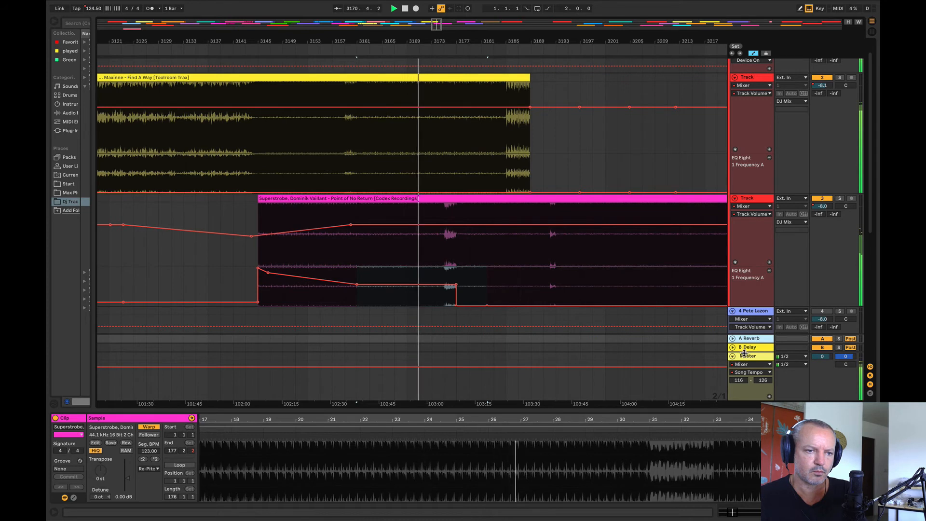
left_click_drag(744, 353, 745, 393)
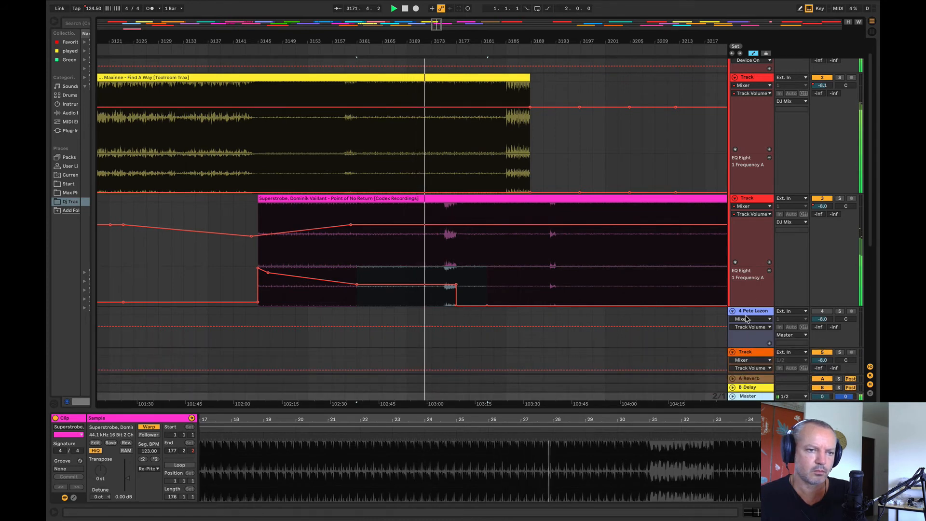
left_click_drag(747, 310, 746, 326)
Step: Play from bar 3157 and slightly raise the Maxinne track's EQ frequency between bars 3161 and 3209
left_click(338, 221)
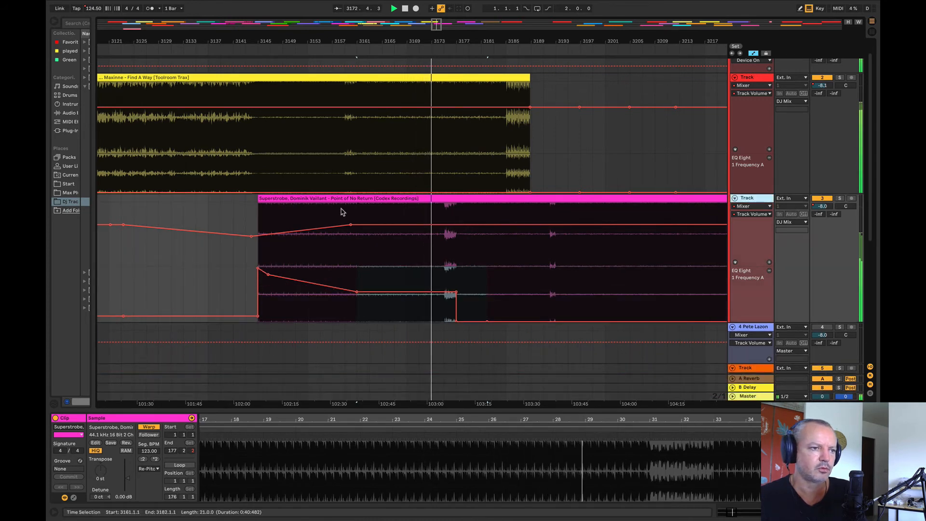
key("space")
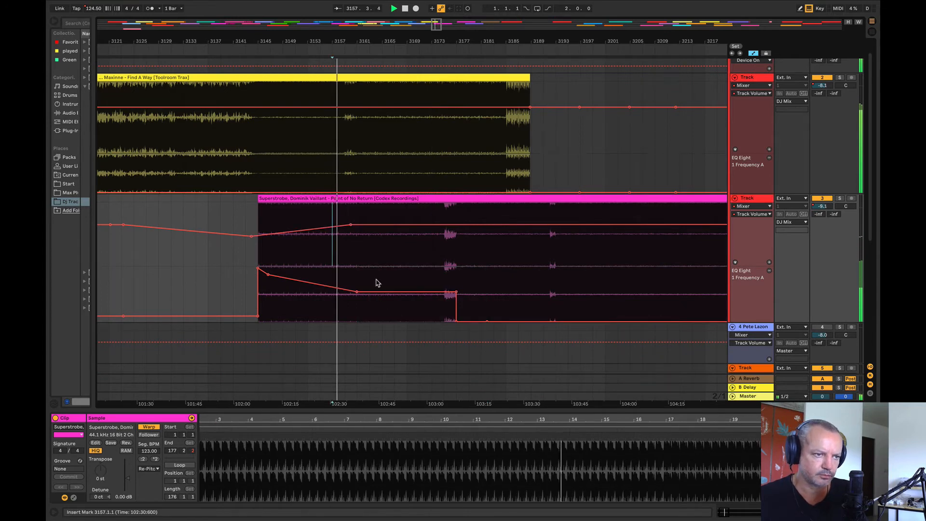
left_click_drag(357, 187, 654, 183)
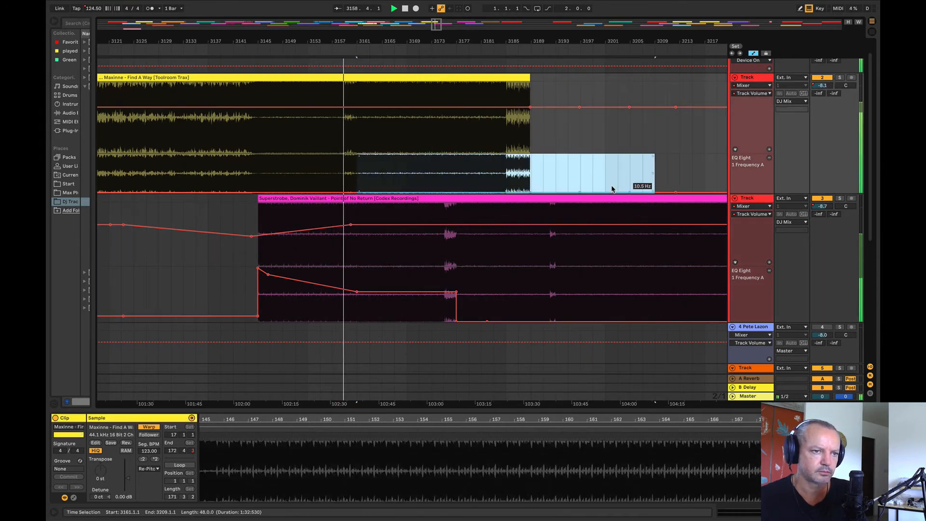
left_click(613, 156)
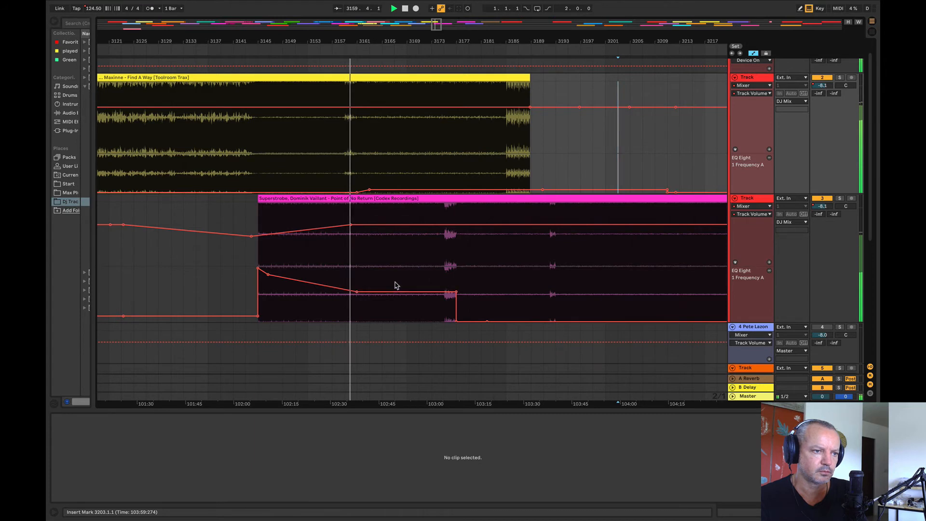
Step: Lower the Superstrobe EQ frequency between bars 3161 and 3177 further and extend its volume rise to about bar 3170
left_click_drag(394, 288, 394, 300)
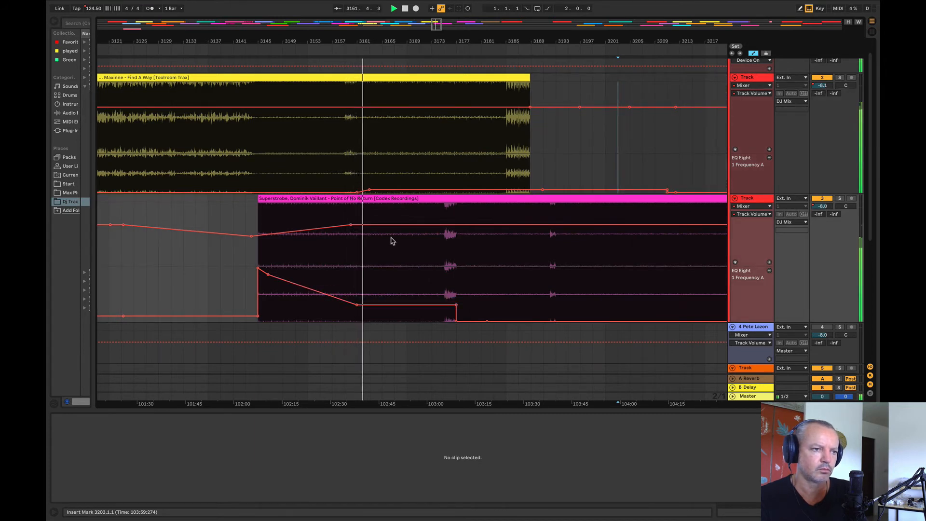
left_click(413, 225)
left_click(350, 226)
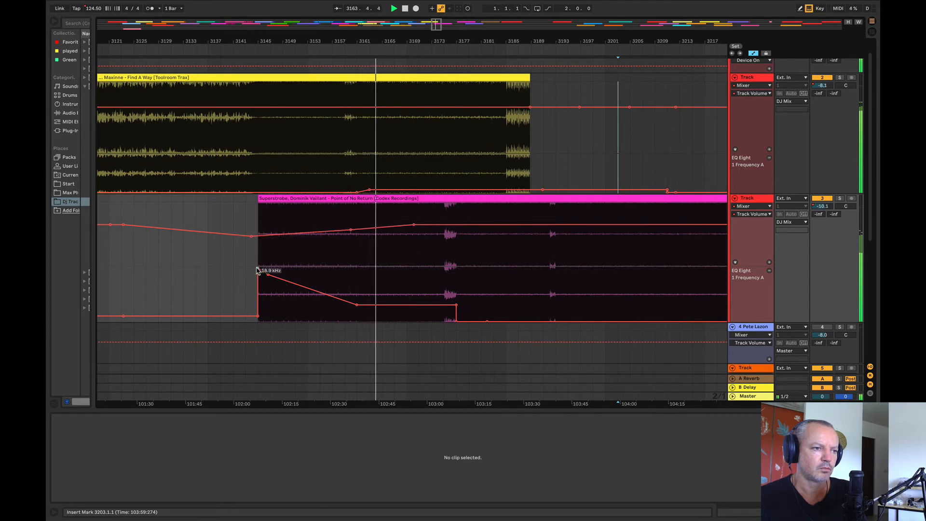
Step: Reduce the Superstrobe EQ frequency at the clip's start and again from bar 3161, replaying the passage to check it
left_click_drag(268, 274, 269, 296)
left_click(338, 288)
key("space")
key("space")
mouse_move(394, 308)
left_mouse_down()
mouse_move(349, 309)
mouse_move(357, 307)
left_mouse_up()
Step: Raise the Maxinne EQ frequency between bars 3161 and 3211, and slope the Superstrobe EQ down from bar 3173 to 3177
left_click_drag(356, 173, 668, 175)
left_click_drag(614, 188, 614, 180)
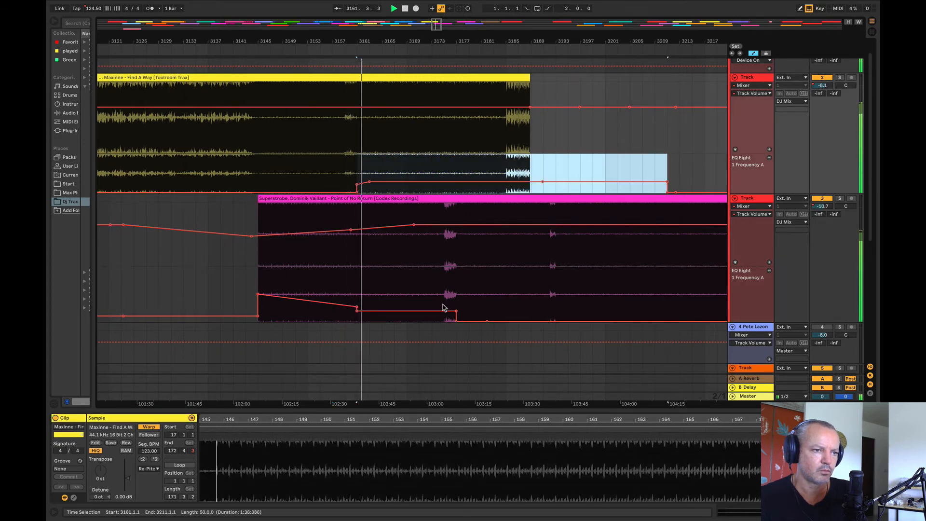
left_click(457, 312)
left_click_drag(402, 316, 431, 316)
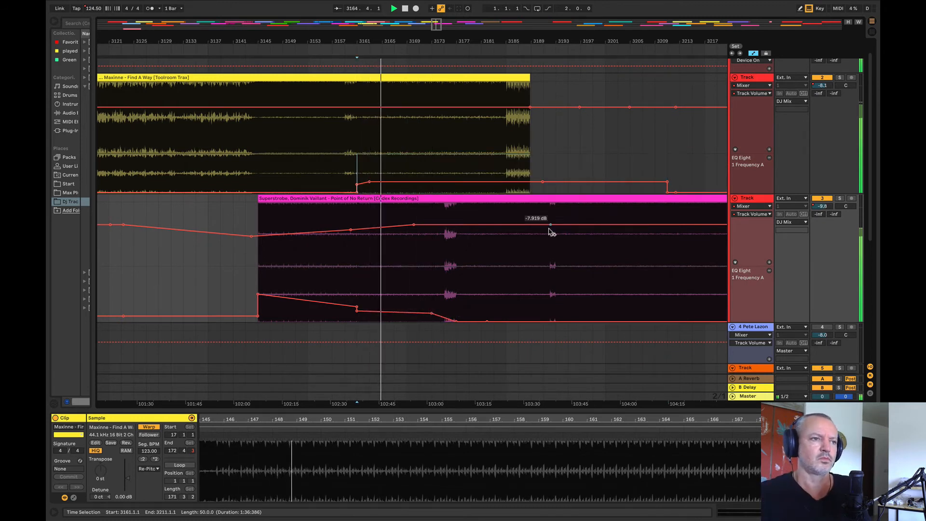
Step: Raise the Maxinne track's EQ frequency between bars 3177 and 3200 to about 269 Hz
left_click_drag(443, 41, 281, 44)
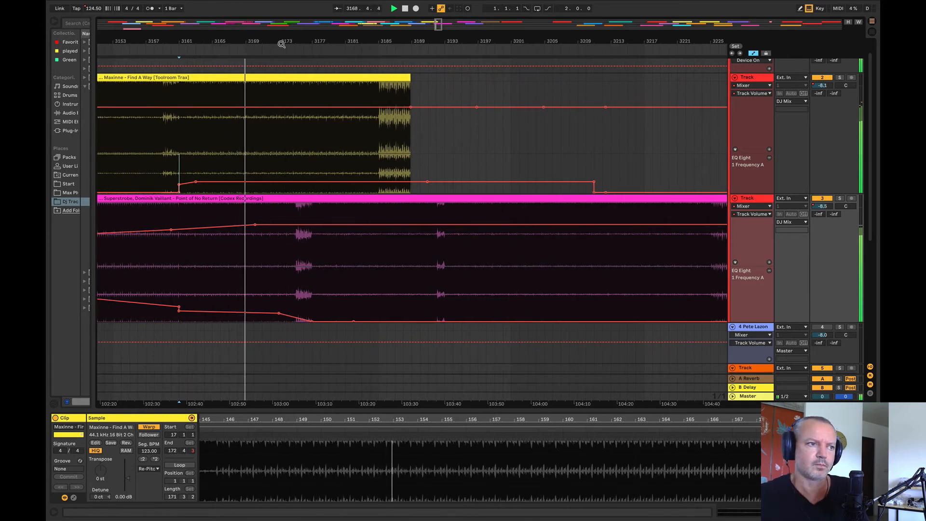
left_click_drag(243, 168, 530, 175)
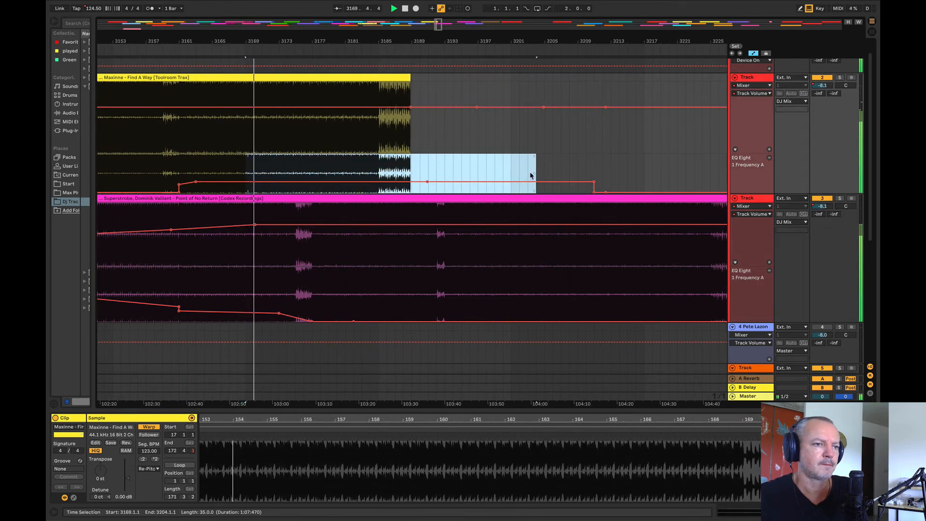
left_click(529, 177)
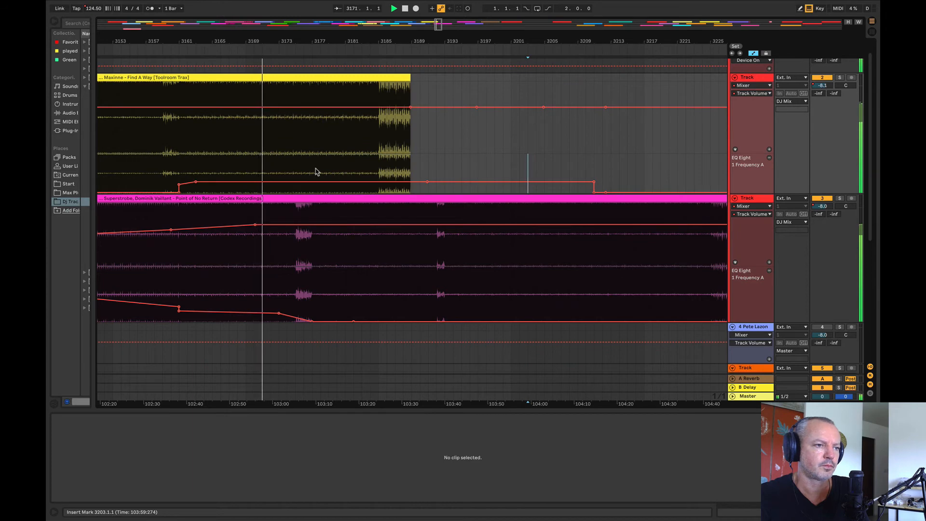
left_click_drag(320, 170, 546, 156)
left_click_drag(288, 40, 282, 63)
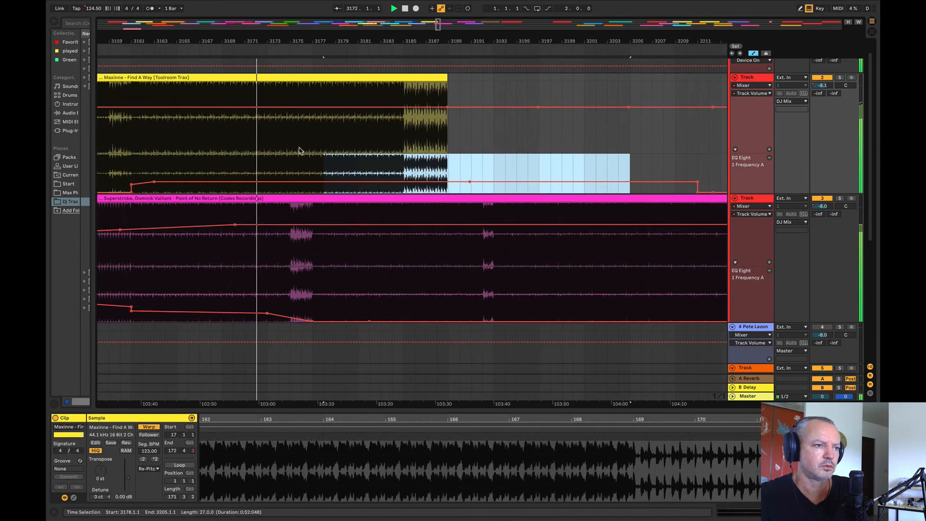
left_click_drag(316, 165, 541, 174)
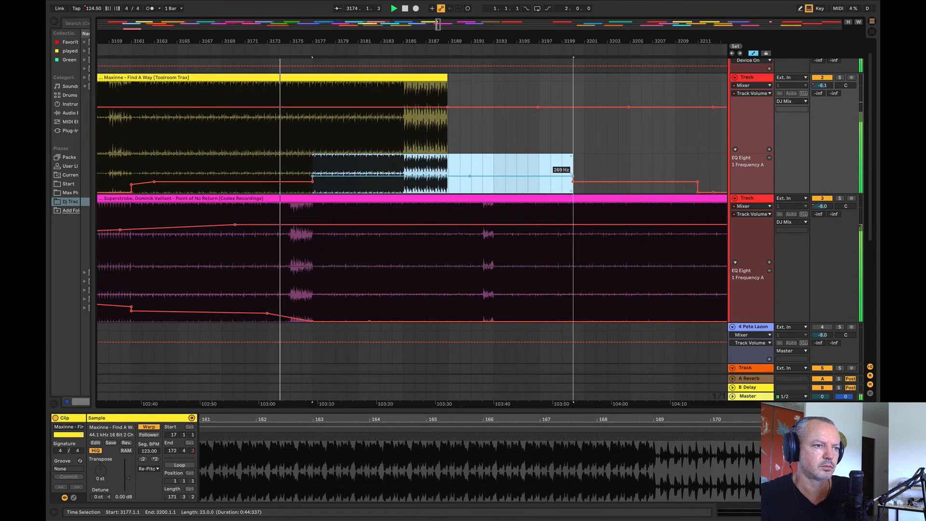
left_click(540, 147)
Step: Fade the Maxinne track's volume down gradually from about bar 3170 to the end of its clip
left_click(233, 106)
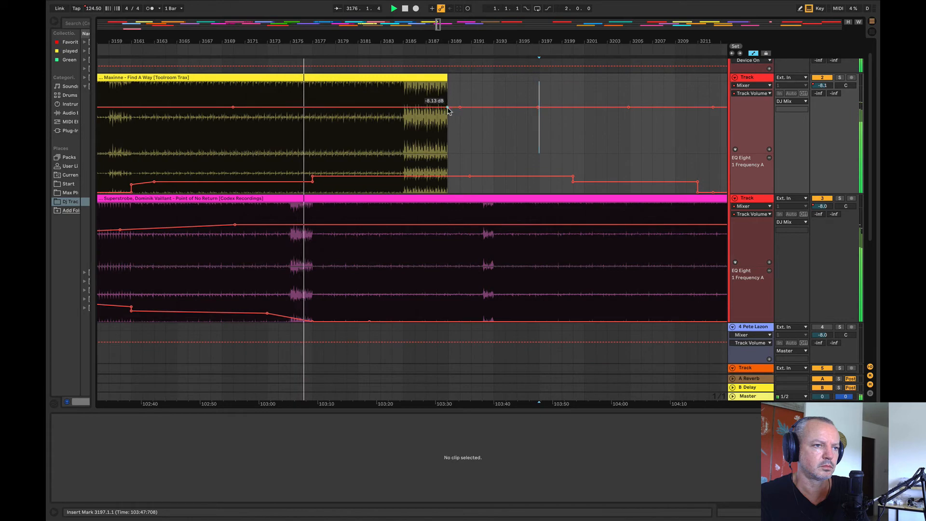
left_click_drag(447, 107, 447, 113)
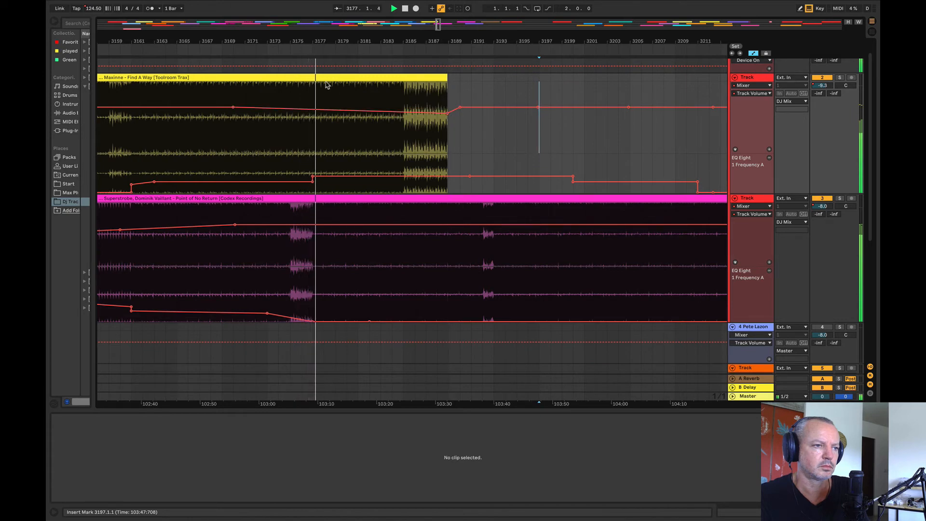
Step: Solo the Superstrobe track briefly to hear it alone, then restore the full mix
left_click_drag(309, 41, 238, 14)
left_click(839, 198)
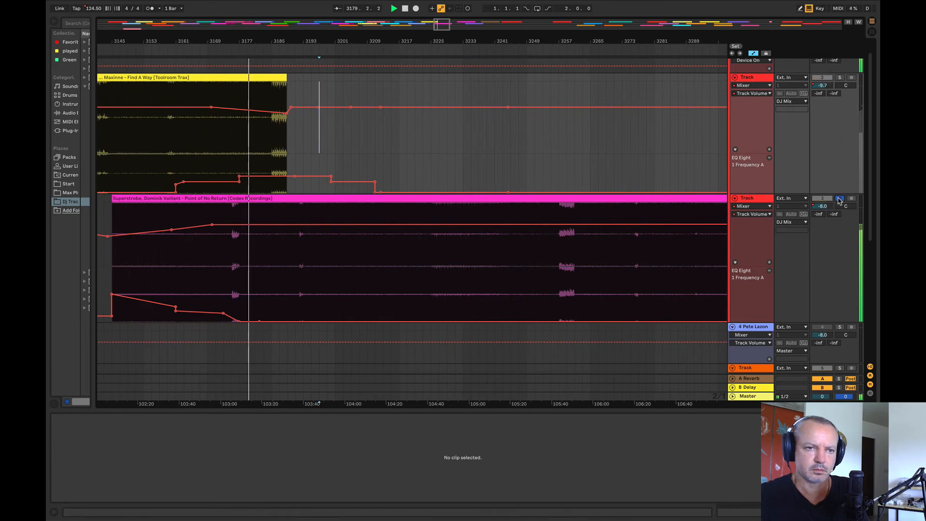
left_click(840, 198)
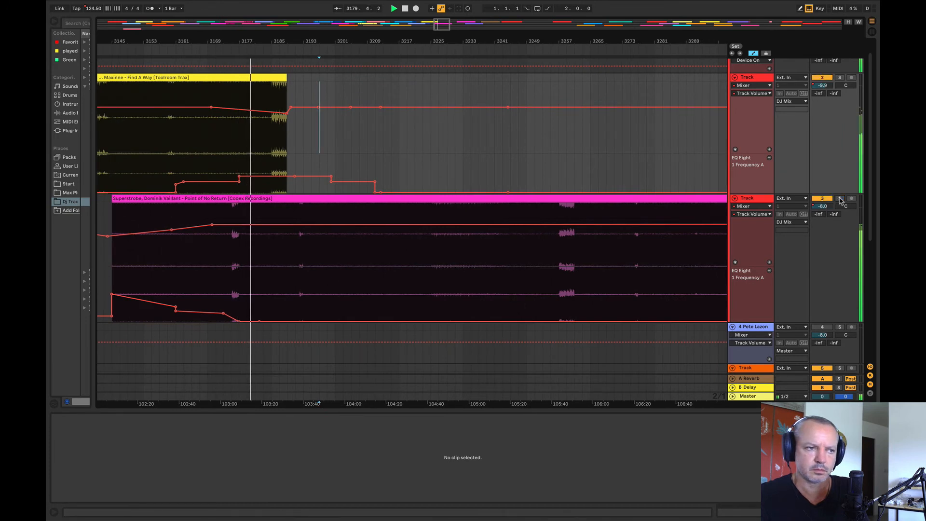
Step: Repeat the six-bar Maxinne section from bars 3179 to 3185 so the track extends to bar 3227
left_click(258, 93)
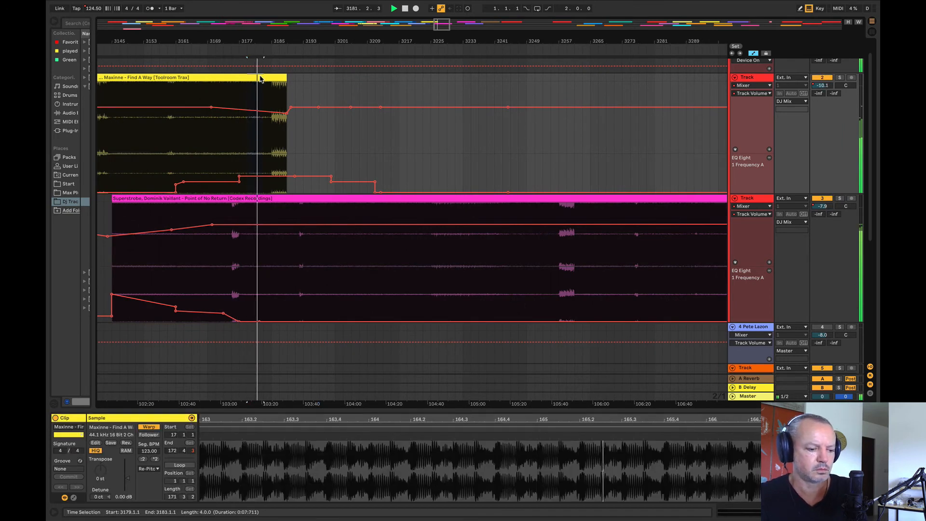
left_click_drag(269, 81, 269, 81)
key("super+d")
key("super+d")
key("super+d")
key("super+d")
key("super+d")
key("super+d")
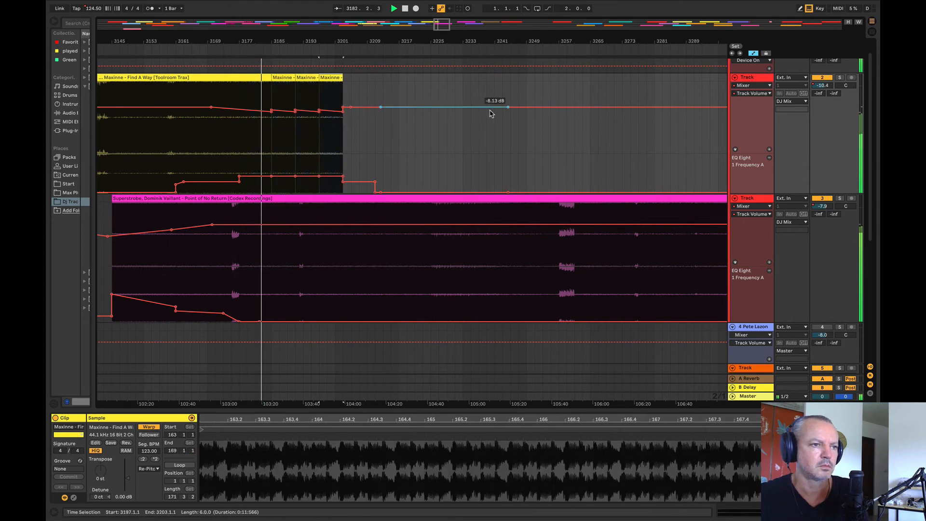
key("super+d")
key("super+d")
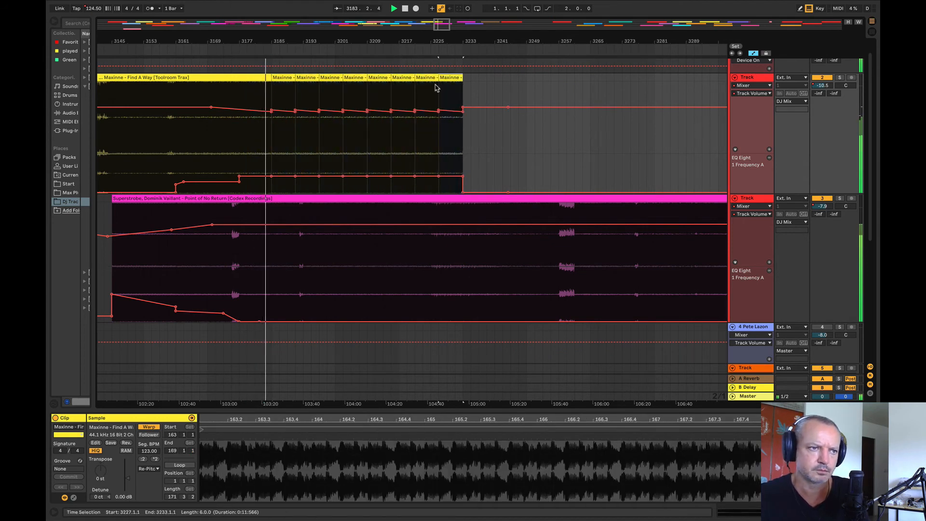
key("Delete")
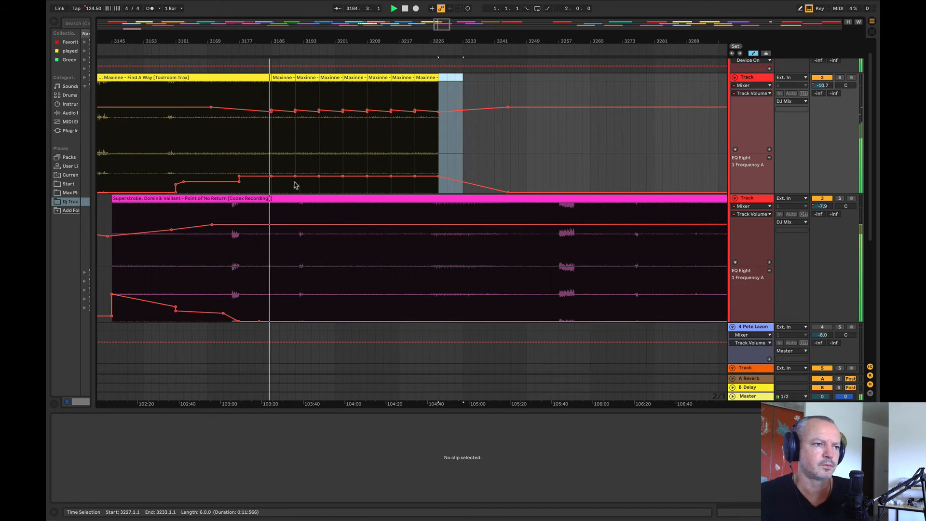
Step: Smooth the Maxinne automation from bar 3185 to about 3229 into a gently rising EQ frequency and a gradually falling volume
left_click_drag(271, 176, 447, 172)
left_click_drag(272, 110, 447, 116)
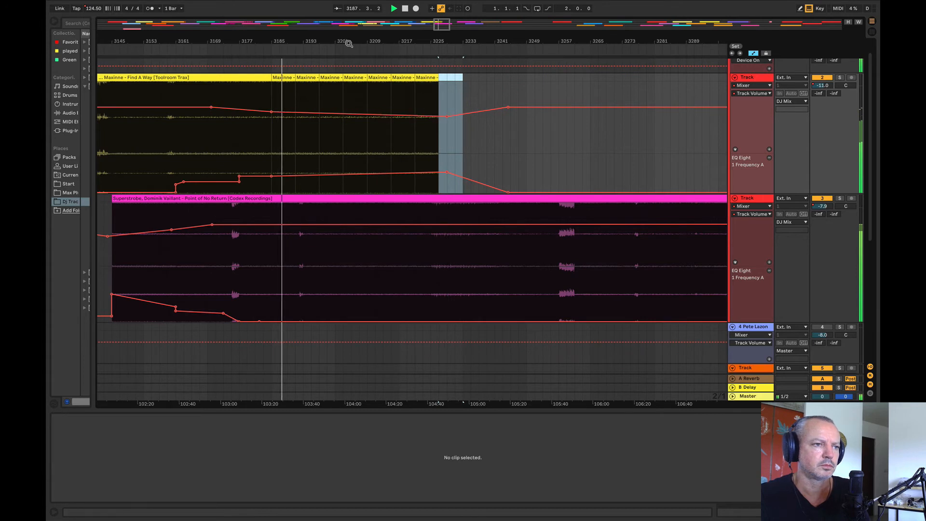
left_click_drag(345, 42, 223, 17)
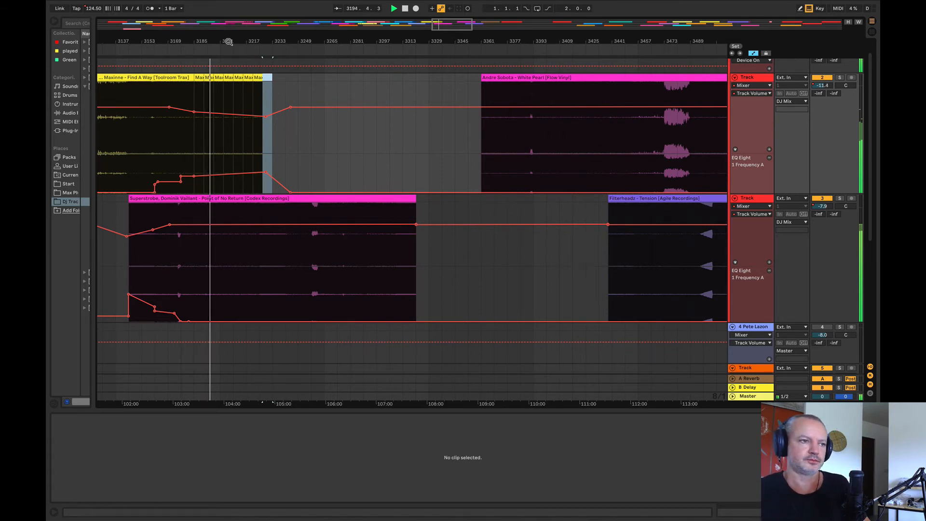
mouse_move(227, 41)
left_mouse_down()
mouse_move(185, 41)
mouse_move(194, 23)
mouse_move(168, 68)
mouse_move(249, 41)
mouse_move(201, 41)
mouse_move(200, 63)
mouse_move(212, 44)
left_mouse_up()
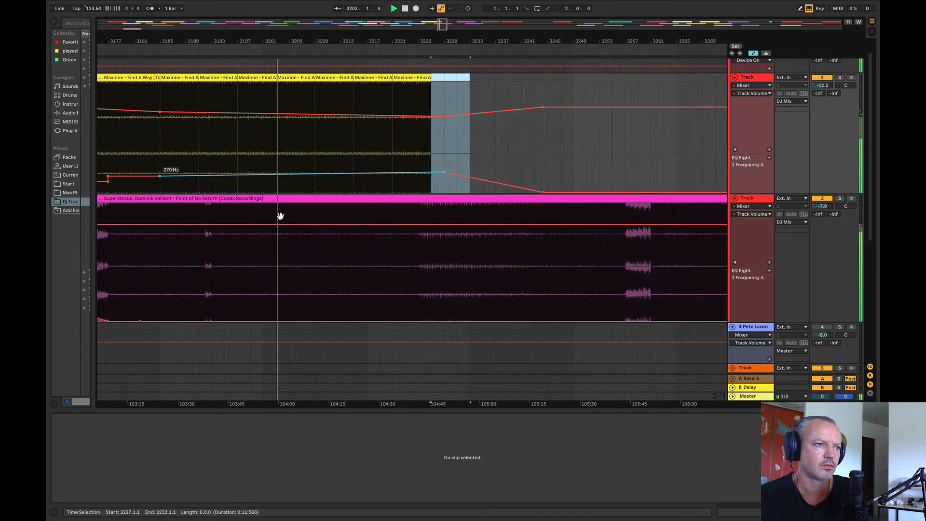
Step: Listen to the Maxinne and Superstrobe overlap from several points between bars 3193 and 3209 to judge its length
left_click(315, 272)
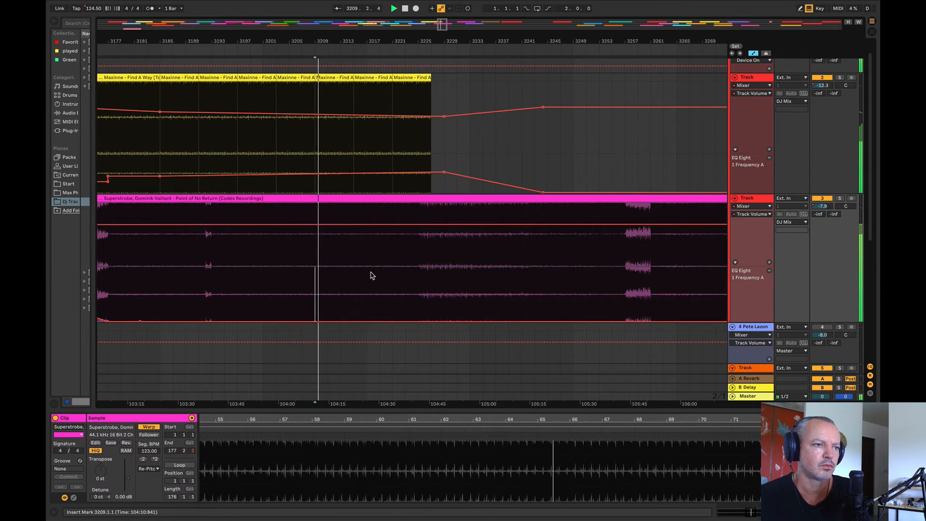
left_click(313, 213)
left_click(304, 213)
key("space")
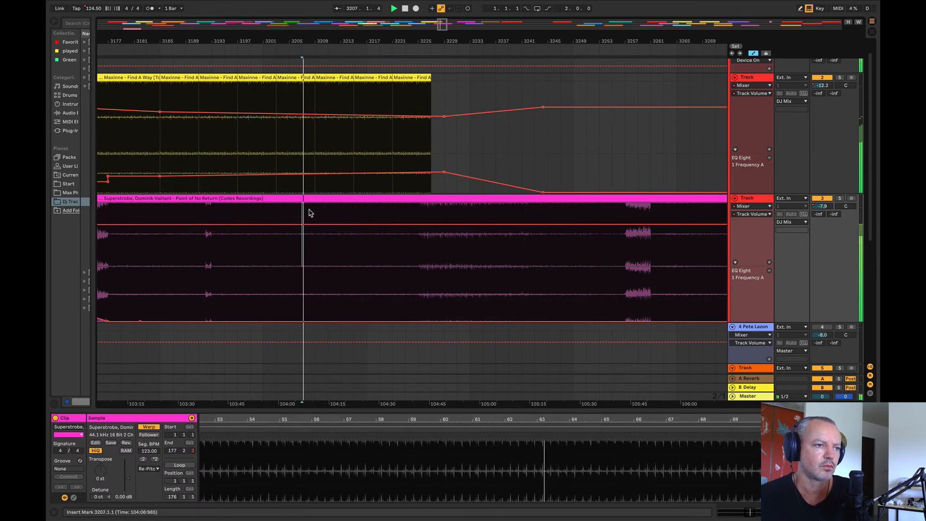
left_click(211, 210)
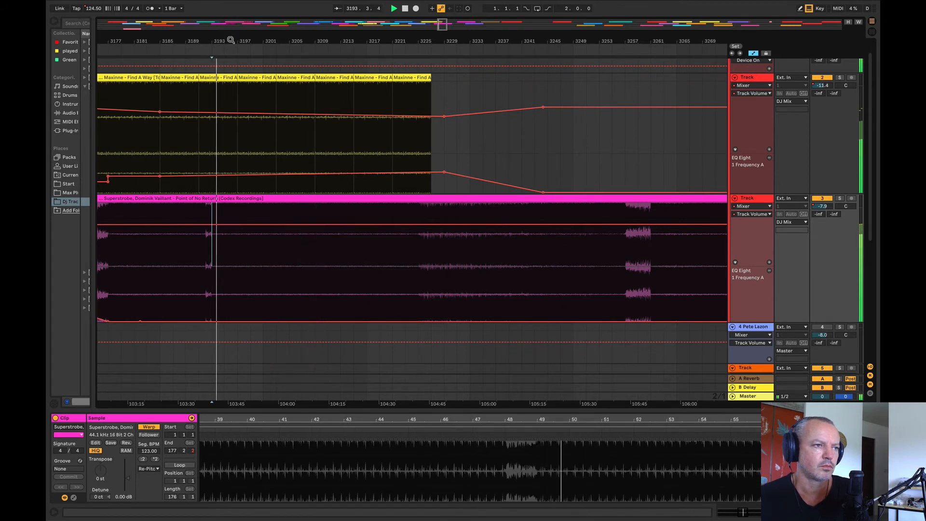
scroll(251, 198, "up", 2)
left_click(273, 216)
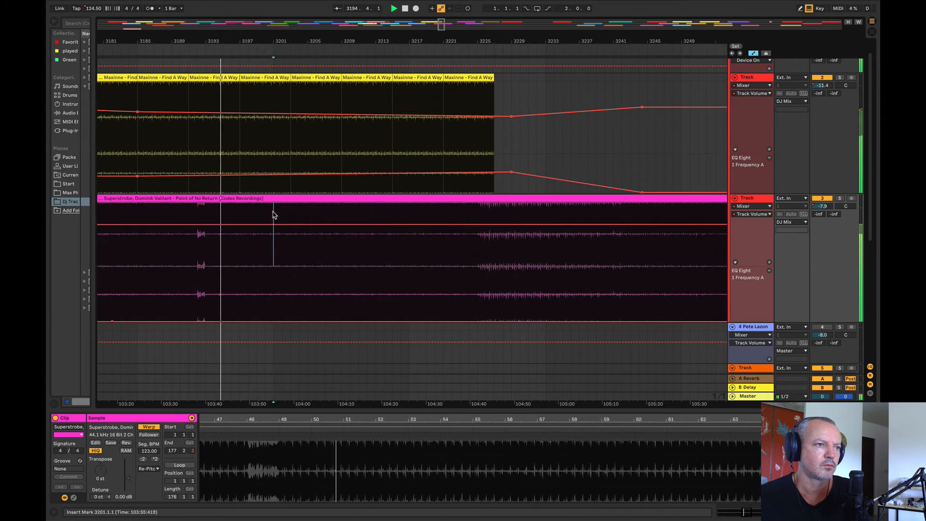
left_click(335, 216)
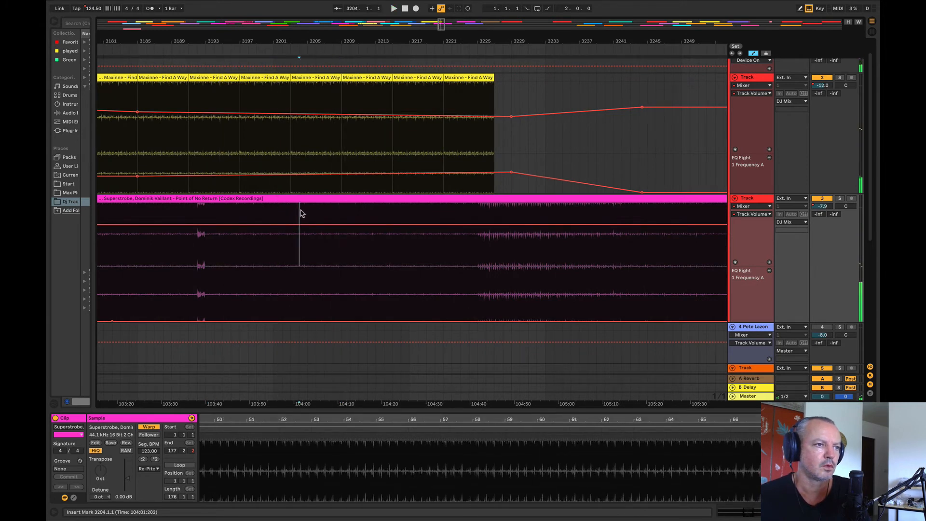
Step: Remove bars 3197 to 3205 from the whole arrangement, and trim the last Maxinne repeat to end at bar 3217
left_click_drag(305, 213, 243, 212)
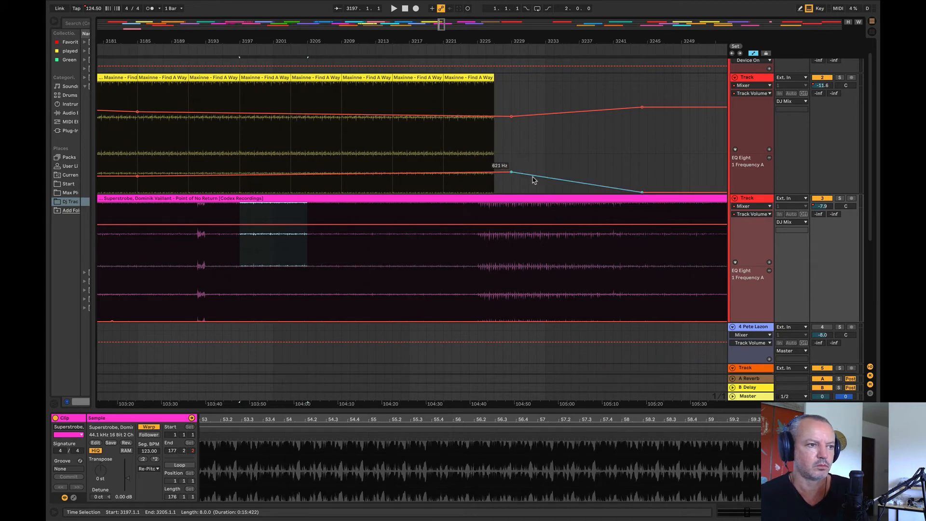
key("ctrl+shift+Delete")
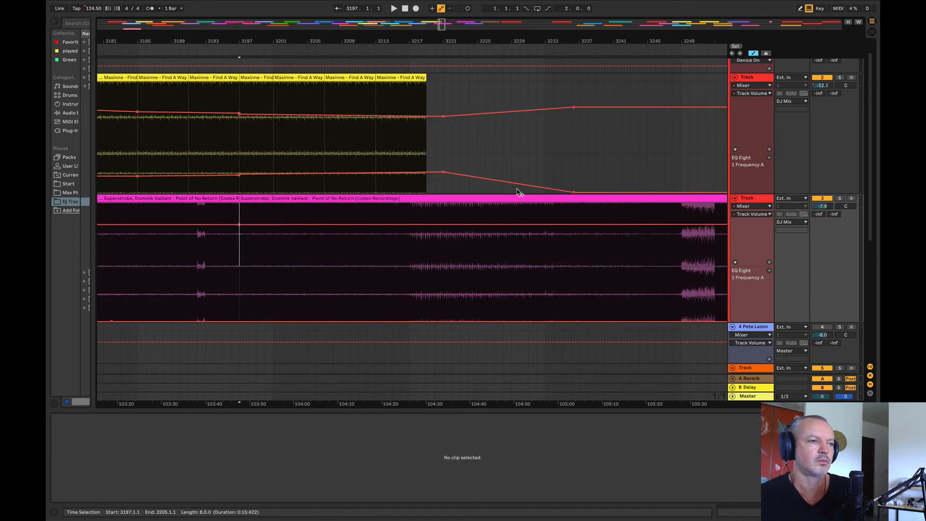
left_click(229, 156)
key("space")
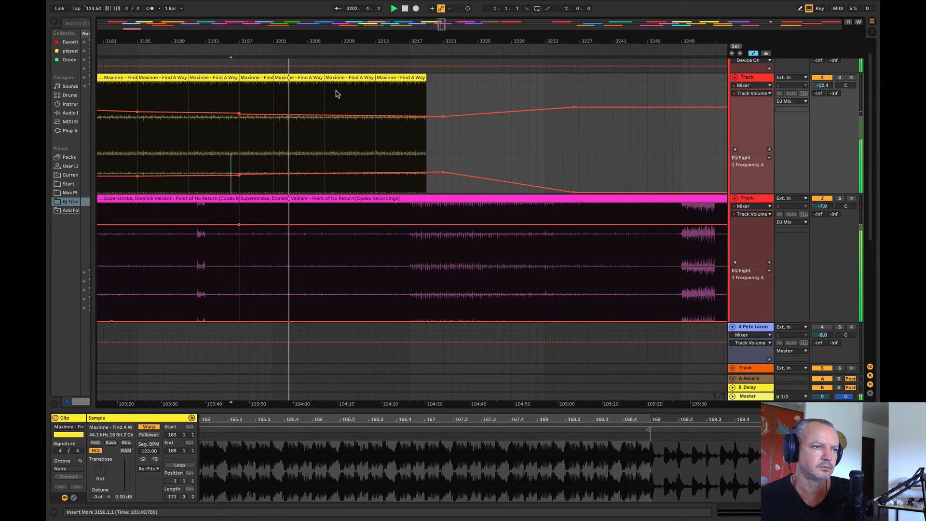
left_click_drag(426, 79, 405, 81)
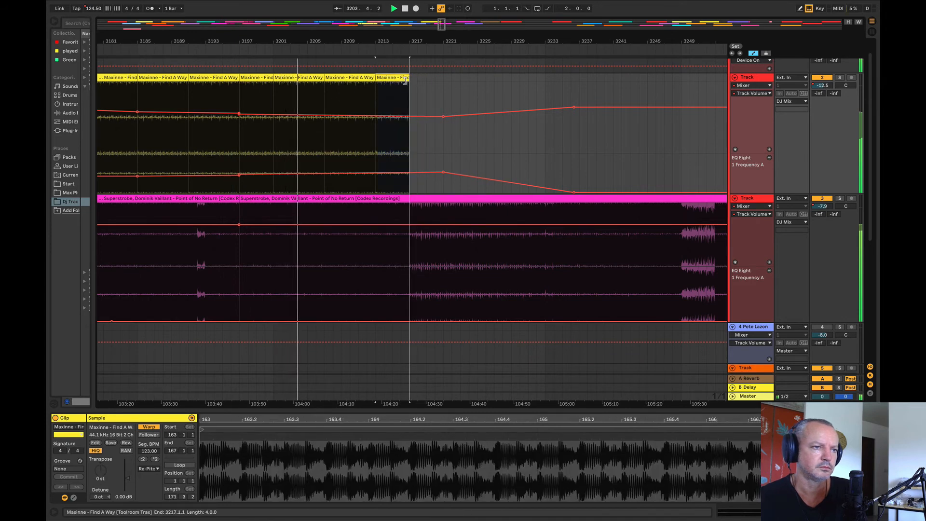
left_click(403, 47)
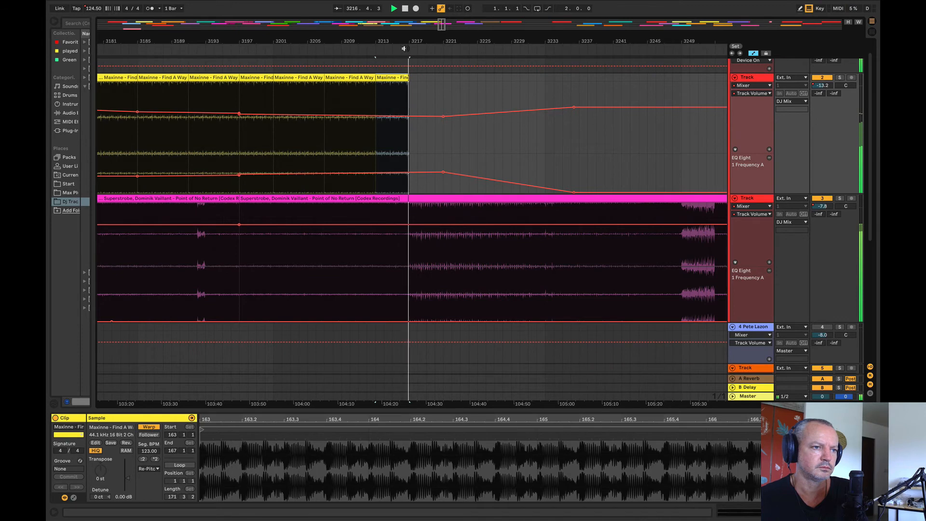
Step: Listen to parts of Superstrobe, Andre Sobota – White Pearl and Filterheadz – Tension to compare them
left_click_drag(400, 44, 224, 9)
left_click(375, 259)
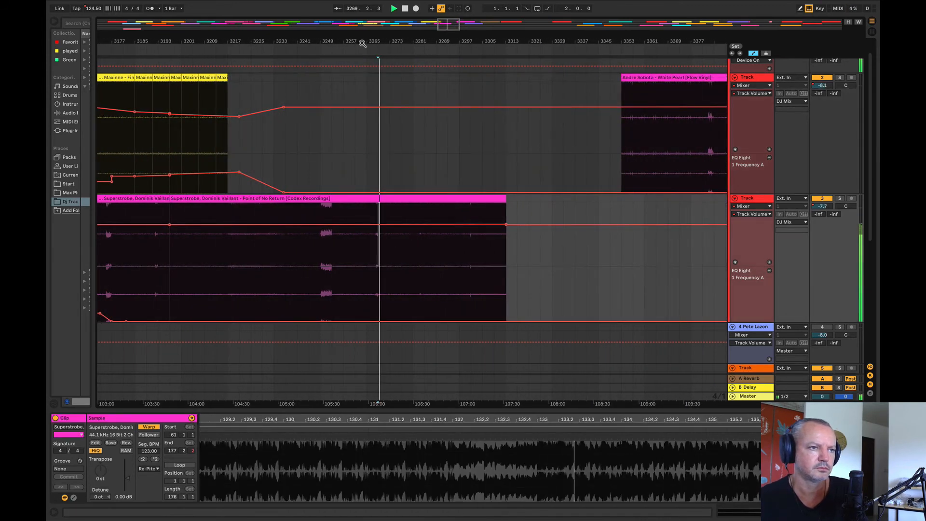
left_click_drag(395, 43, 323, 21)
left_click(403, 163)
key("space")
key("space")
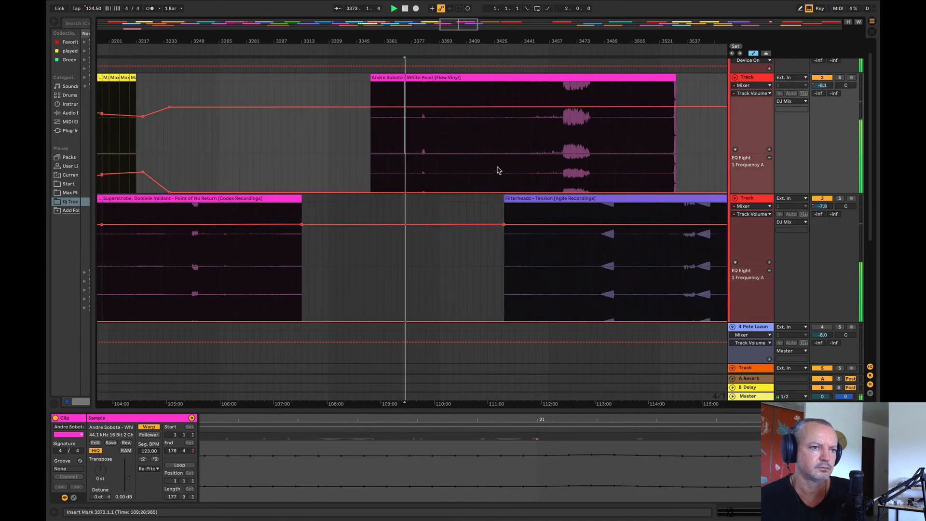
left_click(570, 242)
key("space")
key("space")
Step: Move the Andre Sobota – White Pearl clip onto the Superstrobe track at bar 3633, and sample the Advent clip around bar 3825
mouse_move(436, 43)
left_mouse_down()
mouse_move(370, 40)
mouse_move(333, 21)
left_mouse_up()
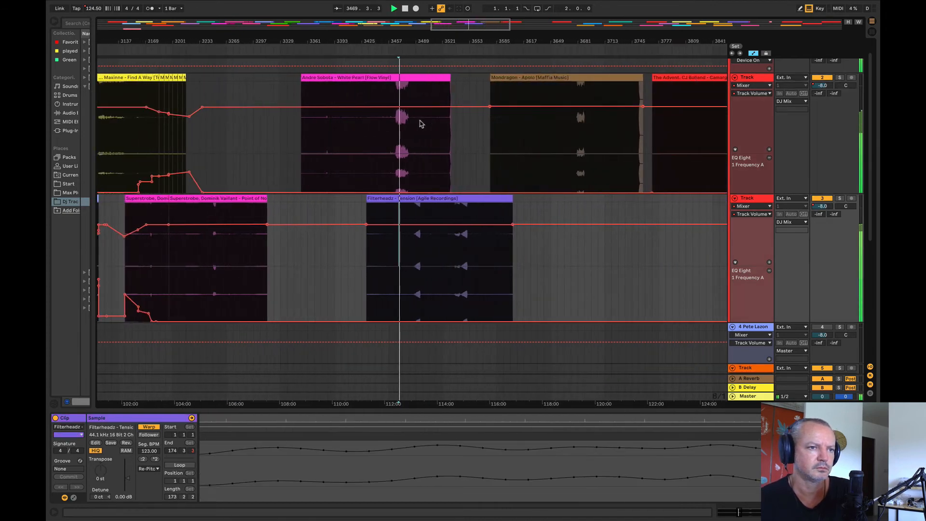
left_click_drag(384, 84, 616, 268)
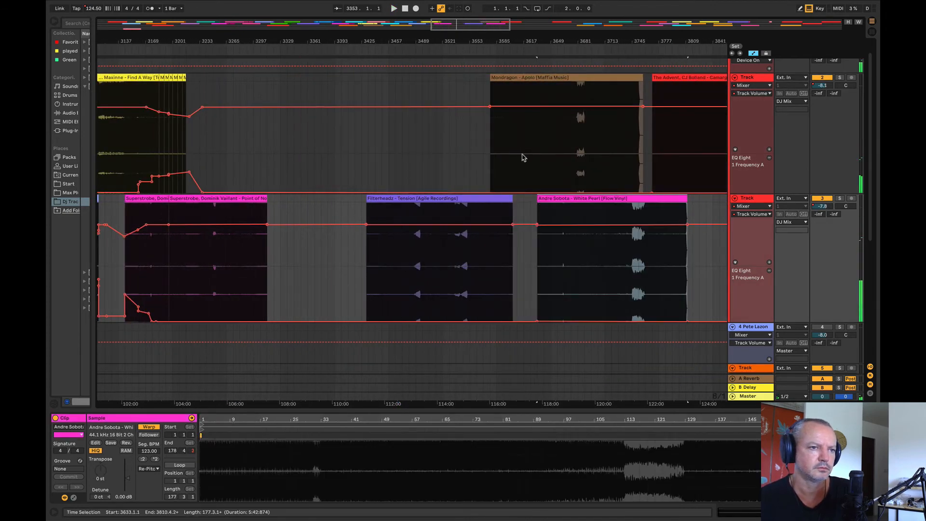
left_click(523, 157)
left_click(698, 157)
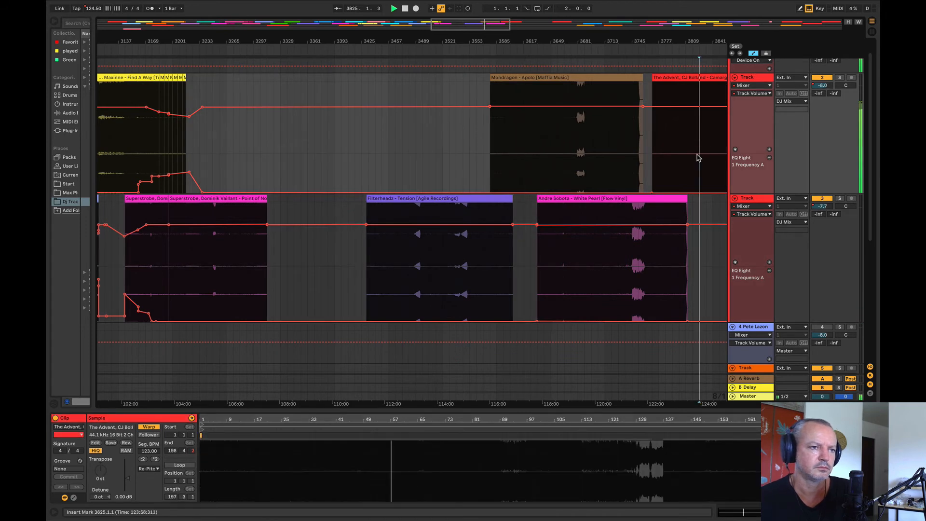
Step: Try the Filterheadz – Tension clip on the Maxinne track starting at bar 3281 and listen to it around bar 3393
left_click_drag(439, 199, 314, 158)
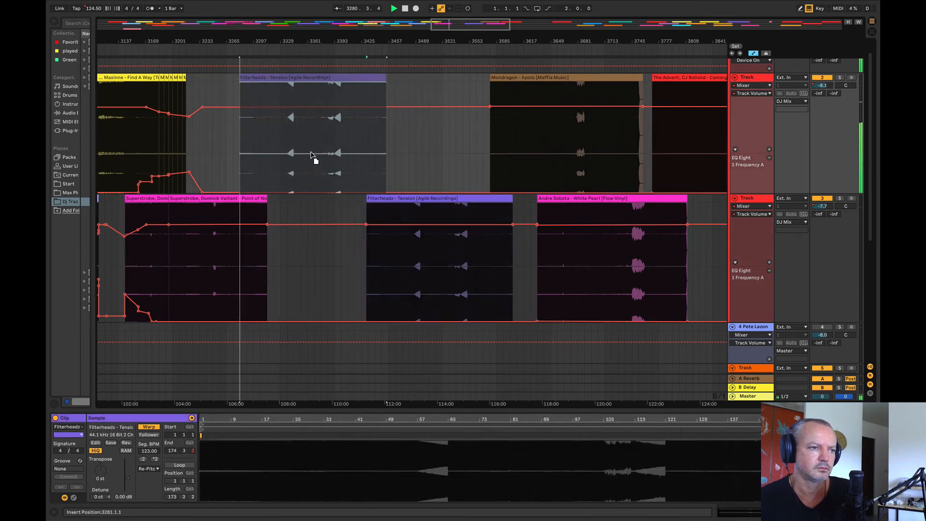
left_click(335, 174)
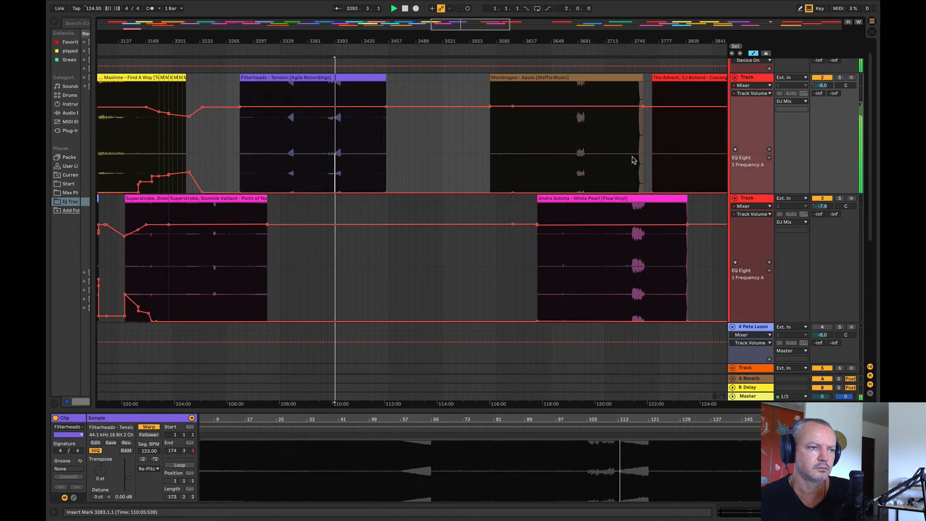
left_click_drag(313, 43, 351, 63)
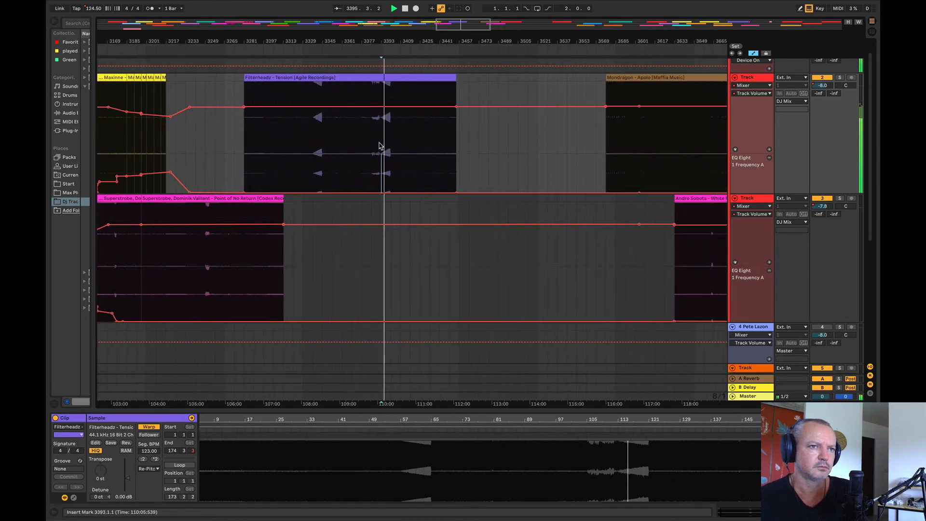
key("space")
Step: Delete the Filterheadz – Tension clip and play the Superstrobe track from about bar 3289
left_click(361, 79)
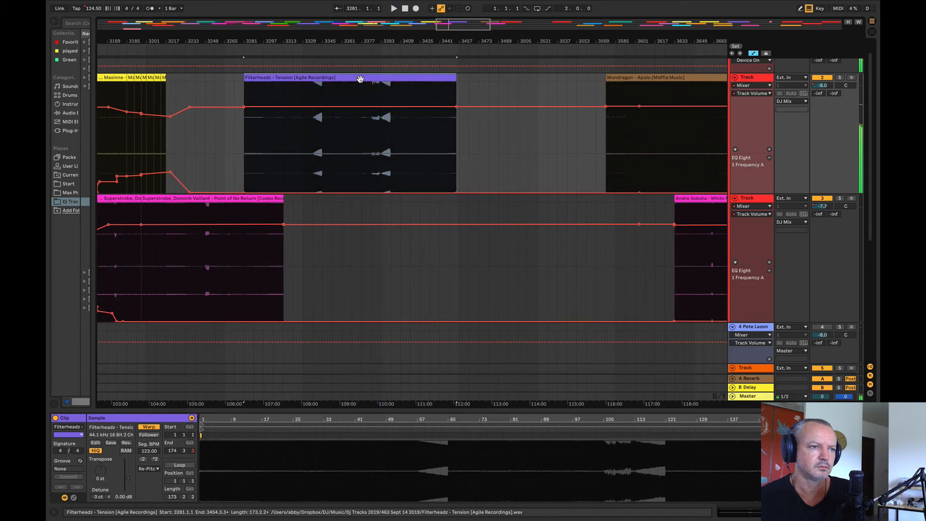
key("Delete")
left_click(255, 274)
key("space")
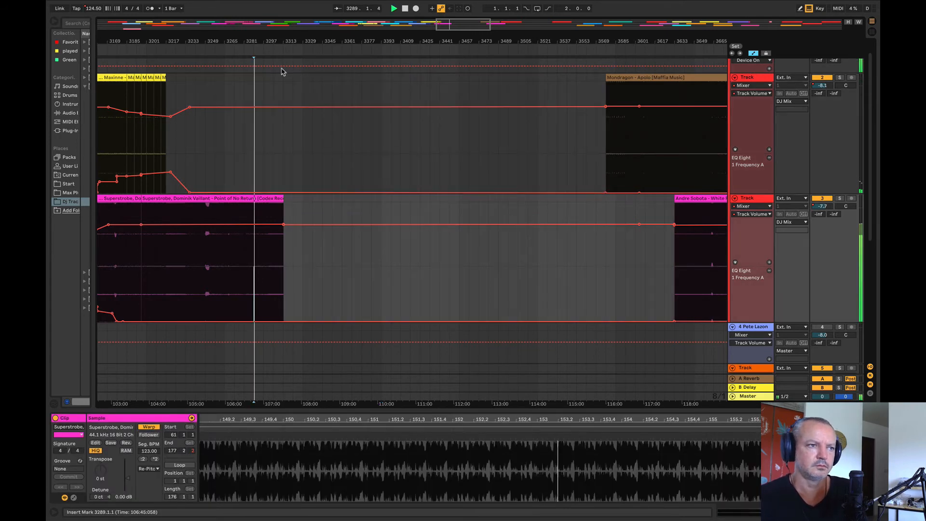
Step: Move the Matan Caspi – Amaris clip onto the Maxinne track at bar 3265 and listen to several of its sections
left_click_drag(279, 42, 279, 14)
left_click(525, 246)
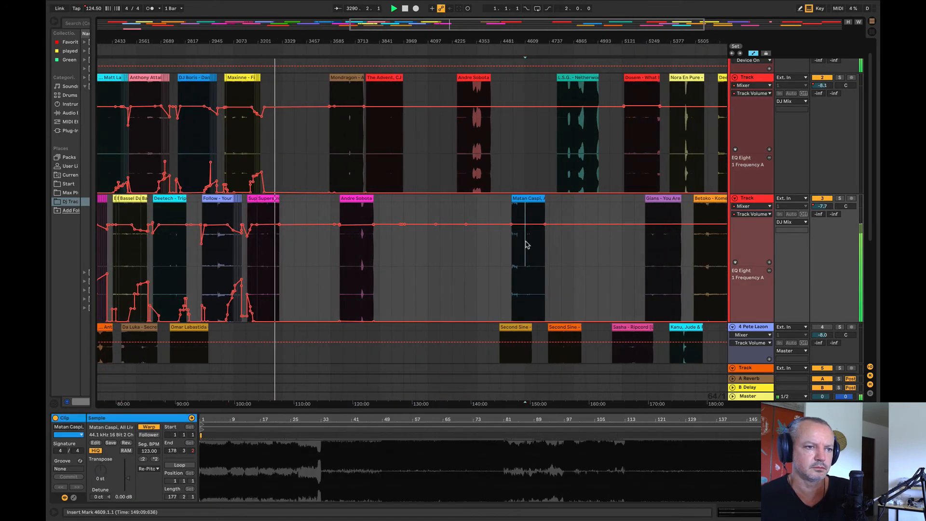
left_click_drag(541, 239, 291, 163)
left_click(291, 164)
key("space")
mouse_move(277, 36)
left_mouse_down()
mouse_move(276, 63)
mouse_move(273, 40)
mouse_move(289, 83)
left_mouse_up()
left_click(376, 163)
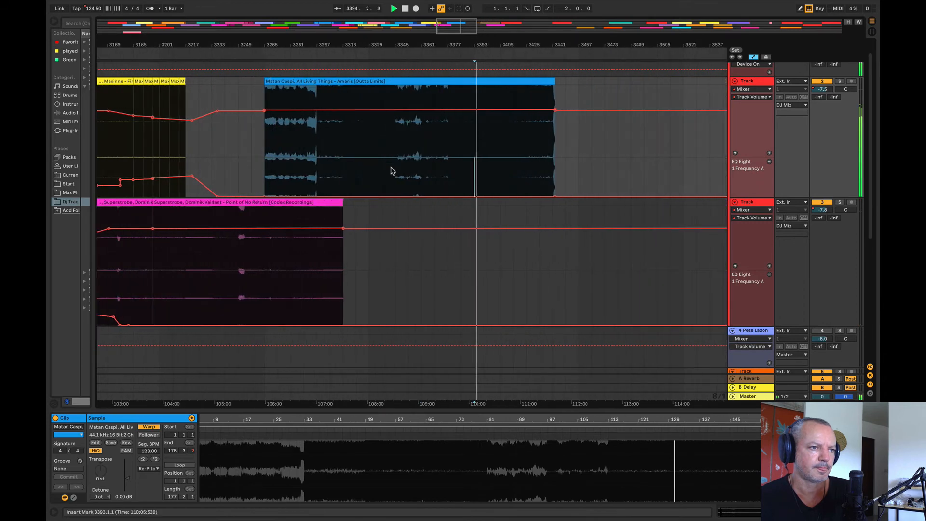
key("space")
key("space")
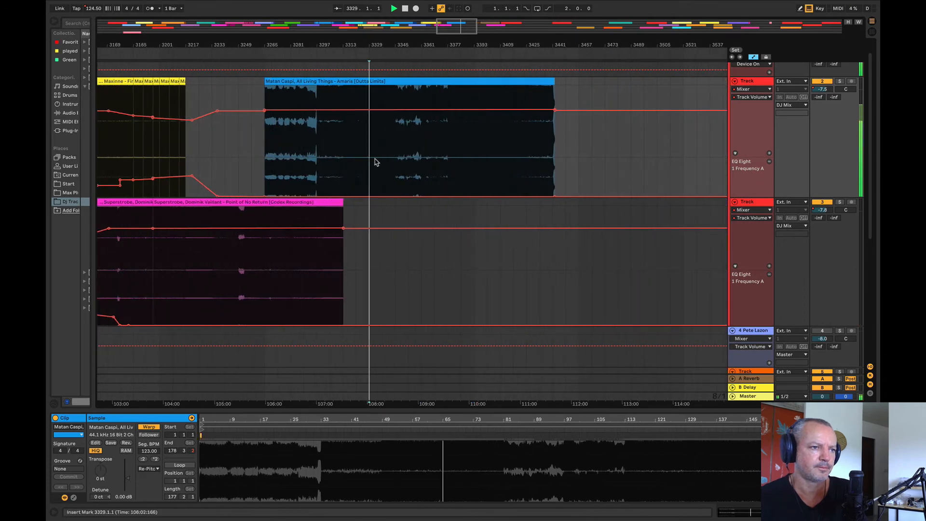
Step: Shift the Matan Caspi – Amaris clip to start at bar 3253 and play from bar 3251 into its opening
left_click(268, 82)
left_click_drag(255, 47, 244, 83)
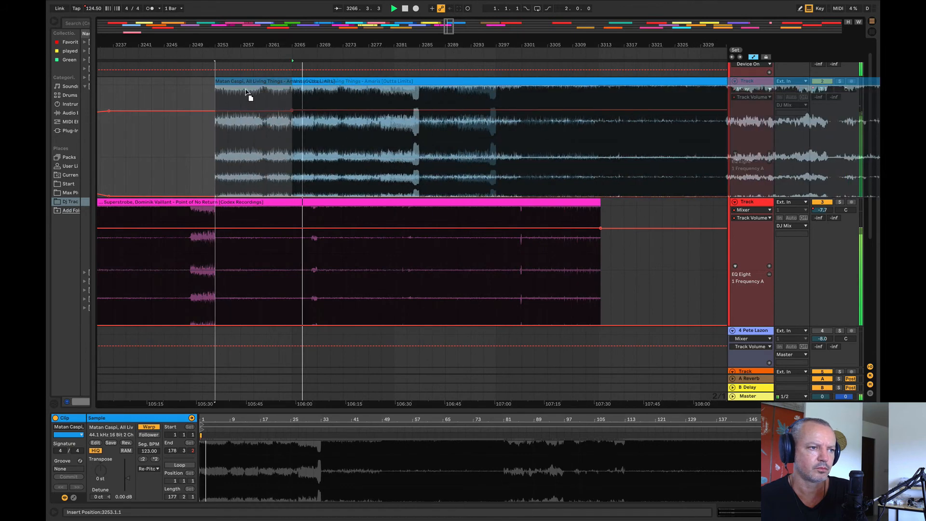
left_click(208, 168)
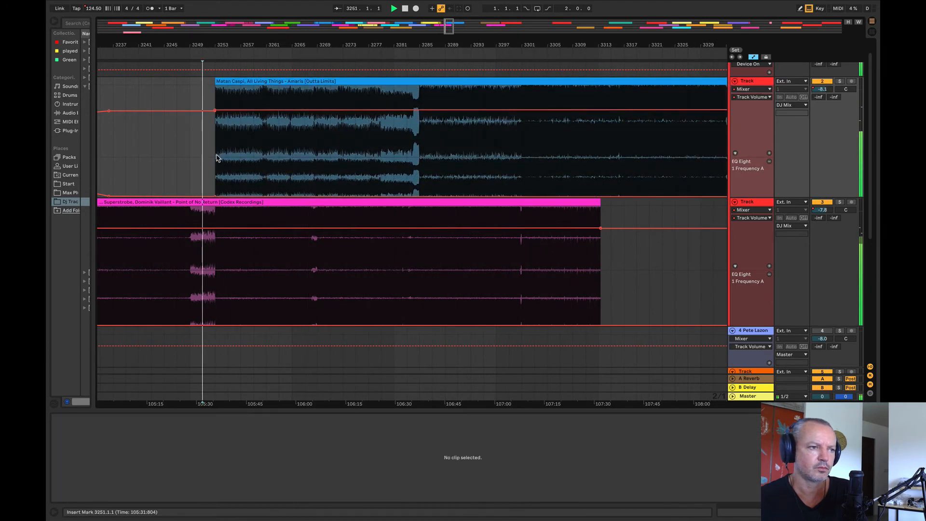
Step: Dip the volume before the Matan Caspi clip at bar 3251 and fade it back up to about bar 3274
left_click(348, 111)
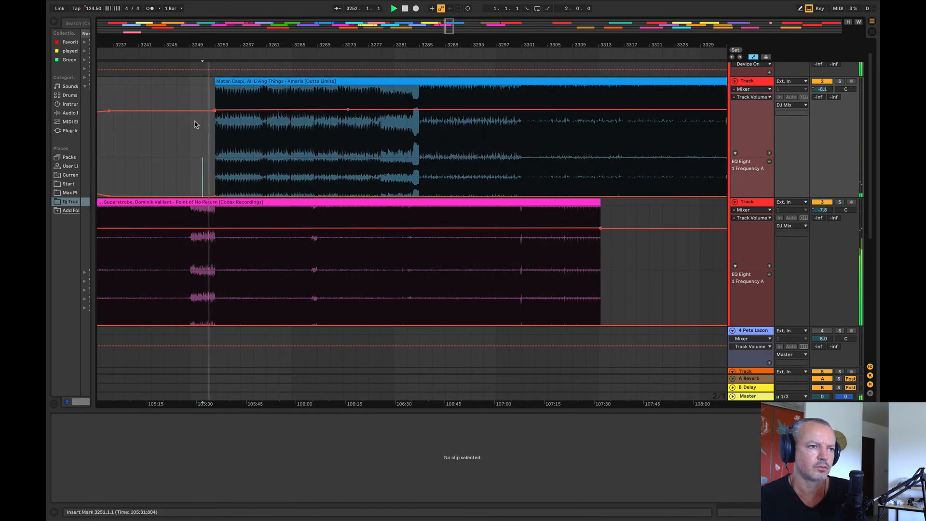
left_click(195, 111)
left_click(215, 110)
left_click_drag(216, 112, 202, 129)
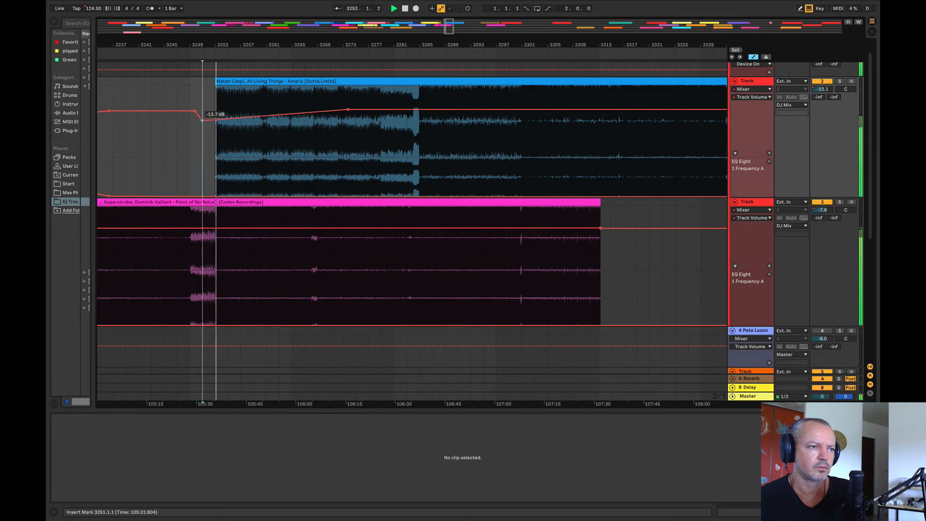
Step: Raise the EQ frequency ahead of the Matan Caspi clip around bar 3245 and slope it down to 10 Hz at about bar 3285
left_click_drag(419, 187, 201, 175)
left_click_drag(253, 196, 215, 177)
left_click(177, 153)
left_click_drag(421, 184, 420, 196)
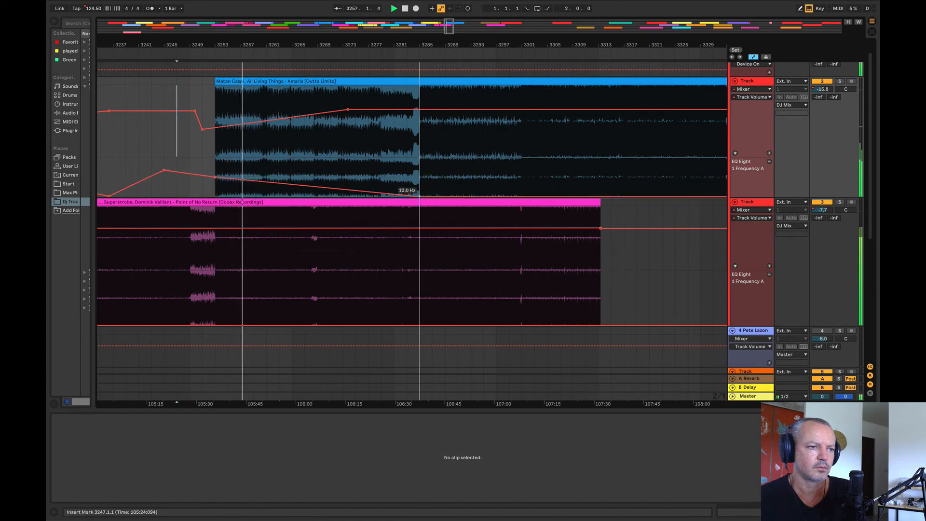
Step: Bend the Matan Caspi volume fade-in with a higher point at about bar 3261, and fine-tune its end point near bar 3274
left_click_drag(306, 119, 266, 115)
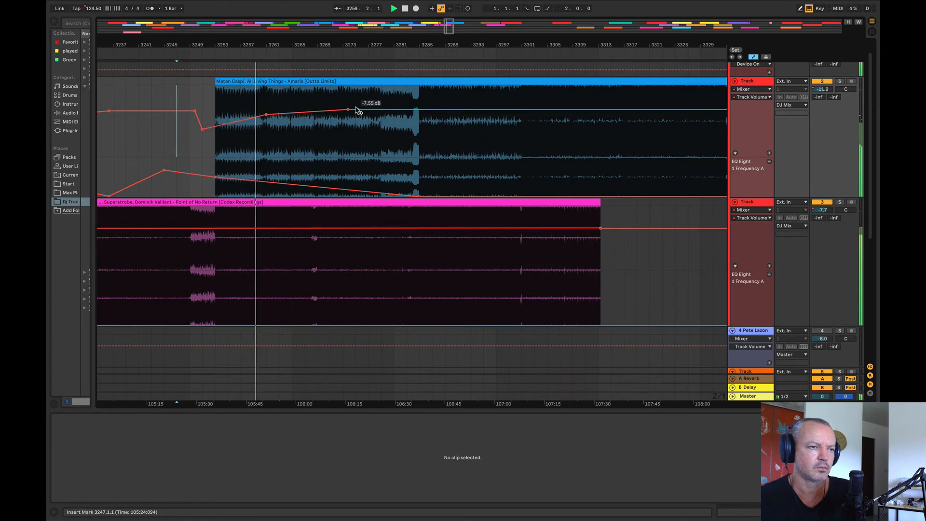
left_click_drag(348, 110, 348, 110)
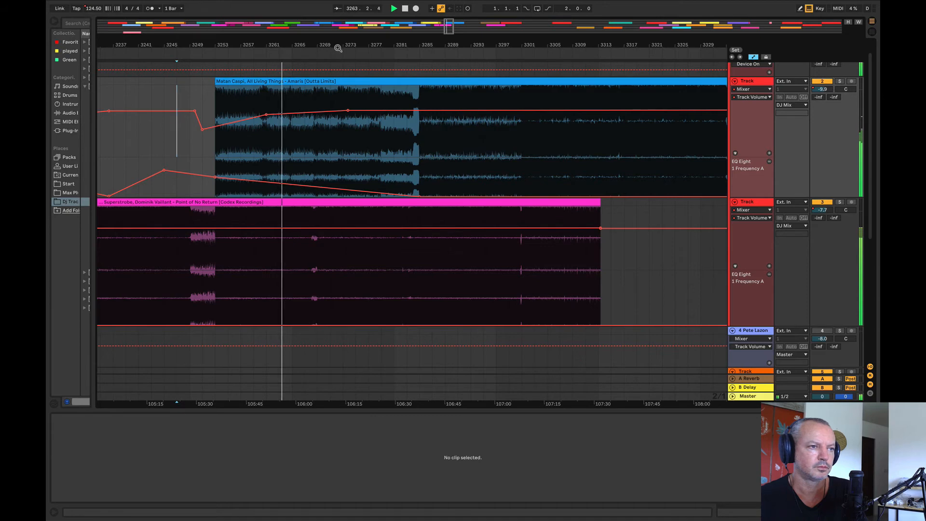
Step: Raise the Superstrobe track's EQ frequency slightly from bar 3269 to 3327, lowering the start point so it slopes gently upward
mouse_move(339, 47)
left_mouse_down()
mouse_move(229, 43)
mouse_move(330, 42)
mouse_move(330, 63)
left_mouse_up()
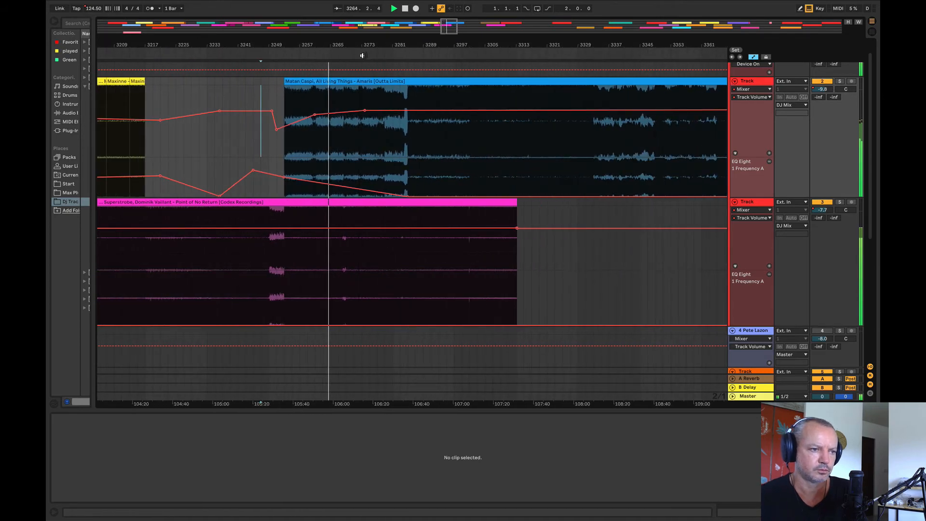
left_click_drag(345, 305, 534, 321)
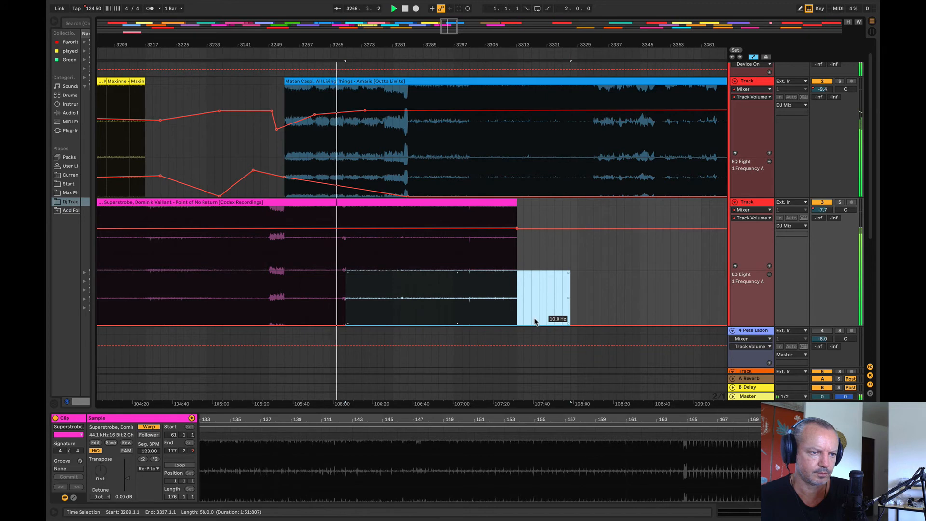
left_click_drag(544, 325, 545, 317)
left_click(532, 301)
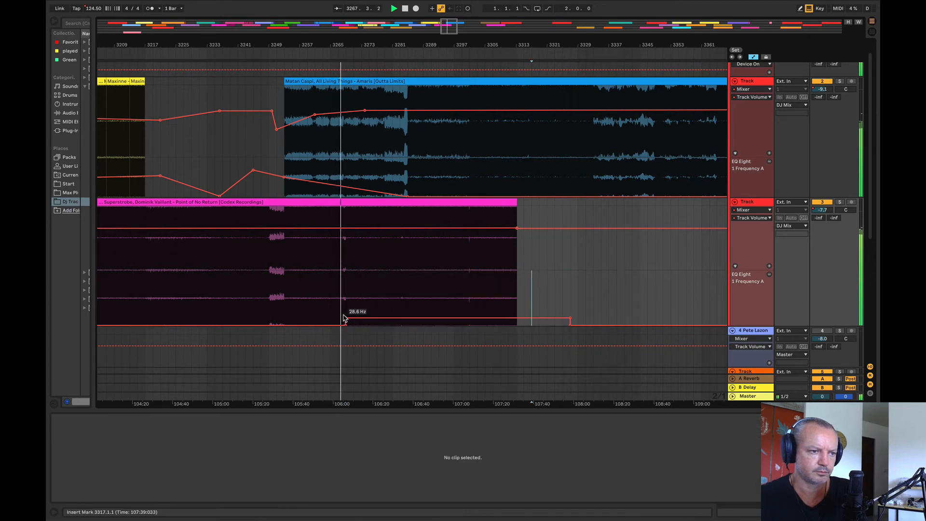
left_click_drag(345, 320, 345, 325)
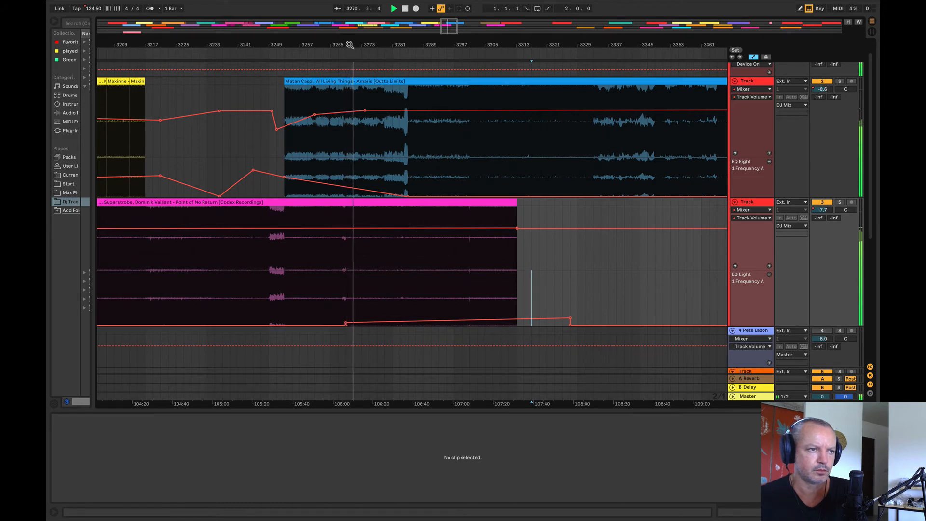
Step: Step the Superstrobe EQ frequency up at bar 3277 and ramp it to 2.31 kHz at about bar 3285
left_click_drag(349, 45, 245, 44)
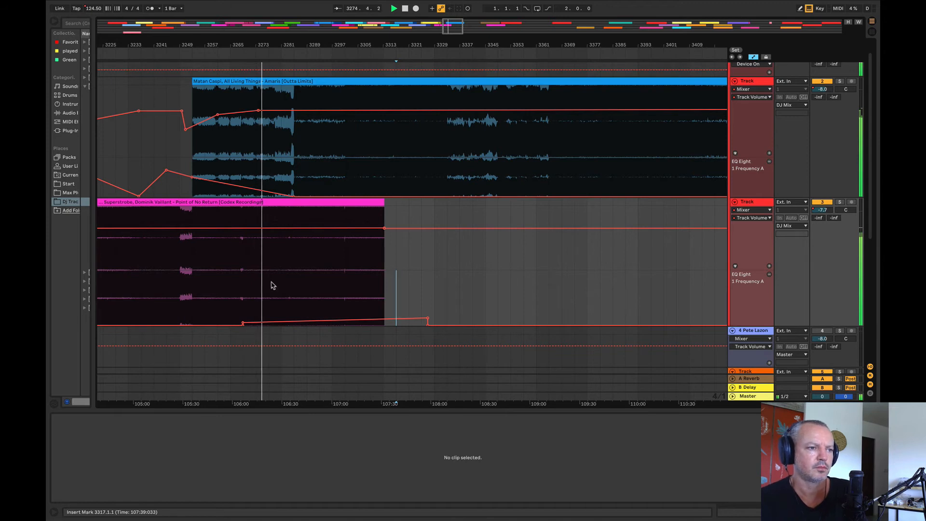
left_click_drag(269, 316, 475, 317)
left_click(484, 303)
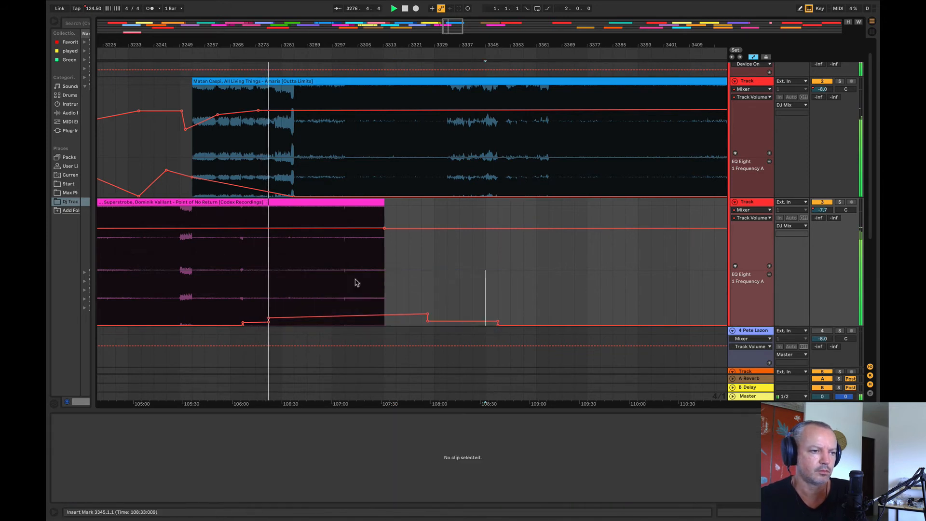
left_click_drag(294, 318, 293, 287)
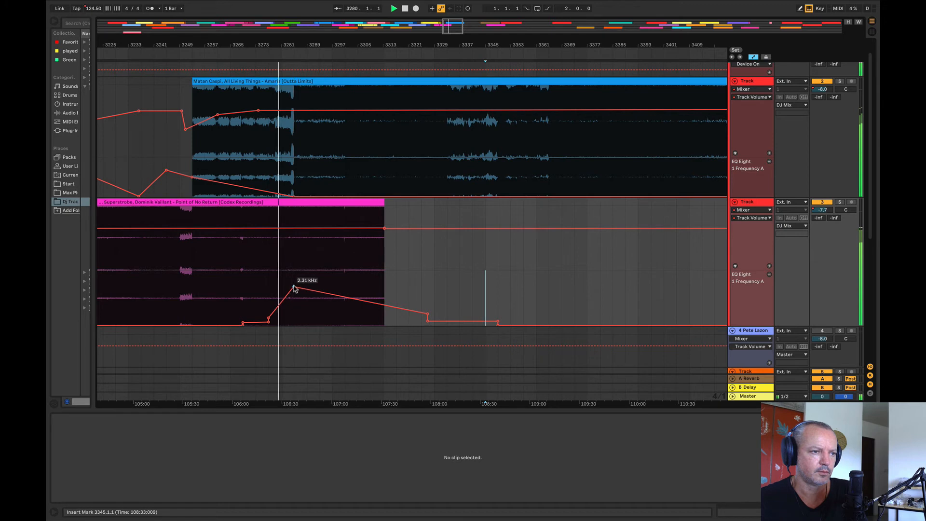
Step: Drop the Superstrobe EQ frequency after the bar 3285 peak and hold it level at 1.07 kHz until about bar 3323
scroll(337, 314, "up", 5)
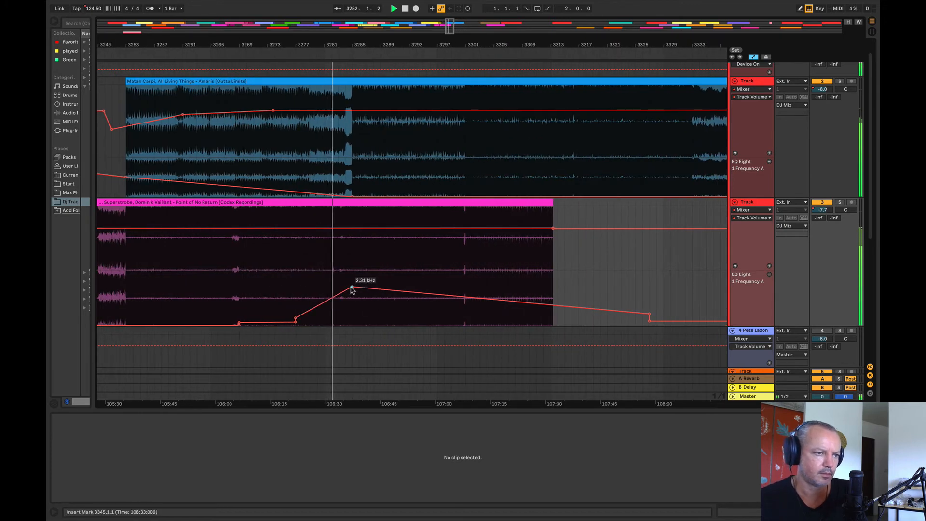
left_click_drag(366, 288, 352, 302)
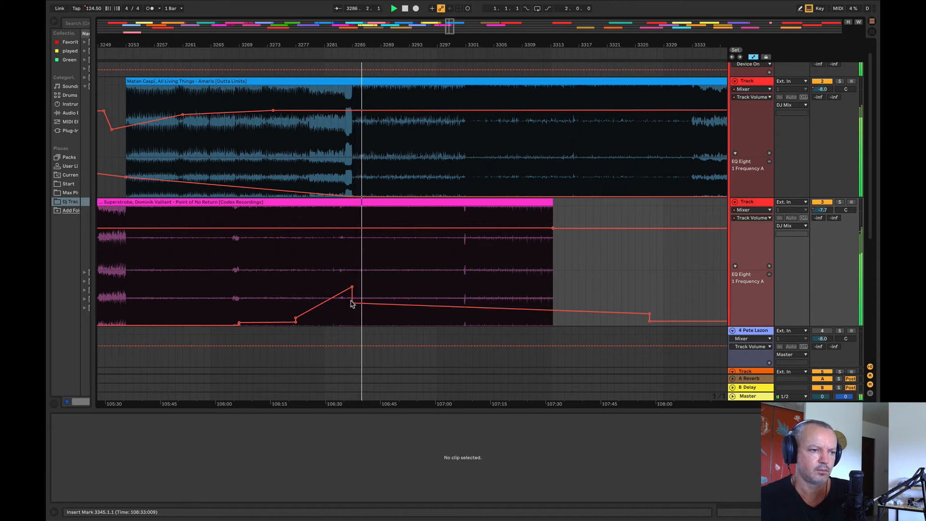
left_click_drag(352, 303, 352, 294)
left_click_drag(649, 315, 621, 294)
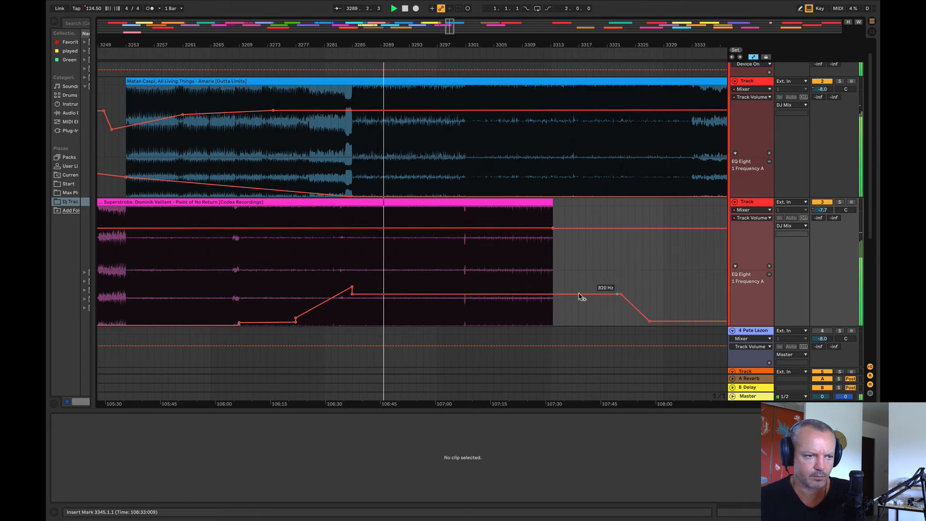
left_click(522, 295)
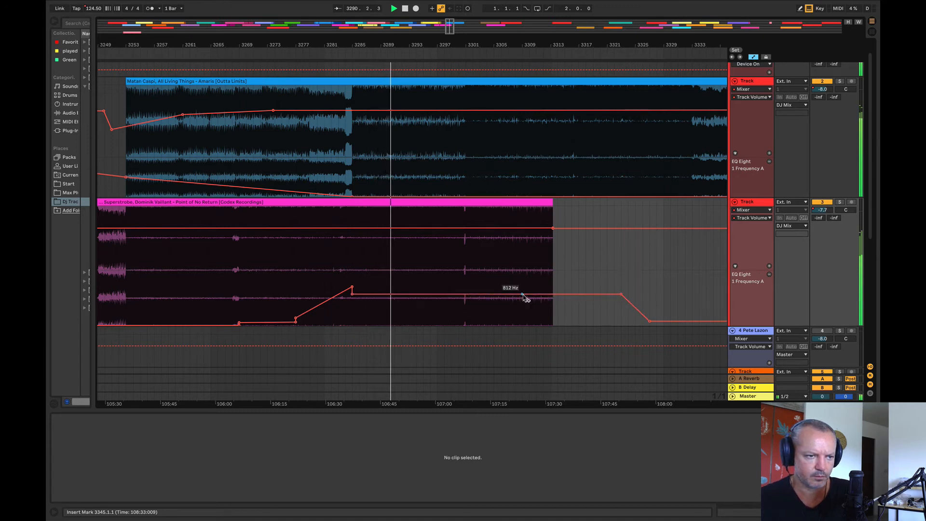
left_click(523, 295)
left_click_drag(516, 300, 515, 298)
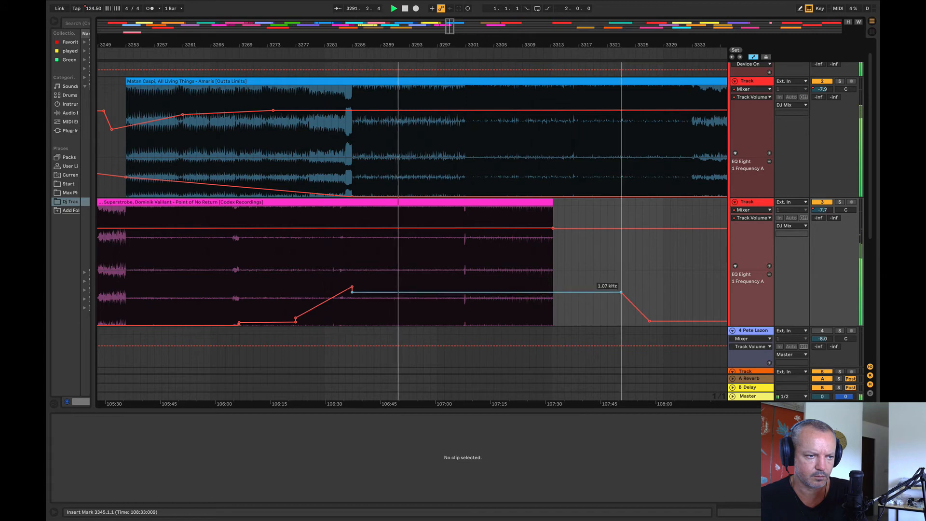
Step: Add Superstrobe volume points at bars 3285 and about 3320, and lower the volume slightly at the clip's end at bar 3313
left_click(355, 231)
left_click(599, 229)
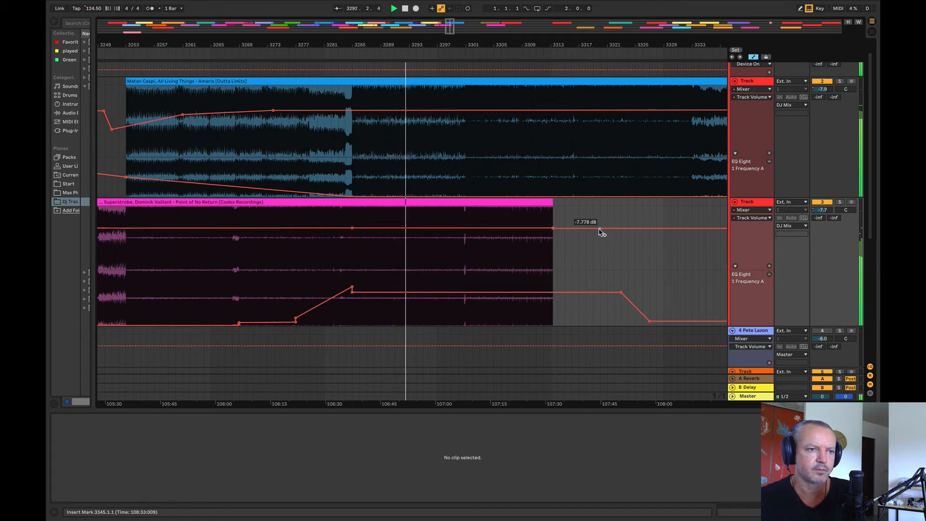
left_click_drag(552, 228, 553, 231)
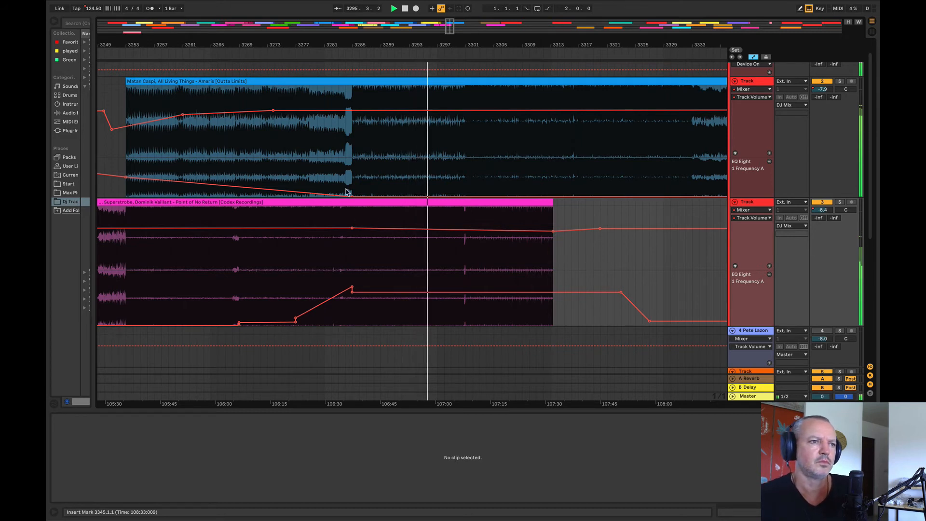
left_click_drag(287, 45, 199, 45)
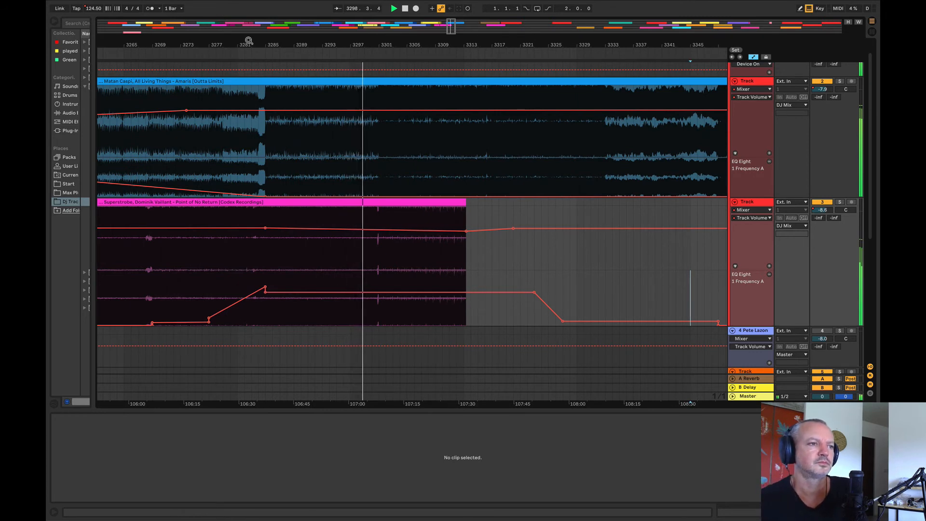
left_click_drag(289, 45, 200, 20)
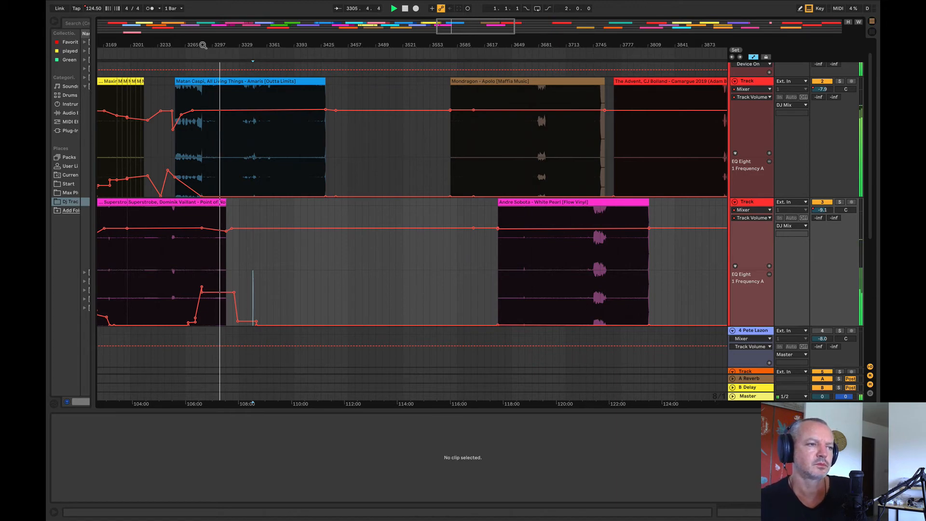
left_click_drag(204, 45, 231, 10)
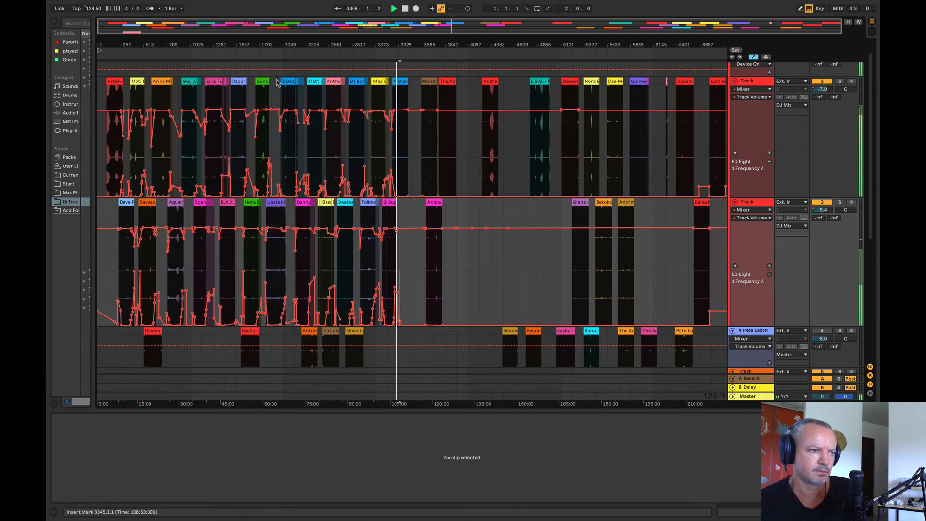
left_click_drag(264, 45, 264, 92)
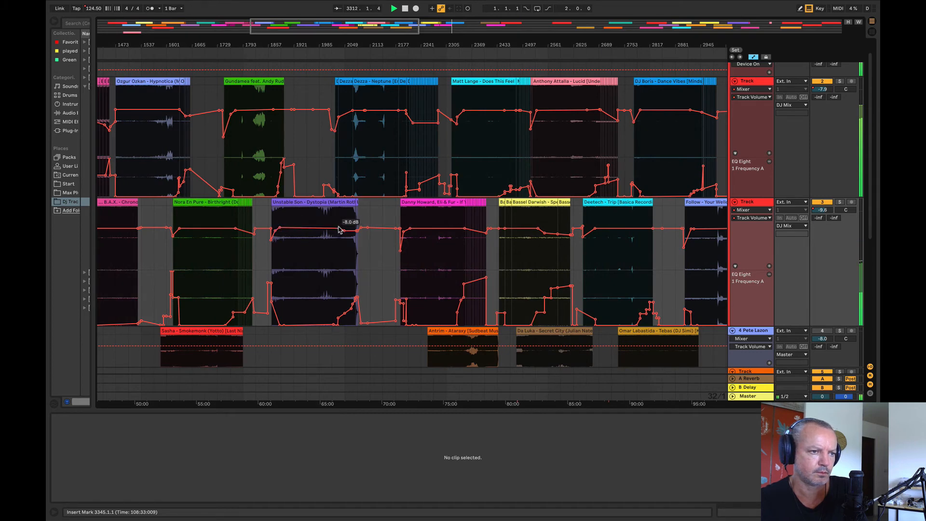
left_click_drag(256, 50, 256, 19)
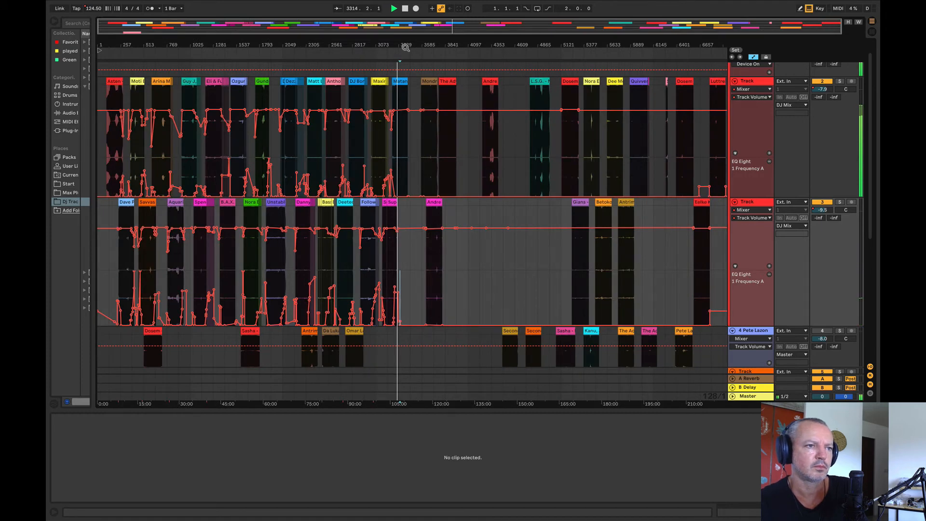
Step: Duplicate the two-bar section 3311–3313 of the Superstrobe clip ten times to extend it to bar 3333
left_click_drag(405, 47, 299, 113)
left_click_drag(216, 257, 237, 190)
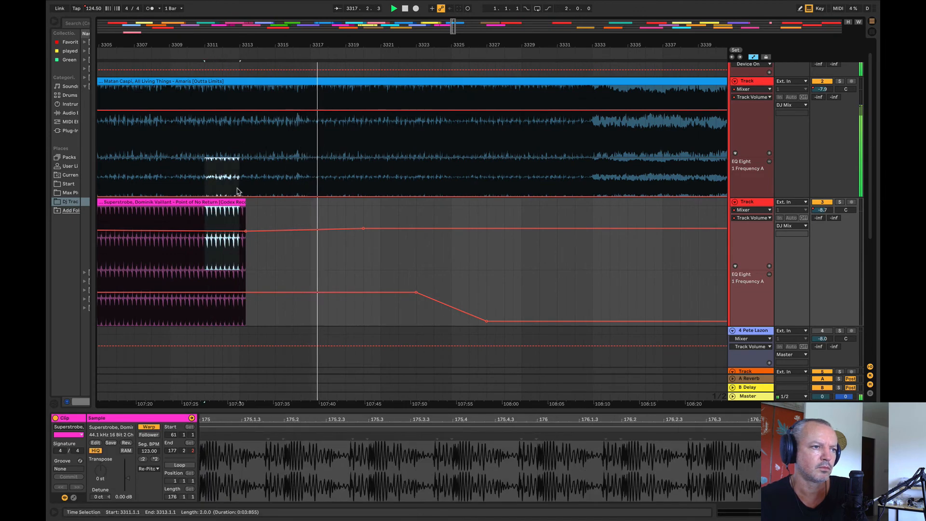
left_click(236, 202)
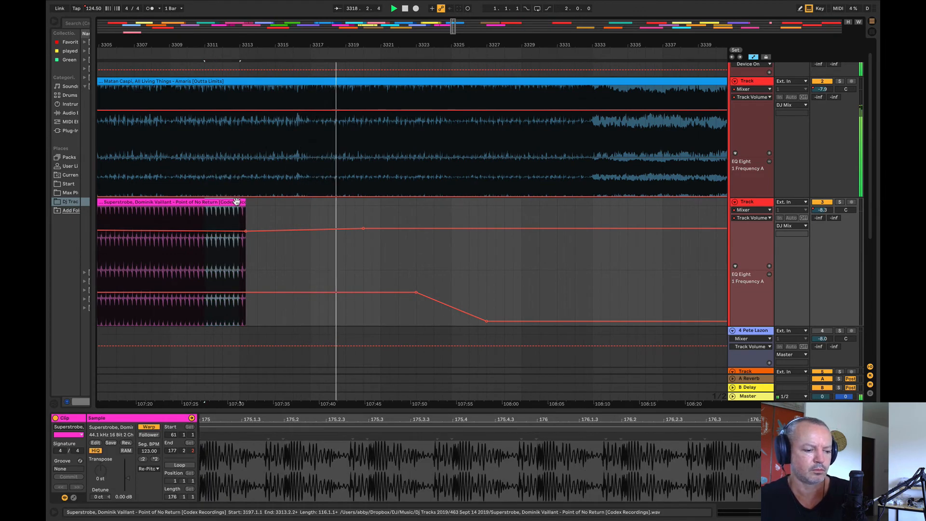
key("super+d")
key("super+d")
key("super+d")
key("super+d")
key("super+d")
key("super+d")
key("super+d")
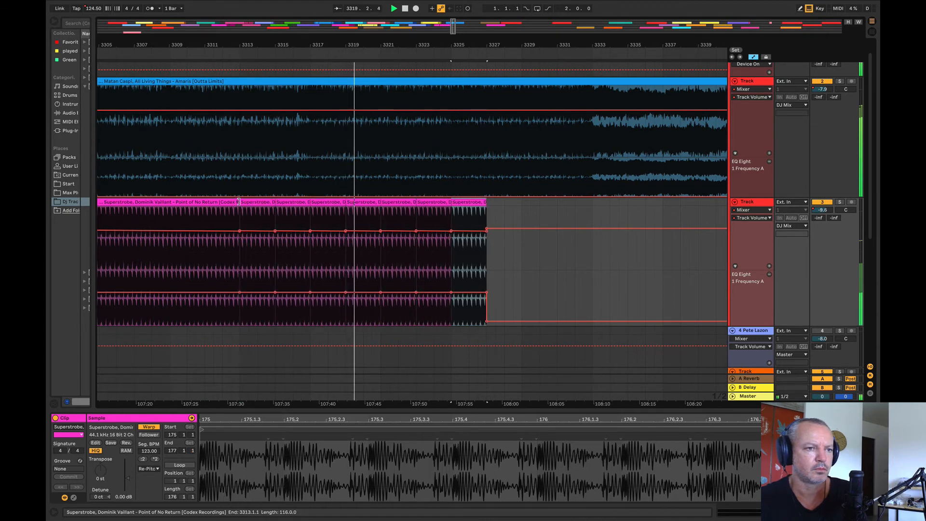
key("super+d")
key("super+d")
key("super+d")
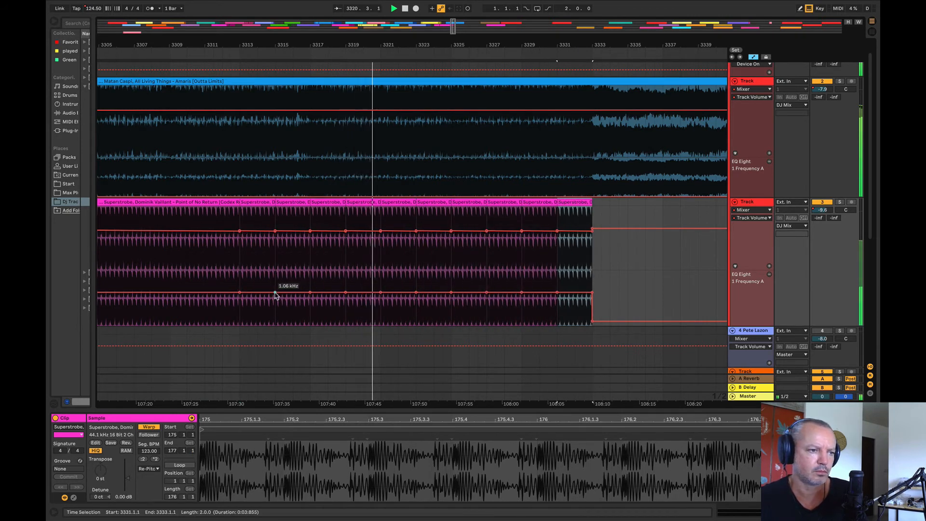
Step: Ramp the EQ frequency up and fade the volume down across the duplicated Superstrobe sections to bar 3333
left_click_drag(275, 295, 592, 288)
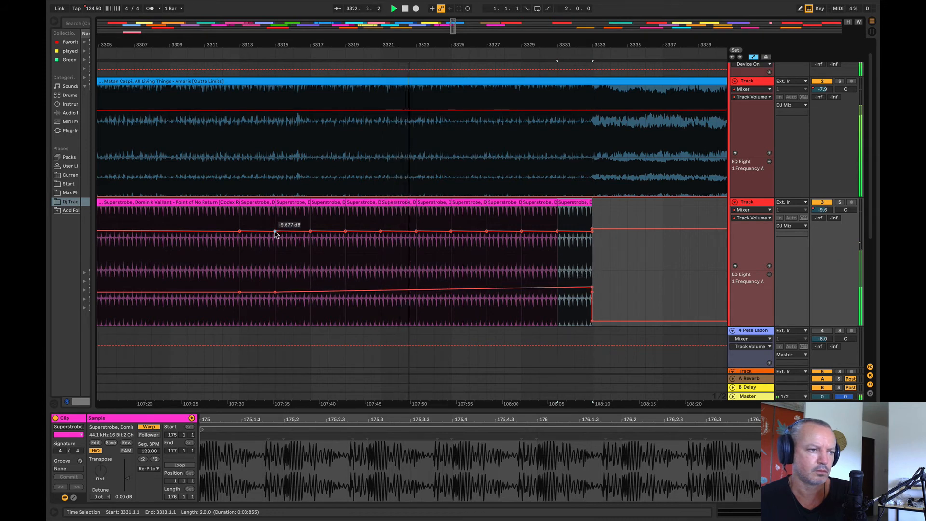
left_click_drag(275, 234, 592, 228)
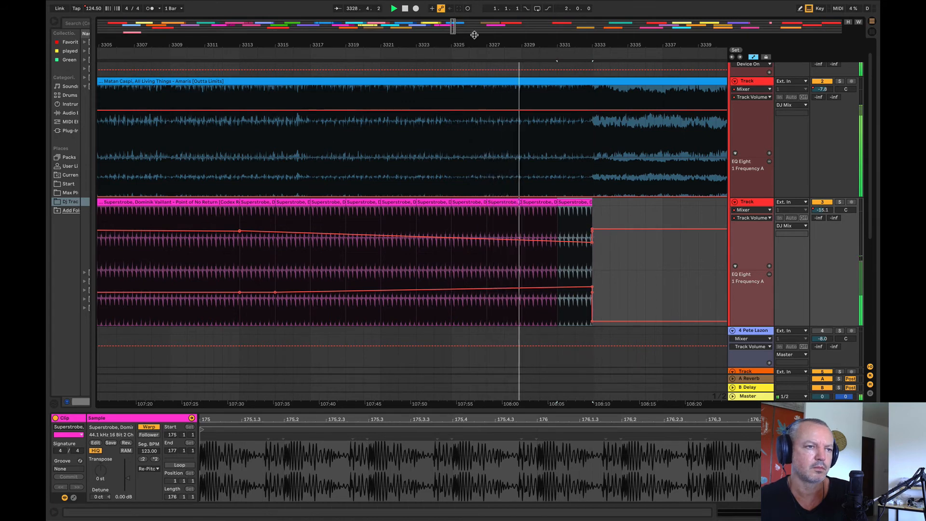
Step: Move the Mondragon – Apolo clip earlier on its track to start at bar 3473
left_click_drag(475, 35, 287, 6)
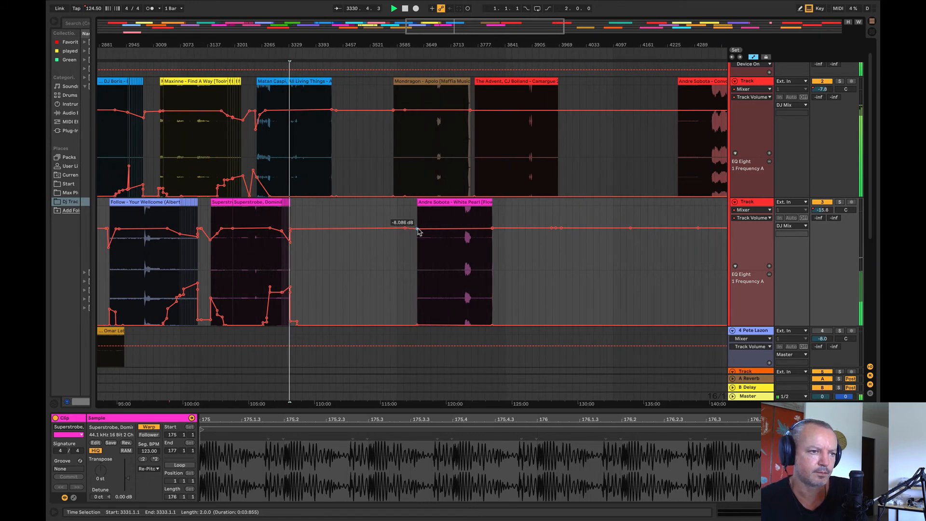
left_click_drag(312, 35, 367, 147)
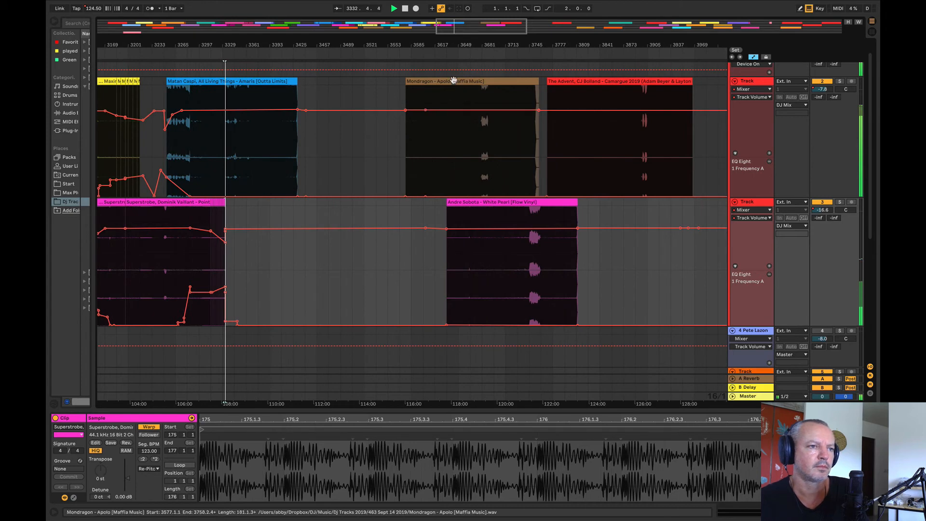
left_click_drag(459, 91, 378, 112)
Step: Listen to the Mondragon – Apolo clip from bars 3537, 3585, 3569 and 3578, around its breakdown and drop
left_click(376, 139)
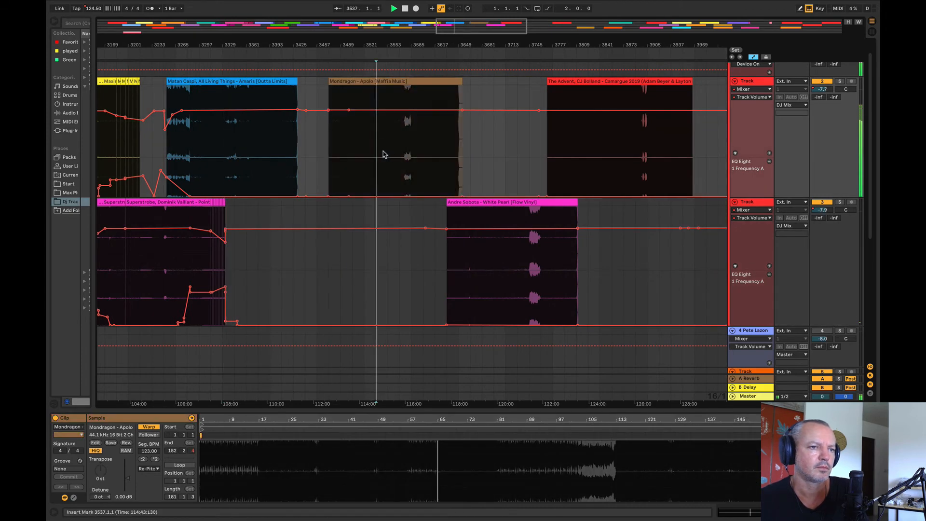
left_click(408, 139)
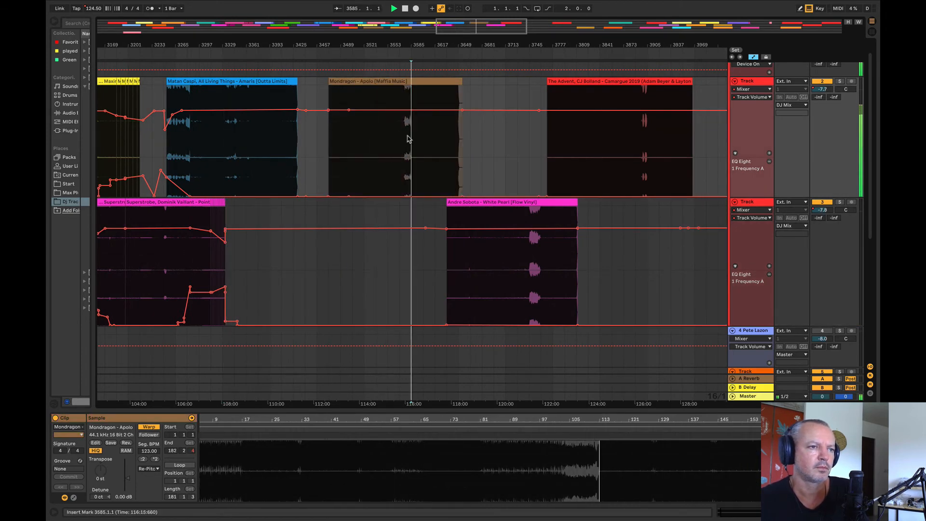
left_click(401, 109)
left_click_drag(405, 45, 404, 116)
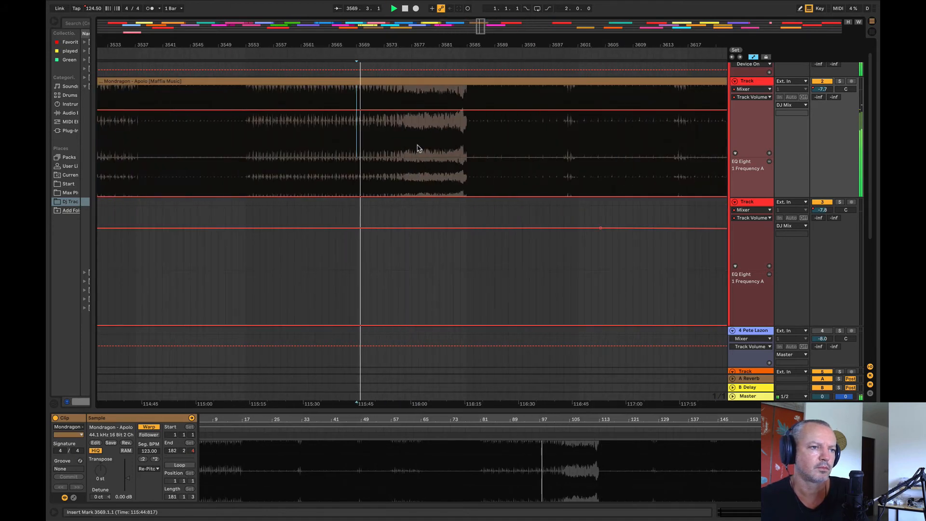
left_click(420, 147)
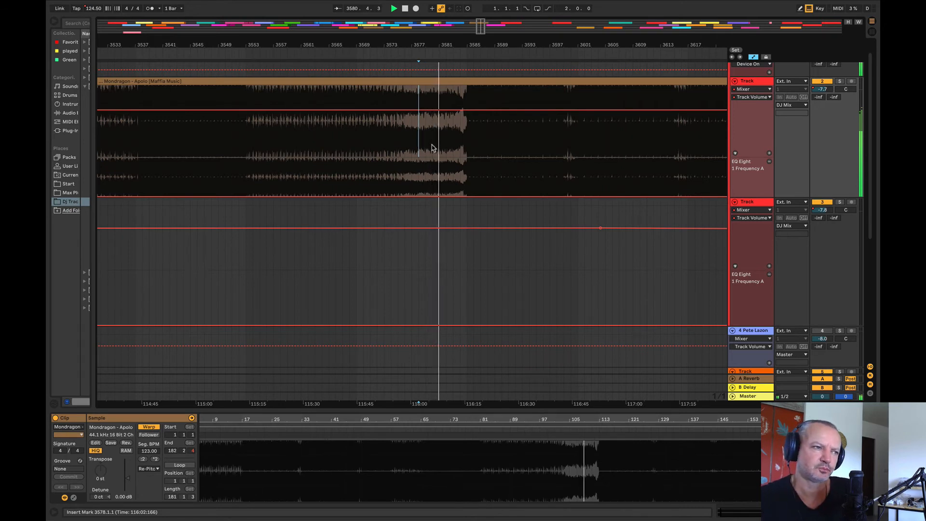
left_click_drag(435, 44, 435, 34)
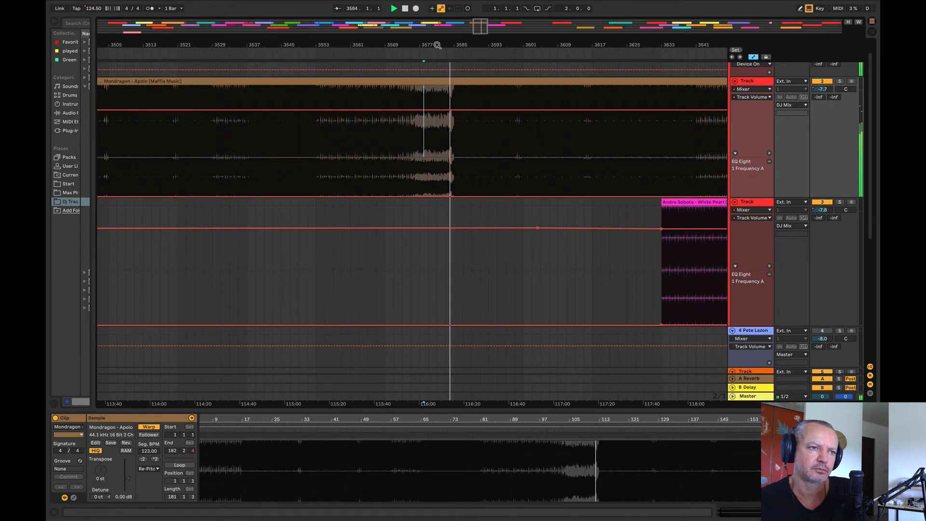
left_click_drag(438, 45, 354, 19)
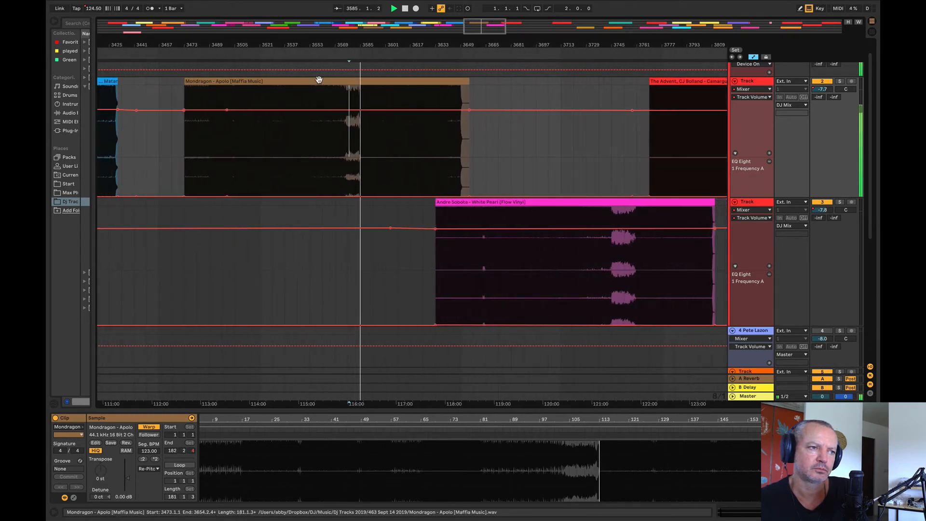
Step: Delete the Mondragon – Apolo clip and listen to Andre Sobota – White Pearl from bar 3697
left_click(314, 82)
key("Delete")
left_click(537, 270)
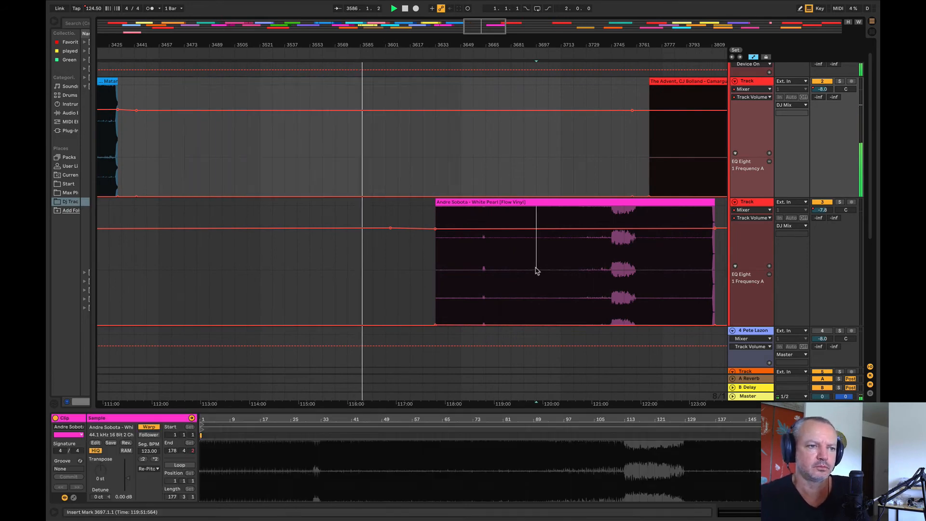
key("space")
key("space")
Step: Listen in turn to Matan Caspi – Amaris, The Advent – Camargue from bar 3873, Convolve from bar 4289 and White Pearl from bars 3713 and 3745
left_click_drag(421, 48, 414, 21)
left_click(316, 146)
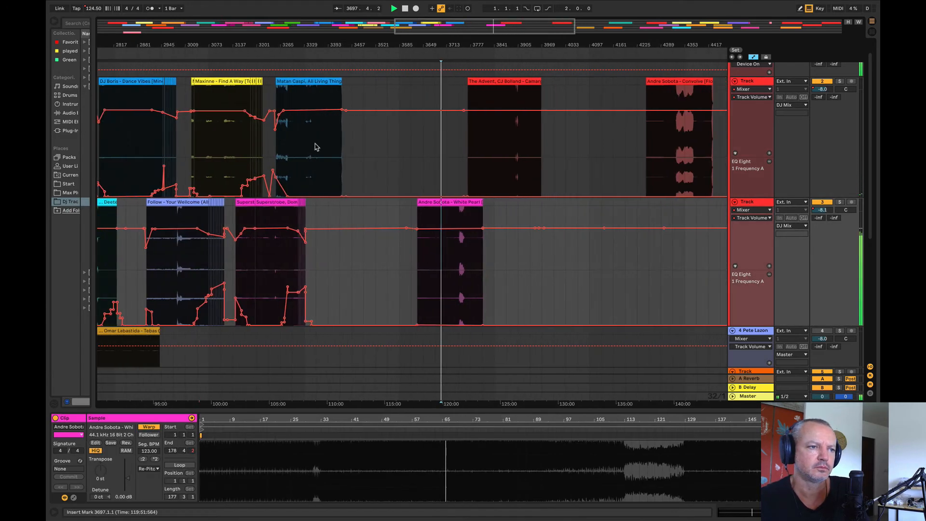
key("space")
key("space")
left_click(503, 132)
key("space")
key("space")
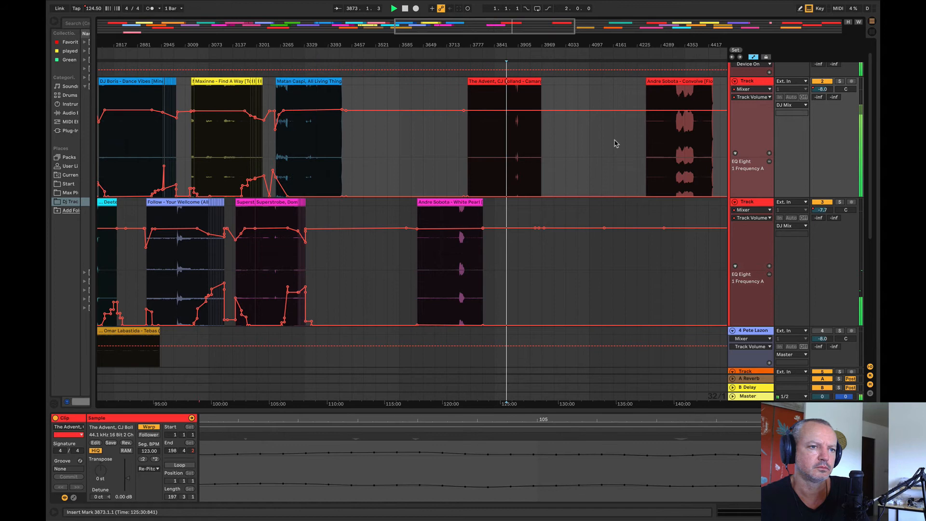
left_click(655, 147)
key("space")
key("space")
left_click(453, 226)
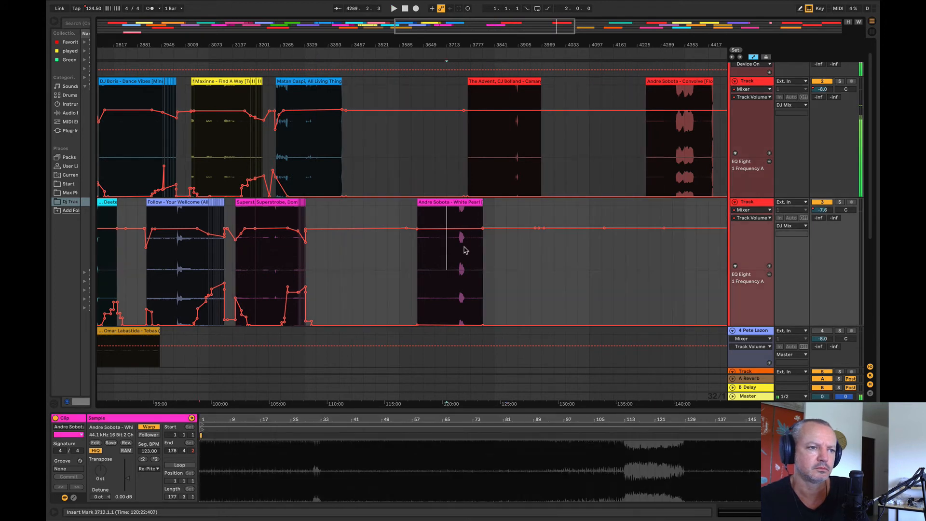
key("space")
key("space")
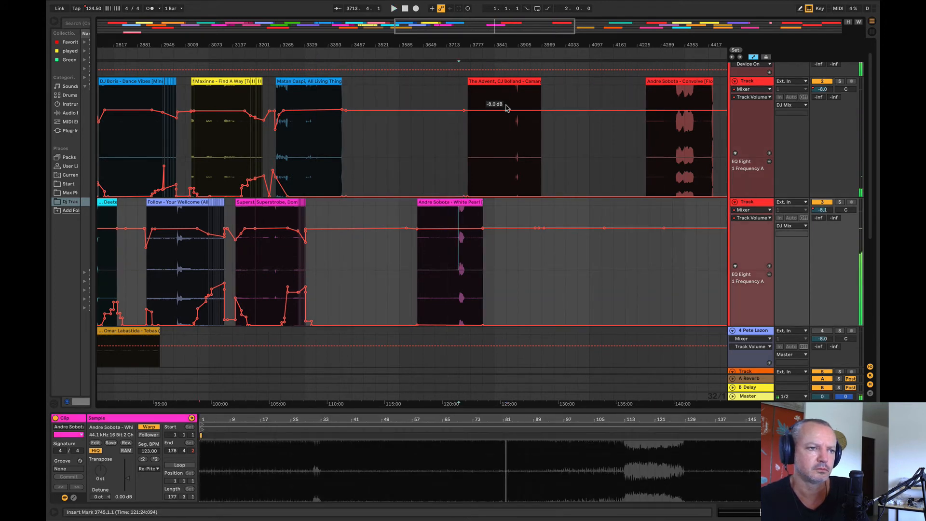
Step: Move The Advent, CJ Bolland – Camargue 2019 clip a little later on track 2
left_click_drag(496, 82, 521, 82)
left_click_drag(482, 45, 333, 15)
left_click_drag(441, 39, 493, 96)
Step: Compare White Pearl from bars 3761 and 3713 with Matan Caspi – Amaris from bar 3377, and move White Pearl to start at bar 3457
left_click(574, 262)
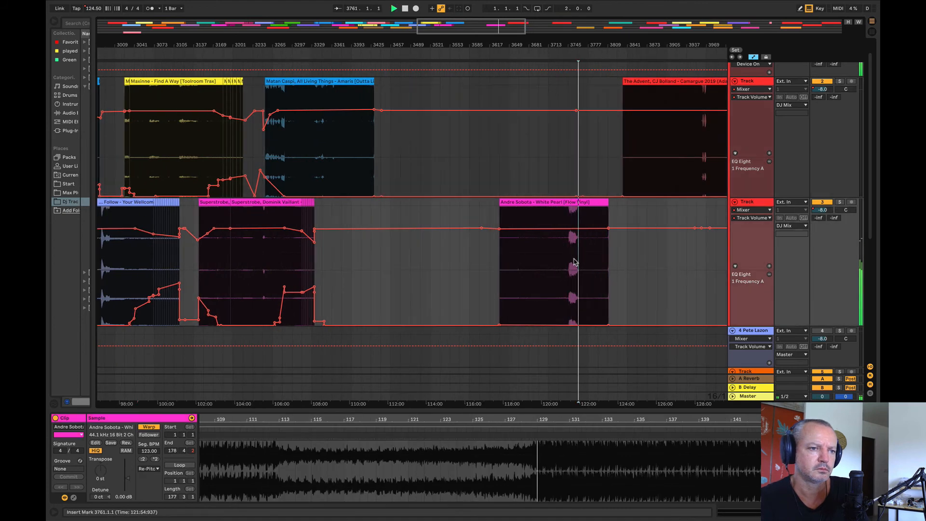
left_click(548, 264)
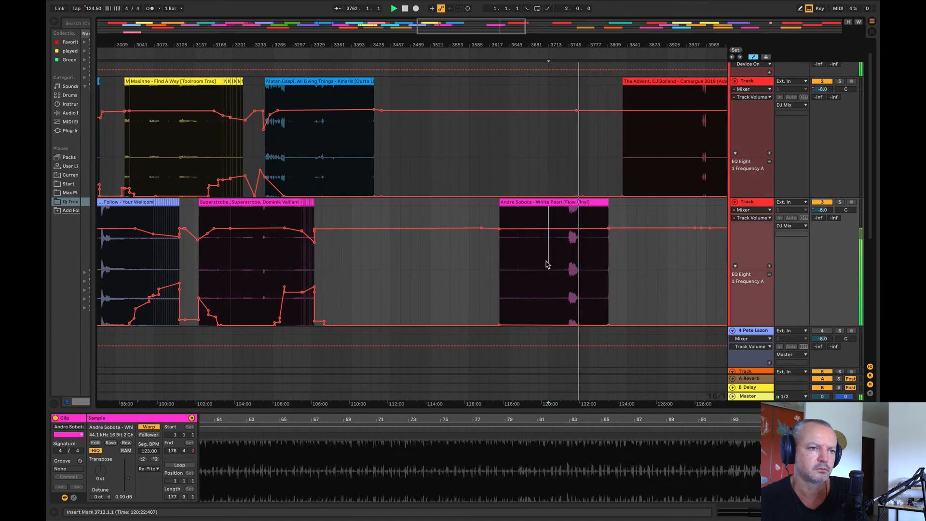
left_click(341, 144)
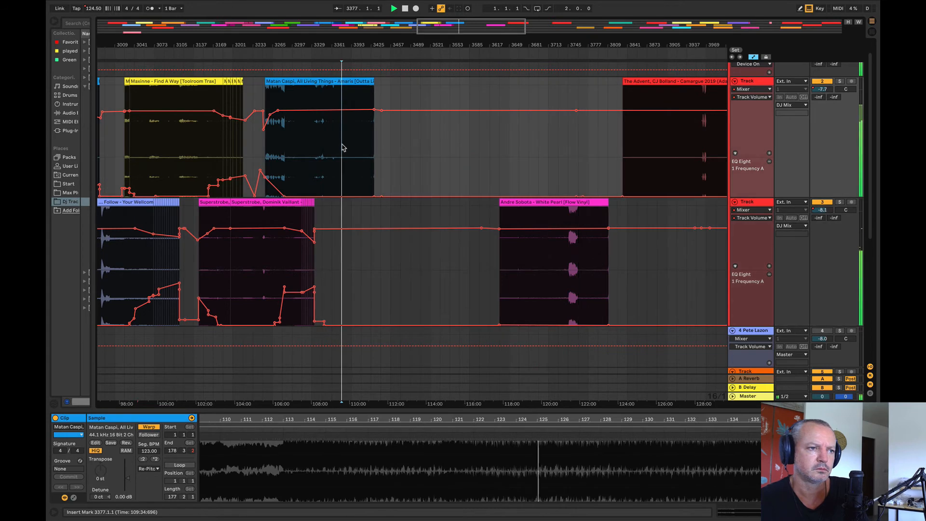
left_click_drag(359, 45, 329, 27)
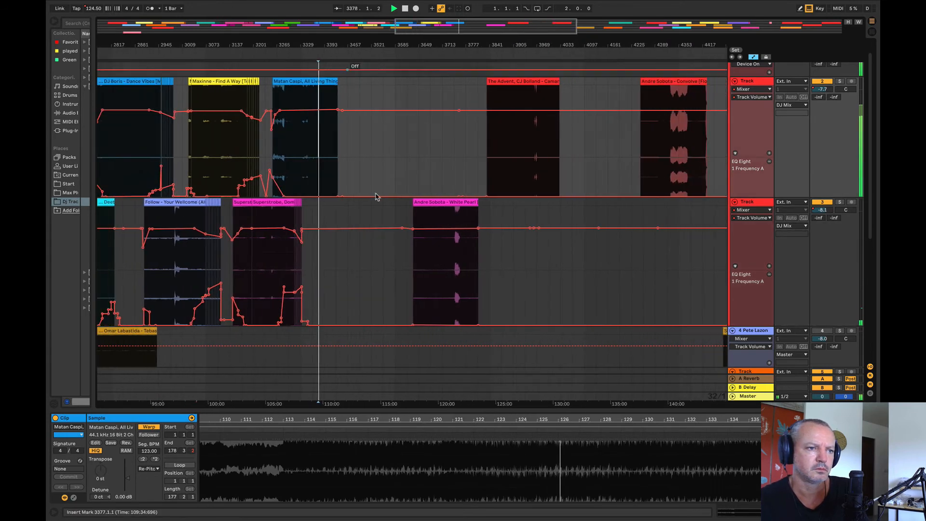
key("space")
left_click_drag(433, 211, 367, 203)
Step: Listen to The Advent, CJ Bolland – Camargue 2019 from bar 3937 and move the clip earlier on track 2 to about bar 3585
left_click(505, 151)
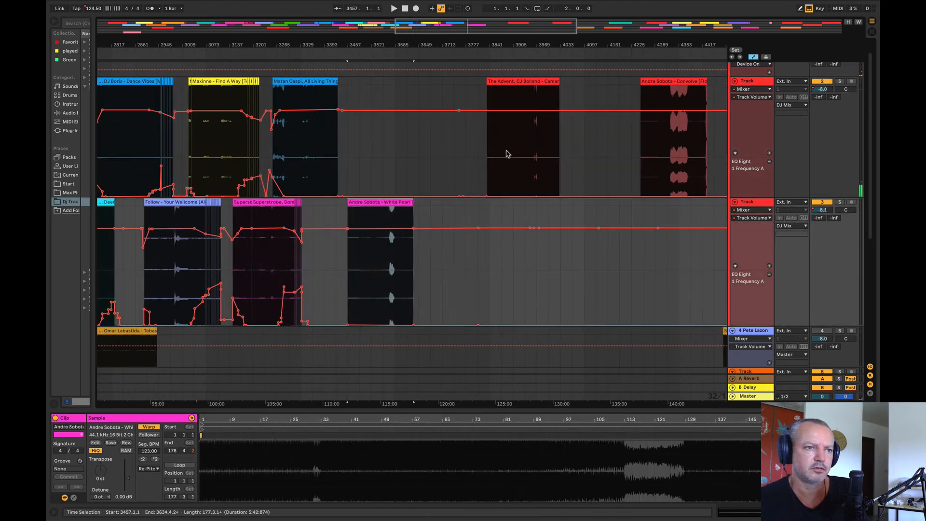
key("space")
left_click(530, 143)
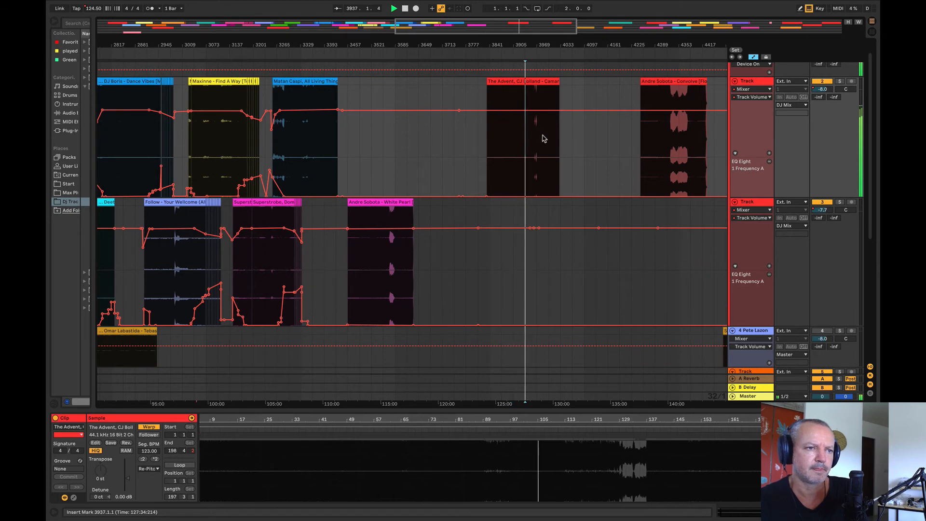
left_click_drag(535, 47, 271, 90)
left_click(497, 138)
key("space")
key("space")
Step: Move Andre Sobota – Convolve to track 3 to start at bar 3769, and listen to it from bar 3857
left_click_drag(719, 82, 396, 260)
left_click(444, 274)
key("space")
key("space")
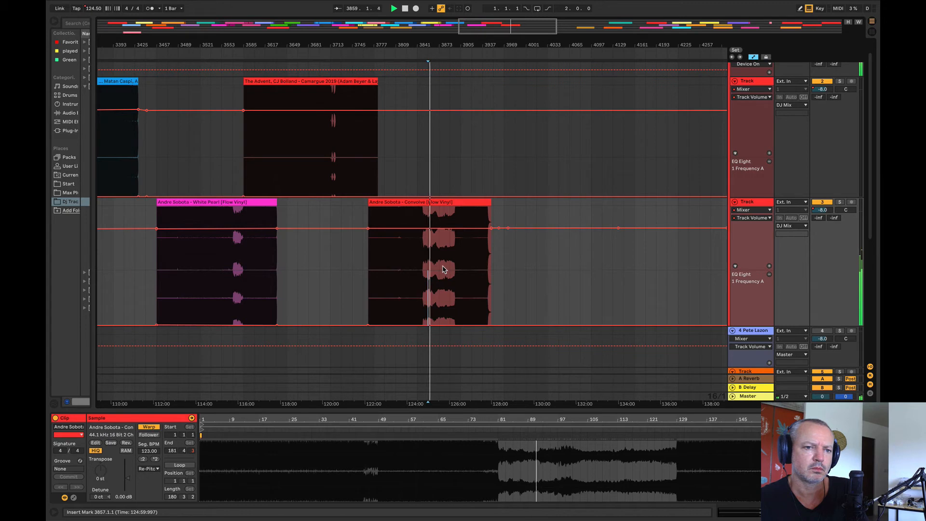
Step: Listen to Andre Sobota – White Pearl from bar 3505 and save the set
left_click(436, 202)
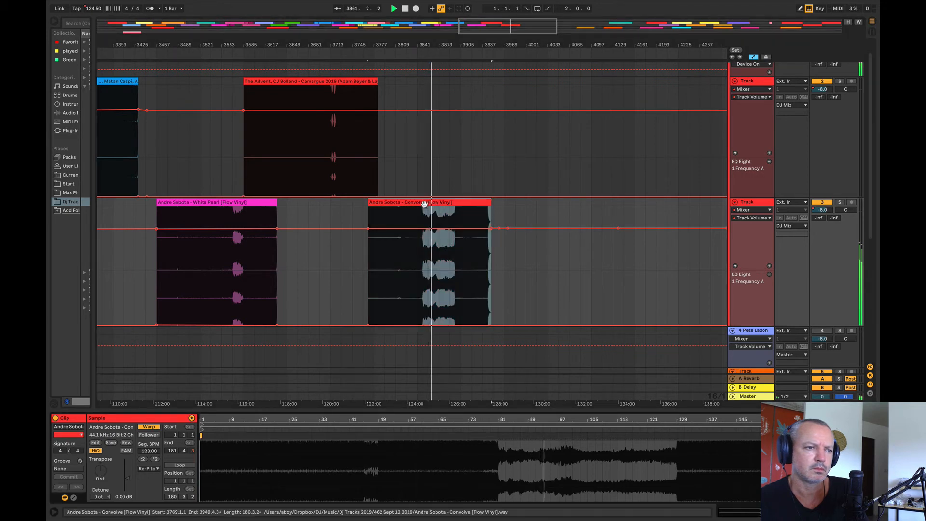
left_click(188, 248)
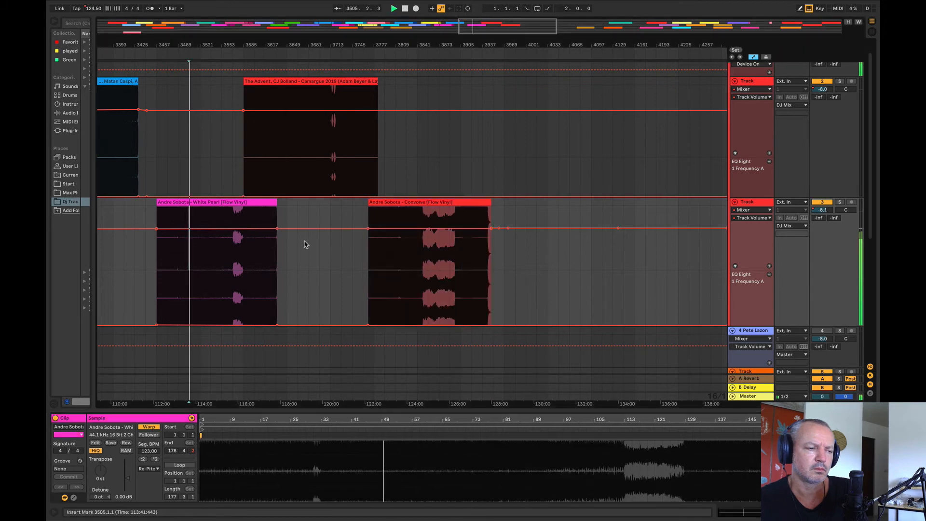
left_click(471, 179)
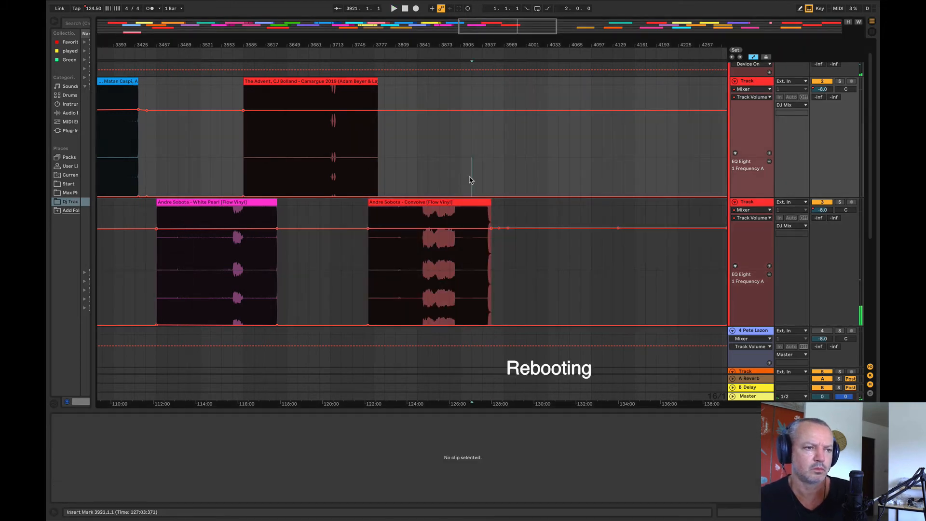
key("ctrl+s")
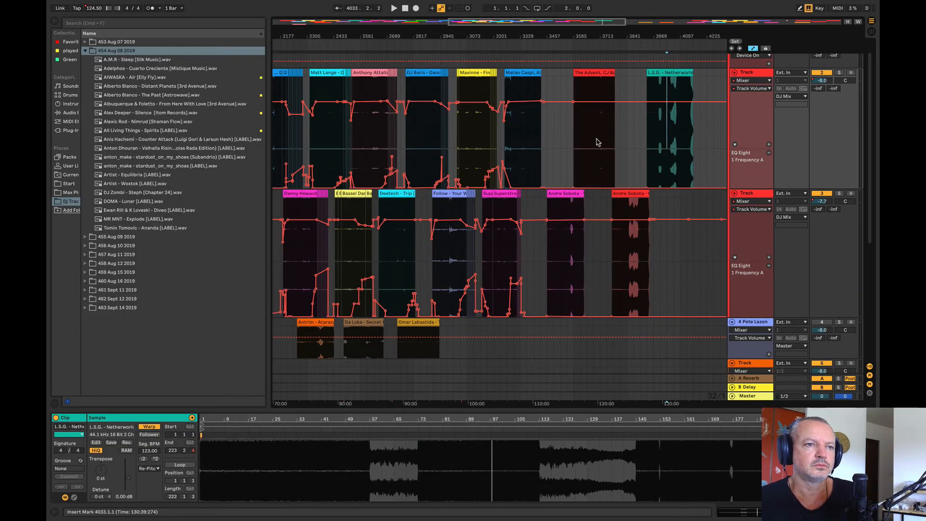
Step: Listen to Dosem – What If from bar 5185 and move it earlier on track 2, after L.S.G. – Netherworld, to start at bar 4233
left_click_drag(616, 35, 399, 52)
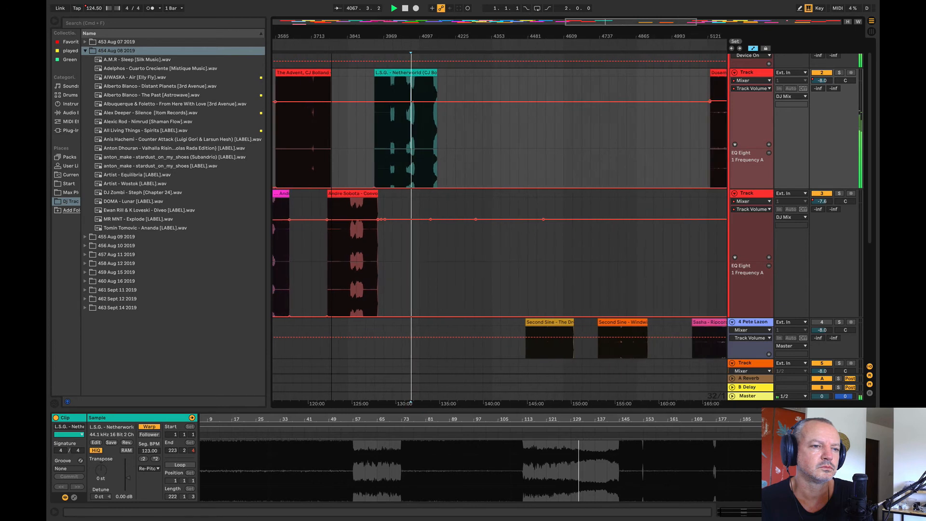
left_click_drag(331, 52, 331, 37)
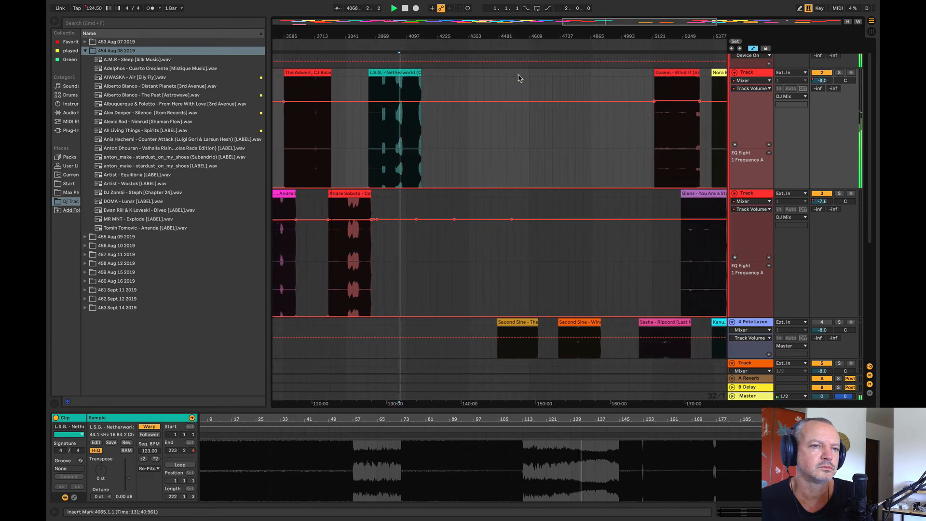
left_click(667, 136)
left_click(661, 37)
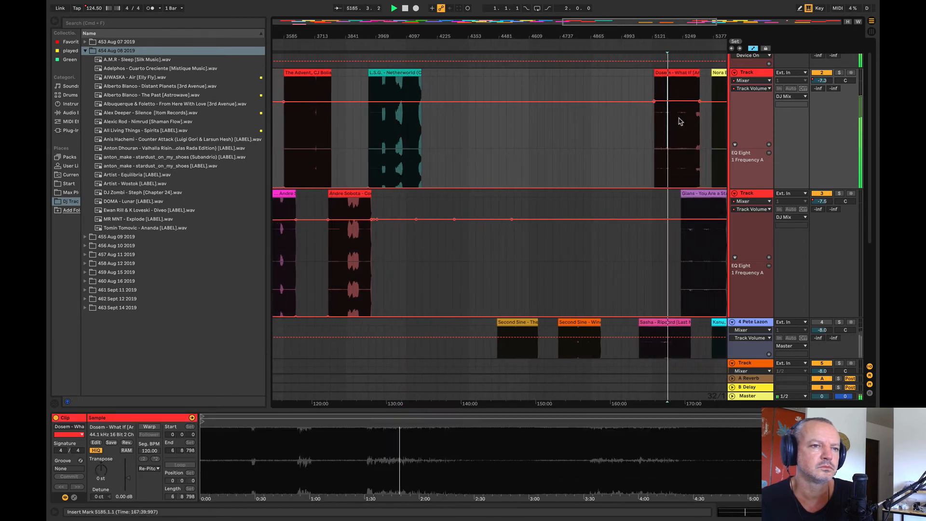
left_click_drag(672, 73, 462, 101)
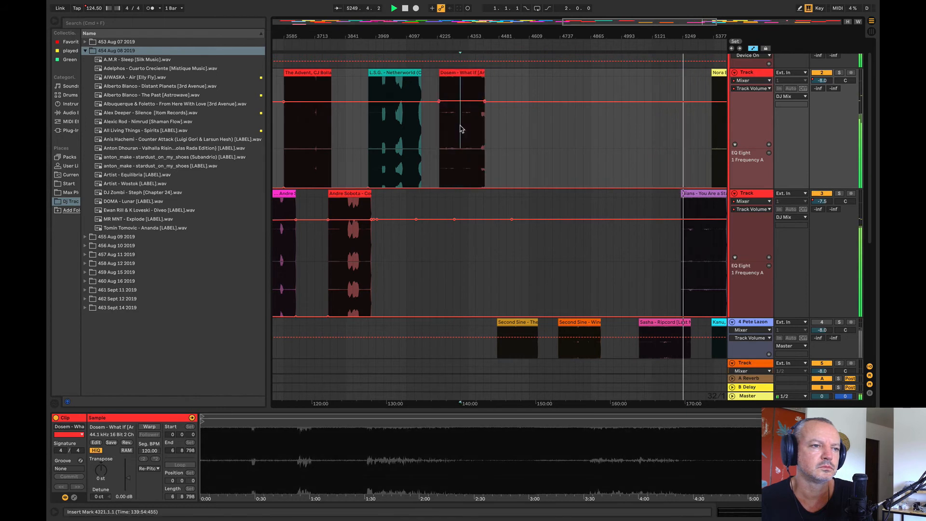
key("space")
key("space")
Step: Enable warping on the Dosem – What If clip and set its segment tempo to 126 BPM
left_click(460, 73)
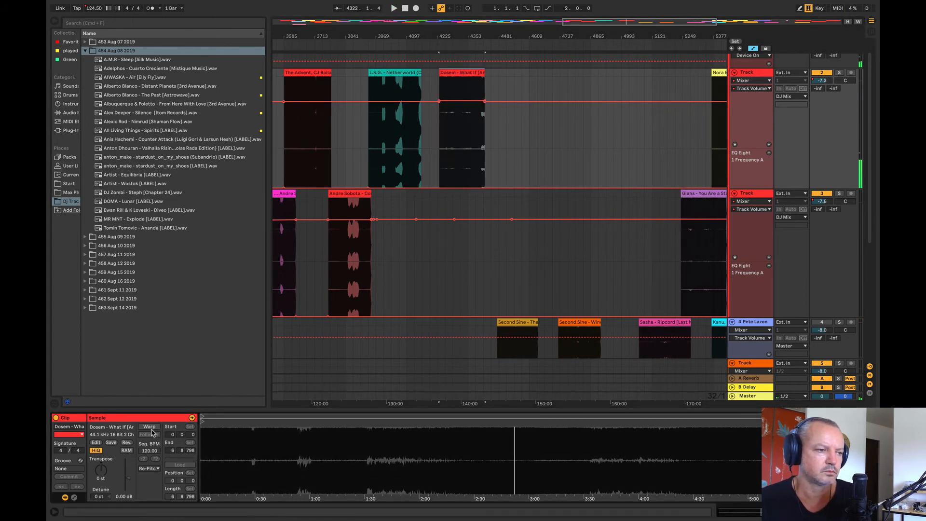
left_click(149, 426)
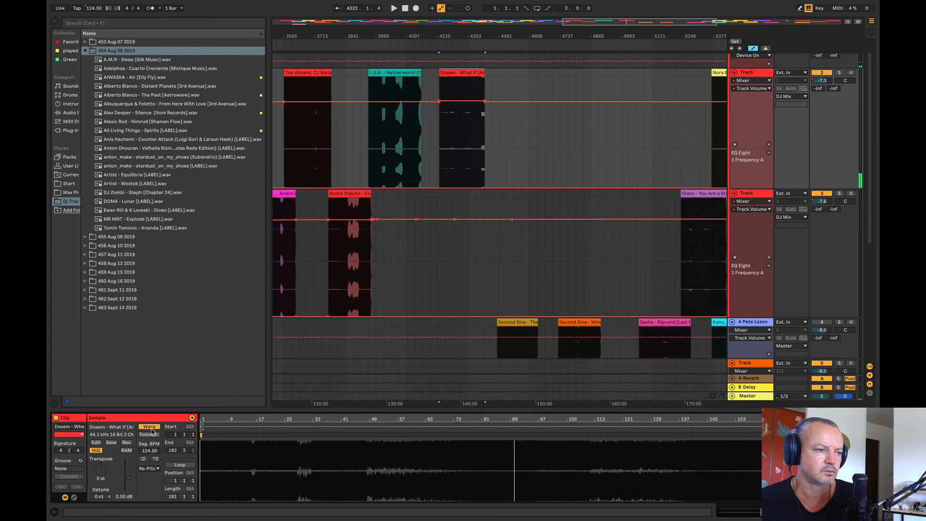
left_click(148, 452)
type("126")
key("Return")
Step: Move Dosem – What If to track 3 at bar 4097, and the Gians clip from track 3 to track 2 after L.S.G. – Netherworld
key("space")
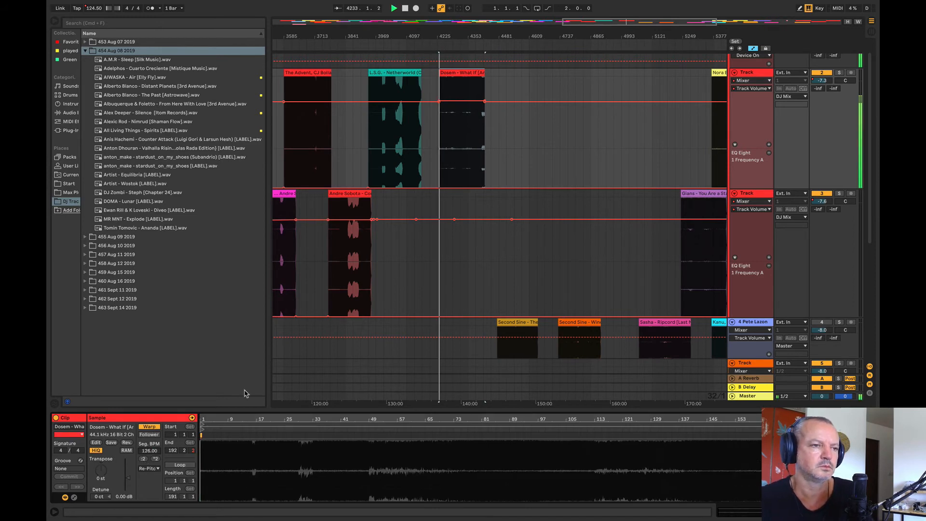
left_click_drag(458, 72, 424, 212)
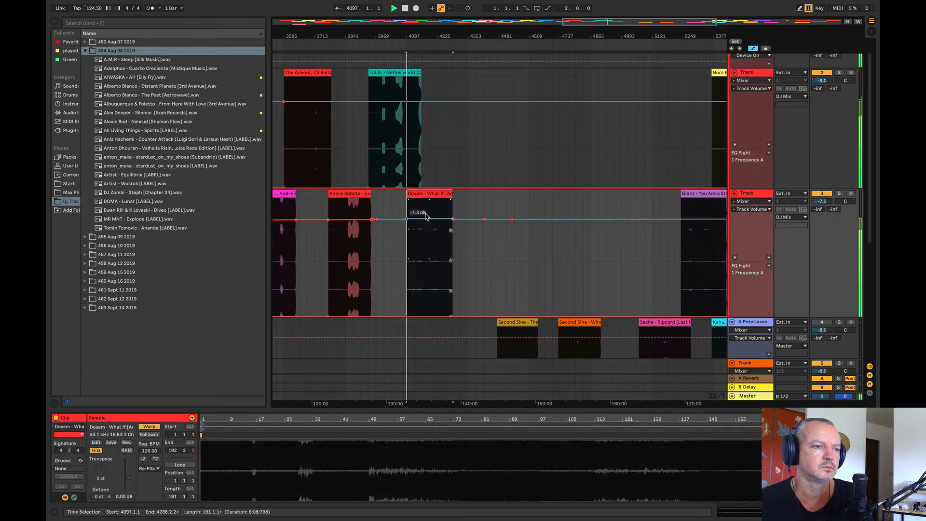
left_click_drag(700, 232, 491, 130)
Step: Move the Nora En Pure clip earlier on track 2 to start at bar 4609, and listen to it
left_click_drag(470, 40, 459, 18)
left_click_drag(579, 73, 507, 90)
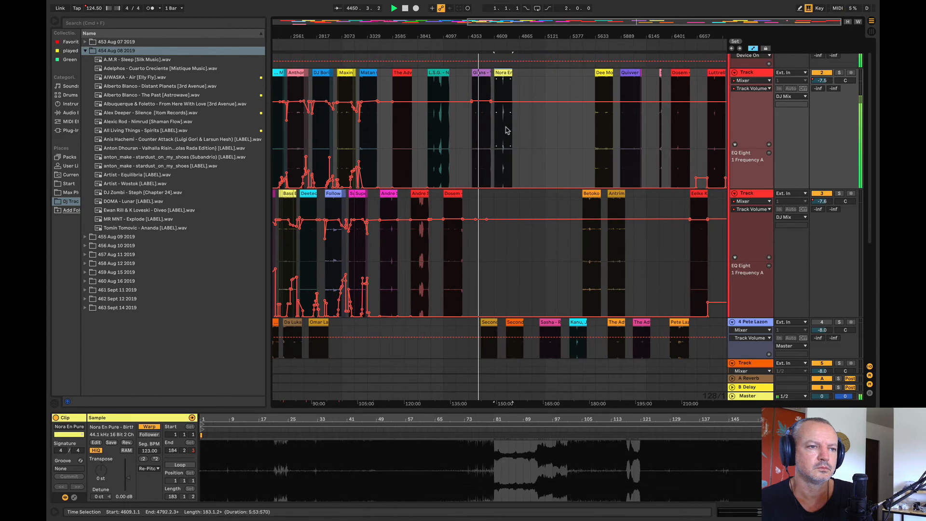
left_click(506, 127)
key("space")
key("space")
Step: Move the Betoko clip earlier on track 3 to start at bar 4865, and listen to Gians and to Dosem – What If from bar 4225
left_click_drag(595, 193, 534, 203)
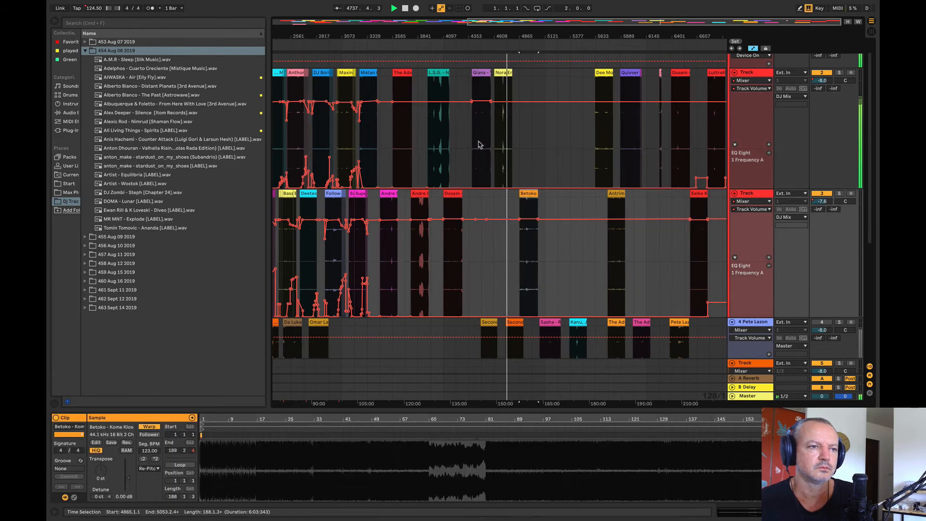
left_click(478, 145)
left_click(456, 223)
key("space")
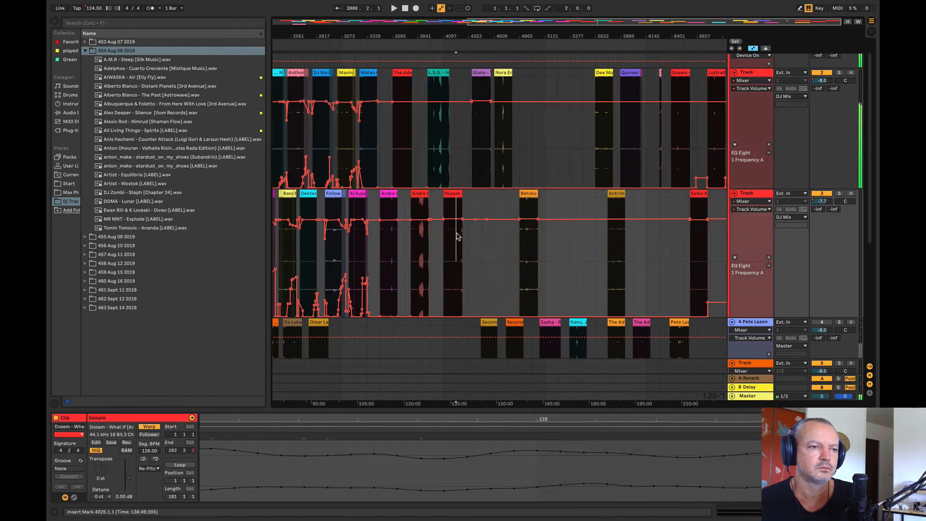
Step: Move L.S.G. – Netherworld to track 3 at bar 4481, and shift the Gians clip earlier on track 2 into the freed space
left_click_drag(440, 80, 492, 244)
key("space")
left_click(480, 74)
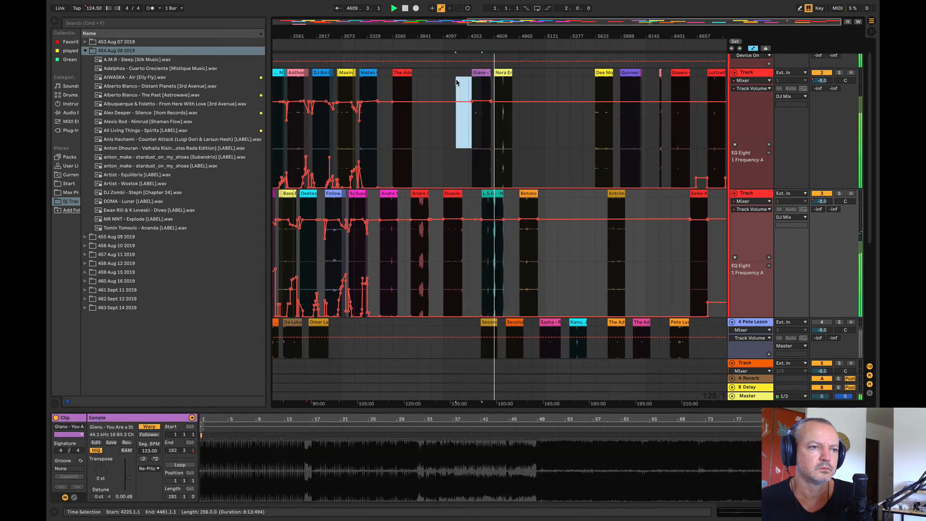
left_click(529, 81)
left_click_drag(482, 74, 453, 86)
Step: Listen to the arrangement from bar 4481 and to the Betoko clip from bar 4993
left_click(486, 153)
key("space")
key("space")
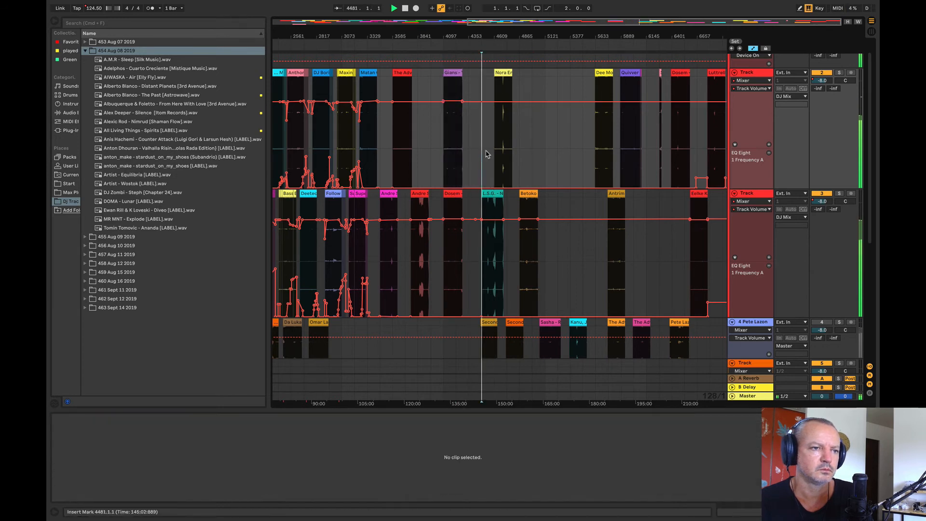
left_click(491, 158)
left_click(531, 265)
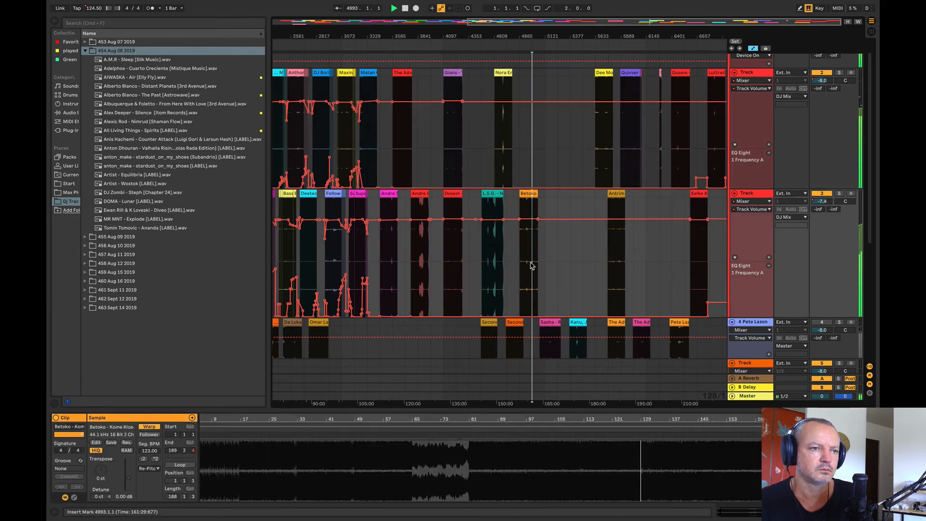
Step: Move Antrim – Roads from track 3 to track 2 between Nora En Pure and Dee Montero, and listen from bars 5249 and 5761
left_click_drag(616, 193, 553, 145)
left_click(554, 126)
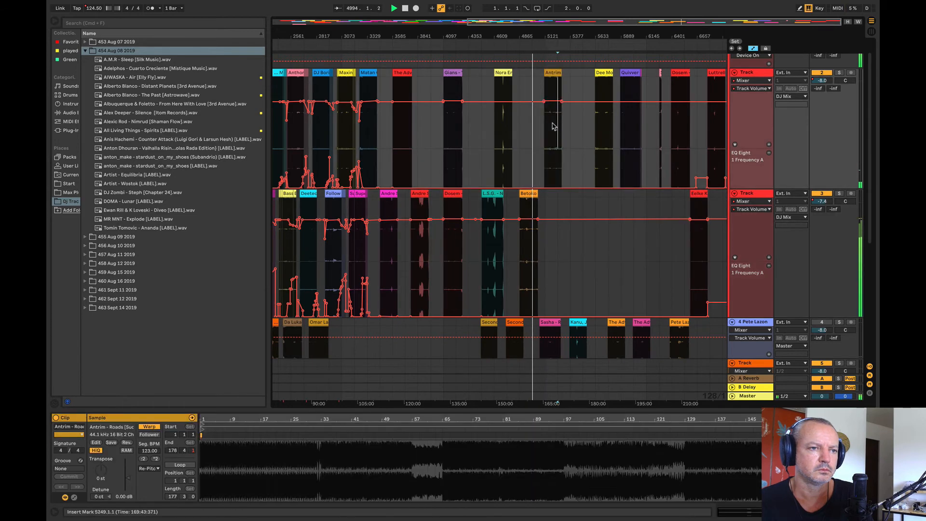
key("space")
key("space")
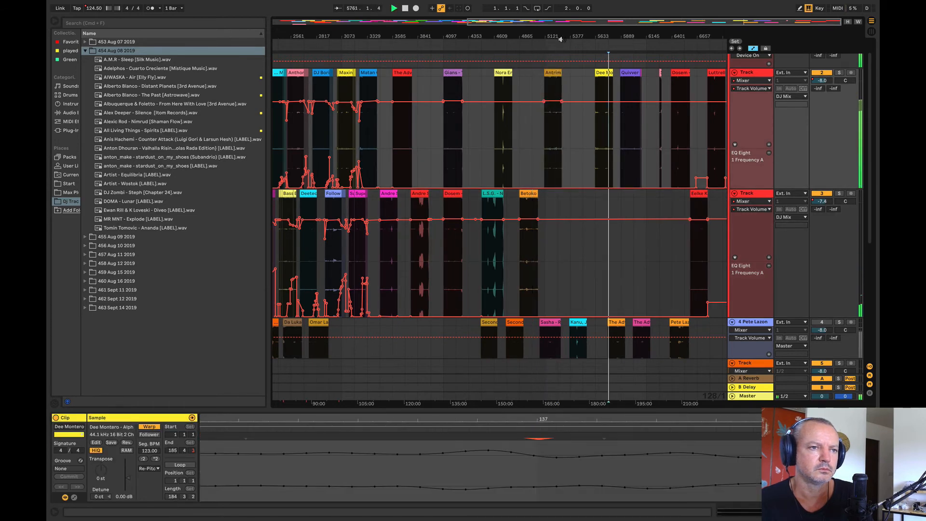
Step: Listen to Antrim – Roads from bars 5257 and 5225 and to the Dee Montero clip from bar 5729
left_click_drag(560, 39, 523, 132)
left_click(525, 134)
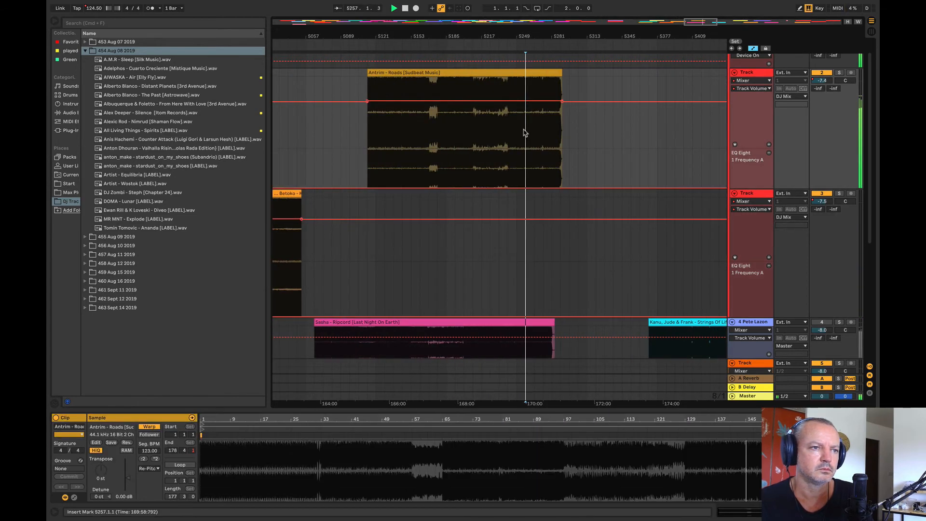
left_click(490, 151)
left_click_drag(377, 35, 279, 10)
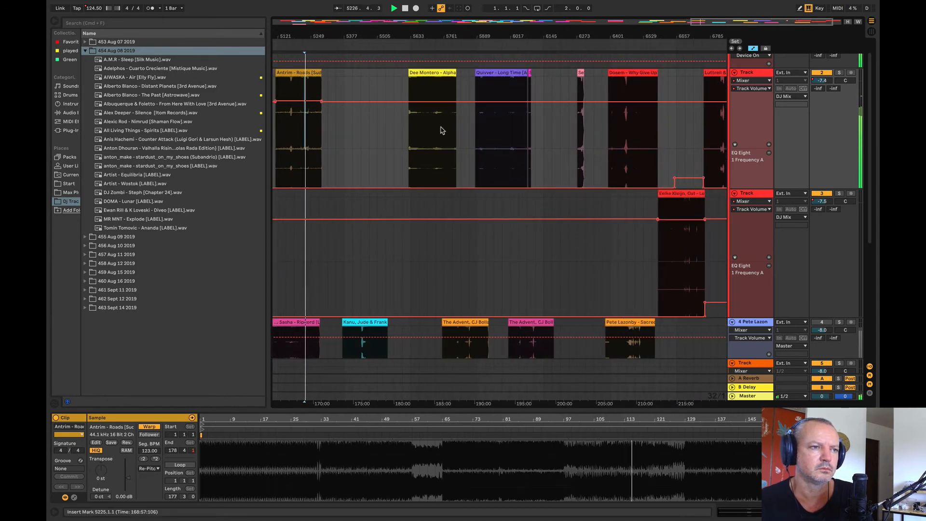
left_click(435, 130)
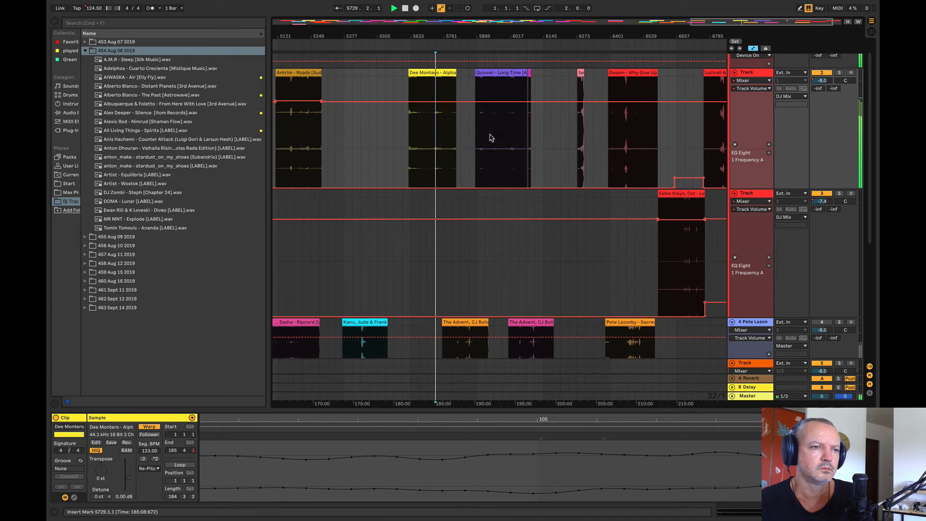
Step: Move Quivver – Long Time to track 3 between Antrim and Dee Montero, and delete the short clips before Dosem – Why Give Up on track 2
left_click(492, 136)
left_click_drag(511, 83, 366, 231)
left_click_drag(518, 81, 593, 90)
key("Delete")
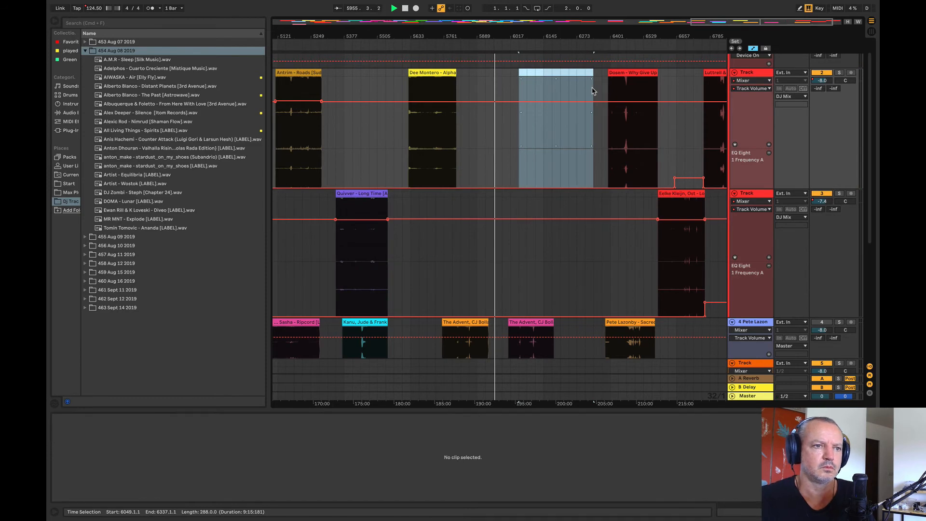
Step: Listen to Dosem – Why Give Up on track 2 and to Eelke Kleijn – Lost Souls from bar 6657
left_click(635, 133)
key("space")
key("space")
mouse_move(616, 36)
left_mouse_down()
mouse_move(617, 21)
mouse_move(613, 28)
left_mouse_up()
left_click(700, 257)
key("space")
key("space")
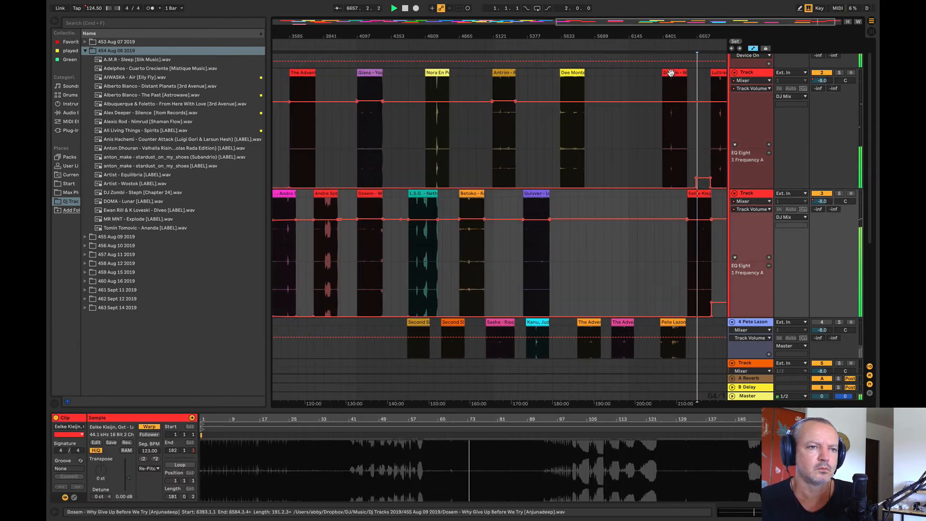
Step: Shift Dosem – Why Give Up and the Luttrell & Ben Böhmer clip earlier on track 2, behind Dee Montero, and Eelke Kleijn earlier on track 3
left_click_drag(671, 72, 596, 96)
left_click_drag(696, 194, 590, 212)
left_click(716, 150)
key("space")
key("space")
left_click_drag(725, 70, 629, 97)
Step: Move Pete Lazonby – Sacred Cycles from track 4 to track 3 and listen from bars 6465 and 3329
left_click_drag(659, 327, 670, 268)
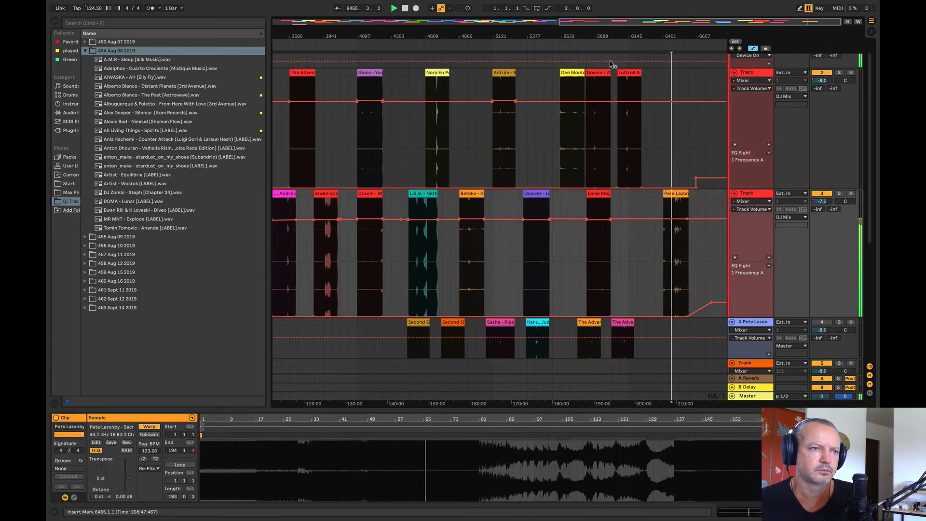
left_click_drag(597, 38, 597, 18)
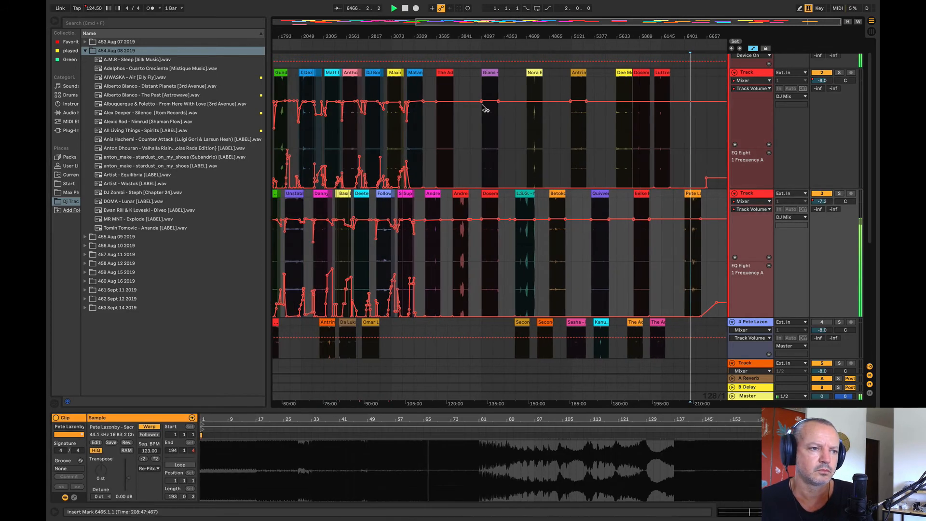
left_click(416, 136)
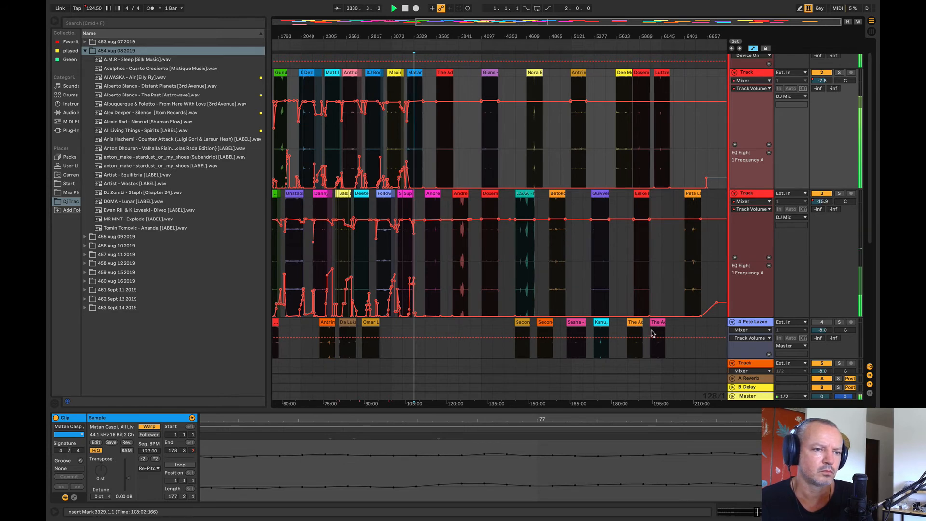
Step: Move the pink The Advent, CJ Bolland clip from track 4 to track 2 behind Luttrell, and the Maceo Plex version to track 3 before Pete Lazonby
mouse_move(651, 333)
left_mouse_down()
mouse_move(703, 161)
mouse_move(701, 122)
left_mouse_up()
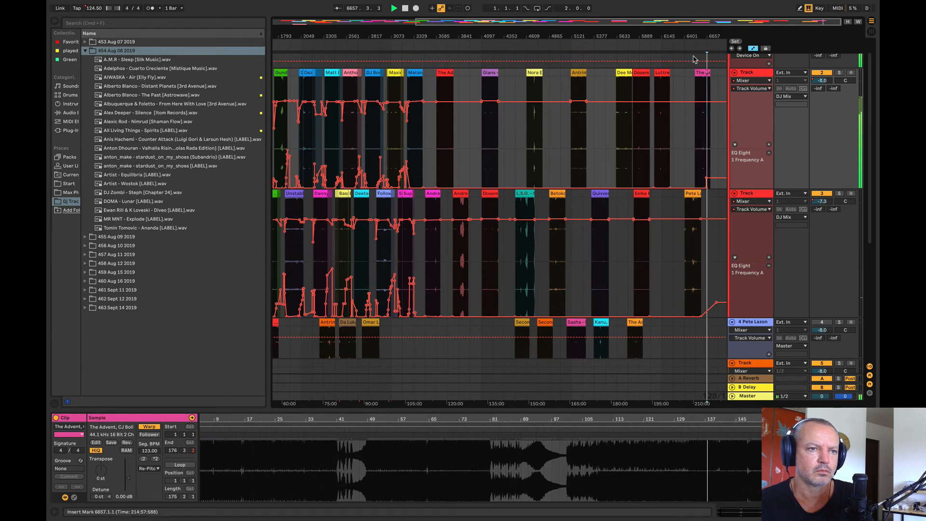
left_click_drag(689, 37, 688, 58)
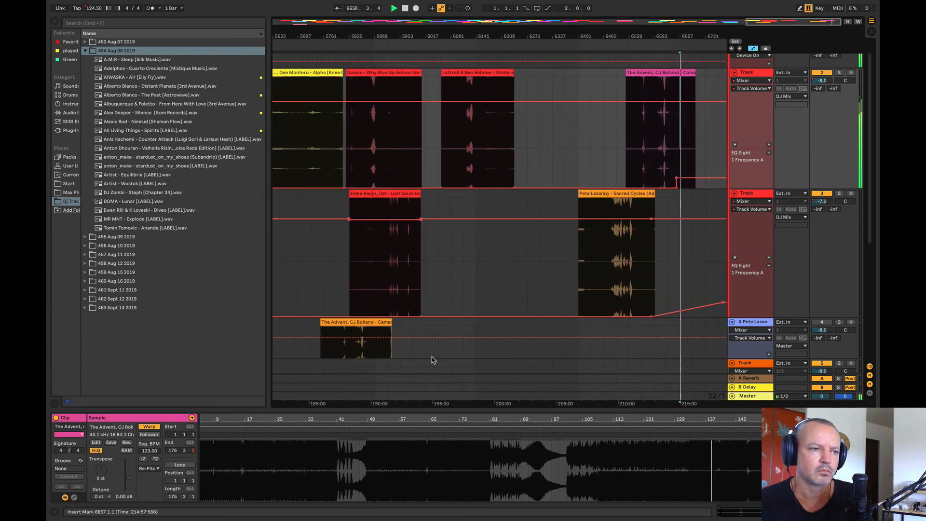
left_click_drag(353, 330, 528, 257)
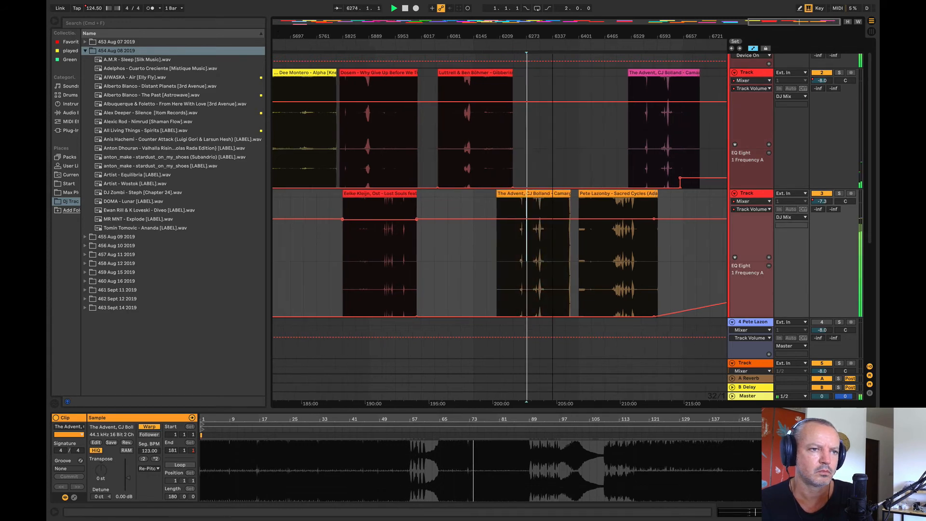
scroll(531, 266, "up", 5)
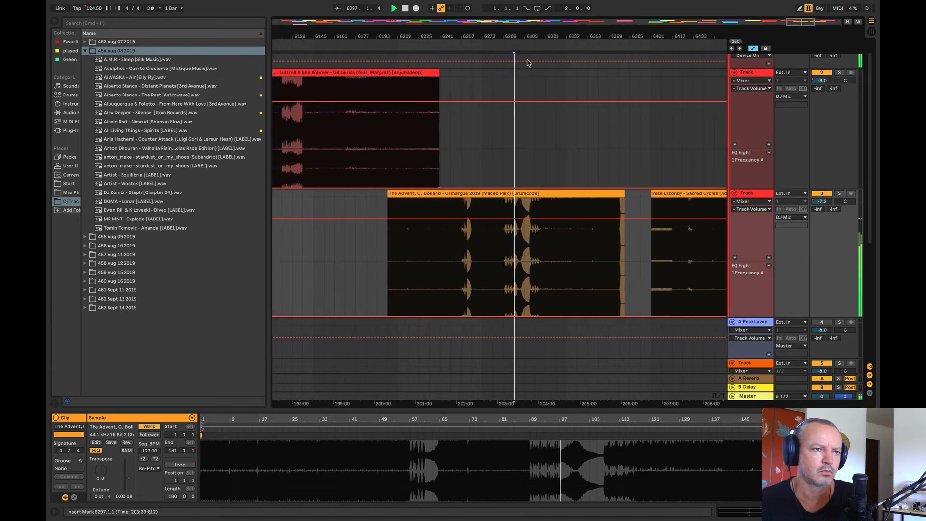
Step: Move Kanu, Jude & Frank – Strings Of Life from track 4 to track 3 behind Quivver, and shift Dee Montero – Alpha earlier on track 2
left_click_drag(529, 37, 686, 38)
left_click_drag(598, 331, 619, 288)
left_click_drag(634, 87, 607, 128)
Step: Listen to Kanu, Jude & Frank – Strings Of Life from bars 5697 and 5665
left_click(622, 251)
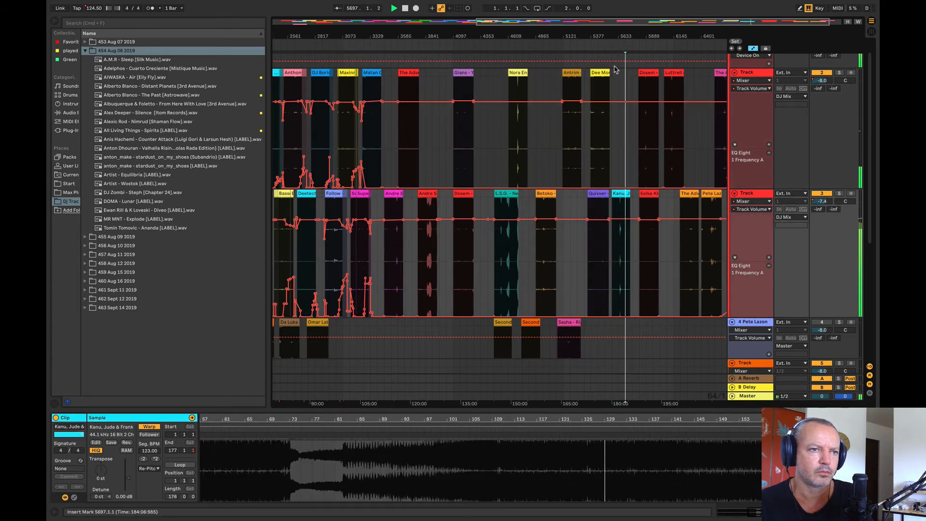
left_click_drag(624, 36, 624, 126)
left_click(602, 278)
key("space")
key("space")
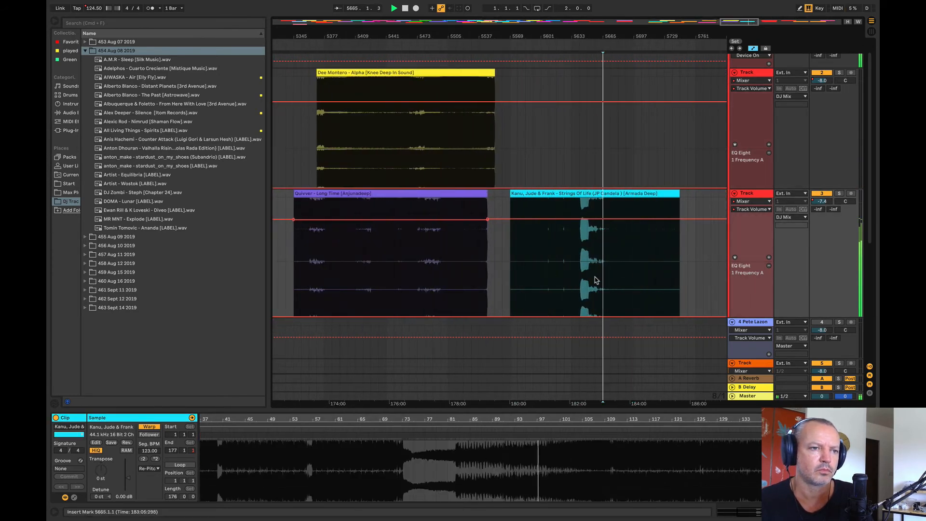
Step: Move Second Sine – Windwire from track 4 to track 2 before Antrim – Roads, and nudge the Betoko clip earlier on track 3
left_click_drag(572, 35, 574, 45)
key("space")
left_click_drag(412, 337, 450, 166)
left_click_drag(427, 196, 413, 195)
left_click(443, 168)
key("space")
Step: Listen to Second Sine – Windwire on track 2 from bars 5057, 5007 and 5005
left_click_drag(426, 37, 497, 133)
left_click(532, 131)
key("space")
key("space")
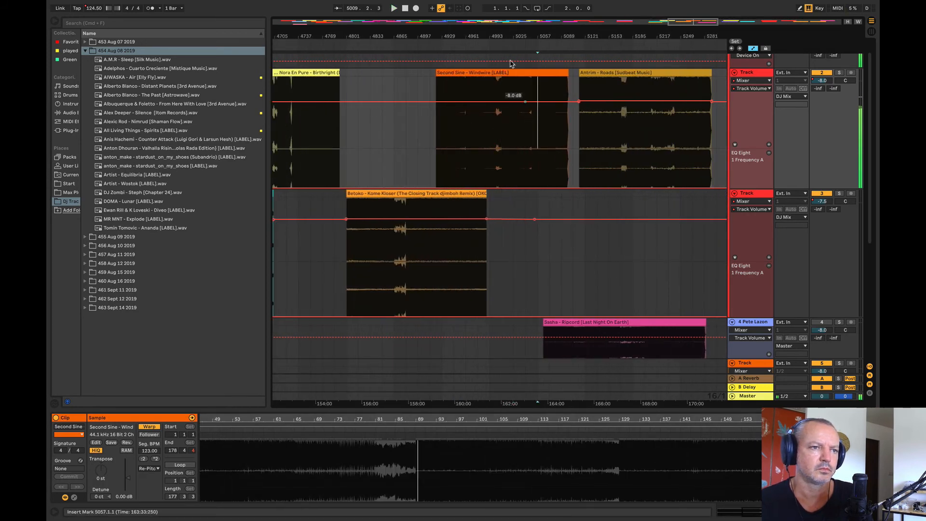
left_click_drag(511, 37, 504, 128)
left_click(461, 146)
key("space")
key("space")
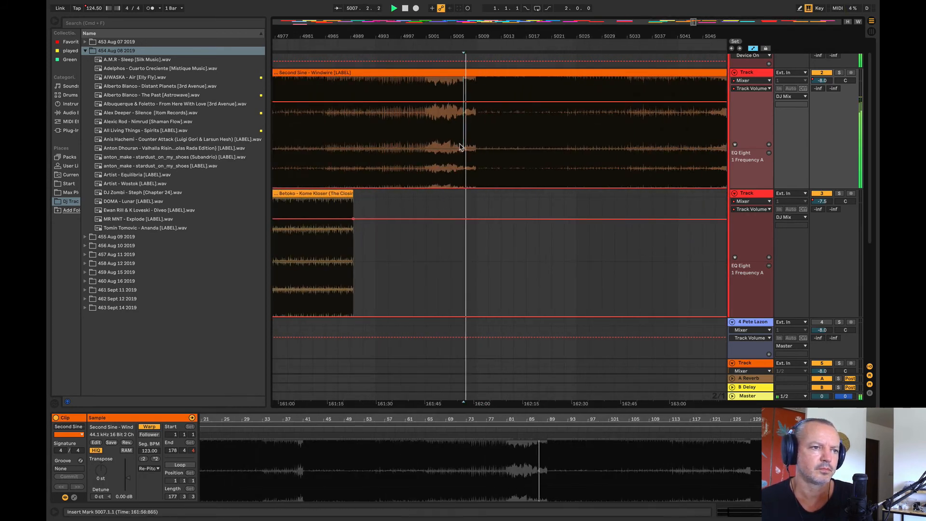
left_click(451, 144)
key("space")
key("space")
Step: Delete Second Sine – Windwire from track 2
left_click(422, 73)
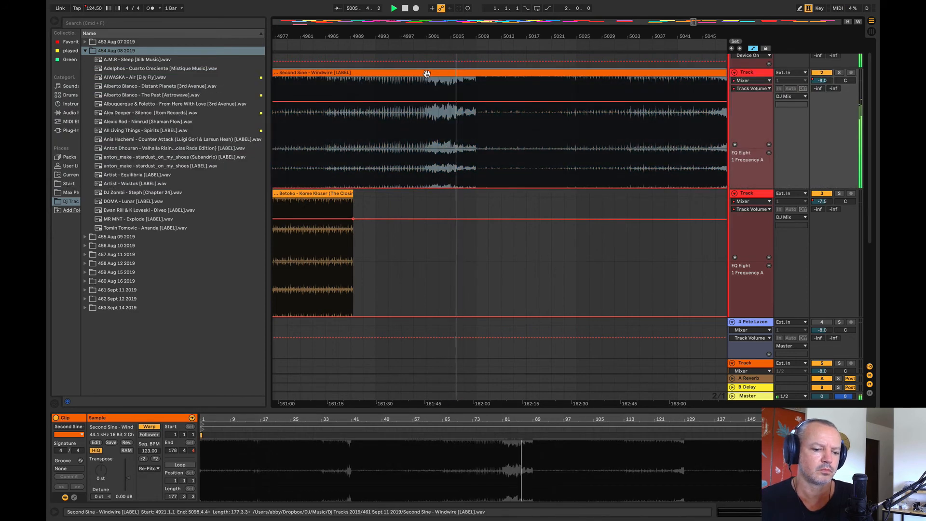
key("Delete")
key("minus")
left_click_drag(511, 37, 666, 14)
key("space")
Step: Try Second Sine – The Dream on track 2 at bar 4353, between Gians and Nora En Pure, and listen to its two breaks from bars 4431 and 4471
left_click_drag(462, 322, 412, 156)
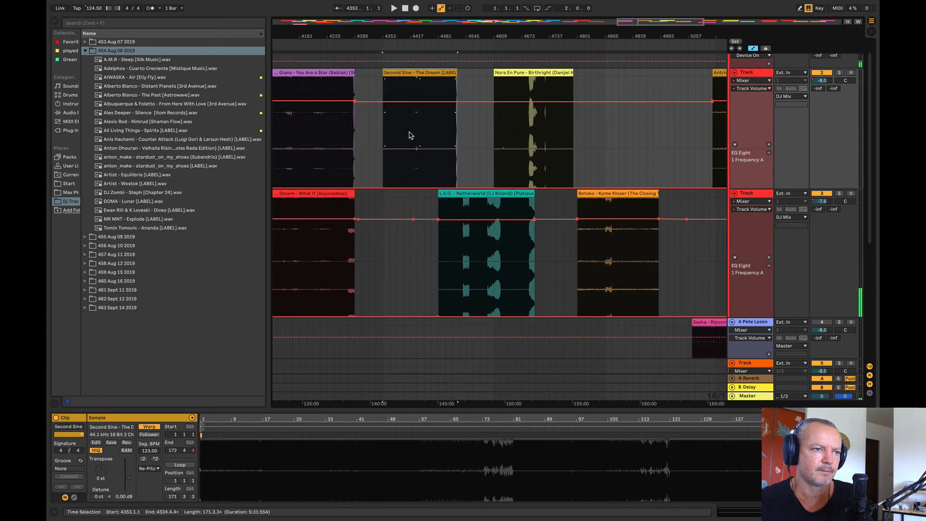
left_click(411, 136)
left_click(417, 128)
left_click_drag(414, 36, 415, 65)
key("space")
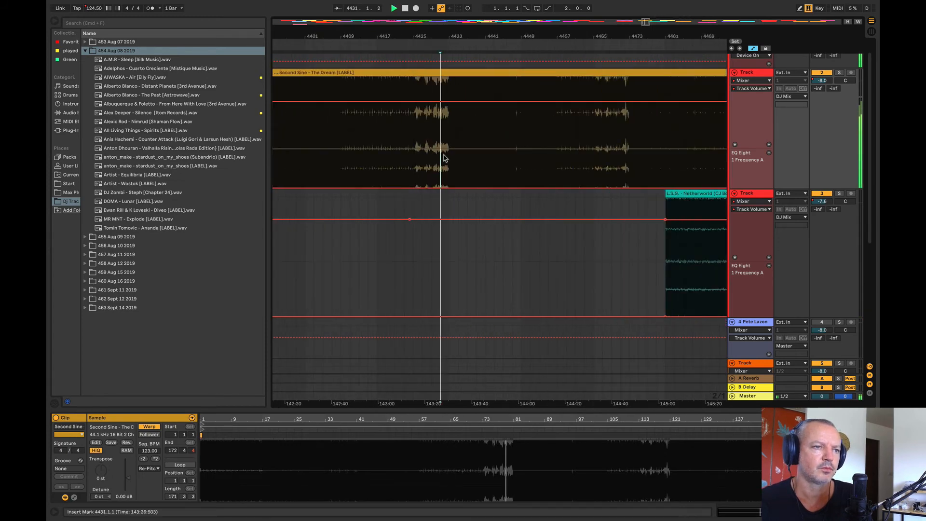
left_click(616, 50)
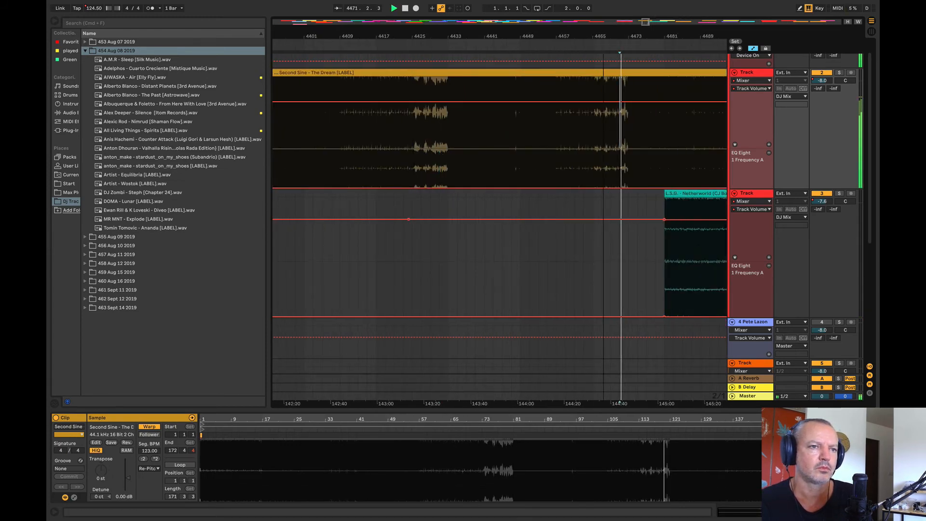
Step: Delete Second Sine – The Dream from track 2
mouse_move(604, 37)
left_mouse_down()
mouse_move(411, 19)
mouse_move(517, 10)
mouse_move(516, 21)
mouse_move(511, 9)
left_mouse_up()
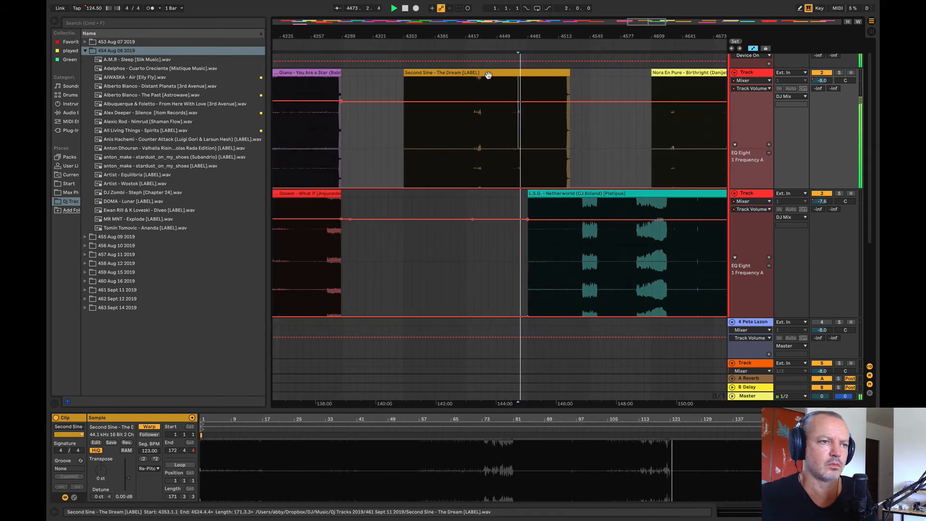
key("Delete")
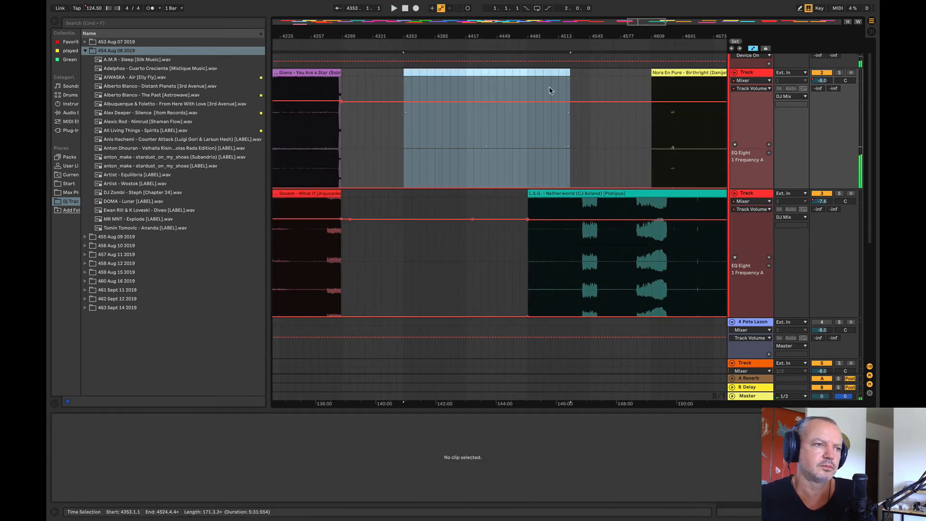
Step: Listen to The Advent, CJ Bolland – Camargue 2019 from bar 3713 and to Matan Caspi – Amaris from bar 3361
left_click(310, 180)
left_click_drag(355, 40, 653, 28)
left_click(455, 165)
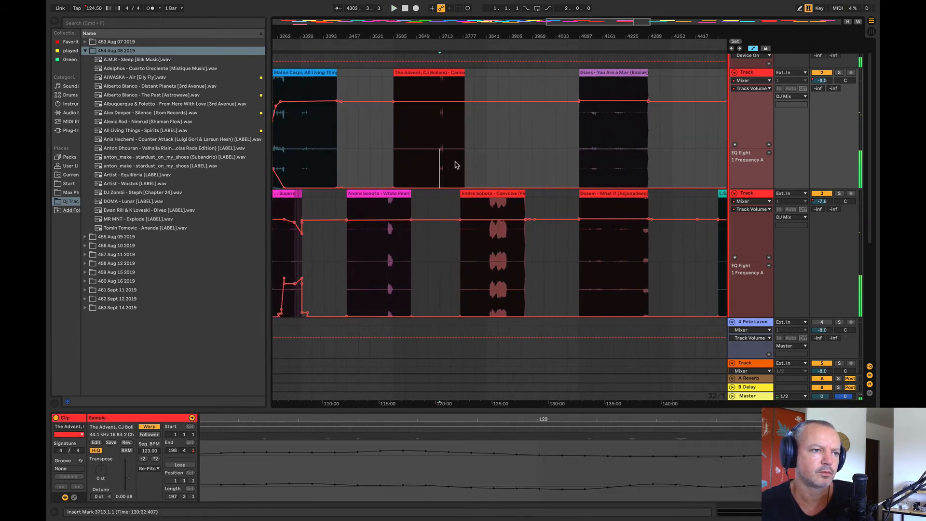
left_click(319, 163)
key("space")
key("space")
left_click_drag(296, 37, 431, 85)
left_click(480, 146)
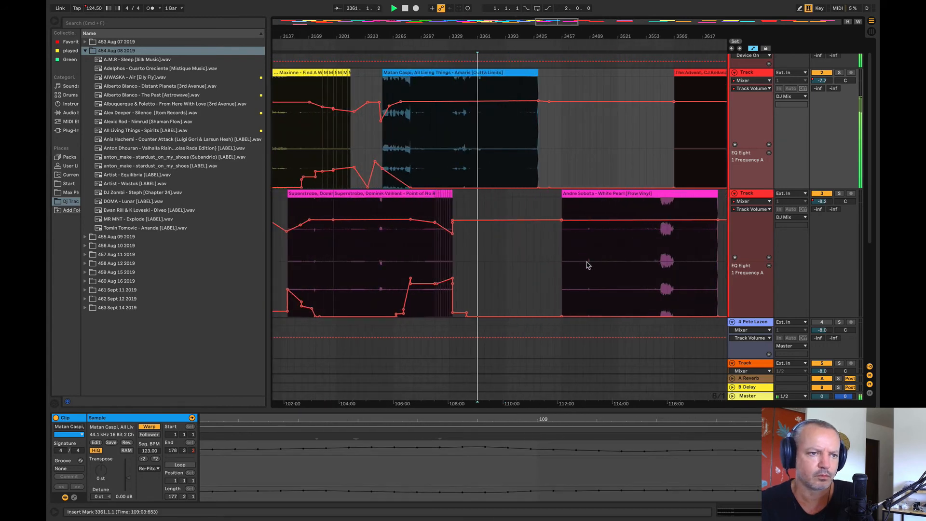
Step: Listen to Andre Sobota – White Pearl on track 3 from bars 3529 and 3585
left_click(624, 267)
left_click_drag(634, 37, 454, 5)
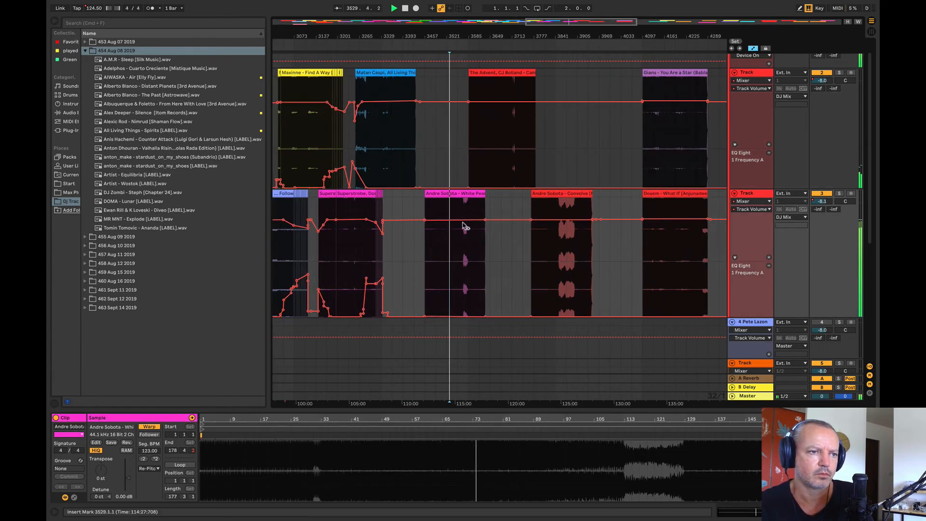
left_click(463, 245)
key("space")
key("space")
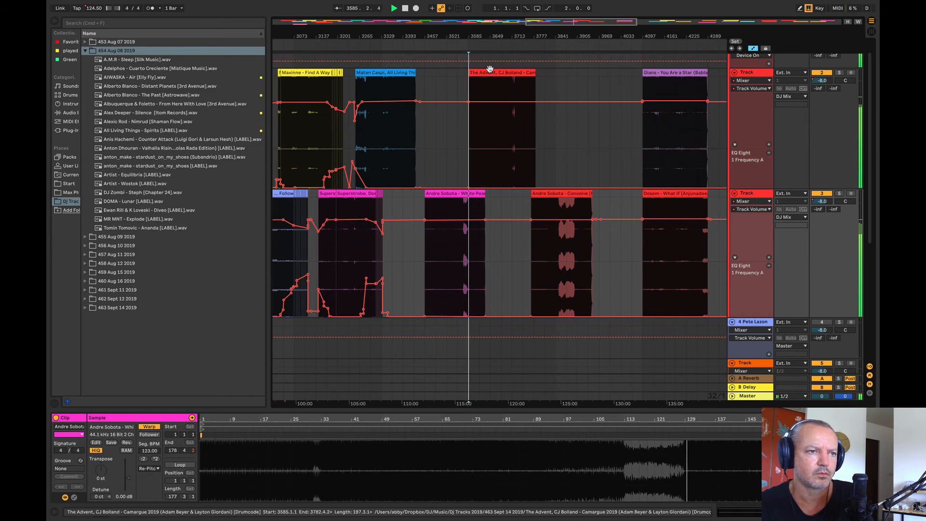
Step: Move the first The Advent, CJ Bolland – Camargue 2019 clip on track 2 later to bar 3777, and listen to White Pearl before it
left_click_drag(490, 71, 556, 79)
left_click(462, 246)
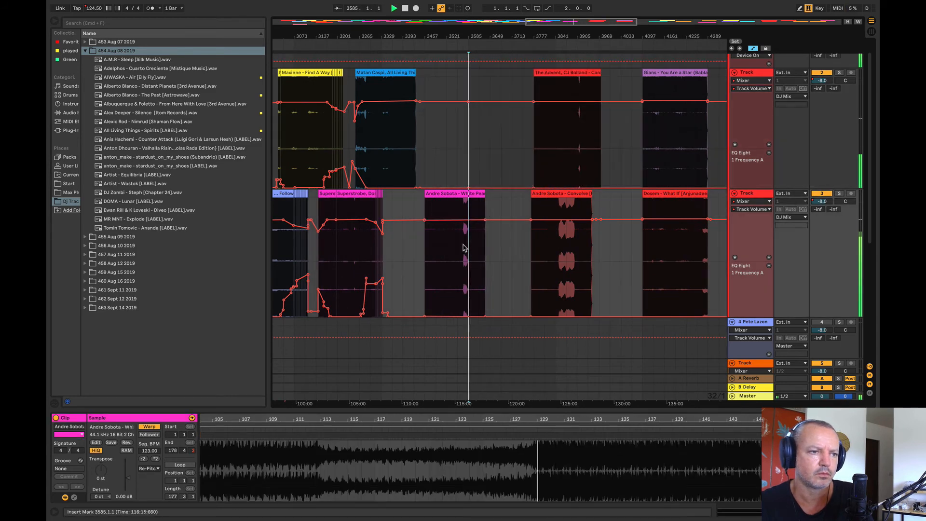
left_click_drag(463, 50, 440, 129)
left_click(460, 246)
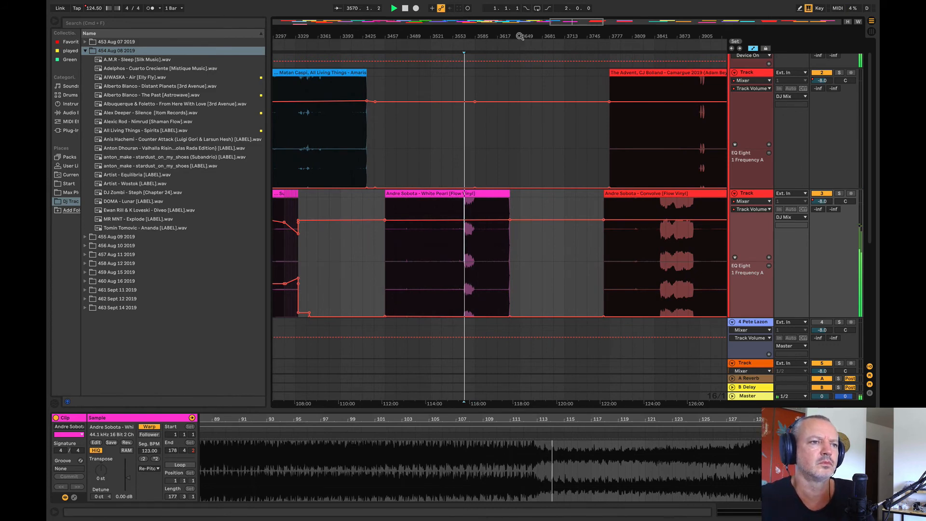
Step: Move Andre Sobota – Convolve earlier on track 3, close behind White Pearl, and listen to it from bar 3761
left_click_drag(519, 35, 470, 36)
key("space")
scroll(454, 180, "right", 5)
left_click_drag(481, 195, 410, 195)
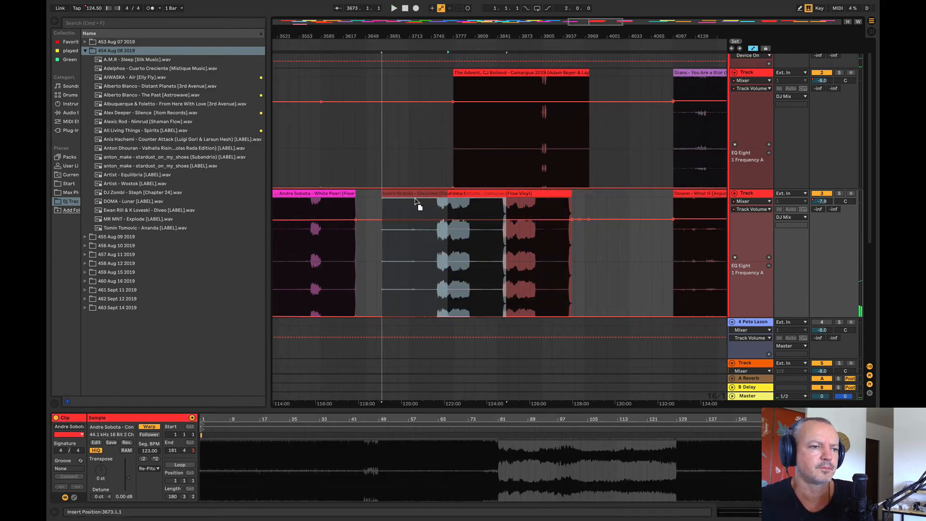
left_click(441, 259)
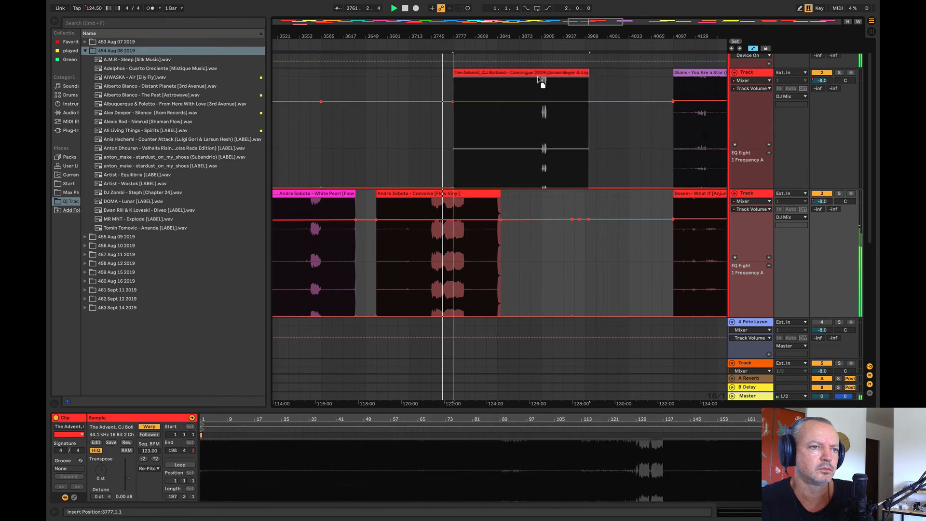
Step: Shift The Advent, CJ Bolland – Camargue 2019 later on track 2 towards the end of Convolve, and listen to both clips
left_click_drag(542, 75, 574, 75)
left_click(466, 269)
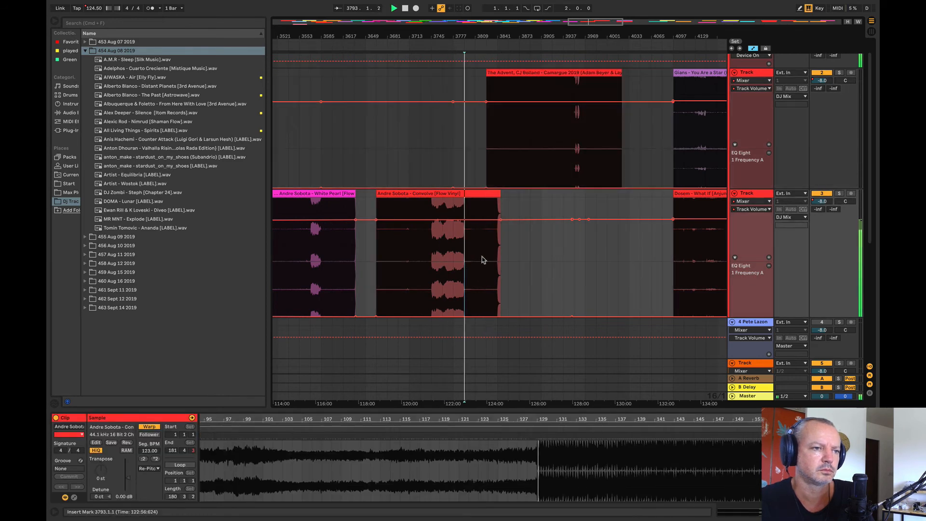
left_click(529, 129)
key("space")
key("space")
Step: Move Dosem – What If earlier on track 3 to bar 3969 and listen to it from bar 4065
left_click_drag(522, 46, 507, 24)
left_click(370, 139)
key("space")
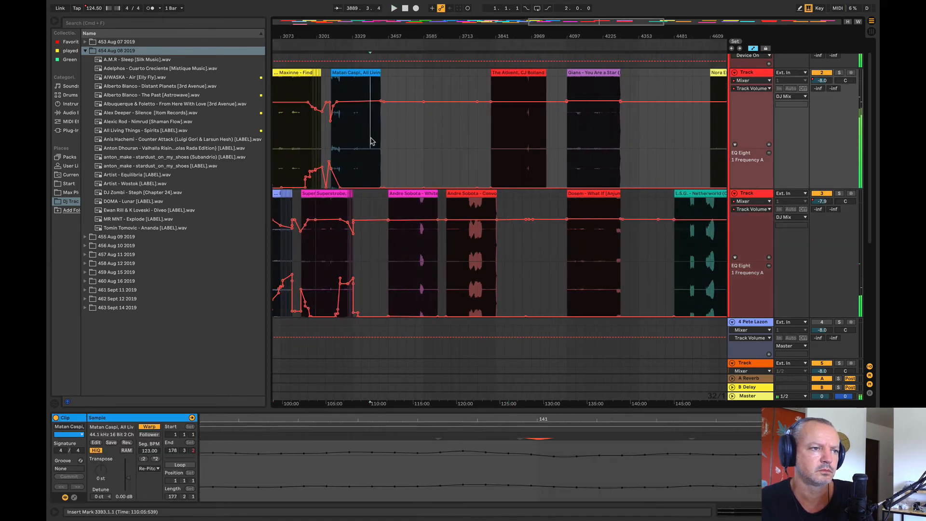
left_click_drag(591, 196, 556, 257)
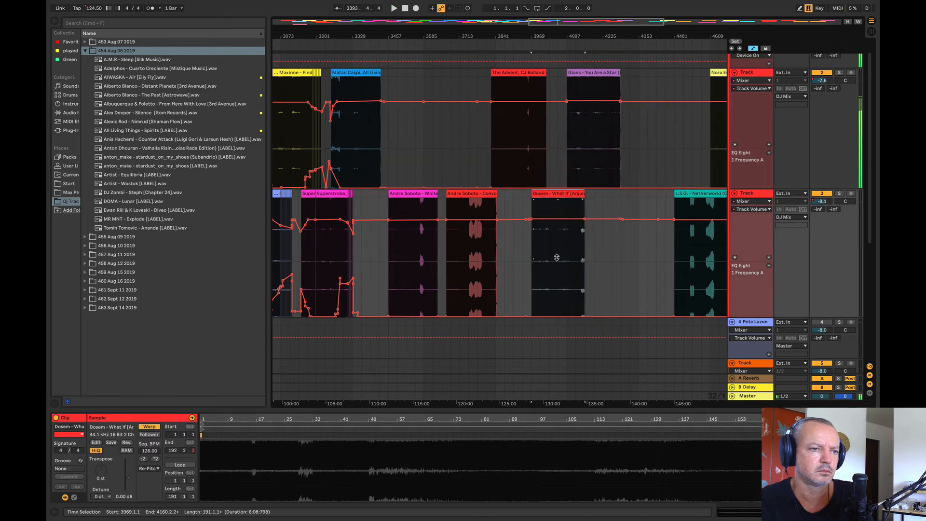
left_click(558, 258)
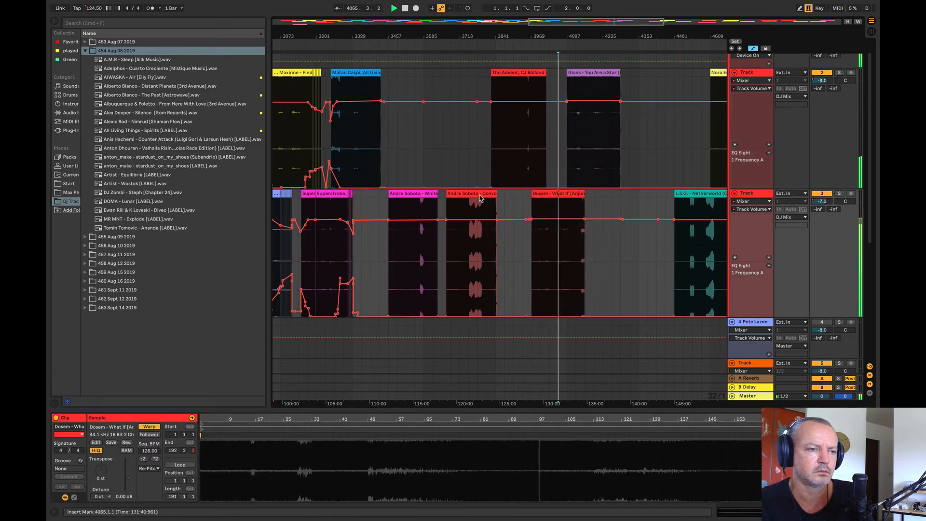
Step: Listen to Gians – You Are a Star from bars 4193, 4161 and 4257 and to L.S.G. – Netherworld from bar 4513
left_click(595, 133)
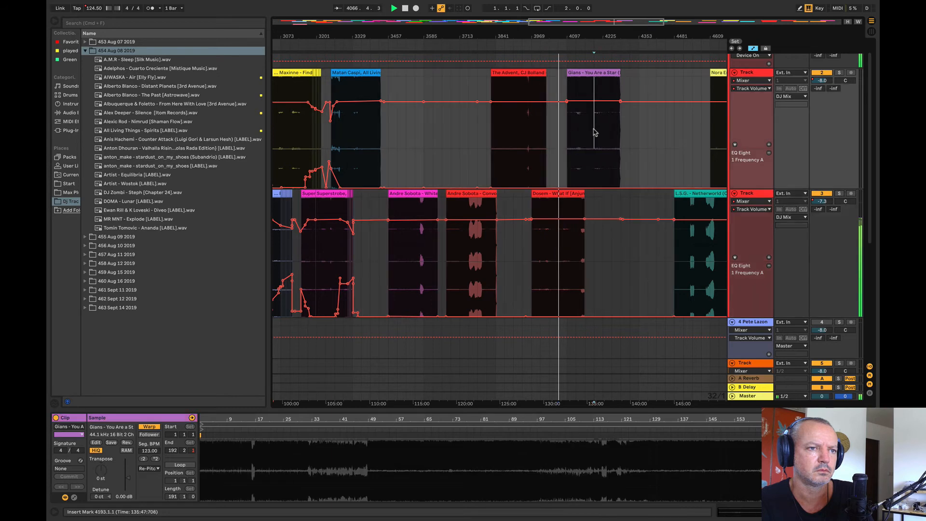
left_click(364, 141)
left_click(589, 131)
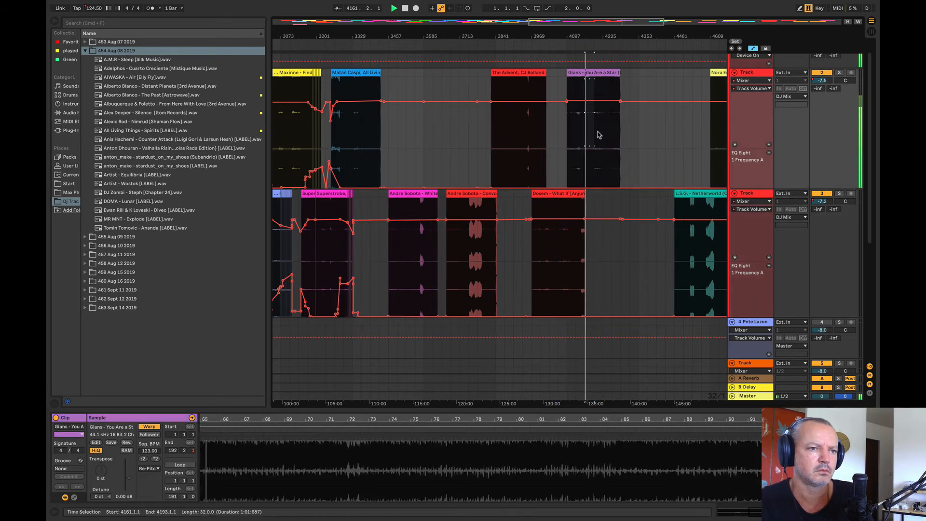
left_click(611, 140)
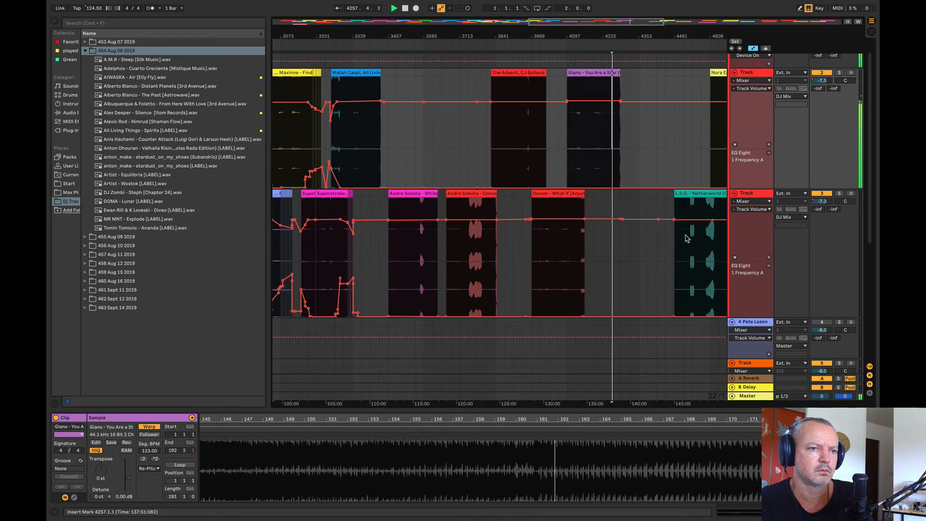
left_click(697, 193)
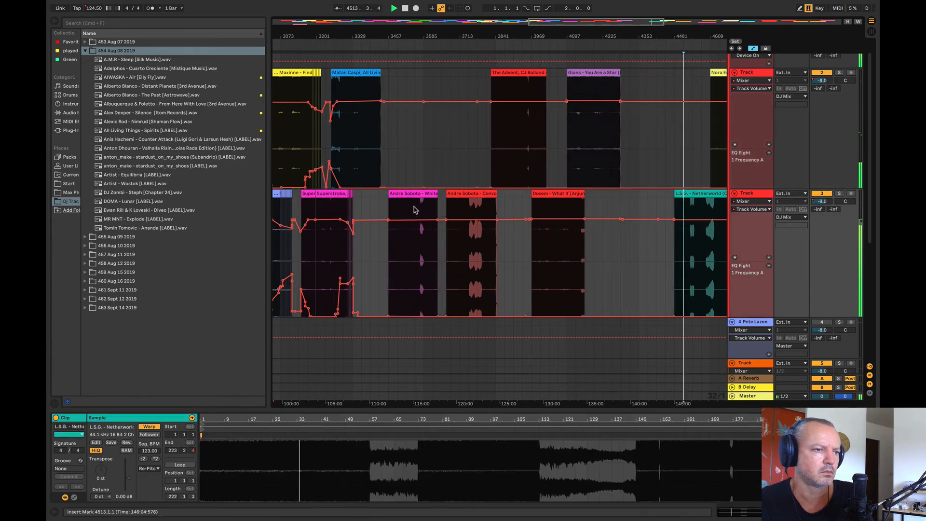
Step: Move Andre Sobota – White Pearl from track 3 to track 2, starting at bar 3585
left_click(363, 152)
key("space")
key("space")
key("space")
left_click_drag(420, 193, 469, 146)
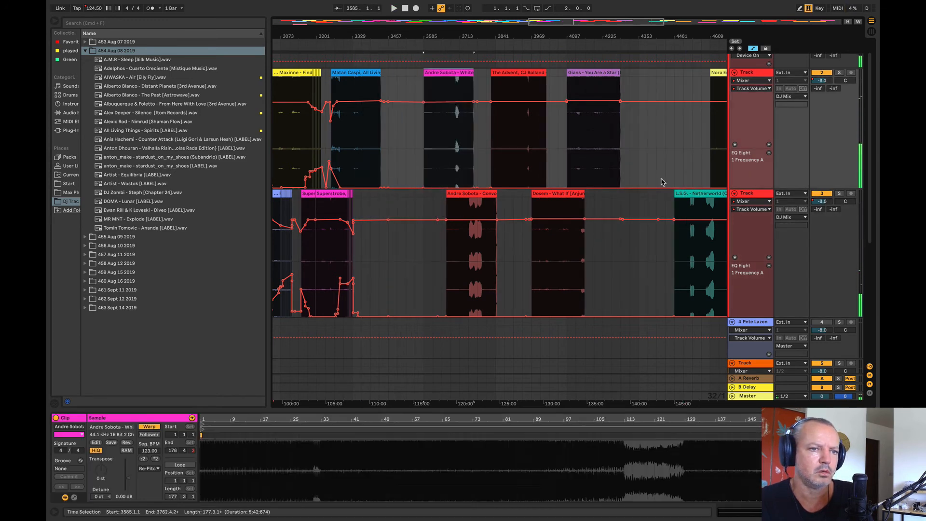
Step: Move L.S.G. – Netherworld earlier on track 3 to bar 3361, and listen to it from bar 3481
left_click_drag(698, 193, 389, 224)
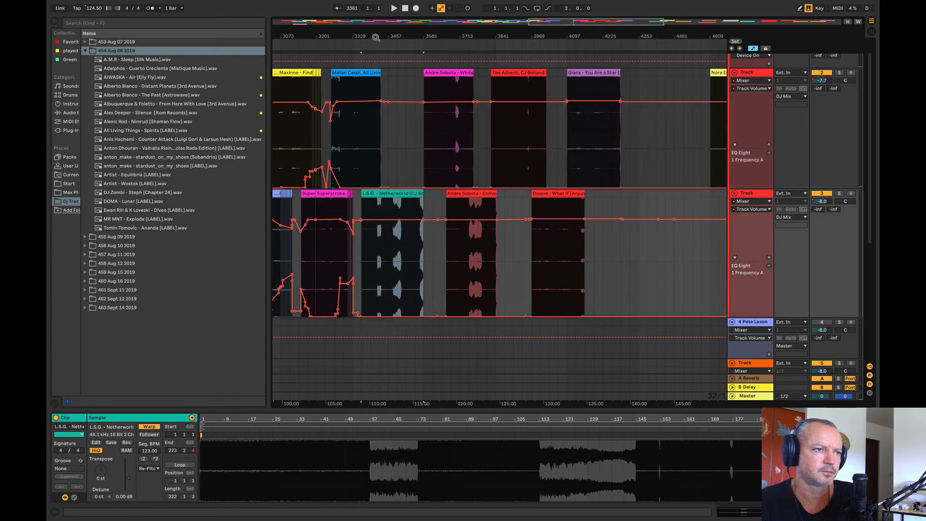
left_click_drag(374, 37, 400, 74)
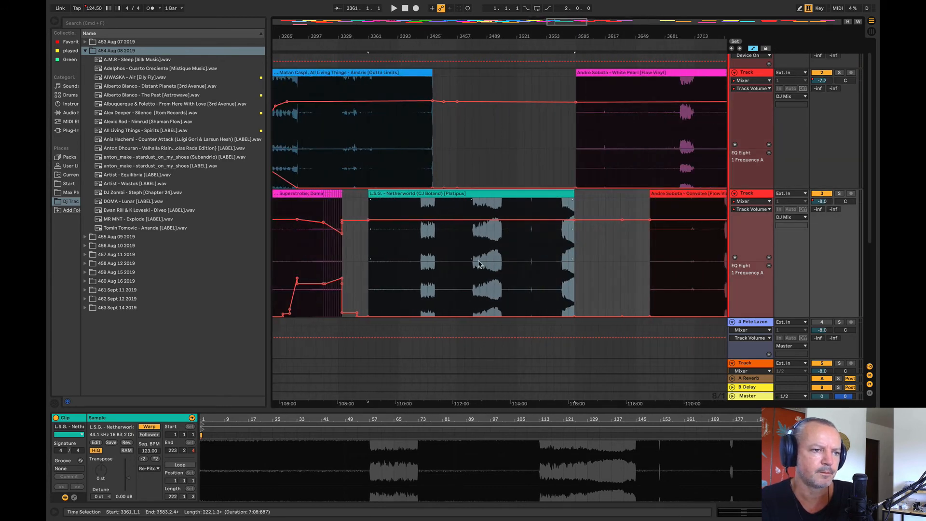
left_click(479, 263)
key("space")
left_click_drag(441, 38, 359, 2)
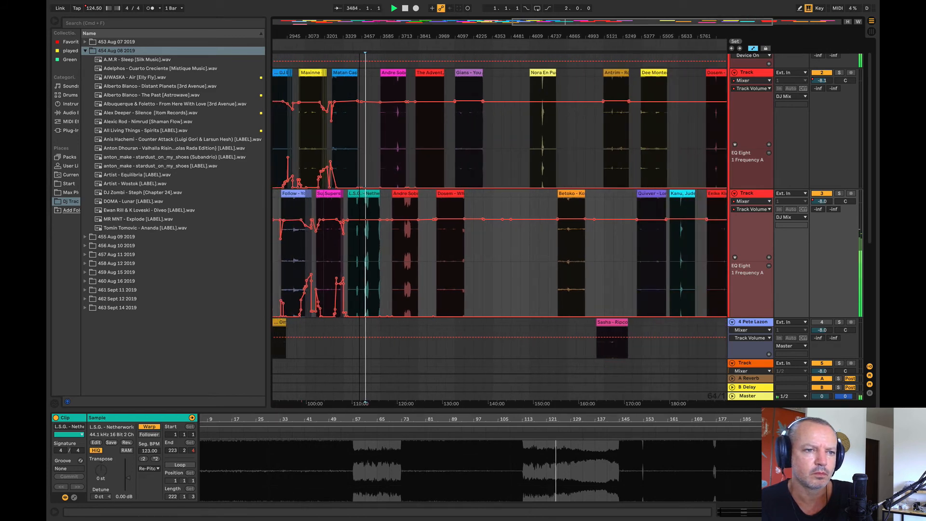
key("minus")
key("minus")
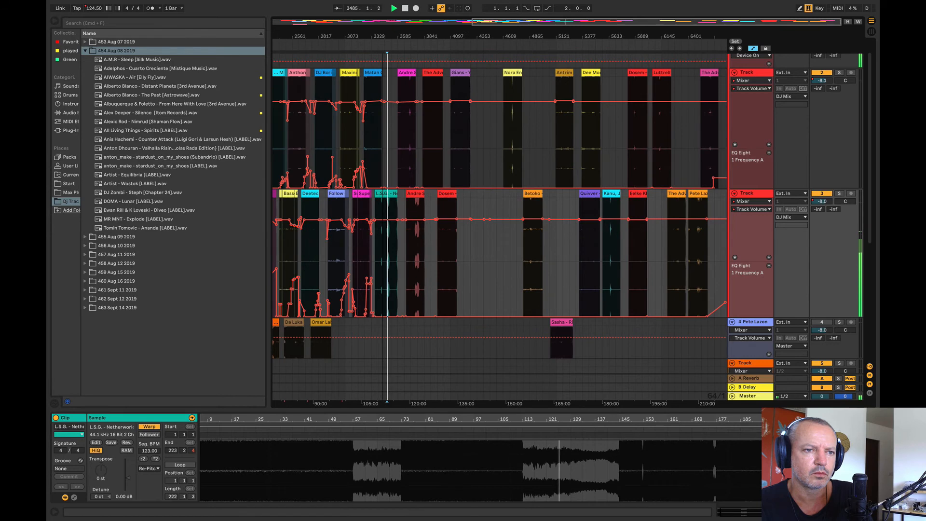
key("plus")
key("plus")
key("plus")
key("plus")
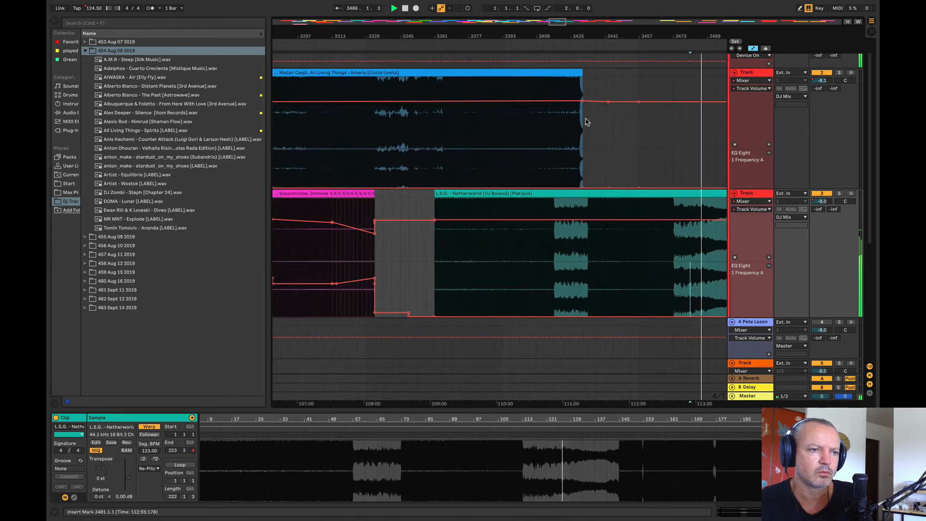
Step: Shift L.S.G. – Netherworld on track 3 to start at bar 3365, and play its overlap with Matan Caspi – Amaris
key("space")
left_click_drag(538, 194, 563, 199)
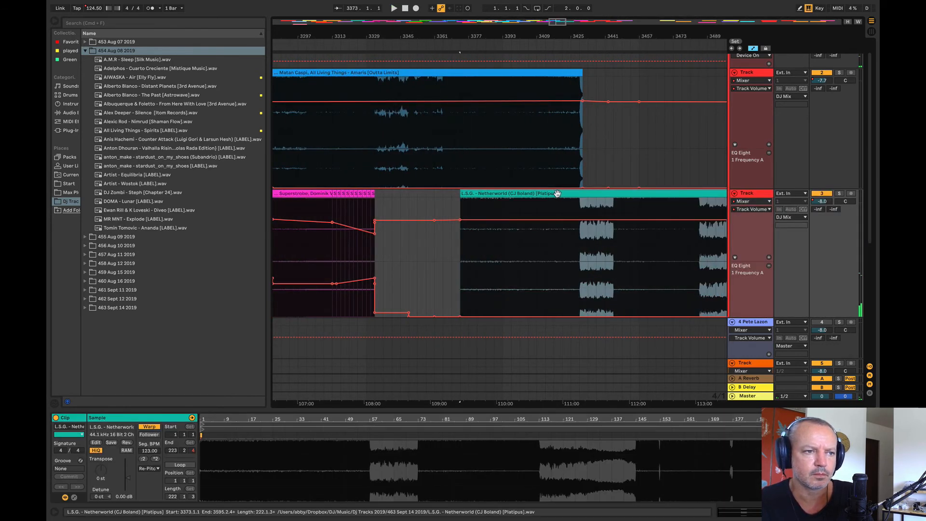
left_click(441, 171)
key("space")
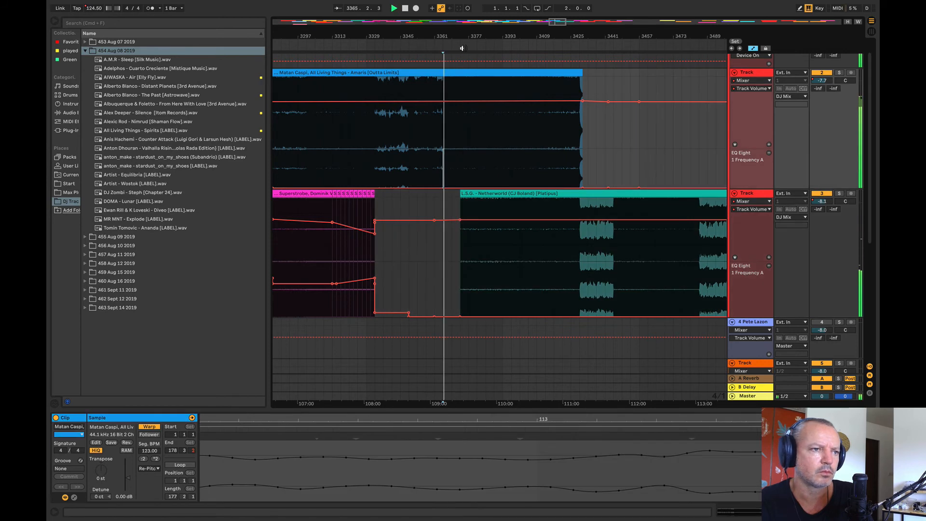
left_click_drag(462, 49, 386, 112)
left_click(475, 205)
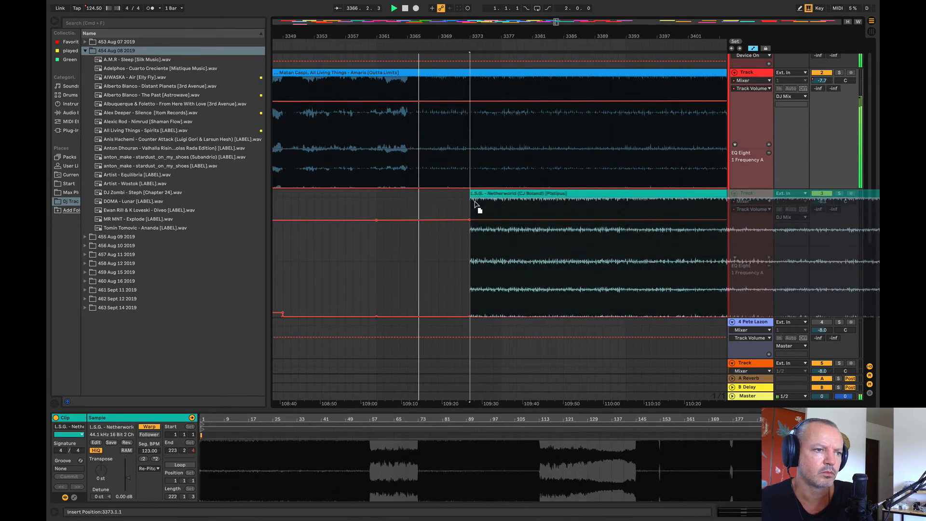
mouse_move(475, 205)
left_mouse_down()
mouse_move(466, 203)
mouse_move(473, 202)
left_mouse_up()
key("space")
key("space")
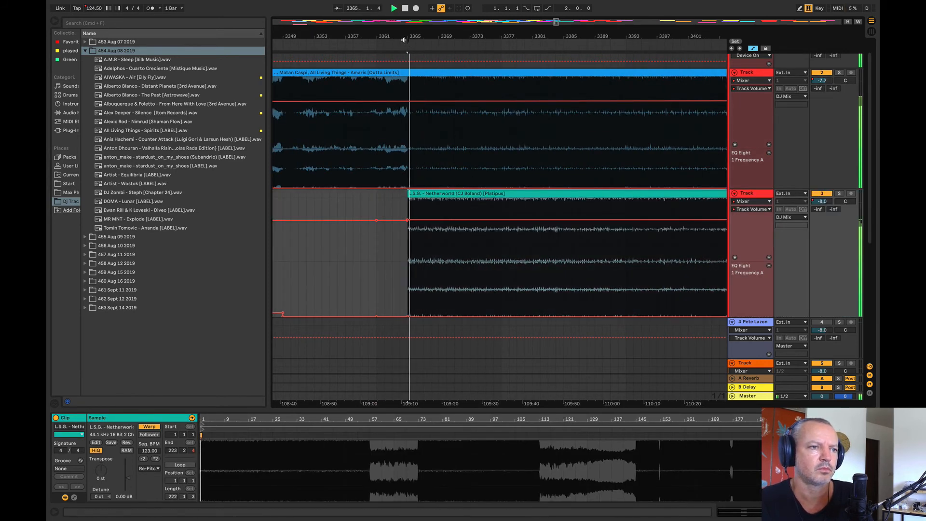
left_click_drag(406, 36, 352, 21)
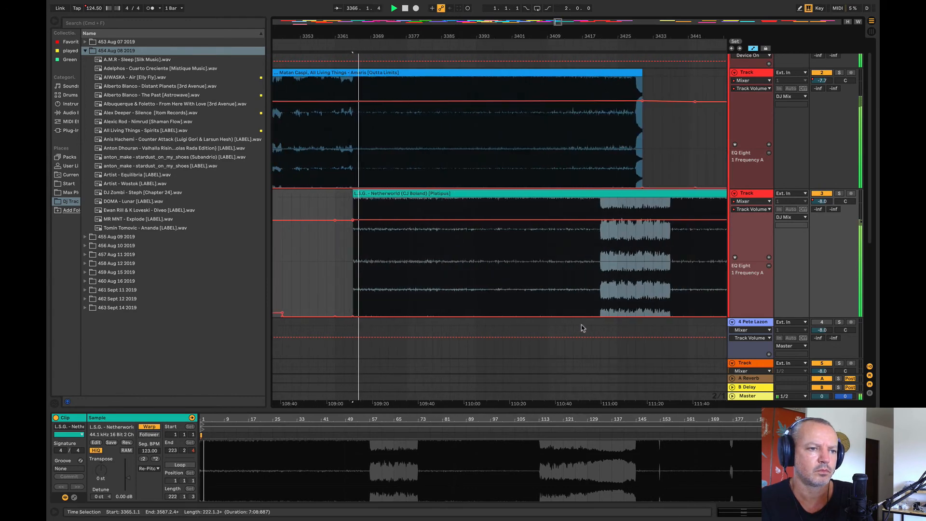
Step: Raise track 3's EQ Eight 1 Frequency A automation to 130 Hz between bars 3355 and 3421
left_click_drag(605, 287, 386, 282)
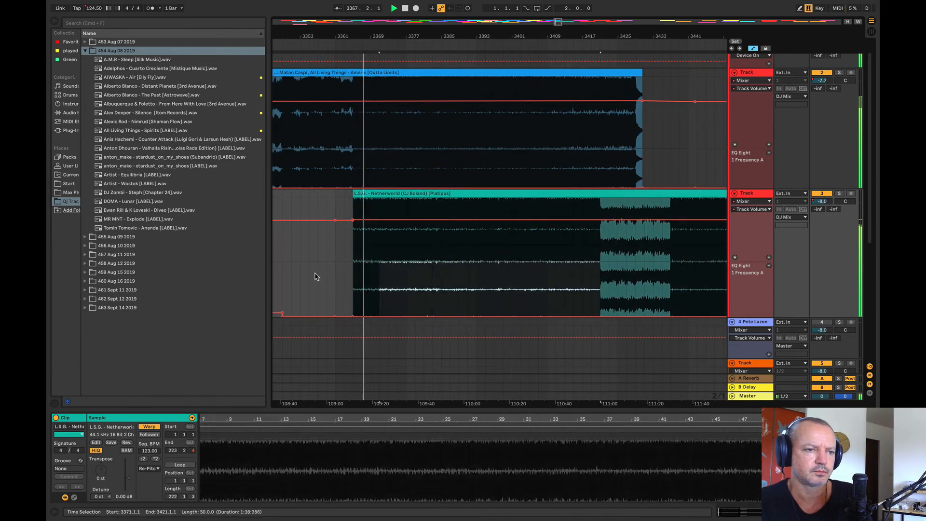
left_click_drag(316, 277, 311, 278)
left_click_drag(399, 316, 399, 299)
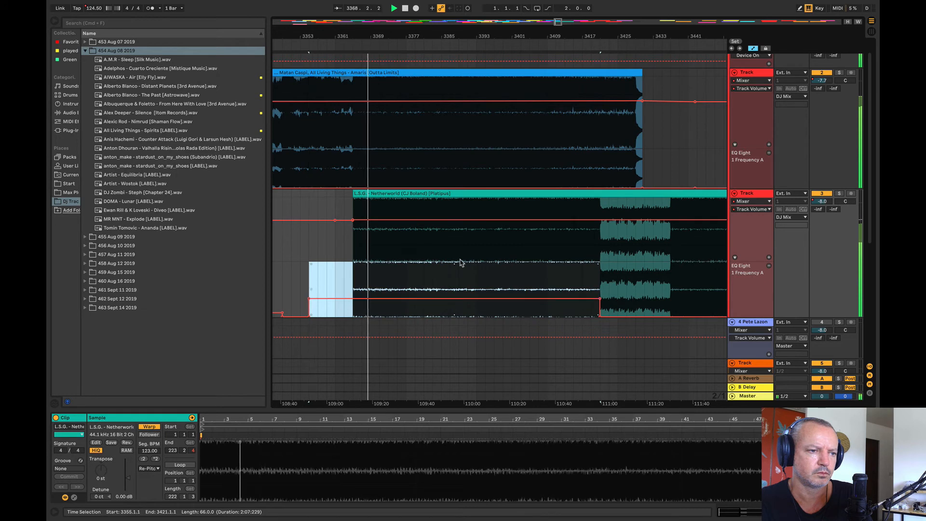
Step: Dip track 3's volume automation at the start of Netherworld, ramping back up to its normal level by about bar 3395
left_click(485, 220)
left_click(352, 220)
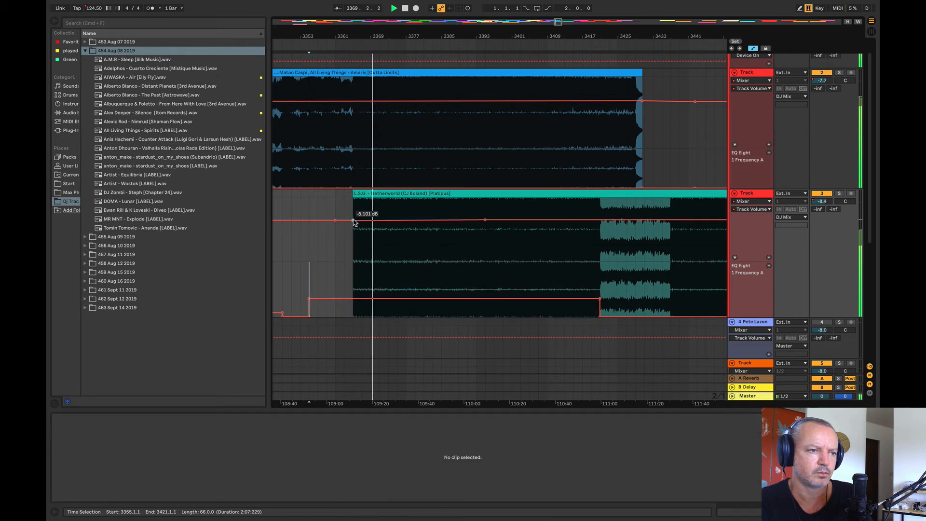
left_click_drag(352, 221, 352, 231)
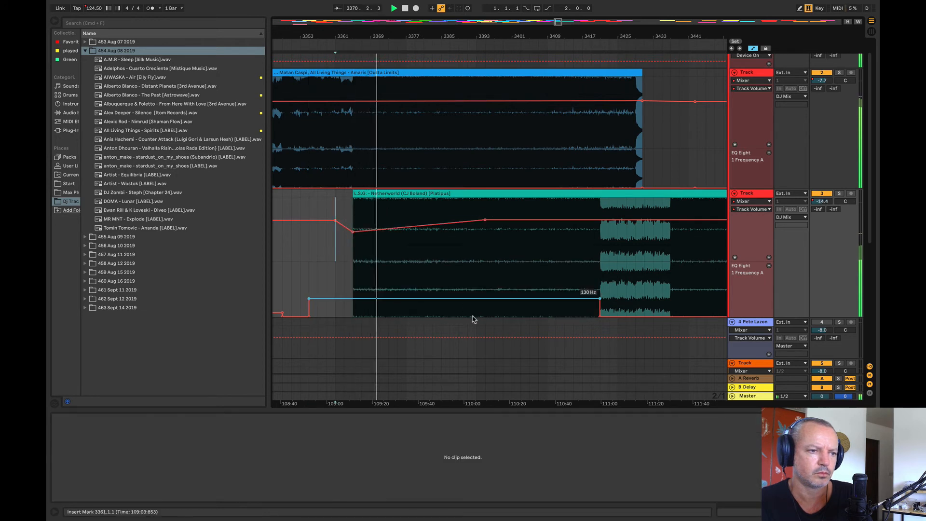
Step: Reshape the EQ frequency curves: track 3 peaks at Netherworld's start and falls to minimum by about bar 3393, track 2 rises towards Amaris's end
left_click_drag(309, 298, 352, 289)
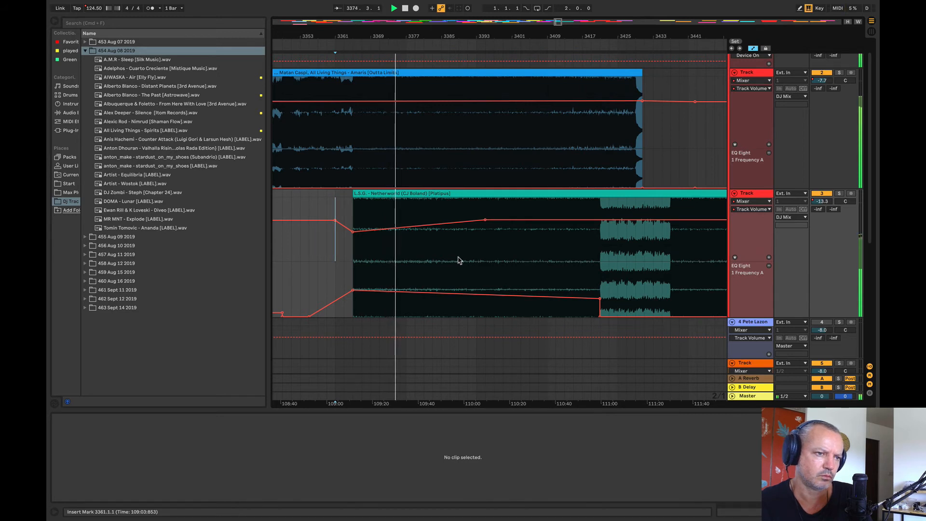
key("XF86AudioRaiseVolume")
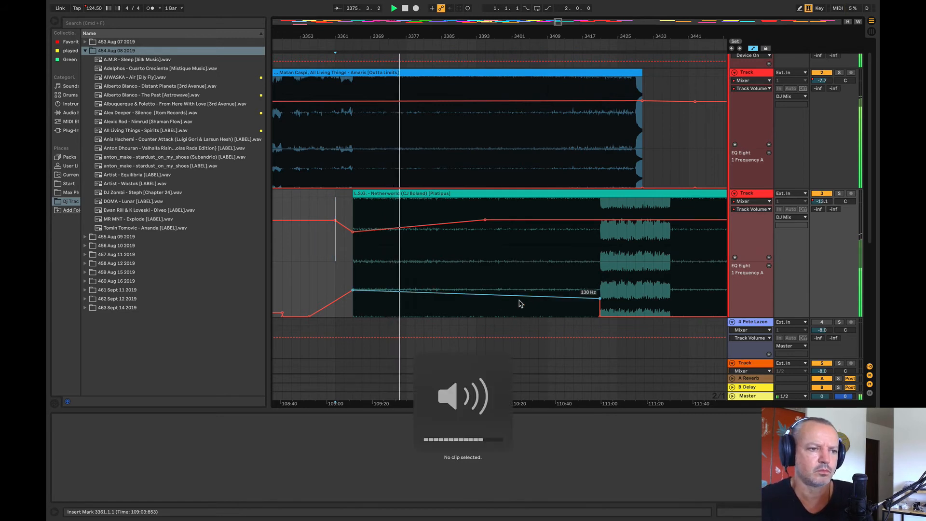
left_click_drag(598, 299, 476, 316)
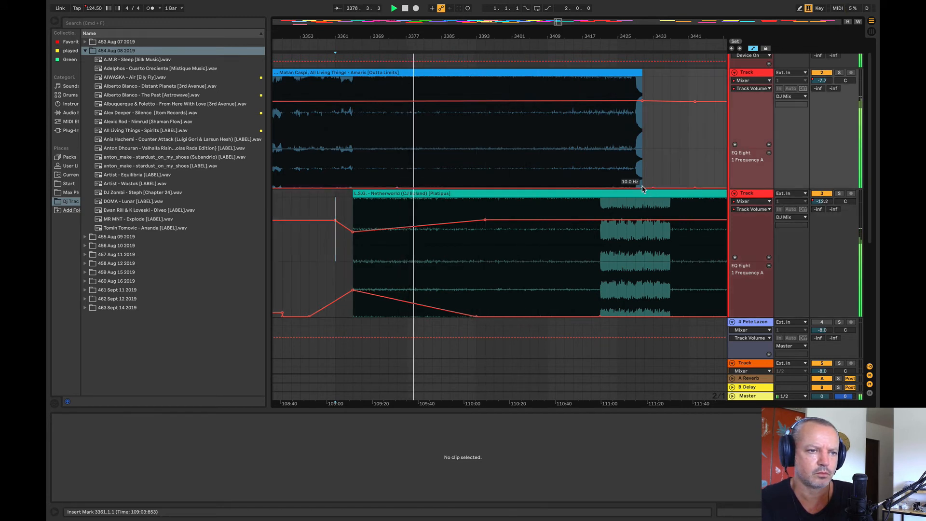
left_click_drag(642, 187, 642, 171)
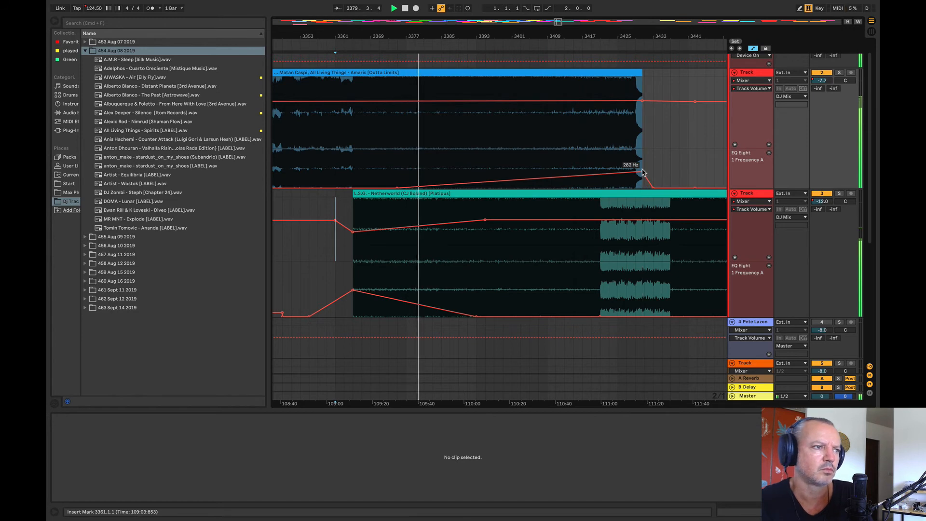
Step: Show the Master track's Song Tempo automation and raise the tempo in this part of the mix to 126 BPM
left_click(732, 396)
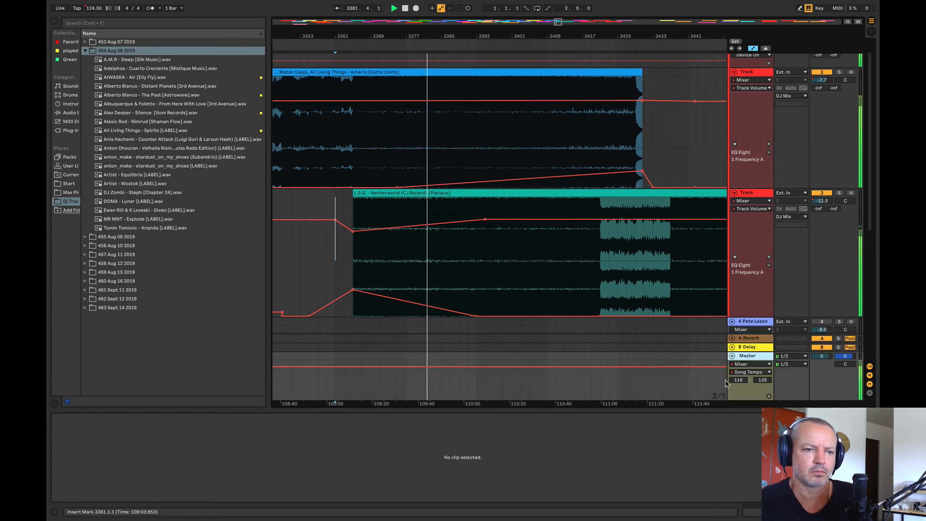
scroll(726, 384, "down", 1)
left_click_drag(458, 39, 457, 21)
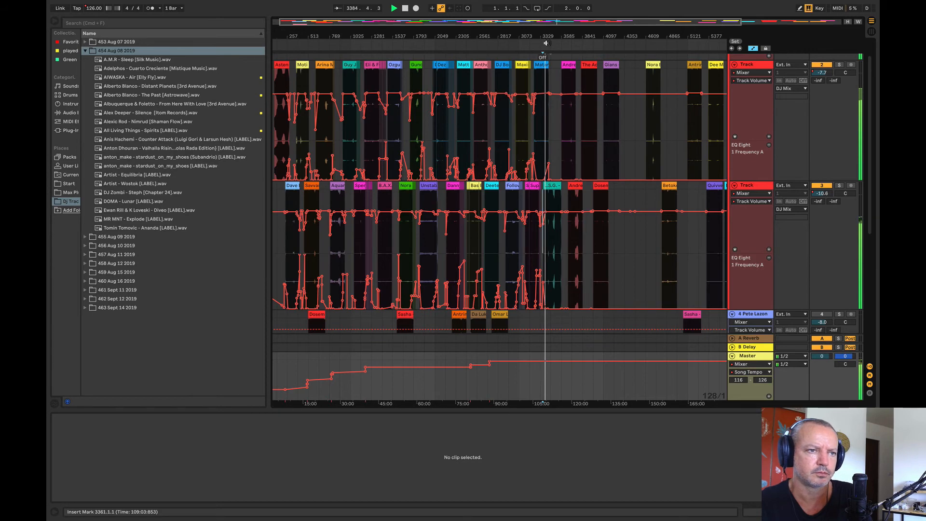
left_click_drag(547, 43, 475, 144)
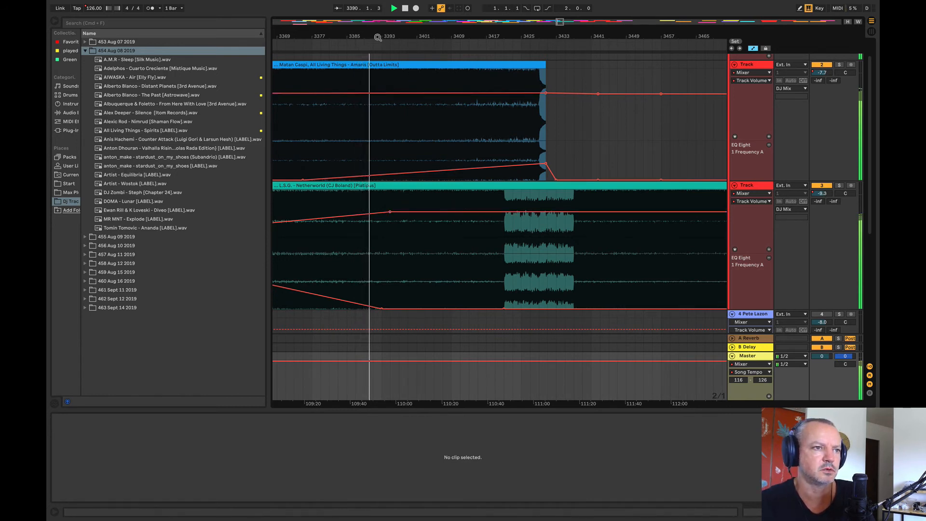
Step: Trim Matan Caspi – Amaris to end at bar 3421, and bend its EQ frequency curve to rise higher at the new end
left_click_drag(378, 38, 307, 48)
left_click_drag(535, 68, 478, 68)
left_click(343, 172)
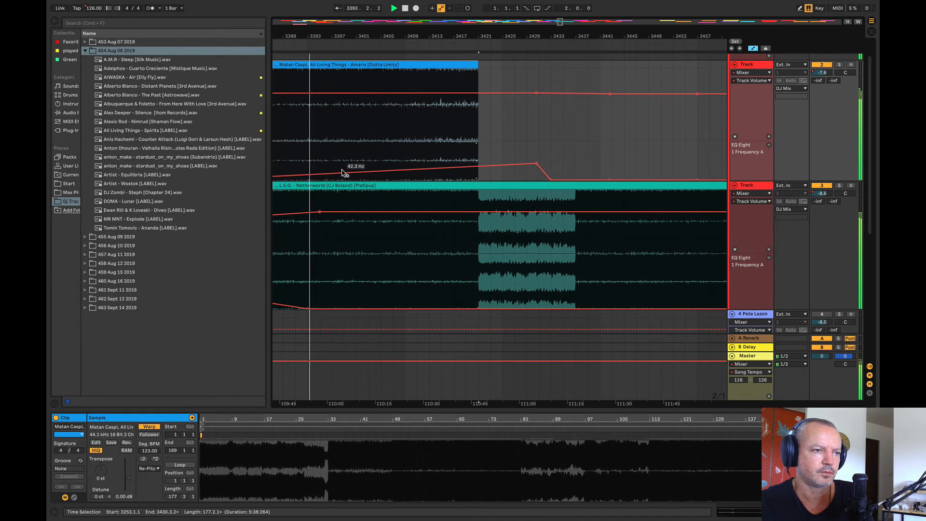
left_click_drag(479, 167, 481, 157)
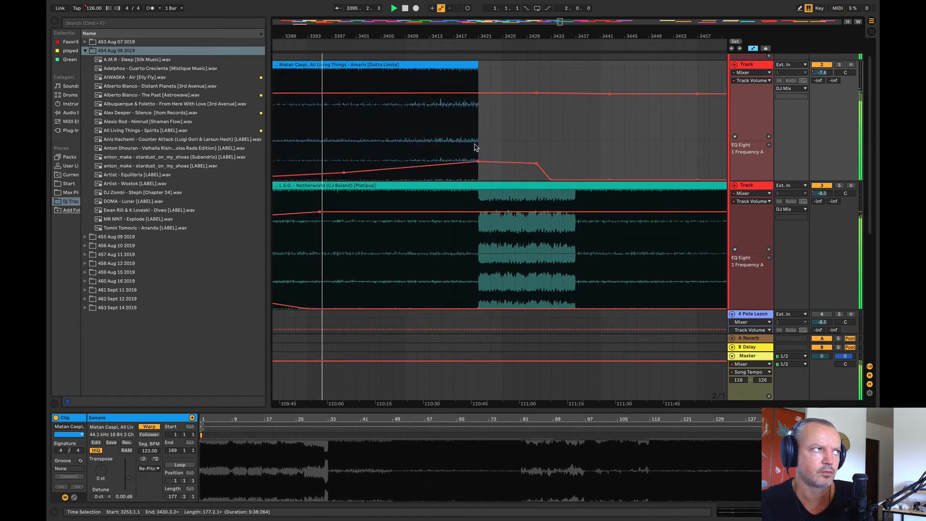
left_click_drag(390, 37, 491, 40)
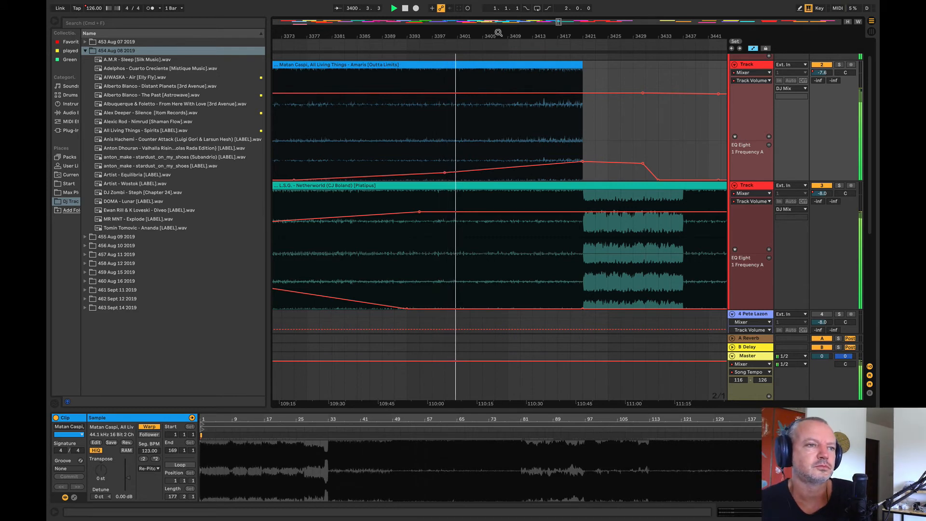
left_click_drag(499, 33, 457, 40)
key("space")
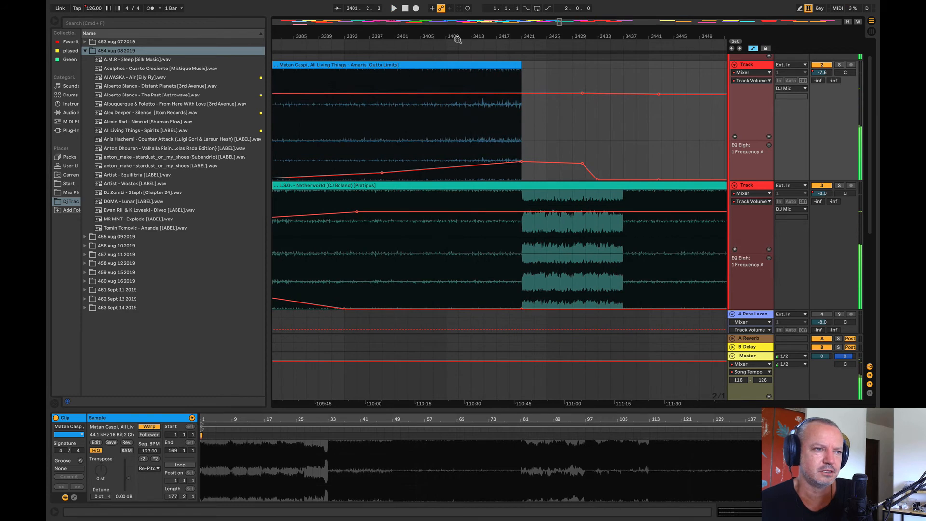
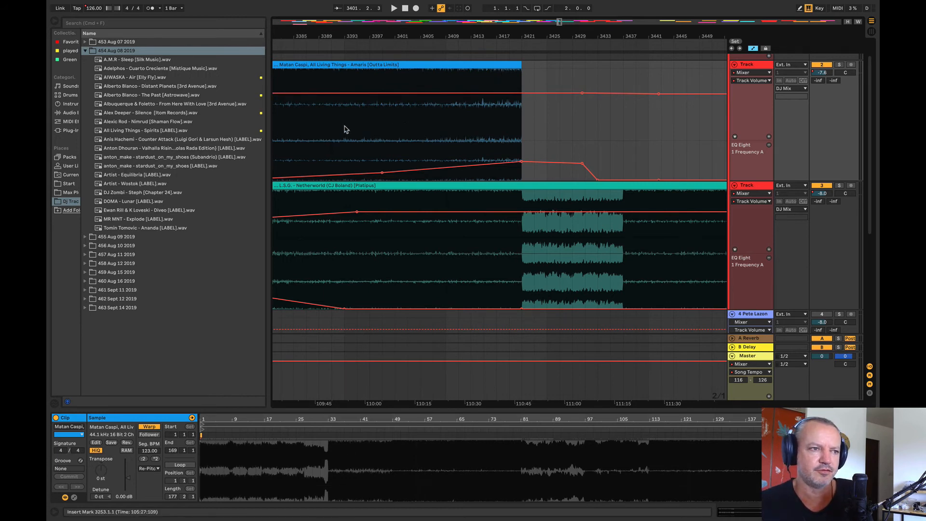
Step: Play the end of Matan Caspi – Amaris from bars 3407 and 3413 to check how it passes into Netherworld
left_click(358, 132)
left_click(434, 124)
key("space")
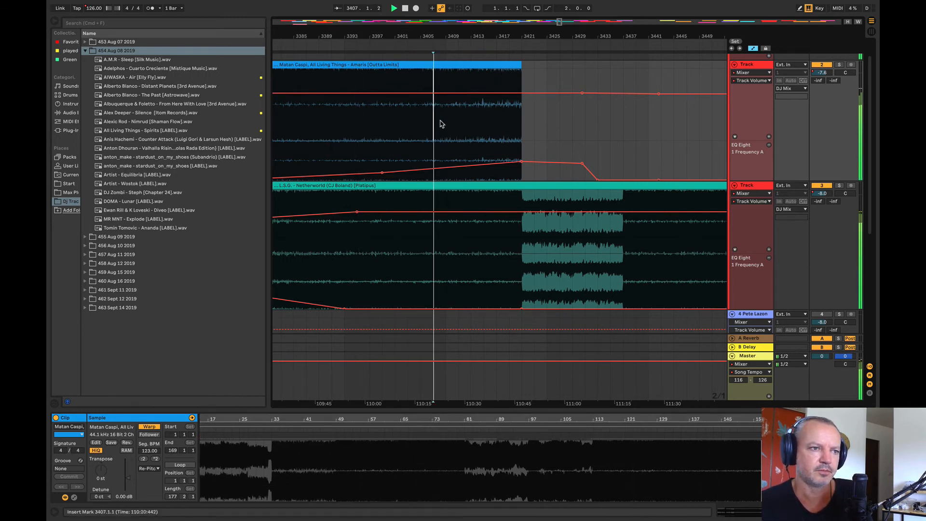
left_click(472, 120)
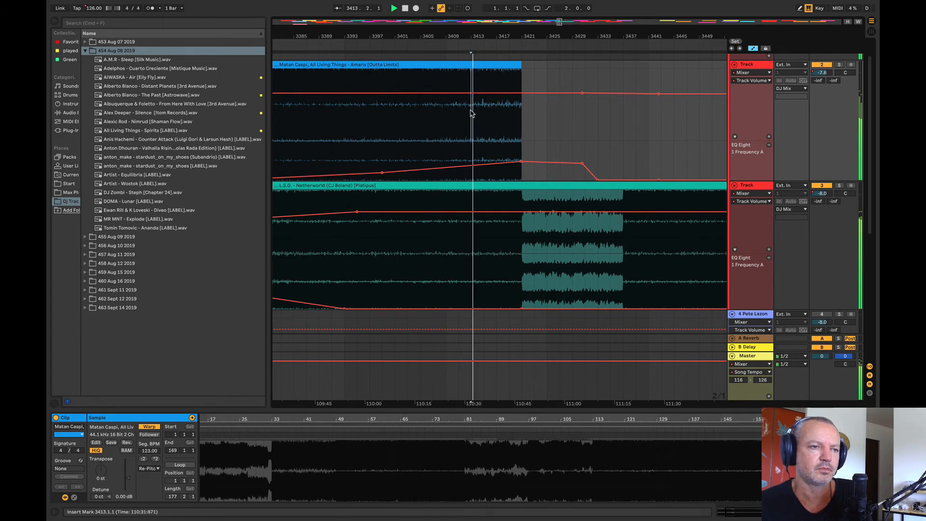
left_click_drag(459, 37, 417, 33)
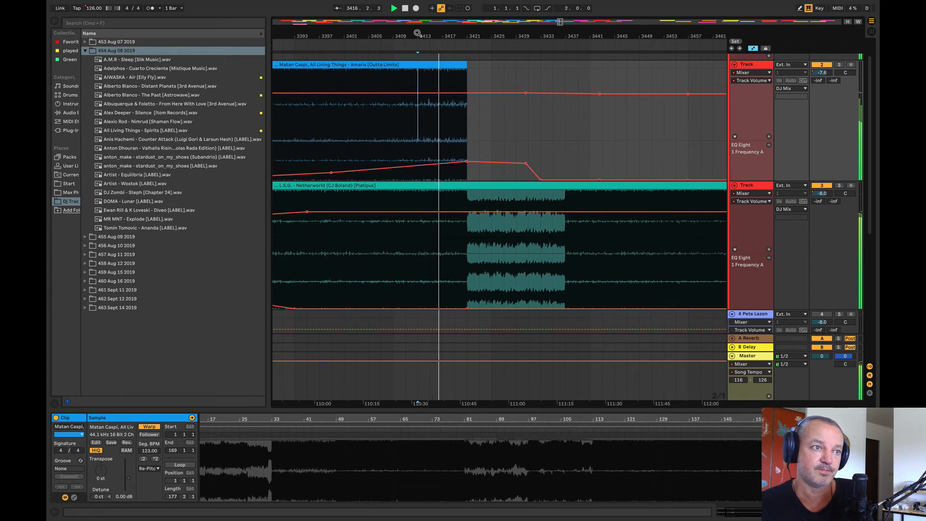
left_click_drag(417, 33, 383, 33)
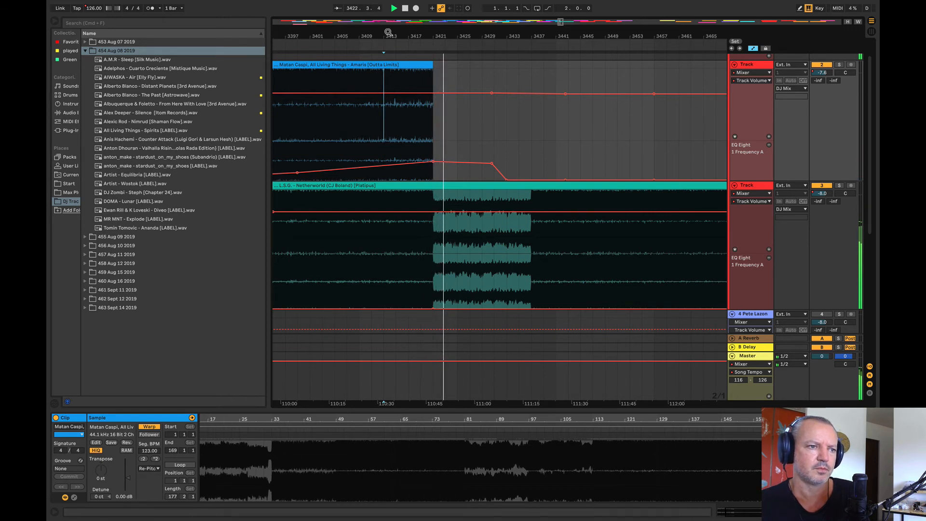
Step: Audition Netherworld on track 3 at several points after Amaris's end, up to its second loud section at about bar 3477
left_click_drag(560, 23, 565, 9)
left_click_drag(420, 19, 439, 36)
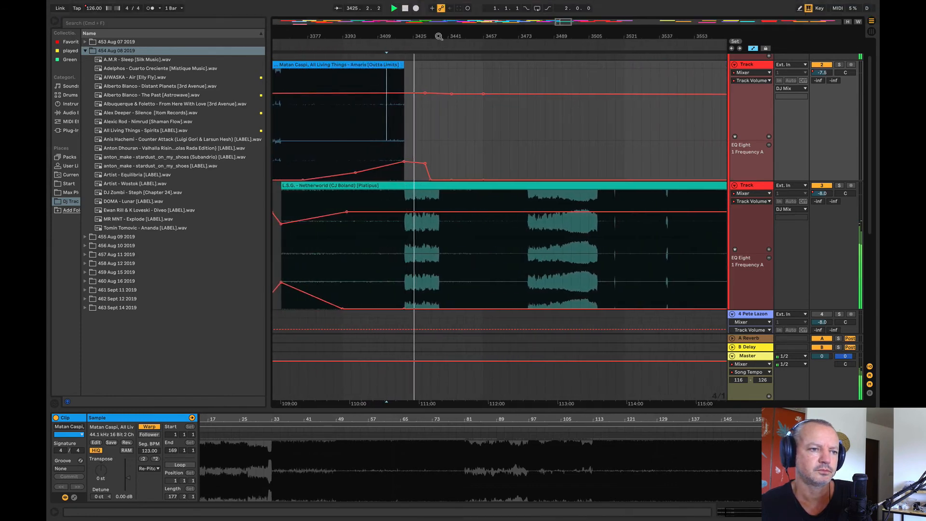
left_click(429, 237)
key("space")
key("space")
left_click(455, 240)
key("space")
key("space")
left_click(473, 237)
key("space")
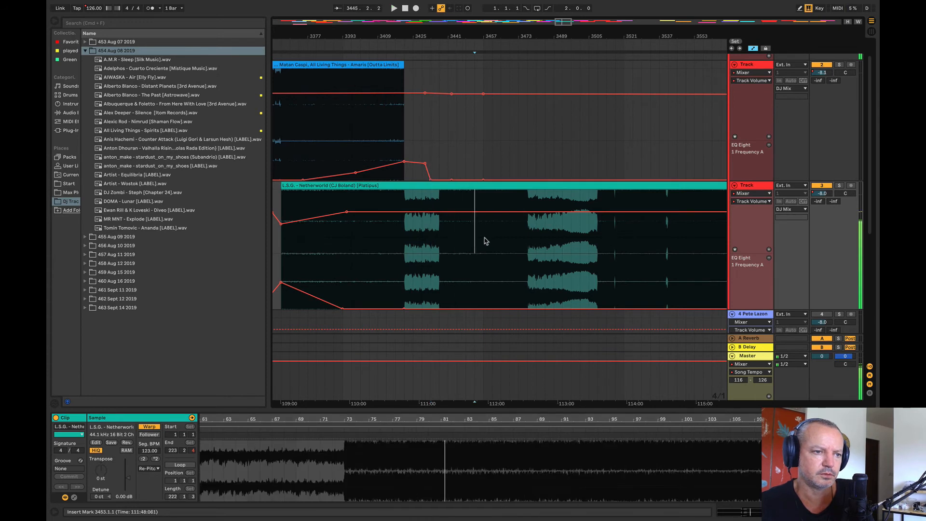
left_click(483, 240)
left_click(528, 244)
key("space")
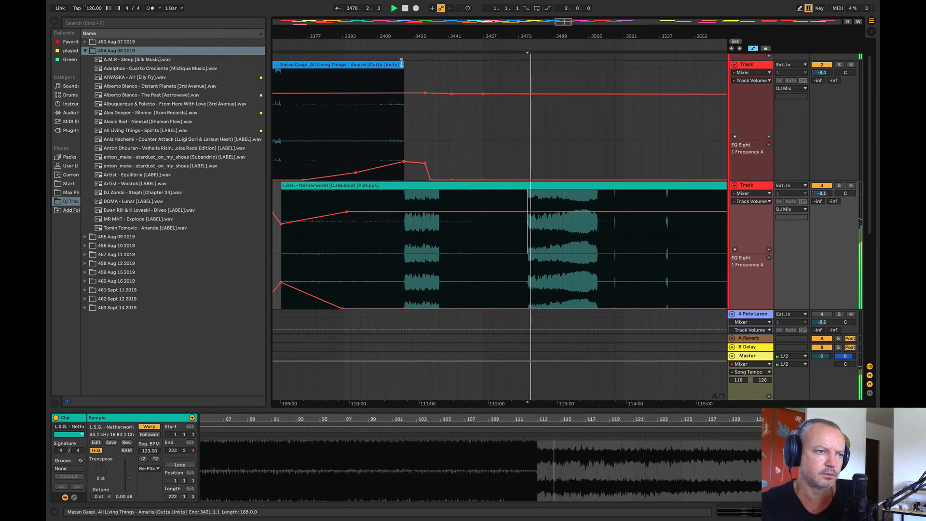
Step: Extend Amaris to end at bar 3435, and cut the section between bars 3421 and 3469 out of Netherworld
left_click_drag(404, 64, 490, 76)
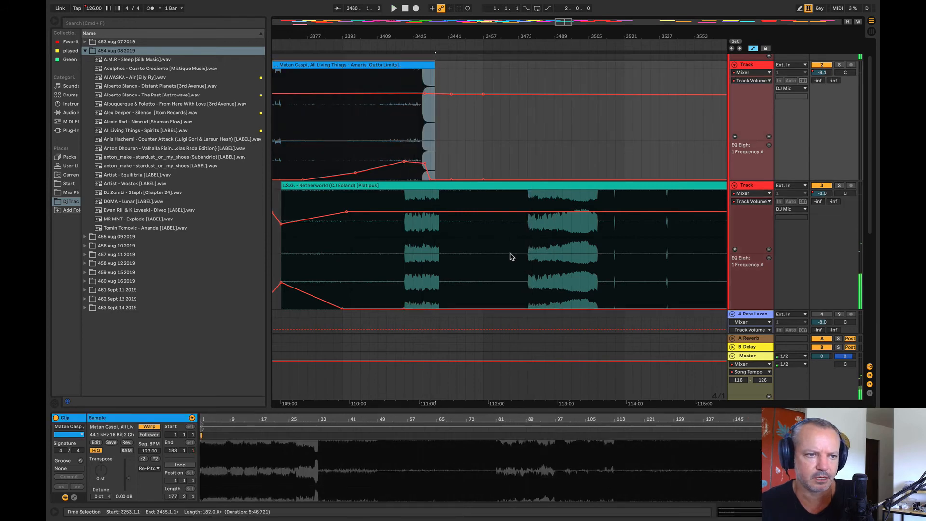
left_click_drag(510, 256, 418, 242)
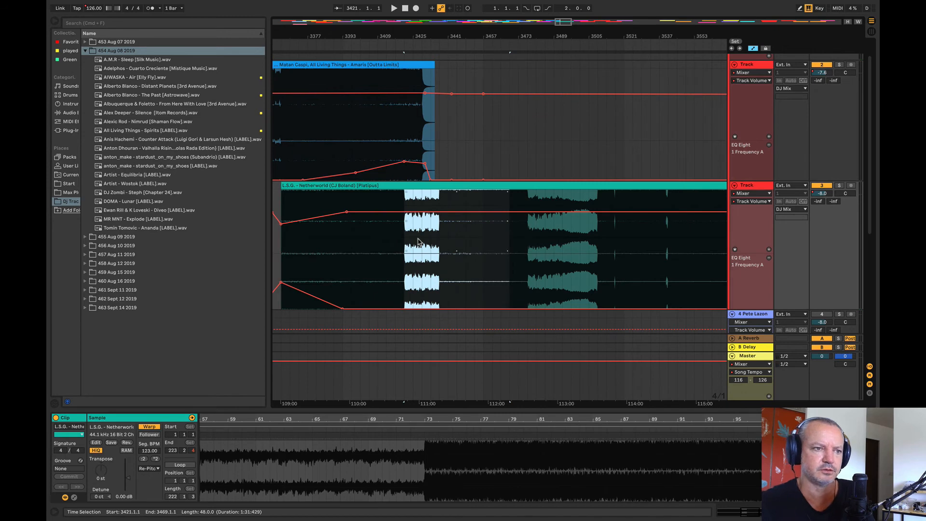
left_click(507, 185)
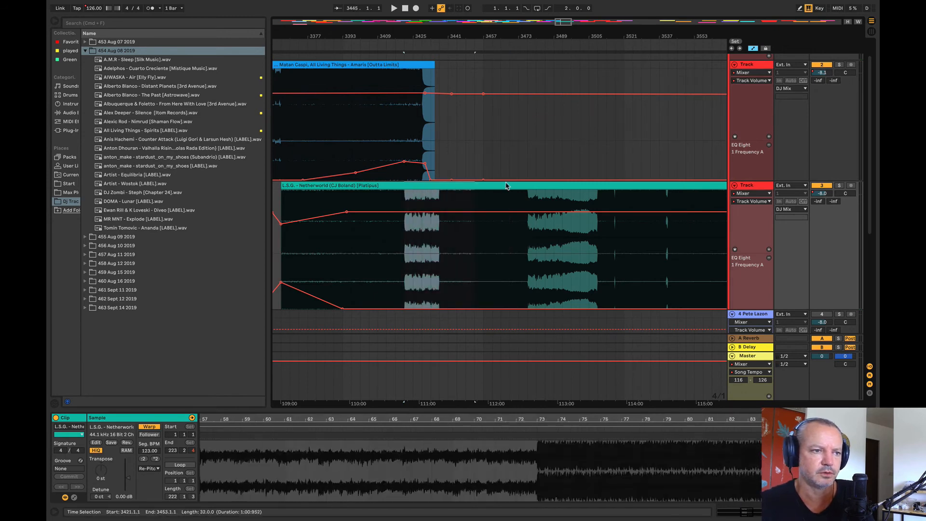
key("super+e")
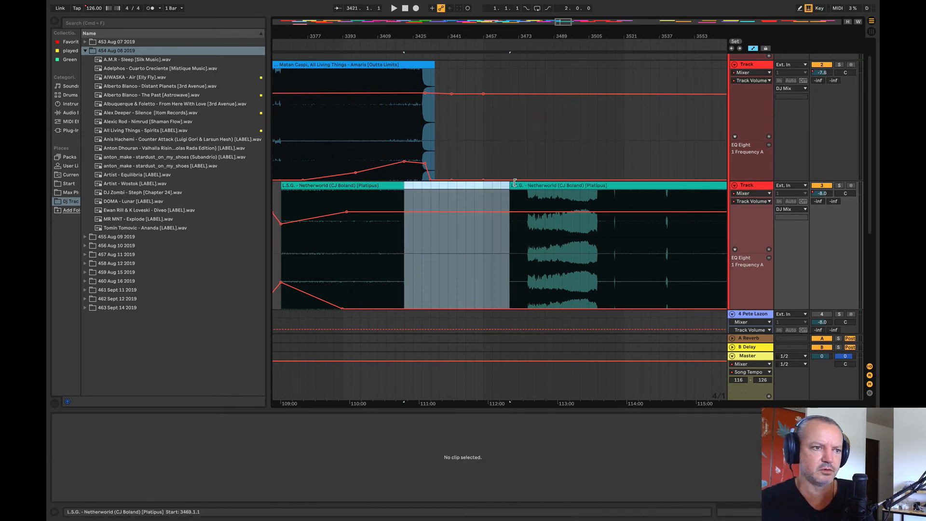
Step: Move the second part of Netherworld earlier to start at bar 3413, and play across the join from bar 3409
left_click(563, 140)
left_click_drag(555, 185, 368, 201)
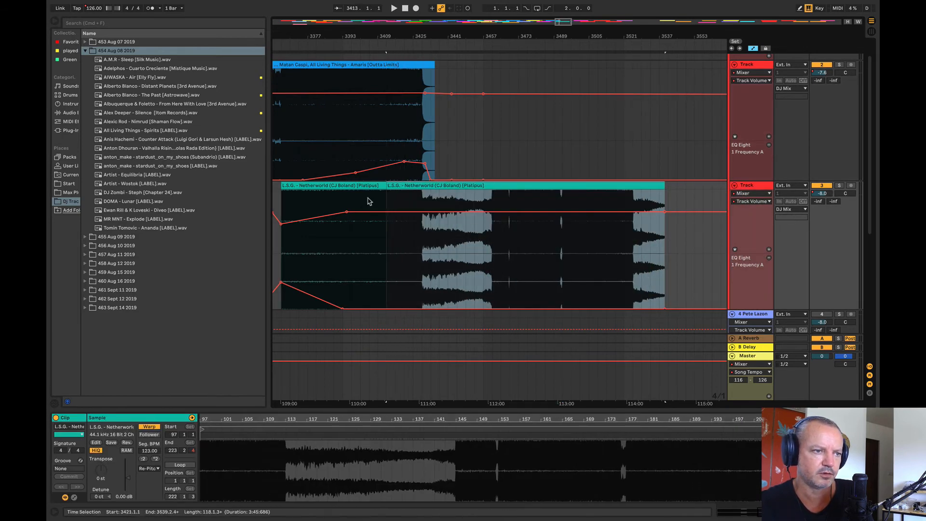
left_click(379, 197)
key("space")
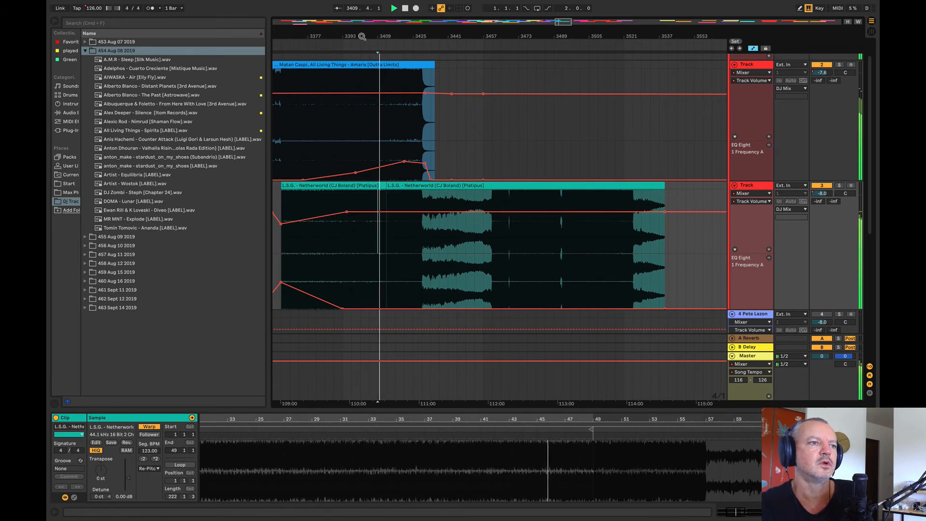
left_click_drag(361, 36, 322, 34)
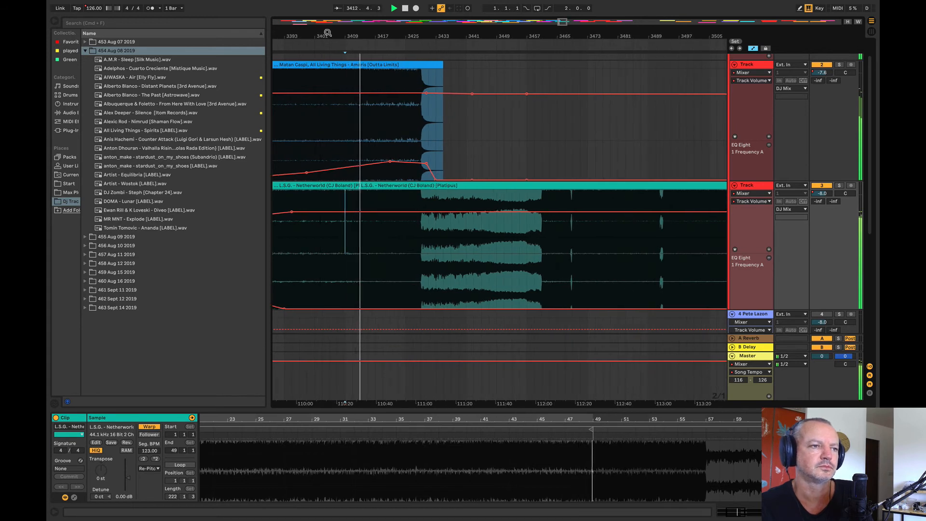
left_click_drag(327, 32, 369, 21)
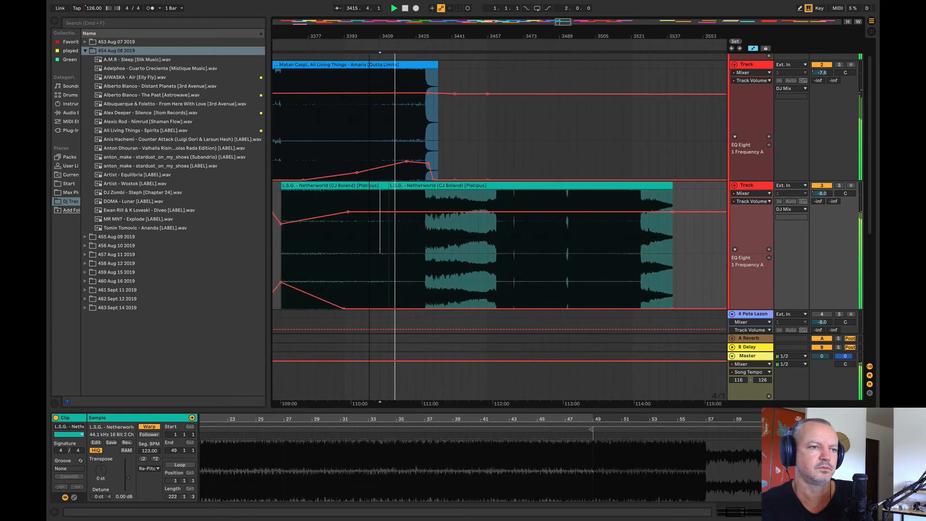
Step: Play the transition from bar 3425 and lower the Master's Song Tempo automation to 125.20 BPM from bar 3429
left_click(415, 133)
key("space")
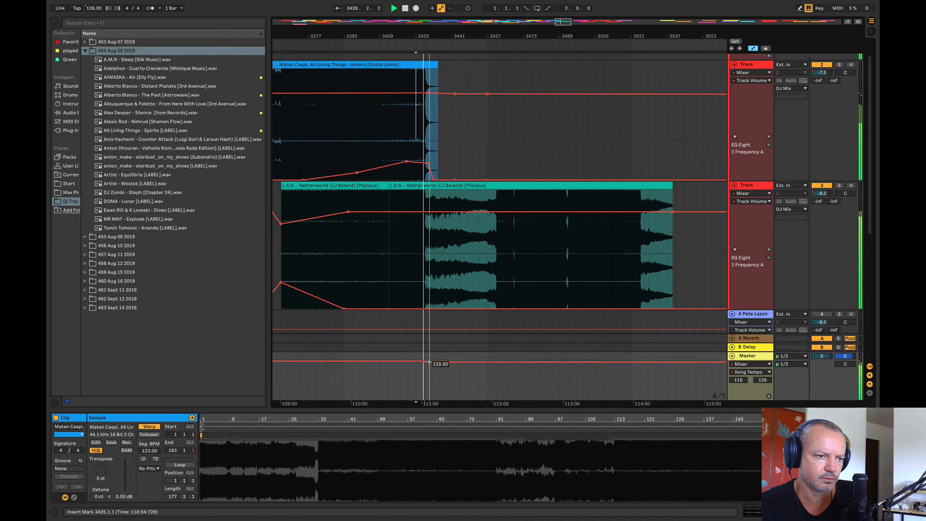
left_click_drag(424, 361, 424, 364)
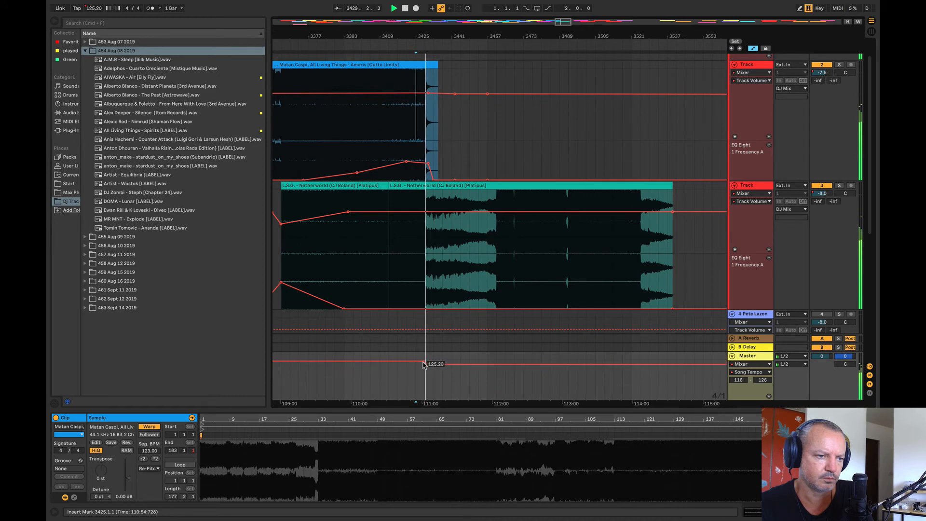
left_click_drag(420, 38, 368, 97)
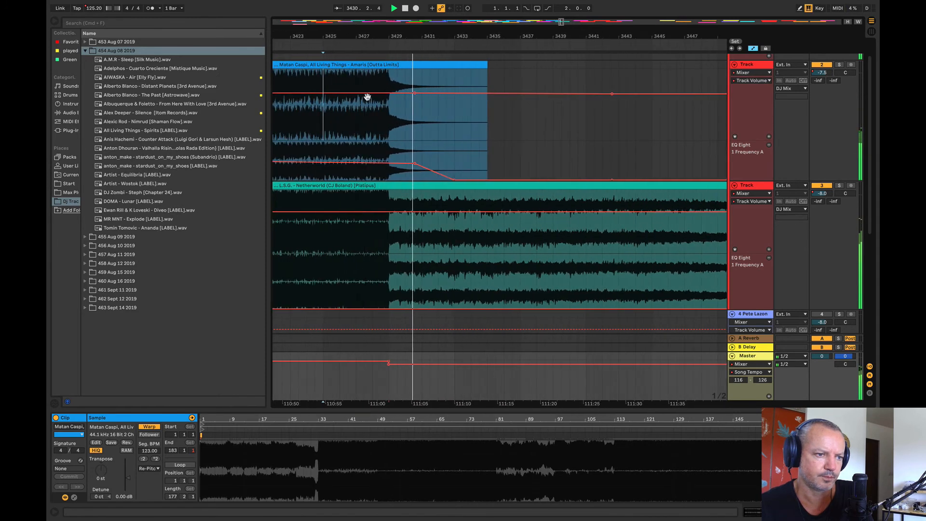
Step: Play Netherworld from bar 3461, and audition the White Pearl and Camargue clips further along track 2
left_click_drag(386, 38, 400, 21)
left_click(438, 253)
left_click(442, 259)
key("space")
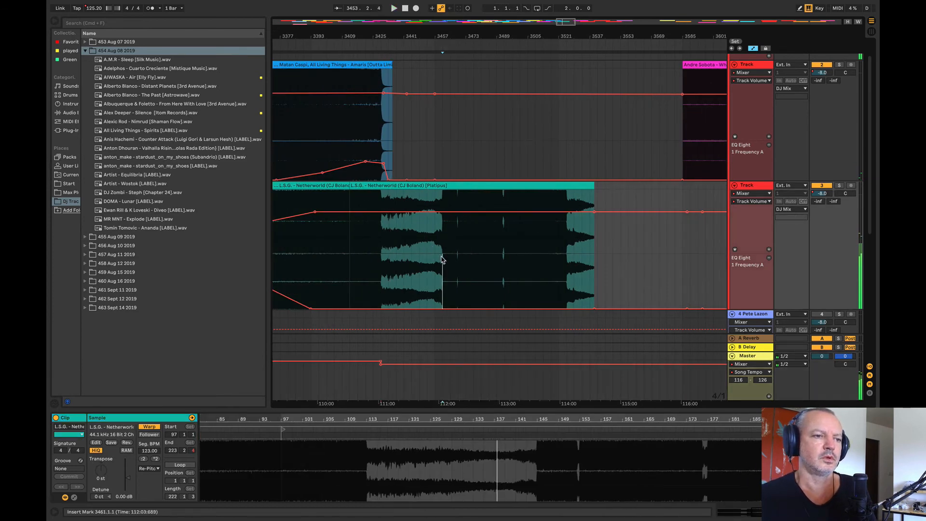
key("space")
left_click_drag(414, 37, 374, 10)
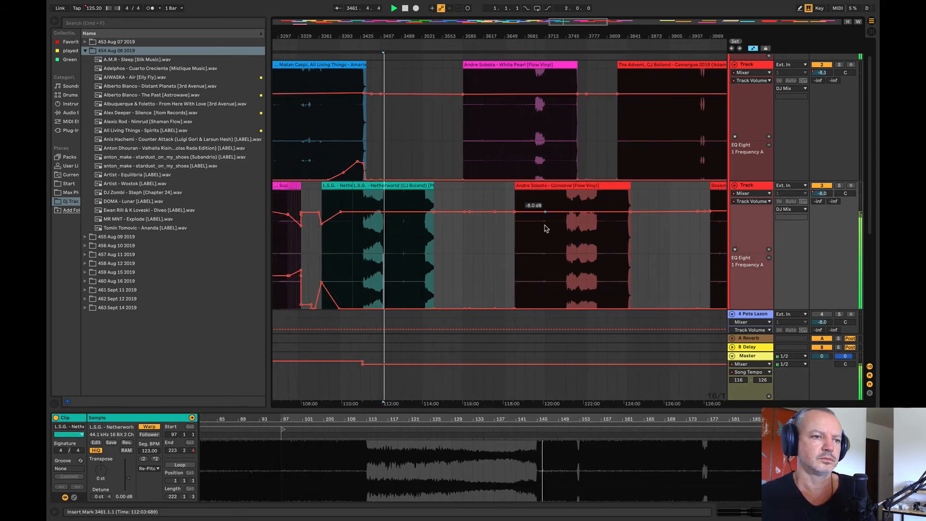
left_click(484, 130)
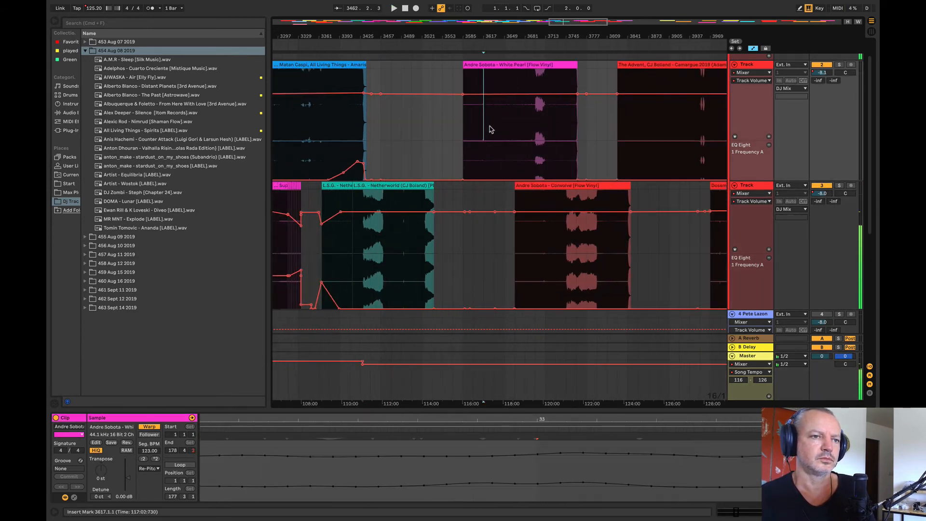
left_click(643, 128)
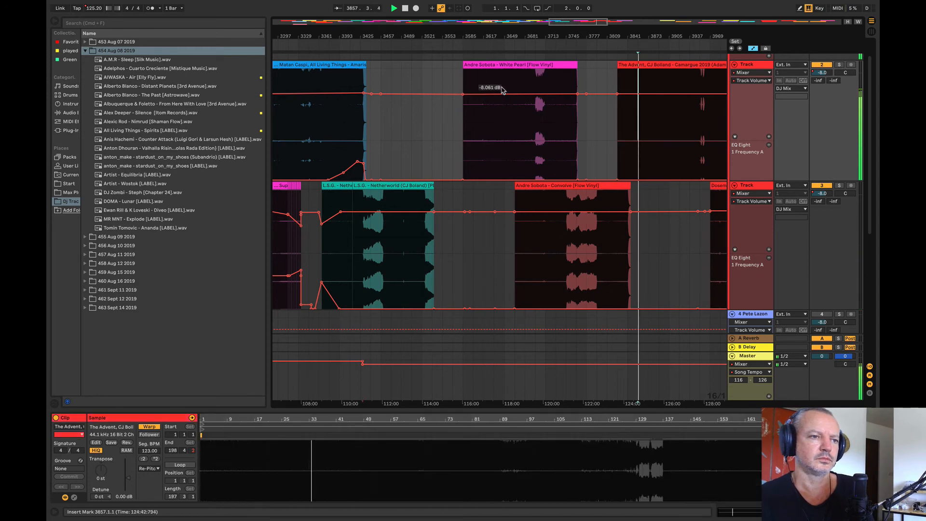
Step: Move Andre Sobota – White Pearl earlier on track 2 to start at bar 3537, and audition it and Convolve
left_click_drag(491, 63, 461, 69)
key("space")
left_click(549, 248)
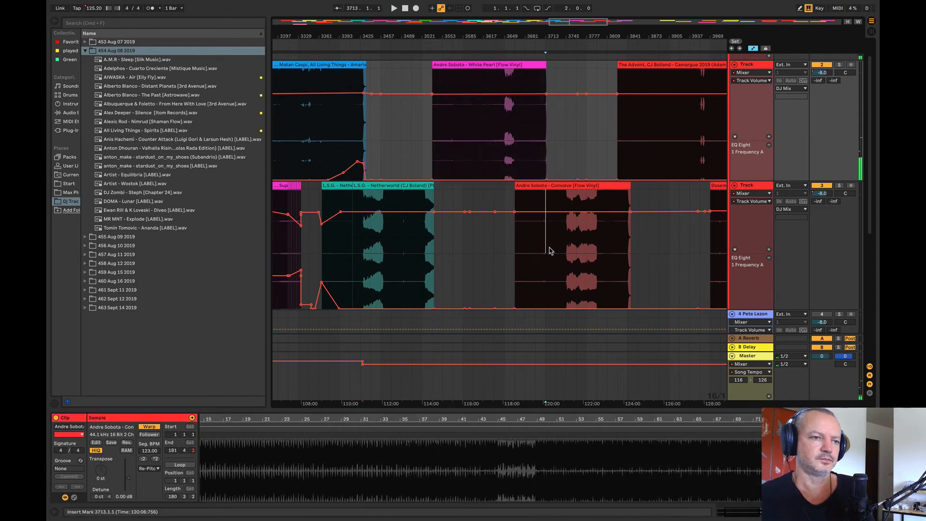
key("space")
left_click(460, 112)
key("space")
key("space")
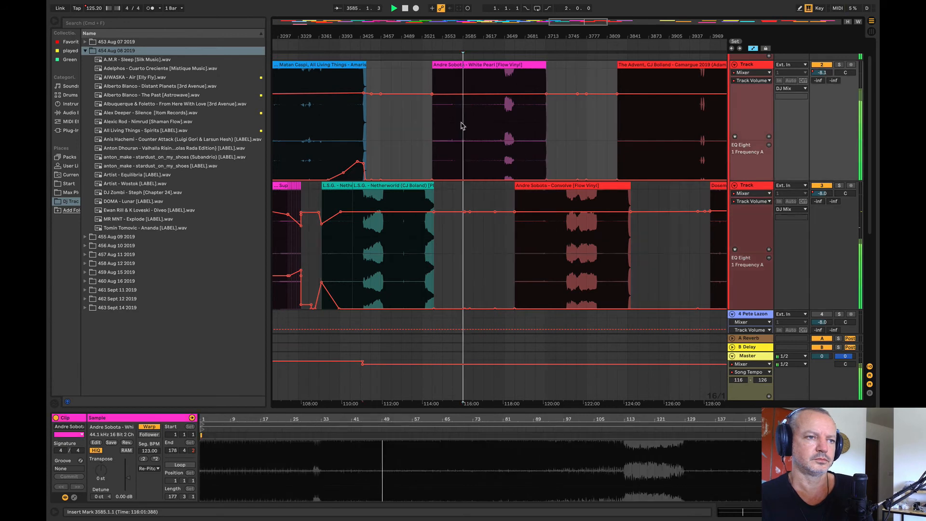
Step: Audition Dosem – What If and Gians – You Are a Star, and move the Gians clip later on track 2
left_click_drag(466, 38, 318, 32)
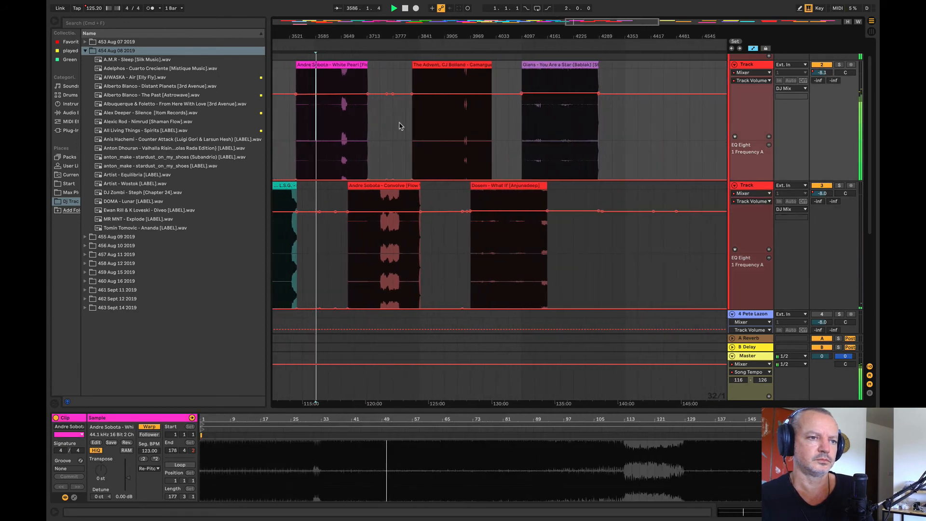
left_click(506, 237)
key("space")
key("space")
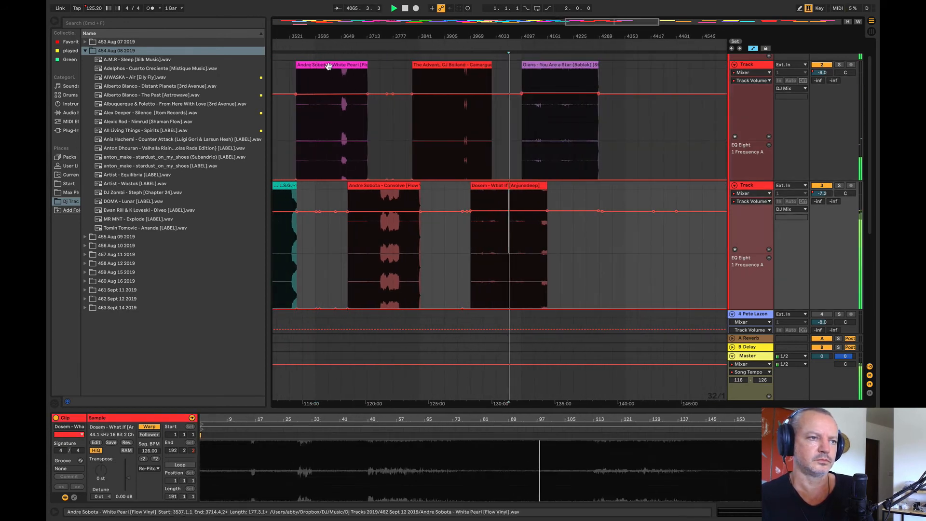
left_click(559, 138)
key("space")
key("space")
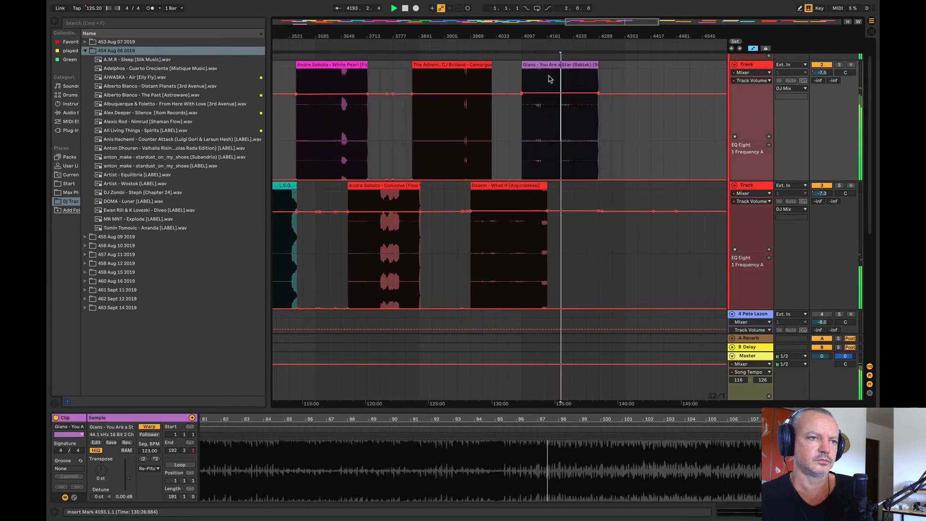
left_click_drag(549, 78, 572, 123)
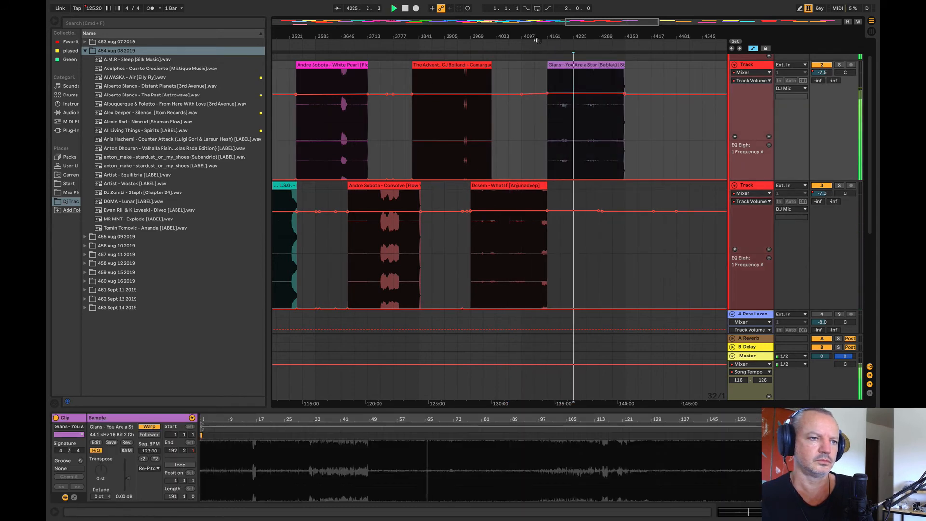
Step: Move the Nora En Pure clip earlier on track 2, closer to the Gians clip, and audition the neighbouring clips
left_click_drag(536, 37, 518, 22)
left_click_drag(600, 121, 570, 122)
left_click(417, 231)
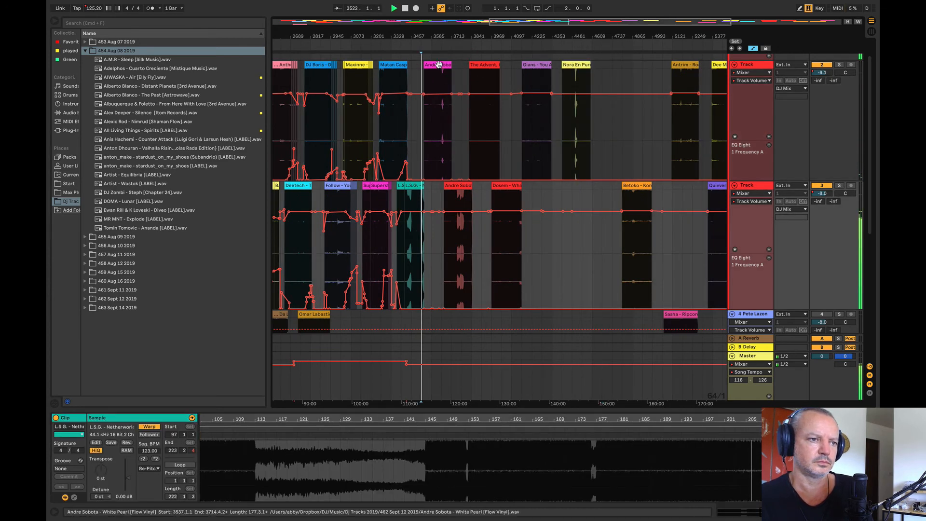
left_click(568, 123)
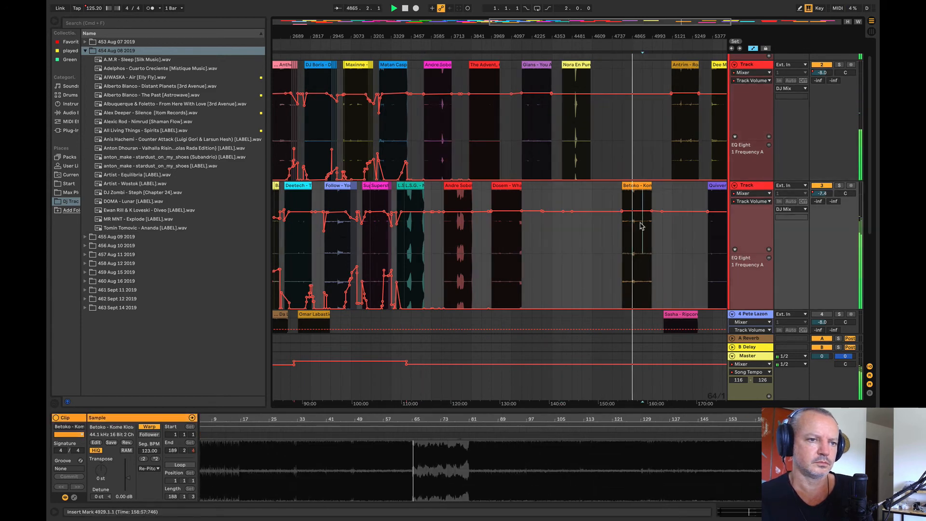
Step: Move Antrim – Roads earlier on track 2 to bar 4729, and the Betoko clip earlier on track 3 to about bar 4609
left_click(681, 66)
left_click_drag(682, 66, 621, 66)
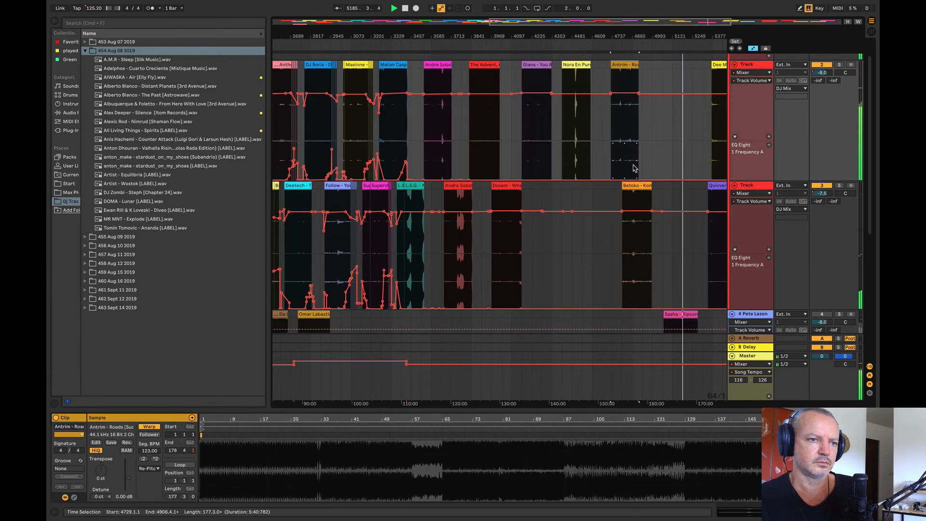
left_click_drag(636, 186, 606, 186)
Step: Move the Dee Montero clip earlier on track 2 to follow Antrim – Roads, and play it from bar 5057
scroll(506, 77, "right", 5)
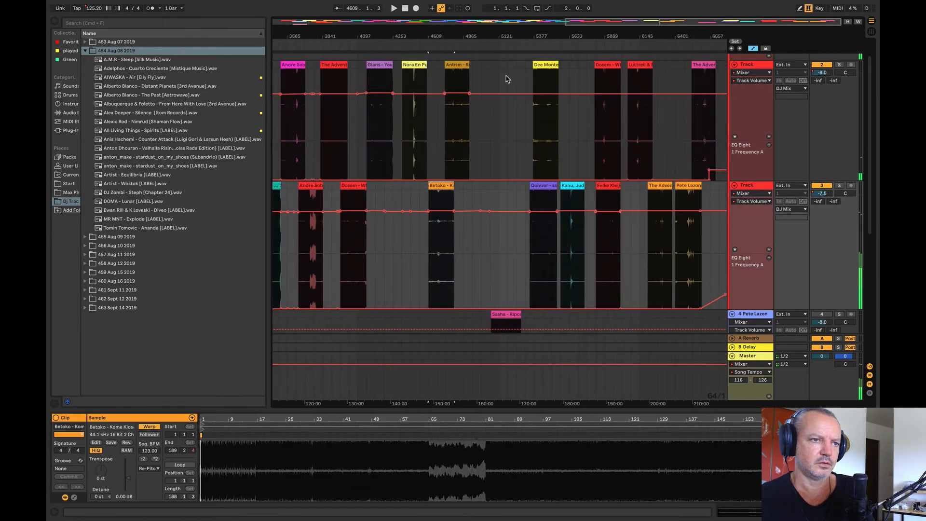
left_click(495, 72)
left_click_drag(494, 70, 493, 71)
left_click(489, 127)
key("space")
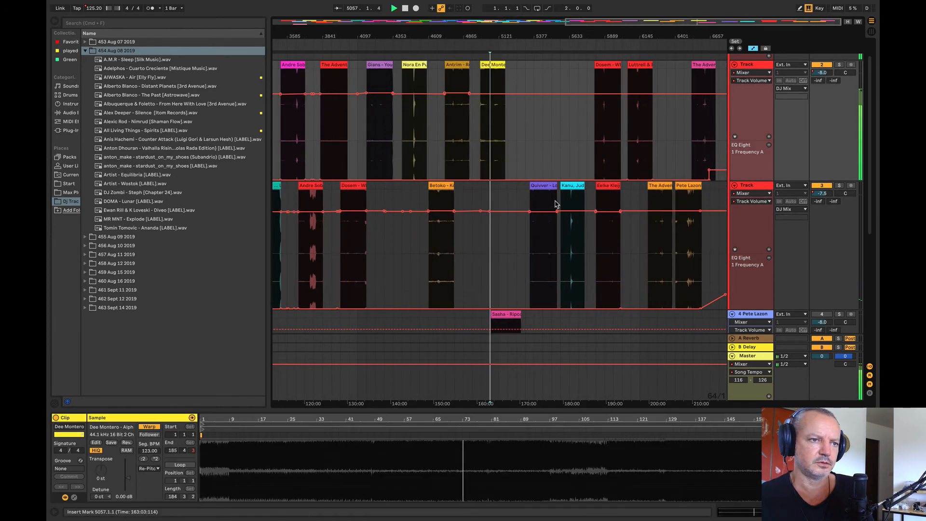
Step: Move the Quivver clip earlier on track 3 and the Kanu, Jude & Frank clip up to track 2, and audition them
left_click_drag(545, 187, 527, 138)
left_click(509, 248)
key("space")
key("space")
key("space")
key("space")
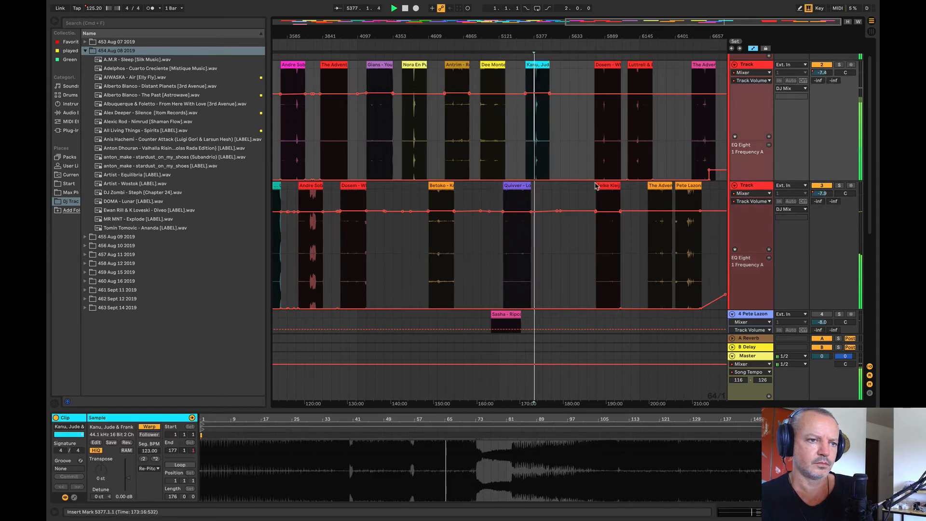
Step: Move the Dosem – Why Give clip earlier on track 2 to start at bar 5561, after the Kanu, Jude & Frank clip
left_click_drag(605, 66, 569, 75)
left_click(563, 76)
left_click(564, 66)
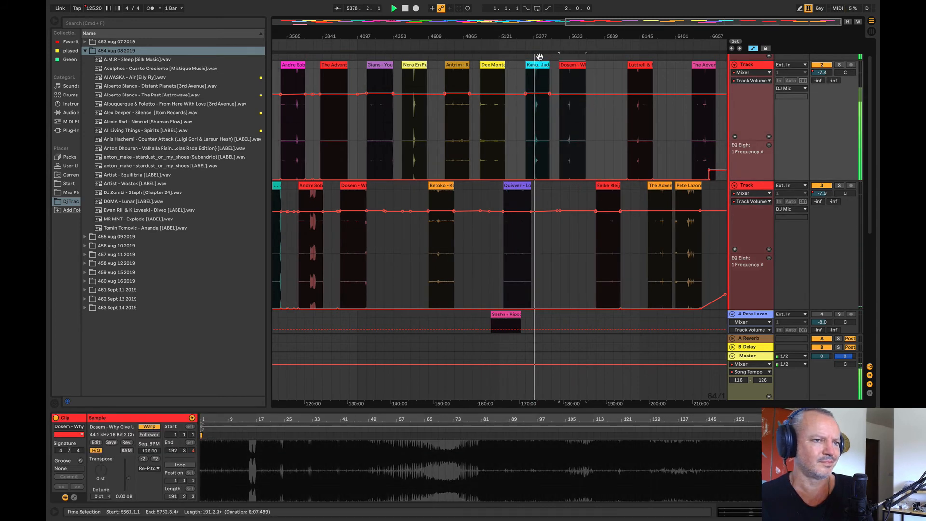
Step: Play the Kanu, Jude & Frank clip on track 2 from bar 5405
left_click_drag(536, 37, 536, 77)
left_click(562, 135)
key("space")
key("space")
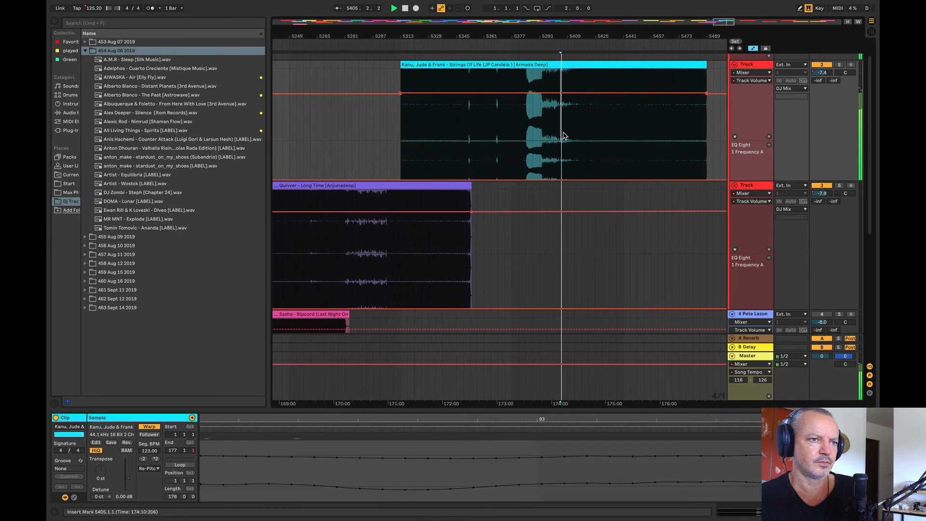
Step: Audition several points through the breakdown of the Dosem – Why Give Up Before We Try clip on track 2
left_click_drag(426, 35, 314, 10)
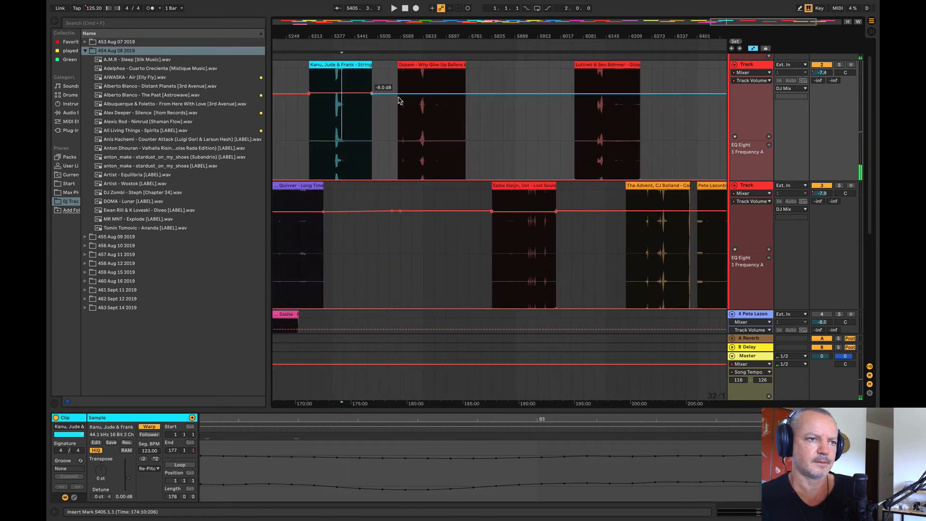
left_click(404, 114)
key("space")
key("space")
left_click(412, 120)
key("space")
key("space")
left_click(419, 123)
key("space")
key("space")
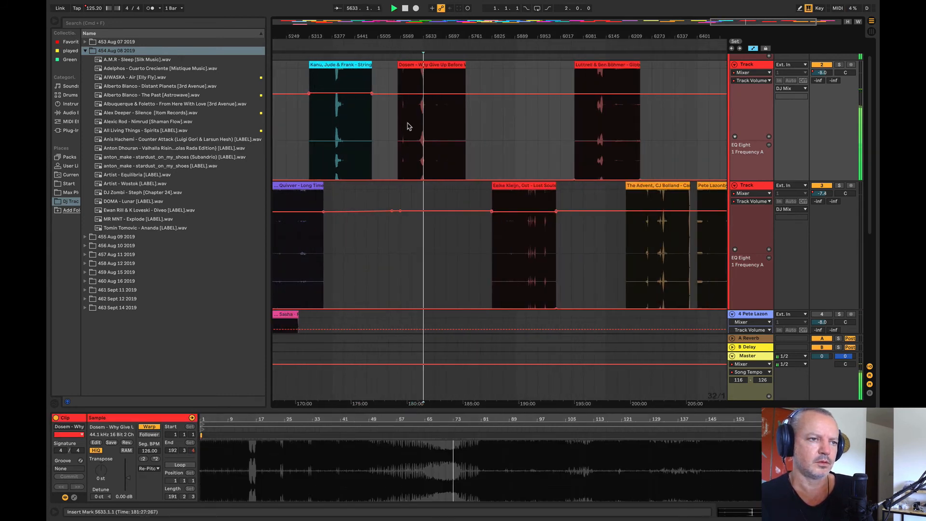
left_click_drag(398, 35, 421, 130)
left_click(421, 130)
key("space")
key("space")
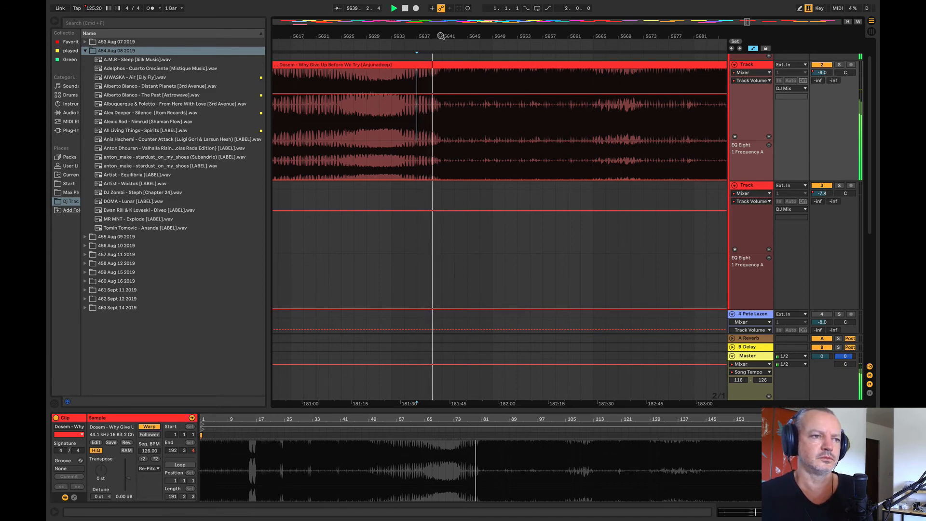
Step: Play the end of the L.S.G. – Netherworld clip on track 3 from bar 3489
left_click_drag(439, 35, 700, 1)
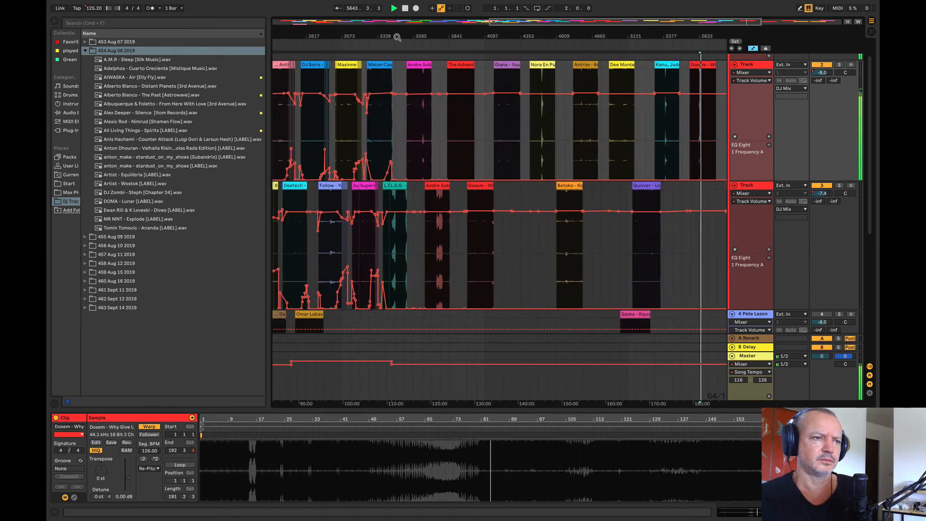
left_click_drag(396, 37, 390, 45)
left_click(409, 244)
key("space")
key("space")
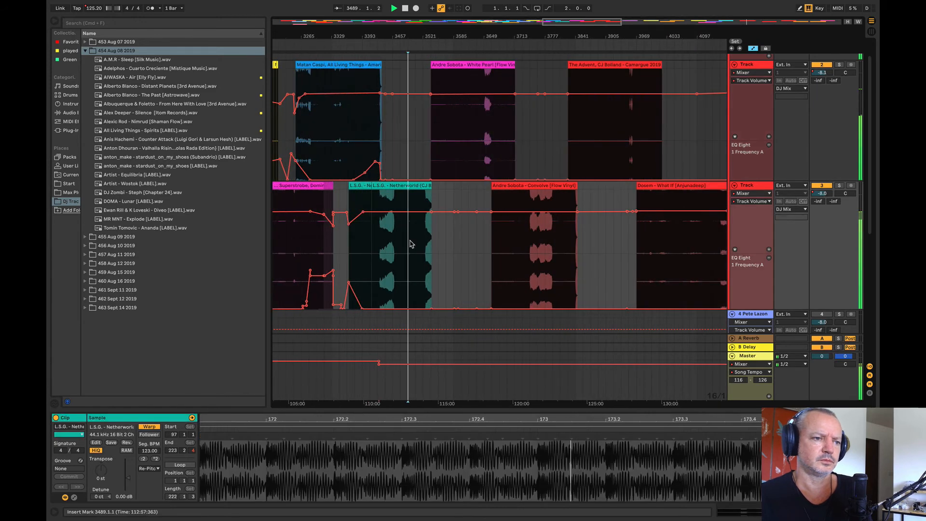
Step: Move the Andre Sobota – White Pearl clip from track 2 to track 3, starting at bar 4193 after Dosem – What If
left_click(454, 156)
left_click_drag(467, 64, 505, 76)
key("space")
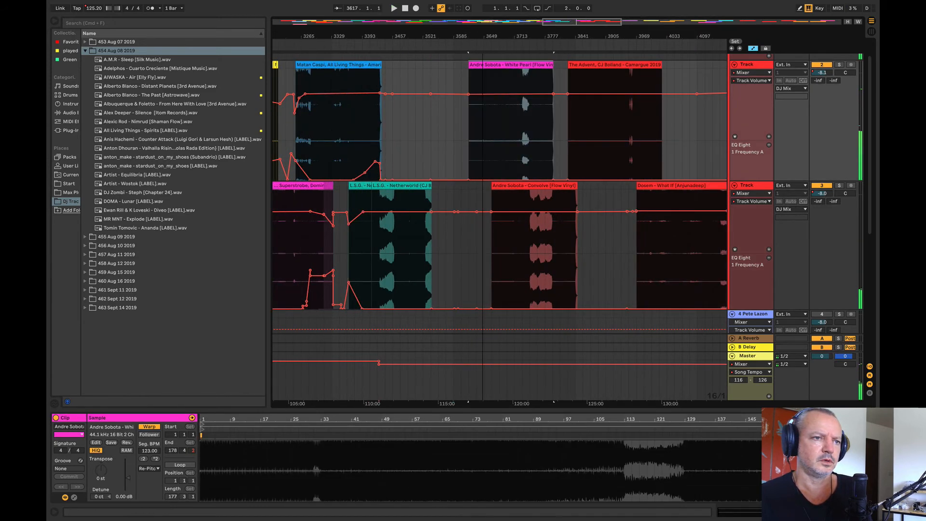
left_click_drag(515, 38, 669, 222)
left_click_drag(583, 36, 441, 32)
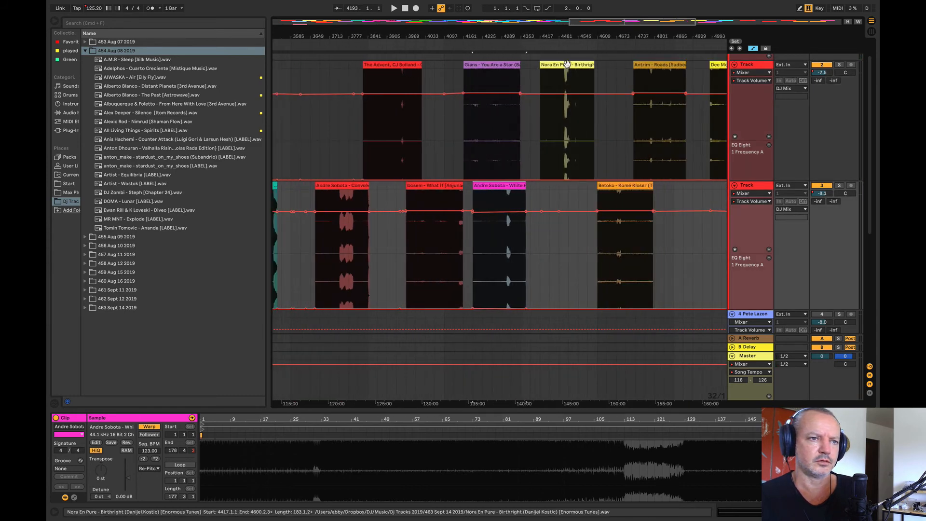
Step: Move the Nora En Pure – Birthright clip earlier on track 2 to start at bar 3469, over the end of Netherworld
left_click(567, 64)
left_click_drag(577, 36, 332, 35)
left_click_drag(500, 36, 439, 106)
key("space")
left_click_drag(406, 36, 406, 97)
left_click_drag(481, 65, 430, 76)
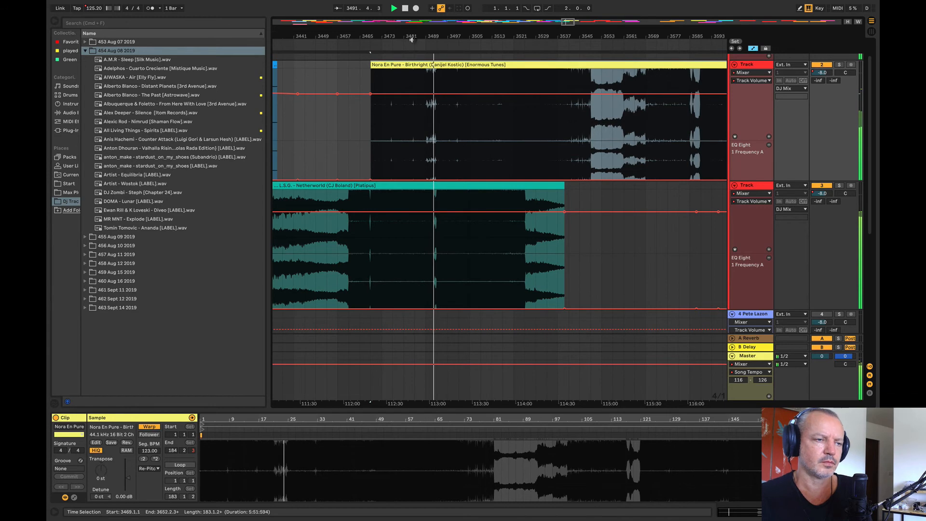
Step: Narrow the browser and play the Netherworld to Nora En Pure overlap from about bar 3467
left_click_drag(412, 38, 366, 72)
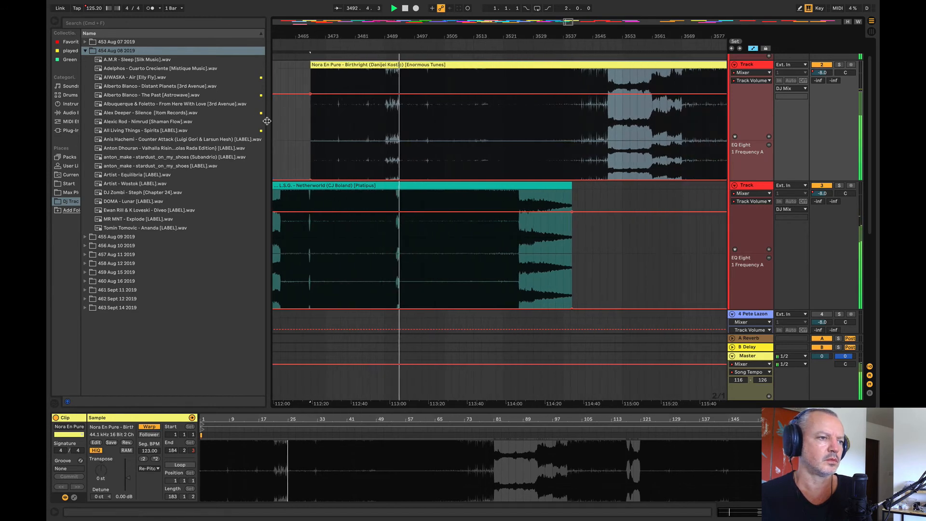
left_click_drag(267, 121, 145, 121)
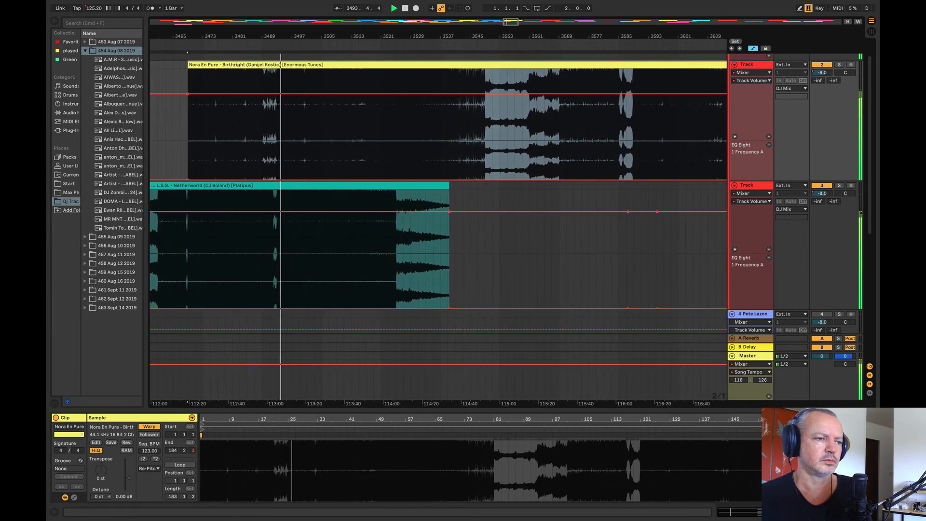
left_click_drag(177, 36, 240, 37)
left_click(249, 141)
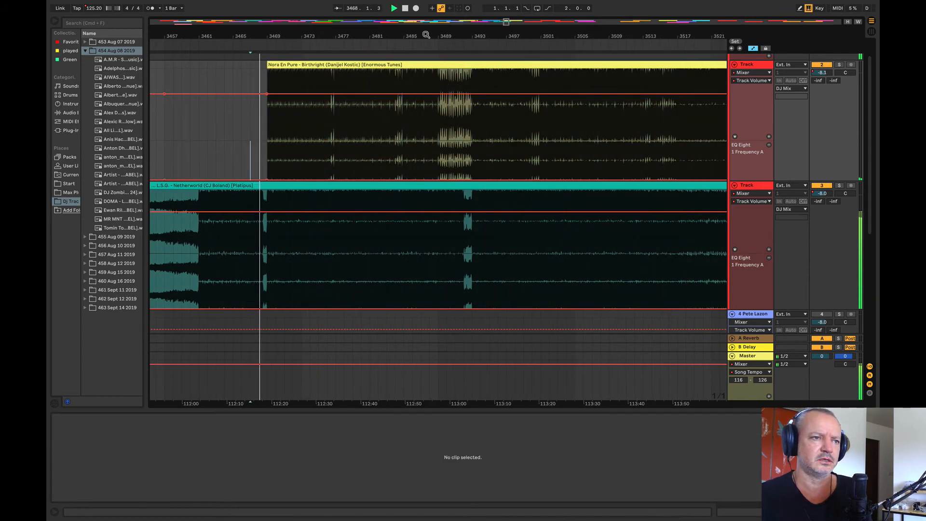
Step: Add track 2 volume points at bars 3467 and 3493, and lower the Nora En Pure clip's start to about -20 dB for a fade-in
left_click_drag(425, 34, 358, 28)
mouse_move(385, 65)
left_mouse_down()
mouse_move(451, 76)
mouse_move(389, 85)
mouse_move(414, 86)
mouse_move(407, 87)
mouse_move(415, 75)
mouse_move(387, 78)
left_mouse_up()
left_click(393, 94)
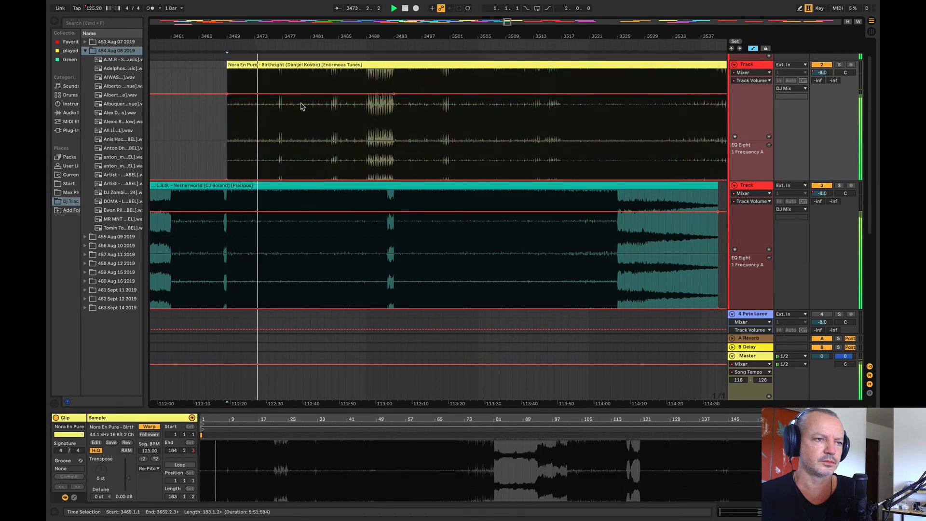
left_click(212, 94)
left_click_drag(229, 95, 227, 113)
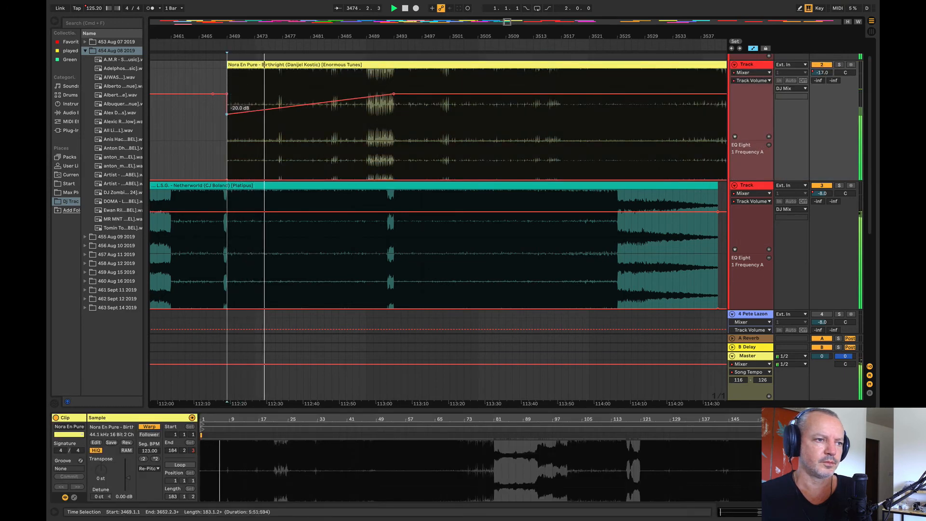
Step: Raise the EQ frequency automation on track 2 across bars 3464 to 3493 and on track 3 across bars 3489 to 3493
left_click_drag(236, 154, 193, 159)
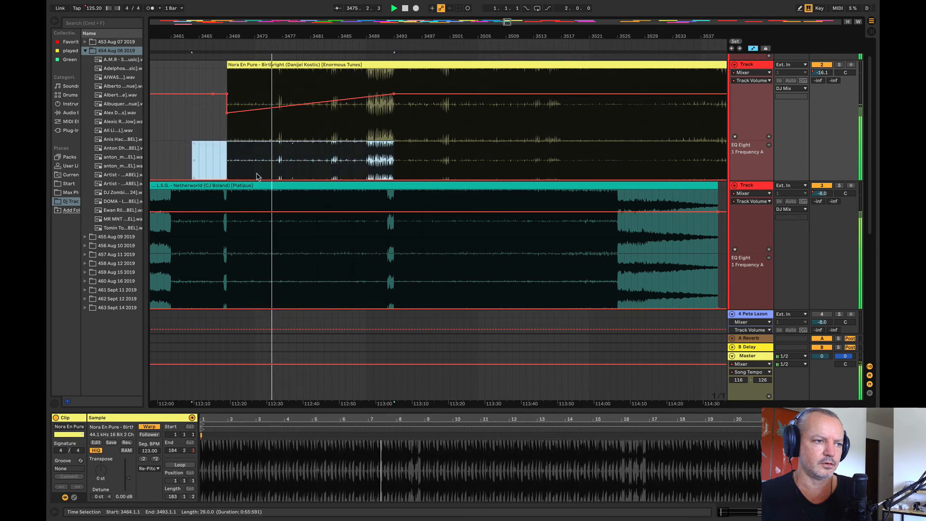
left_click_drag(257, 180, 257, 155)
left_click(214, 134)
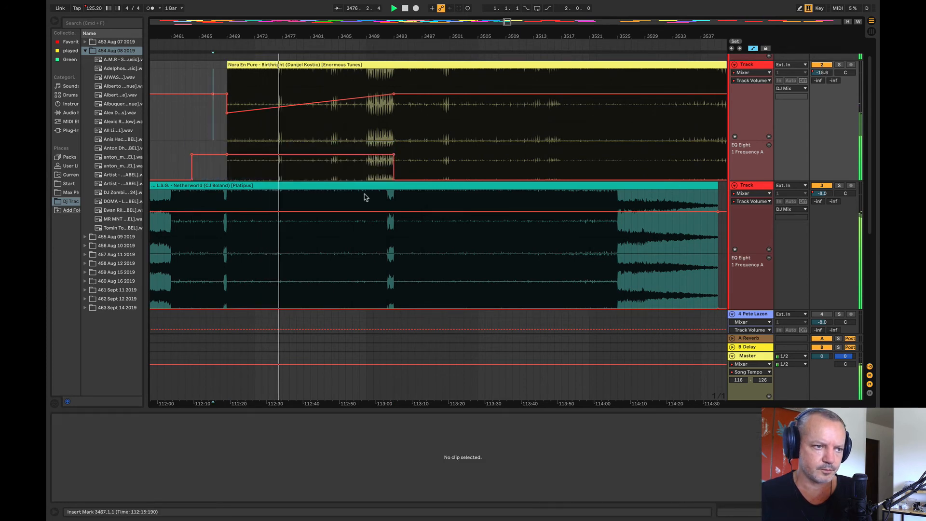
left_click_drag(393, 295, 364, 296)
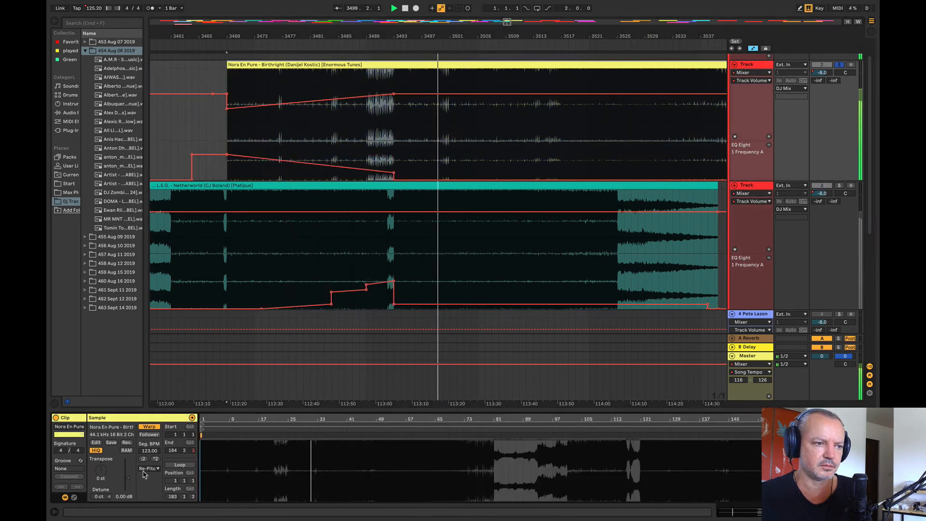
Step: Try the Beats and Complex Pro warp modes on the Nora En Pure clip, with a 14 ct detune
left_click(149, 468)
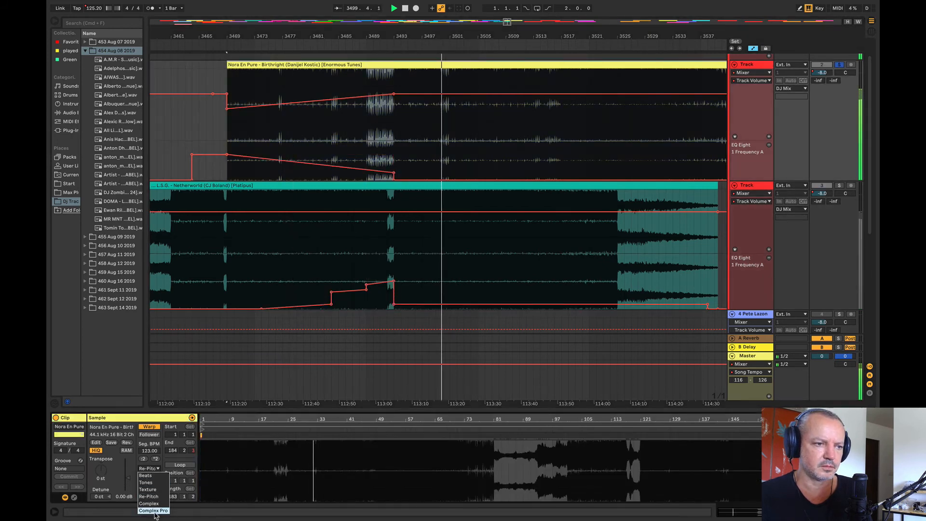
left_click(147, 476)
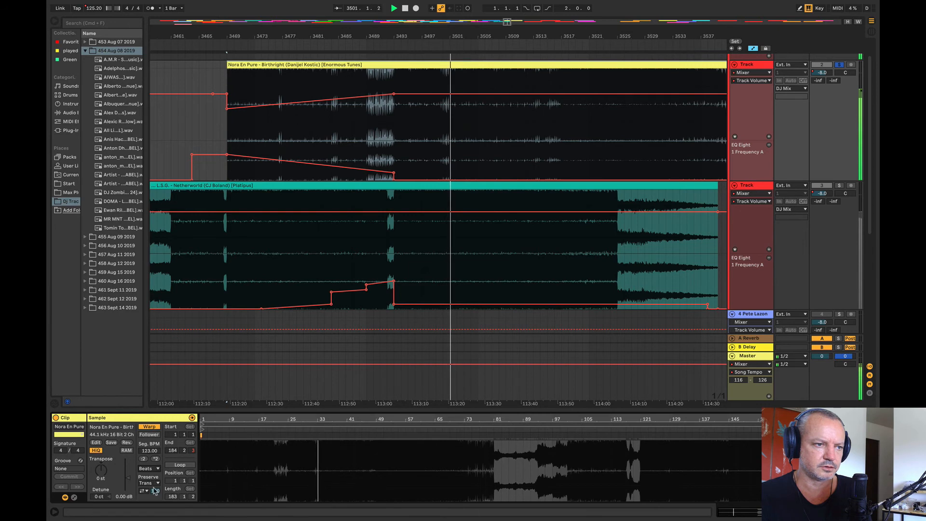
left_click(154, 484)
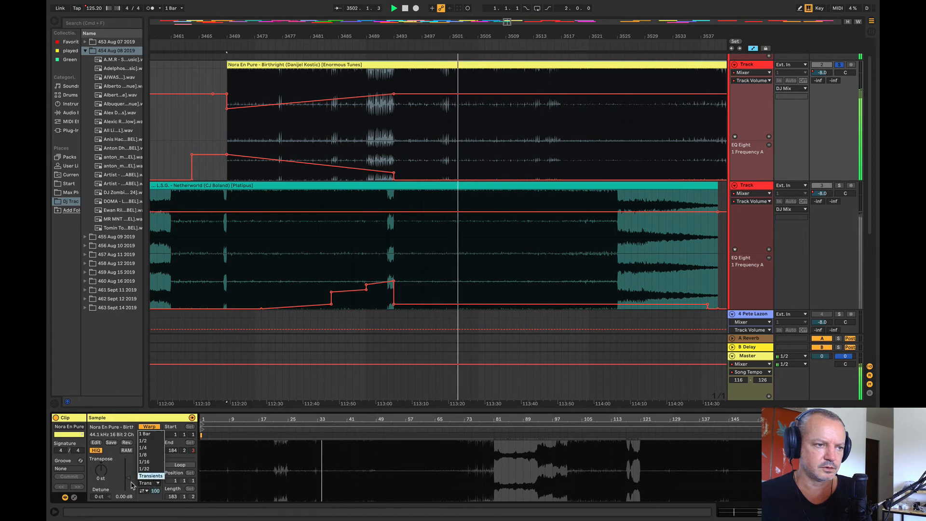
left_click(132, 485)
left_click(148, 468)
left_click(150, 511)
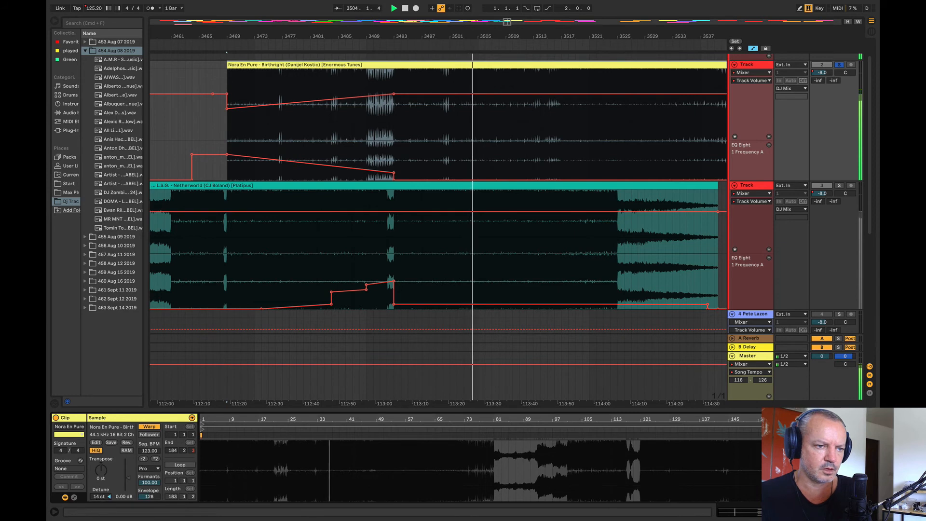
Step: Check the Netherworld clip's warp settings, play the overlap from about bar 3491, and solo track 3 before turning soloing off
left_click(356, 247)
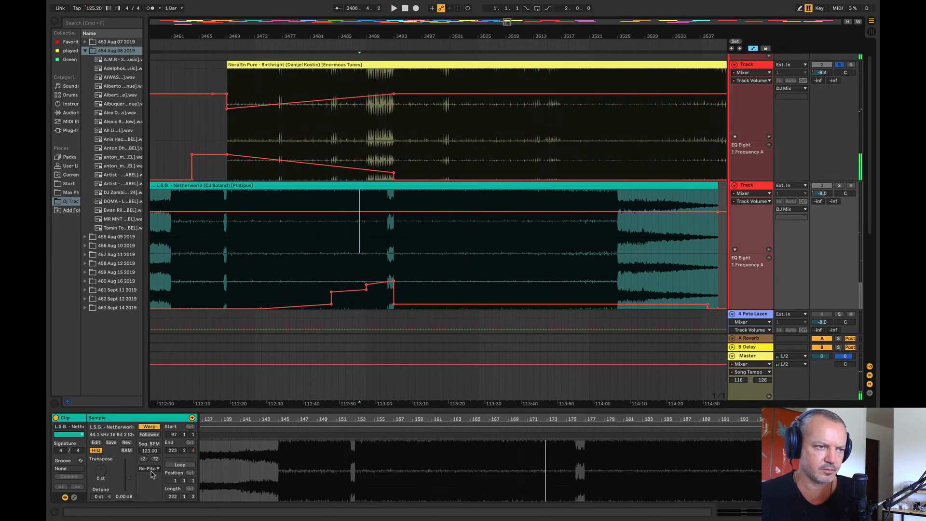
left_click(334, 64)
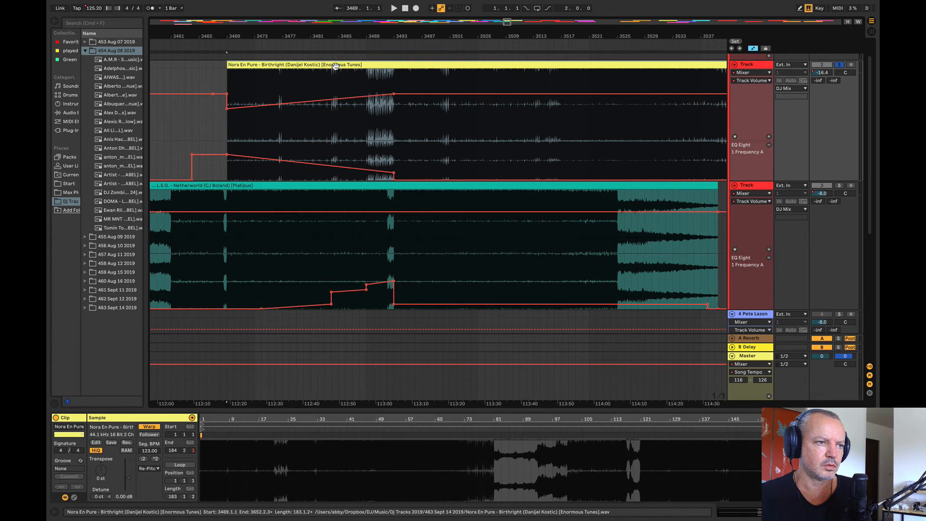
left_click(381, 153)
key("space")
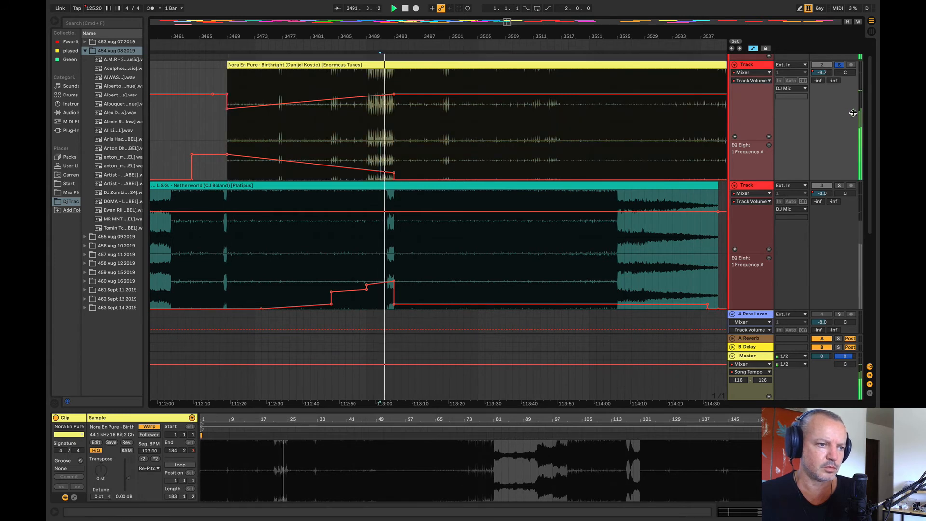
left_click(840, 185)
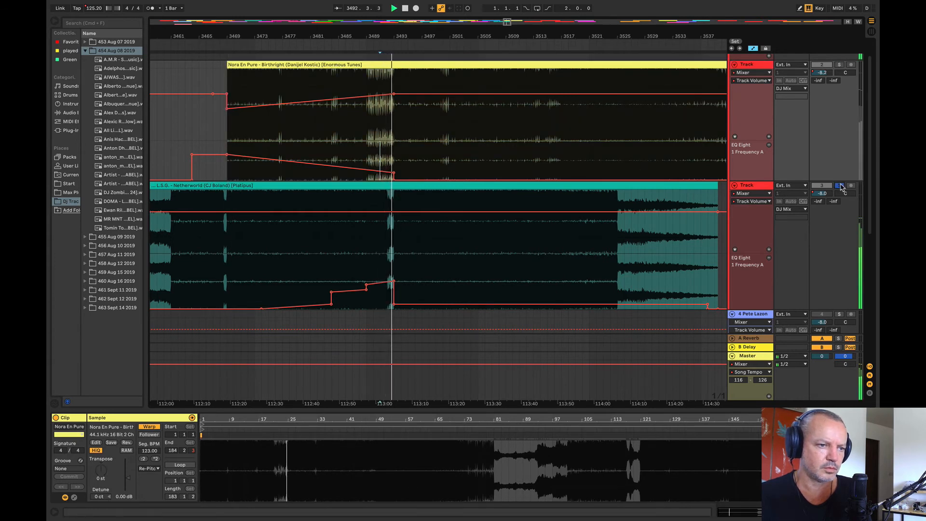
left_click(840, 65)
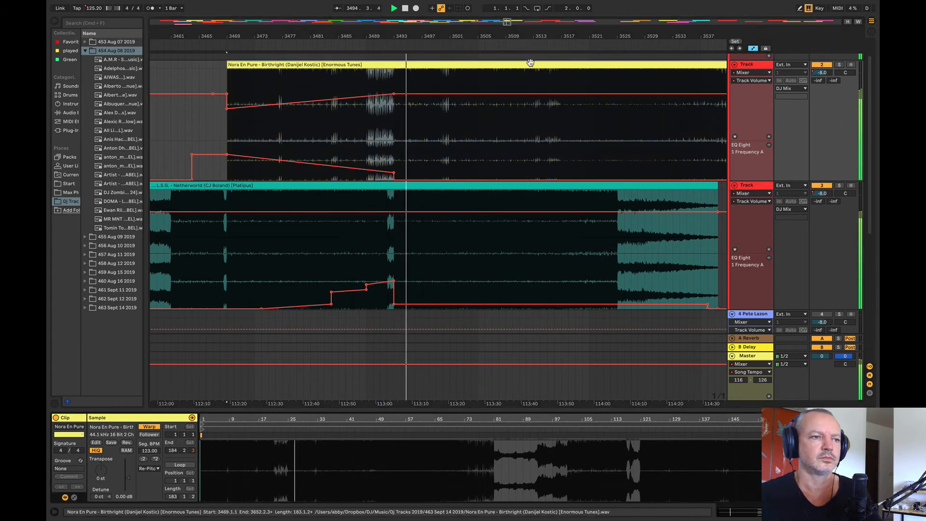
Step: Try Complex Pro with a 15 ct detune and Beats on the Nora En Pure clip, and return its warp mode to Re-Pitch
left_click(151, 468)
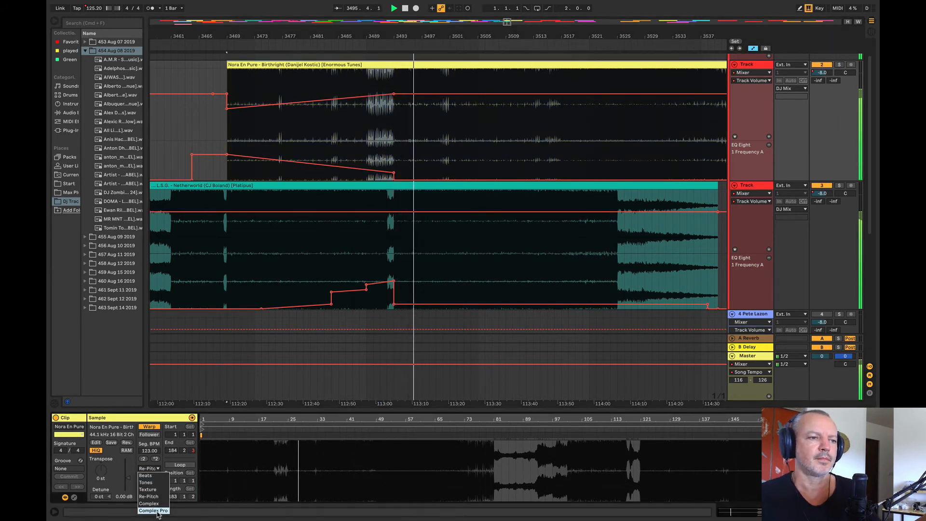
left_click(152, 510)
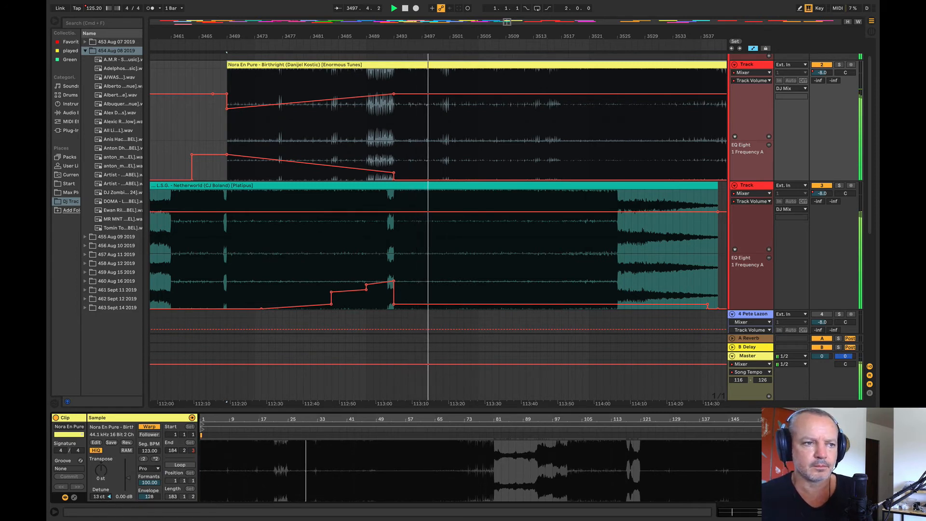
left_click(161, 467)
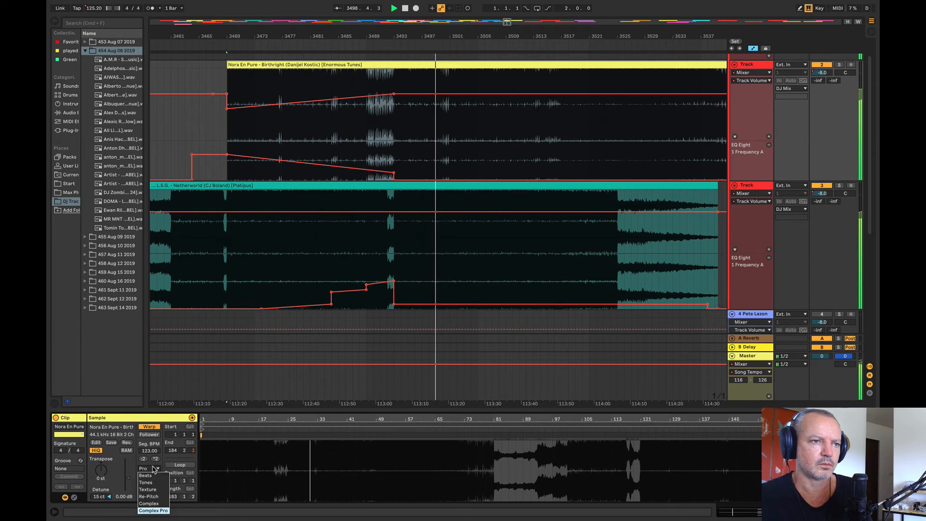
left_click(154, 470)
left_click(152, 470)
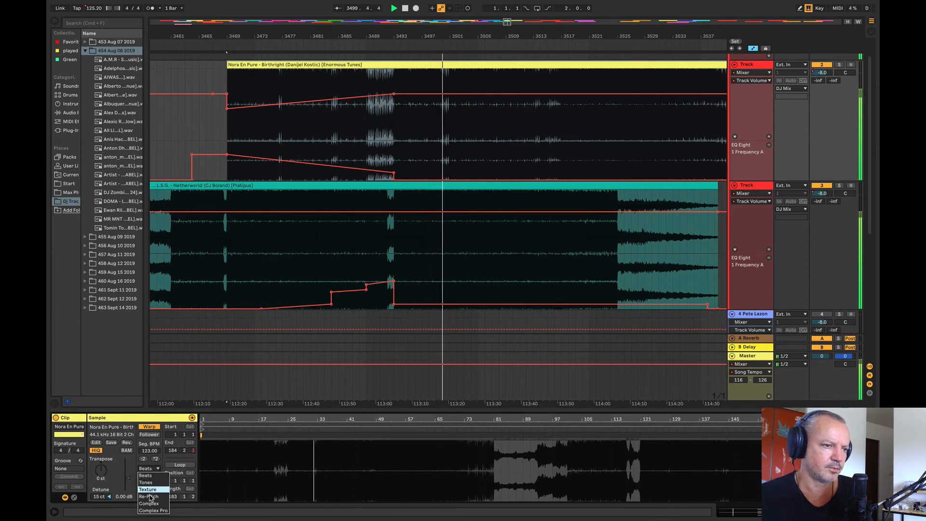
left_click(151, 495)
Step: Play the overlap from bar 3479 and drop the master song tempo to 124.00 at bar 3493
left_click(305, 144)
key("space")
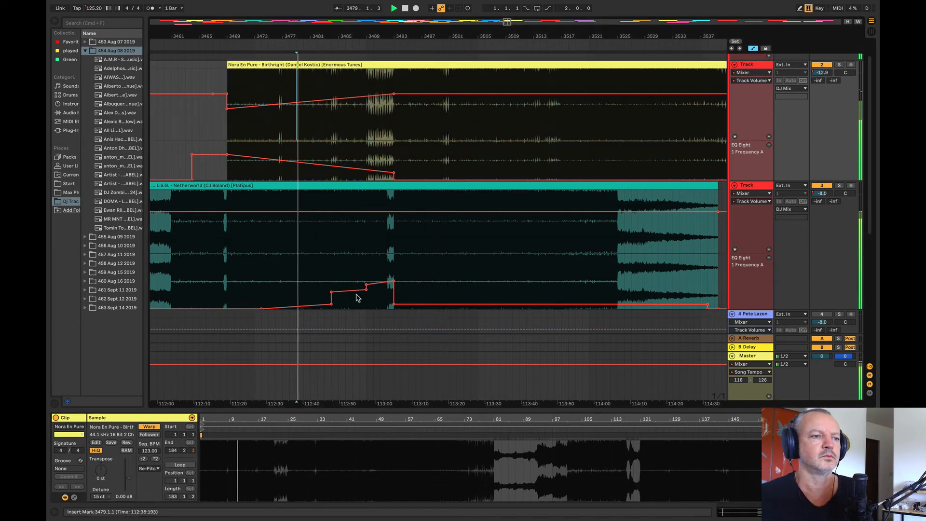
mouse_move(332, 302)
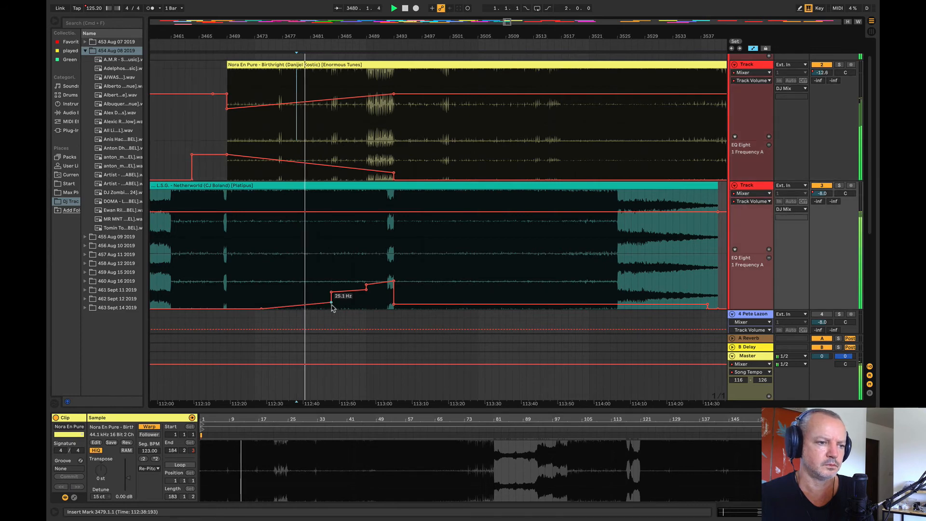
left_click_drag(394, 36, 406, 55)
mouse_move(409, 366)
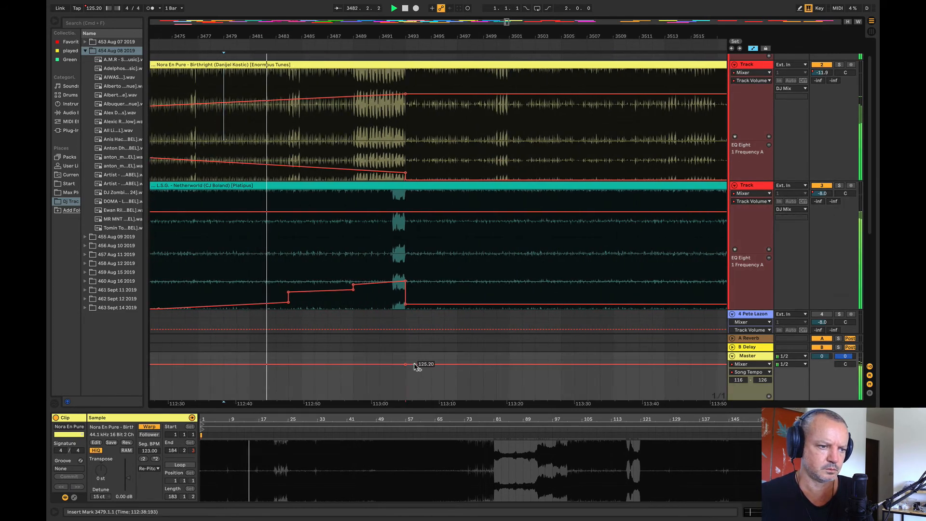
left_click_drag(405, 364, 405, 368)
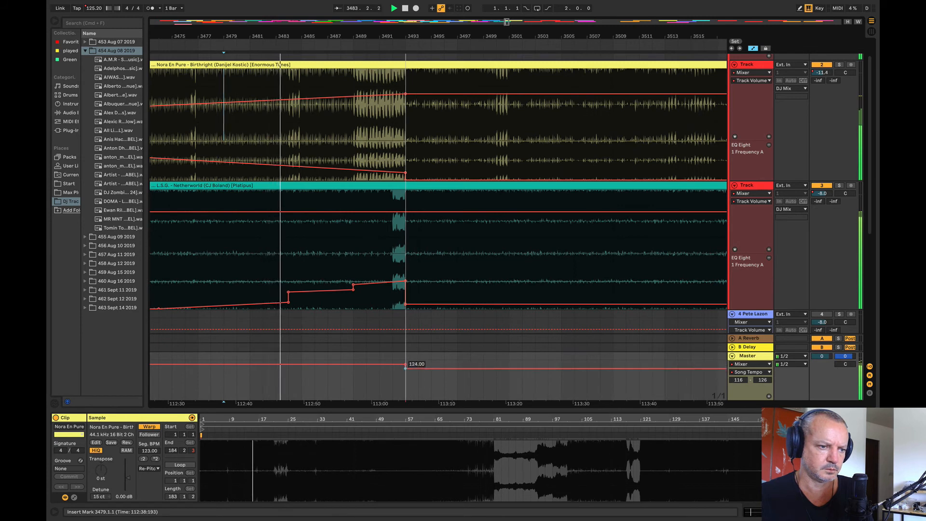
Step: Raise track 3's EQ frequency automation line slightly after bar 3493
mouse_move(430, 302)
left_click_drag(430, 303, 396, 297)
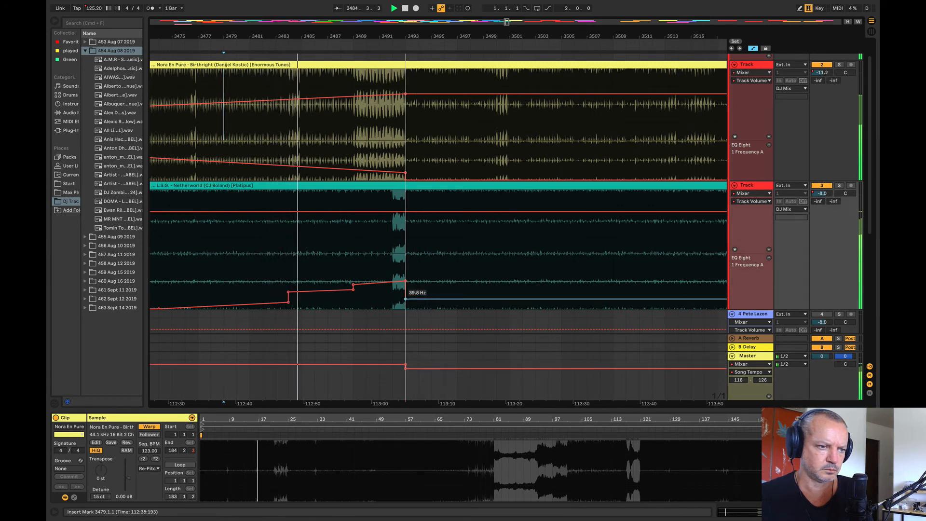
Step: Smooth track 3's EQ frequency ramp by removing the step near bar 3489 and moving the ramp's breakpoint to about bar 3492
left_click(353, 289)
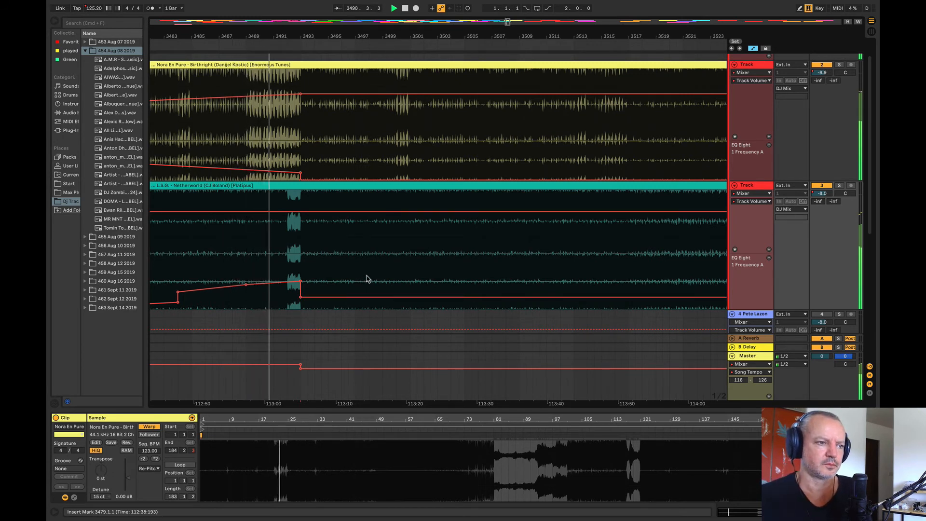
left_click_drag(244, 284, 288, 285)
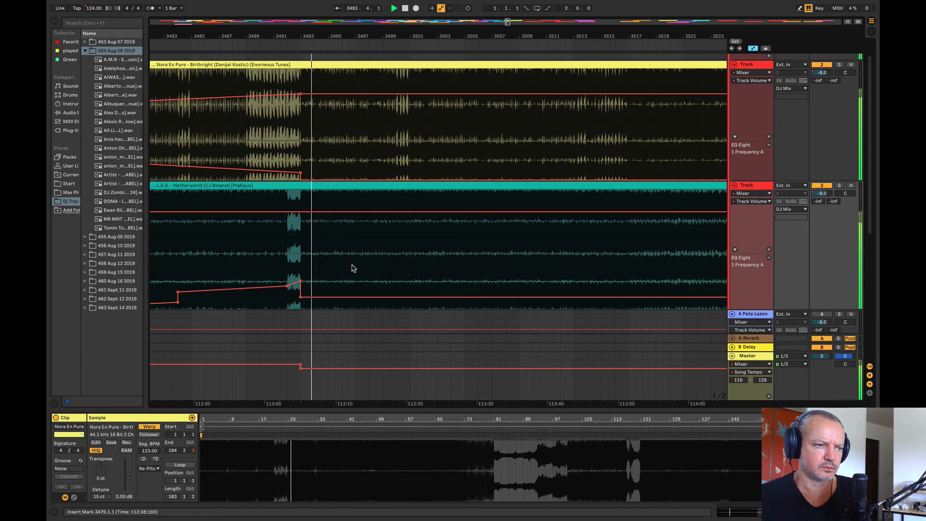
Step: Set the master song tempo at bar 3493 to 124.30 and slightly raise track 3's EQ frequency line after that bar
left_click_drag(314, 36, 396, 23)
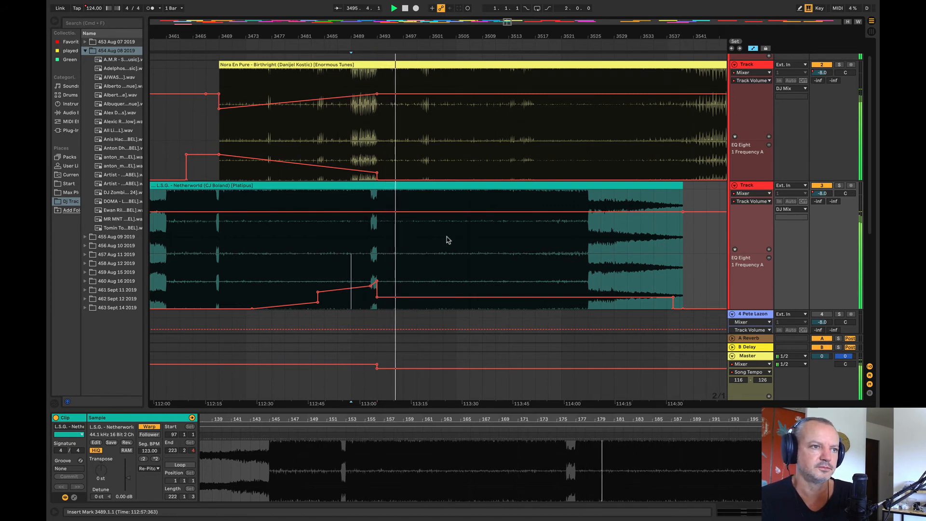
left_click_drag(352, 39, 243, 33)
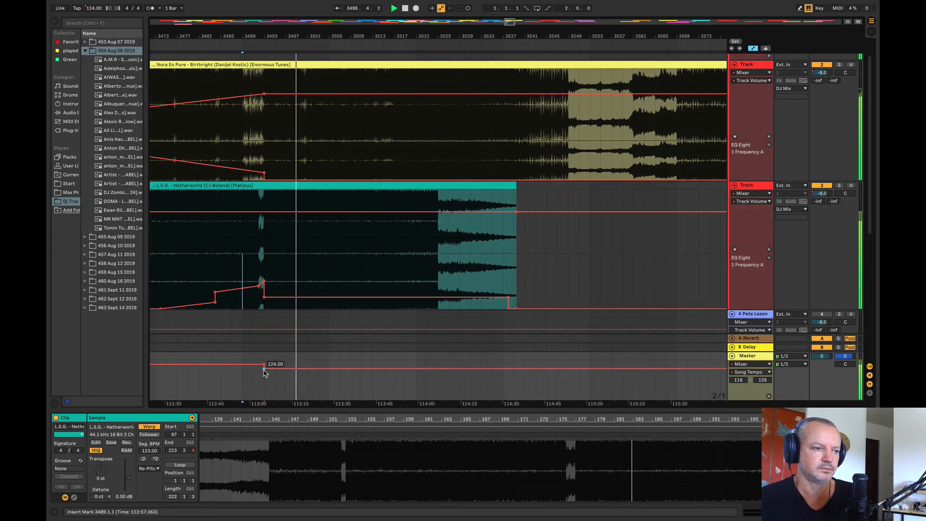
left_click_drag(263, 371, 264, 369)
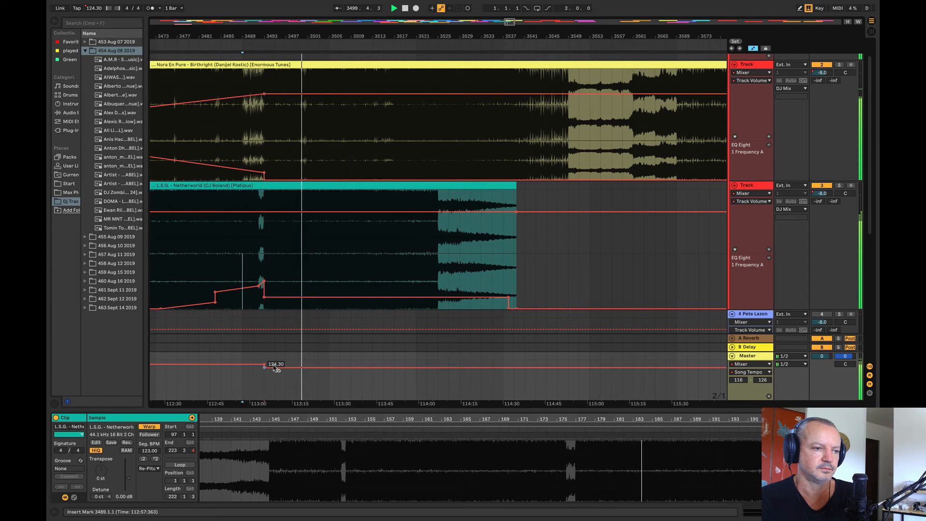
left_click_drag(320, 297, 320, 292)
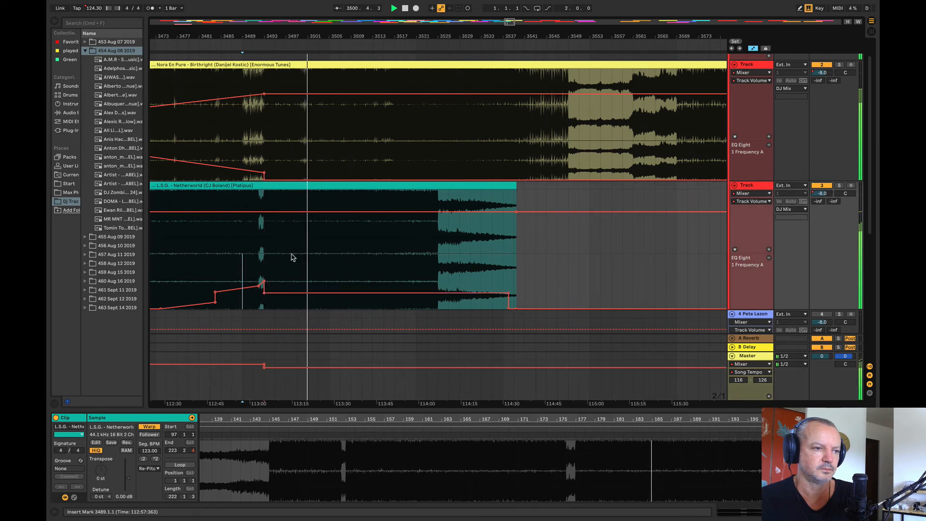
Step: Lower track 3's volume automation to about -11 dB between bars 3493 and 3563, with a short ramp down just before bar 3493
left_click(248, 212)
left_click_drag(263, 212, 596, 211)
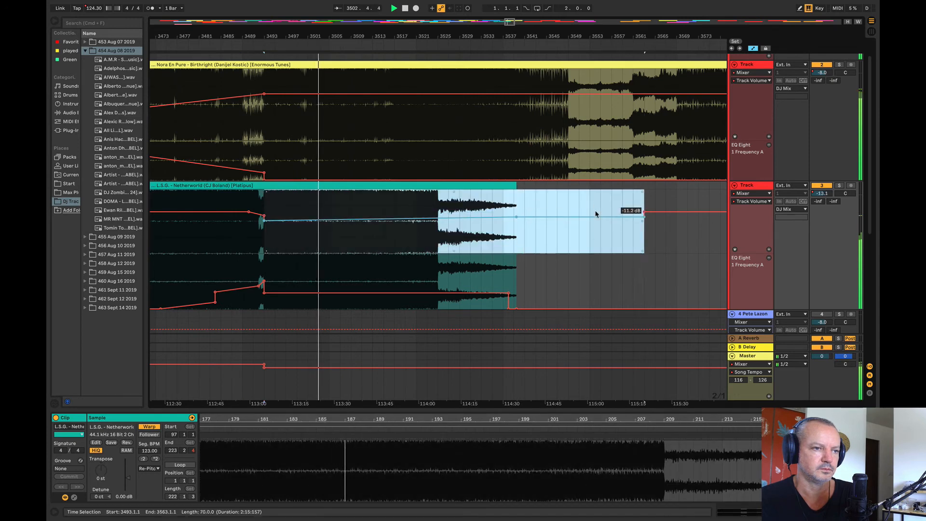
left_click(593, 226)
left_click_drag(265, 221, 264, 216)
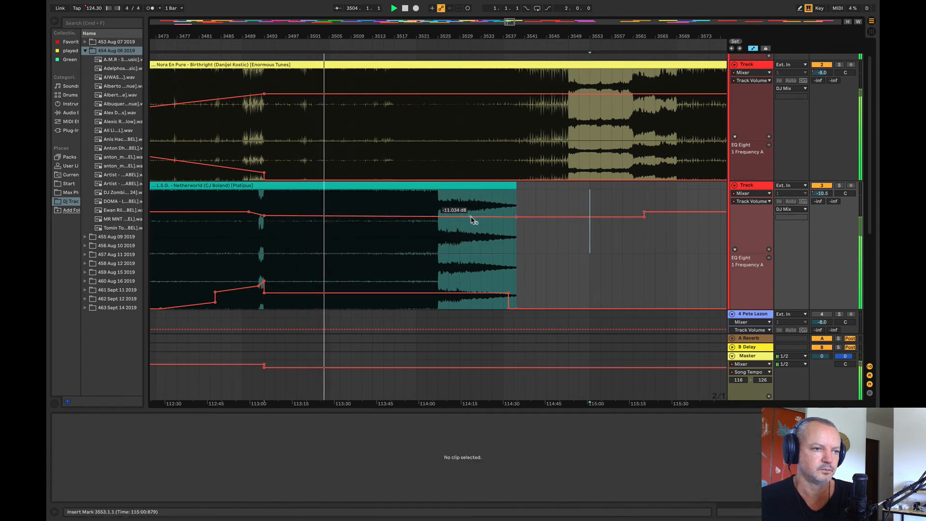
Step: Play the overlap from bar 3483 and ramp track 3's EQ frequency upward from bar 3493 to the end of the Netherworld clip
left_click(207, 253)
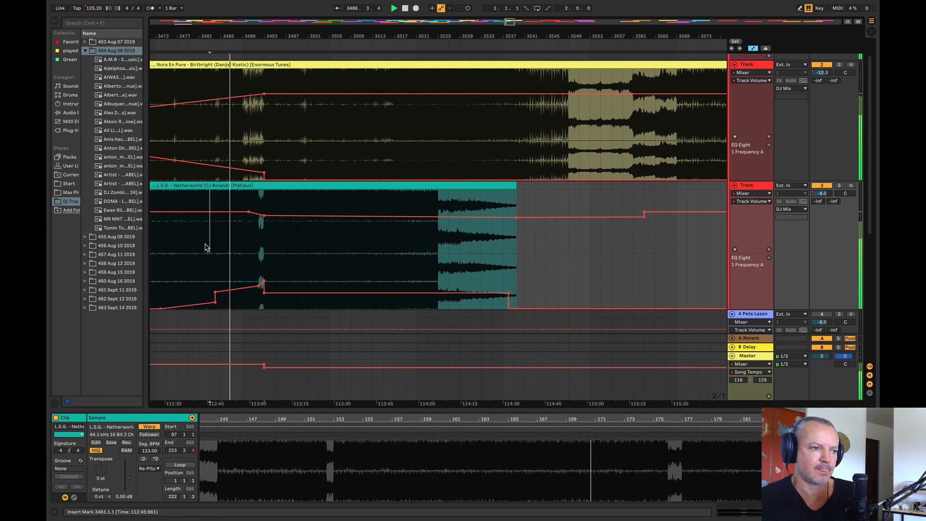
left_click_drag(228, 36, 333, 99)
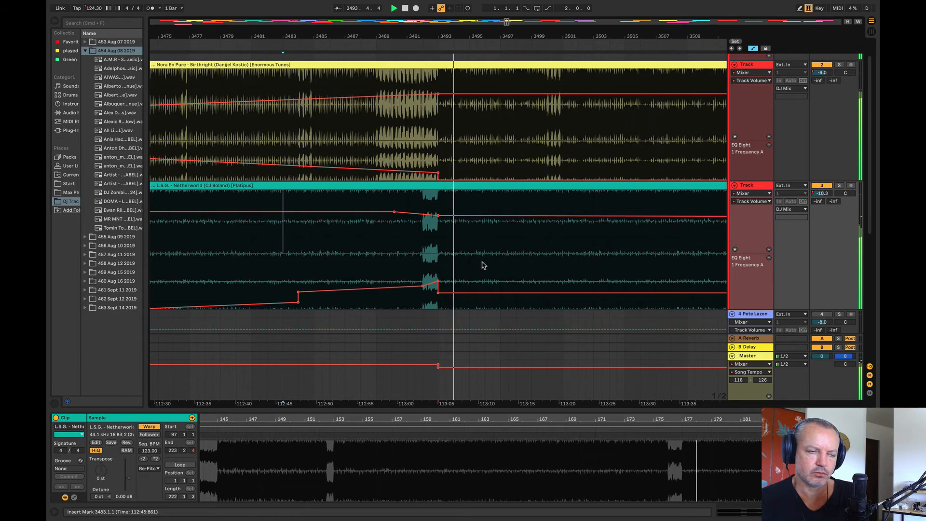
left_click_drag(349, 34, 218, 12)
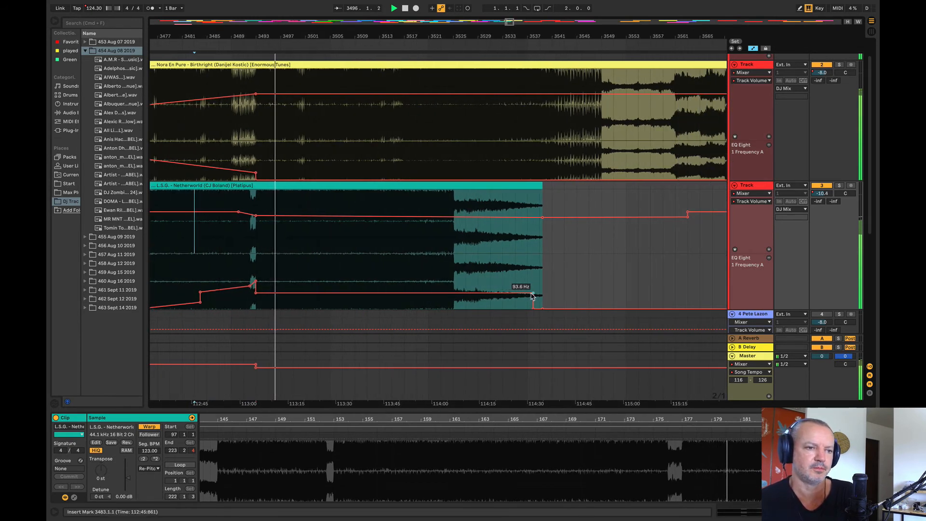
left_click_drag(533, 293, 543, 278)
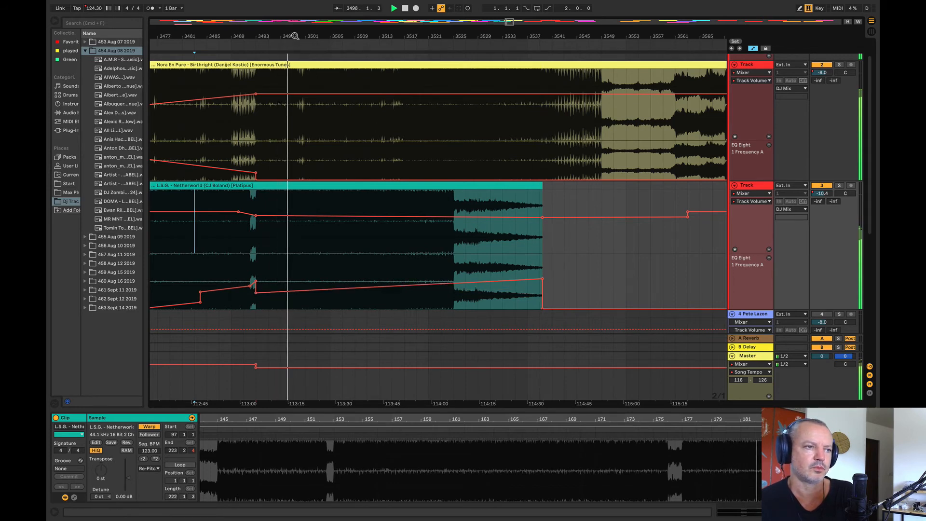
left_click_drag(295, 36, 296, 19)
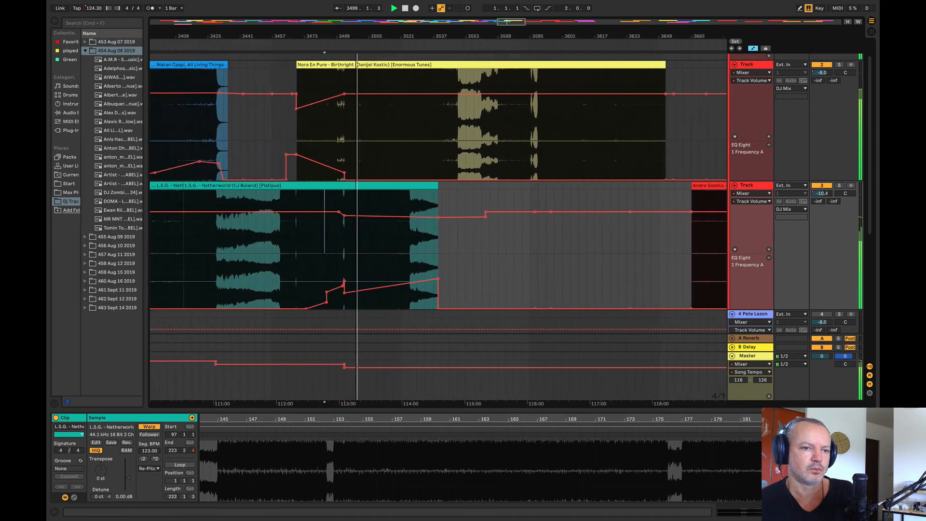
left_click_drag(354, 29, 252, 29)
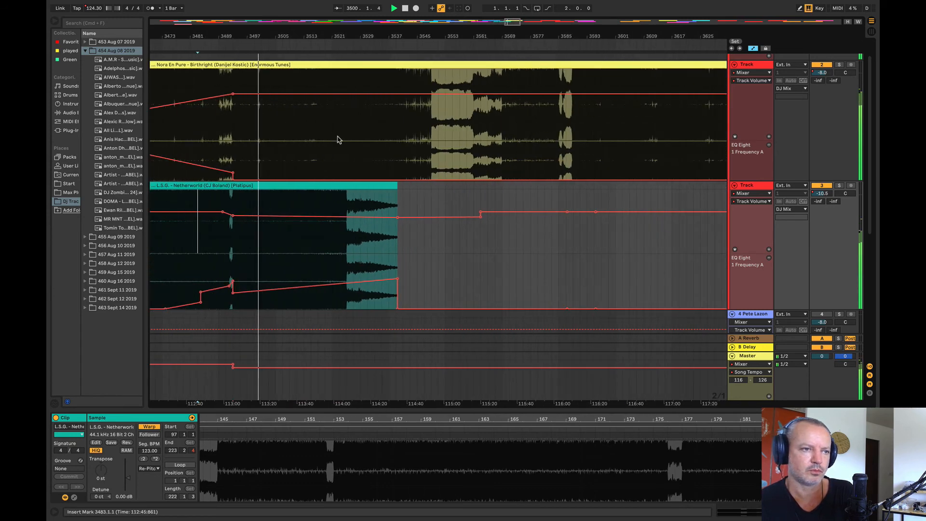
Step: Play the overlap around bar 3523, soloing track 3 briefly to compare Netherworld with the full mix
left_click(338, 139)
left_click_drag(333, 36, 345, 55)
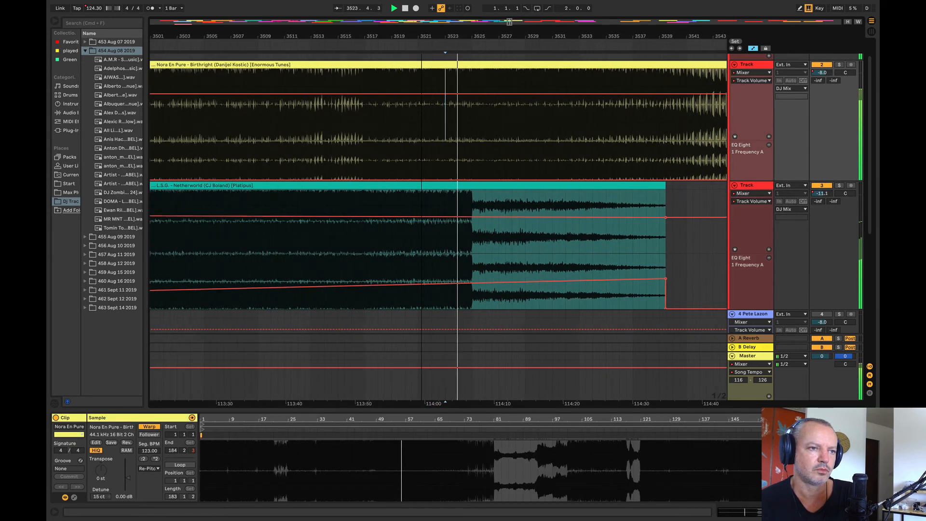
mouse_move(422, 55)
left_mouse_down()
mouse_move(298, 56)
mouse_move(287, 47)
left_mouse_up()
left_click(301, 249)
key("space")
key("space")
left_click(842, 186)
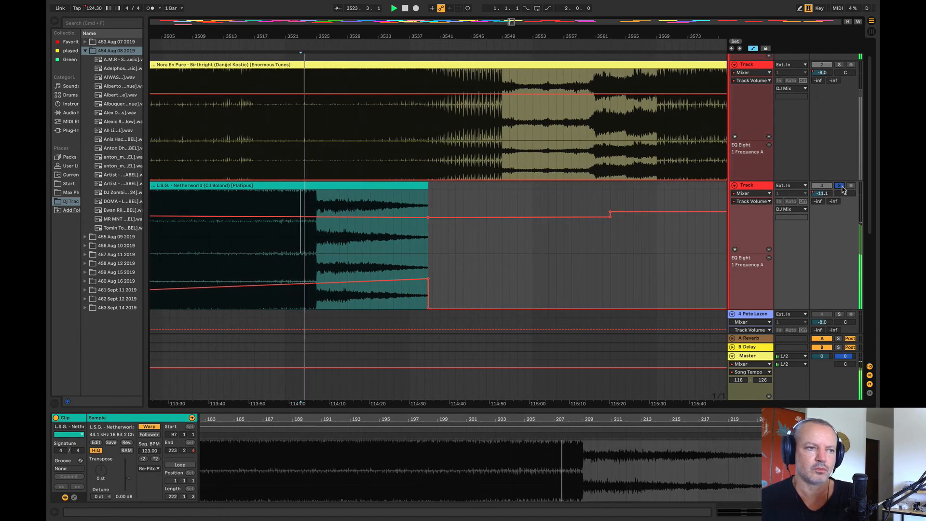
left_click(840, 186)
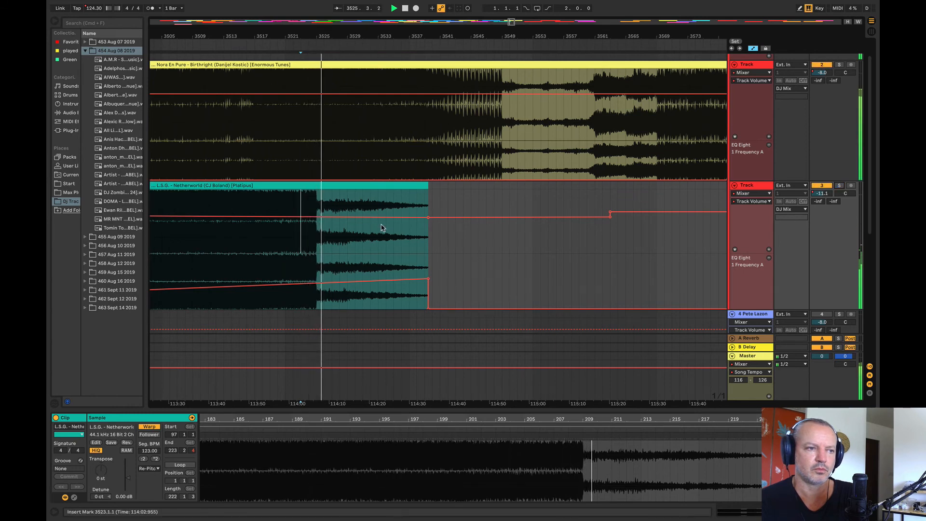
Step: Duplicate Netherworld's two-bar section from bar 3520 to 3522 repeatedly up to bar 3536, and extend the last copy to bar 3559
left_click_drag(285, 203, 296, 188)
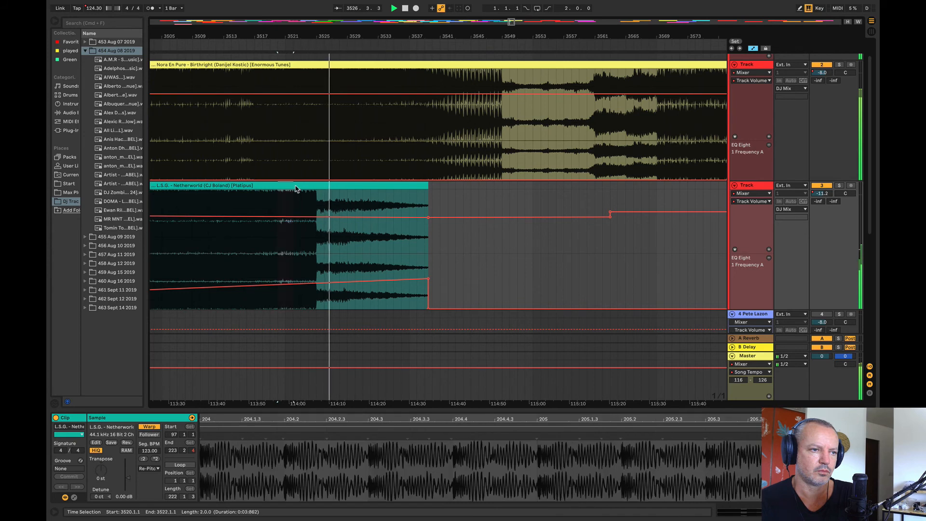
key("super+d")
key("super+d")
key("super+d")
key("super+d")
key("super+d")
key("super+d")
key("super+d")
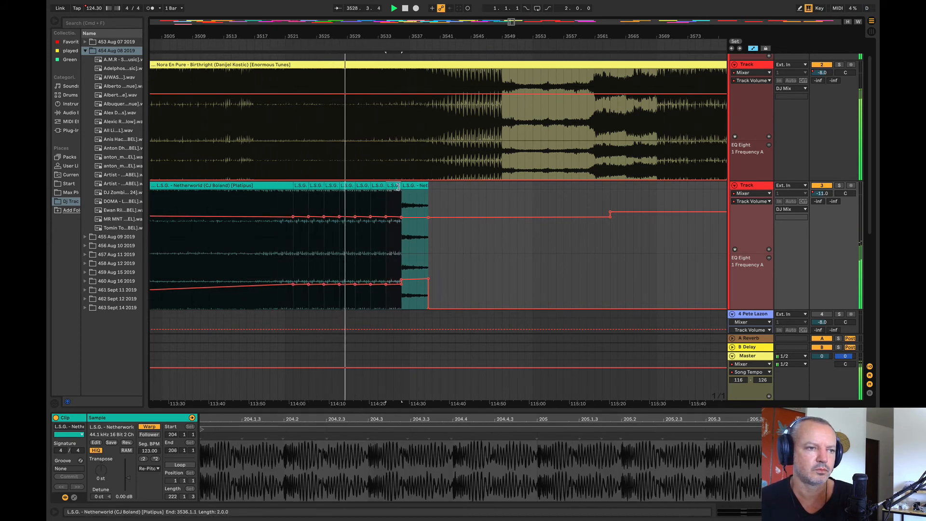
left_click_drag(398, 187, 625, 182)
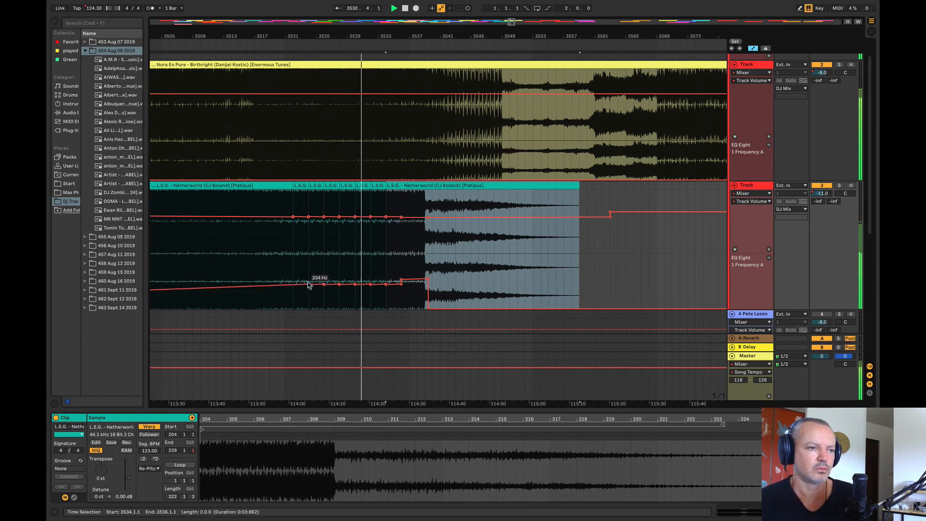
Step: Replace the stepped automation over the duplicates with an EQ frequency rise and a volume fade, both reaching to about bar 3561
left_click_drag(324, 287, 594, 257)
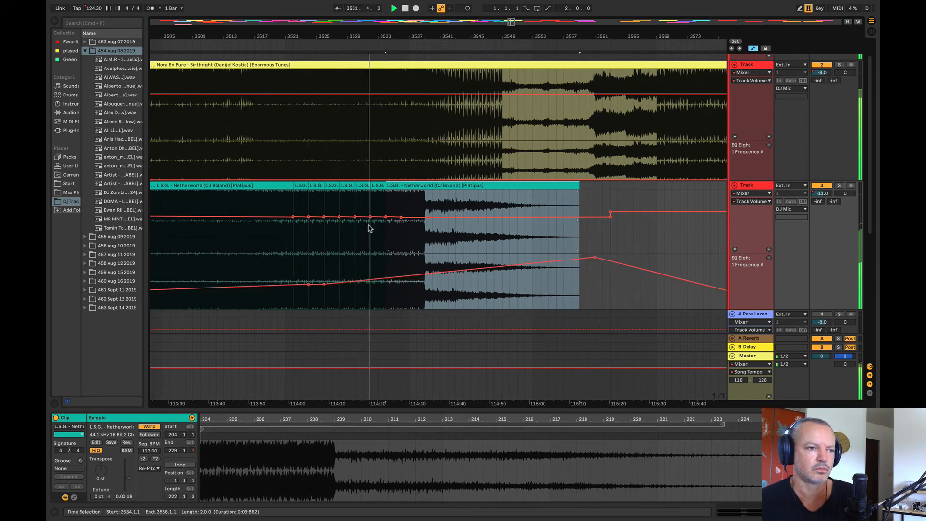
left_click_drag(308, 218, 595, 229)
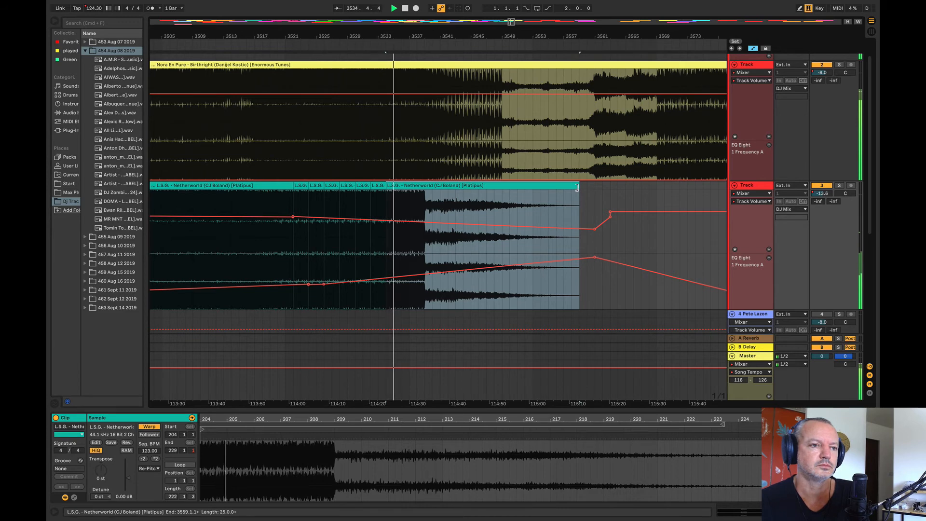
Step: Trim the last Netherworld copy to end at bar 3537, and steepen the EQ frequency rise and volume drop leading into that end
left_click_drag(576, 187, 410, 187)
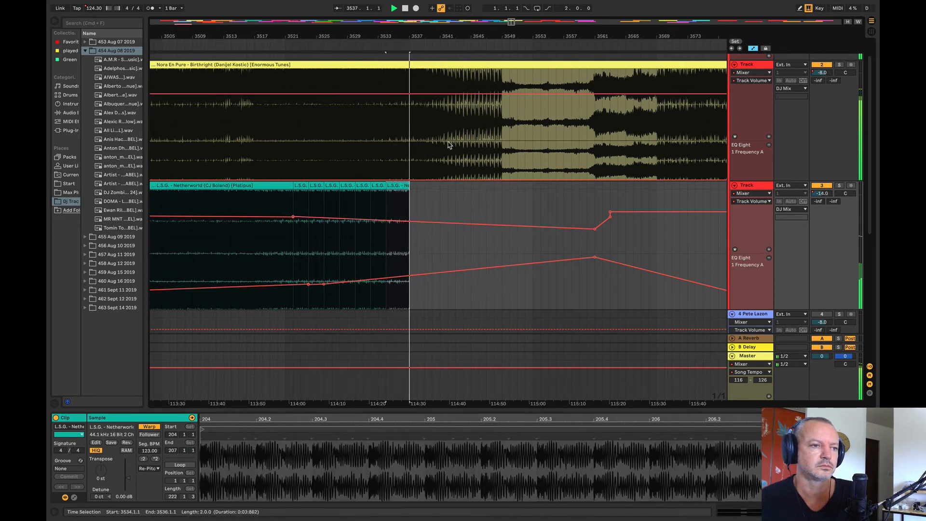
left_click(389, 277)
left_click_drag(409, 276, 410, 269)
left_click(371, 221)
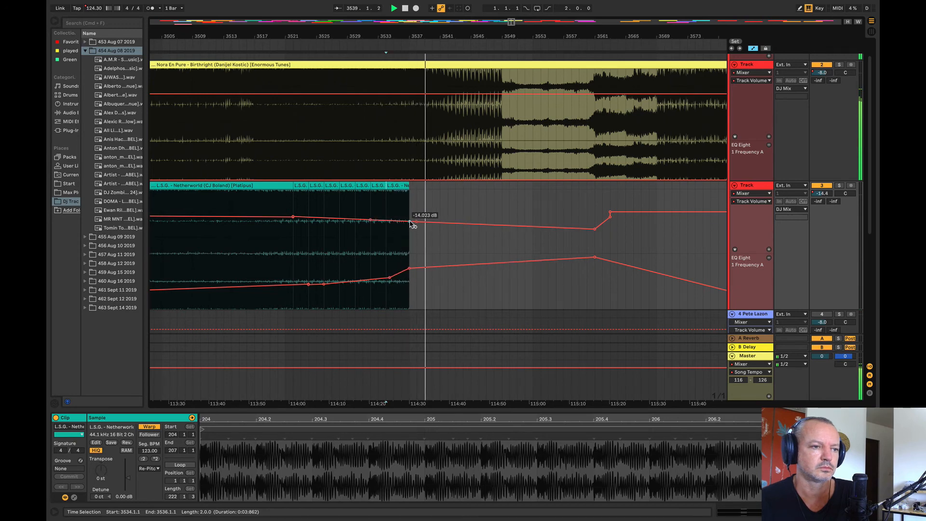
left_click_drag(410, 222, 411, 237)
Step: Audition the end of Birthright and the following Andre Sobota, The Advent and Dosem – What If clips as candidates for the next transition
left_click_drag(375, 36, 168, 19)
left_click(363, 177)
key("space")
left_click(480, 258)
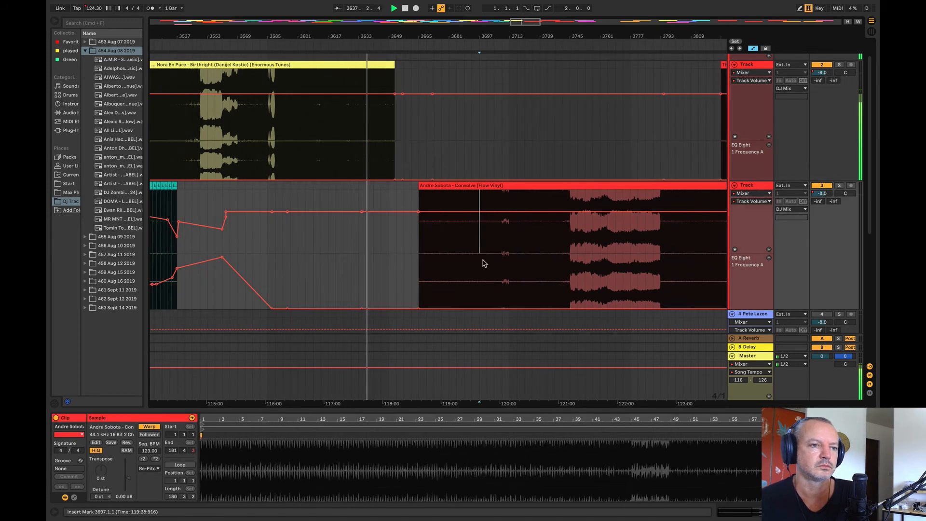
key("space")
left_click_drag(480, 36, 344, 21)
left_click(515, 141)
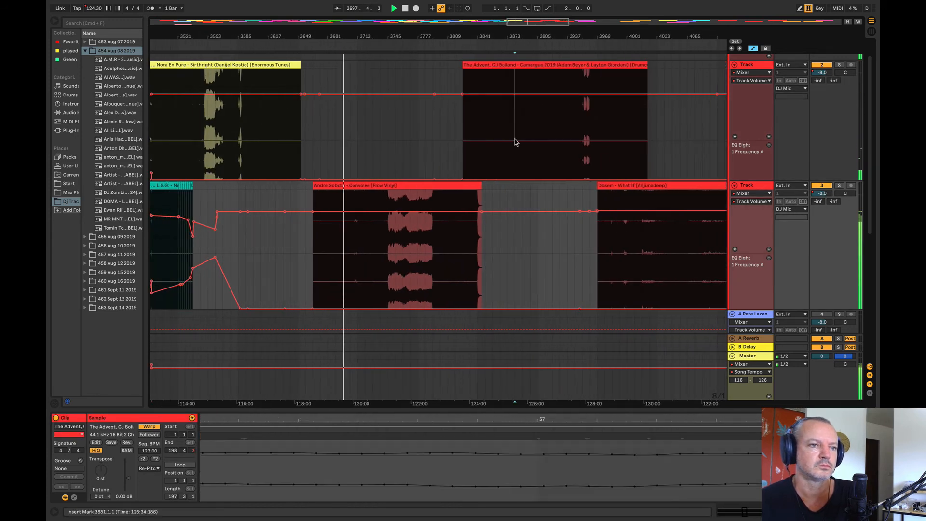
key("space")
key("space")
left_click(671, 261)
key("space")
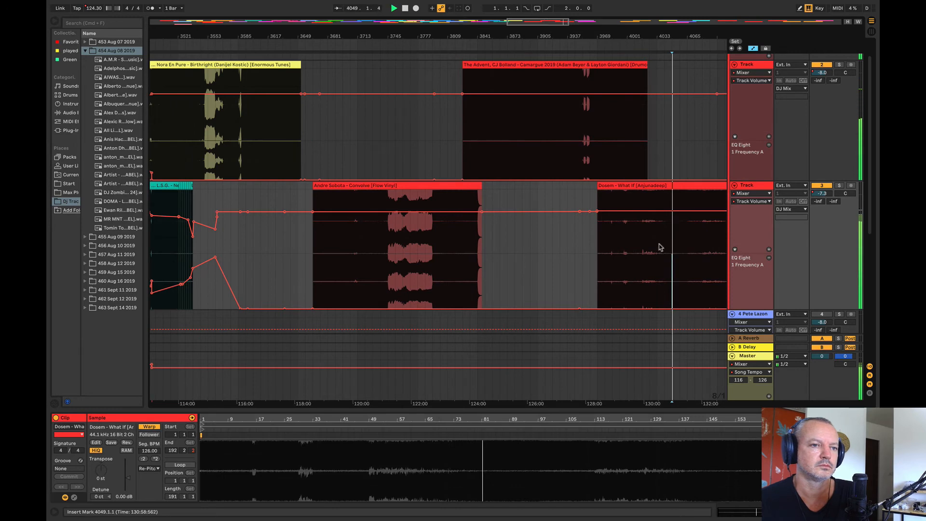
Step: Move the second Andre Sobota clip on track 3 to start just after the Gians – You Are a Star clip, and play it from bar 4449
left_click_drag(324, 38, 313, 23)
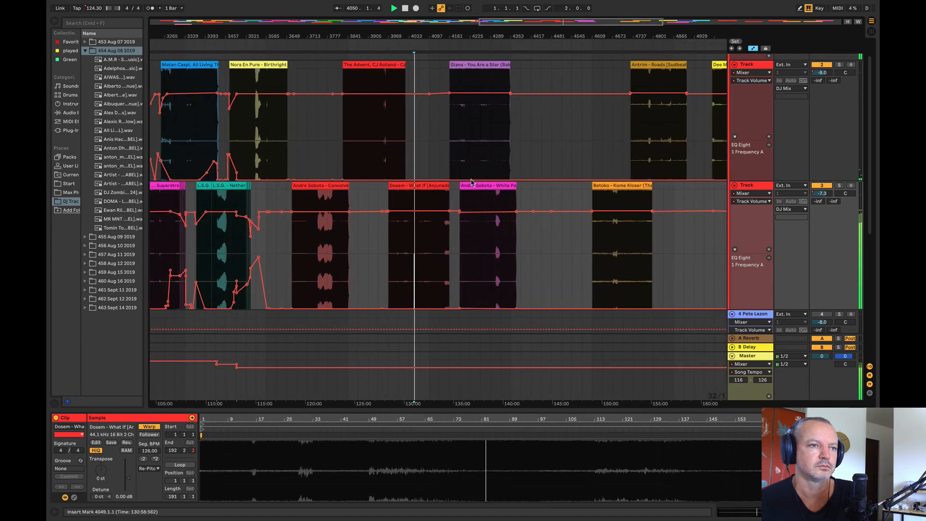
left_click_drag(491, 187, 547, 188)
left_click(541, 243)
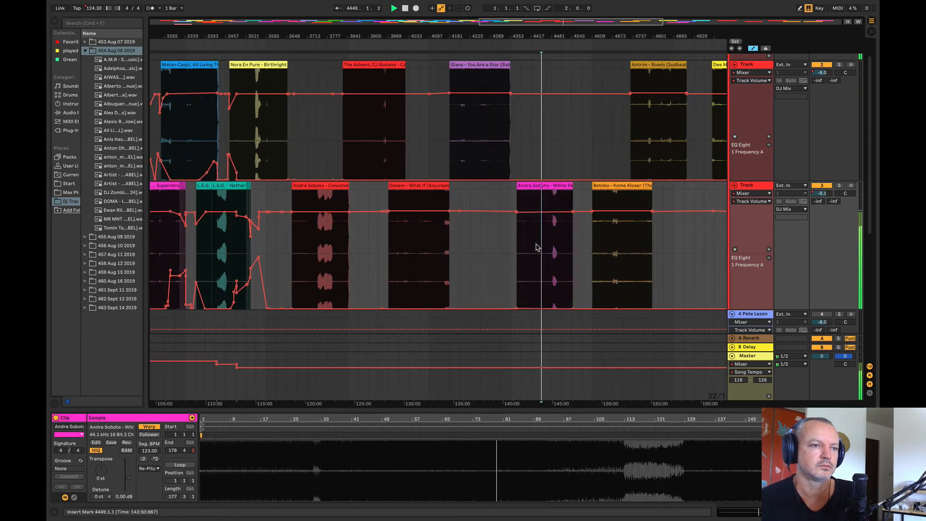
Step: Audition the Gians, Betoko, Antrim, Dee Montero and Quivver clips, and compare them with the end of Nora En Pure – Birthright
left_click(469, 134)
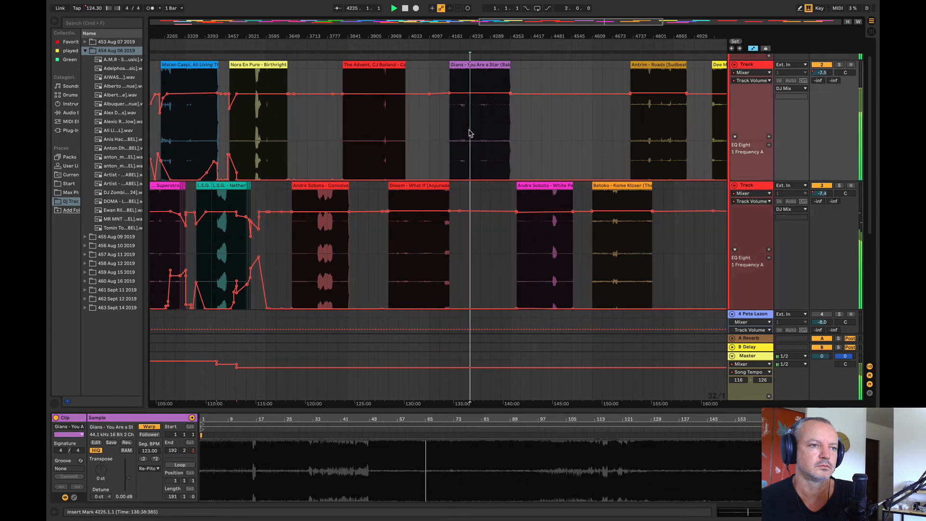
left_click(604, 232)
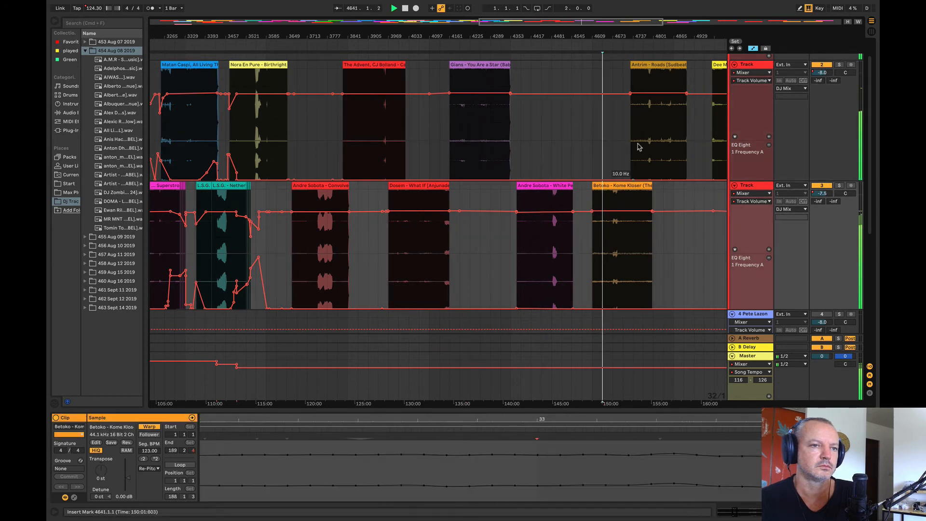
left_click(660, 119)
left_click_drag(613, 32, 569, 26)
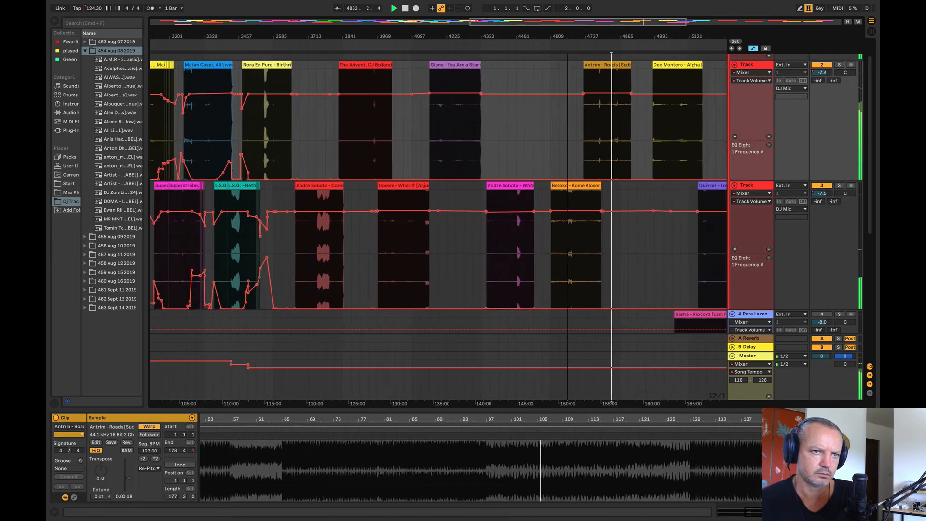
left_click(661, 120)
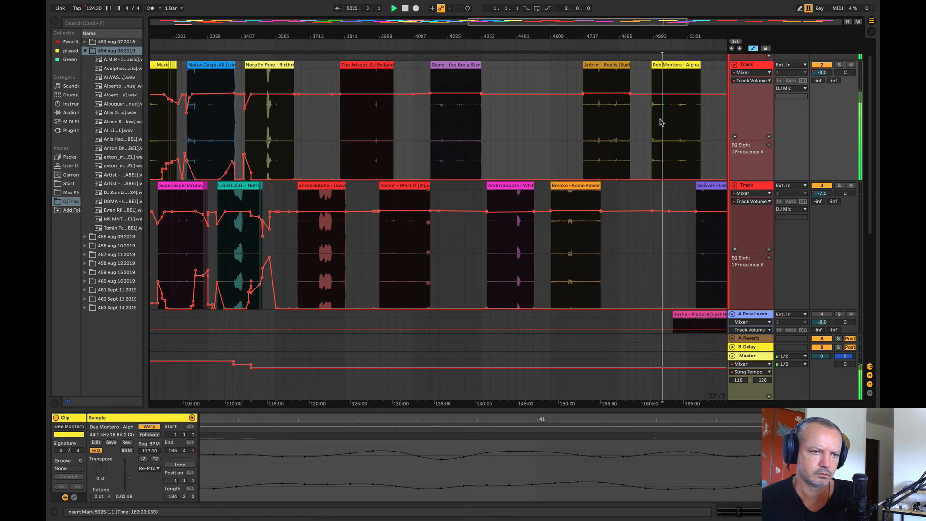
left_click(714, 231)
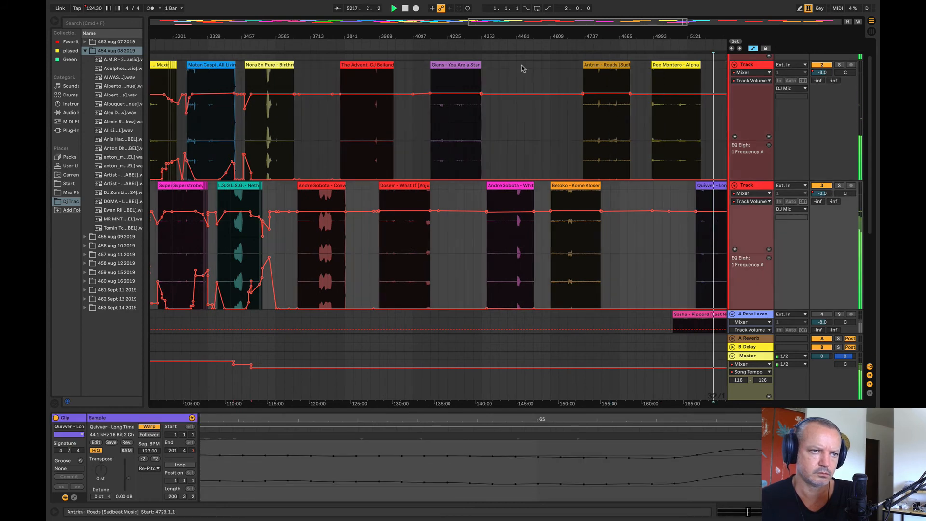
left_click(283, 119)
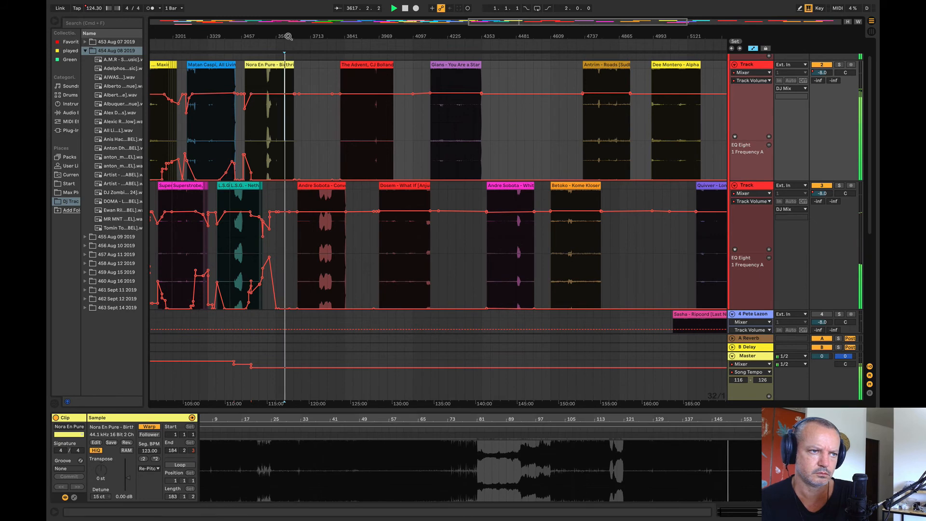
Step: Audition the Kanu, Jude & Frank clip from bar 5441 and the Dosem clip that follows it on track 2
left_click_drag(288, 35, 252, 30)
left_click(668, 142)
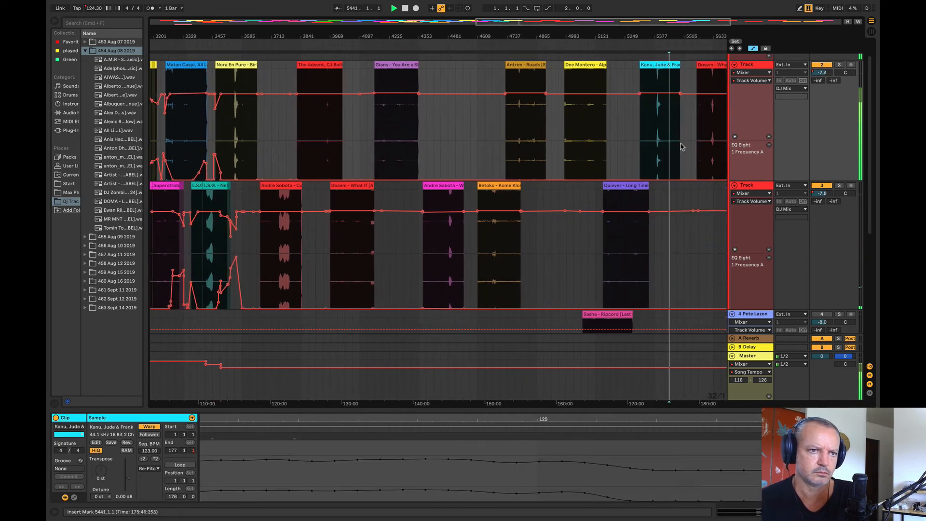
left_click(707, 137)
key("space")
Step: Move the Andre Sobota – Convolve clip later on track 3, and place Dosem – What If at bar 3613 under the end of Birthright
left_click_drag(243, 34, 341, 45)
left_click_drag(418, 194, 657, 279)
left_click_drag(542, 187, 386, 197)
key("space")
left_click_drag(348, 38, 244, 98)
left_click_drag(410, 186, 381, 194)
Step: Dip track 3's volume automation at the start of Dosem – What If and ramp it back up over about 22 bars
left_click(506, 211)
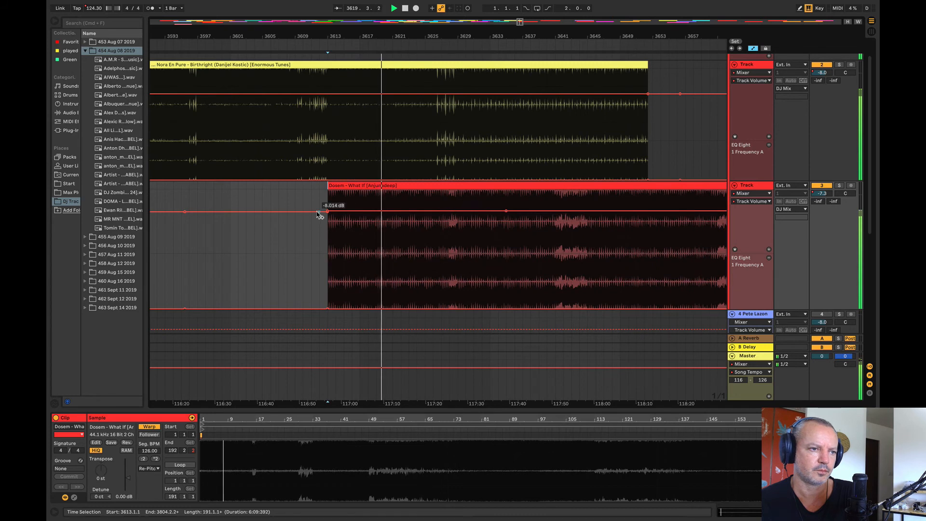
left_click_drag(328, 212, 366, 252)
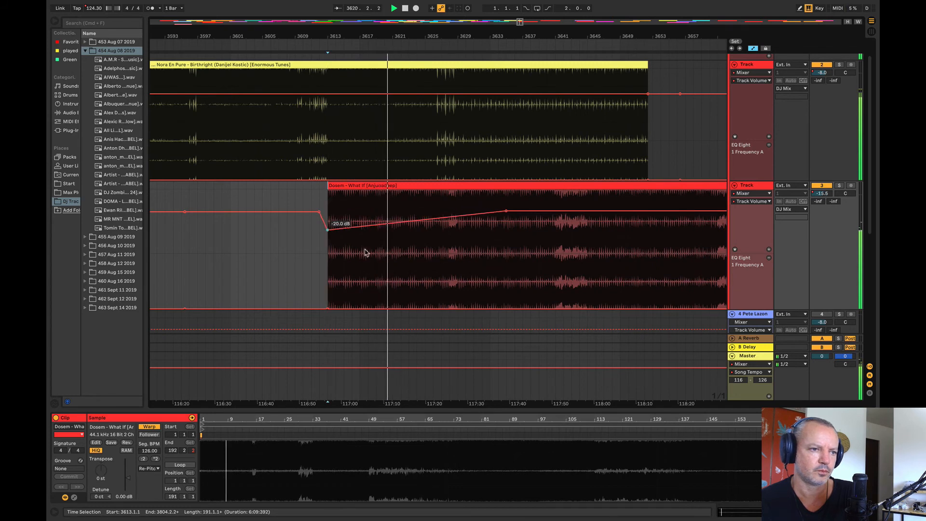
left_click(555, 279)
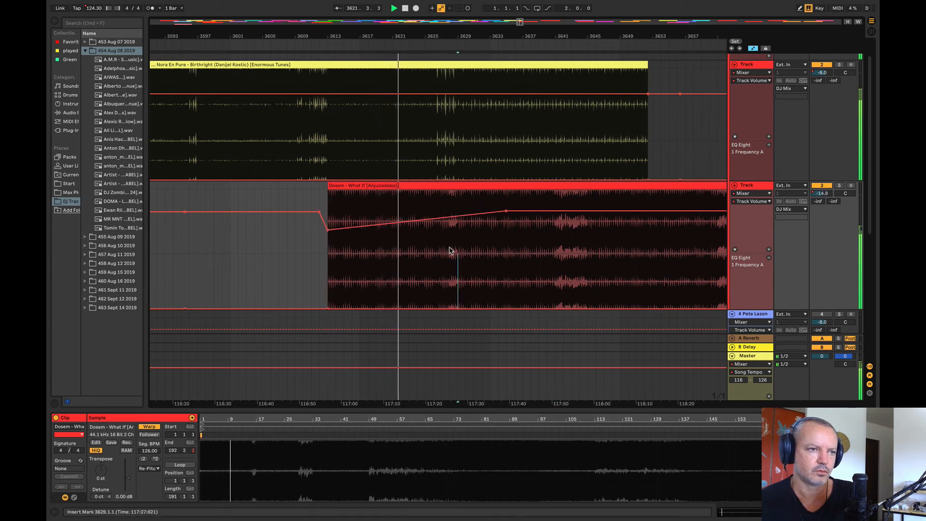
Step: Shift the Dosem – What If clip earlier to start at bar 3605, and play its overlap with Birthright
left_click_drag(461, 187, 396, 190)
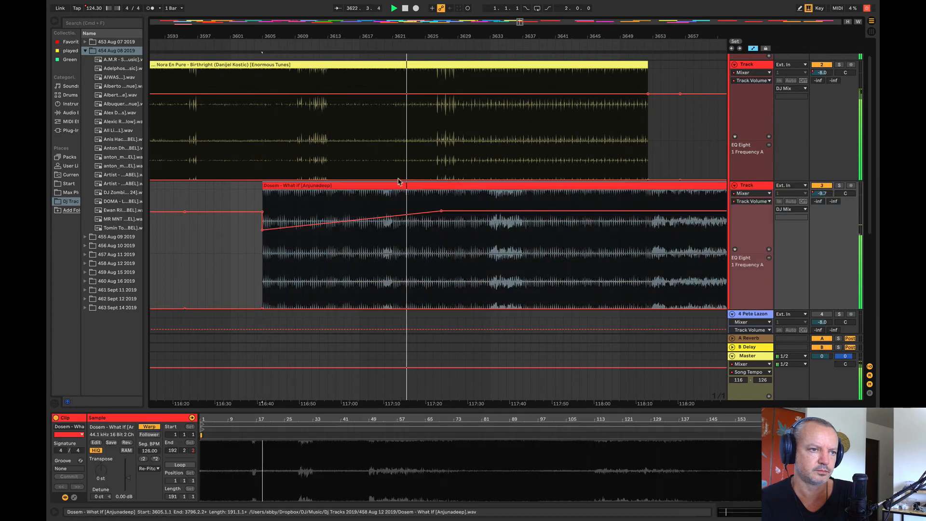
left_click(378, 154)
key("space")
key("space")
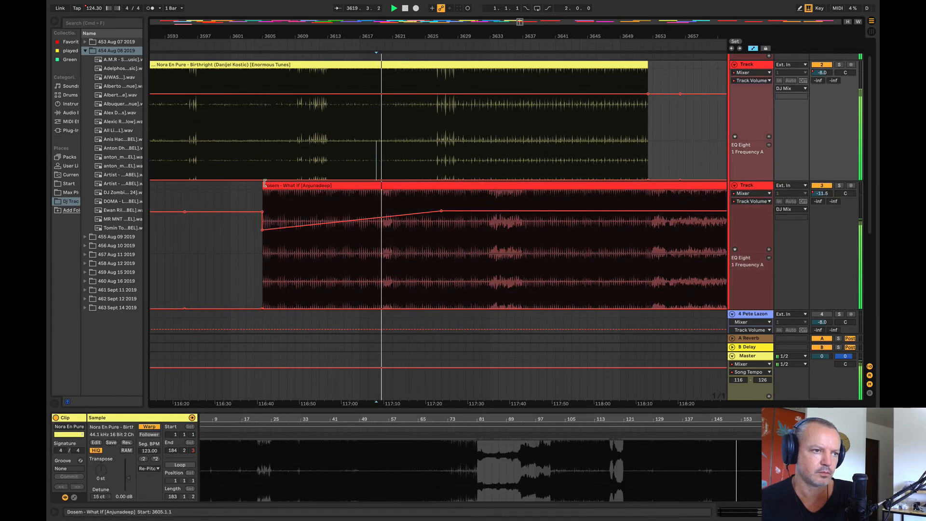
Step: Trim the start of the Dosem – What If clip to bar 3613, and play the overlap from bar 3620
left_click_drag(318, 186, 426, 200)
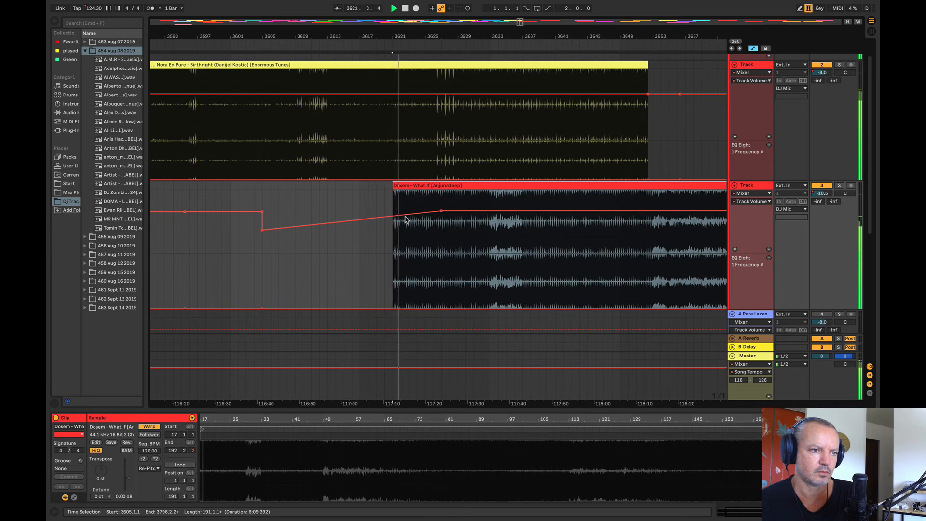
left_click_drag(392, 195, 328, 195)
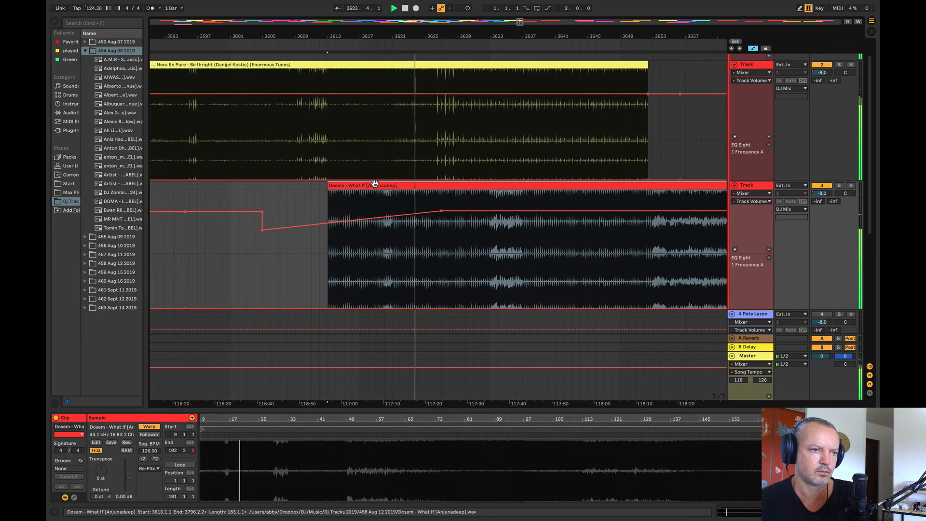
left_click(398, 260)
left_click(384, 162)
key("space")
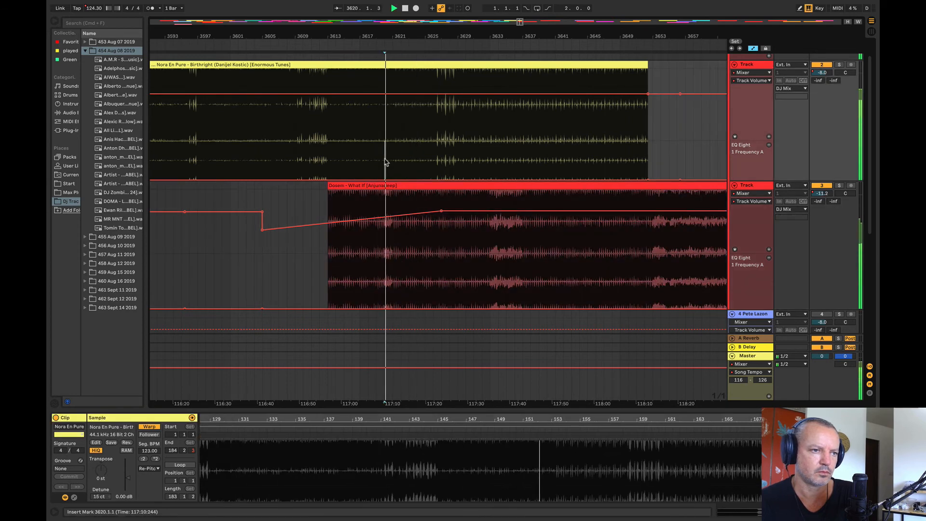
Step: Raise track 3's EQ frequency automation slightly between bars 3607 and 3621, across the start of Dosem – What If
left_click_drag(395, 293, 280, 278)
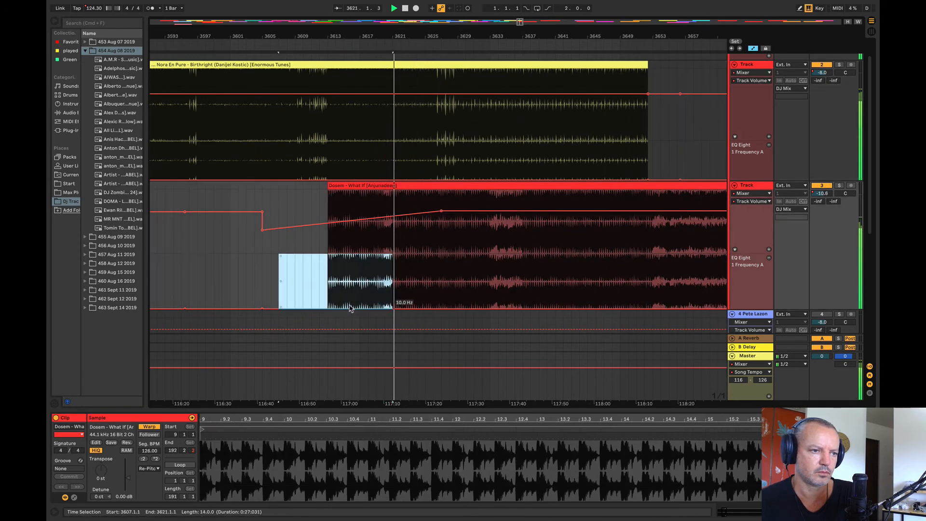
left_click_drag(349, 308, 349, 299)
left_click(292, 268)
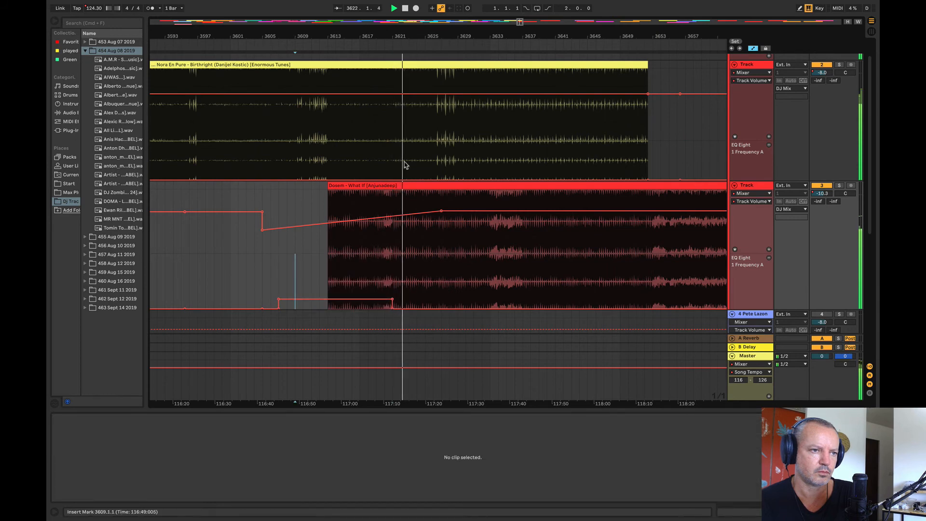
Step: Raise track 2's EQ frequency to about 64 Hz between bars 3621 and 3657, and fade its volume toward Birthright's end
mouse_move(404, 165)
left_mouse_down()
mouse_move(692, 171)
mouse_move(411, 171)
left_mouse_up()
left_click(677, 176)
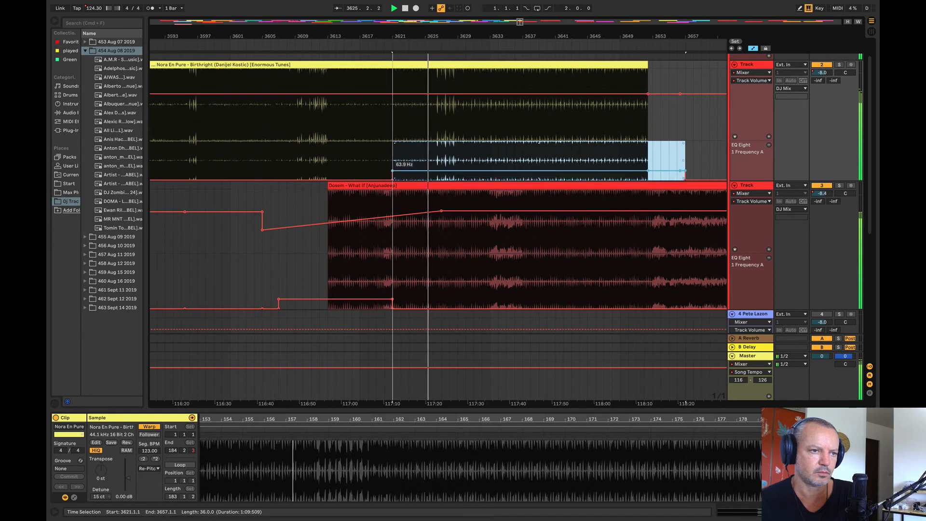
left_click(377, 181)
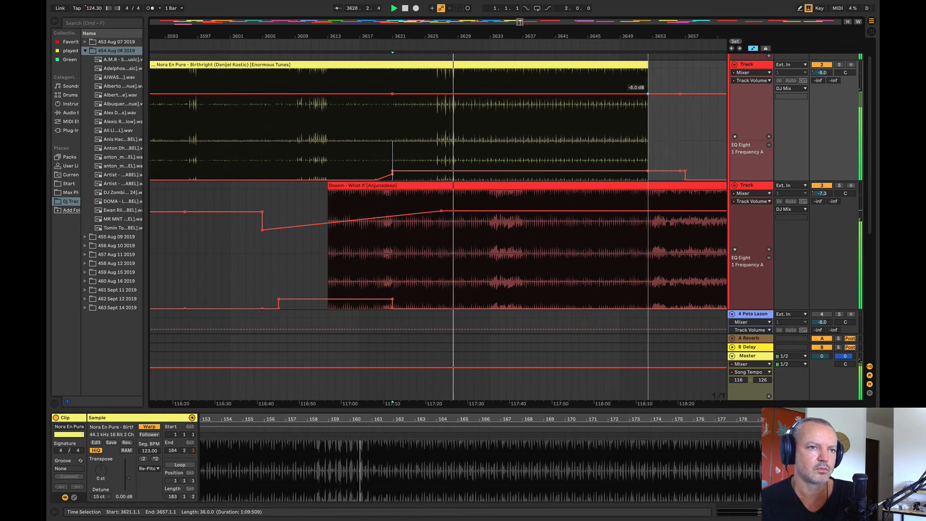
left_click_drag(648, 94, 668, 105)
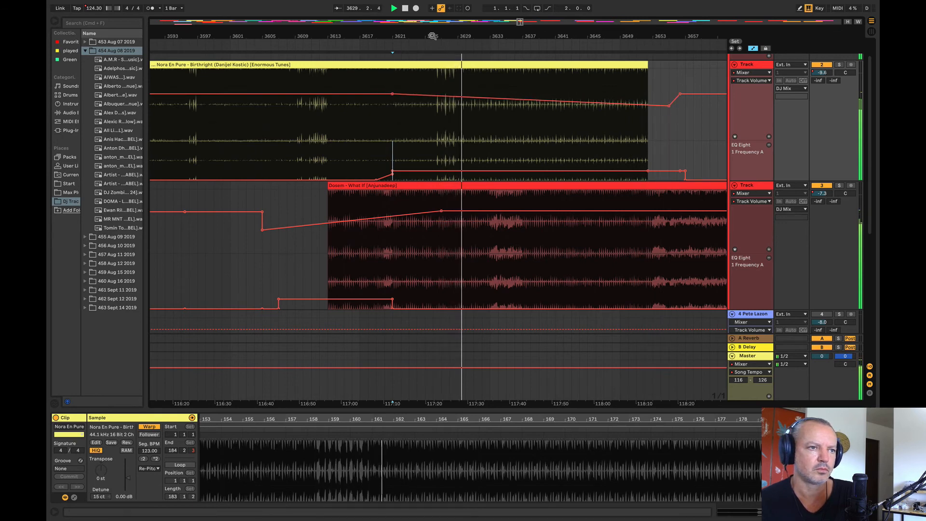
Step: Raise track 2's EQ frequency automation a further step between bars 3637 and 3675, over the end of Birthright
left_click_drag(432, 36, 263, 38)
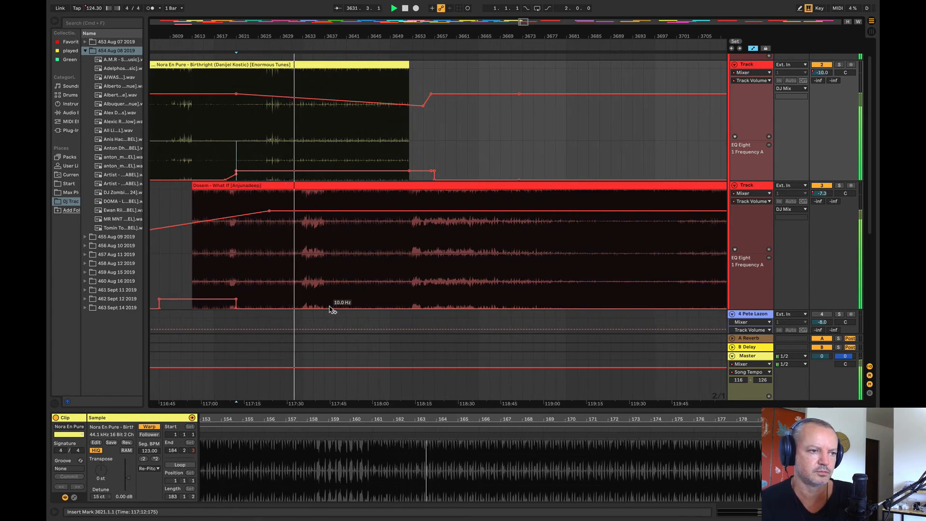
left_click(325, 157)
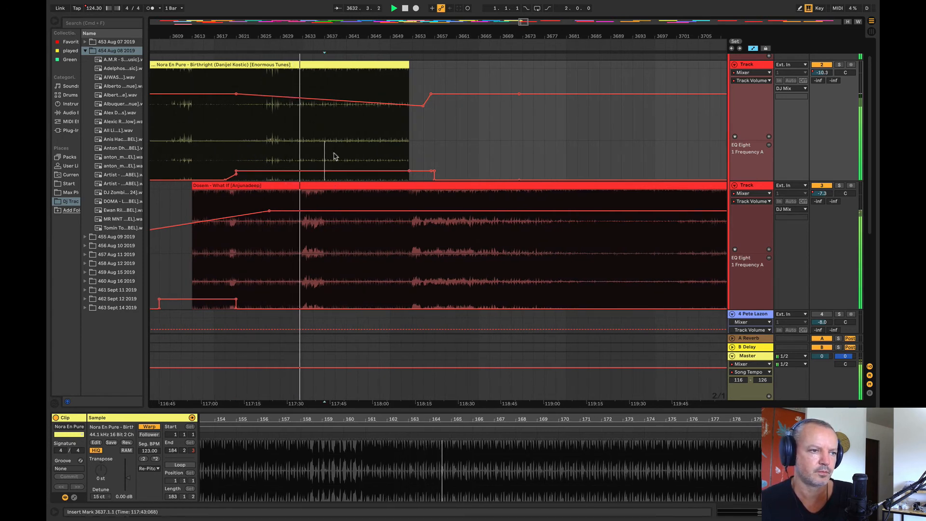
left_click_drag(333, 156, 515, 173)
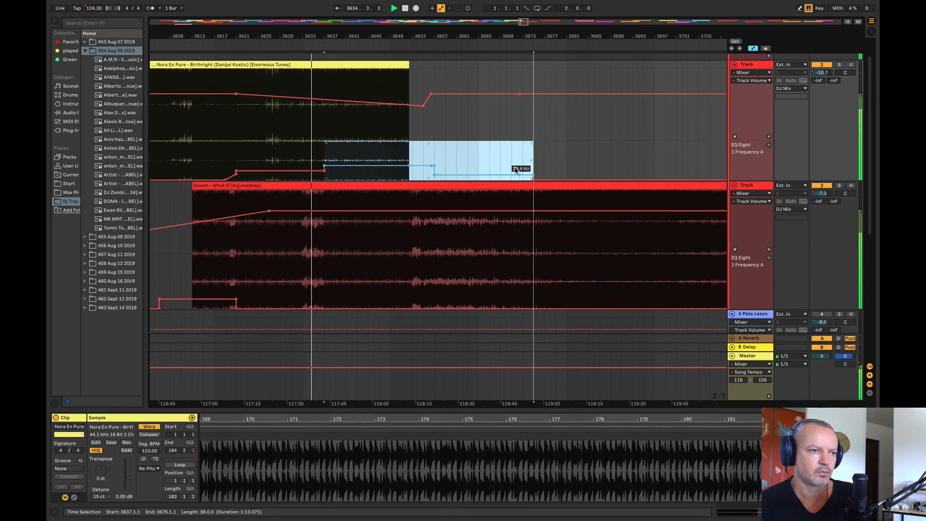
left_click_drag(371, 36, 317, 87)
left_click(427, 159)
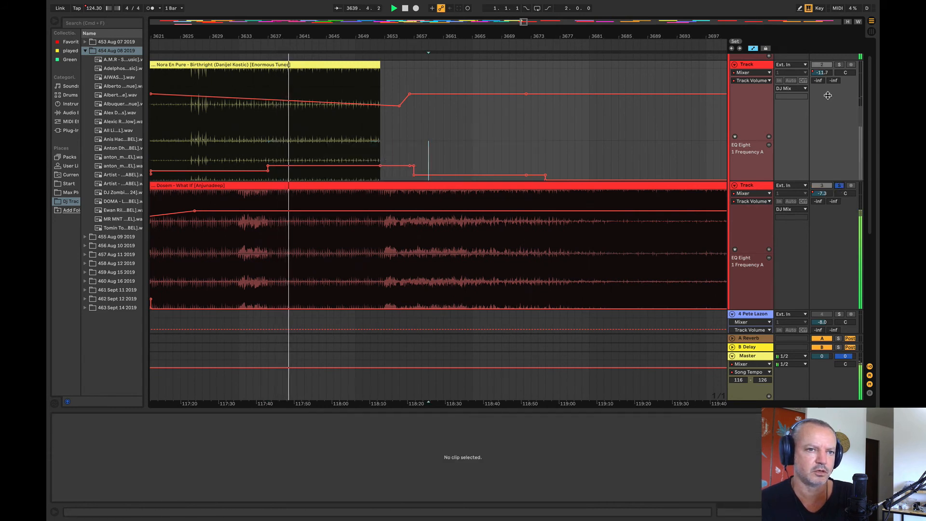
Step: Make the volume fade at the end of Birthright shallower, and extend the clip's end to bar 3657
left_click(839, 65)
left_click(839, 65)
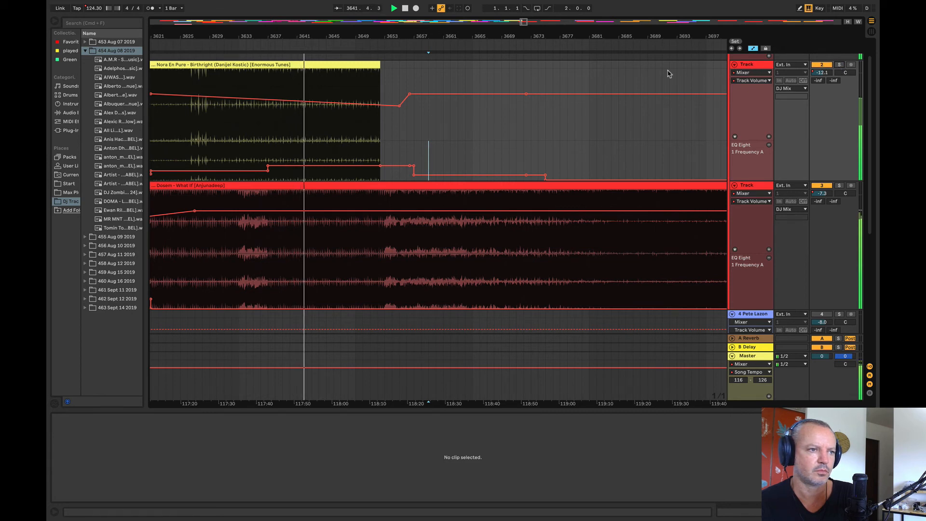
left_click_drag(399, 105, 400, 101)
left_click_drag(288, 36, 249, 45)
left_click_drag(429, 65, 498, 68)
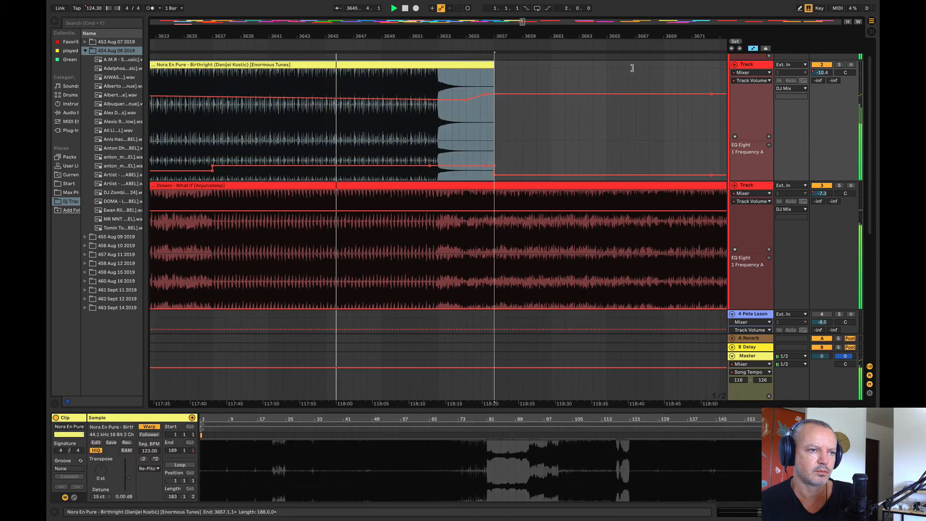
Step: Audition Dosem – What If from bar 3745 and The Advent clip from bar 3857 as the next transition
left_click_drag(500, 35, 263, 33)
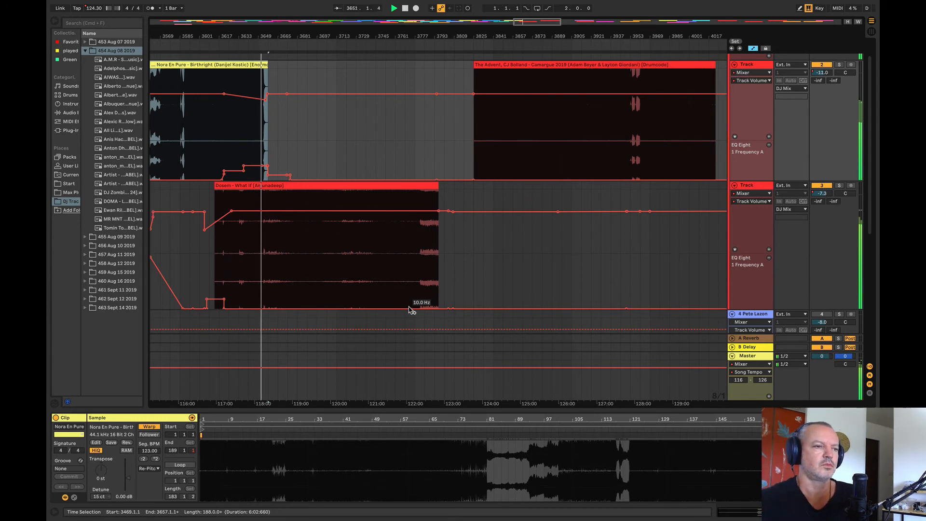
left_click_drag(247, 35, 215, 43)
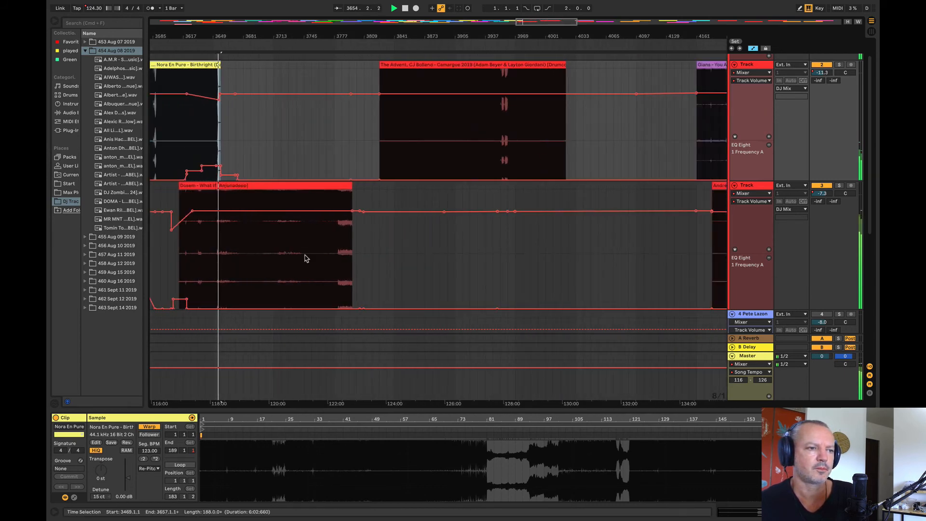
left_click(304, 256)
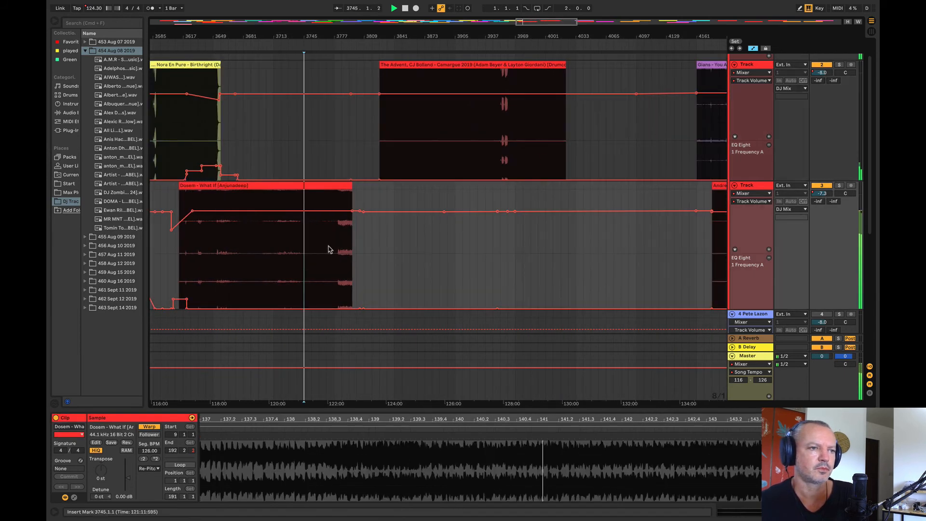
left_click(409, 155)
key("space")
Step: Move the Gians – You Are a Star clip earlier to bar 4065, and Andre Sobota – Convolve onto track 2 at bar 4273
left_click_drag(377, 37, 274, 19)
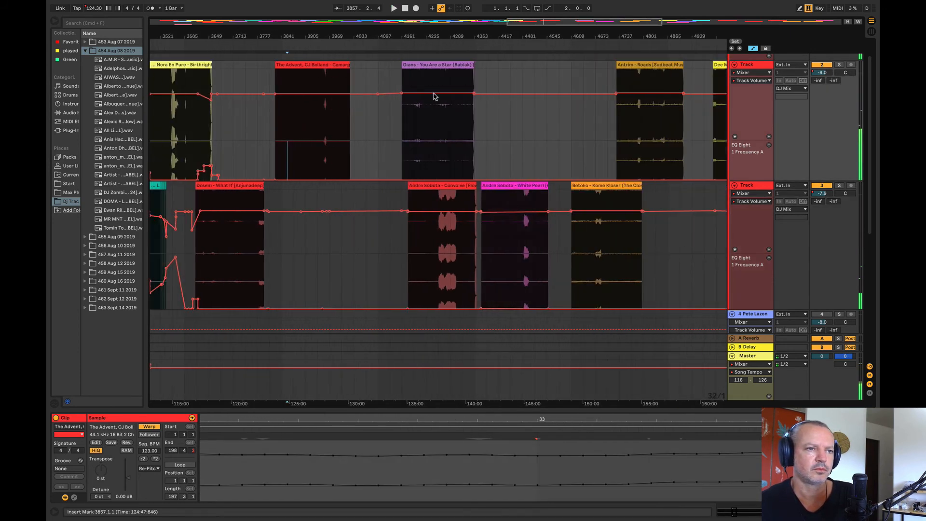
left_click_drag(409, 65, 370, 67)
left_click(394, 147)
key("space")
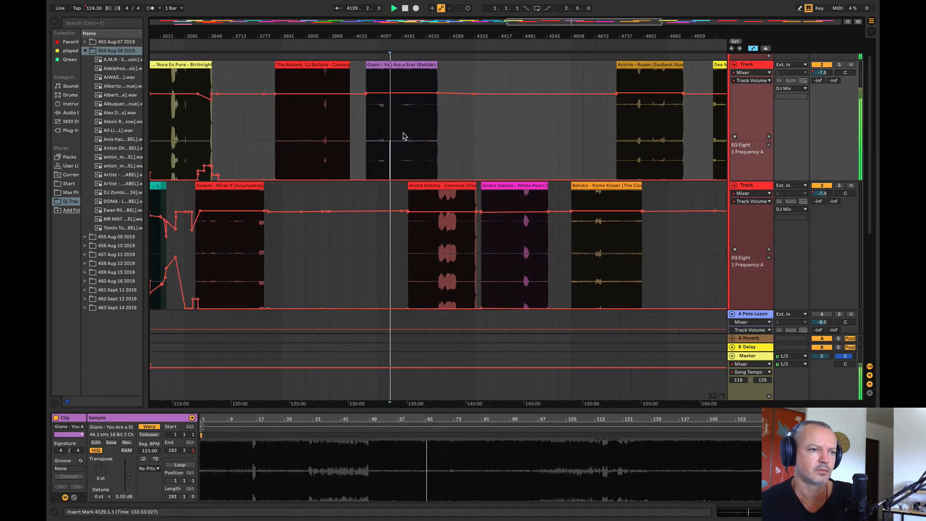
left_click_drag(461, 190, 499, 148)
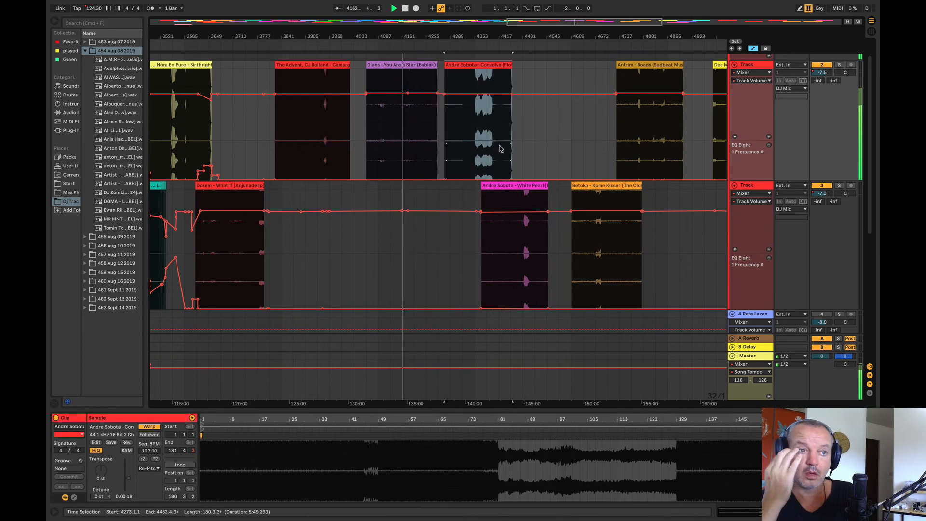
Step: Audition the Gians – You Are a Star clip from bars 4173 and 4181
left_click_drag(397, 38, 345, 97)
left_click(386, 135)
key("space")
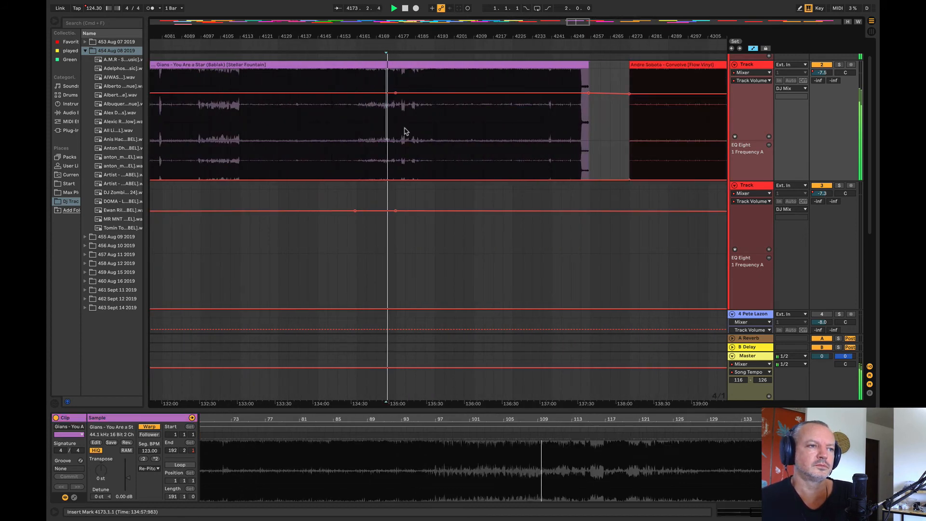
left_click(406, 130)
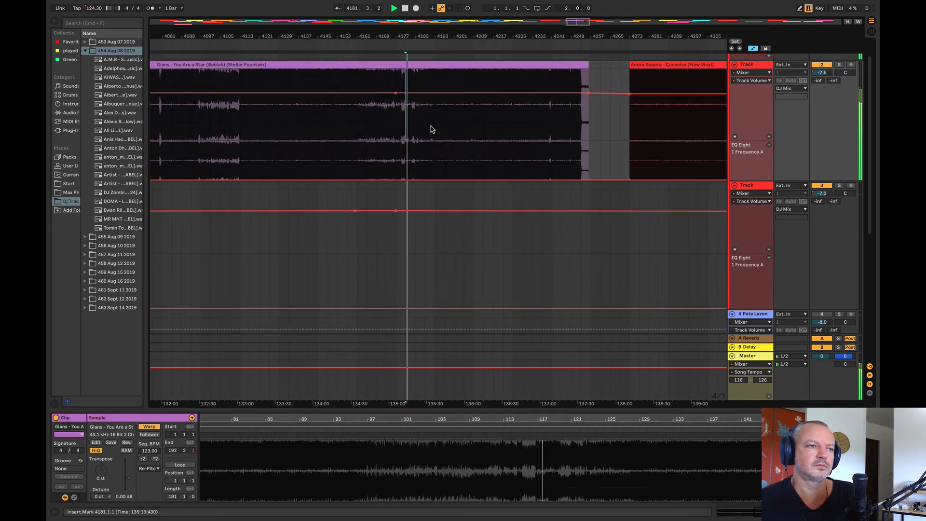
left_click_drag(397, 35, 510, 34)
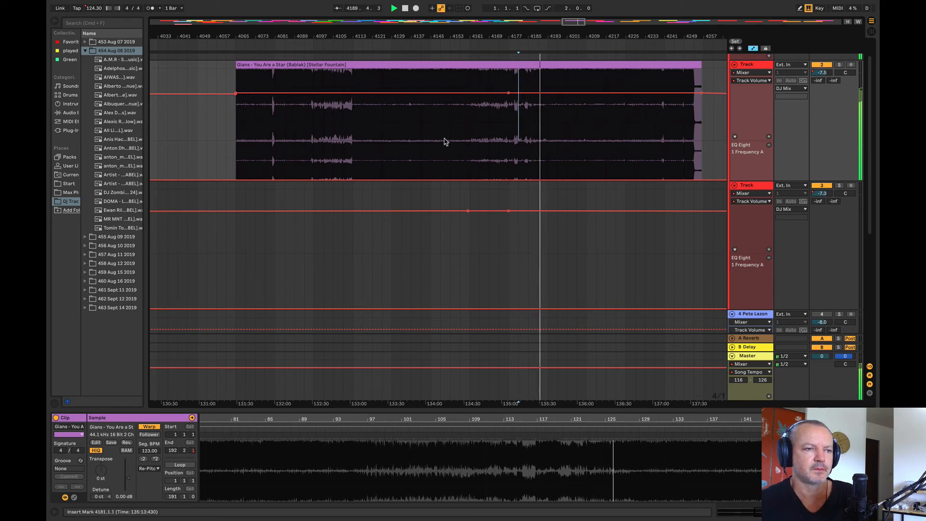
Step: Compare Dosem – What If from bar 3745 with passages of The Advent clip and the Gians clip from bar 4129
left_click(440, 38)
left_click_drag(440, 38, 538, 2)
left_click(416, 254)
key("space")
key("space")
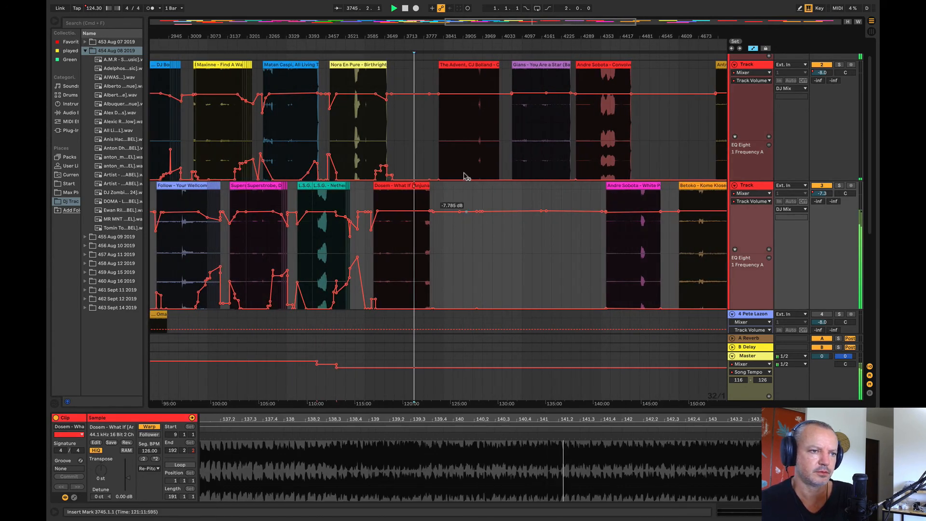
left_click(443, 126)
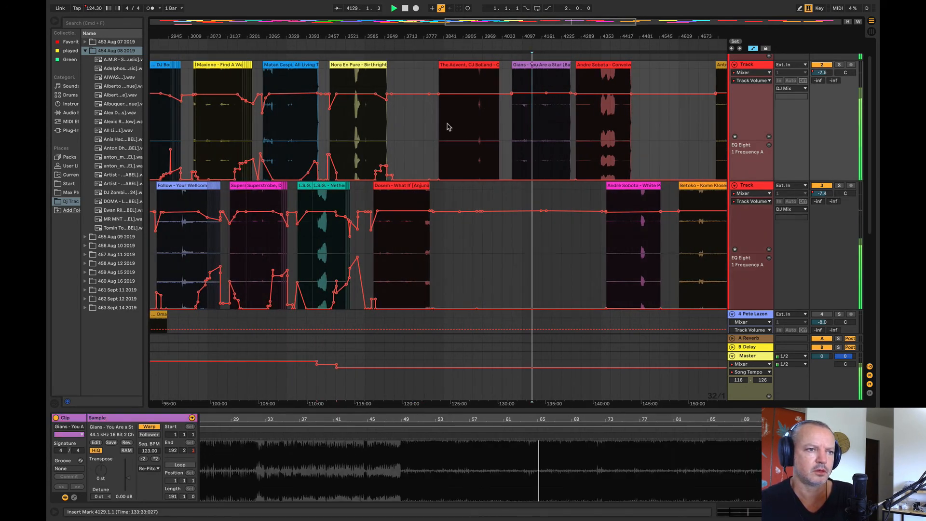
key("space")
key("space")
left_click(466, 117)
key("space")
key("space")
Step: Replay Dosem – What If from bars 3745 and 3777, and compare it with the early part of The Advent clip
left_click(414, 245)
key("space")
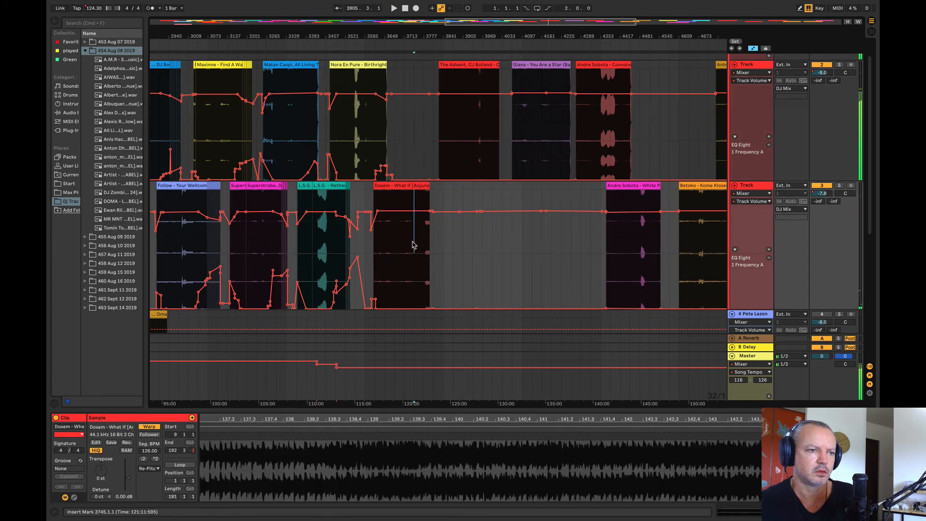
left_click(424, 244)
key("space")
key("space")
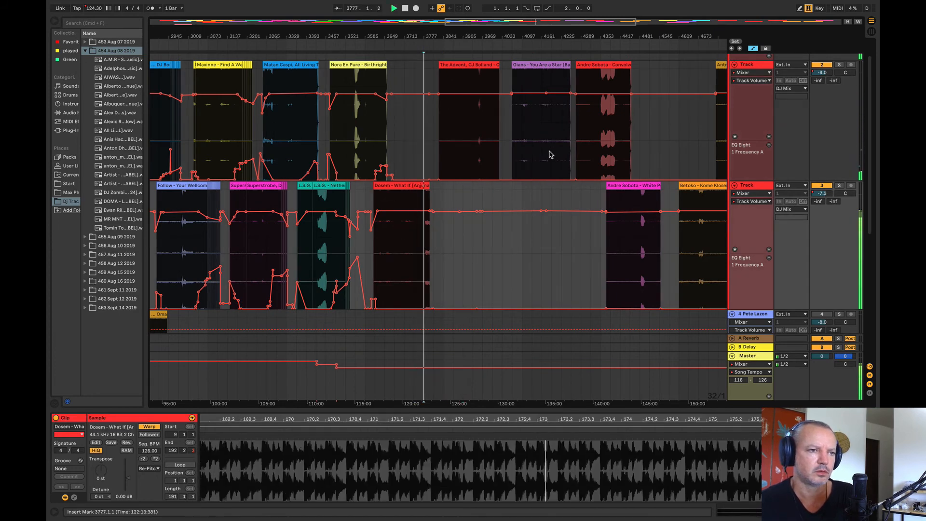
left_click(454, 126)
key("space")
Step: Compare the Gians – You Are a Star clip from bars 4097 and 4129 with the early part of The Advent clip
key("space")
left_click(521, 118)
key("space")
key("space")
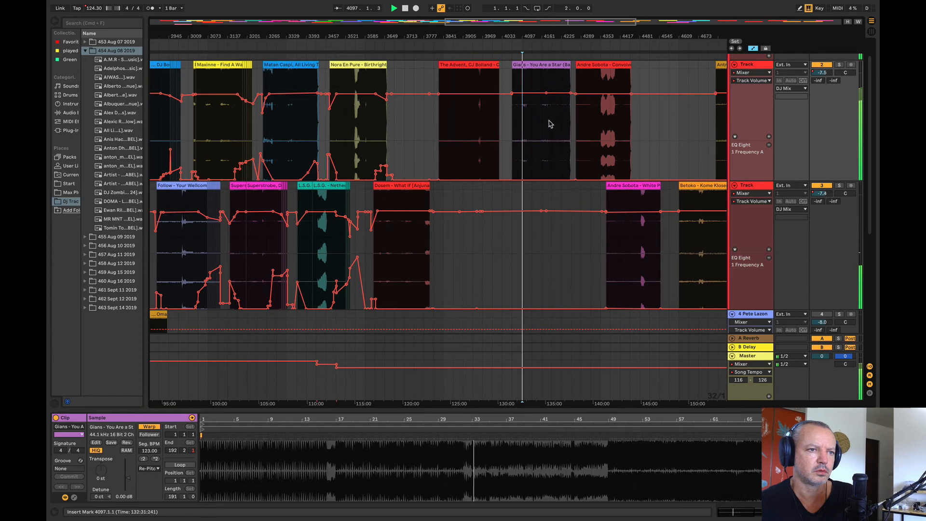
key("space")
left_click(452, 139)
key("space")
left_click(529, 136)
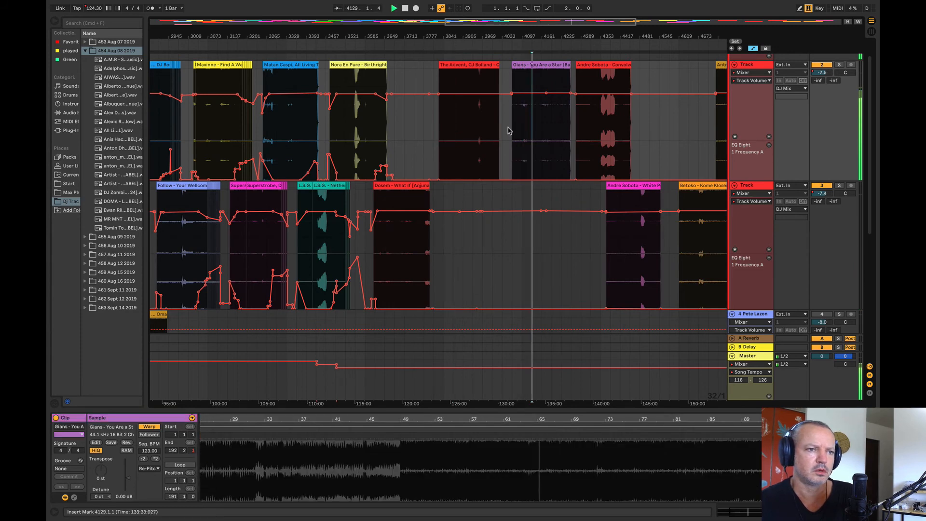
Step: Move the Gians – You Are a Star clip to track 3 at bar 3937, and audition Andre Sobota – Convolve from bar 4289
left_click_drag(538, 73, 499, 194)
left_click(581, 124)
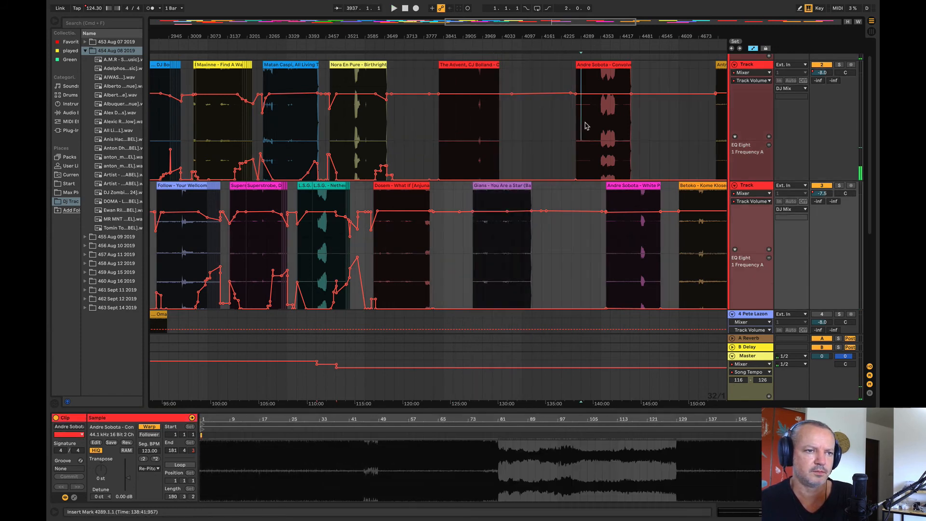
key("space")
Step: Audition the Andre Sobota – White Pearl clip on track 3 from bar 4449
left_click_drag(550, 22, 604, 22)
left_click(463, 258)
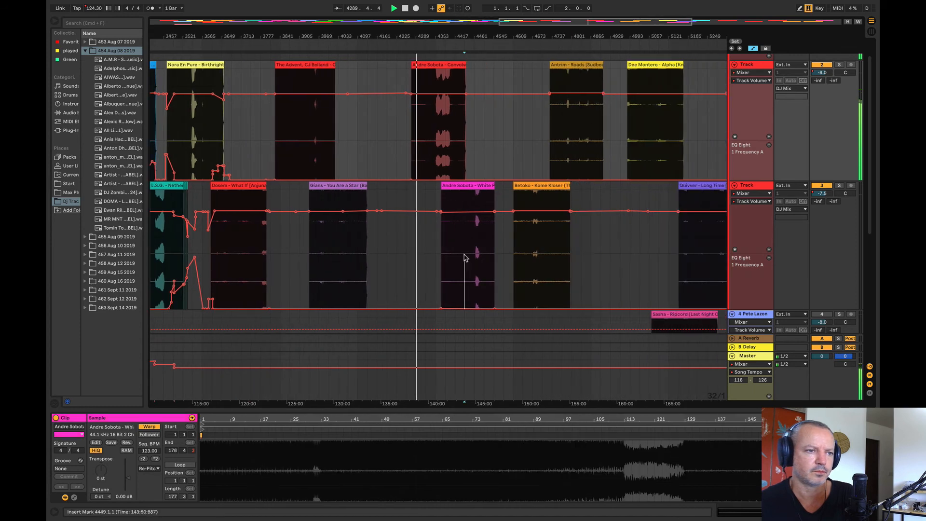
key("space")
key("space")
key("space")
Step: Move the Andre Sobota – Convolve clip to bar 4161 on track 2 and play it from bar 4289
left_click_drag(441, 68, 412, 86)
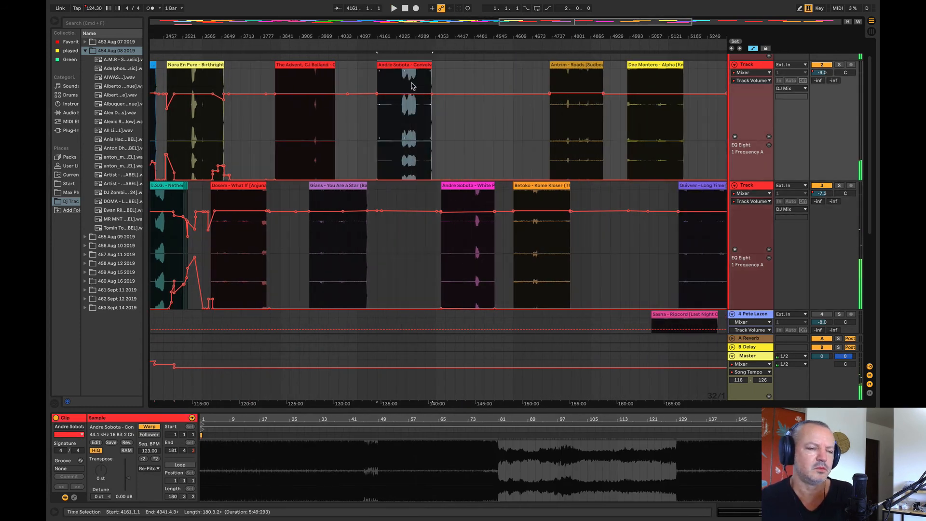
left_click(417, 138)
key("space")
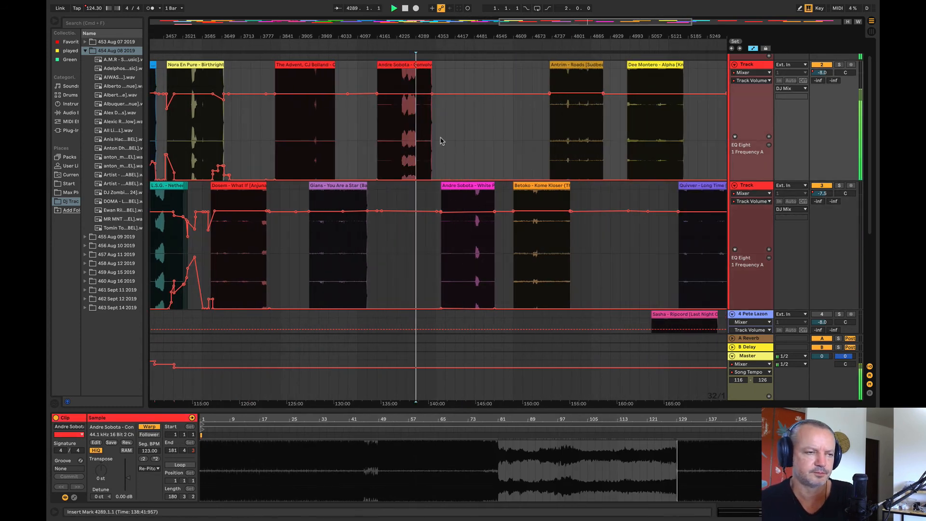
Step: Examine the Andre Sobota – Convolve clip up close by auditioning its loud section and the passage right after it
left_click_drag(417, 28, 413, 118)
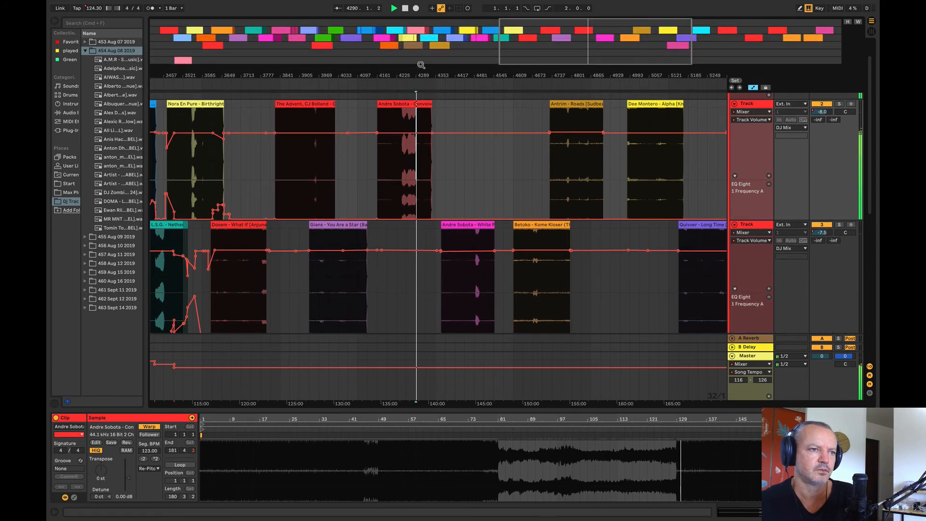
left_click_drag(419, 65, 399, 131)
left_click(408, 123)
key("space")
key("space")
left_click(493, 140)
key("space")
key("space")
left_click(516, 140)
key("space")
key("space")
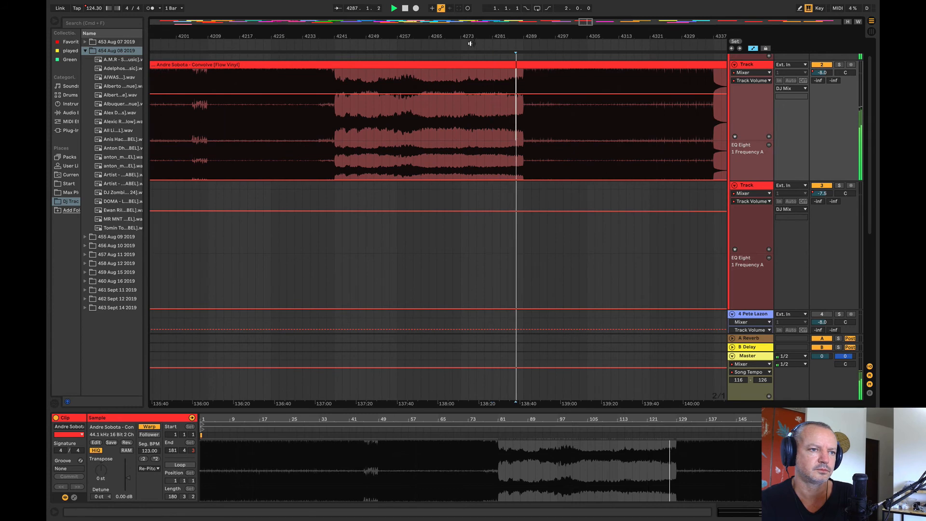
left_click_drag(464, 33, 459, 17)
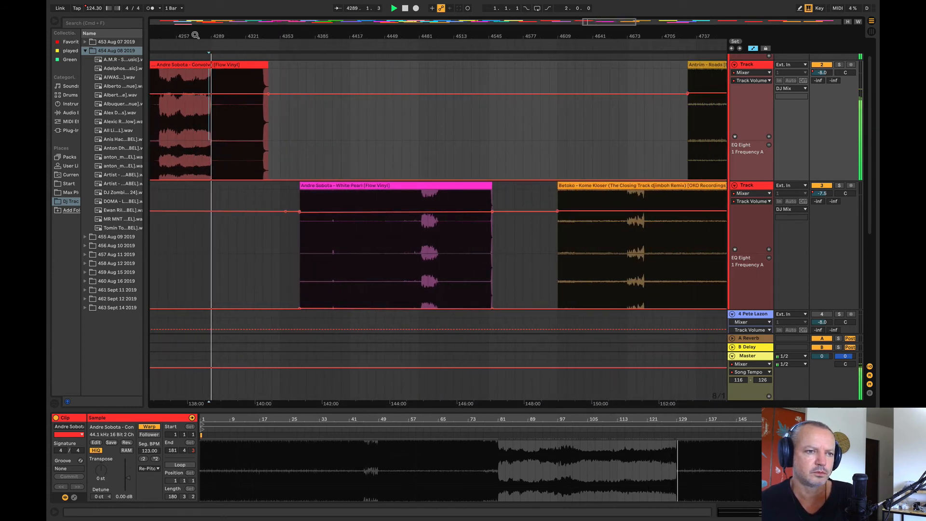
Step: Audition the Andre Sobota – White Pearl clip from bar 4457
left_click(394, 259)
key("space")
key("space")
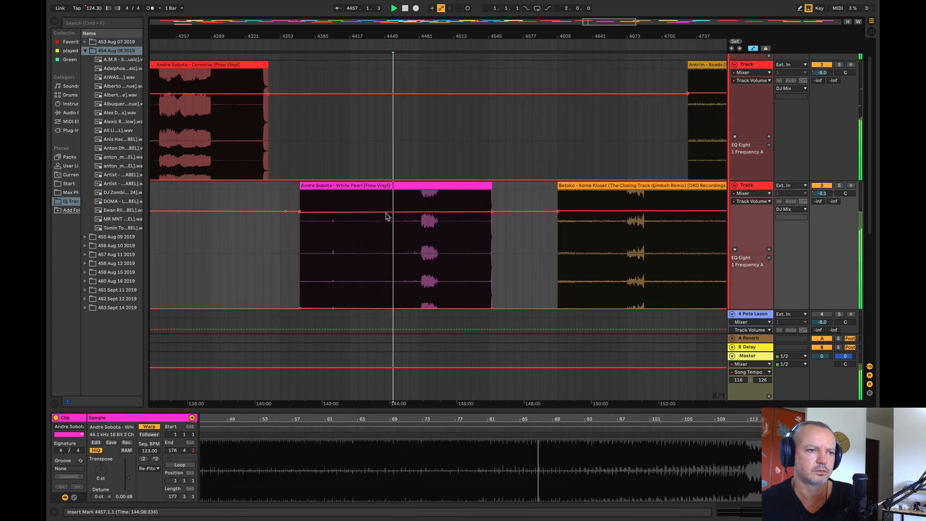
key("space")
Step: Audition the Andre Sobota – Convolve clip from bars 4257 and 4233
left_click_drag(325, 39, 422, 42)
left_click(425, 173)
key("space")
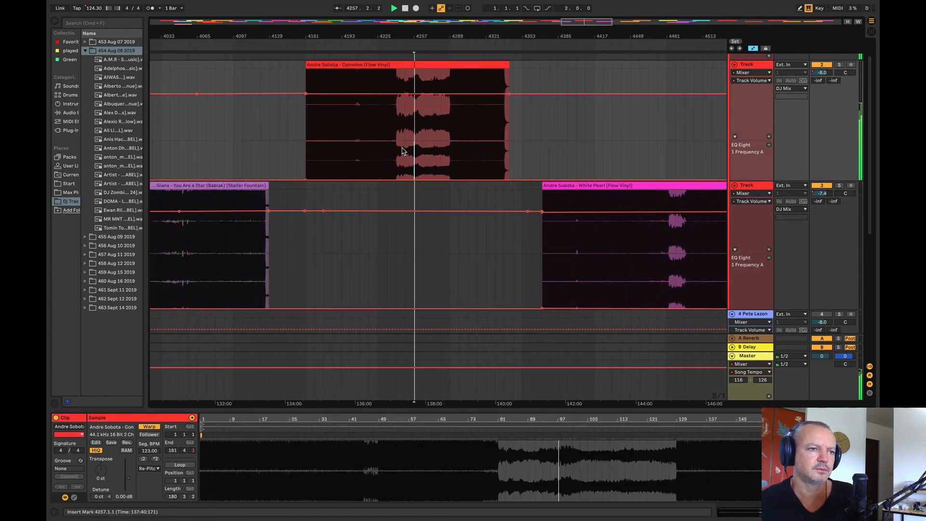
left_click(385, 144)
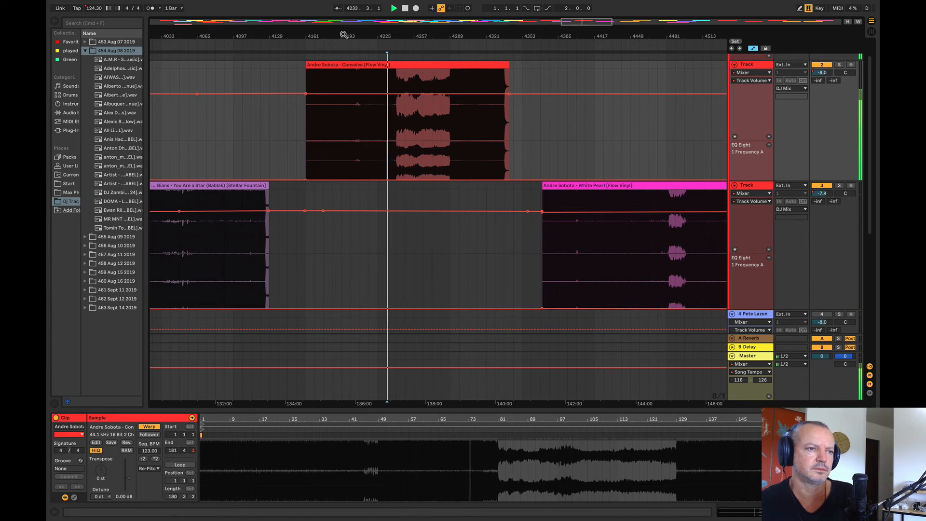
left_click_drag(344, 35, 348, 6)
key("space")
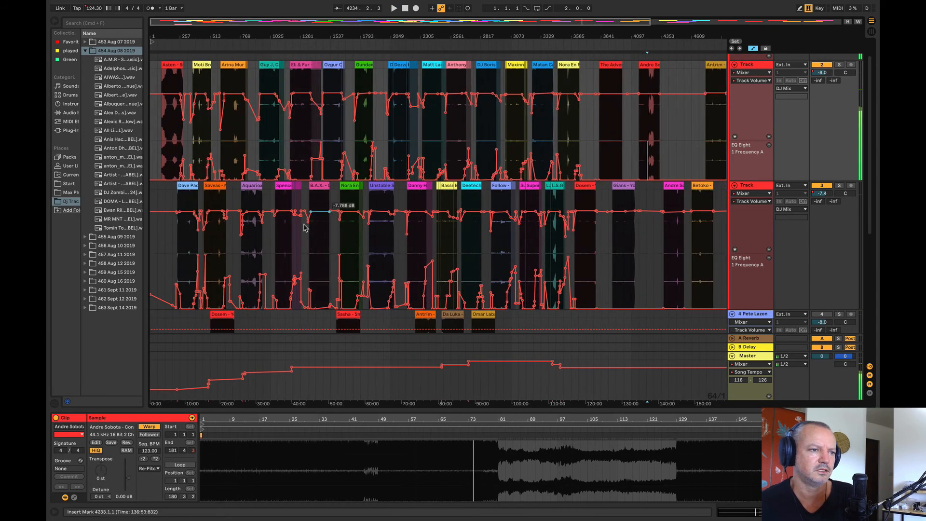
Step: Audition earlier parts of the mix, including the Guy J clip from bar 1025 and the B.A.X. – Chronon passage from bar 1473
left_click(277, 140)
key("space")
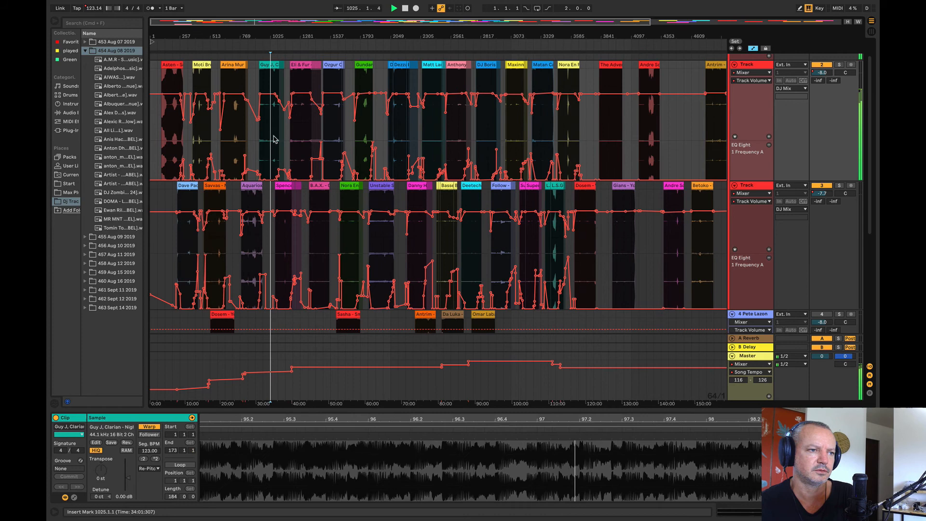
left_click(253, 240)
left_click(304, 130)
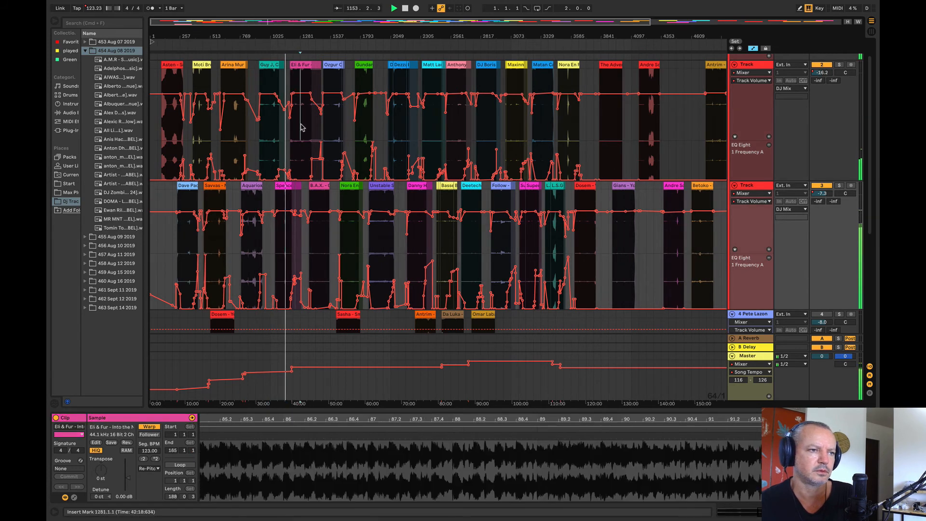
left_click(333, 115)
Step: Audition the mix at Nora En Pure – Birthright from bar 1697, Unstable Son – Dystopia from bar 1953 and Dezza – Neptune from bar 2113
left_click_drag(341, 36, 251, 77)
left_click(275, 237)
key("space")
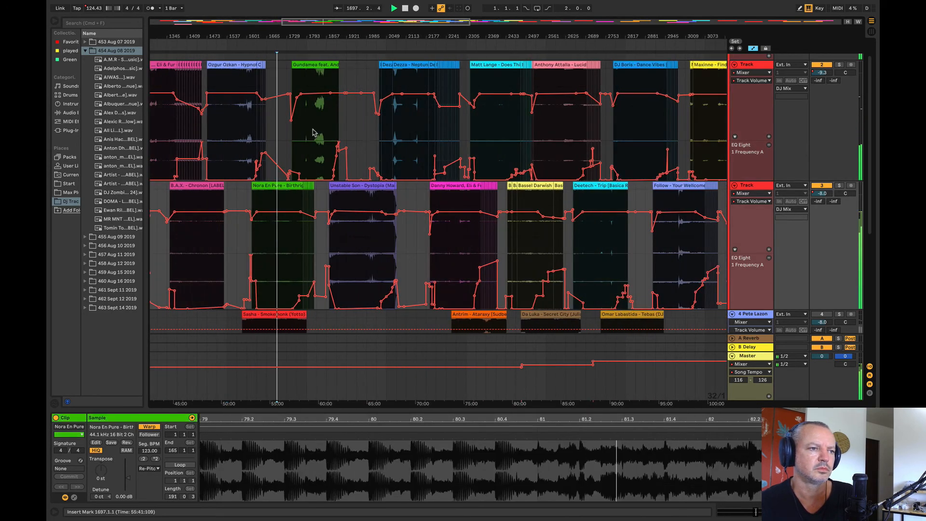
left_click(317, 129)
left_click(360, 234)
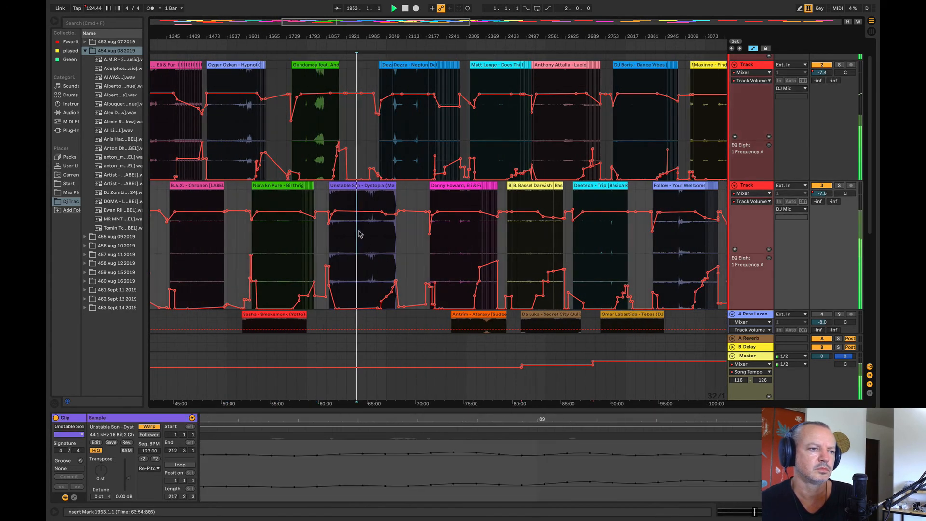
left_click(406, 123)
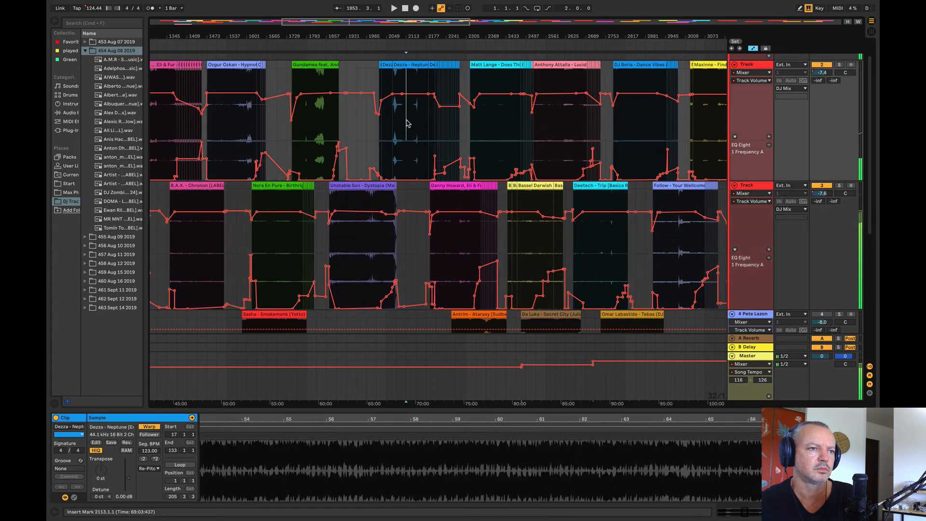
Step: Audition the transition from the Gundamea – Sweet Disposition clip into Unstable Son – Dystopia from bar 1881
left_click(330, 131)
key("z")
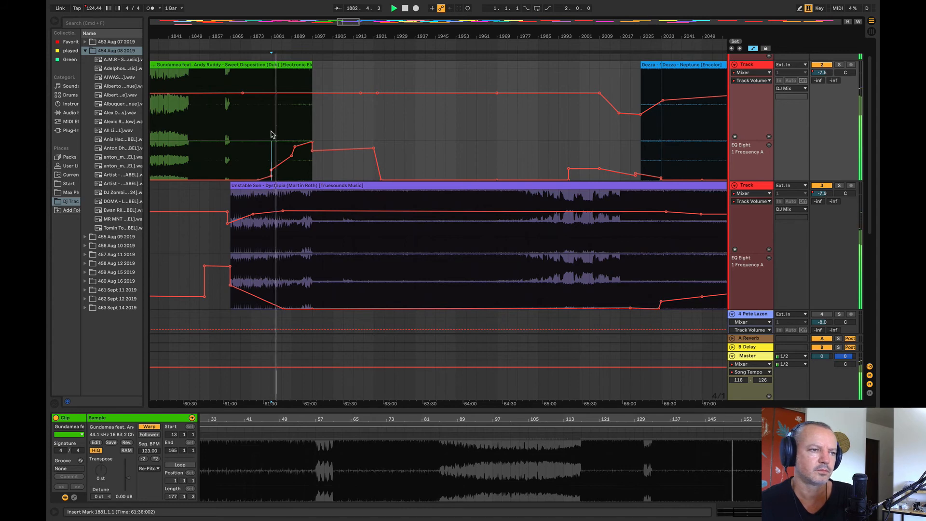
key("x")
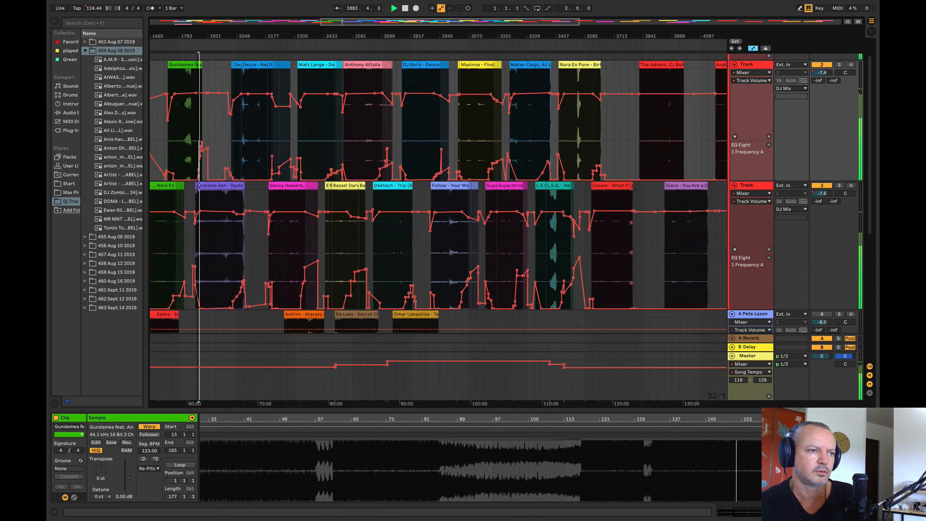
left_click_drag(199, 36, 243, 35)
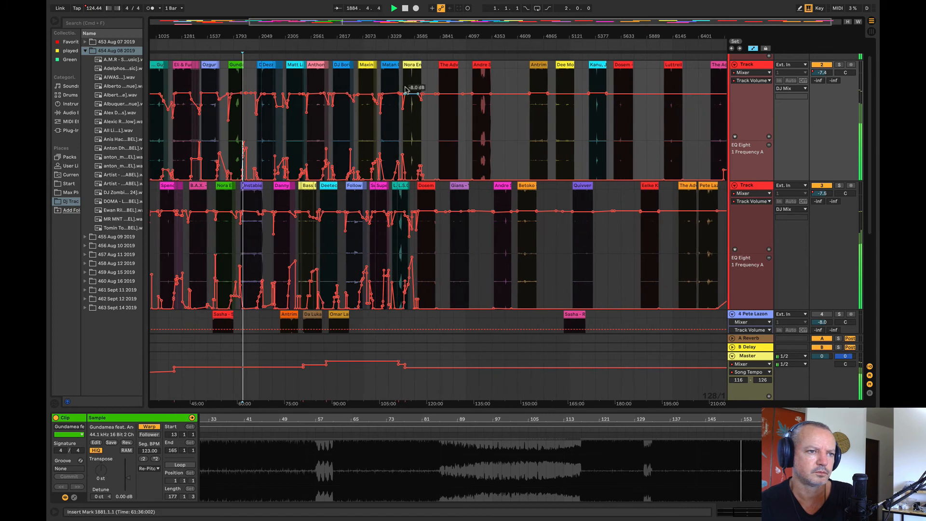
Step: Compare Andre Sobota – Convolve from bar 4225 with the Gundamea – Sweet Disposition clip from bar 1841
left_click(481, 112)
key("space")
key("space")
left_click_drag(478, 36, 606, 36)
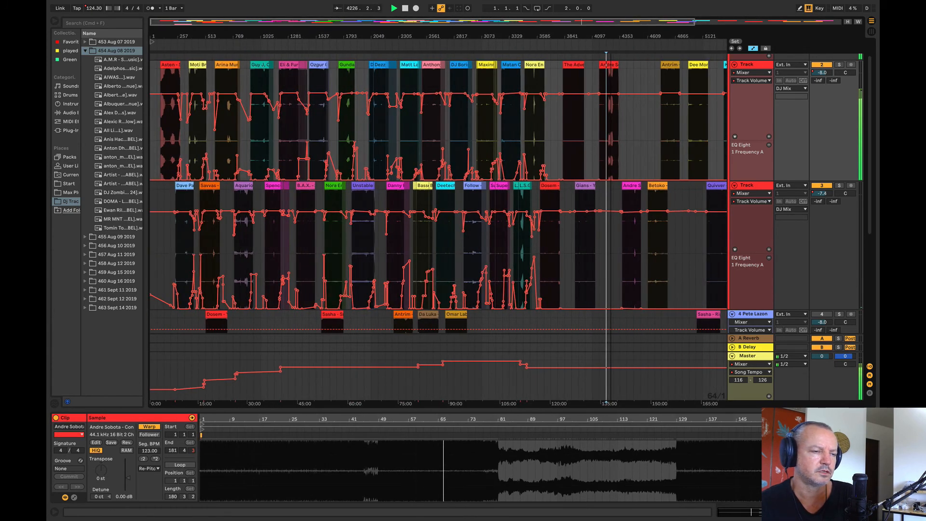
left_click_drag(314, 37, 309, 87)
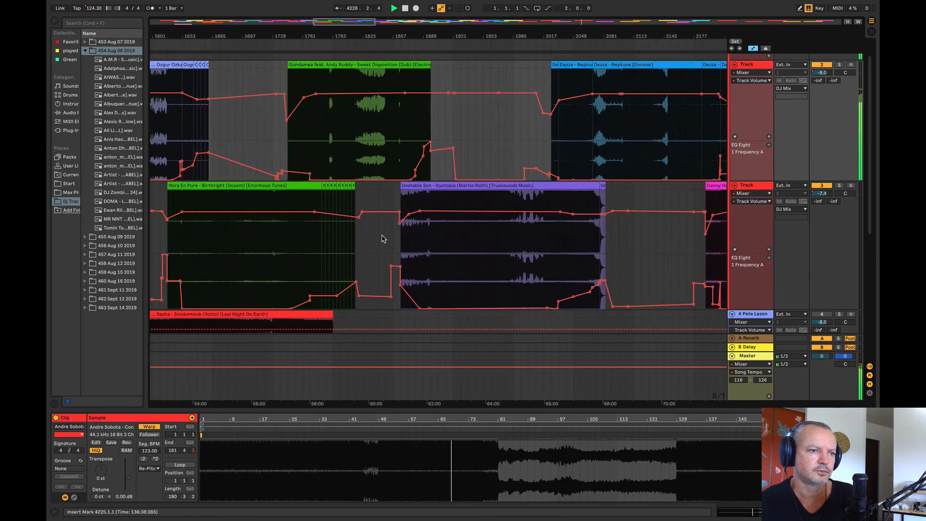
left_click(414, 246)
left_click_drag(418, 31, 219, 34)
left_click(246, 138)
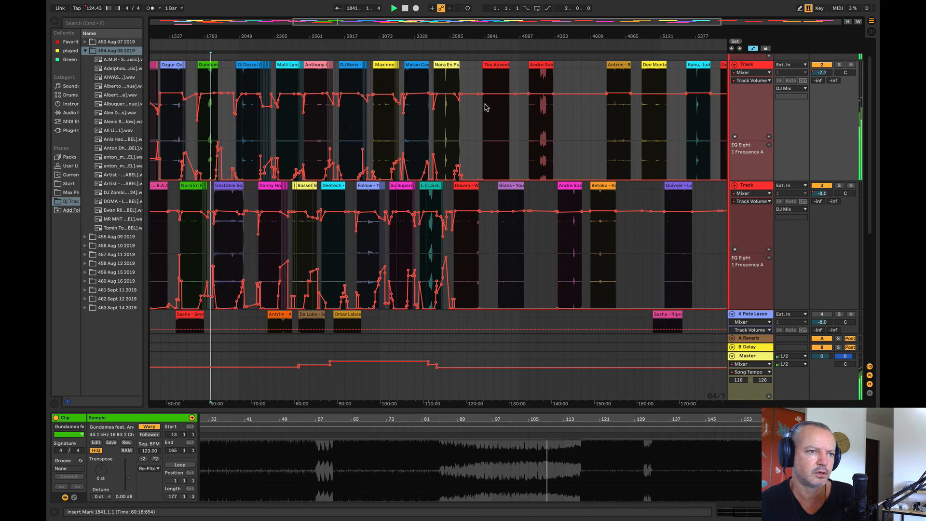
left_click(542, 63)
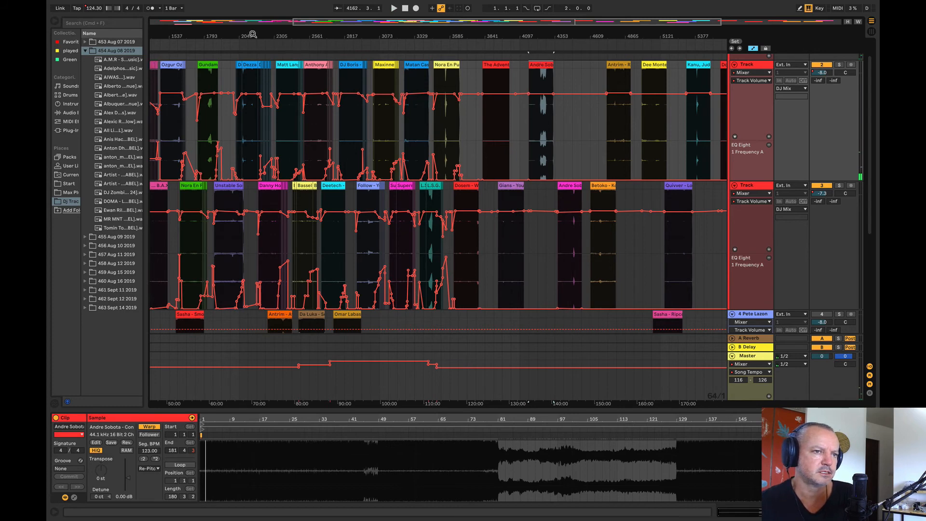
Step: Replay the end of the Gundamea – Sweet Disposition clip from bars 1857, 1885 and 1895
left_click_drag(252, 34, 433, 46)
left_click(372, 121)
key("space")
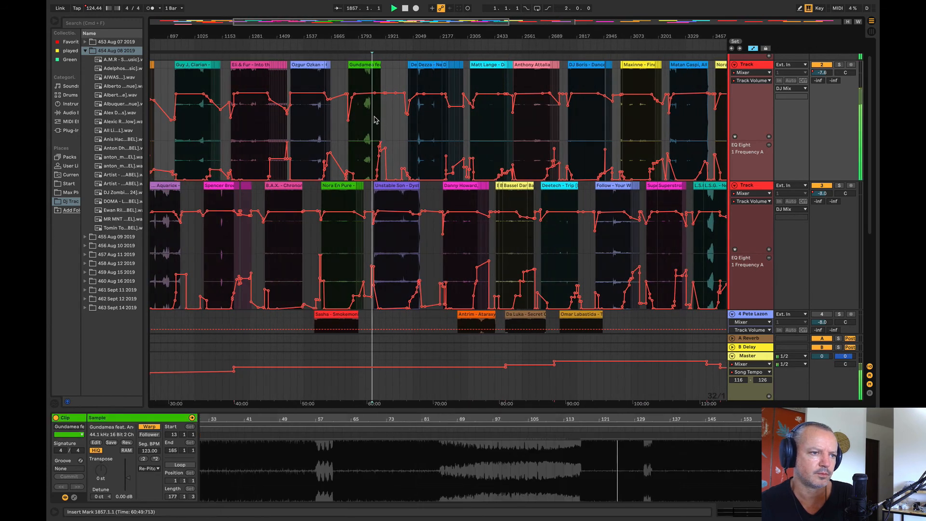
left_click_drag(377, 36, 329, 91)
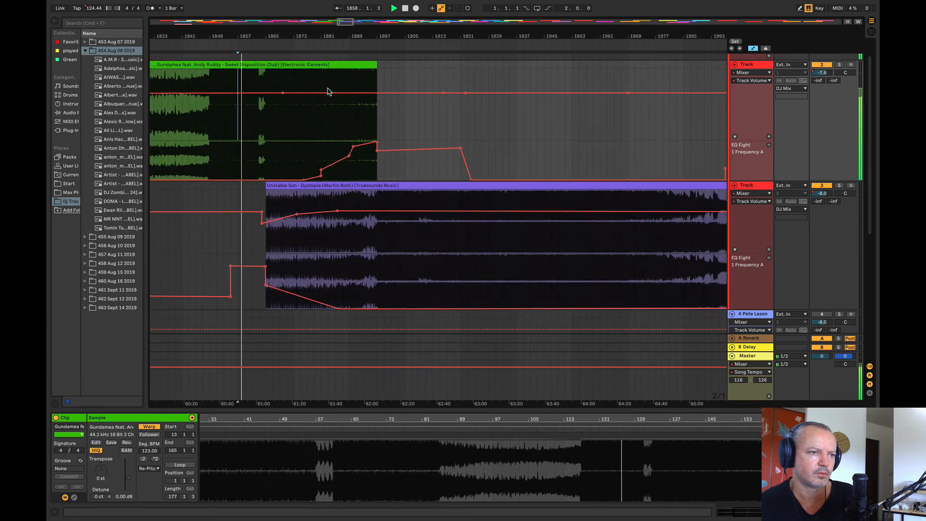
left_click(336, 115)
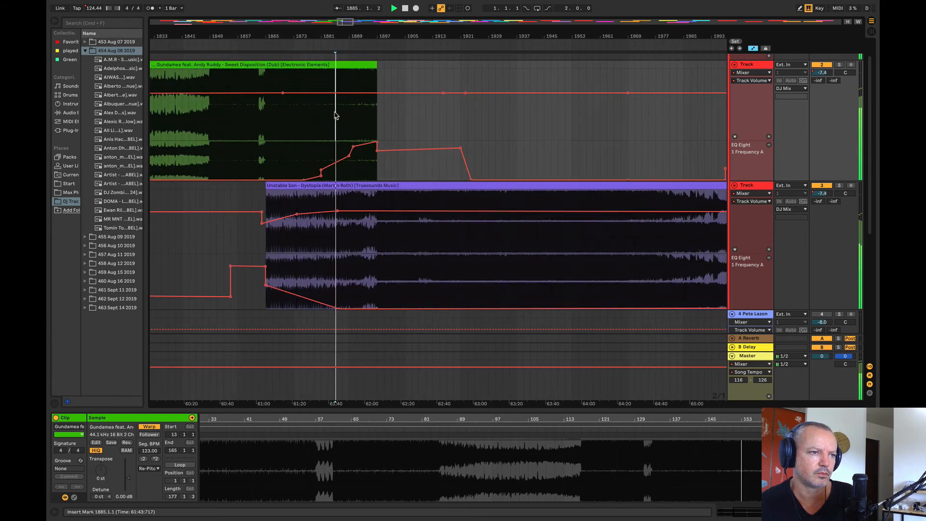
left_click(398, 119)
left_click(372, 126)
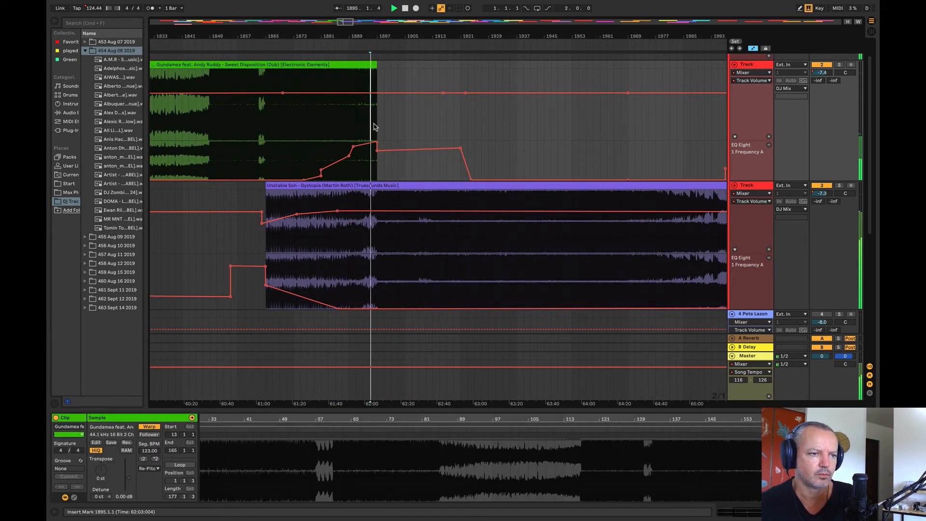
Step: Open a gap in the mix early in Unstable Son – Dystopia and move Andre Sobota – Convolve into it on track 2 at bar 1985
left_click_drag(377, 36, 252, 2)
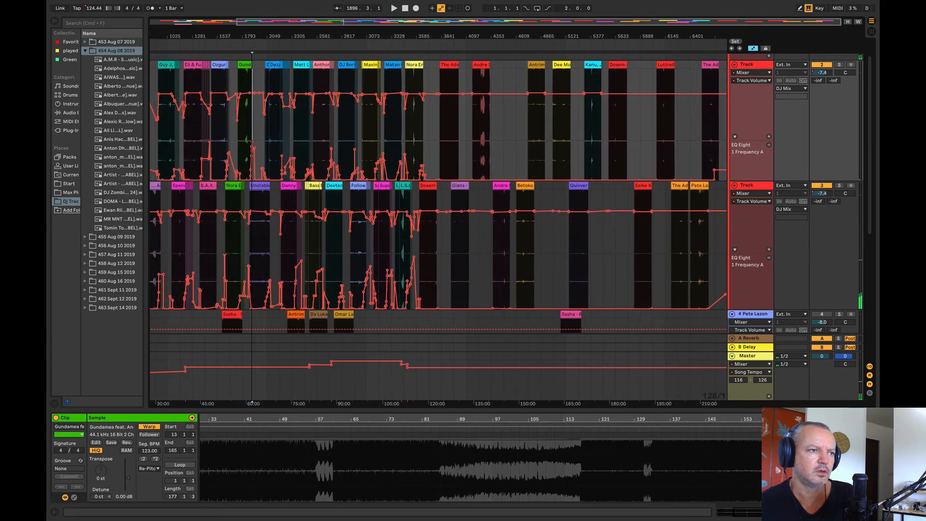
left_click_drag(258, 70, 657, 233)
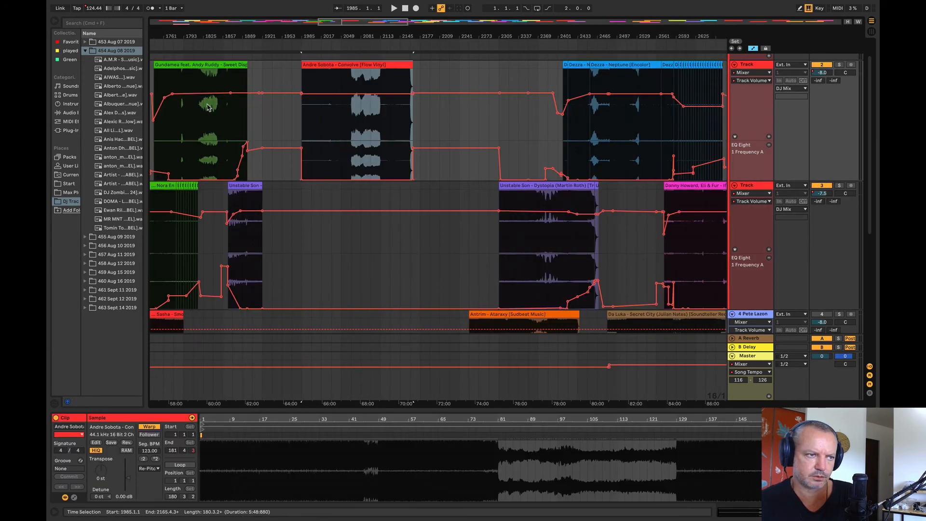
Step: Move bars 1825 to 1937 of tracks 2 and 3 to bar 2209 so the Unstable Son – Dystopia pieces adjoin
left_click_drag(203, 113, 282, 289)
left_click_drag(280, 69, 201, 107)
left_click_drag(209, 198, 204, 235)
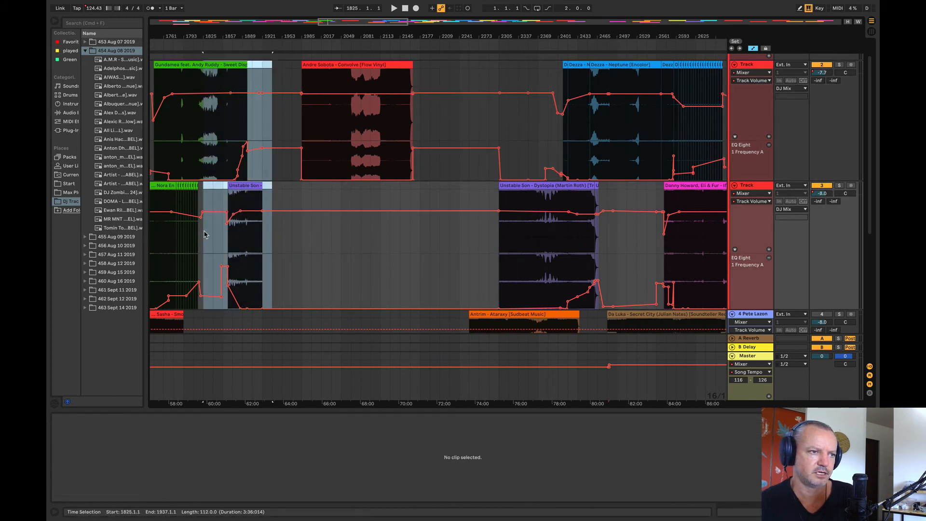
left_click_drag(227, 66, 462, 100)
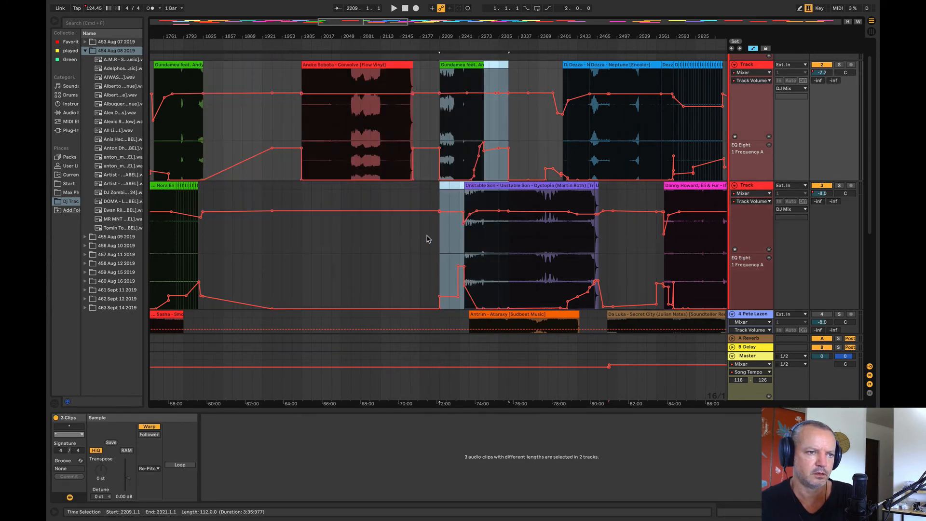
left_click(427, 239)
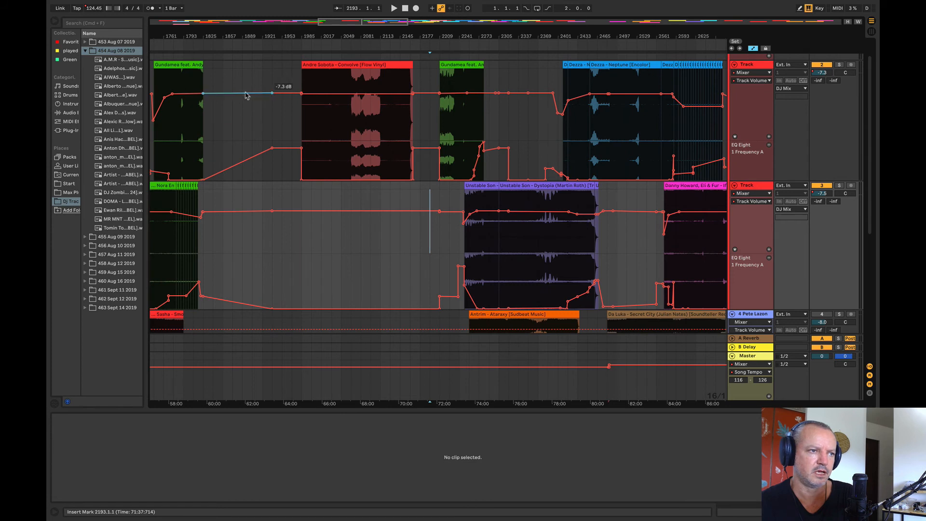
Step: Extend the first Gundamea clip's end to about bar 1914, move Andre Sobota – Convolve to track 3 at bar 1889, and play from there
left_click_drag(198, 64, 295, 80)
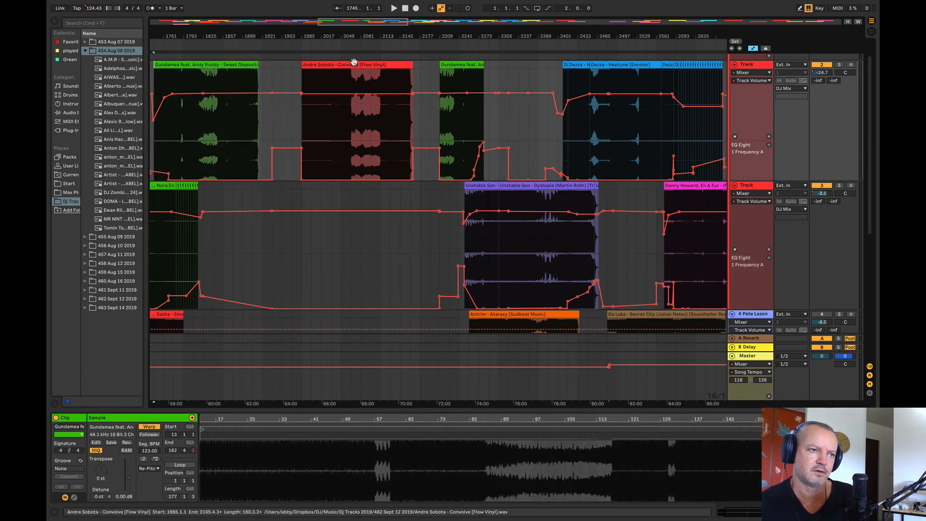
left_click_drag(354, 64, 289, 244)
key("space")
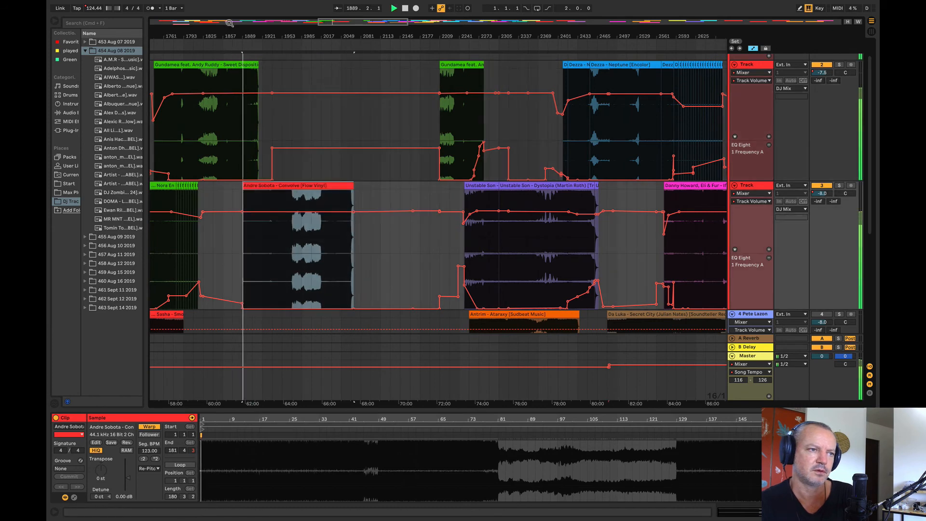
left_click_drag(232, 36, 232, 111)
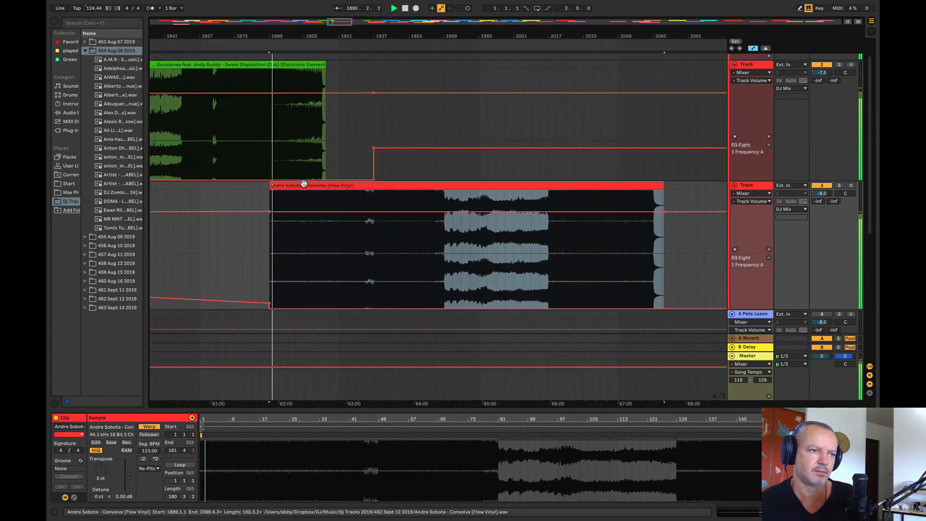
Step: Move the Andre Sobota – Convolve clip on track 3 to start at bar 1865 and play from there
left_click_drag(295, 186, 269, 188)
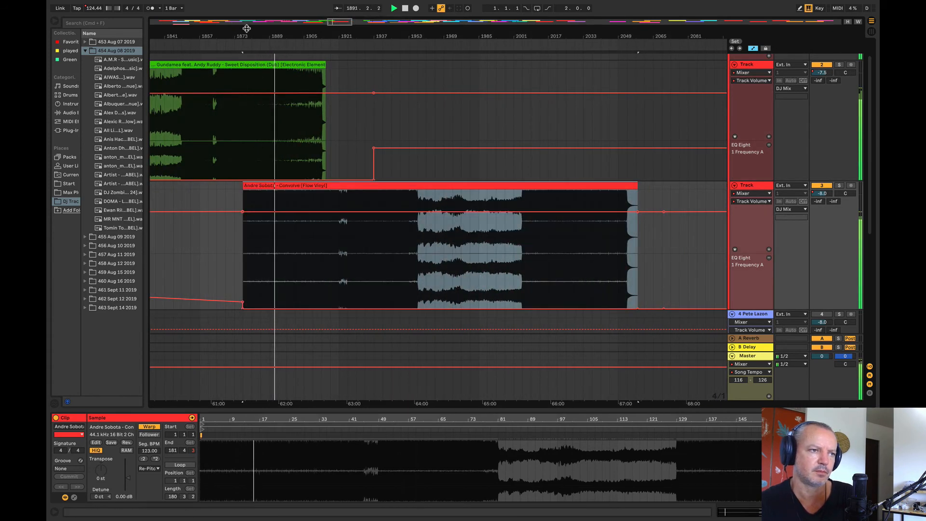
left_click_drag(267, 27, 352, 67)
left_click_drag(516, 196, 471, 192)
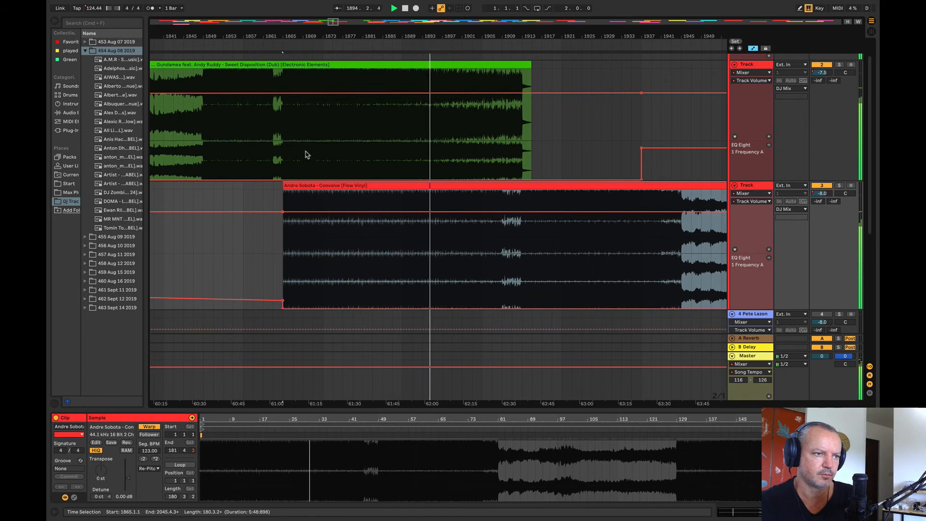
left_click(282, 150)
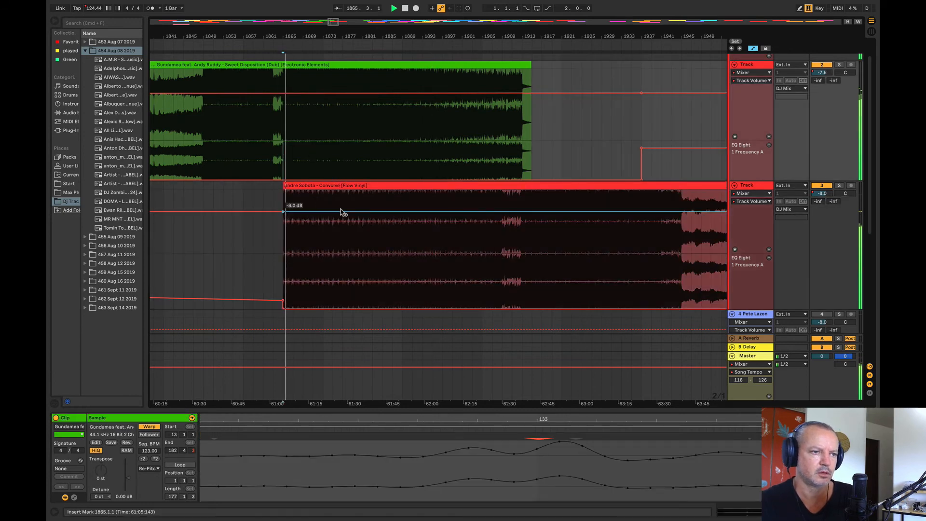
Step: Raise track 3's EQ Eight frequency automation to about 1.30 kHz over bars 1865 to 1883 of Andre Sobota – Convolve
left_click_drag(288, 258, 368, 247)
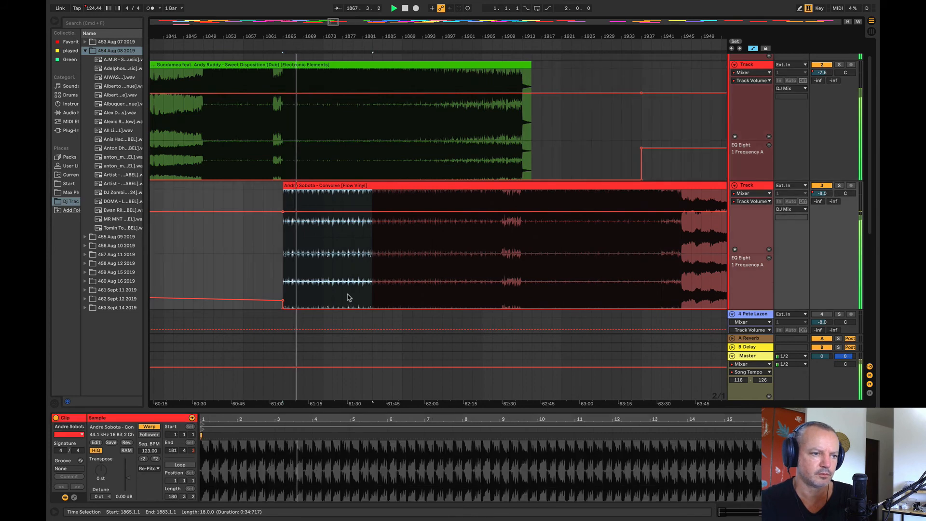
left_click_drag(347, 307, 347, 273)
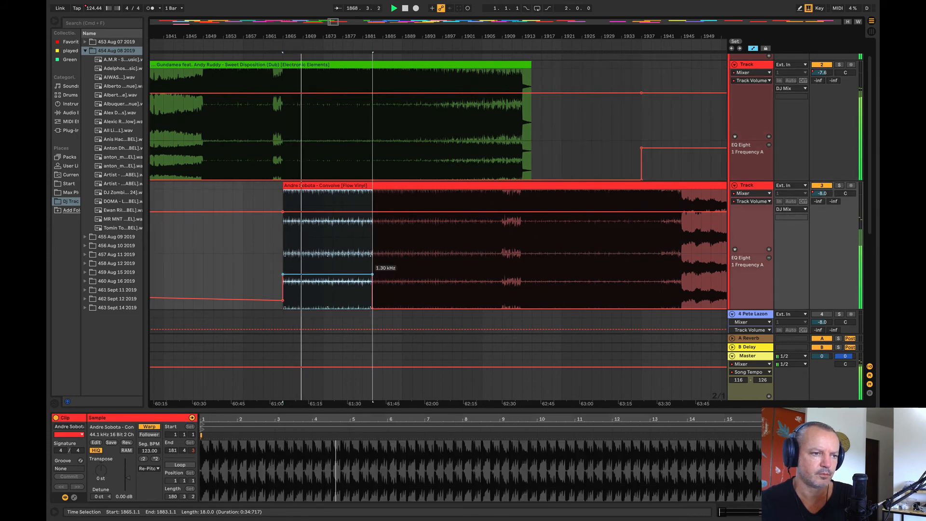
left_click(223, 244)
Step: Dip track 3's volume automation at bar 1865 so Andre Sobota – Convolve fades up to its normal level by about bar 1889
left_click(403, 213)
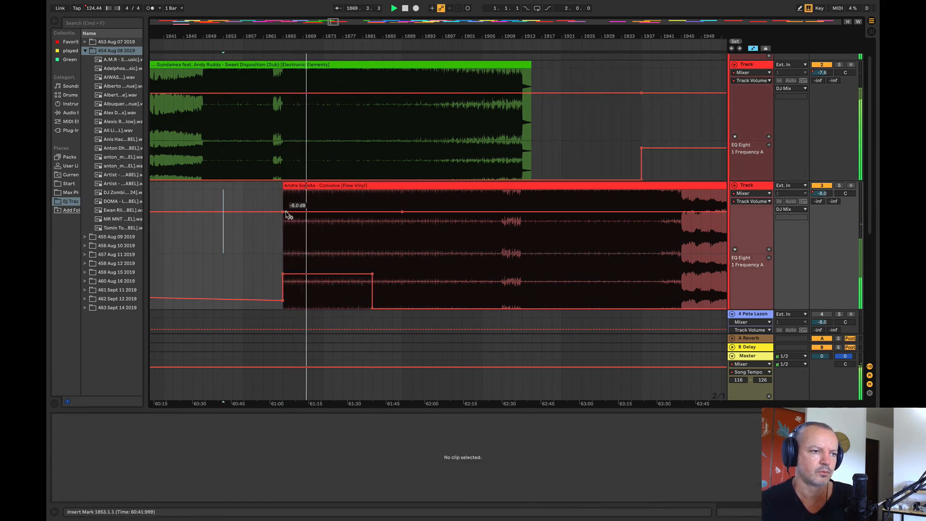
left_click_drag(283, 211, 282, 223)
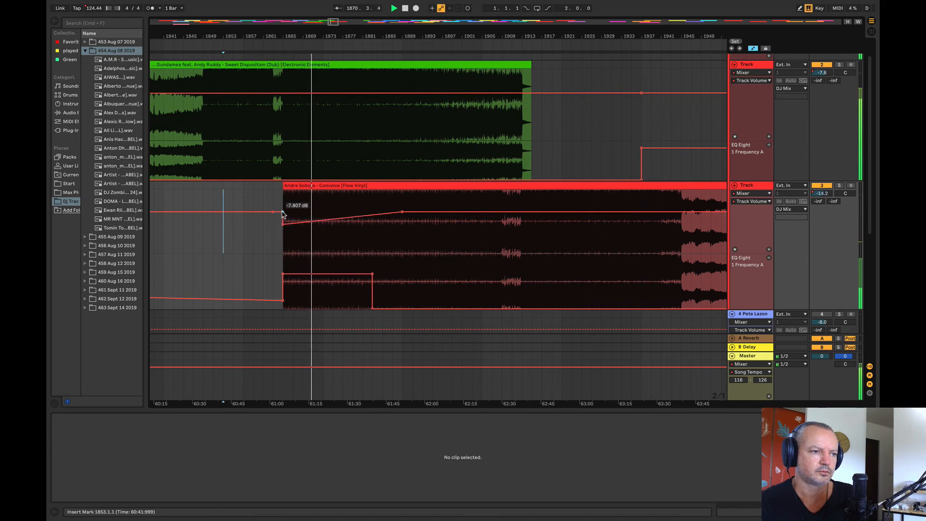
left_click(283, 212)
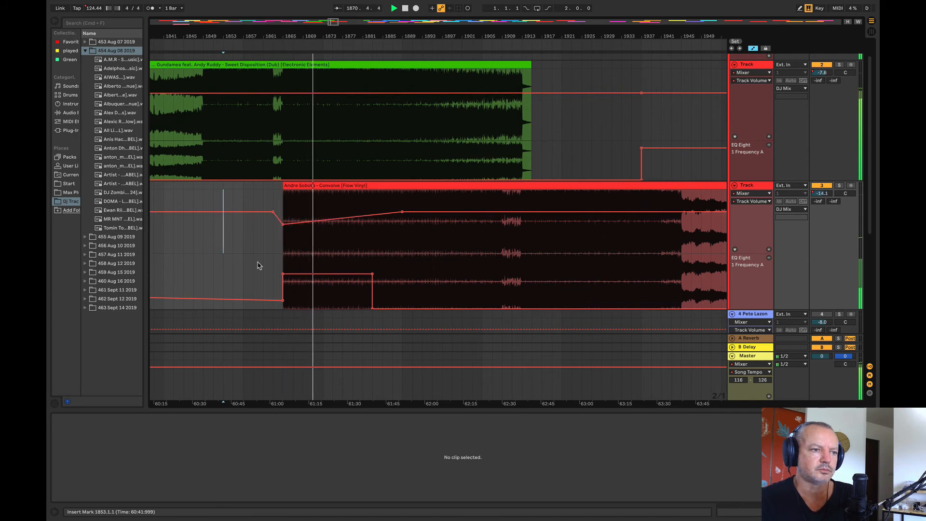
Step: Reshape track 3's EQ frequency automation into a low slope falling from bar 1865 through bar 1883 to about bar 1899
left_click(452, 308)
left_click_drag(372, 309, 373, 299)
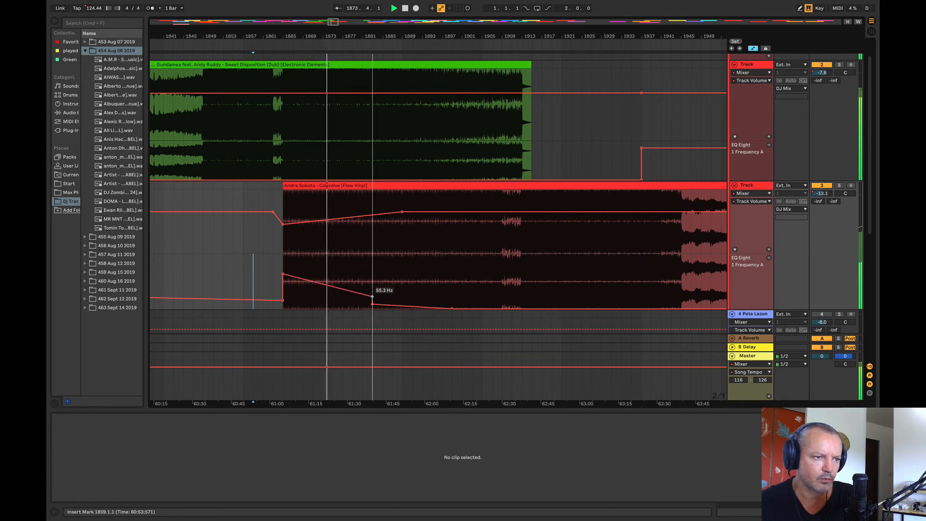
left_click_drag(283, 274, 283, 294)
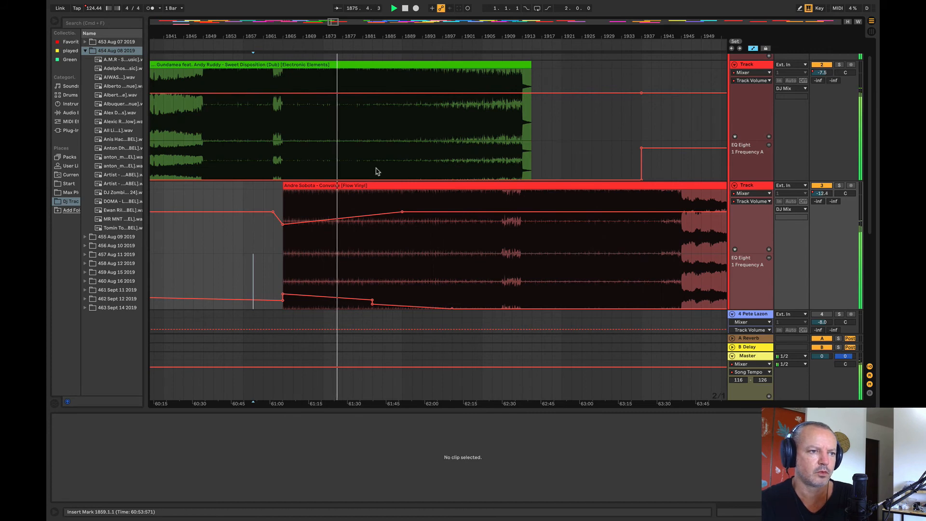
Step: Raise track 2's EQ frequency automation to about 33 Hz over bars 1883 to 1923, with a ramp starting at bar 1873
left_click_drag(372, 169, 572, 171)
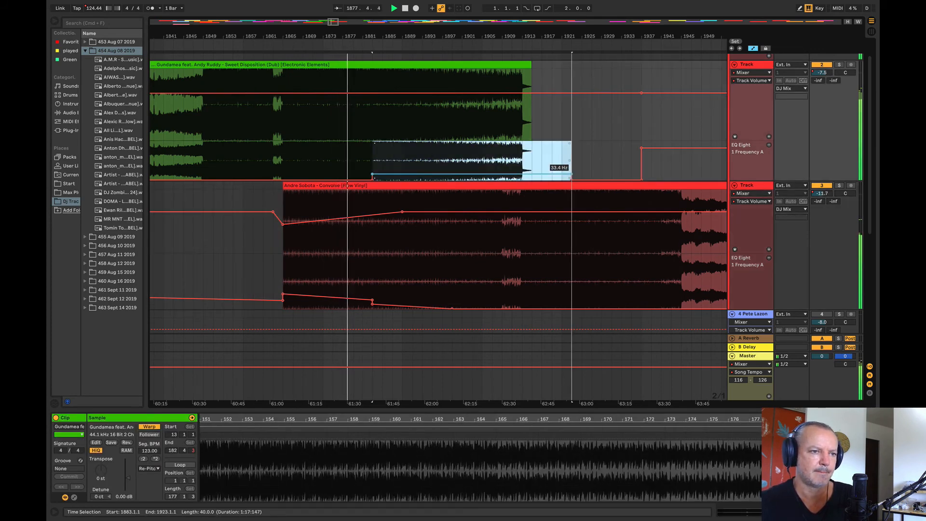
left_click(561, 162)
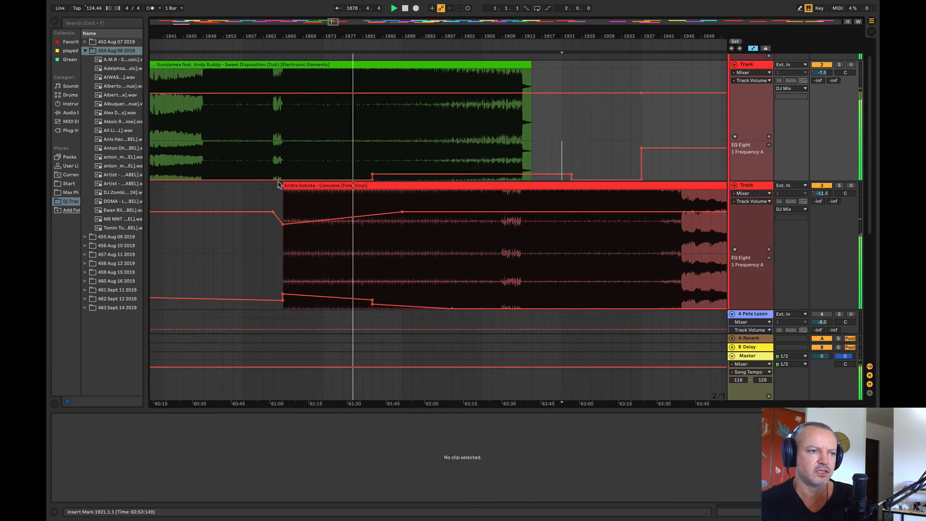
left_click(322, 184)
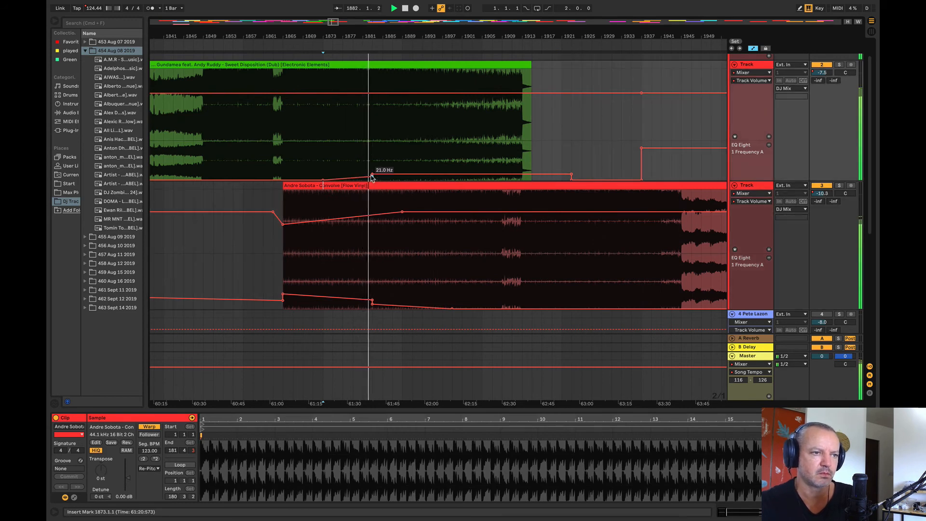
Step: Lower track 2's volume automation gradually from bar 1883 to the Gundamea clip's end, returning to level at about bar 1921
left_click(373, 92)
left_click(565, 93)
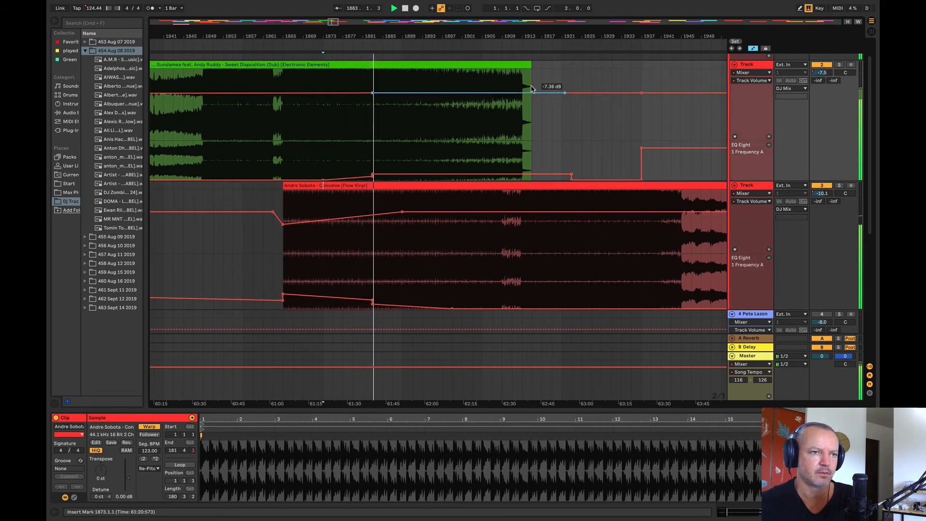
left_click_drag(532, 93, 532, 98)
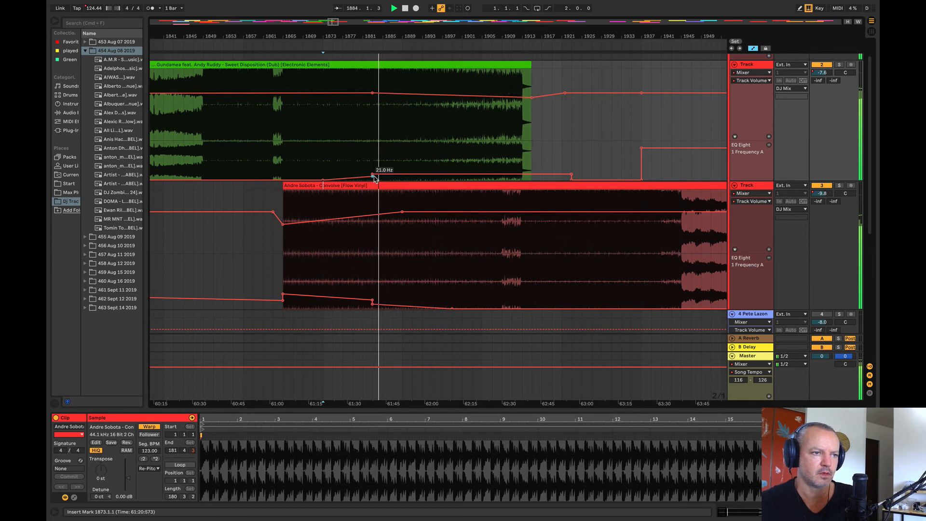
Step: Shape track 2's EQ frequency automation to rise until bar 1889 and hold to bar 1921, and drop track 3's to minimum after bar 1883
left_click_drag(408, 171, 408, 174)
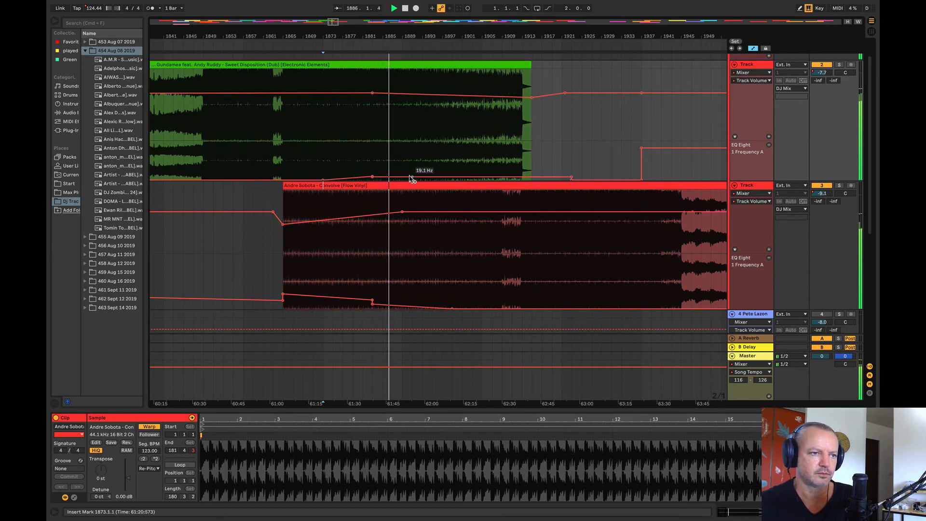
left_click_drag(403, 177, 402, 171)
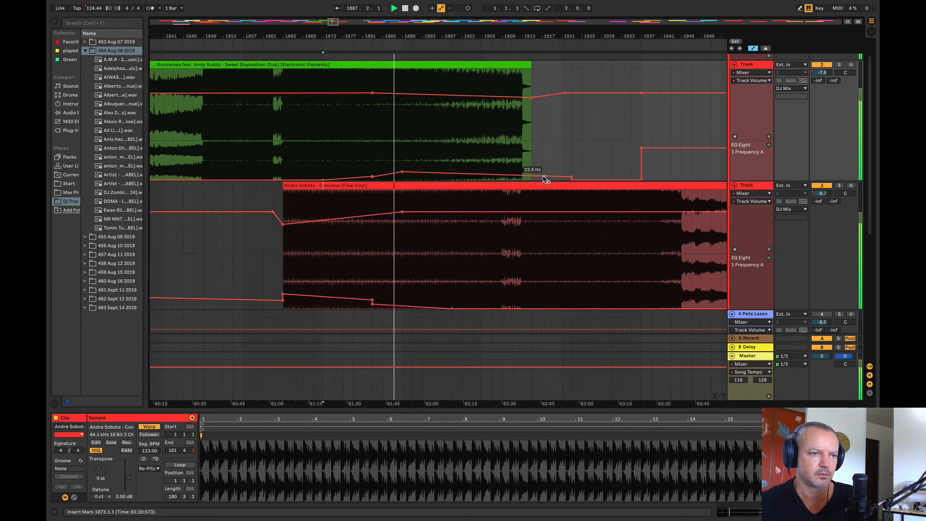
left_click_drag(561, 177, 562, 171)
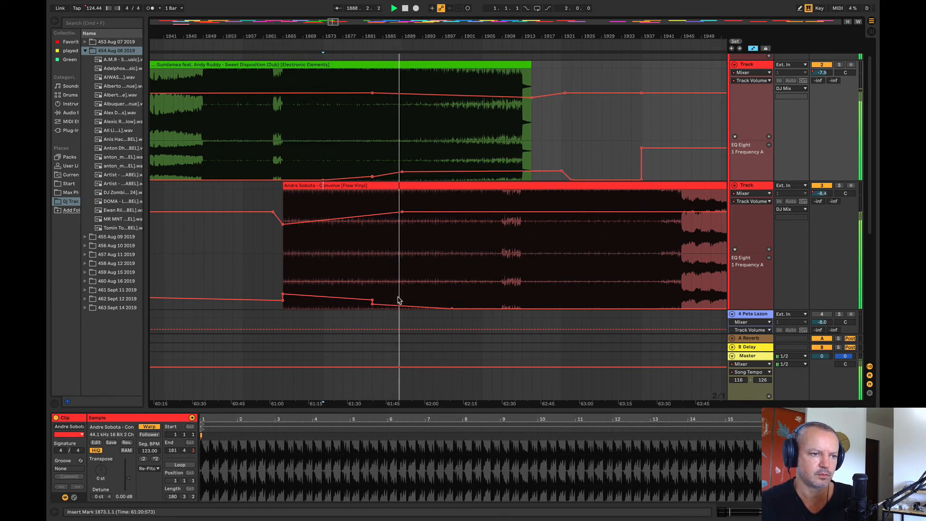
left_click_drag(396, 305, 406, 311)
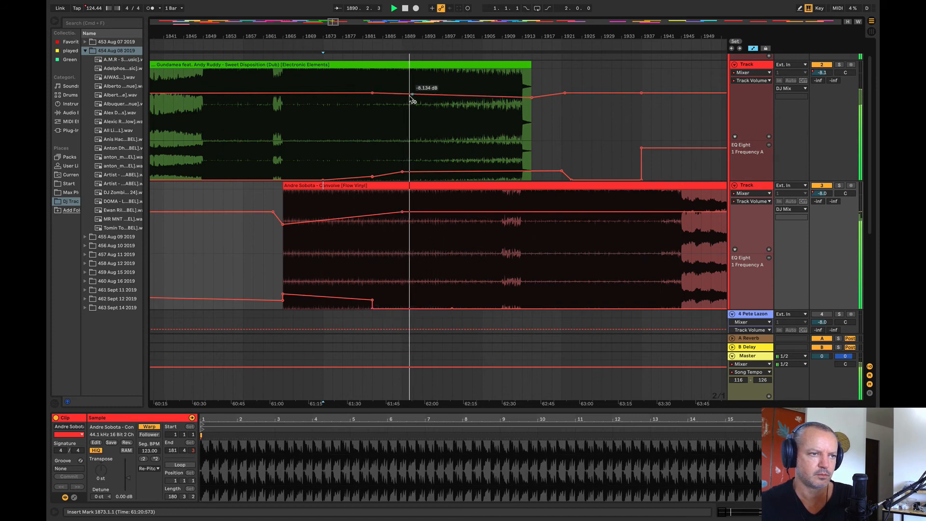
left_click_drag(411, 96, 414, 97)
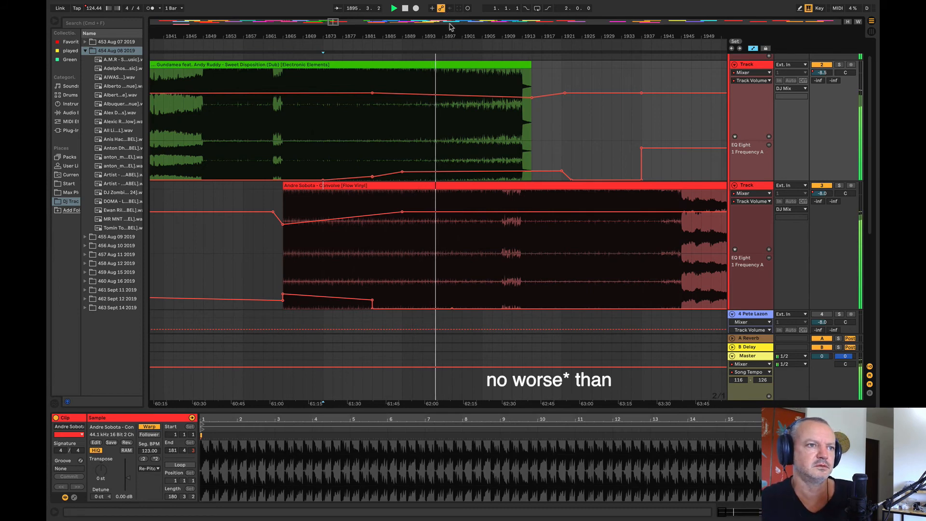
Step: Replay the Gundamea to Convolve transition from bars 1897, 1895 and 1889
left_click_drag(450, 34, 277, 36)
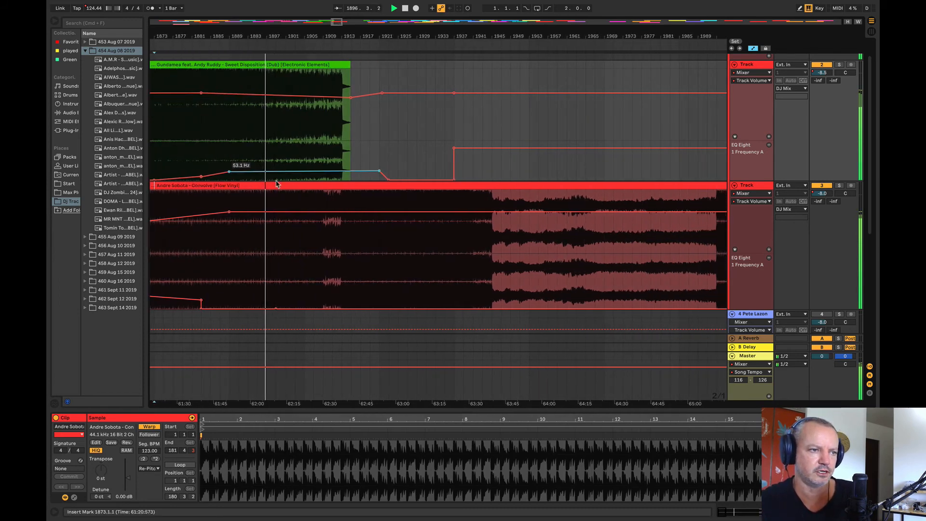
left_click(266, 161)
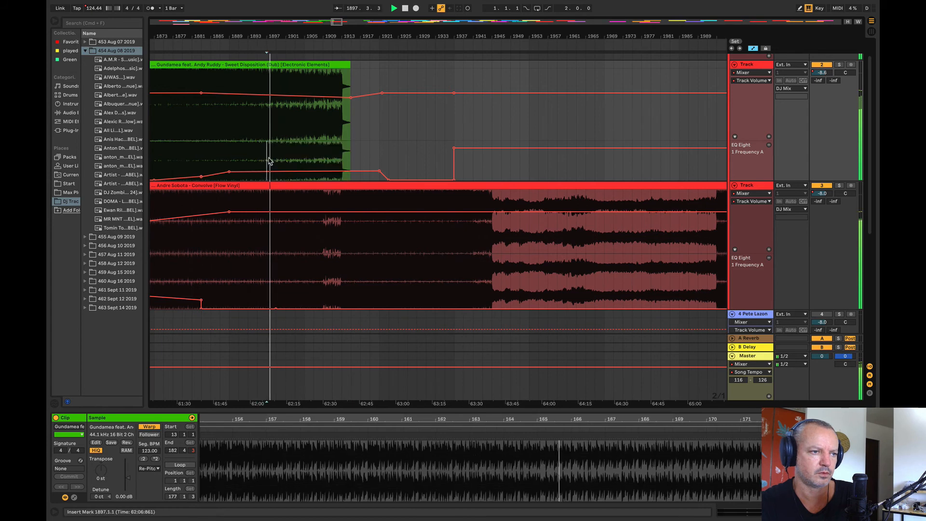
mouse_move(269, 160)
left_mouse_down()
mouse_move(435, 150)
mouse_move(264, 162)
left_mouse_up()
left_click(426, 162)
left_click(264, 162)
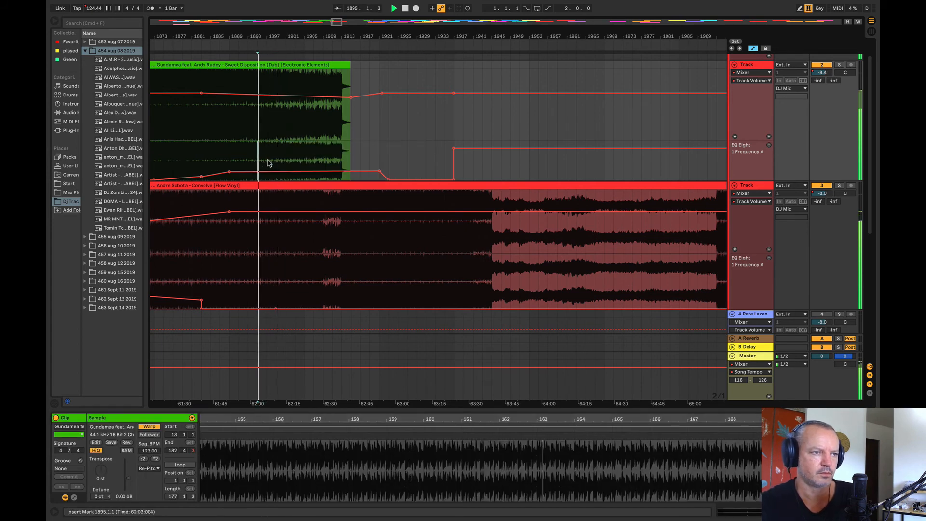
left_click(230, 159)
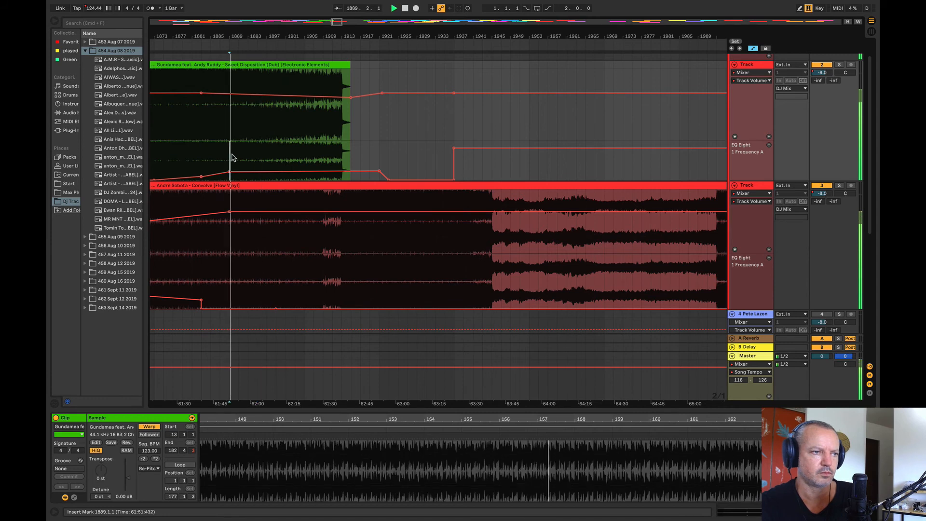
left_click(267, 150)
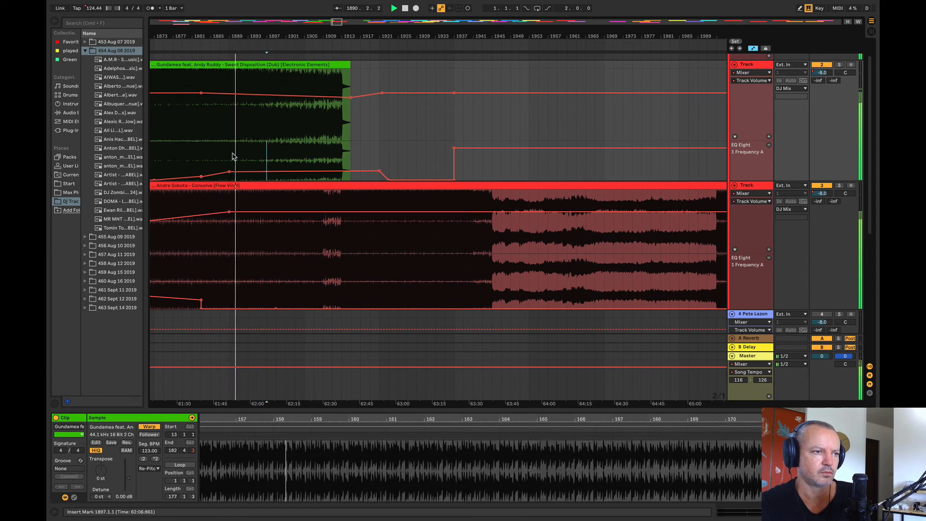
Step: Raise track 2's EQ frequency automation over bars 1889 to 1927 and ramp it up to a peak at bar 1919
left_click_drag(232, 156, 407, 169)
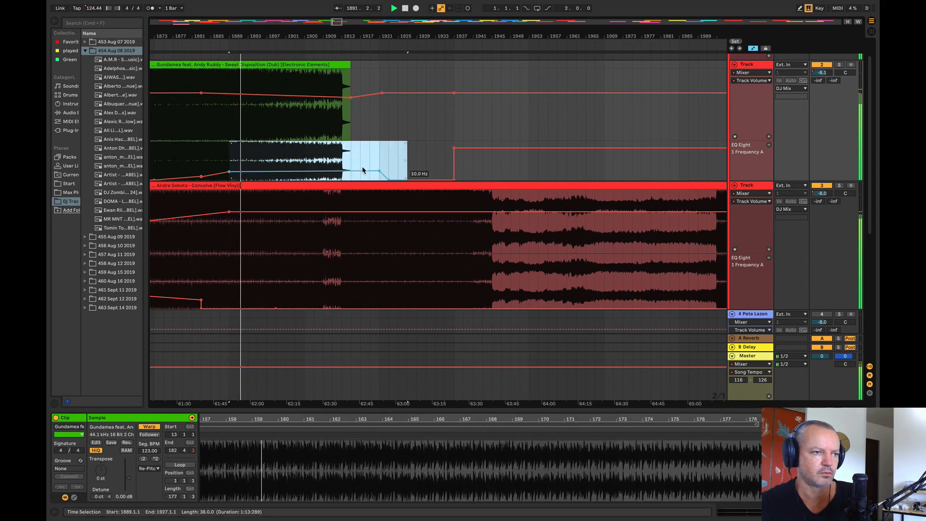
left_click(370, 155)
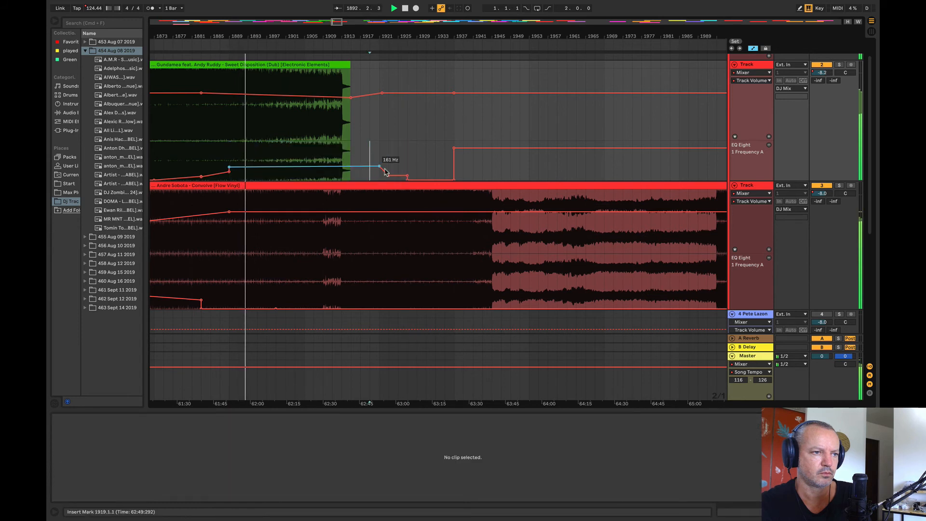
left_click_drag(379, 169, 372, 151)
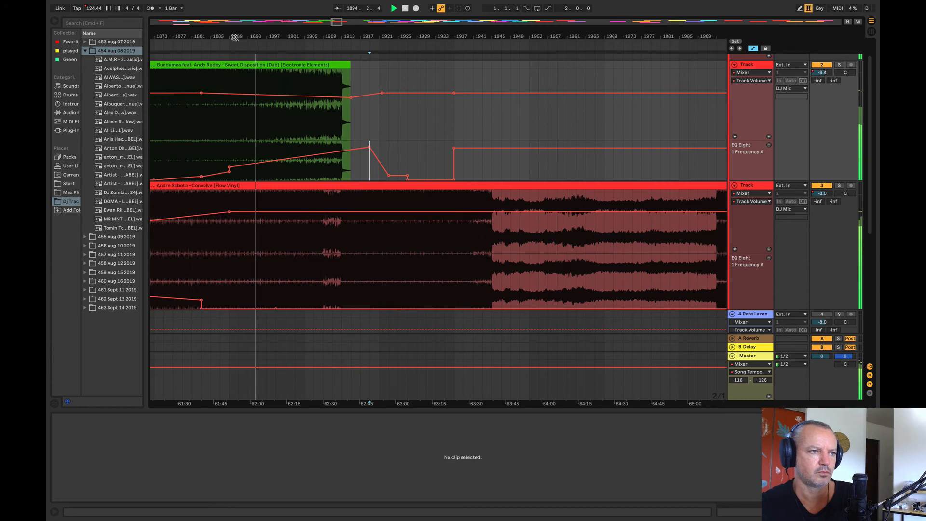
Step: Raise track 2's EQ frequency automation from bar 1897, with a point of about 7.2 kHz near bar 1909 and a higher peak near bar 1919
left_click_drag(234, 37, 267, 38)
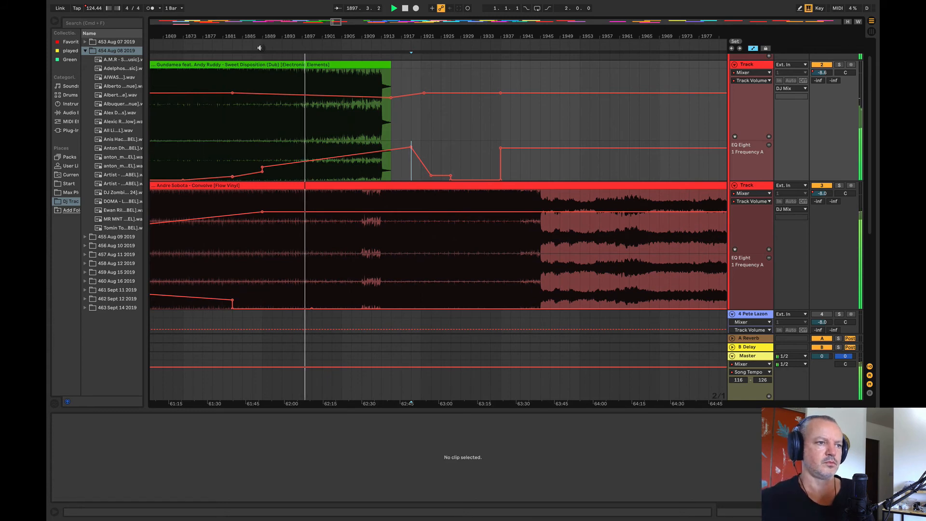
left_click_drag(303, 160, 466, 172)
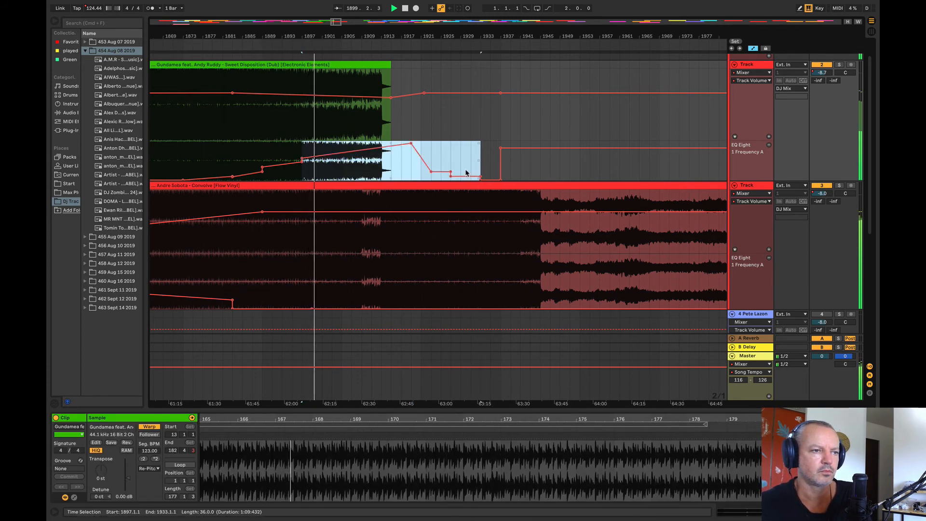
left_click(449, 128)
left_click_drag(411, 144, 361, 161)
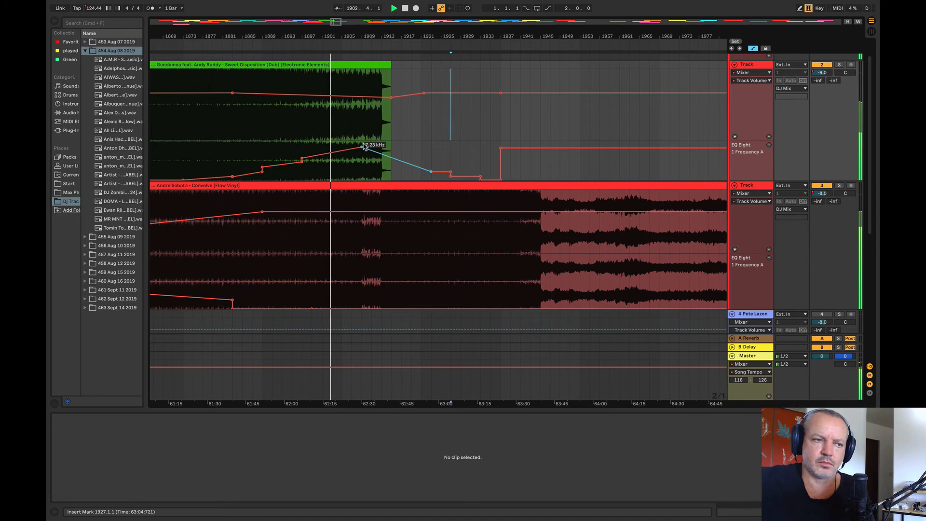
left_click_drag(364, 146, 411, 143)
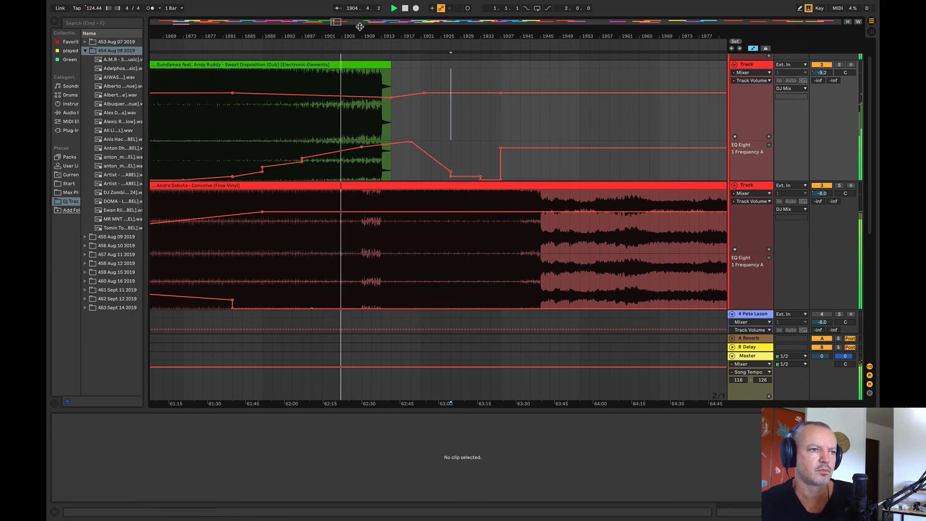
Step: Replay the mix from bar 1569 in Hypnotica, bar 1681 in Birthright, and bars 1841 and 1857 in Sweet Disposition
left_click_drag(360, 27, 444, 3)
left_click(299, 138)
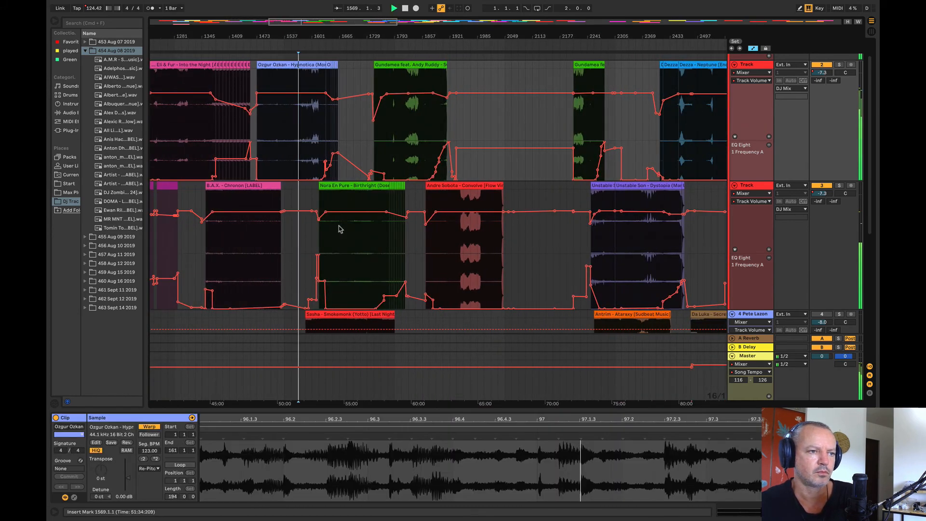
left_click(346, 219)
left_click(417, 134)
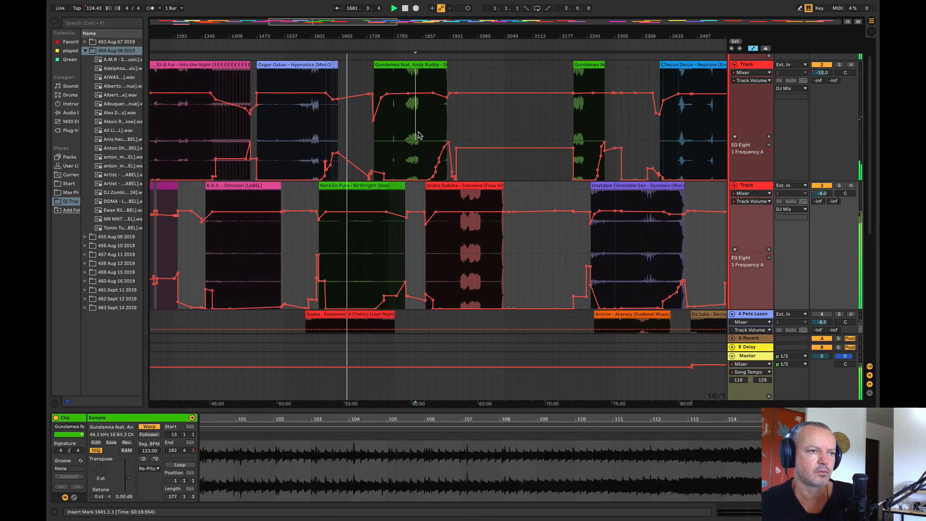
left_click(422, 138)
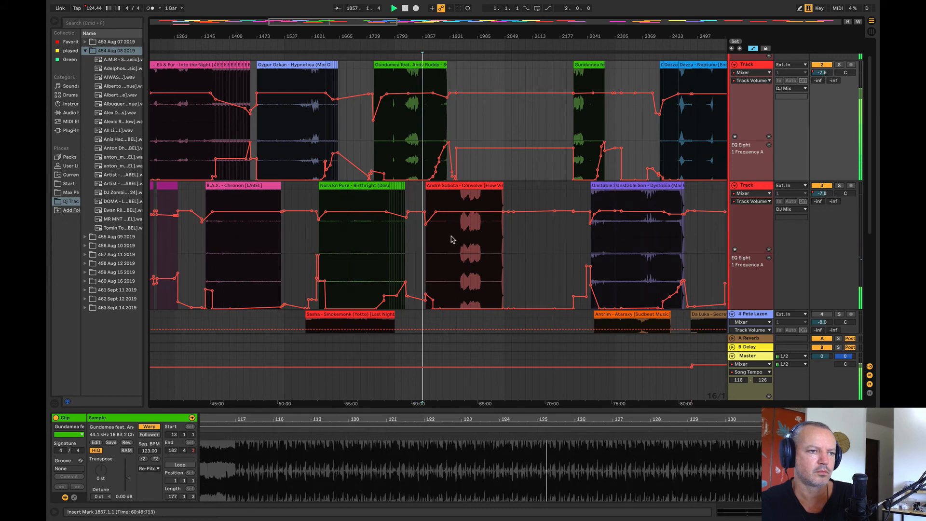
Step: Audition the mix at bars 1985 and 2001 in Convolve, 1473 in Chronon, 1329 in Into the Night and 1153 in the Spencer Brown track
left_click(452, 239)
left_click(474, 232)
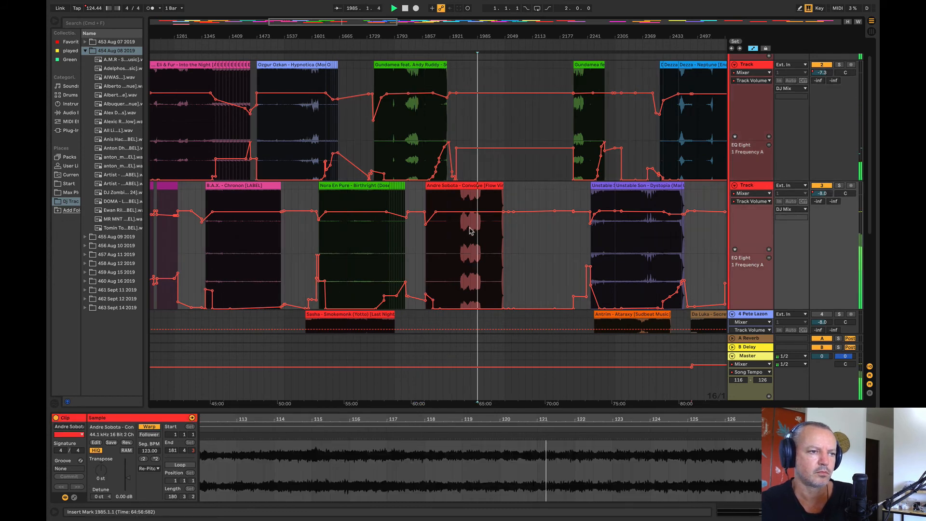
left_click(484, 236)
left_click(257, 244)
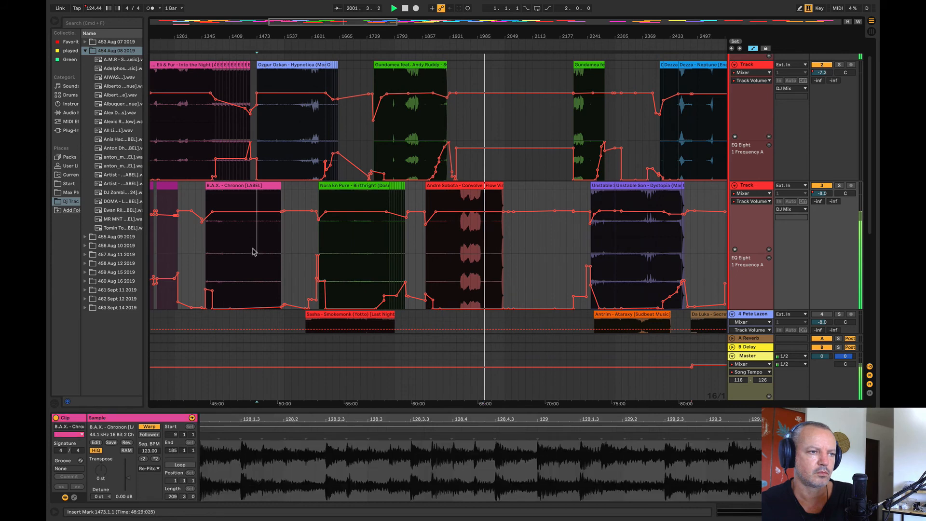
left_click(196, 142)
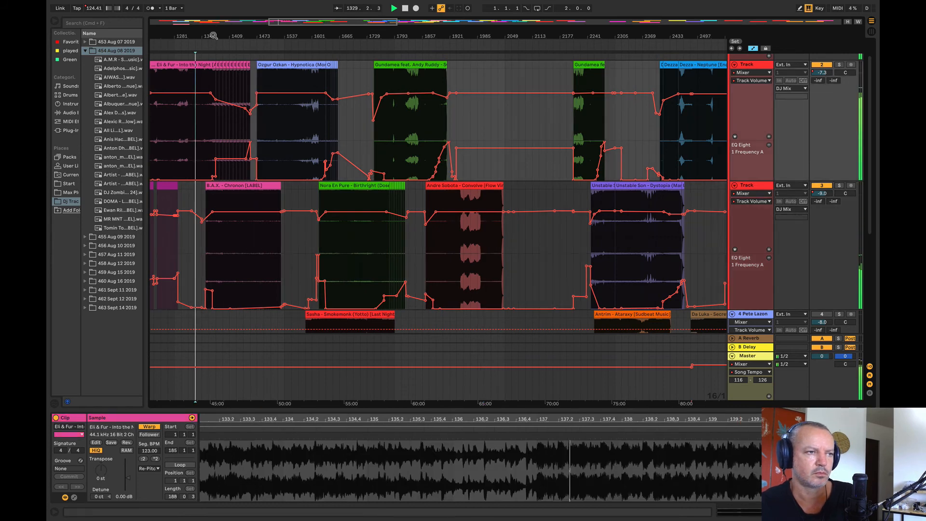
left_click_drag(214, 36, 351, 25)
left_click(282, 243)
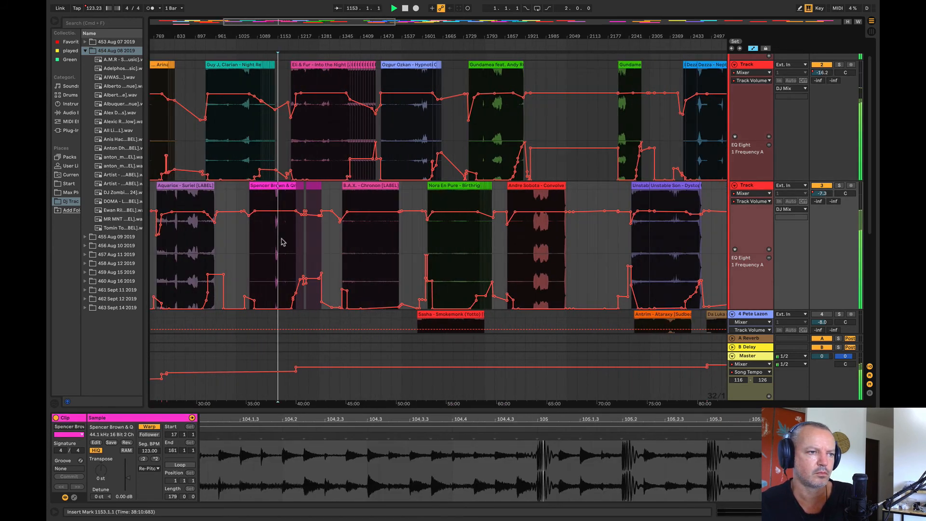
Step: Audition the mix at bar 1025, Magic Wand at bars 737 and 673, Convolve at bar 2017, and the Savvas track at bar 609
left_click(236, 171)
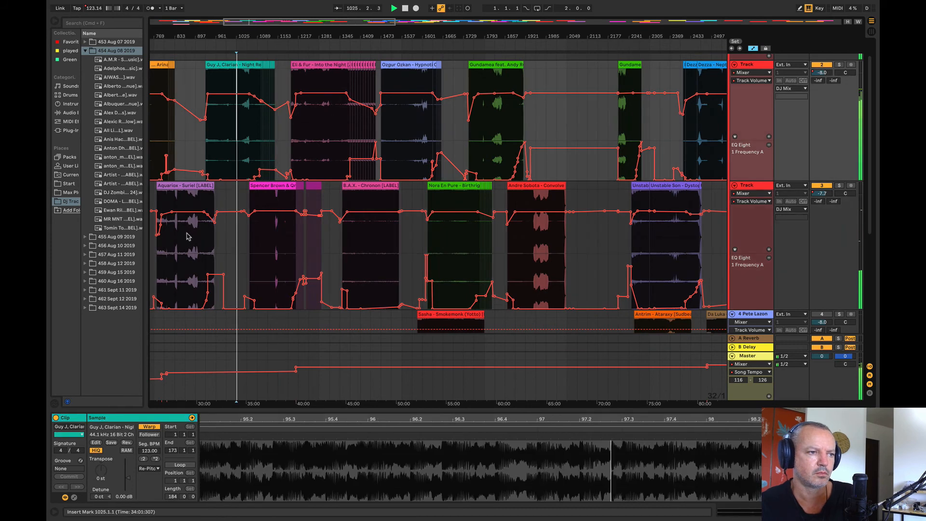
scroll(193, 193, "left", 5)
left_click(210, 151)
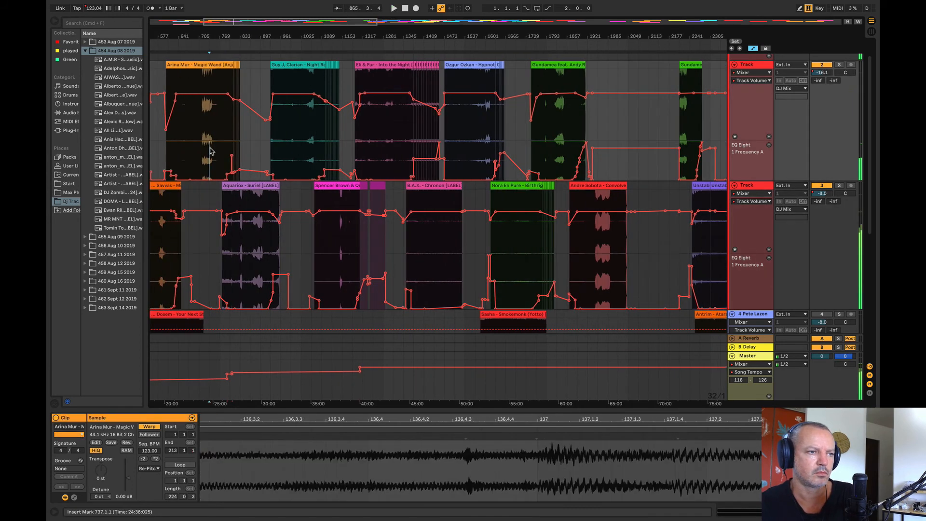
left_click(191, 142)
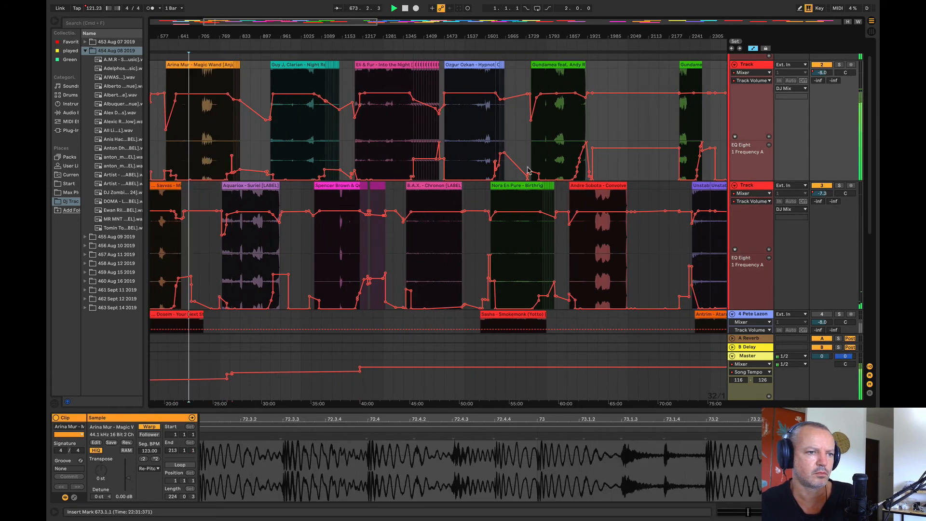
left_click(619, 244)
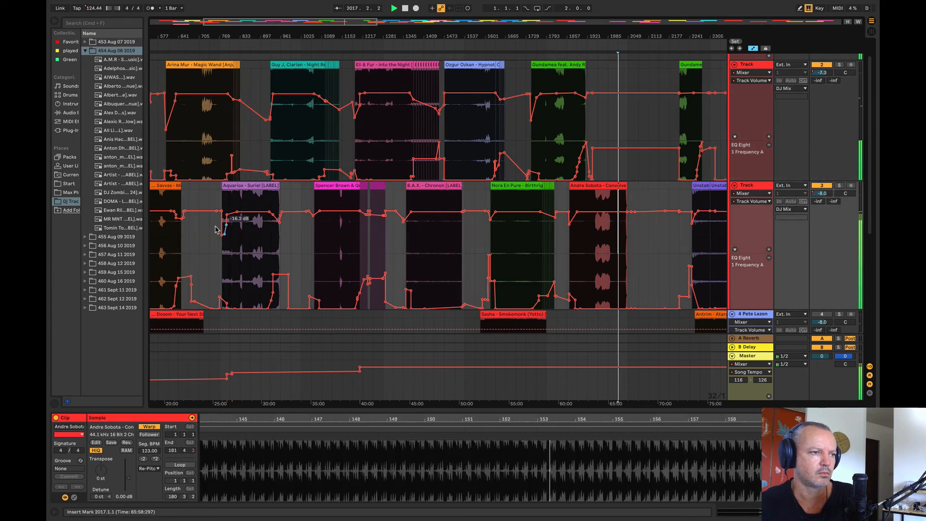
left_click(169, 249)
key("space")
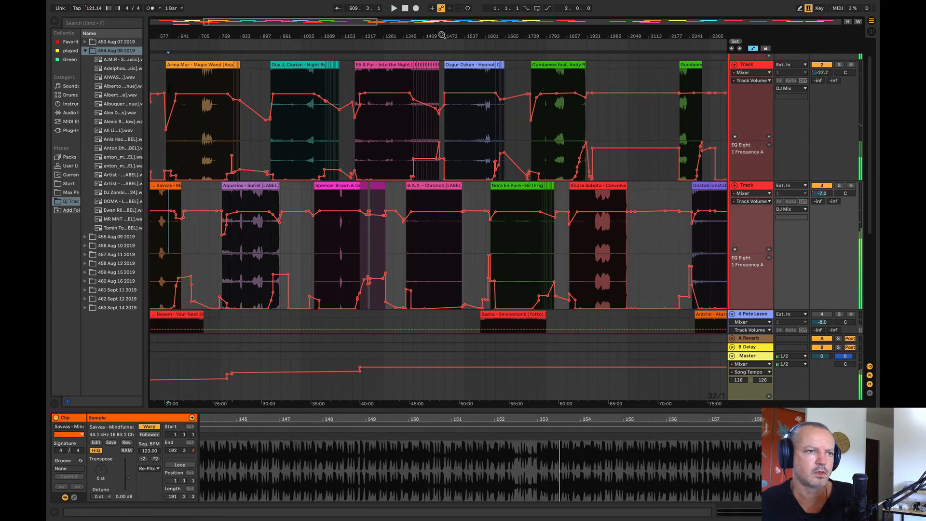
Step: Move the opening 88 bars of Unstable Son – Dystopia from track 3 to track 2, starting at bar 2017 over Convolve's ending
left_click_drag(306, 27, 305, 35)
left_click_drag(365, 43, 194, 43)
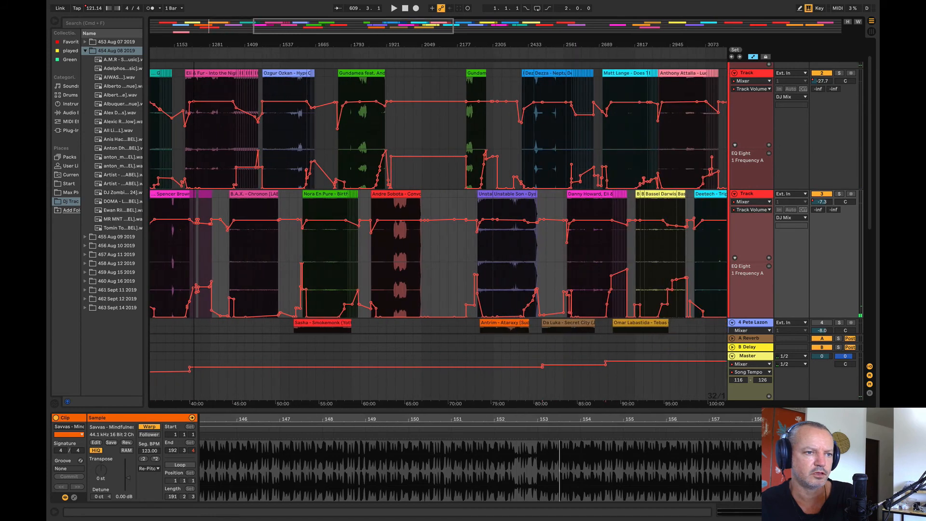
left_click_drag(462, 44, 462, 66)
left_click(530, 194)
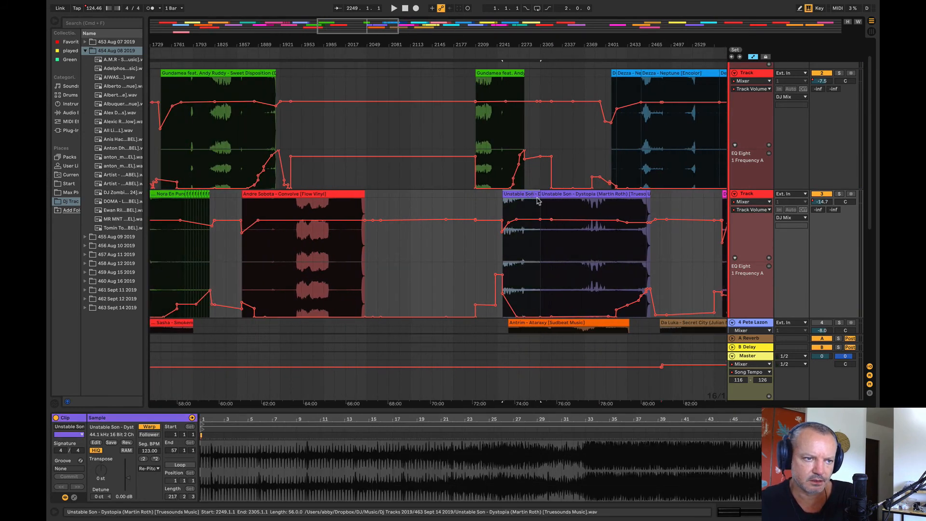
left_click_drag(561, 245, 356, 160)
key("space")
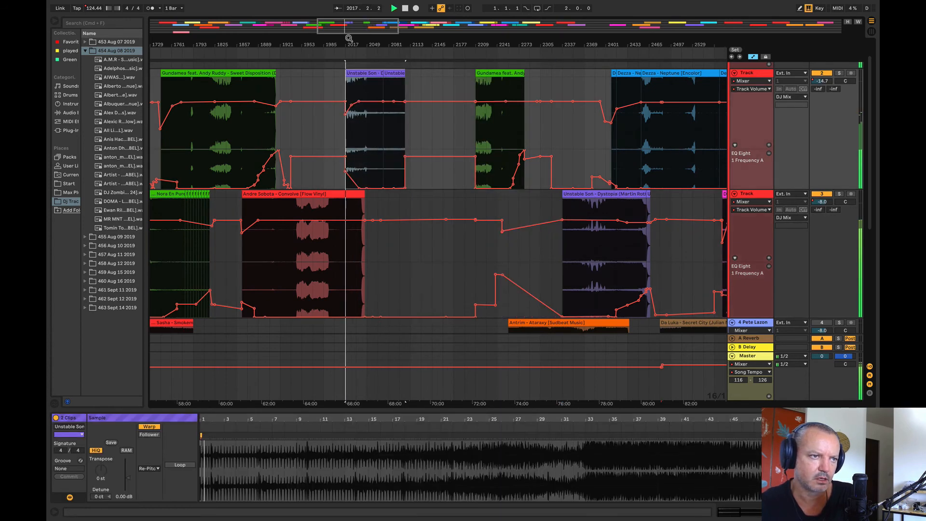
Step: Play the Convolve and Dystopia overlap from bars 2037 and 2025, briefly soloing track 3
left_click_drag(349, 40, 343, 68)
left_click(390, 147)
key("space")
key("space")
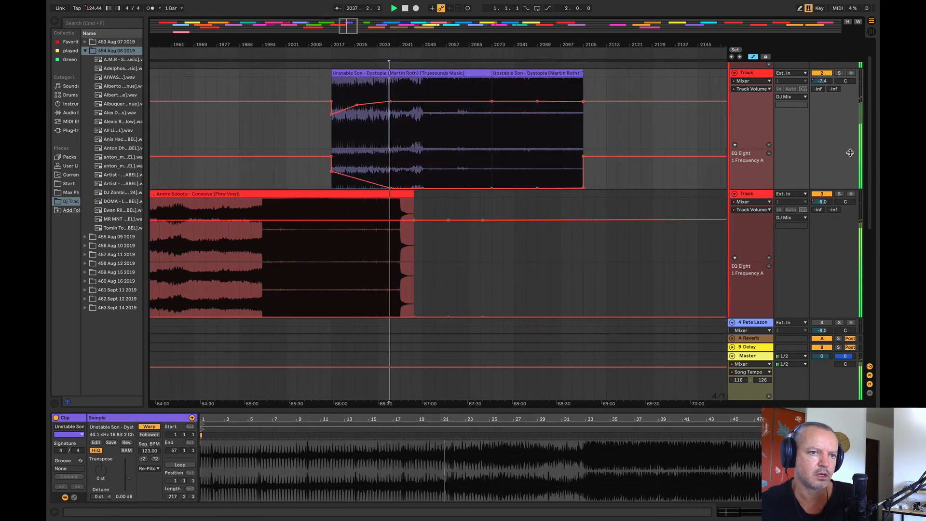
left_click(355, 270)
key("space")
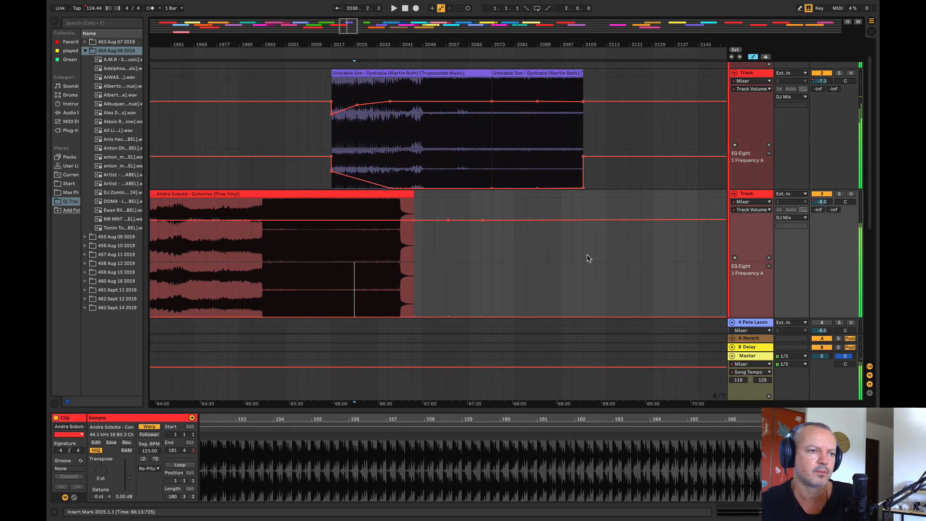
left_click(840, 193)
key("space")
key("space")
Step: Shift the 56-bar Dystopia clip on track 2 earlier so that it starts at bar 2009
mouse_move(348, 41)
left_mouse_down()
mouse_move(350, 92)
mouse_move(404, 70)
mouse_move(388, 56)
mouse_move(351, 51)
left_mouse_up()
key("space")
left_click(395, 72)
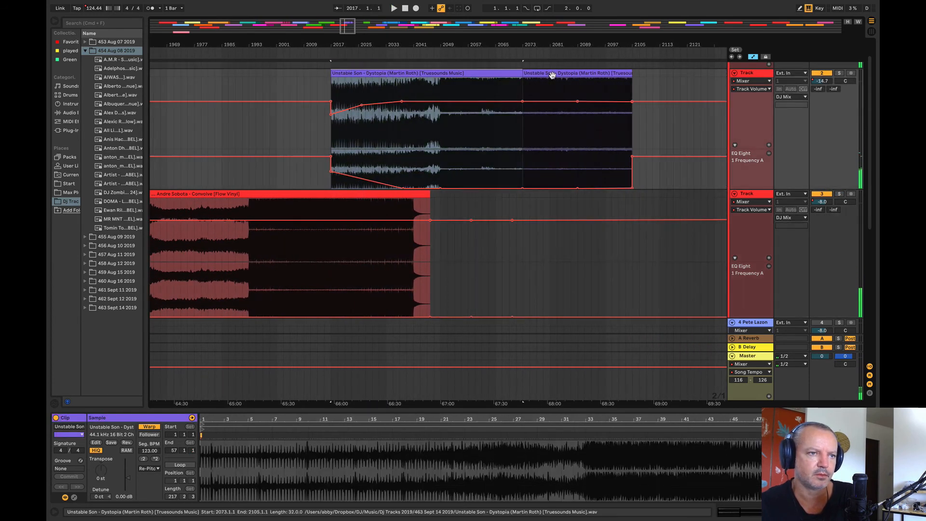
left_click_drag(465, 74, 439, 77)
left_click_drag(352, 51, 350, 43)
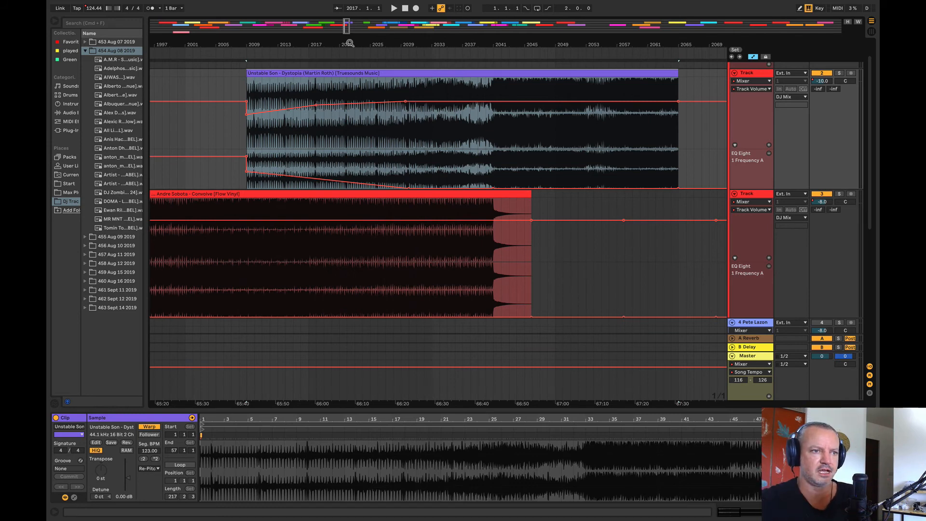
Step: Play the repositioned Convolve to Dystopia transition from bars 2034 and 2009
left_click(439, 144)
key("space")
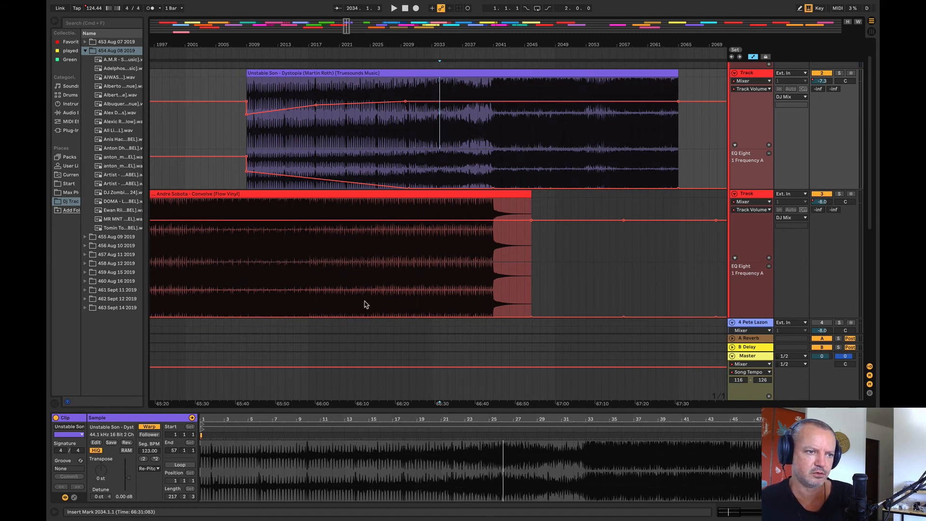
left_click(246, 275)
key("space")
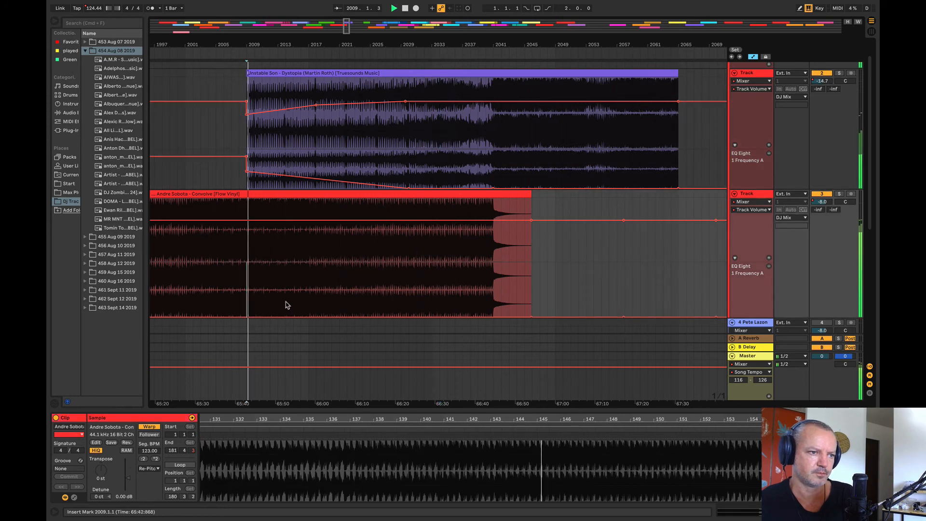
left_click(209, 113)
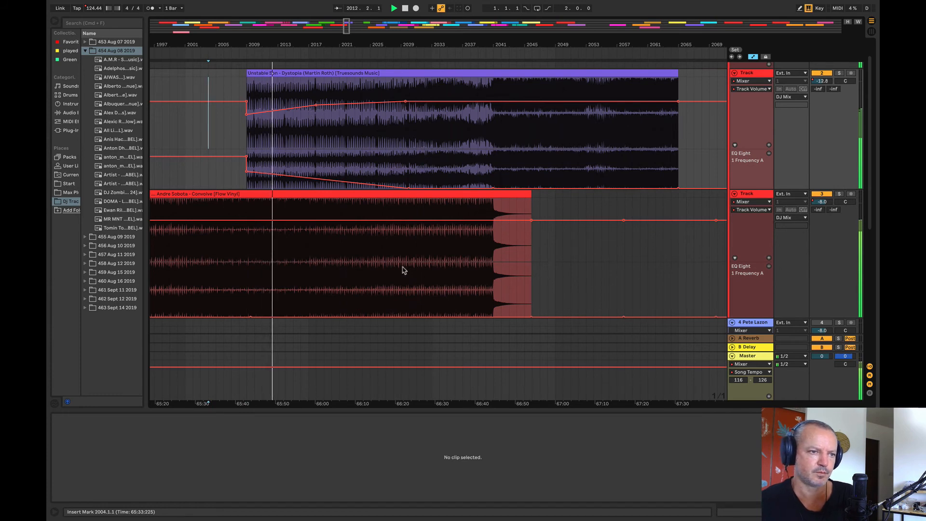
Step: Raise track 3's EQ frequency automation from bar 2019, with an upward ramp between bars 2030 and 2068
left_click_drag(407, 269, 618, 270)
left_click(594, 296)
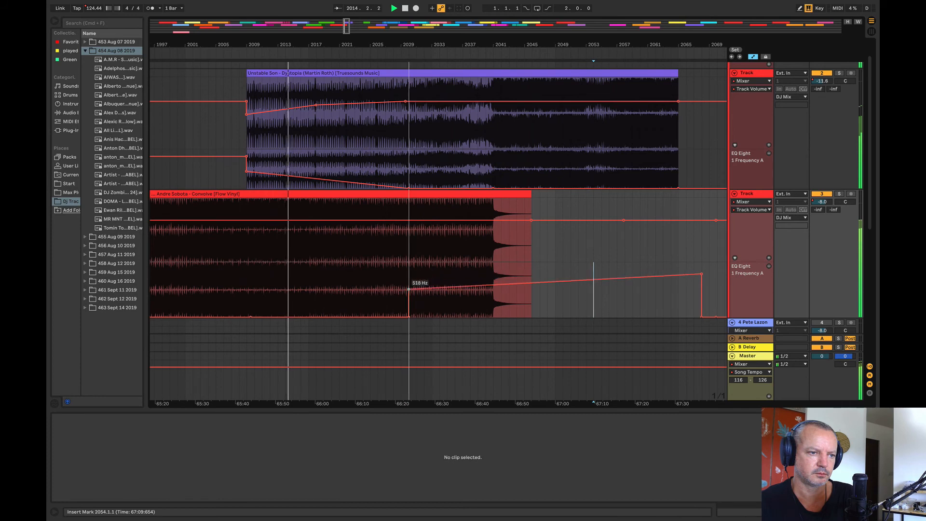
left_click_drag(407, 278, 408, 301)
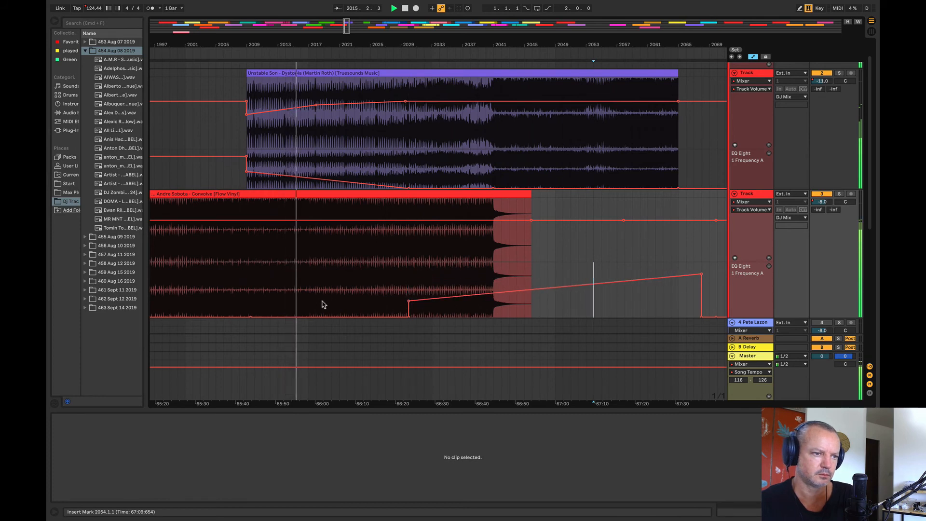
left_click_drag(323, 304, 399, 305)
Step: Check track 2 in solo, and fade track 3's volume automation from about bar 2016 down to -13.0 dB at the end of Convolve
left_click(839, 73)
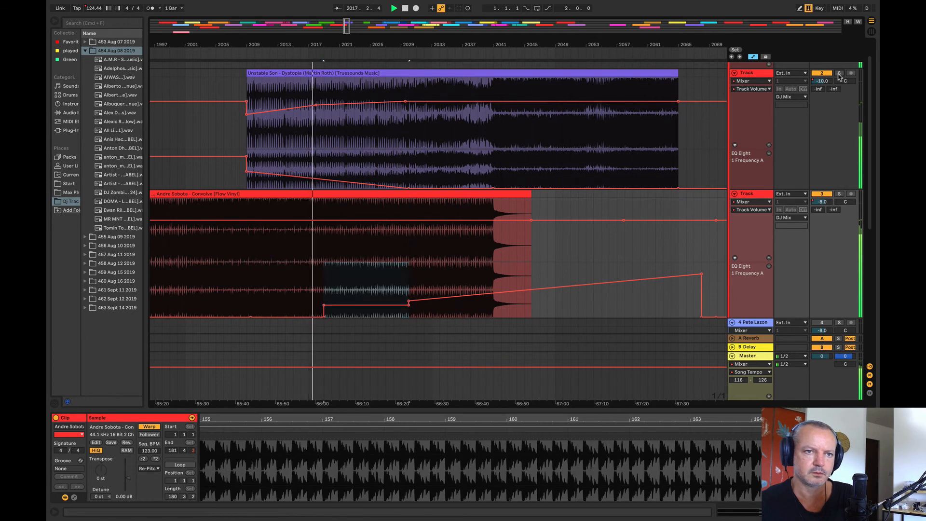
left_click(839, 74)
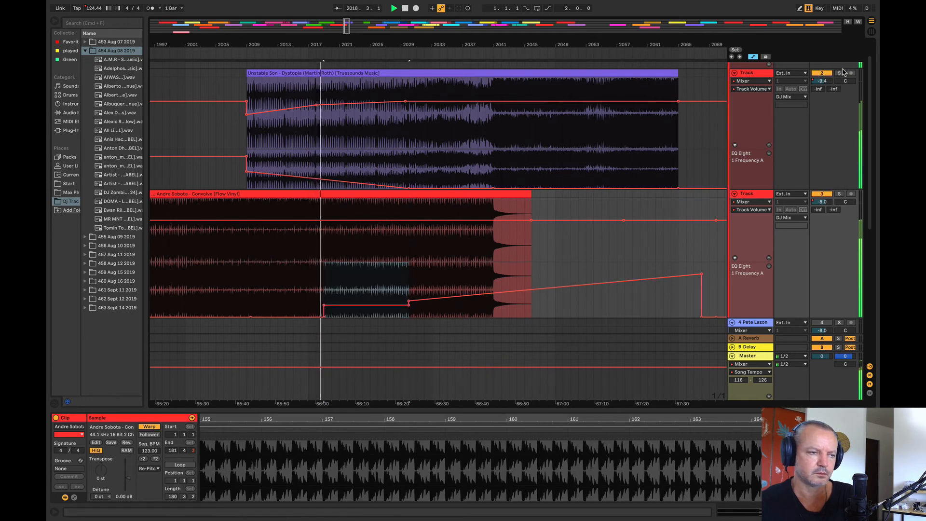
left_click(303, 220)
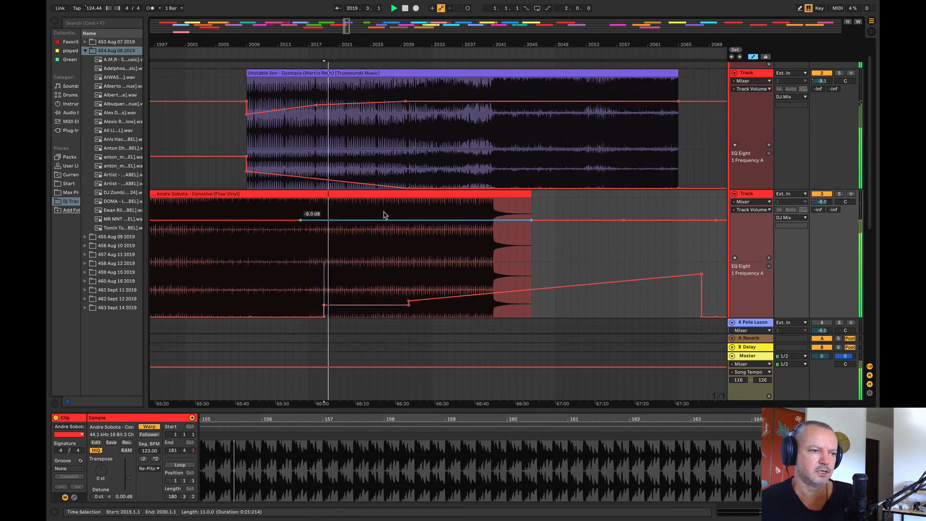
left_click_drag(531, 220, 531, 226)
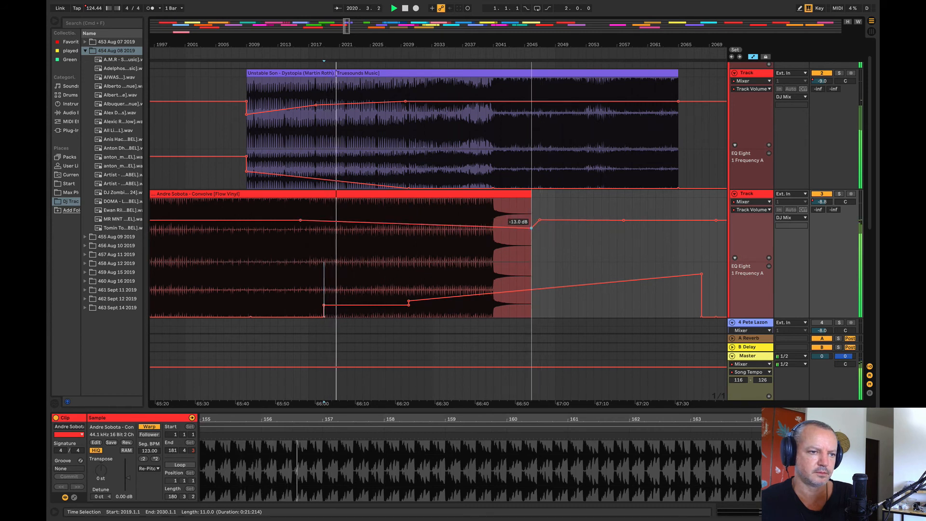
Step: Reshape track 3's EQ ramp with a 768 Hz point near bar 2026, and move track 2's 10 Hz EQ point earlier to about bar 2025
left_click(408, 305)
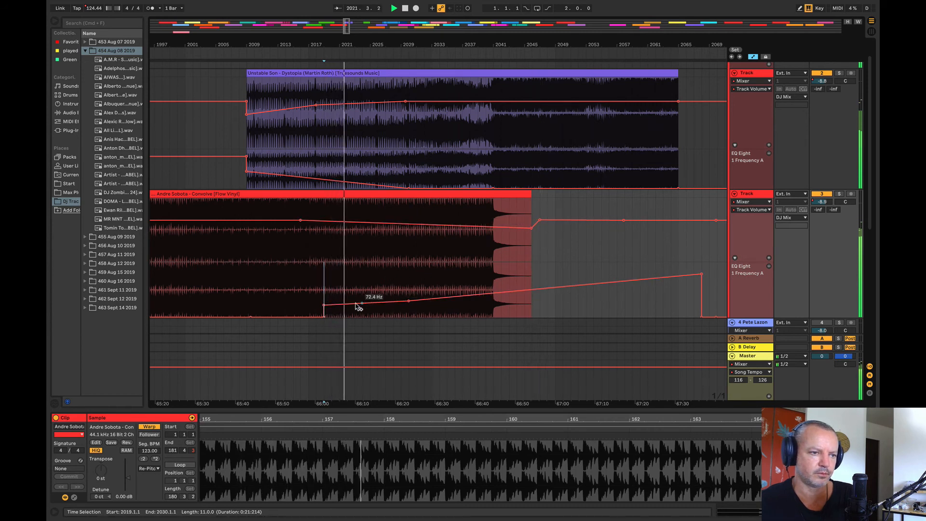
left_click_drag(408, 303, 377, 288)
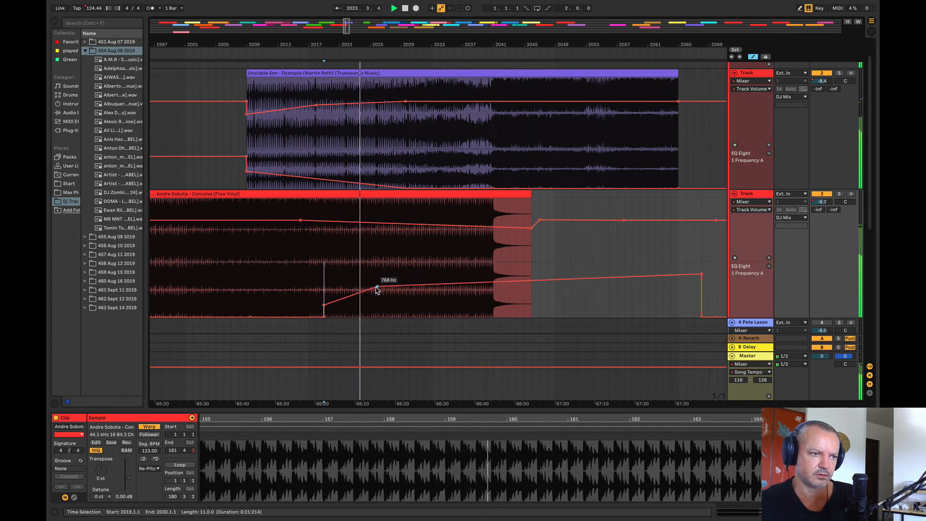
left_click_drag(377, 288, 377, 288)
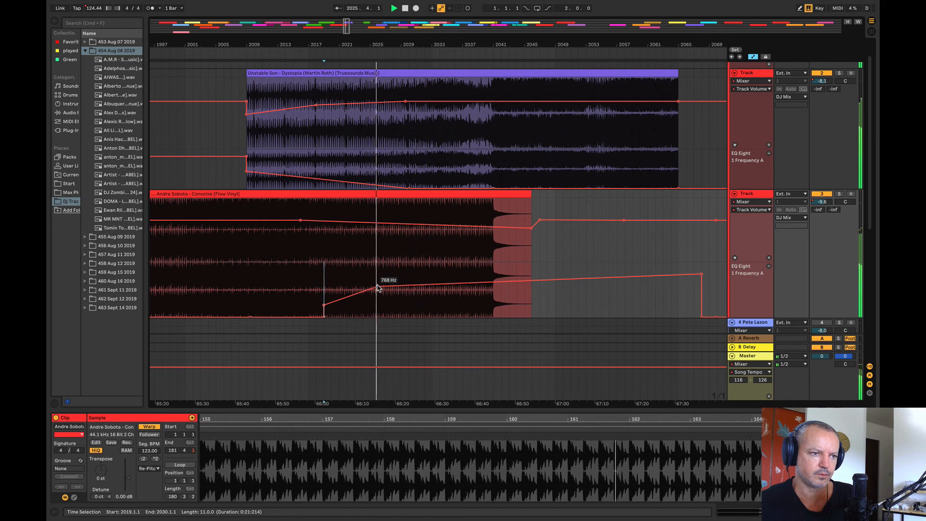
left_click_drag(379, 185, 369, 189)
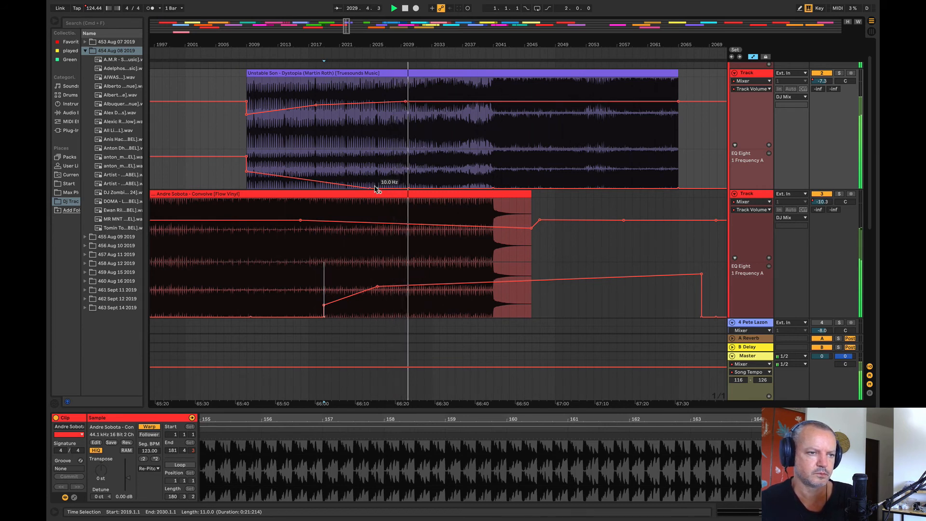
Step: Replay the Convolve to Dystopia transition from bar 2008
left_click(235, 141)
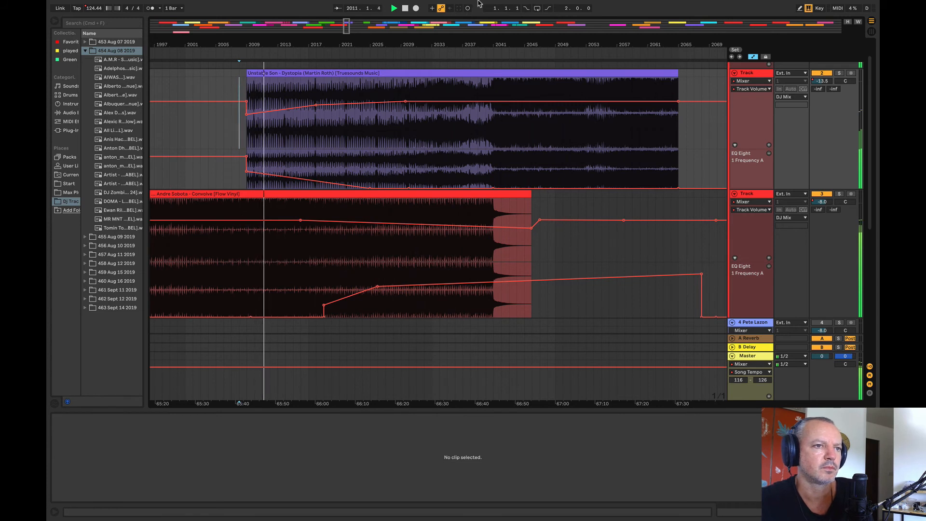
mouse_move(478, 3)
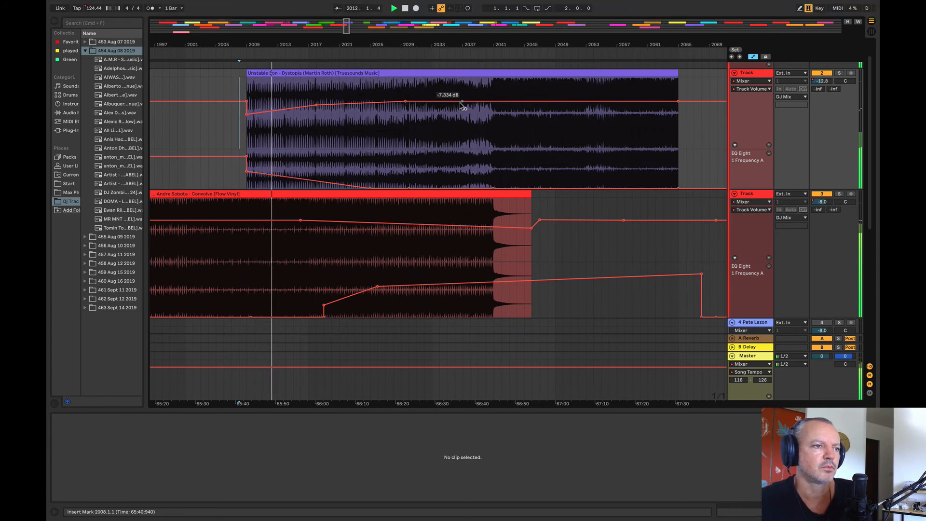
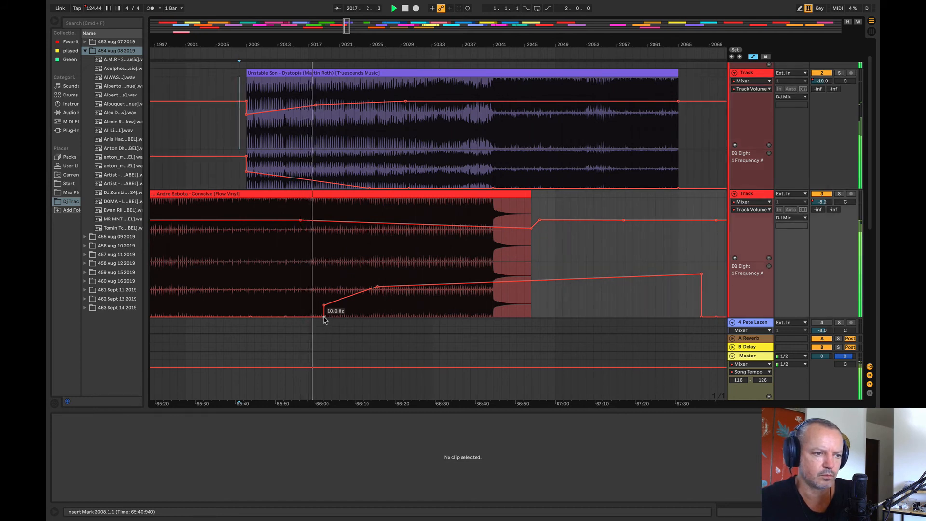
Step: Raise track 3's 10 Hz EQ frequency point near bar 2019 slightly and play on from about bar 2032
left_click_drag(324, 317, 325, 309)
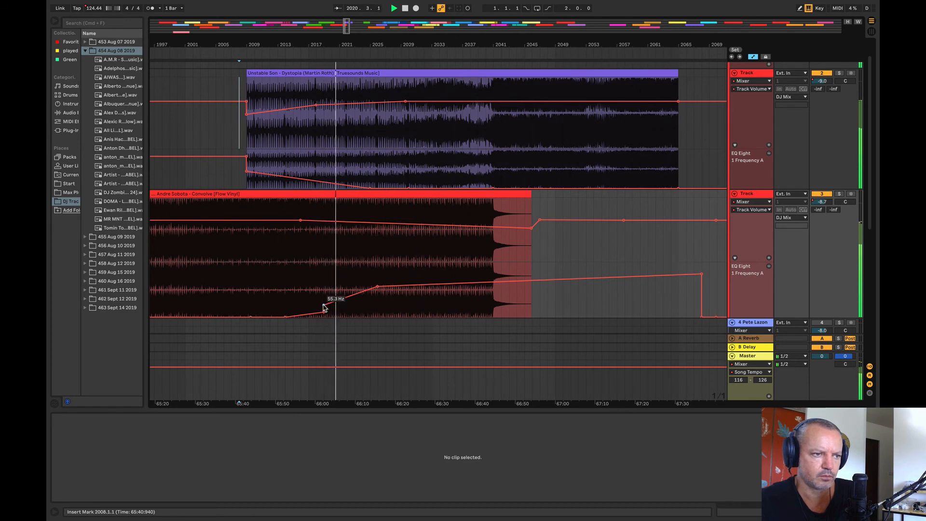
left_click(460, 274)
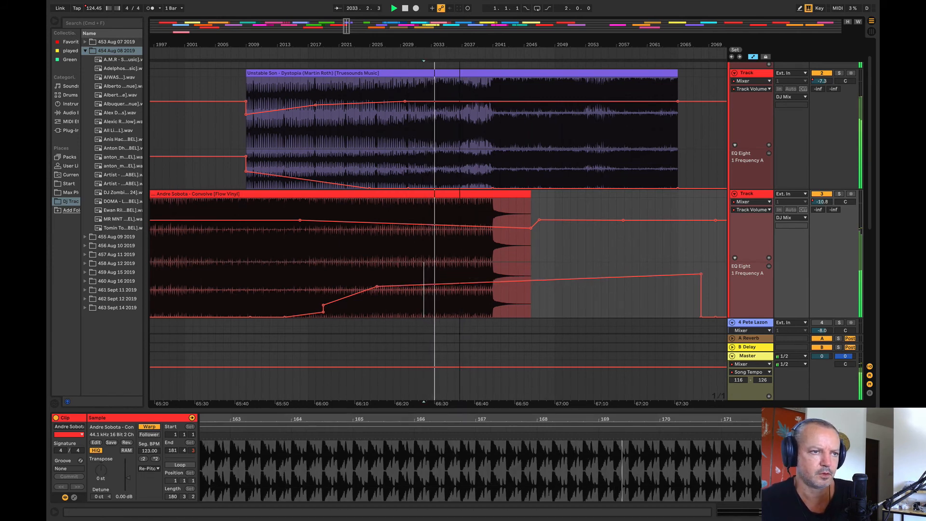
Step: Audition Dystopia's second clip on track 2 from bar 2073 and its continuation on track 3 from bar 2337
left_click_drag(458, 44, 202, 4)
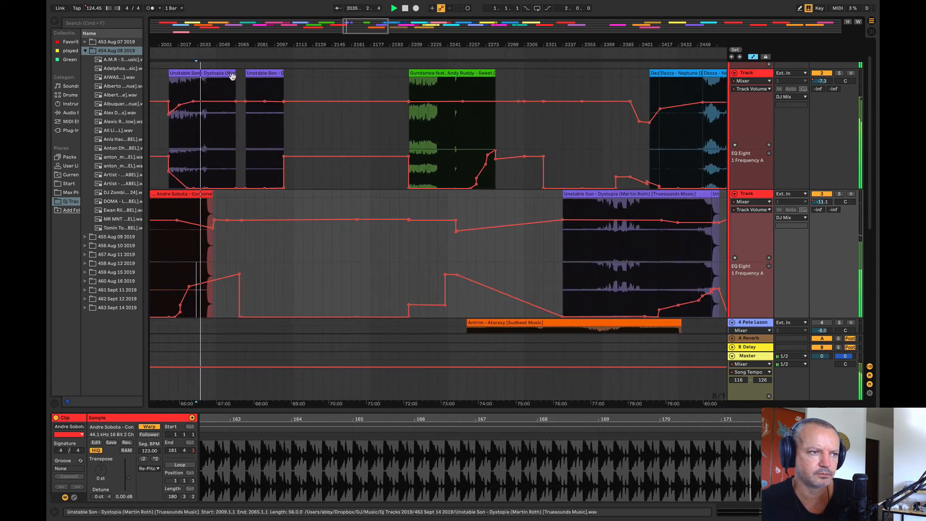
left_click(246, 91)
key("space")
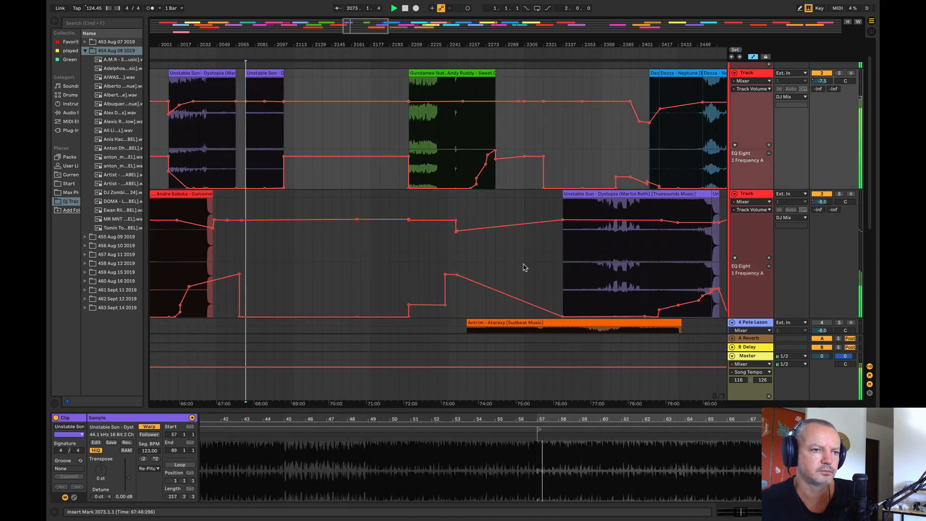
left_click(563, 262)
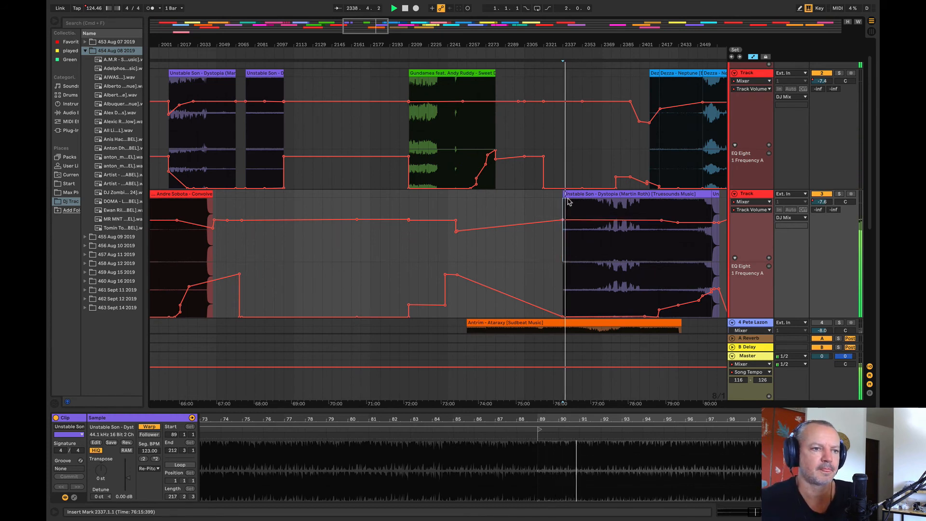
Step: Place the rest of Dystopia on track 3 from bar 2053 and delete the 4-bar leftover clip on track 2
left_click_drag(564, 224, 248, 206)
left_click(495, 216)
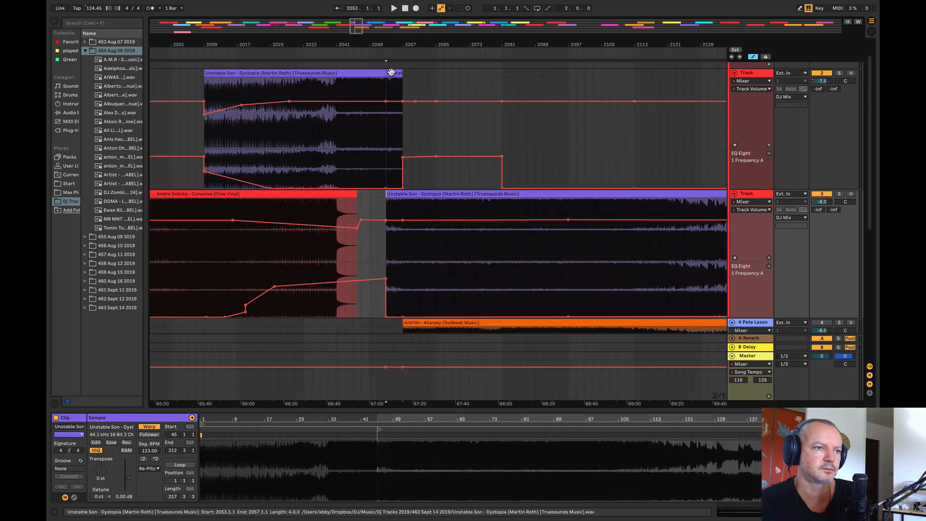
key("Delete")
Step: Play the Dystopia handover from track 2 to track 3 from bar 2049 and check both volume levels at bar 2053
left_click(380, 43)
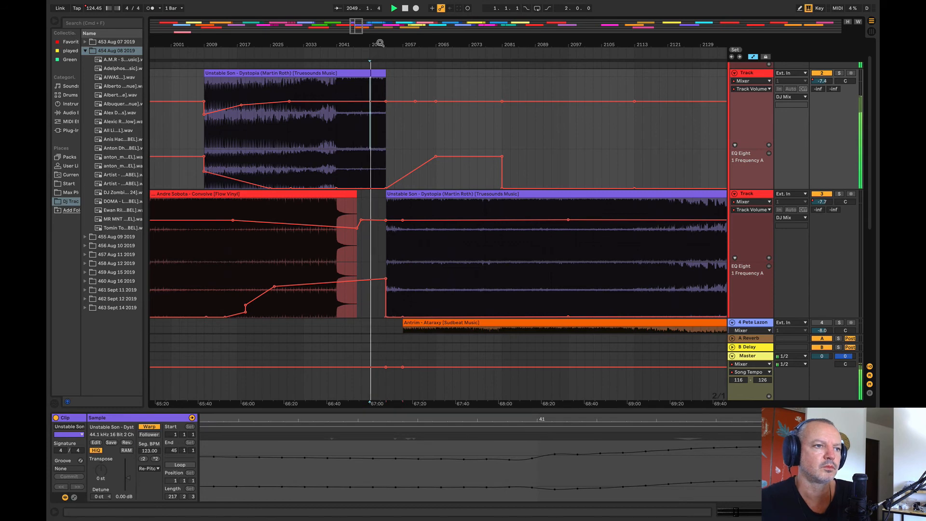
left_click_drag(380, 44, 381, 79)
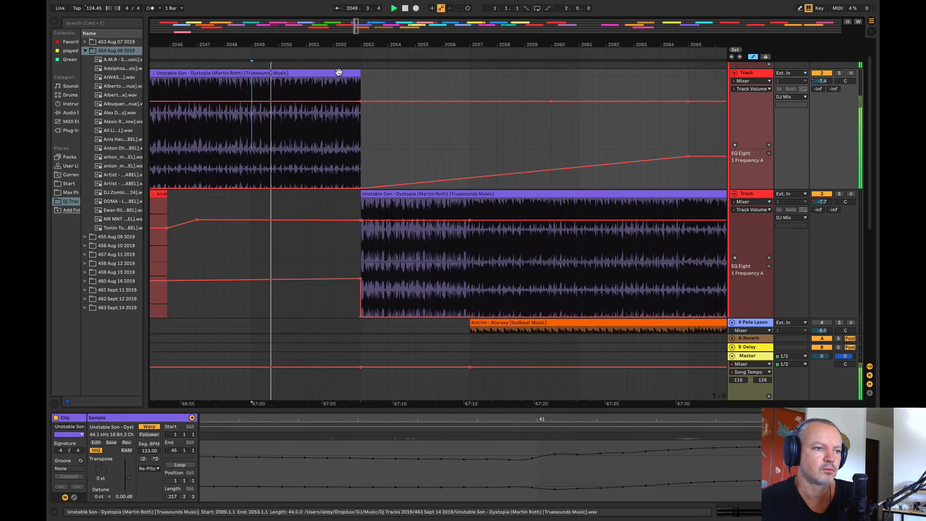
left_click(361, 221)
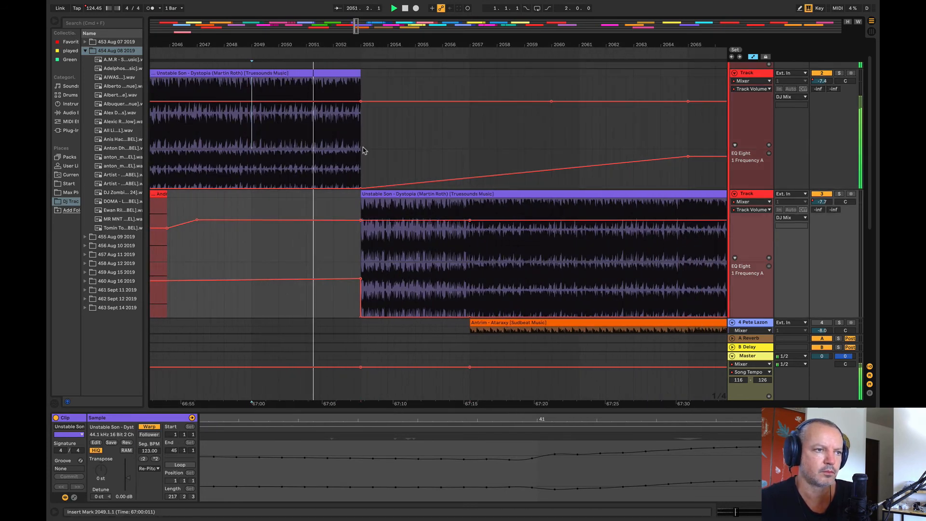
mouse_move(362, 101)
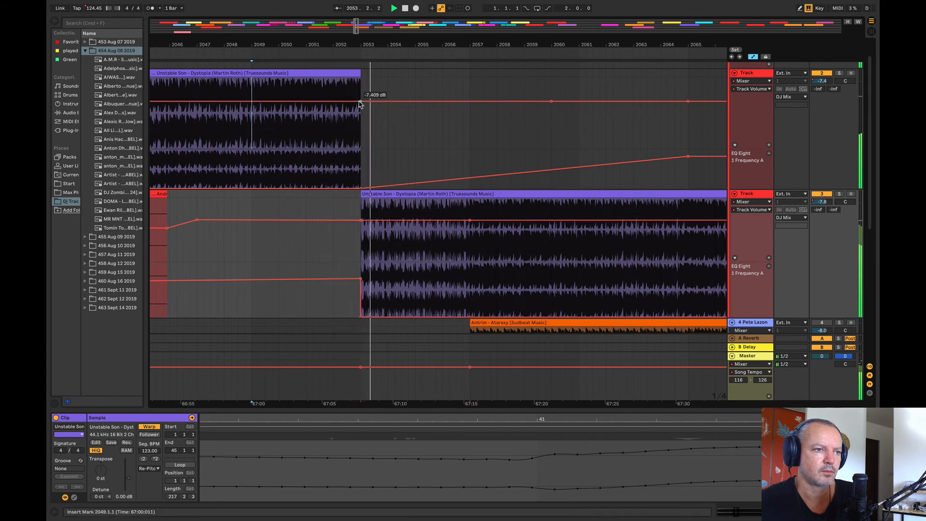
Step: Shift the Dystopia split half a bar earlier by shortening track 2's clip and extending track 3's clip to meet it
left_click_drag(360, 73, 343, 84)
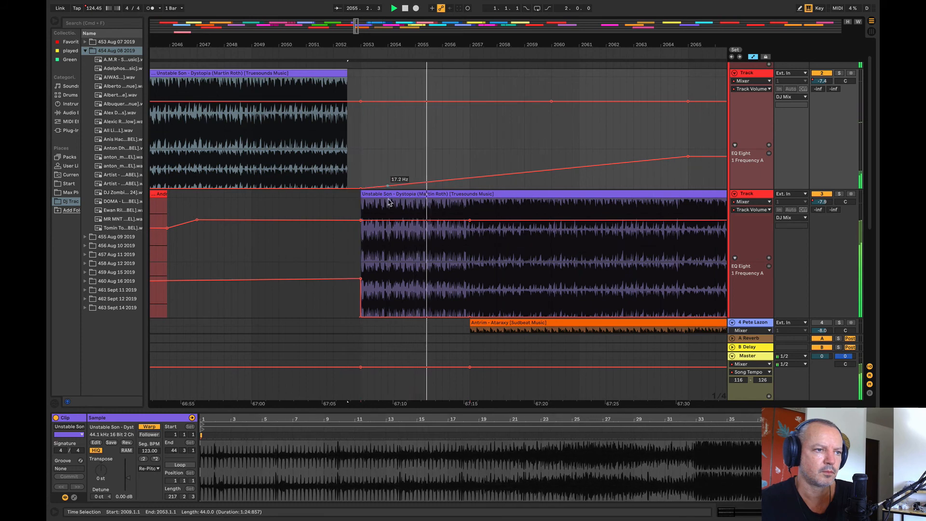
left_click_drag(364, 194, 347, 194)
left_click(329, 150)
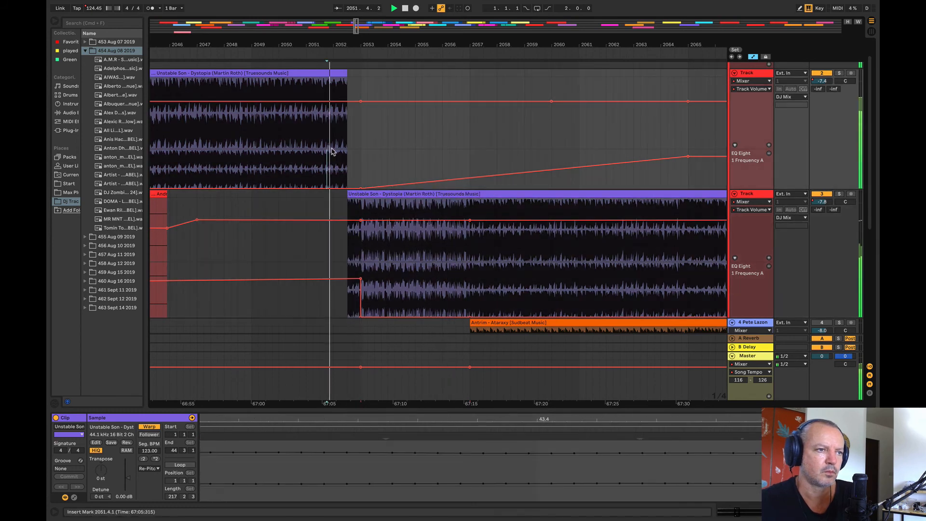
Step: Bring track 3's EQ frequency point down to its minimum at about bar 2051 and replay the Dystopia handover
left_click_drag(361, 278, 305, 317)
left_click(334, 155)
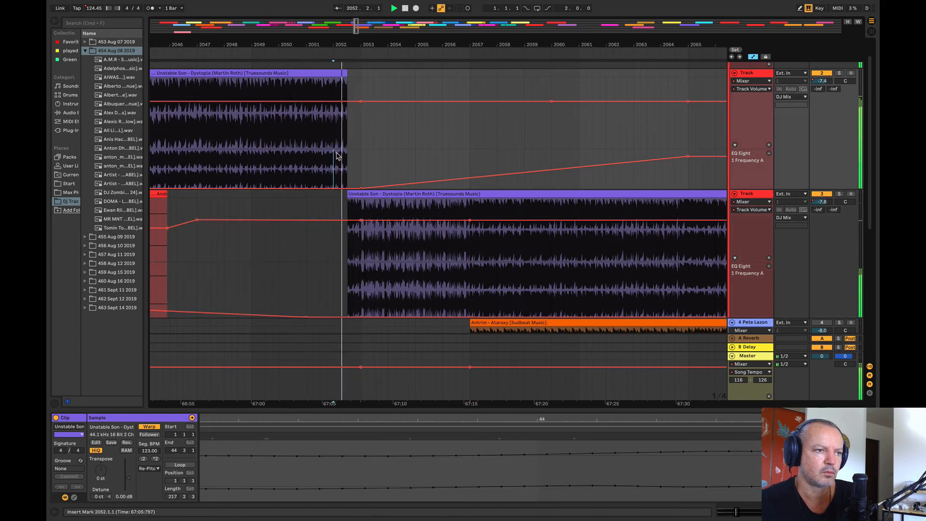
left_click_drag(346, 46, 320, 4)
key("space")
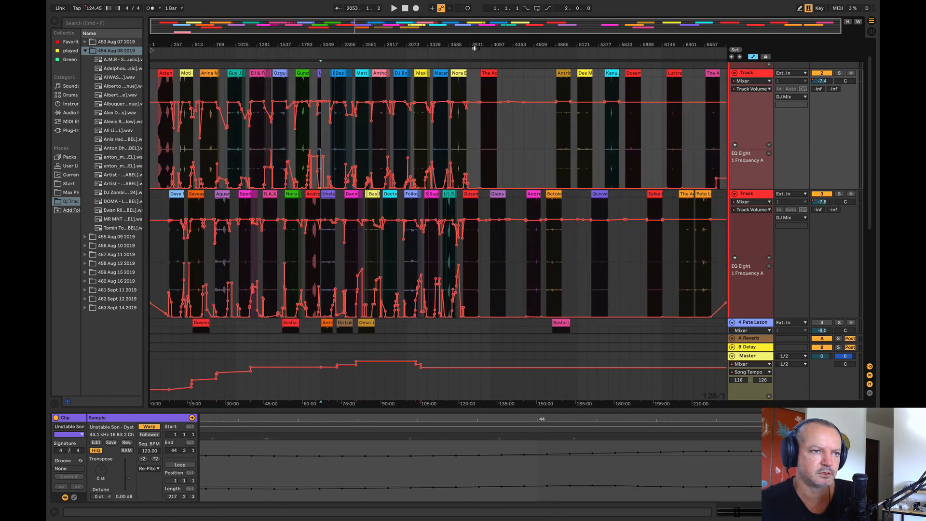
Step: Audition Dosem – What If from bar 3889 on track 3 and Camargue 2019 from bar 4009 on track 2
left_click_drag(486, 50, 593, 52)
left_click(419, 290)
key("space")
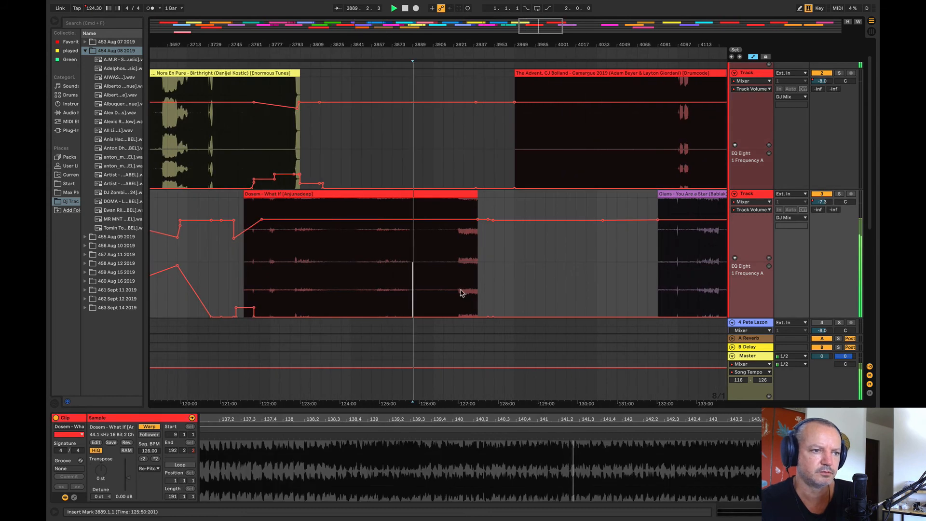
scroll(476, 149, "right", 5)
left_click(477, 150)
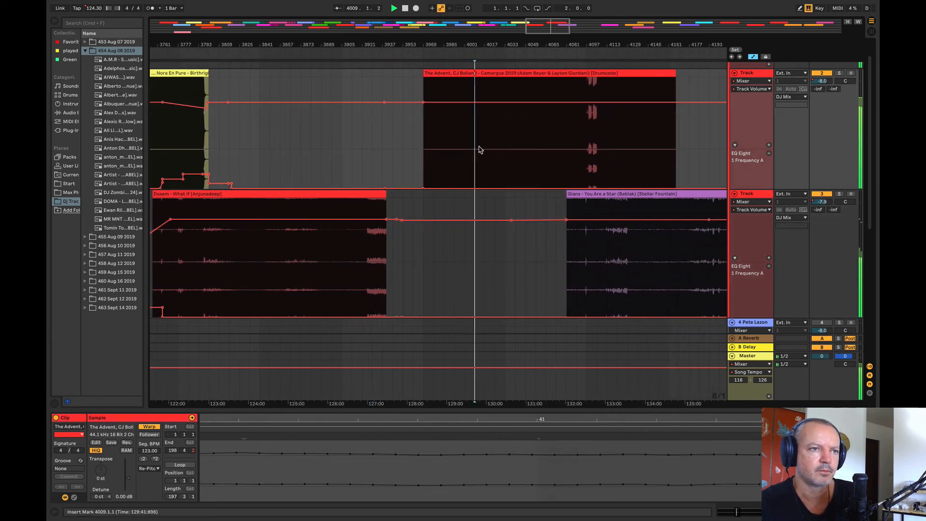
Step: Audition Gians – You Are a Star on track 3 at several points, including bars 4193 and 4097
left_click_drag(450, 51, 311, 51)
left_click(573, 299)
key("space")
key("space")
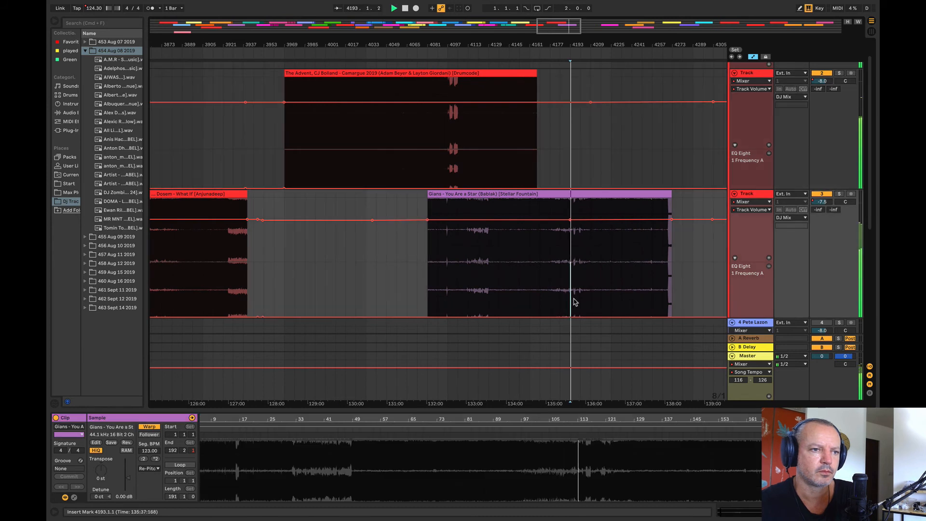
left_click(549, 284)
key("space")
left_click(449, 296)
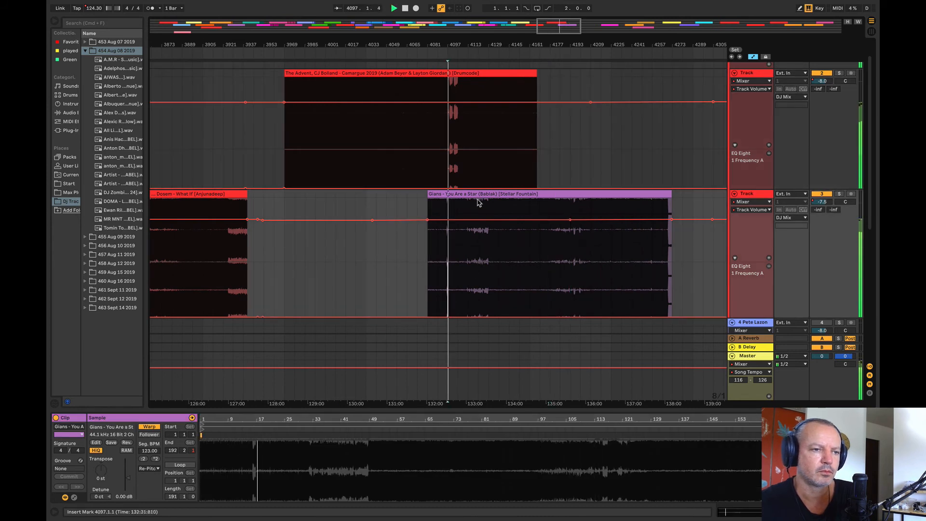
Step: Move You Are a Star to start at about bar 4169, just after Camargue 2019, and compare the two tracks
left_click_drag(479, 197, 600, 214)
left_click(570, 269)
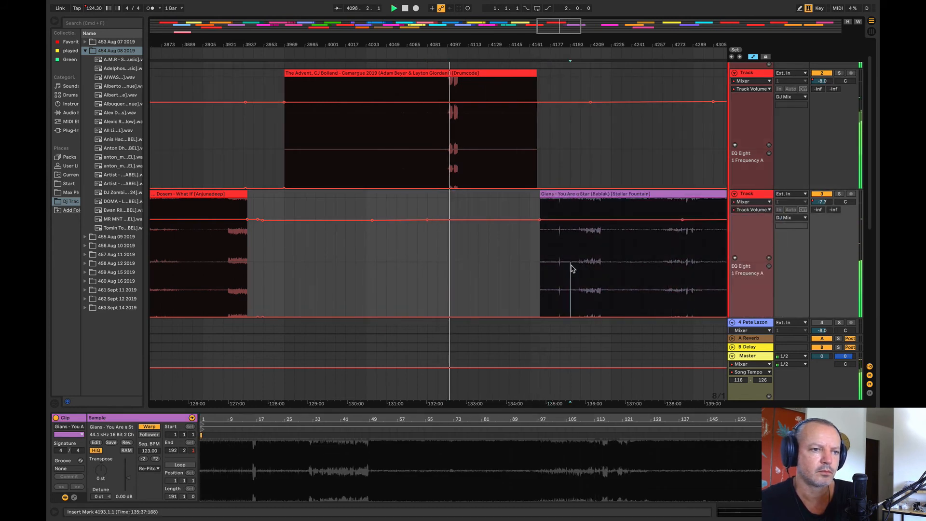
left_click(510, 163)
left_click(683, 247)
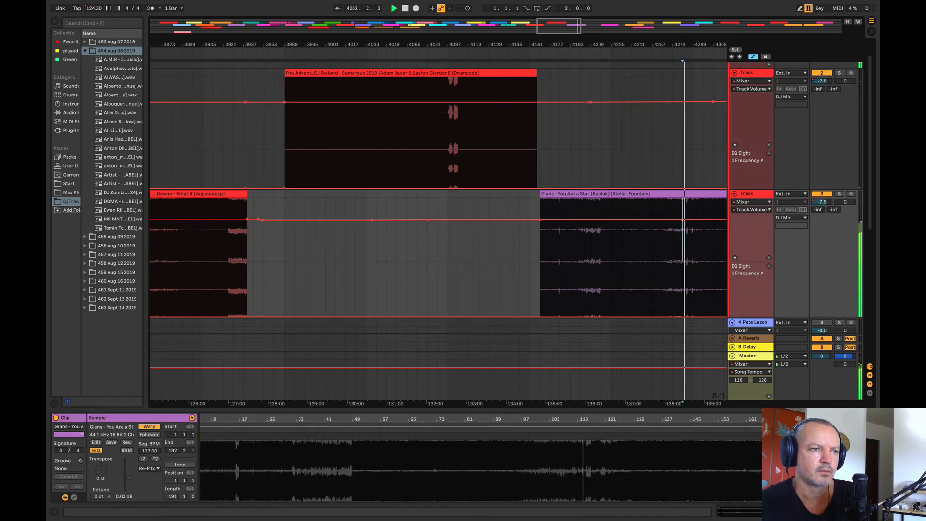
Step: Audition What If from bar 3905, Camargue 2019 from bar 3985, and the Kome Kloser and White Pearl clips
scroll(351, 105, "down", 5)
left_click(304, 275)
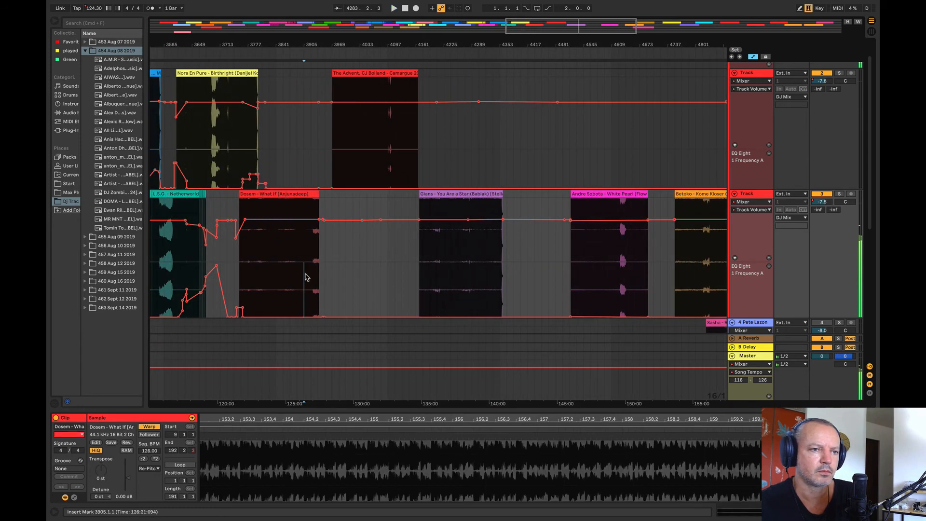
left_click(337, 151)
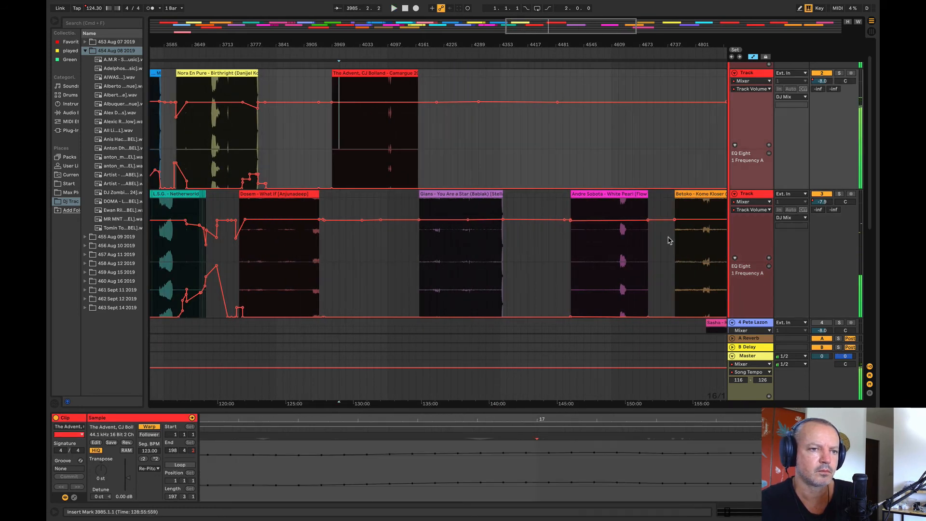
left_click(682, 248)
key("space")
left_click(589, 273)
Step: Move White Pearl down to track 4 at bar 4545 and Sasha – Ripcord up to track 2 from about bar 4513
left_click_drag(536, 45, 335, 37)
left_click_drag(392, 195, 406, 326)
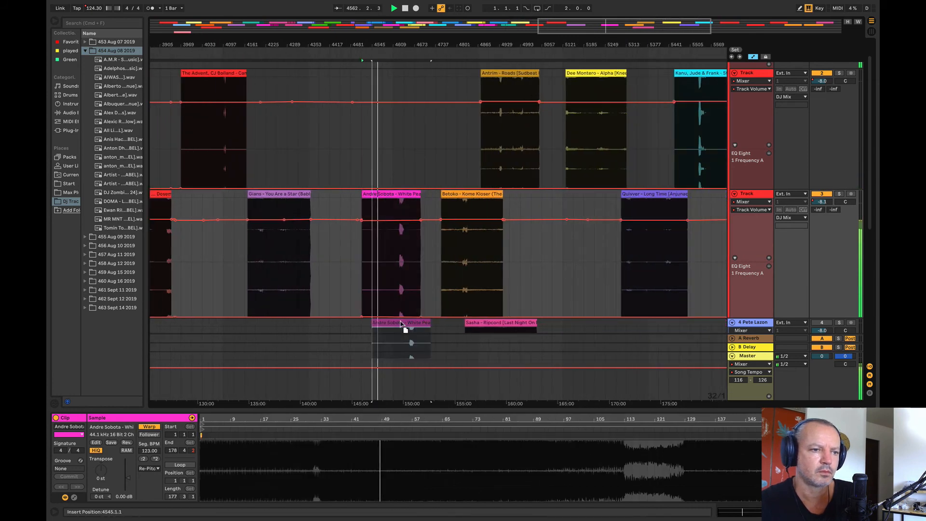
left_click_drag(478, 323, 384, 137)
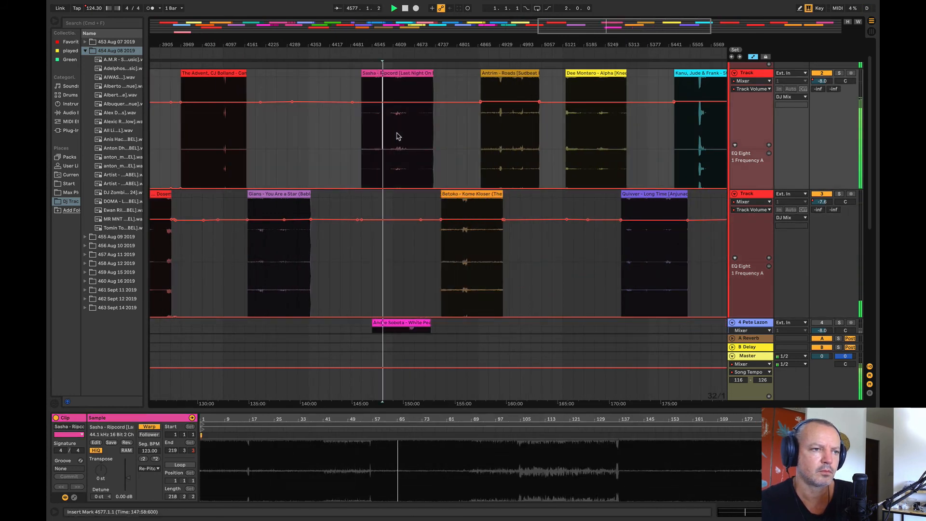
Step: Audition Ripcord on track 2 from bar 4641 through its breakdown near bar 4649
left_click(396, 145)
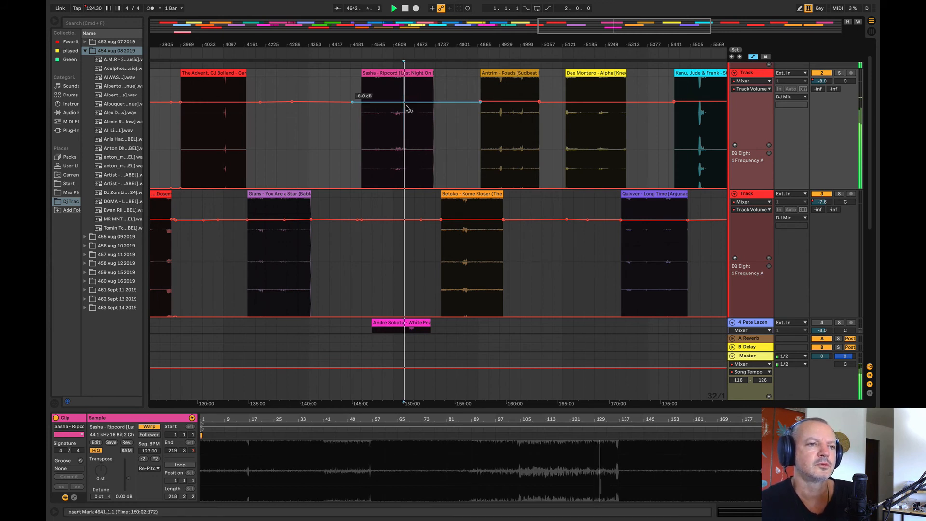
left_click_drag(404, 43, 425, 115)
left_click(431, 131)
key("space")
key("space")
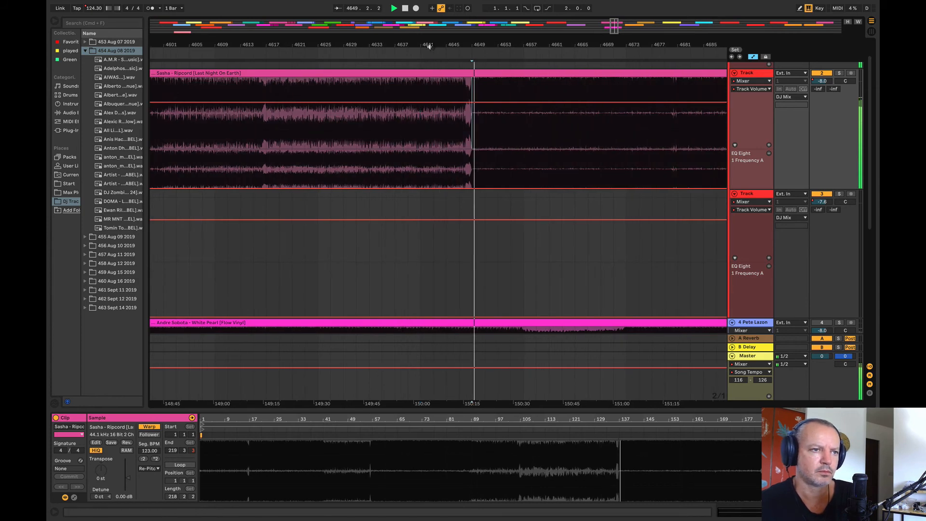
Step: Move Ripcord from track 2 back to track 4, starting at about bar 4270 ahead of White Pearl
left_click_drag(429, 45, 406, 10)
key("space")
left_click_drag(393, 74, 296, 308)
Step: Audition Betoko – Kome Kloser from bar 4833 and try placing it right after You Are a Star, at about bar 4385
left_click(484, 235)
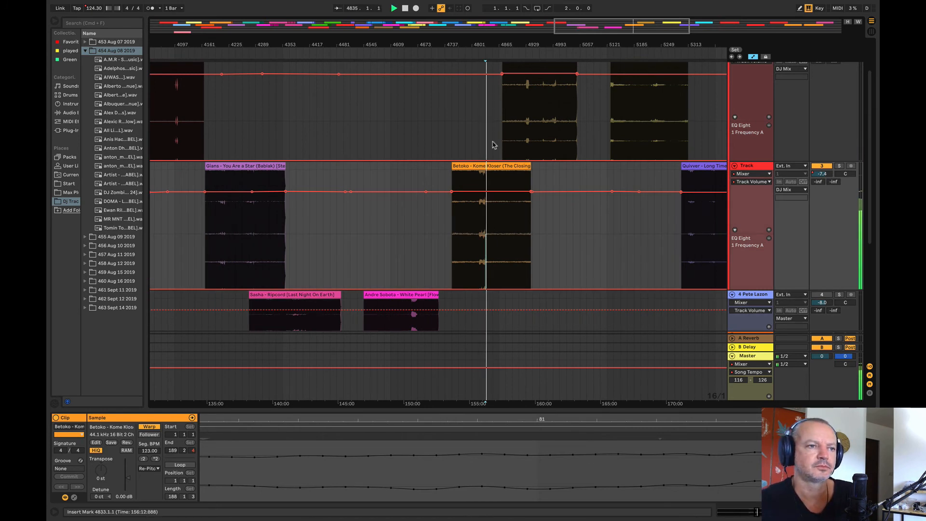
left_click_drag(493, 202, 348, 225)
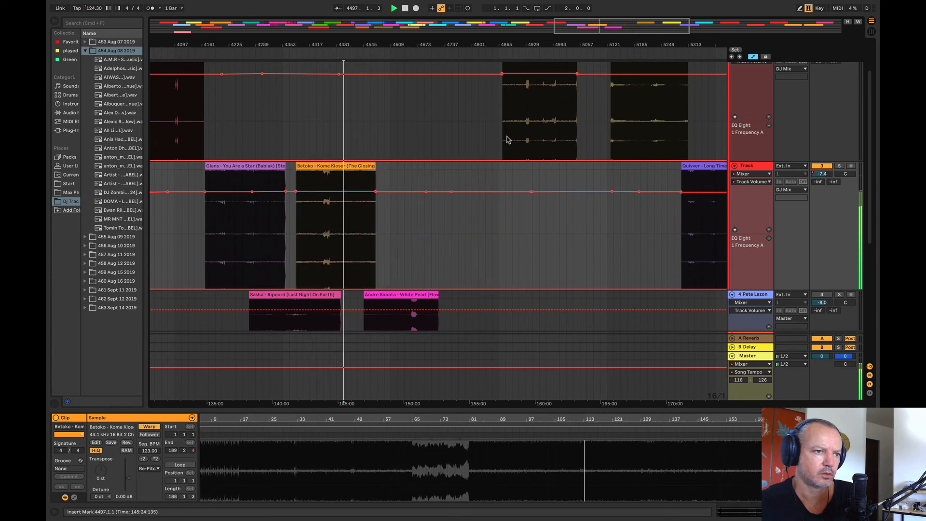
scroll(504, 145, "up", 2)
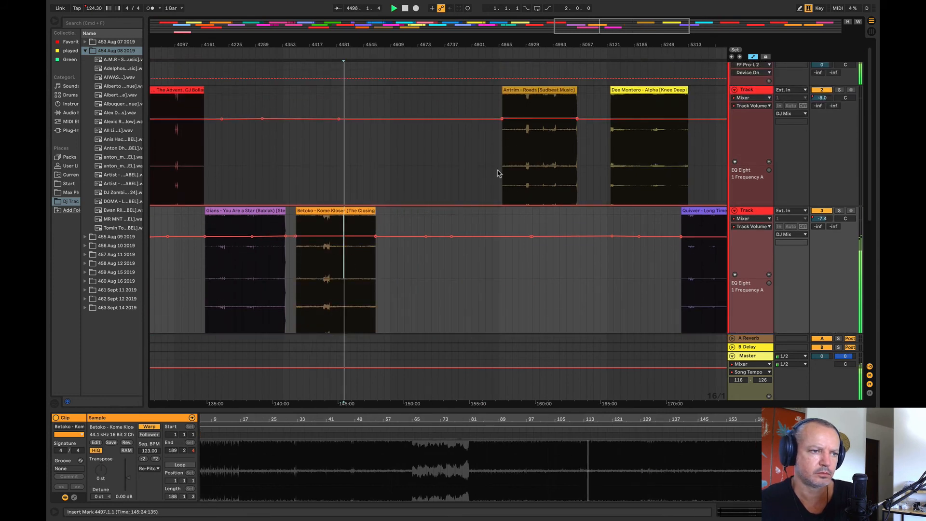
mouse_move(313, 210)
left_mouse_down()
mouse_move(434, 222)
mouse_move(470, 214)
left_mouse_up()
Step: Audition Antrim – Roads on track 2 from bars 4945 and 4993 and further through its second break
left_click(534, 169)
key("space")
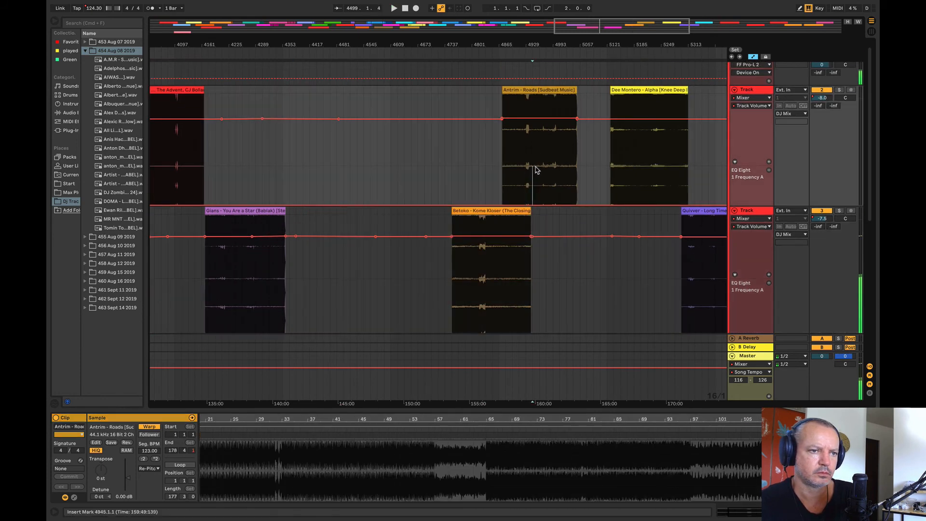
key("space")
left_click(550, 135)
key("space")
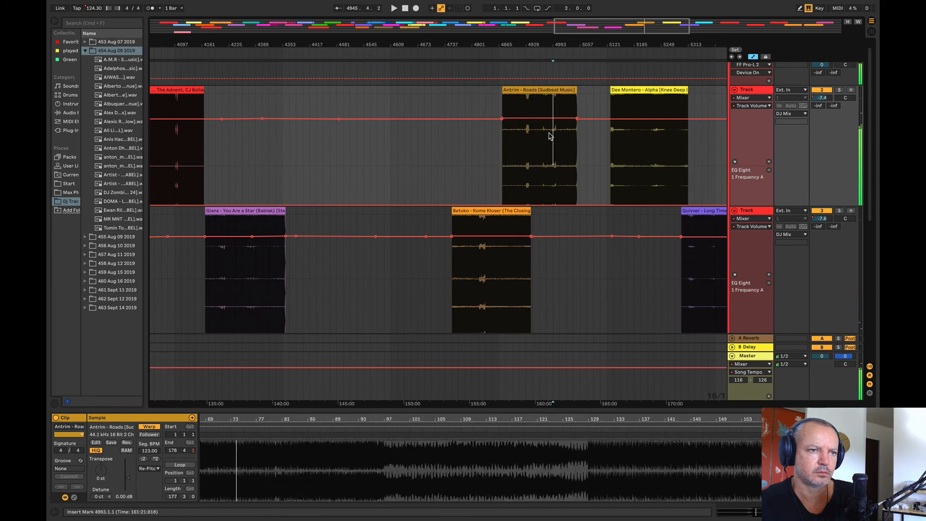
left_click_drag(559, 43, 353, 71)
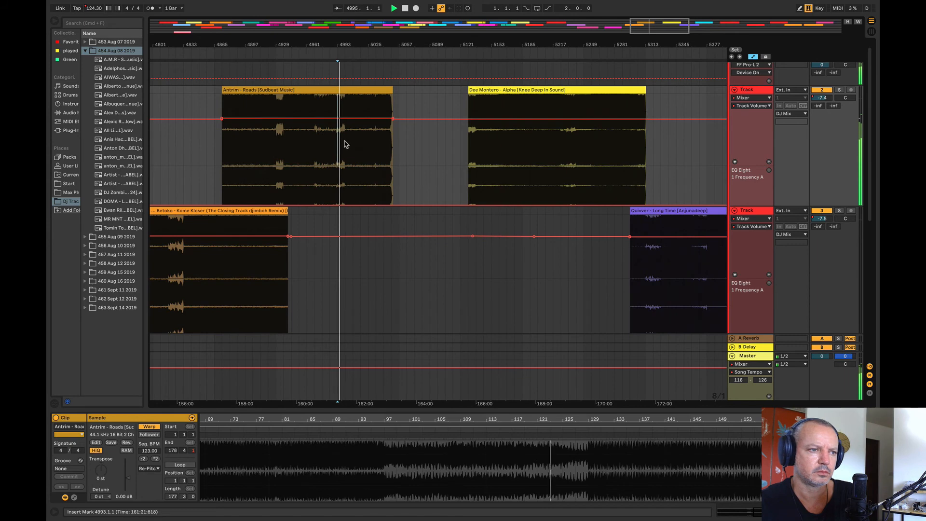
left_click(346, 144)
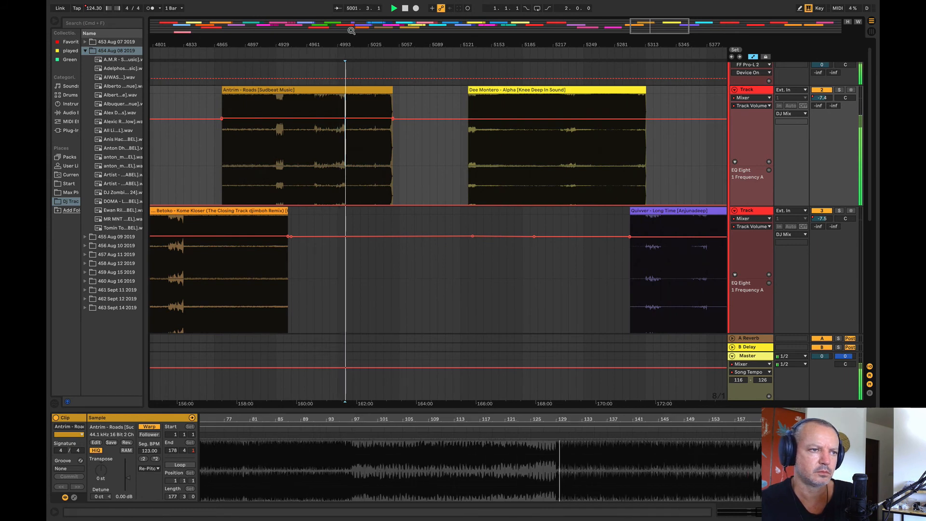
Step: Replay the second break of Roads from bar 4981 and compare its place among the upcoming tracks
left_click_drag(350, 44, 349, 86)
left_click(335, 149)
key("space")
left_click_drag(358, 45, 536, 27)
left_click(498, 161)
key("space")
key("space")
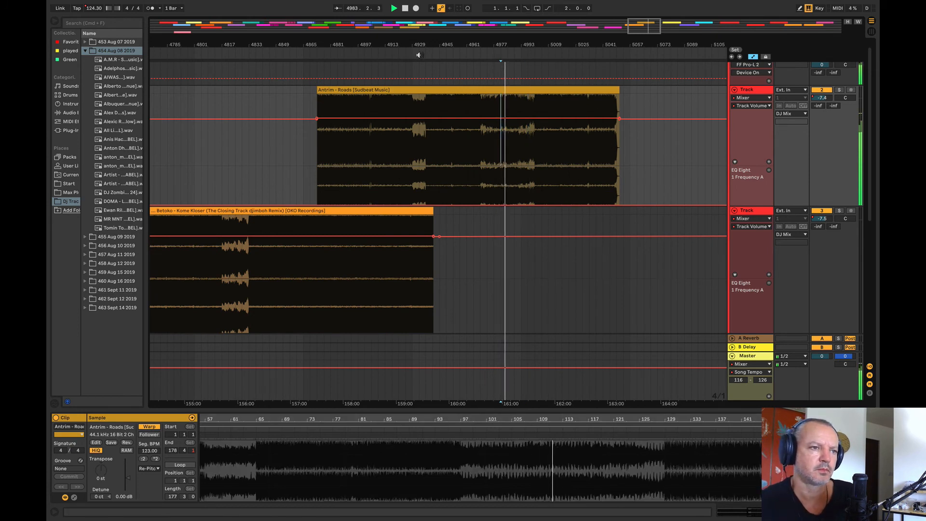
left_click_drag(413, 47, 527, 12)
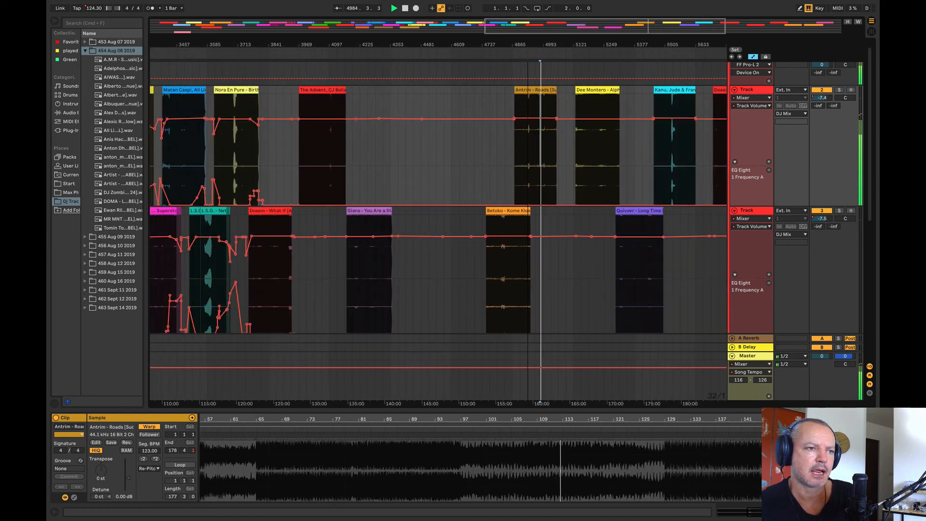
Step: Compare Dosem – What If from bar 3905 with the Dee Montero, Quivver – Long Time and Kanu, Jude & Frank clips
left_click(285, 264)
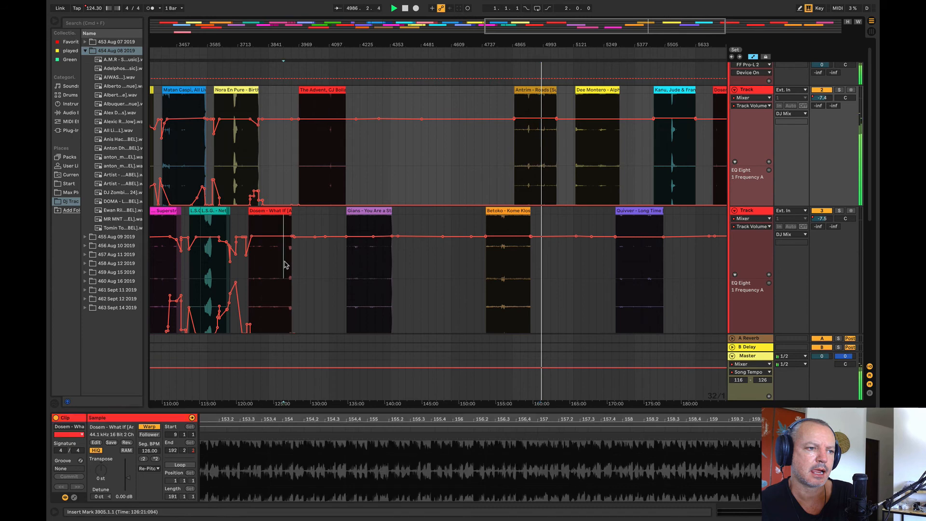
left_click(597, 163)
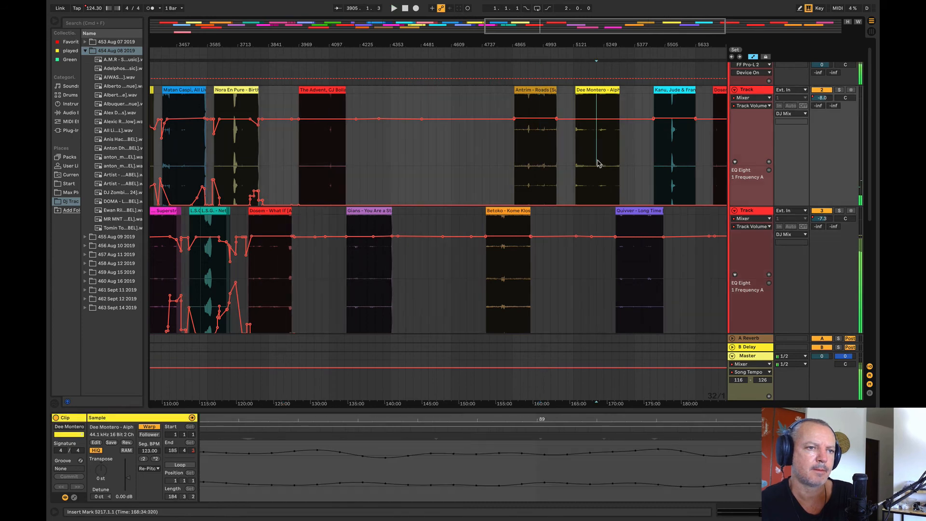
left_click(635, 266)
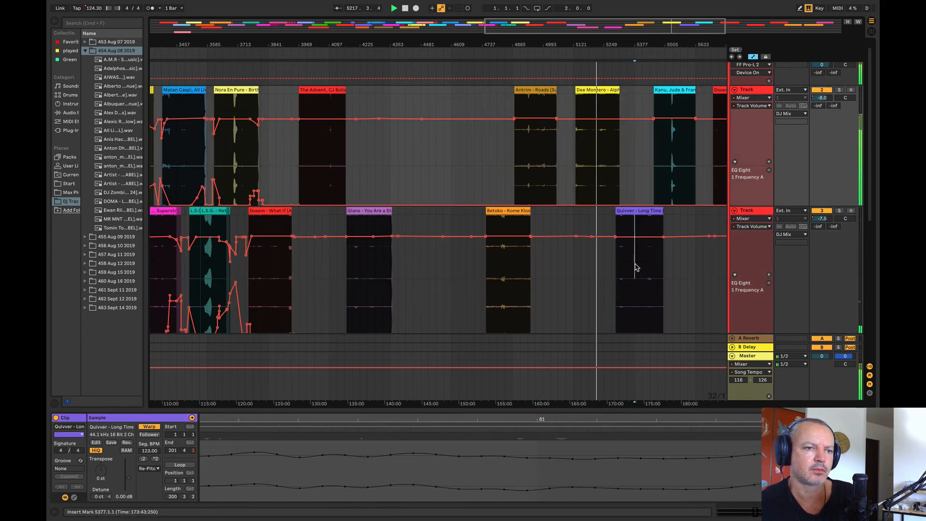
left_click(681, 165)
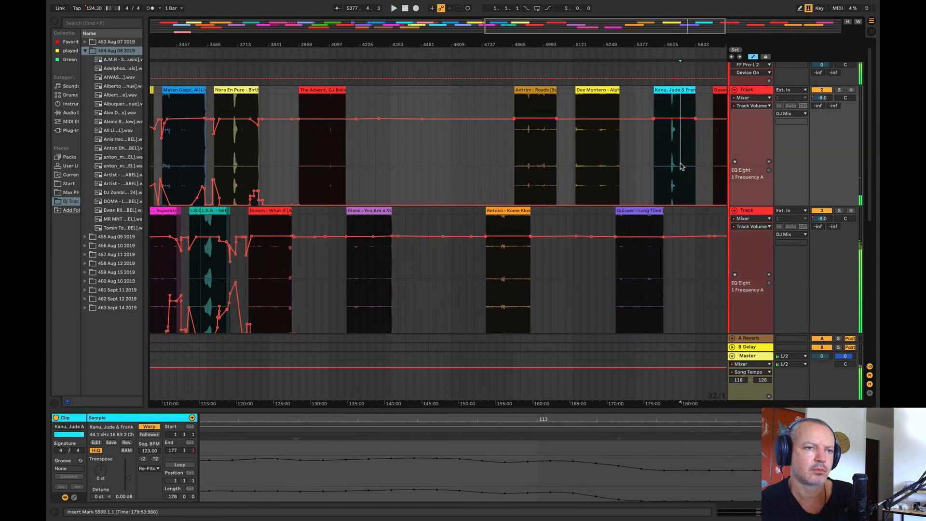
left_click_drag(610, 47, 418, 48)
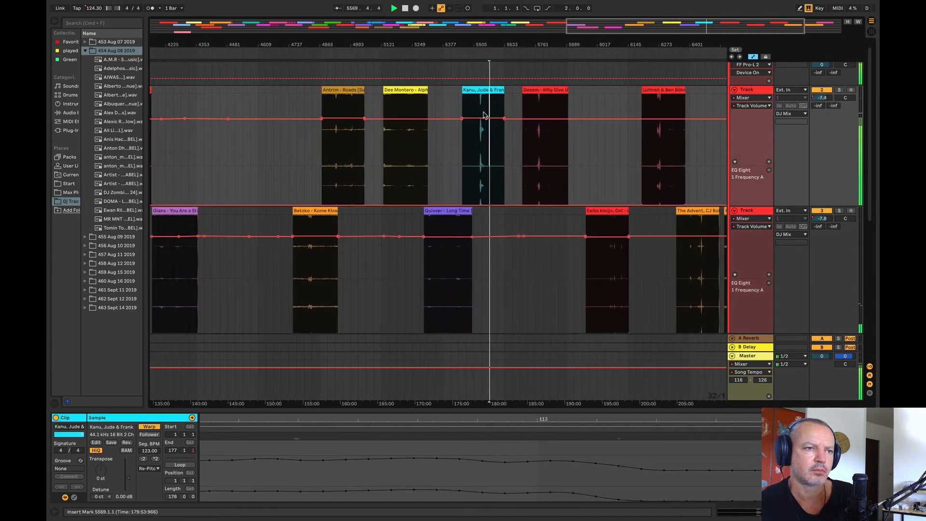
left_click(483, 131)
Step: Audition Dosem – Why Give Up from bar 5793 and move it from track 2 down to track 4, starting at bar 5569
left_click_drag(479, 45, 453, 25)
left_click(525, 151)
key("space")
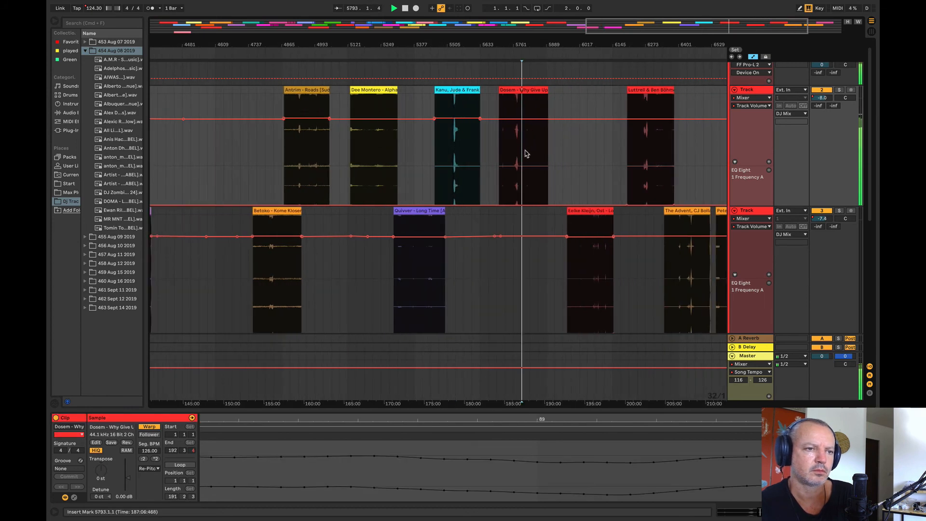
left_click_drag(525, 111, 488, 345)
scroll(519, 291, "down", 5)
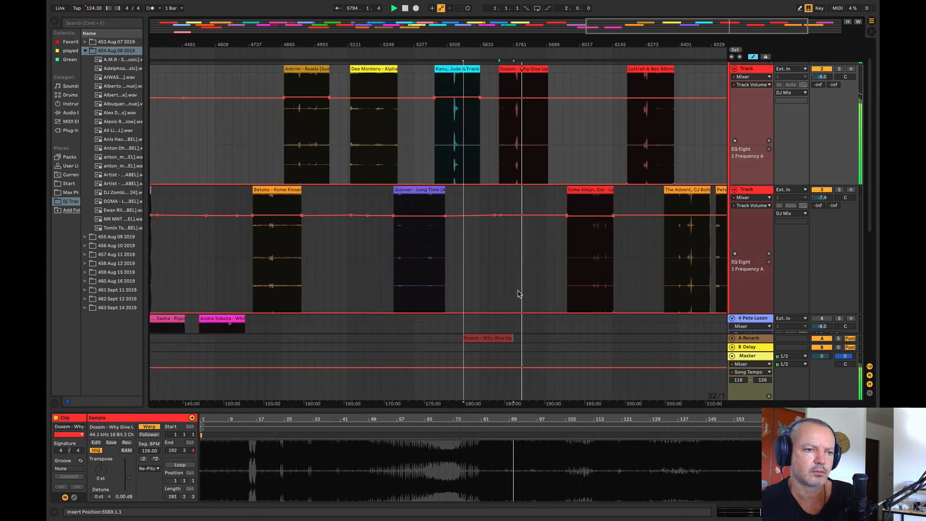
scroll(574, 264, "up", 5)
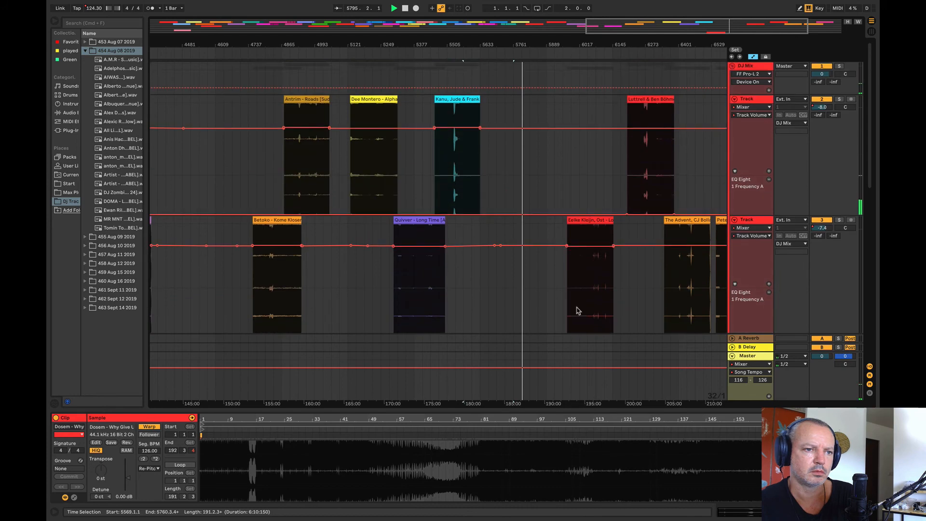
Step: Audition the Eelke Kleijn, Luttrell & Ben Böhmer, The Advent and Pete Lazonby clips against What If from bar 3841
left_click(579, 310)
left_click(637, 166)
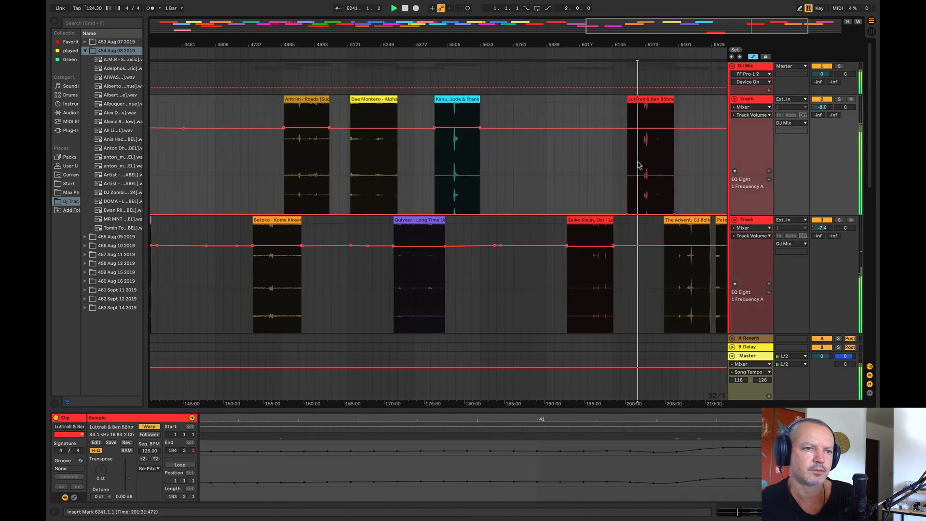
left_click(688, 265)
left_click_drag(640, 46, 630, 18)
left_click(283, 274)
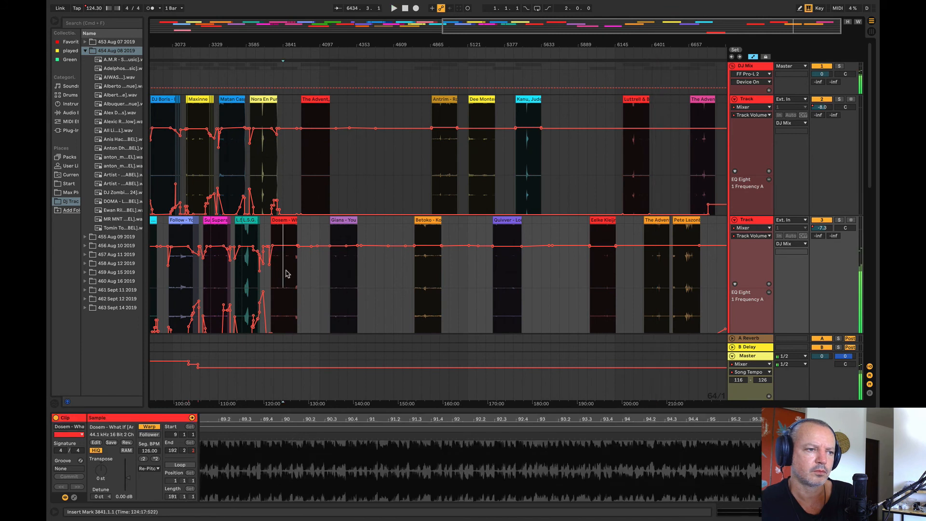
left_click(660, 285)
left_click(679, 286)
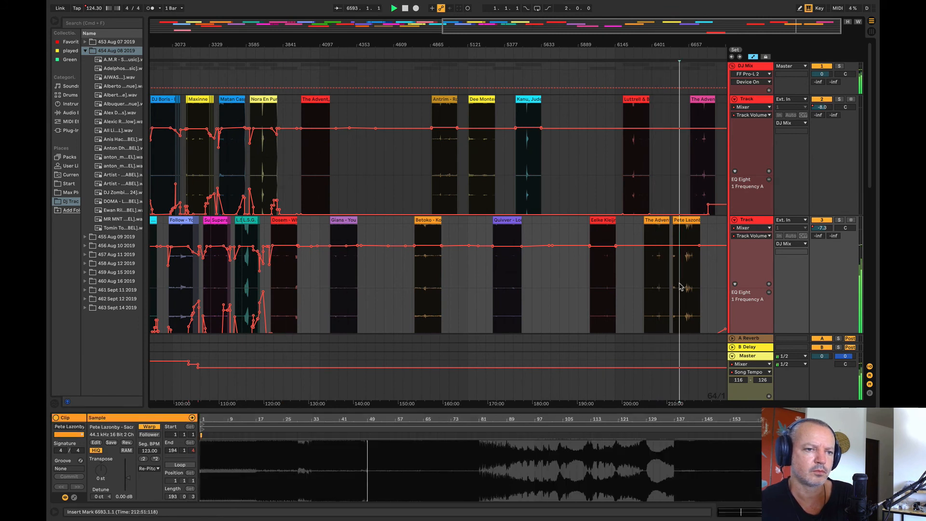
Step: Move Camargue 2019 (Maceo Plex) from track 3 to track 2 at bar 4297, and shift the red Advent clip to about bar 4541
left_click_drag(654, 220, 371, 186)
key("space")
left_click_drag(282, 46, 340, 71)
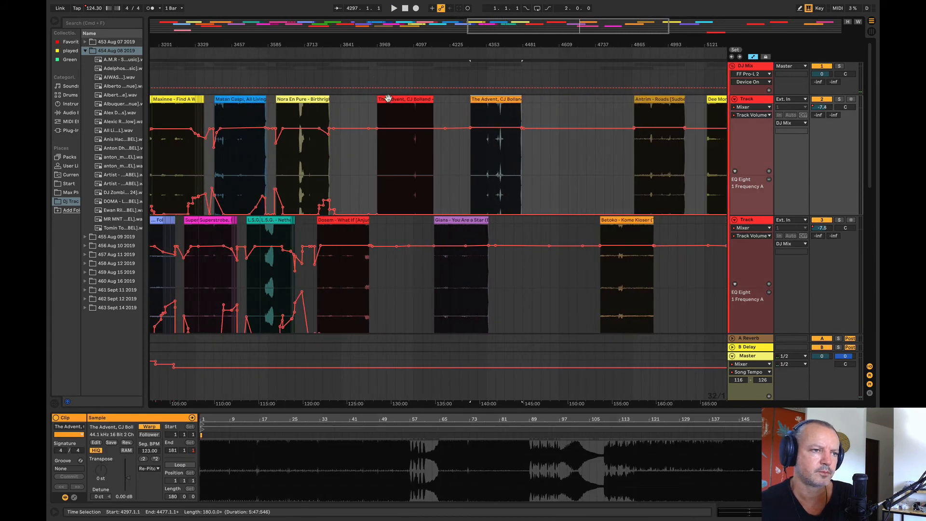
left_click_drag(401, 100, 564, 126)
Step: Audition Camargue 2019 (Maceo Plex) from bar 4353 and move it to bar 3905, overlapping the end of Dosem – What If
left_click(486, 156)
key("space")
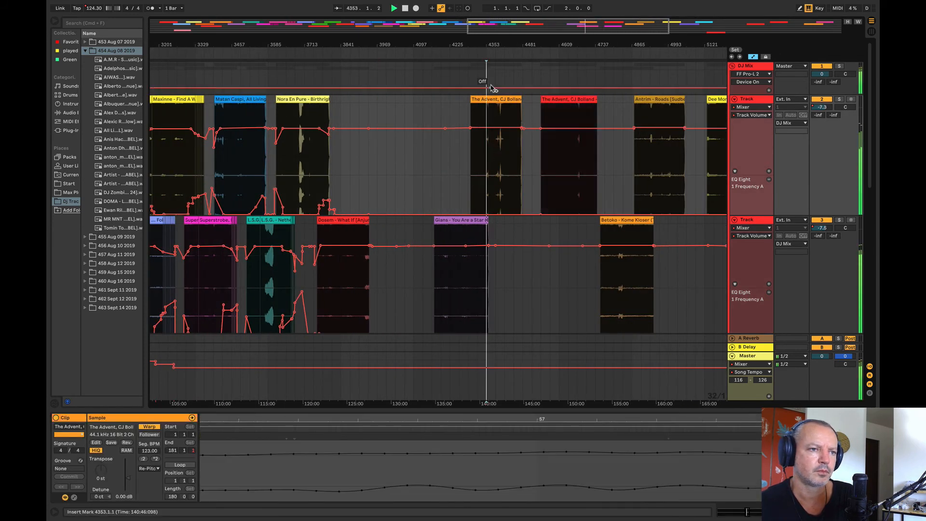
left_click_drag(487, 49, 551, 50)
key("space")
left_click_drag(568, 99, 407, 112)
key("space")
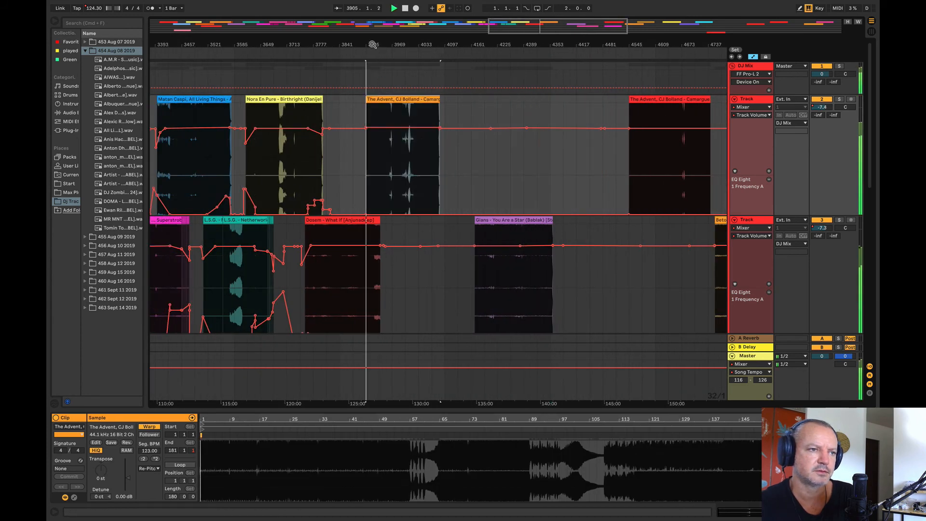
Step: Shift Camargue 2019 (Maceo Plex) earlier on track 2 to bar 3885 and play the overlap with What If
left_click_drag(371, 37, 366, 107)
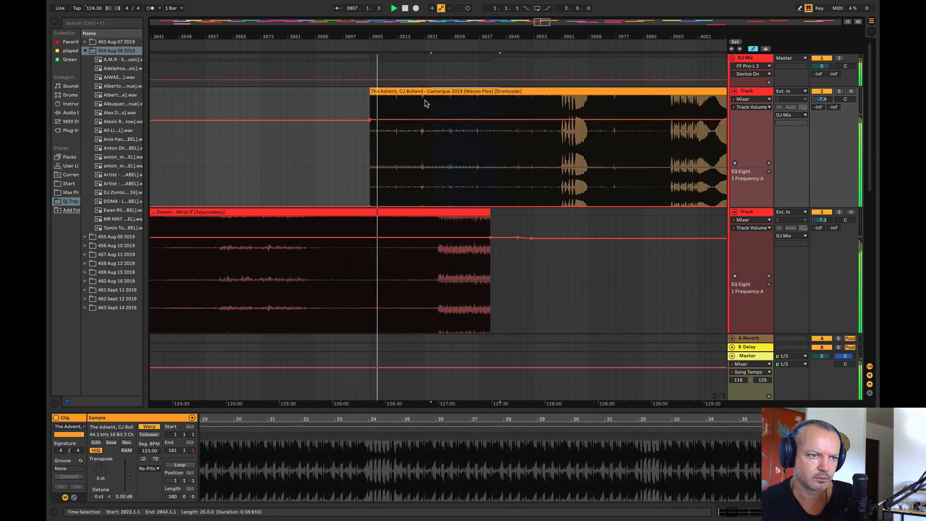
left_click(275, 111)
left_click_drag(428, 93, 363, 101)
key("space")
key("space")
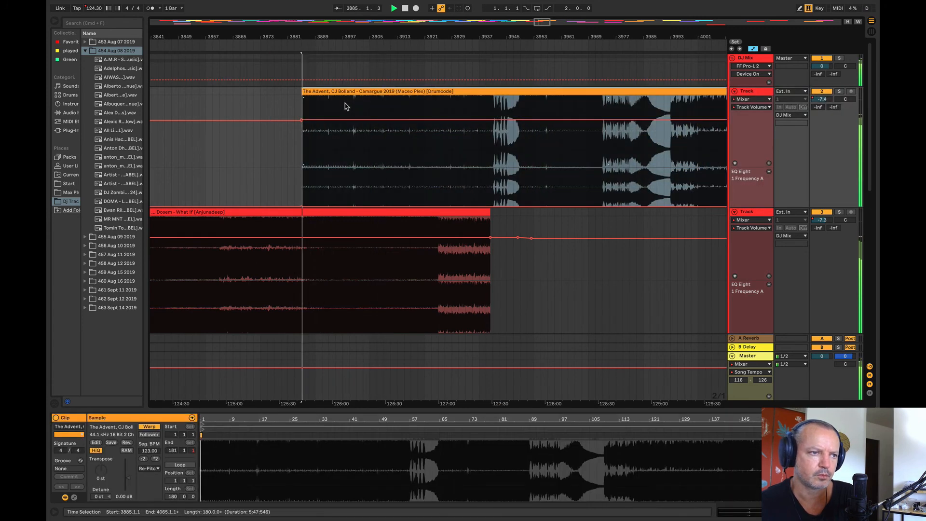
Step: Fade Camargue in from about -13 dB at bar 3885 to bar 3917, with EQ Eight's 1 Frequency A raised and falling over the same stretch
left_click(412, 120)
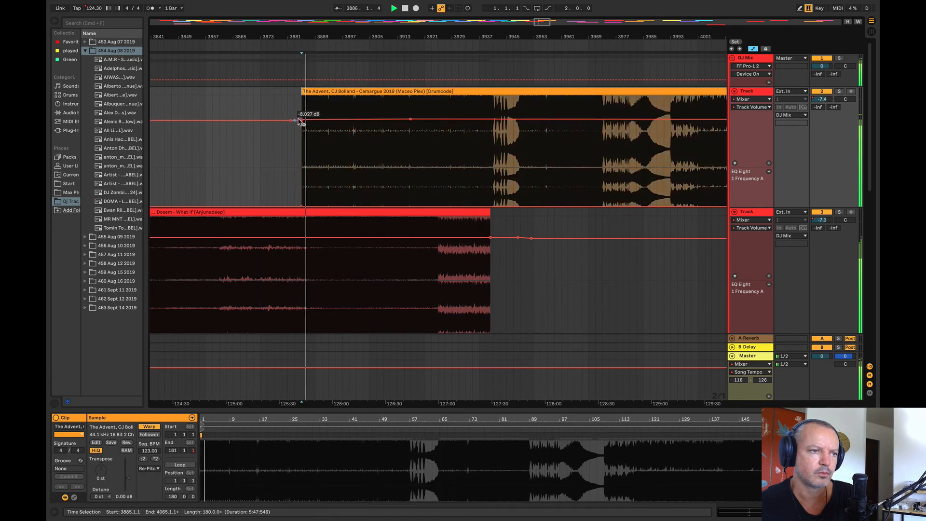
left_click_drag(303, 121, 302, 130)
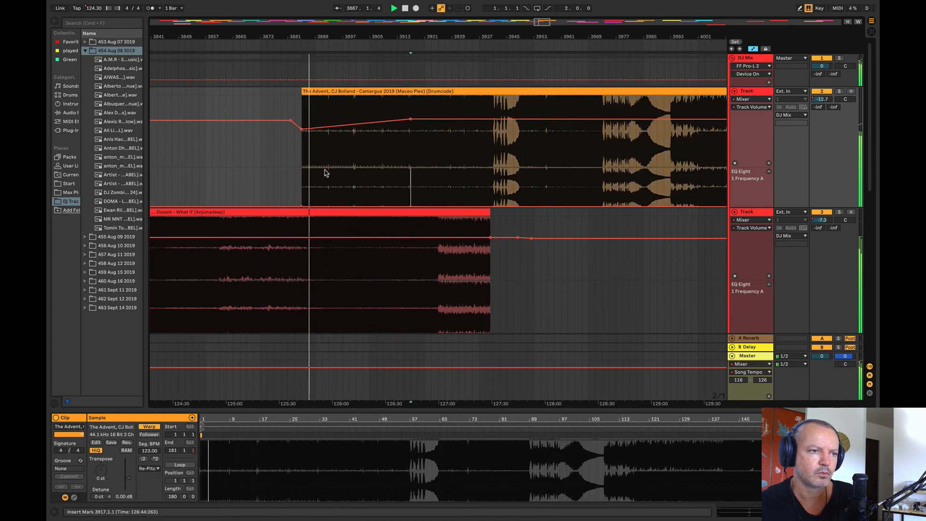
left_click_drag(326, 173, 260, 160)
left_click_drag(324, 206, 302, 188)
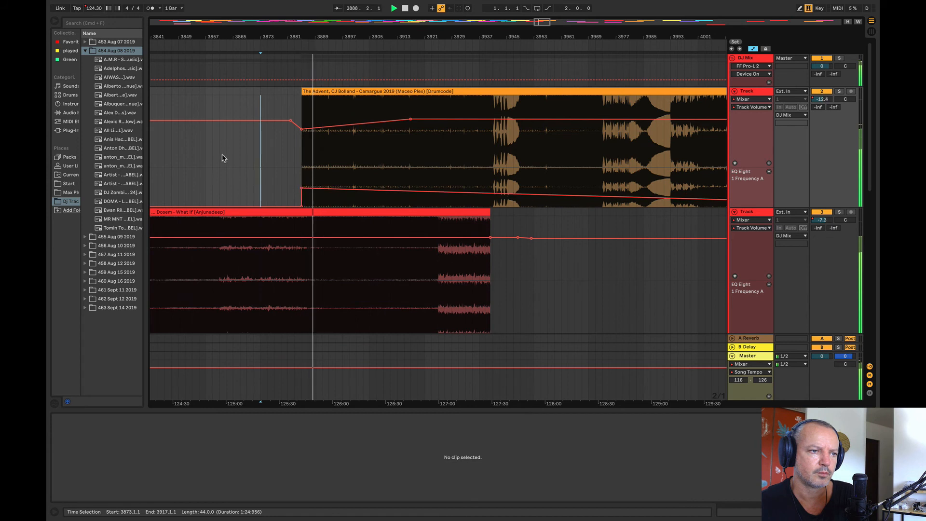
left_click(225, 158)
mouse_move(408, 193)
left_mouse_down()
mouse_move(410, 206)
mouse_move(404, 193)
left_mouse_up()
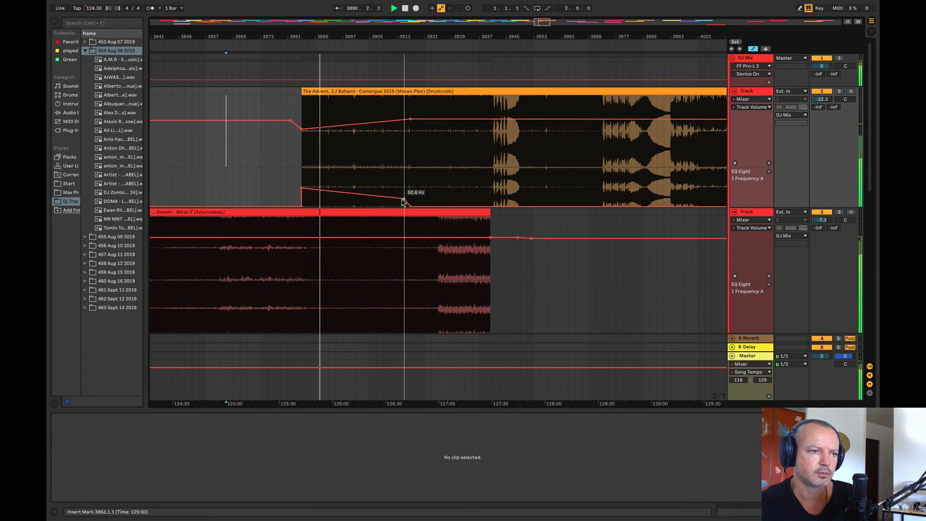
Step: Move Camargue 2019 and its automation back to bar 3877 and trim its first 16 bars, so the clip starts at bar 3893
left_click(358, 93)
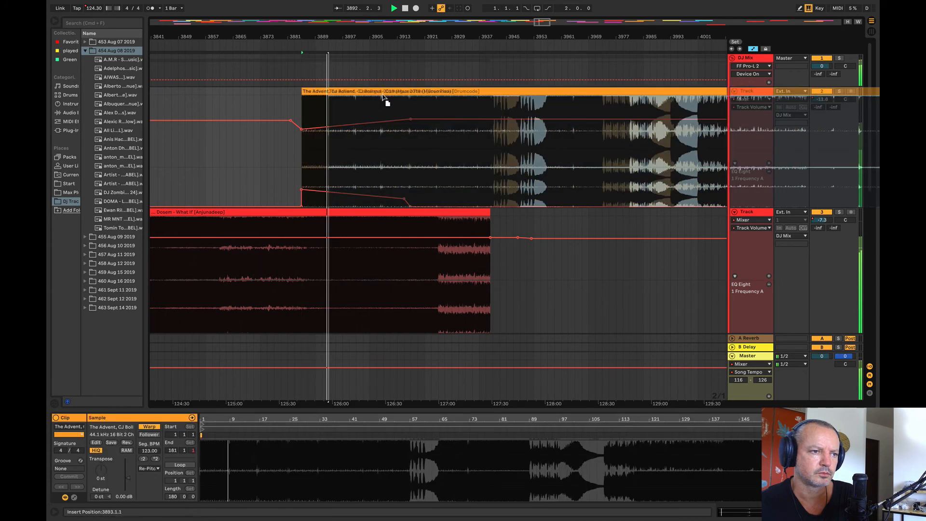
left_click_drag(352, 93, 329, 101)
left_click_drag(340, 37, 369, 47)
Step: Extend track 2's EQ Eight frequency sweep from bar 3893 down to about bar 3920 and audition the blend from bars 3909 and 3905
left_click(282, 193)
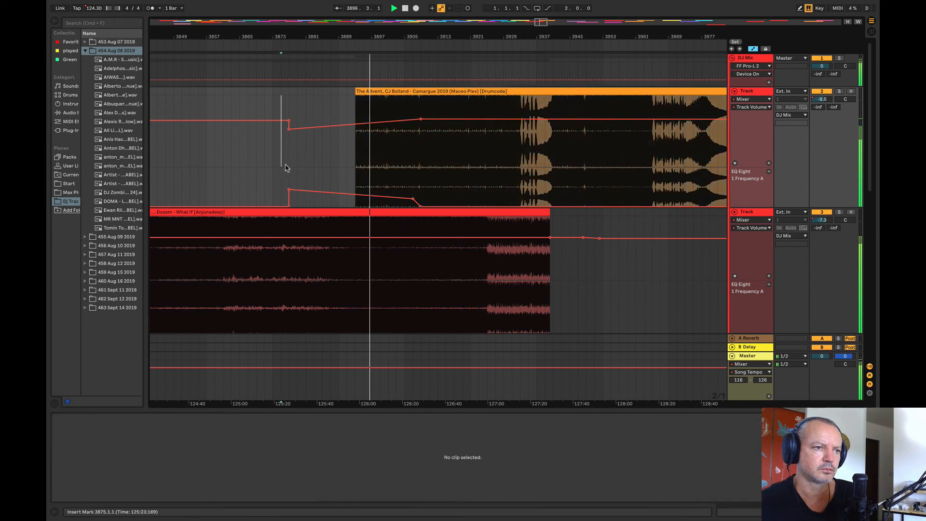
left_click(464, 211)
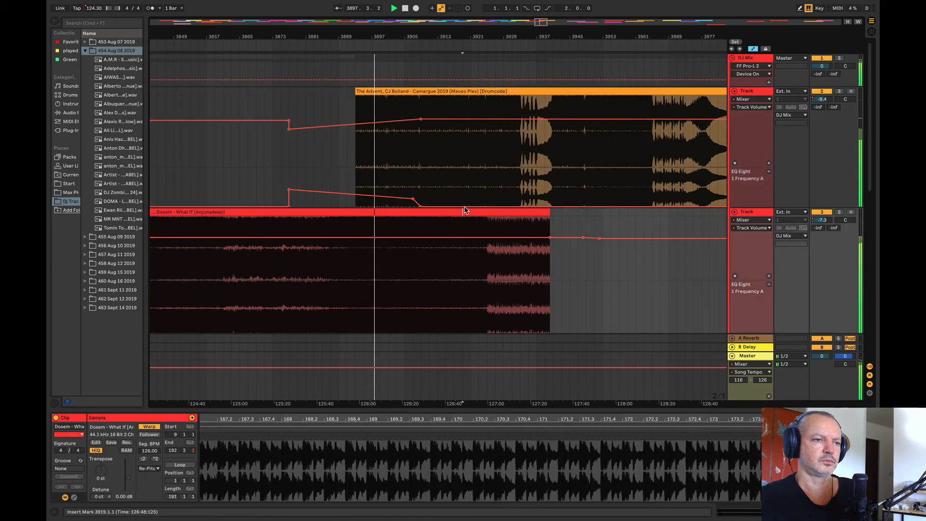
left_click_drag(421, 207, 355, 192)
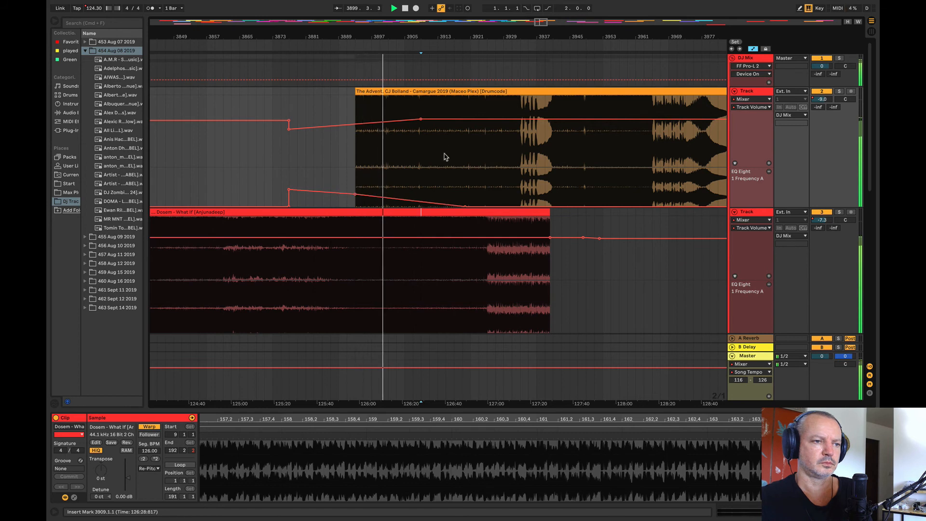
left_click(419, 145)
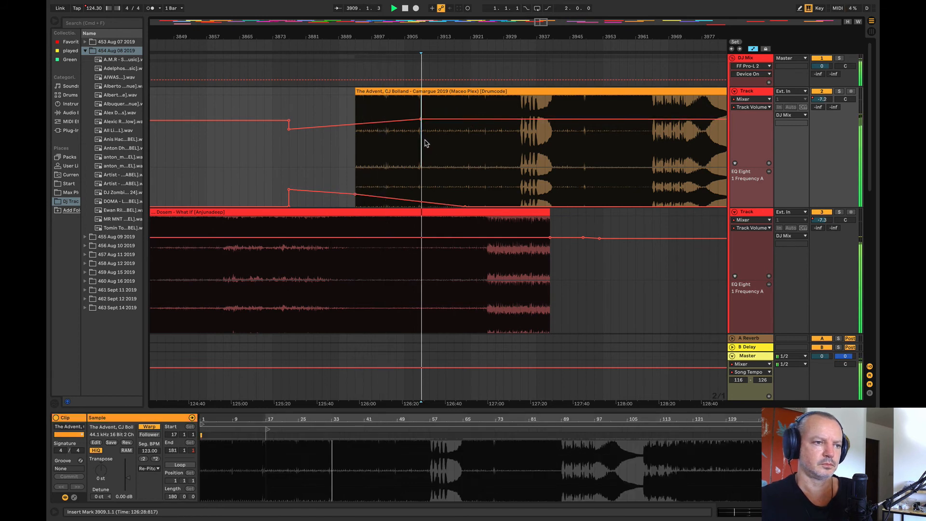
left_click(403, 174)
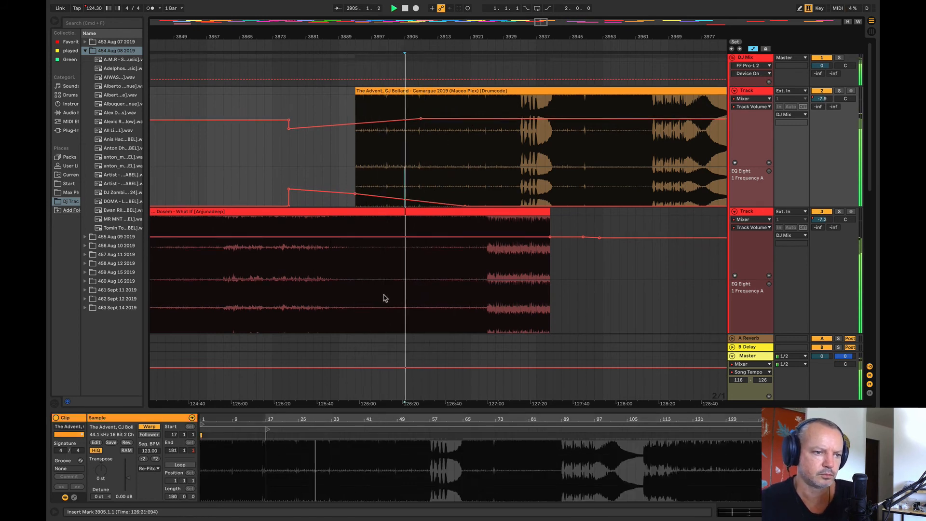
Step: Automate track 3's EQ Eight 1 Frequency A to step up at bar 3909, rise to about bar 3949 and drop out near bar 3963
scroll(384, 296, "down", 1)
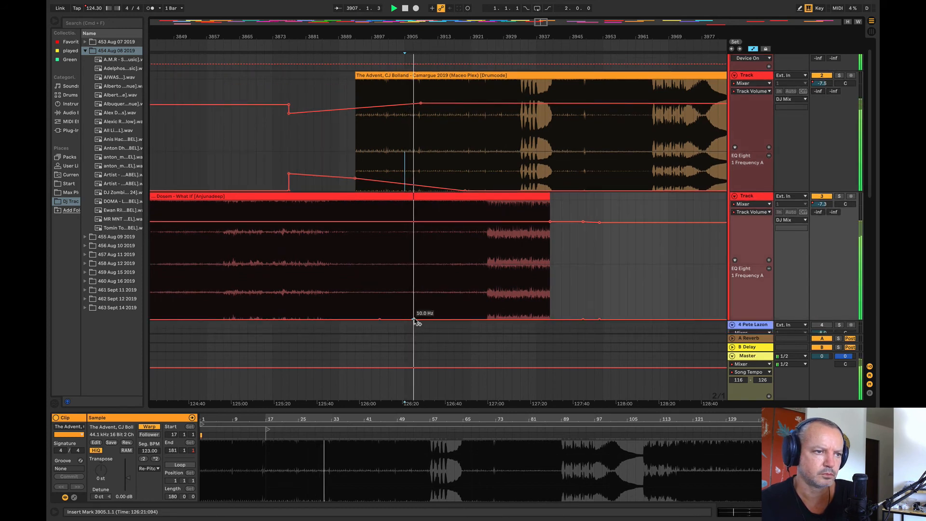
left_click_drag(414, 320, 583, 300)
left_click(611, 309)
scroll(434, 206, "up", 1)
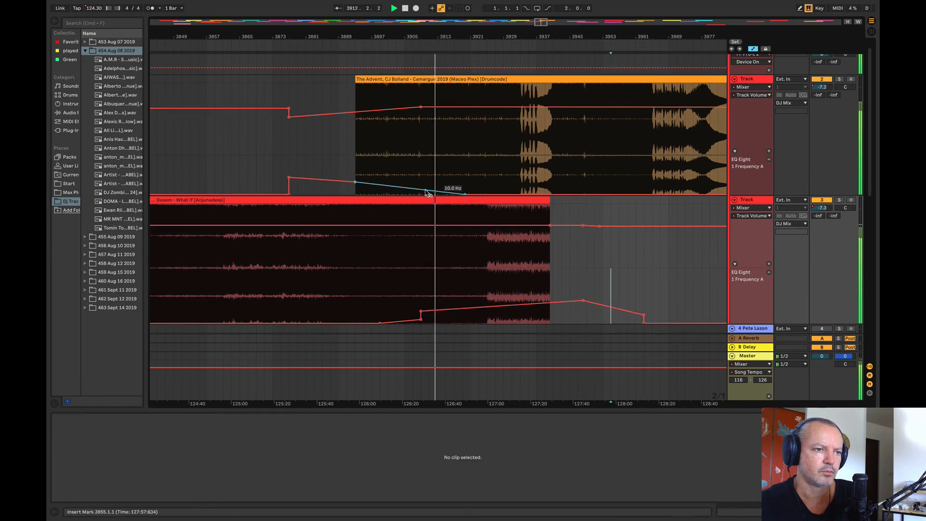
Step: End track 2's EQ frequency sweep at bar 3909, and set the volume automation to about -8.0 dB on track 2 and -7.9 dB on track 3
left_click_drag(427, 193, 519, 186)
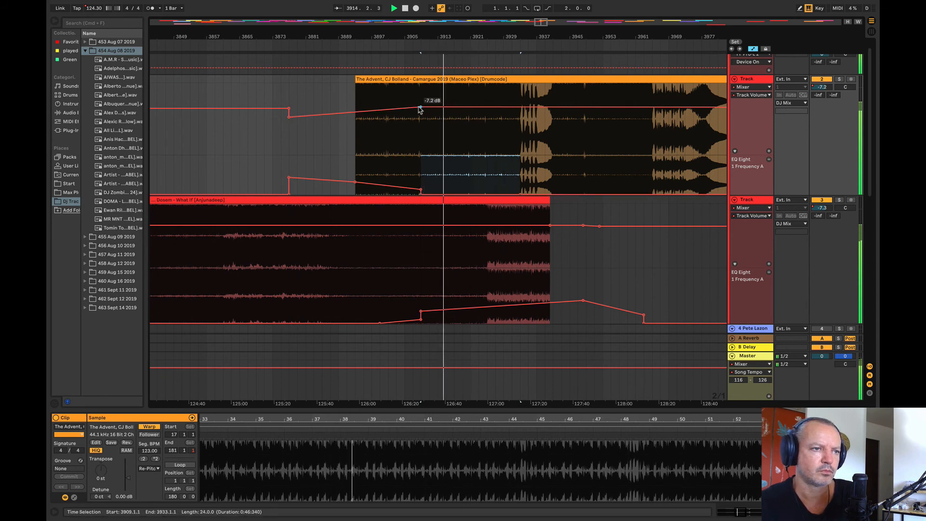
left_click_drag(420, 106, 420, 108)
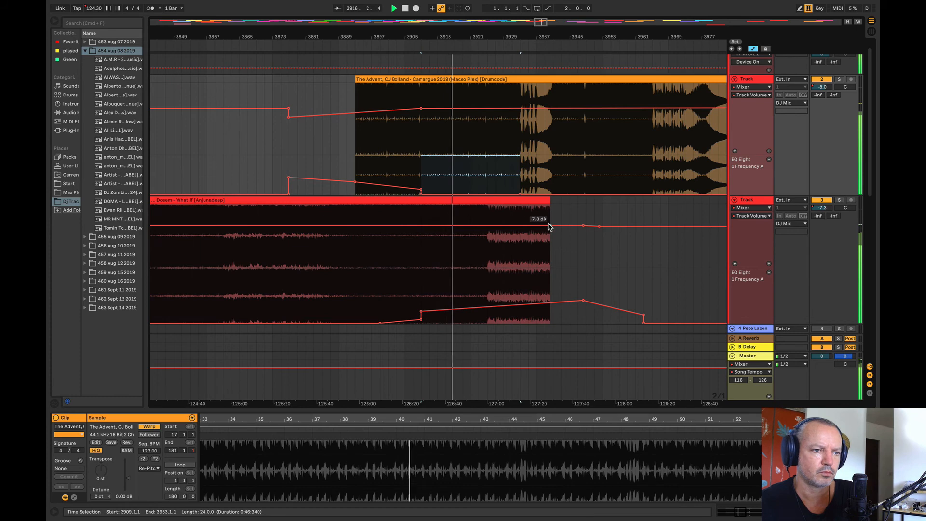
left_click_drag(549, 227, 549, 228)
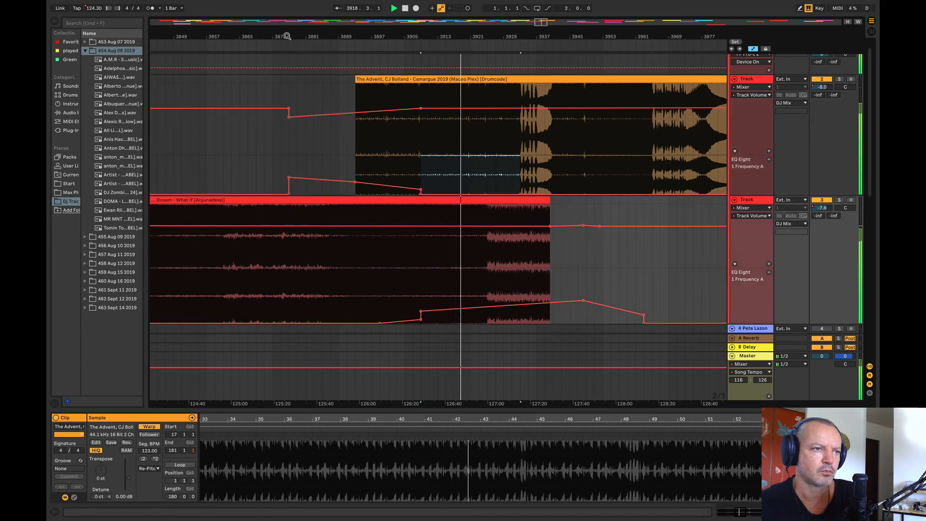
Step: Lower the peak near bar 3948 in track 3's EQ Eight frequency automation to level it with the step at bar 3909
left_click_drag(286, 35, 151, 35)
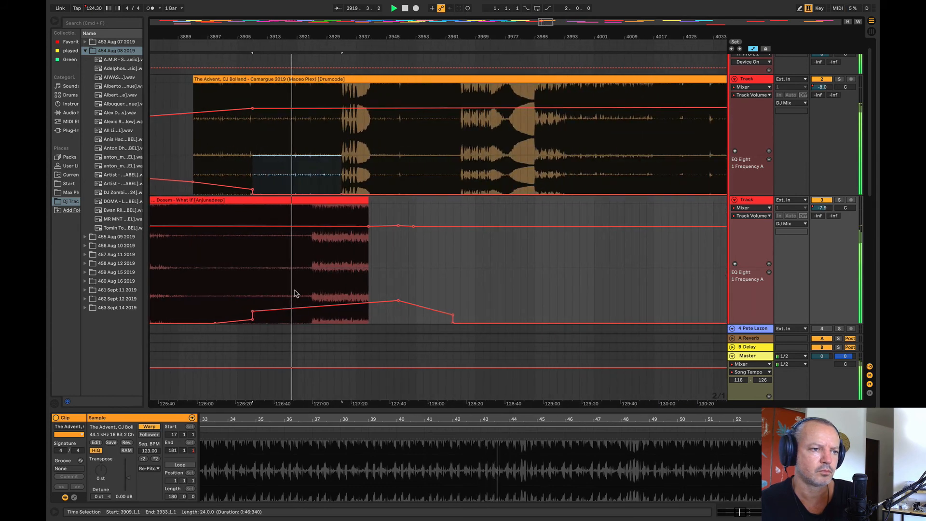
left_click_drag(398, 302, 393, 316)
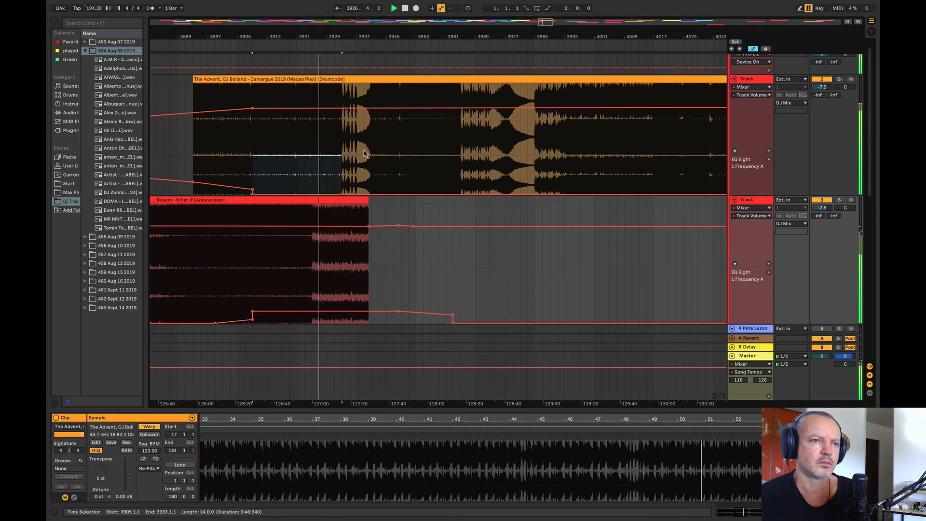
scroll(320, 168, "up", 5)
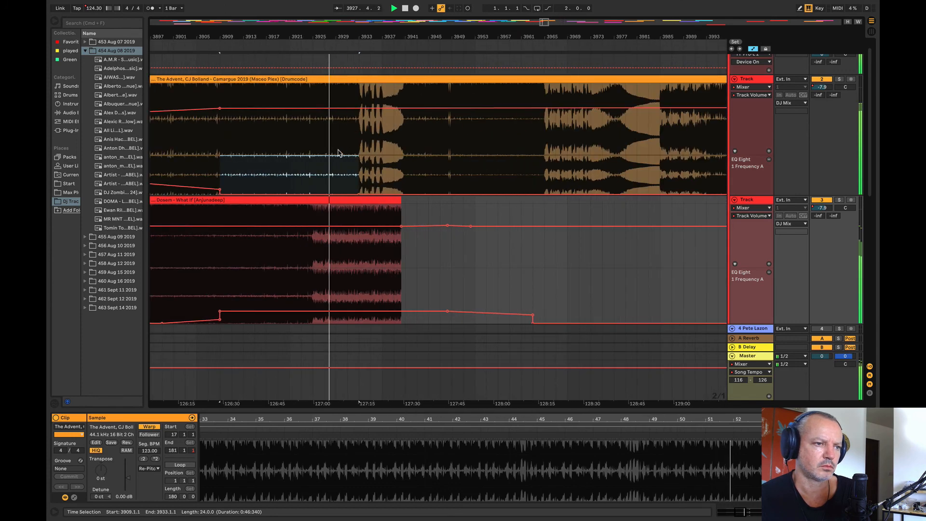
left_click(839, 79)
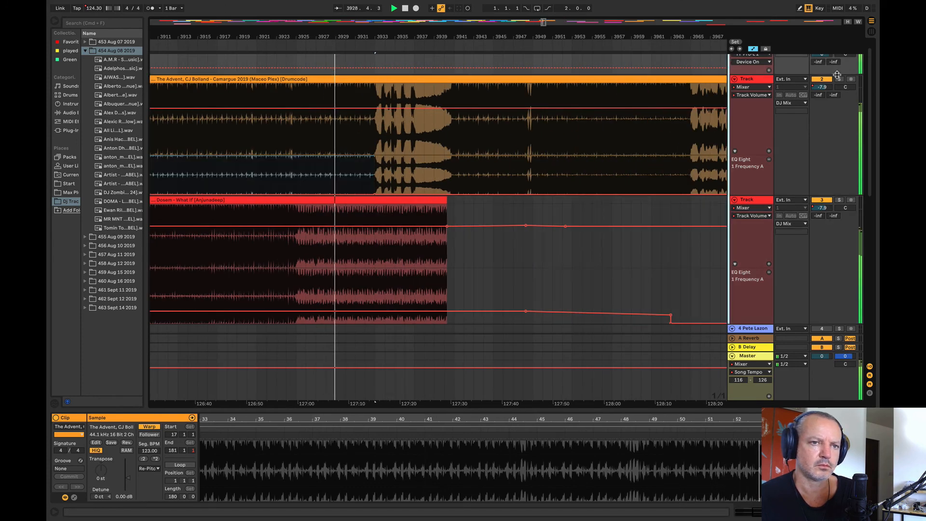
left_click(839, 80)
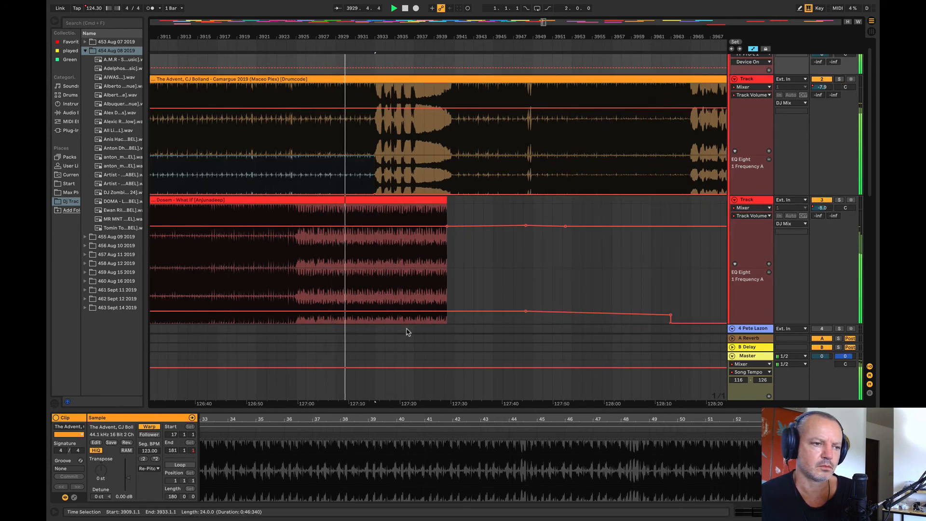
Step: Trim Dosem – What If to end at bar 3933 and ramp its EQ Eight frequency from bar 3925 to about 4.85 kHz there
left_click_drag(446, 205, 371, 204)
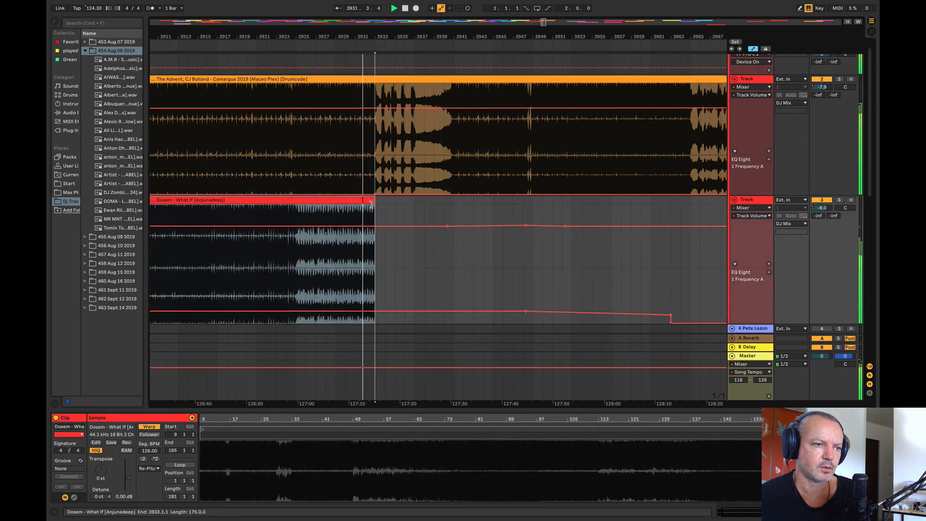
left_click(338, 311)
left_click(385, 311)
left_click(374, 311)
left_click_drag(374, 311, 375, 277)
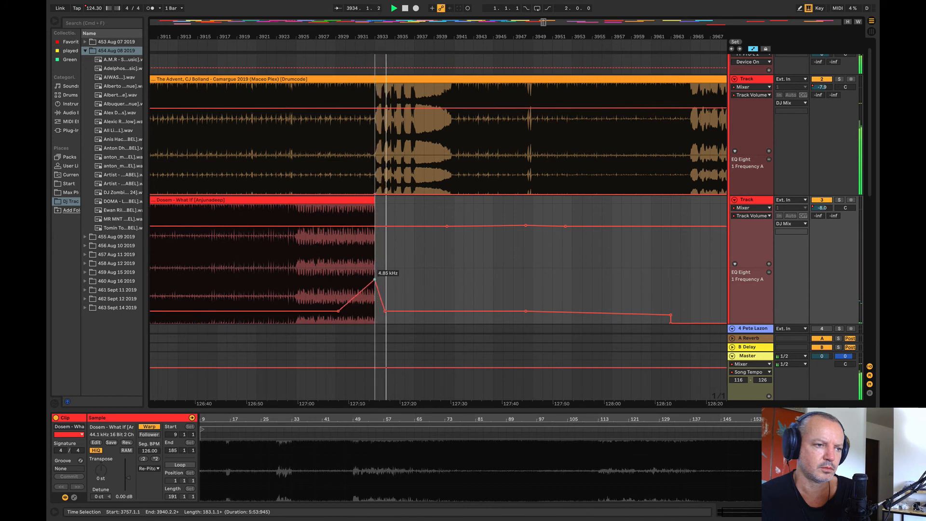
left_click_drag(338, 312, 296, 311)
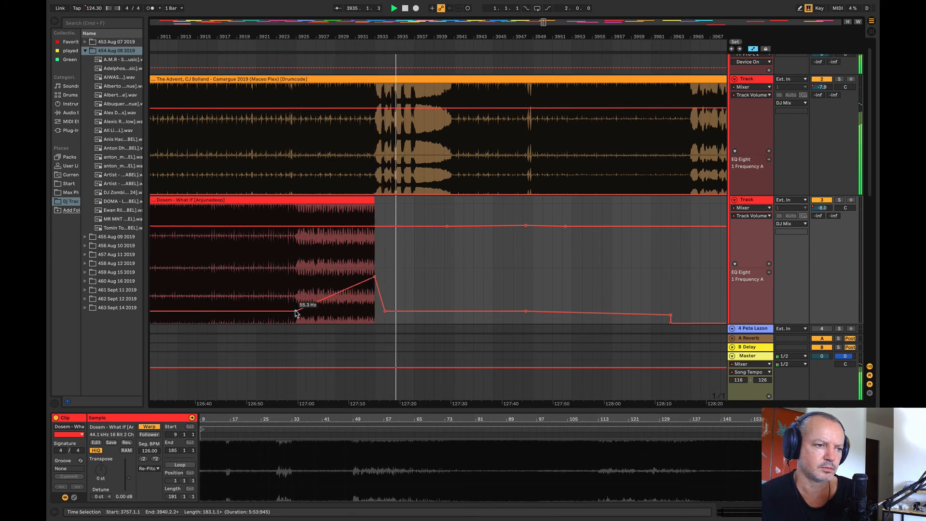
Step: Audition from bar 3922 and start track 3's frequency rise at about bar 3917, raising its breakpoint at bar 3925
left_click(268, 300)
key("space")
key("space")
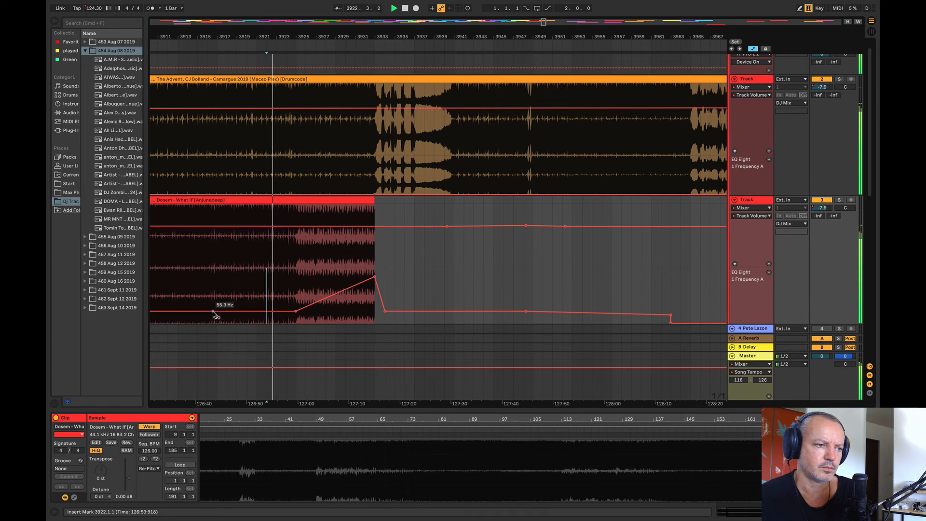
left_click(214, 311)
left_click_drag(295, 311, 295, 299)
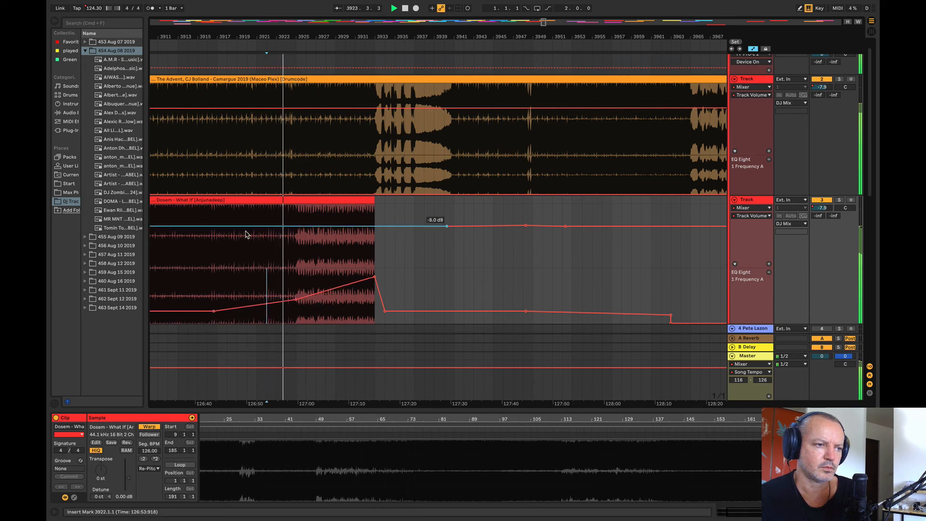
Step: Fade track 3's volume from about bar 3918 through bar 3928 to a dip near bar 3934, and raise the frequency peak at bar 3933
left_click(223, 225)
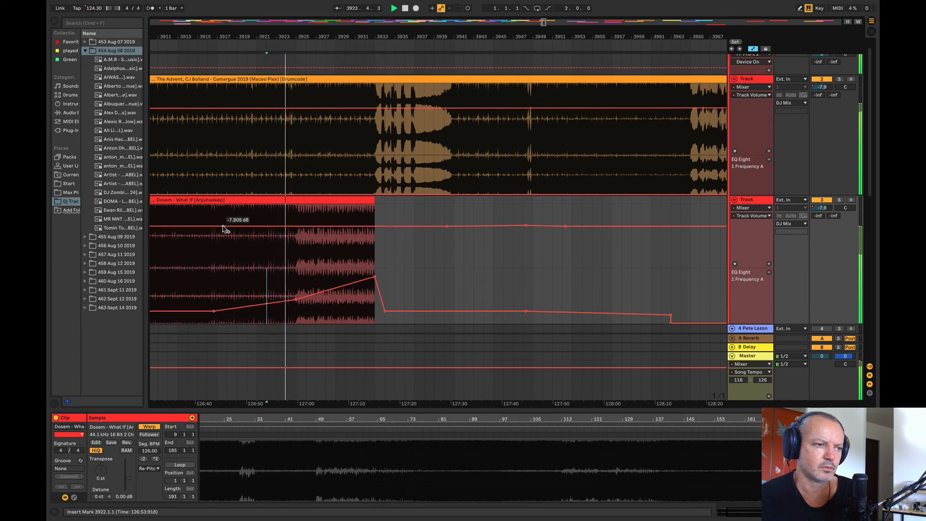
left_click(385, 225)
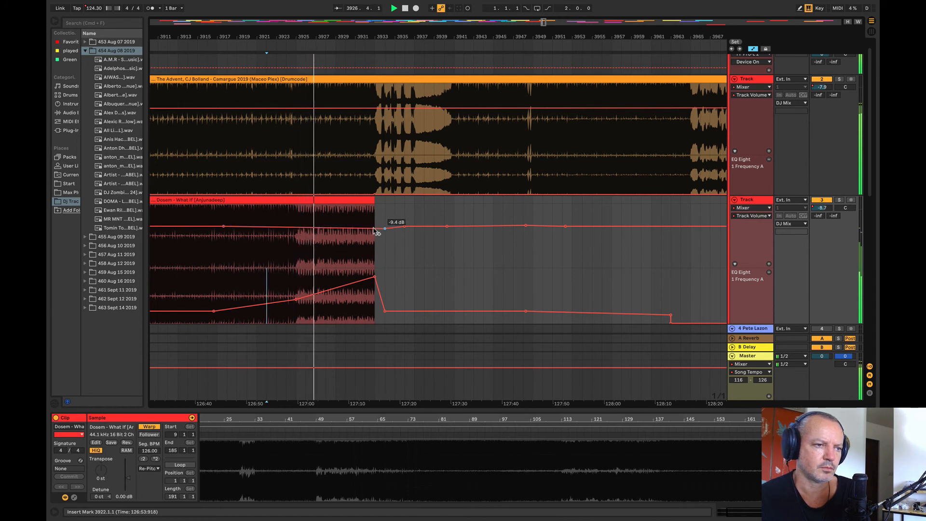
left_click(322, 227)
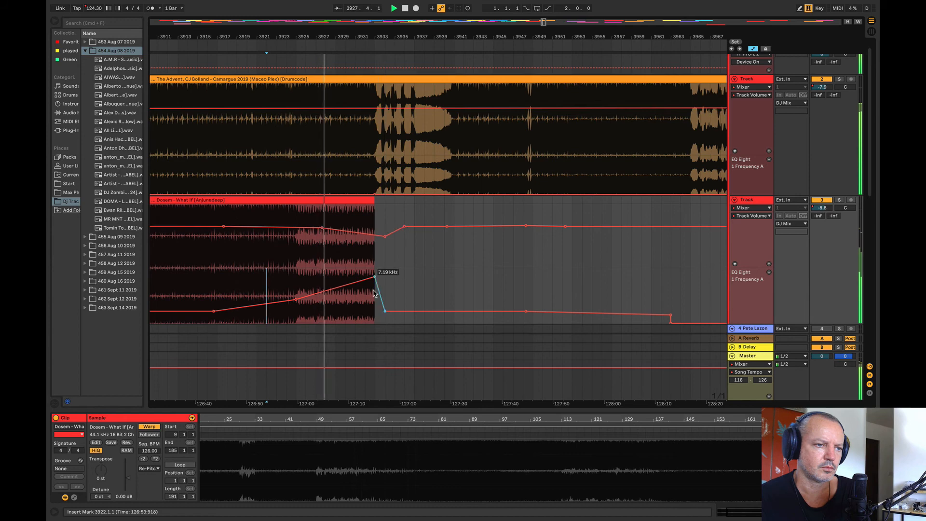
left_click_drag(373, 279, 374, 269)
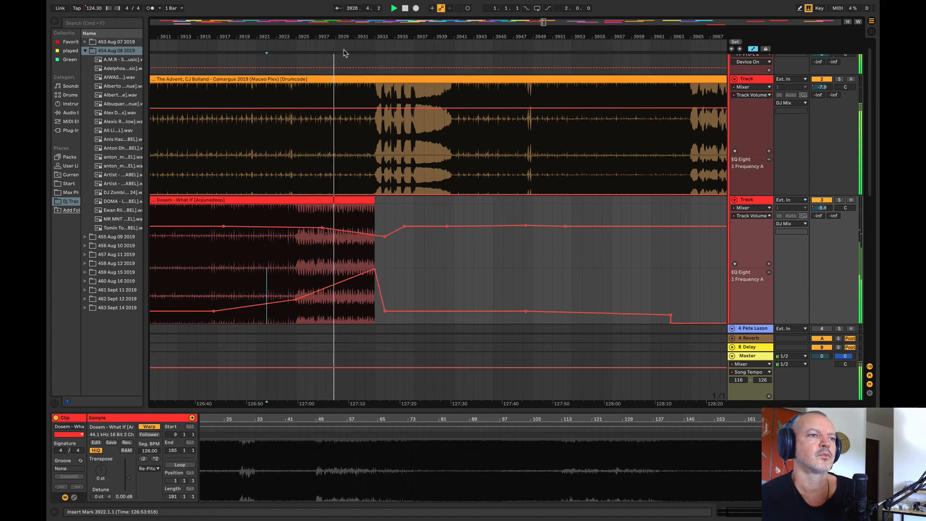
Step: Audition the end of Camargue 2019 from bars 3993 and 4033
left_click_drag(322, 40, 267, 42)
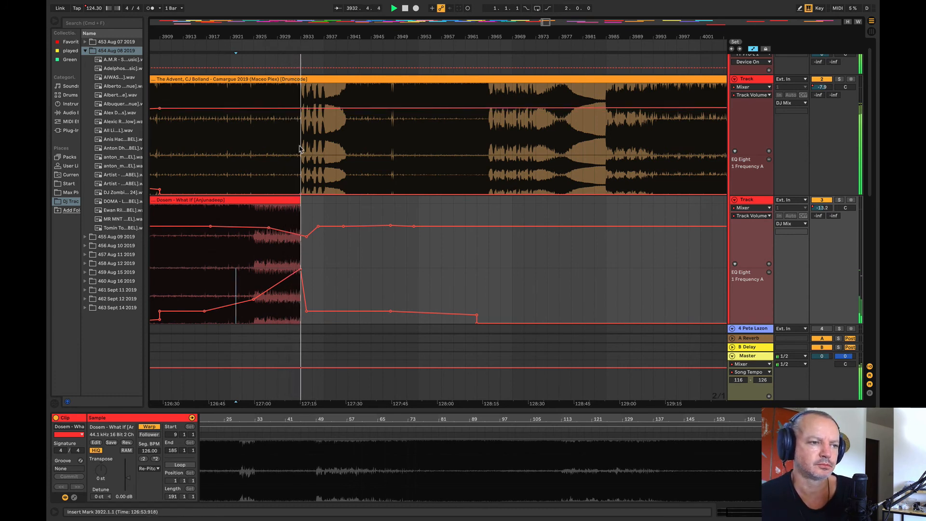
left_click_drag(302, 39, 196, 40)
left_click(369, 96)
key("space")
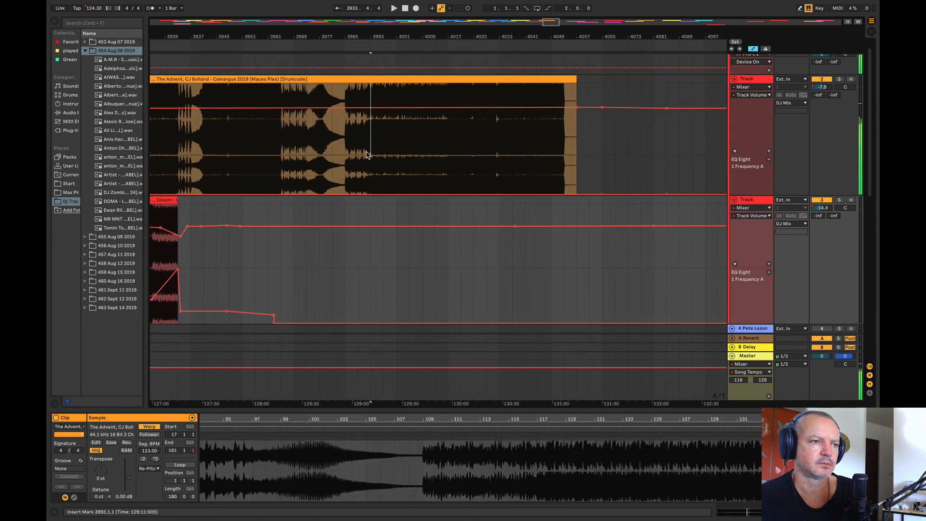
key("space")
left_click_drag(322, 35, 211, 30)
left_click(273, 130)
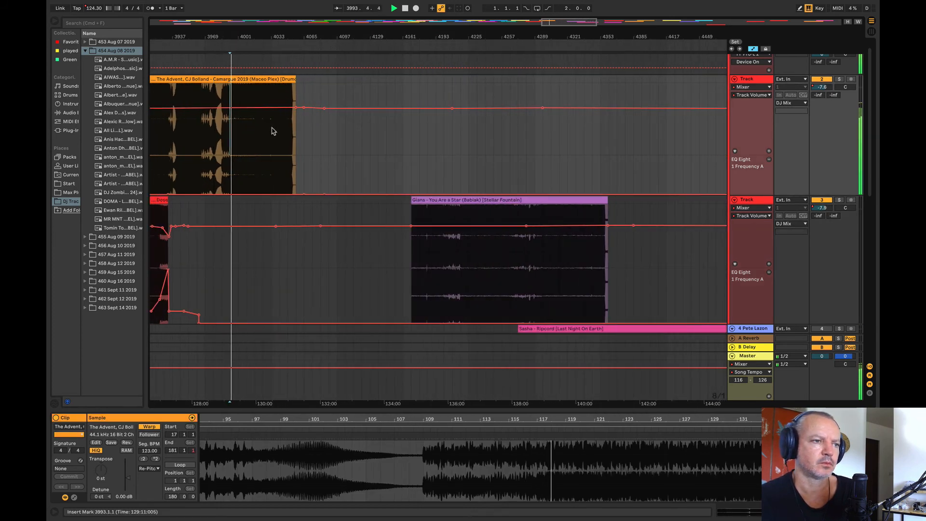
key("space")
key("space")
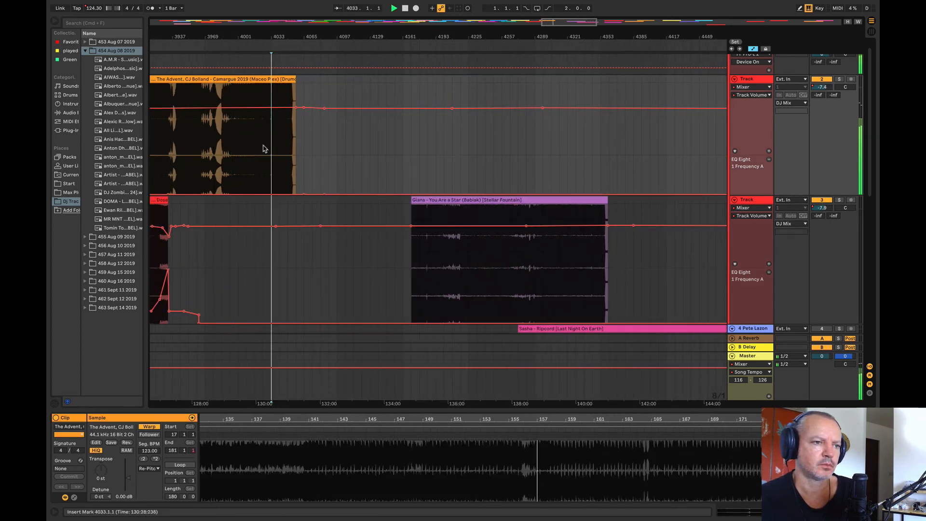
Step: Move Gians – You Are a Star (Bablak) earlier on track 3 to start at bar 4017, auditioning its overlap with Camargue 2019
left_click(469, 268)
left_click_drag(445, 200, 296, 210)
key("space")
left_click_drag(244, 33, 238, 62)
left_click_drag(416, 200, 412, 199)
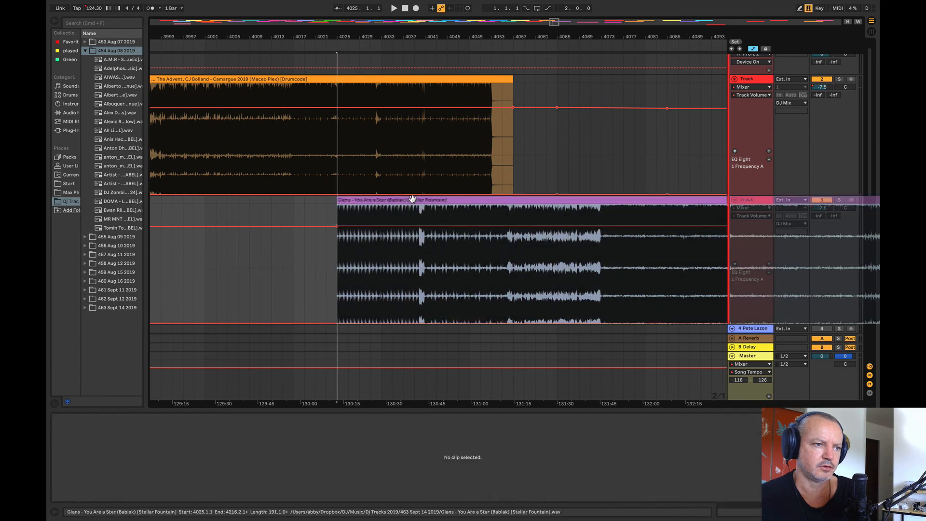
key("space")
left_click(291, 172)
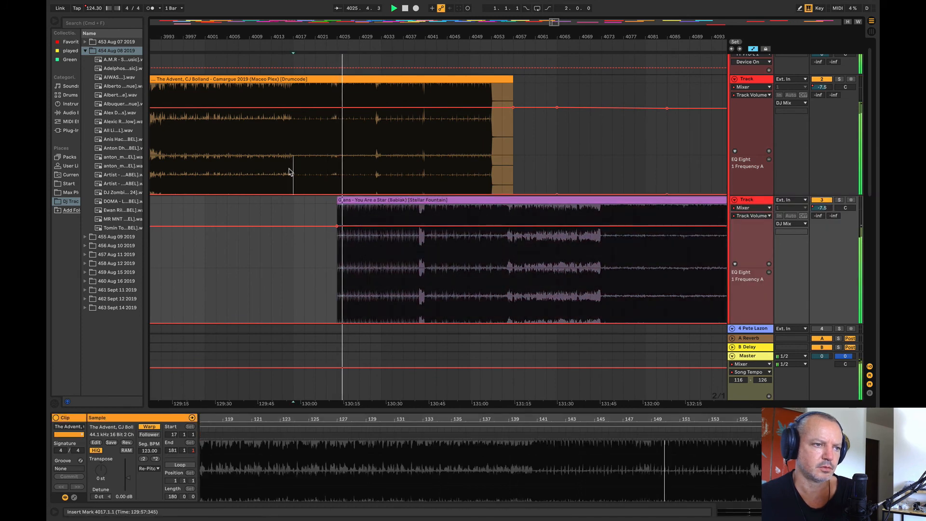
key("space")
key("space")
left_click_drag(370, 202, 341, 199)
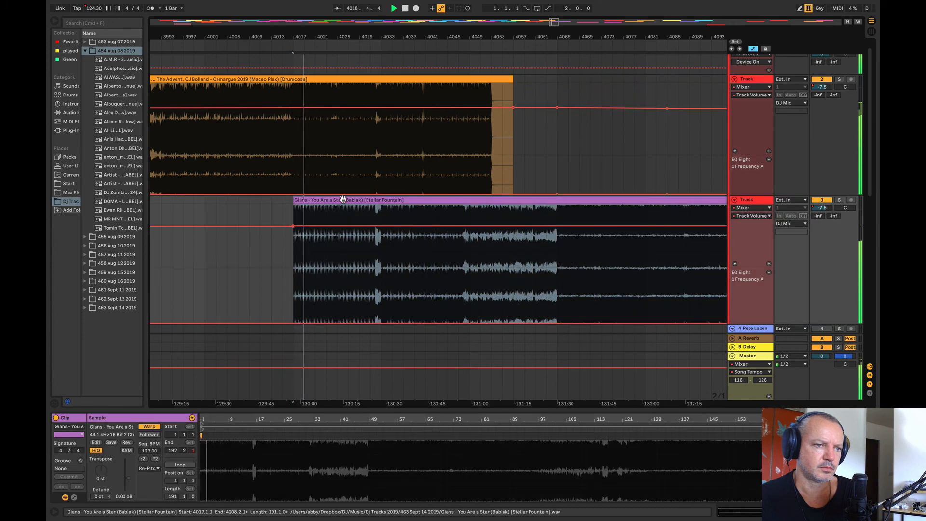
Step: Raise track 2's EQ Eight 1 Frequency A to about 102 Hz from bar 4033 to bar 4068
left_click_drag(298, 39, 250, 36)
left_click(381, 200)
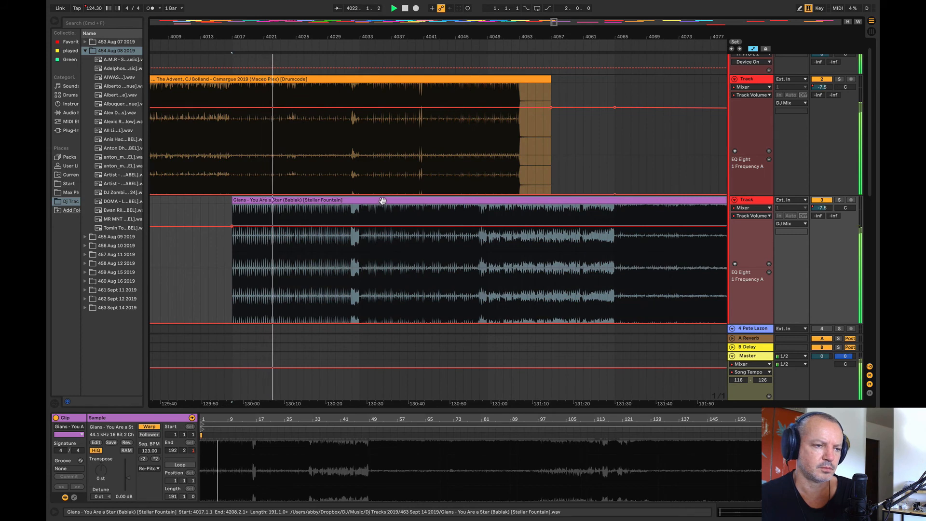
left_click_drag(352, 176, 638, 184)
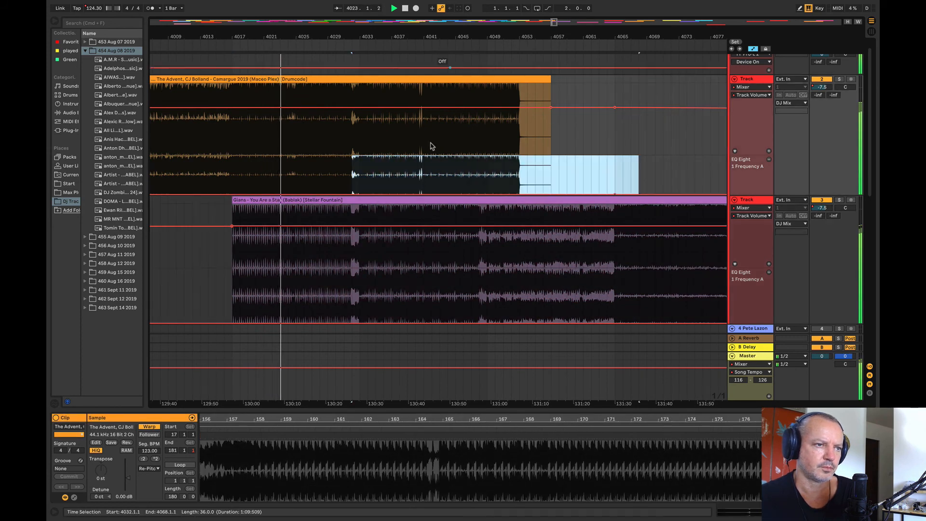
left_click_drag(360, 175, 610, 180)
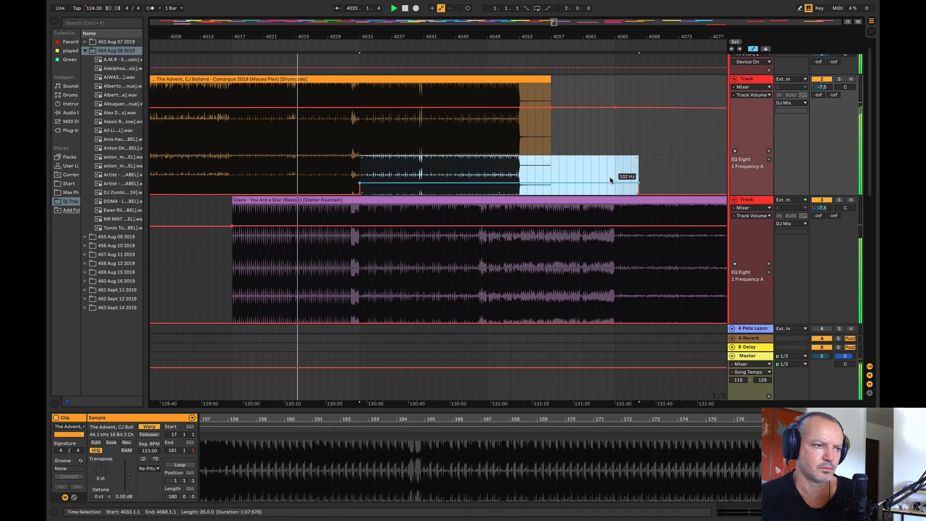
Step: Audition the blend from bars 4007 and 4017, and fade in track 3's volume from the Gians clip's start to bar 4033
left_click_drag(378, 35, 505, 20)
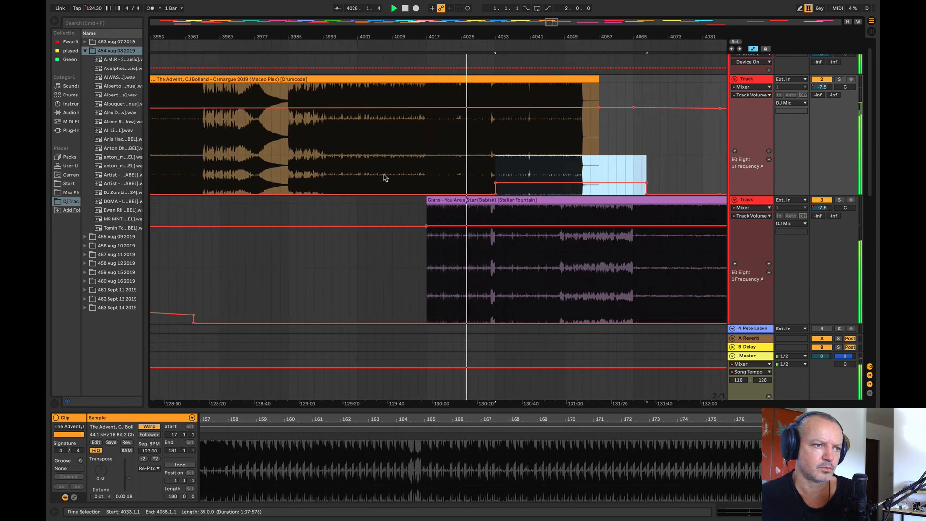
left_click(384, 179)
key("space")
key("space")
left_click(431, 192)
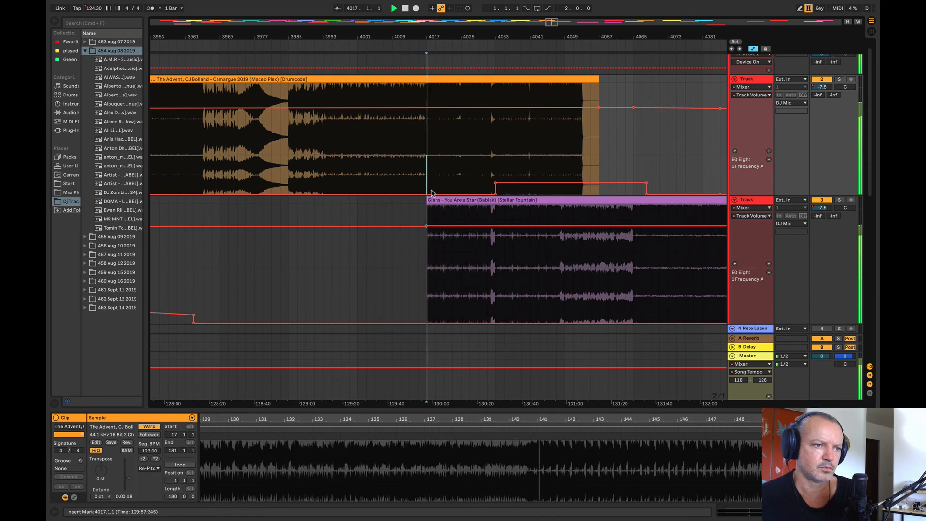
left_click(497, 221)
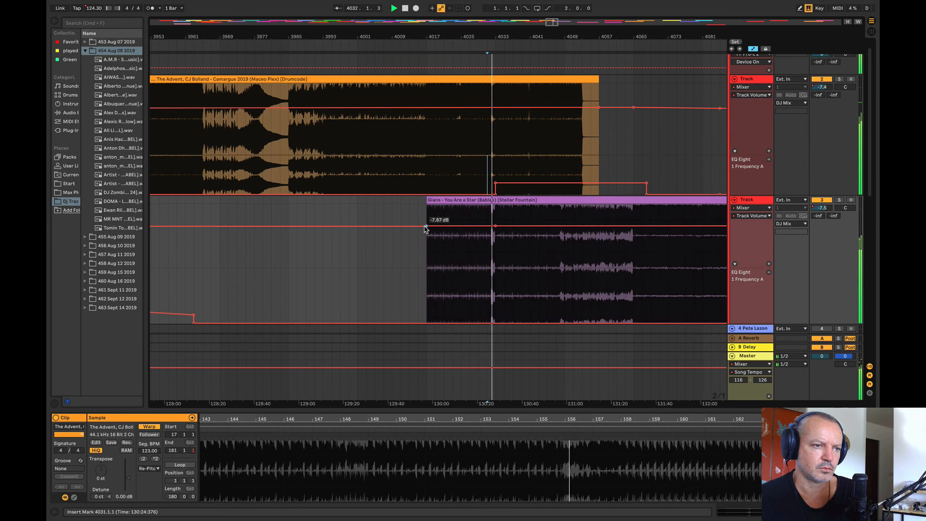
left_click_drag(426, 228, 427, 248)
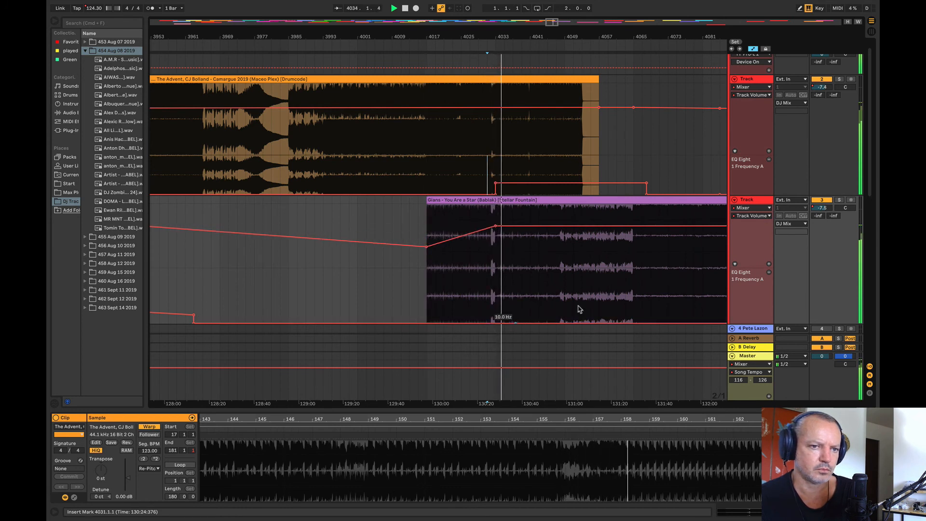
Step: Lower track 2's raised EQ frequency segment after bar 4033 and start its final drop at about bar 4063
left_click(839, 200)
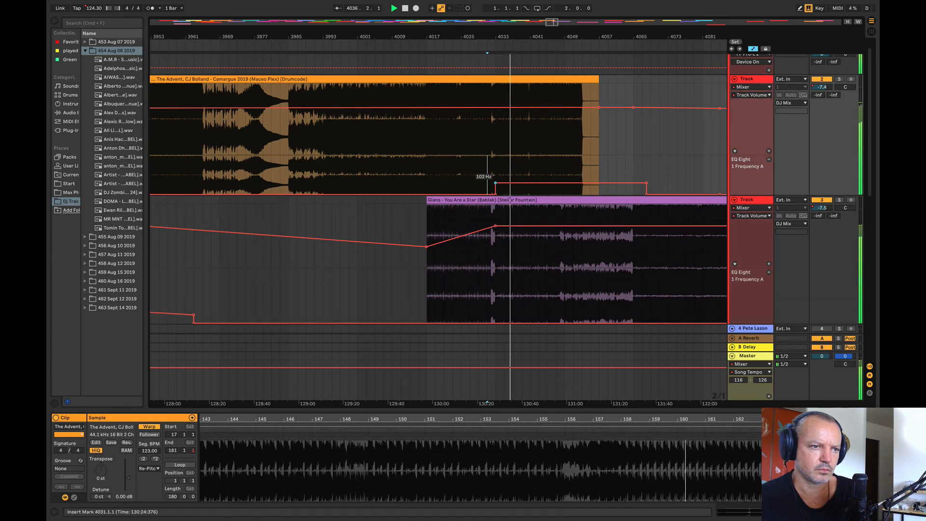
left_click_drag(501, 183, 534, 190)
left_click_drag(647, 183, 625, 185)
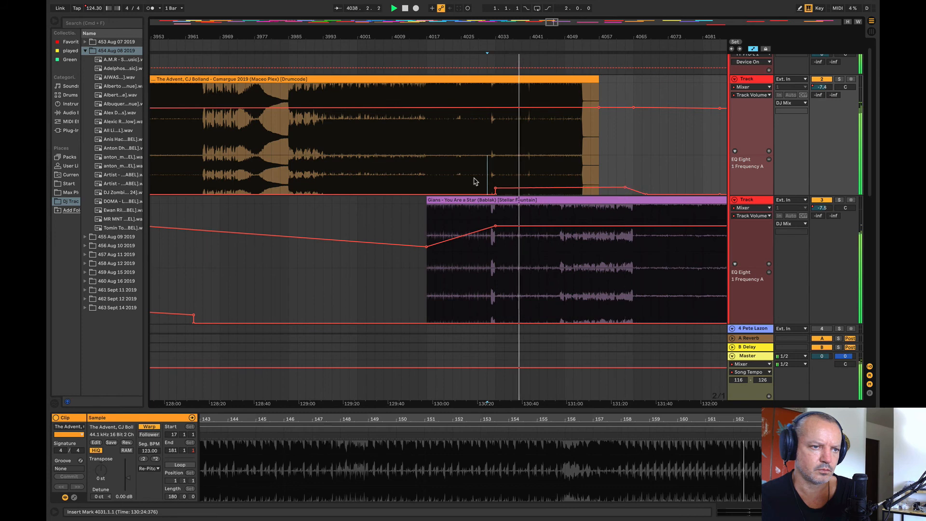
Step: Raise track 3's EQ Eight 1 Frequency A slightly between bars 3993 and 4033
left_click(486, 309)
left_click_drag(489, 303, 341, 299)
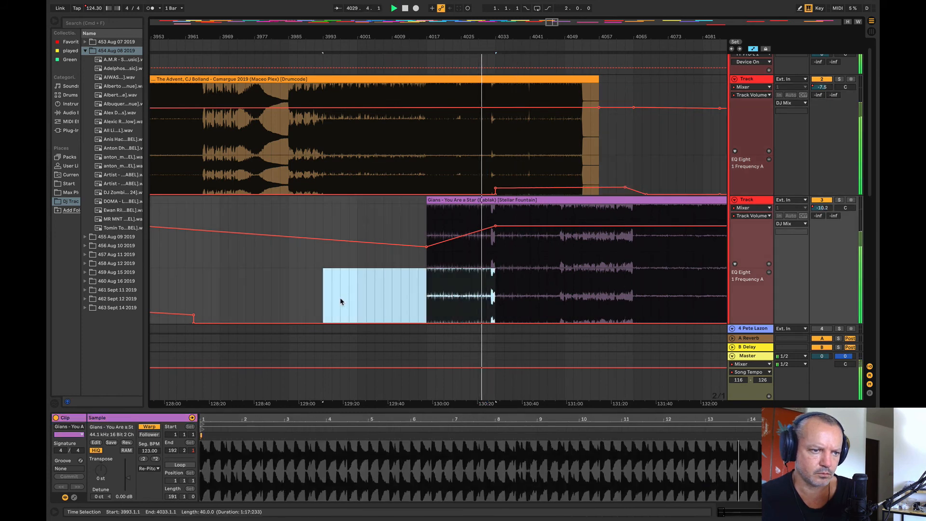
left_click_drag(440, 319, 440, 316)
left_click(383, 294)
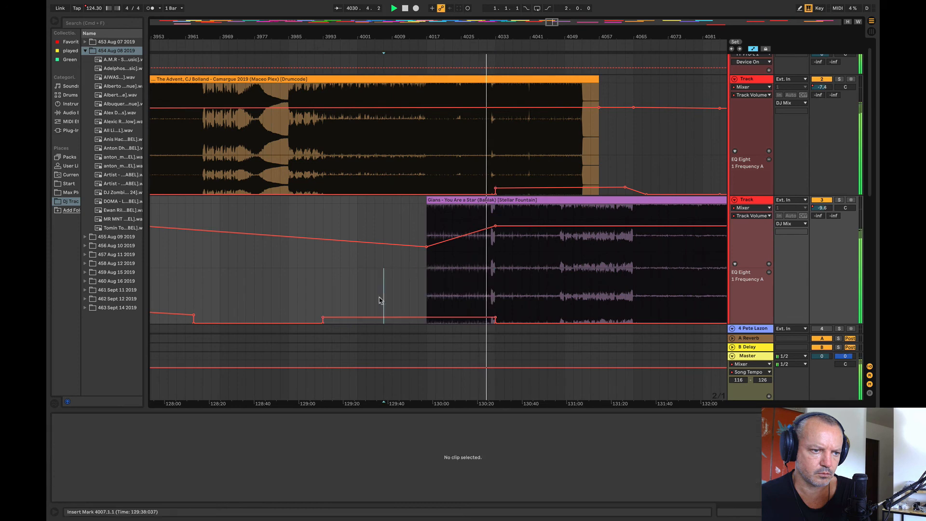
Step: Automate track 2's volume to fade down from bar 4033 to the end of Camargue 2019 at about bar 4057
left_click_drag(507, 38, 341, 39)
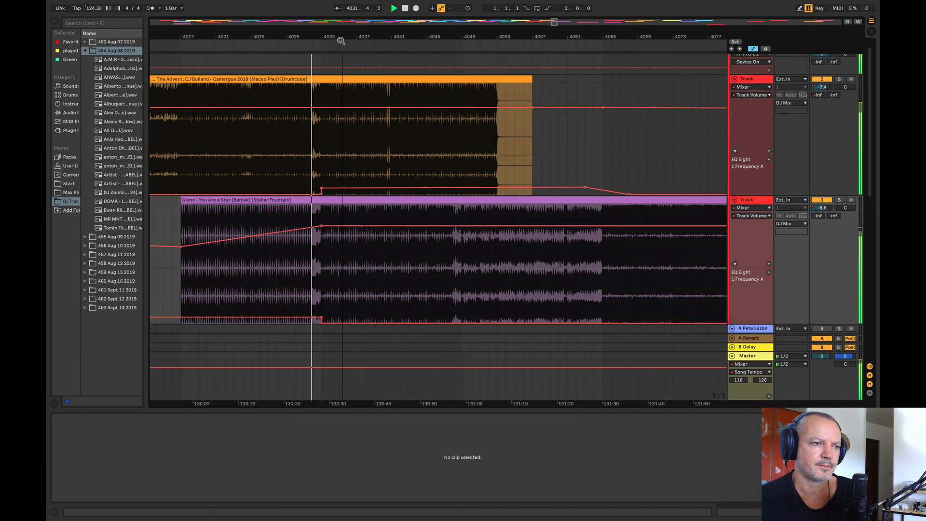
left_click(322, 107)
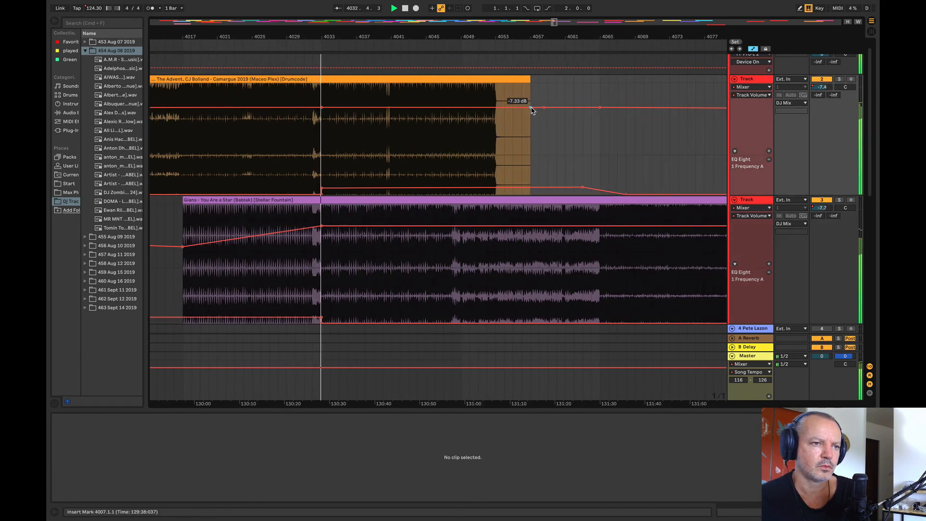
left_click_drag(531, 108, 533, 114)
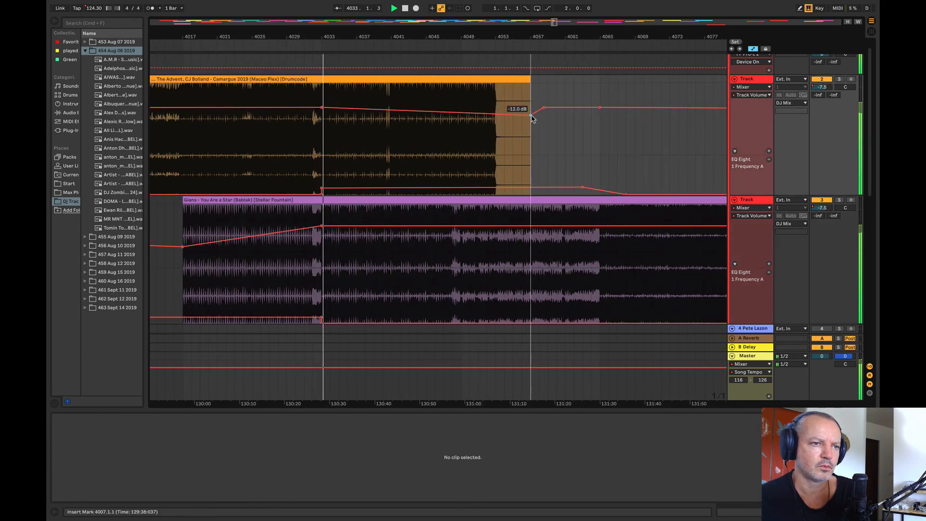
Step: Steepen track 2's volume fade with a lower point at about bar 4036 and raise its EQ frequency point at about bar 4062
left_click(351, 112)
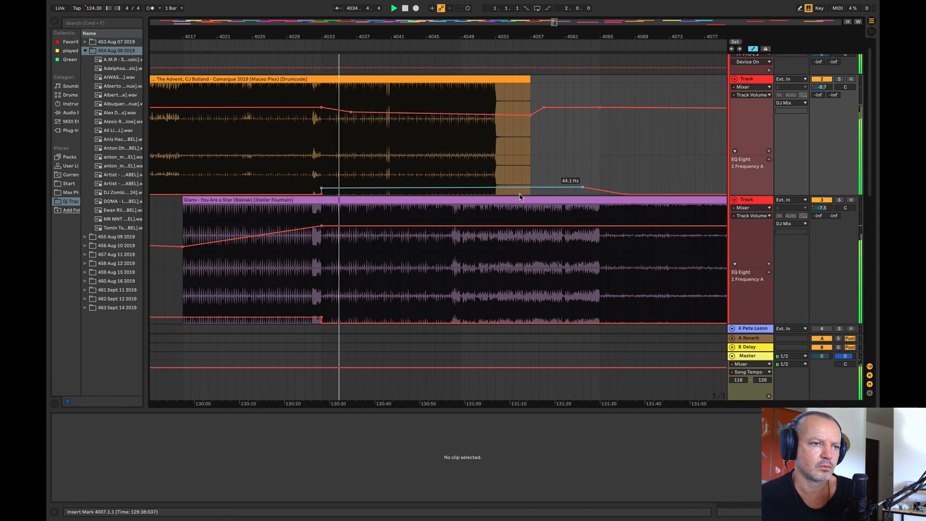
left_click_drag(573, 185, 573, 181)
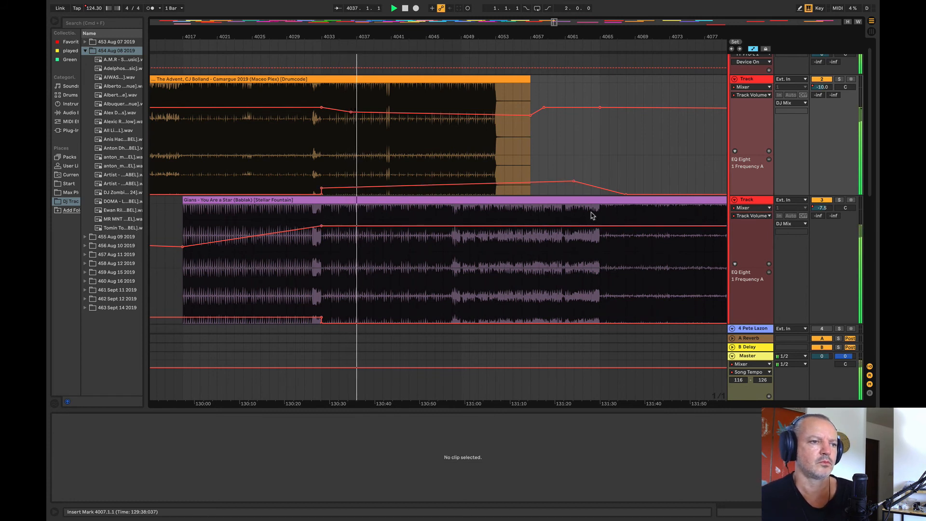
key("XF86AudioRaiseVolume")
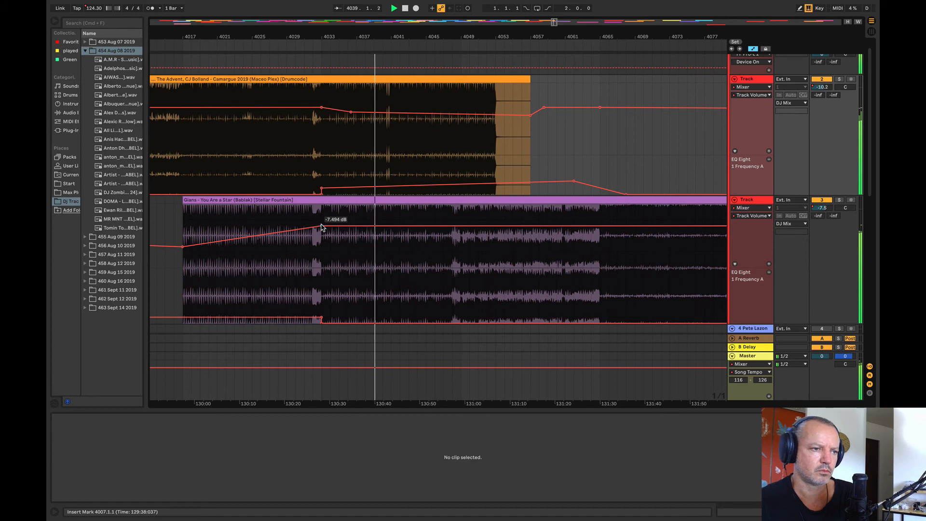
Step: Lower track 3's volume slightly at bar 4033 and raise track 2's EQ Eight 1 Frequency A across bars 4041 to 4070
left_click_drag(321, 225, 321, 226)
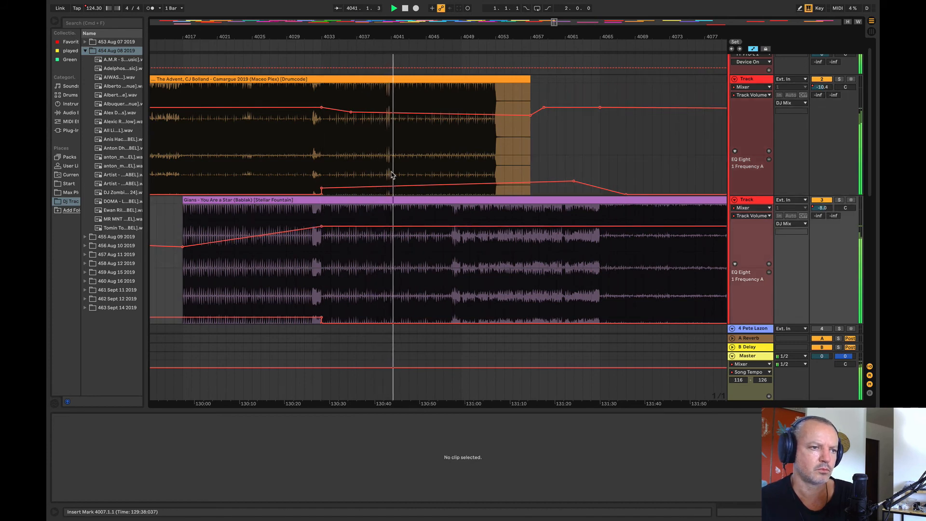
left_click_drag(393, 175, 643, 189)
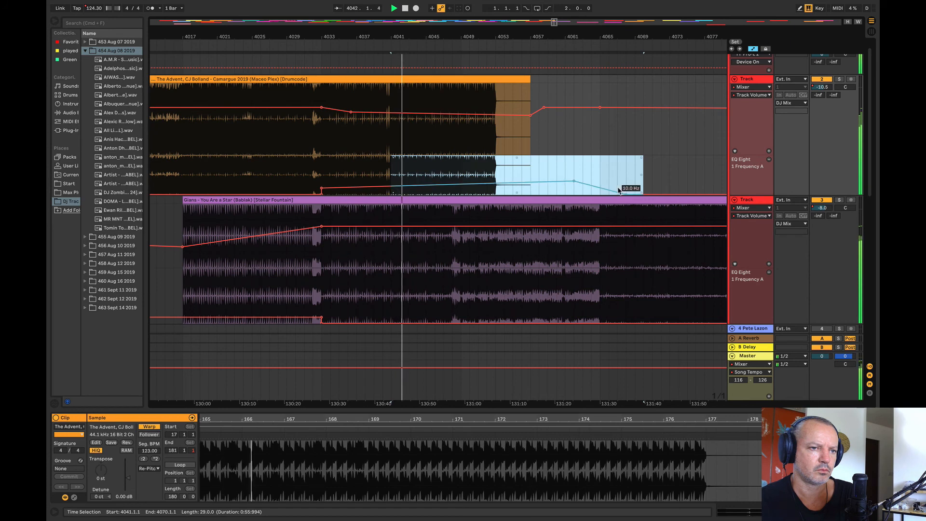
left_click(610, 147)
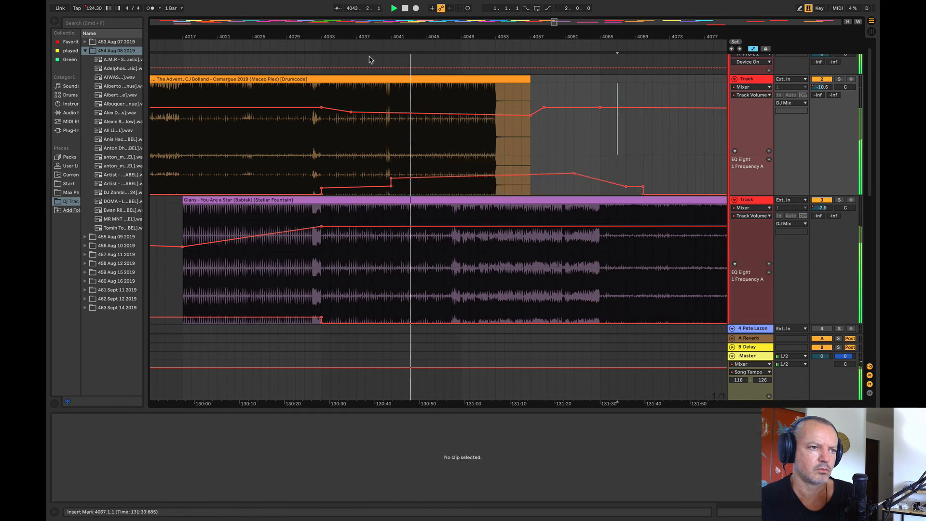
Step: Trim the end of the Camargue 2019 clip on track 2 back to bar 4048
left_click_drag(365, 38, 254, 37)
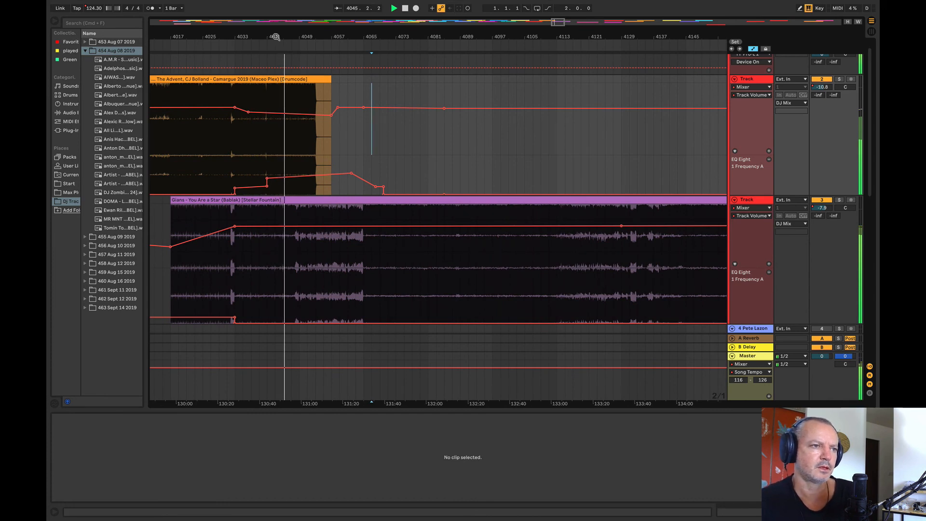
scroll(371, 152, "up", 5)
left_click_drag(381, 152, 643, 72)
left_click(585, 87)
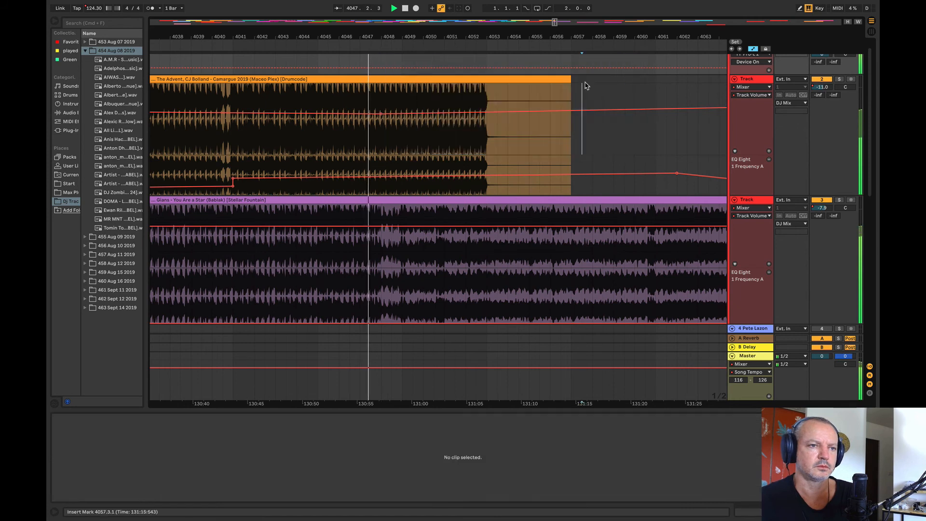
left_click_drag(569, 80, 380, 95)
Step: Ramp track 2's EQ frequency up steeply from about bar 4047 to the clip's end at bar 4048, and audition it
left_click(356, 177)
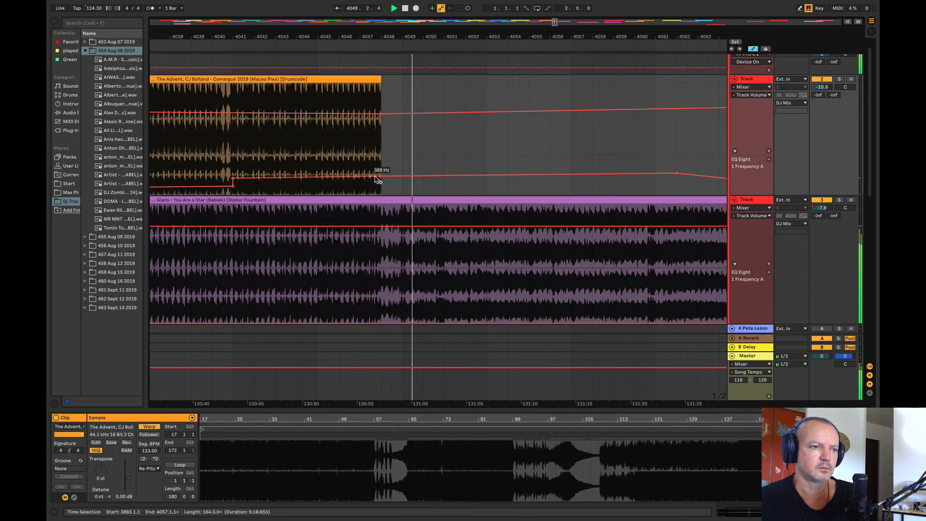
left_click(381, 176)
left_click_drag(381, 176, 380, 157)
left_click(357, 148)
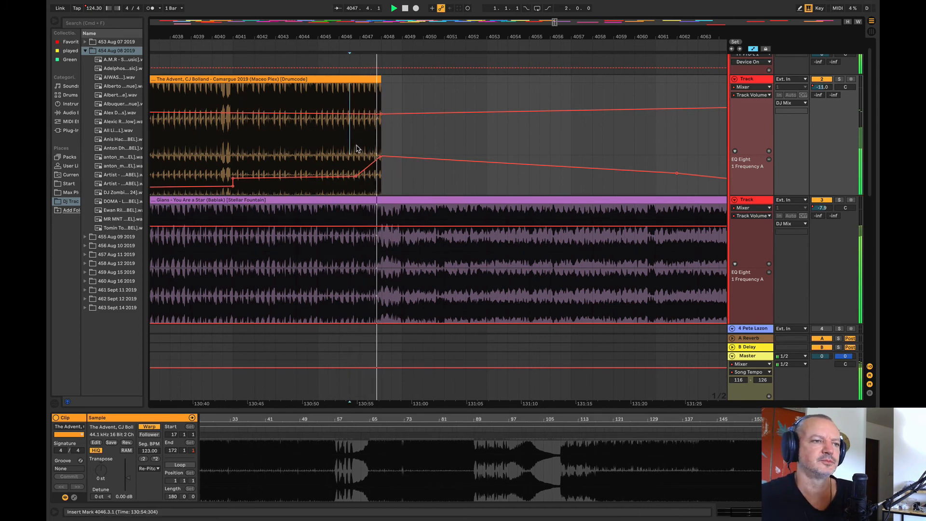
Step: Audition Gians – You Are a Star on track 3 from bars 4065 and 4129
left_click_drag(342, 36, 321, 5)
left_click(393, 266)
key("space")
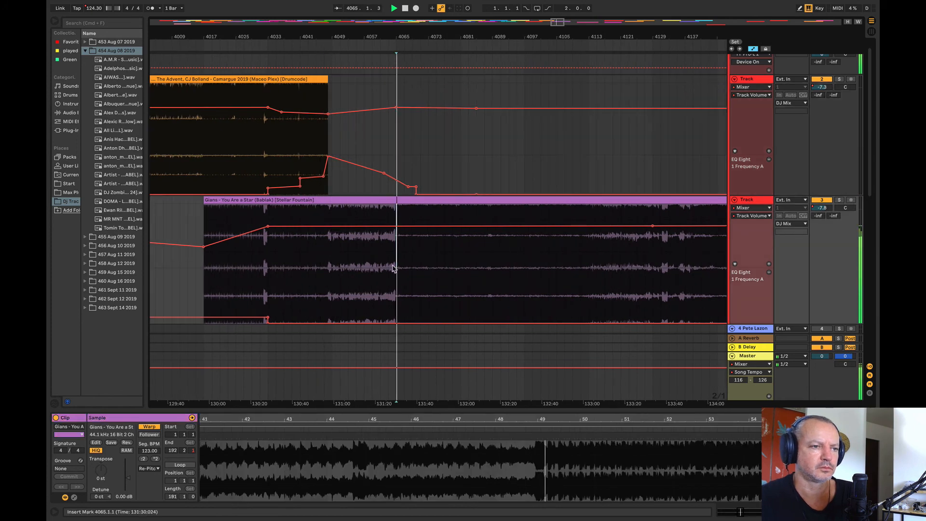
left_click_drag(366, 36, 256, 37)
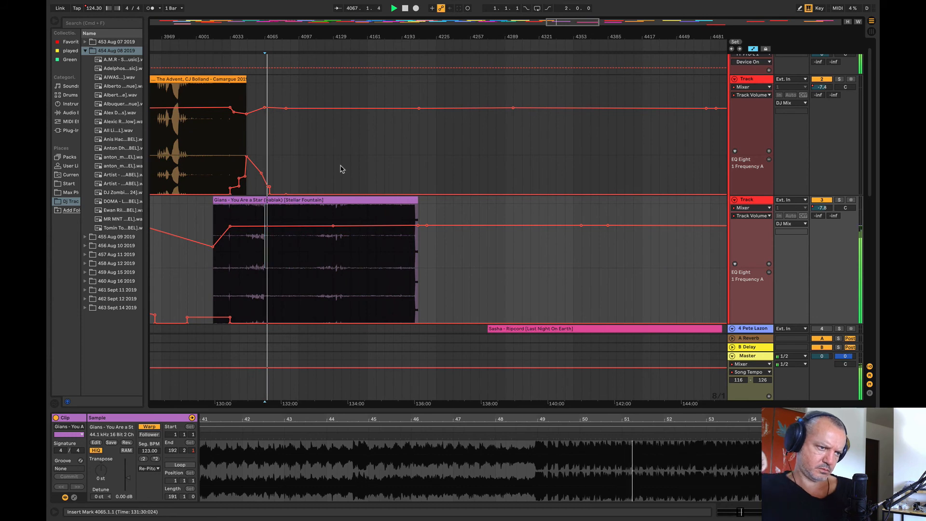
left_click(332, 274)
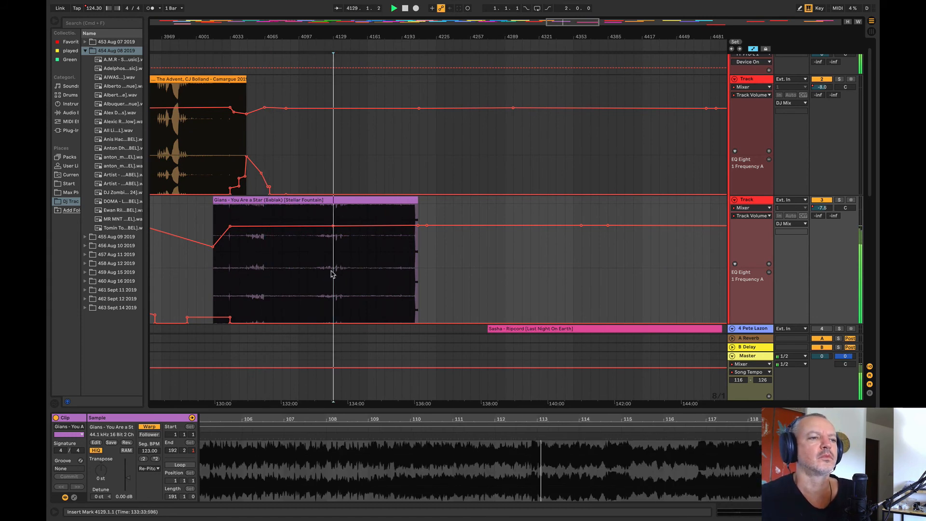
Step: Delete the Camargue 2019 (Adam Beyer & Layton Giordani) clip at bar 4545 on track 2
left_click_drag(271, 36, 298, 36)
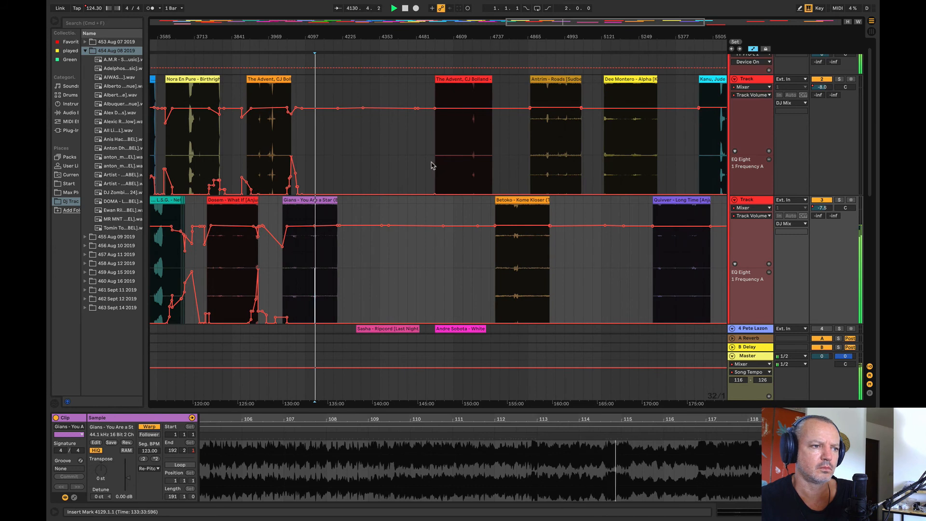
left_click(463, 80)
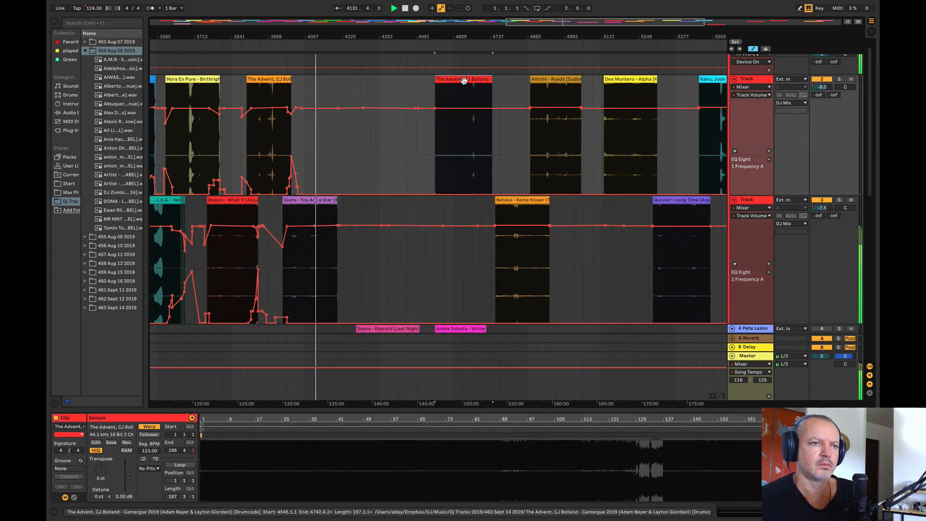
key("Delete")
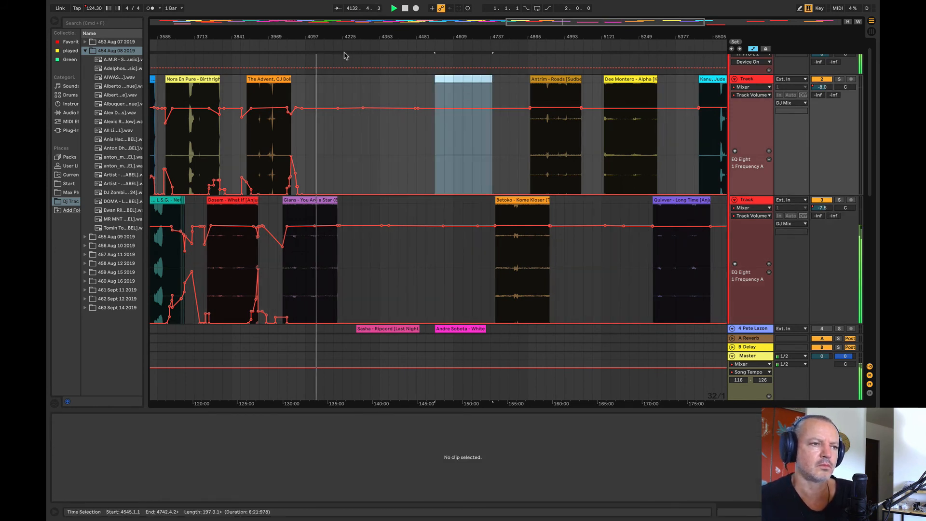
Step: Audition Betoko – Kome Kloser from bar 4833 and move the clip to track 2 at bar 4289
left_click_drag(320, 36, 315, 41)
left_click(541, 261)
key("space")
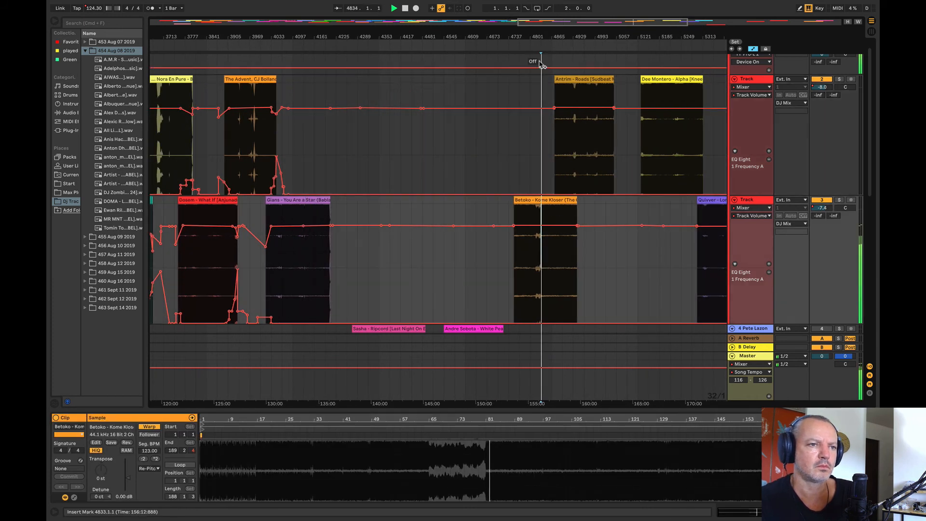
left_click_drag(533, 201, 377, 135)
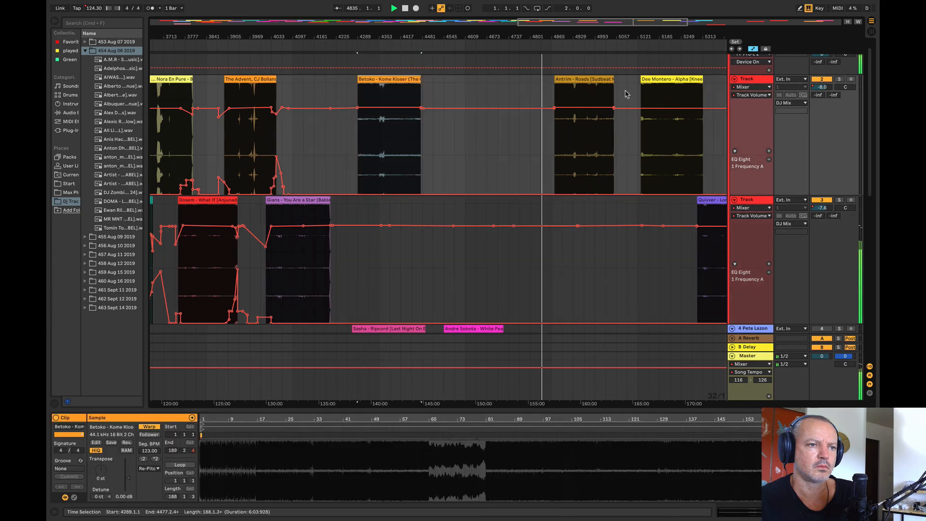
Step: Audition several passages of the Betoko – Kome Kloser clip on track 2, including those from bar 4359 and about bar 4427
left_click(390, 126)
key("space")
key("space")
left_click_drag(388, 37, 387, 54)
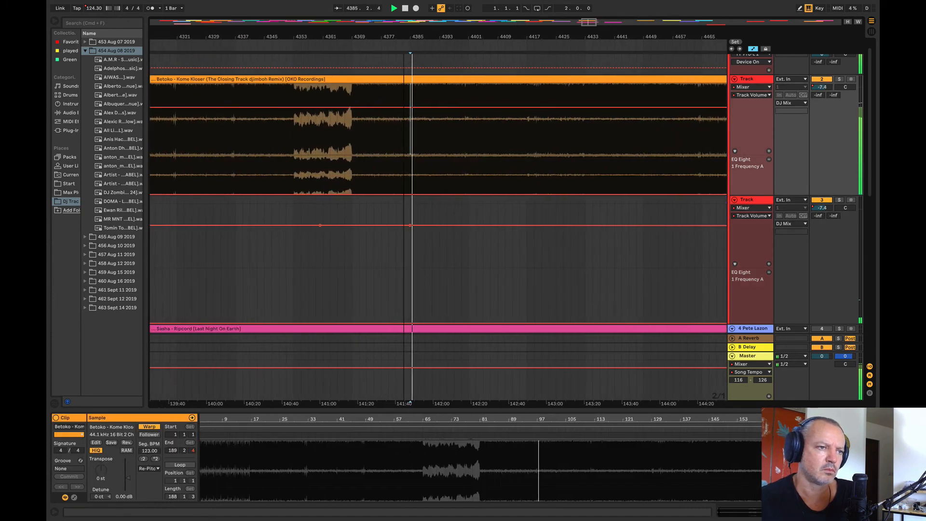
left_click(354, 135)
left_click(322, 139)
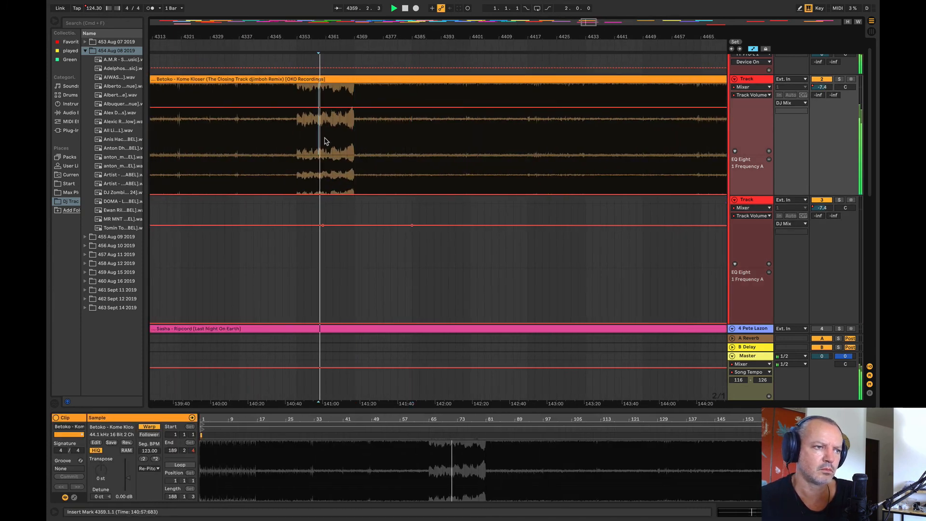
left_click(499, 144)
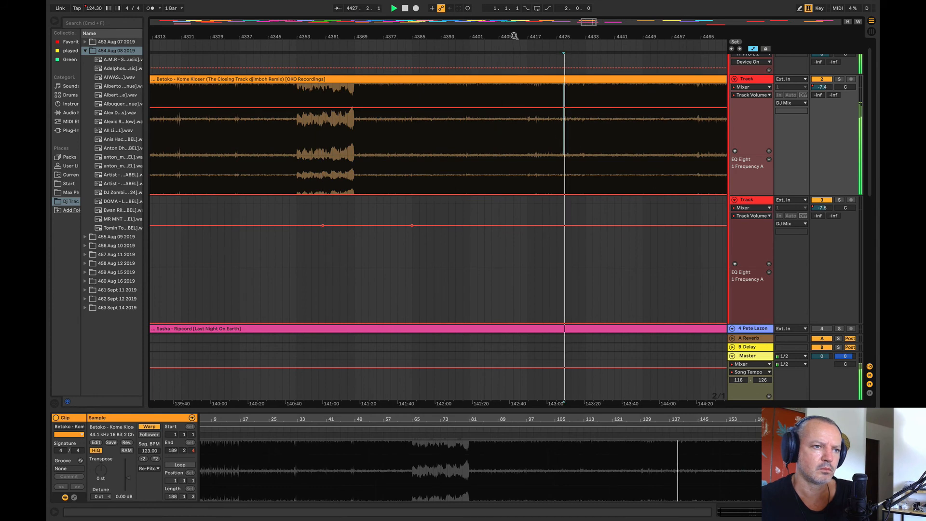
Step: Move the Betoko – Kome Kloser clip off track 2 to bar 4721 on track 4
left_click_drag(513, 36, 434, 16)
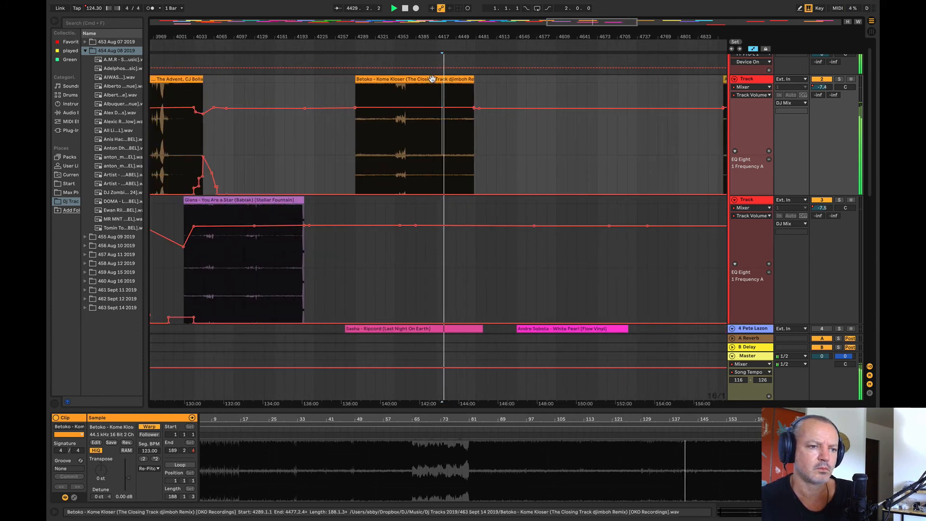
left_click_drag(432, 79, 706, 316)
left_click_drag(557, 36, 561, 22)
scroll(630, 127, "up", 3)
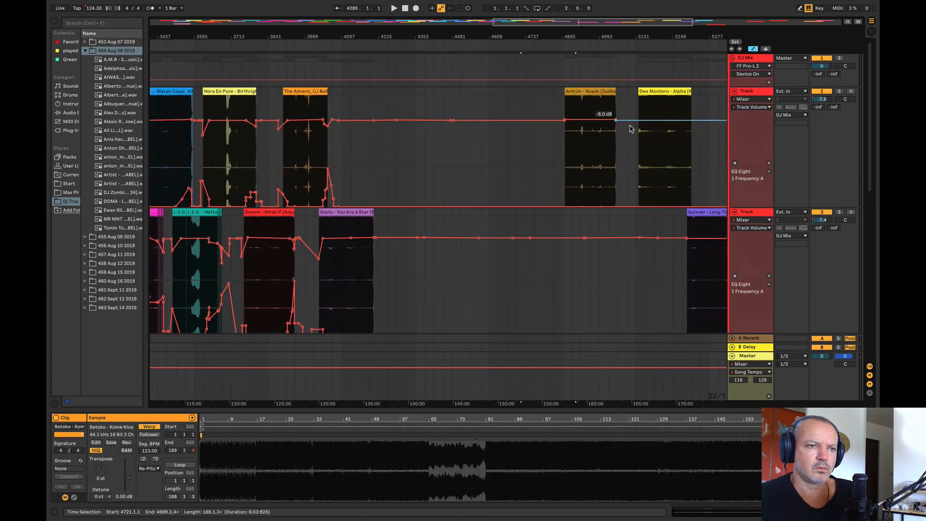
Step: Move Antrim – Roads along track 2 to about bar 4193 and audition it
left_click(590, 107)
key("space")
left_click_drag(591, 90, 392, 98)
left_click(397, 149)
Step: Move Dee Montero – Alpha to about bar 4393 on track 2 and audition it from bar 4481
left_click(664, 91)
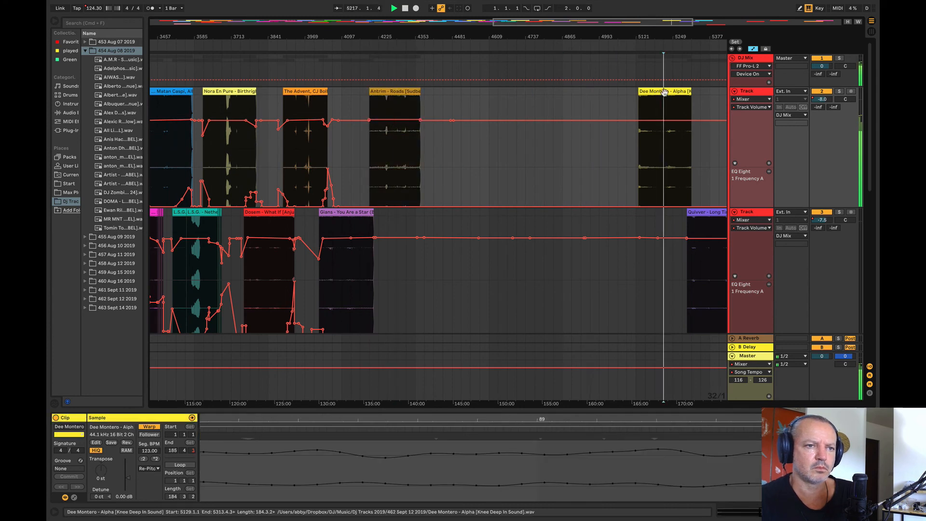
left_click_drag(664, 92, 452, 121)
left_click(458, 149)
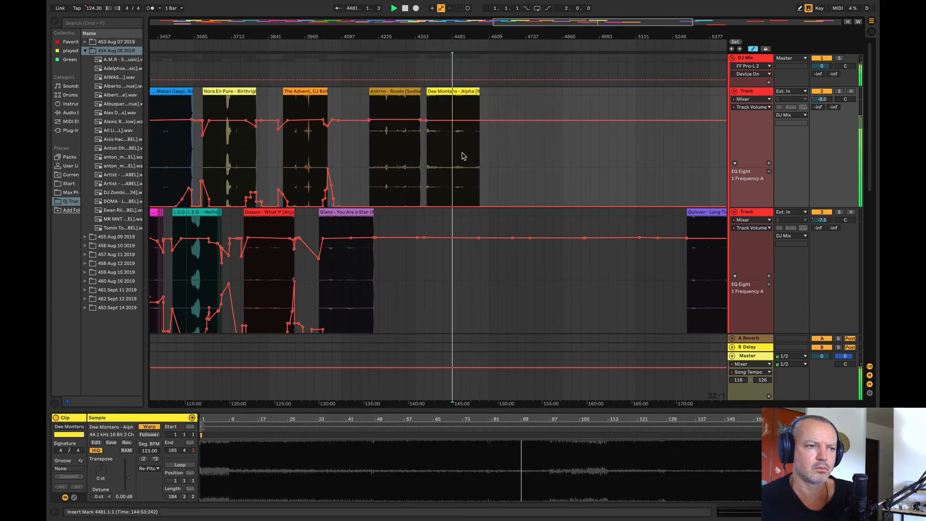
Step: Move Antrim – Roads to about bar 4769 on track 2 and place Dee Montero – Alpha at about bar 4161
left_click_drag(403, 278, 717, 246)
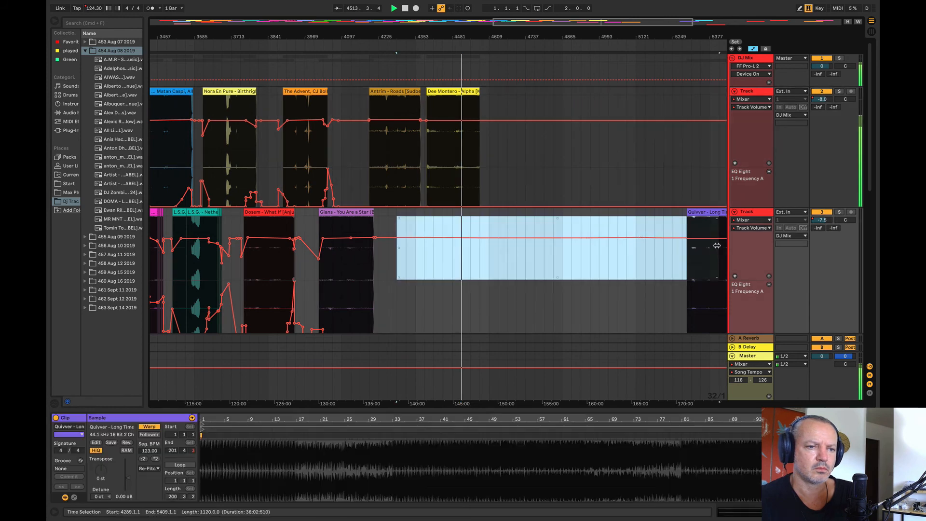
left_click_drag(418, 37, 450, 33)
left_click_drag(428, 91, 573, 111)
left_click_drag(476, 91, 421, 97)
key("space")
key("space")
Step: Shift Dee Montero – Alpha to about bar 4545 and put Quivver – Long Time at bar 4161 on track 2
left_click_drag(409, 36, 427, 37)
left_click(558, 227)
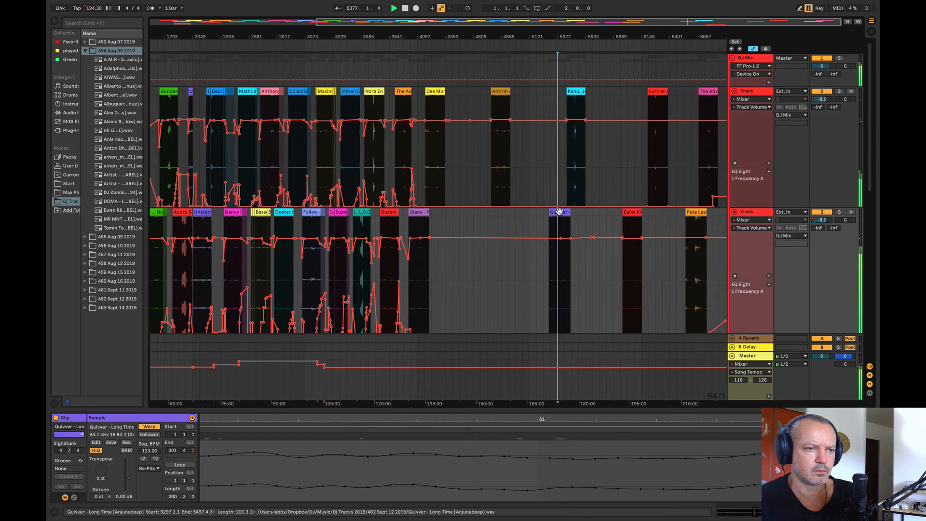
left_click_drag(557, 227, 441, 222)
left_click_drag(441, 92, 481, 102)
left_click_drag(447, 212, 429, 199)
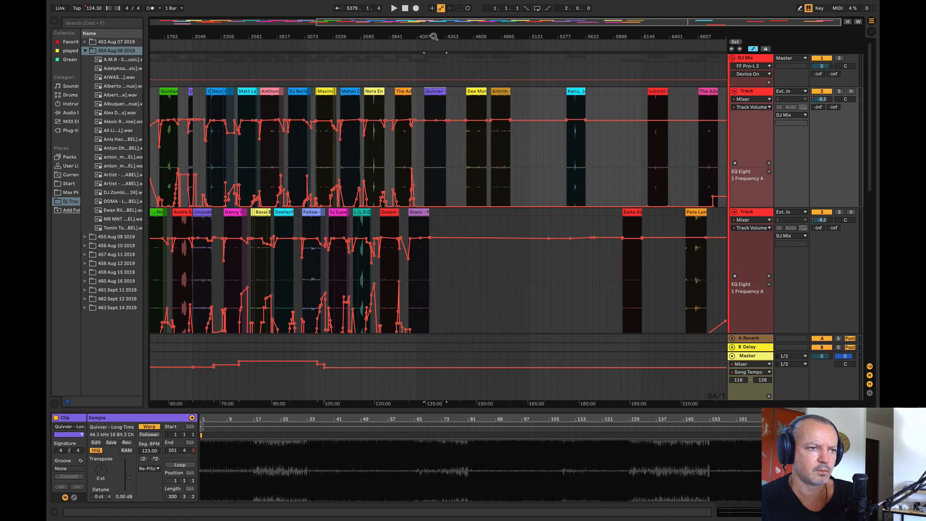
Step: Audition the overlap of Quivver – Long Time and Gians from bar 4161 and about bar 4183, soloing track 3 briefly
key("space")
mouse_move(427, 37)
left_mouse_down()
mouse_move(472, 173)
mouse_move(470, 156)
mouse_move(477, 166)
left_mouse_up()
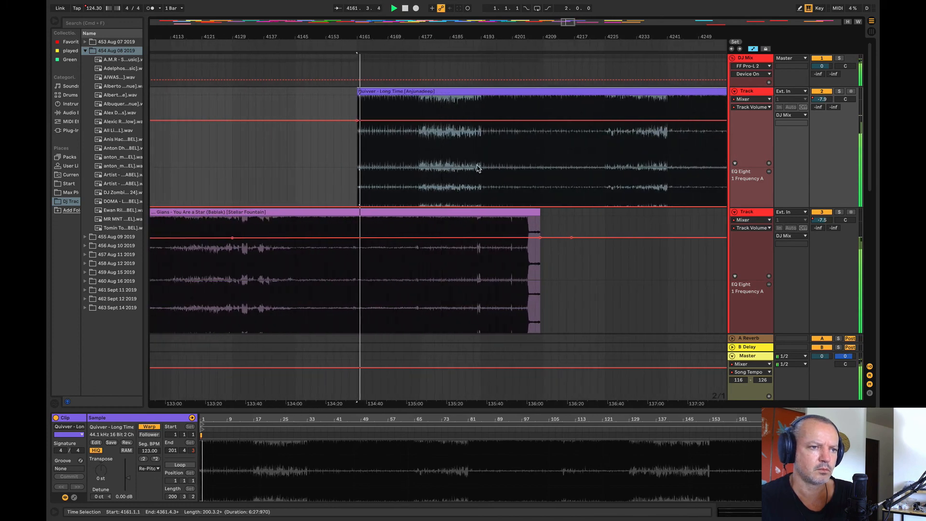
left_click(442, 152)
left_click(840, 213)
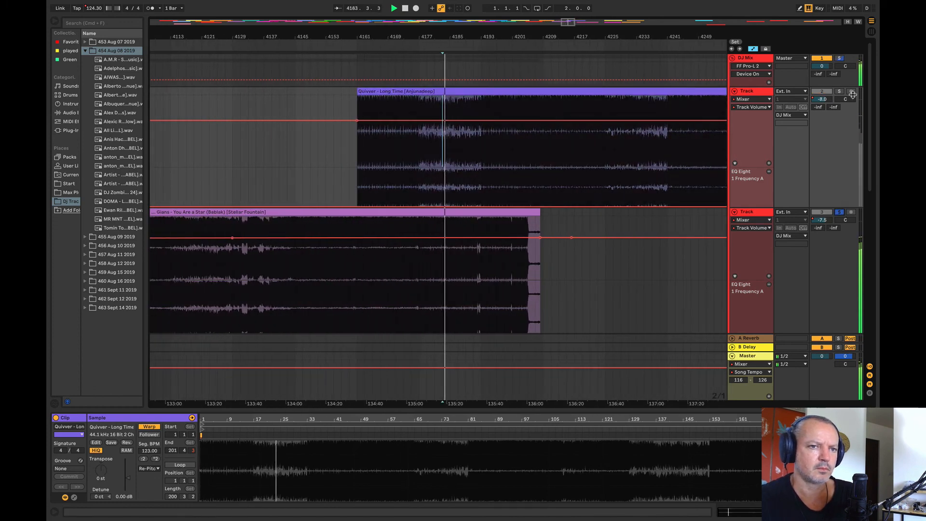
key("space")
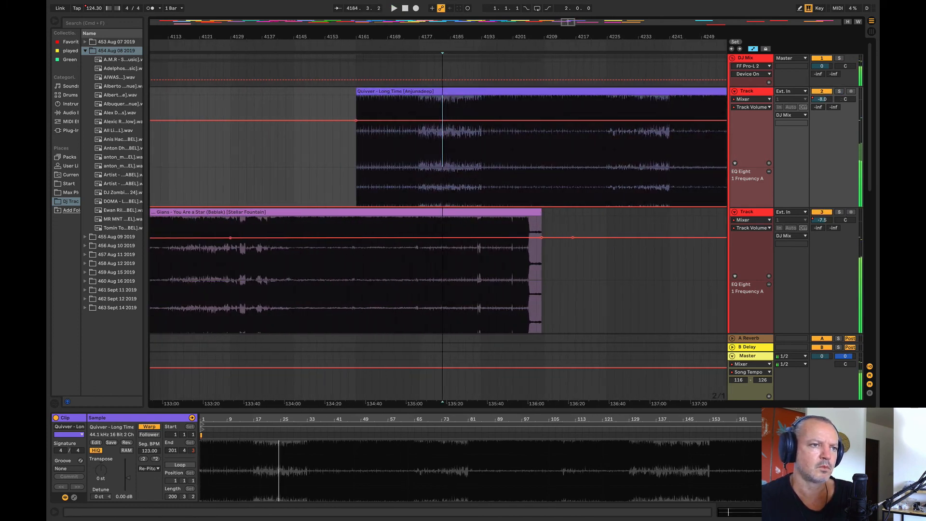
Step: Move the Quivver – Long Time clip to track 3 at bar 4353
left_click_drag(458, 37, 295, 5)
left_click_drag(311, 91, 380, 216)
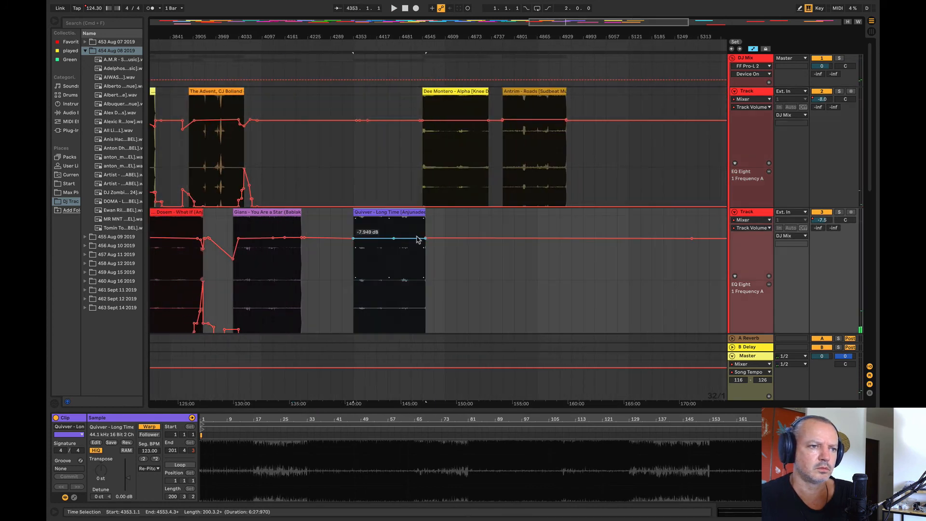
Step: Compare Dee Montero – Alpha at about bar 4609, Gians at bar 4193 and Antrim – Roads at bar 4801 by ear
left_click(444, 171)
key("space")
key("space")
left_click(292, 261)
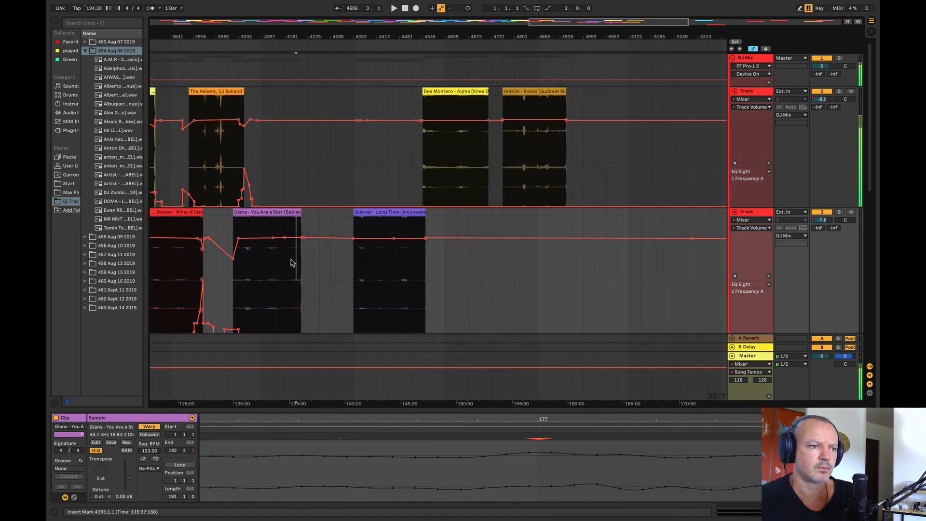
Step: Audition the Kanu, Jude & Frank clip on track 2 from bar 5505
key("space")
left_click(514, 140)
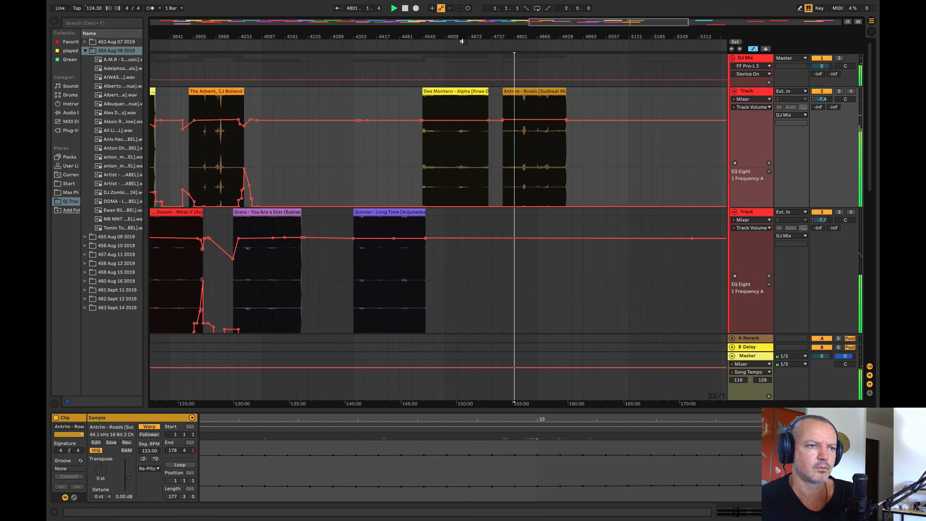
left_click_drag(461, 37, 409, 17)
key("space")
left_click(533, 145)
key("space")
left_click(537, 144)
key("space")
key("space")
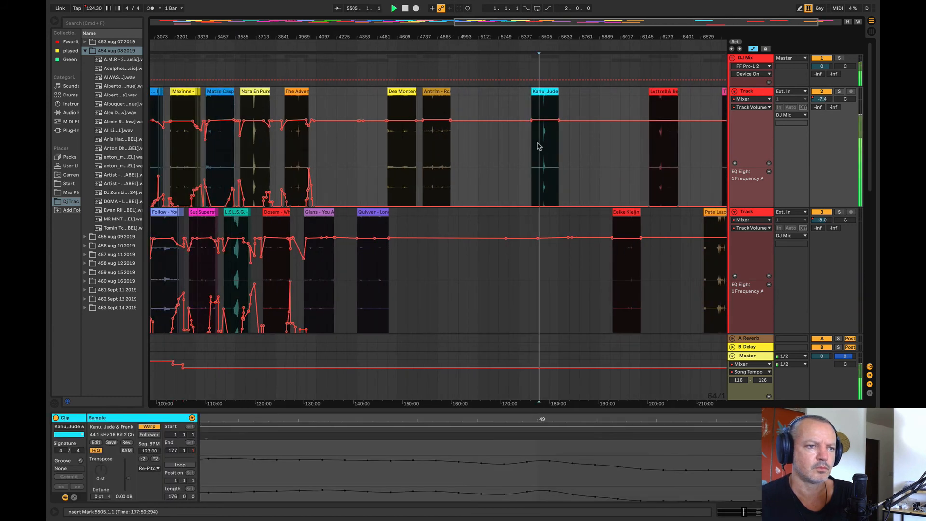
Step: Move the Kanu, Jude & Frank clip to track 3 at about bar 4930 and the Eelke Kleijn clip to track 2 at about bar 5070
left_click_drag(538, 146, 464, 270)
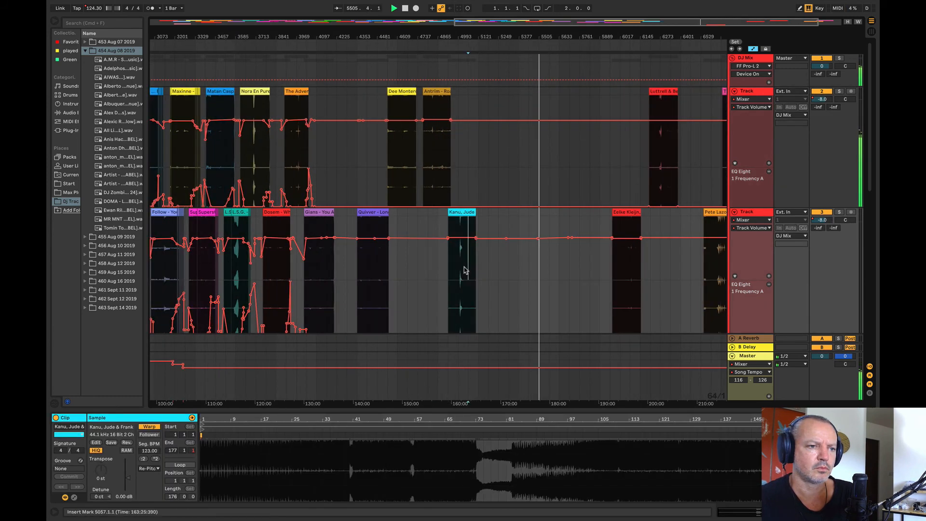
left_click_drag(640, 259, 632, 273)
key("space")
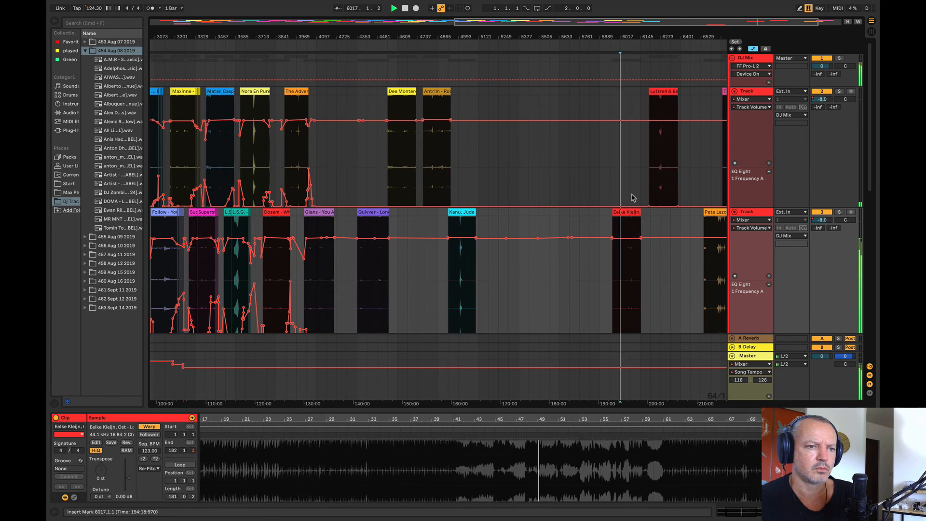
left_click_drag(617, 212, 487, 154)
Step: Audition the Luttrell & Ben Böhmer clip from bar 6273 and move it along track 2 to about bar 5310, behind Eelke Kleijn
key("space")
left_click(660, 111)
key("space")
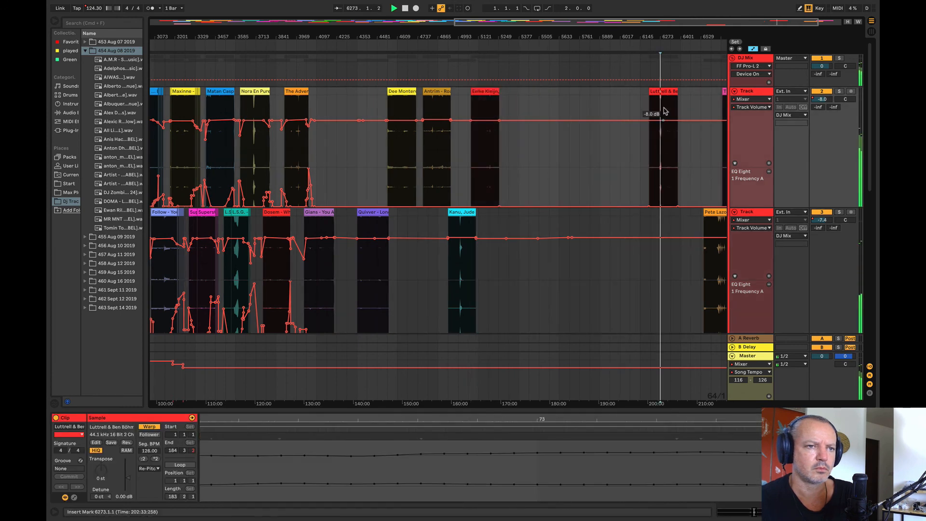
left_click_drag(661, 111, 520, 112)
Step: Audition the Pete Lazonby – Sacred Cycles clip on track 3 from bar 5697 and delete it
left_click_drag(722, 222, 562, 264)
left_click(564, 263)
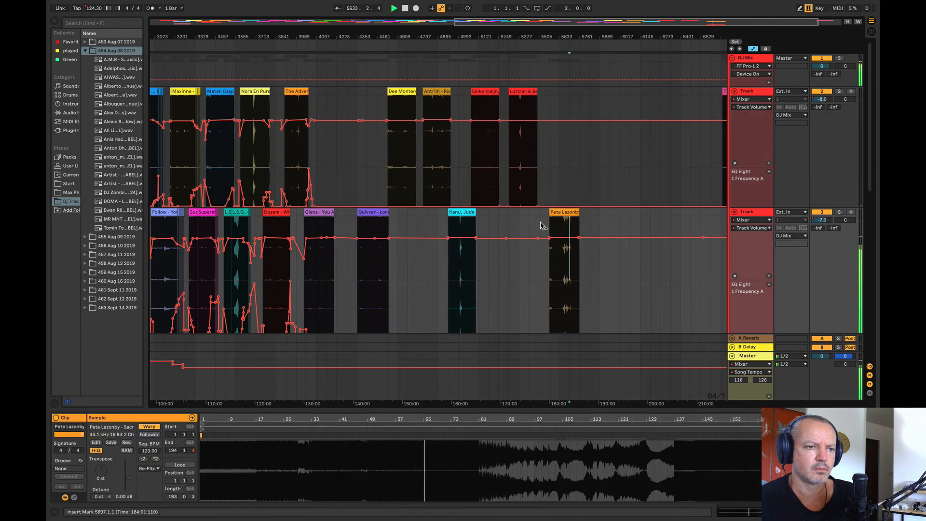
left_click_drag(532, 33, 533, 12)
left_click(619, 212)
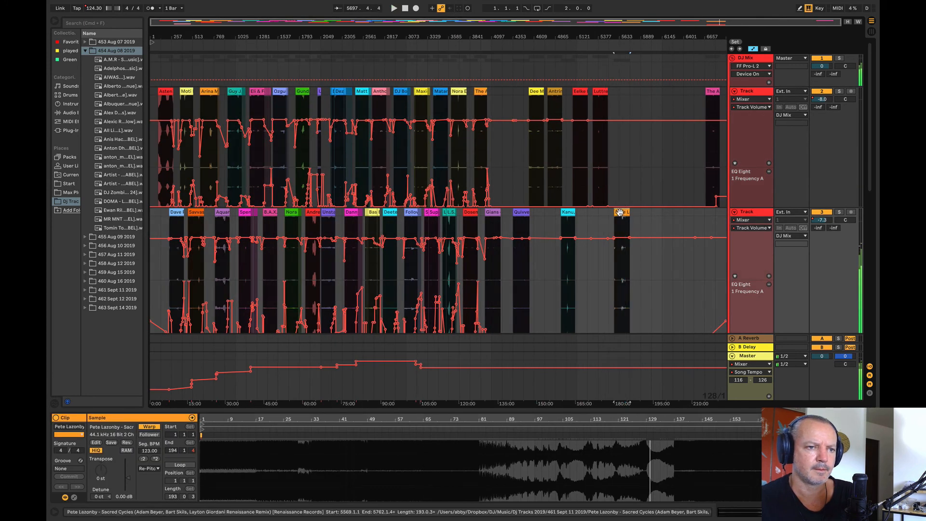
key("Delete")
Step: Audition the second Camargue 2019 clip near the end of track 2 from bar 6785 and delete it
left_click(716, 154)
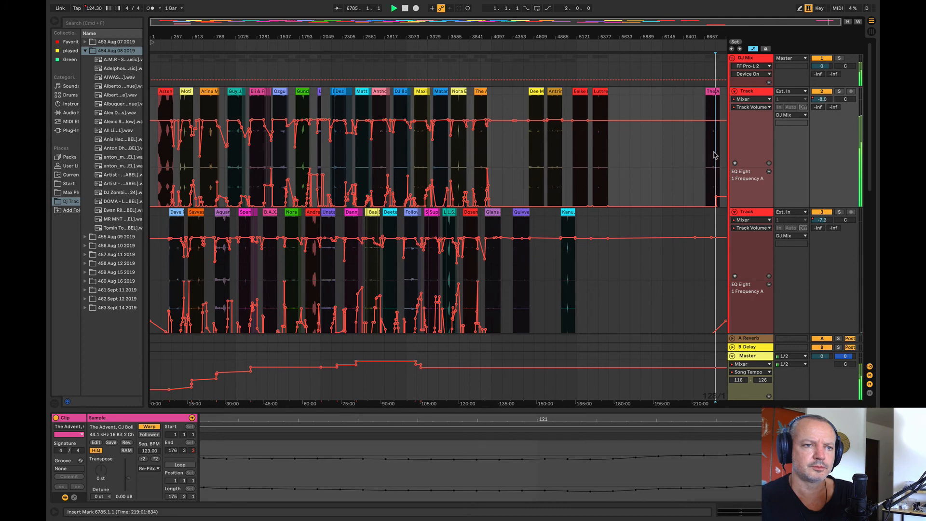
left_click_drag(717, 36, 715, 77)
left_click(666, 91)
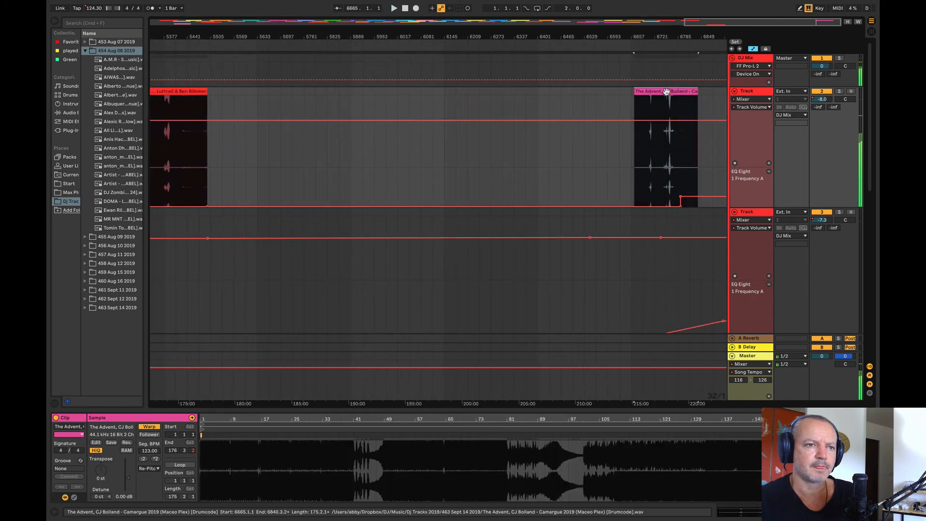
key("space")
key("Delete")
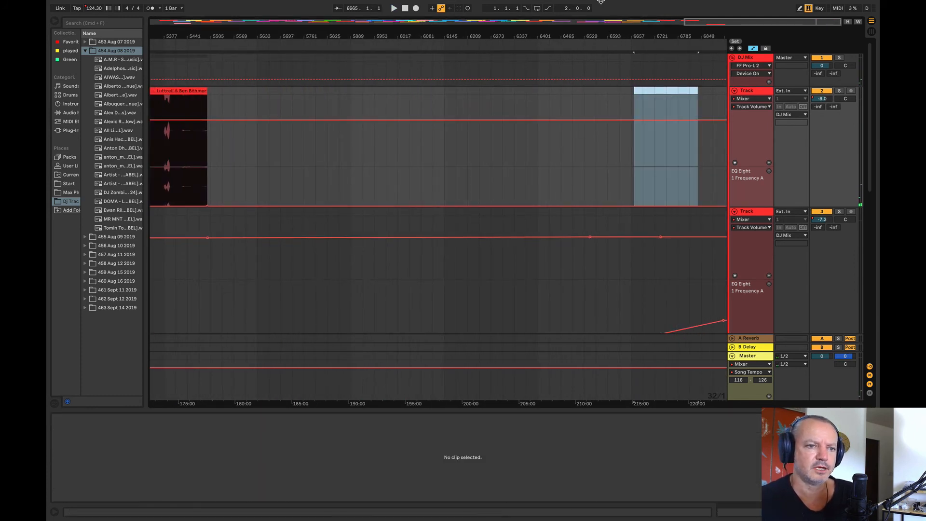
Step: Audition Gians from bar 4177 and try Quivver – Long Time on track 2 at bar 4161 as its follow-up
left_click_drag(592, 35, 699, 21)
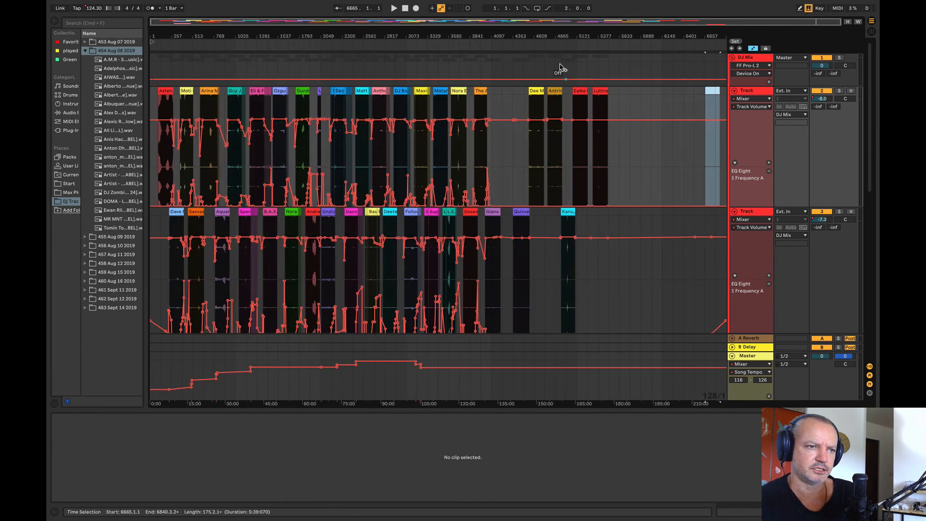
left_click_drag(534, 32, 535, 26)
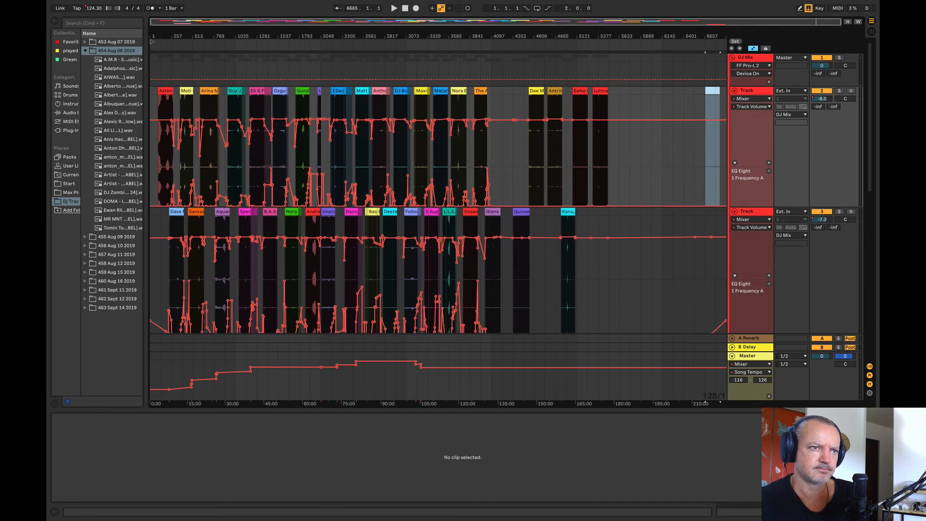
left_click_drag(511, 36, 463, 89)
left_click(384, 288)
key("space")
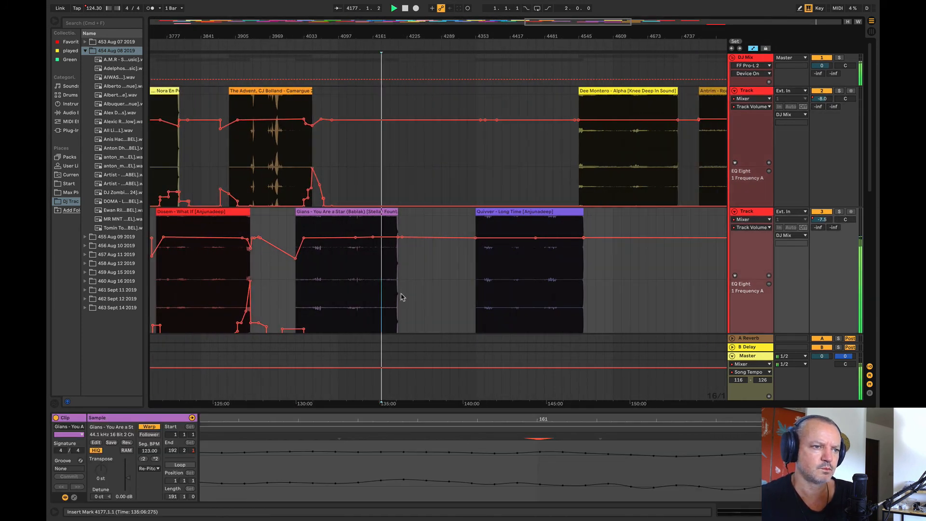
left_click(493, 284)
mouse_move(509, 213)
left_mouse_down()
mouse_move(412, 190)
mouse_move(404, 159)
left_mouse_up()
key("space")
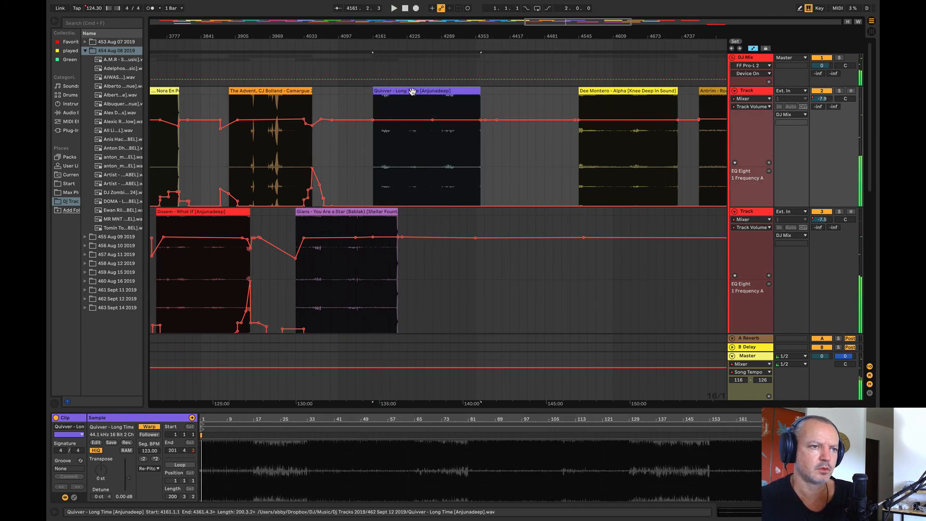
Step: Move Quivver – Long Time to track 3 at about bar 4433 and Dee Montero – Alpha to bar 4161 on track 2
left_click_drag(412, 91, 562, 239)
left_click(600, 103)
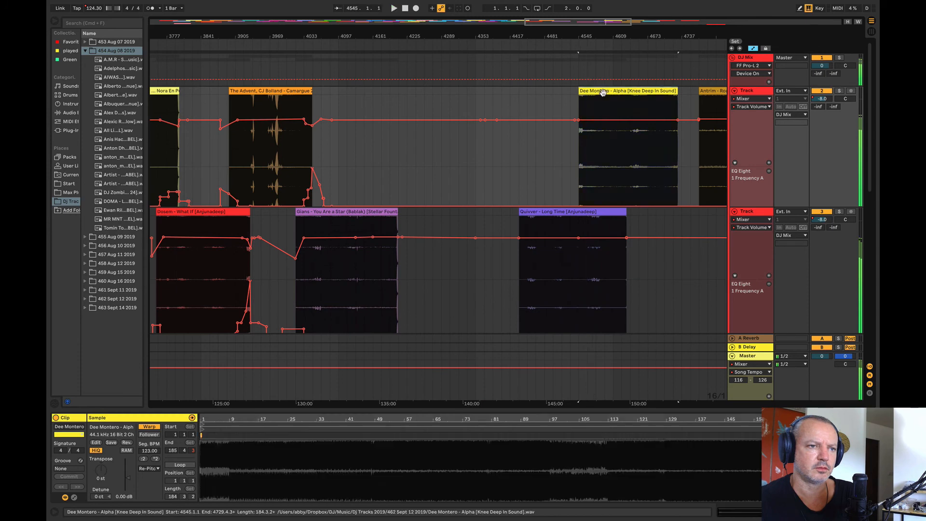
left_click_drag(603, 93, 393, 105)
key("space")
left_click_drag(367, 34, 329, 55)
left_click_drag(365, 104, 434, 104)
Step: Raise track 2's EQ Eight frequency automation from bar 4143 to bar 4185, across the start of Dee Montero – Alpha
left_click(375, 177)
left_click(336, 184)
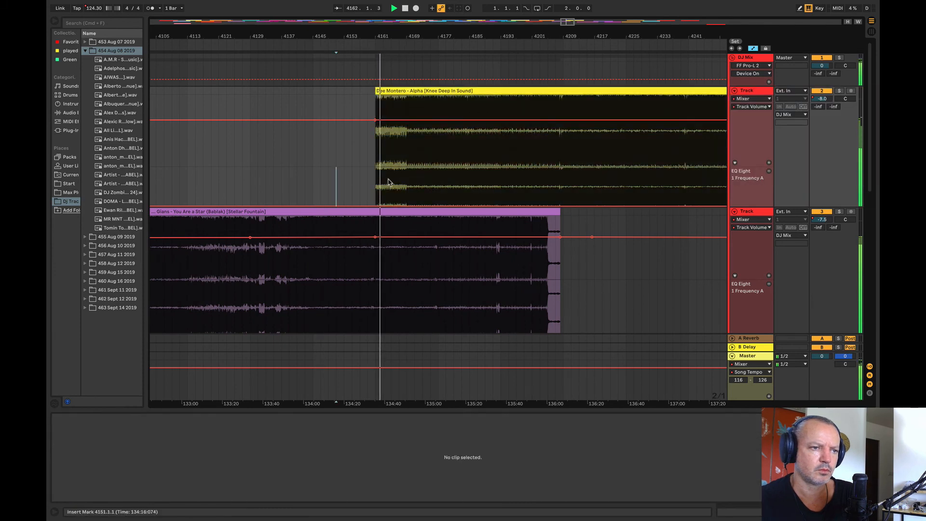
left_click_drag(465, 178, 305, 196)
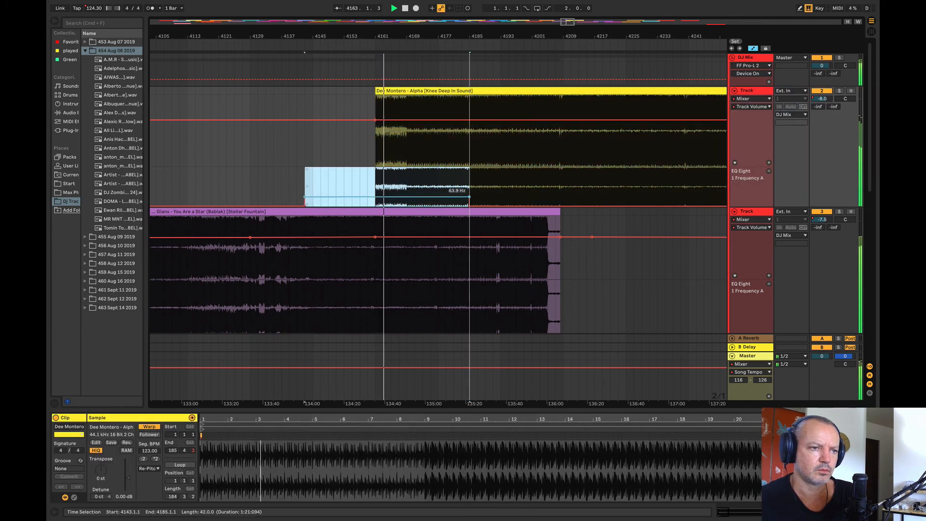
left_click_drag(434, 204, 435, 192)
Step: Dip track 2's volume automation at bar 4161 so Dee Montero – Alpha fades in until about bar 4184, and audition it
left_click(465, 122)
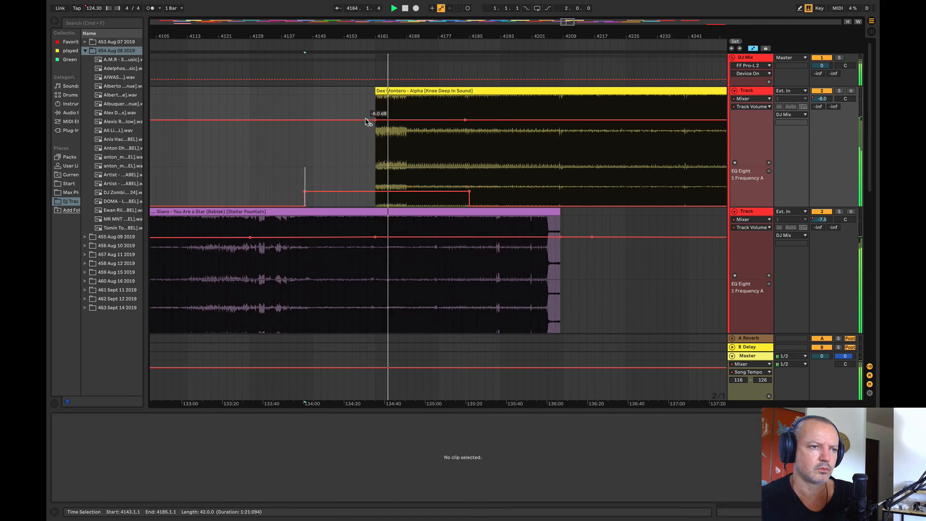
left_click_drag(374, 122, 375, 138)
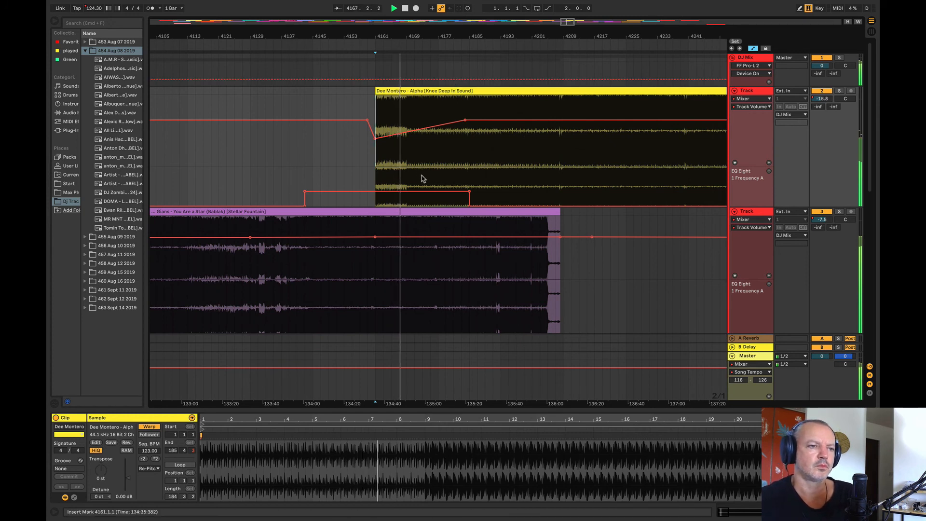
left_click(378, 93)
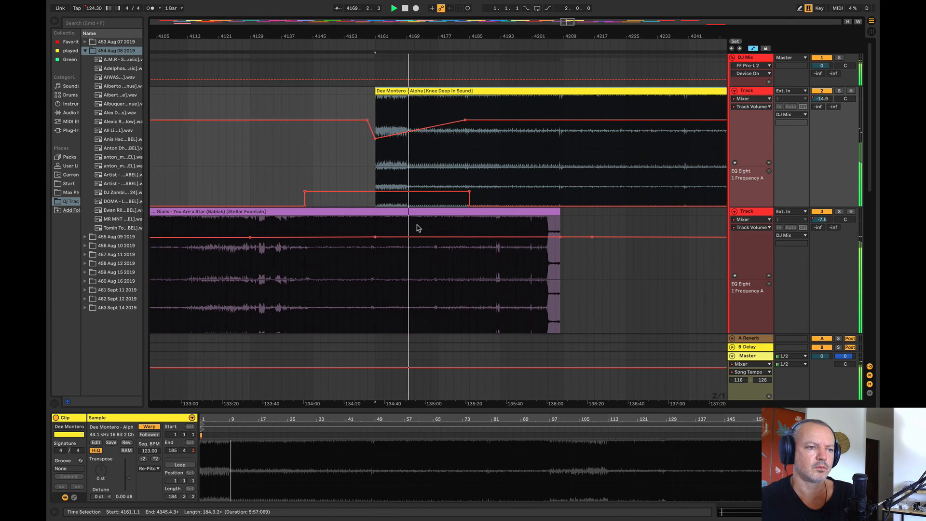
key("space")
Step: Audition the overlap from bar 4177 and raise track 3's EQ Eight frequency automation from bar 4185 to about bar 4227
left_click(438, 291)
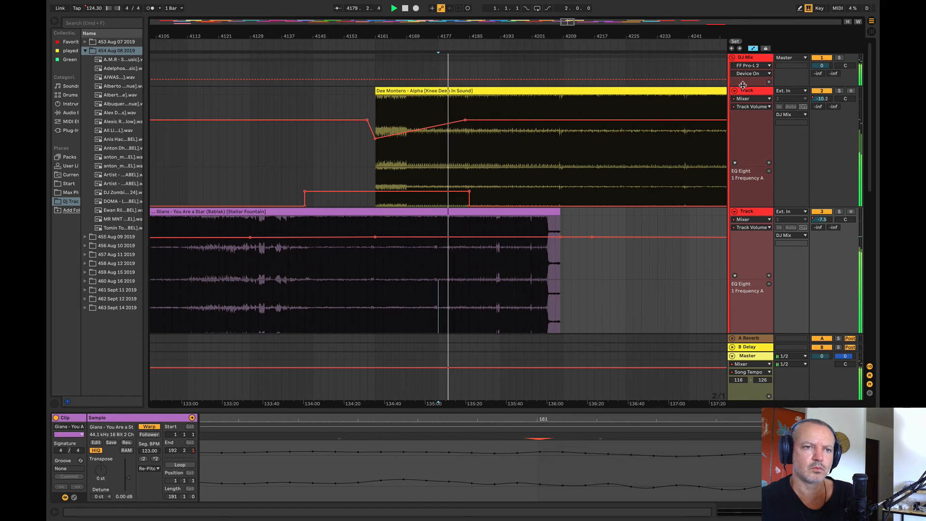
left_click_drag(743, 85, 743, 72)
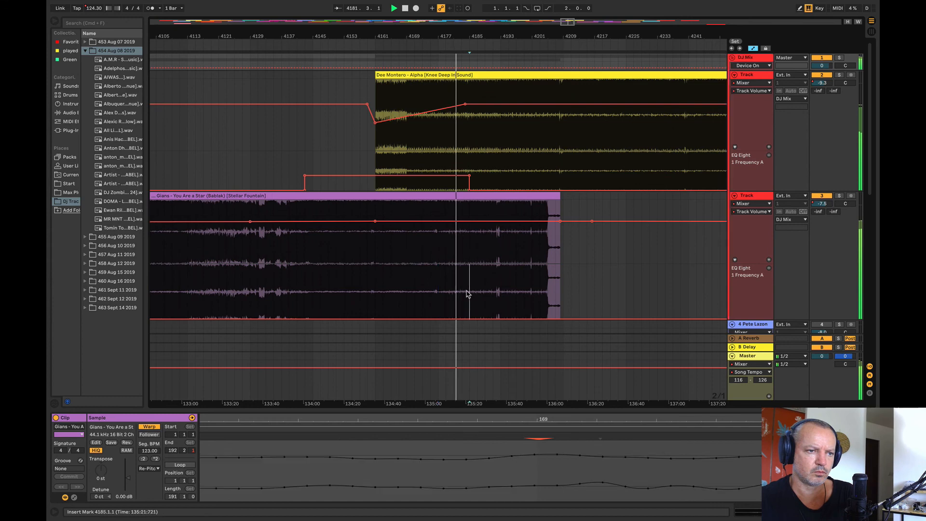
left_click_drag(469, 294, 585, 305)
Step: Audition Gians on track 3 from bars 4145 and 4141, leading into the Dee Montero – Alpha entry
left_click(310, 268)
key("space")
left_click(311, 269)
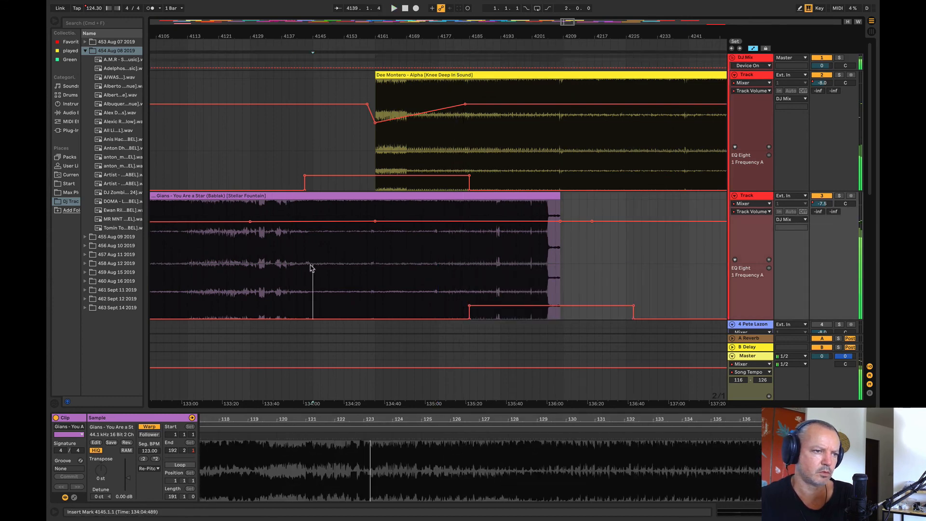
key("space")
left_click(299, 262)
key("space")
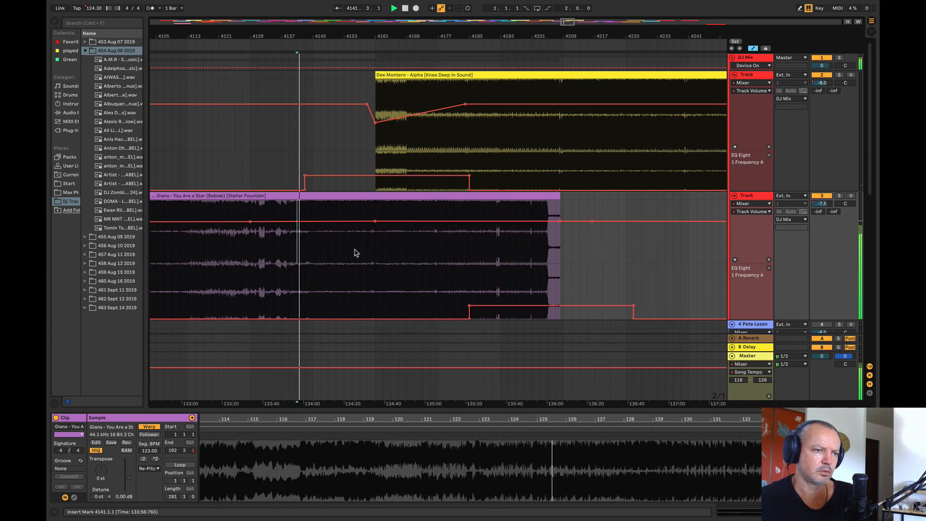
Step: Cut bars 4161 to 4177 out of the Gians clip and move its remaining end section back to bar 4161
left_click_drag(375, 253, 439, 209)
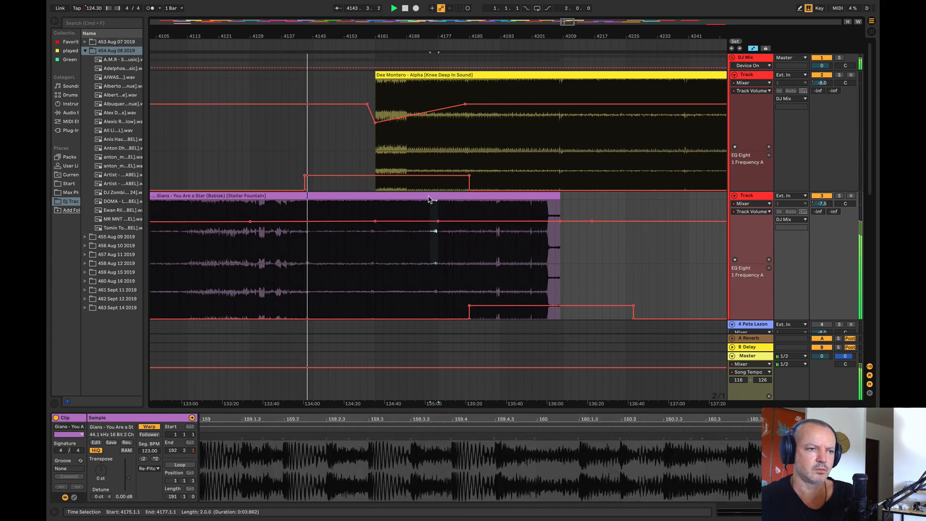
left_click(378, 196)
key("Delete")
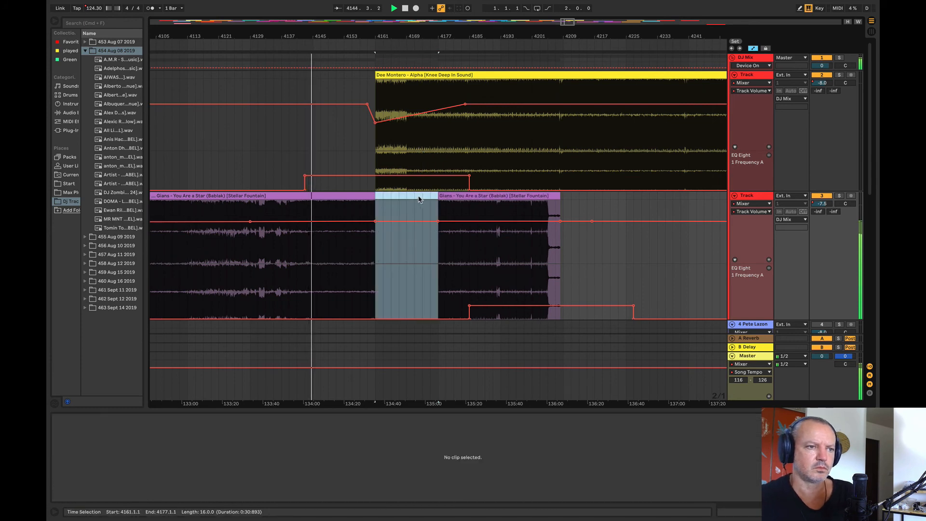
left_click(456, 194)
left_click_drag(468, 193, 410, 207)
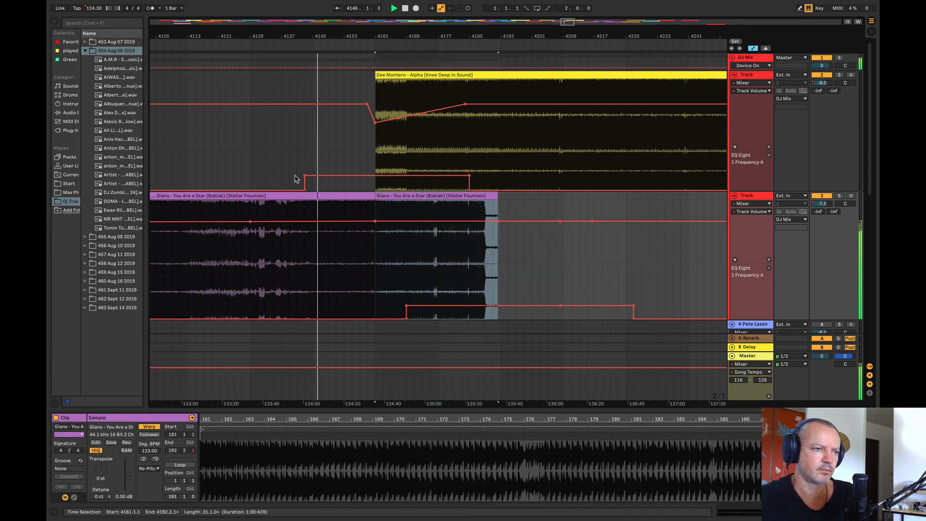
Step: Move Dee Montero – Alpha to bar 4153 and slope track 2's EQ frequency automation down to its minimum at bar 4161
left_click(368, 162)
left_click_drag(422, 72, 392, 83)
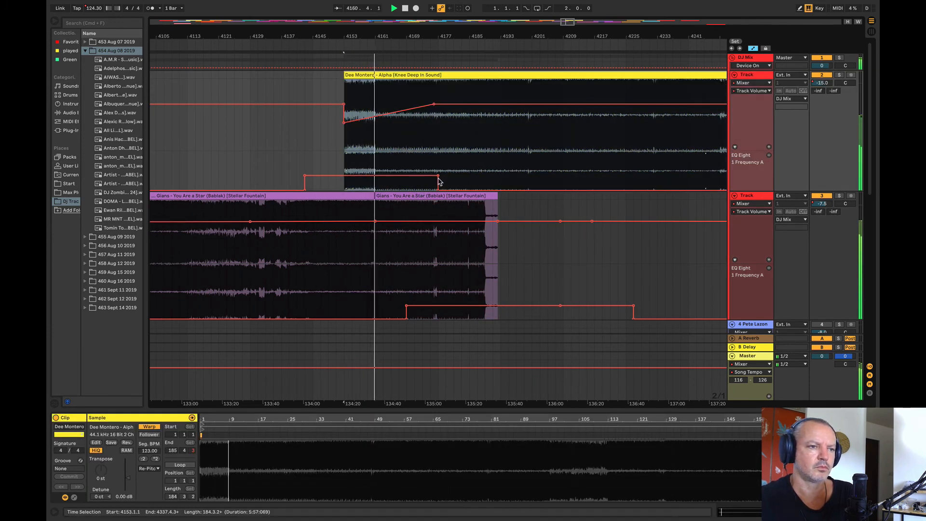
left_click_drag(438, 175, 376, 189)
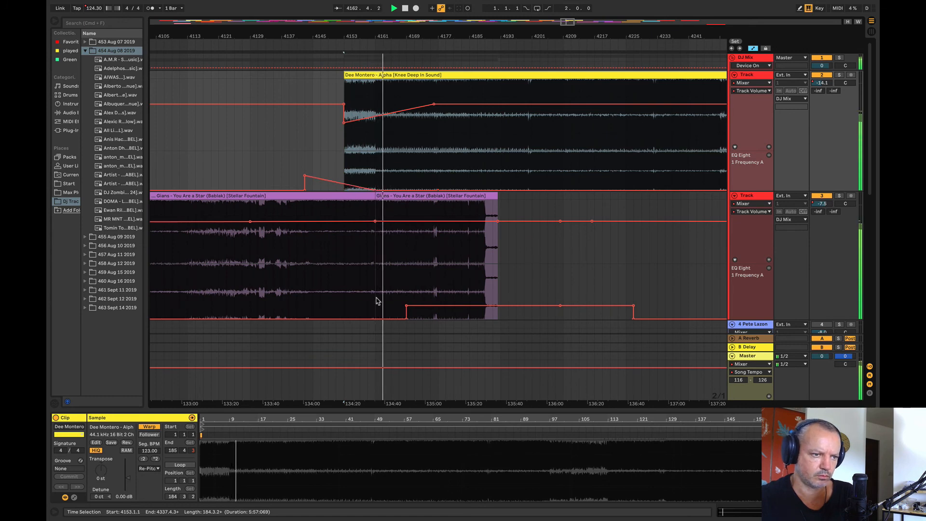
Step: Ramp track 3's EQ frequency automation from bar 4161 to 130 Hz at bar 4177, and lower its volume to -13.0 dB at Gians' end
left_click_drag(377, 301, 541, 320)
left_click(296, 132)
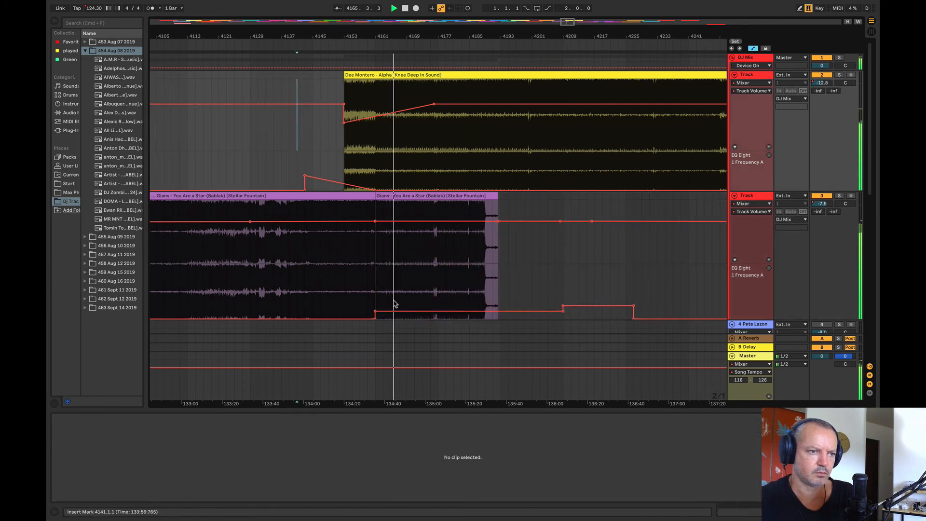
left_click(438, 311)
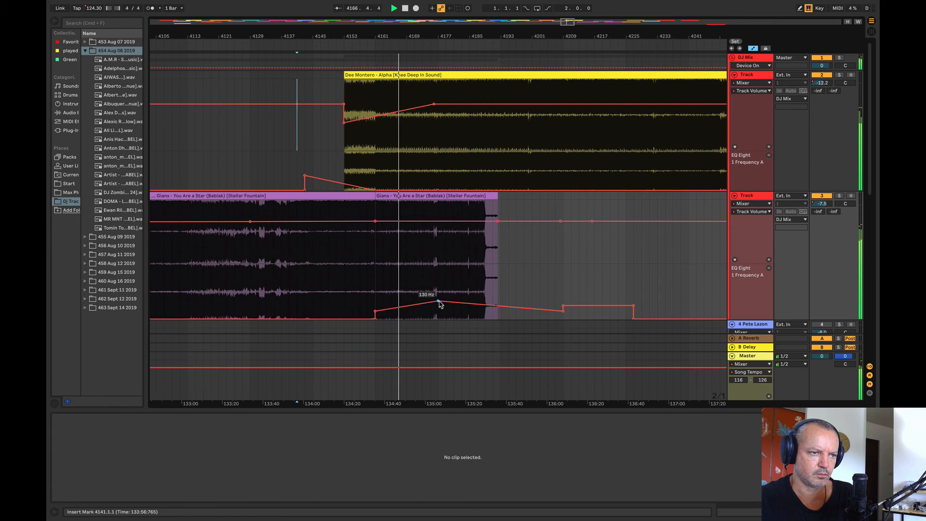
left_click(367, 306)
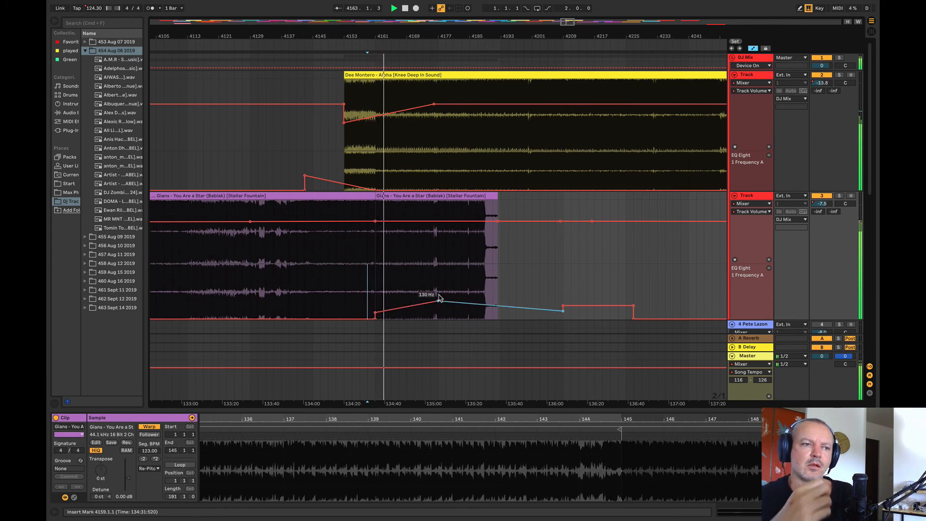
left_click_drag(495, 222, 497, 229)
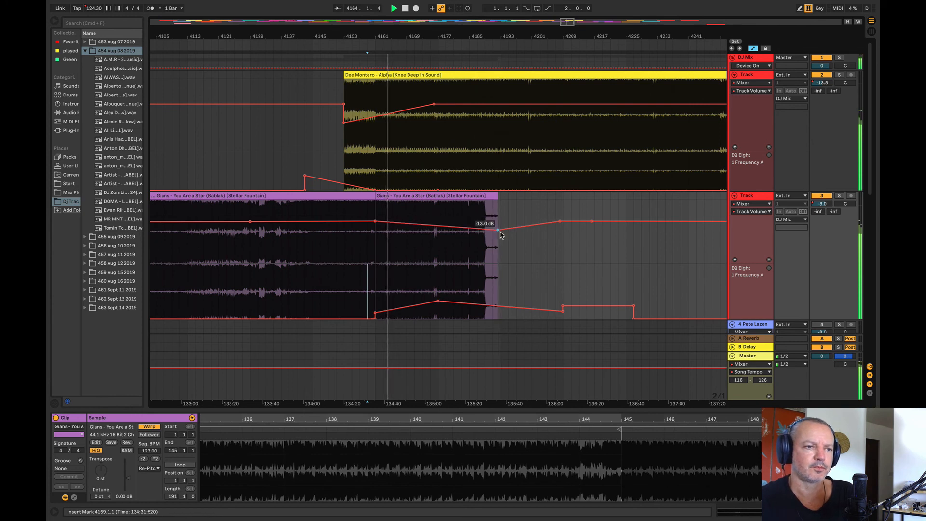
left_click(516, 241)
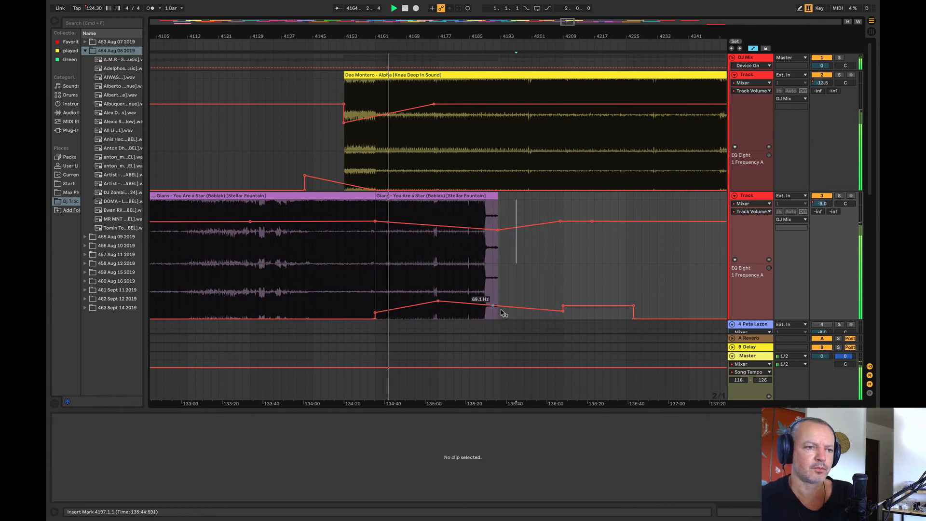
Step: Peak track 3's EQ frequency automation at the end of Gians, and start track 2's volume dip at about bar 4149
left_click(560, 312)
left_click_drag(501, 302, 501, 287)
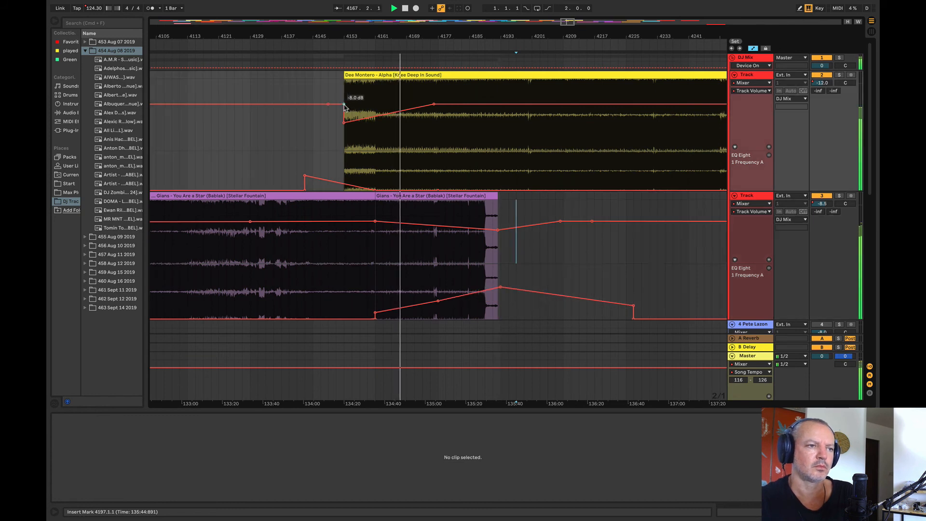
left_click_drag(333, 107, 317, 107)
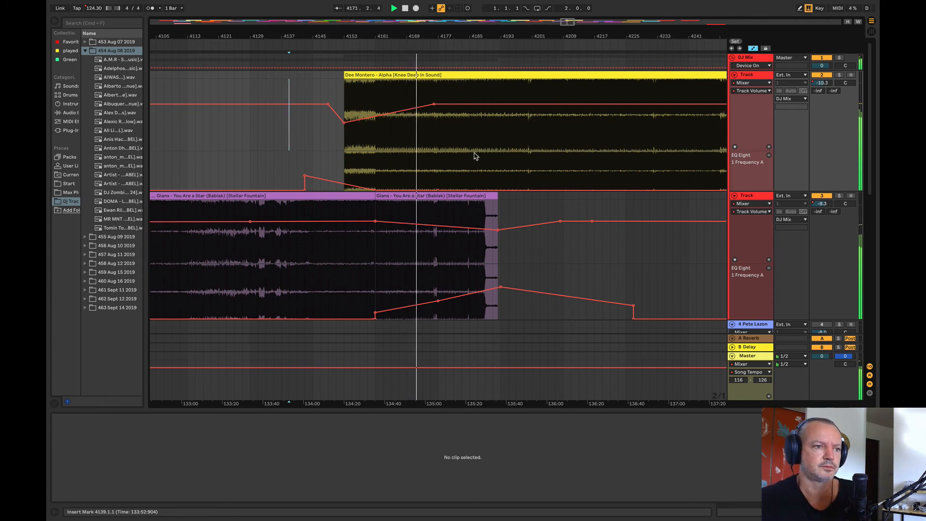
Step: Raise track 3's EQ frequency automation further over the end of Gians, from bar 4177 to about bar 4198
scroll(528, 171, "down", 3)
scroll(484, 157, "up", 1)
left_click_drag(434, 36, 179, 57)
left_click_drag(300, 266, 663, 279)
mouse_move(566, 287)
left_mouse_down()
mouse_move(566, 271)
mouse_move(566, 279)
left_mouse_up()
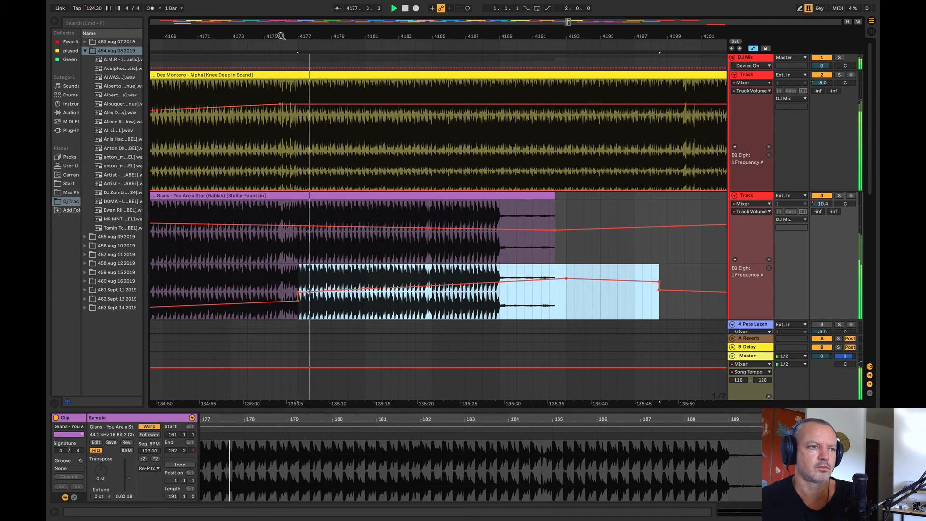
Step: Duplicate the four-bar section of Gians from bar 4181 to 4185 repeatedly until the loop reaches bar 4249
left_click_drag(281, 36, 233, 27)
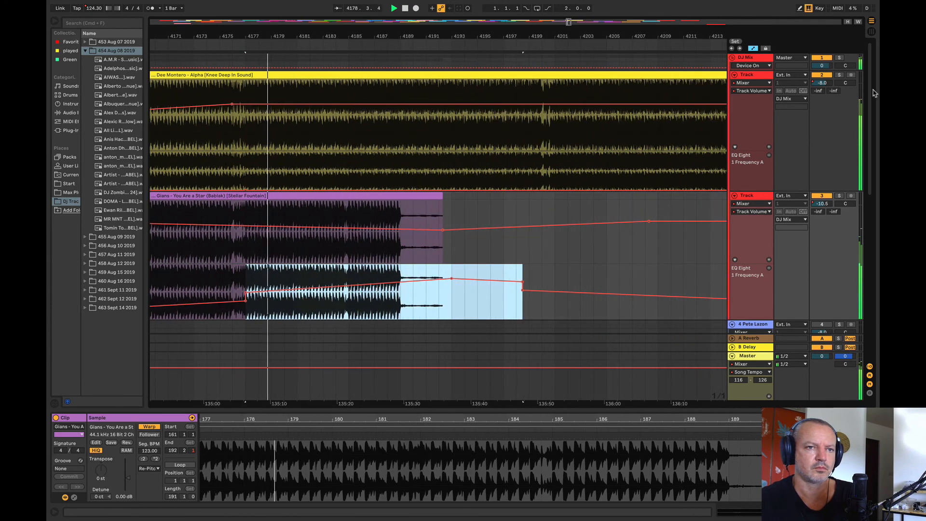
left_click(839, 75)
left_click(839, 75)
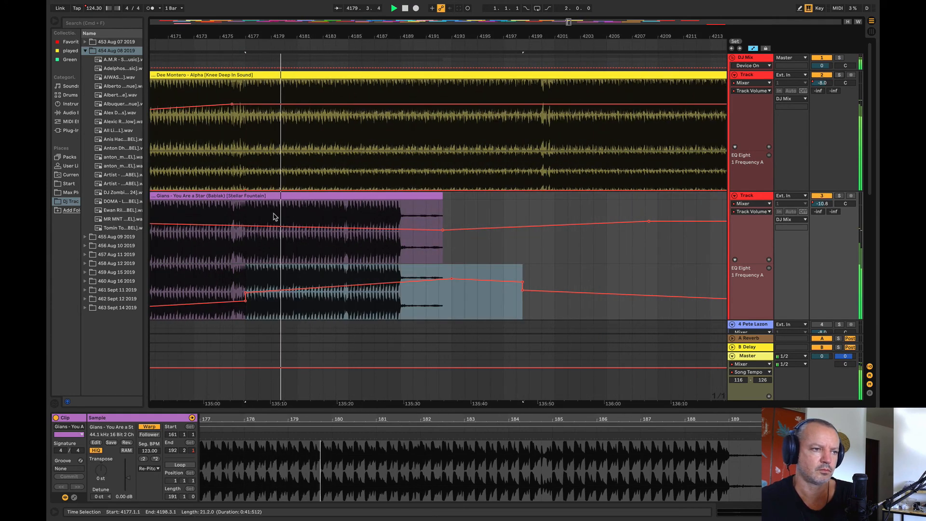
left_click_drag(273, 217, 344, 200)
left_click(310, 209)
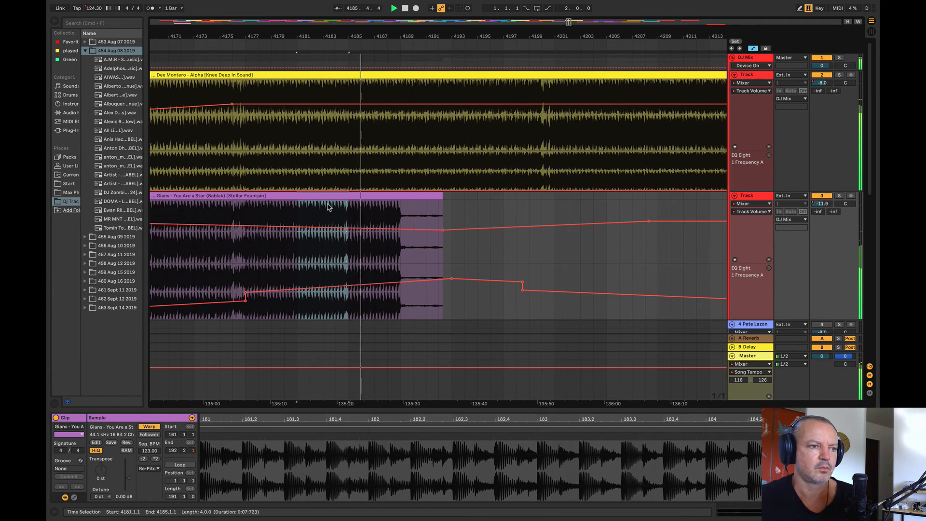
key("super+d")
key("super+d")
key("super+d")
key("super+d")
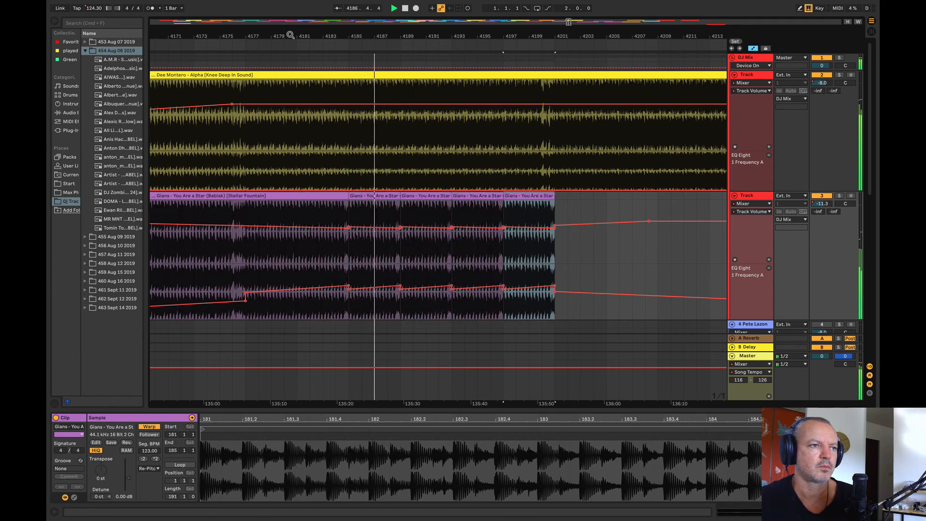
left_click_drag(290, 35, 257, 38)
key("super+d")
key("super+d")
key("super+d")
key("super+d")
key("super+d")
key("super+d")
key("super+d")
key("super+d")
key("super+d")
key("super+d")
key("super+d")
key("super+d")
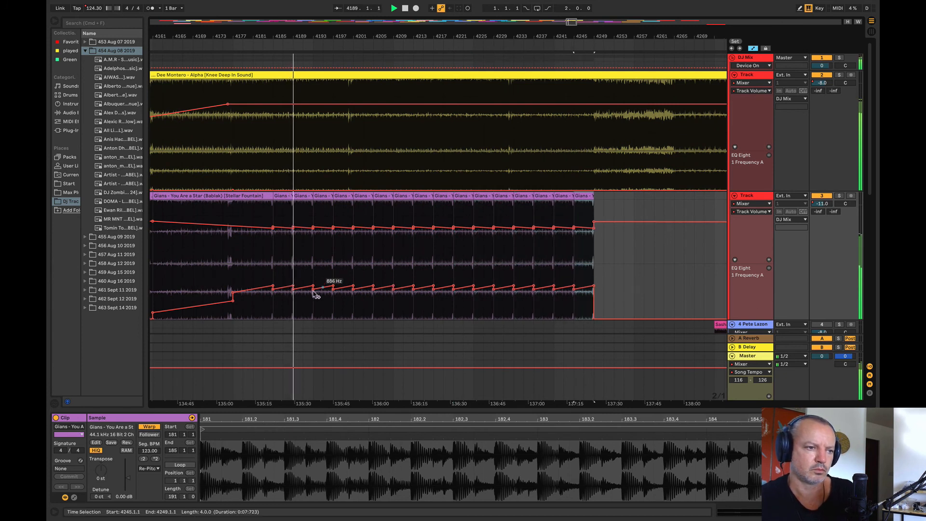
Step: Smooth track 3's EQ frequency automation into one gentle rise across the looped Gians clips, and level its volume automation to about bar 4250
left_click_drag(273, 290, 594, 278)
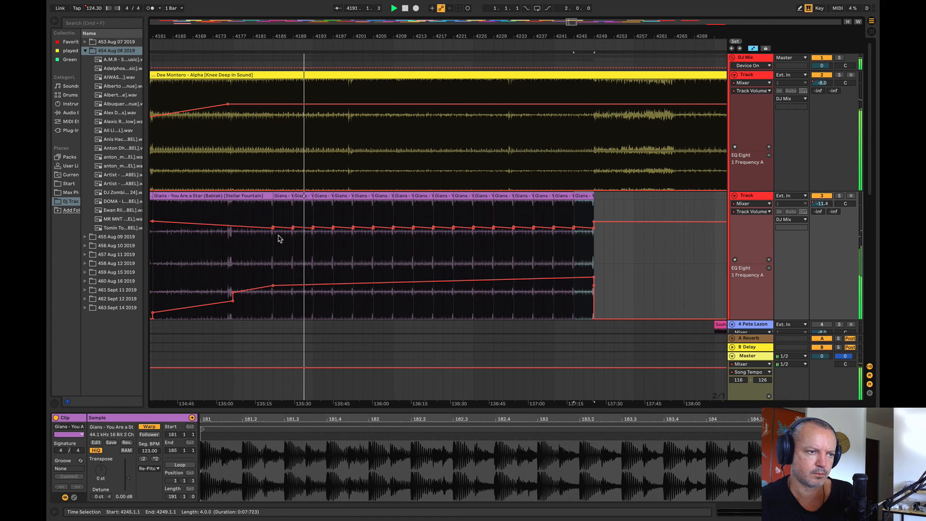
left_click_drag(272, 228, 604, 229)
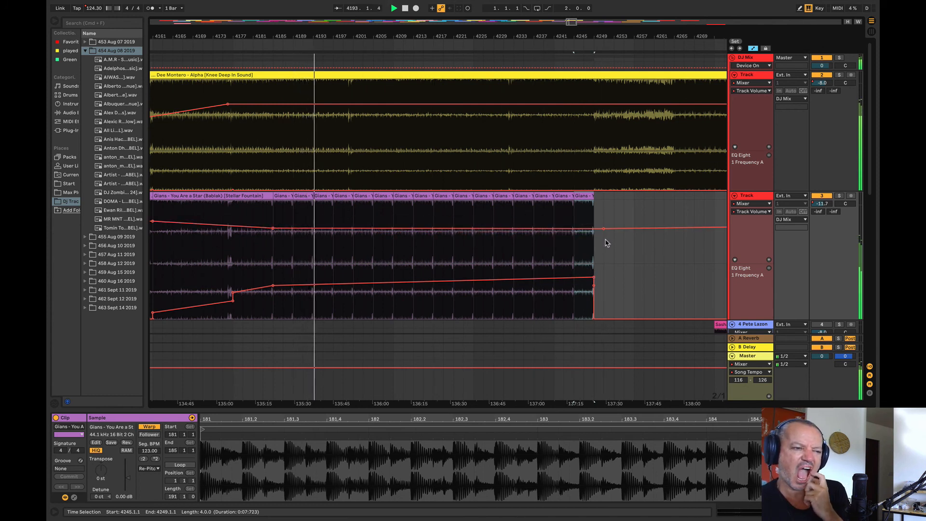
Step: Set the minimum of the master's song tempo automation range to 123, and try a tempo drop to 123.00 at bar 4201
left_click_drag(296, 38, 266, 33)
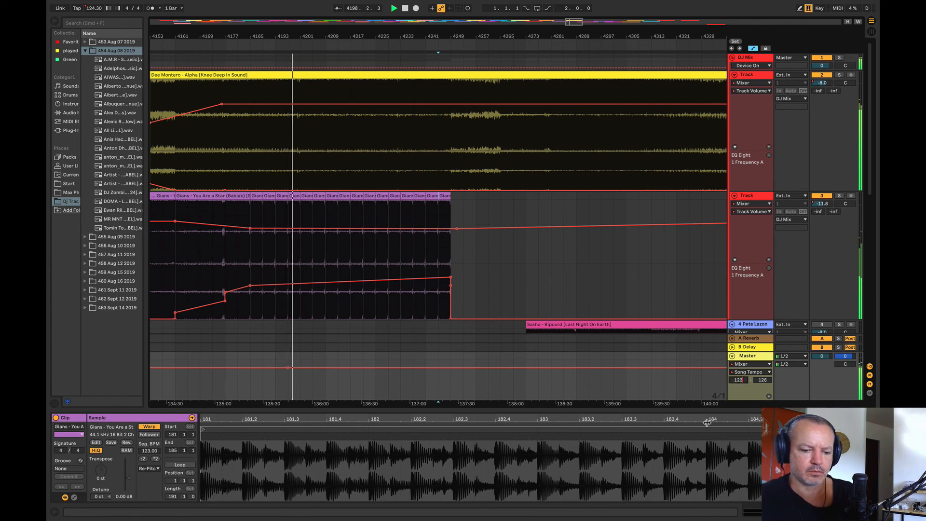
key("Return")
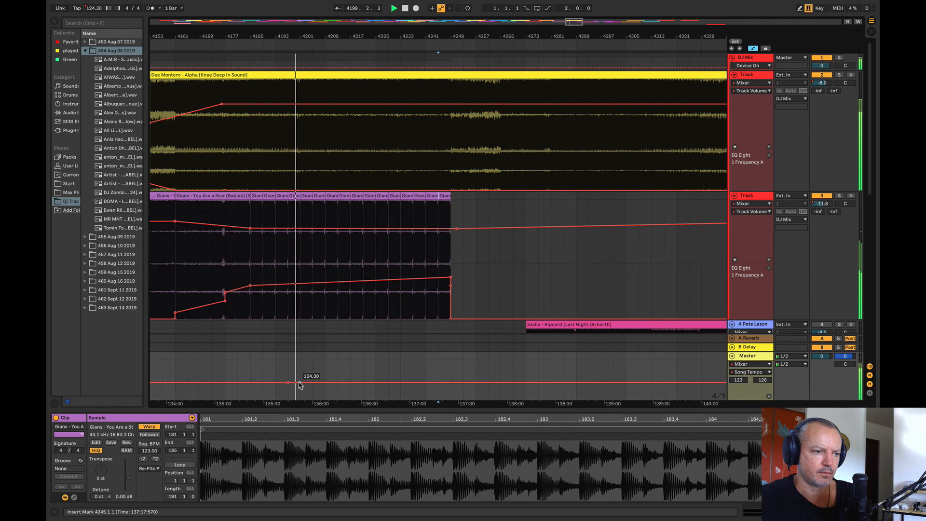
left_click_drag(300, 382, 300, 400)
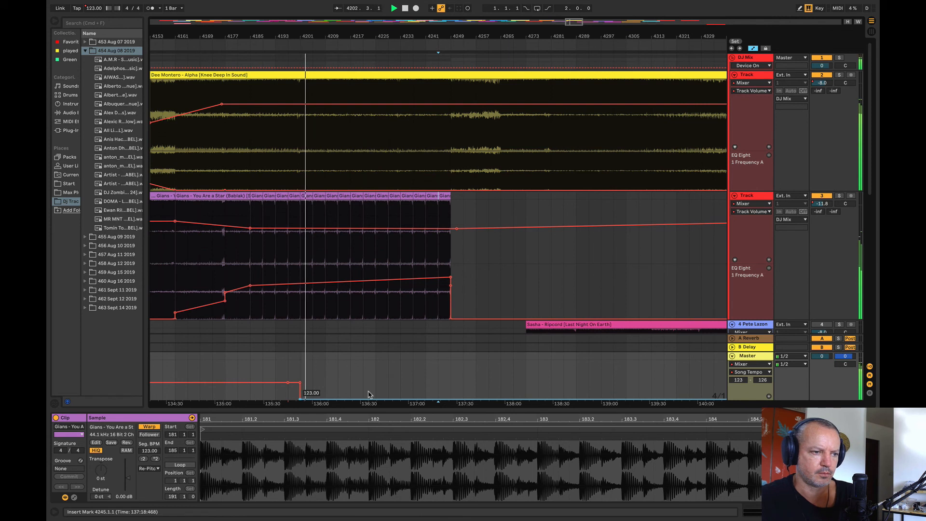
key("super+z")
Step: Lower the master's song tempo automation to 124.00 from bar 4177 onward
left_click(212, 270)
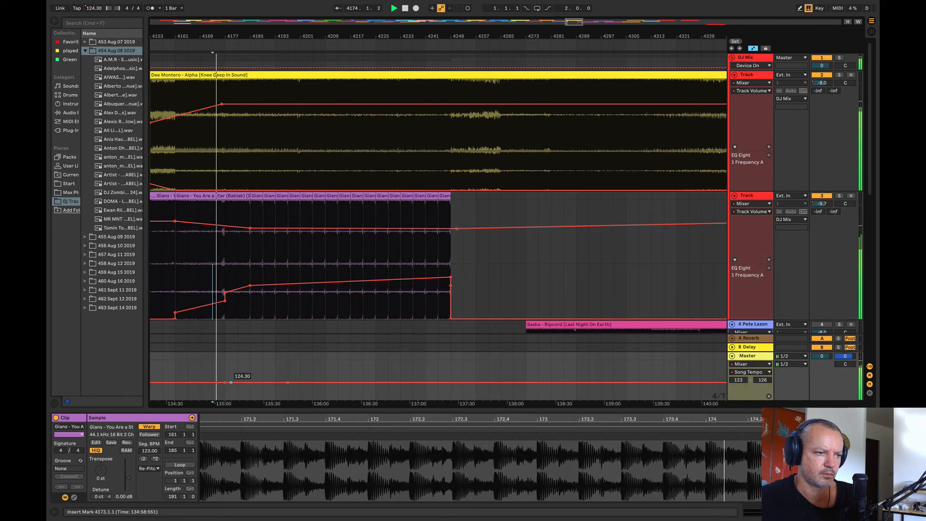
left_click_drag(224, 382, 225, 391)
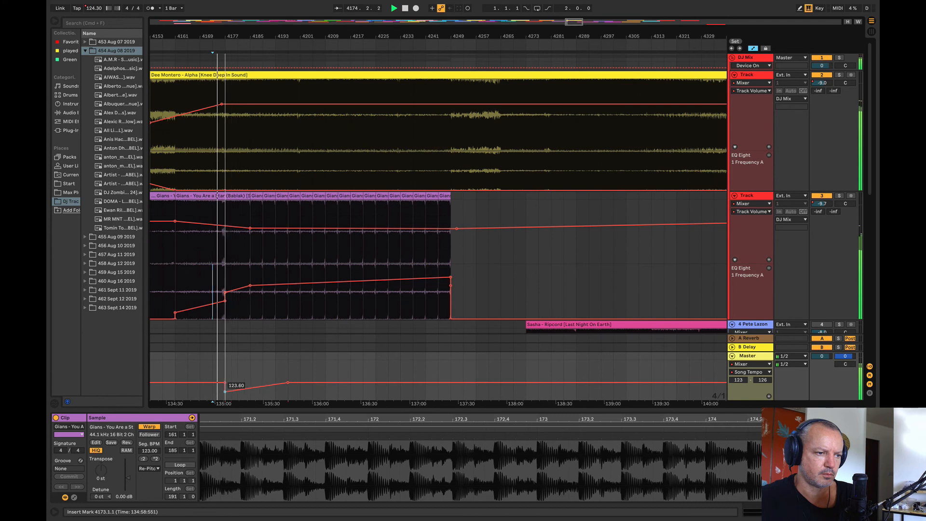
left_click(287, 383)
left_click_drag(212, 38, 215, 40)
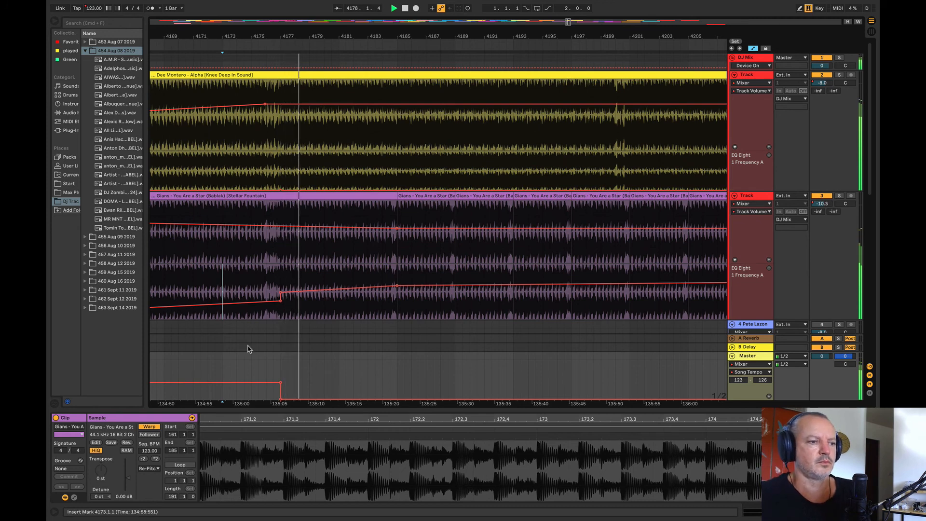
left_click_drag(280, 402, 281, 387)
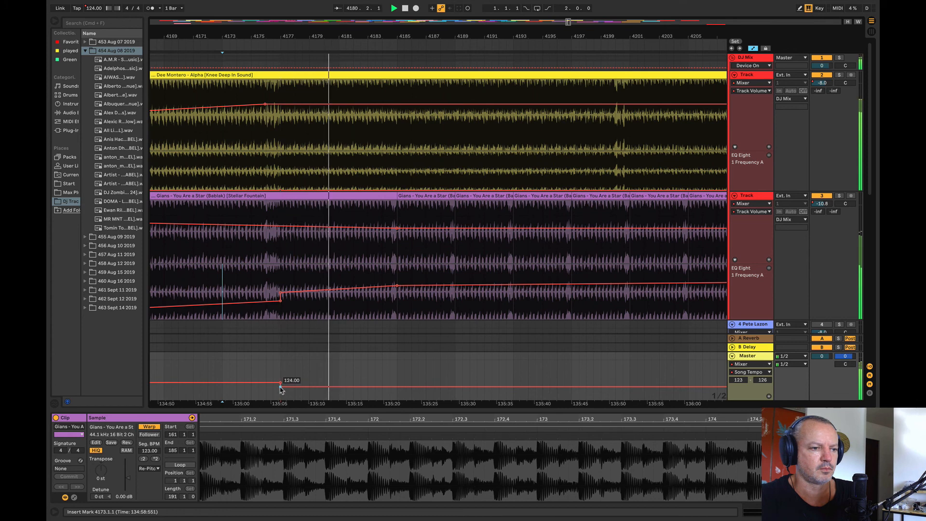
Step: Lower the master's song tempo automation further to 123.70 from bar 4201 onward
left_click_drag(320, 36, 295, 16)
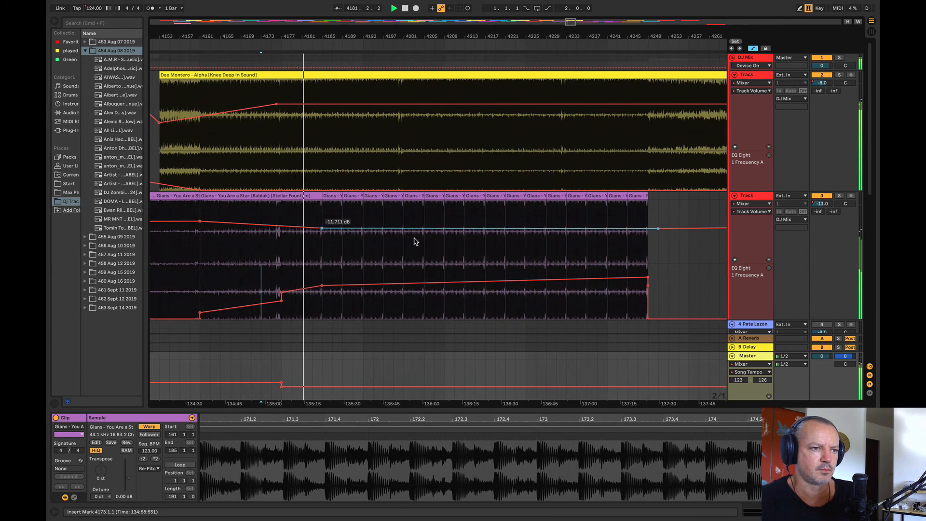
left_click(393, 165)
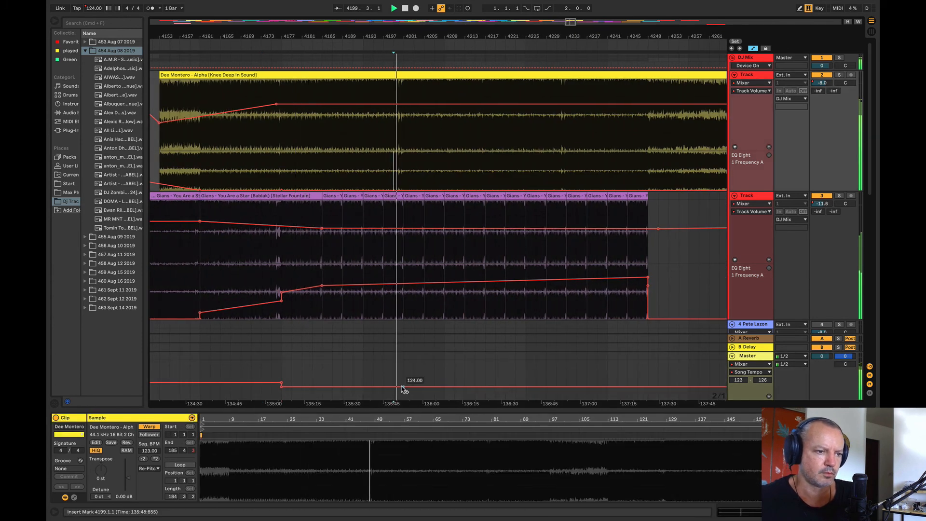
left_click_drag(402, 386, 403, 389)
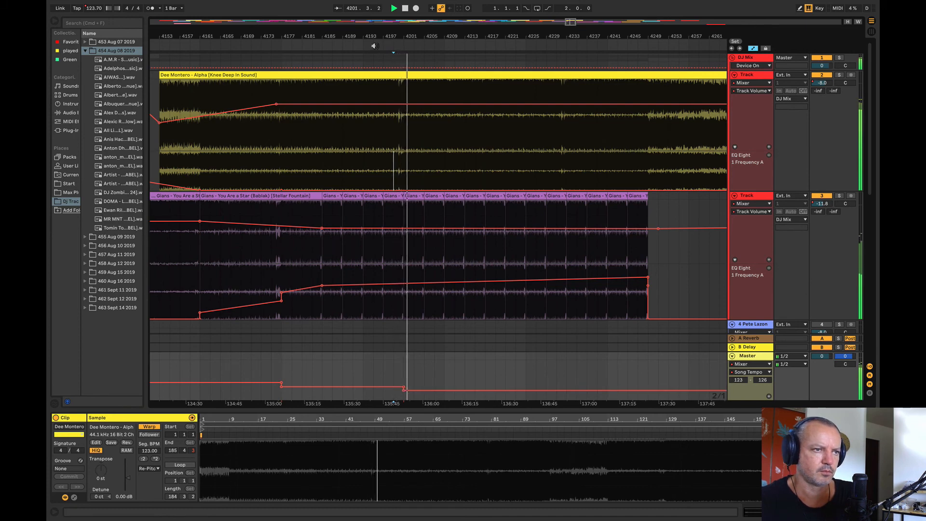
Step: Play the mix from bar 4247 across the end of the Gians loop, and audition Quivver – Long Time from bar 4577
scroll(382, 196, "right", 5)
left_click(495, 169)
key("Left")
key("space")
key("space")
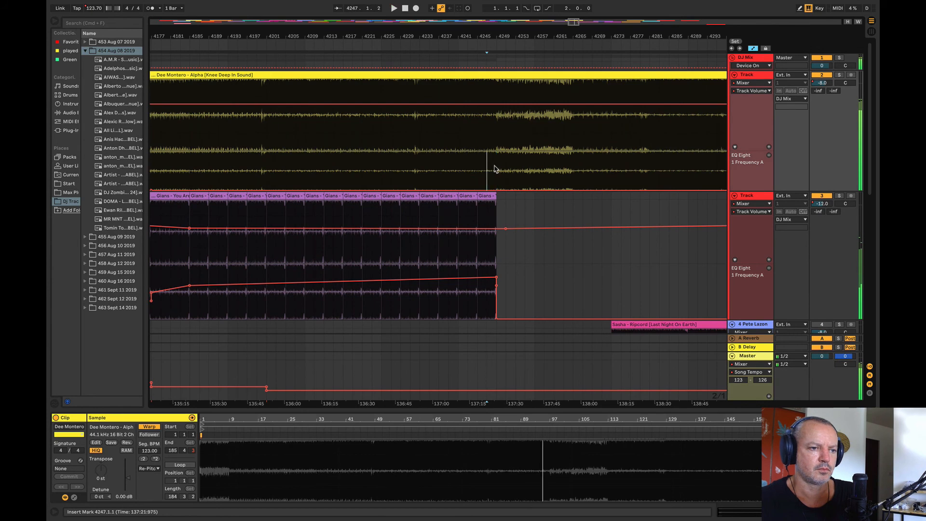
left_click_drag(480, 39, 285, 8)
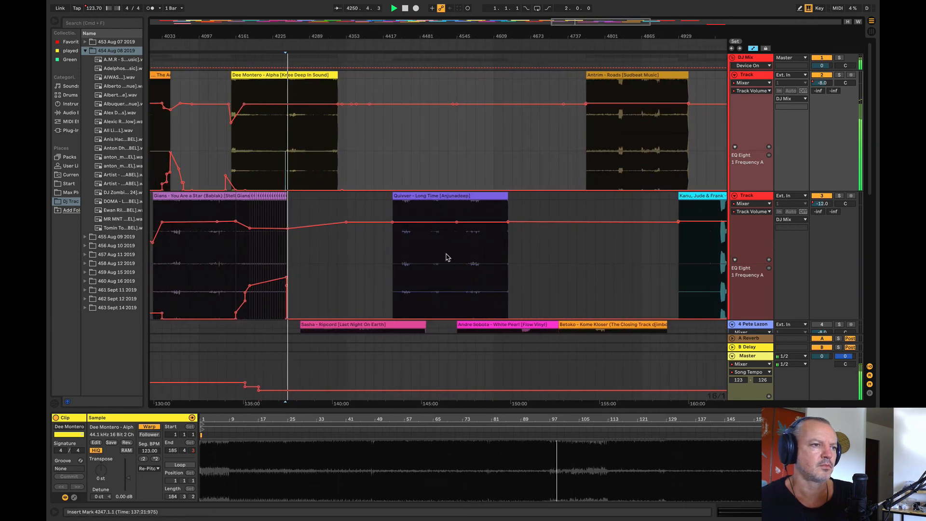
left_click(472, 257)
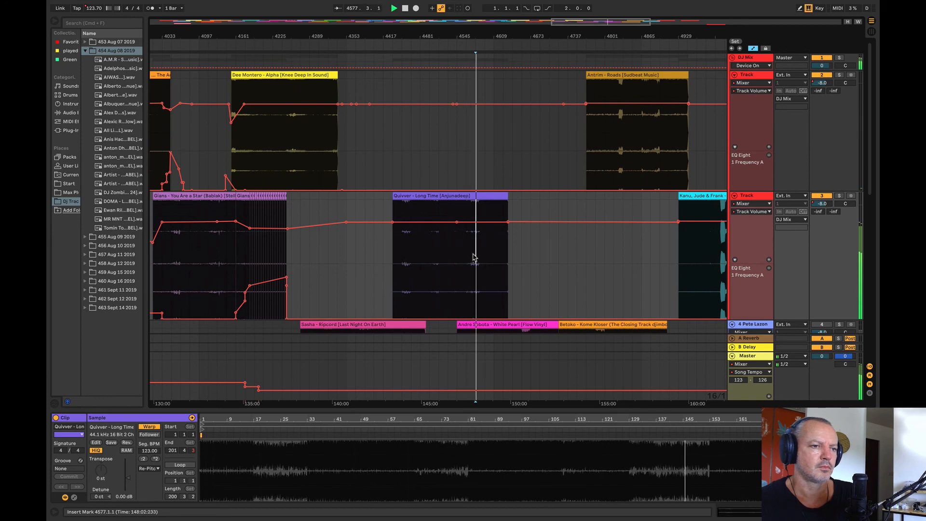
Step: Move Quivver – Long Time on track 3 to start at bar 4313, overlapping the end of Dee Montero – Alpha
left_click_drag(427, 198, 357, 207)
left_click(317, 38)
left_click_drag(321, 32, 305, 32)
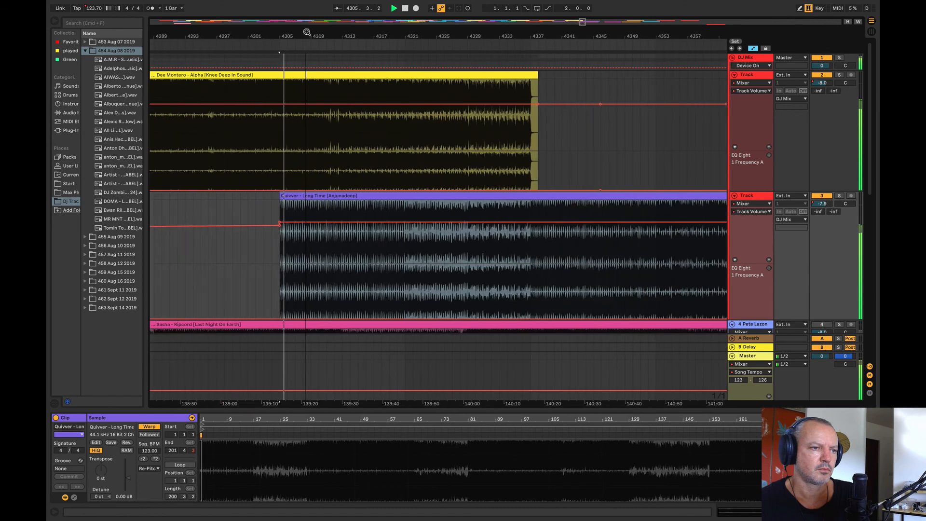
left_click_drag(387, 197, 497, 207)
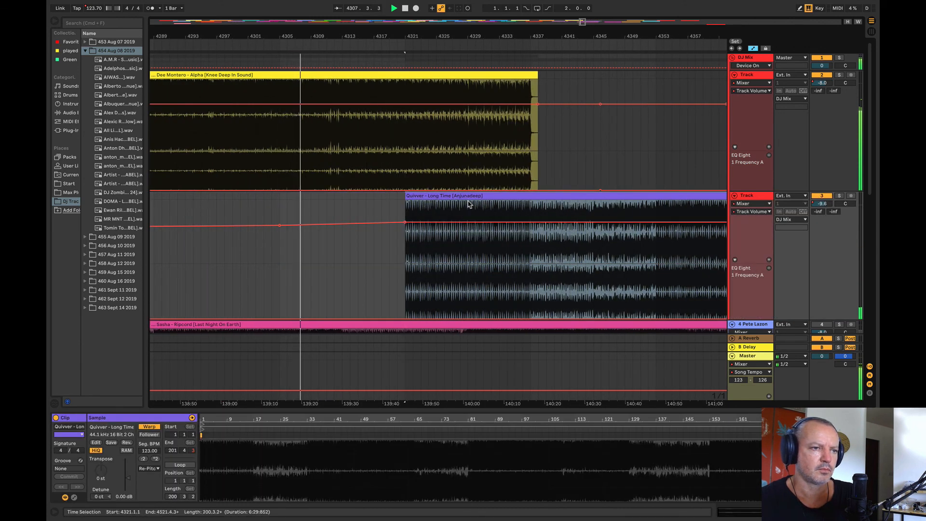
left_click_drag(469, 203, 413, 207)
Step: Dip track 3's volume automation at Quivver's start at bar 4313, and ramp it back up by bar 4329
left_click(333, 176)
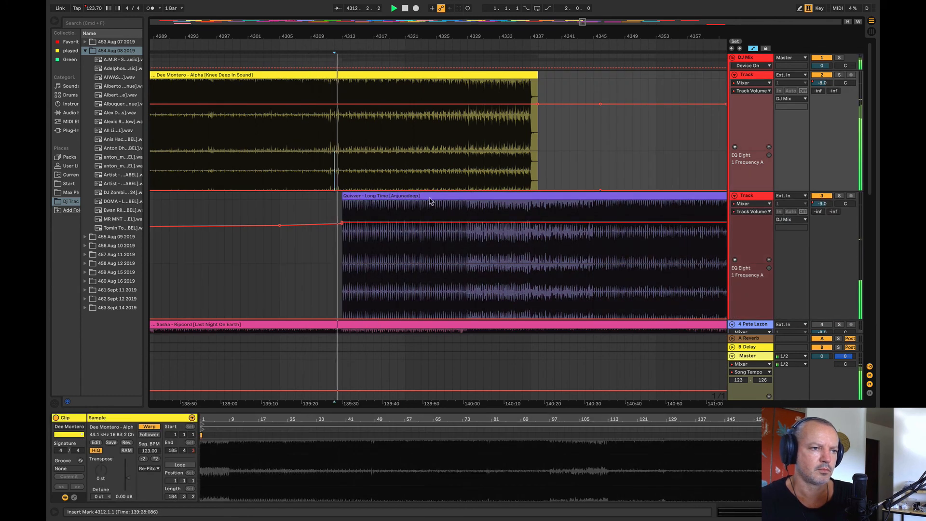
left_click(467, 223)
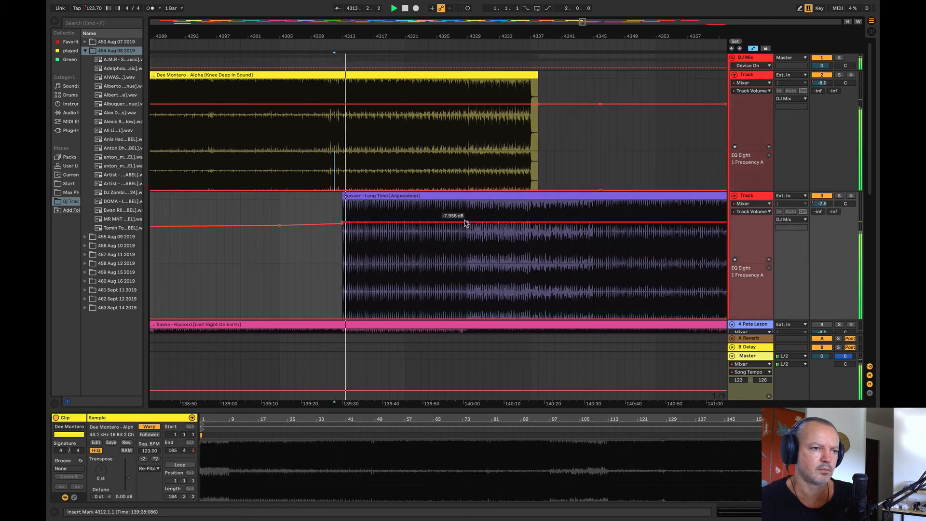
left_click_drag(339, 225, 342, 233)
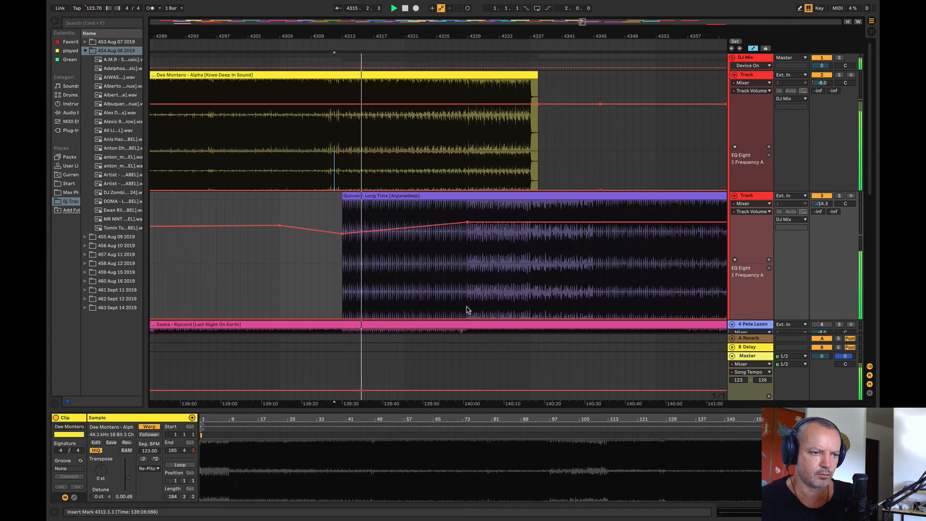
Step: Raise track 3's EQ frequency automation to 87.6 Hz at bar 4295, and slope it gently down to bar 4329
left_click_drag(467, 311, 201, 314)
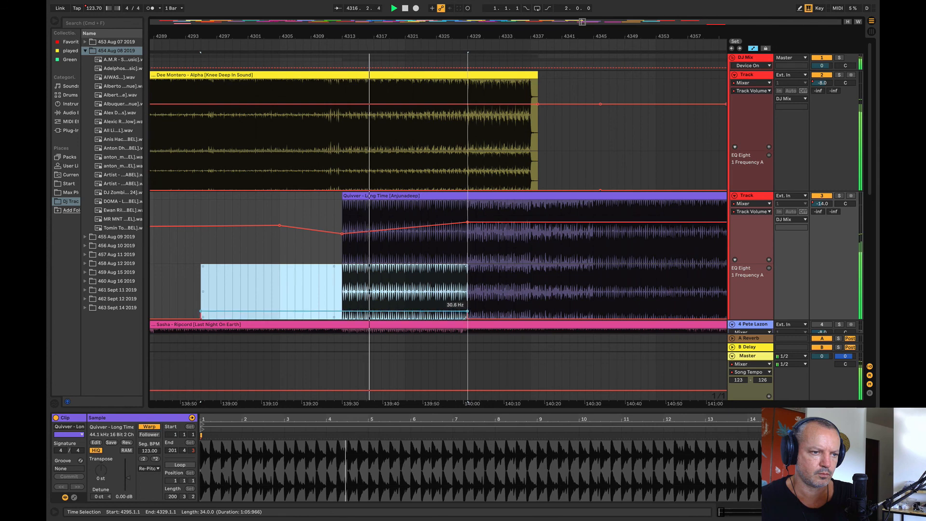
left_click_drag(368, 311, 368, 303)
left_click(304, 290)
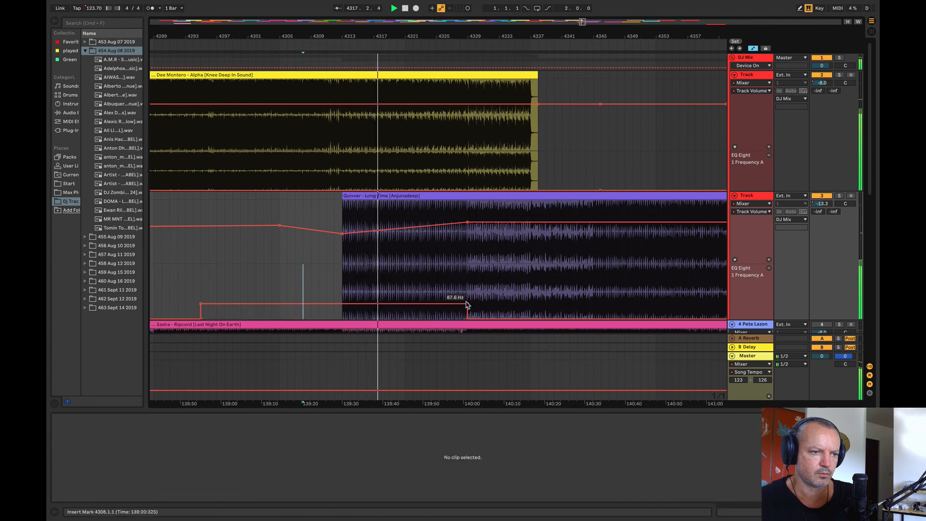
left_click_drag(467, 304, 467, 311)
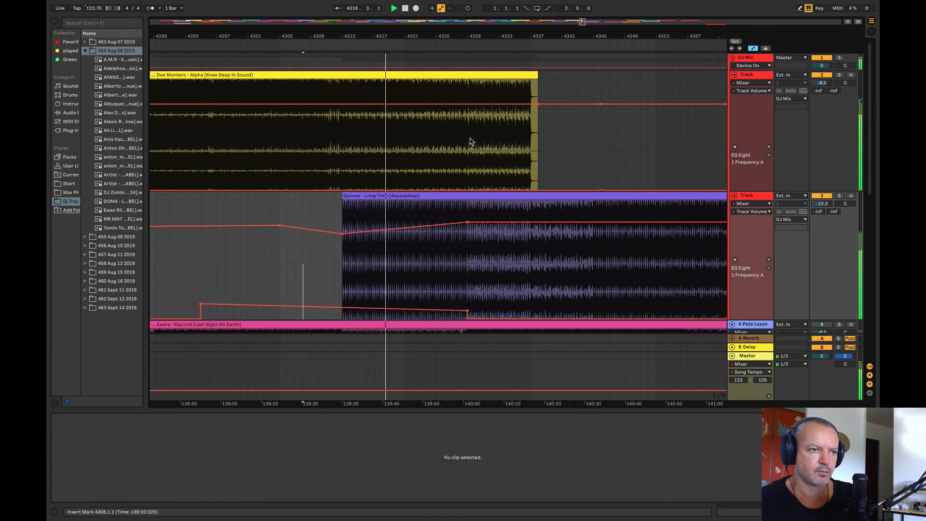
Step: Raise track 2's EQ frequency automation to 147 Hz between bars 4329 and 4349
left_click_drag(468, 160, 624, 167)
left_click_drag(562, 187, 562, 172)
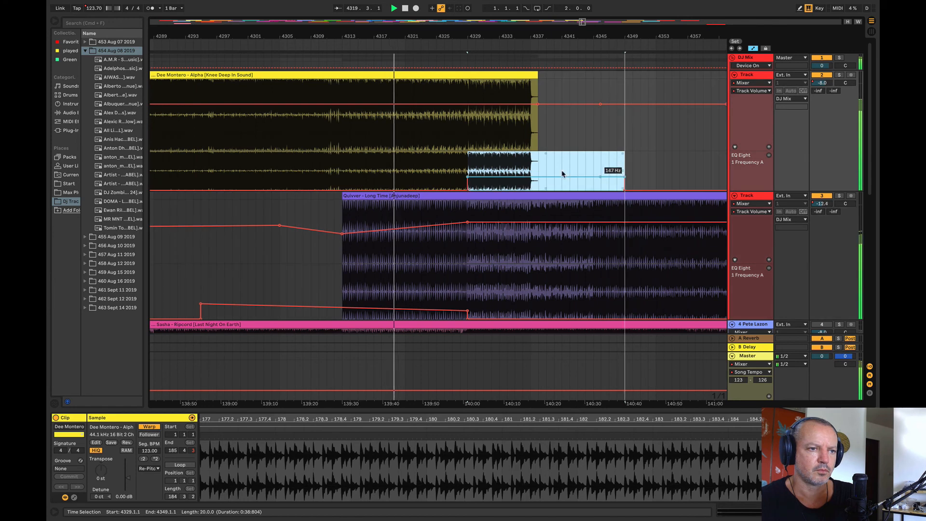
left_click_drag(459, 39, 336, 32)
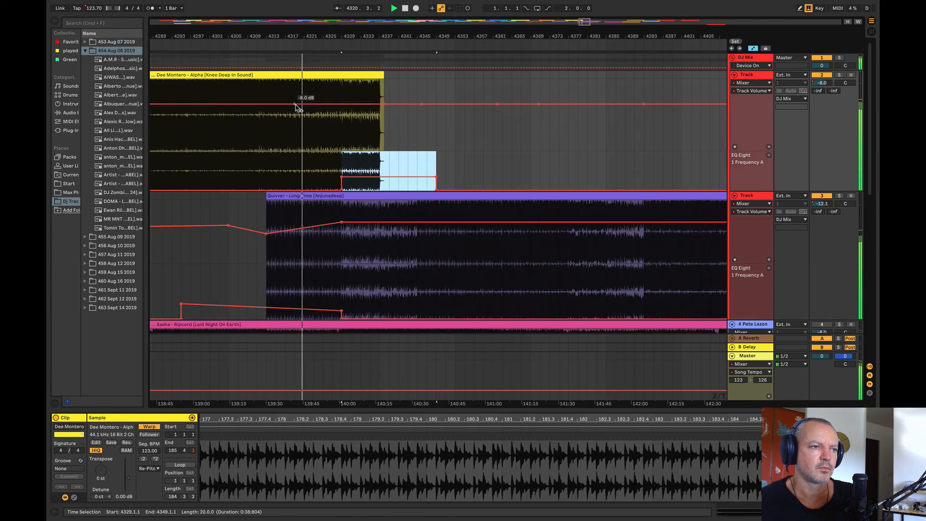
left_click_drag(297, 107, 291, 99)
left_click(296, 103)
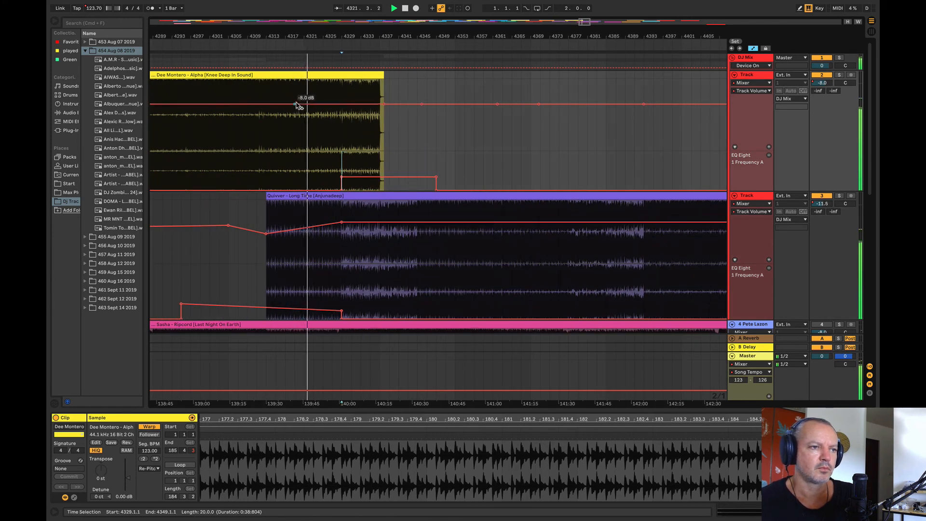
Step: Duplicate the four-bar section of Dee Montero – Alpha from bar 4329 to 4333 repeatedly until the loop reaches bar 4441
left_click_drag(346, 92, 381, 77)
left_click_drag(346, 30, 316, 17)
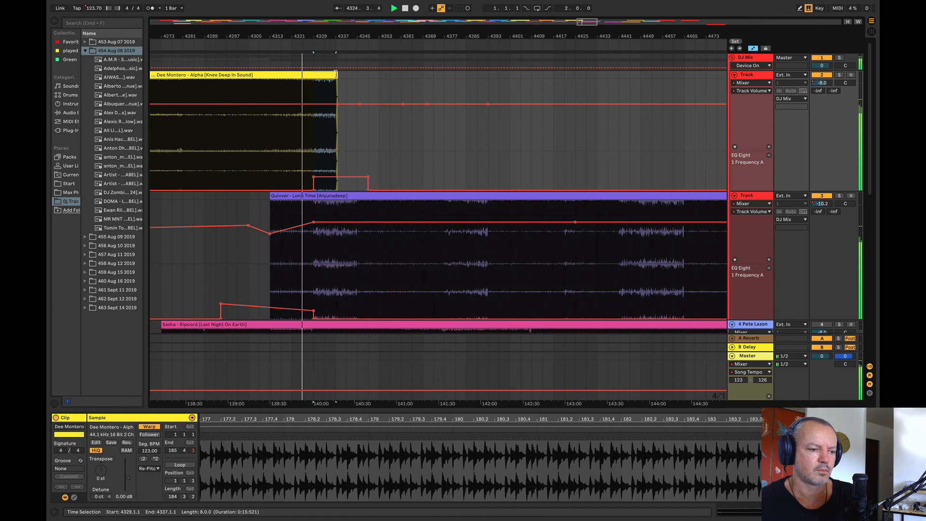
left_click_drag(313, 83, 323, 73)
key("super+d")
key("super+d")
key("super+d")
key("super+d")
key("super+d")
key("super+d")
key("super+d")
key("super+d")
key("super+d")
key("super+d")
key("super+d")
key("super+d")
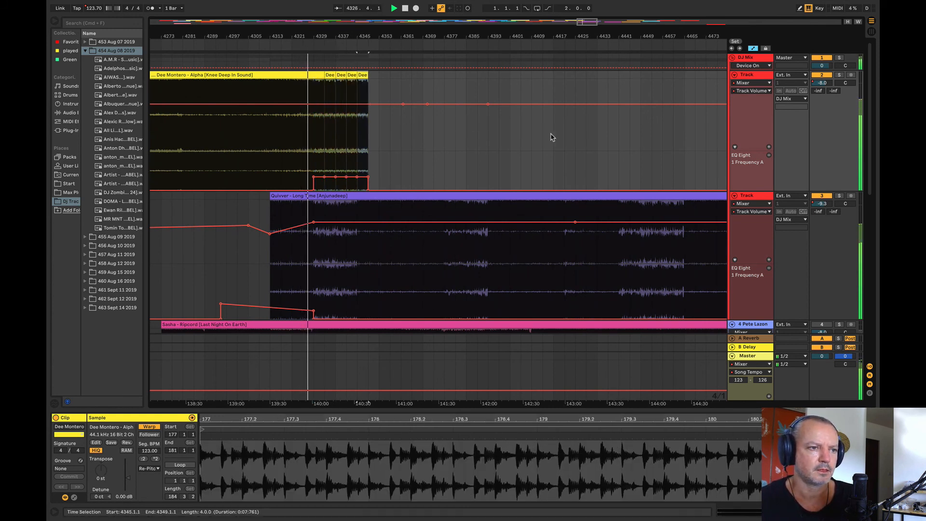
key("super+d")
key("super+d")
key("super+d")
key("super+d")
key("super+d")
key("super+d")
key("super+d")
key("super+d")
key("super+d")
key("super+d")
key("super+d")
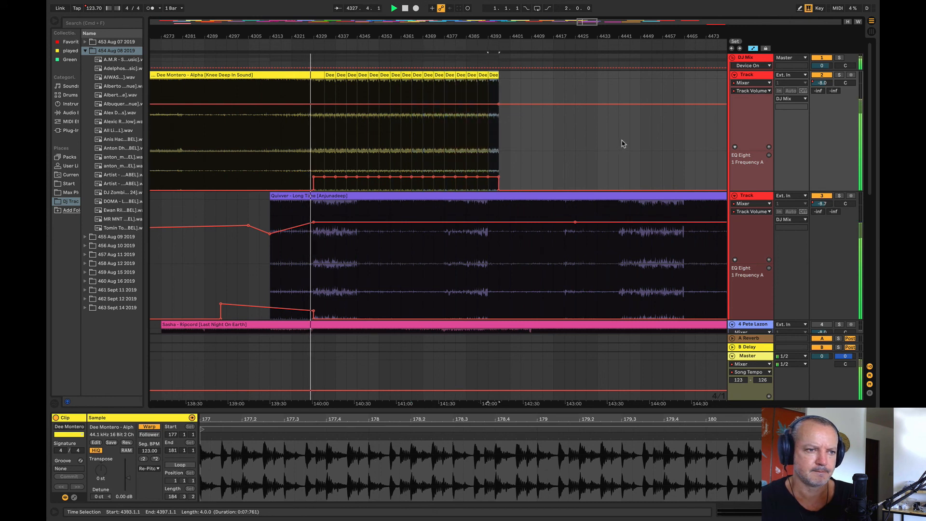
key("super+d")
key("super+d")
key("super+d")
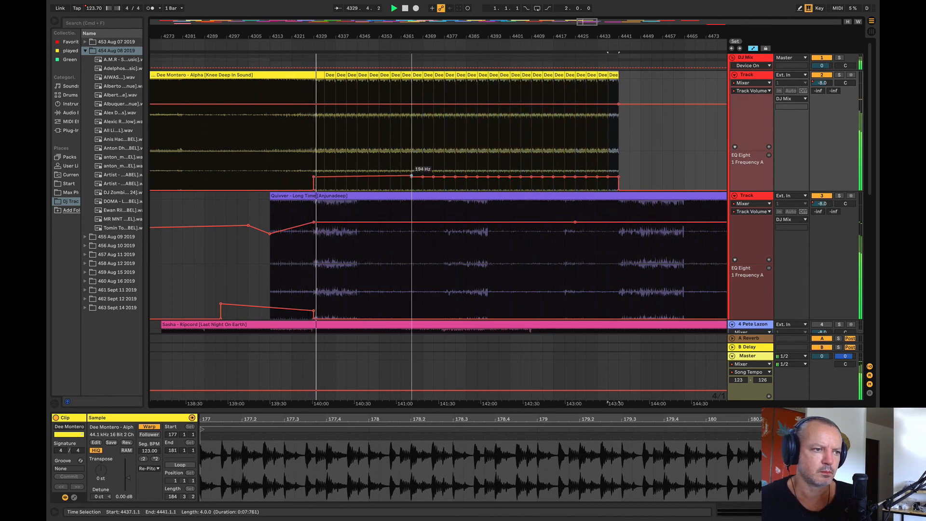
Step: Ramp track 2's EQ frequency automation up to bar 4441 with a bend at bar 4345, and slope its volume slightly down to bar 4441
left_click_drag(411, 175, 619, 157)
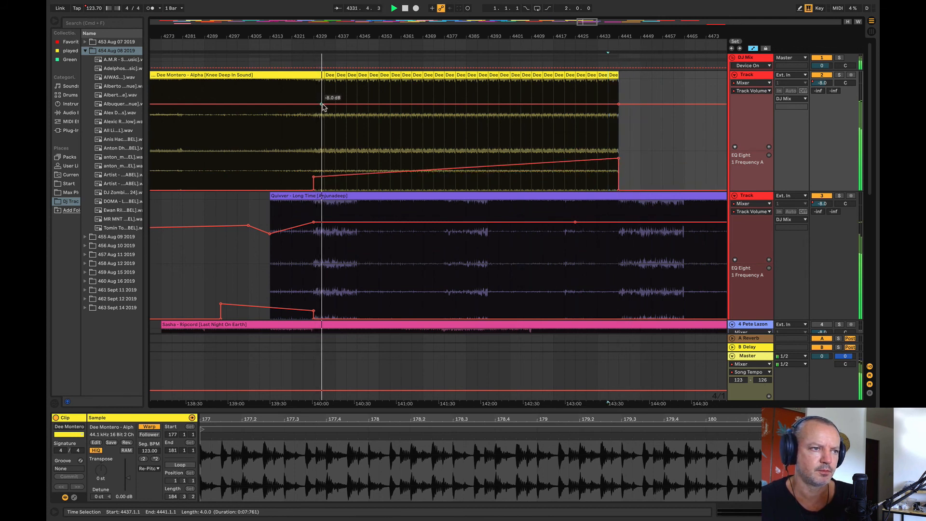
left_click_drag(618, 106, 620, 111)
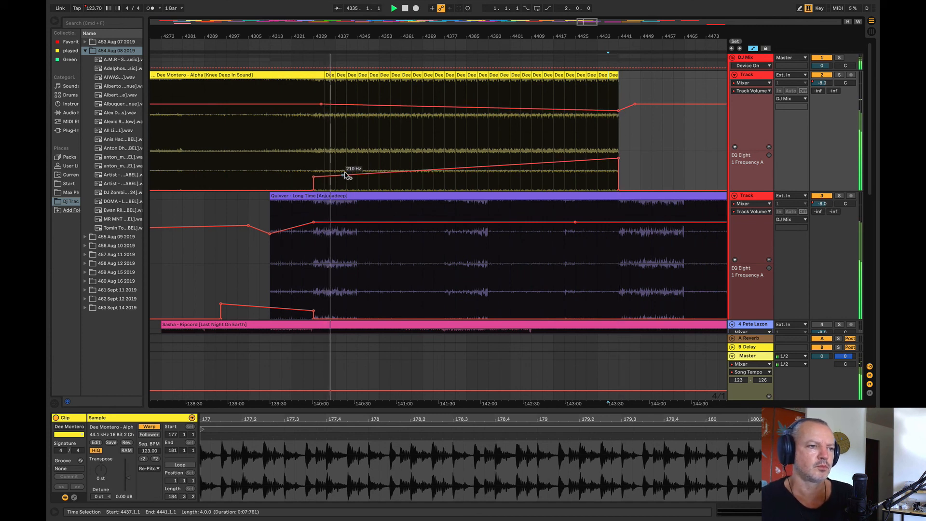
left_click_drag(359, 177, 357, 170)
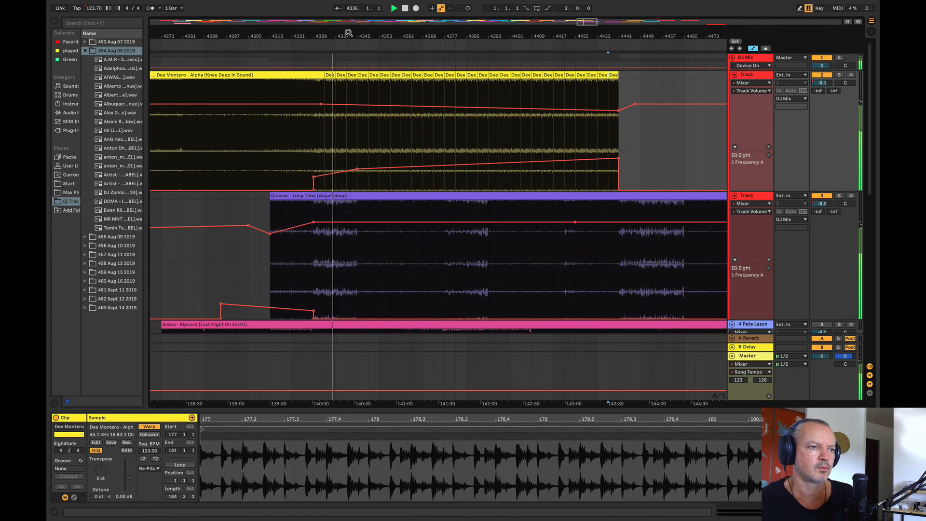
Step: Audition the end of the Dee Montero loop, and lower track 2's EQ frequency automation point at bar 4441 to 1.36 kHz
left_click_drag(347, 33, 255, 17)
left_click(346, 144)
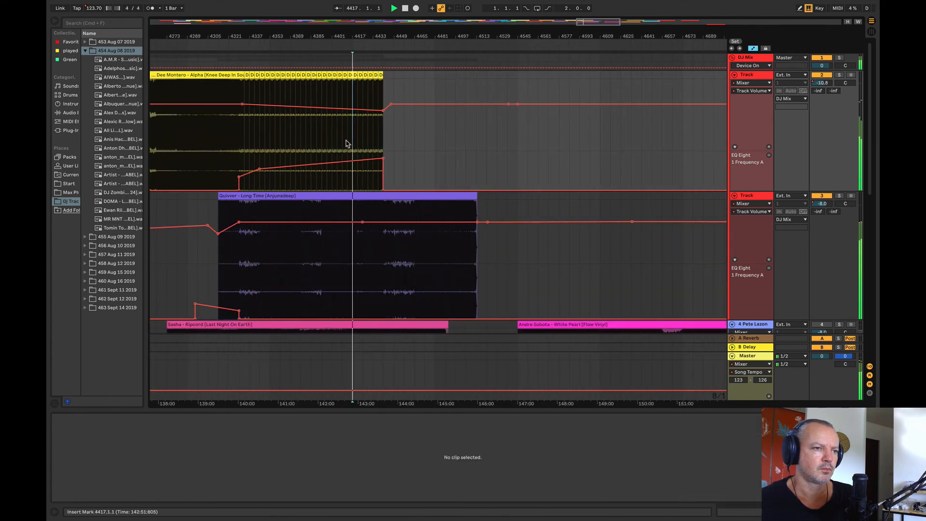
left_click(309, 151)
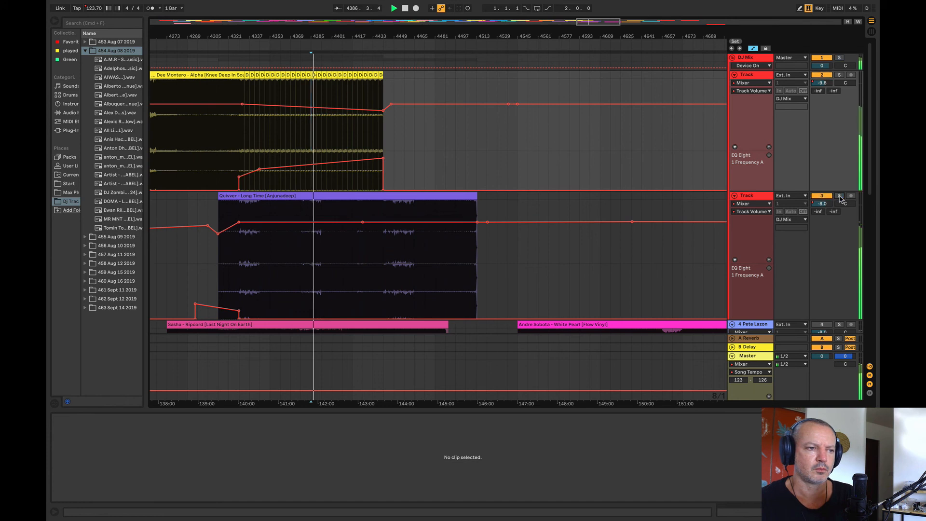
left_click_drag(375, 39, 375, 86)
left_click(408, 138)
key("space")
key("space")
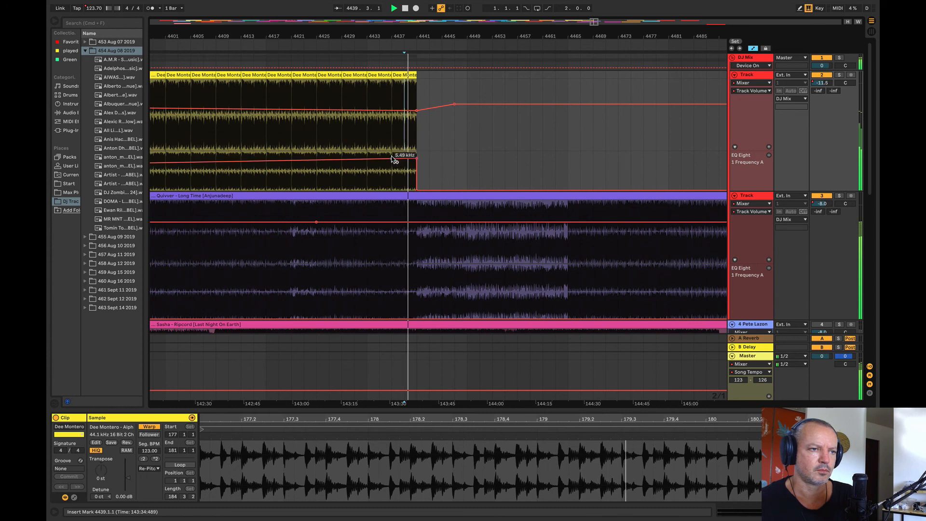
left_click_drag(416, 160, 416, 169)
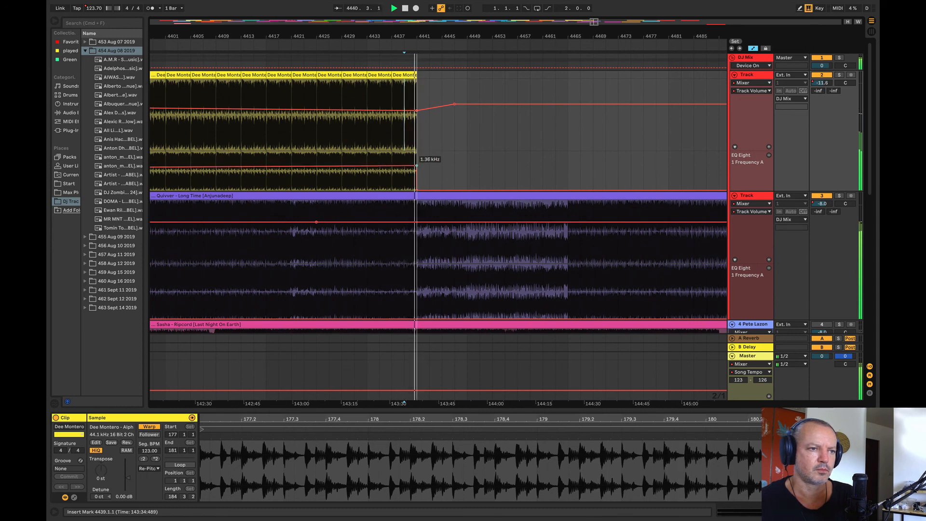
Step: Listen to the blend into Quivver, and drop the master song tempo automation to 123 BPM at bar 4329
left_click_drag(386, 28, 233, 4)
left_click(376, 141)
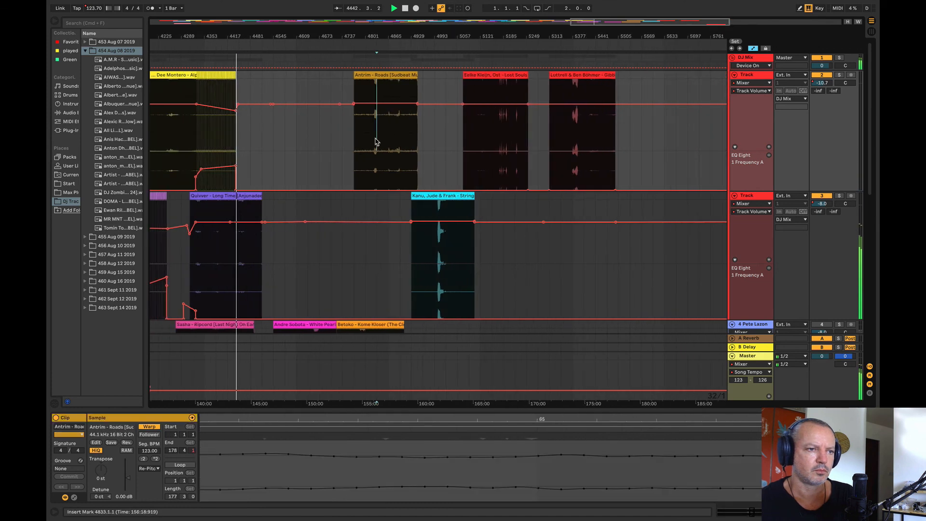
left_click(192, 159)
key("space")
key("space")
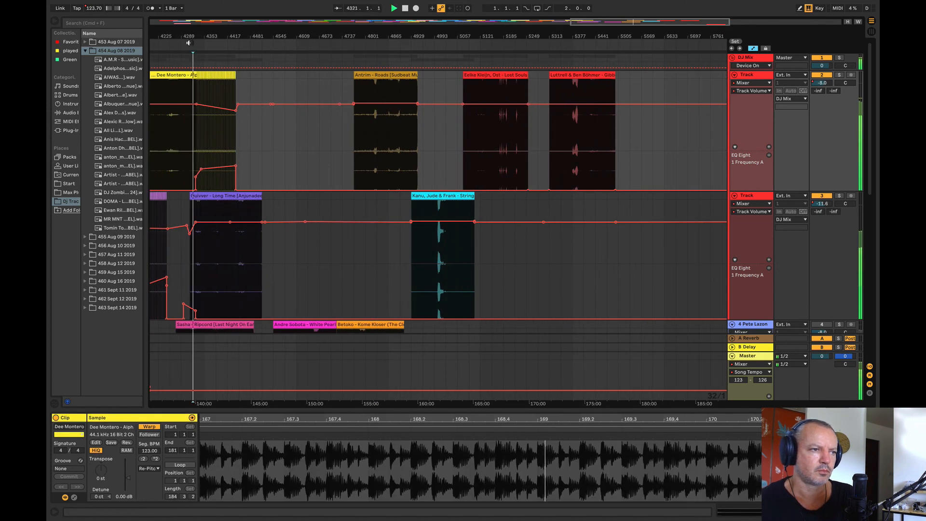
mouse_move(193, 37)
left_mouse_down()
mouse_move(326, 263)
mouse_move(343, 265)
left_mouse_up()
left_click(371, 273)
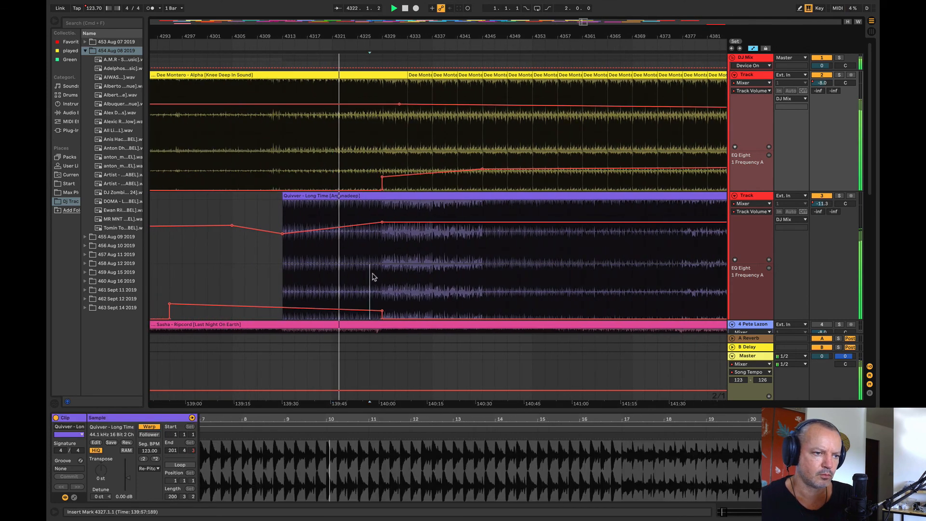
key("space")
key("space")
left_click_drag(384, 395, 383, 399)
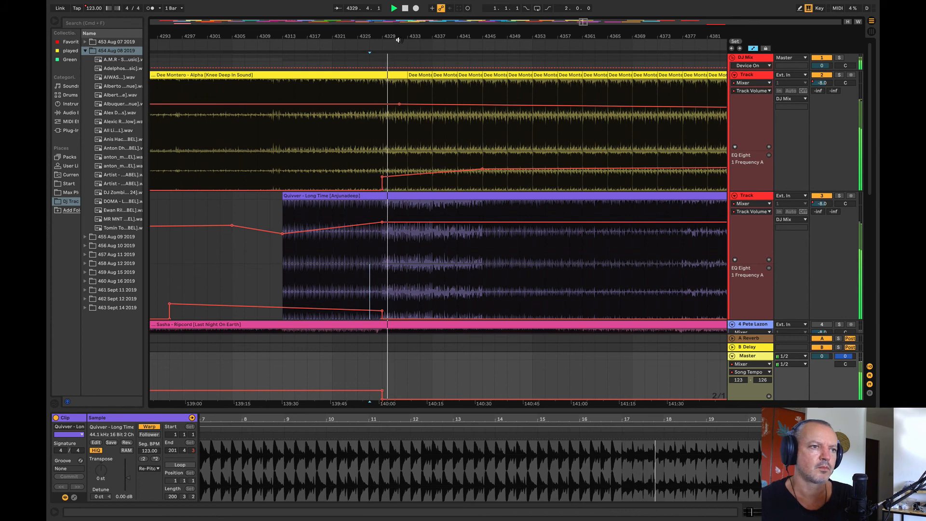
Step: Audition Antrim – Roads, Kanu, Jude & Frank, Eelke Kleijn and Luttrell & Ben Böhmer as candidates for the next track
mouse_move(397, 39)
left_mouse_down()
mouse_move(186, 19)
mouse_move(220, 10)
left_mouse_up()
left_click(498, 145)
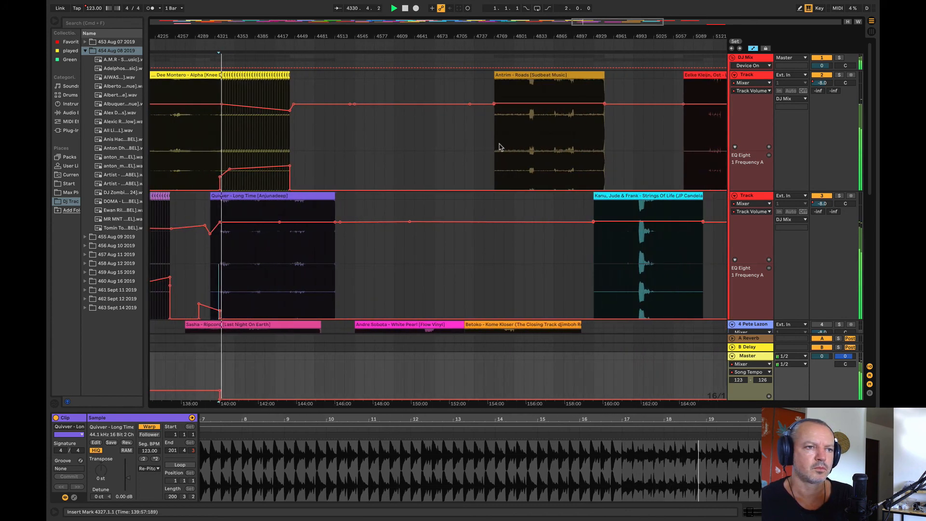
key("space")
key("space")
left_click(509, 147)
key("space")
key("space")
left_click(557, 145)
key("space")
key("space")
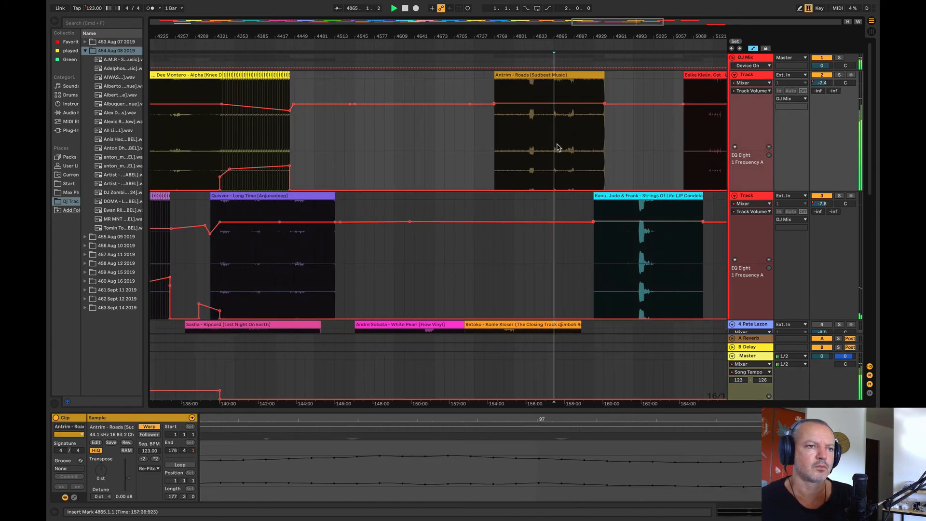
left_click_drag(521, 37, 391, 68)
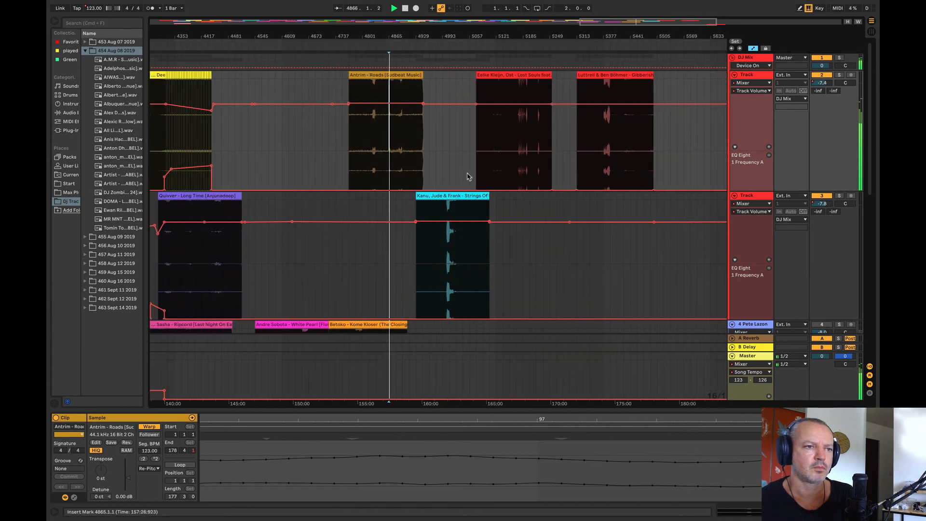
left_click(454, 252)
key("space")
left_click(517, 143)
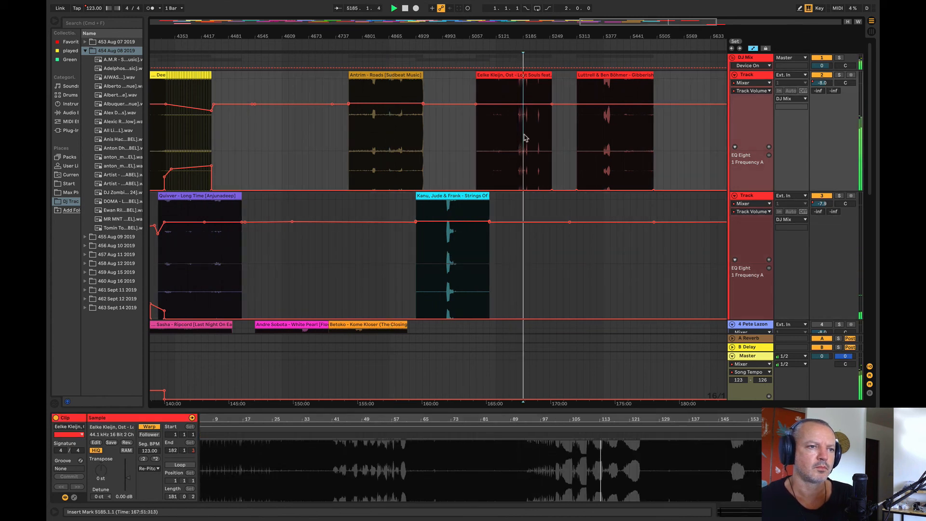
left_click_drag(532, 38, 491, 69)
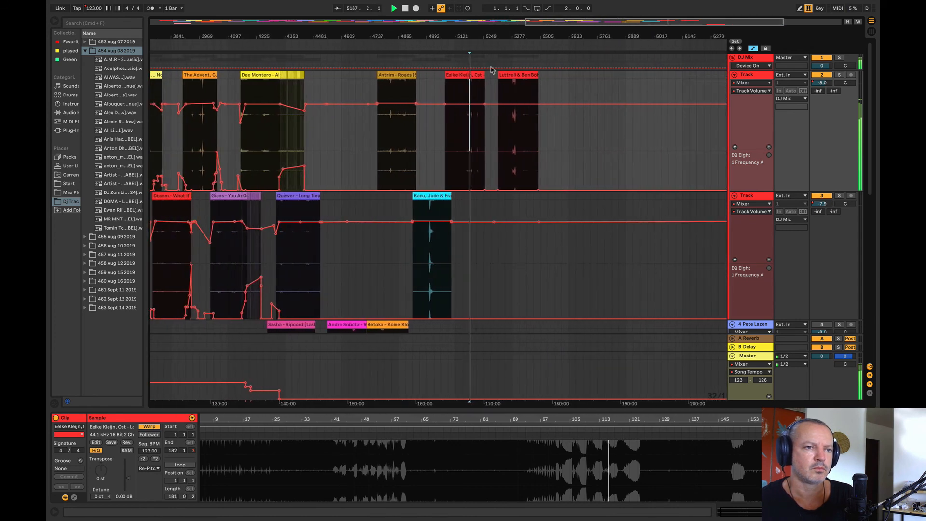
left_click(520, 127)
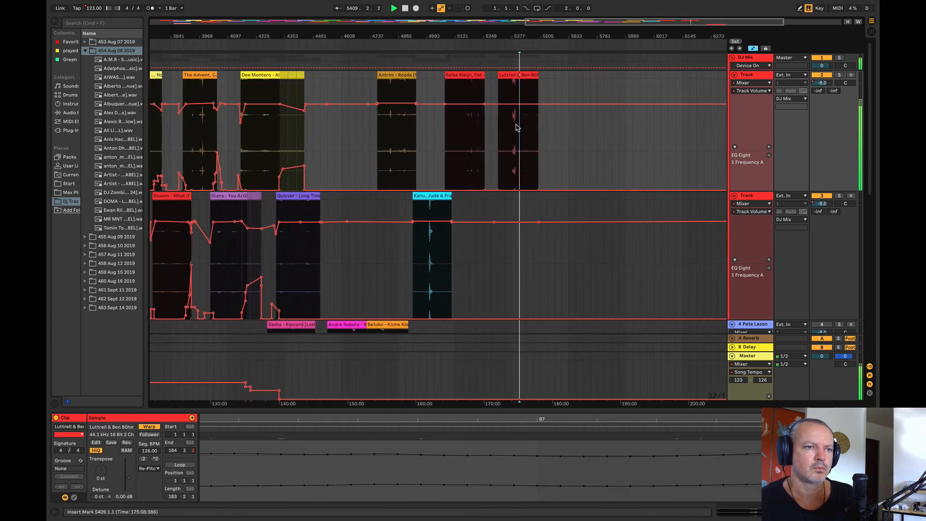
Step: Move the Luttrell & Ben Böhmer – Gibberish clip on track 2 to bar 4481, near the end of Quivver – Long Time
left_click(309, 242)
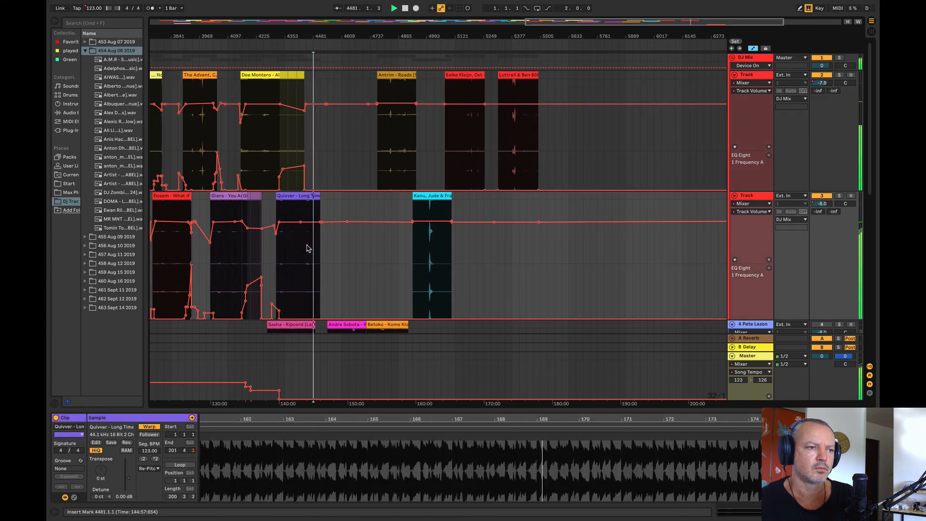
left_click_drag(521, 108, 335, 113)
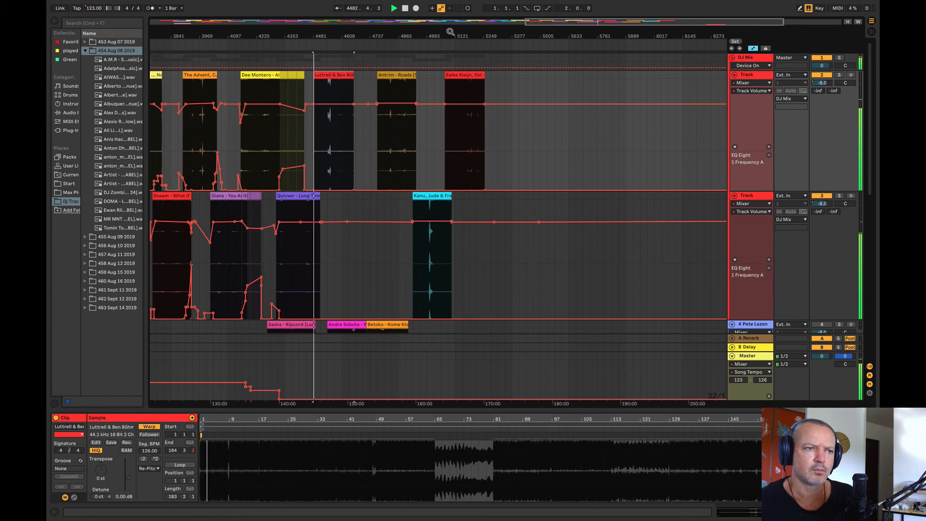
left_click_drag(450, 31, 450, 51)
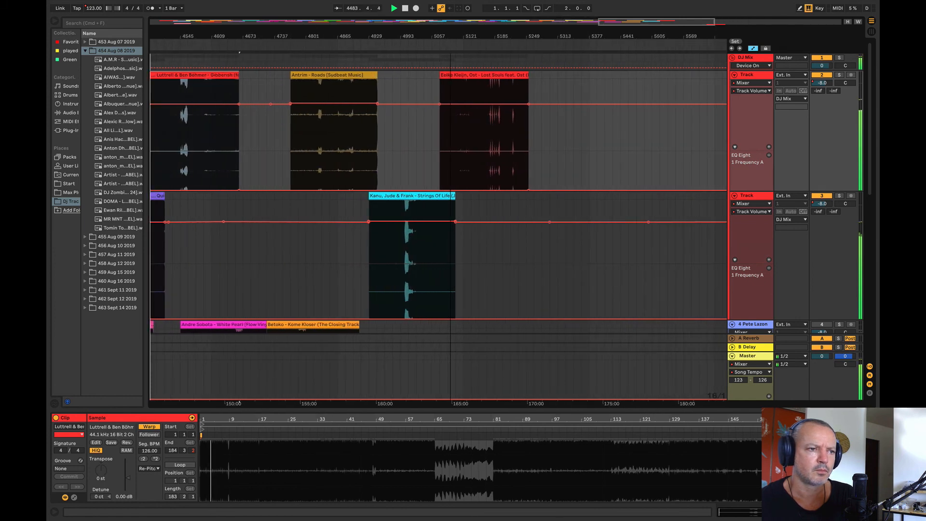
key("w")
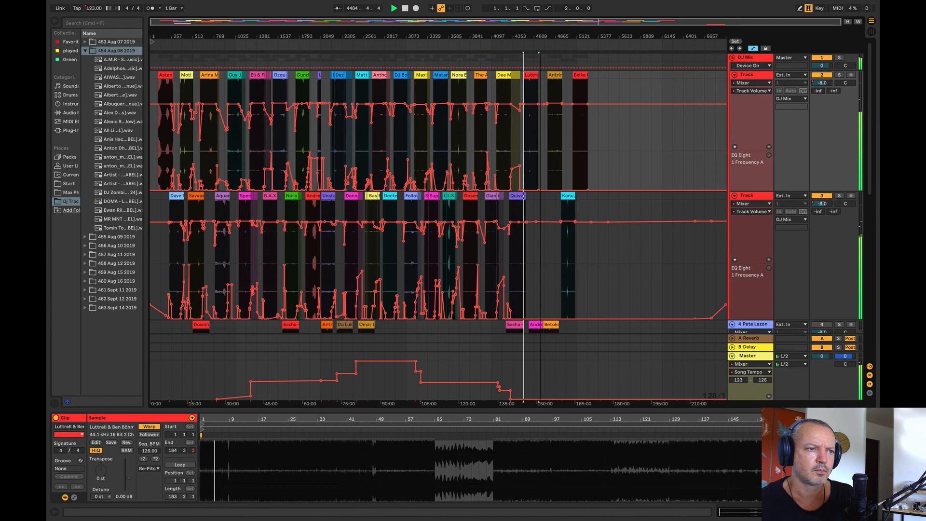
left_click_drag(540, 36, 594, 57)
Step: Search the DJ track library for "yotto" and check the matching files in the dated August folders
left_click(98, 24)
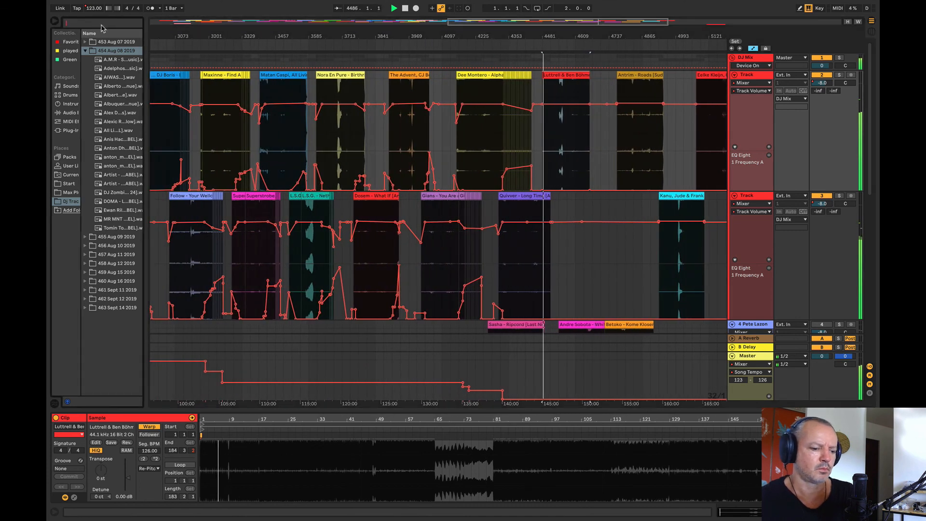
type("yotto")
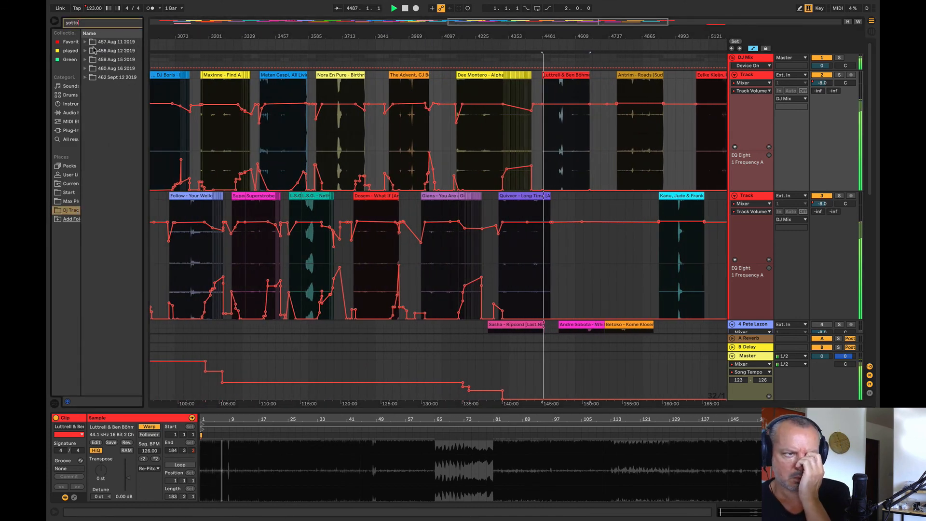
left_click(85, 42)
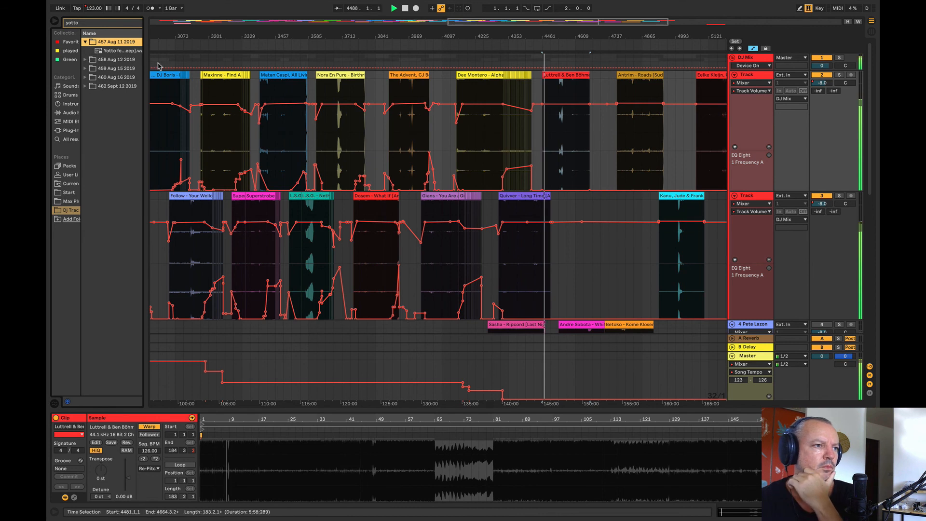
left_click_drag(144, 65, 173, 64)
left_click(85, 59)
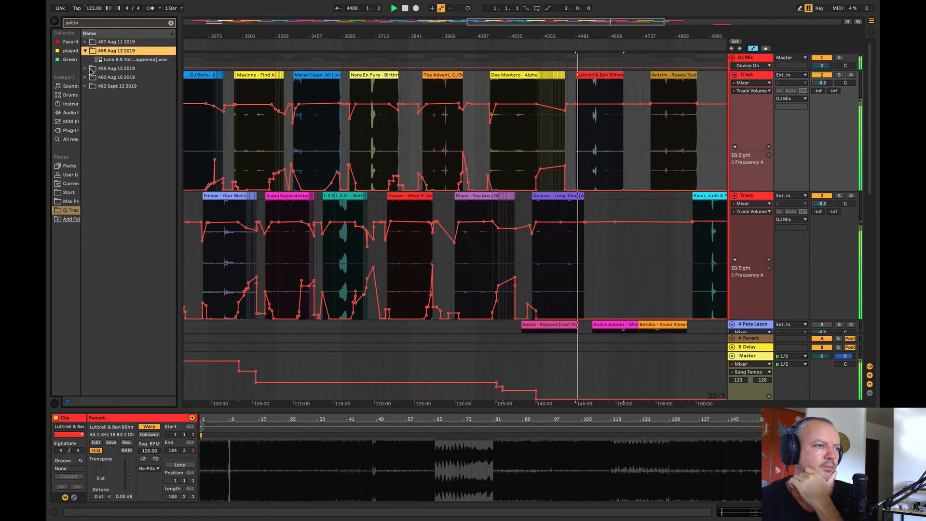
left_click(87, 69)
left_click(84, 45)
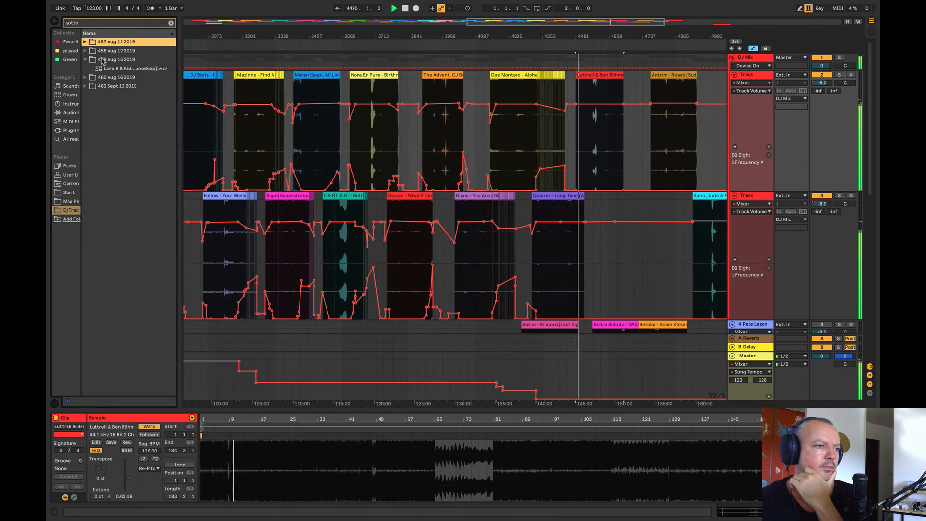
Step: Add the Lane 8 & Yotto track from the 458 Aug 12 2019 folder to track 3, just after Luttrell & Ben Böhmer ends
left_click(85, 50)
left_click(103, 59)
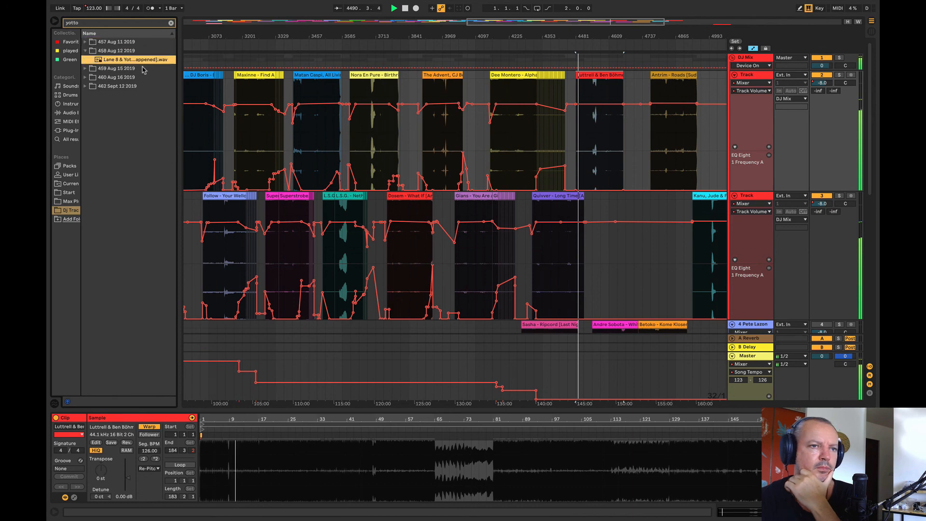
left_click_drag(143, 70, 627, 272)
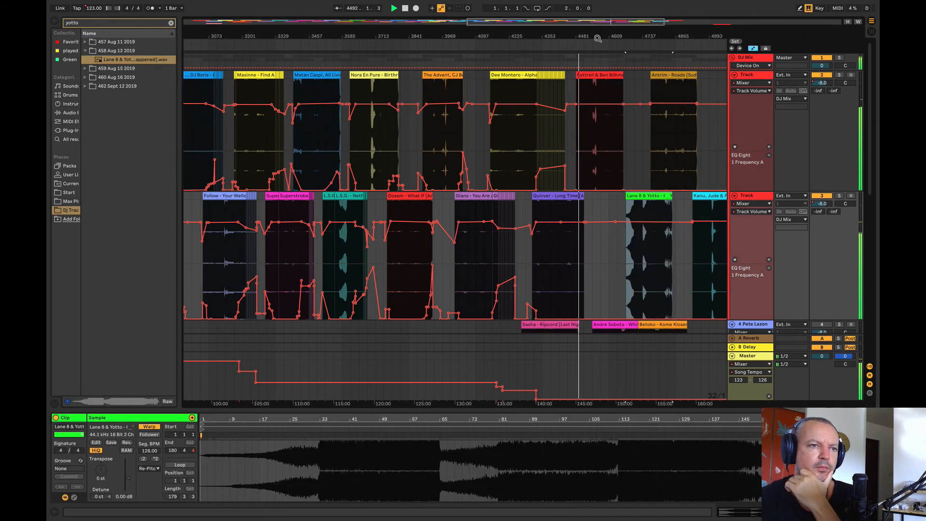
Step: Move the Luttrell & Ben Böhmer – Gibberish clip earlier so that it starts at bar 4465 over Quivver's outro
left_click_drag(598, 39, 383, 26)
left_click_drag(416, 196, 564, 168)
left_click_drag(369, 29, 487, 39)
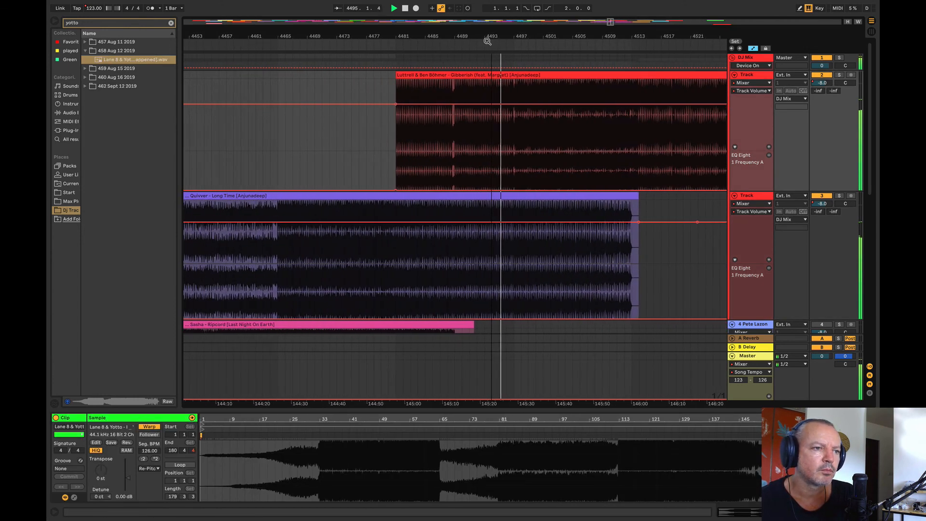
left_click(247, 179)
left_click_drag(468, 75, 350, 95)
Step: Raise track 2's EQ frequency automation between bars 4456 and 4481
left_click(218, 176)
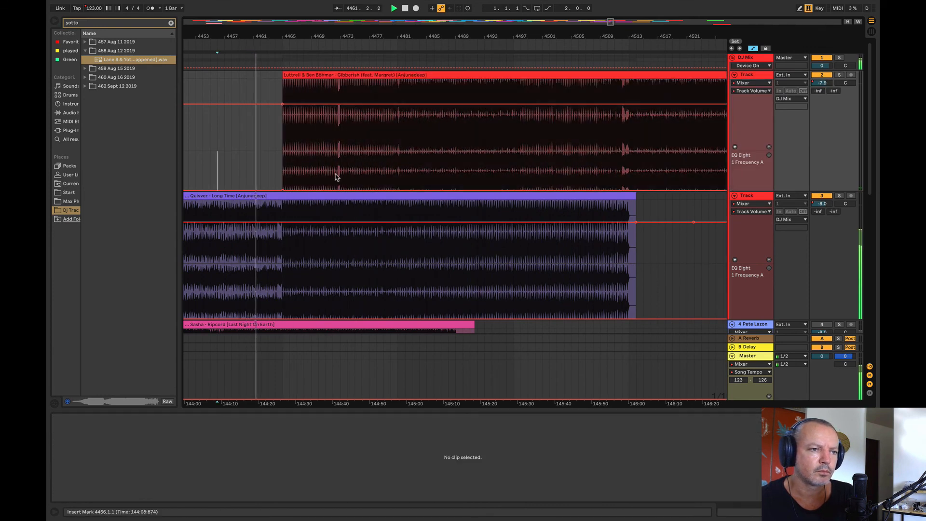
left_click(397, 169, "shift")
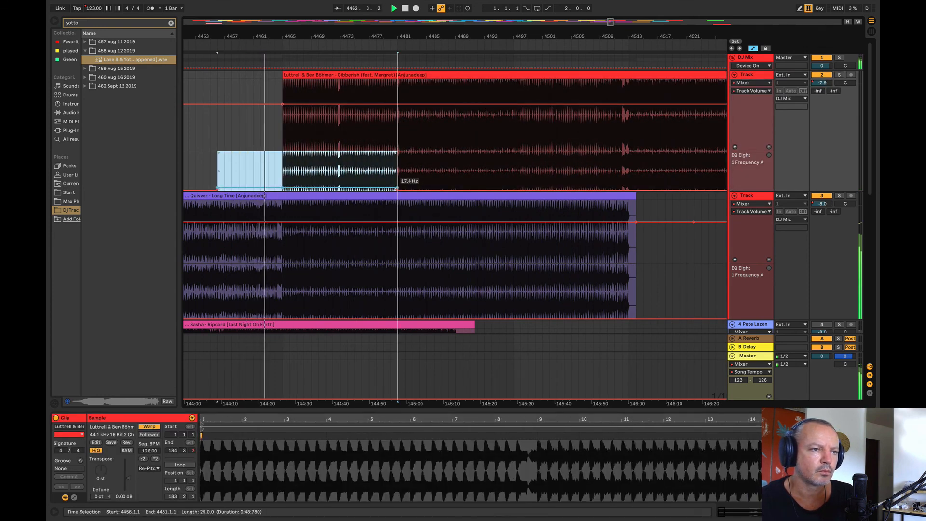
left_click_drag(397, 188, 397, 175)
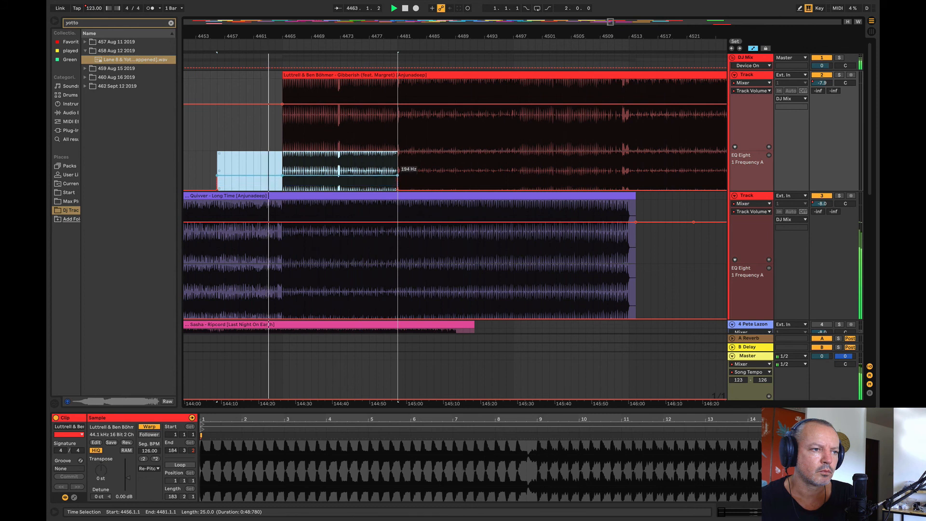
Step: Dip track 2's volume automation at the Luttrell clip's start at bar 4465, ramping back up to -8.0 dB by bar 4481
left_click(398, 104)
left_click(263, 104)
left_click_drag(283, 104, 283, 117)
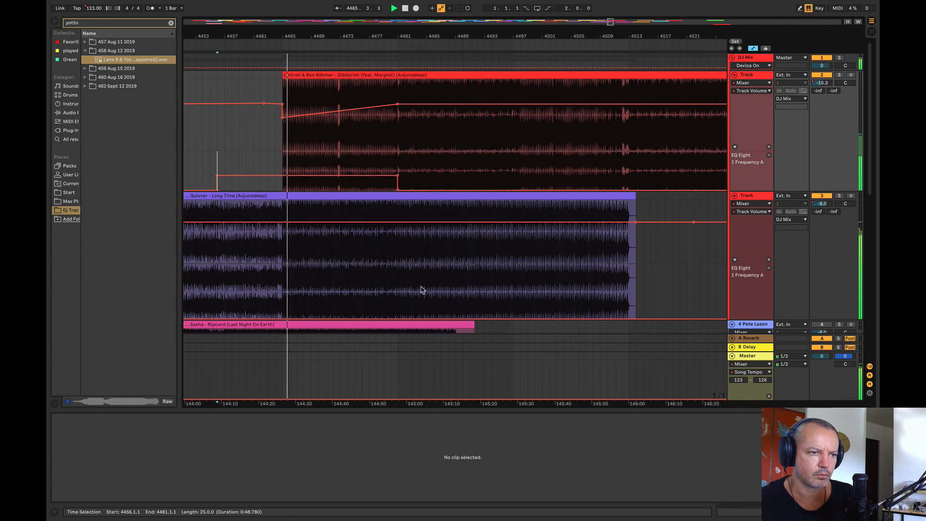
Step: Raise track 3's EQ frequency automation slightly from bar 4481 to past the end of Quivver – Long Time
left_click(398, 291)
left_click_drag(422, 296, 694, 313)
left_click(683, 285)
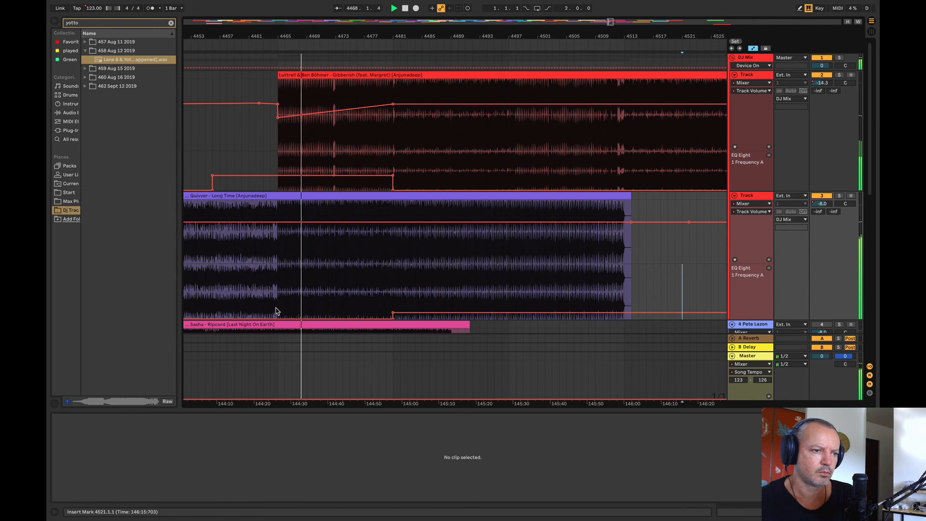
left_click(393, 320)
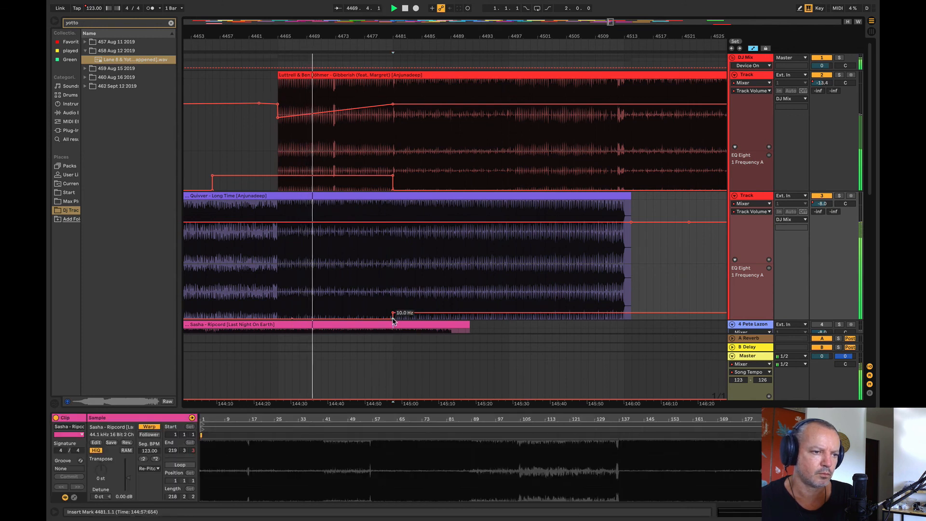
Step: Slope track 2's EQ frequency automation gently down from about bar 4469 to bar 4481 before its drop
left_click(306, 175)
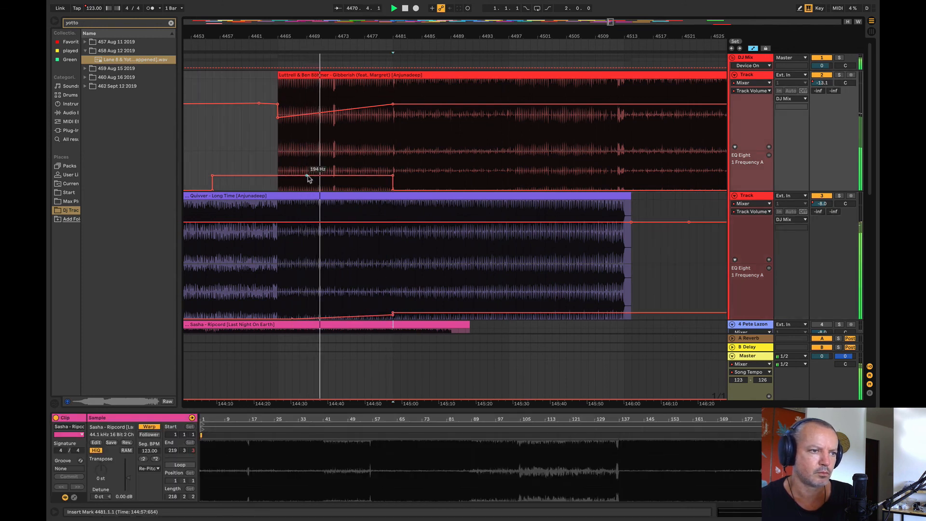
left_click_drag(392, 176, 393, 185)
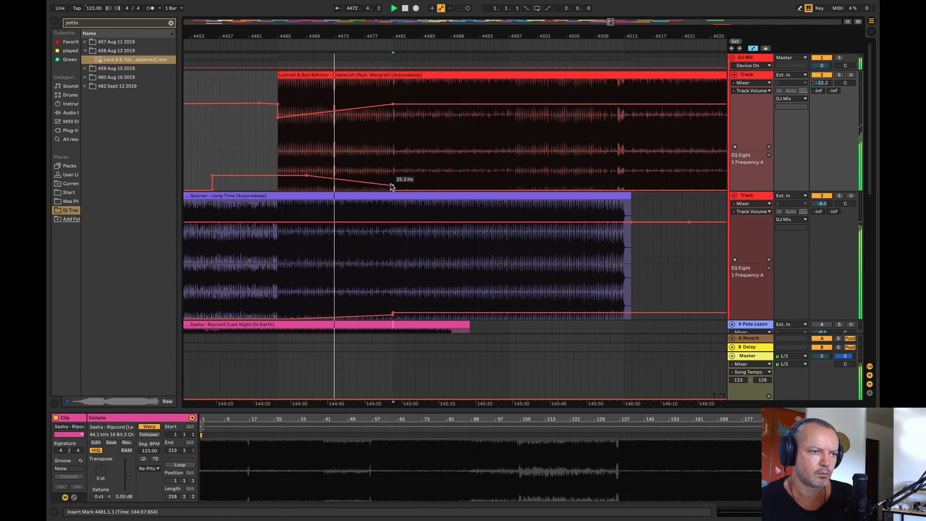
left_click_drag(393, 185, 393, 181)
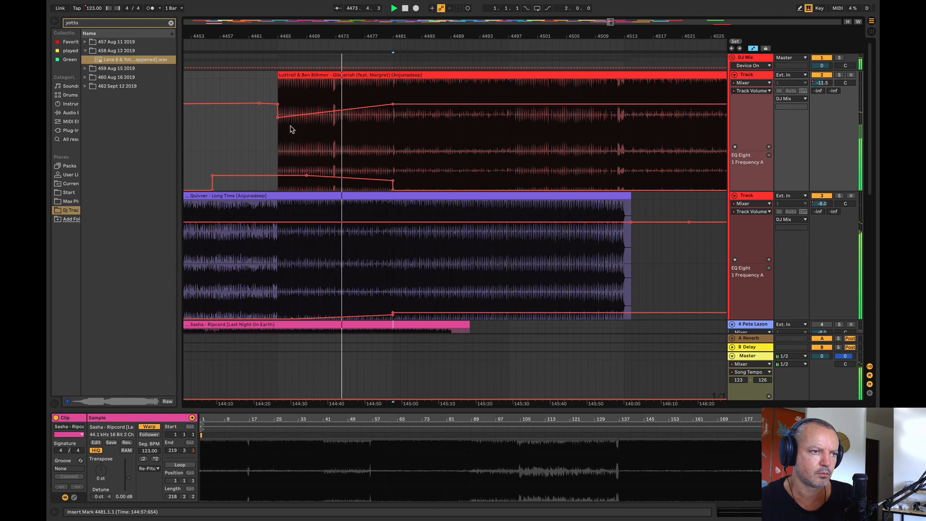
Step: Fade track 3's volume automation gradually from bar 4481 to the end of Quivver – Long Time, recovering by about bar 4517
left_click(396, 222)
left_click(660, 223)
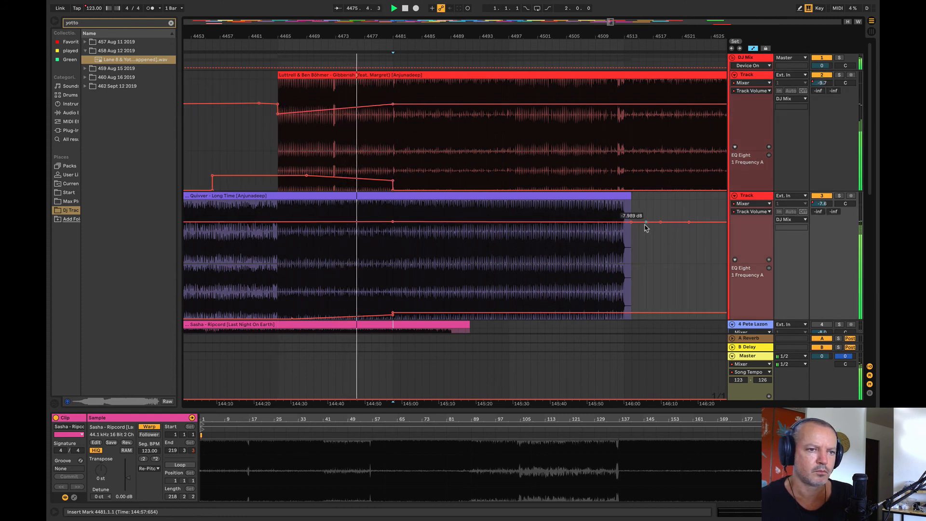
left_click_drag(631, 223, 631, 230)
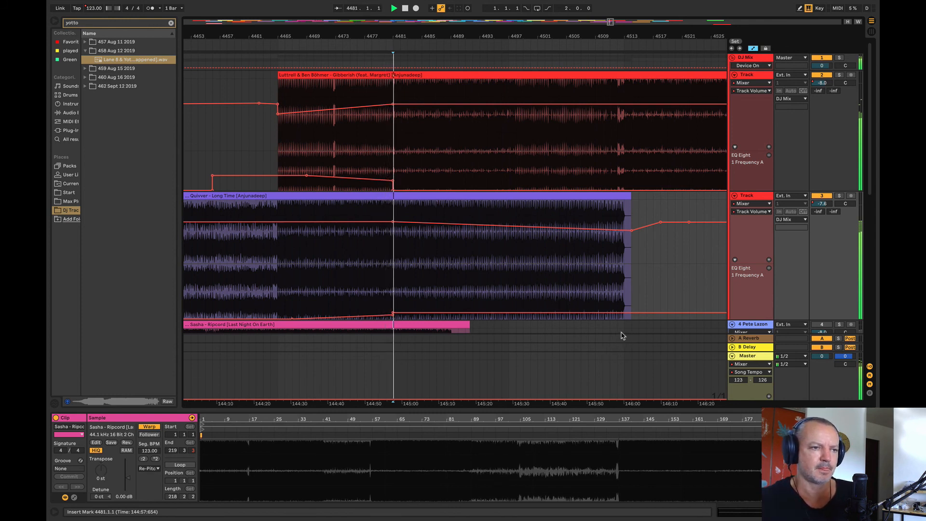
Step: Move the Luttrell & Ben Böhmer clip to start at bar 4473 and raise track 3's EQ frequency automation from bar 4489 to past Quivver's end
left_click(369, 81)
left_click_drag(372, 86, 413, 100)
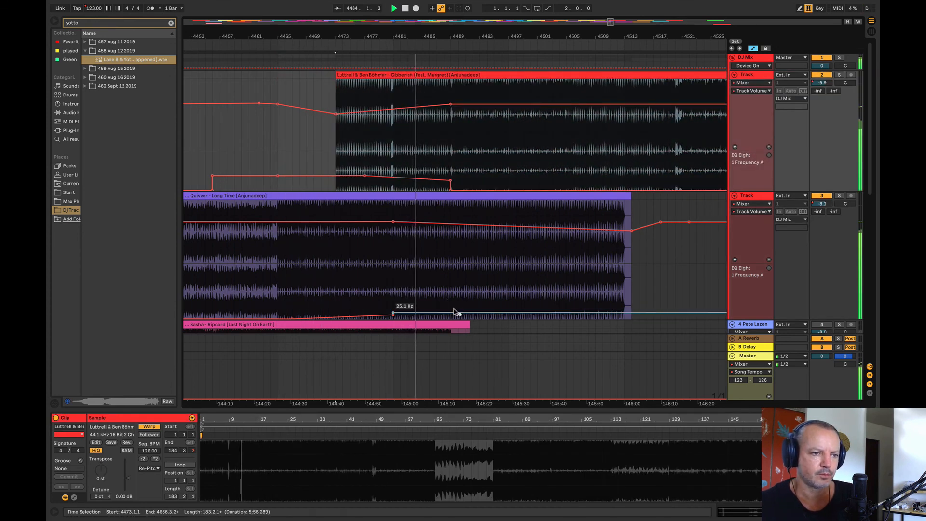
left_click_drag(453, 313, 454, 305)
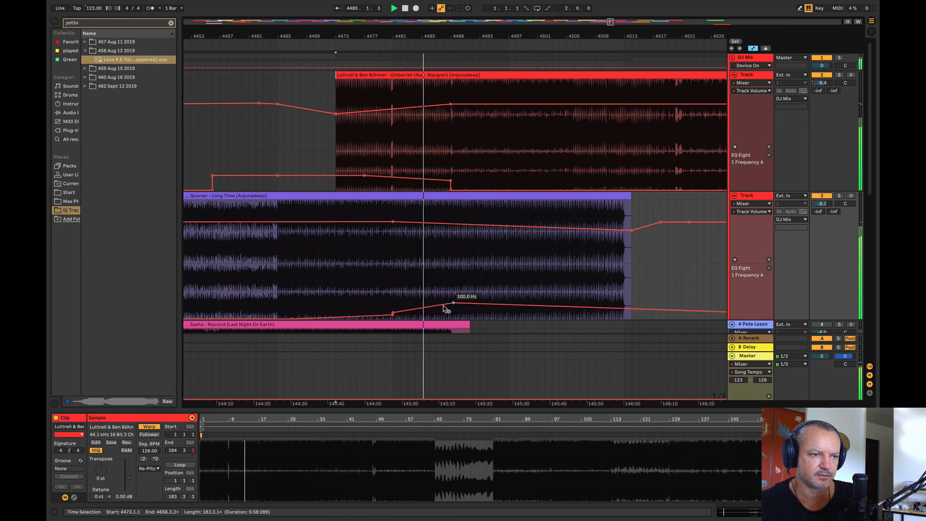
left_click(646, 310)
left_click_drag(647, 311, 646, 293)
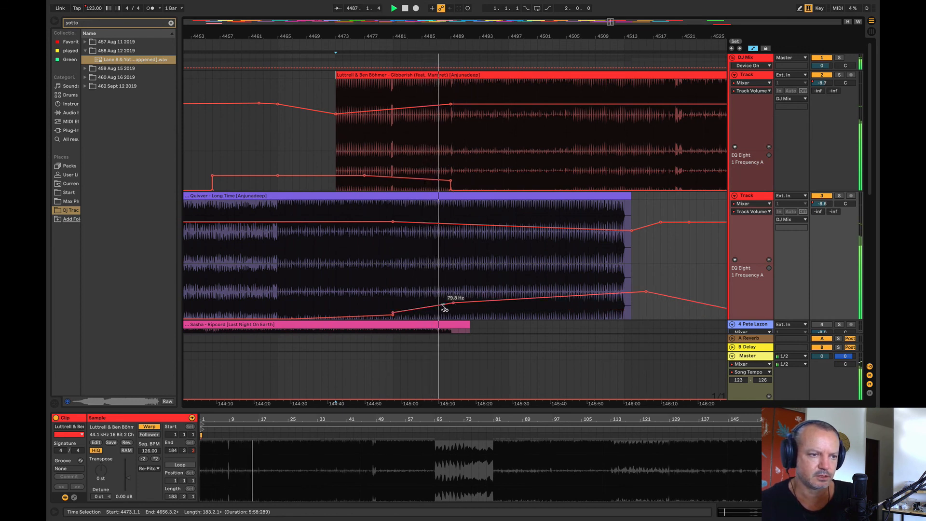
left_click_drag(452, 302, 453, 293)
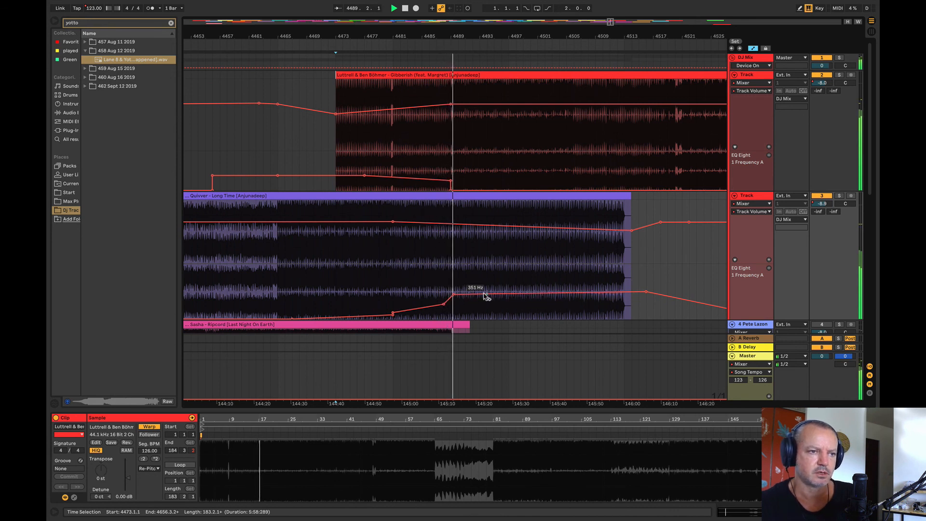
Step: Move the Luttrell & Ben Böhmer clip to start at bar 4481 and reshape track 3's EQ frequency automation to rise between bars 4489 and 4497
left_click(425, 76)
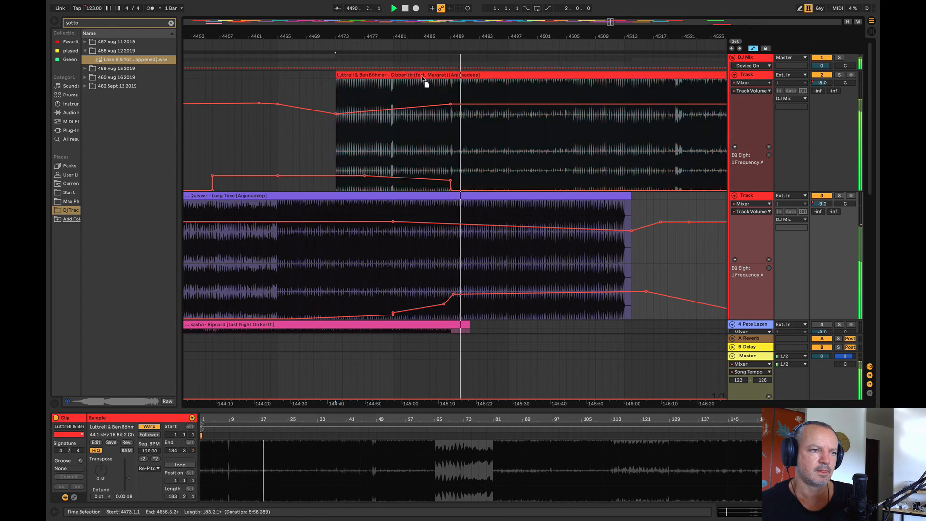
left_click_drag(425, 78, 470, 80)
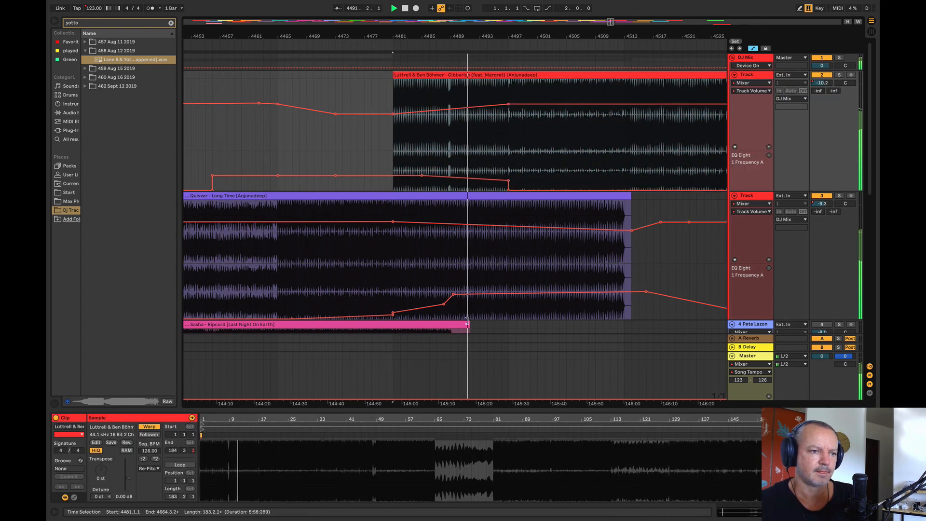
left_click_drag(455, 295, 508, 306)
left_click_drag(443, 304, 444, 309)
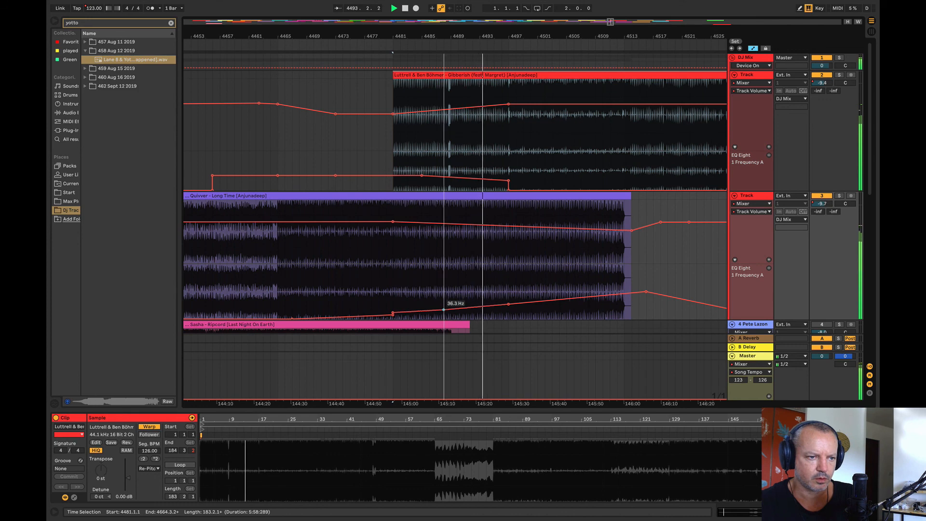
left_click(393, 269)
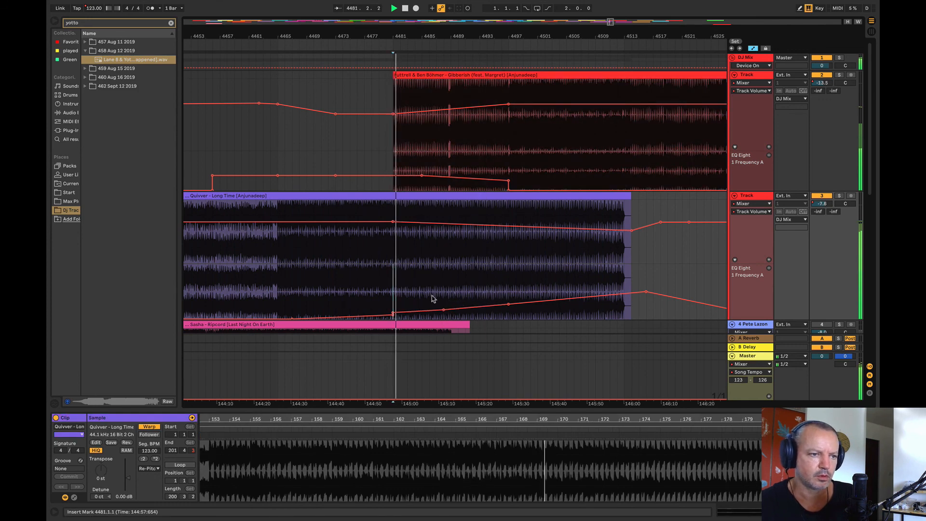
left_click_drag(393, 312, 481, 319)
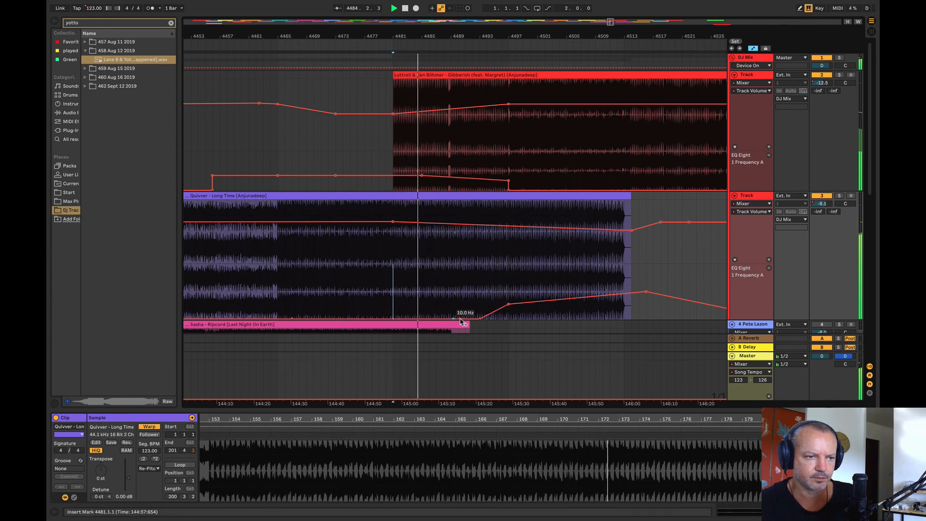
left_click_drag(480, 319, 480, 312)
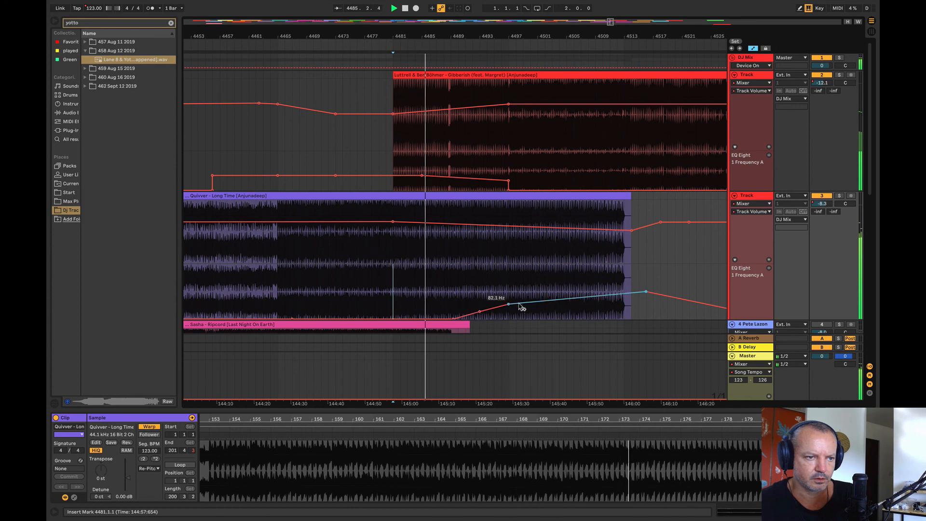
Step: Lower track 2's EQ frequency point near bar 4485 slightly and lift track 3's EQ frequency at bar 4497 to 114 Hz
left_click_drag(423, 176, 422, 179)
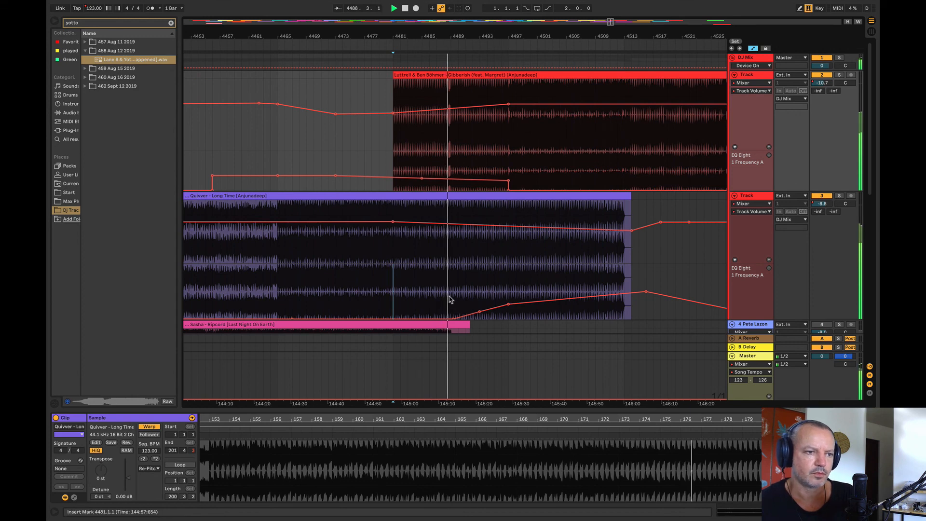
left_click(497, 304)
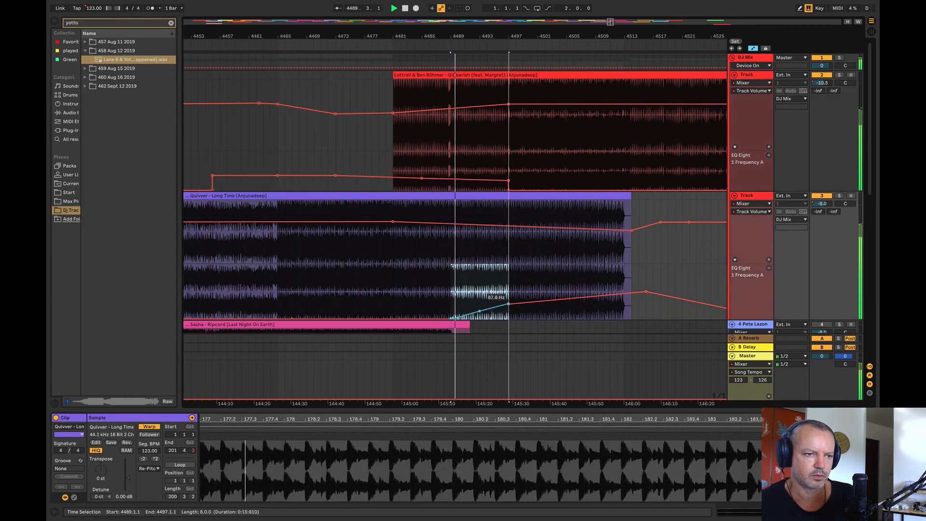
left_click(494, 304)
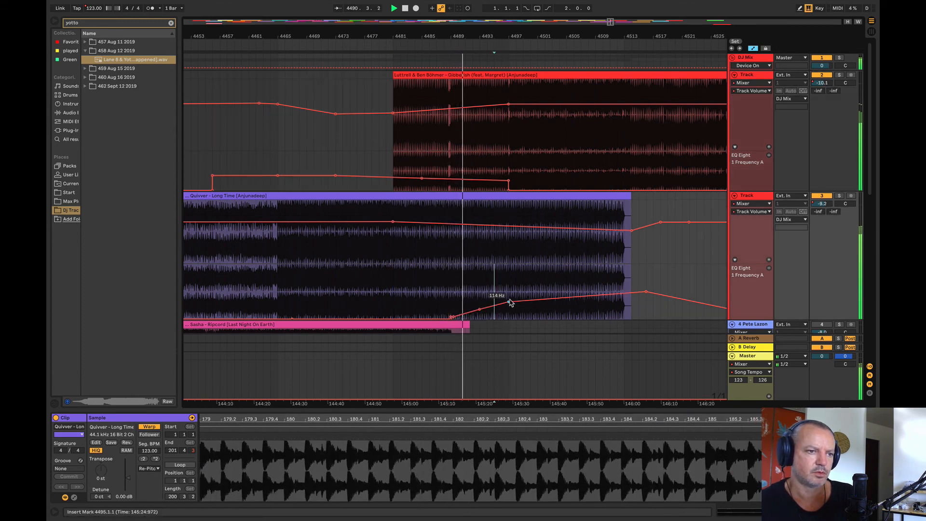
Step: Make track 3's volume fade at Quivver's end shallower and steepen its EQ frequency rise into bar 4497
left_click_drag(632, 231, 638, 227)
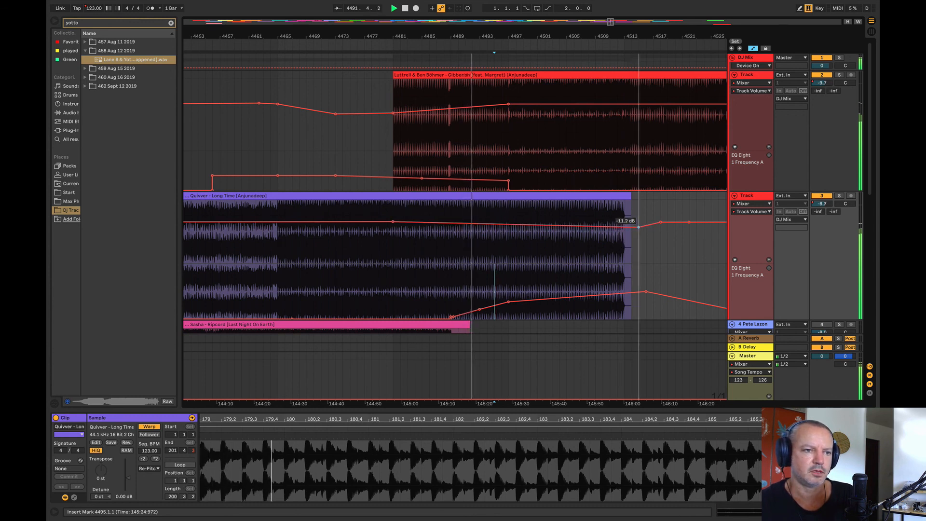
left_click(501, 303)
left_click_drag(508, 303, 509, 292)
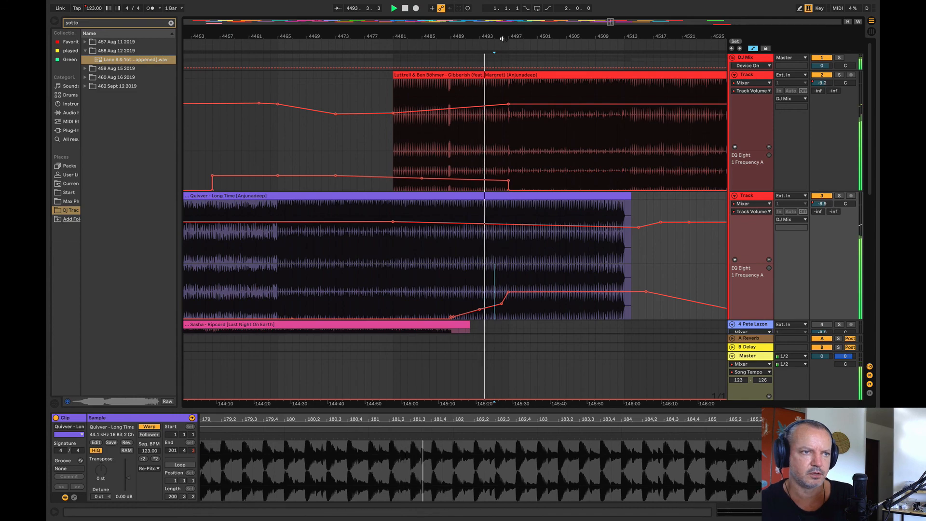
Step: Ramp track 2's EQ frequency automation down to its minimum during bar 4496, reaching it just before bar 4497
left_click_drag(506, 39, 359, 80)
left_click(349, 180)
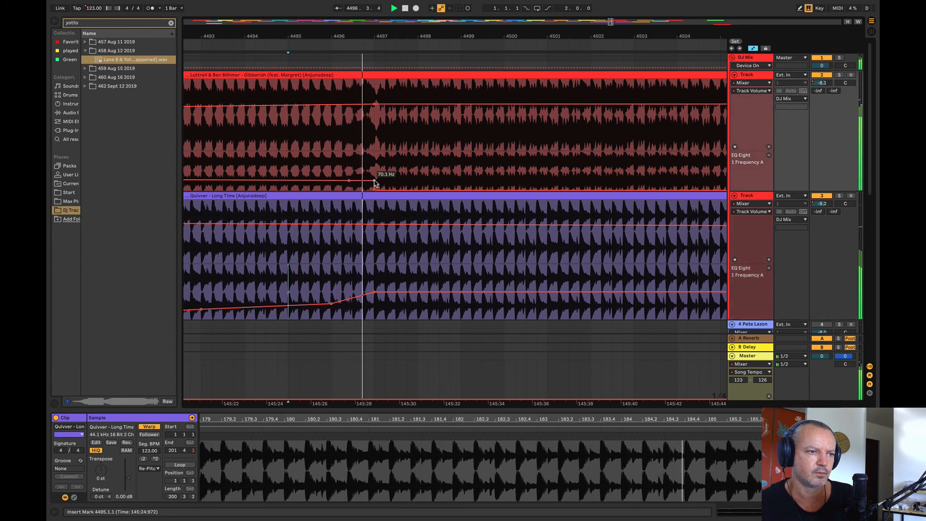
left_click_drag(375, 182, 374, 189)
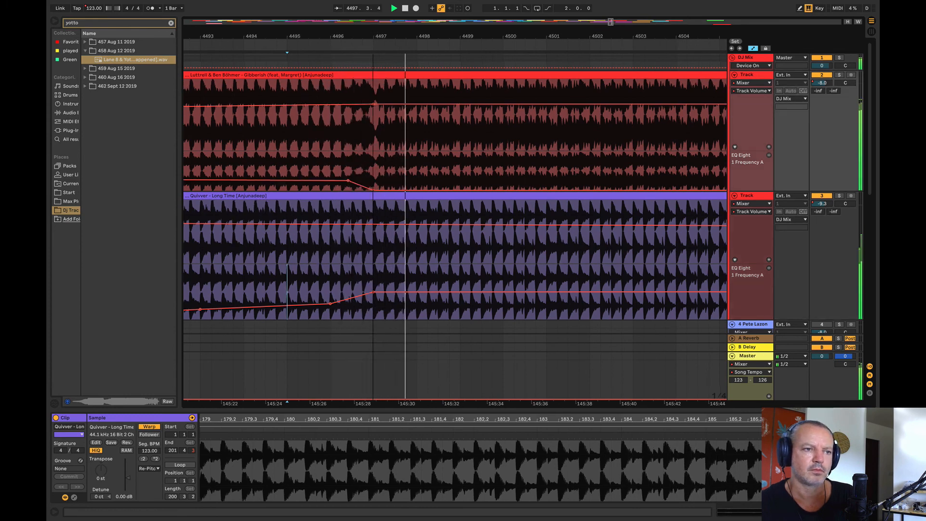
Step: Raise track 3's EQ frequency peak just past the end of Quivver – Long Time and stop playback
left_click_drag(372, 39, 272, 17)
left_click_drag(362, 295, 361, 273)
left_click_drag(239, 39, 383, 42)
key("space")
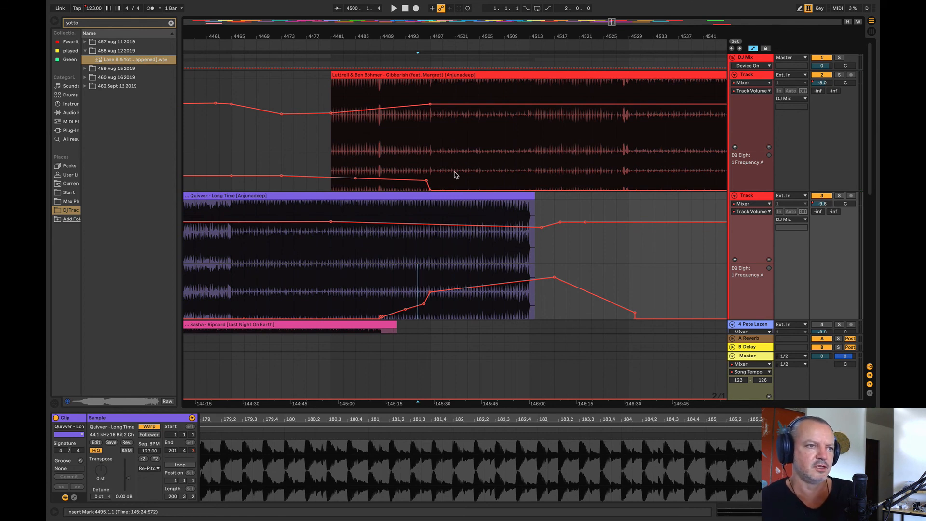
Step: Try the Luttrell & Ben Böhmer clip starting at bar 4467, and undo the move
left_click_drag(397, 78, 312, 84)
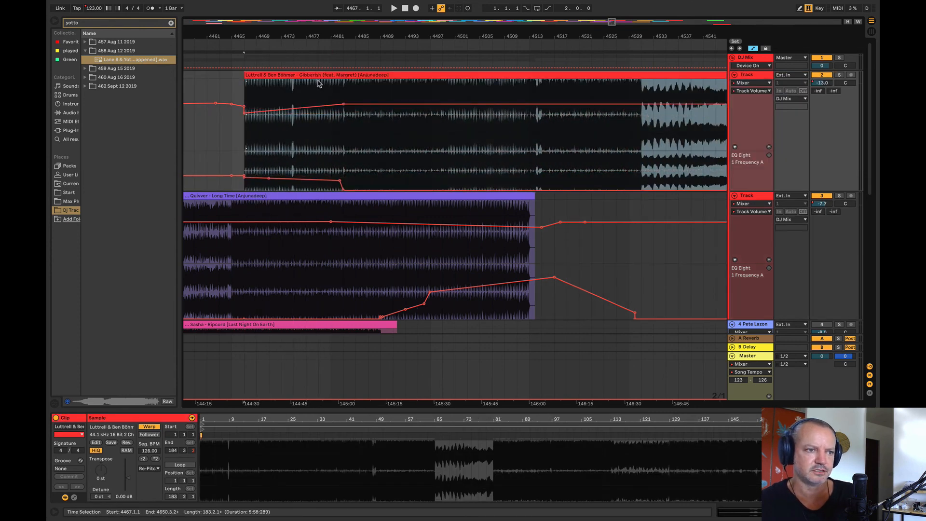
key("ctrl+z")
Step: Listen to the Quivver-to-Luttrell transition from bars 4495, 4505 and 4513, and to the Luttrell clip from bar 4577
left_click(418, 131)
key("space")
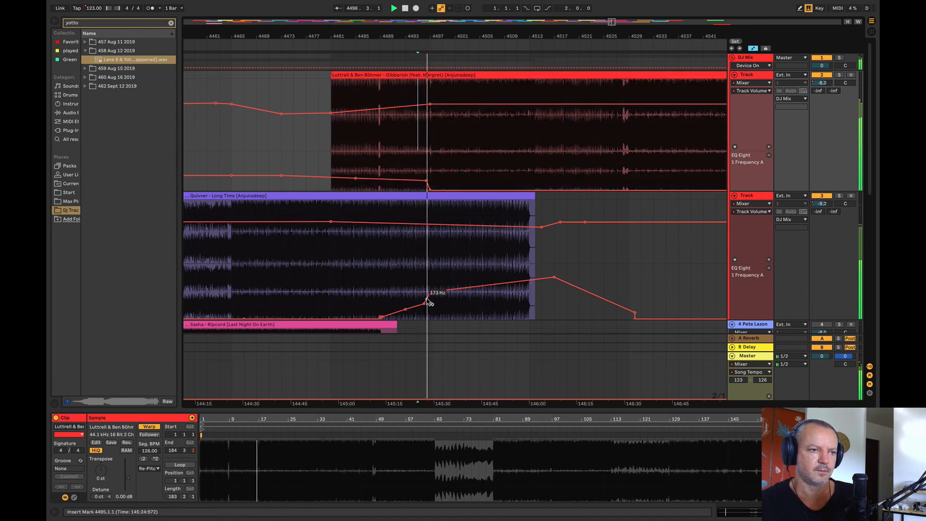
left_click(476, 270)
key("space")
key("space")
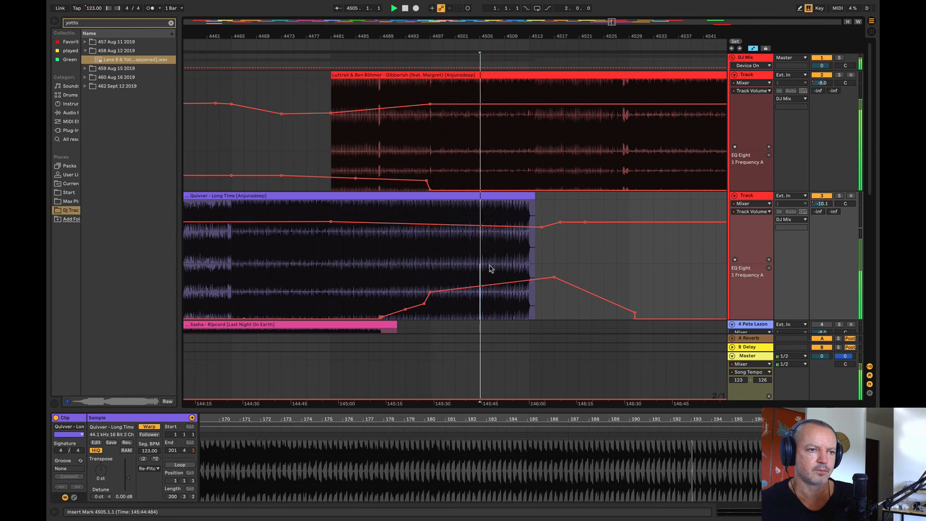
left_click(525, 164)
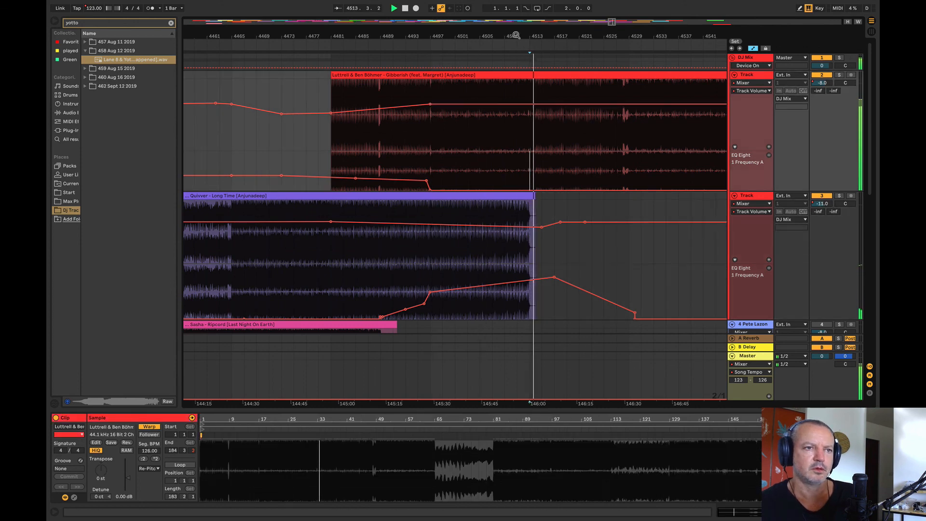
left_click_drag(516, 35, 170, 27)
left_click(342, 157)
key("space")
key("space")
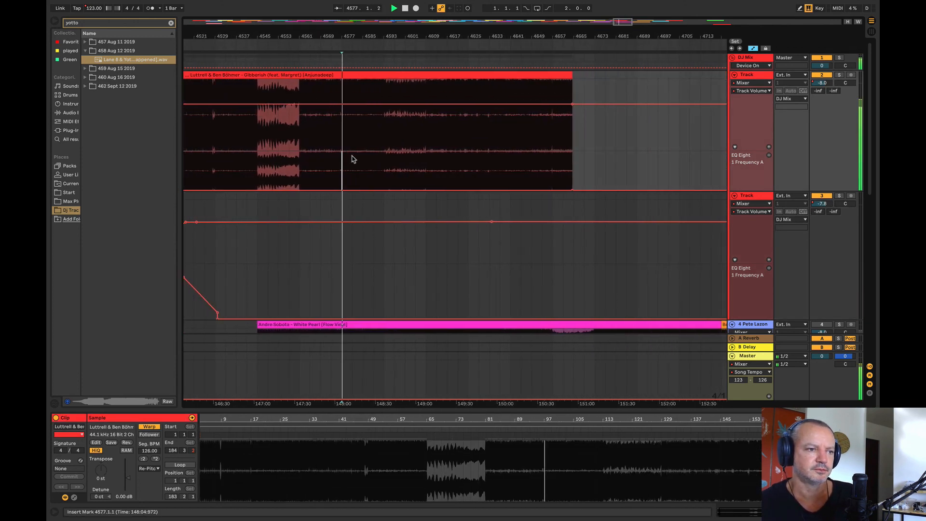
Step: Audition sections of the Eelke Kleijn – Lost Souls and Antrim – Roads clips on track 2 as candidates to follow Luttrell
left_click_drag(283, 38, 212, 20)
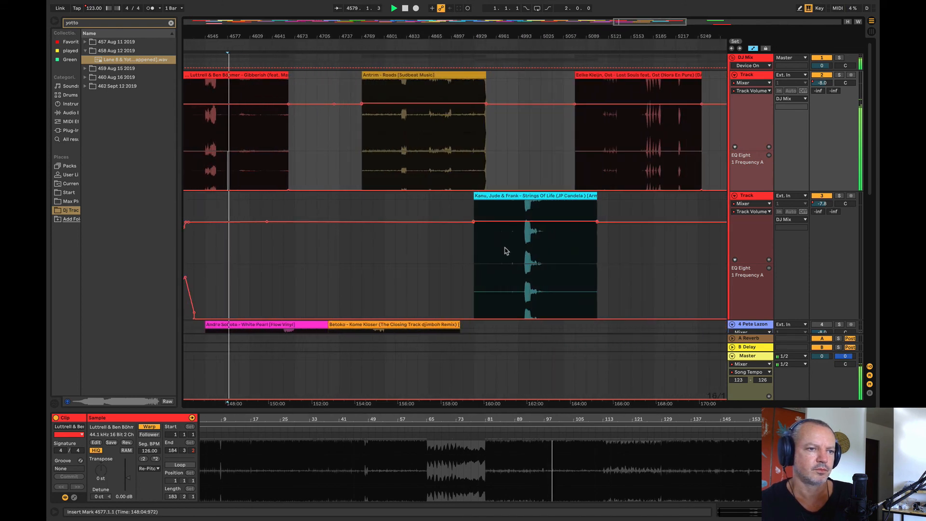
left_click(619, 138)
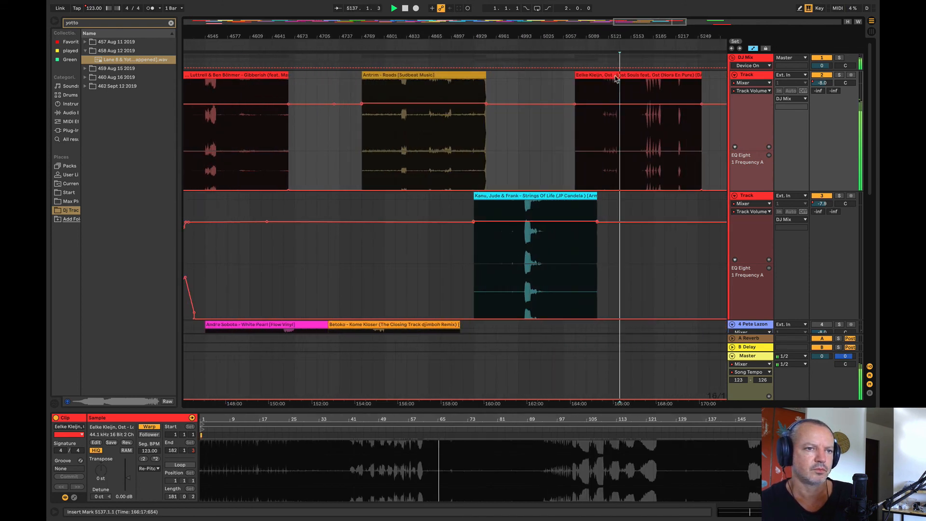
left_click(641, 99)
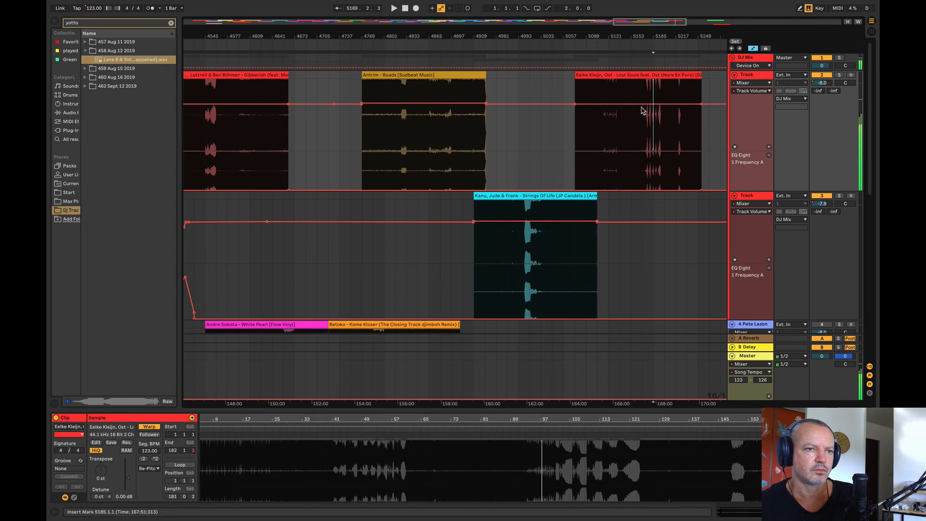
left_click_drag(618, 35, 505, 29)
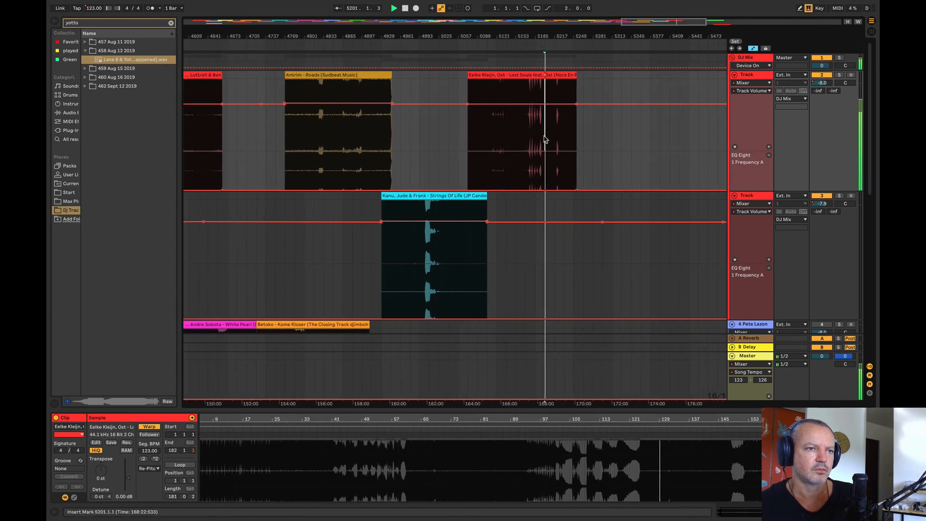
left_click(333, 145)
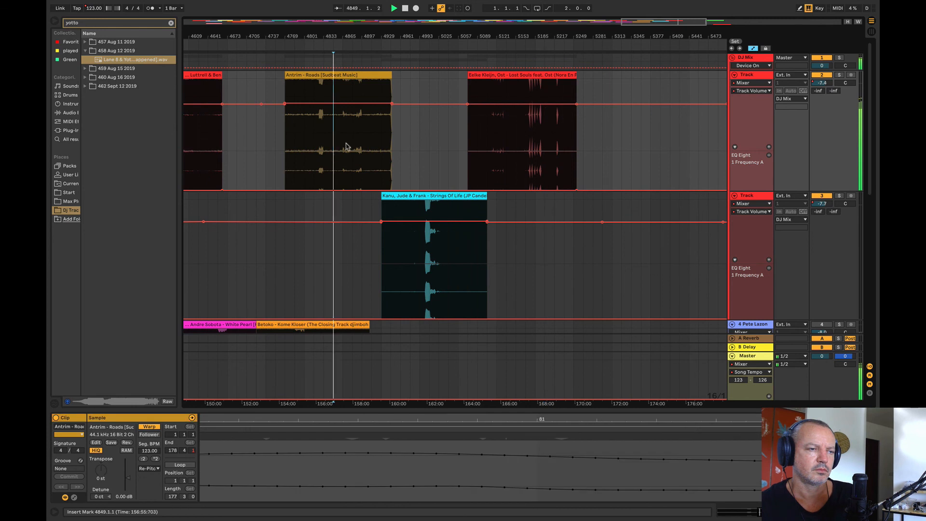
left_click_drag(351, 35, 457, 29)
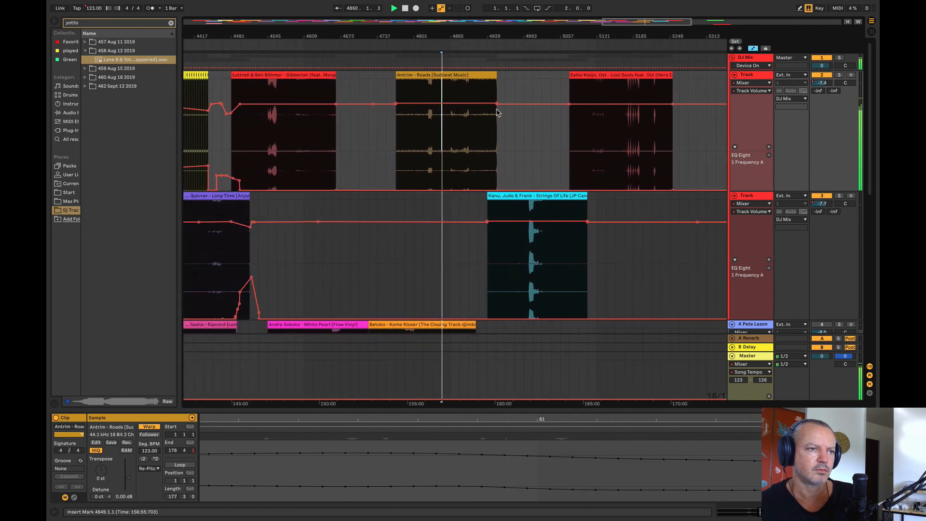
left_click(460, 139)
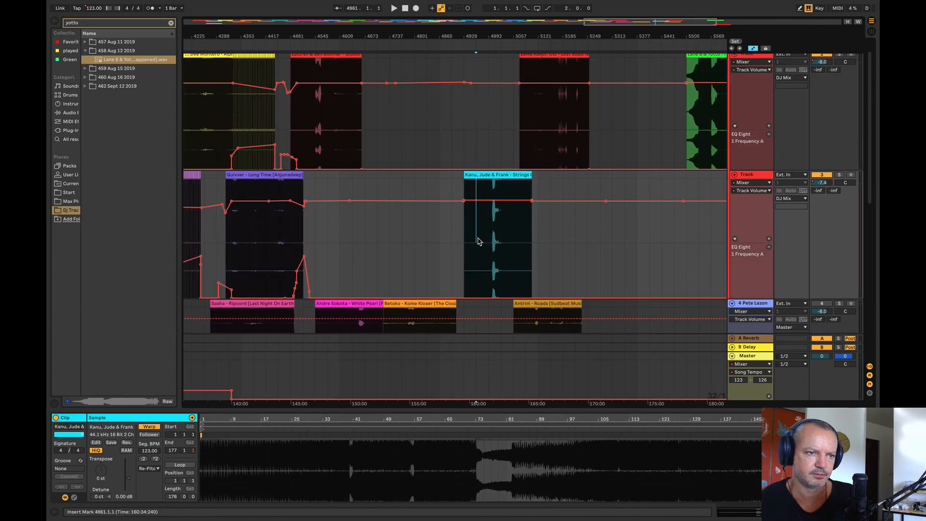
Step: Move the Antrim – Roads clip to track 4 and listen to Kanu, Jude & Frank from bar 5025 and Luttrell from bar 4641
left_click(476, 238)
left_click(497, 236)
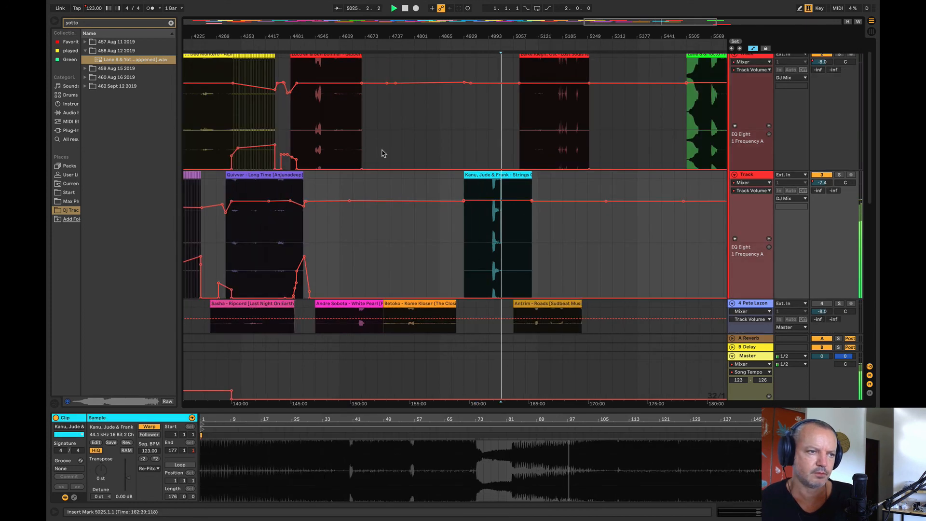
left_click(352, 130)
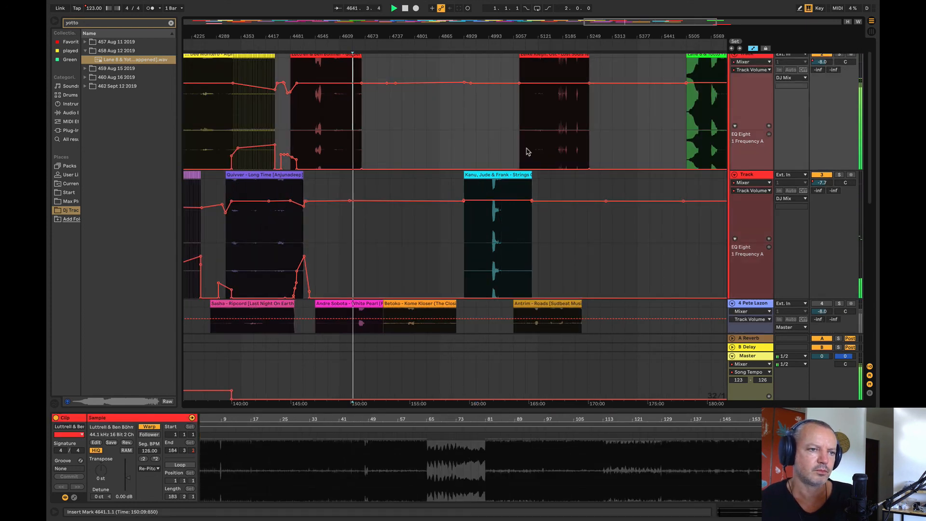
Step: Move the Eelke Kleijn – Lost Souls clip to track 3 so it starts at bar 4625, overlapping the end of the Luttrell clip
scroll(526, 151, "up", 1)
left_click(541, 157)
left_click_drag(540, 76, 365, 233)
left_click_drag(349, 34, 327, 87)
Step: Play the new overlap and shape track 3's volume automation into a fade-in over about the first 26 bars of Lost Souls
key("space")
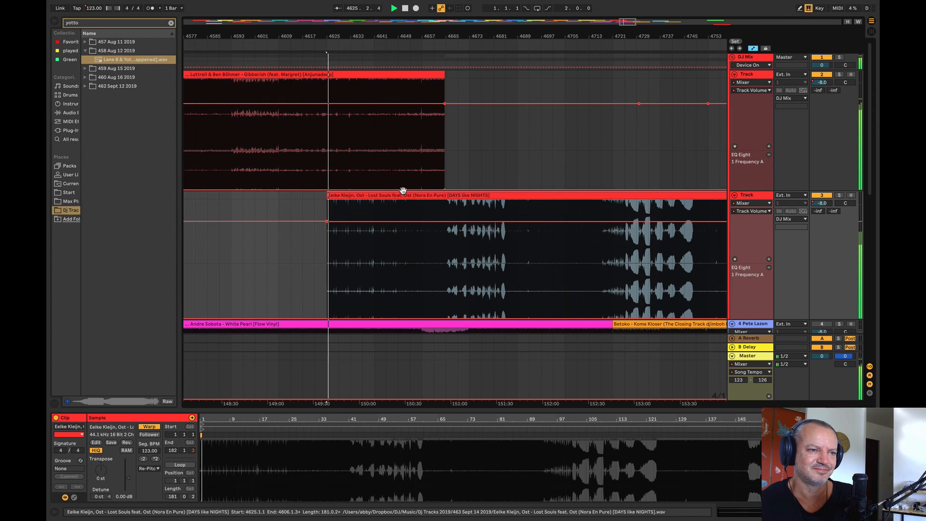
left_click(404, 222)
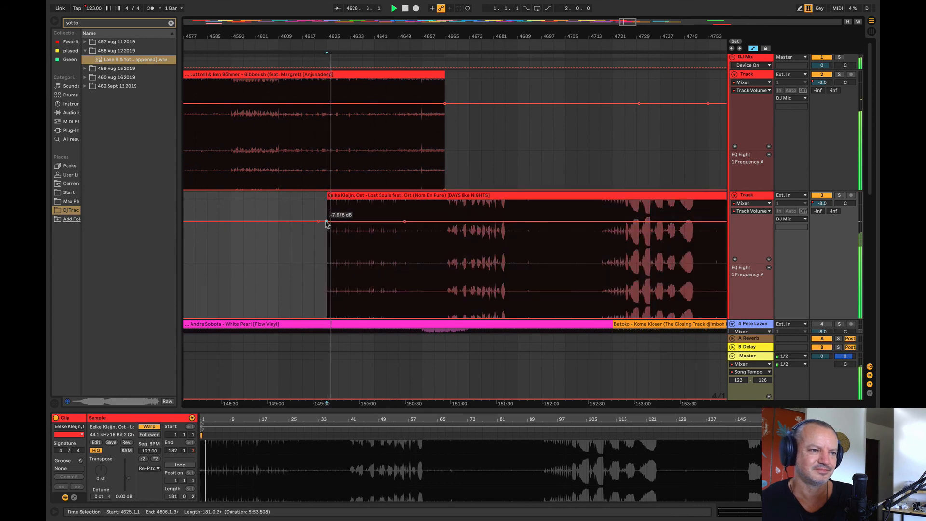
left_click_drag(327, 222, 327, 236)
Step: Raise track 3's EQ frequency automation to about 114 Hz between bars 4601 and 4653, and place the playback start at bar 4609
scroll(331, 232, "down", 1)
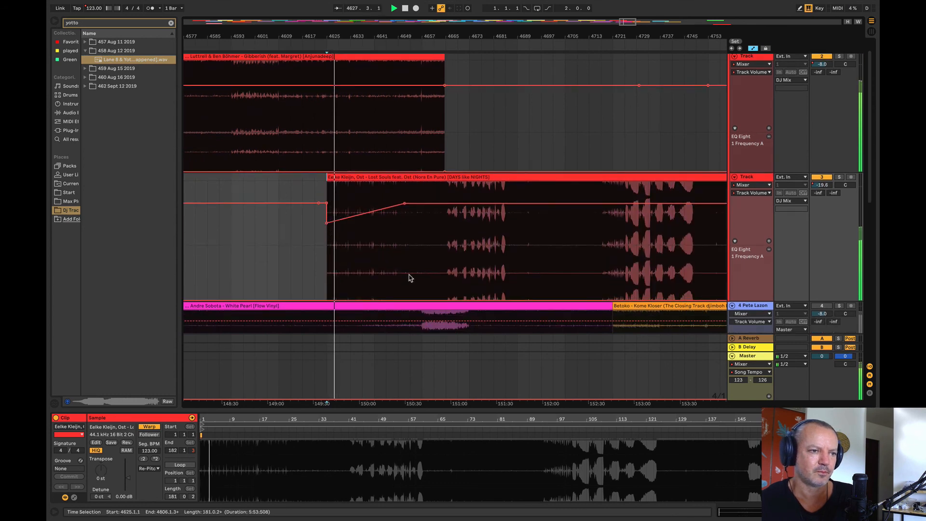
left_click_drag(407, 274, 268, 265)
left_click_drag(375, 295, 375, 278)
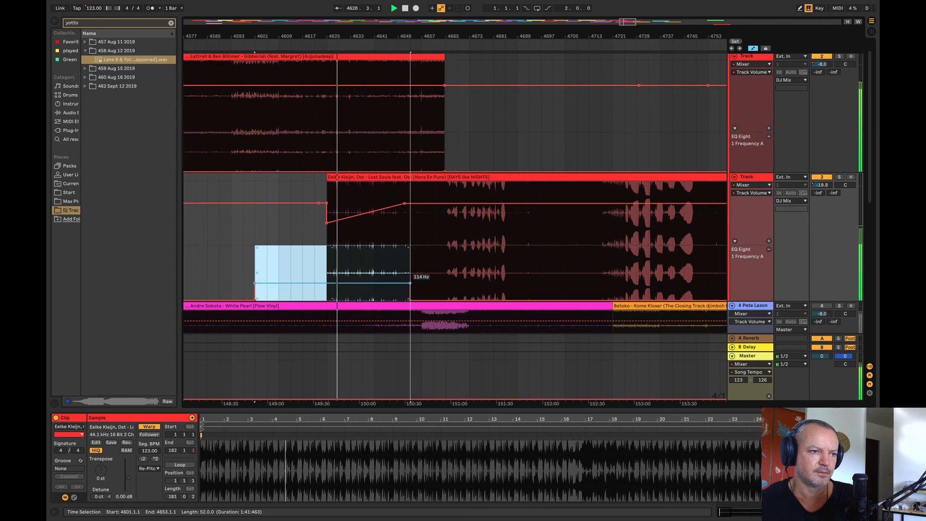
left_click(279, 267)
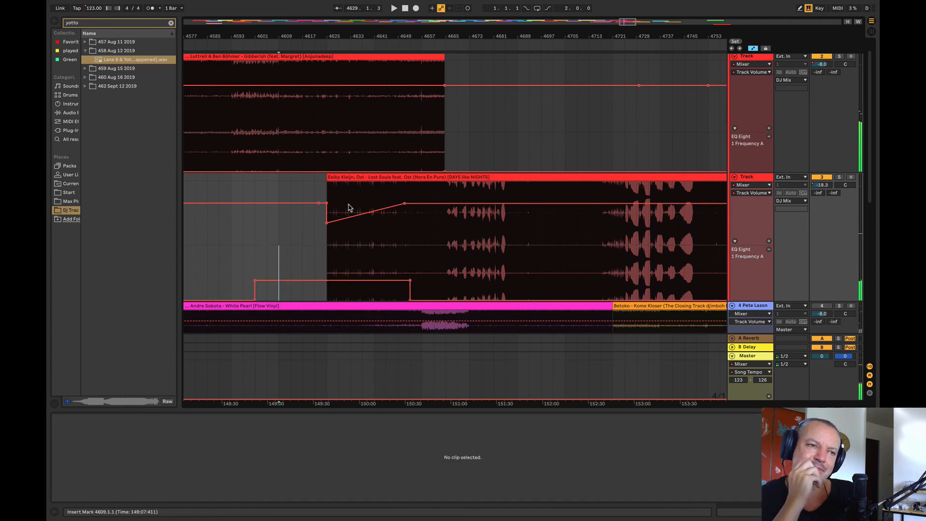
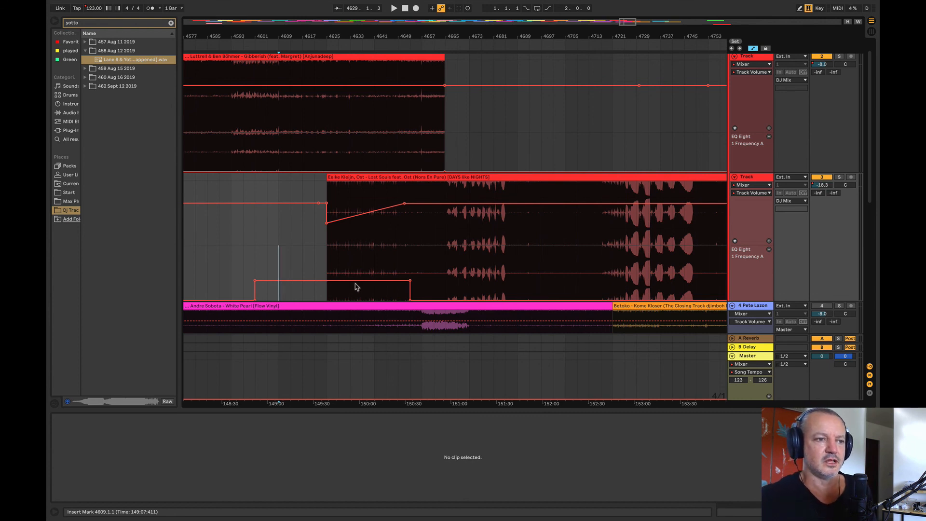
Step: Play the transition from the start of the Lost Souls clip and briefly solo the Gibberish track
left_click(327, 154)
key("space")
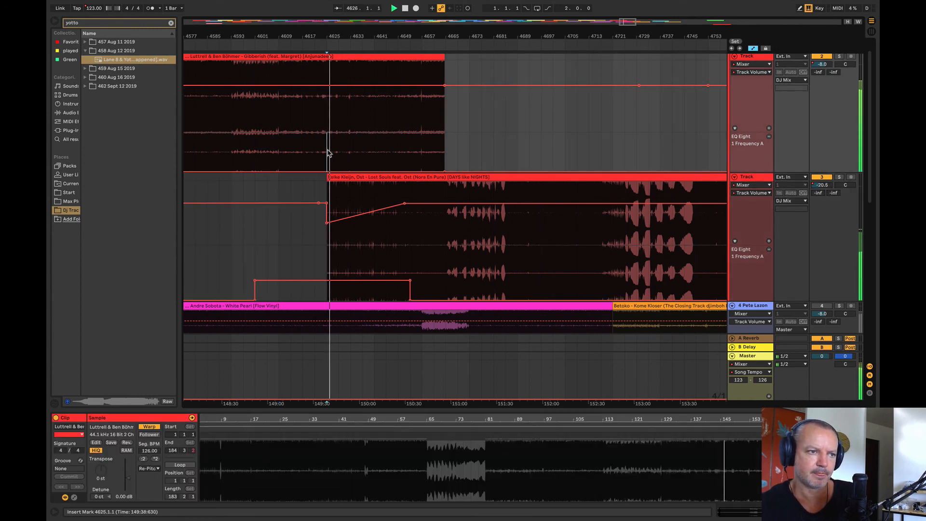
left_click(839, 57)
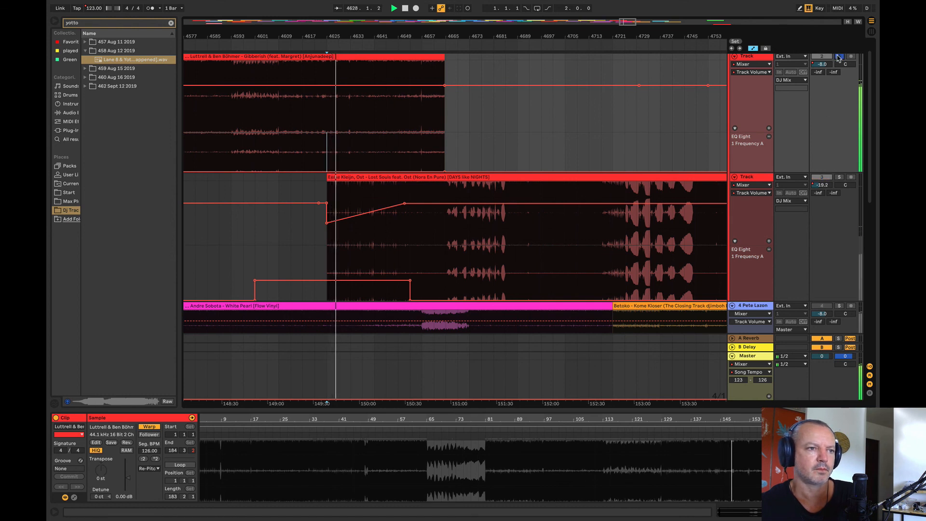
left_click(839, 56)
Step: Move the Lost Souls clip with its automation so that it starts at bar 4633
left_click_drag(417, 184, 449, 177)
scroll(365, 175, "up", 4)
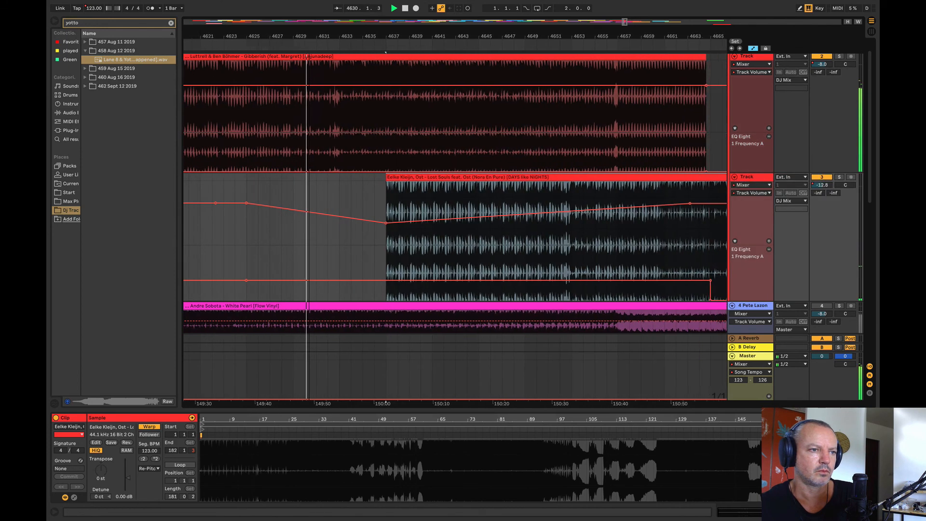
left_click_drag(365, 175, 326, 180)
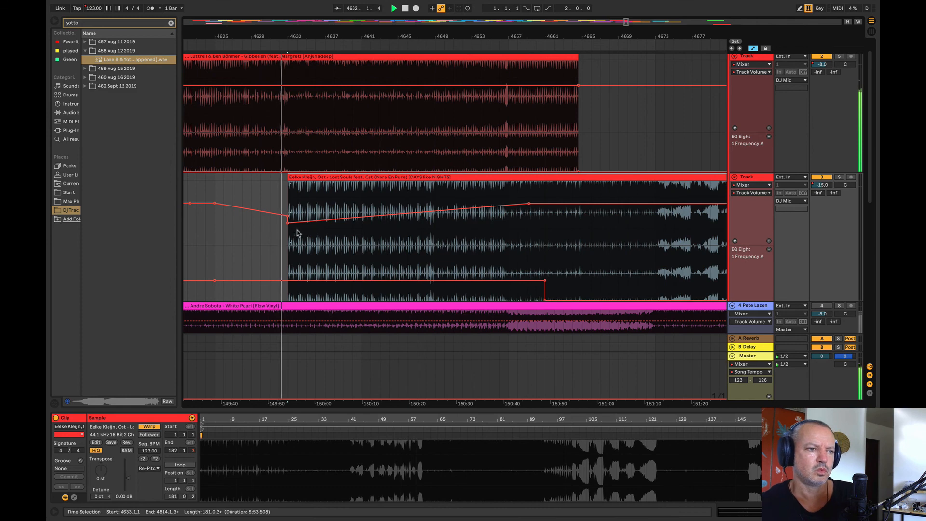
Step: End the Lost Souls EQ Eight frequency step just before bar 4657 and set the volume automation at the clip's start to -18.0 dB
left_click(247, 240)
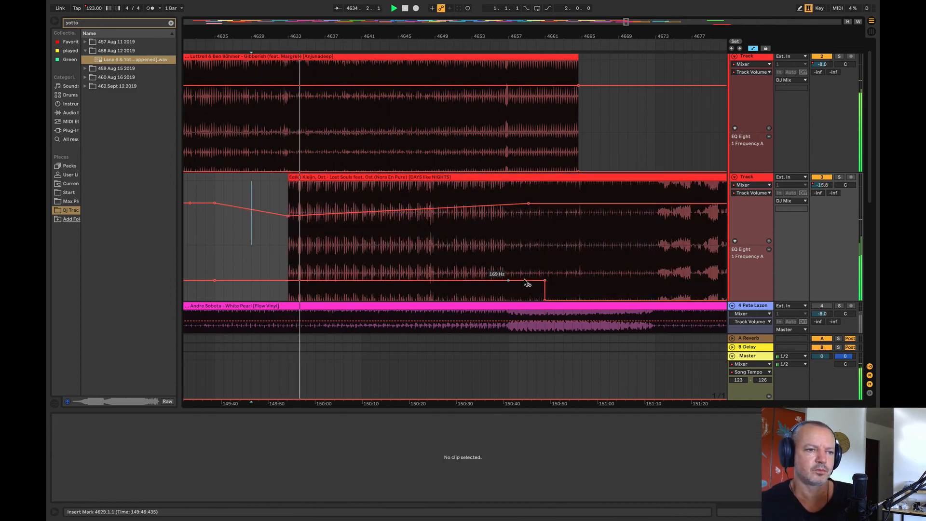
left_click(504, 281)
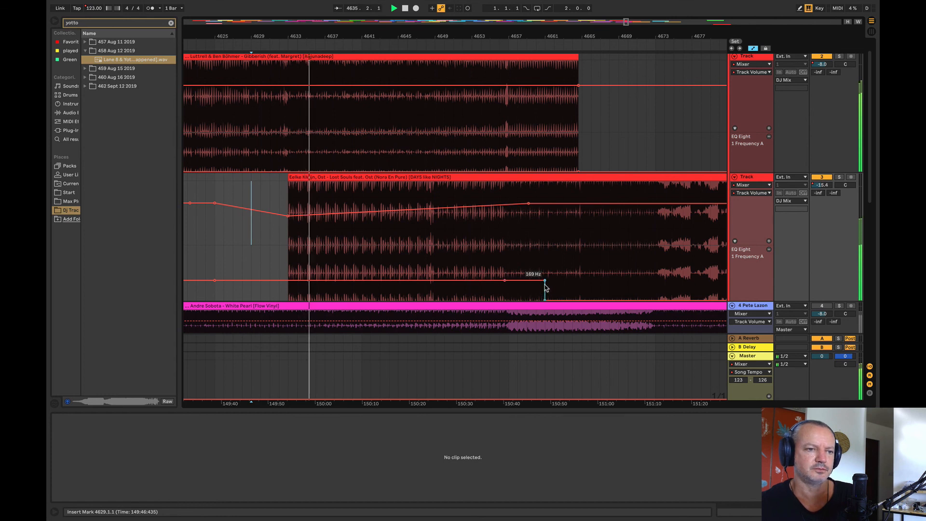
left_click_drag(544, 282, 502, 304)
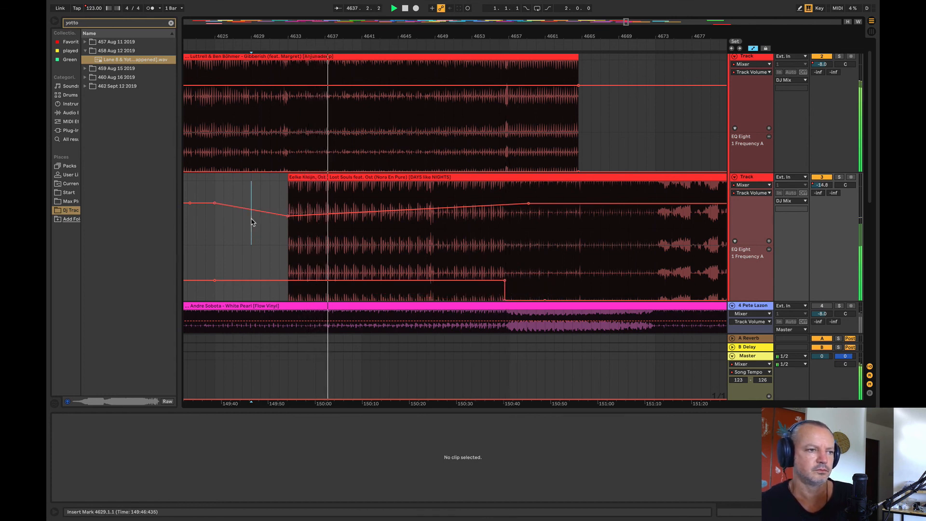
left_click(280, 215)
left_click_drag(288, 216, 288, 219)
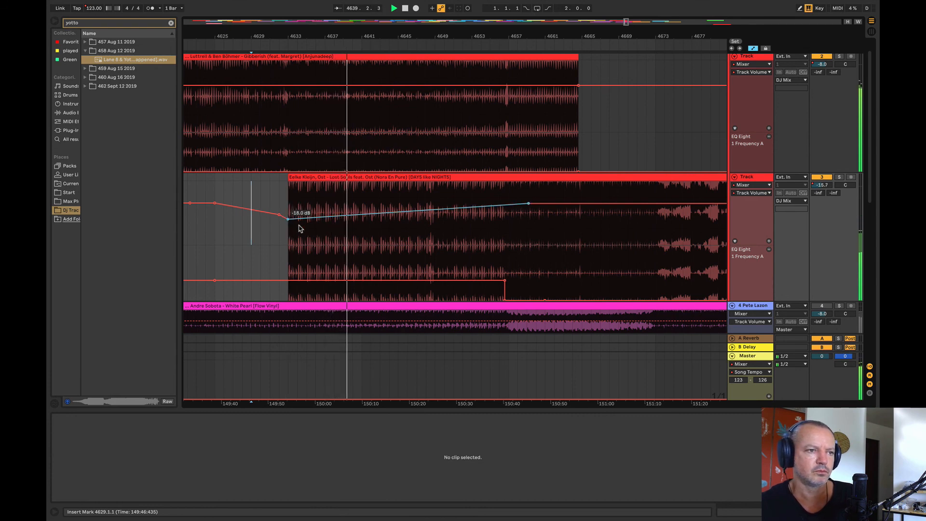
Step: Raise the Gibberish track's EQ Eight frequency automation into a ramp that peaks at bar 4657
left_click_drag(510, 149, 614, 170)
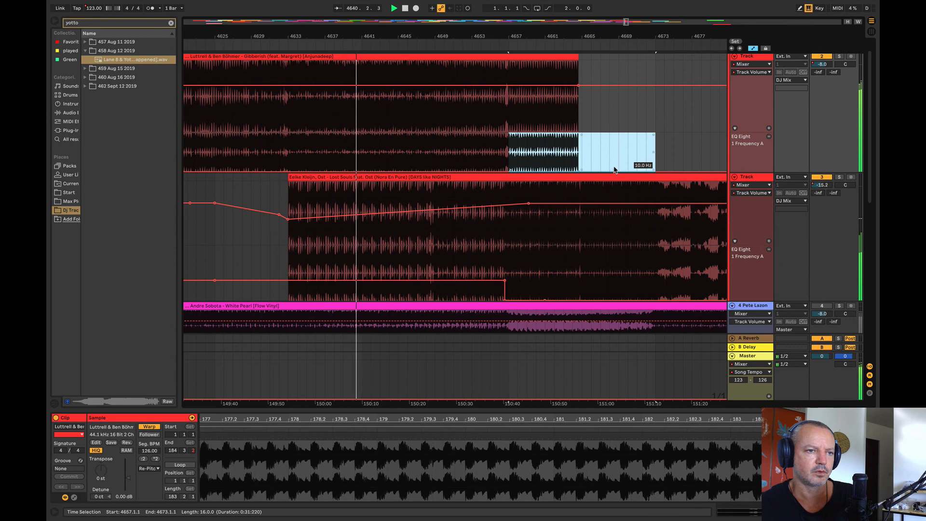
left_click(618, 159)
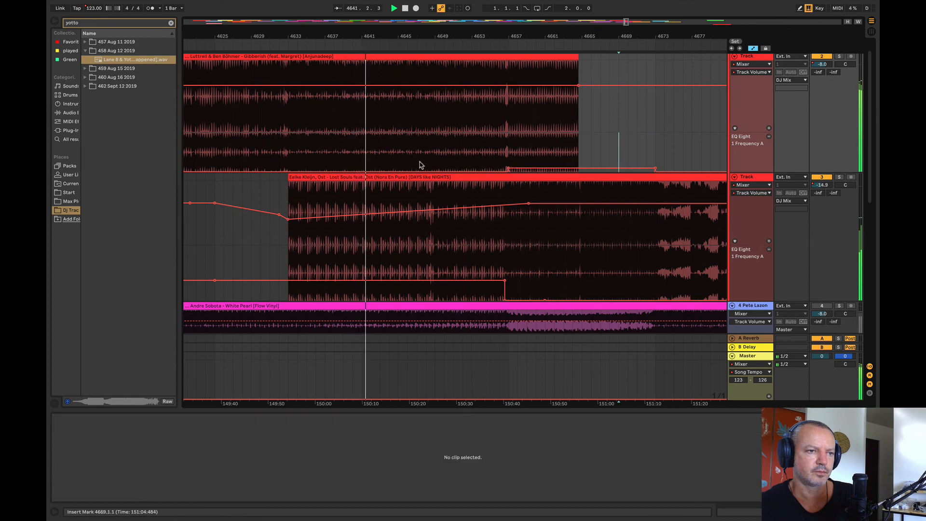
left_click(507, 173)
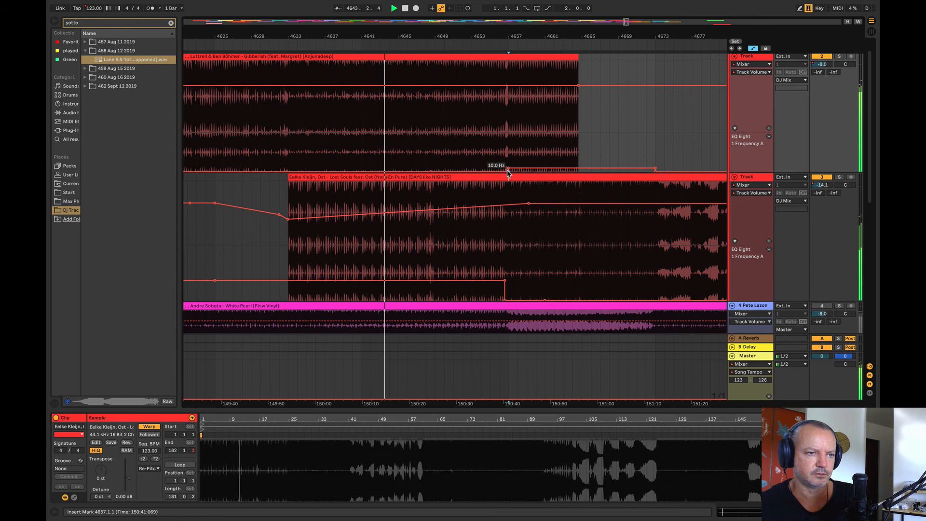
left_click_drag(507, 173, 505, 160)
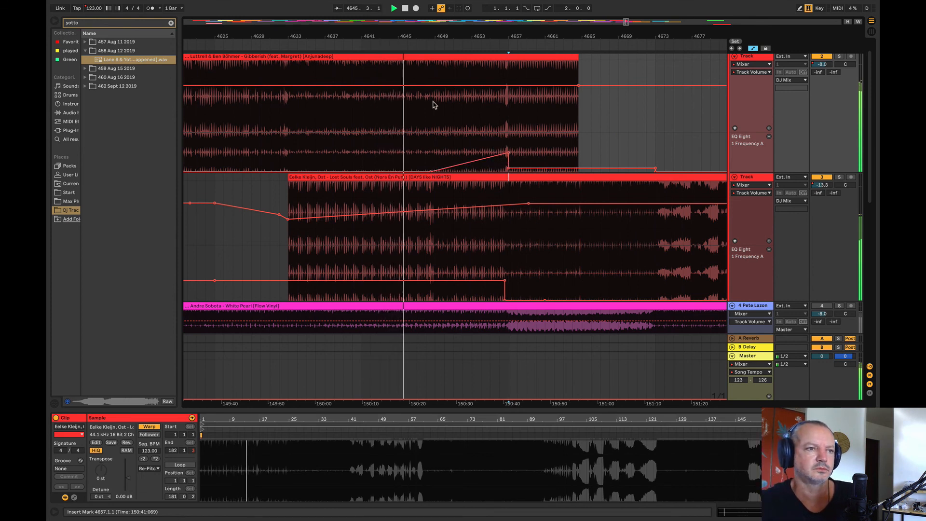
Step: Add volume breakpoints on either side of the Gibberish clip's end and lower the volume automation at that end
left_click(438, 85)
left_click(600, 85)
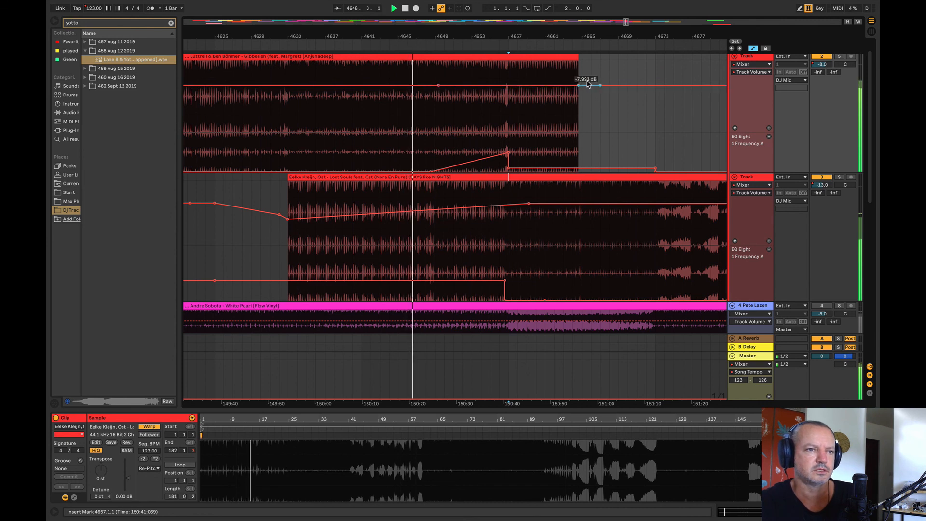
left_click_drag(578, 86, 579, 93)
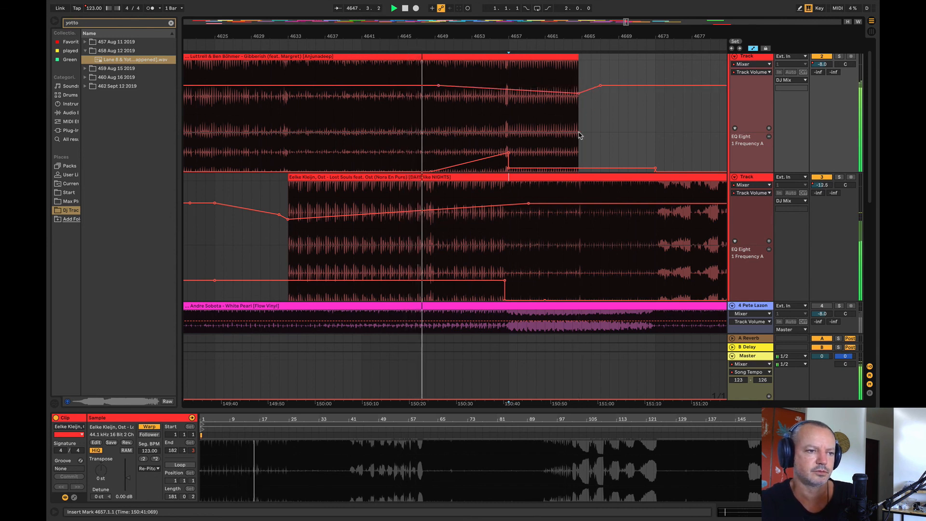
Step: Set the lower limit of the Master's Song Tempo automation range to 122
scroll(475, 349, "down", 1)
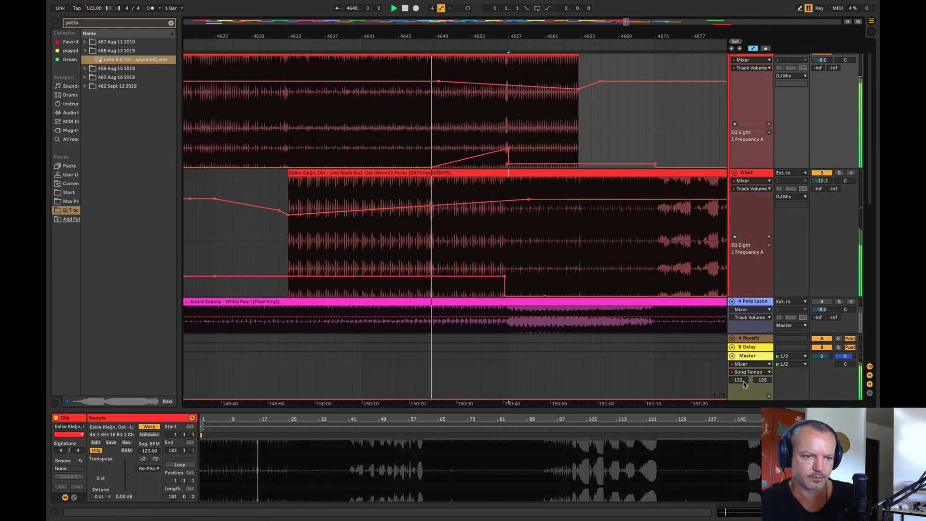
scroll(738, 380, "down", 1)
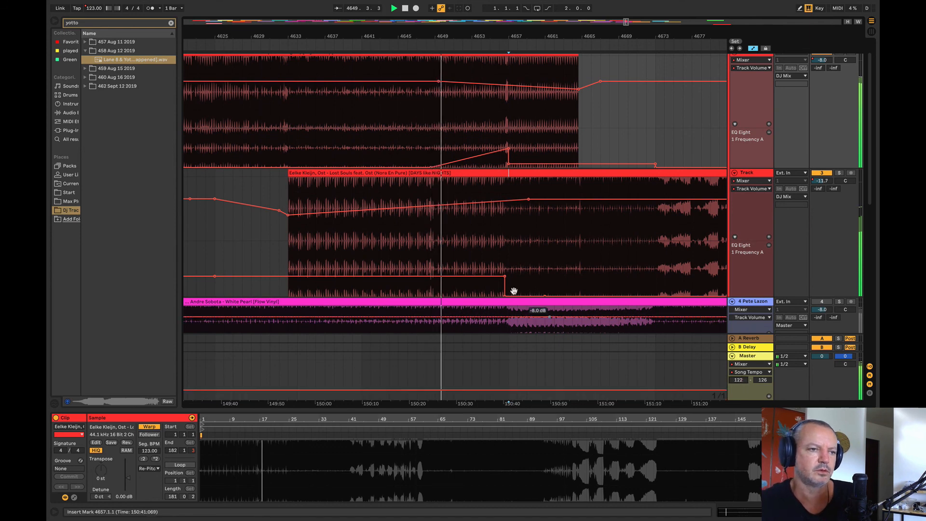
Step: Move the Lost Souls clip to start at bar 4641 and audition its track in solo from about bar 4653
left_click(405, 173)
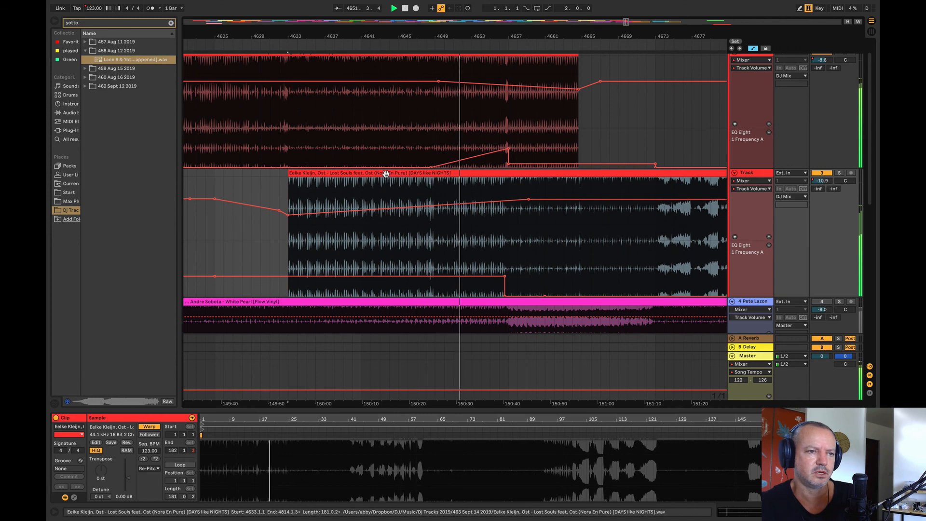
left_click_drag(386, 173, 371, 159)
left_click(470, 194)
left_click(839, 173)
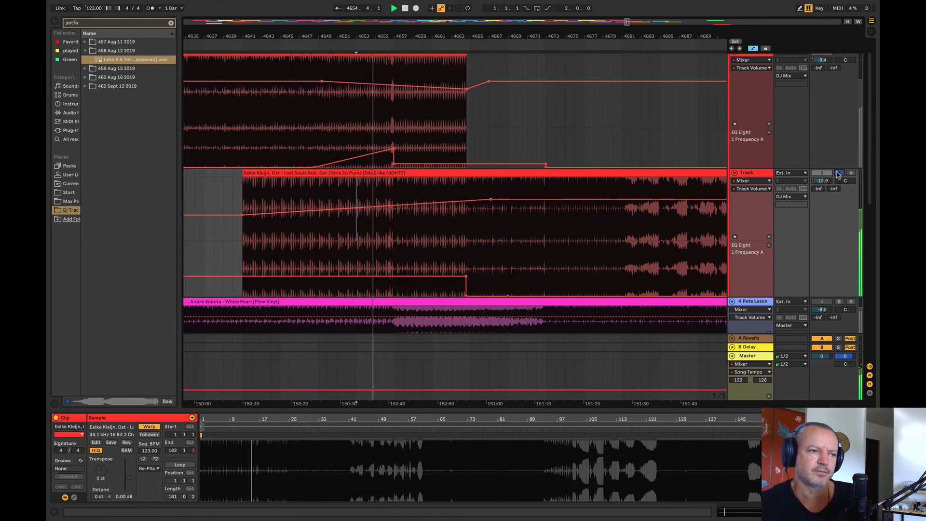
left_click(838, 173)
Step: Move the Lost Souls clip to start at bar 4649 and play its track in solo from about bar 4650
left_click_drag(378, 173, 423, 174)
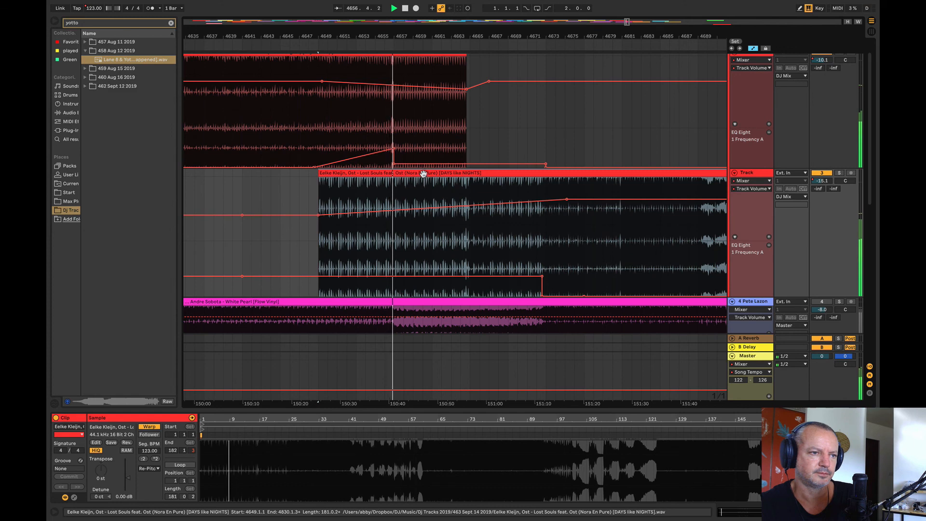
left_click(326, 139)
left_click(839, 173)
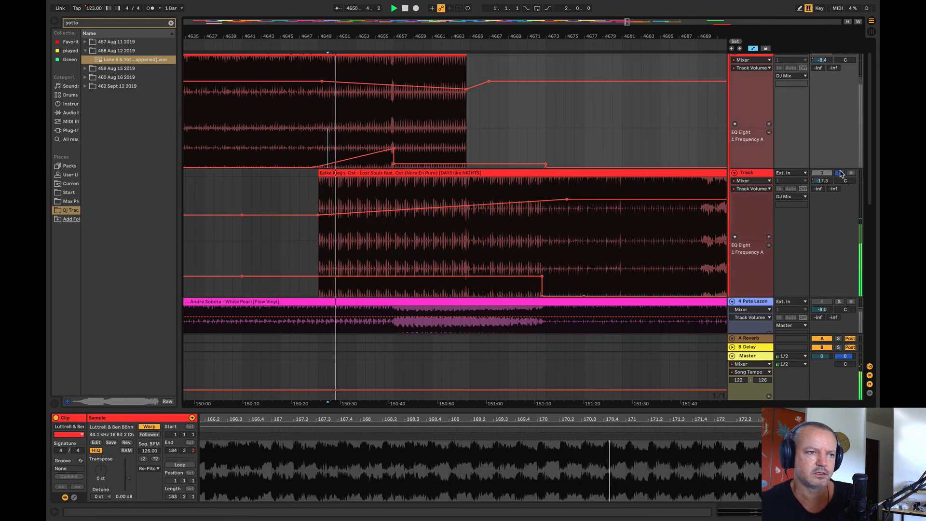
Step: Listen to the closing section of the Lost Souls clip with its track soloed
left_click(322, 173)
left_click_drag(322, 39, 261, 30)
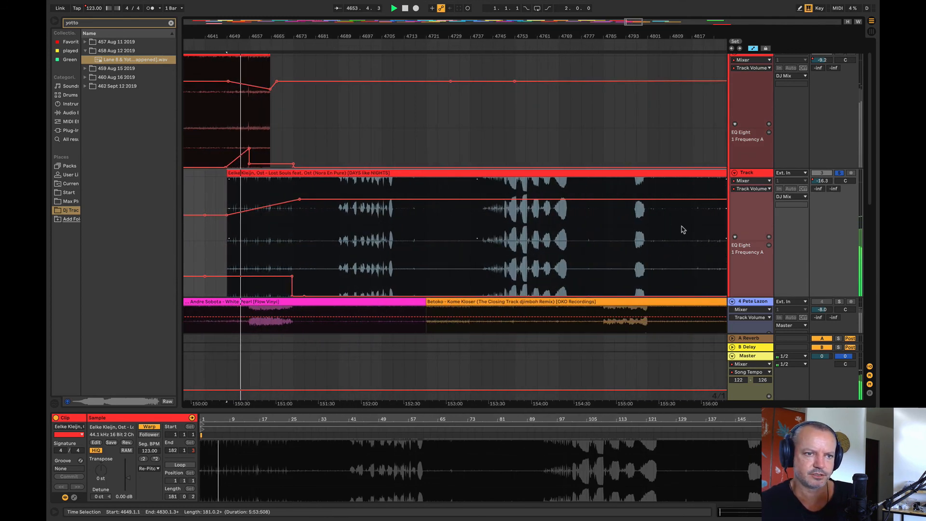
left_click(692, 229)
key("space")
key("space")
mouse_move(612, 39)
left_mouse_down()
mouse_move(530, 37)
mouse_move(716, 25)
left_mouse_up()
key("space")
left_click_drag(399, 34, 398, 59)
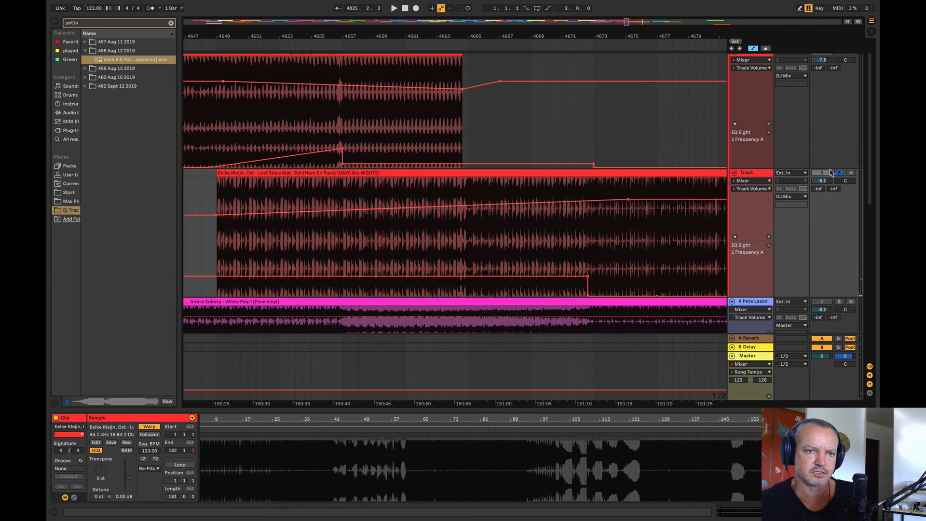
Step: Replay the opening bars of the Lost Souls clip both in the mix and with its track soloed
left_click(228, 201)
key("space")
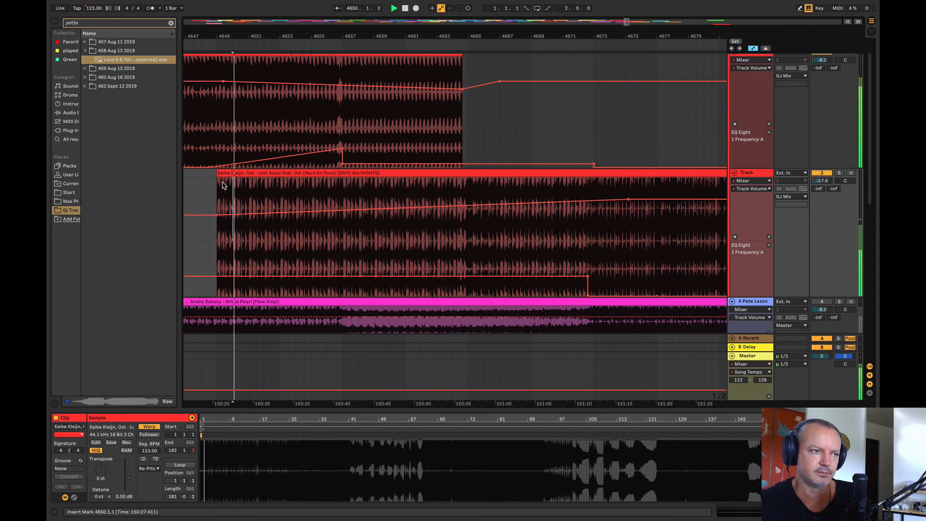
left_click(838, 173)
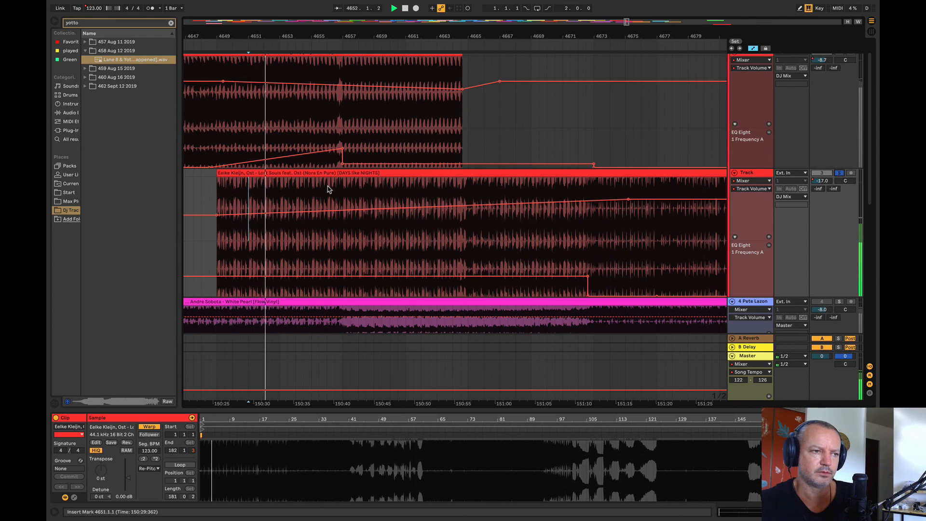
left_click(208, 146)
key("space")
key("space")
left_click_drag(225, 37, 274, 38)
left_click(841, 173)
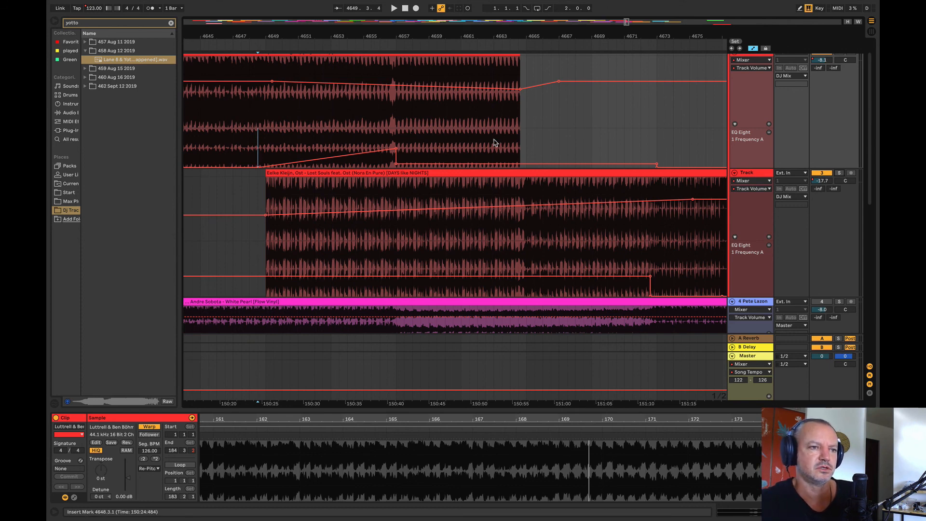
Step: Try starting the Lost Souls clip at 4648.3.3 against the Gibberish track, and move it back to 4649.1.1
left_click_drag(506, 175, 500, 180)
left_click(242, 149)
key("space")
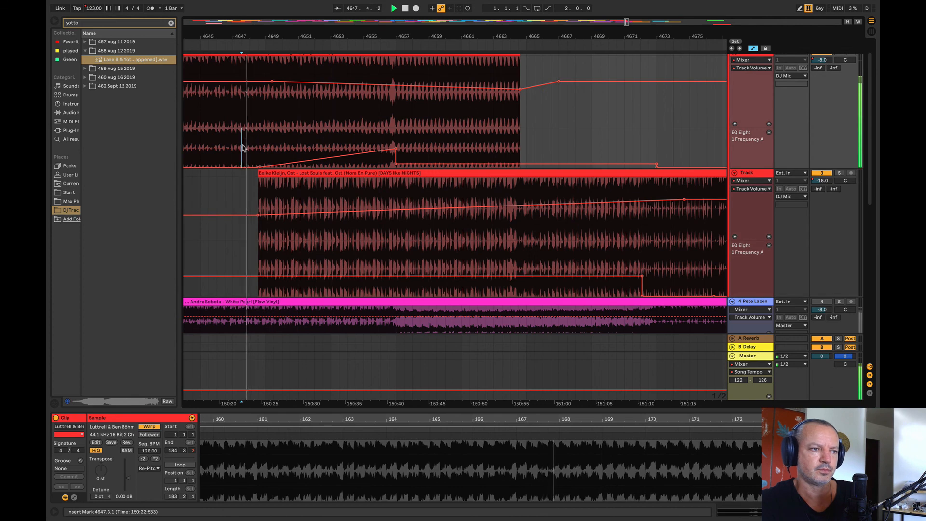
left_click(292, 174)
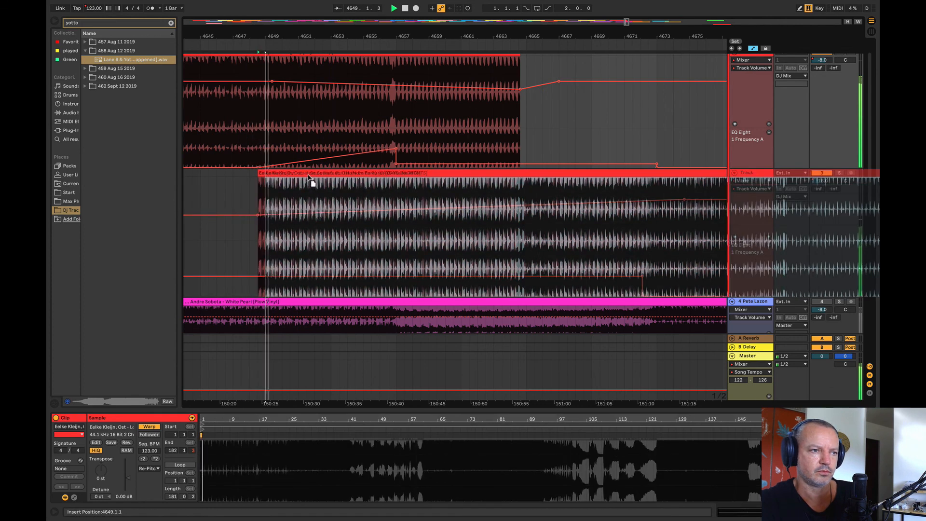
left_click_drag(292, 173, 560, 151)
Step: Reshape the Gibberish track's EQ Eight frequency automation so it rises at bar 4649 and peaks at bar 4657
left_click(211, 149)
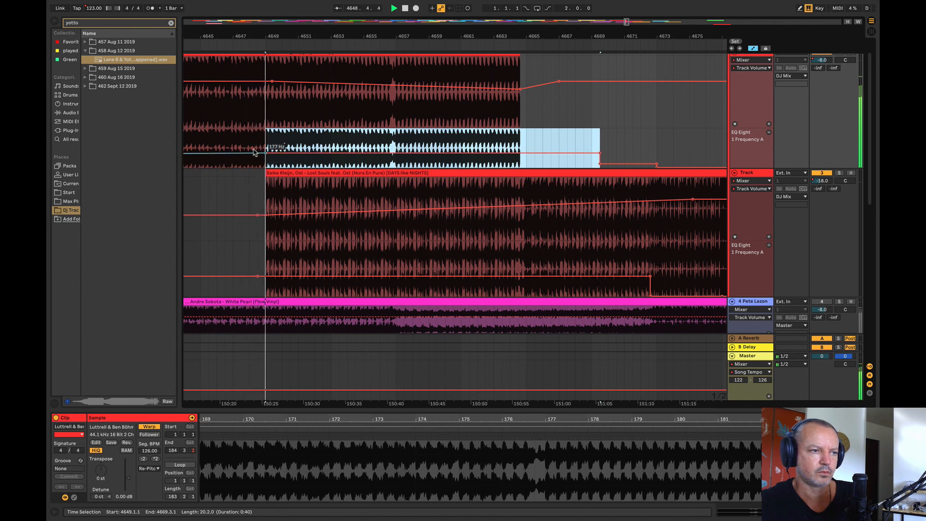
key("super+z")
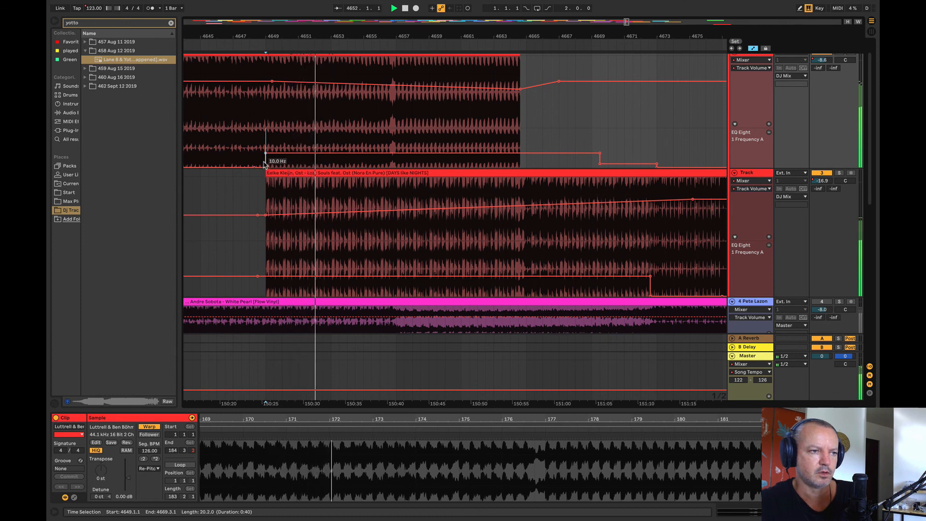
left_click_drag(347, 154, 396, 144)
Step: Try trimming the start of the Lost Souls clip to bar 4657, and restore the start to bar 4649
left_click_drag(265, 174, 396, 141)
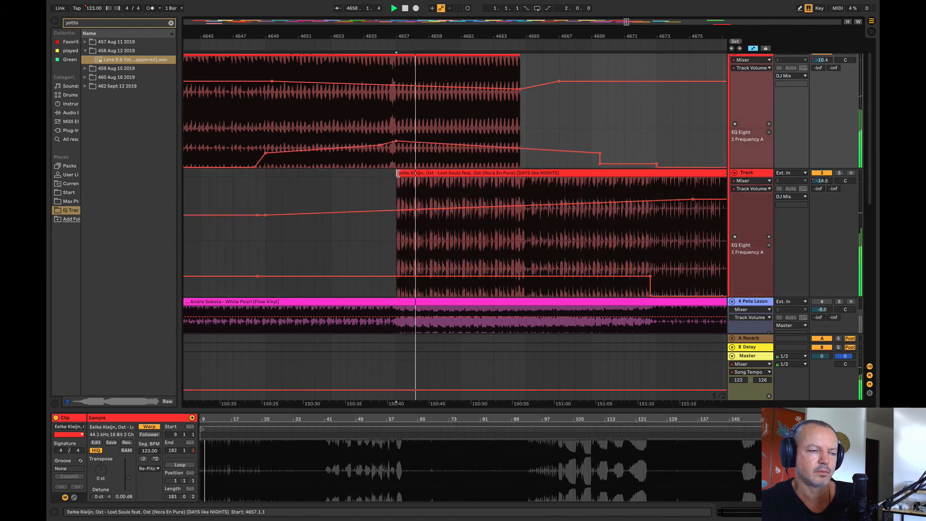
left_click_drag(398, 173, 265, 174)
left_click(269, 193)
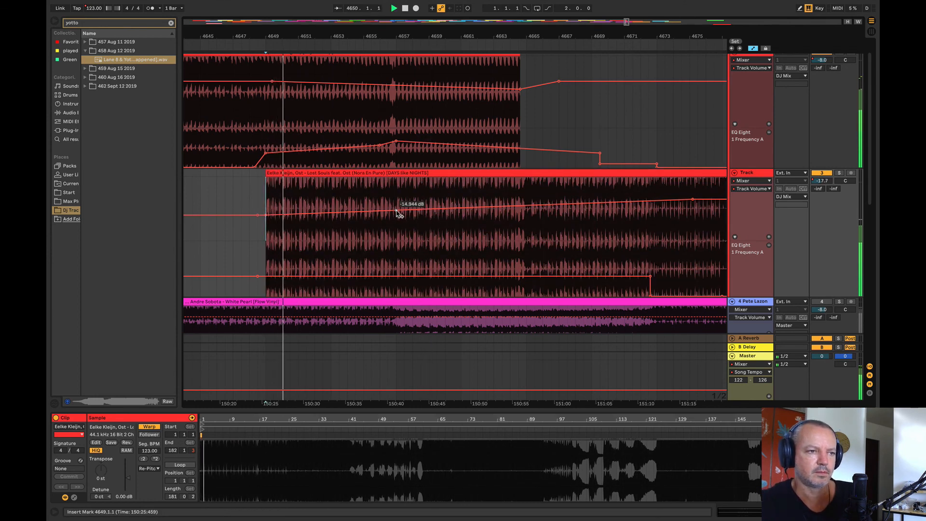
Step: Lower the Lost Souls volume automation at the clip's start to form a ramp up to bar 4657, and play the transition
left_click_drag(264, 218, 265, 223)
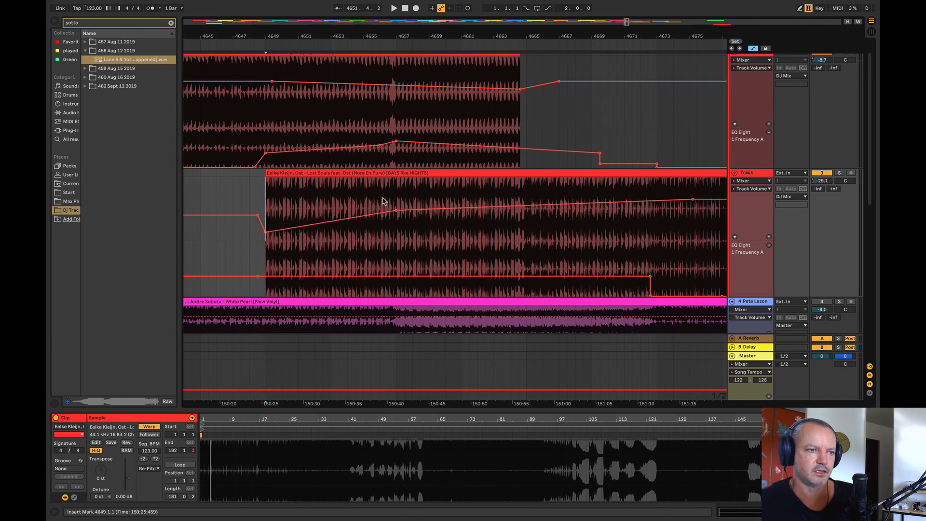
key("space")
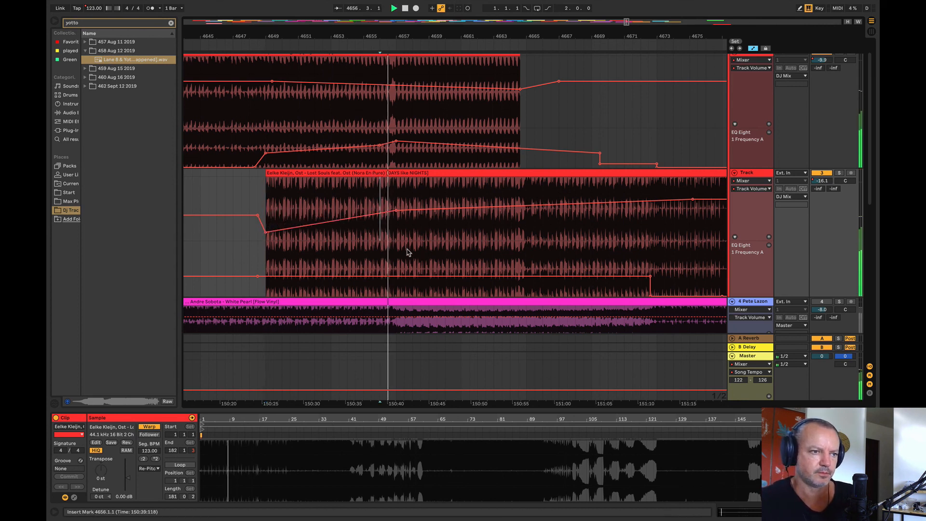
left_click_drag(355, 36, 318, 19)
left_click(297, 134)
key("space")
key("space")
Step: Clear the Gibberish track's volume and EQ automation around the transition, and the Lost Souls volume automation between bars 4646 and 4678
left_click(323, 171)
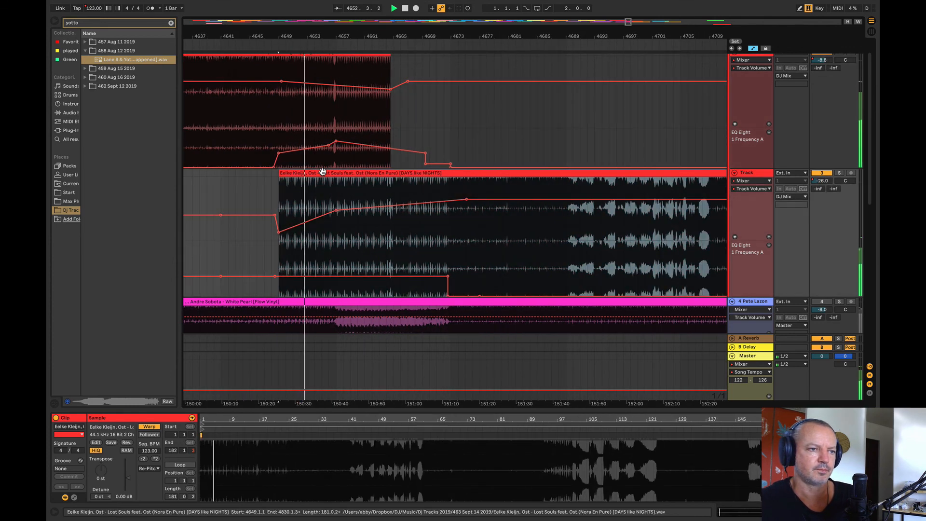
left_click_drag(454, 132, 251, 112)
left_click_drag(255, 192, 490, 219)
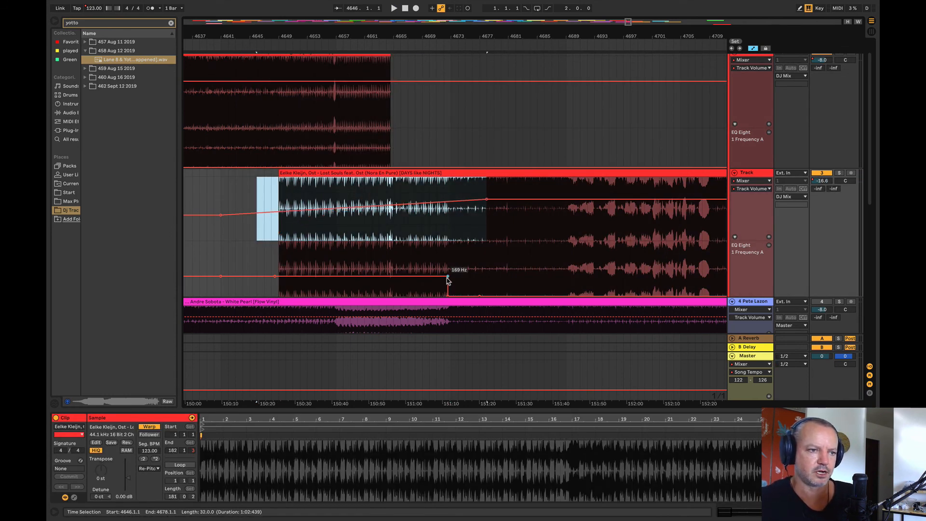
Step: Audition the transition from bar 4647 and move the Lost Souls clip's start to bar 4657
left_click(262, 260)
key("space")
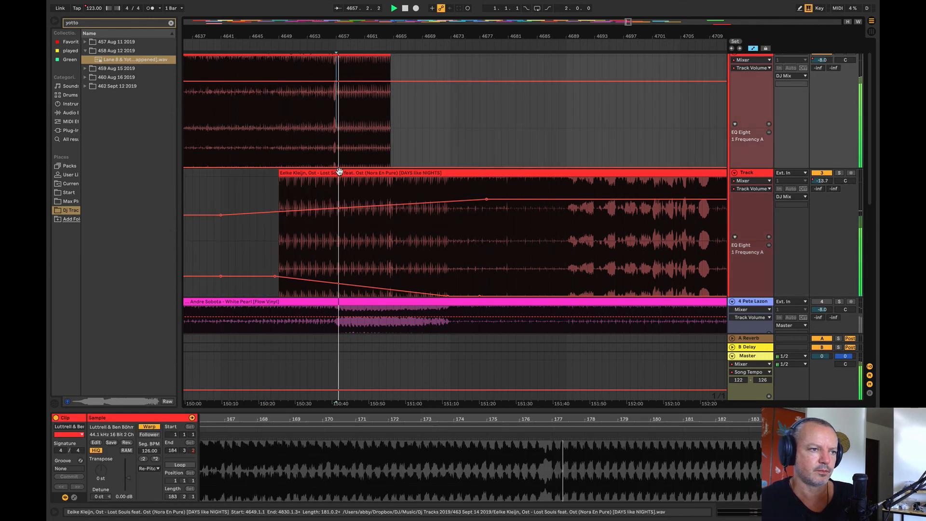
left_click_drag(340, 172, 399, 181)
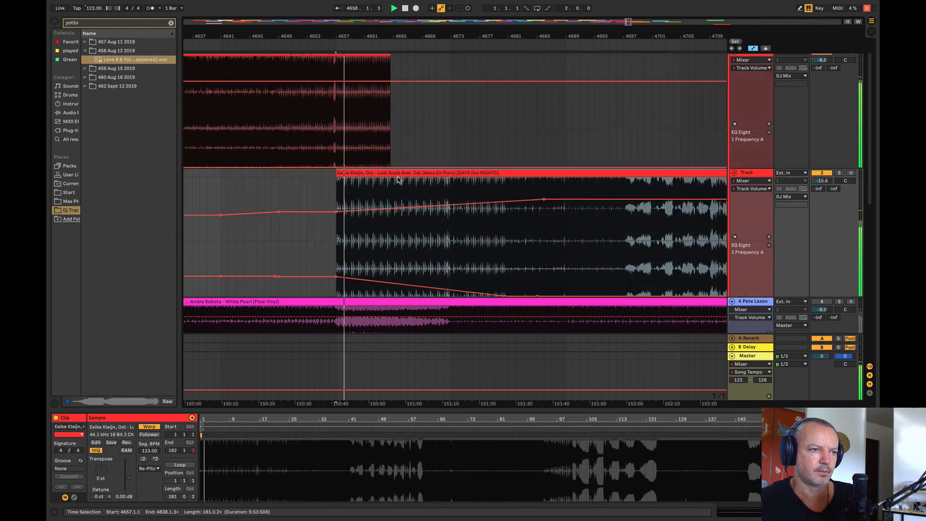
Step: Raise the Gibberish track's EQ Eight frequency automation as a flat block between bars 4657 and 4669
left_click(279, 151)
left_click_drag(331, 148, 405, 154)
left_click_drag(340, 33, 314, 31)
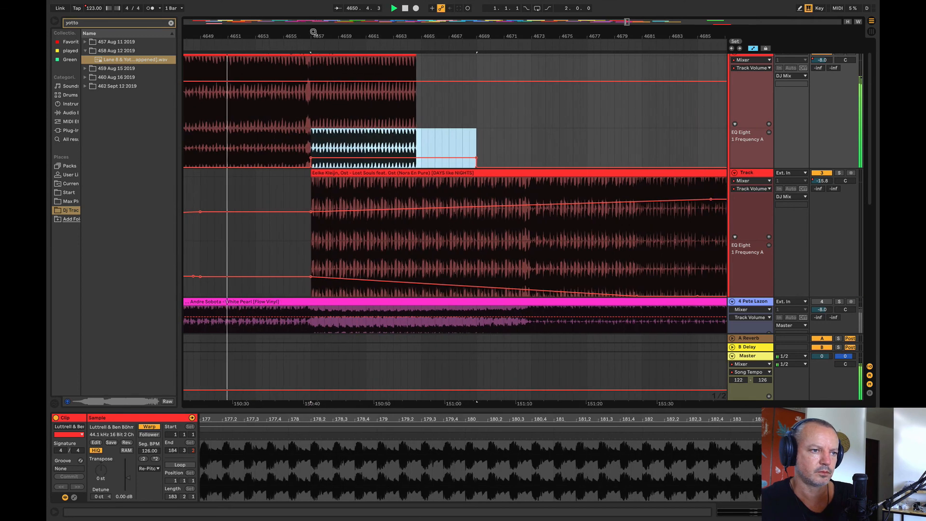
Step: Ramp the Lost Souls volume automation up to -9.4 dB at about bar 4661, and lower its EQ Eight frequency to minimum at bar 4657
left_click(298, 241)
left_click(373, 202)
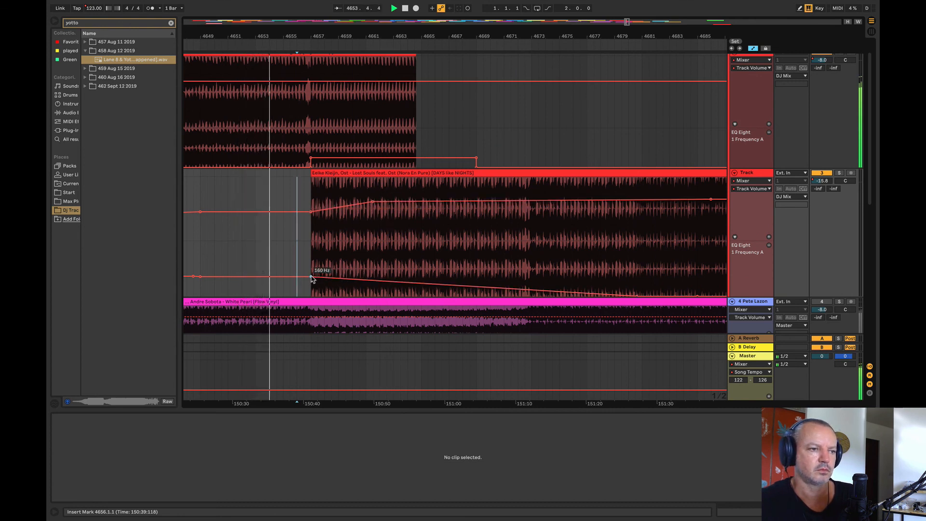
left_click_drag(310, 276, 310, 296)
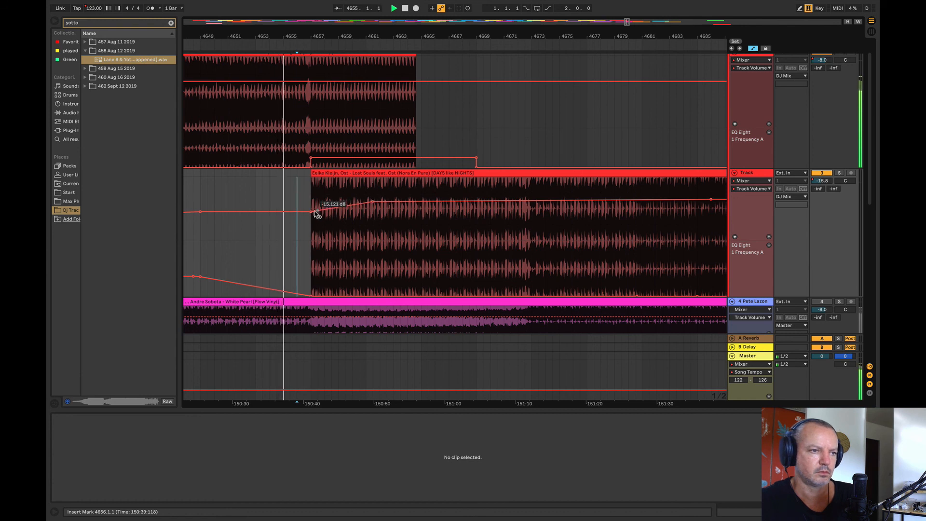
left_click_drag(311, 212, 357, 204)
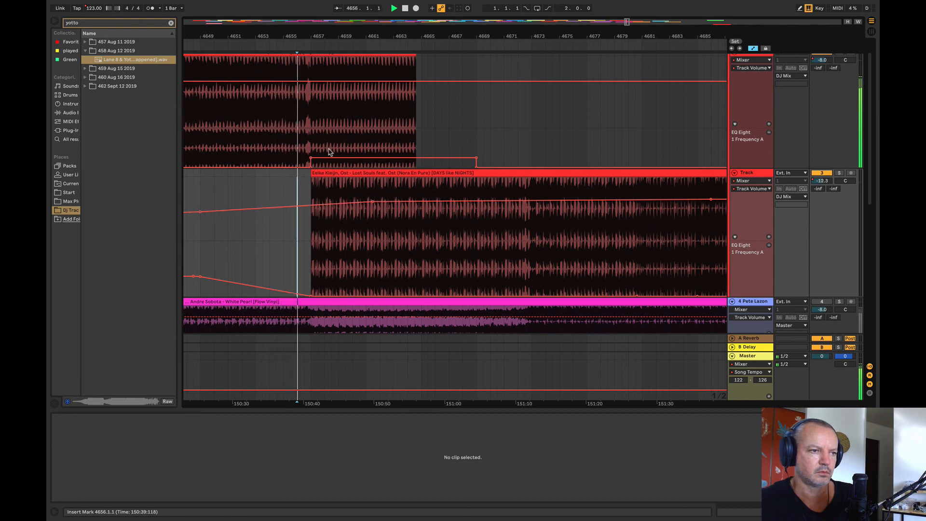
Step: Reshape the Gibberish EQ Eight frequency automation to start higher at bar 4657 and peak at about 8.70 kHz near bar 4664, auditioning from bar 4655
left_click_drag(330, 152, 331, 152)
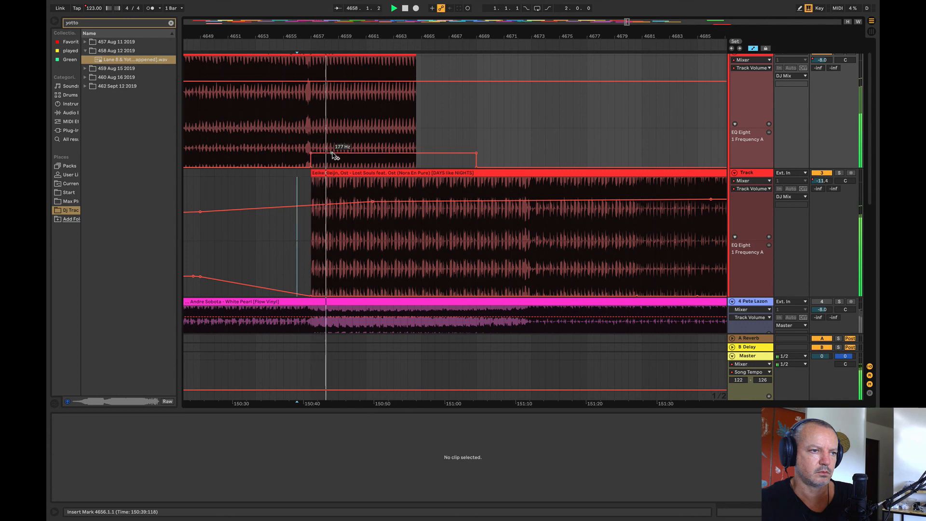
left_click_drag(407, 153, 407, 134)
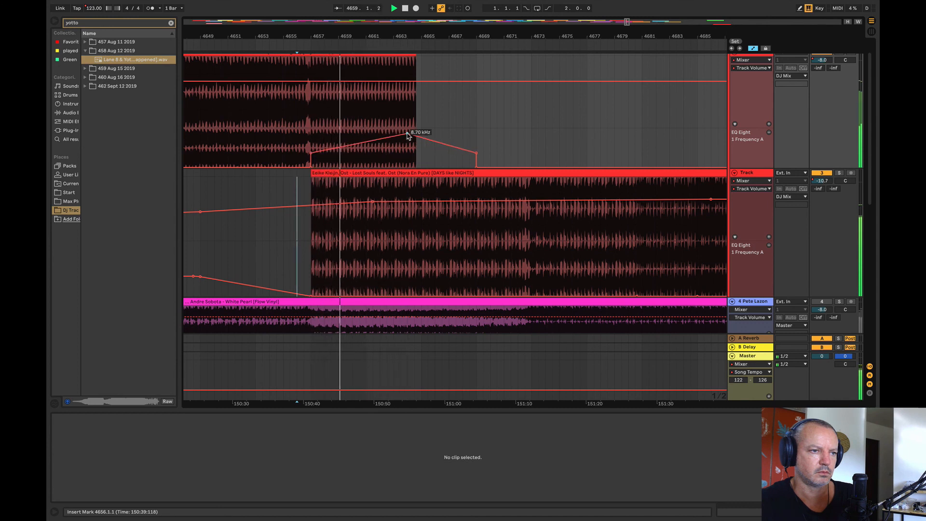
left_click(291, 148)
key("space")
key("space")
left_click_drag(311, 153, 310, 145)
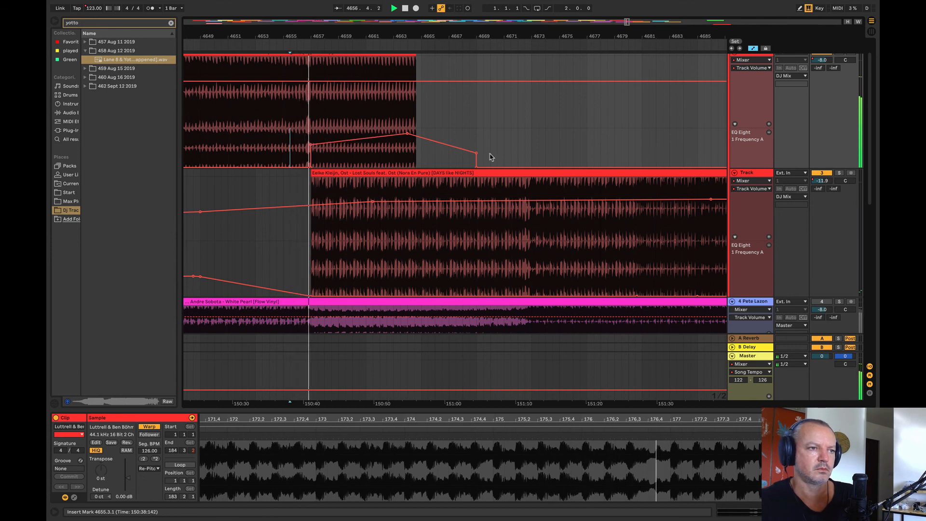
Step: Add a raised Lost Souls volume point at bar 4657, set the bar 4661 point to -8.0 dB, and replay the transition
left_click(312, 206)
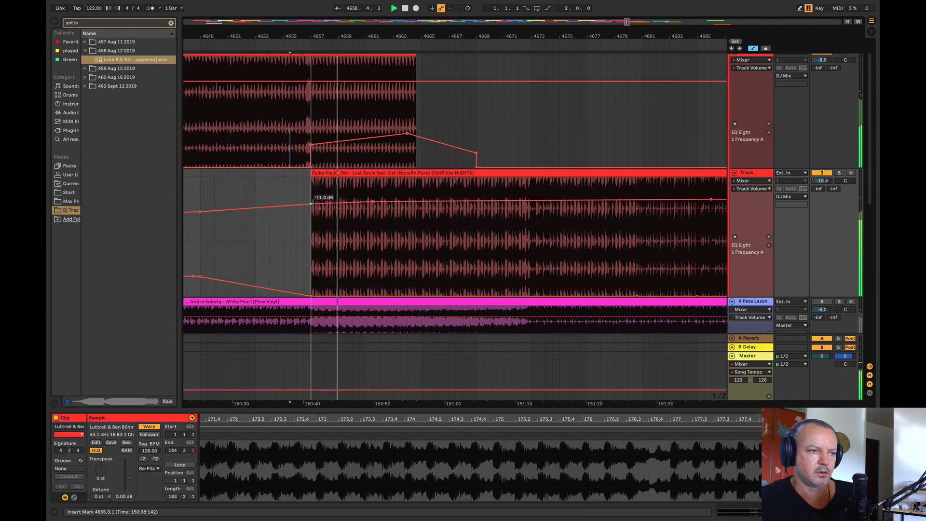
left_click_drag(311, 204, 310, 202)
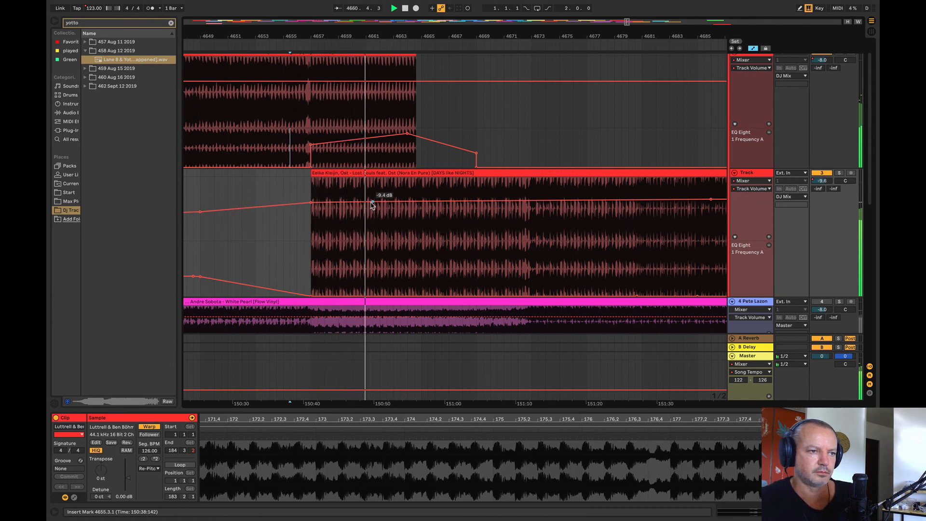
left_click_drag(374, 205, 376, 203)
left_click_drag(293, 36, 299, 17)
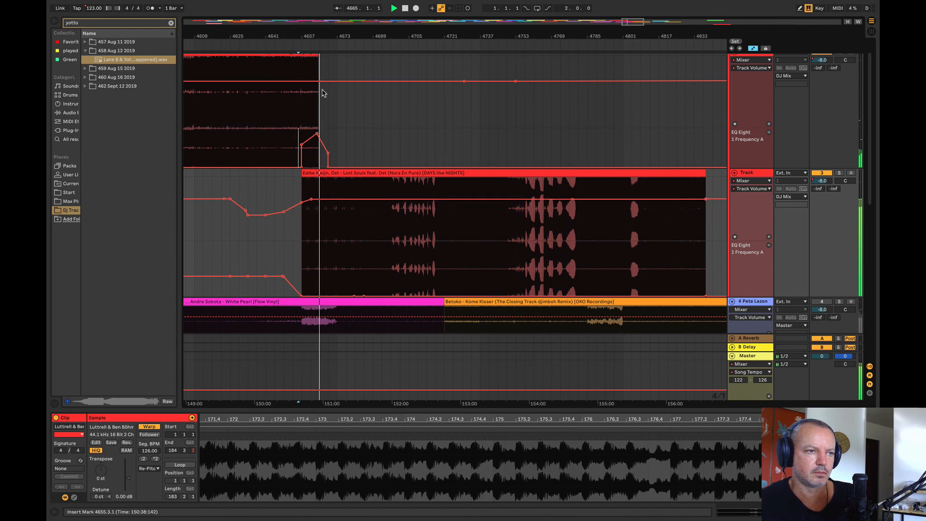
scroll(317, 77, "up", 2)
left_click_drag(312, 37, 380, 65)
left_click(237, 180)
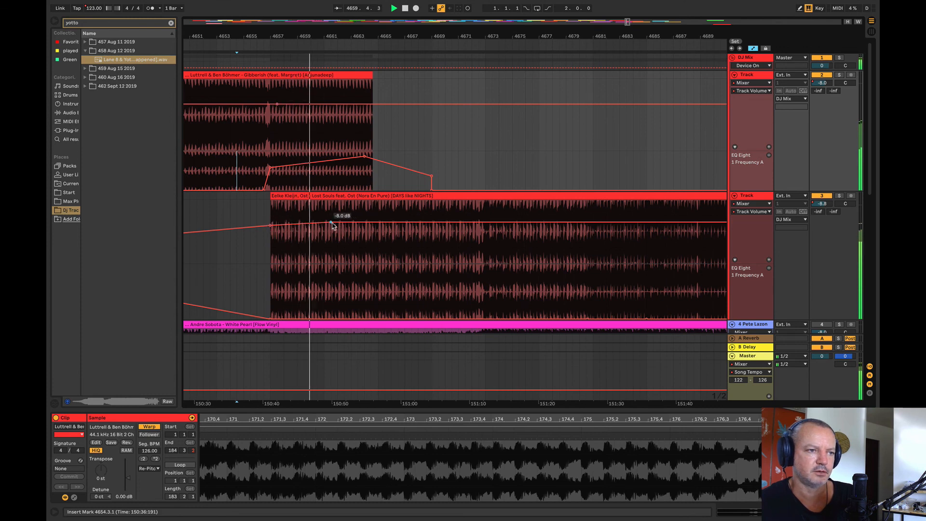
Step: Move the Kanu, Jude & Frank clip far later in the arrangement and bring the Lane 8 & Yotto clip to about bar 4833
left_click_drag(301, 37, 217, 3)
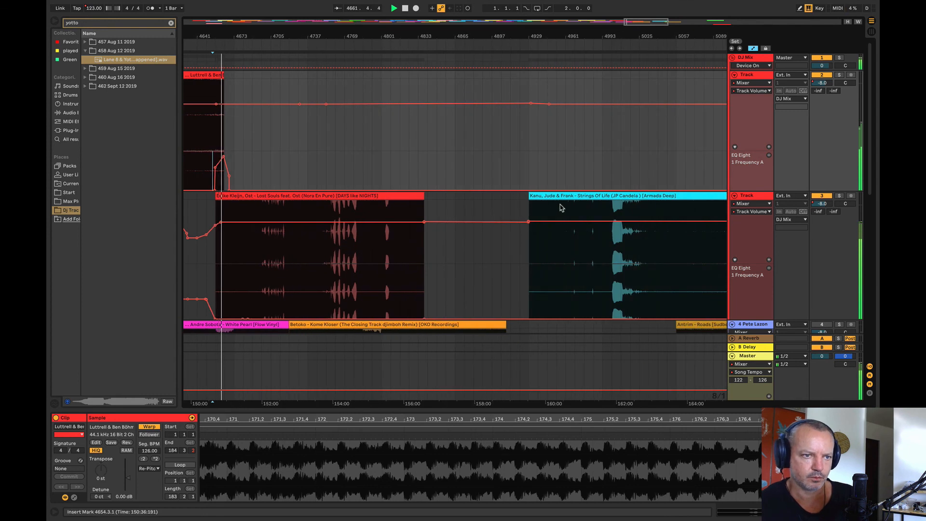
left_click(398, 259)
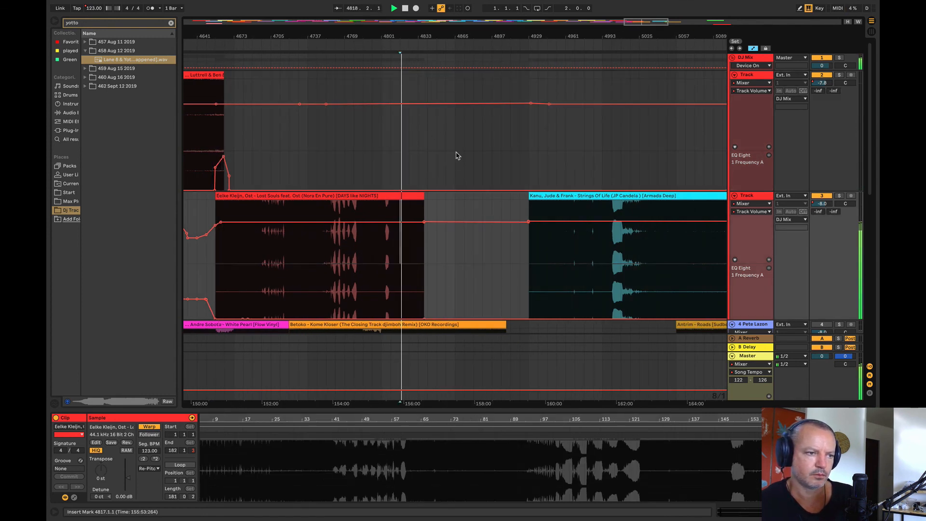
scroll(457, 155, "down", 1)
left_click_drag(371, 36, 368, 12)
left_click(559, 134)
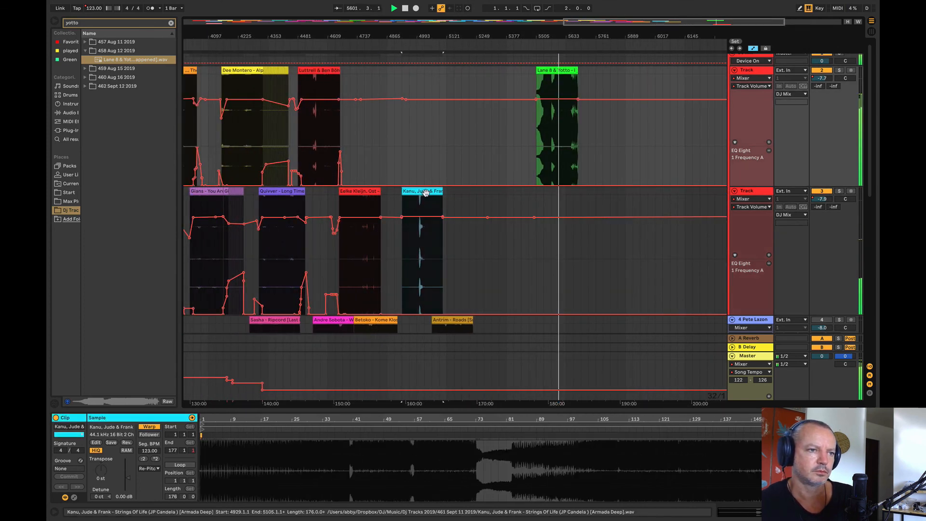
left_click_drag(434, 190, 642, 193)
left_click_drag(479, 83, 411, 88)
left_click_drag(378, 32, 379, 66)
left_click(437, 159)
key("space")
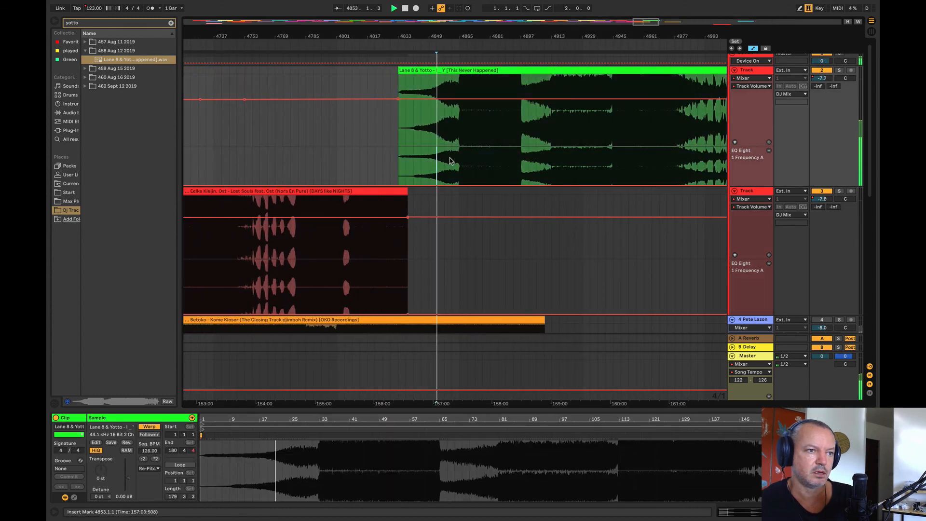
Step: Try the Lane 8 & Yotto clip's start at bars 4809, 4822 and 4816 against the end of Lost Souls during playback
left_click(352, 173)
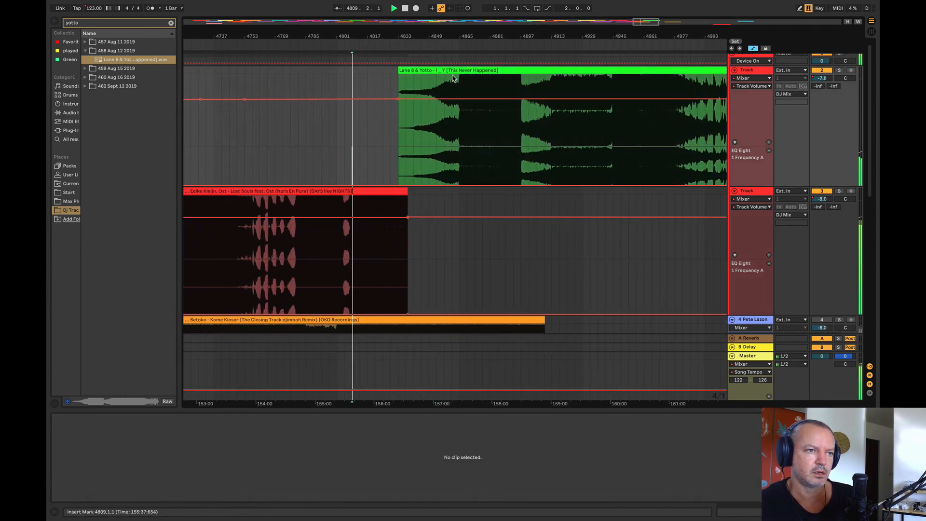
left_click_drag(452, 78, 401, 77)
left_click_drag(380, 35, 381, 67)
left_click(839, 70)
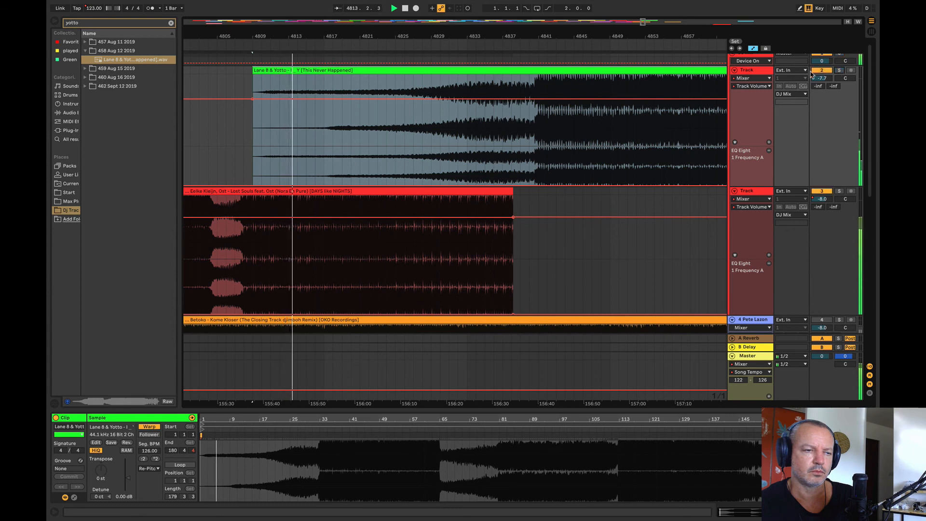
left_click_drag(486, 70, 597, 87)
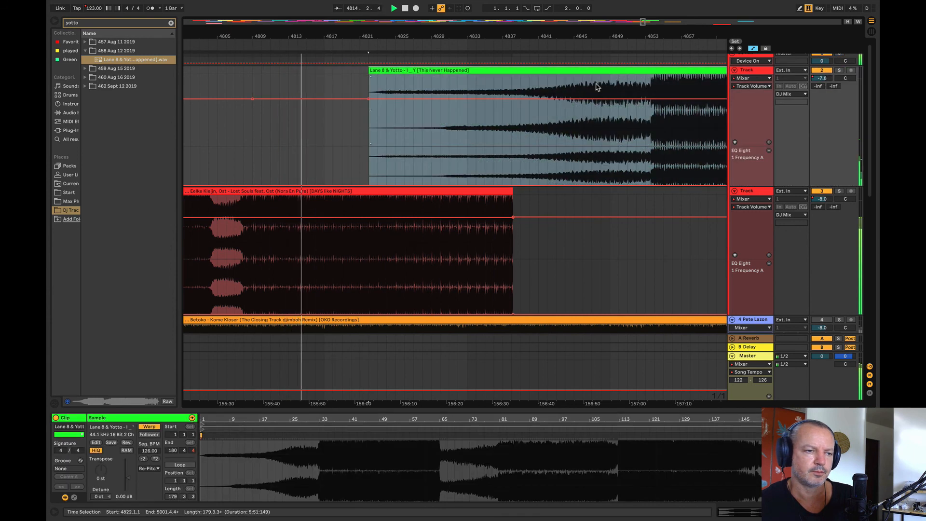
scroll(259, 60, "up", 4)
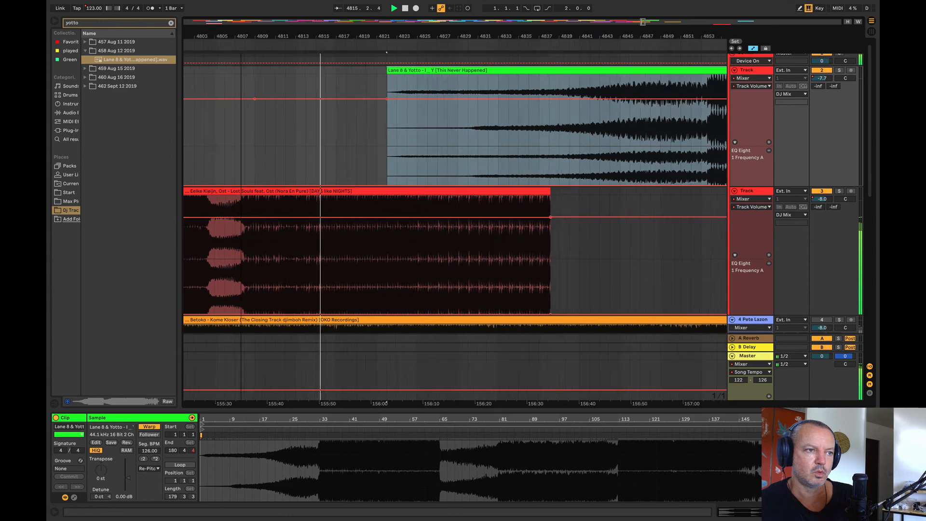
left_click_drag(541, 73, 460, 72)
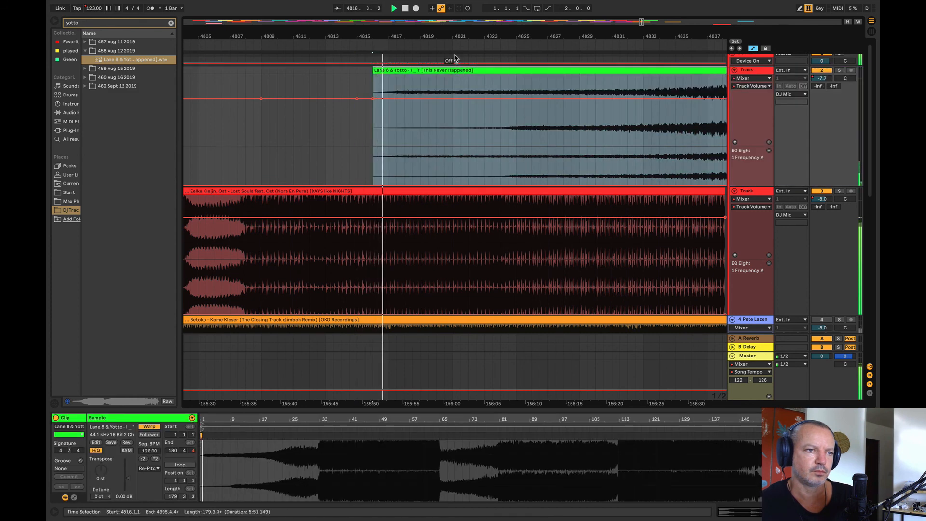
left_click_drag(450, 35, 396, 41)
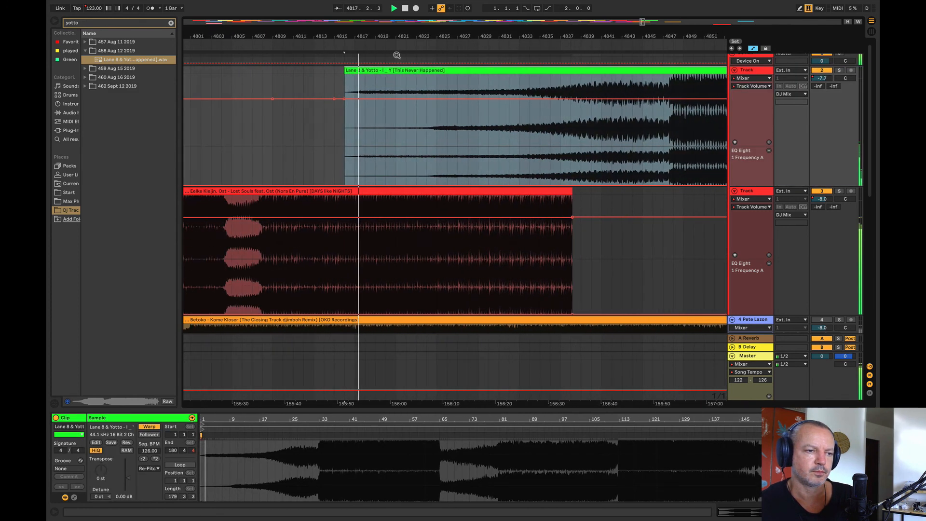
Step: Try ramping the Lost Souls EQ Eight frequency automation from about bar 4818 up to 1.30 kHz at the clip's end
left_click(365, 314)
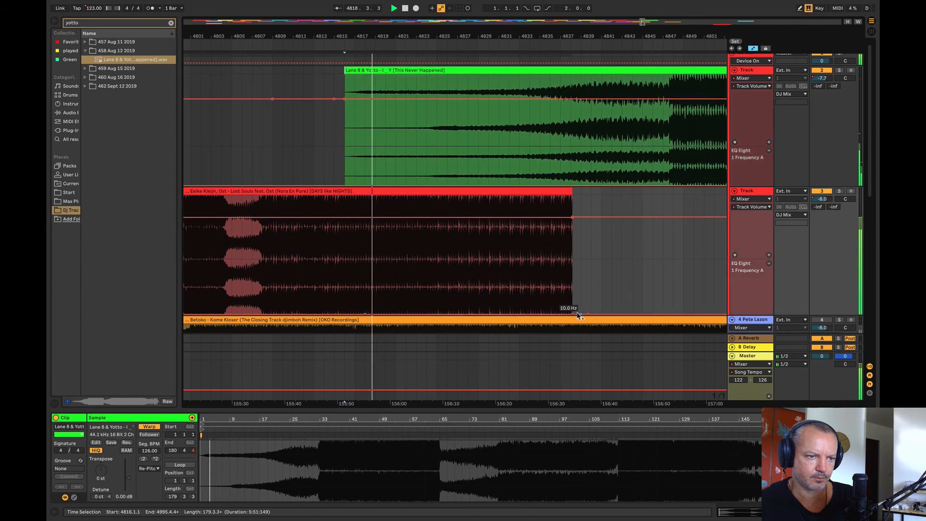
left_click_drag(572, 316, 572, 271)
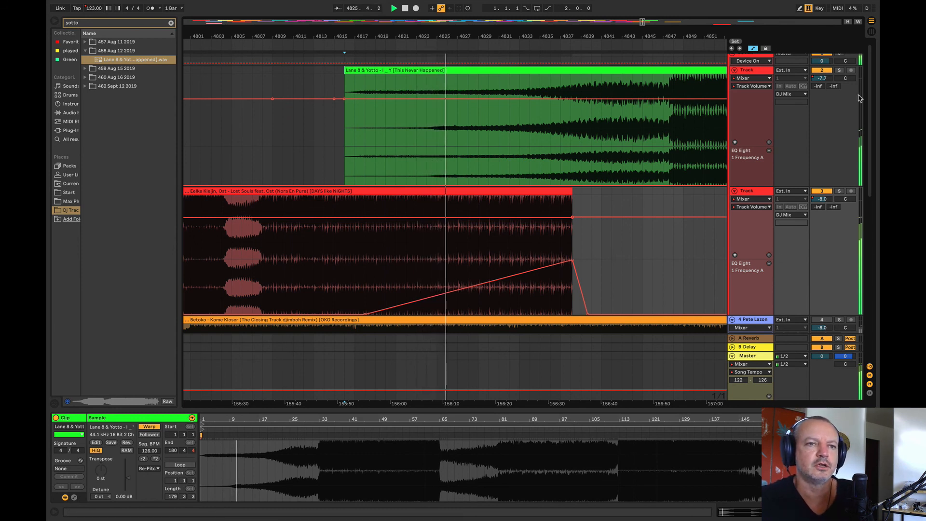
left_click(839, 71)
left_click(840, 71)
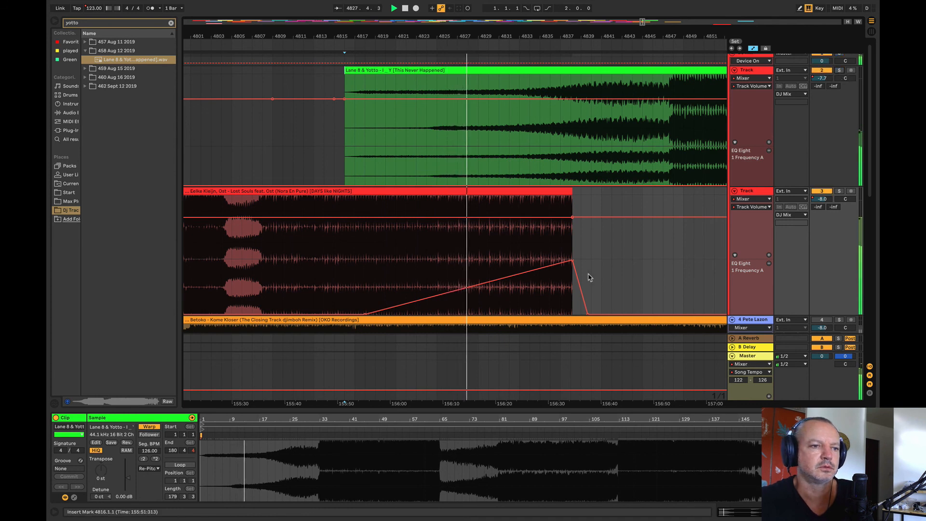
left_click(573, 262)
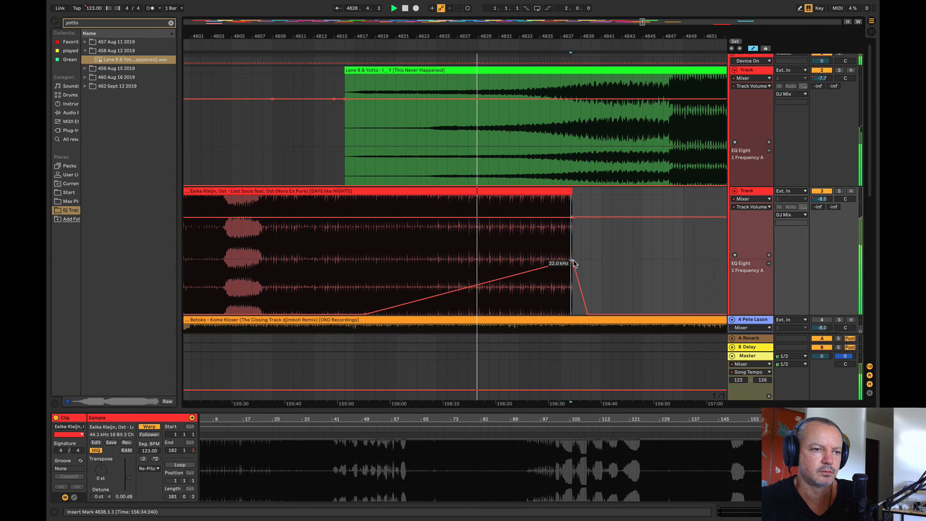
left_click_drag(573, 263, 573, 284)
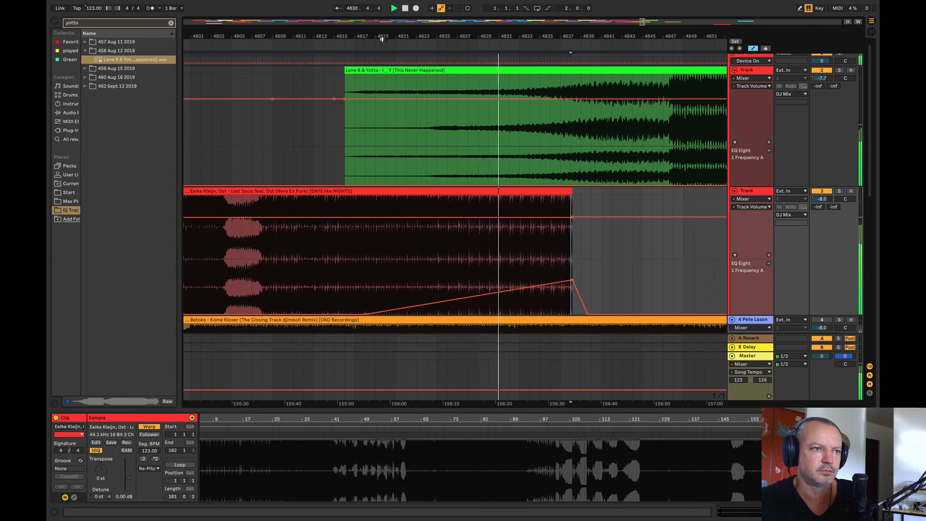
Step: Audition the transition from bar 4804 and remove the EQ Eight frequency ramp from the end of Lost Souls
left_click_drag(381, 38, 297, 36)
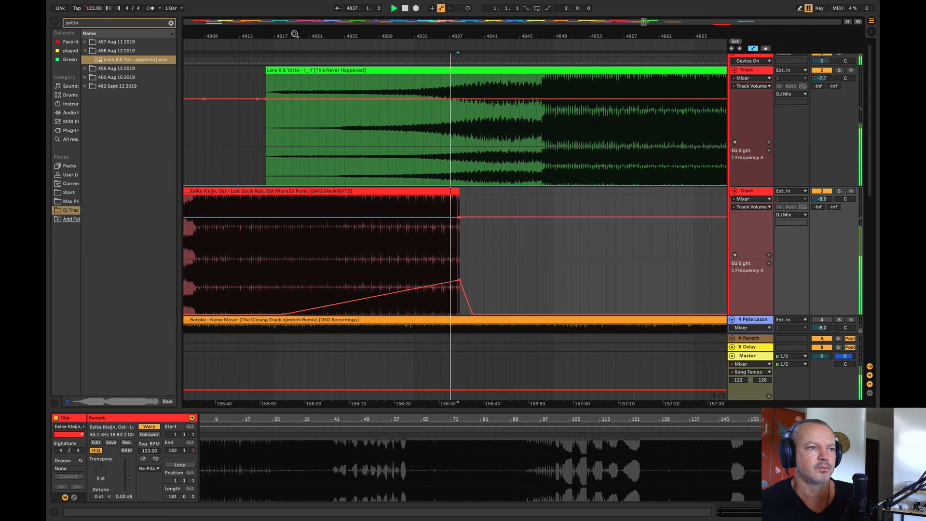
scroll(385, 144, "left", 5)
left_click(398, 150)
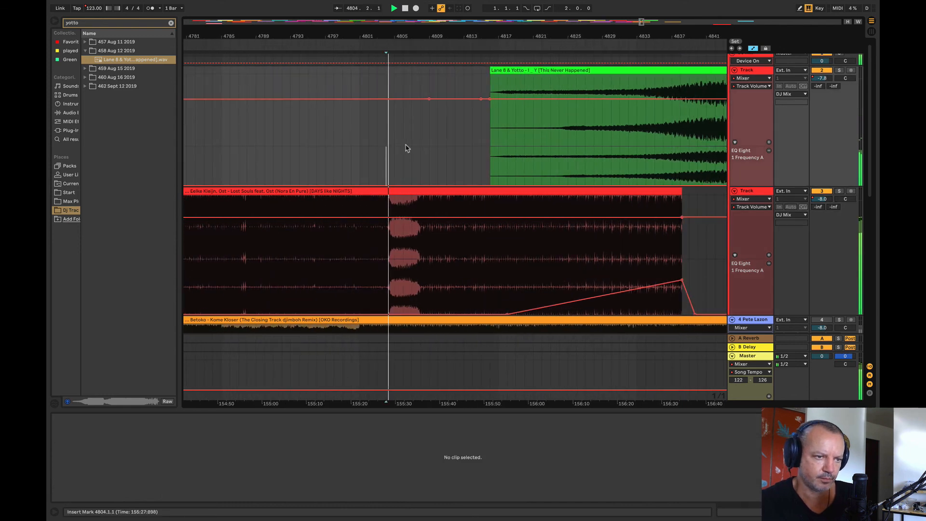
left_click_drag(682, 281, 682, 280)
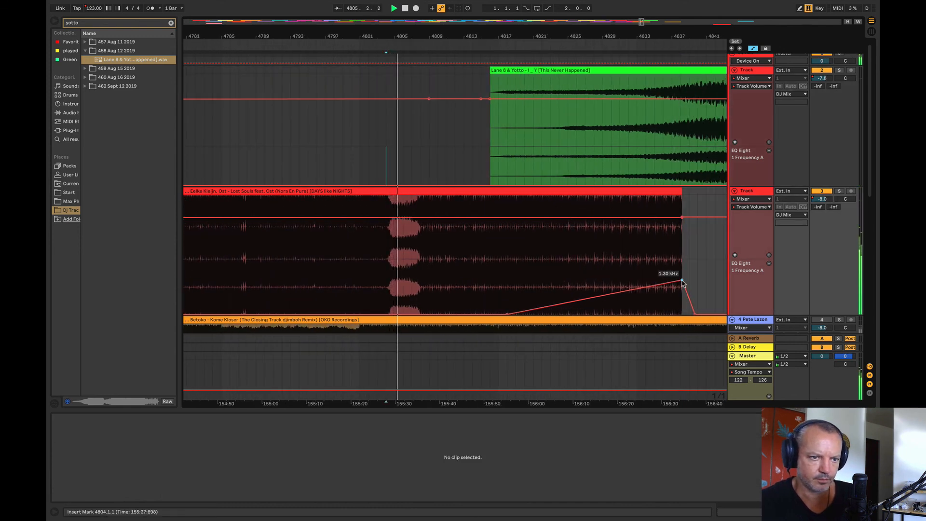
left_click(682, 280)
left_click(532, 245)
key("space")
key("space")
Step: Move the Lane 8 & Yotto clip to bar 4824 and draw a two-stage Lost Souls EQ Eight frequency rise from about bar 4825 to the clip's end
left_click_drag(447, 35, 283, 32)
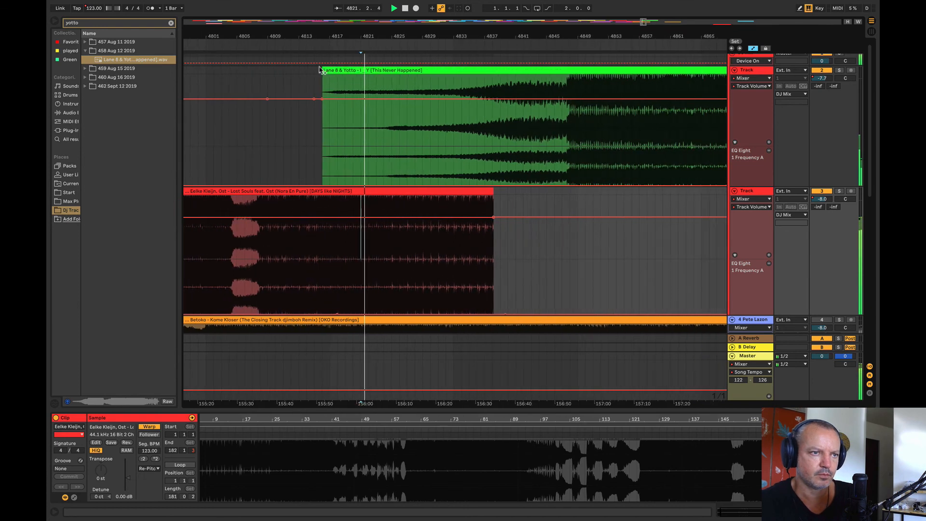
left_click_drag(356, 71, 428, 94)
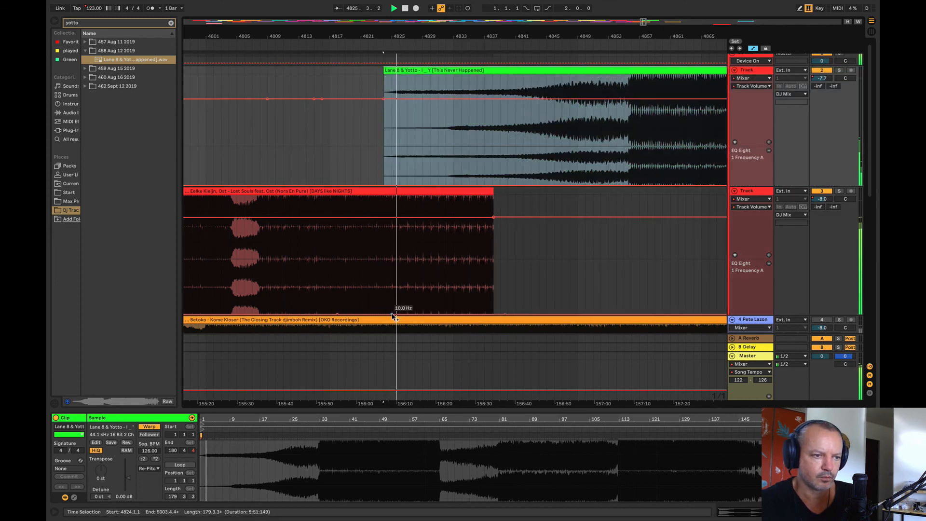
left_click_drag(403, 317, 492, 264)
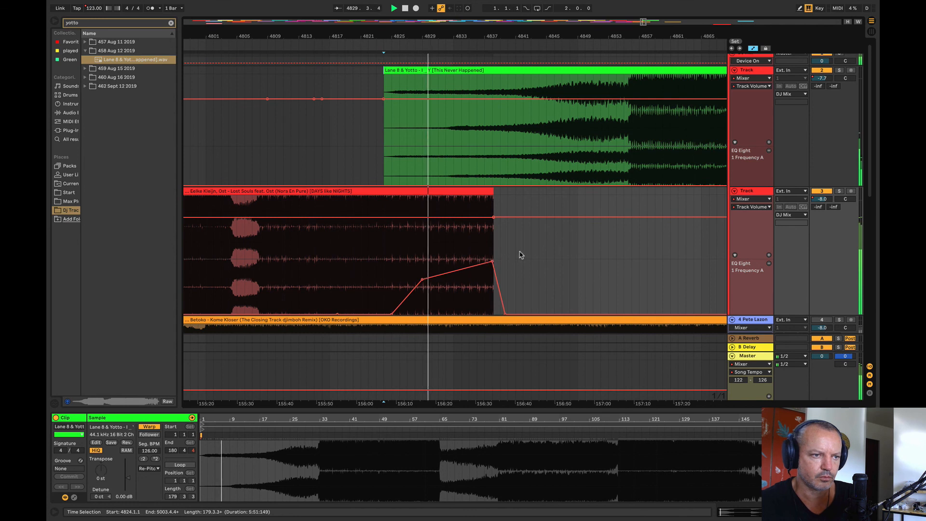
left_click(346, 266)
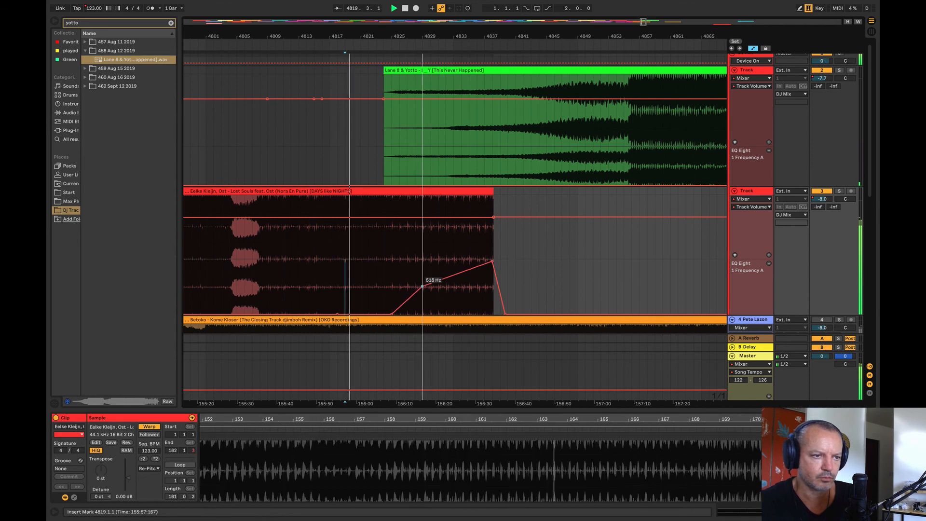
Step: Move the start of the Lost Souls EQ Eight frequency rise to bar 4824 and remove its middle breakpoint so it ramps straight
left_click_drag(422, 295, 391, 298)
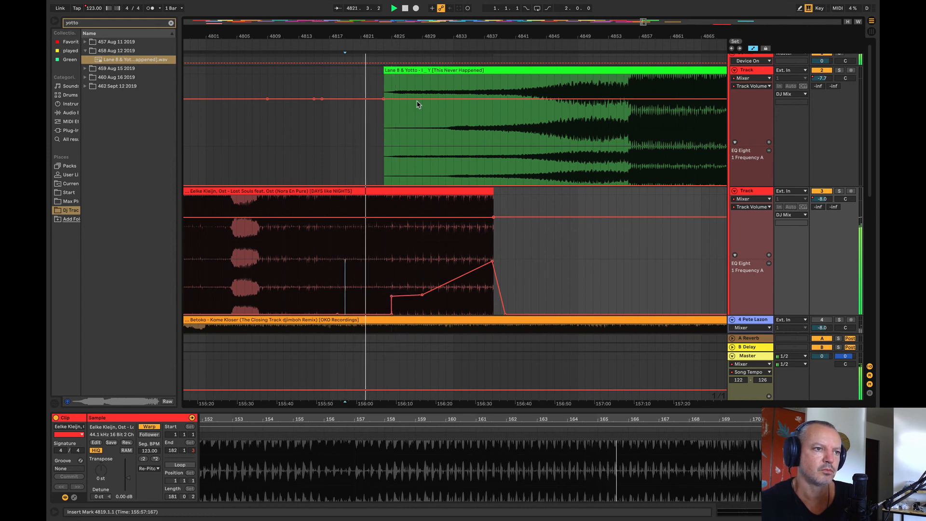
left_click_drag(376, 34, 374, 338)
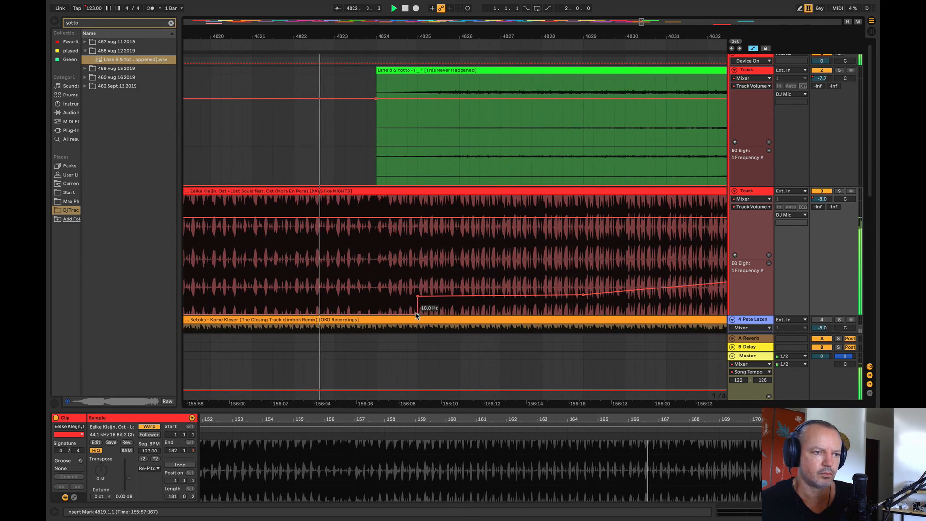
left_click_drag(418, 315, 376, 289)
left_click(582, 295)
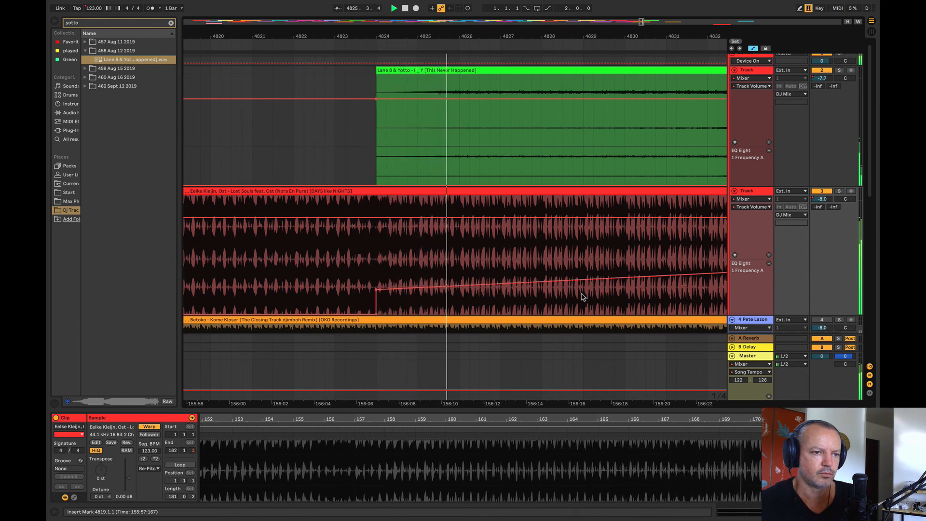
left_click_drag(450, 27, 319, 37)
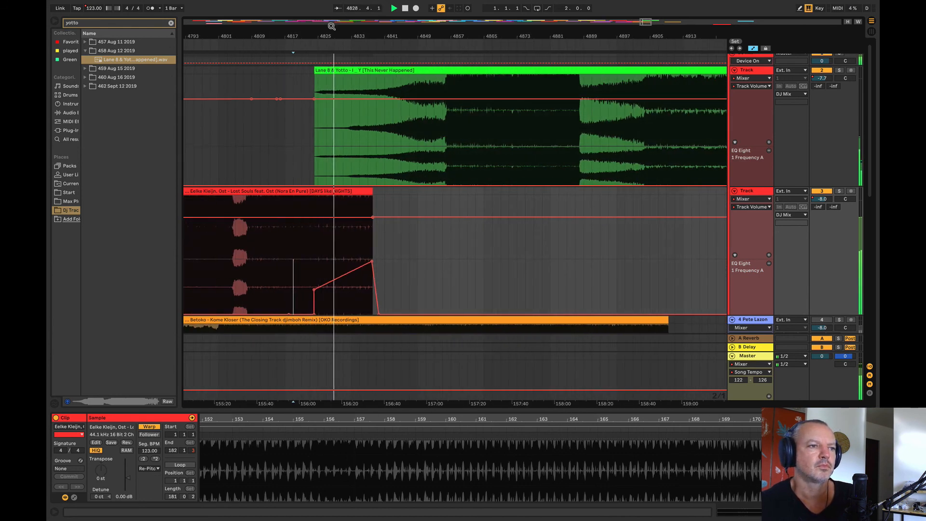
left_click_drag(331, 26, 328, 30)
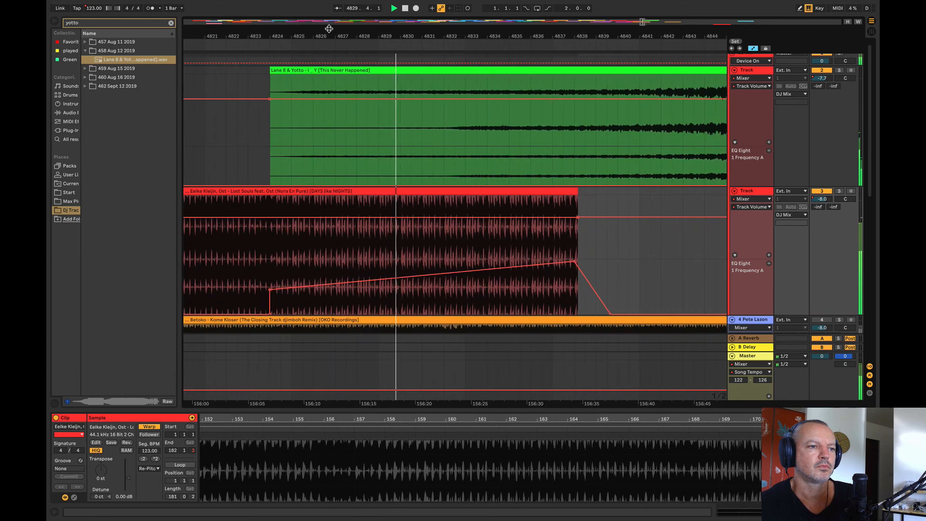
Step: Add Lost Souls track volume breakpoints near bar 4825 and just past the clip's end, and lower the volume slightly at the clip's end
left_click(302, 218)
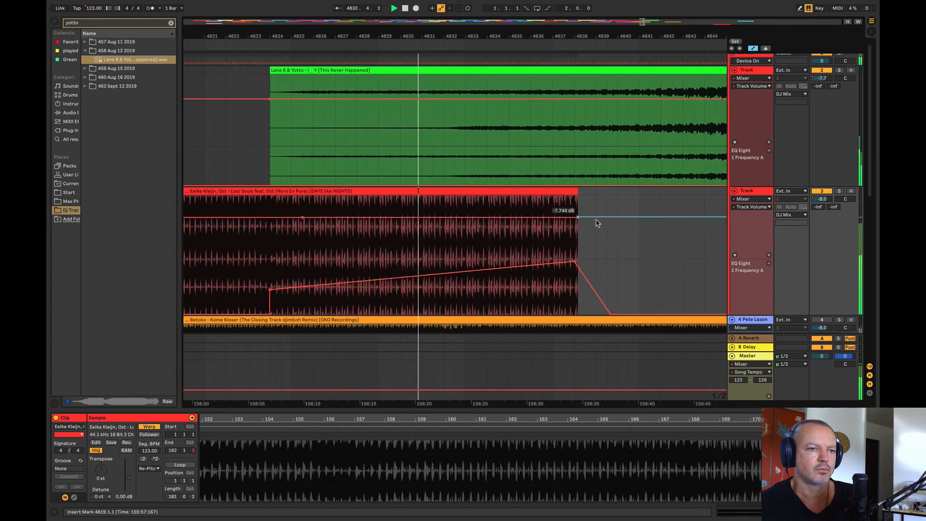
left_click(596, 220)
left_click_drag(578, 217, 578, 220)
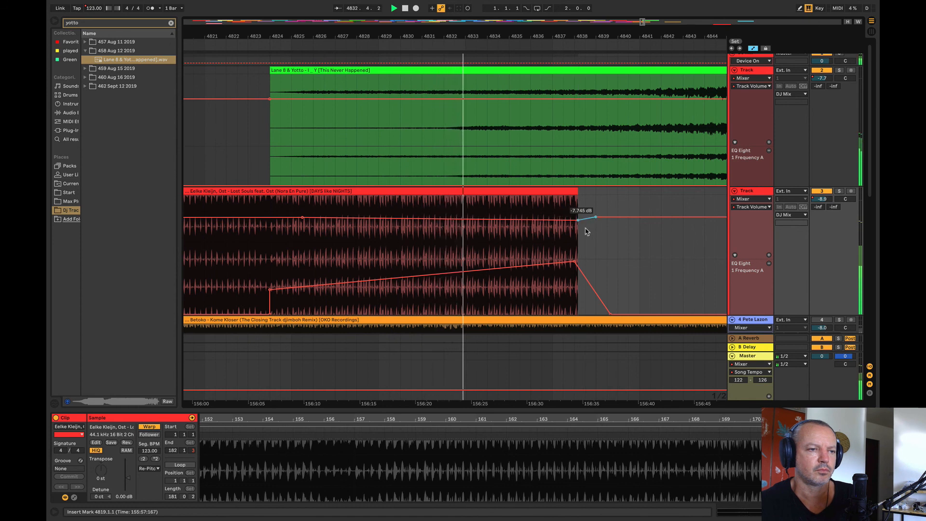
left_click_drag(569, 263, 574, 262)
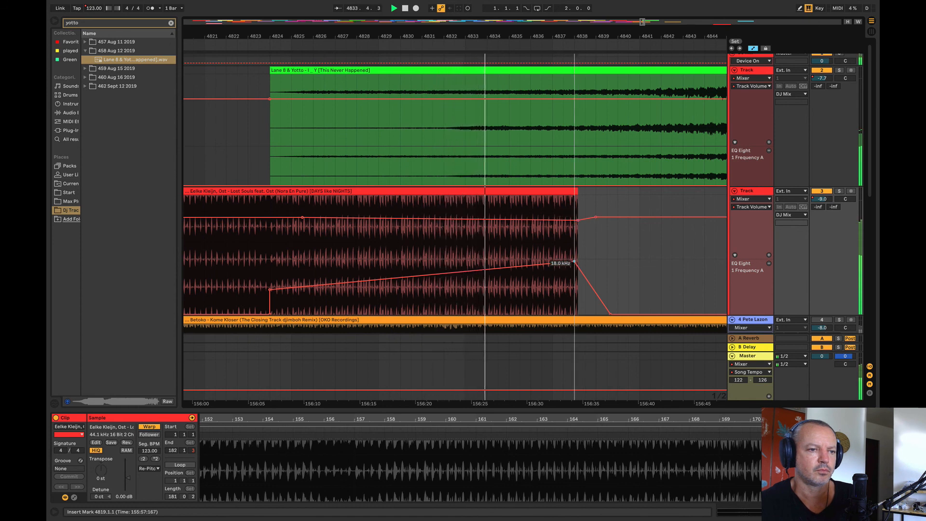
Step: Duplicate the two-bar section at bars 4833–4835 of Lost Souls repeatedly to extend the track to bar 4857
left_click_drag(468, 204, 509, 190)
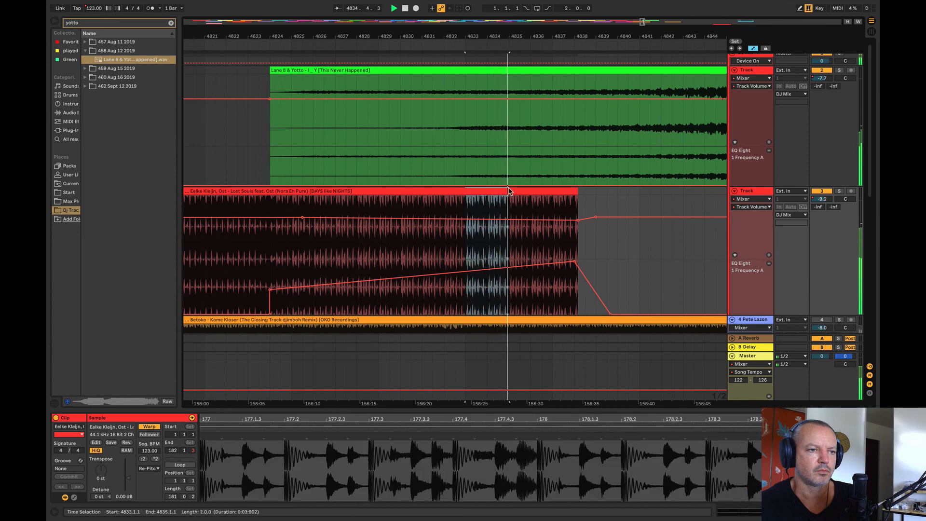
key("ctrl+d")
key("ctrl+d")
key("ctrl+d")
key("ctrl+d")
key("ctrl+d")
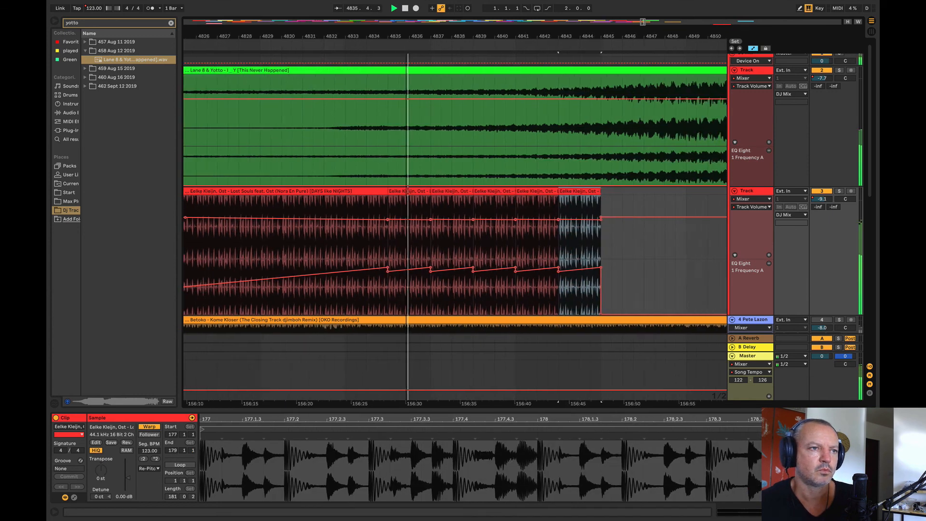
left_click_drag(407, 37, 350, 35)
key("ctrl+d")
key("ctrl+d")
key("ctrl+d")
key("ctrl+d")
key("ctrl+d")
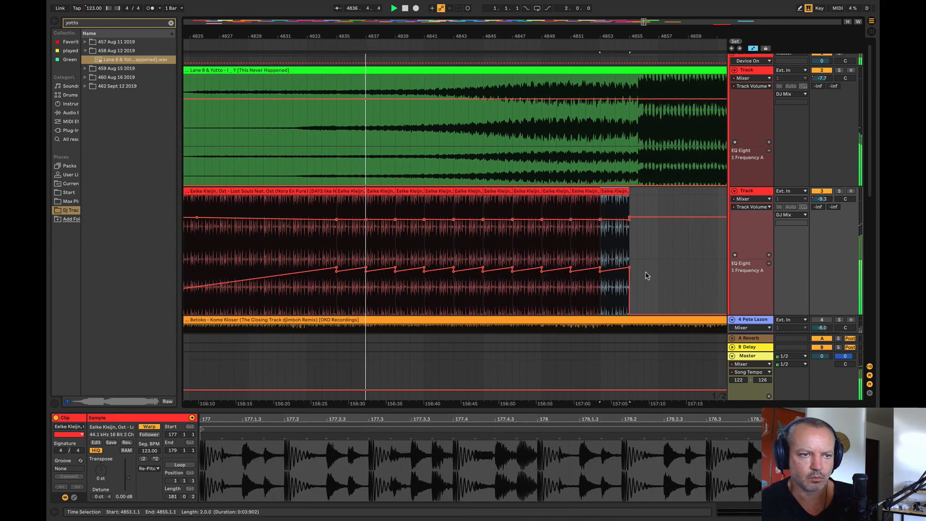
key("ctrl+d")
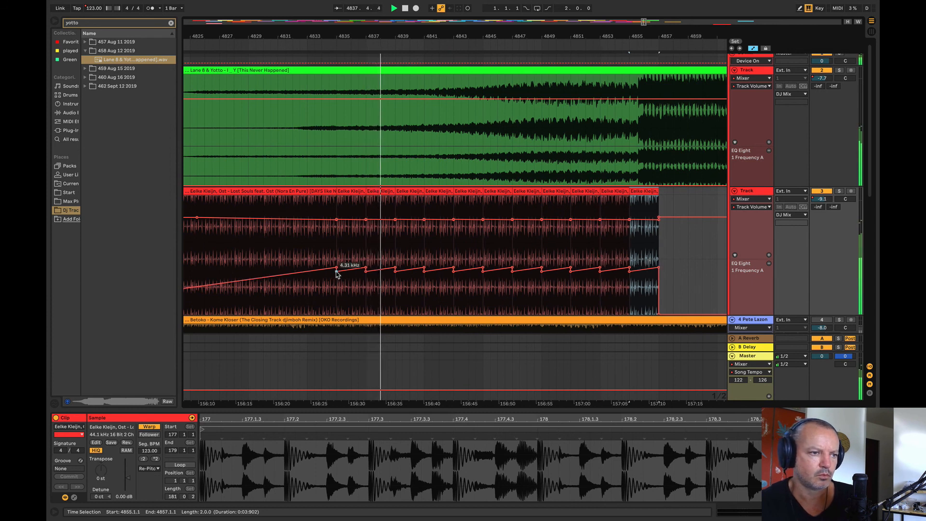
Step: Replace the sawtooth EQ Eight frequency automation on Lost Souls with a rise to 5.55 kHz near bar 4830 and a gentler climb to about bar 4855
mouse_move(337, 272)
left_mouse_down()
mouse_move(700, 259)
mouse_move(623, 260)
left_mouse_up()
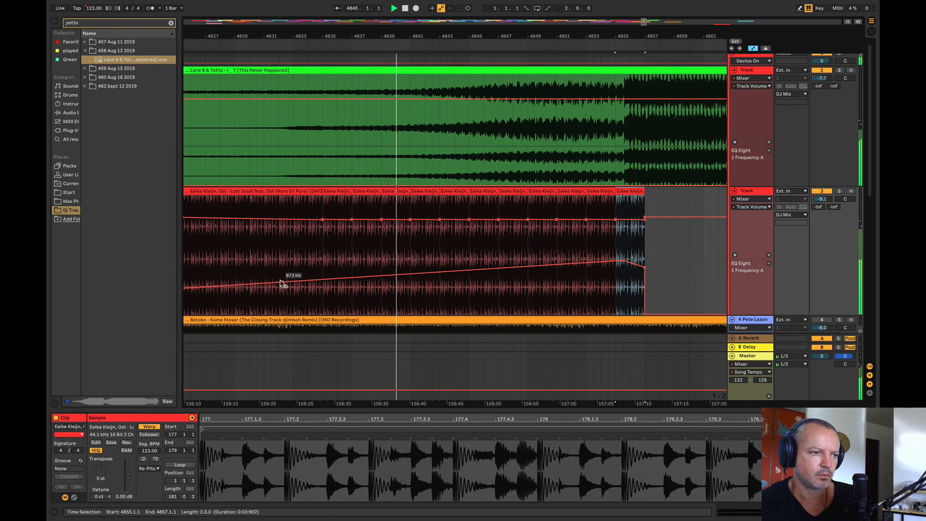
left_click_drag(281, 283, 264, 271)
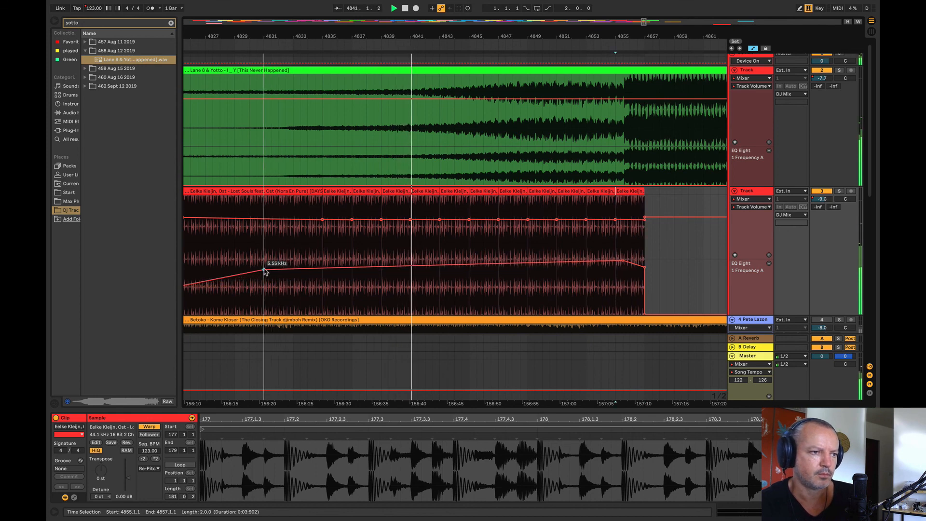
left_click(212, 269)
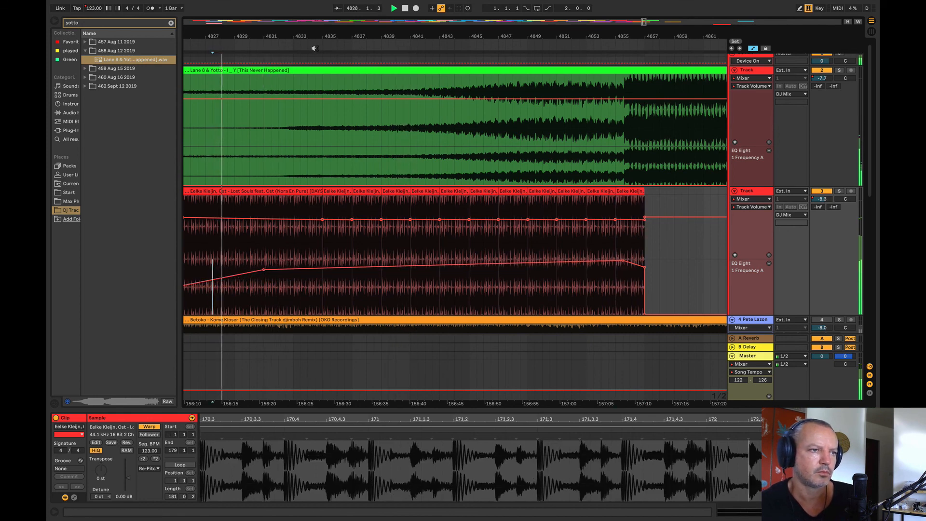
left_click_drag(314, 38, 374, 24)
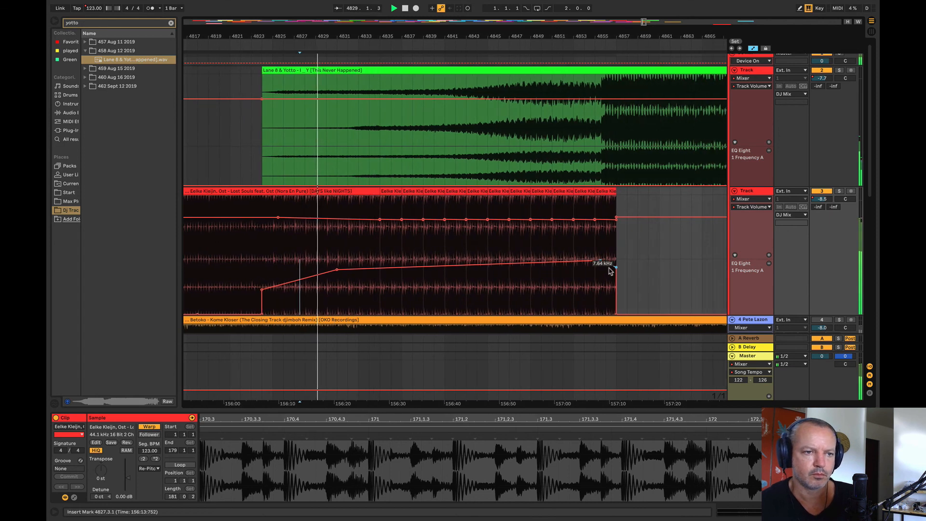
left_click_drag(614, 264, 617, 264)
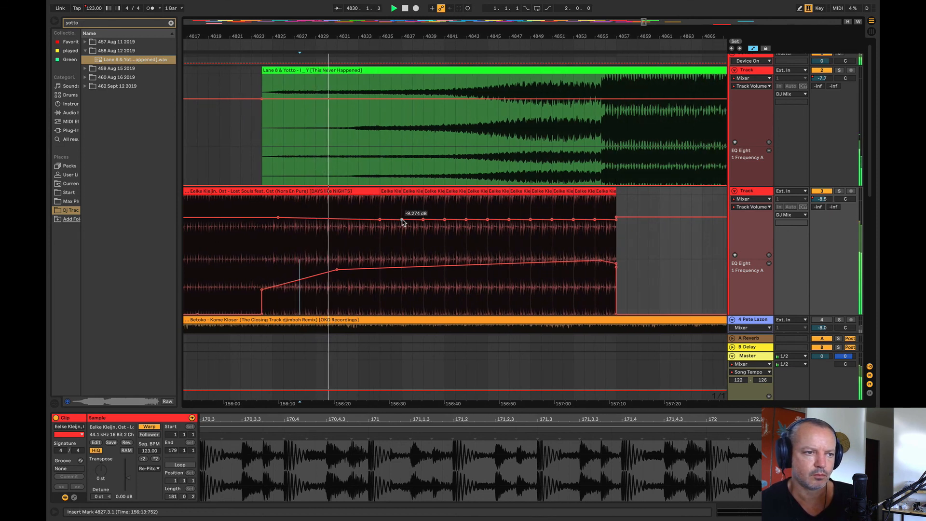
Step: Replace the repeated Lost Souls volume breakpoints with a steady fade from bar 4835 to the clip's end at bar 4857, deleting leftover points
left_click_drag(405, 220, 619, 229)
left_click(616, 217)
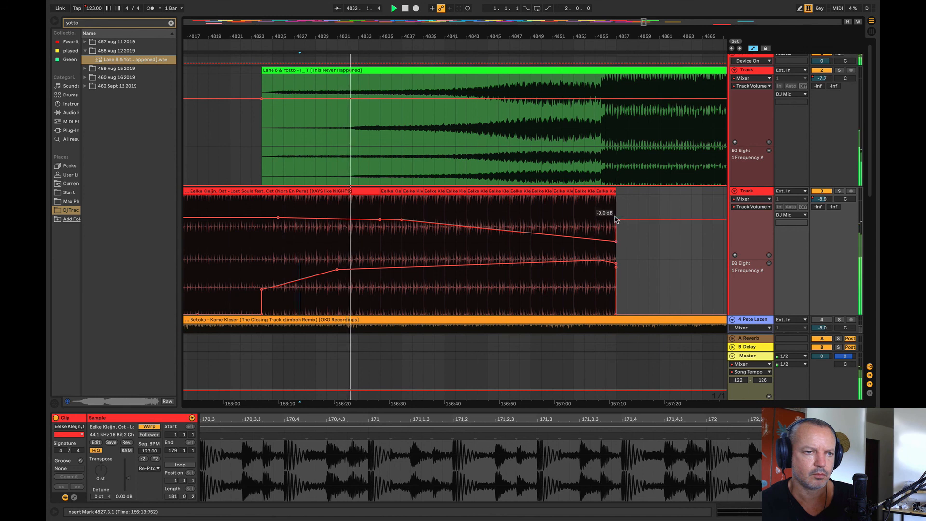
left_click(615, 218)
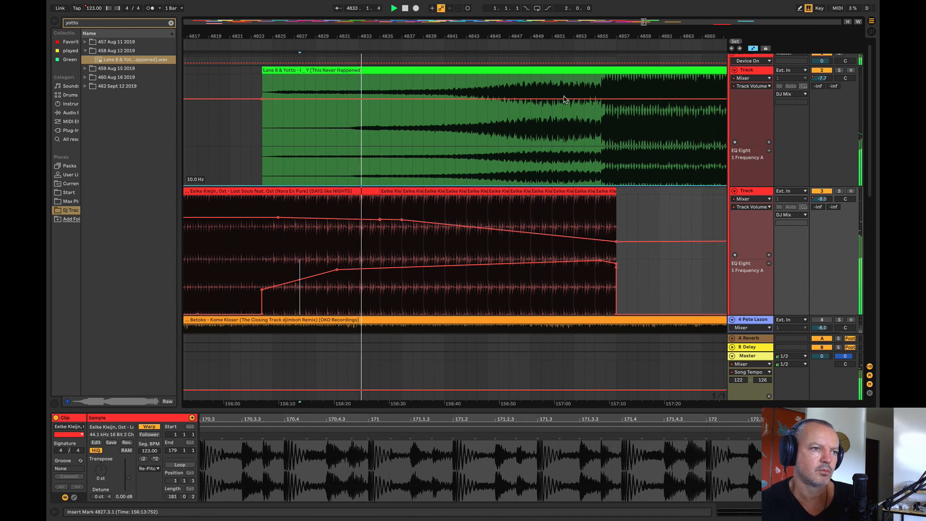
left_click_drag(411, 36, 370, 25)
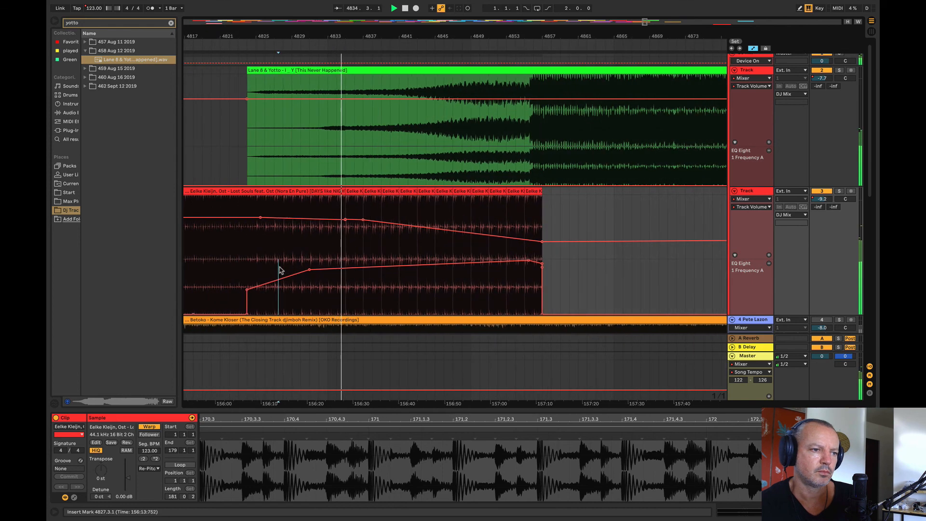
left_click(363, 220)
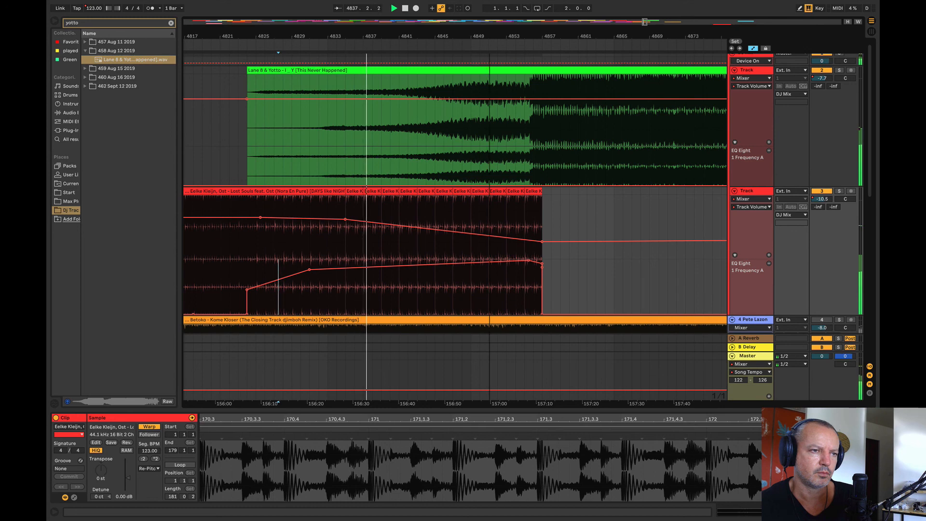
Step: Audition the Lane 8 & Yotto track at several points up to its ending near bar 4999
left_click_drag(490, 37, 278, 35)
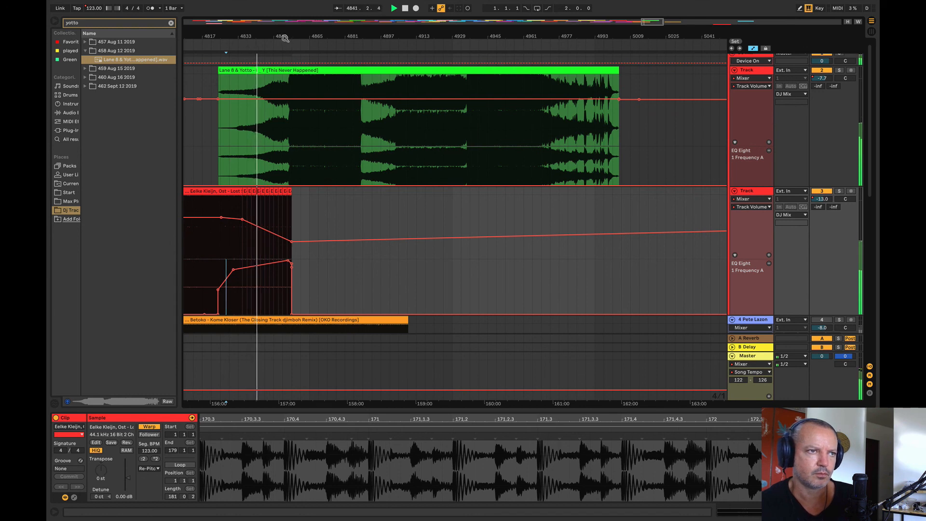
left_click_drag(550, 36, 586, 36)
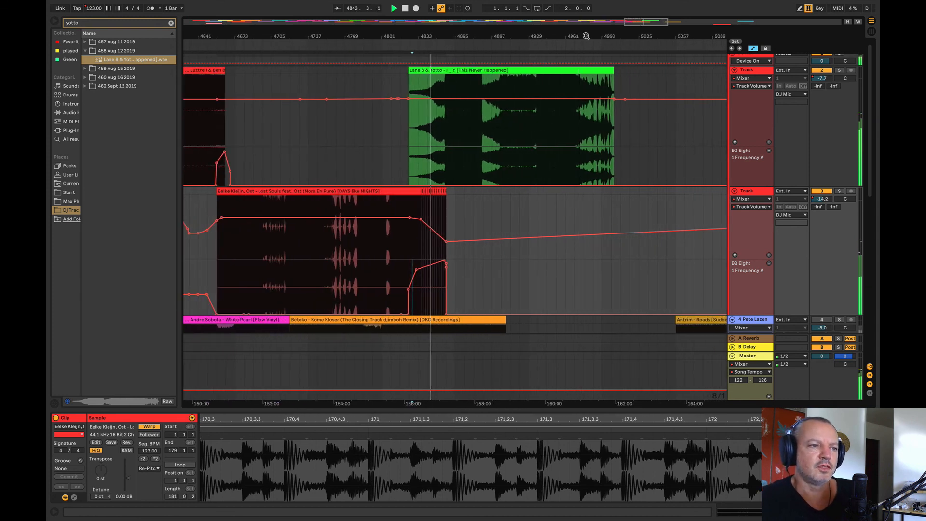
mouse_move(408, 219)
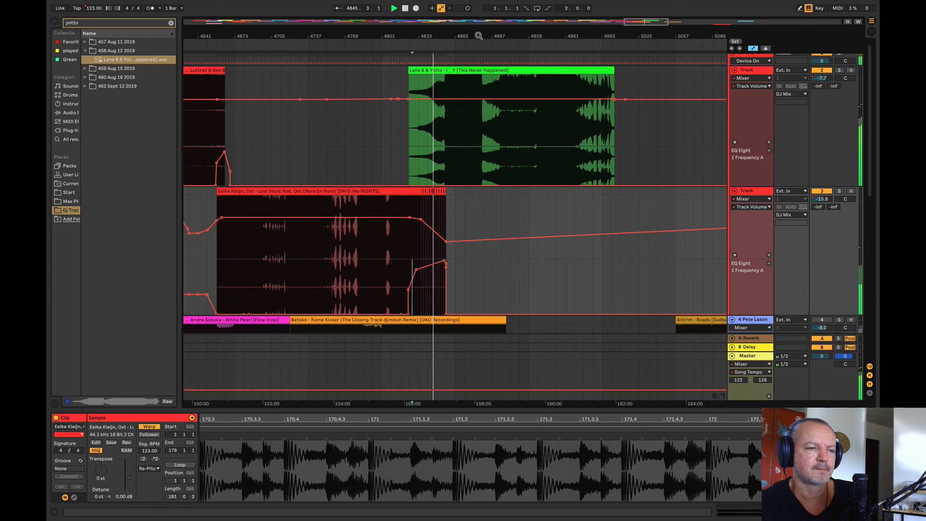
key("w")
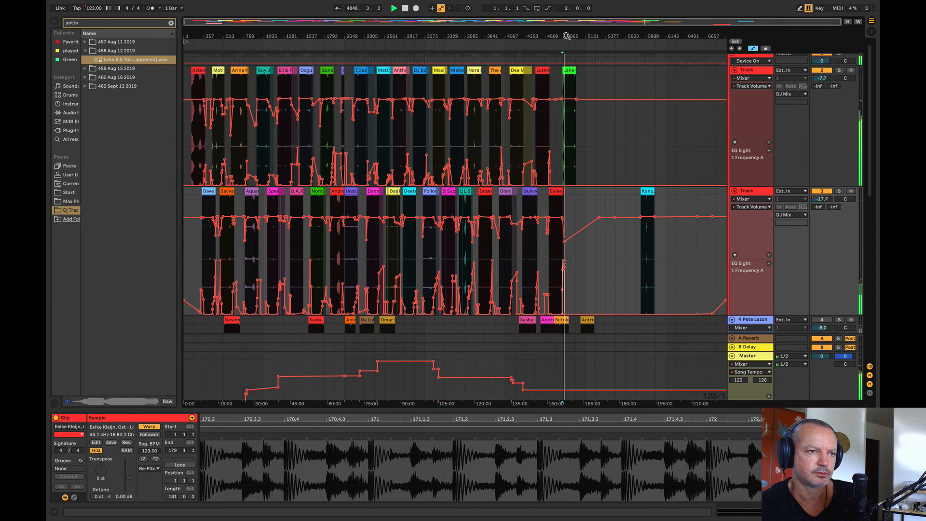
left_click_drag(565, 36, 351, 178)
left_click(339, 137)
key("space")
key("space")
left_click_drag(345, 37, 236, 9)
left_click(410, 141)
key("space")
key("space")
left_click_drag(412, 37, 408, 139)
left_click(484, 137)
key("space")
key("space")
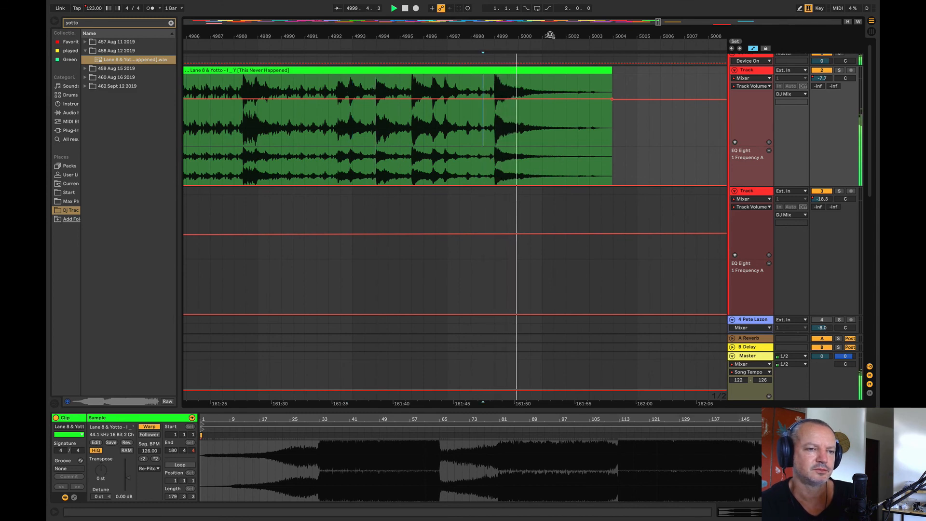
Step: Spot-check the opening transitions of the mix by playing from bars 217, 313, 537 and 625, including the Moti Brothers track
left_click_drag(550, 36, 550, 1)
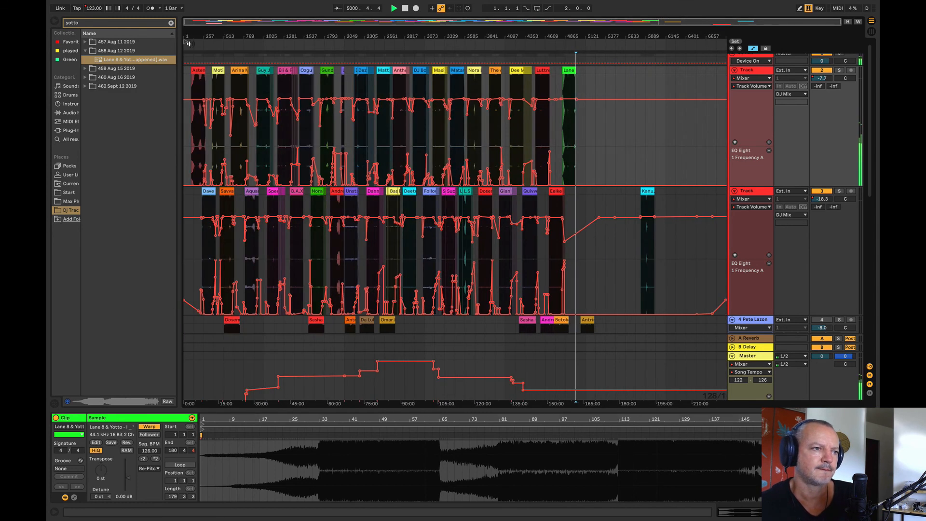
left_click_drag(200, 37, 199, 97)
left_click(216, 153)
key("space")
key("space")
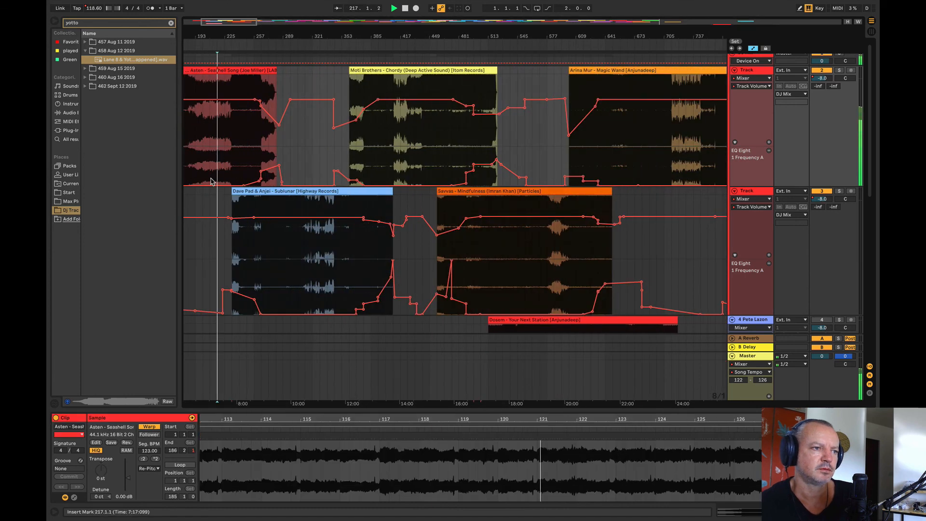
left_click(305, 264)
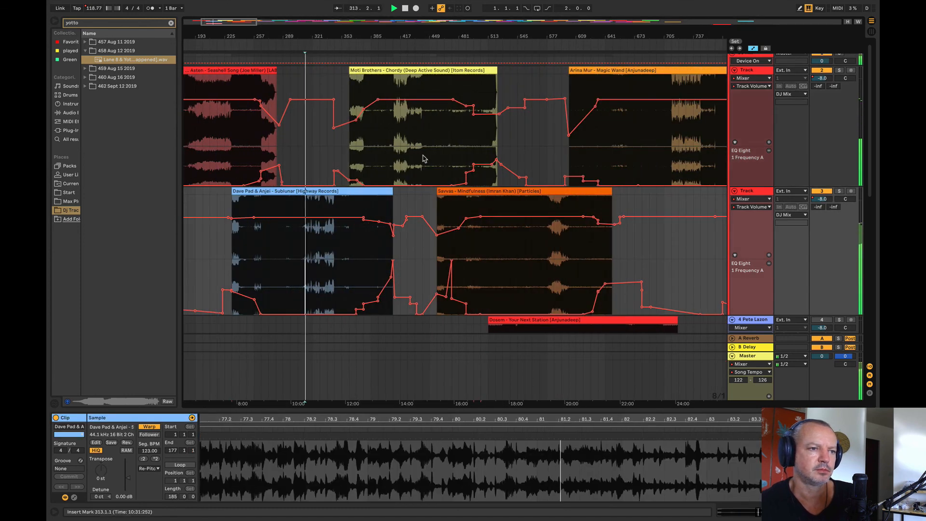
left_click(423, 154)
left_click(511, 267)
key("space")
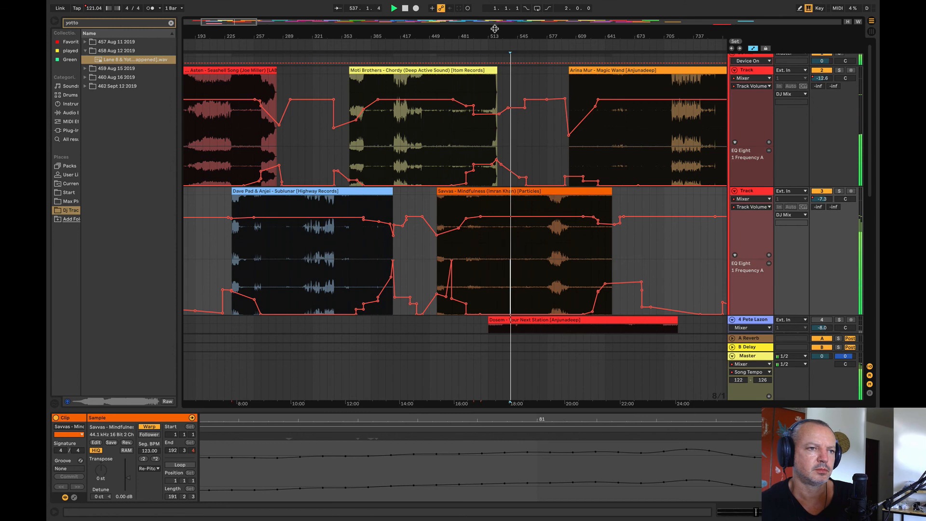
left_click(594, 163)
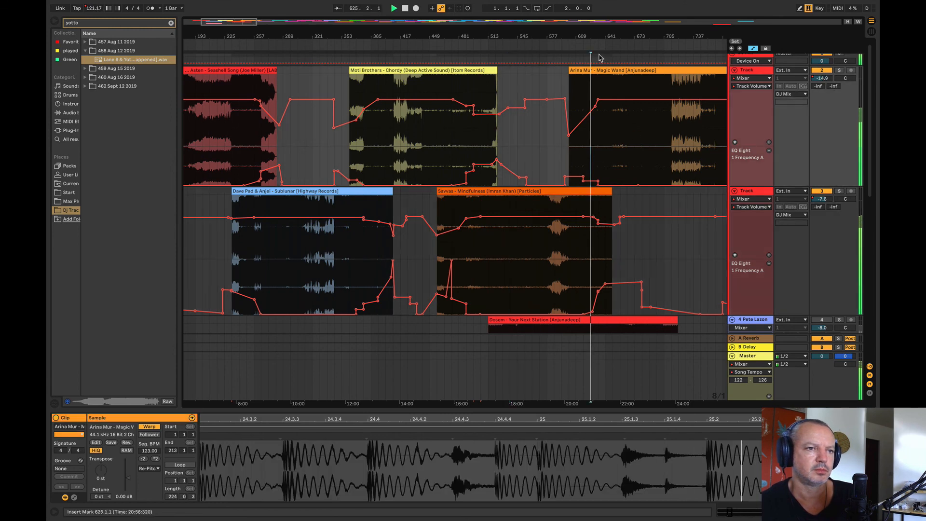
Step: Spot-check the next transitions from the end of Magic Wand through Night Rescue, playing from bars 817, 945 and 1121
left_click_drag(601, 37, 316, 39)
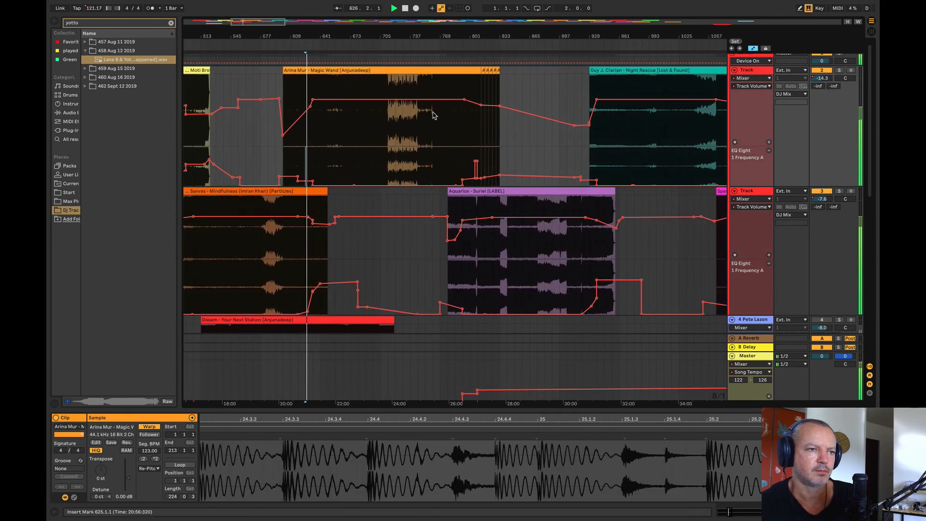
left_click(463, 128)
left_click(485, 135)
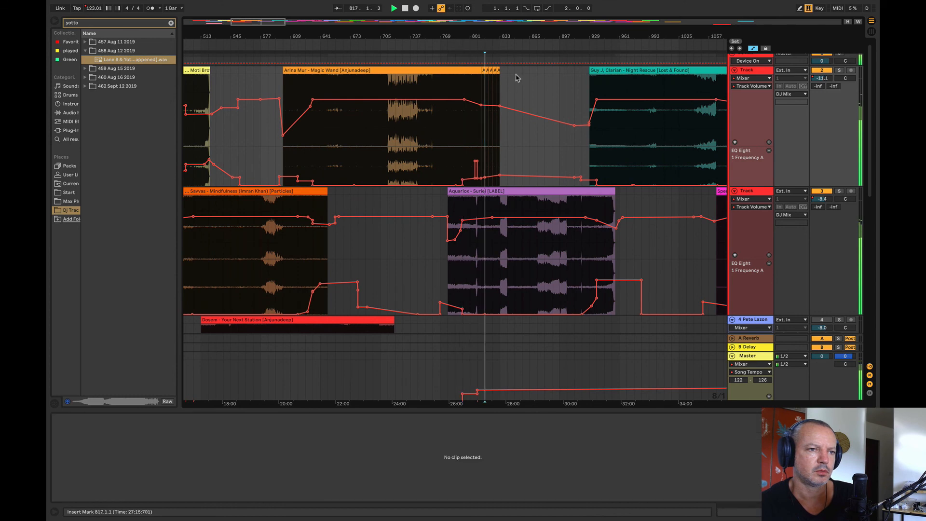
left_click_drag(497, 36, 318, 40)
left_click(421, 156)
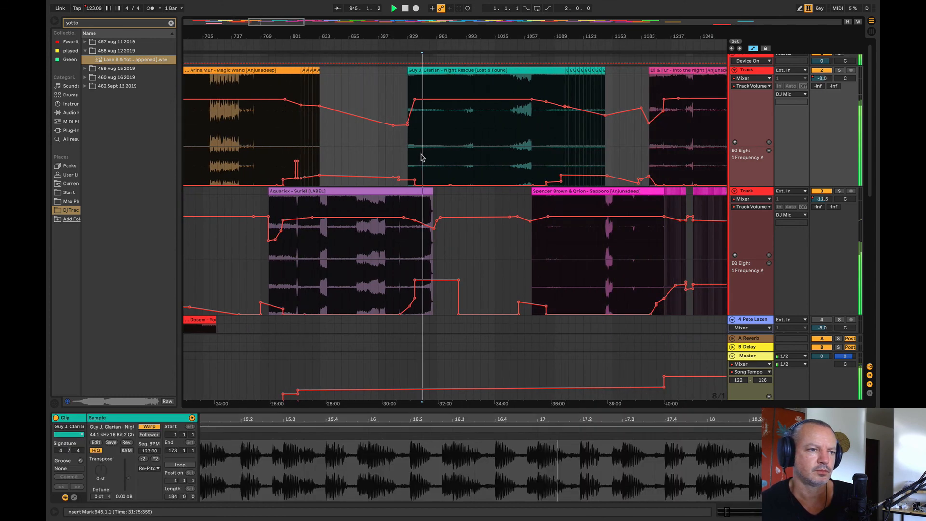
left_click(553, 150)
left_click(583, 146)
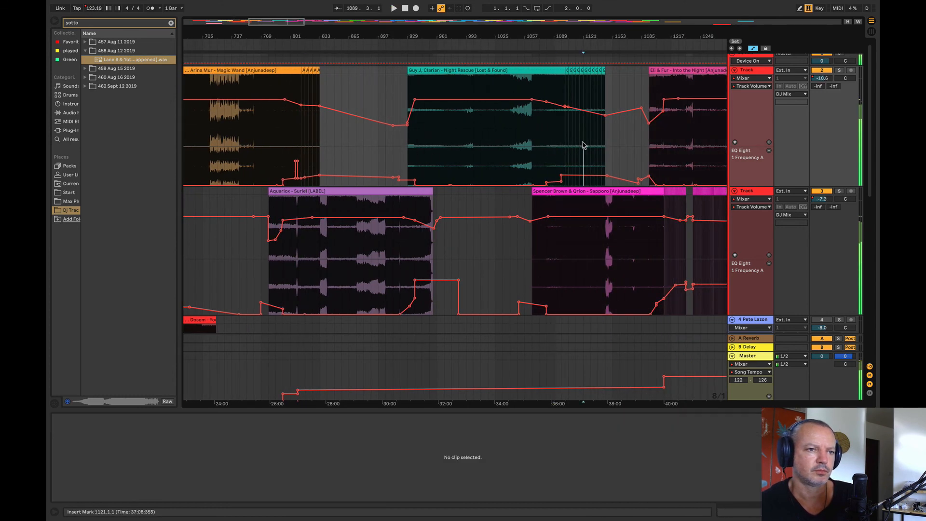
Step: Spot-check the Into the Night transitions by playing from bar 1225 and from bar 1369 where Chronon comes in
left_click_drag(556, 36, 267, 37)
key("space")
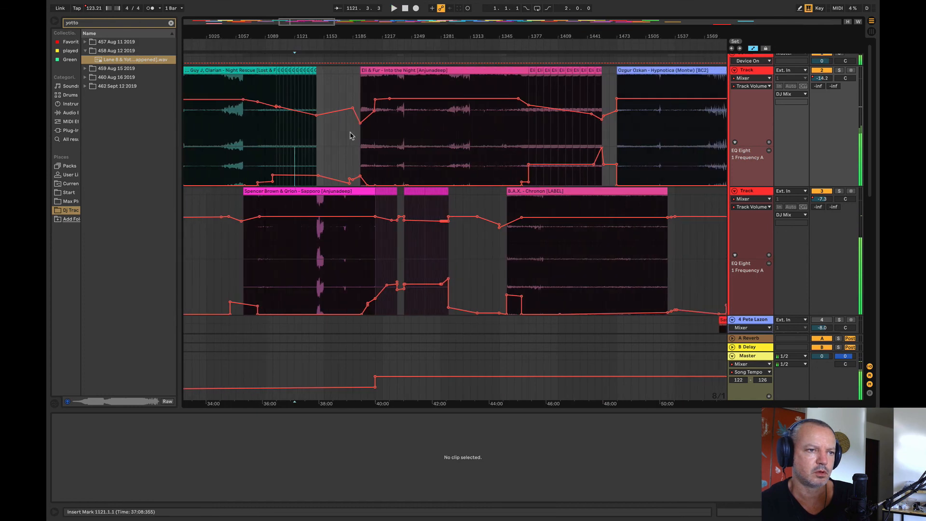
left_click(388, 135)
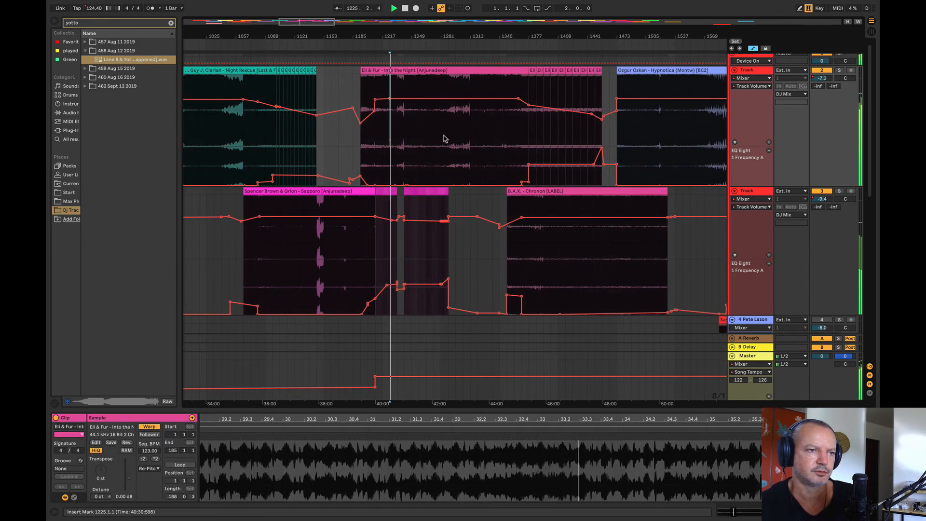
left_click(426, 143)
left_click(523, 141)
key("space")
key("space")
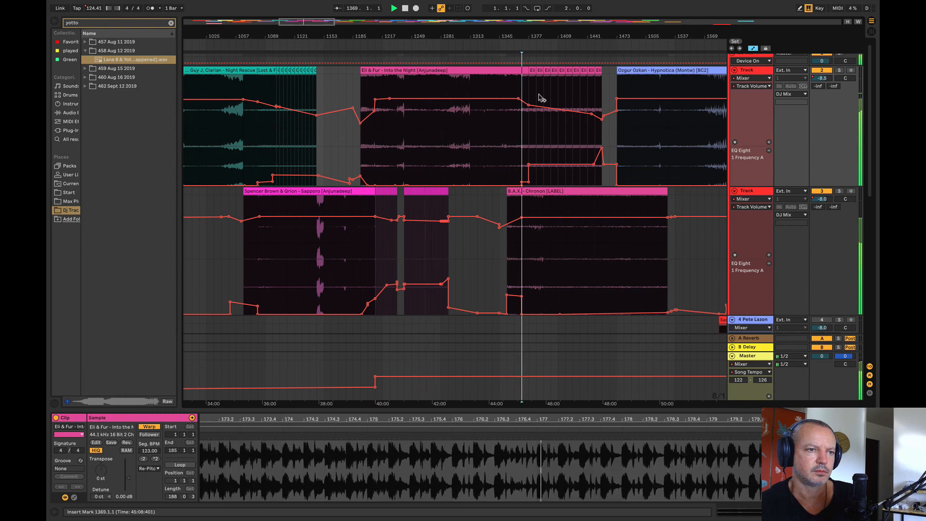
Step: Spot-check the start and end of Hypnotica by playing from bars 1489 and 1641
left_click_drag(542, 37, 263, 89)
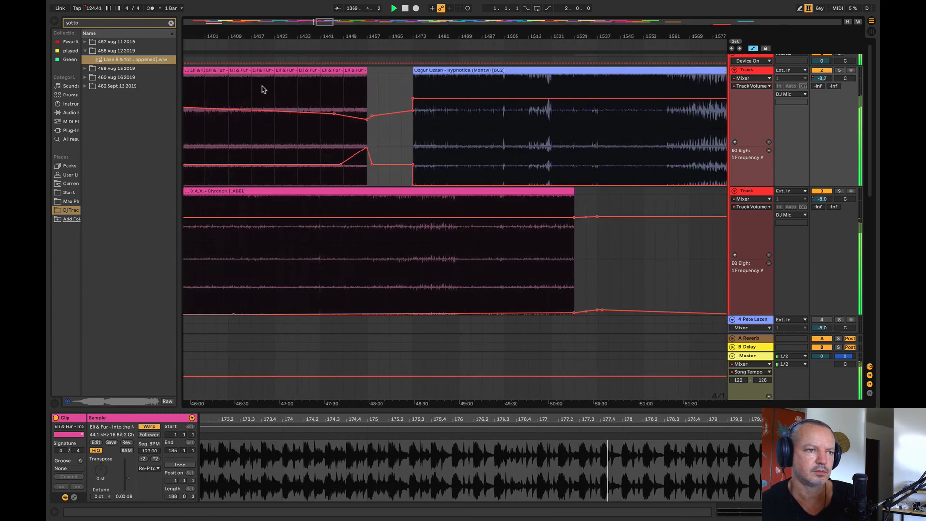
left_click(459, 147)
key("space")
key("space")
left_click_drag(425, 37, 159, 11)
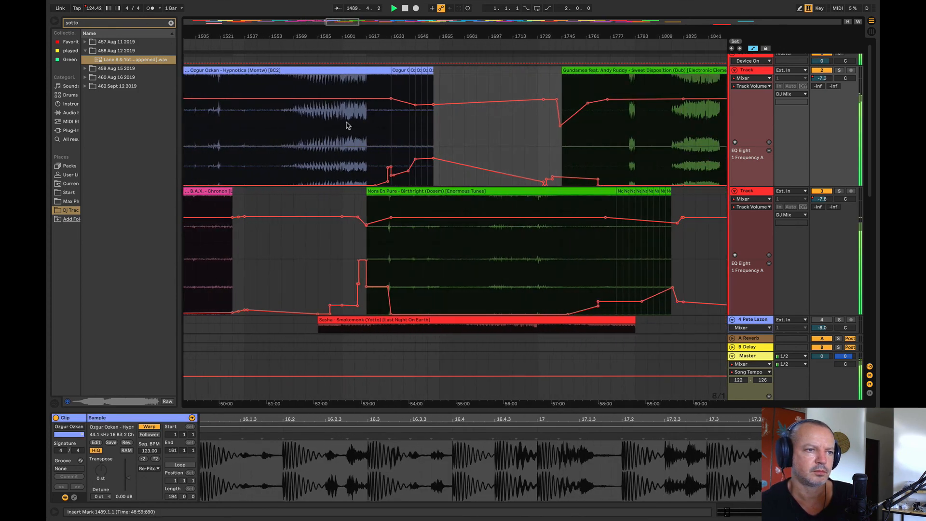
left_click(404, 138)
Step: Audition the Birthright to Sweet Disposition transition from bars 1761 and 1769
left_click_drag(417, 37, 195, 33)
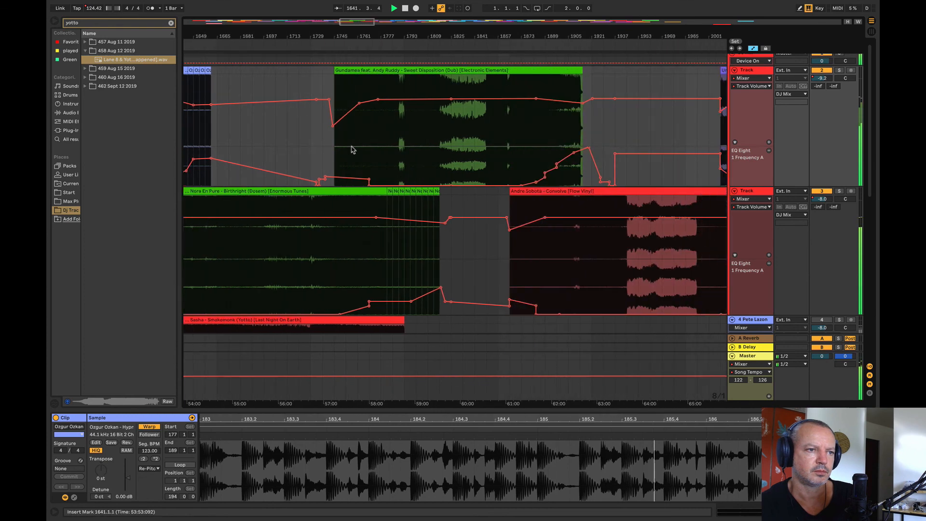
left_click(357, 148)
key("space")
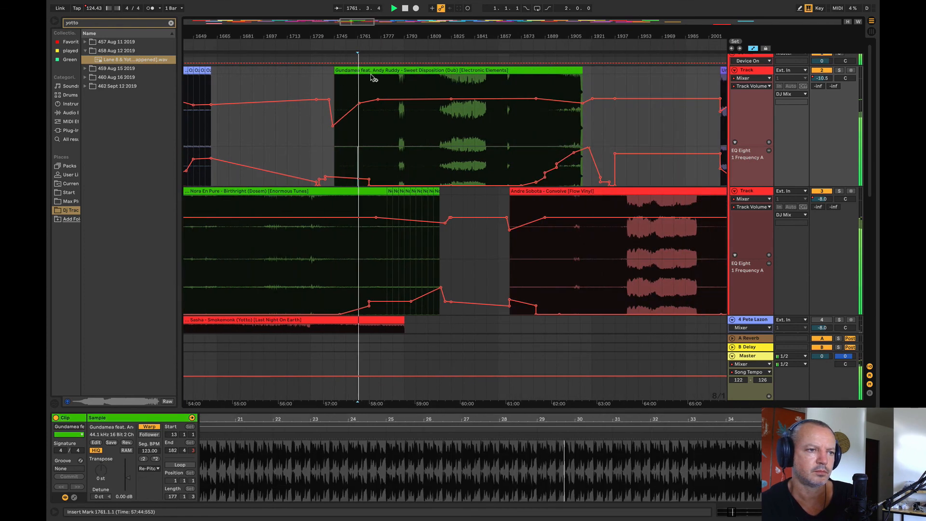
left_click(371, 126)
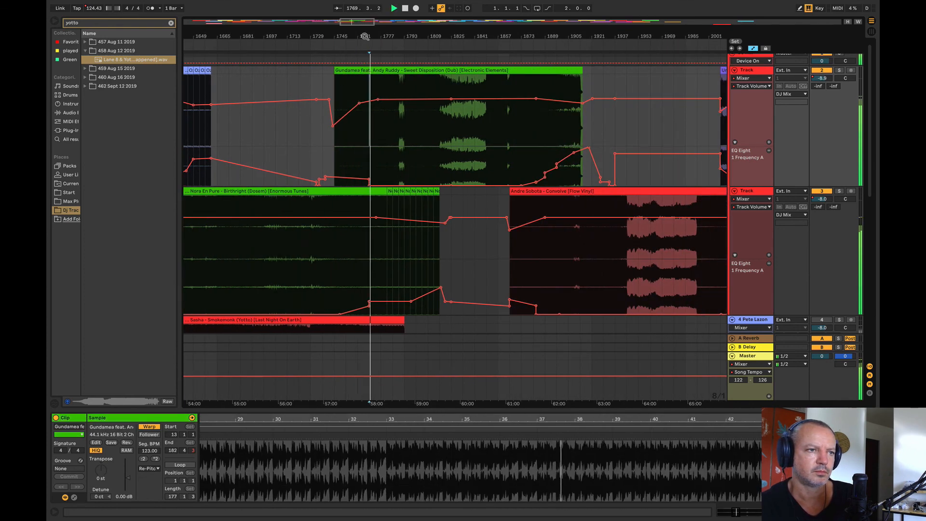
Step: Audition the end of Sweet Disposition from bars 1881, 1889 and 1897, and sample Dystopia at bar 2025
left_click_drag(365, 37, 195, 42)
left_click(309, 156)
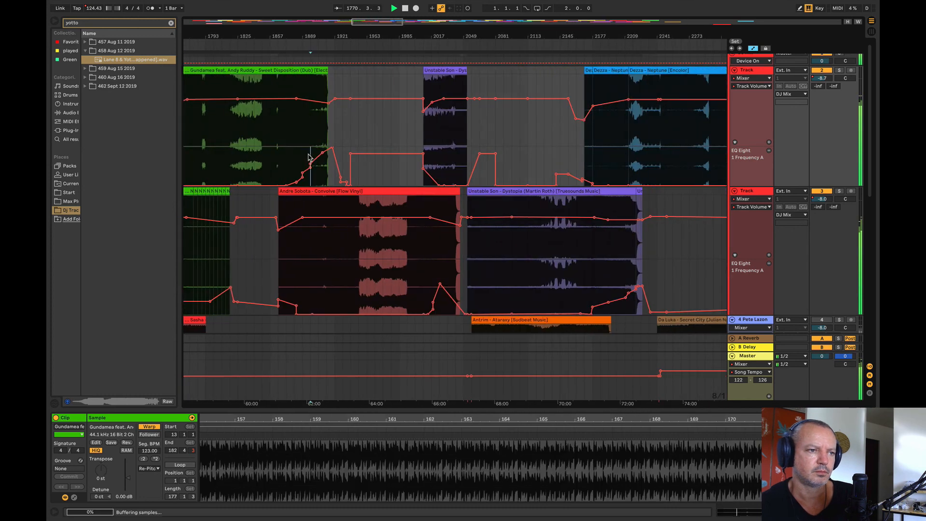
left_click(295, 127)
left_click(439, 133)
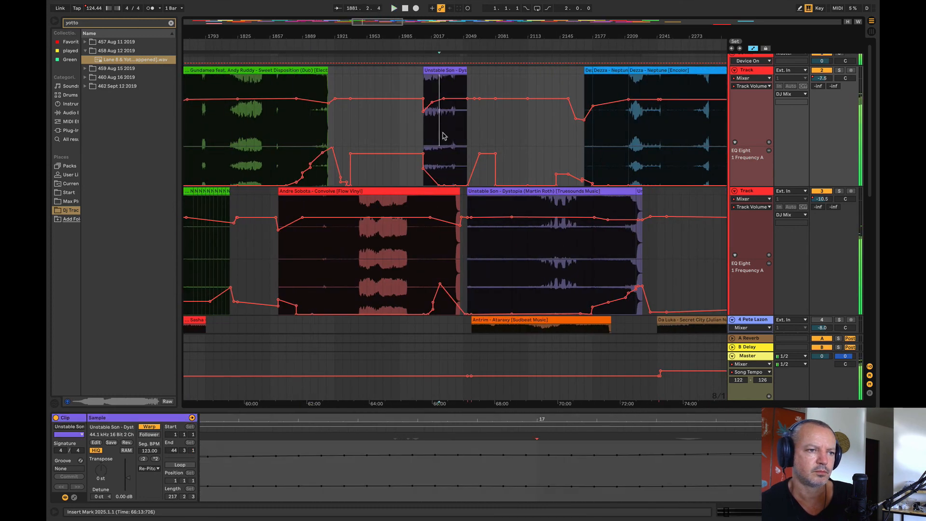
left_click(310, 143)
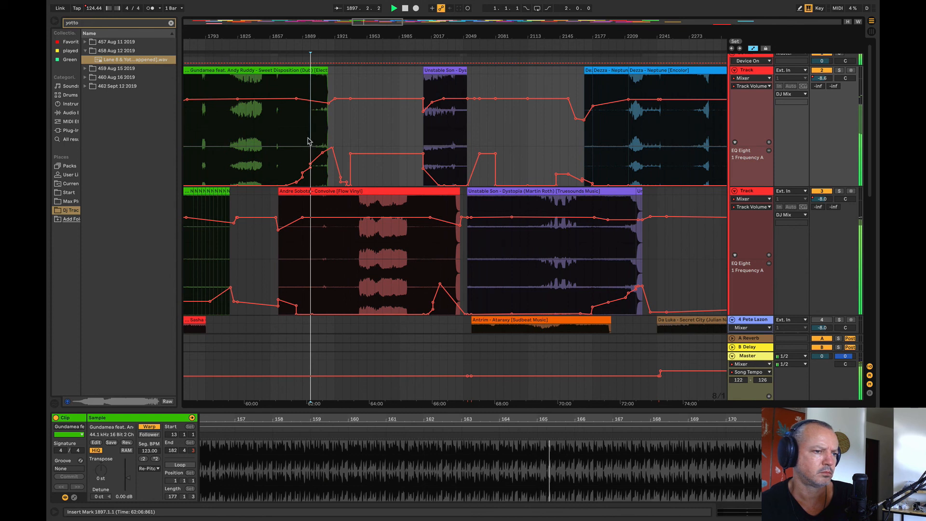
left_click(303, 142)
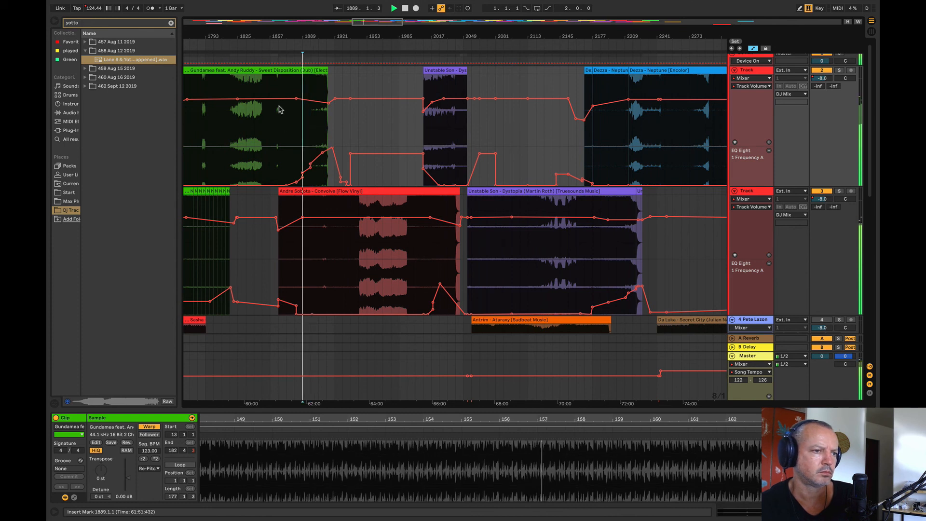
left_click(316, 124)
left_click(294, 132)
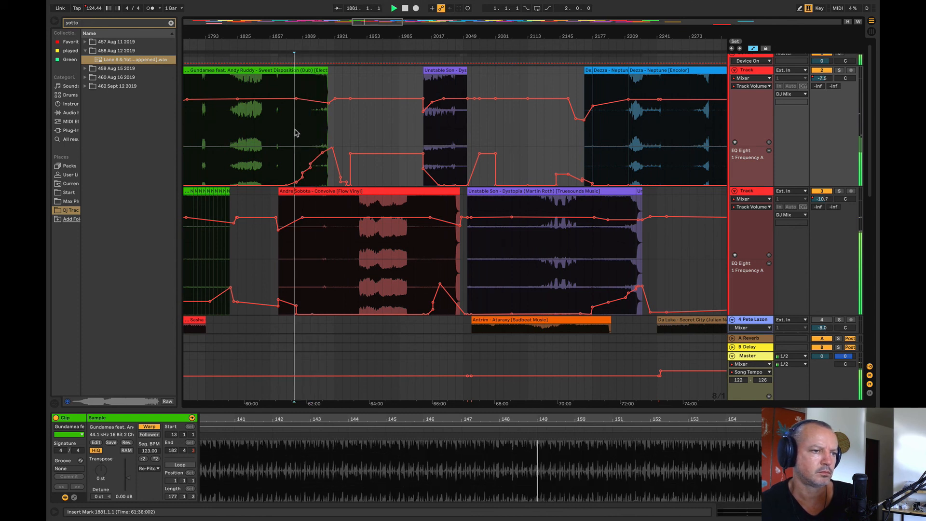
Step: Play the Sweet Disposition and Convolve overlap from bar 1877, soloing each of the two tracks briefly to compare them
left_click_drag(288, 37, 316, 89)
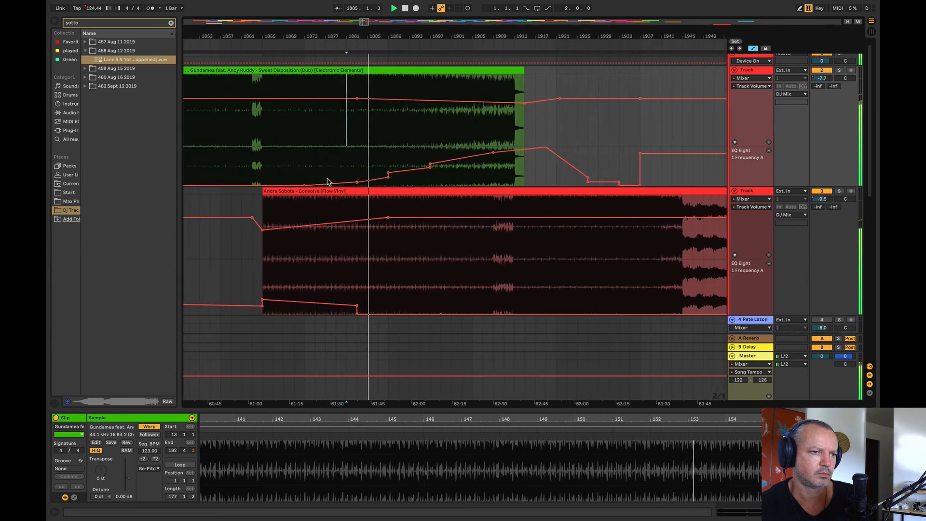
scroll(328, 212, "down", 4)
scroll(332, 211, "up", 4)
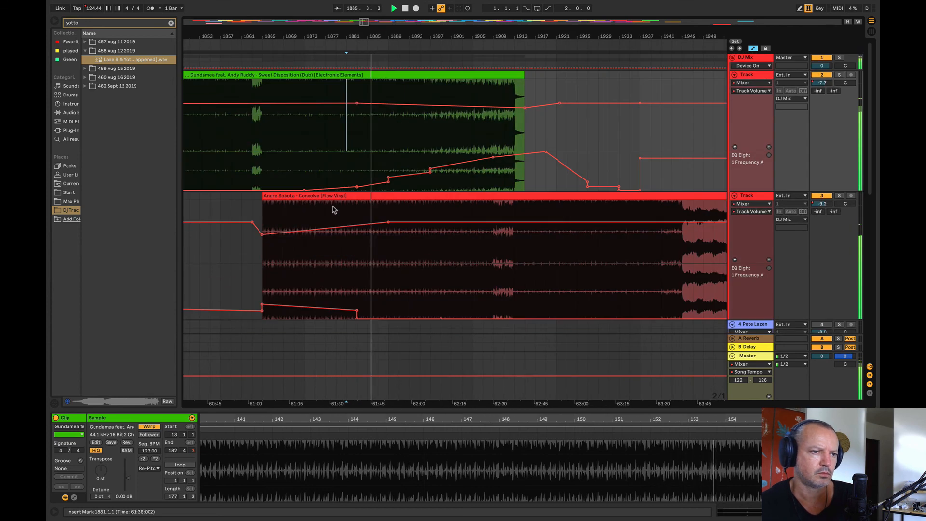
left_click(325, 253)
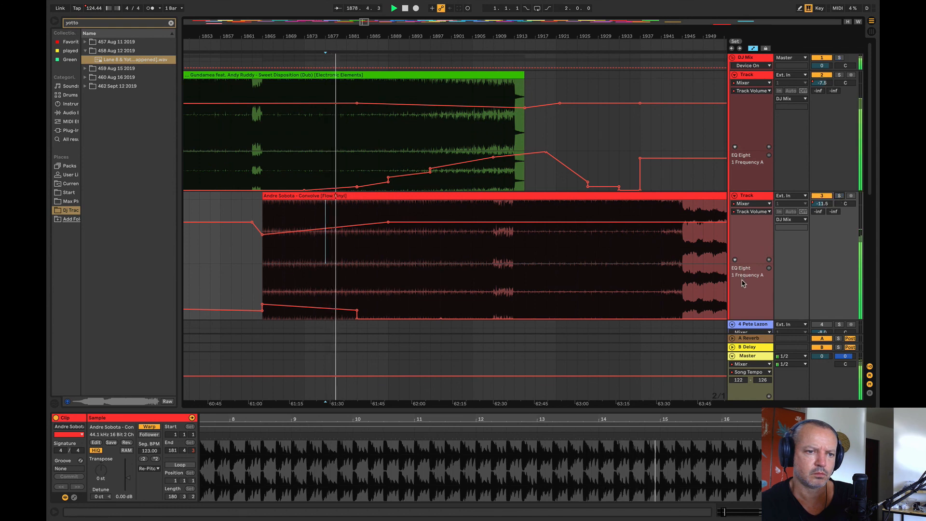
left_click(839, 196)
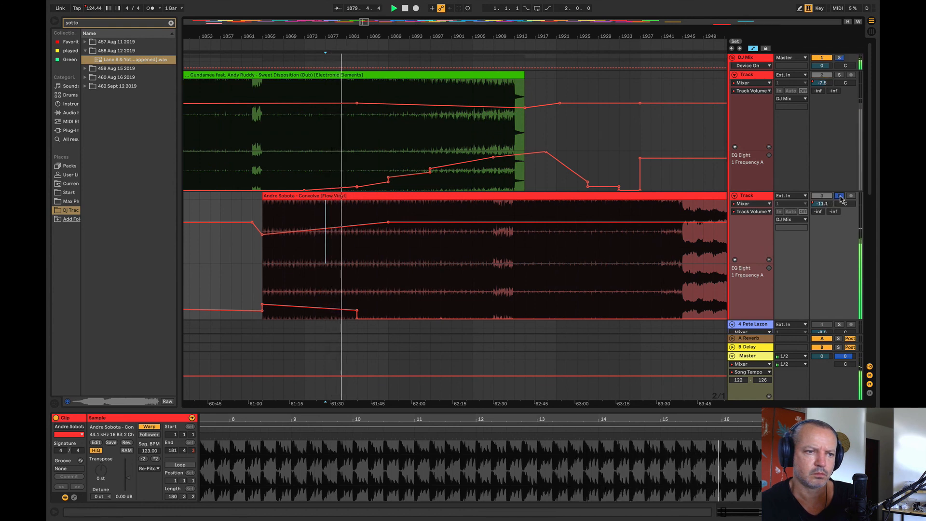
left_click(840, 75)
left_click(840, 75)
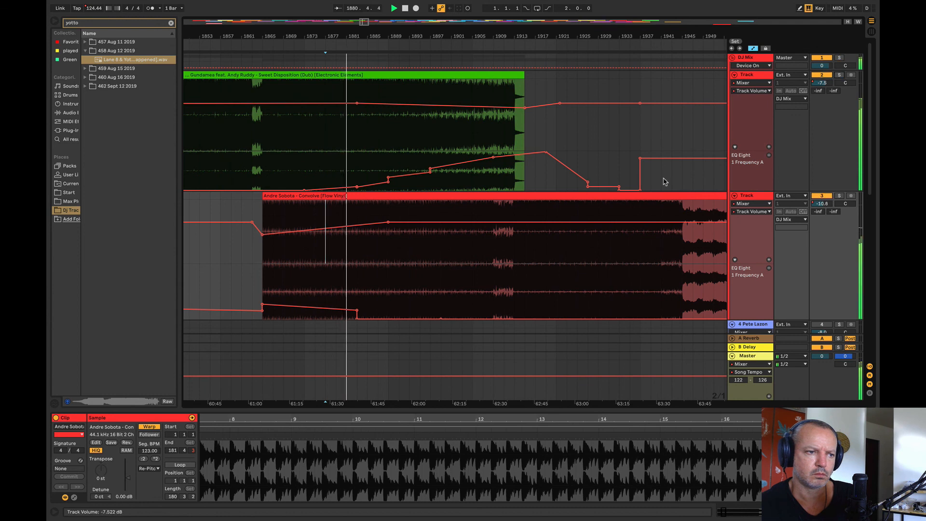
Step: Compare the Convolve and Sweet Disposition tracks by muting and unmuting each one during playback
mouse_move(356, 309)
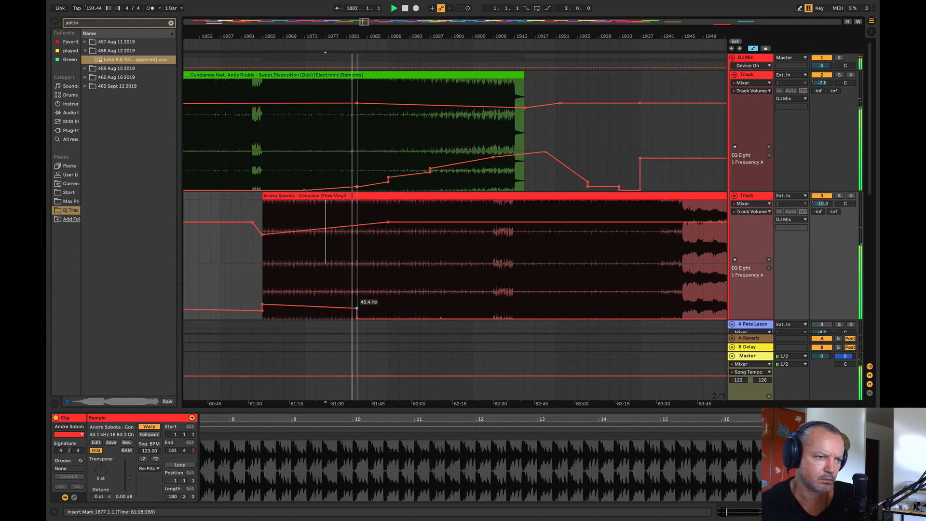
left_click(822, 196)
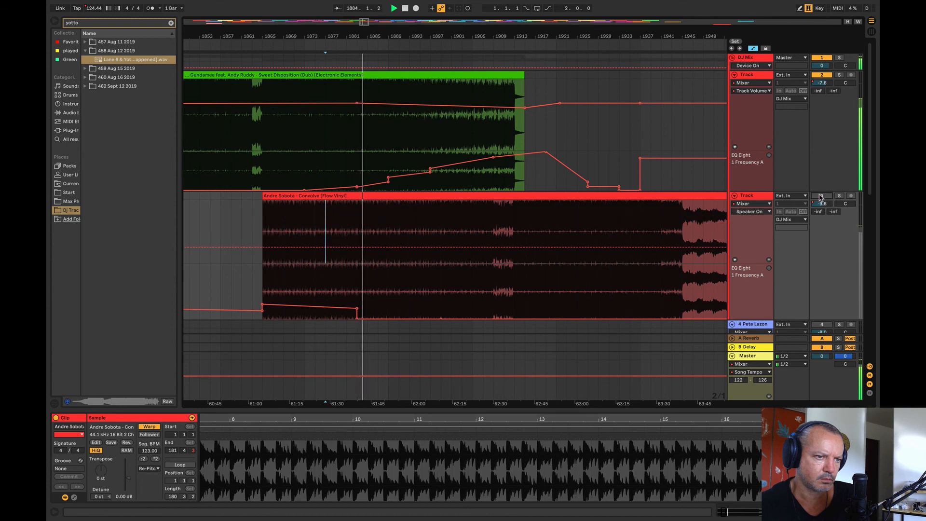
left_click(821, 197)
left_click(821, 75)
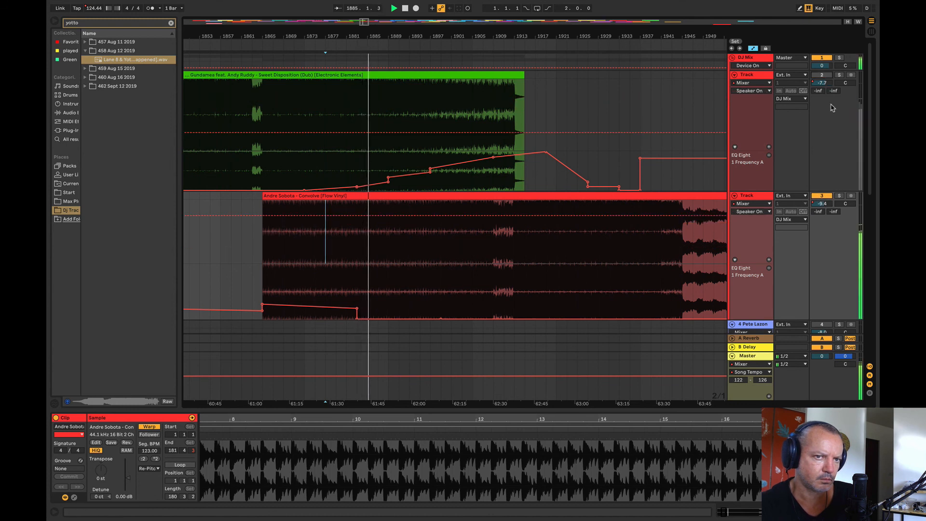
left_click(822, 197)
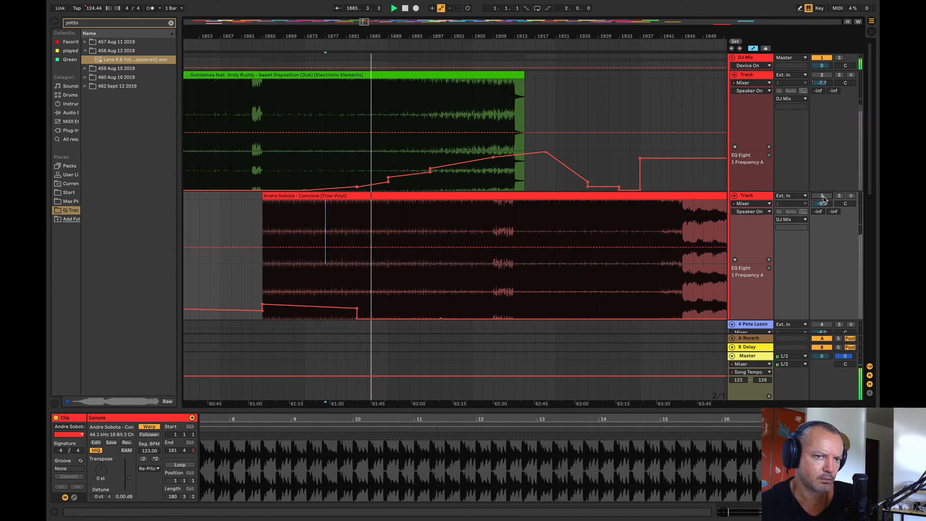
left_click(821, 75)
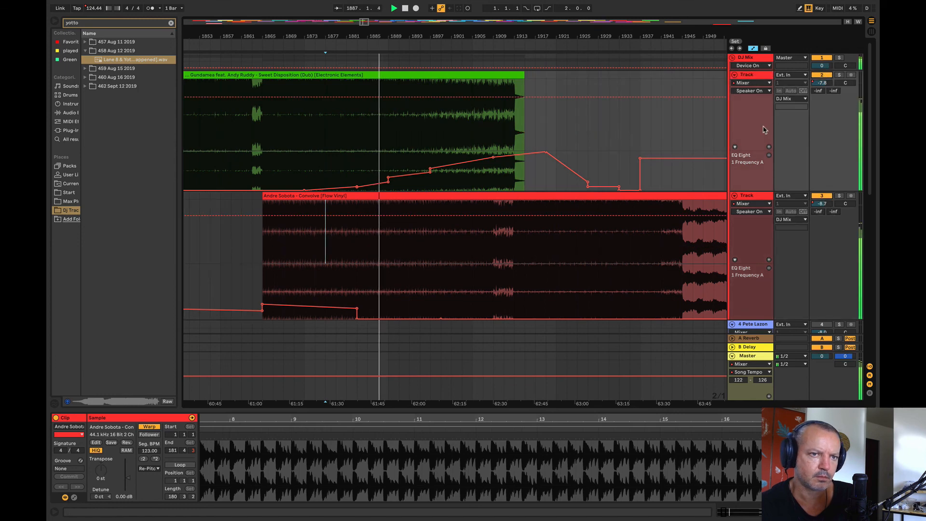
Step: Show the Track Volume automation again on both the Sweet Disposition and Convolve tracks
left_click_drag(555, 32, 469, 11)
left_click(752, 90)
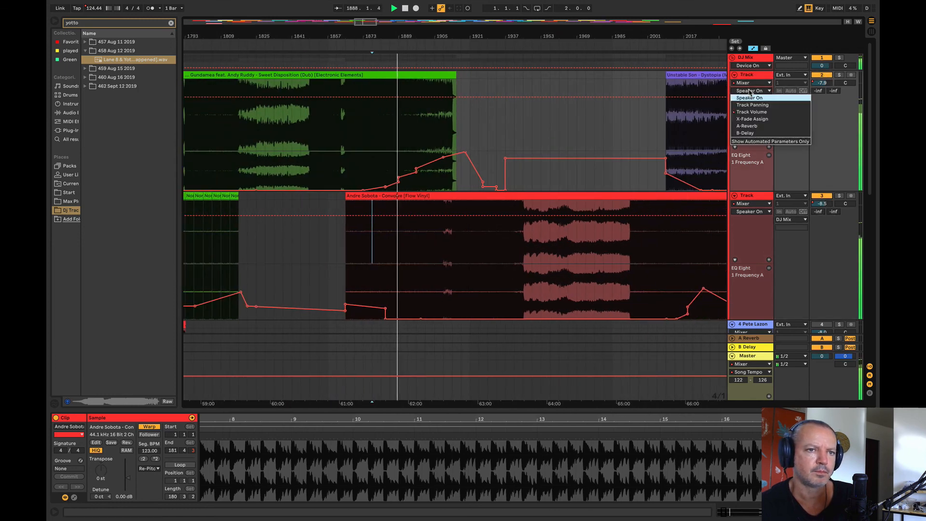
left_click(756, 112)
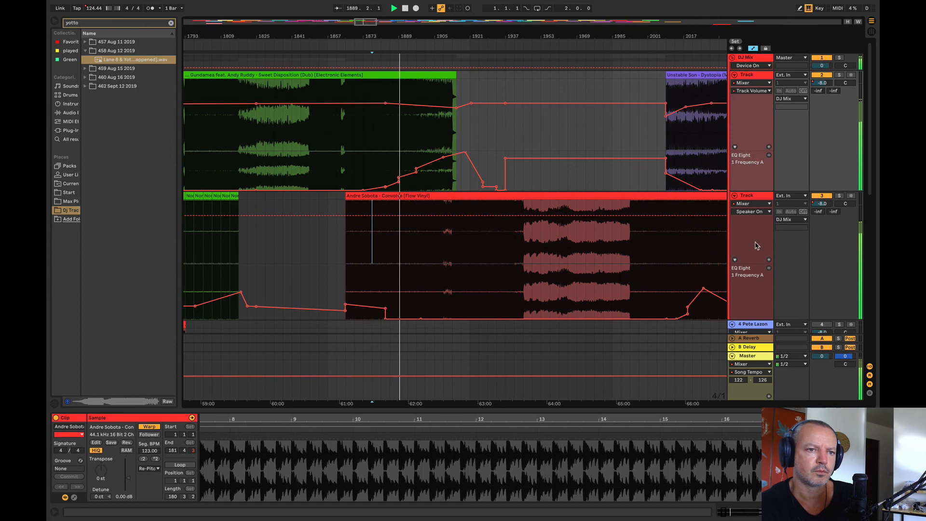
left_click(751, 212)
left_click(752, 233)
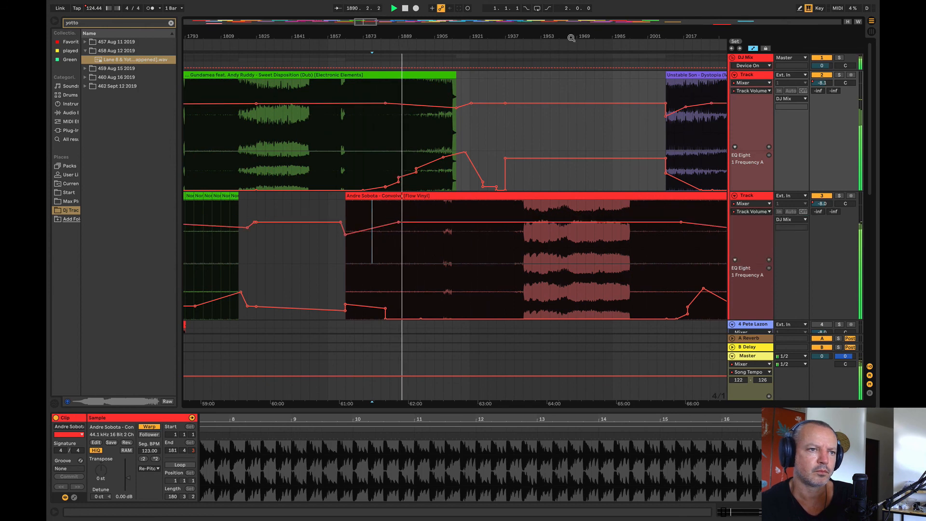
Step: Spot-check the Convolve to Dystopia transition by playing from bars 2025 and 2065
left_click_drag(571, 39, 249, 40)
left_click(373, 147)
key("space")
key("space")
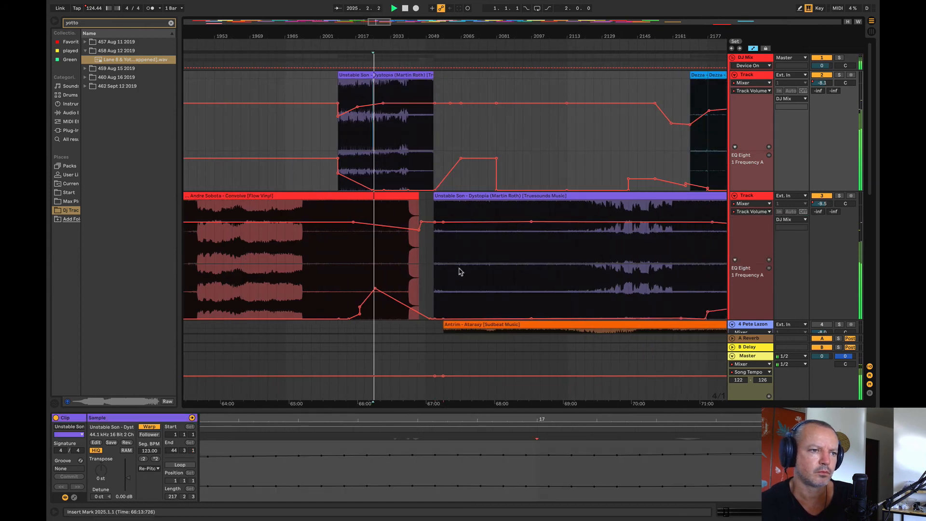
left_click(460, 271)
key("space")
key("space")
Step: Spot-check the transitions into and out of Neptune by playing from bars 2197 and 2365
left_click_drag(579, 39, 250, 38)
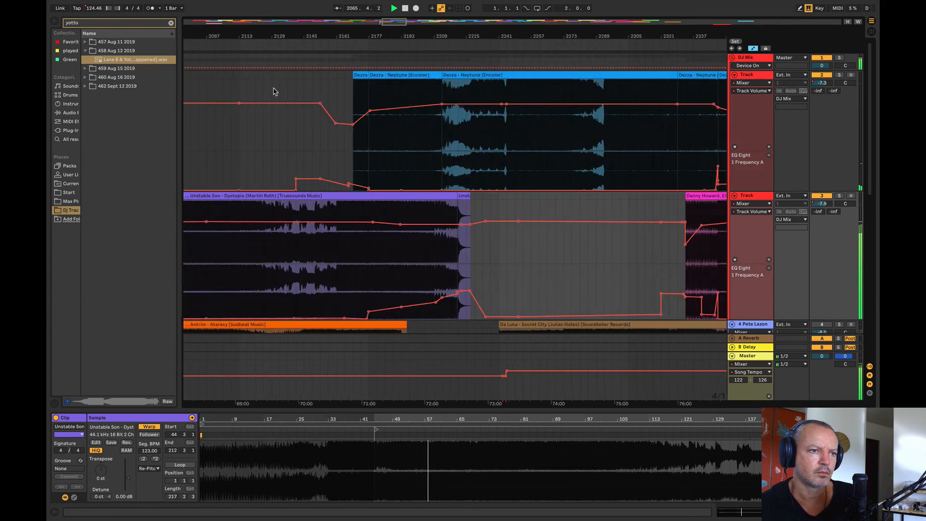
left_click(408, 157)
key("space")
key("space")
left_click_drag(396, 40, 213, 40)
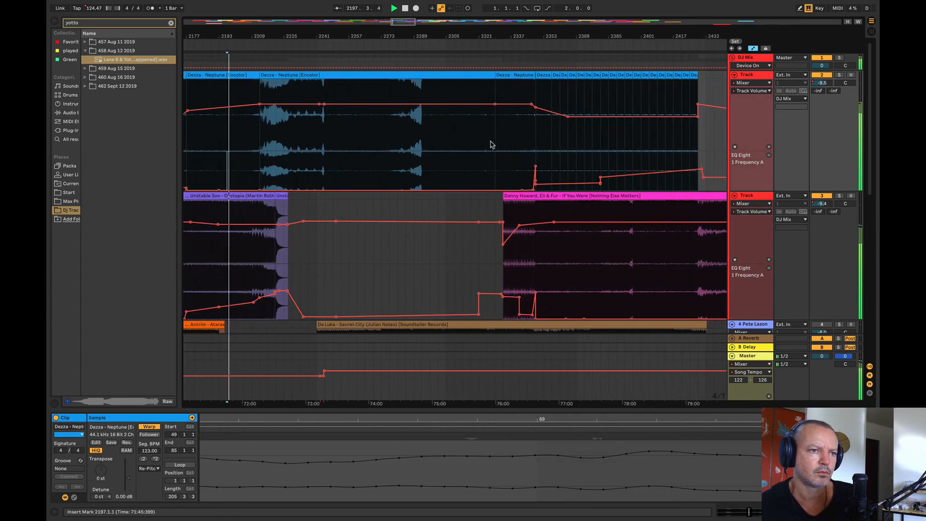
left_click(568, 145)
key("space")
key("space")
Step: Audition the overlap of If You Were and Does This Feel Like Apathy To You from bar 2493
left_click_drag(555, 39, 223, 37)
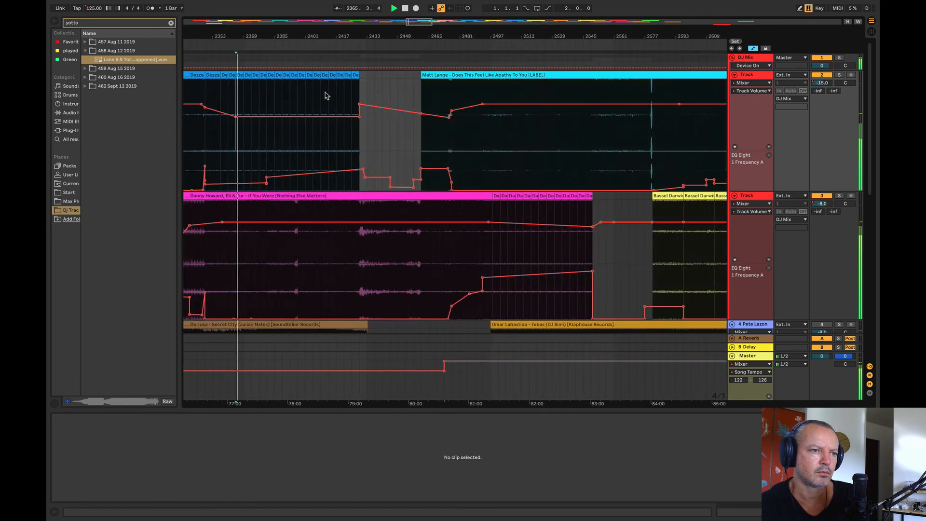
left_click(483, 163)
key("space")
key("space")
Step: Audition the end of Does This Feel Like Apathy To You, and Lucid over Speak from bar 2721
left_click_drag(459, 34, 193, 36)
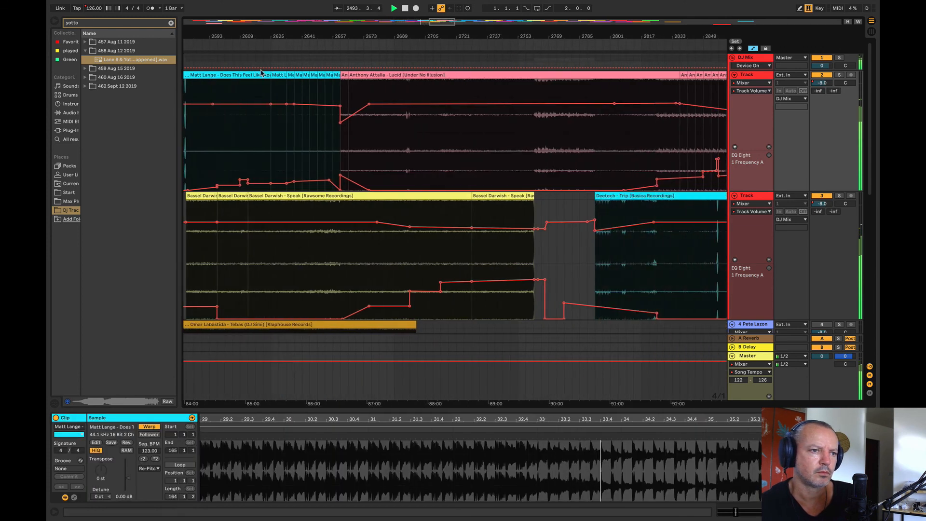
left_click(328, 146)
key("space")
key("space")
left_click(459, 151)
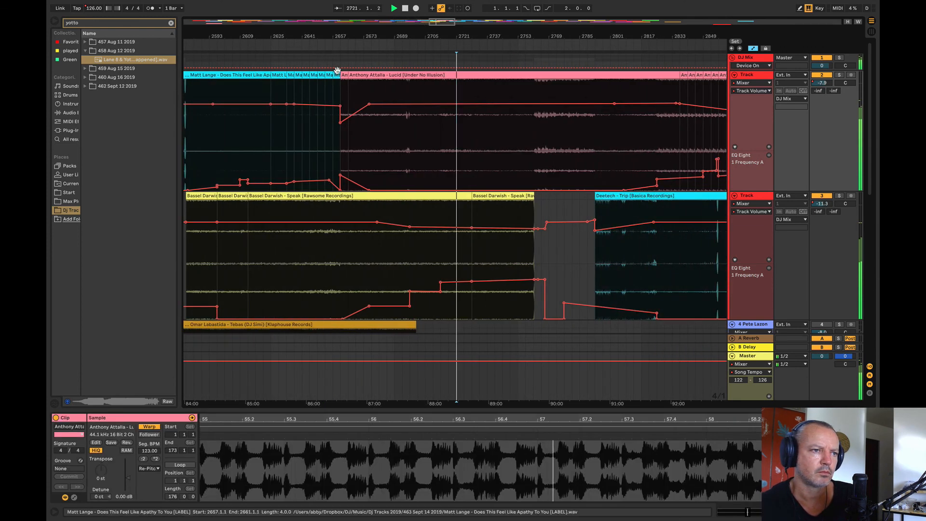
key("space")
key("space")
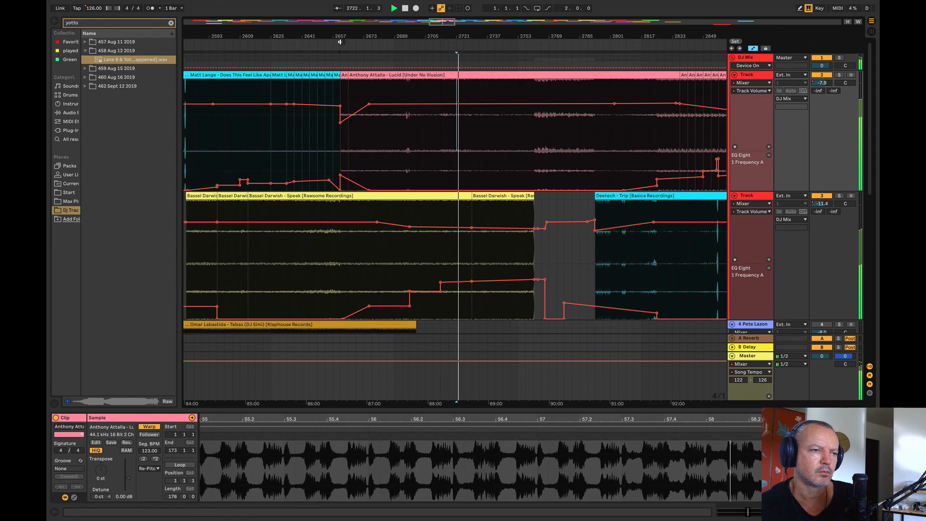
Step: Replay the changeover into Lucid from its start at bar 2661 and from bar 2653
left_click(340, 42)
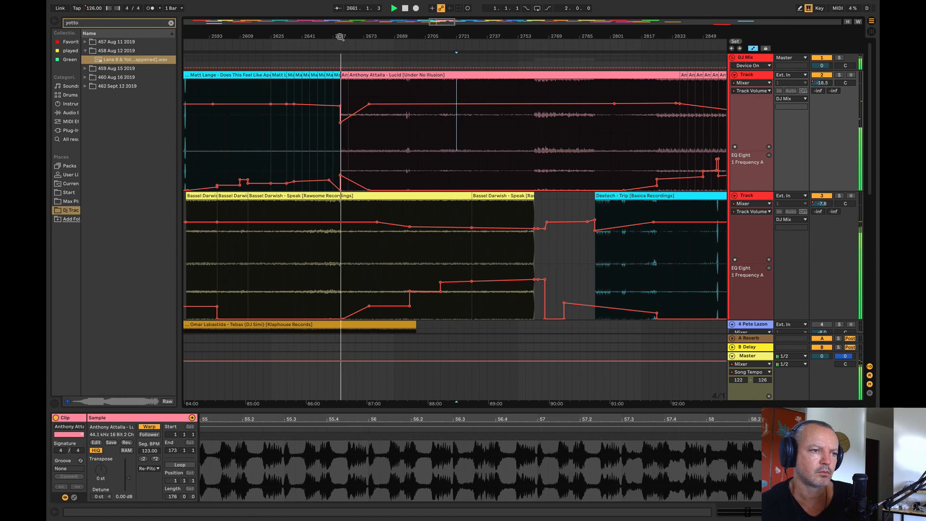
left_click_drag(341, 37, 406, 39)
left_click(389, 147)
key("space")
key("space")
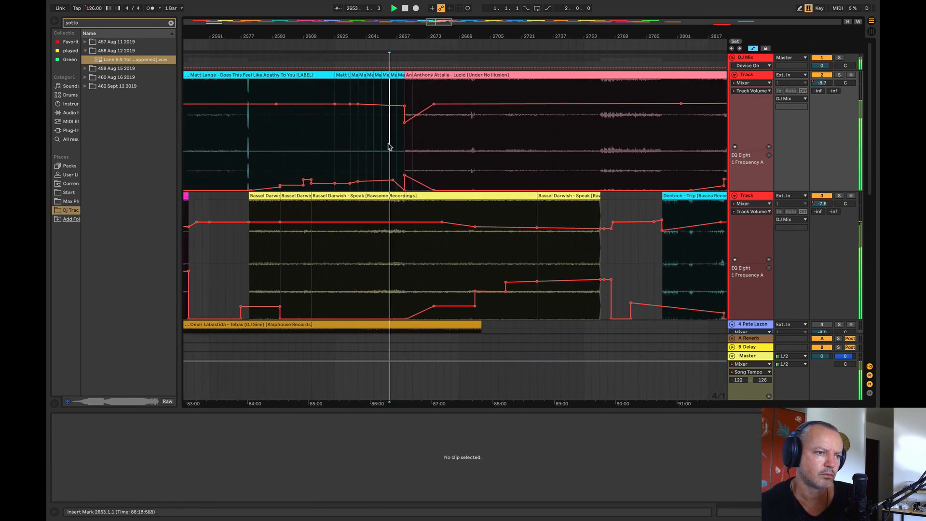
Step: Remove the 10.0 Hz frequency point before Lucid, lower the outgoing volume slightly, raise the frequency peak, and replay from bar 2633
left_click(404, 191)
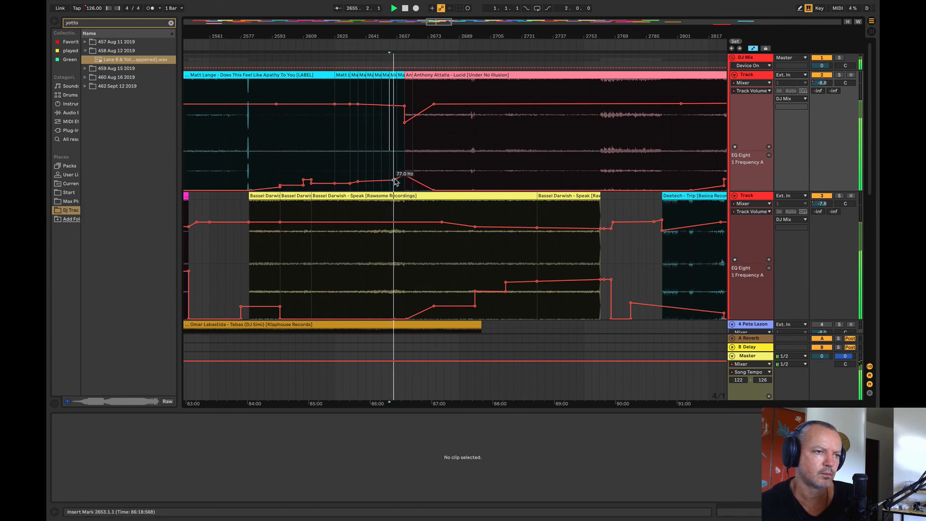
left_click_drag(404, 106, 405, 107)
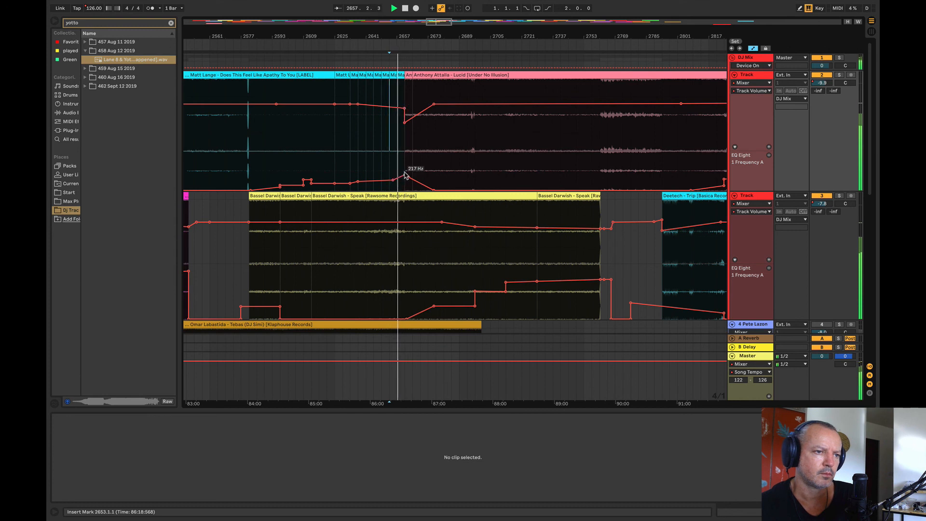
left_click_drag(396, 168, 406, 166)
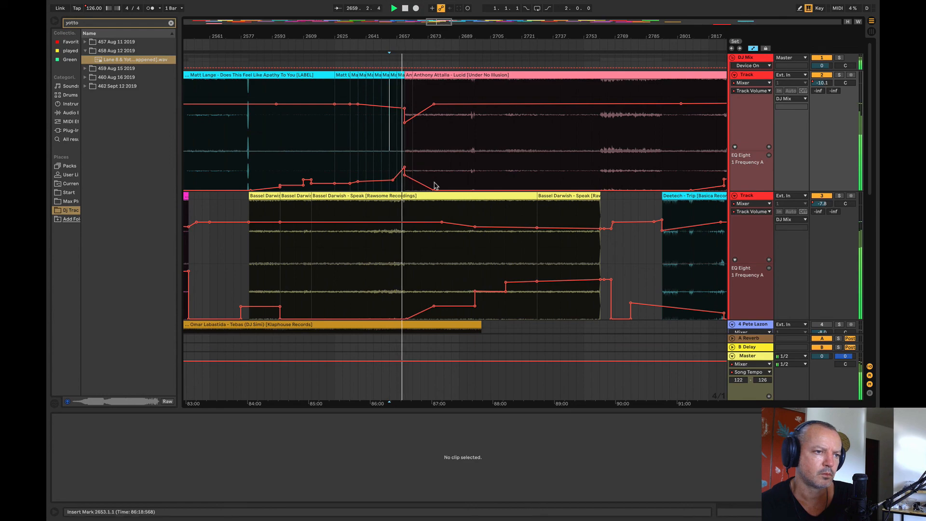
left_click_drag(402, 34, 410, 6)
left_click(243, 151)
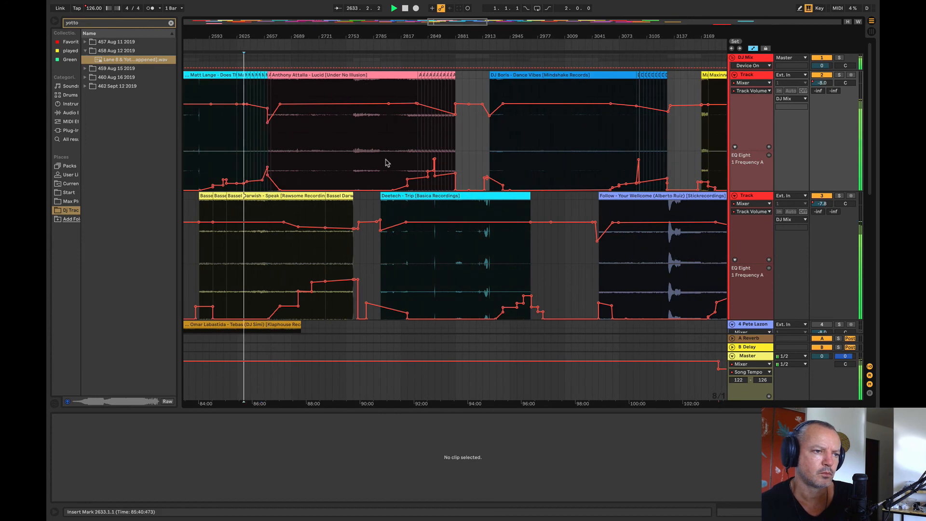
Step: Spot-check the transitions from Lucid through Trip, Dance Vibes and Your Wellcome to Find A Way, including bars 2809, 2937 and 3209
left_click(395, 160)
left_click(413, 151)
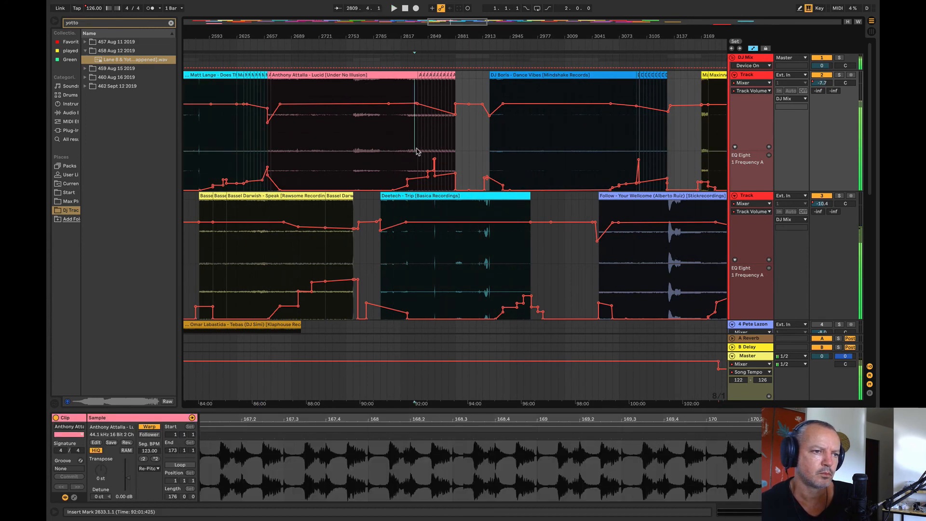
left_click(503, 144)
scroll(523, 41, "right", 10)
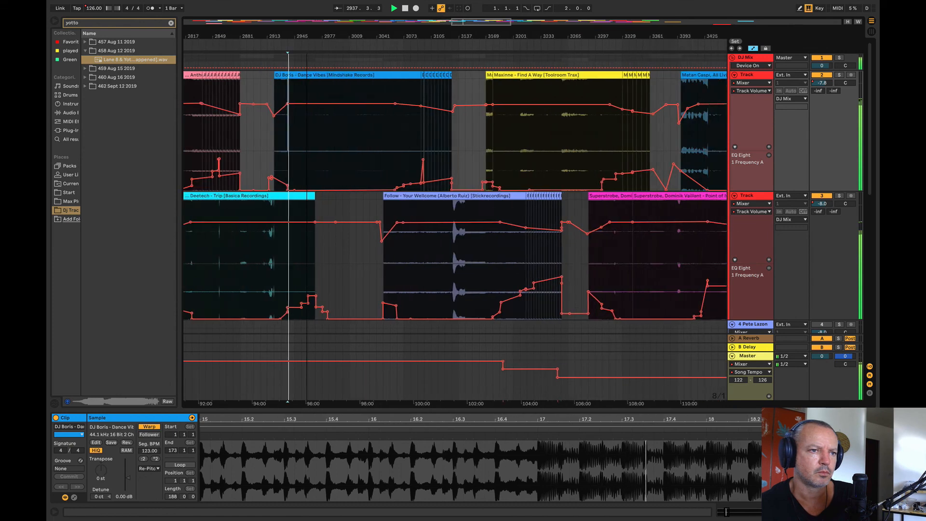
left_click(399, 145)
left_click(512, 140)
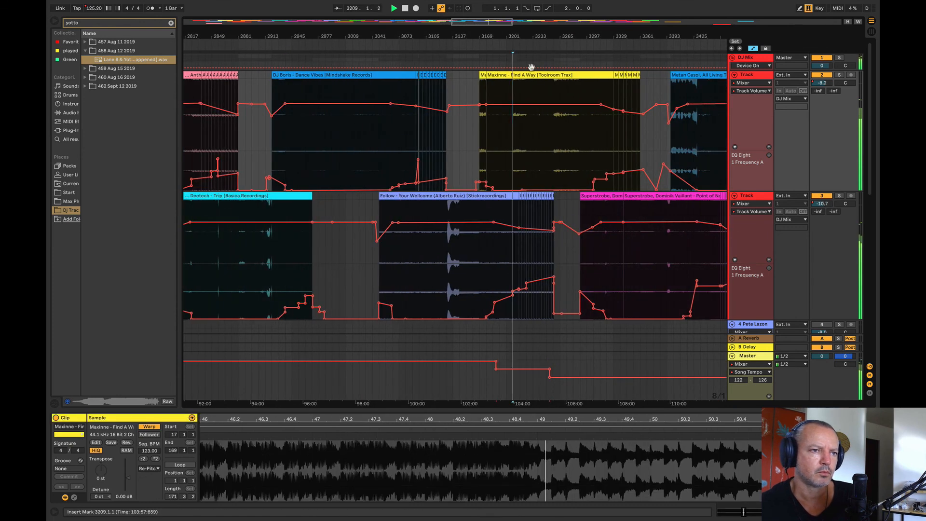
Step: Spot-check the transitions from Find A Way to Birthright by playing from bars 3321, 3441 and 3657
scroll(275, 138, "right", 15)
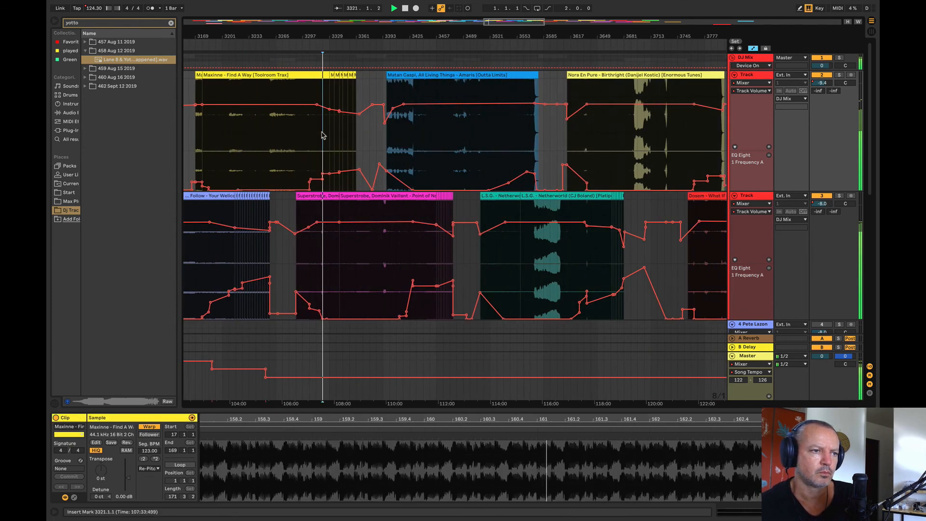
left_click(423, 142)
scroll(337, 124, "right", 7)
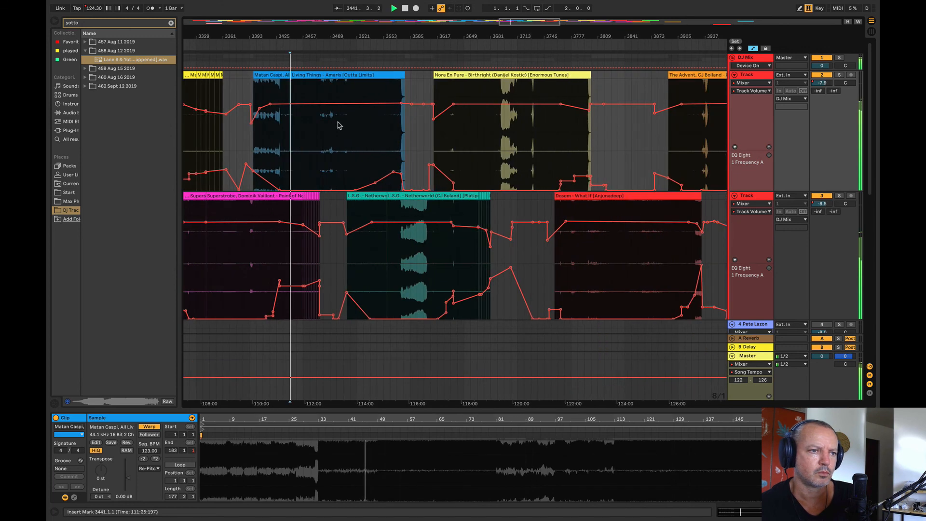
left_click(472, 143)
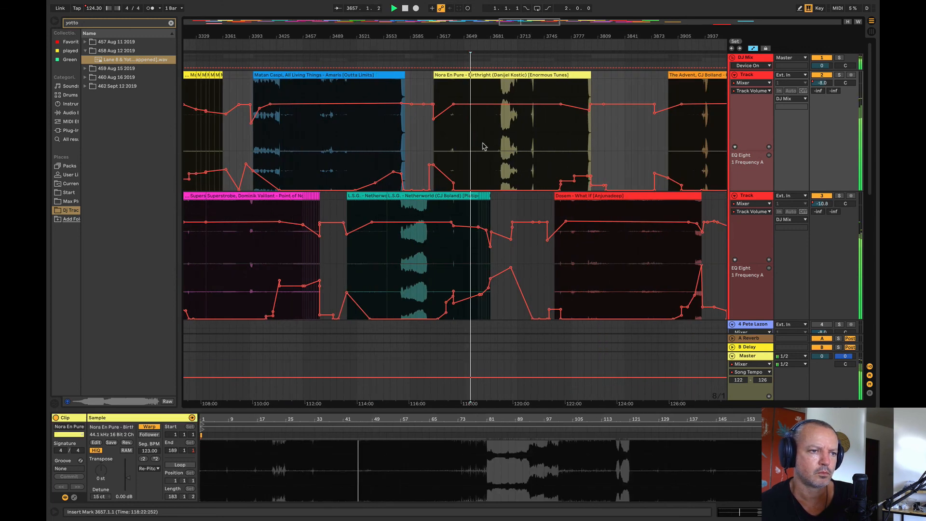
Step: Audition the transitions into What If and Camargue 2019 from bars 3777 and 3905
scroll(292, 43, "right", 10)
left_click(381, 138)
key("space")
key("space")
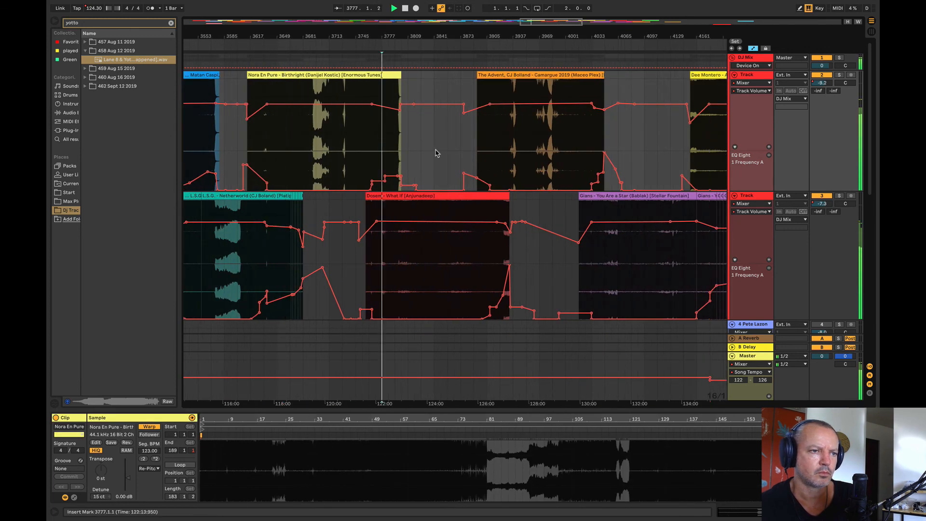
left_click(487, 139)
key("space")
key("space")
Step: Audition the entries of You Are a Star and Alpha by playing from bars 4033 and 4177
scroll(432, 138, "right", 8)
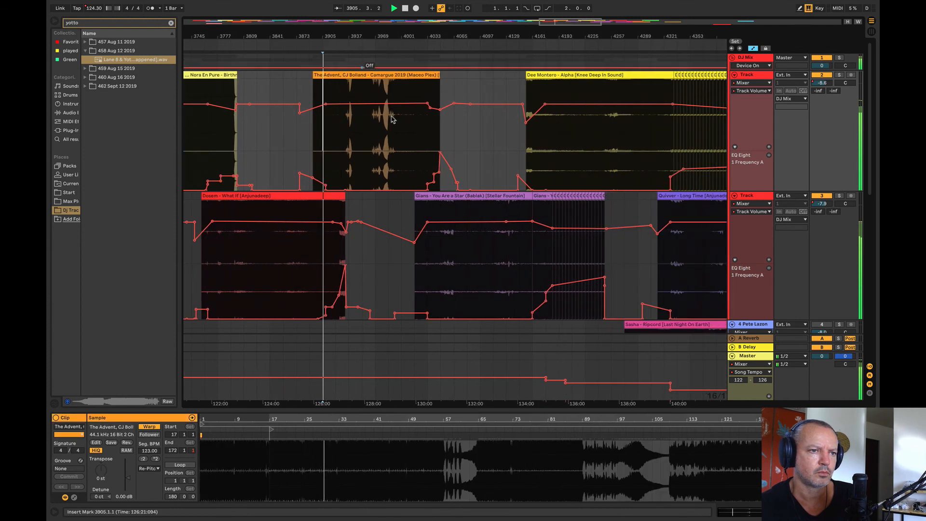
left_click(442, 143)
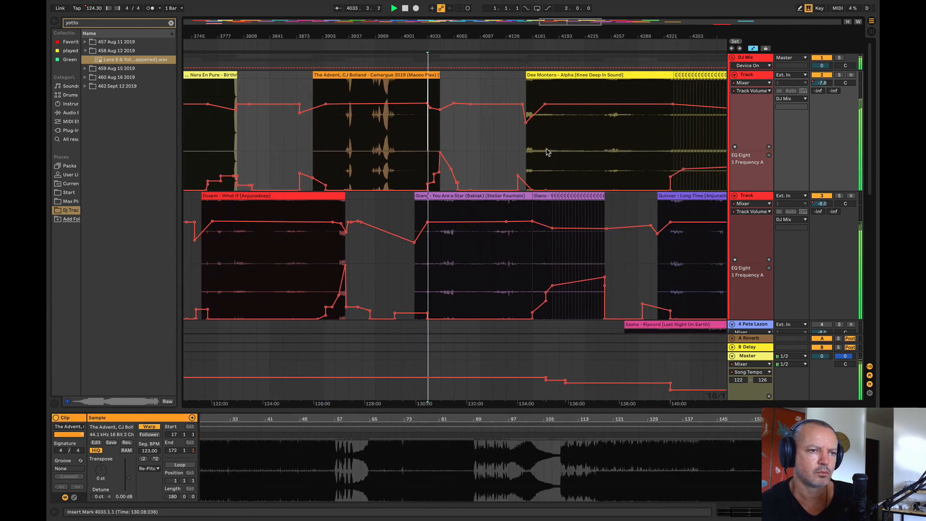
left_click(552, 146)
key("space")
key("space")
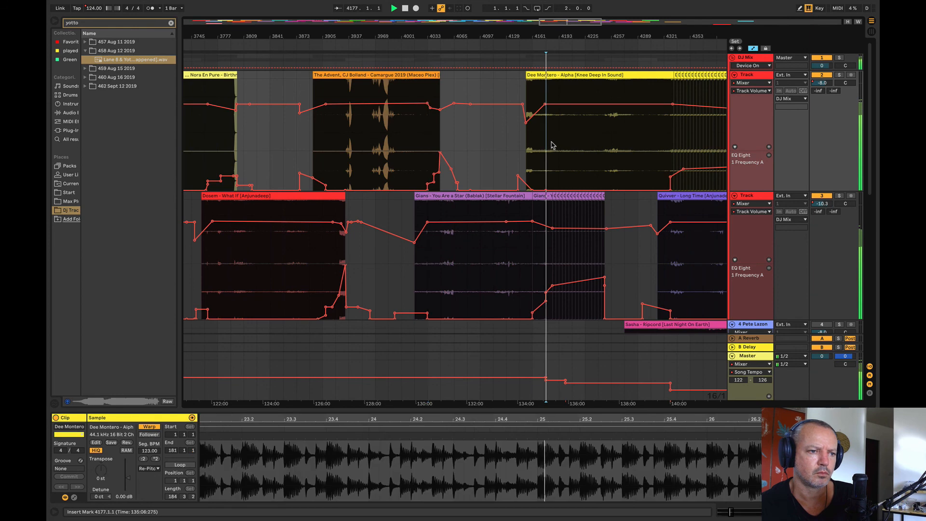
Step: Audition Alpha over the looped end of You Are a Star from about bar 4209, and Long Time from bar 4337
left_click_drag(562, 37, 386, 52)
left_click(396, 132)
key("space")
key("space")
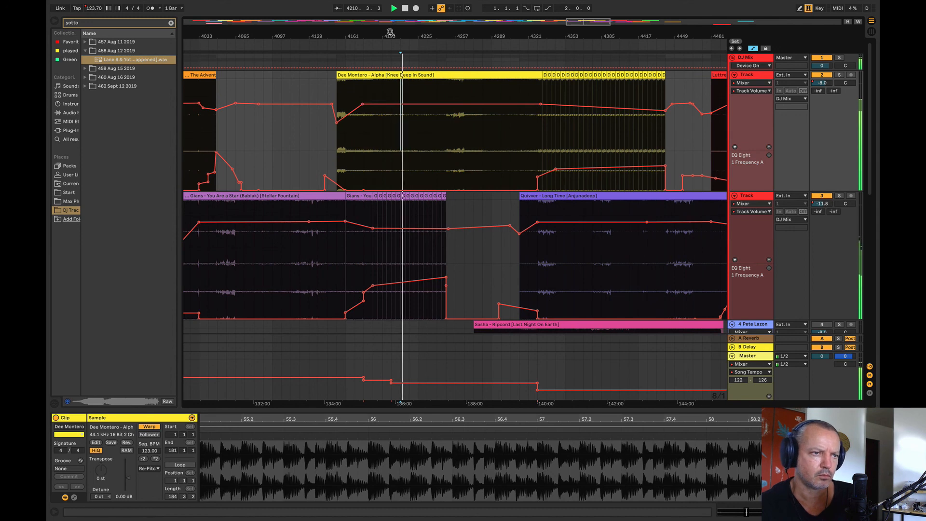
scroll(260, 105, "left", 5)
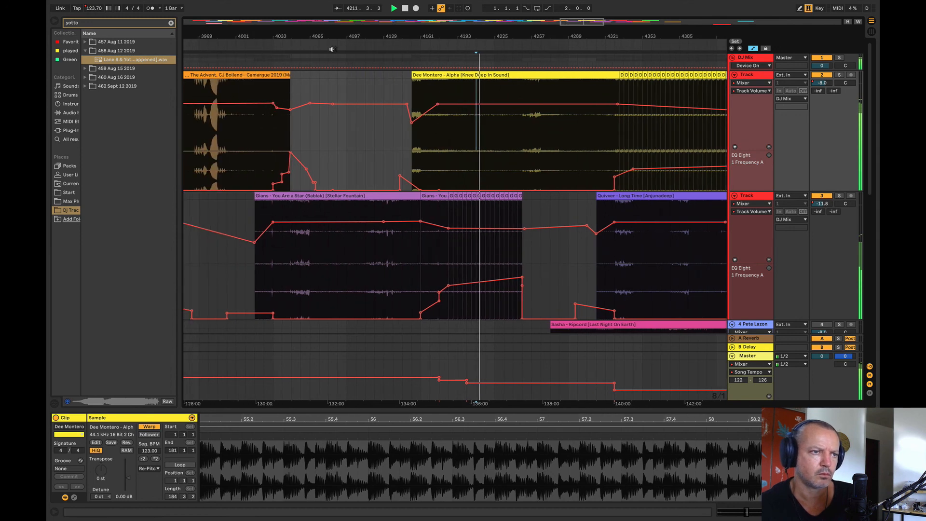
left_click_drag(333, 37, 186, 27)
left_click(320, 133)
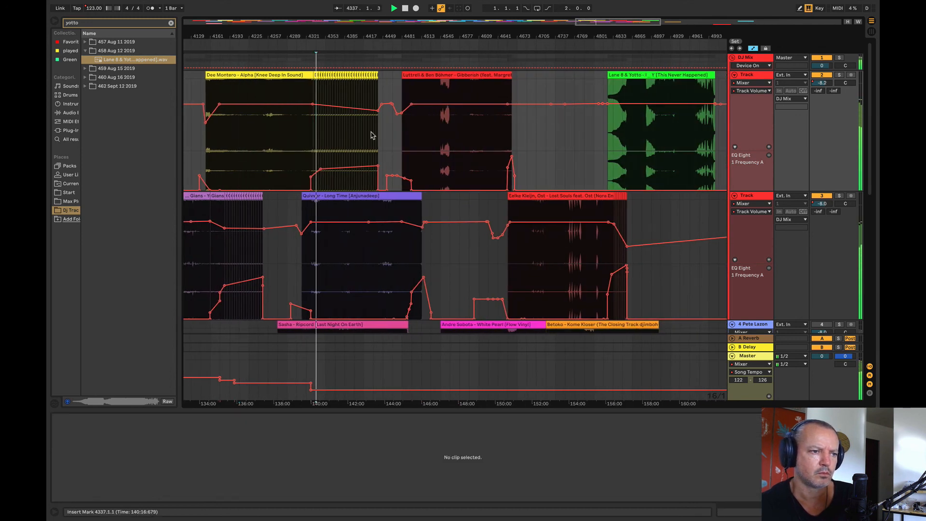
Step: Spot-check the entry of Gibberish from bar 4497, its changeover to Lost Souls, and the Lane 8 & Yotto song from bar 4833
left_click(411, 139)
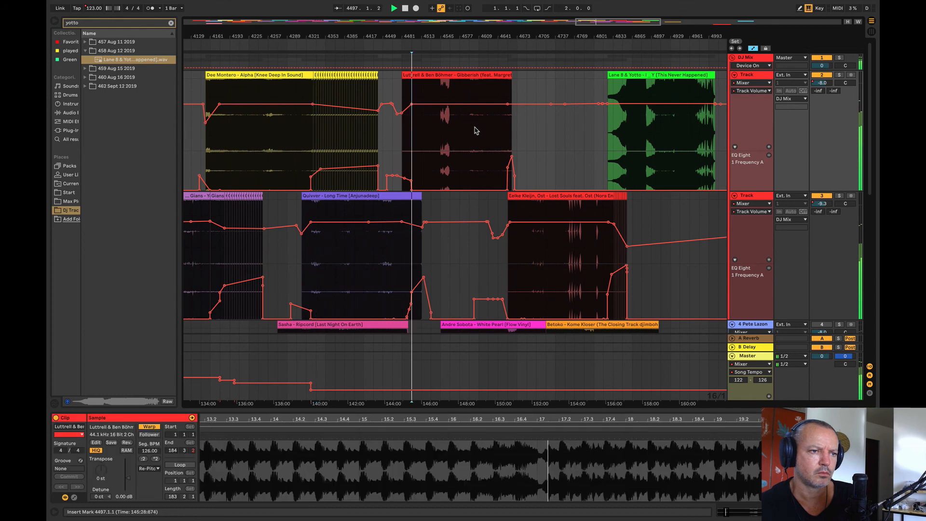
left_click(507, 124)
key("space")
key("space")
left_click(611, 118)
key("space")
key("space")
Step: Audition the isolated Kanu clip from bar 5889 and move it to bar 5569 on the fourth track
left_click_drag(611, 36, 560, 31)
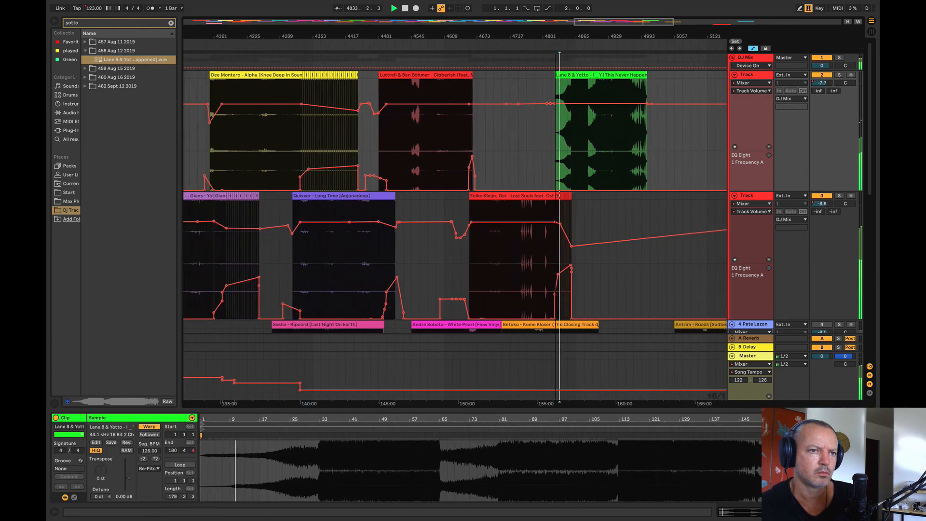
key("w")
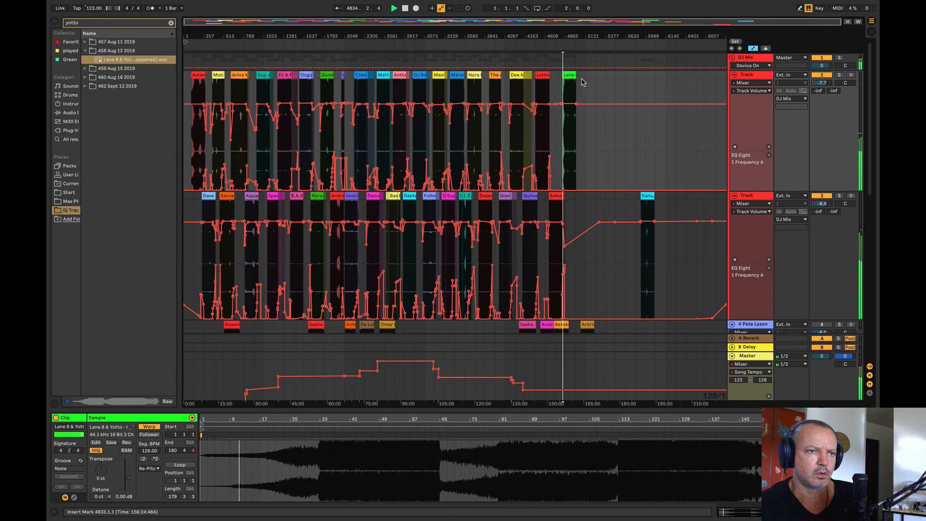
left_click(648, 258)
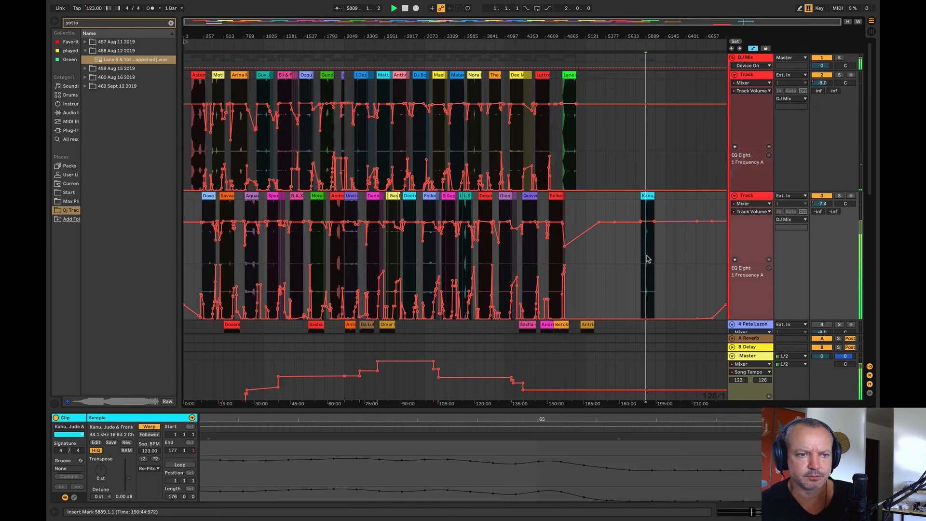
left_click_drag(650, 36, 611, 67)
key("space")
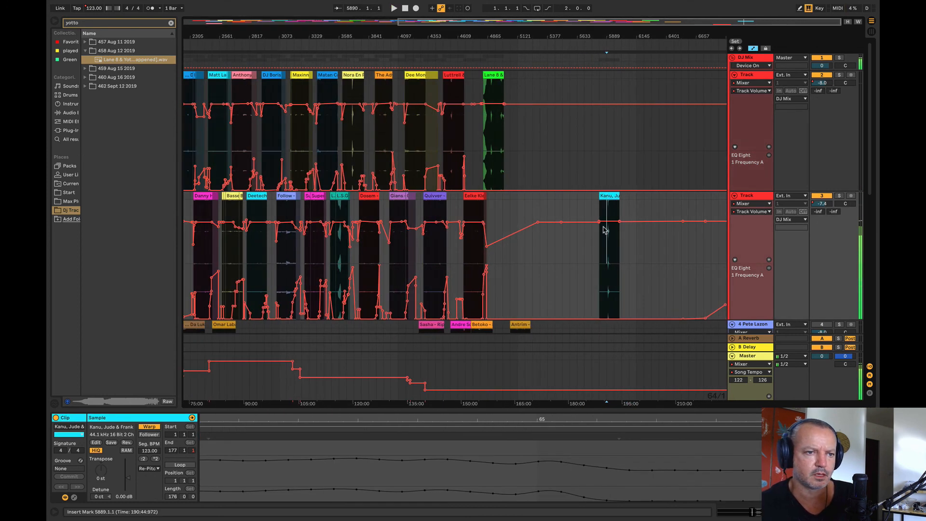
left_click_drag(609, 196, 583, 331)
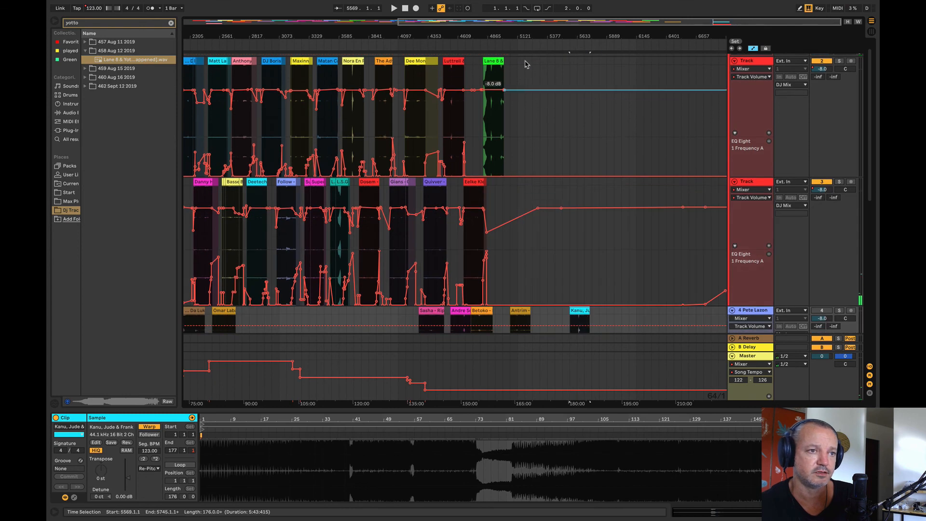
Step: Delete the fourth track together with its unused song clips
left_click_drag(534, 37, 585, 37)
left_click_drag(577, 71, 103, 91)
left_click(732, 121)
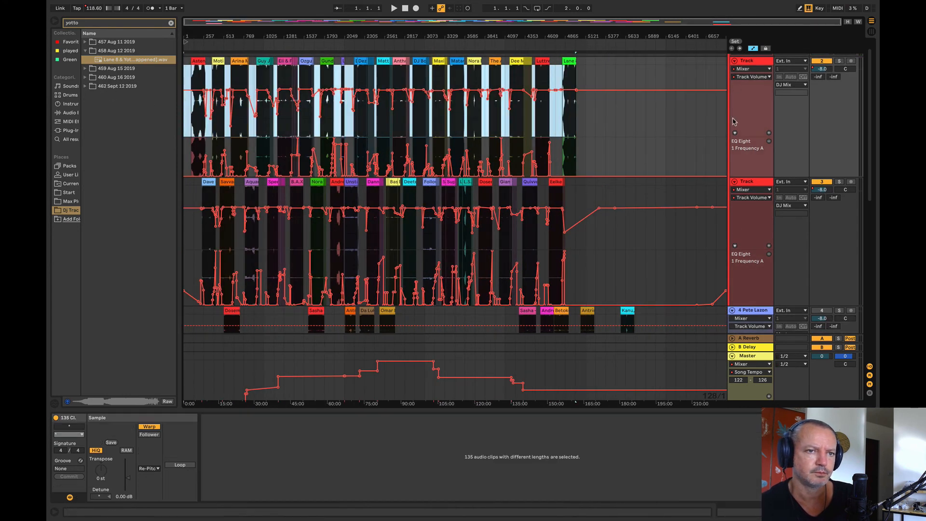
left_click(743, 314)
key("Delete")
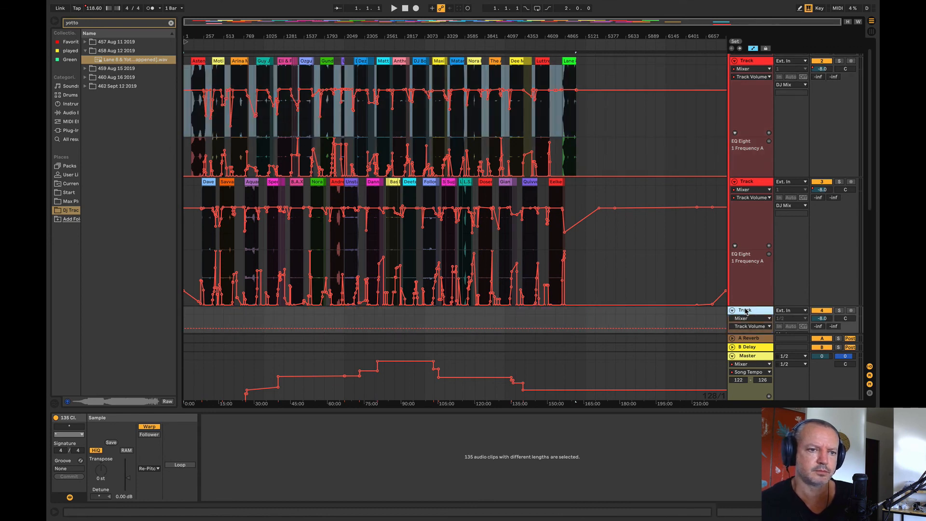
Step: Fold the two mix tracks and delete the two spare tracks holding the single leftover clips
left_click(734, 182)
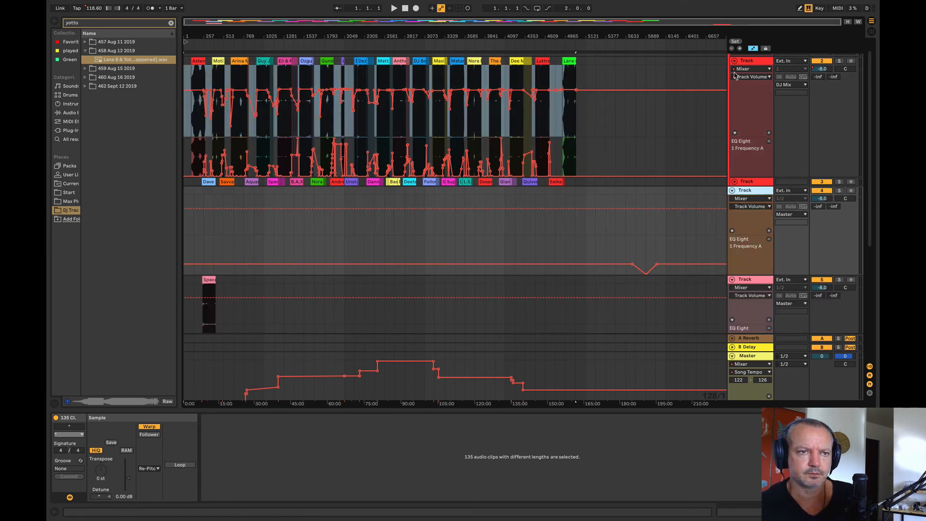
left_click(733, 61)
left_click(750, 167)
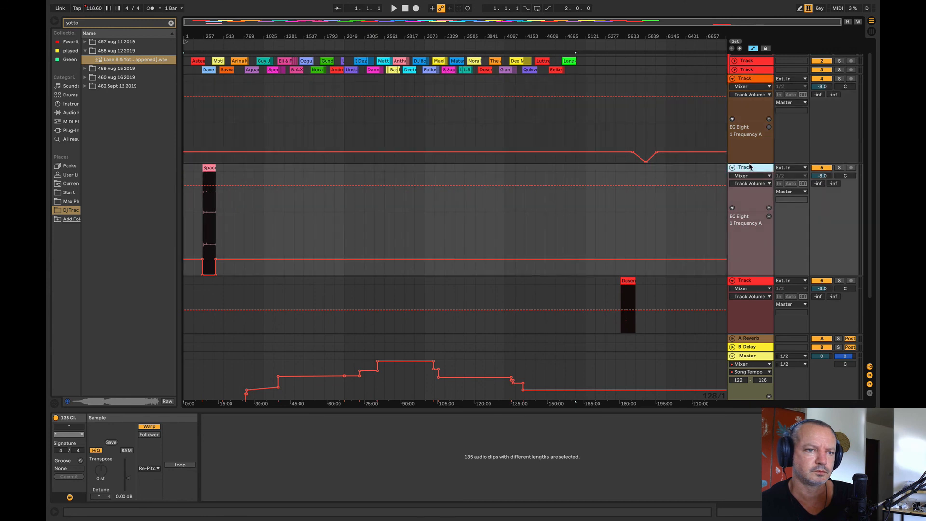
key("Delete")
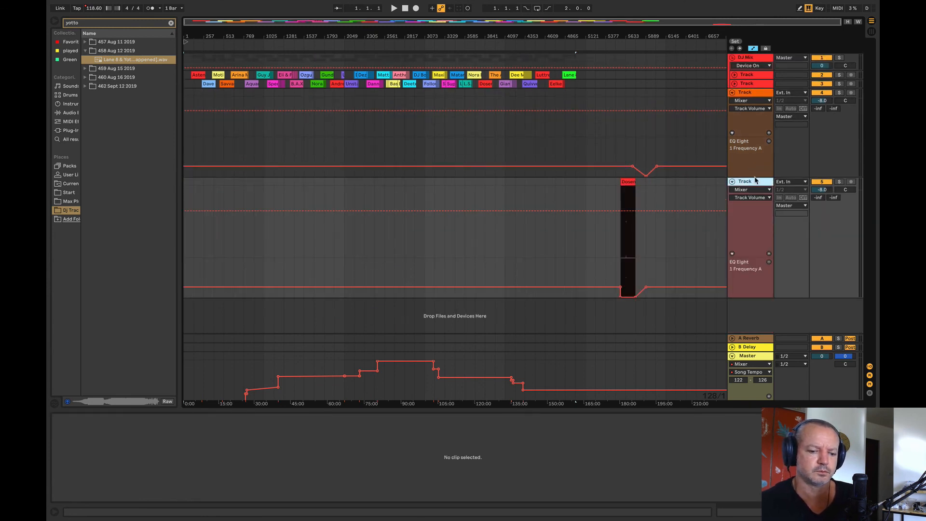
key("Delete")
Step: Delete a stretch of empty time before Seashell Song at the start of the arrangement
left_click(667, 133)
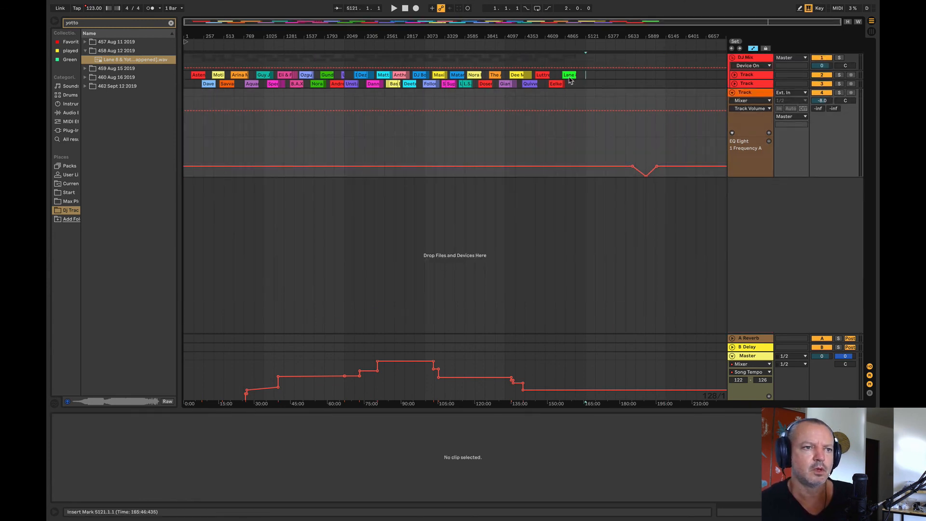
left_click_drag(570, 81, 113, 84)
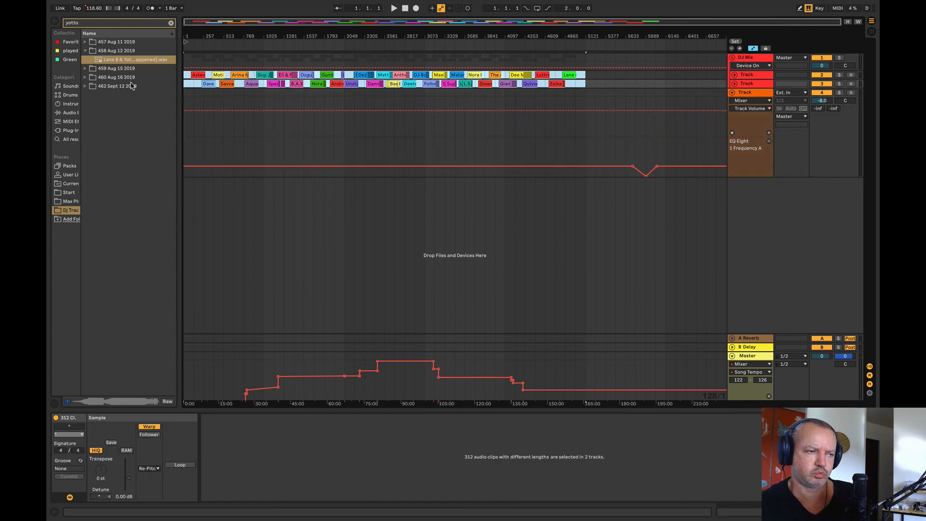
left_click(192, 48)
left_click_drag(192, 37, 269, 73)
key("space")
left_click_drag(337, 76, 115, 72)
key("ctrl+shift+Delete")
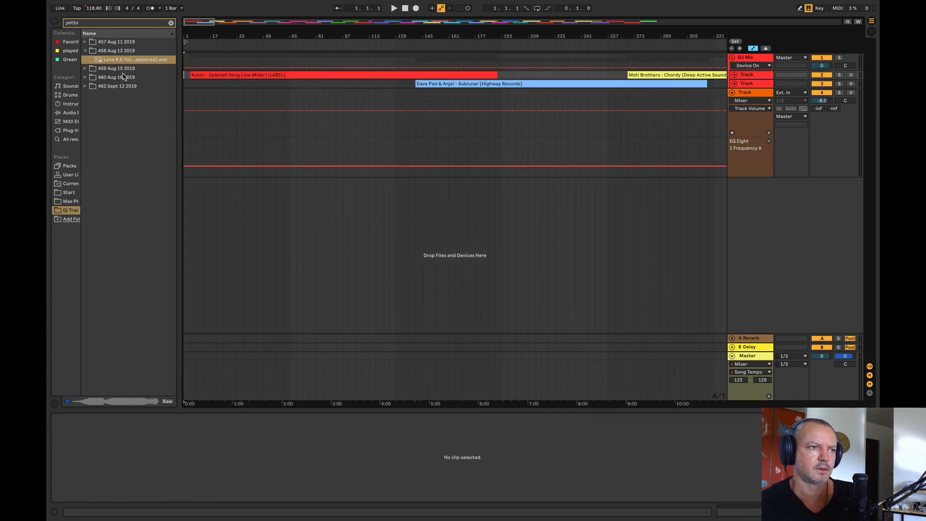
Step: Unfold the mix tracks, delete the remaining empty time from 1.1.1 to 4.4.1, and play the mix from its start
key("space")
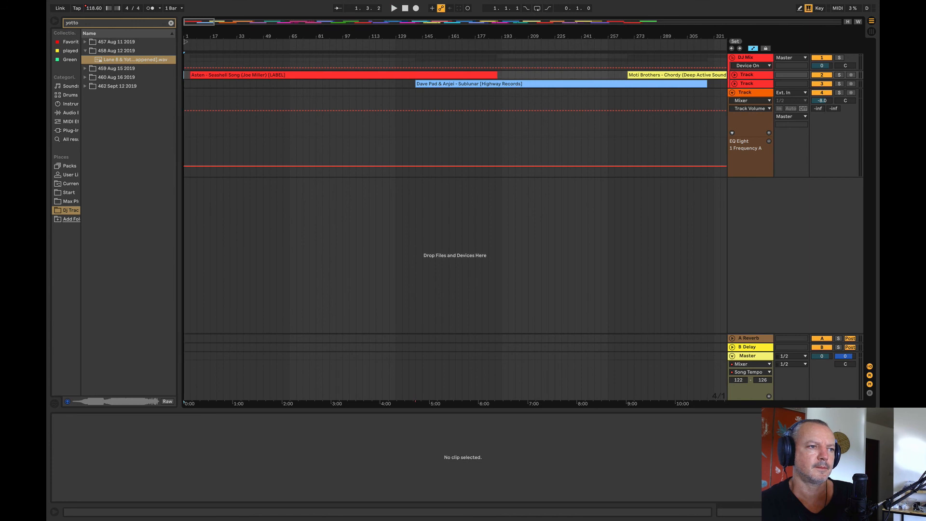
left_click_drag(189, 36, 191, 82)
left_click(732, 91, "alt")
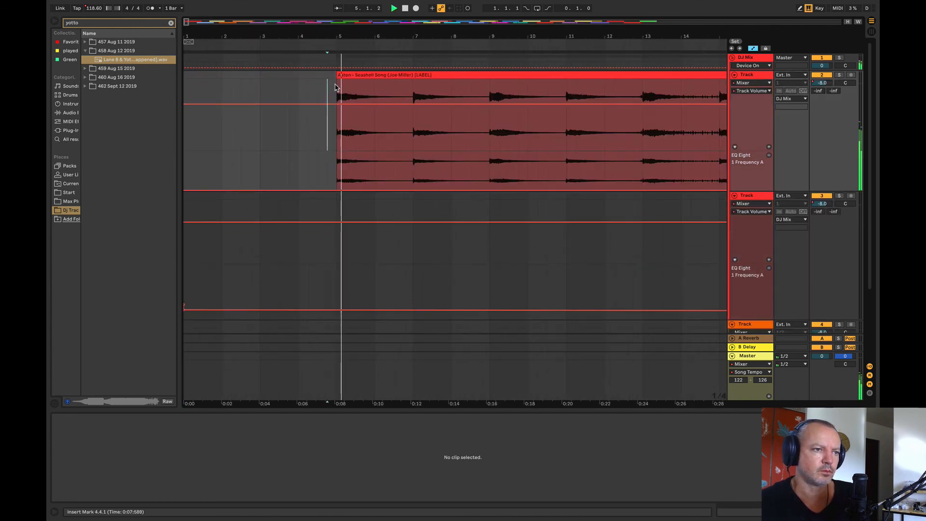
left_click_drag(324, 89, 95, 94)
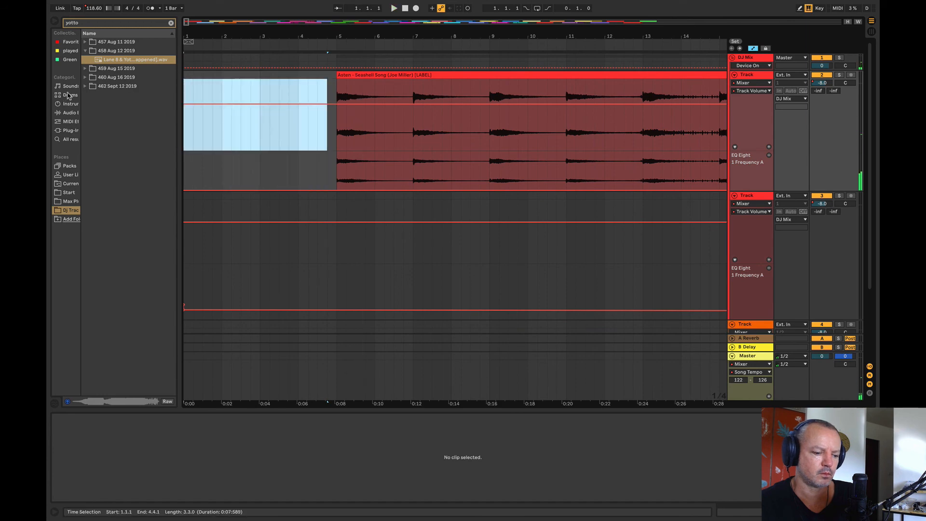
key("ctrl+shift+Delete")
key("space")
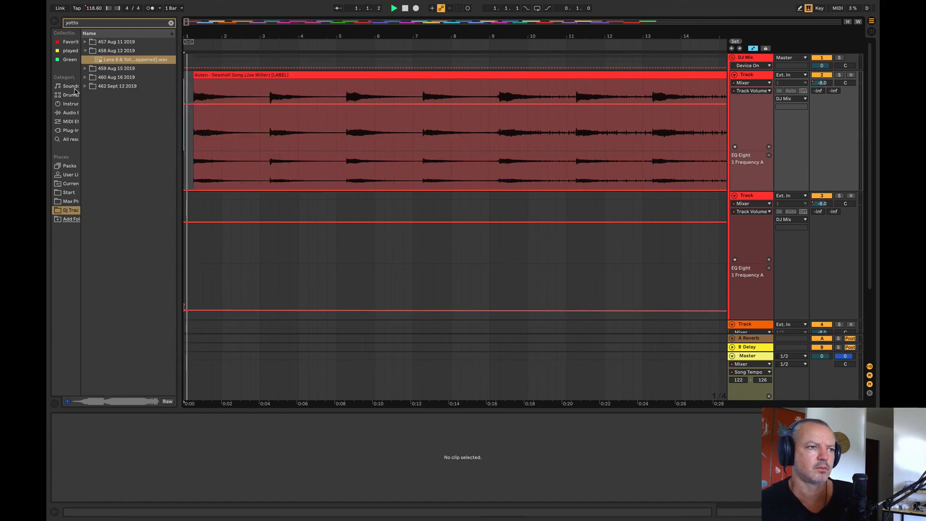
Step: Select the whole mix across all tracks and export the Master output as audio
key("w")
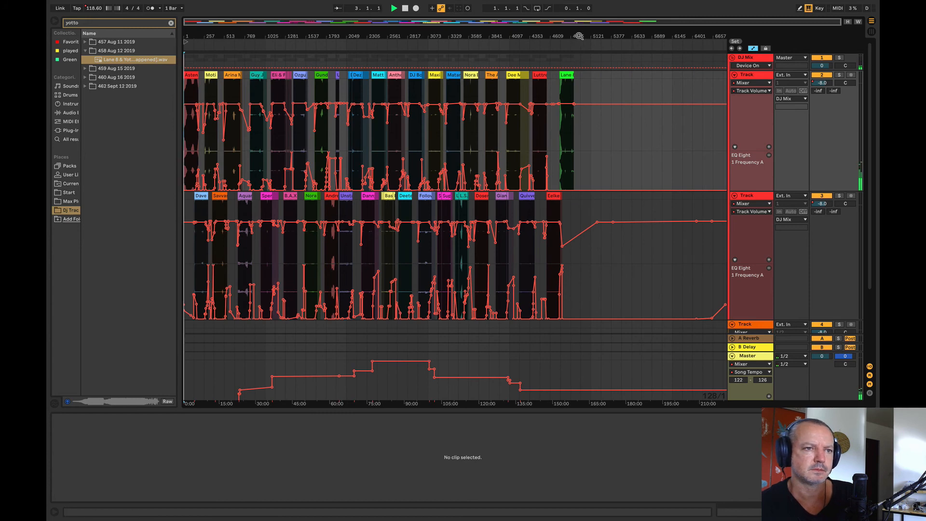
left_click_drag(579, 128, 738, 394)
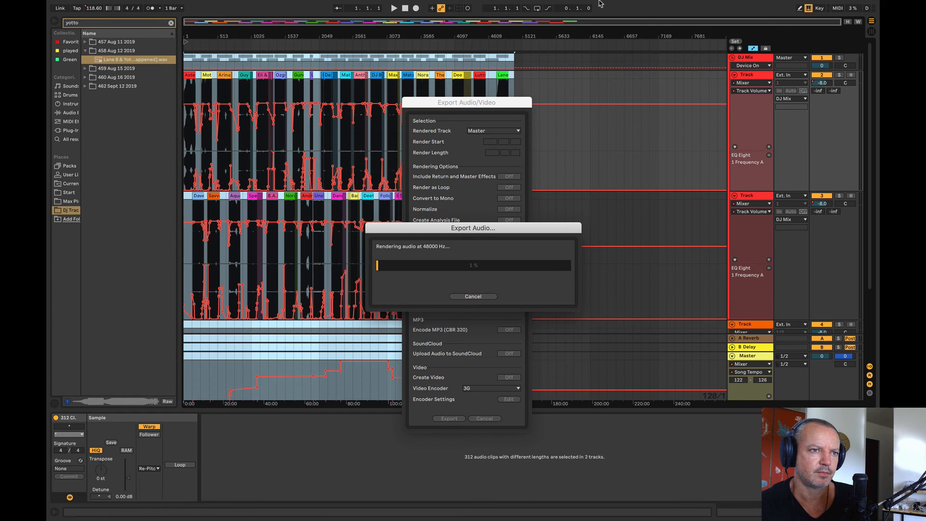
mouse_move(600, 4)
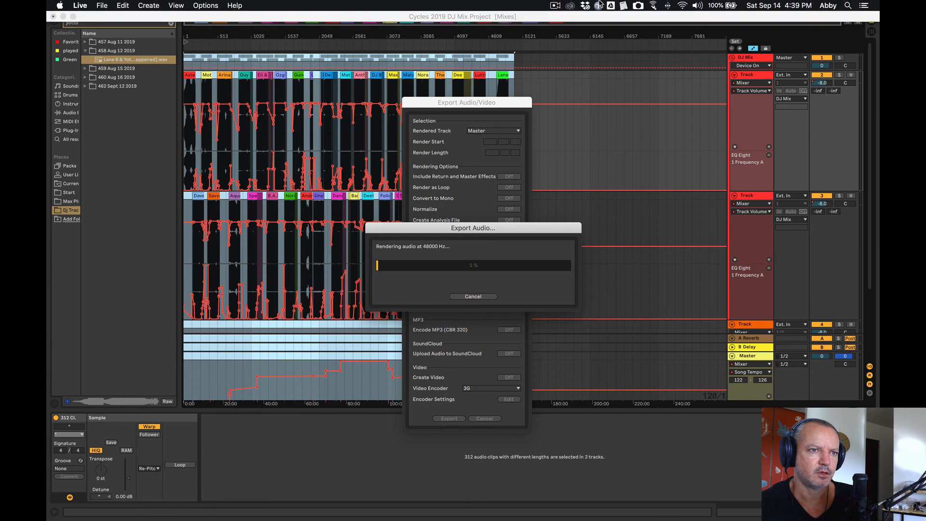